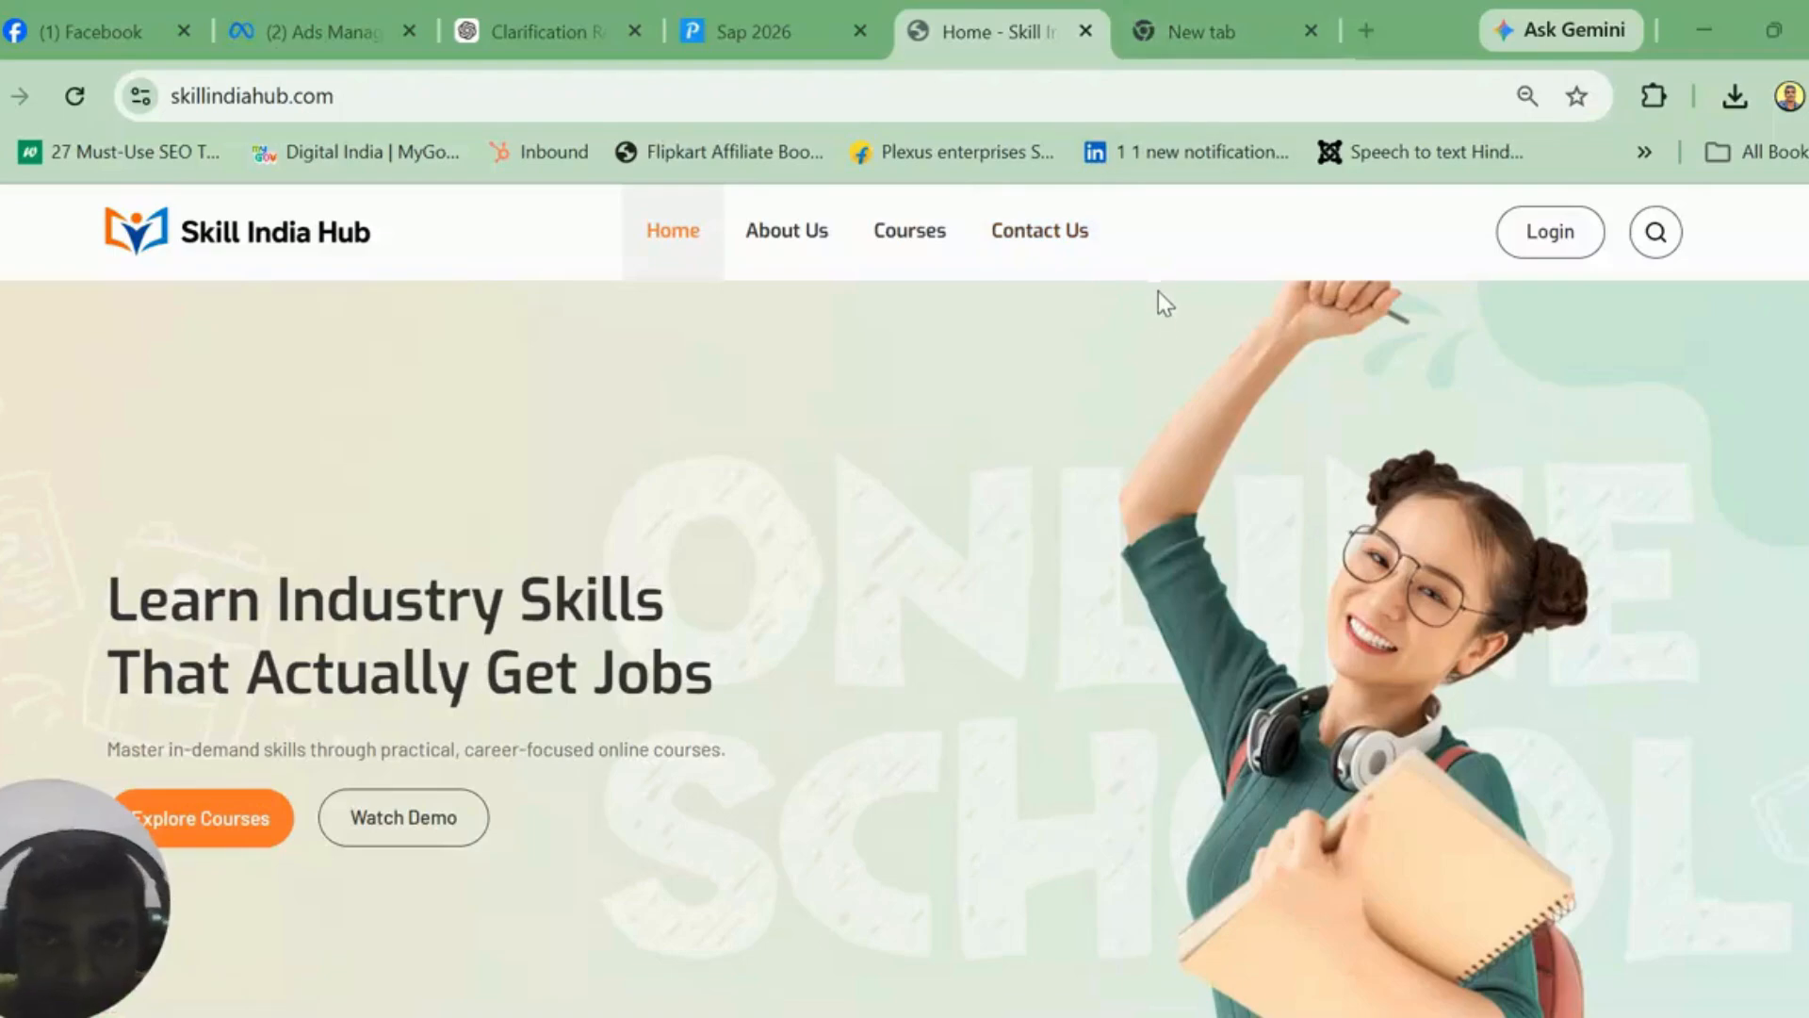
Step: Switch to the Word document and review the Meta Ads requirements list, from Facebook Page through Goal
{"action": "mouse_move", "coordinate": [1265, 1016]}
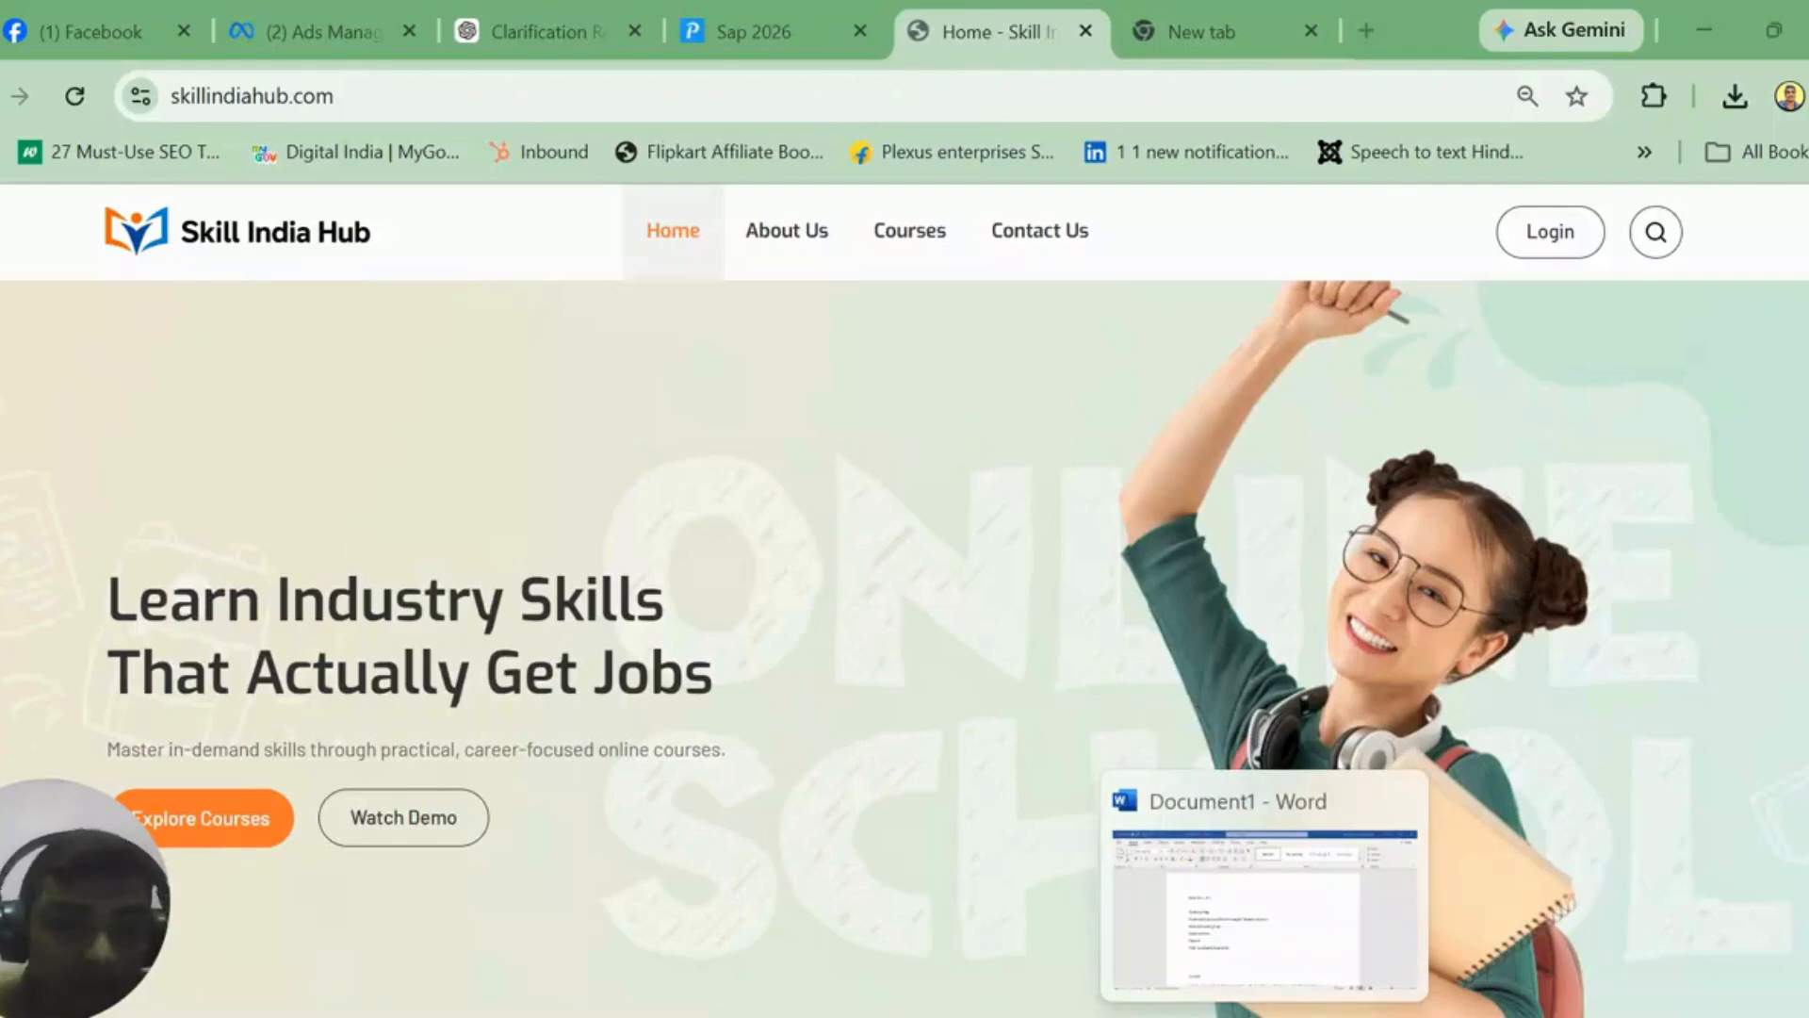
{"action": "left_click", "coordinate": [1265, 885]}
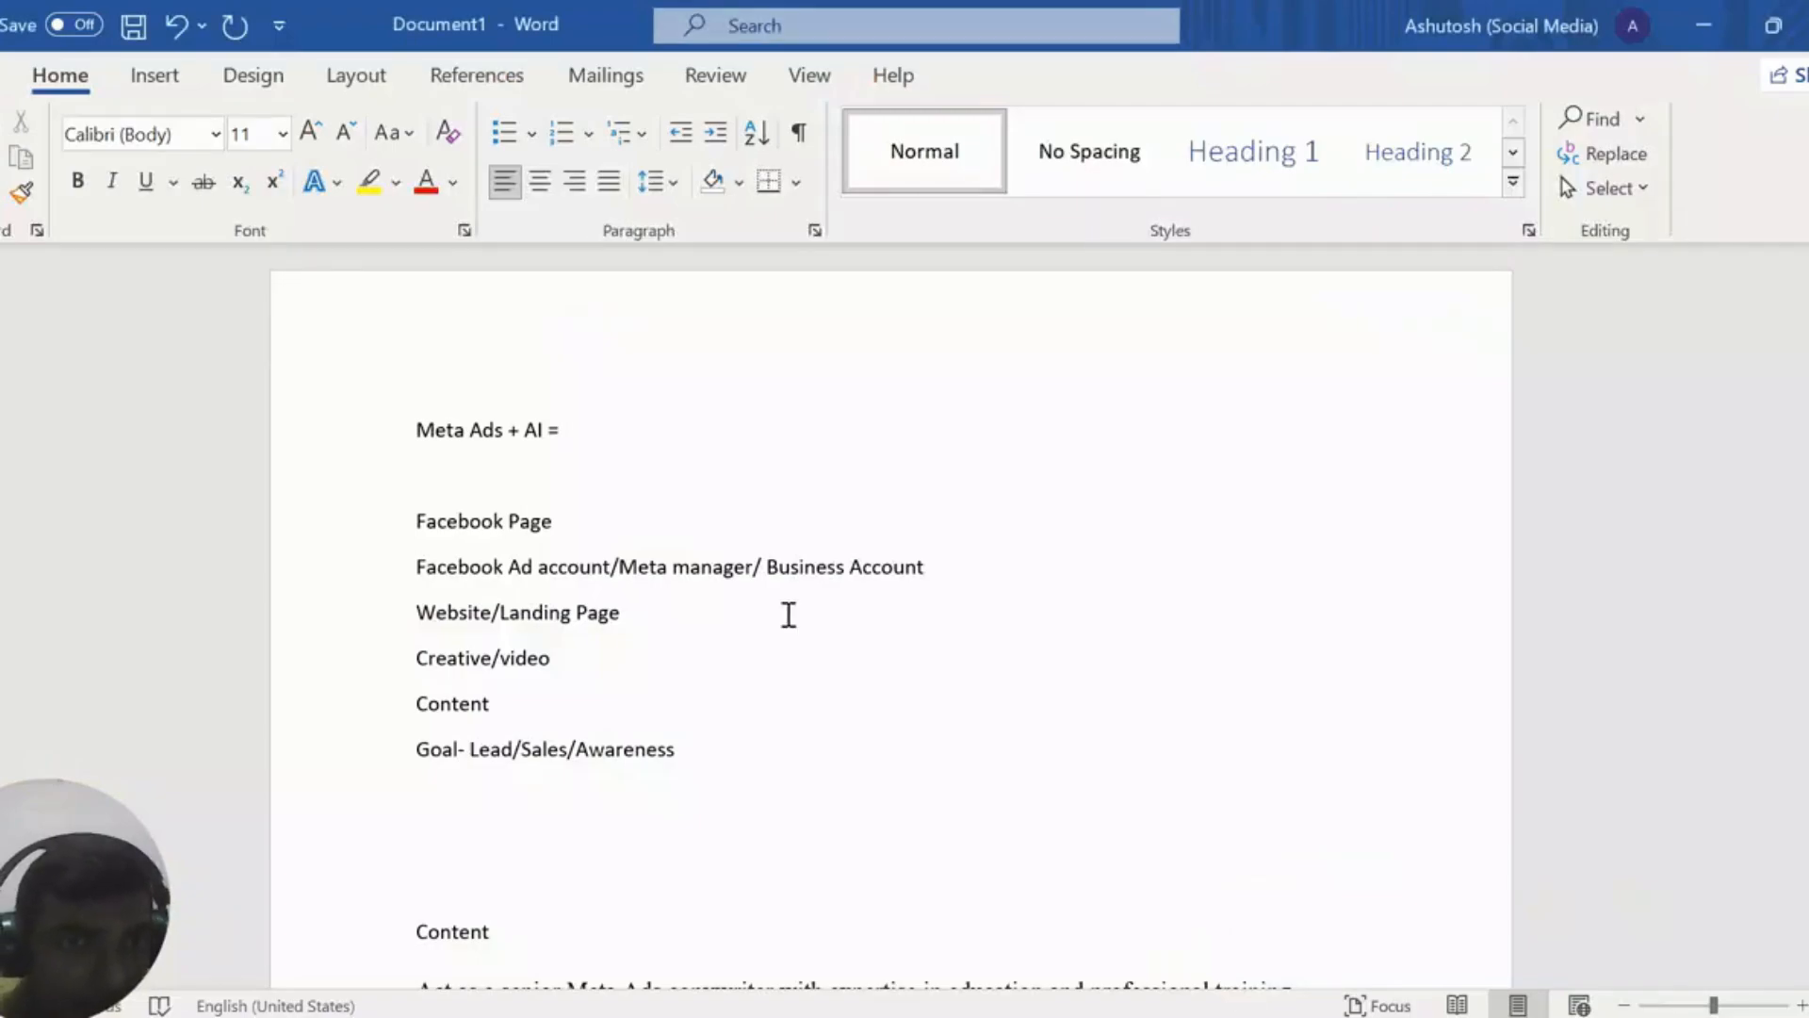
{"action": "double_click", "coordinate": [491, 521]}
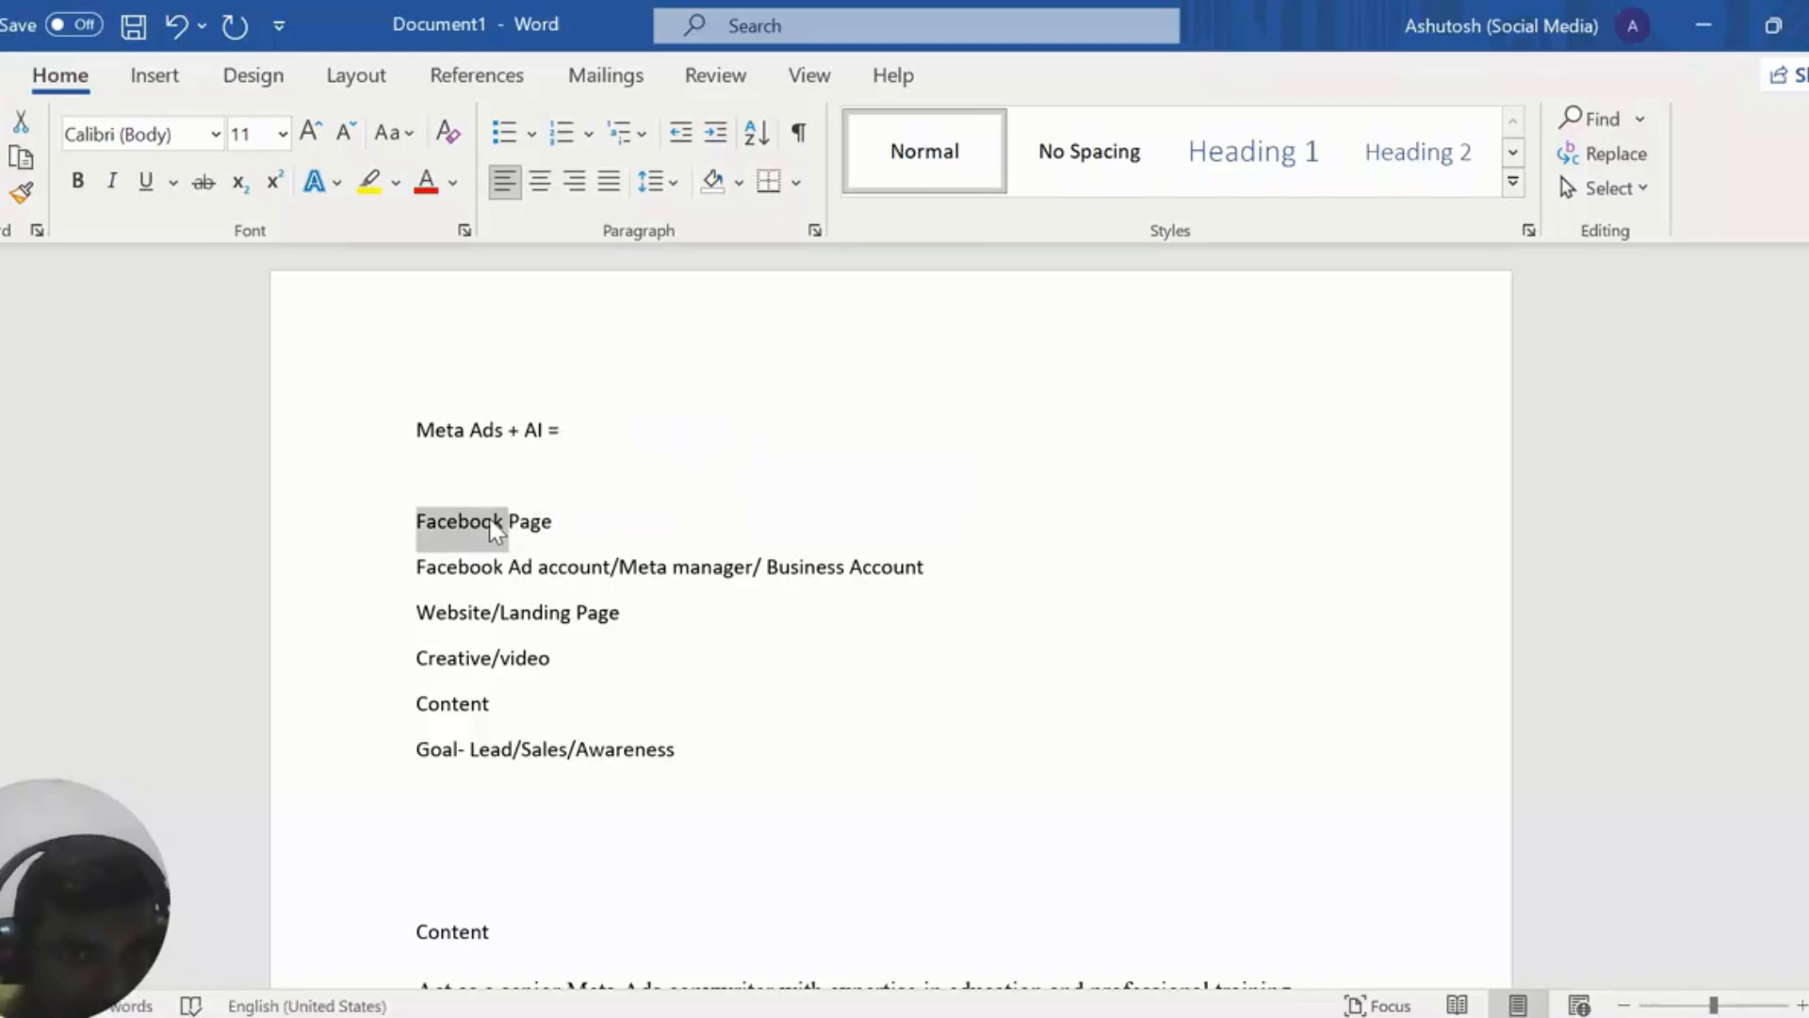
{"action": "triple_click", "coordinate": [491, 523]}
{"action": "double_click", "coordinate": [491, 523]}
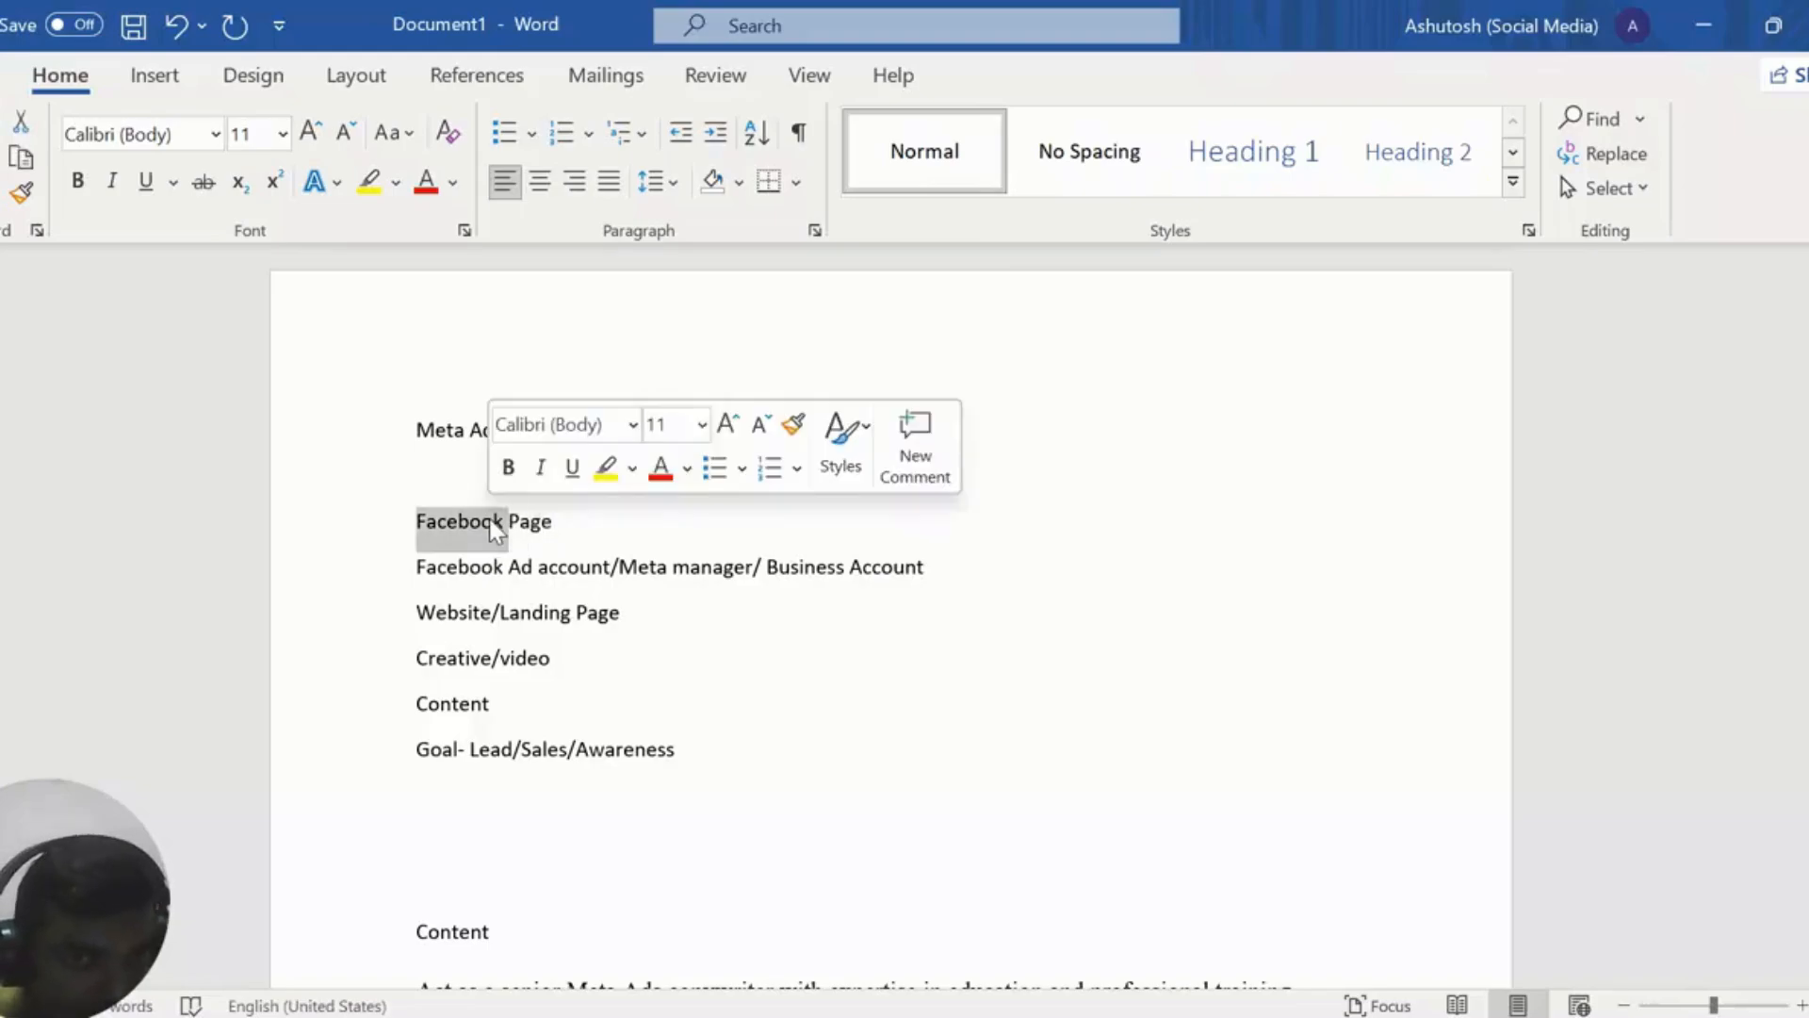
{"action": "double_click", "coordinate": [510, 577]}
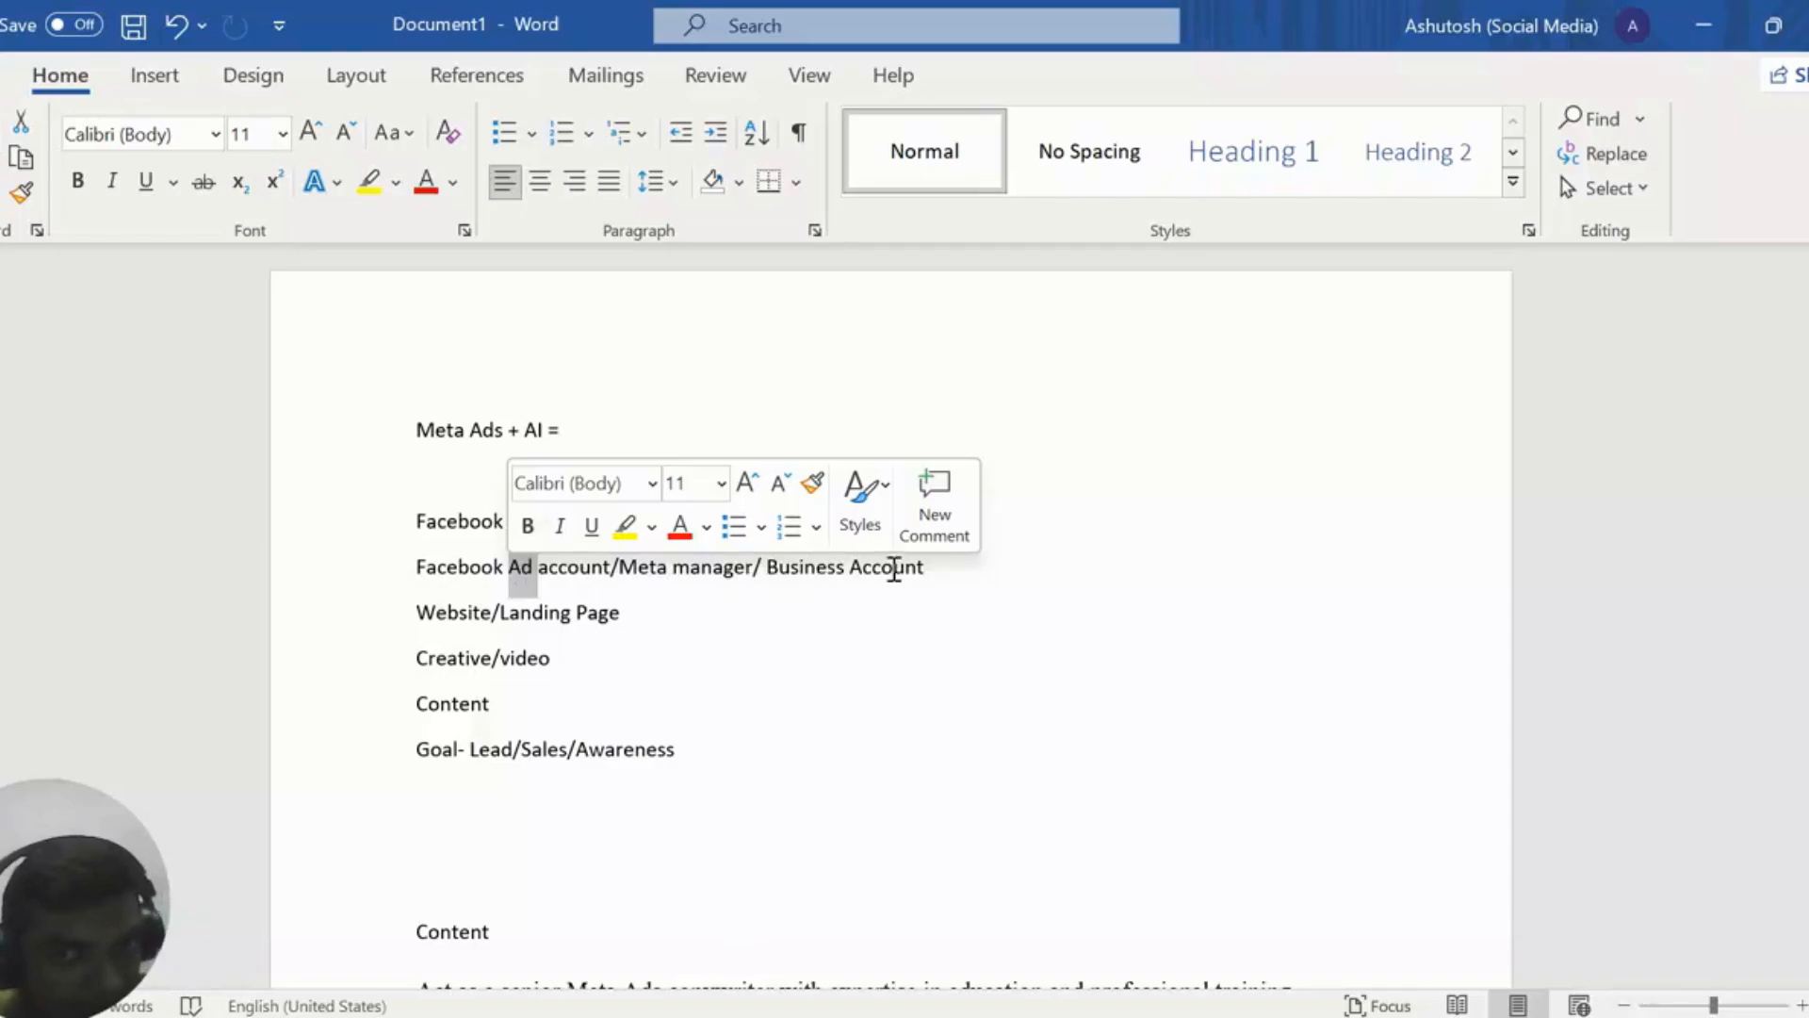
{"action": "double_click", "coordinate": [892, 568]}
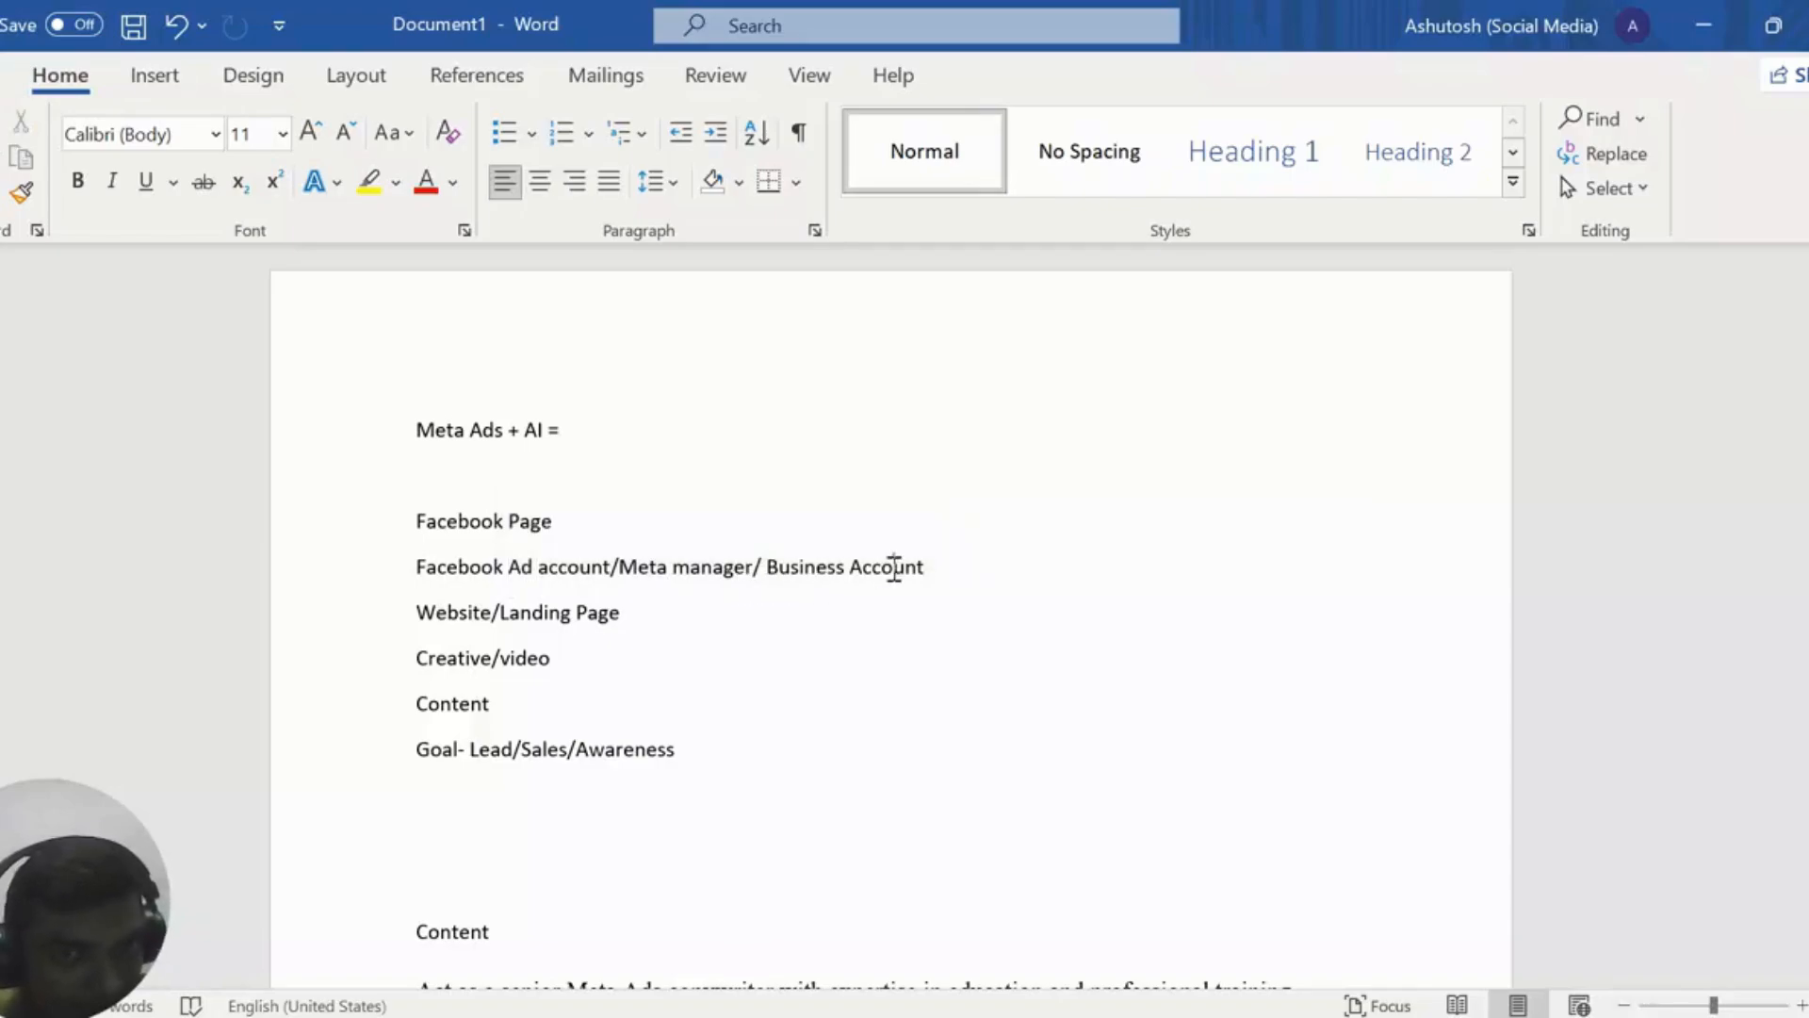
{"action": "triple_click", "coordinate": [557, 628]}
{"action": "double_click", "coordinate": [557, 628]}
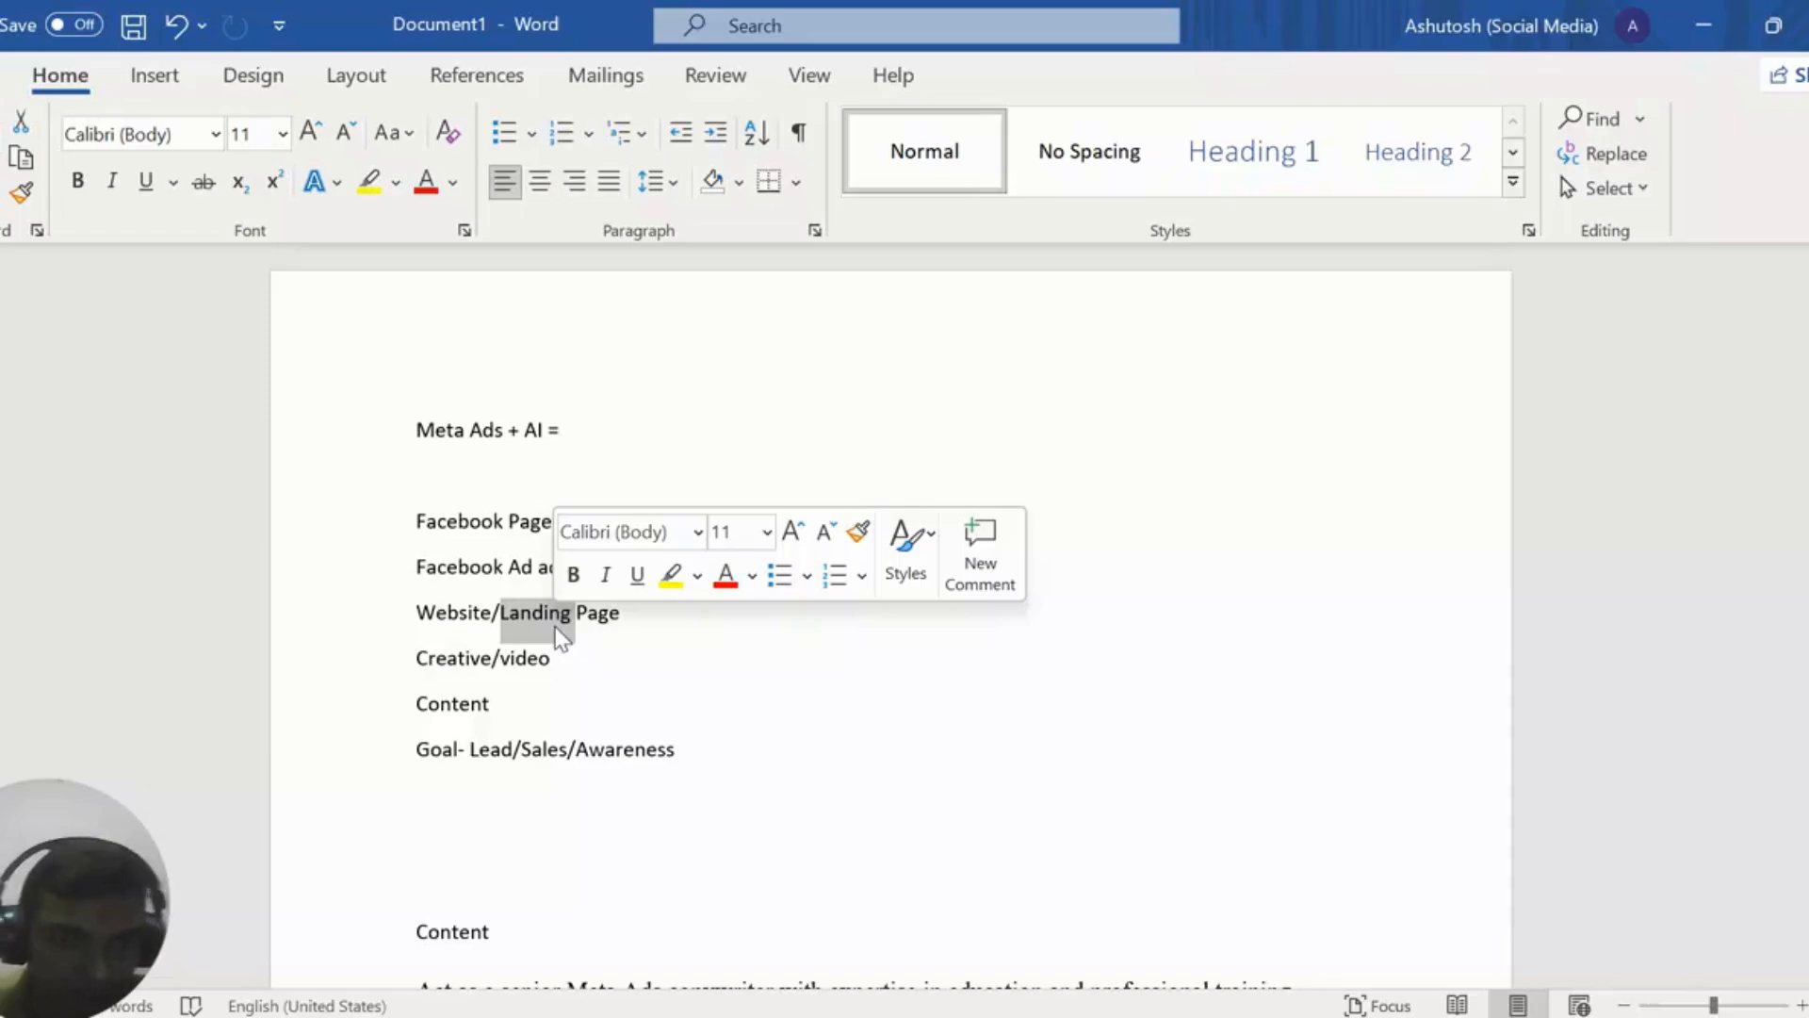
{"action": "left_click", "coordinate": [429, 650]}
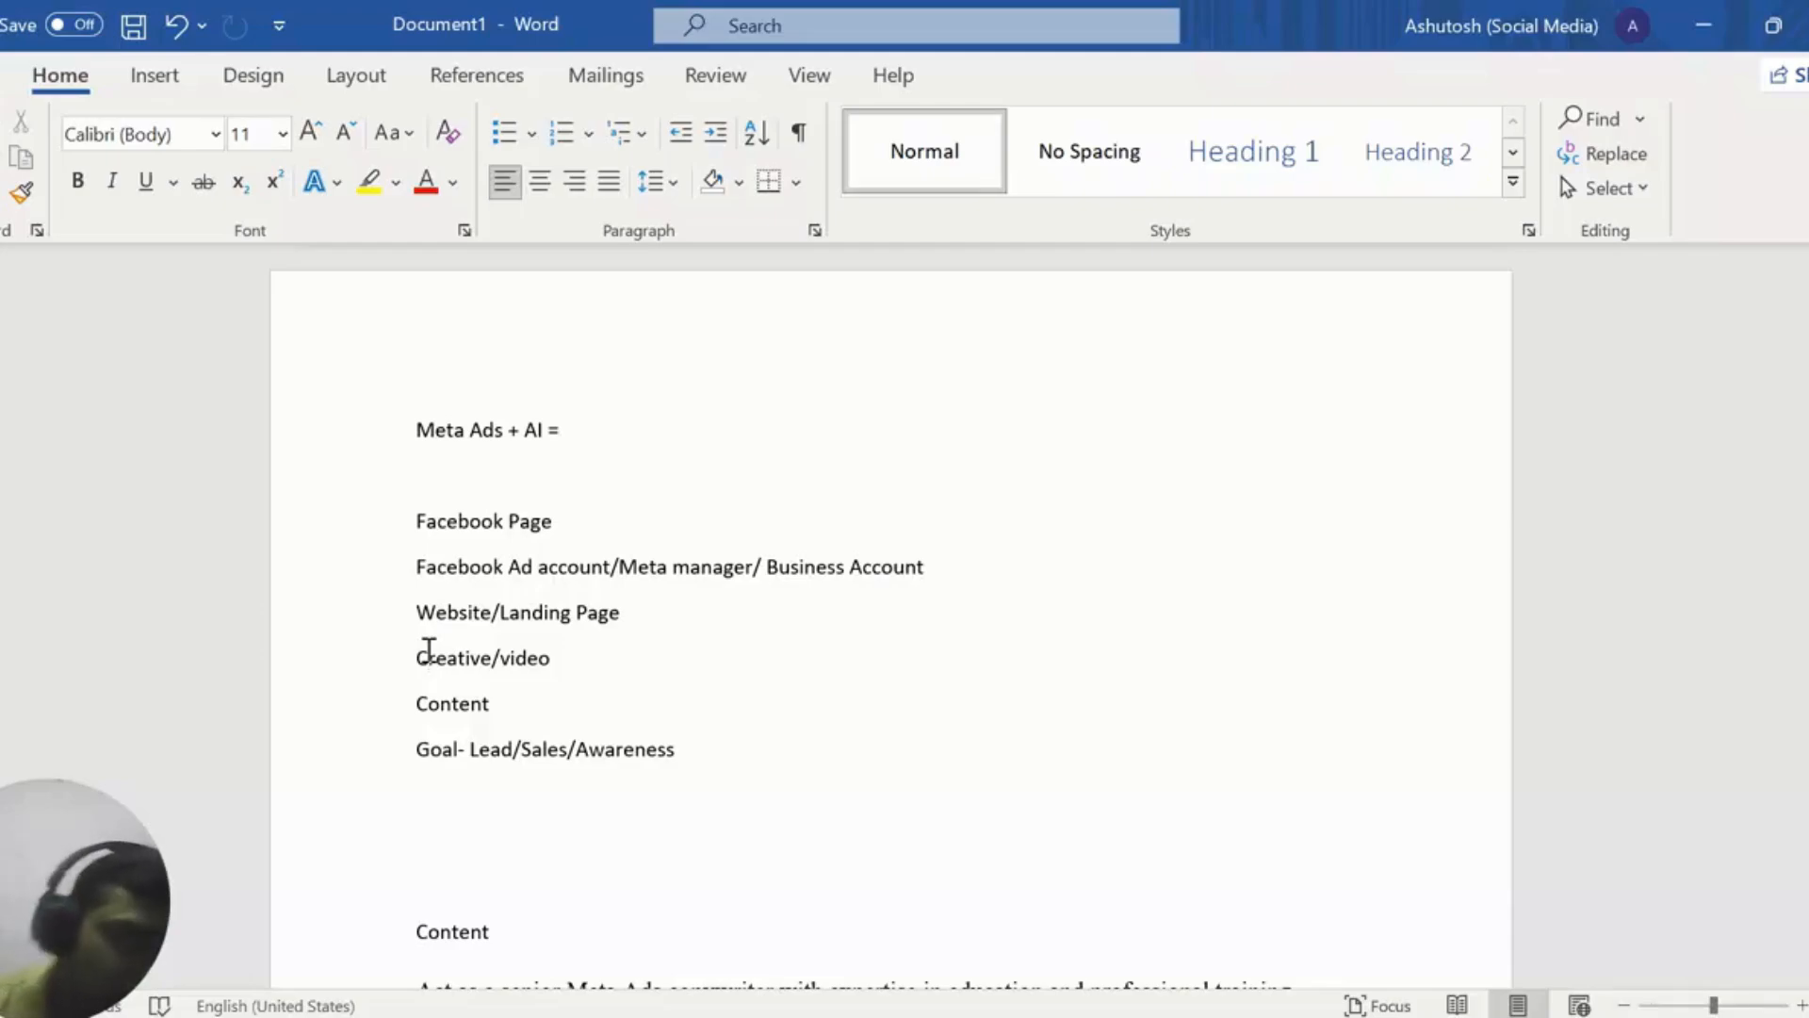
{"action": "left_click_drag", "start_coordinate": [416, 702], "coordinate": [514, 702]}
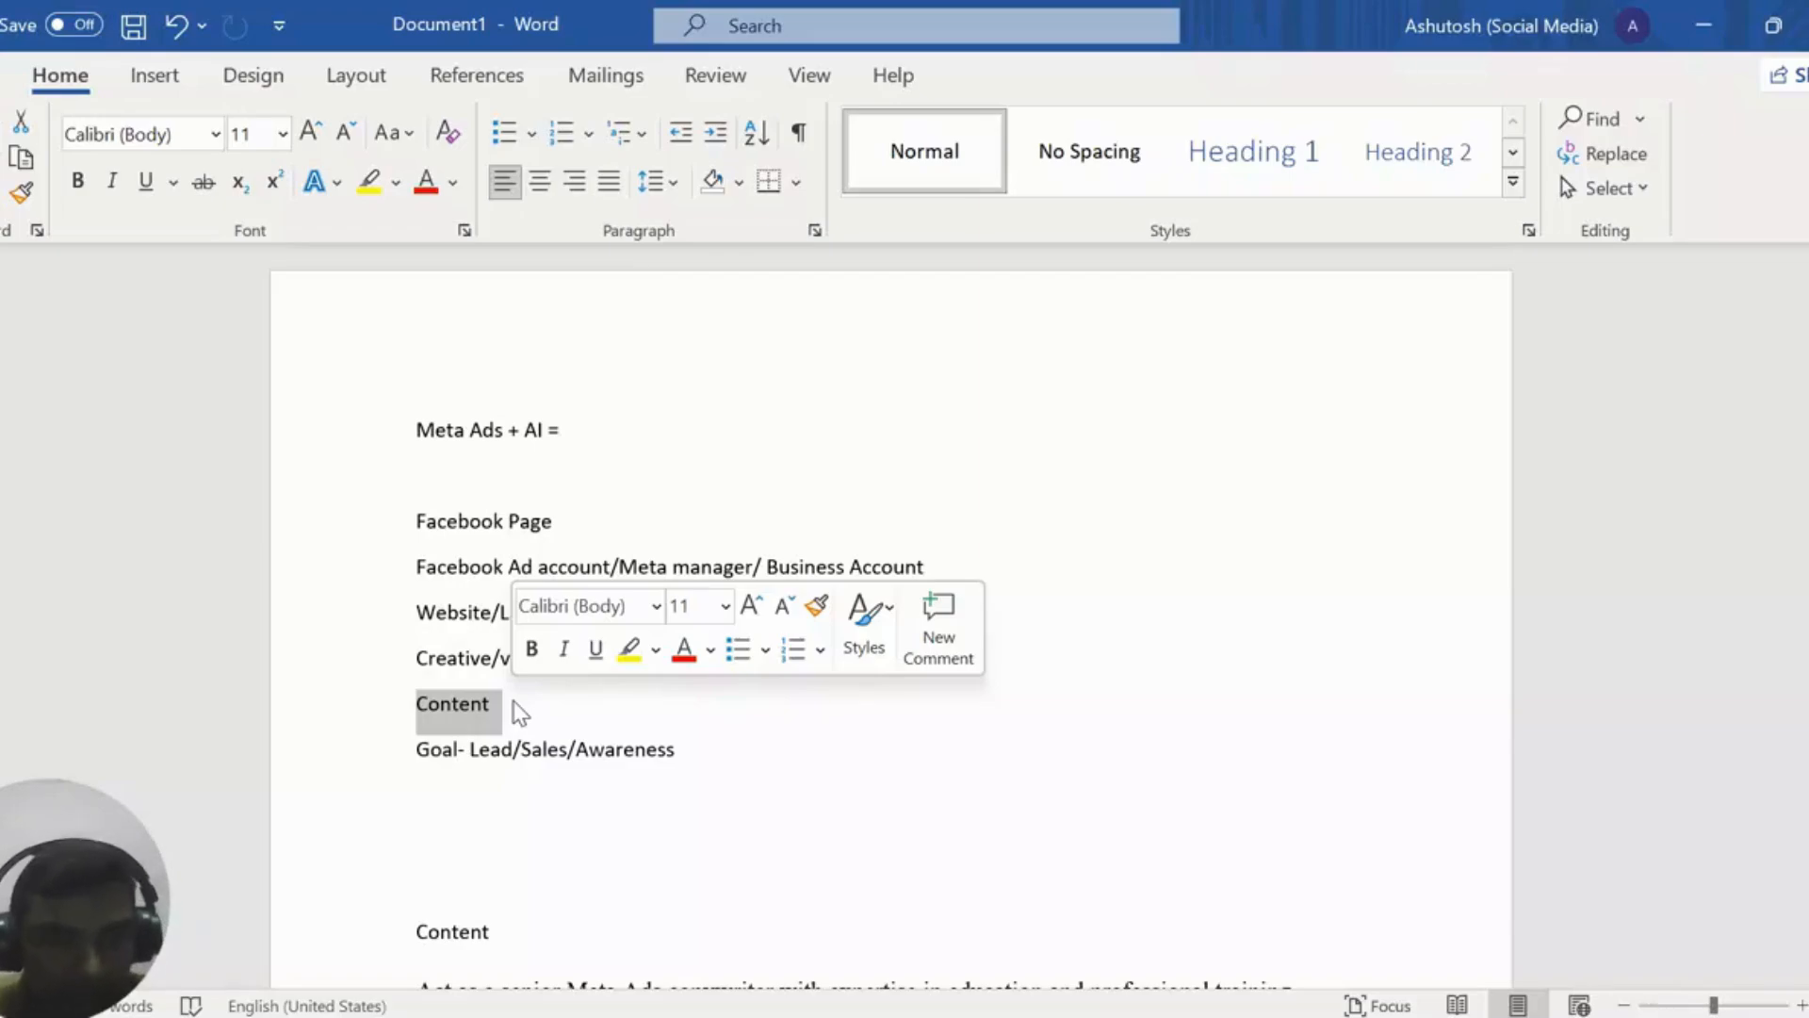
{"action": "left_click", "coordinate": [515, 713]}
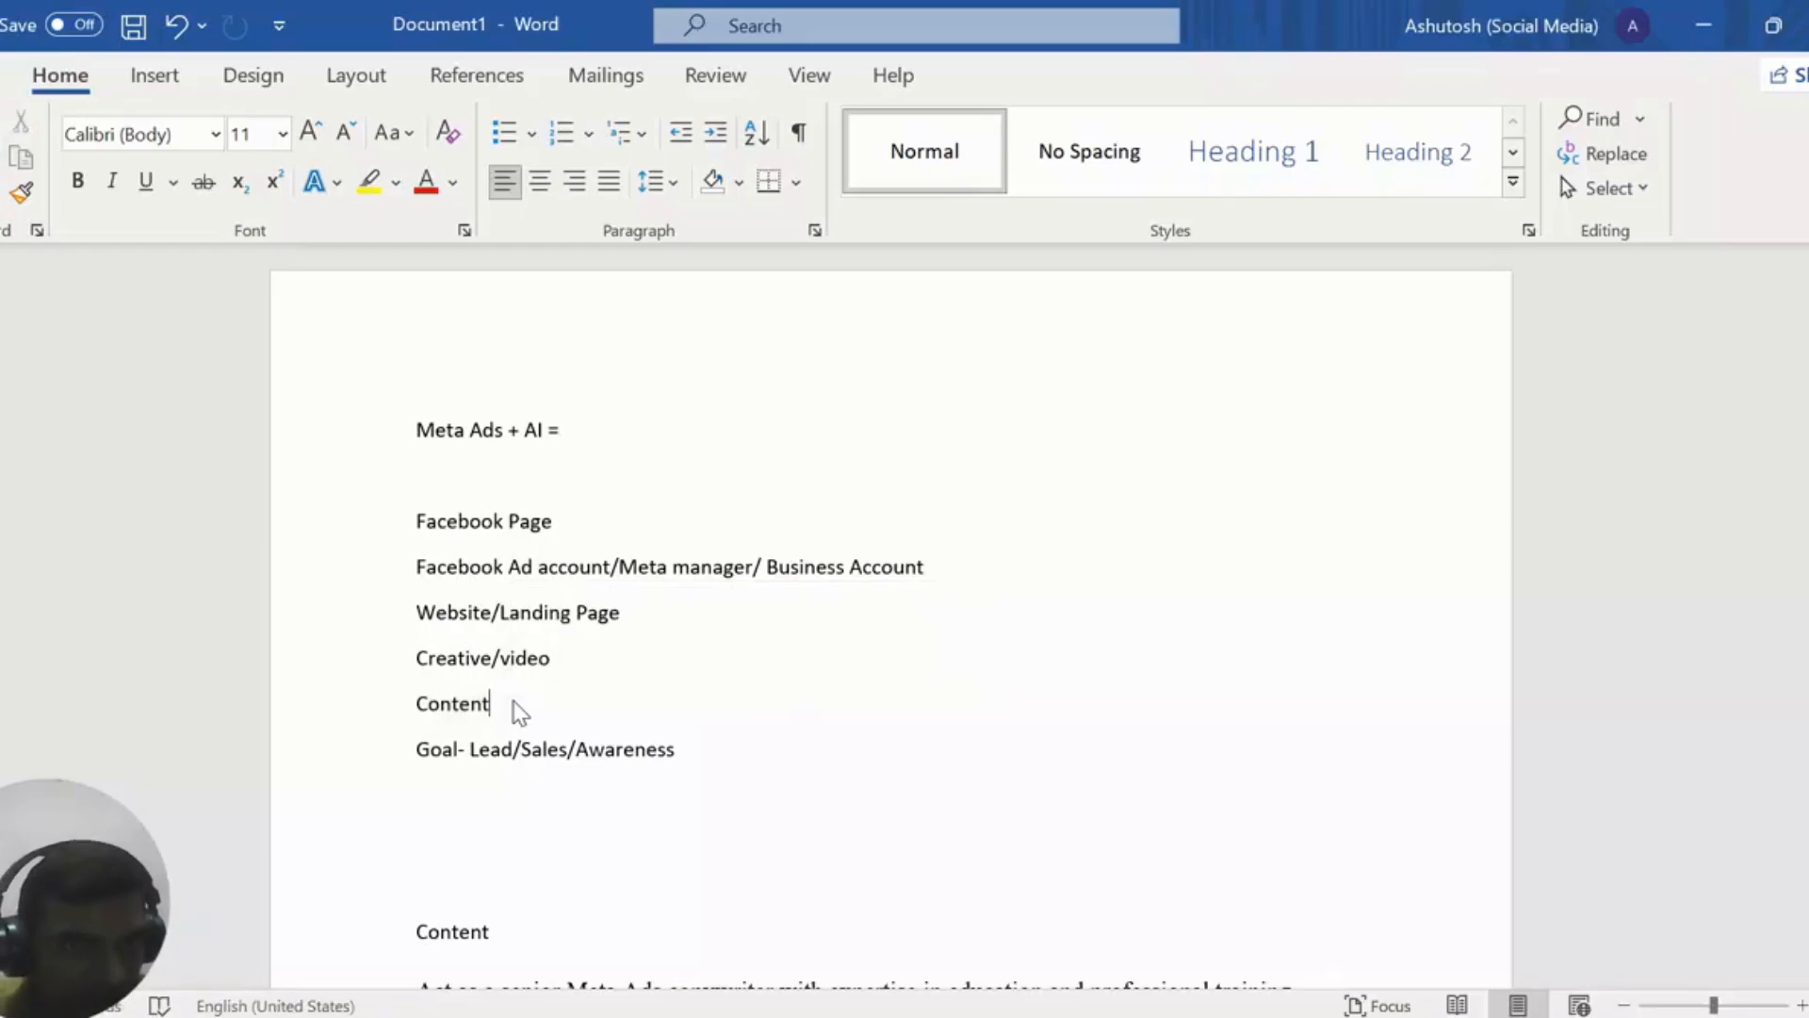
{"action": "triple_click", "coordinate": [443, 754]}
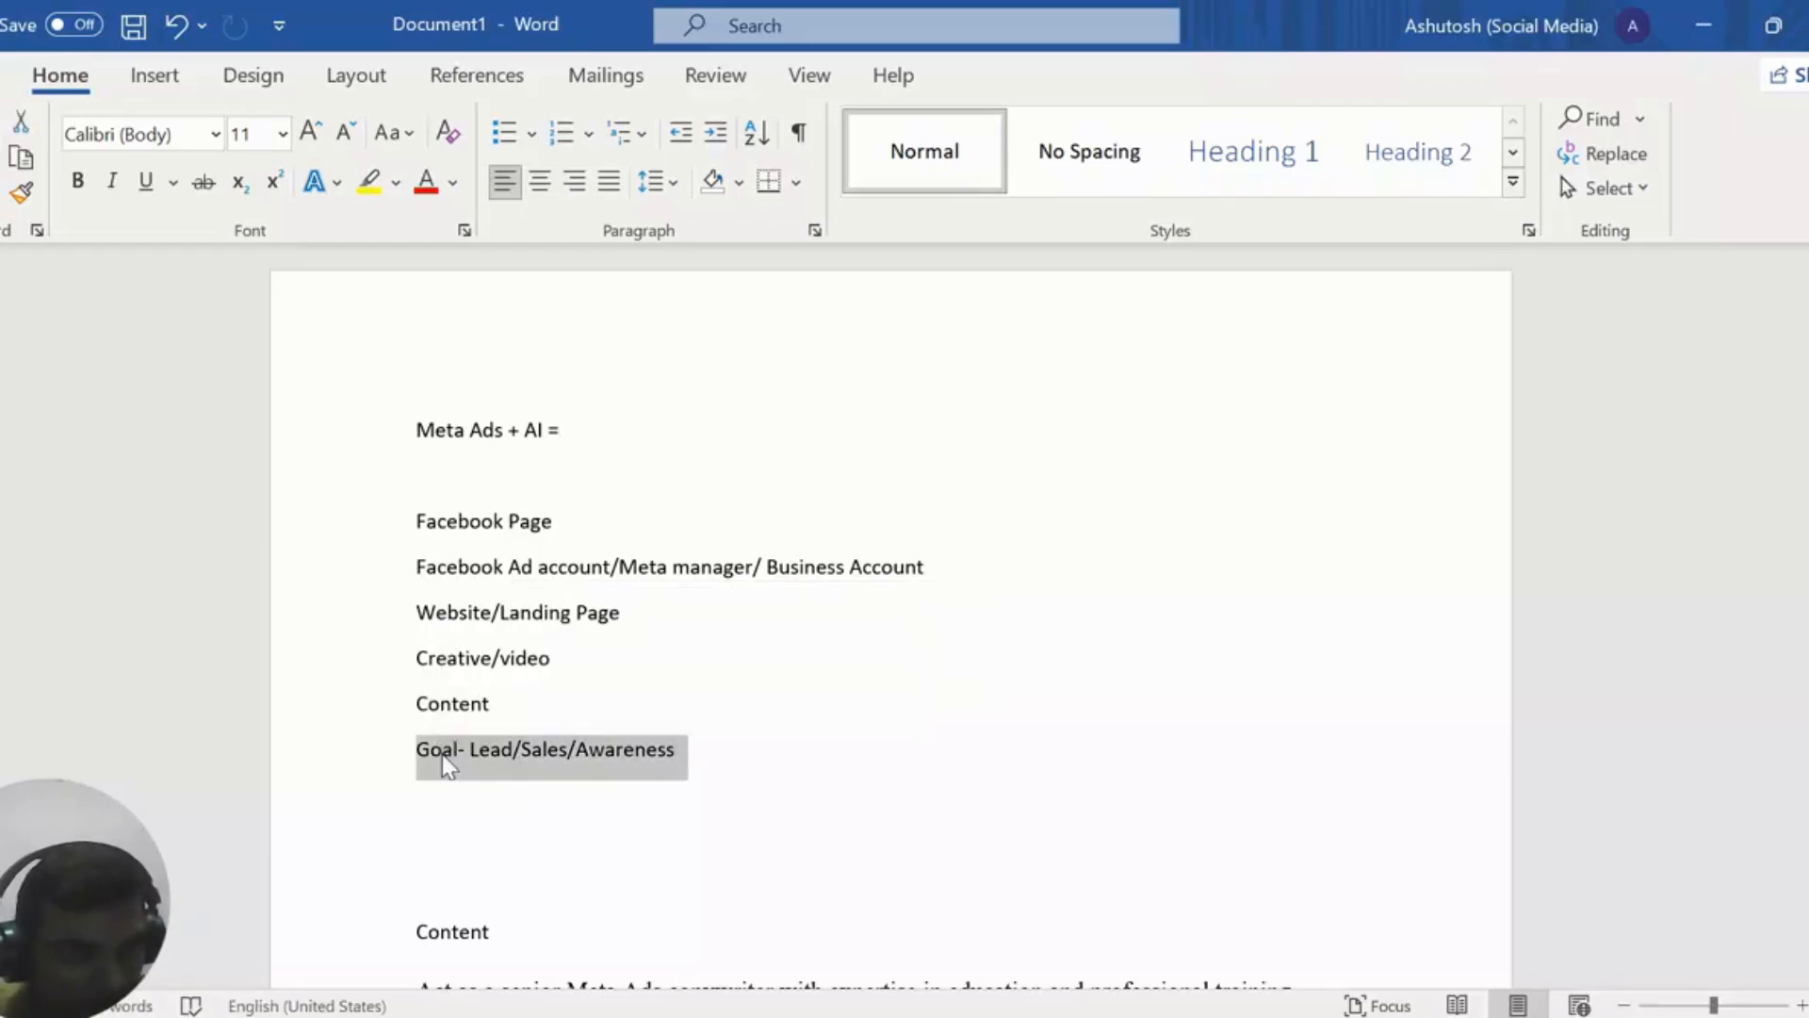
{"action": "left_click", "coordinate": [443, 754]}
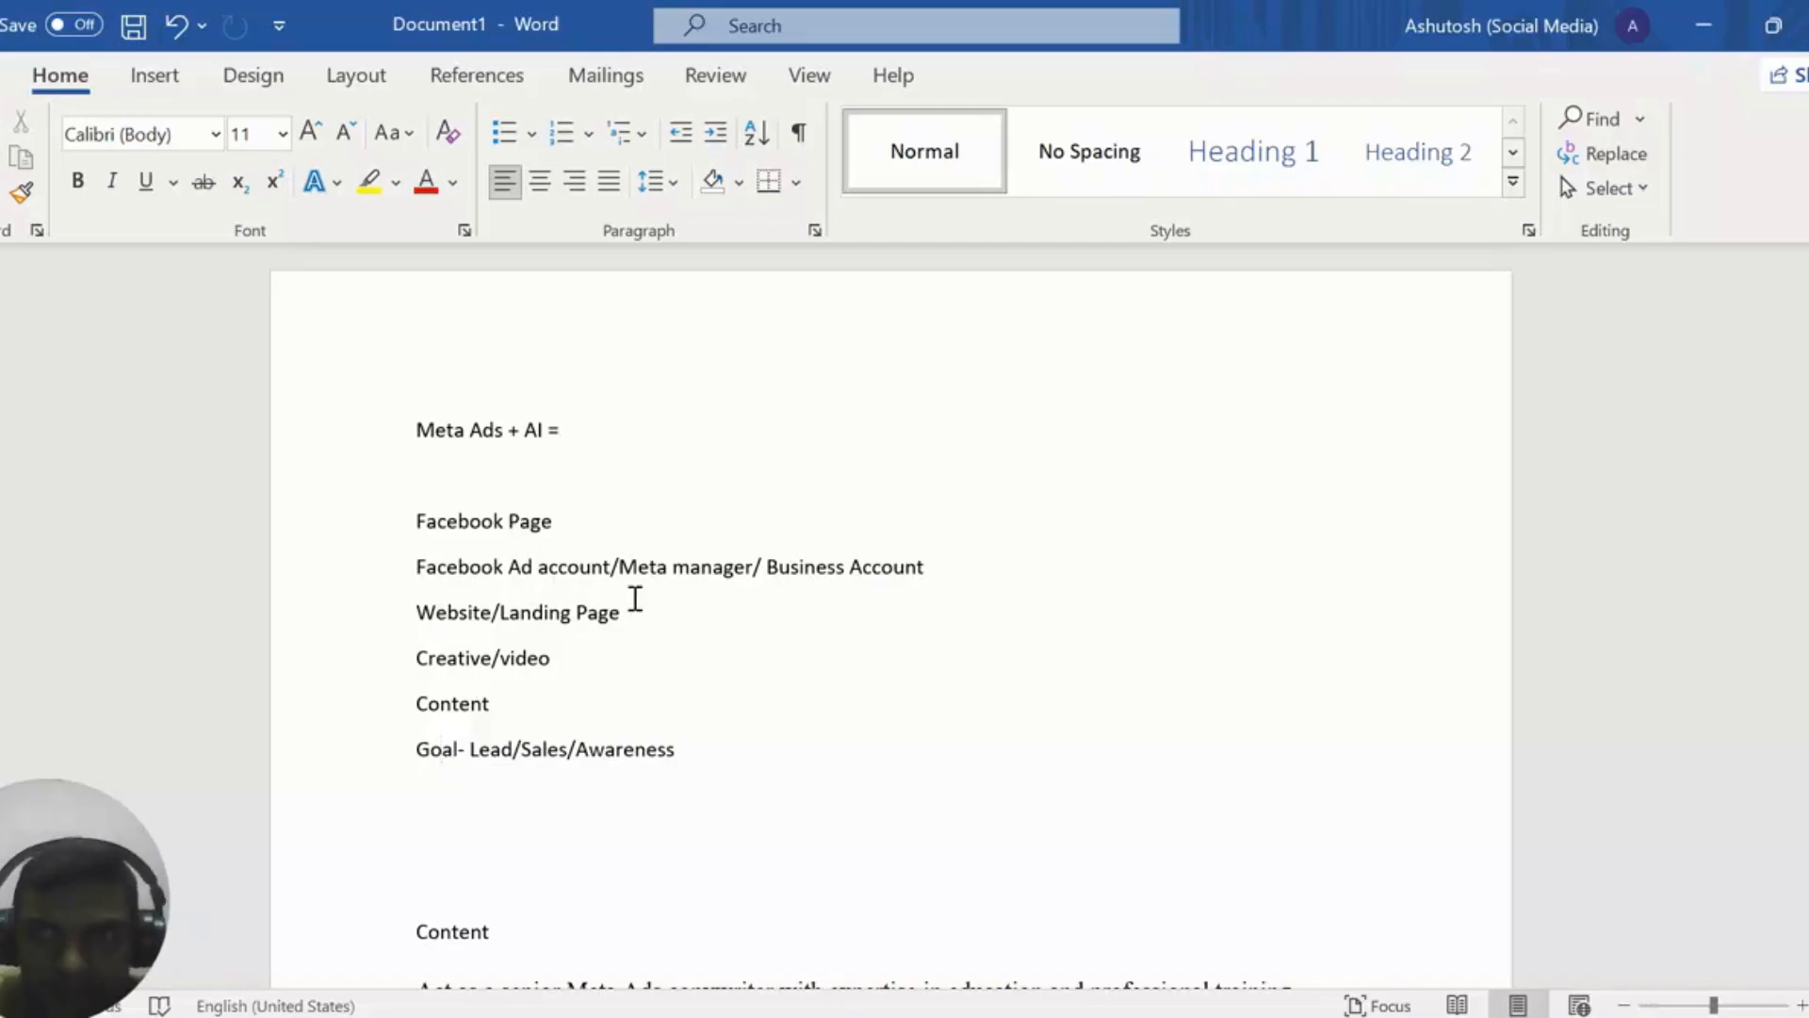
Step: Return to Facebook in the browser and open the Branding and Promotion page under its own profile
{"action": "left_click", "coordinate": [1704, 35]}
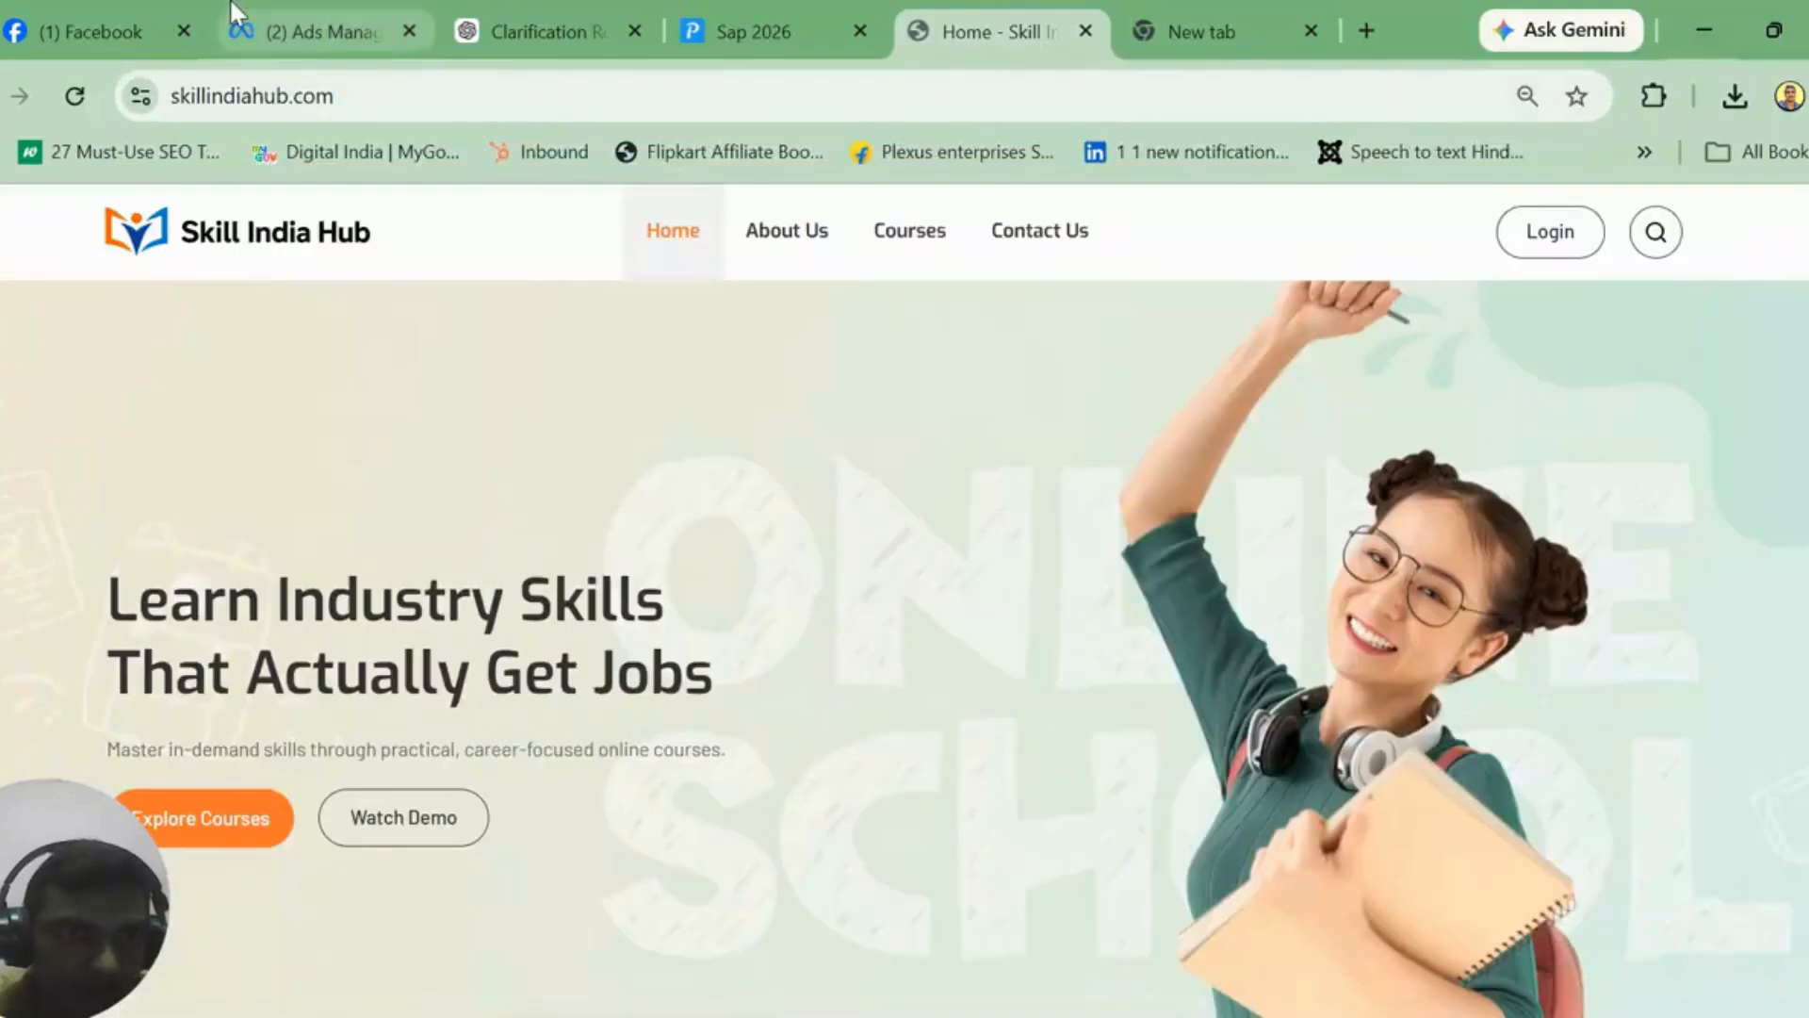
{"action": "left_click", "coordinate": [99, 13]}
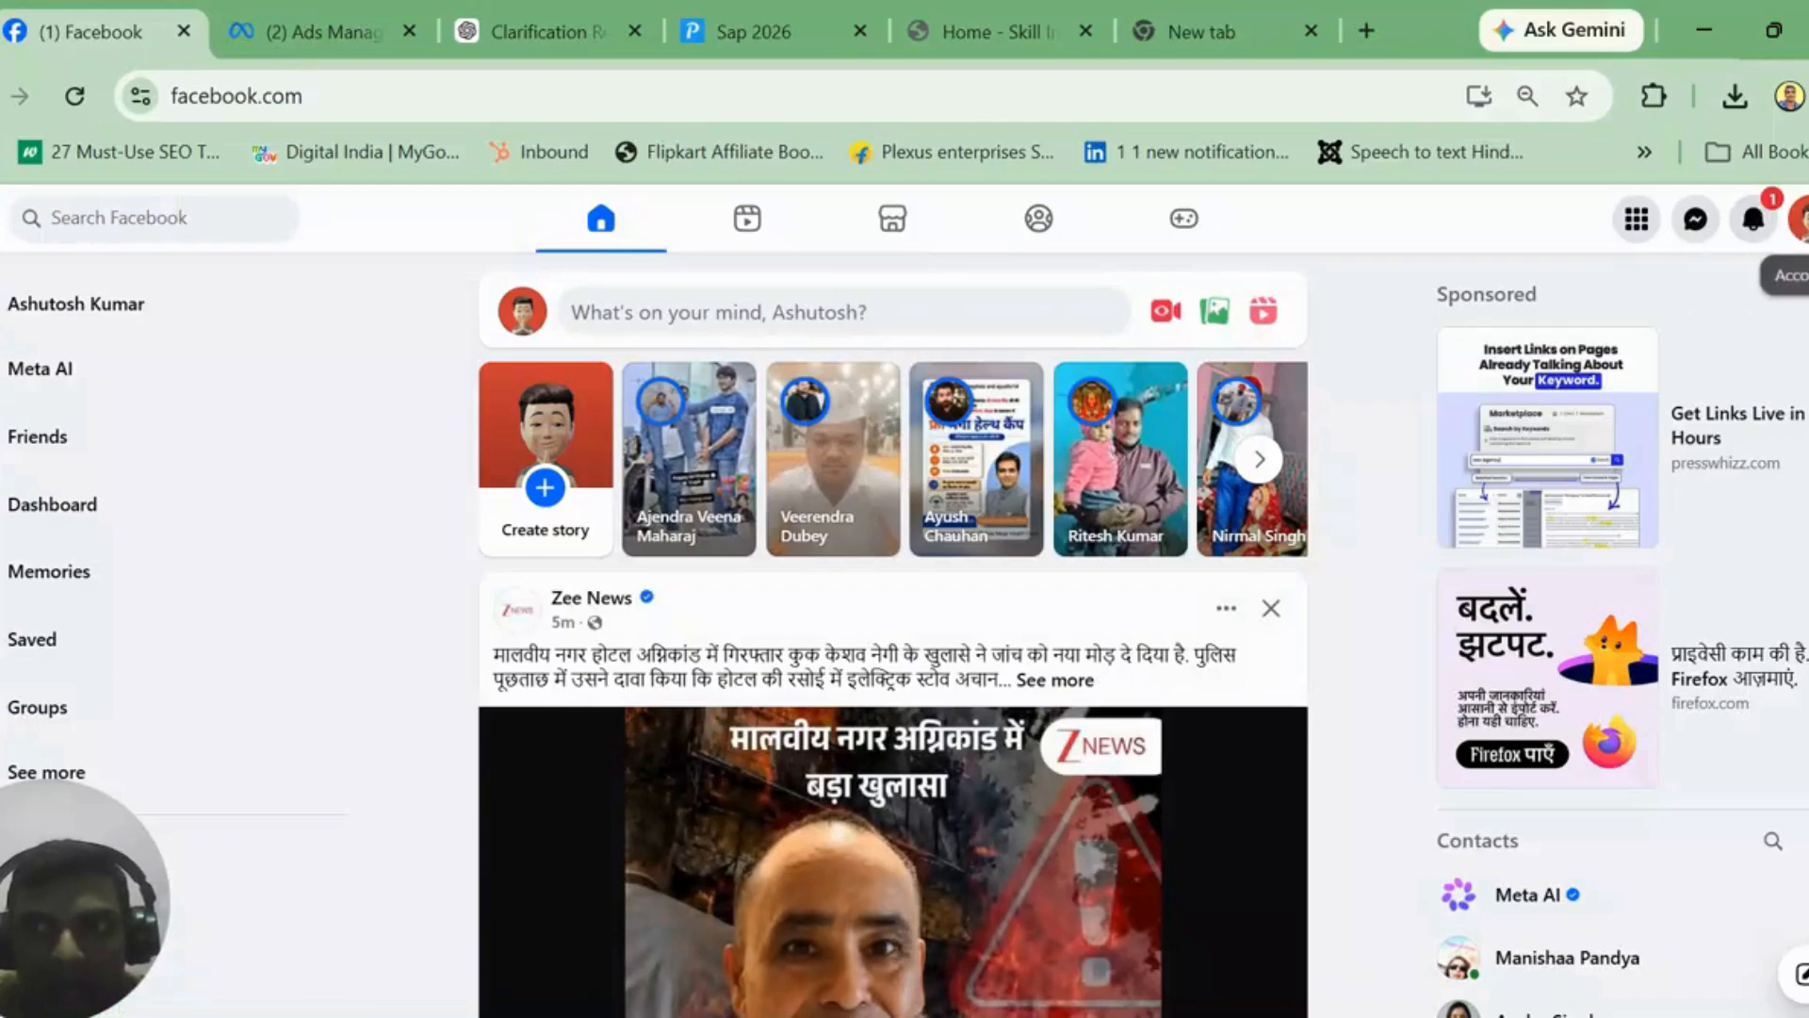
{"action": "left_click", "coordinate": [1800, 219]}
{"action": "left_click", "coordinate": [1668, 392]}
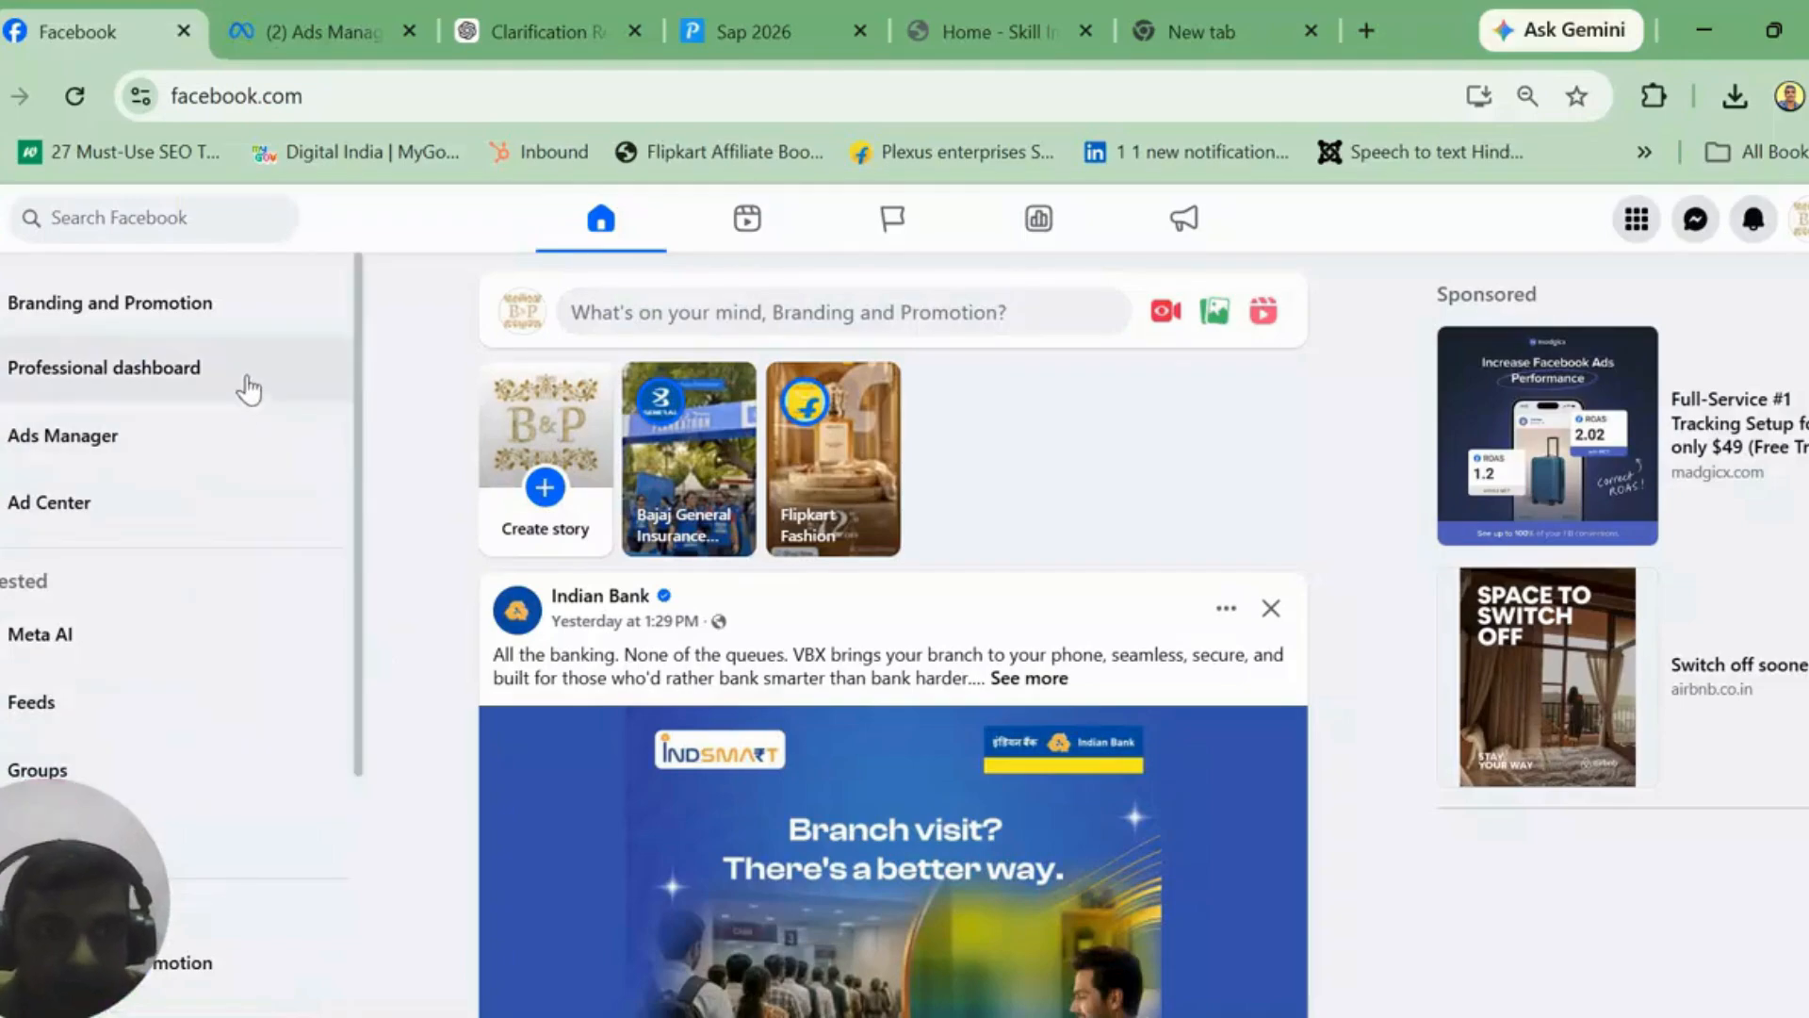
{"action": "left_click", "coordinate": [201, 311]}
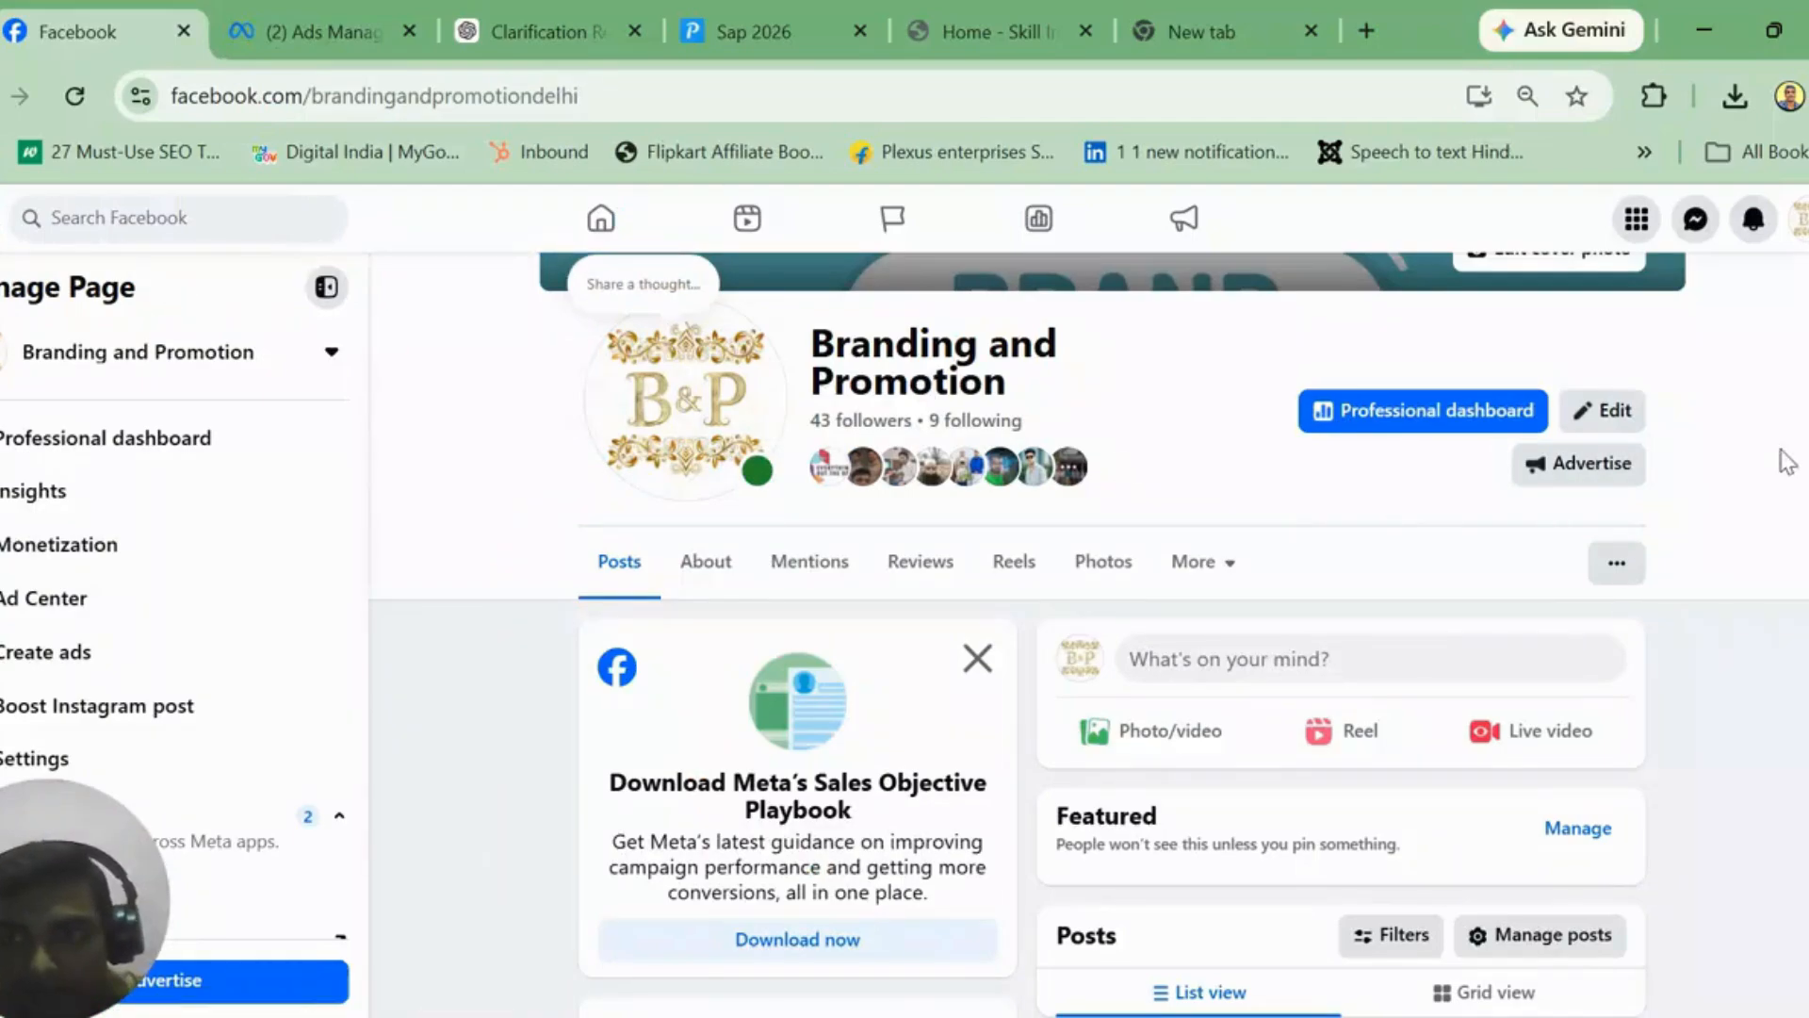
Step: Examine the Branding and Promotion page's header and About information, including its reels and photos, and return to its posts
{"action": "scroll", "coordinate": [1088, 622], "scroll_direction": "up", "scroll_amount": 3}
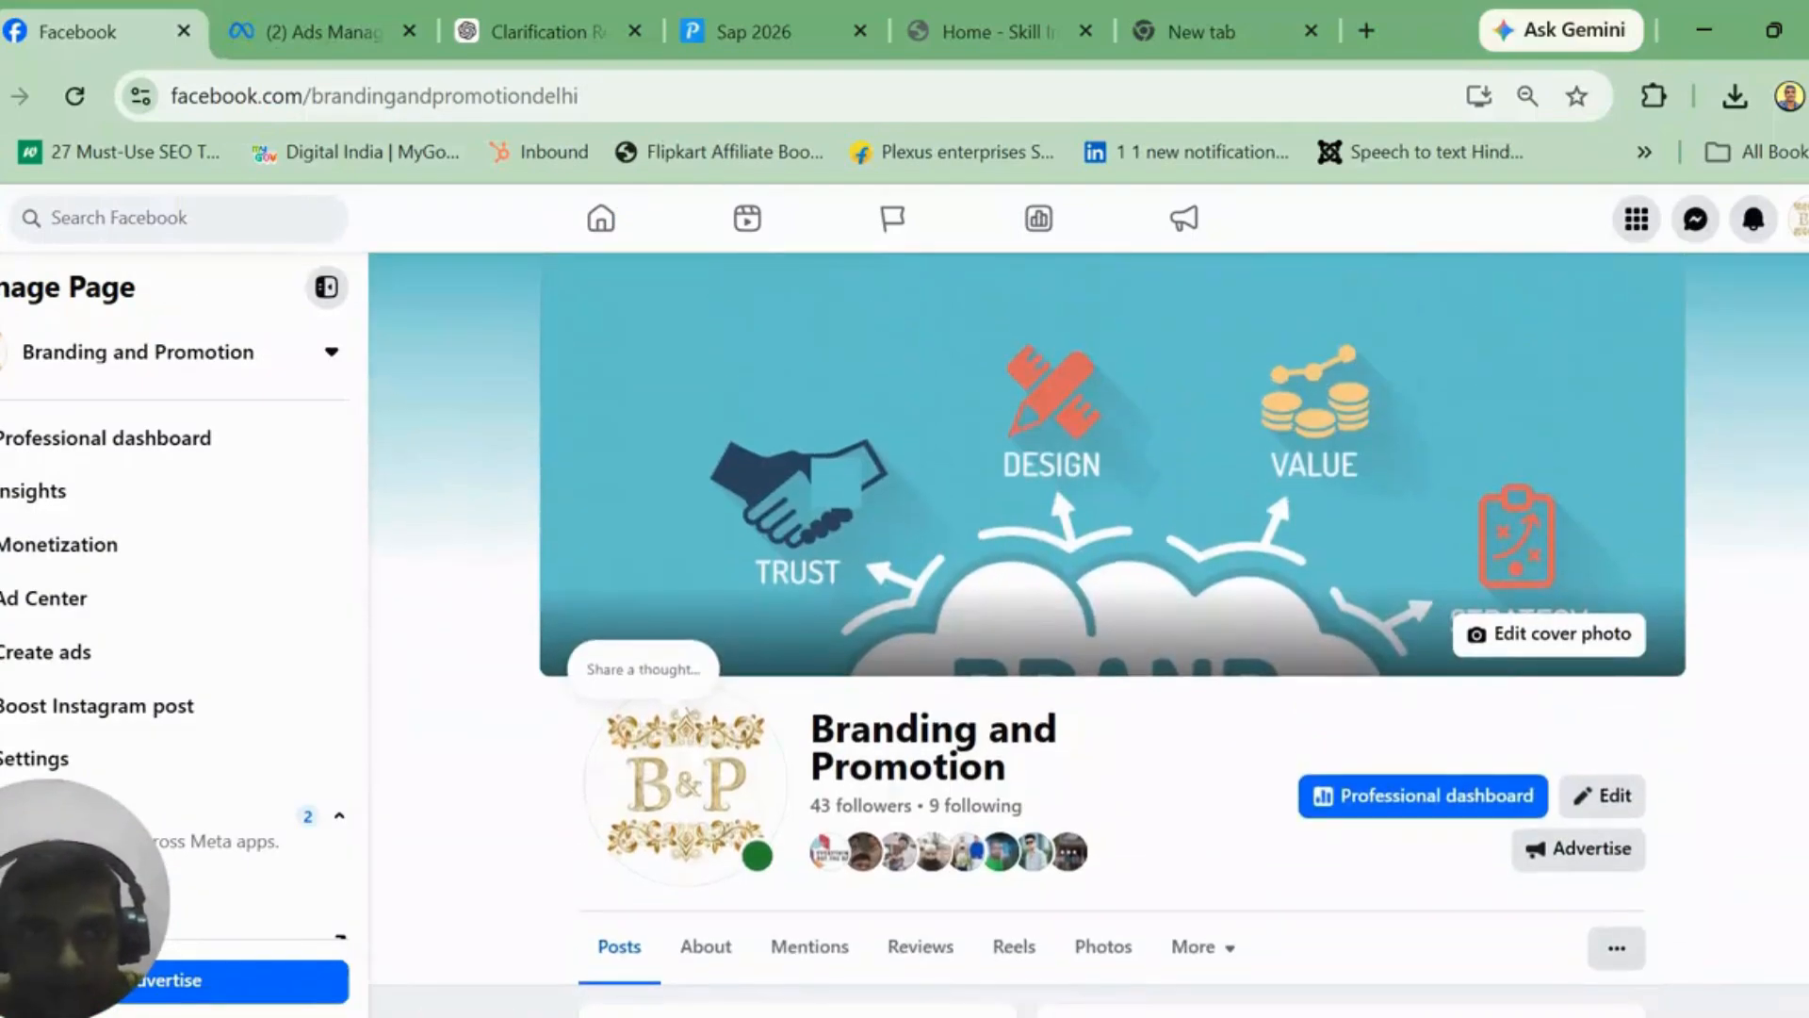
{"action": "scroll", "coordinate": [1088, 622], "scroll_direction": "down", "scroll_amount": 3}
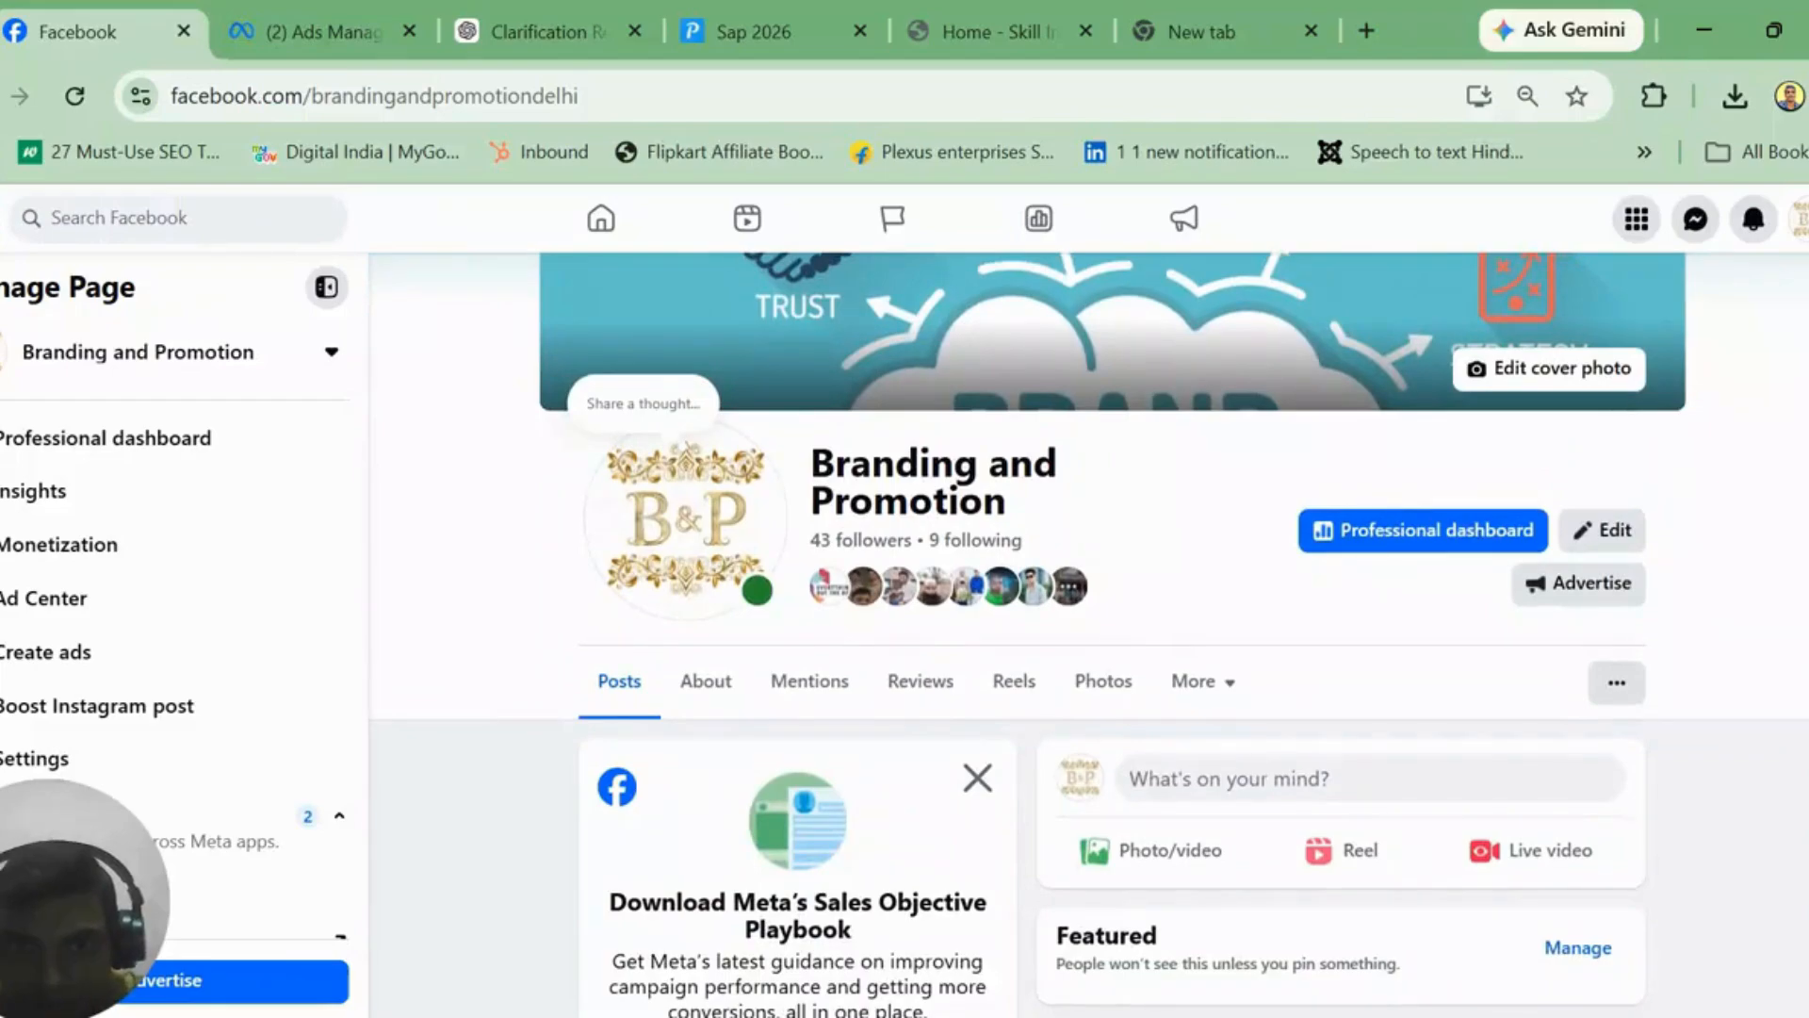
{"action": "scroll", "coordinate": [1089, 622], "scroll_direction": "down", "scroll_amount": 2}
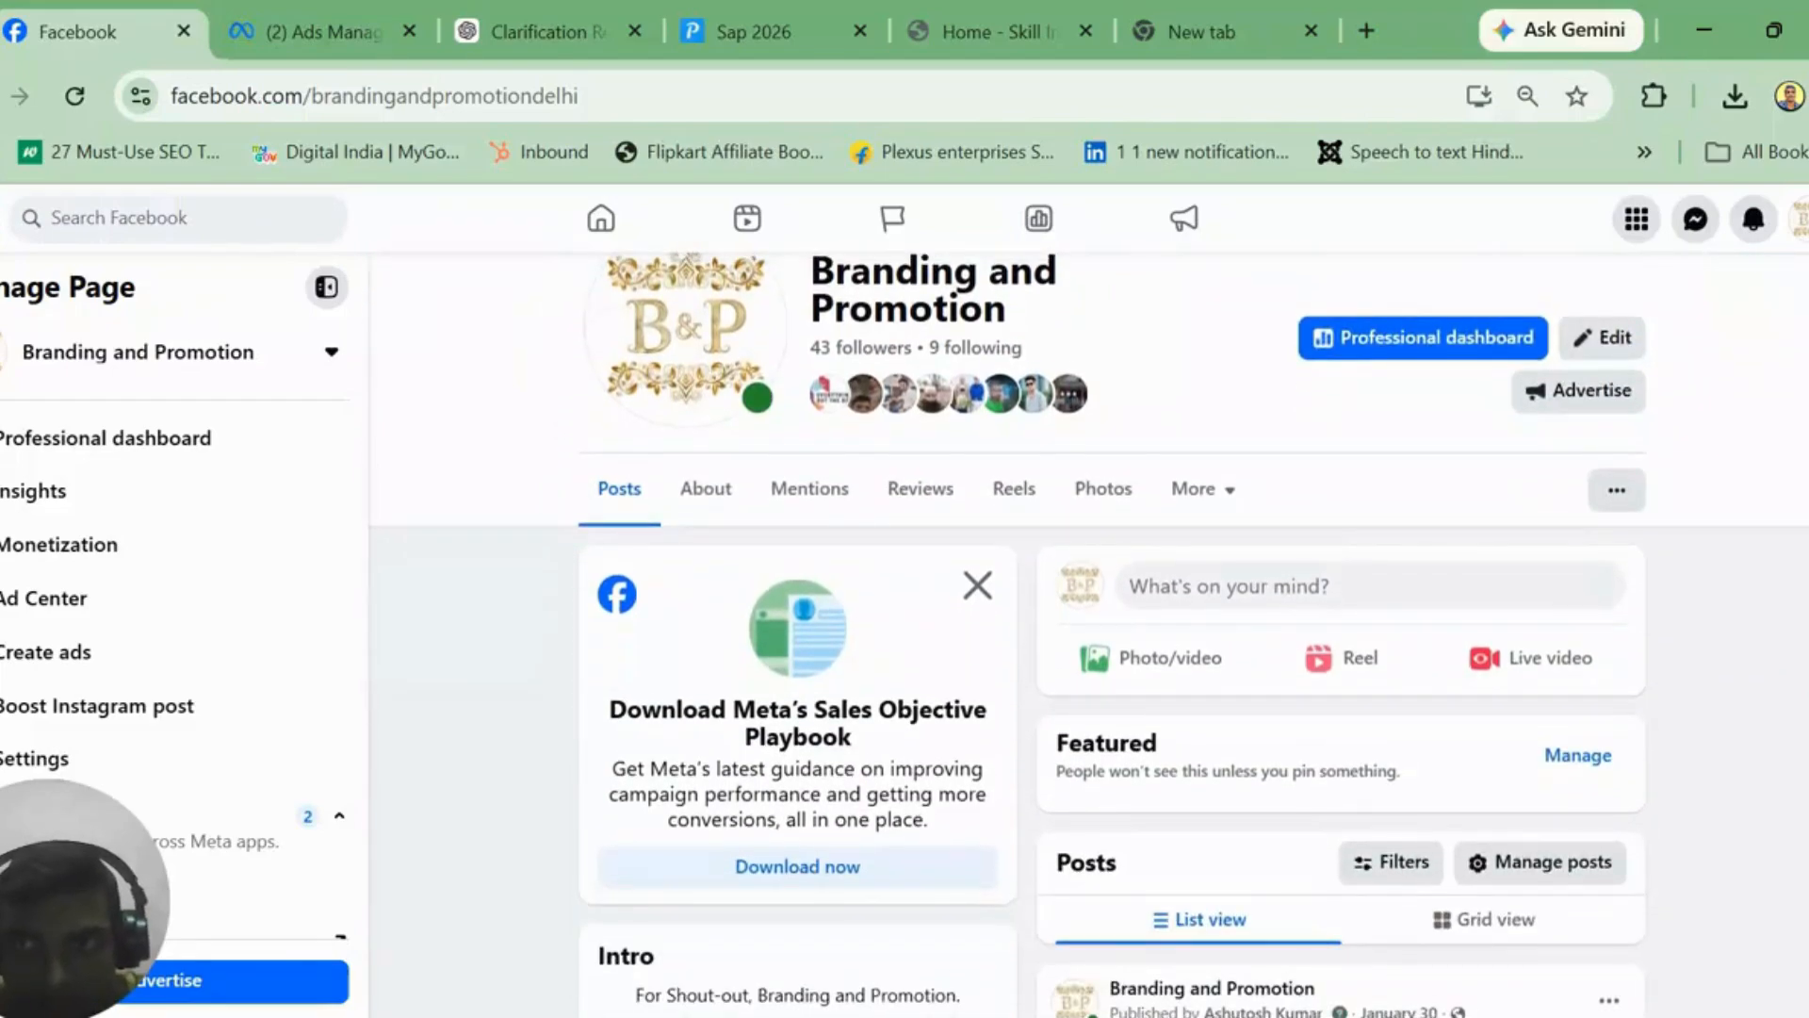
{"action": "scroll", "coordinate": [1117, 513], "scroll_direction": "up", "scroll_amount": 3}
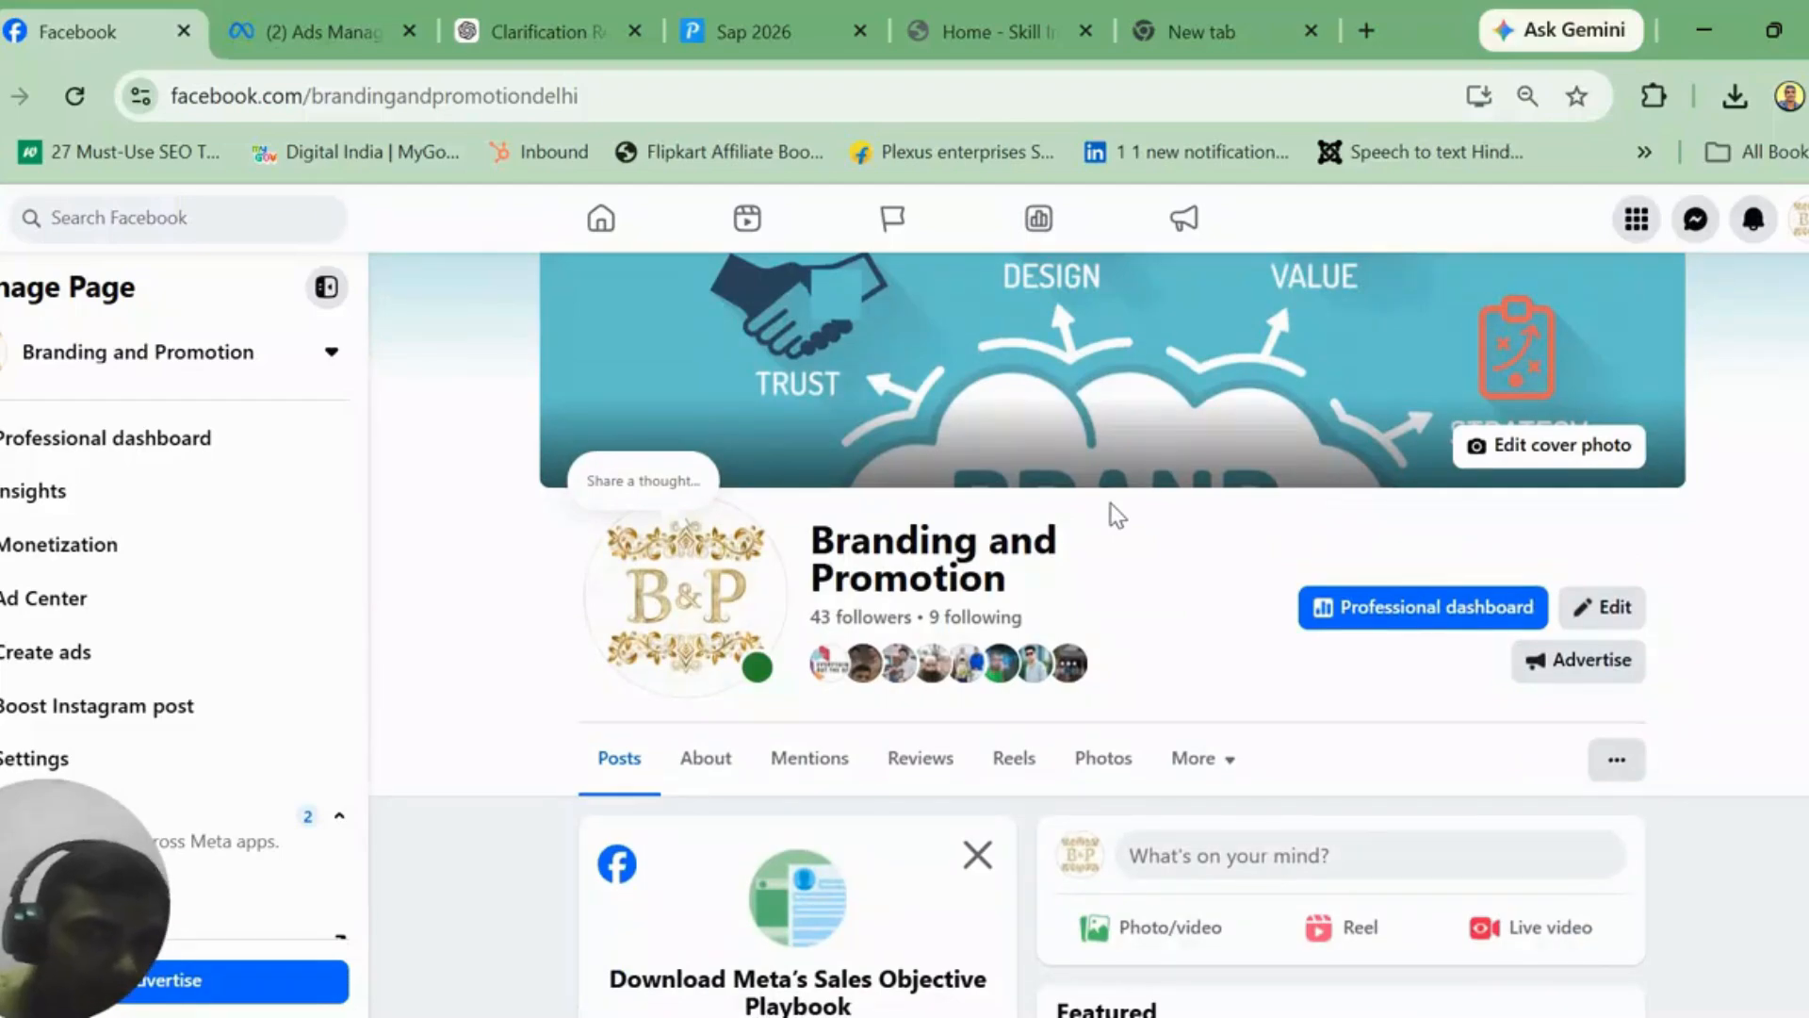
{"action": "left_click", "coordinate": [726, 762]}
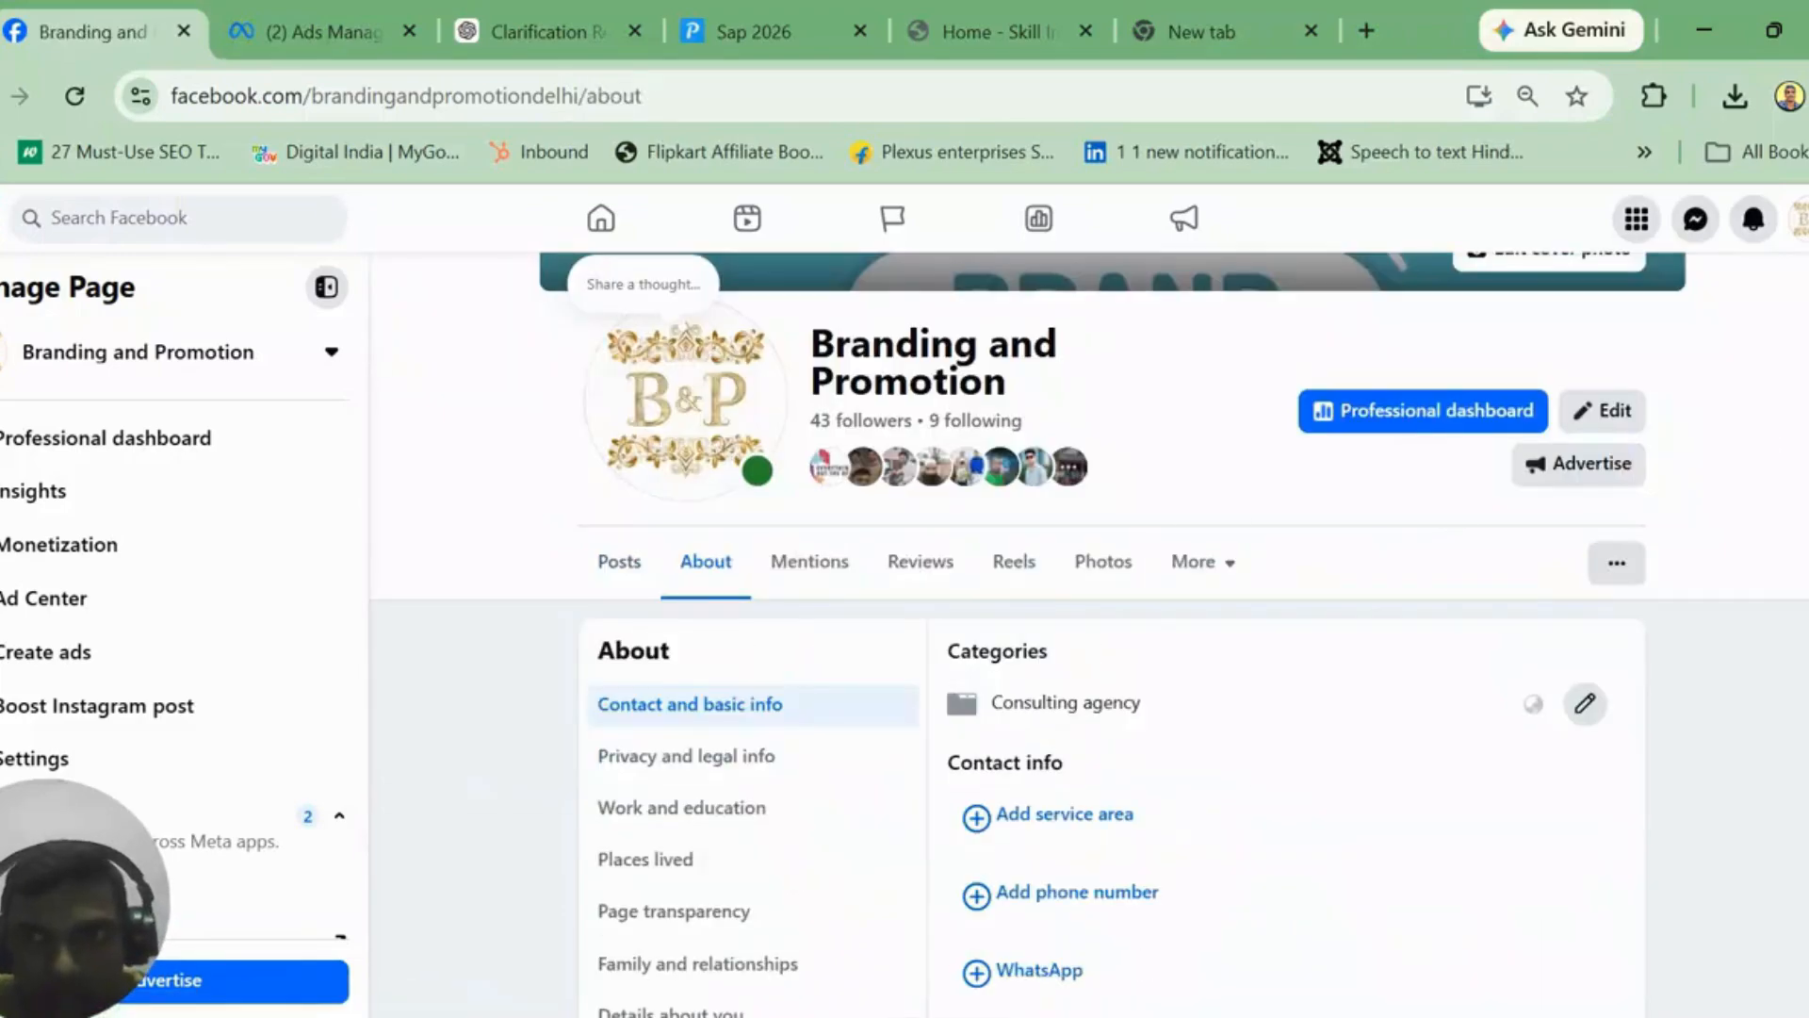
{"action": "scroll", "coordinate": [1112, 660], "scroll_direction": "down", "scroll_amount": 15}
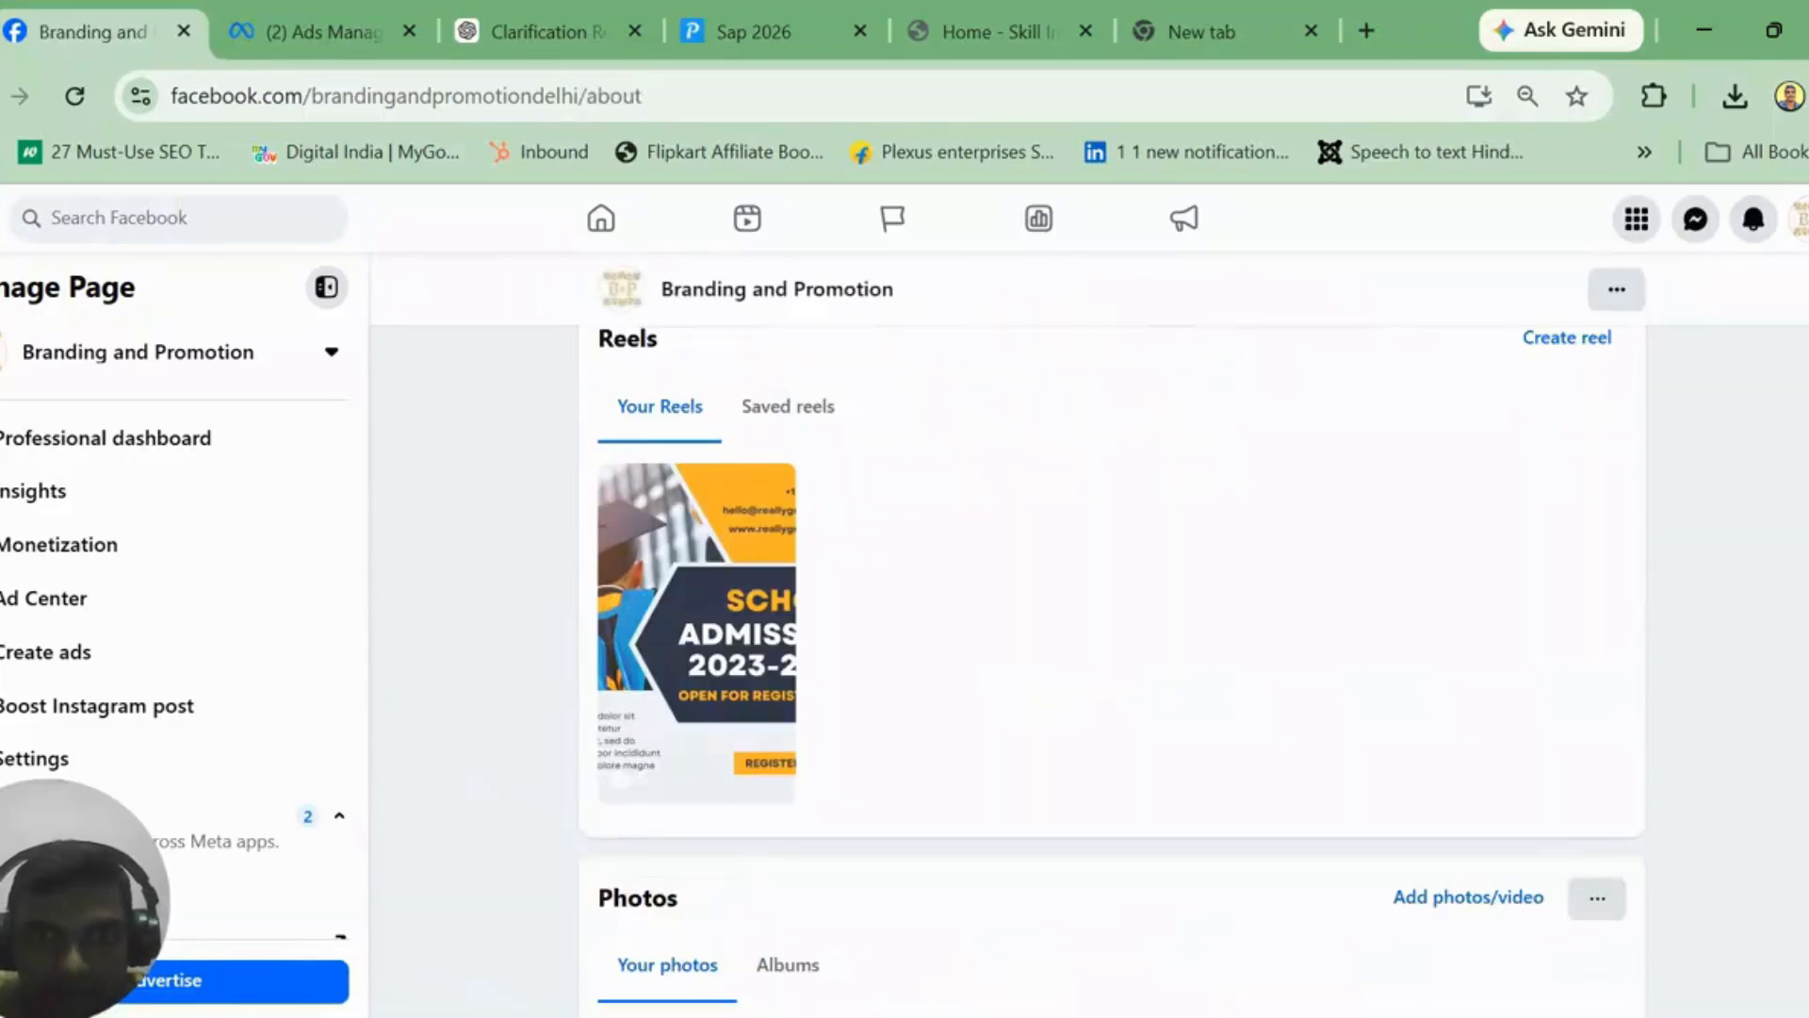
{"action": "scroll", "coordinate": [657, 671], "scroll_direction": "up", "scroll_amount": 10}
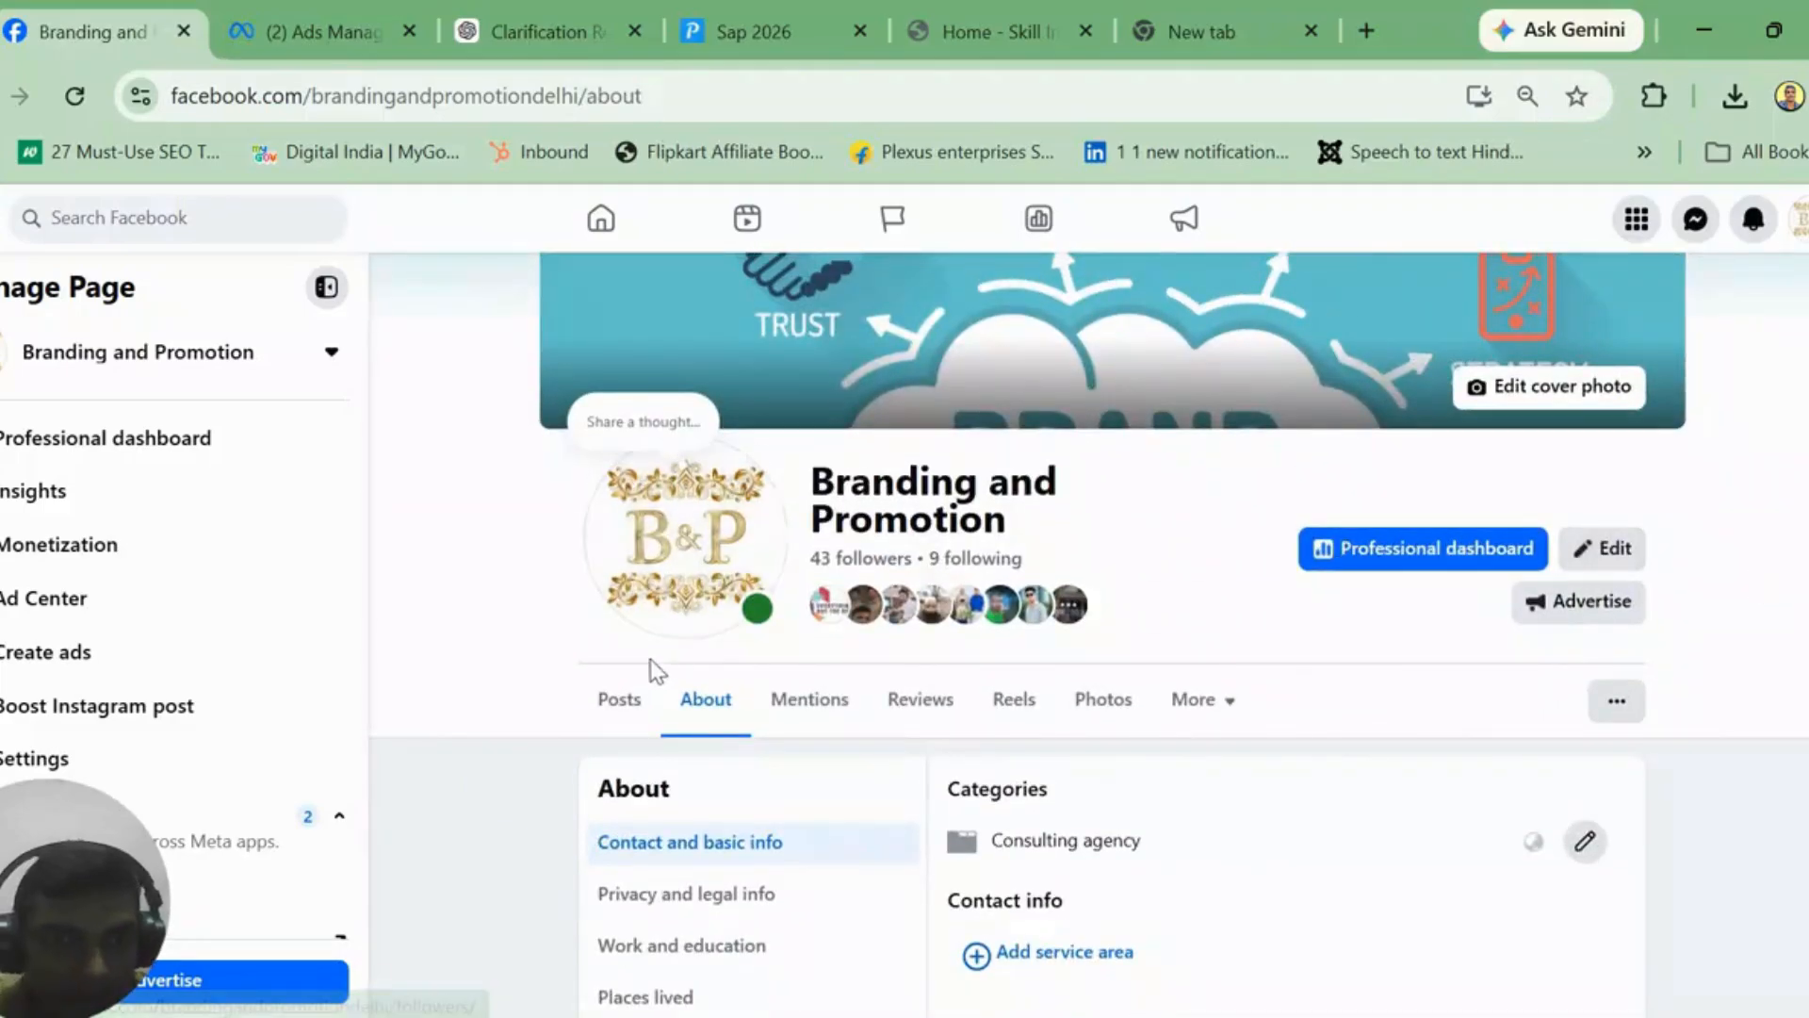
{"action": "left_click", "coordinate": [617, 699]}
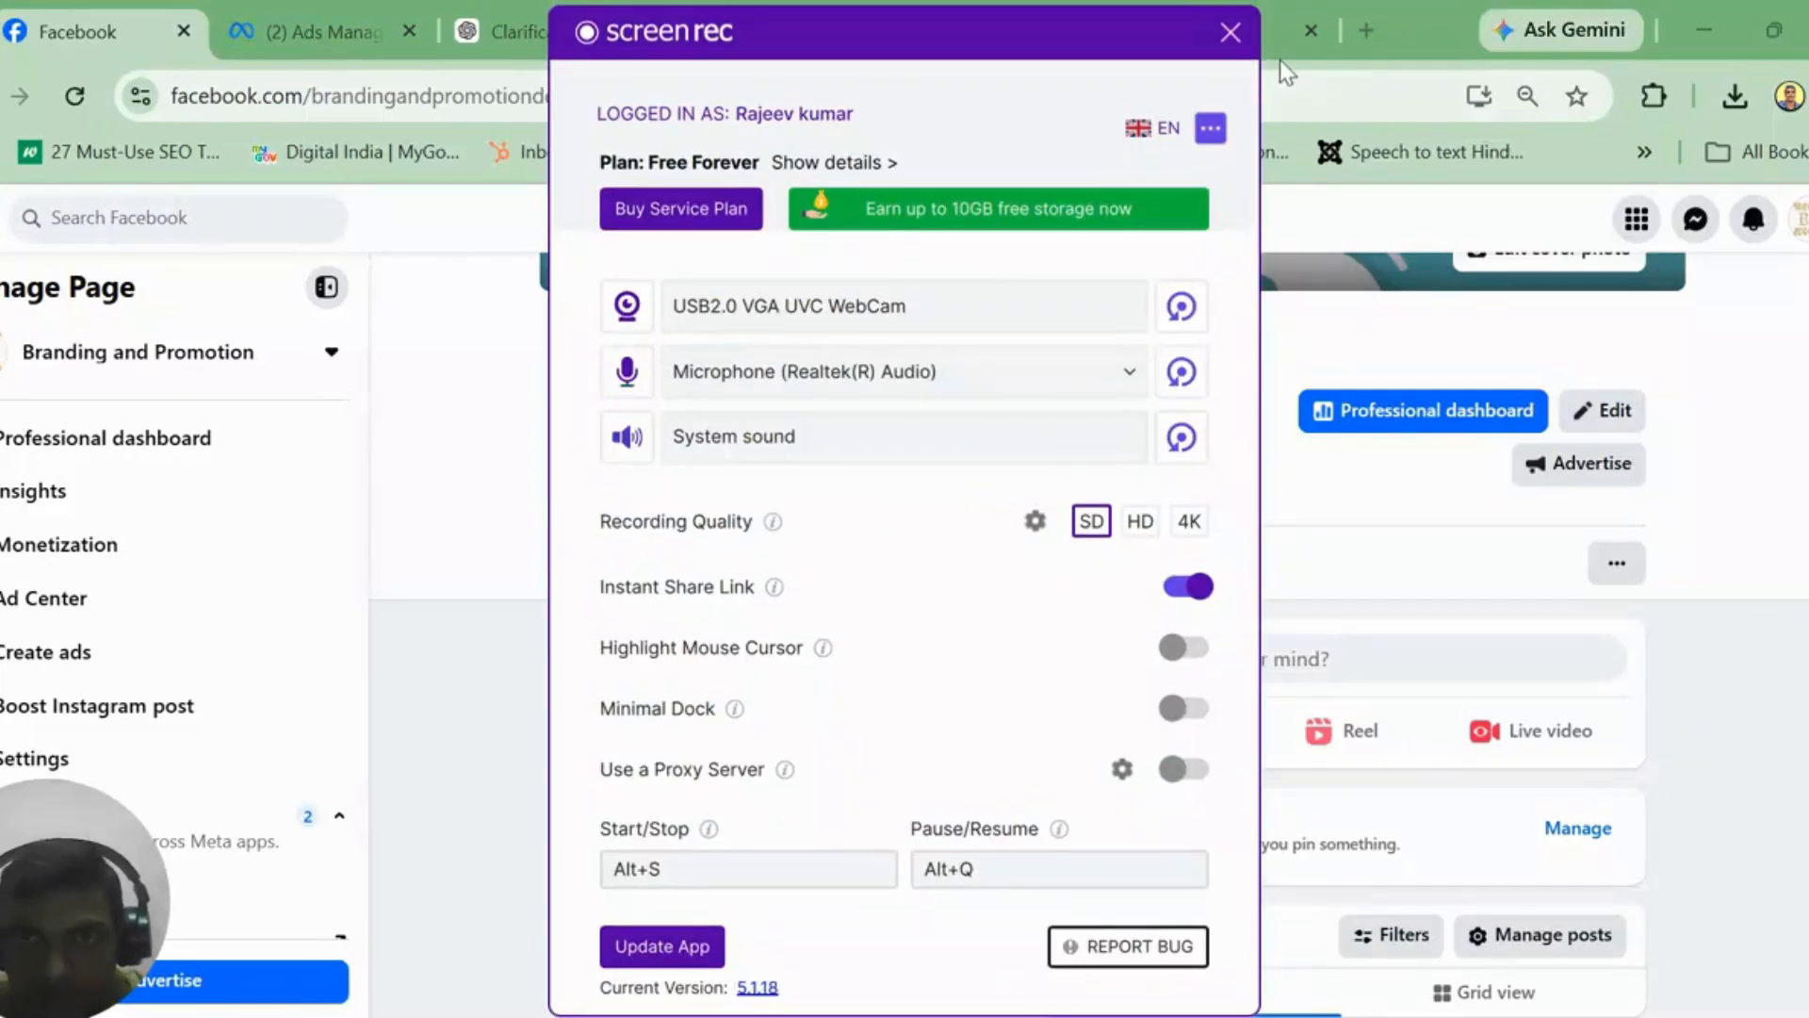
{"action": "left_click", "coordinate": [1228, 26]}
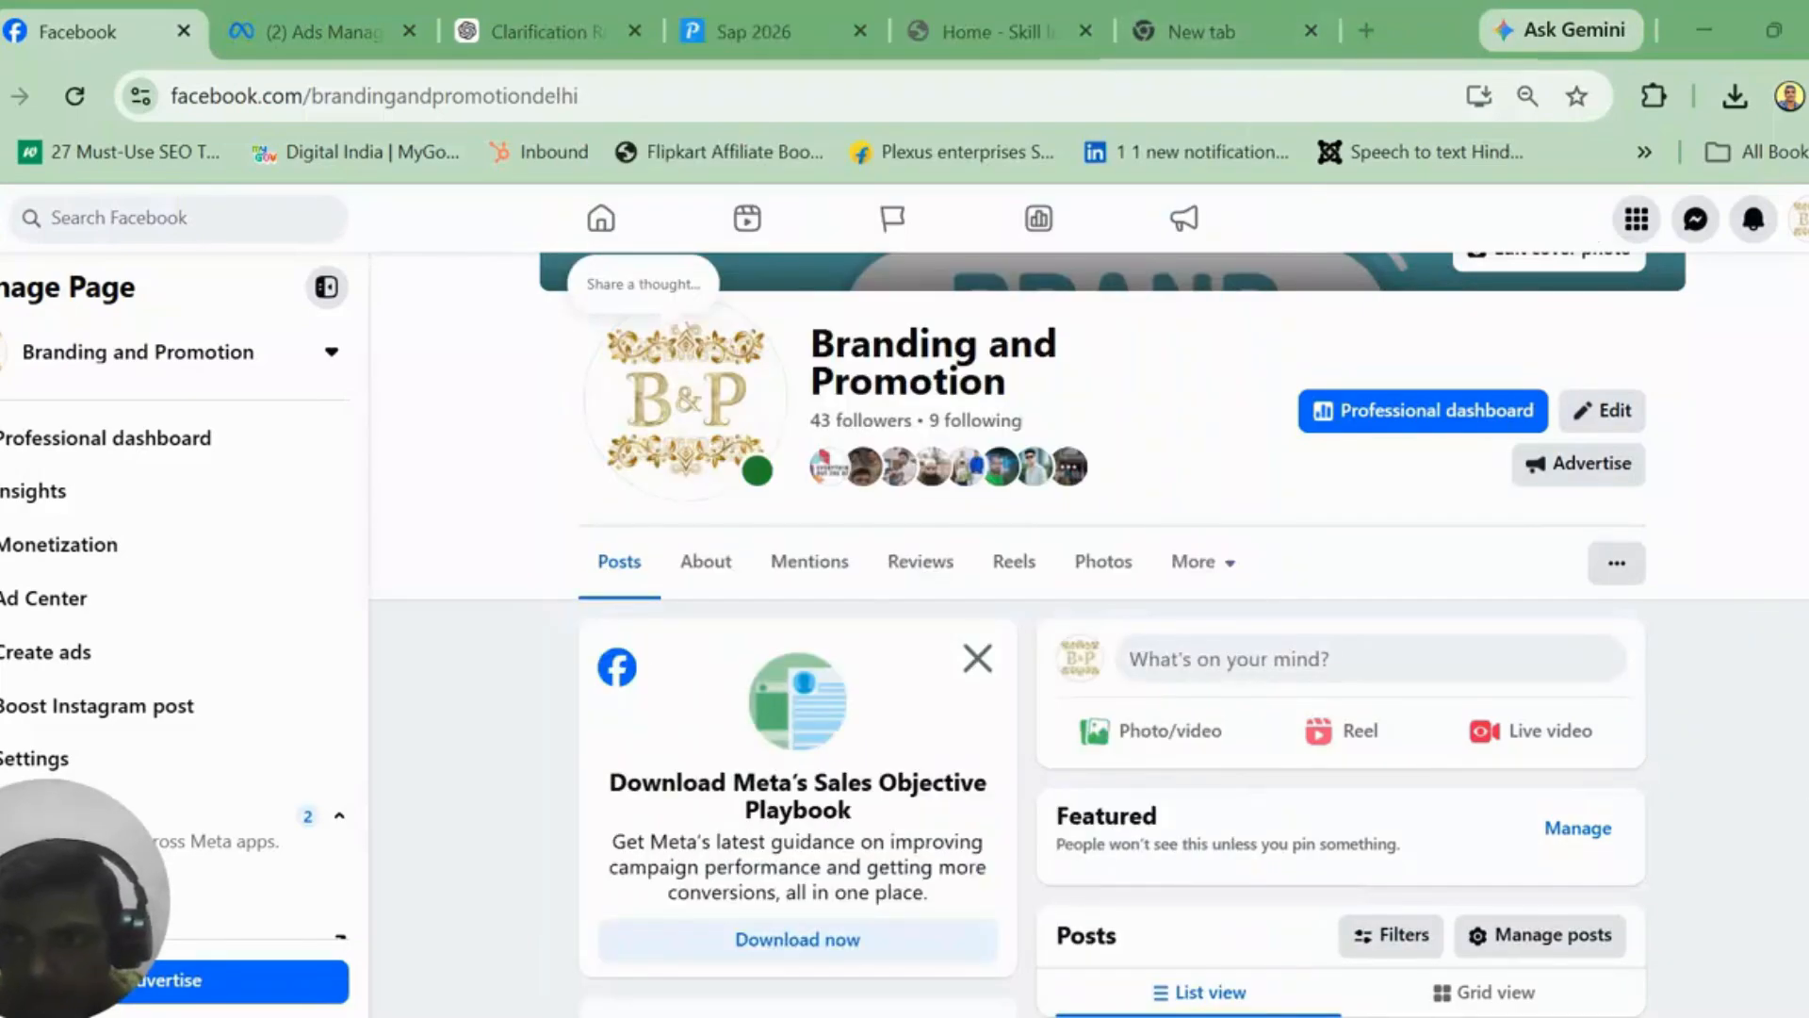
{"action": "left_click", "coordinate": [1801, 521]}
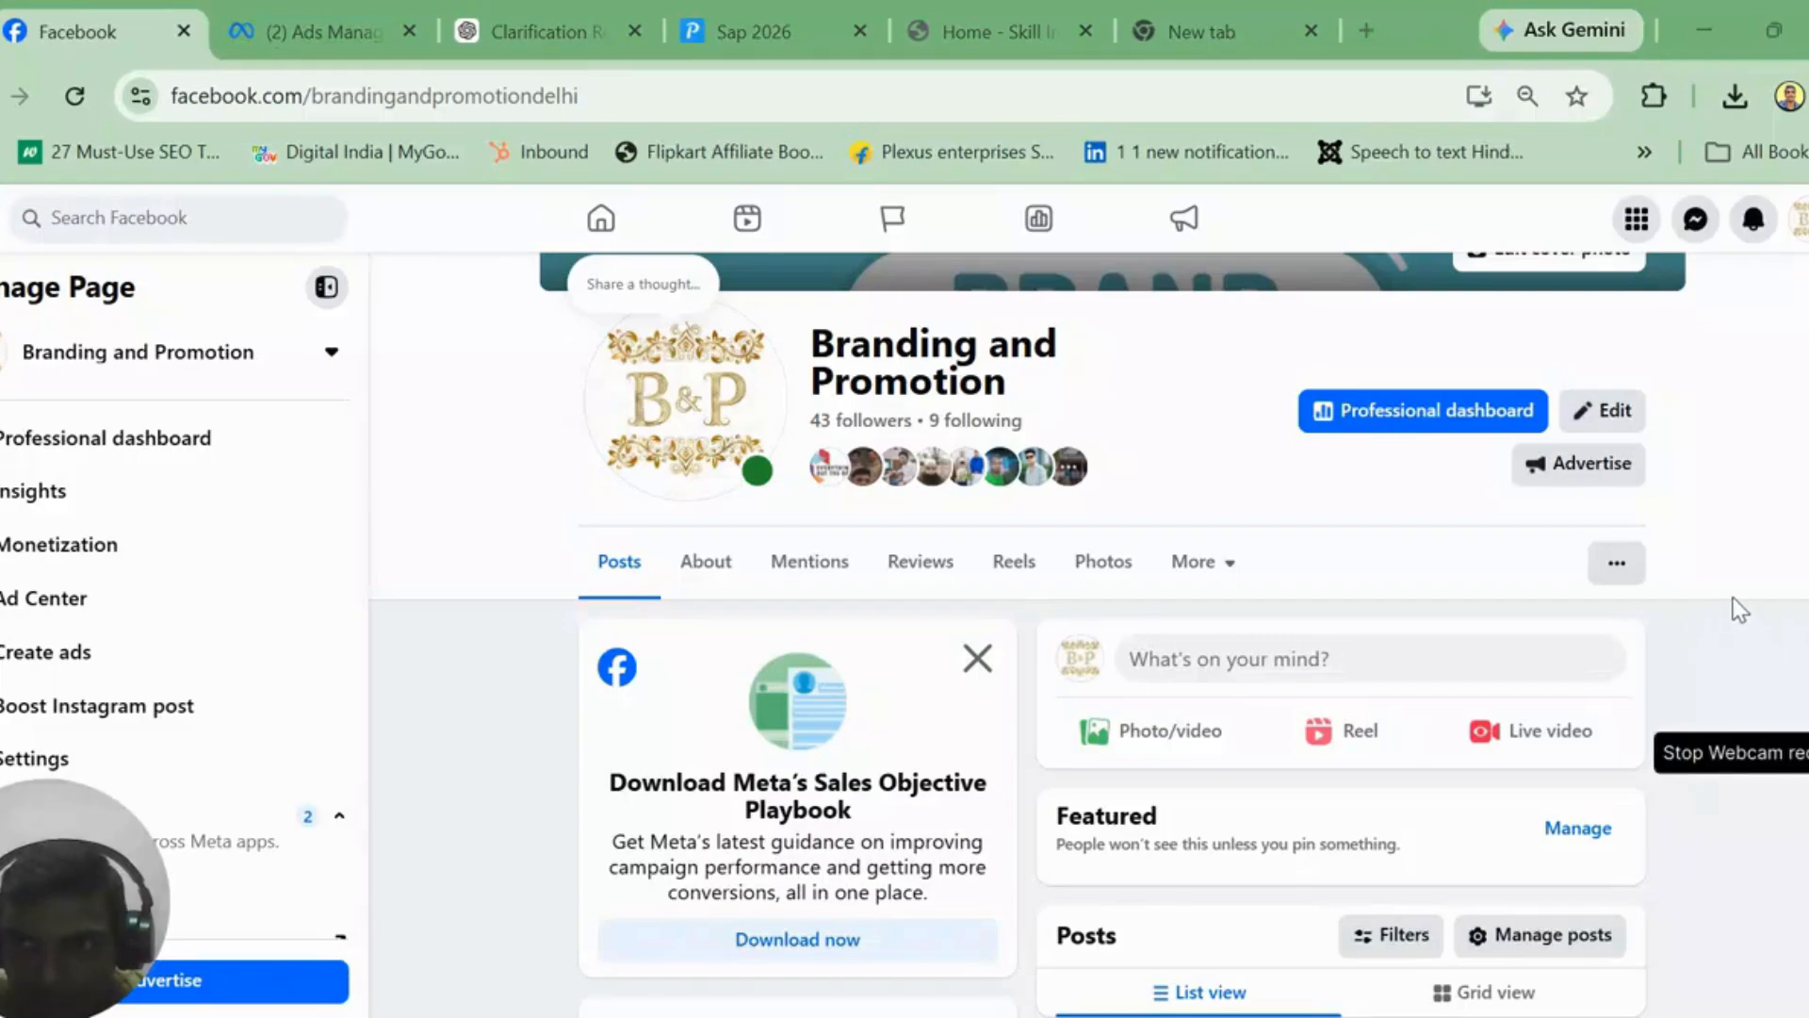
{"action": "left_click", "coordinate": [1750, 484]}
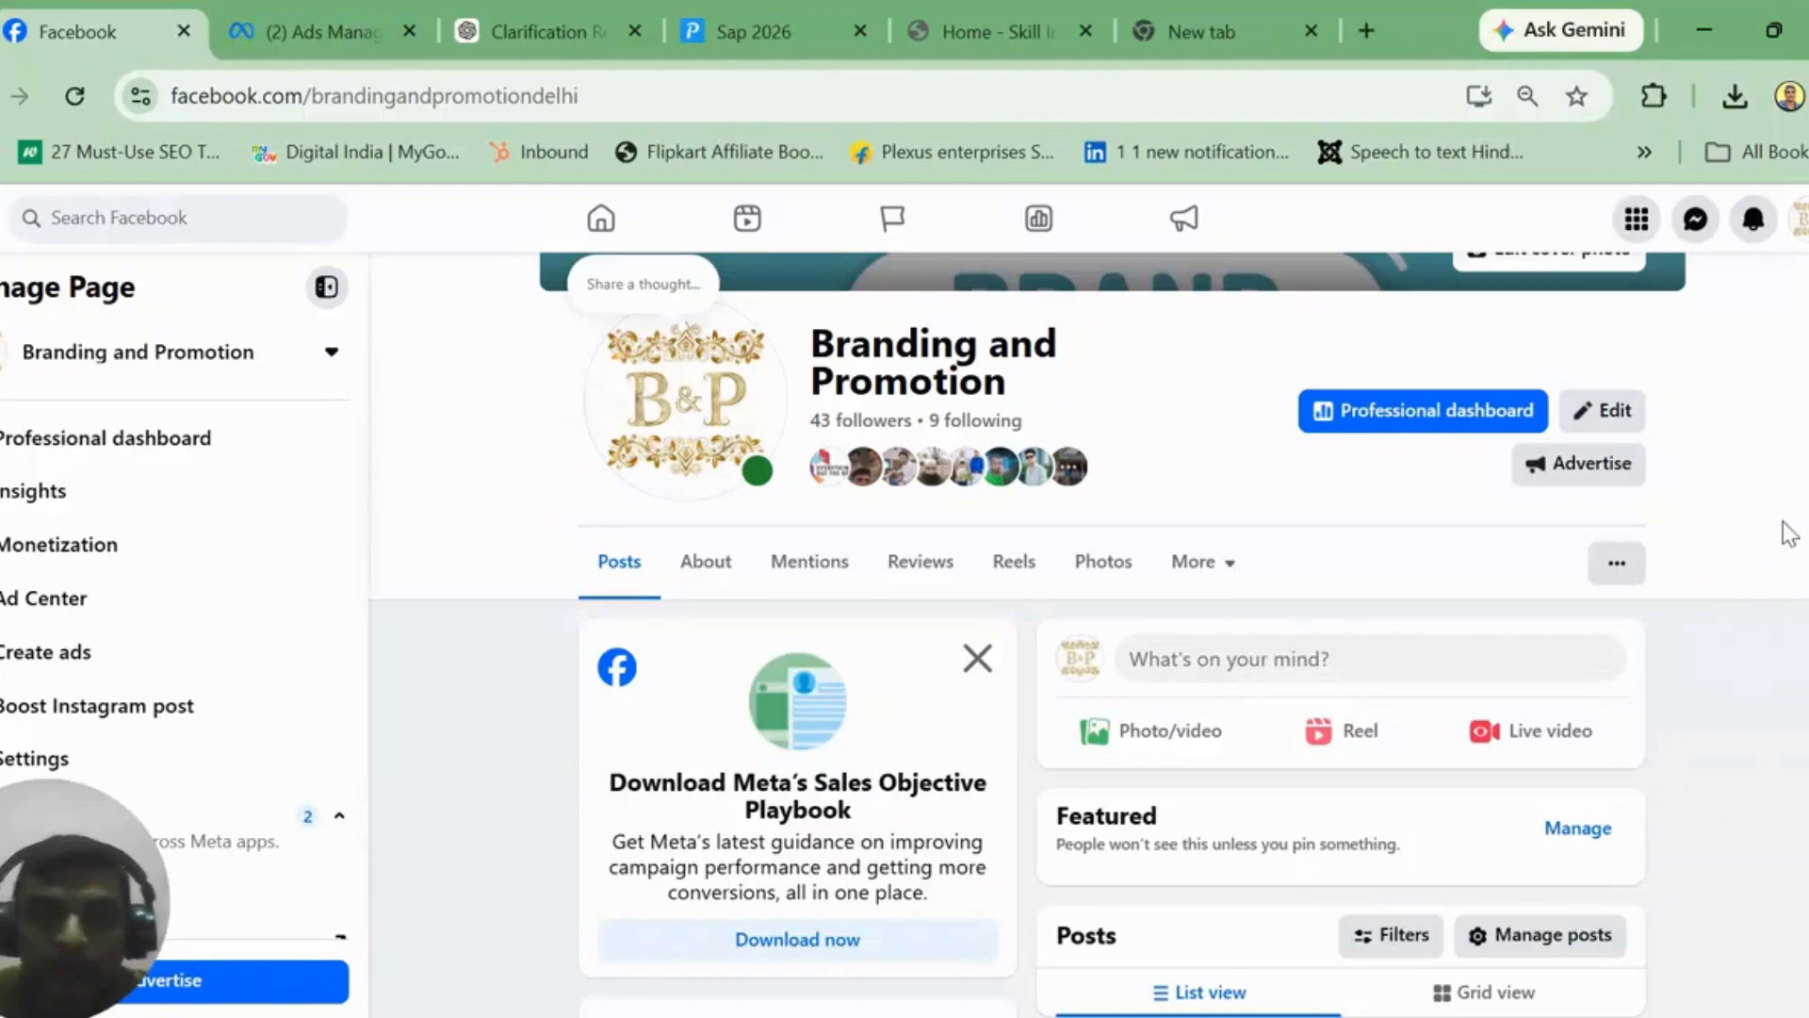
Step: Examine the Branding and Promotion page's intro details and published posts, and the professional tools Facebook offers for it
{"action": "scroll", "coordinate": [1789, 533], "scroll_direction": "down", "scroll_amount": 5}
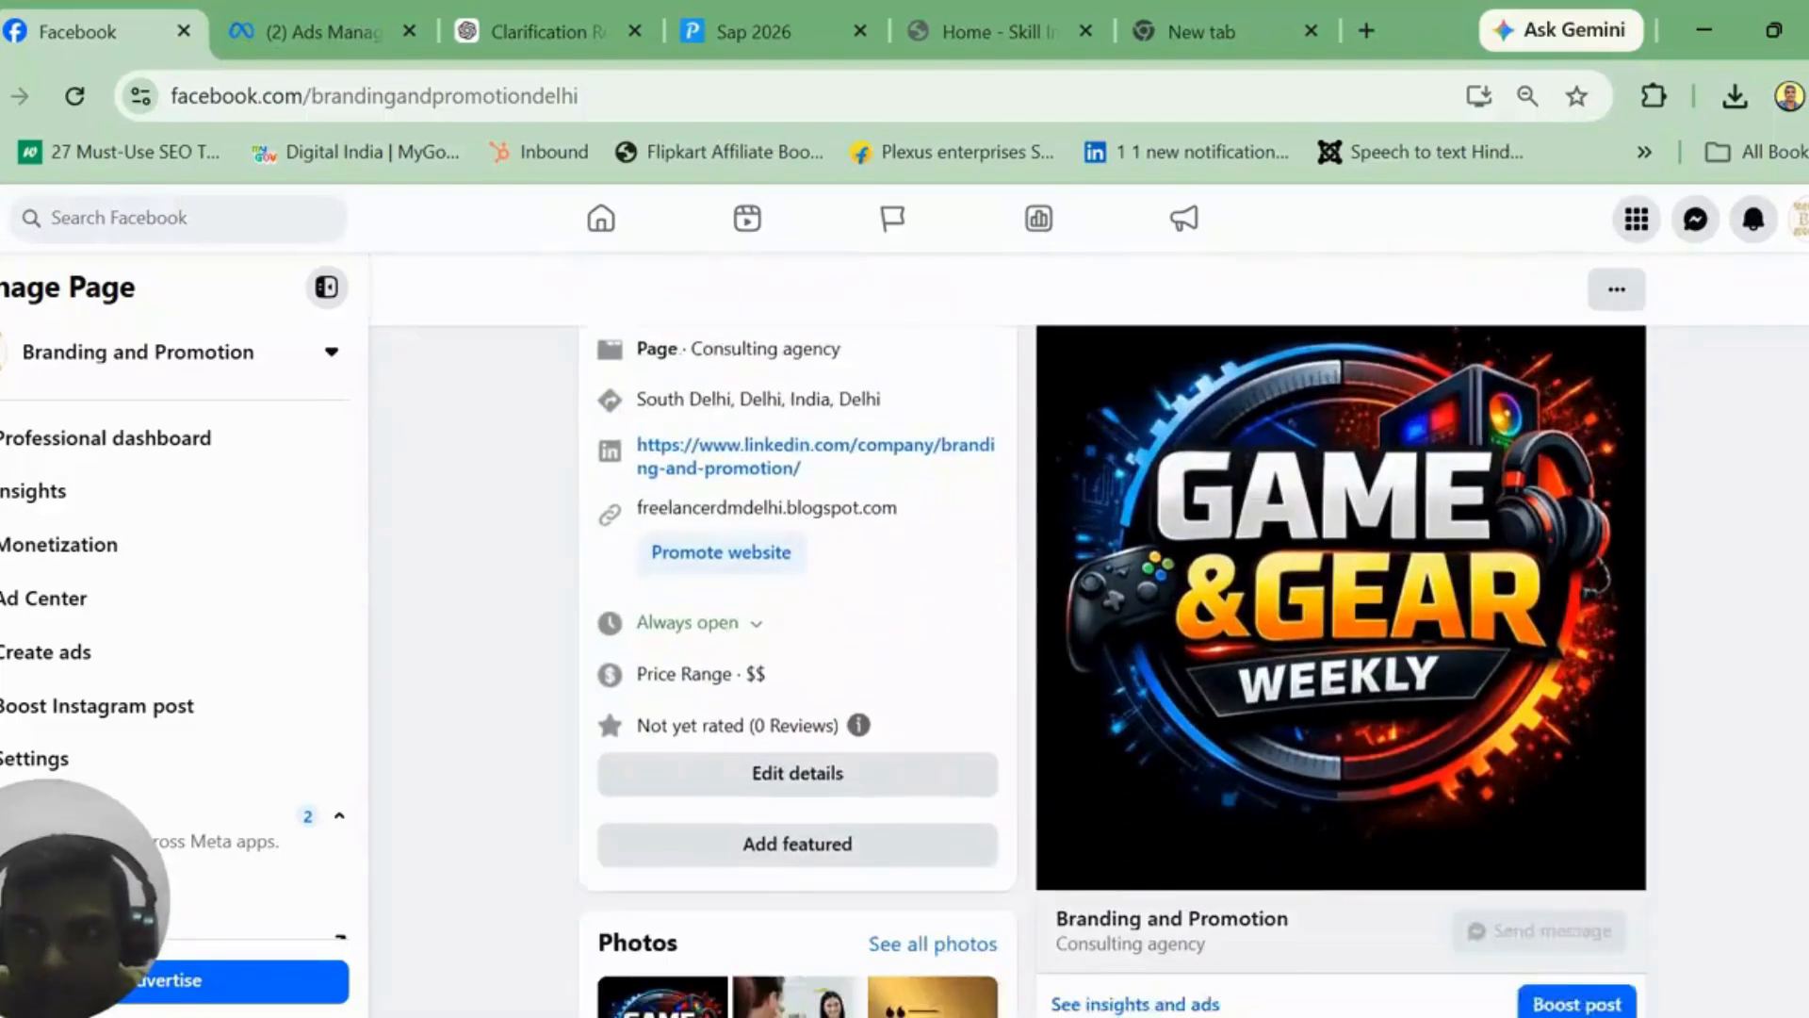
{"action": "scroll", "coordinate": [1112, 622], "scroll_direction": "down", "scroll_amount": 6}
{"action": "scroll", "coordinate": [1112, 622], "scroll_direction": "up", "scroll_amount": 15}
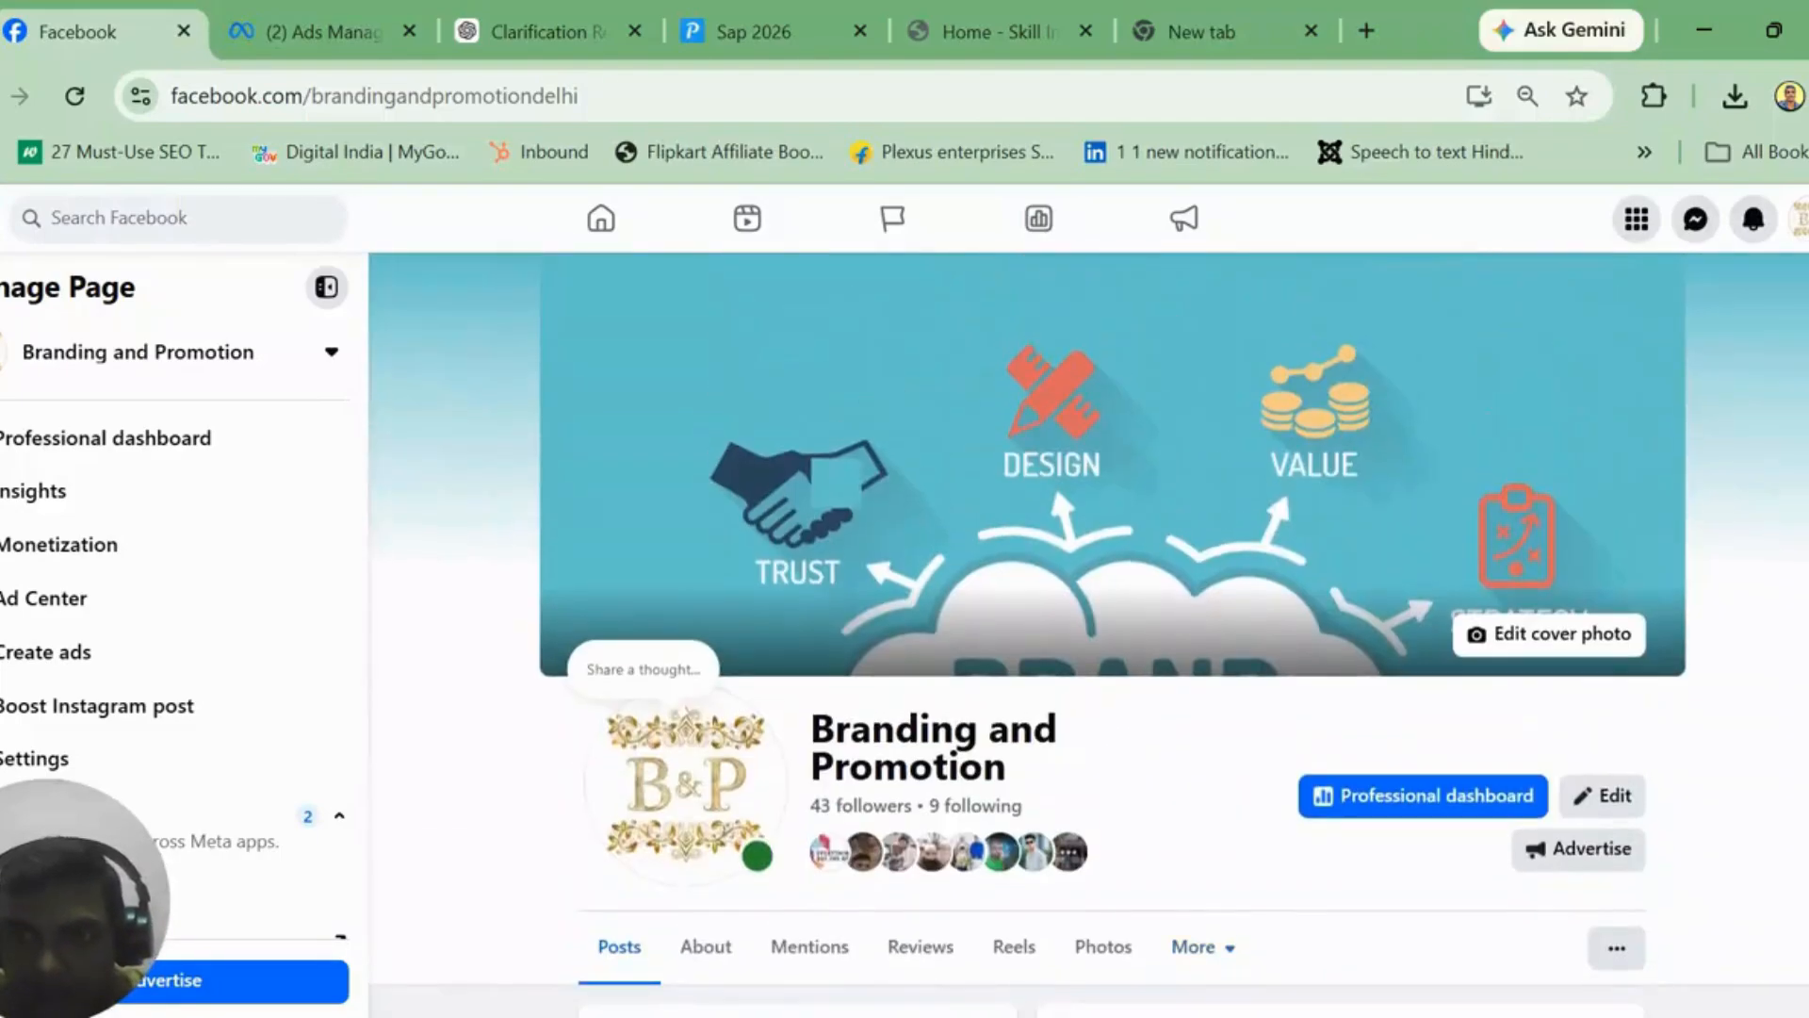
{"action": "scroll", "coordinate": [743, 537], "scroll_direction": "down", "scroll_amount": 4}
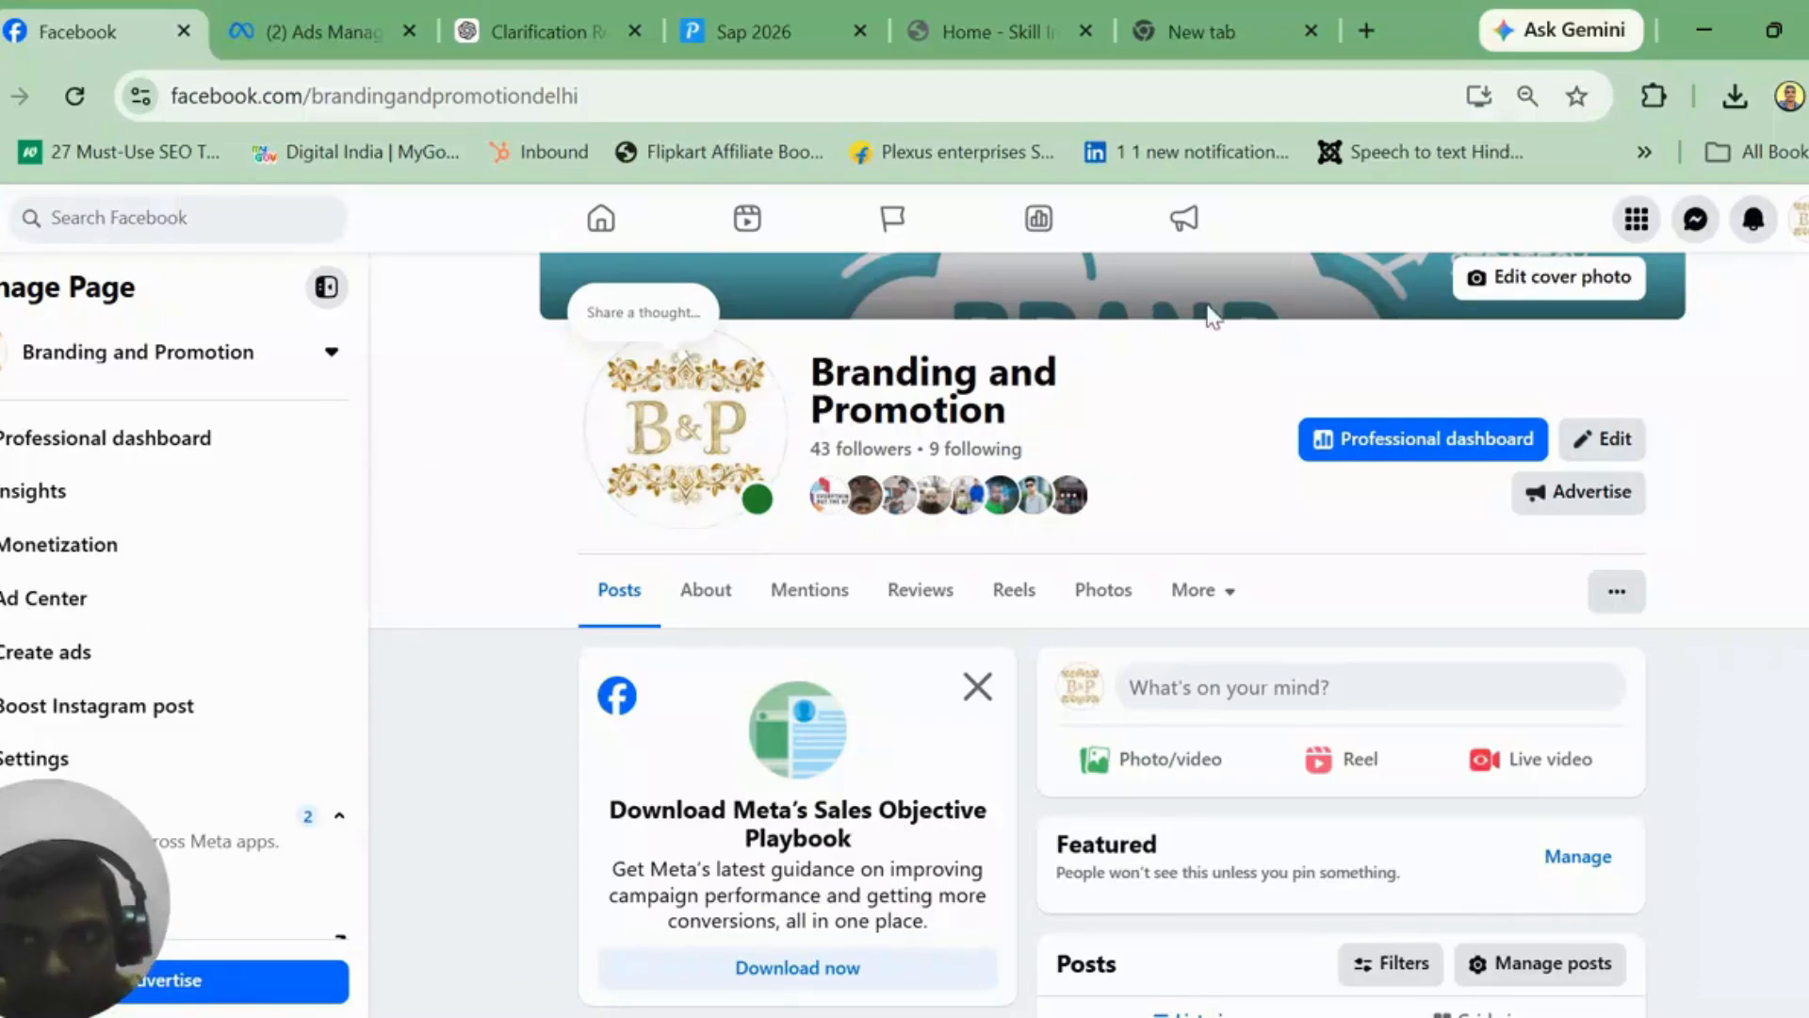
{"action": "left_click", "coordinate": [1637, 222]}
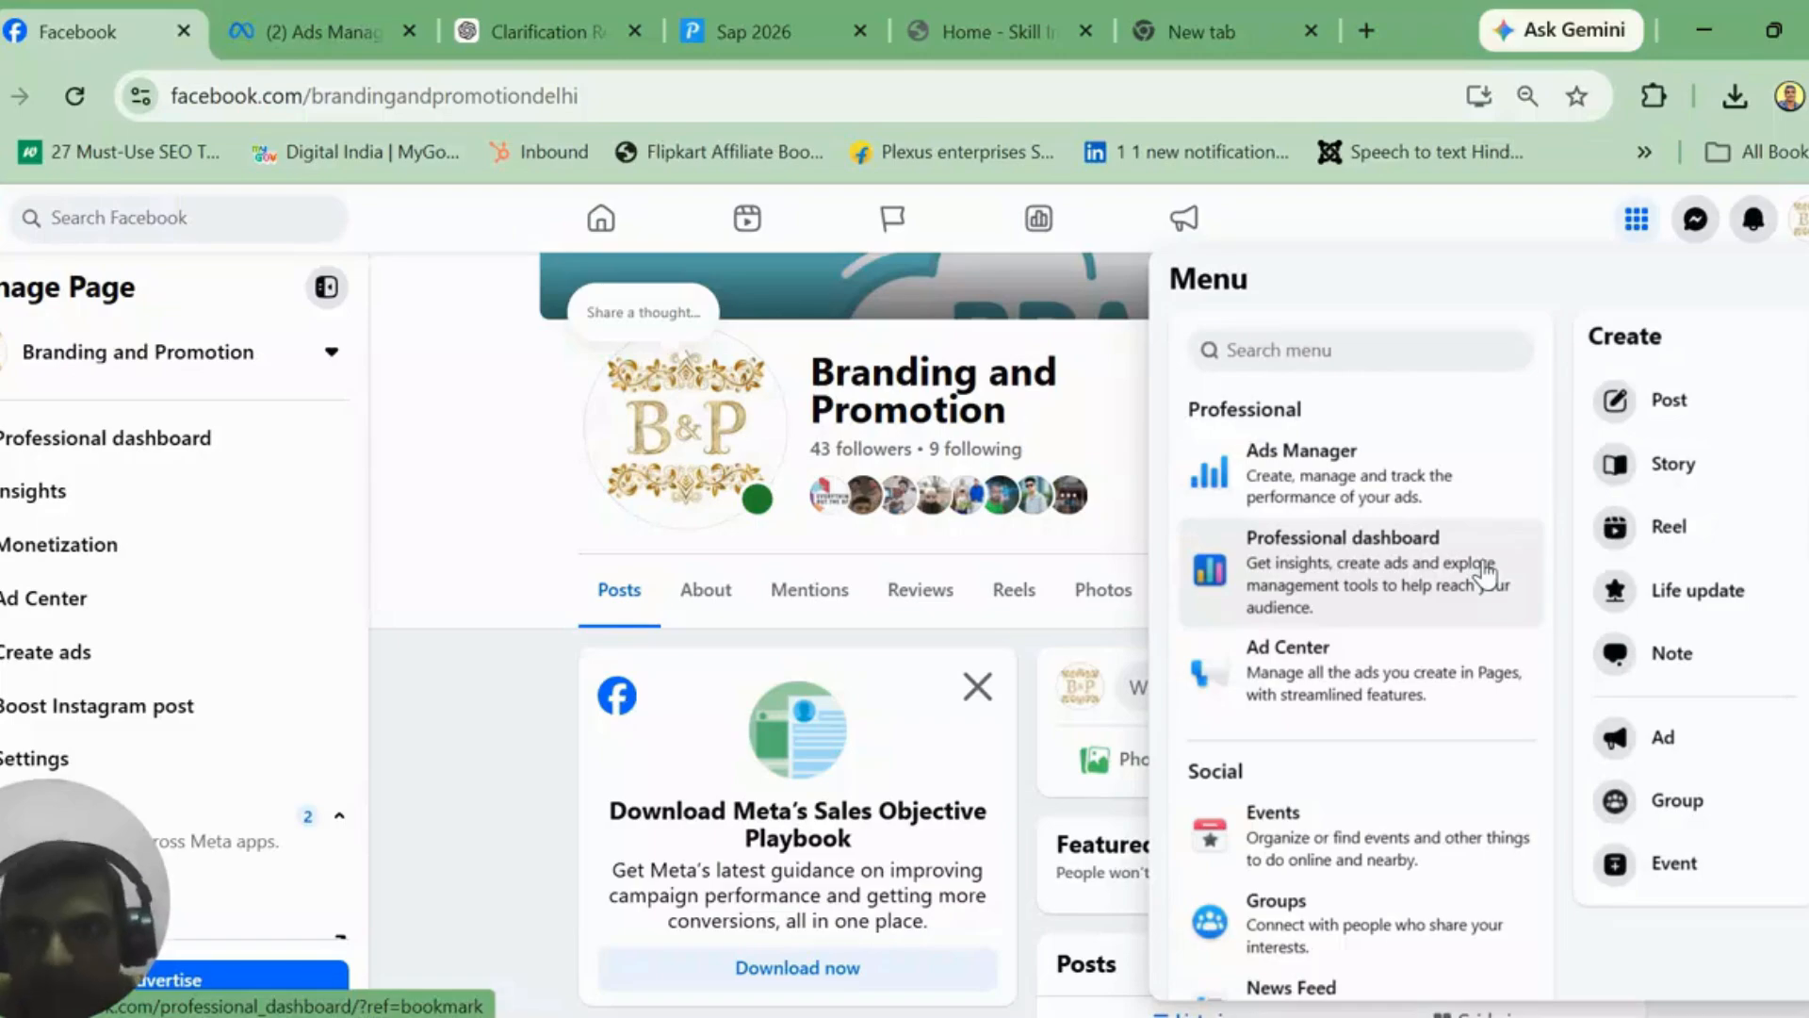
{"action": "left_click", "coordinate": [511, 410]}
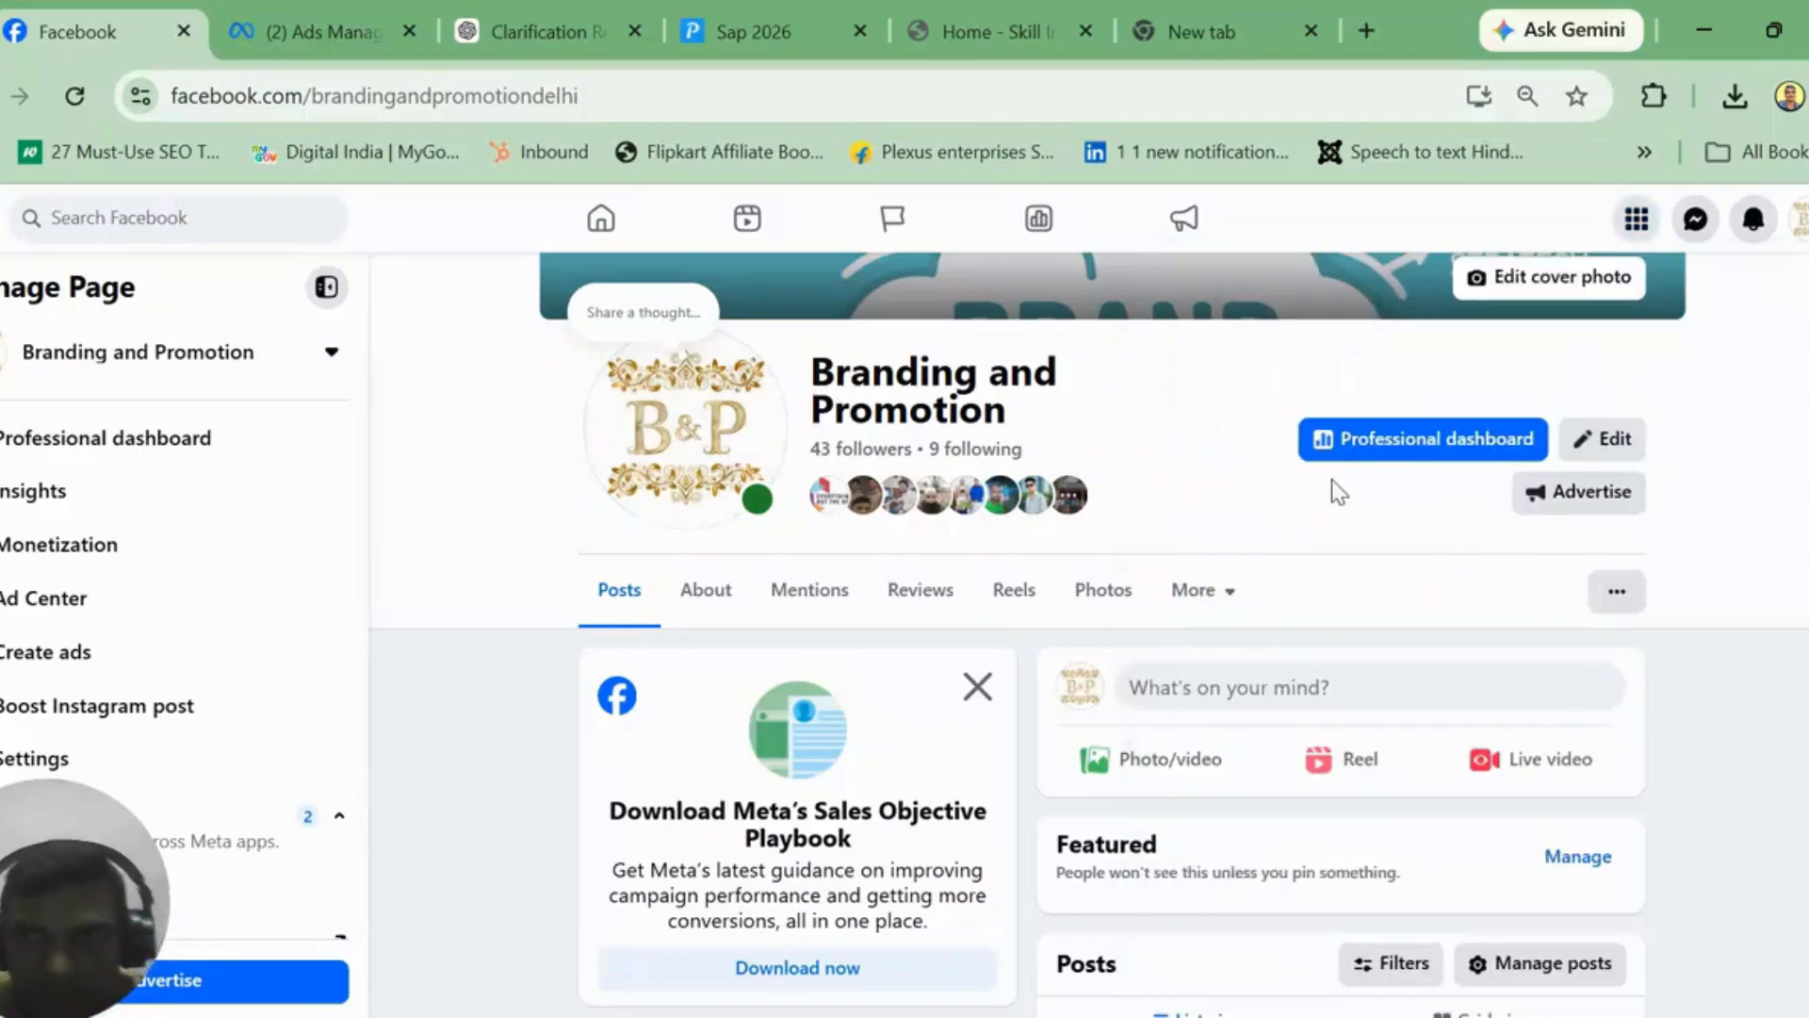
{"action": "scroll", "coordinate": [1332, 478], "scroll_direction": "down", "scroll_amount": 8}
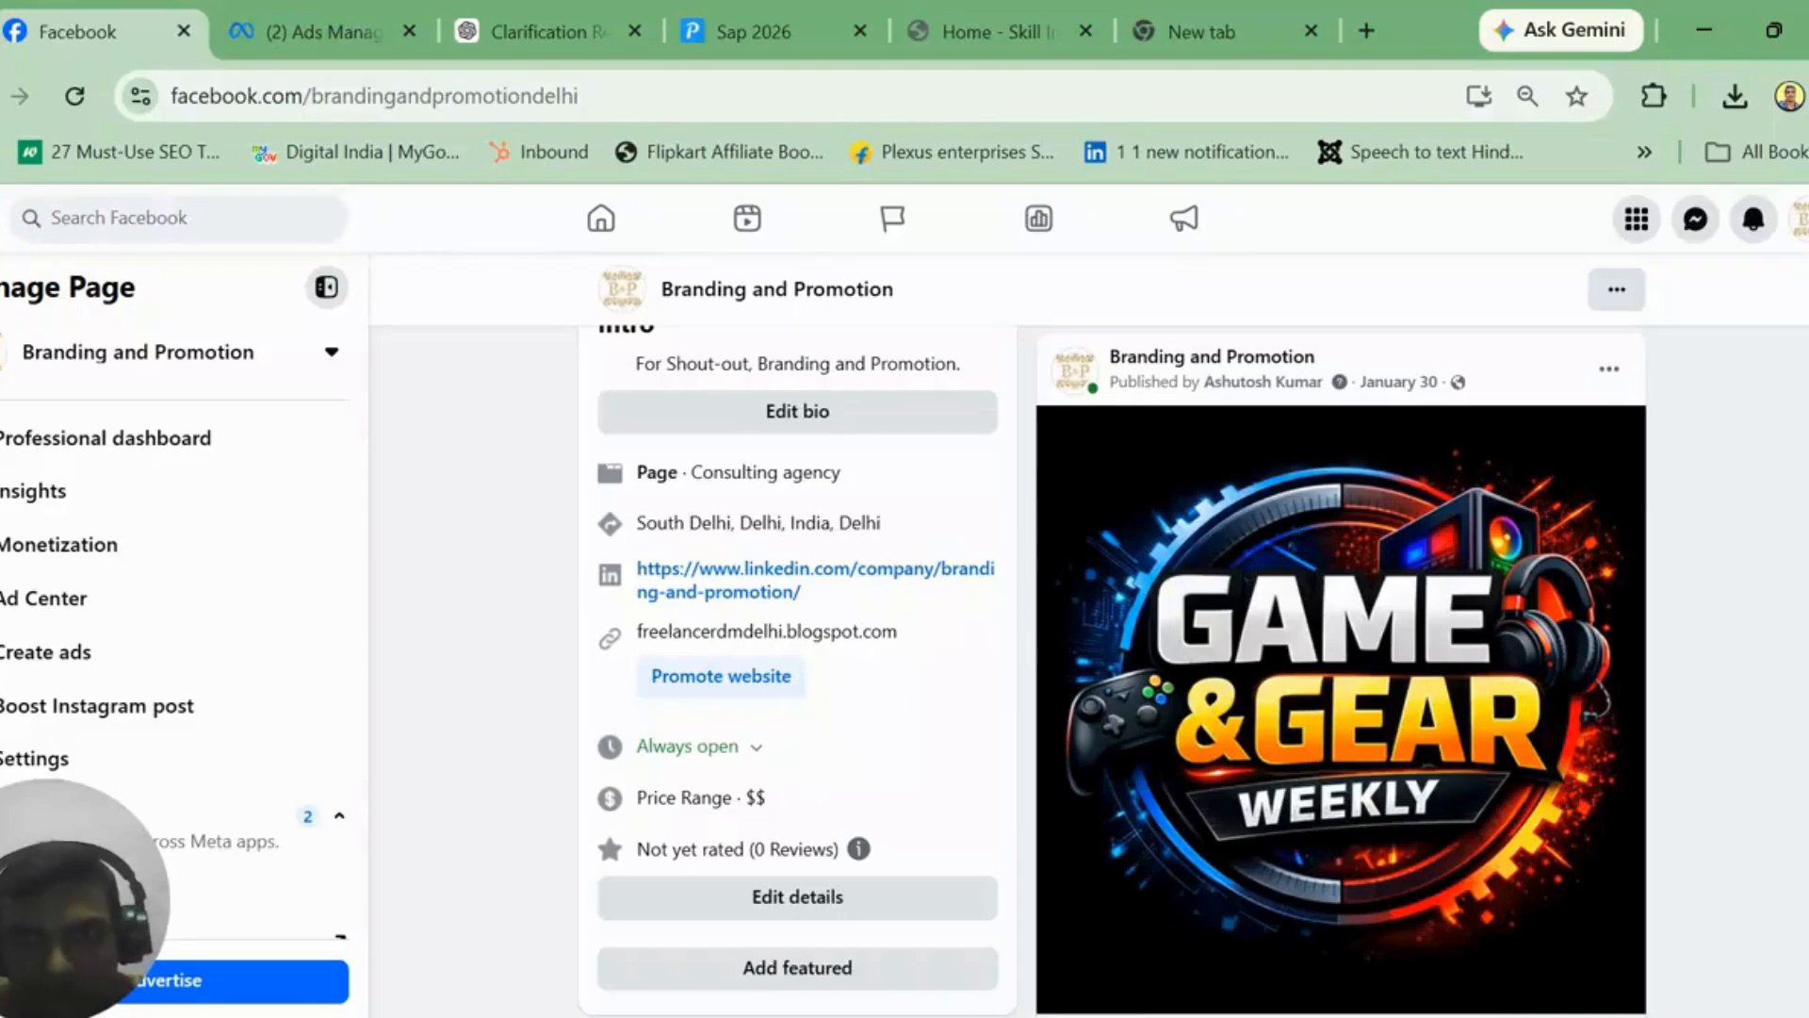
{"action": "scroll", "coordinate": [1338, 659], "scroll_direction": "down", "scroll_amount": 5}
{"action": "scroll", "coordinate": [1338, 659], "scroll_direction": "up", "scroll_amount": 12}
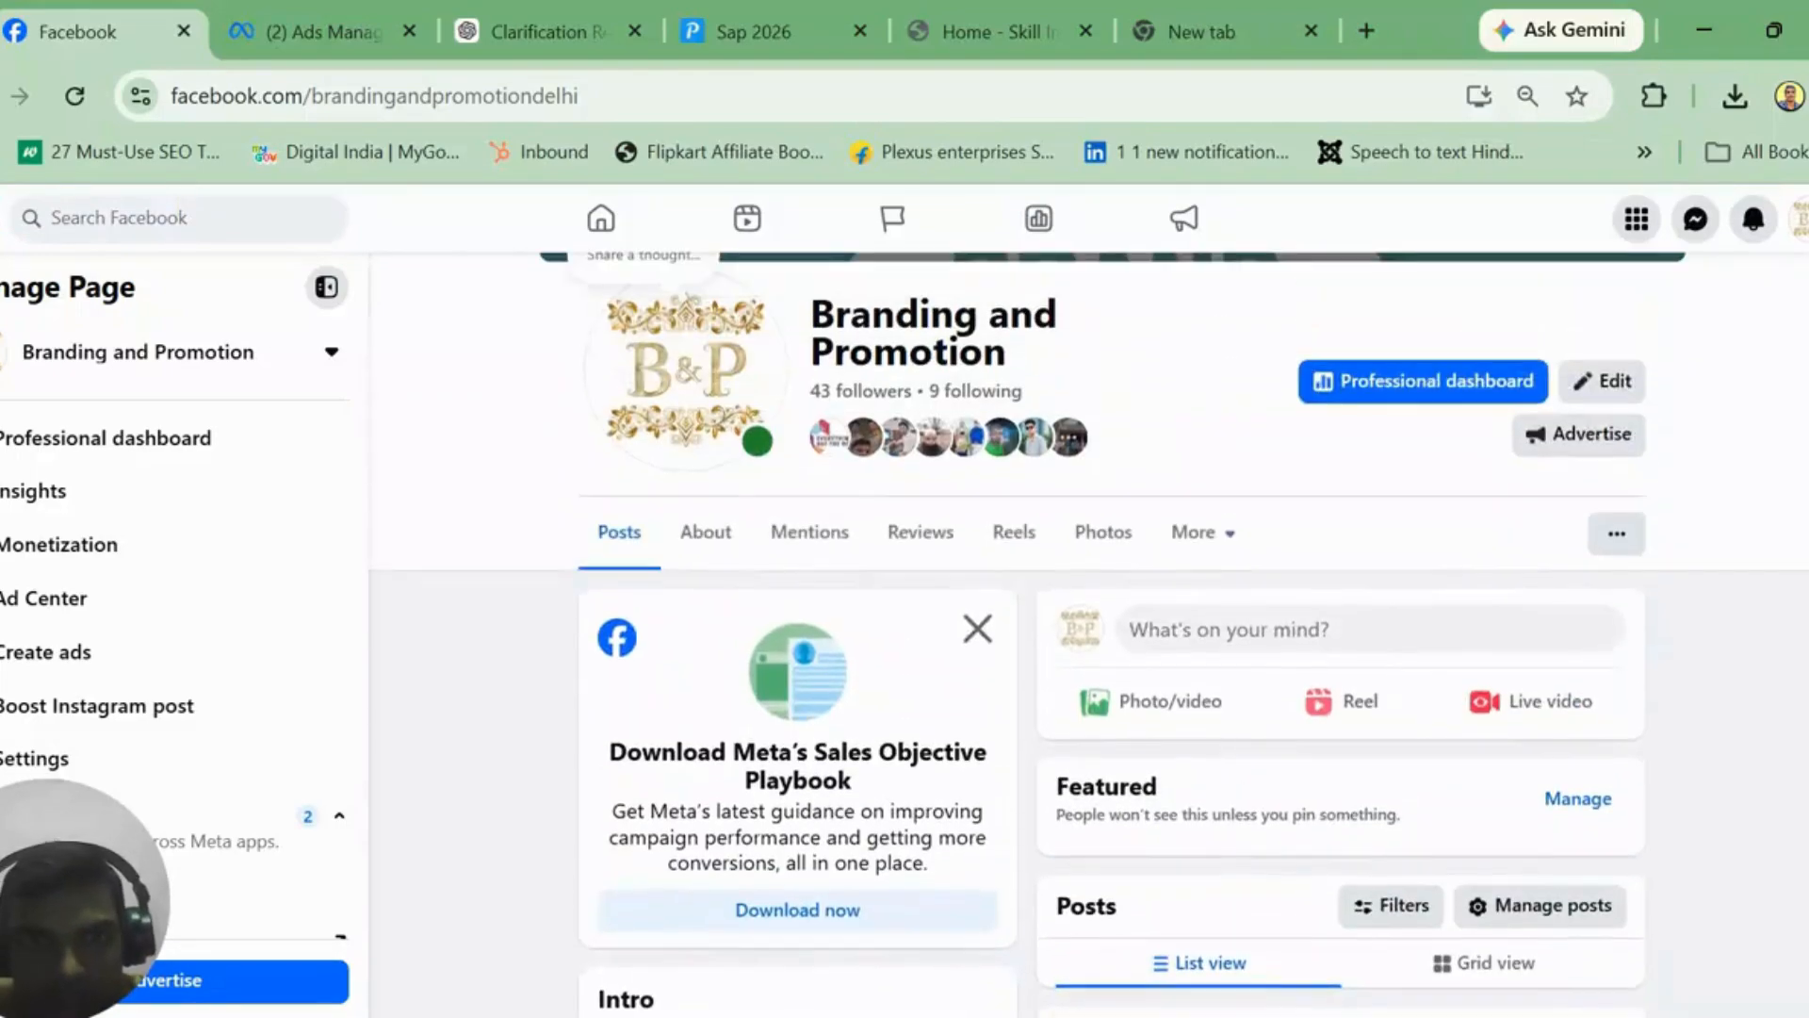
{"action": "scroll", "coordinate": [1112, 660], "scroll_direction": "down", "scroll_amount": 6}
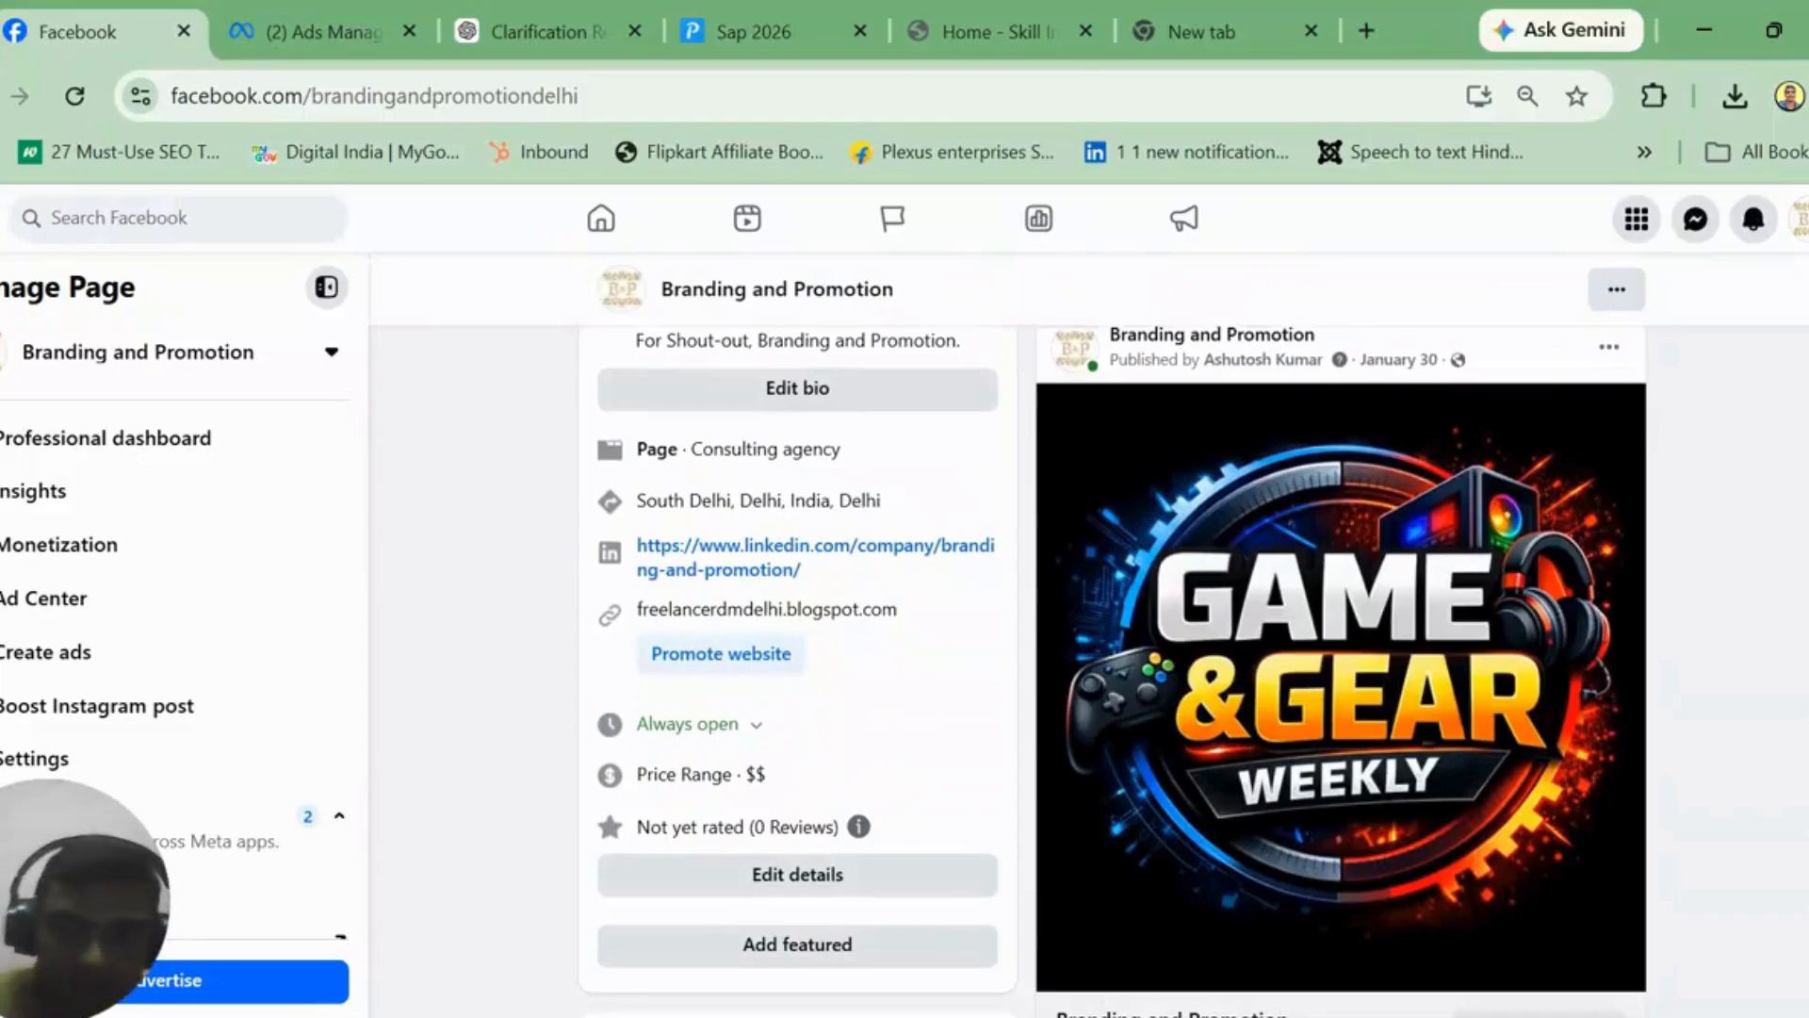
Step: Examine the Branding and Promotion page's header, intro details and published posts, including the boost option below the Game & Gear Weekly post
{"action": "scroll", "coordinate": [1112, 659], "scroll_direction": "up", "scroll_amount": 6}
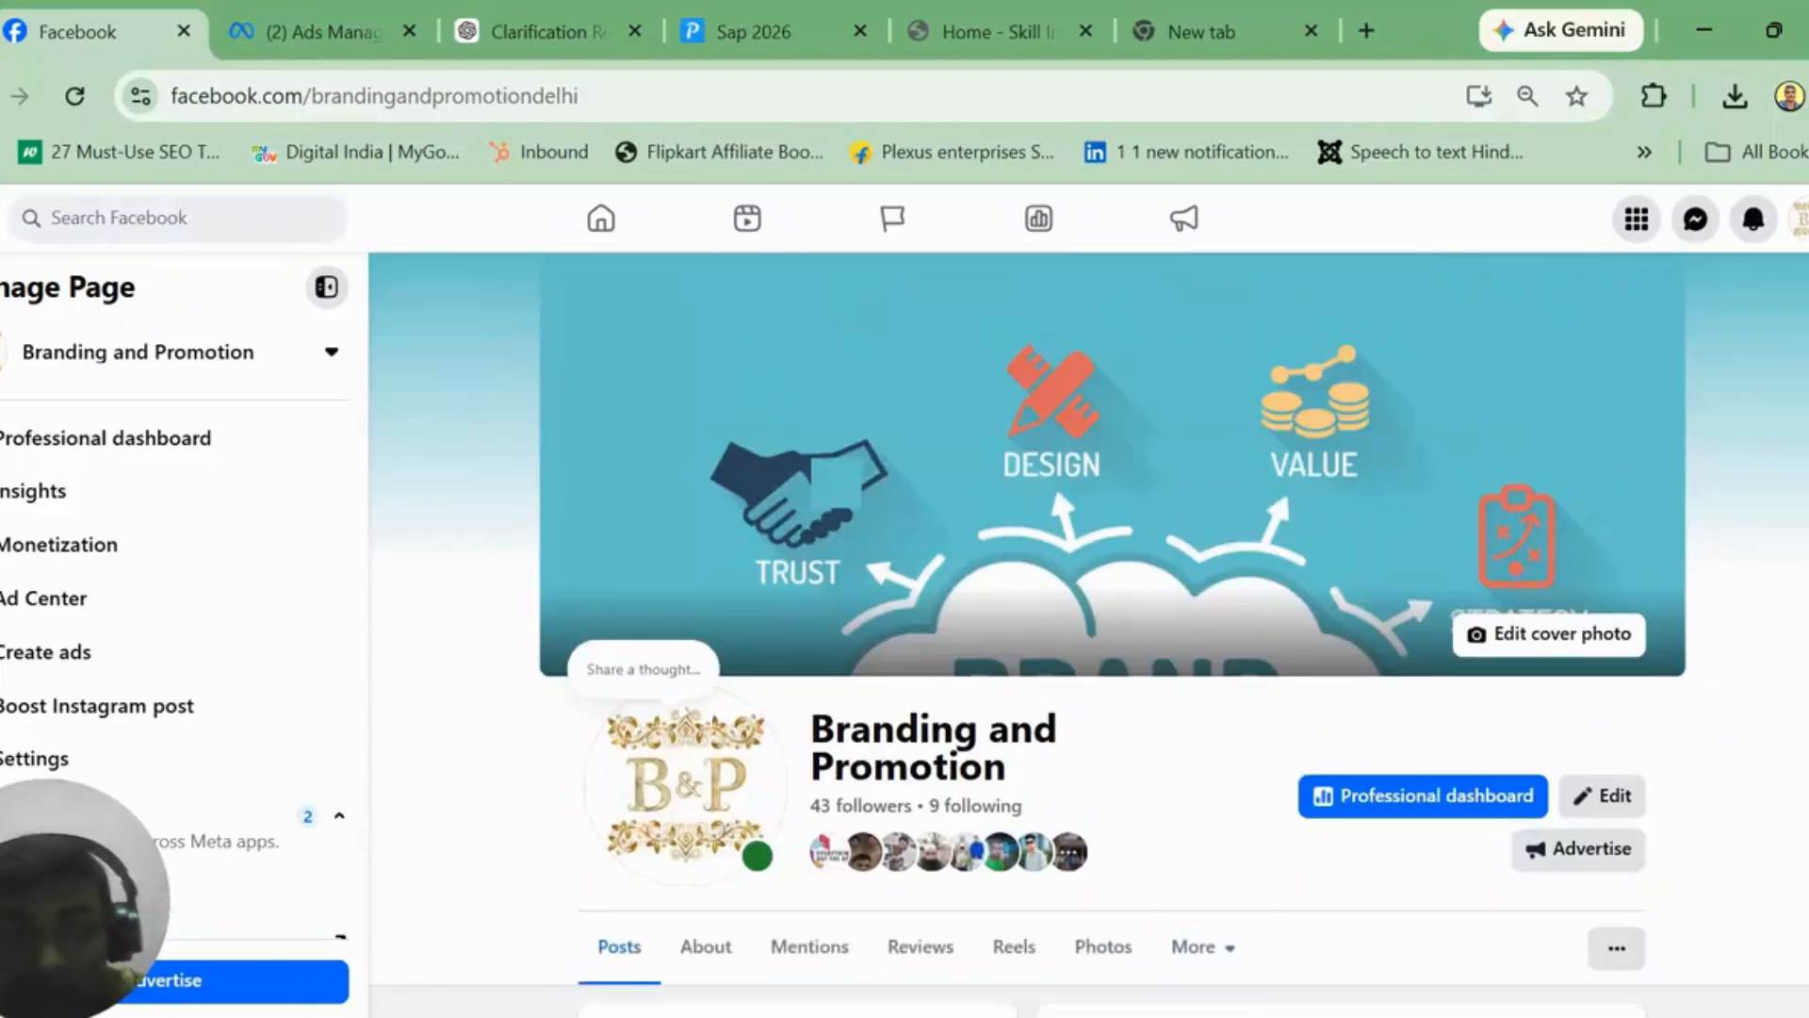
{"action": "scroll", "coordinate": [1088, 632], "scroll_direction": "down", "scroll_amount": 2}
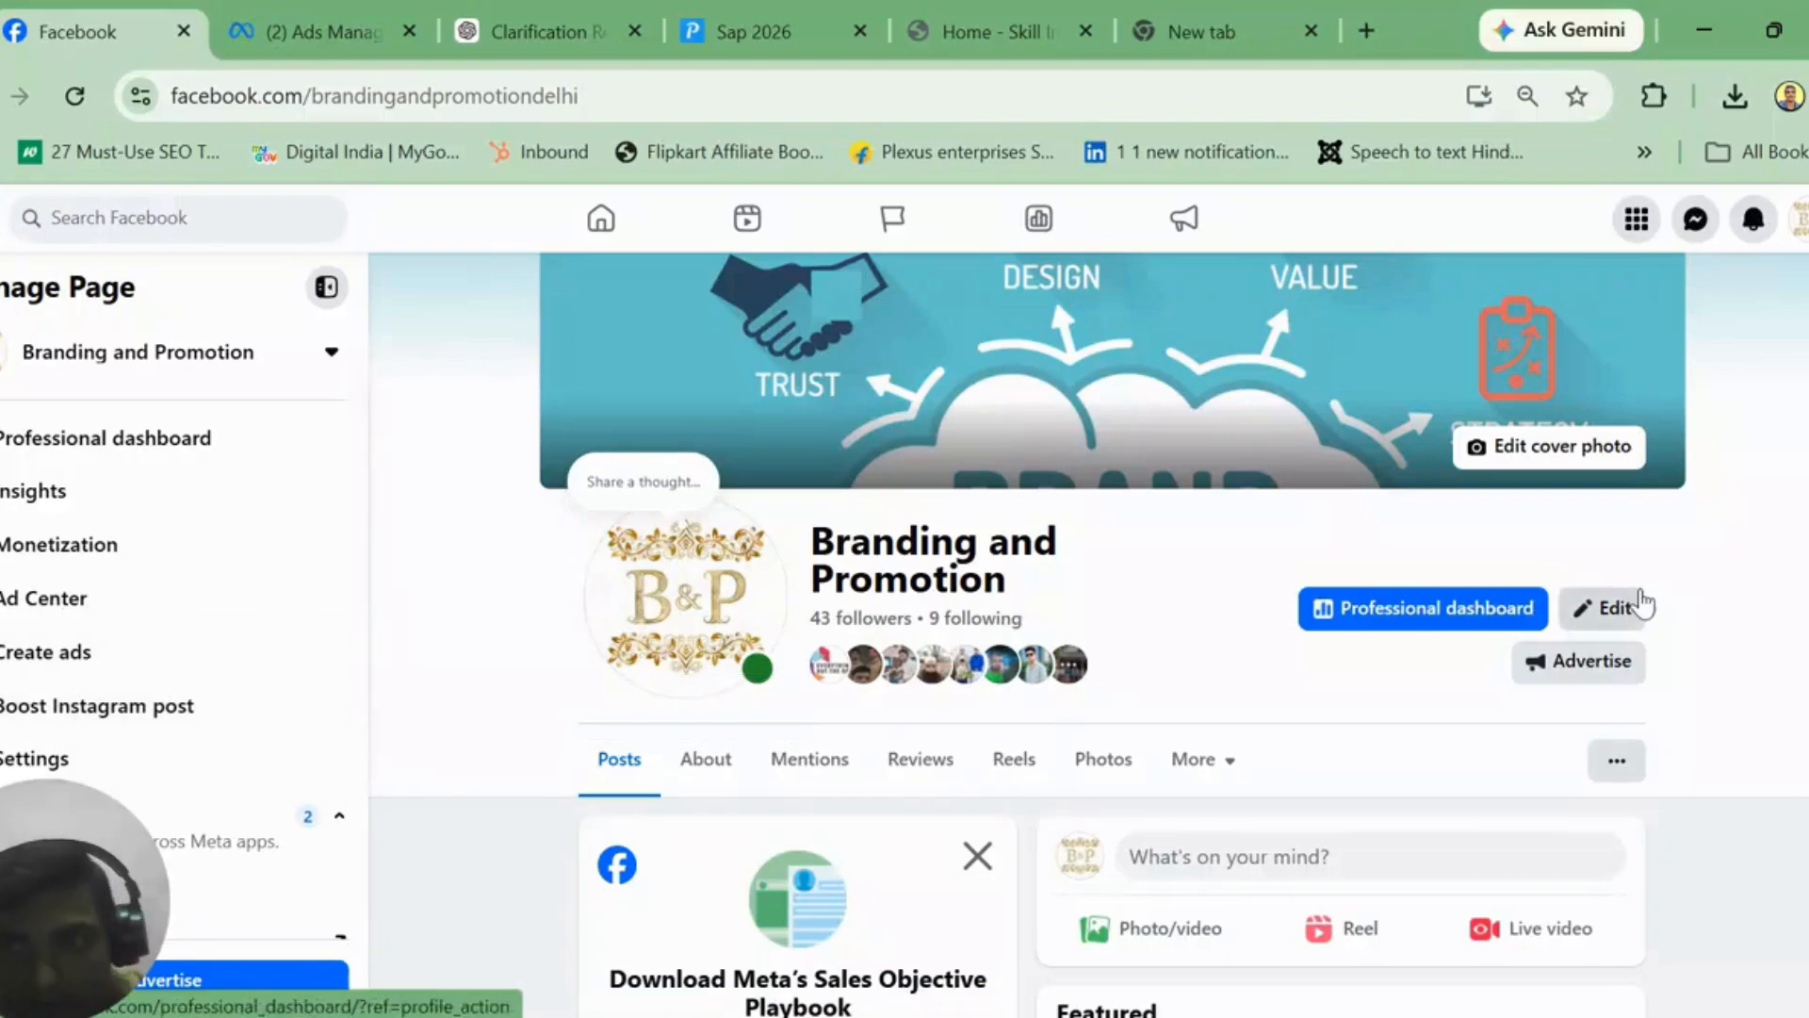
{"action": "scroll", "coordinate": [1640, 603], "scroll_direction": "down", "scroll_amount": 10}
{"action": "scroll", "coordinate": [1660, 525], "scroll_direction": "up", "scroll_amount": 5}
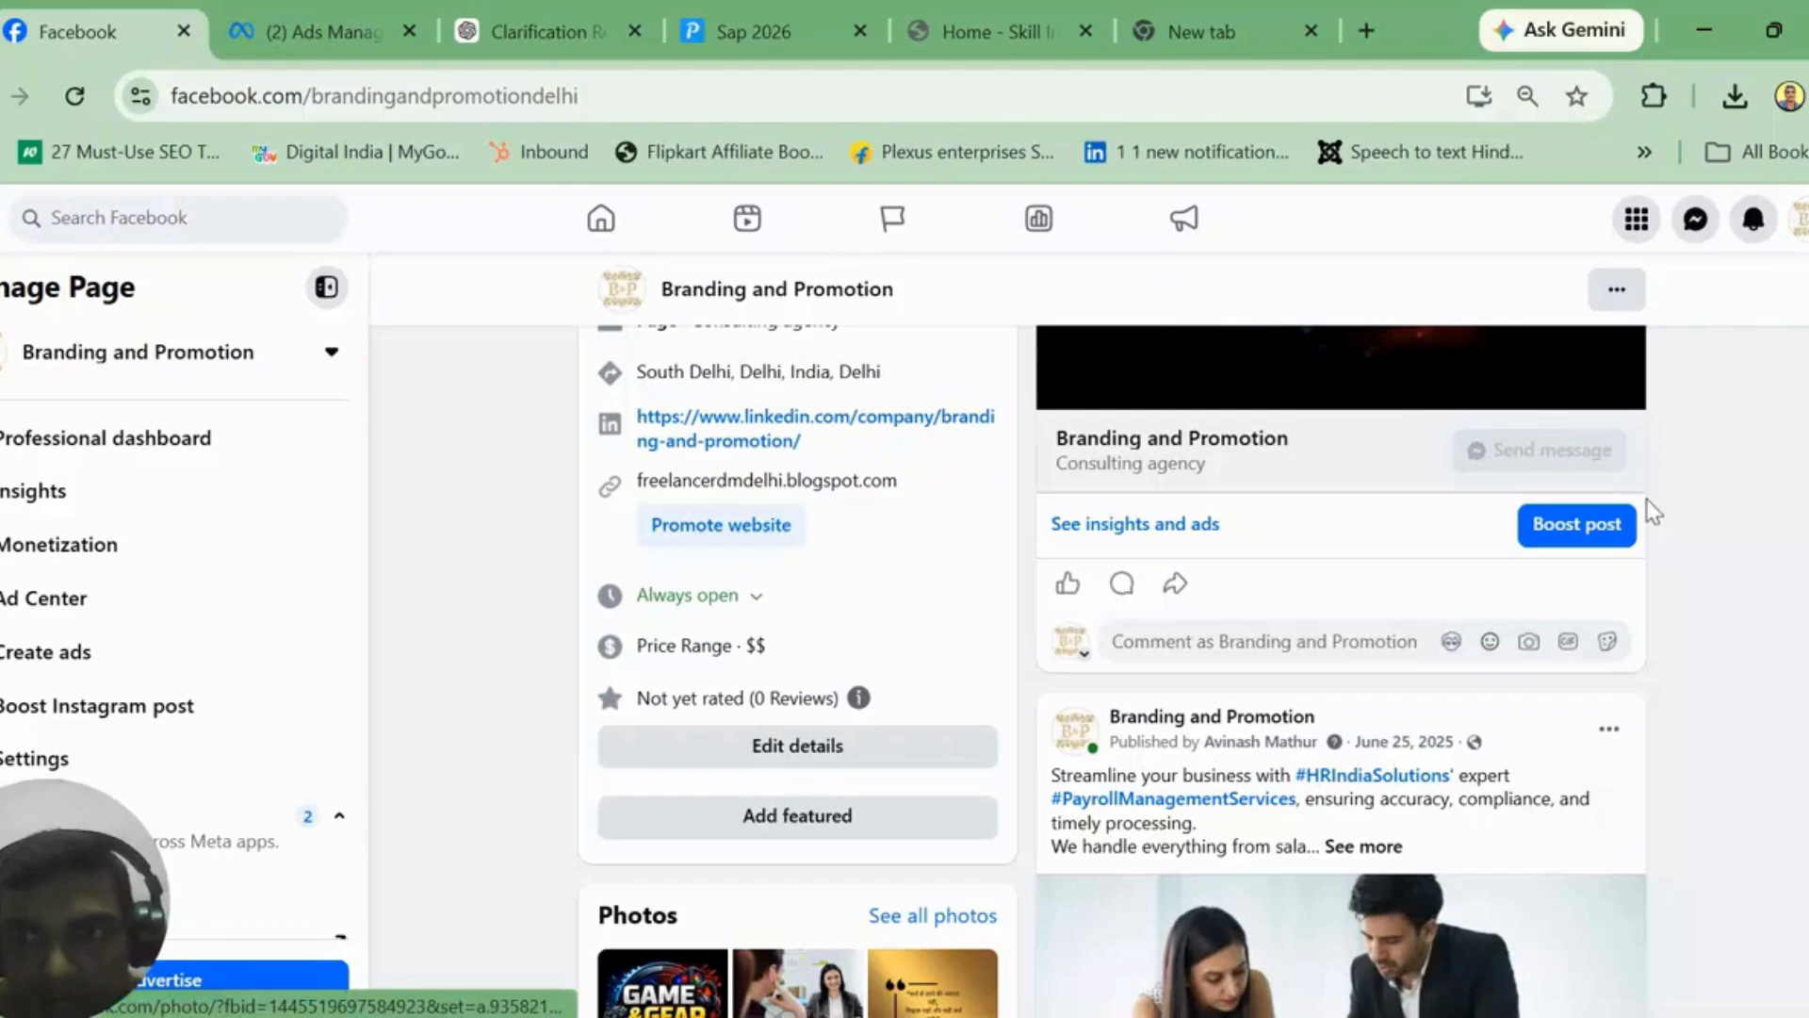
{"action": "scroll", "coordinate": [1112, 669], "scroll_direction": "up", "scroll_amount": 10}
{"action": "scroll", "coordinate": [1112, 669], "scroll_direction": "down", "scroll_amount": 11}
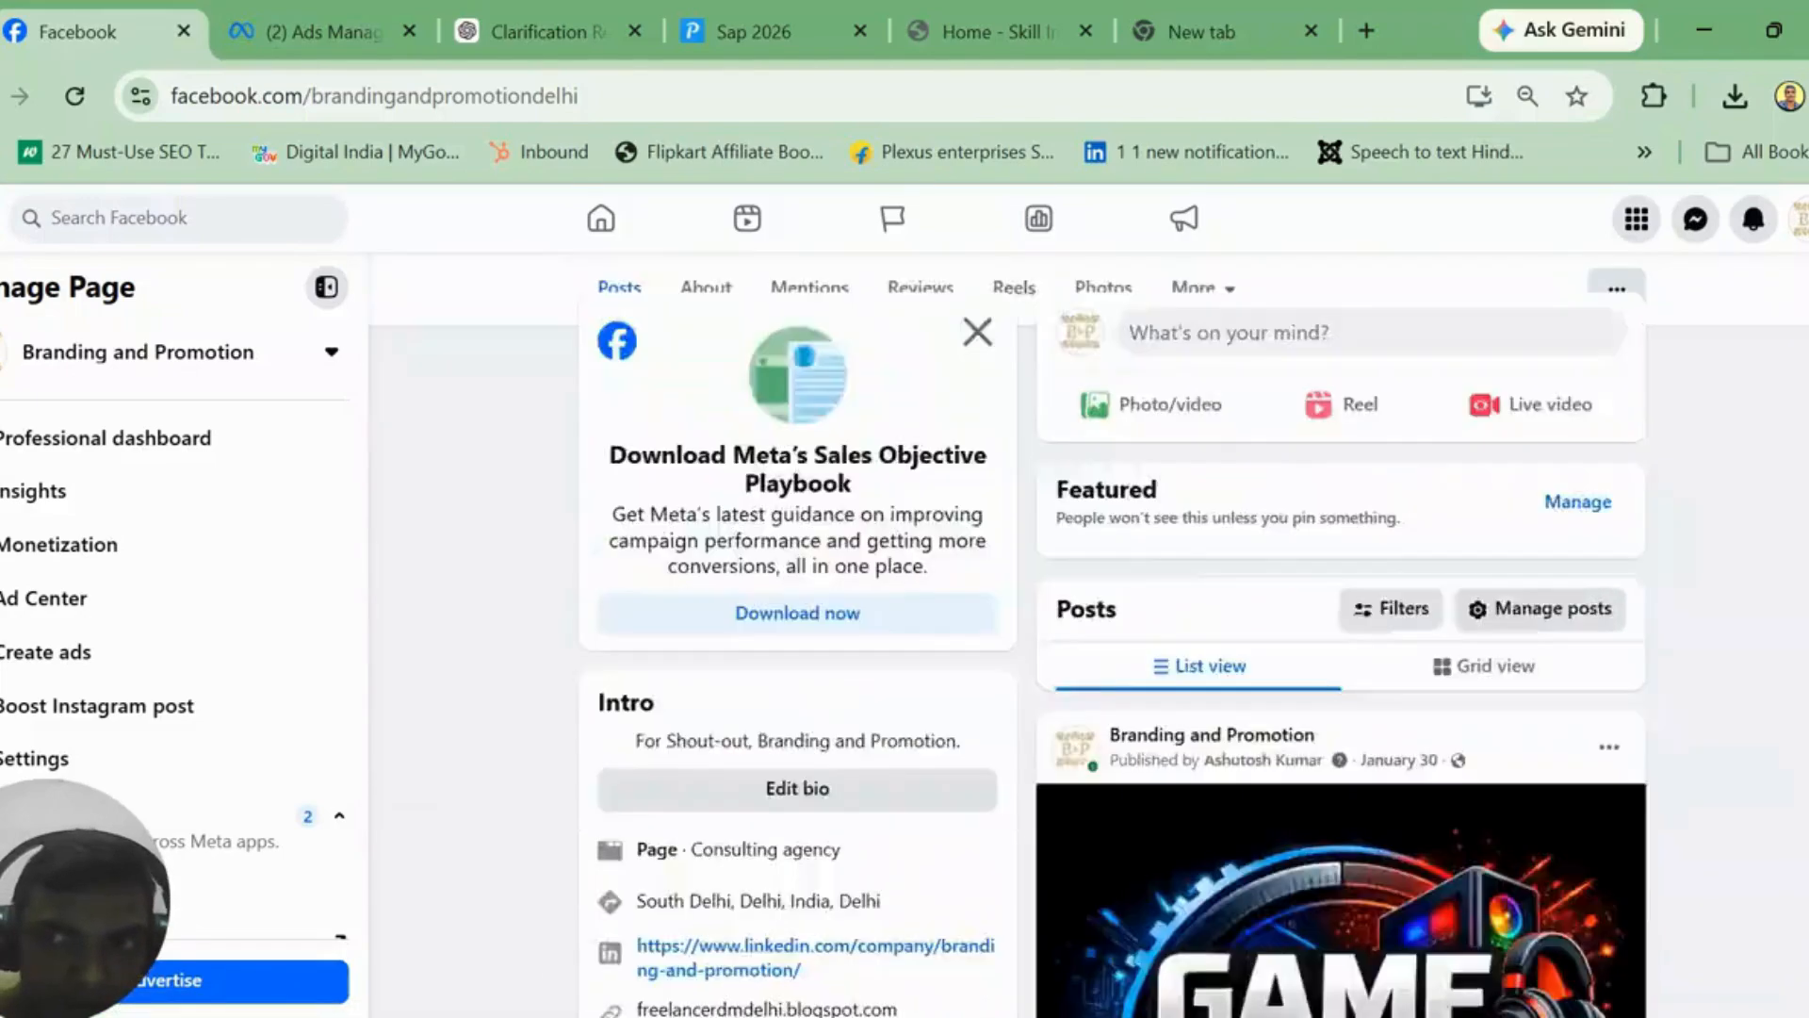
{"action": "scroll", "coordinate": [1112, 670], "scroll_direction": "up", "scroll_amount": 5}
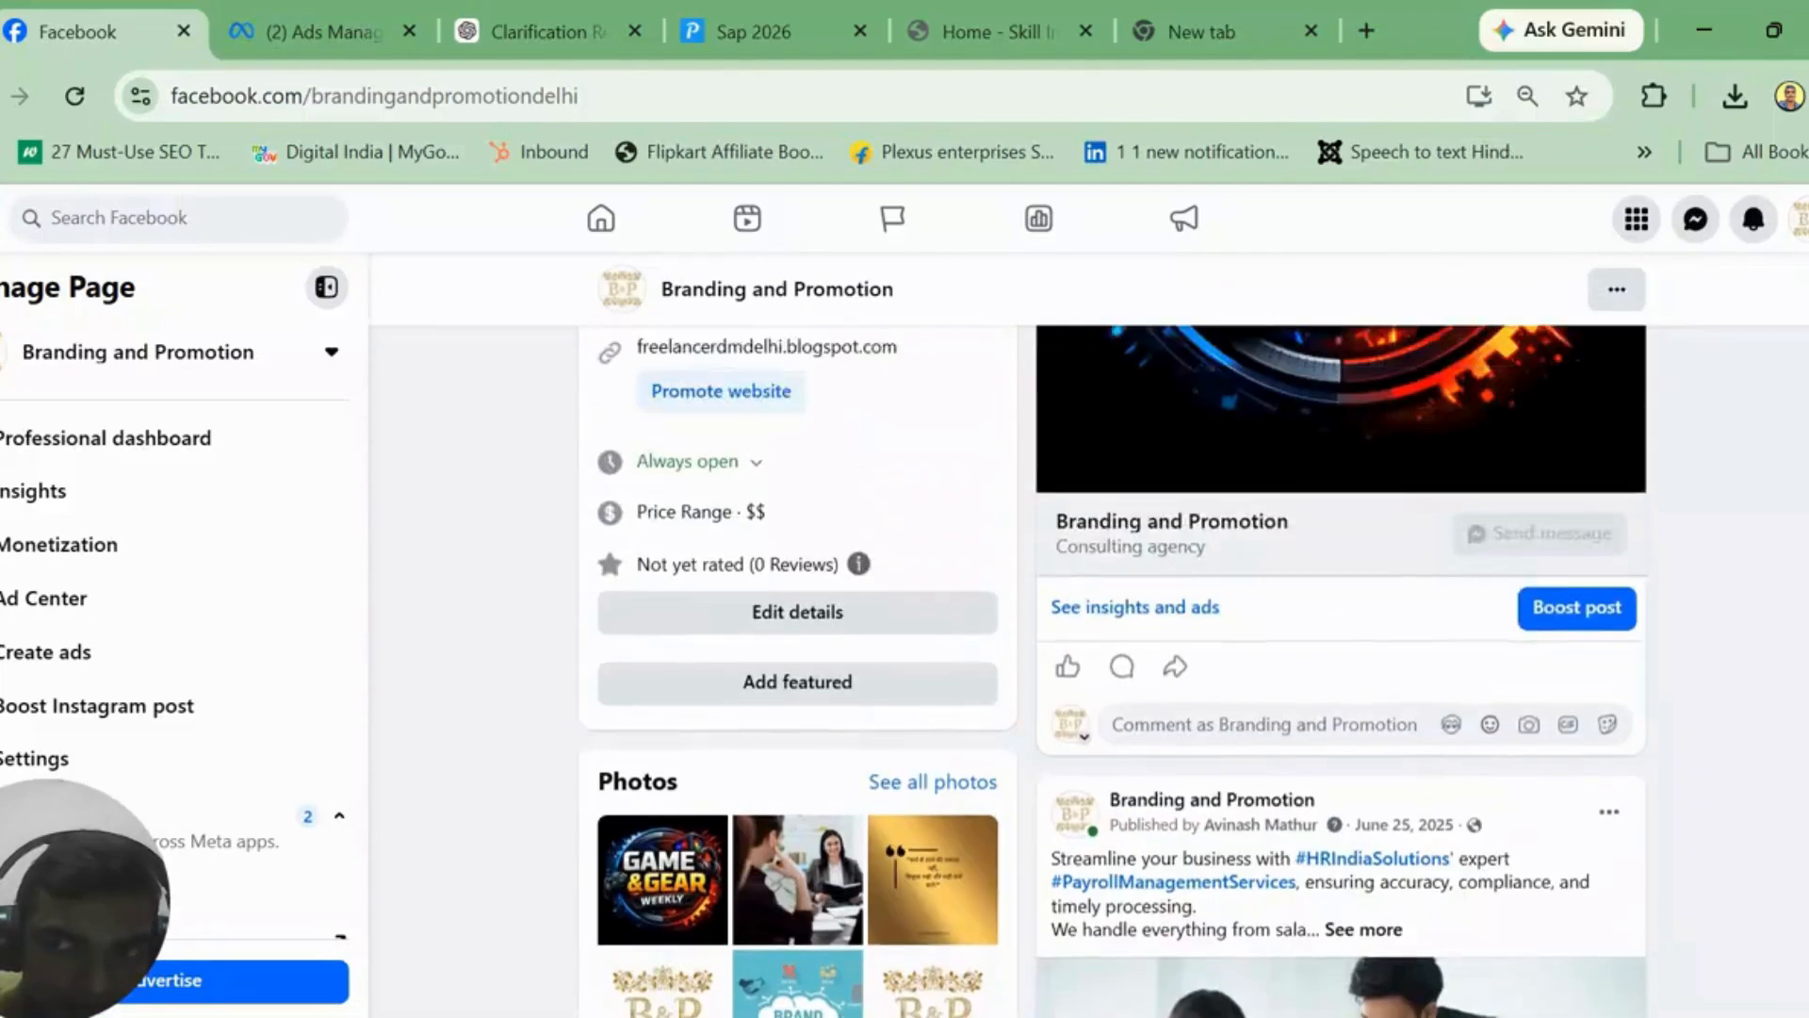
{"action": "scroll", "coordinate": [1112, 669], "scroll_direction": "down", "scroll_amount": 1}
{"action": "scroll", "coordinate": [1112, 669], "scroll_direction": "up", "scroll_amount": 2}
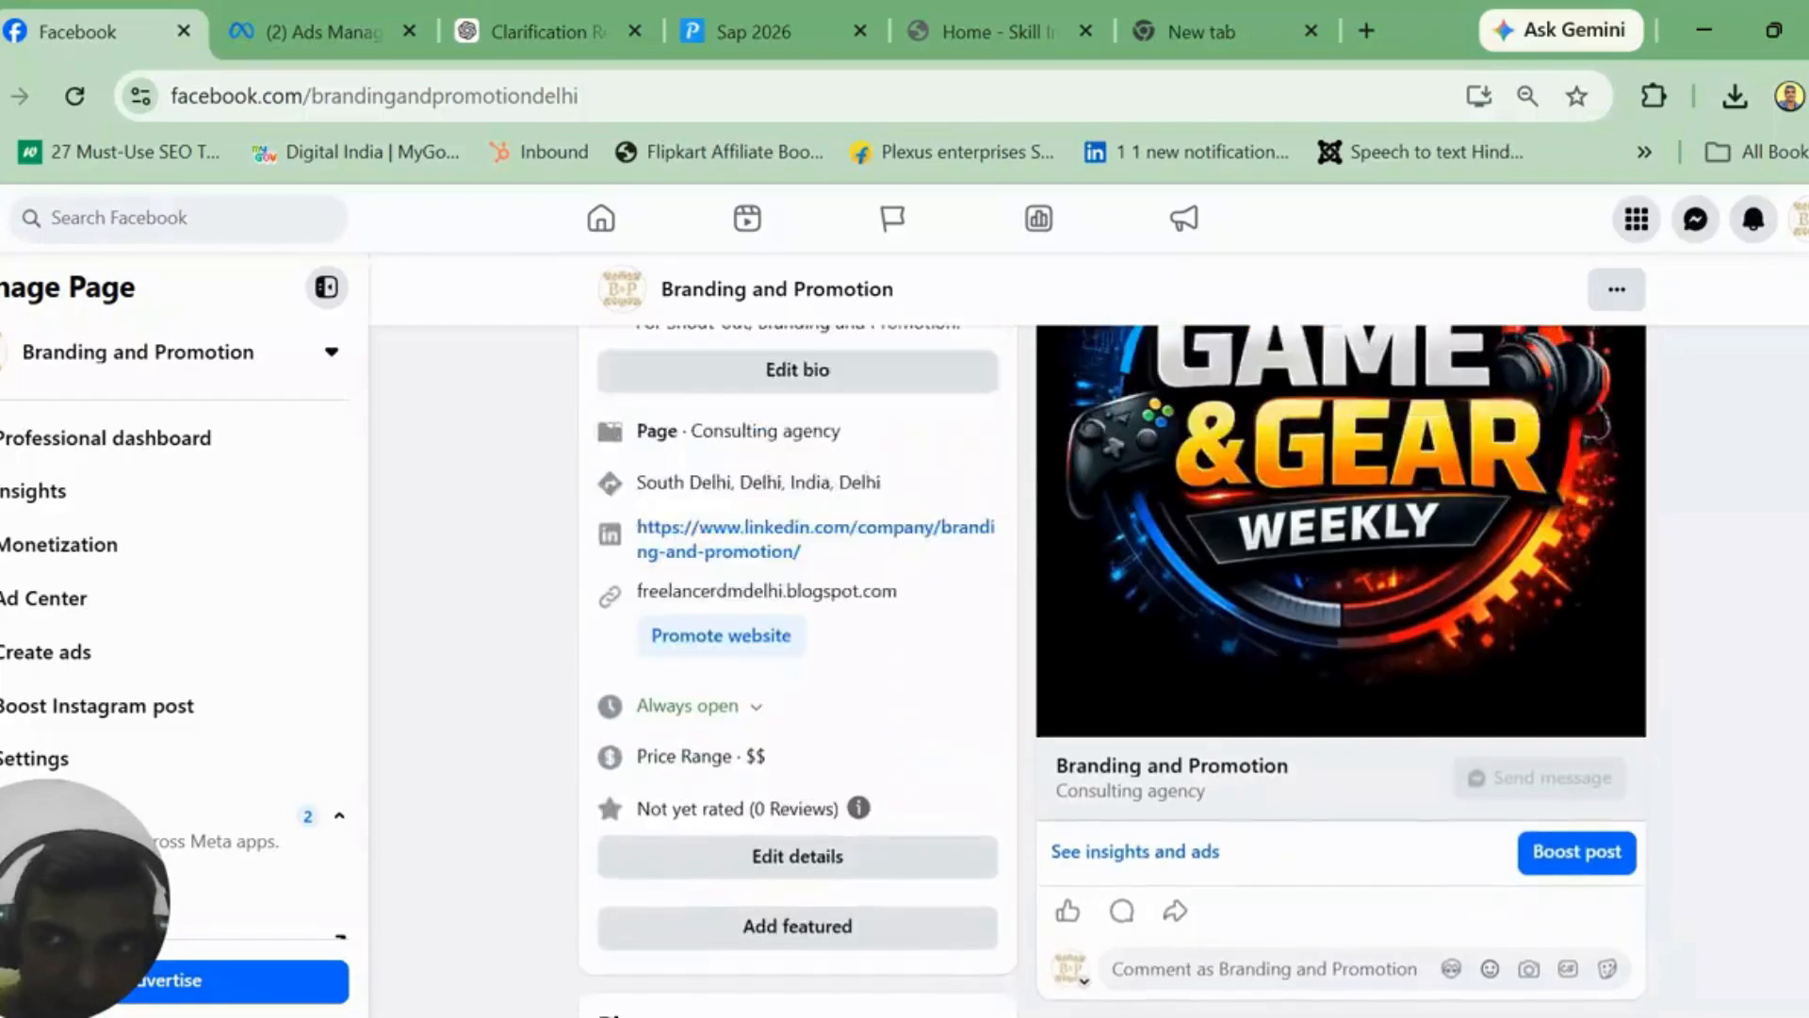
{"action": "scroll", "coordinate": [1112, 669], "scroll_direction": "down", "scroll_amount": 2}
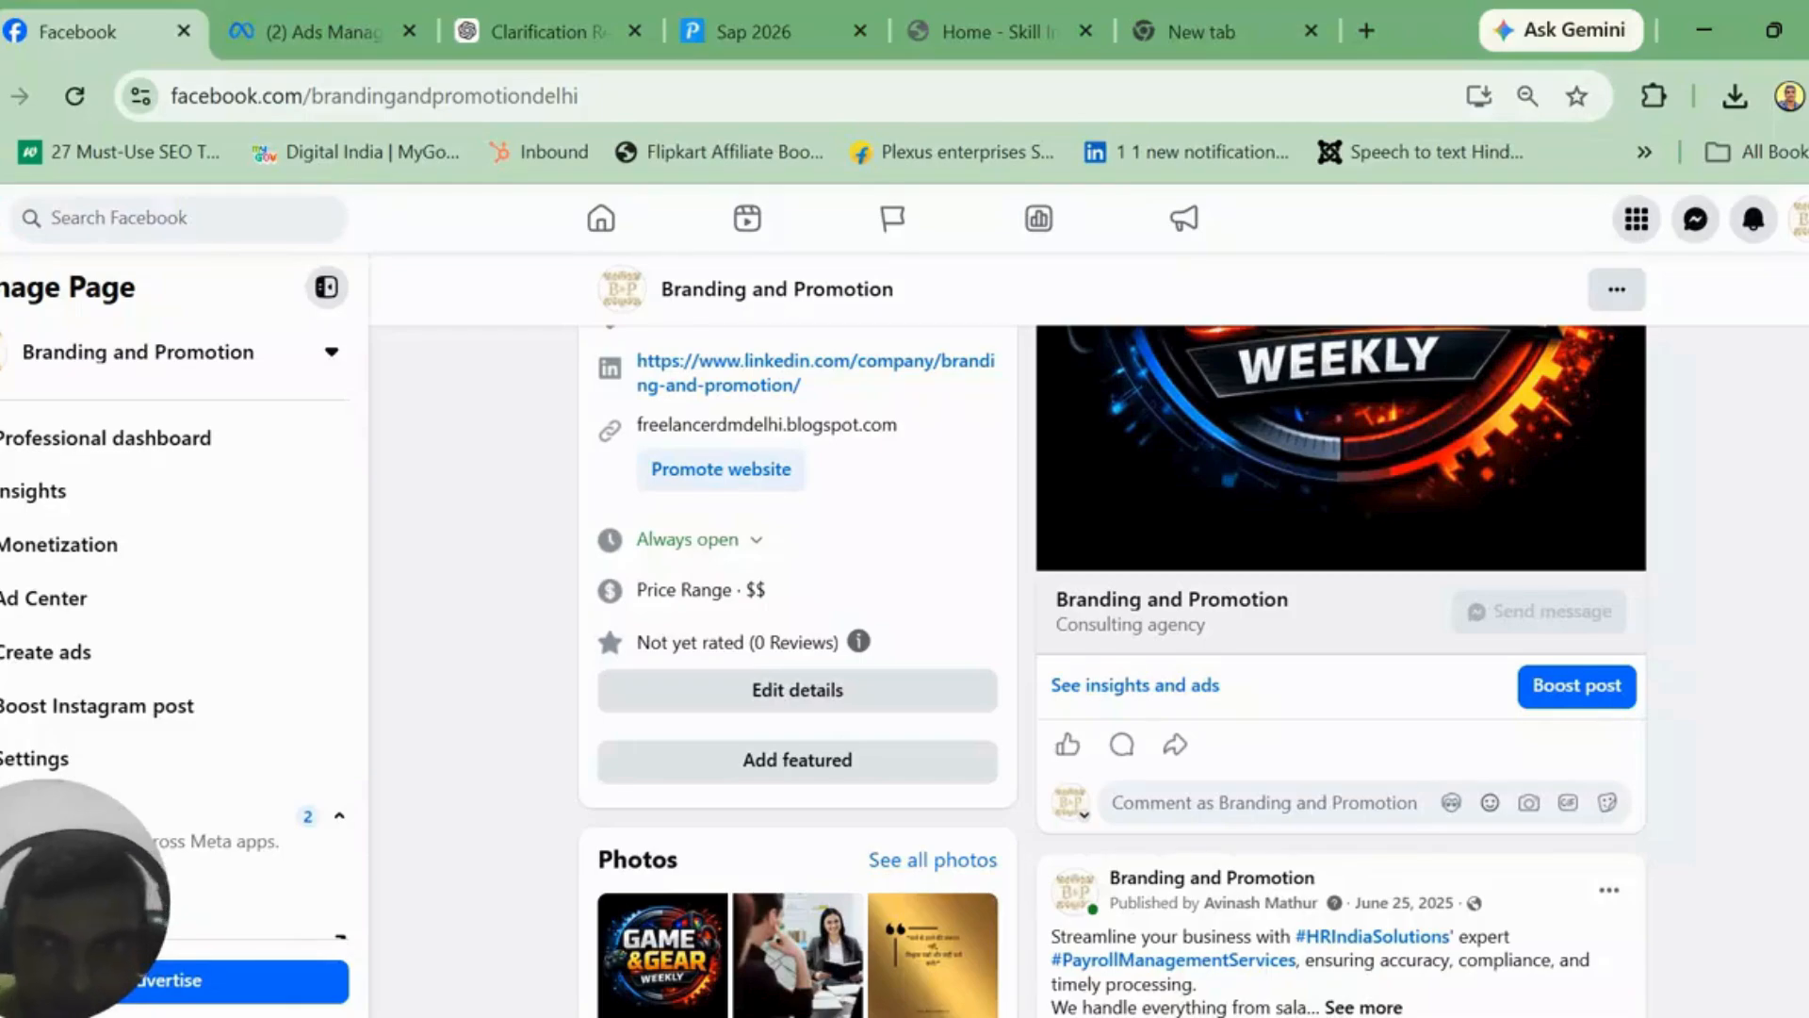
Step: Open the boost setup for the Game & Gear Weekly post and examine its goal, messaging, audience and payment settings
{"action": "left_click", "coordinate": [1589, 686]}
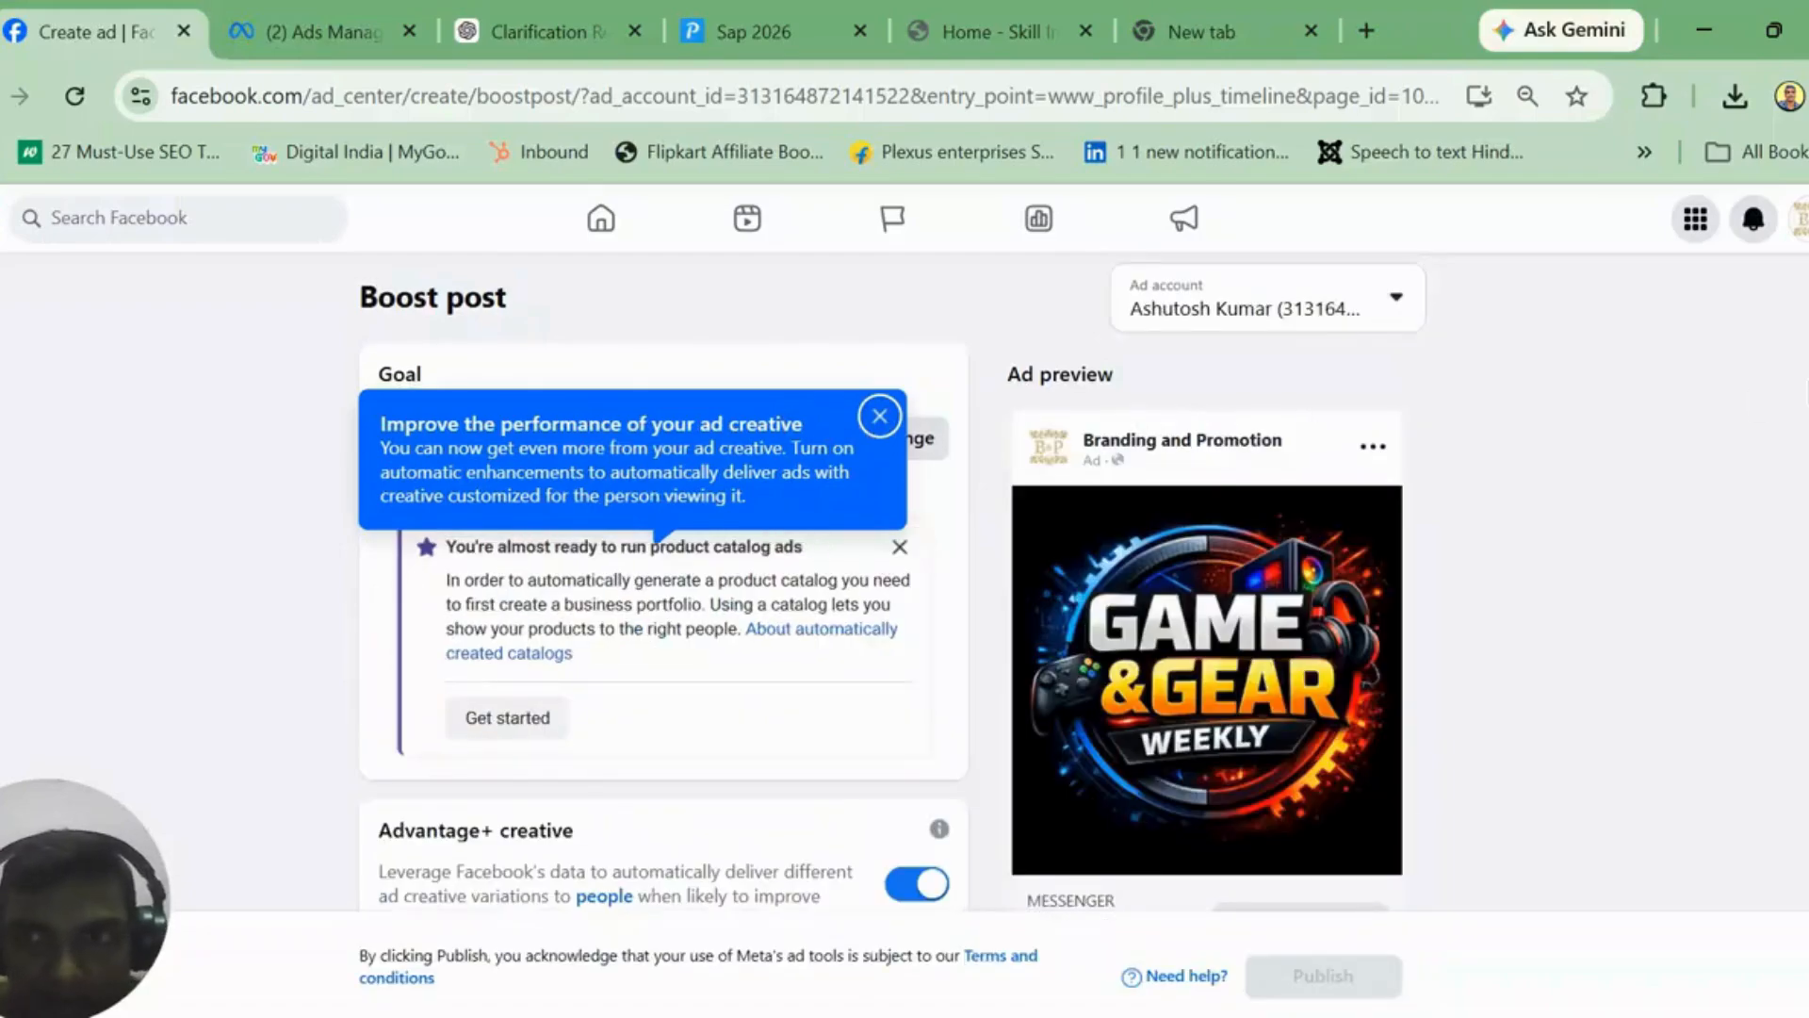
{"action": "scroll", "coordinate": [663, 566], "scroll_direction": "down", "scroll_amount": 10}
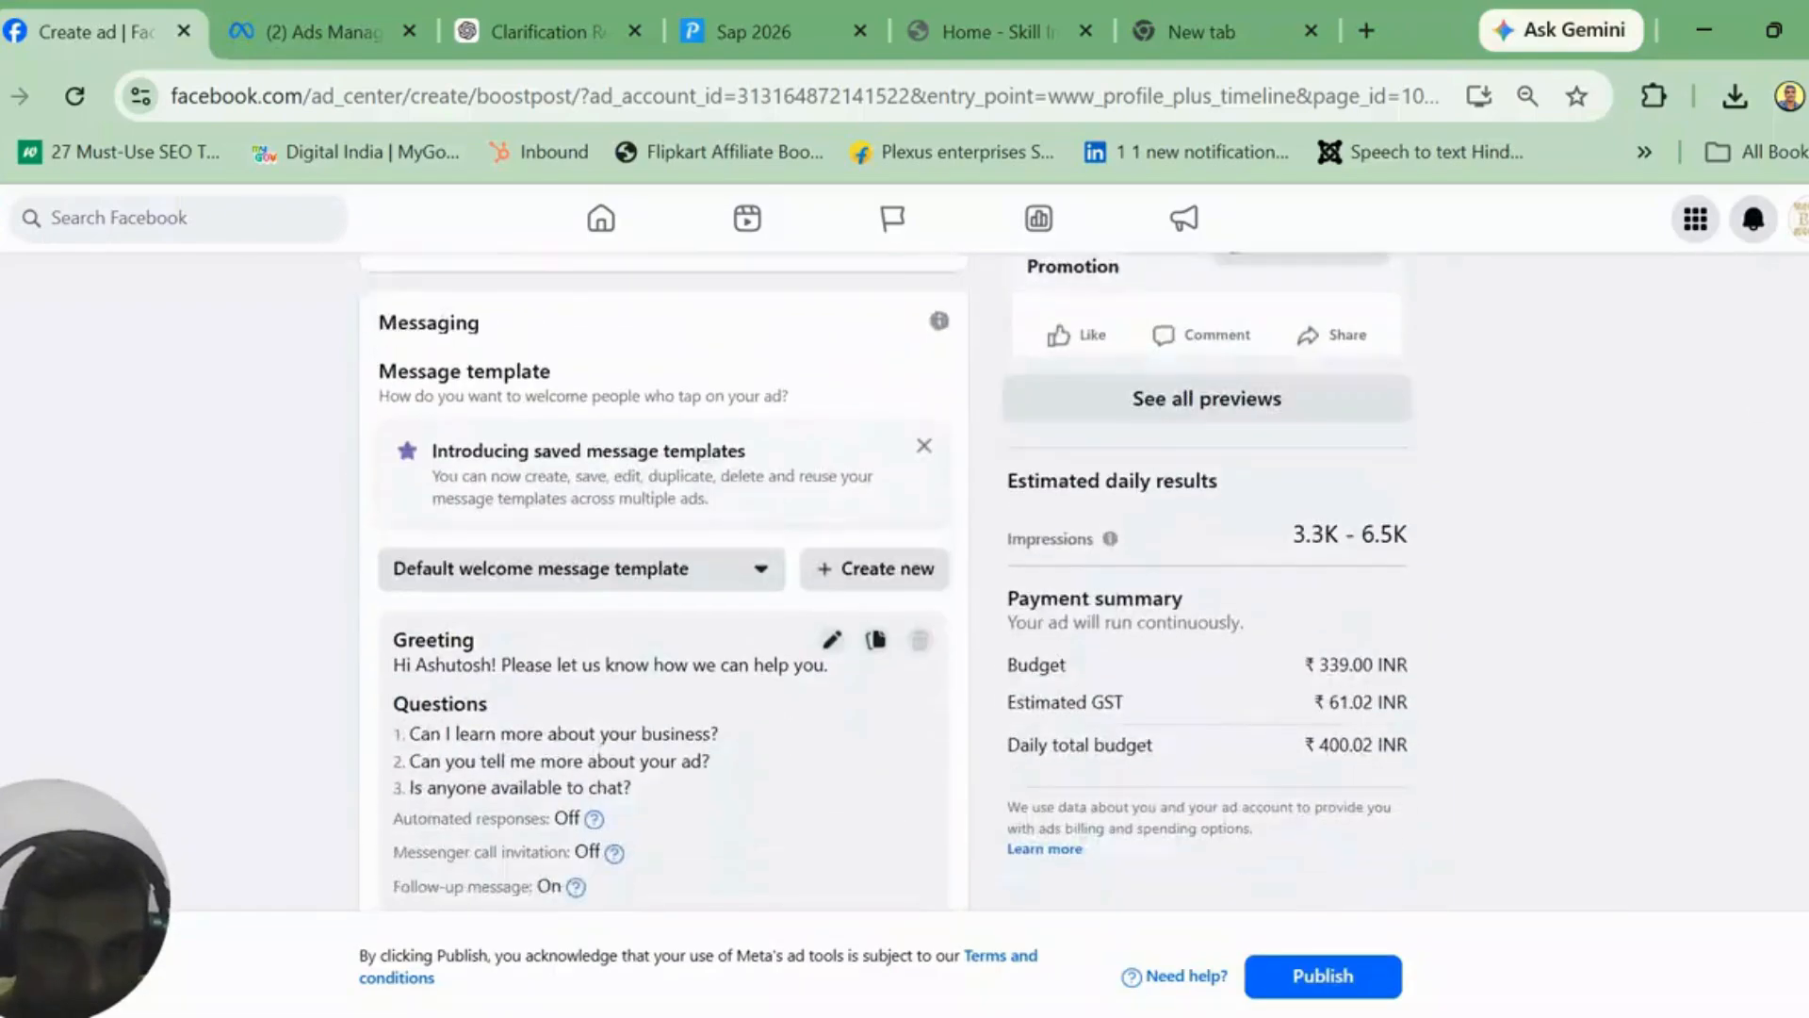
{"action": "scroll", "coordinate": [664, 565], "scroll_direction": "down", "scroll_amount": 1}
{"action": "scroll", "coordinate": [664, 565], "scroll_direction": "up", "scroll_amount": 2}
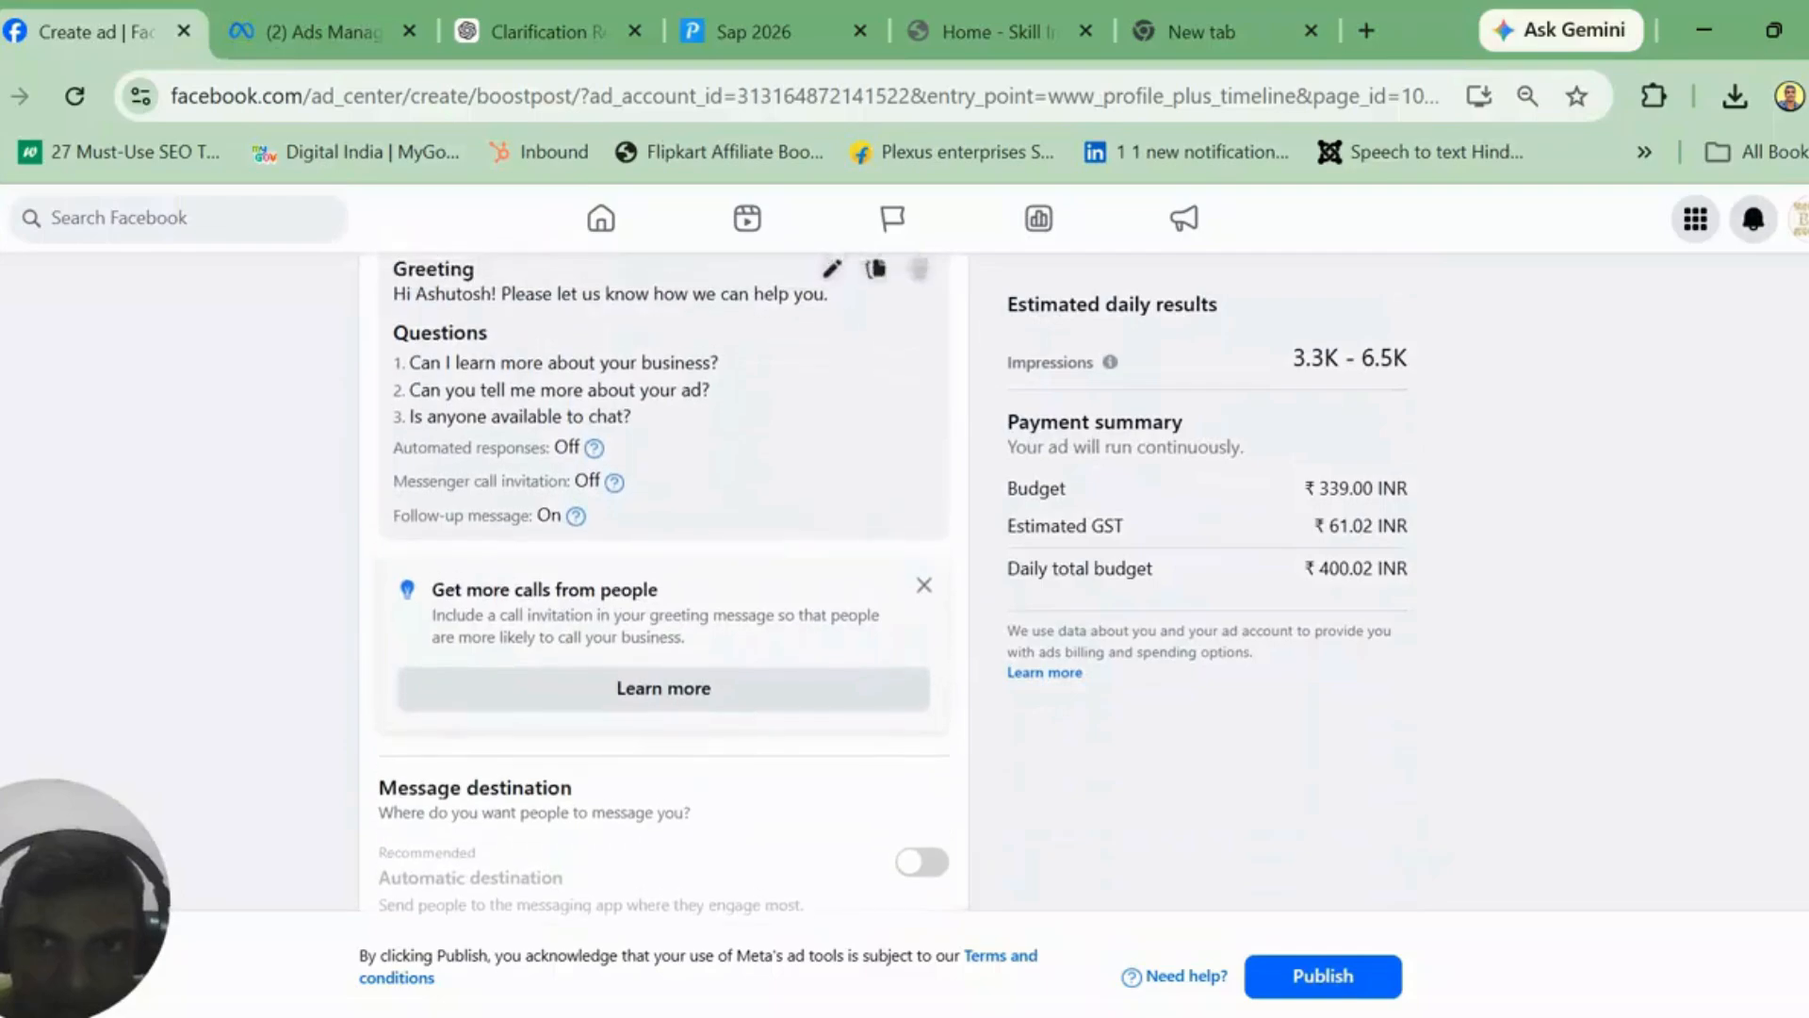
{"action": "scroll", "coordinate": [663, 565], "scroll_direction": "down", "scroll_amount": 5}
{"action": "scroll", "coordinate": [663, 566], "scroll_direction": "up", "scroll_amount": 4}
{"action": "scroll", "coordinate": [663, 565], "scroll_direction": "down", "scroll_amount": 6}
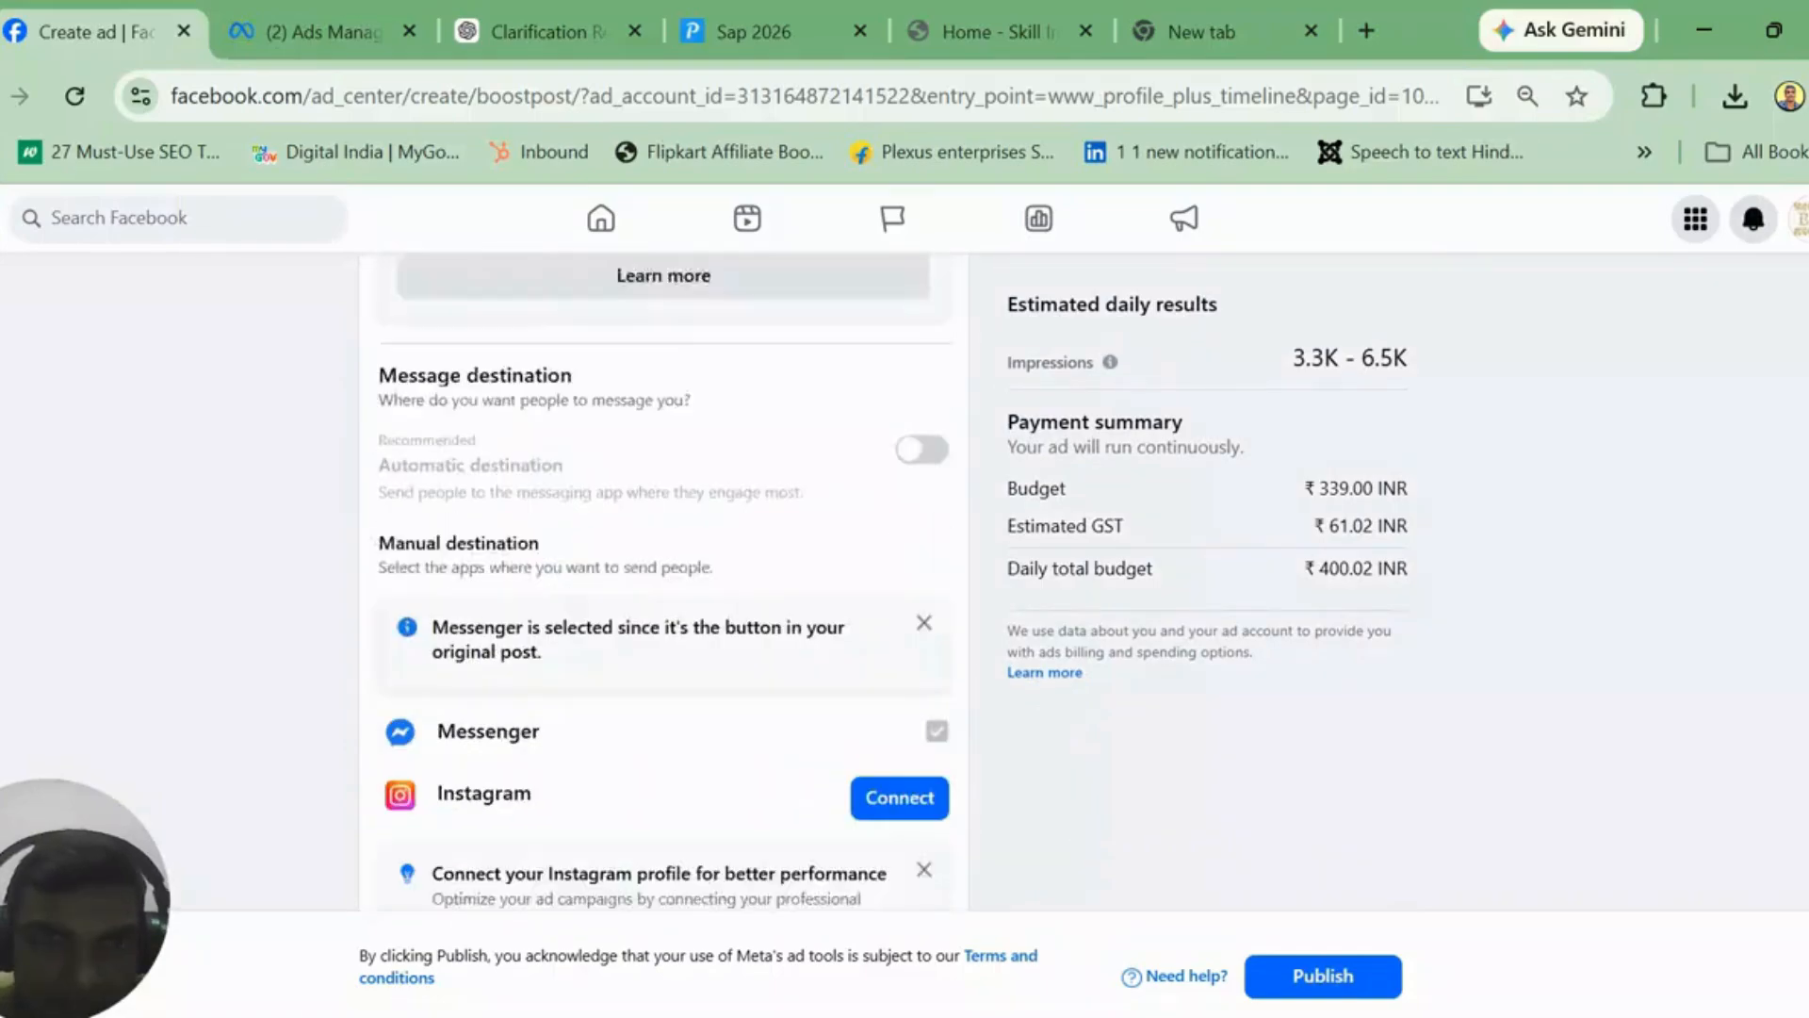
{"action": "scroll", "coordinate": [663, 565], "scroll_direction": "up", "scroll_amount": 12}
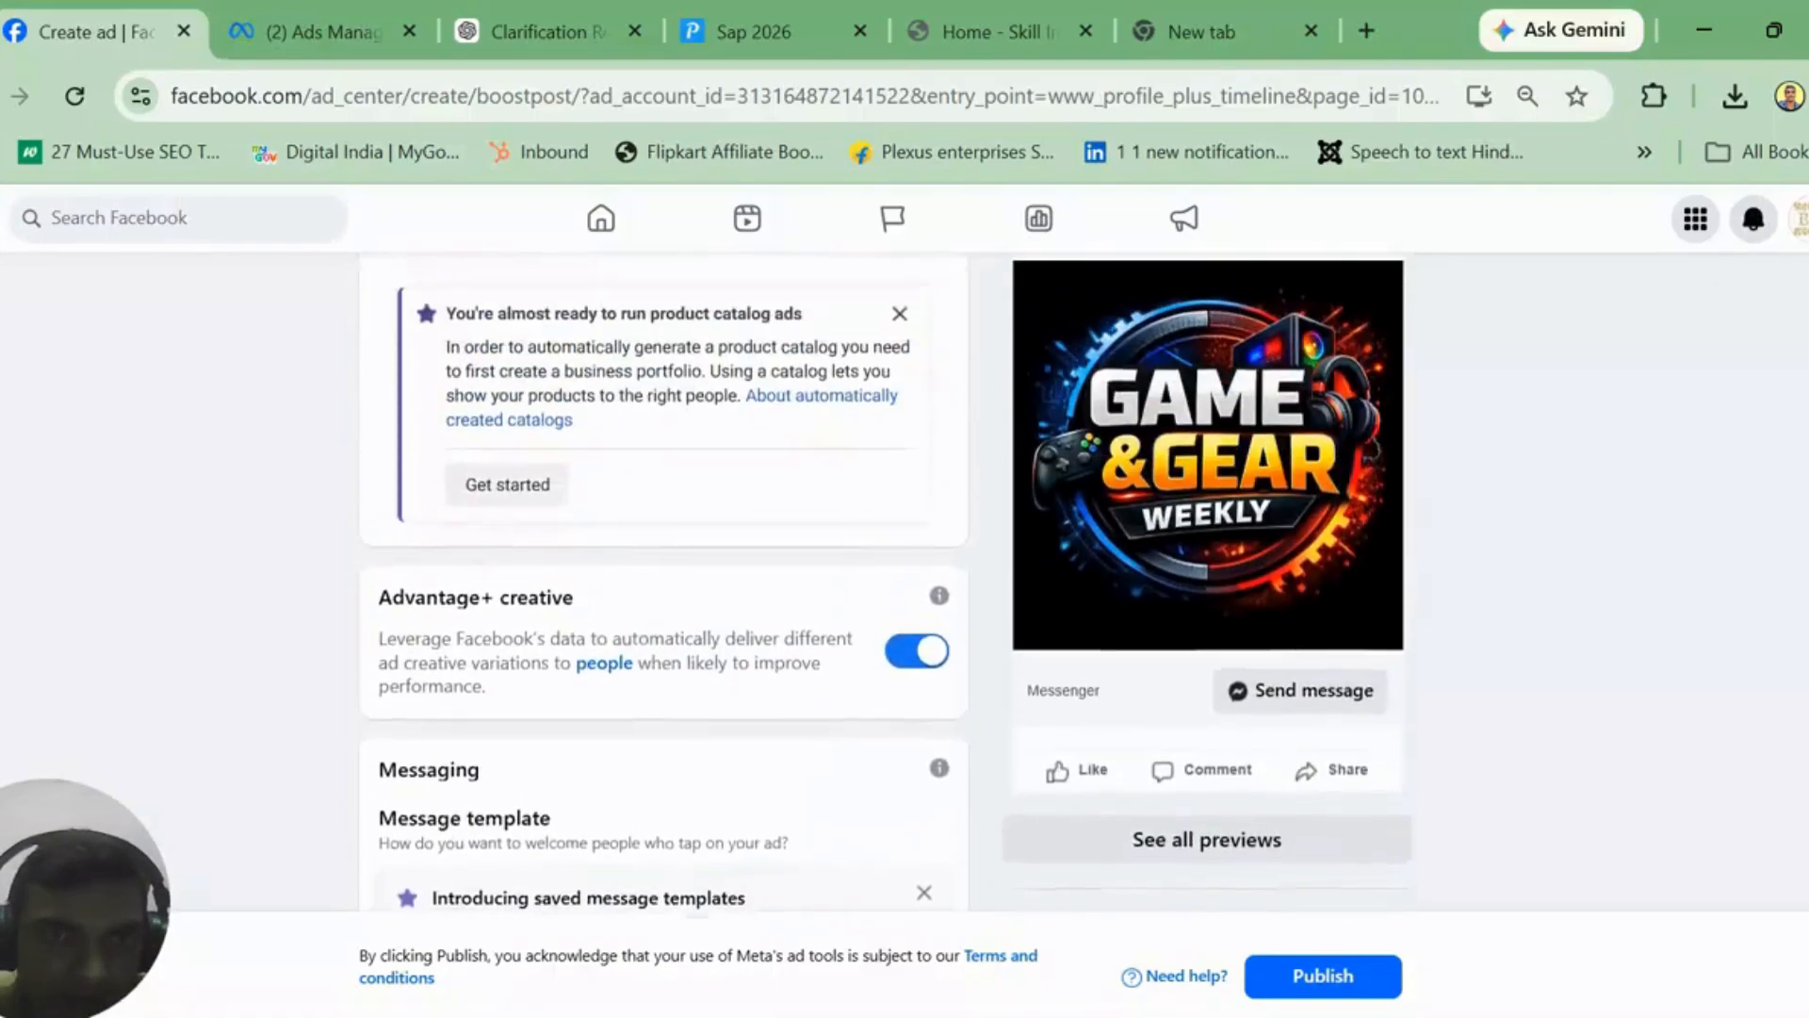
{"action": "scroll", "coordinate": [663, 566], "scroll_direction": "down", "scroll_amount": 10}
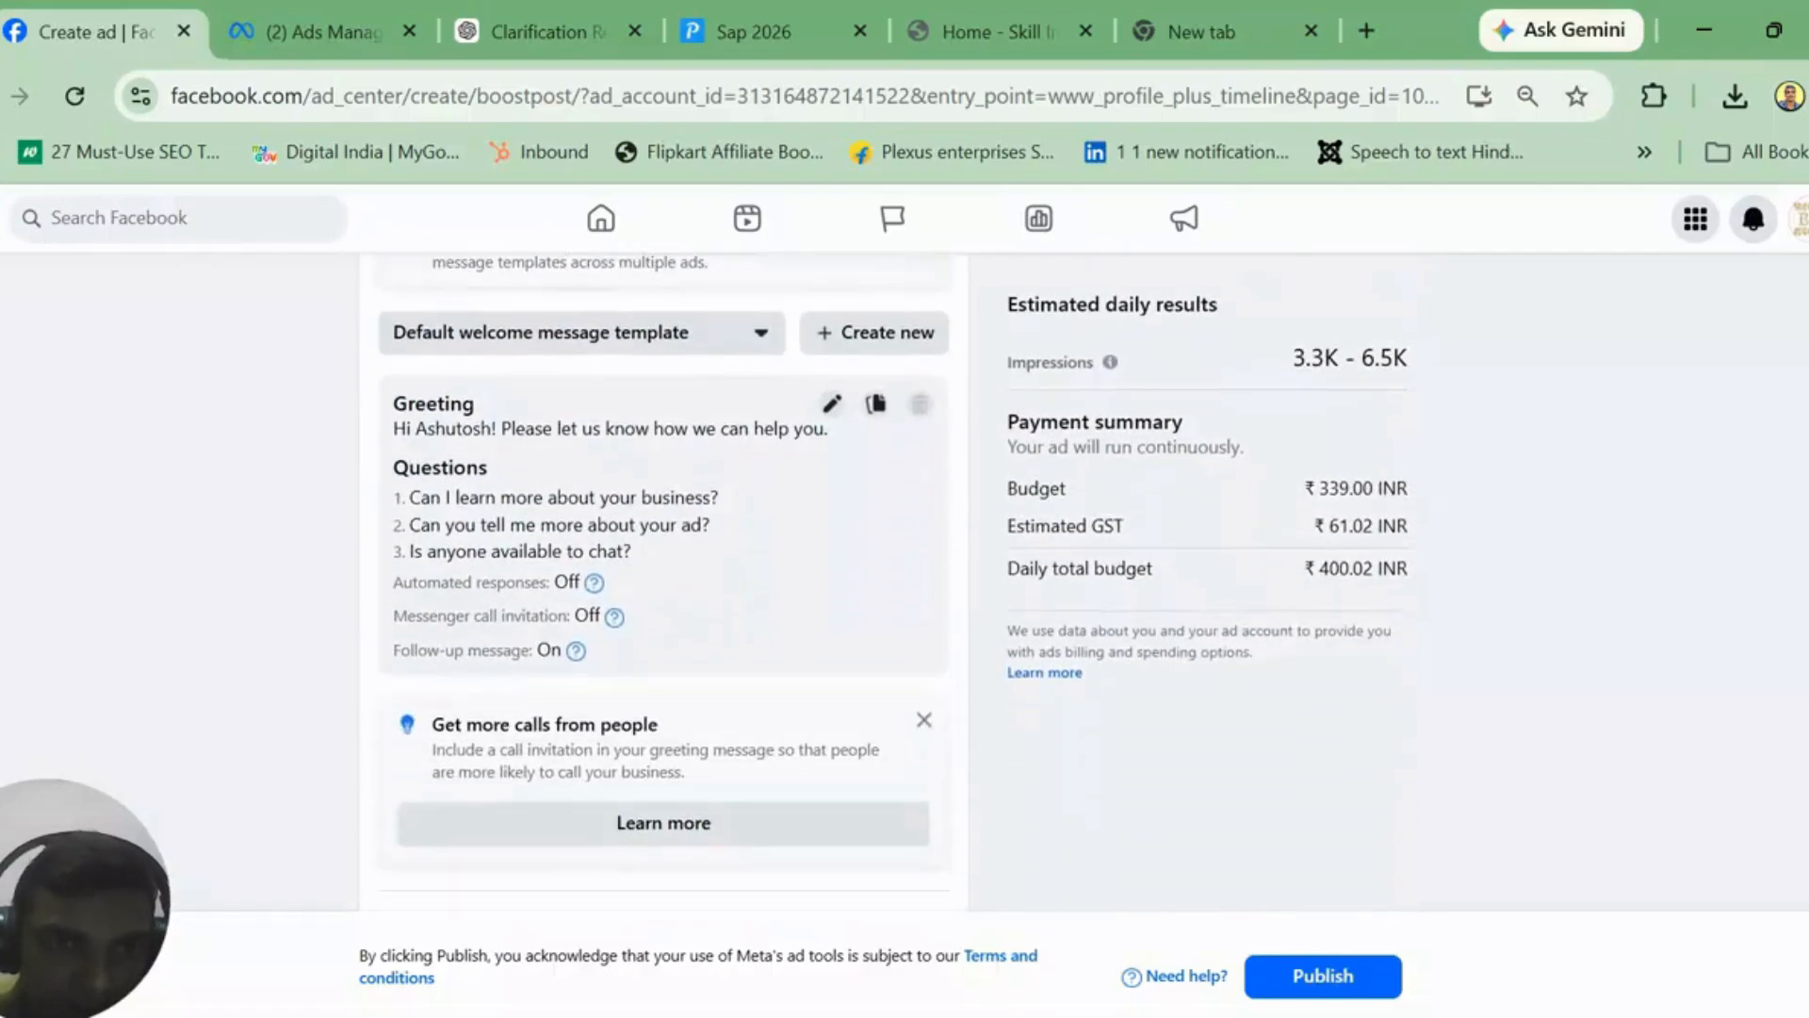
{"action": "scroll", "coordinate": [663, 565], "scroll_direction": "up", "scroll_amount": 2}
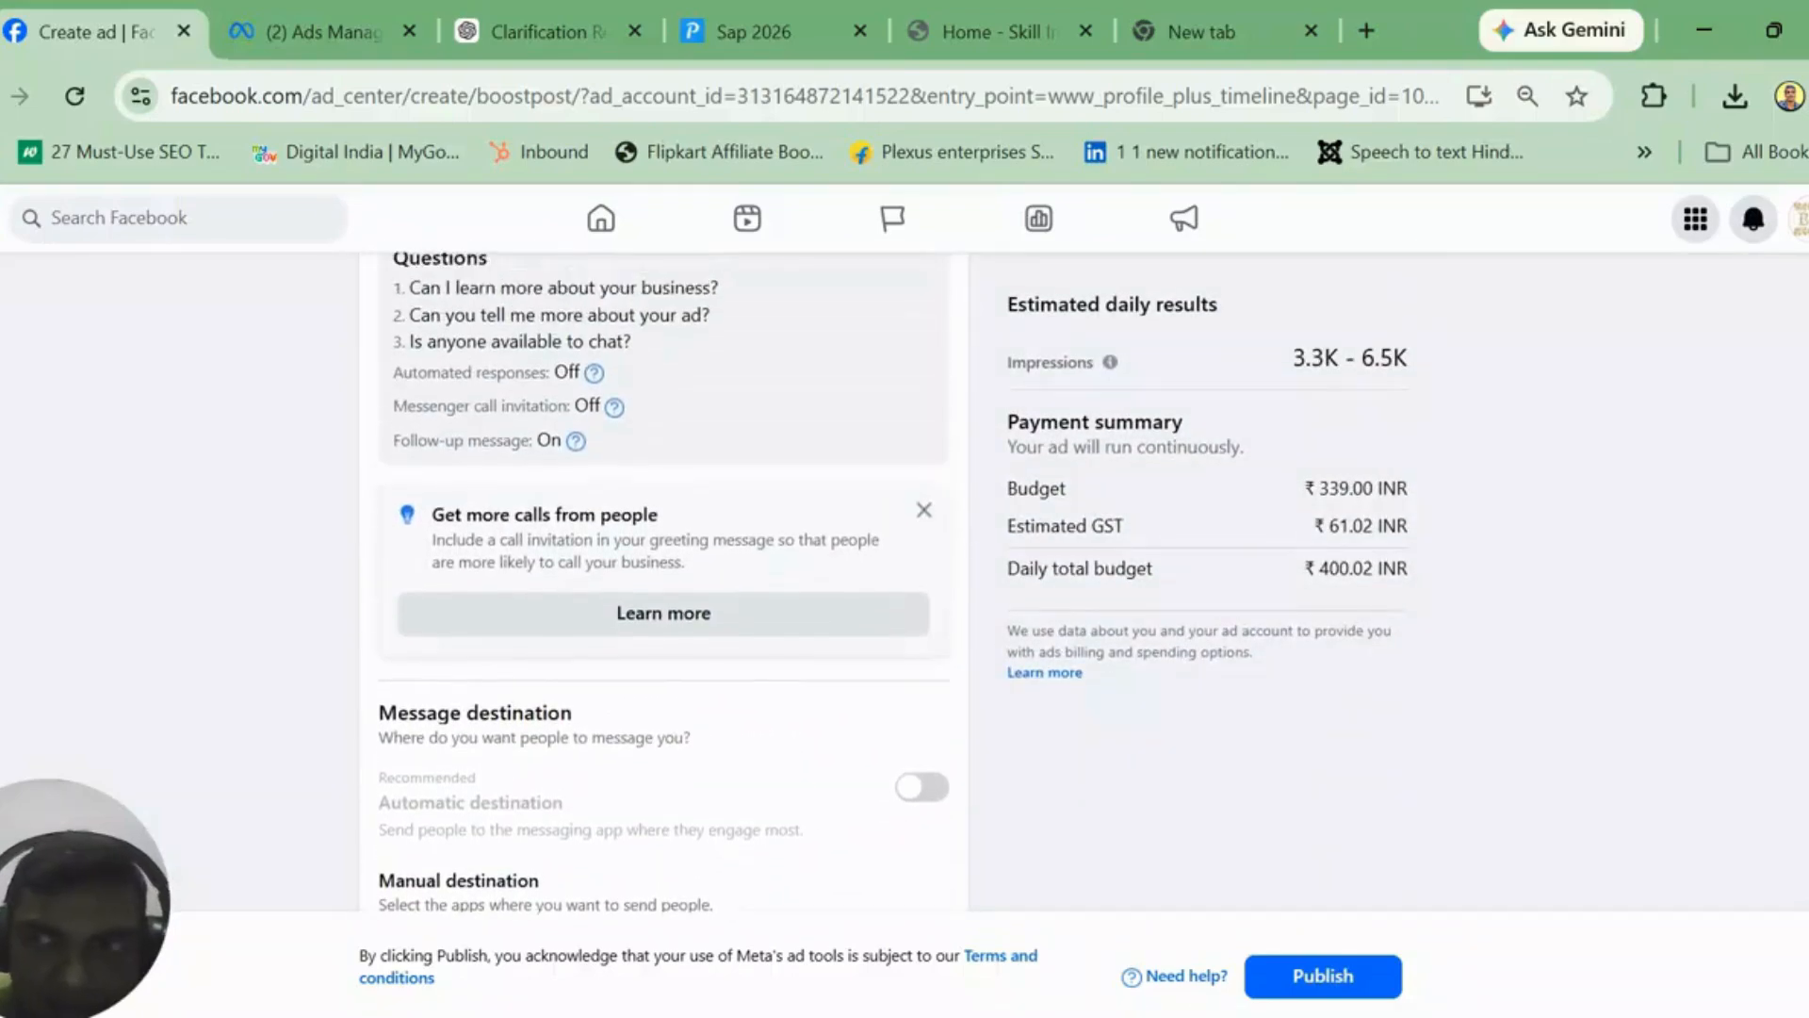
{"action": "scroll", "coordinate": [1753, 622], "scroll_direction": "down", "scroll_amount": 10}
{"action": "scroll", "coordinate": [1745, 664], "scroll_direction": "down", "scroll_amount": 7}
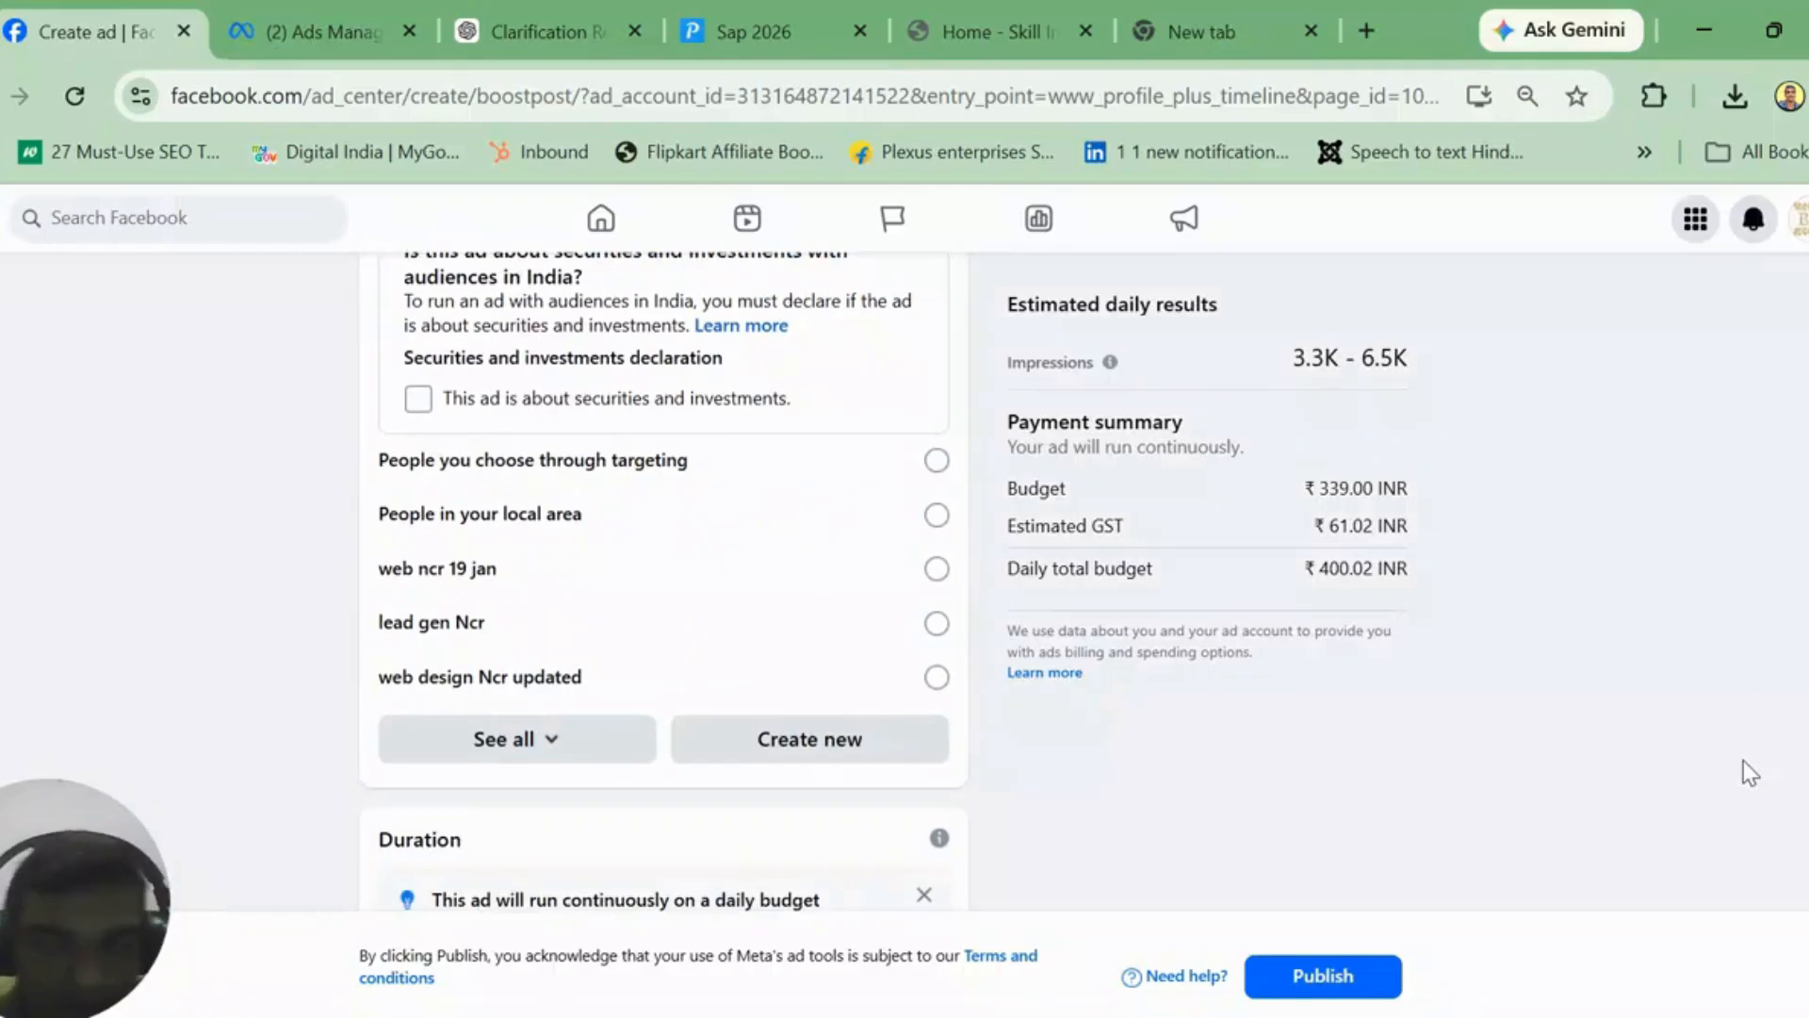
{"action": "scroll", "coordinate": [664, 565], "scroll_direction": "up", "scroll_amount": 20}
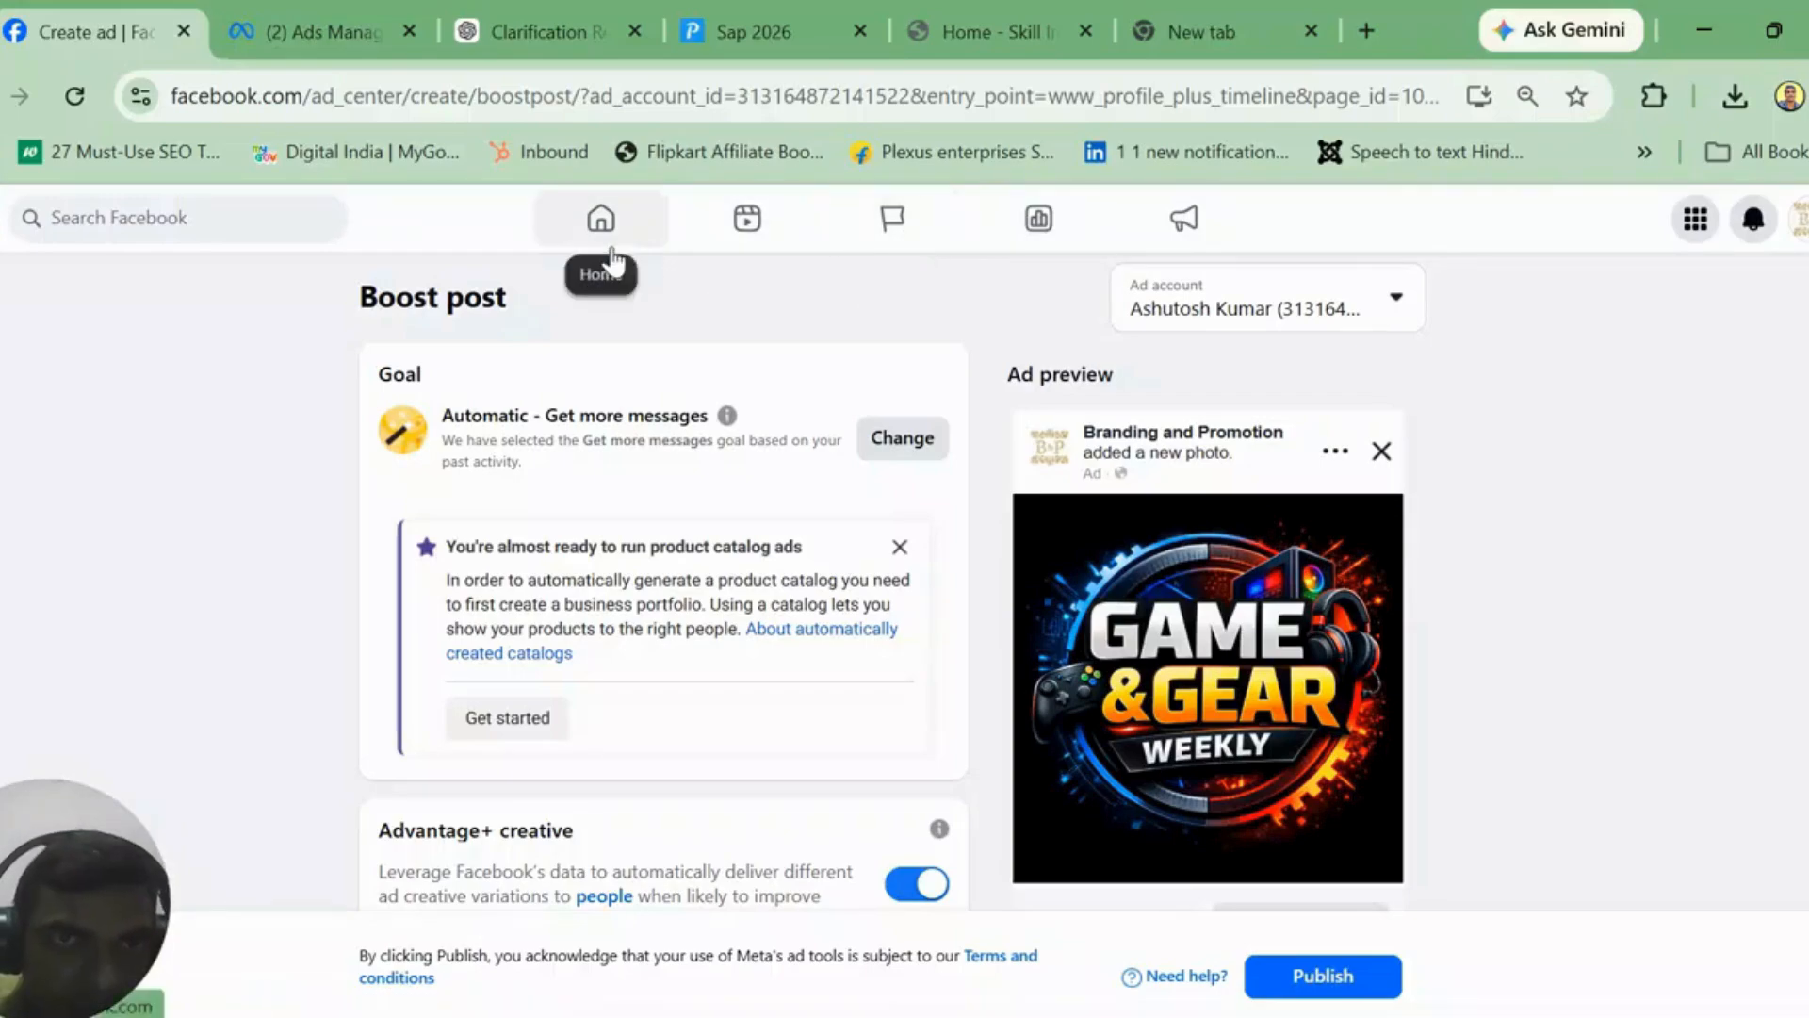
Step: Leave the post boost setup without publishing and return to the Branding and Promotion page
{"action": "key", "text": "alt+Left"}
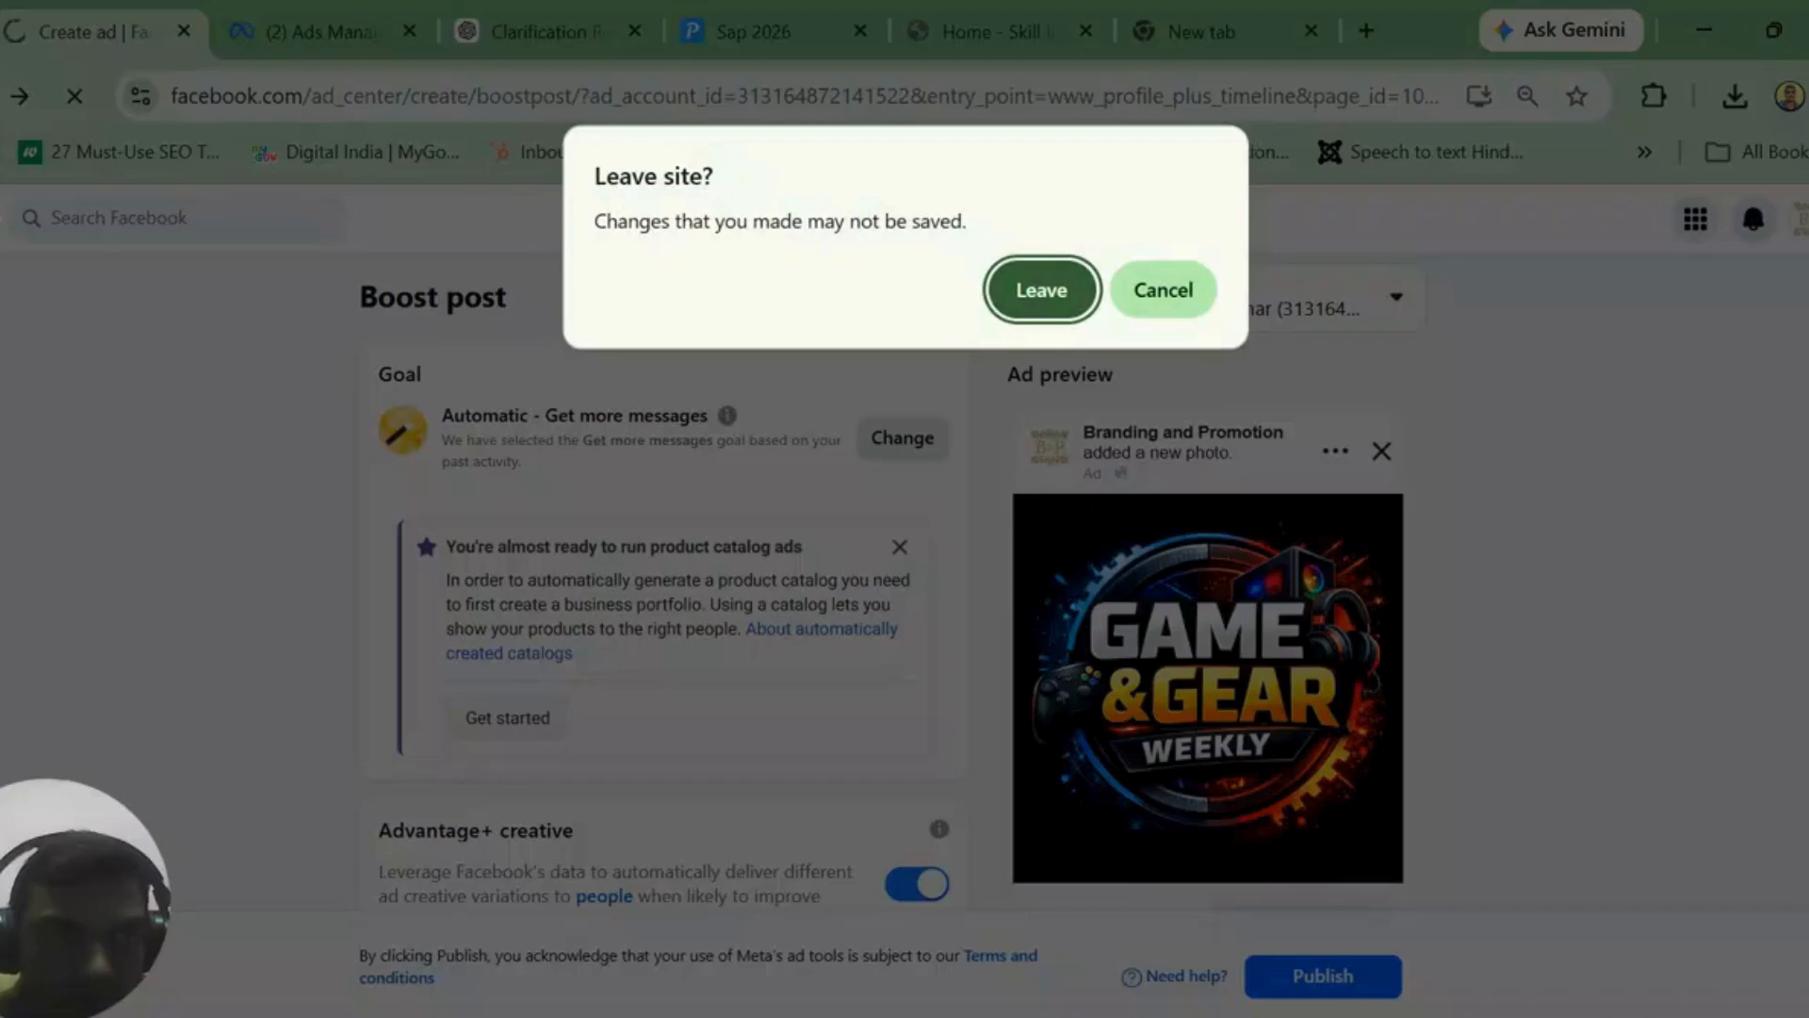
{"action": "left_click", "coordinate": [1062, 292]}
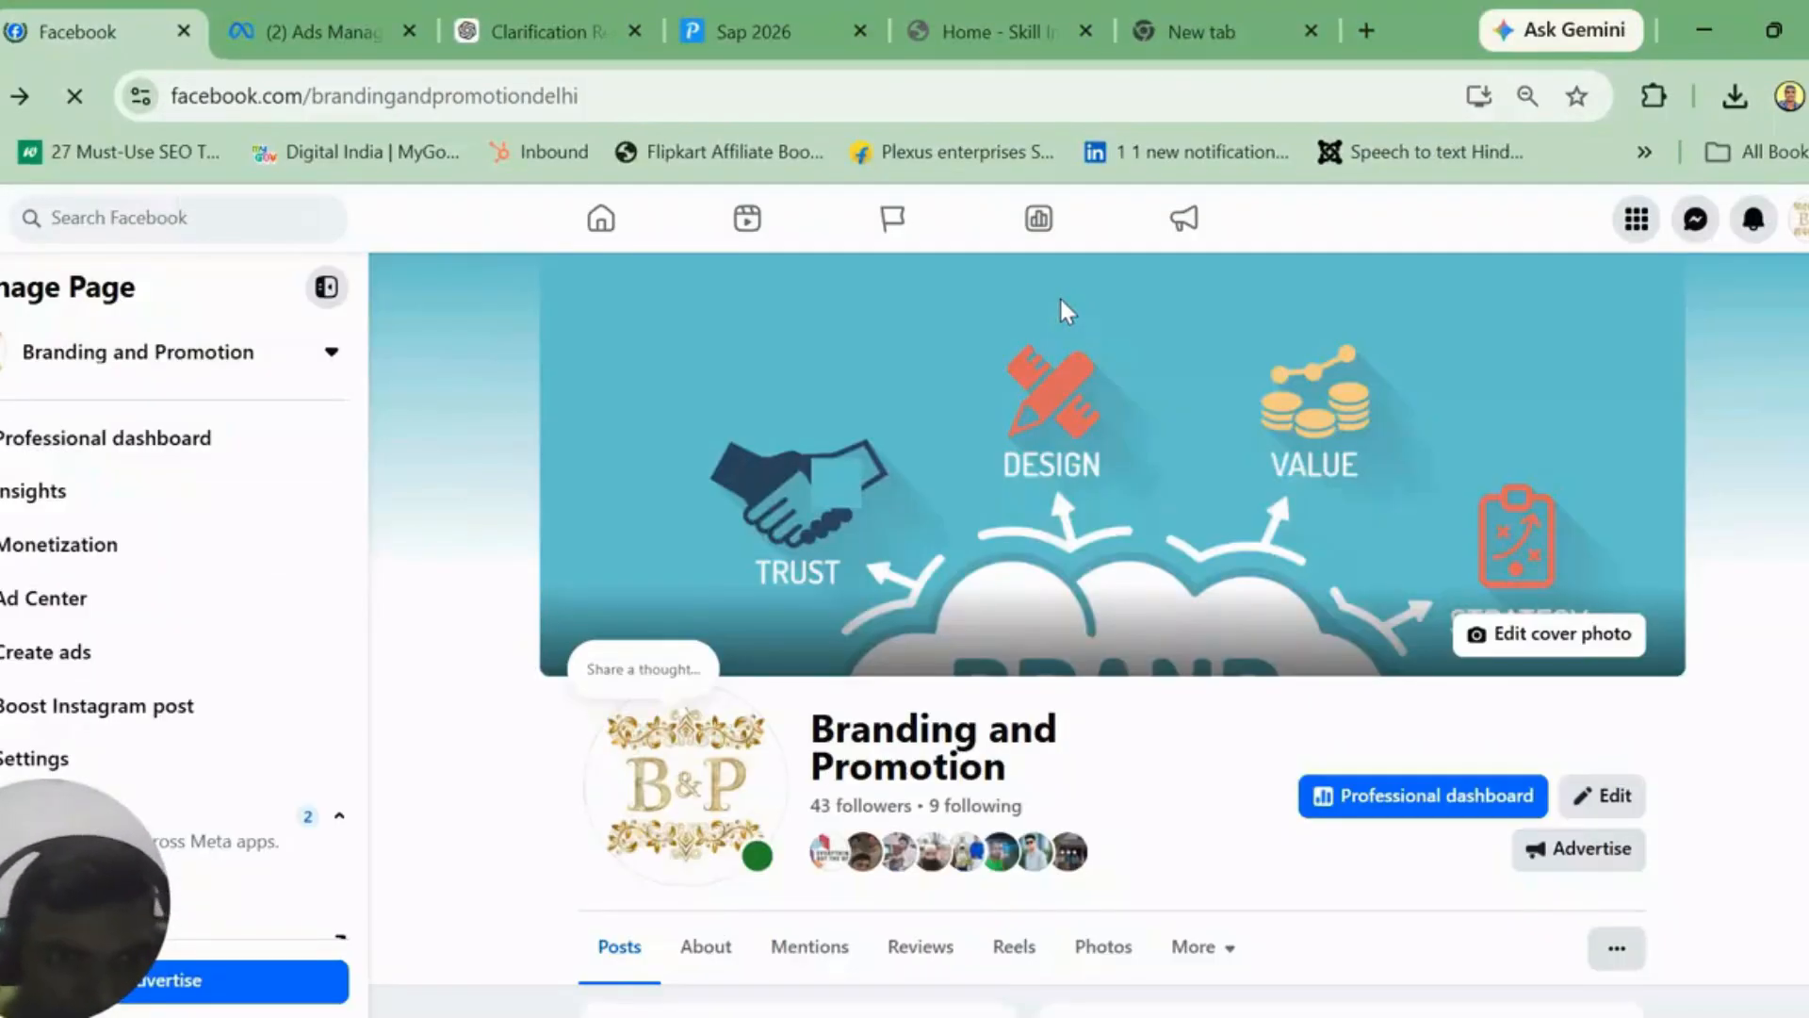
{"action": "scroll", "coordinate": [1060, 299], "scroll_direction": "down", "scroll_amount": 3}
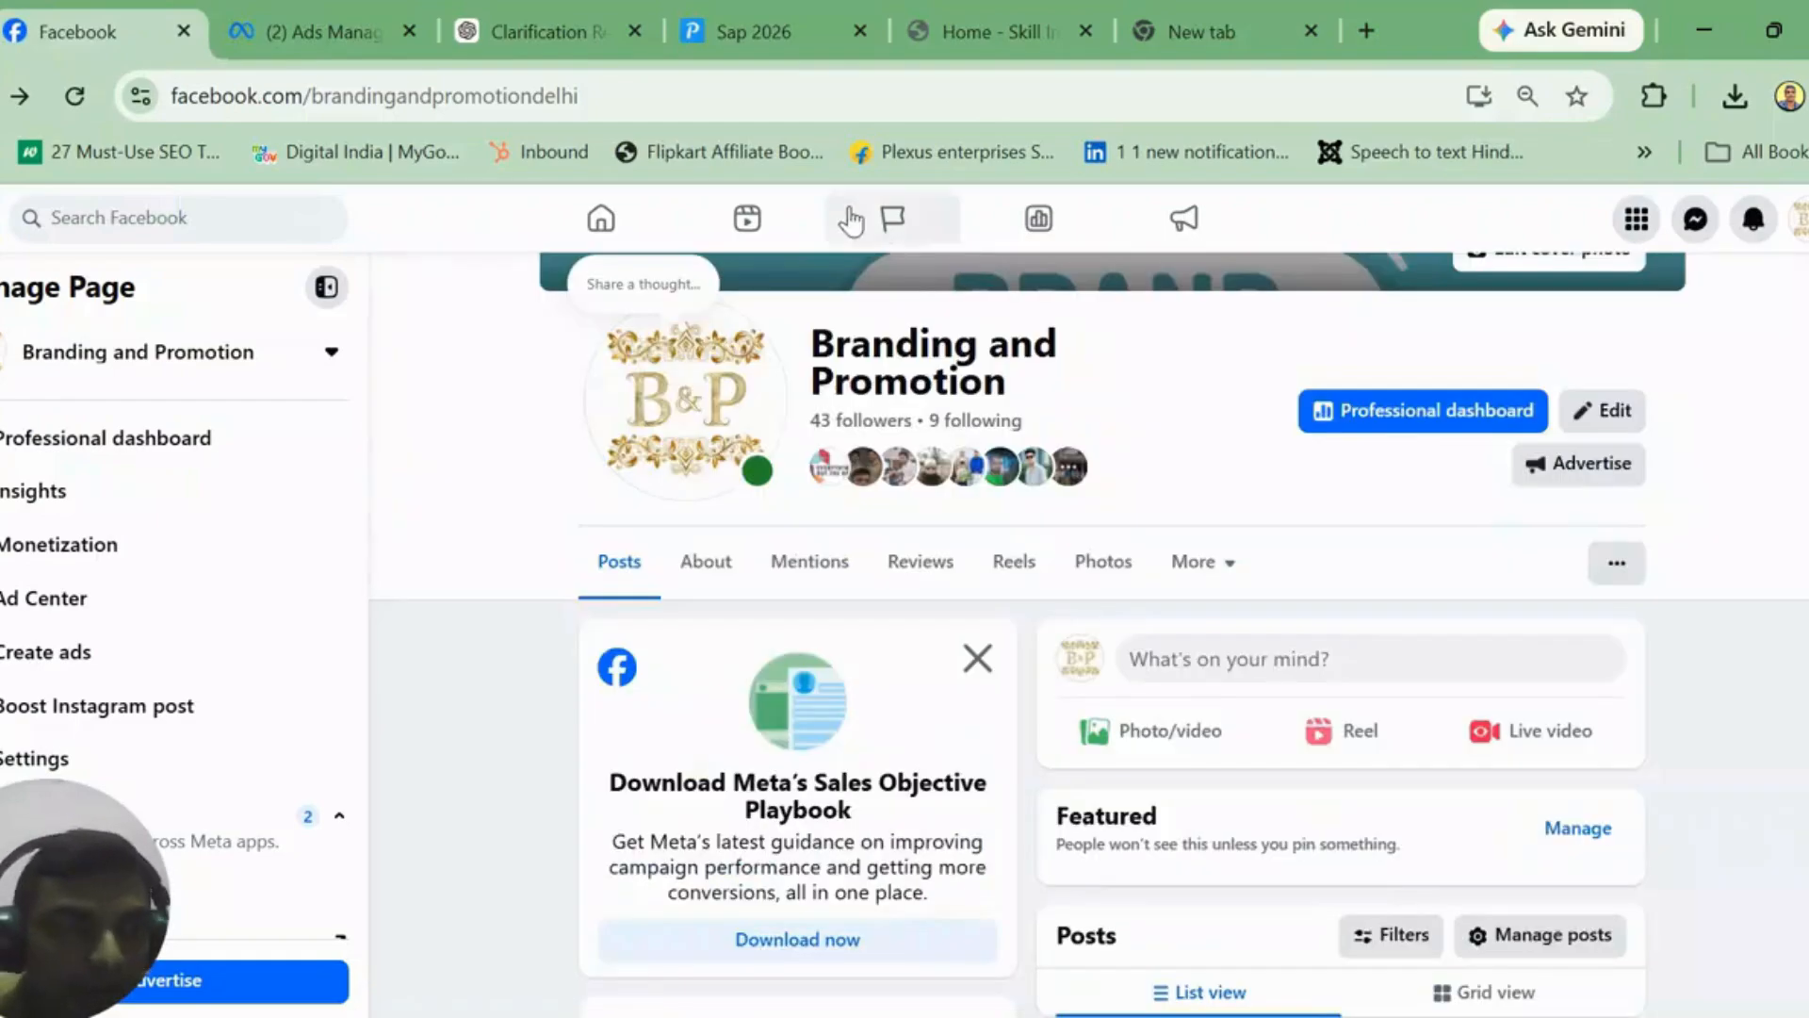
Step: Search Google for "facebook ads manager" in the empty browser tab
{"action": "left_click", "coordinate": [1209, 15]}
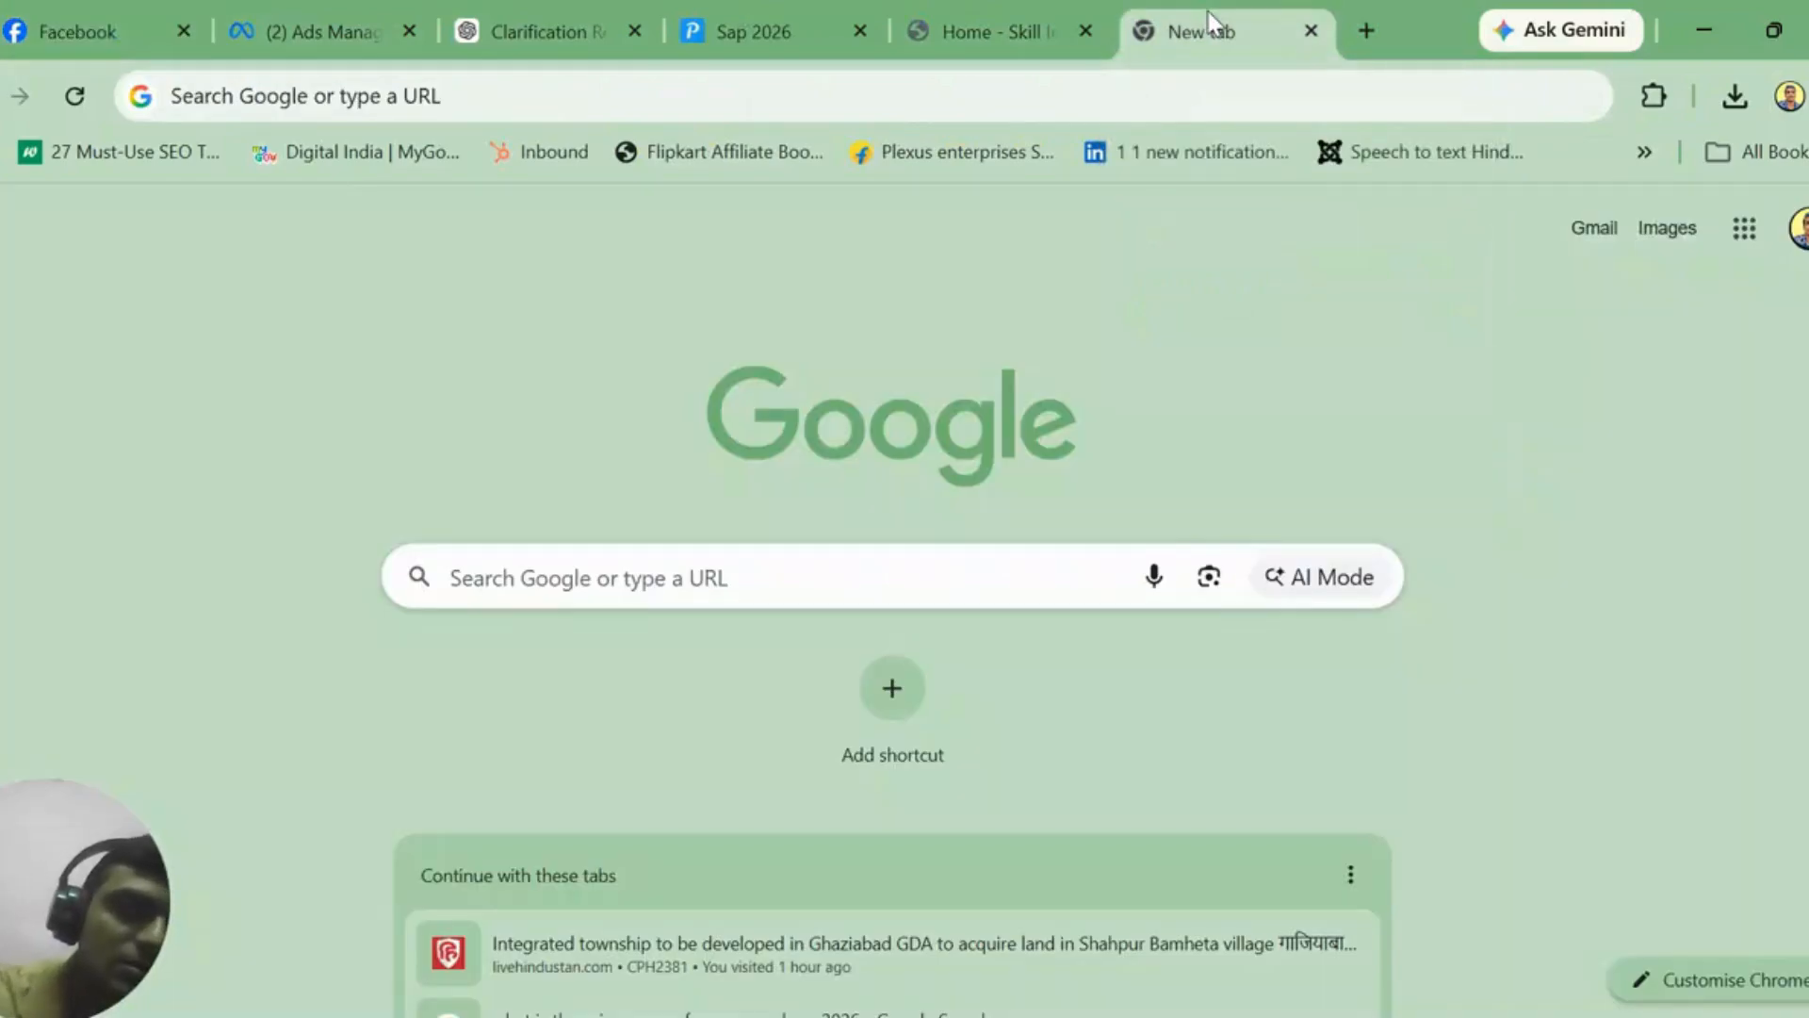
{"action": "left_click", "coordinate": [1161, 98]}
{"action": "type", "text": "facebook.com"}
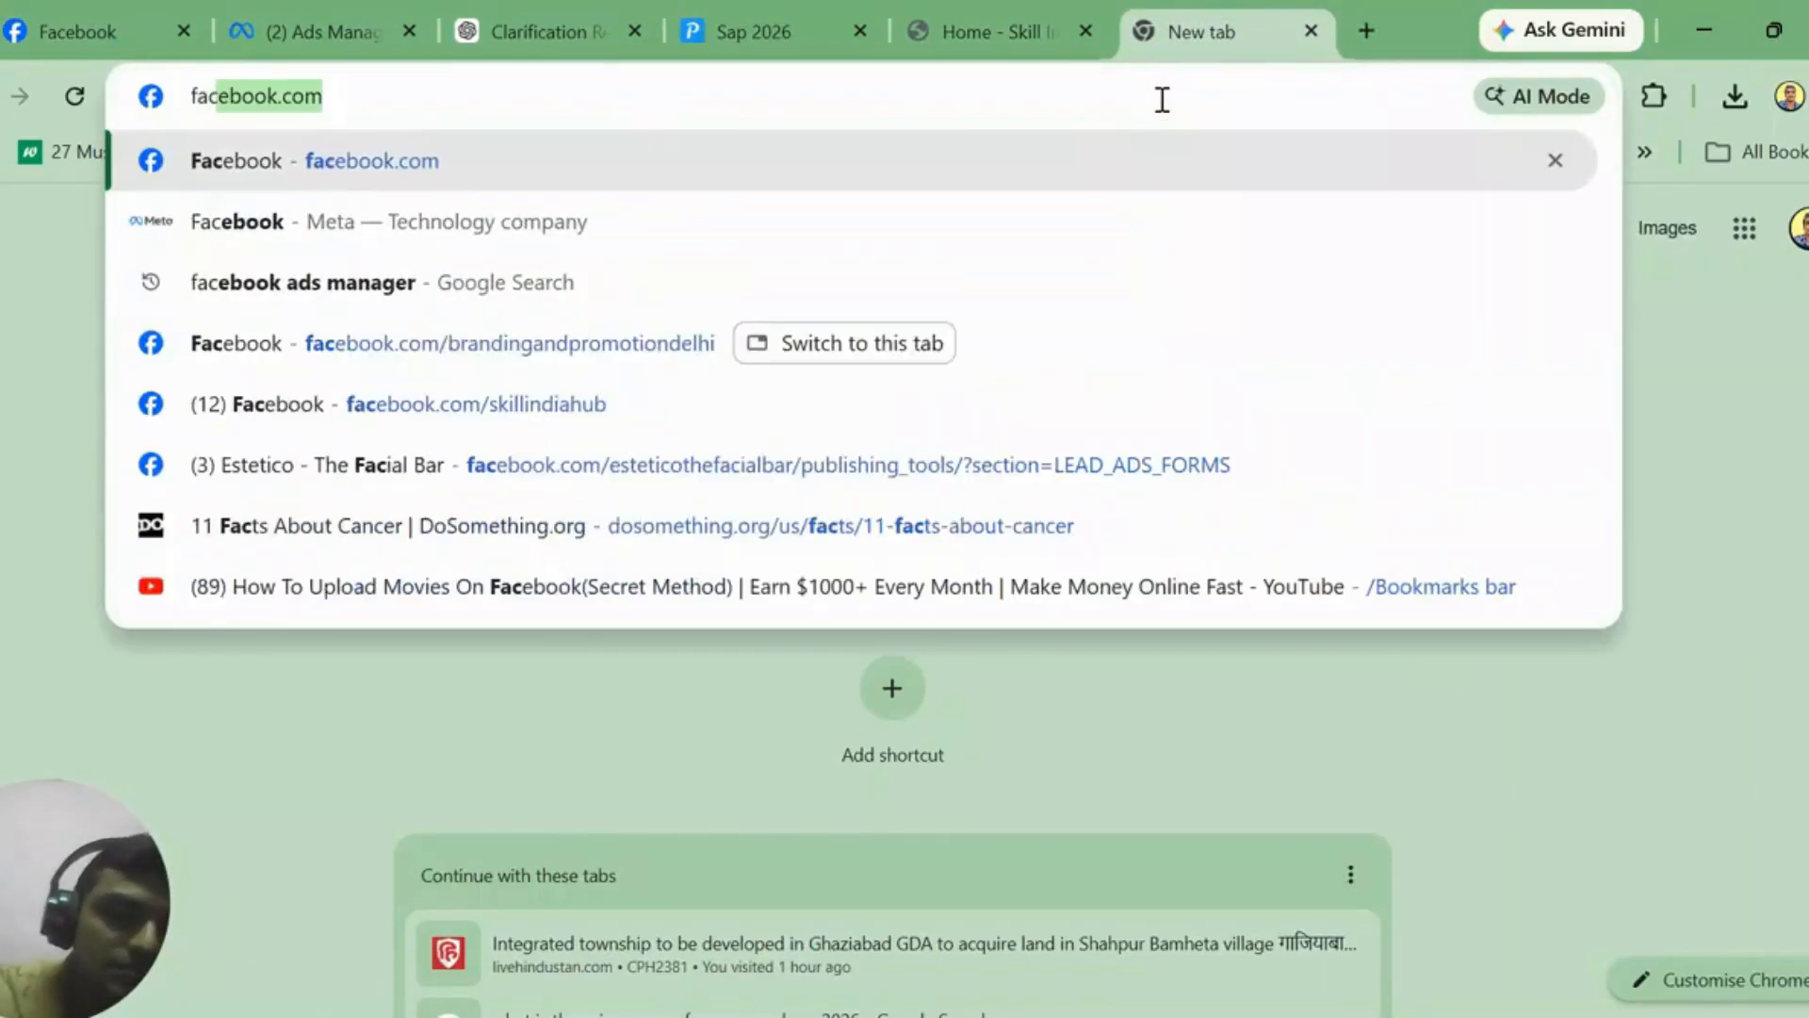
{"action": "left_click", "coordinate": [978, 229]}
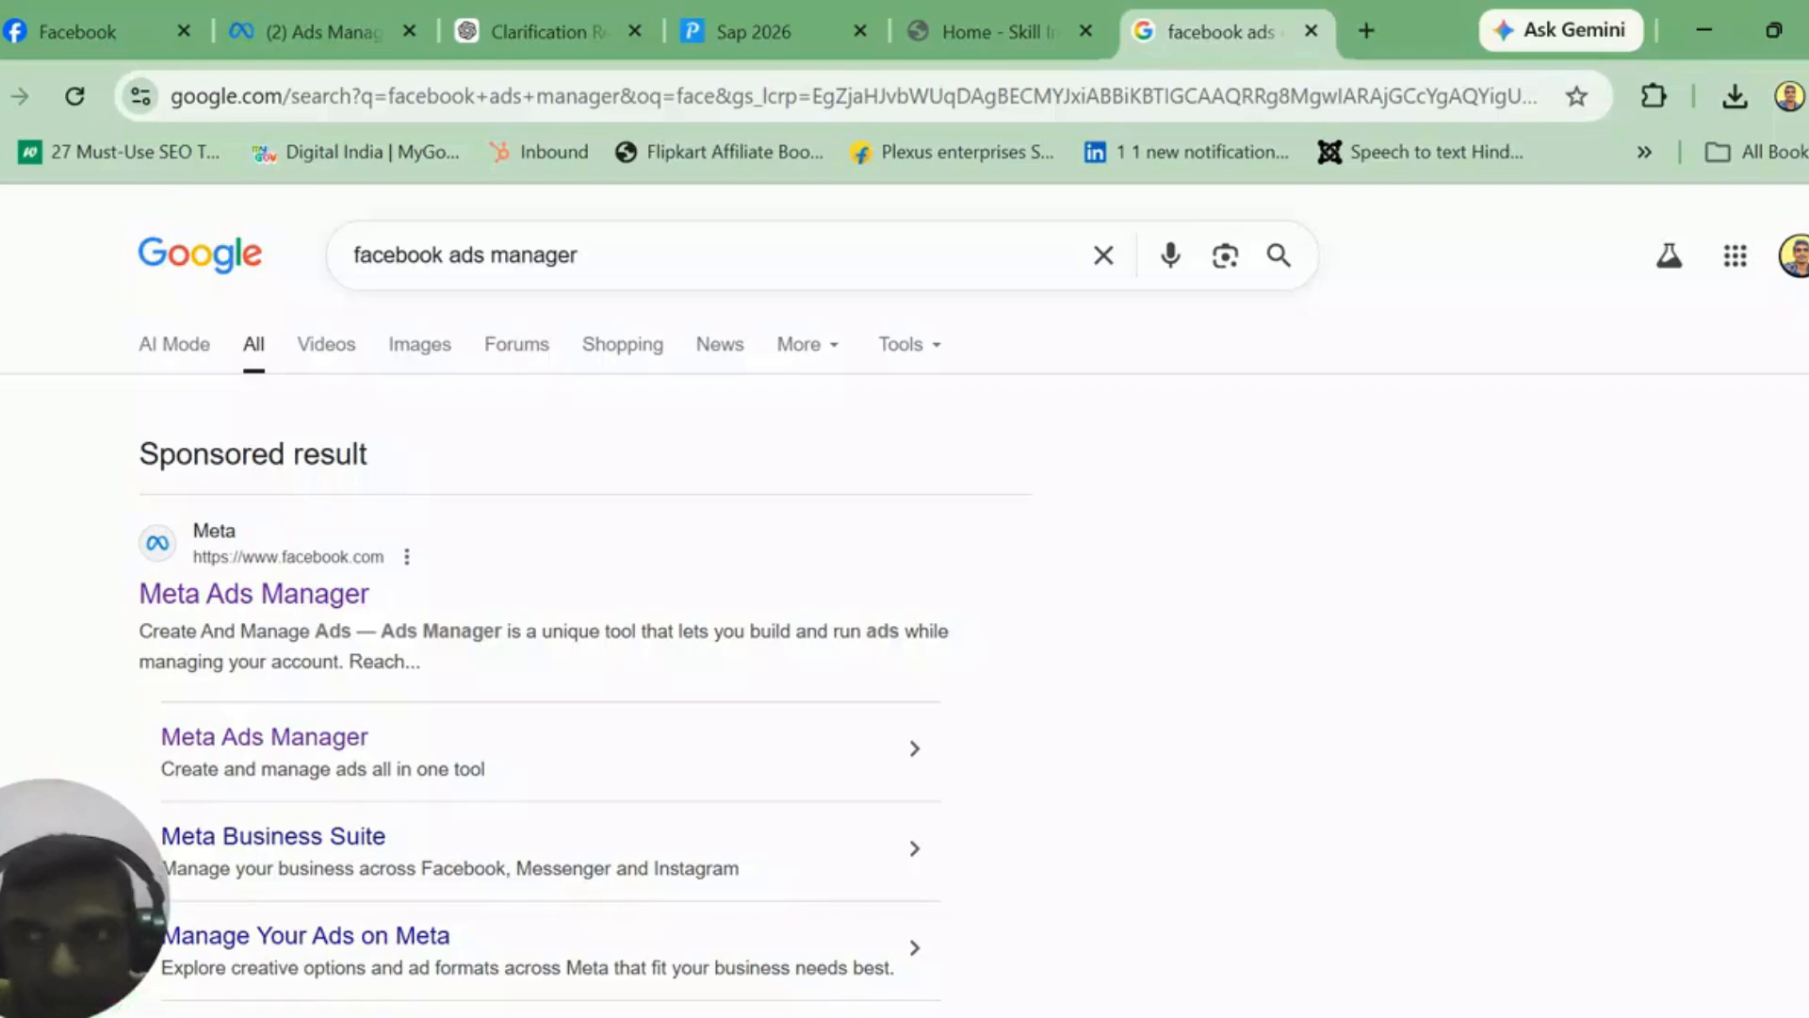
Step: Try to enter Ads Manager through the "Ads Manager - Meta for Business" search result, and close that page at the login form
{"action": "scroll", "coordinate": [584, 603], "scroll_direction": "down", "scroll_amount": 5}
{"action": "scroll", "coordinate": [639, 710], "scroll_direction": "down", "scroll_amount": 2}
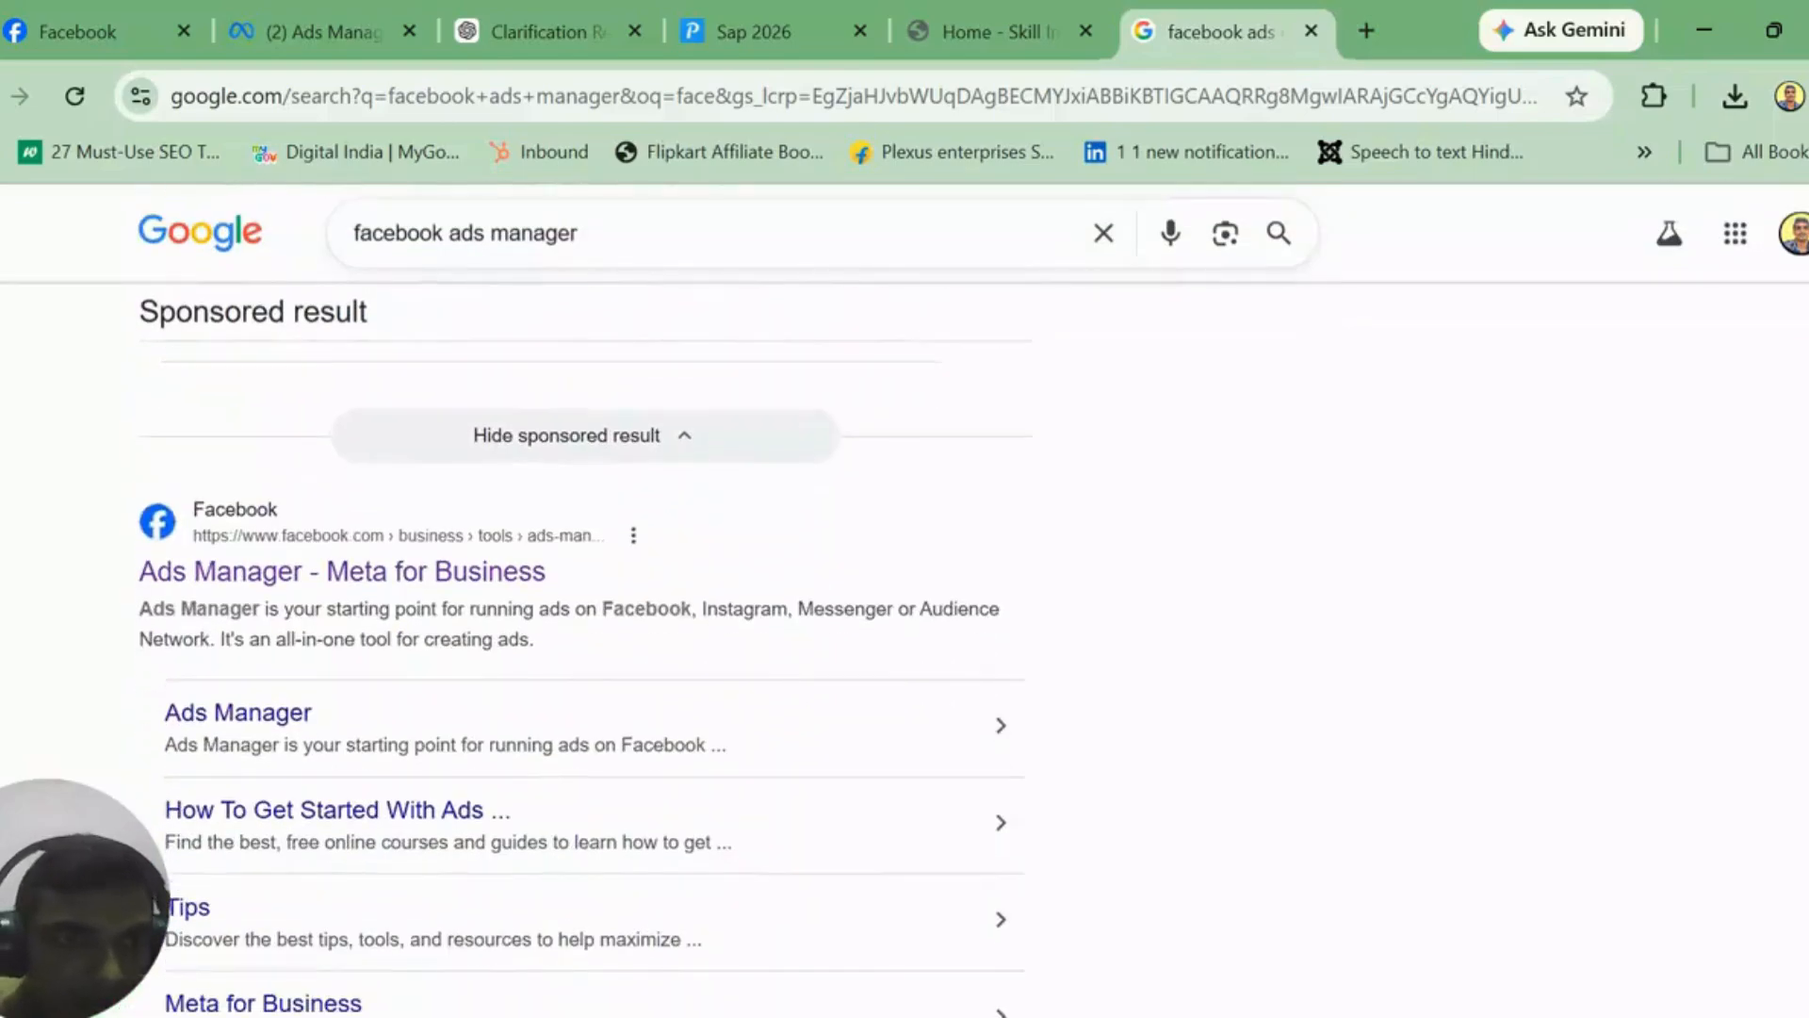
{"action": "left_click", "coordinate": [468, 572]}
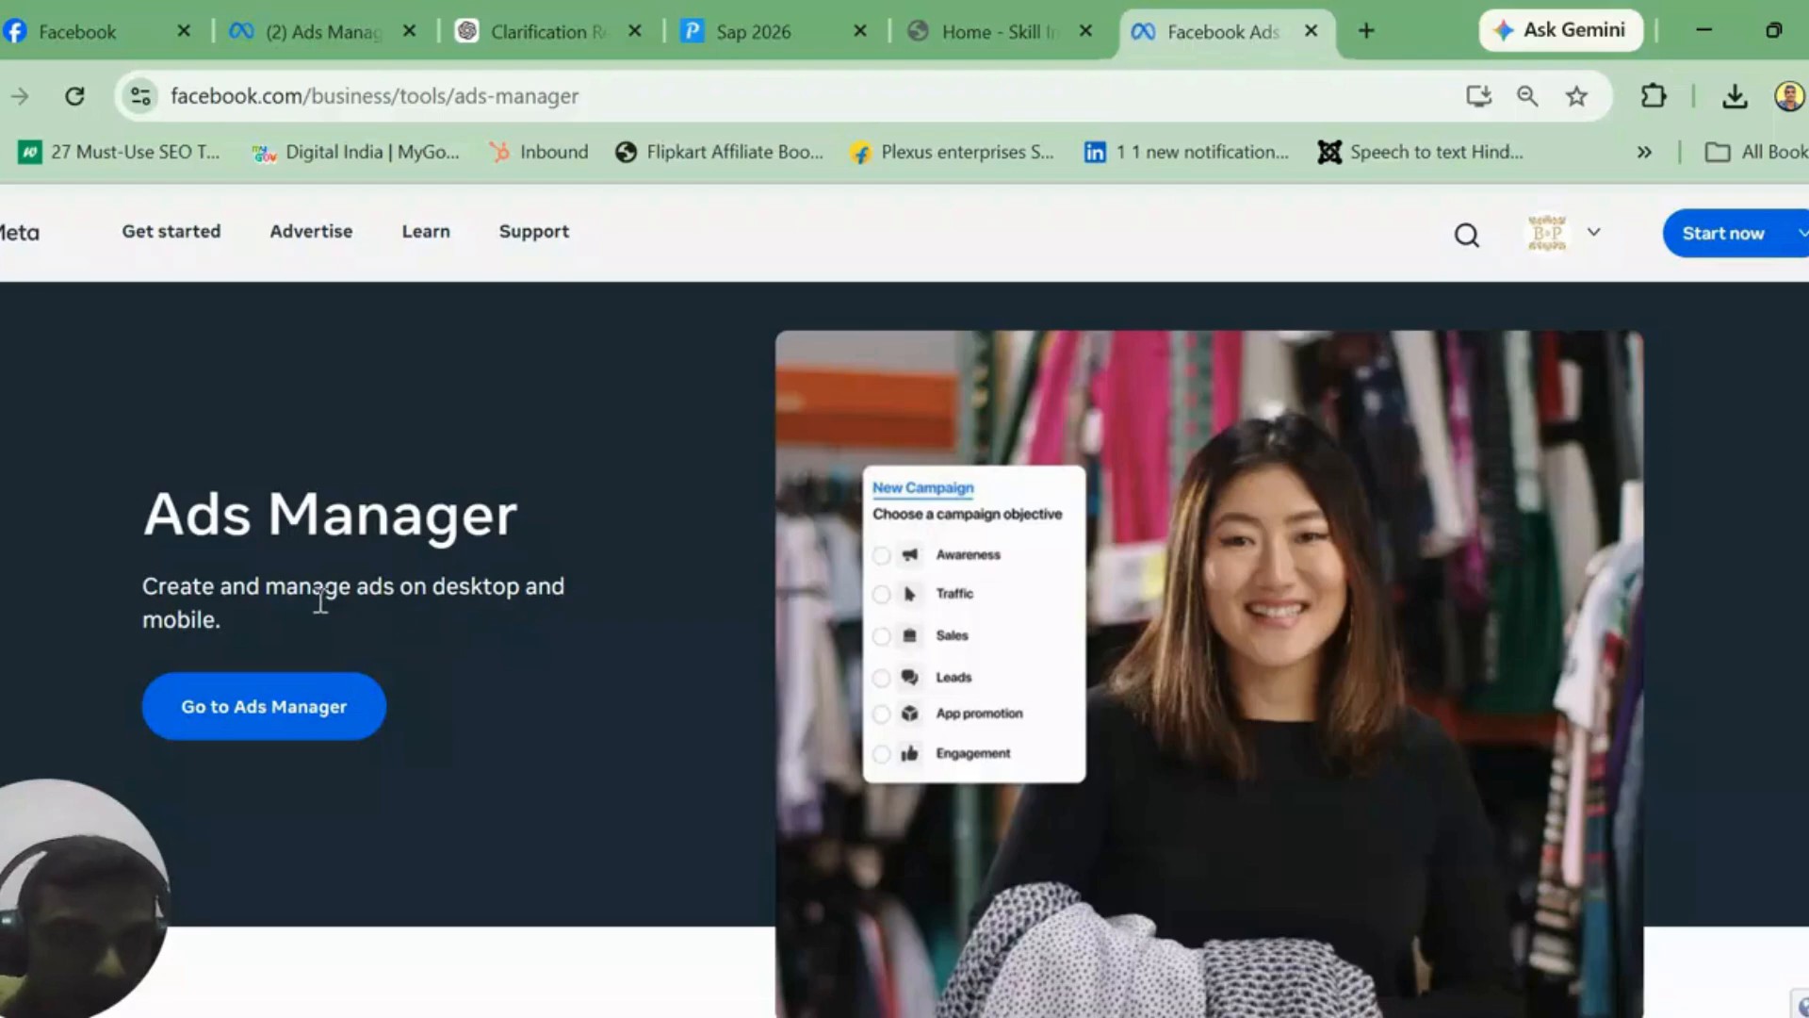
{"action": "left_click", "coordinate": [294, 727]}
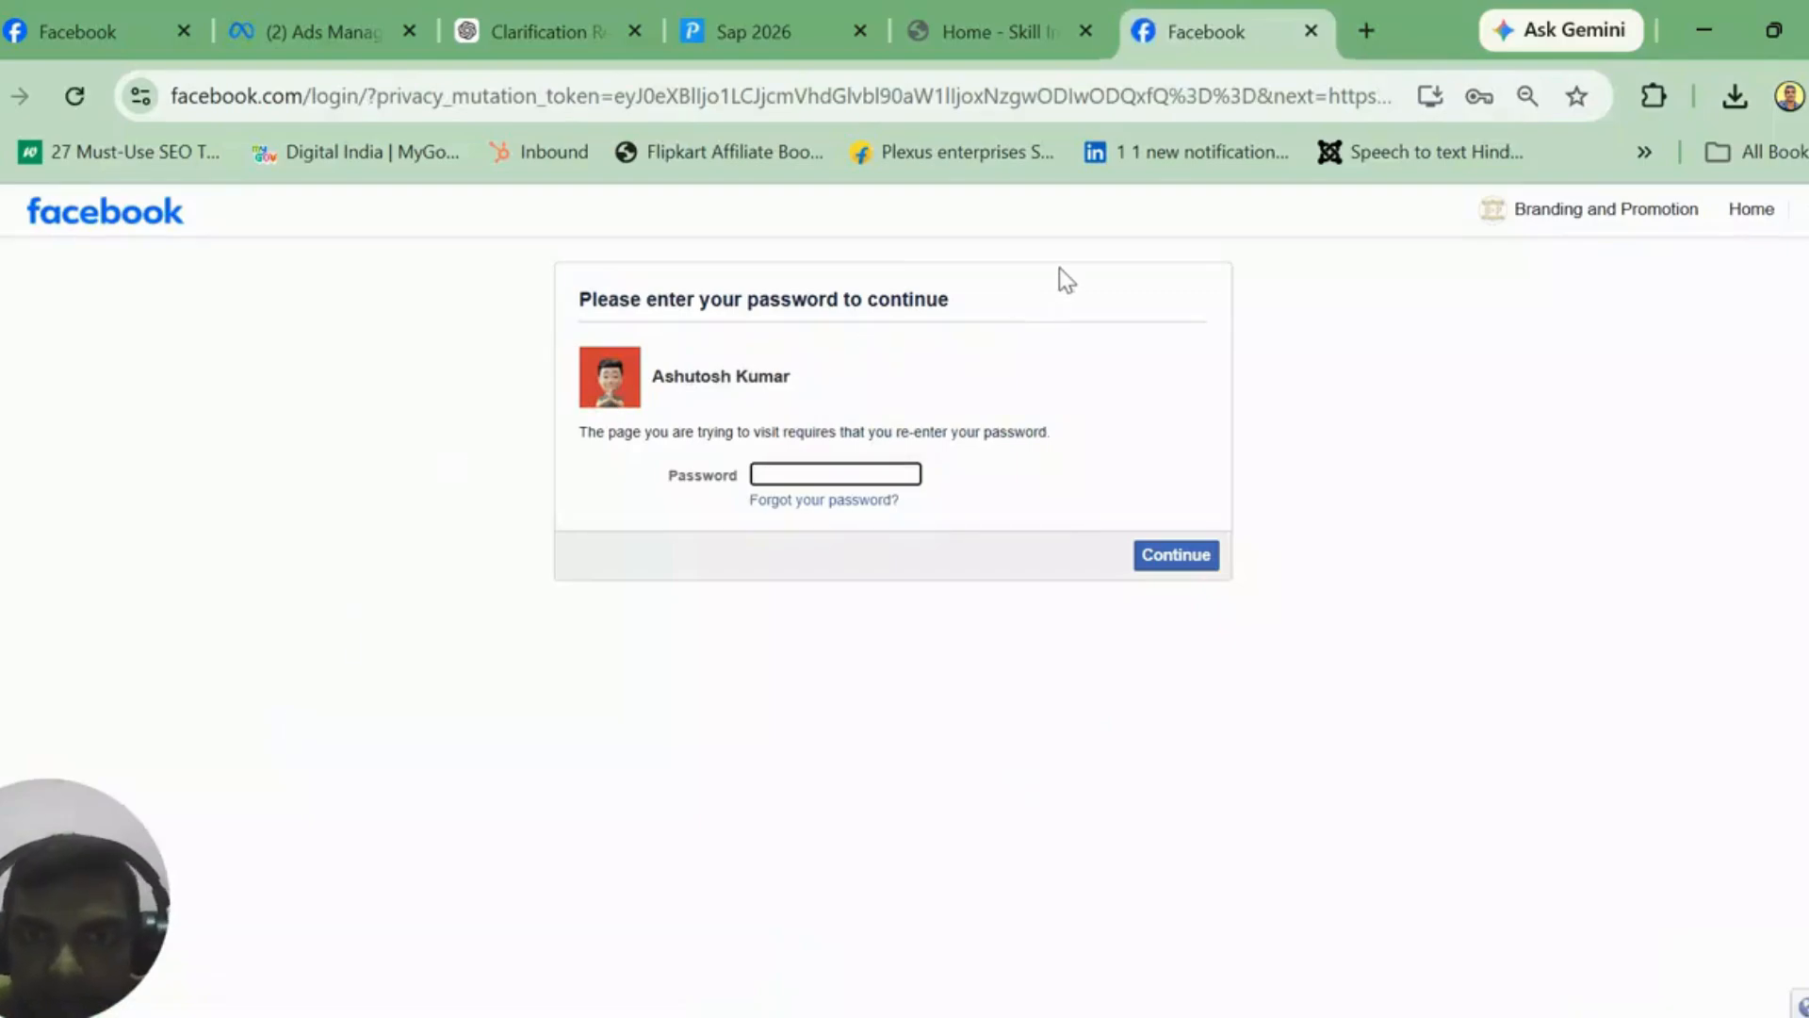
{"action": "left_click", "coordinate": [1309, 28]}
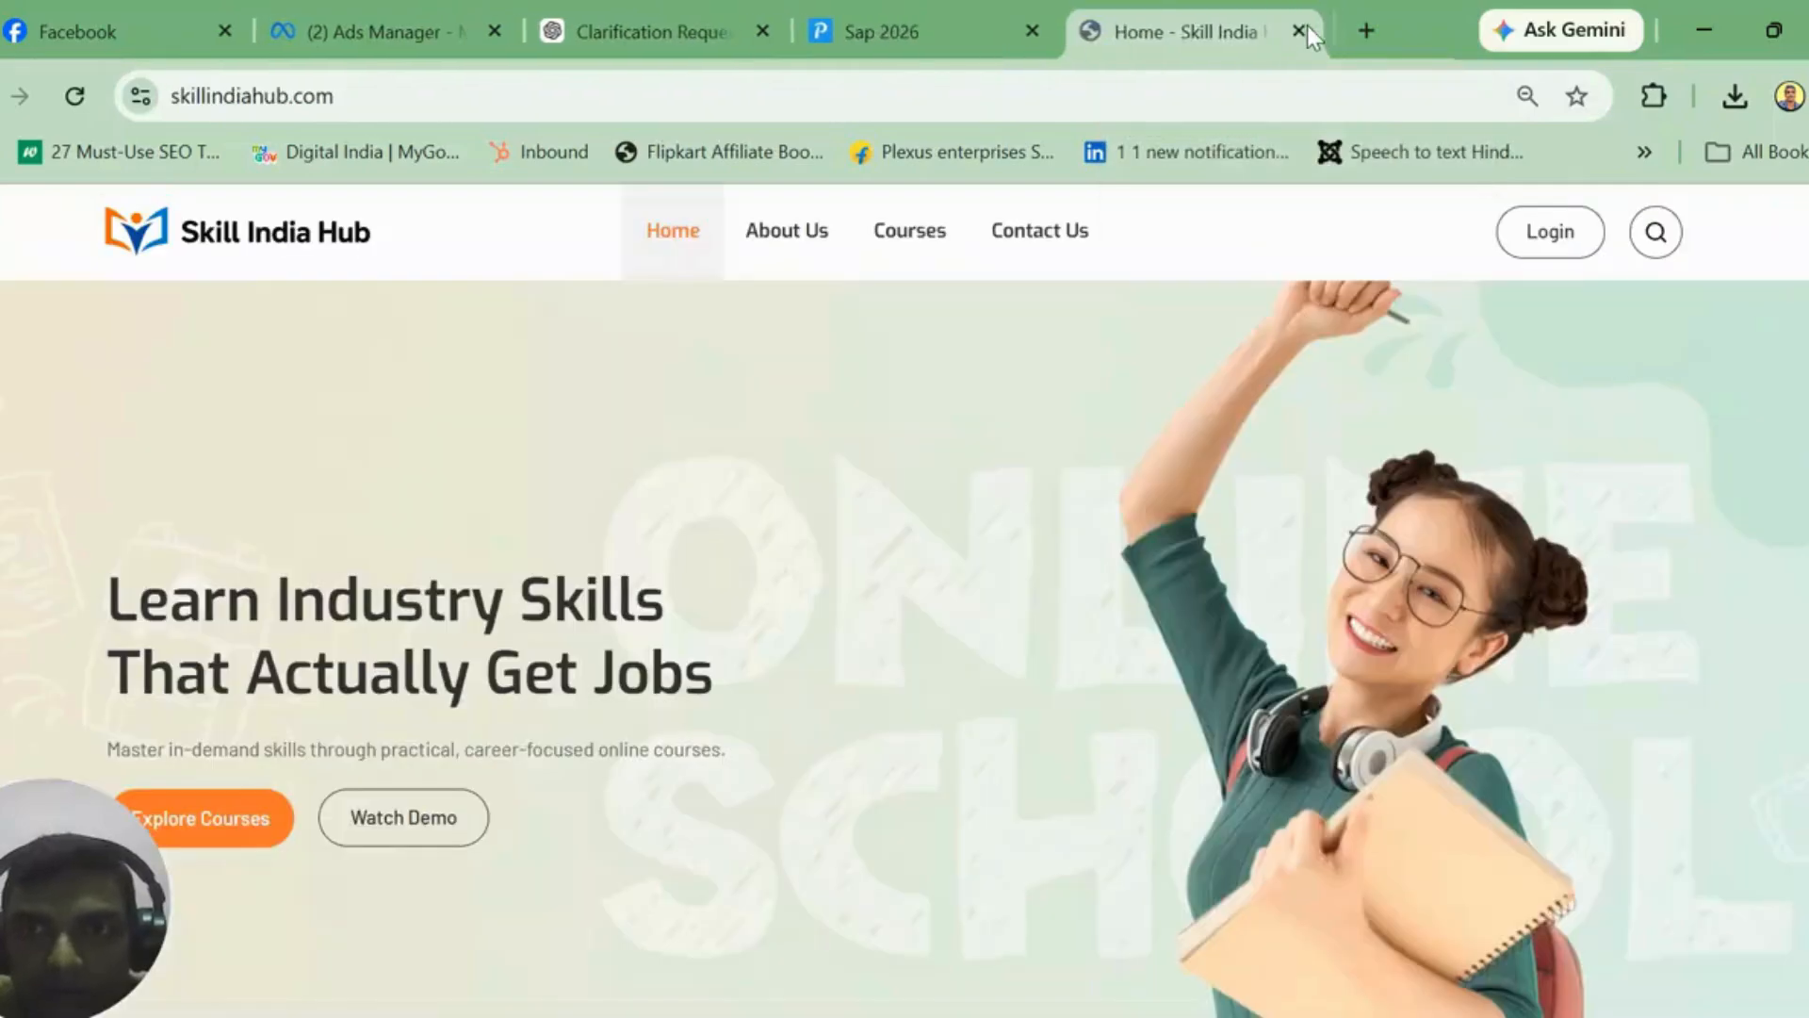
Step: Switch to the already open Ads Manager and review the business portfolios and the Skillindiahub portfolio's ad account, keeping the current account
{"action": "left_click", "coordinate": [313, 7]}
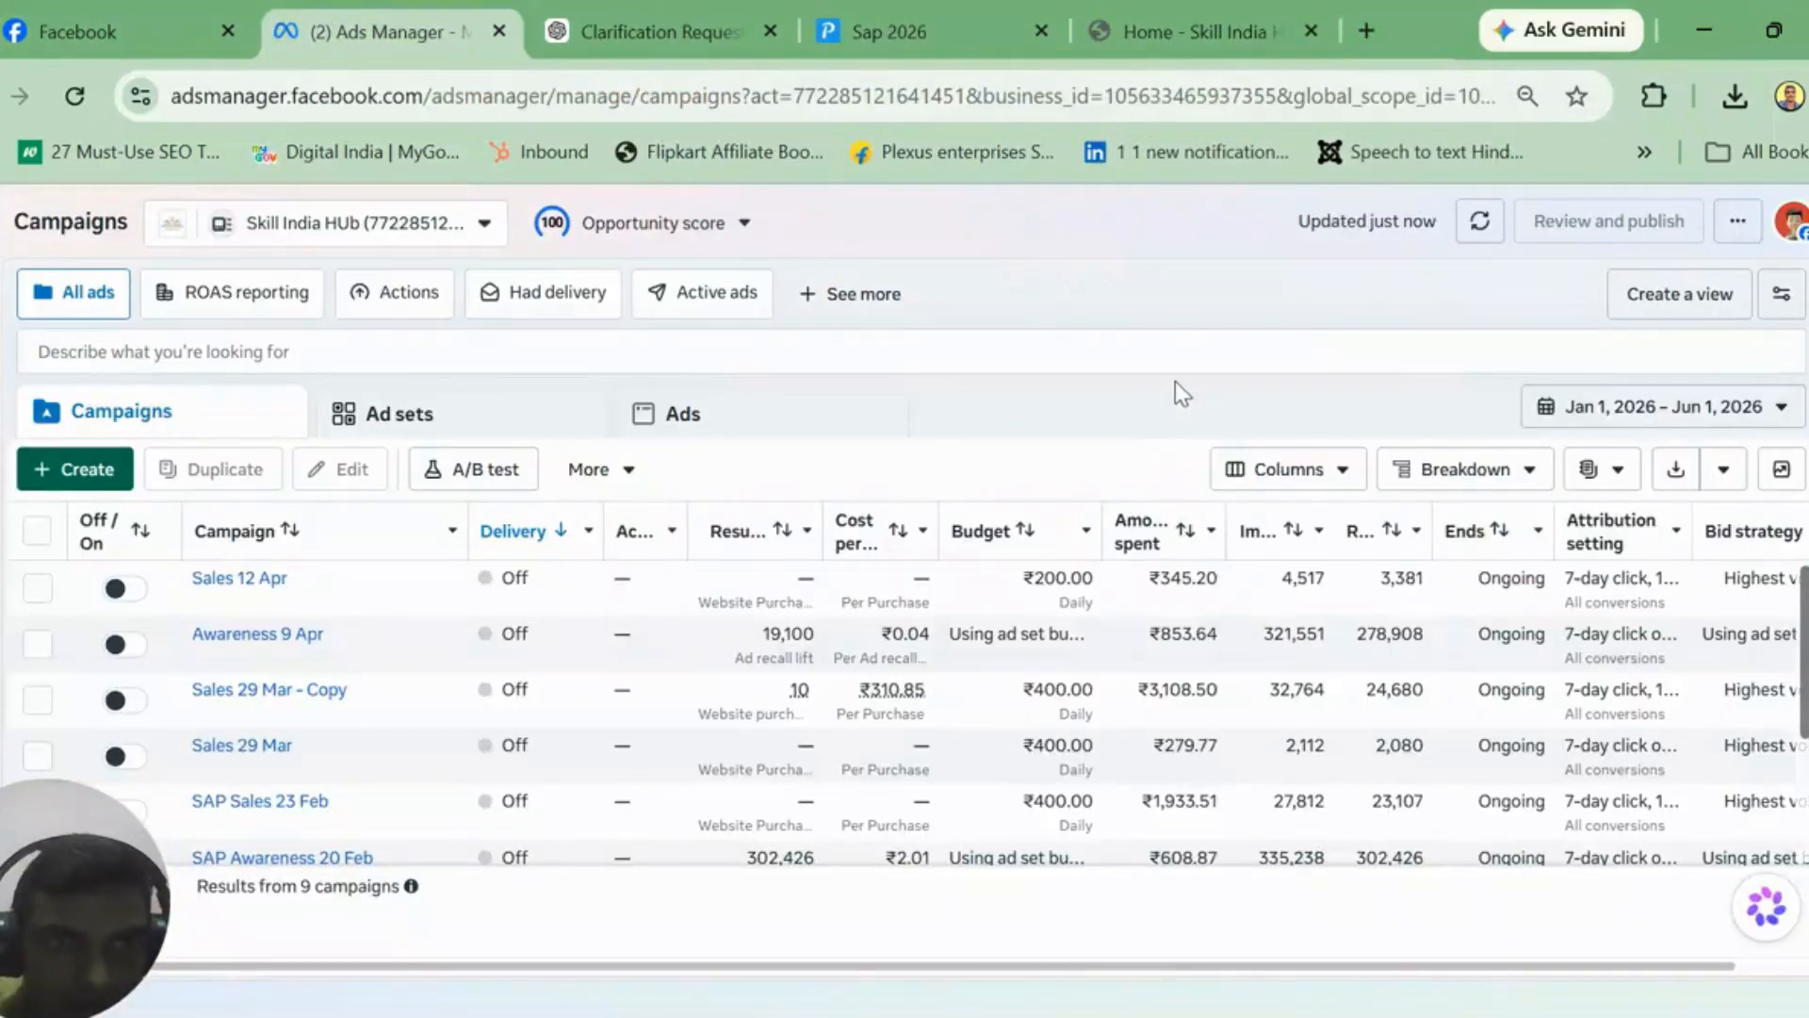
{"action": "left_click", "coordinate": [483, 227]}
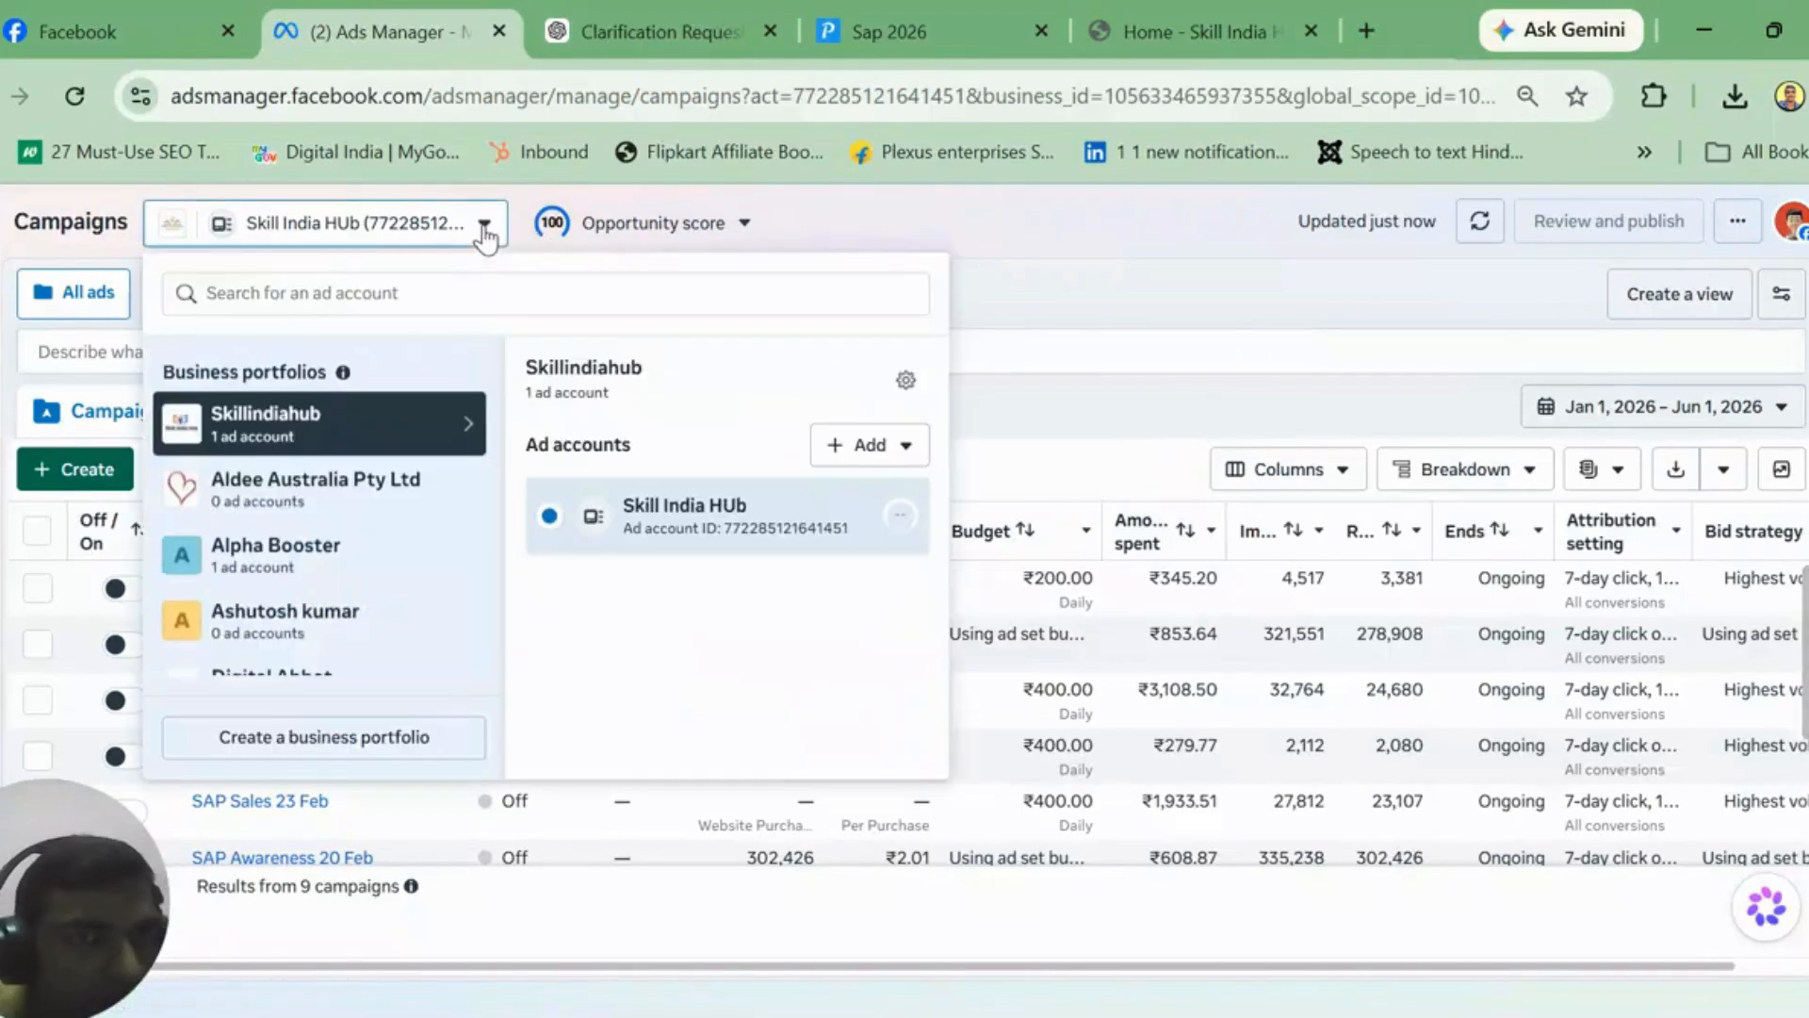
{"action": "mouse_move", "coordinate": [496, 424]}
{"action": "left_mouse_down"}
{"action": "mouse_move", "coordinate": [505, 698]}
{"action": "mouse_move", "coordinate": [499, 394]}
{"action": "mouse_move", "coordinate": [495, 656]}
{"action": "mouse_move", "coordinate": [513, 421]}
{"action": "left_mouse_up"}
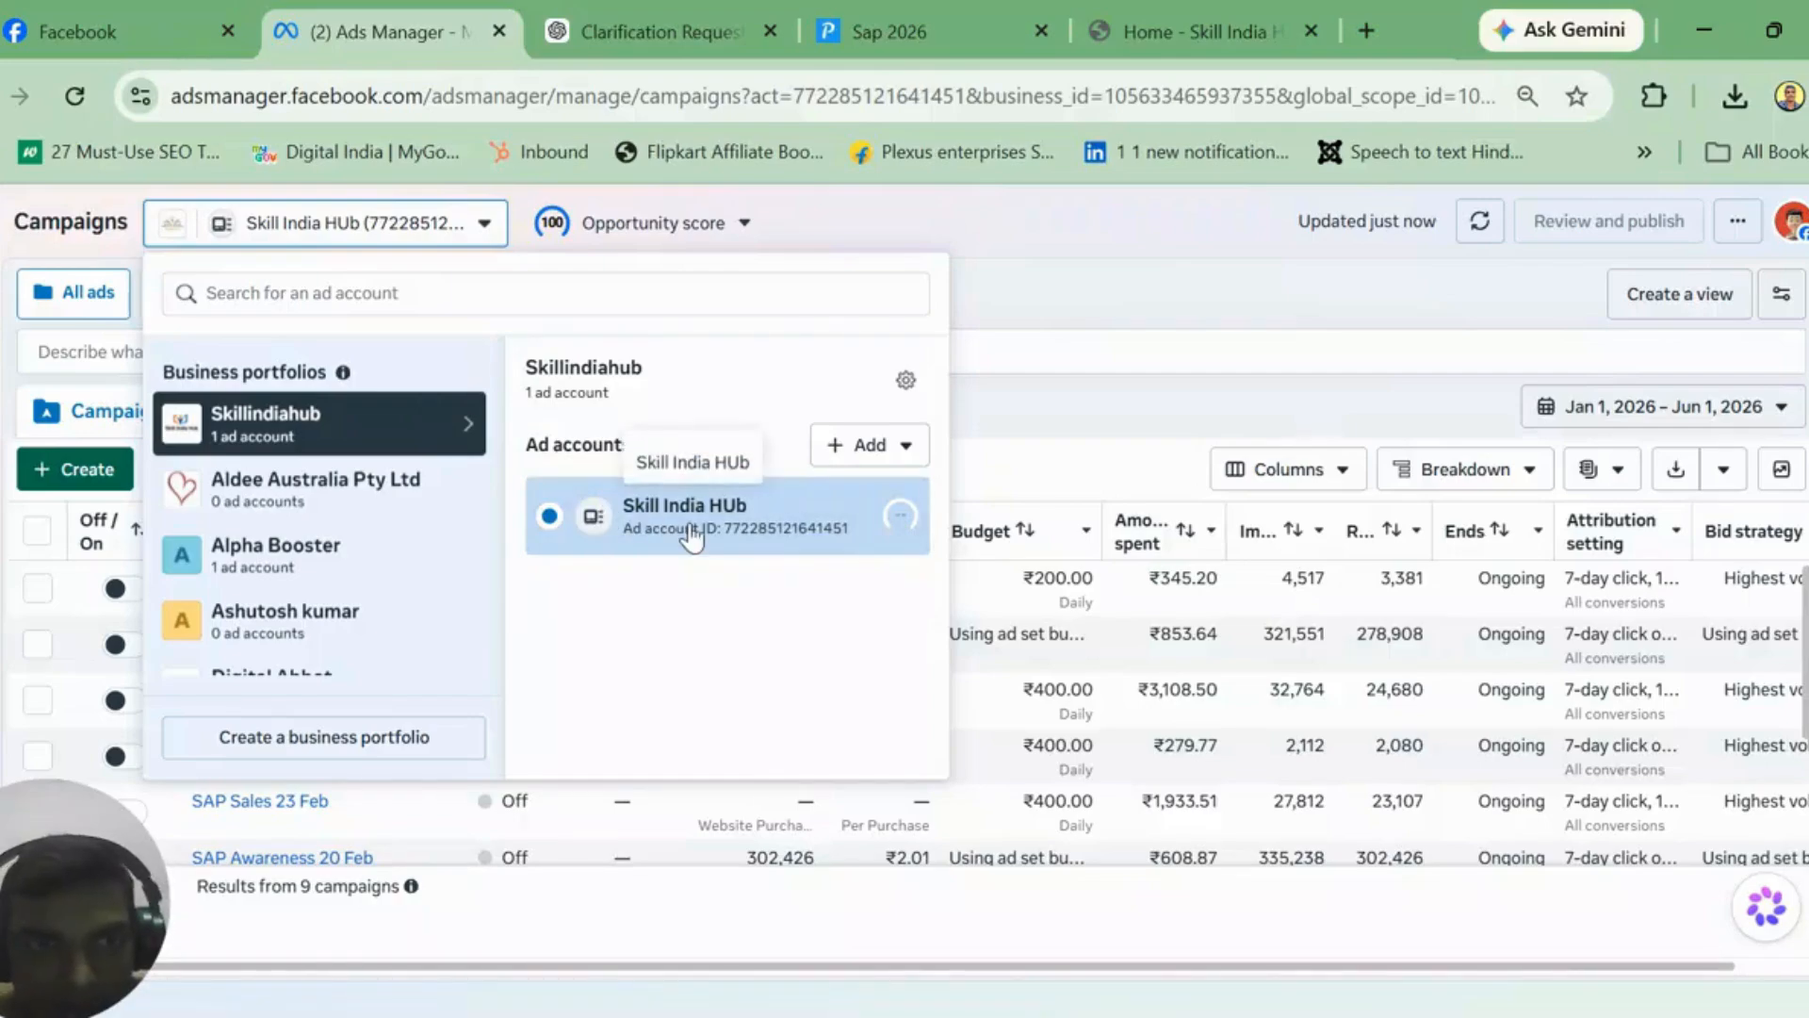
{"action": "left_click", "coordinate": [1014, 236]}
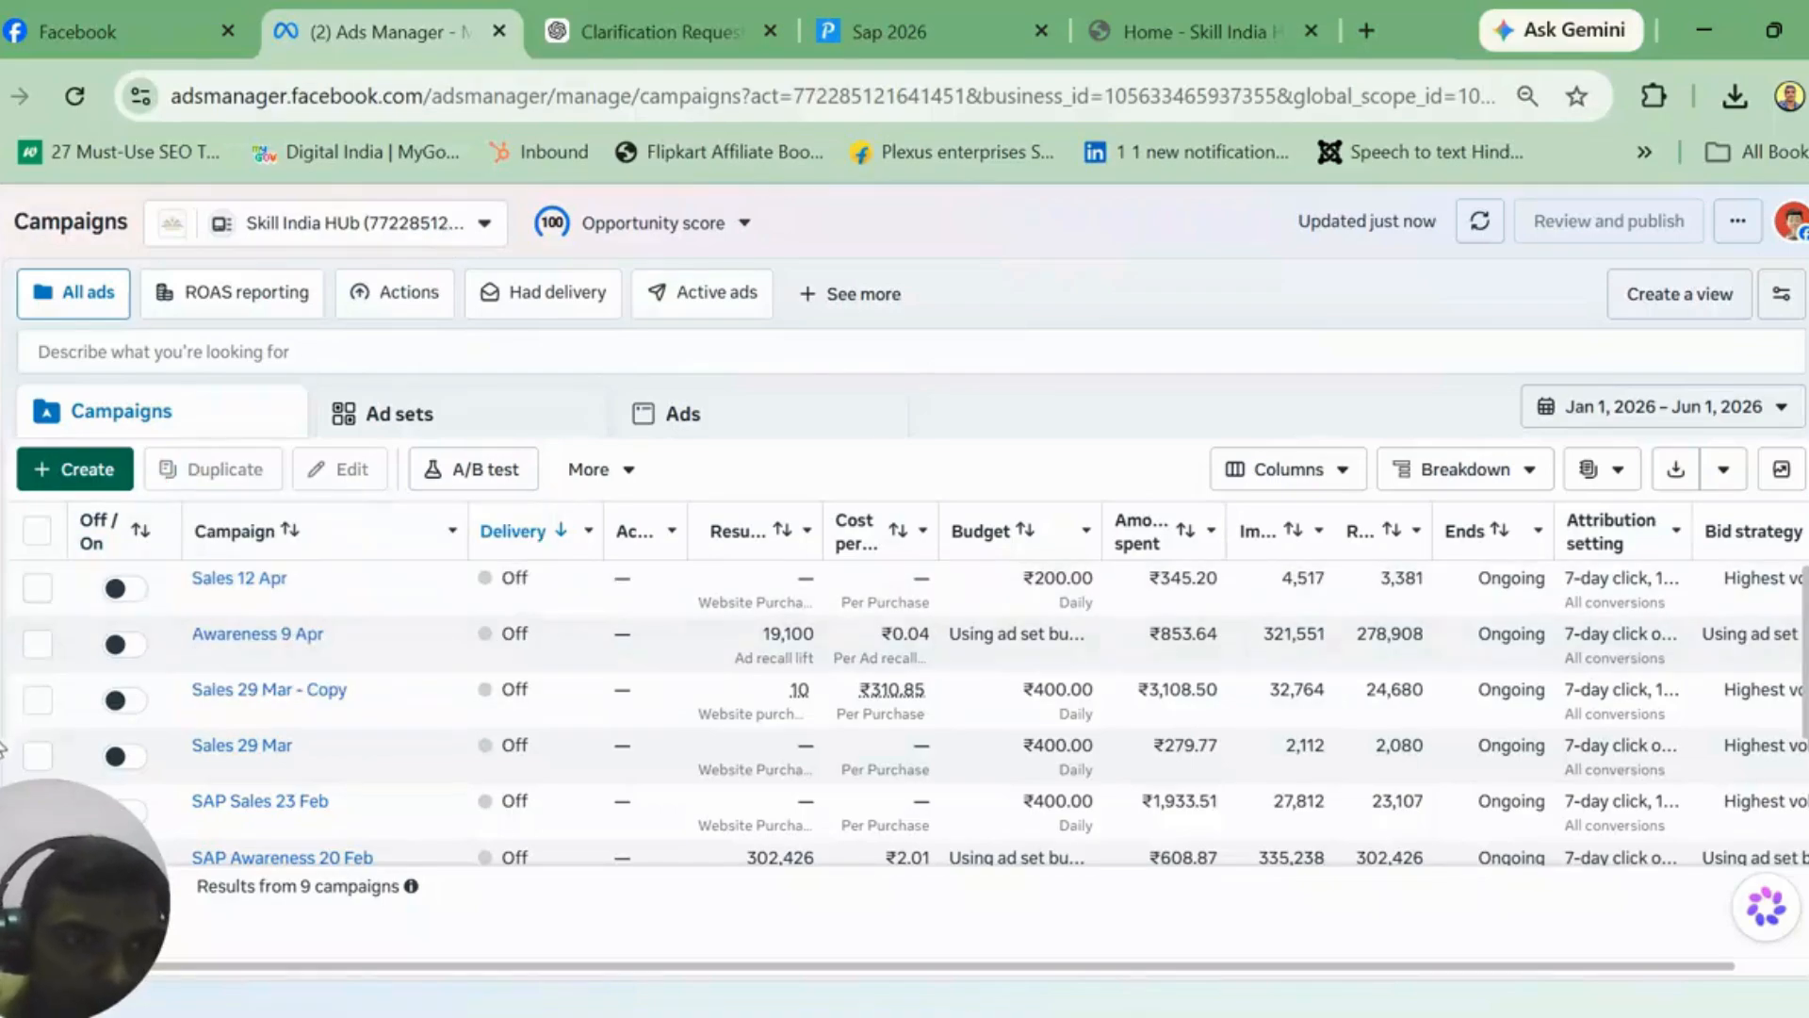
Step: Review the Skill India HUb account's campaign list with its results, budgets and amounts spent
{"action": "mouse_move", "coordinate": [3, 746]}
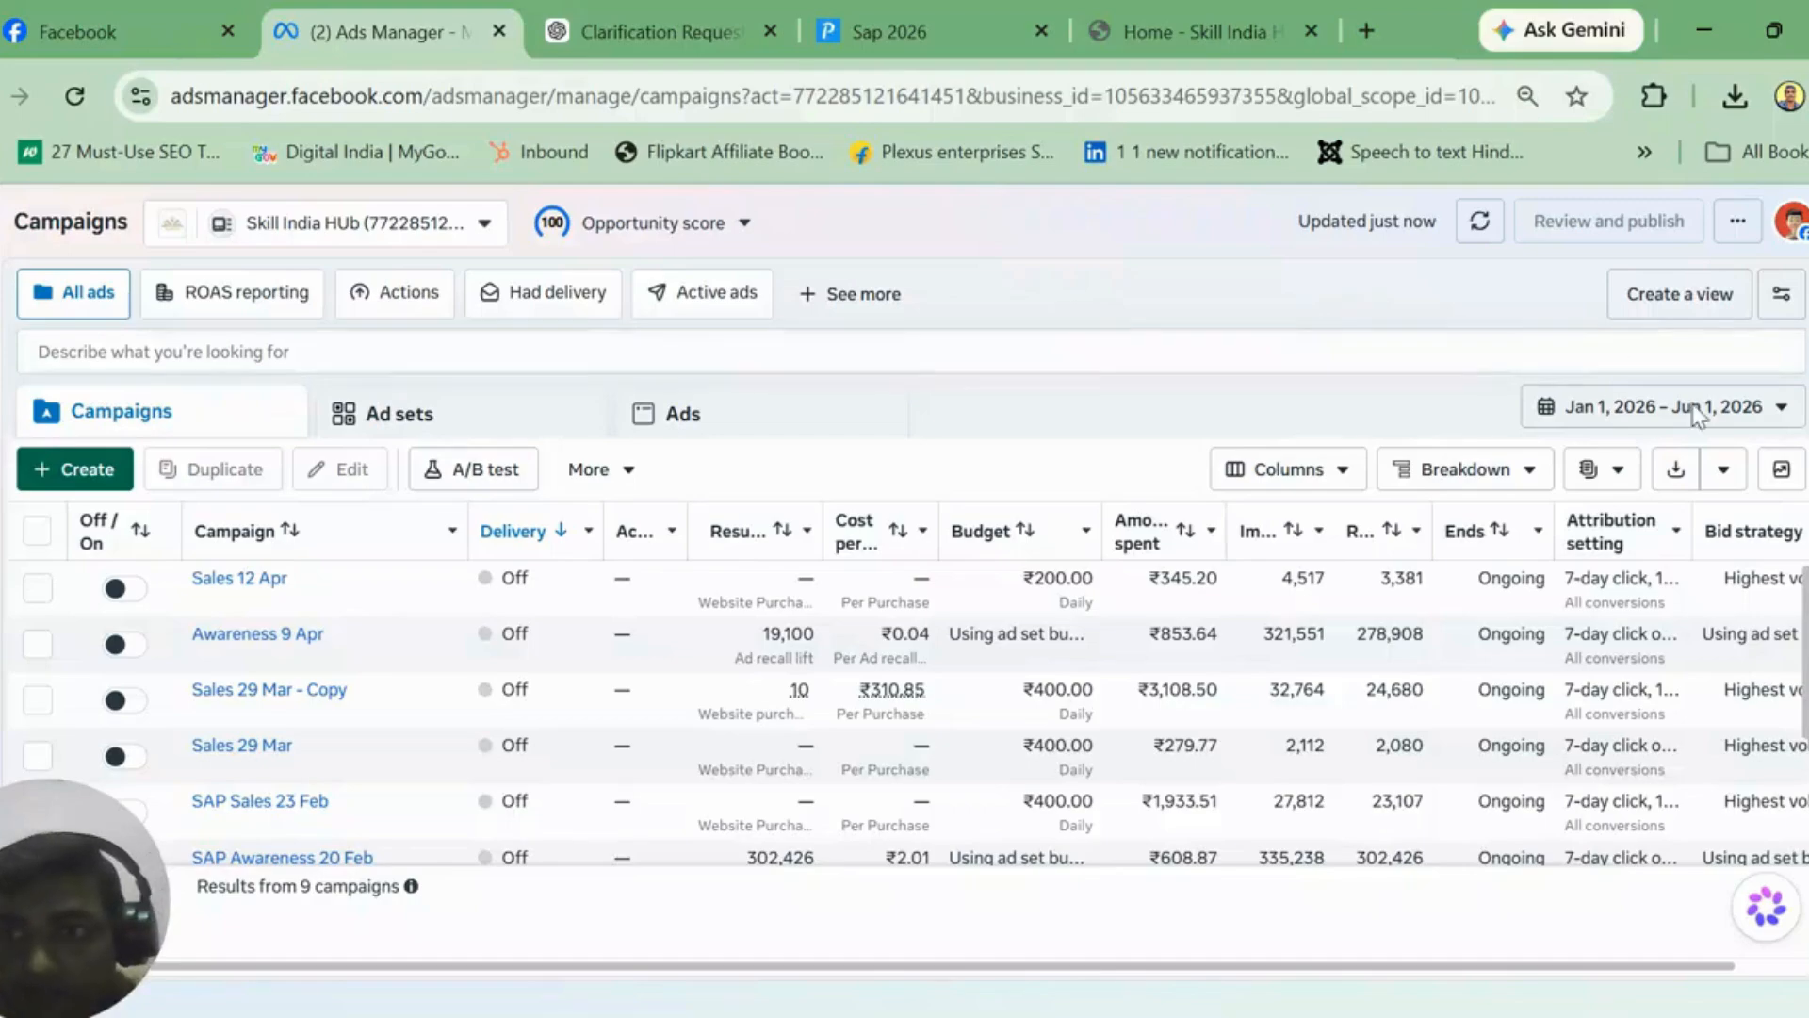
{"action": "scroll", "coordinate": [905, 707], "scroll_direction": "down", "scroll_amount": 1}
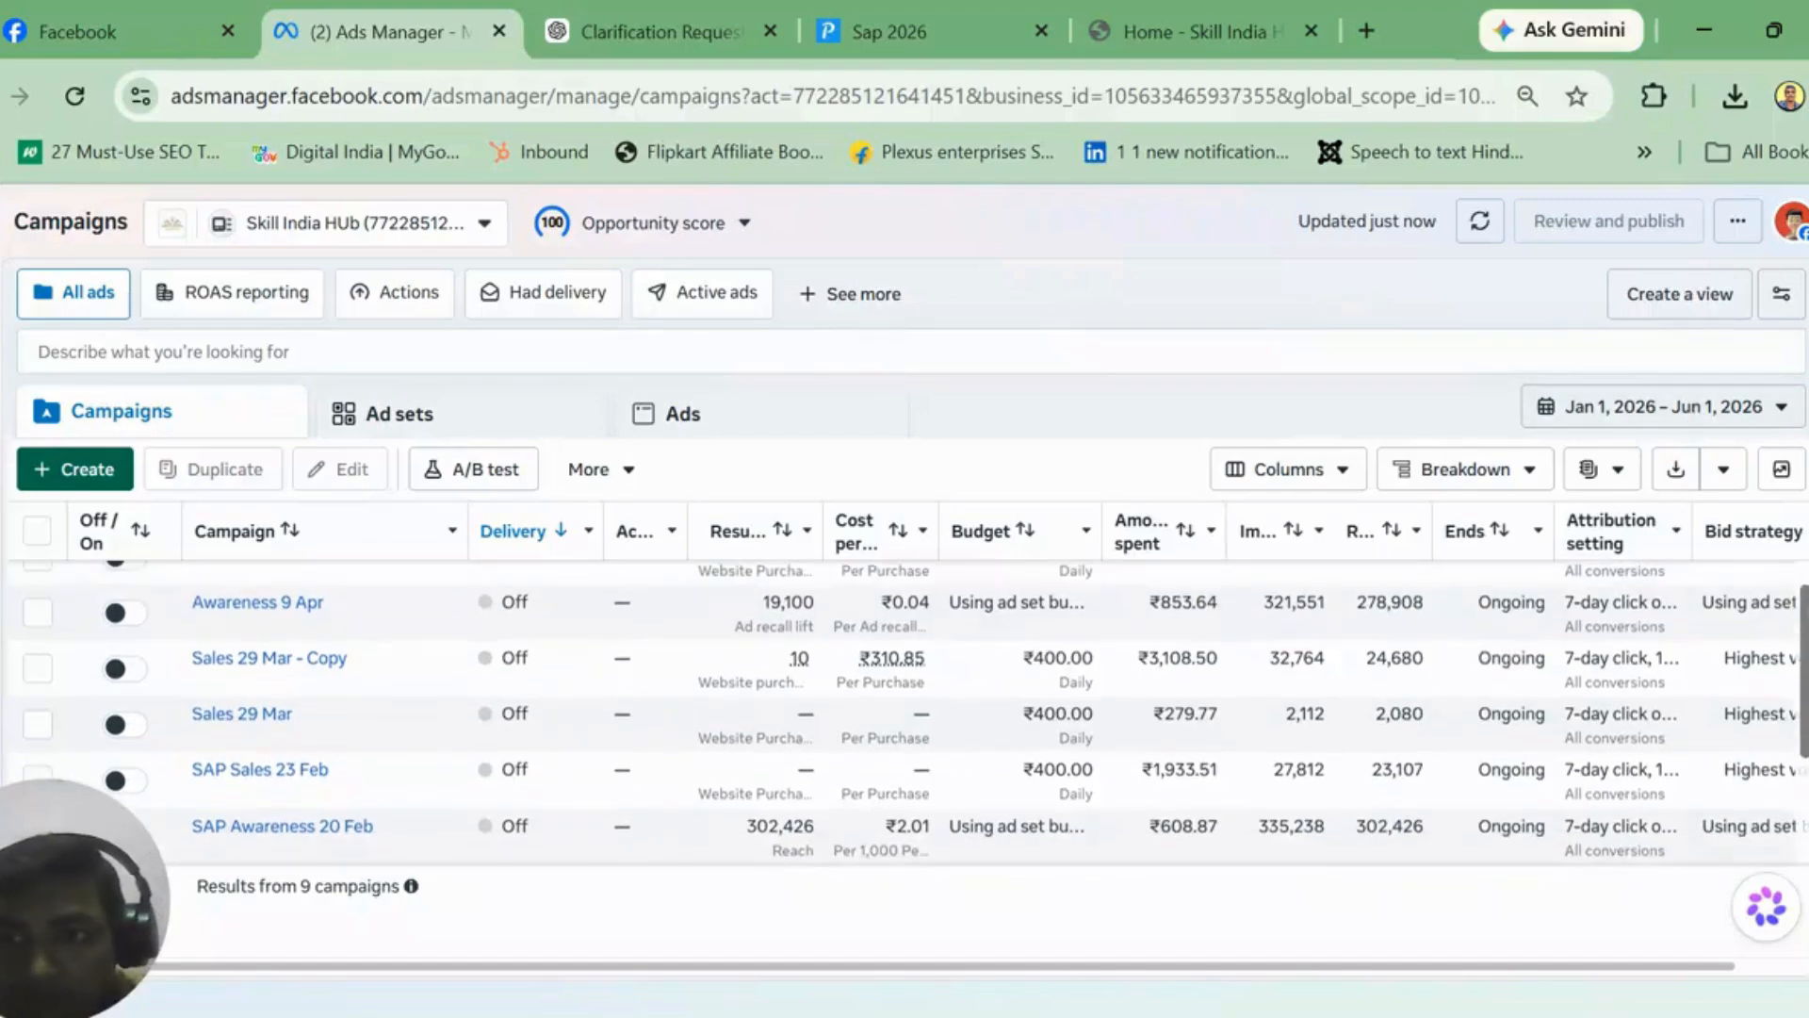
{"action": "scroll", "coordinate": [1298, 439], "scroll_direction": "up", "scroll_amount": 1}
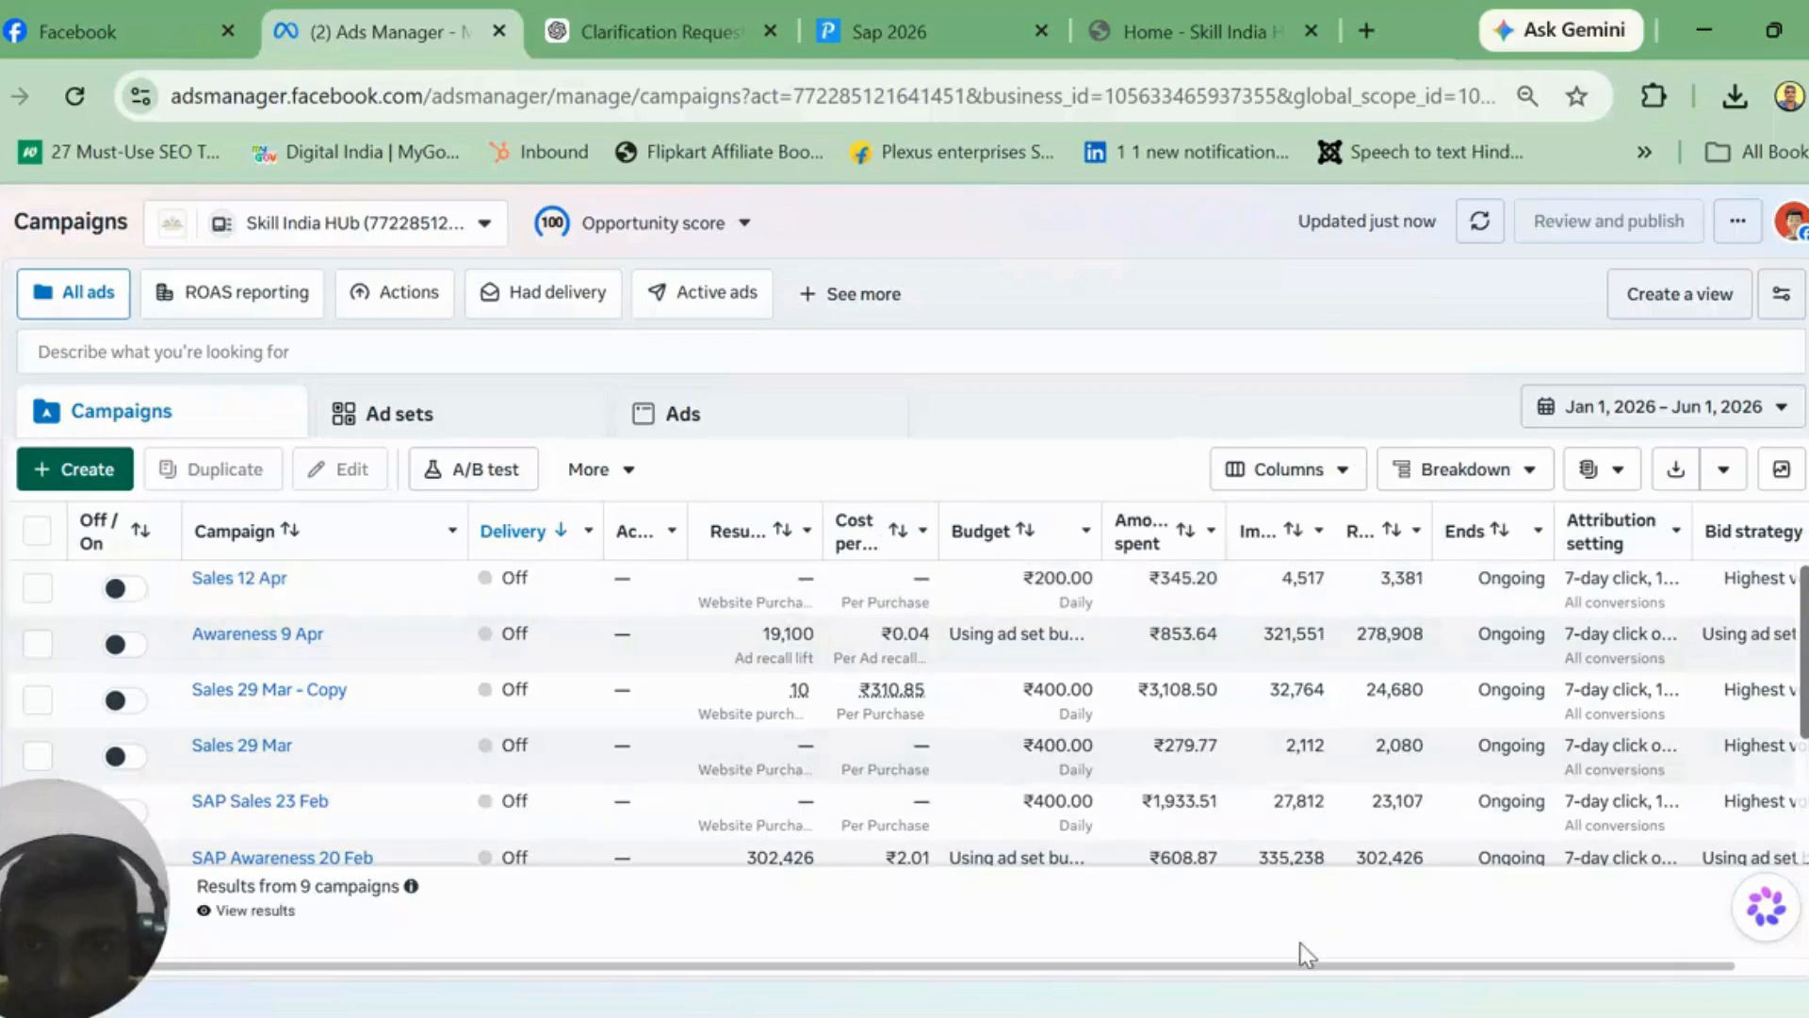
Step: Switch to the Word document and select the Facebook Page and Facebook Ad account/Meta manager/Business Account lines
{"action": "left_click", "coordinate": [1296, 1014]}
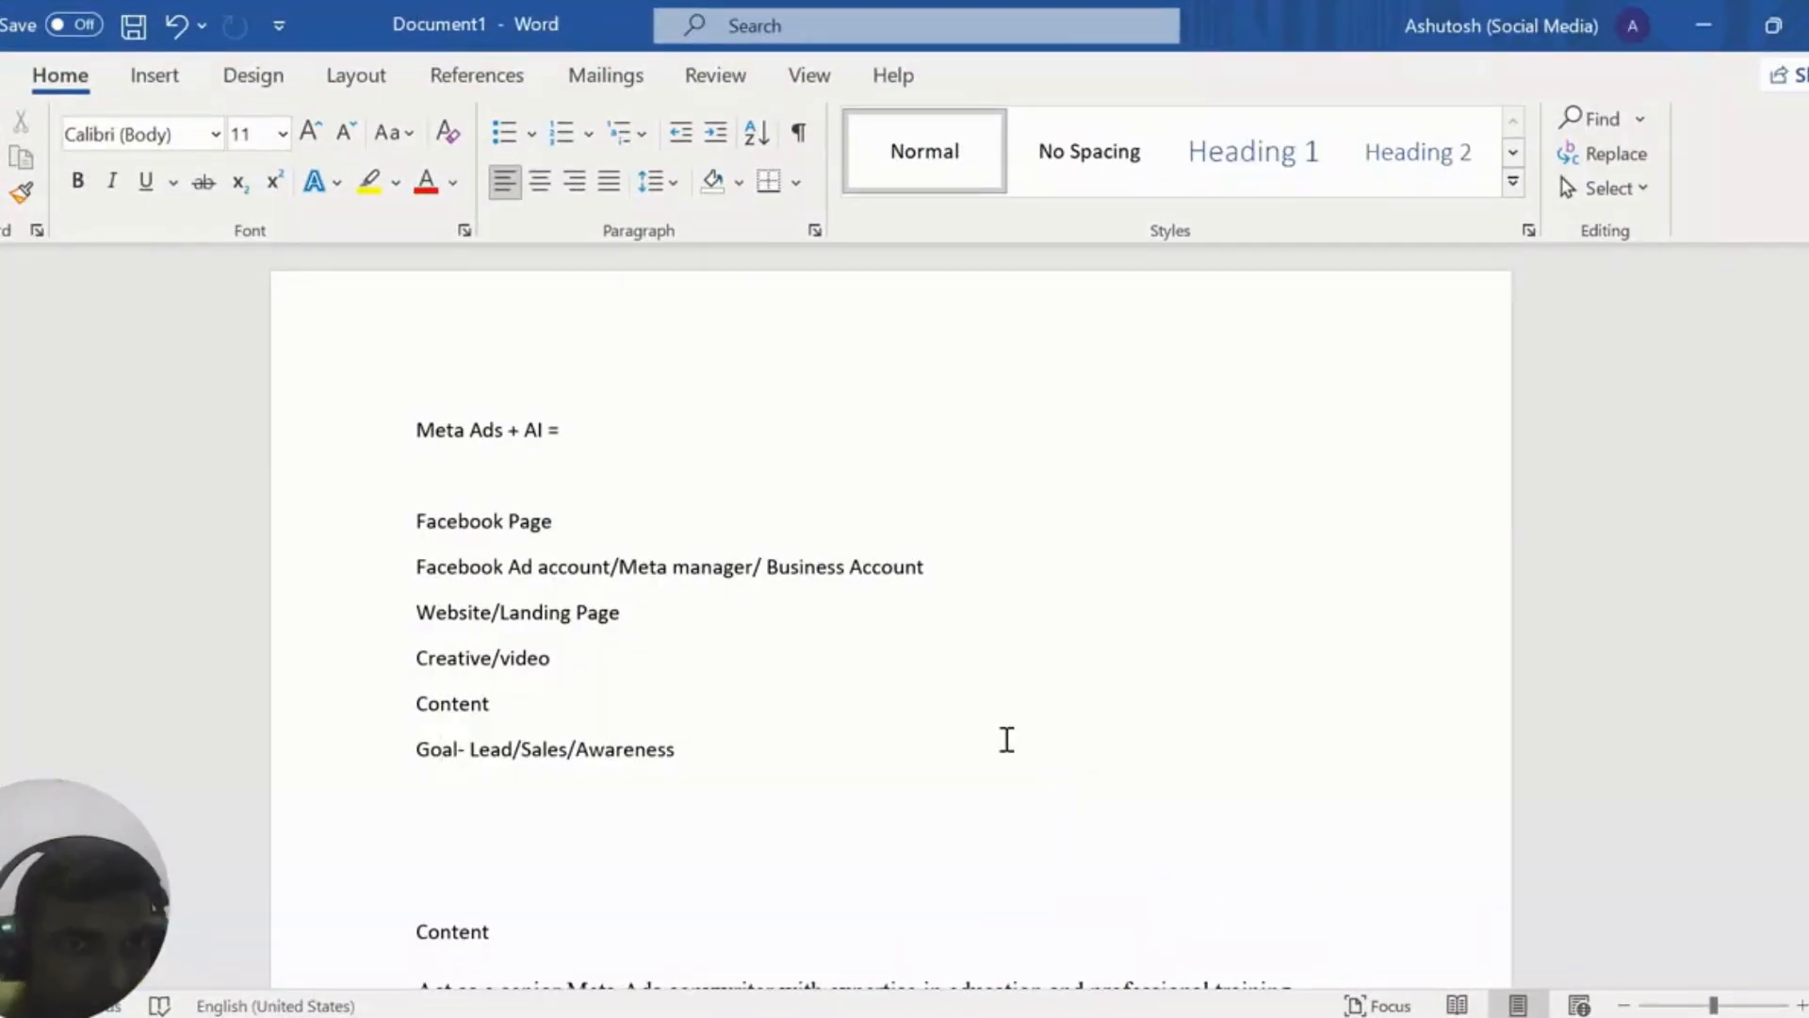
{"action": "left_click_drag", "start_coordinate": [415, 521], "coordinate": [953, 578]}
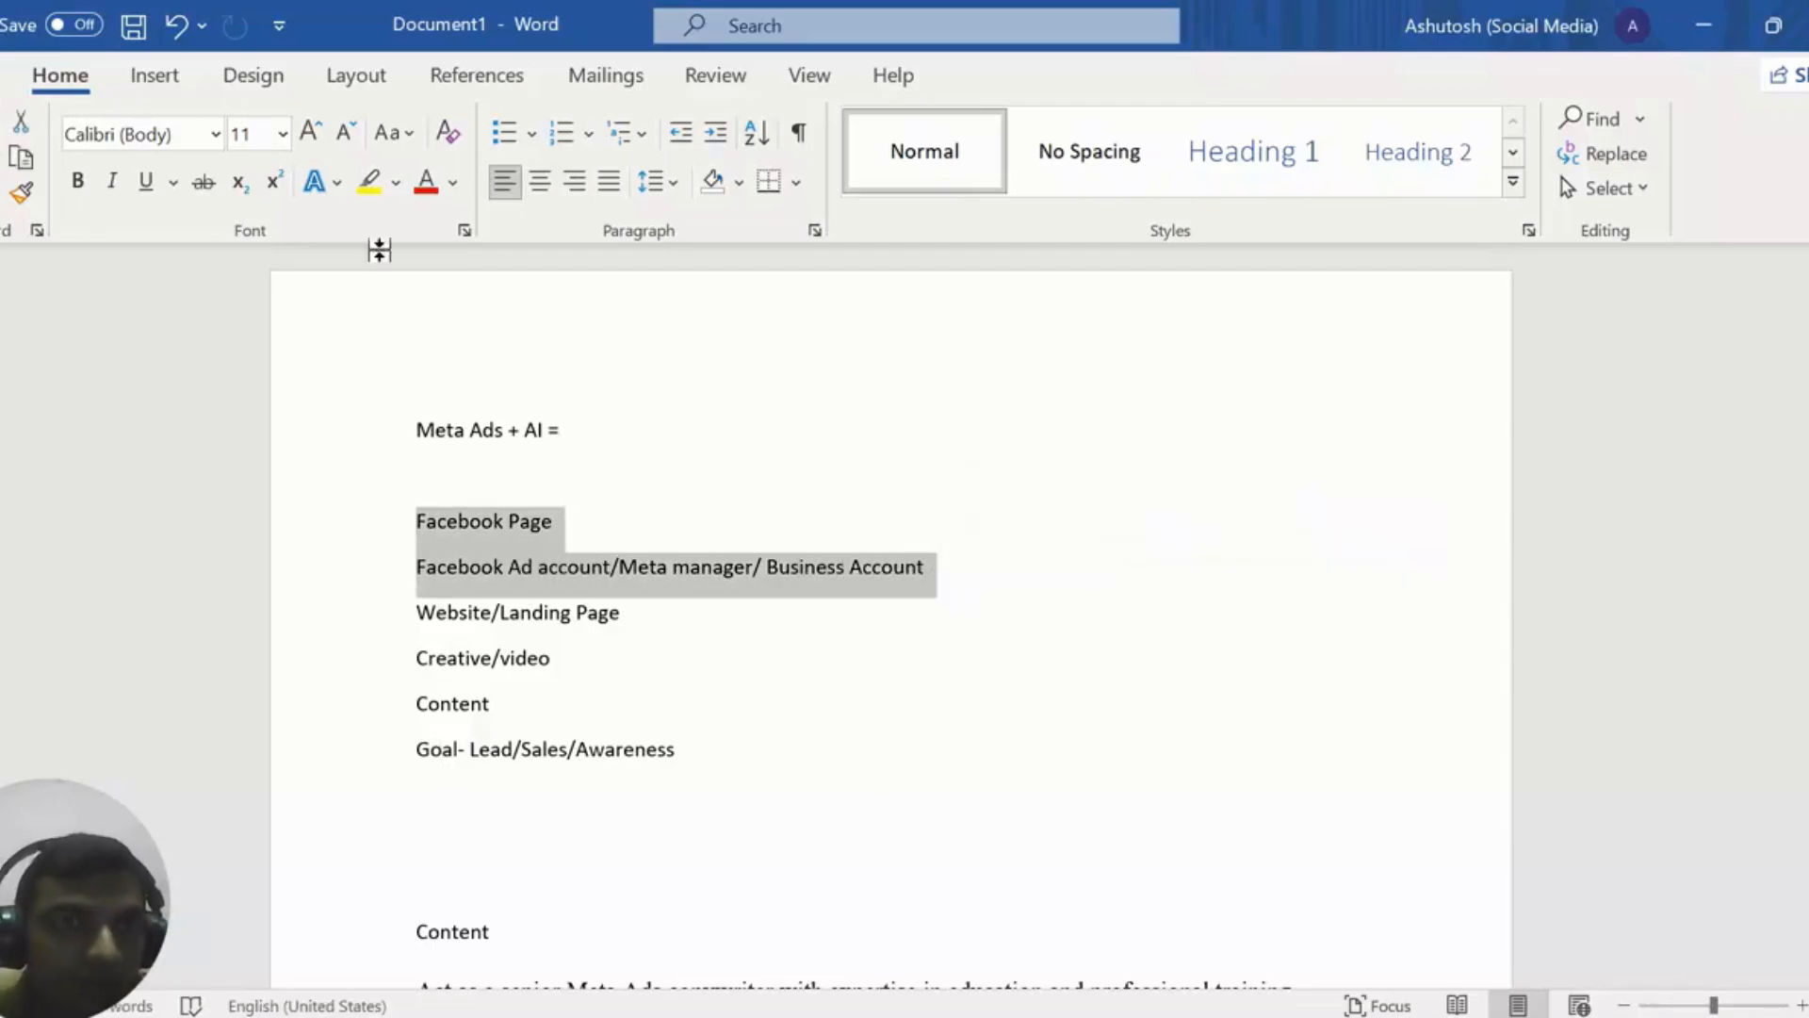
Step: Highlight the selected Facebook Page and Facebook Ad account lines in yellow, and briefly select the Website/Landing Page line
{"action": "left_click", "coordinate": [369, 181]}
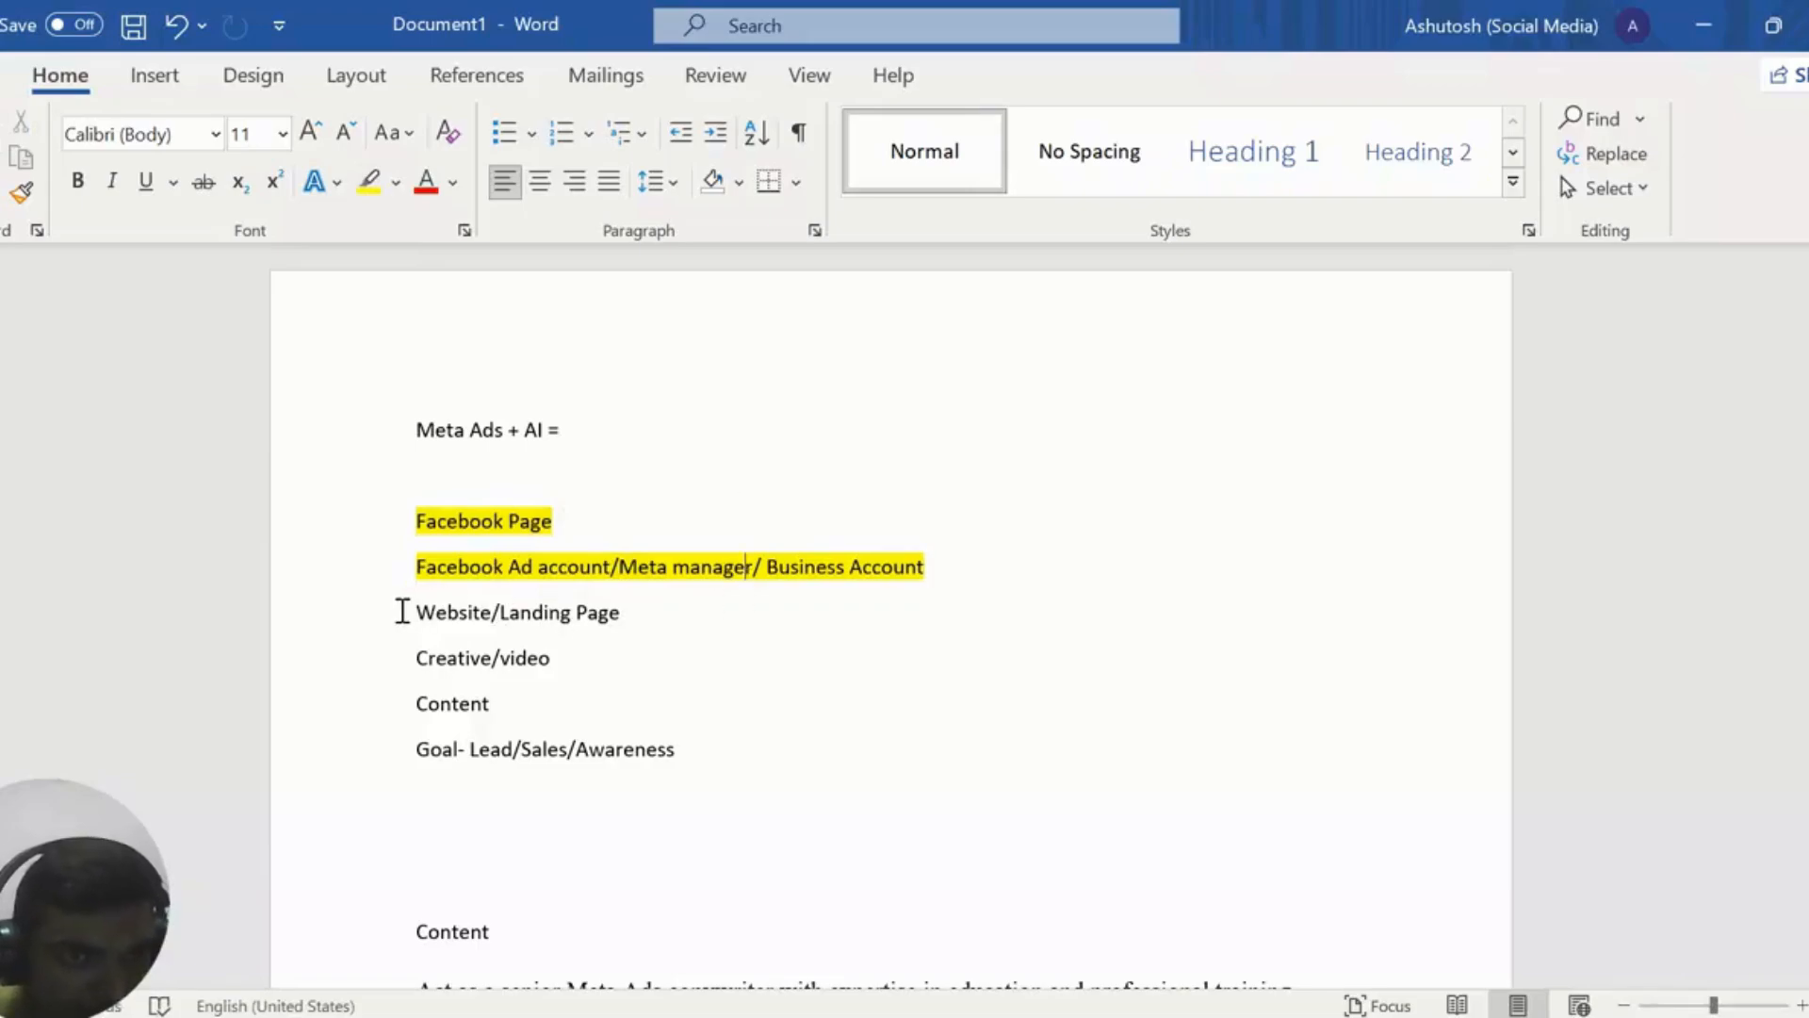
{"action": "left_click_drag", "start_coordinate": [415, 611], "coordinate": [617, 611]}
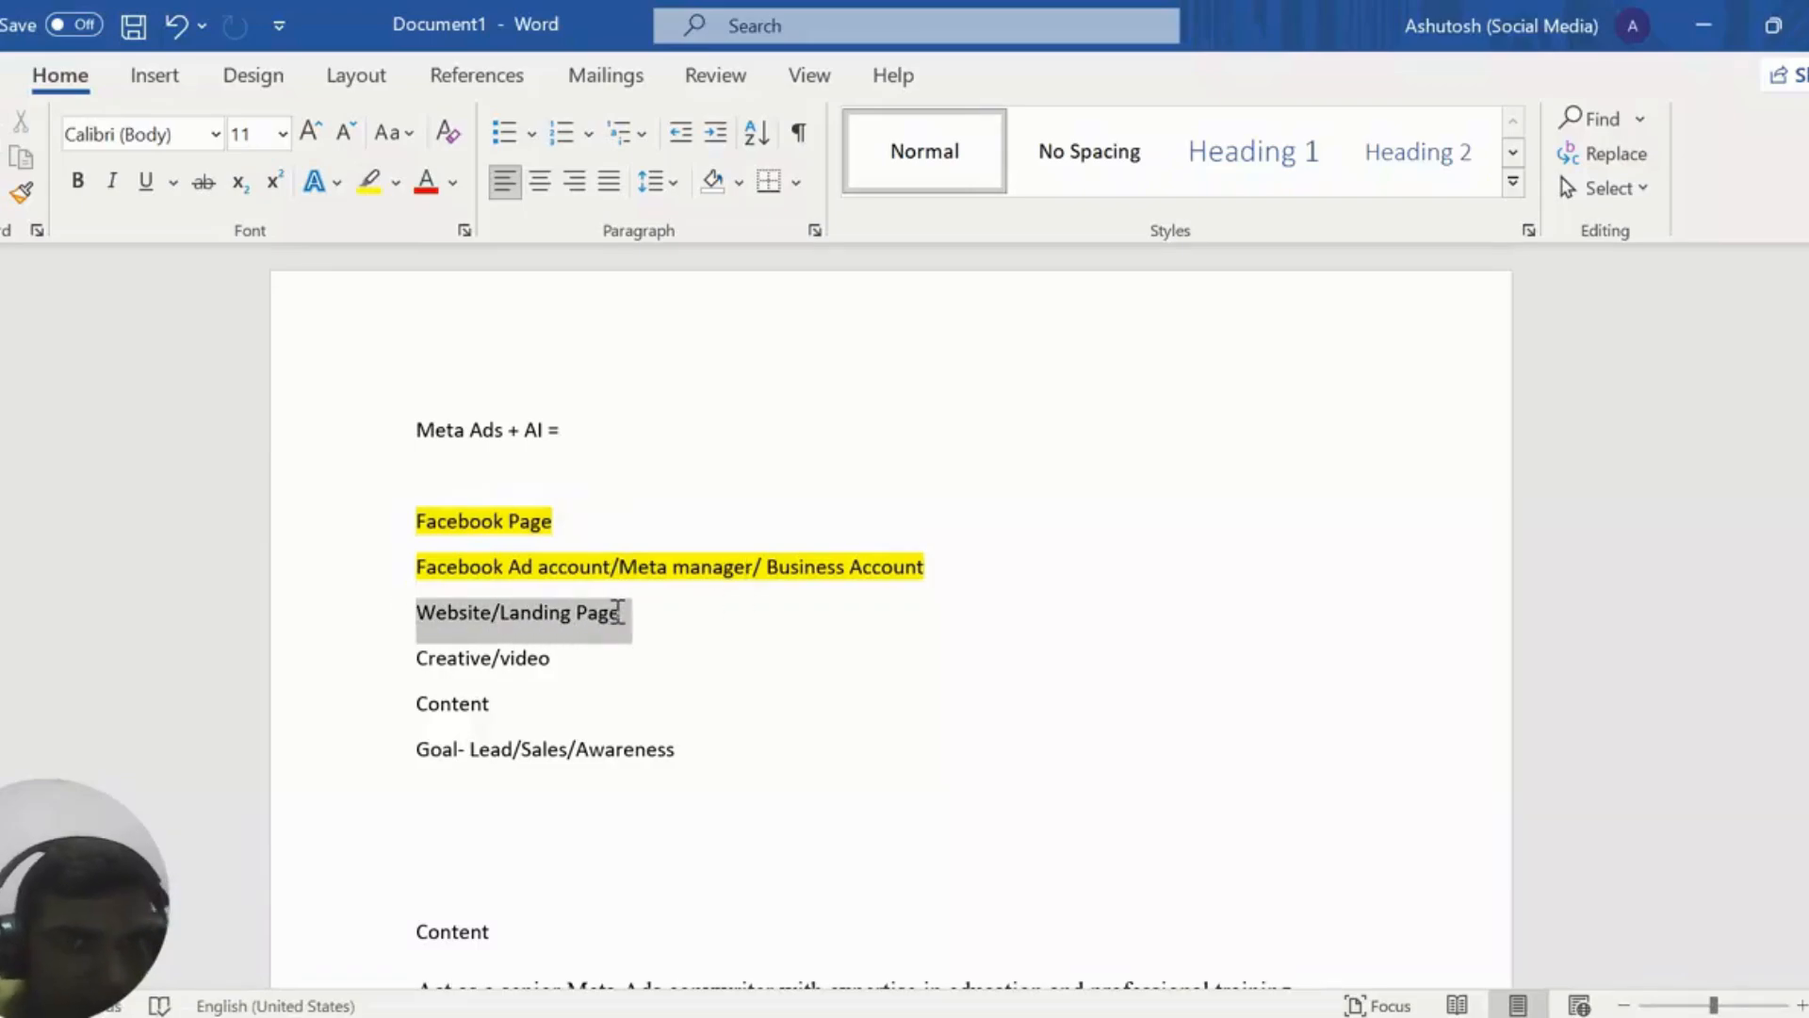
{"action": "left_click", "coordinate": [684, 628]}
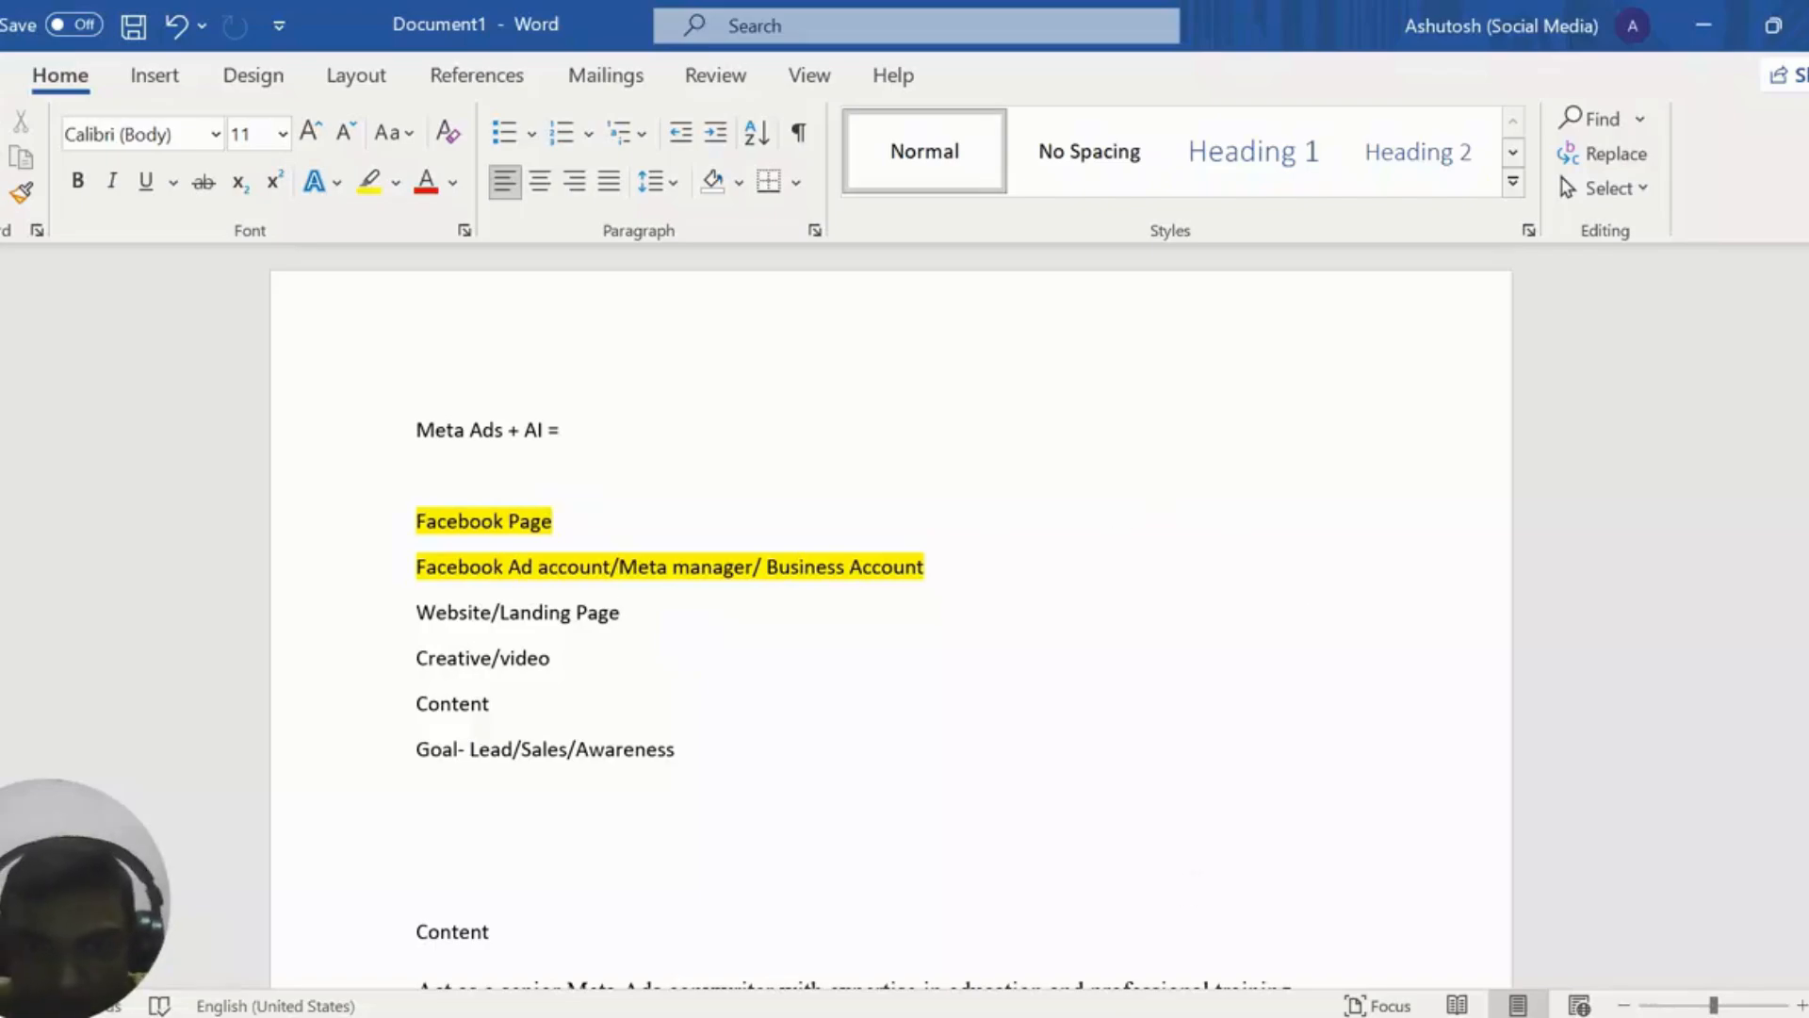
Step: Switch to the browser and examine the Skill India Hub home page as the website example
{"action": "left_click", "coordinate": [1131, 910]}
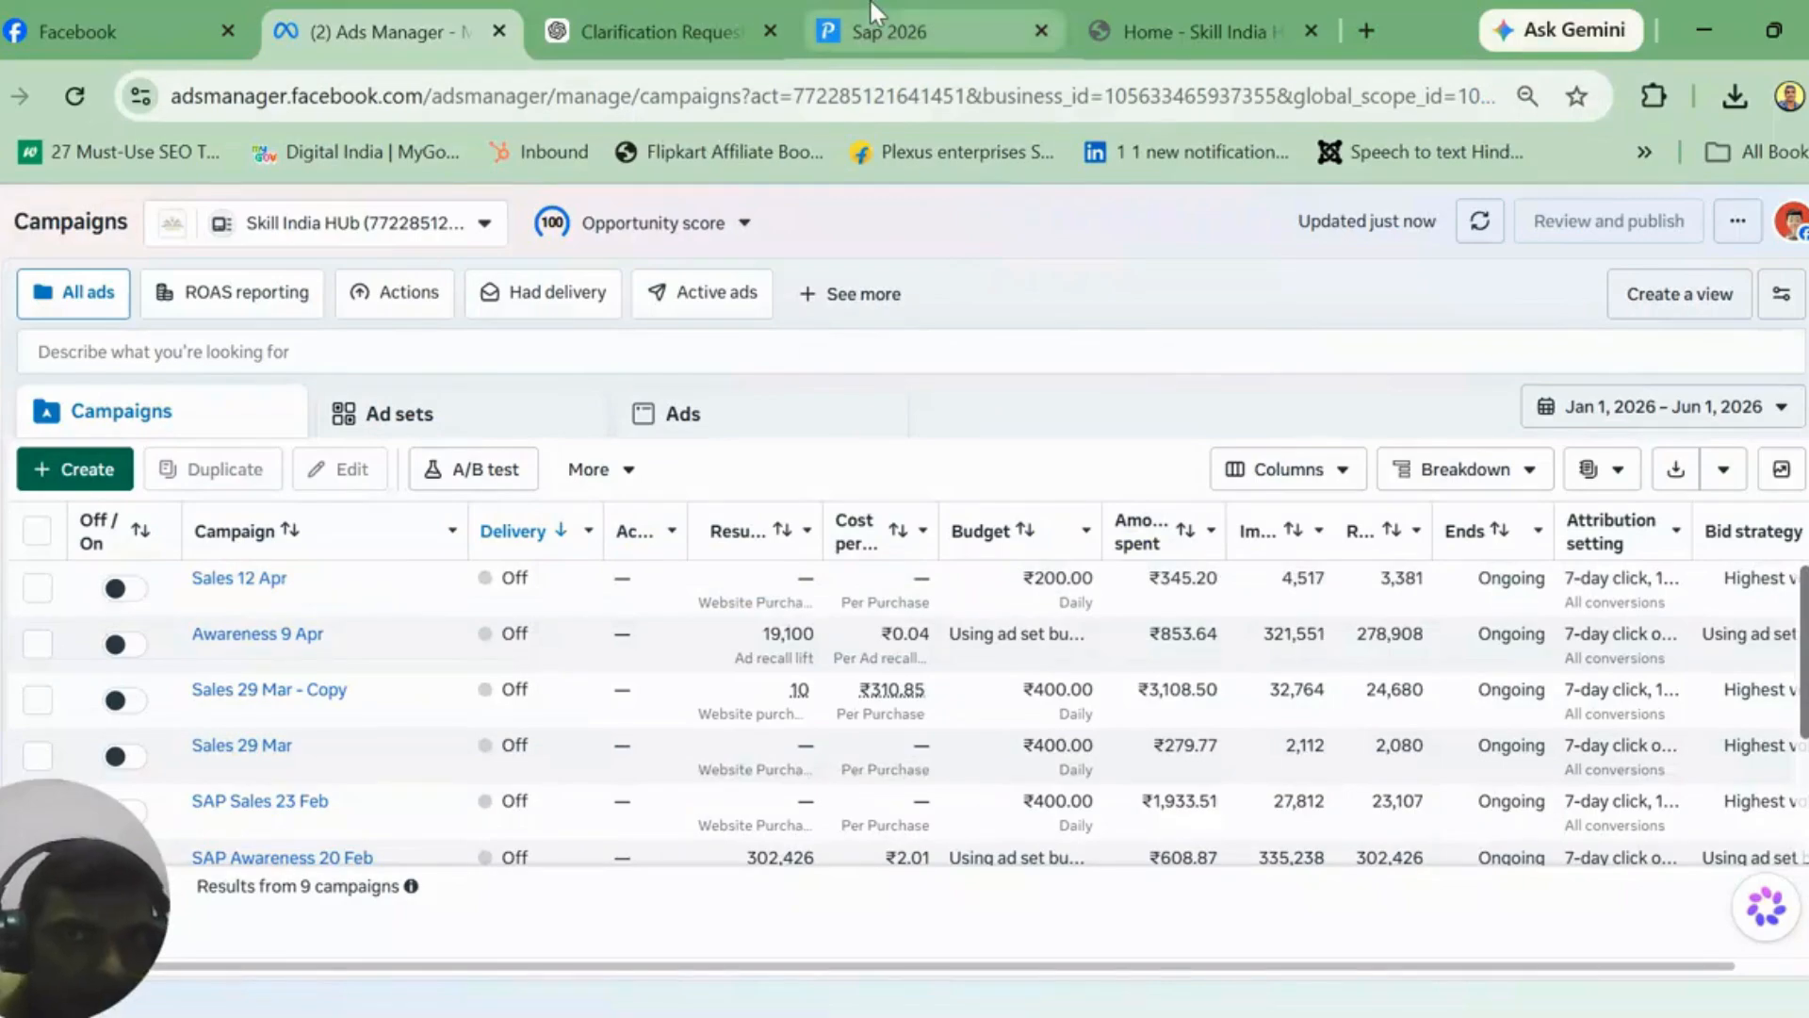
{"action": "mouse_move", "coordinate": [876, 13]}
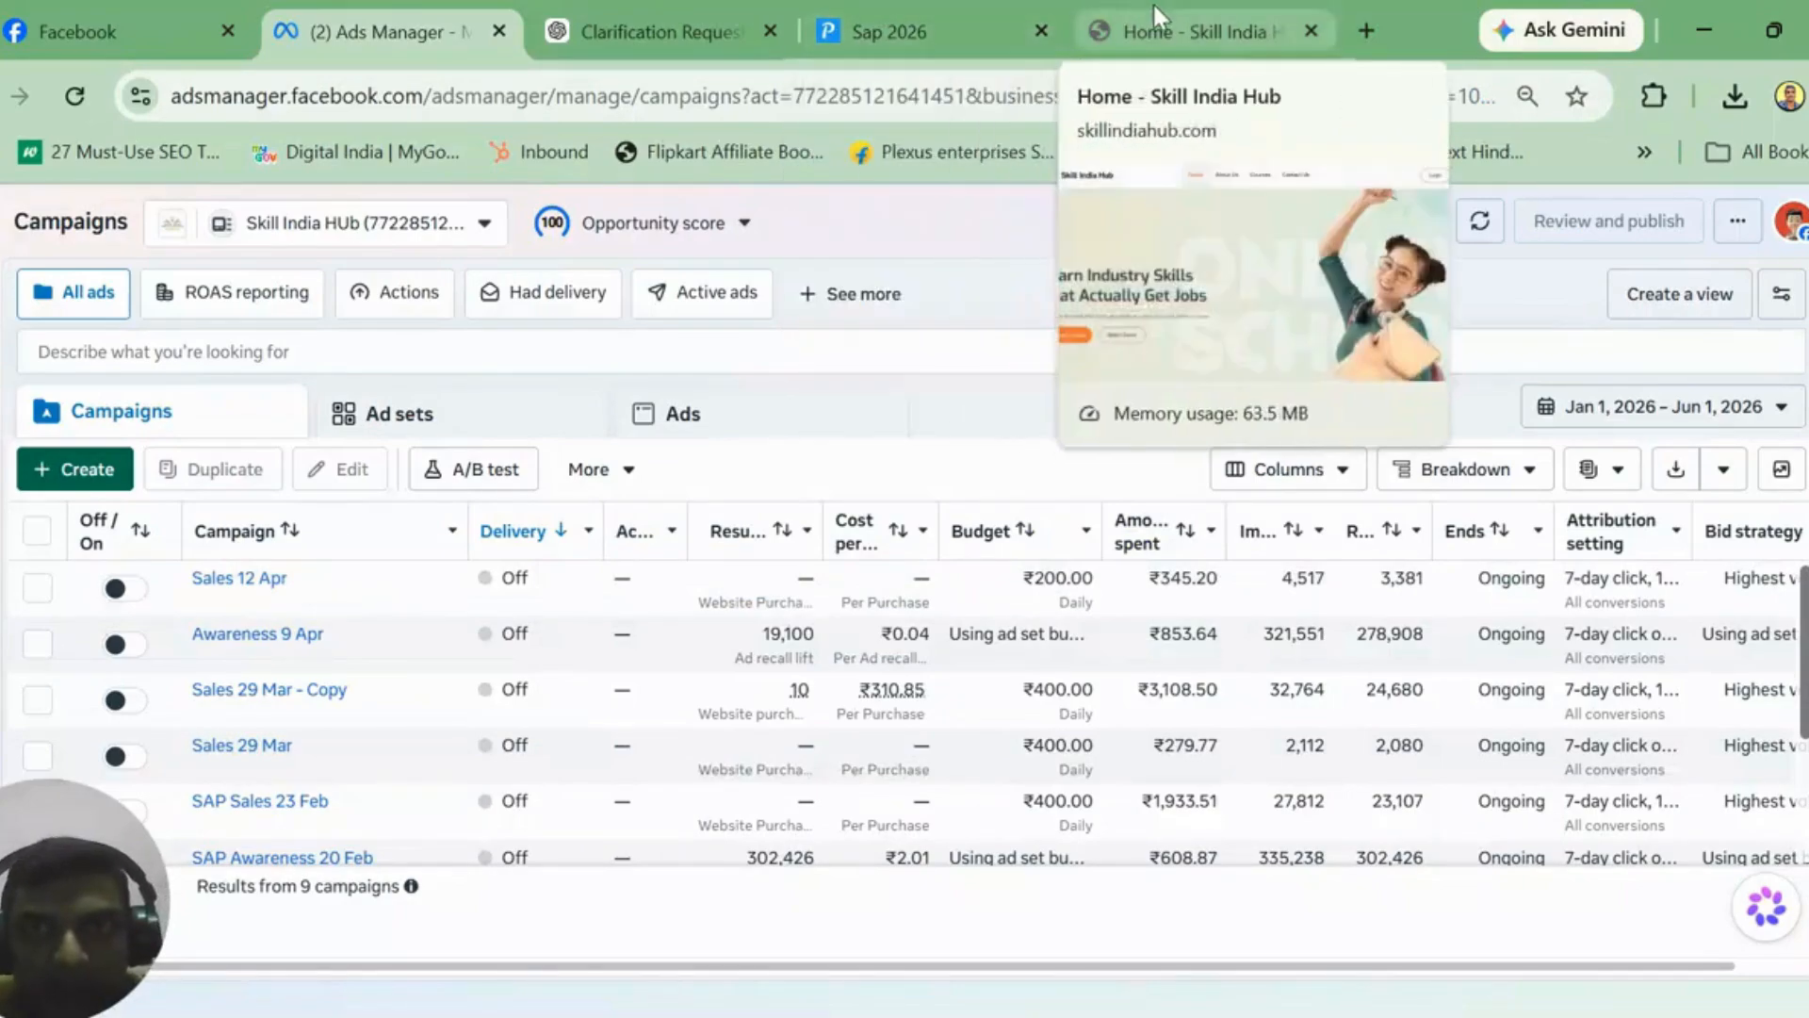
{"action": "left_click", "coordinate": [1153, 8]}
{"action": "scroll", "coordinate": [1804, 495], "scroll_direction": "down", "scroll_amount": 15}
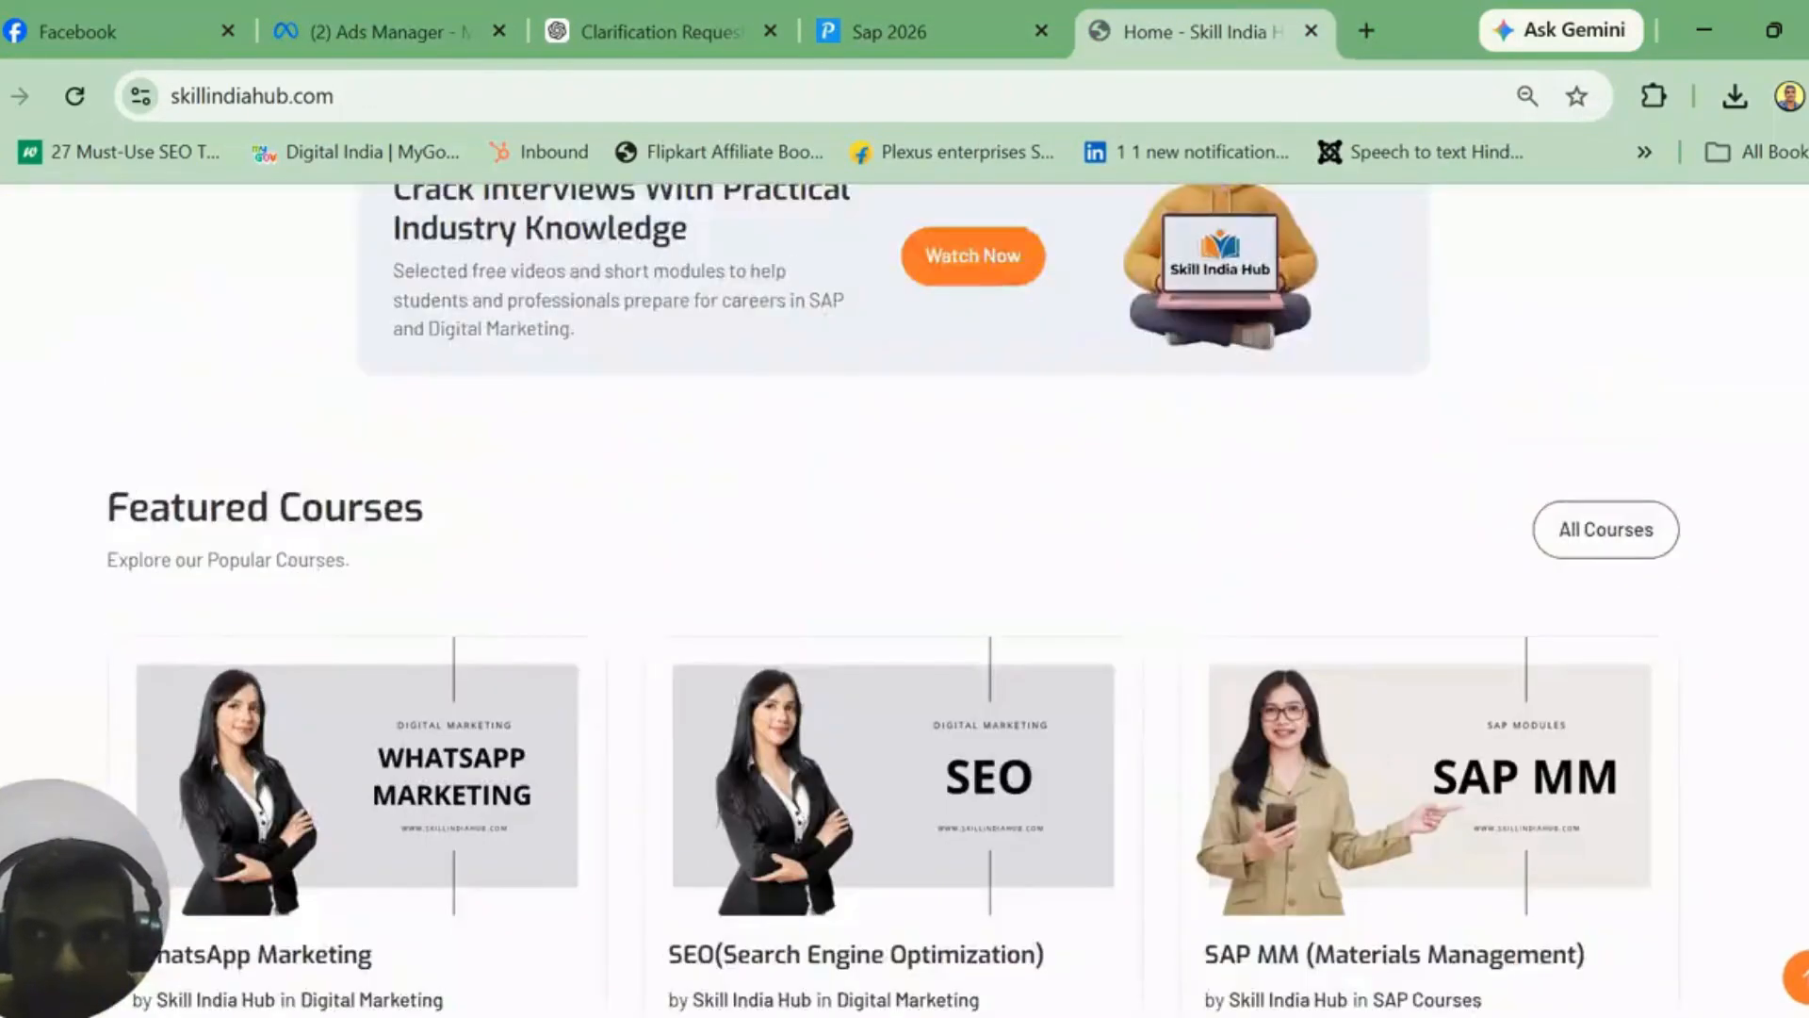
{"action": "scroll", "coordinate": [1803, 495], "scroll_direction": "up", "scroll_amount": 15}
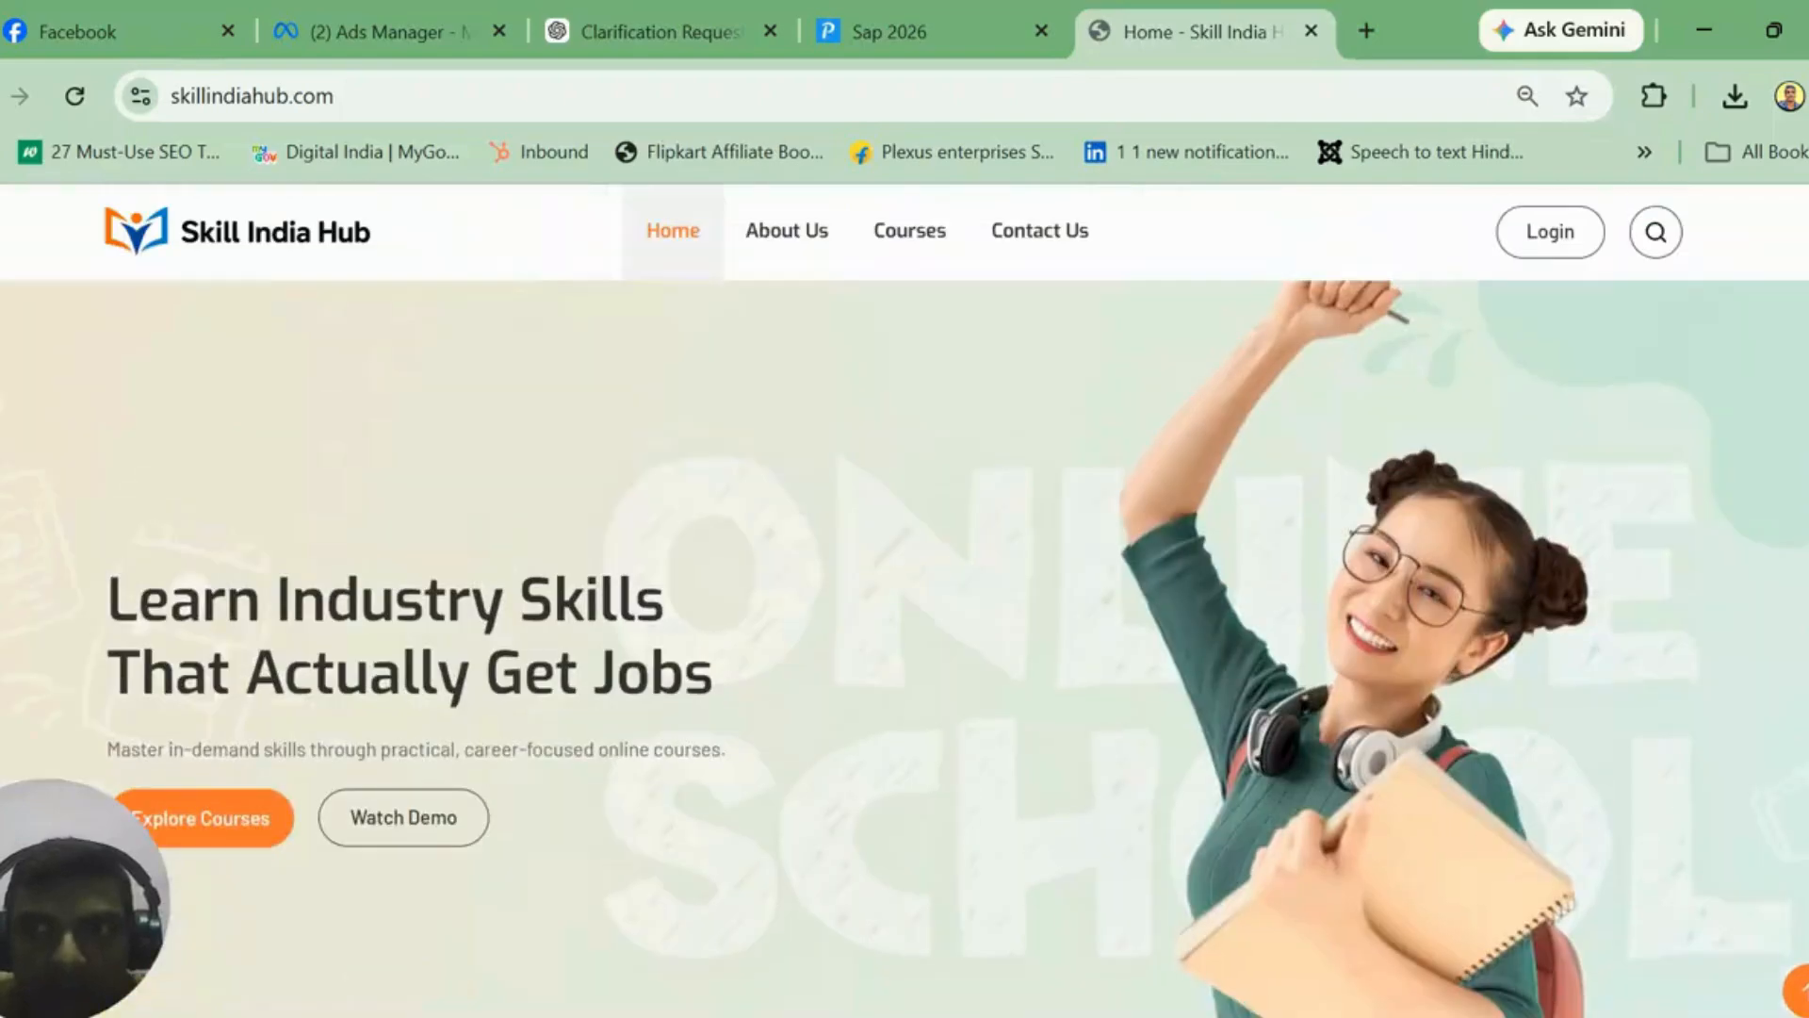
Step: Open the Sap 2026 landing page and look through its headline, overview video and course benefits
{"action": "left_click", "coordinate": [1044, 2]}
{"action": "scroll", "coordinate": [905, 599], "scroll_direction": "down", "scroll_amount": 10}
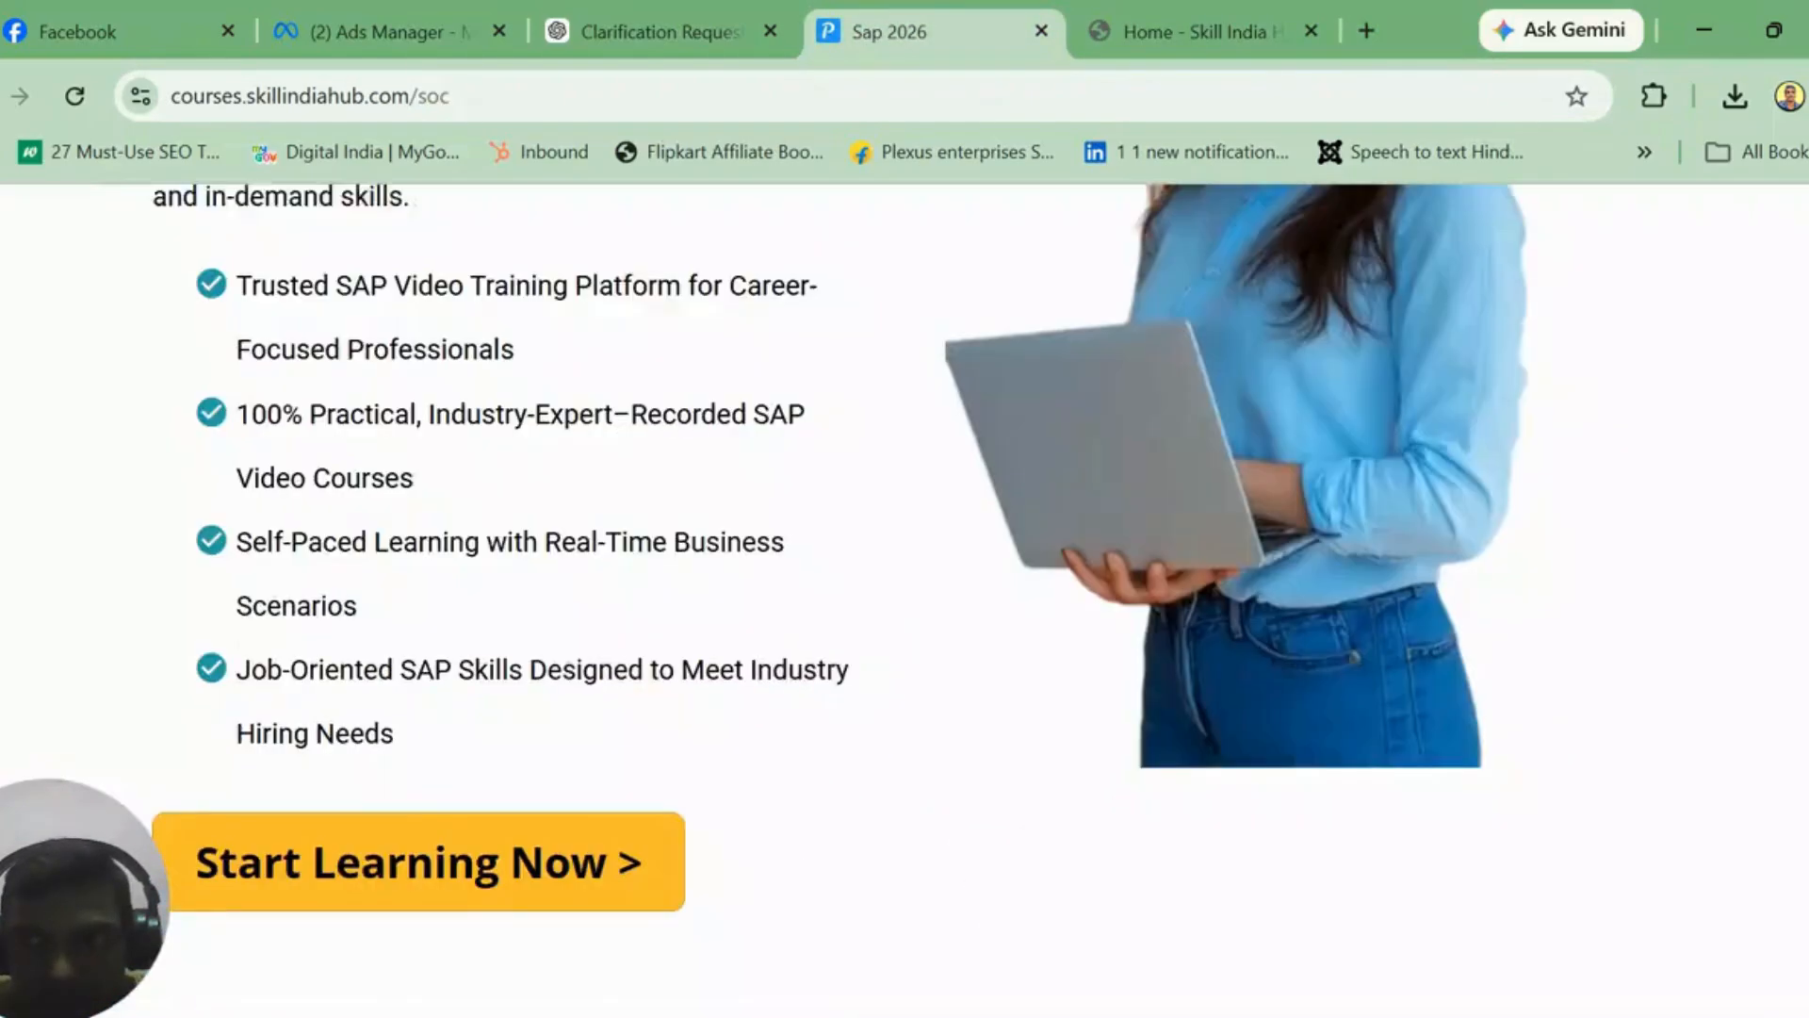
{"action": "scroll", "coordinate": [905, 599], "scroll_direction": "up", "scroll_amount": 8}
{"action": "scroll", "coordinate": [905, 599], "scroll_direction": "down", "scroll_amount": 8}
{"action": "scroll", "coordinate": [905, 599], "scroll_direction": "down", "scroll_amount": 5}
{"action": "scroll", "coordinate": [905, 600], "scroll_direction": "up", "scroll_amount": 15}
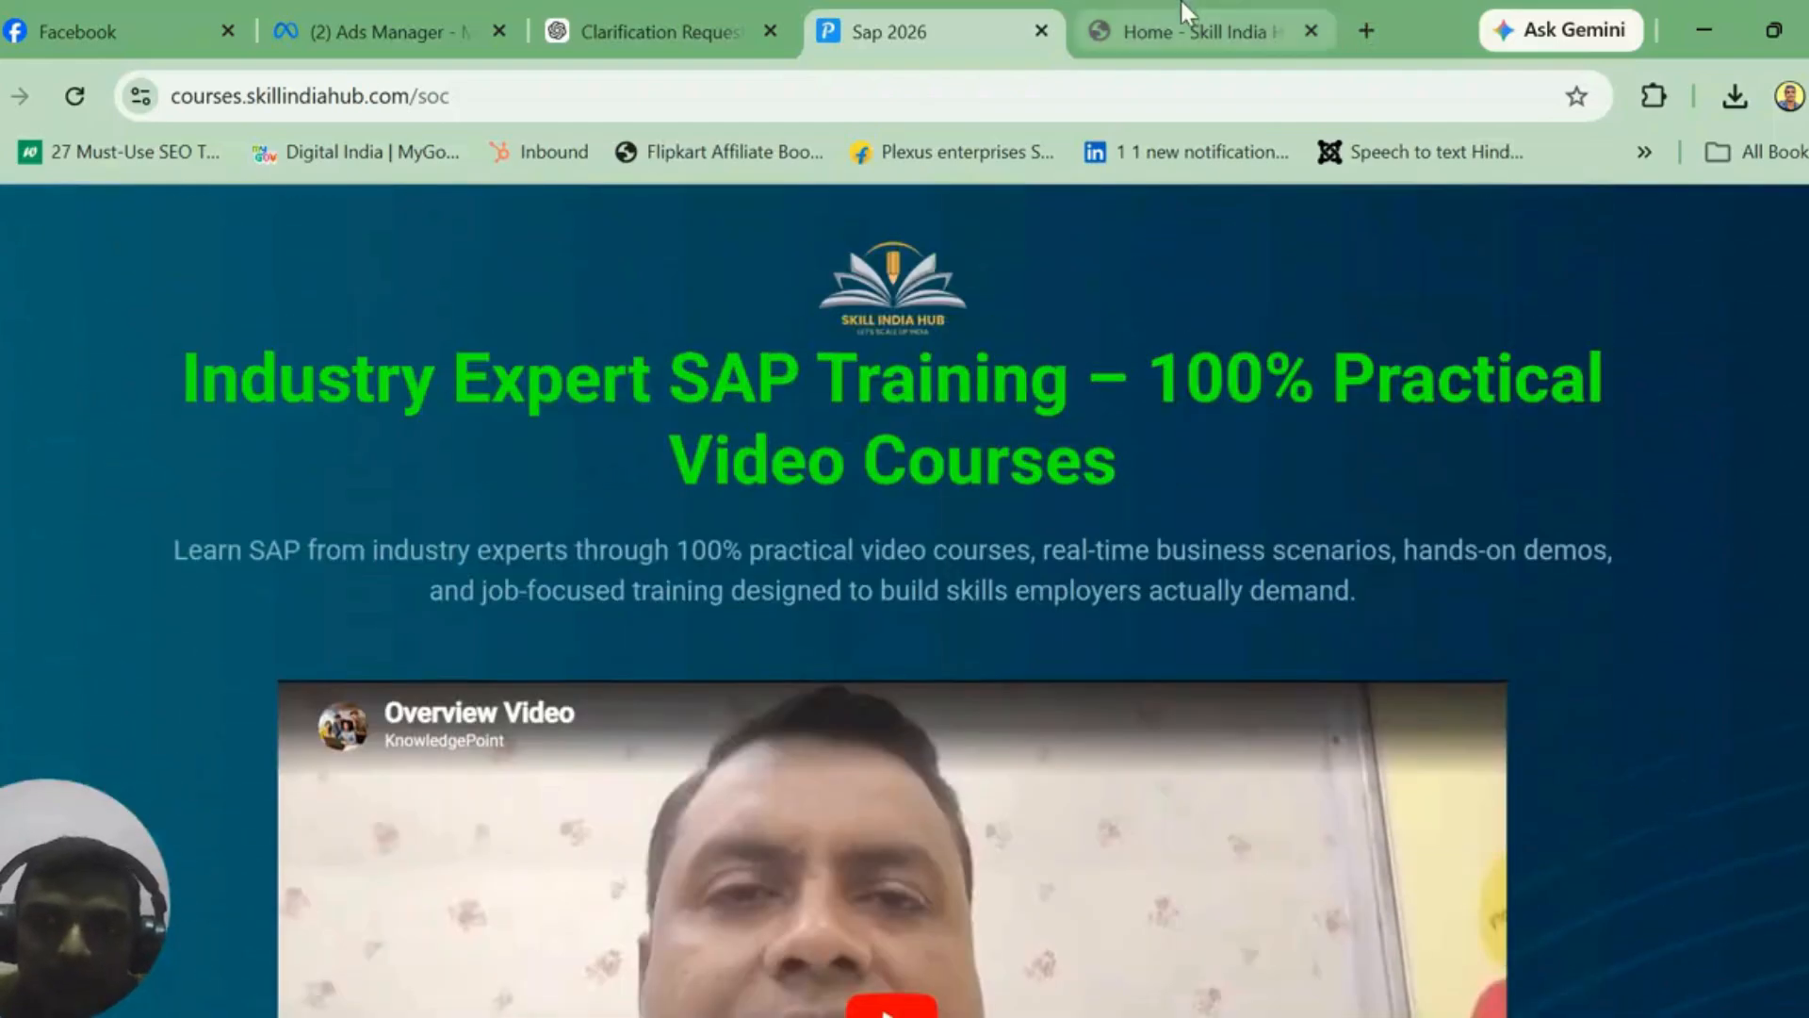
Step: Return to the Skill India Hub website and review its home page and About Us page
{"action": "left_click", "coordinate": [1180, 2]}
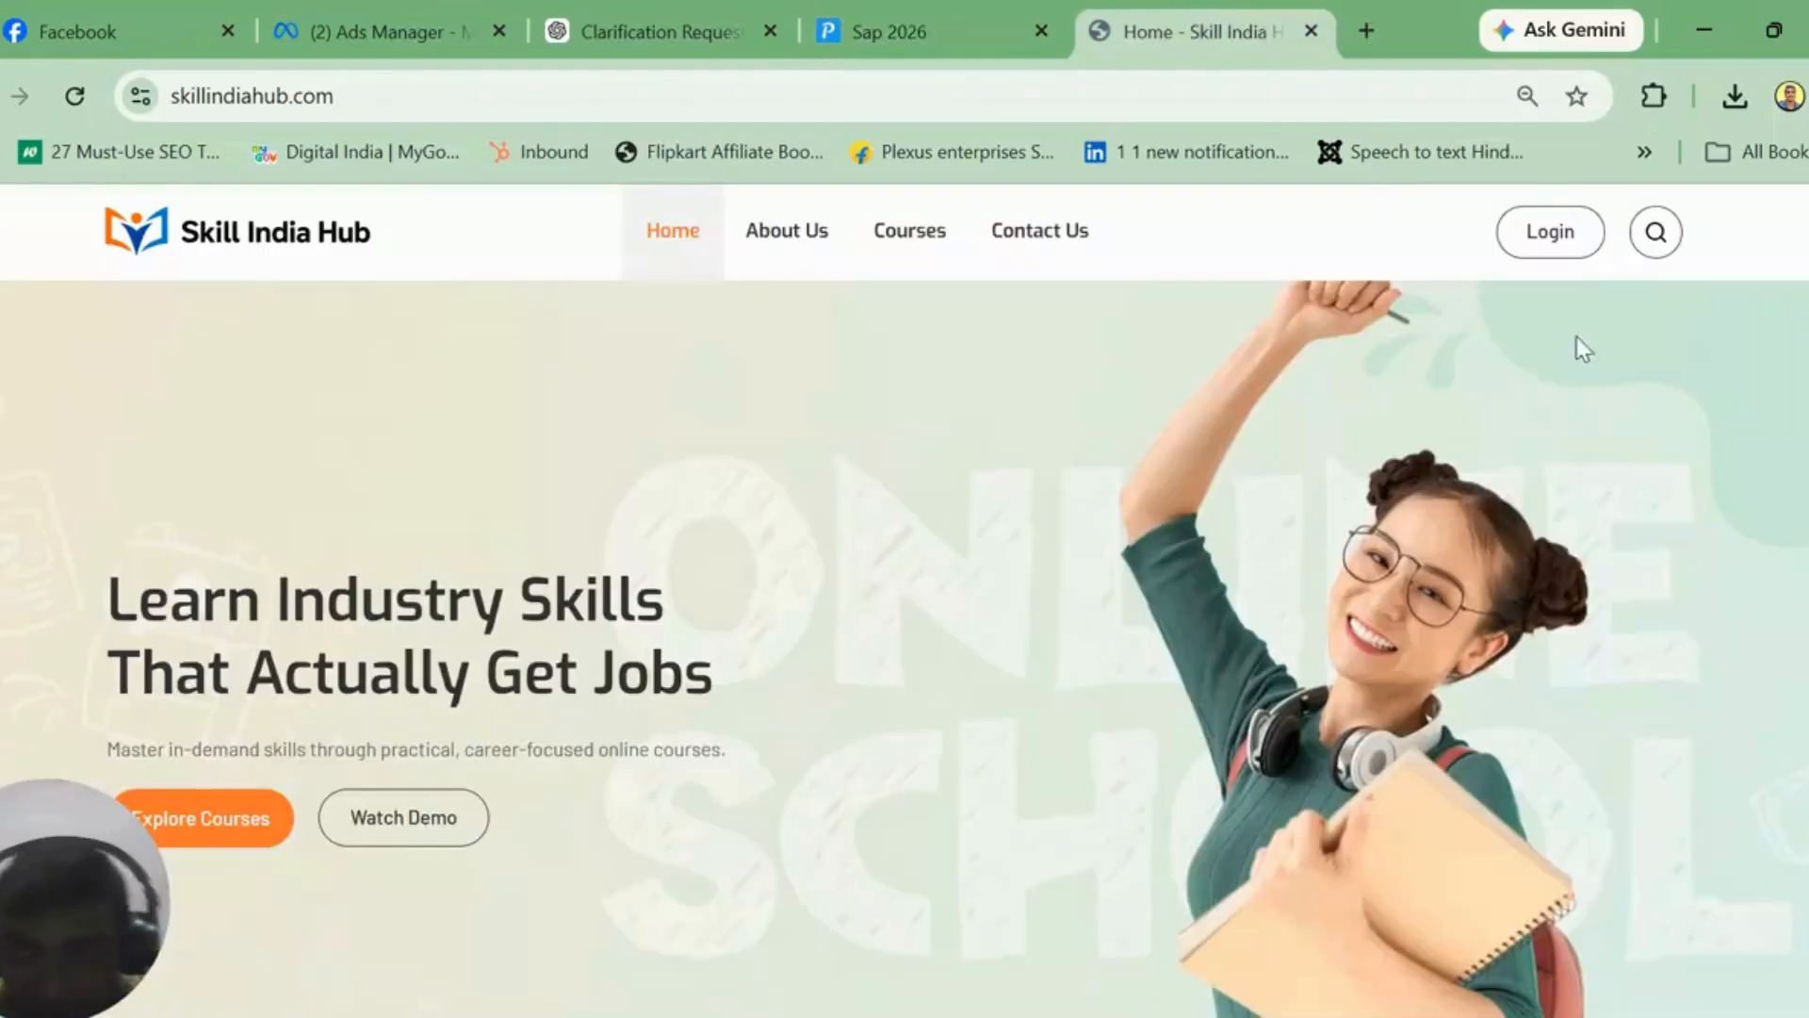
{"action": "scroll", "coordinate": [1583, 349], "scroll_direction": "down", "scroll_amount": 10}
{"action": "scroll", "coordinate": [1010, 461], "scroll_direction": "up", "scroll_amount": 10}
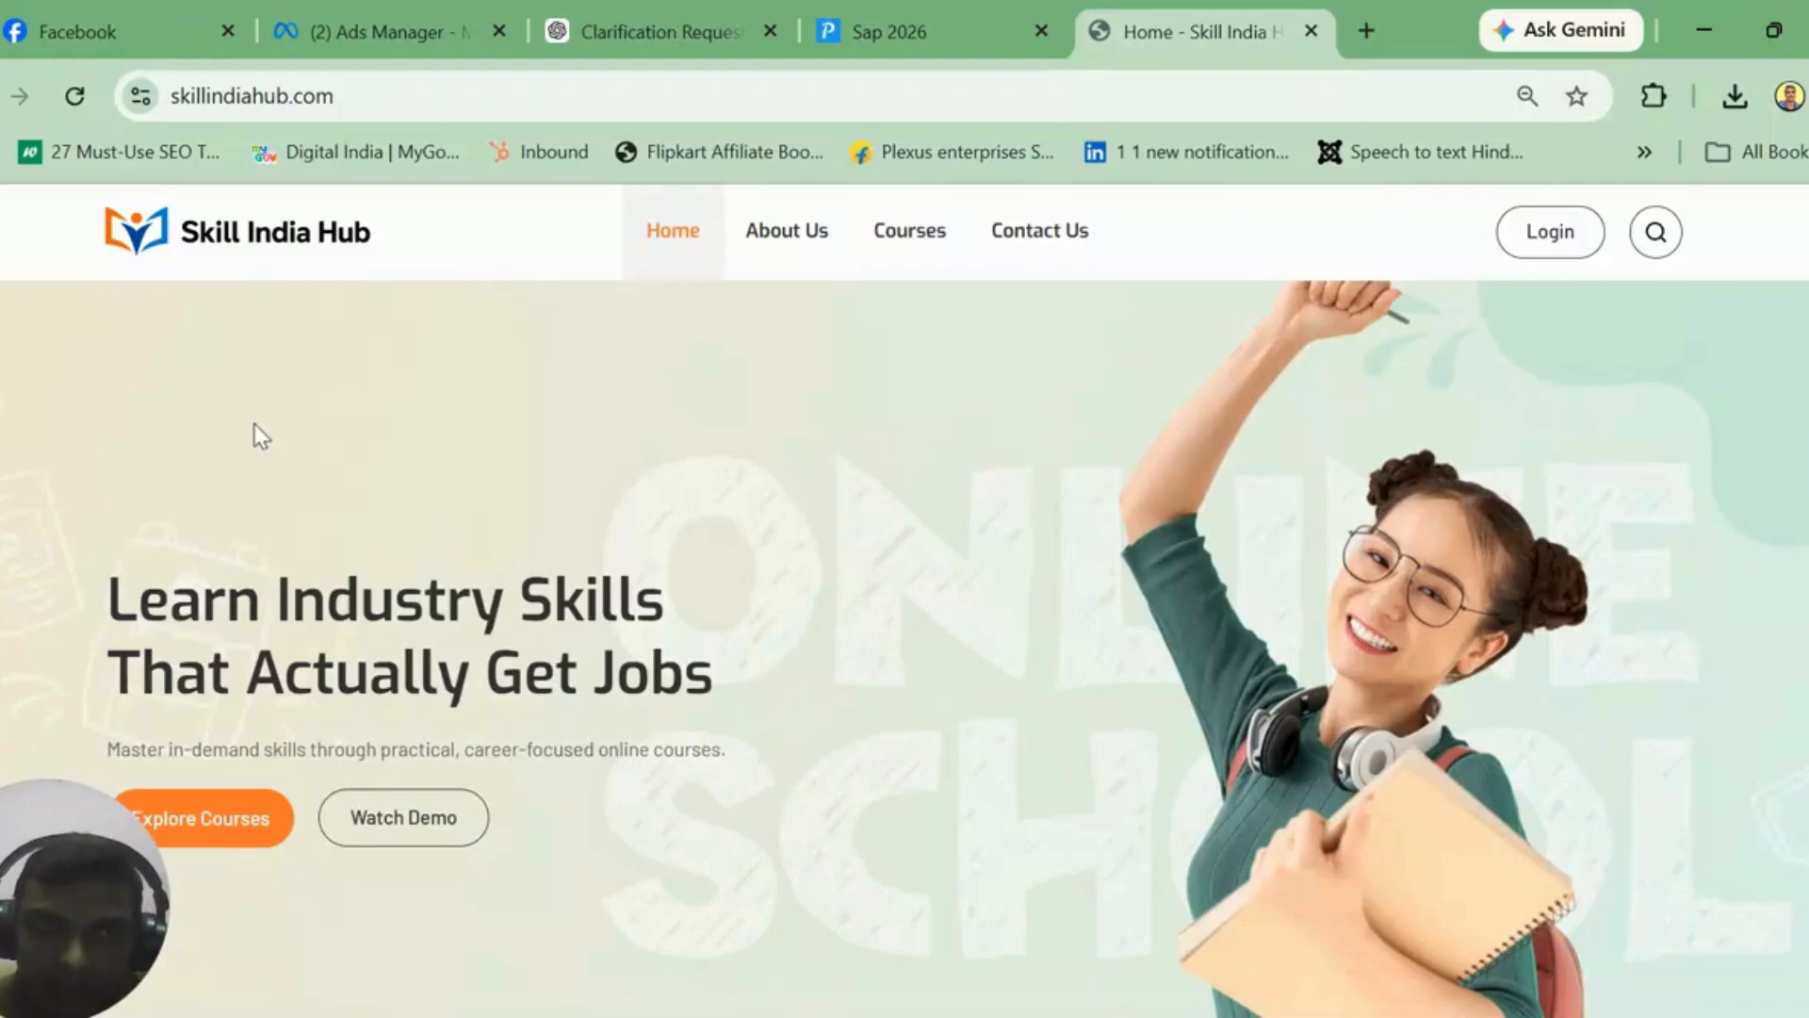
{"action": "left_click", "coordinate": [892, 239]}
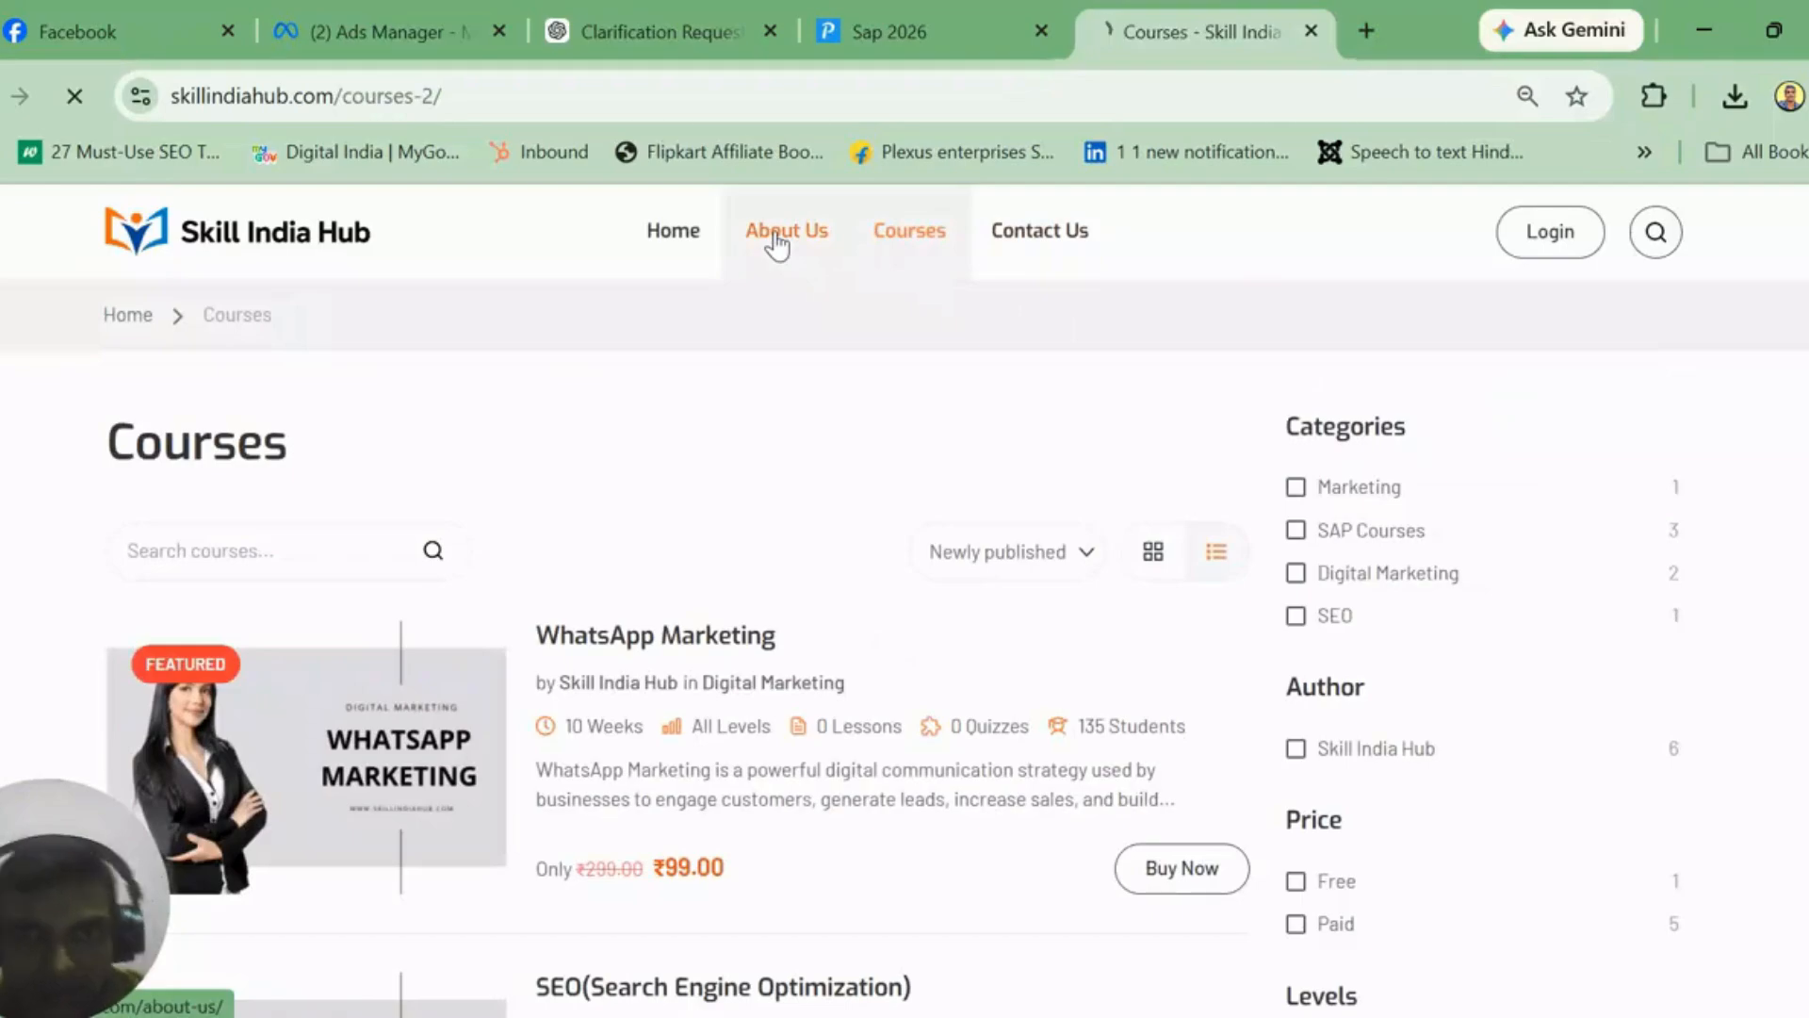
{"action": "left_click", "coordinate": [776, 236]}
{"action": "scroll", "coordinate": [1737, 877], "scroll_direction": "down", "scroll_amount": 10}
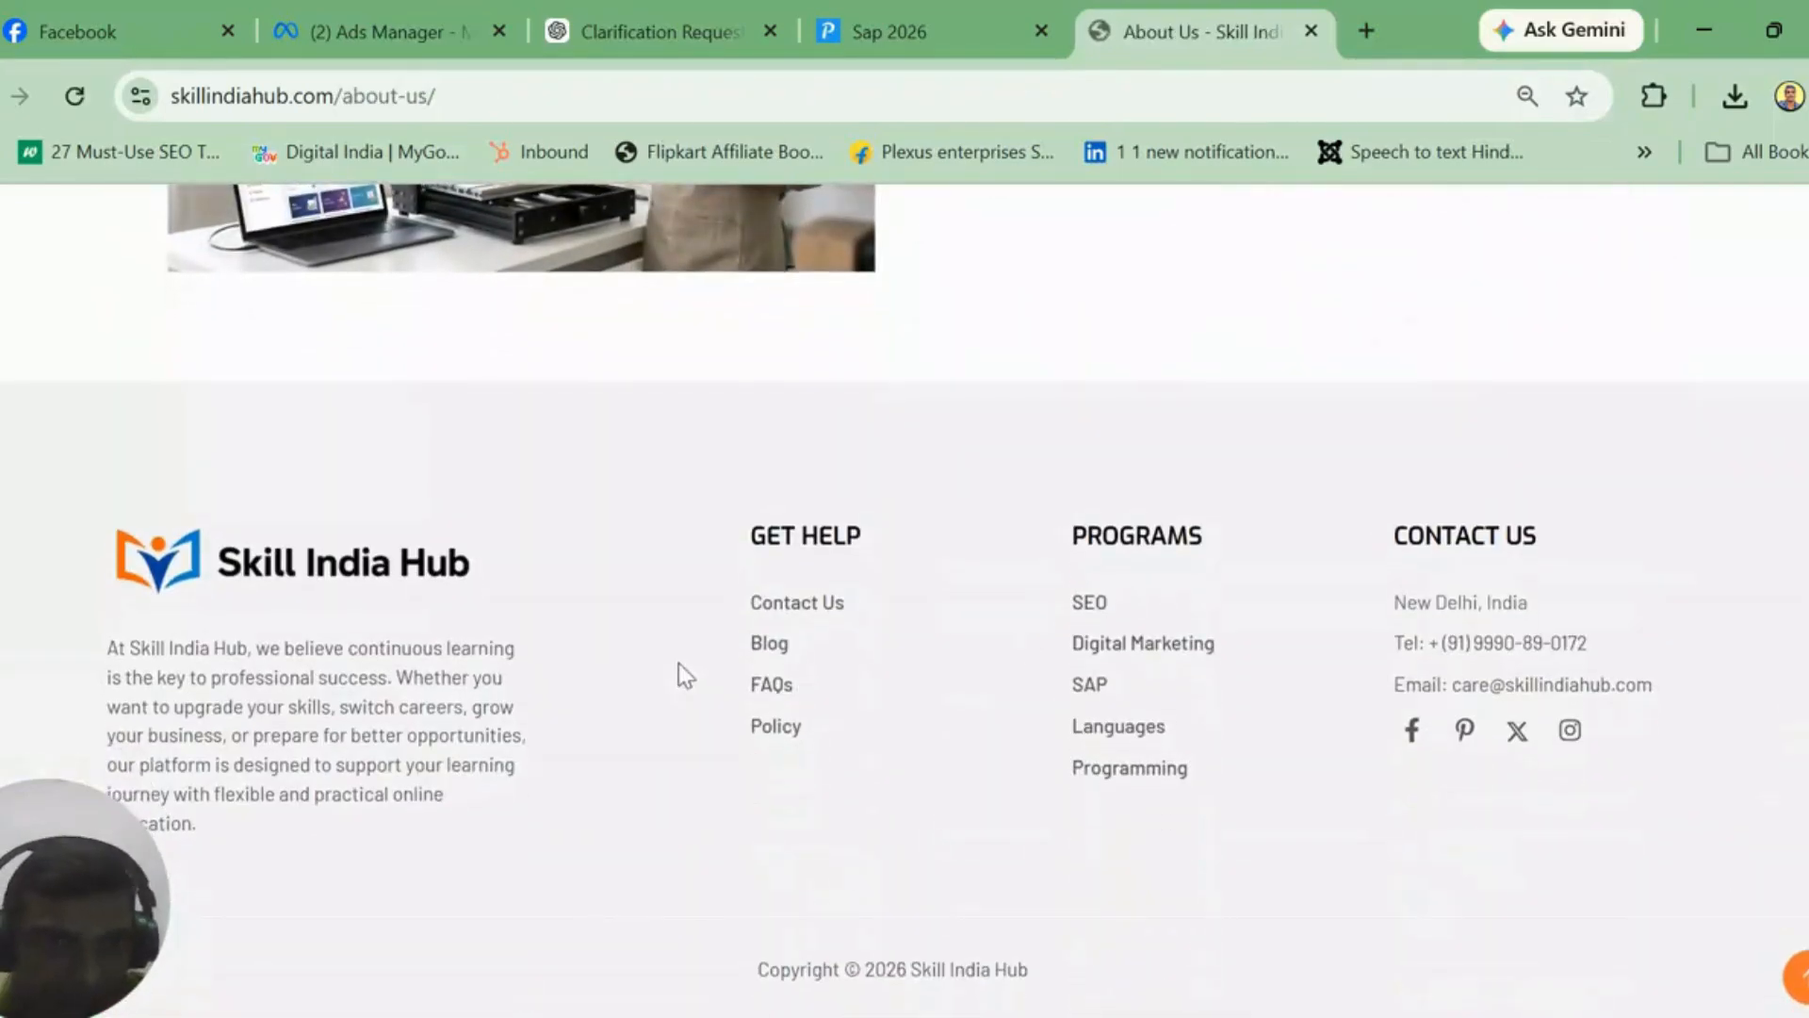
{"action": "scroll", "coordinate": [1434, 754], "scroll_direction": "up", "scroll_amount": 10}
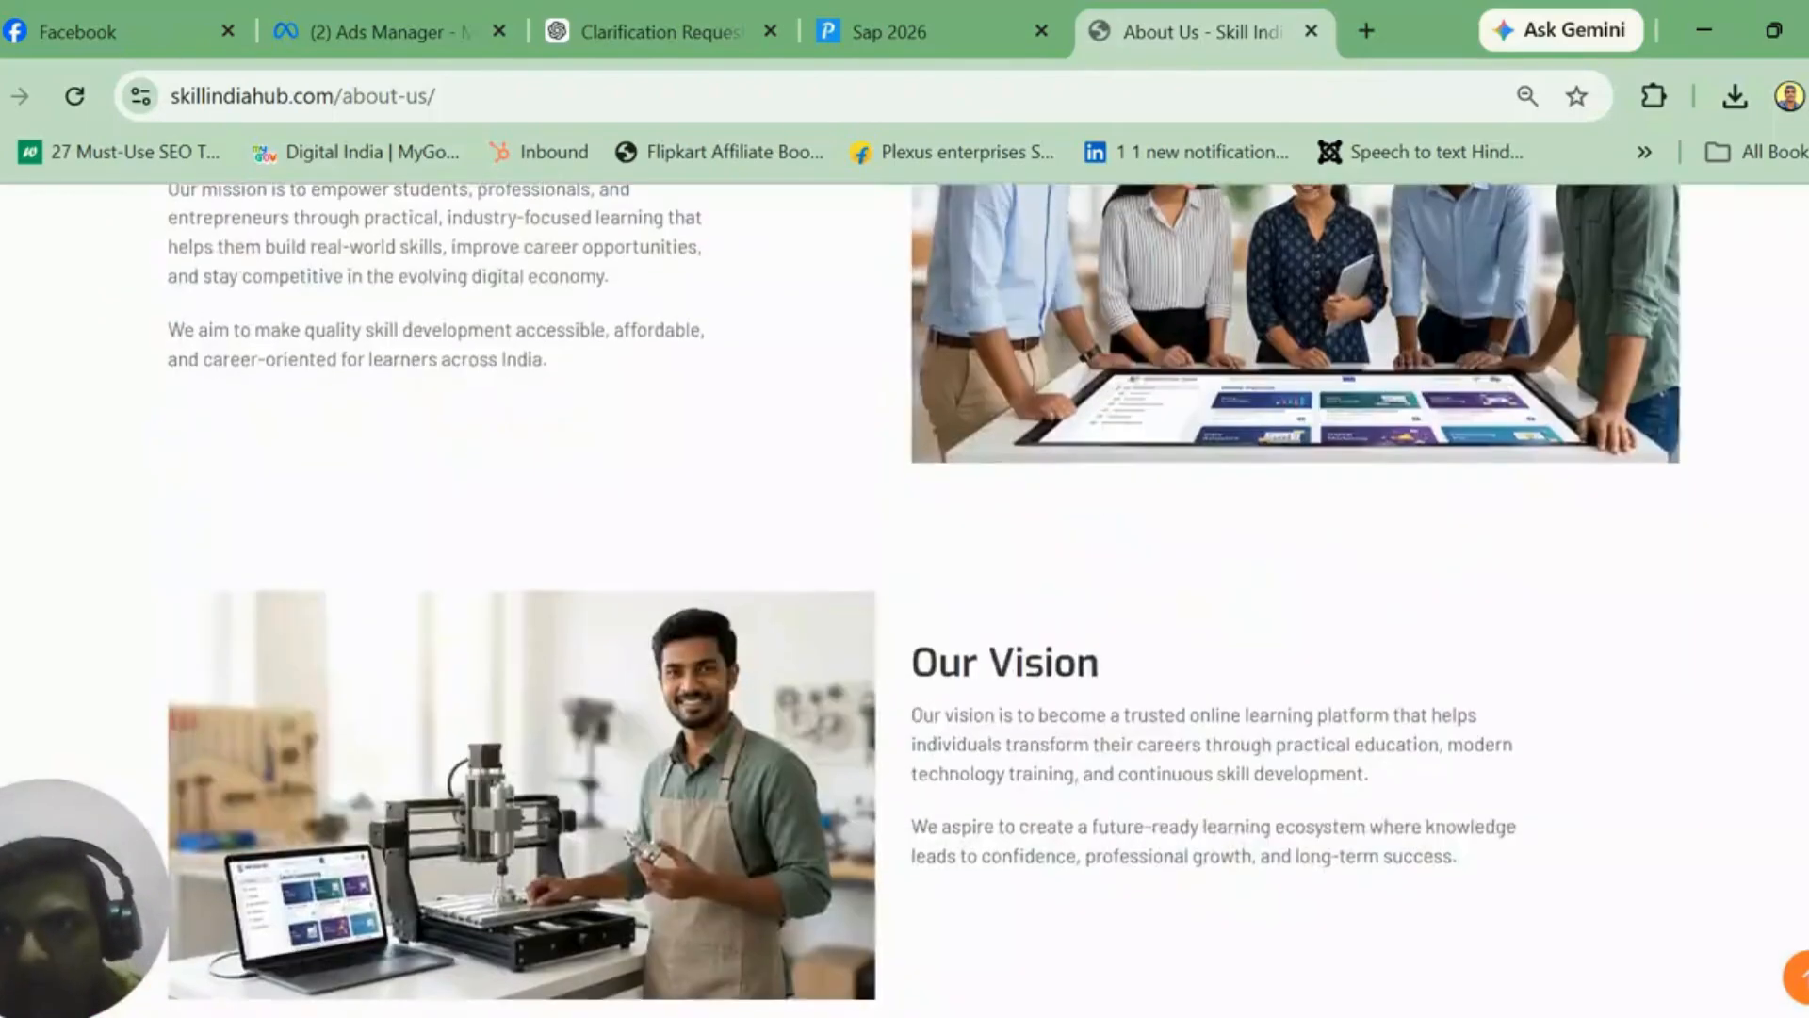
{"action": "scroll", "coordinate": [905, 603], "scroll_direction": "up", "scroll_amount": 6}
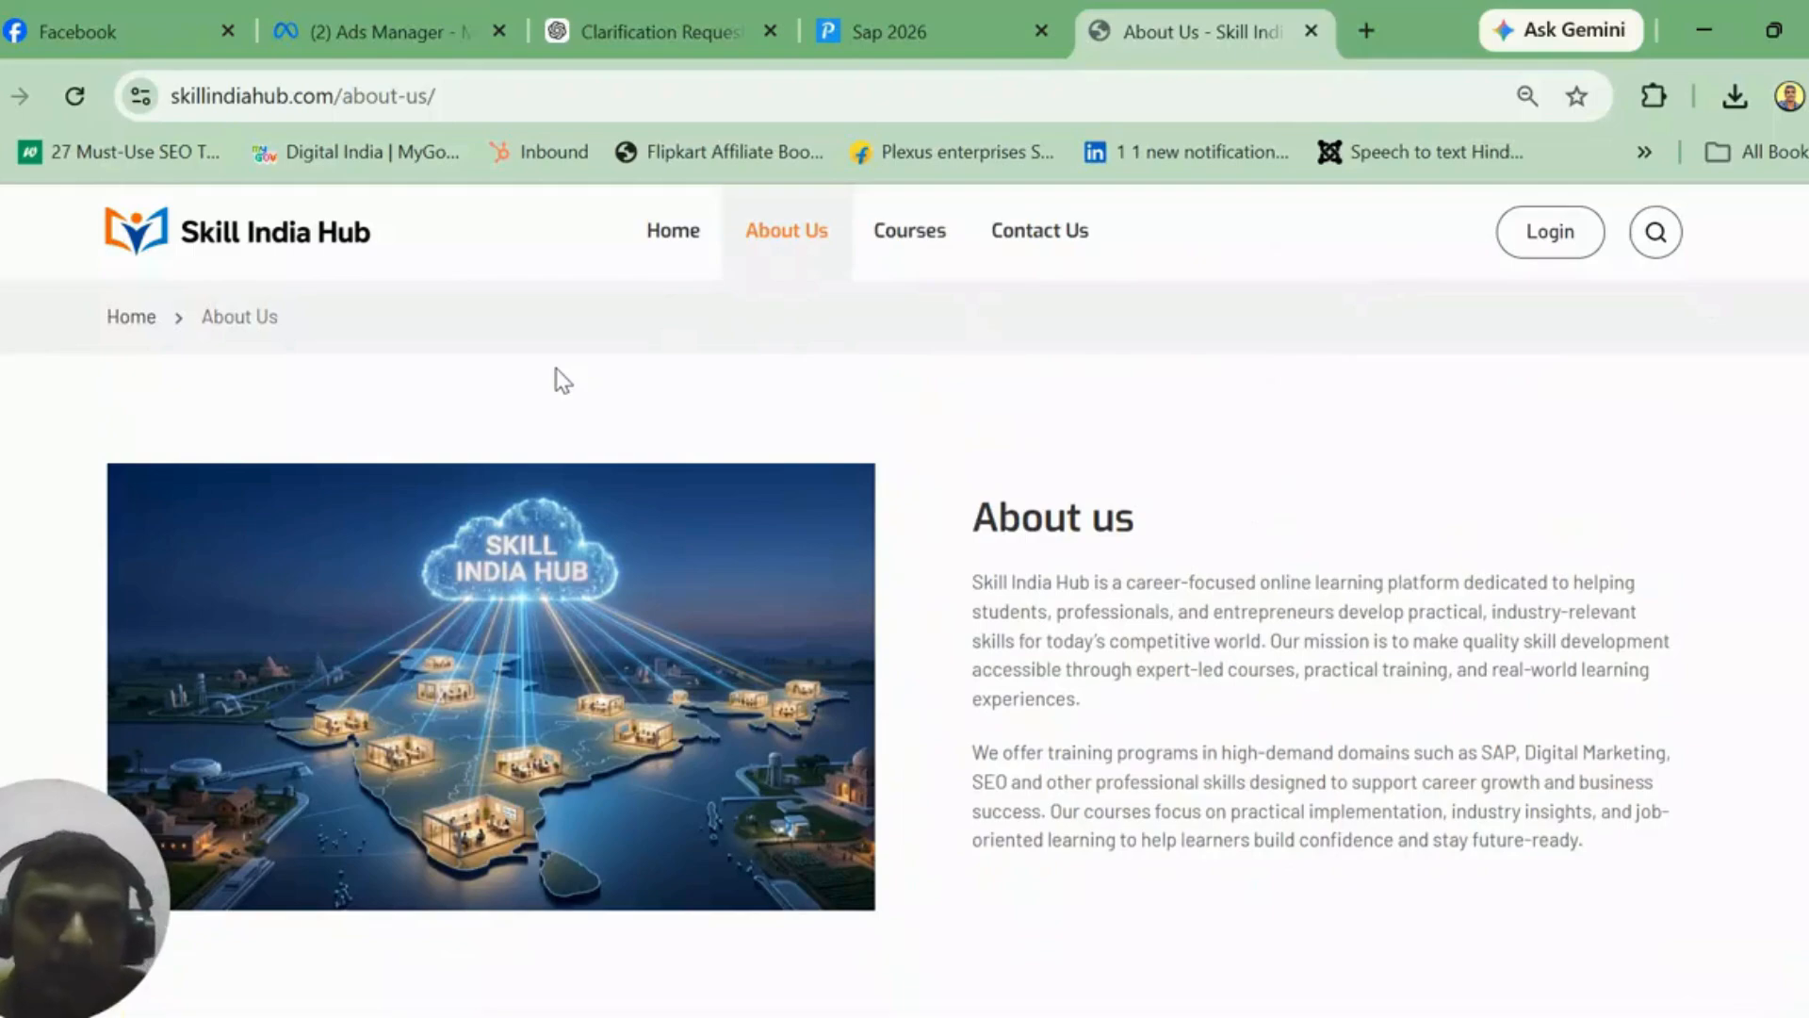
Step: Open the SAP MM (Materials Management) course from the website's Courses page and examine its description, price, related courses and footer
{"action": "left_click", "coordinate": [933, 237]}
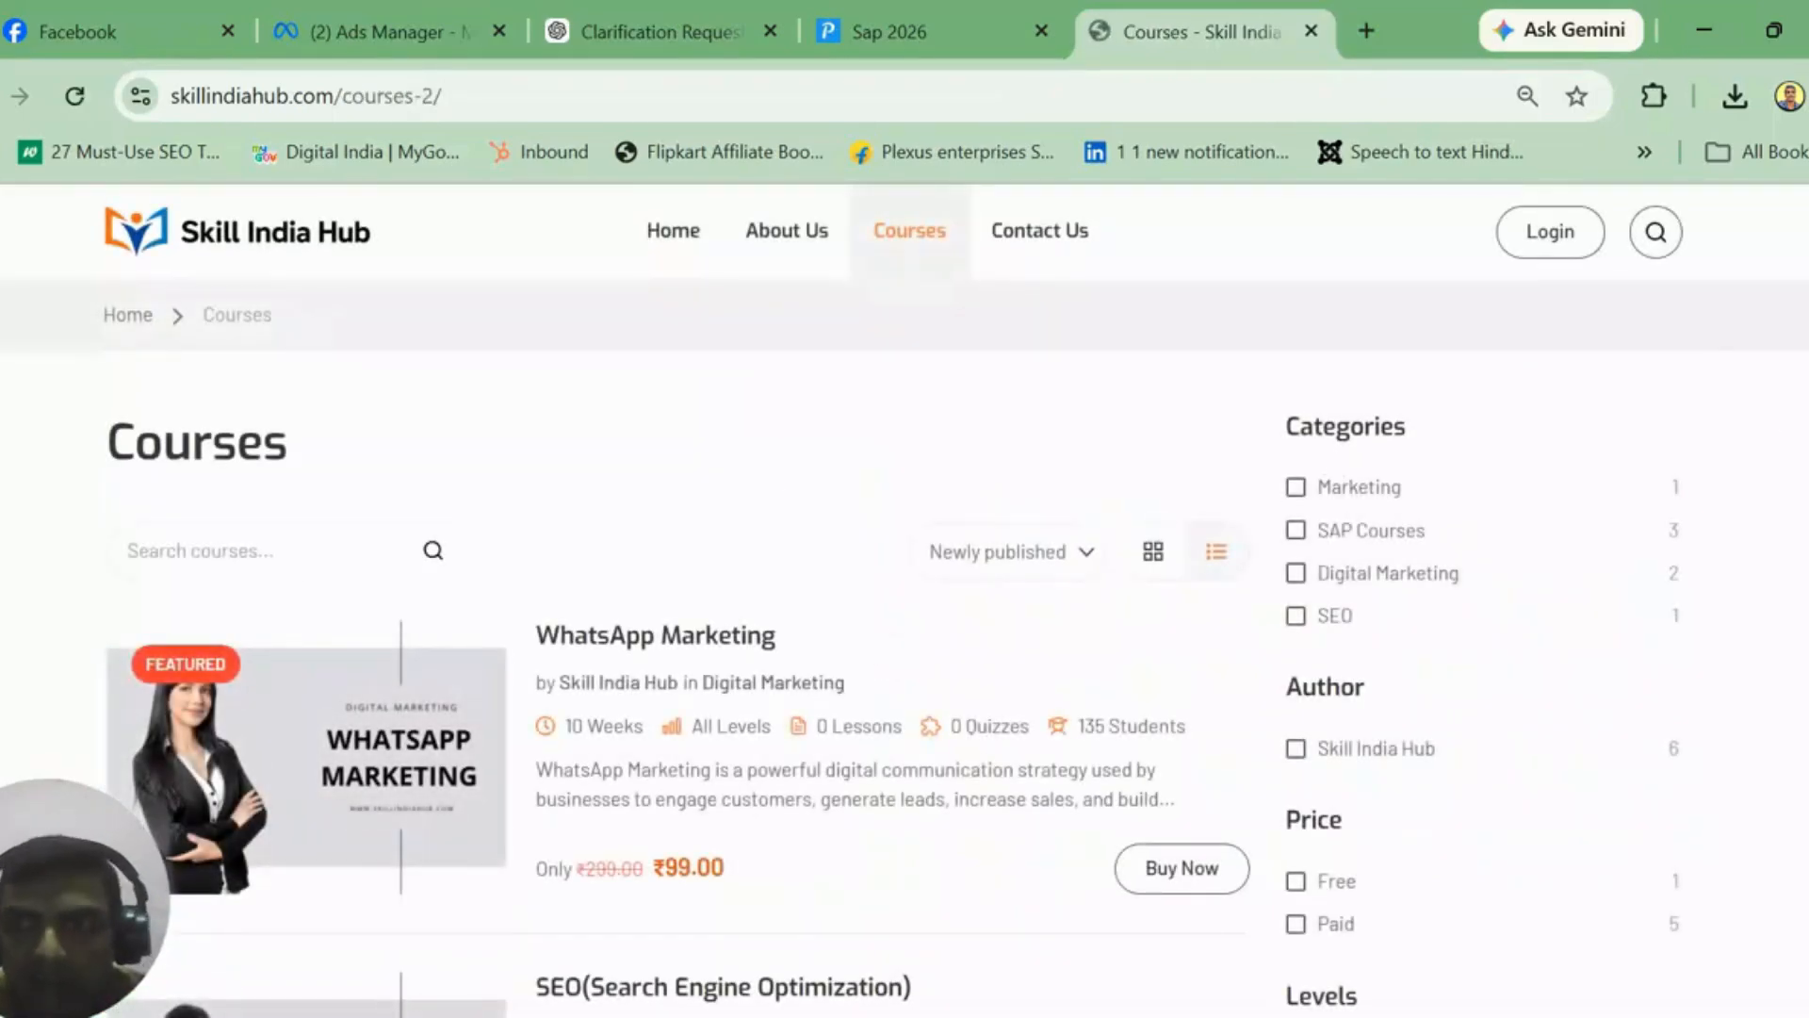
{"action": "scroll", "coordinate": [792, 509], "scroll_direction": "down", "scroll_amount": 8}
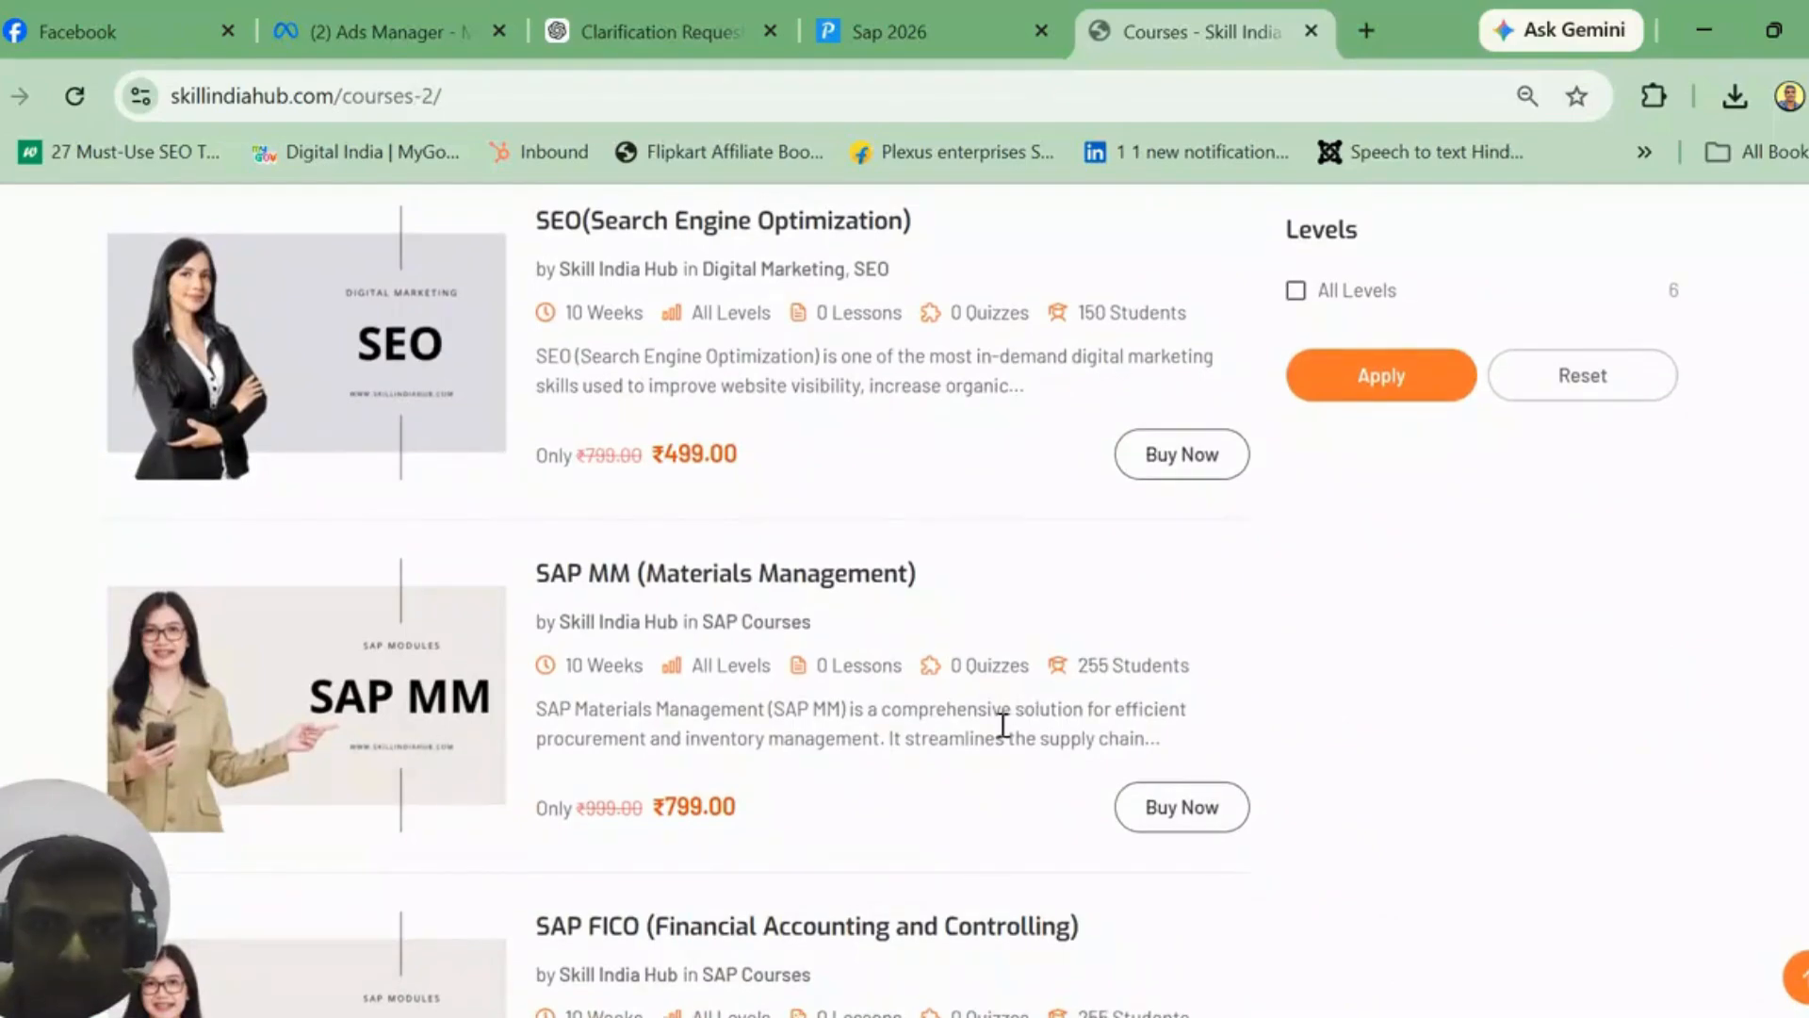
{"action": "left_click", "coordinate": [977, 588]}
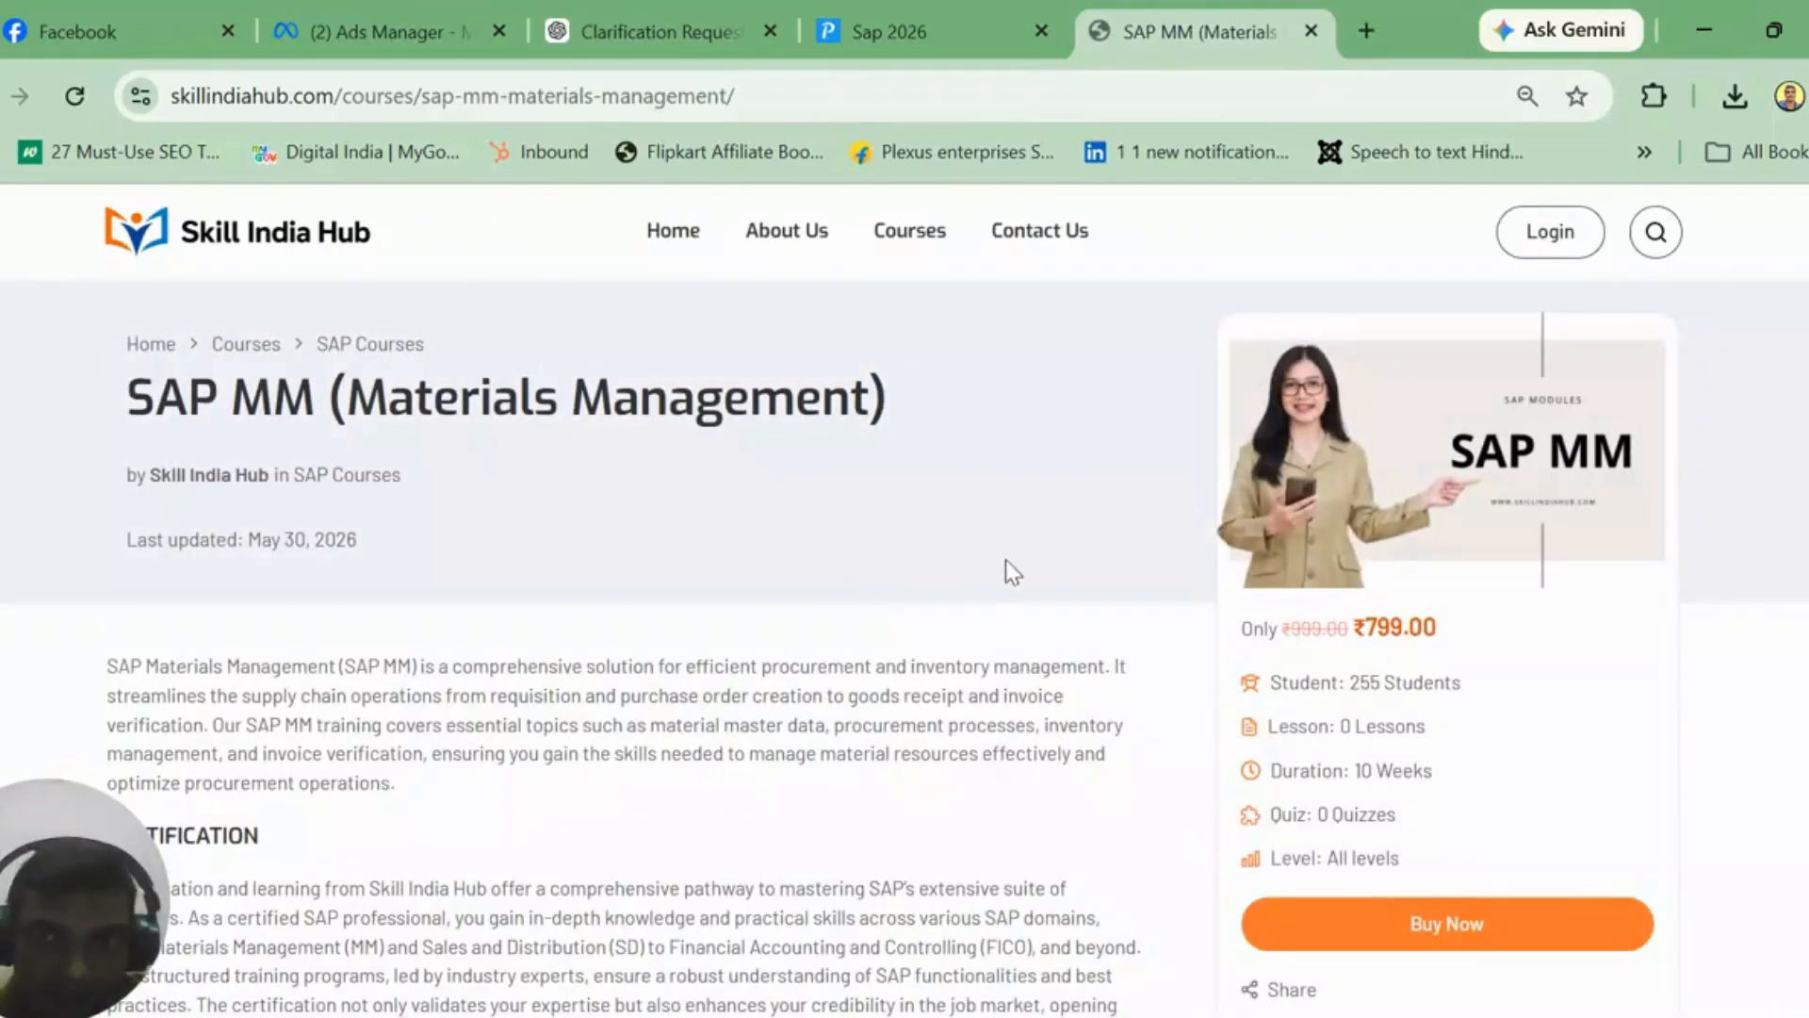
{"action": "scroll", "coordinate": [1664, 488], "scroll_direction": "down", "scroll_amount": 4}
{"action": "scroll", "coordinate": [904, 601], "scroll_direction": "down", "scroll_amount": 4}
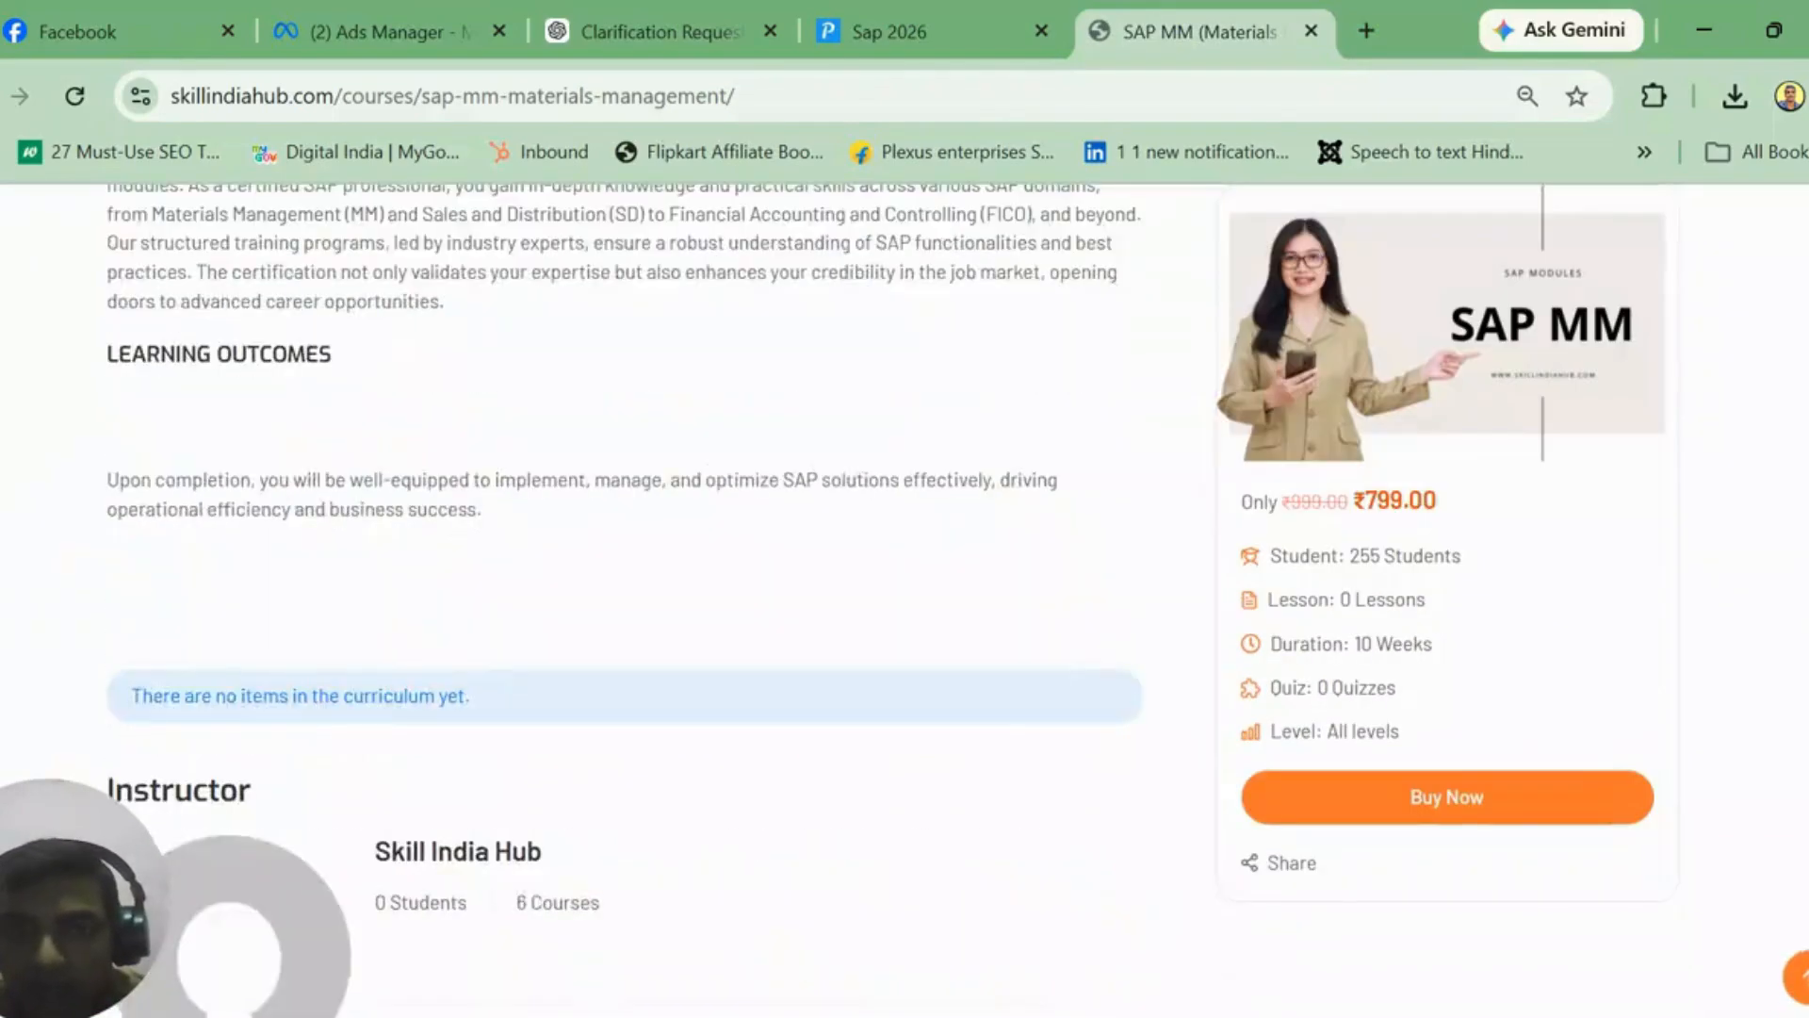
{"action": "scroll", "coordinate": [905, 600], "scroll_direction": "up", "scroll_amount": 8}
{"action": "scroll", "coordinate": [1735, 709], "scroll_direction": "down", "scroll_amount": 10}
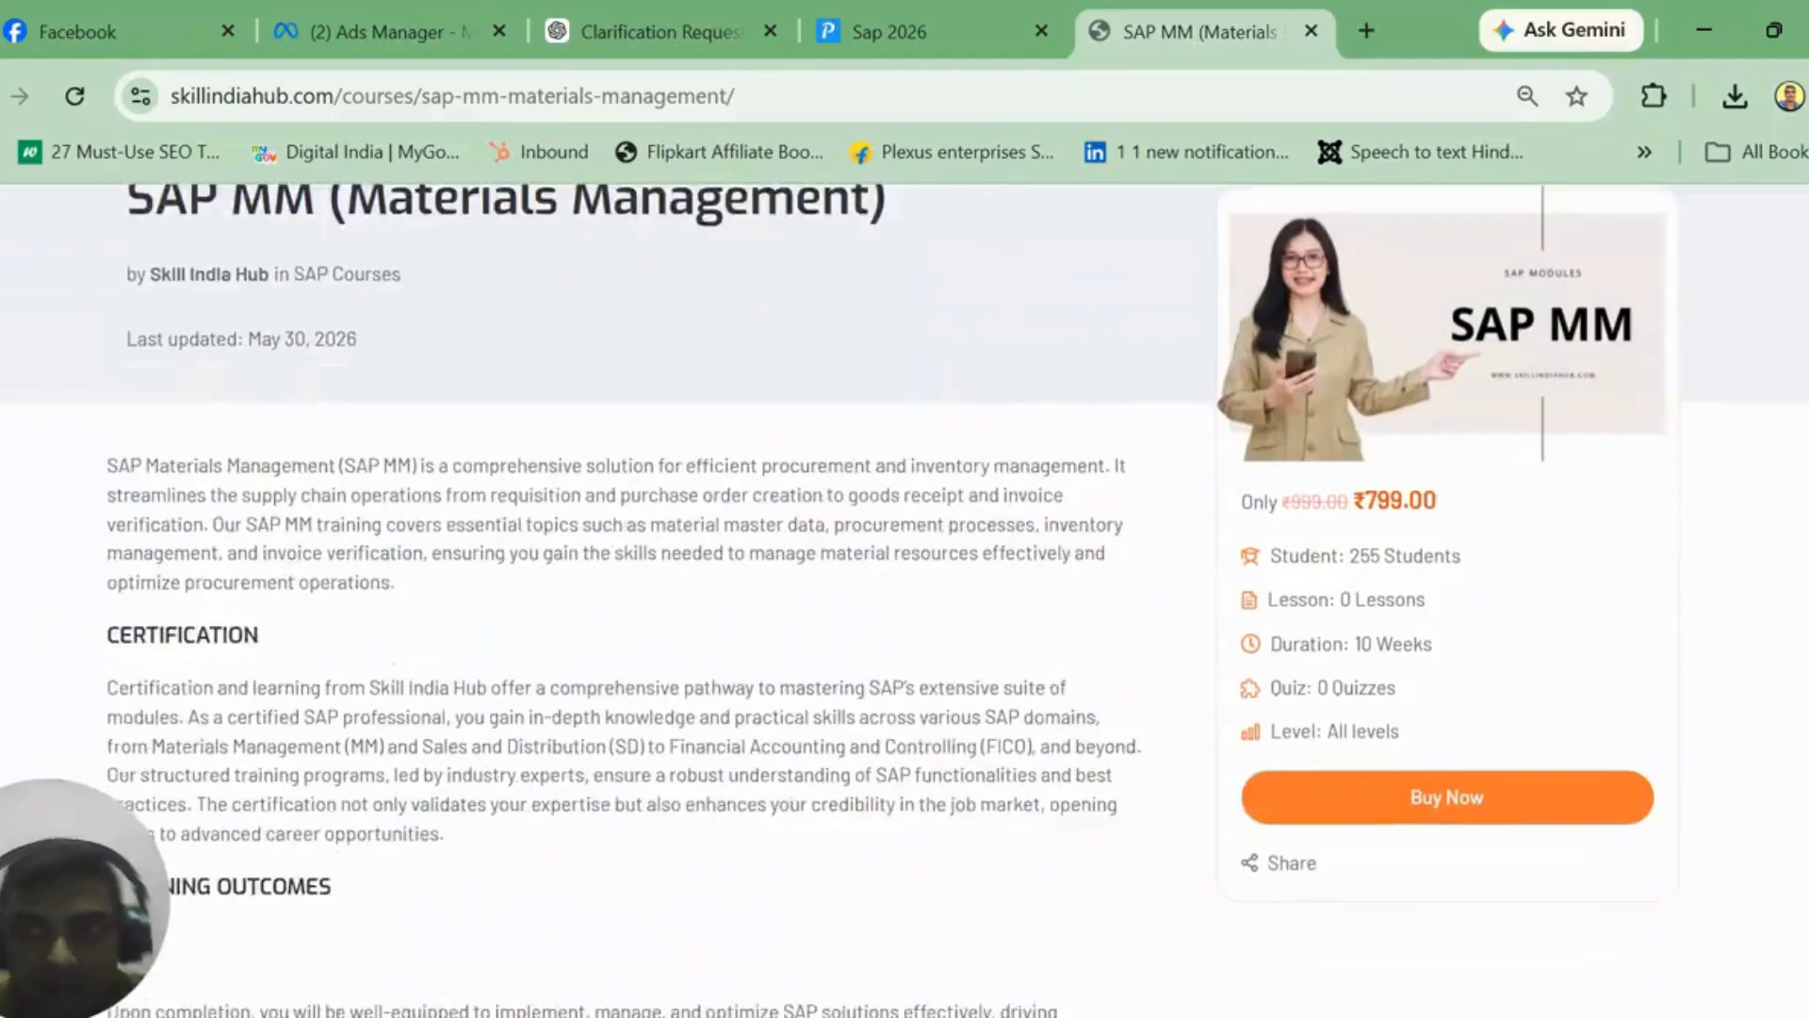
{"action": "scroll", "coordinate": [1728, 738], "scroll_direction": "up", "scroll_amount": 3}
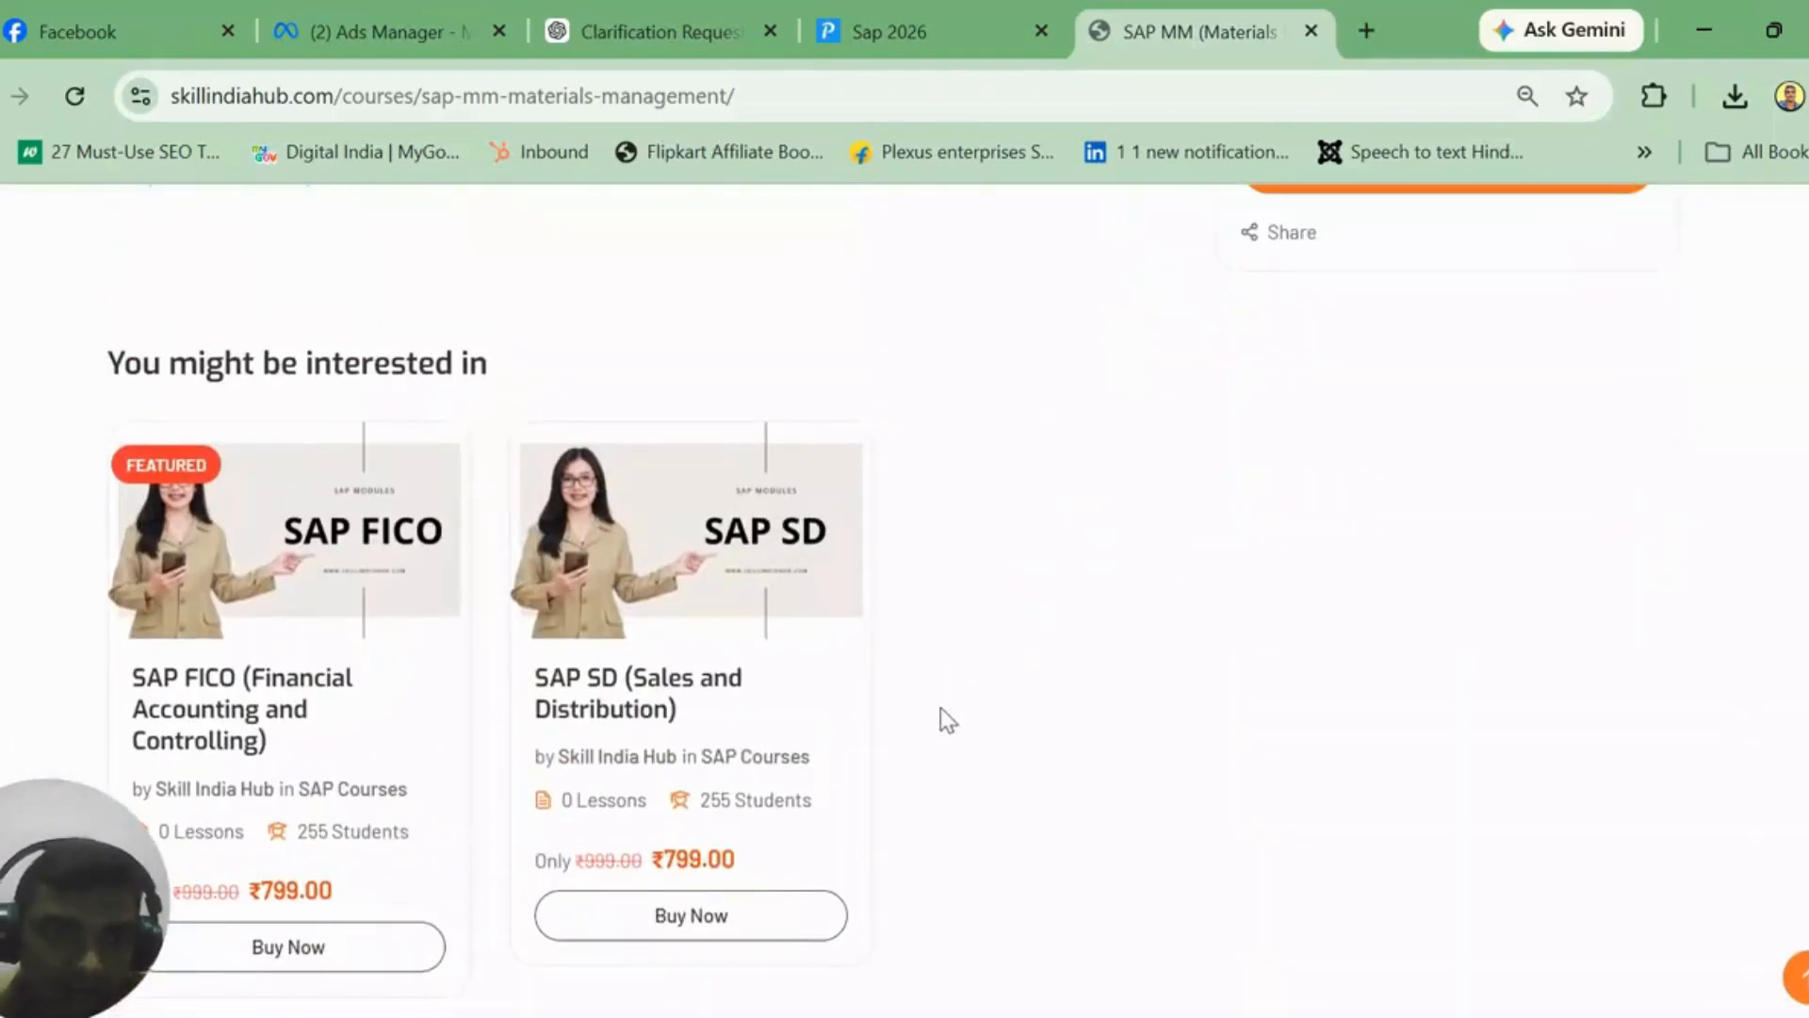
{"action": "scroll", "coordinate": [1636, 807], "scroll_direction": "up", "scroll_amount": 5}
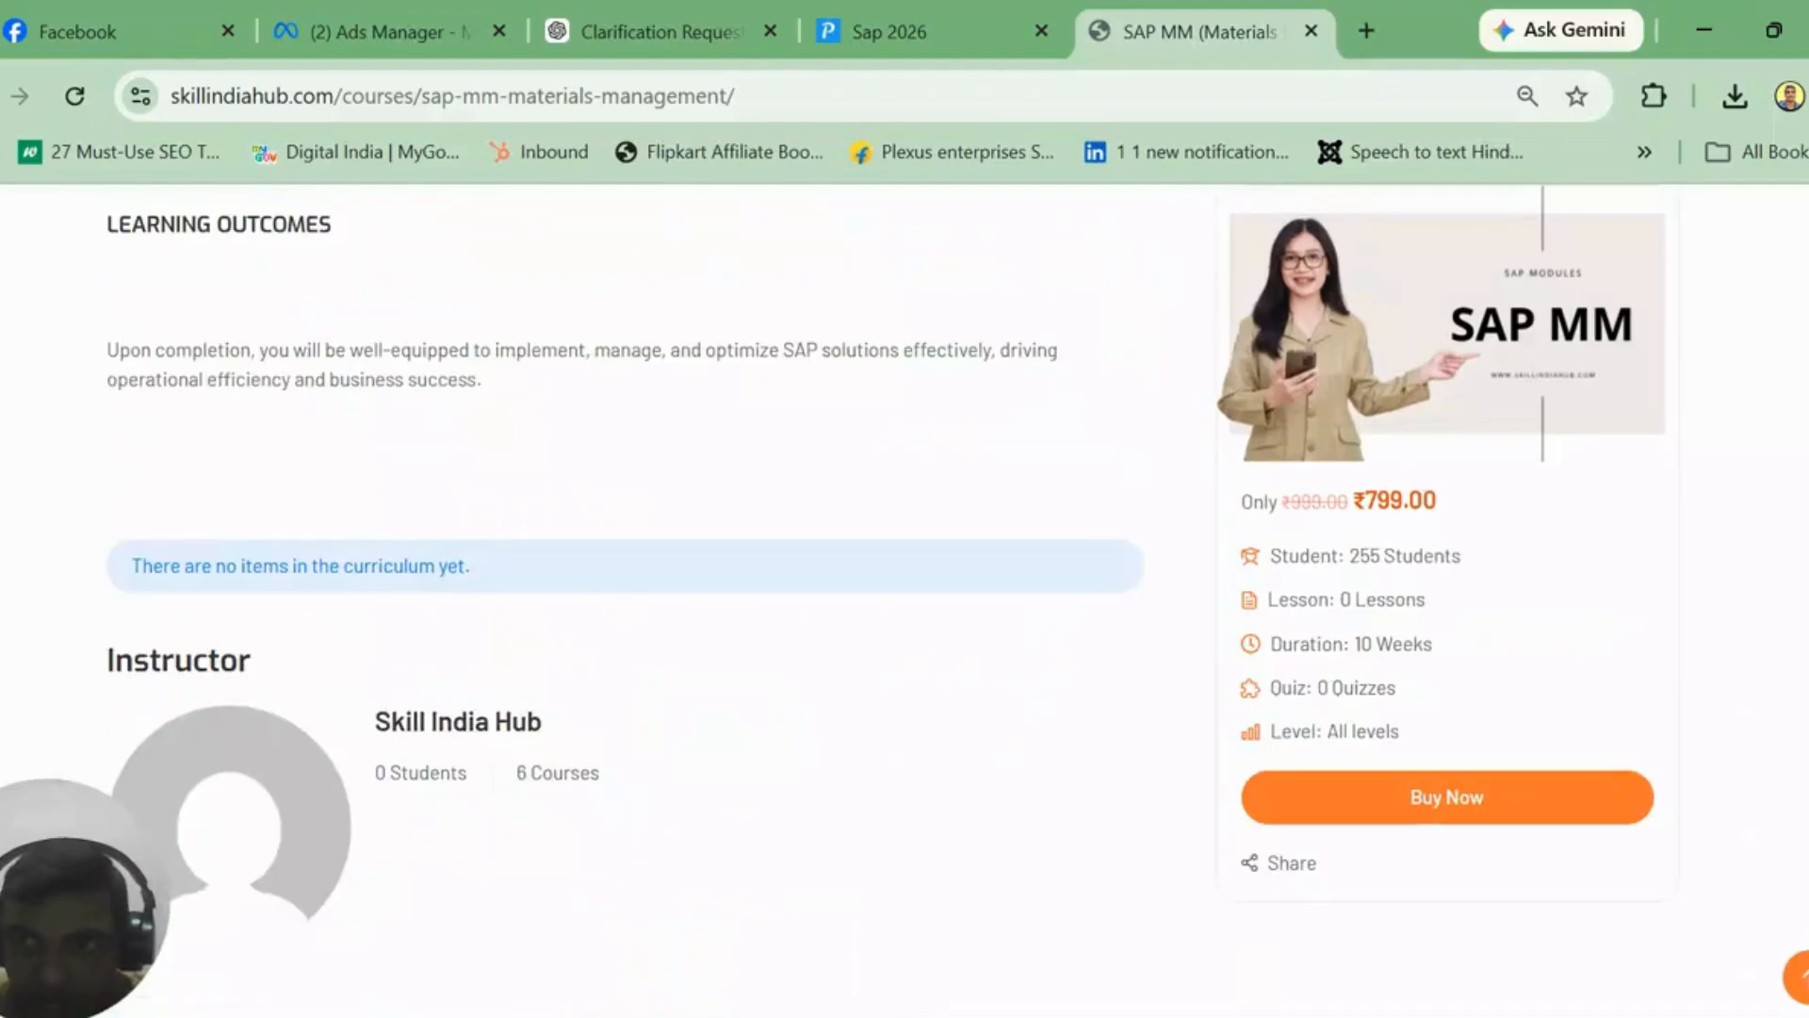
{"action": "scroll", "coordinate": [1635, 807], "scroll_direction": "down", "scroll_amount": 10}
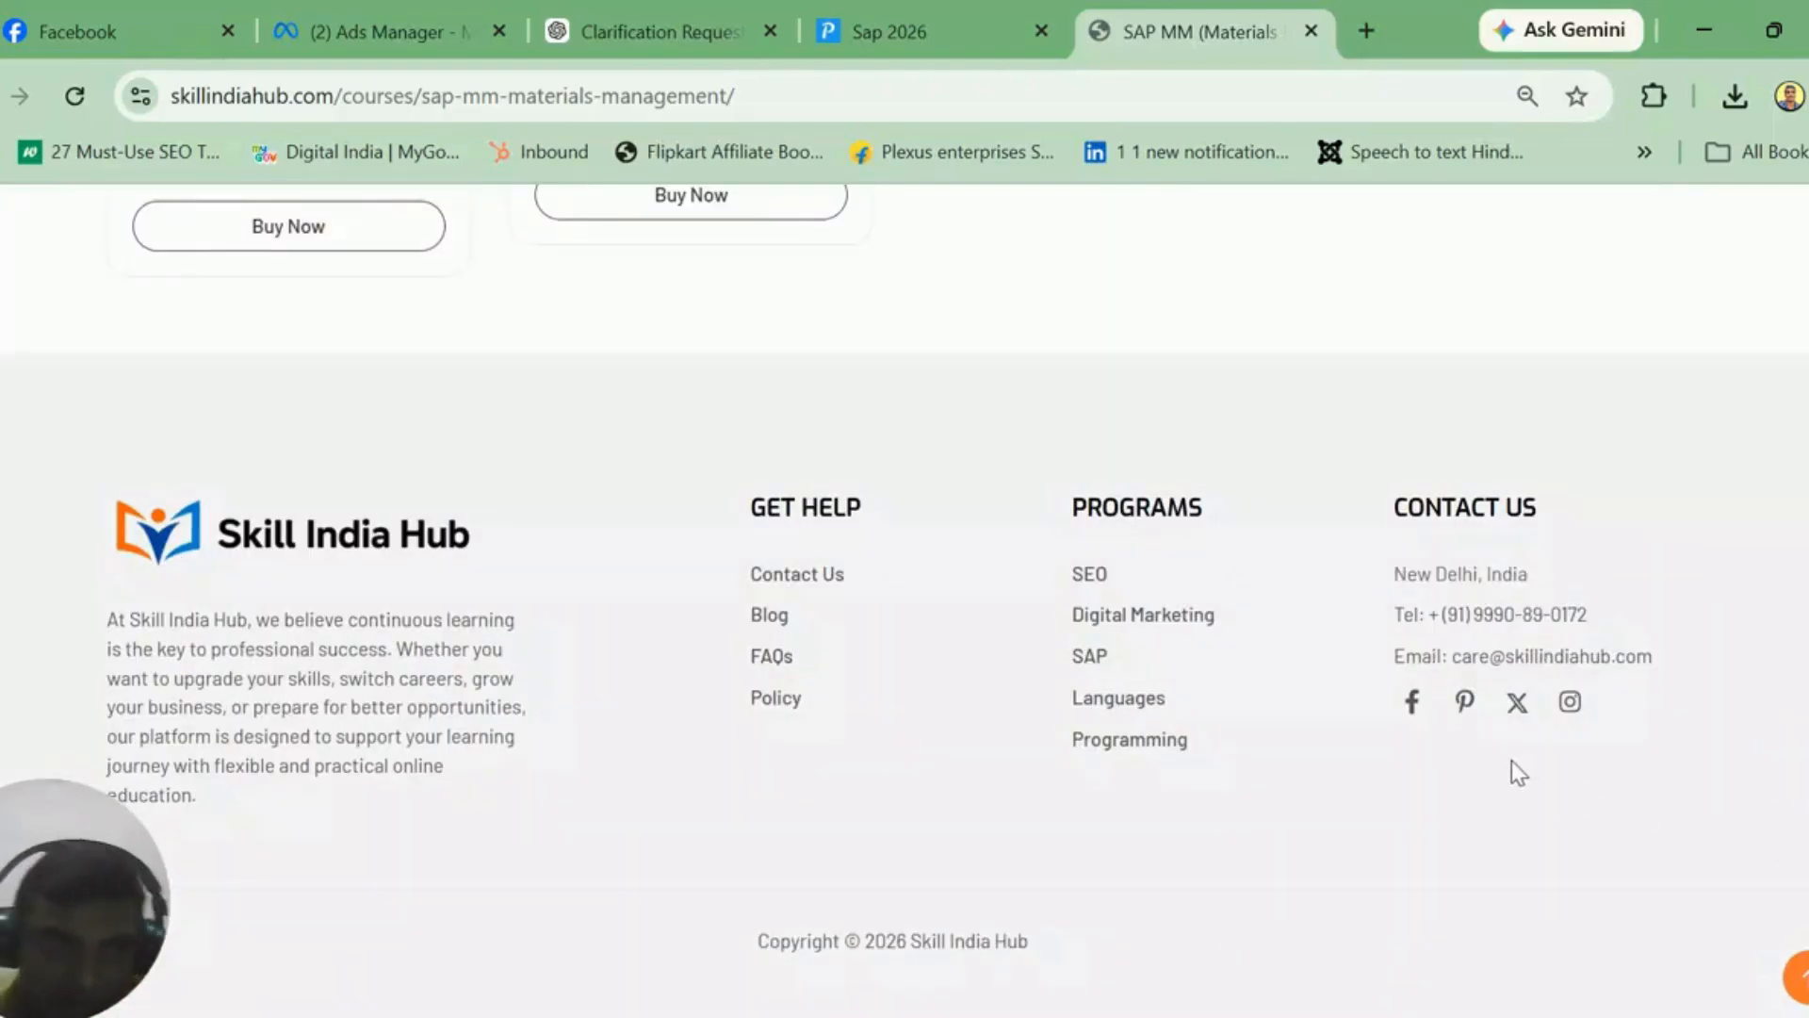
{"action": "scroll", "coordinate": [1474, 476], "scroll_direction": "up", "scroll_amount": 15}
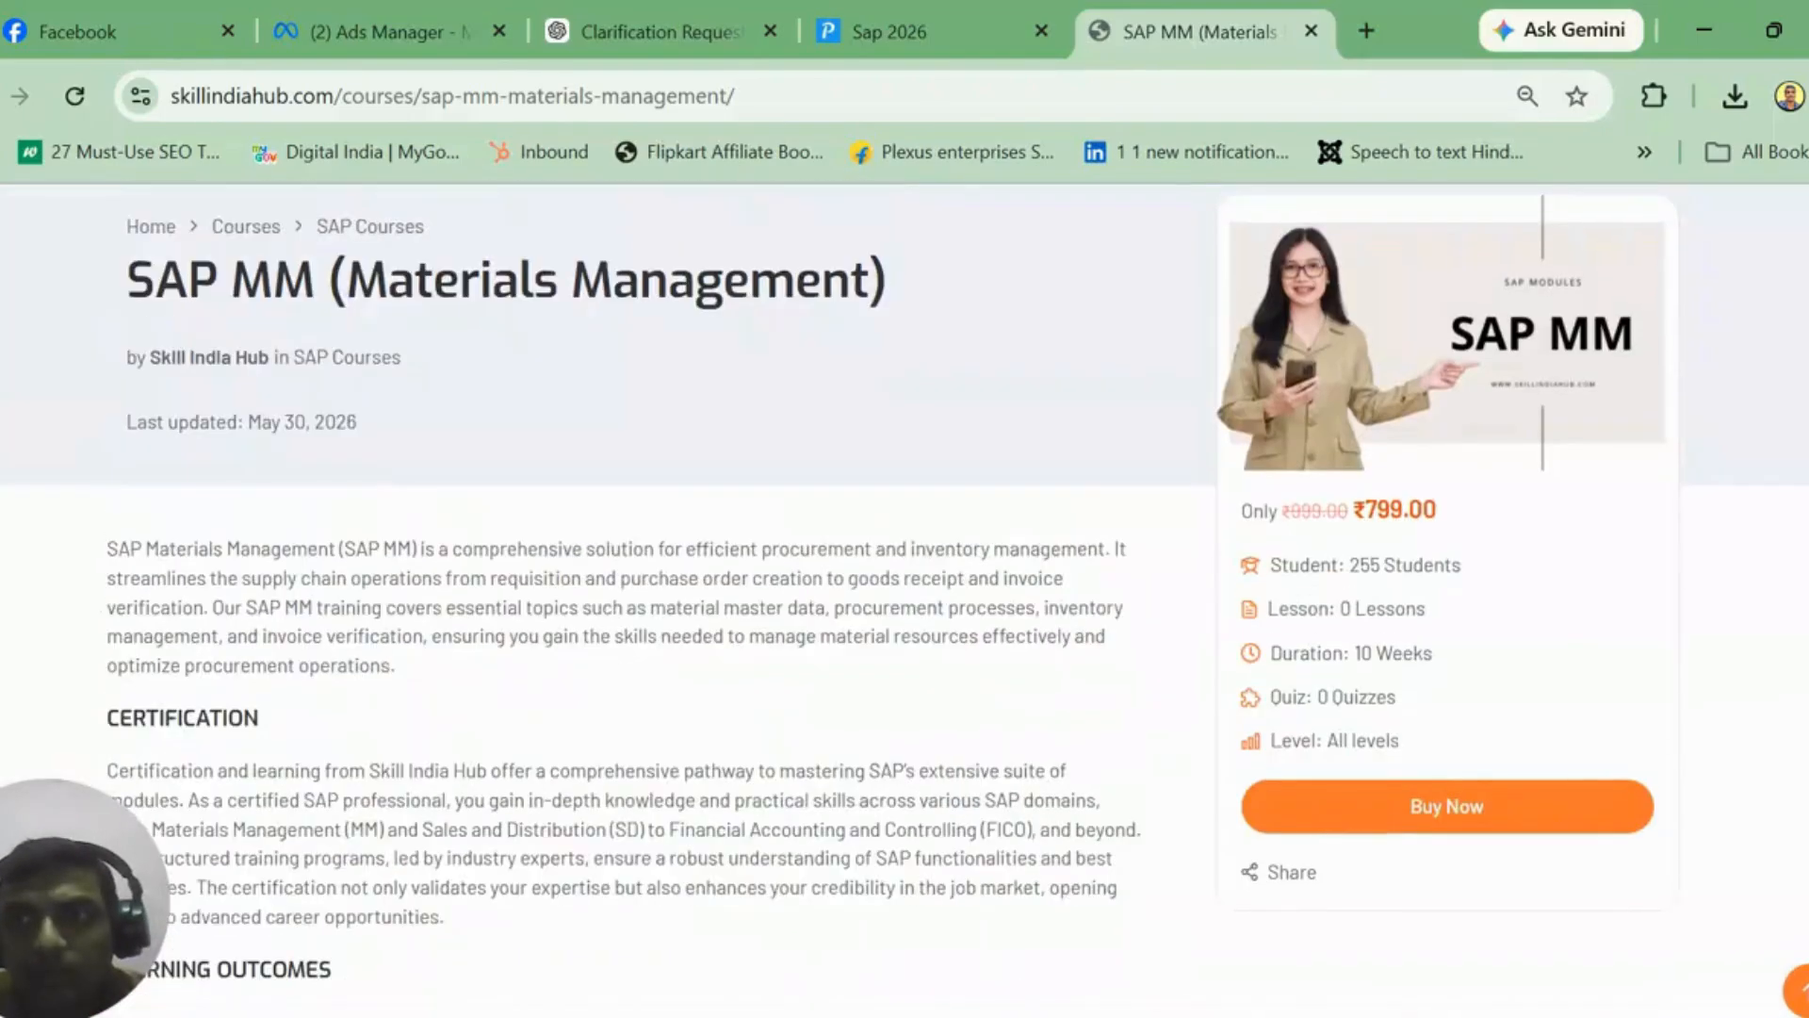
{"action": "scroll", "coordinate": [905, 402], "scroll_direction": "up", "scroll_amount": 1}
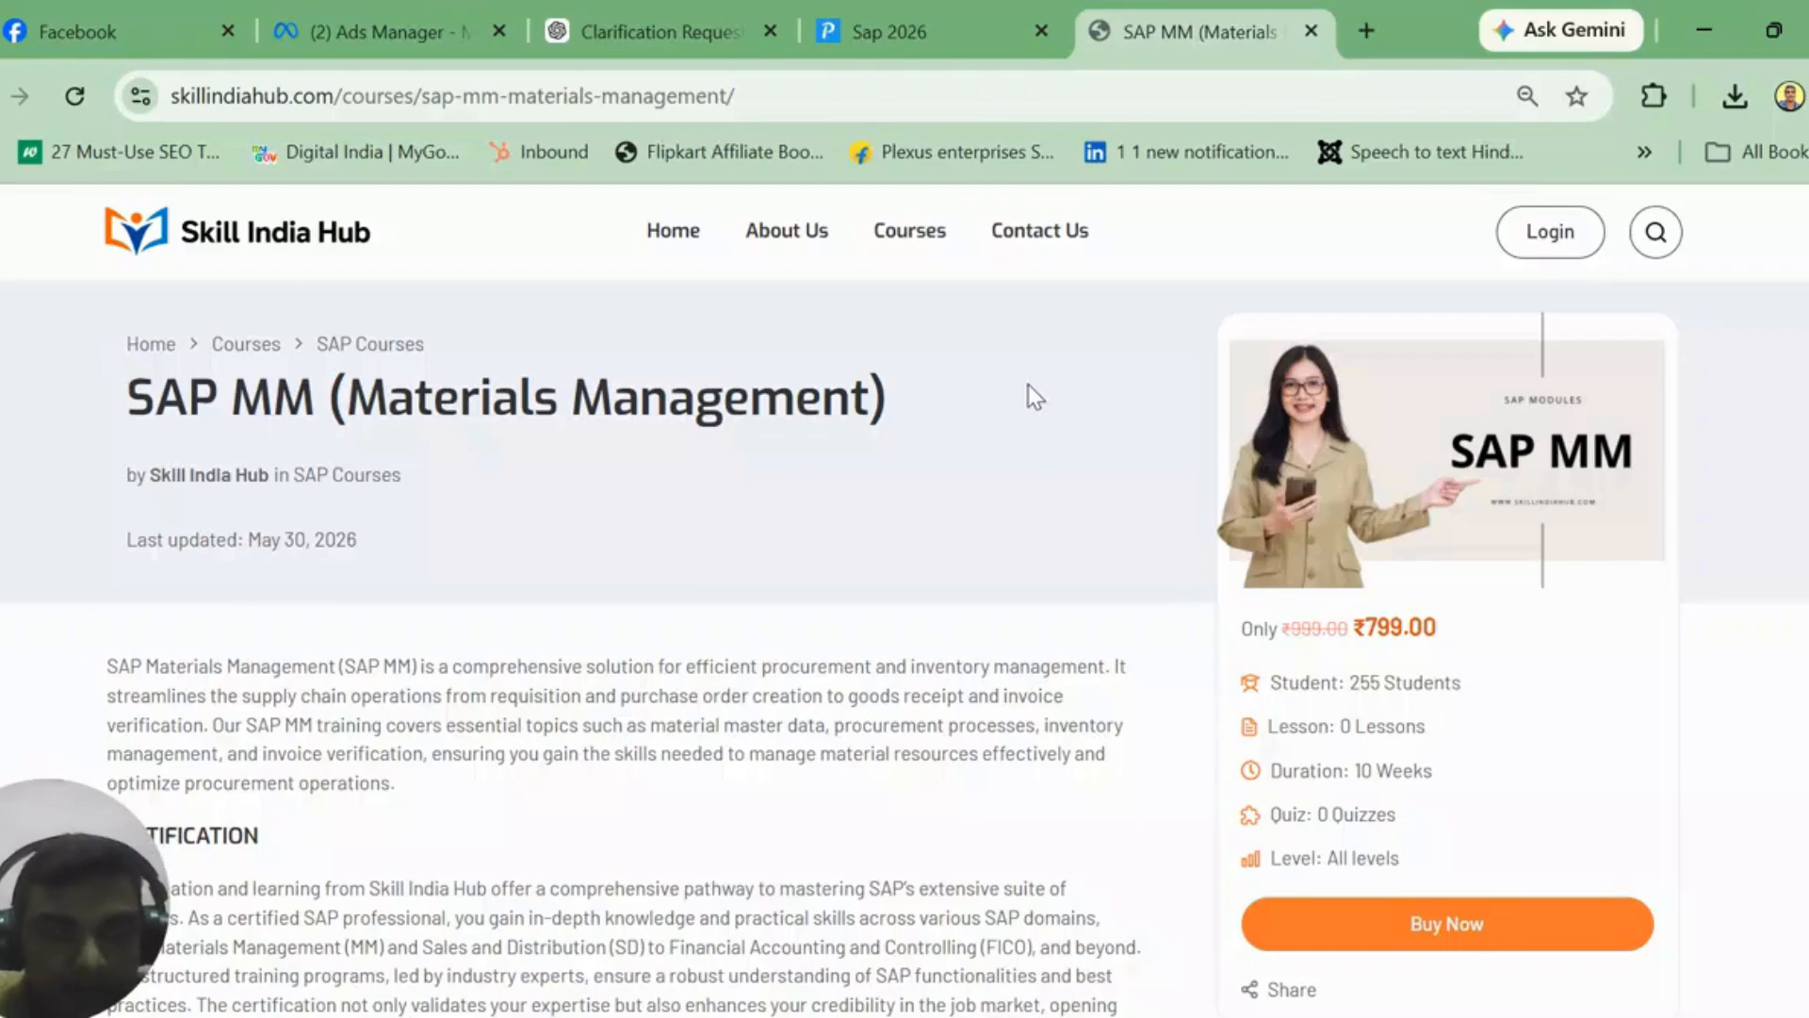
Step: Switch back to the Sap 2026 landing page, examine its sections, and follow the Start Learning Now > link to the course list
{"action": "left_click", "coordinate": [820, 21]}
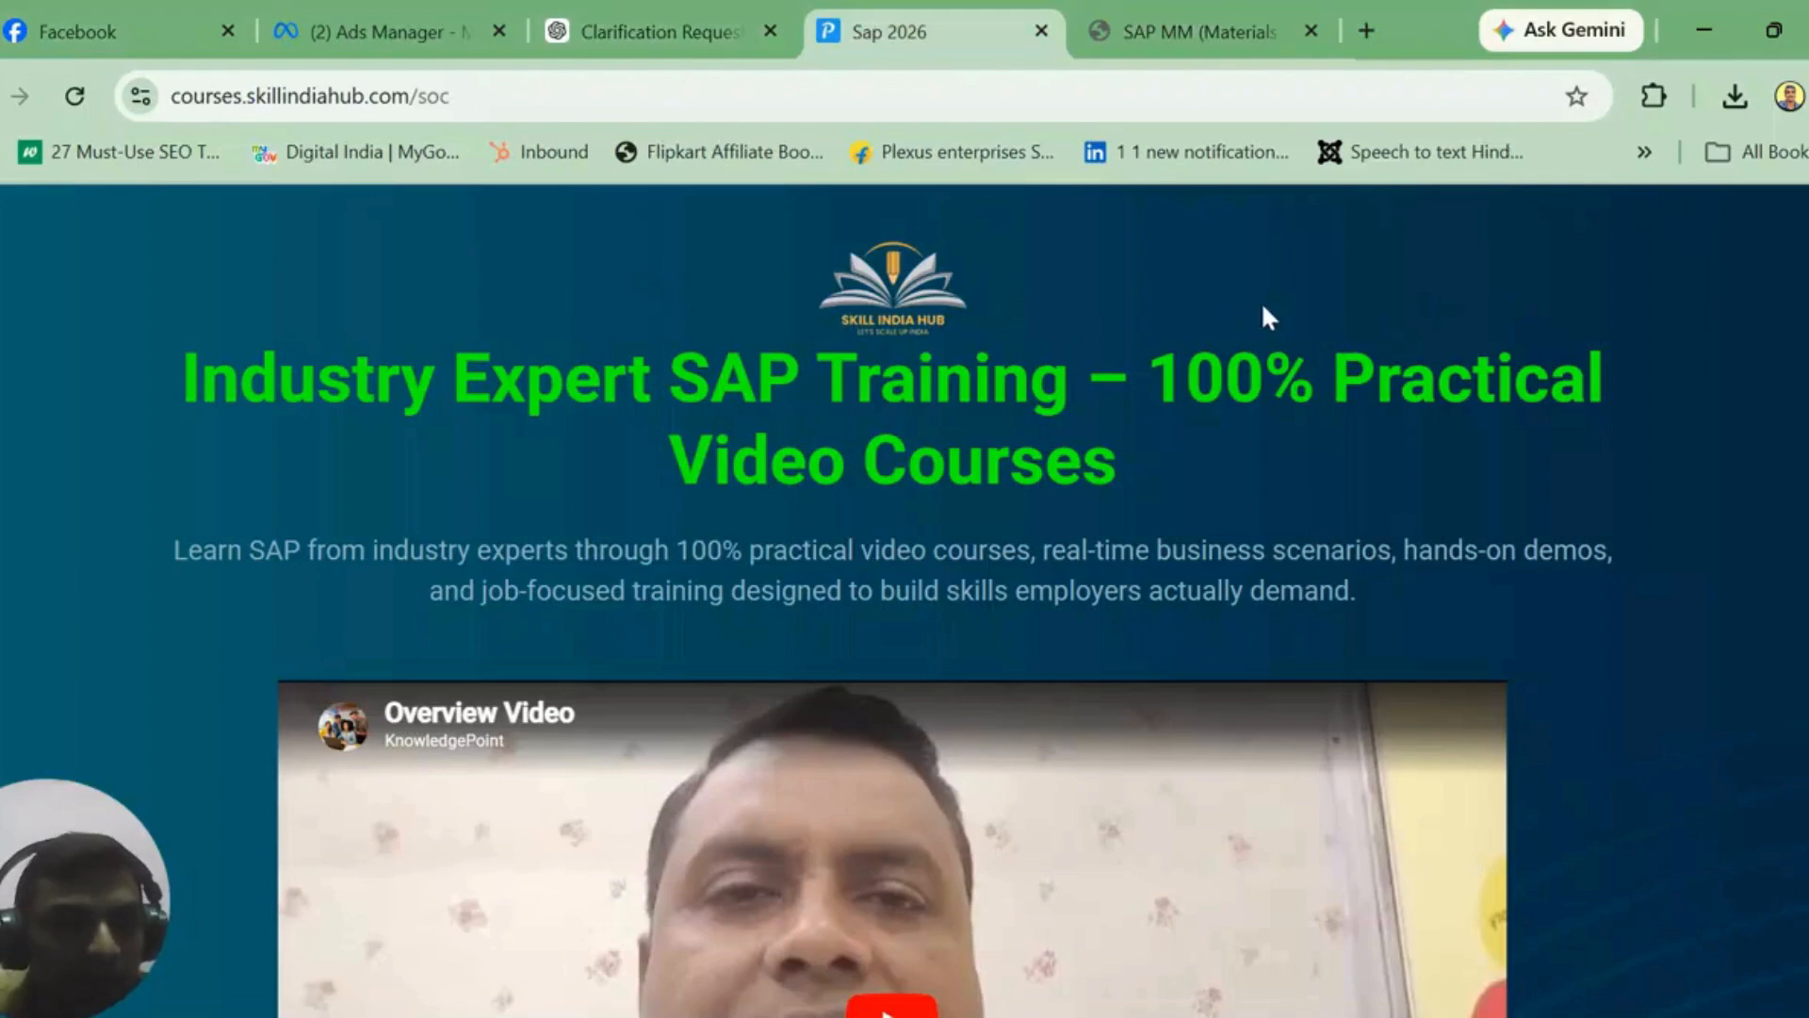
{"action": "scroll", "coordinate": [905, 603], "scroll_direction": "down", "scroll_amount": 15}
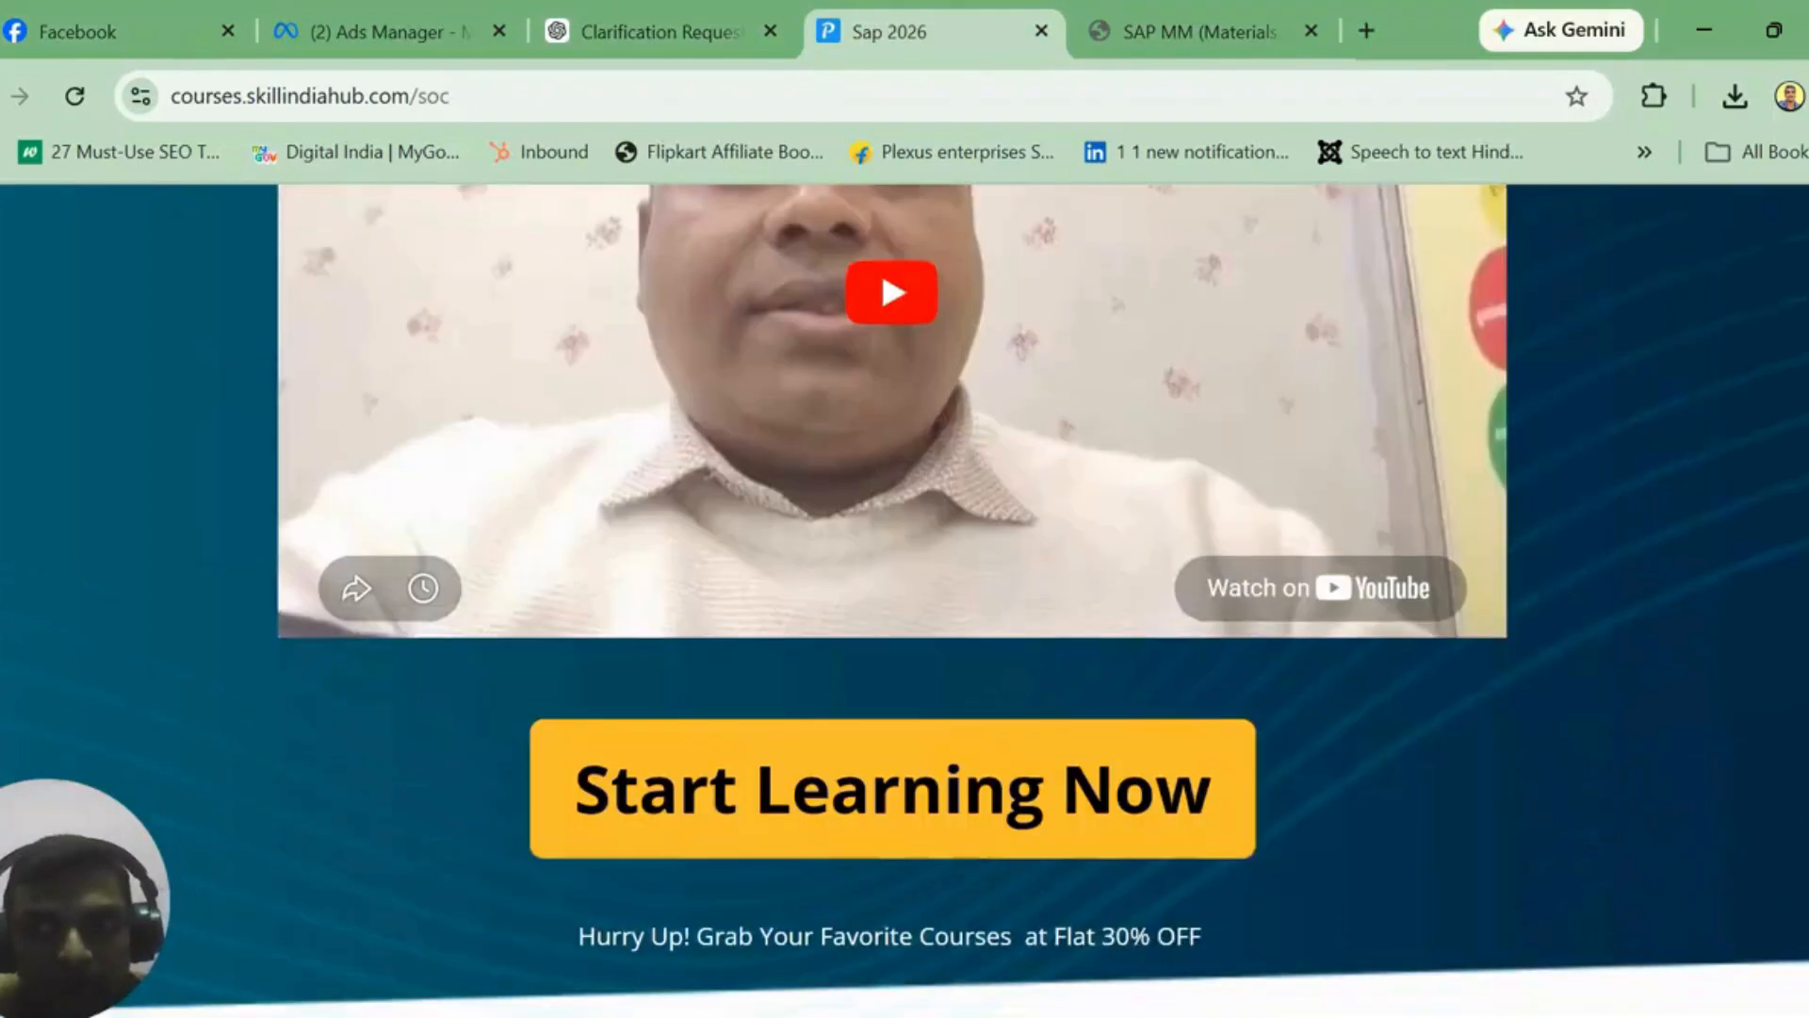
{"action": "scroll", "coordinate": [1307, 404], "scroll_direction": "up", "scroll_amount": 15}
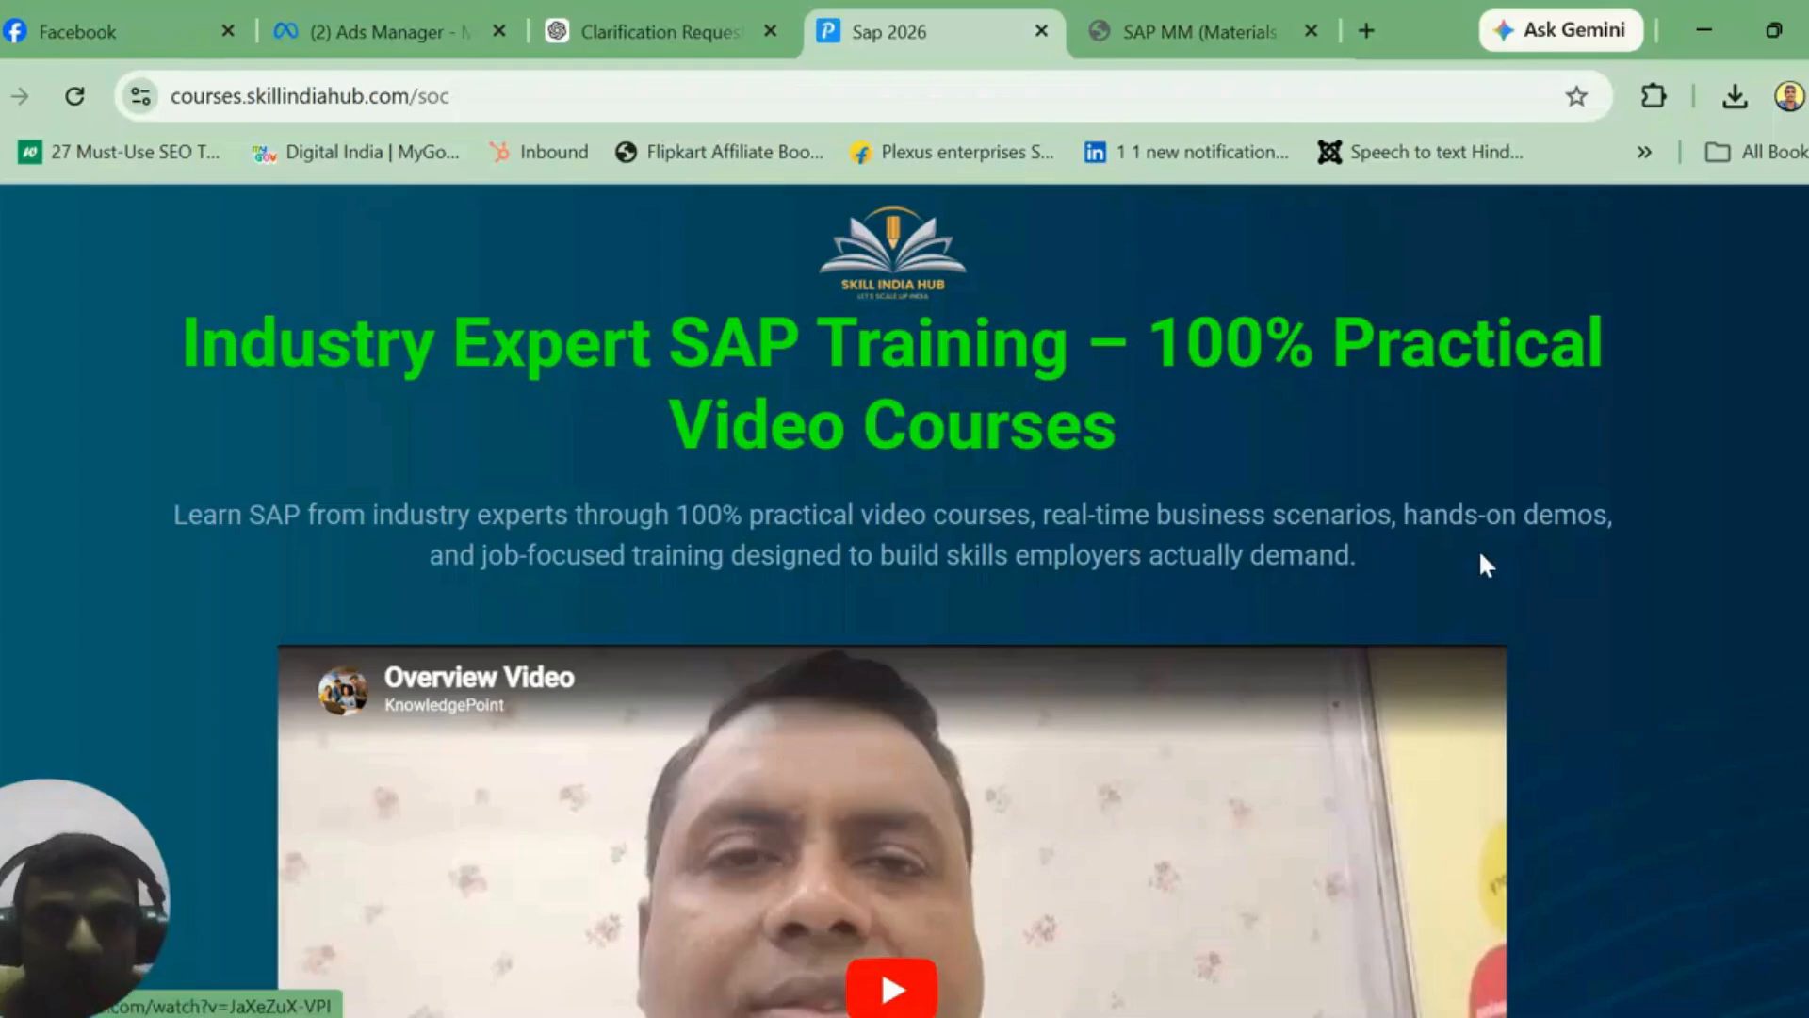
{"action": "scroll", "coordinate": [904, 603], "scroll_direction": "down", "scroll_amount": 20}
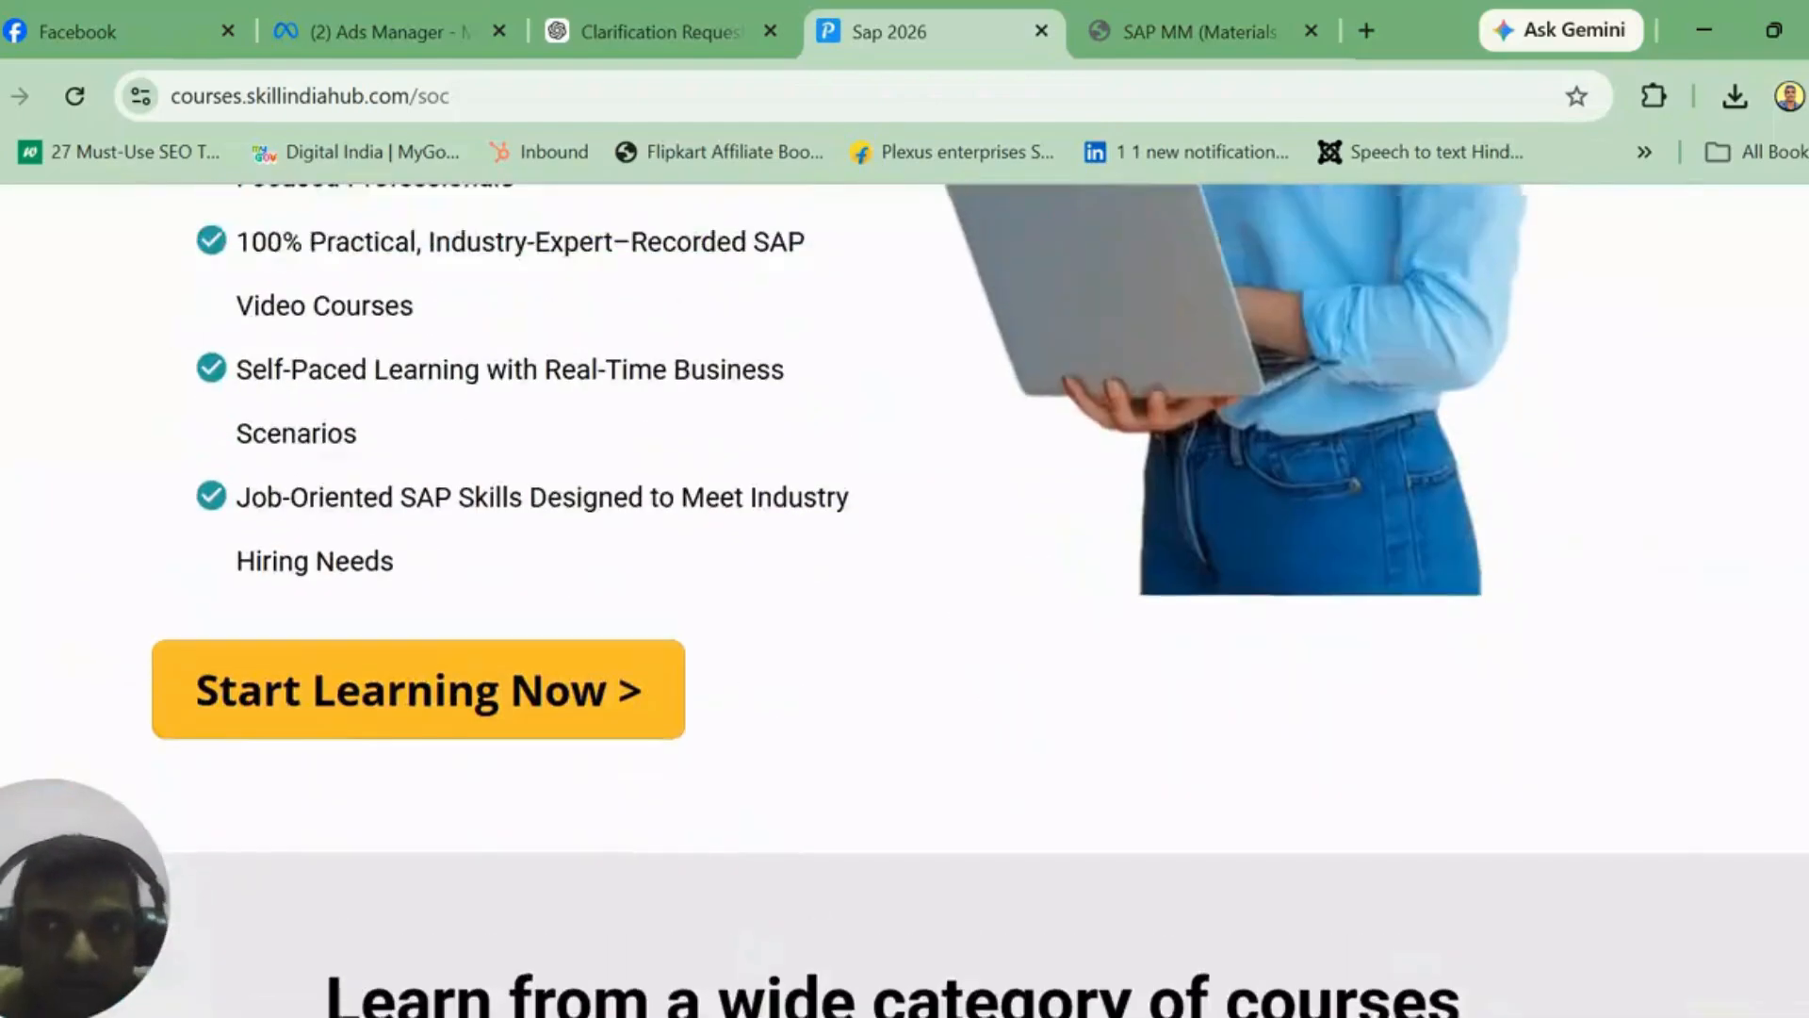
{"action": "scroll", "coordinate": [905, 603], "scroll_direction": "up", "scroll_amount": 15}
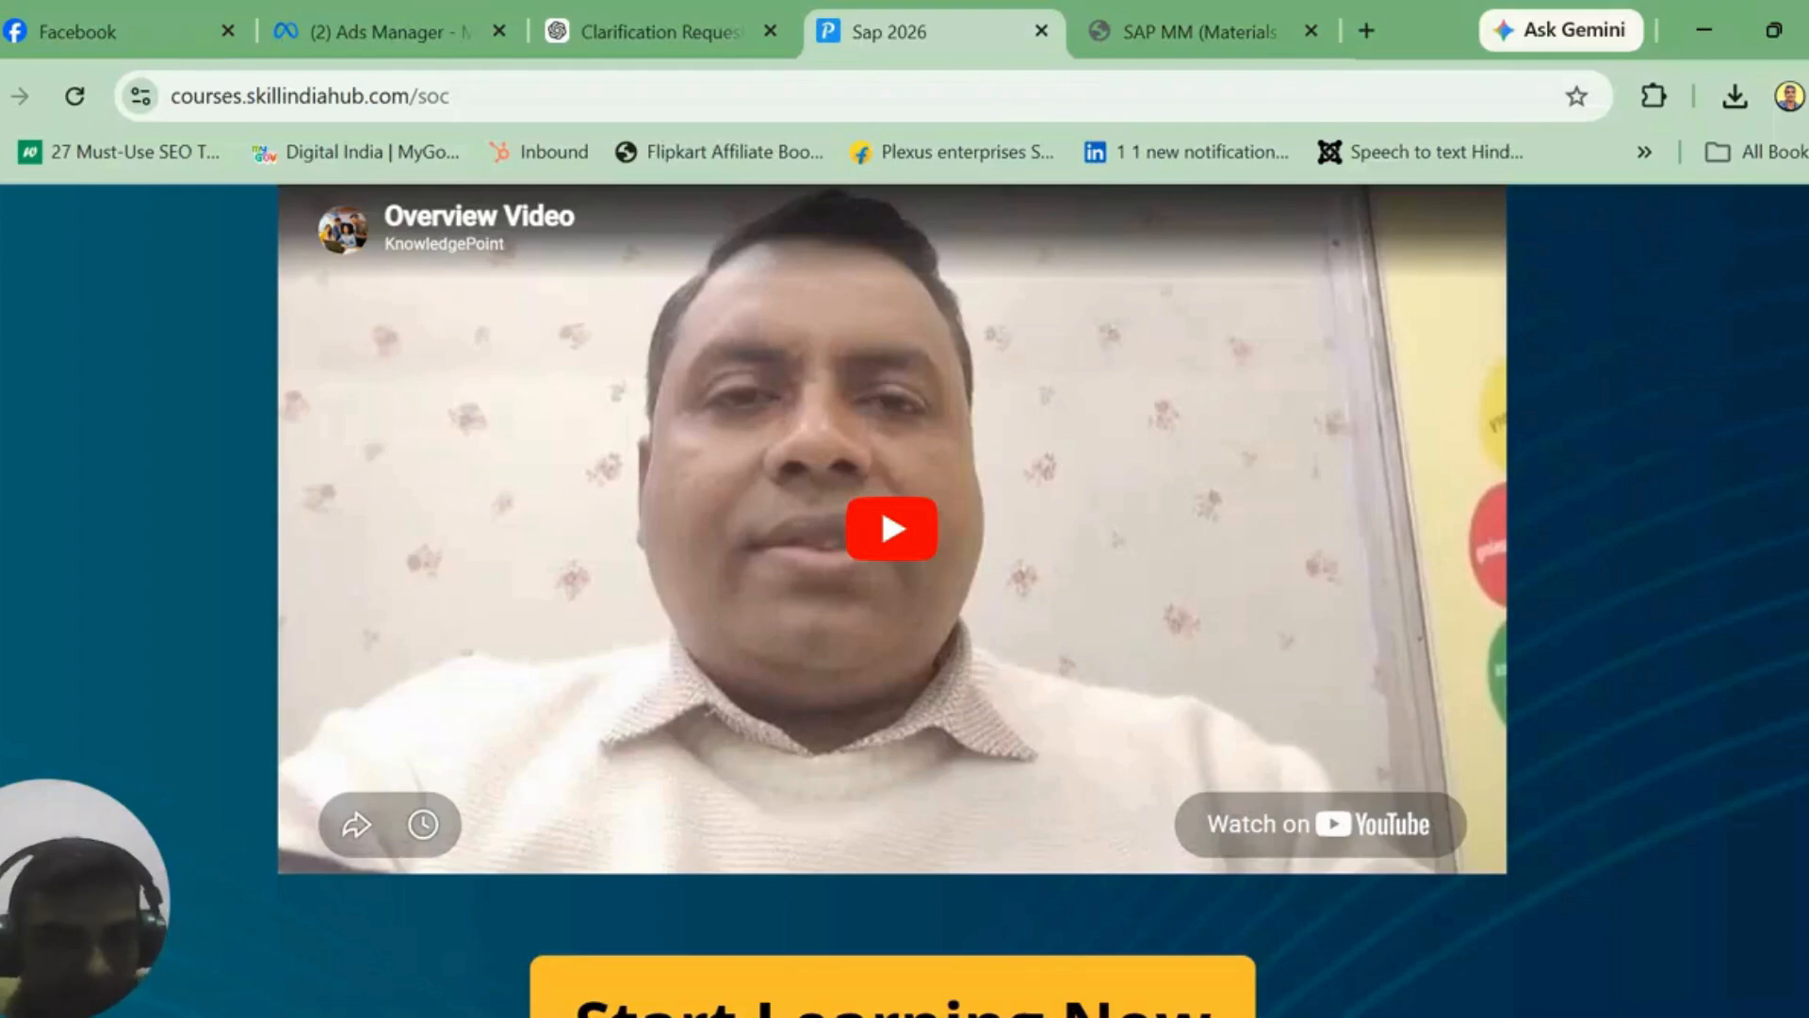
{"action": "scroll", "coordinate": [904, 603], "scroll_direction": "down", "scroll_amount": 10}
{"action": "scroll", "coordinate": [905, 603], "scroll_direction": "up", "scroll_amount": 15}
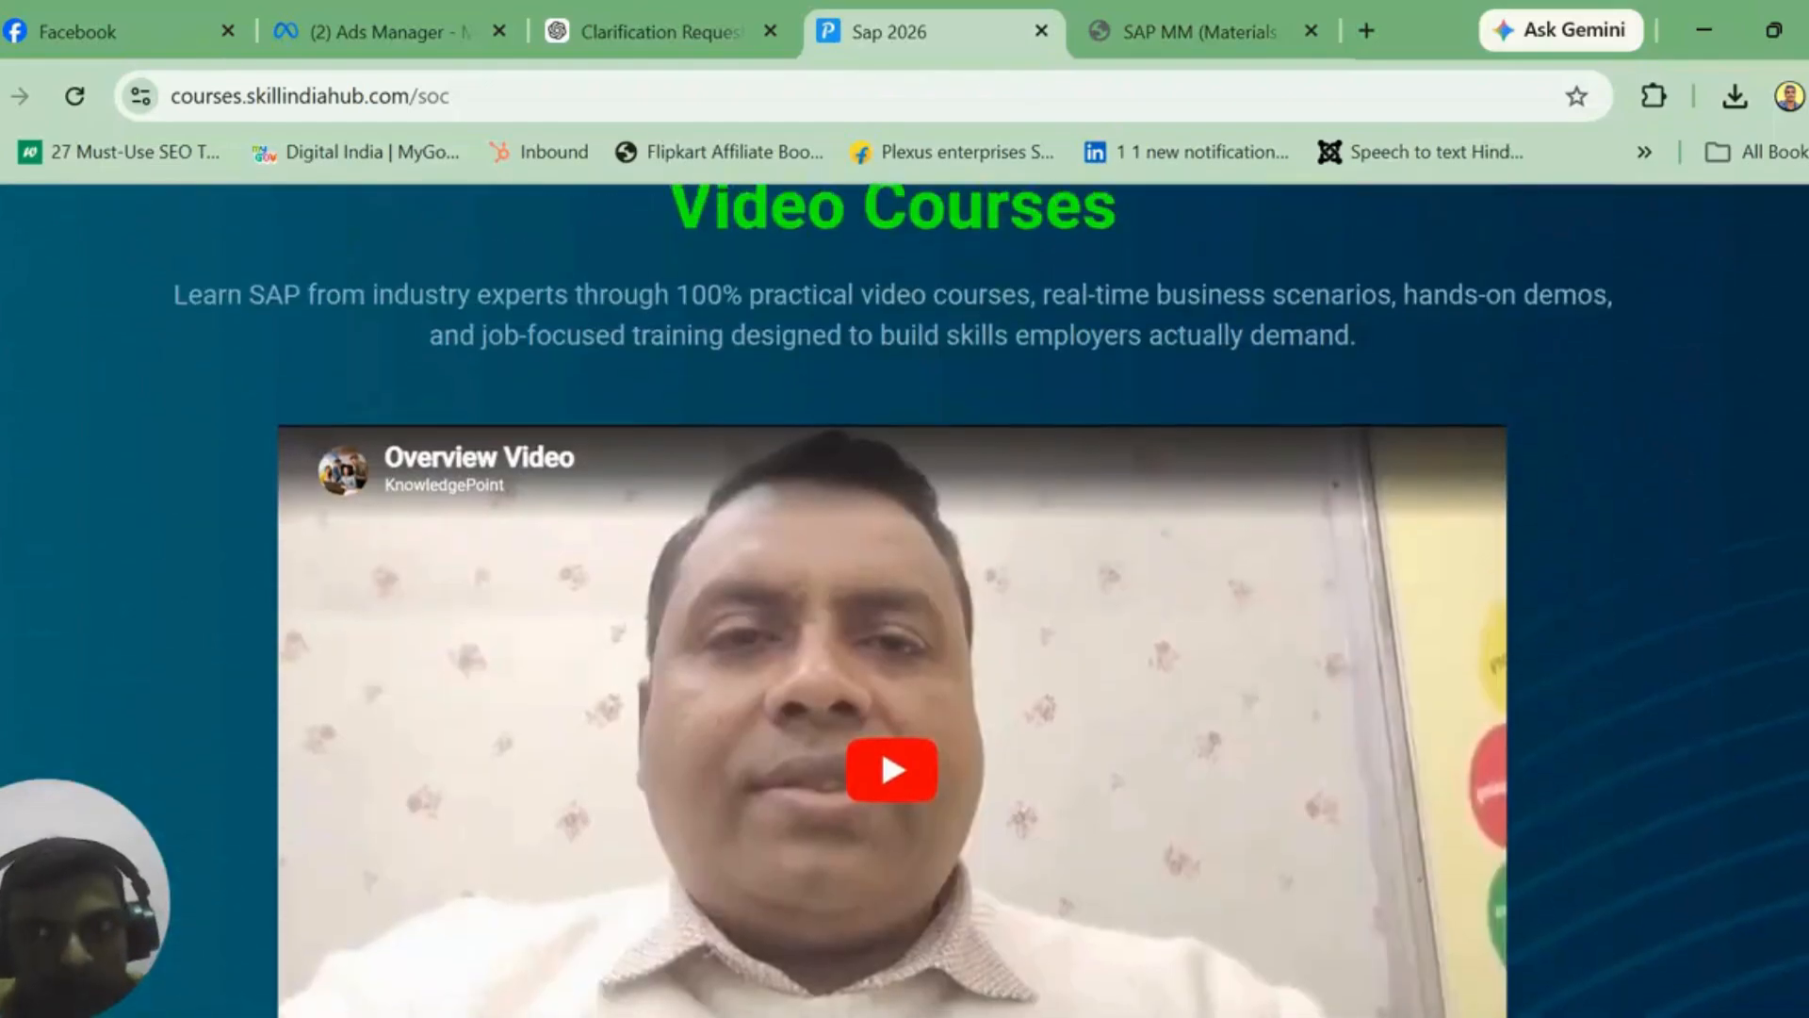
{"action": "scroll", "coordinate": [905, 603], "scroll_direction": "down", "scroll_amount": 8}
{"action": "scroll", "coordinate": [905, 603], "scroll_direction": "up", "scroll_amount": 8}
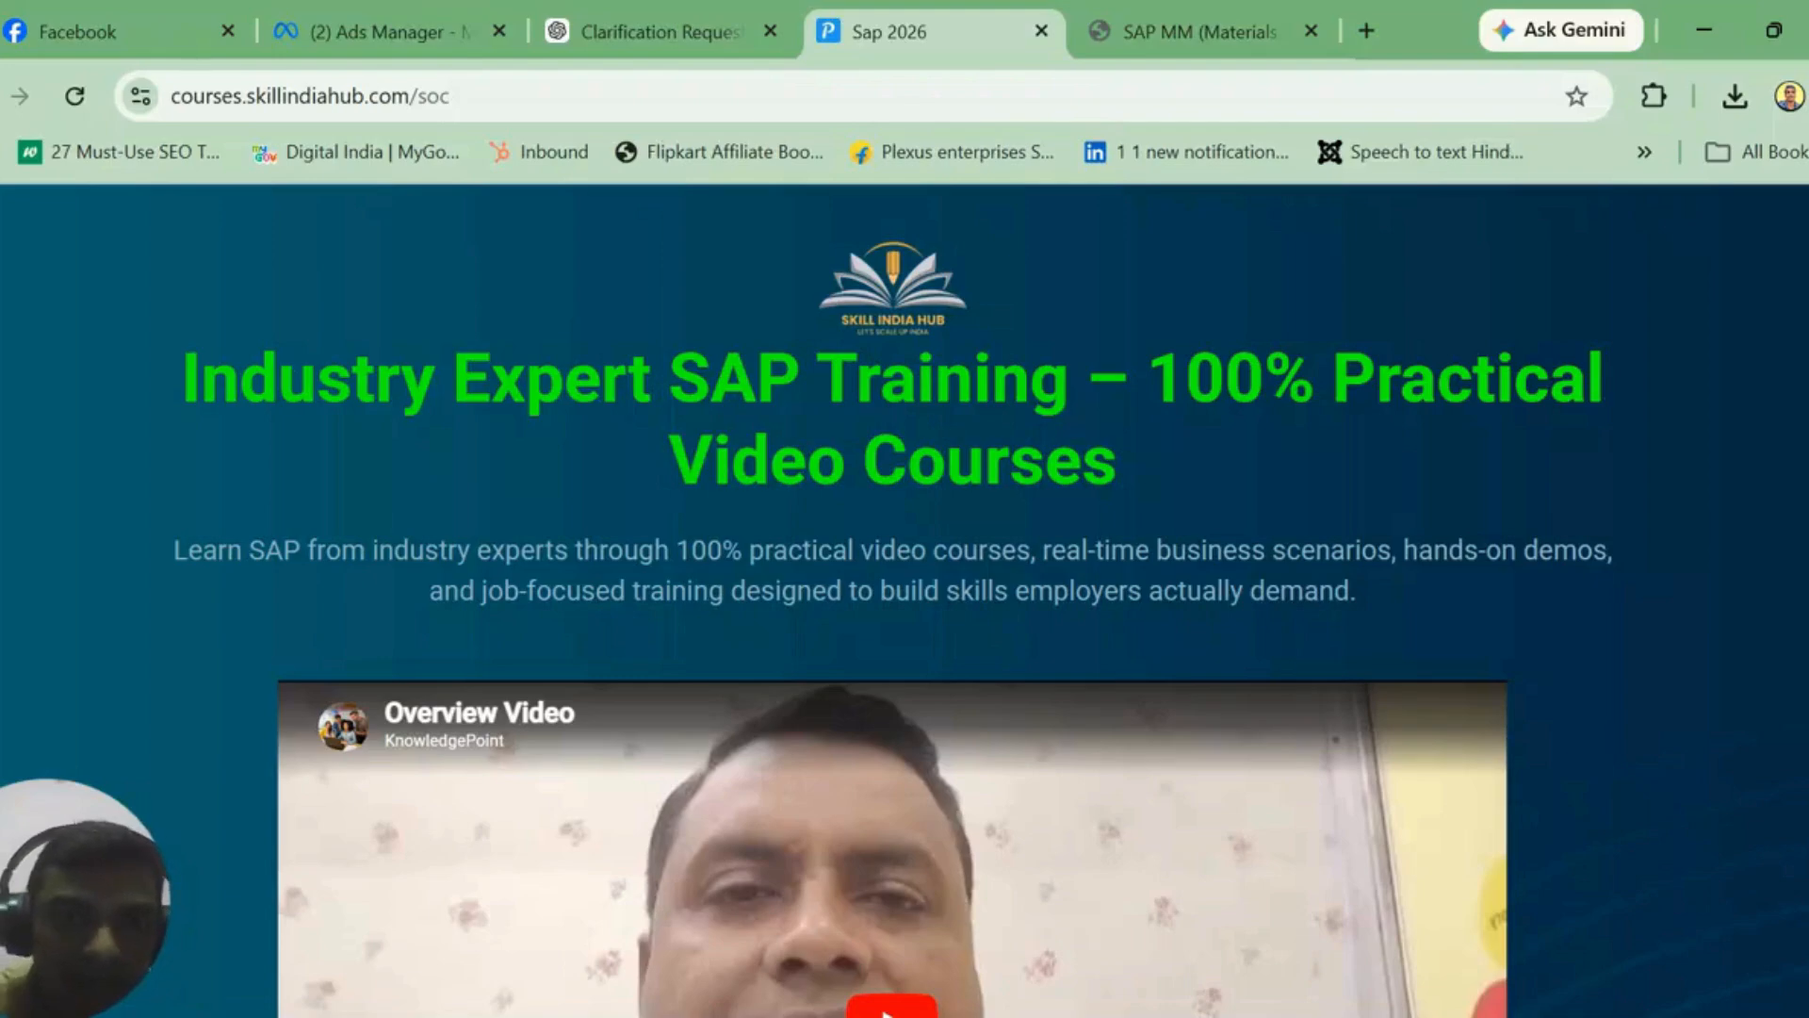
{"action": "scroll", "coordinate": [905, 603], "scroll_direction": "down", "scroll_amount": 20}
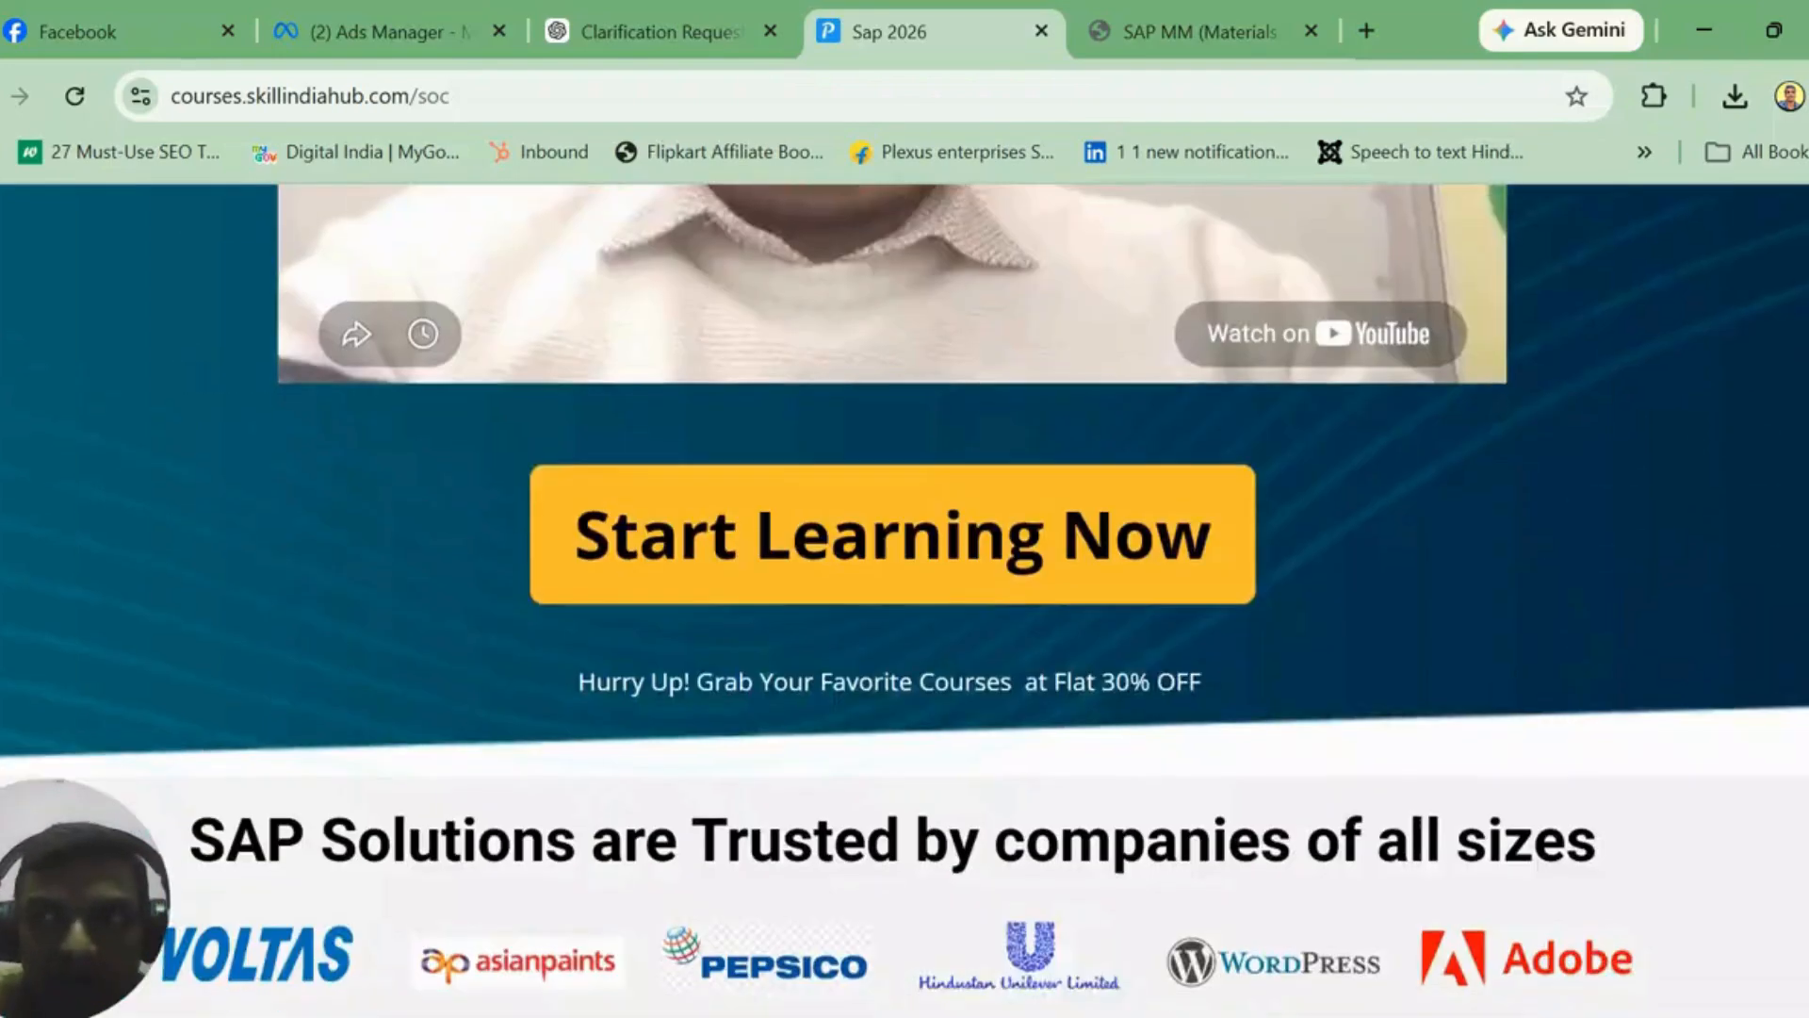
{"action": "scroll", "coordinate": [1505, 509], "scroll_direction": "down", "scroll_amount": 2}
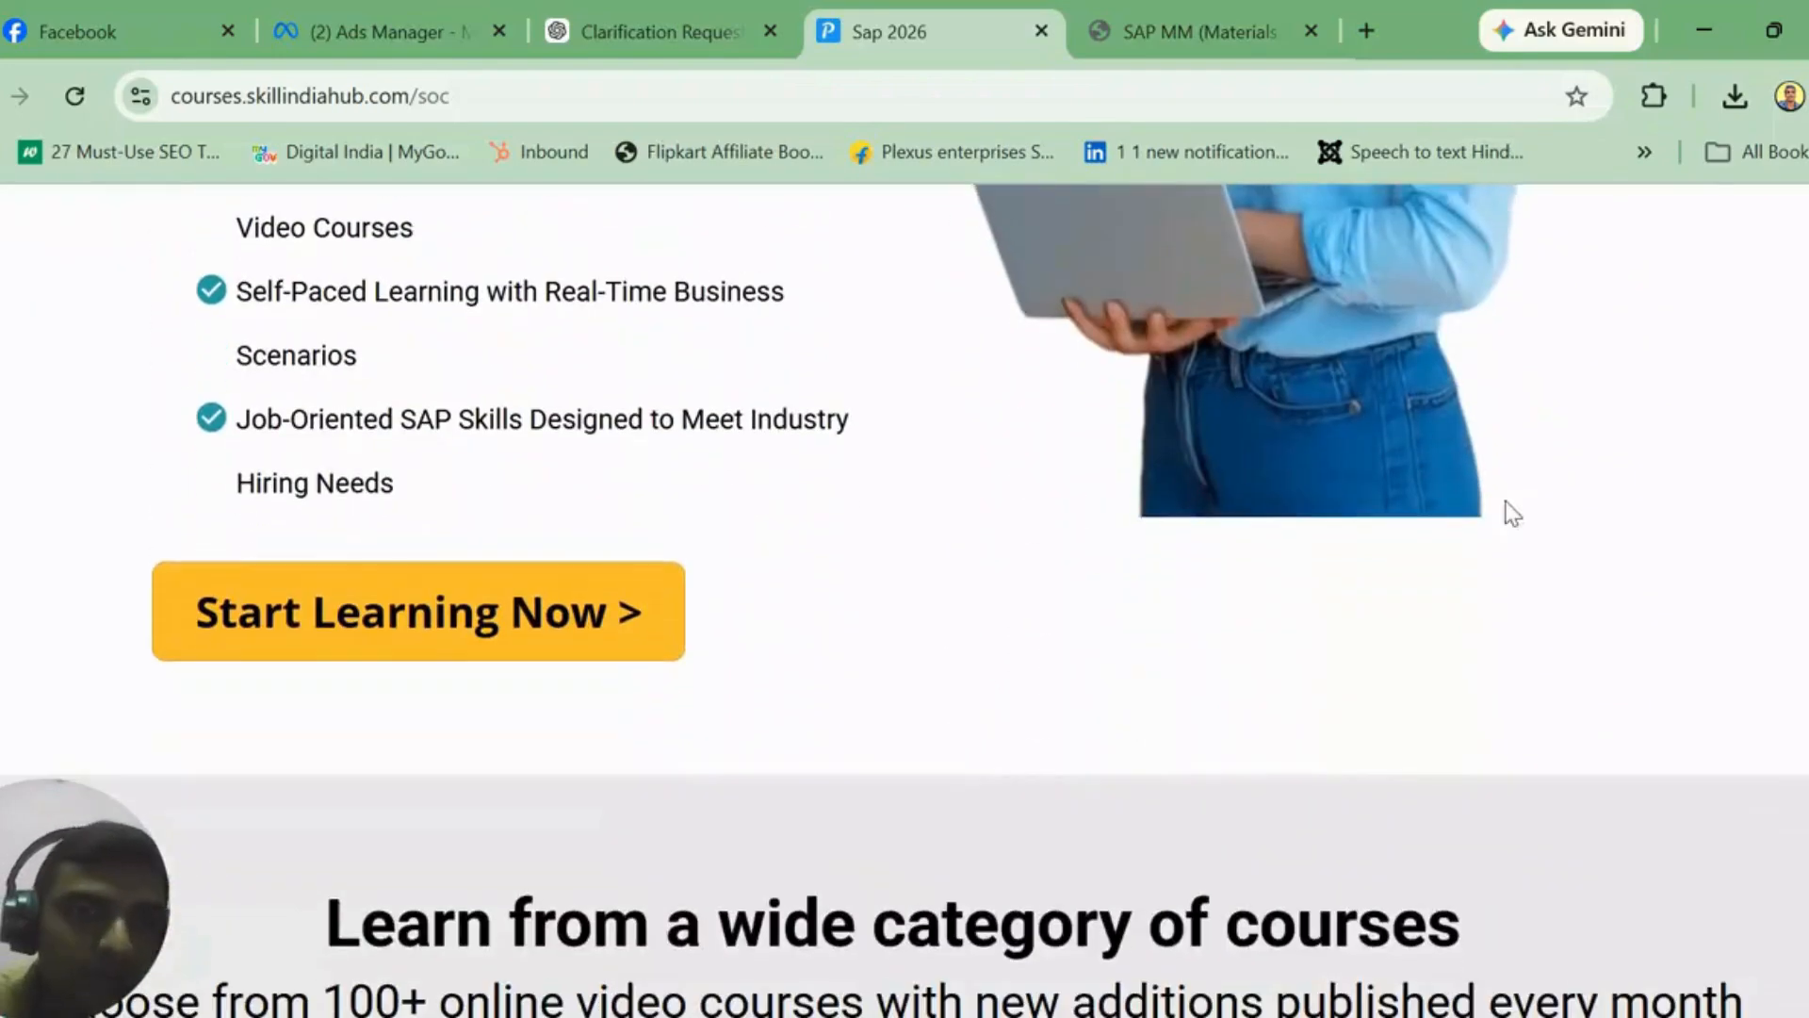
{"action": "left_click", "coordinate": [439, 585]}
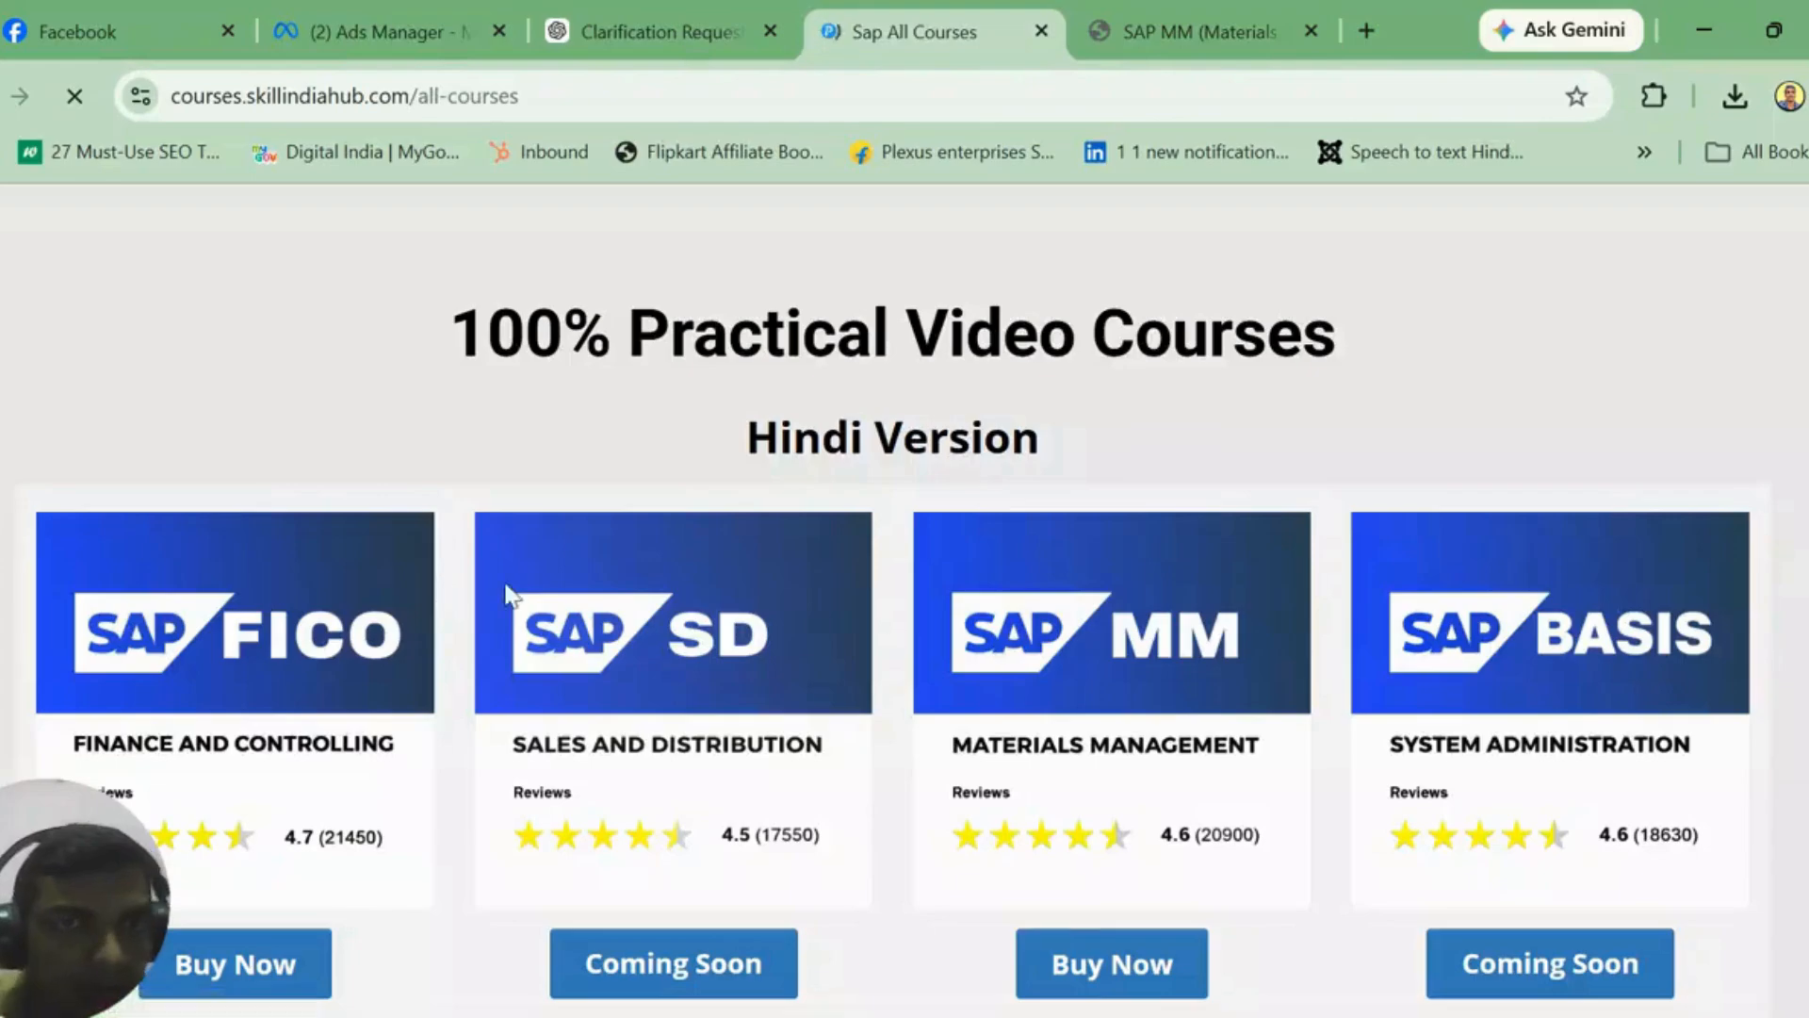
Step: Look through the list of practical SAP video courses and switch back to the Ads Manager campaigns
{"action": "scroll", "coordinate": [1076, 566], "scroll_direction": "down", "scroll_amount": 7}
{"action": "scroll", "coordinate": [744, 390], "scroll_direction": "up", "scroll_amount": 7}
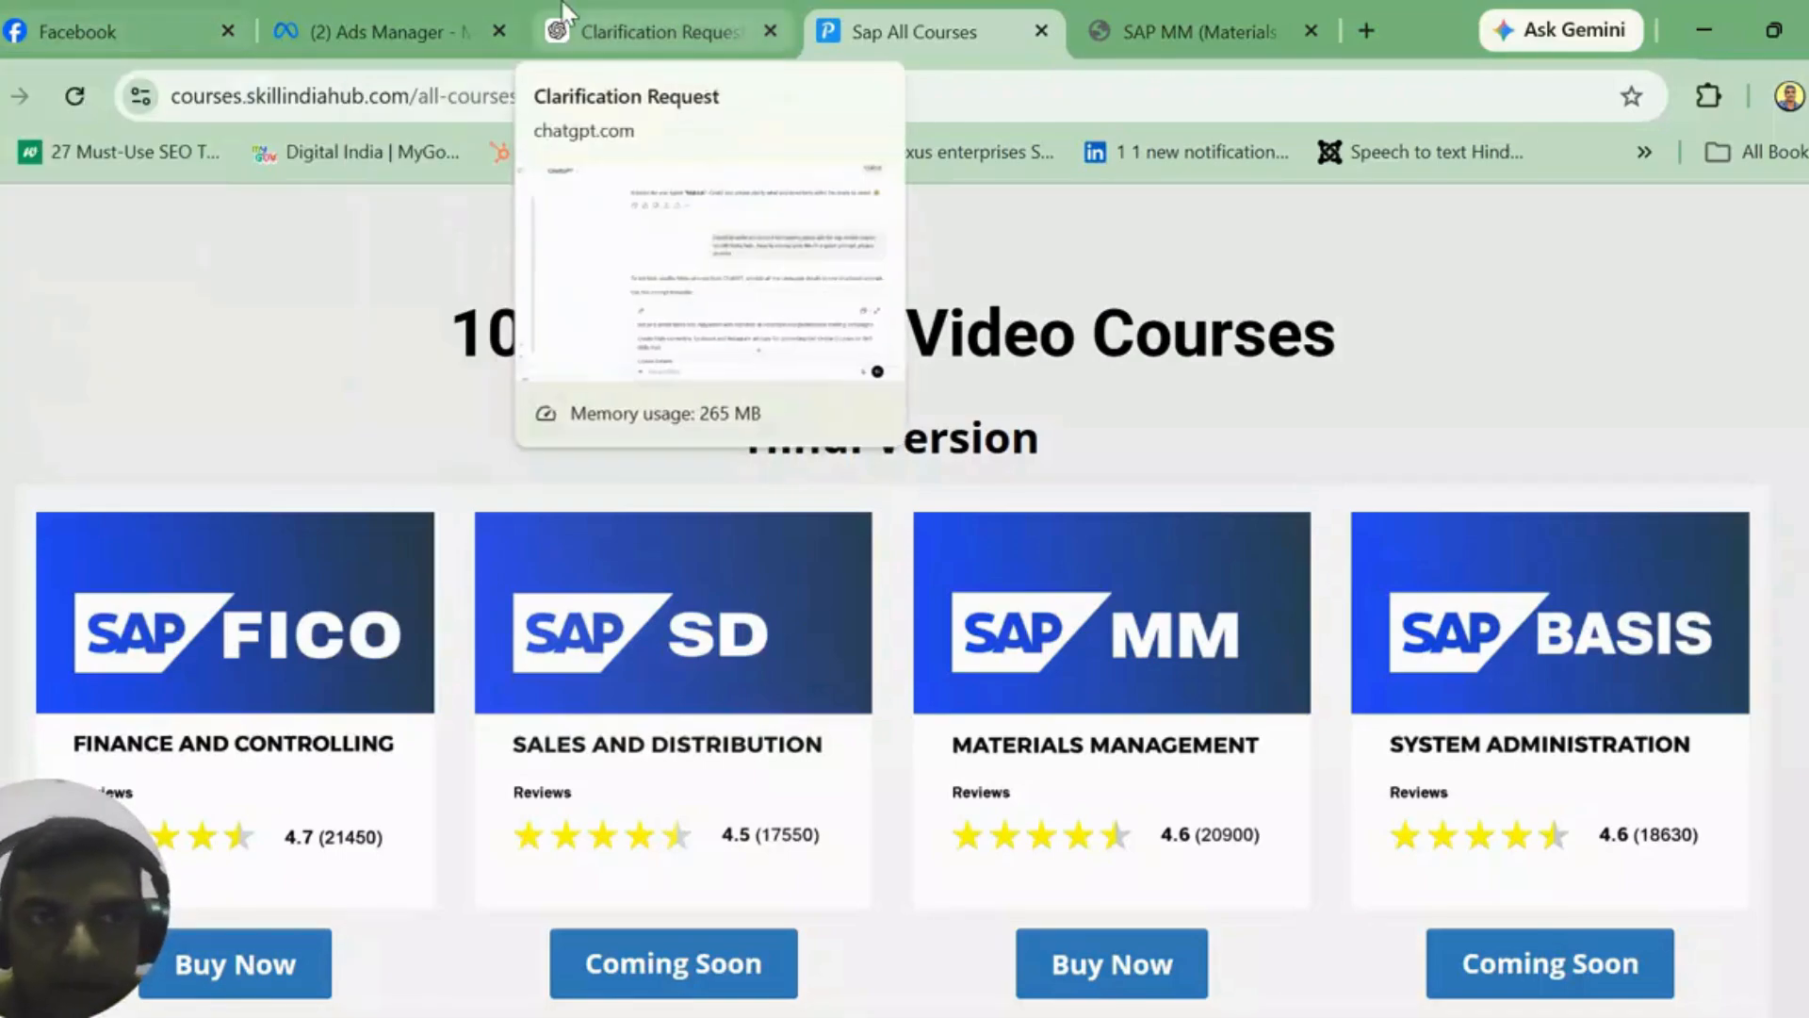
{"action": "left_click", "coordinate": [358, 31]}
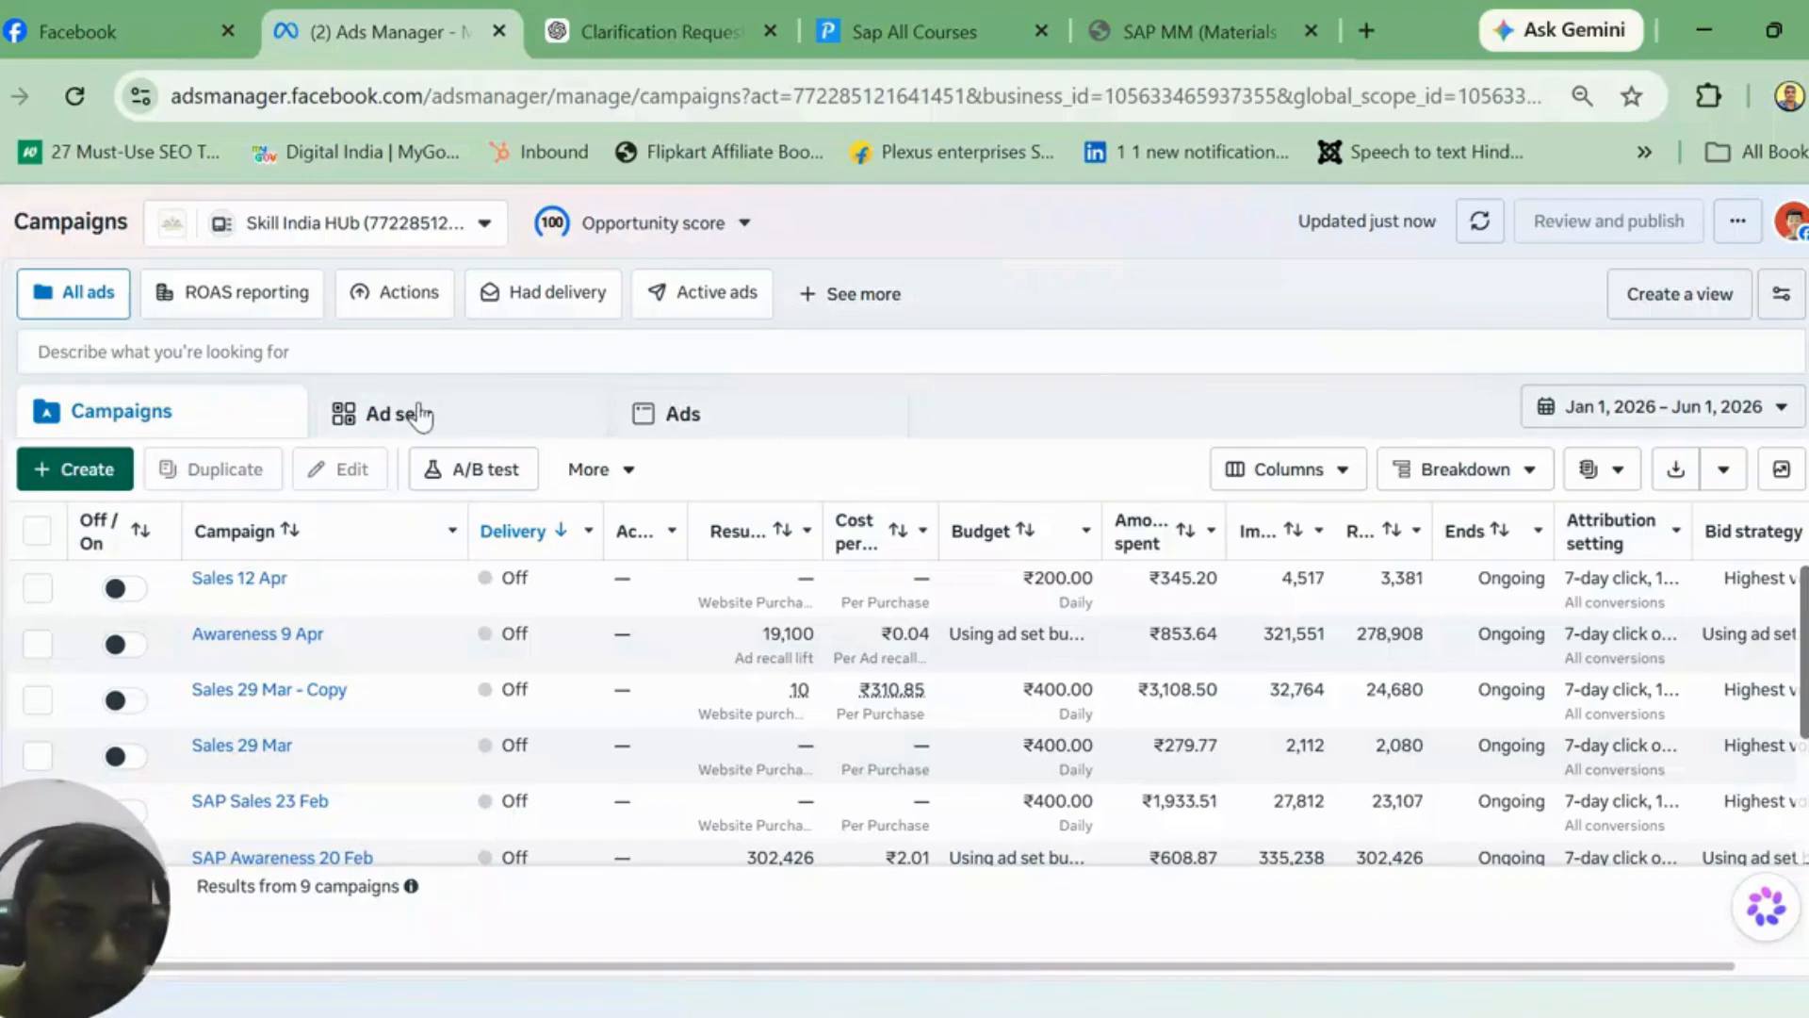
Step: Open the Advertising settings of the Skill India HUb ad account
{"action": "mouse_move", "coordinate": [9, 387]}
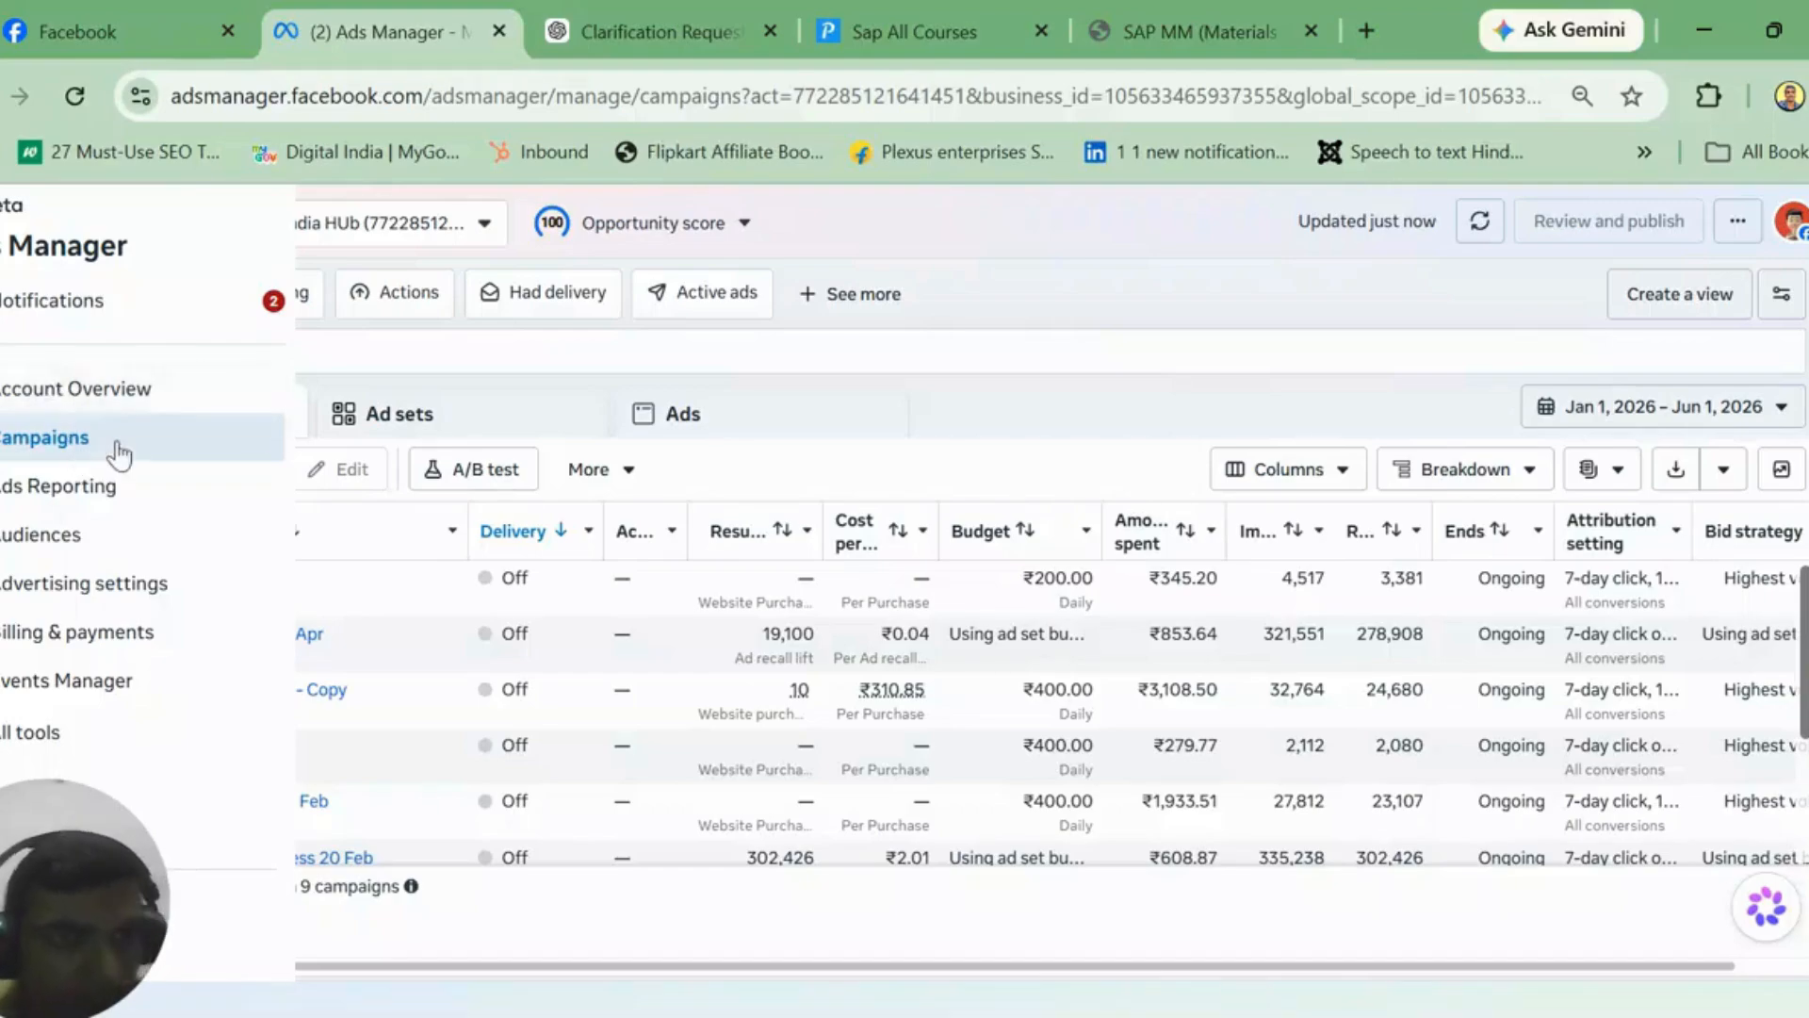
{"action": "mouse_move", "coordinate": [19, 453]}
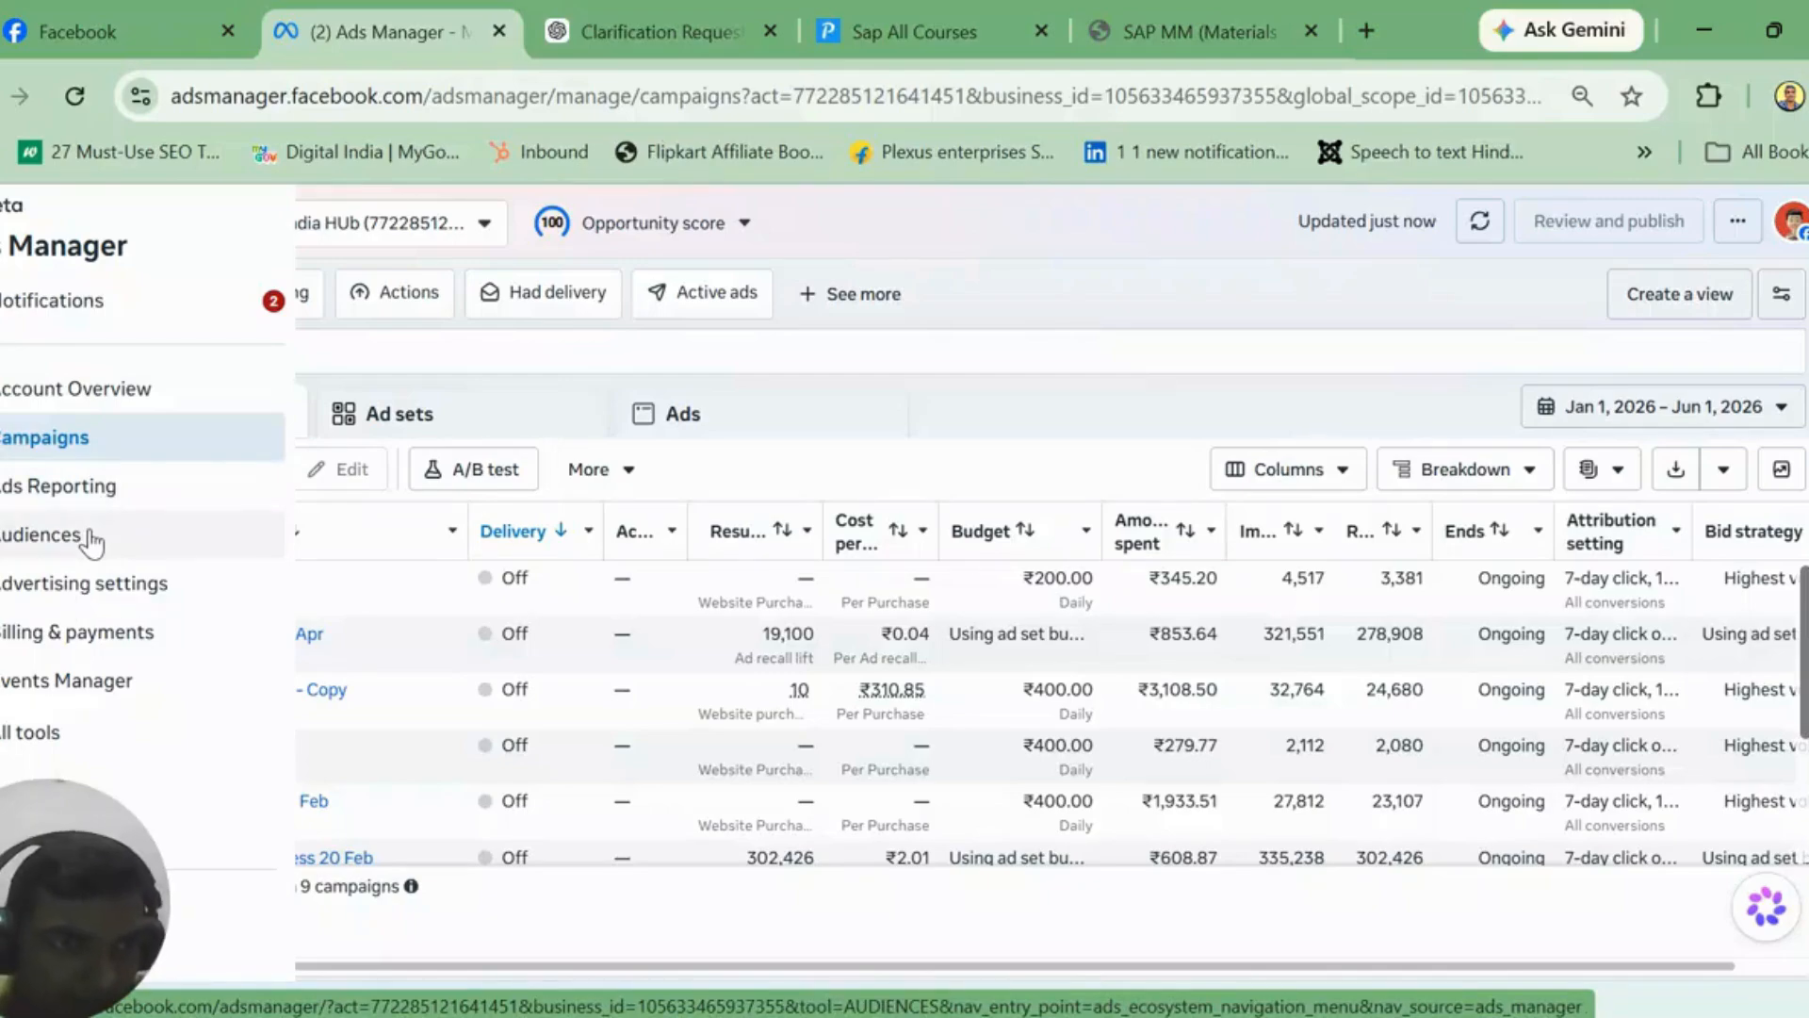
{"action": "left_click", "coordinate": [117, 604]}
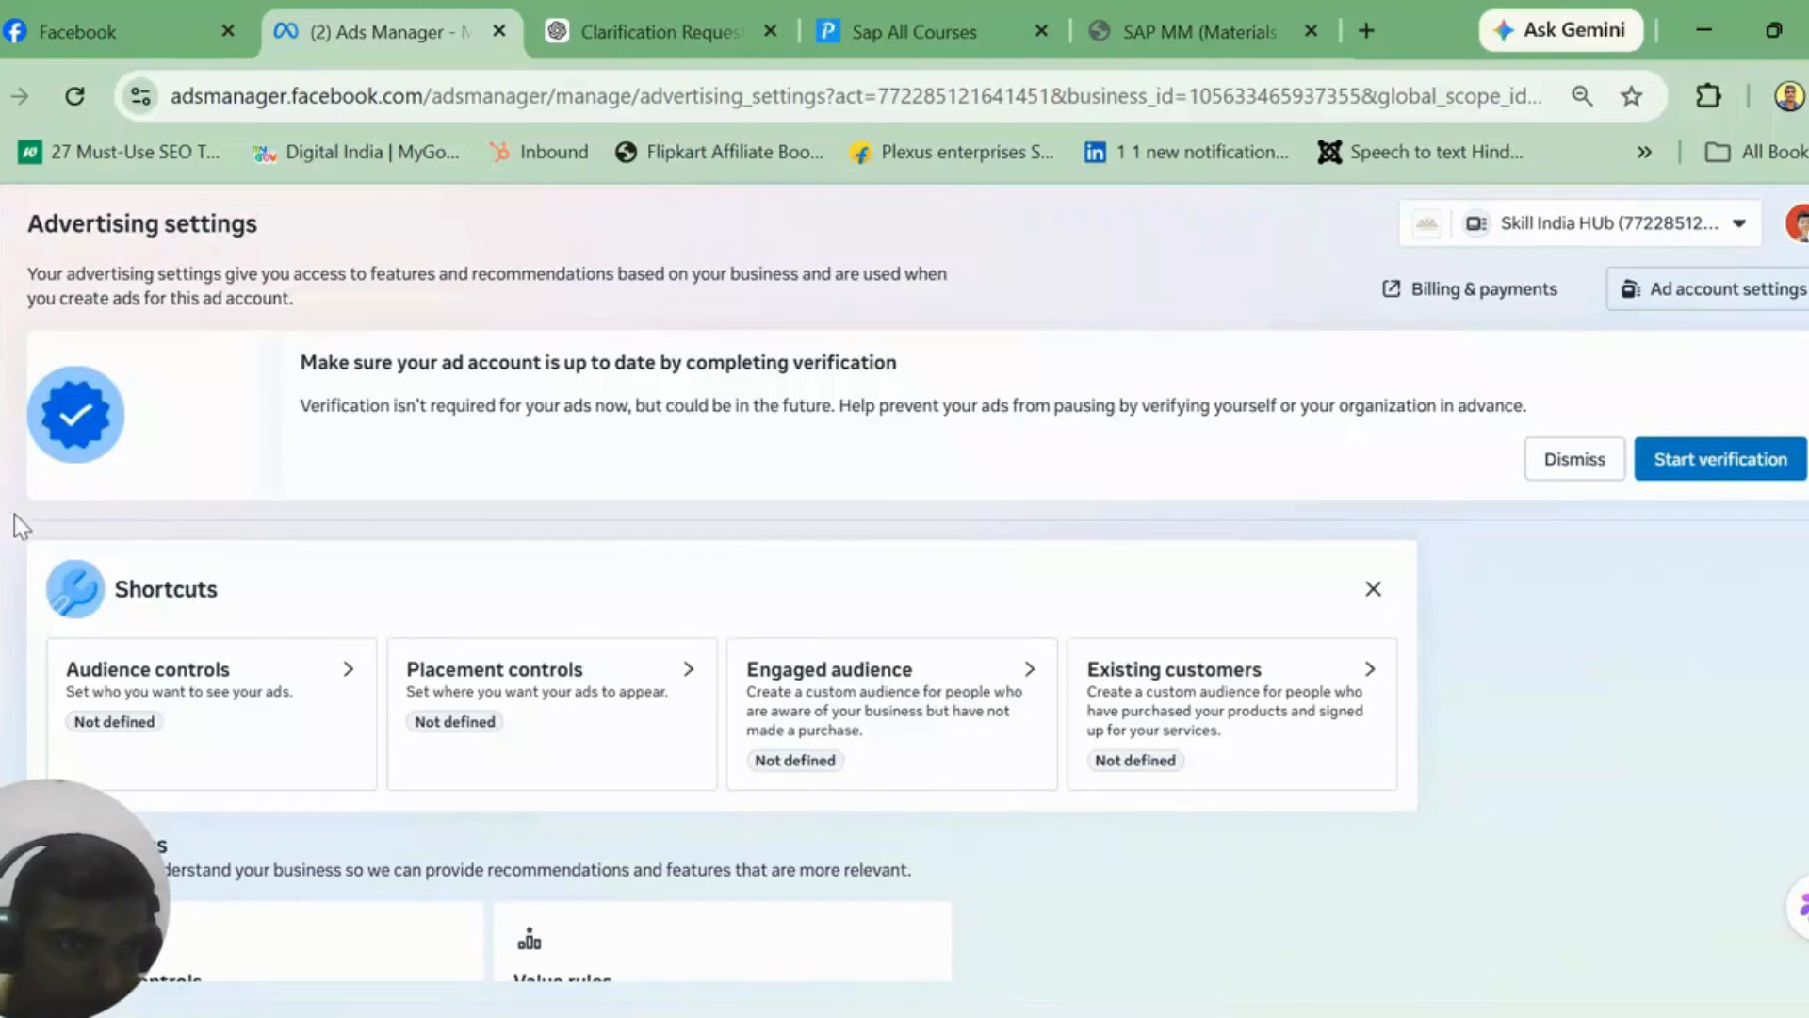
Step: Open Billing & payments and examine the account's available funds, payment methods, payment activity and business info
{"action": "mouse_move", "coordinate": [14, 512]}
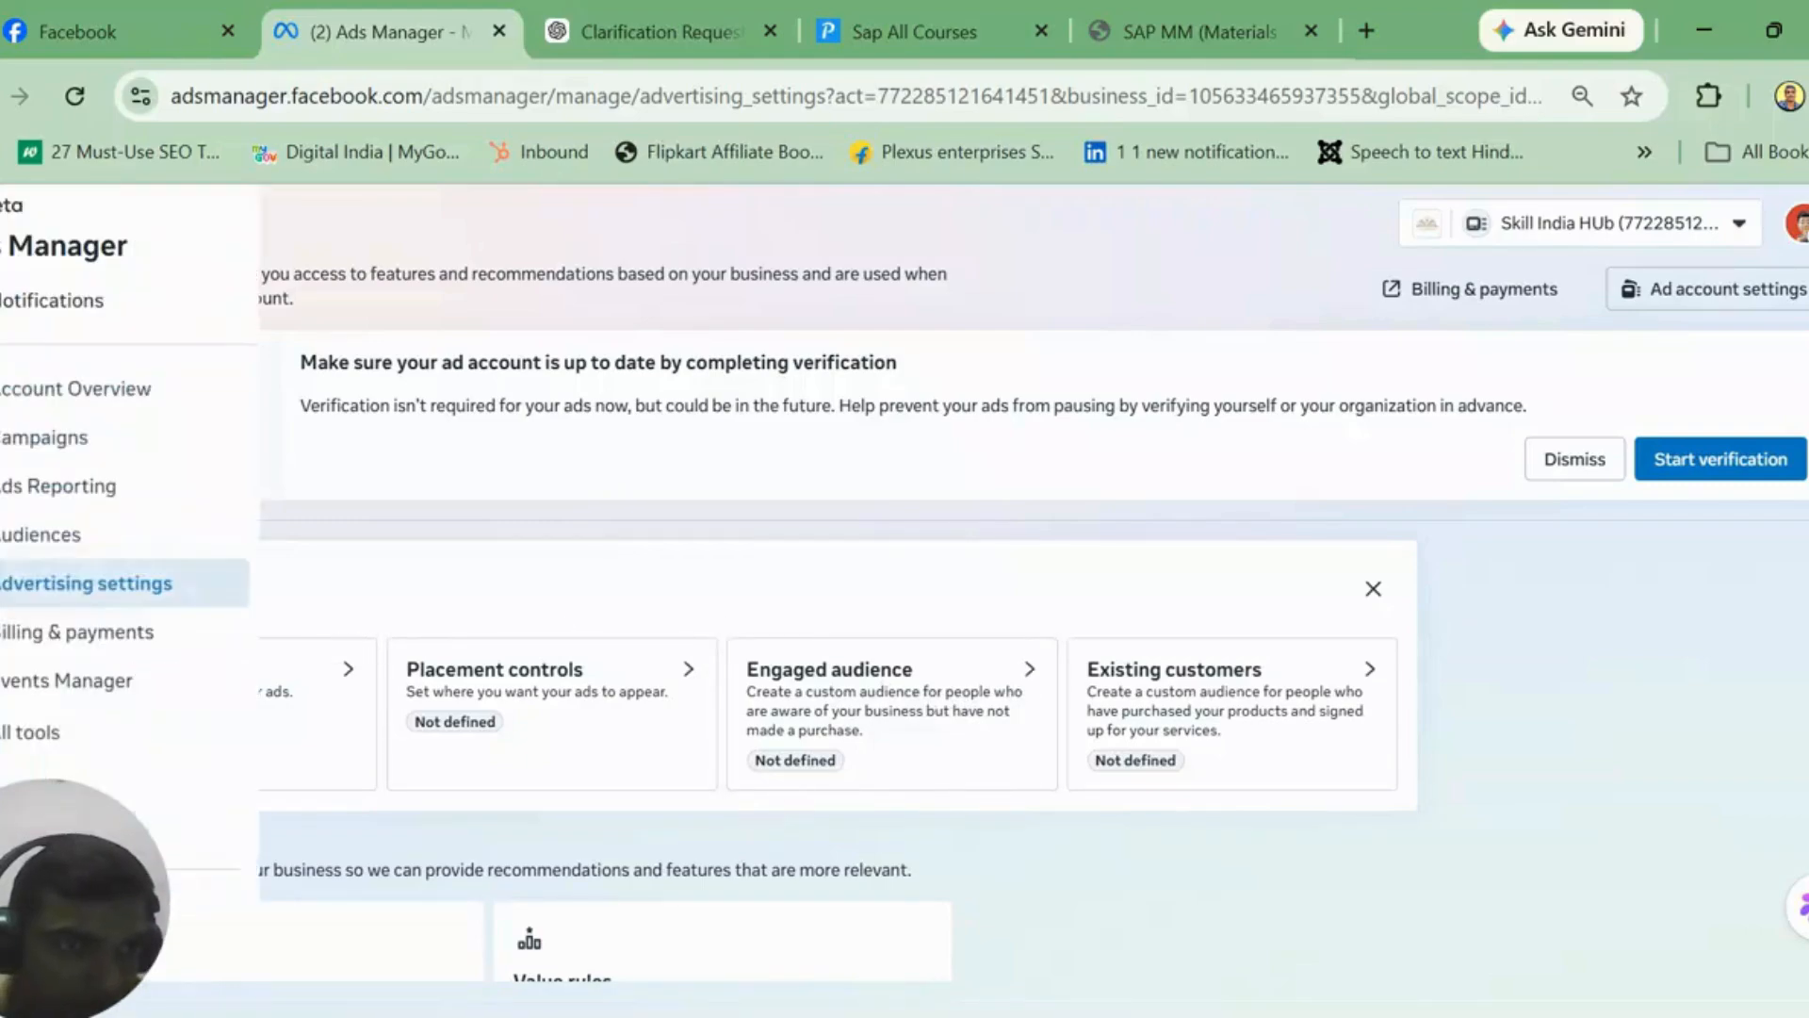
{"action": "left_click", "coordinate": [75, 648]}
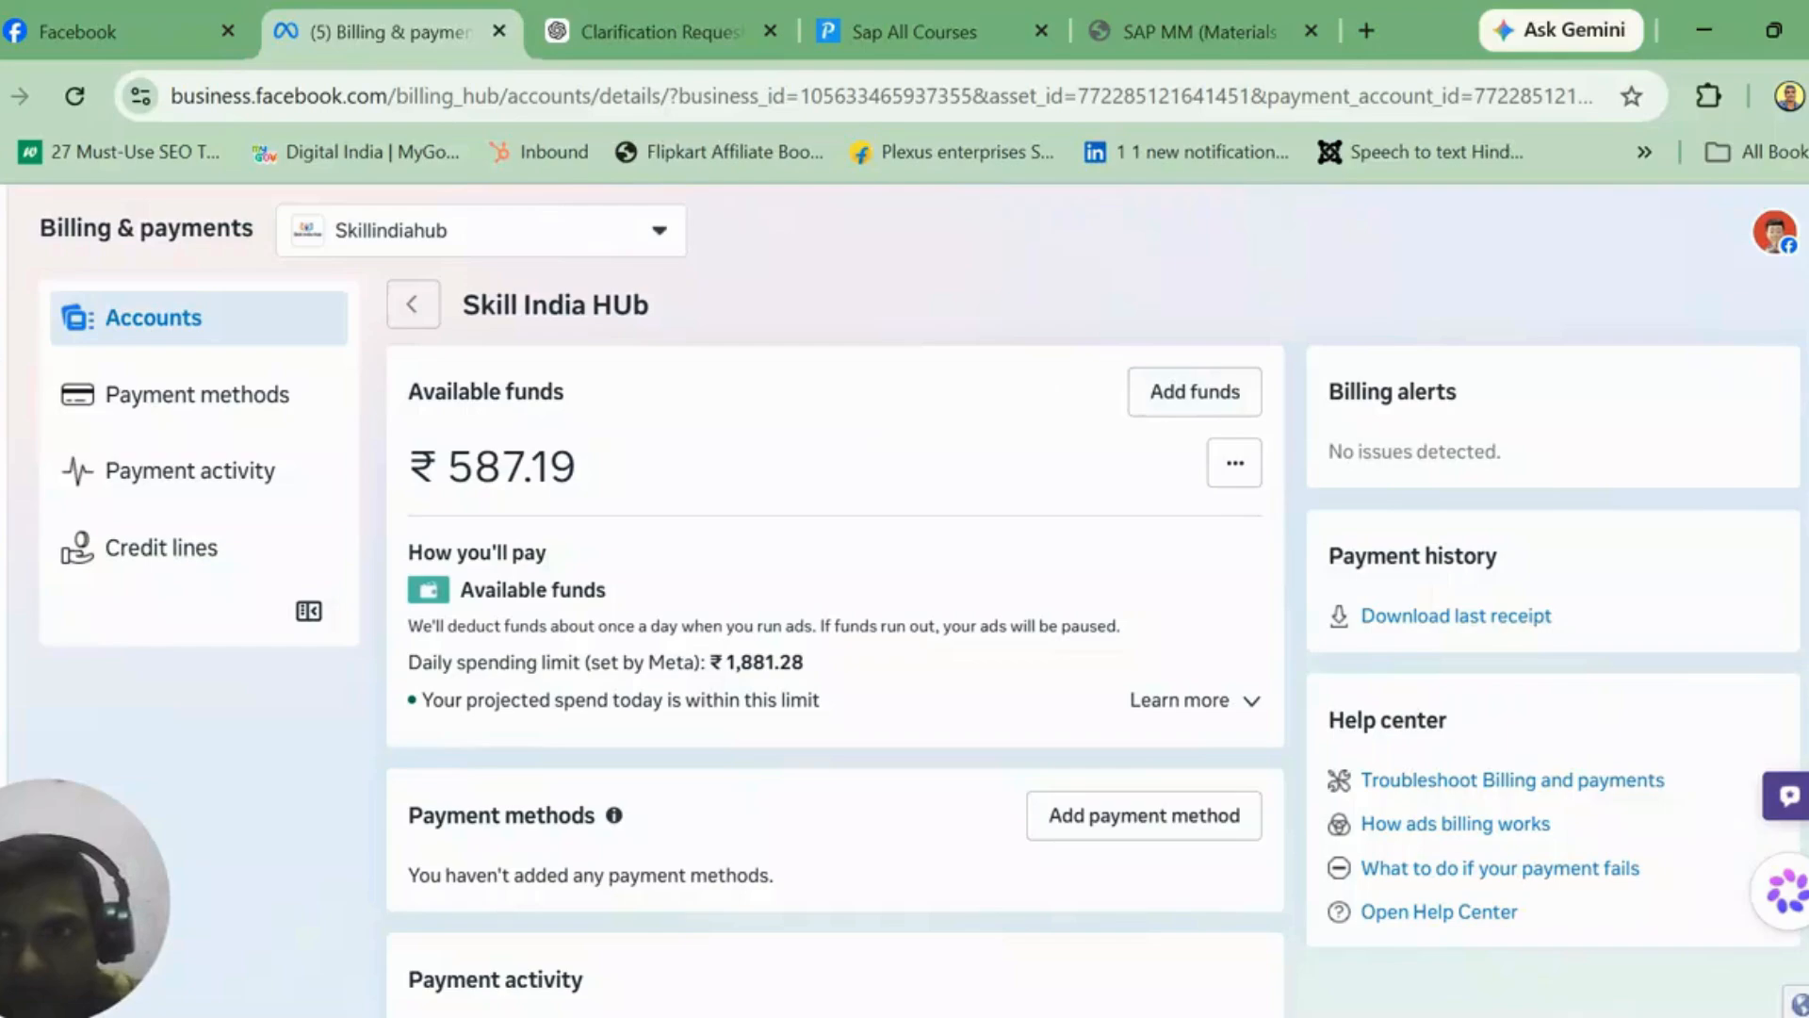
{"action": "scroll", "coordinate": [835, 603], "scroll_direction": "down", "scroll_amount": 5}
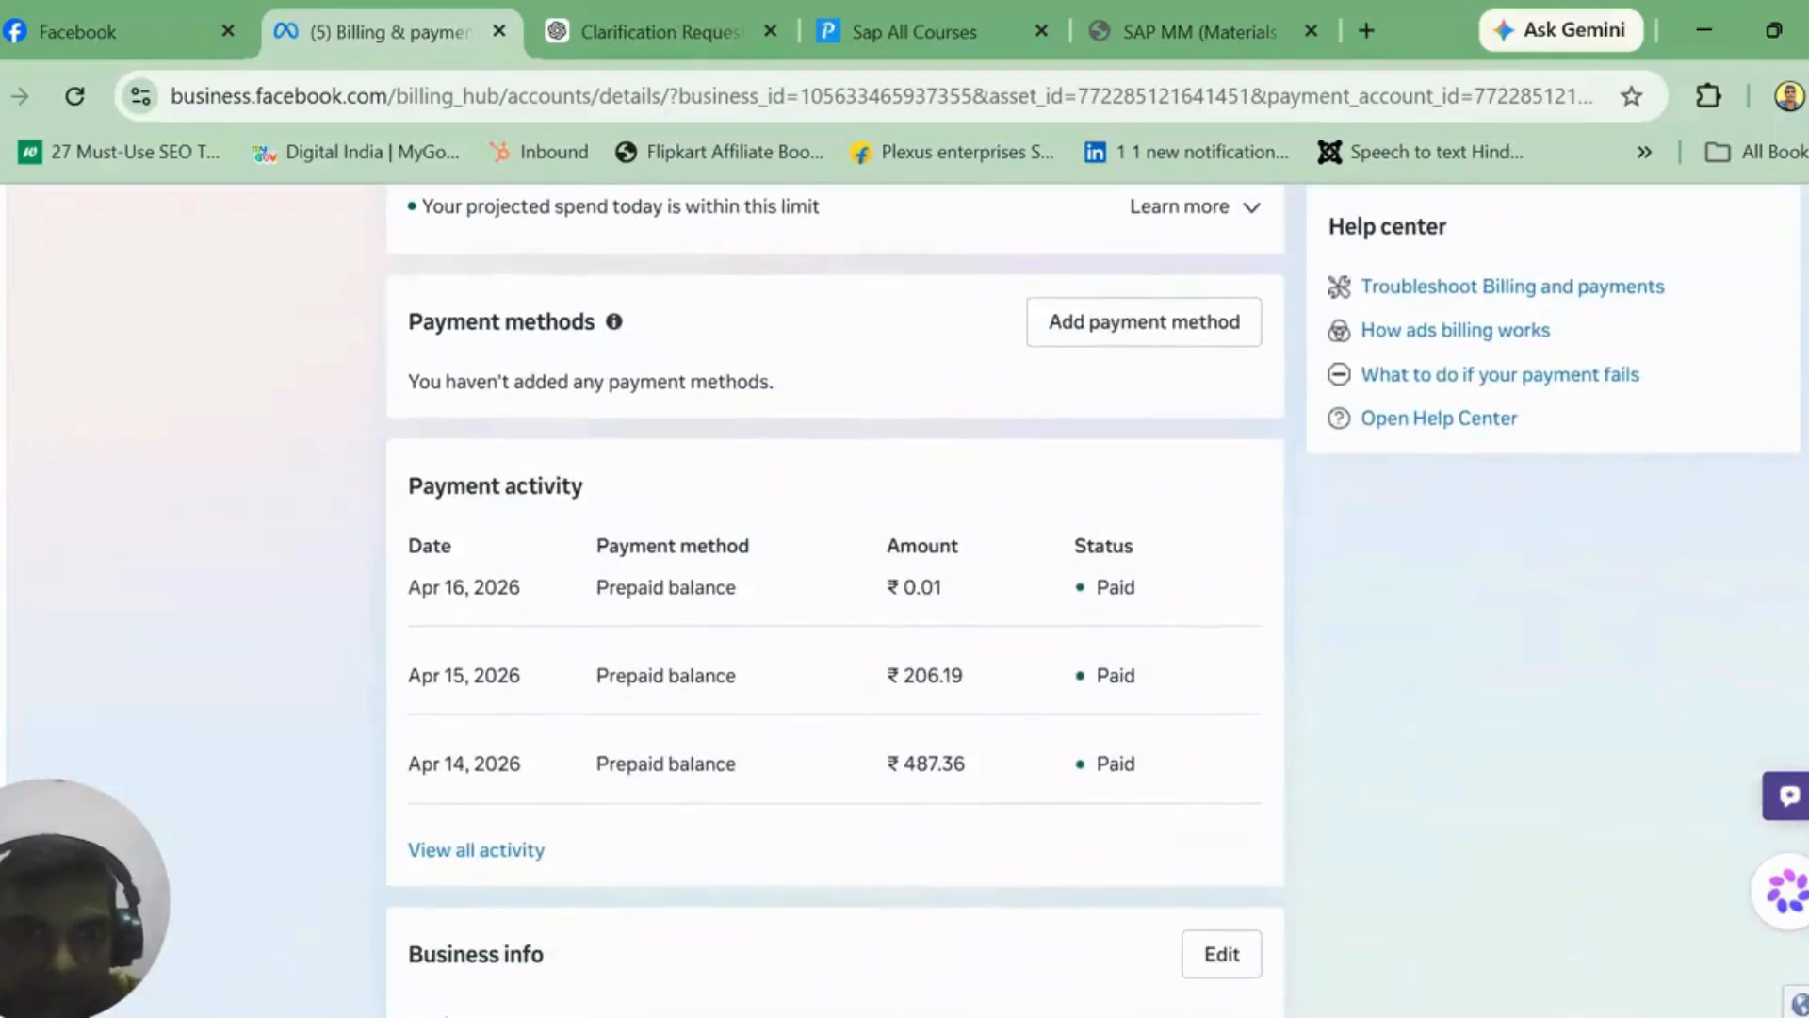
{"action": "scroll", "coordinate": [835, 603], "scroll_direction": "up", "scroll_amount": 2}
{"action": "scroll", "coordinate": [835, 603], "scroll_direction": "down", "scroll_amount": 5}
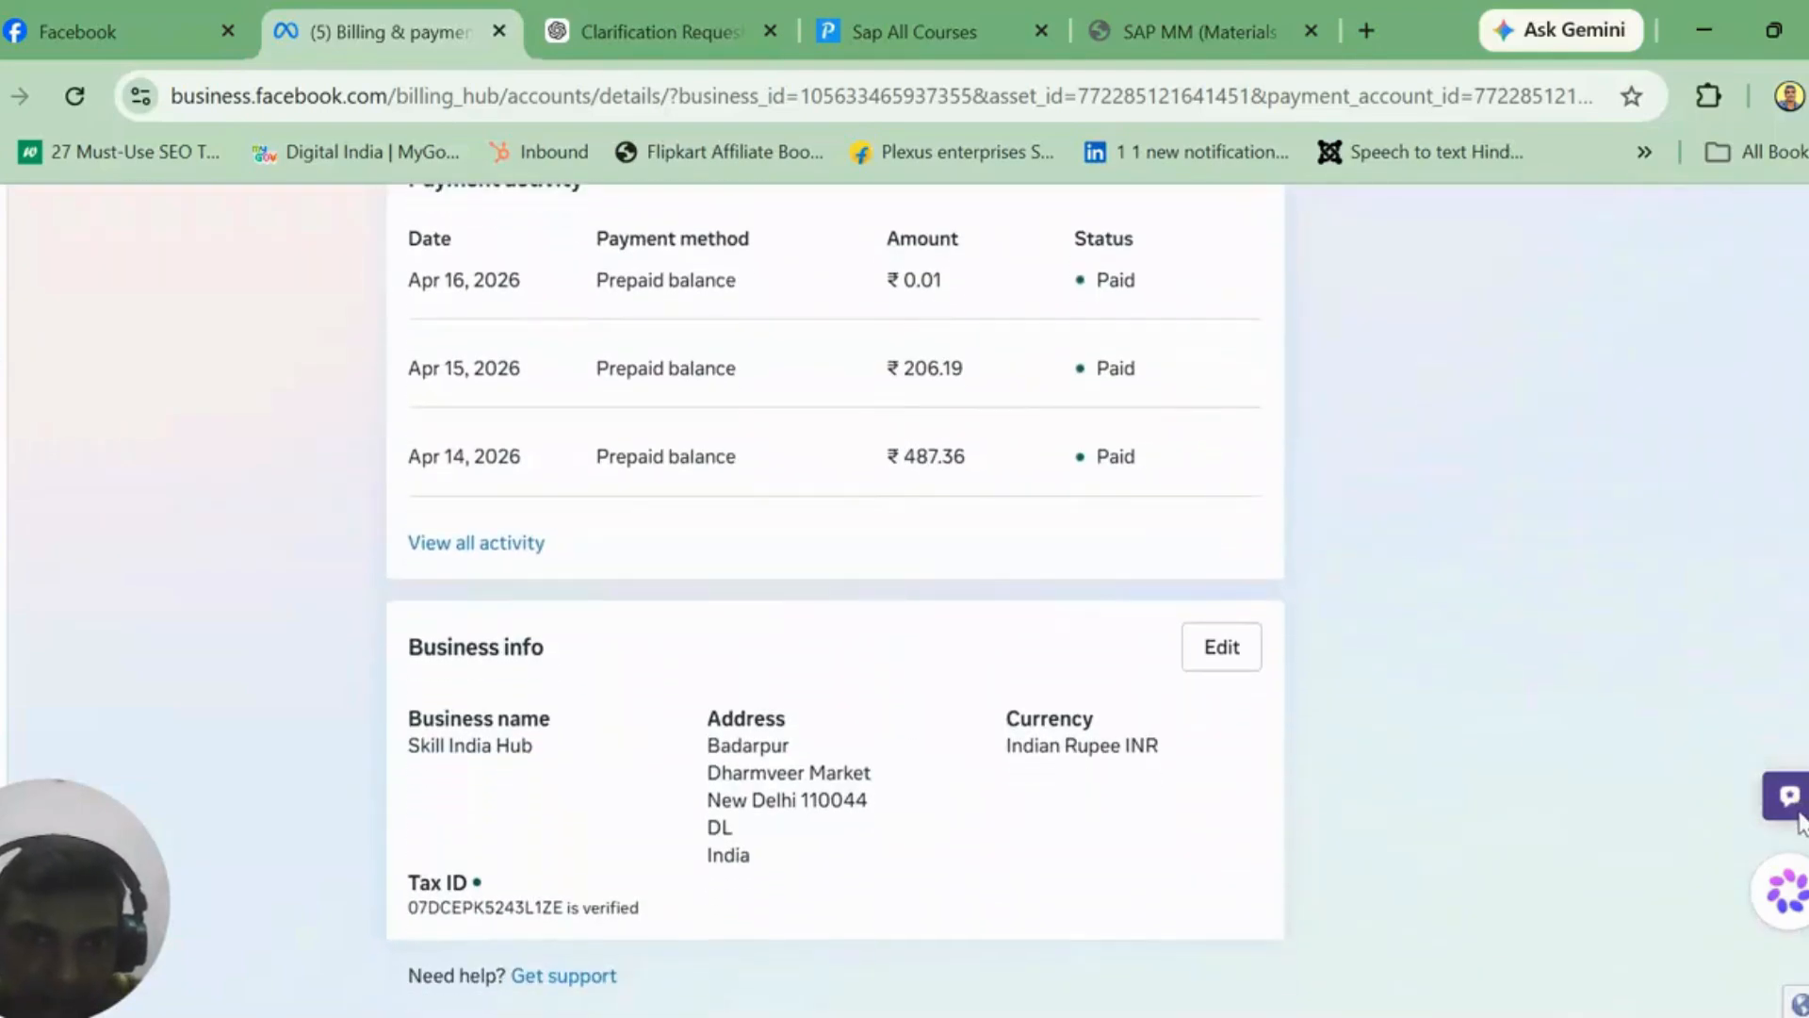
{"action": "scroll", "coordinate": [835, 603], "scroll_direction": "up", "scroll_amount": 4}
{"action": "scroll", "coordinate": [835, 603], "scroll_direction": "down", "scroll_amount": 4}
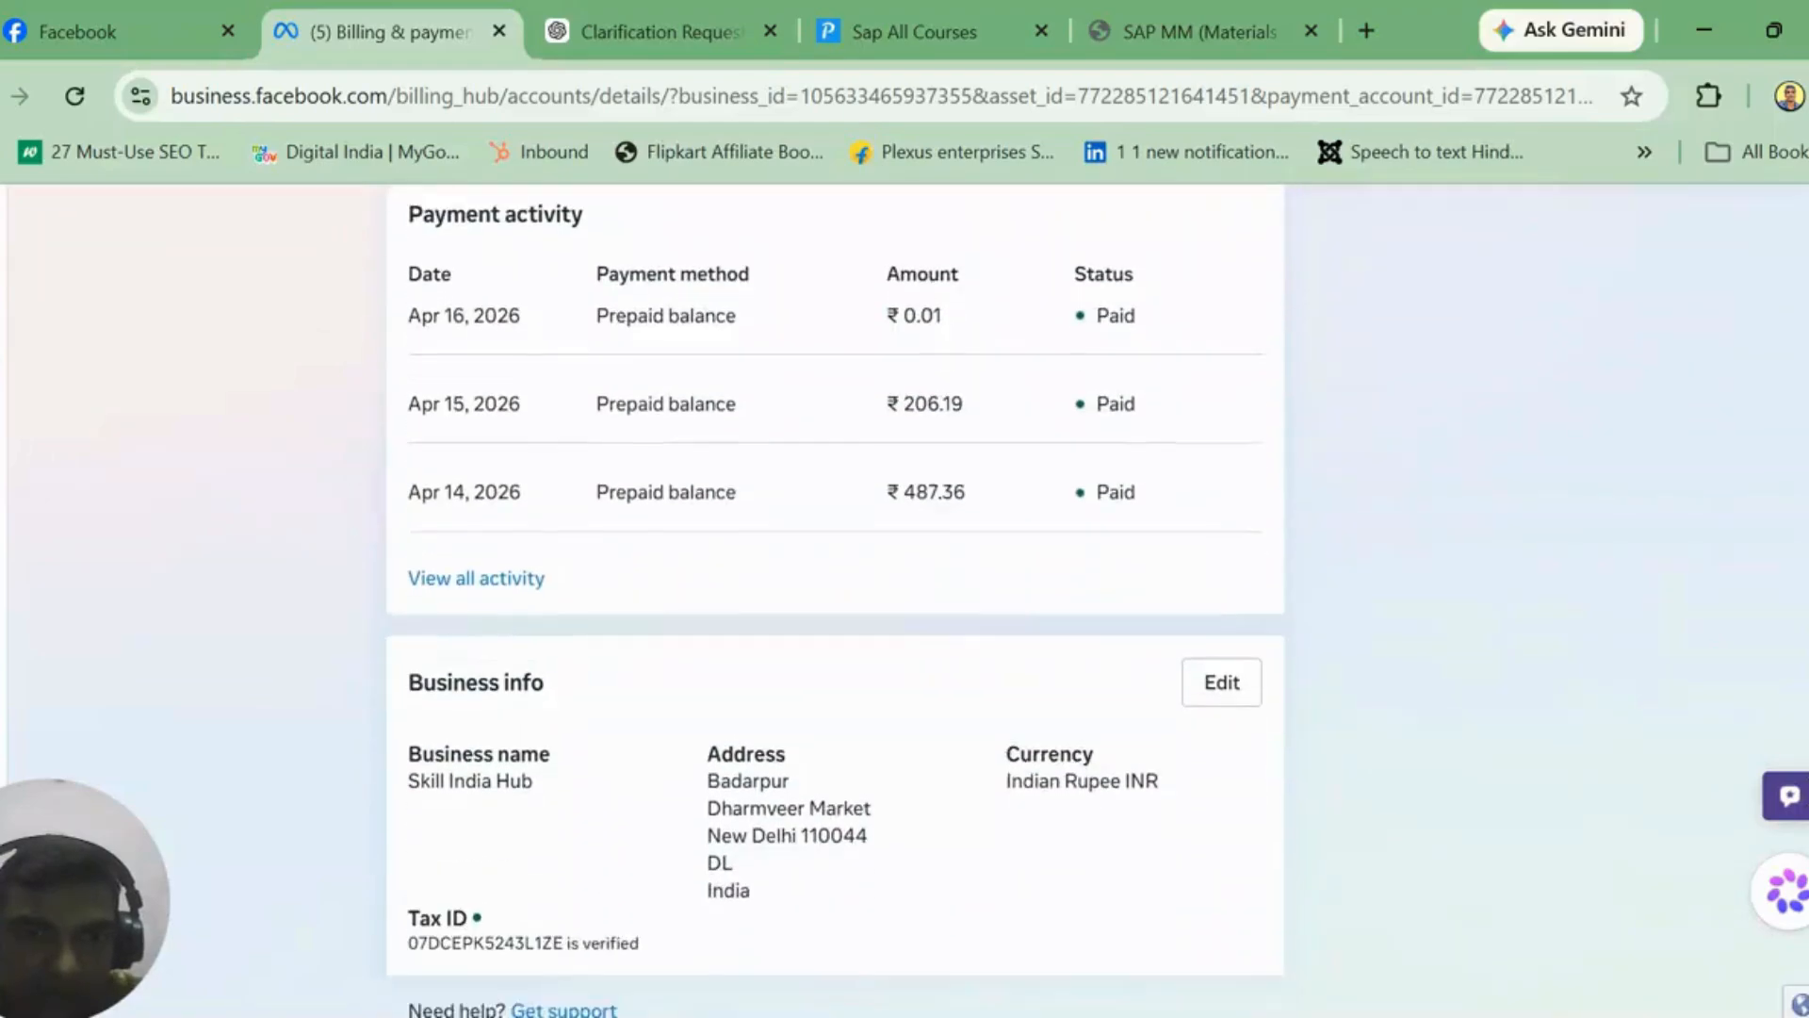
{"action": "scroll", "coordinate": [834, 603], "scroll_direction": "up", "scroll_amount": 2}
{"action": "scroll", "coordinate": [1052, 854], "scroll_direction": "up", "scroll_amount": 4}
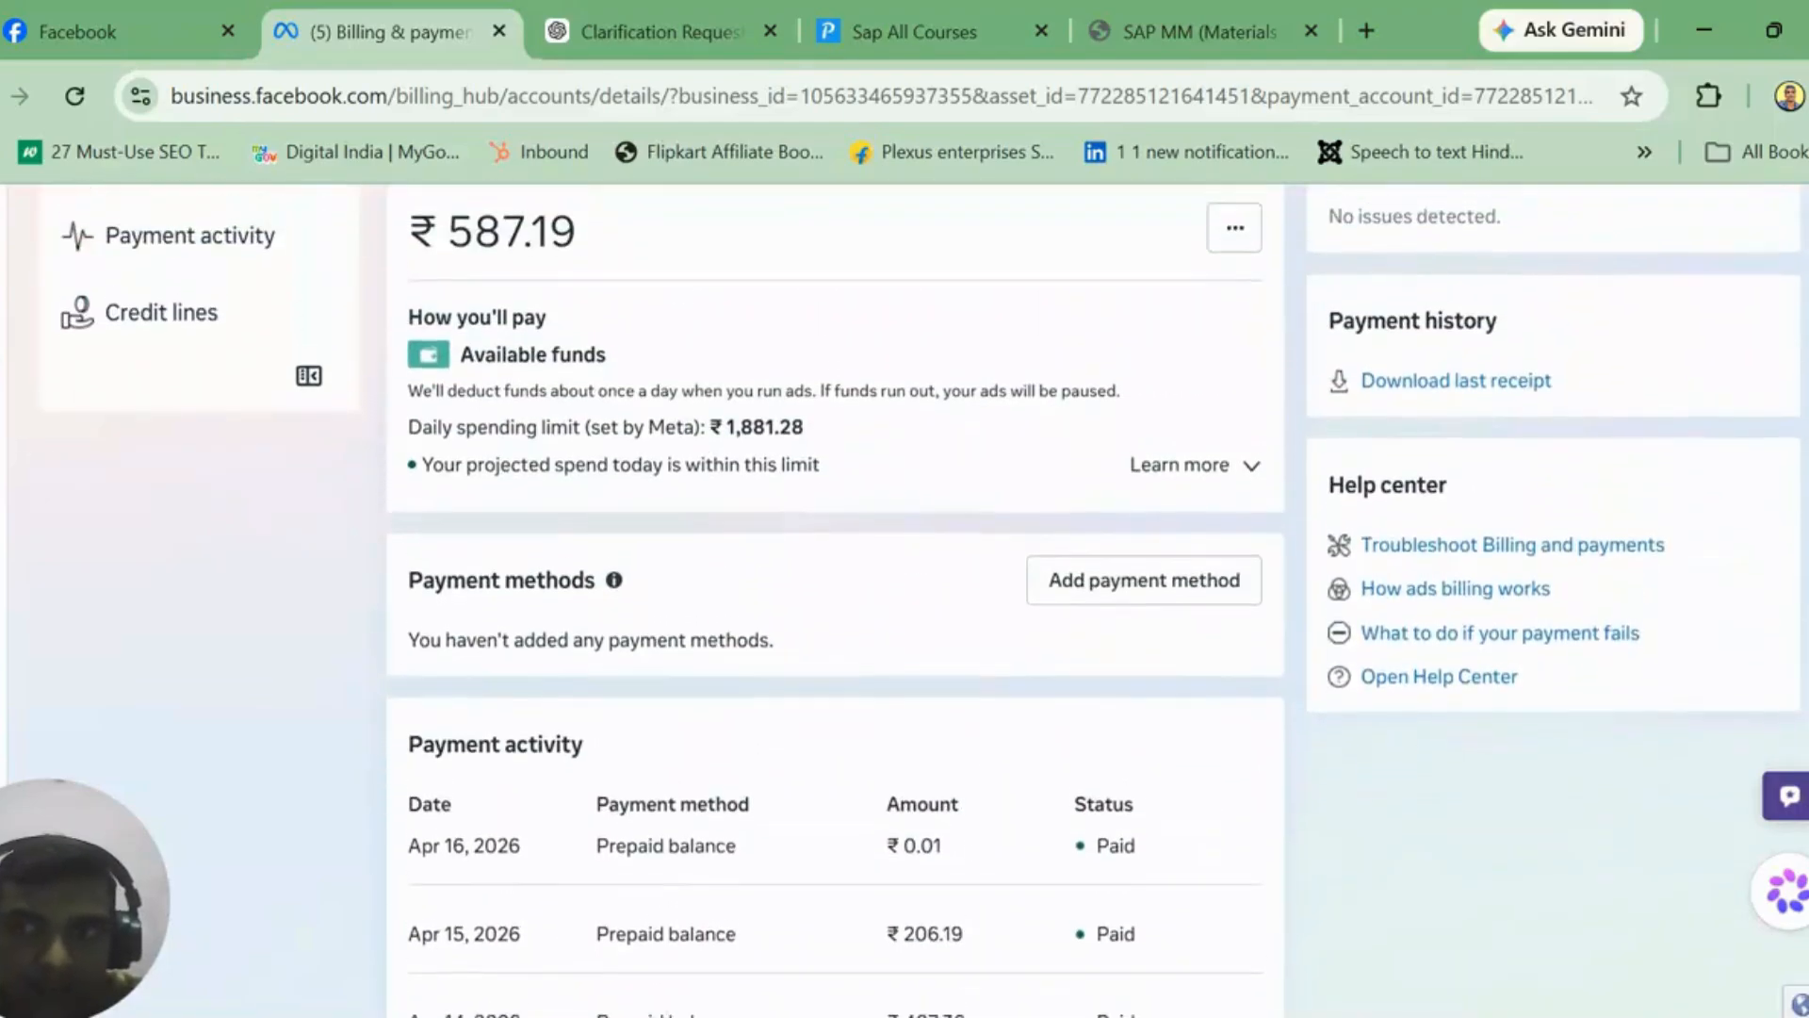
{"action": "scroll", "coordinate": [1052, 854], "scroll_direction": "down", "scroll_amount": 6}
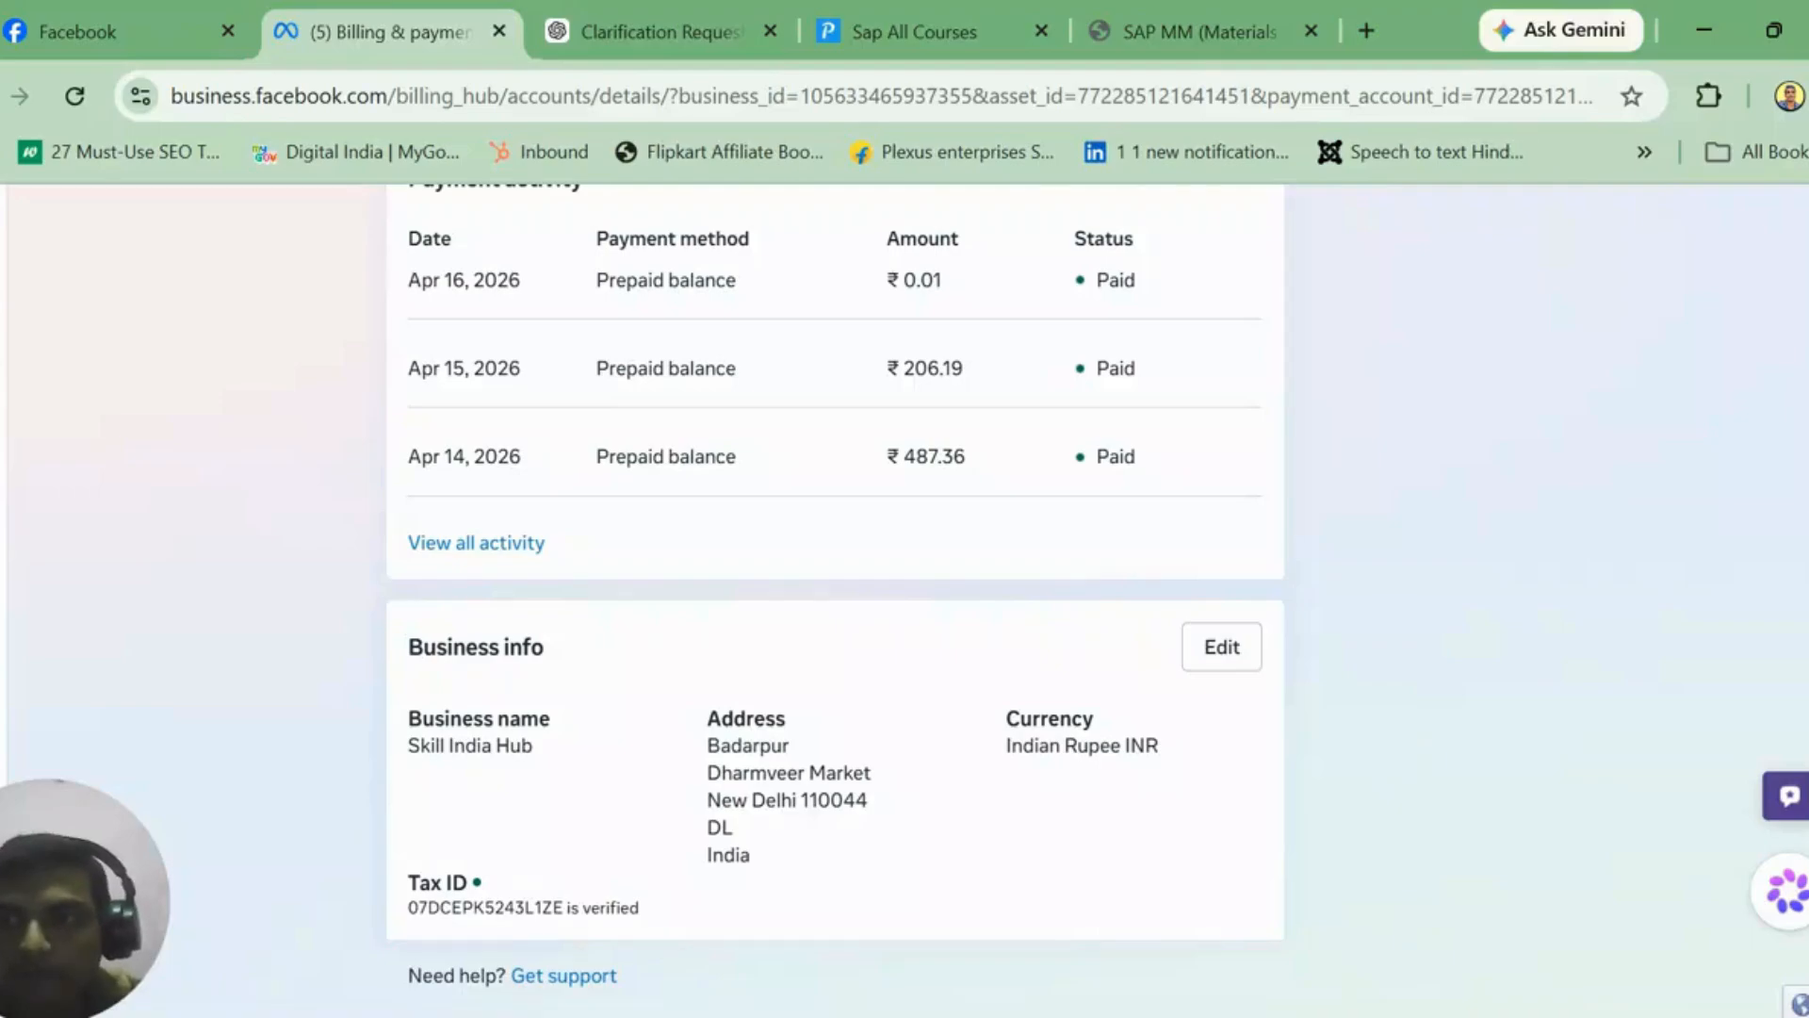
{"action": "scroll", "coordinate": [1122, 325], "scroll_direction": "up", "scroll_amount": 8}
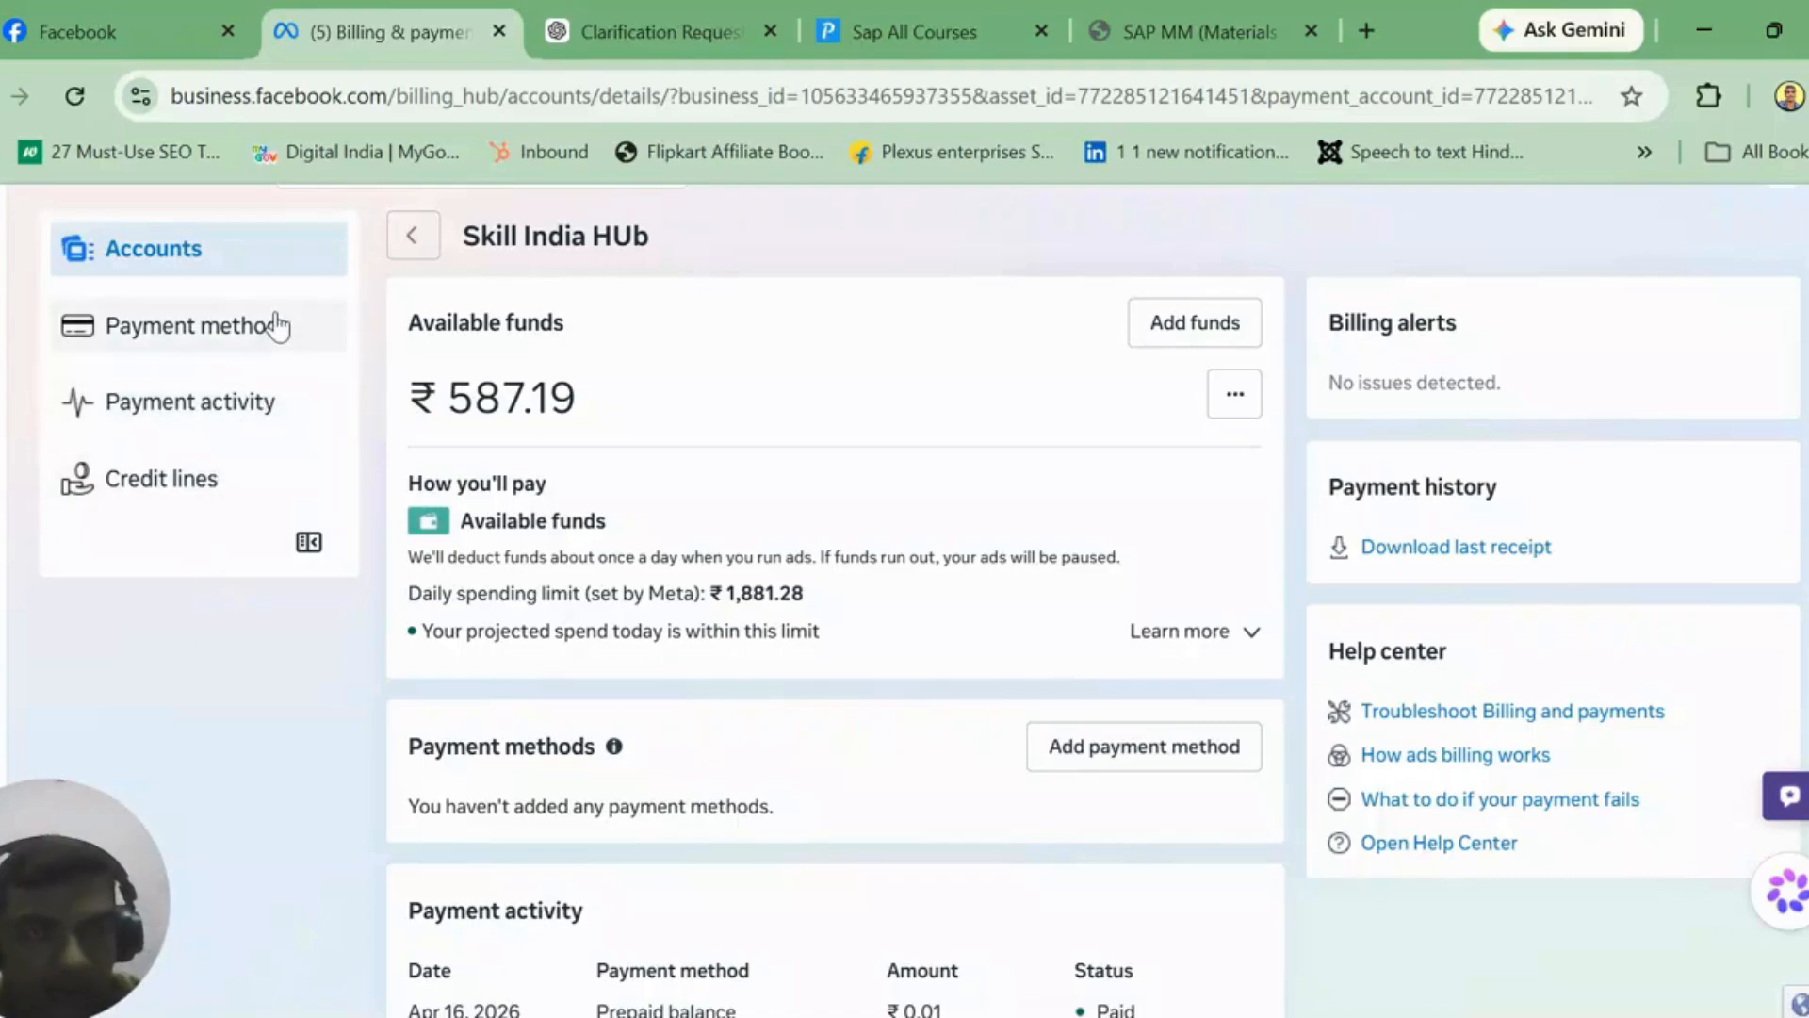
Step: Open Events Manager and view the Skill India Hub dataset with its Meta Pixel setup
{"action": "mouse_move", "coordinate": [7, 744]}
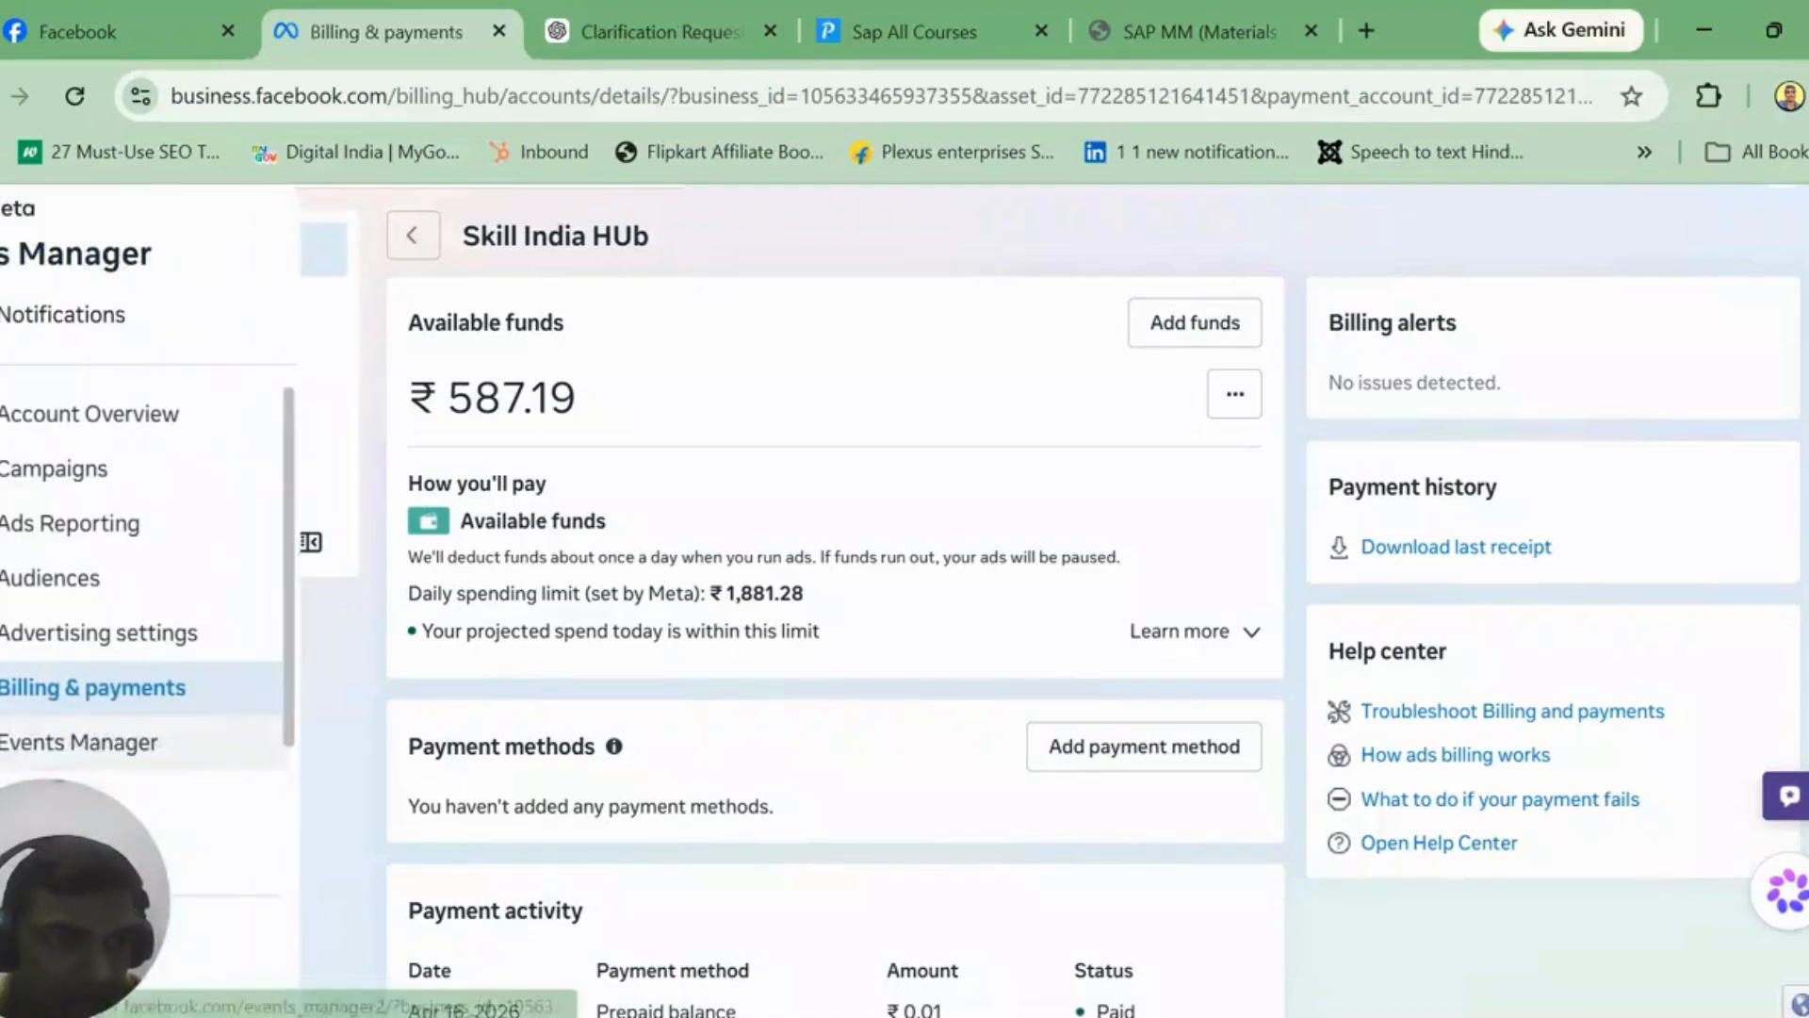
{"action": "left_click", "coordinate": [46, 742]}
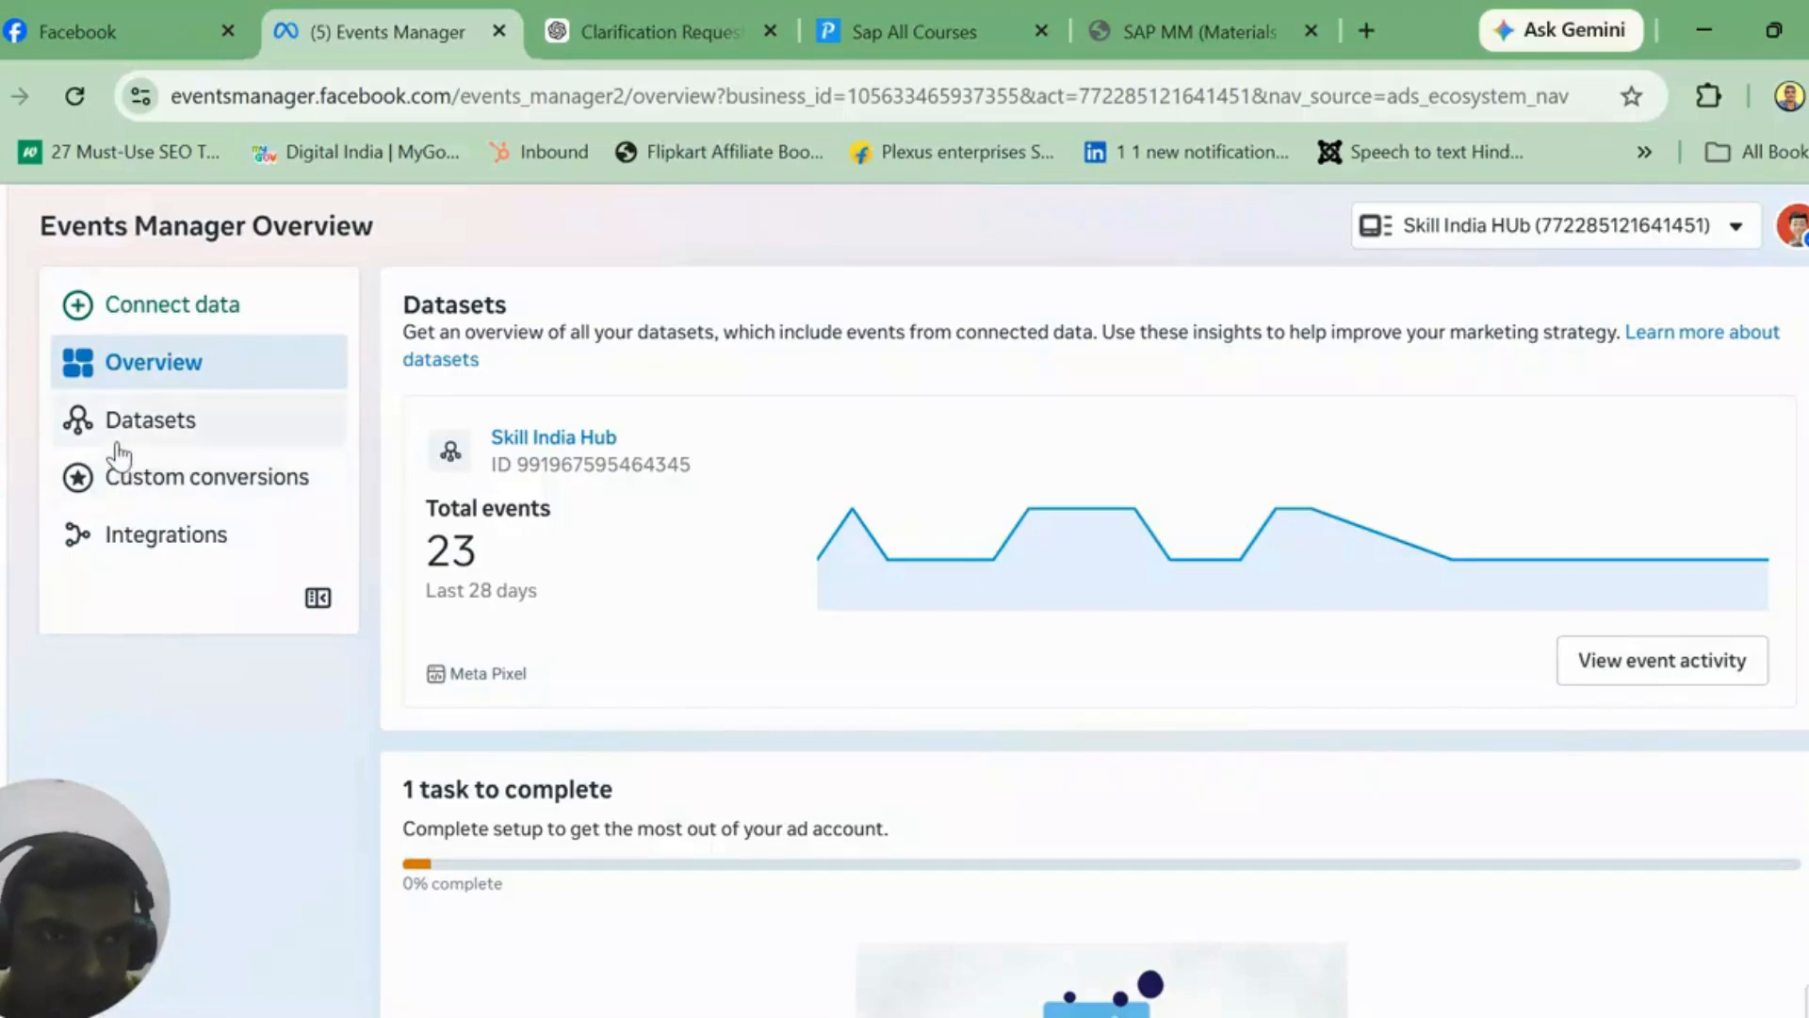
{"action": "left_click", "coordinate": [172, 417]}
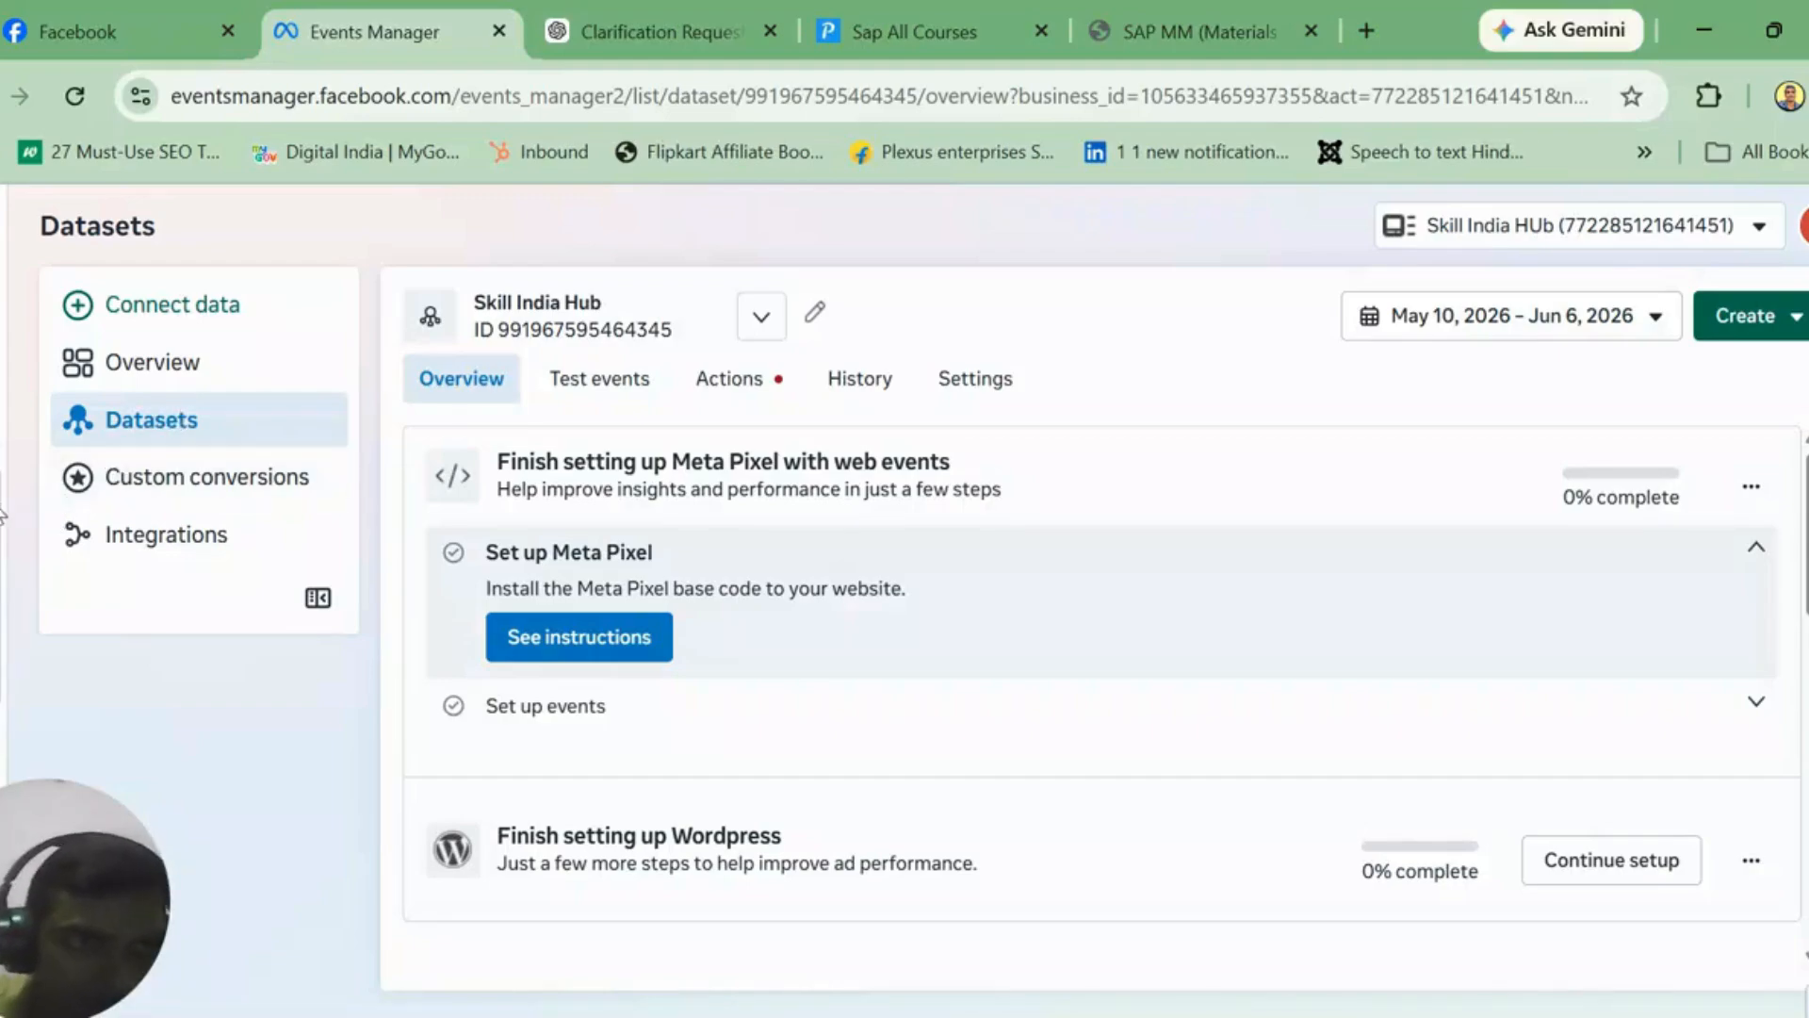
Step: Return to the Campaigns page, start creating a new campaign and review the buying types, keeping Auction
{"action": "mouse_move", "coordinate": [4, 523]}
{"action": "left_click", "coordinate": [37, 549]}
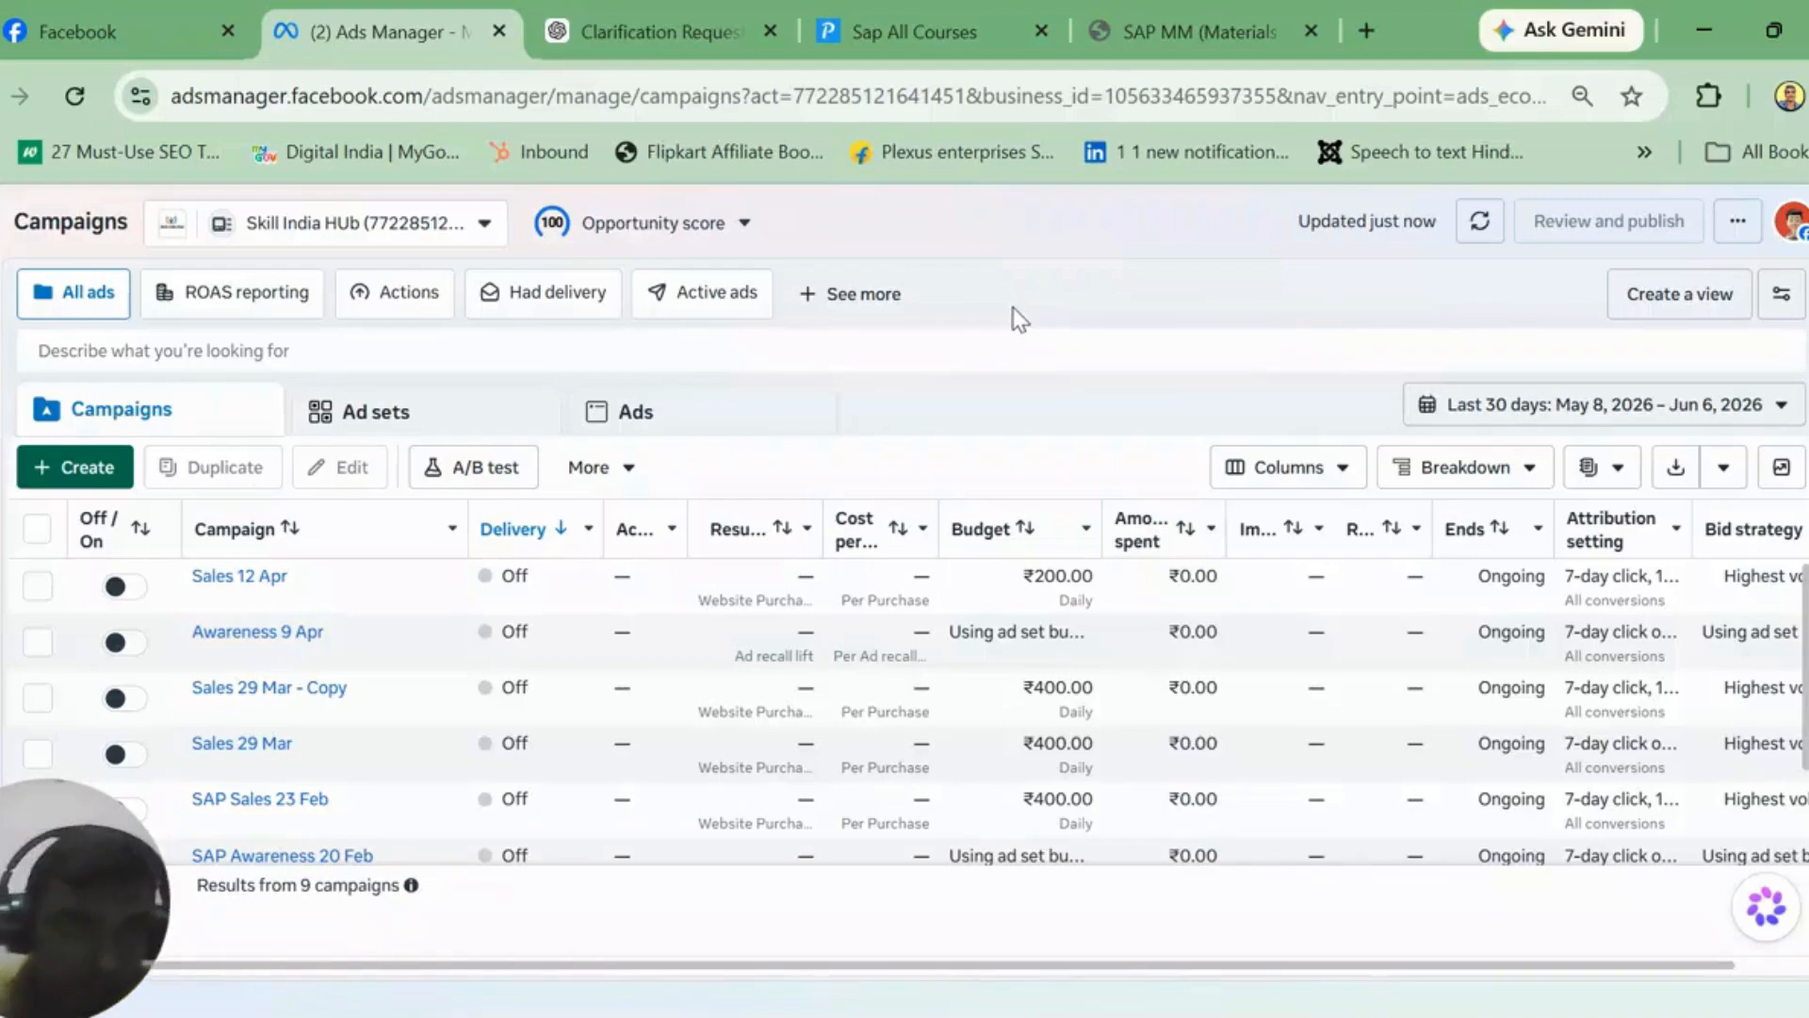
{"action": "left_click", "coordinate": [97, 469]}
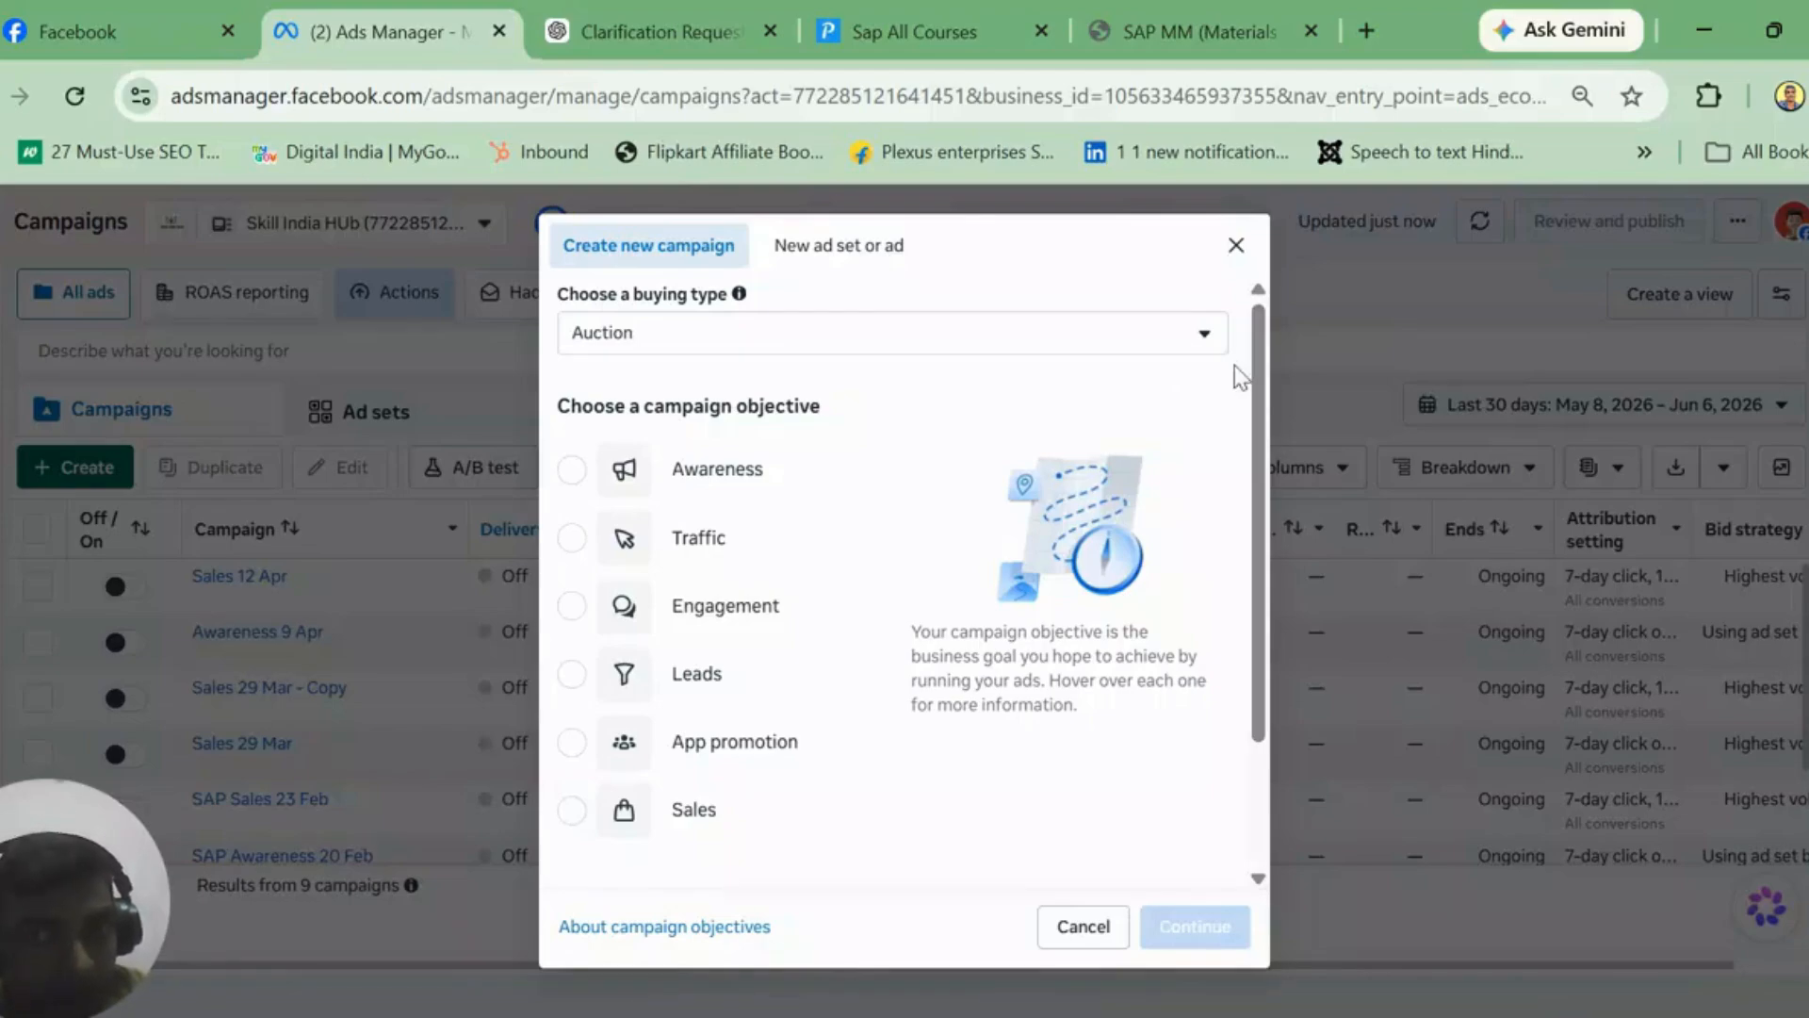
{"action": "left_click", "coordinate": [1203, 338]}
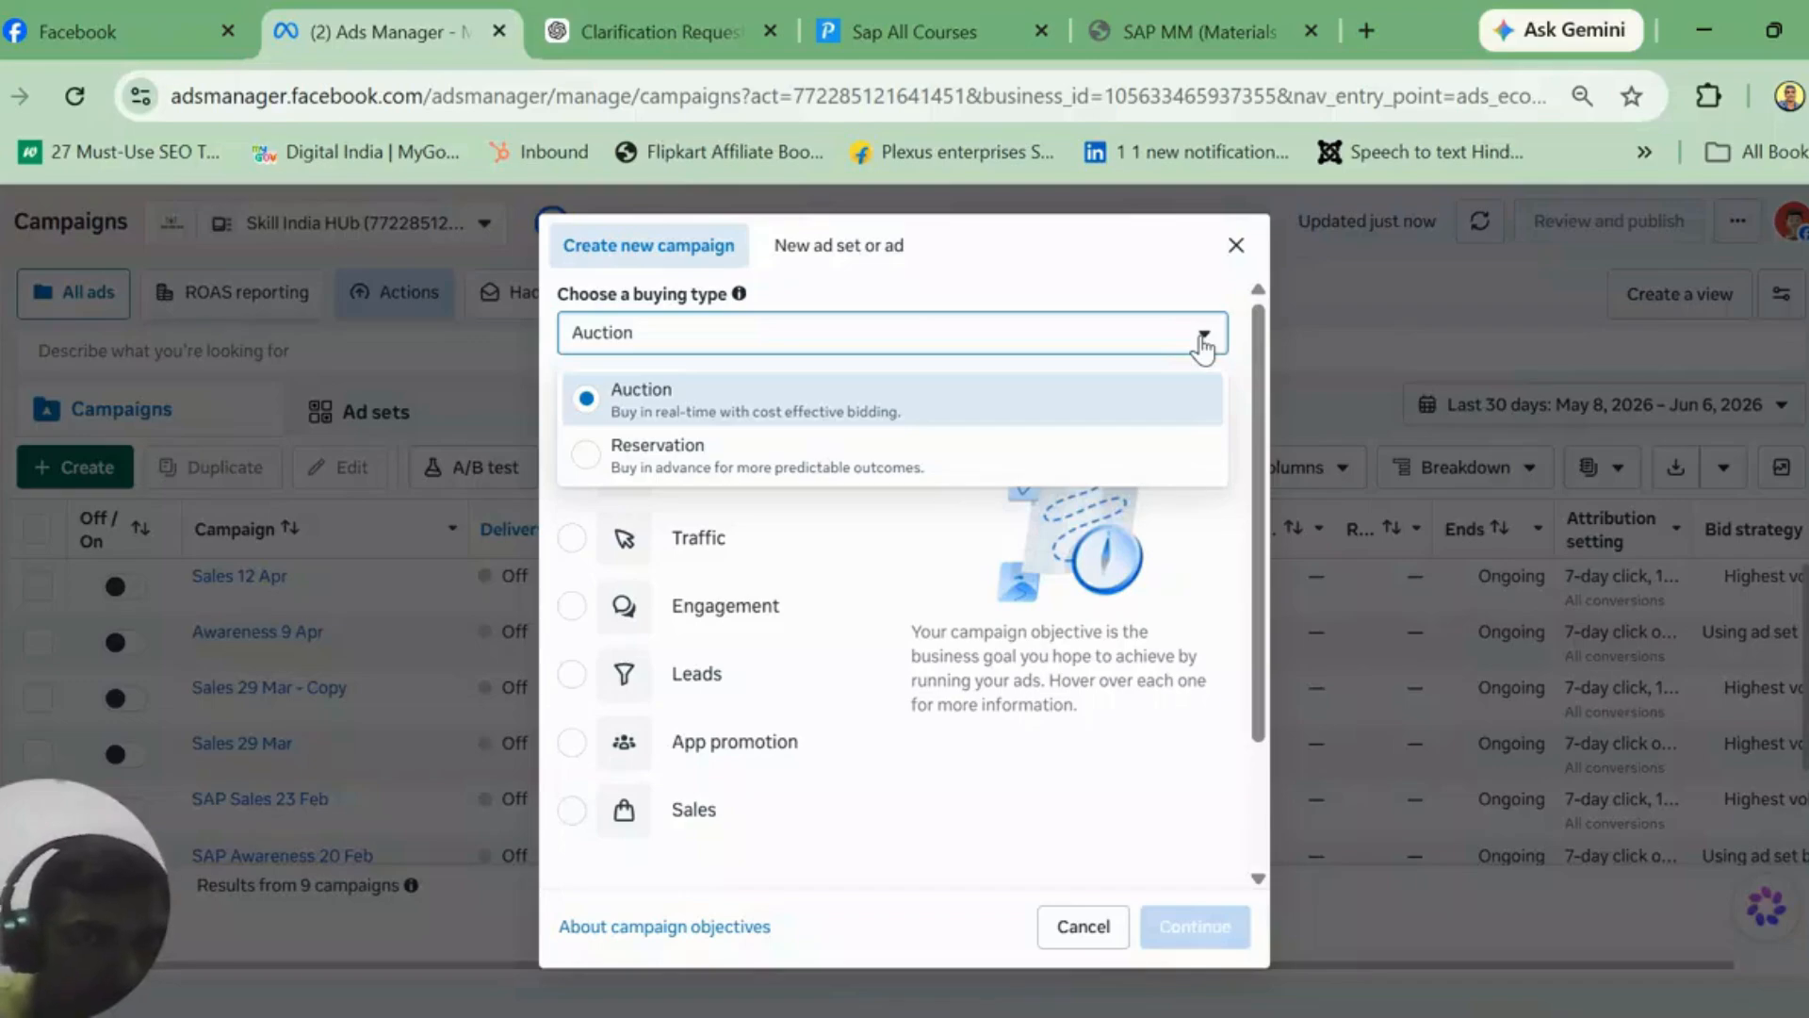
{"action": "left_click", "coordinate": [1204, 341]}
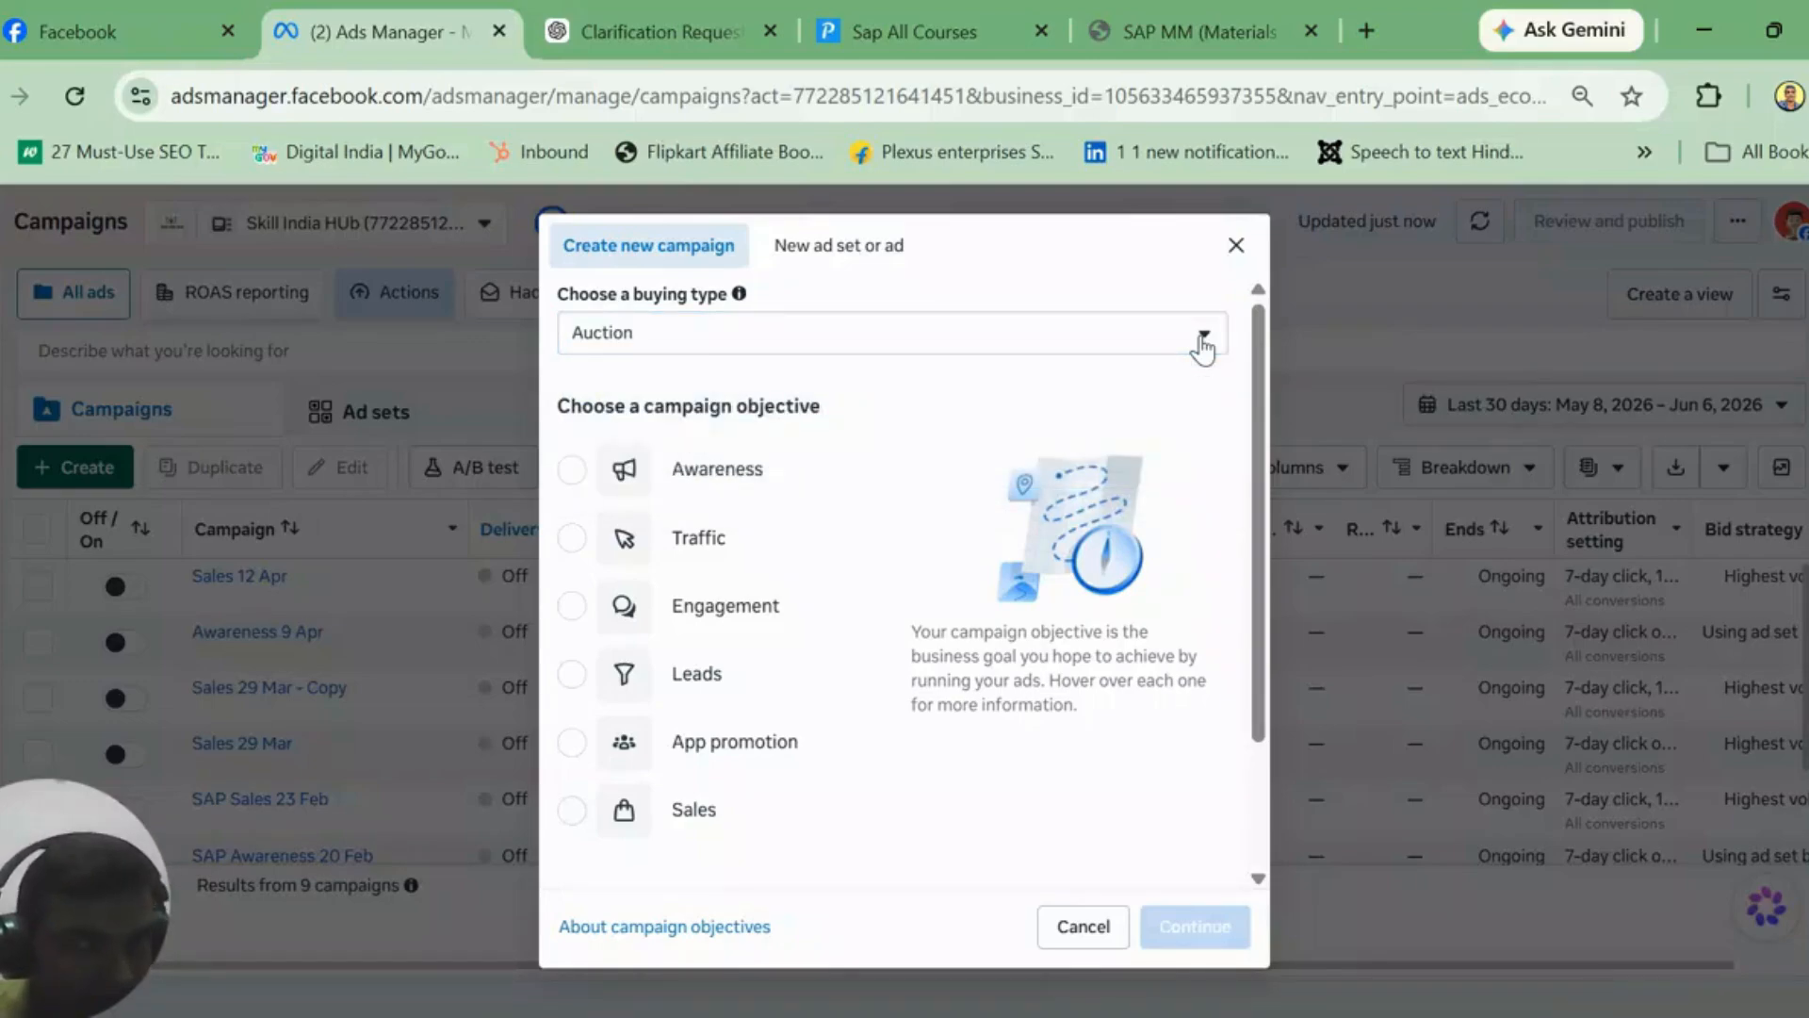
{"action": "left_click", "coordinate": [1203, 341]}
{"action": "left_click", "coordinate": [1204, 341]}
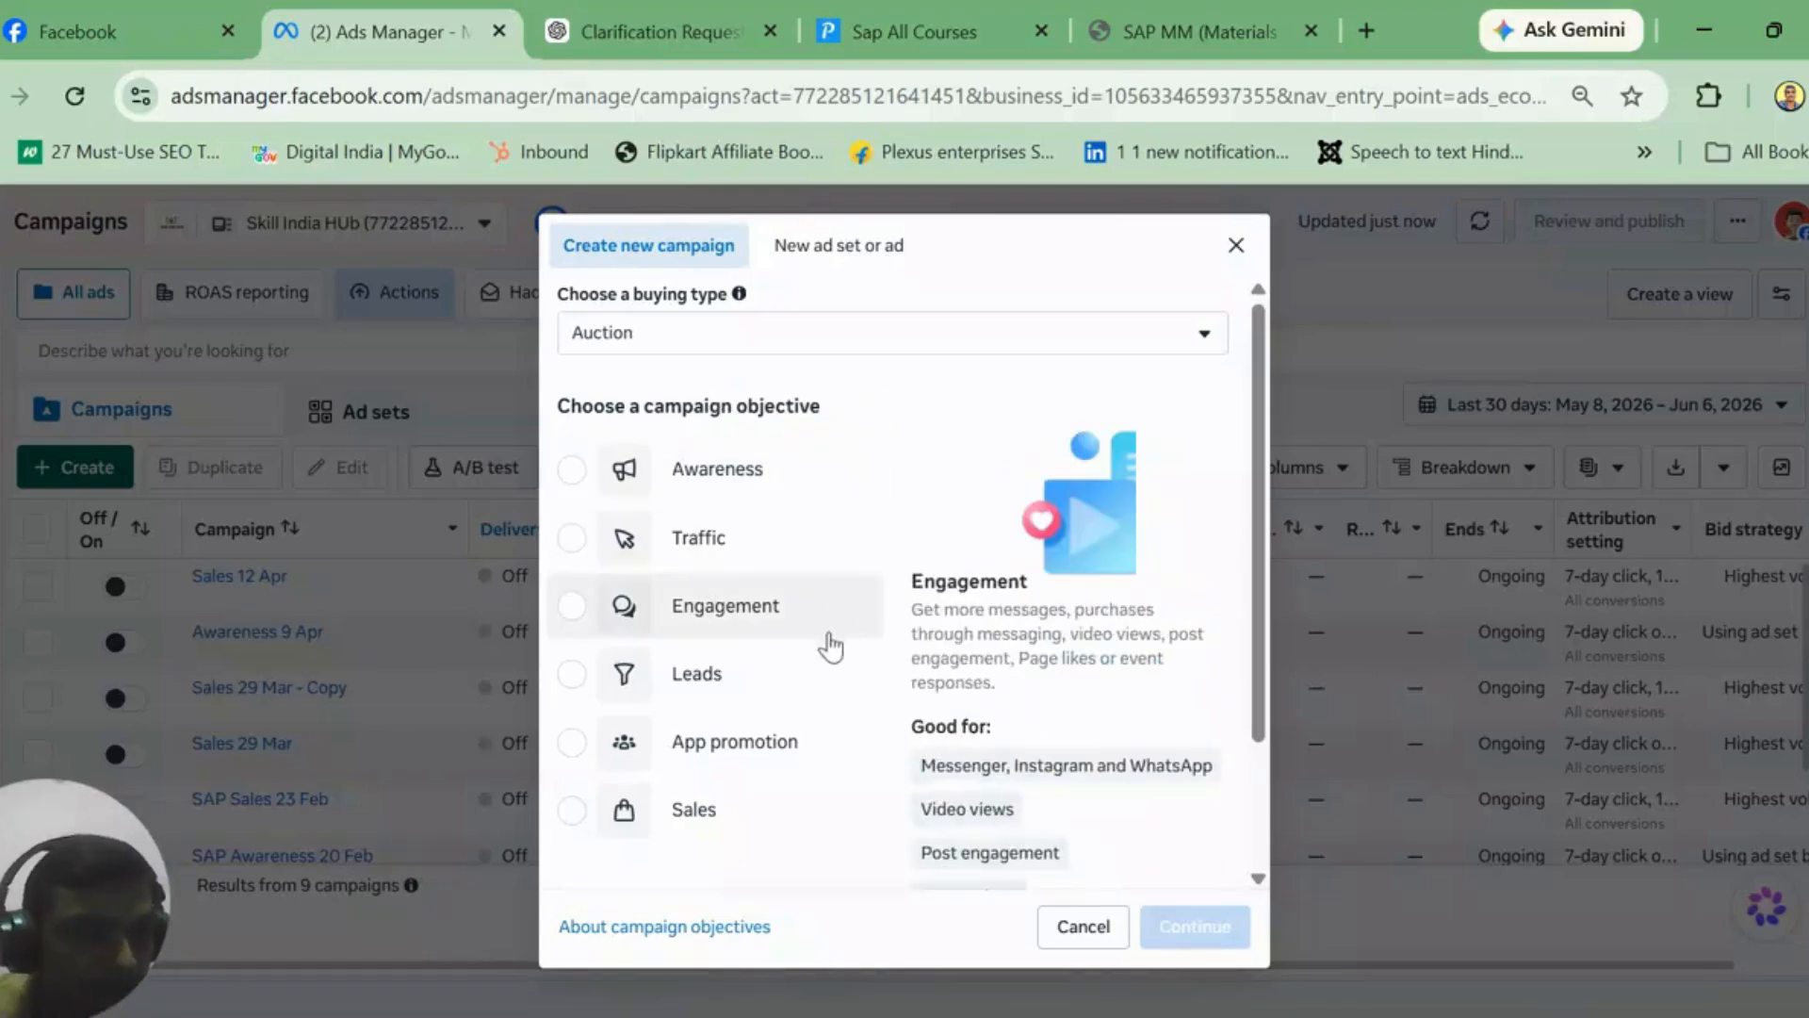
Step: Select Awareness as the campaign objective and review what it is good for
{"action": "mouse_move", "coordinate": [860, 483]}
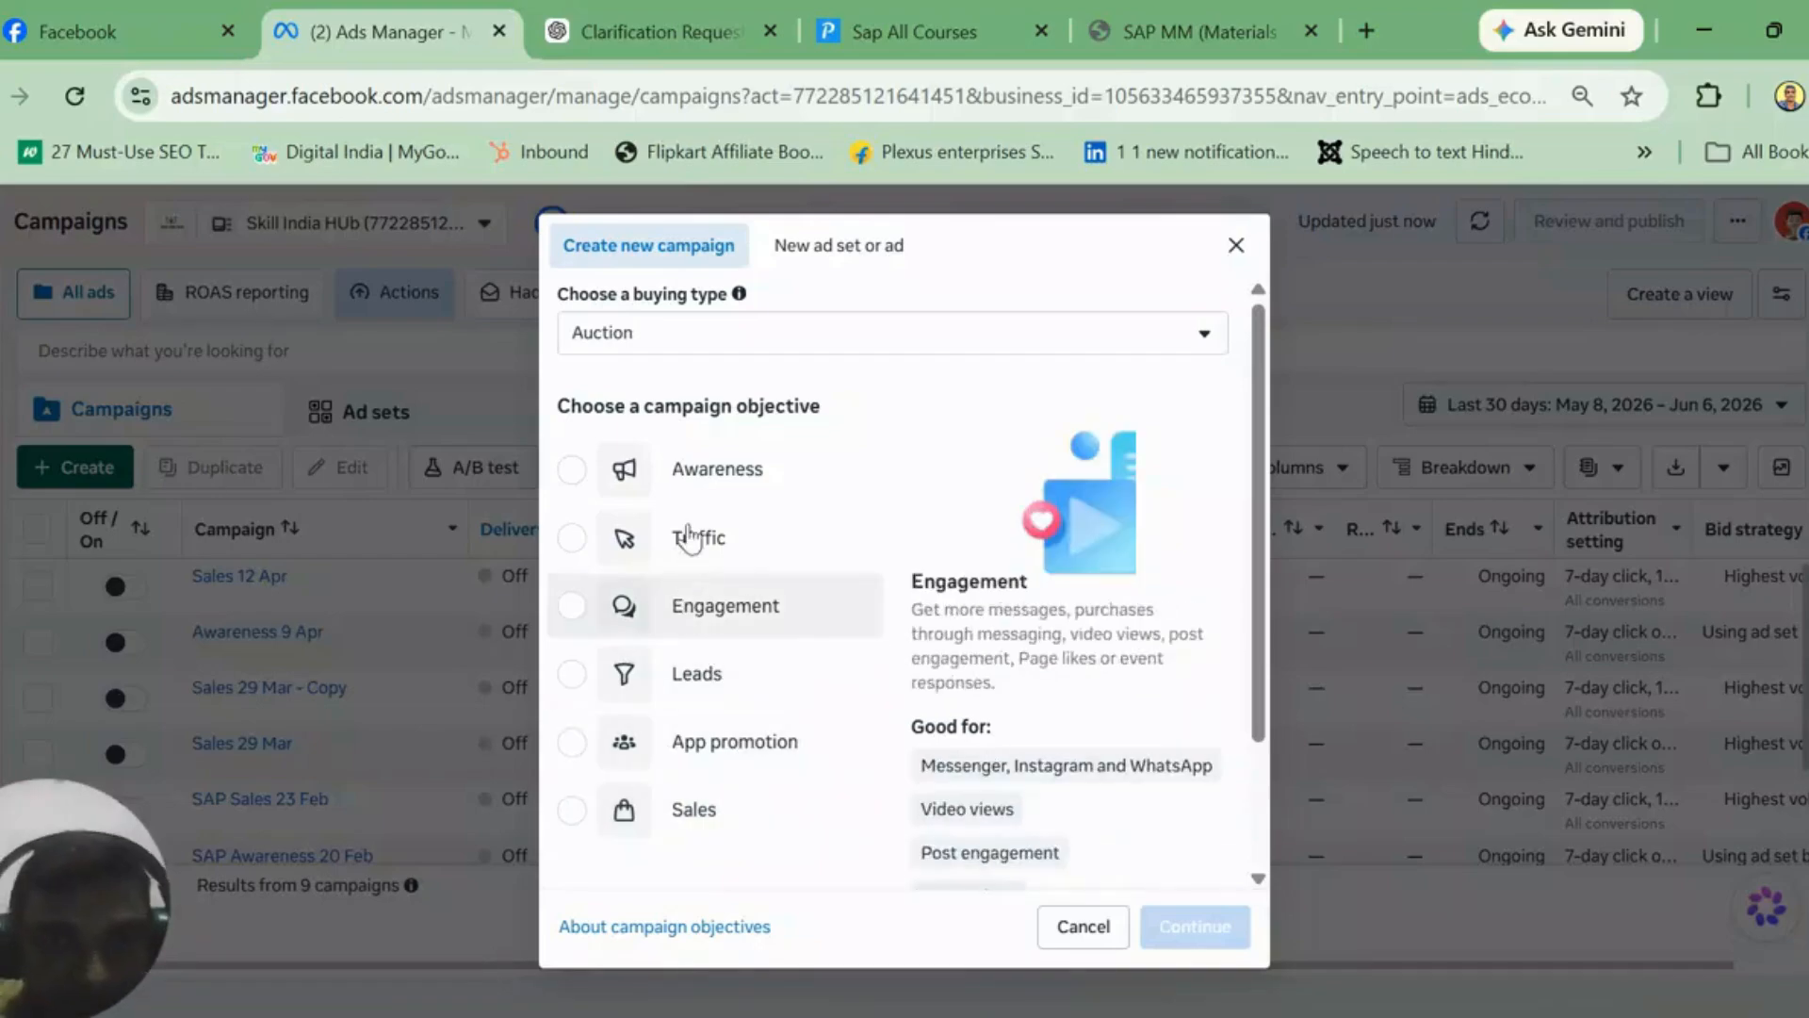
{"action": "left_click", "coordinate": [709, 461]}
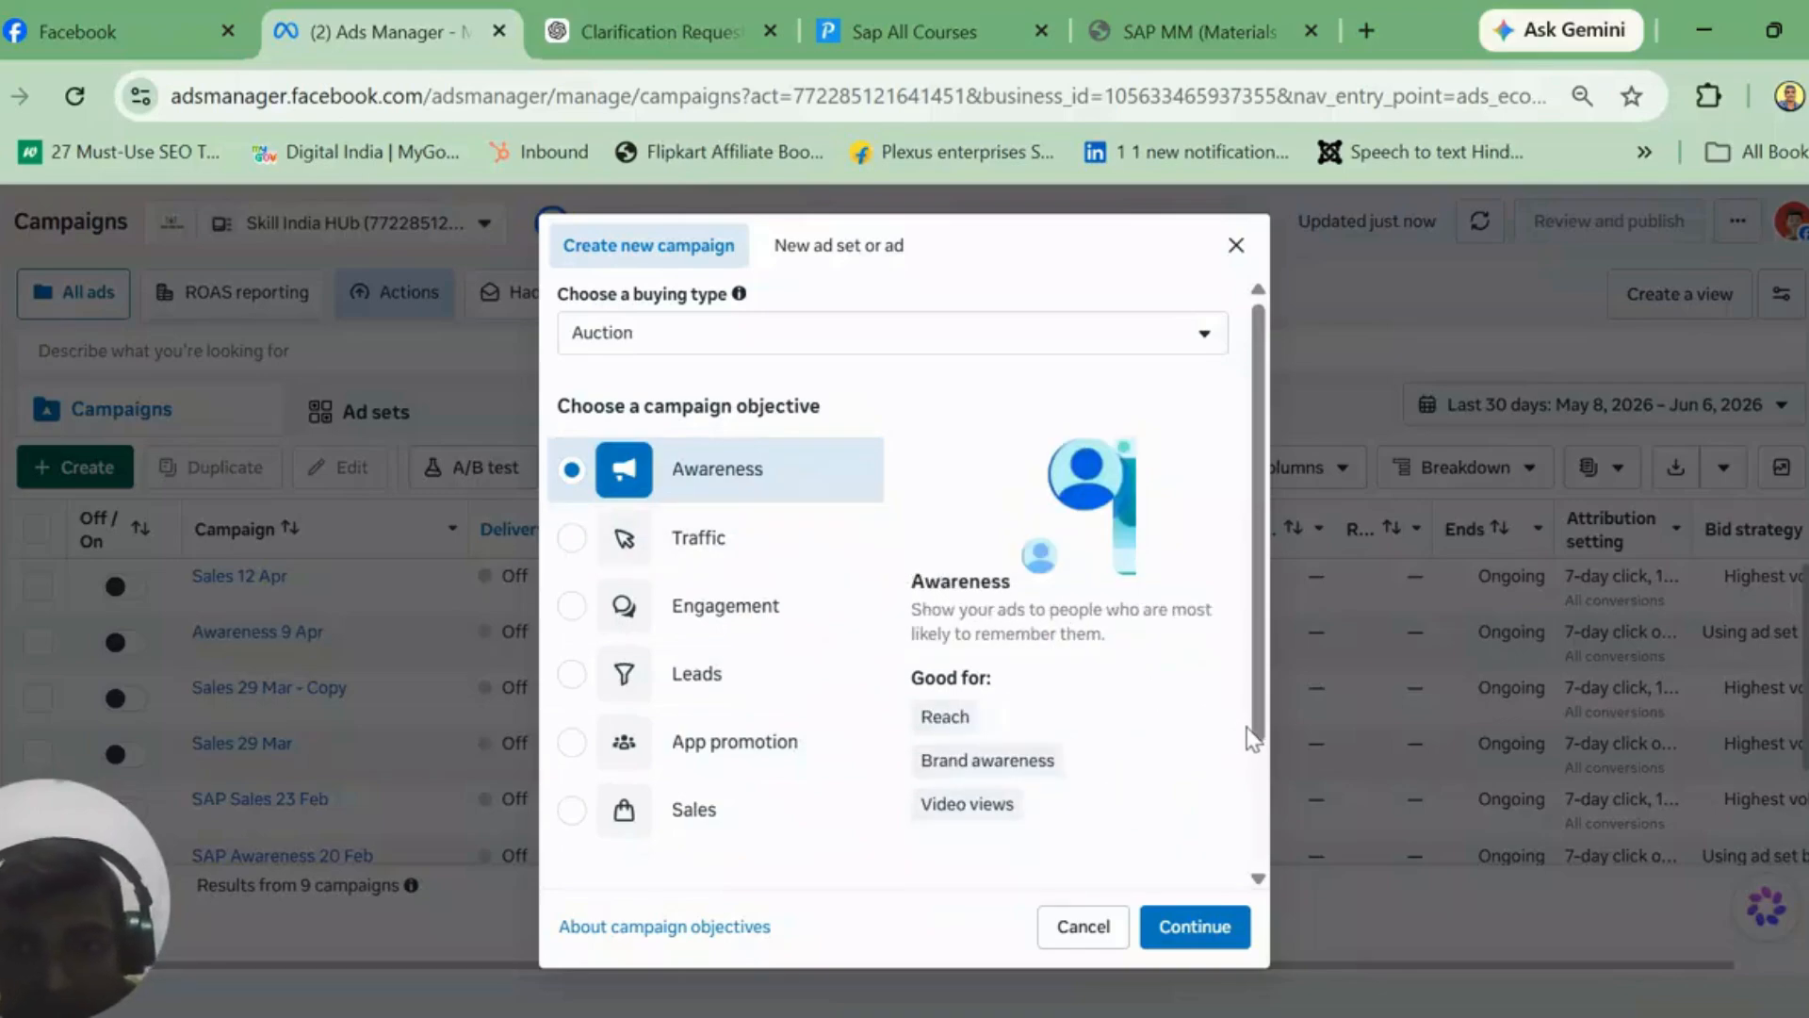
{"action": "left_click_drag", "start_coordinate": [1253, 738], "coordinate": [1258, 871]}
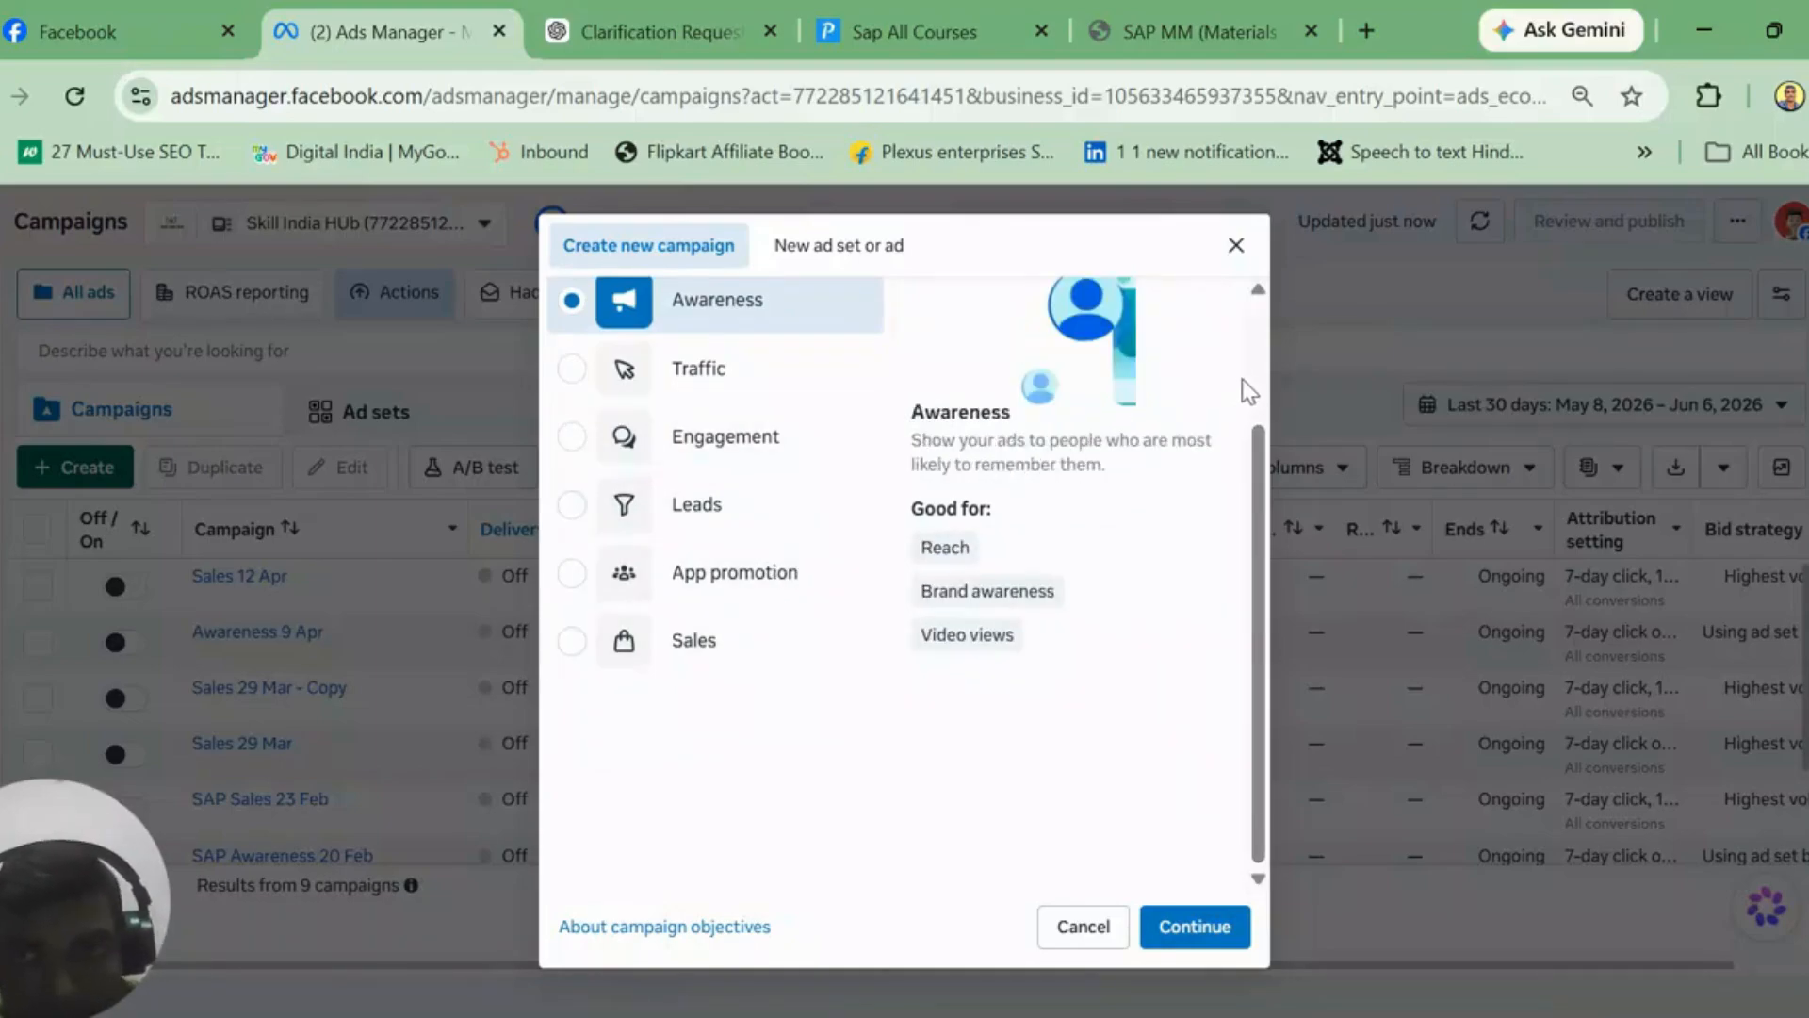
{"action": "scroll", "coordinate": [1249, 375], "scroll_direction": "up", "scroll_amount": 2}
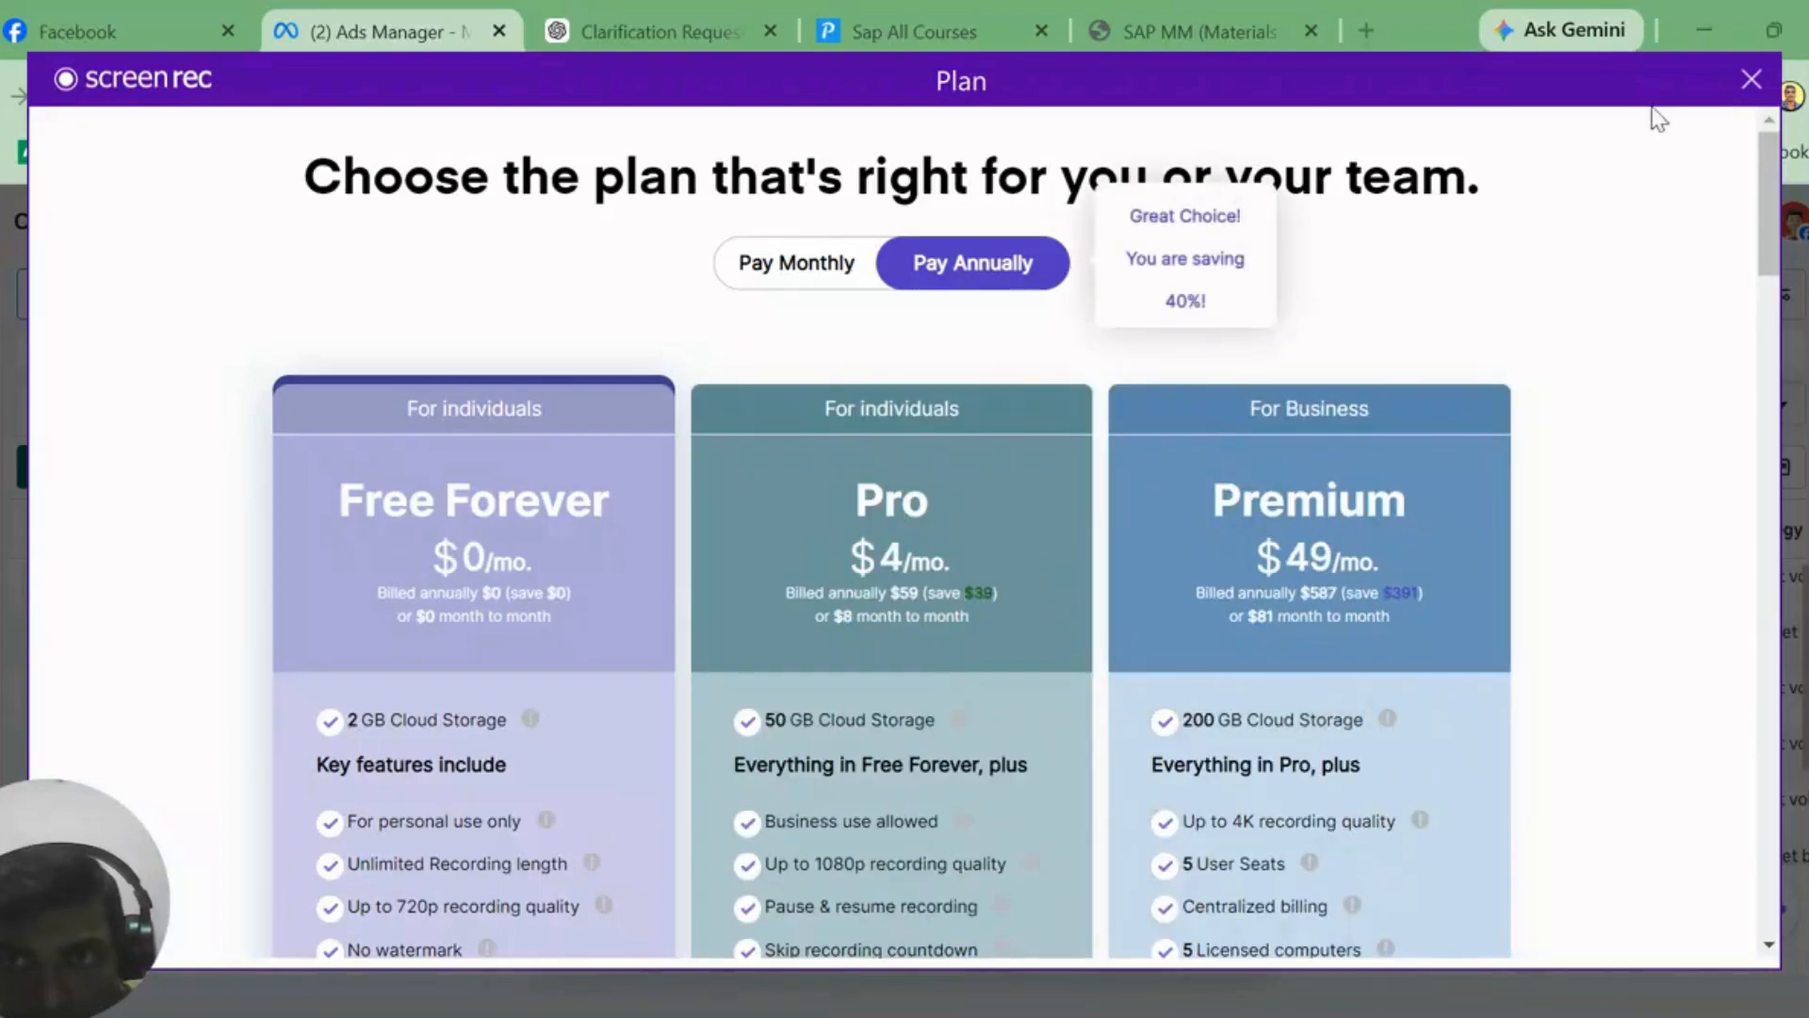
Step: Dismiss the ScreenRec plan offer and continue to the setup of the Awareness campaign
{"action": "left_click", "coordinate": [1752, 81]}
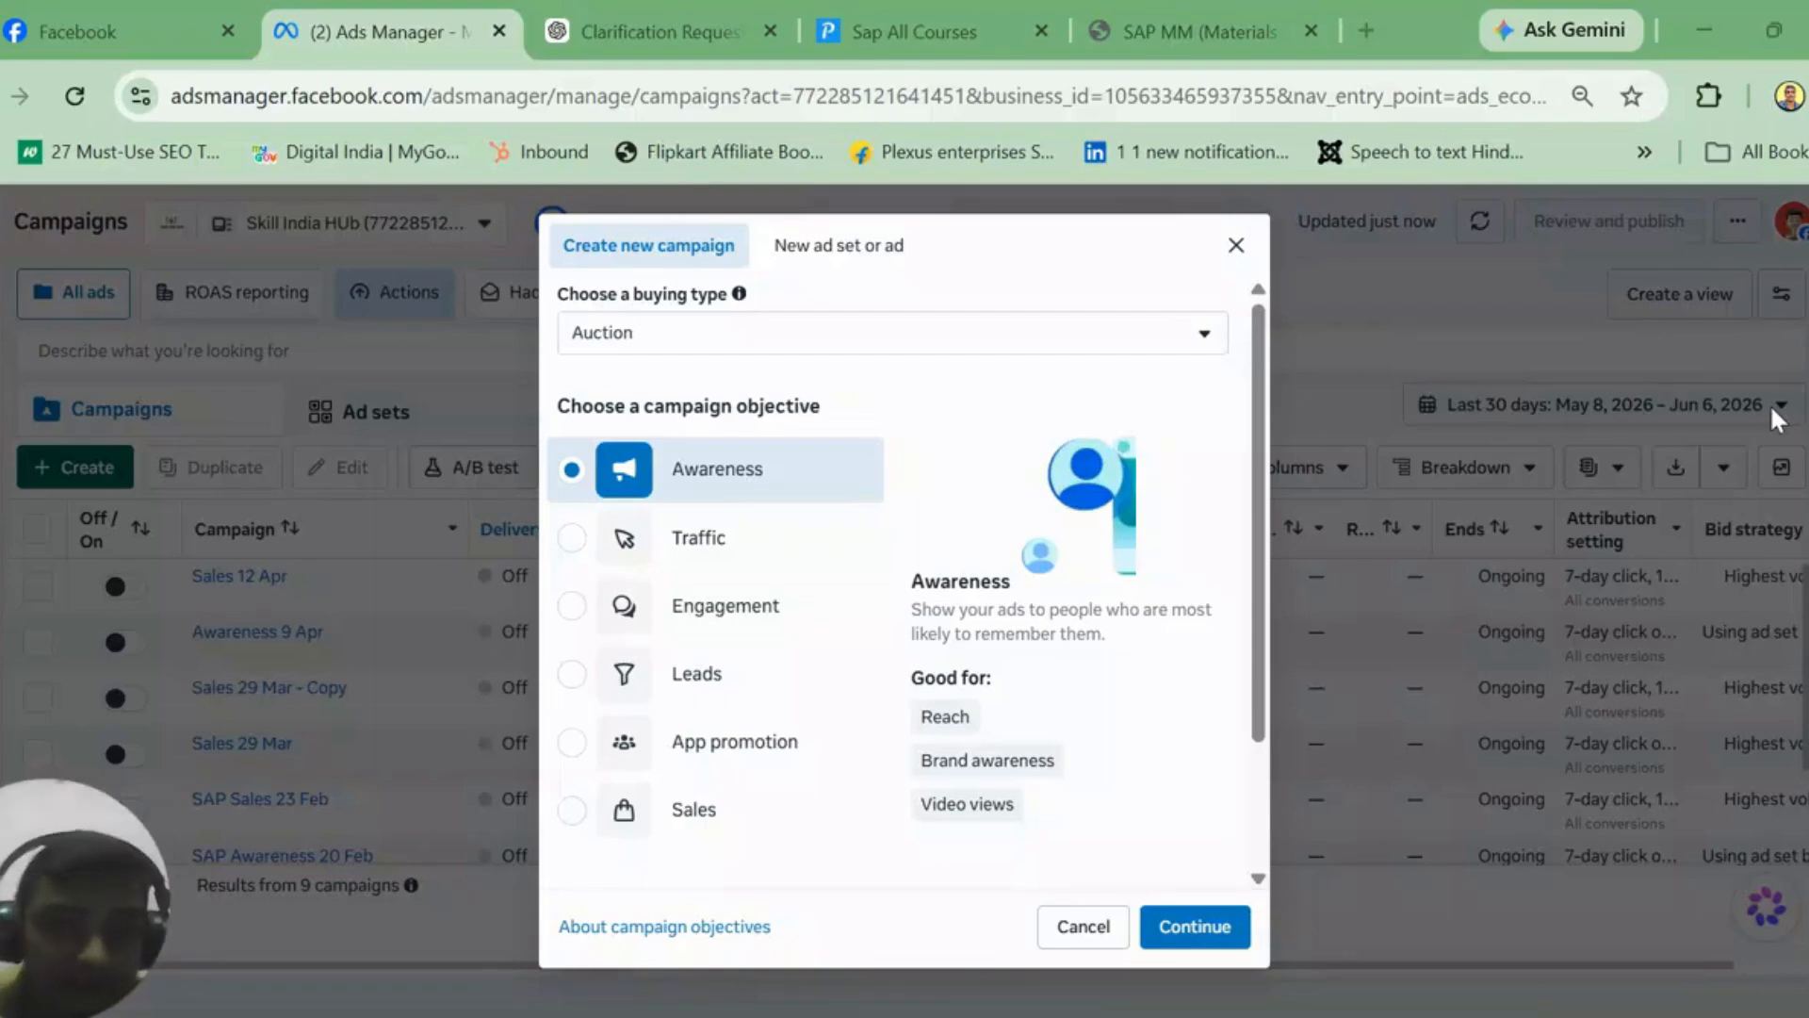
{"action": "left_click_drag", "start_coordinate": [1770, 405], "coordinate": [1607, 443]}
{"action": "left_click", "coordinate": [1048, 392]}
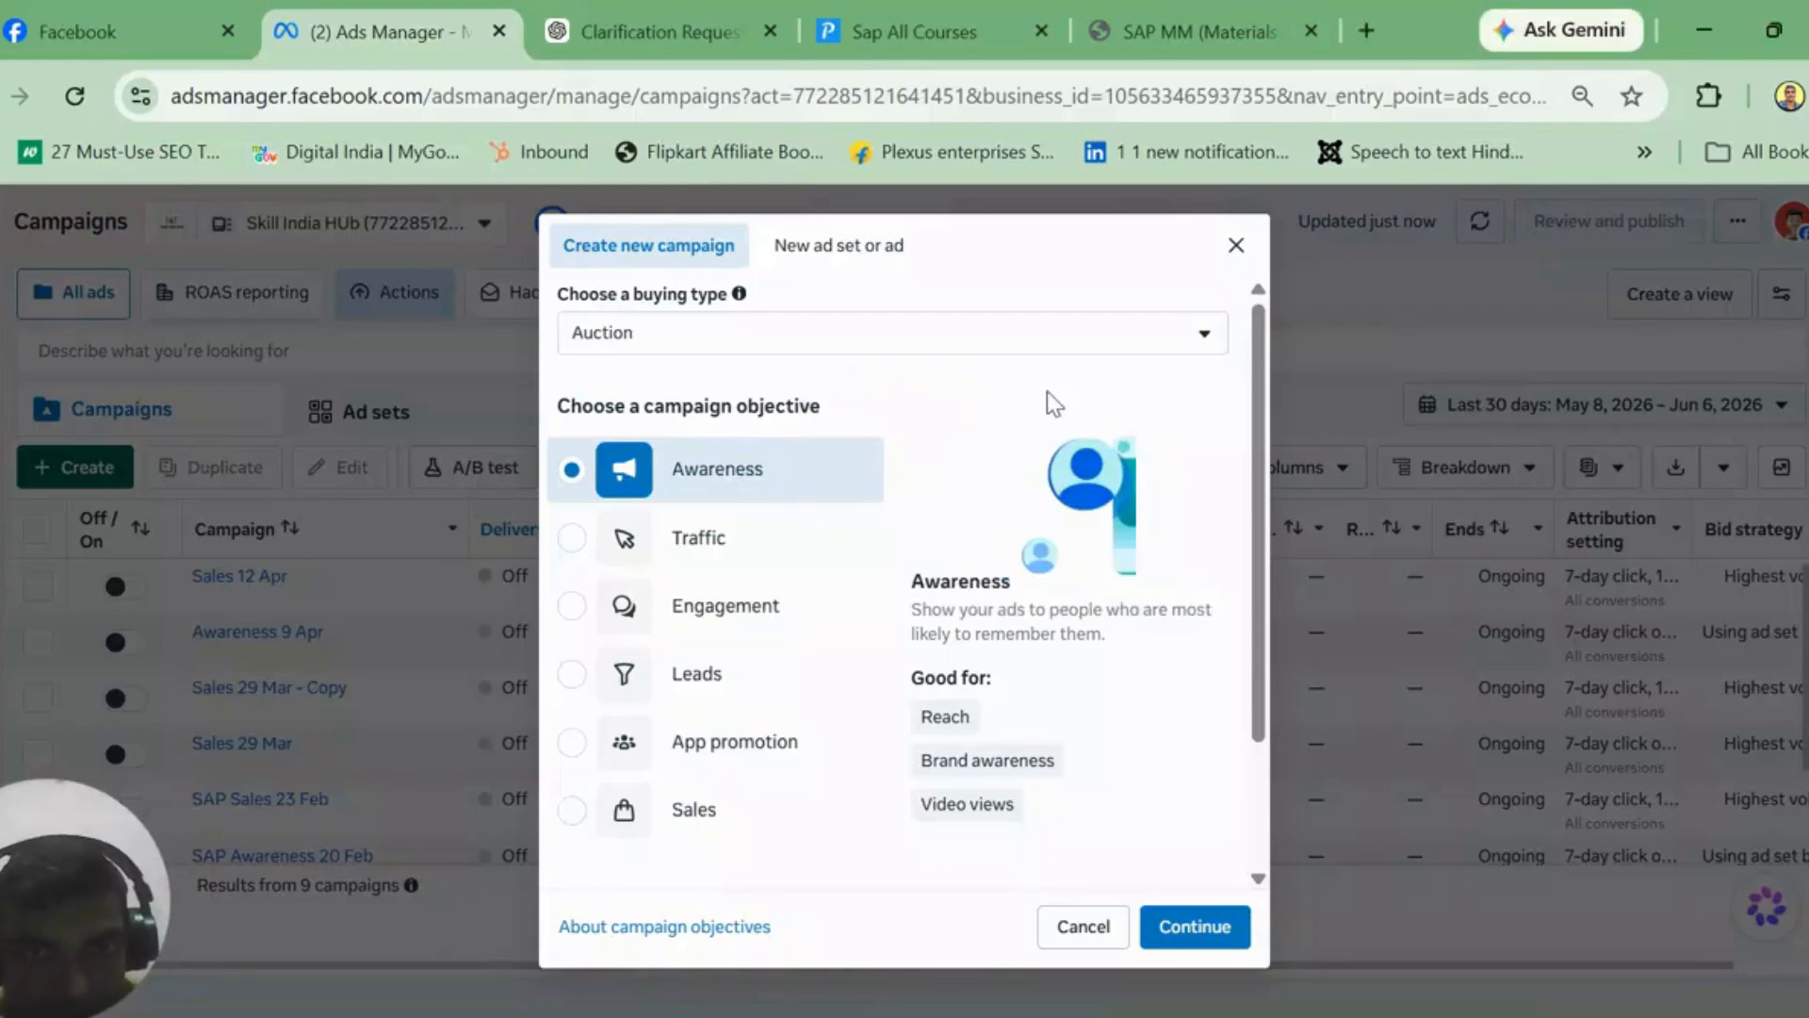
{"action": "left_click", "coordinate": [1177, 919]}
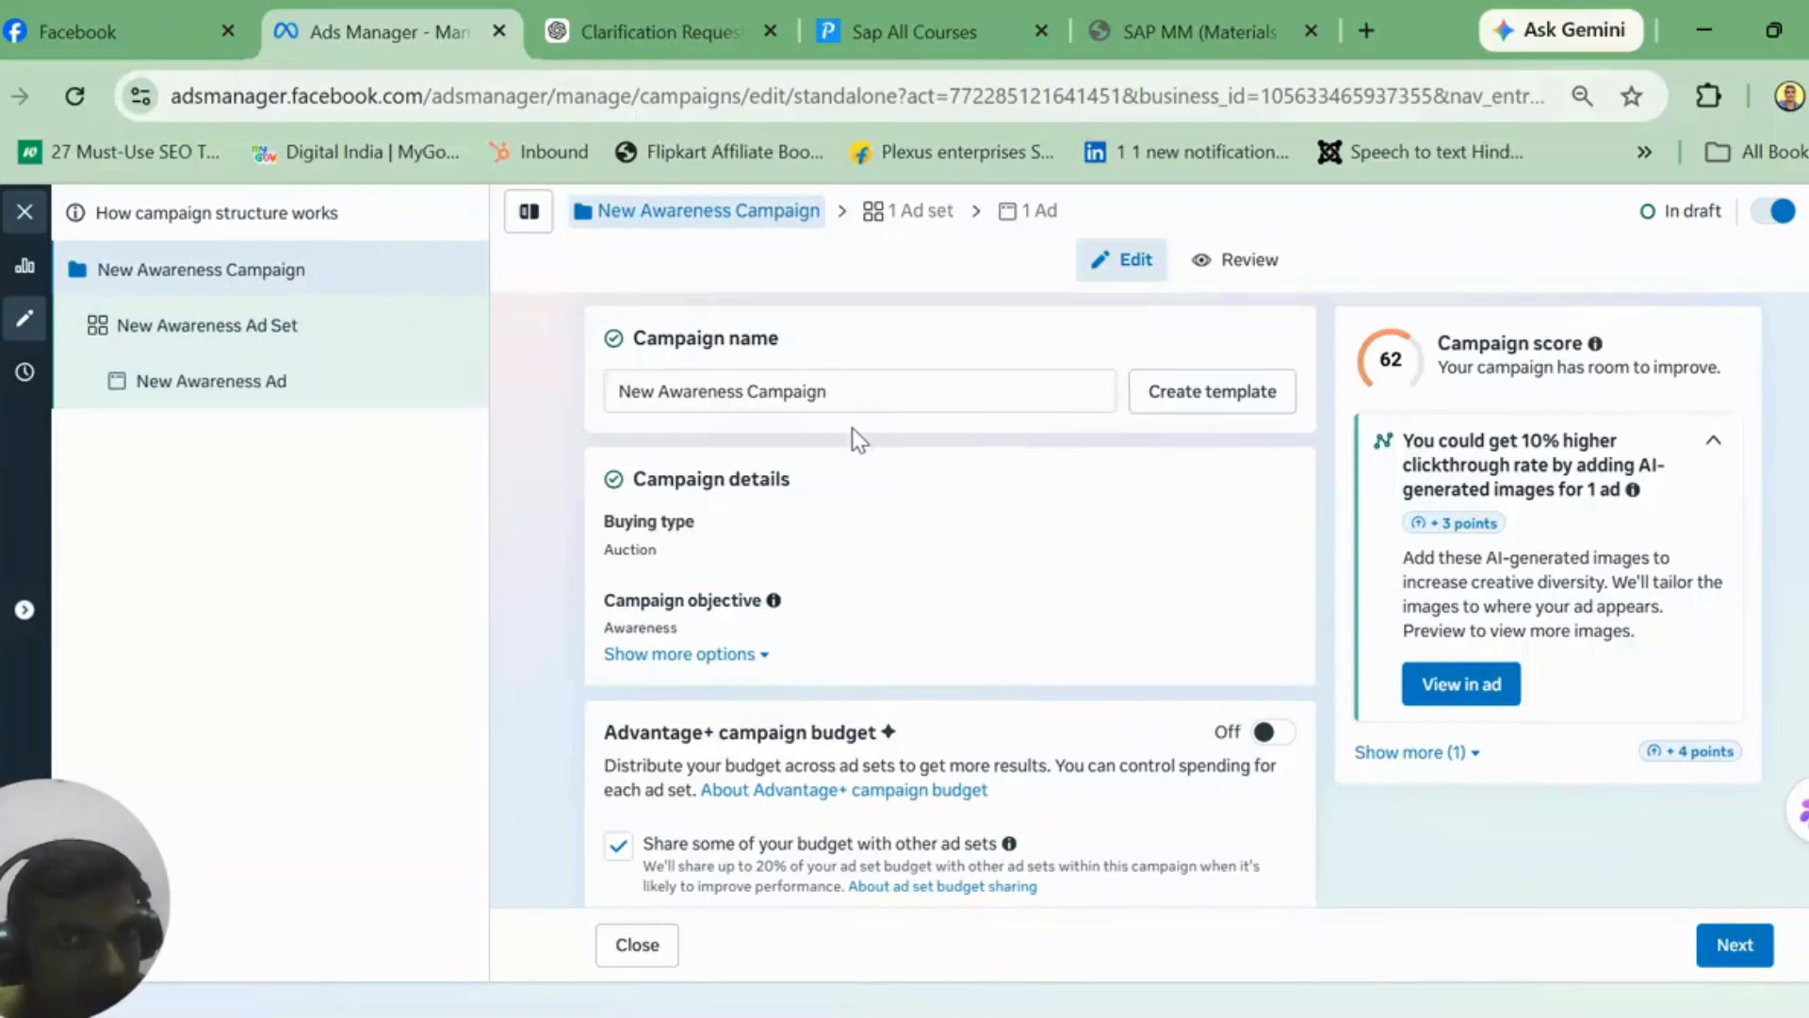
Step: Rename the new campaign as "Awareness Sap 7 june"
{"action": "left_click", "coordinate": [862, 403]}
{"action": "key", "text": "BackSpace"}
{"action": "key", "text": "BackSpace"}
{"action": "key", "text": "BackSpace"}
{"action": "key", "text": "BackSpace"}
{"action": "key", "text": "BackSpace"}
{"action": "key", "text": "BackSpace"}
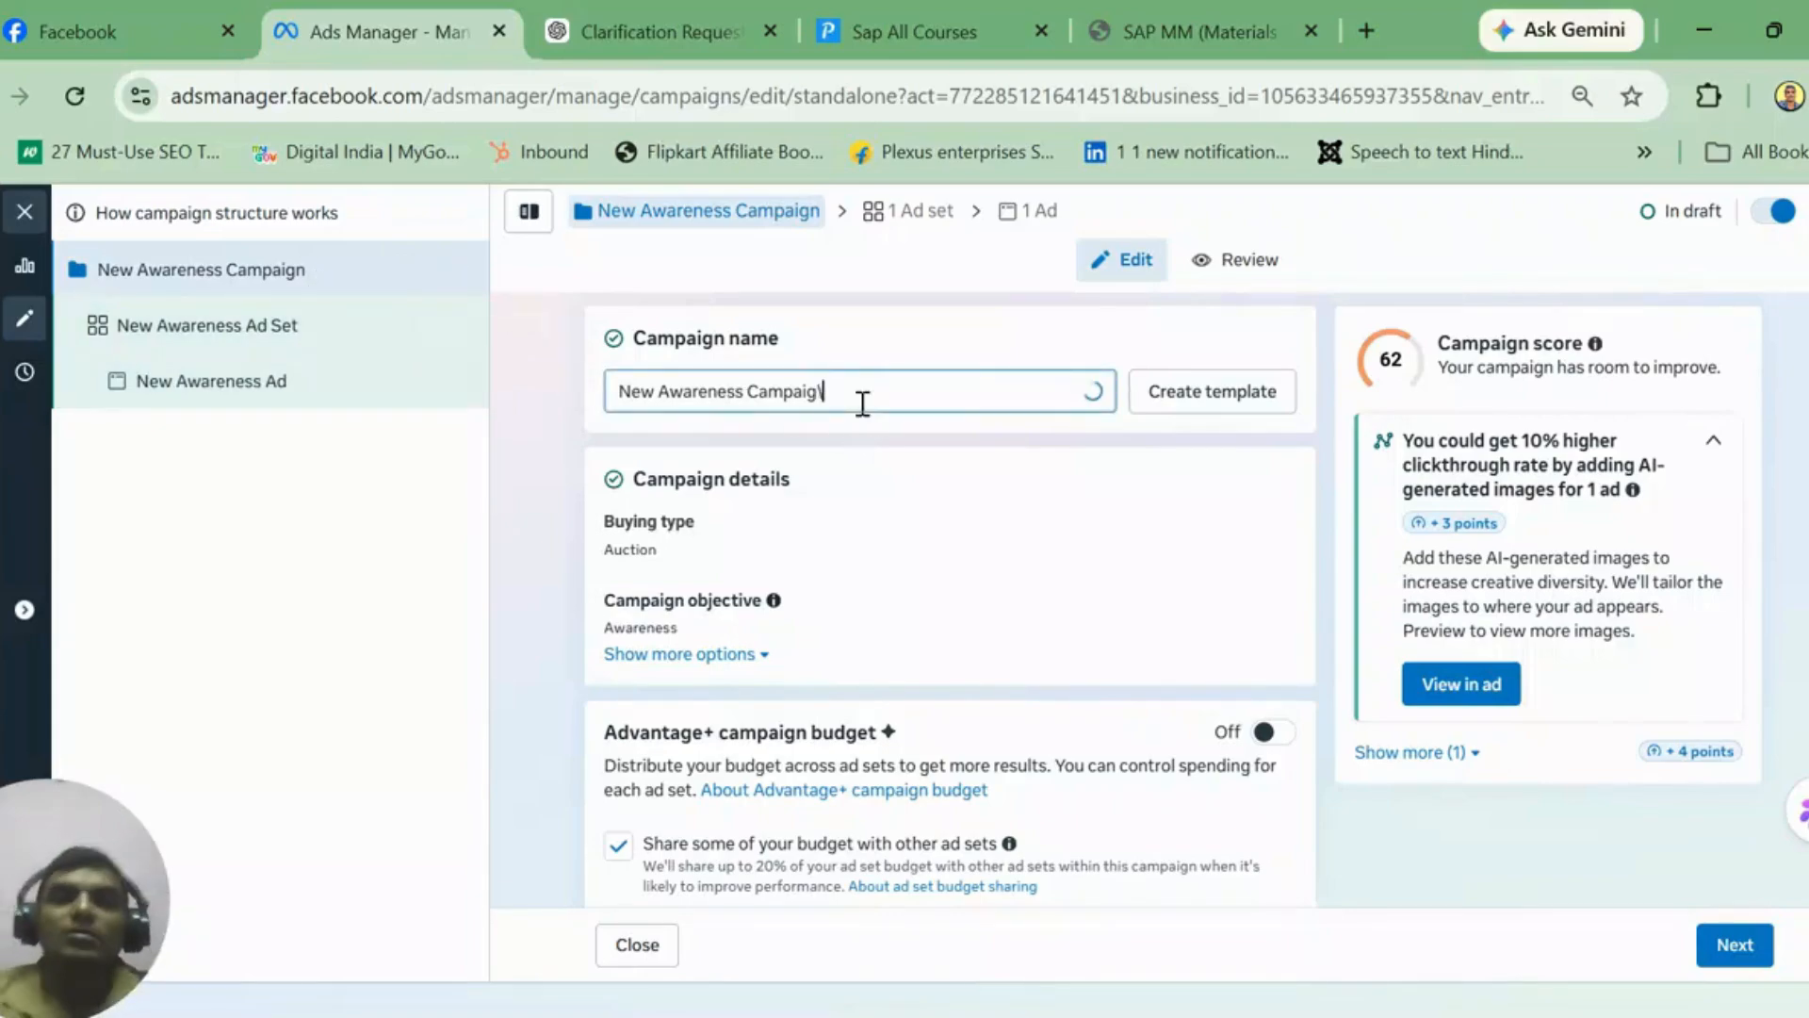
{"action": "key", "text": "BackSpace"}
{"action": "key", "text": "BackSpace"}
{"action": "key", "text": "BackSpace"}
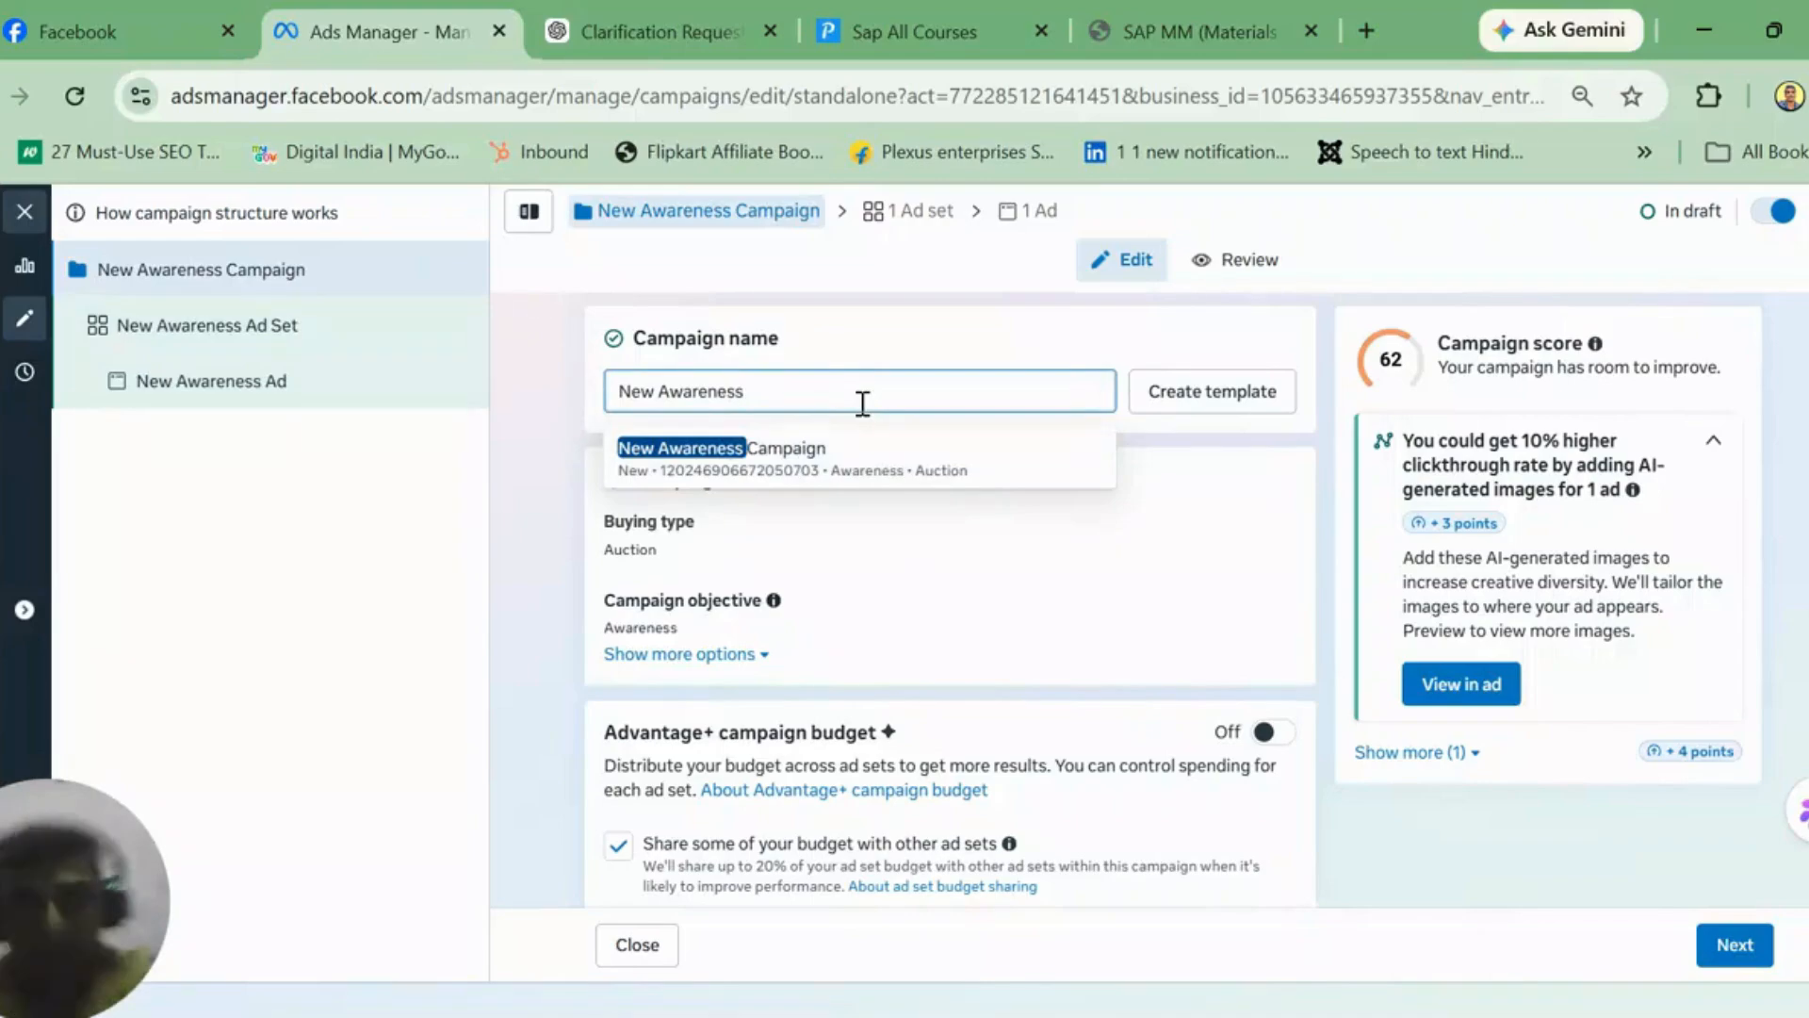
{"action": "key", "text": "Left"}
{"action": "key", "text": "Left"}
{"action": "key", "text": "Left"}
{"action": "key", "text": "Left"}
{"action": "key", "text": "Left"}
{"action": "key", "text": "Left"}
{"action": "key", "text": "Left"}
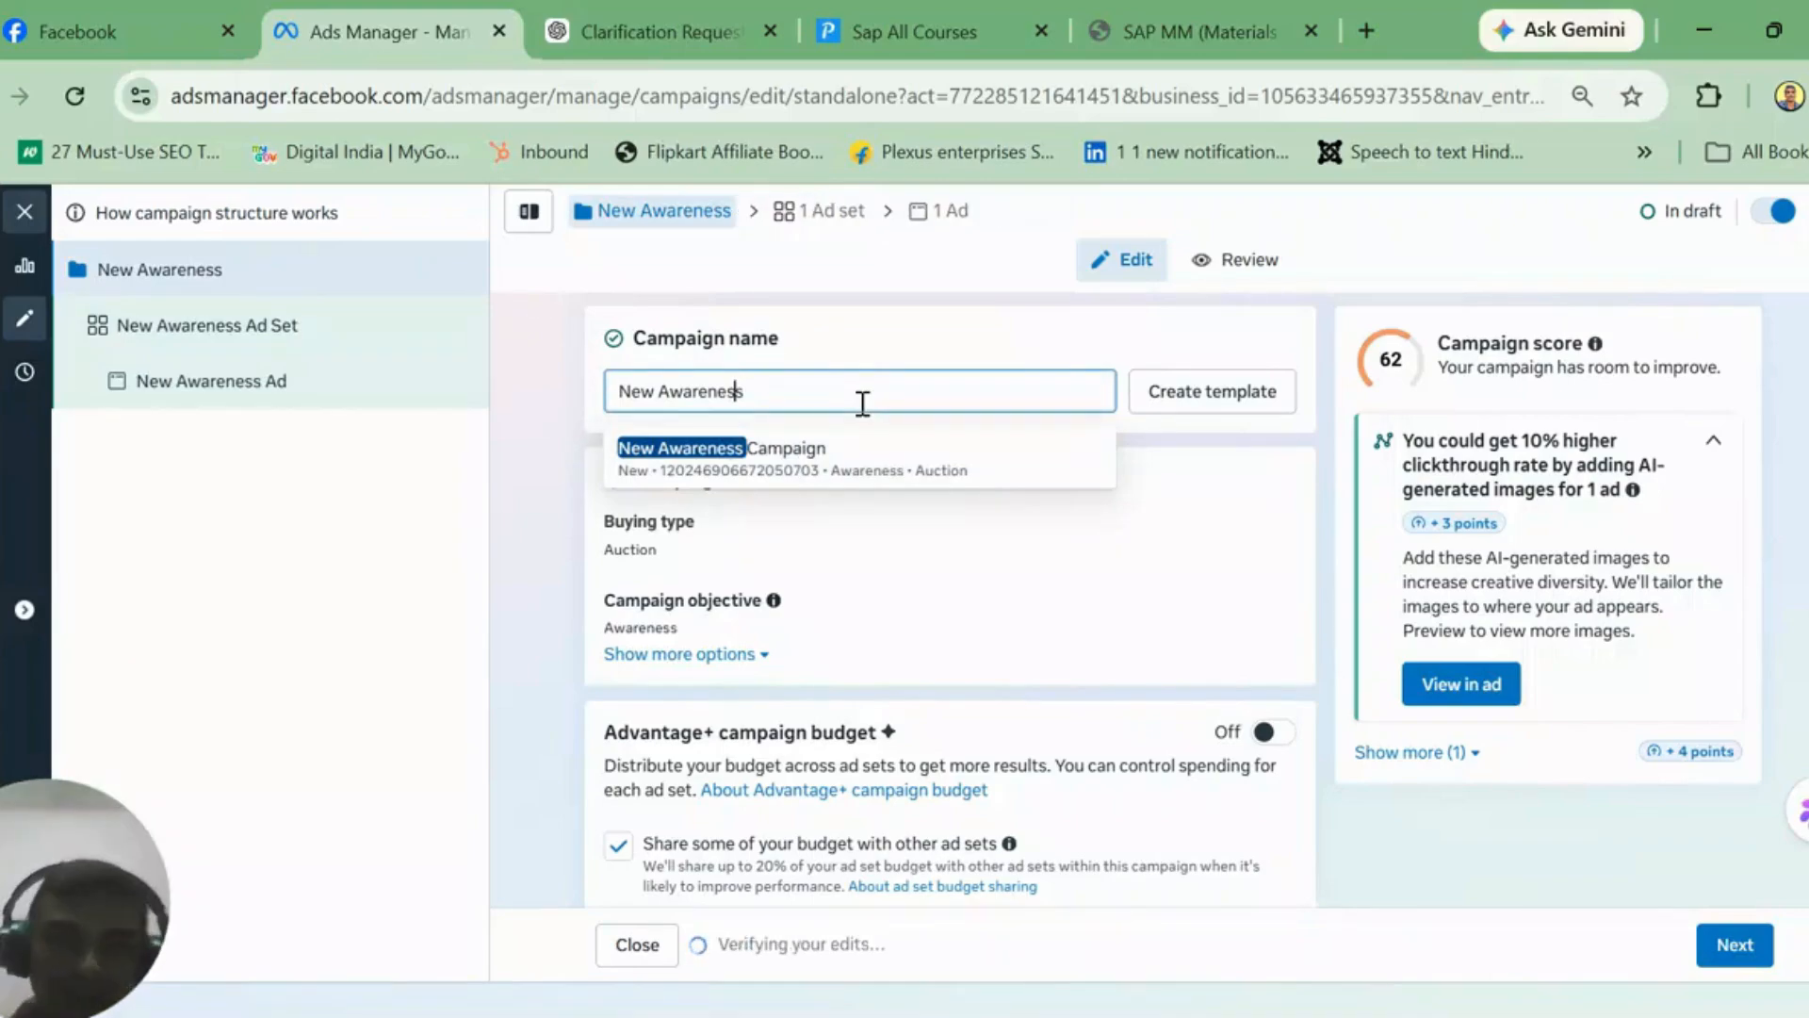
{"action": "key", "text": "Left"}
{"action": "key", "text": "Left"}
{"action": "key", "text": "BackSpace"}
{"action": "key", "text": "BackSpace"}
{"action": "key", "text": "BackSpace"}
{"action": "key", "text": "BackSpace"}
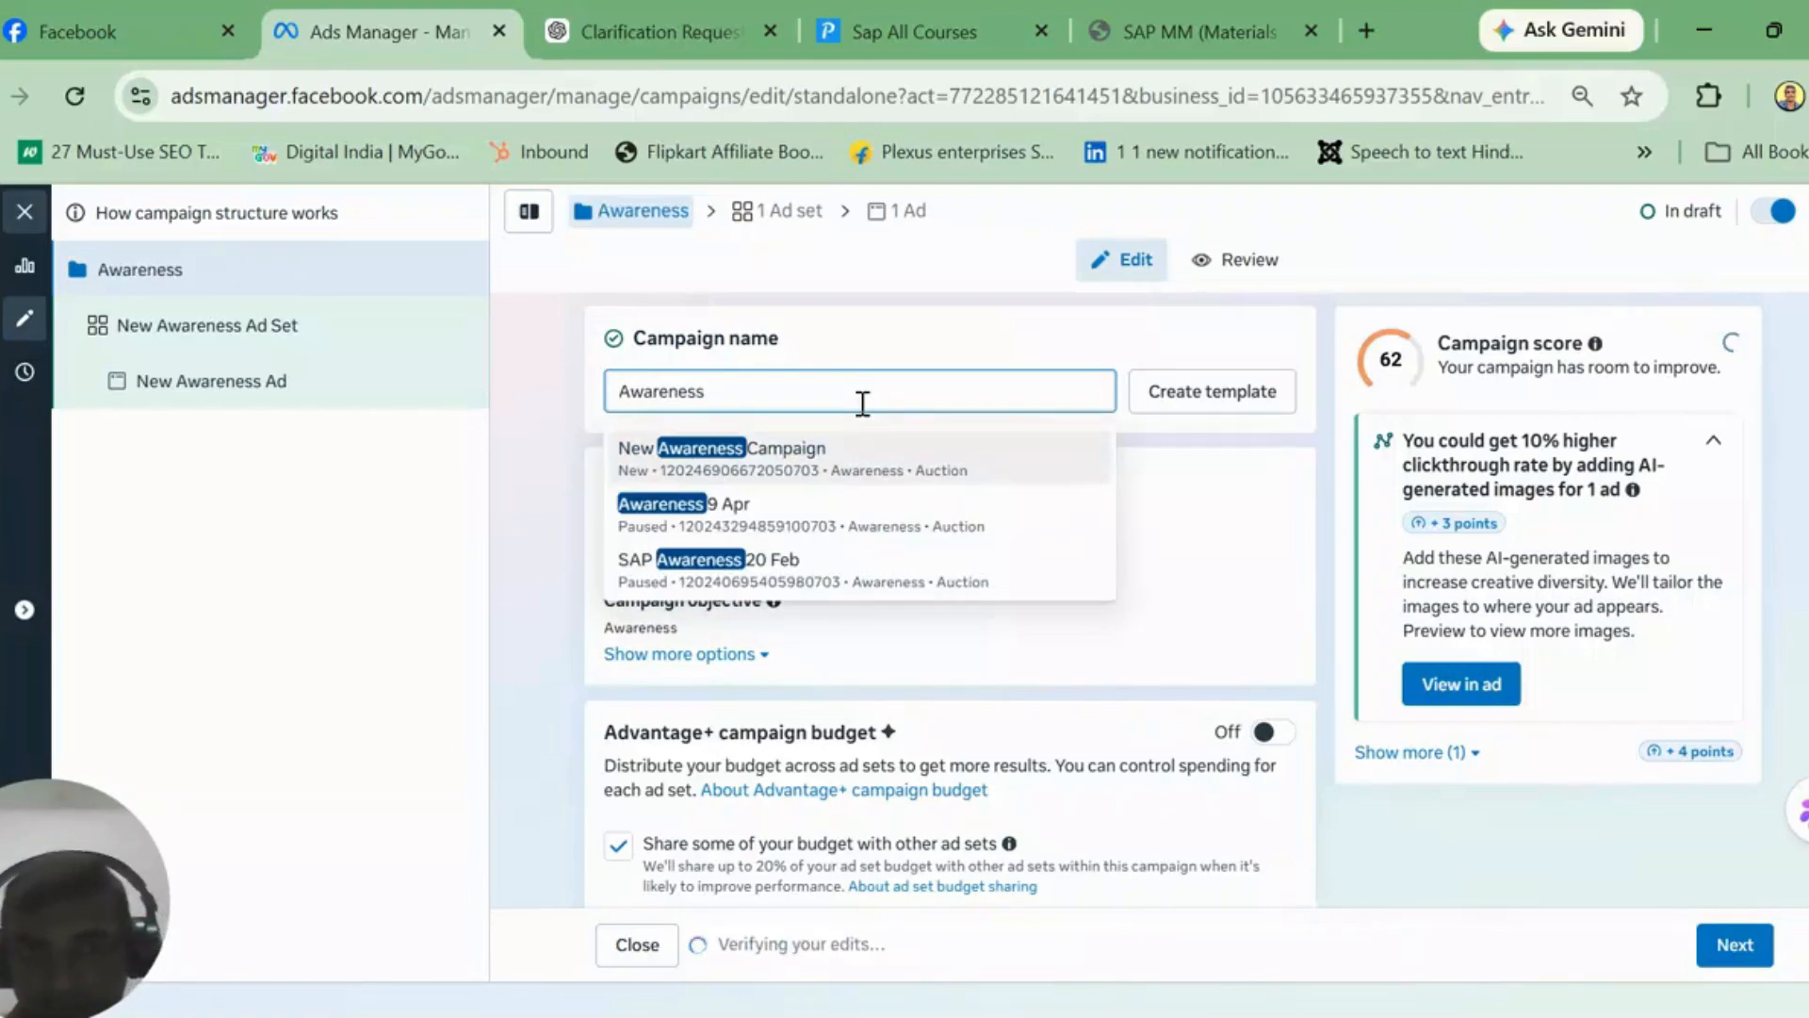
{"action": "key", "text": "Right"}
{"action": "key", "text": "Right"}
{"action": "key", "text": "Right"}
{"action": "key", "text": "Right"}
{"action": "key", "text": "Right"}
{"action": "key", "text": "Right"}
{"action": "key", "text": "Right"}
{"action": "key", "text": "Right"}
{"action": "key", "text": "Right"}
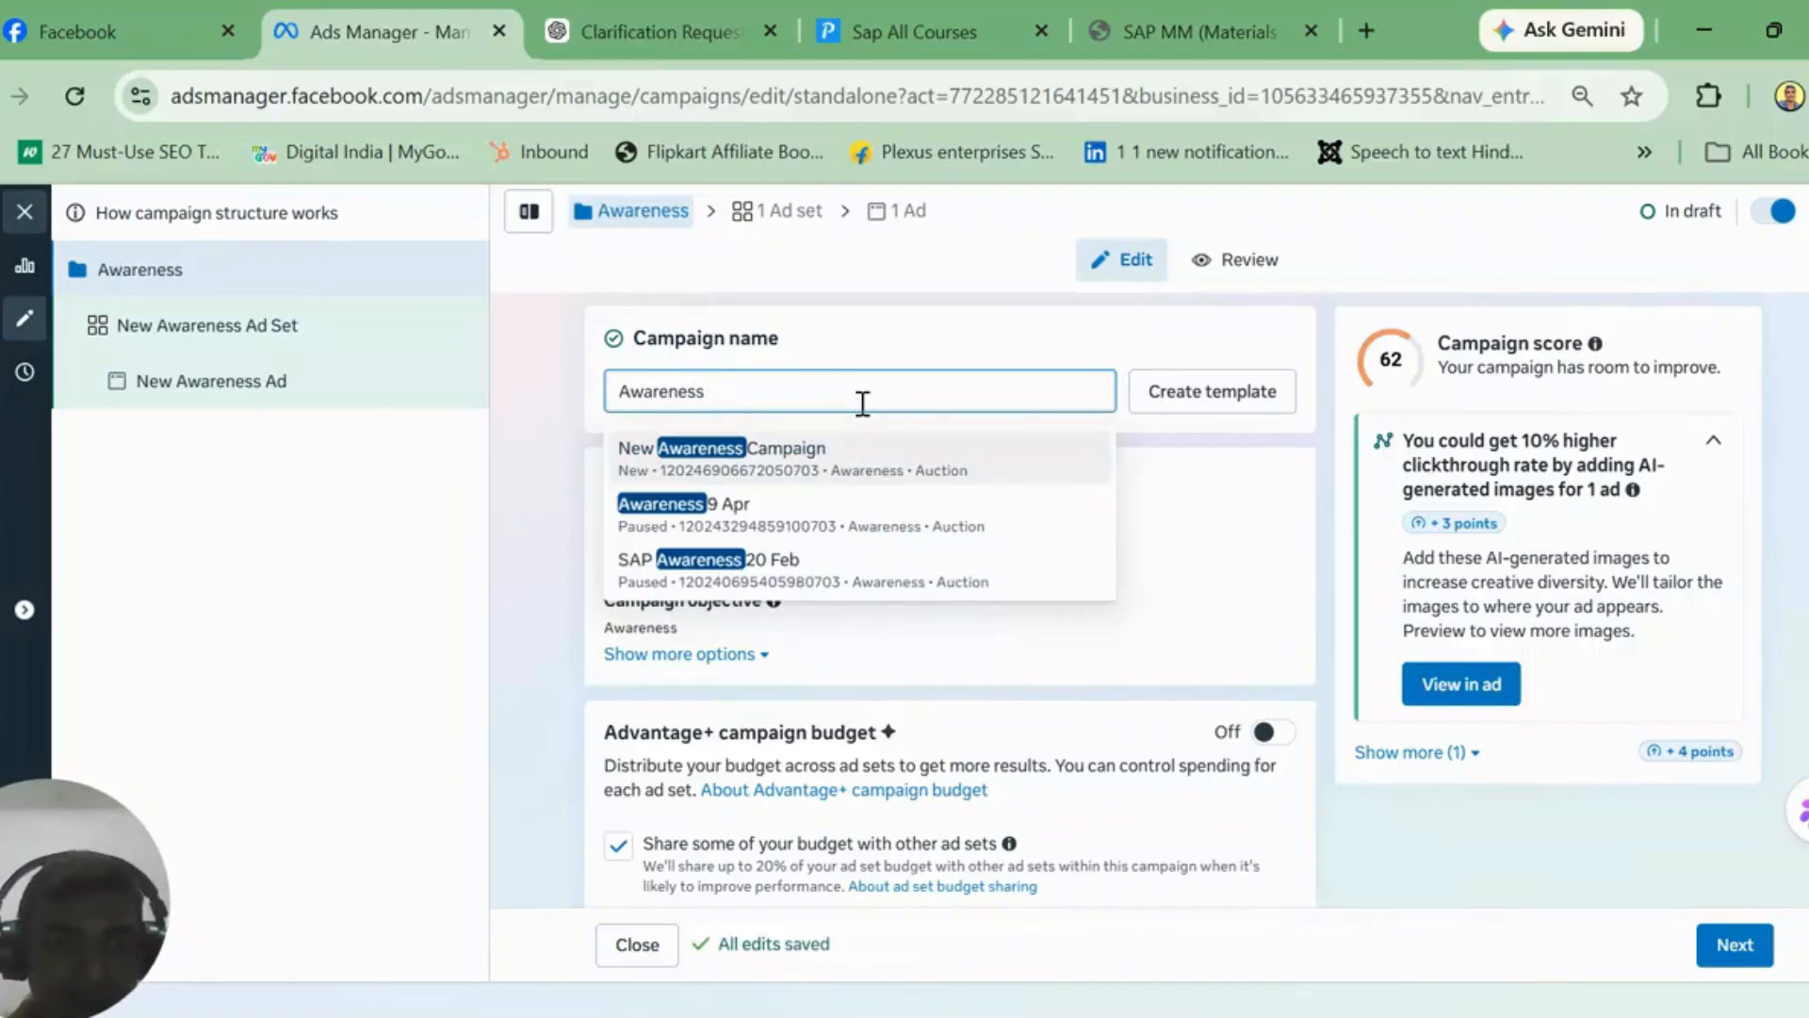
{"action": "type", "text": "Sap"}
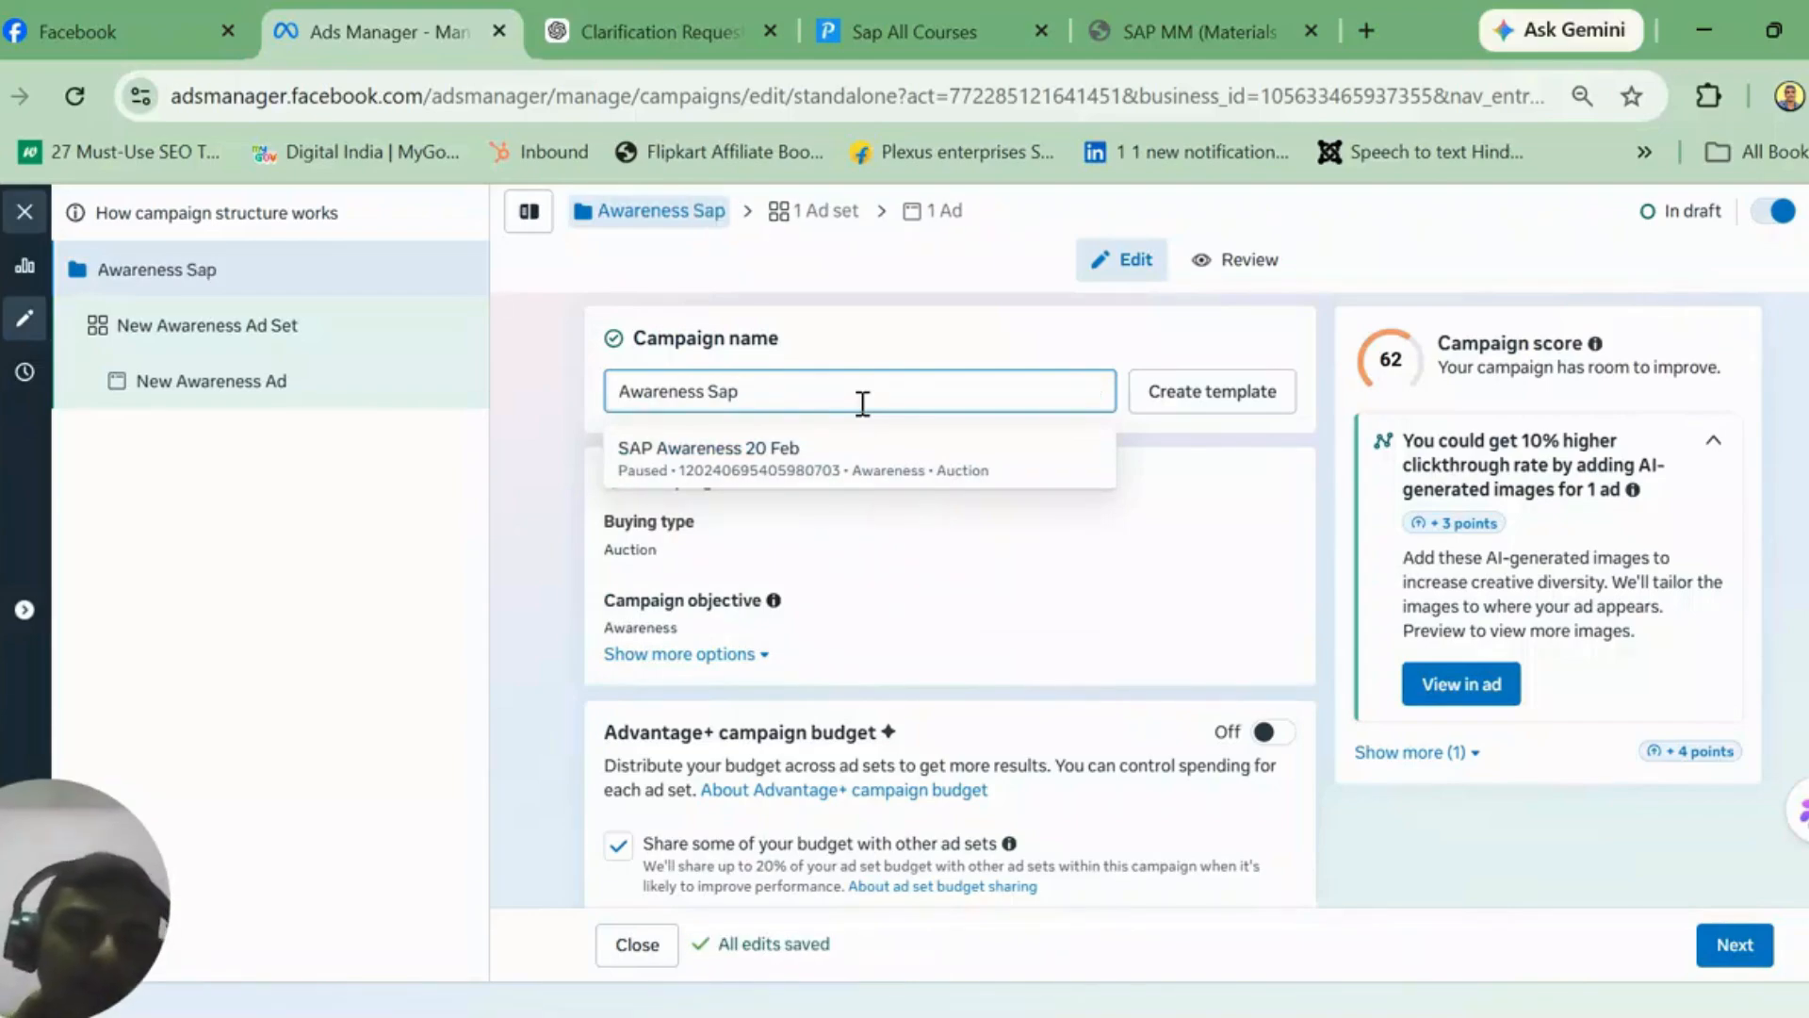
{"action": "type", "text": " 7 june"}
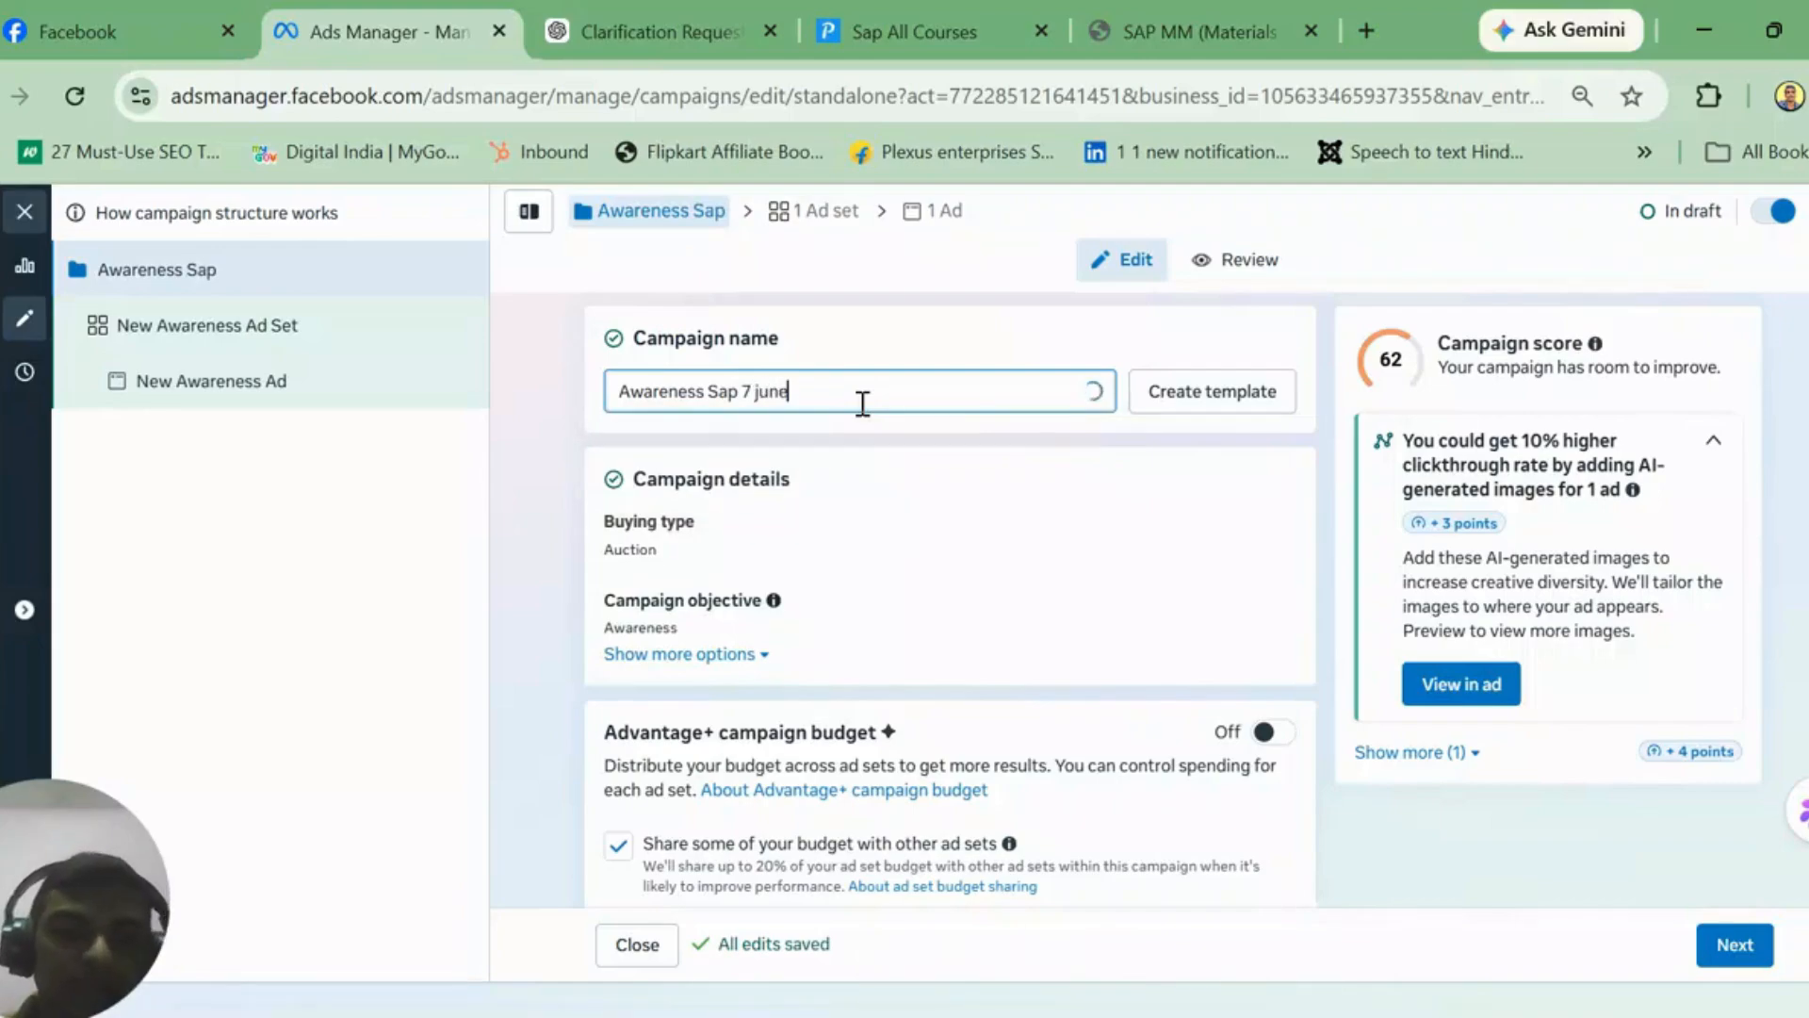
Step: Correct the campaign name to "Awareness Sap 7 June", capitalising the month
{"action": "left_click", "coordinate": [760, 390]}
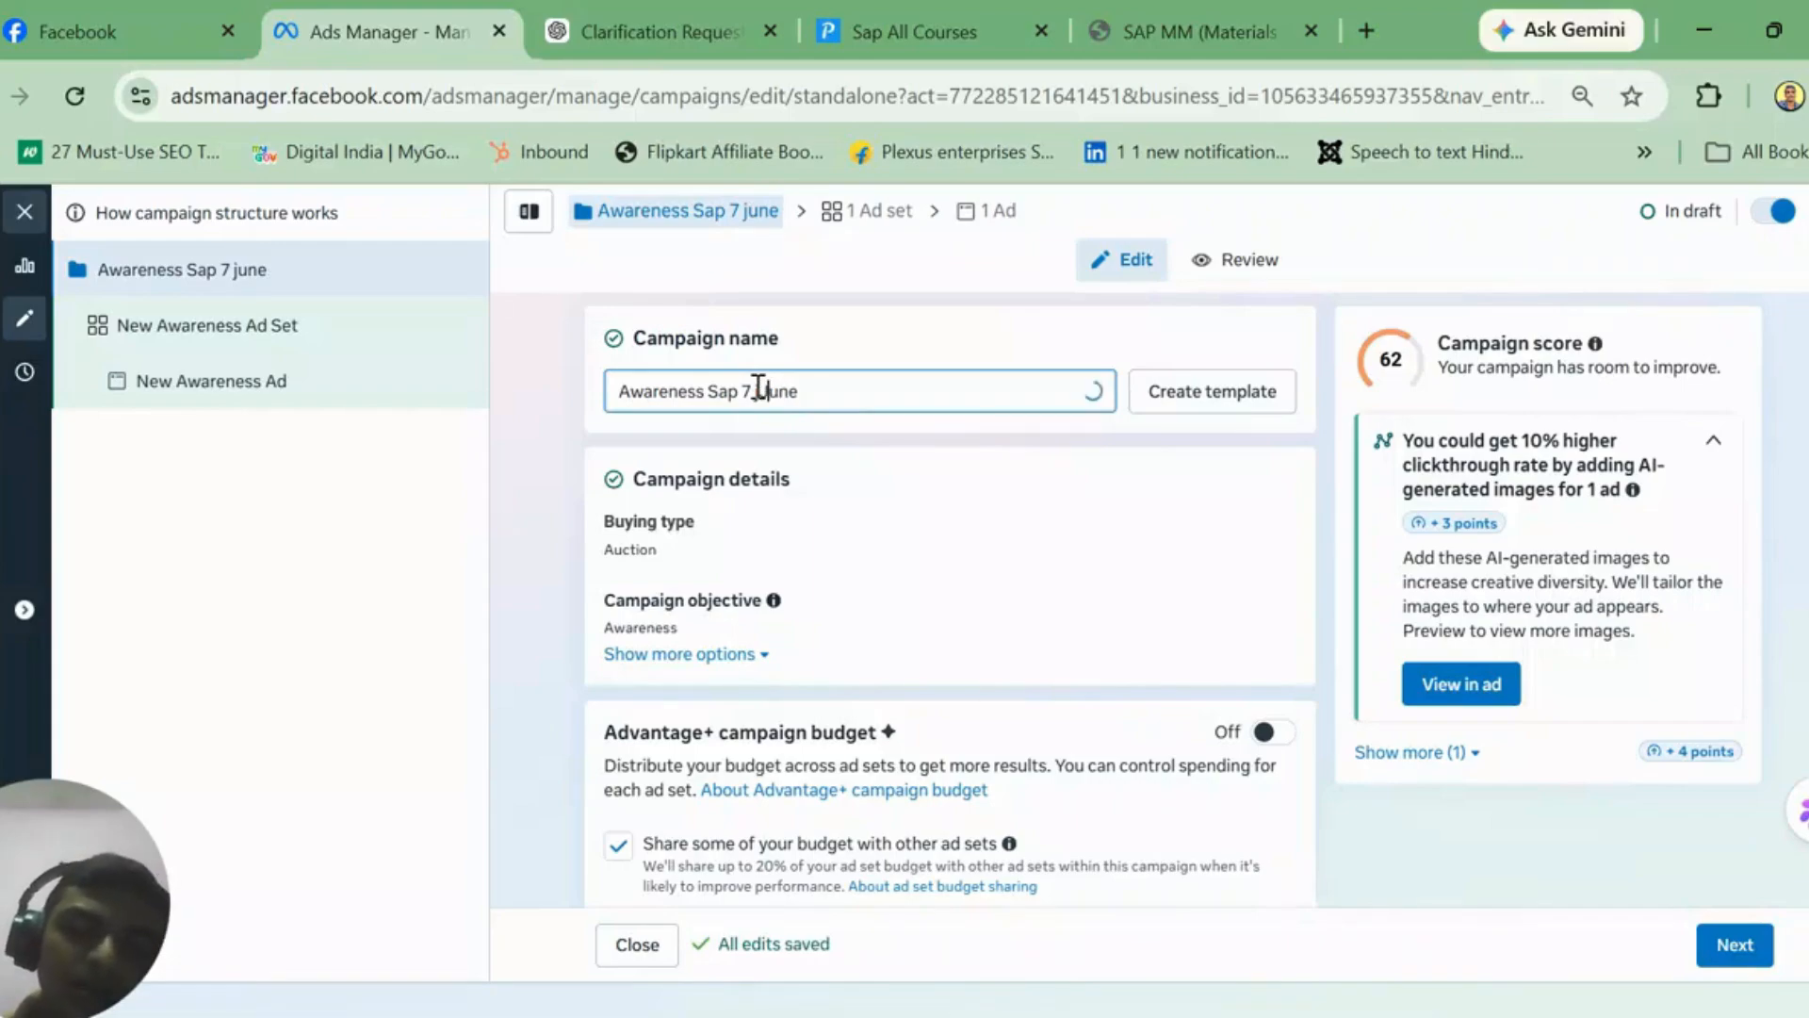
{"action": "type", "text": "J"}
{"action": "key", "text": "Left"}
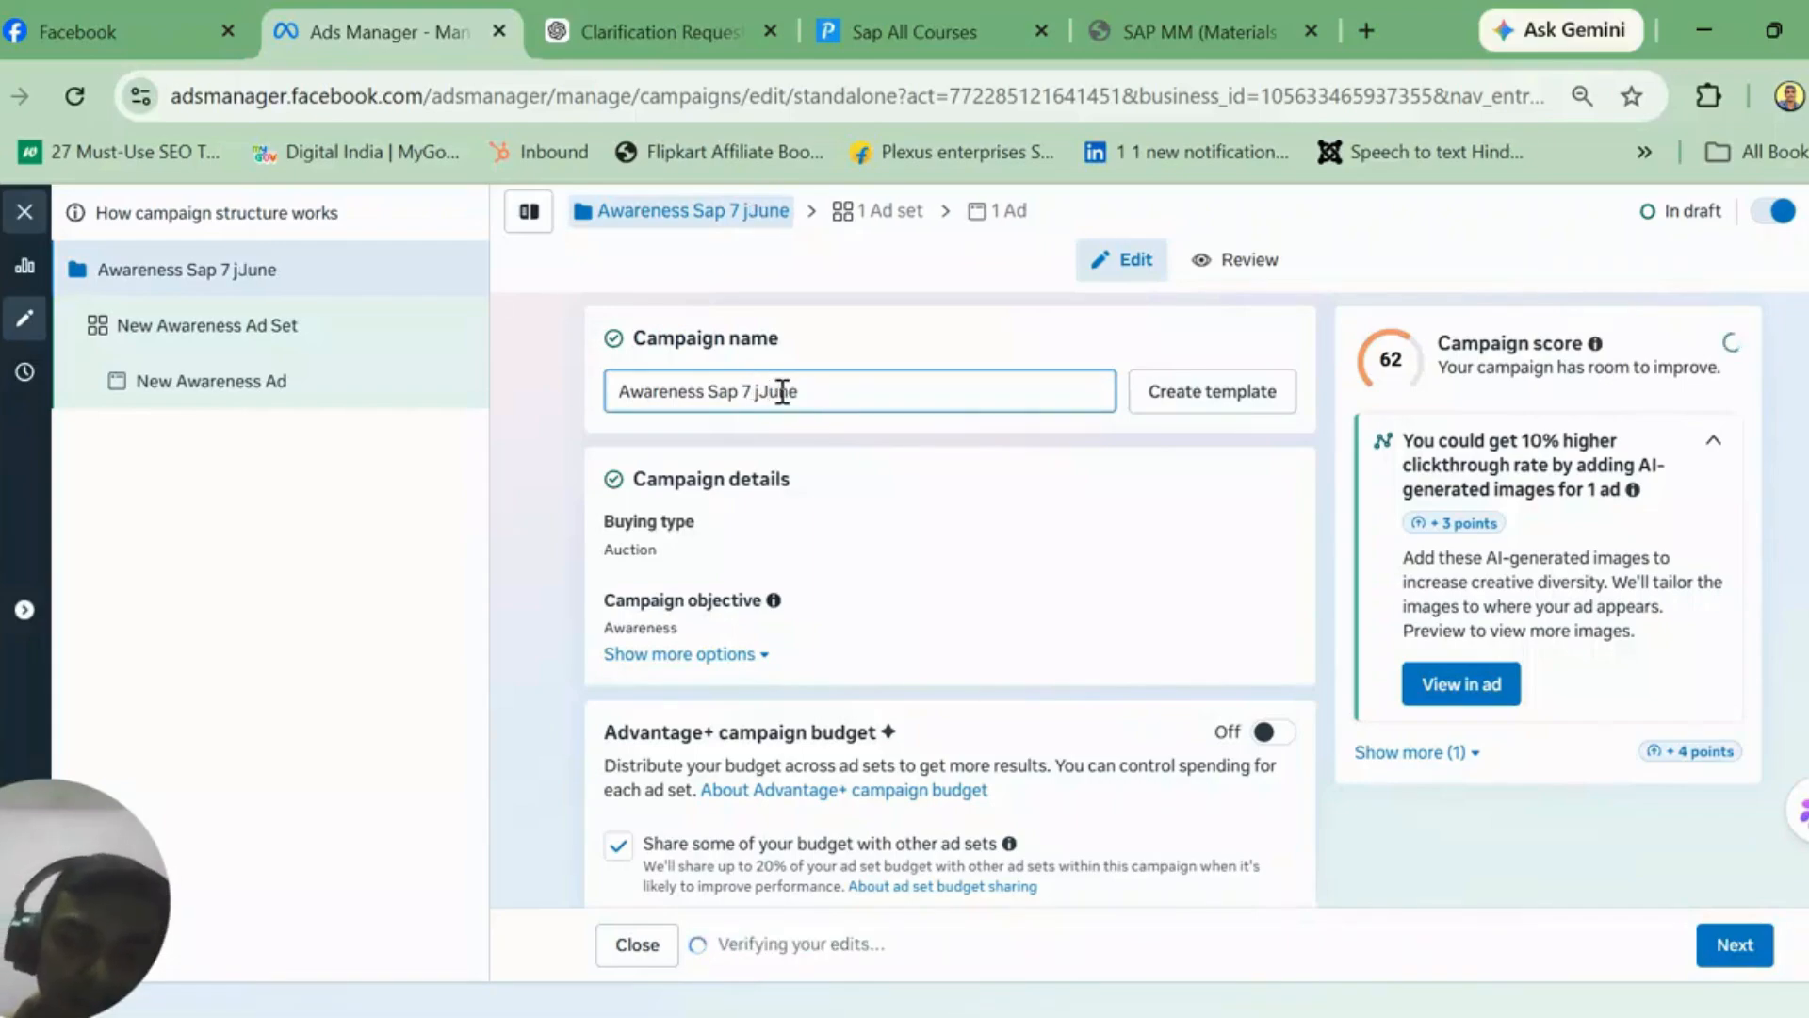
{"action": "key", "text": "BackSpace"}
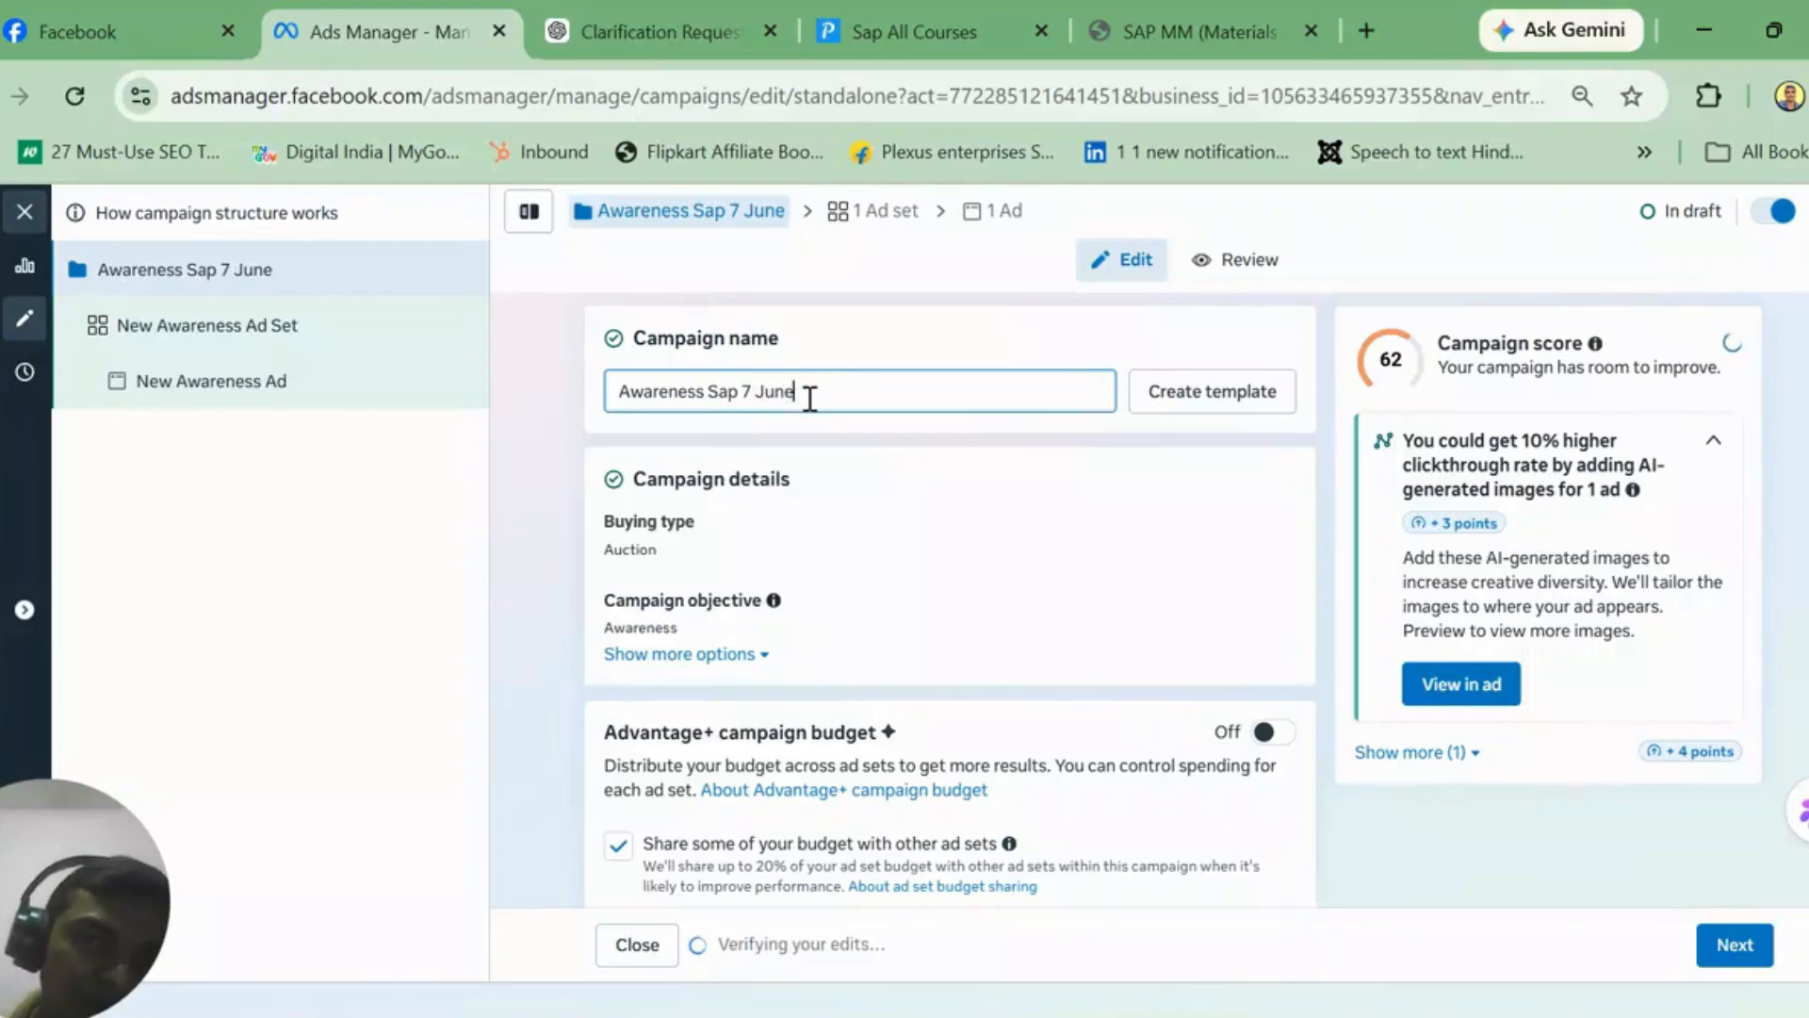
{"action": "double_click", "coordinate": [808, 394]}
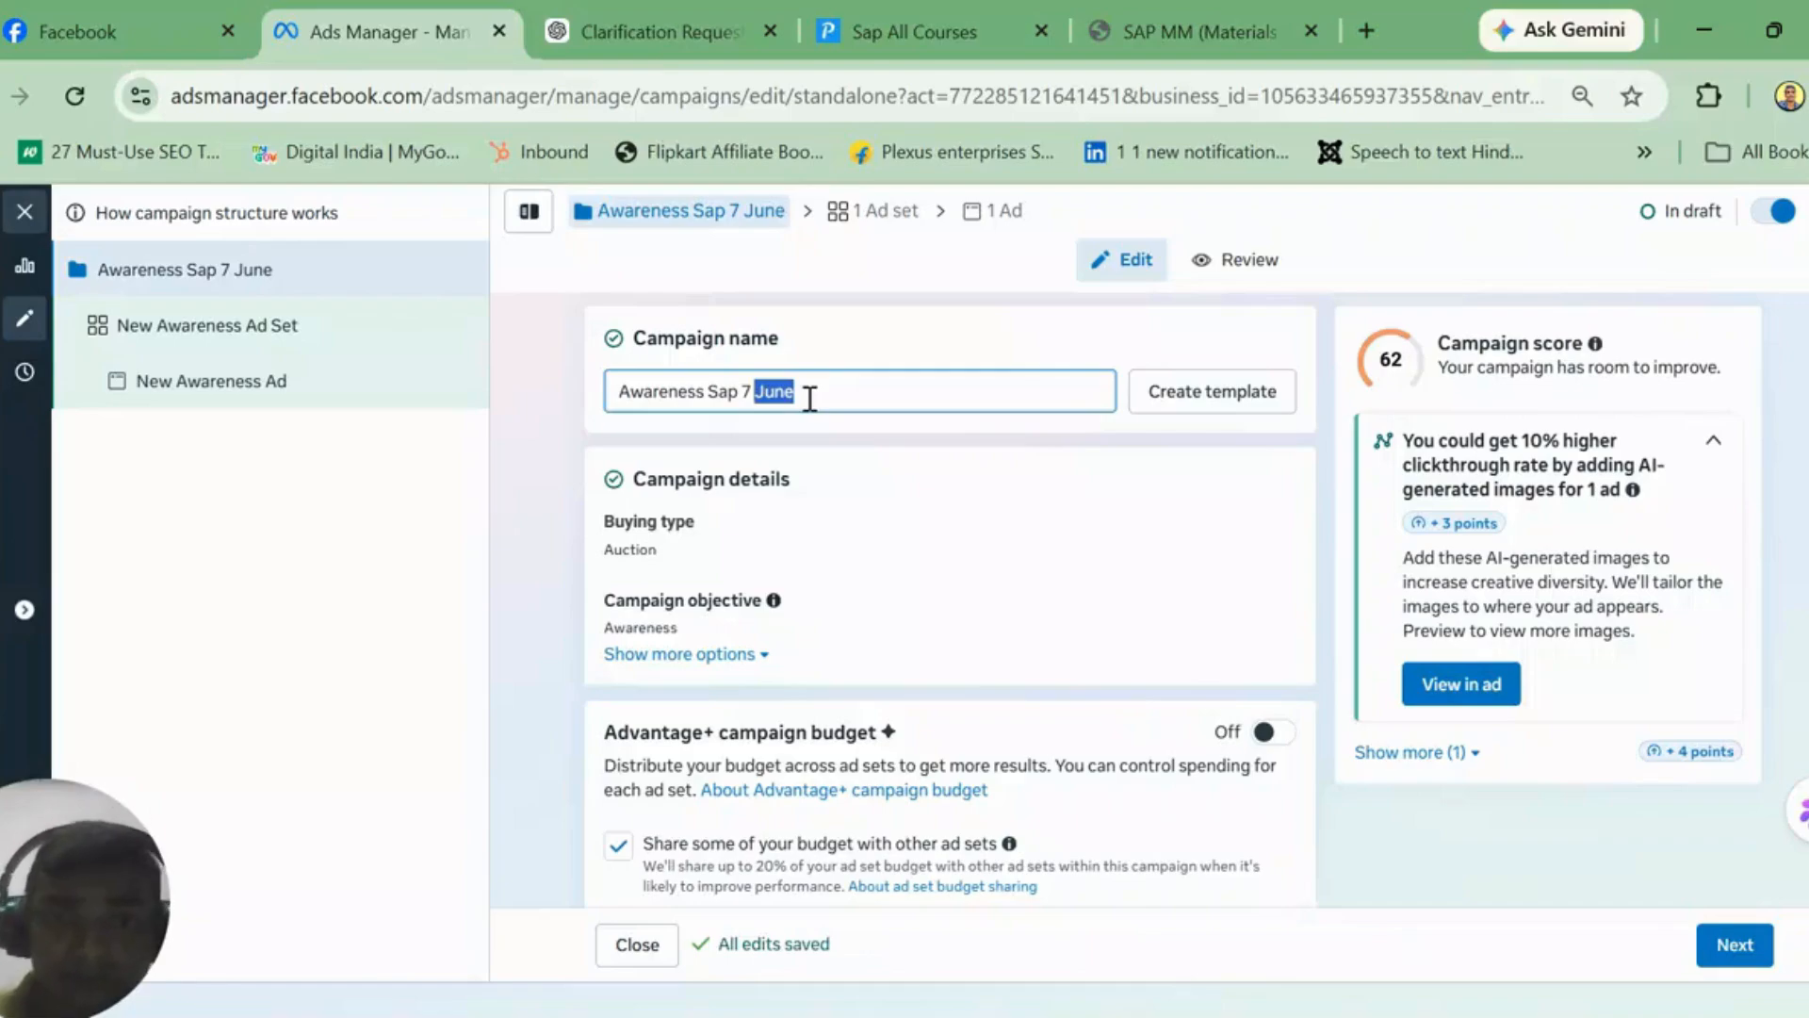
{"action": "triple_click", "coordinate": [810, 398]}
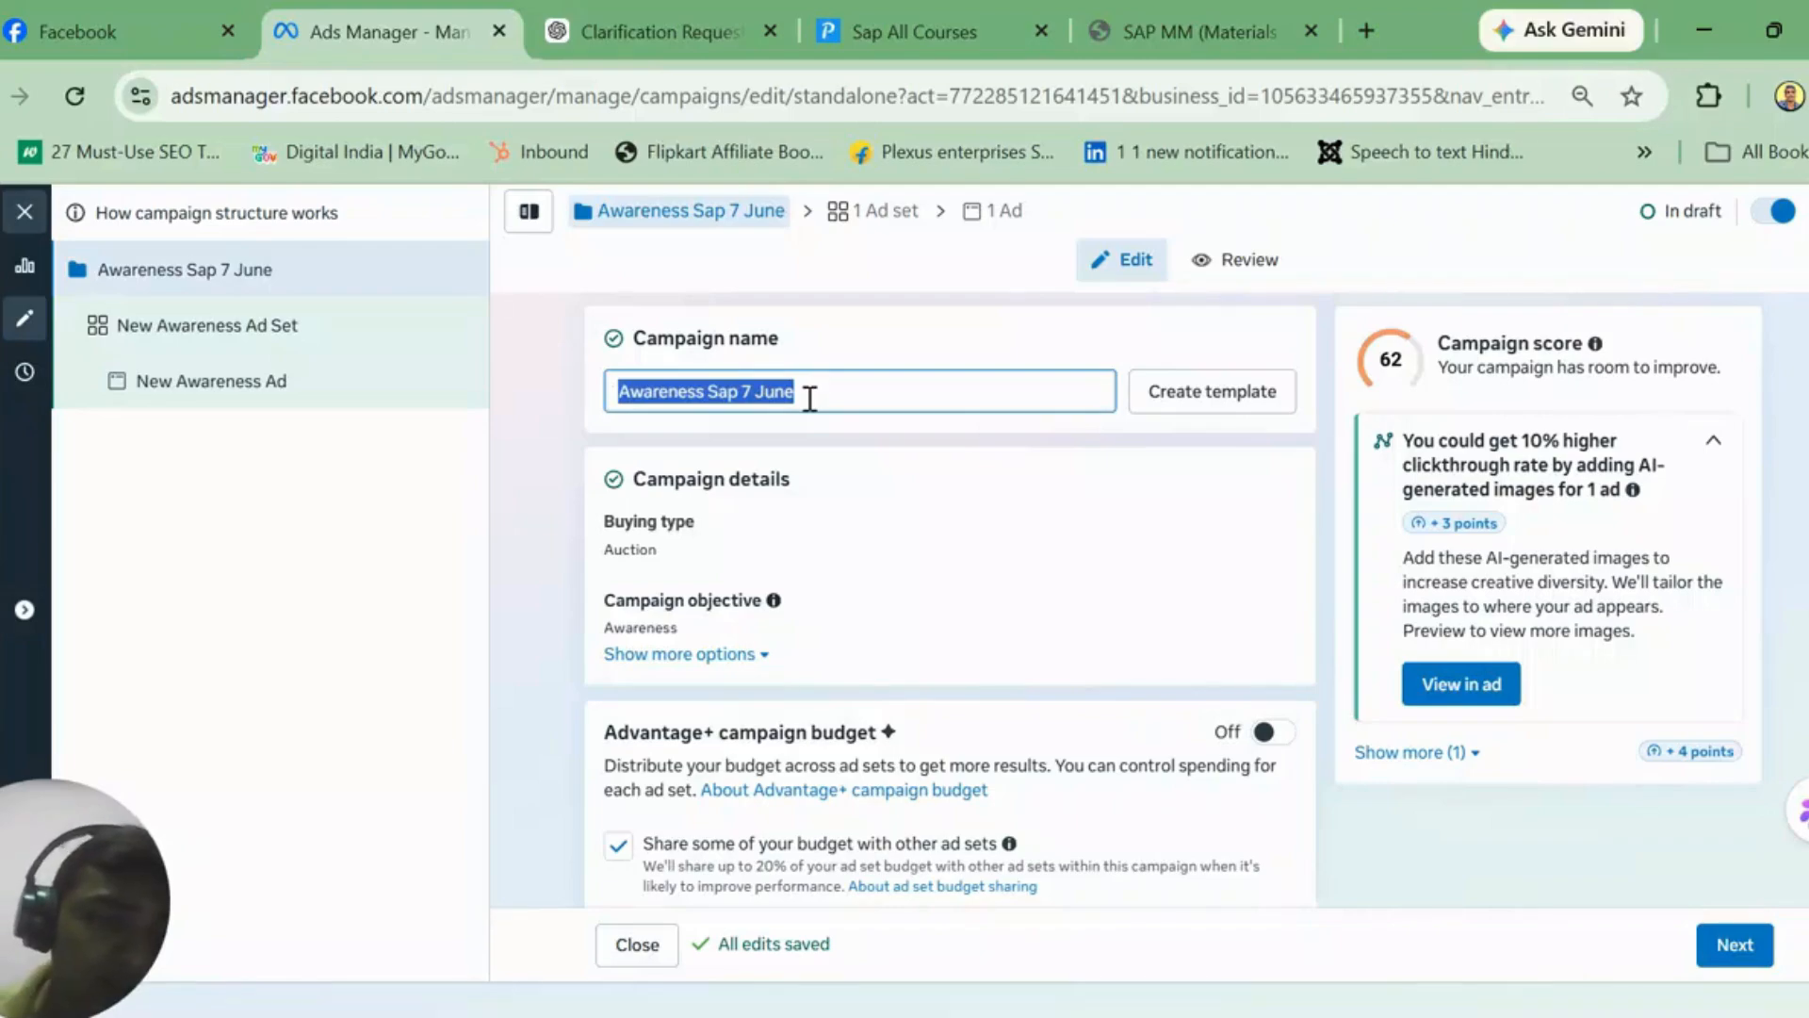
{"action": "left_click", "coordinate": [809, 397]}
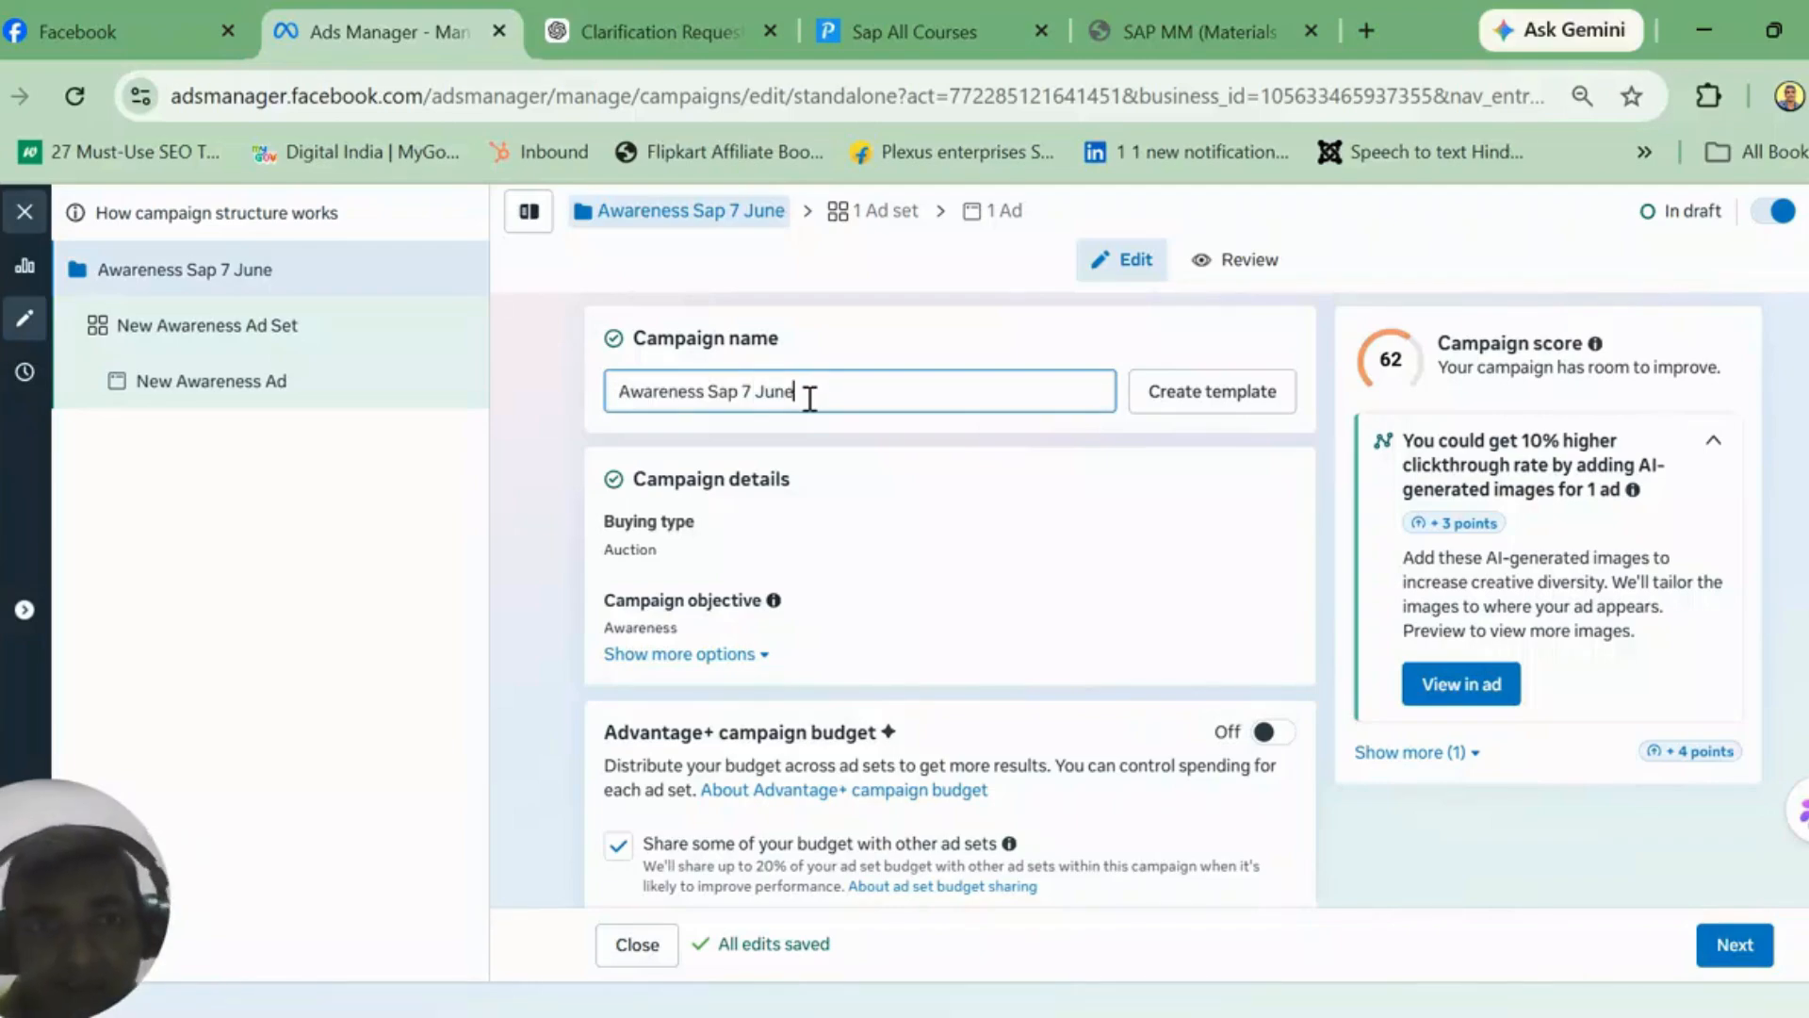
{"action": "triple_click", "coordinate": [810, 398]}
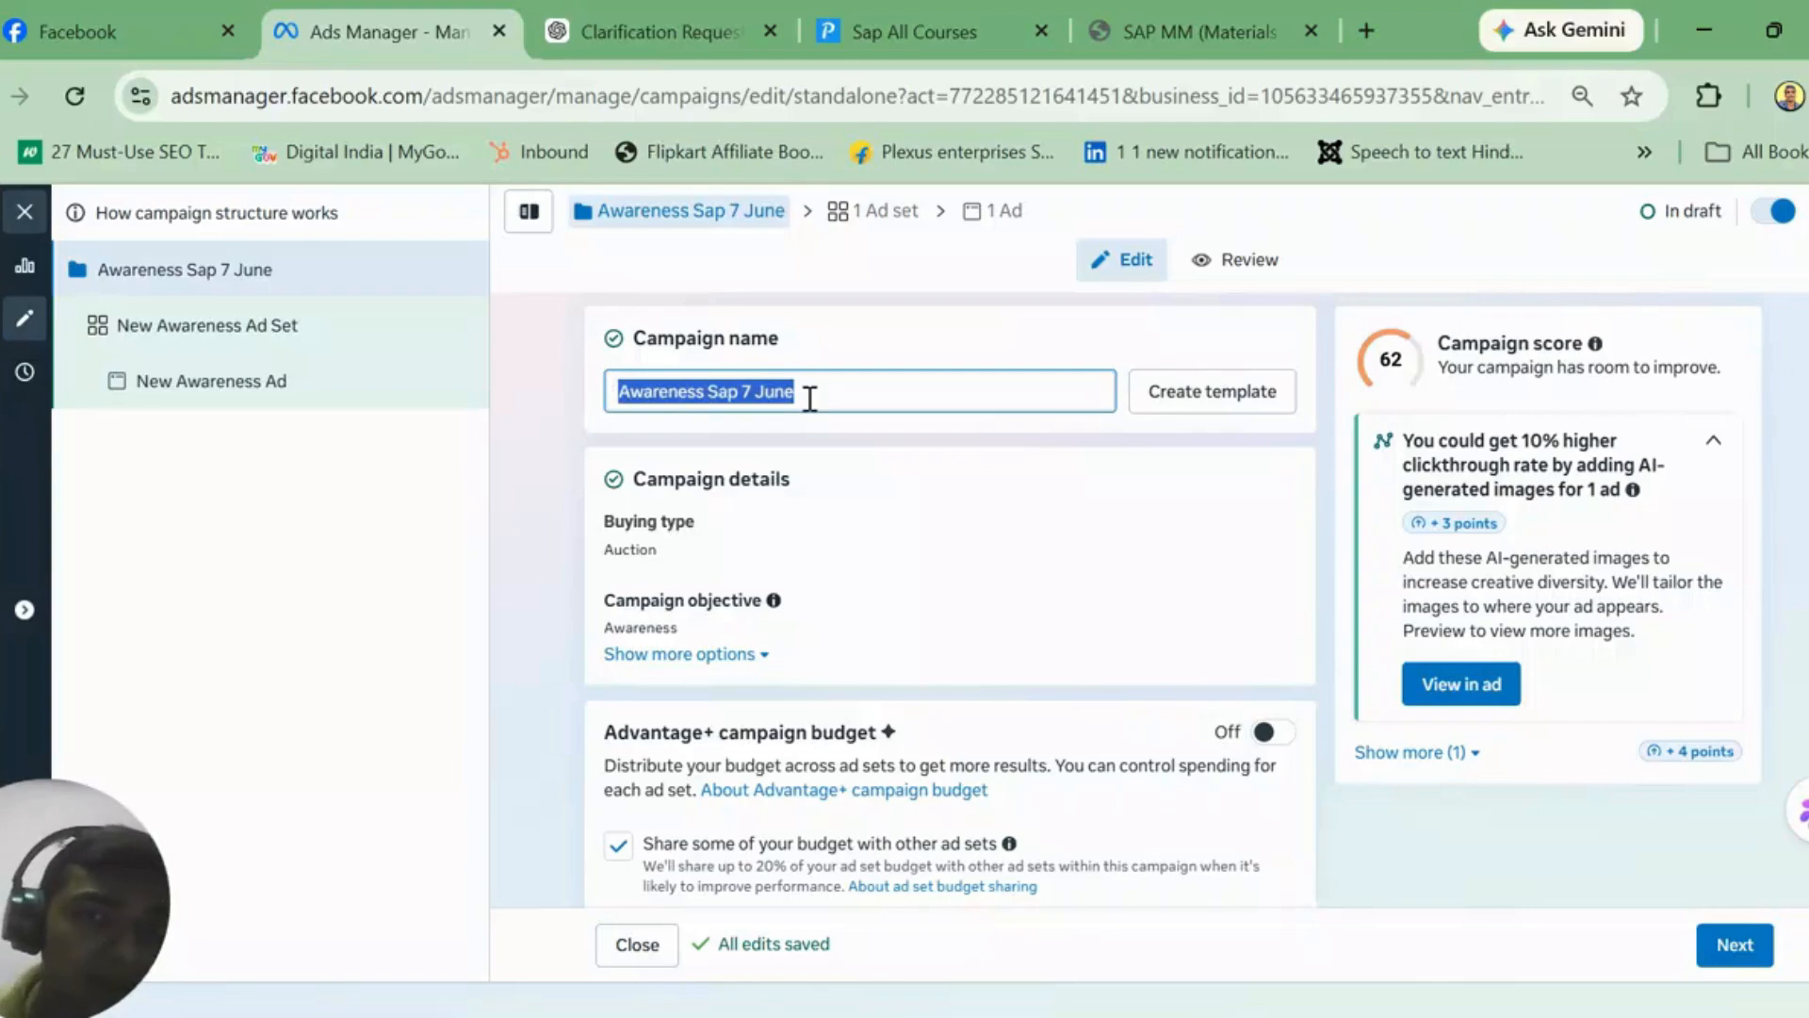
{"action": "double_click", "coordinate": [810, 398]}
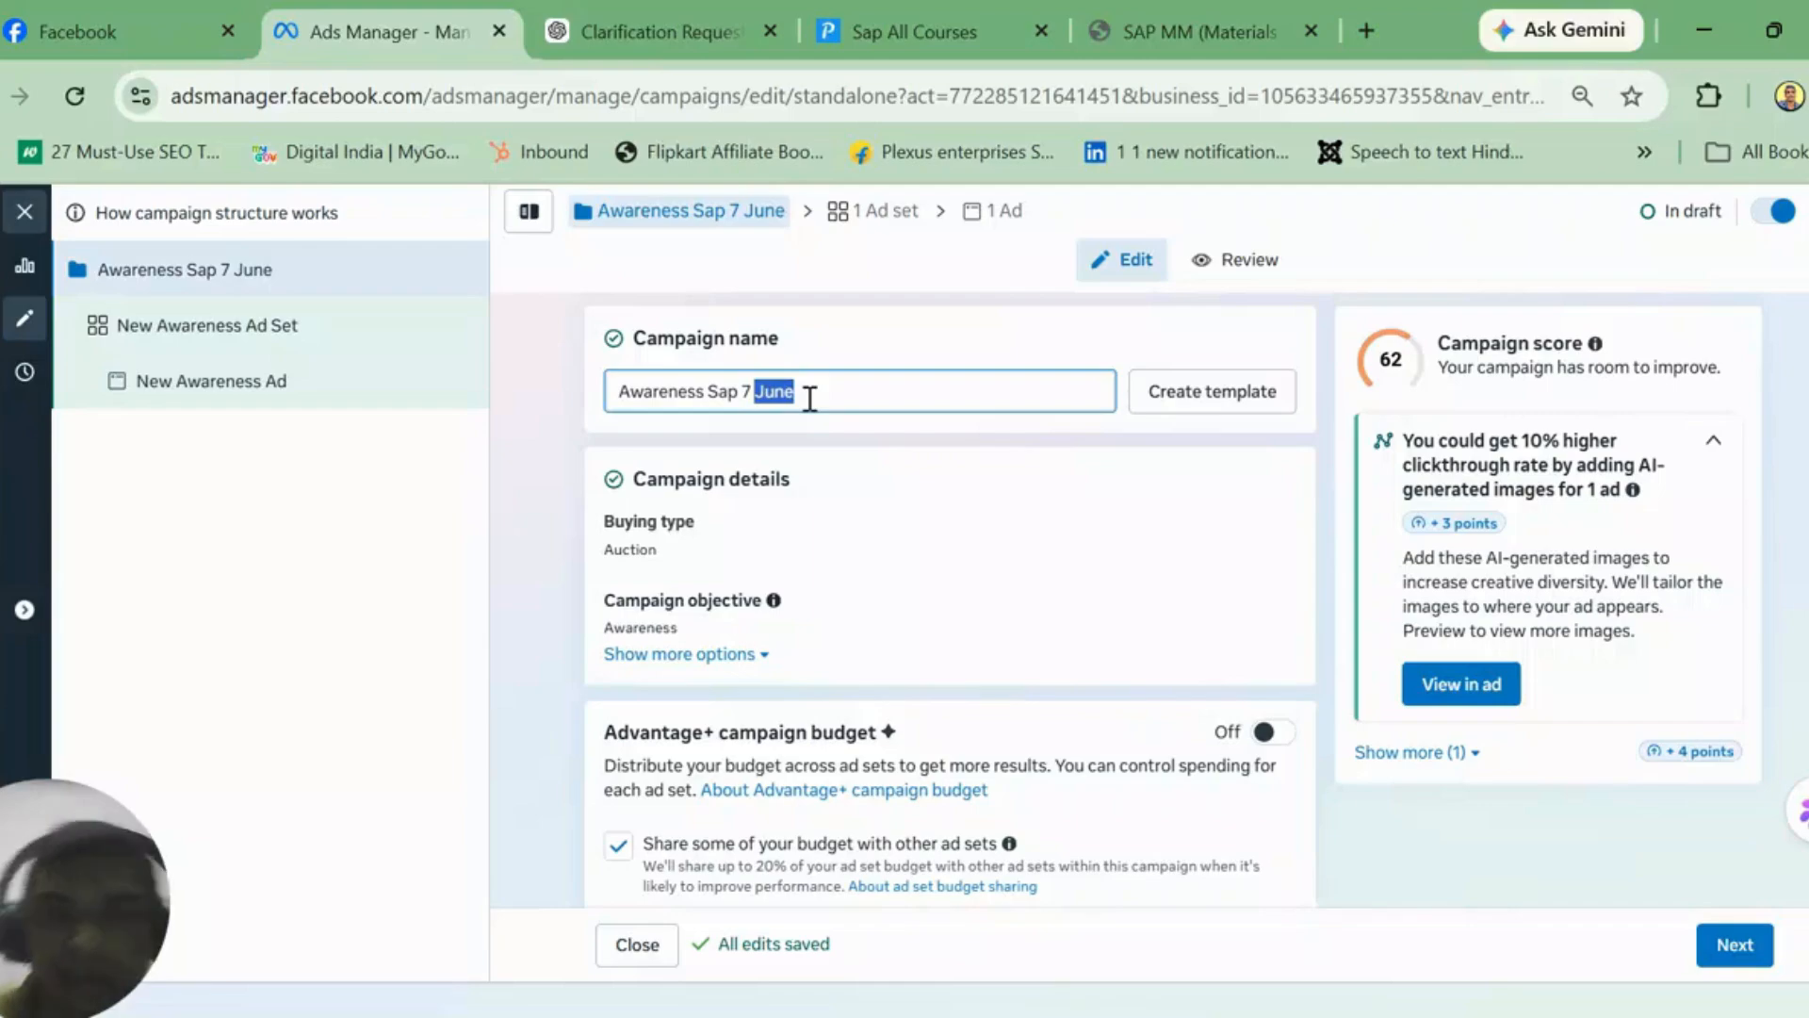
{"action": "left_click", "coordinate": [810, 399]}
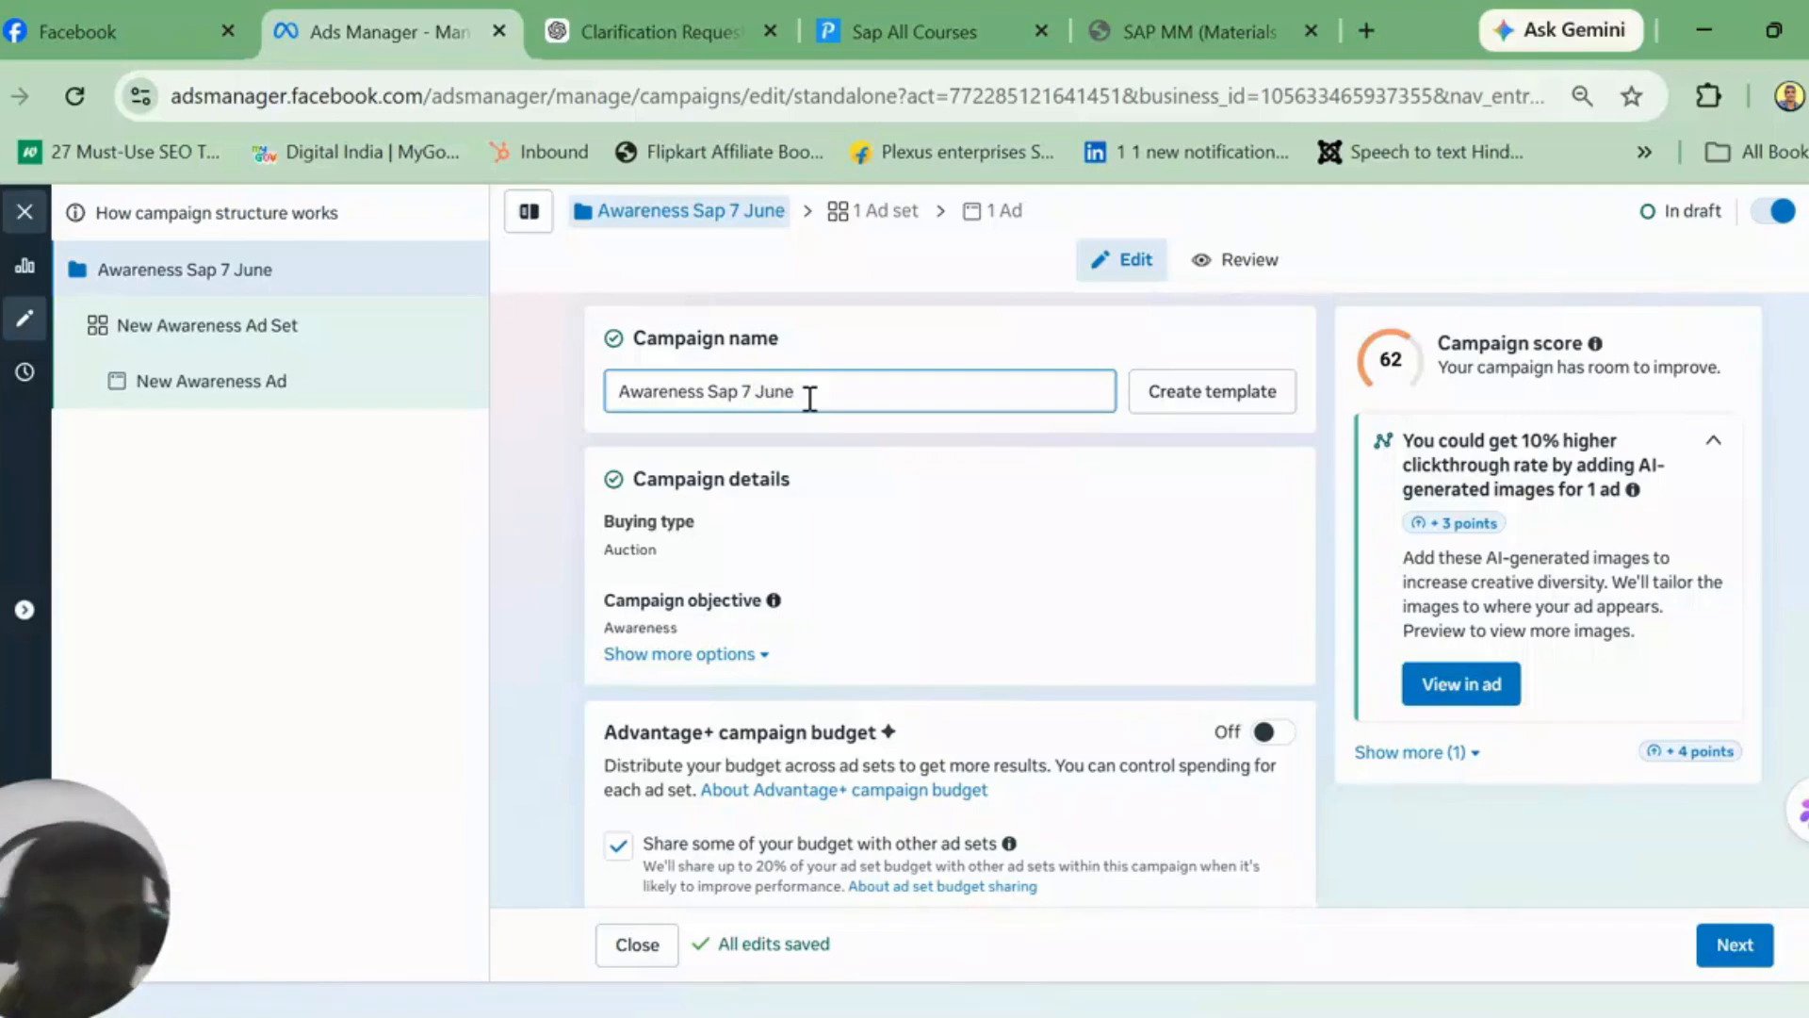
{"action": "triple_click", "coordinate": [653, 387]}
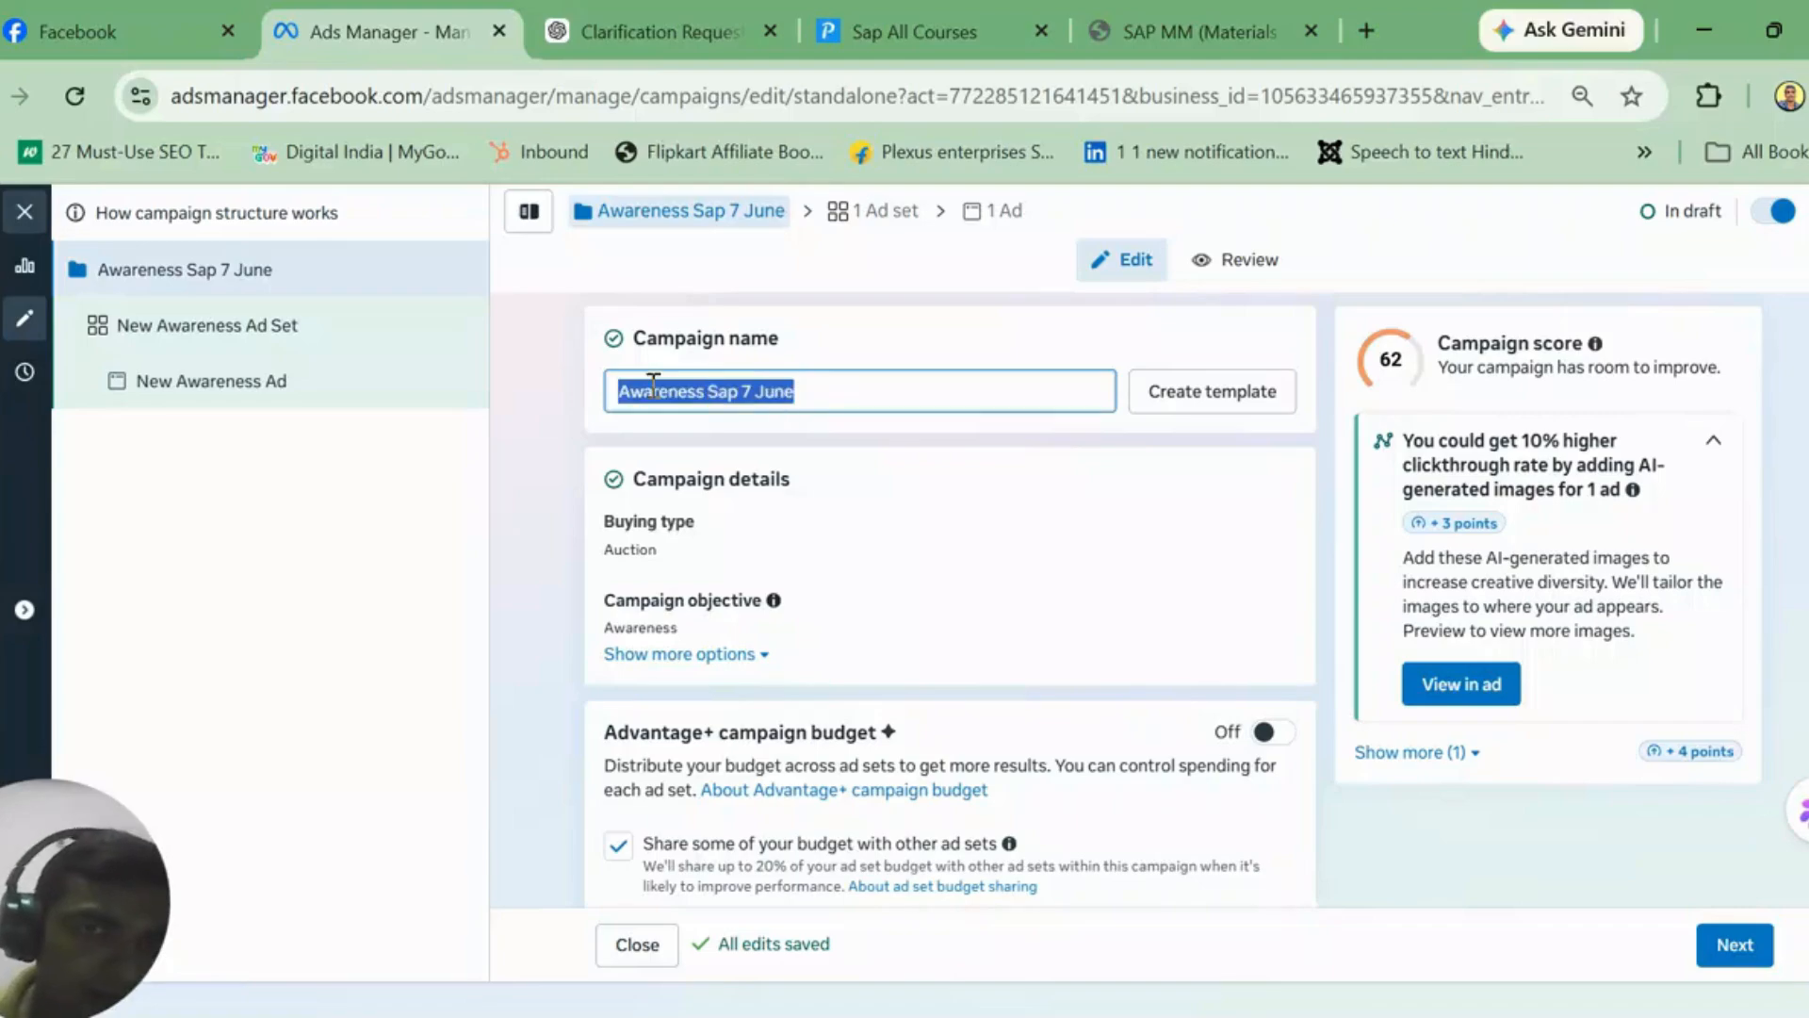
{"action": "left_click", "coordinate": [713, 394]}
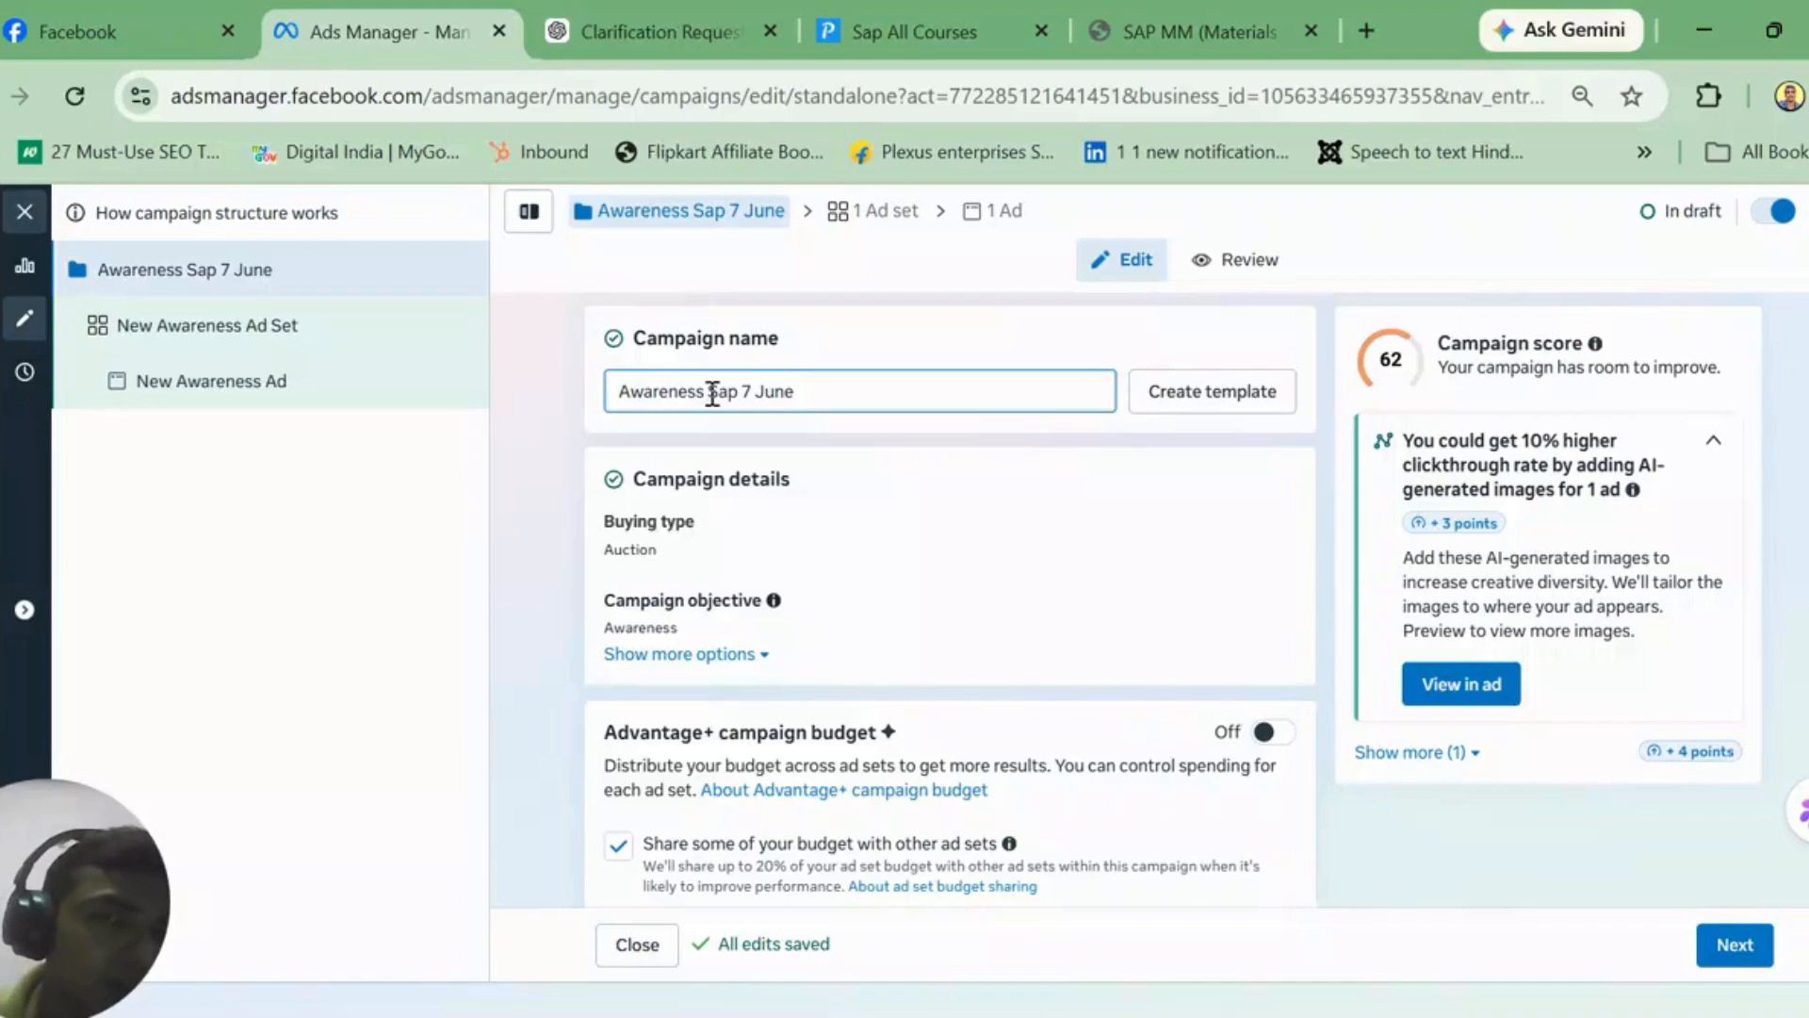
{"action": "double_click", "coordinate": [713, 394]}
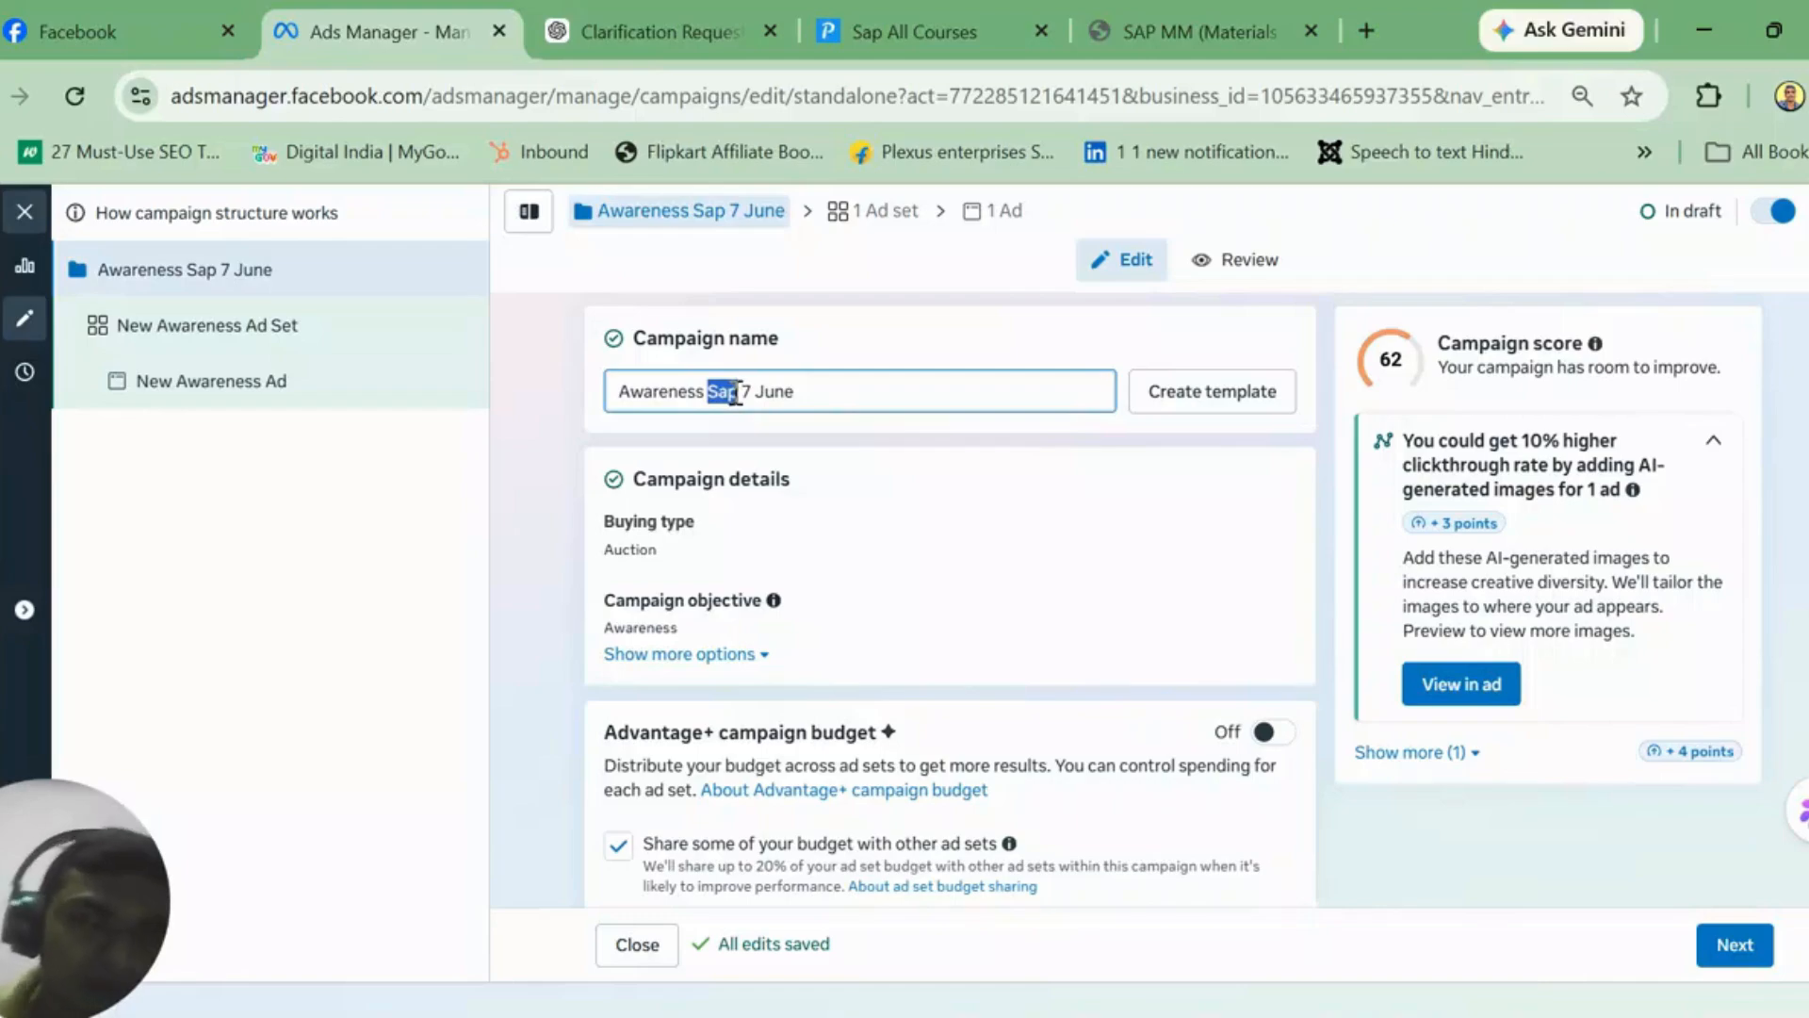
{"action": "left_click", "coordinate": [775, 392]}
{"action": "triple_click", "coordinate": [775, 394]}
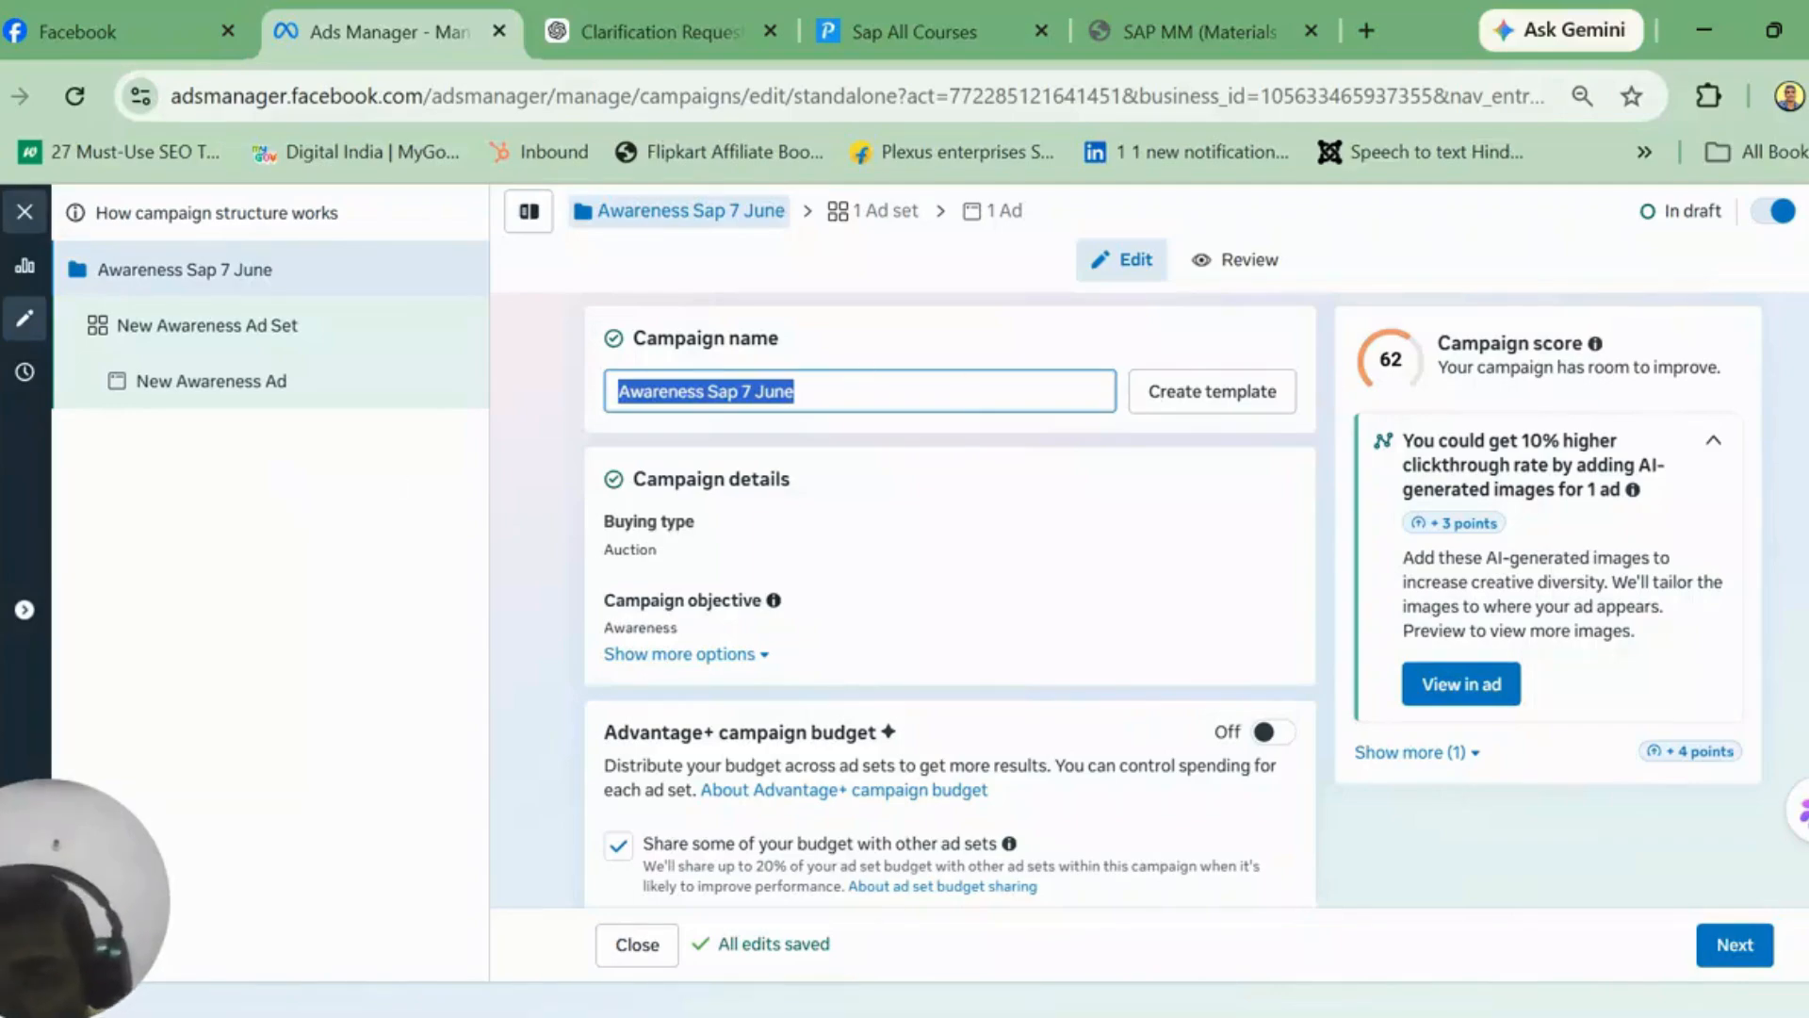
Step: Show the additional campaign details and review the spending limit, Advantage+ campaign budget, budget sharing and bid strategy settings
{"action": "left_click", "coordinate": [749, 656]}
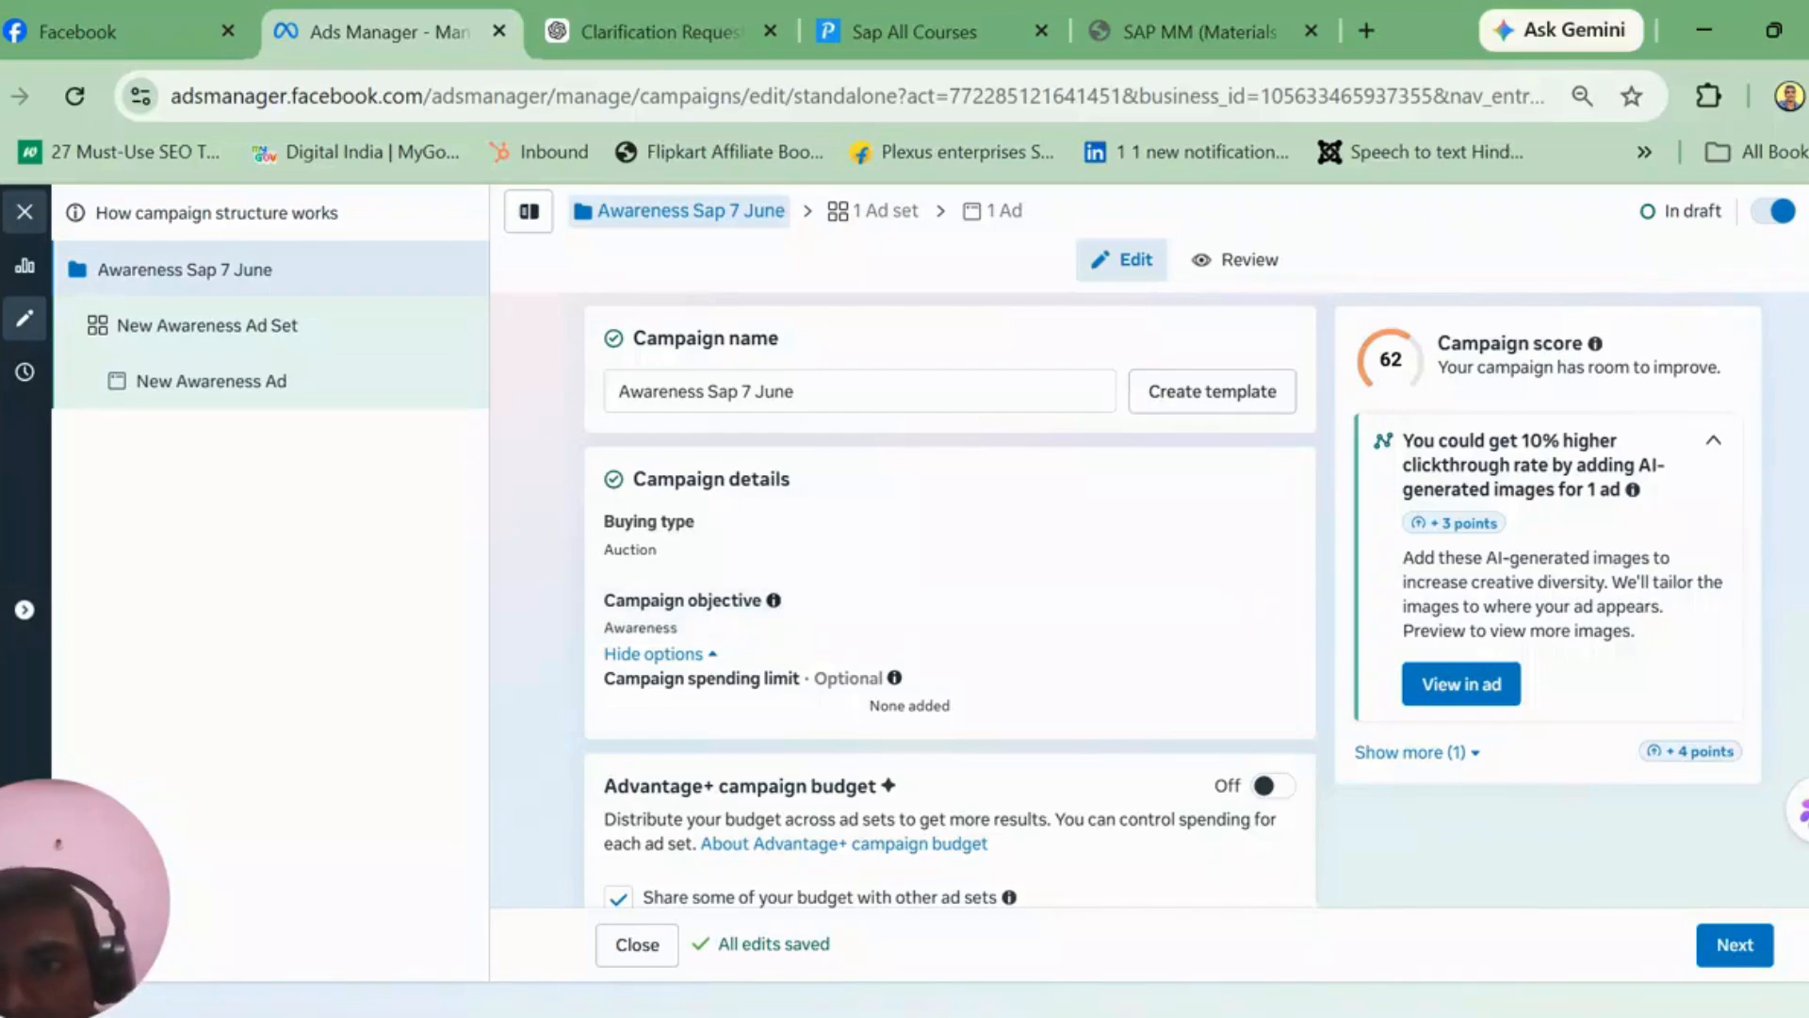
{"action": "scroll", "coordinate": [951, 600], "scroll_direction": "down", "scroll_amount": 6}
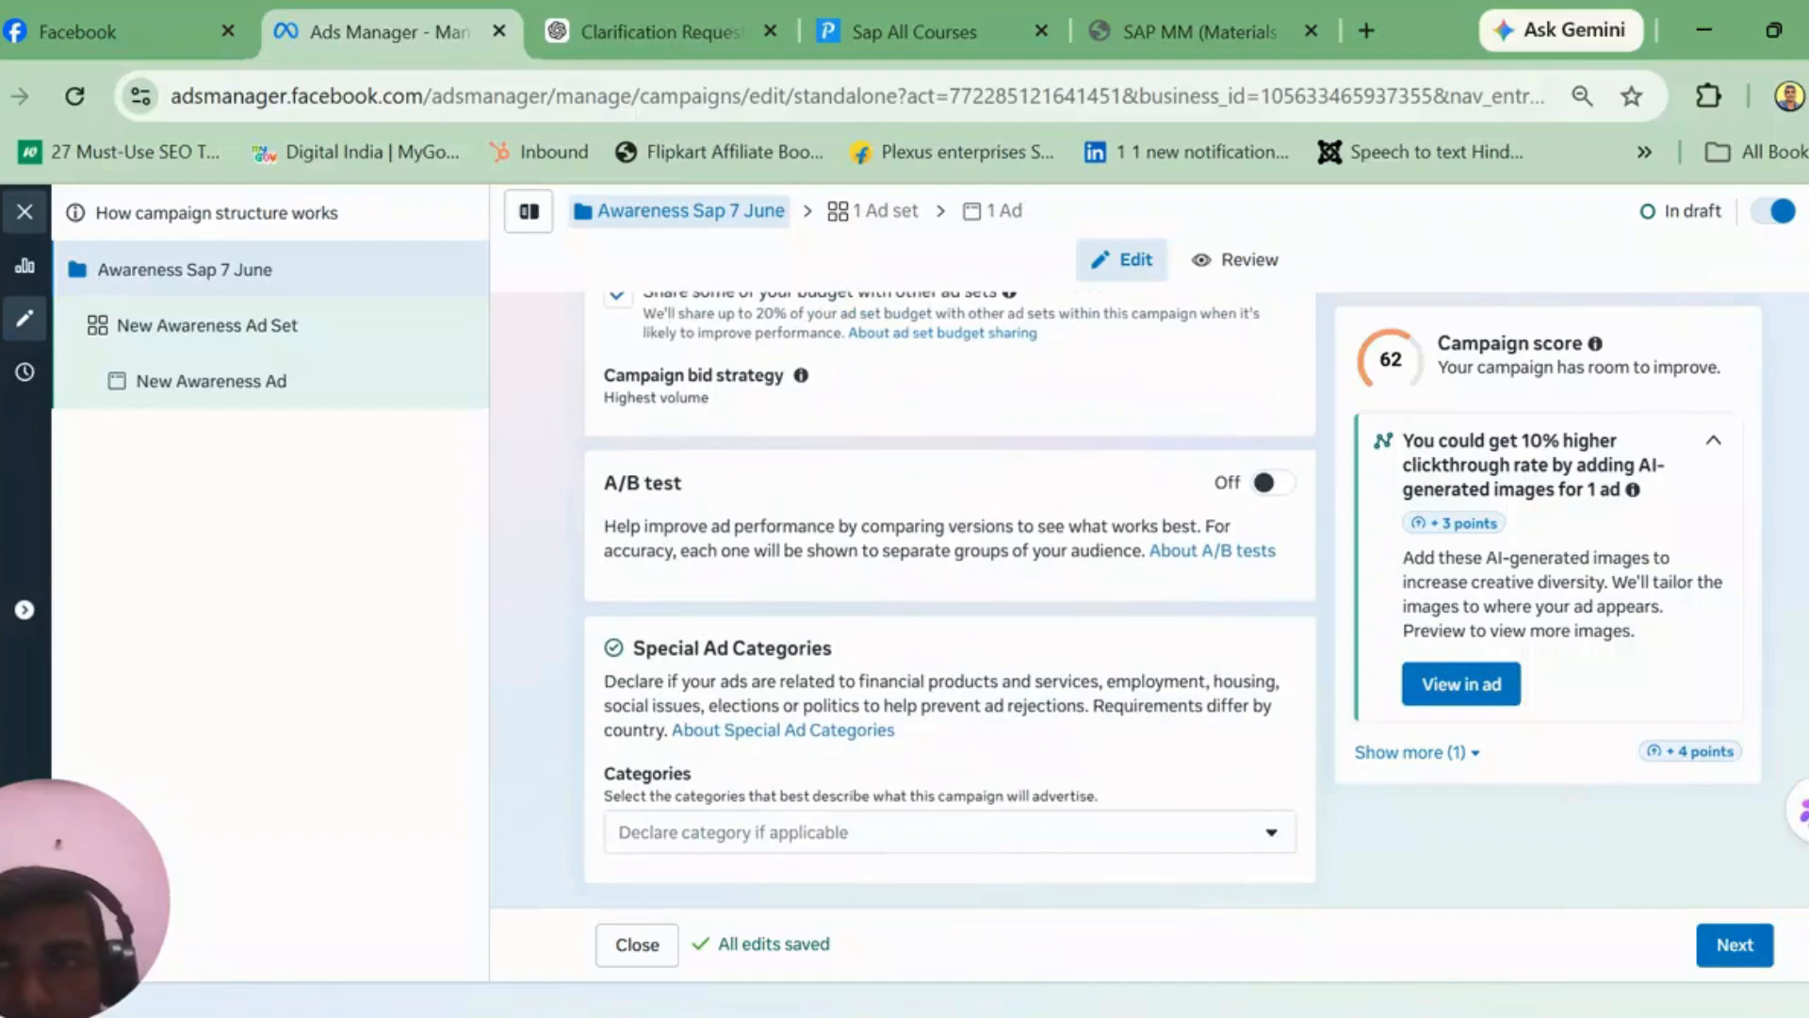
{"action": "scroll", "coordinate": [950, 600], "scroll_direction": "up", "scroll_amount": 5}
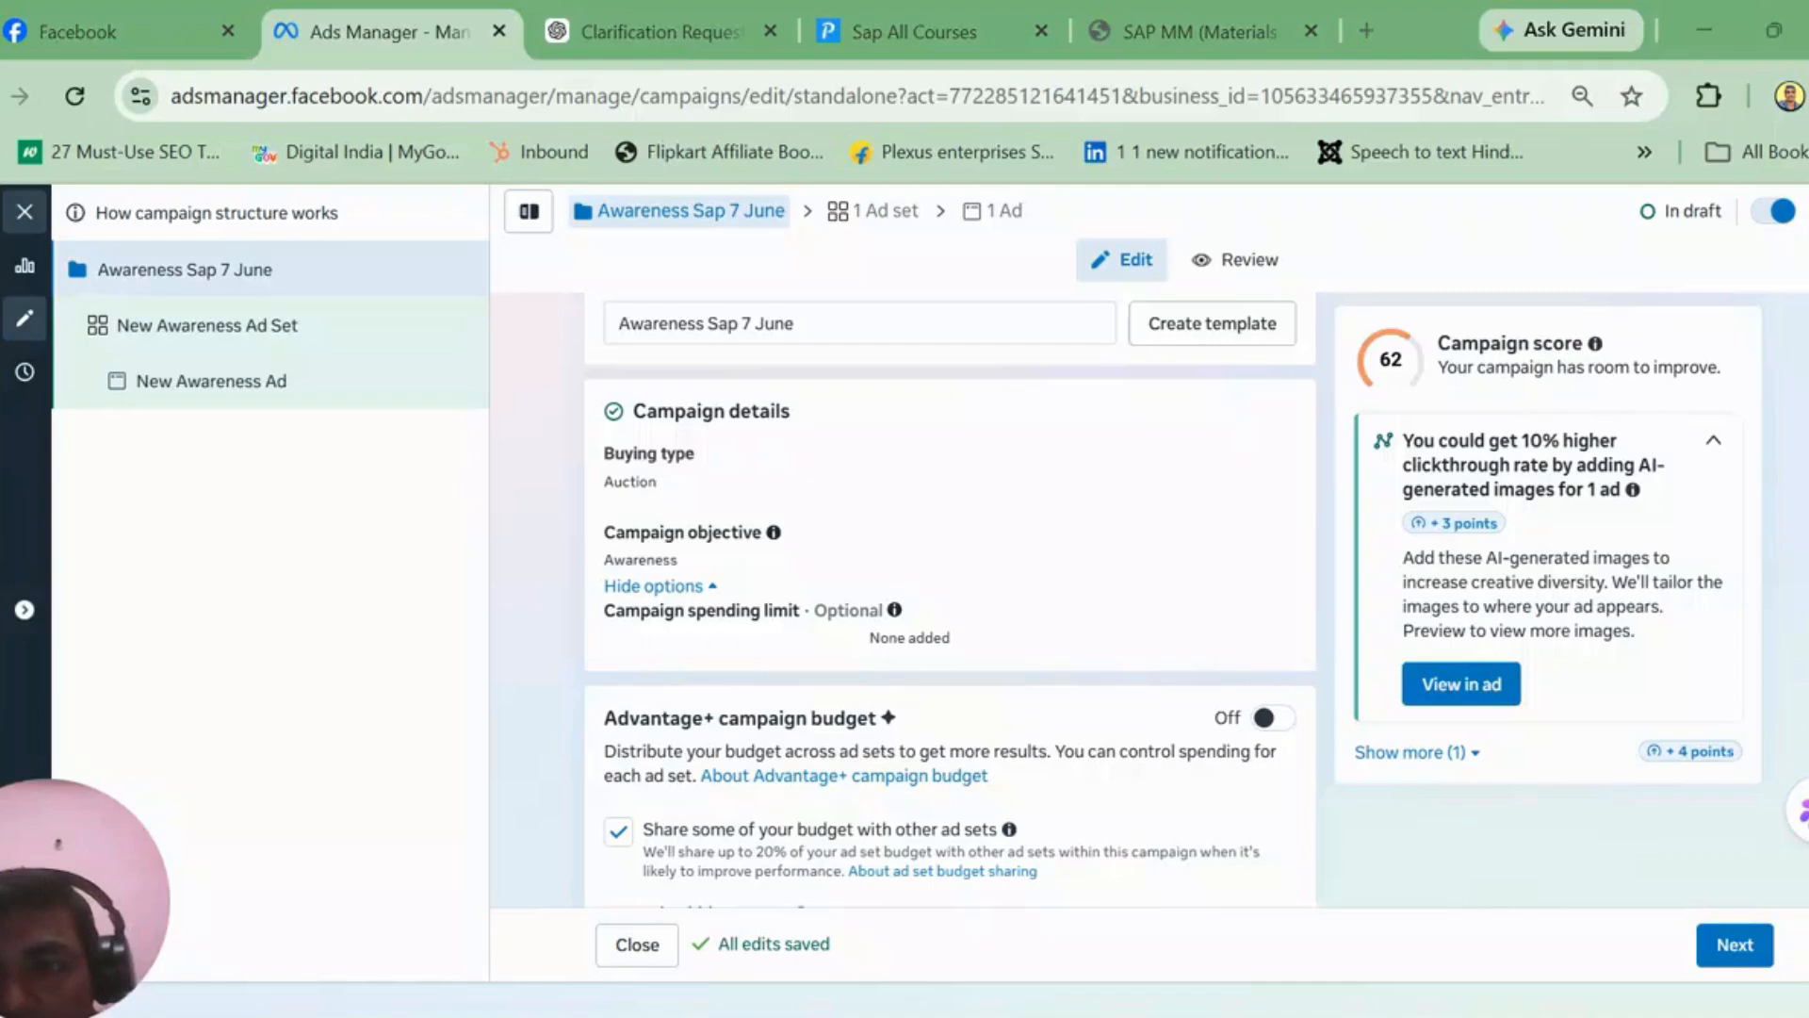
{"action": "scroll", "coordinate": [951, 603], "scroll_direction": "down", "scroll_amount": 3}
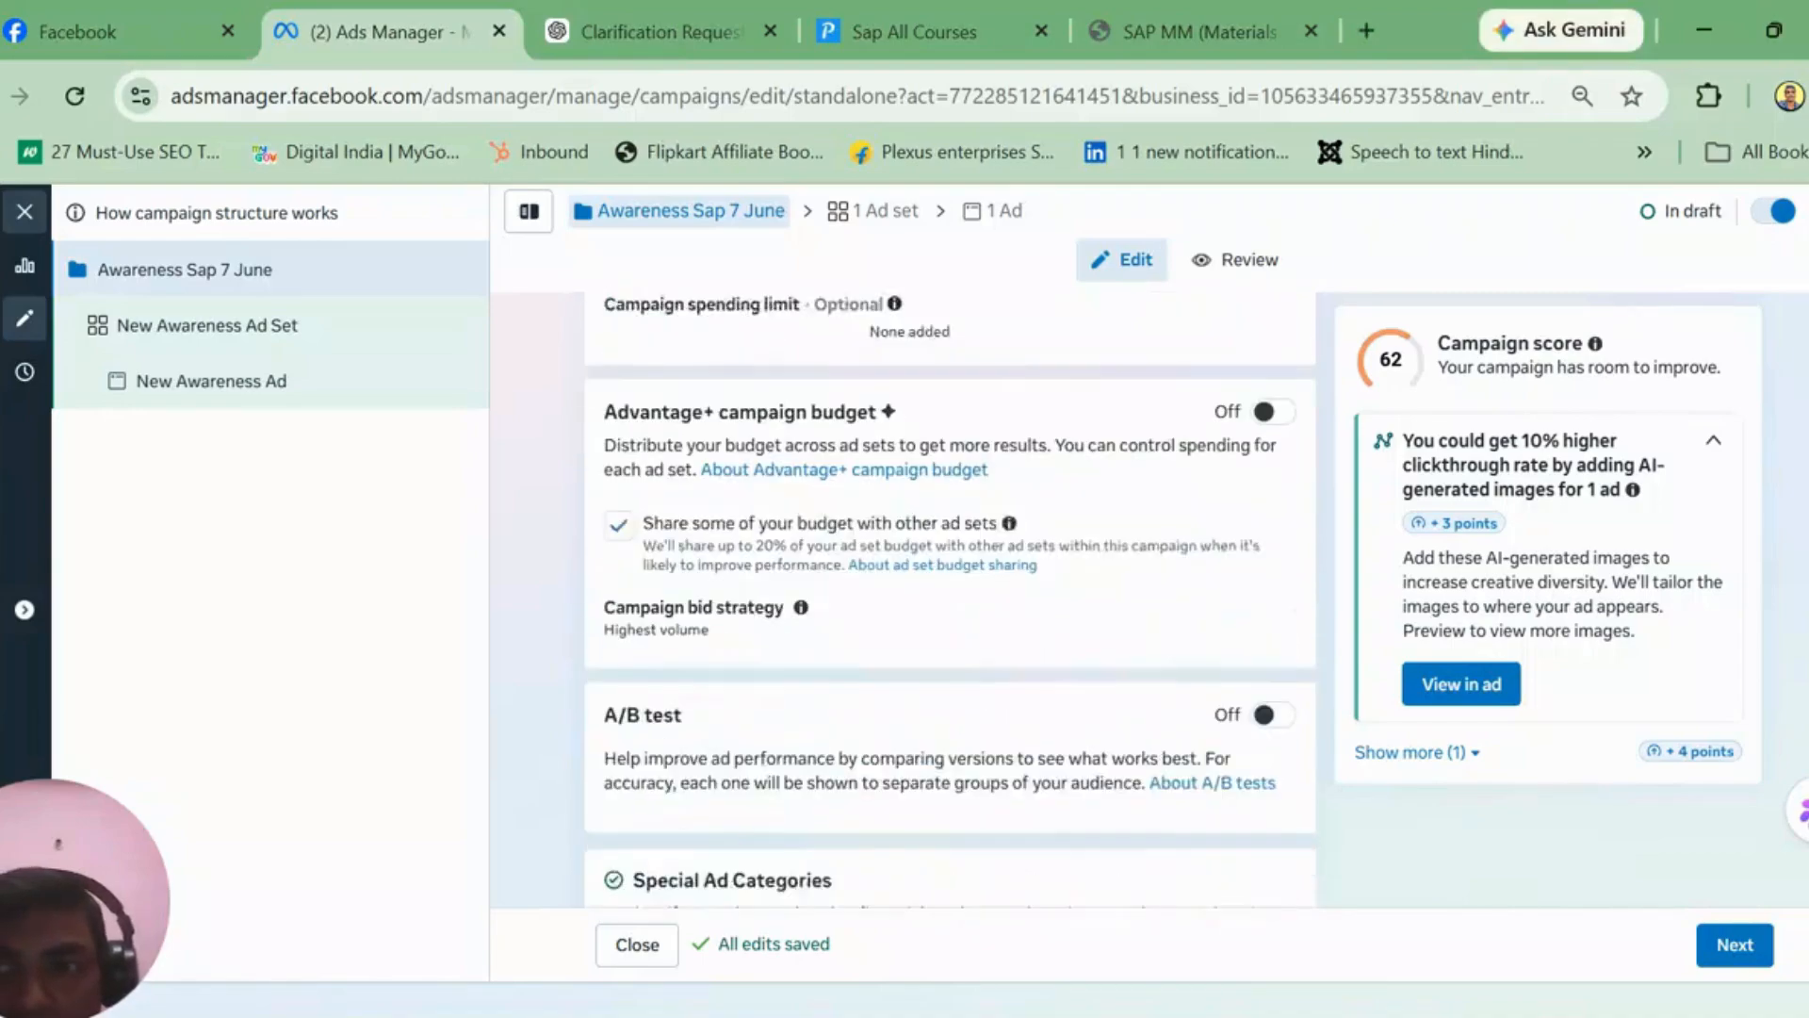
{"action": "scroll", "coordinate": [951, 599], "scroll_direction": "up", "scroll_amount": 1}
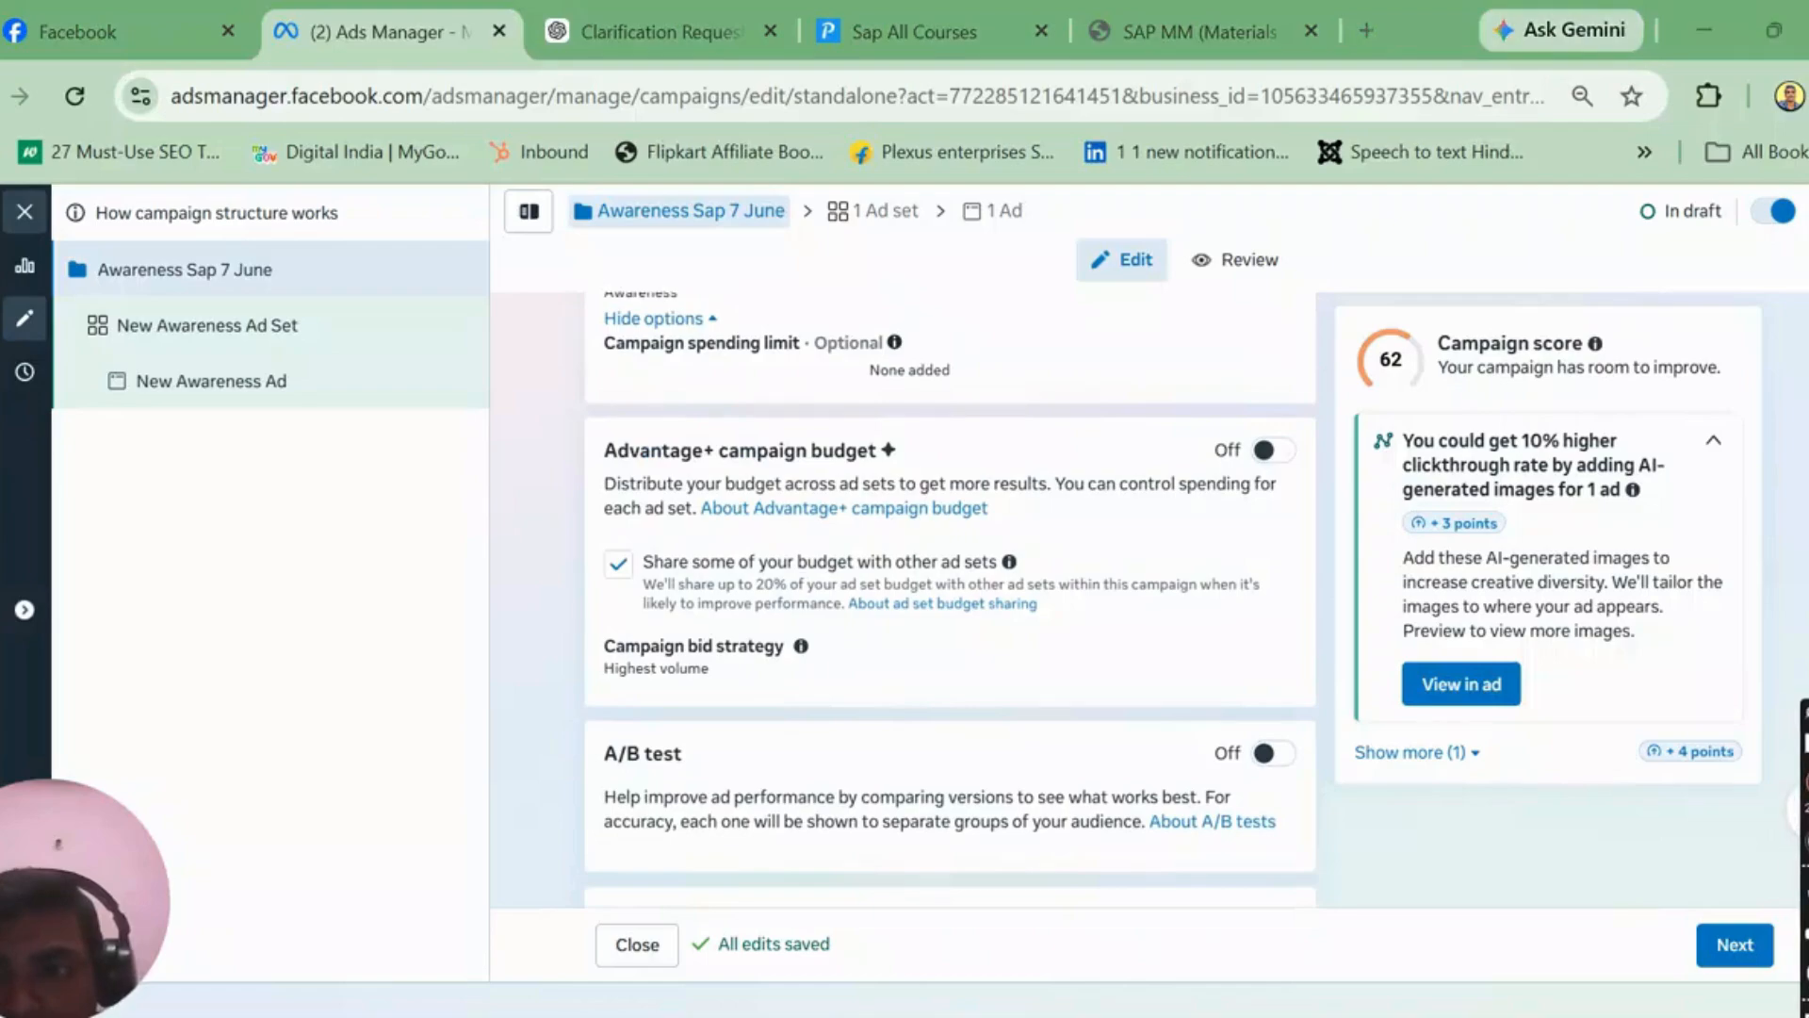
{"action": "scroll", "coordinate": [951, 603], "scroll_direction": "down", "scroll_amount": 2}
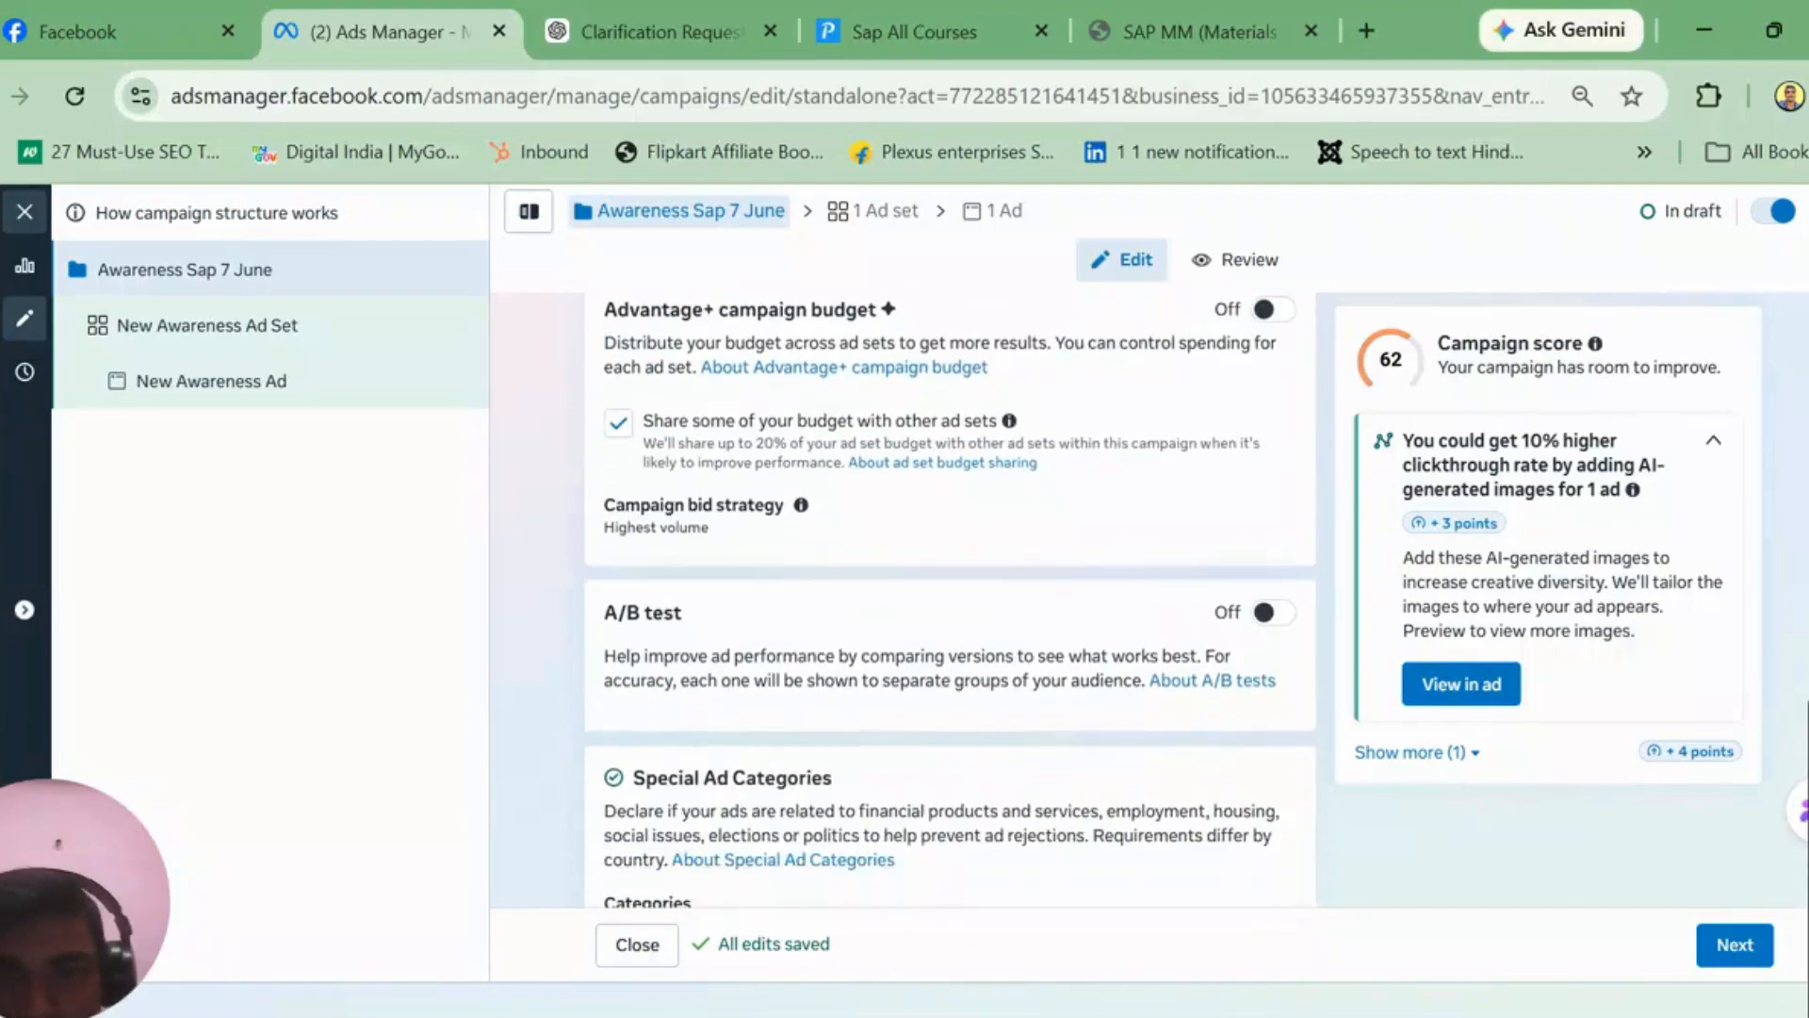
{"action": "scroll", "coordinate": [950, 603], "scroll_direction": "up", "scroll_amount": 3}
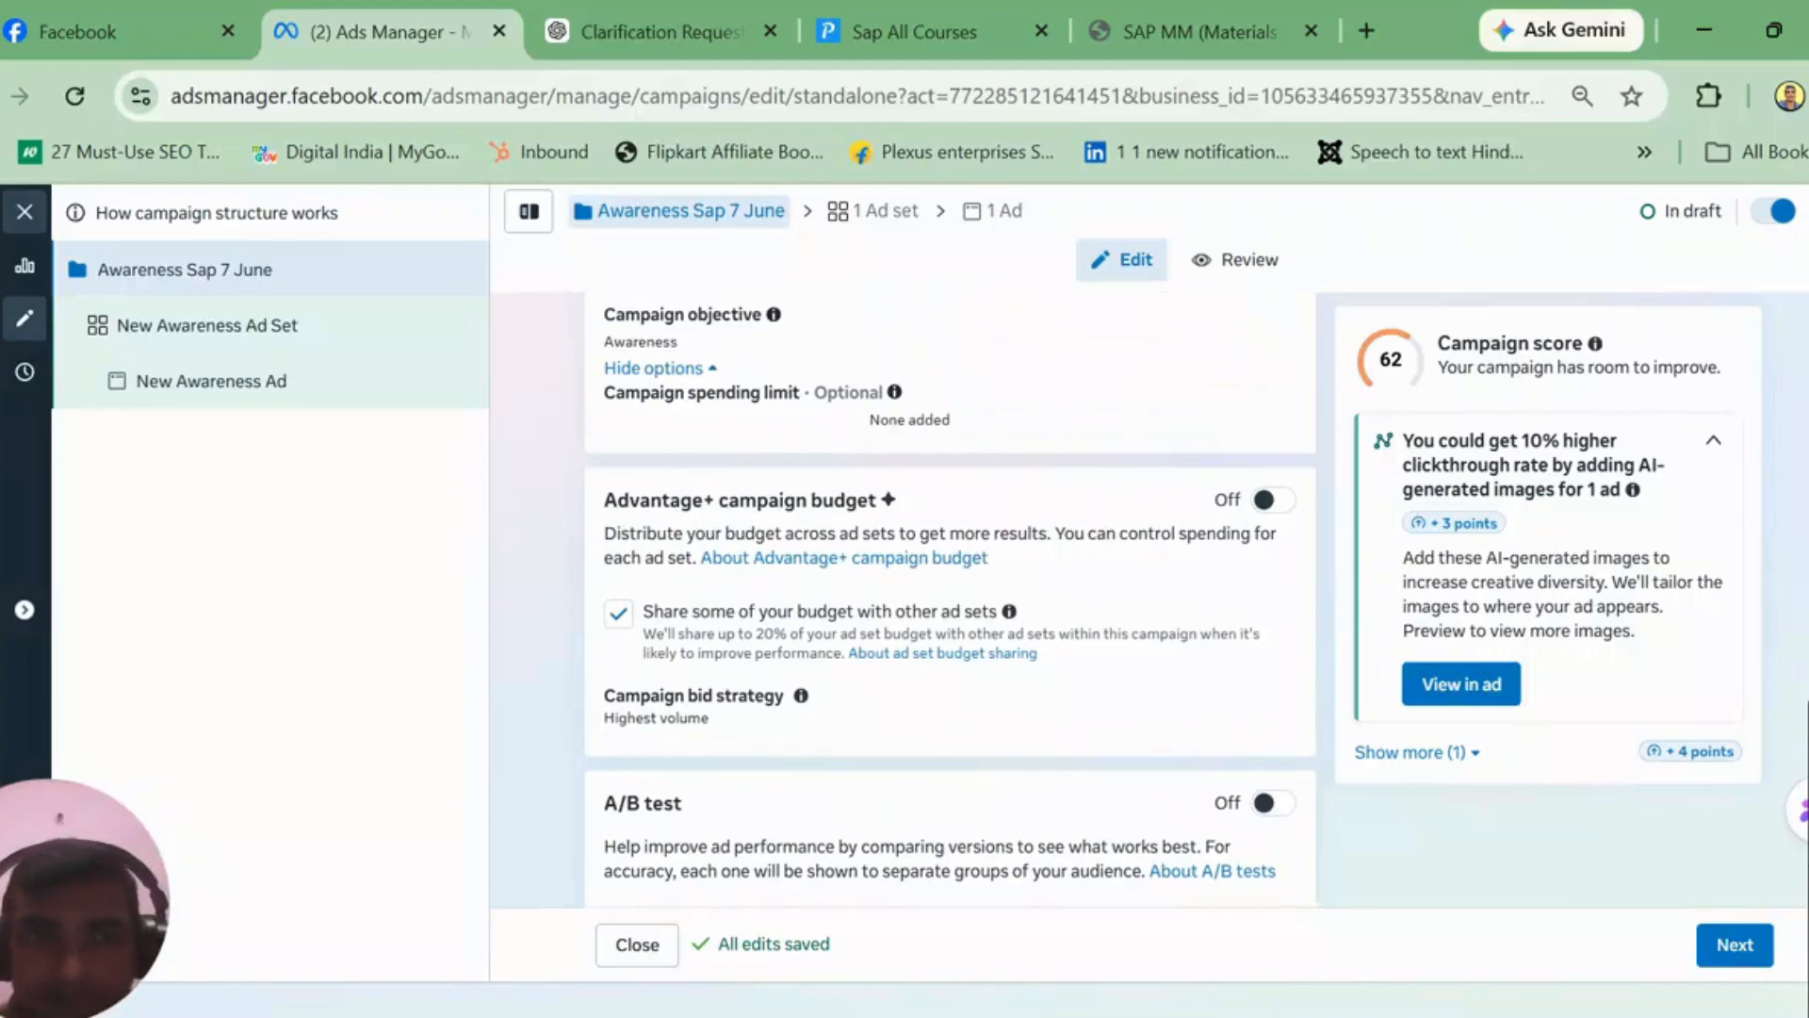
{"action": "scroll", "coordinate": [951, 603], "scroll_direction": "up", "scroll_amount": 2}
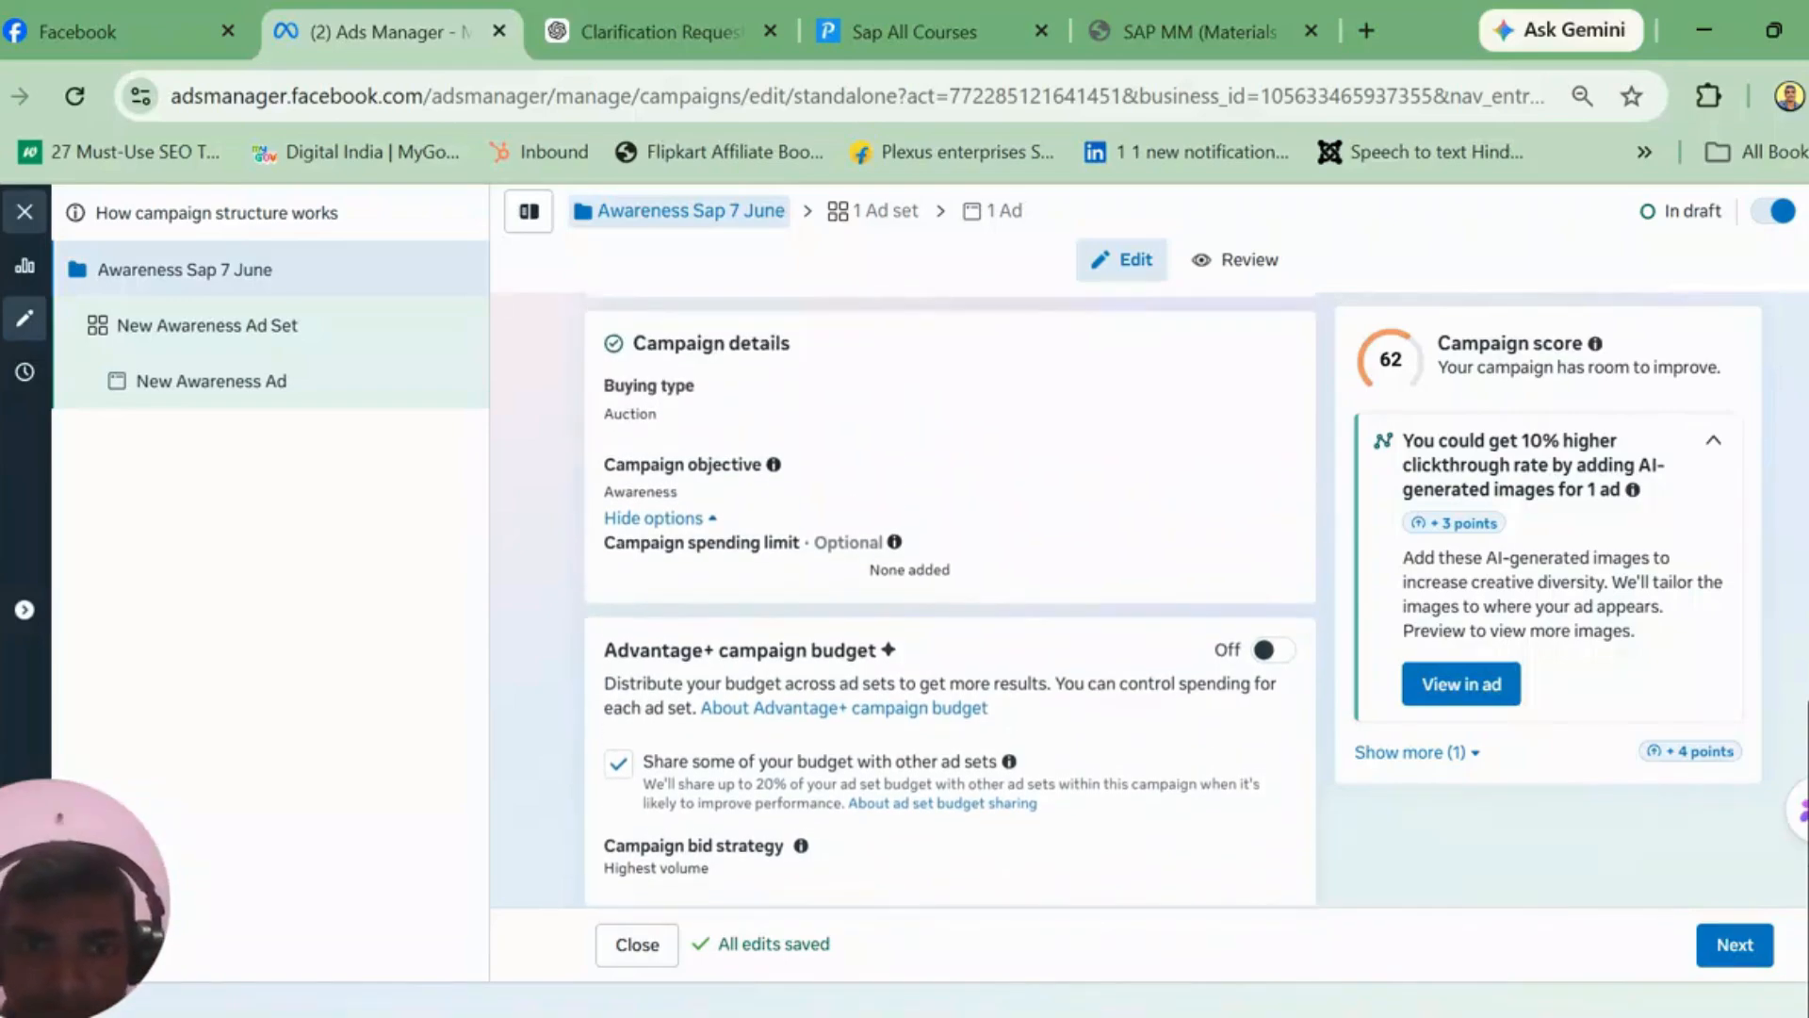
{"action": "scroll", "coordinate": [951, 603], "scroll_direction": "down", "scroll_amount": 1}
{"action": "scroll", "coordinate": [950, 603], "scroll_direction": "up", "scroll_amount": 3}
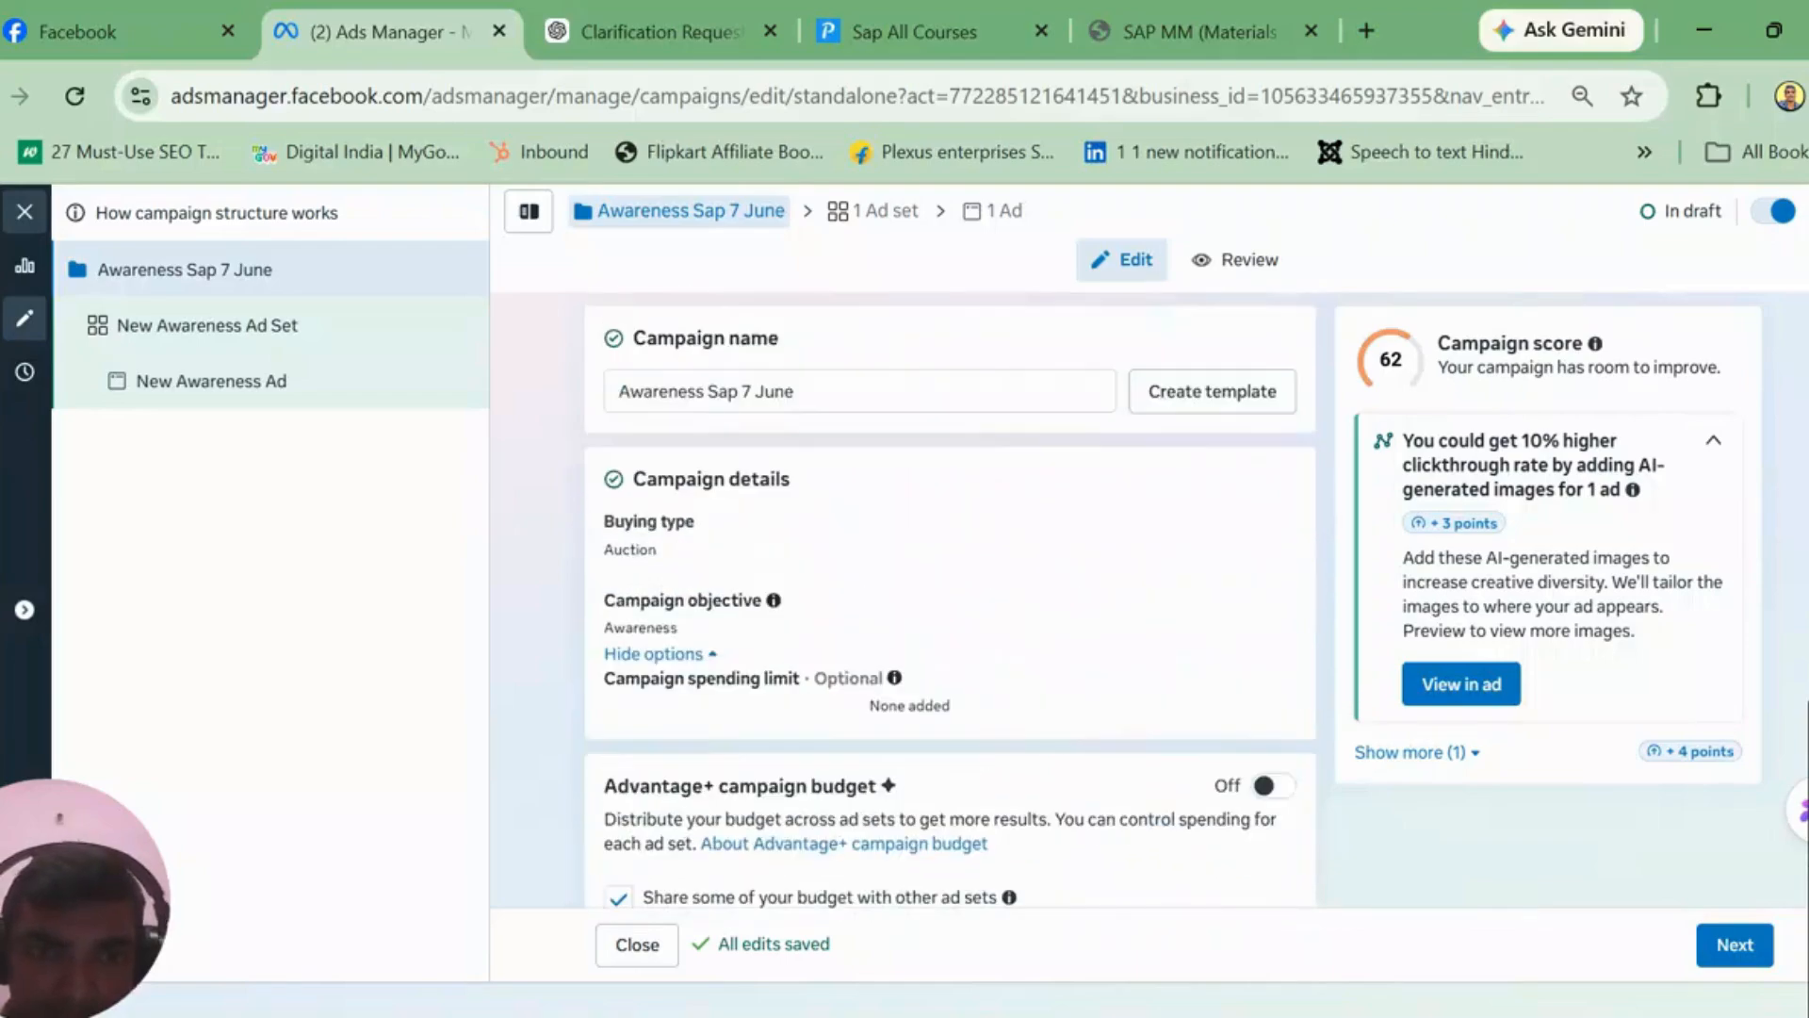
{"action": "scroll", "coordinate": [951, 603], "scroll_direction": "down", "scroll_amount": 4}
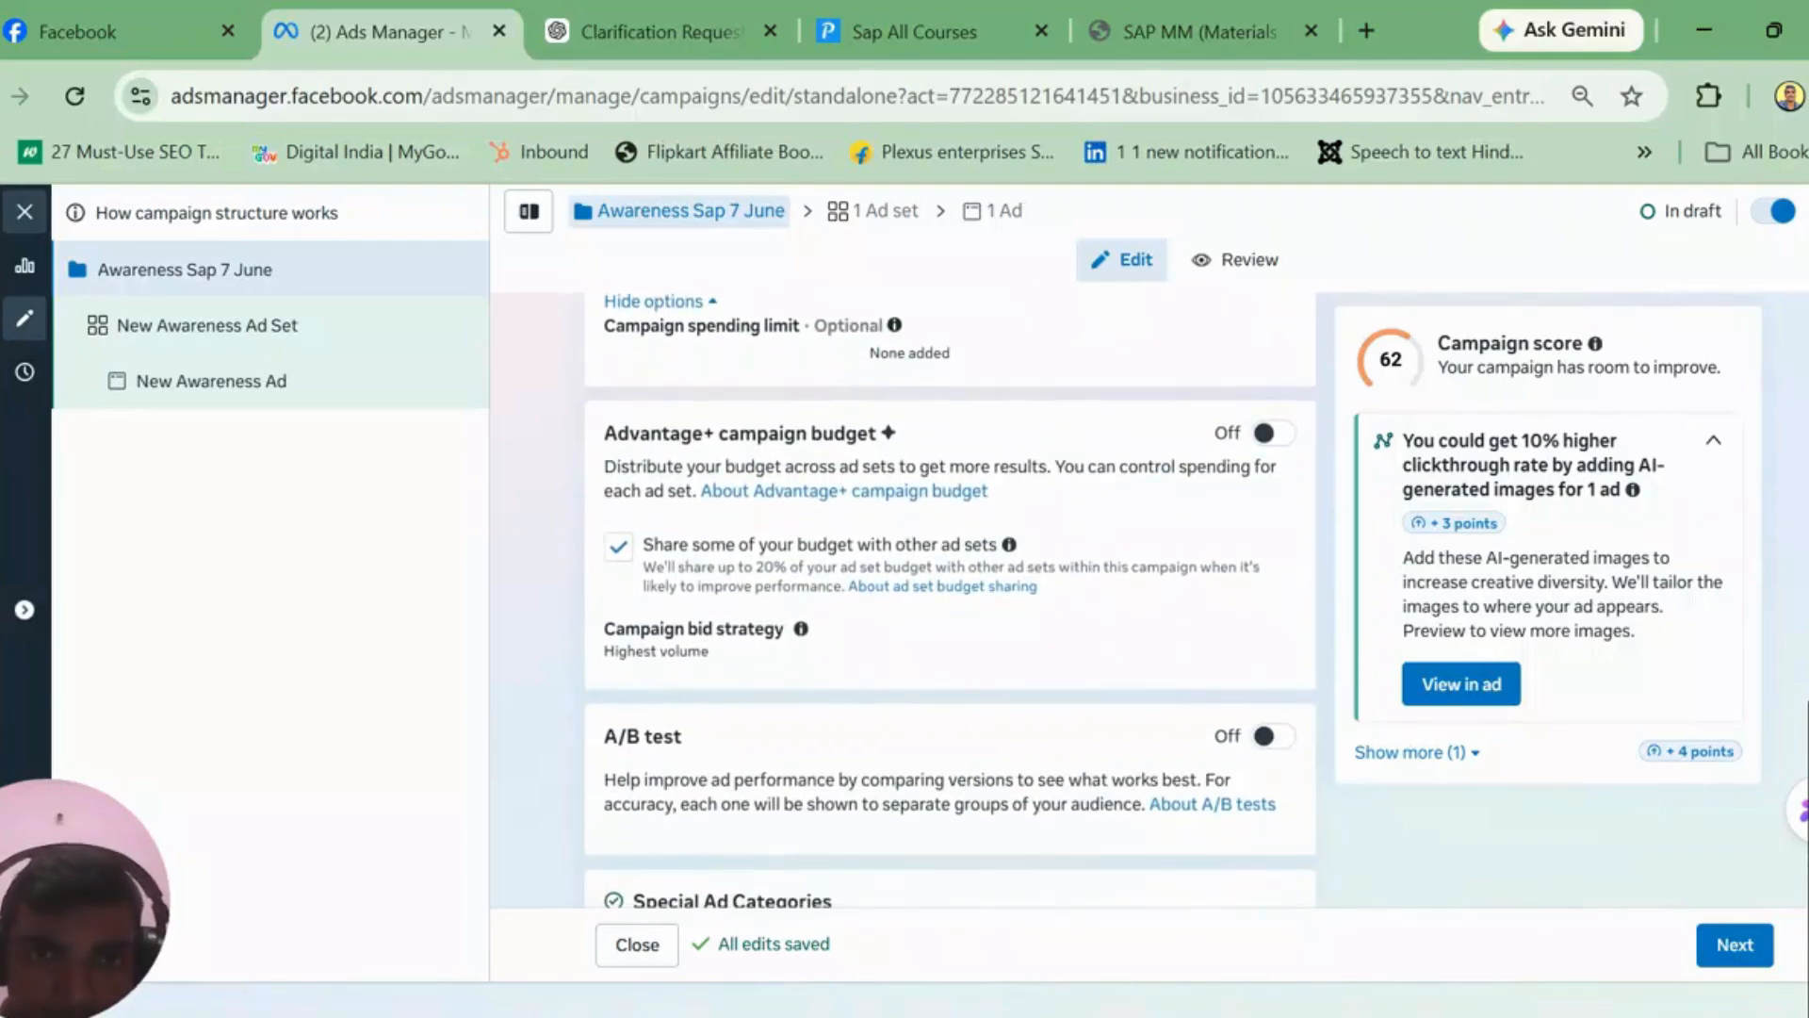
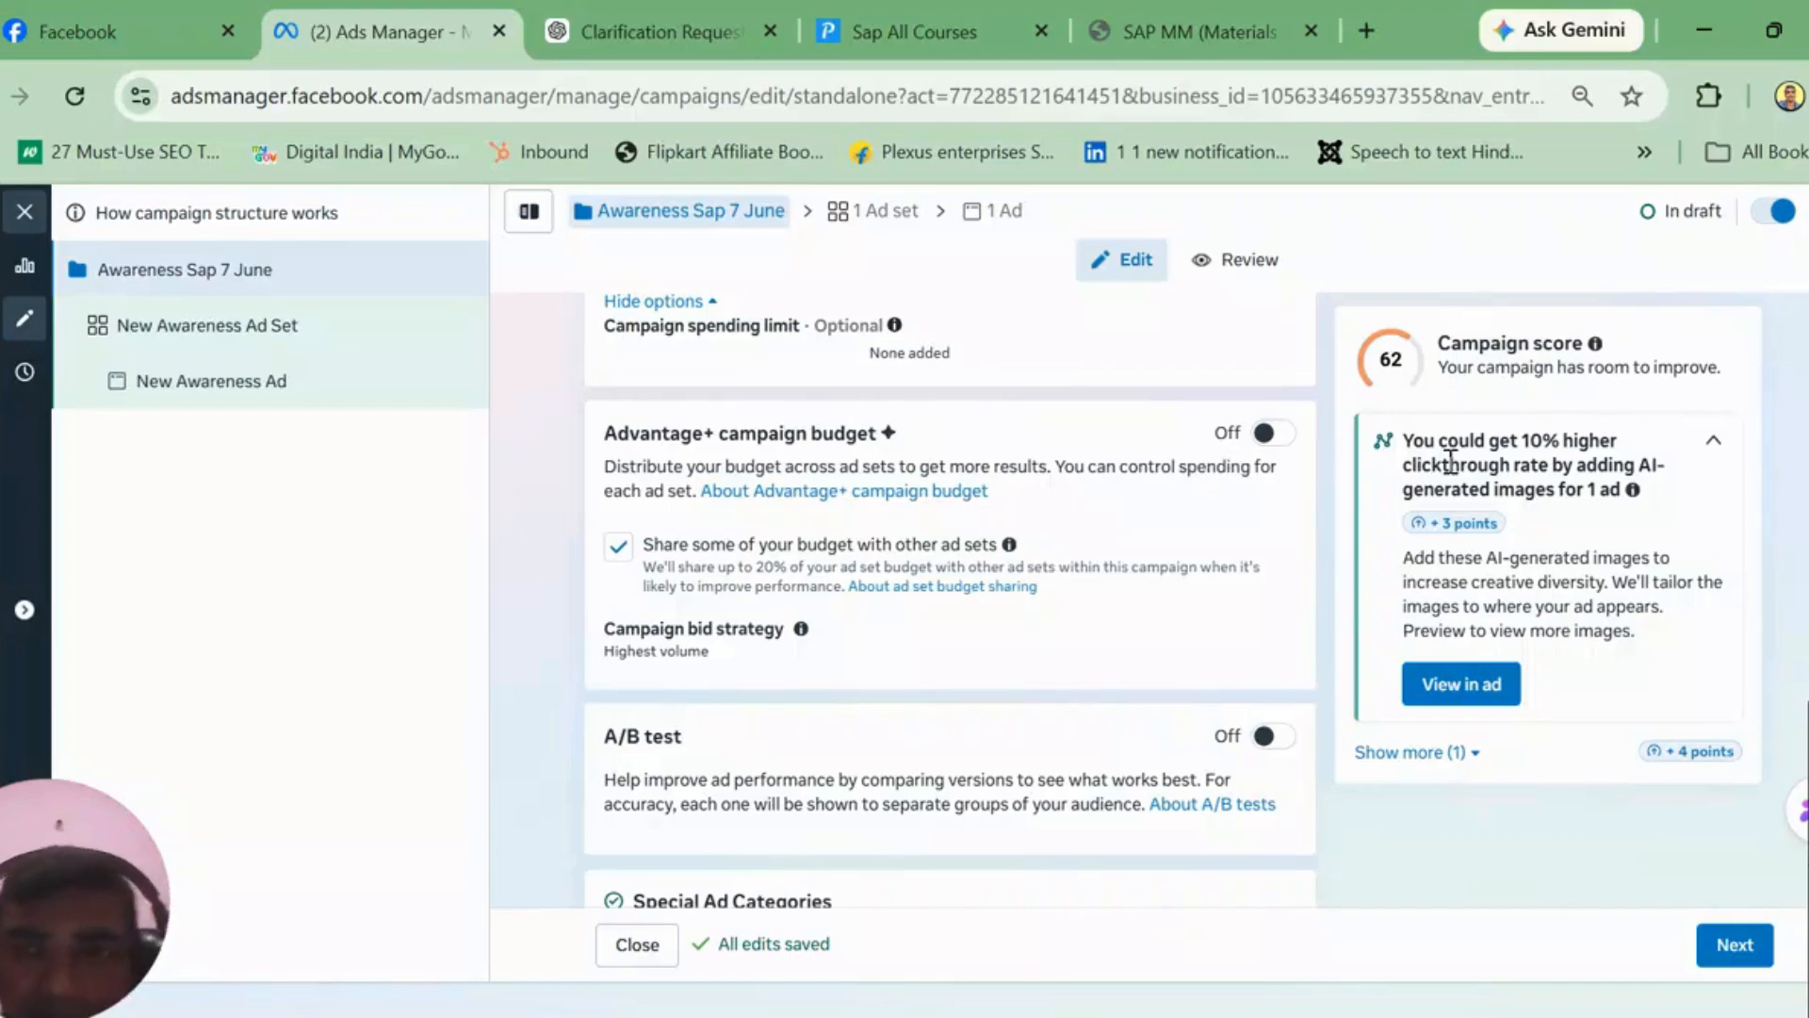
Step: Review the A/B test setting and the available Special Ad Categories without declaring one
{"action": "scroll", "coordinate": [951, 600], "scroll_direction": "down", "scroll_amount": 1}
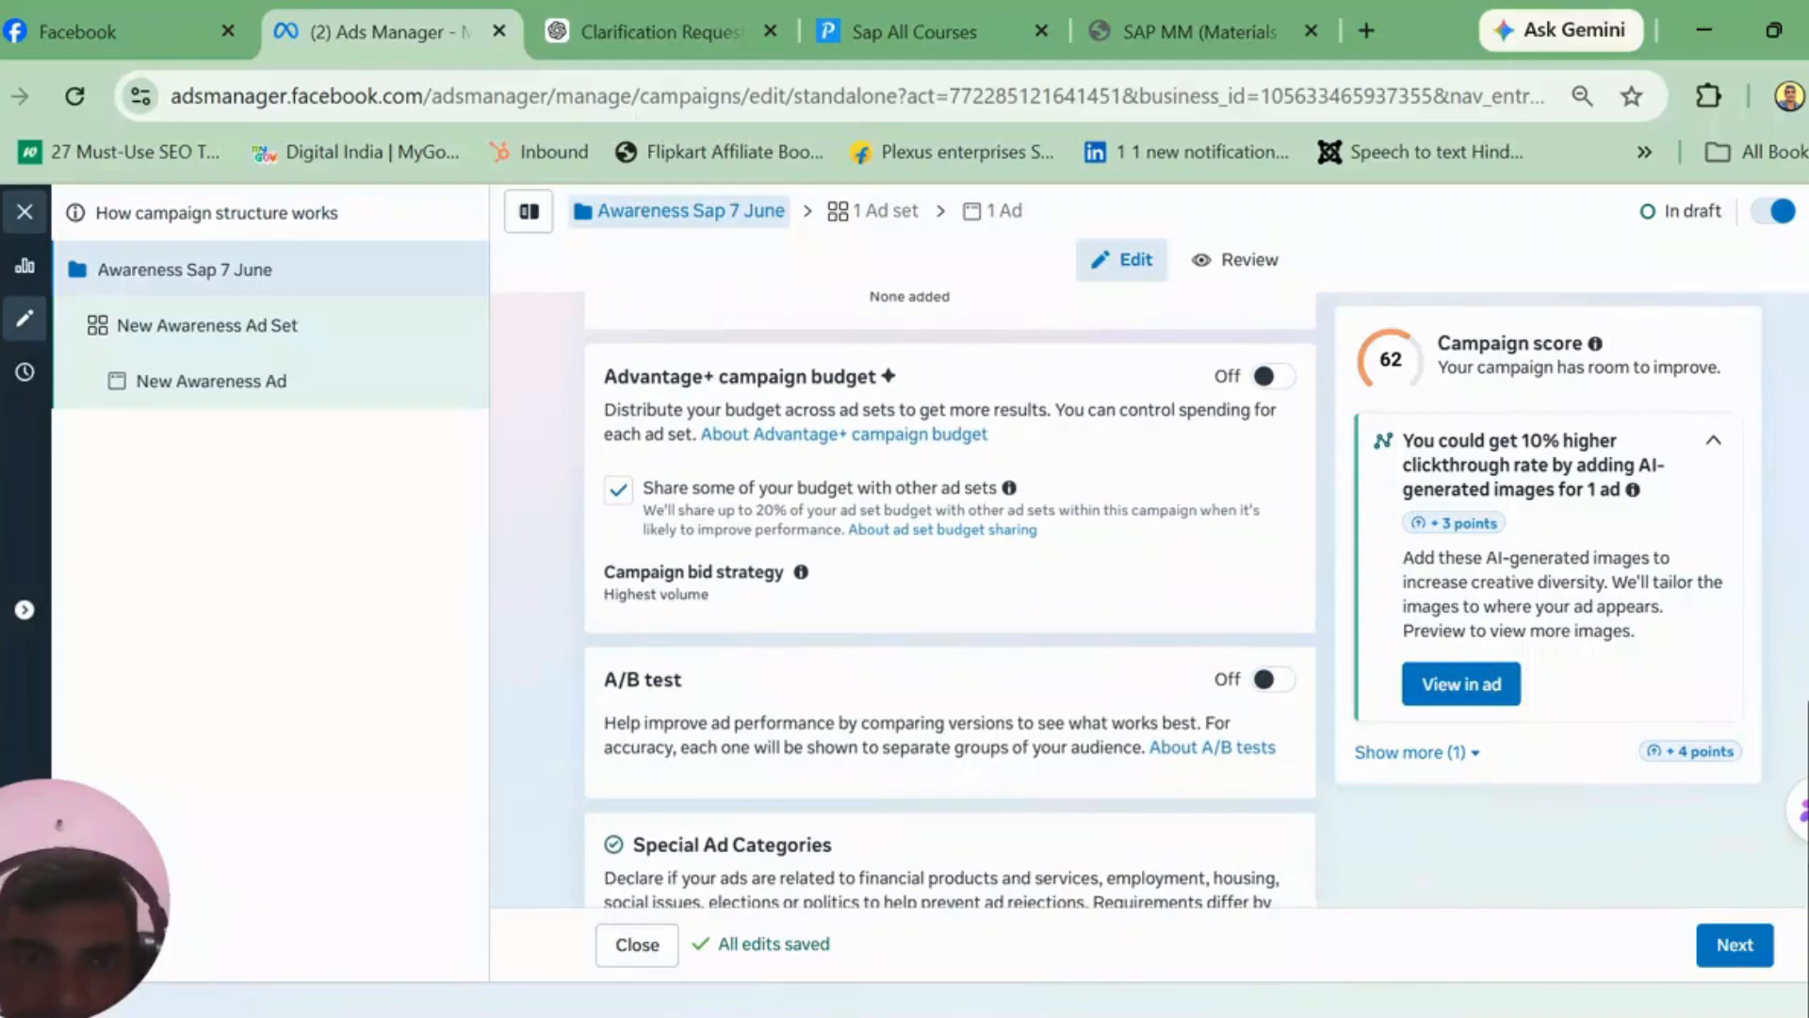
{"action": "scroll", "coordinate": [951, 600], "scroll_direction": "down", "scroll_amount": 2}
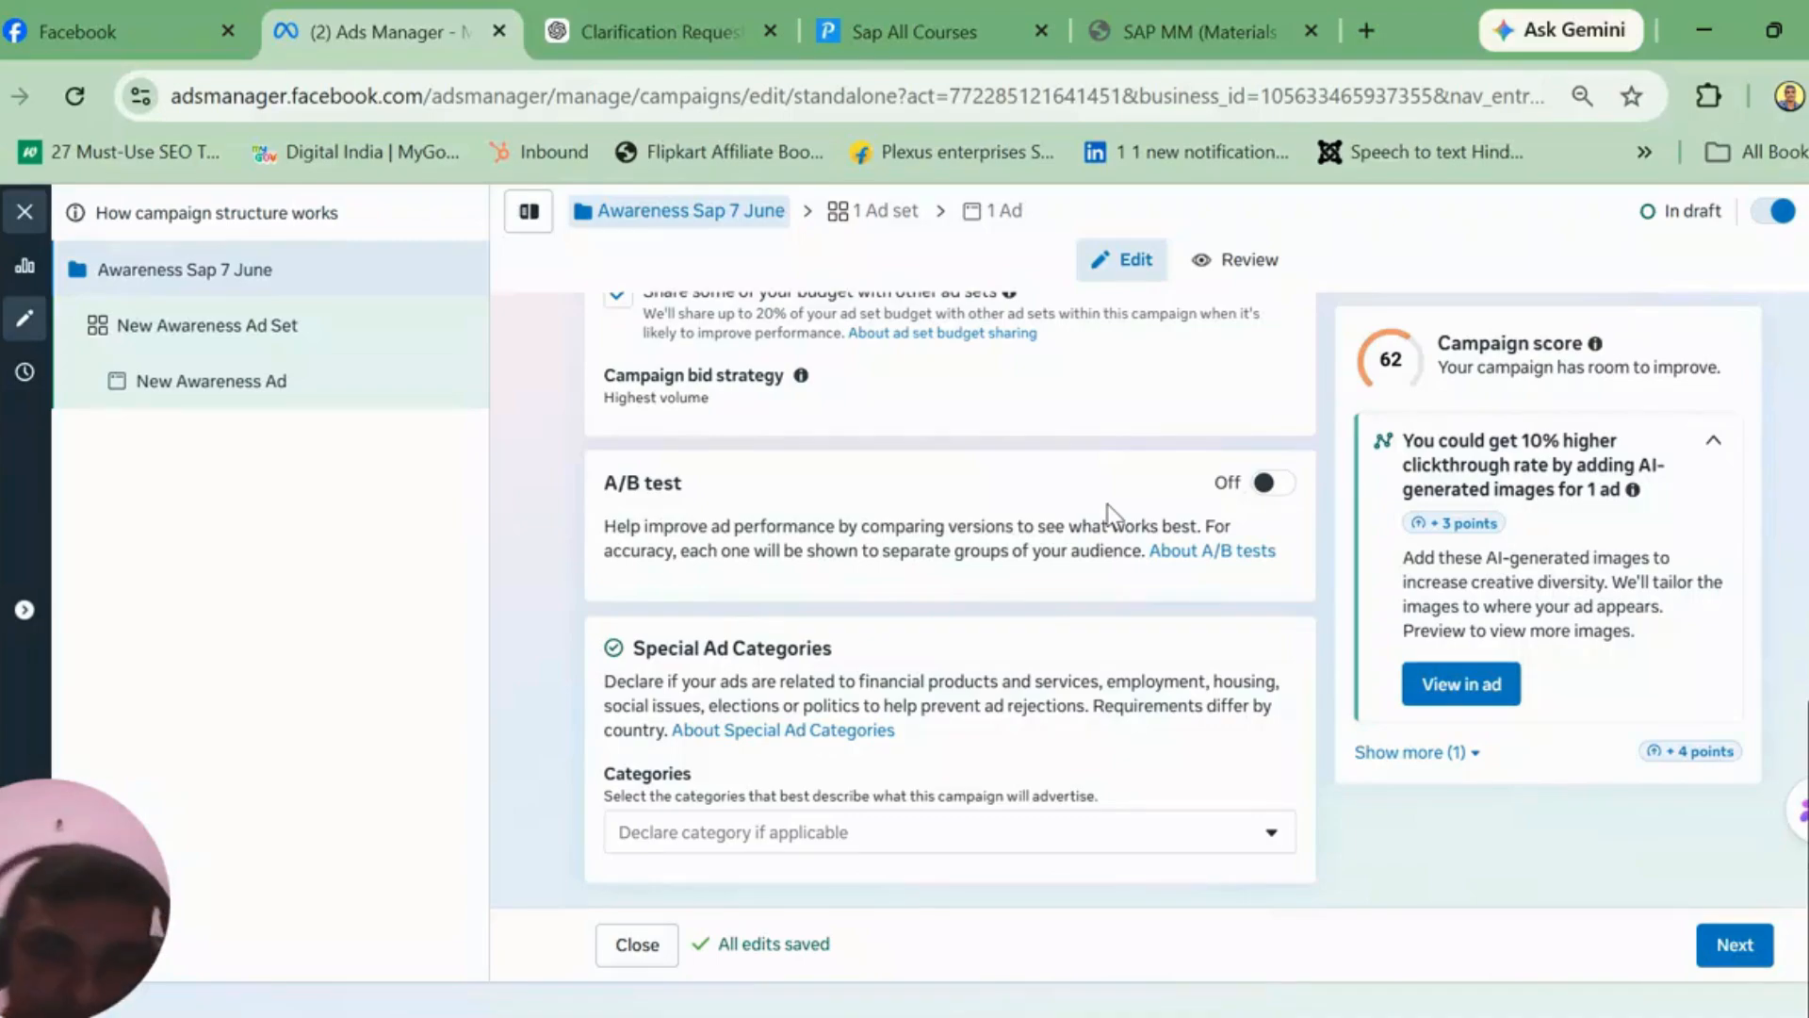
{"action": "left_click", "coordinate": [1272, 850]}
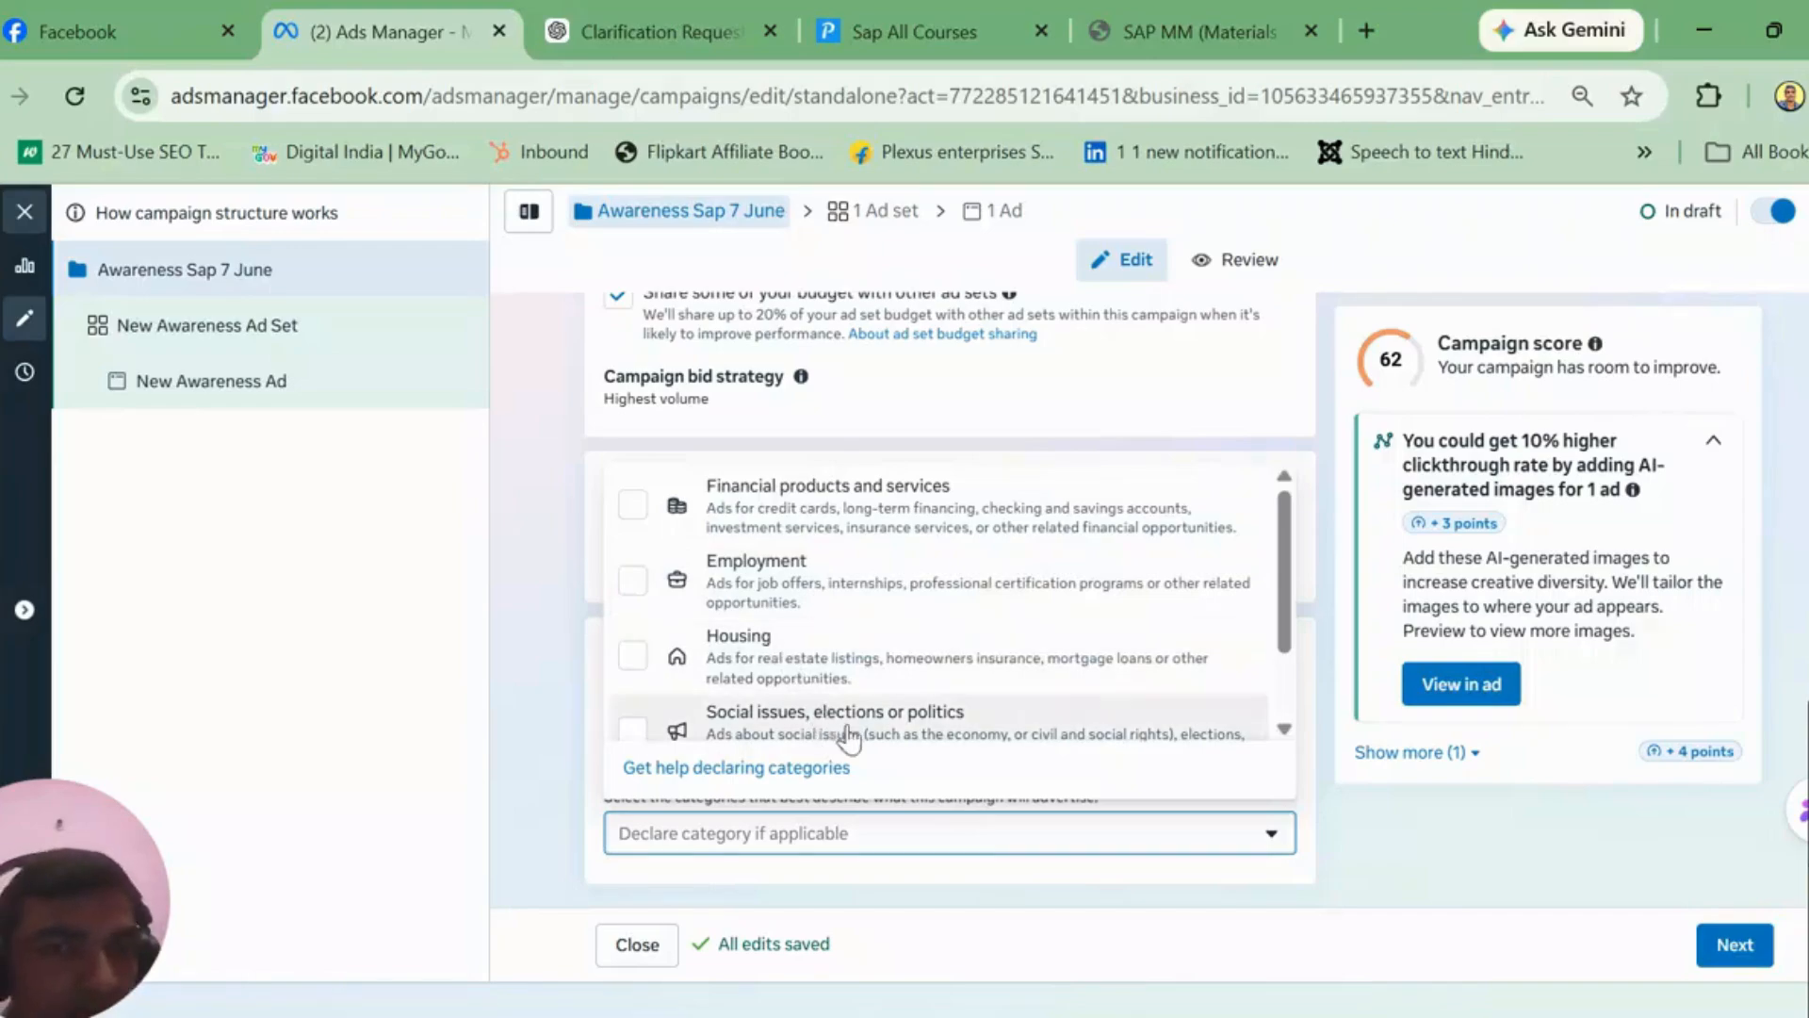
{"action": "left_click", "coordinate": [1104, 875]}
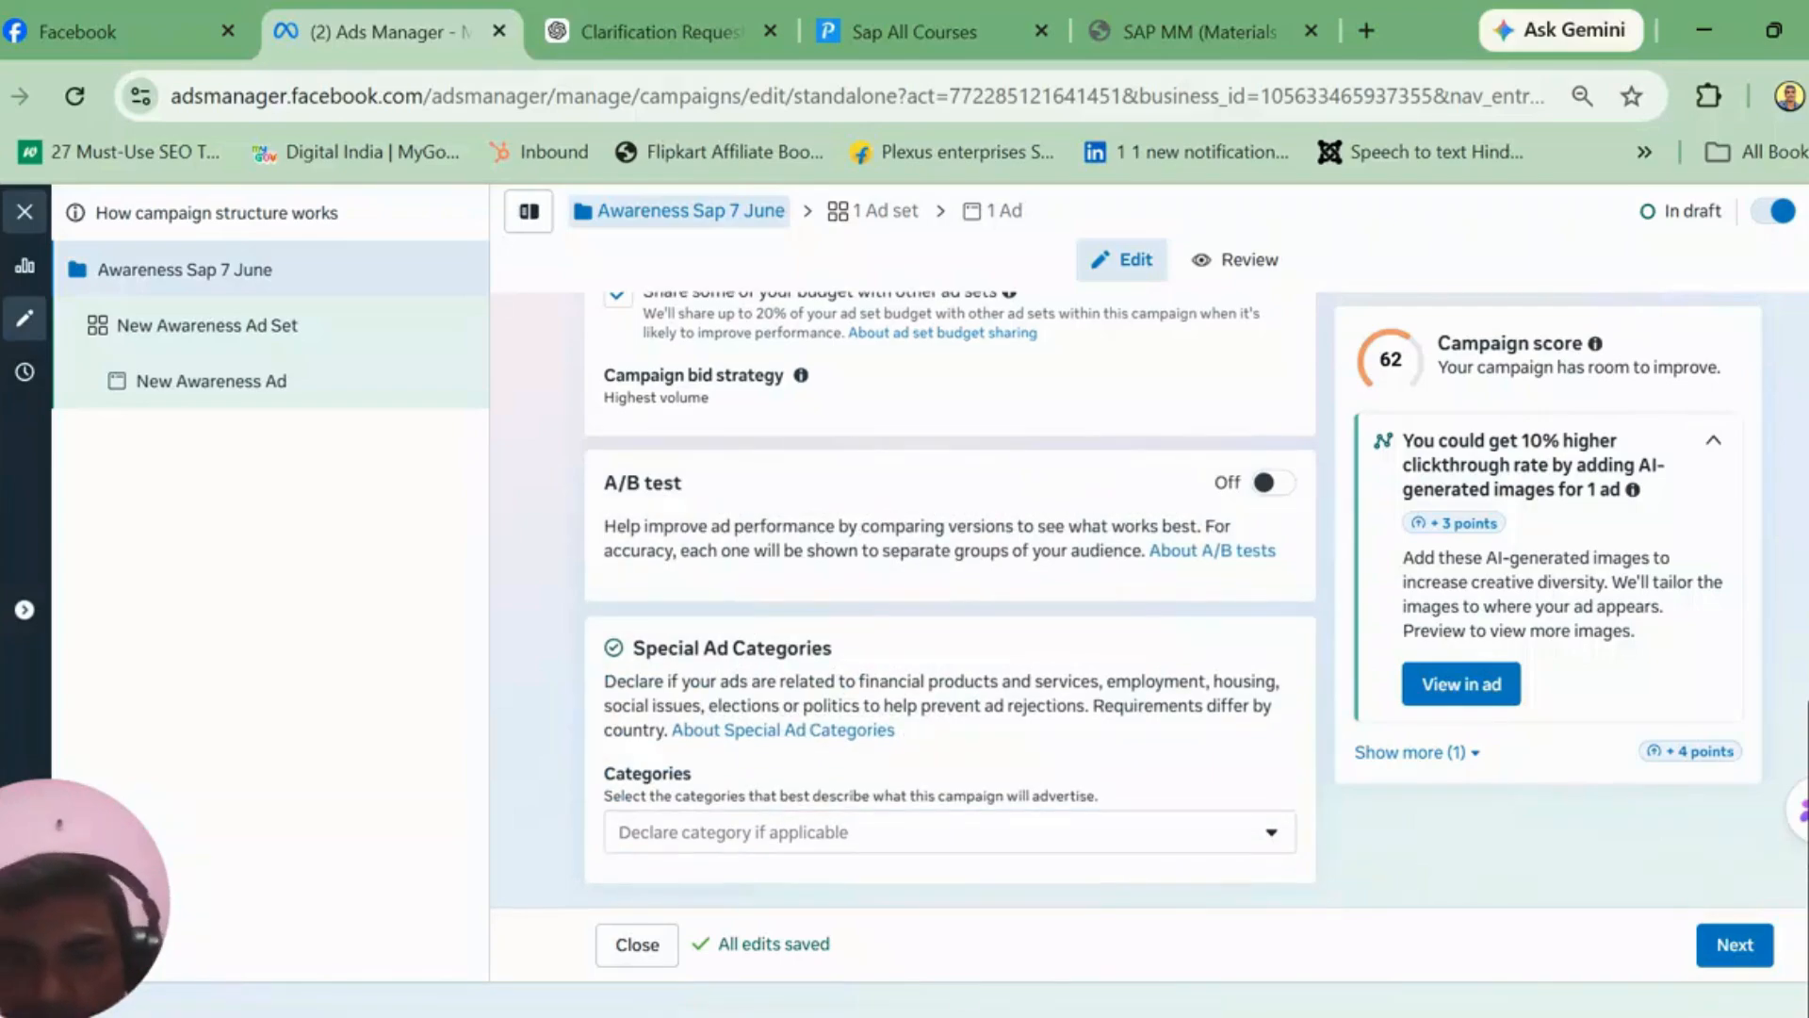
Step: Continue to the ad set and rename it as "Awareness Sap 7 June"
{"action": "left_click", "coordinate": [1753, 945]}
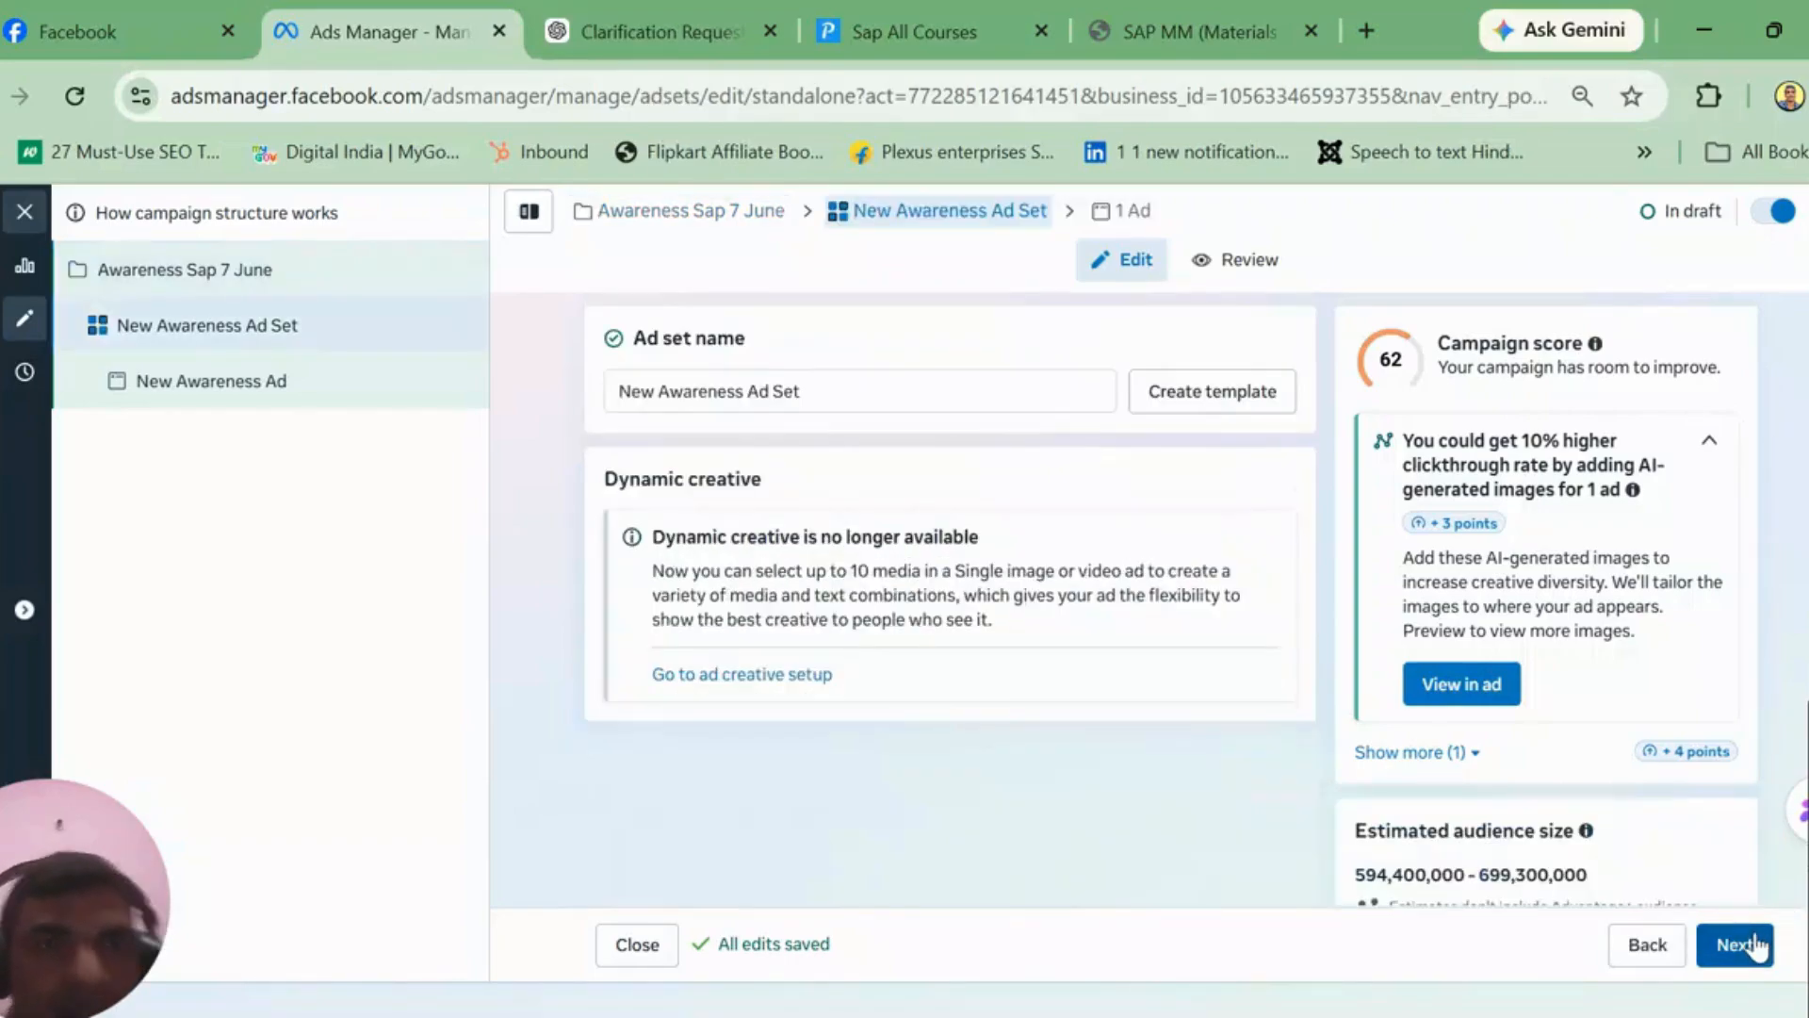
{"action": "triple_click", "coordinate": [1000, 396]}
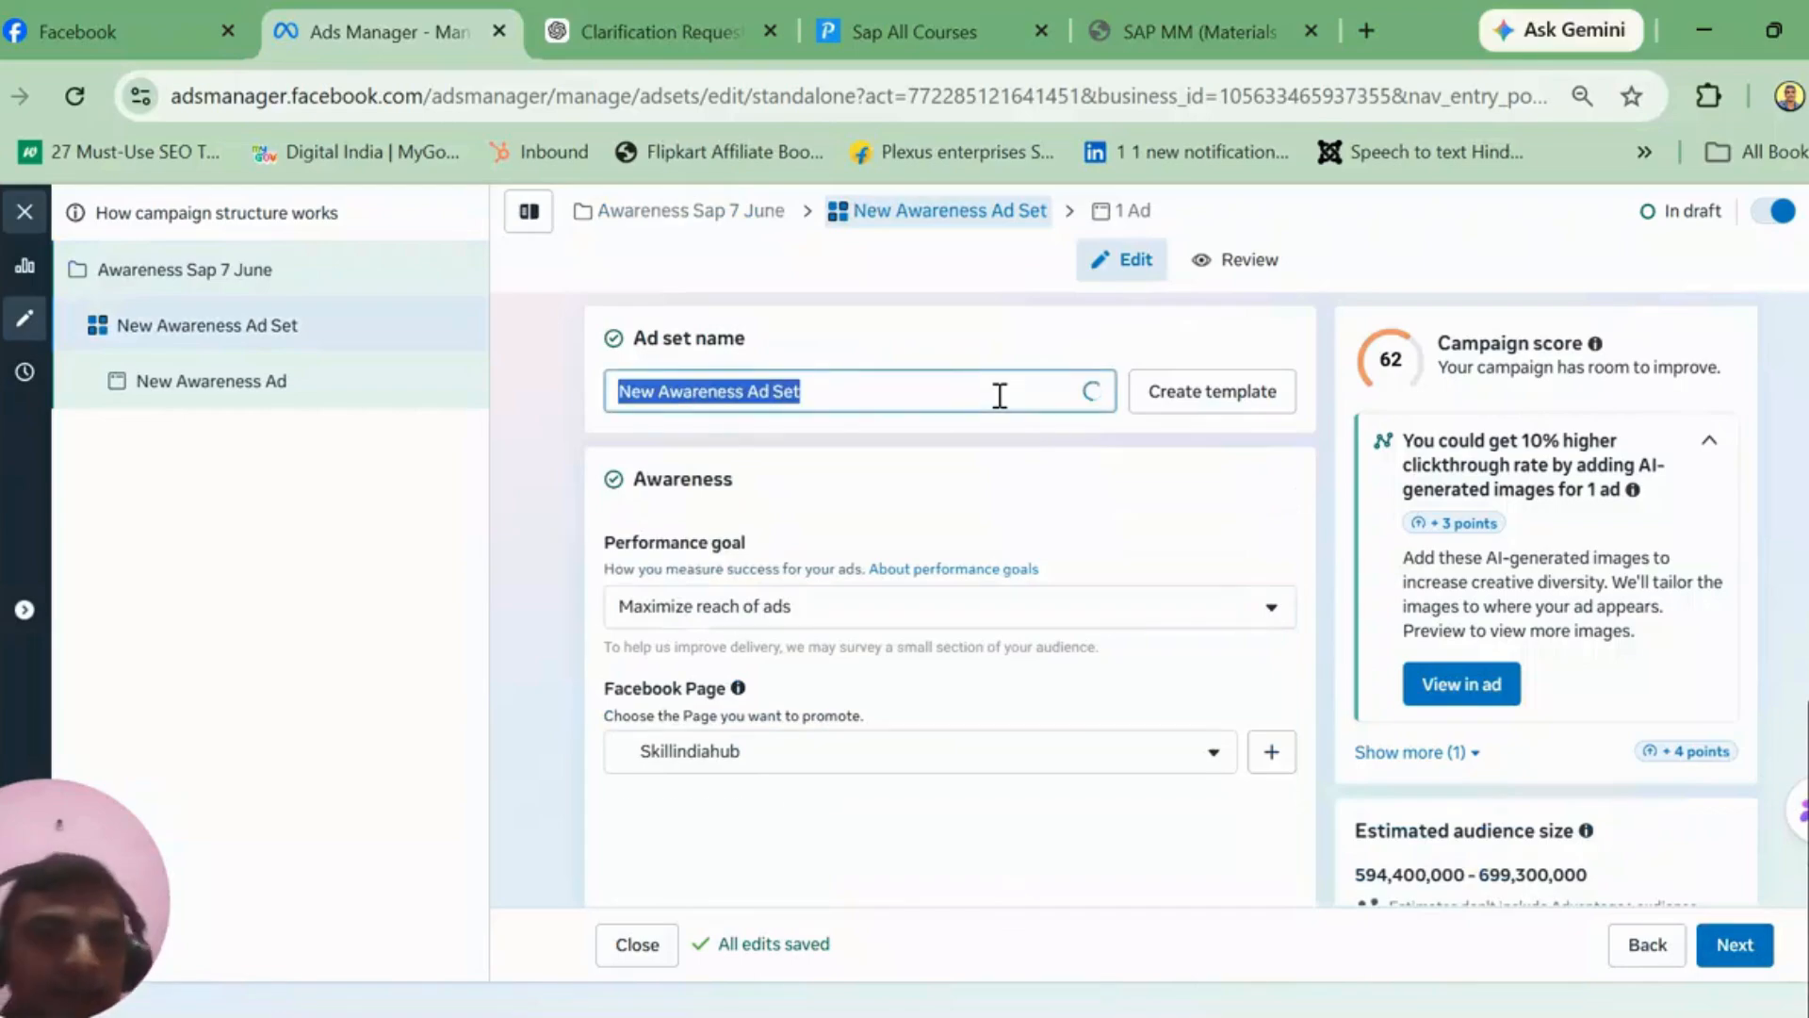
{"action": "type", "text": "Awareness Sap 7 June"}
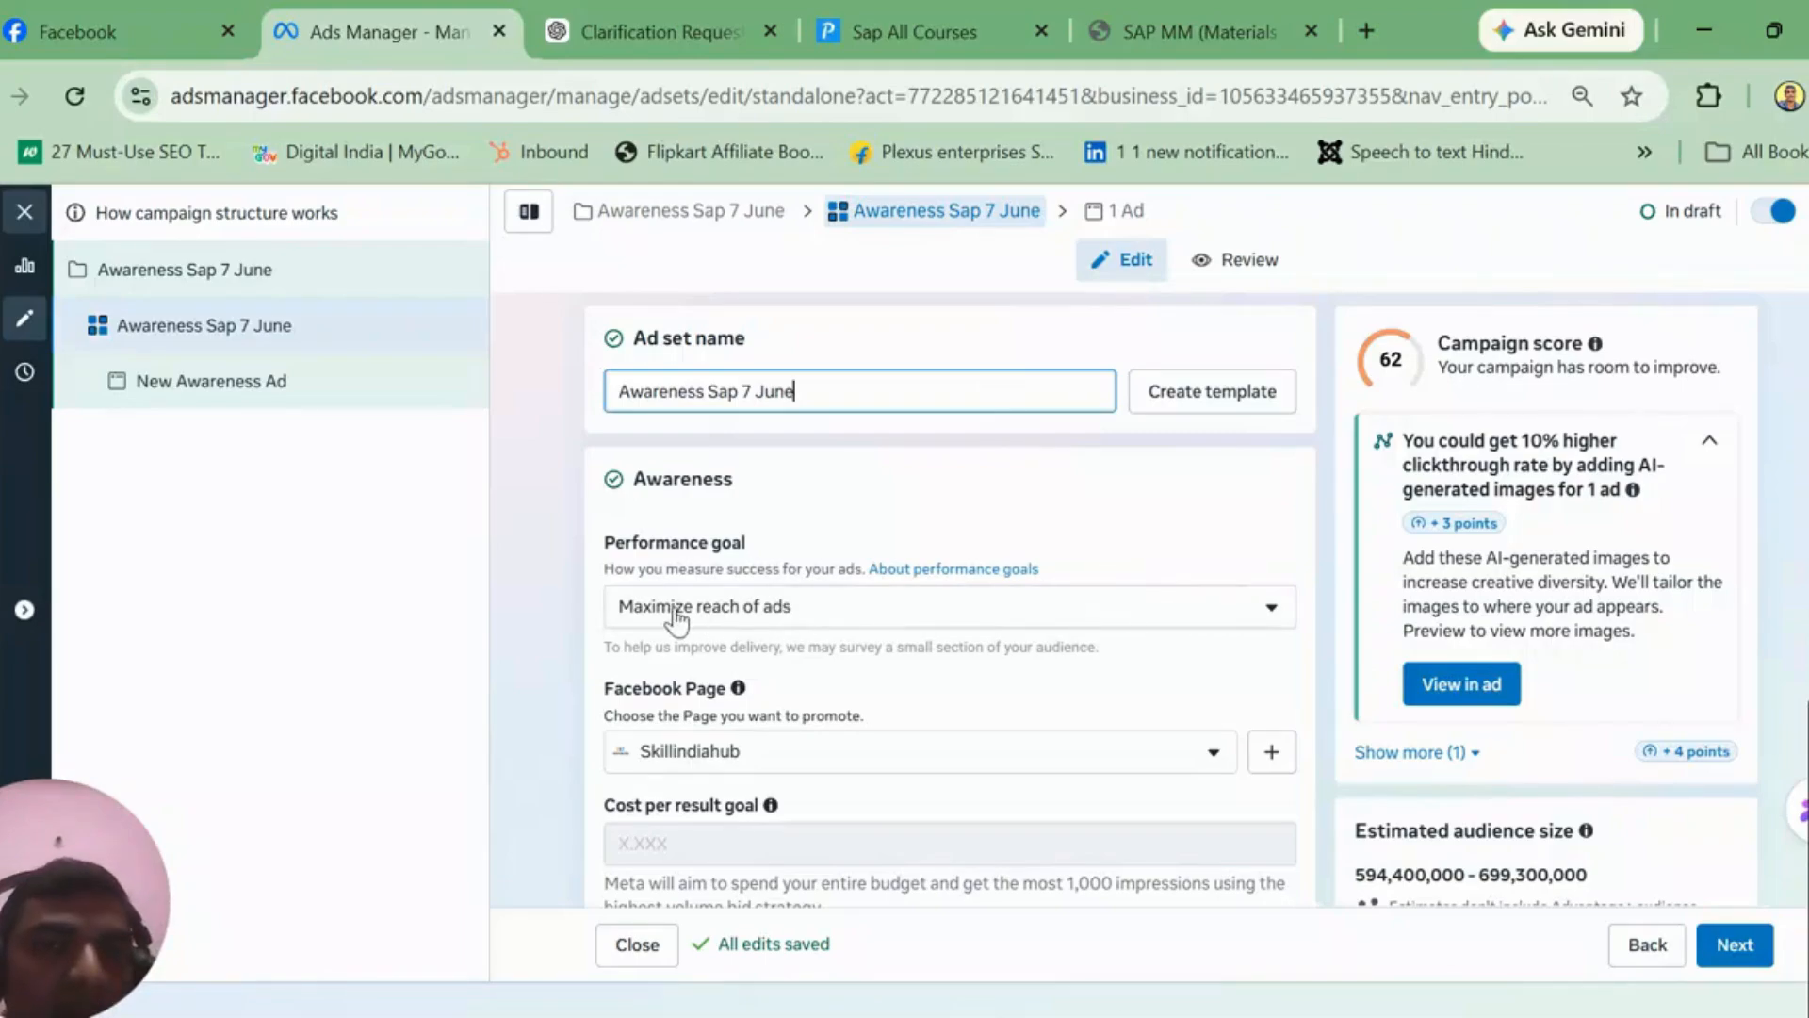
Step: Review the available awareness and video view performance goals, keeping Maximize reach of ads
{"action": "left_click", "coordinate": [898, 619]}
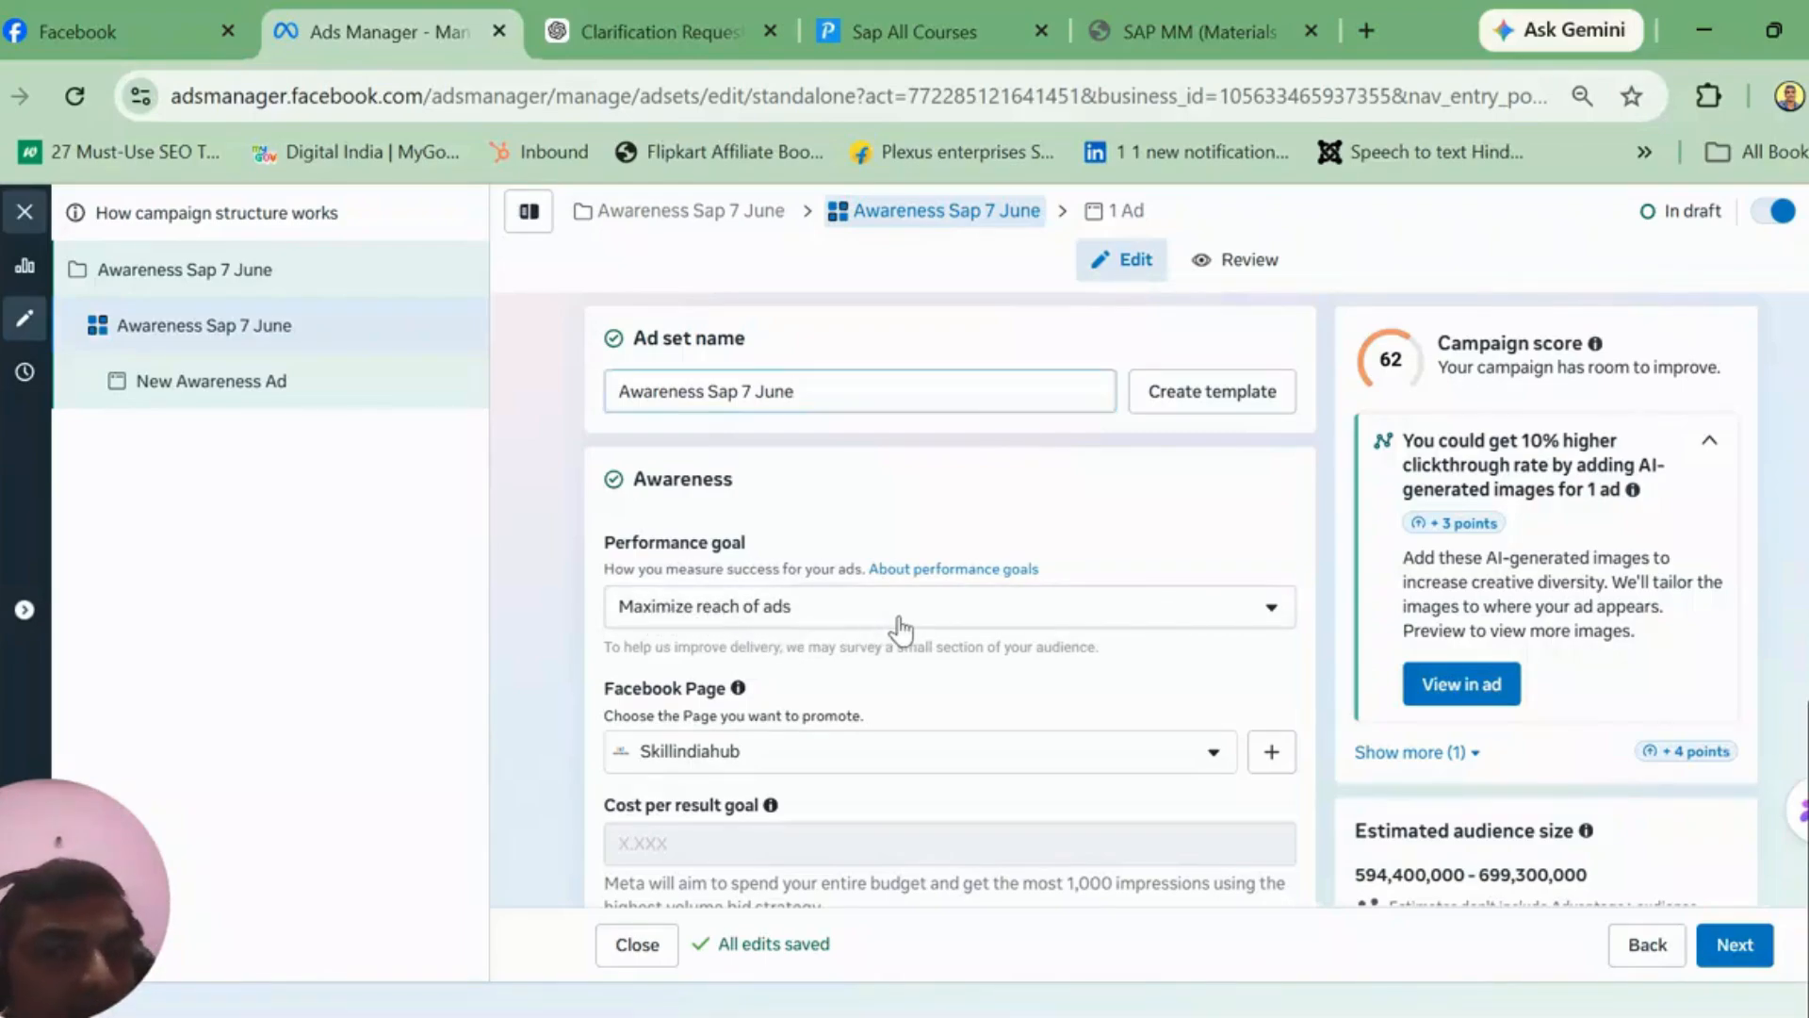
{"action": "left_click", "coordinate": [902, 628]}
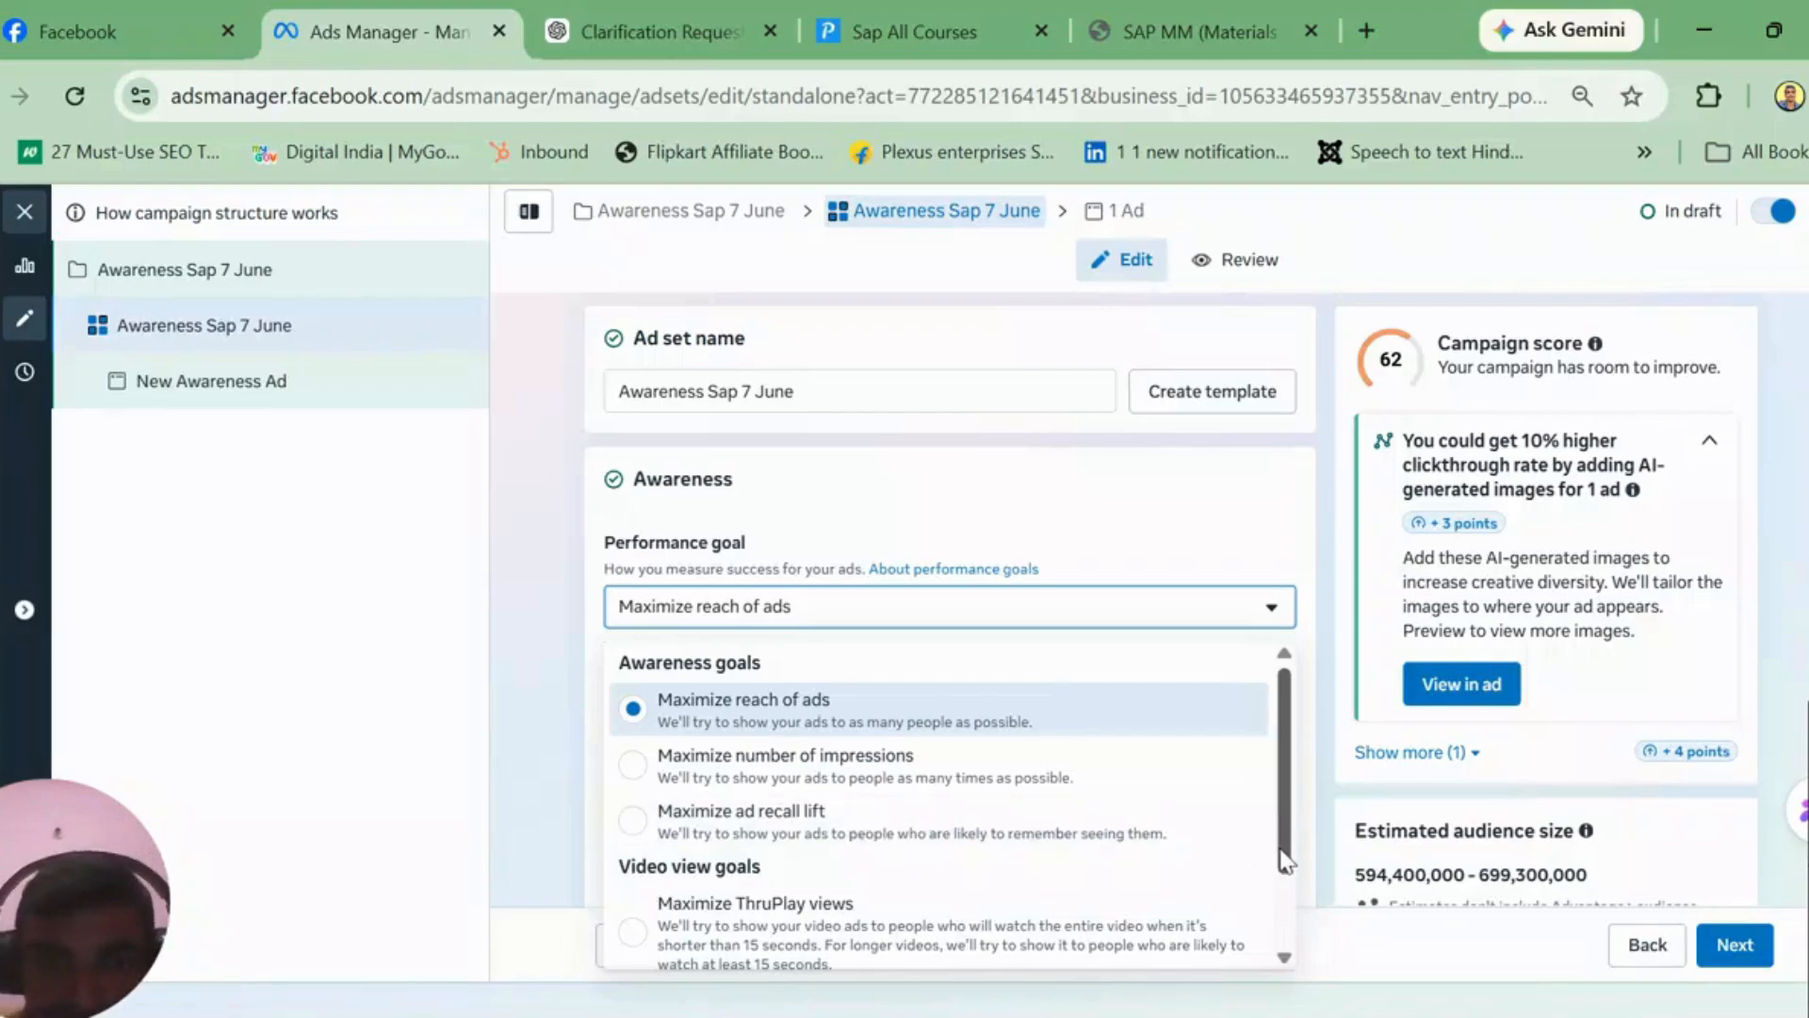
{"action": "left_click_drag", "start_coordinate": [1288, 857], "coordinate": [1286, 947]}
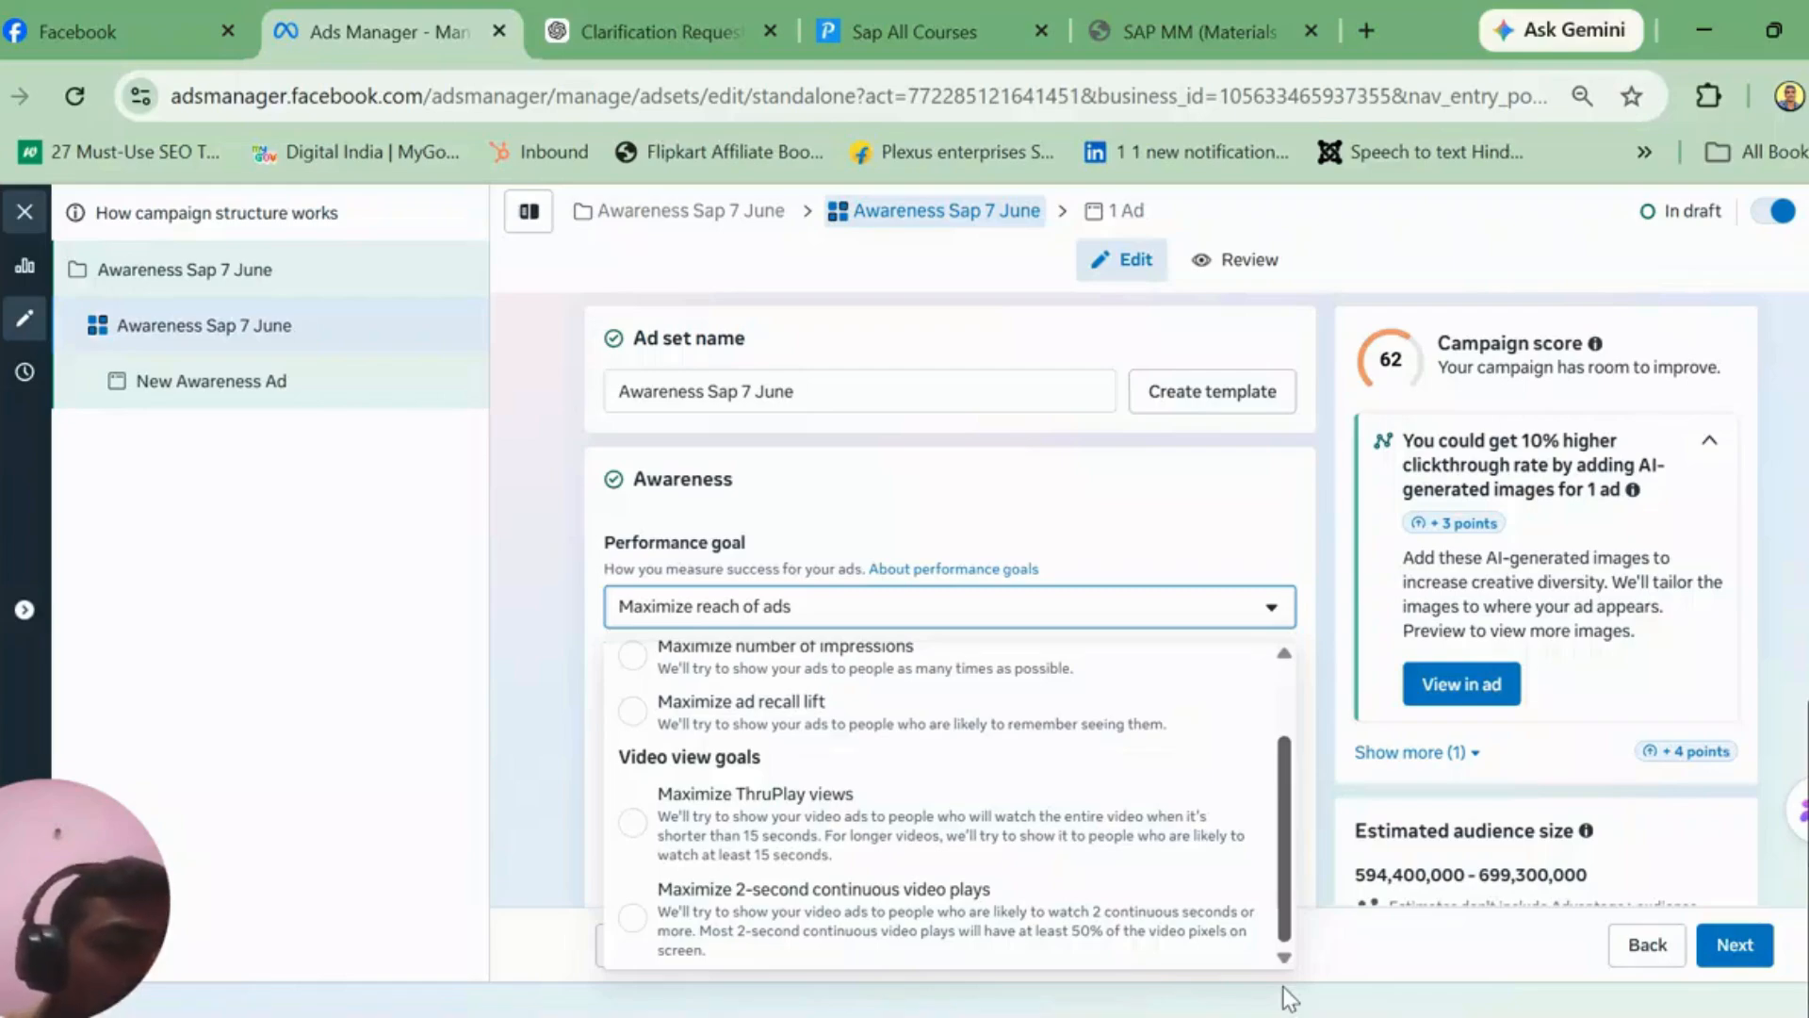
{"action": "scroll", "coordinate": [1285, 848], "scroll_direction": "up", "scroll_amount": 2}
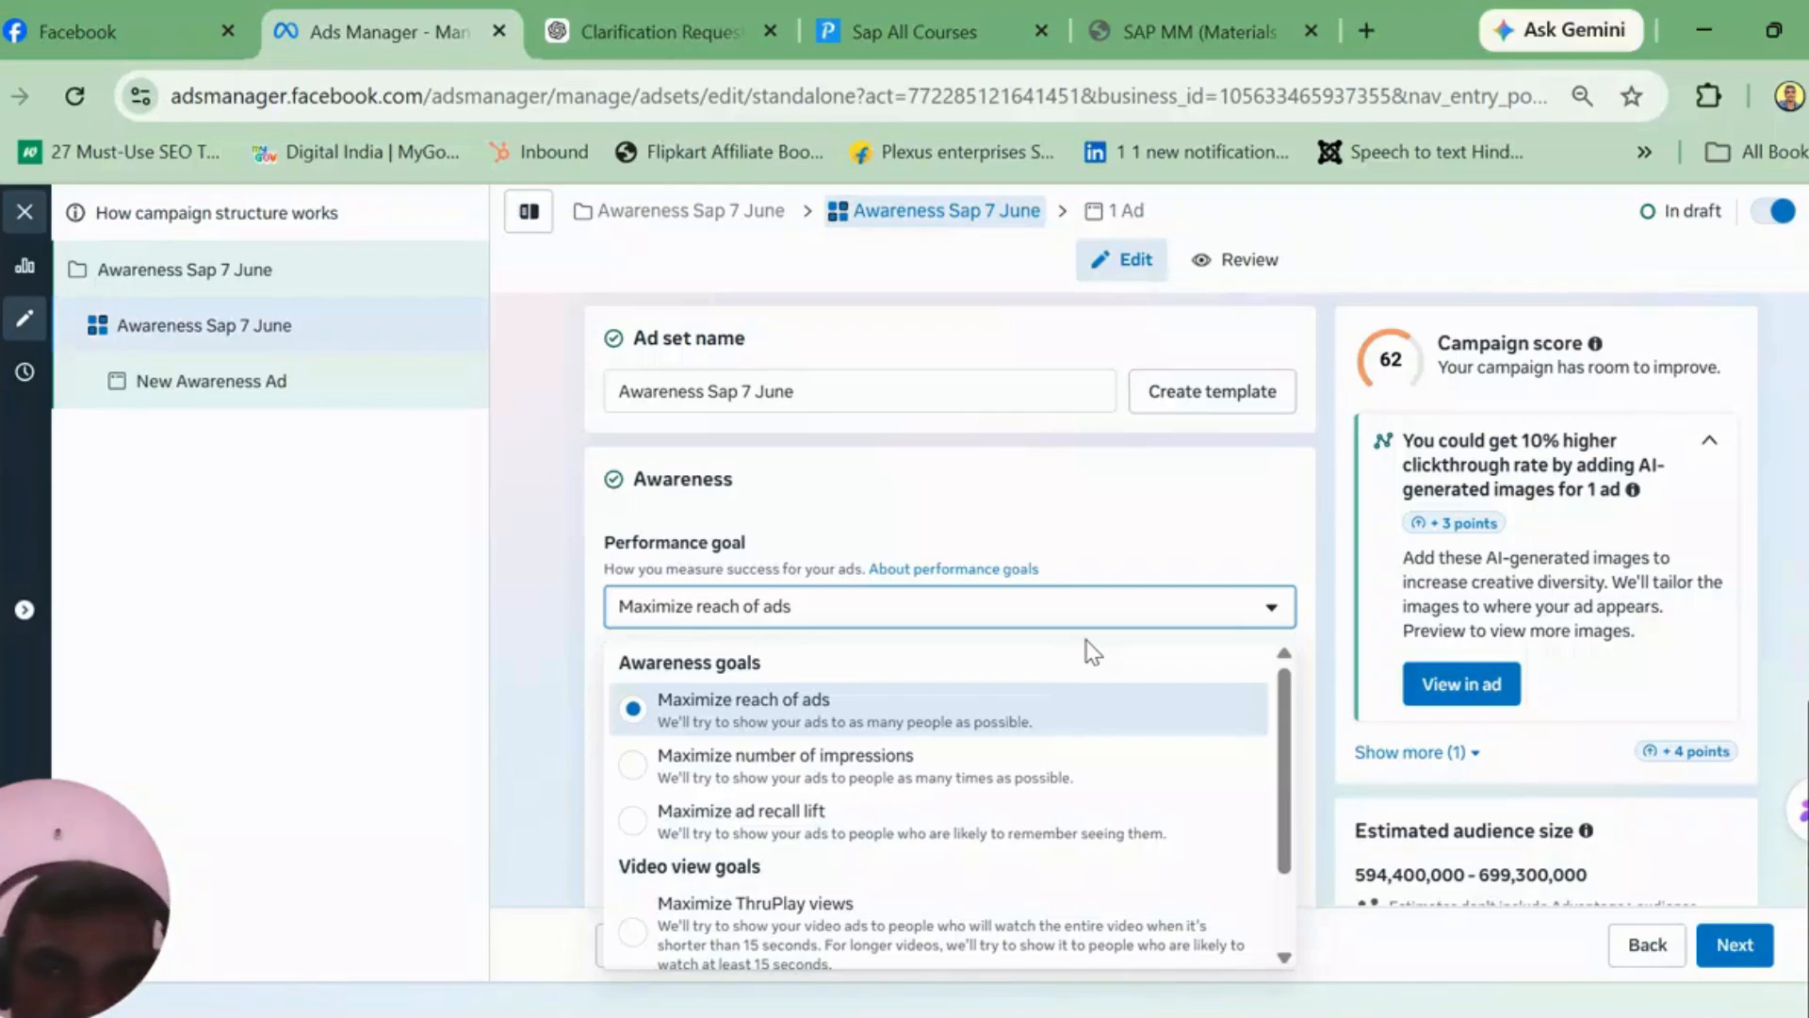
{"action": "left_click", "coordinate": [1142, 619]}
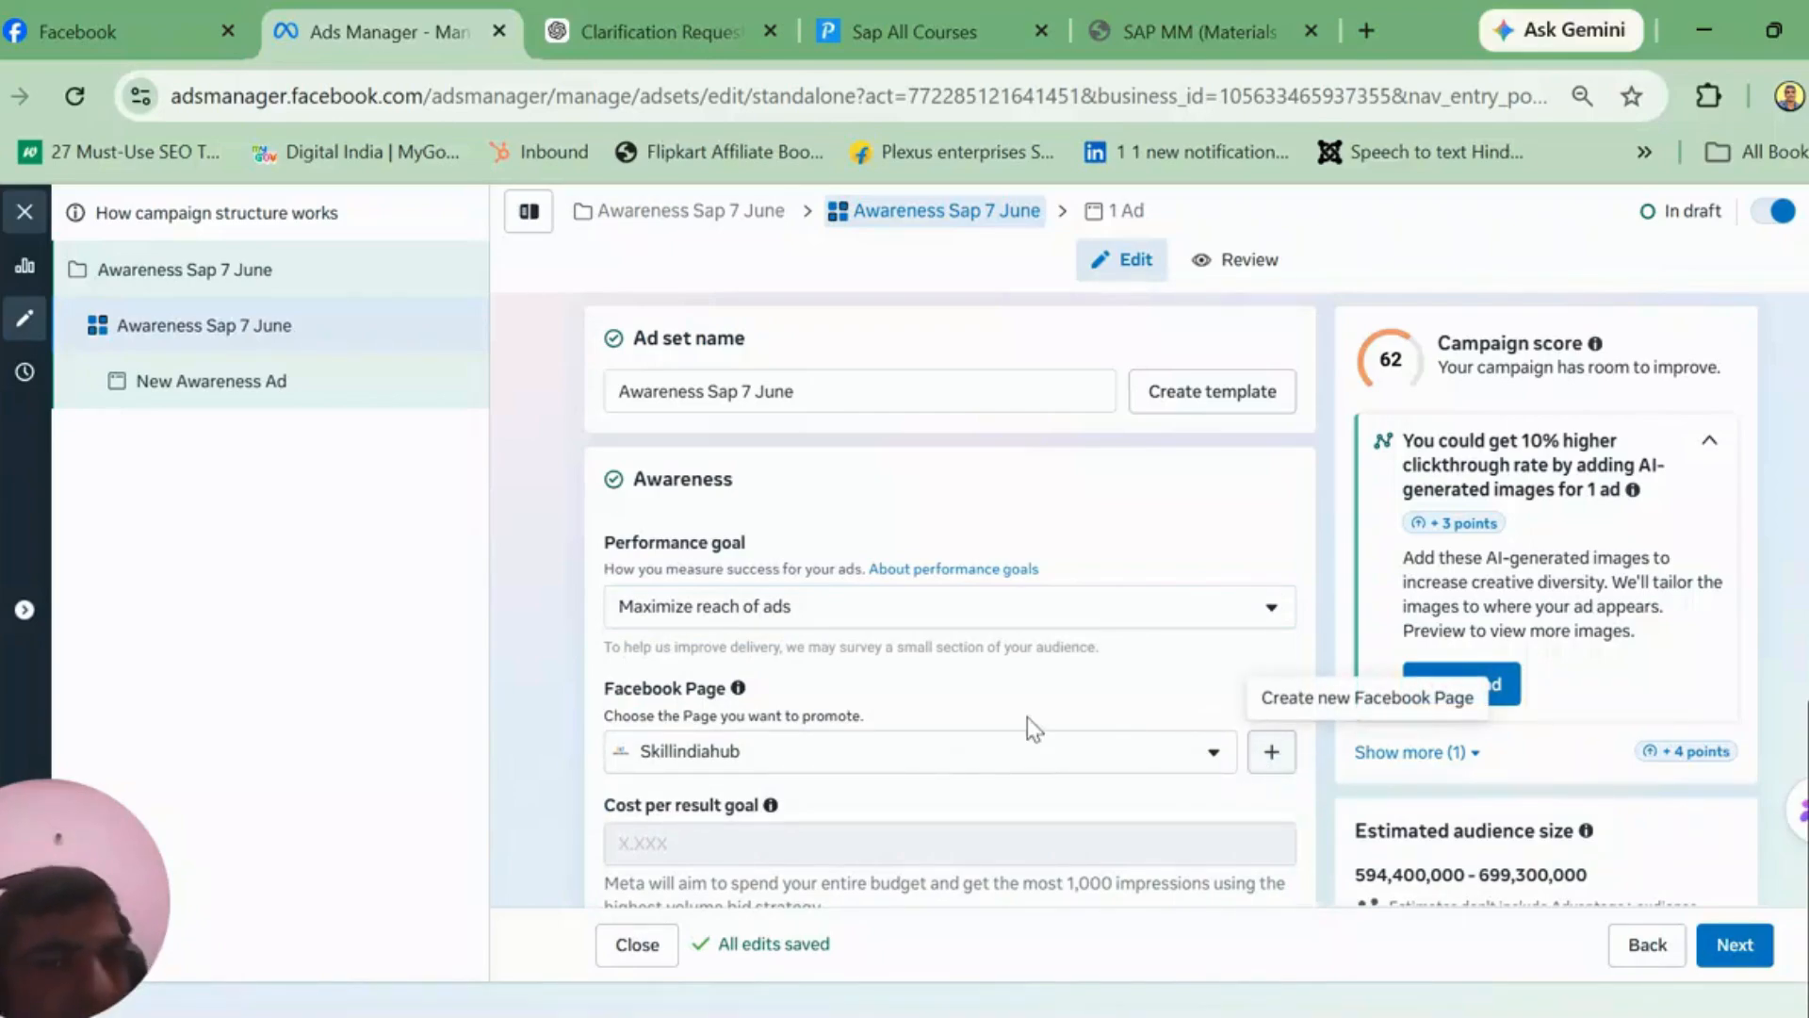
Step: Check the Facebook Page choices for the ad set and examine the cost per result goal setting
{"action": "left_click", "coordinate": [1211, 760]}
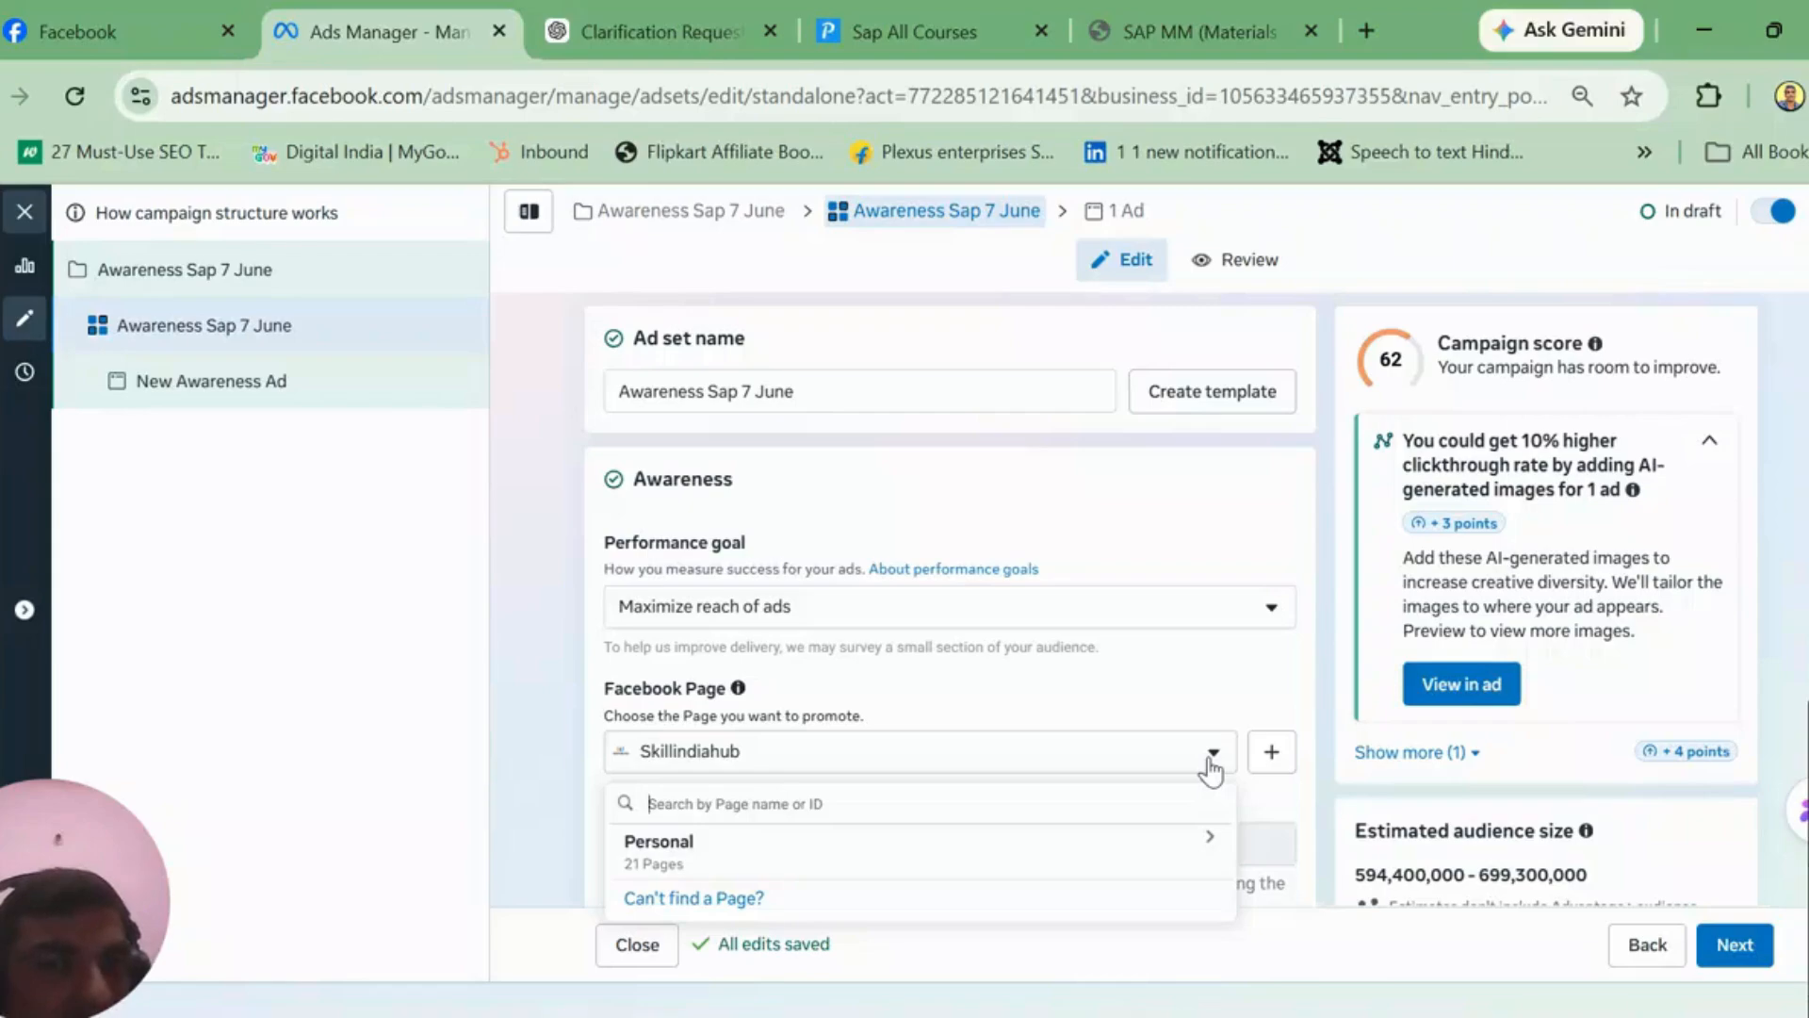
{"action": "left_click", "coordinate": [1176, 698]}
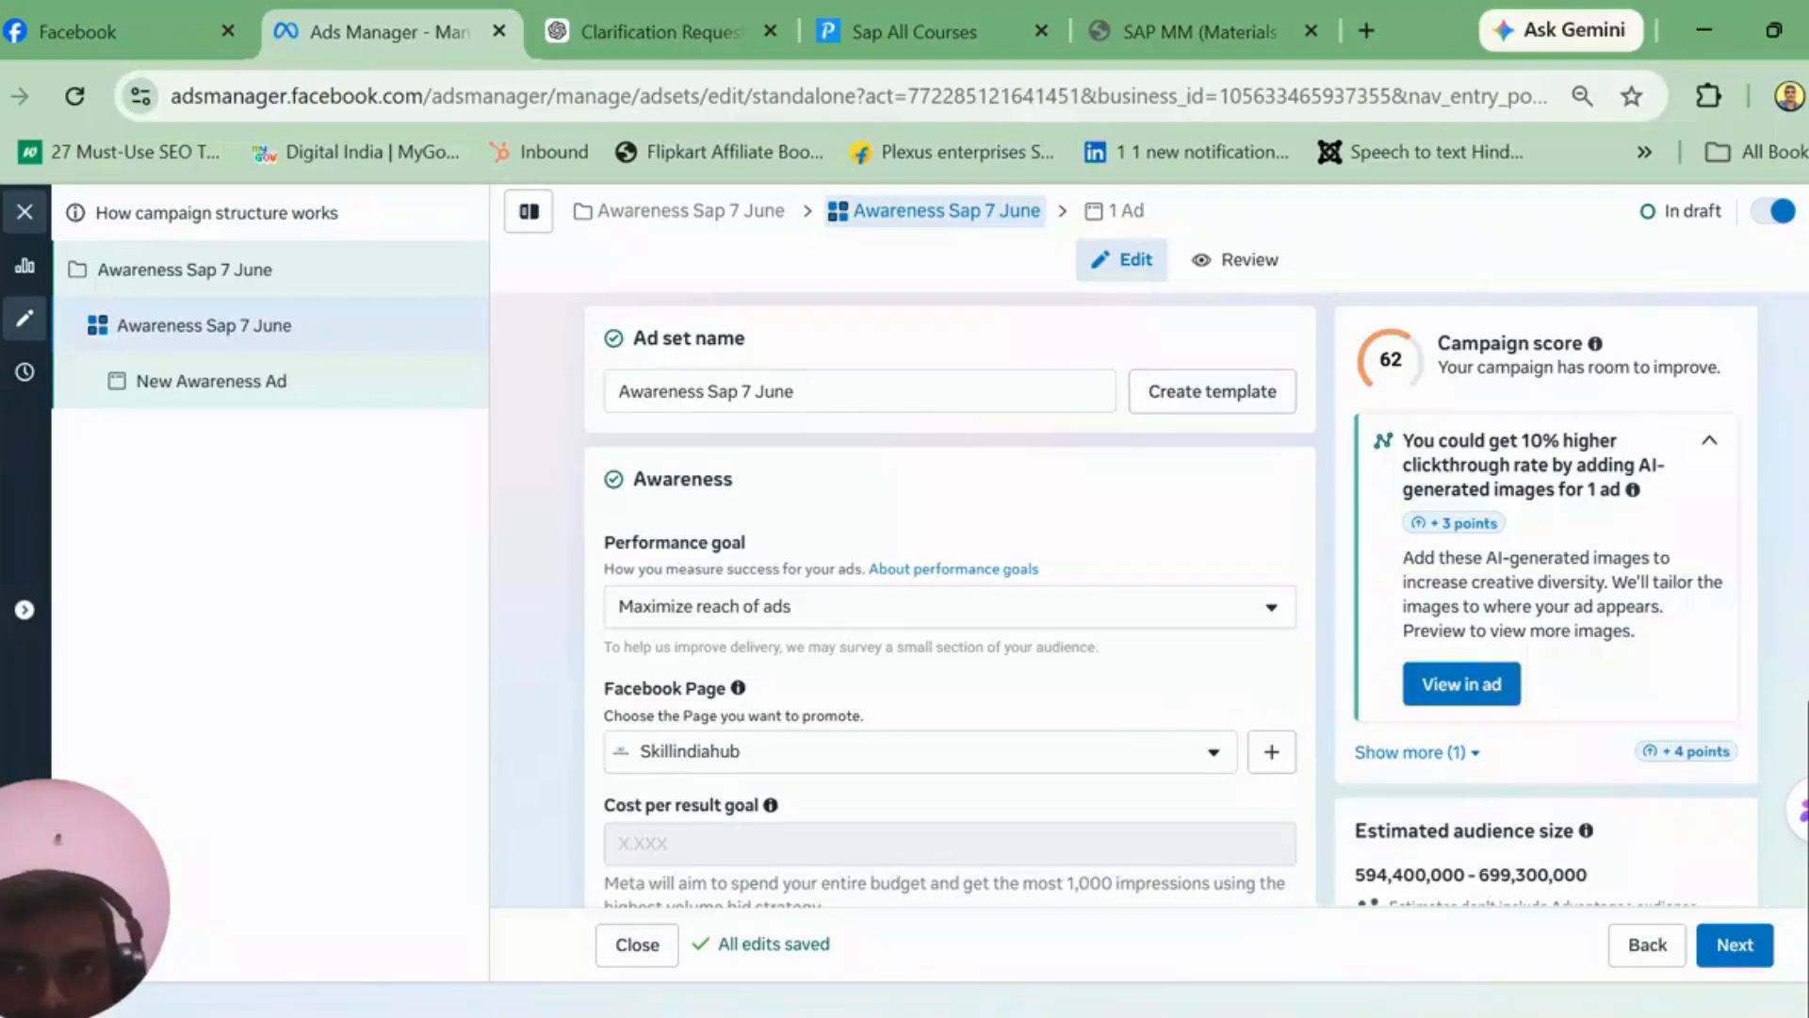
{"action": "scroll", "coordinate": [950, 604], "scroll_direction": "down", "scroll_amount": 4}
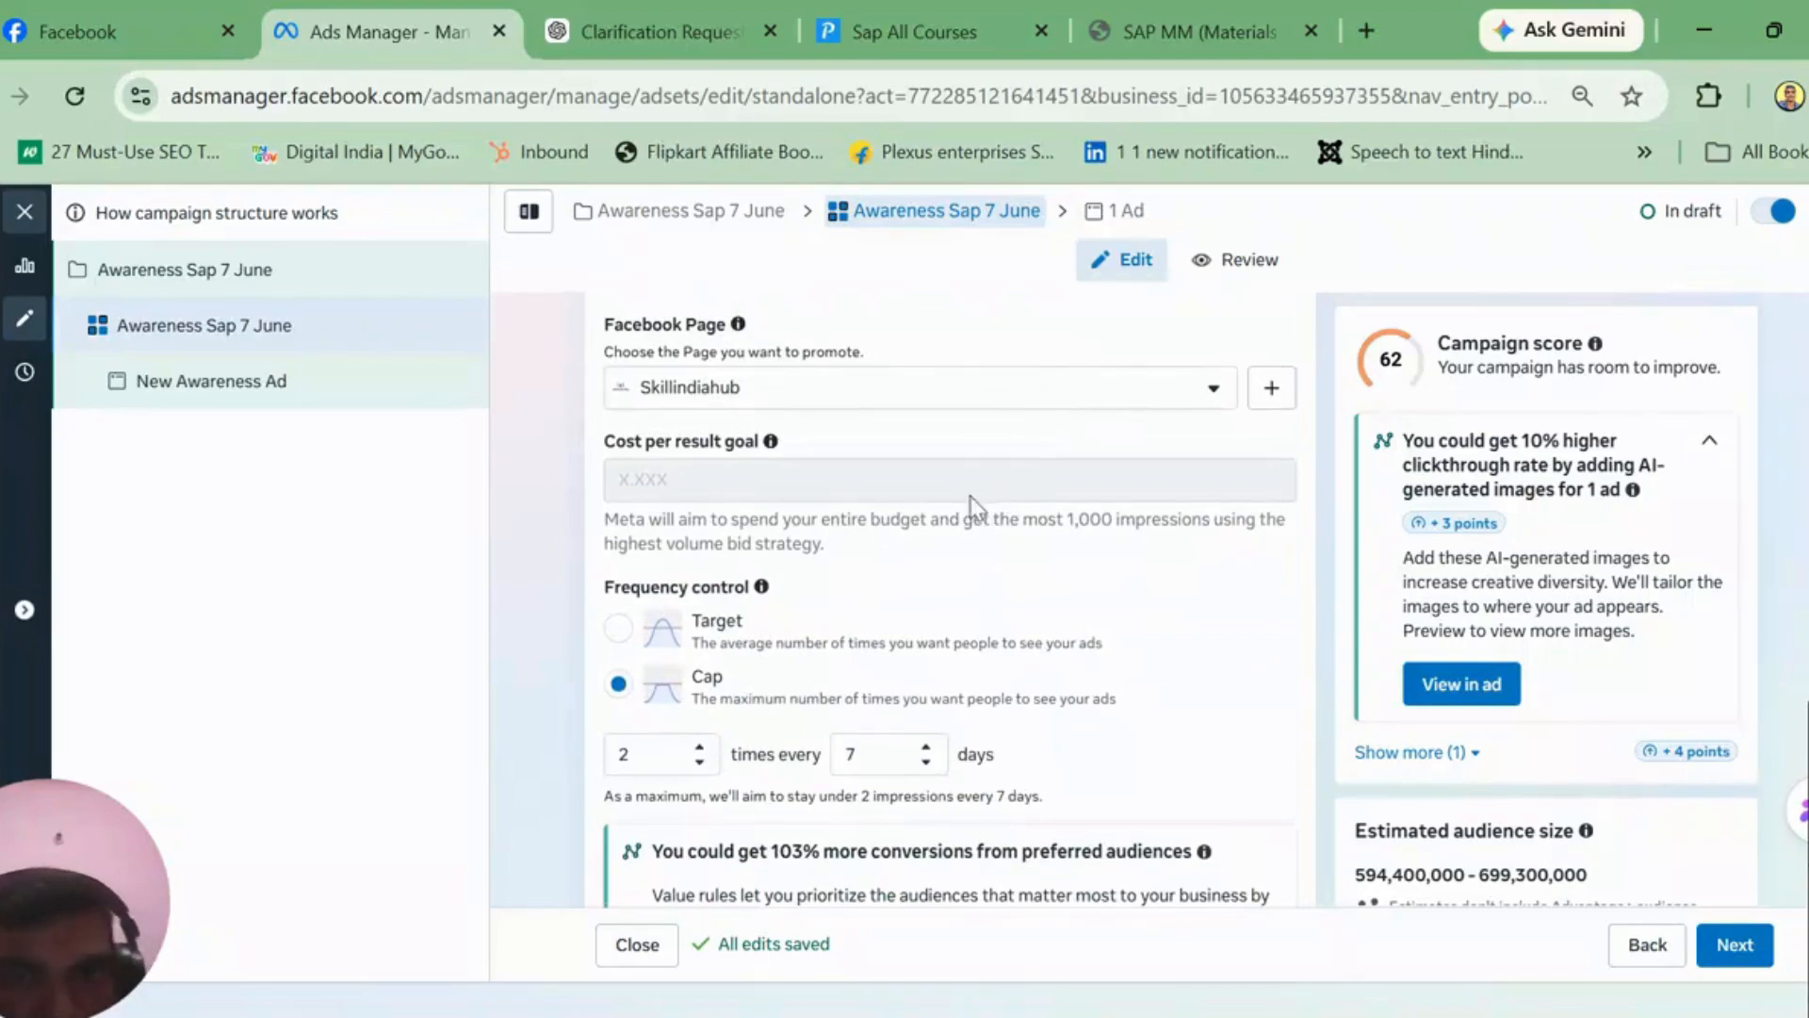
{"action": "mouse_move", "coordinate": [695, 485]}
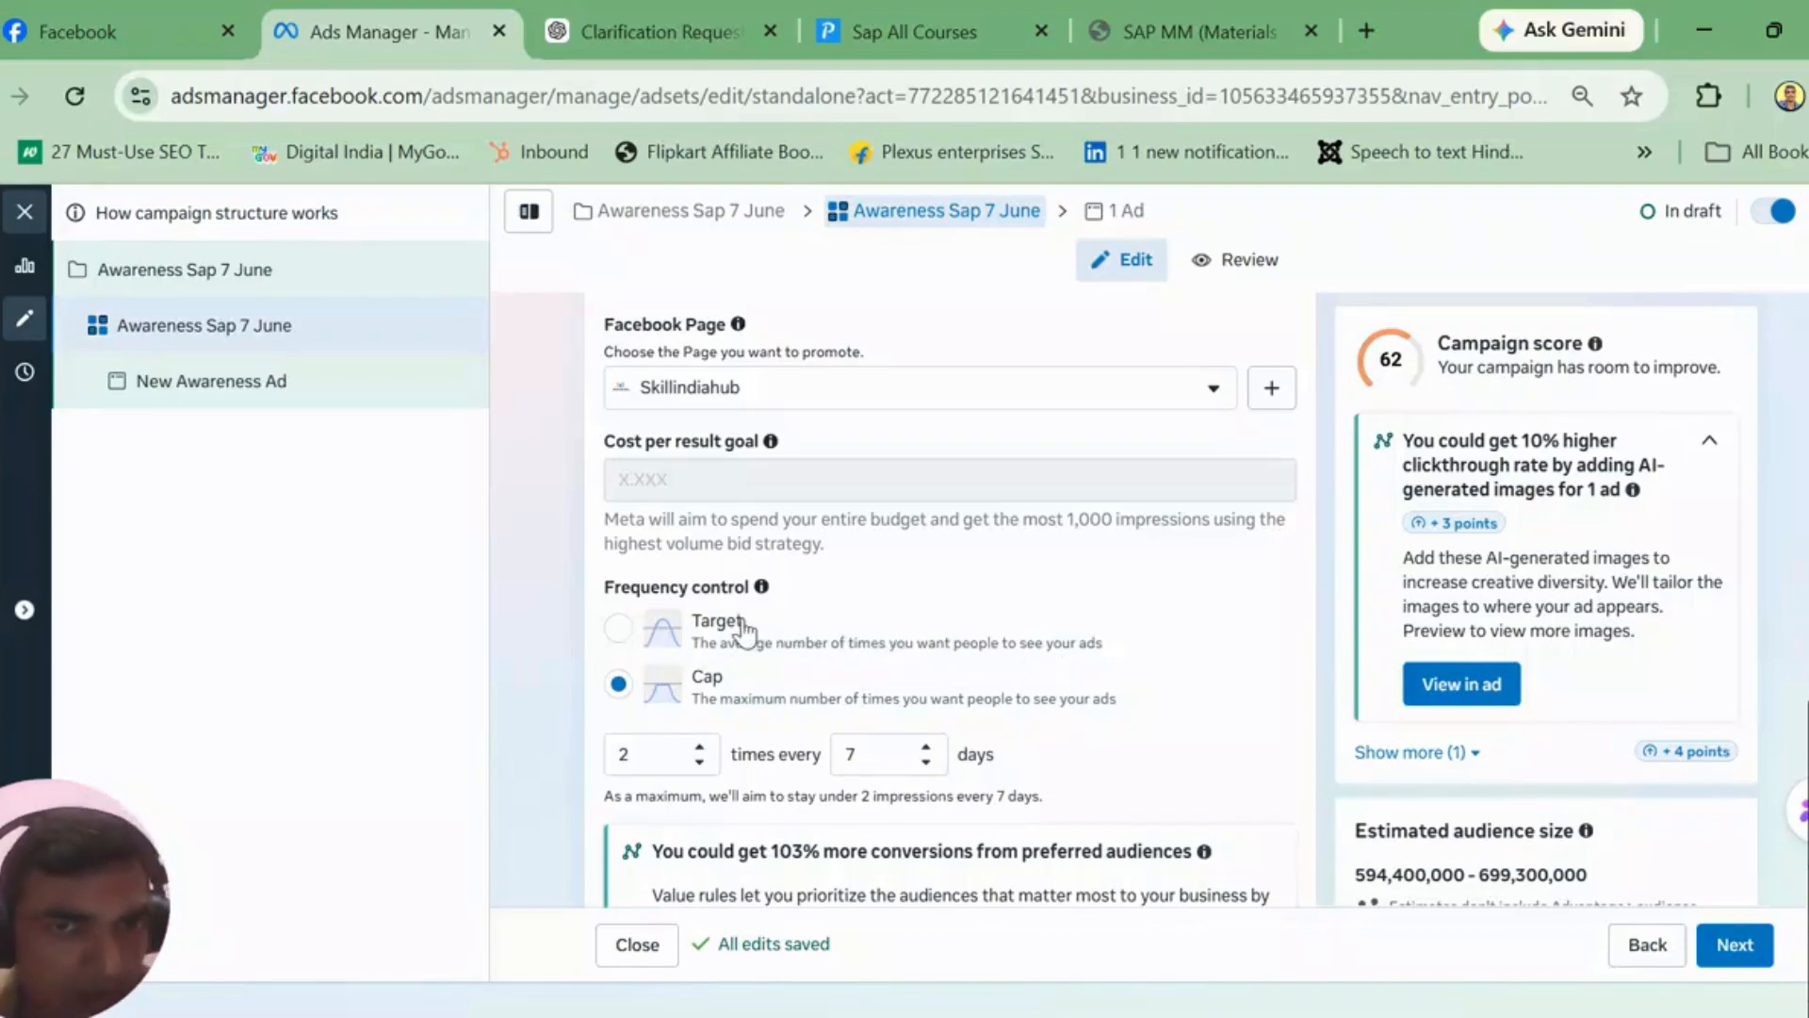
Step: Keep Cap as the frequency control and set it to 3 times every 7 days
{"action": "left_click", "coordinate": [618, 629]}
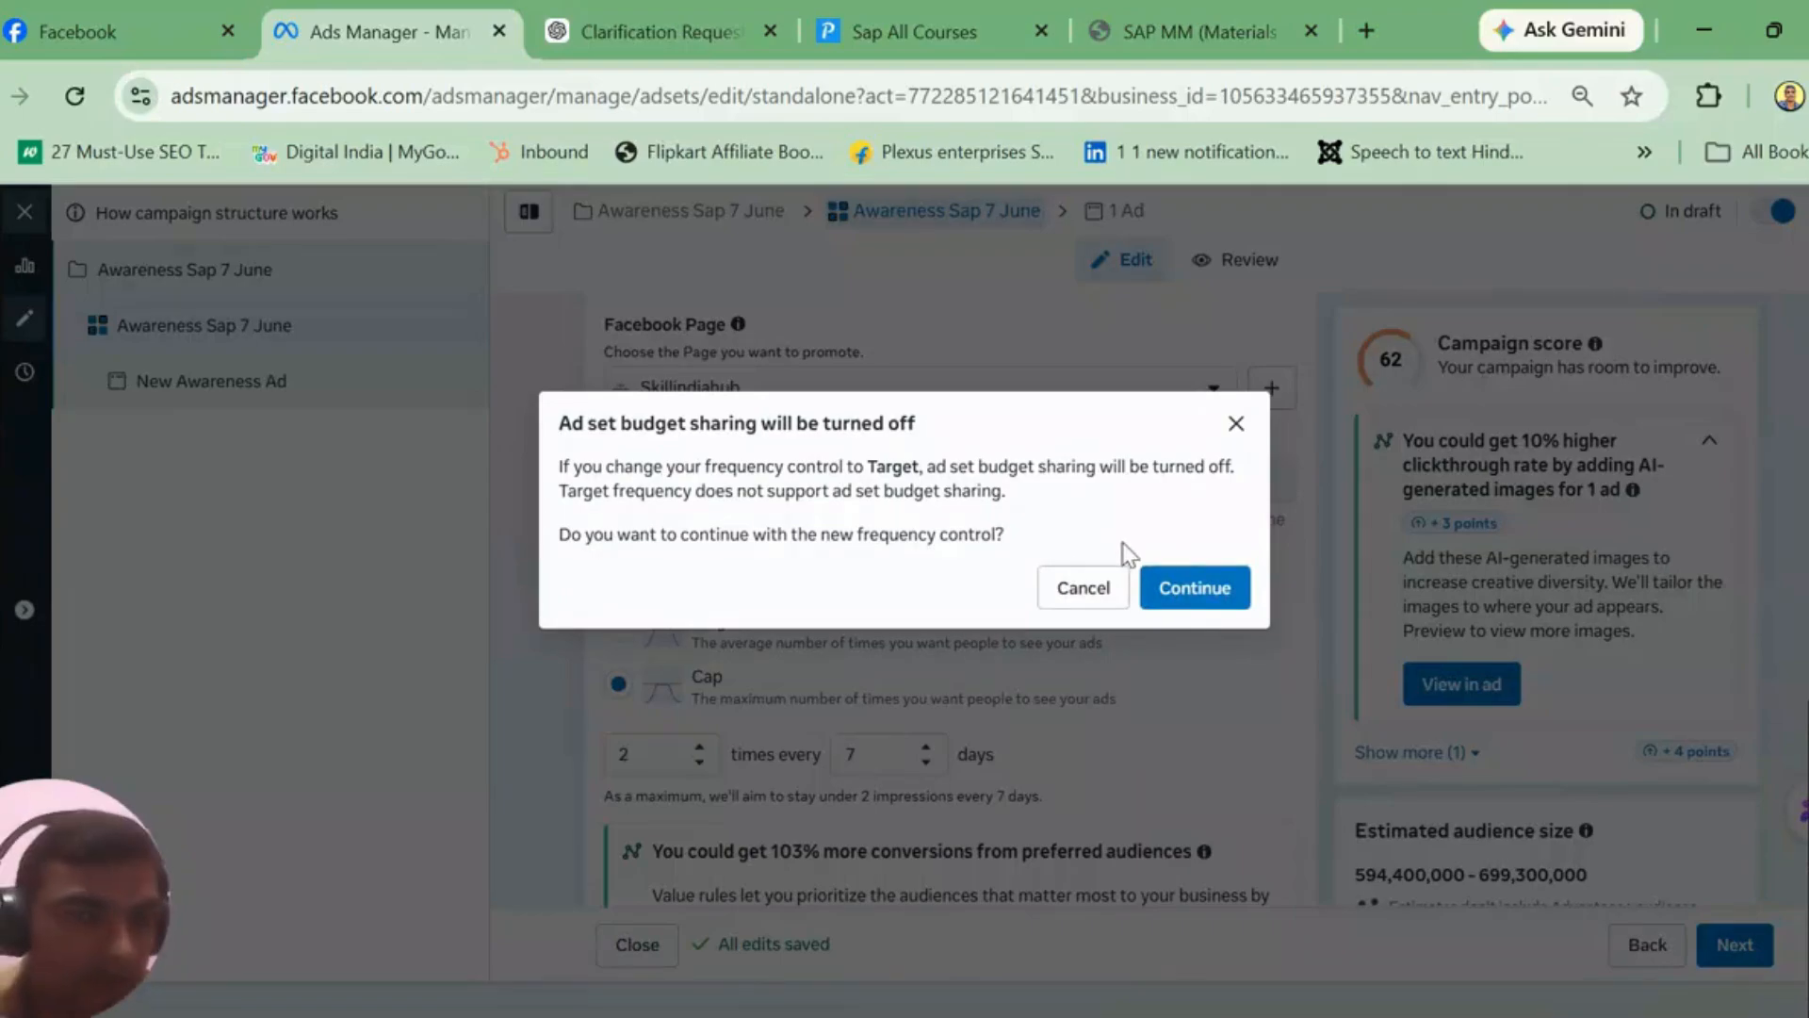
{"action": "left_click", "coordinate": [1236, 423]}
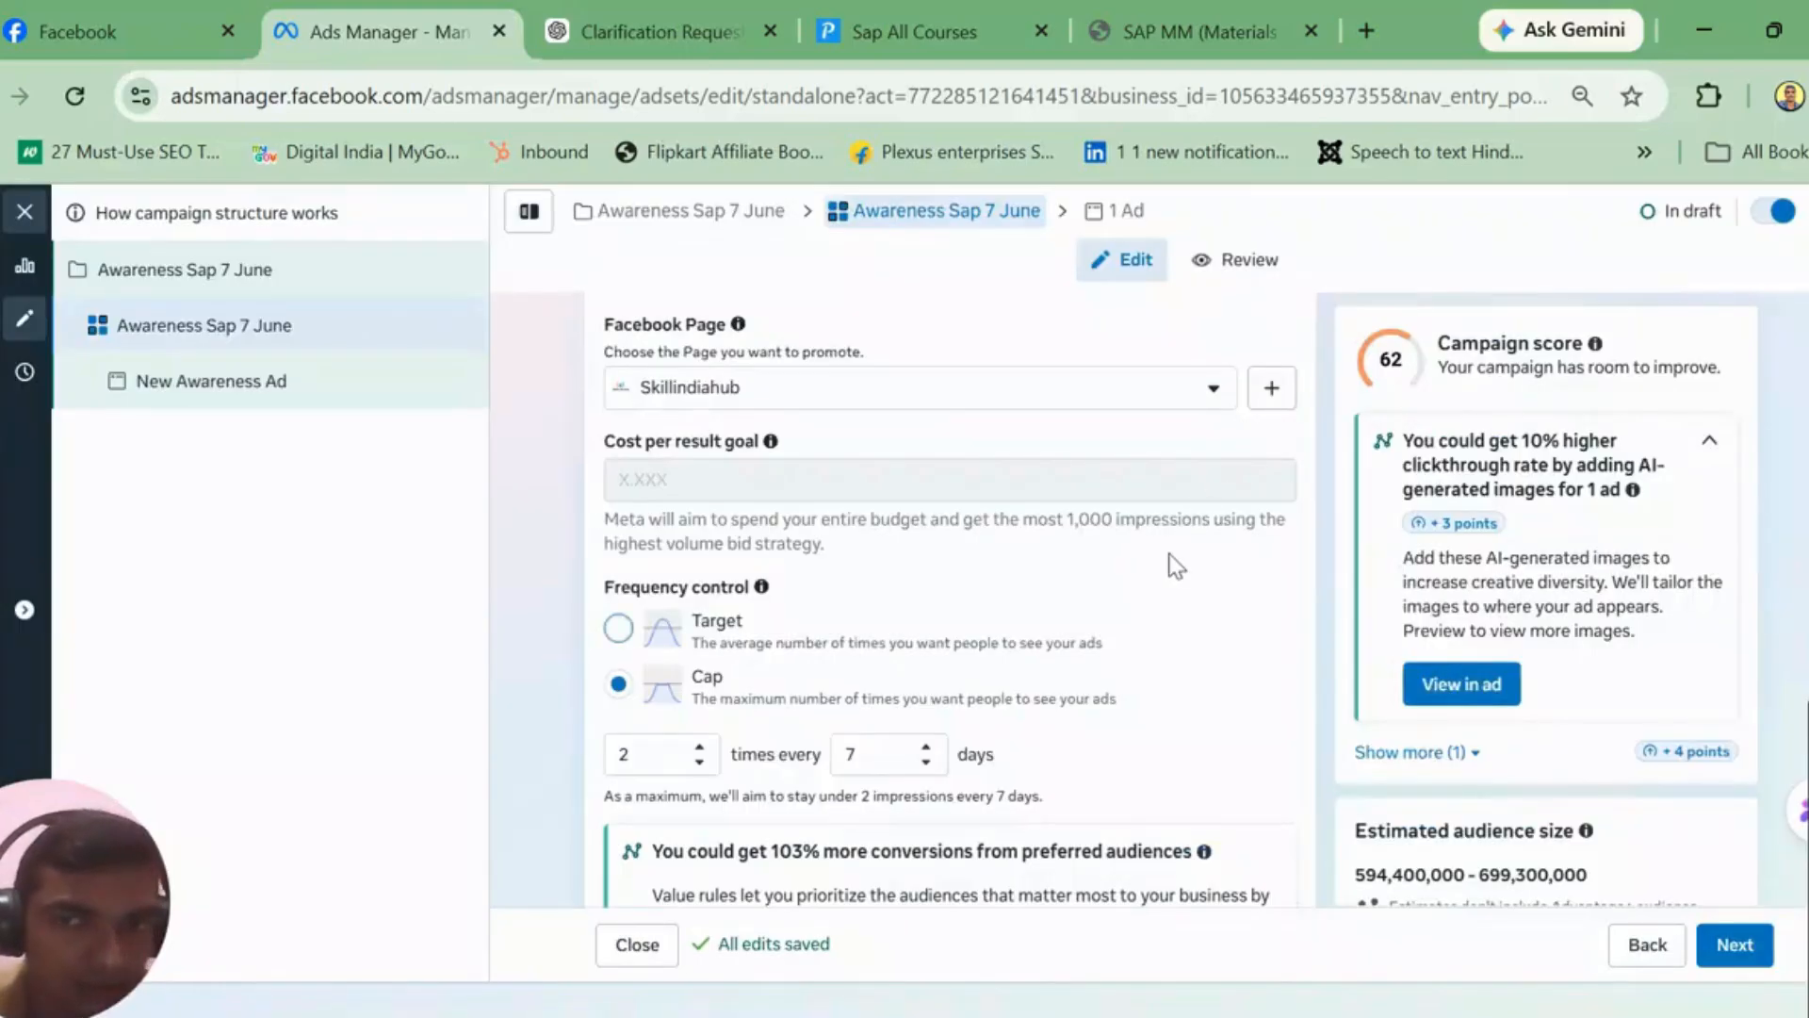
{"action": "scroll", "coordinate": [950, 603], "scroll_direction": "down", "scroll_amount": 2}
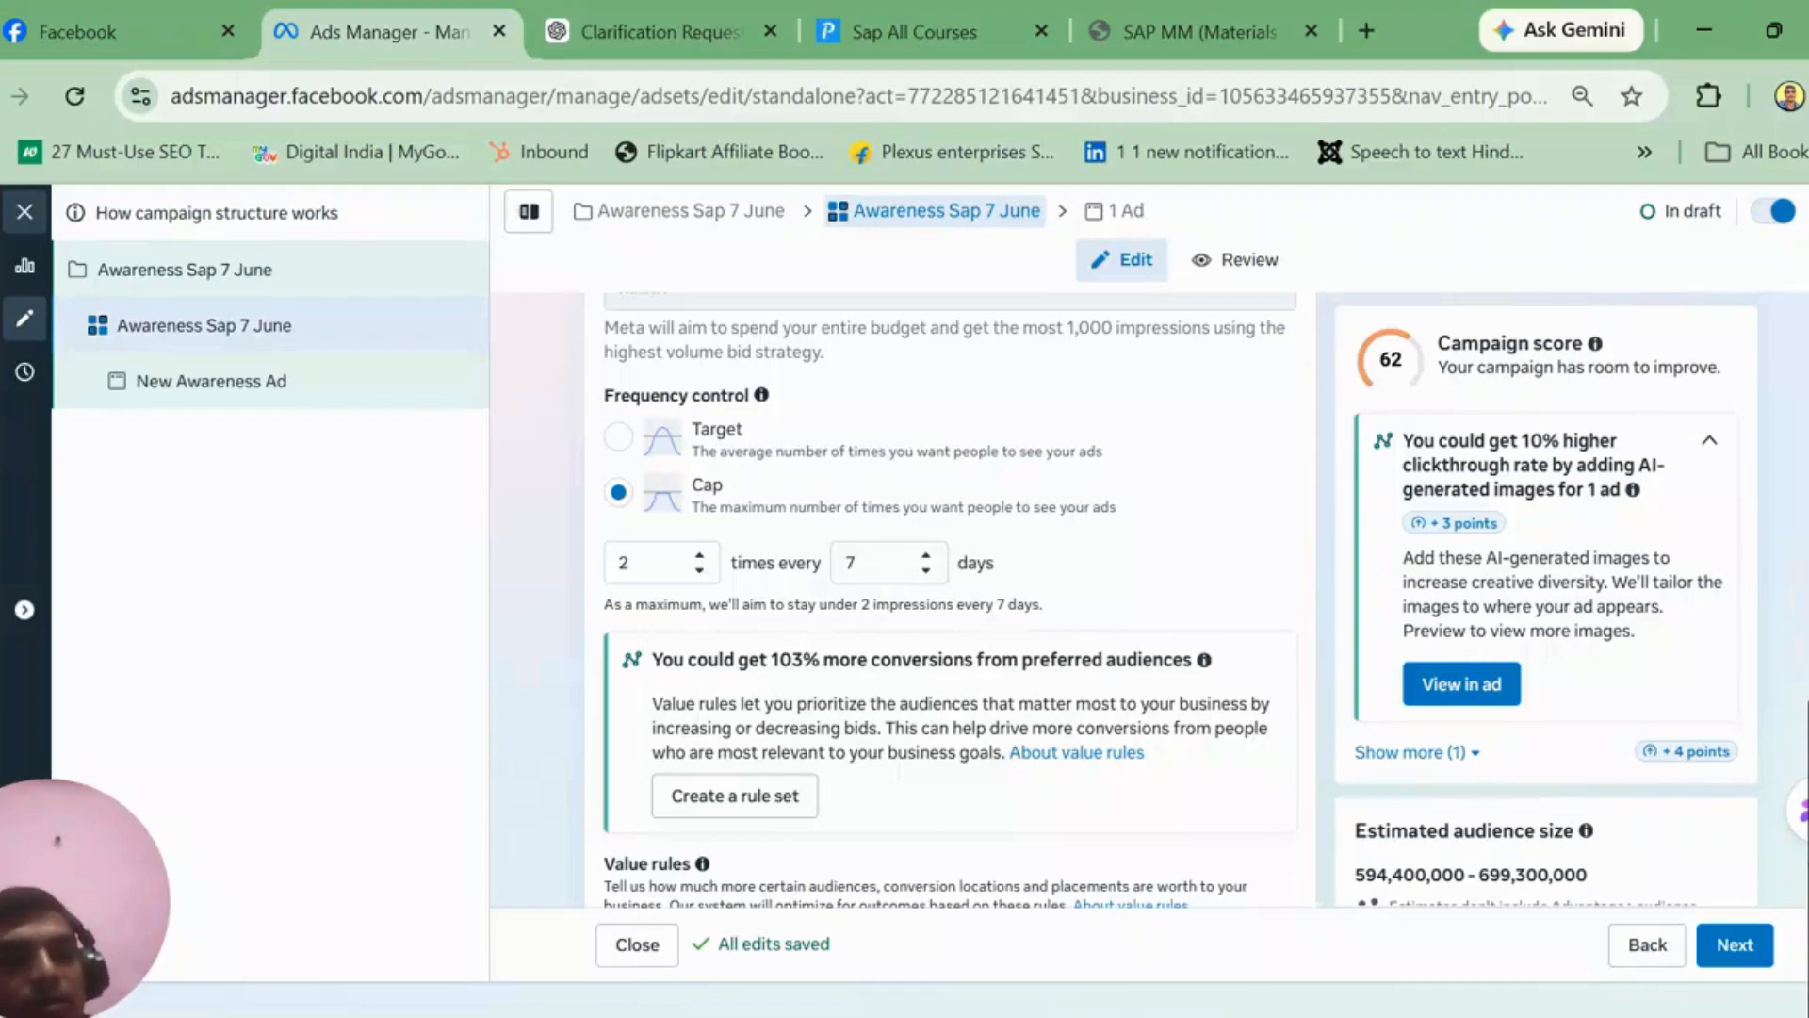
{"action": "scroll", "coordinate": [950, 603], "scroll_direction": "down", "scroll_amount": 1}
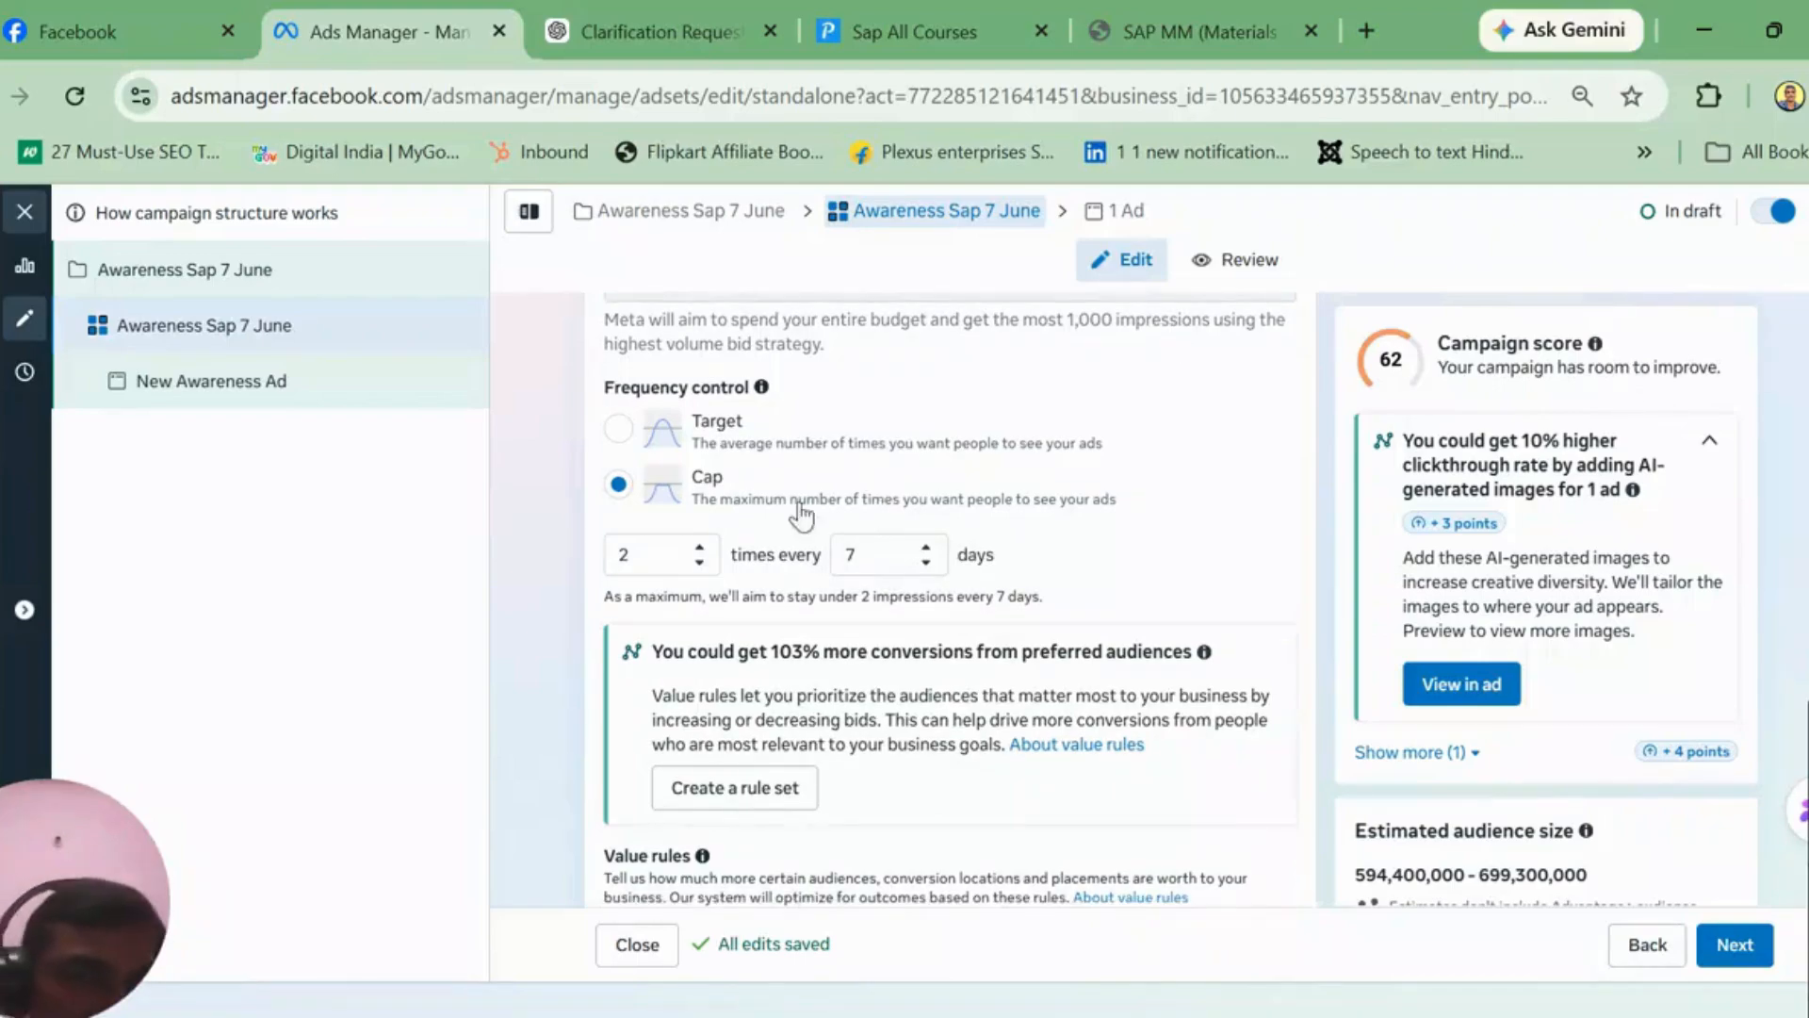
{"action": "left_click", "coordinate": [699, 565]}
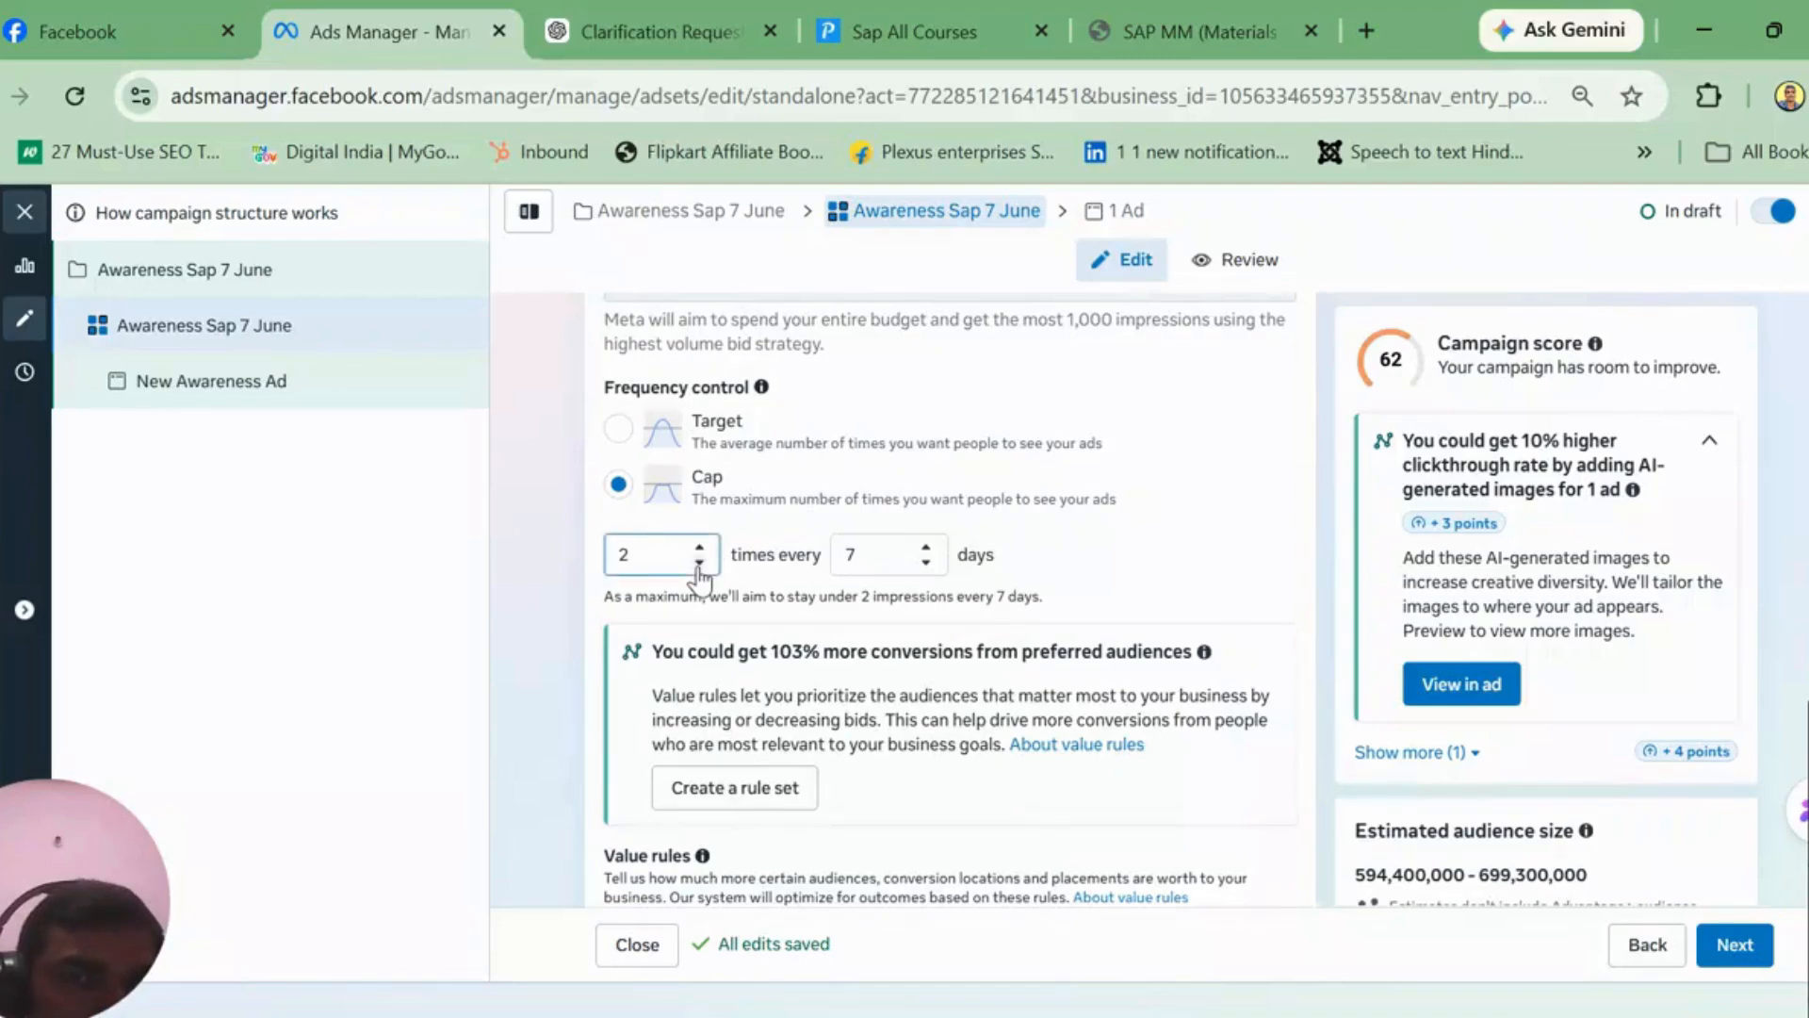
{"action": "left_click", "coordinate": [698, 565]}
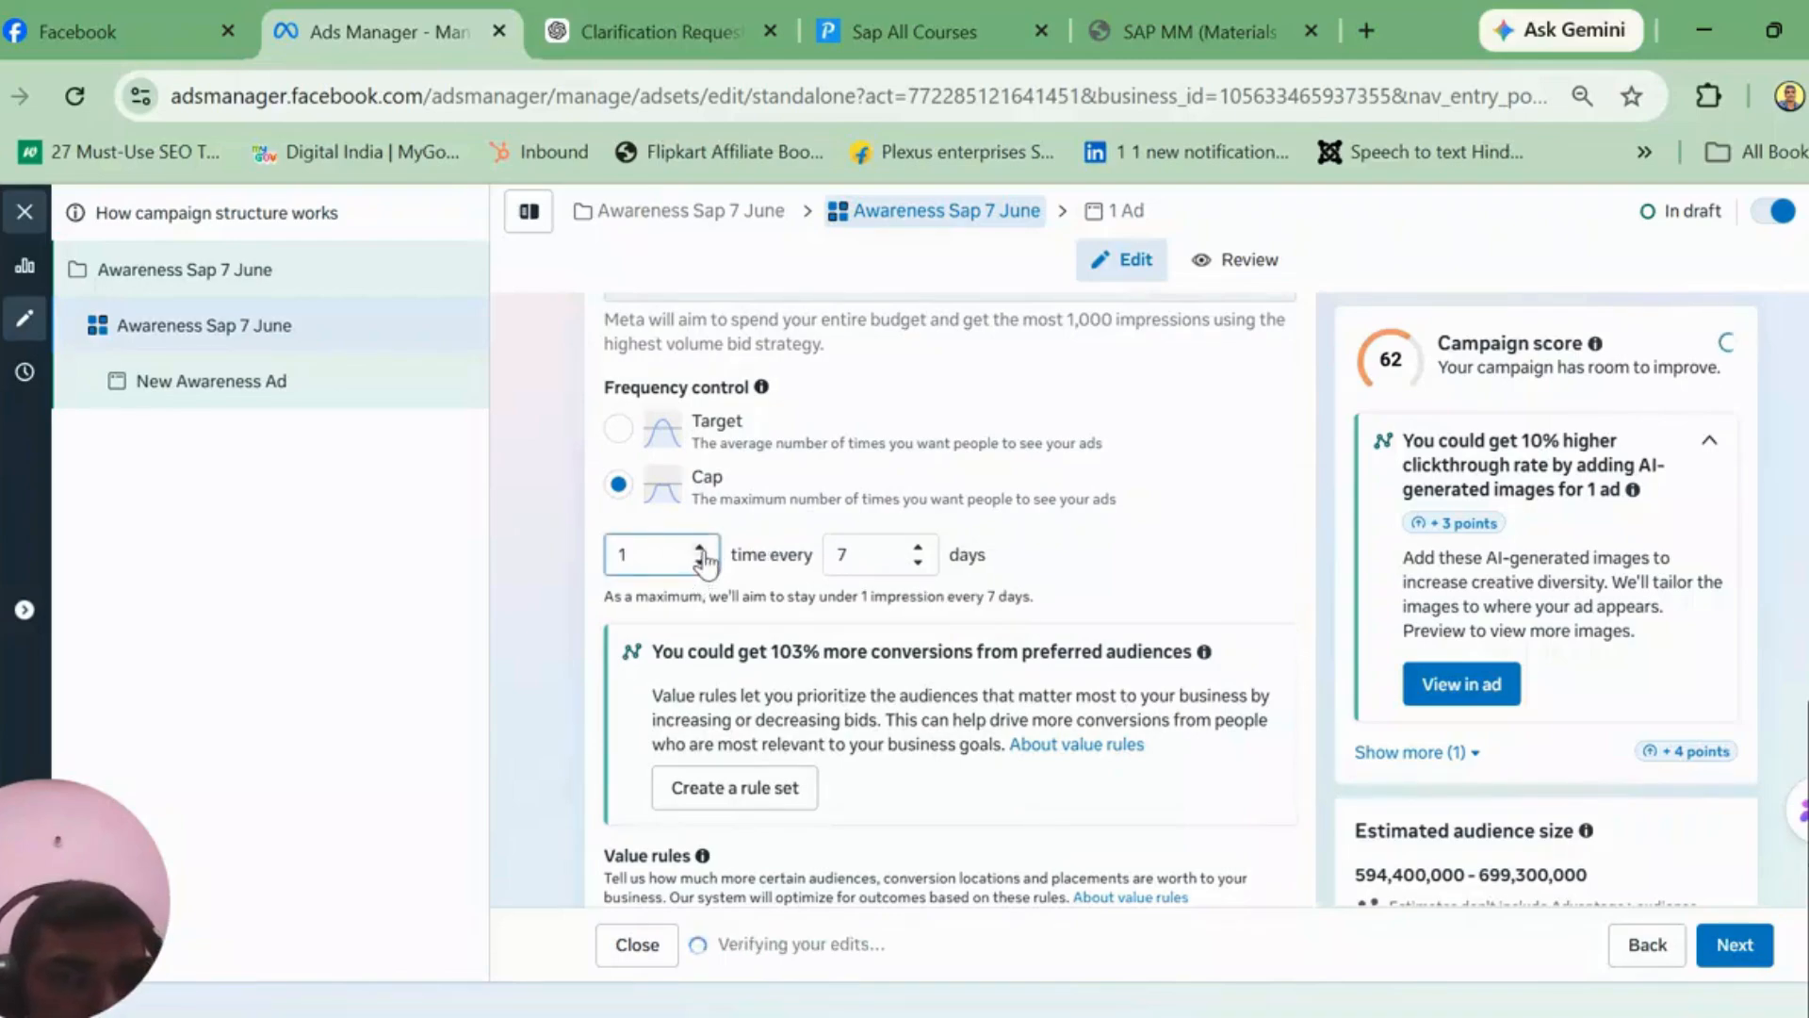
{"action": "left_click", "coordinate": [701, 547]}
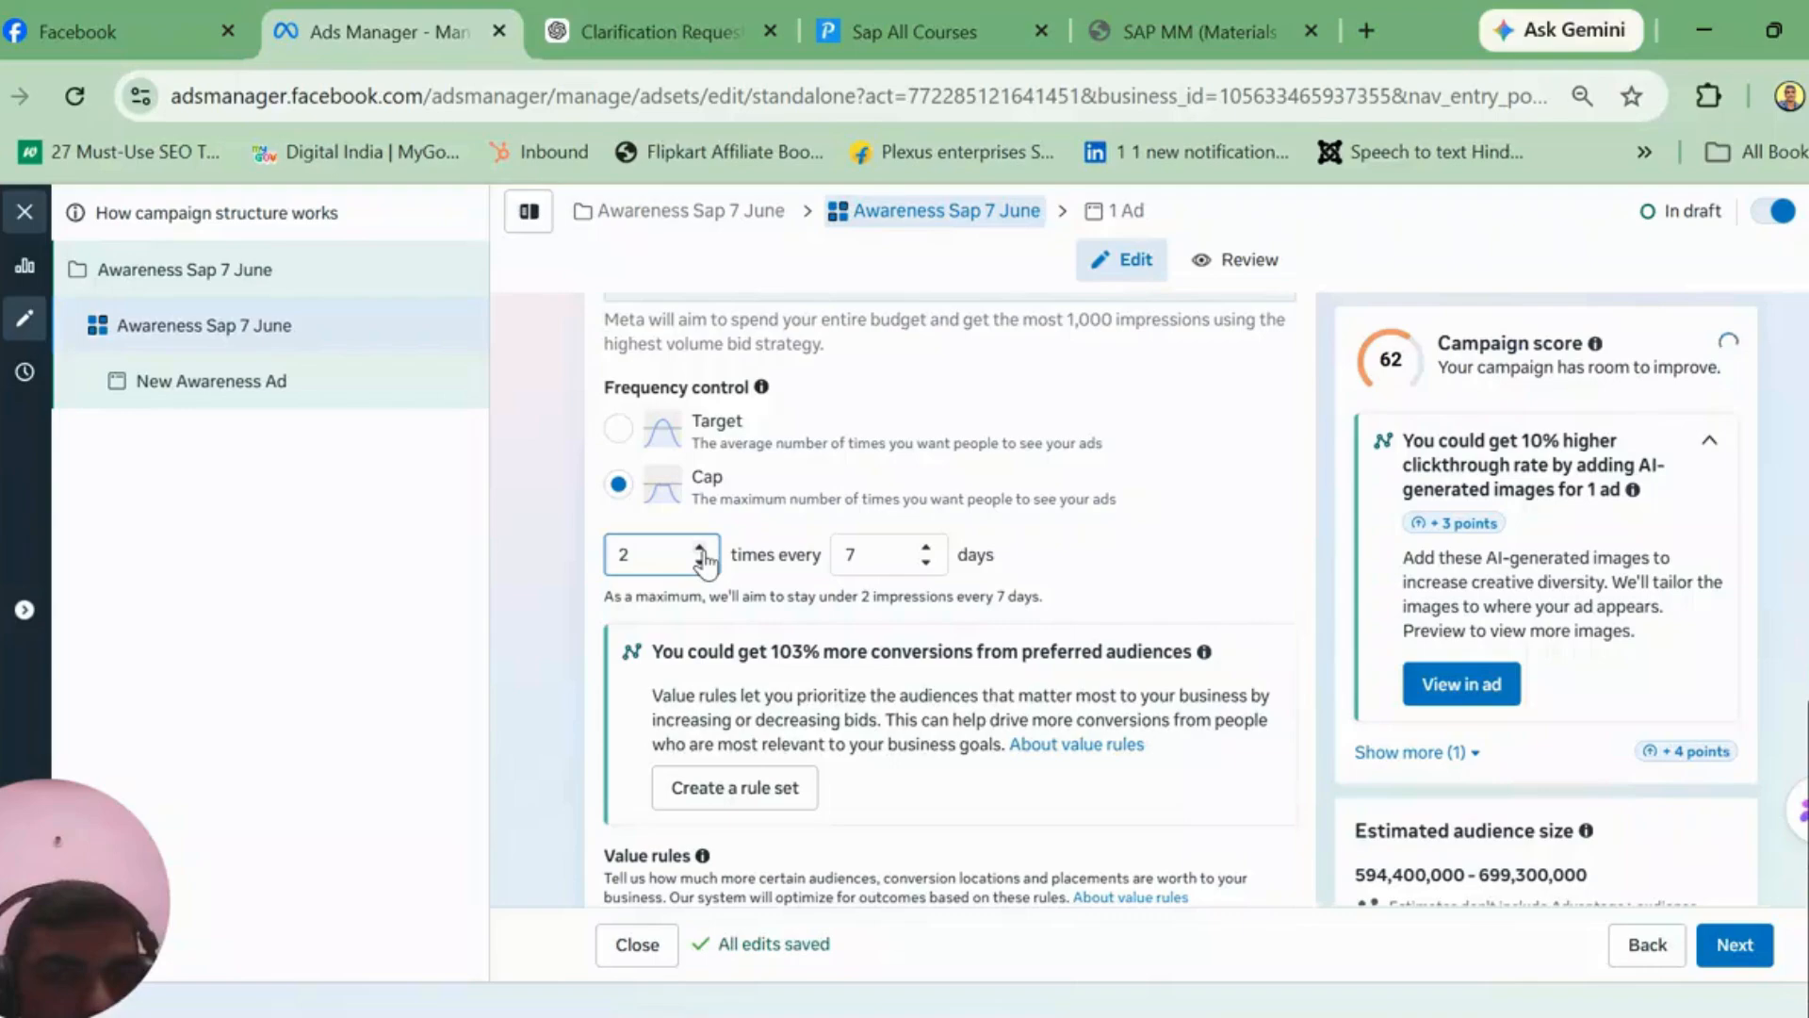
{"action": "left_click", "coordinate": [700, 548]}
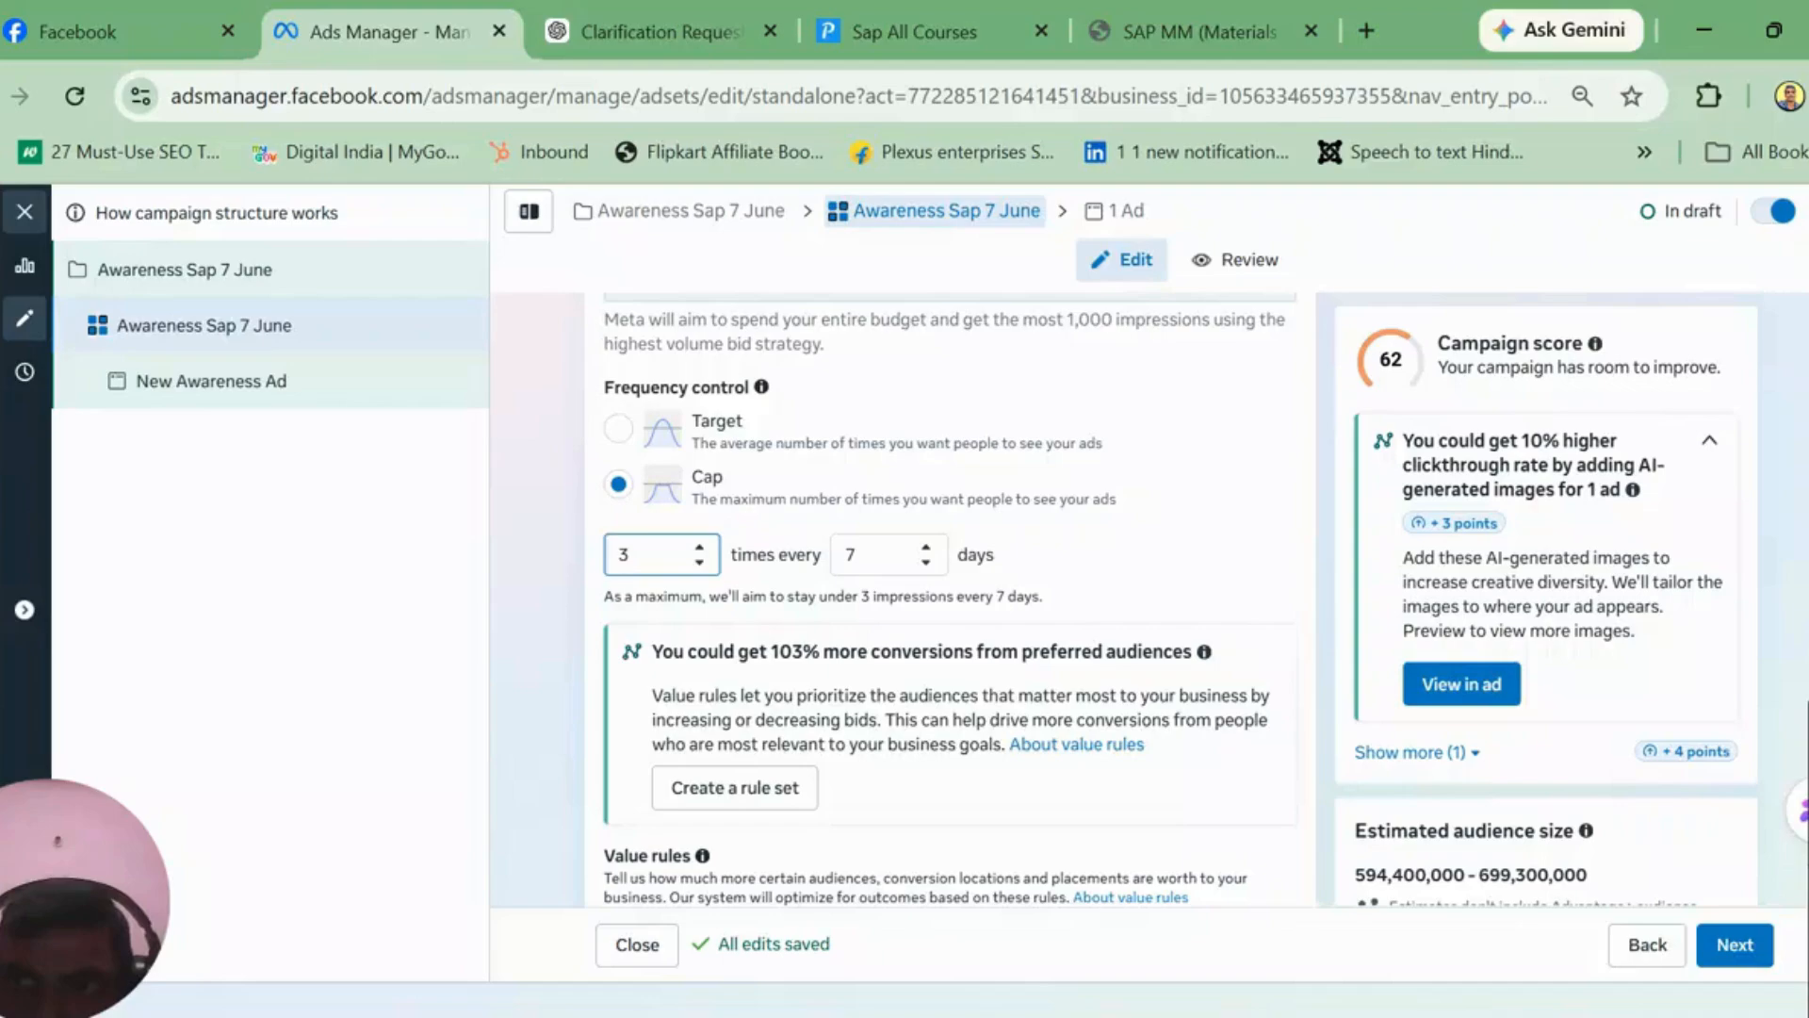
Step: Review the value rules introduction without creating a rule set, and check the delivery type under the additional options
{"action": "scroll", "coordinate": [943, 603], "scroll_direction": "down", "scroll_amount": 4}
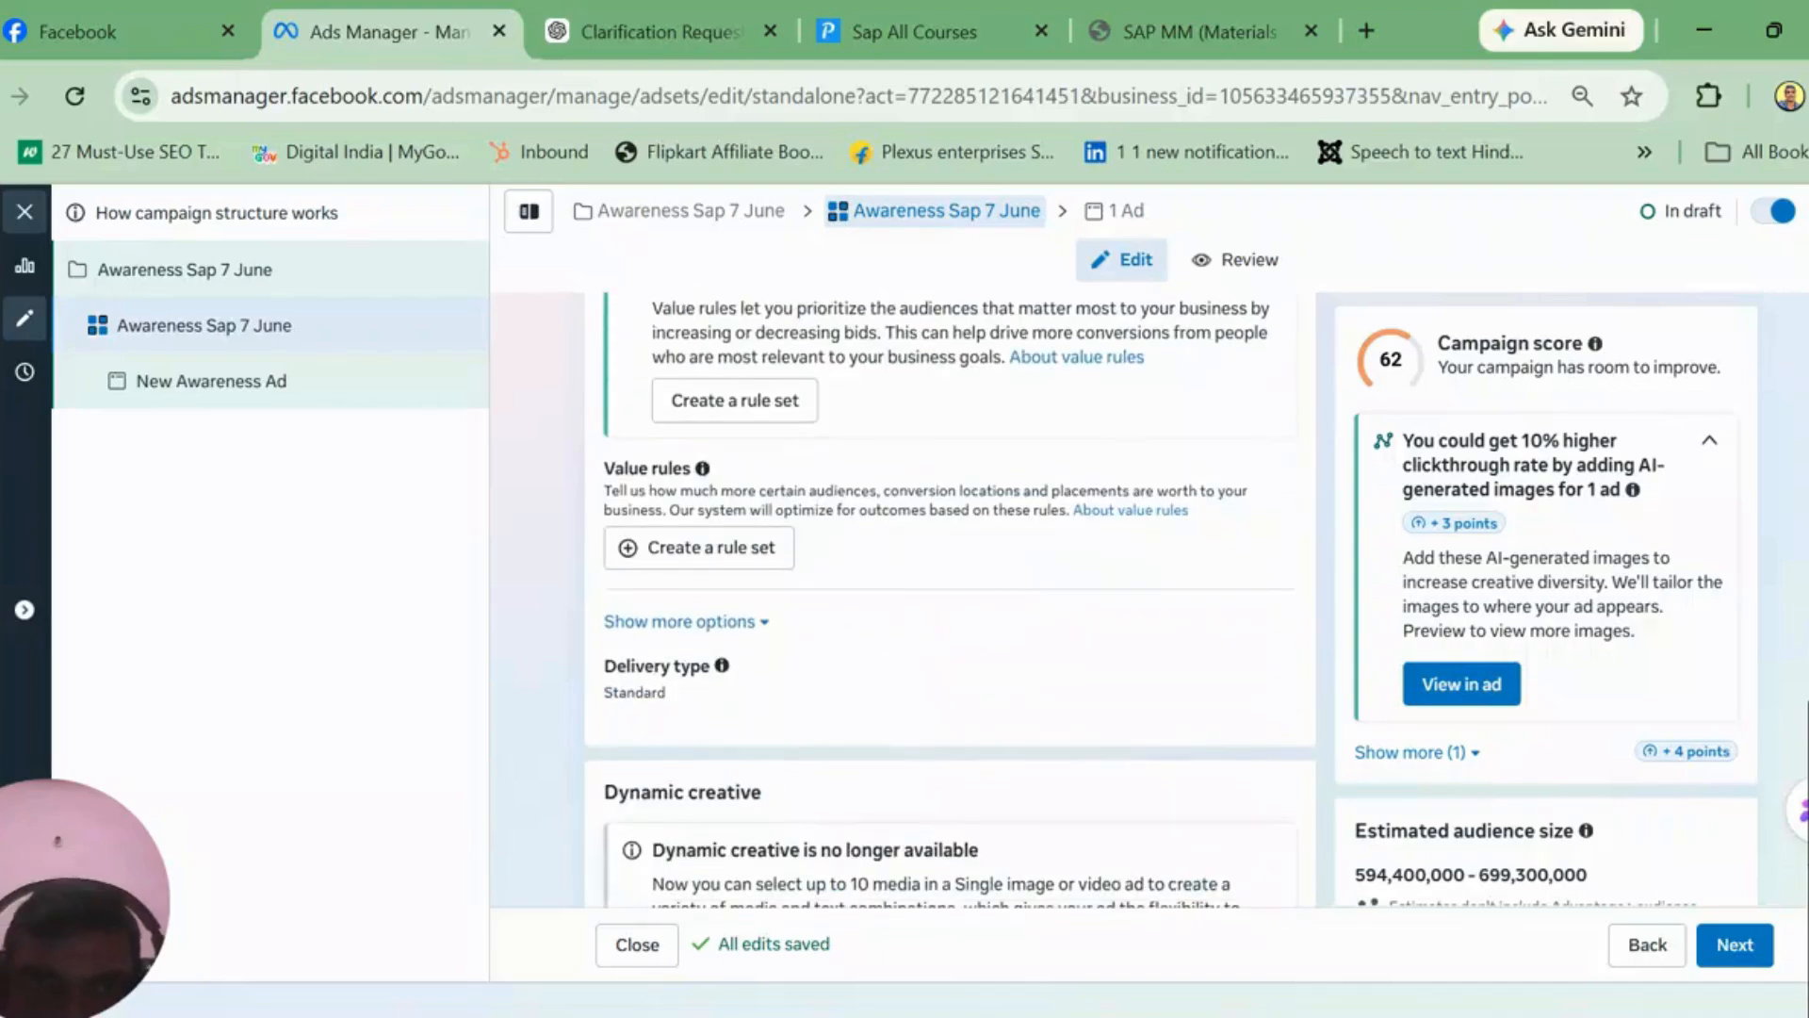
{"action": "scroll", "coordinate": [1333, 591], "scroll_direction": "up", "scroll_amount": 1}
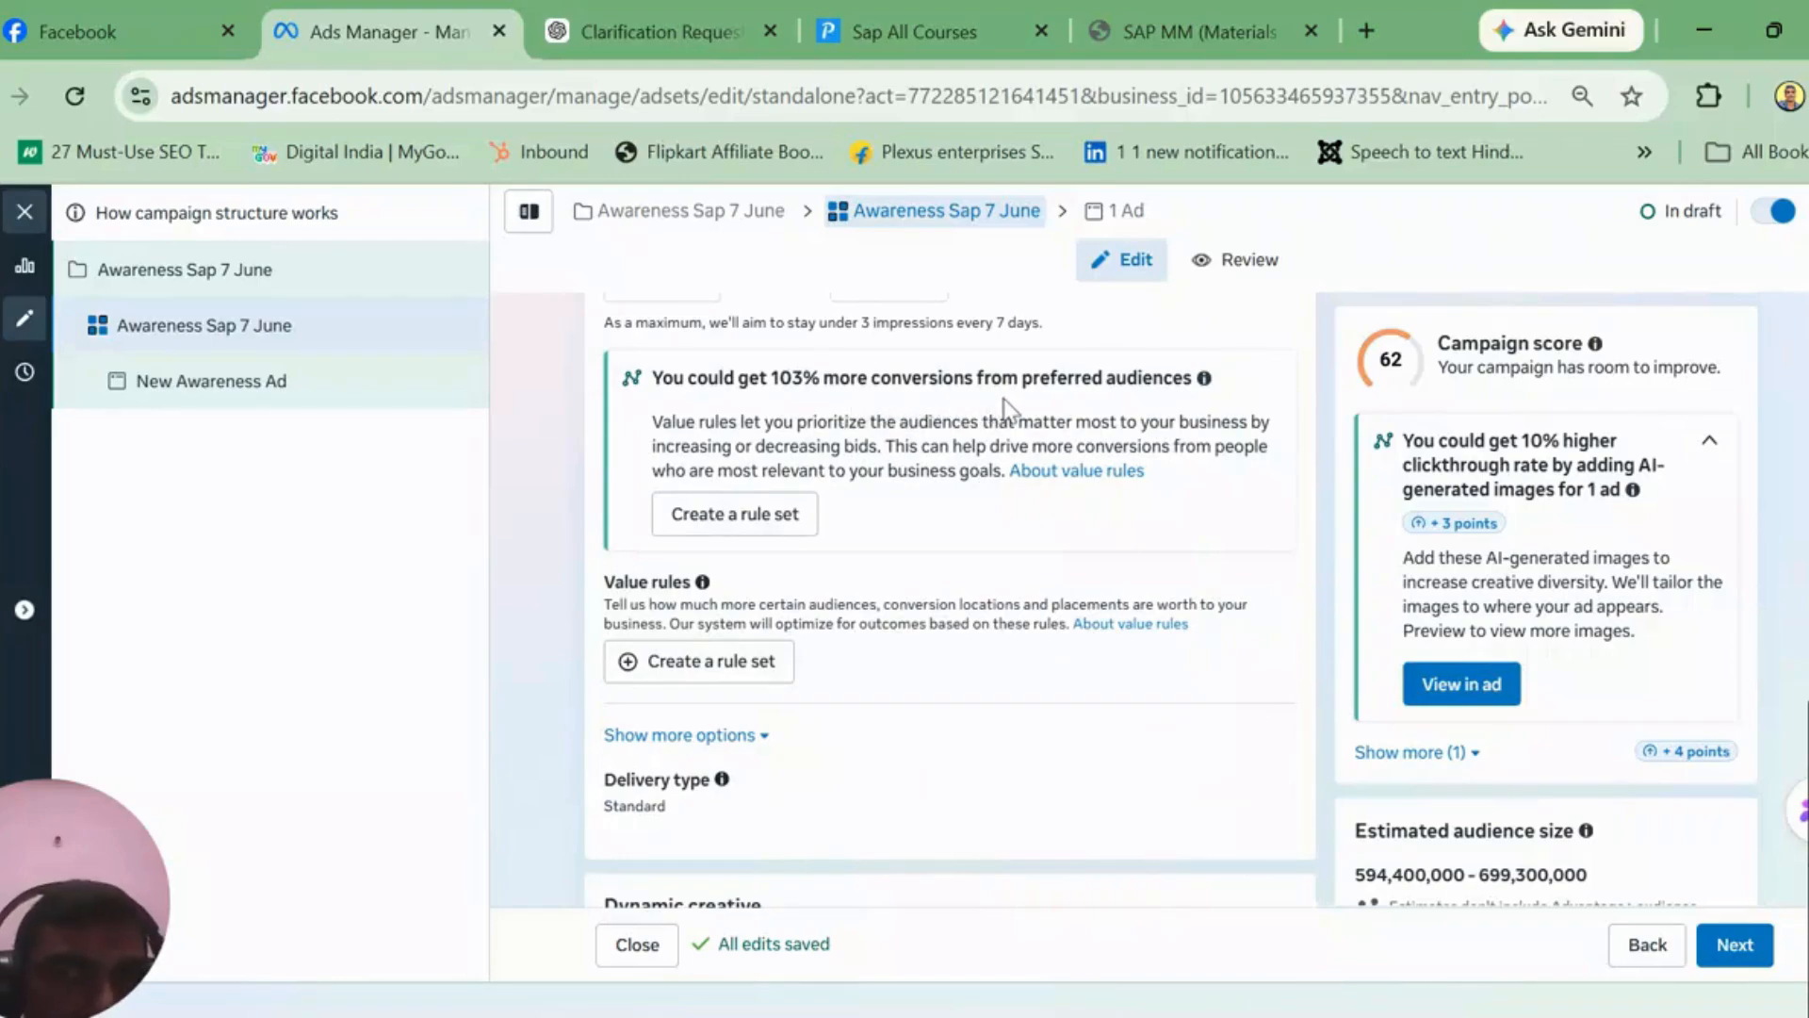
{"action": "left_click", "coordinate": [766, 524]}
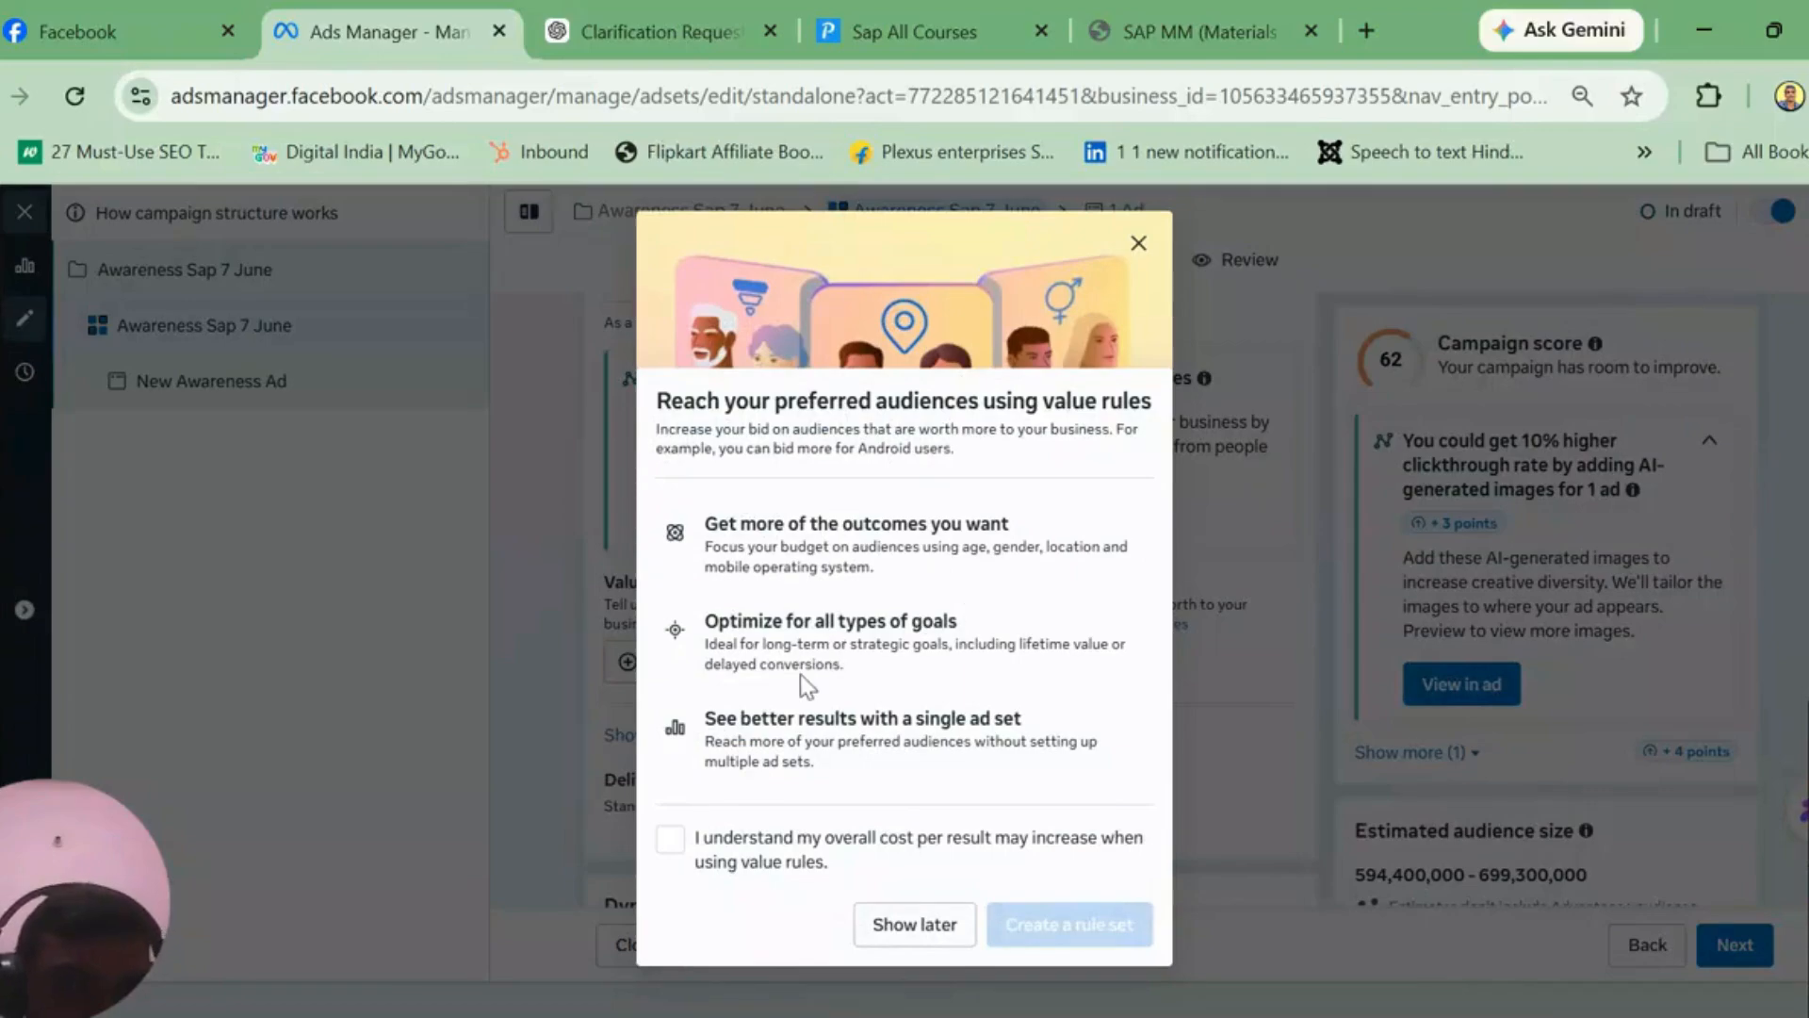
{"action": "left_click", "coordinate": [1139, 243]}
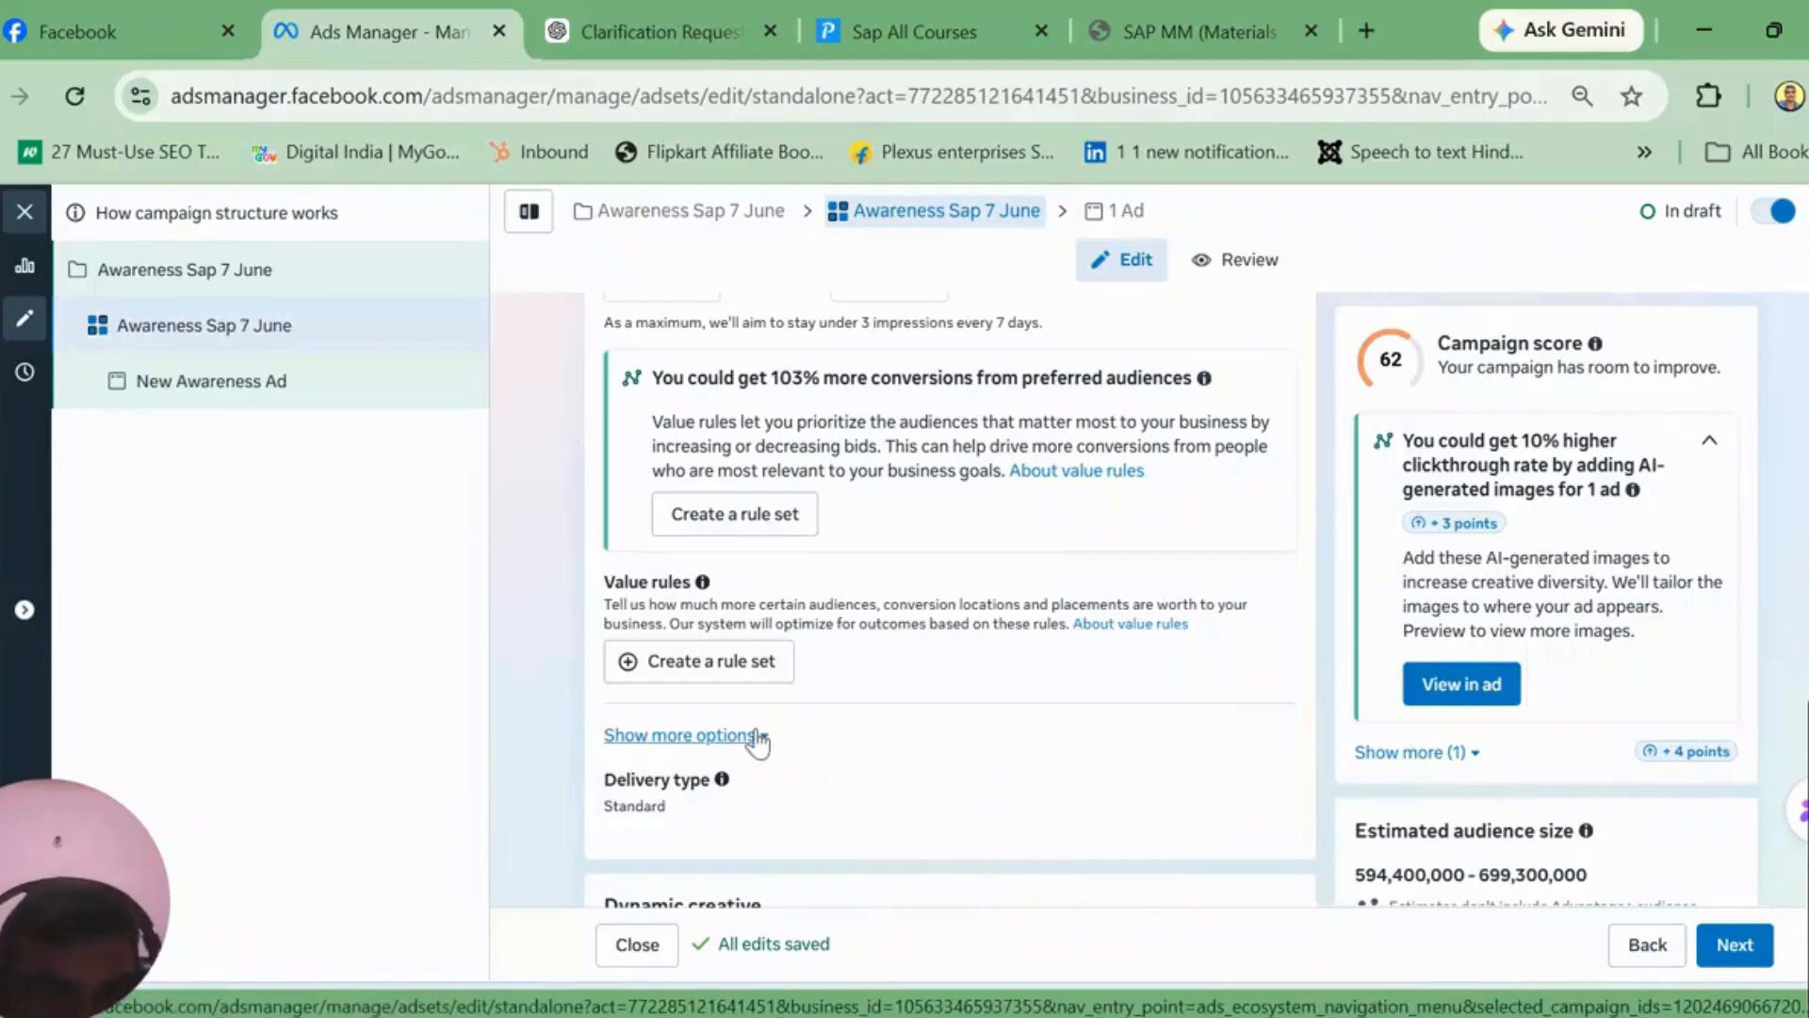
{"action": "left_click", "coordinate": [759, 740]}
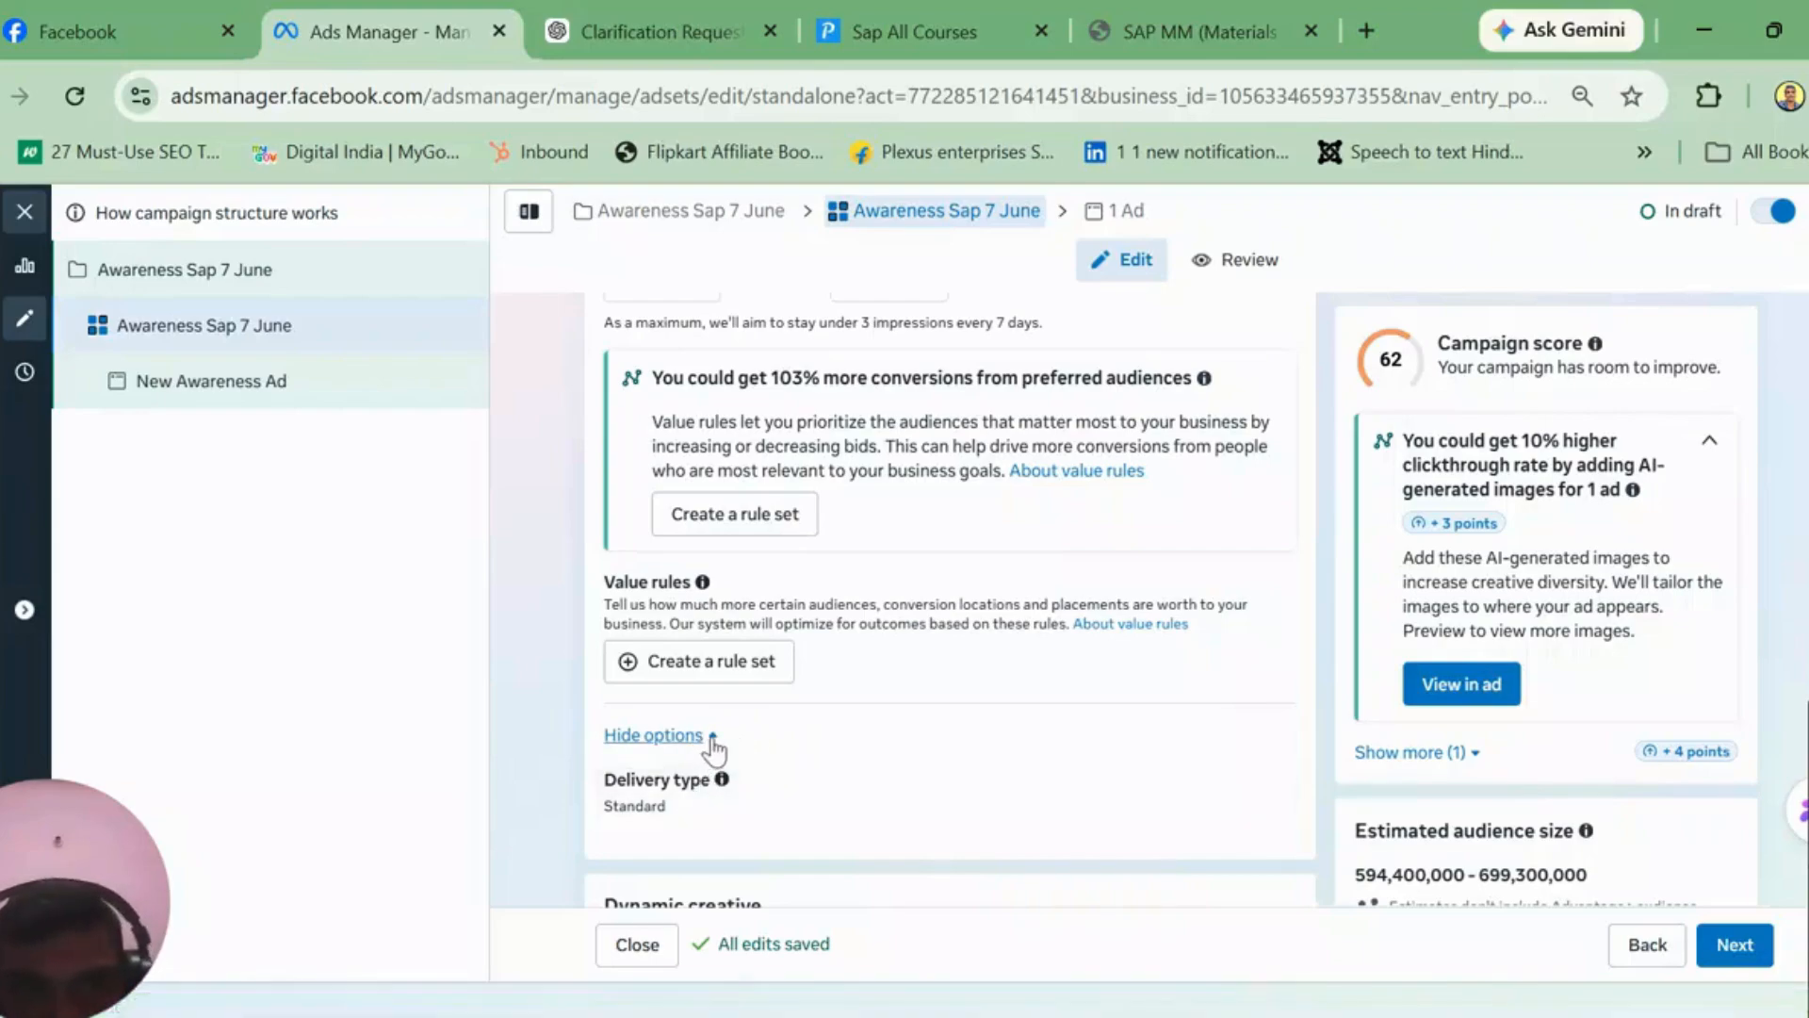
{"action": "left_click", "coordinate": [710, 740]}
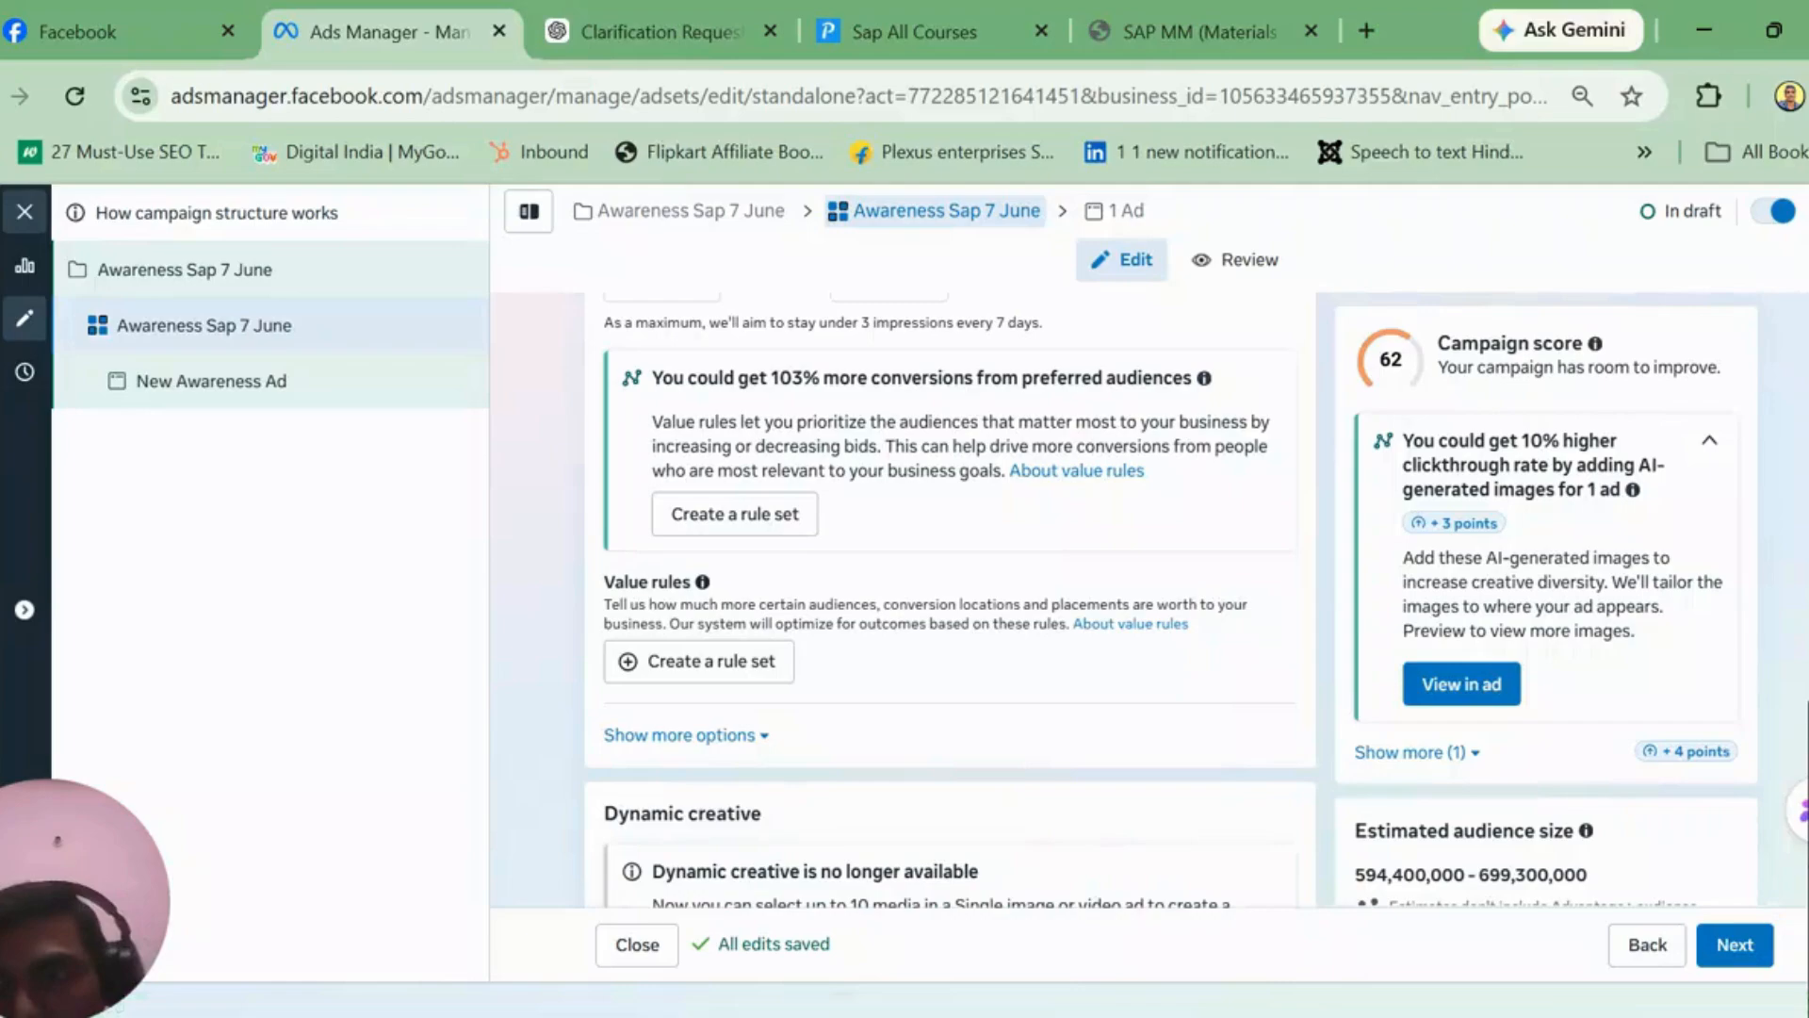
Step: Review the dynamic creative section and the available budget types, keeping Daily budget
{"action": "scroll", "coordinate": [950, 603], "scroll_direction": "down", "scroll_amount": 5}
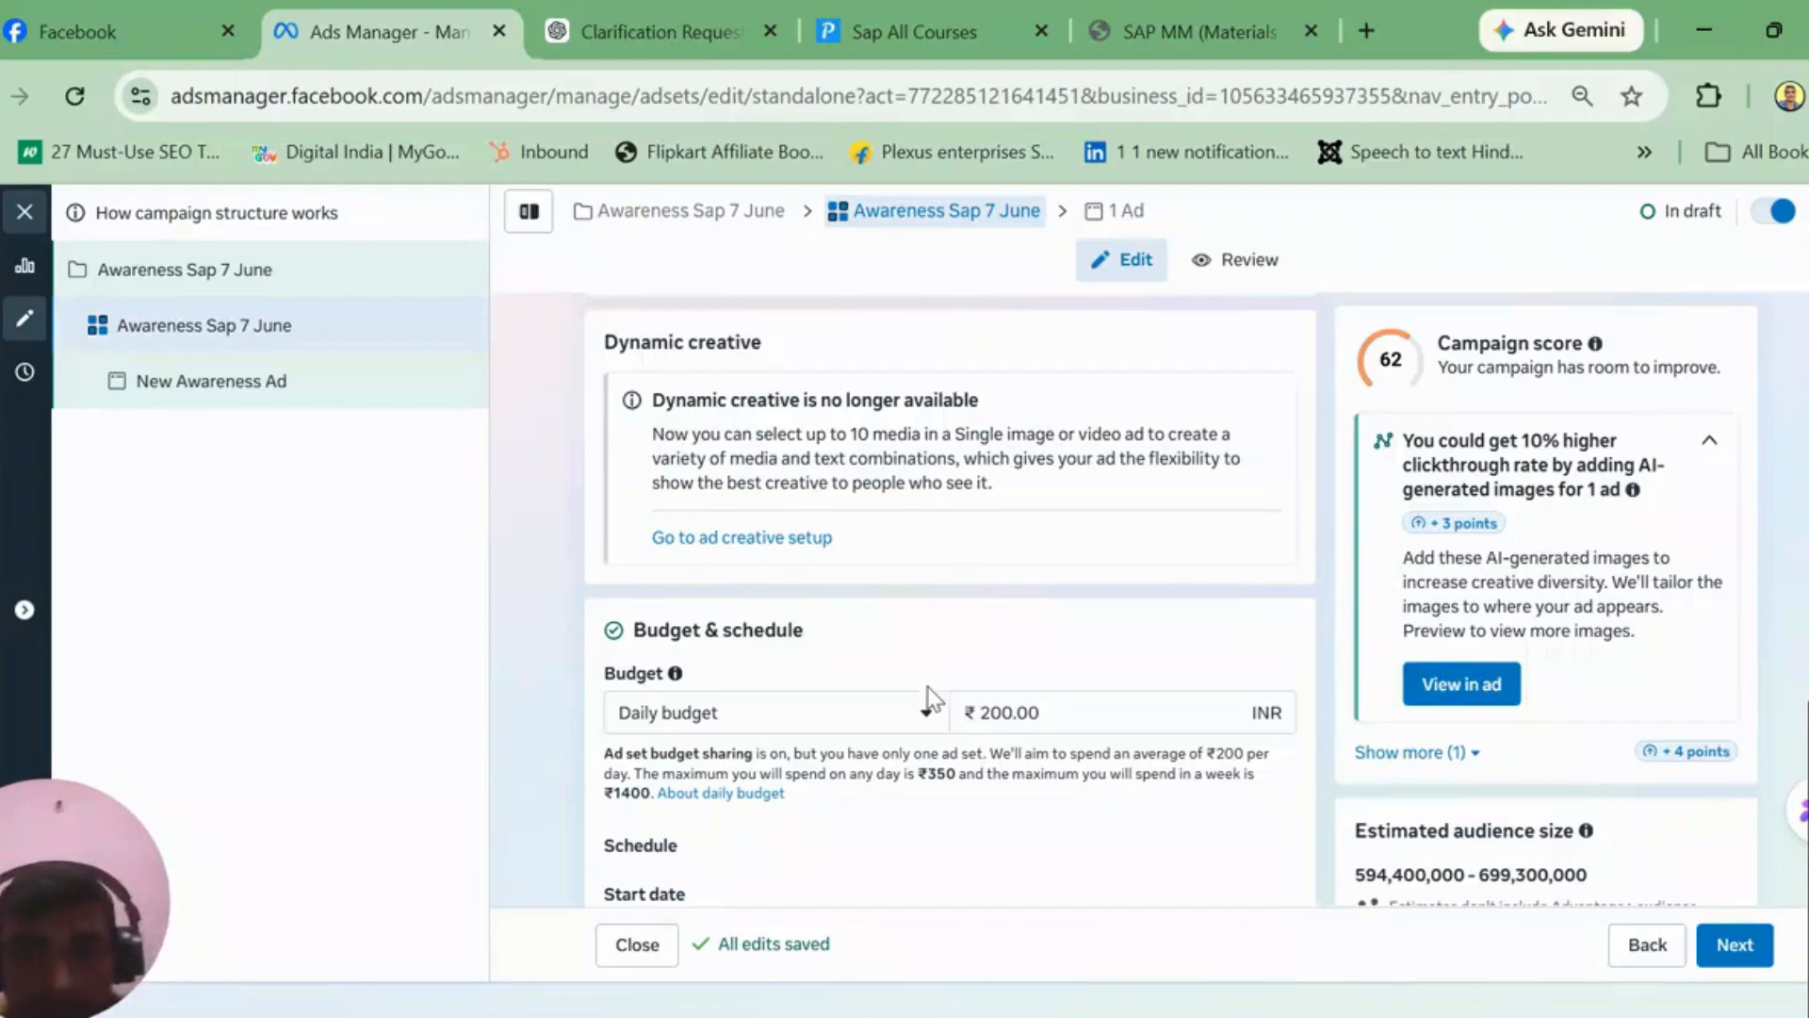
{"action": "left_click", "coordinate": [928, 723]}
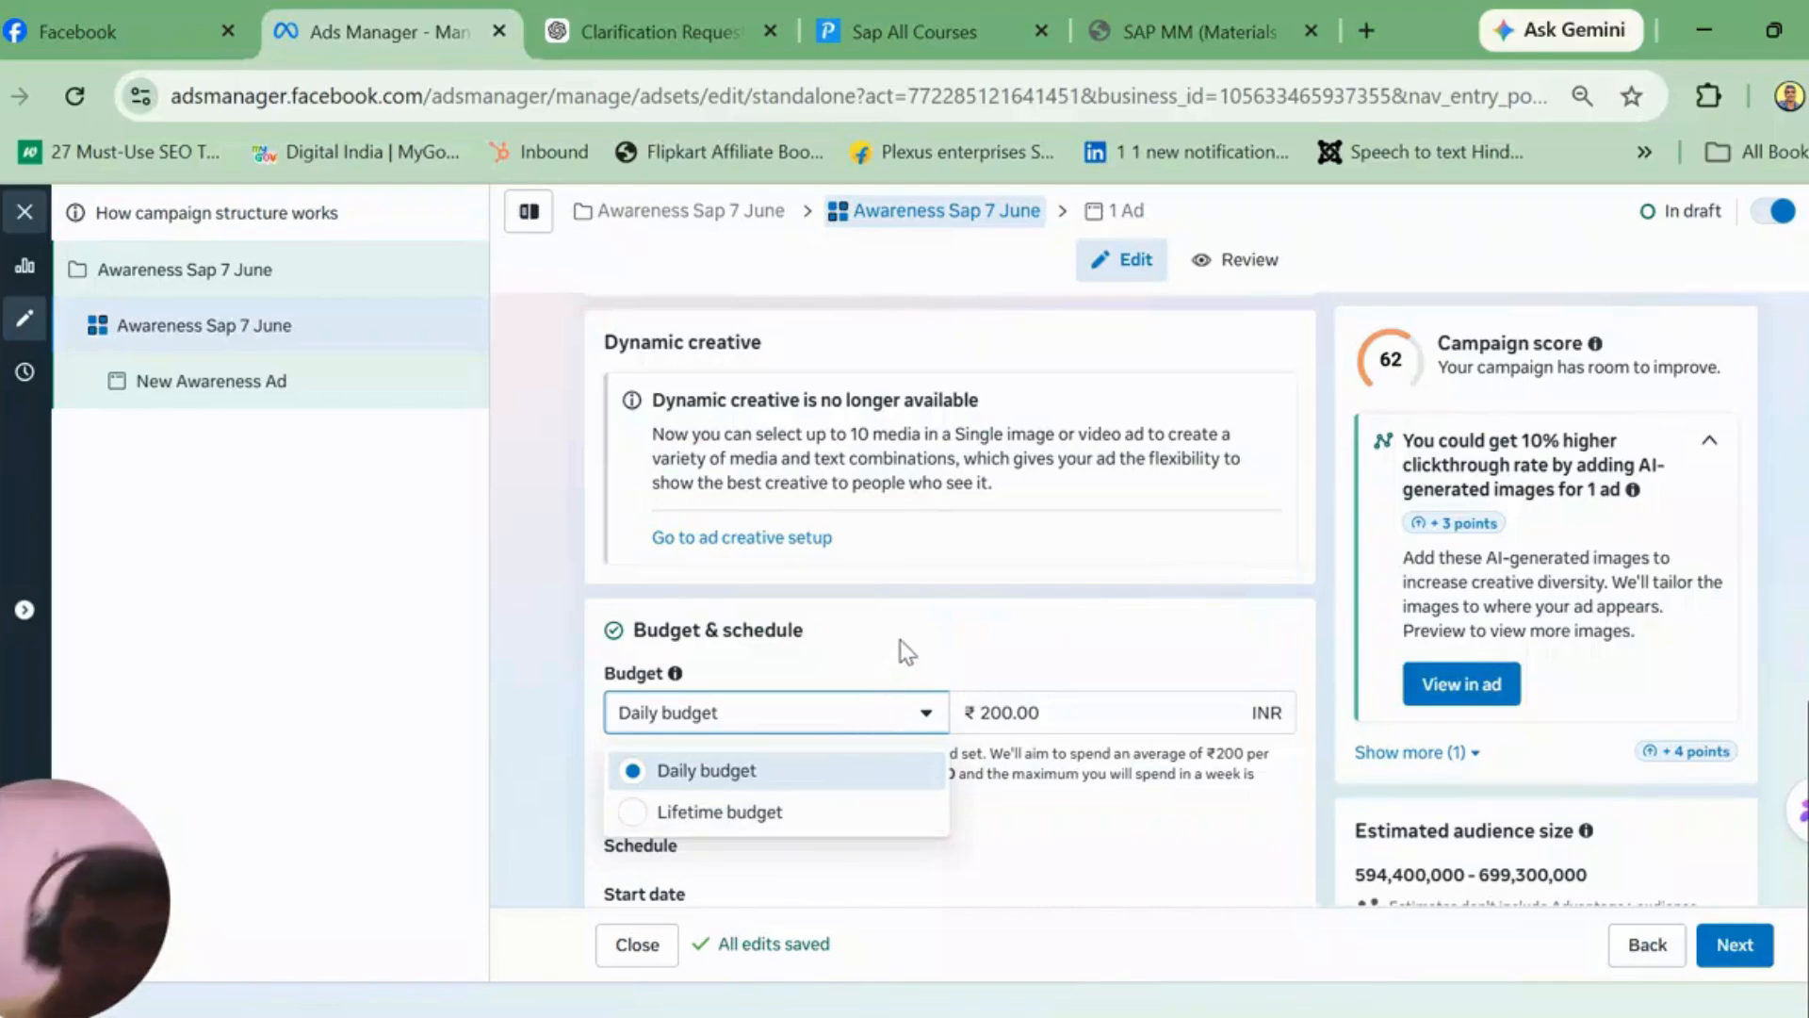
{"action": "left_click", "coordinate": [927, 715]}
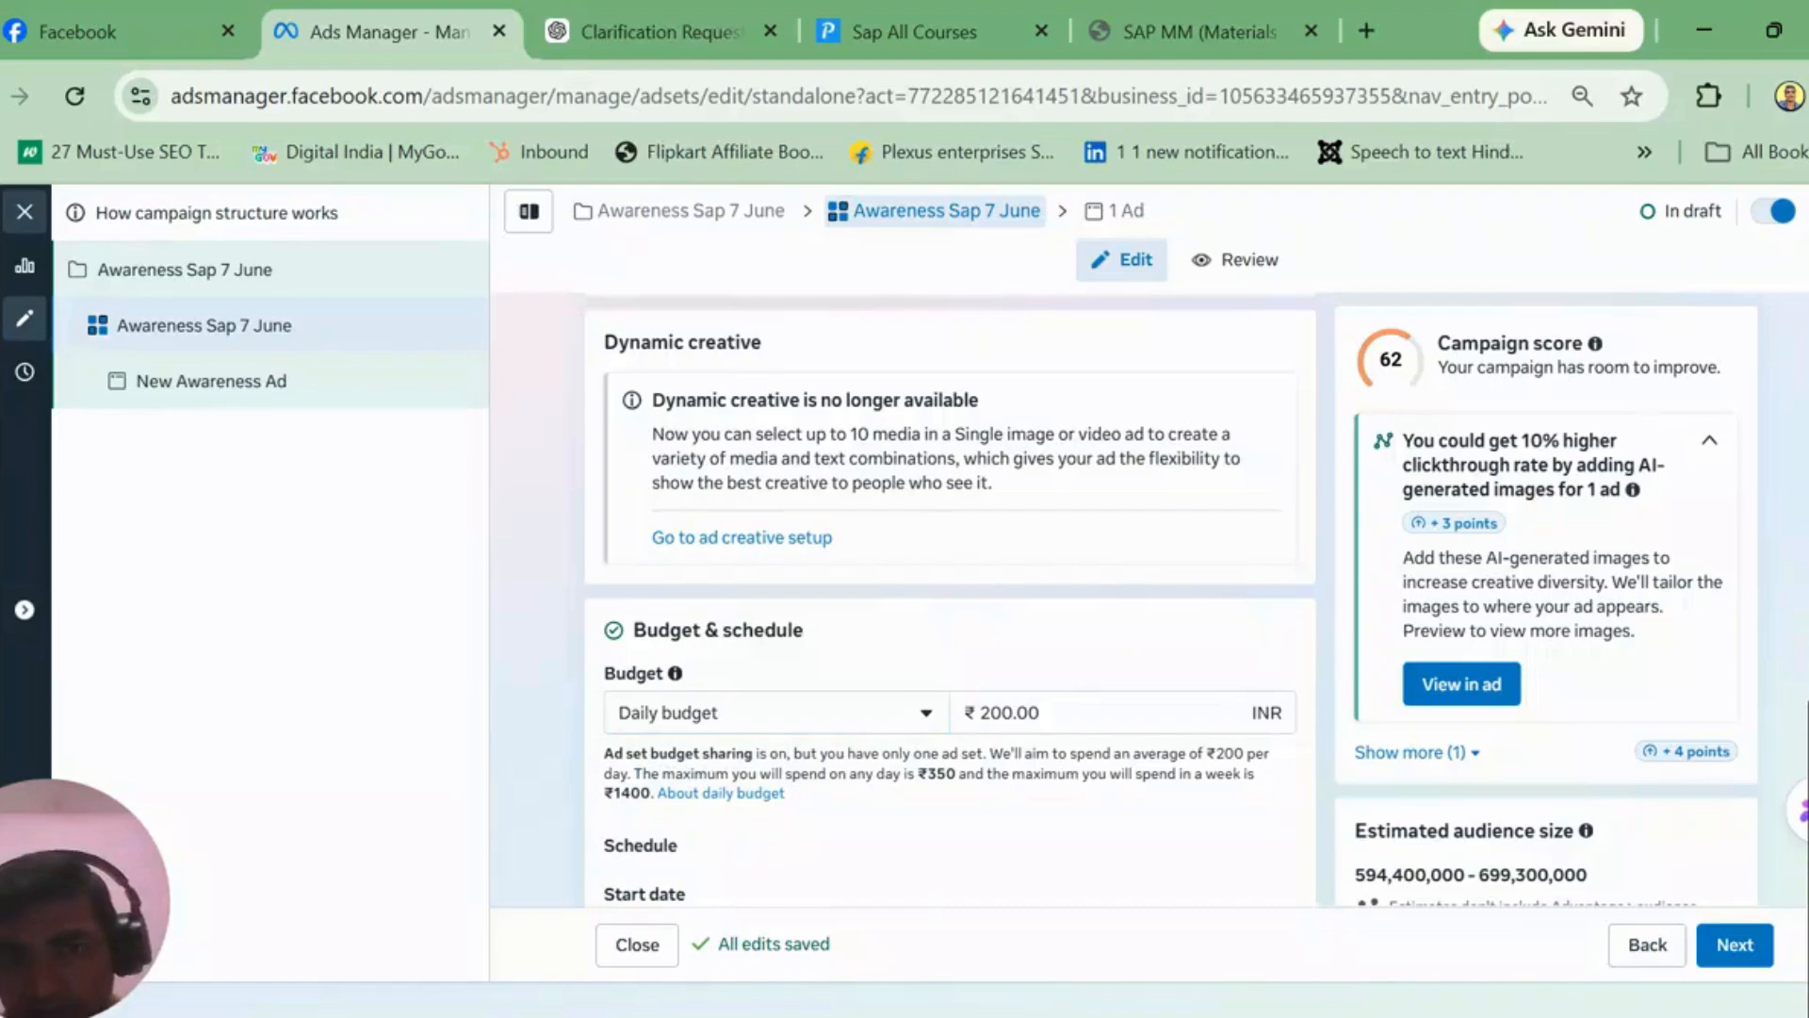
Step: Set a custom end date of Jun 14, 2026 for the ad set and remove the end date again
{"action": "scroll", "coordinate": [949, 603], "scroll_direction": "down", "scroll_amount": 3}
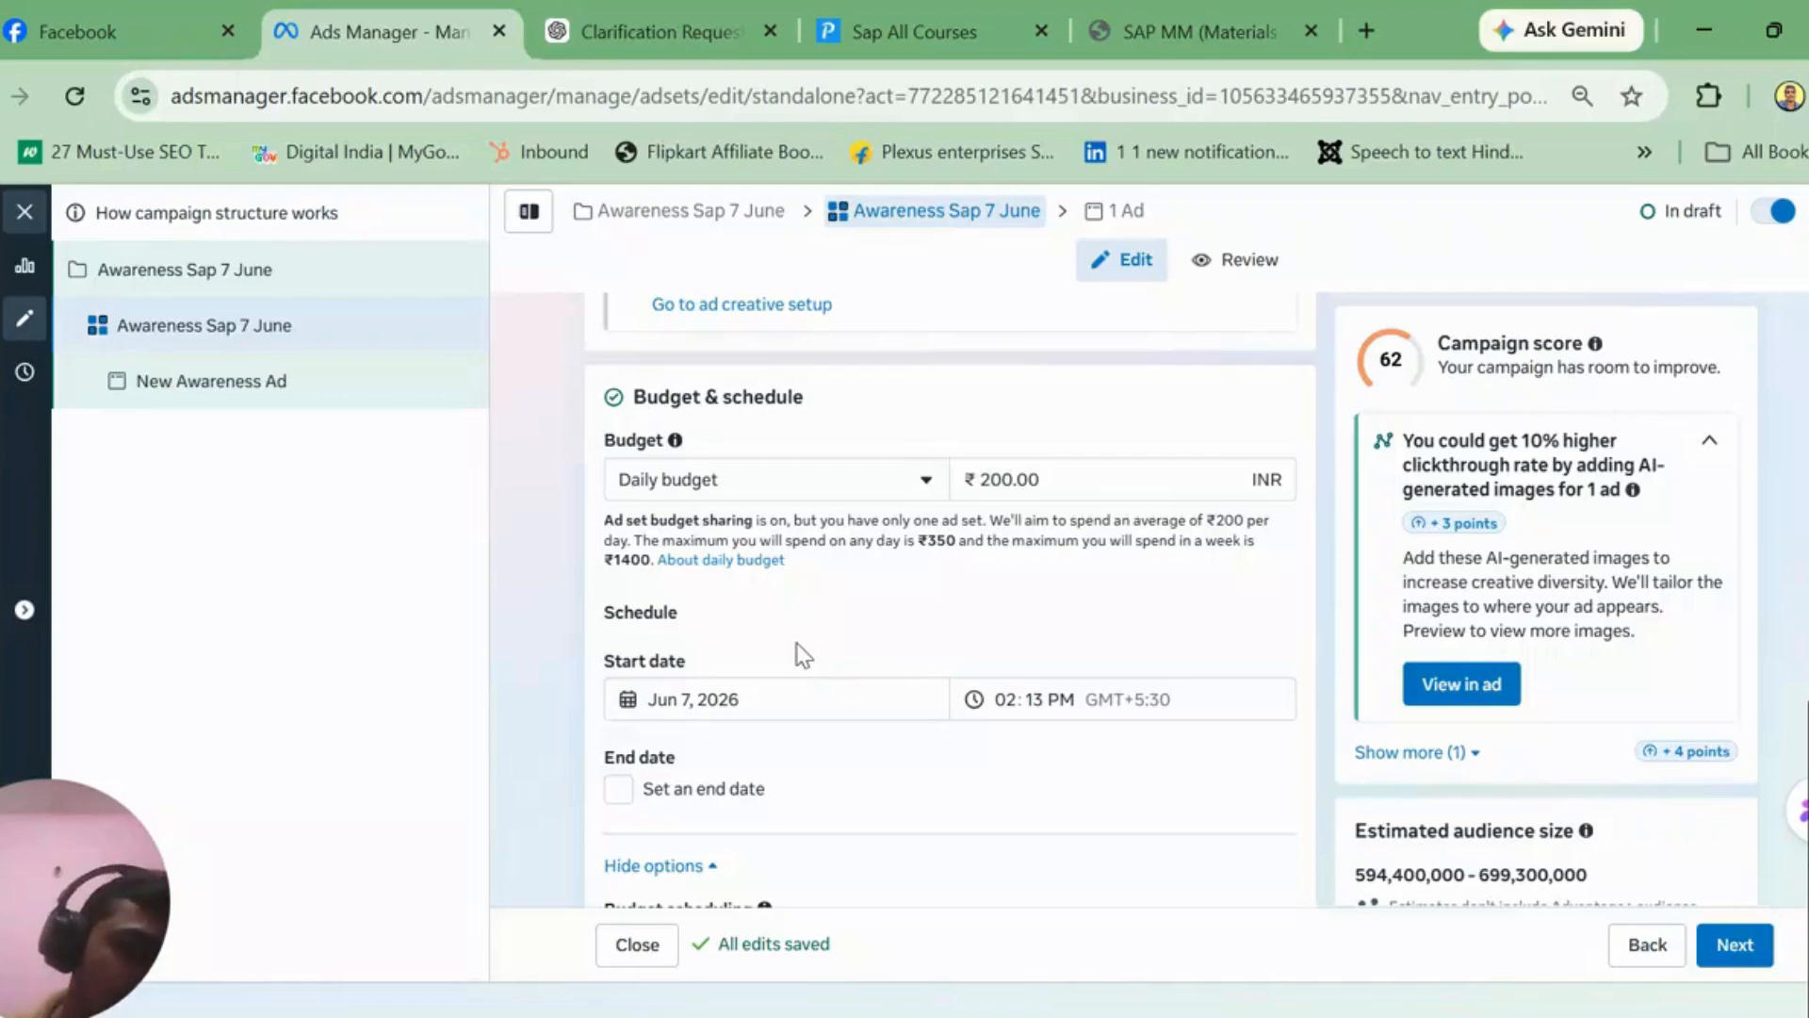
{"action": "left_click", "coordinate": [619, 789]}
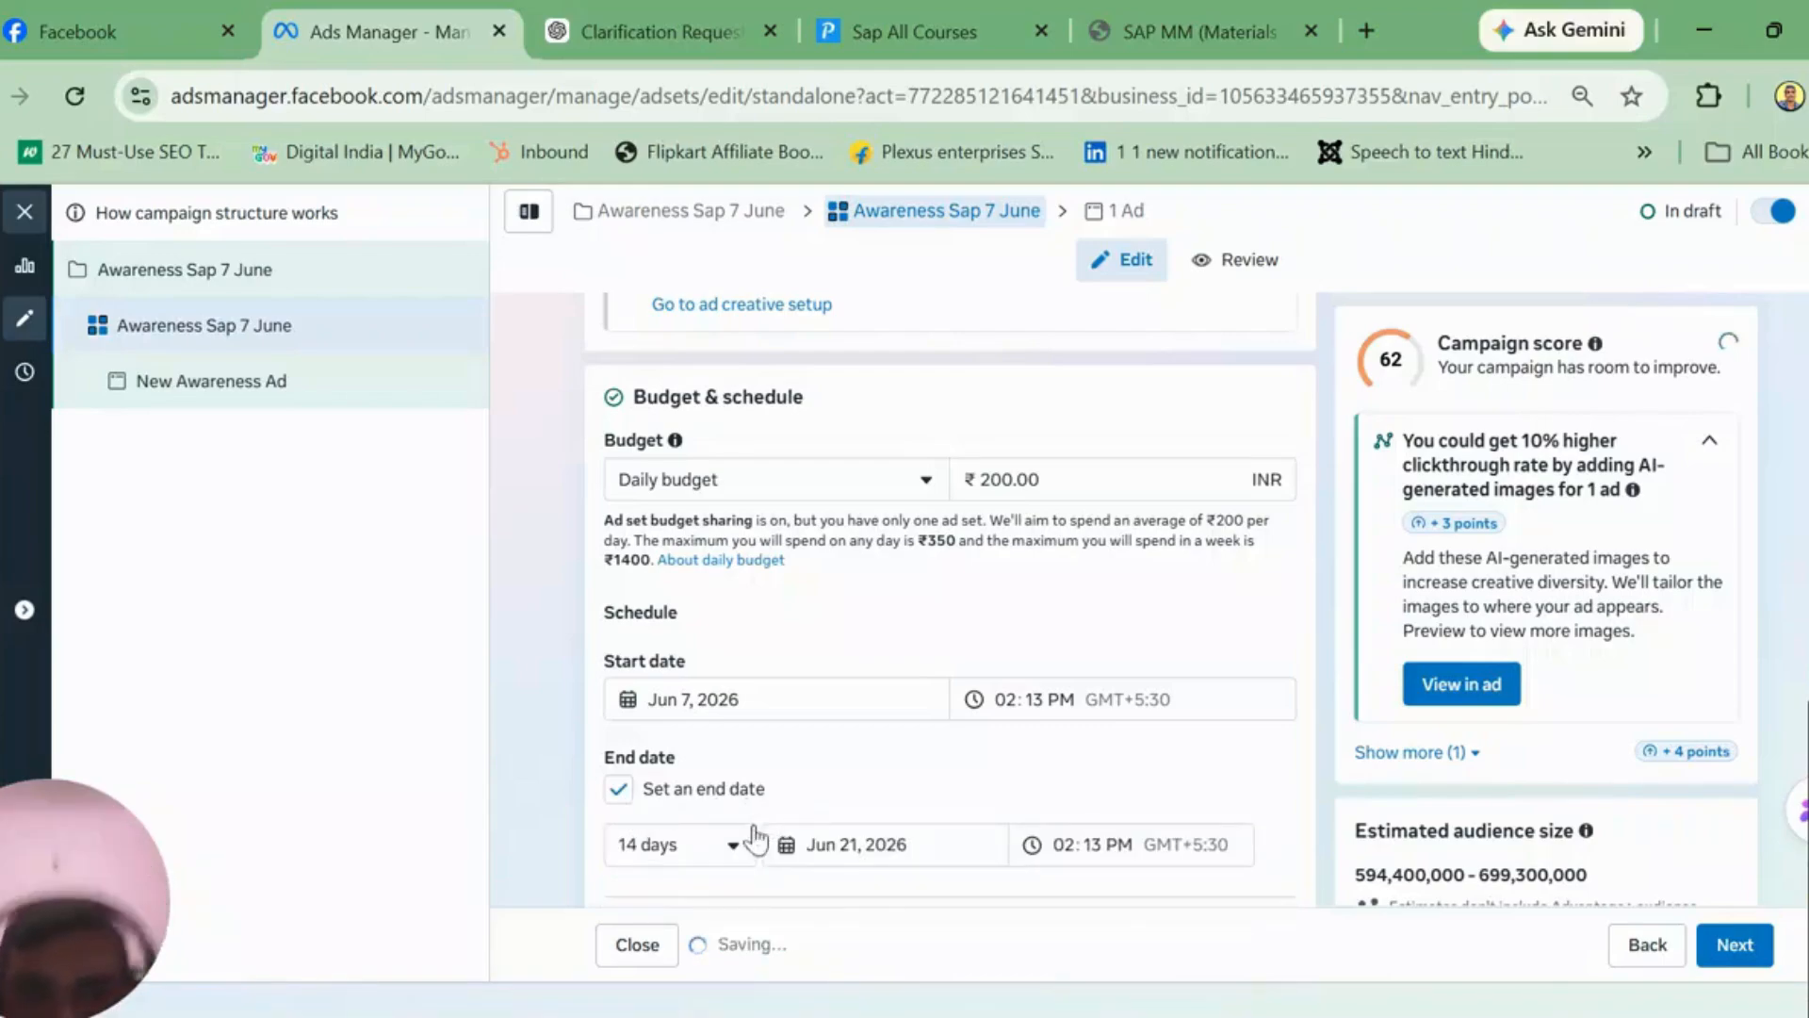
{"action": "left_click", "coordinate": [737, 854]}
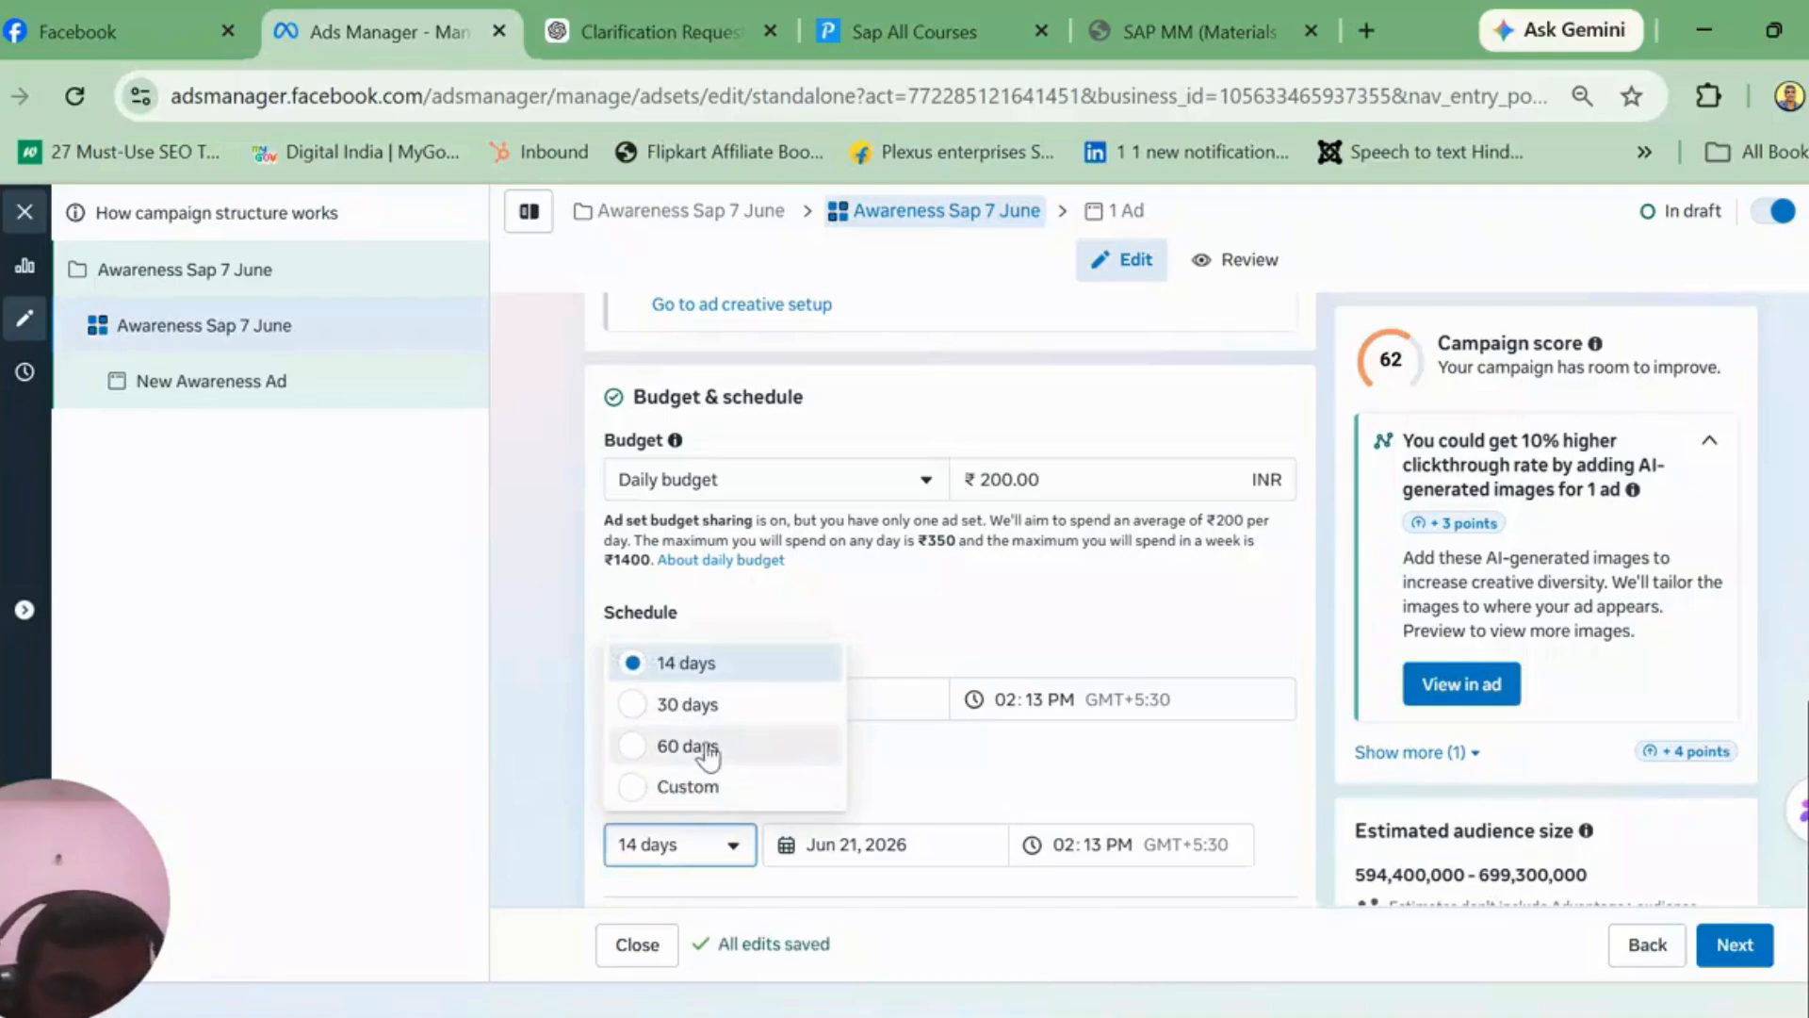
{"action": "left_click", "coordinate": [702, 790]}
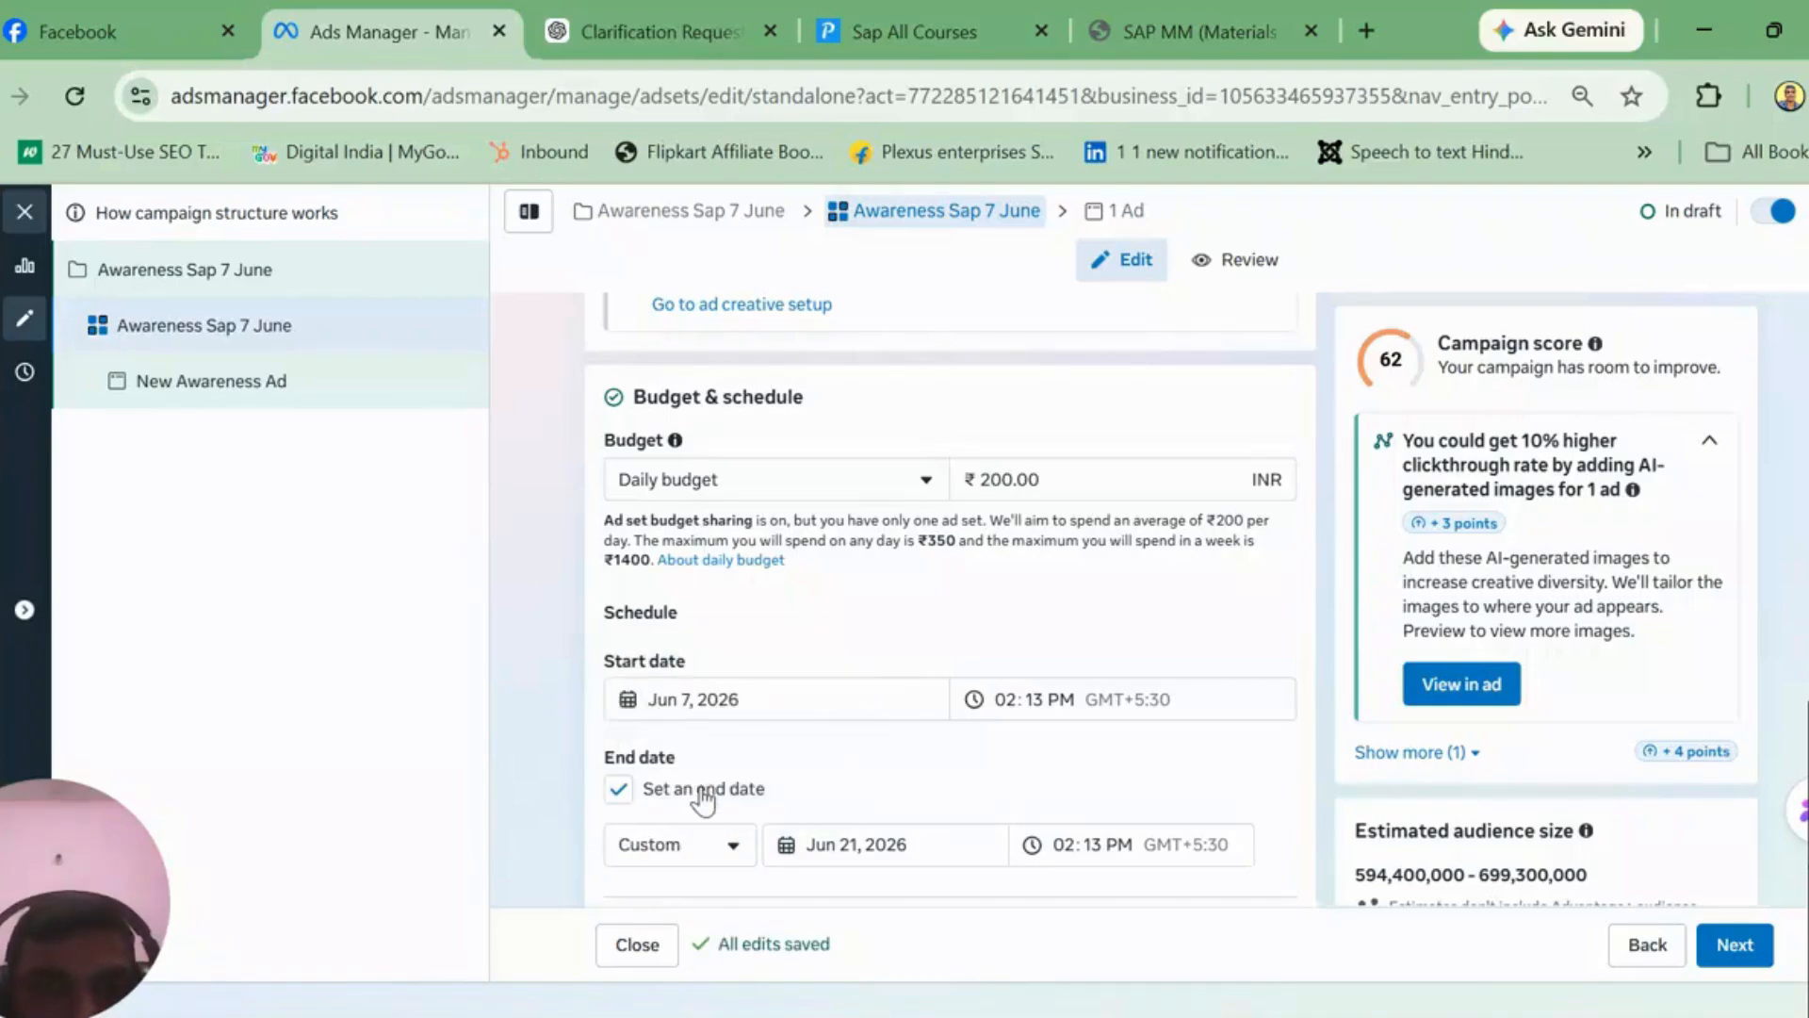
{"action": "left_click", "coordinate": [844, 847]}
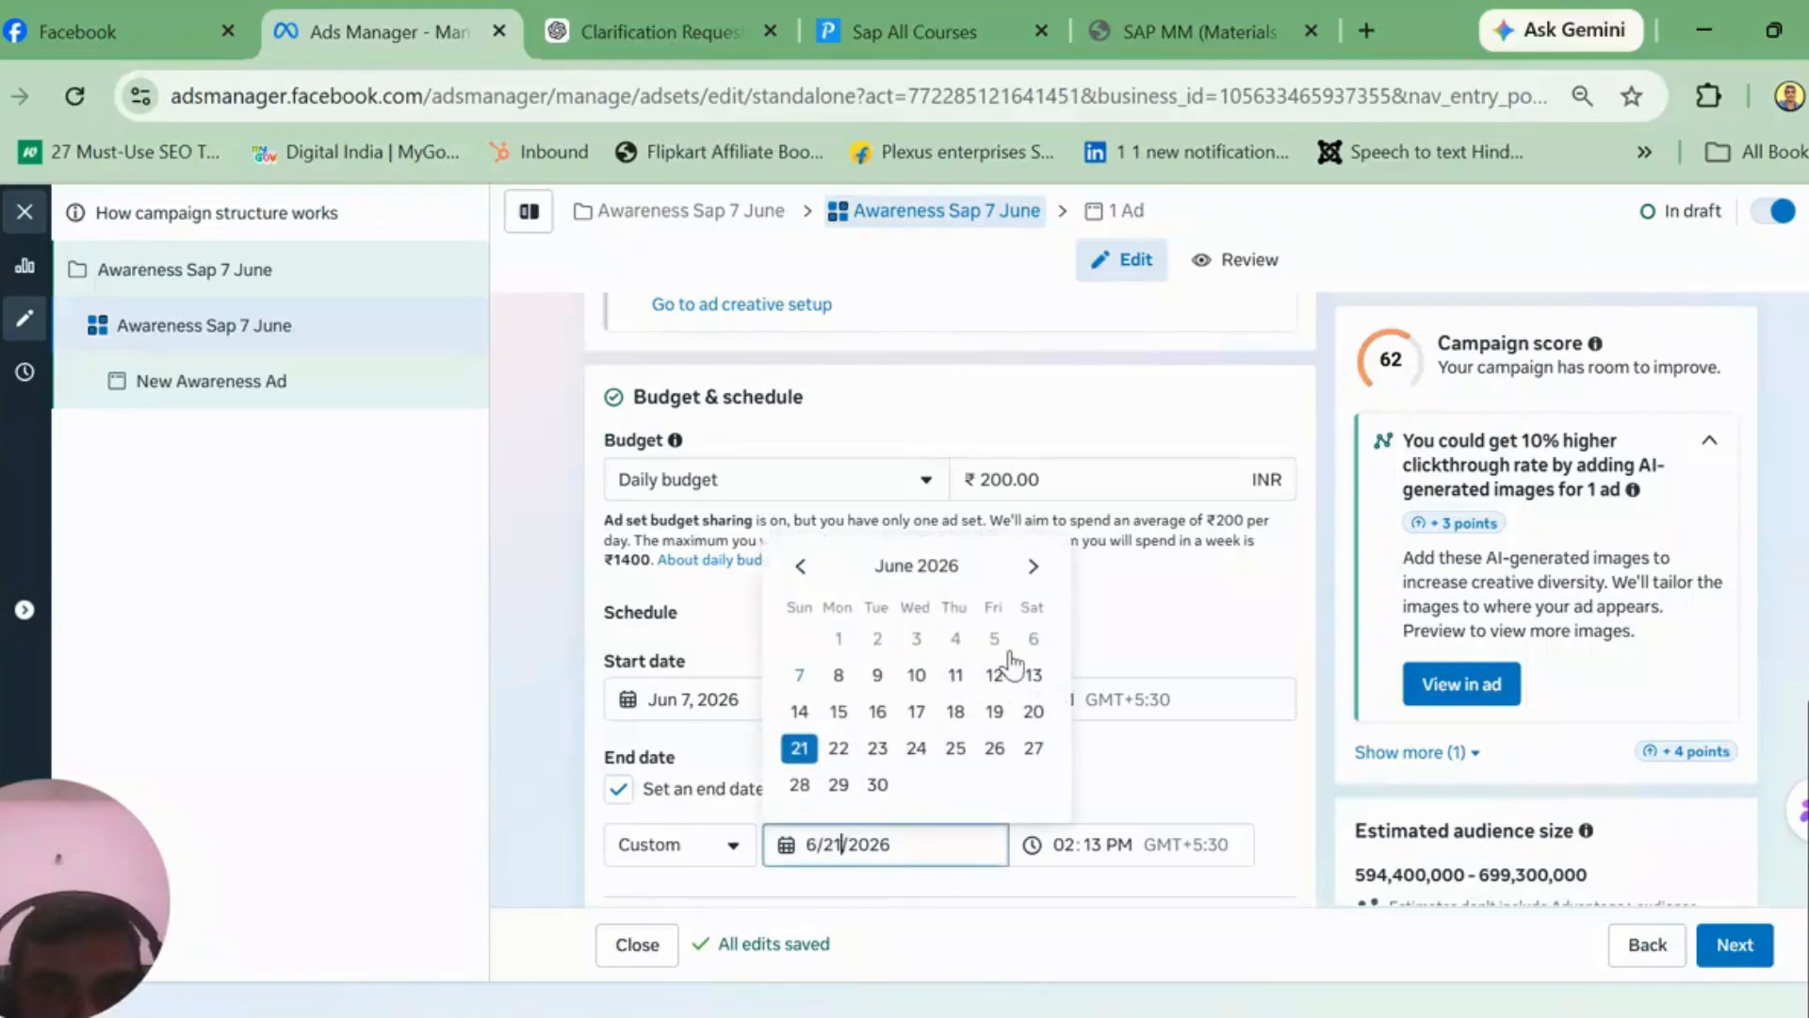
{"action": "left_click", "coordinate": [798, 712]}
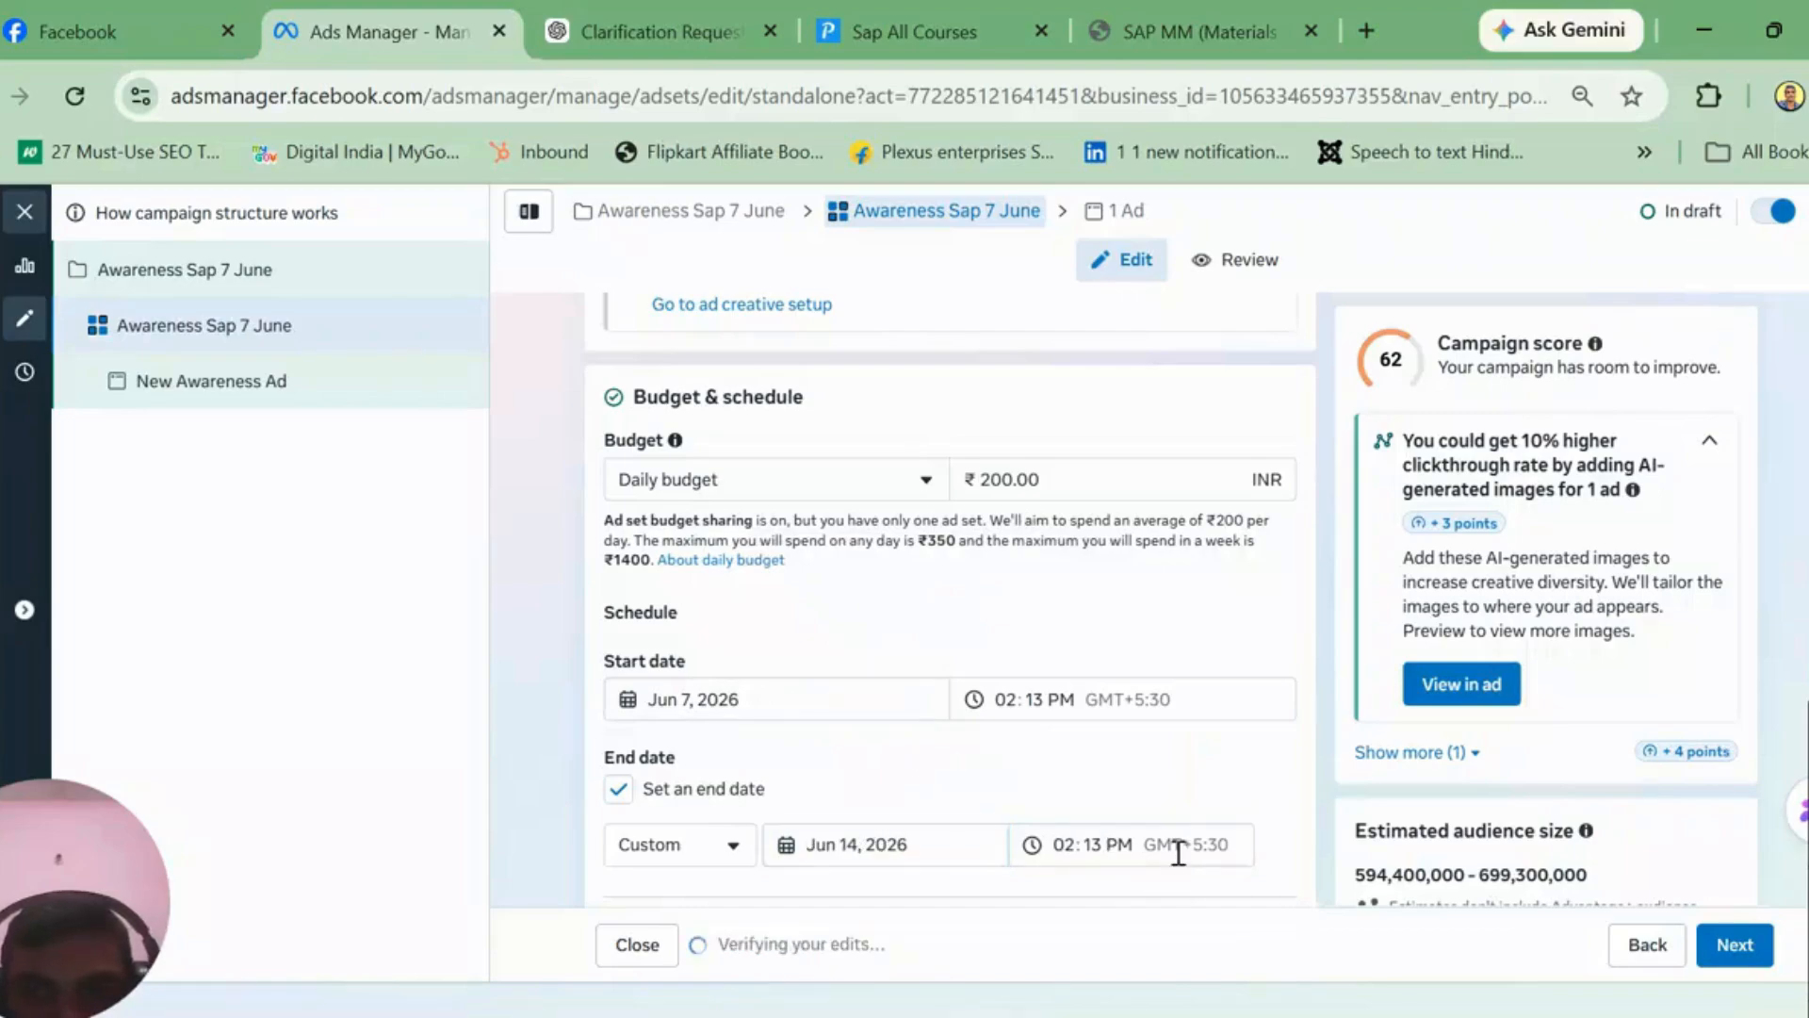
{"action": "left_click", "coordinate": [1192, 787]}
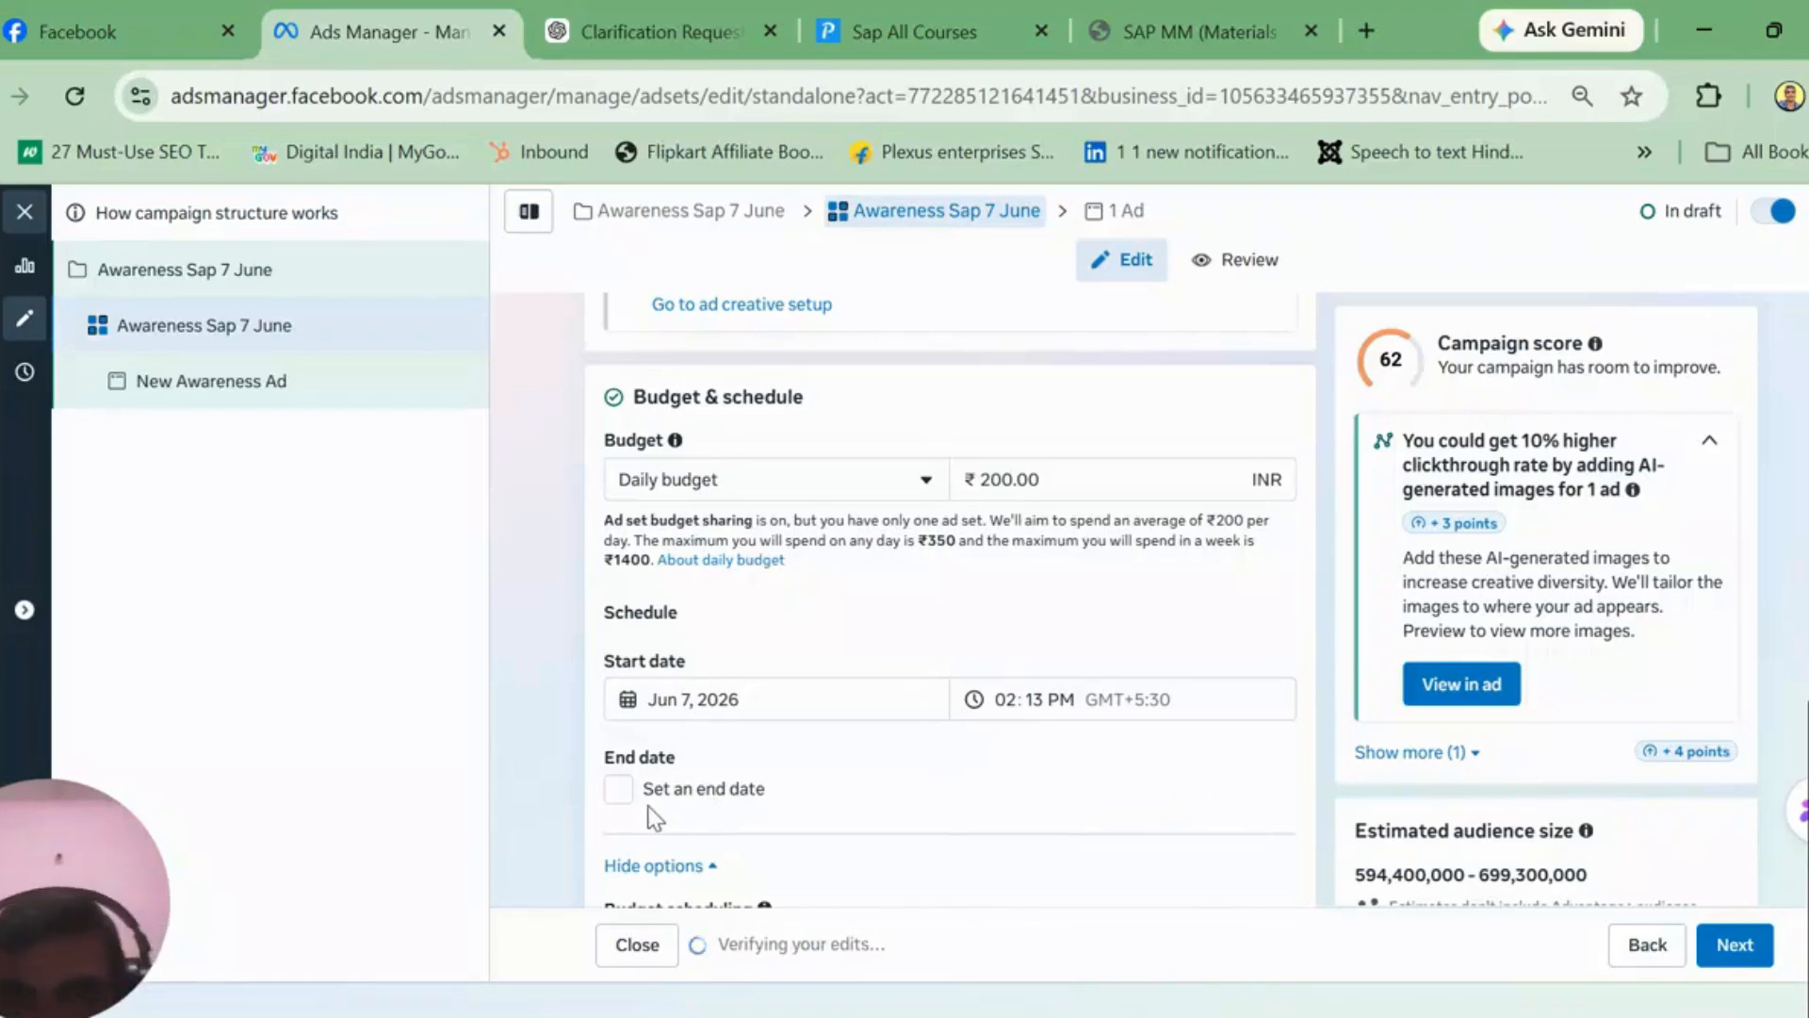
Step: Give the ad set a custom end date of Jun 14, 2026
{"action": "left_click", "coordinate": [608, 790]}
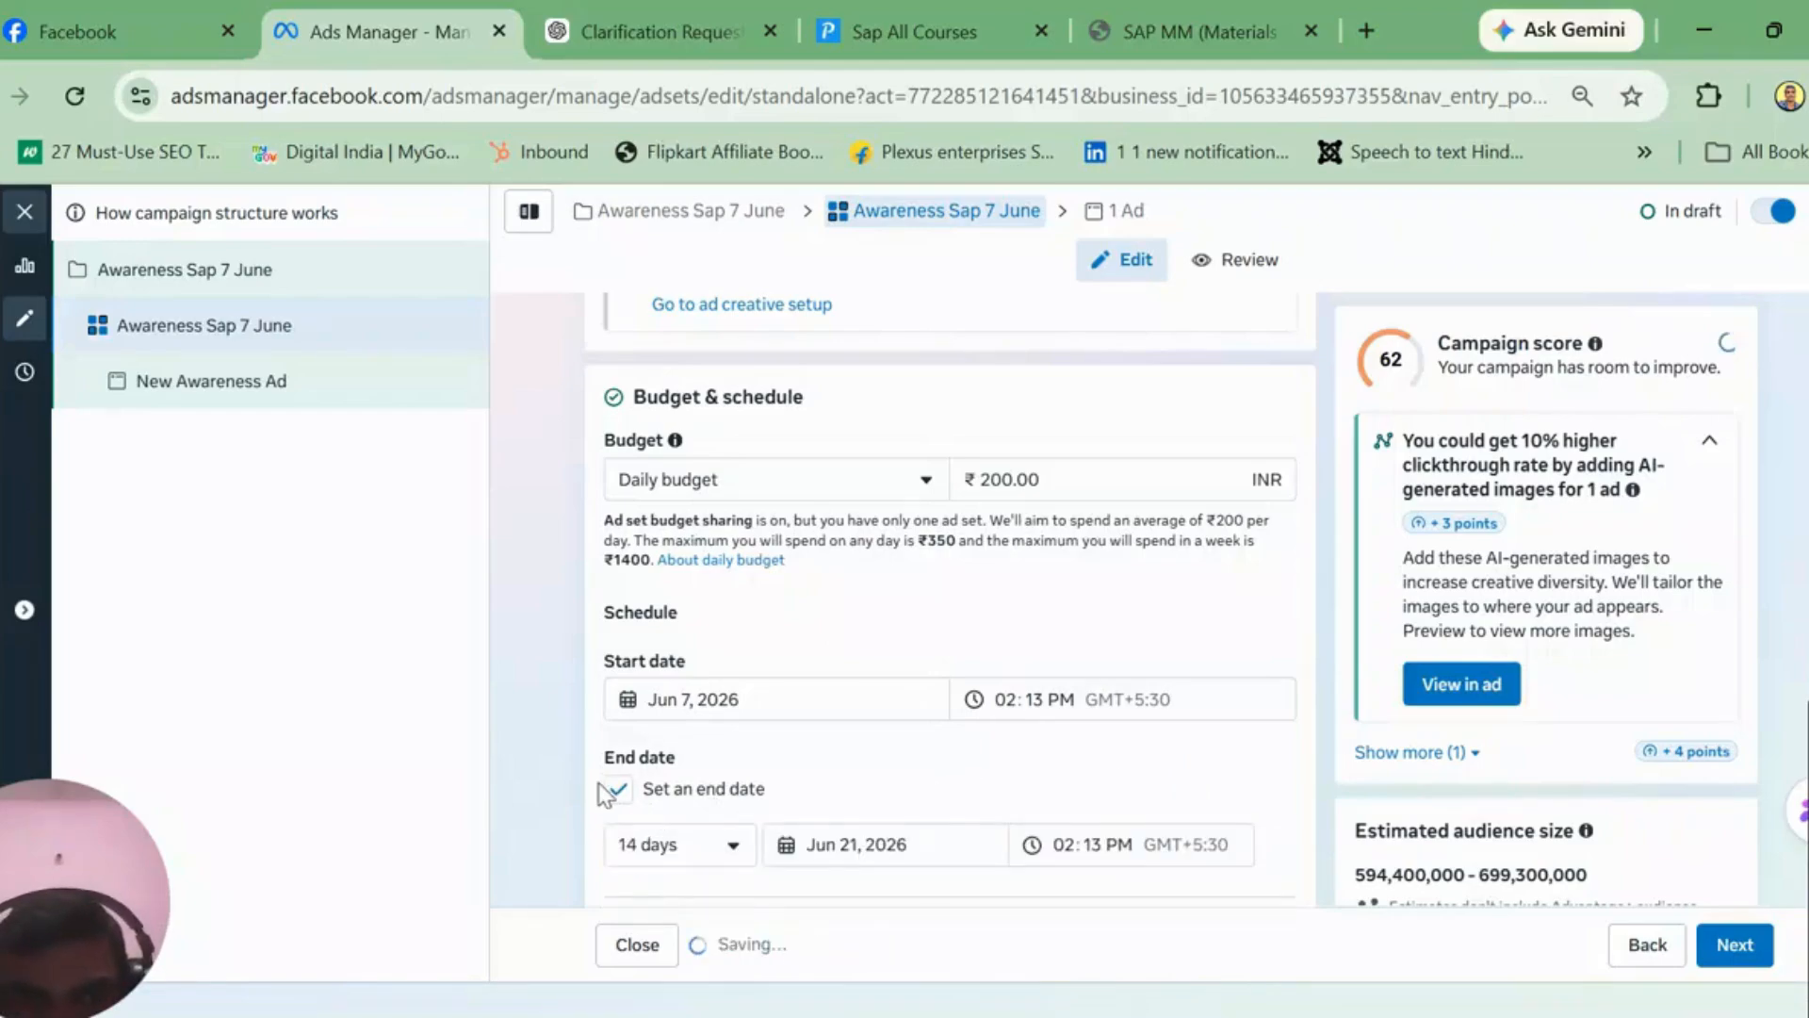
{"action": "left_click", "coordinate": [732, 844]}
{"action": "left_click", "coordinate": [707, 784]}
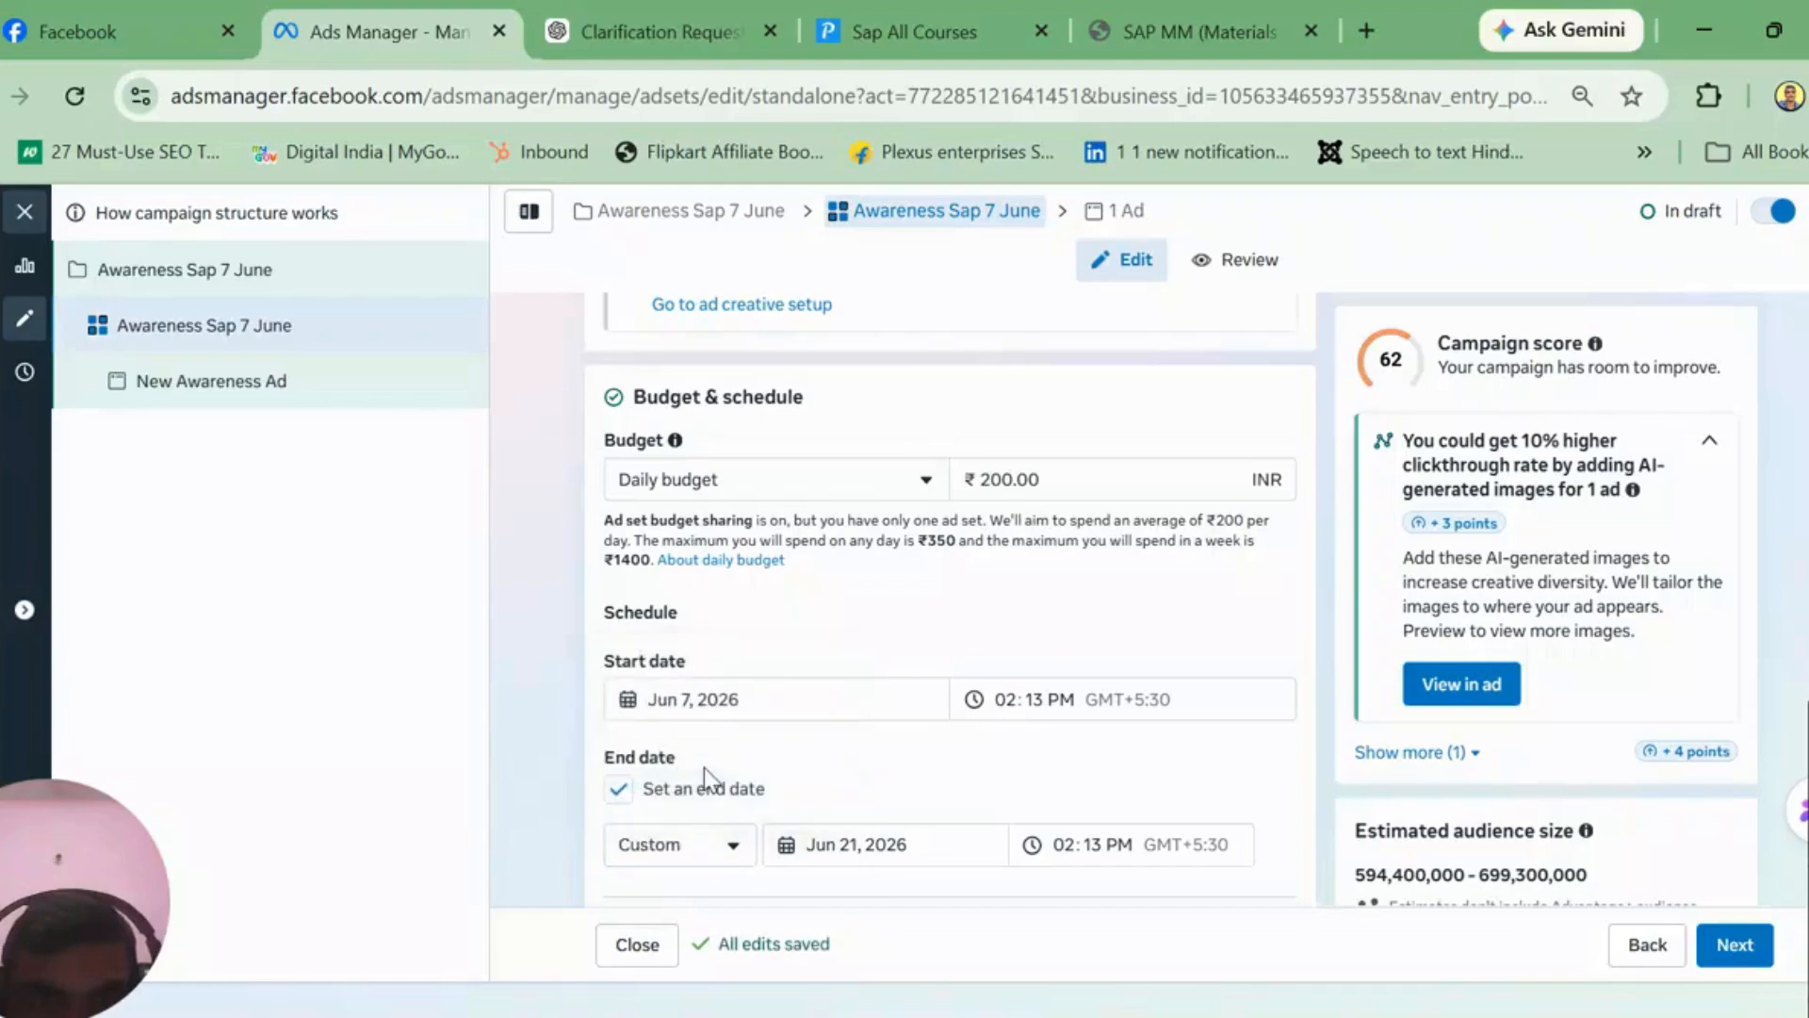
{"action": "left_click", "coordinate": [827, 847]}
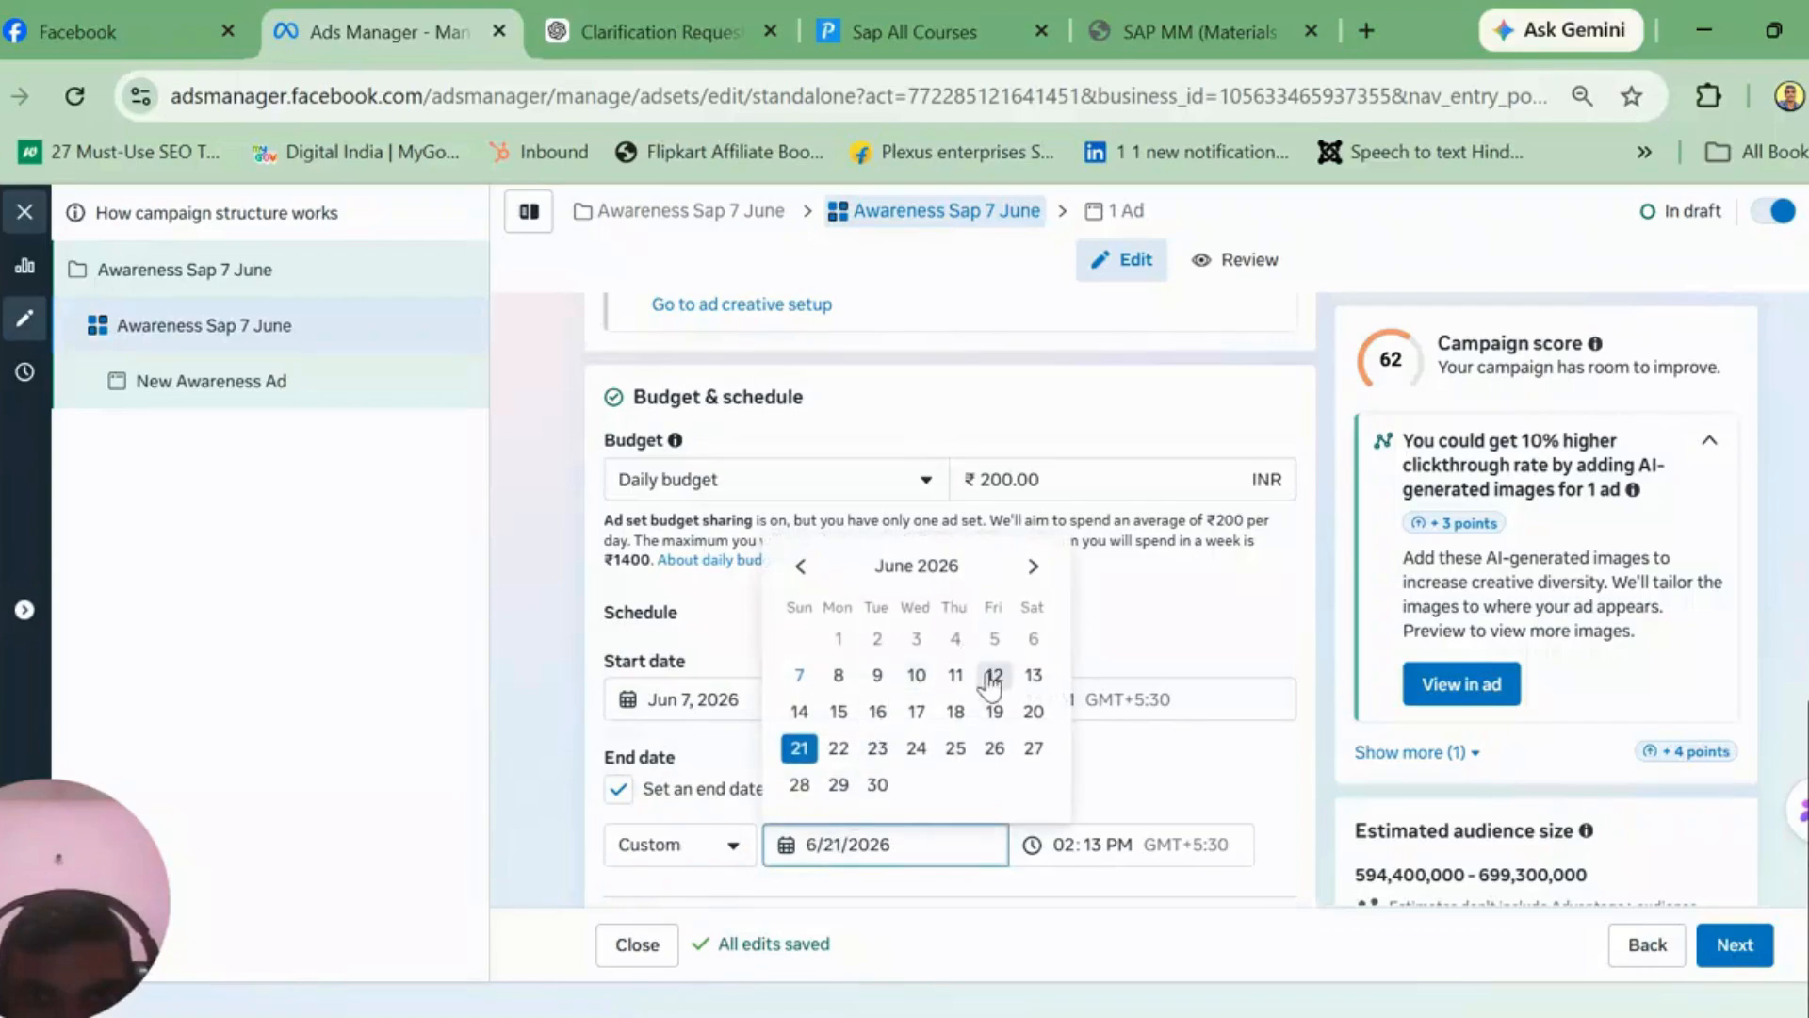
{"action": "left_click", "coordinate": [807, 710]}
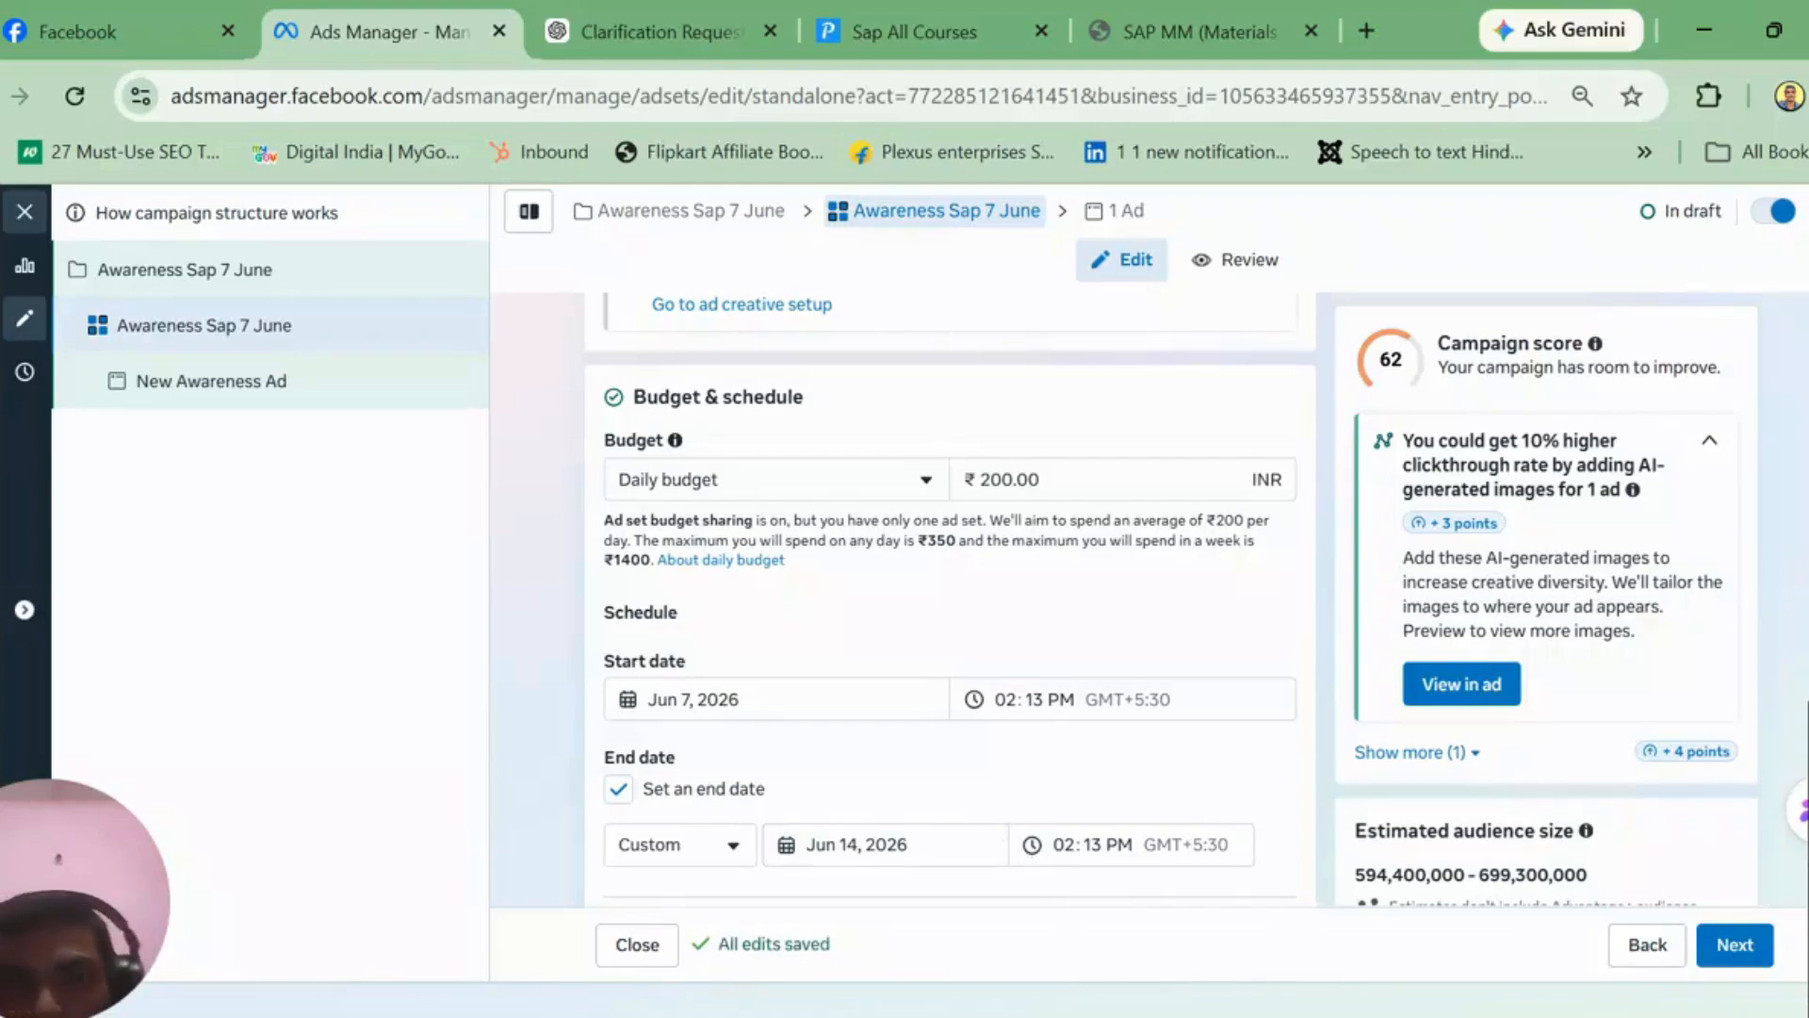
Step: Review the budget scheduling and audience controls sections and check the available saved audiences without selecting one
{"action": "scroll", "coordinate": [949, 600], "scroll_direction": "down", "scroll_amount": 5}
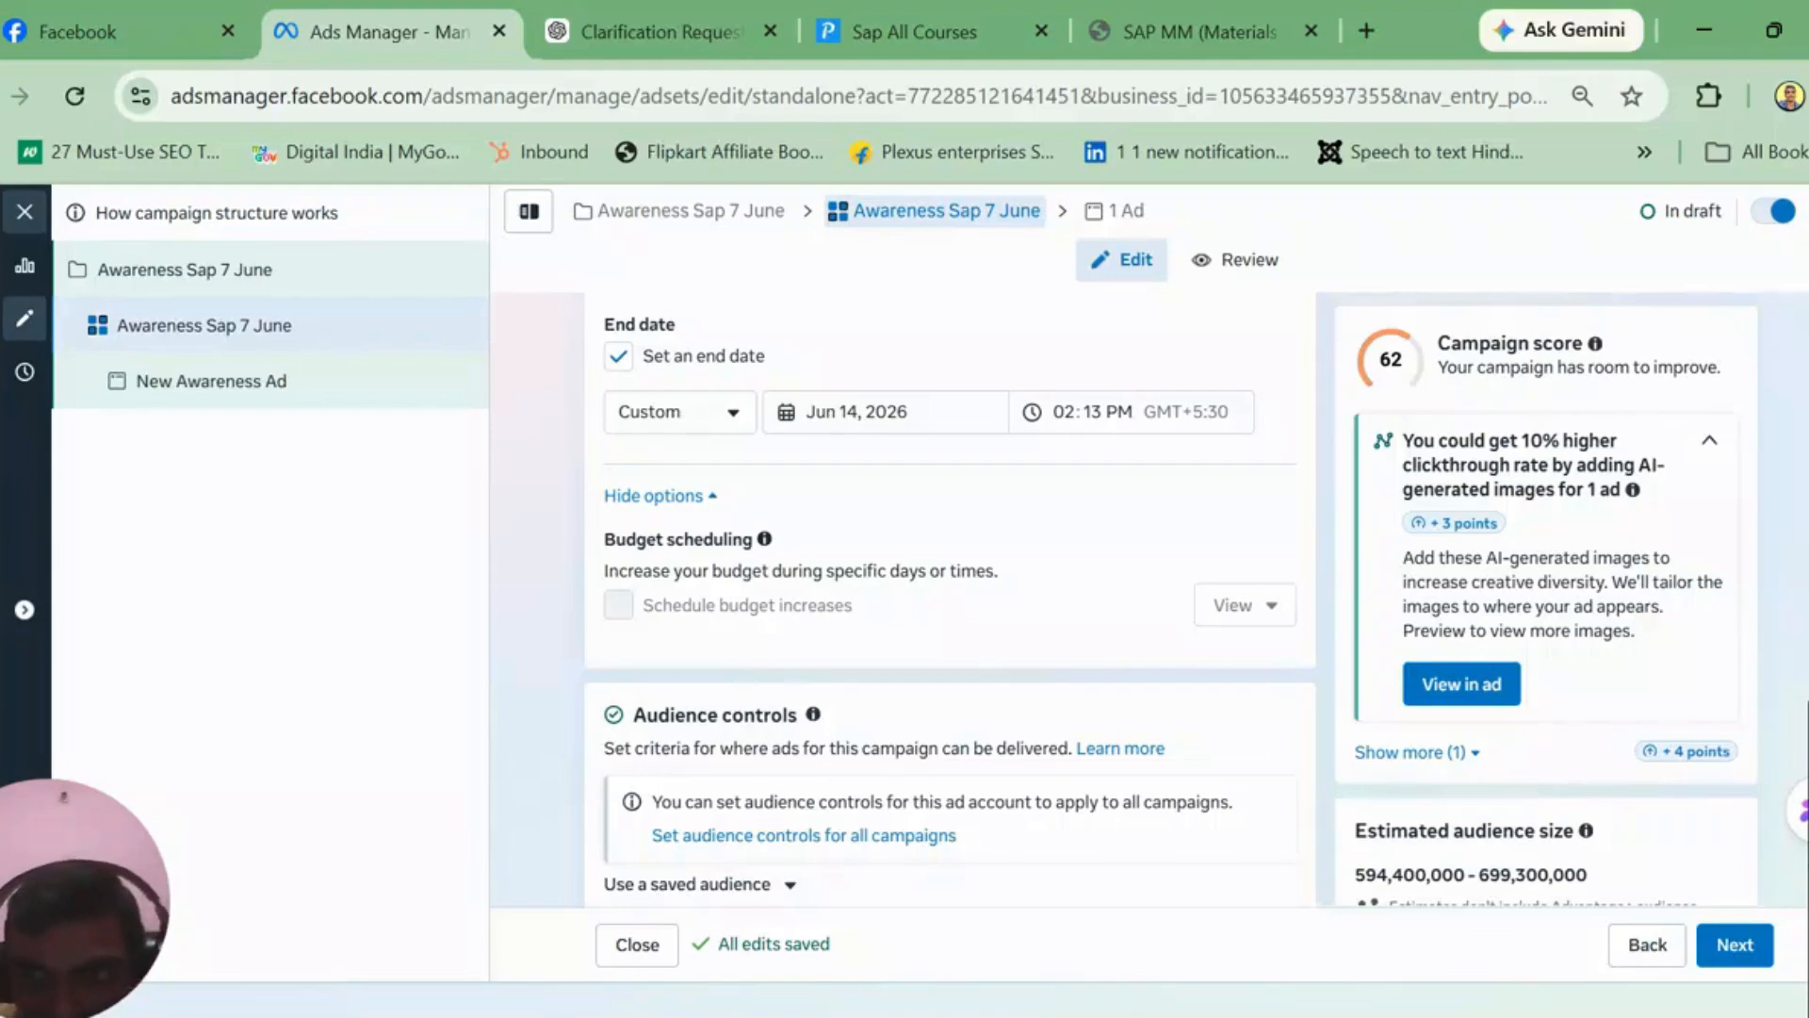
{"action": "scroll", "coordinate": [951, 594], "scroll_direction": "down", "scroll_amount": 2}
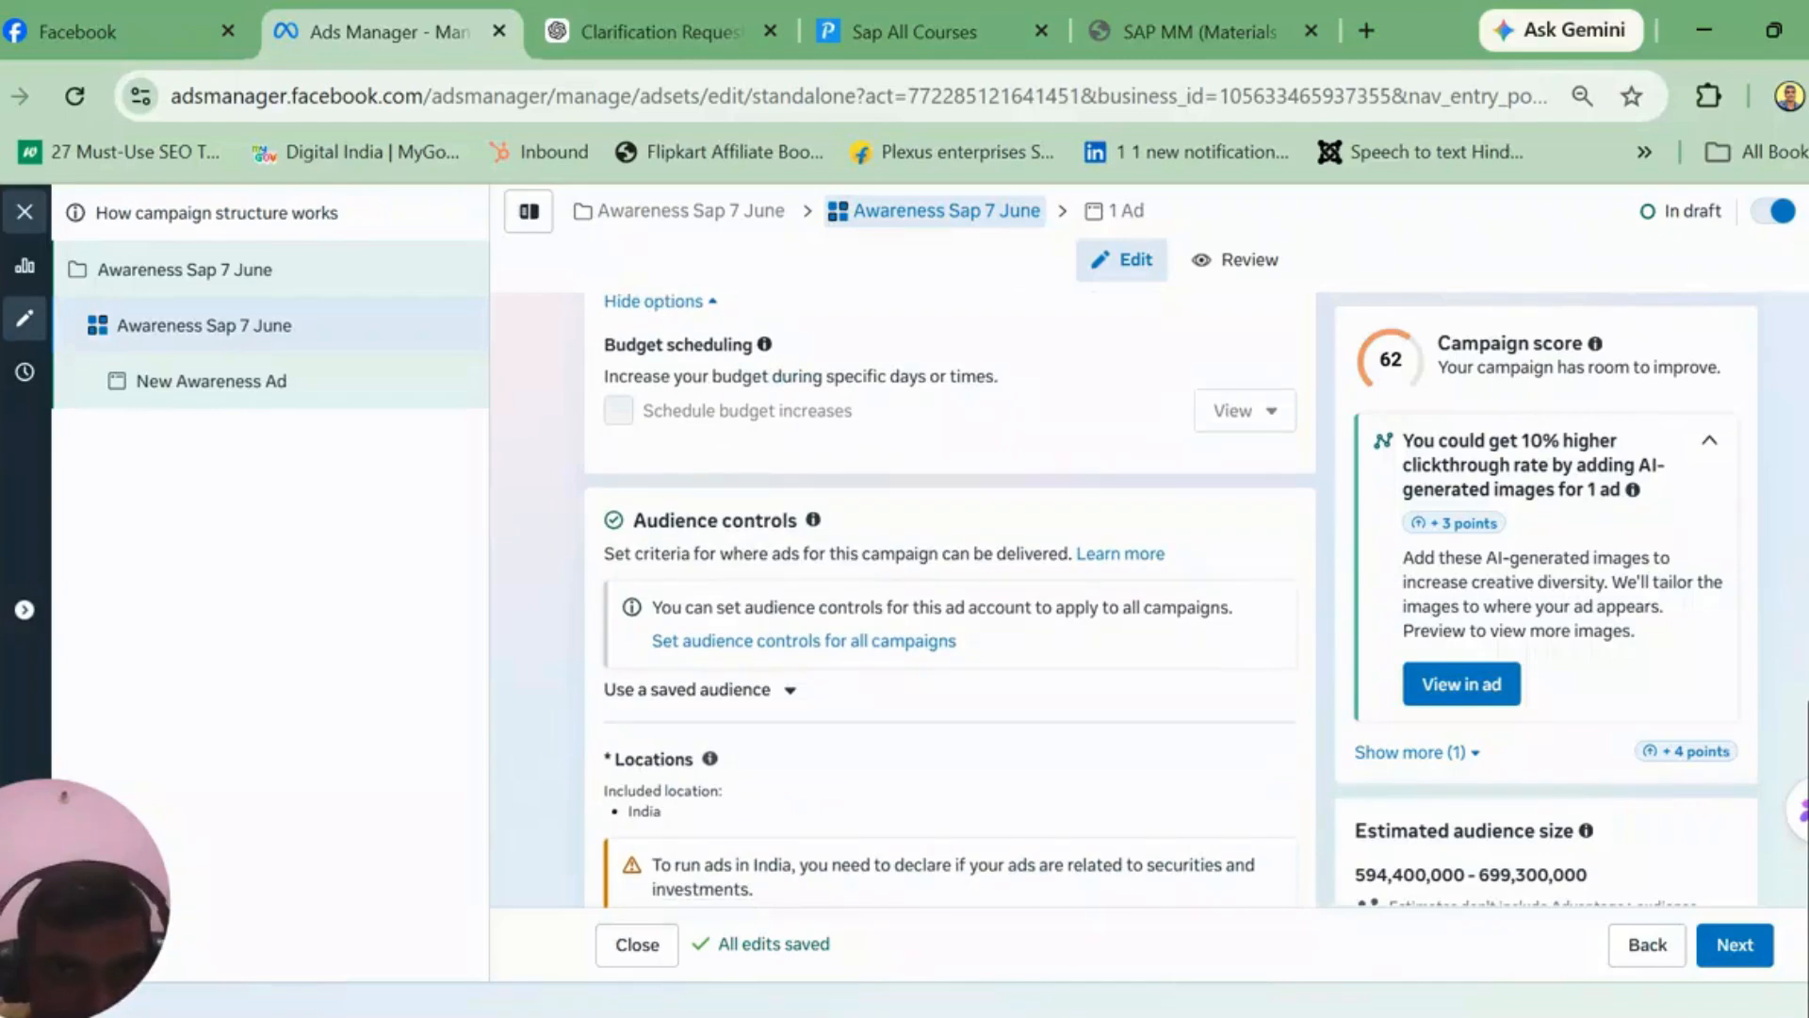
{"action": "scroll", "coordinate": [949, 600], "scroll_direction": "down", "scroll_amount": 2}
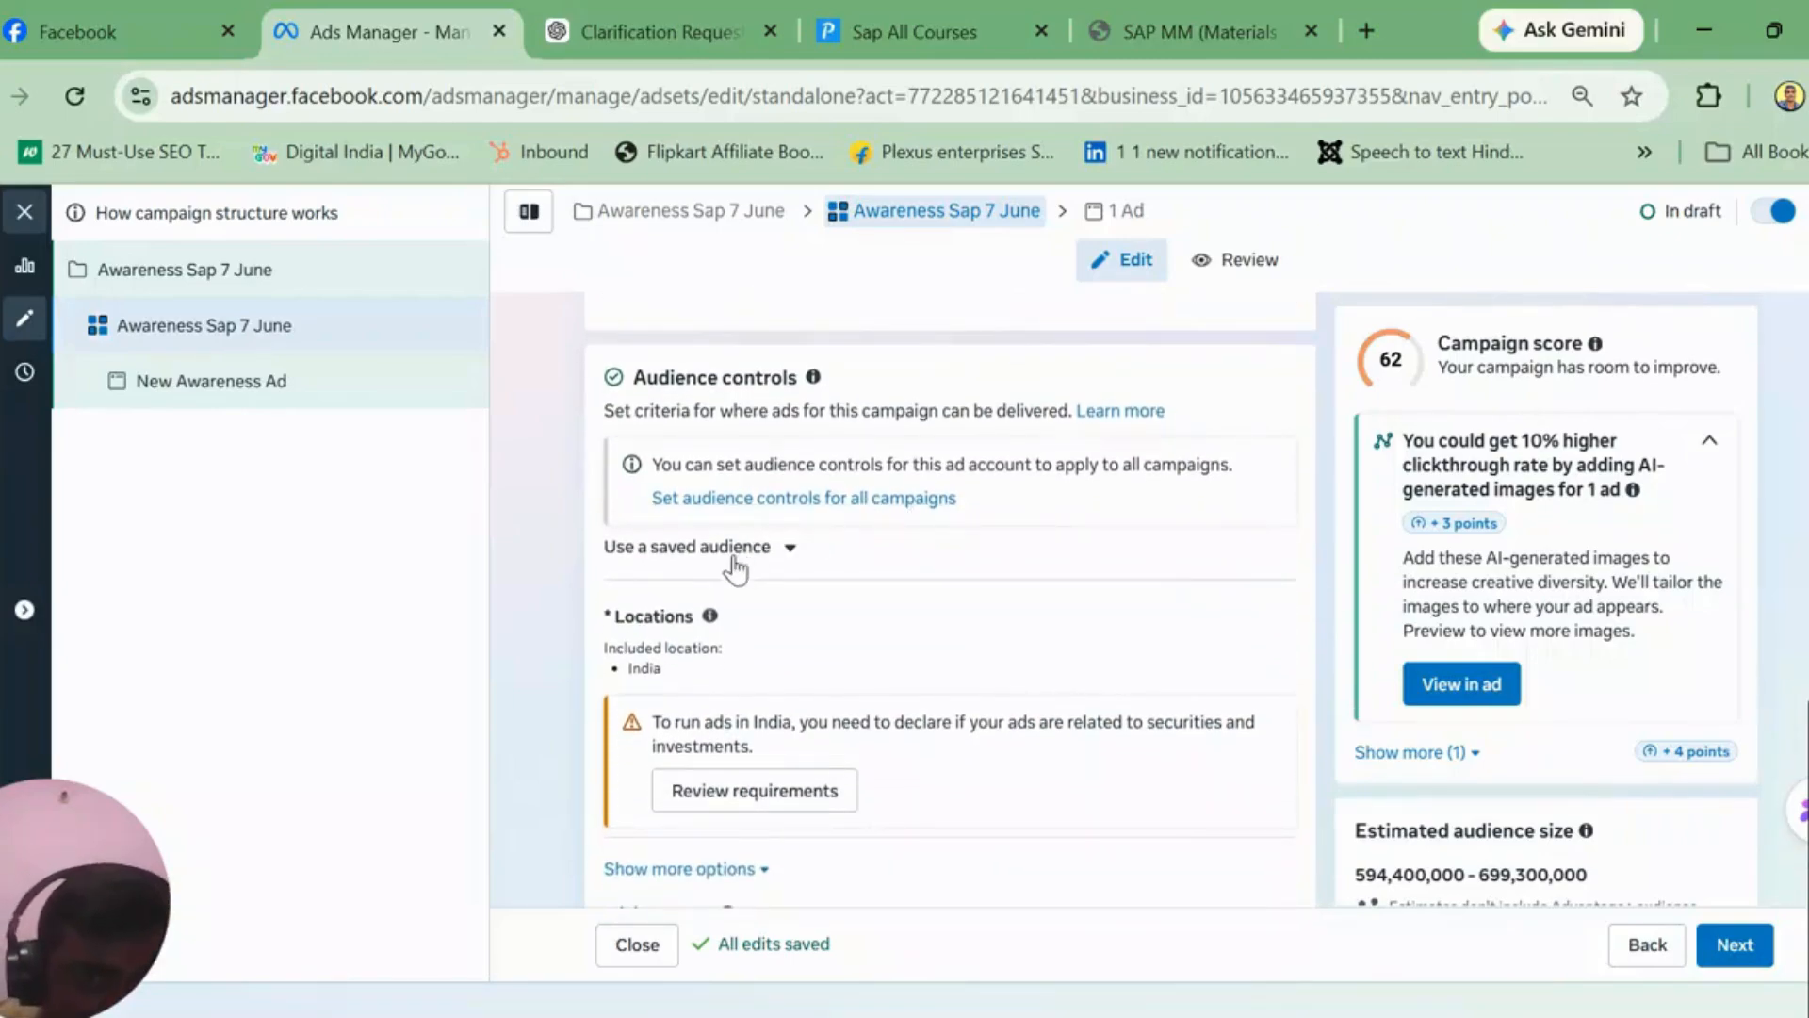
{"action": "left_click", "coordinate": [788, 549]}
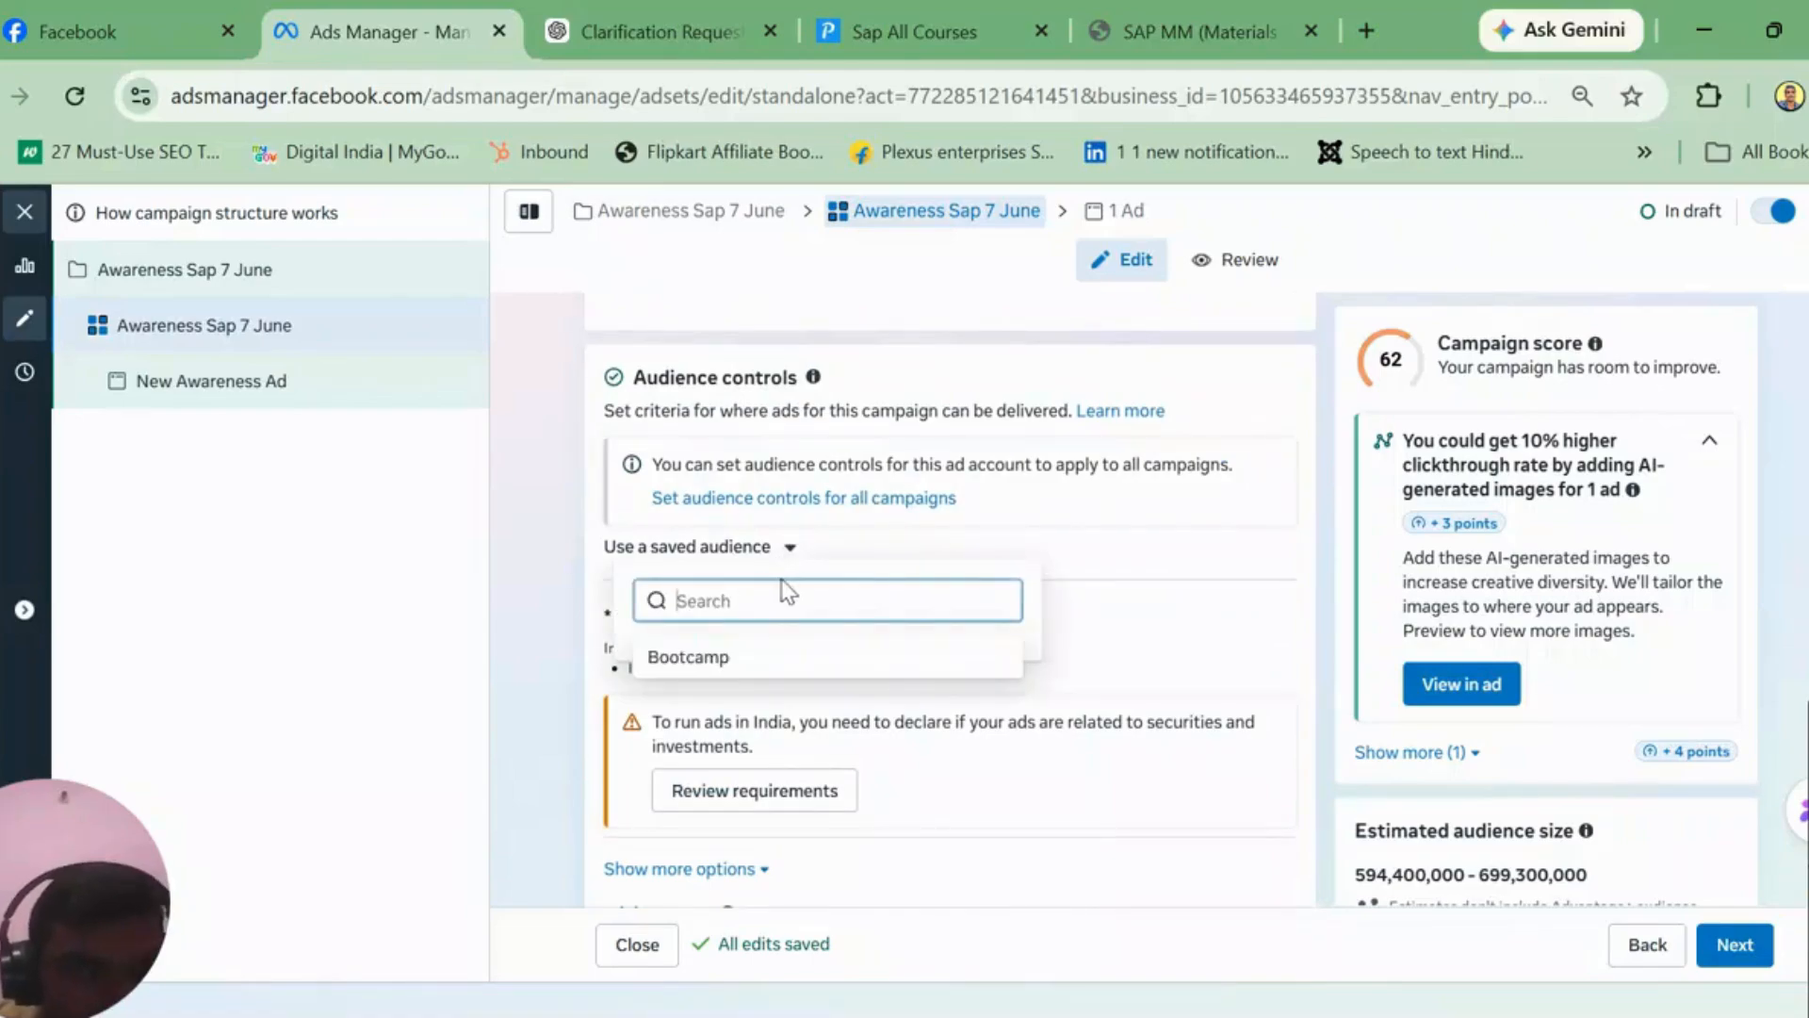
{"action": "left_click", "coordinate": [1119, 585]}
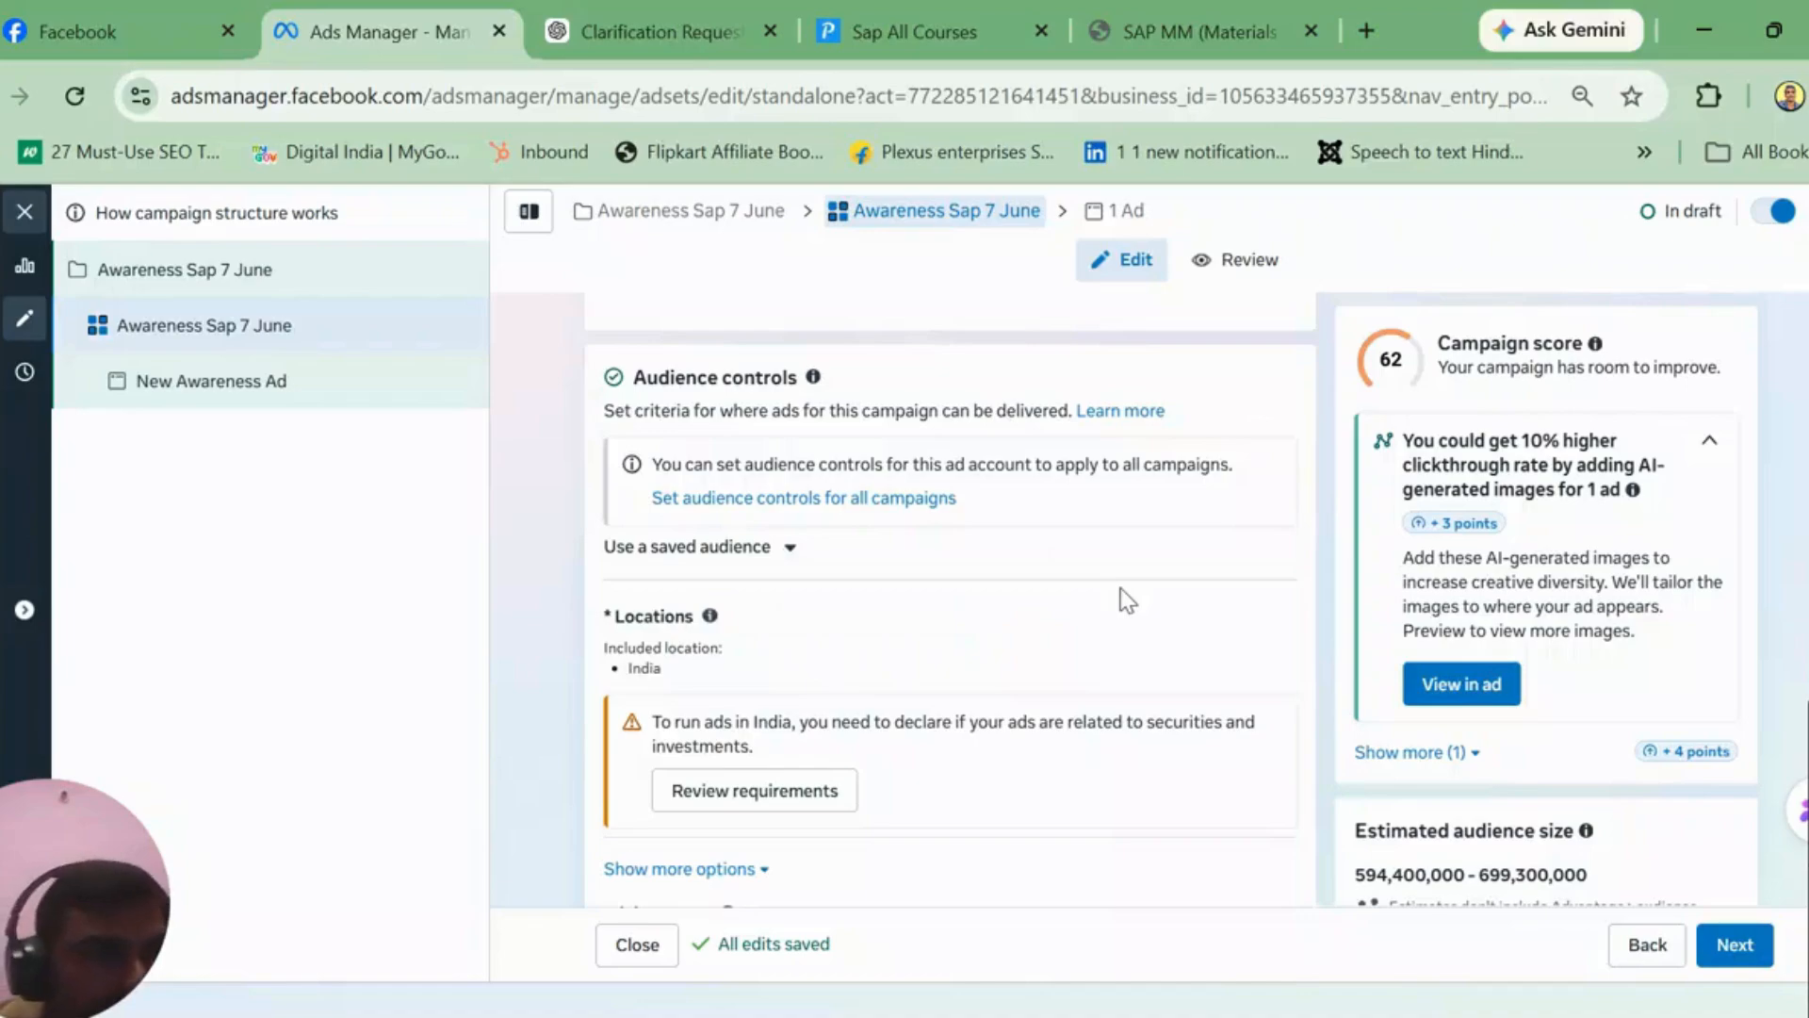
{"action": "mouse_move", "coordinate": [28, 499]}
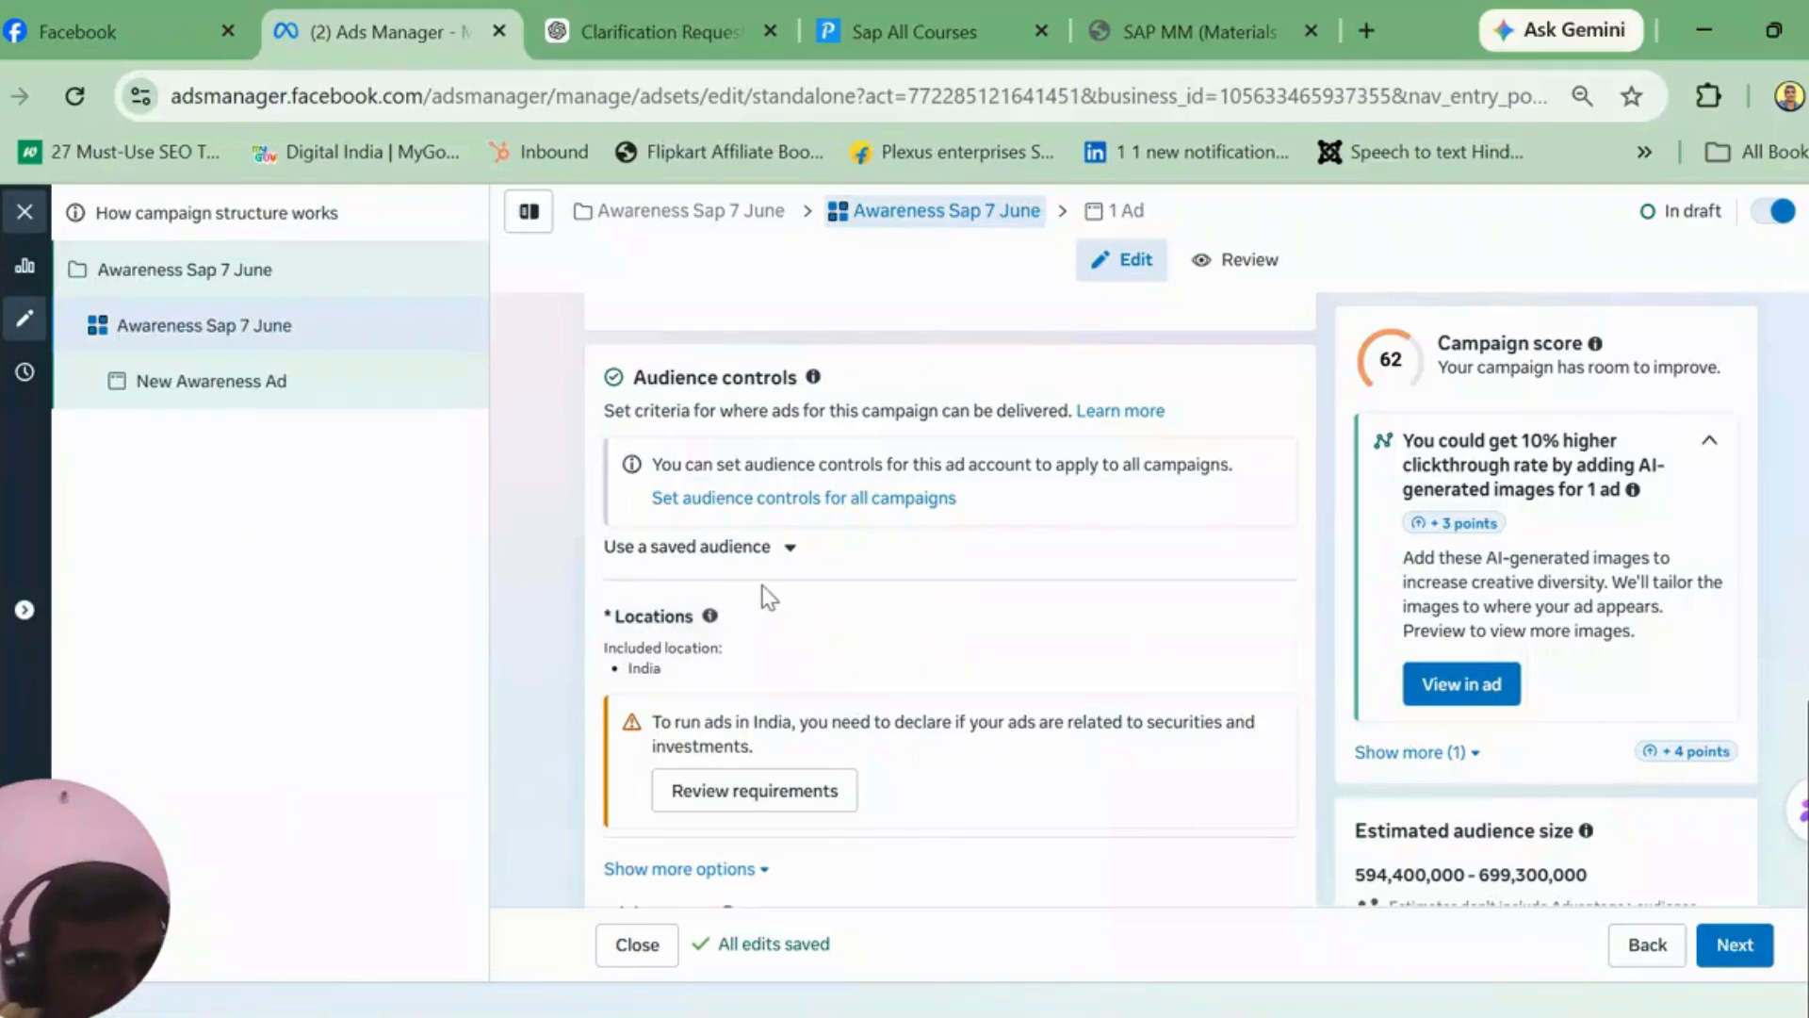
{"action": "left_click", "coordinate": [790, 549]}
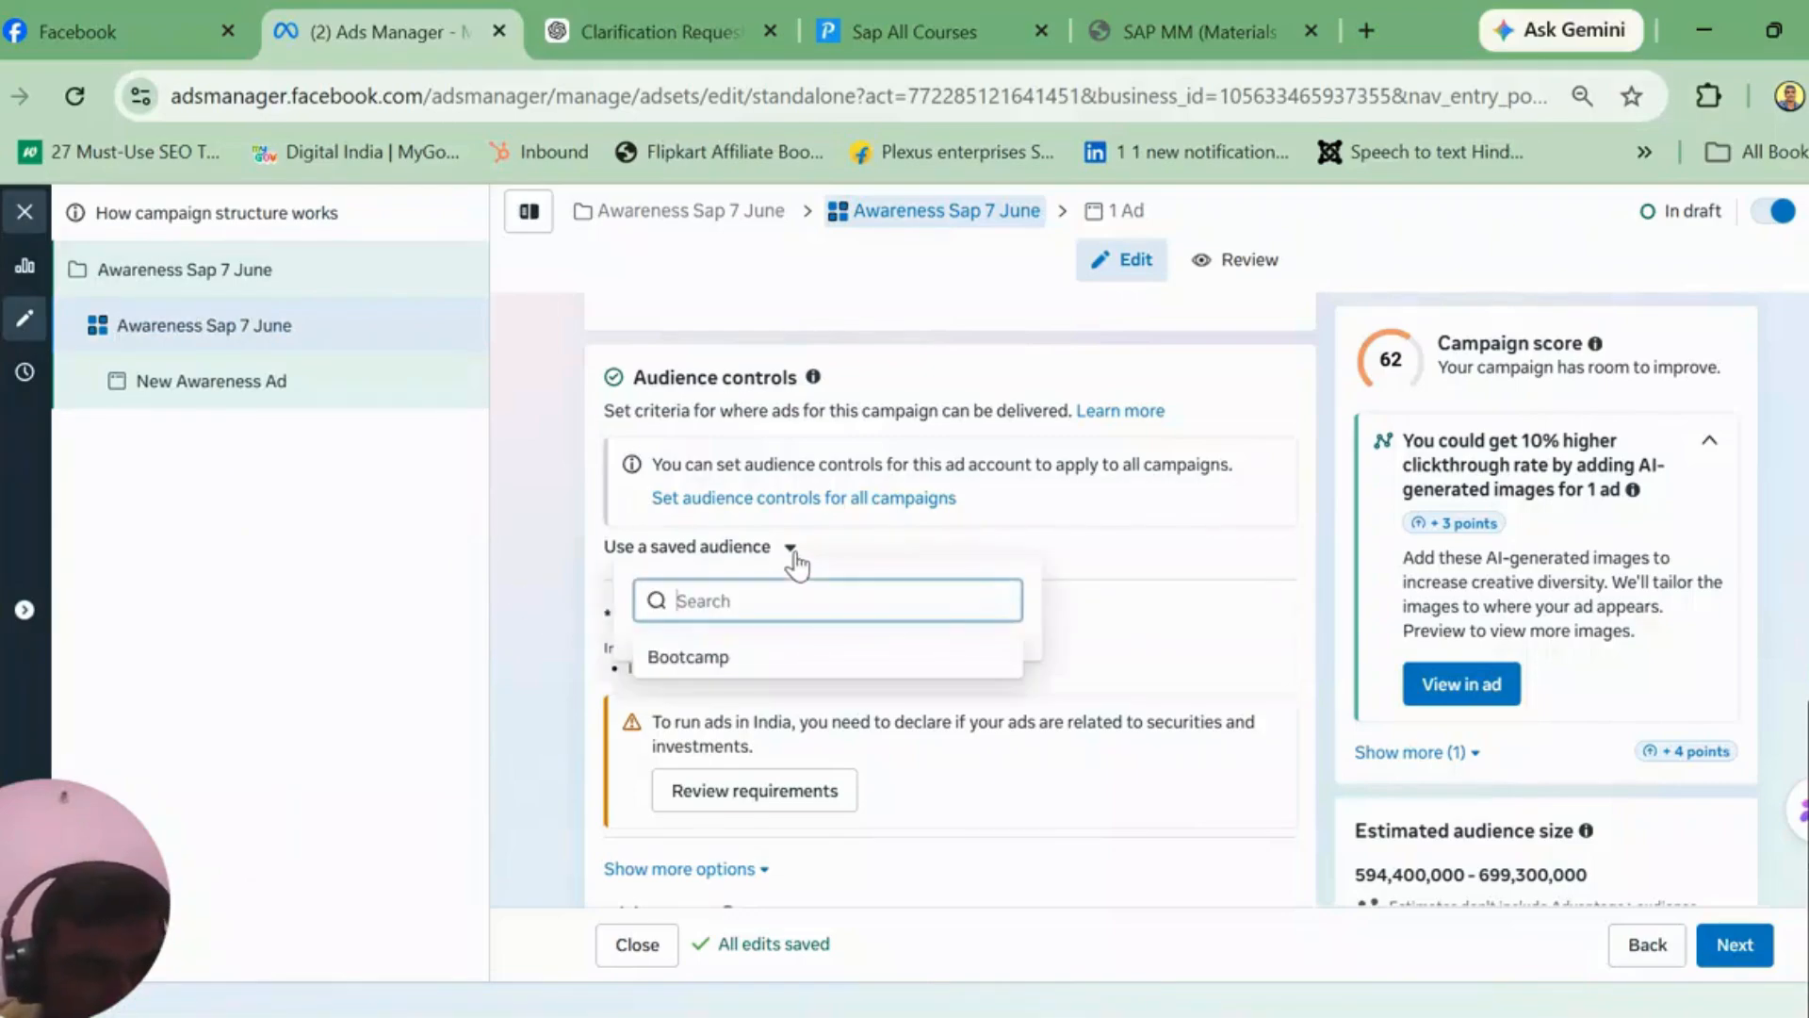
{"action": "left_click", "coordinate": [1134, 622]}
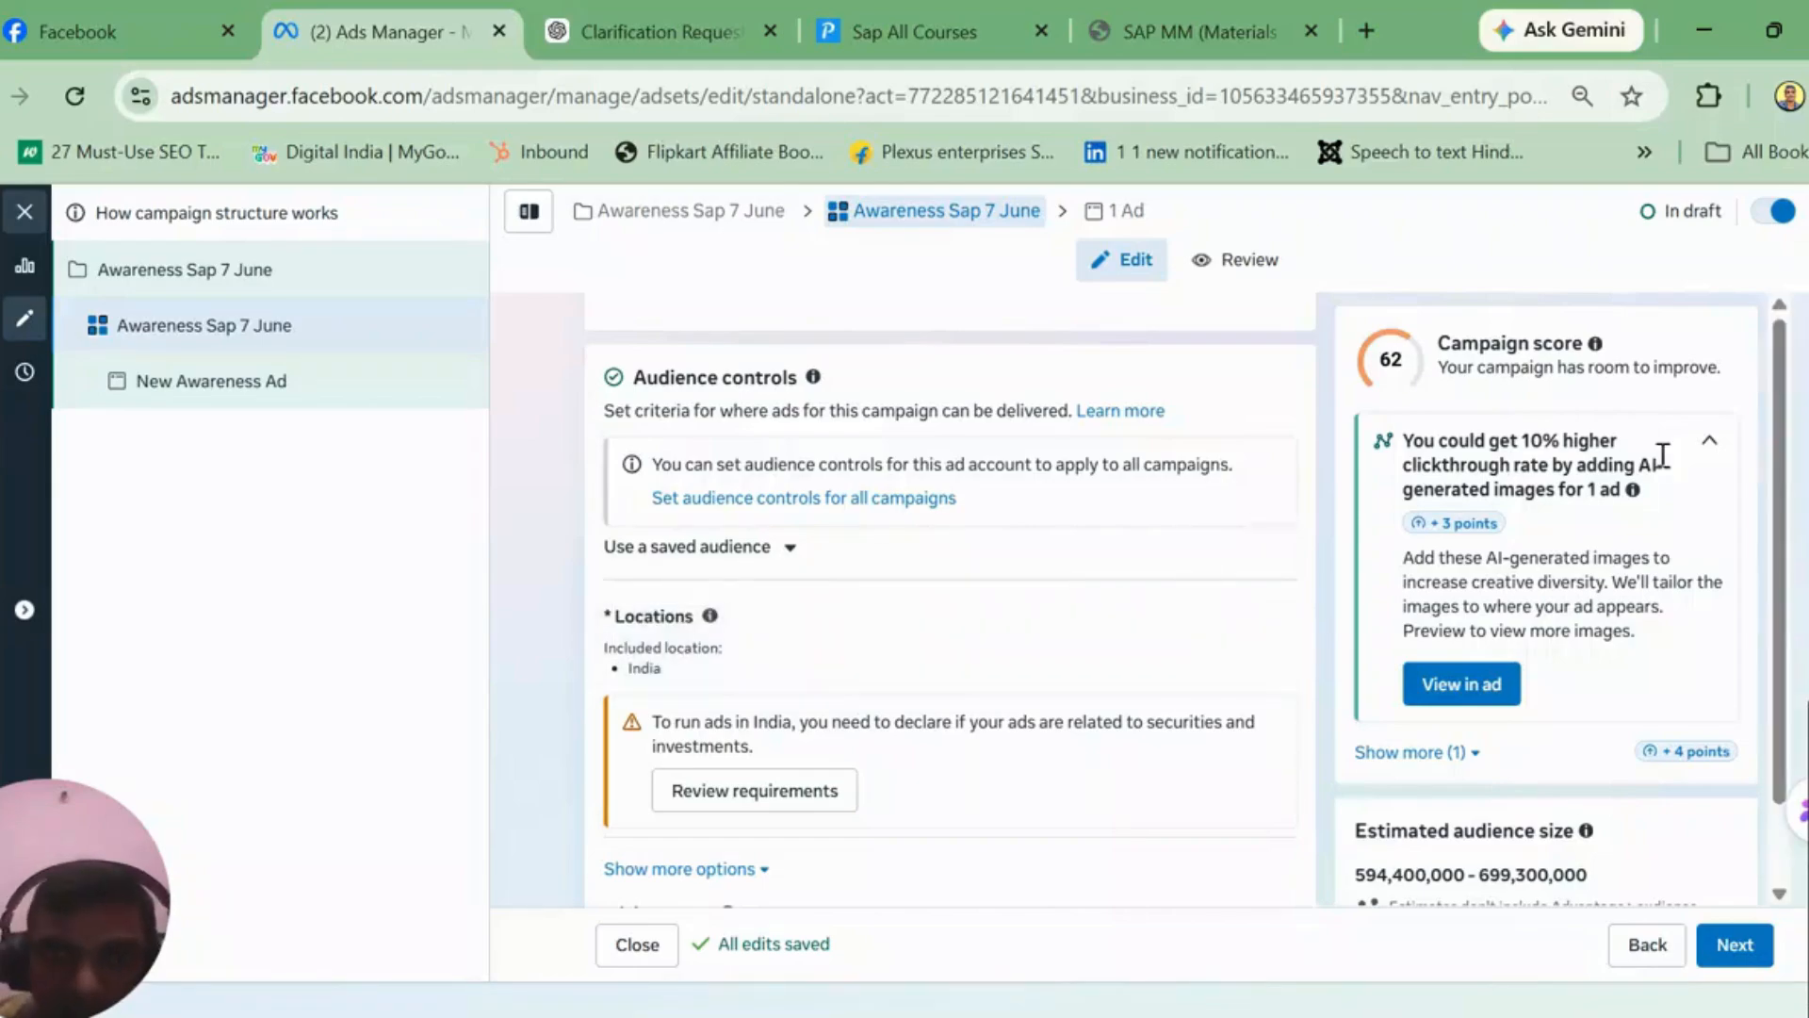
Step: Edit the audience locations and exclude the state of Tamil Nadu, India
{"action": "scroll", "coordinate": [948, 599], "scroll_direction": "down", "scroll_amount": 2}
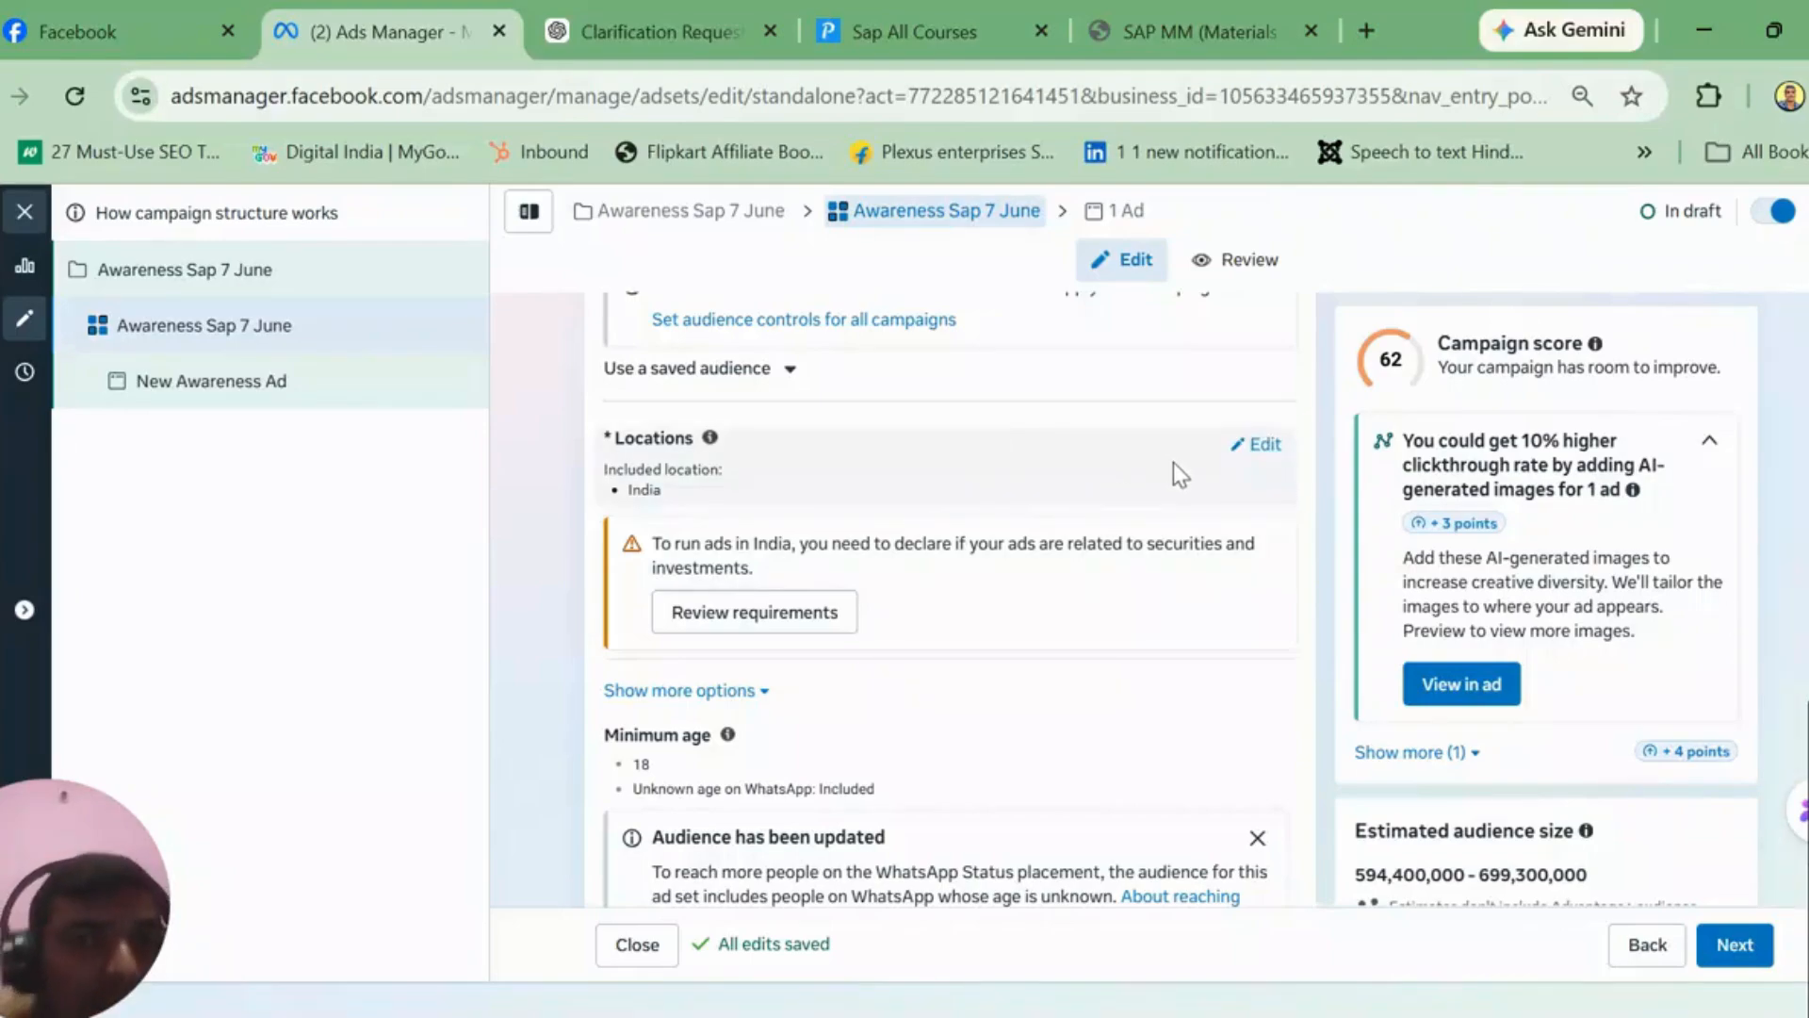
{"action": "left_click", "coordinate": [1266, 444]}
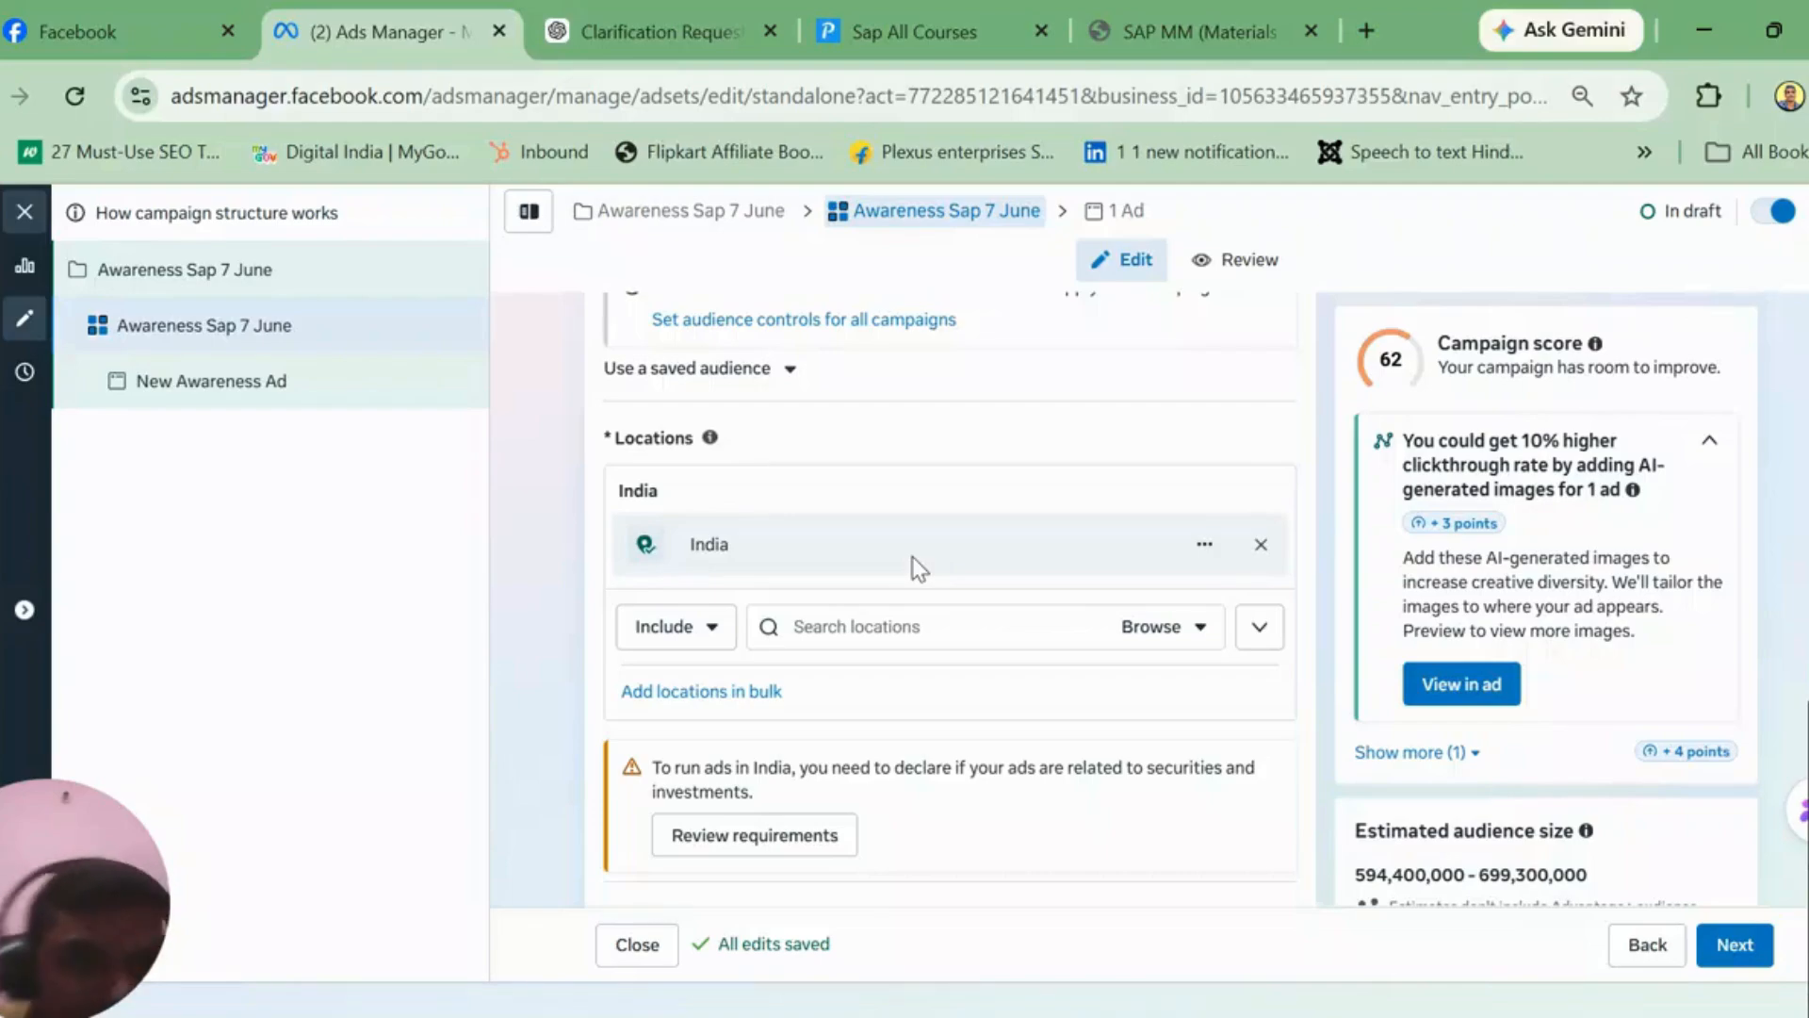
{"action": "left_click", "coordinate": [703, 644]}
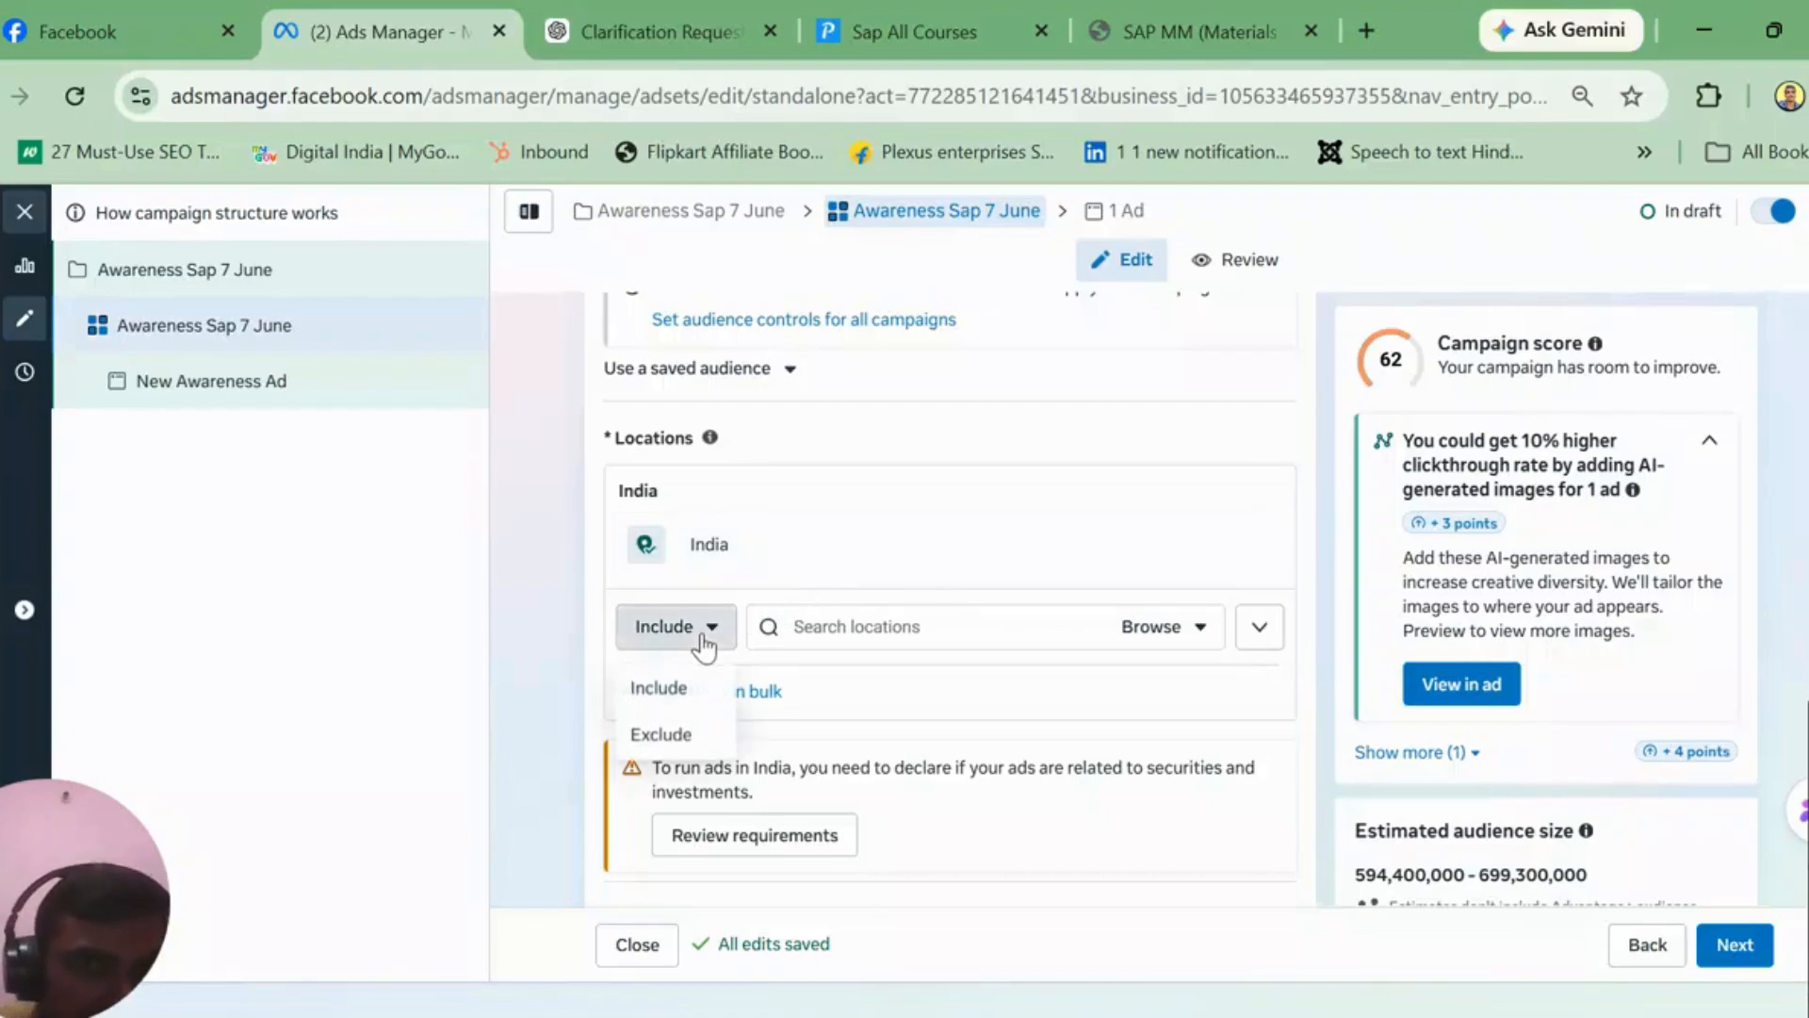
{"action": "left_click", "coordinate": [663, 740]}
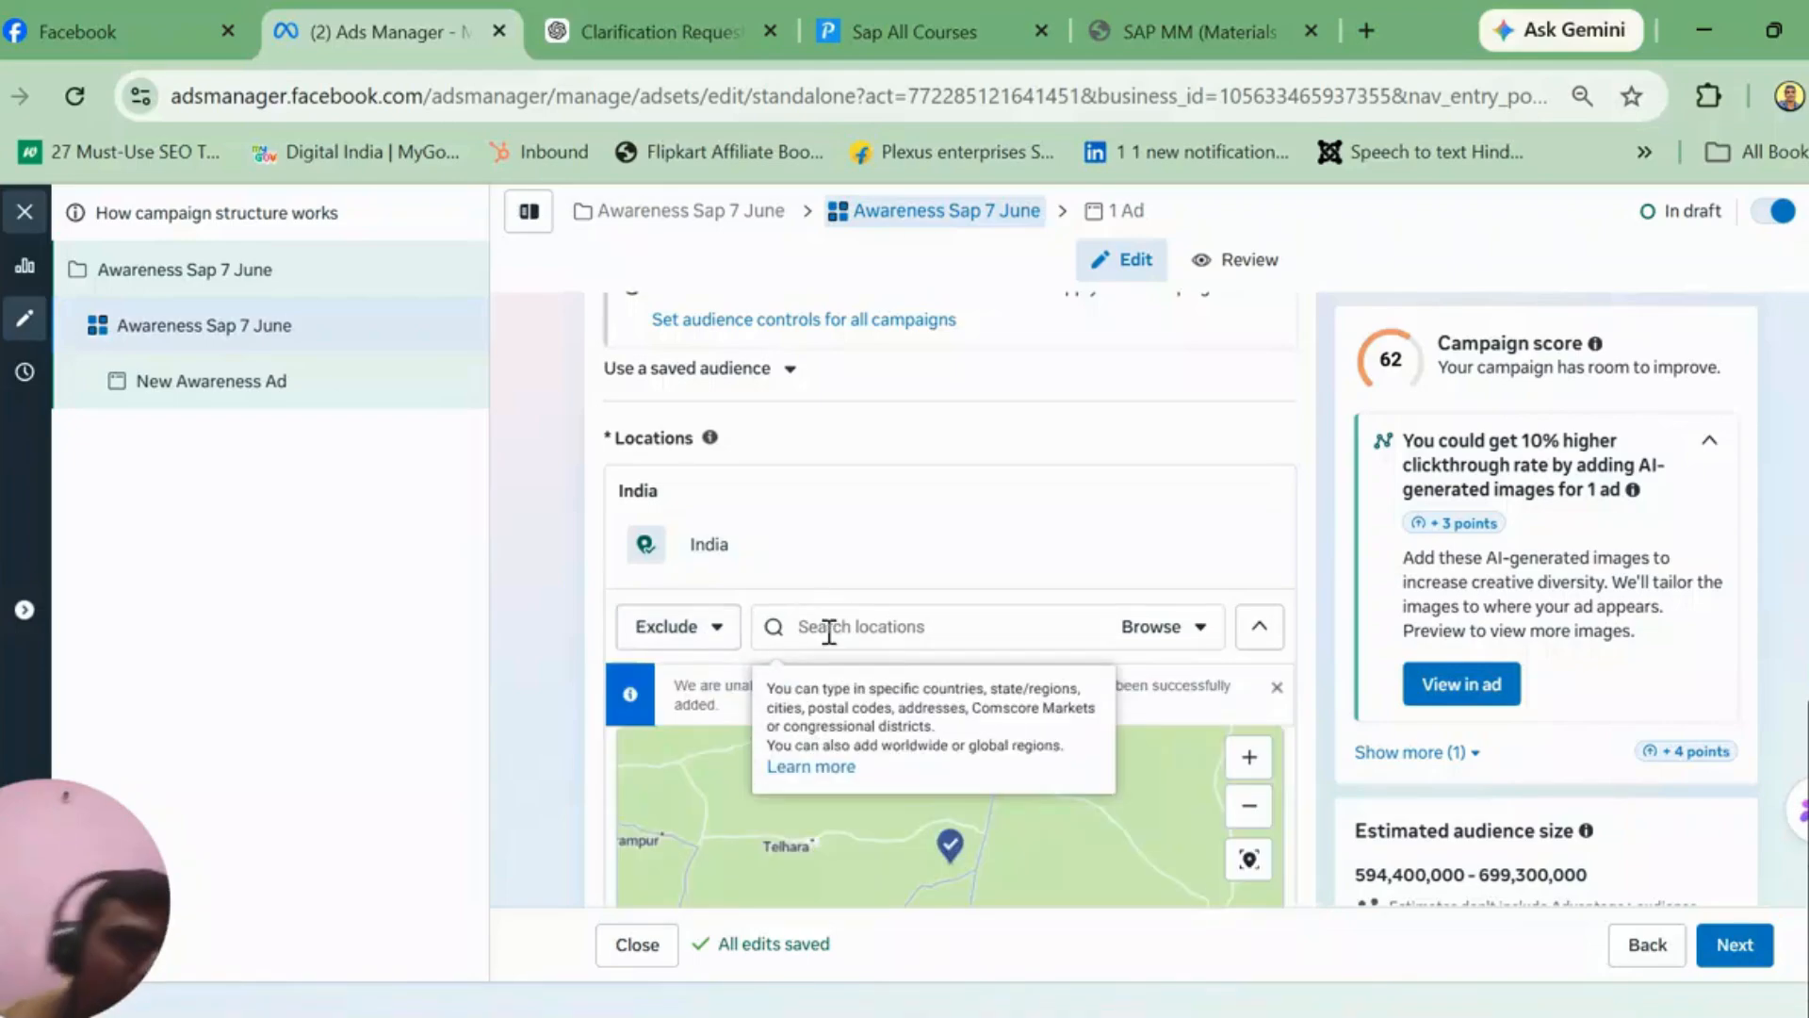
{"action": "type", "text": "tam"}
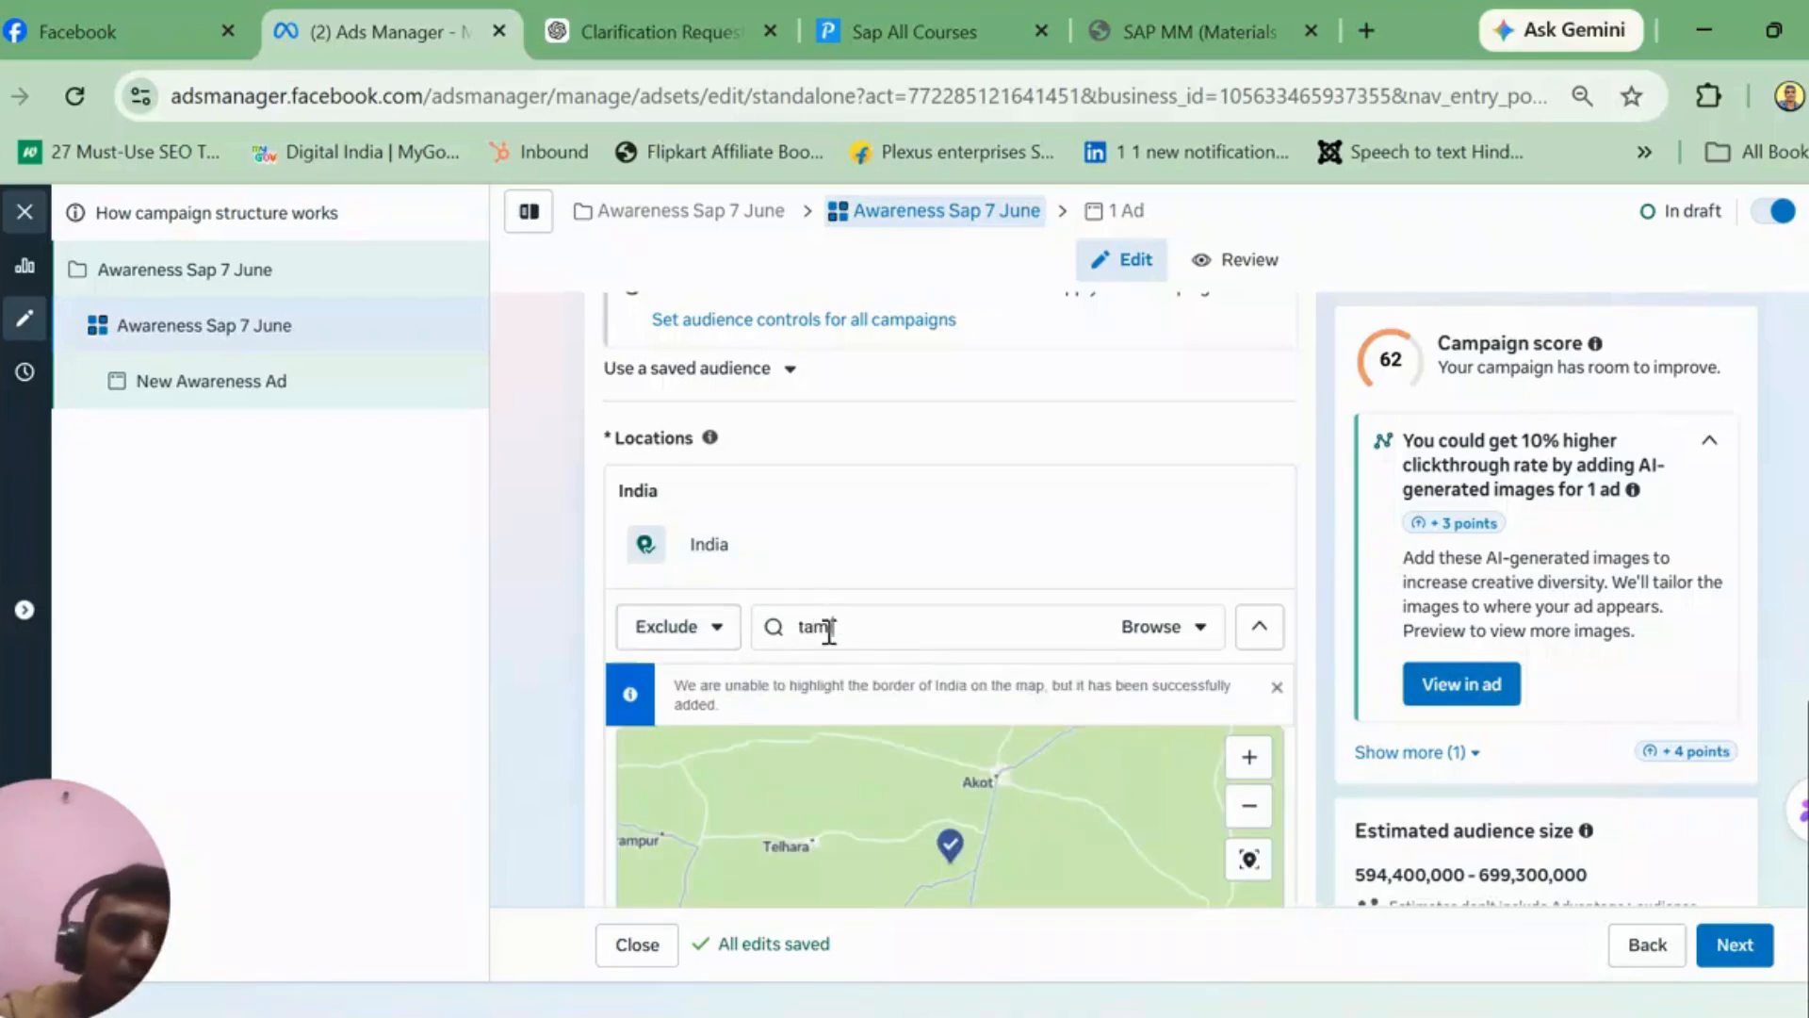
{"action": "type", "text": "il"}
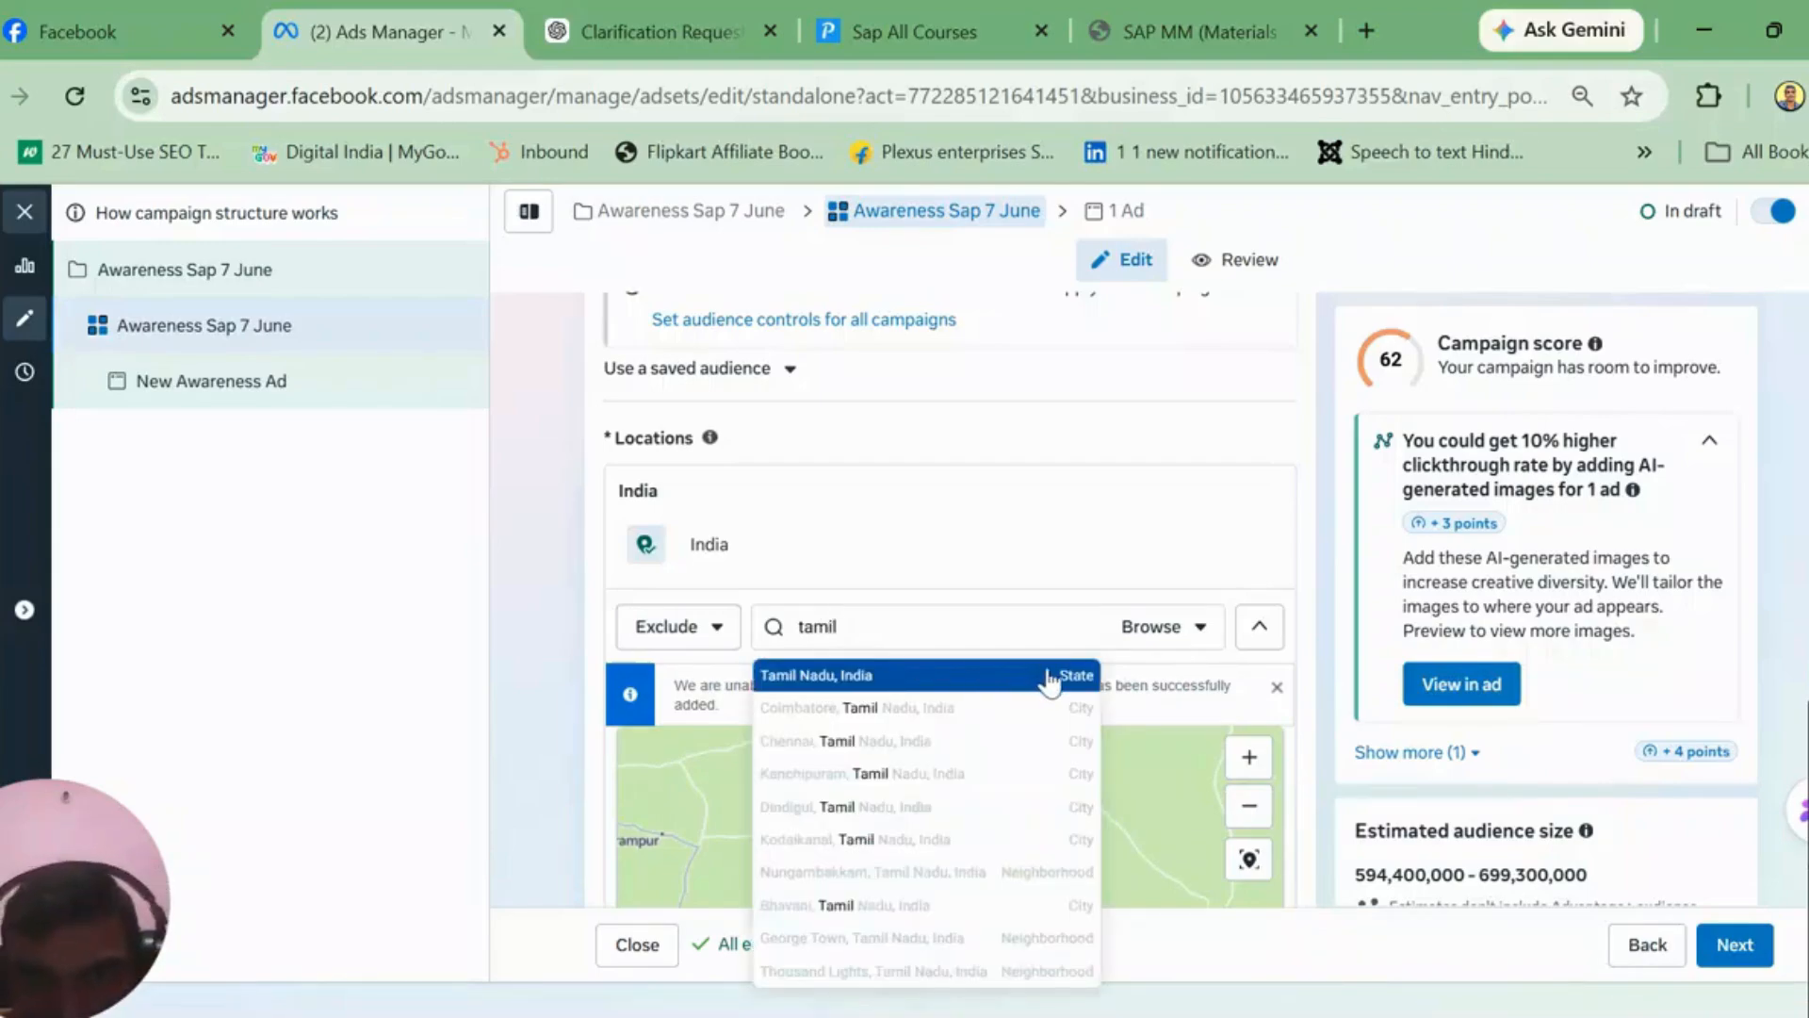
{"action": "left_click", "coordinate": [1053, 676]}
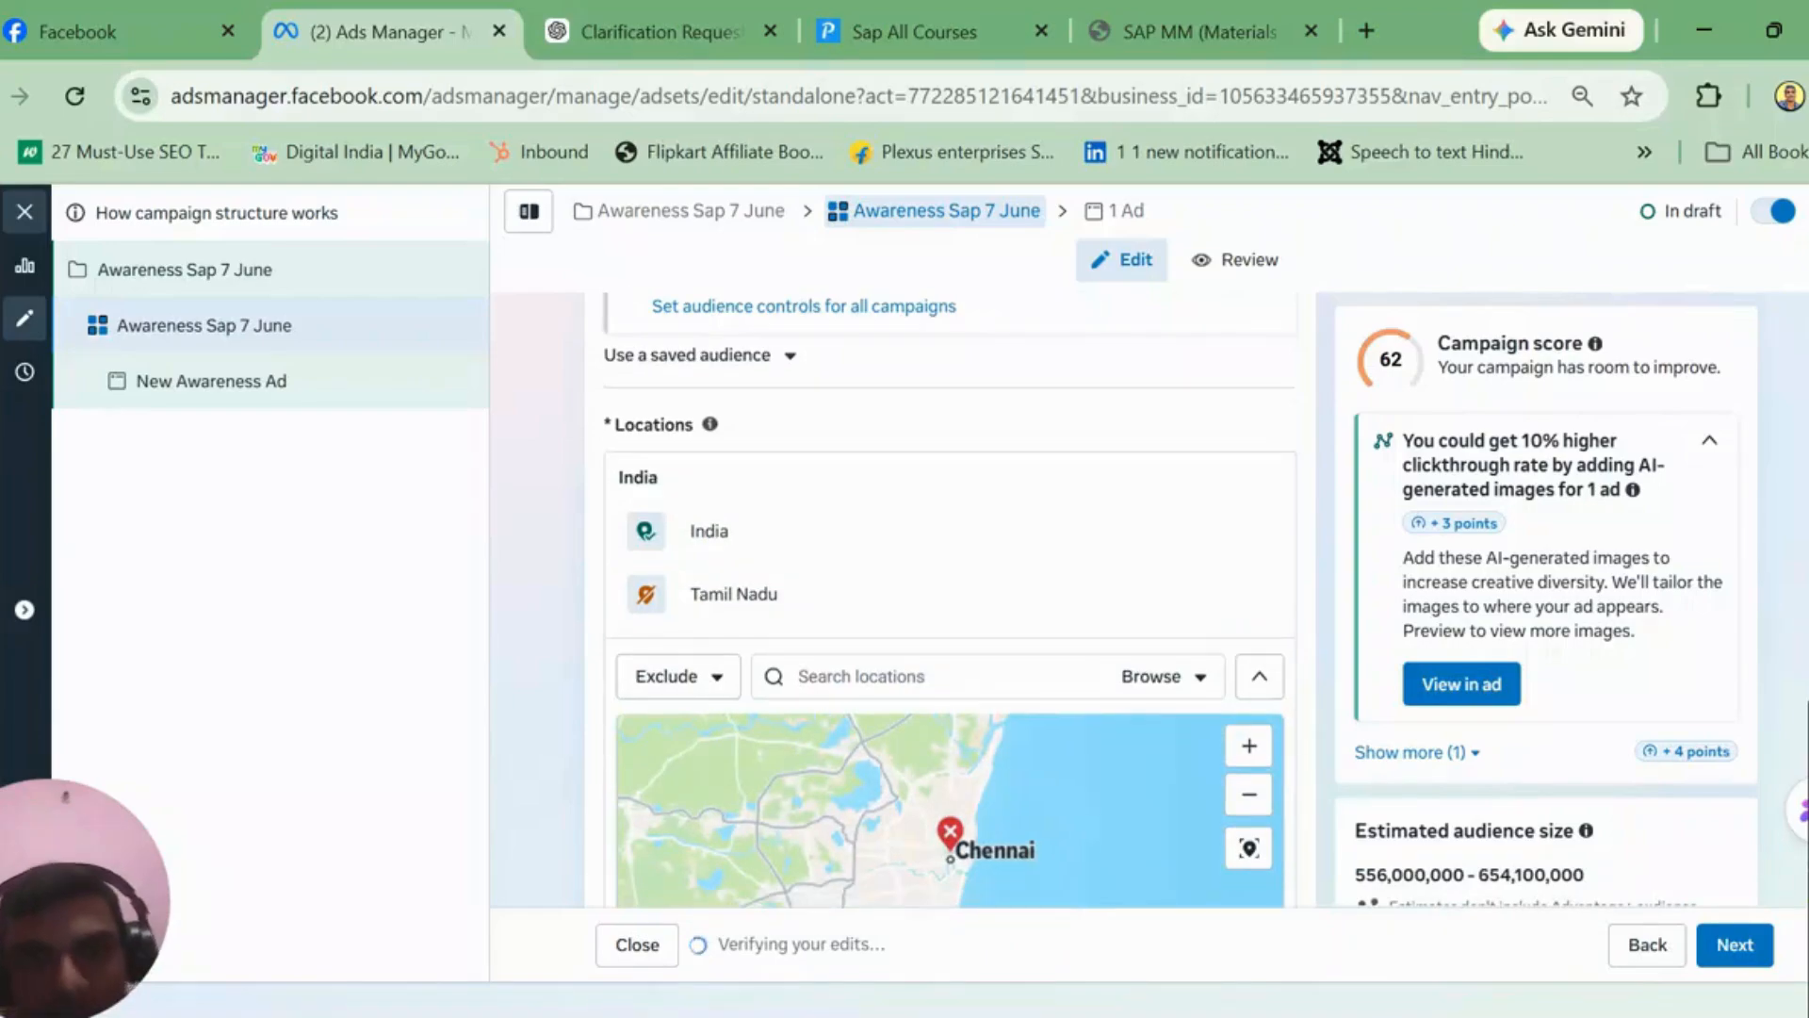
Step: Add the state of Andhra Pradesh, India, to the excluded audience locations
{"action": "scroll", "coordinate": [950, 599], "scroll_direction": "down", "scroll_amount": 3}
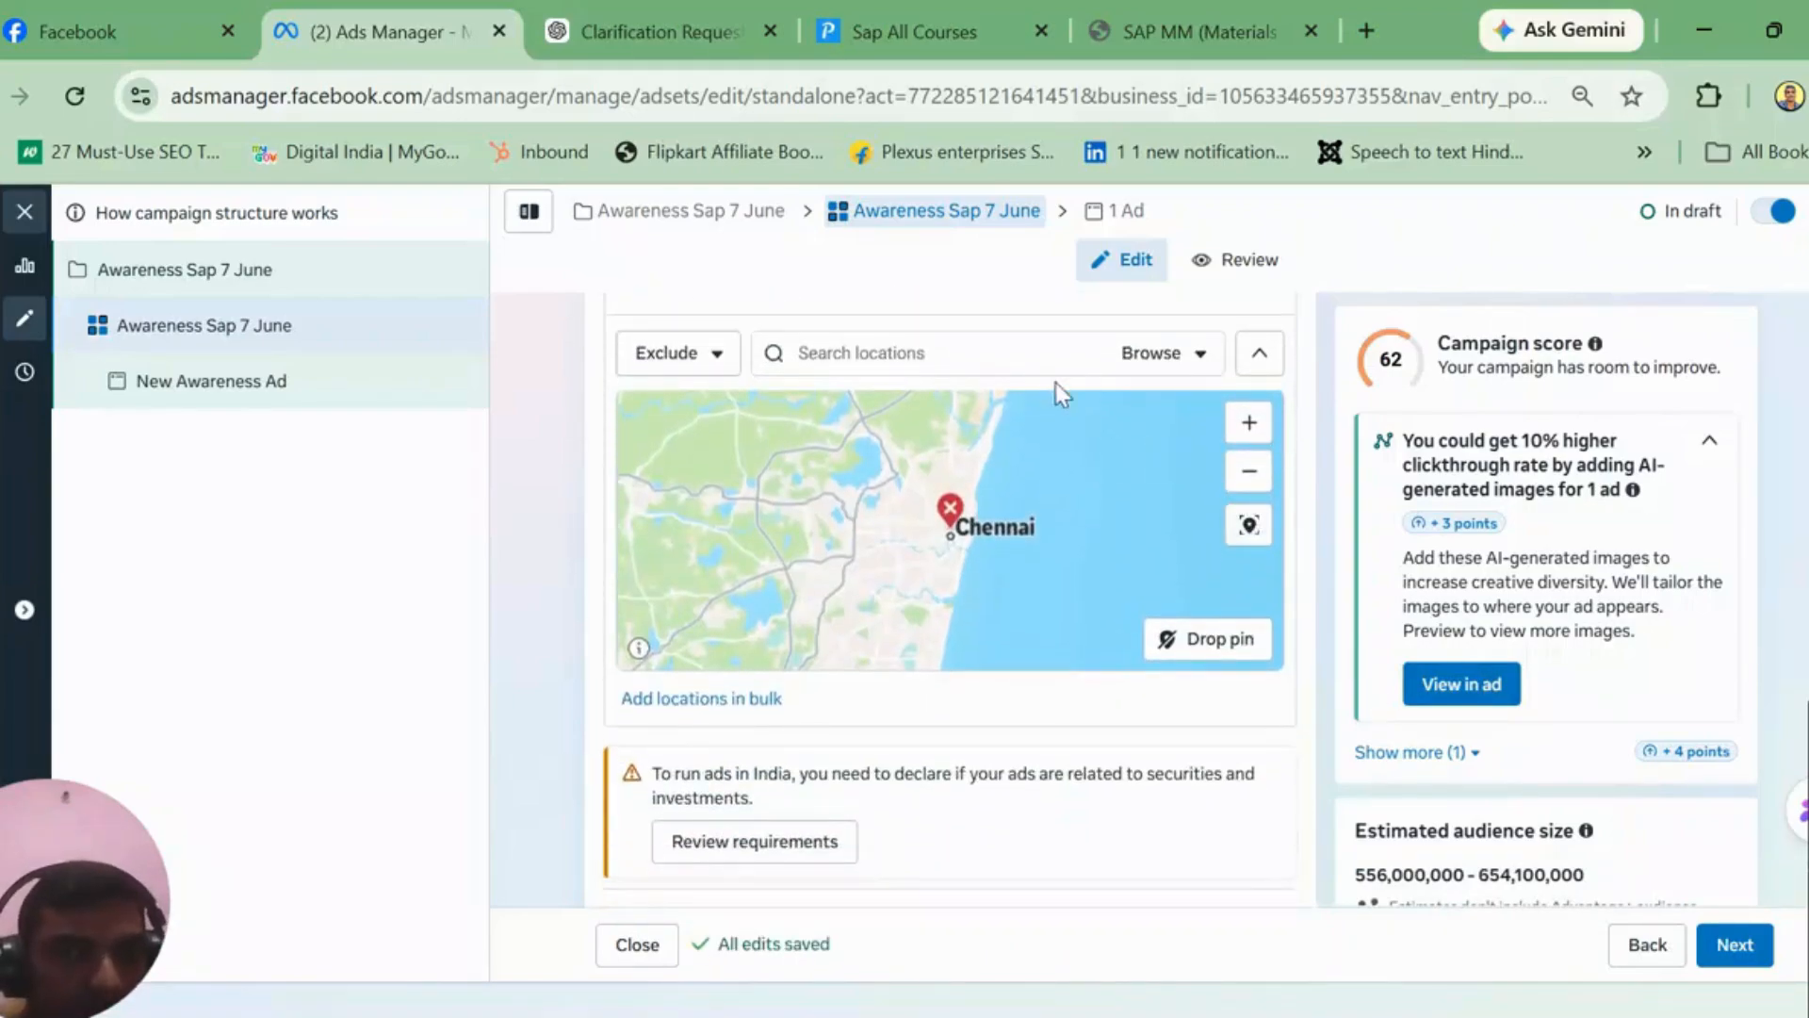
{"action": "left_click", "coordinate": [1030, 353]}
{"action": "type", "text": "a"}
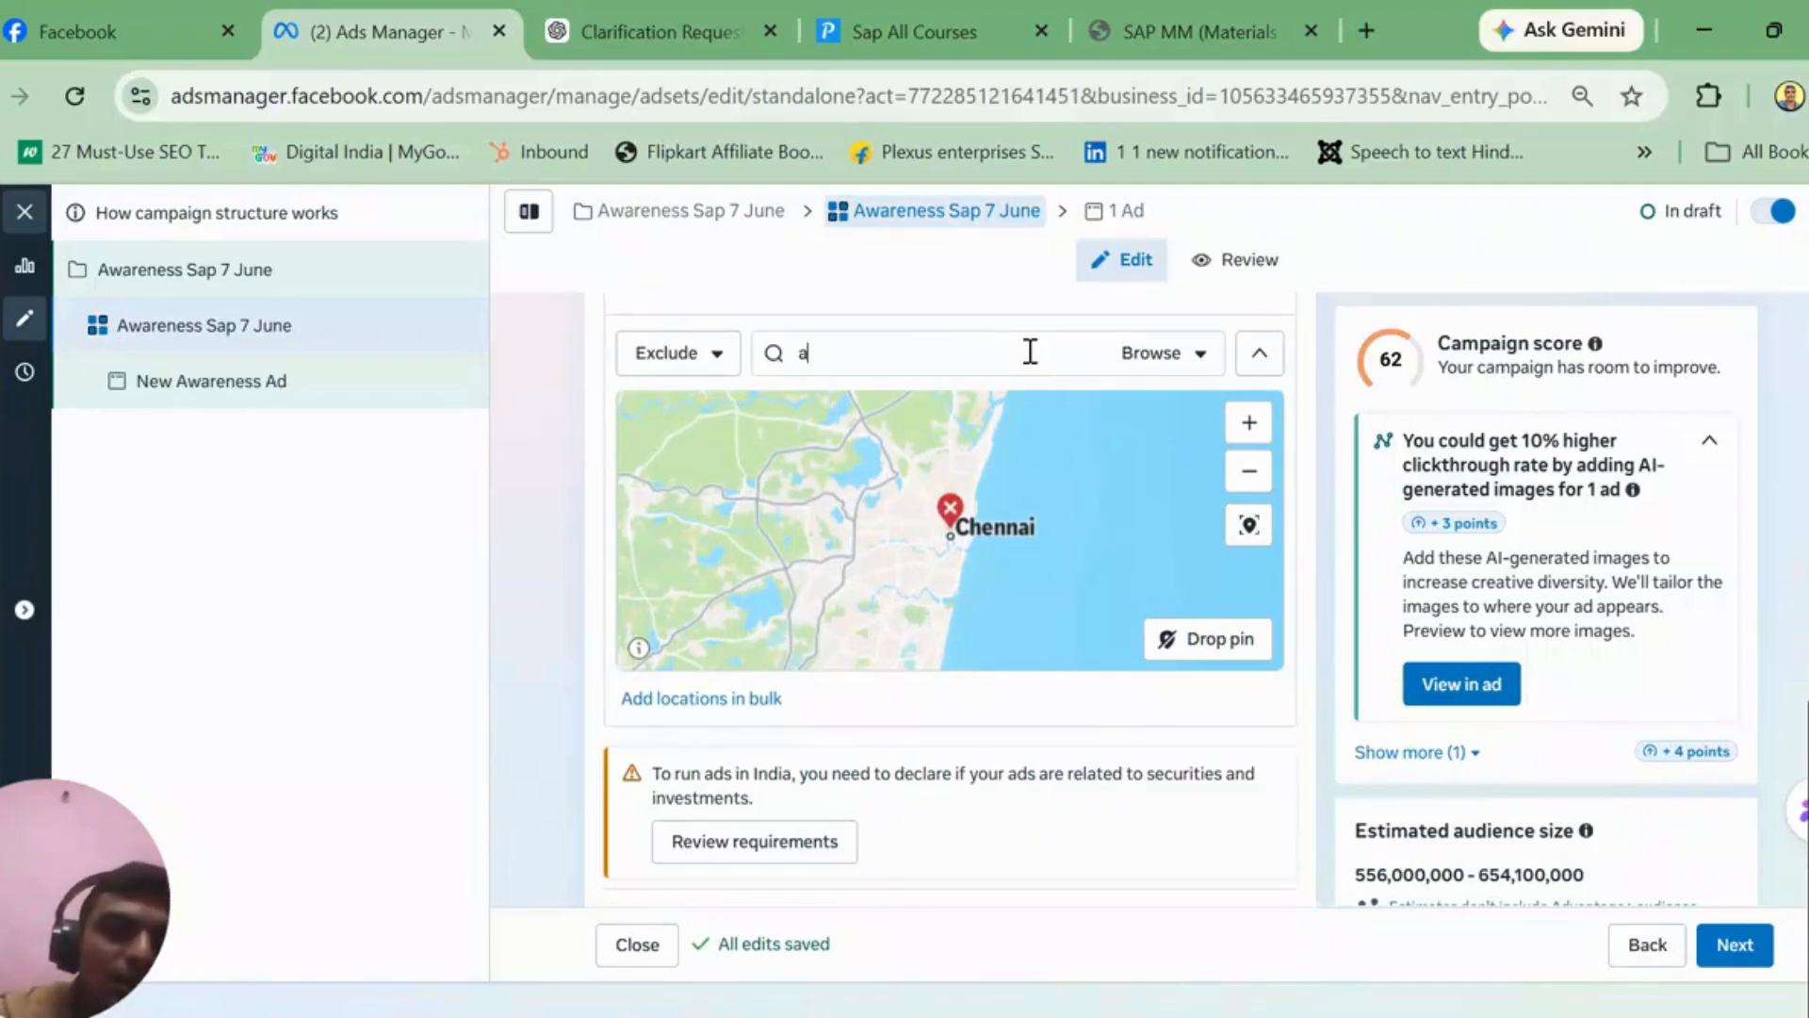
{"action": "type", "text": "ndhra"}
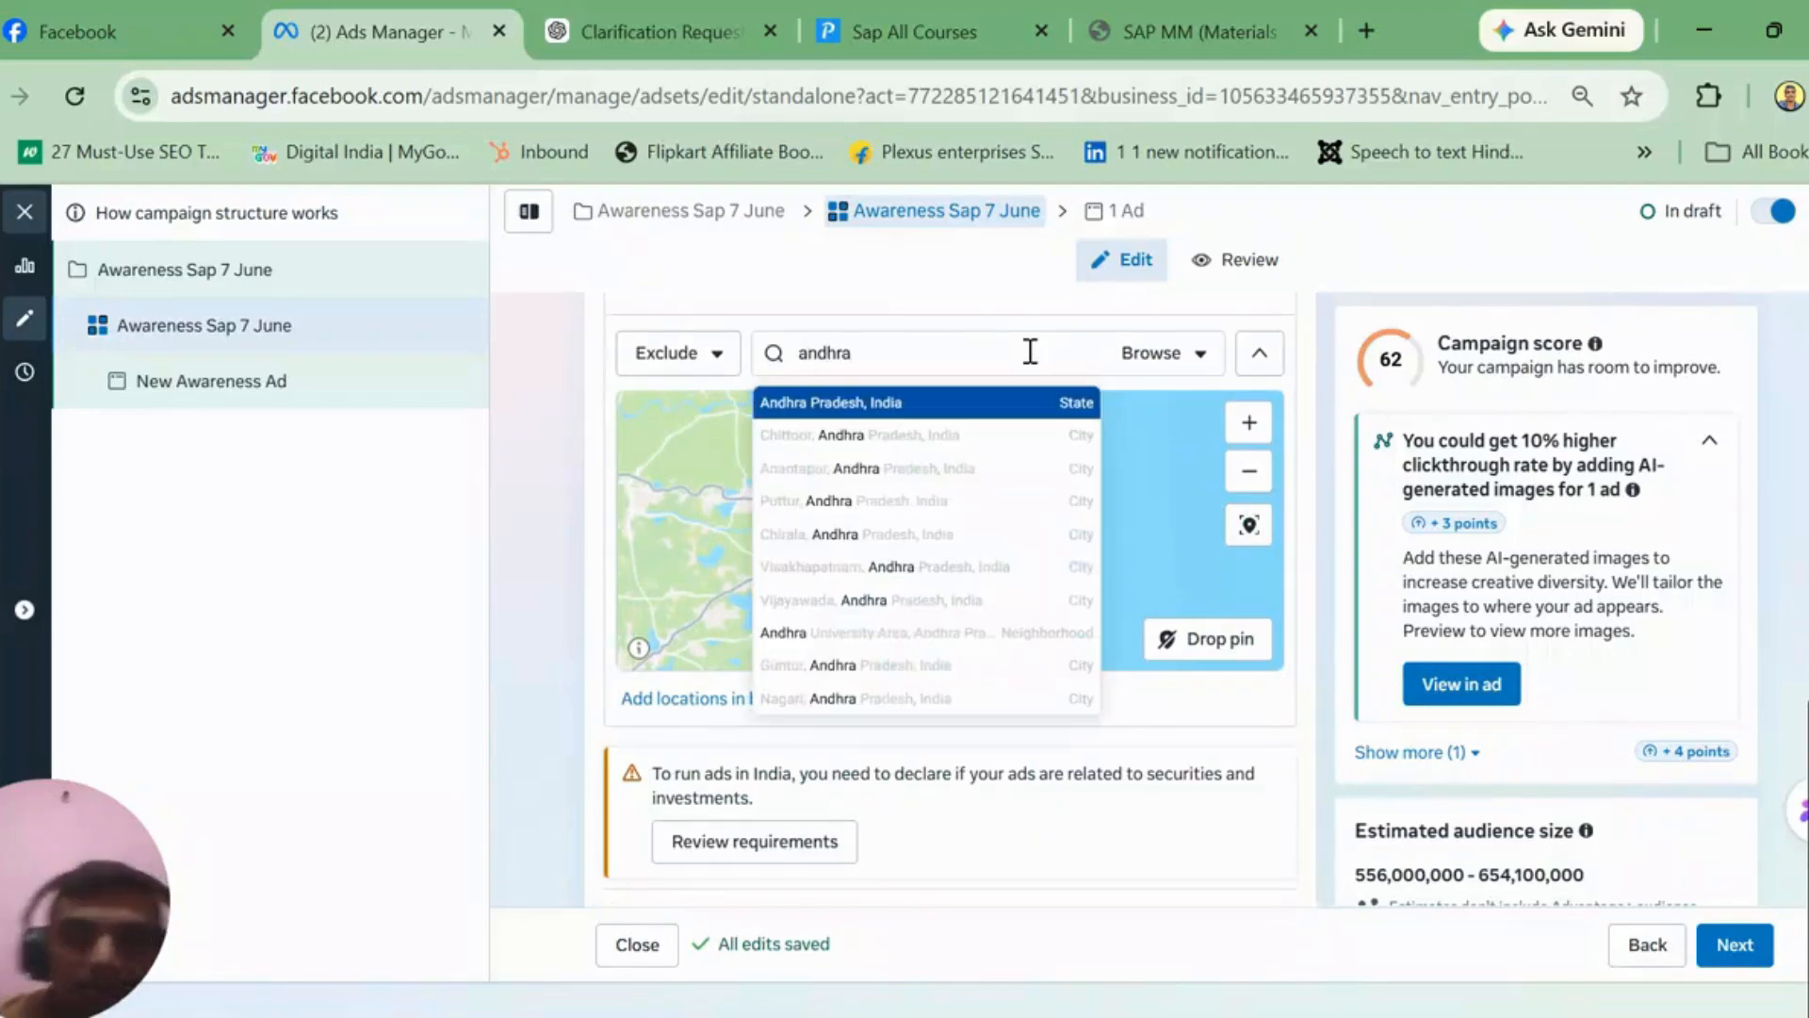
{"action": "left_click", "coordinate": [1043, 398]}
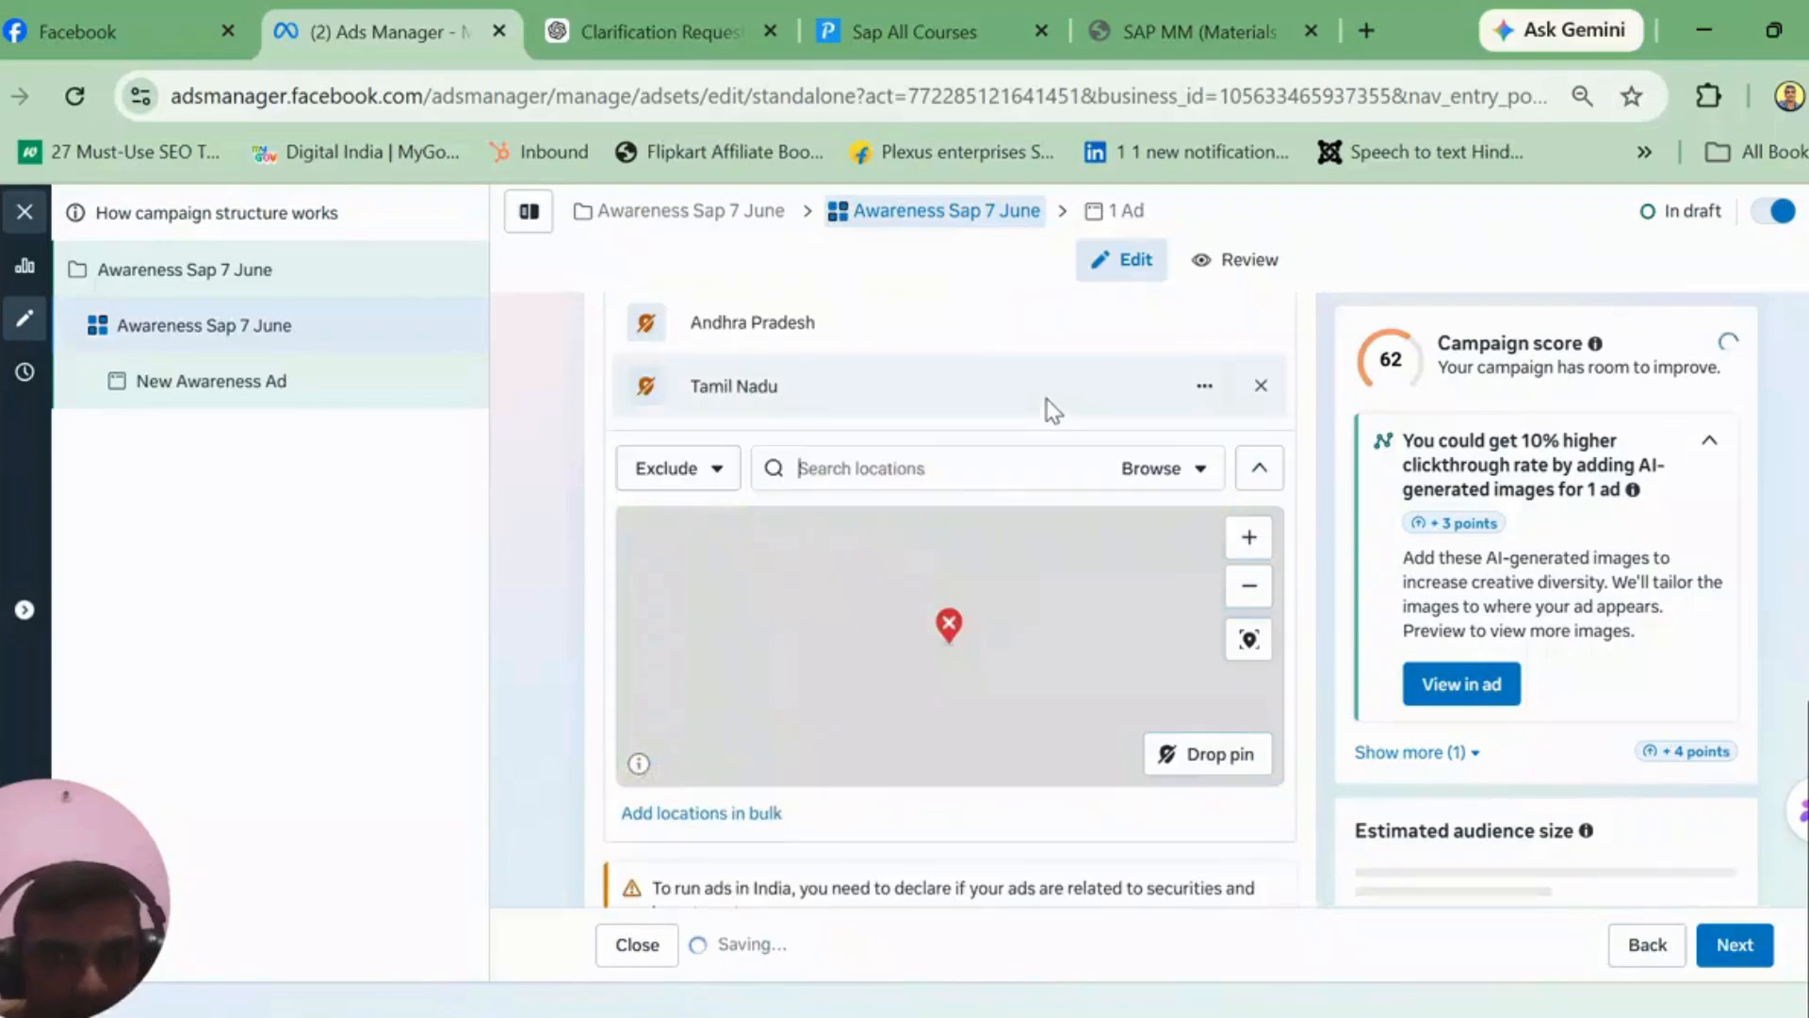
Step: Examine the included and excluded locations on the map and in the locations list
{"action": "left_click", "coordinate": [1253, 613]}
{"action": "left_click", "coordinate": [1247, 599]}
{"action": "left_click", "coordinate": [1250, 595]}
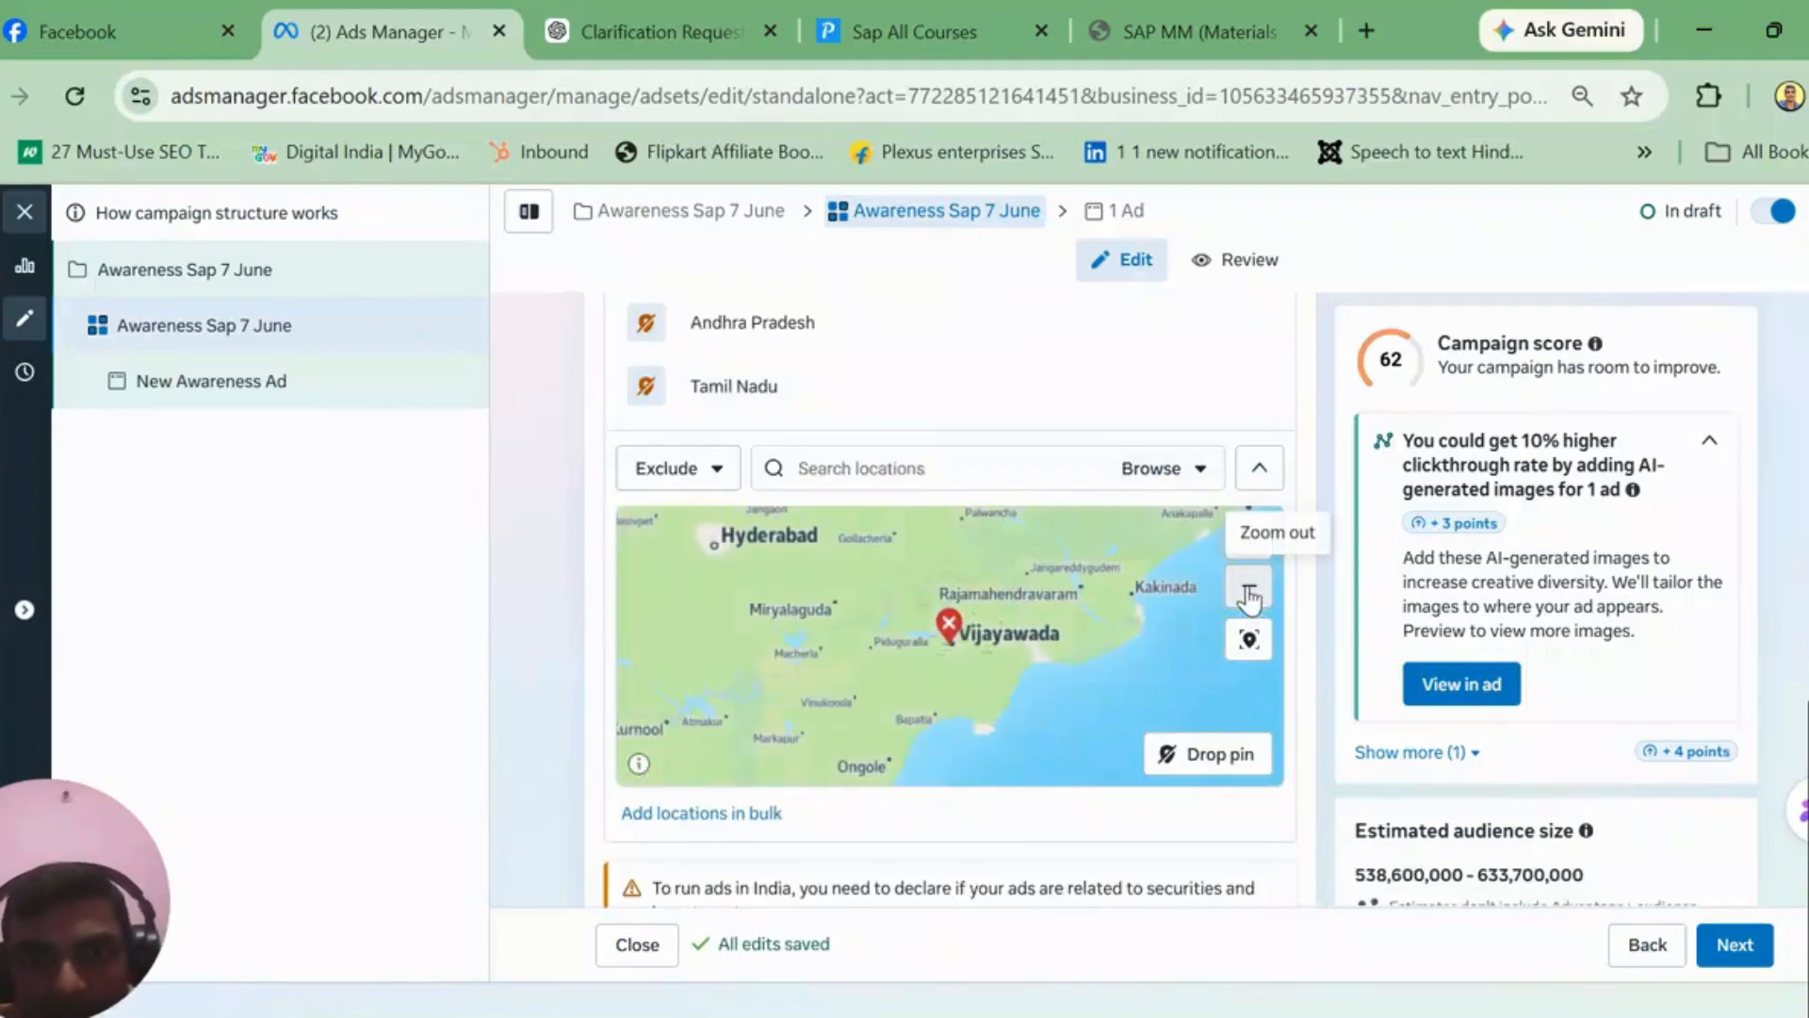
{"action": "left_click", "coordinate": [1250, 595]}
{"action": "left_click", "coordinate": [1249, 595]}
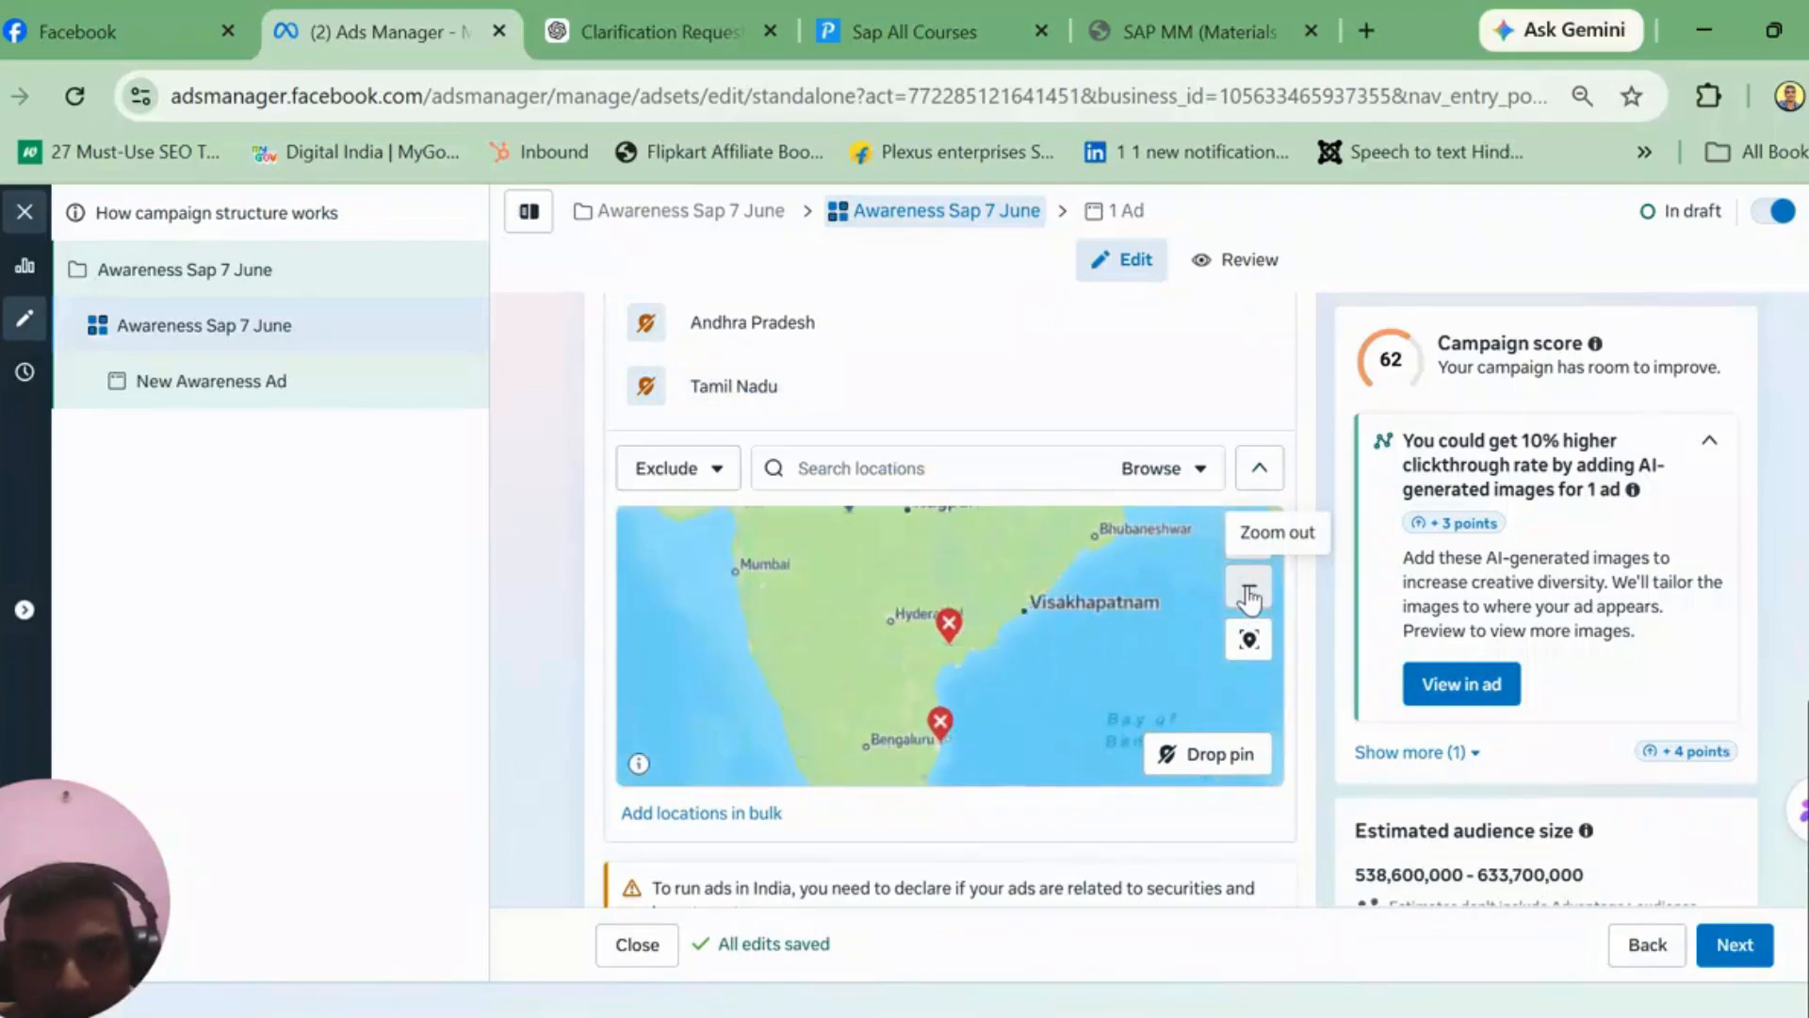
{"action": "left_click", "coordinate": [1250, 596]}
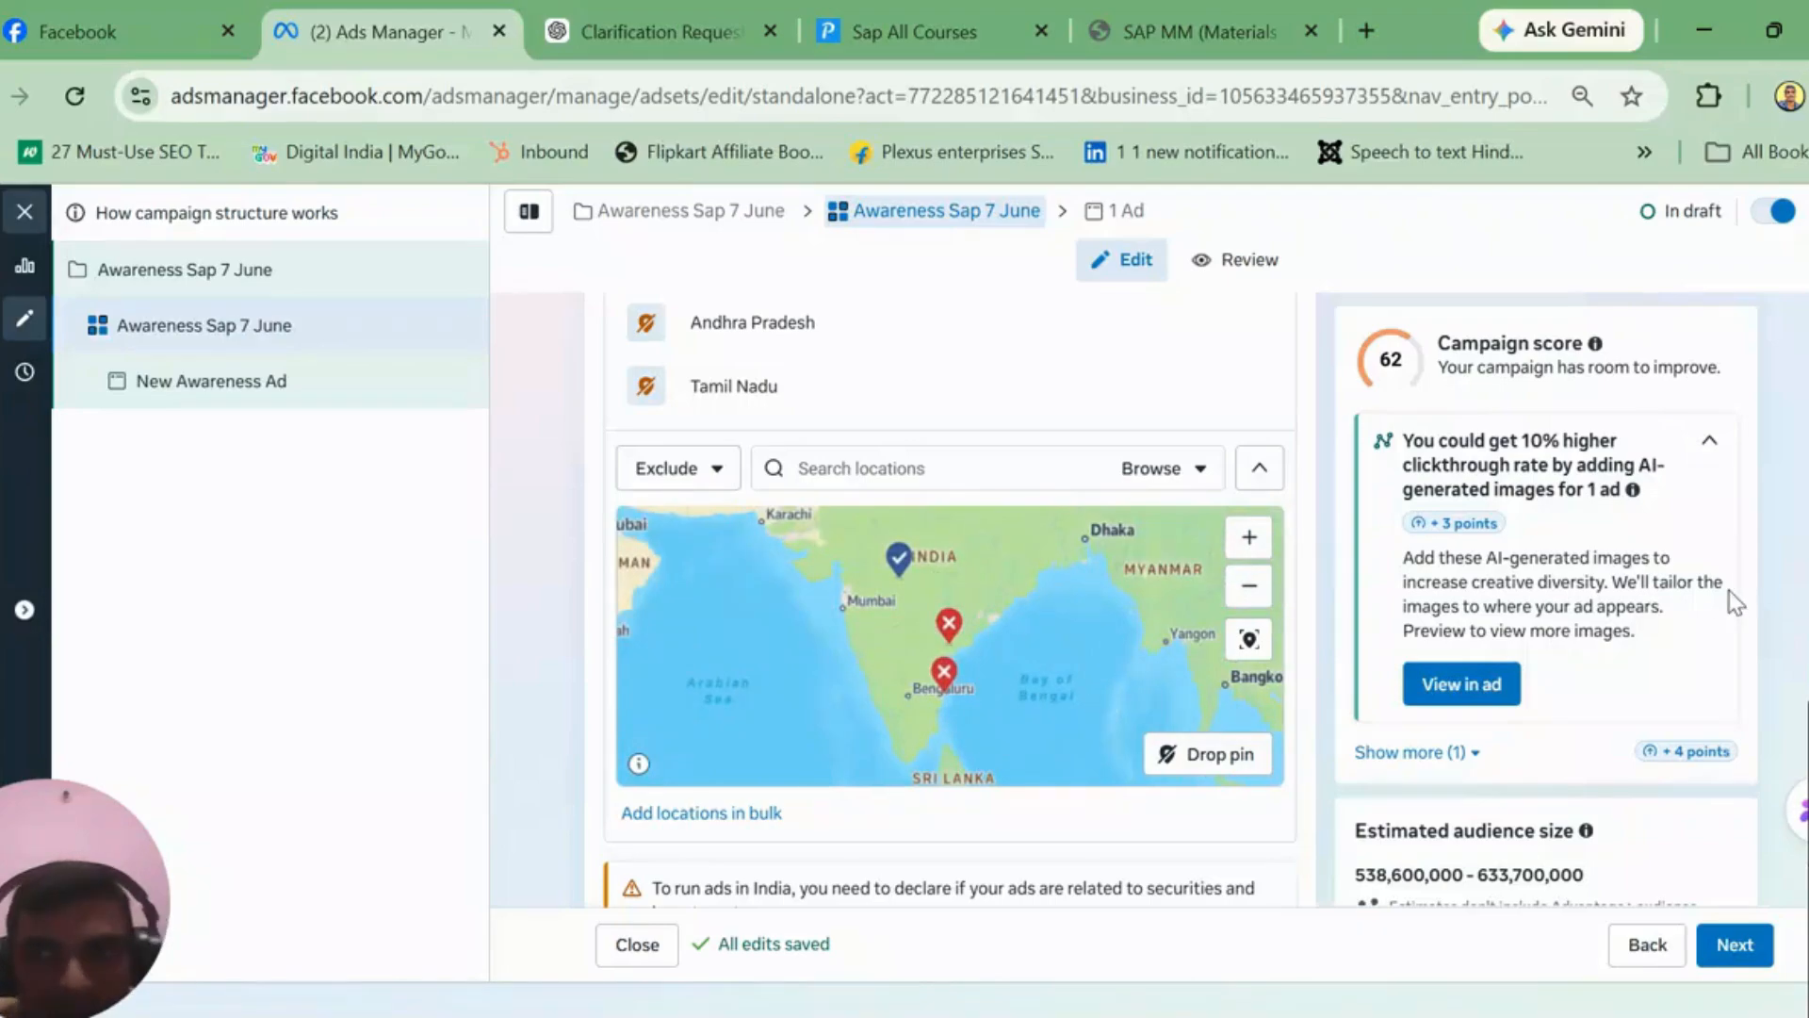
{"action": "scroll", "coordinate": [950, 603], "scroll_direction": "up", "scroll_amount": 2}
{"action": "scroll", "coordinate": [949, 603], "scroll_direction": "down", "scroll_amount": 2}
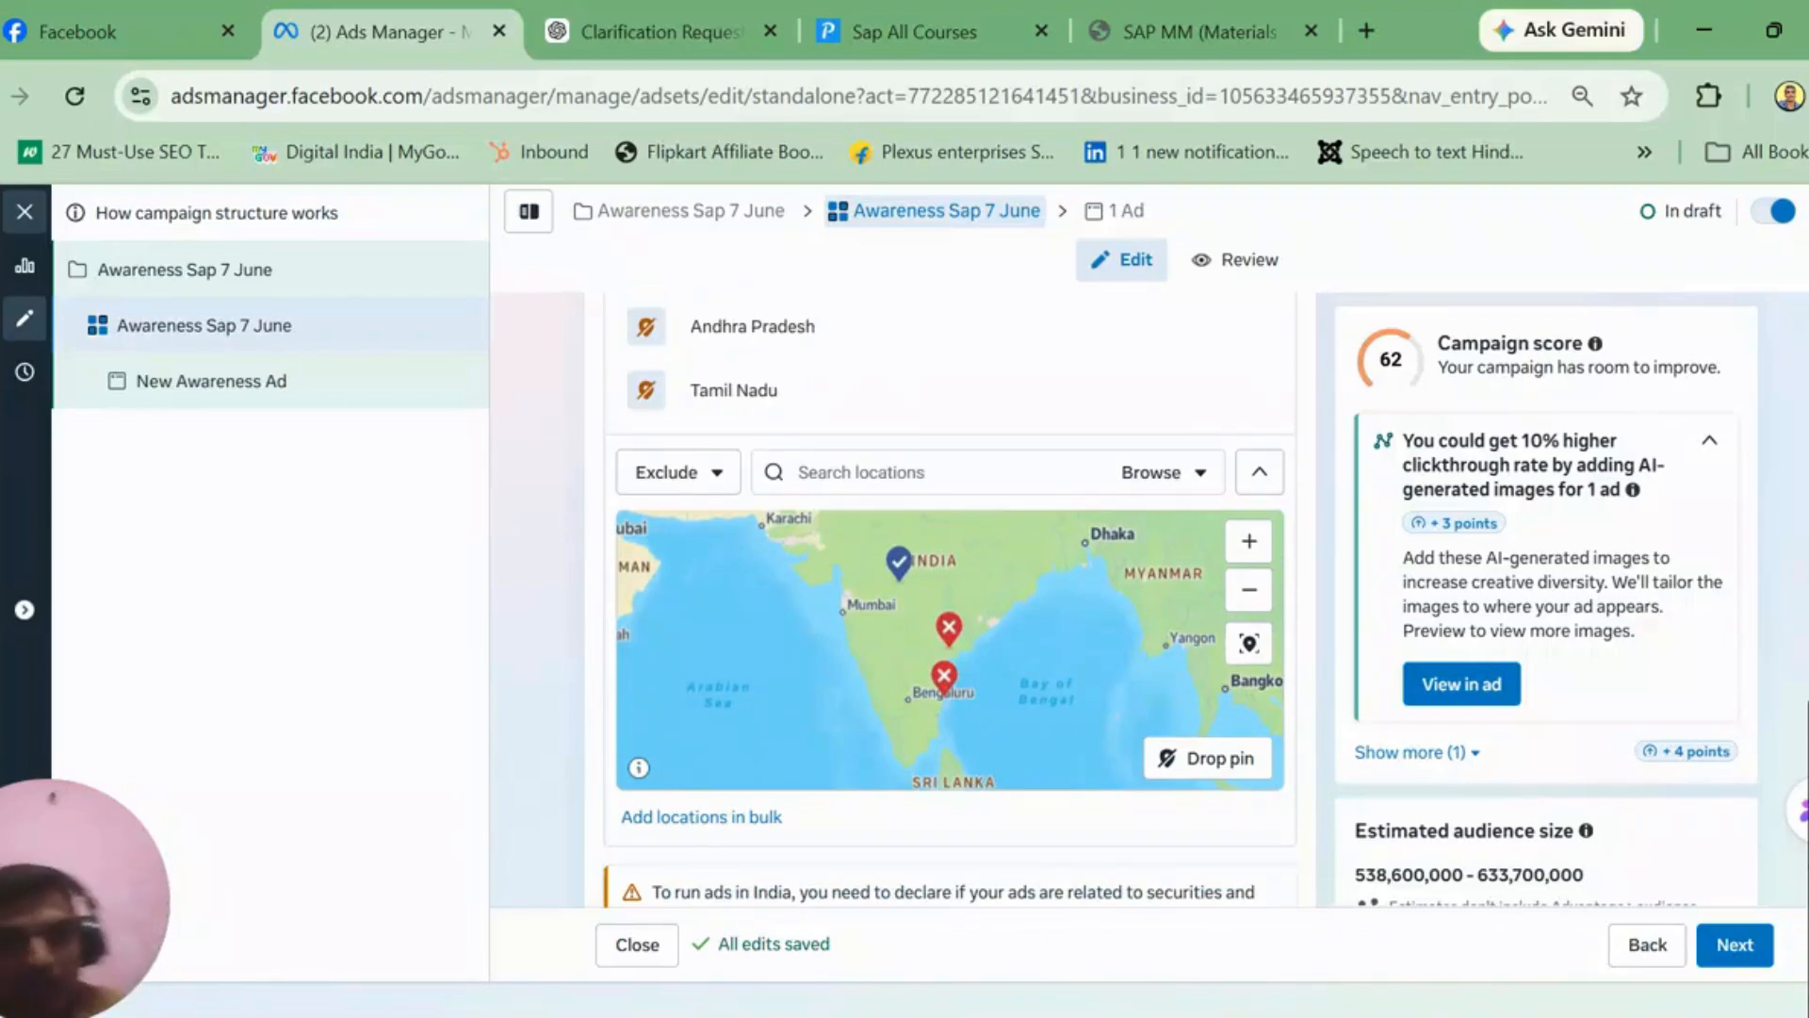
{"action": "scroll", "coordinate": [1109, 653], "scroll_direction": "up", "scroll_amount": 3}
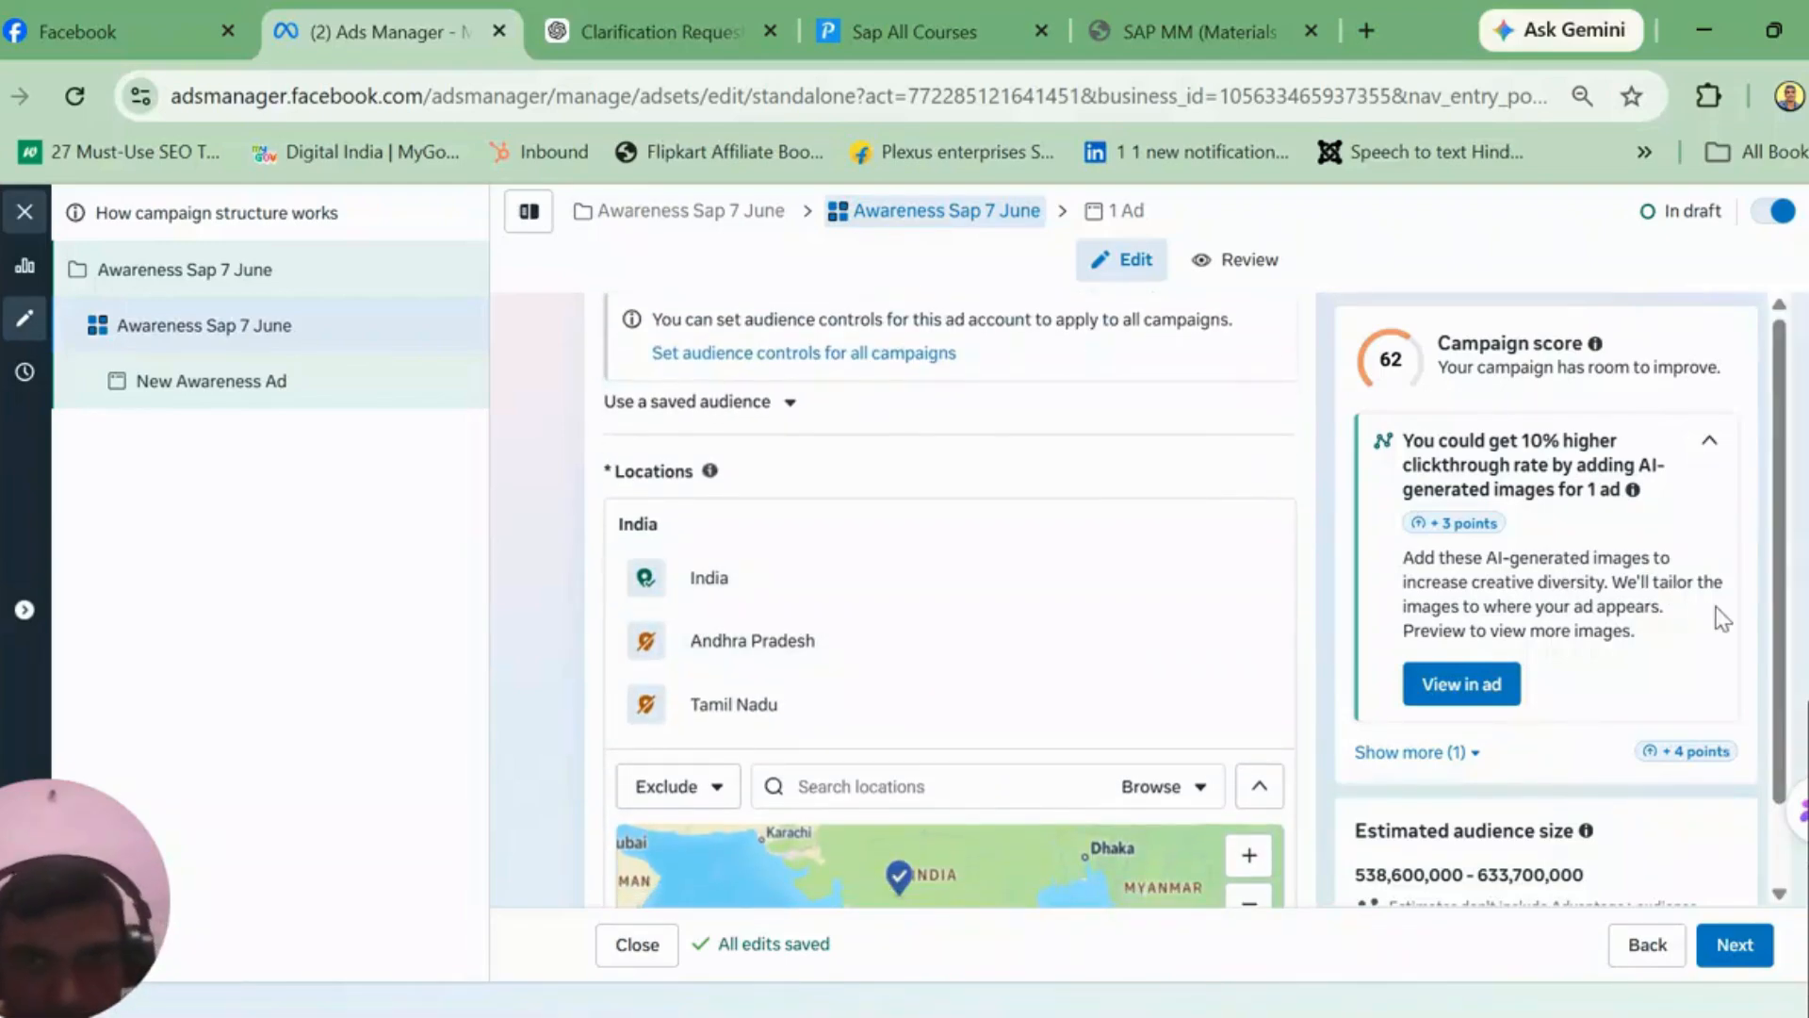
Step: Set the minimum age in the audience controls to 21
{"action": "scroll", "coordinate": [1777, 618], "scroll_direction": "down", "scroll_amount": 5}
{"action": "scroll", "coordinate": [950, 603], "scroll_direction": "down", "scroll_amount": 2}
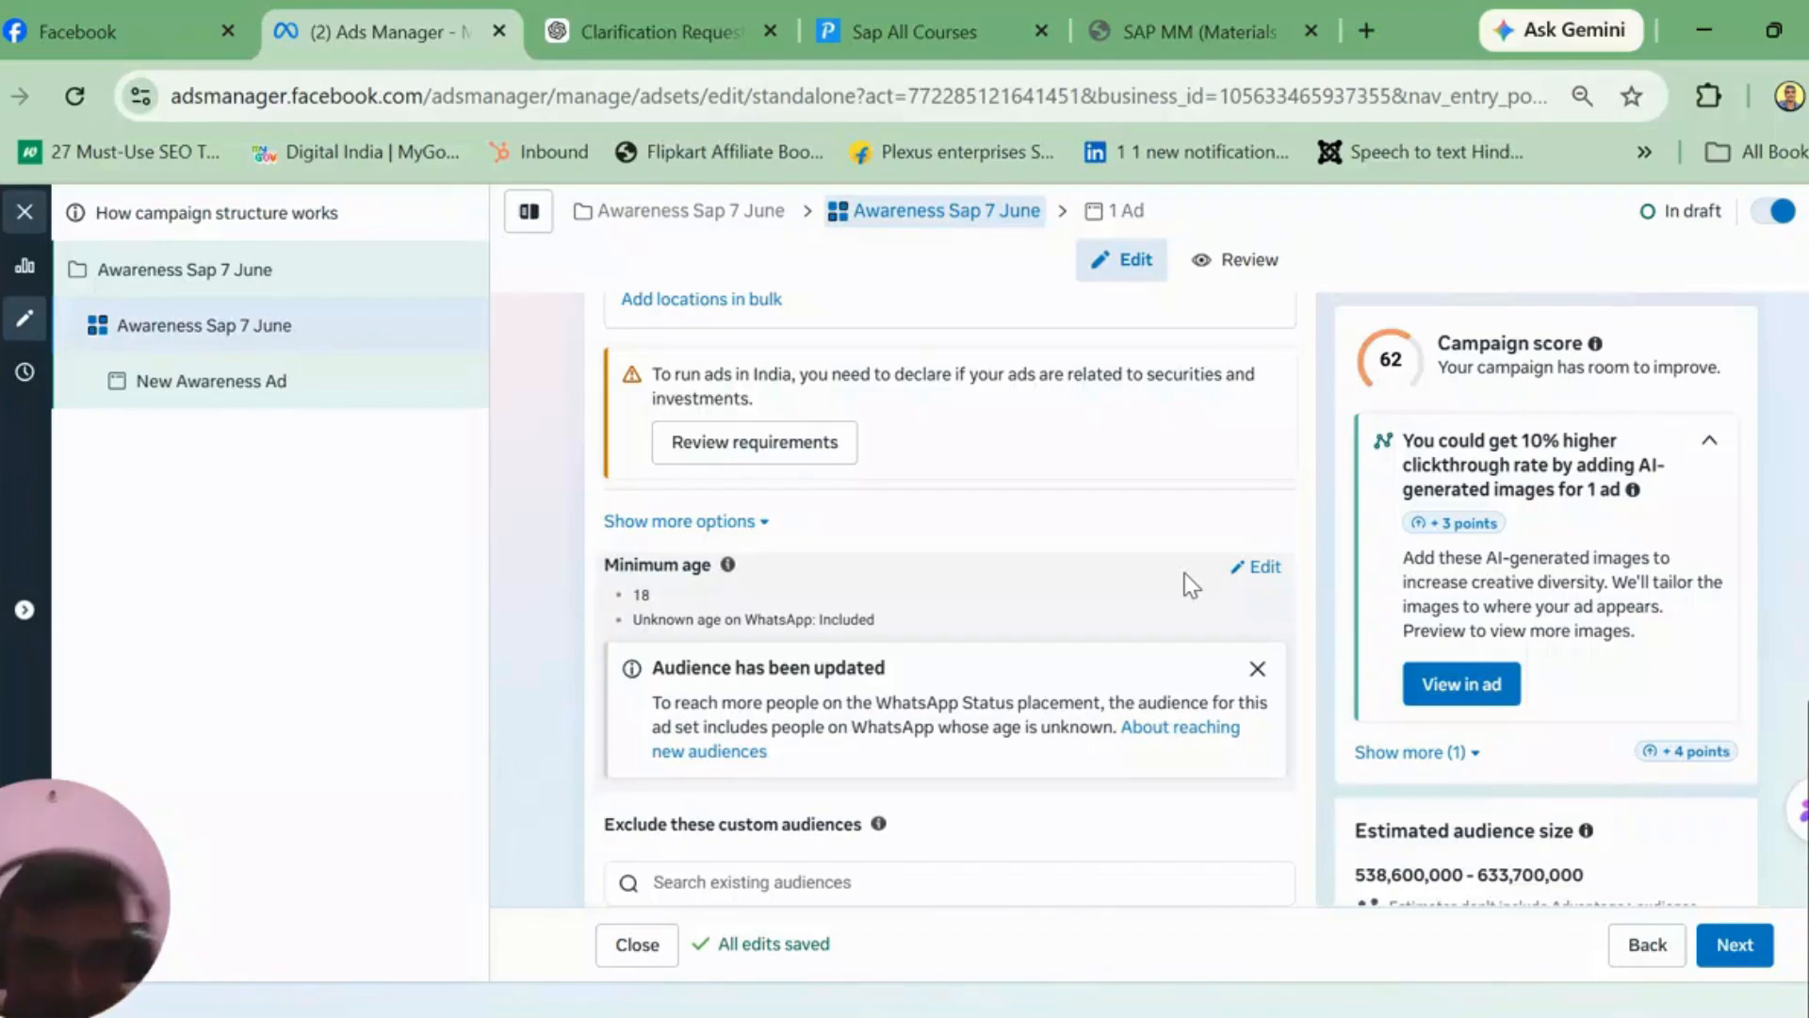
{"action": "left_click", "coordinate": [1254, 566]}
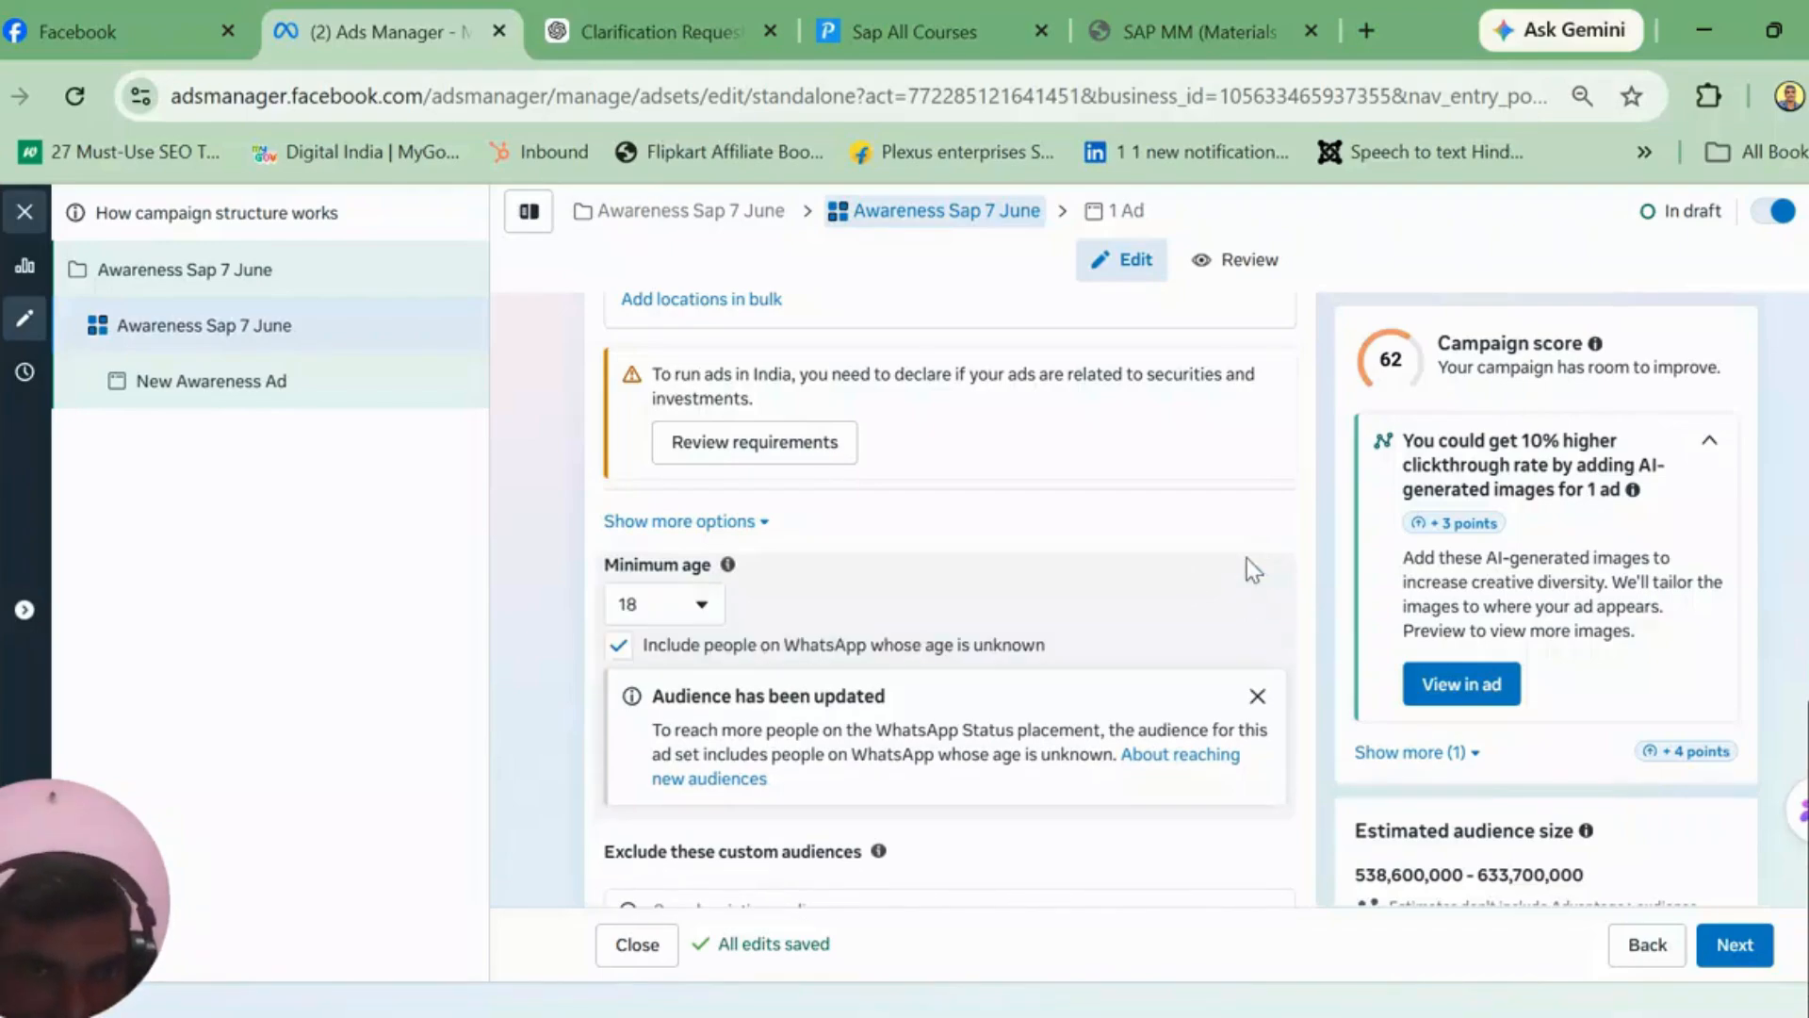
{"action": "left_click", "coordinate": [704, 610]}
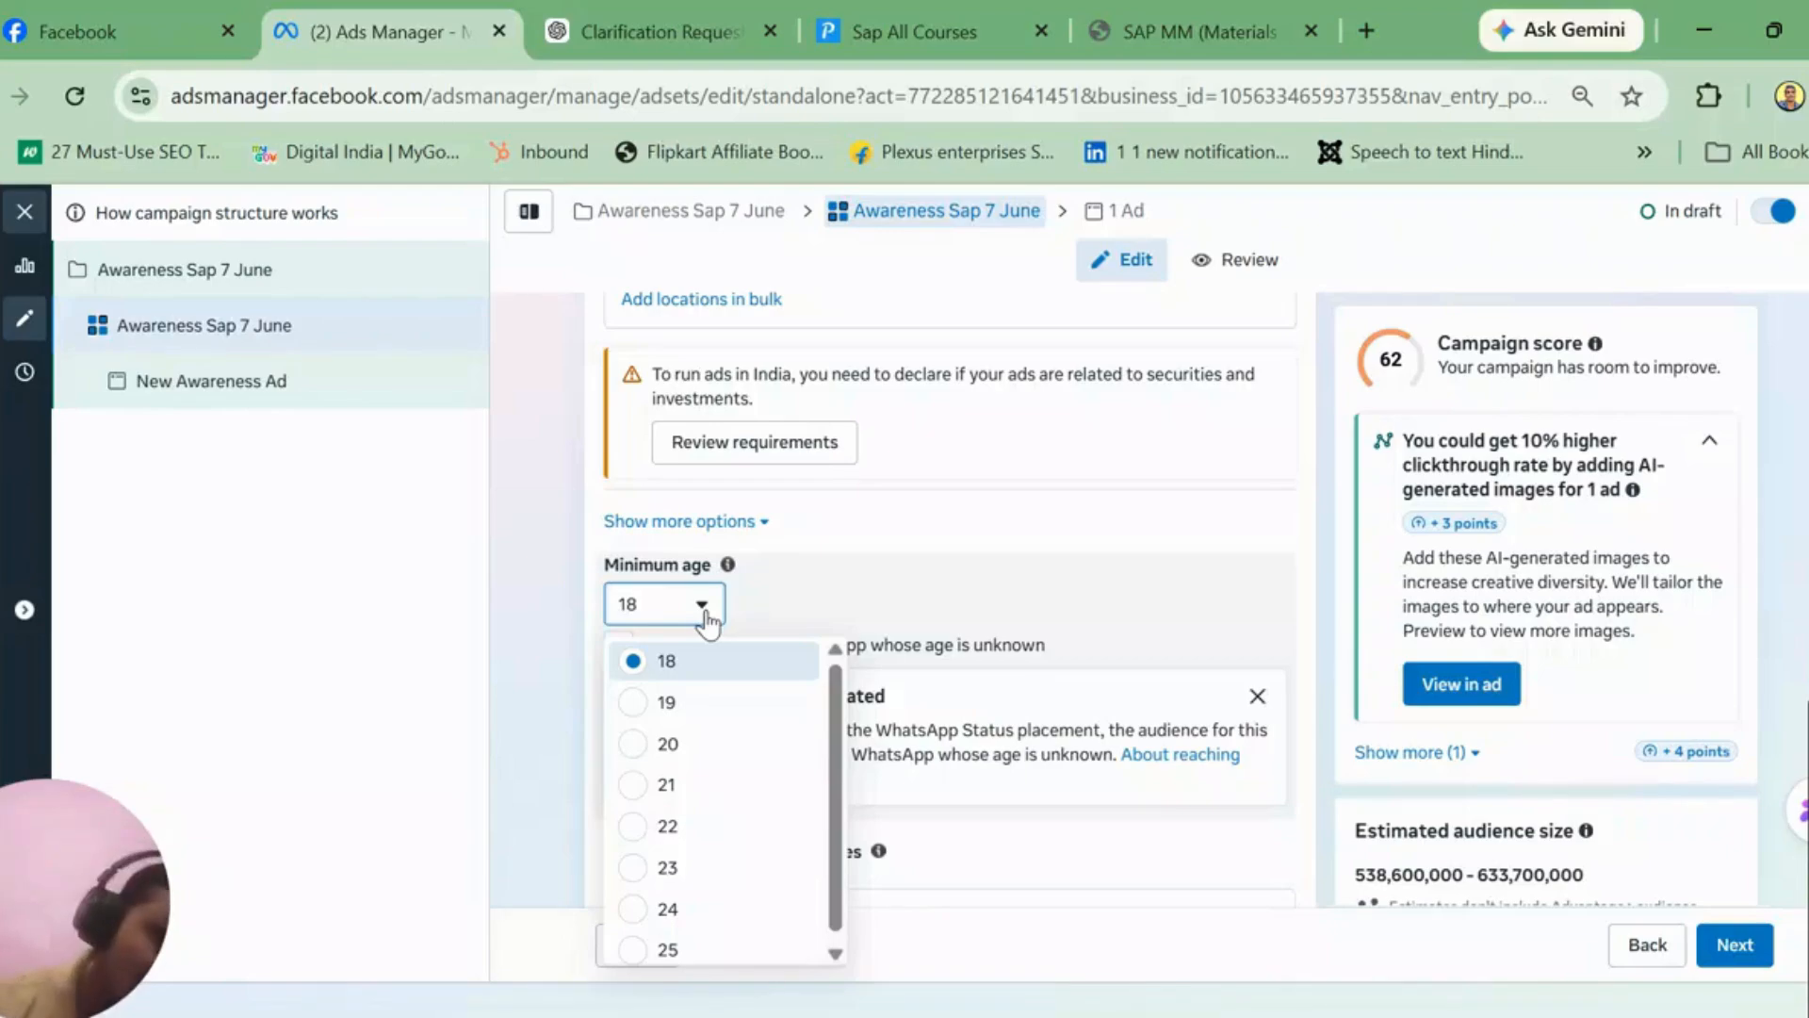
{"action": "left_click", "coordinate": [642, 793]}
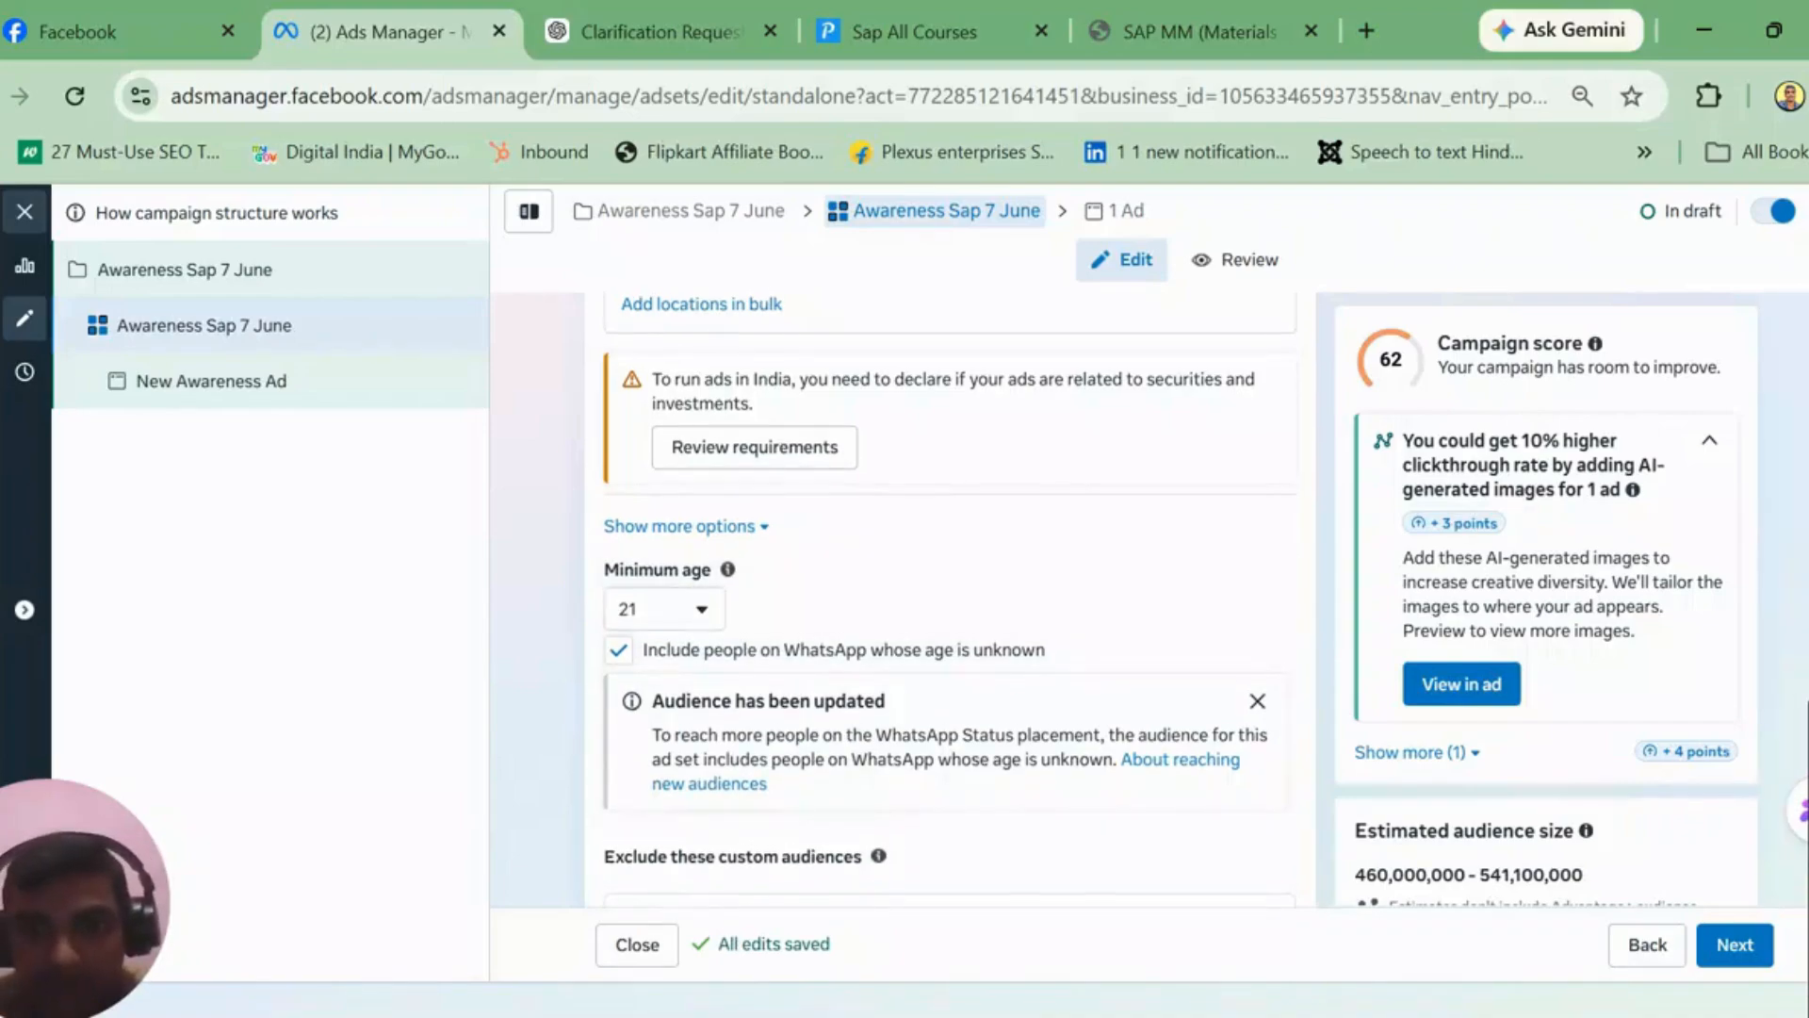
Step: Turn off including people on WhatsApp whose age is unknown, and turn the option back on
{"action": "scroll", "coordinate": [950, 603], "scroll_direction": "down", "scroll_amount": 3}
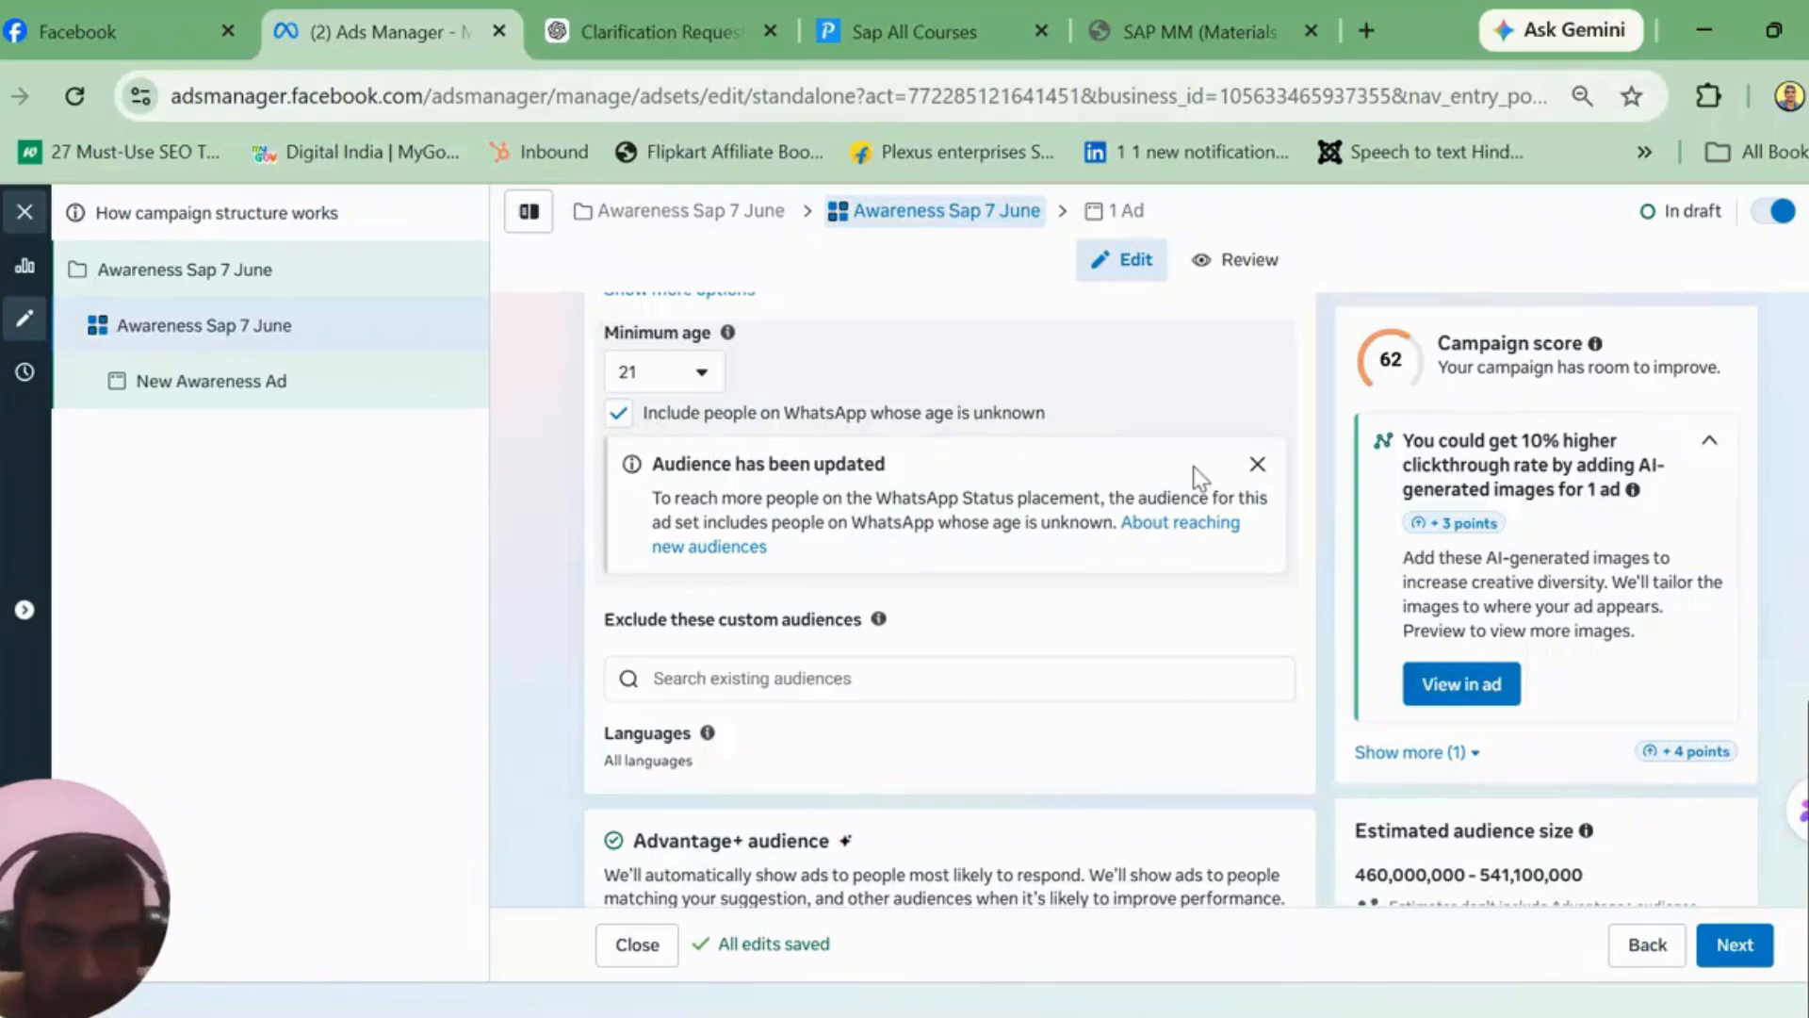
{"action": "left_click", "coordinate": [619, 415]}
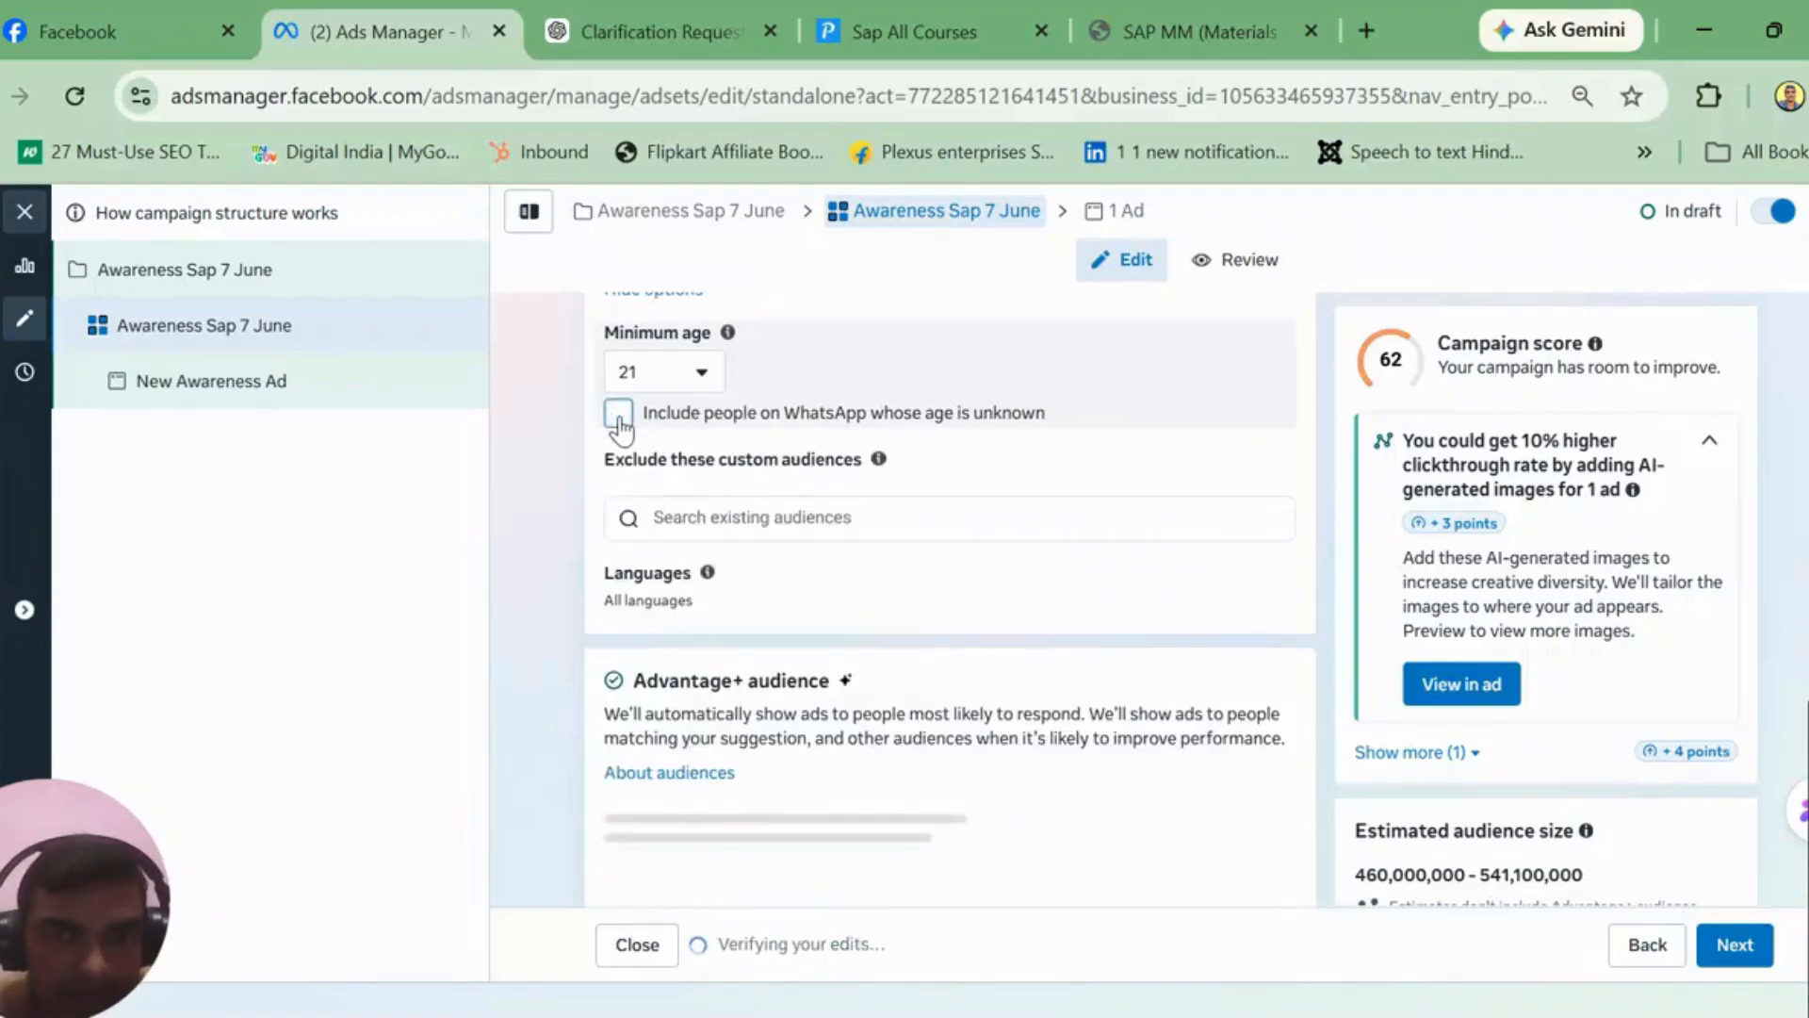
{"action": "left_click", "coordinate": [619, 414]}
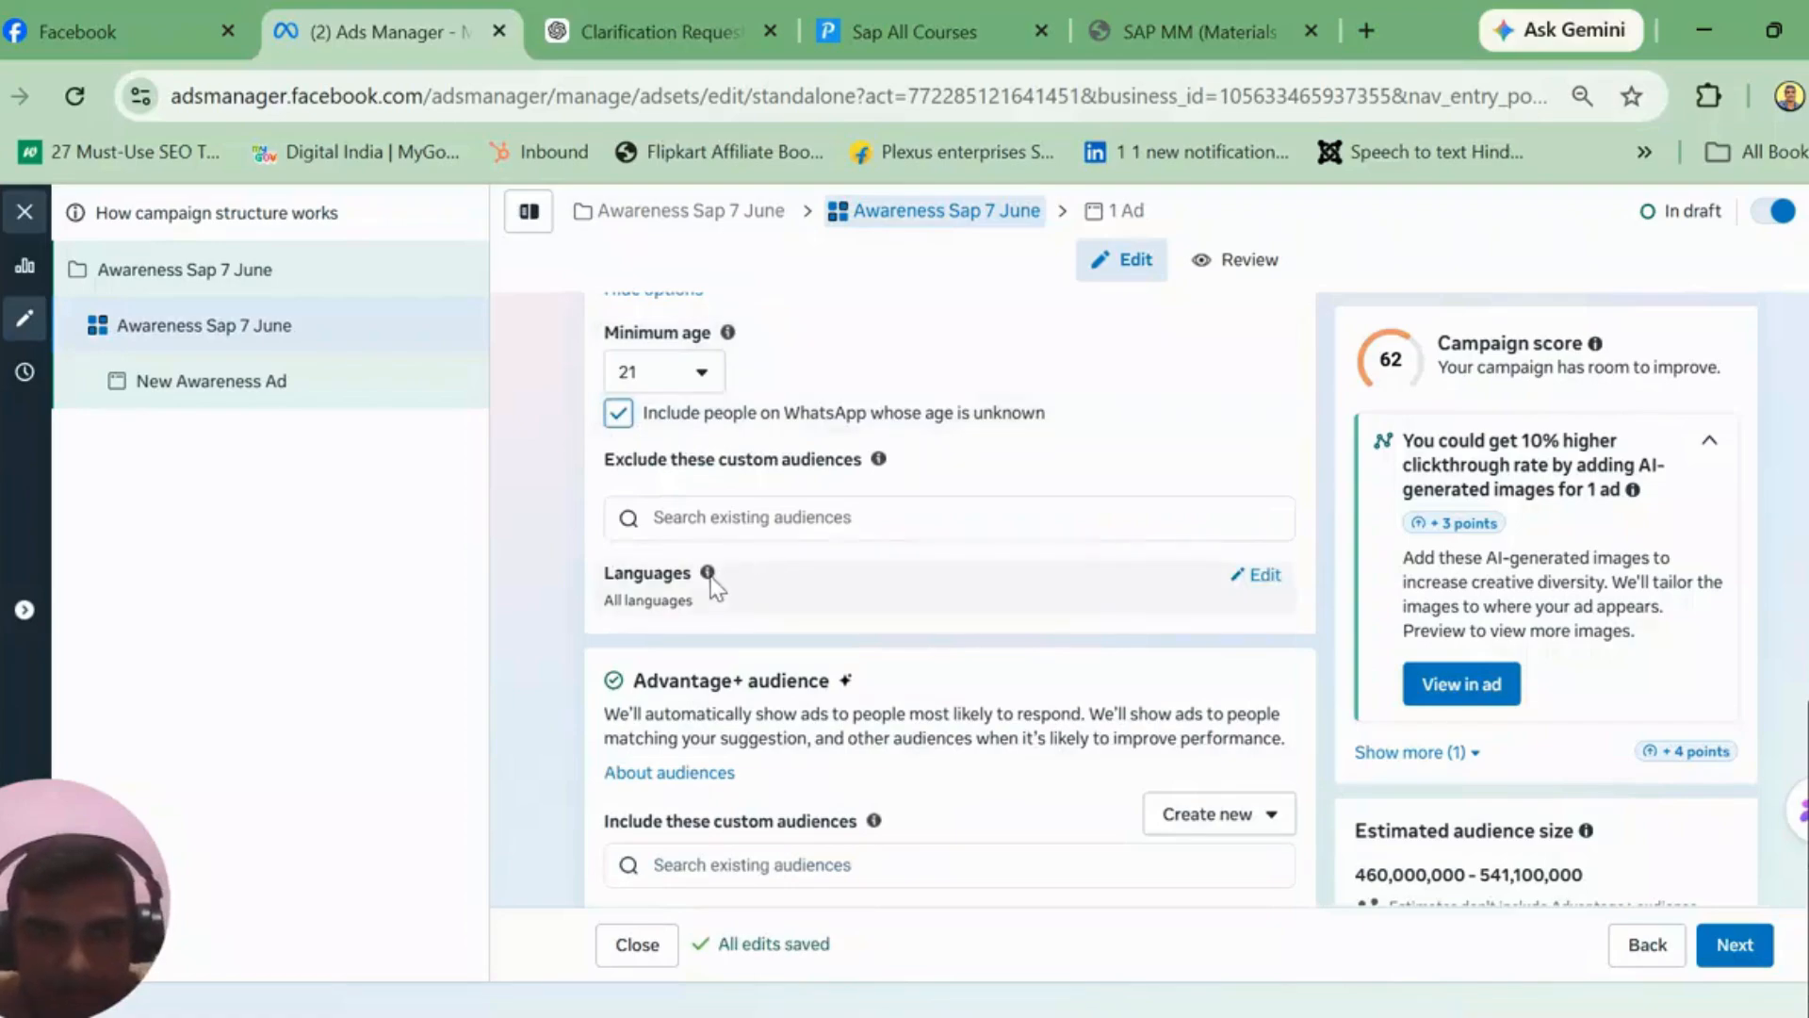
Step: Limit the audience languages in the audience controls to Hindi and English (All)
{"action": "left_click", "coordinate": [1265, 576]}
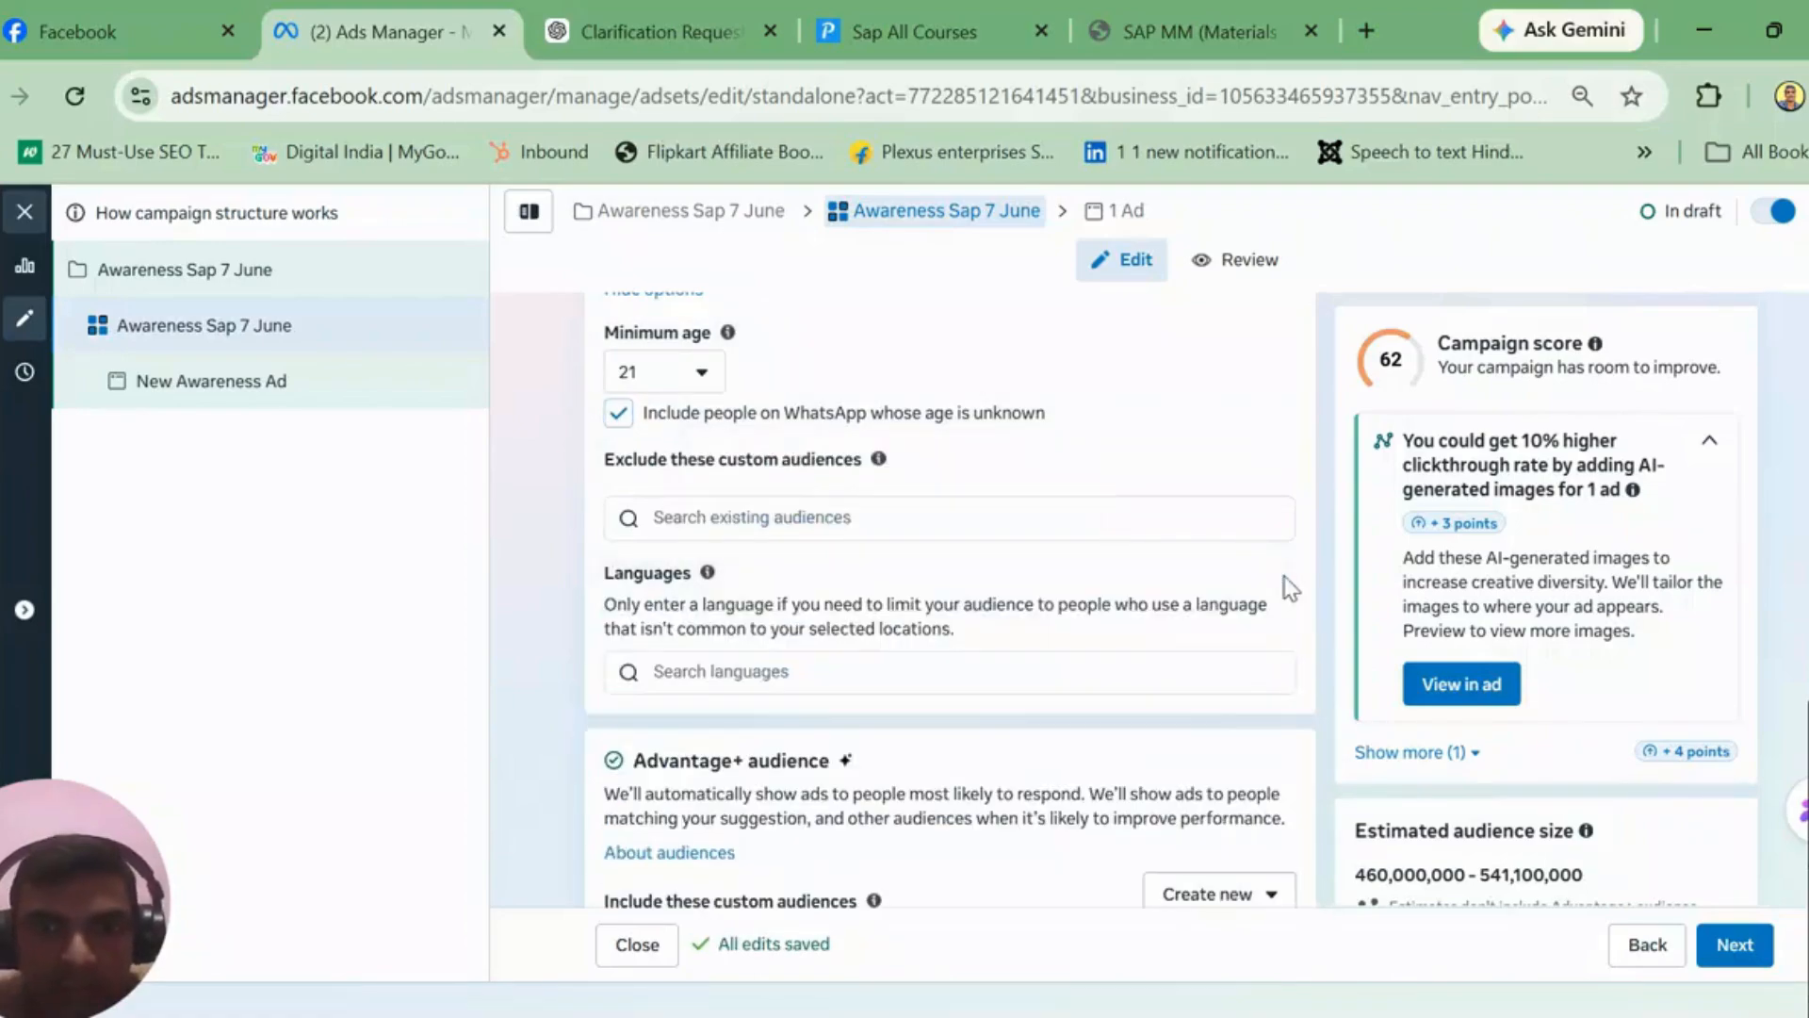
{"action": "left_click", "coordinate": [907, 667]}
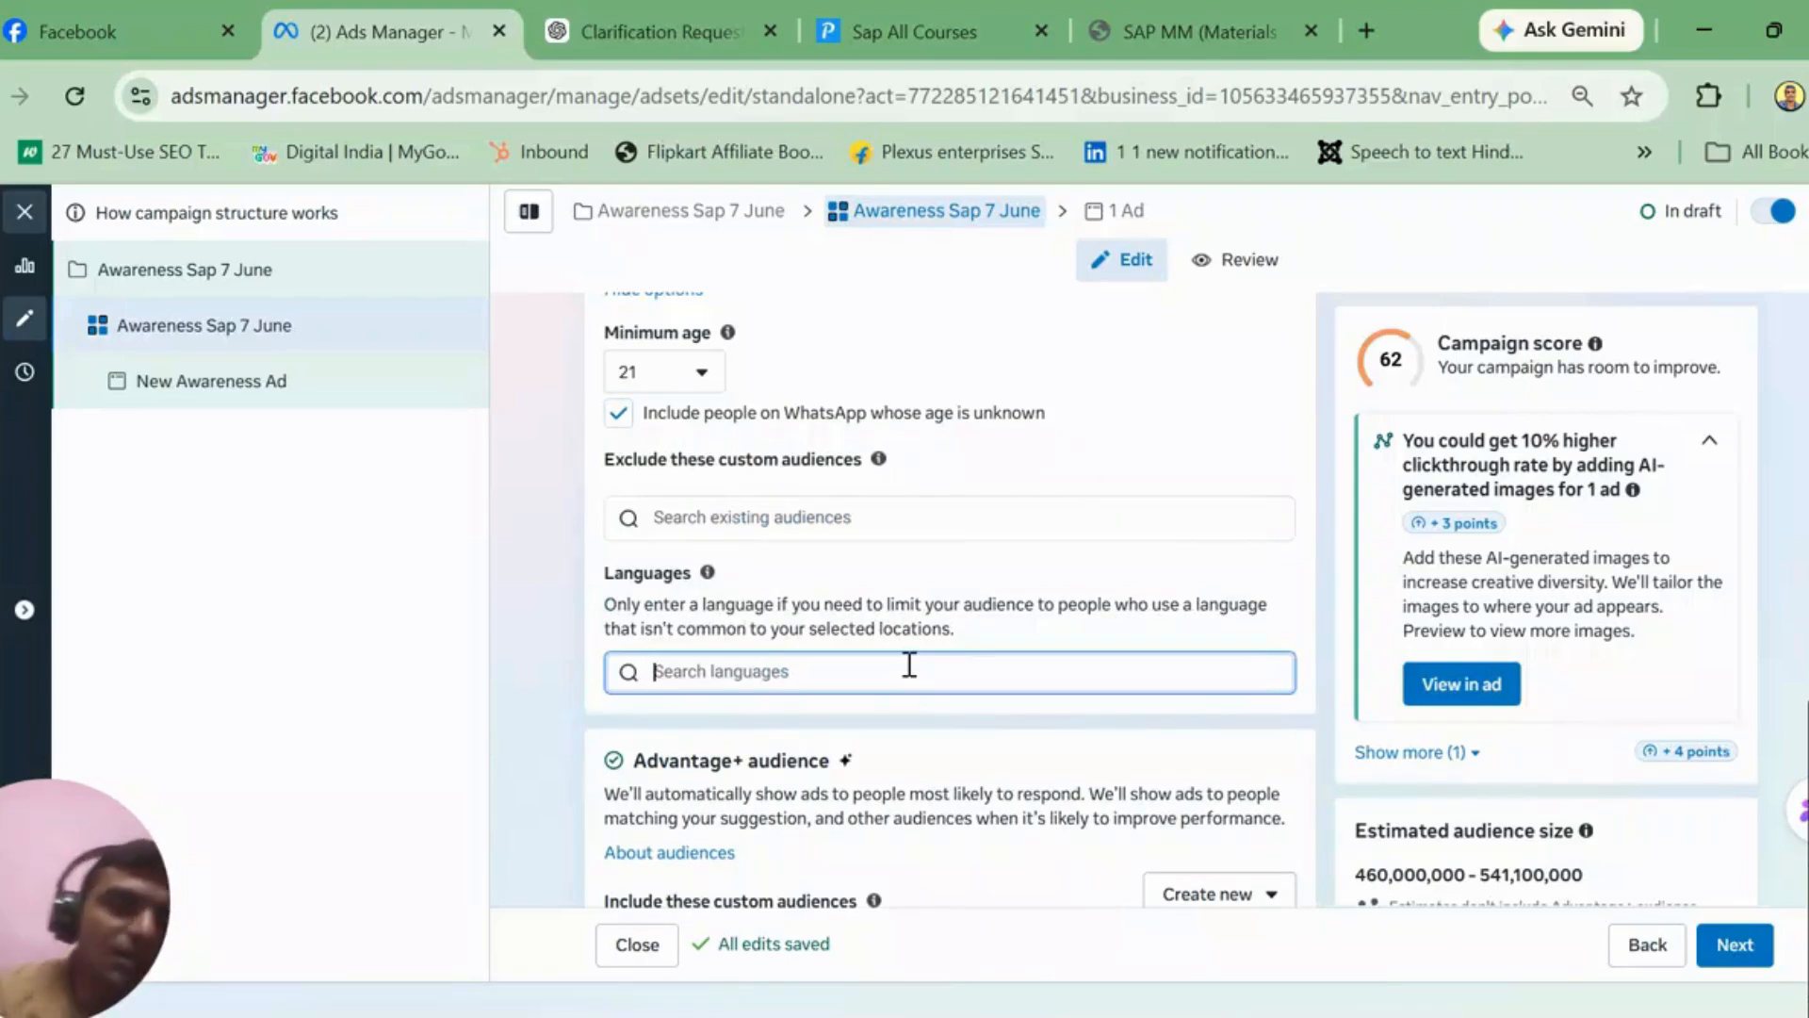
{"action": "type", "text": "hindi"}
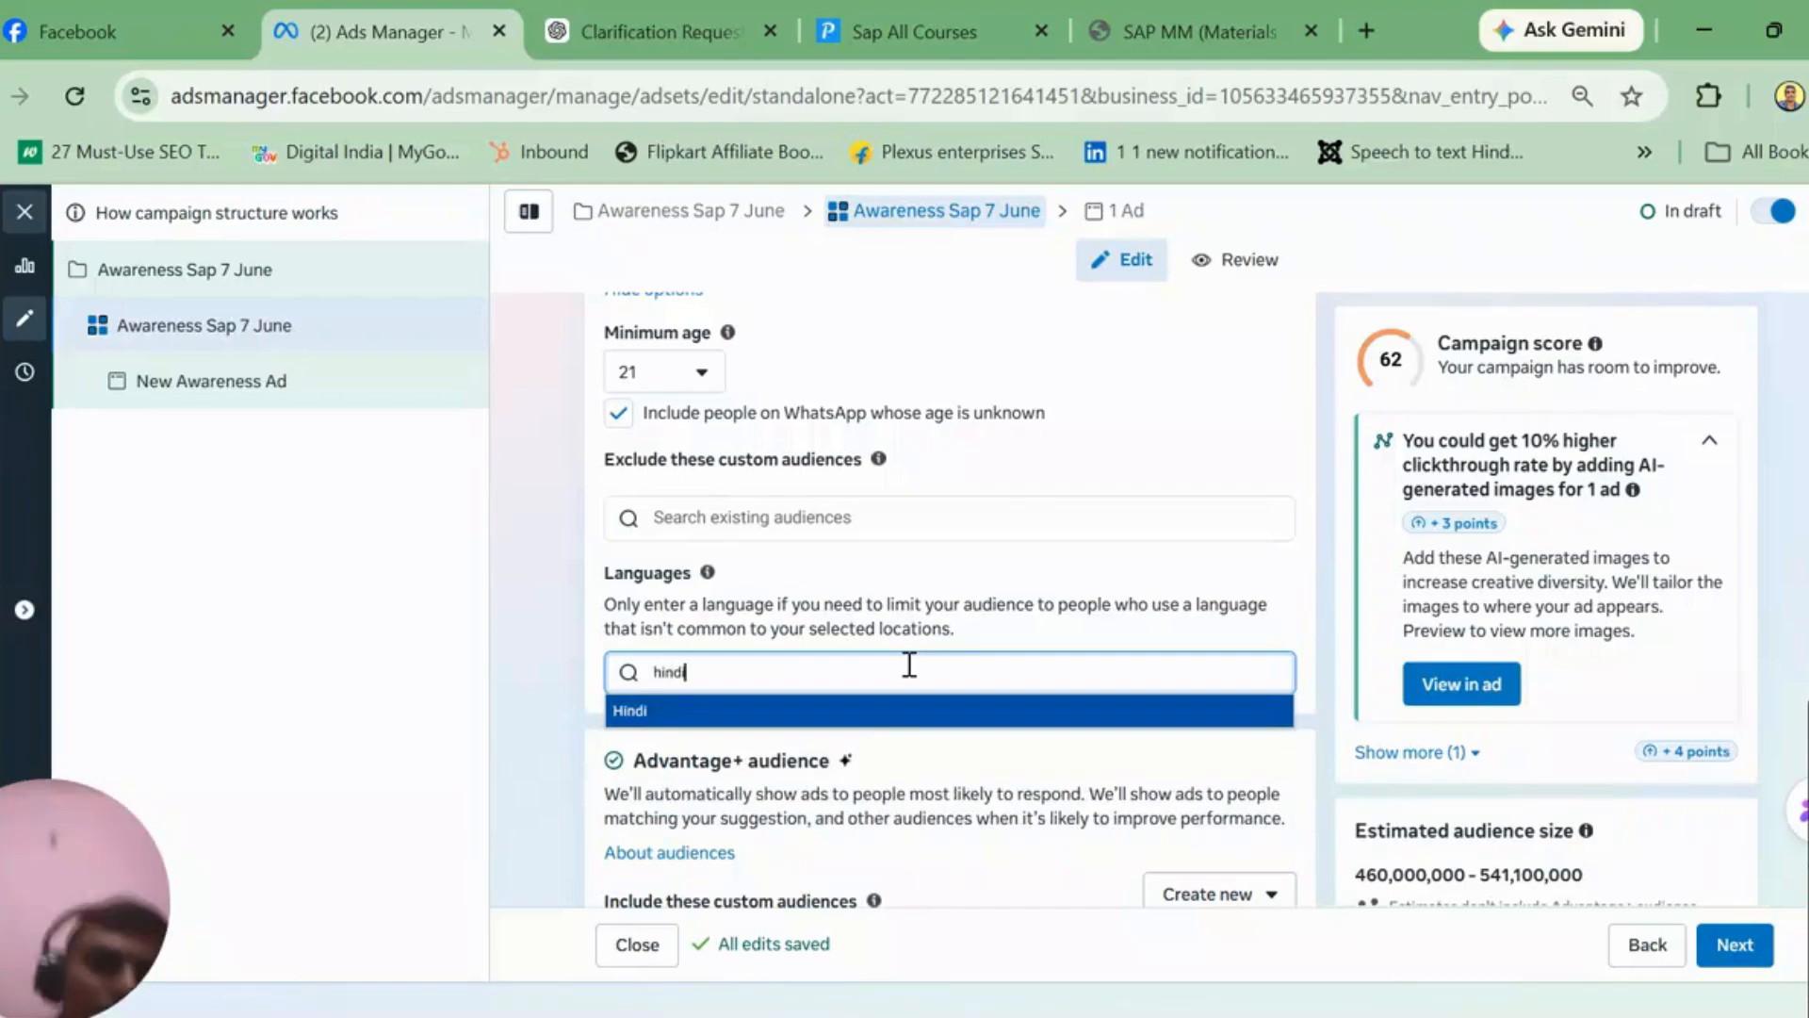
{"action": "left_click", "coordinate": [924, 714]}
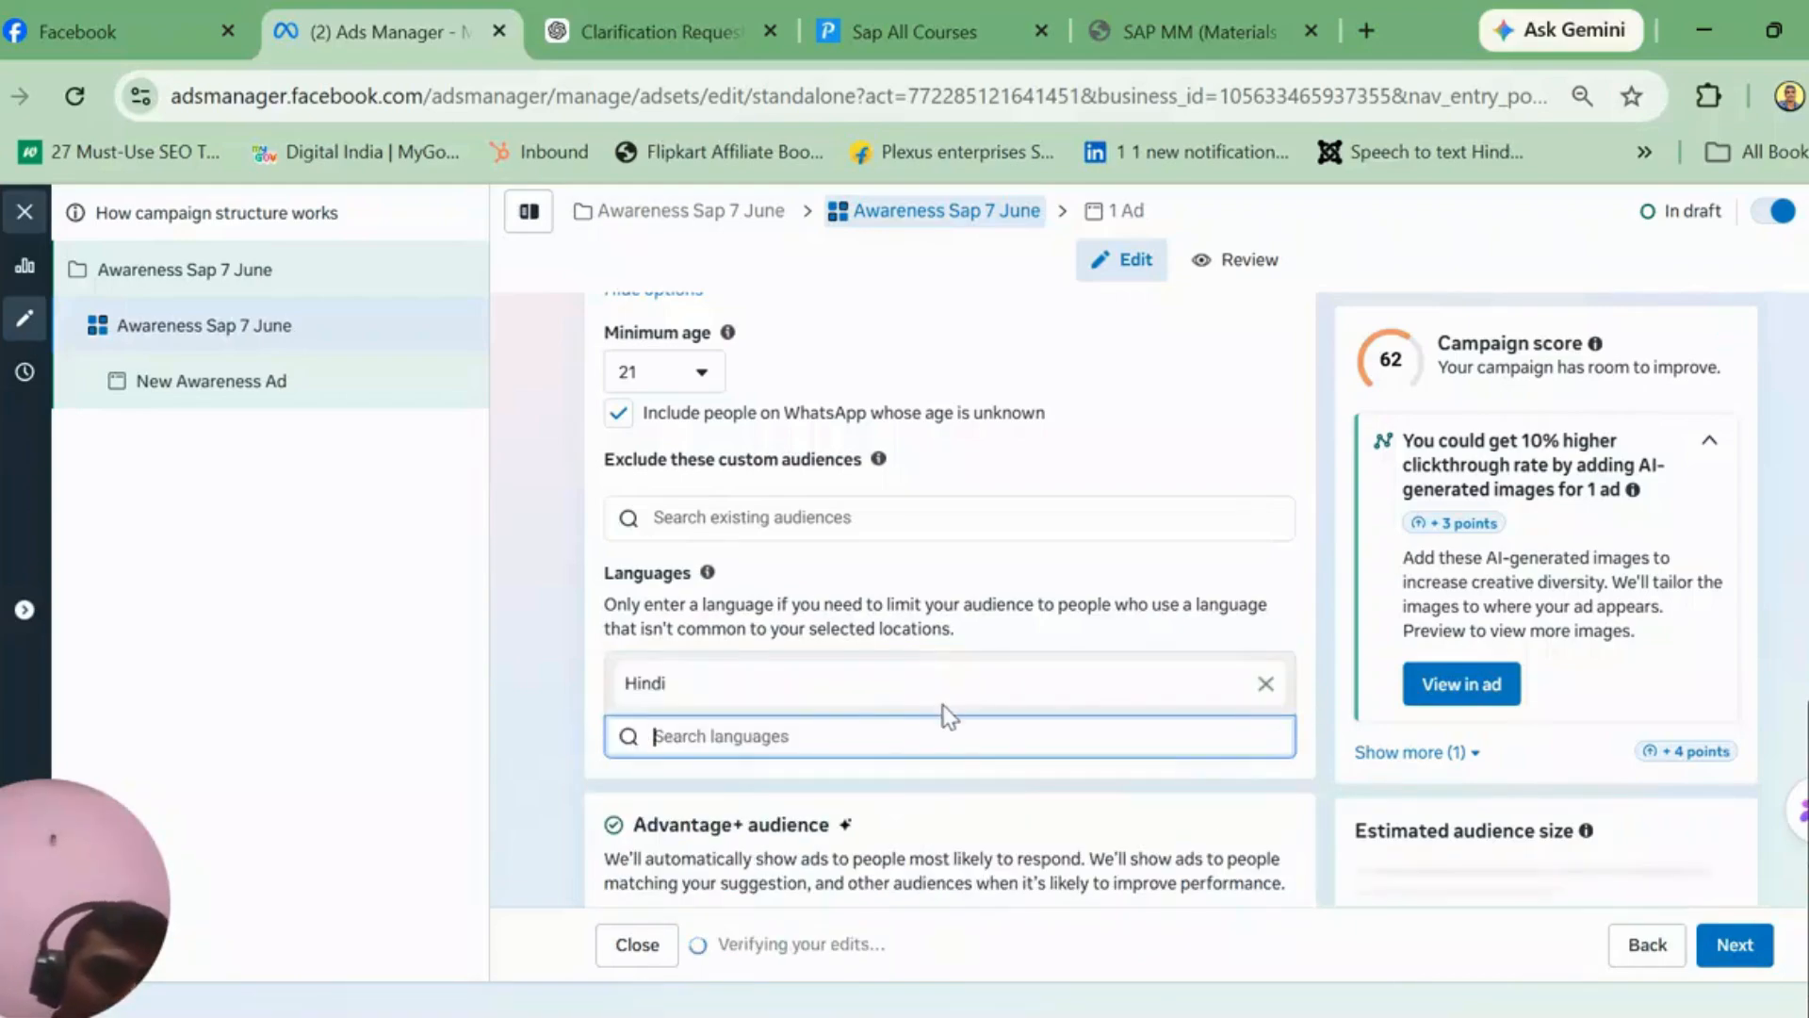
{"action": "type", "text": "e"}
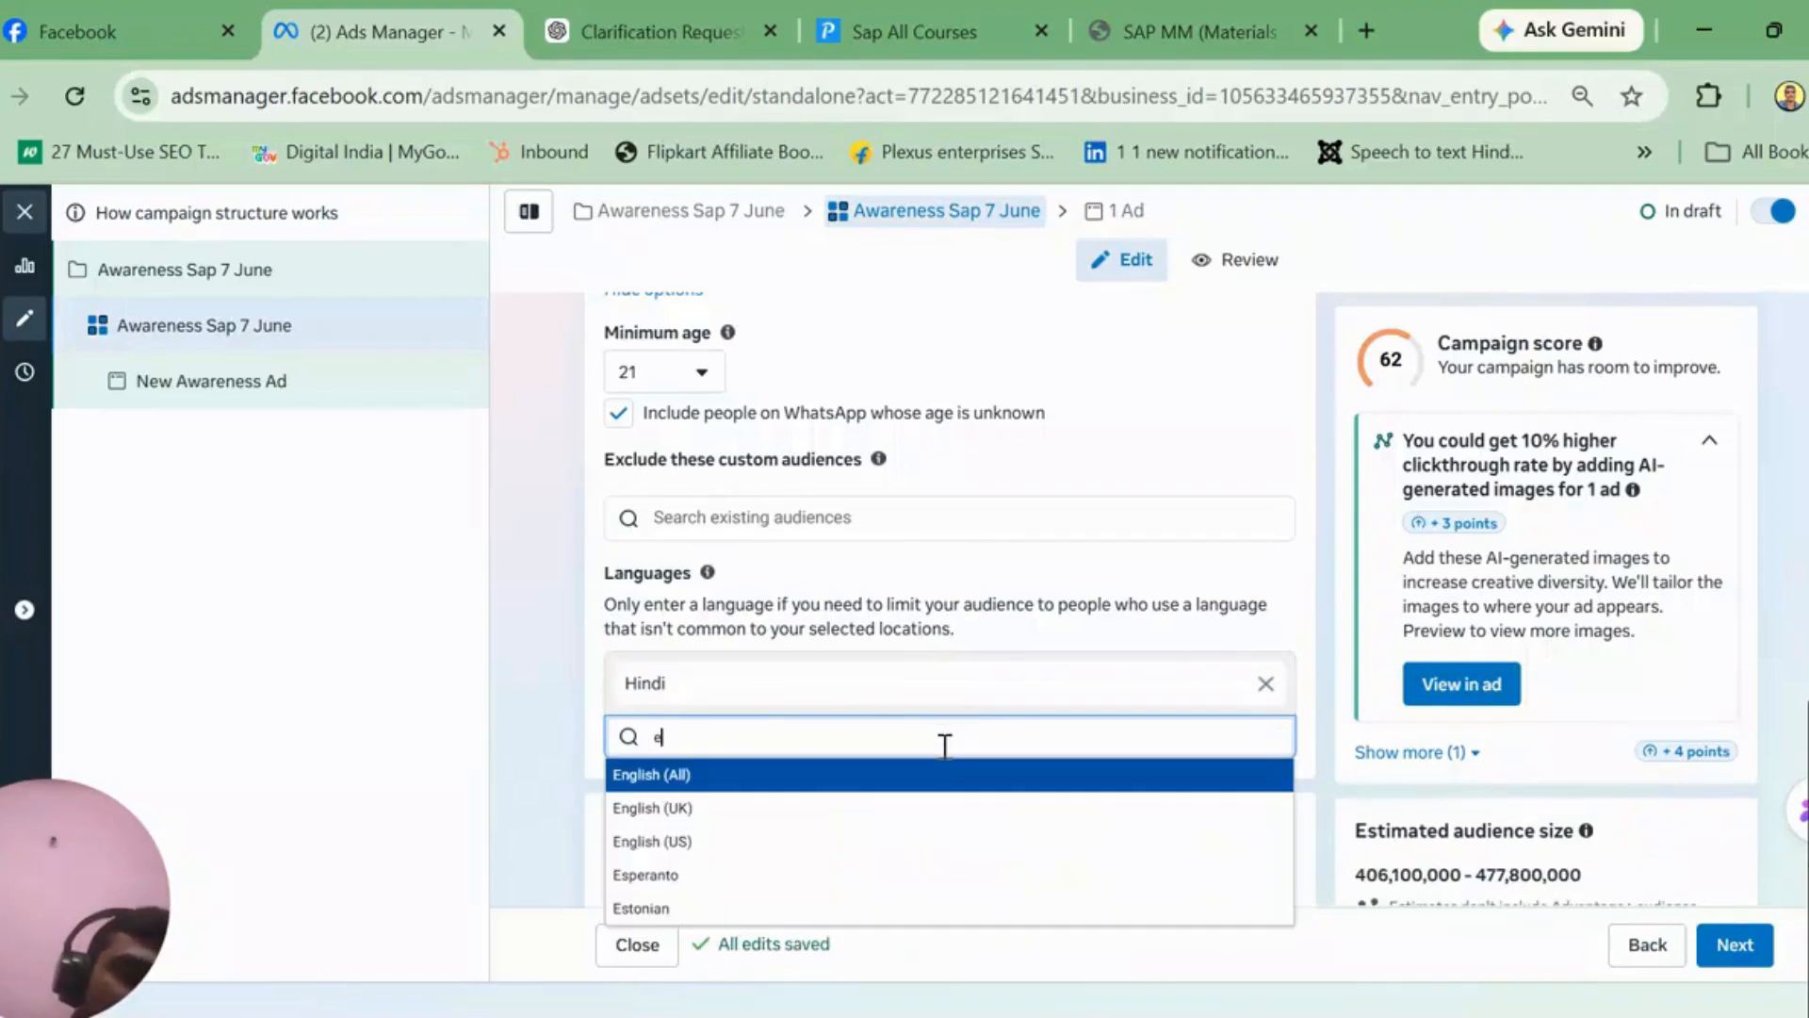
{"action": "type", "text": "nglish"}
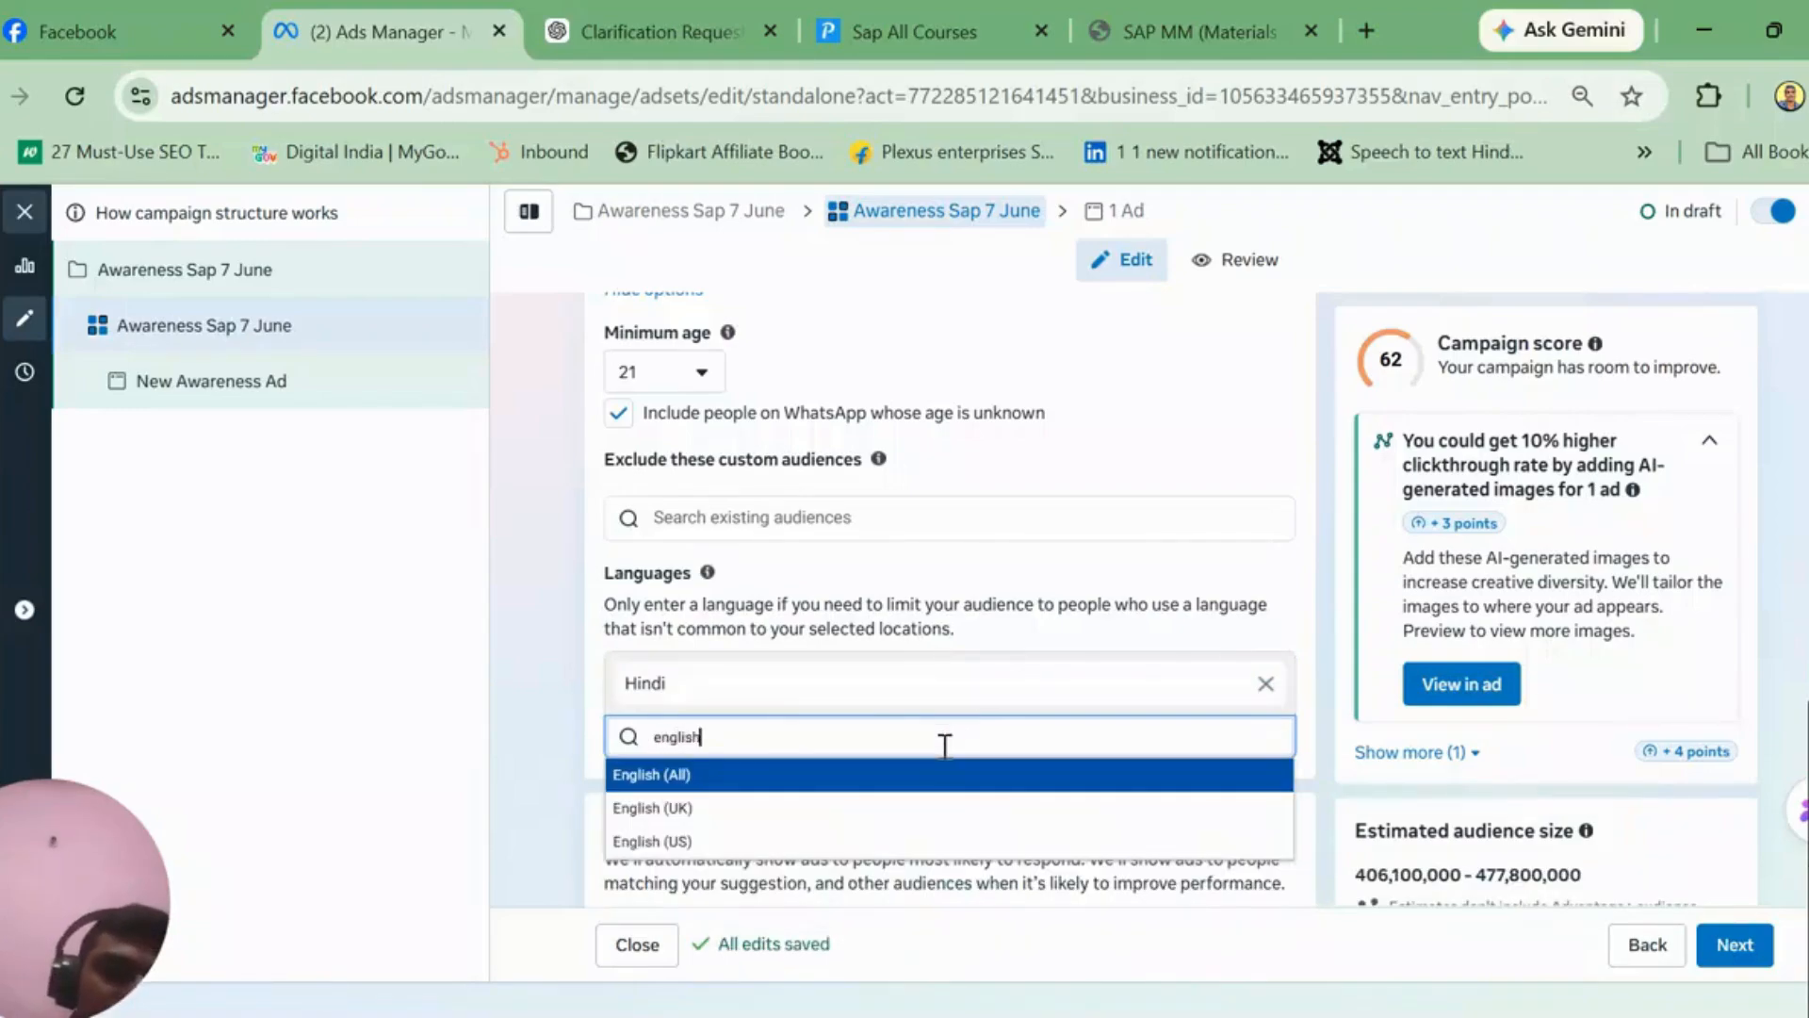
{"action": "left_click", "coordinate": [802, 794]}
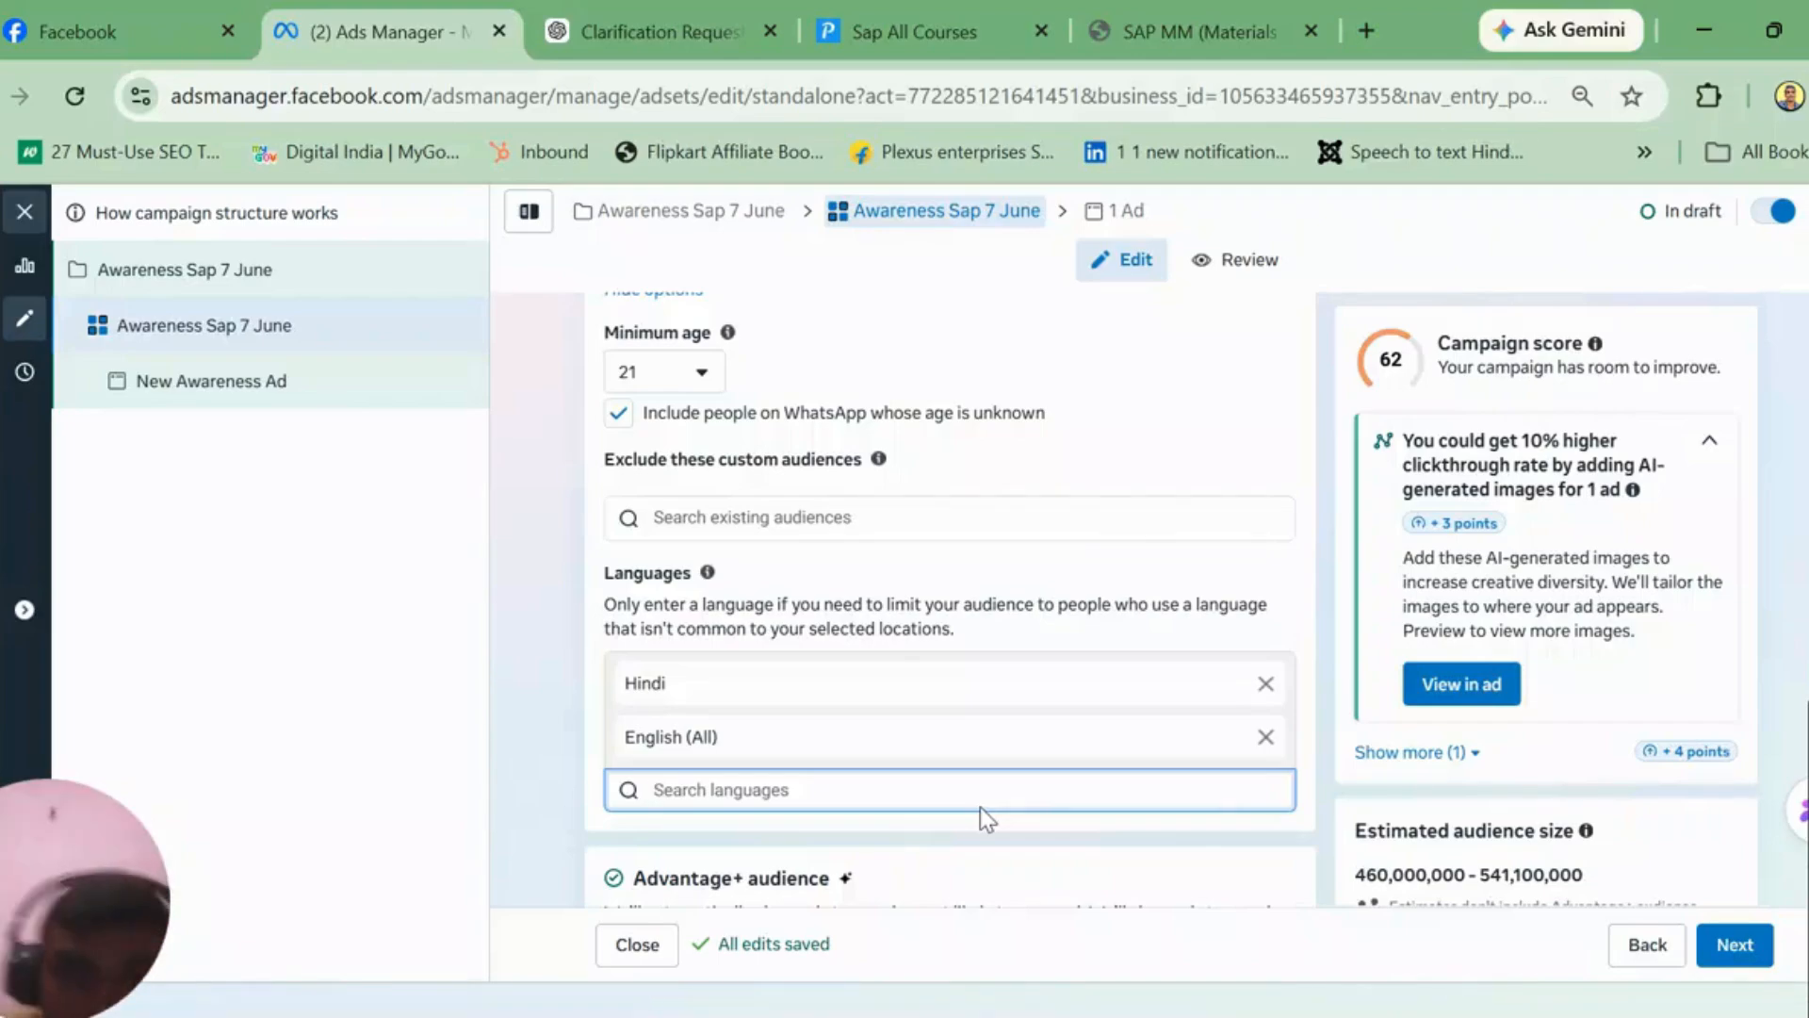
Step: Set the Advantage+ audience's maximum age to 40 and open its gender options for editing
{"action": "scroll", "coordinate": [949, 603], "scroll_direction": "down", "scroll_amount": 4}
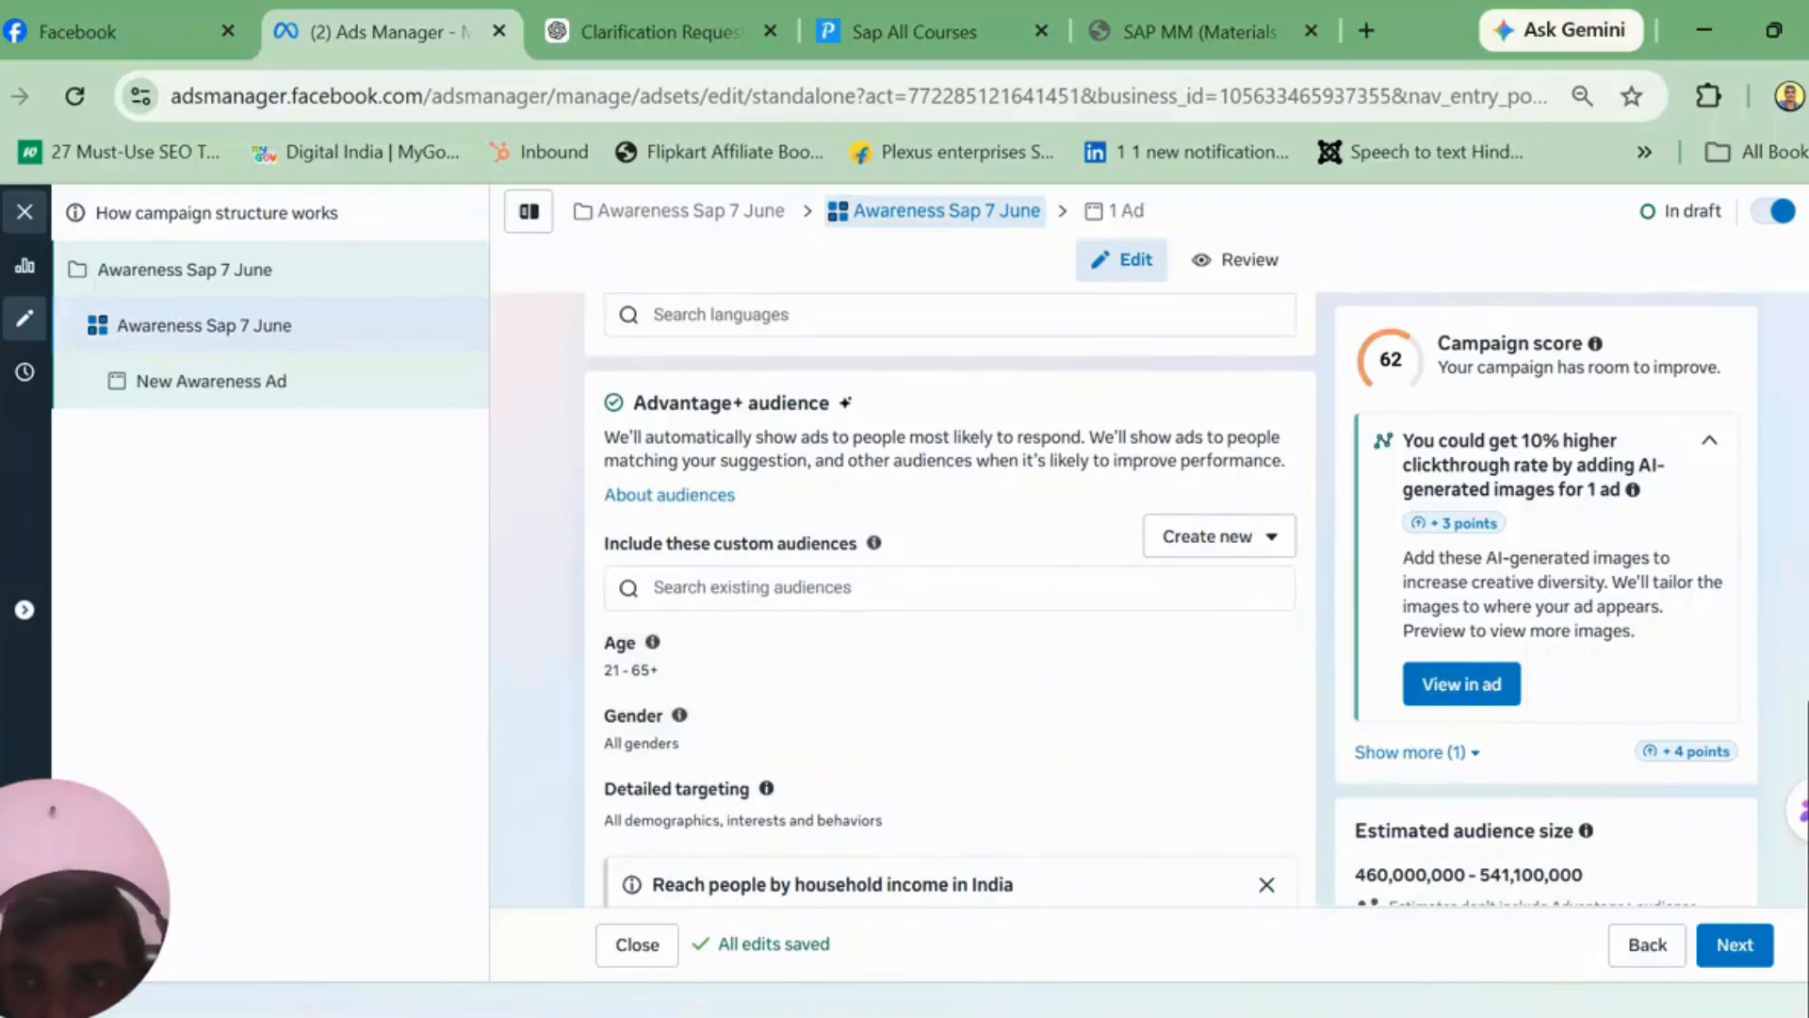
{"action": "scroll", "coordinate": [951, 599], "scroll_direction": "down", "scroll_amount": 6}
{"action": "scroll", "coordinate": [951, 599], "scroll_direction": "up", "scroll_amount": 3}
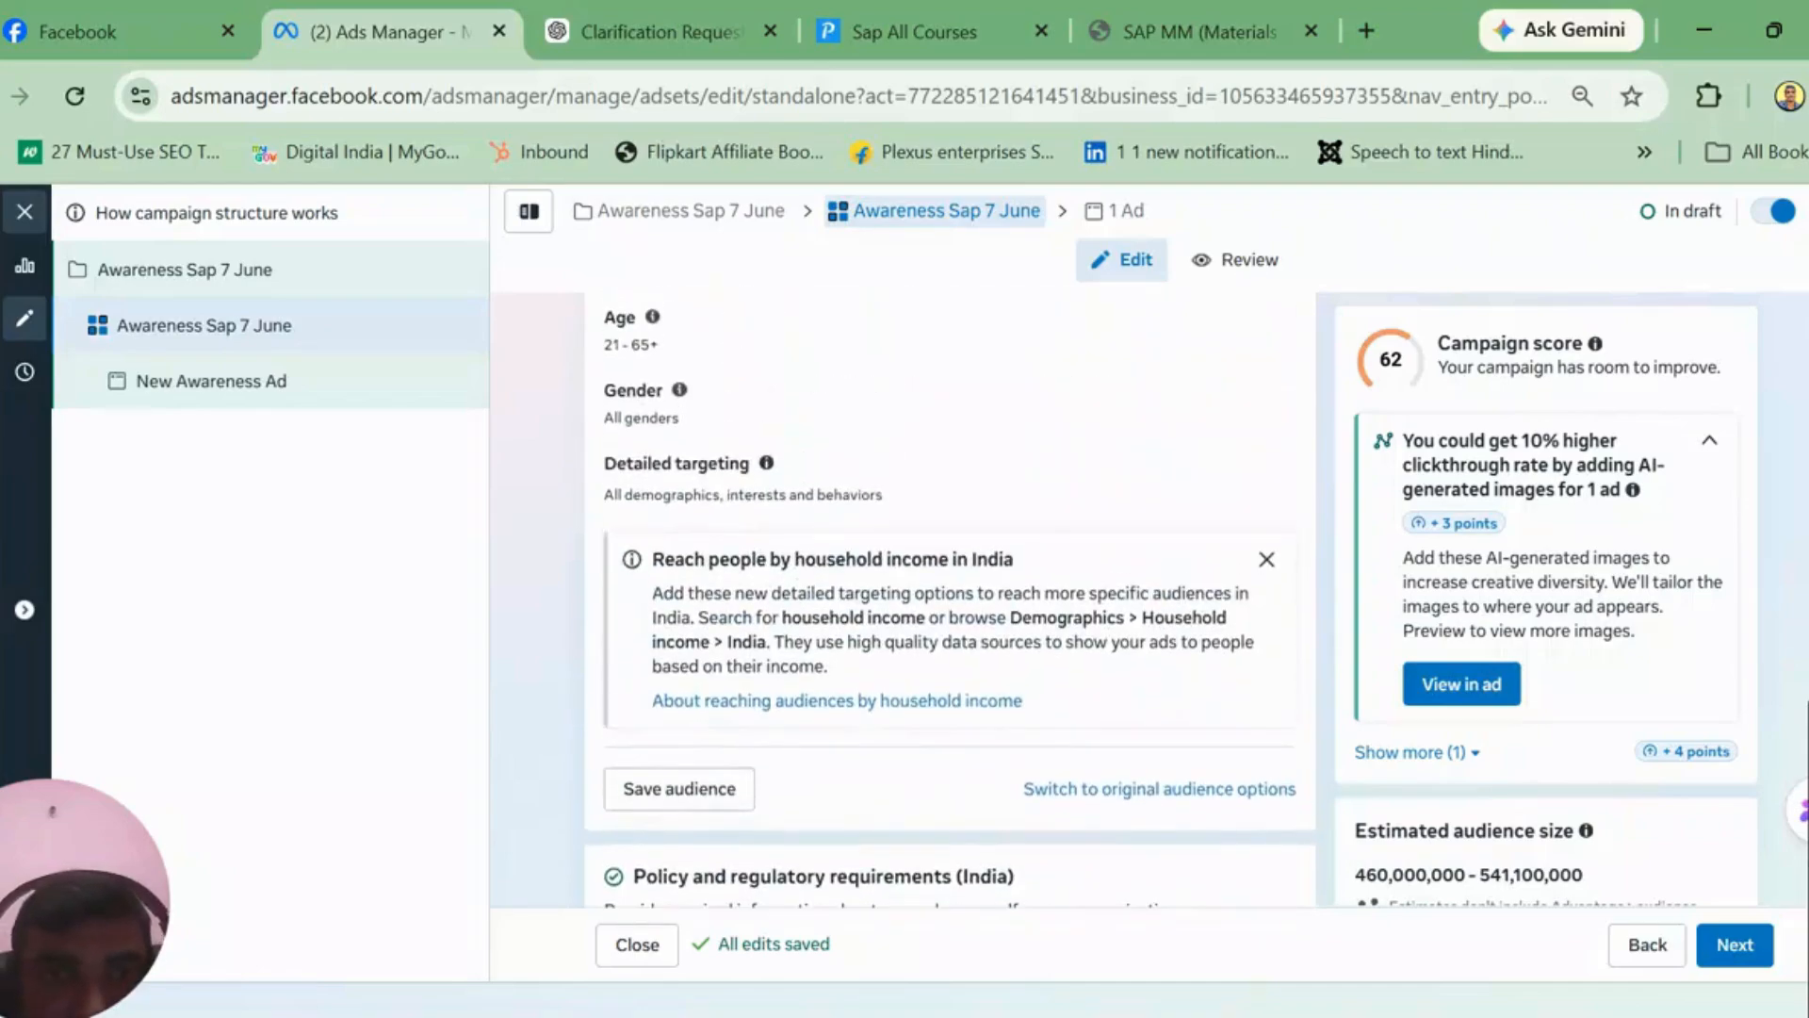
{"action": "scroll", "coordinate": [951, 599], "scroll_direction": "up", "scroll_amount": 2}
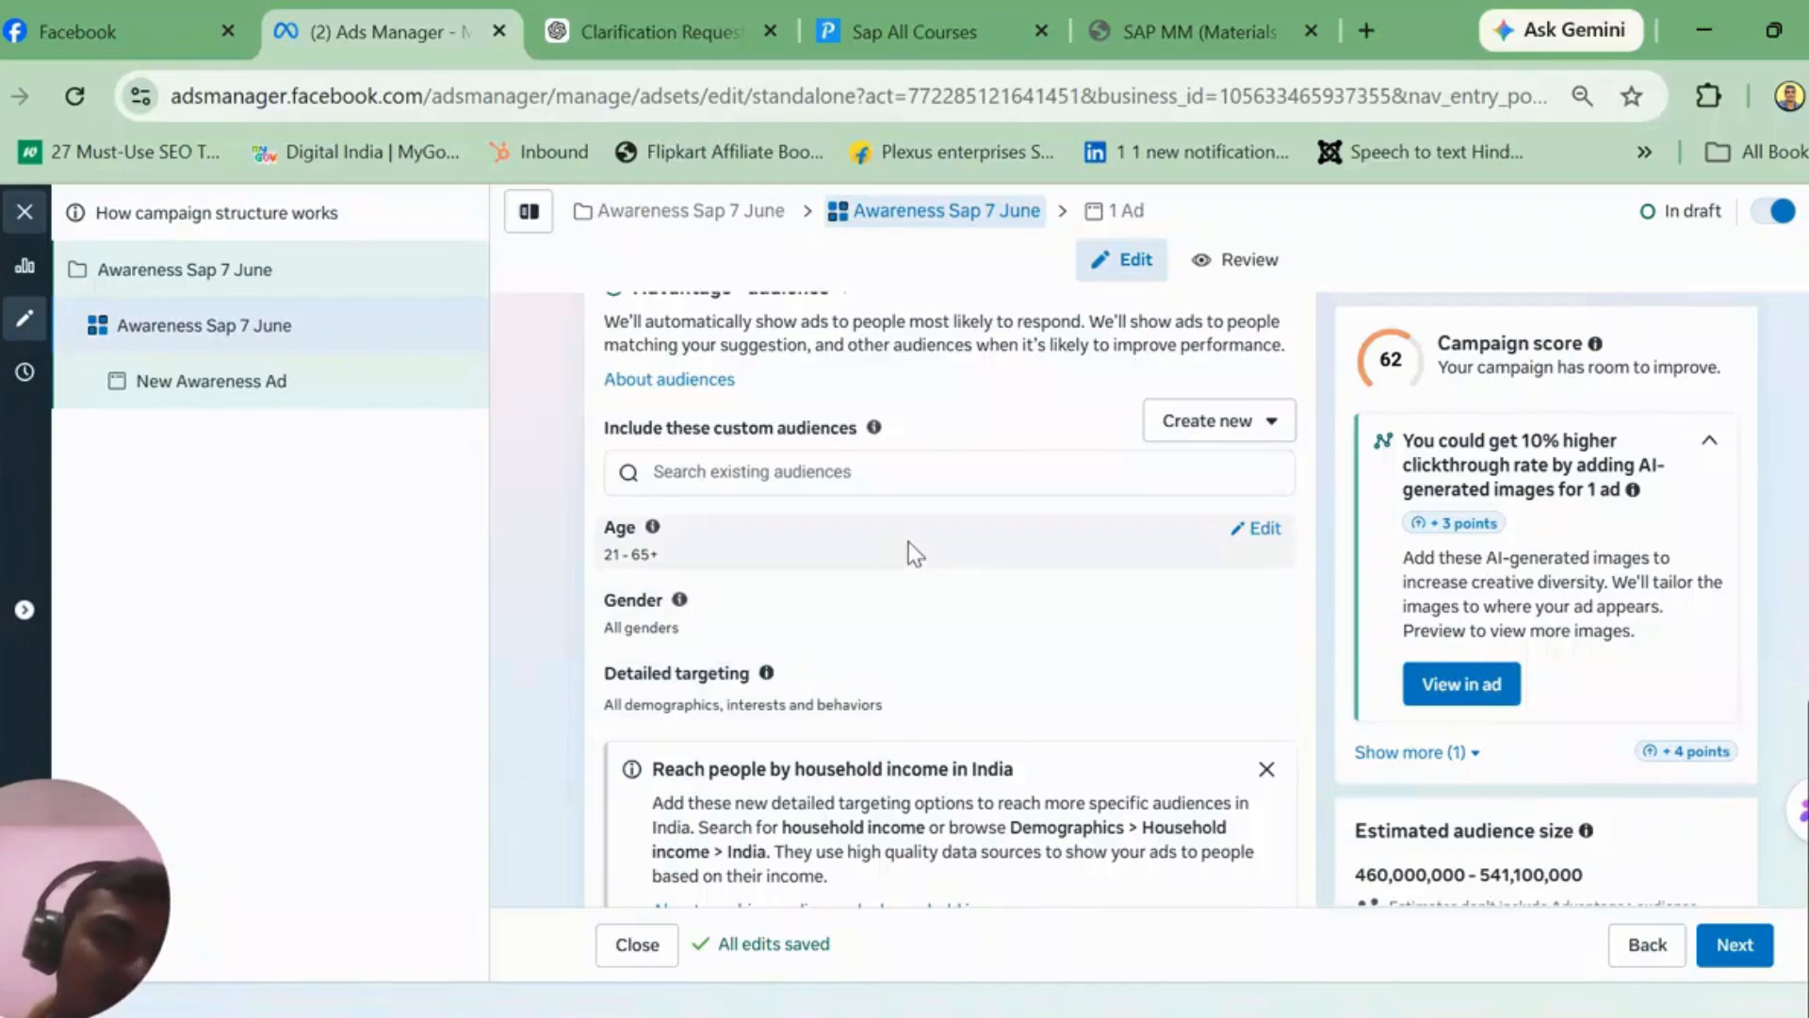
{"action": "left_click", "coordinate": [1264, 530]}
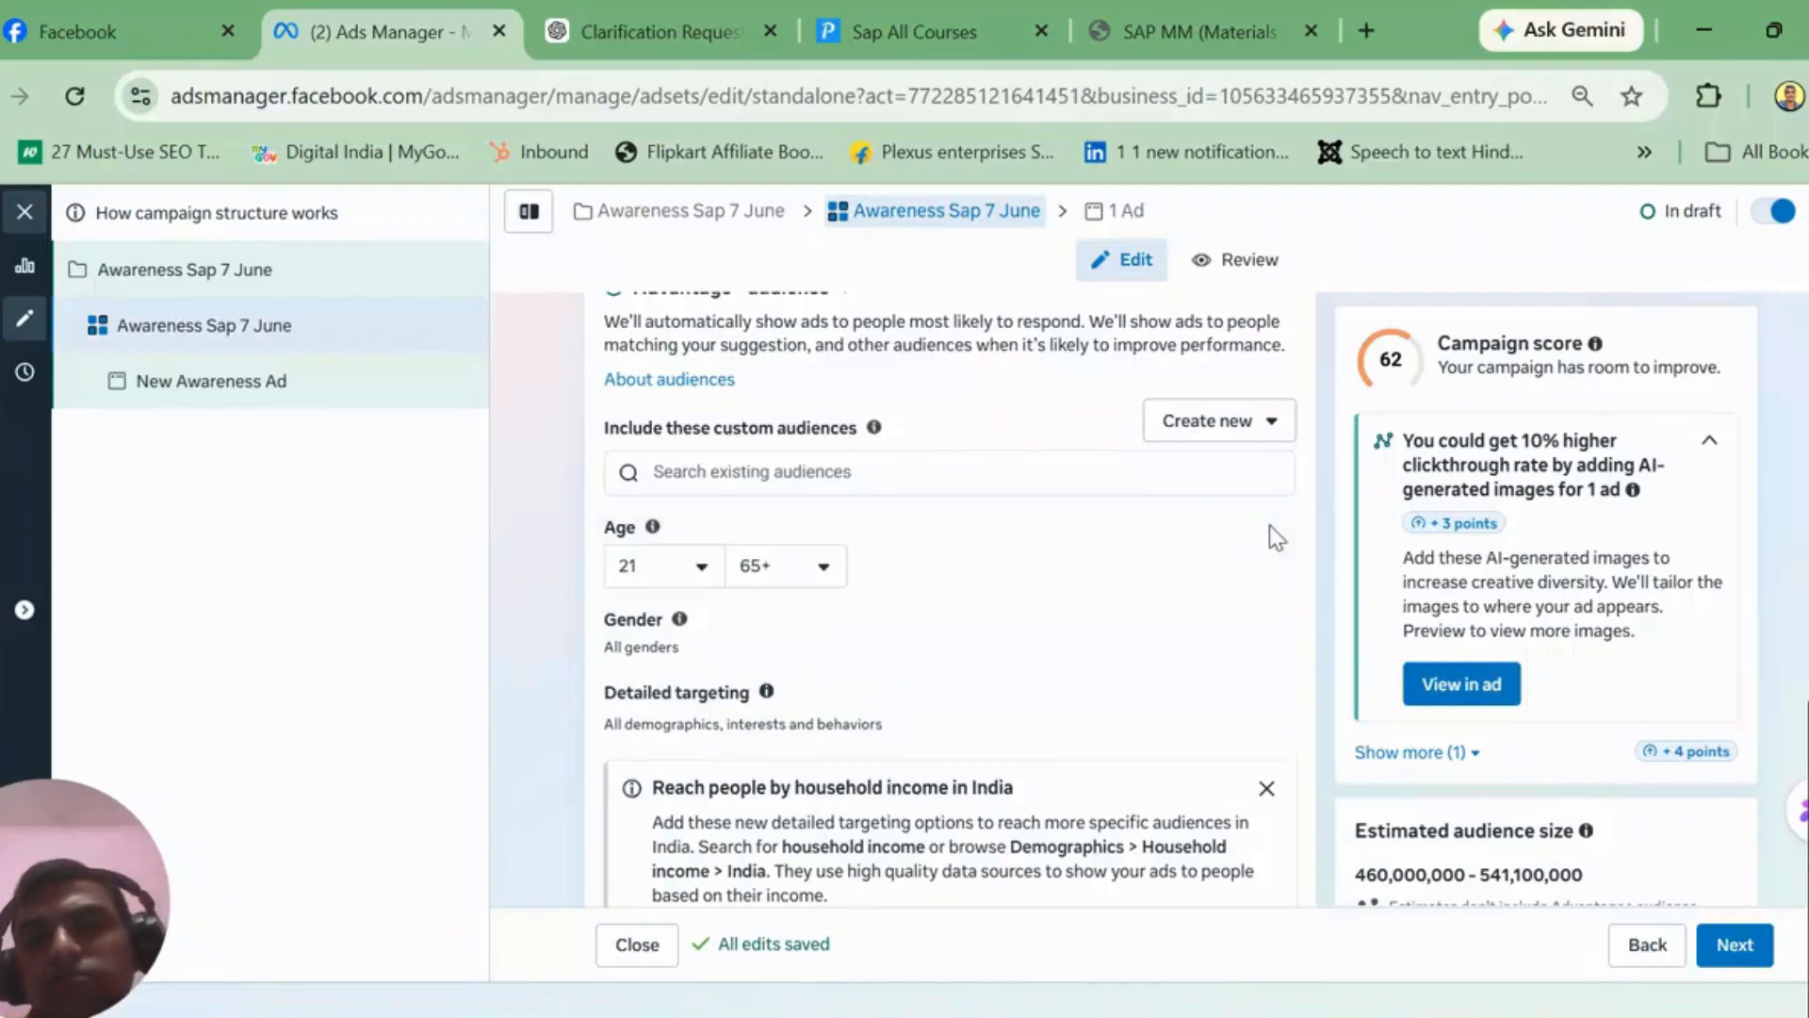
{"action": "left_click", "coordinate": [826, 572]}
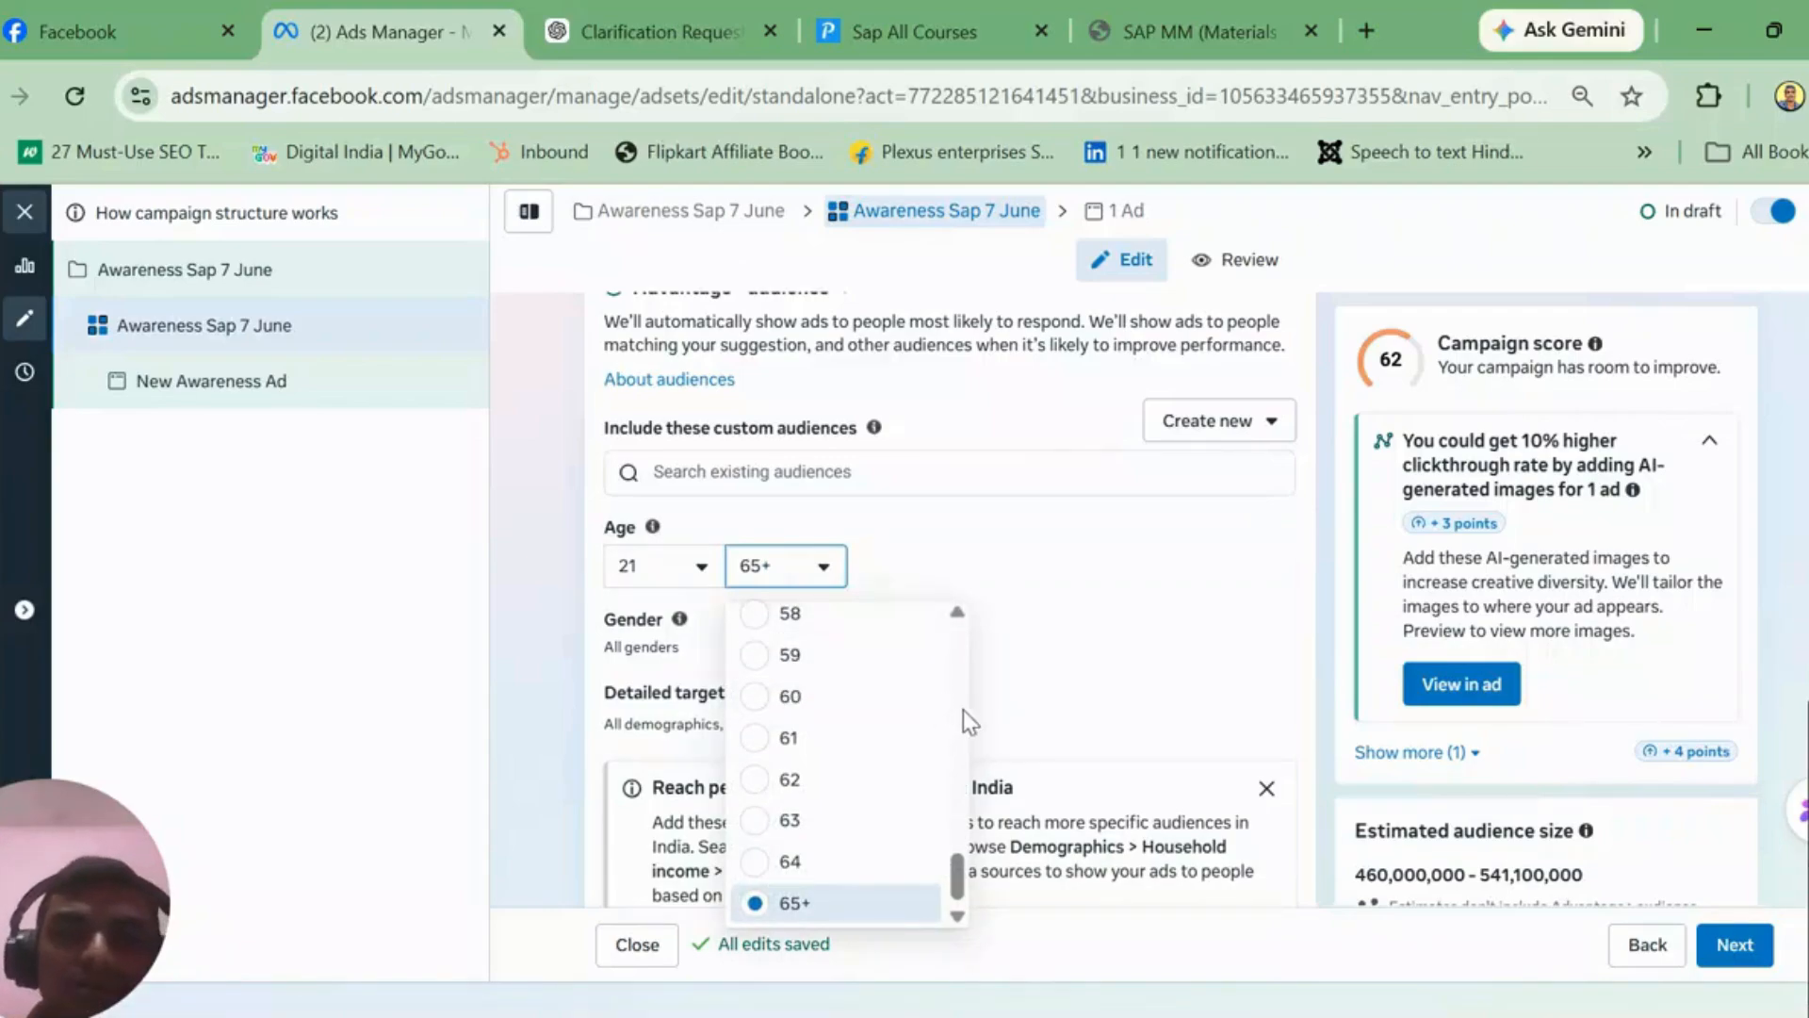
{"action": "scroll", "coordinate": [963, 710], "scroll_direction": "up", "scroll_amount": 3}
{"action": "scroll", "coordinate": [963, 710], "scroll_direction": "up", "scroll_amount": 5}
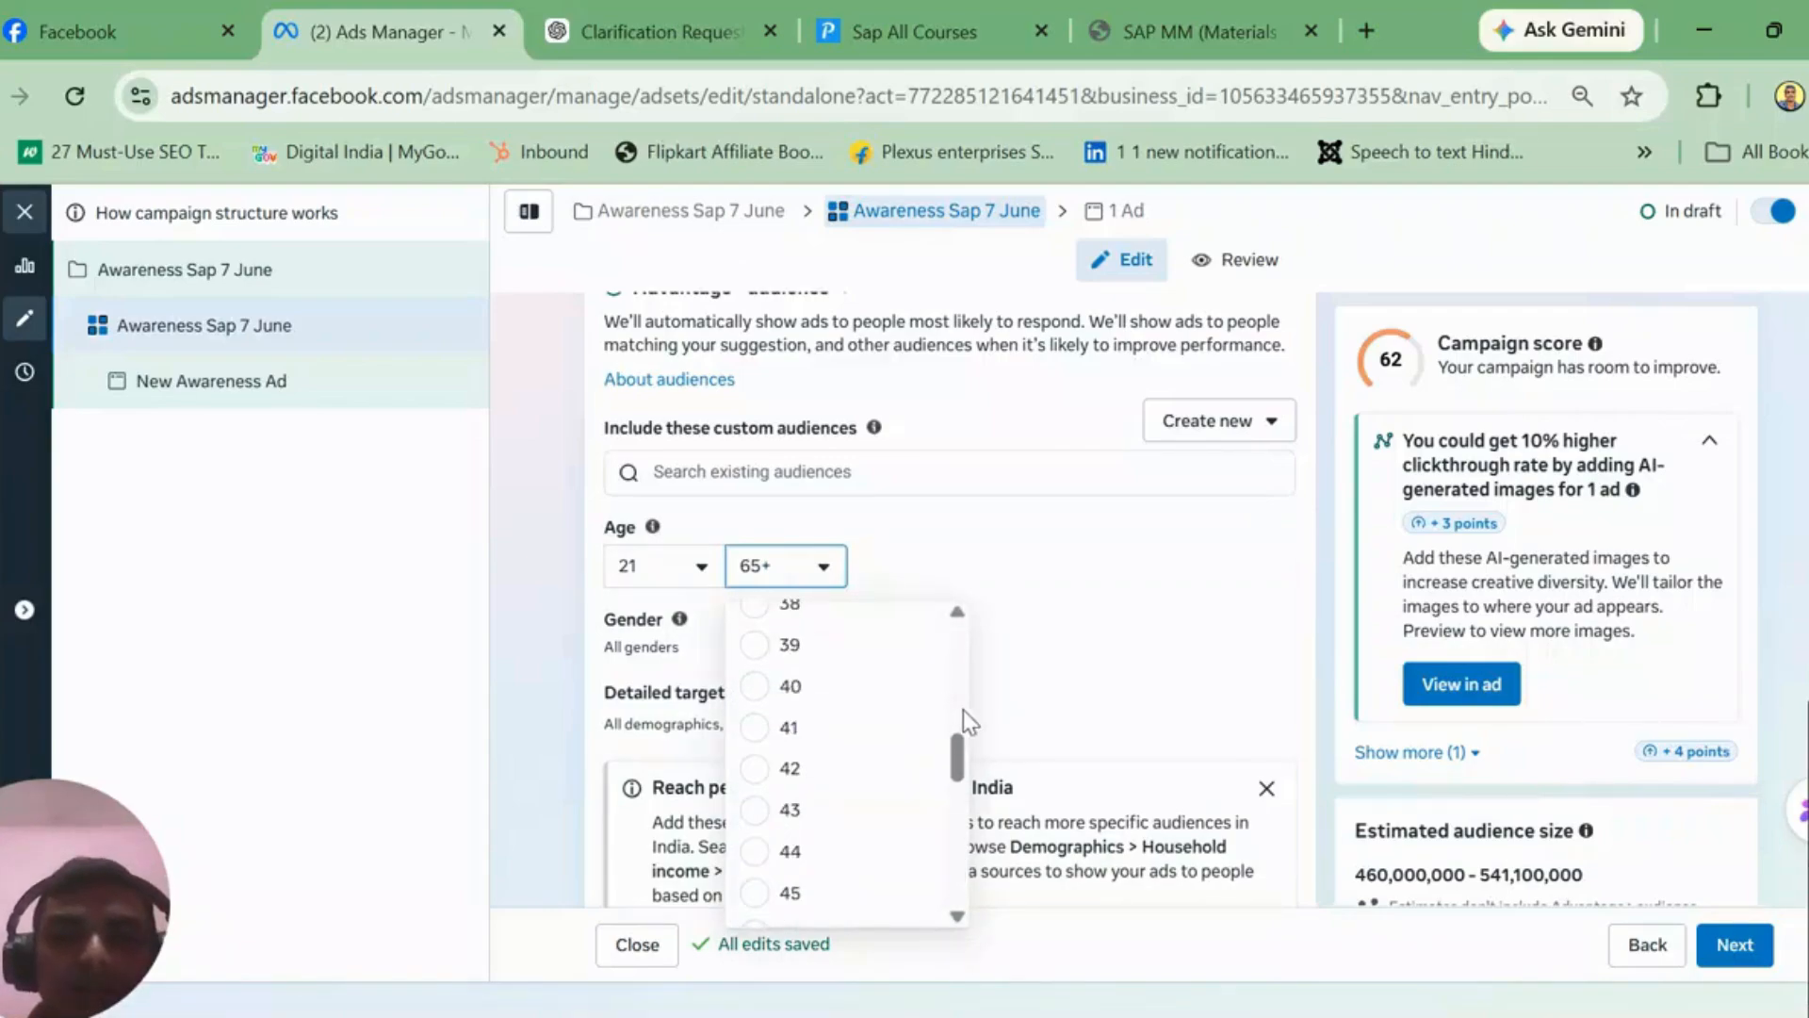
{"action": "left_click", "coordinate": [794, 695]}
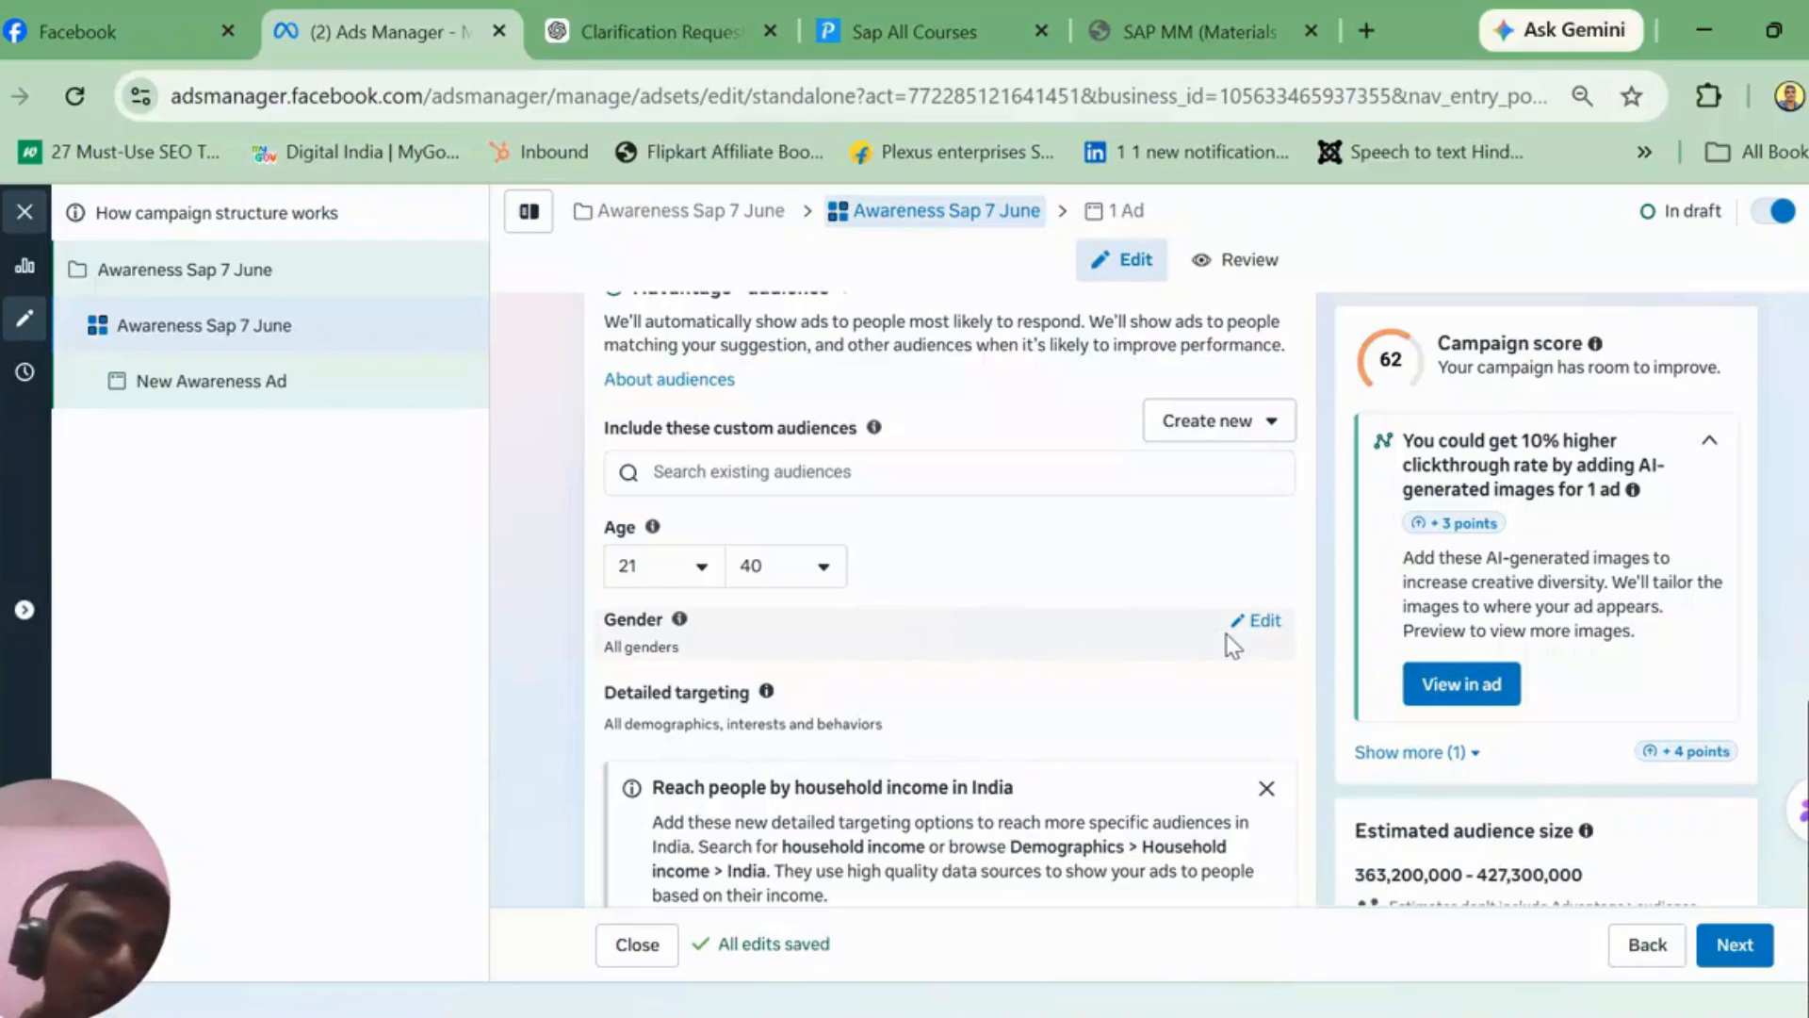
{"action": "left_click", "coordinate": [1264, 625]}
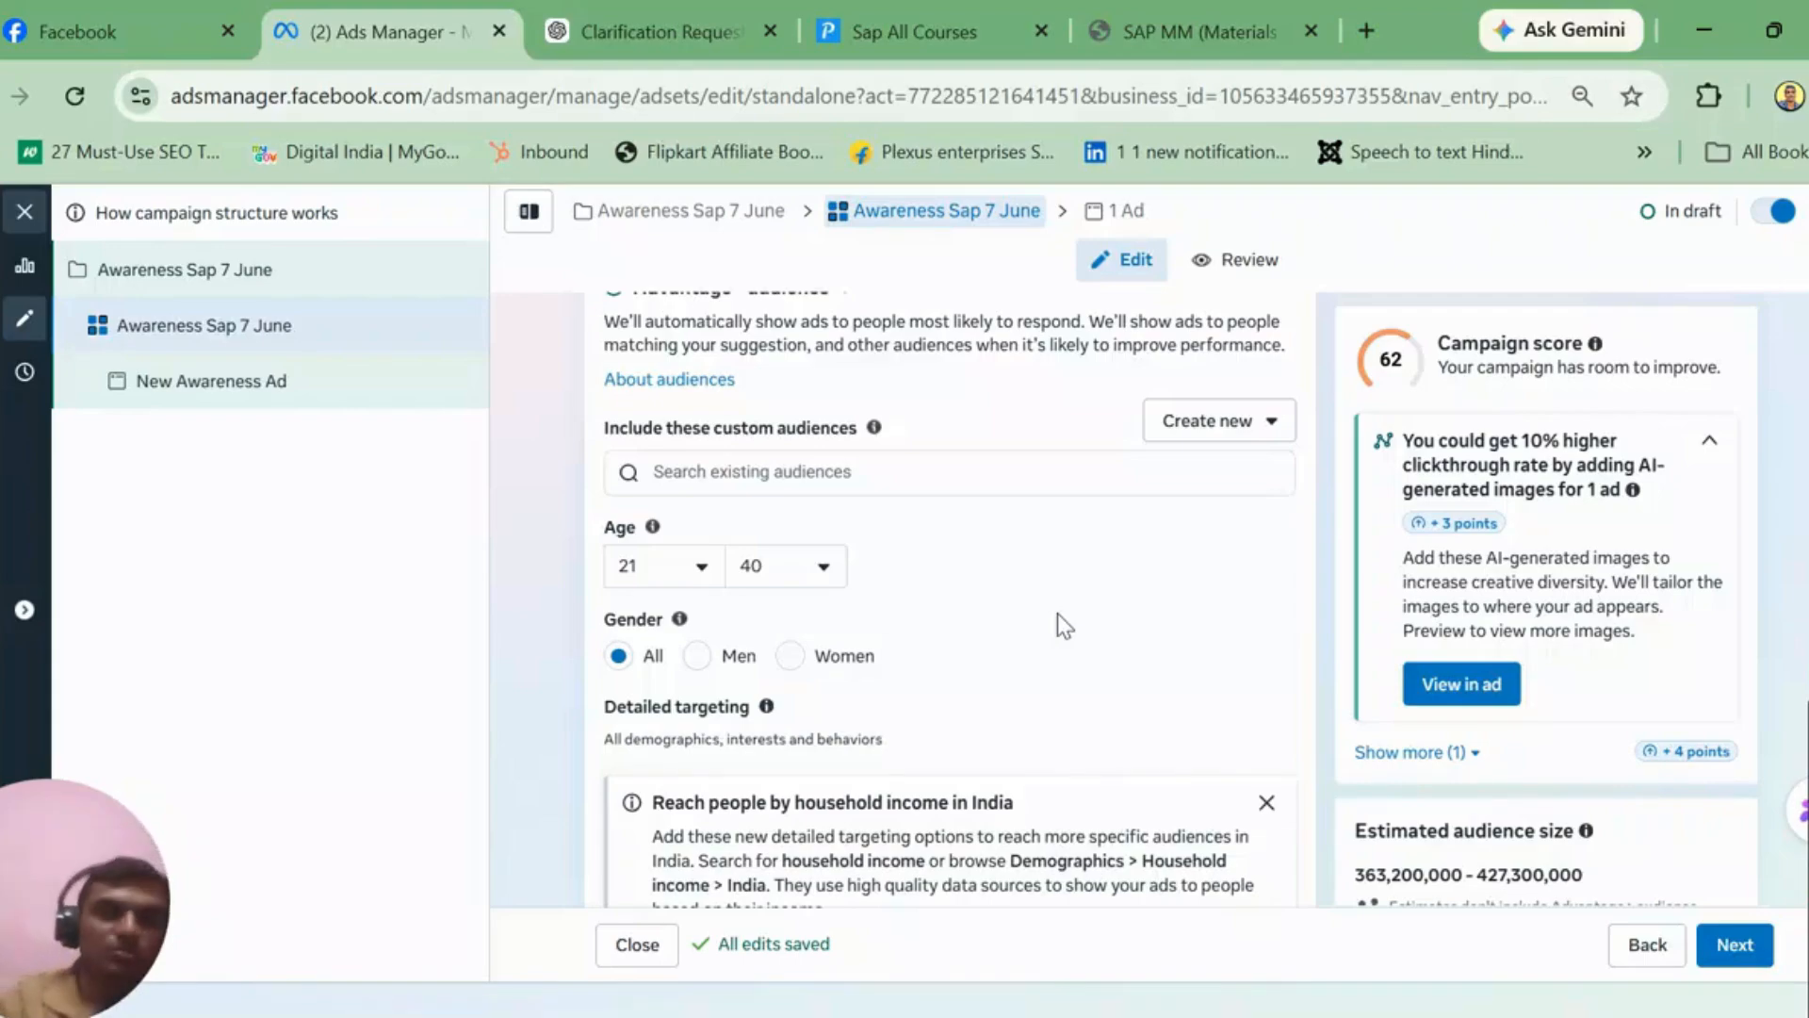
Step: Open the Advantage+ audience's detailed targeting for editing, ready to describe the ideal audience
{"action": "mouse_move", "coordinate": [1236, 742]}
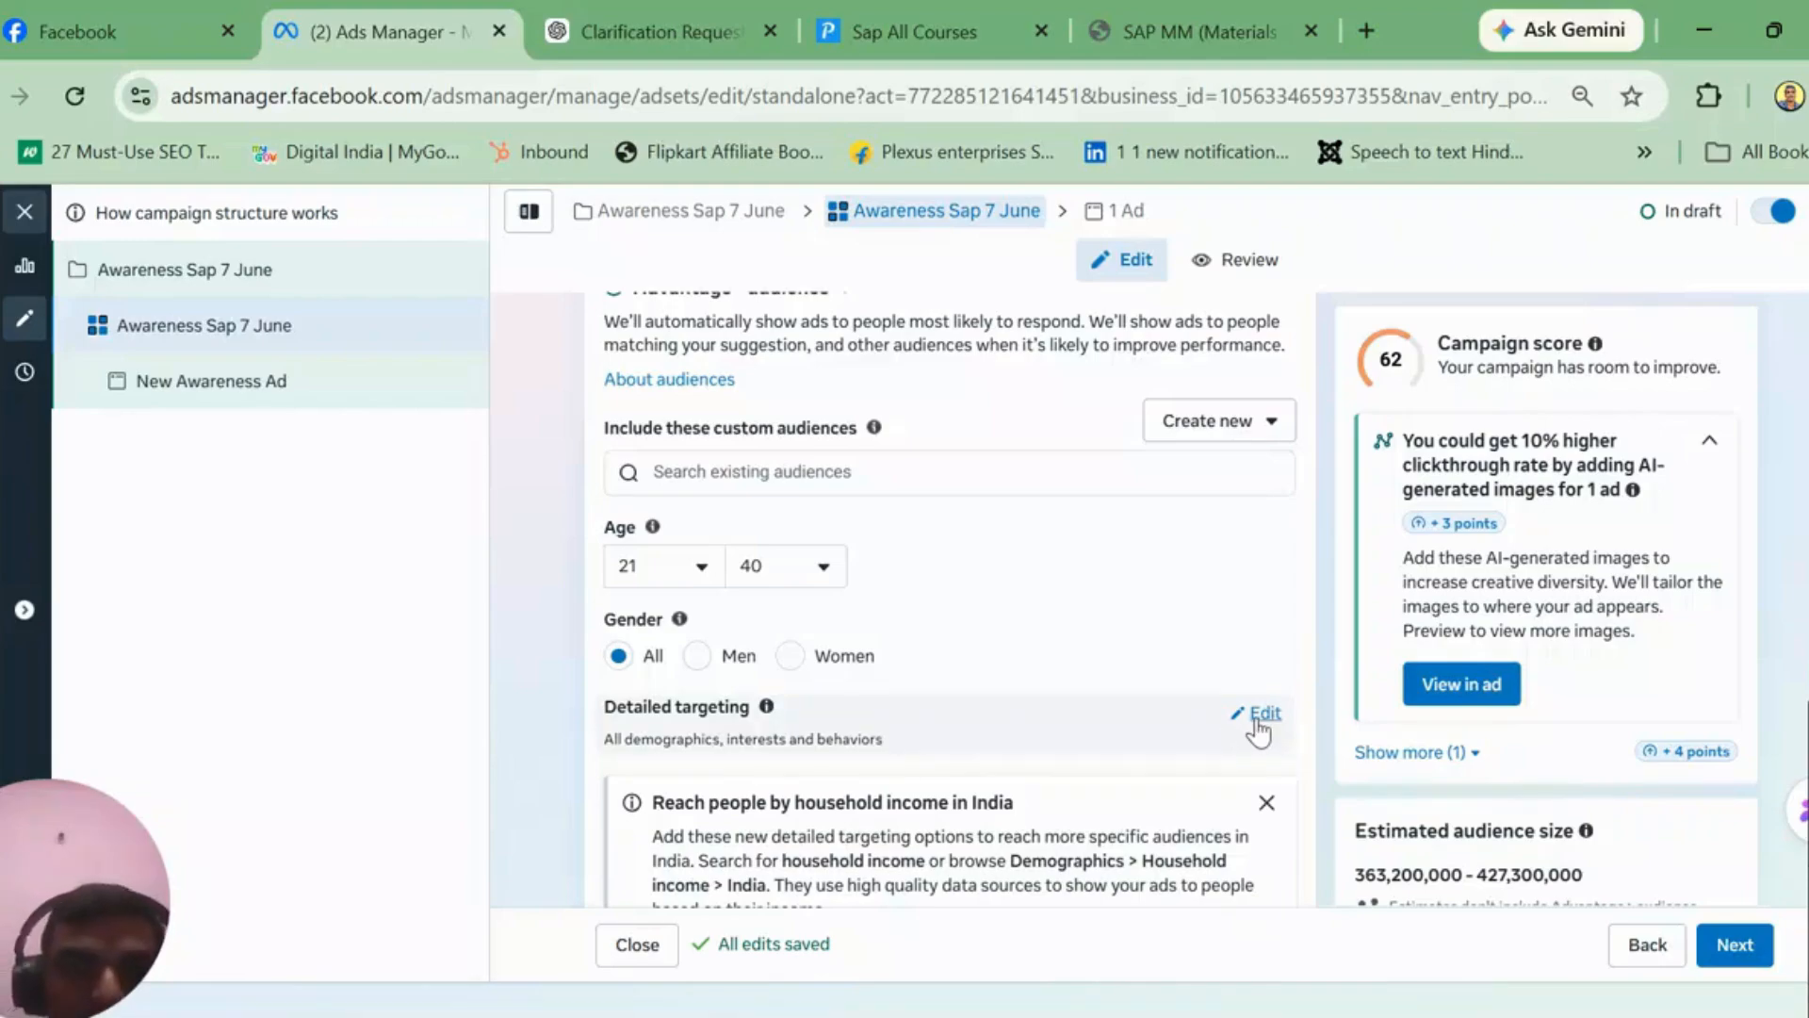
{"action": "left_click", "coordinate": [1260, 716]}
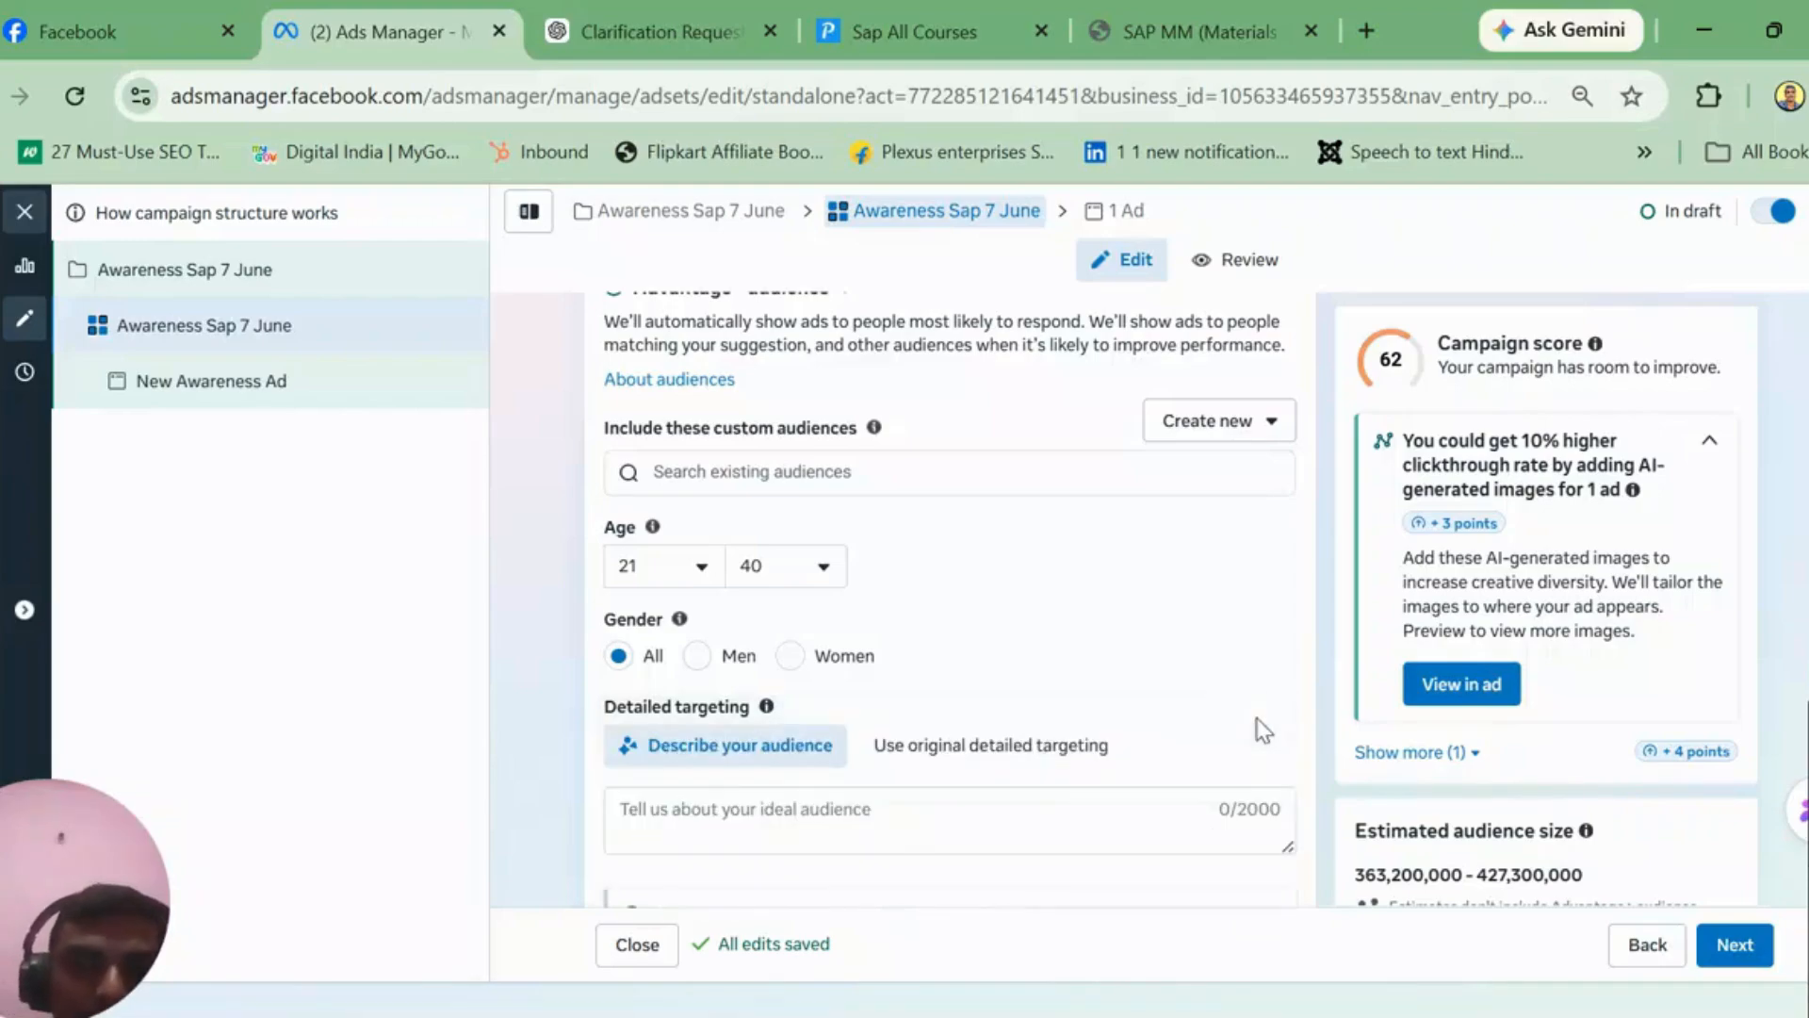
{"action": "left_click", "coordinate": [1006, 820]}
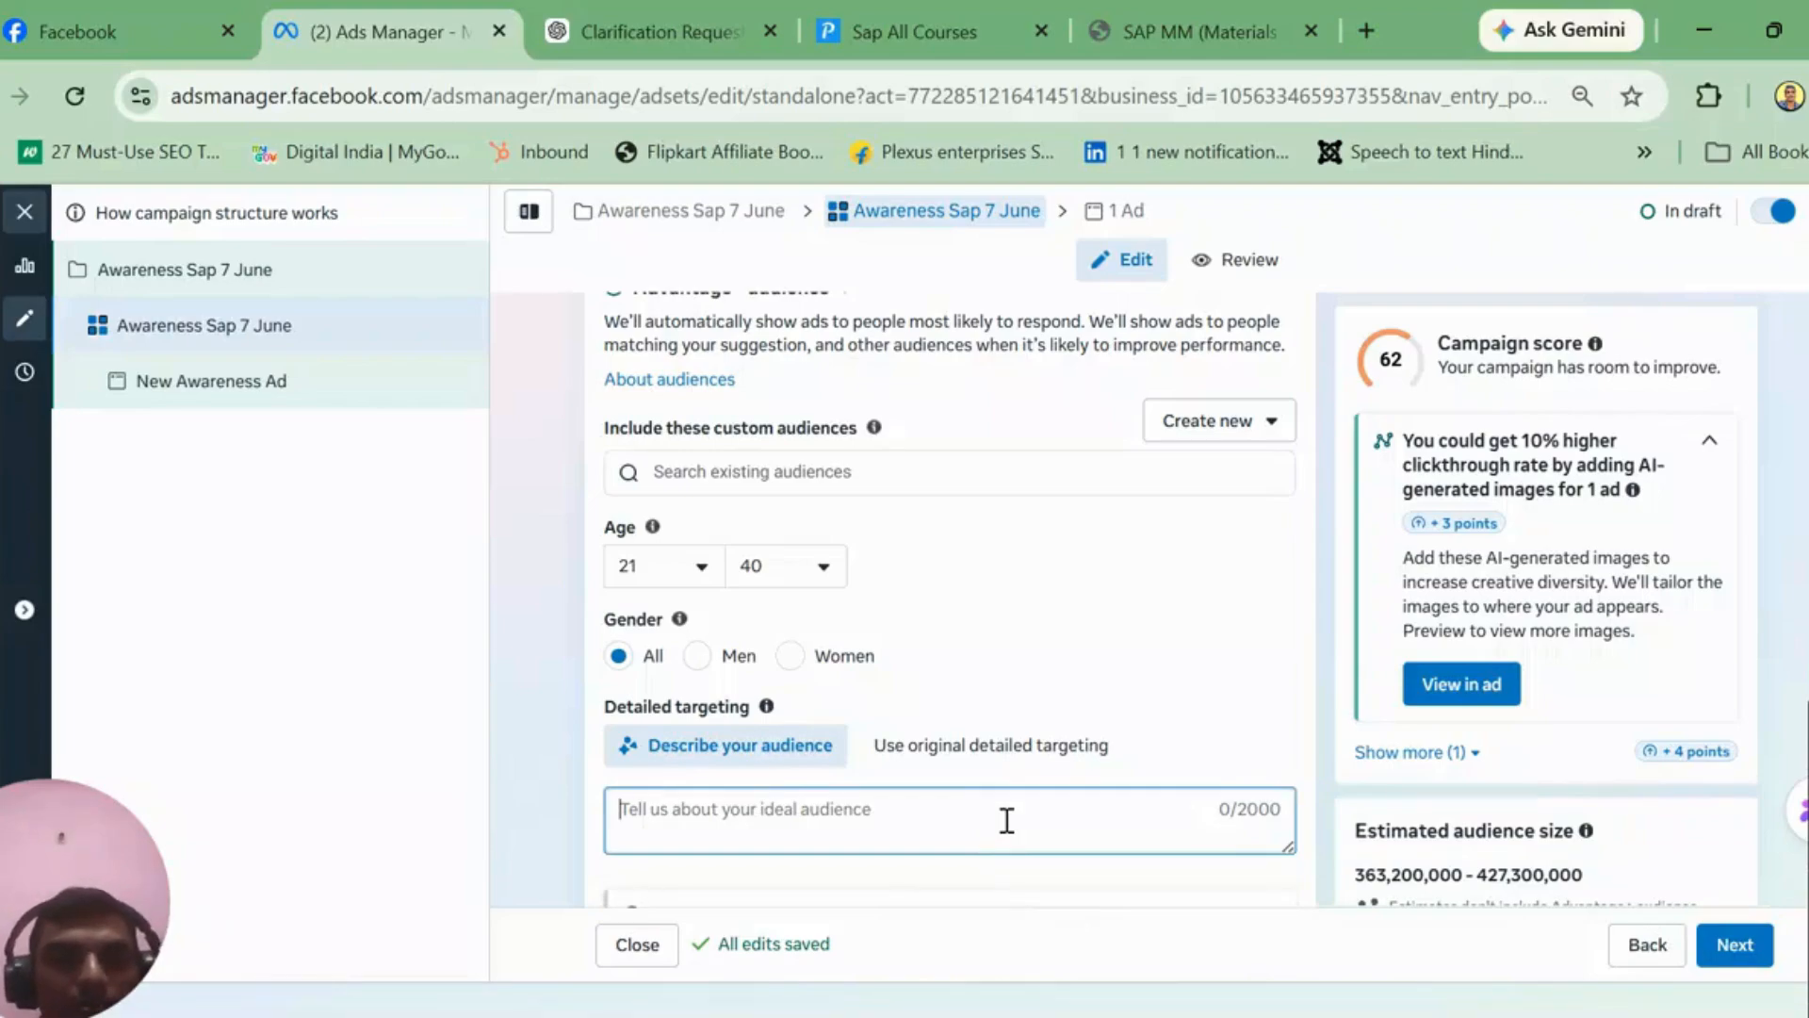
{"action": "type", "text": "sap"}
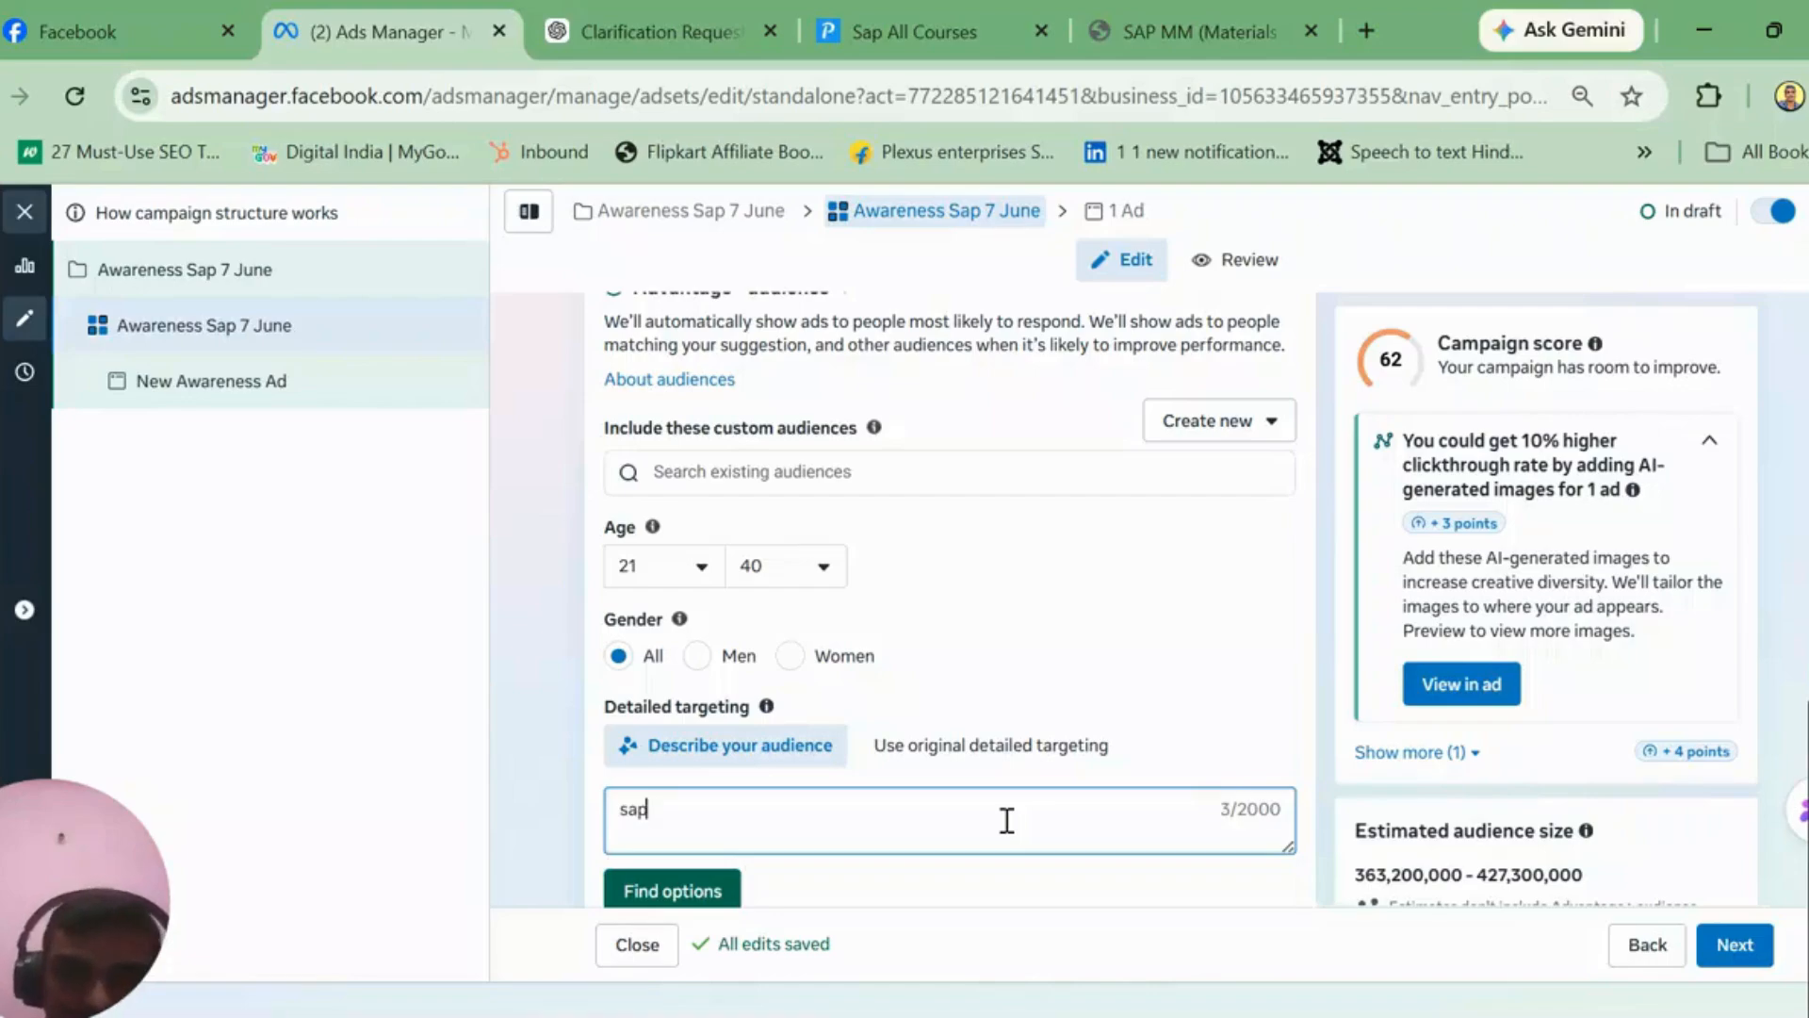
{"action": "key", "text": "BackSpace"}
{"action": "key", "text": "BackSpace"}
{"action": "key", "text": "BackSpace"}
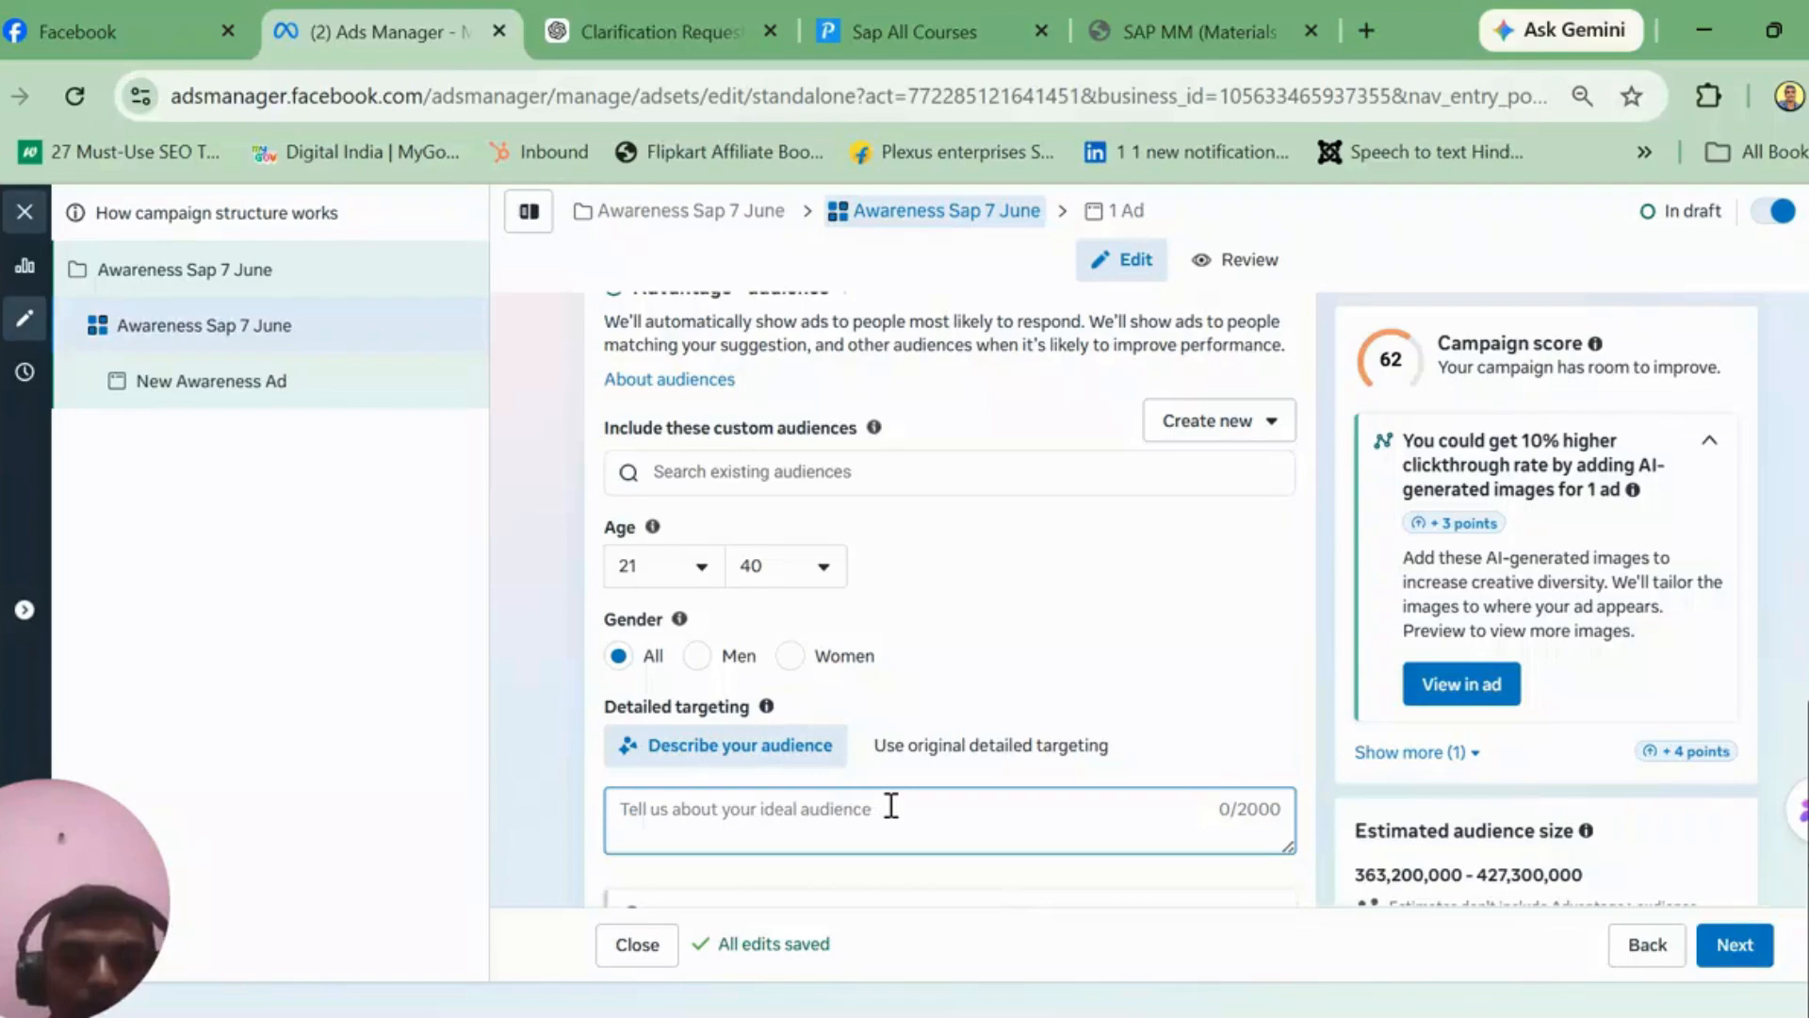
Step: Describe the ideal audience in detailed targeting as "students and working professionals looking for advance career course."
{"action": "type", "text": "students "}
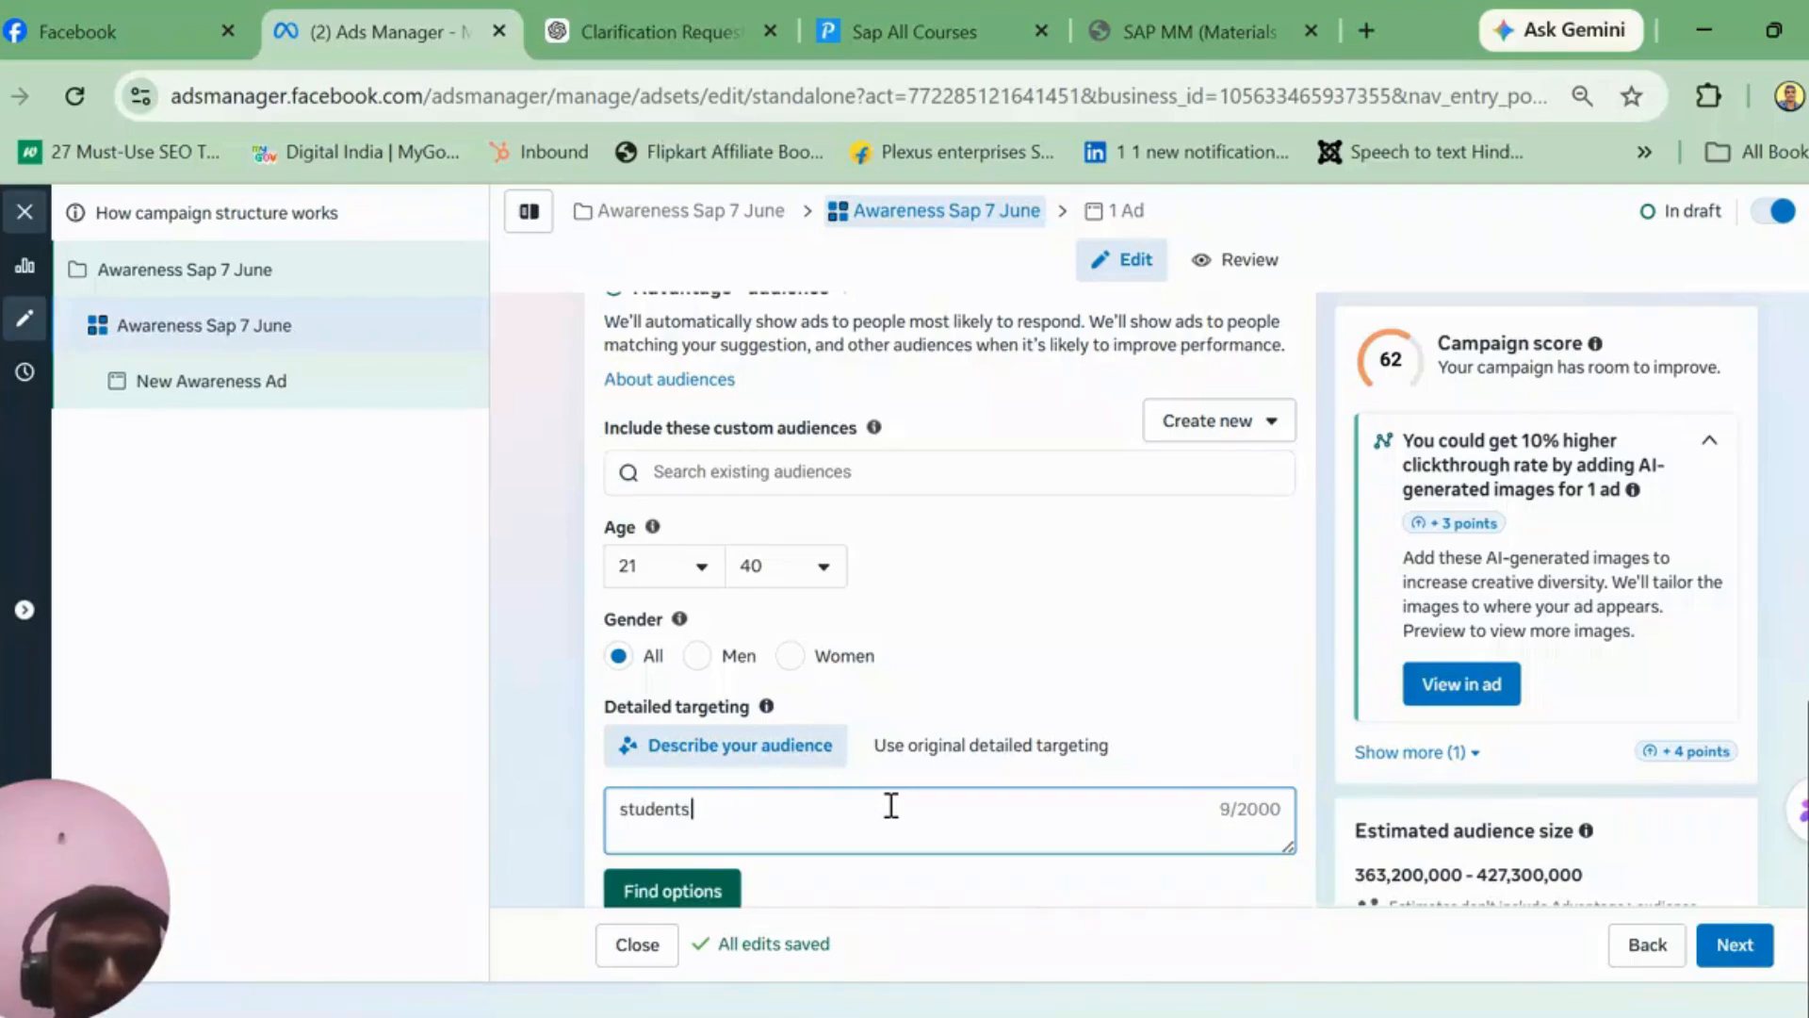
{"action": "type", "text": "a"}
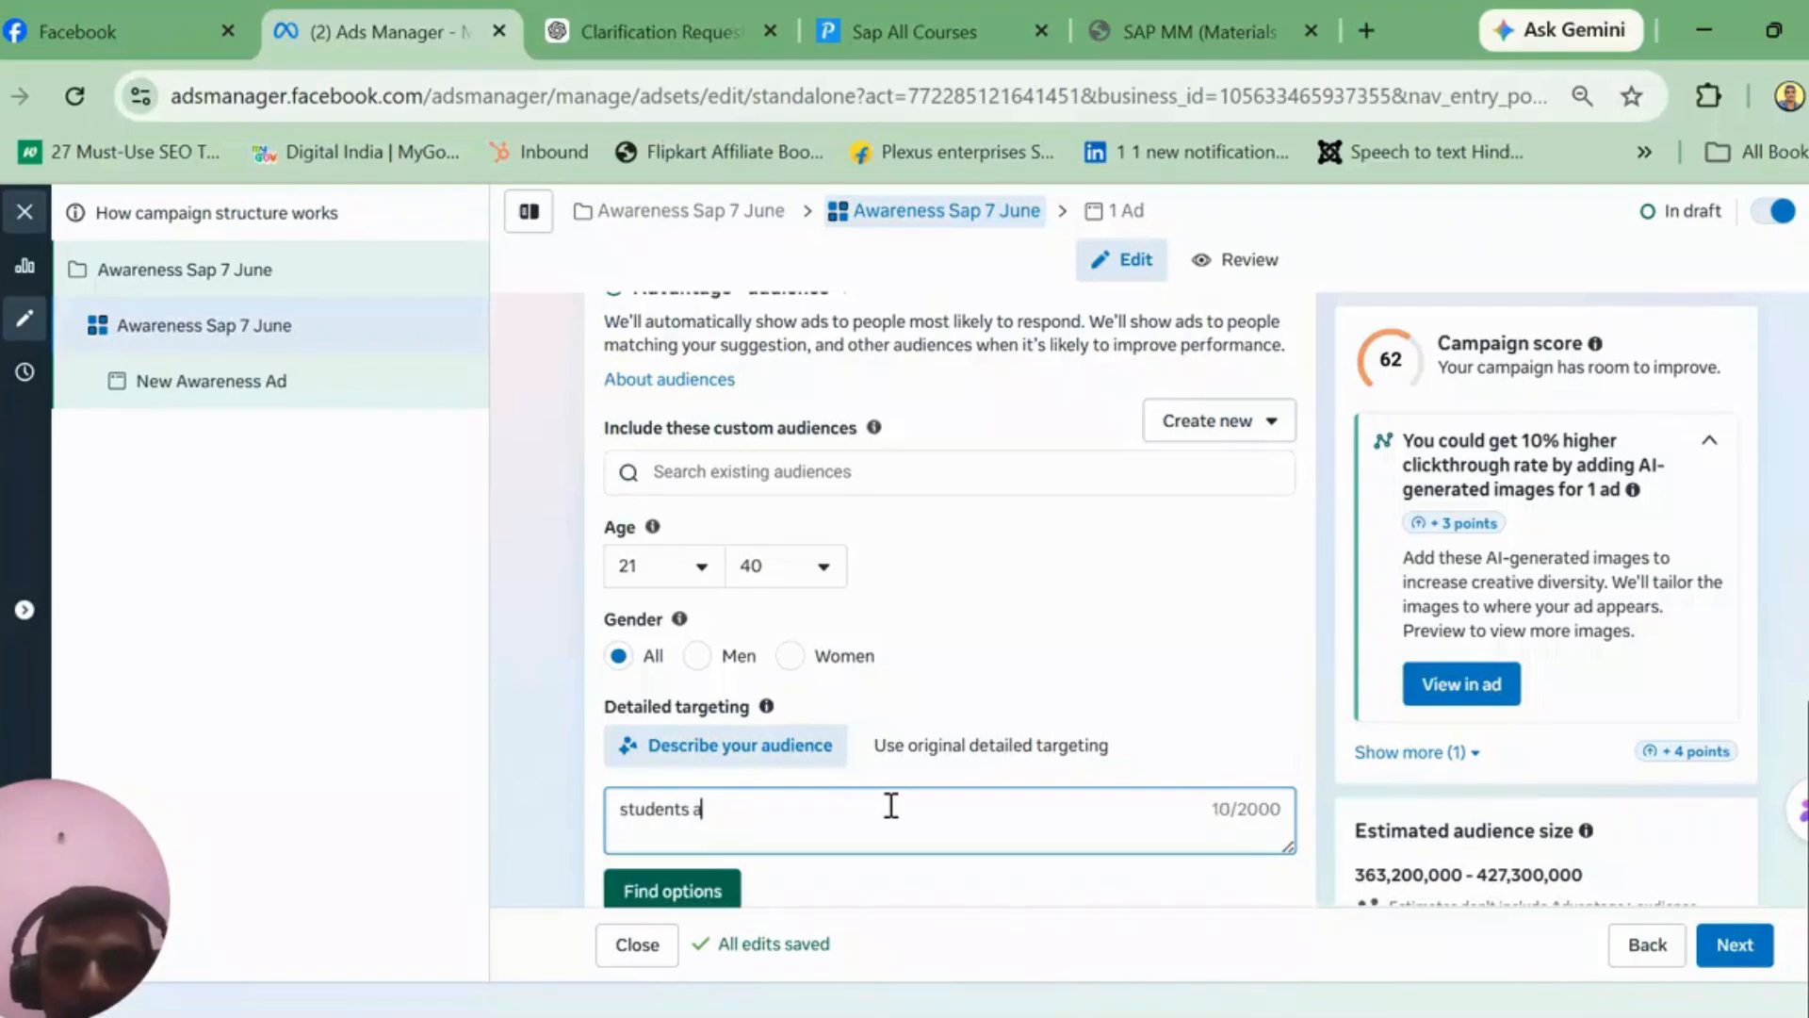
{"action": "type", "text": "nd working"}
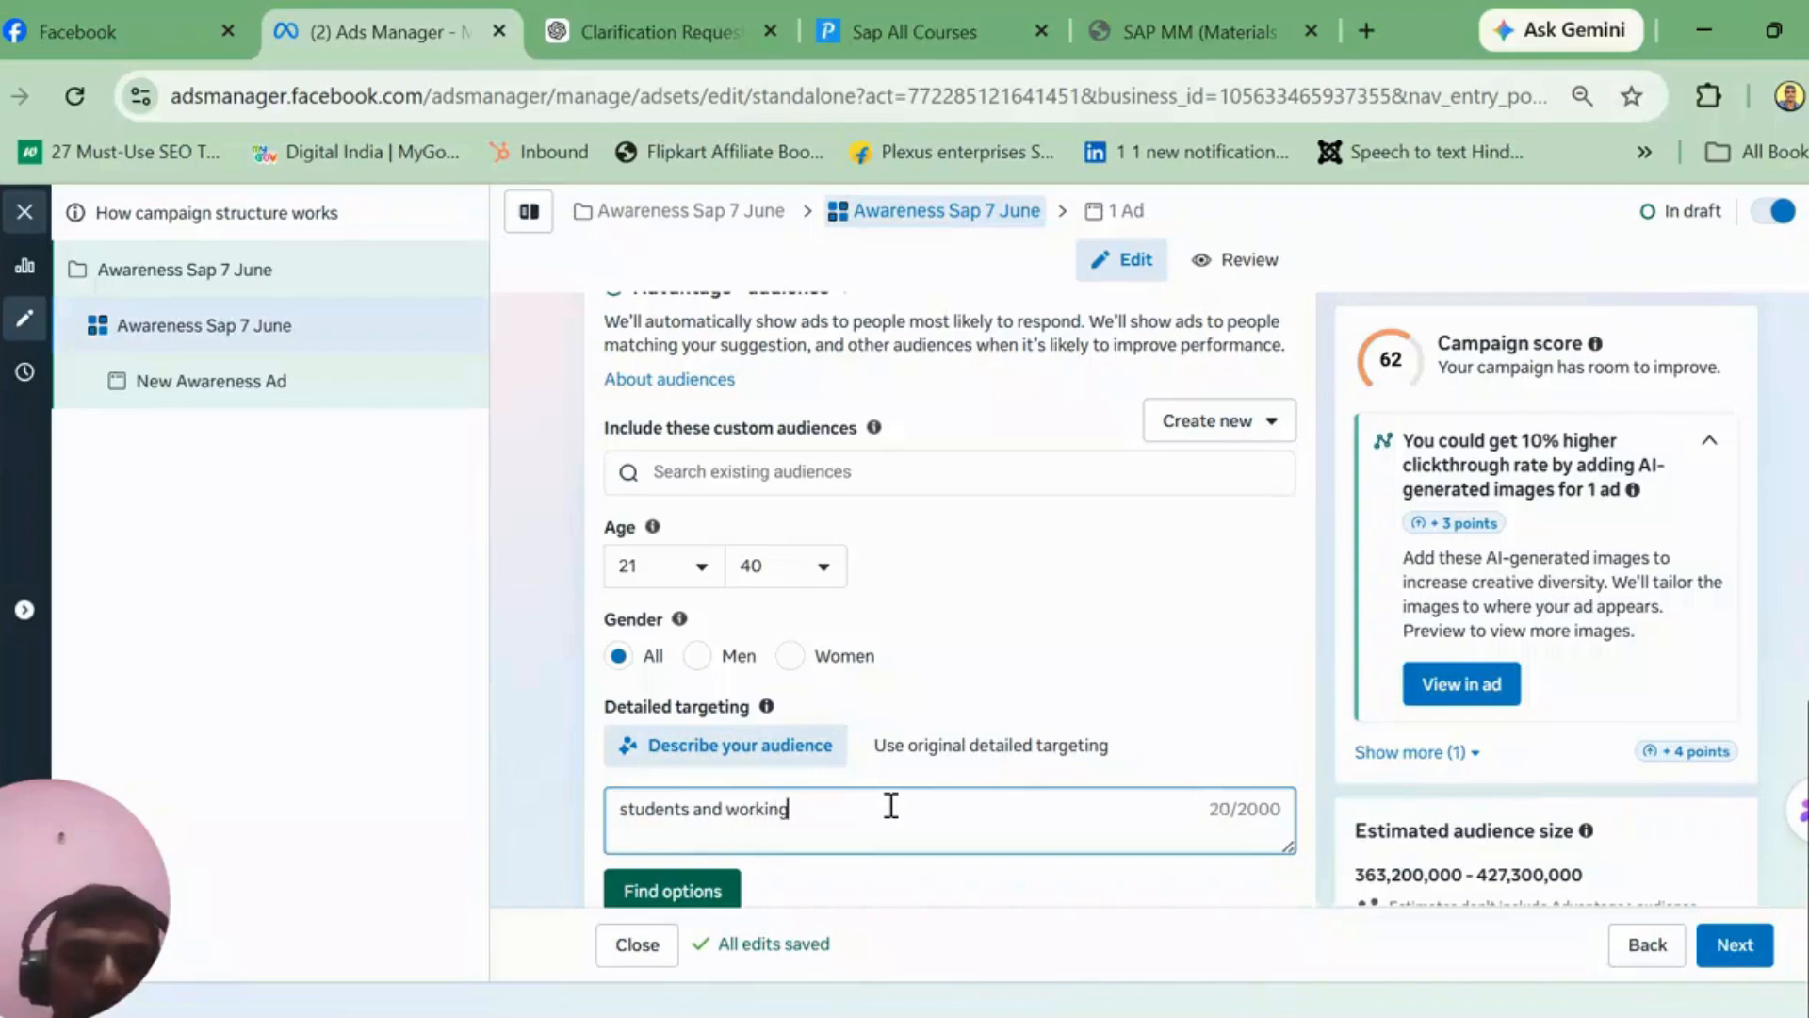
{"action": "type", "text": " professional"}
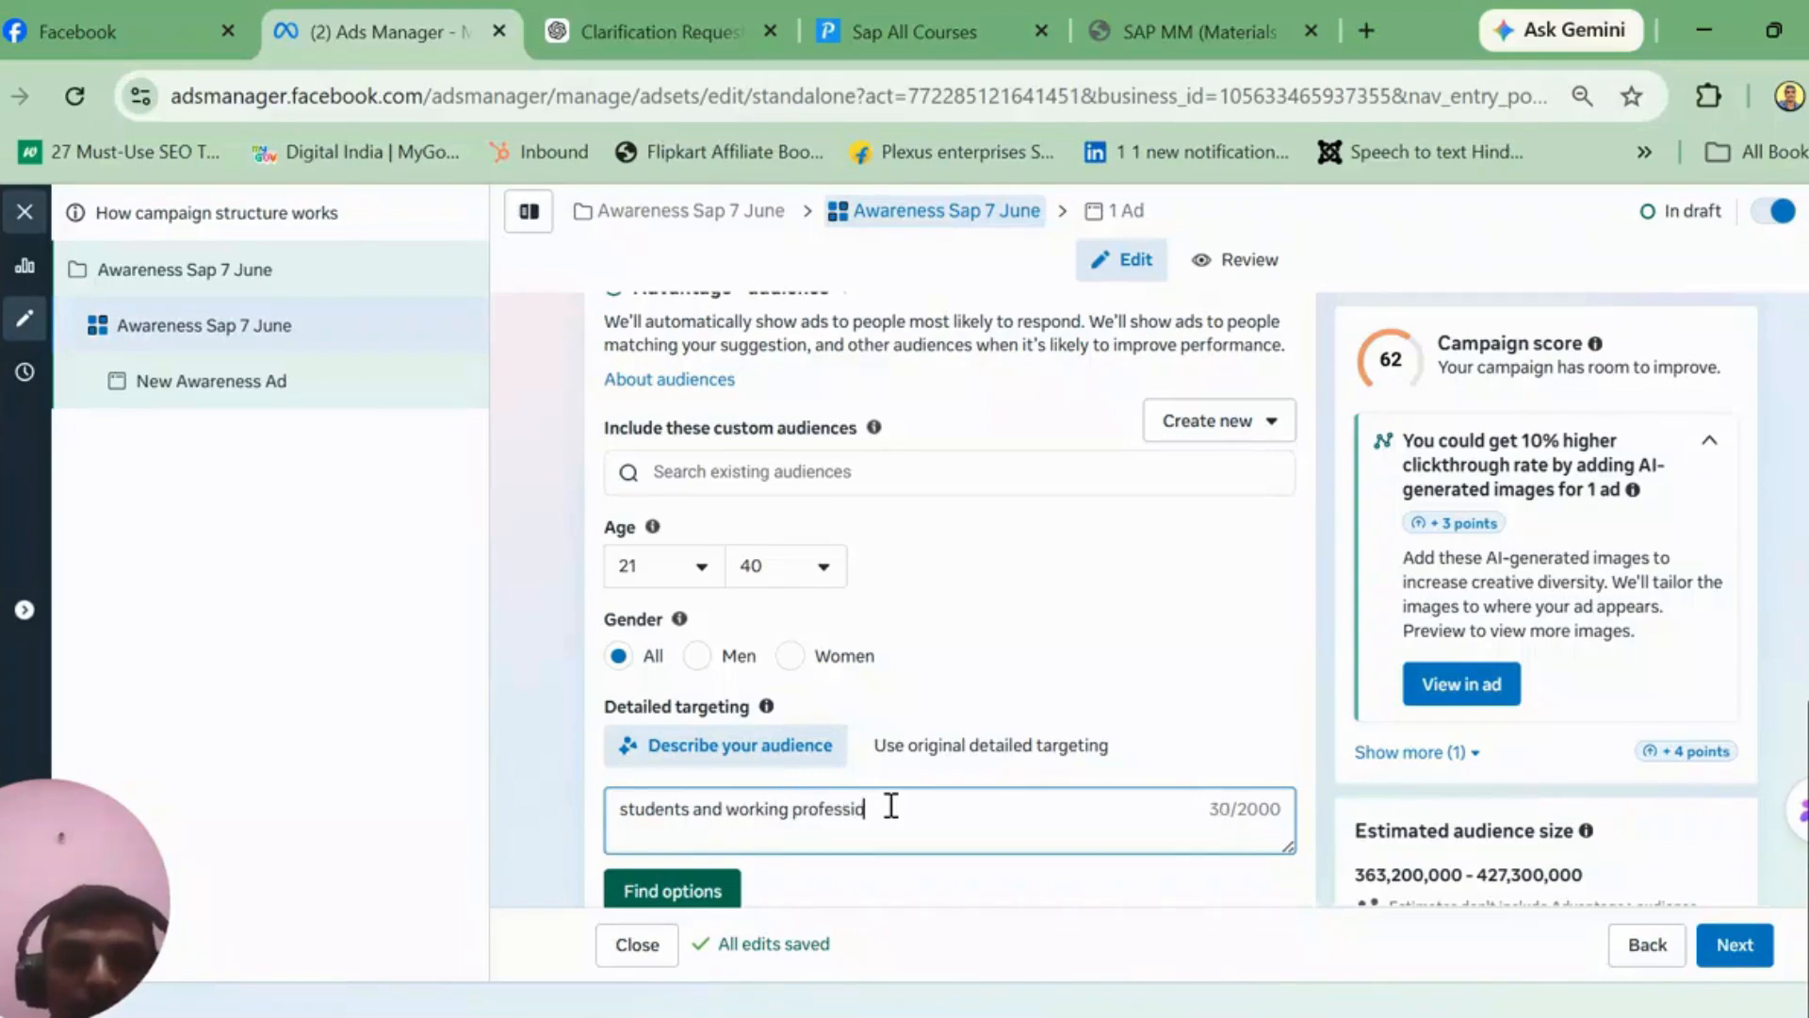
{"action": "type", "text": "s looking "}
{"action": "type", "text": "for ad"}
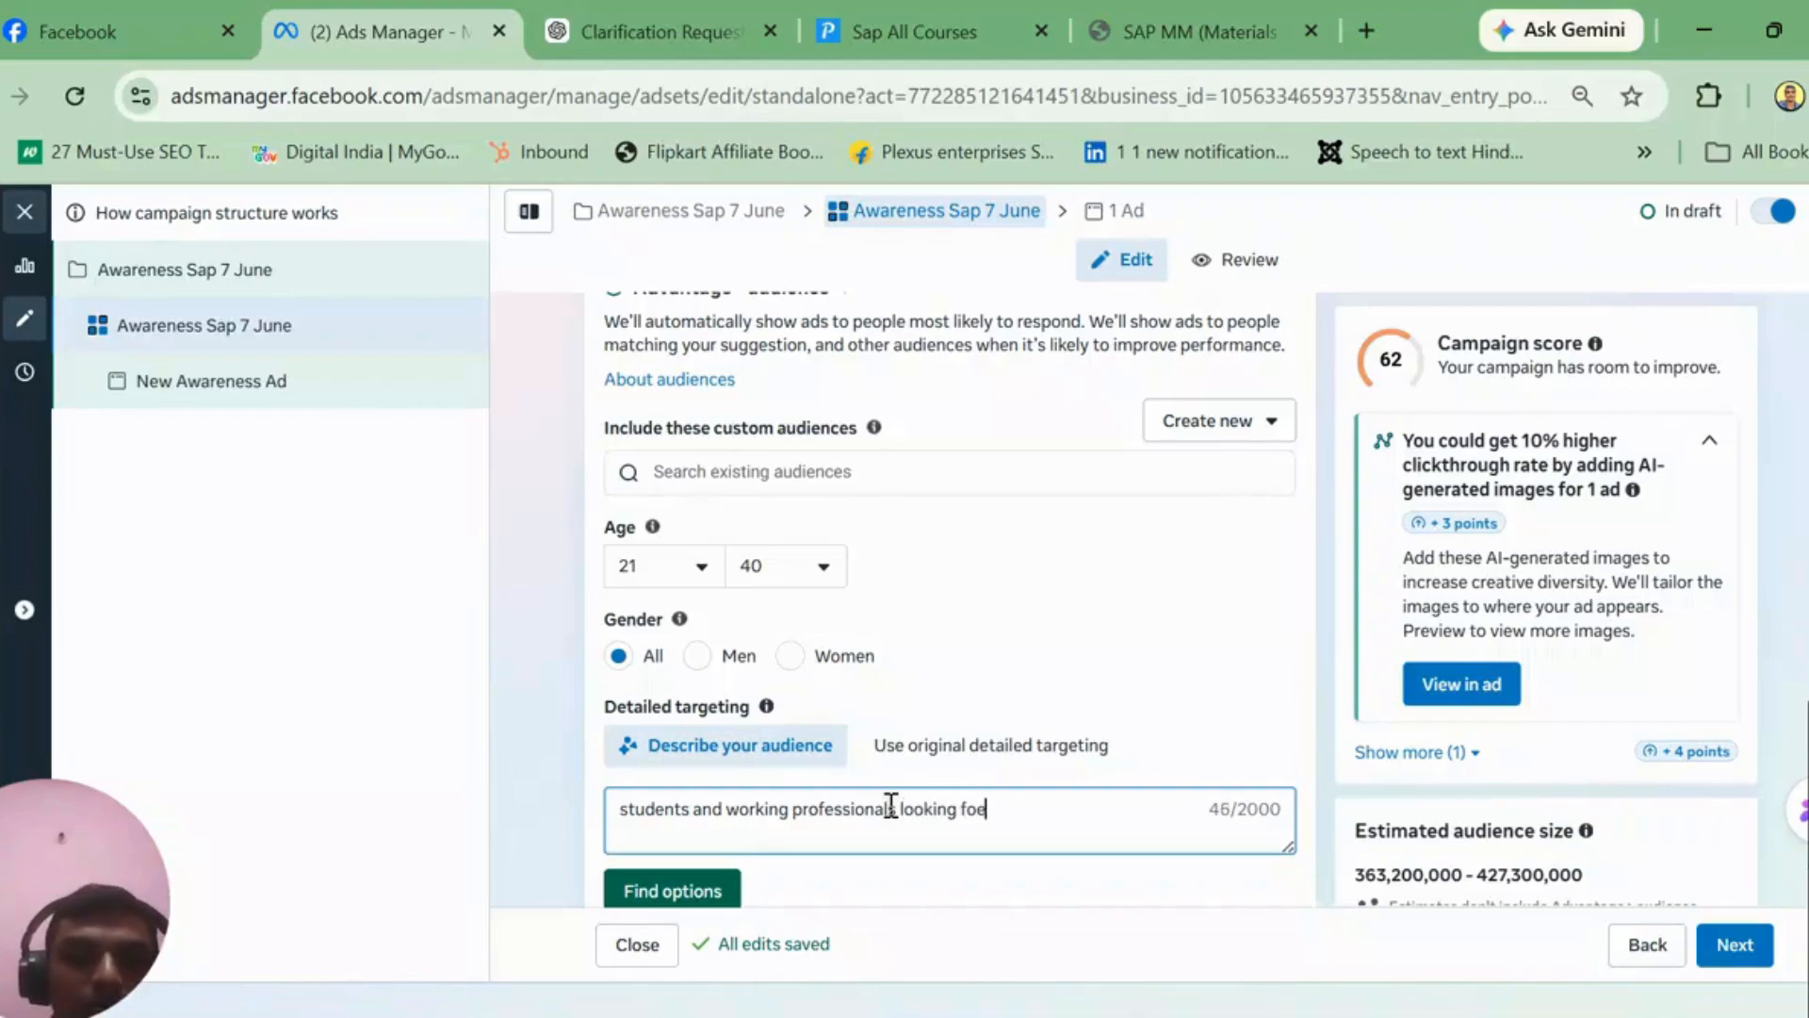
{"action": "type", "text": "van"}
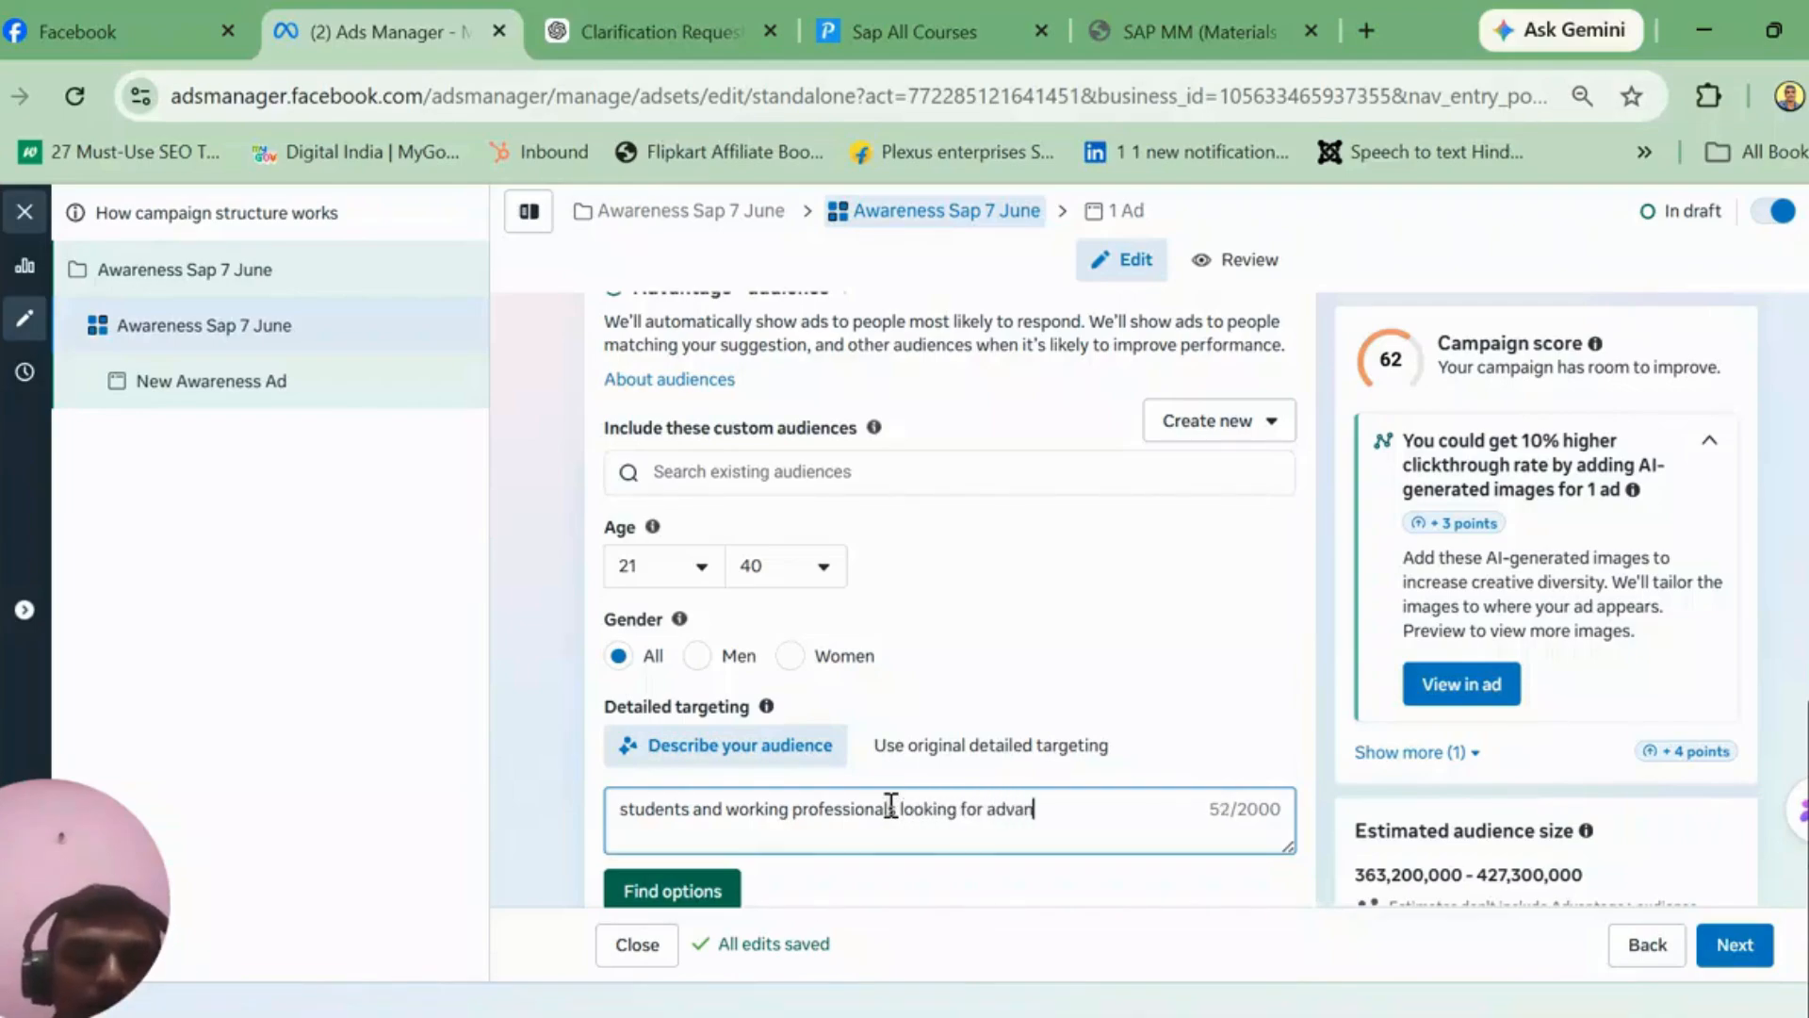
{"action": "type", "text": "ce career"}
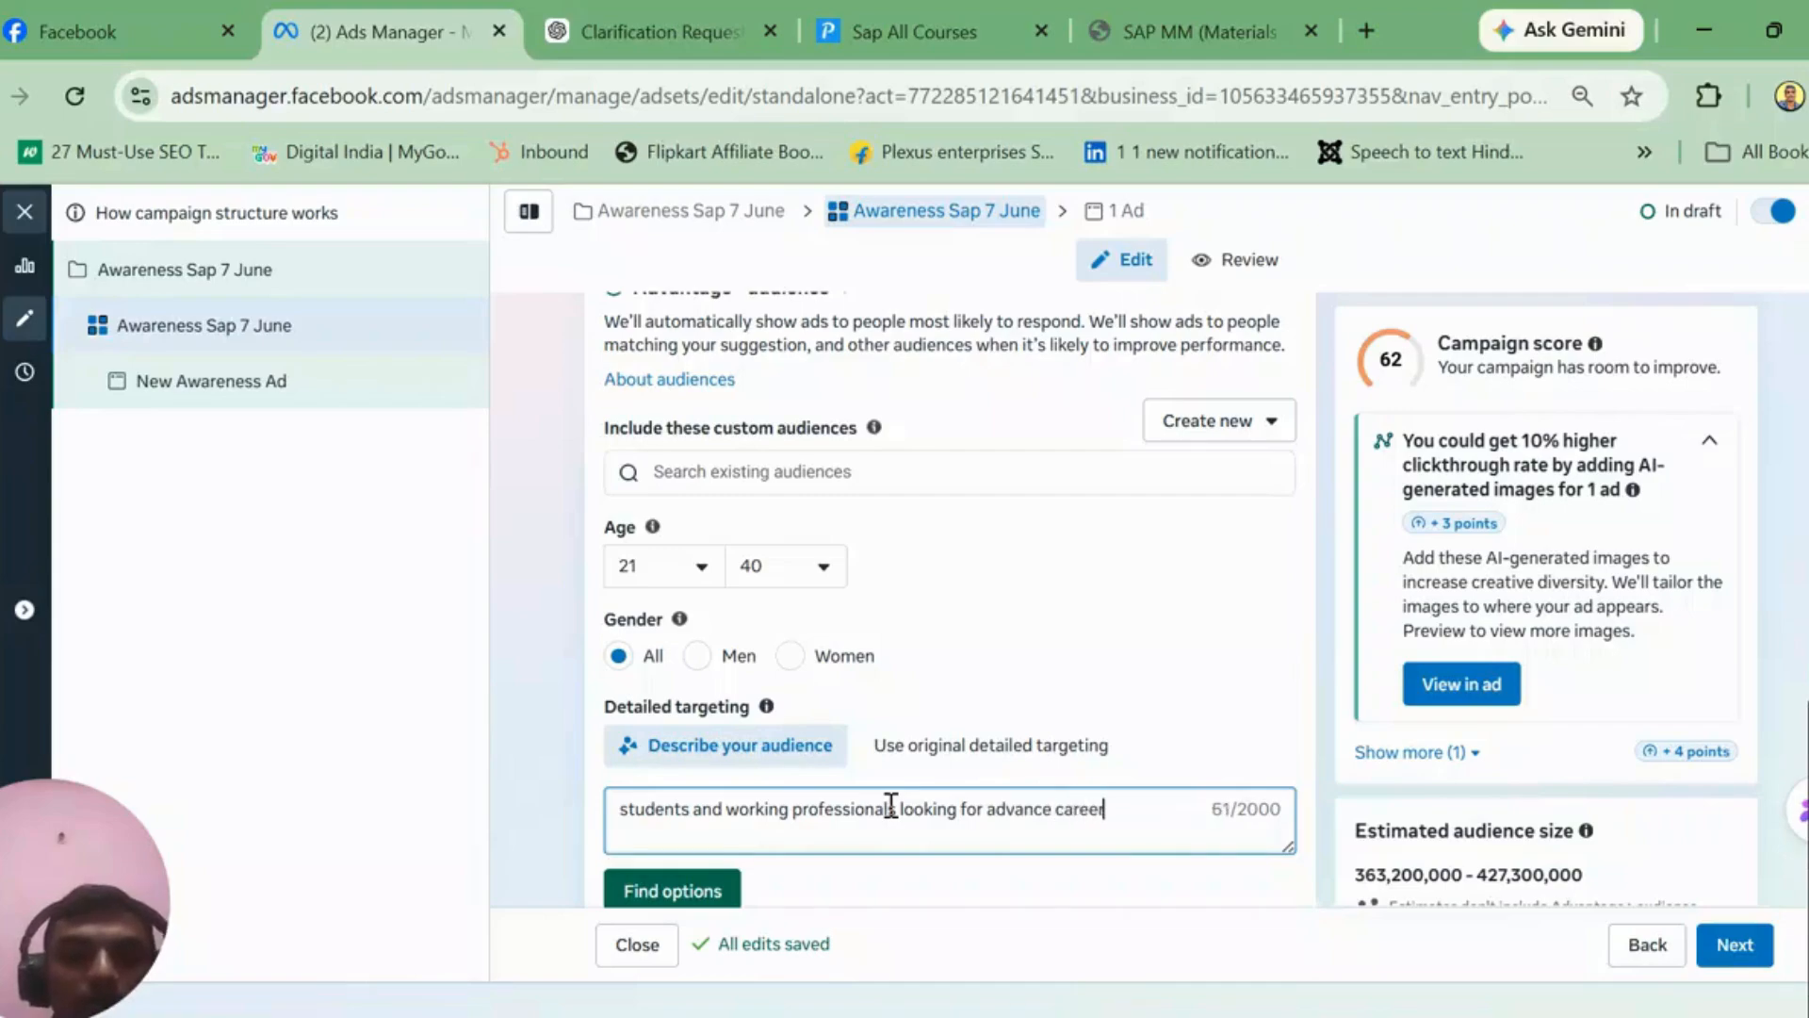
{"action": "type", "text": " course"}
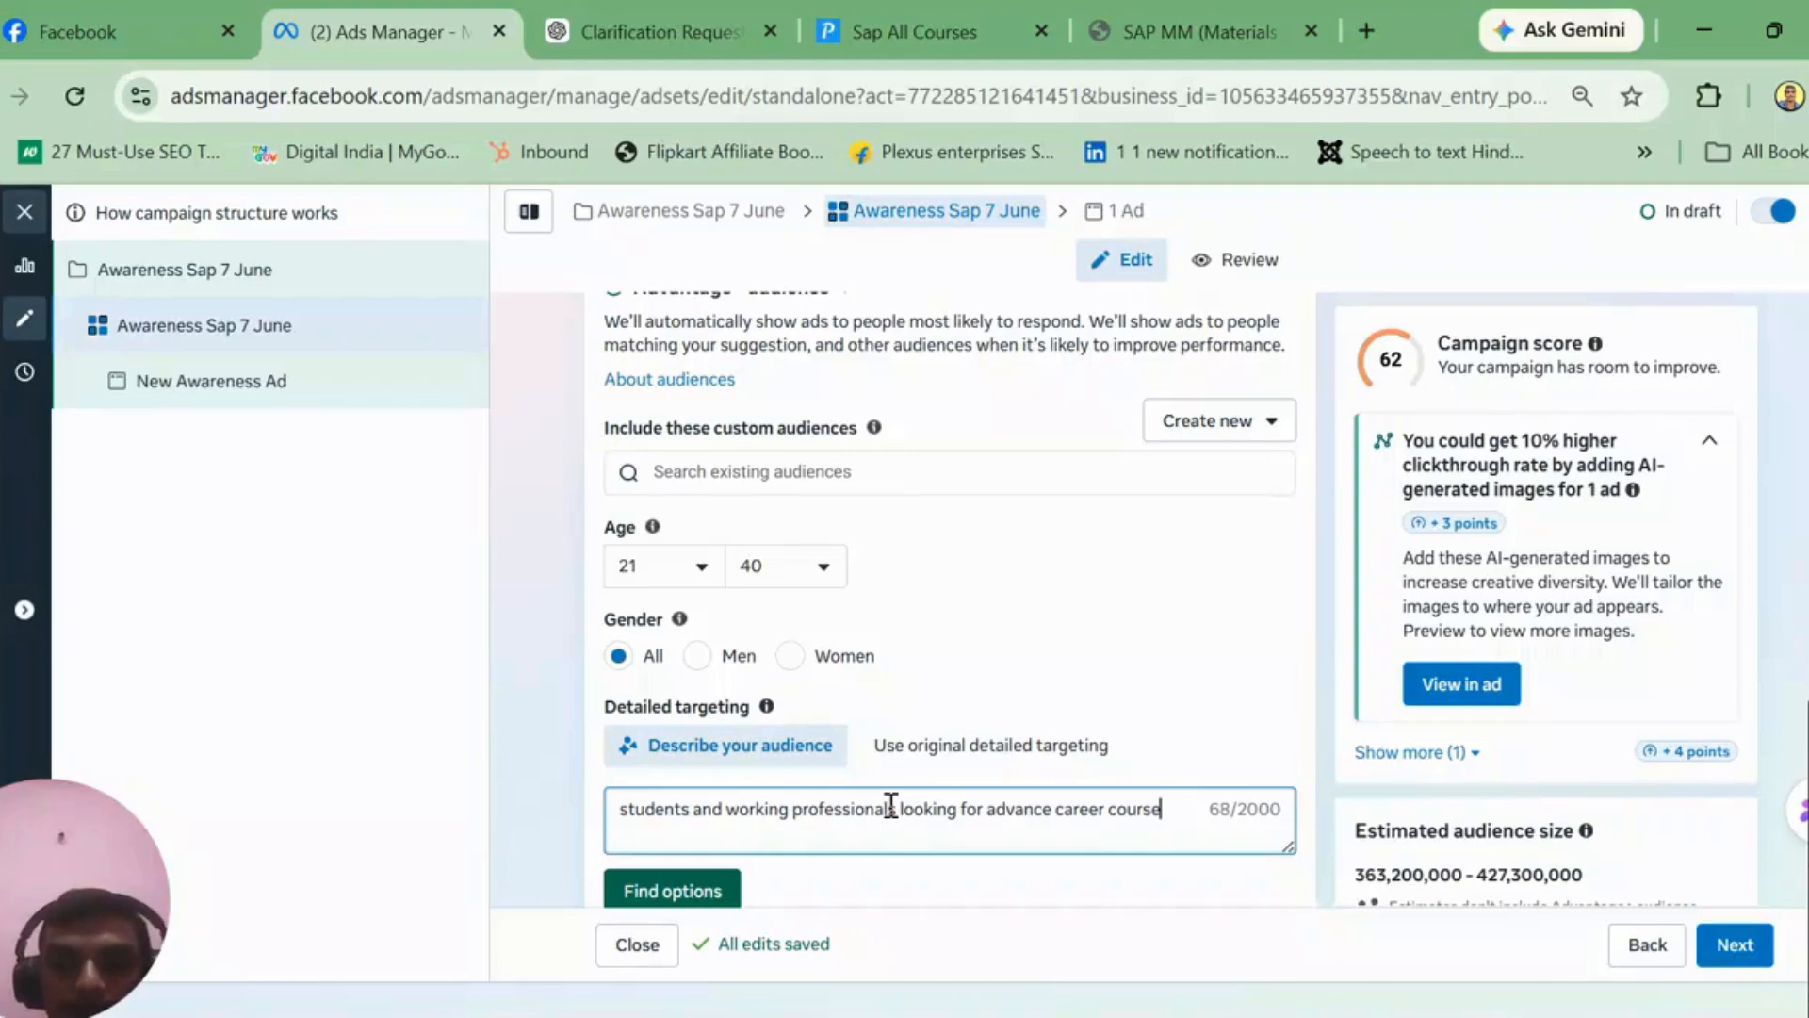
{"action": "type", "text": ". "}
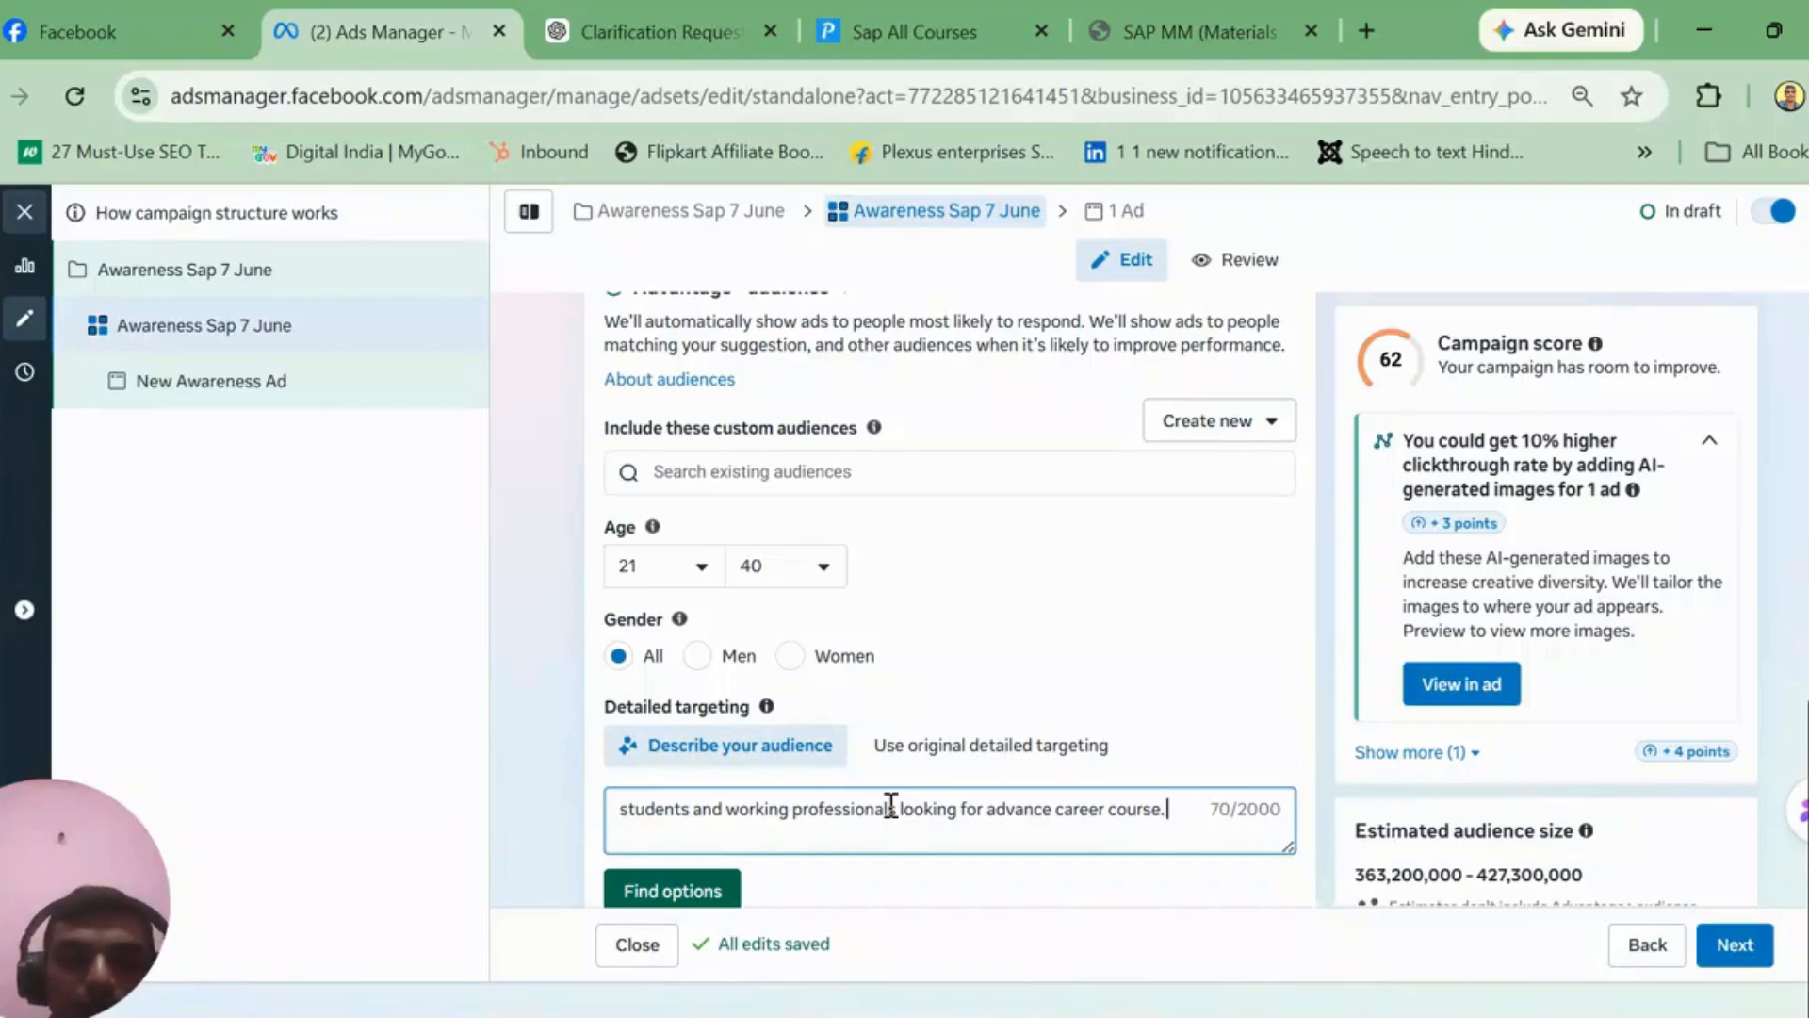
Step: Add "People interested in sap" to the detailed targeting audience description and find matching targeting options
{"action": "type", "text": "S"}
{"action": "key", "text": "BackSpace"}
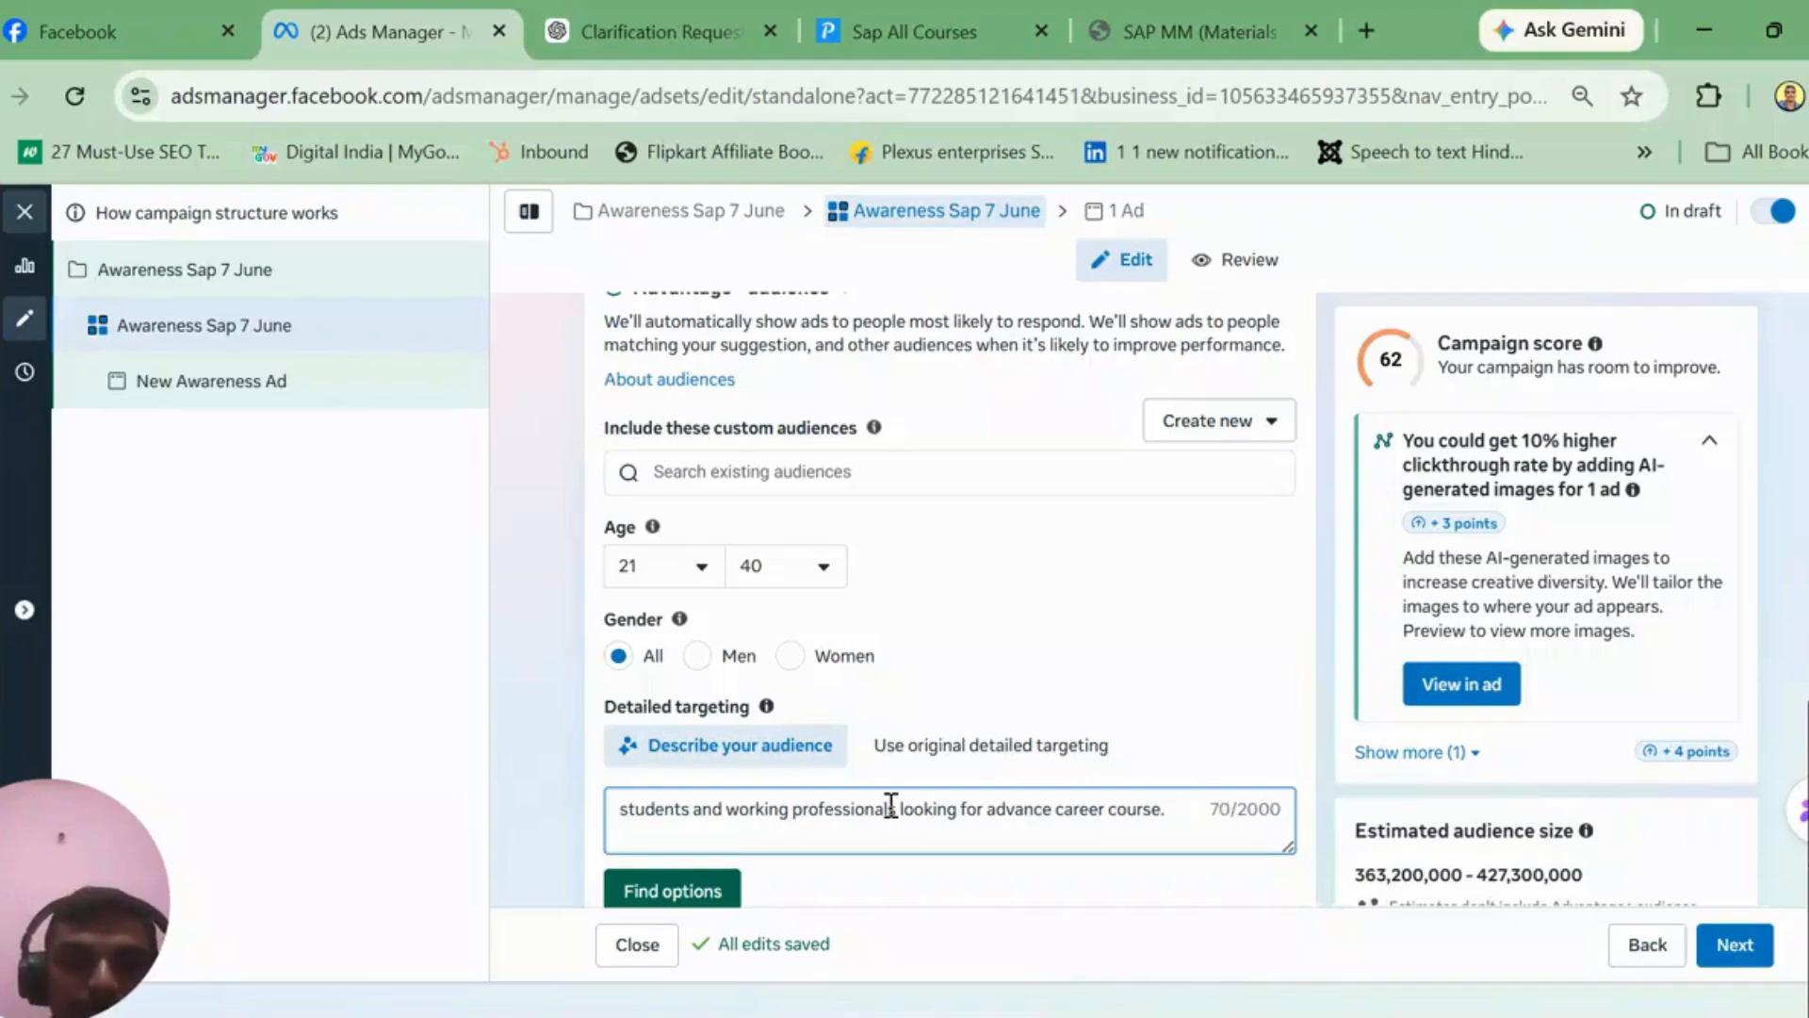
{"action": "type", "text": "Po"}
{"action": "key", "text": "BackSpace"}
{"action": "type", "text": "o"}
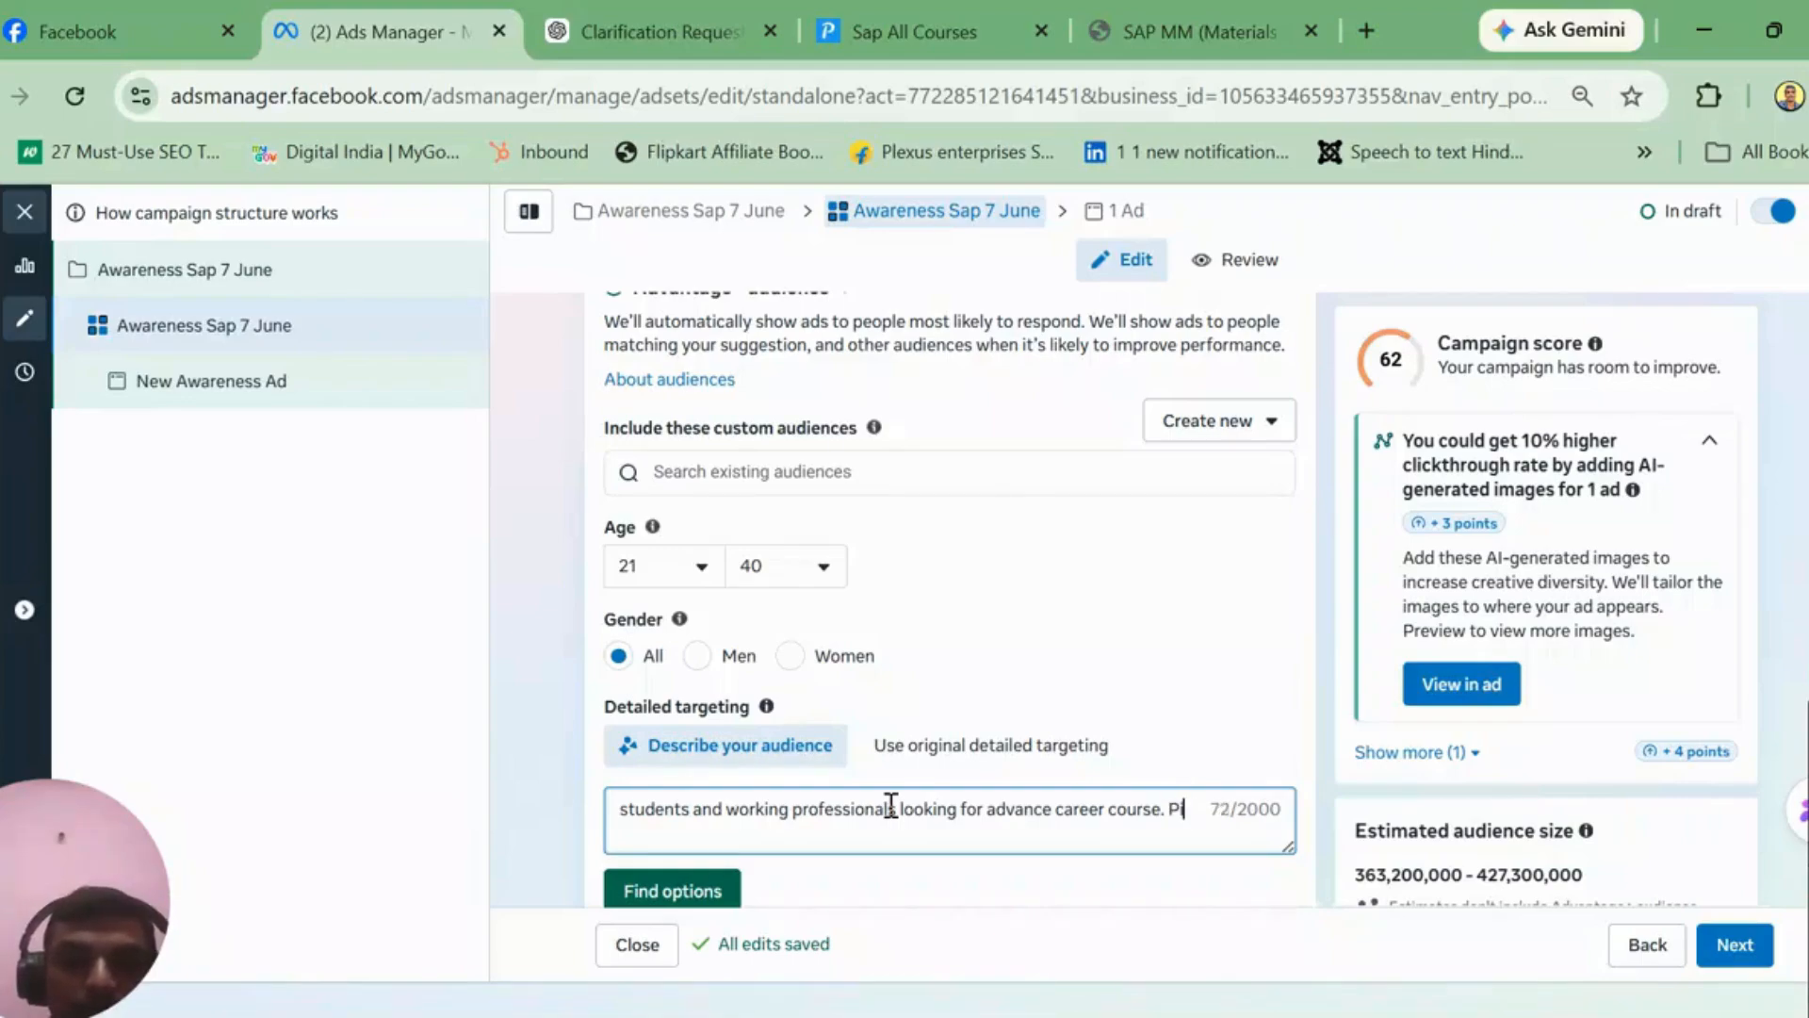
{"action": "key", "text": "BackSpace"}
{"action": "type", "text": "eople"}
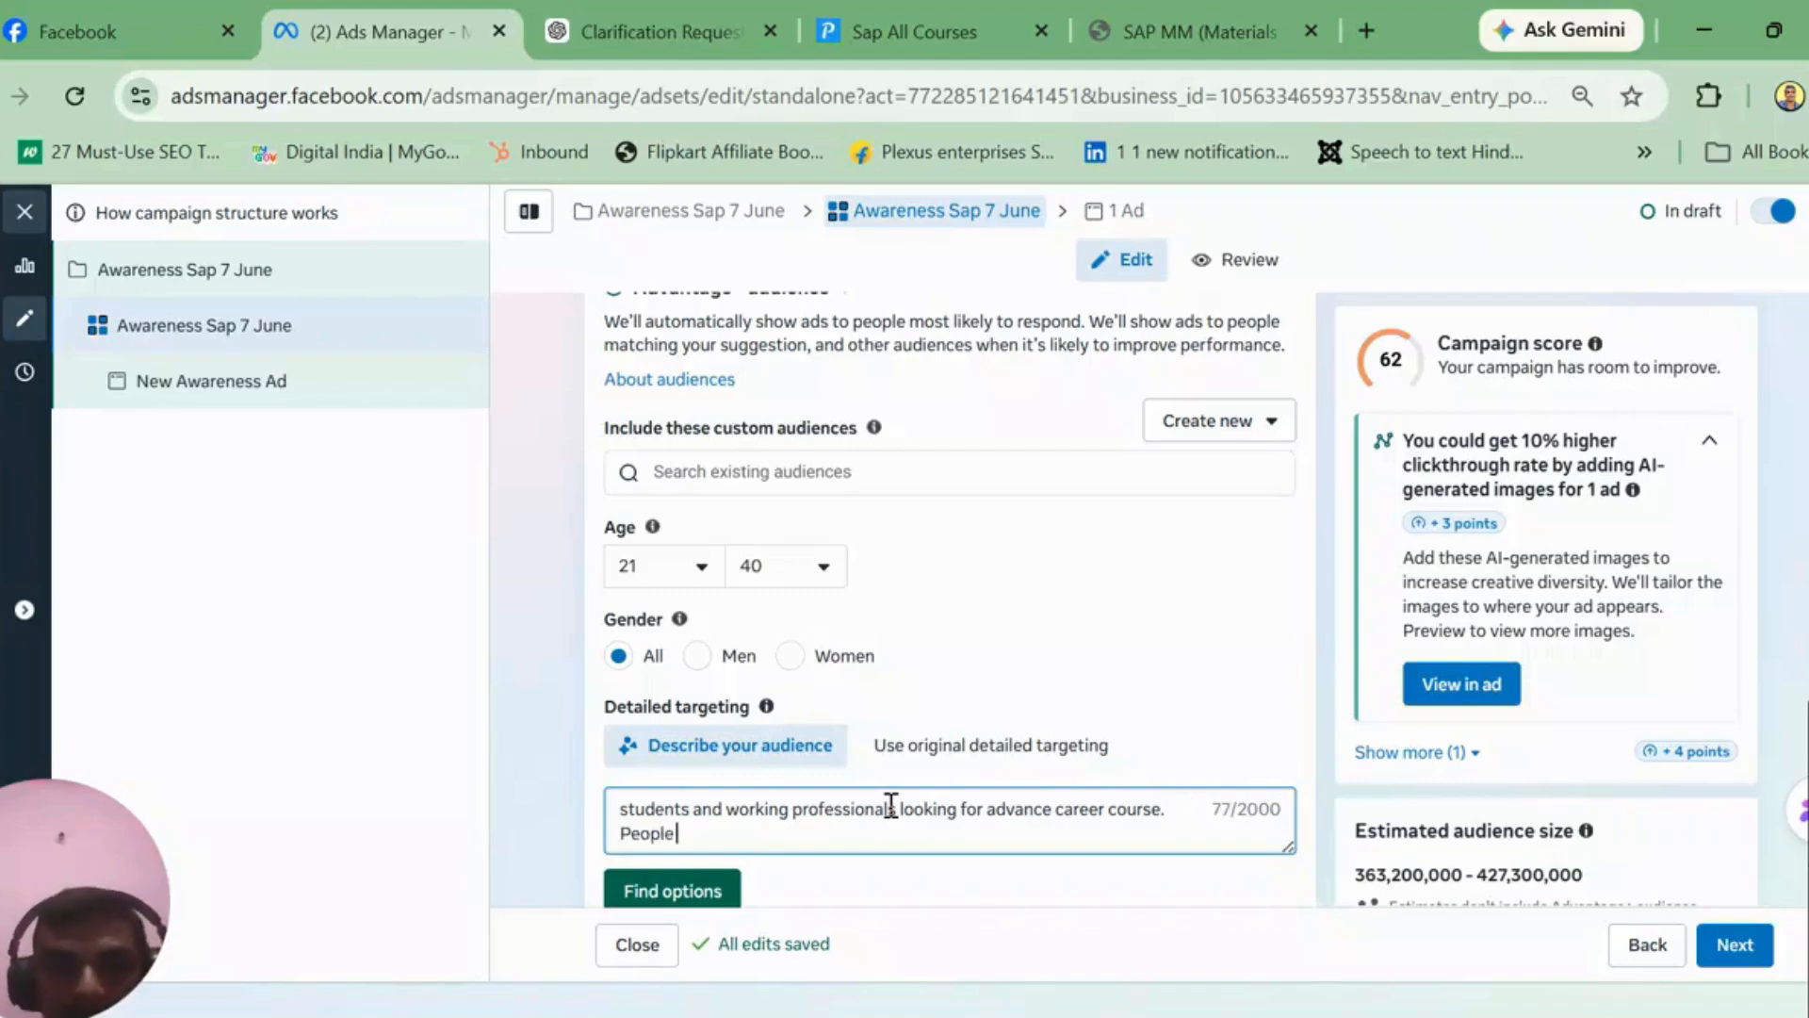
{"action": "type", "text": " in"}
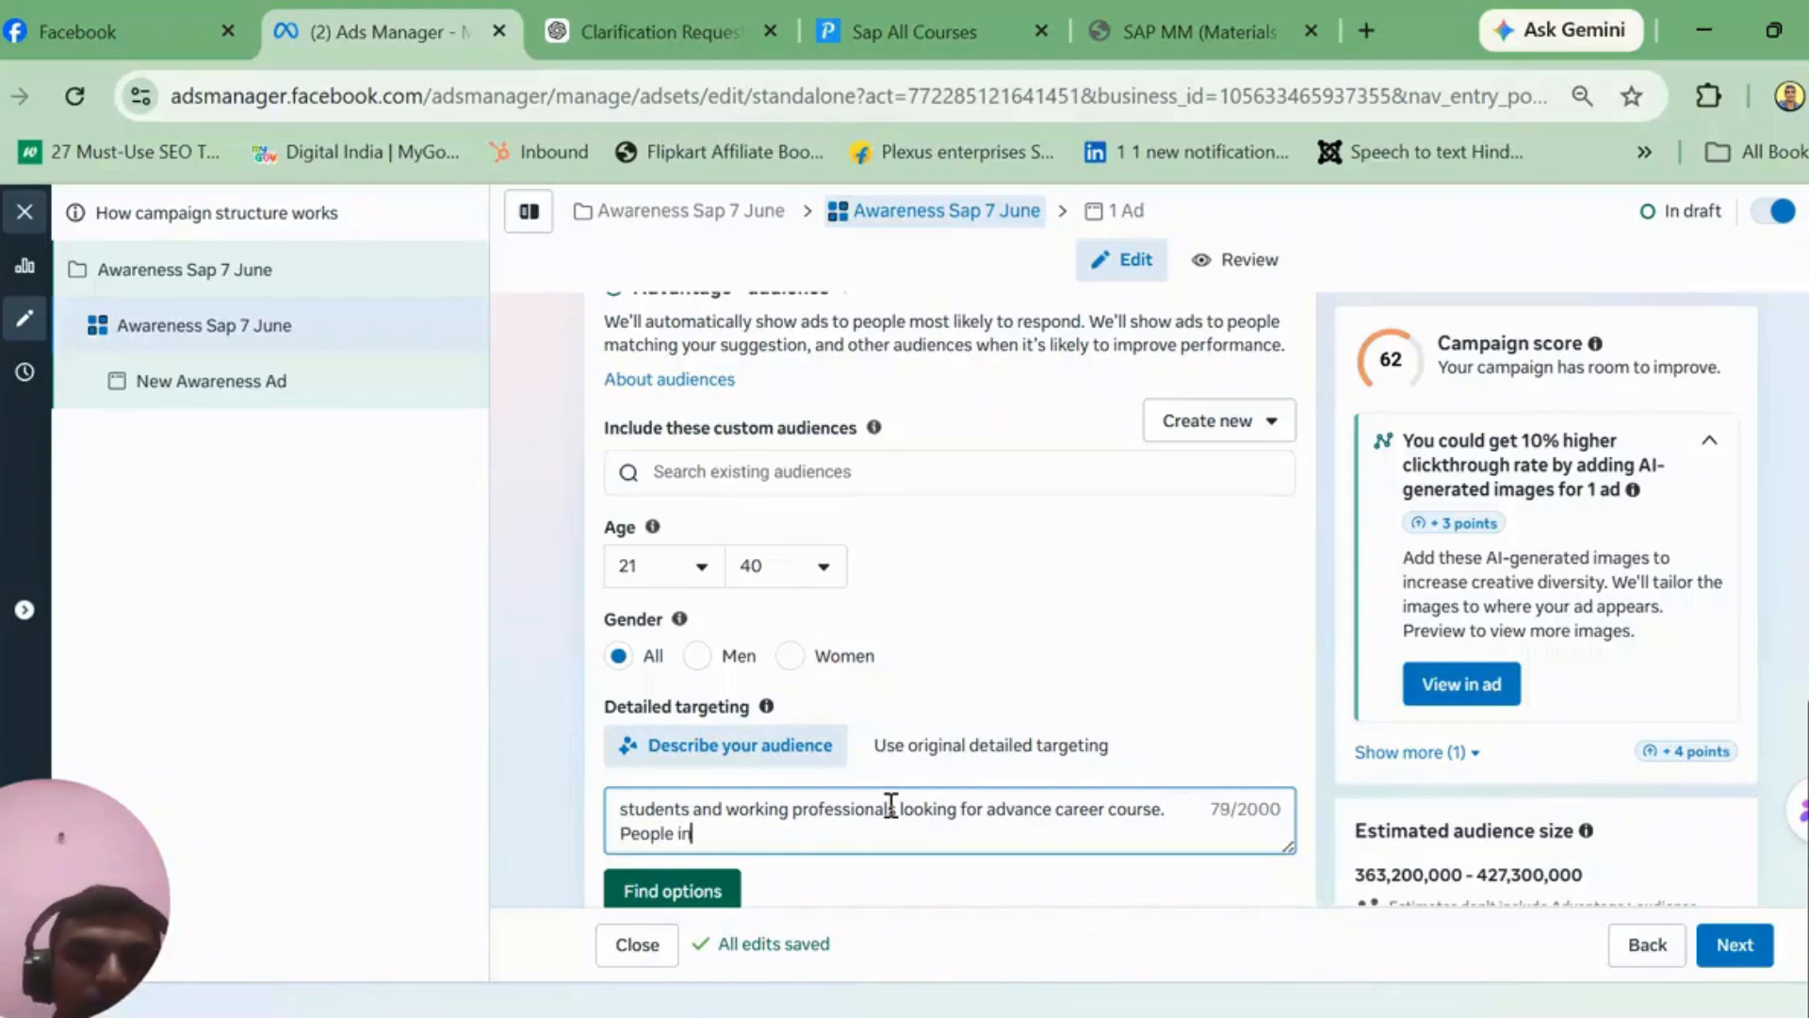
{"action": "type", "text": "terested i"}
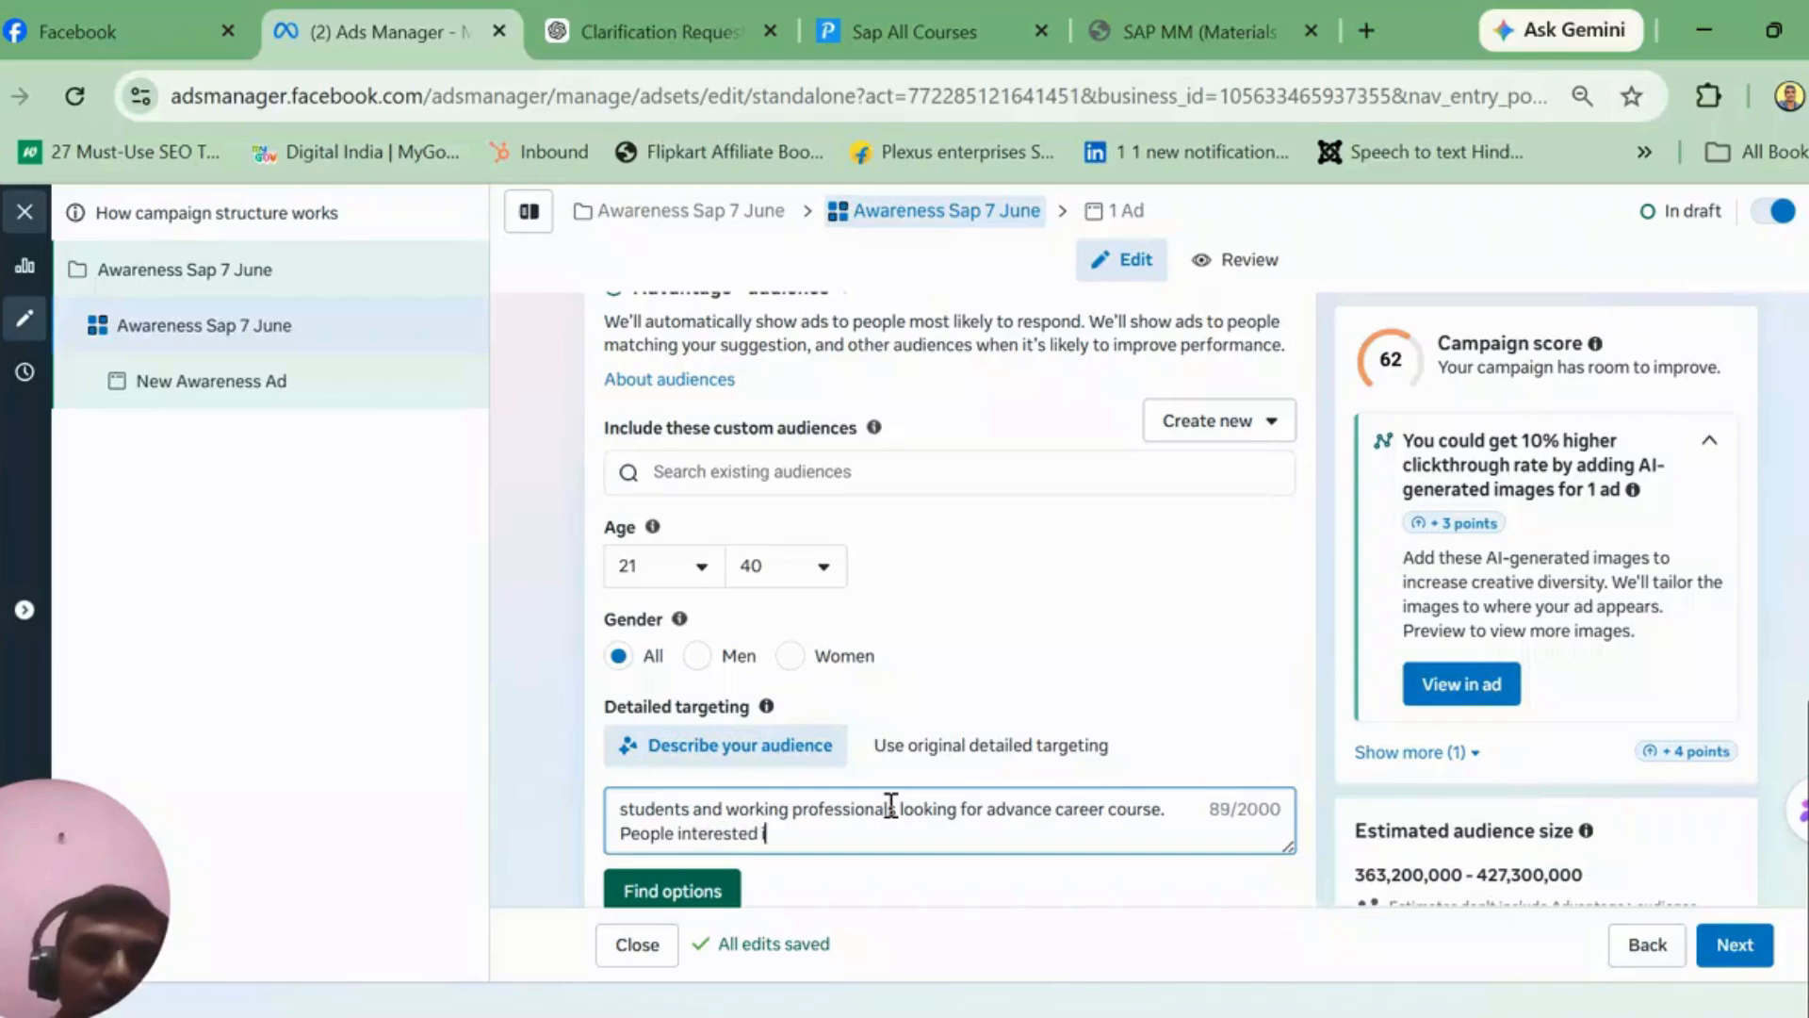
{"action": "type", "text": "n sap co"}
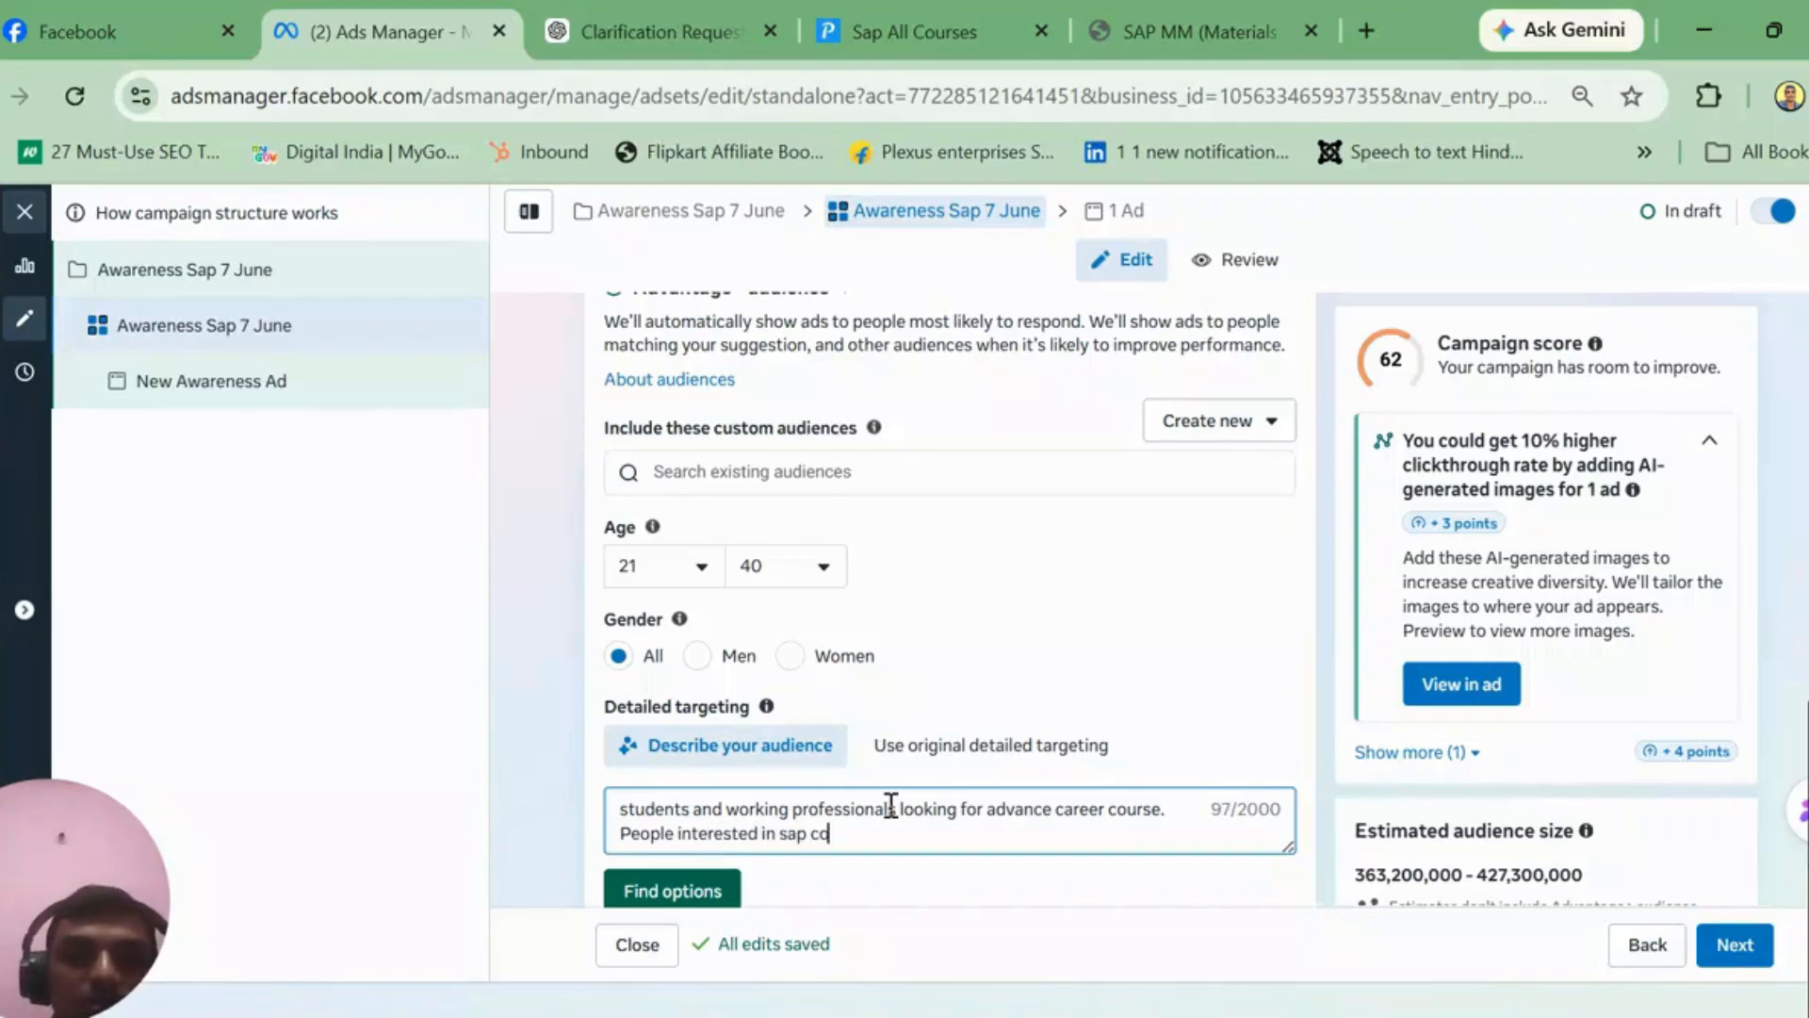
{"action": "key", "text": "BackSpace"}
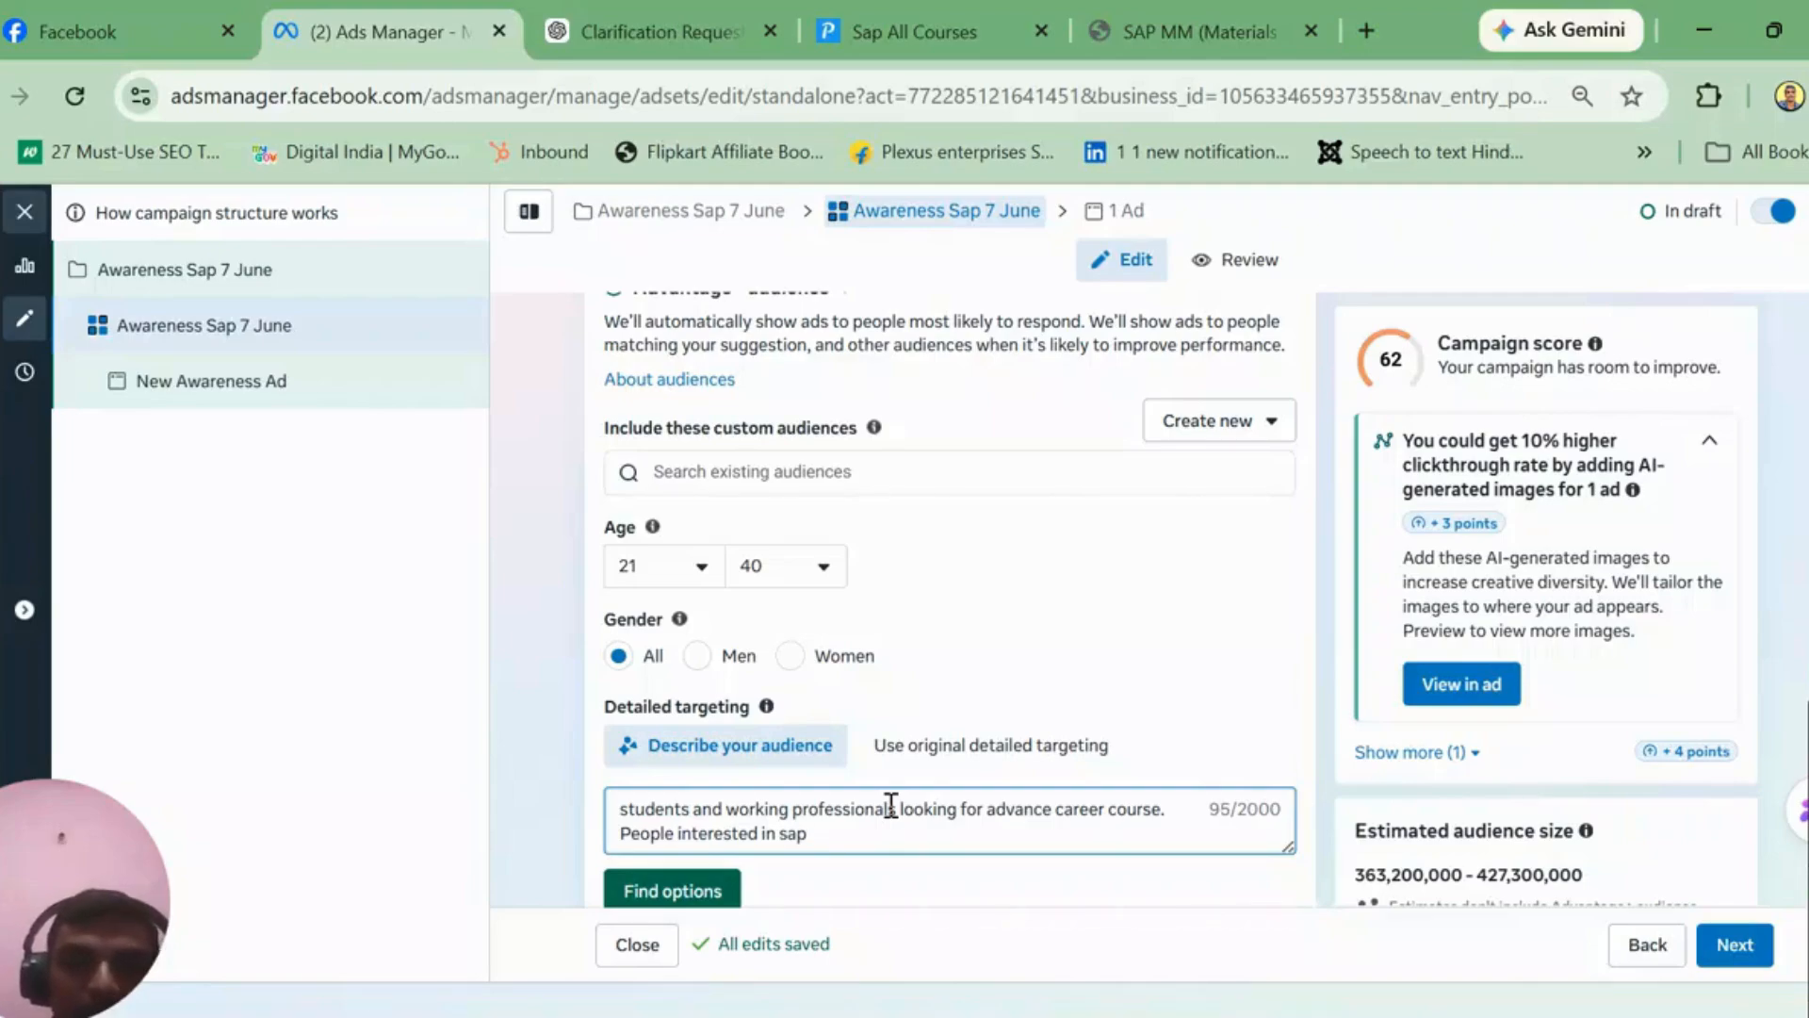
{"action": "left_click", "coordinate": [660, 891]}
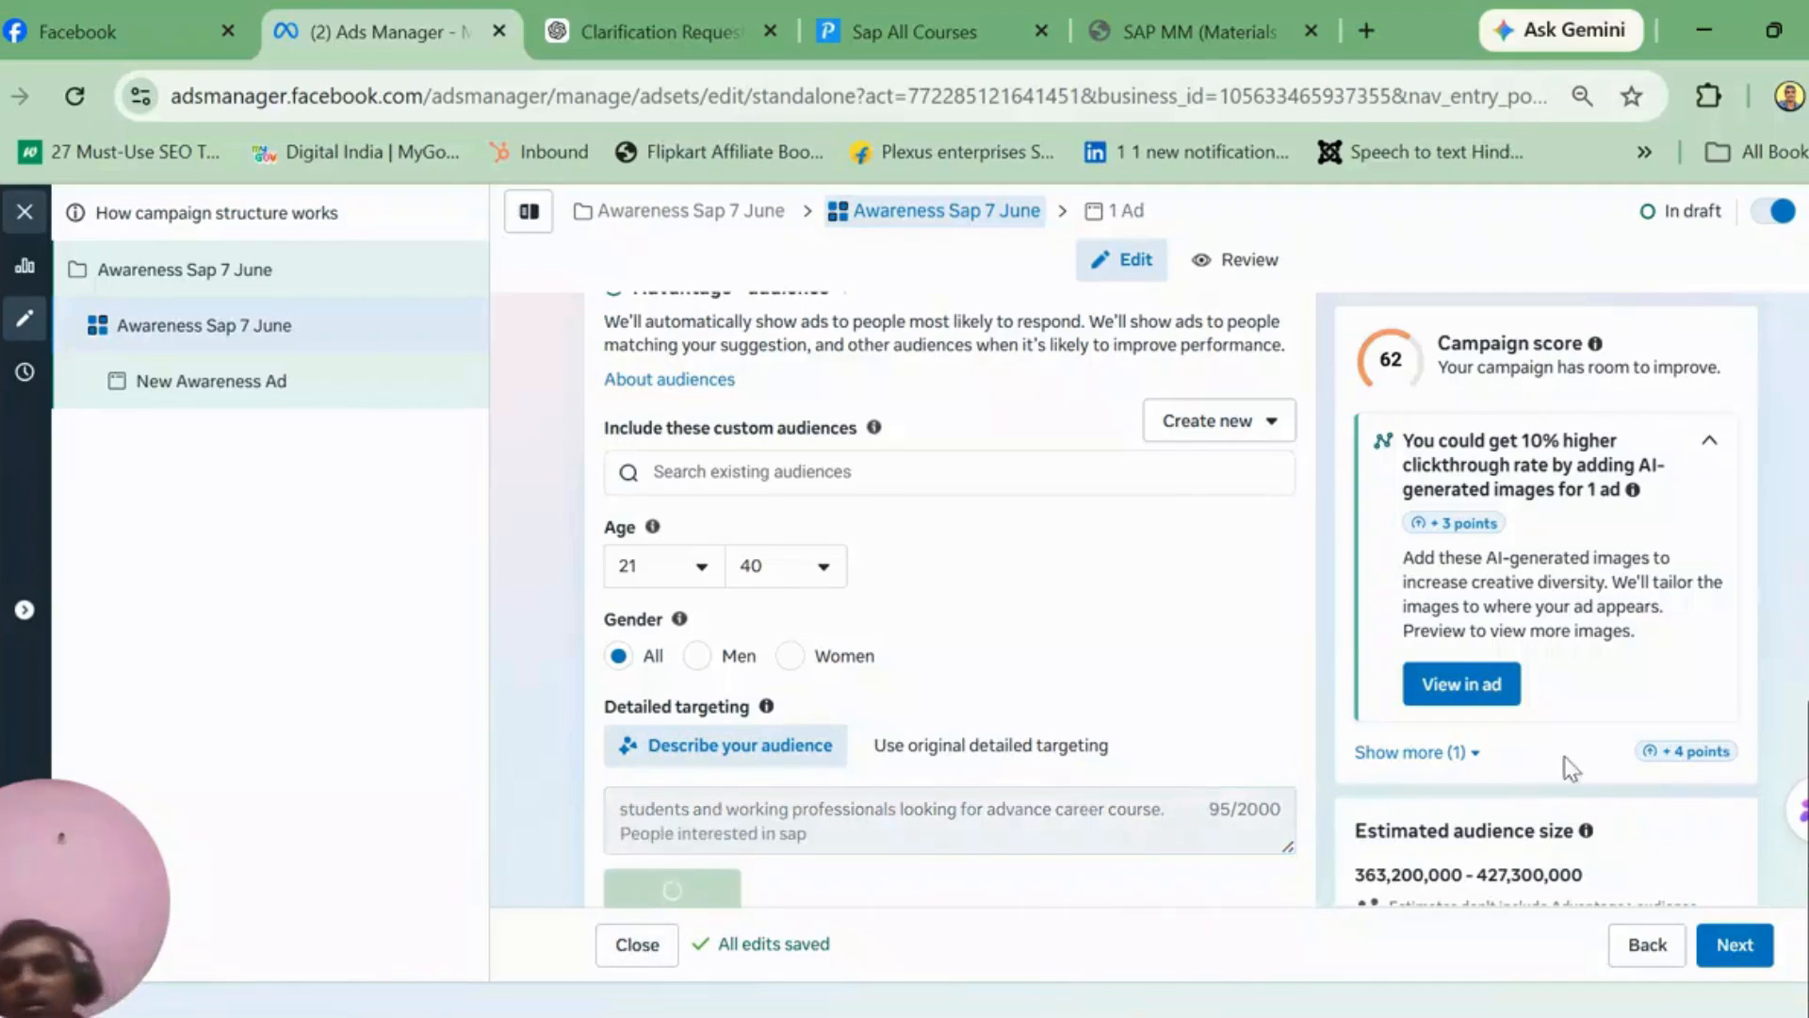
Step: Examine the targeting options suggested for the described audience and the audience settings beneath them
{"action": "left_click_drag", "start_coordinate": [1806, 801], "coordinate": [1807, 856]}
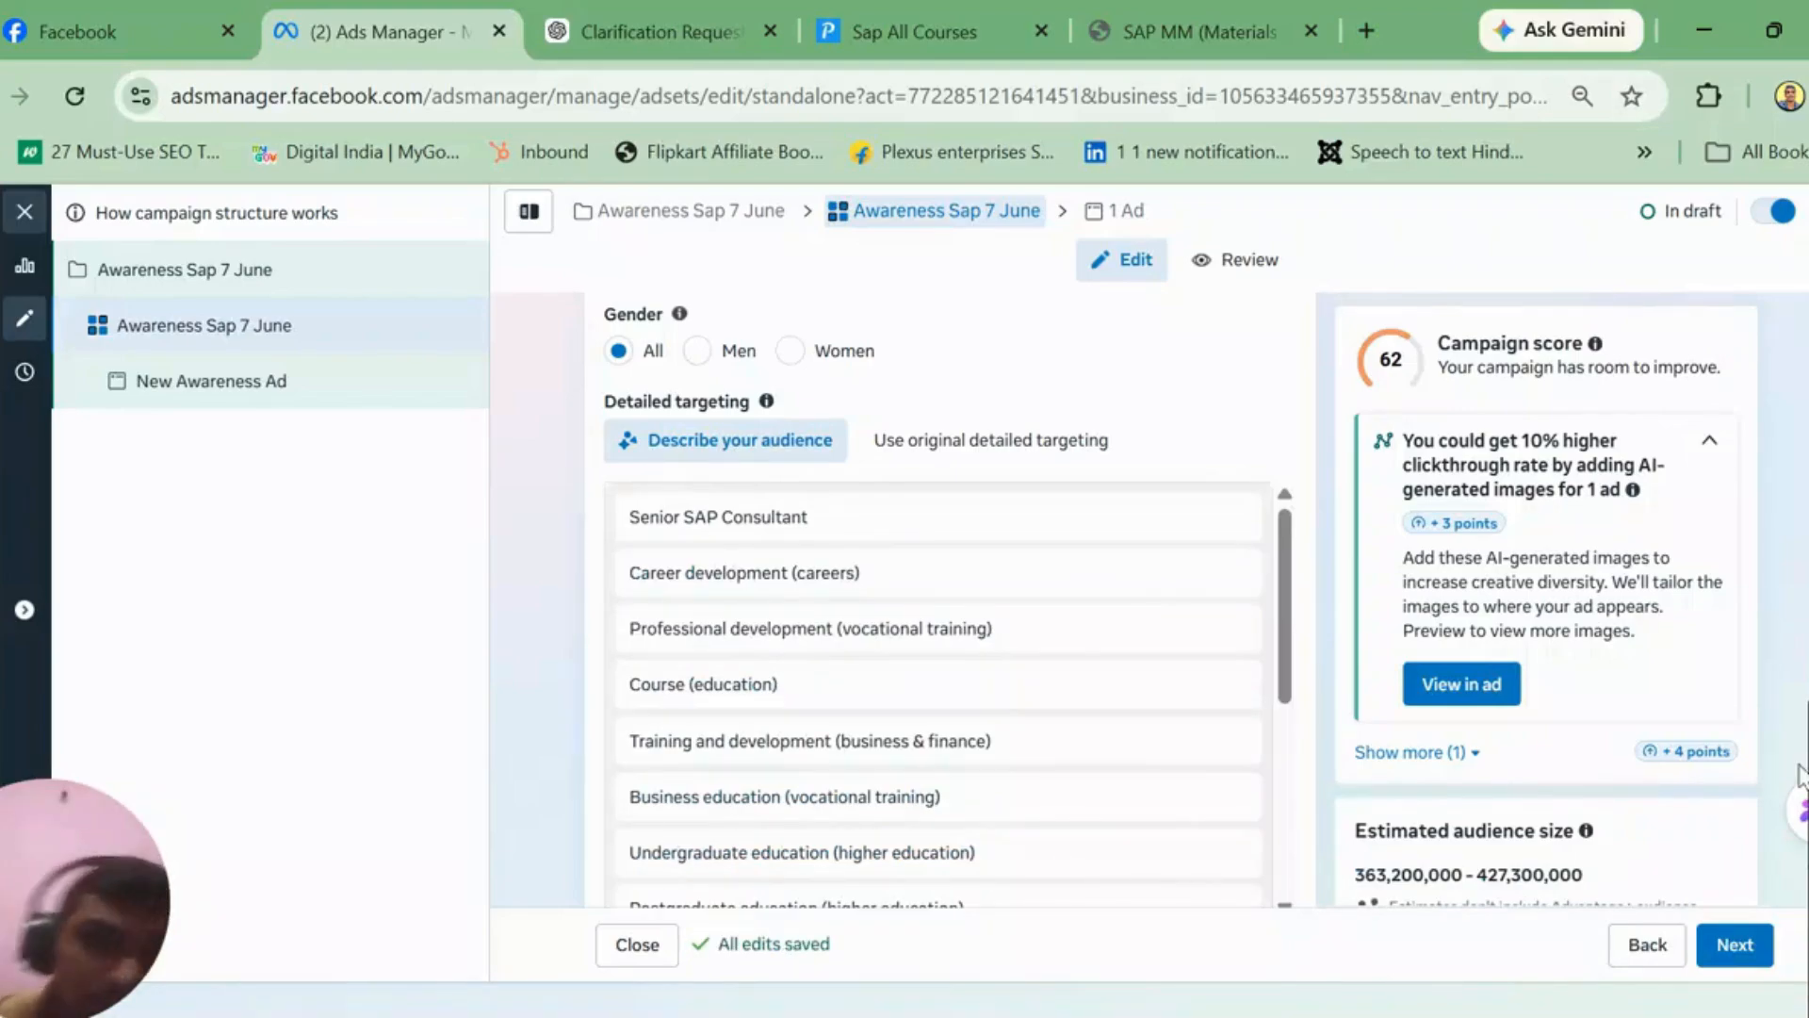
{"action": "mouse_move", "coordinate": [1018, 586]}
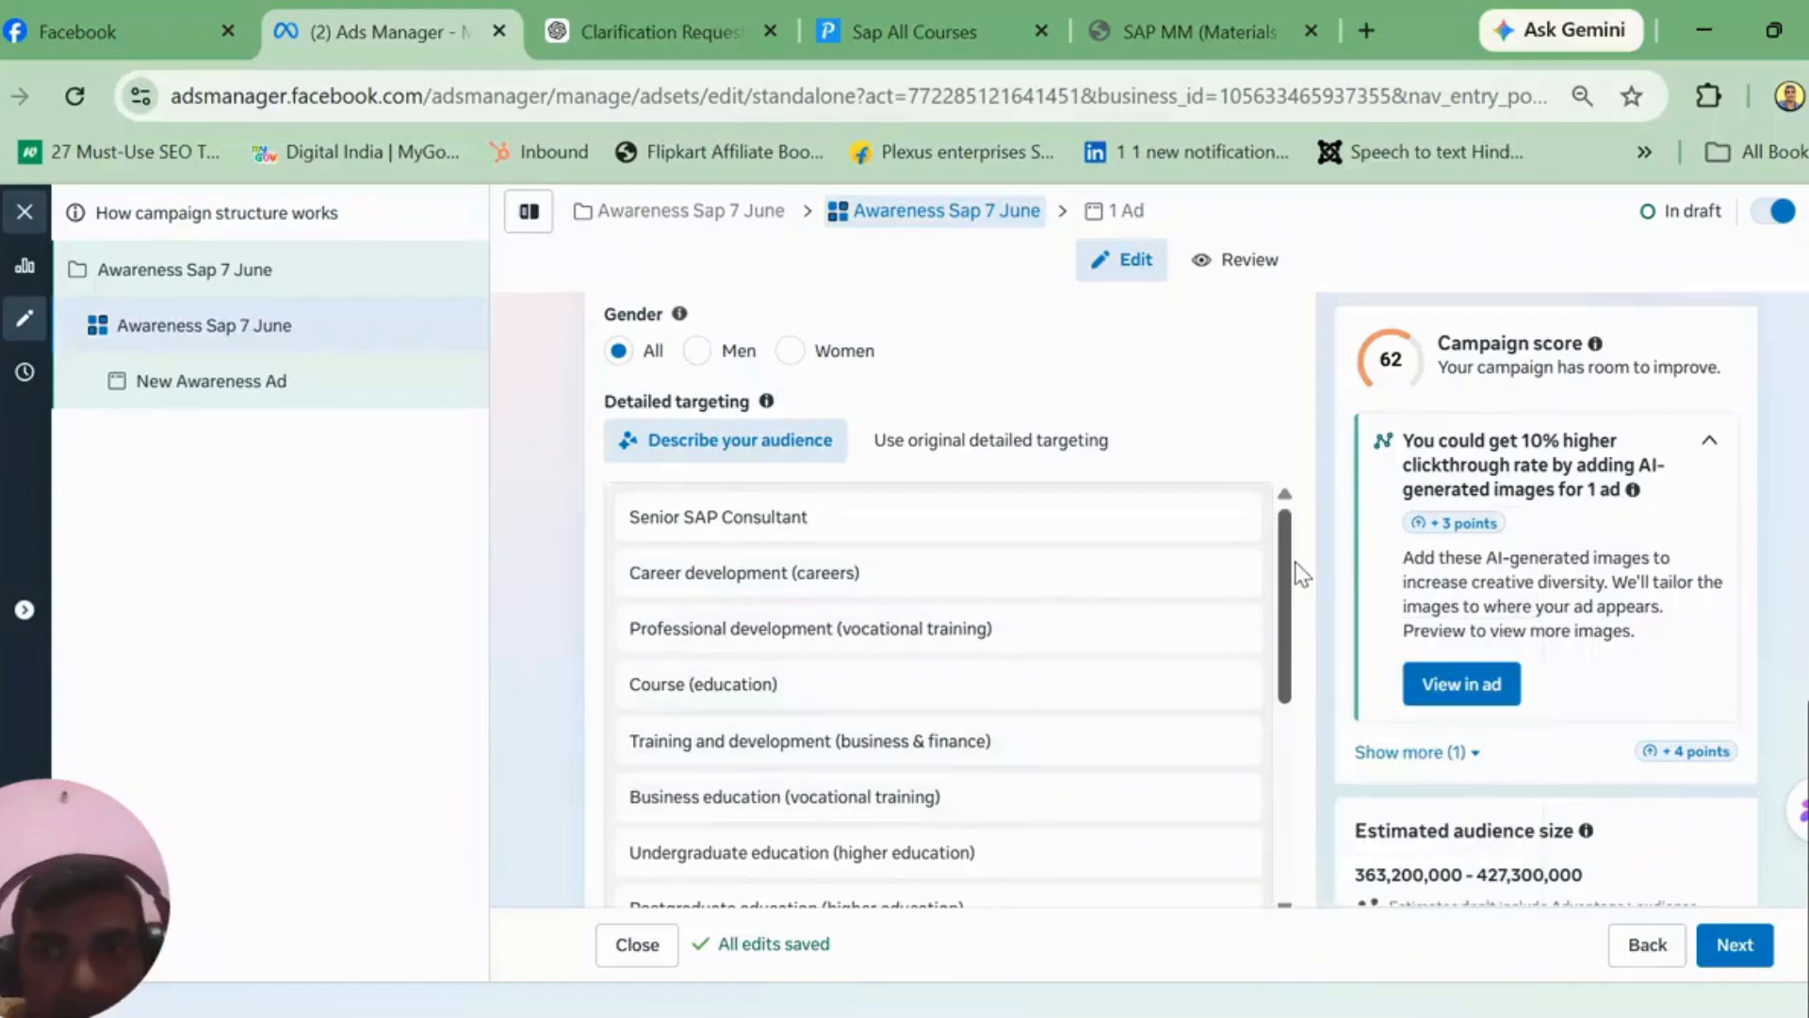
{"action": "scroll", "coordinate": [1297, 626], "scroll_direction": "down", "scroll_amount": 5}
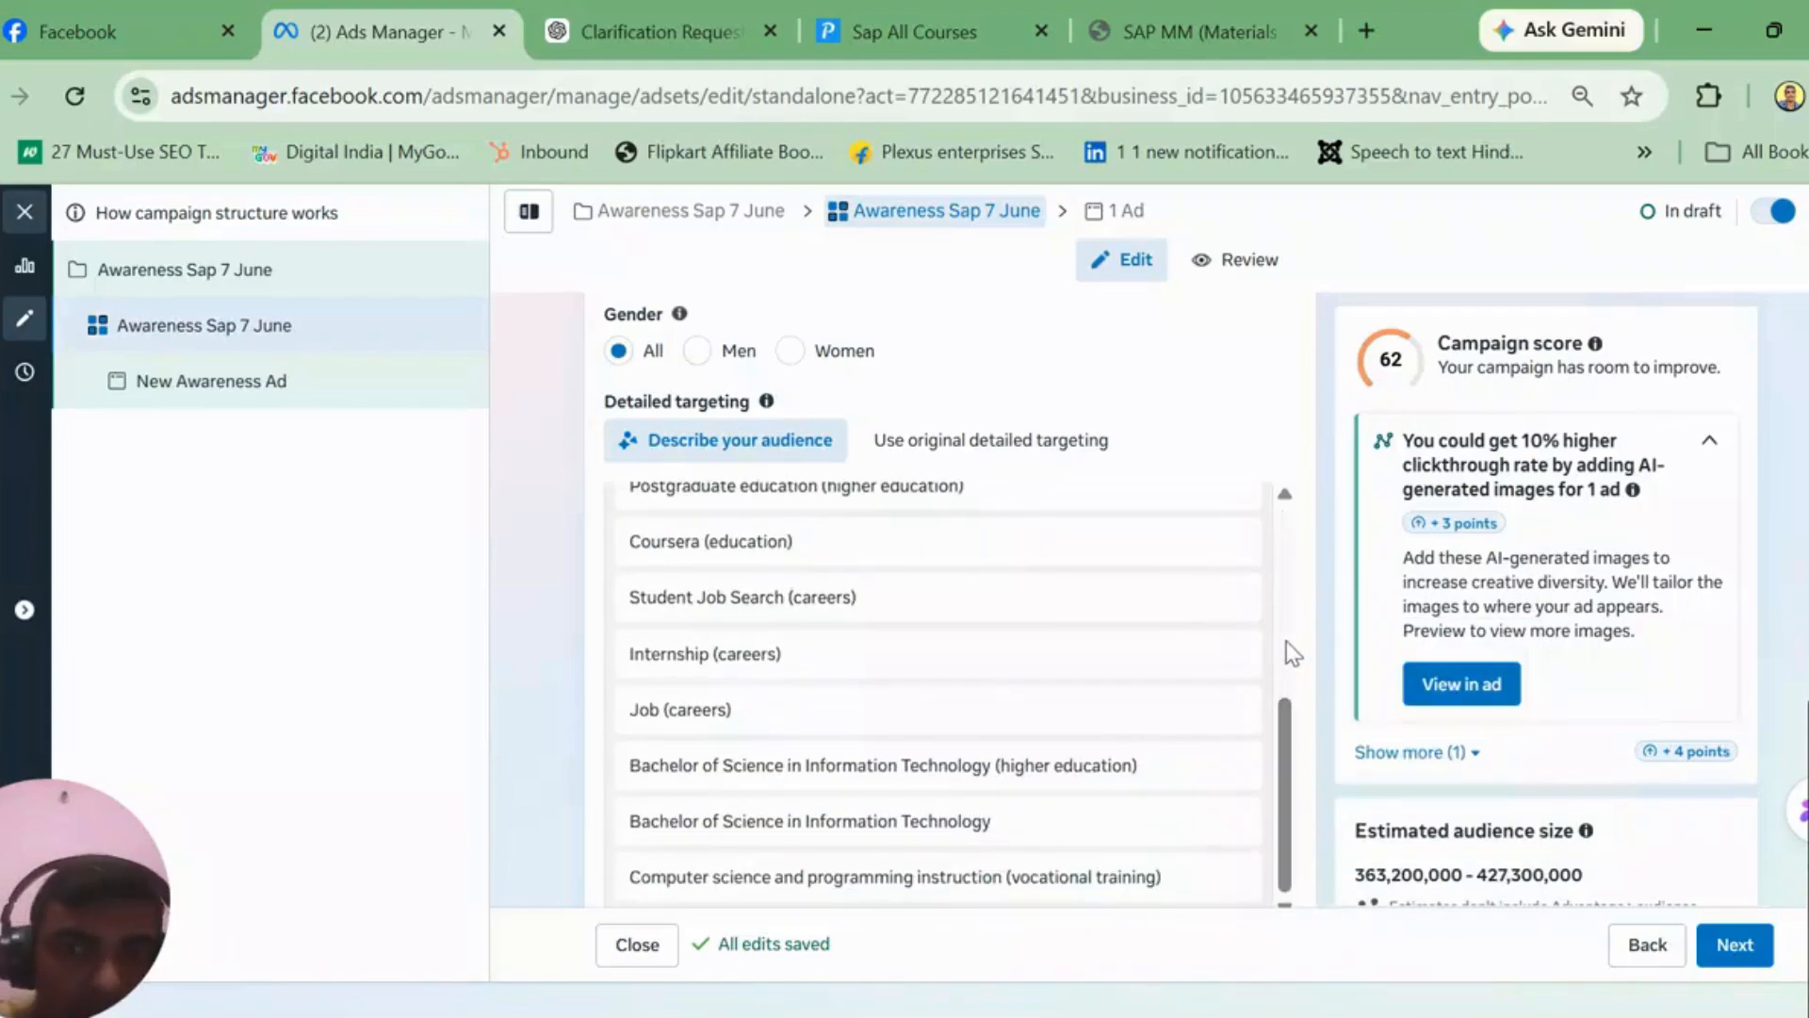
{"action": "scroll", "coordinate": [942, 603], "scroll_direction": "down", "scroll_amount": 2}
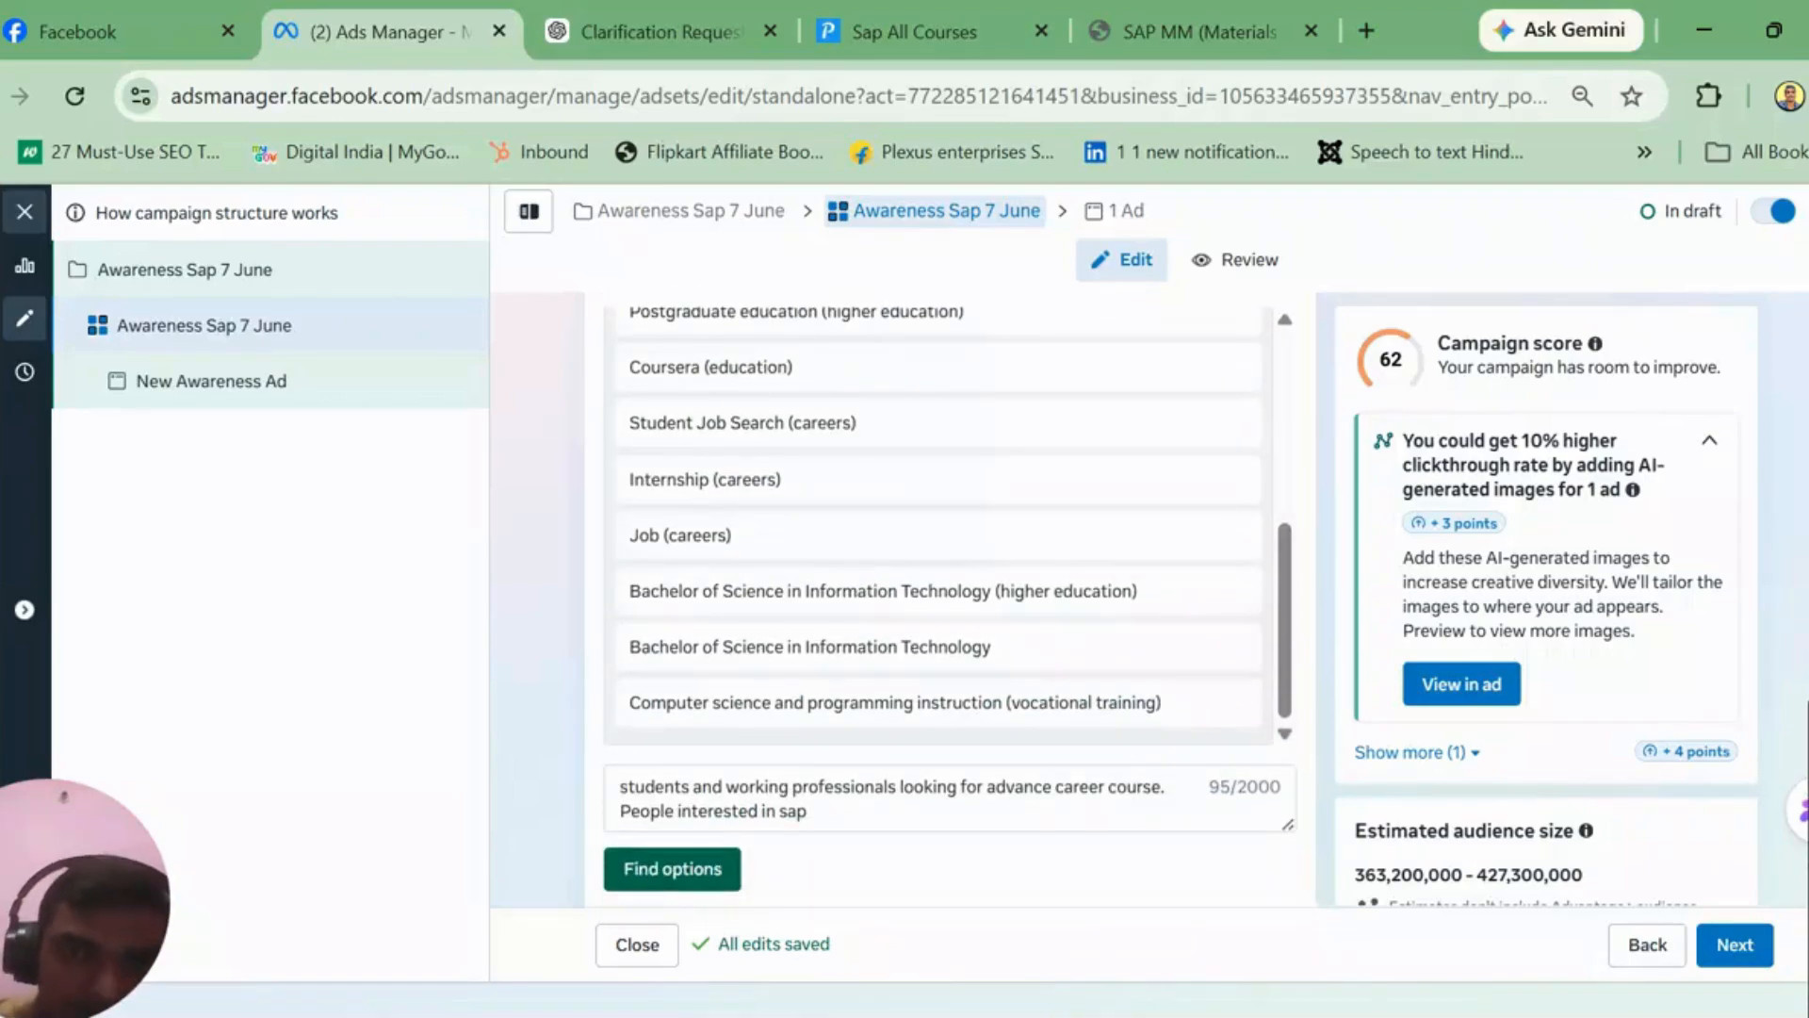
{"action": "scroll", "coordinate": [950, 600], "scroll_direction": "up", "scroll_amount": 1}
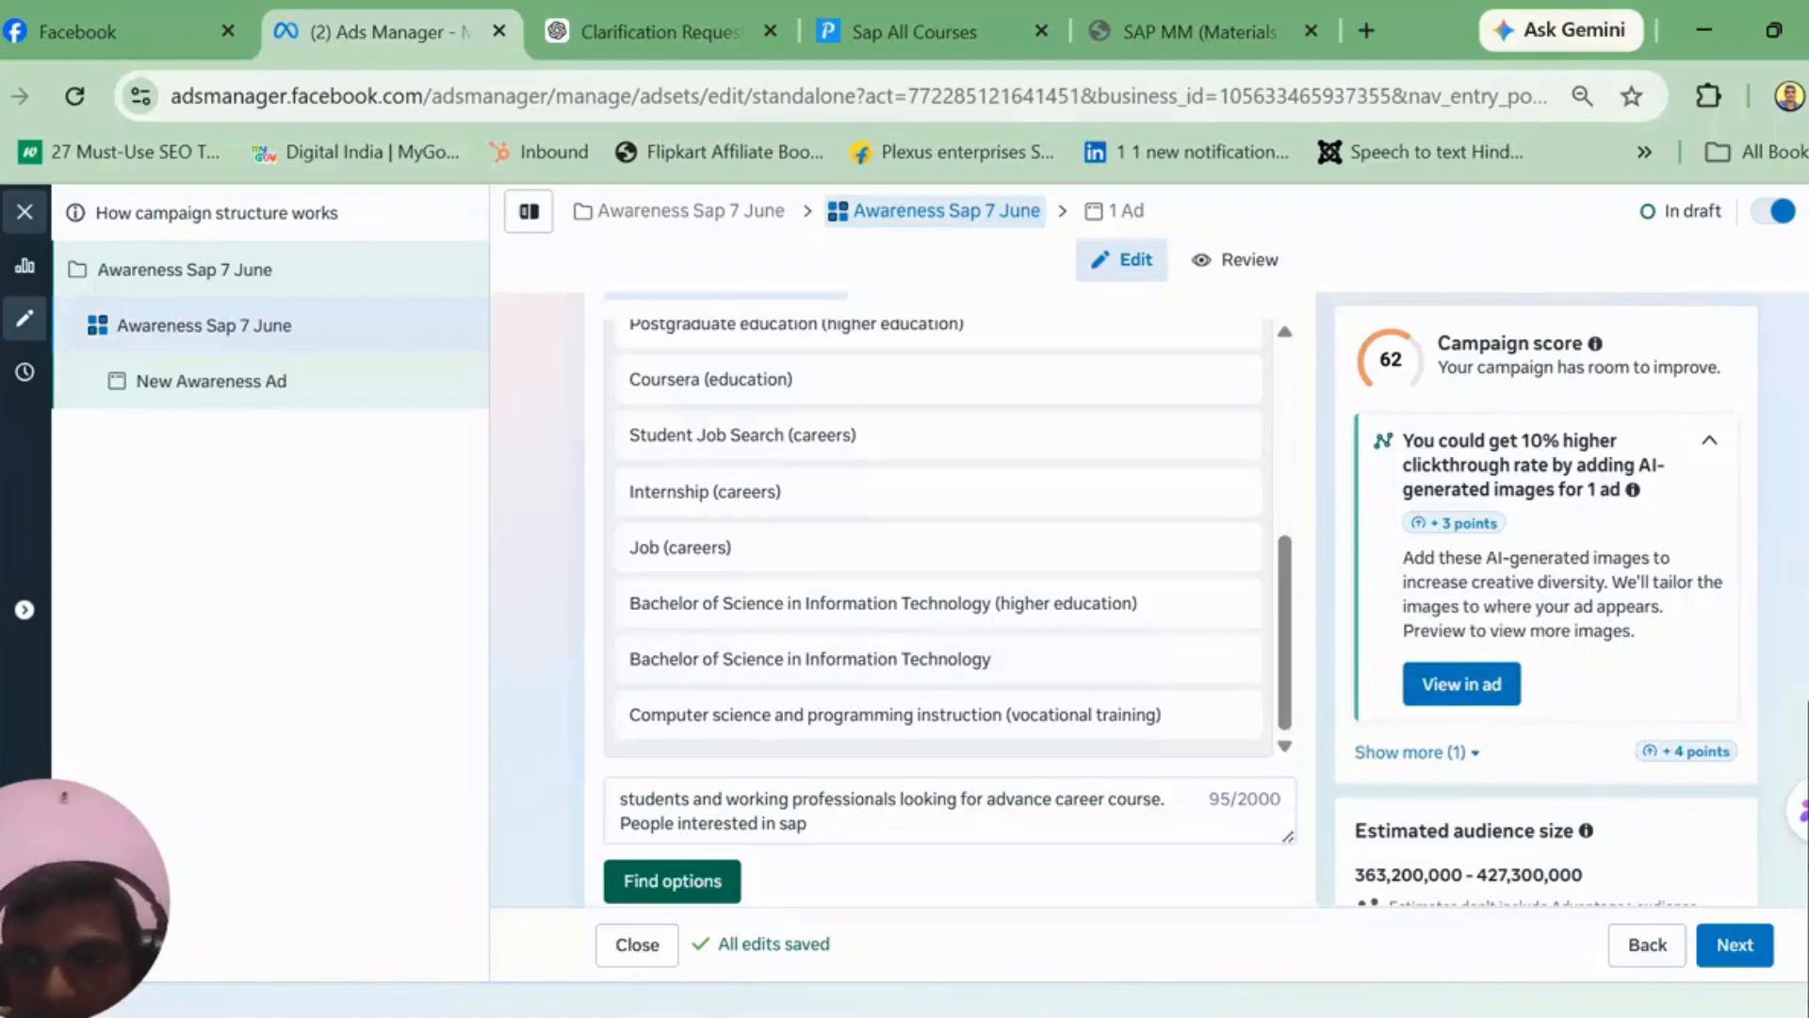
{"action": "scroll", "coordinate": [950, 601], "scroll_direction": "down", "scroll_amount": 2}
{"action": "scroll", "coordinate": [950, 600], "scroll_direction": "up", "scroll_amount": 3}
{"action": "scroll", "coordinate": [950, 600], "scroll_direction": "down", "scroll_amount": 5}
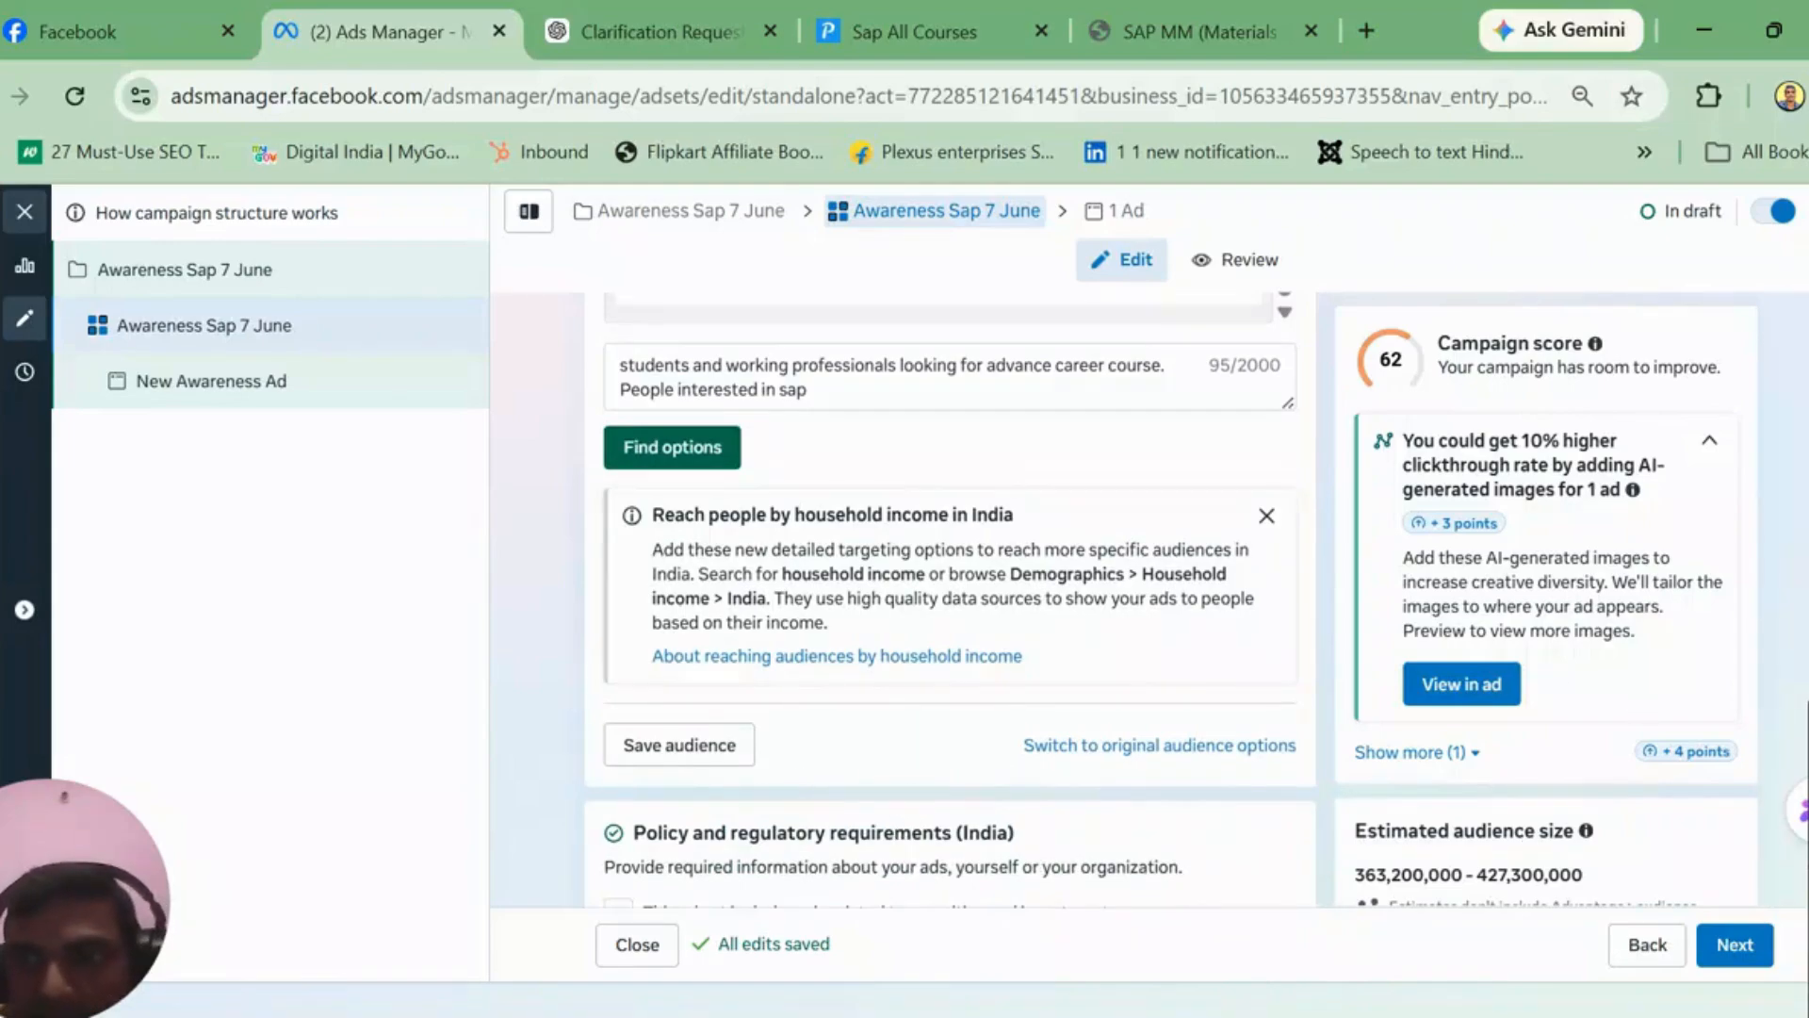
{"action": "scroll", "coordinate": [949, 600], "scroll_direction": "up", "scroll_amount": 5}
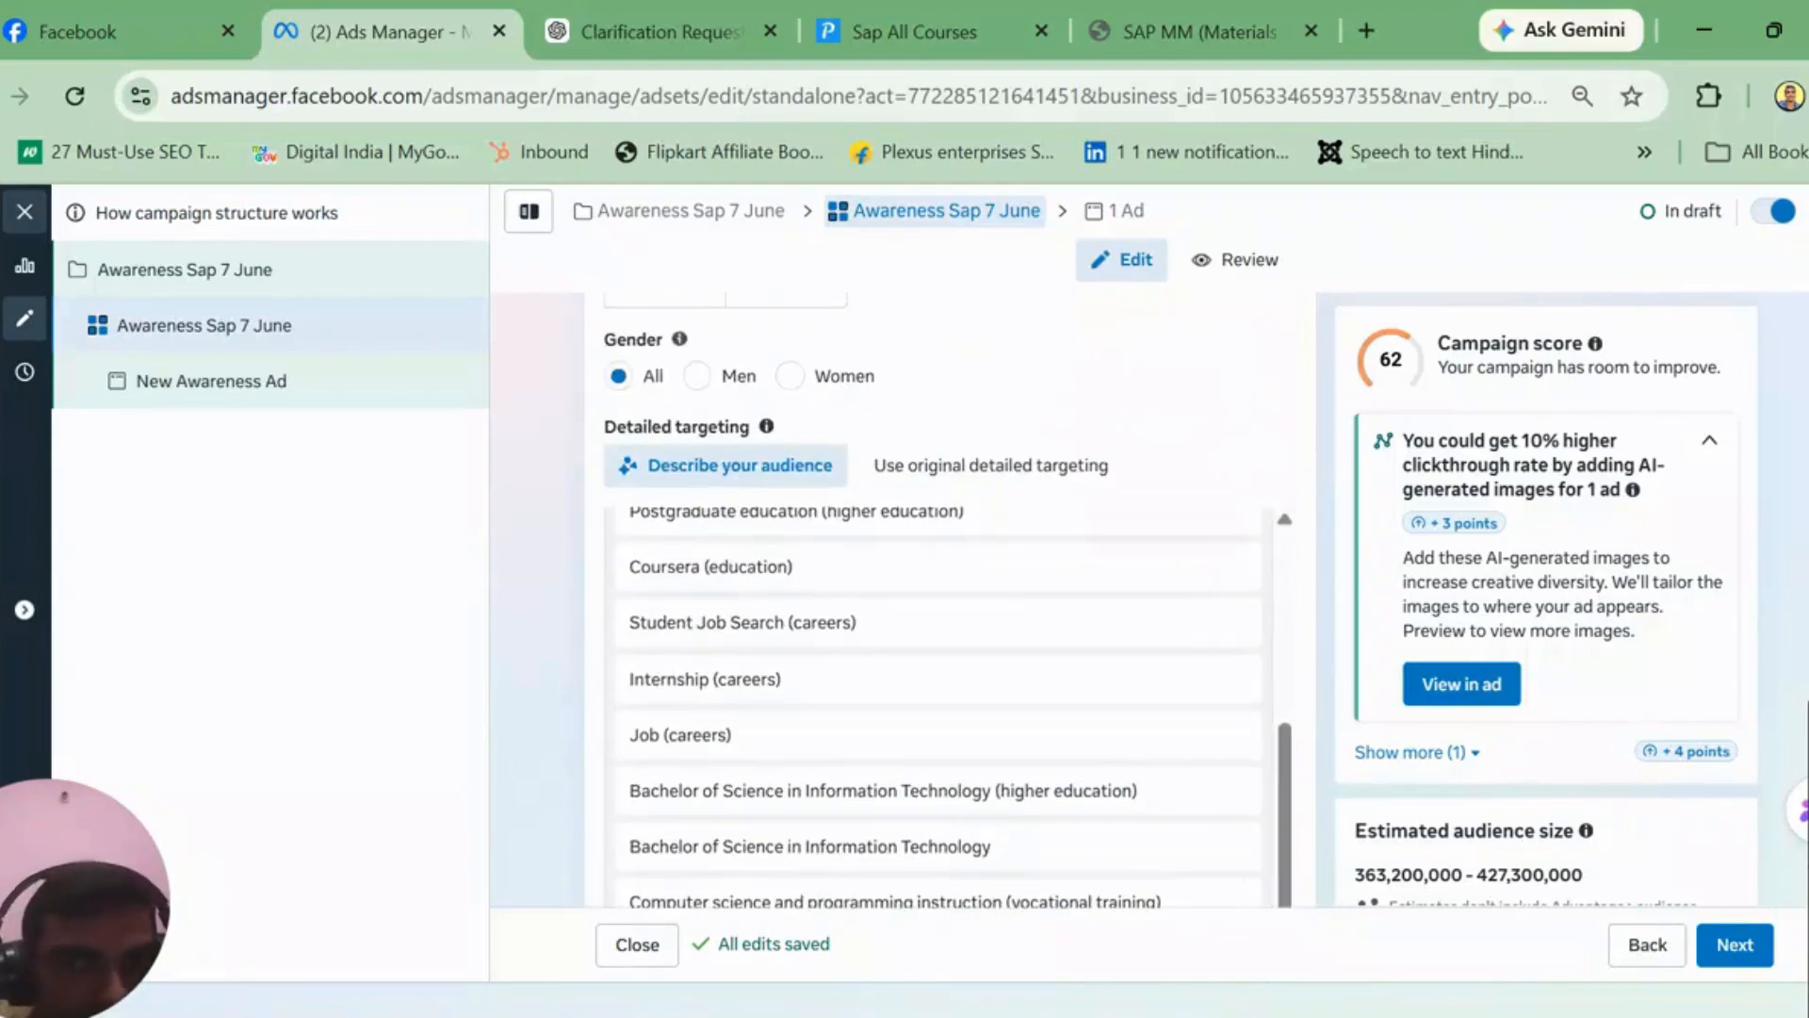
{"action": "scroll", "coordinate": [950, 600], "scroll_direction": "down", "scroll_amount": 5}
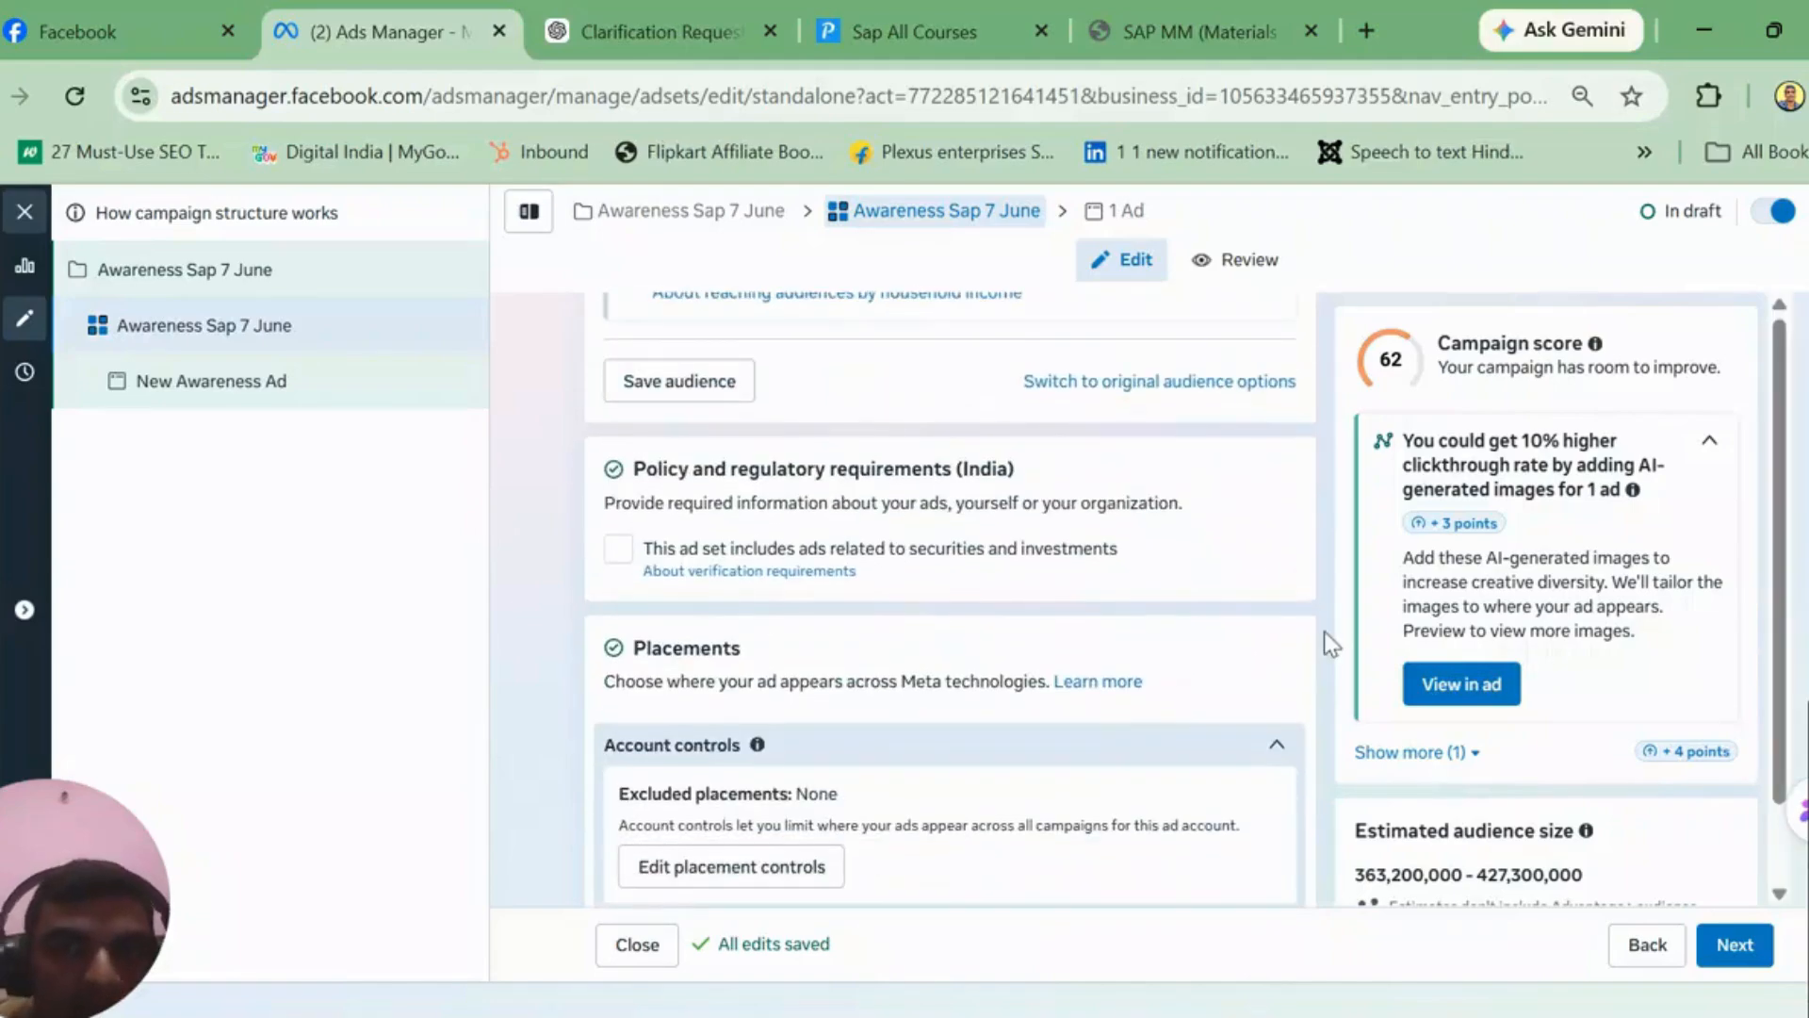
Step: Switch the ad set to the original audience options, choosing to further limit the reach of the ads
{"action": "left_click", "coordinate": [1216, 382]}
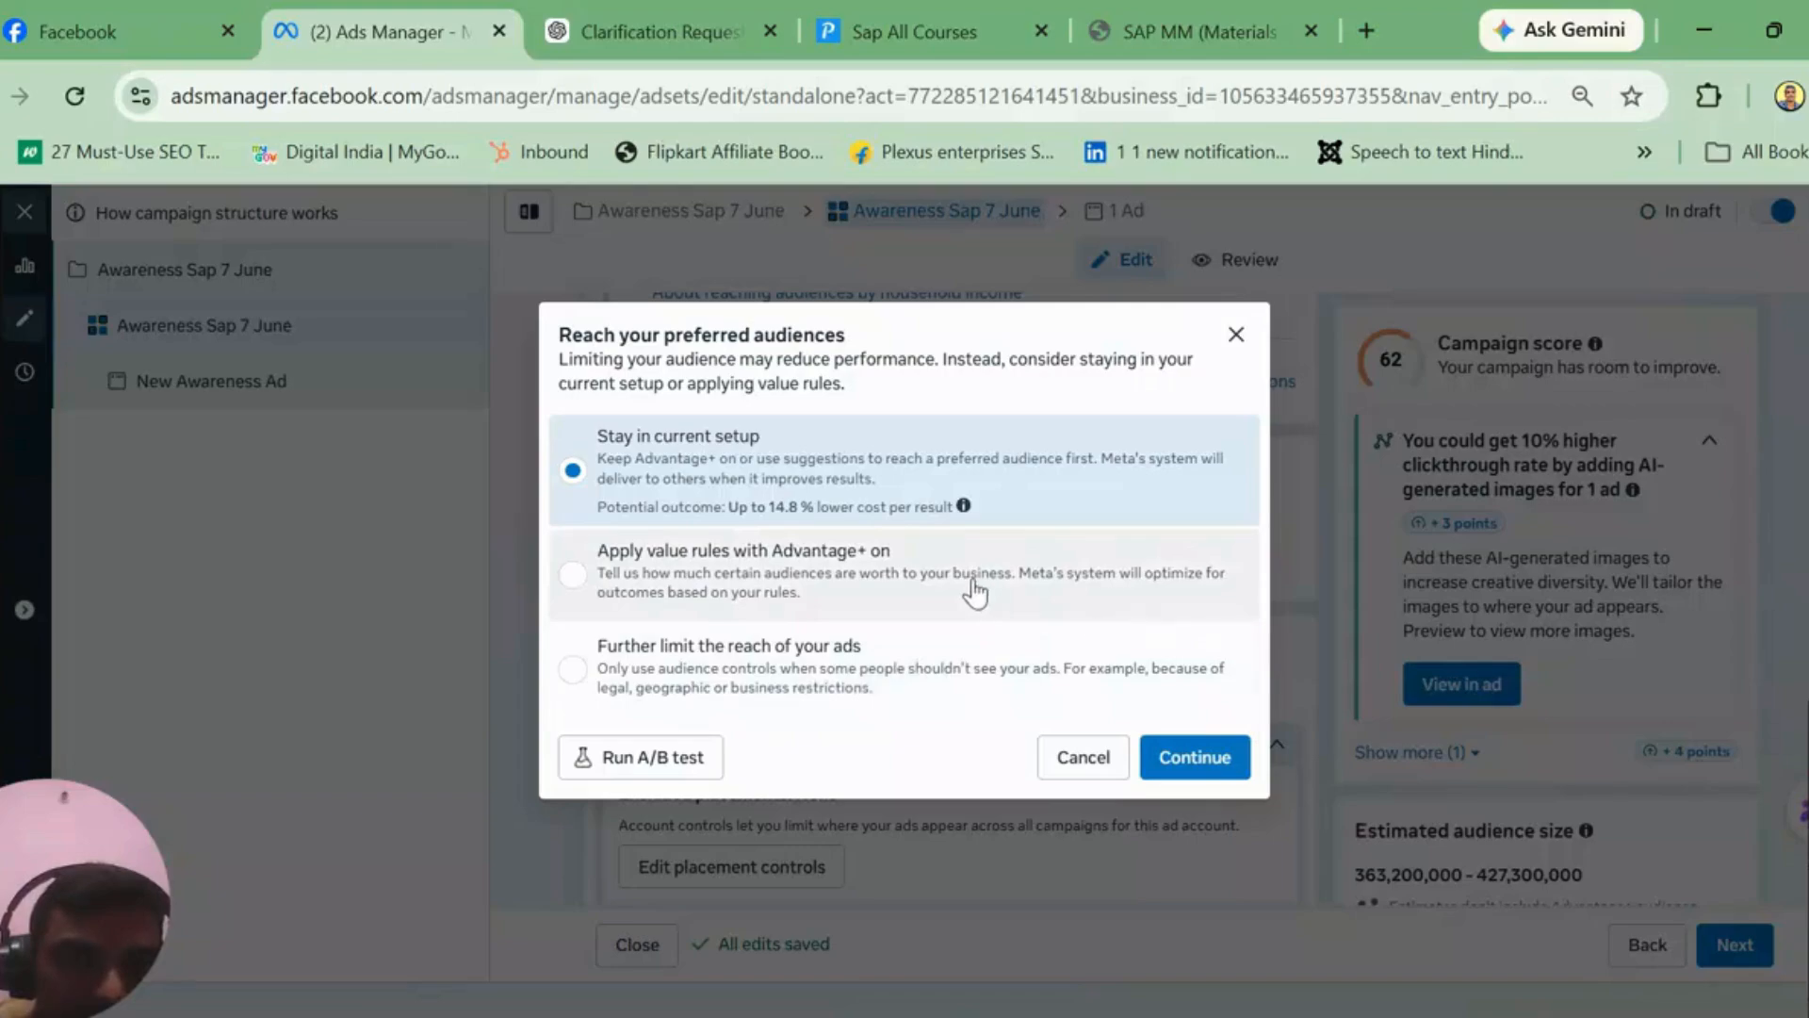
{"action": "left_click", "coordinate": [870, 679]}
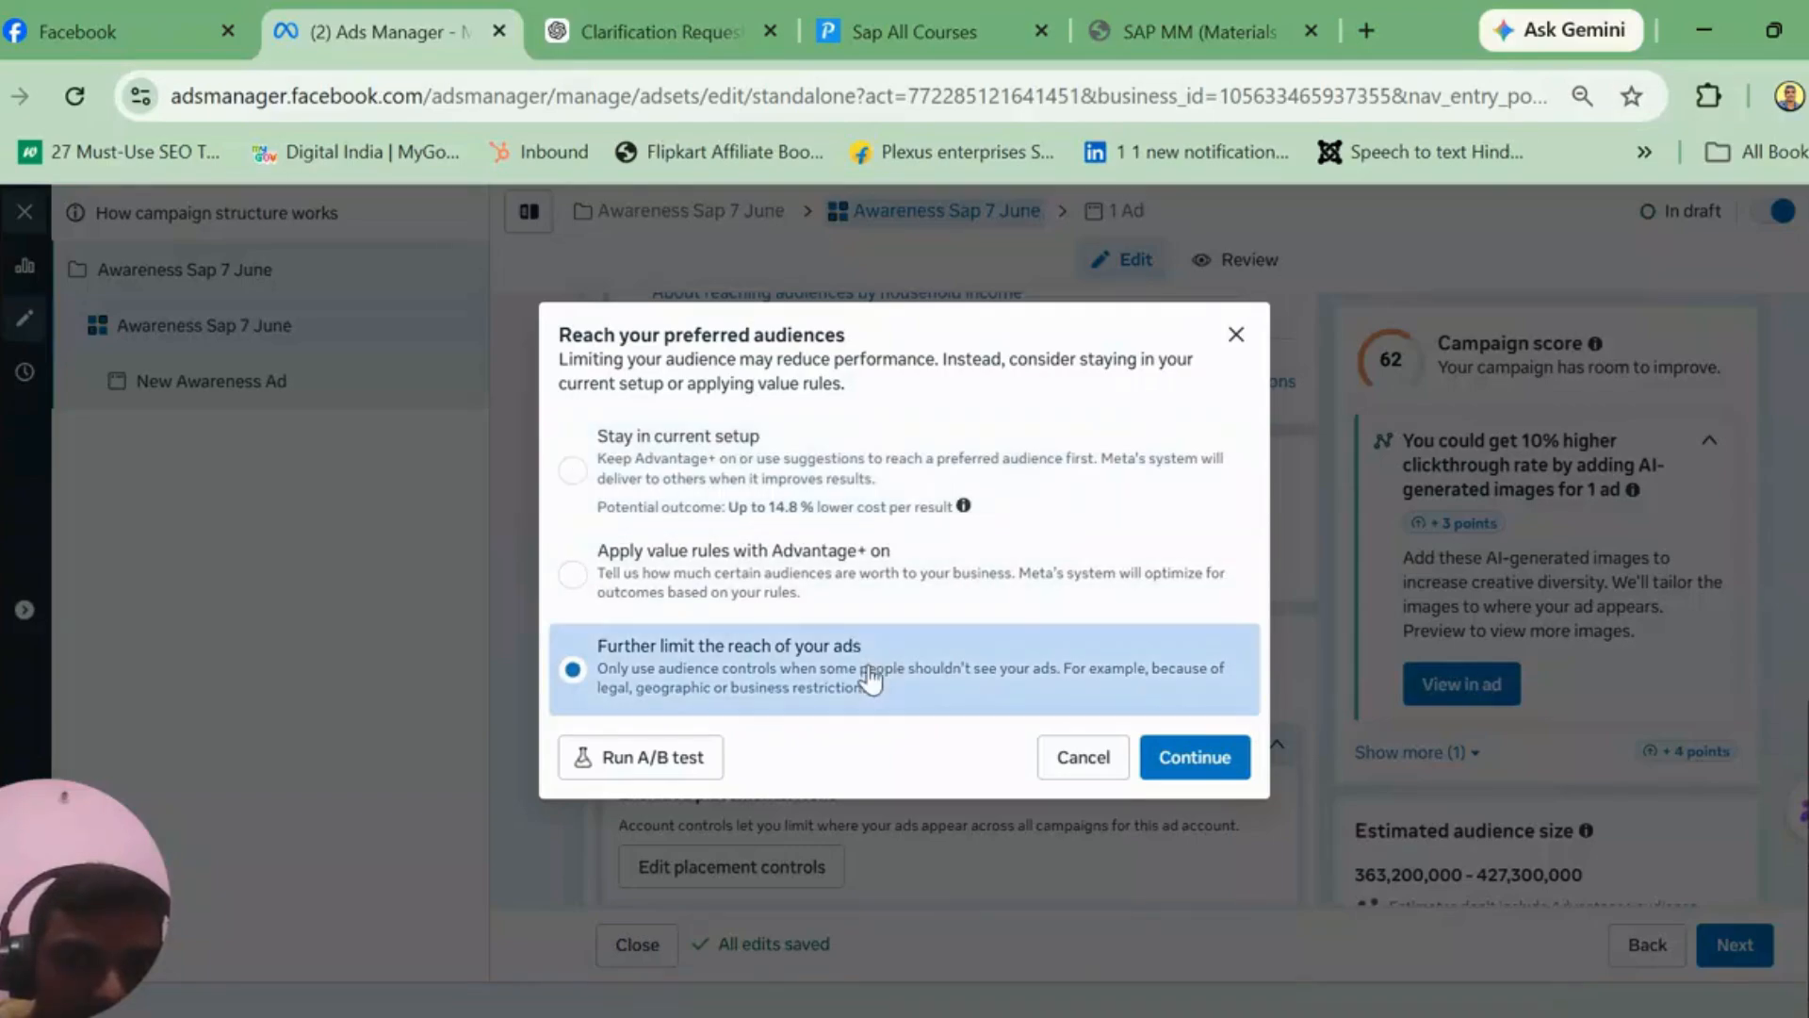
{"action": "left_click", "coordinate": [1190, 764]}
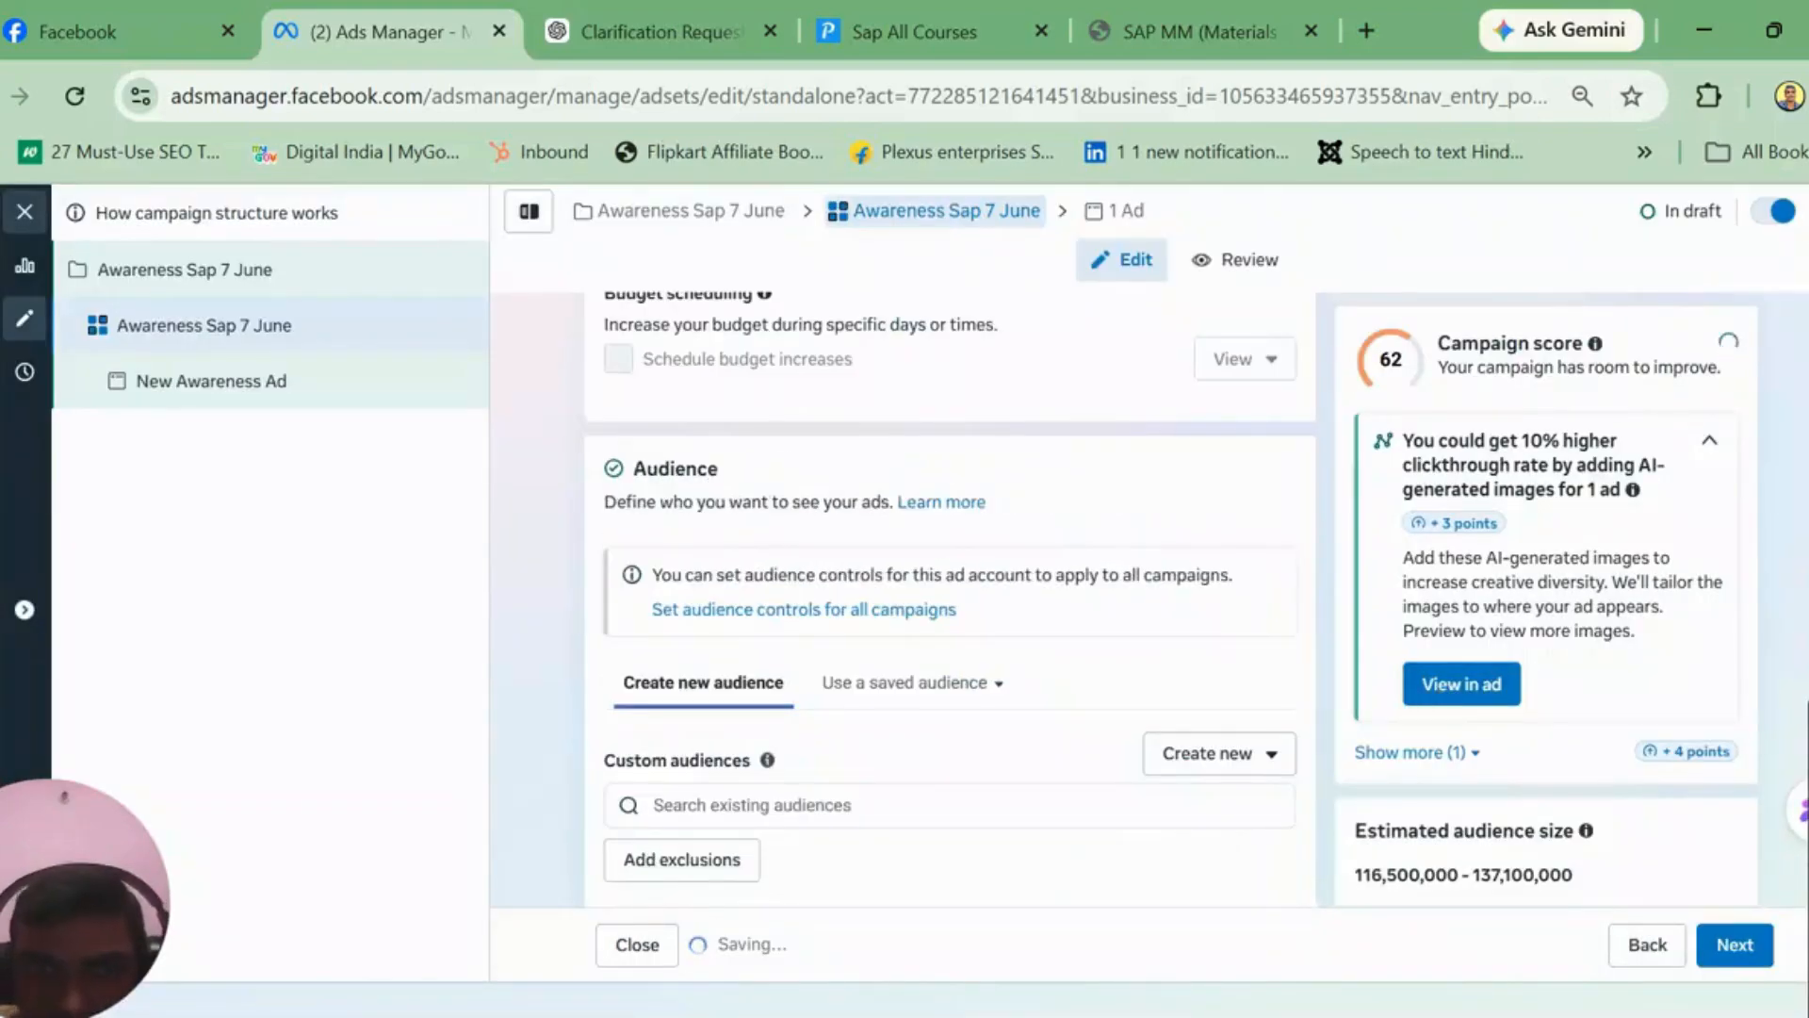
Step: Change the new audience's detailed targeting from the audience description to original detailed targeting
{"action": "scroll", "coordinate": [950, 599], "scroll_direction": "down", "scroll_amount": 9}
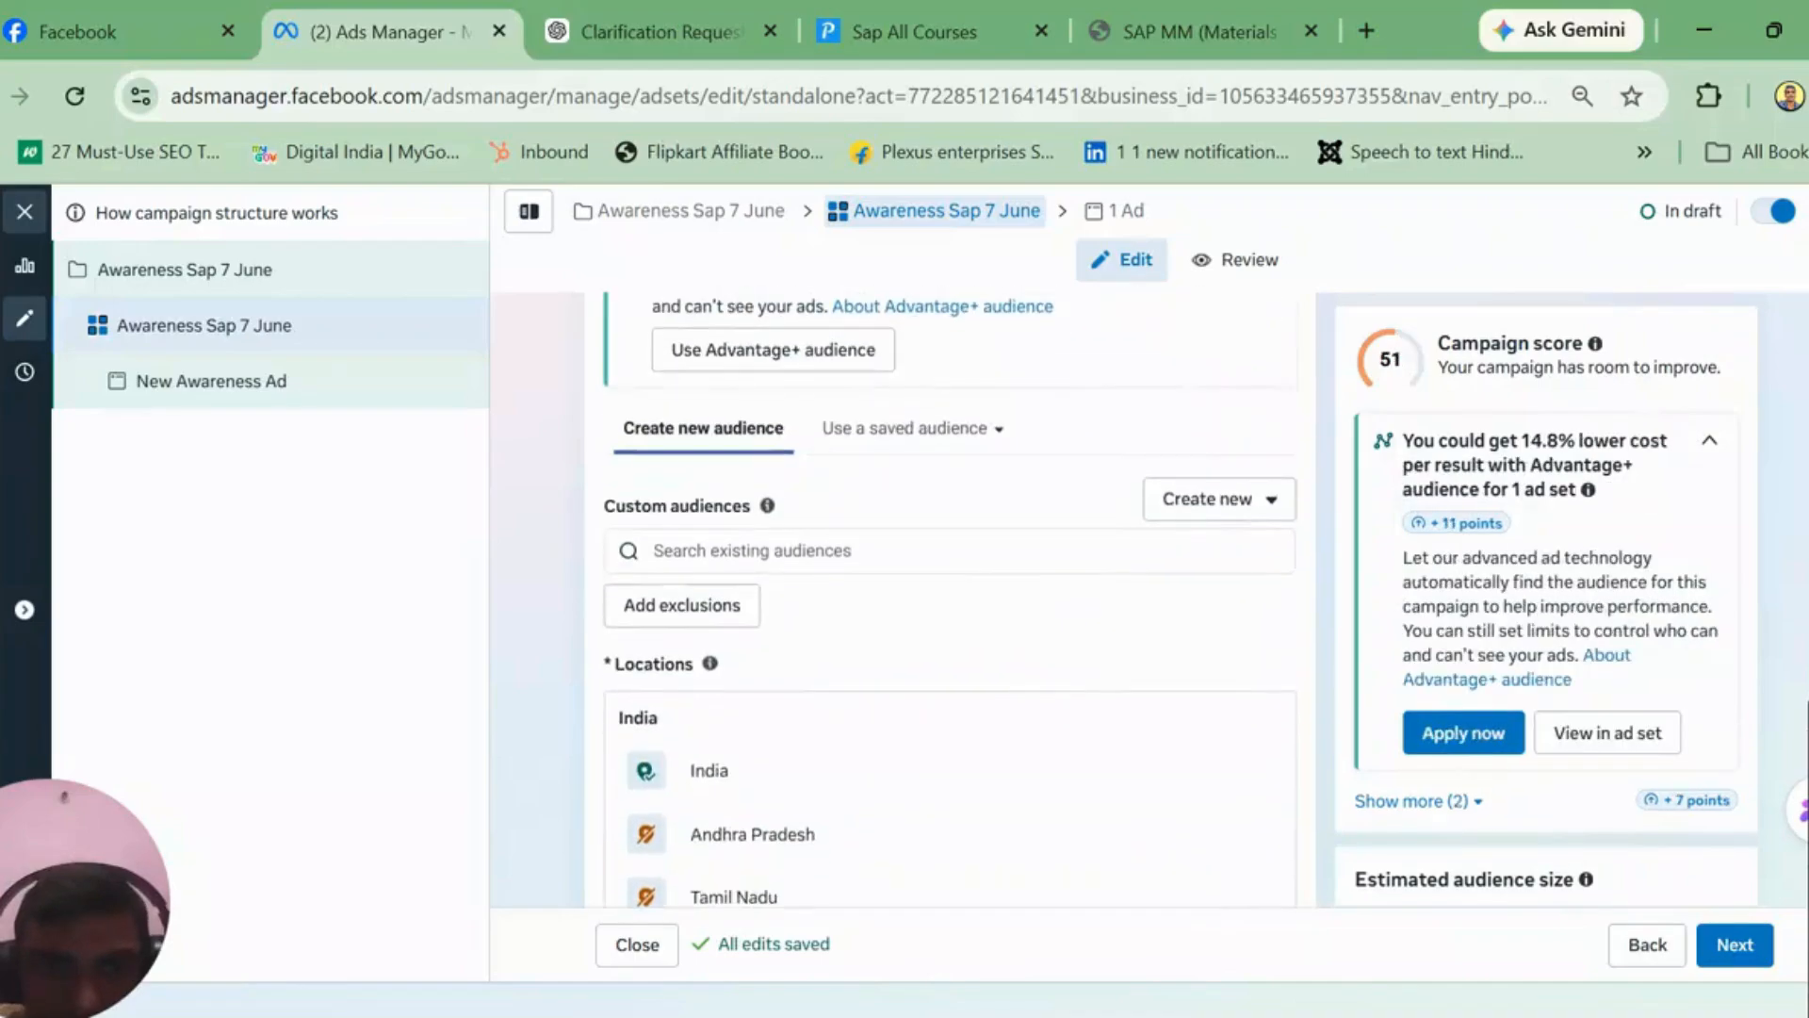
{"action": "scroll", "coordinate": [950, 599], "scroll_direction": "down", "scroll_amount": 6}
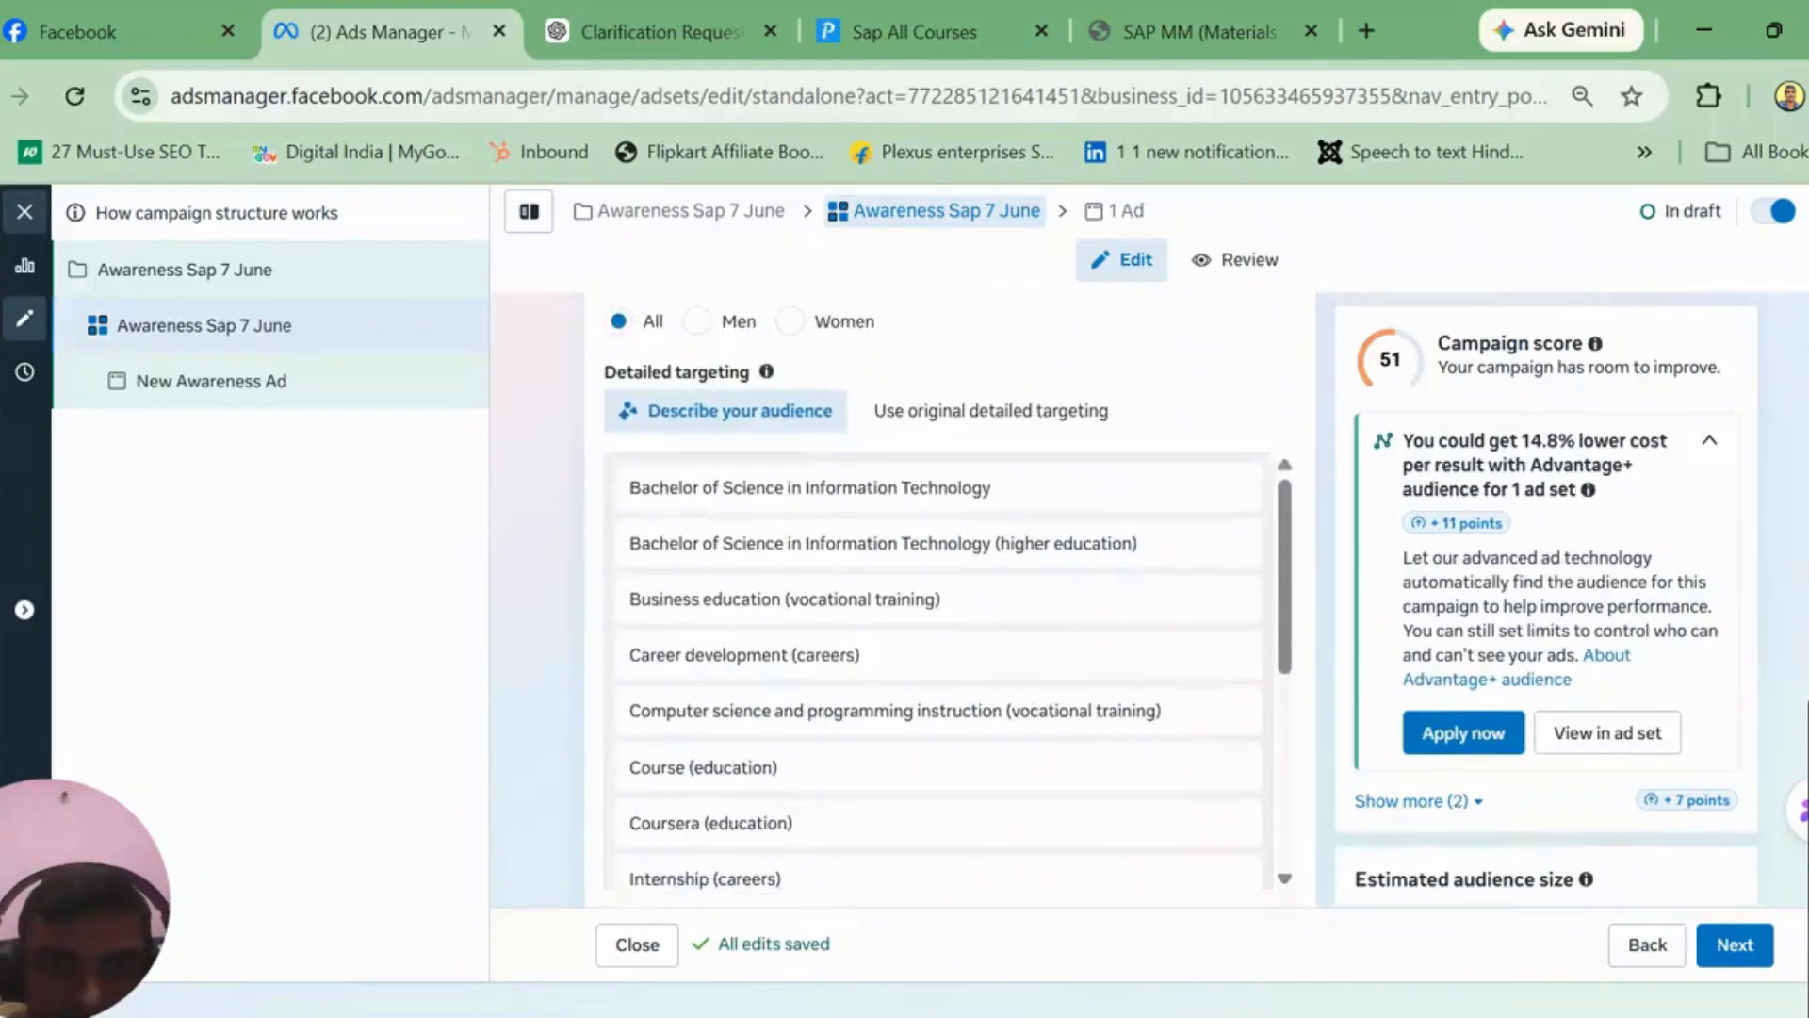
{"action": "scroll", "coordinate": [949, 599], "scroll_direction": "up", "scroll_amount": 2}
{"action": "scroll", "coordinate": [950, 599], "scroll_direction": "up", "scroll_amount": 3}
{"action": "scroll", "coordinate": [950, 599], "scroll_direction": "down", "scroll_amount": 1}
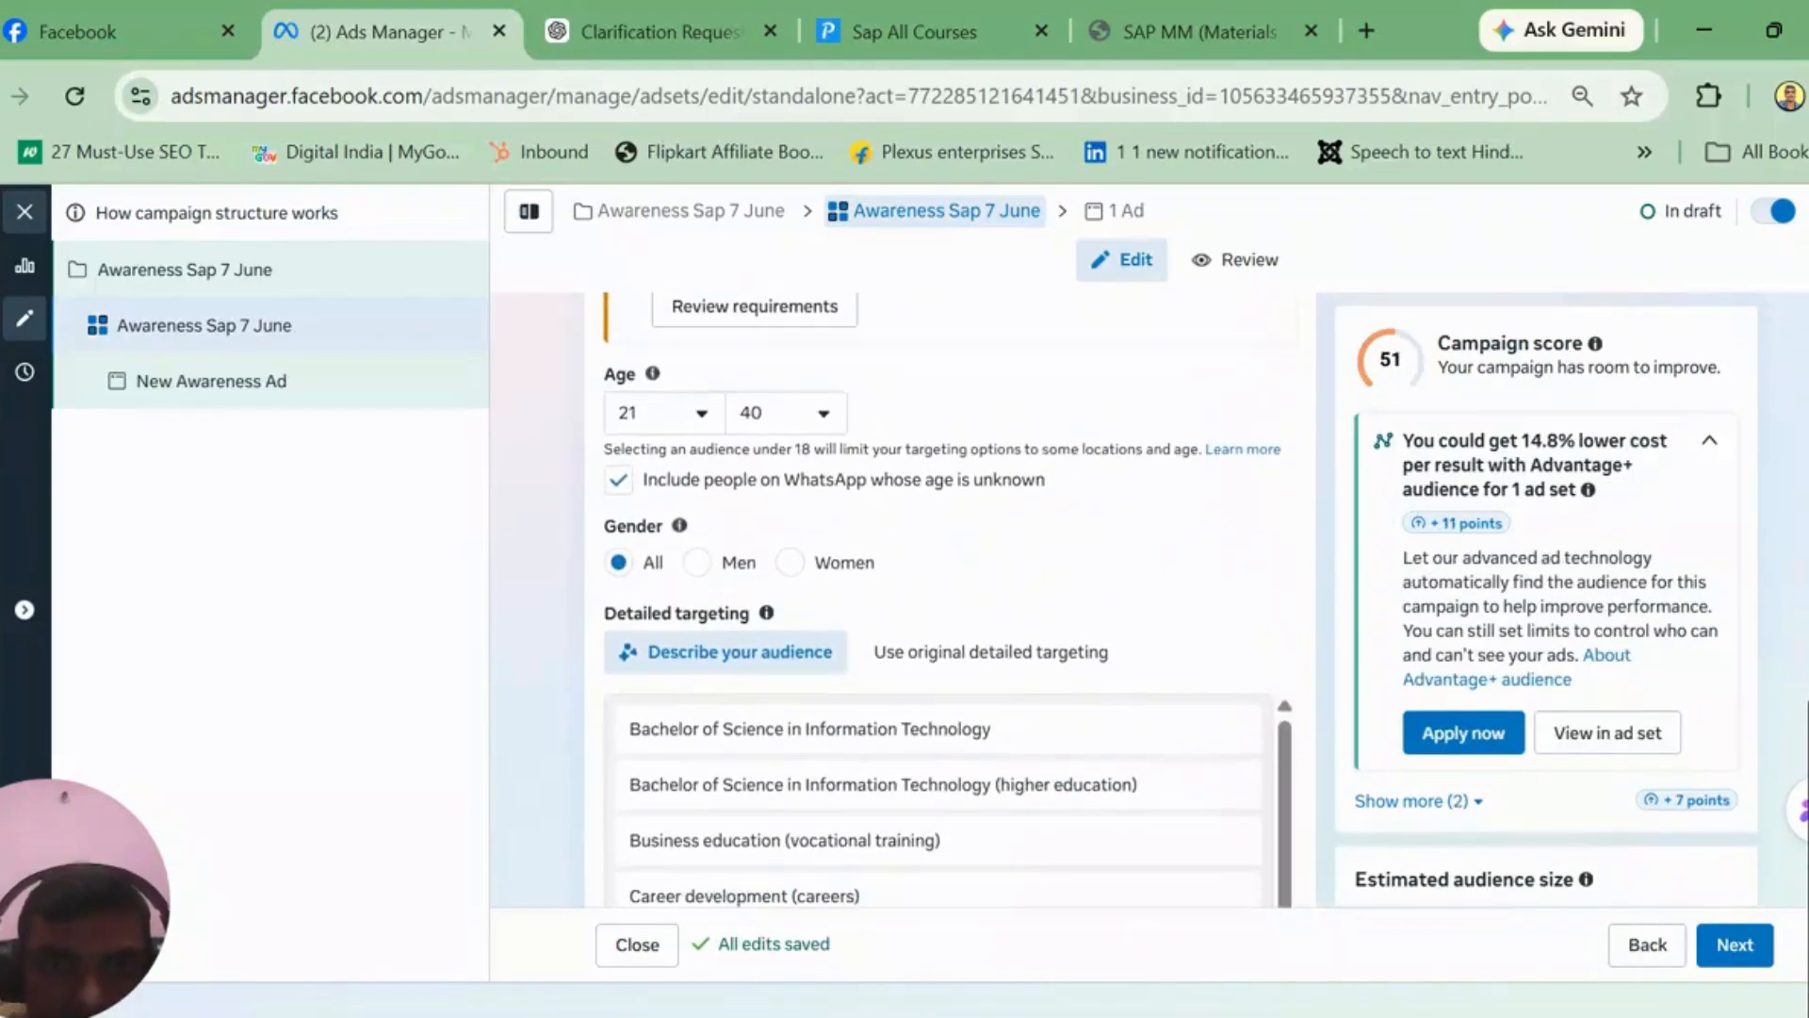
{"action": "left_click", "coordinate": [1039, 657]}
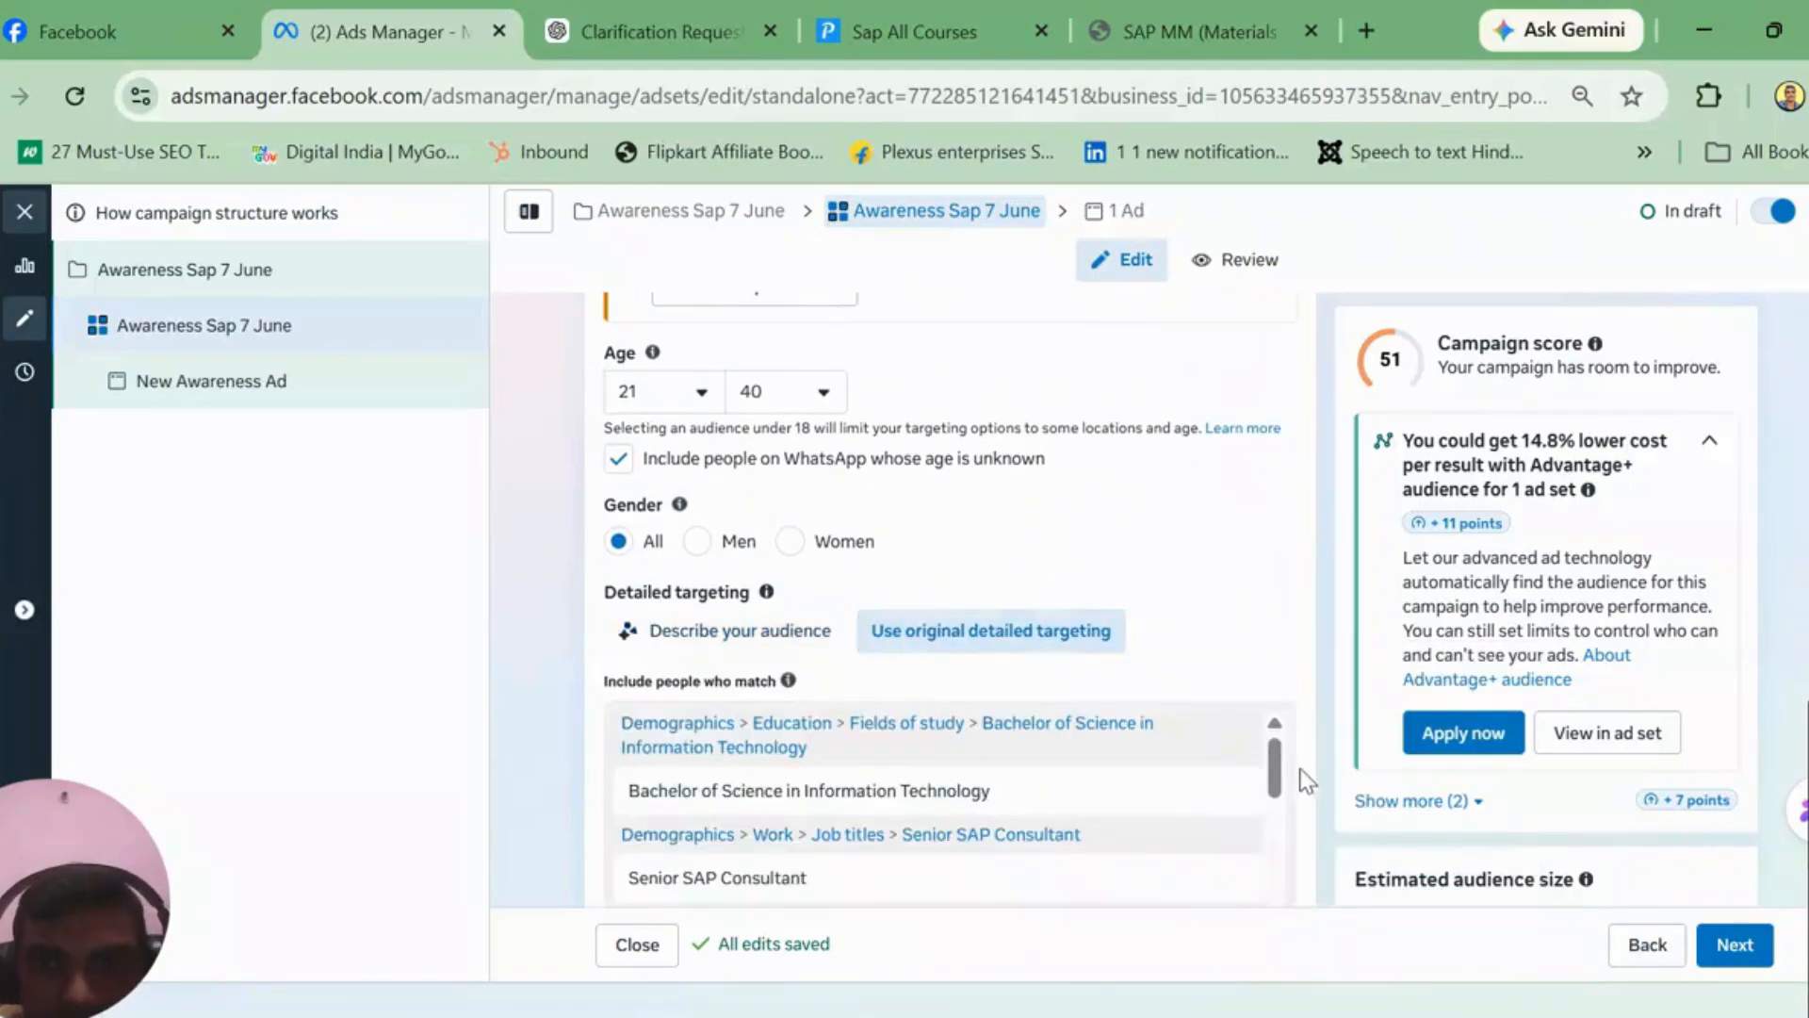
Step: Remove both Bachelor of Science in Information Technology entries, the field of study and the higher education interest, from the included targeting
{"action": "scroll", "coordinate": [1276, 801], "scroll_direction": "down", "scroll_amount": 2}
{"action": "left_click_drag", "start_coordinate": [1275, 817], "coordinate": [1276, 827]}
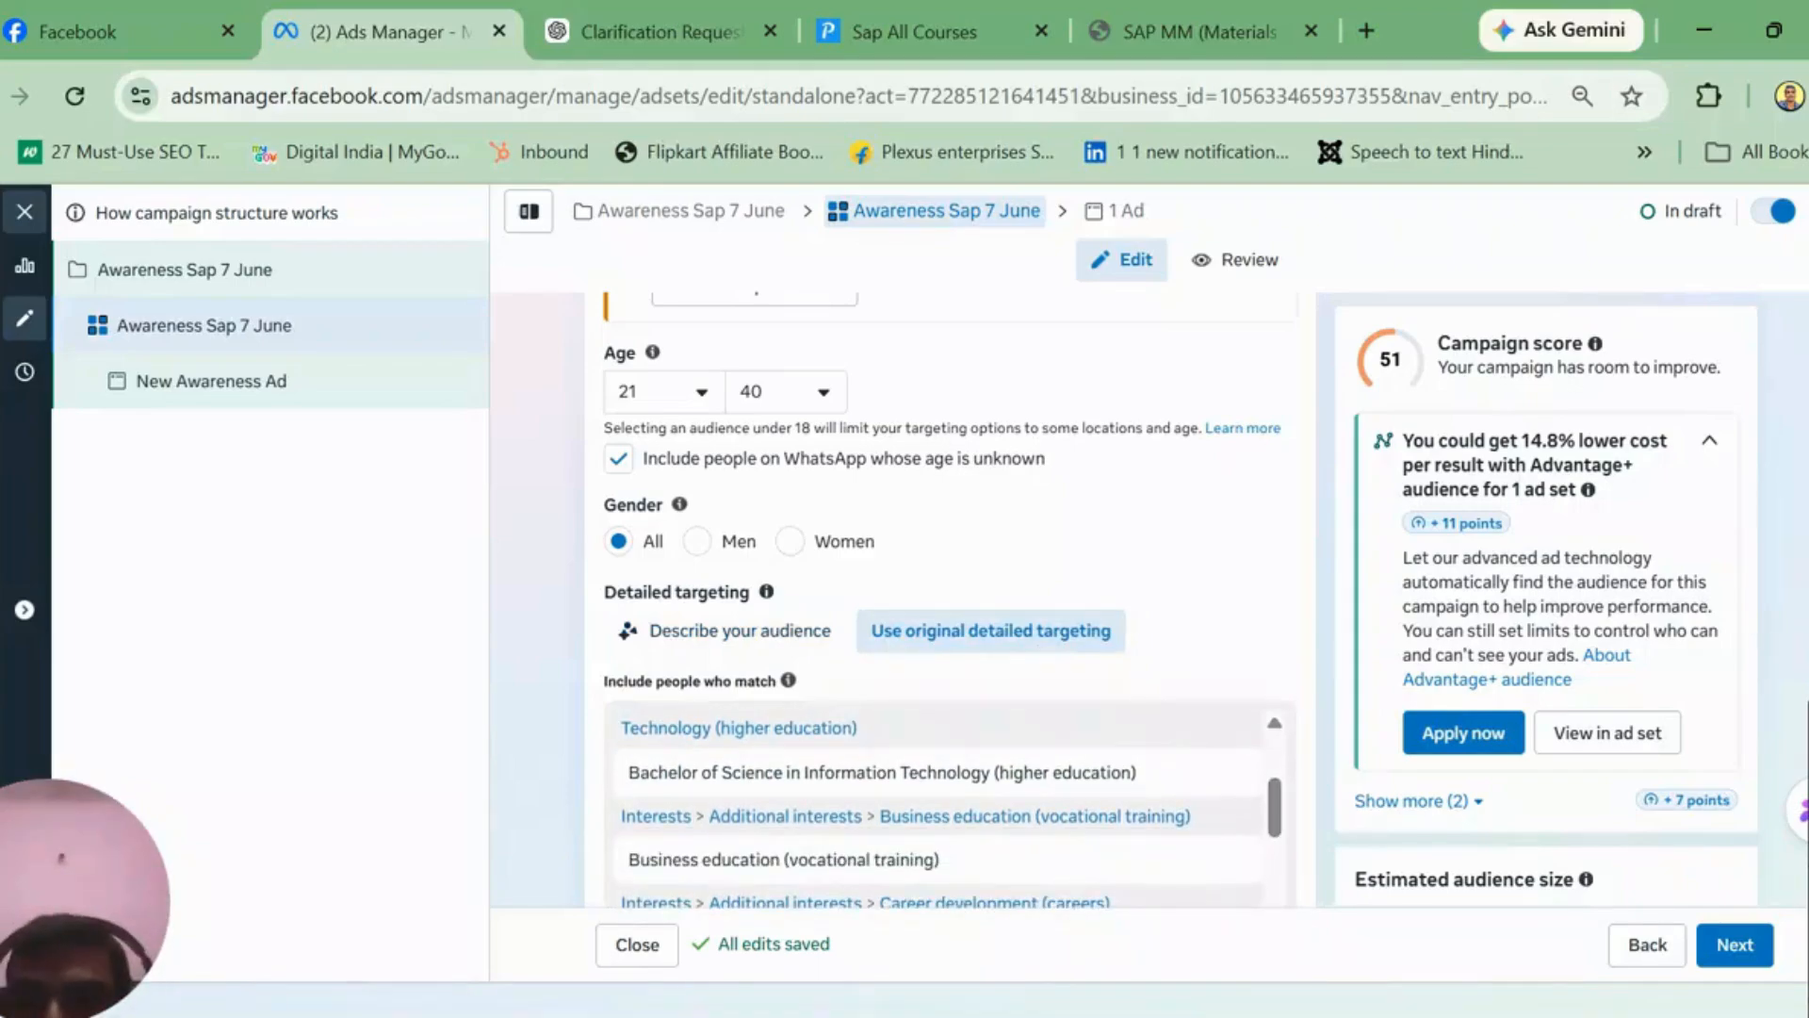
{"action": "scroll", "coordinate": [942, 603], "scroll_direction": "down", "scroll_amount": 4}
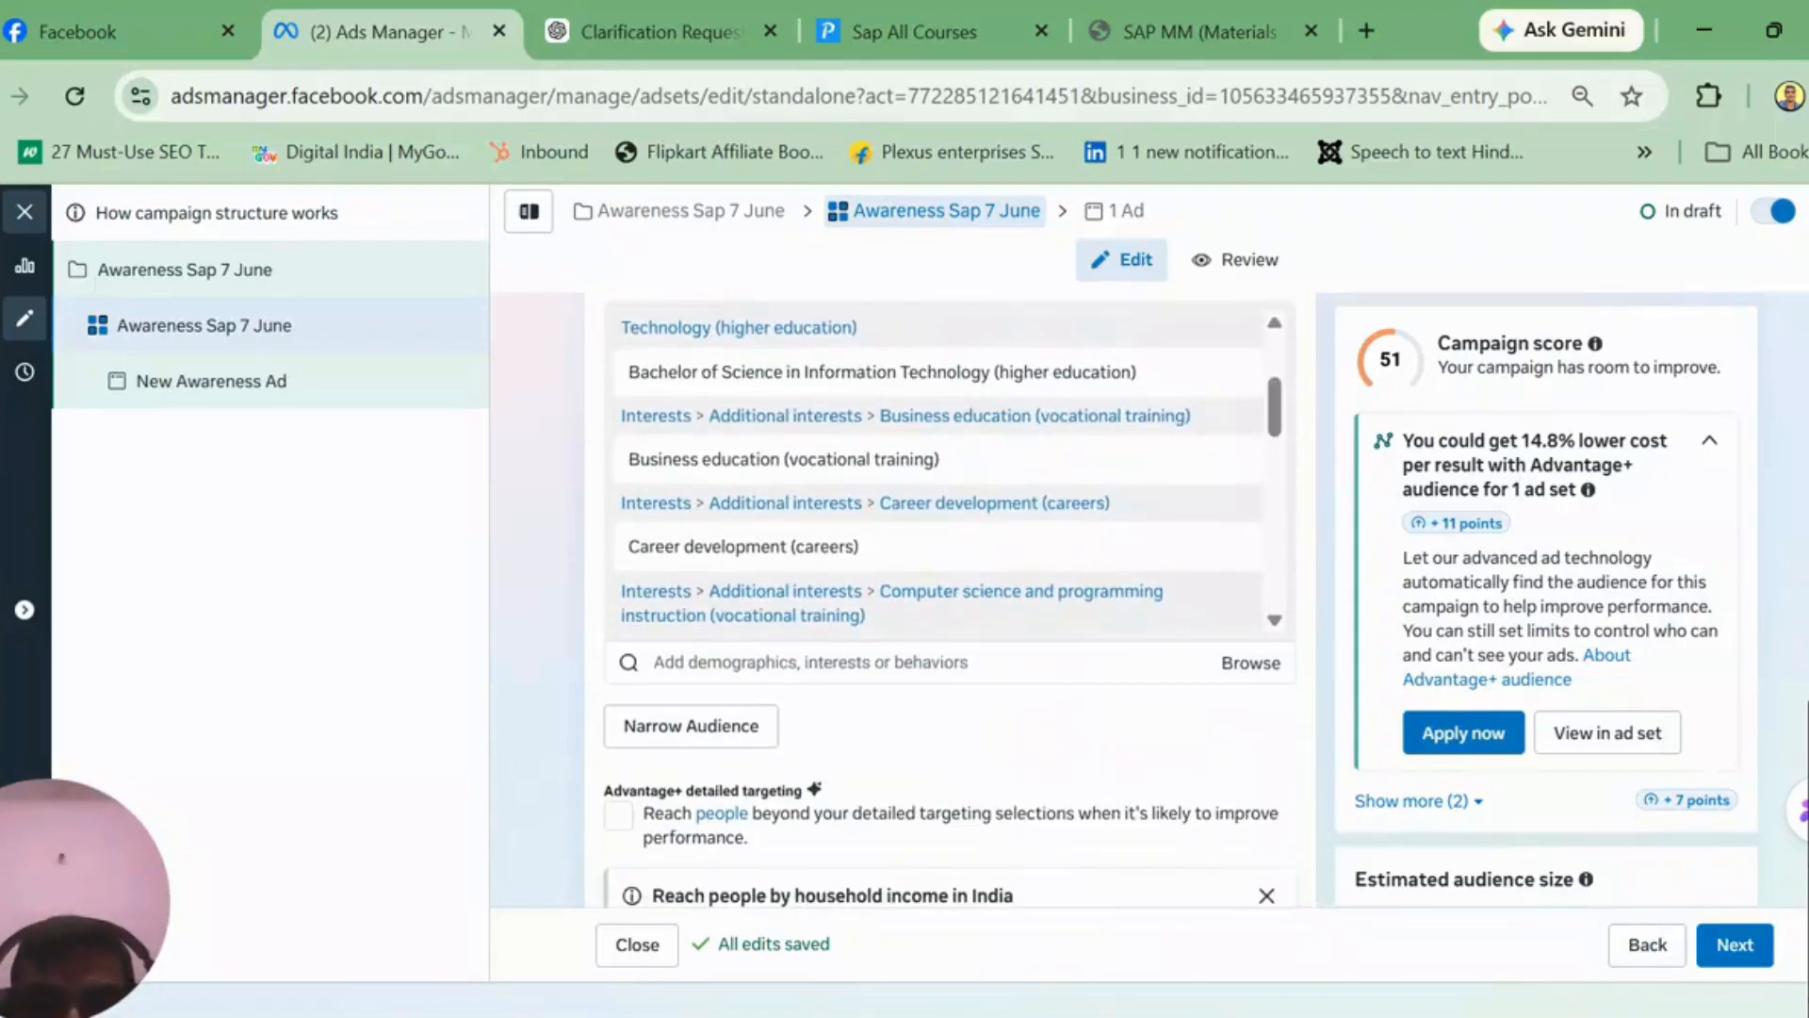
{"action": "left_click_drag", "start_coordinate": [1808, 746], "coordinate": [1808, 745]}
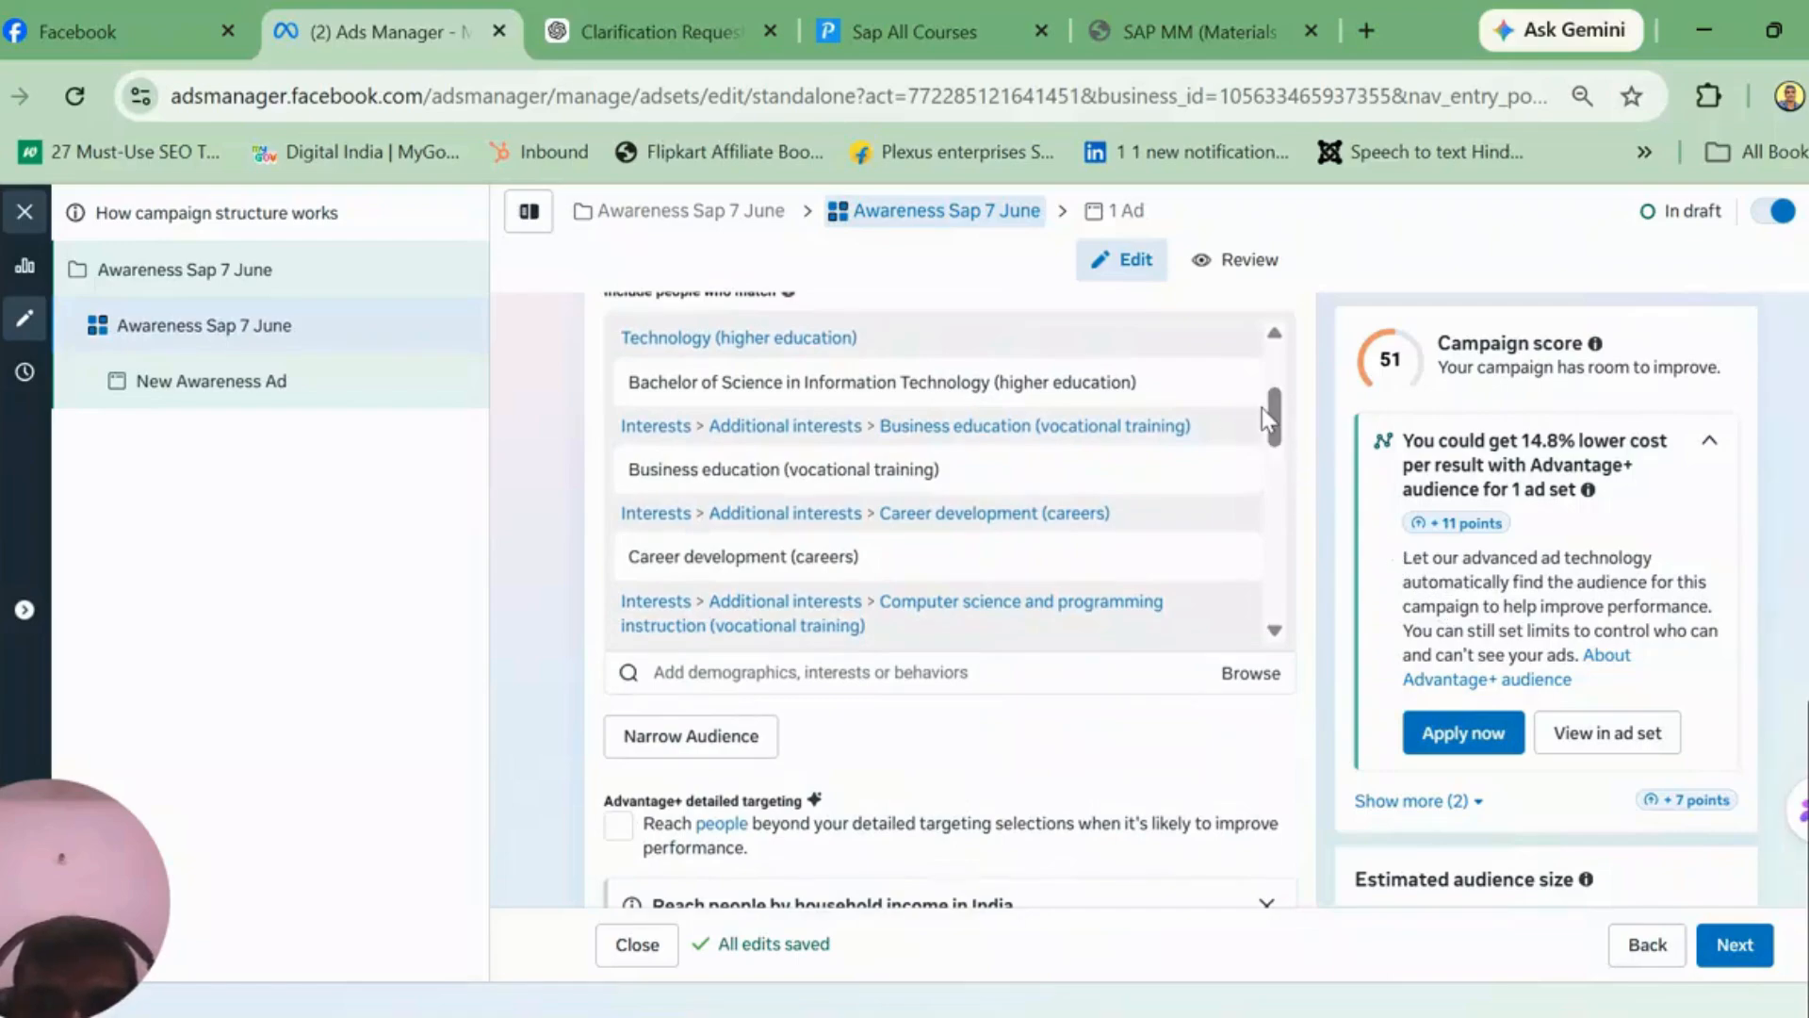
{"action": "left_click_drag", "start_coordinate": [1263, 409], "coordinate": [1281, 325]}
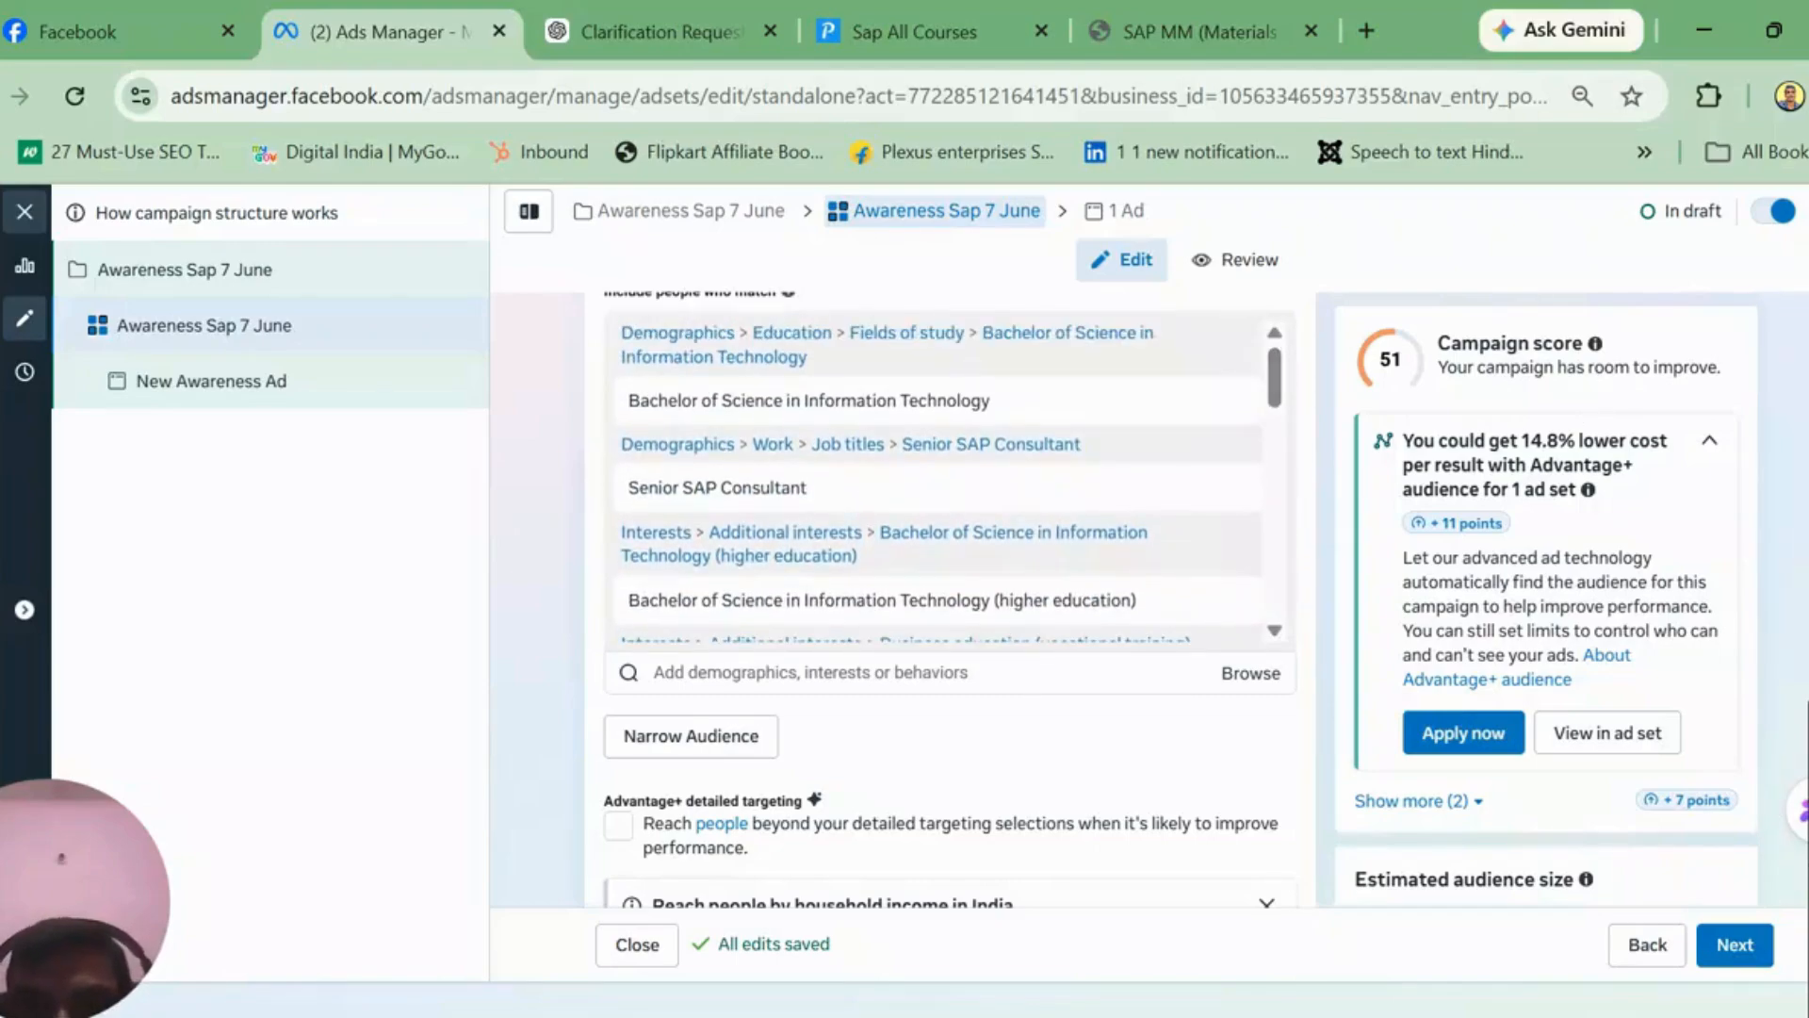
{"action": "scroll", "coordinate": [942, 593], "scroll_direction": "up", "scroll_amount": 2}
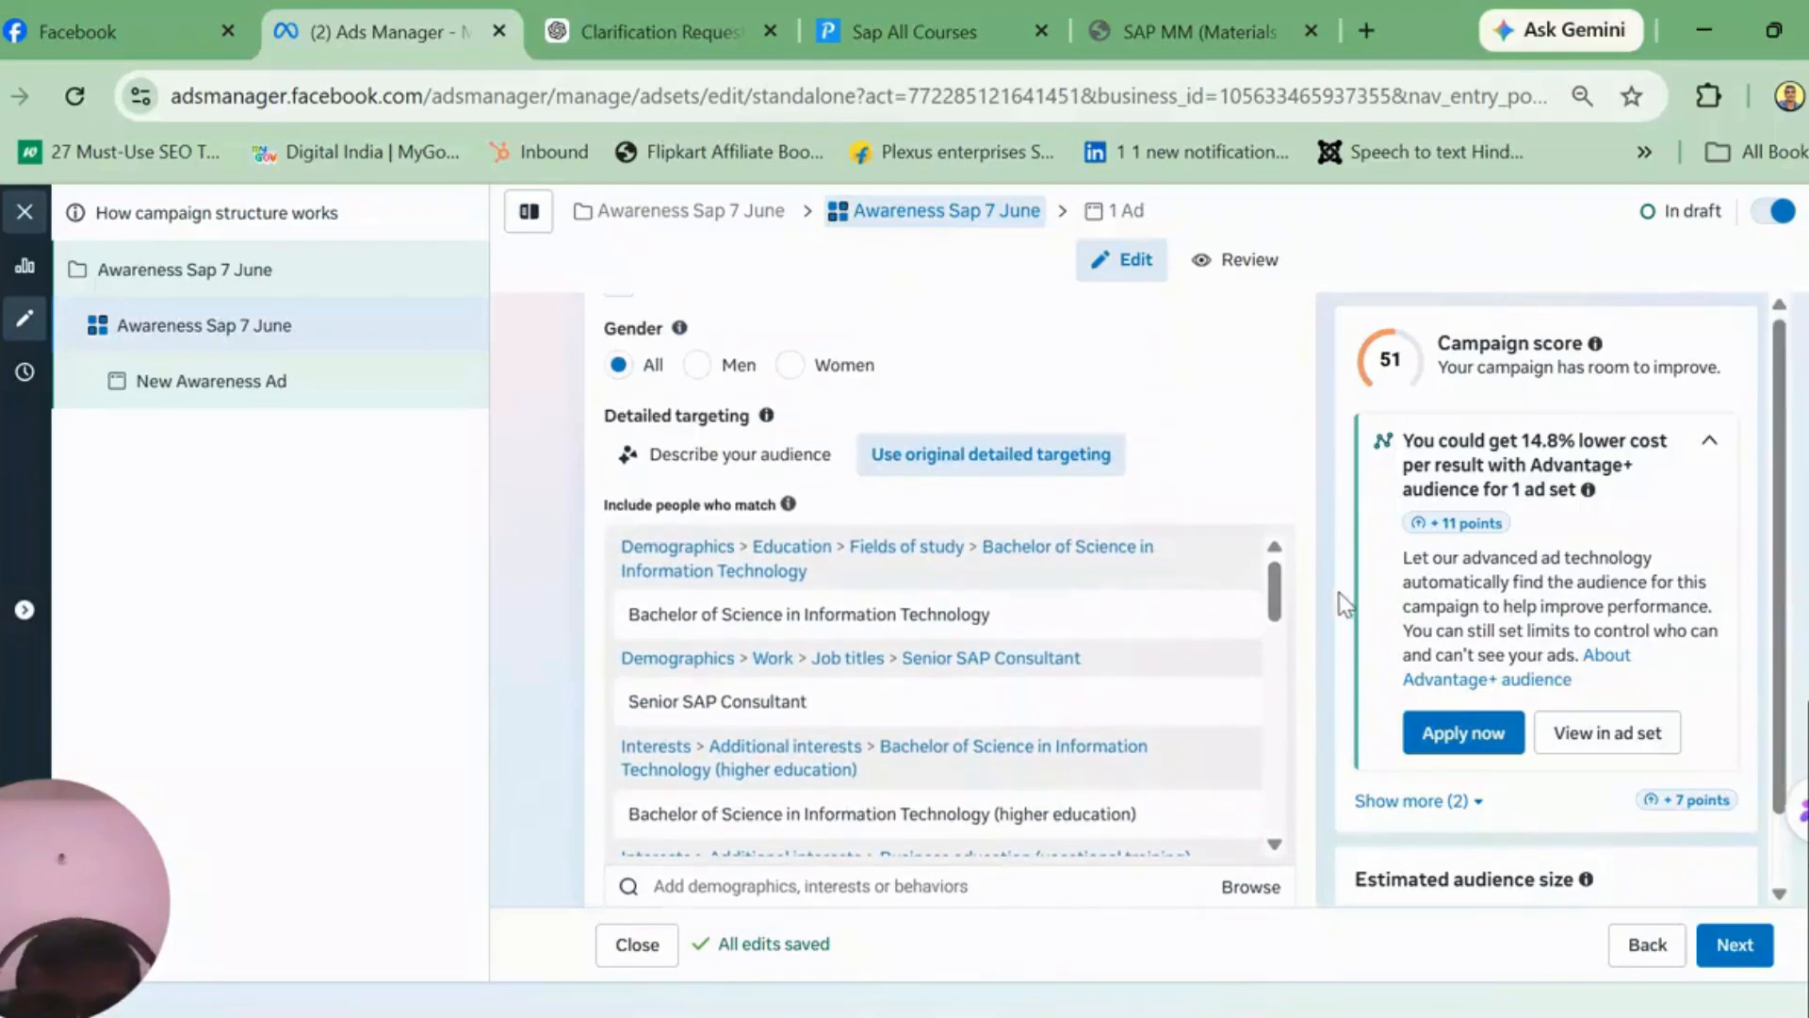
{"action": "mouse_move", "coordinate": [1217, 608]}
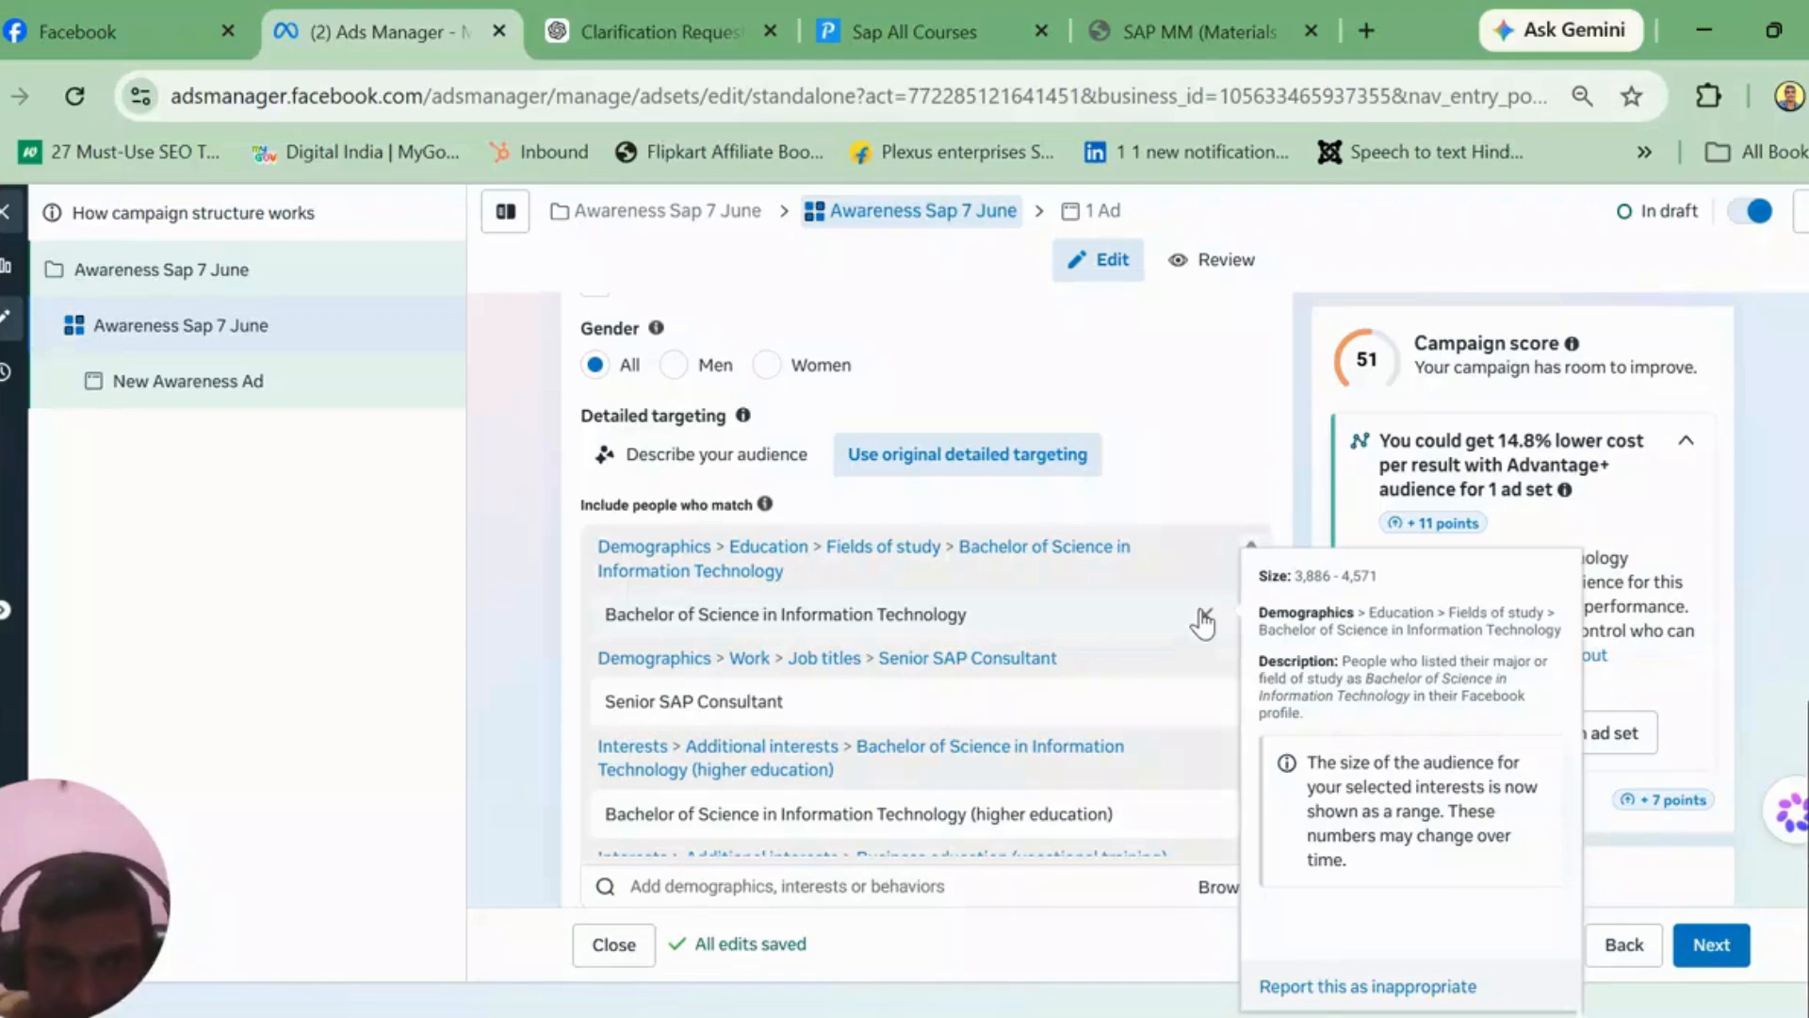
{"action": "left_click", "coordinate": [1203, 619]}
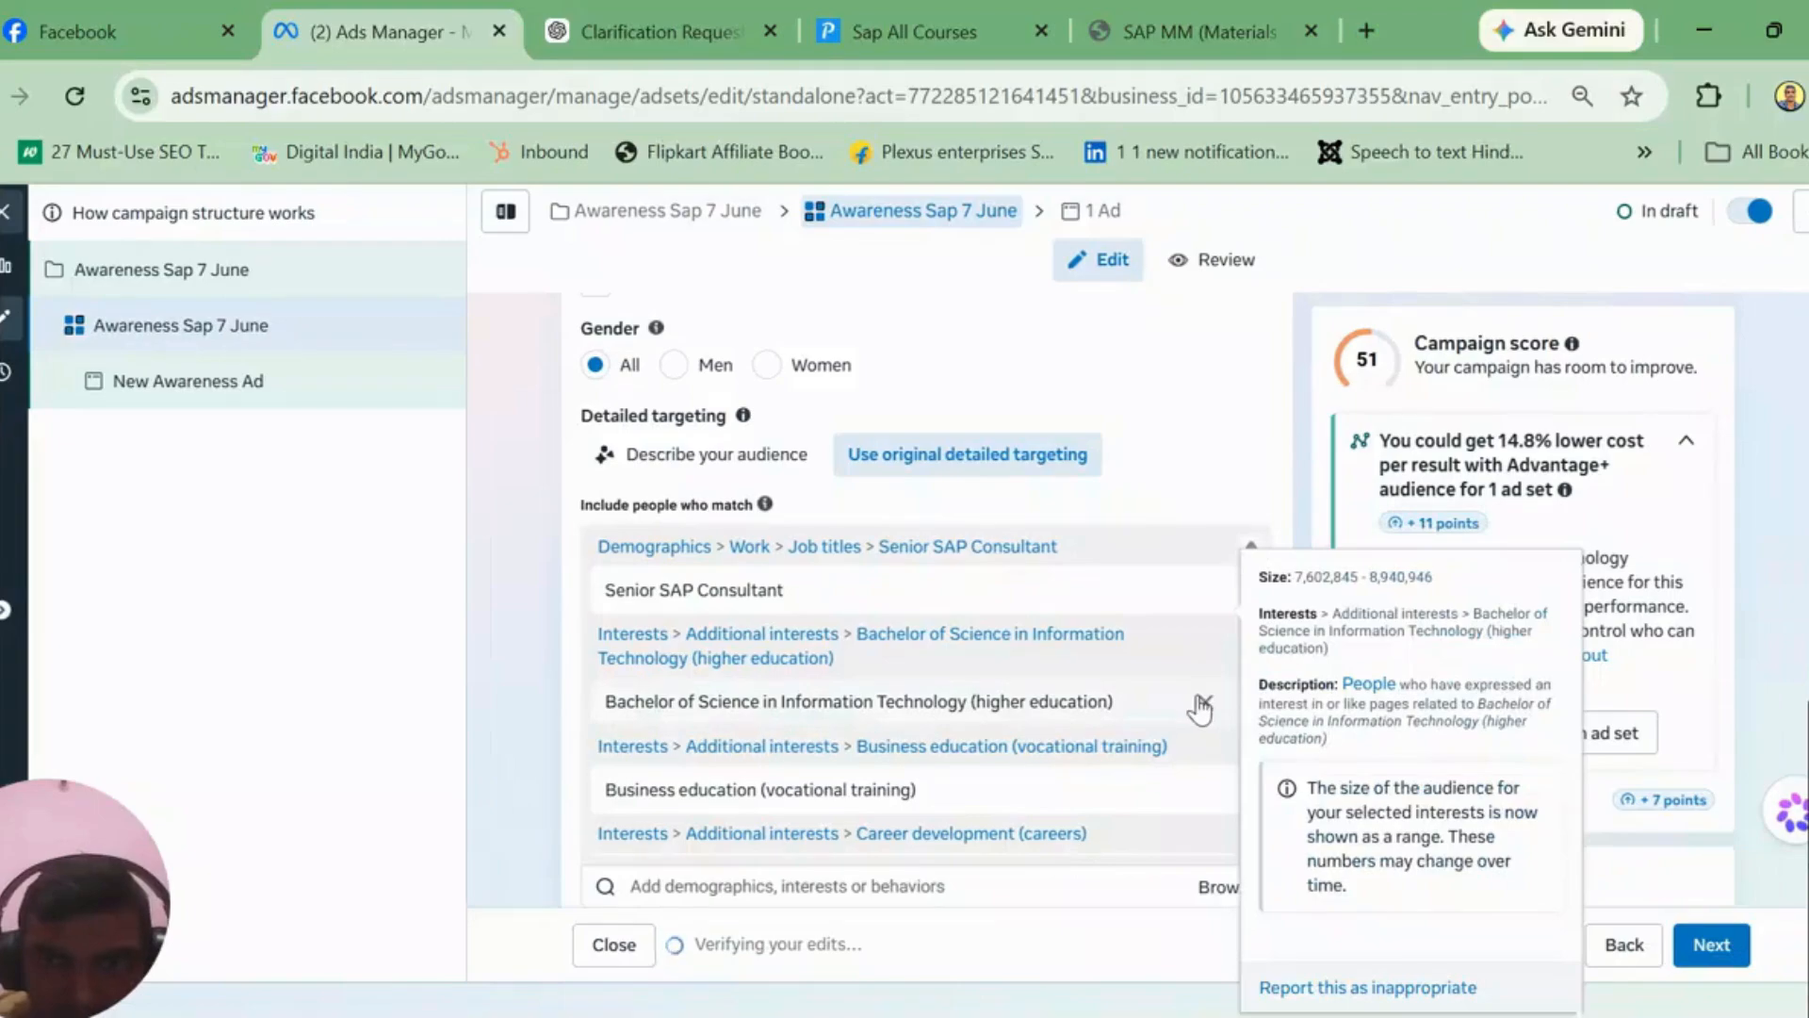
{"action": "left_click", "coordinate": [1203, 702]}
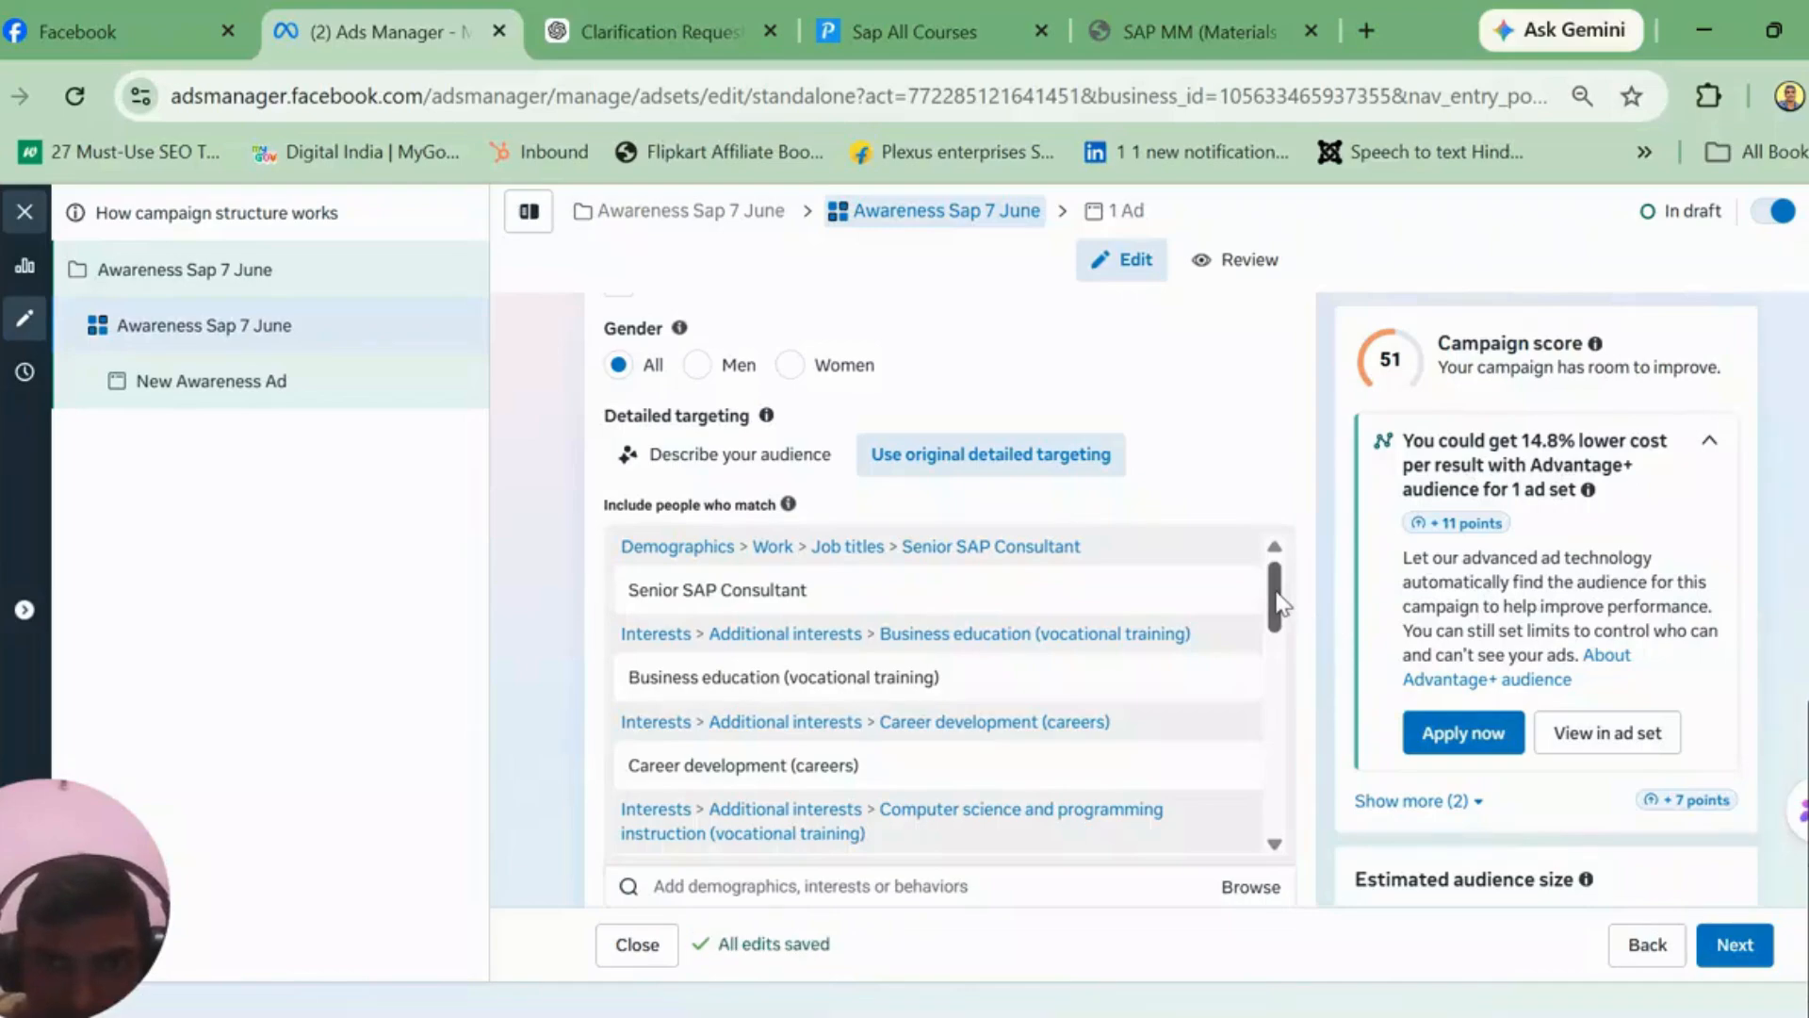
Step: Remove the Computer science and programming instruction (vocational training) and Coursera (education) interests from the included targeting
{"action": "left_click_drag", "start_coordinate": [1286, 606], "coordinate": [1286, 650]}
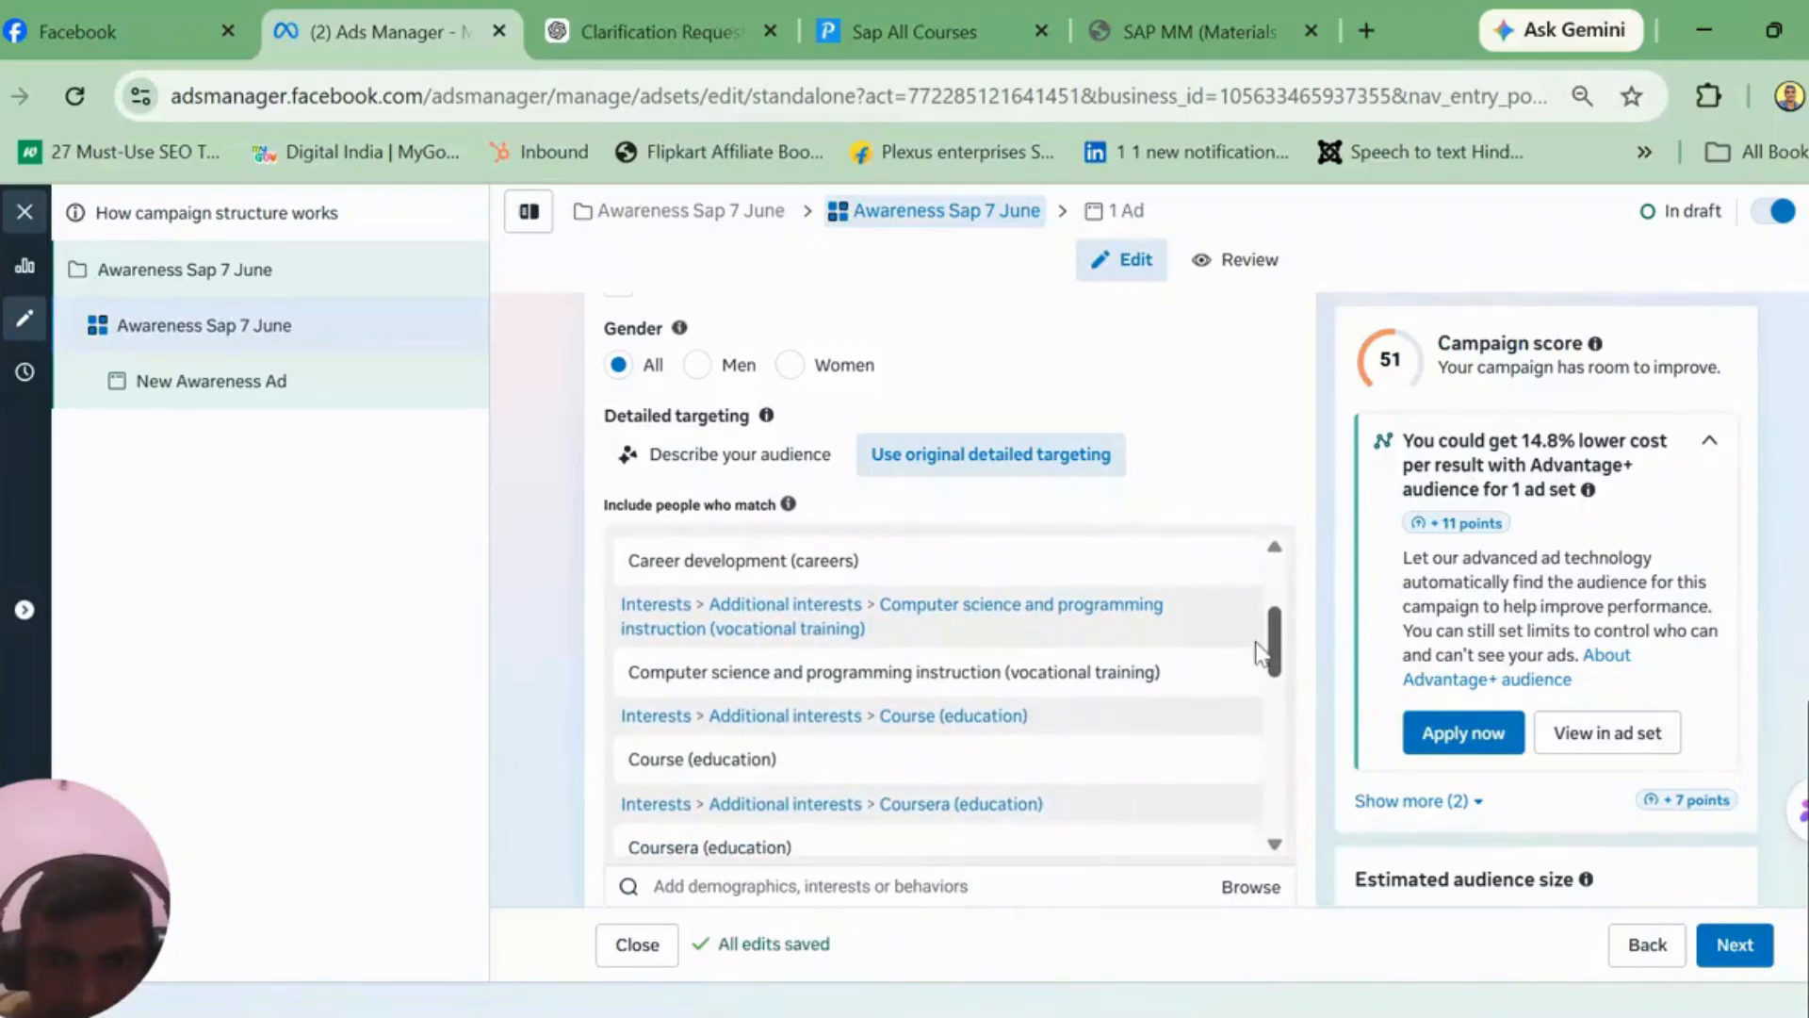
{"action": "mouse_move", "coordinate": [1230, 677]}
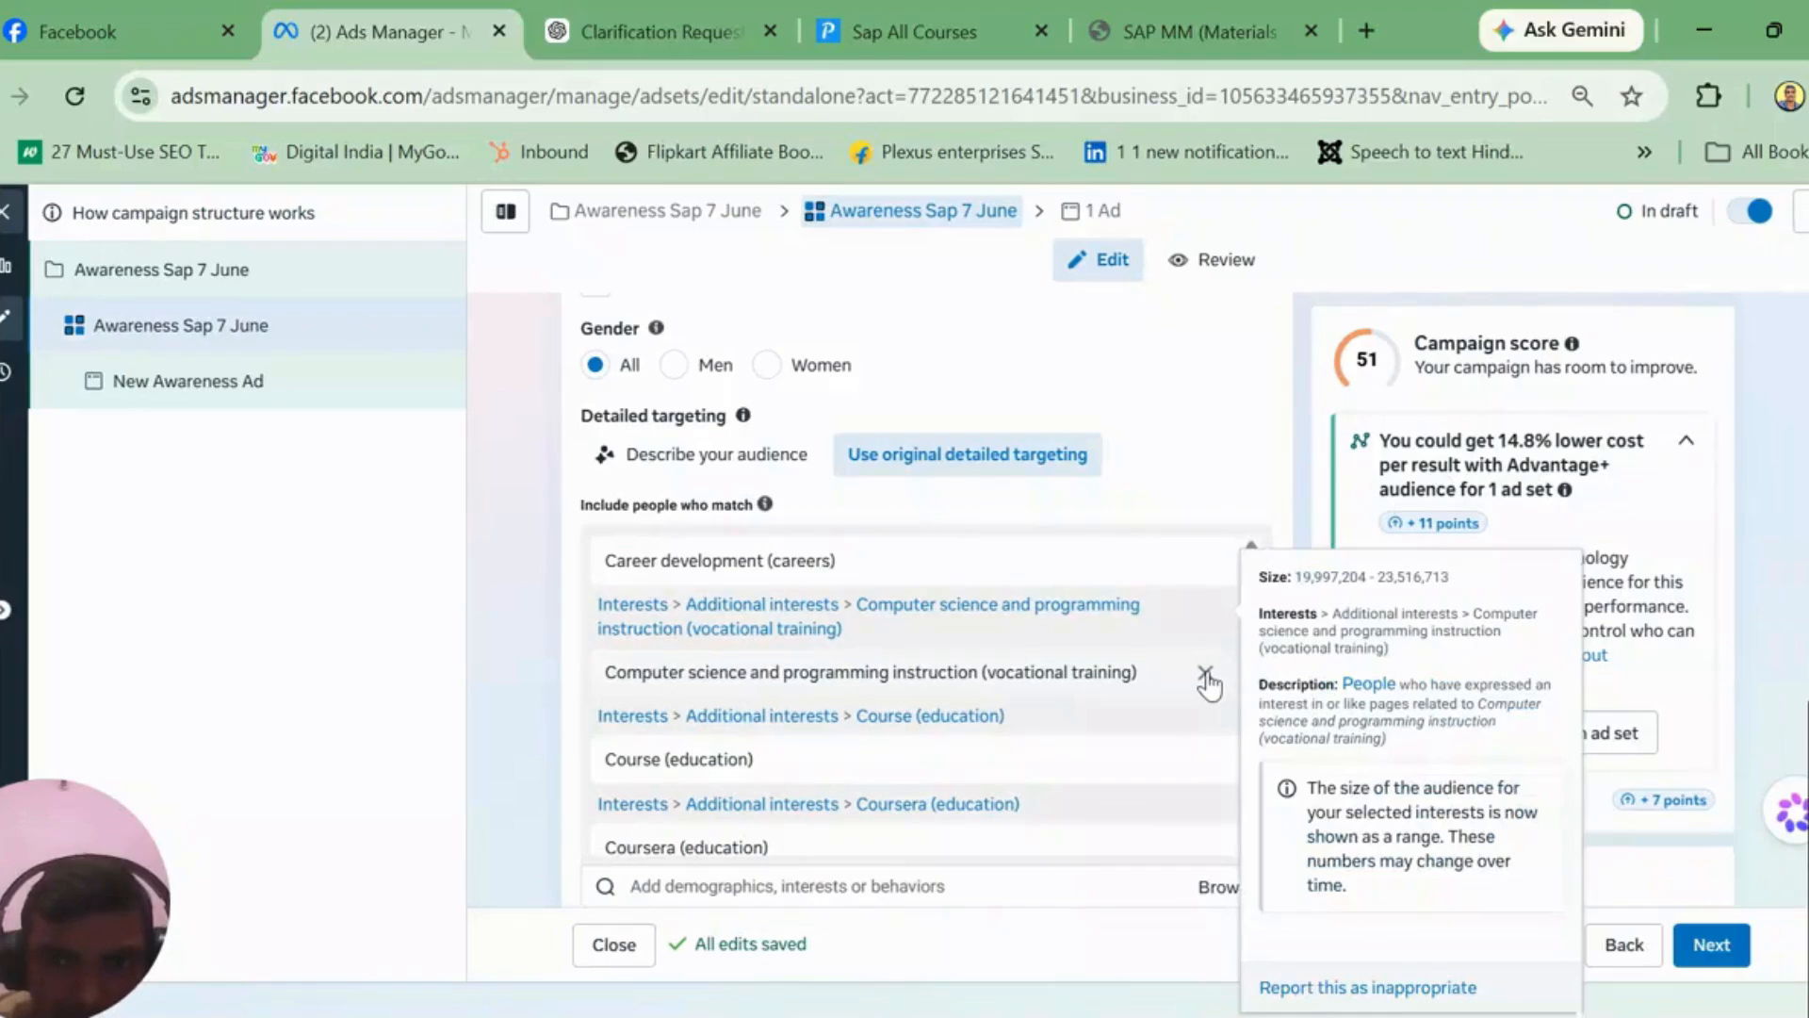
{"action": "left_click", "coordinate": [1206, 673]}
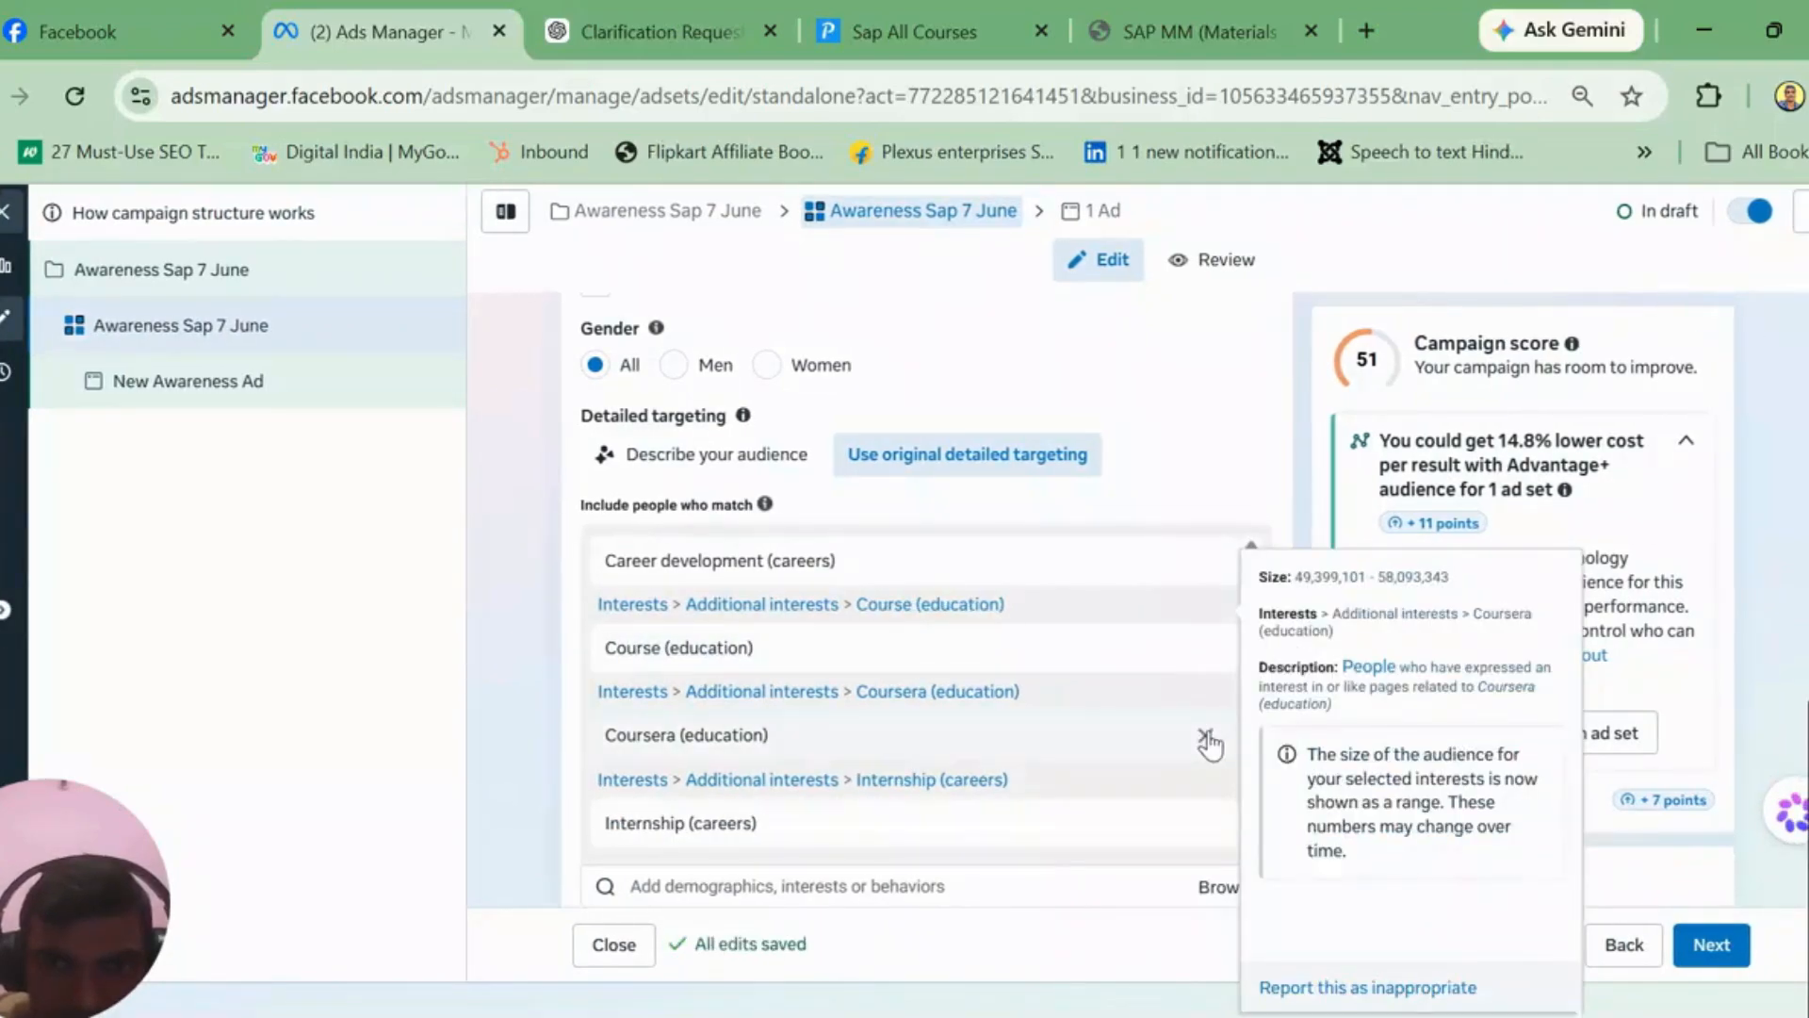
{"action": "left_click", "coordinate": [1207, 736]}
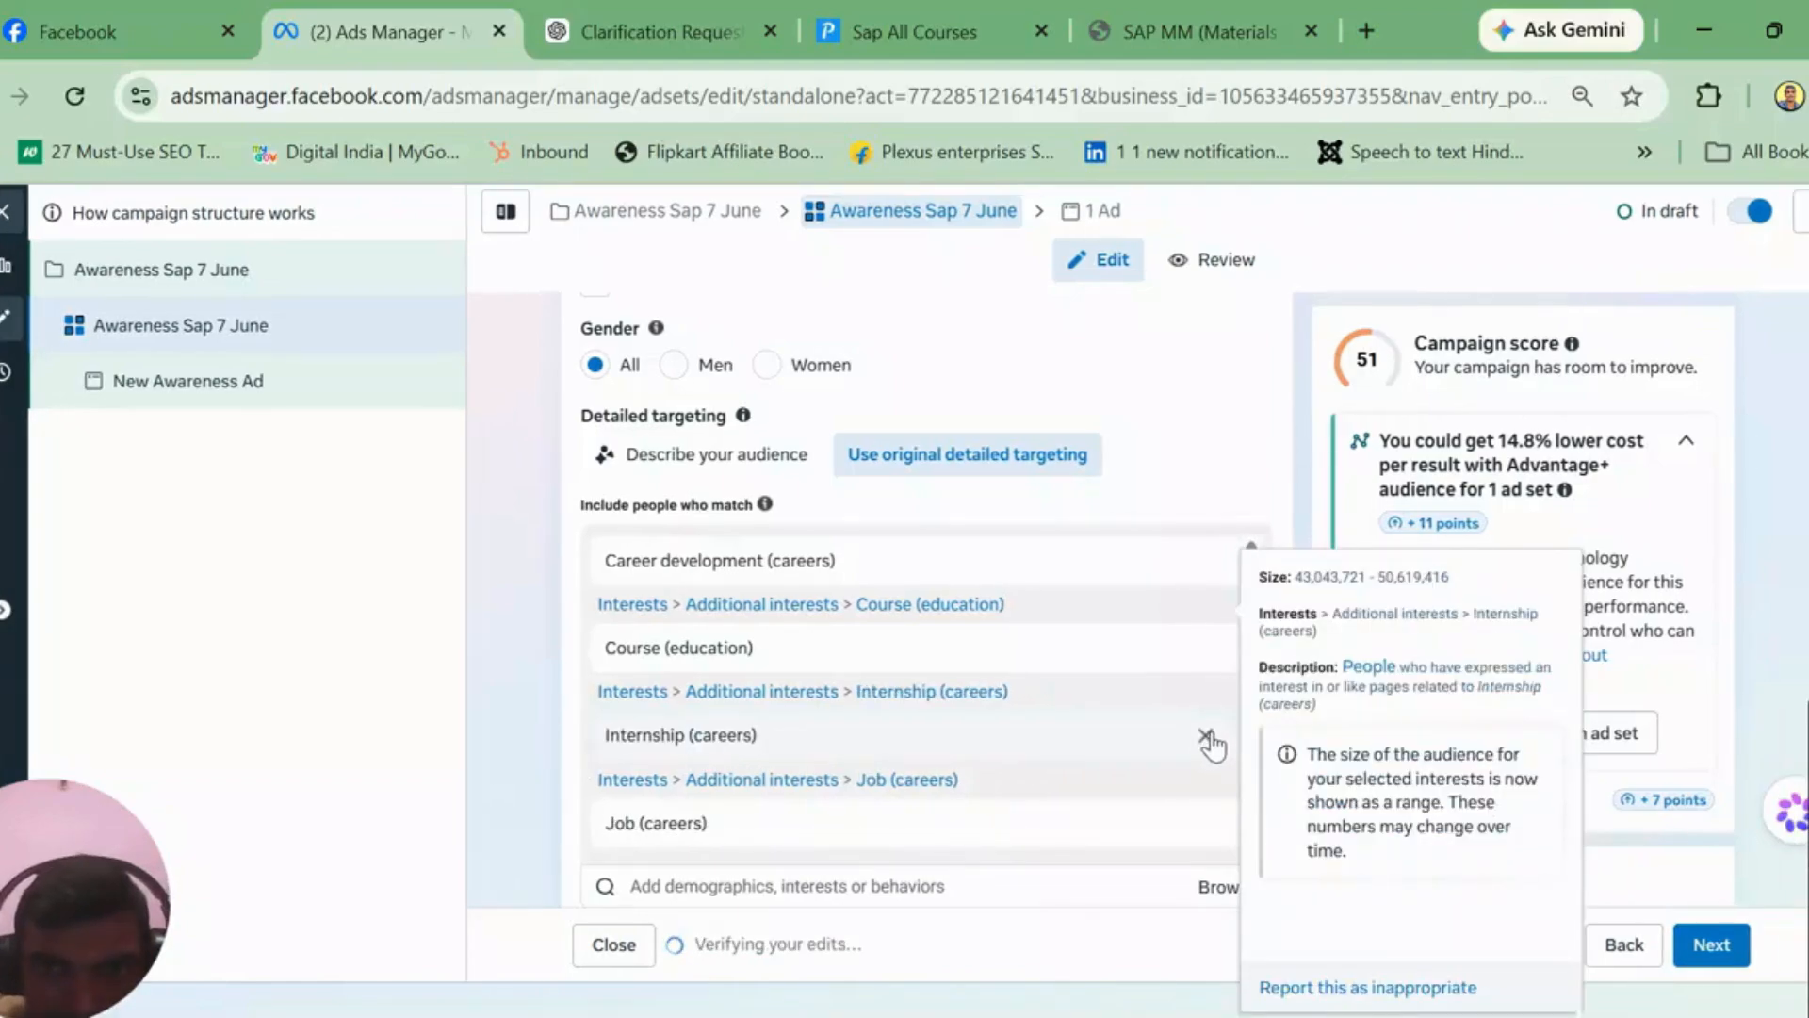
Step: Remove the Internship (careers), Job (careers) and Student Job Search (careers) interests from the included targeting
{"action": "left_click", "coordinate": [1206, 736]}
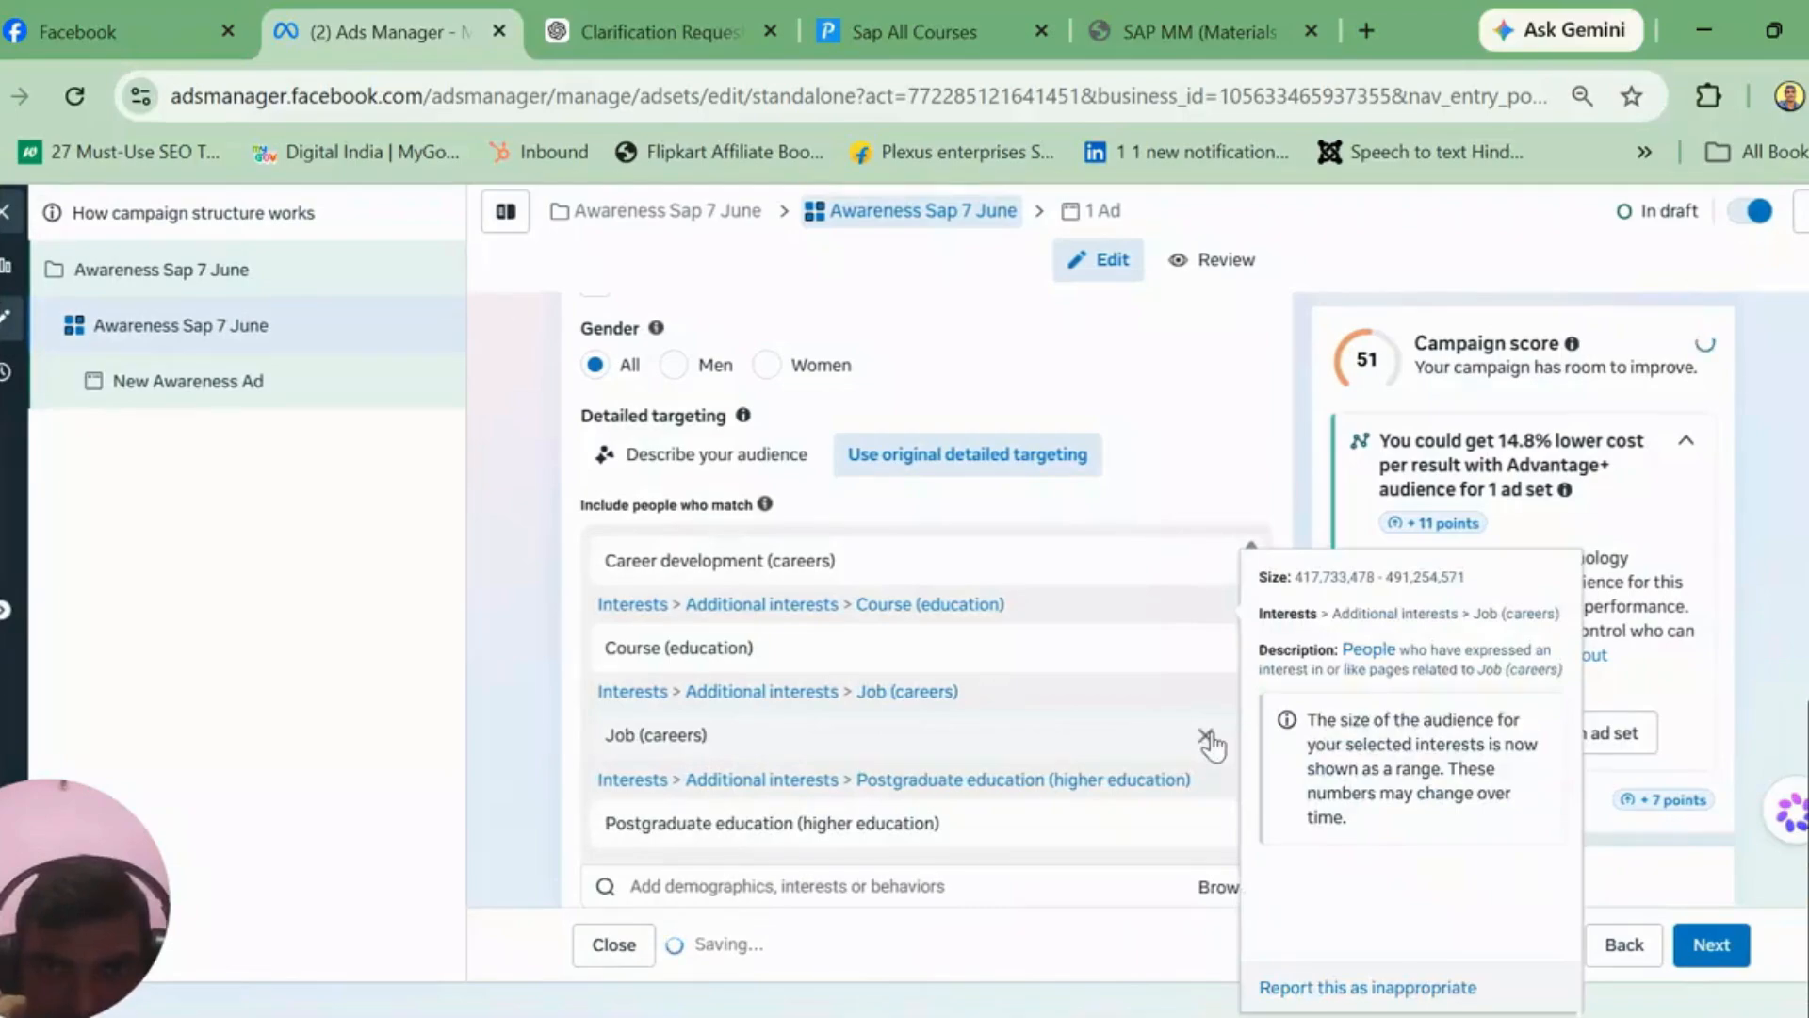
{"action": "left_click", "coordinate": [1206, 736]}
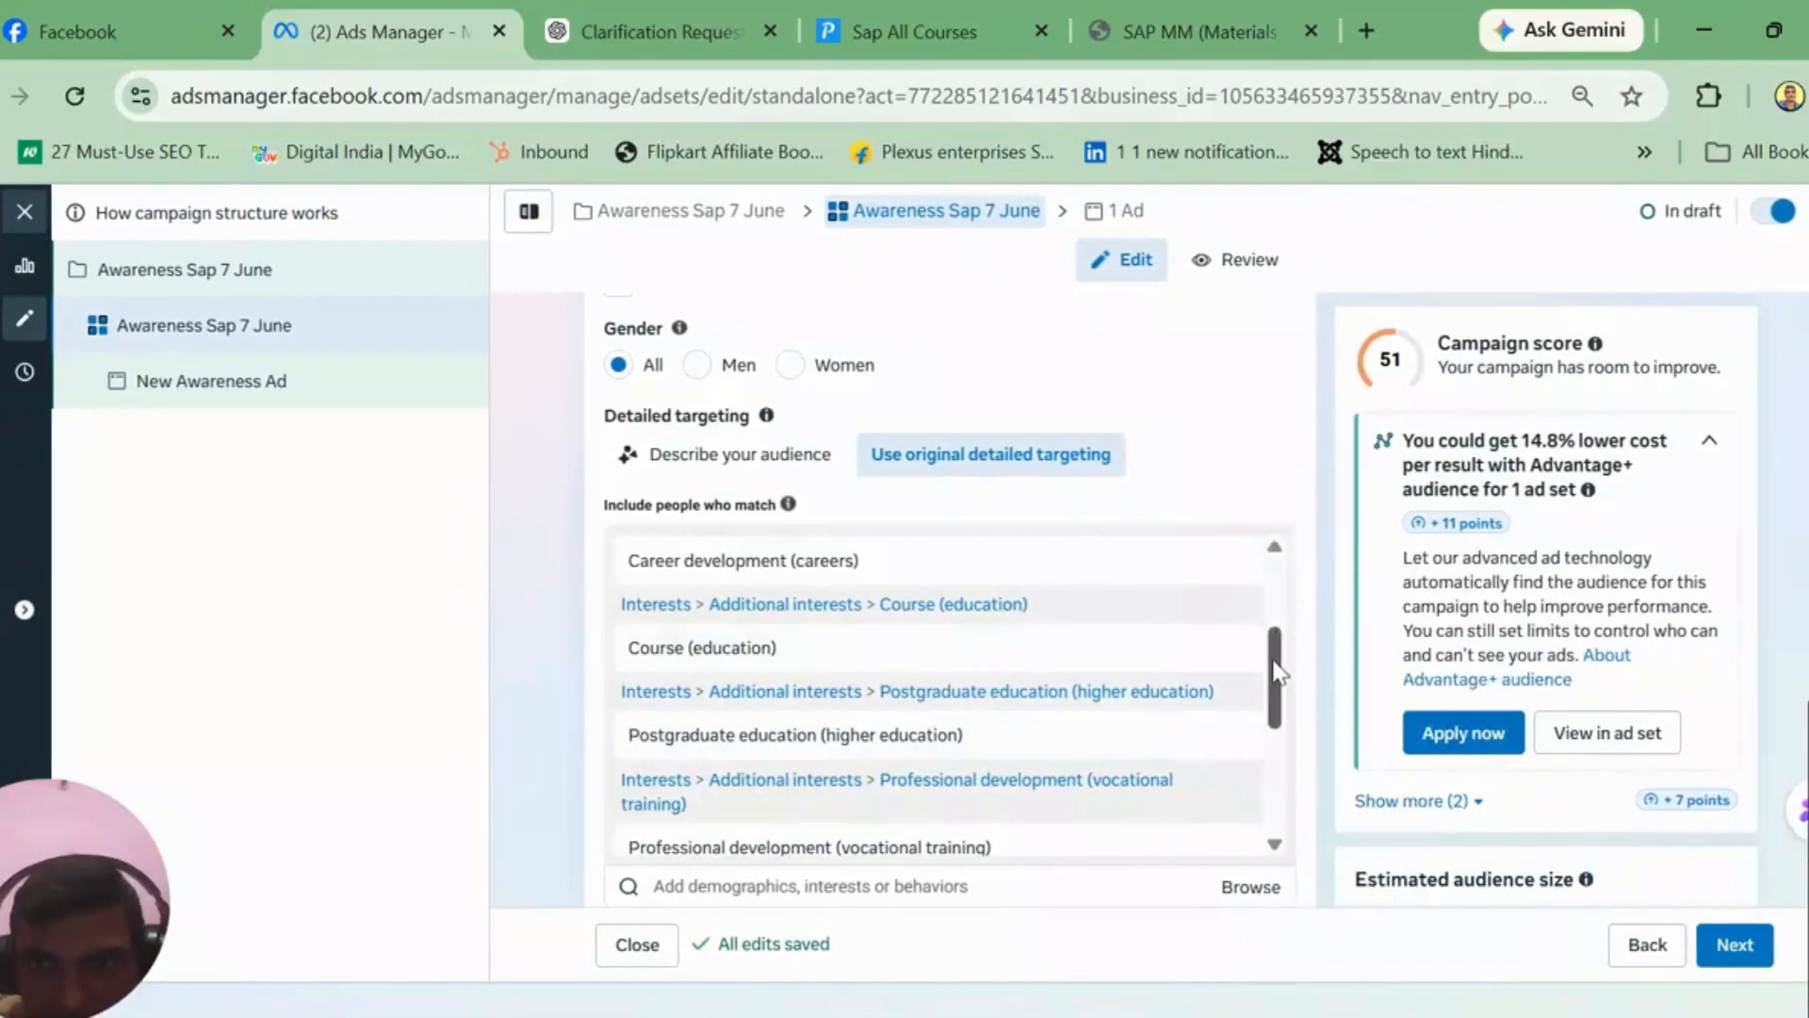
{"action": "left_click_drag", "start_coordinate": [1277, 672], "coordinate": [1282, 740]}
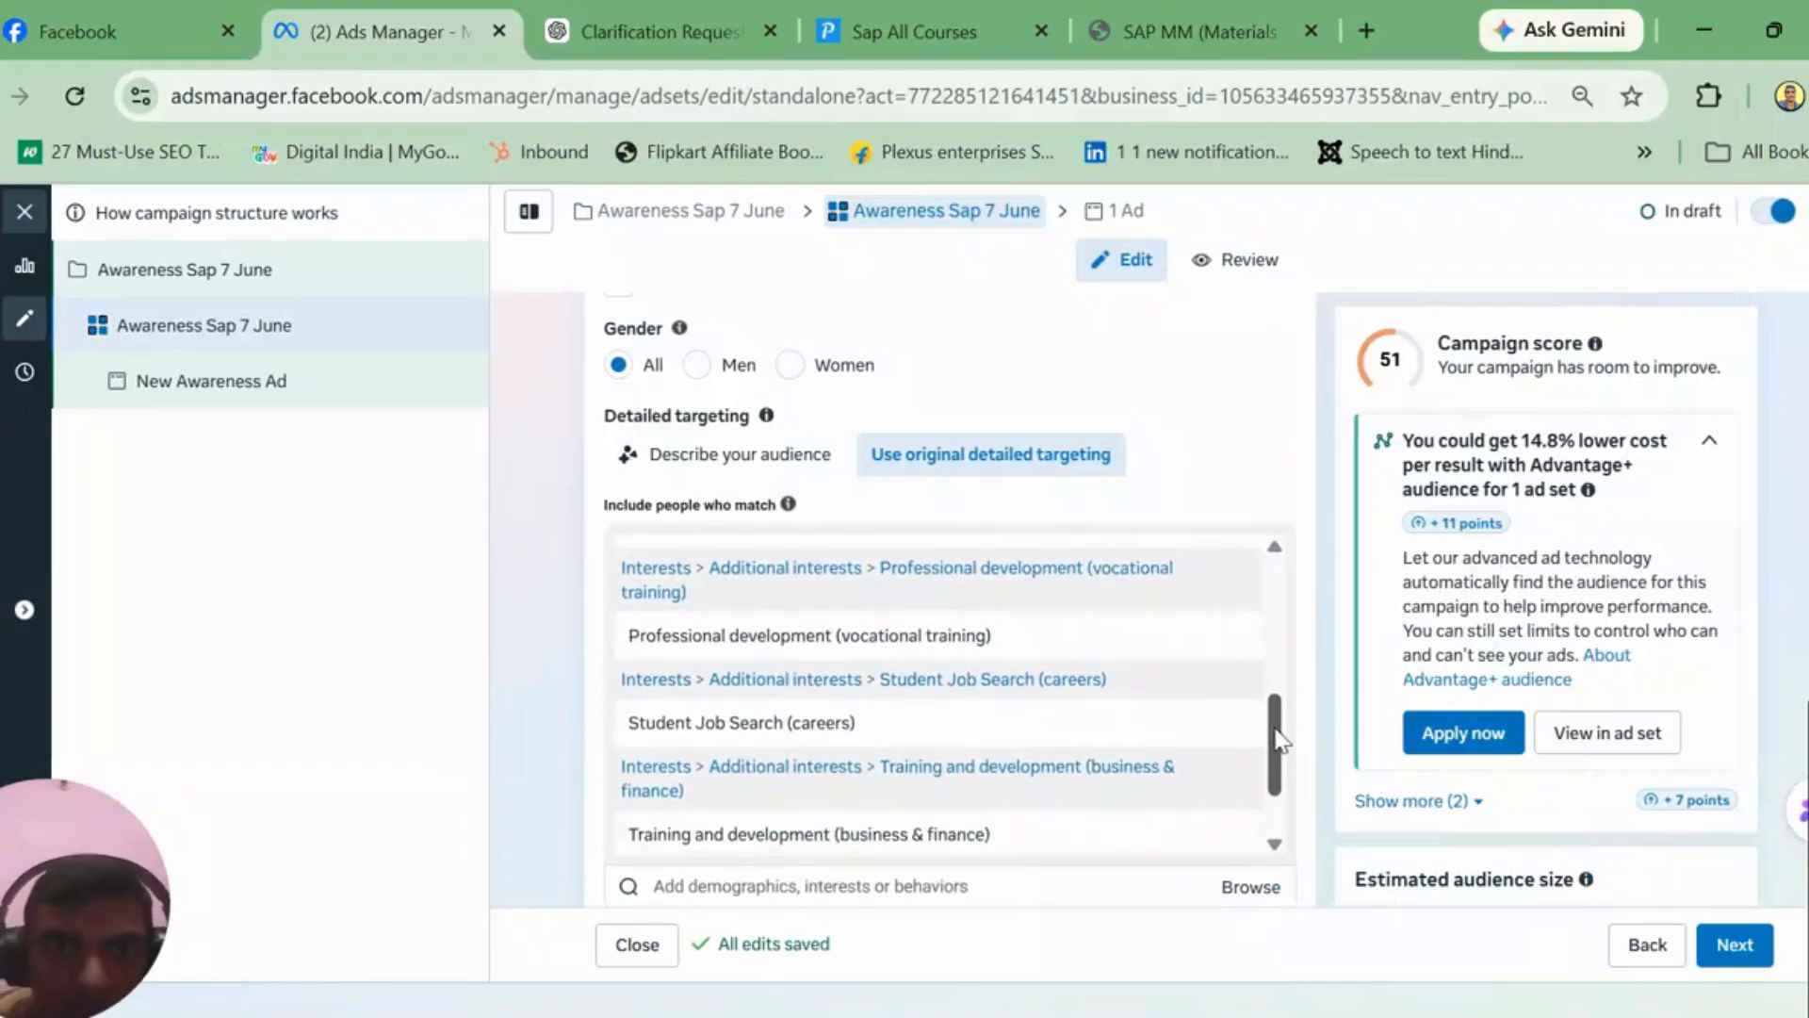
{"action": "scroll", "coordinate": [1280, 739], "scroll_direction": "down", "scroll_amount": 1}
{"action": "mouse_move", "coordinate": [1206, 695]}
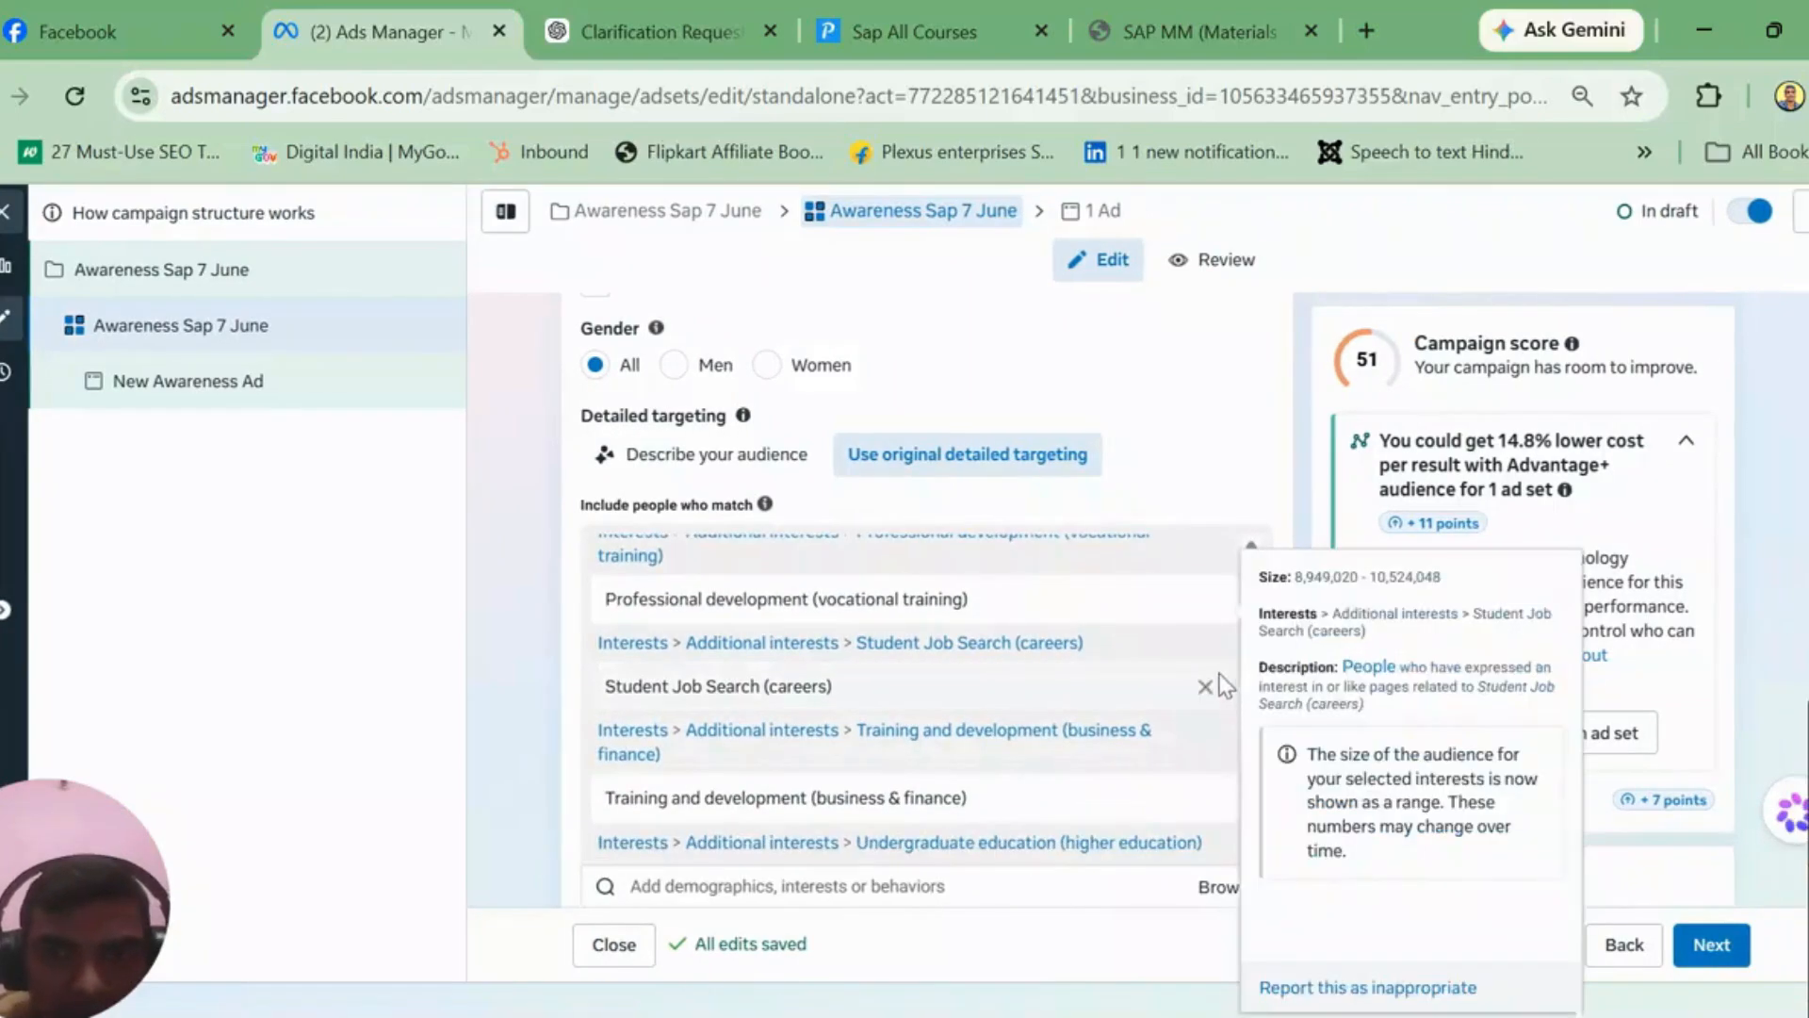
{"action": "left_click", "coordinate": [1206, 695]}
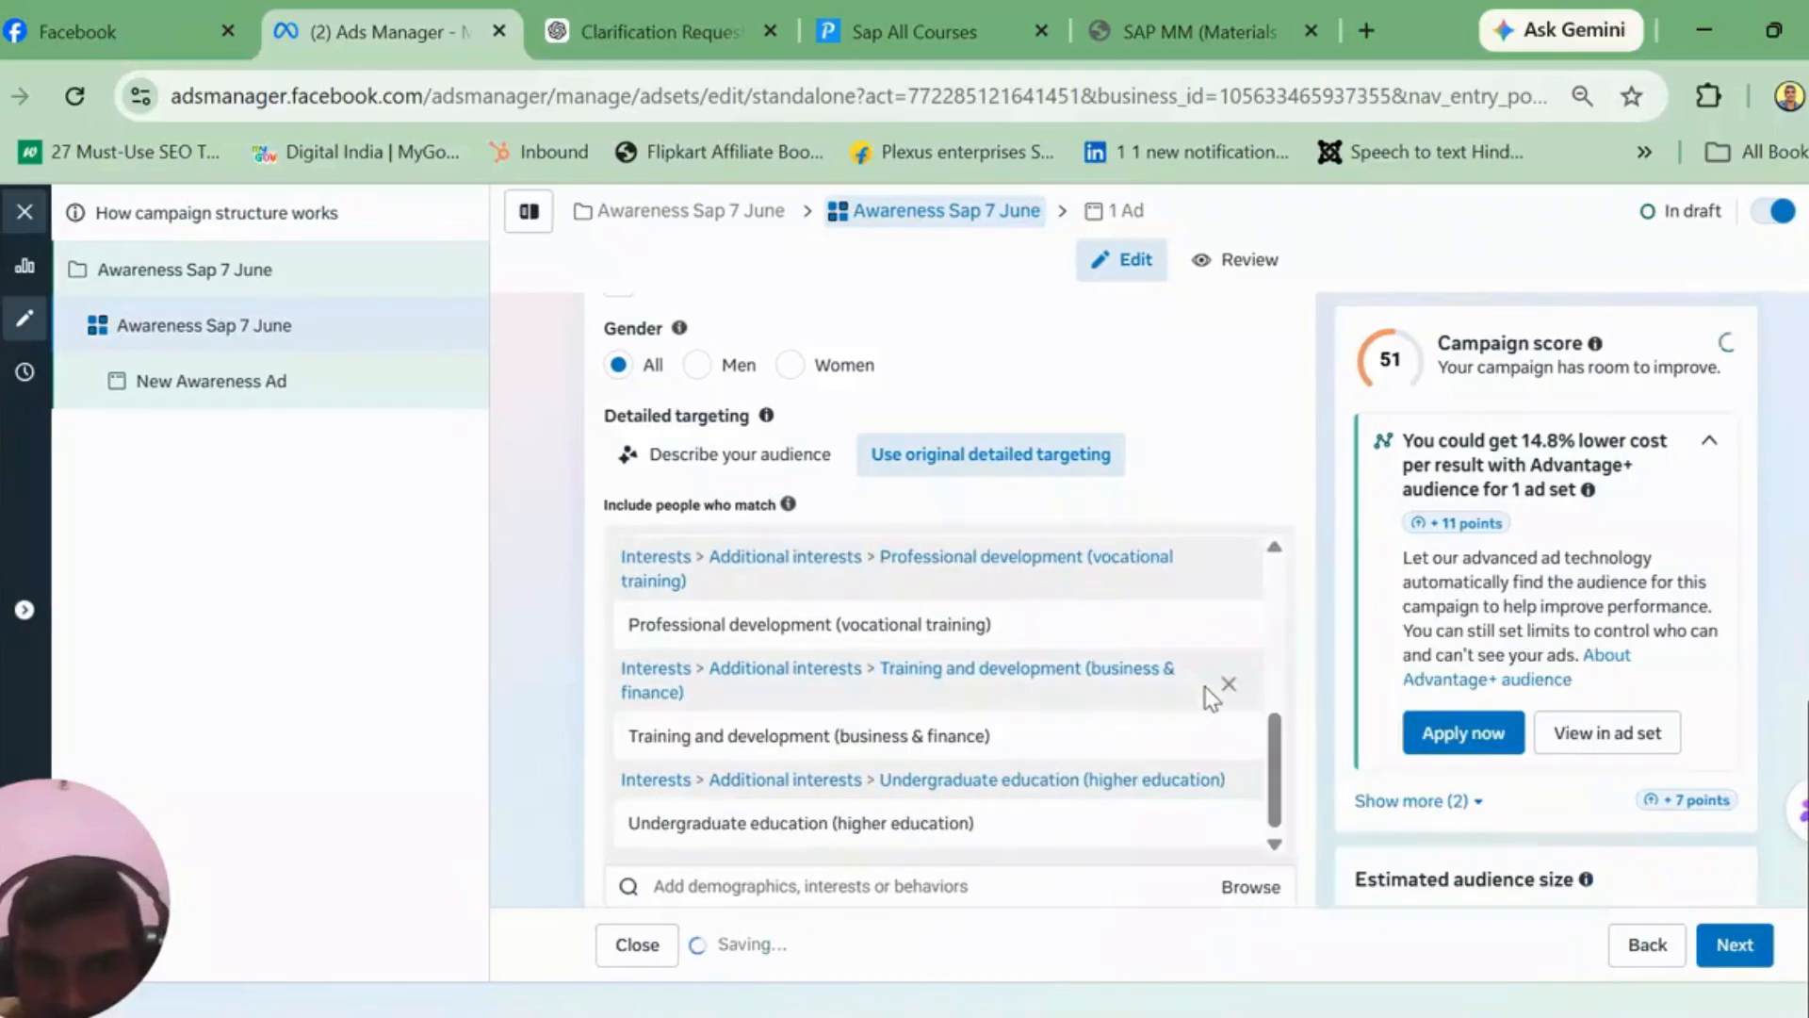
Step: Remove the Undergraduate education (higher education) interest from the included targeting
{"action": "mouse_move", "coordinate": [1200, 730]}
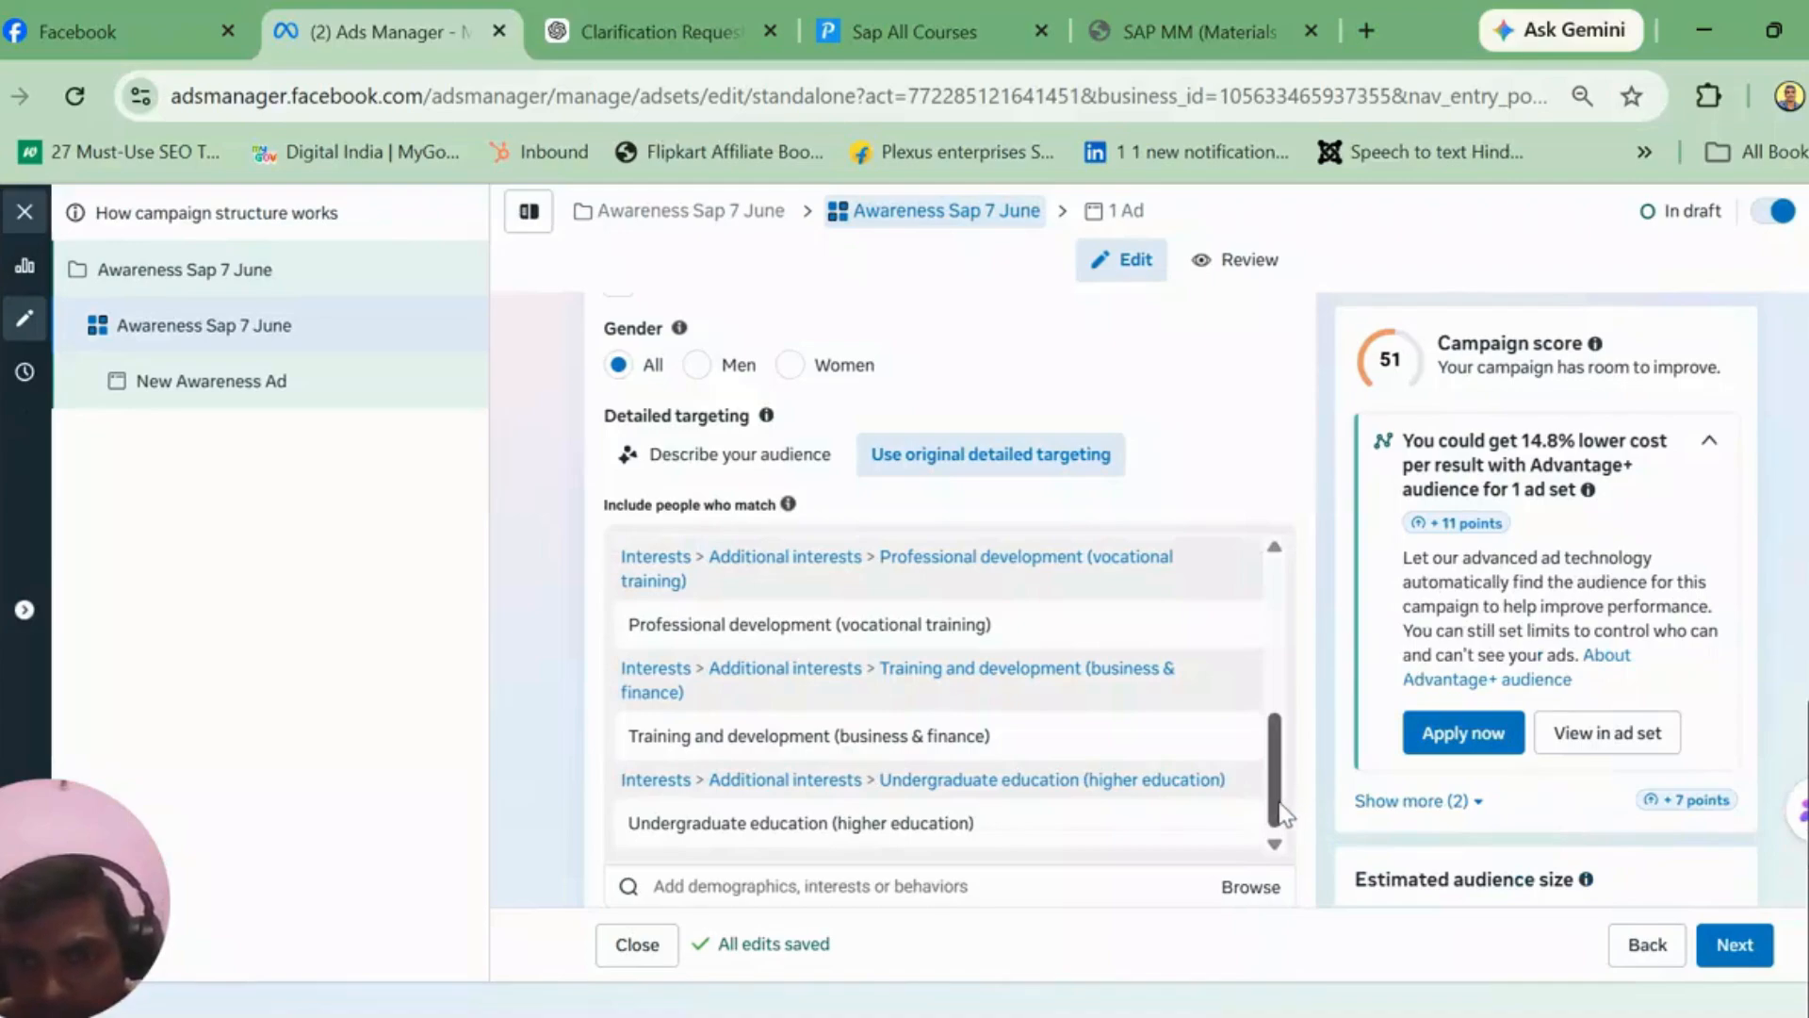
{"action": "mouse_move", "coordinate": [1195, 834]}
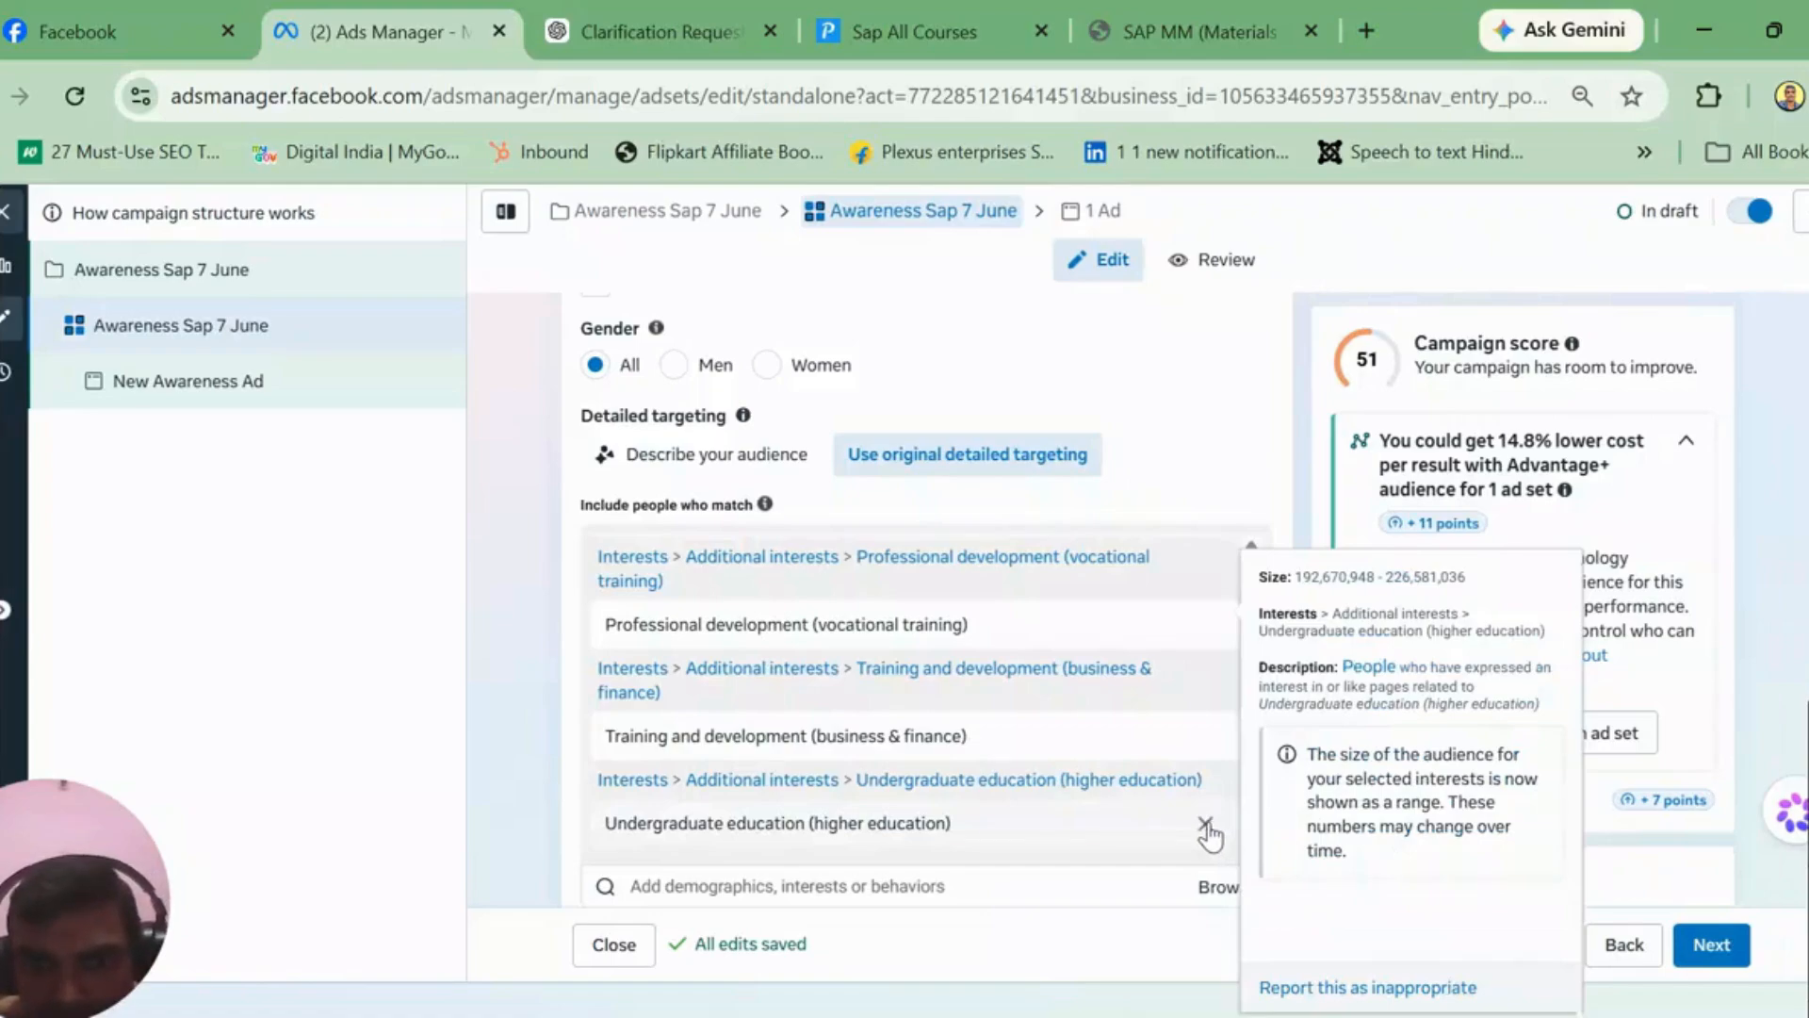
{"action": "left_click", "coordinate": [1206, 825]}
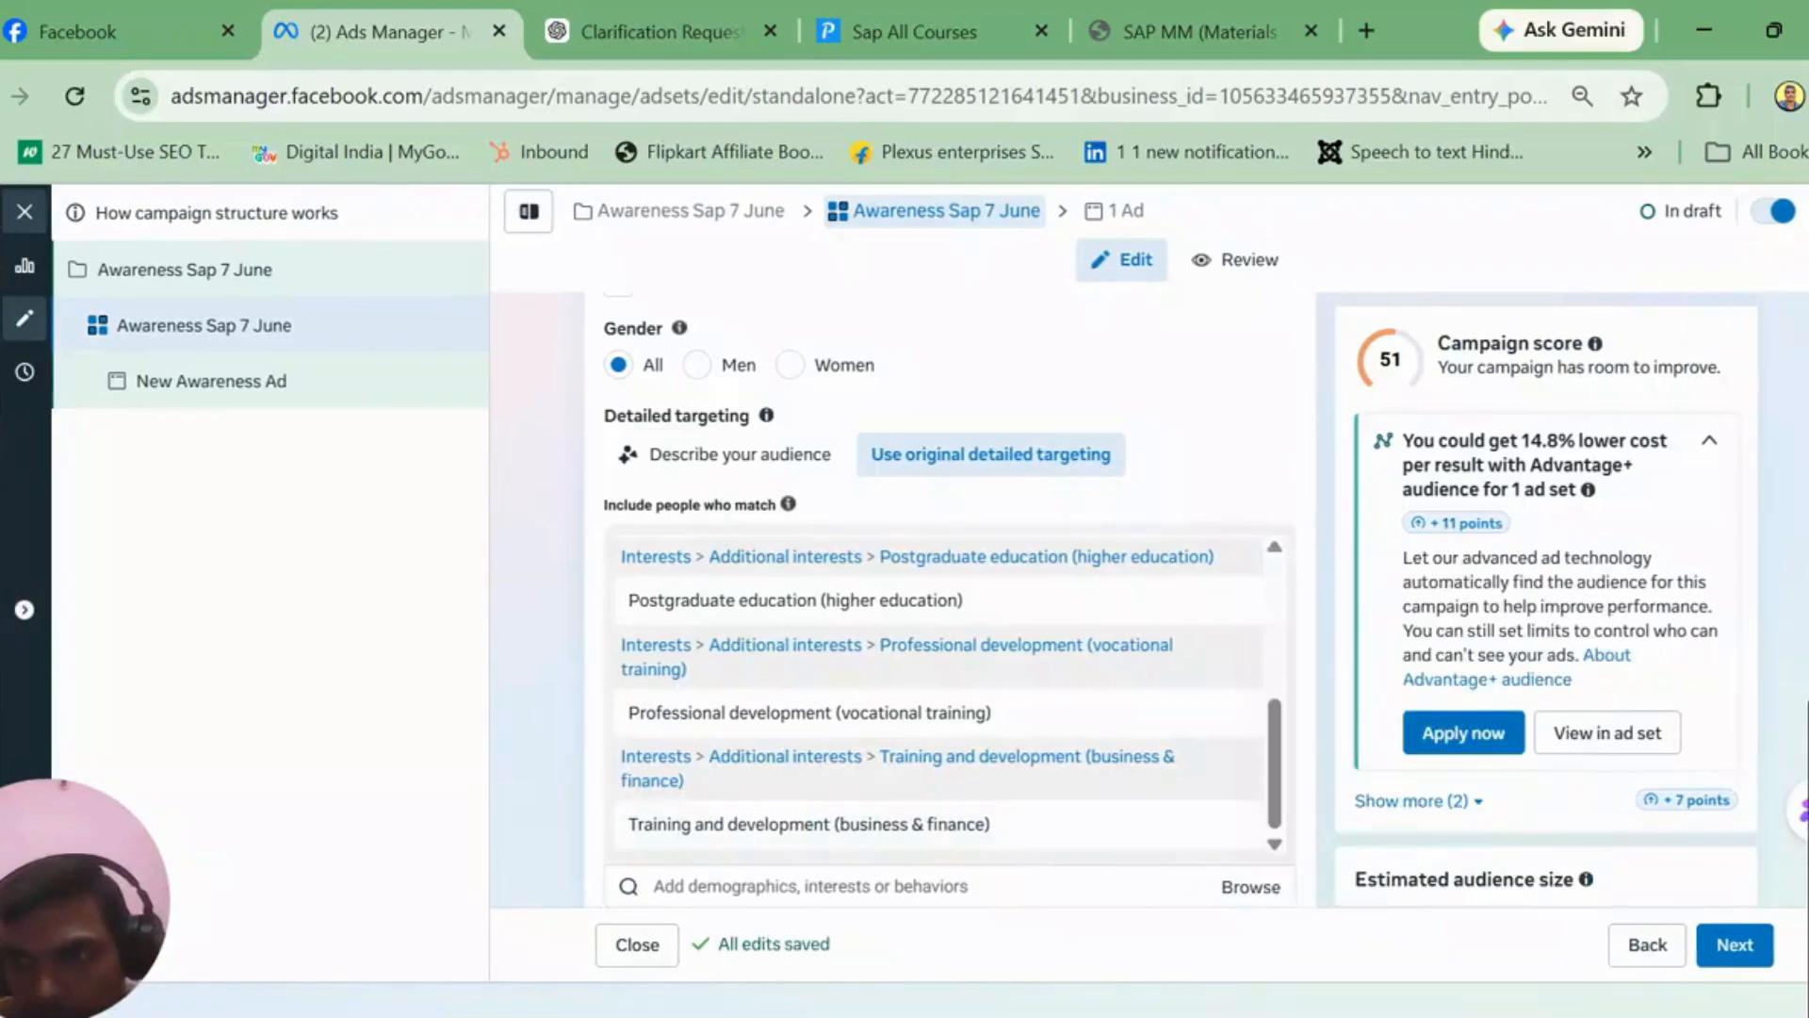
Step: Add the SAP ERP (software), SAP SE (software) and SAP HANA (software) interests to the included targeting
{"action": "scroll", "coordinate": [1163, 667], "scroll_direction": "down", "scroll_amount": 2}
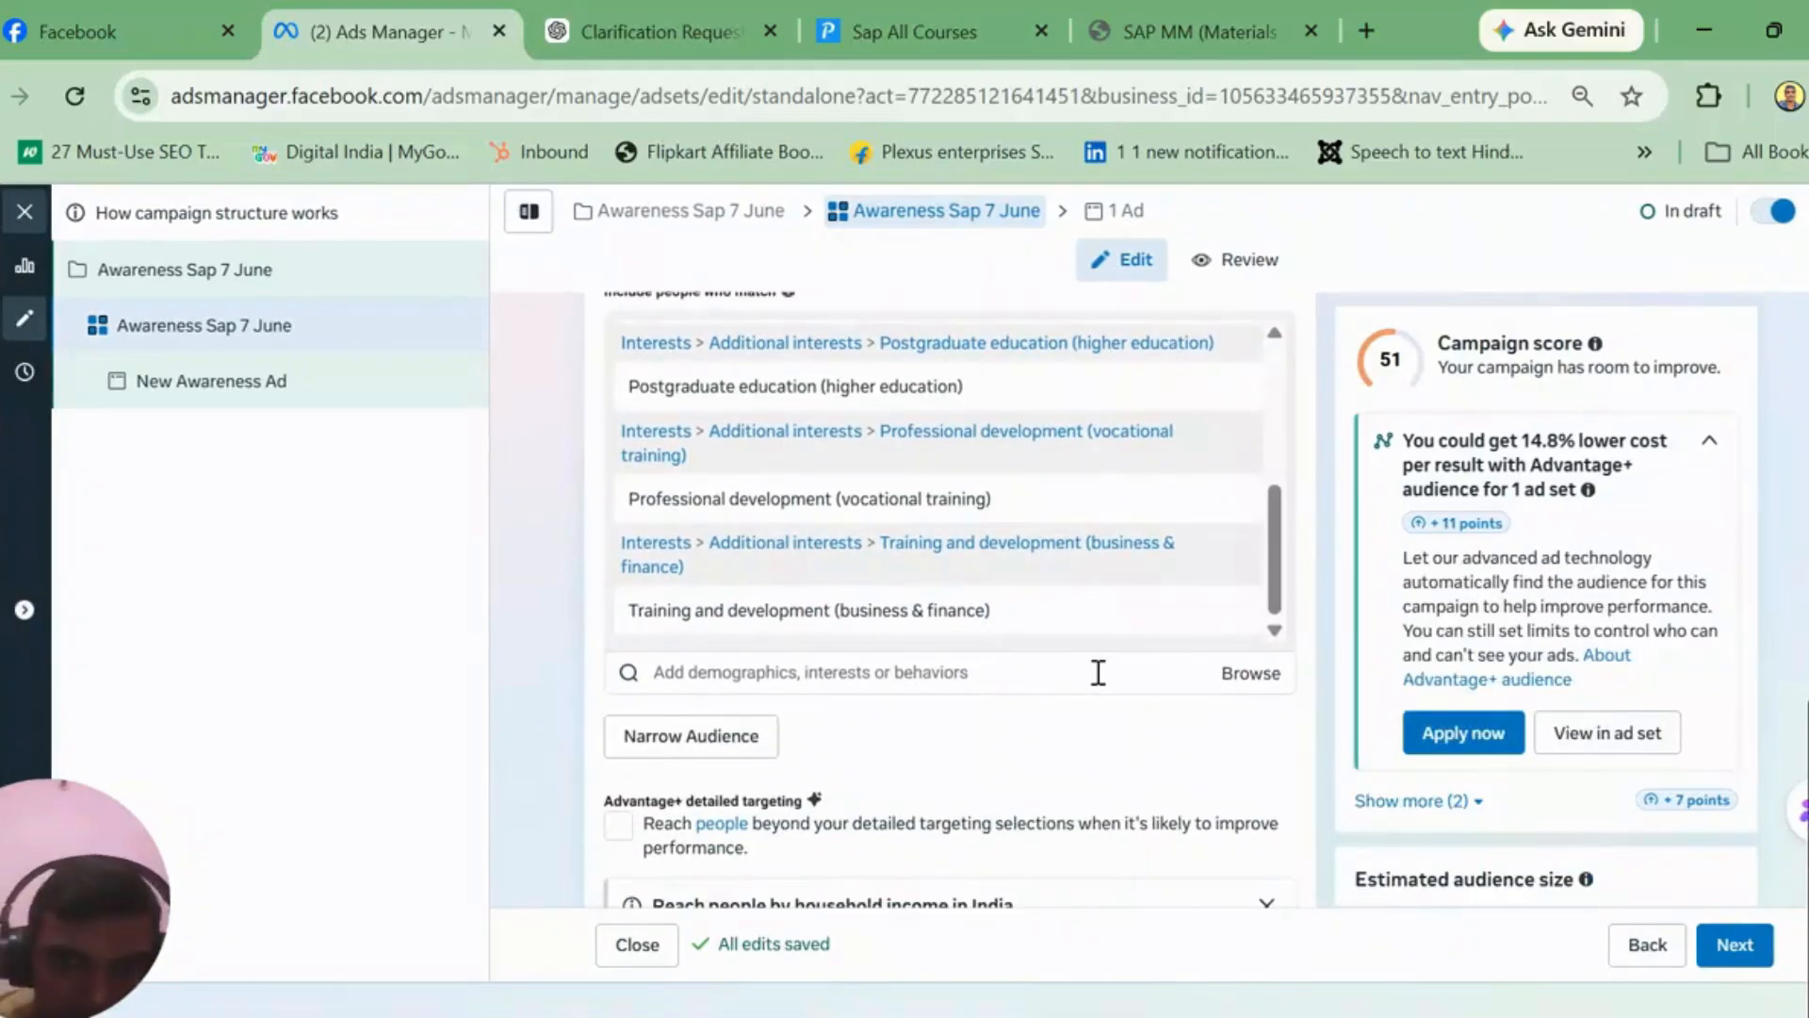
{"action": "left_click", "coordinate": [1098, 672]}
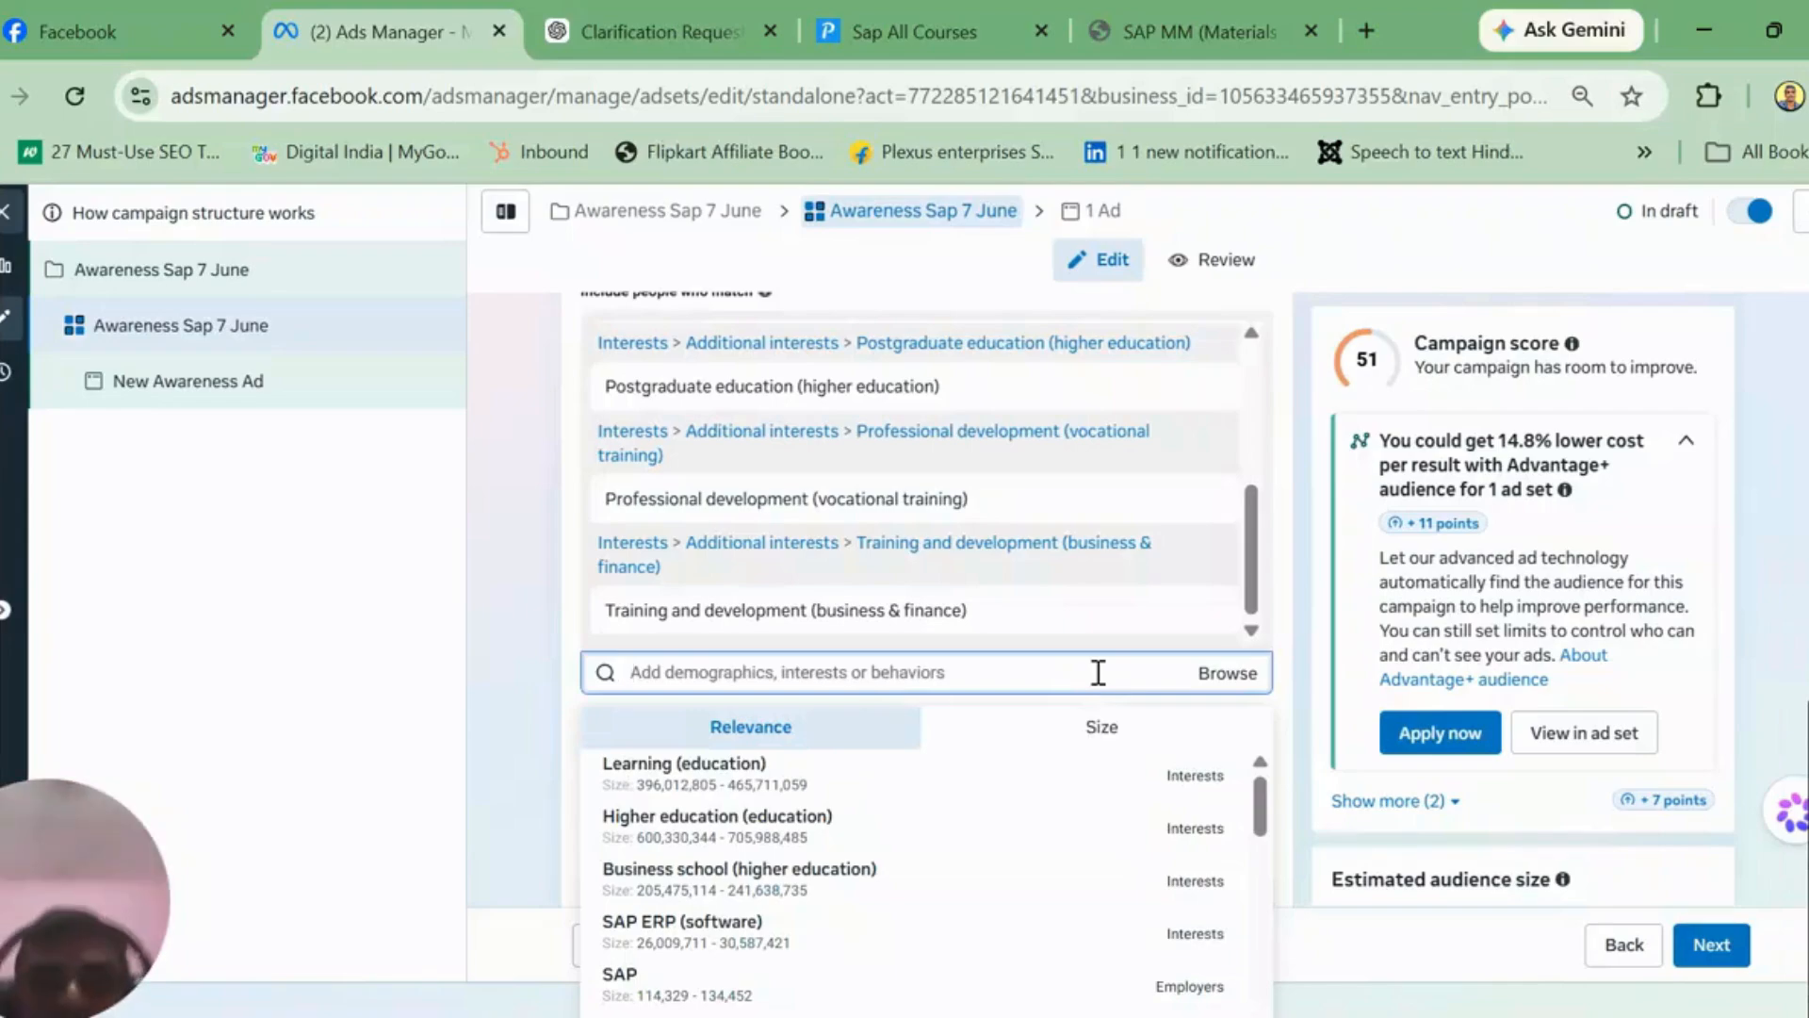
{"action": "left_click", "coordinate": [1194, 933]}
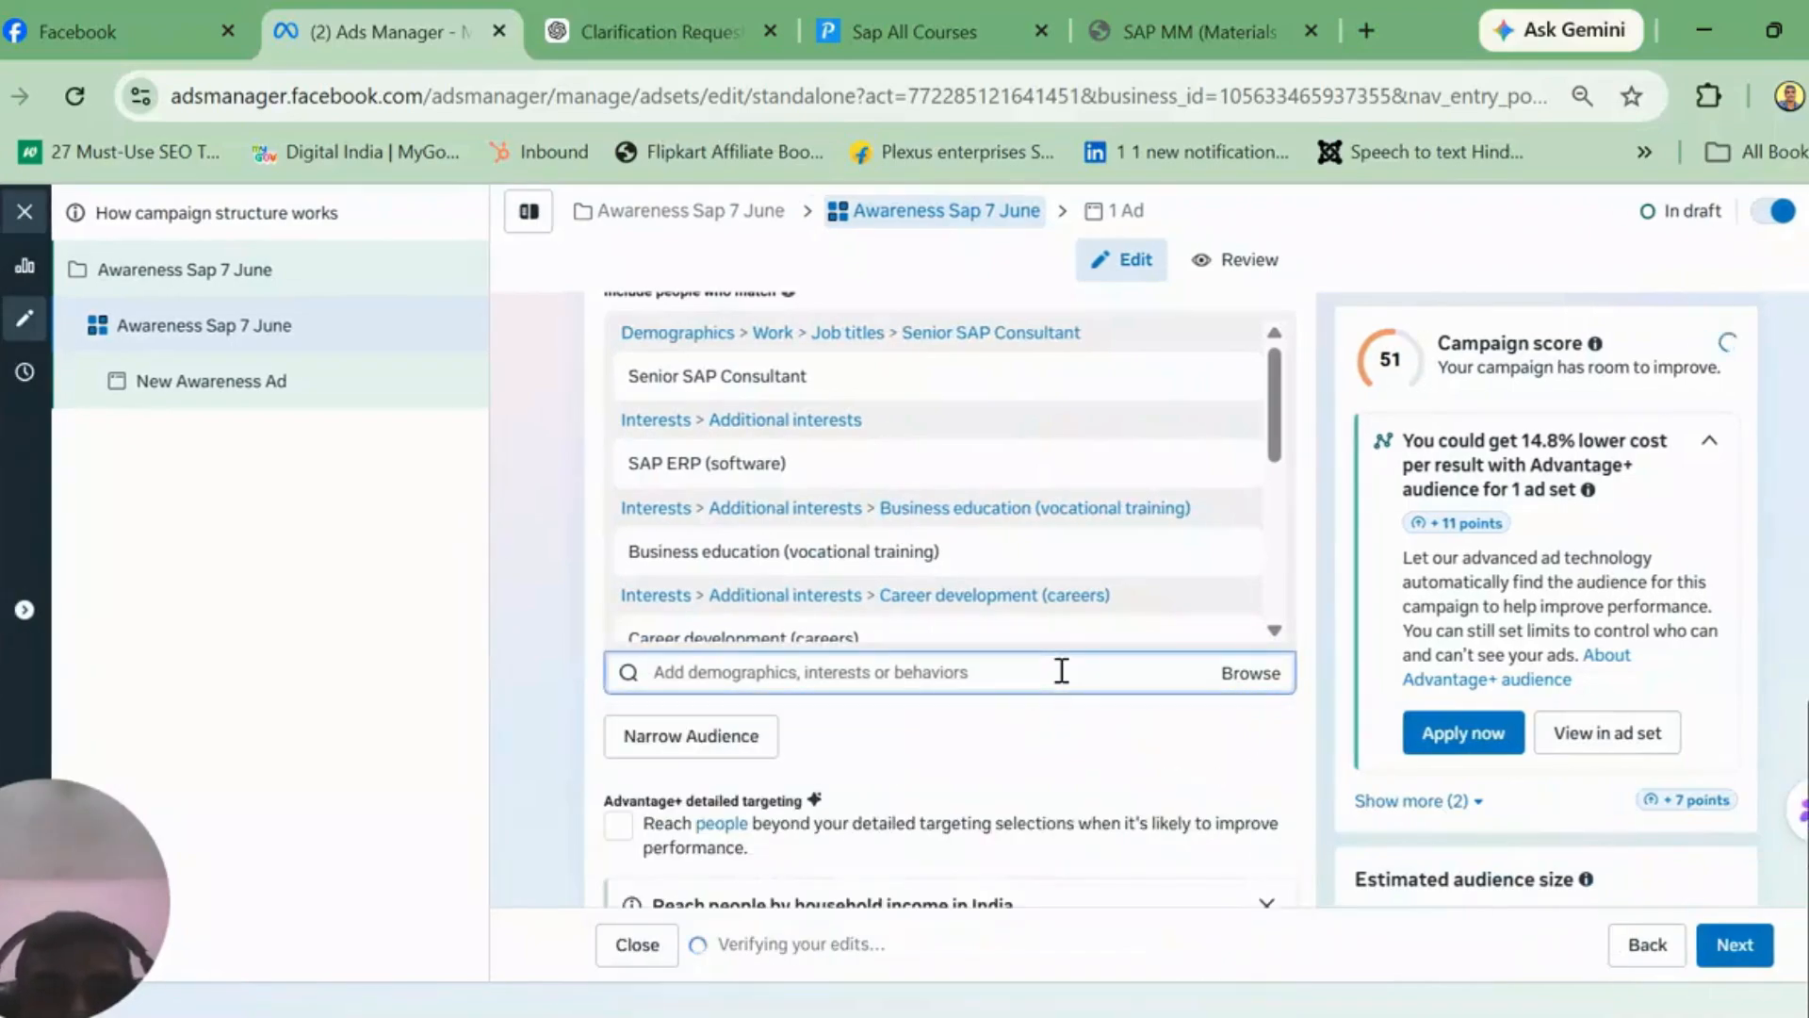
{"action": "type", "text": "sap"}
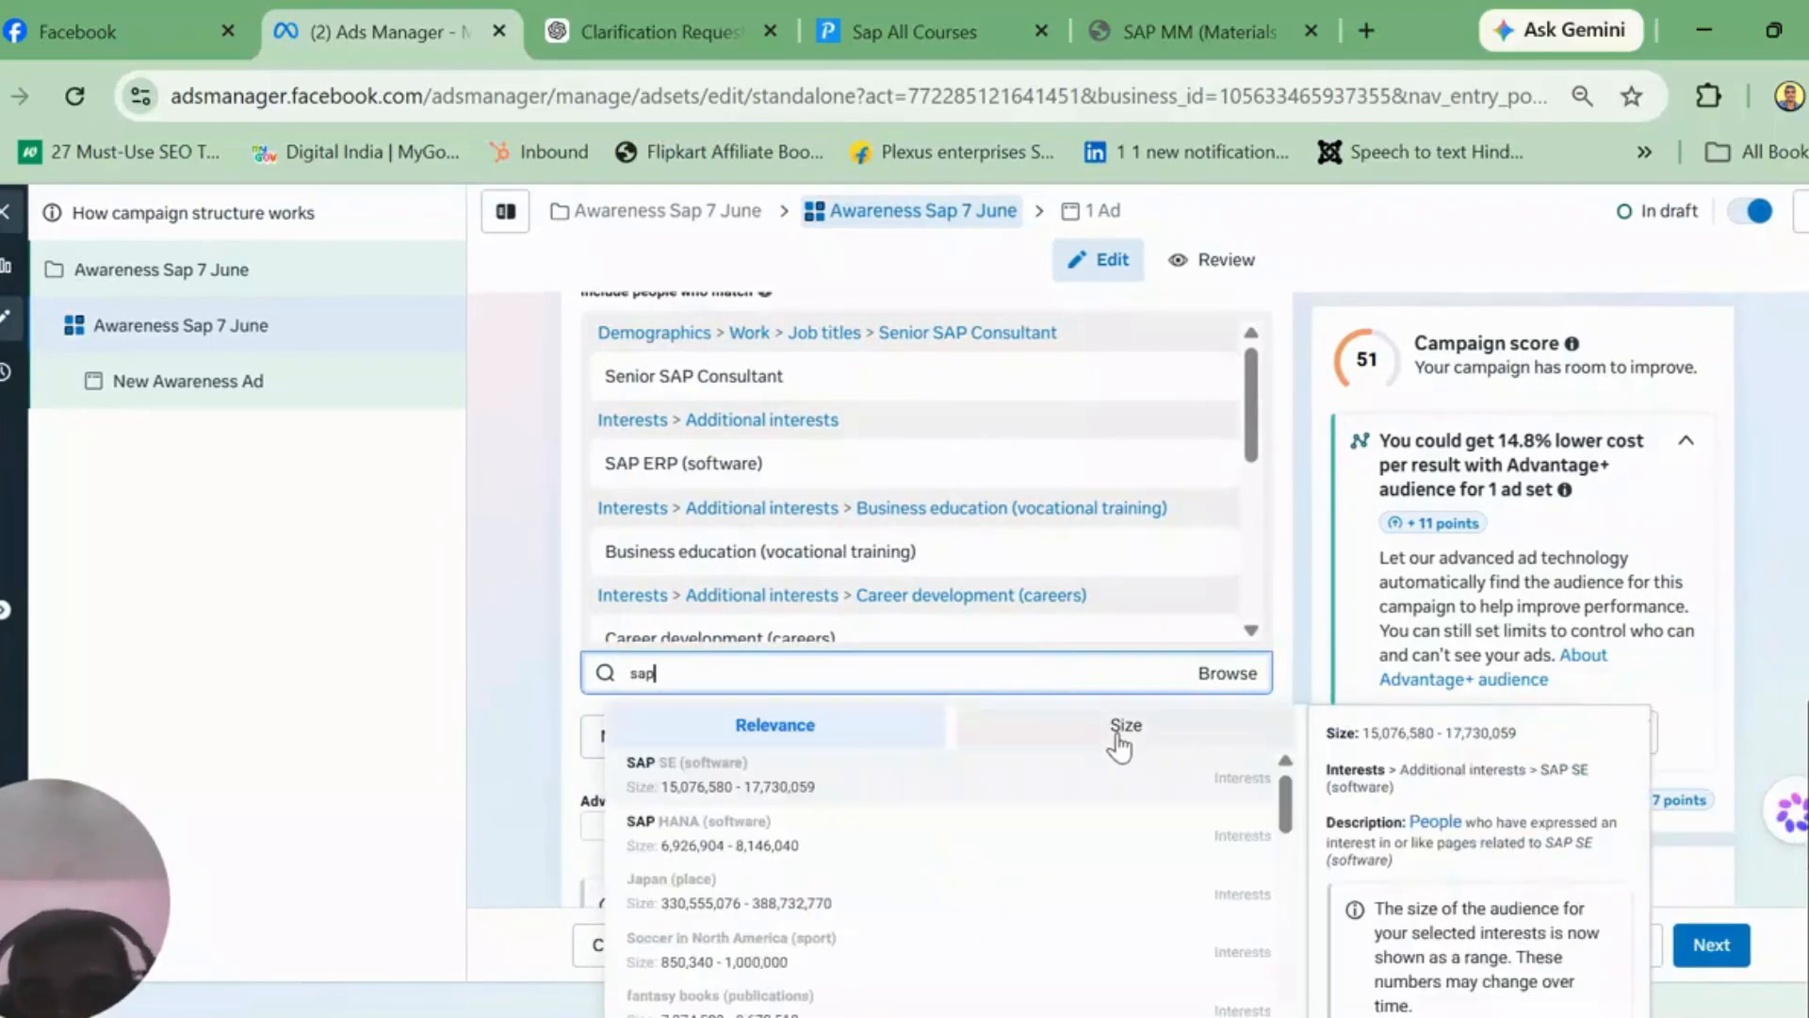
{"action": "left_click", "coordinate": [1253, 789]}
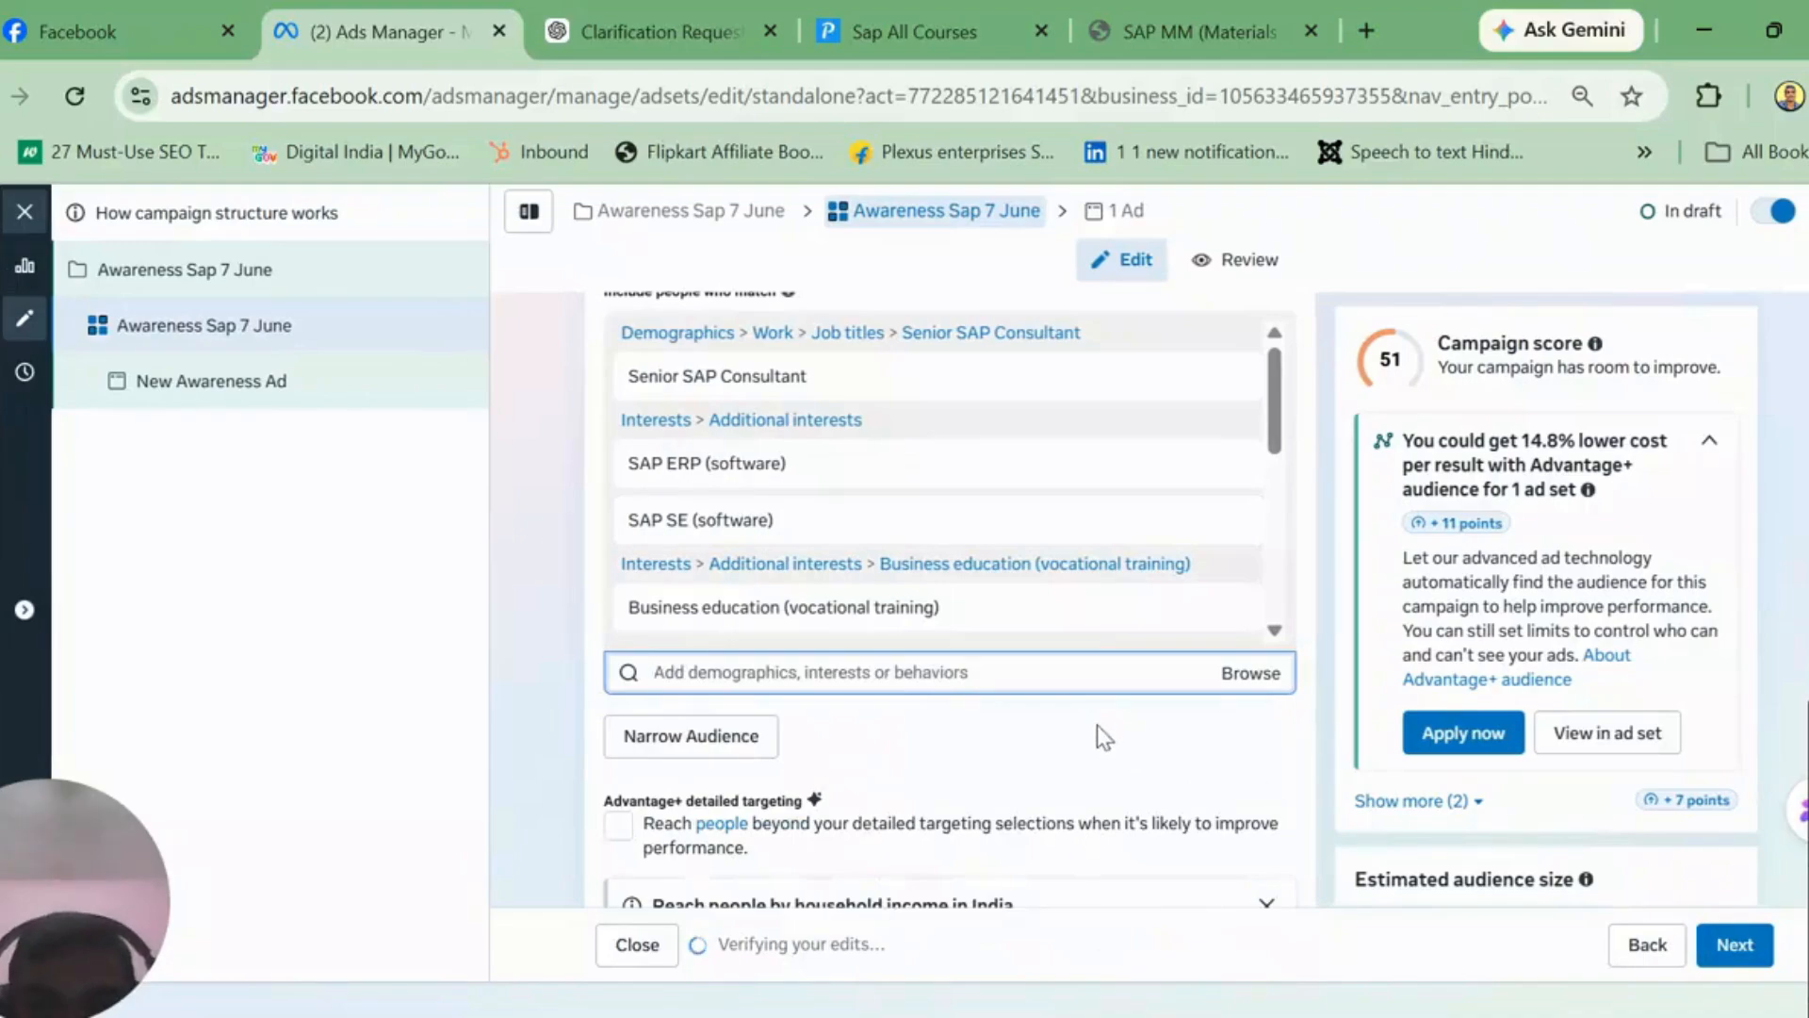
{"action": "left_click", "coordinate": [1108, 670]}
{"action": "type", "text": "sap"}
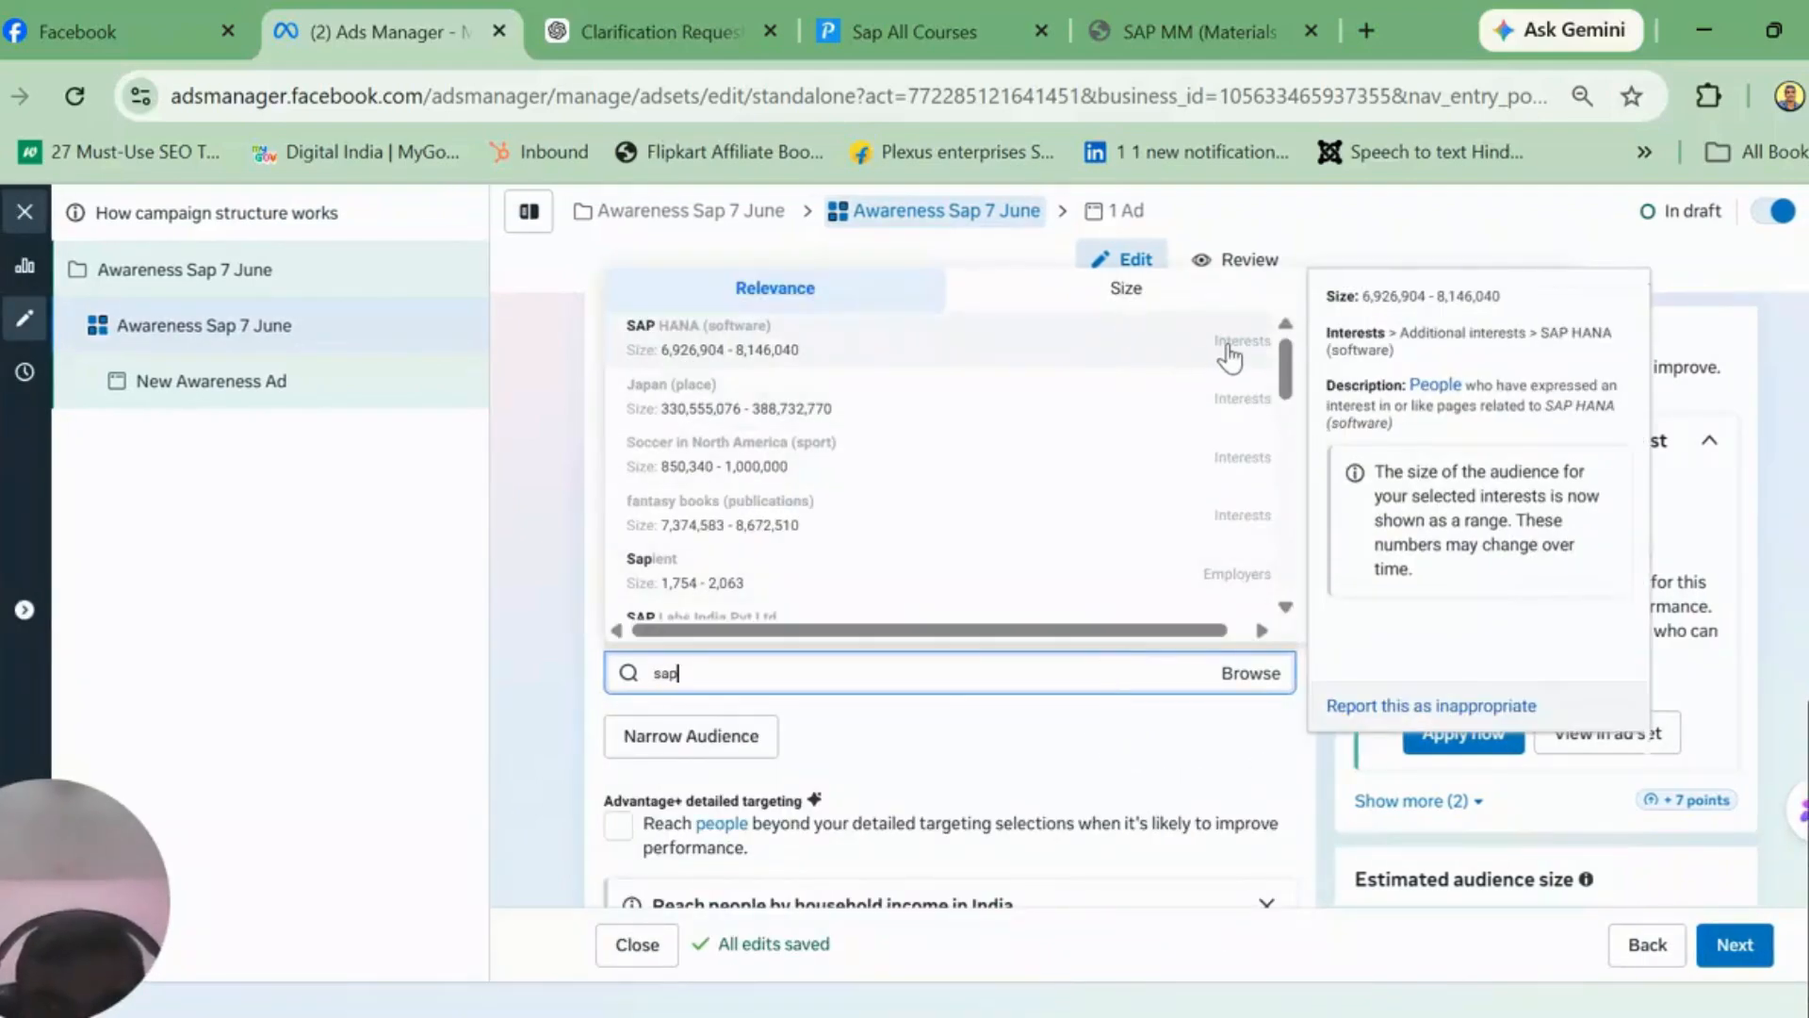
{"action": "left_click", "coordinate": [1229, 349]}
Step: Add the Commerce (business & finance) interest and the BCom Accounts field of study to the included targeting
{"action": "left_click", "coordinate": [954, 671]}
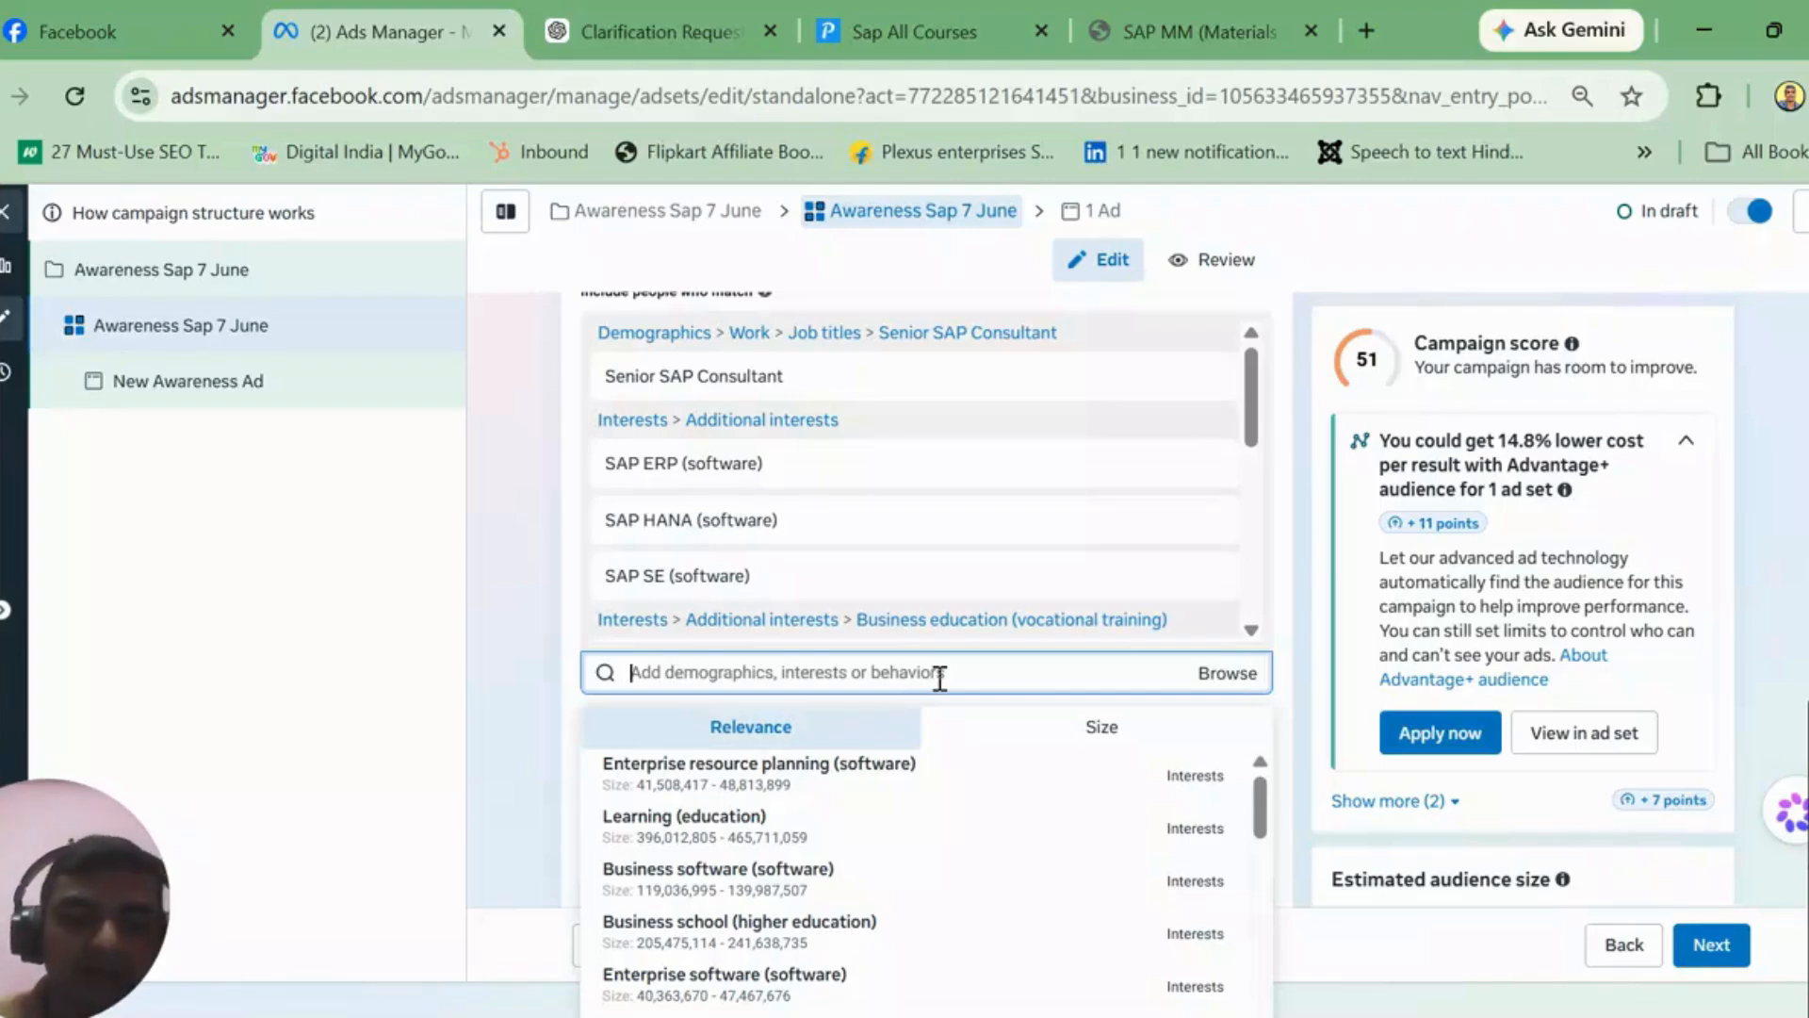
{"action": "type", "text": "commerce"}
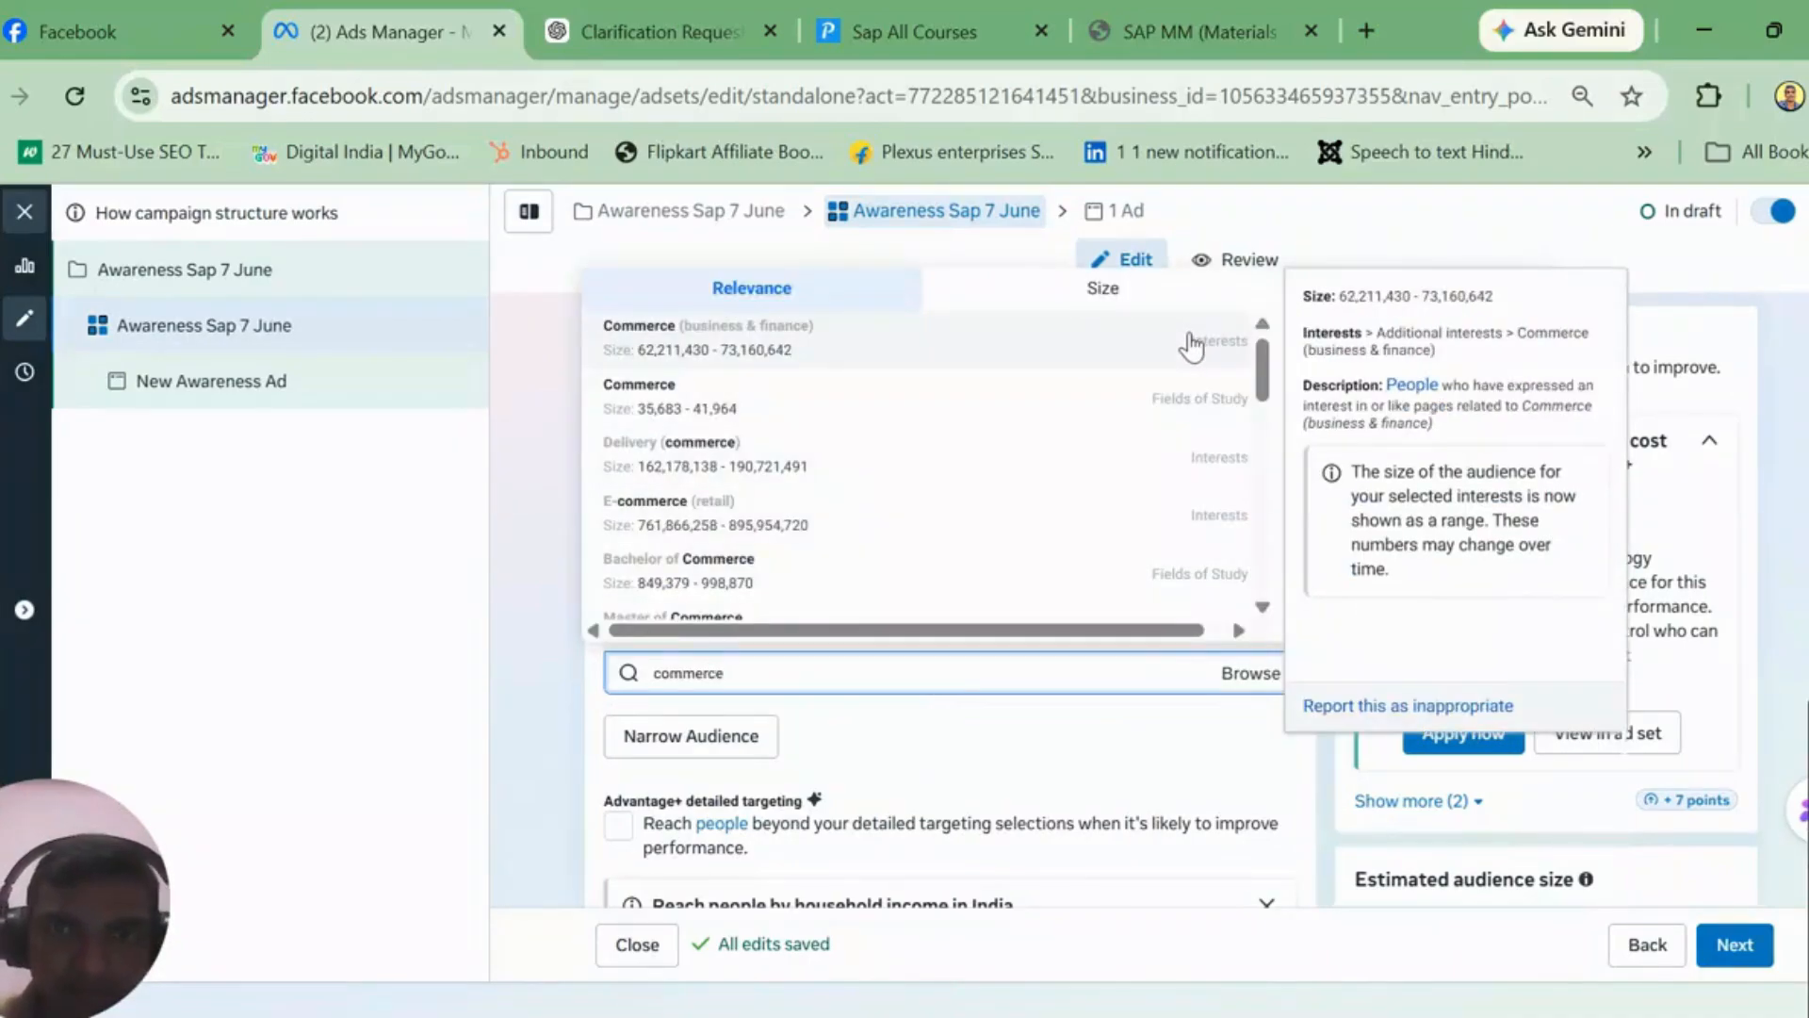
{"action": "left_click", "coordinate": [1192, 346]}
{"action": "left_click", "coordinate": [900, 676]}
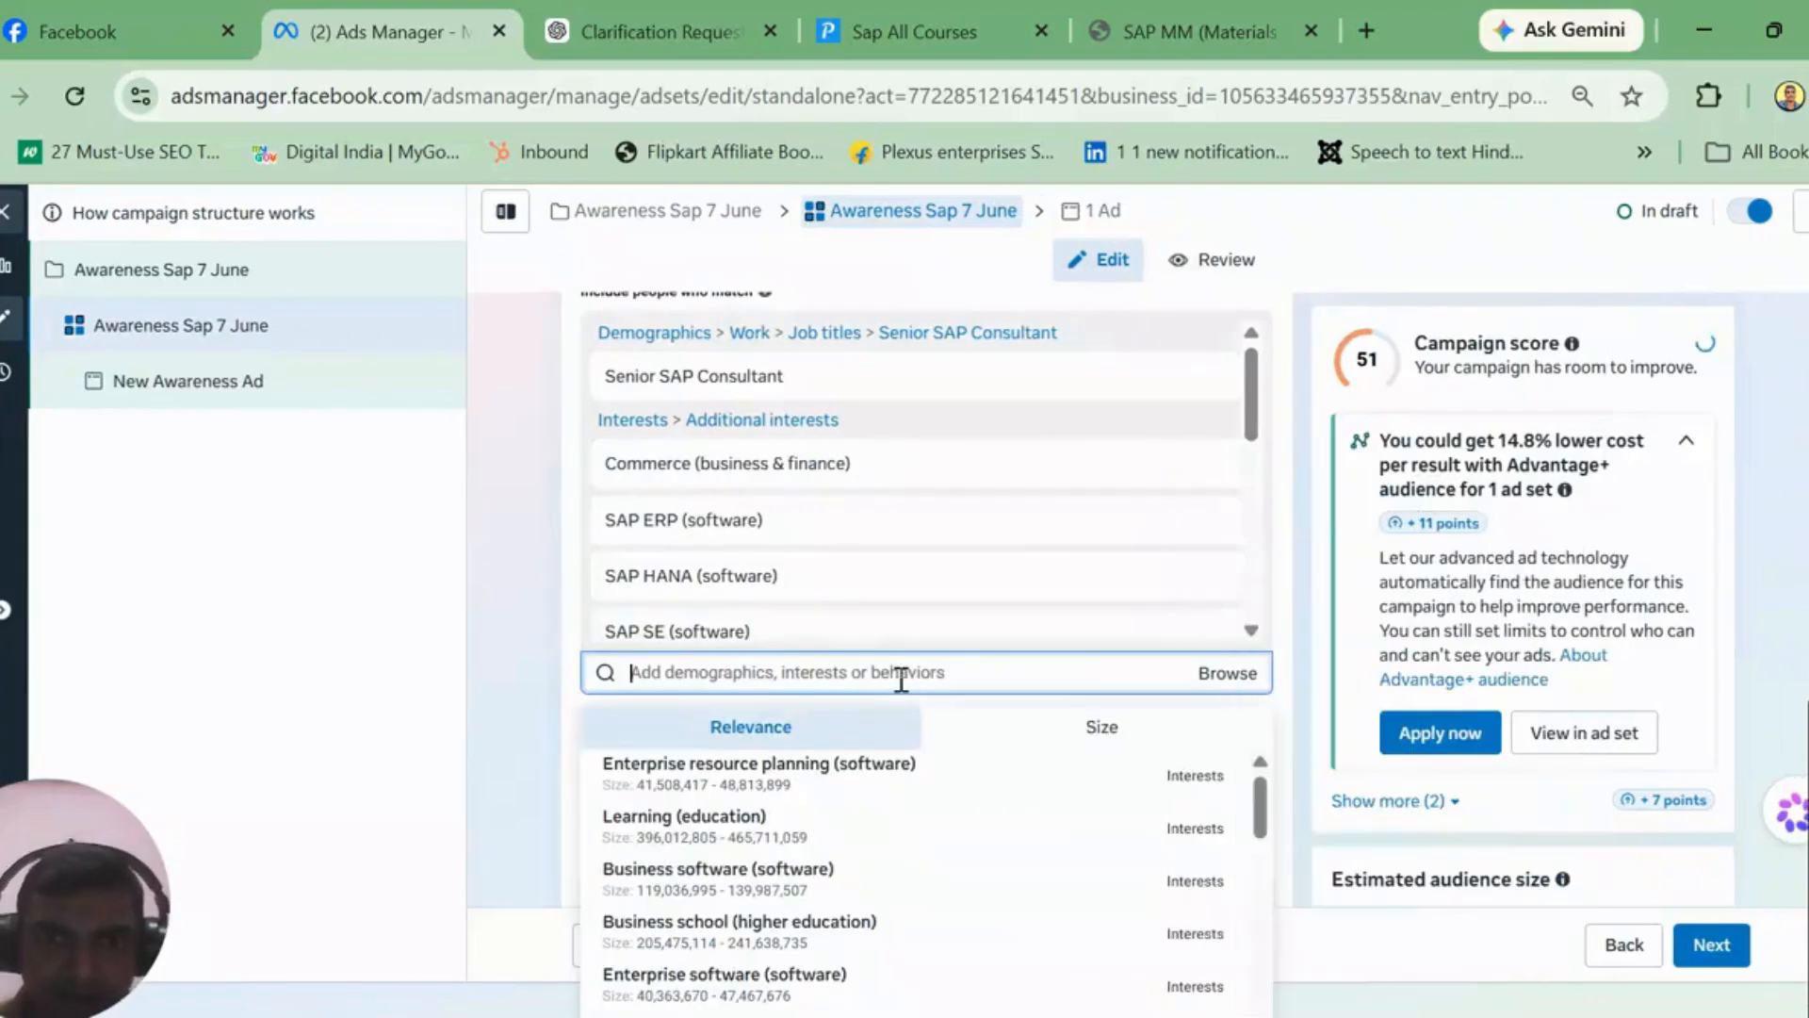
{"action": "type", "text": "bcom"}
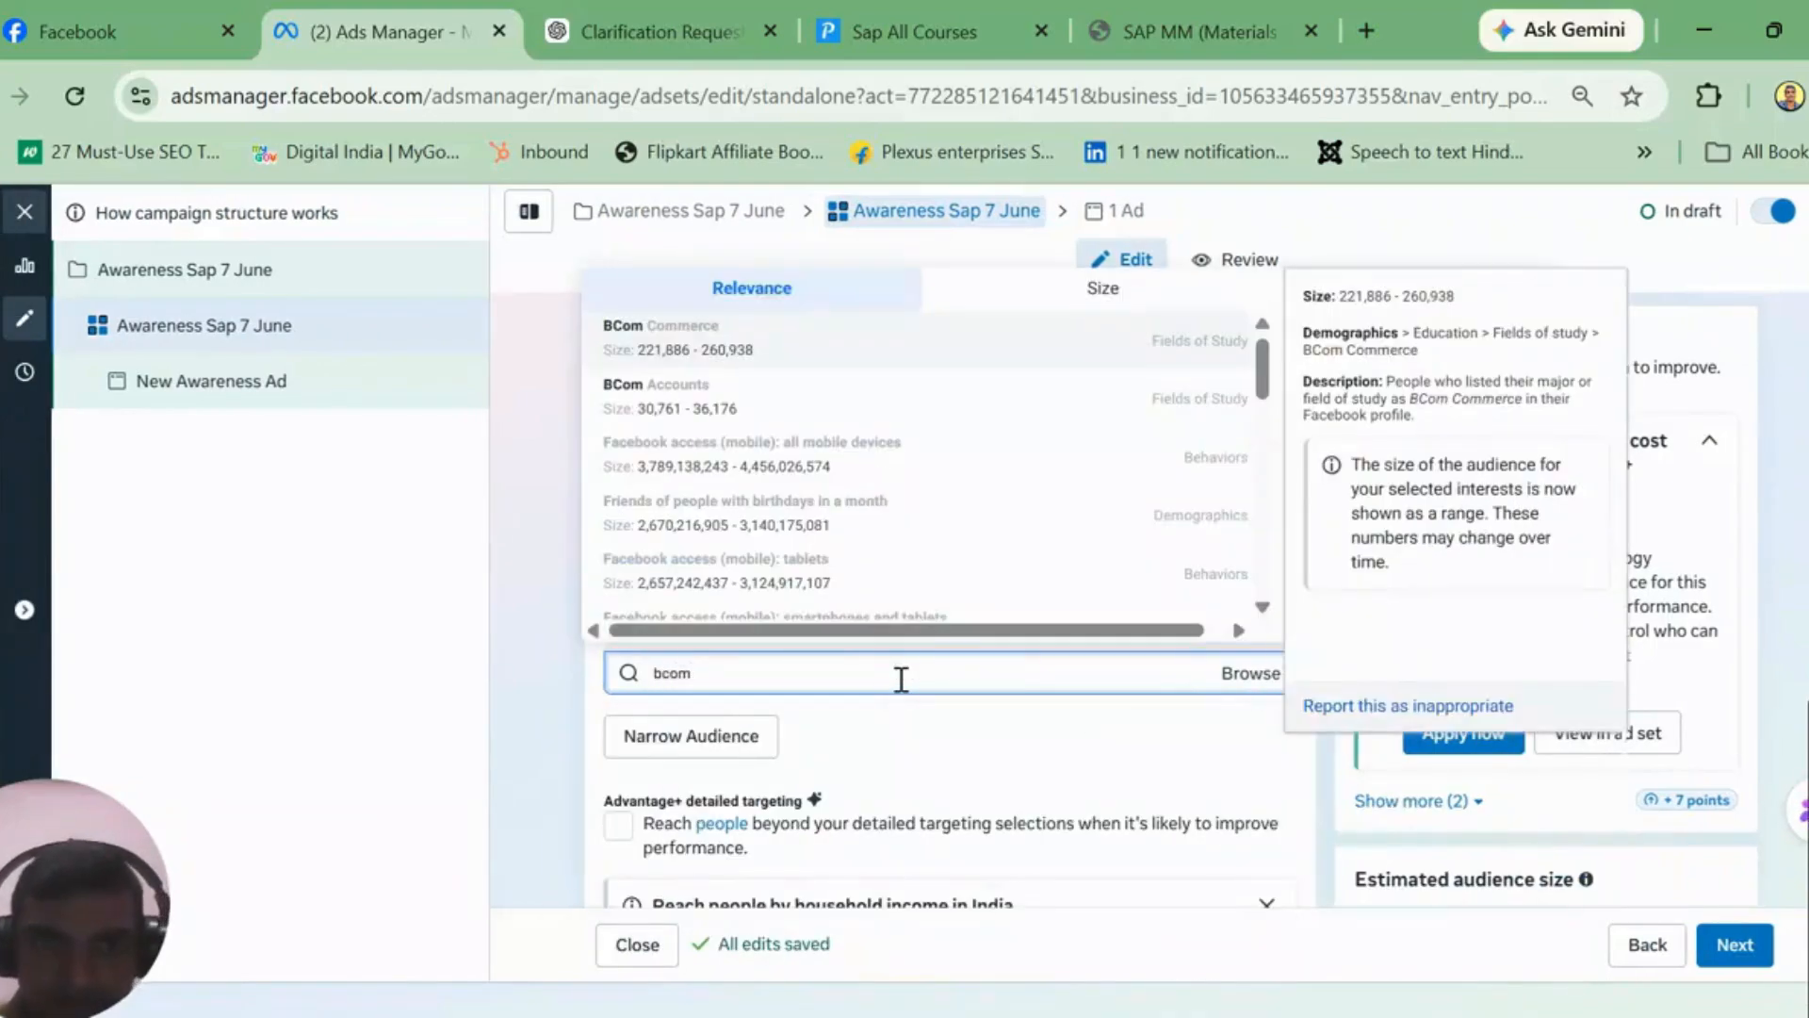
{"action": "left_click", "coordinate": [1197, 390]}
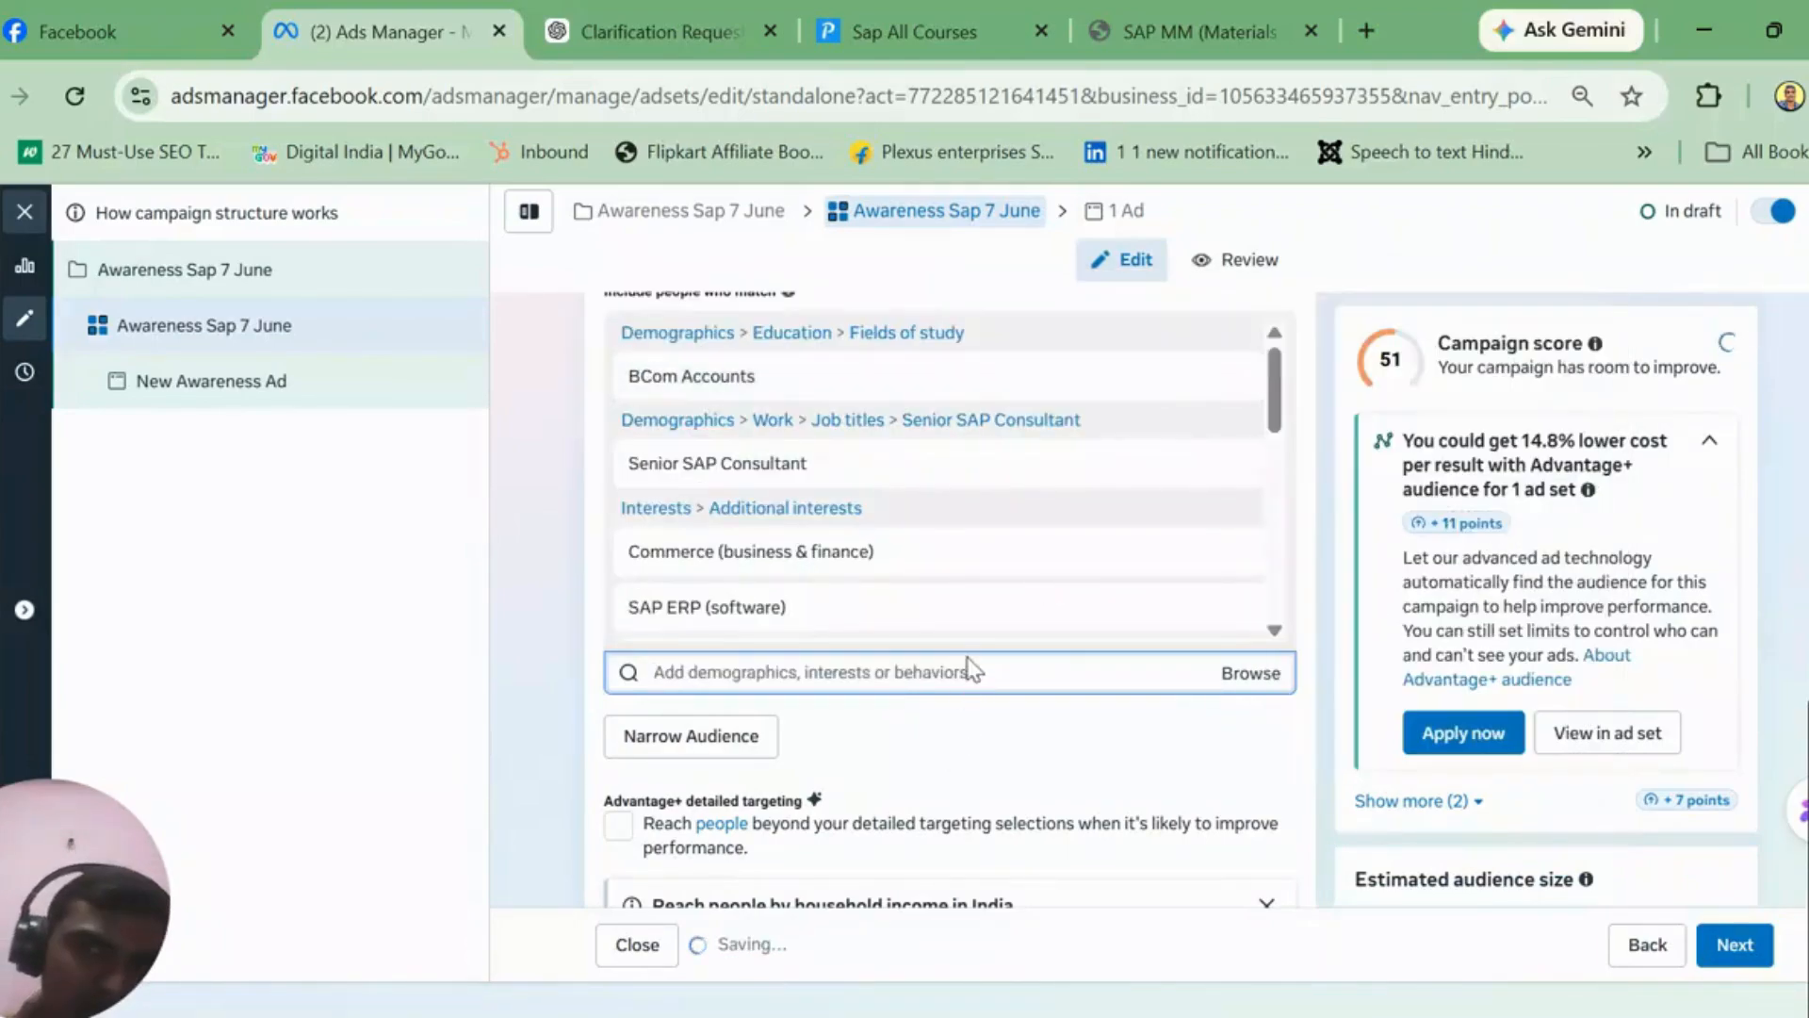
Step: Search the detailed targeting options for "charterd"
{"action": "type", "text": "ca"}
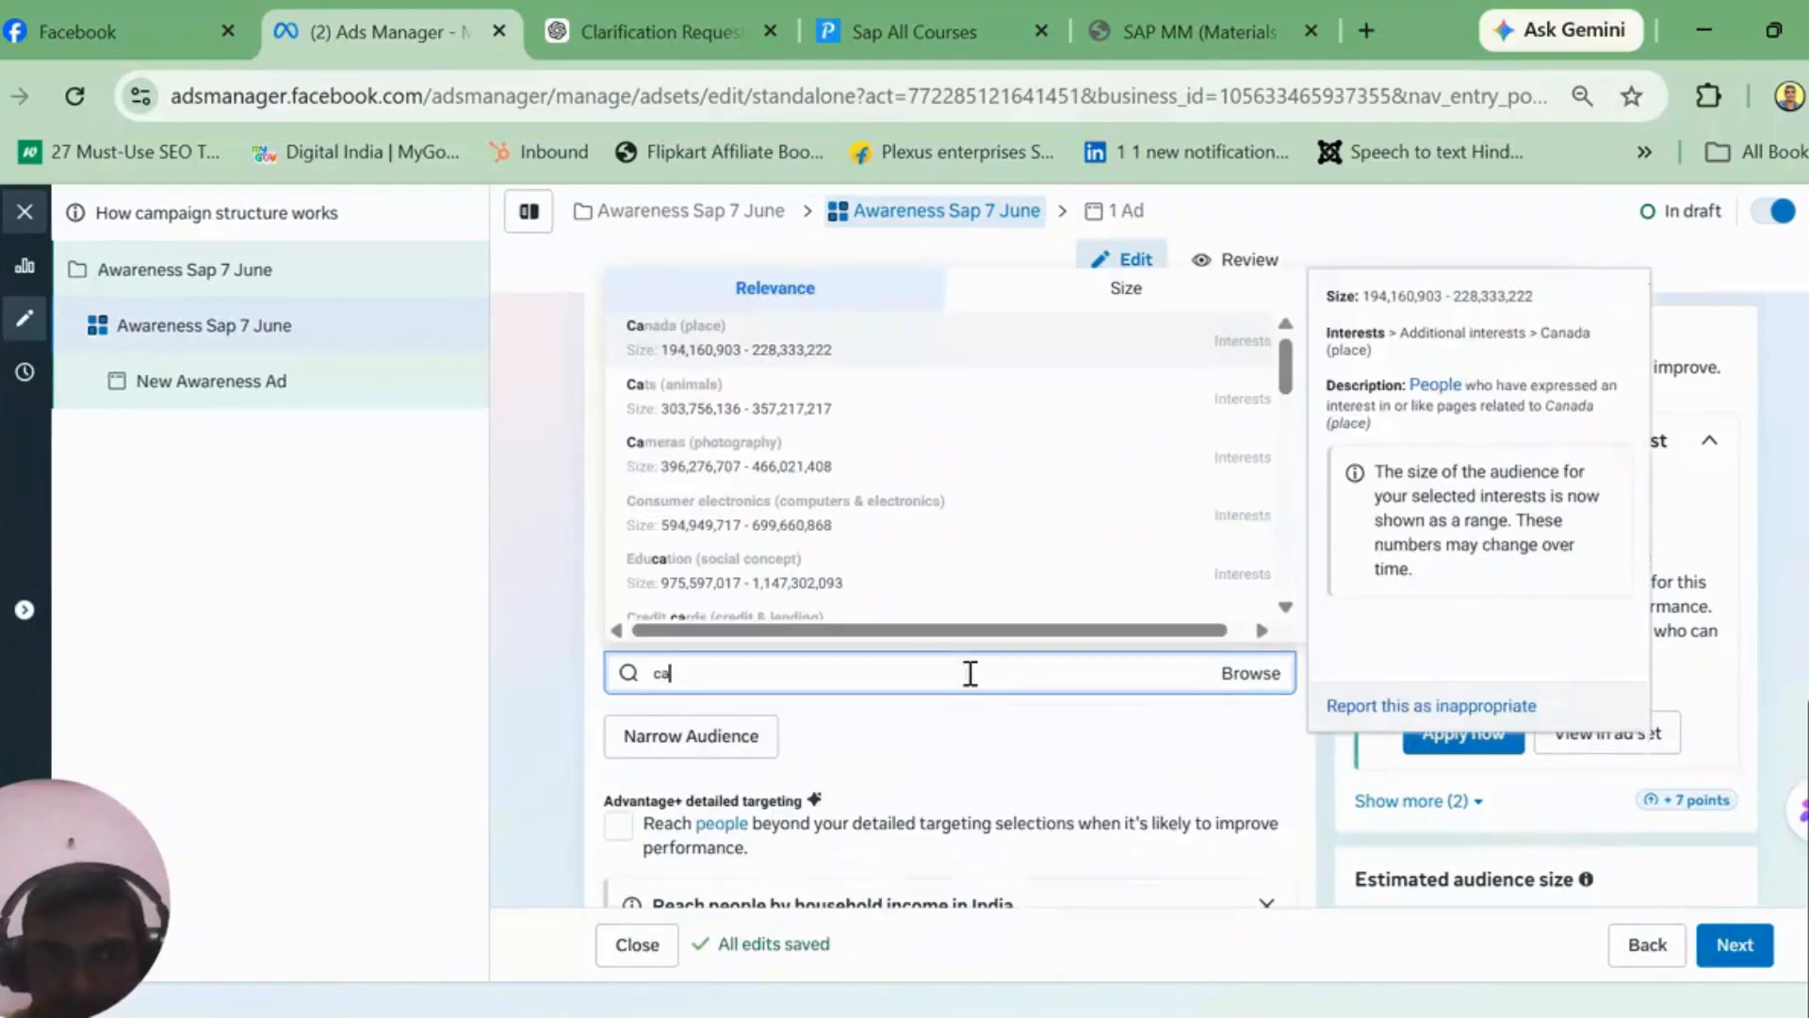
{"action": "key", "text": "BackSpace"}
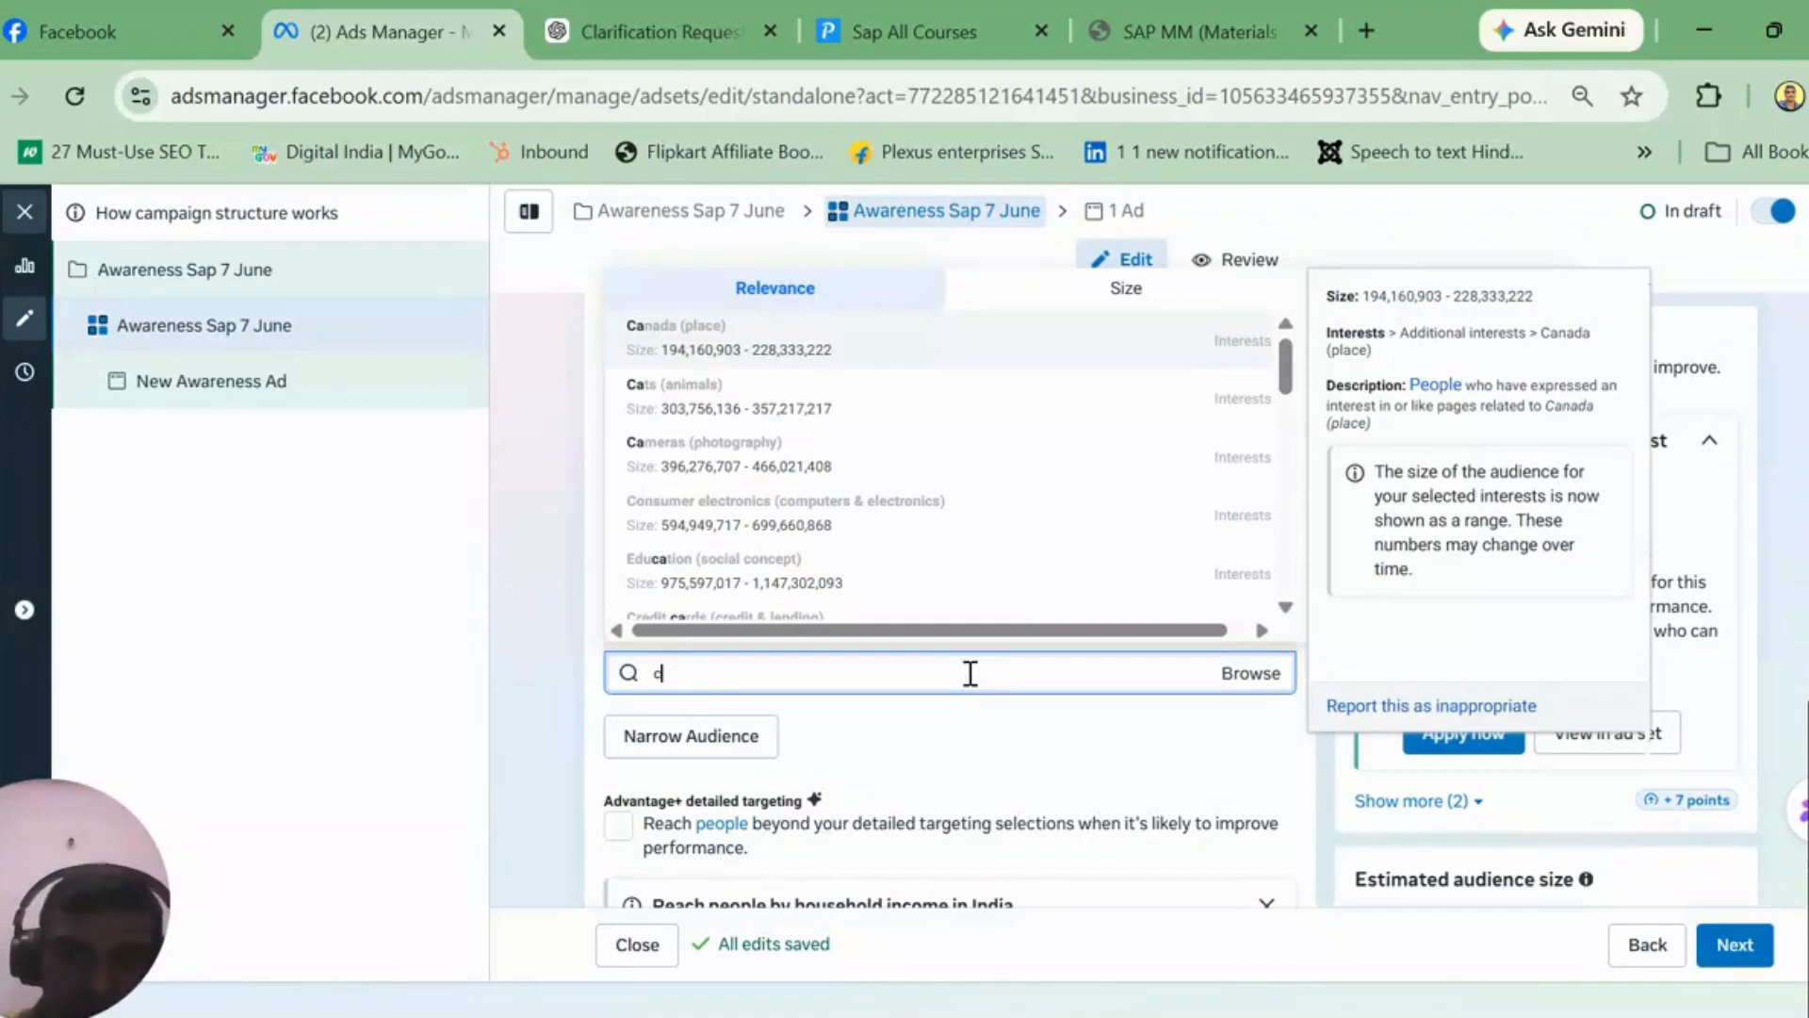
{"action": "type", "text": "harter"}
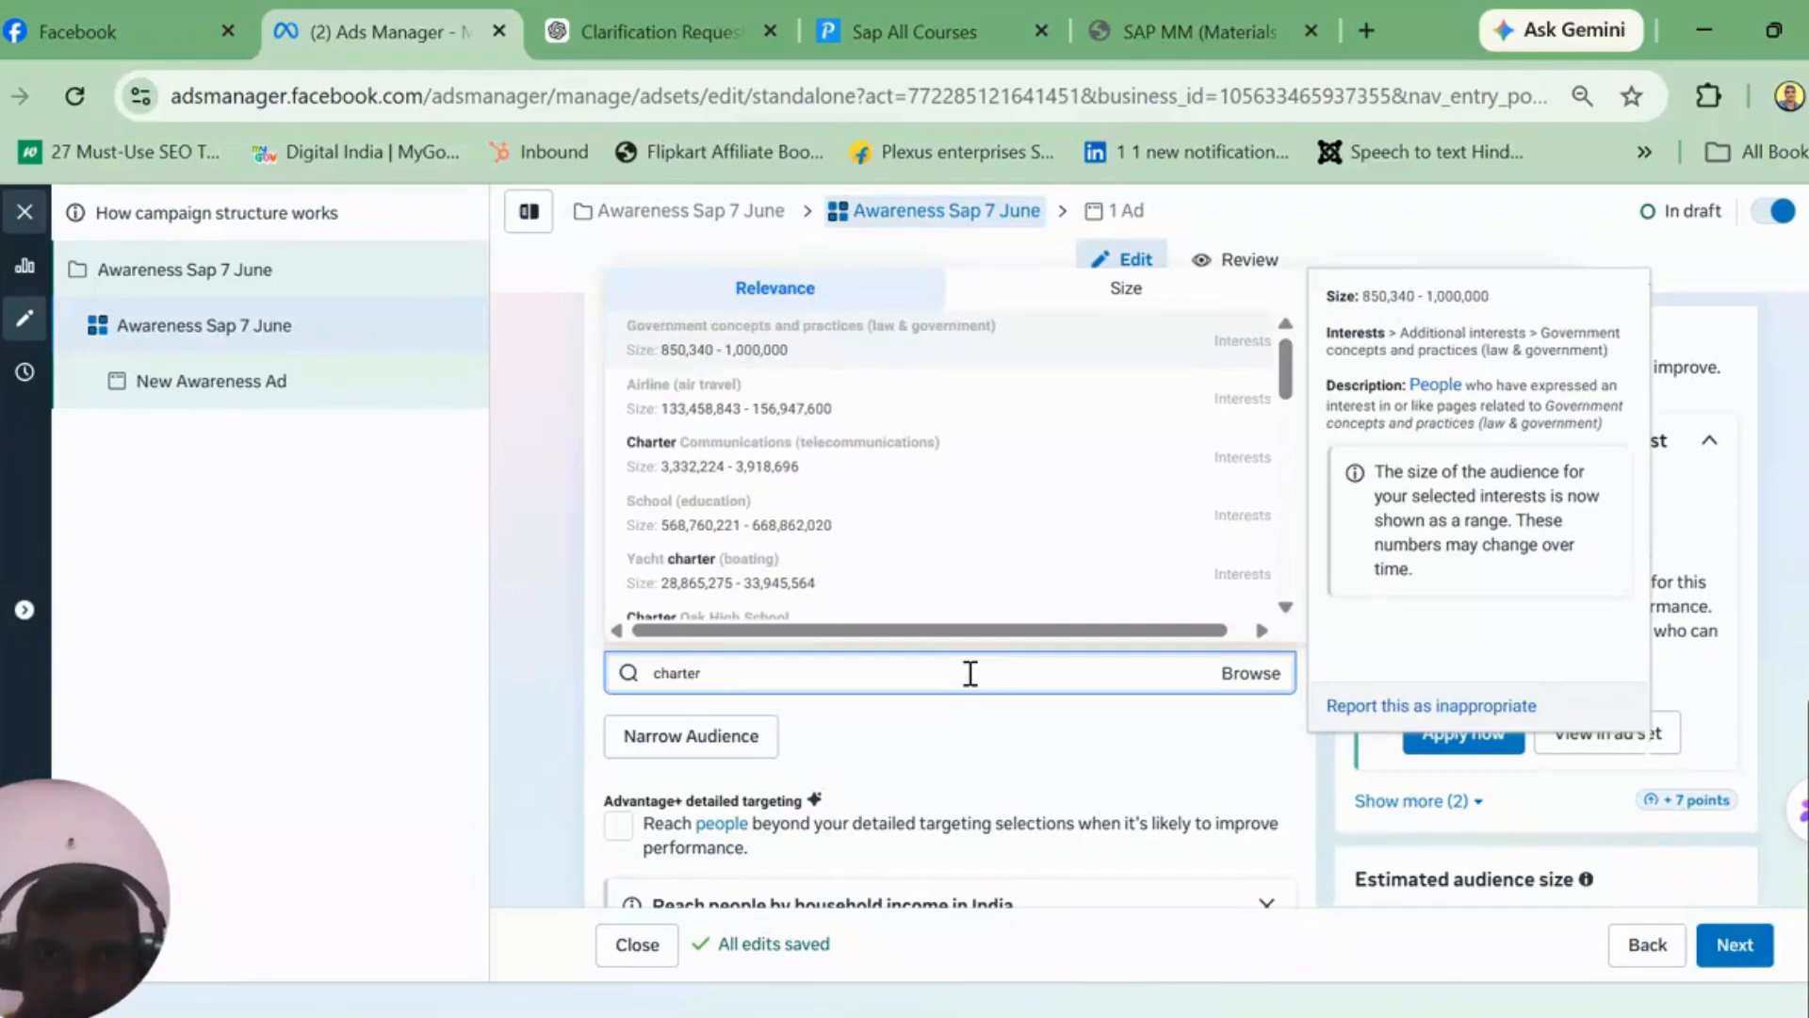
{"action": "type", "text": "d"}
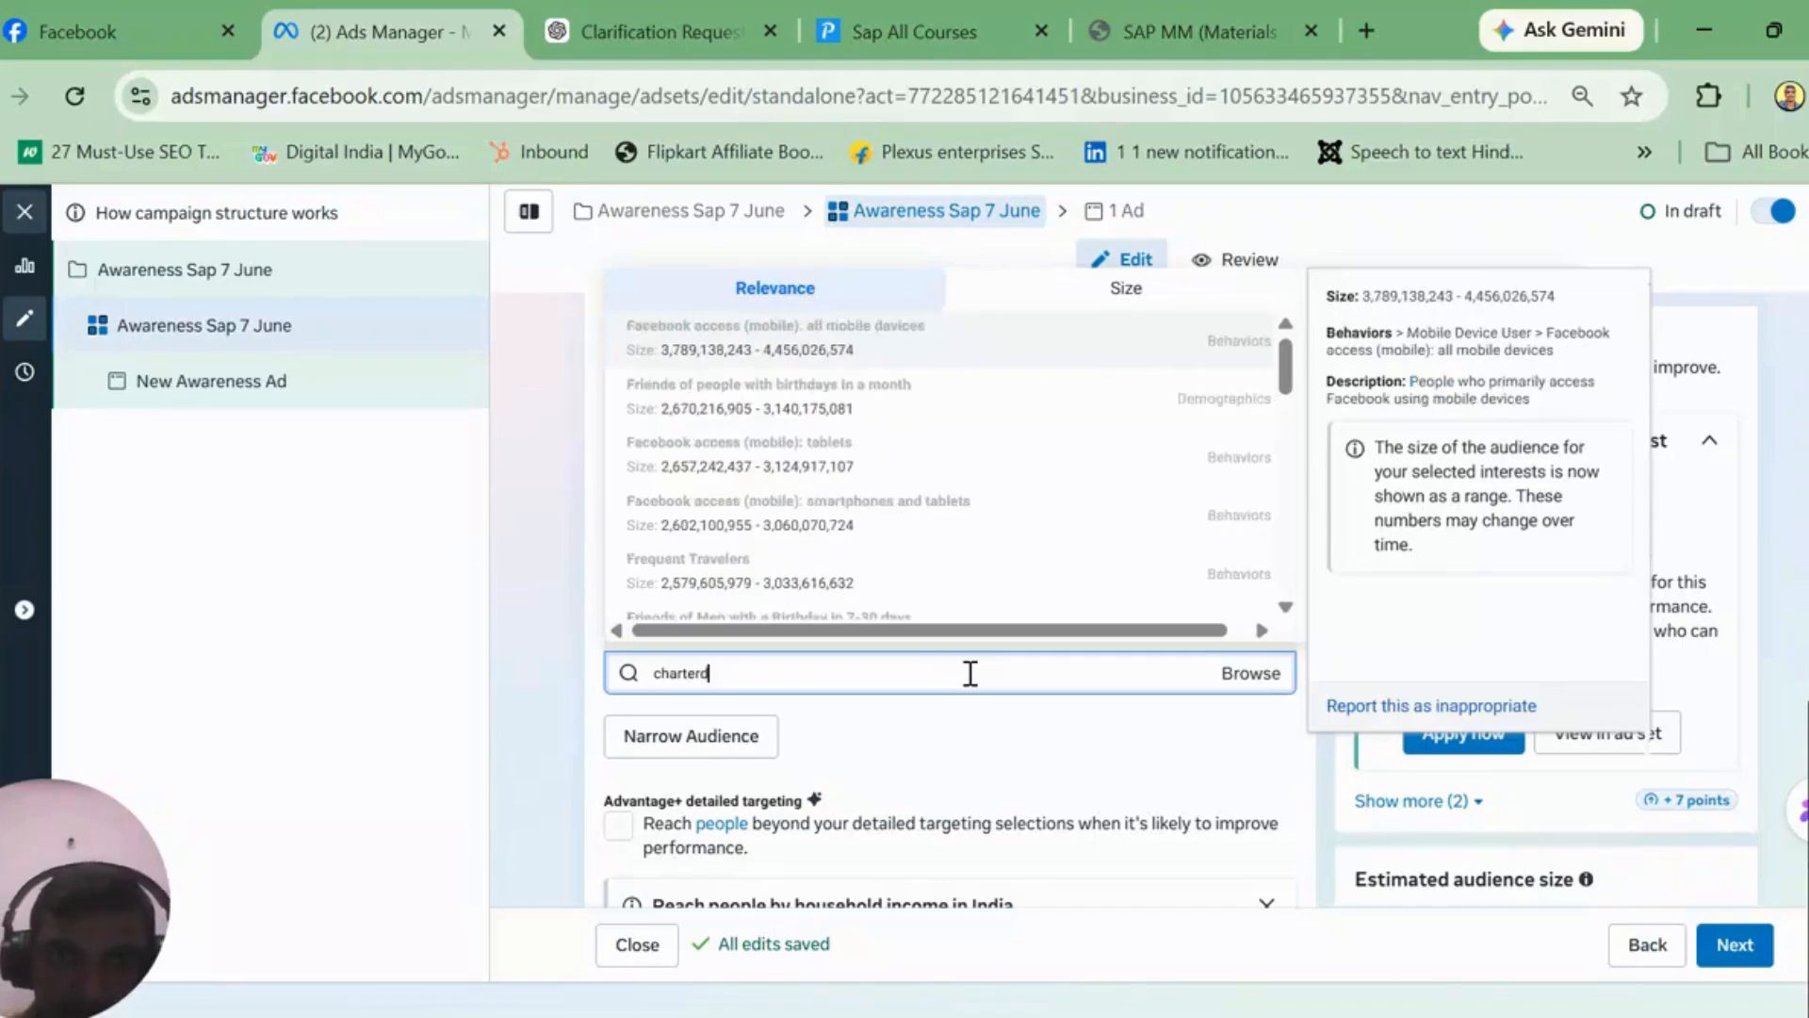
Step: Clear the unfinished targeting search and add the suggested field of study B.Com(CA) to the included audience
{"action": "key", "text": "BackSpace"}
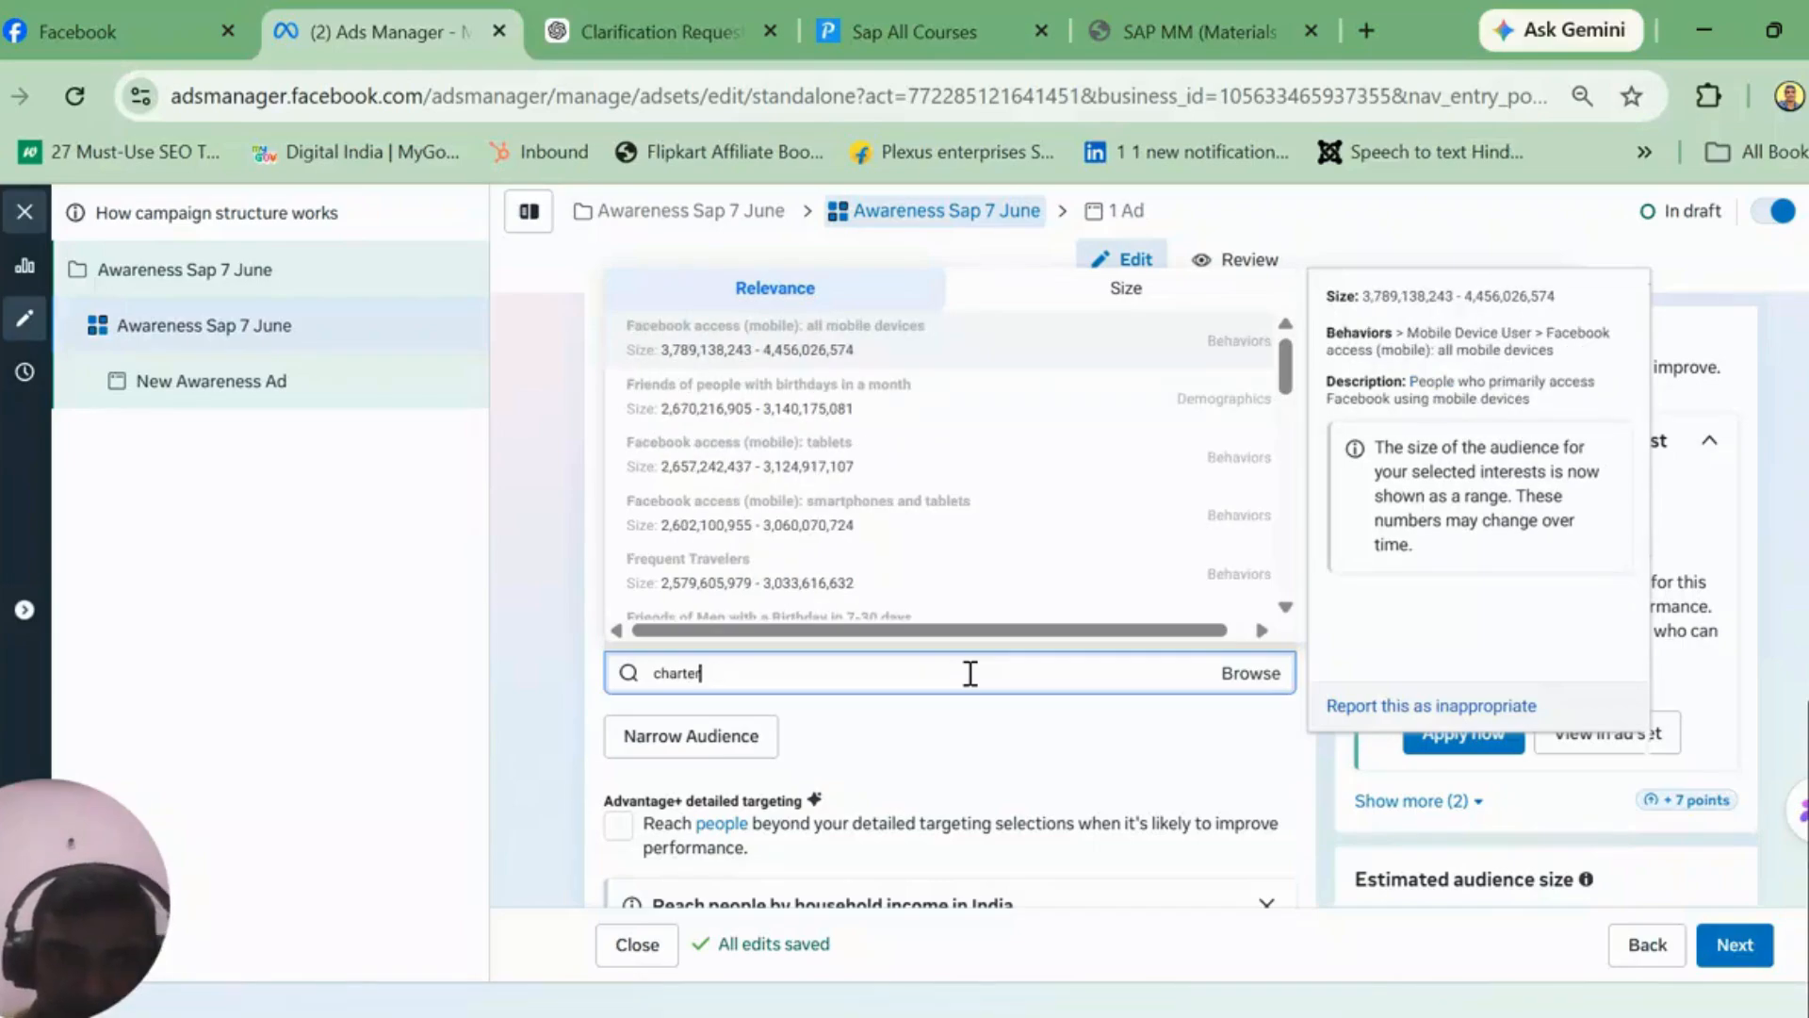
{"action": "key", "text": "BackSpace"}
{"action": "key", "text": "BackSpace"}
{"action": "key", "text": "BackSpace"}
{"action": "key", "text": "BackSpace"}
{"action": "key", "text": "BackSpace"}
{"action": "key", "text": "BackSpace"}
{"action": "key", "text": "BackSpace"}
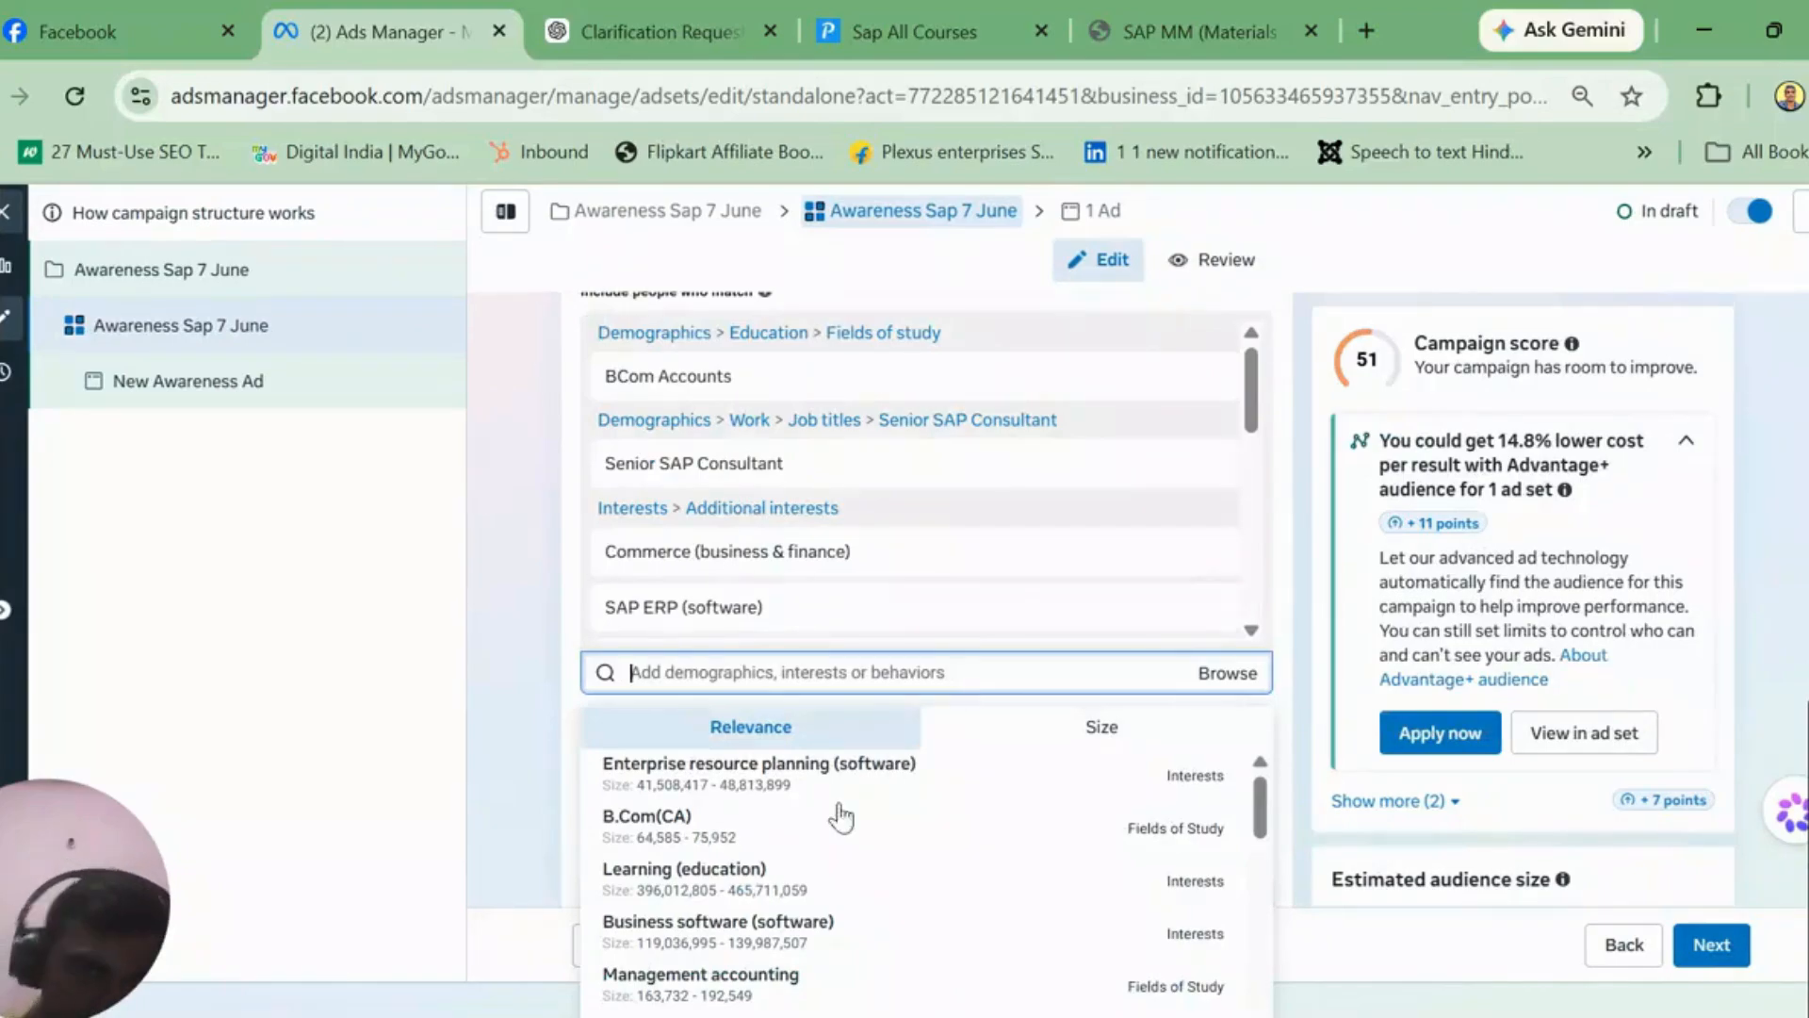
{"action": "left_click", "coordinate": [973, 836]}
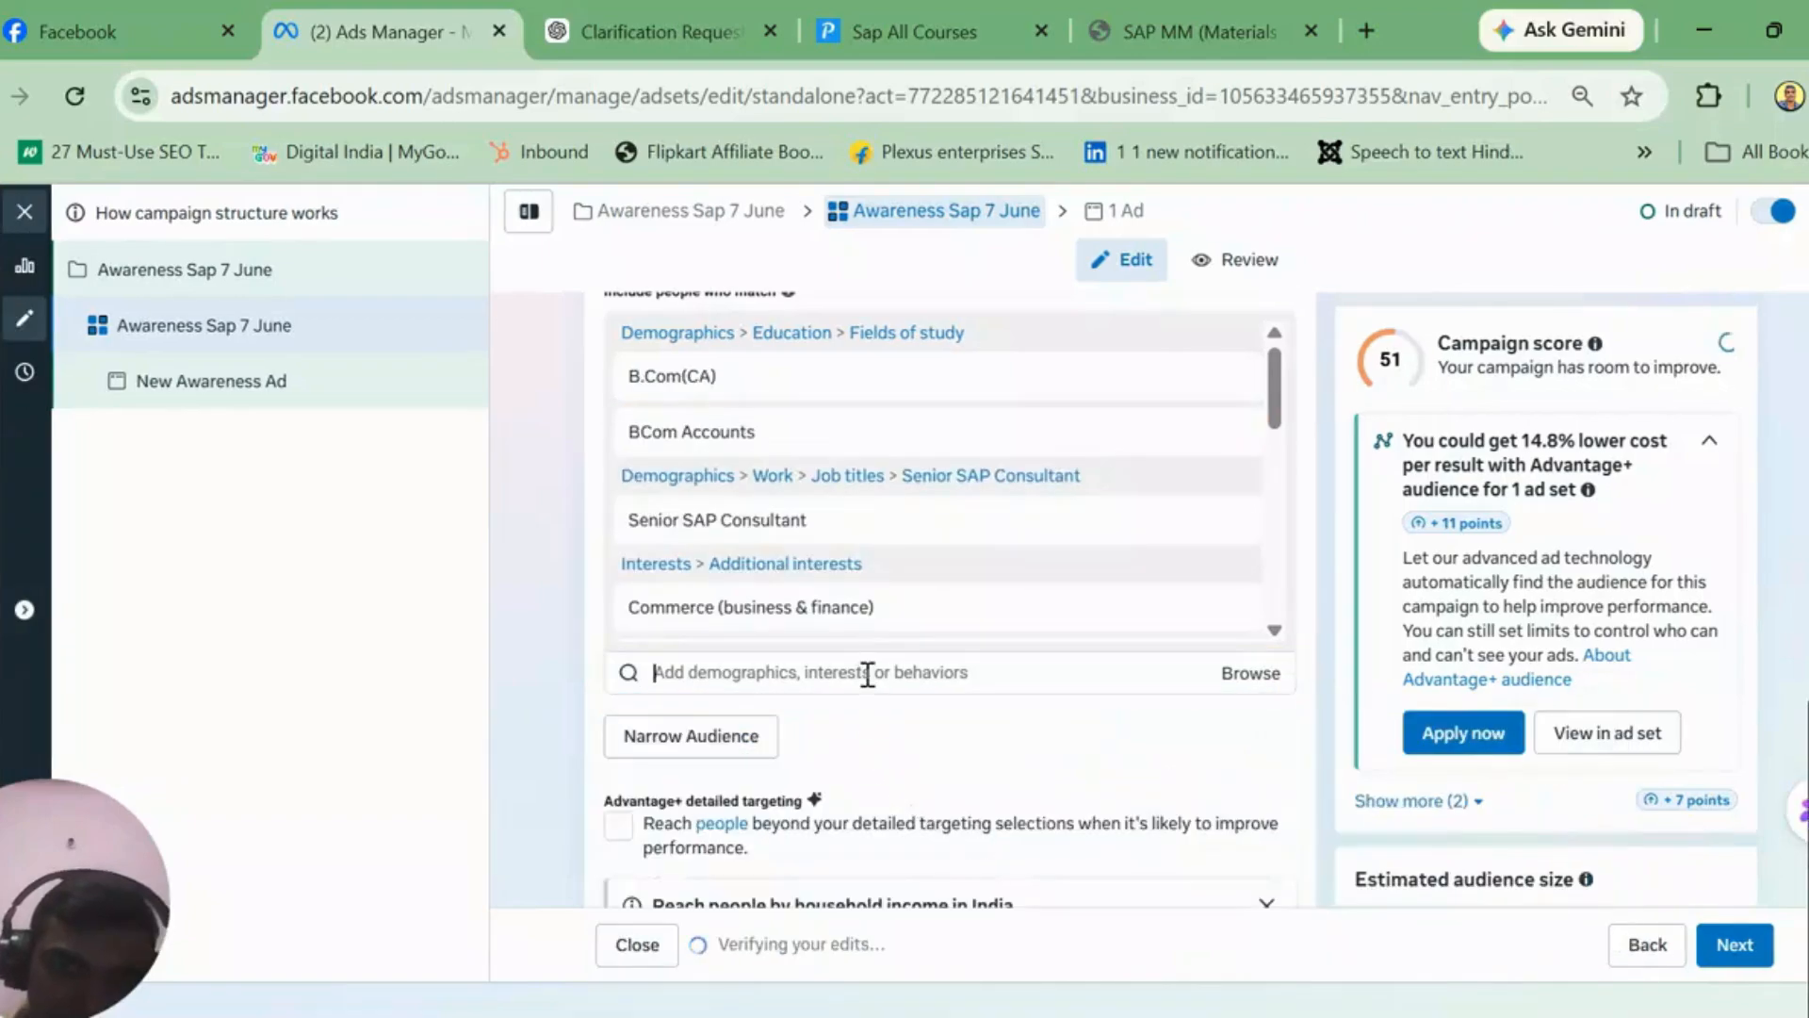
Step: Add the suggested interest Enterprise resource planning (software) to the included detailed targeting
{"action": "type", "text": "e"}
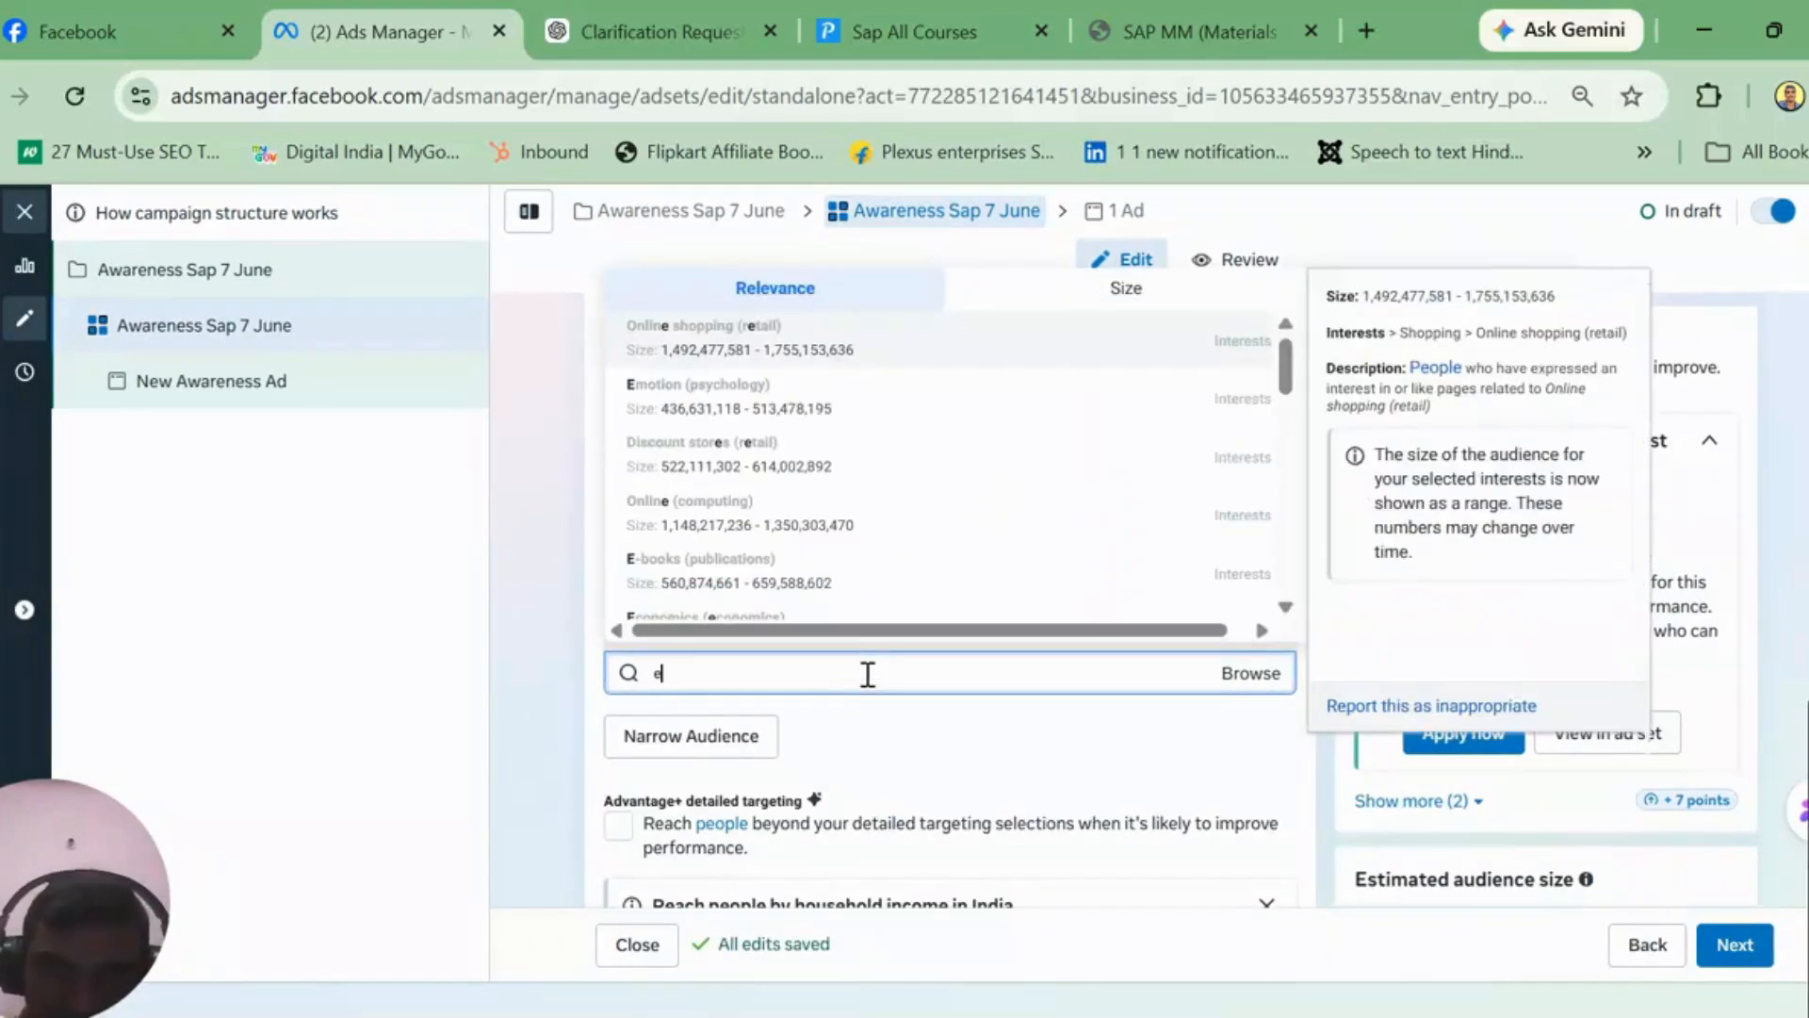
{"action": "key", "text": "BackSpace"}
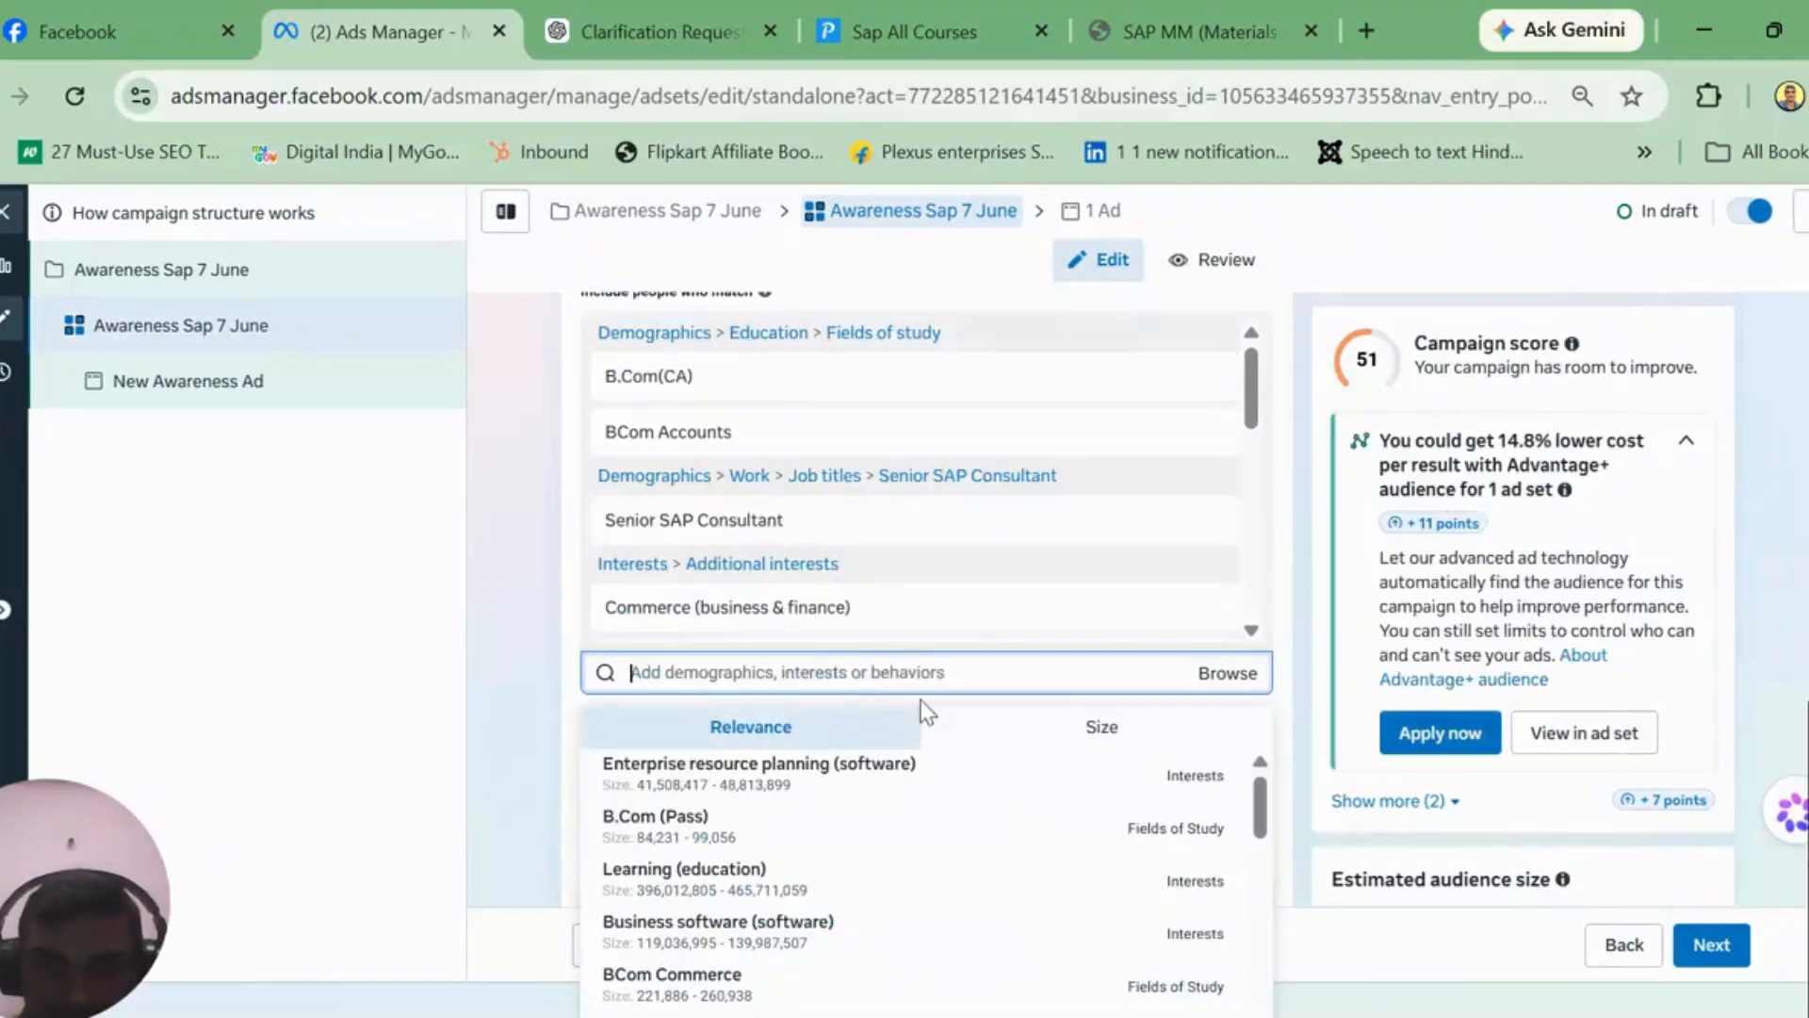
{"action": "left_click", "coordinate": [1193, 797]}
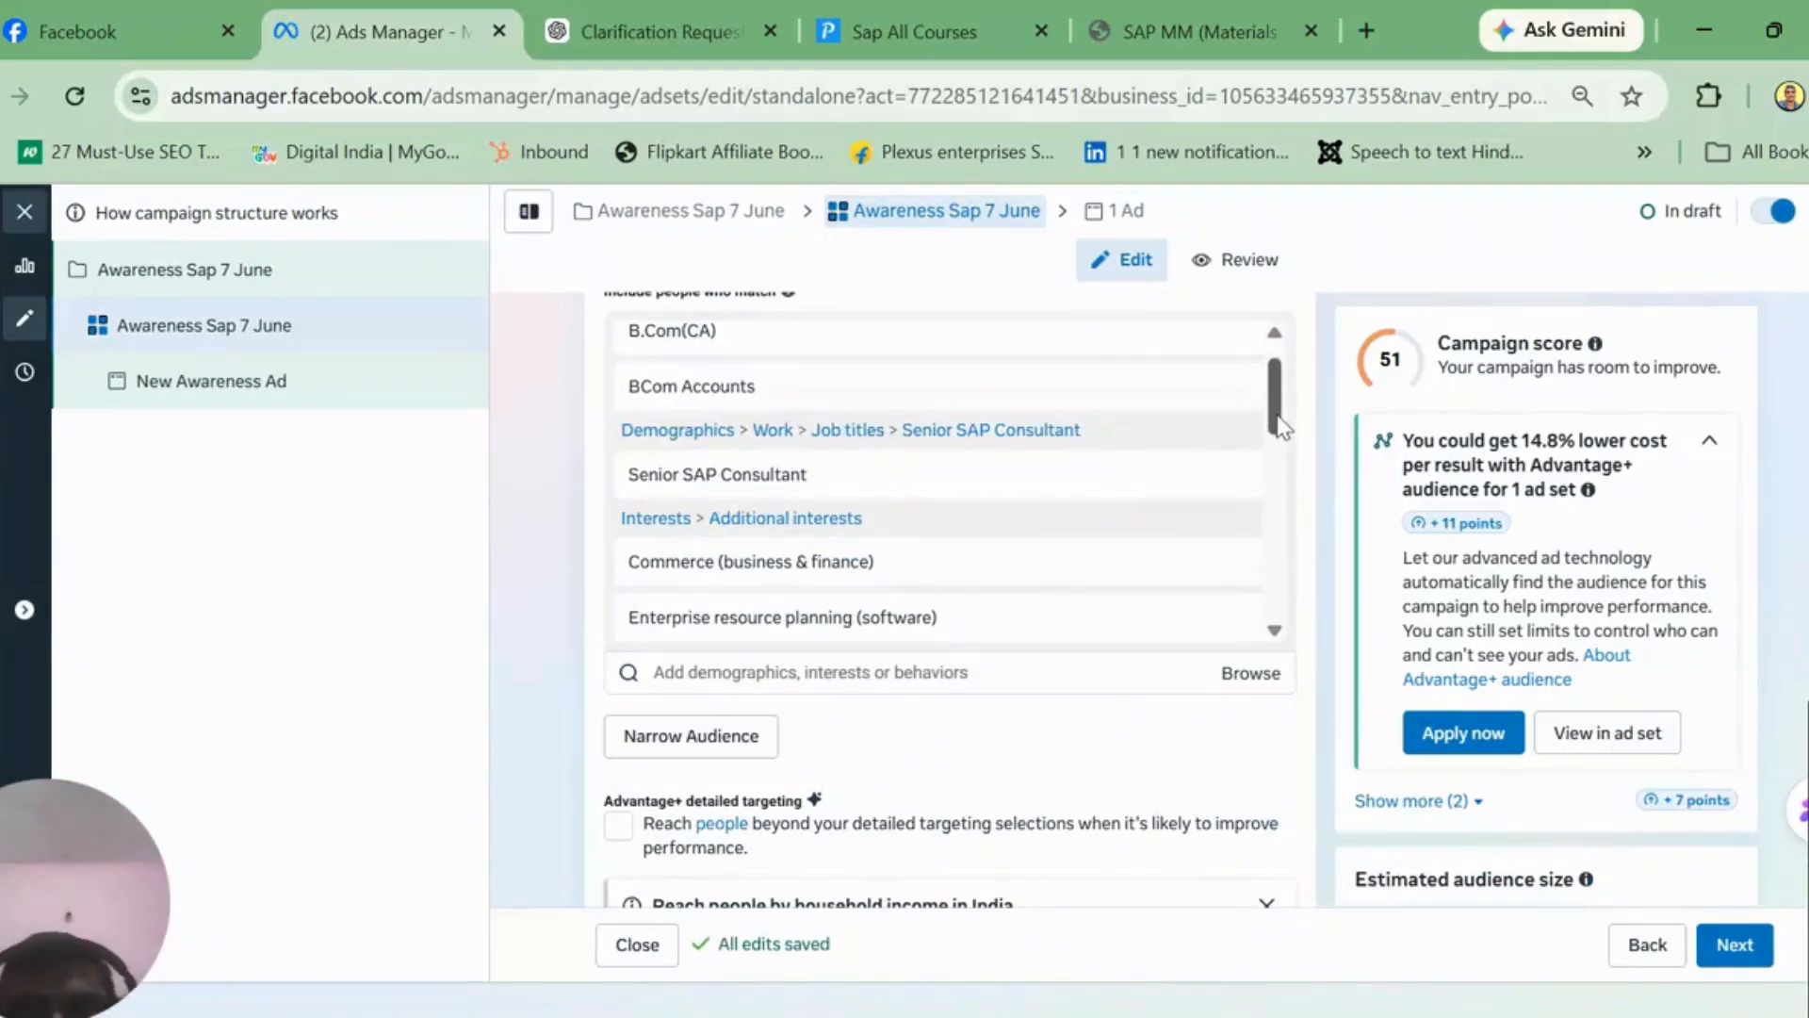
Step: Review the full list of included demographics and interests, plus the Advantage+ detailed targeting and language settings below it
{"action": "left_click_drag", "start_coordinate": [1276, 412], "coordinate": [1288, 636]}
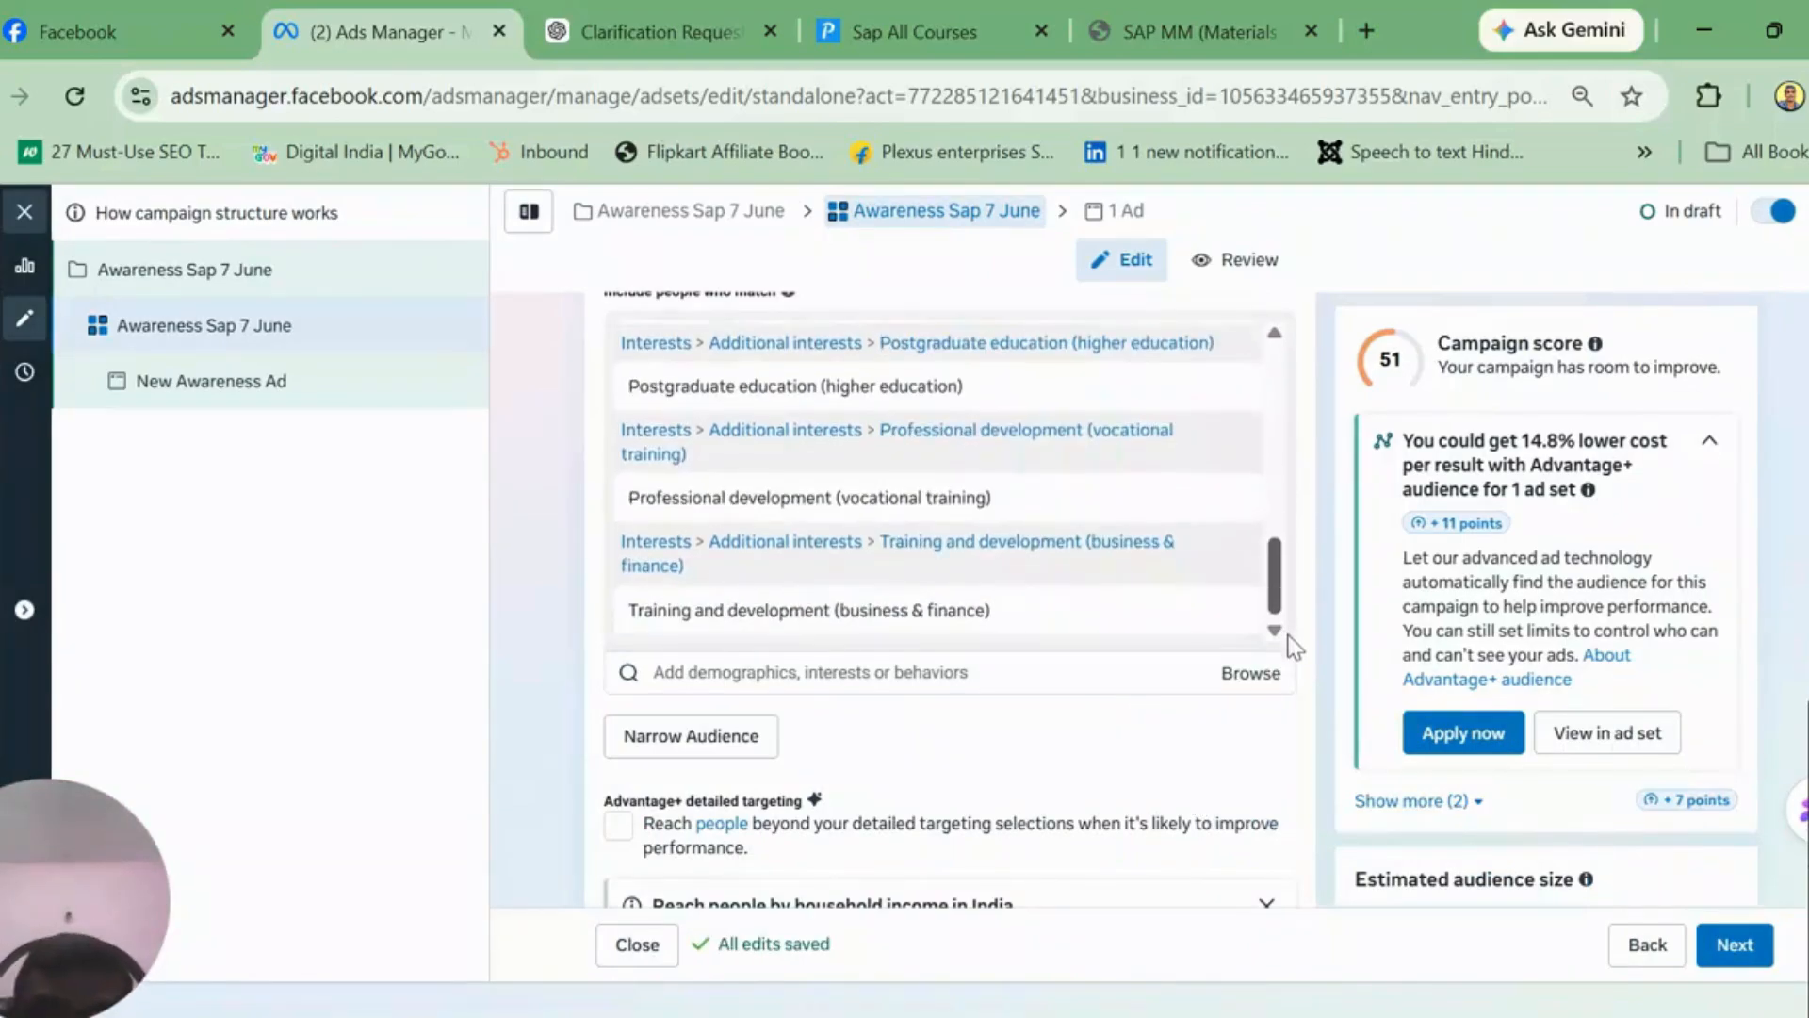
{"action": "left_click", "coordinate": [1283, 429]}
{"action": "left_click_drag", "start_coordinate": [1284, 427], "coordinate": [1285, 356]}
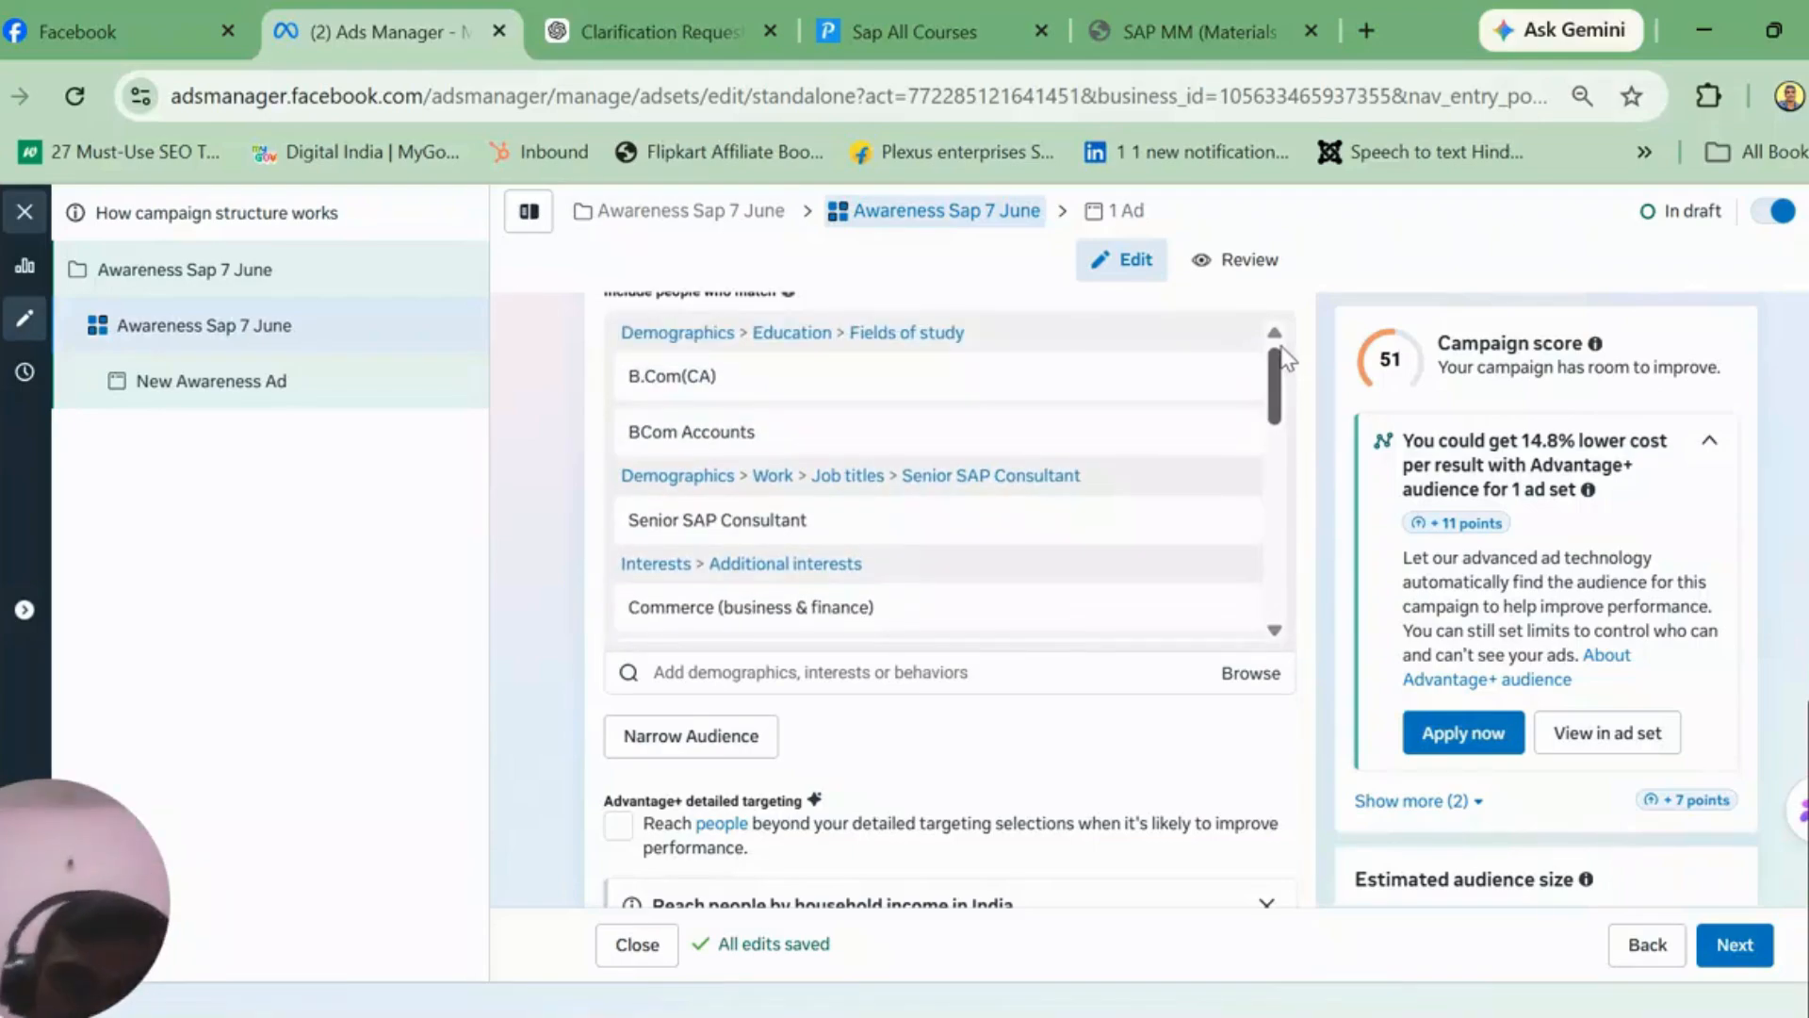
{"action": "left_click_drag", "start_coordinate": [1286, 356], "coordinate": [1287, 608]}
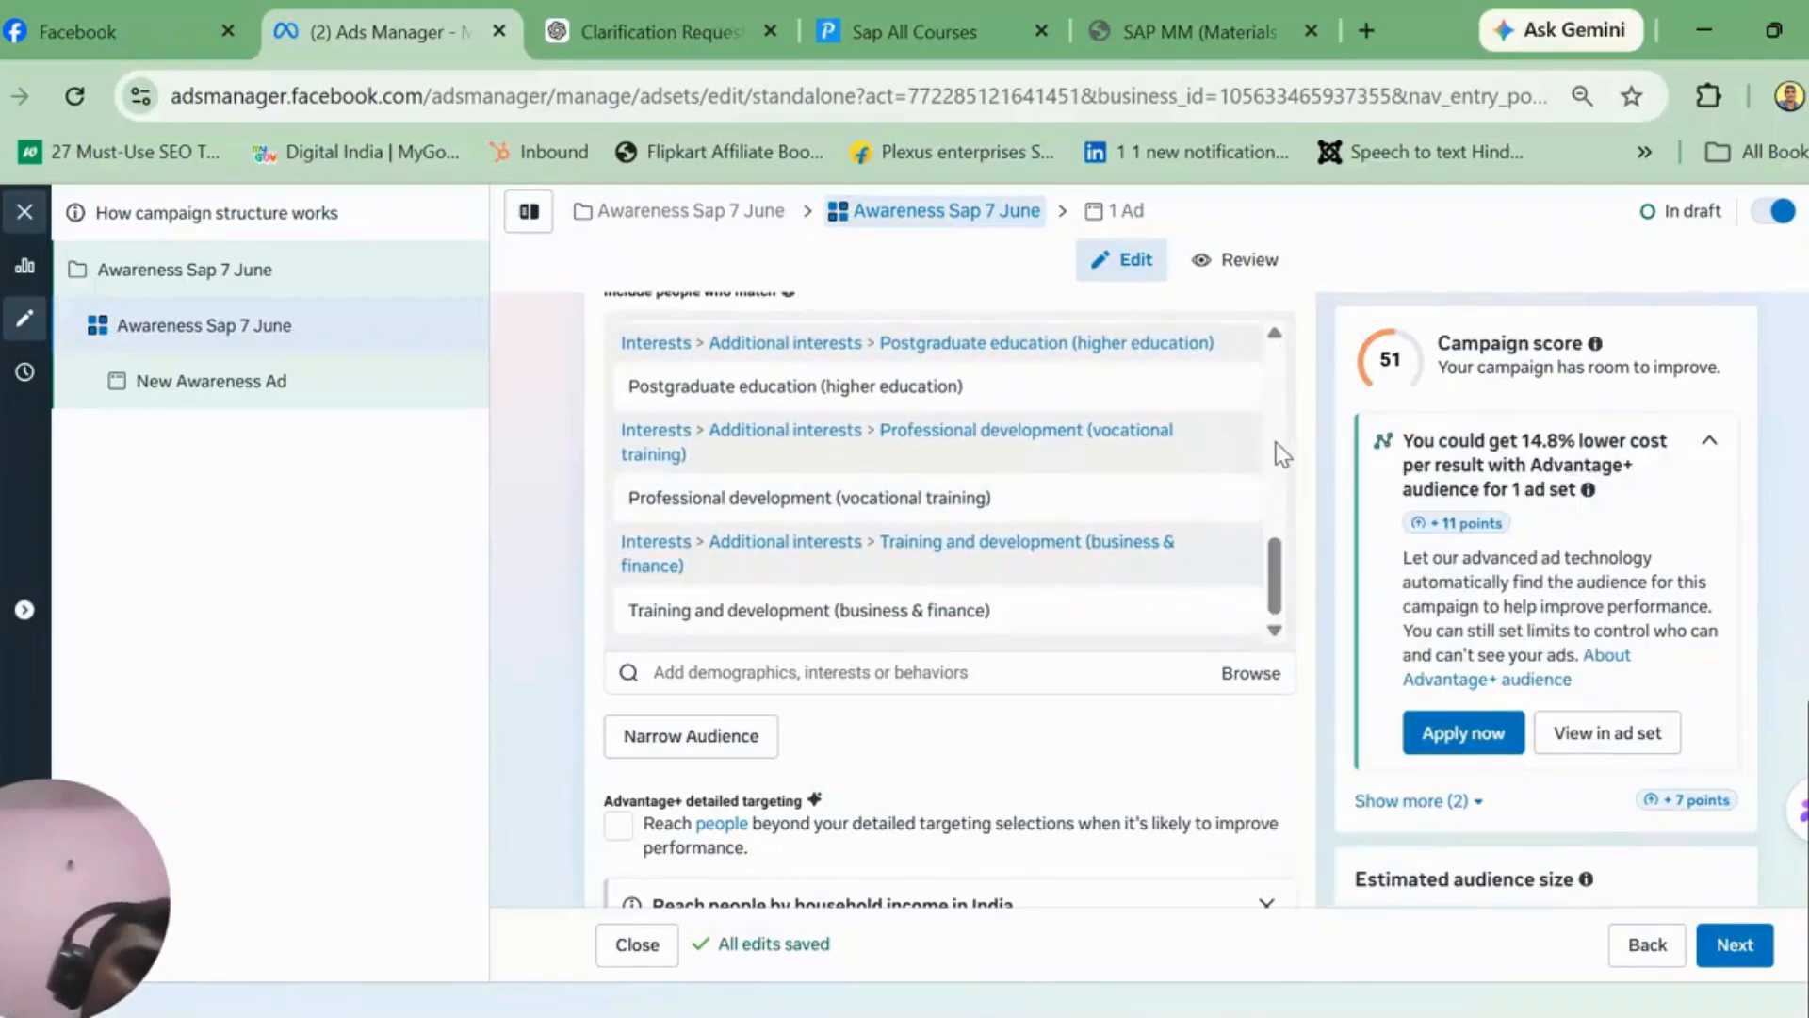
{"action": "scroll", "coordinate": [1282, 464], "scroll_direction": "up", "scroll_amount": 10}
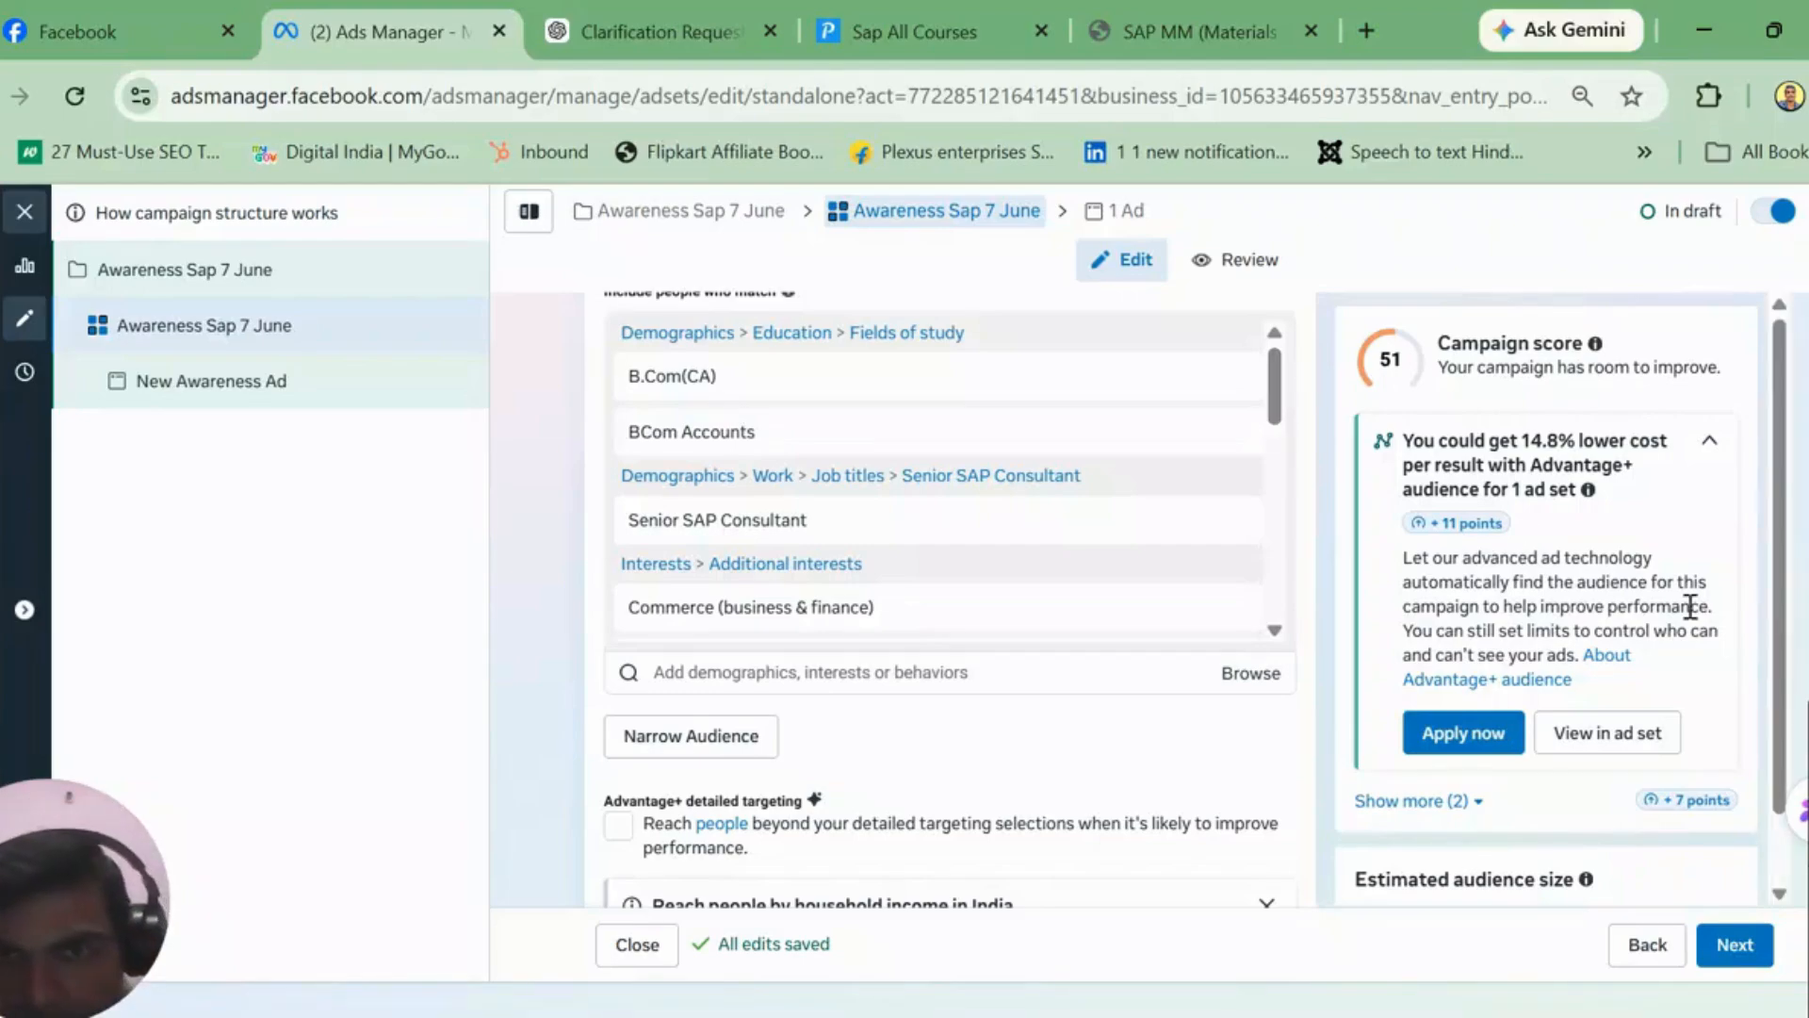
{"action": "scroll", "coordinate": [950, 599], "scroll_direction": "down", "scroll_amount": 7}
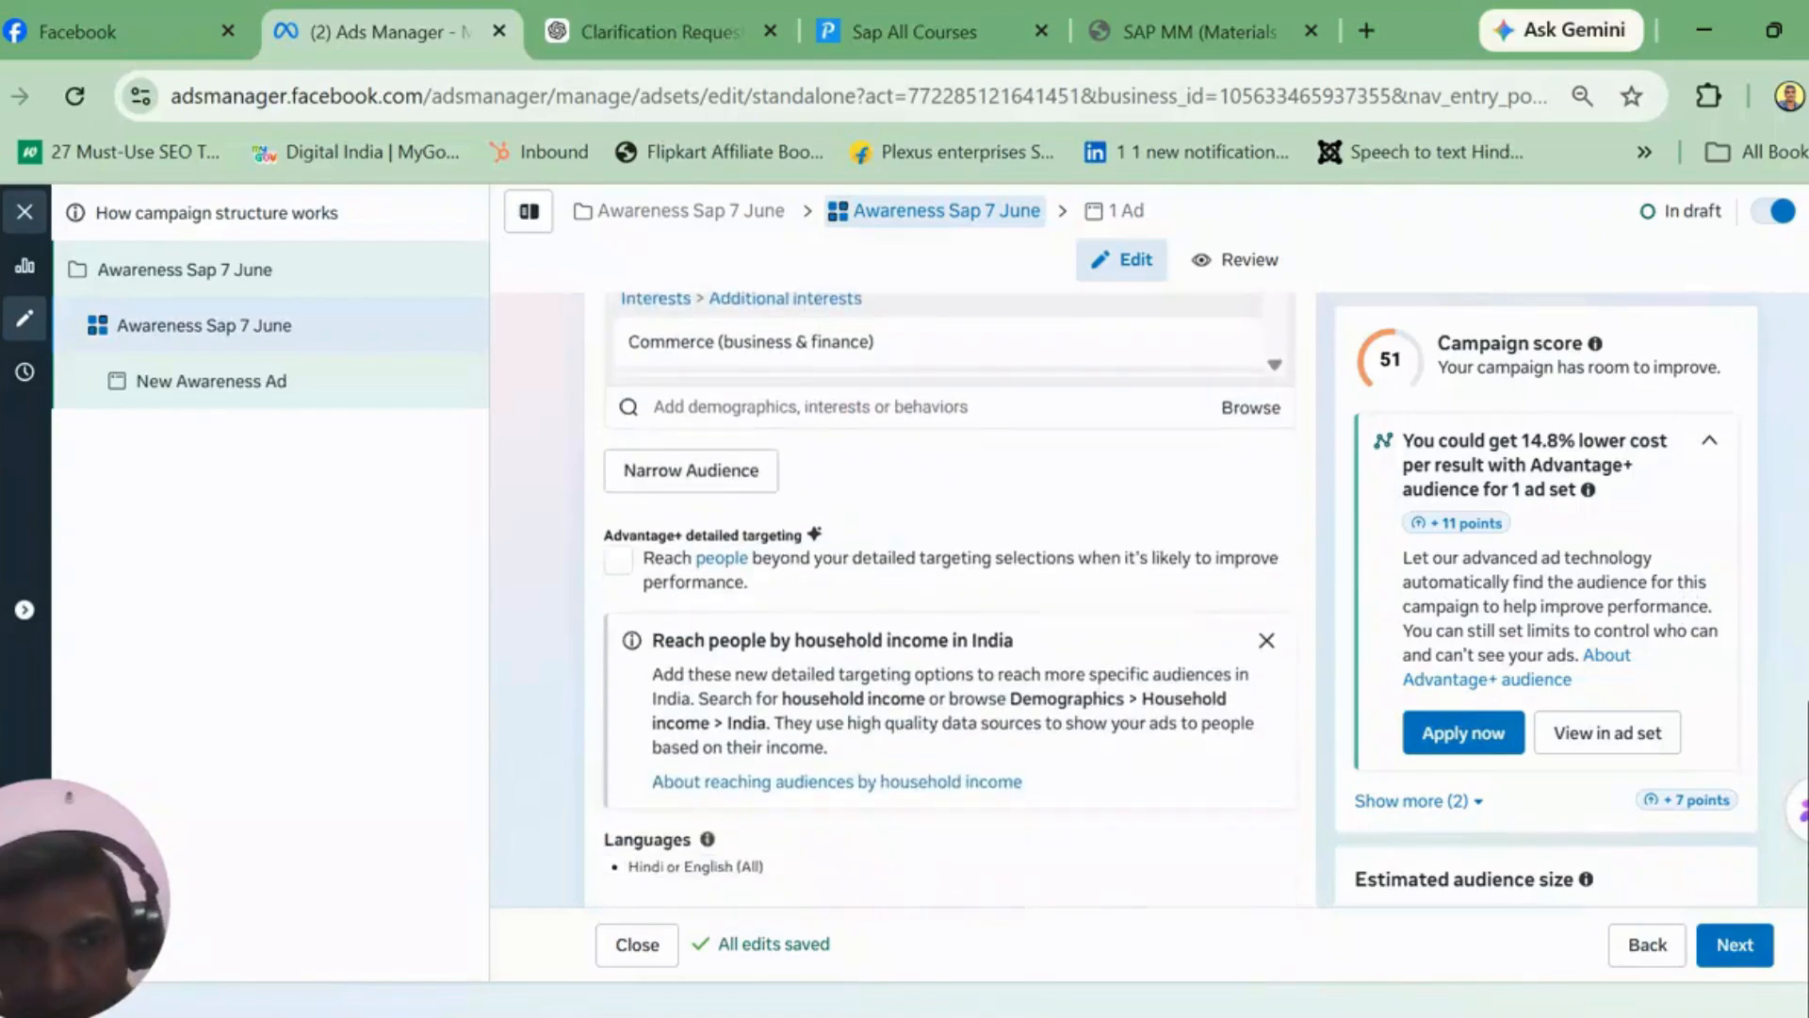
{"action": "scroll", "coordinate": [950, 599], "scroll_direction": "up", "scroll_amount": 3}
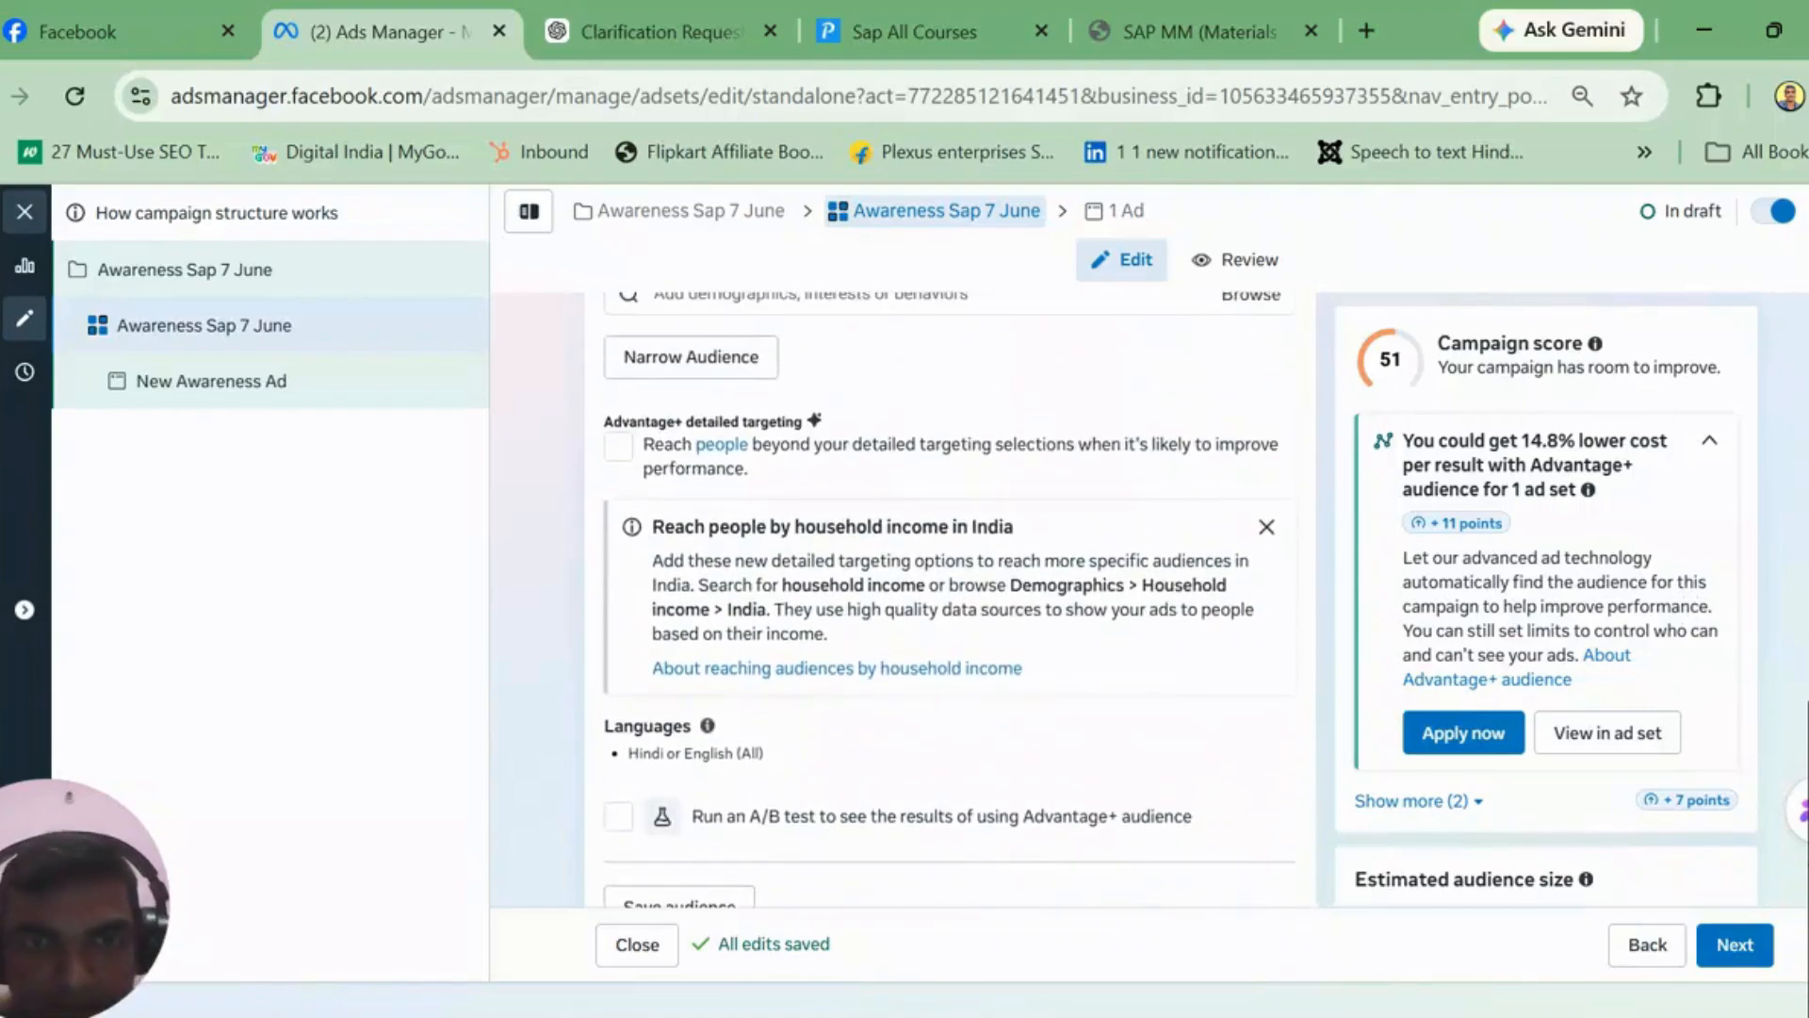
{"action": "scroll", "coordinate": [1096, 743], "scroll_direction": "up", "scroll_amount": 4}
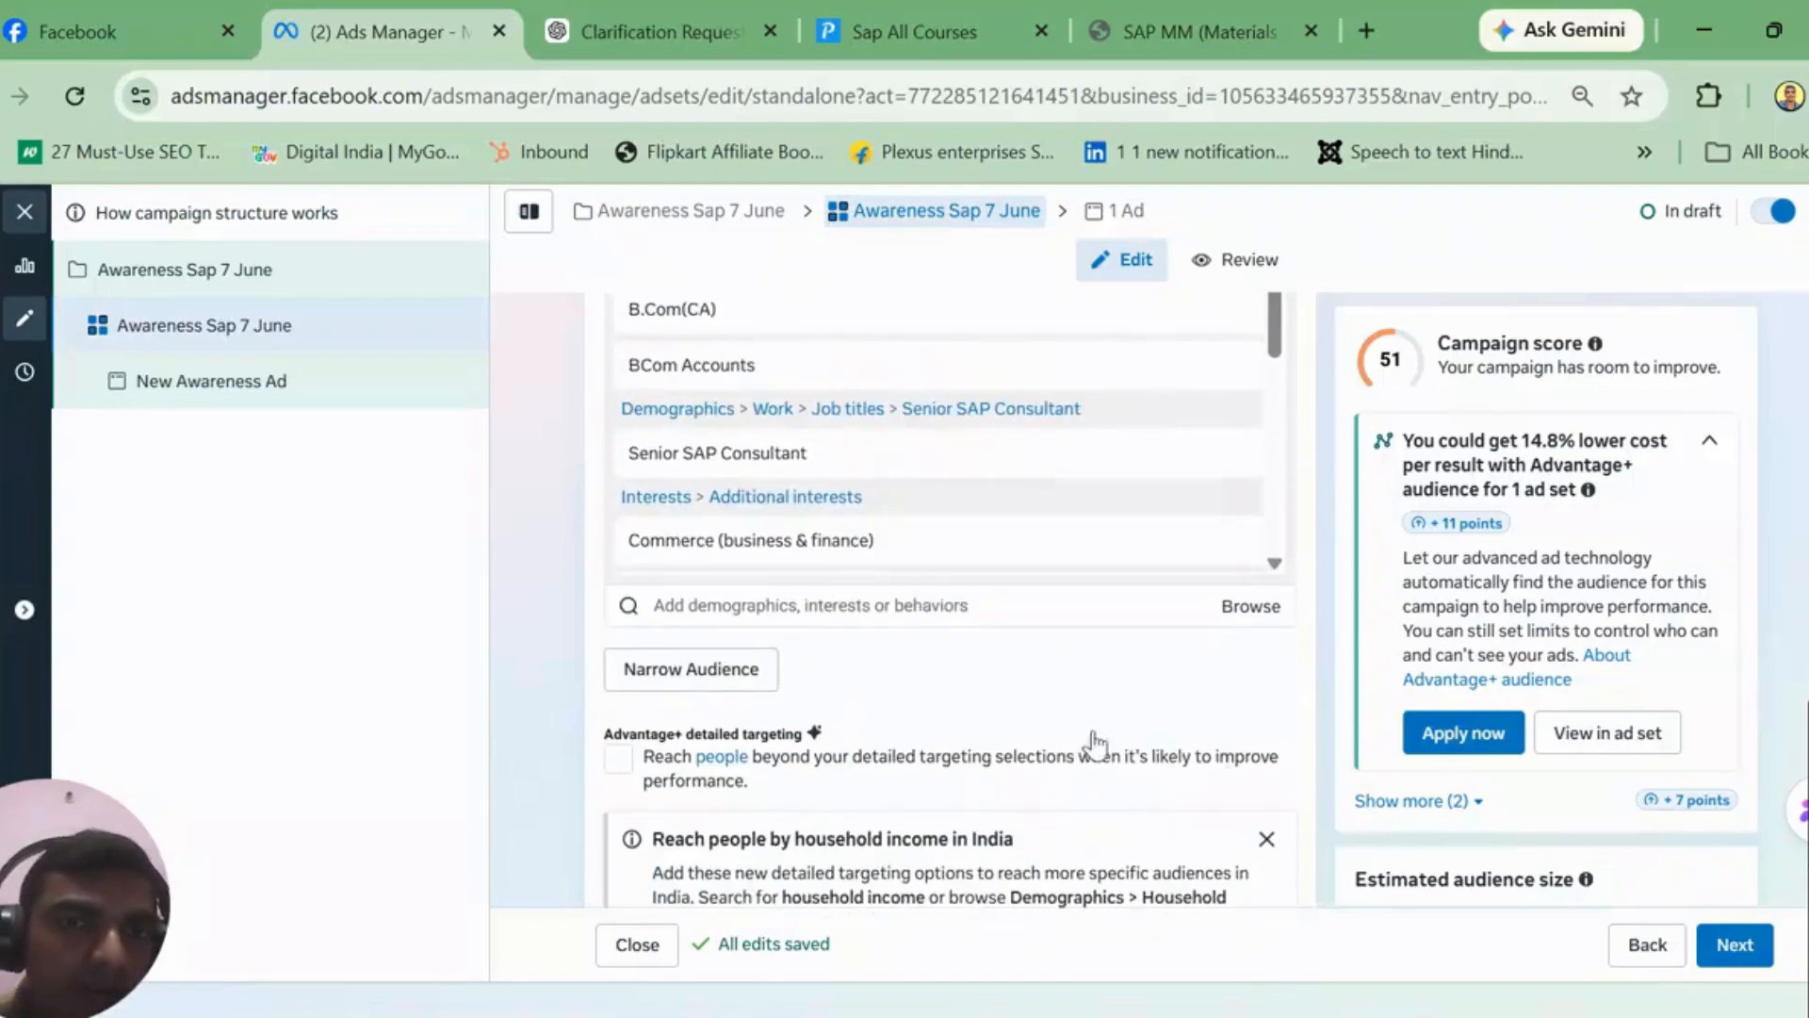
Step: Search the main included-audience targeting for "accou" and add the job title Accountant
{"action": "left_click", "coordinate": [745, 671]}
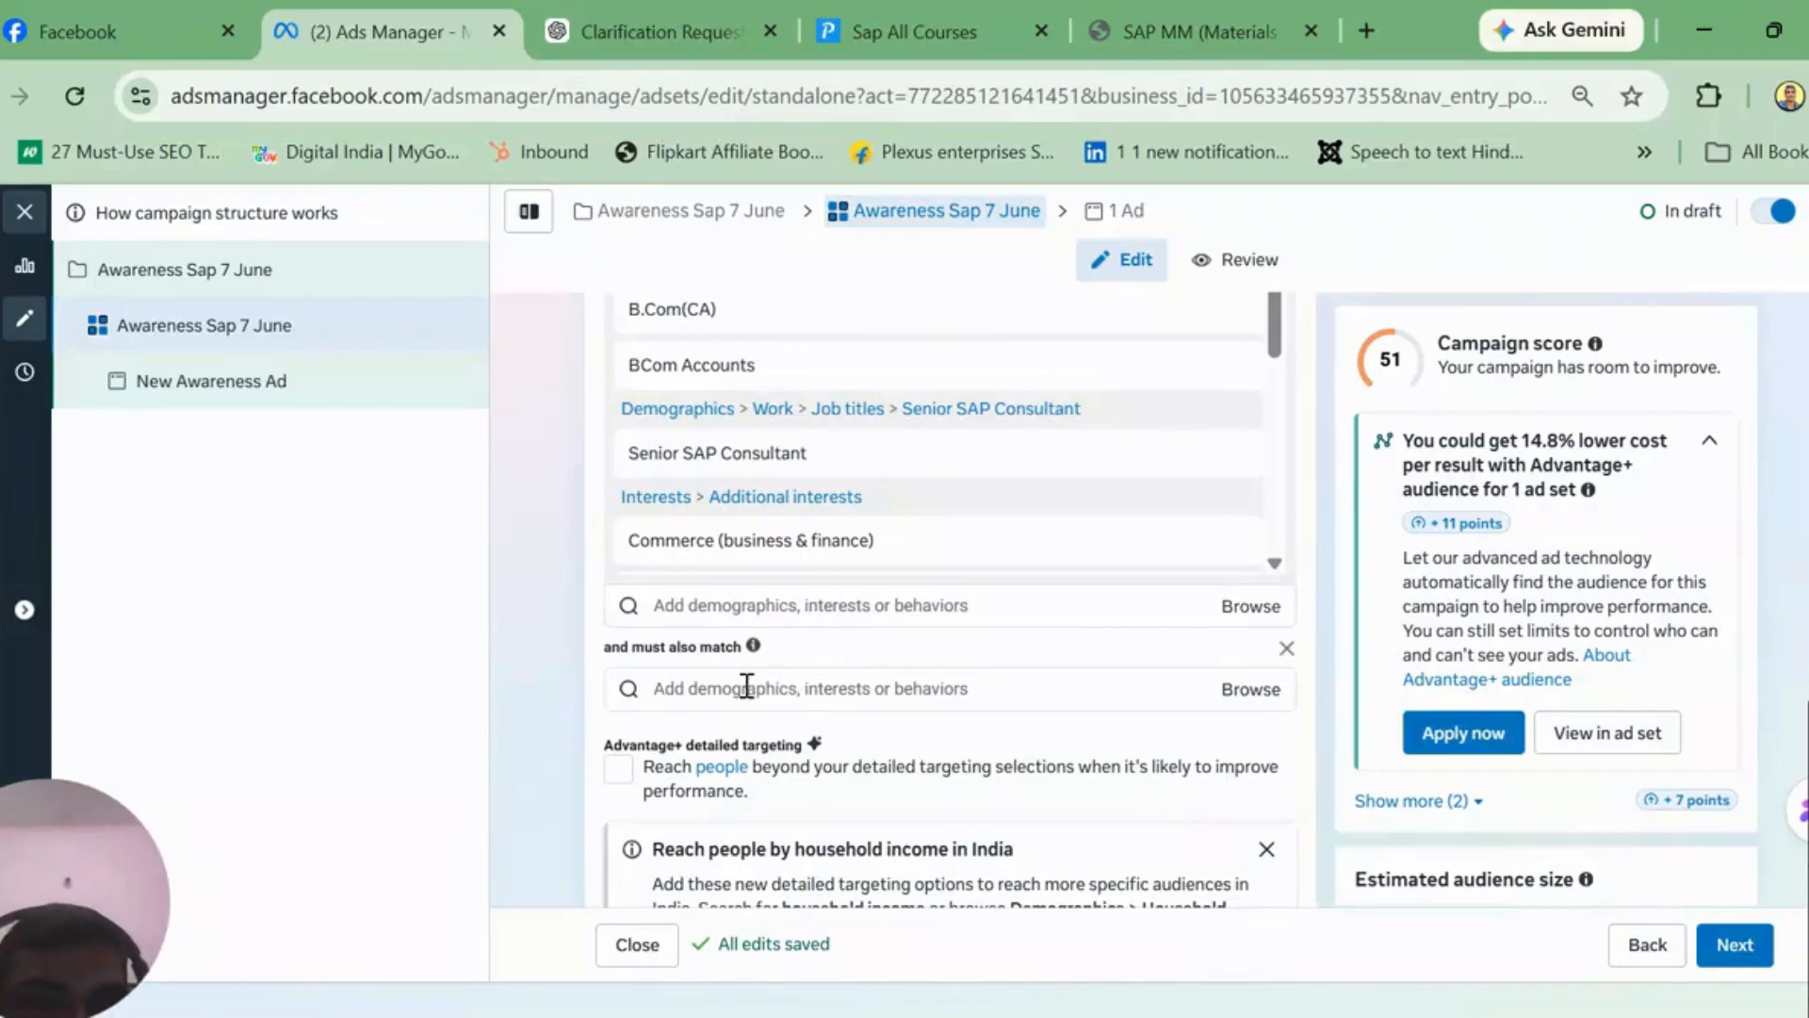
{"action": "left_click", "coordinate": [749, 688]}
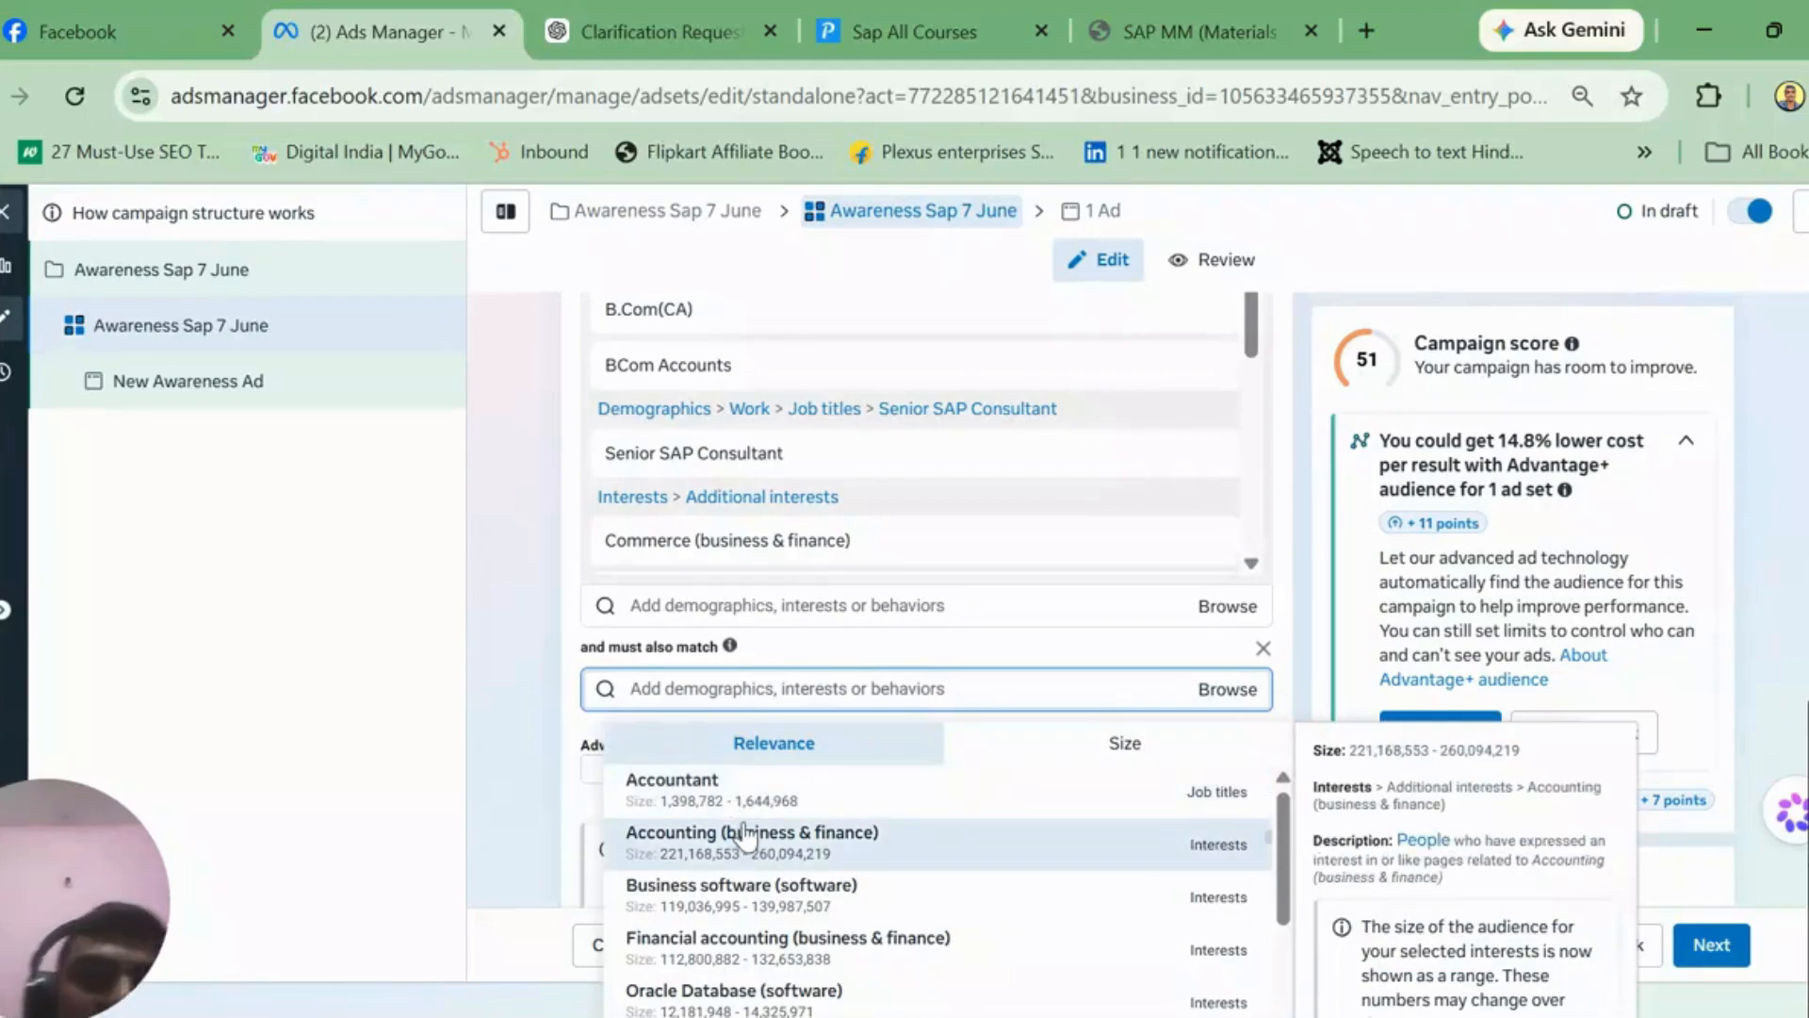
{"action": "left_click", "coordinate": [1059, 610]}
{"action": "type", "text": "a"}
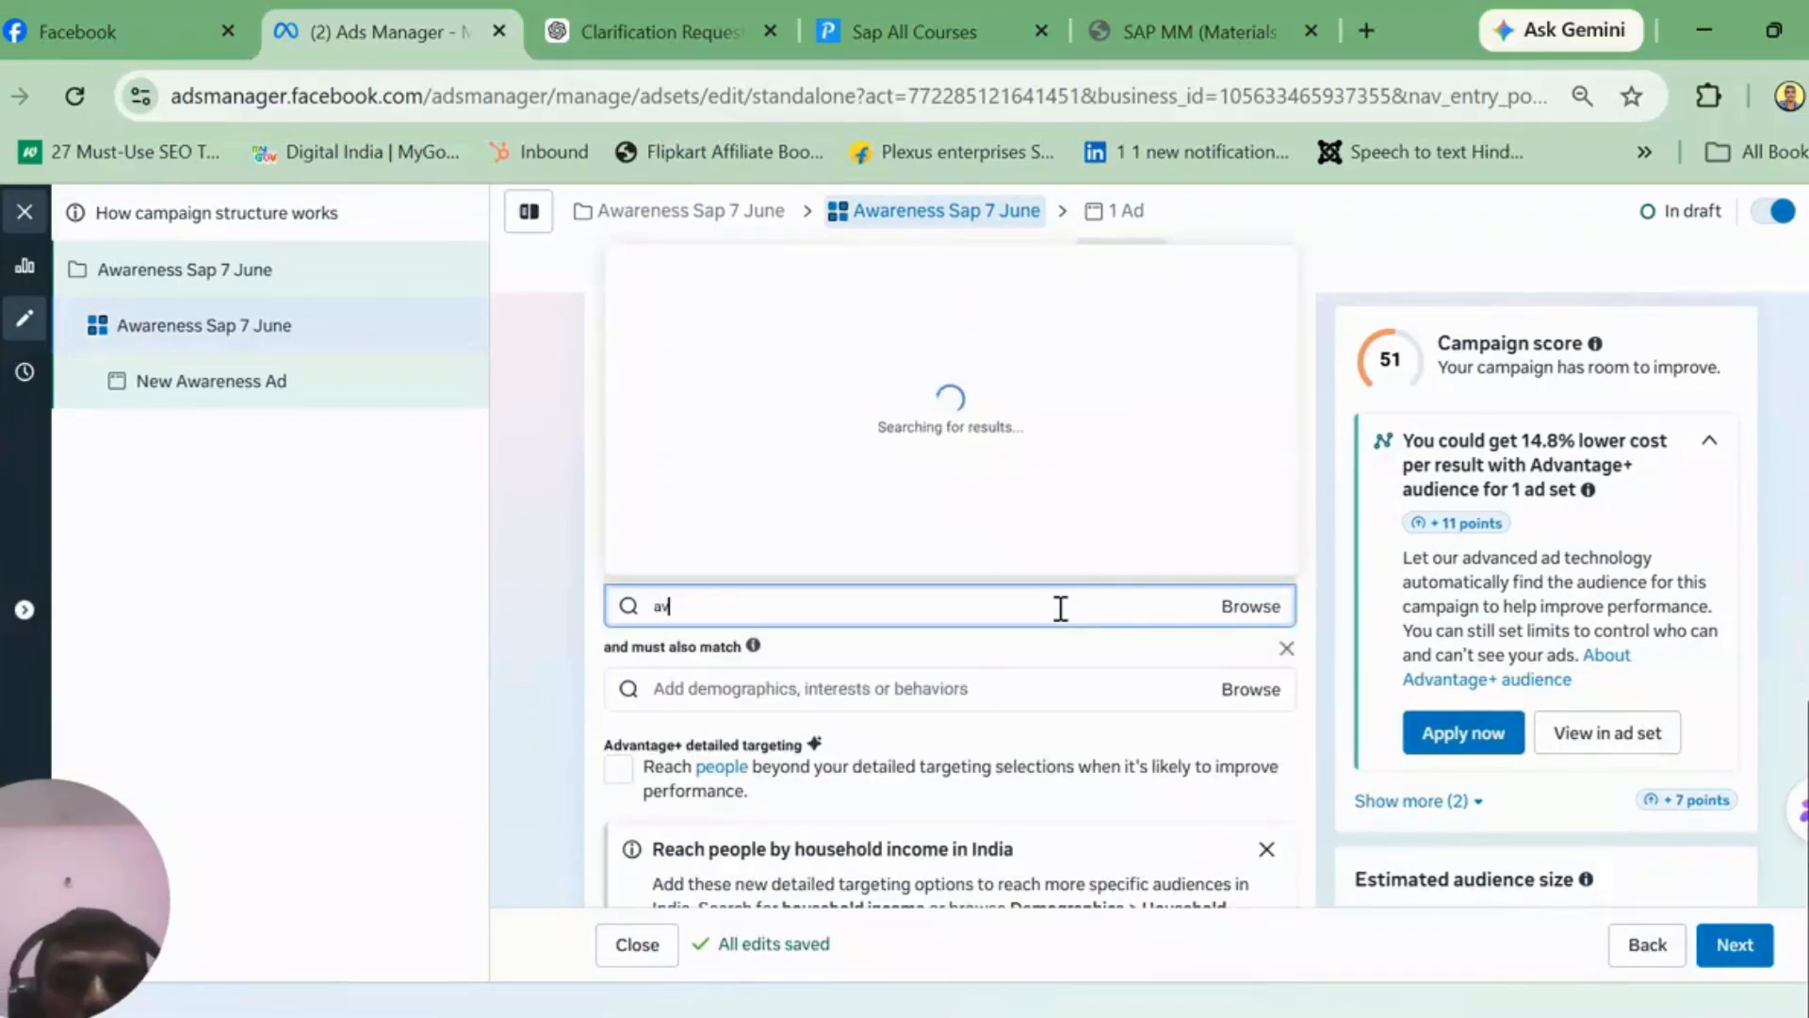
{"action": "type", "text": "ccou"}
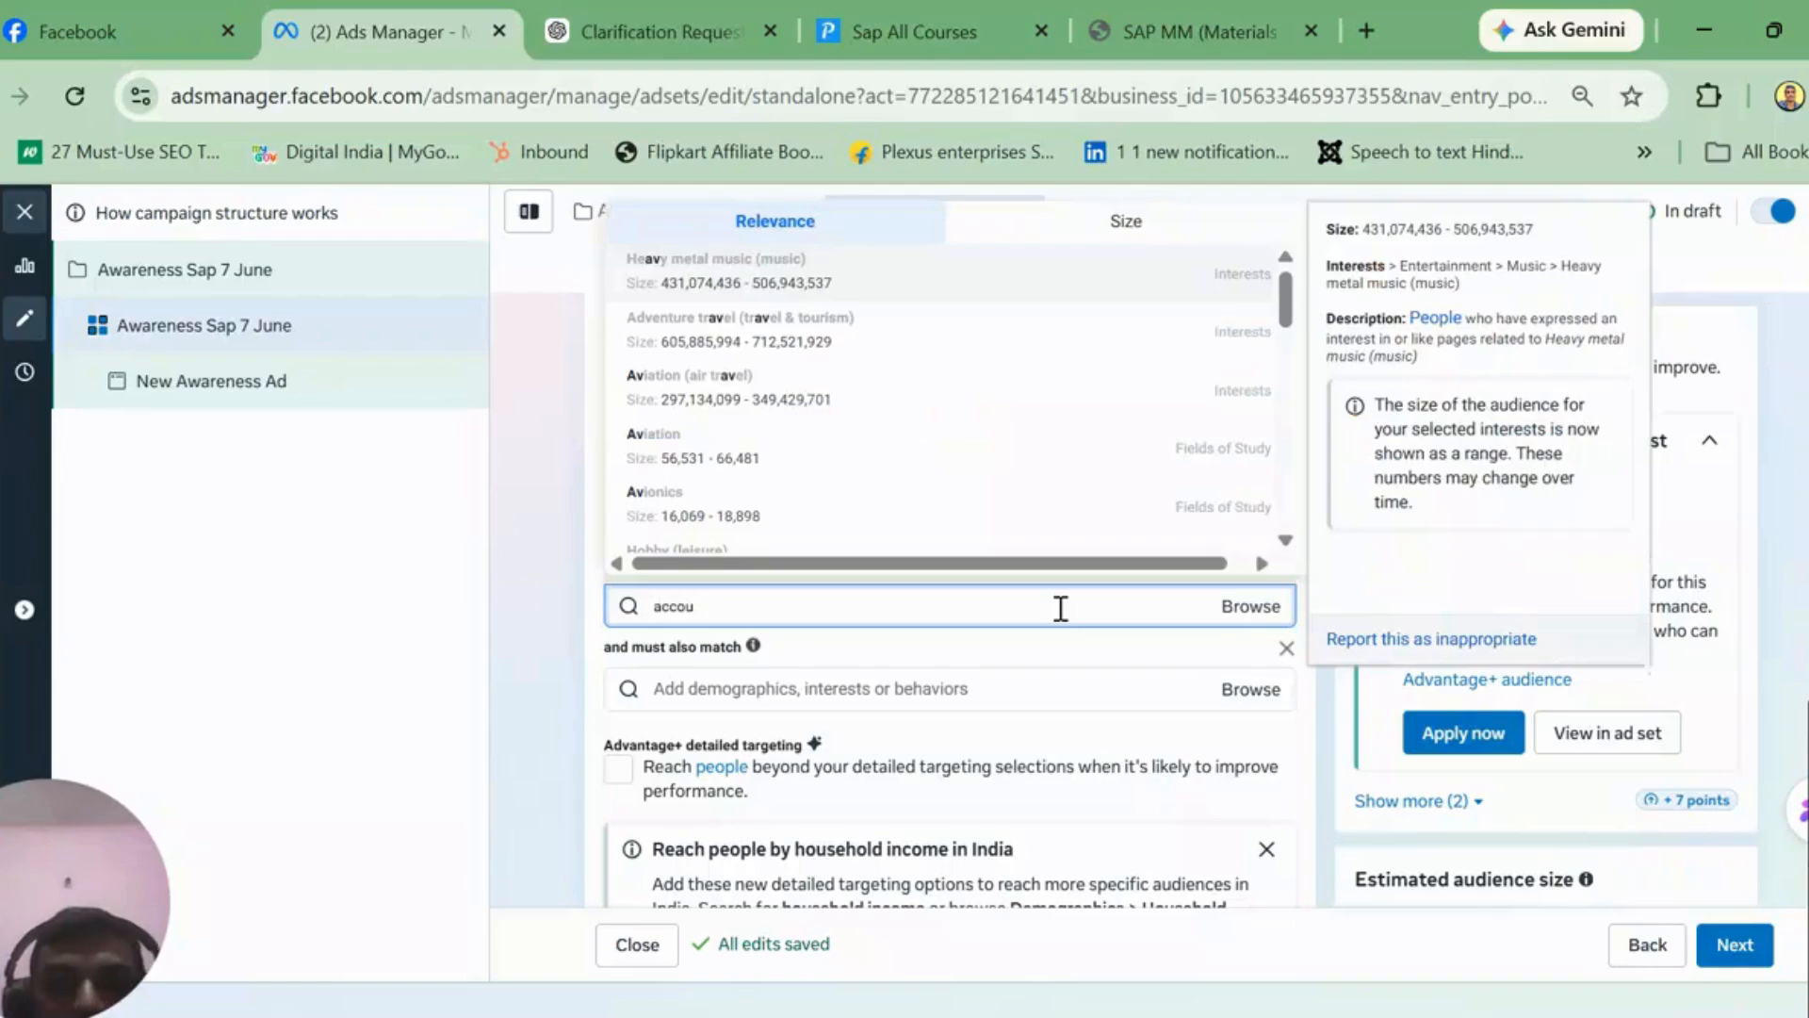
{"action": "scroll", "coordinate": [1172, 302], "scroll_direction": "down", "scroll_amount": 1}
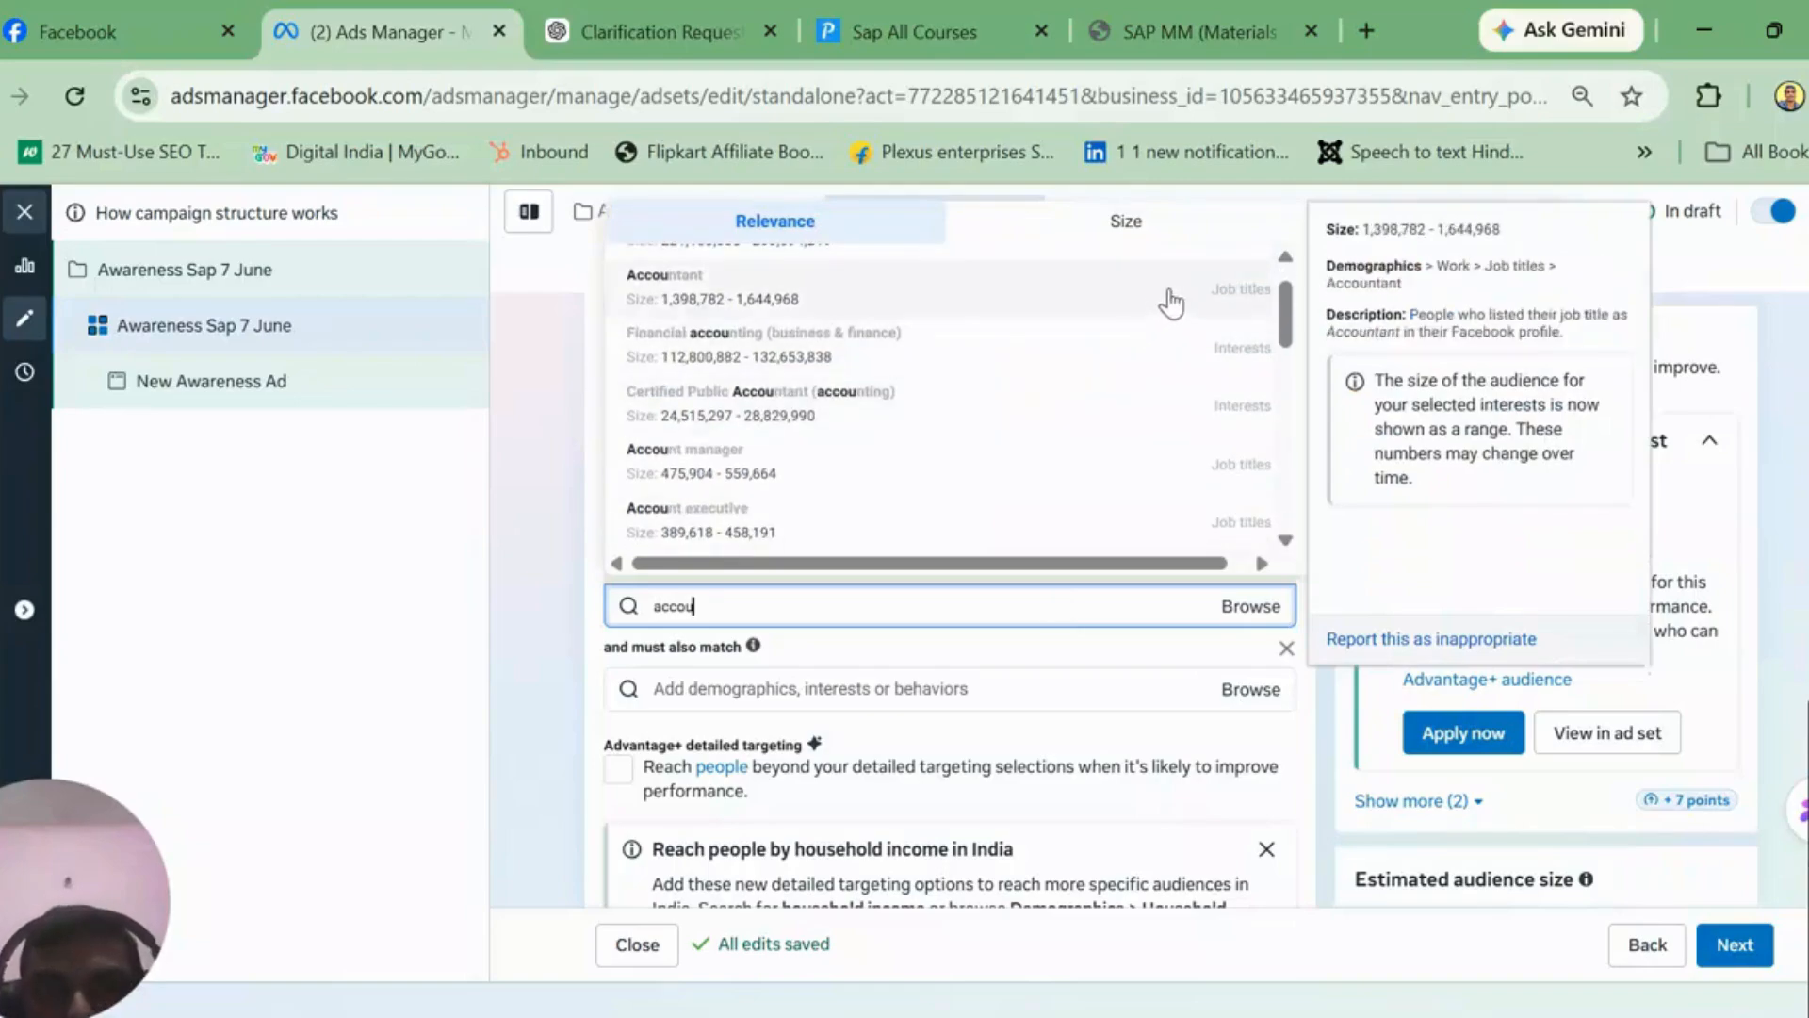
{"action": "left_click", "coordinate": [1234, 298]}
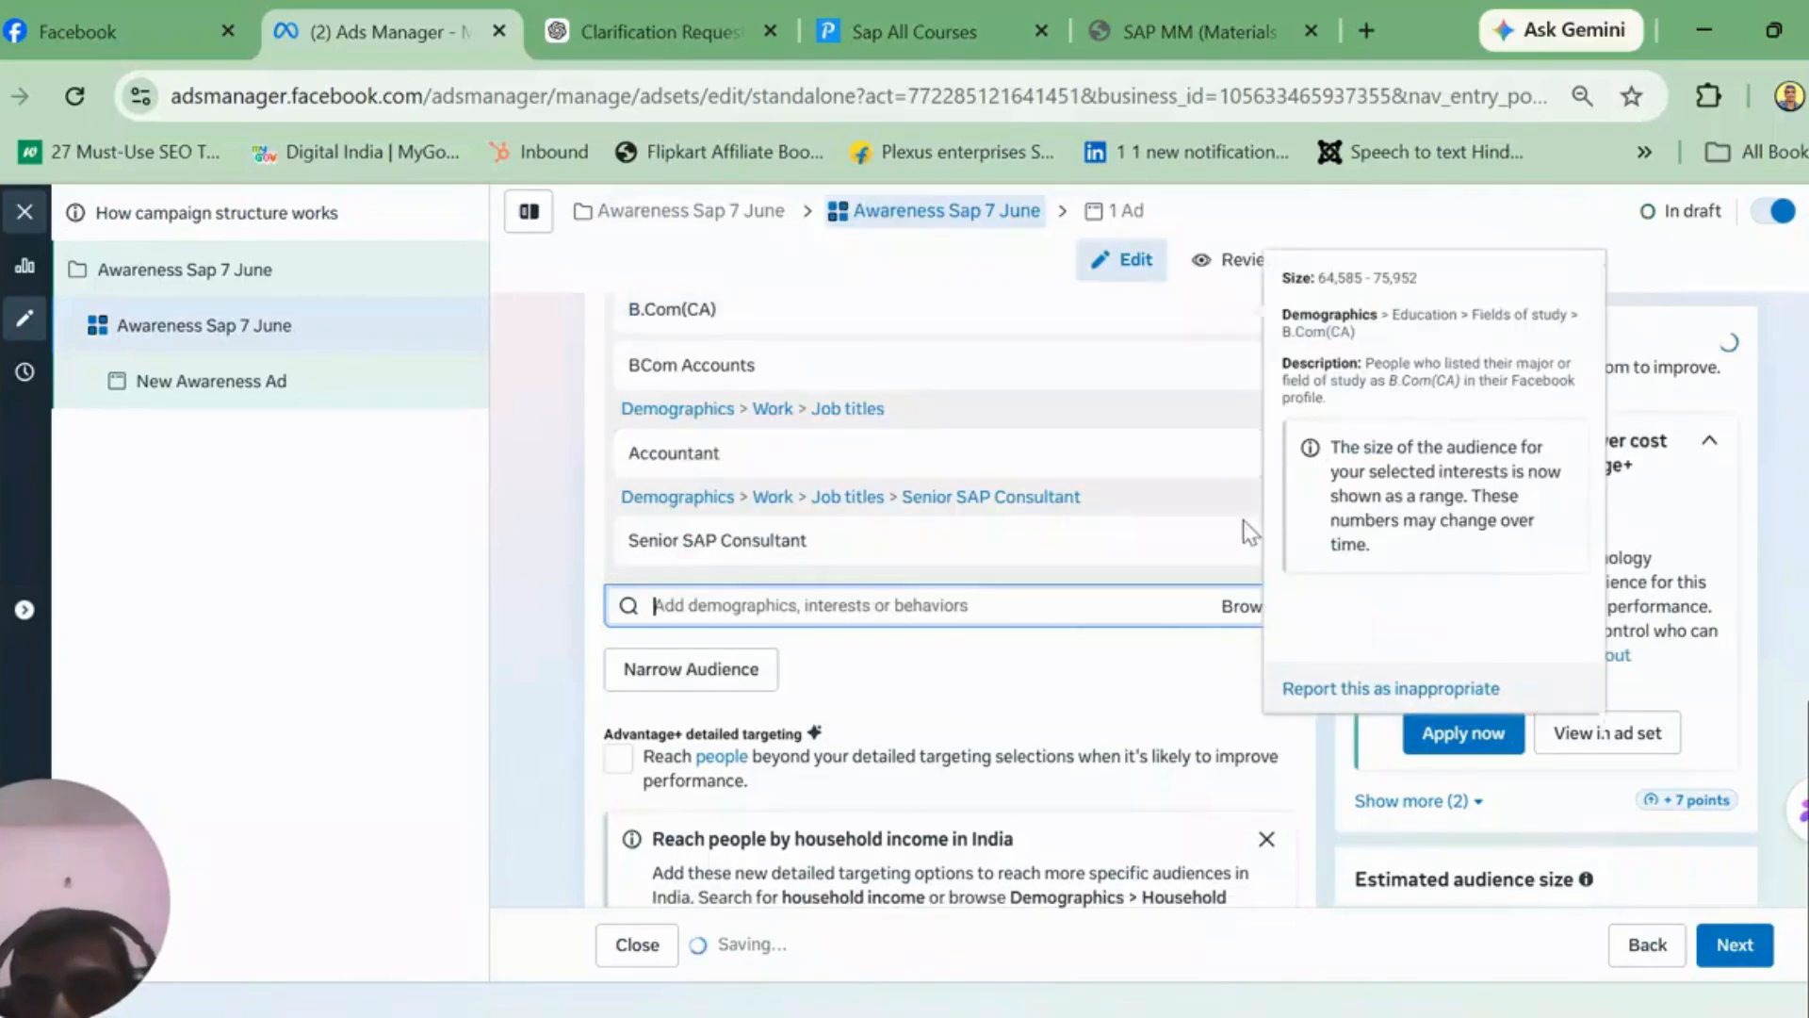
Step: Save the ad set's audience under the name "Sap Audience 7 june"
{"action": "scroll", "coordinate": [950, 599], "scroll_direction": "down", "scroll_amount": 5}
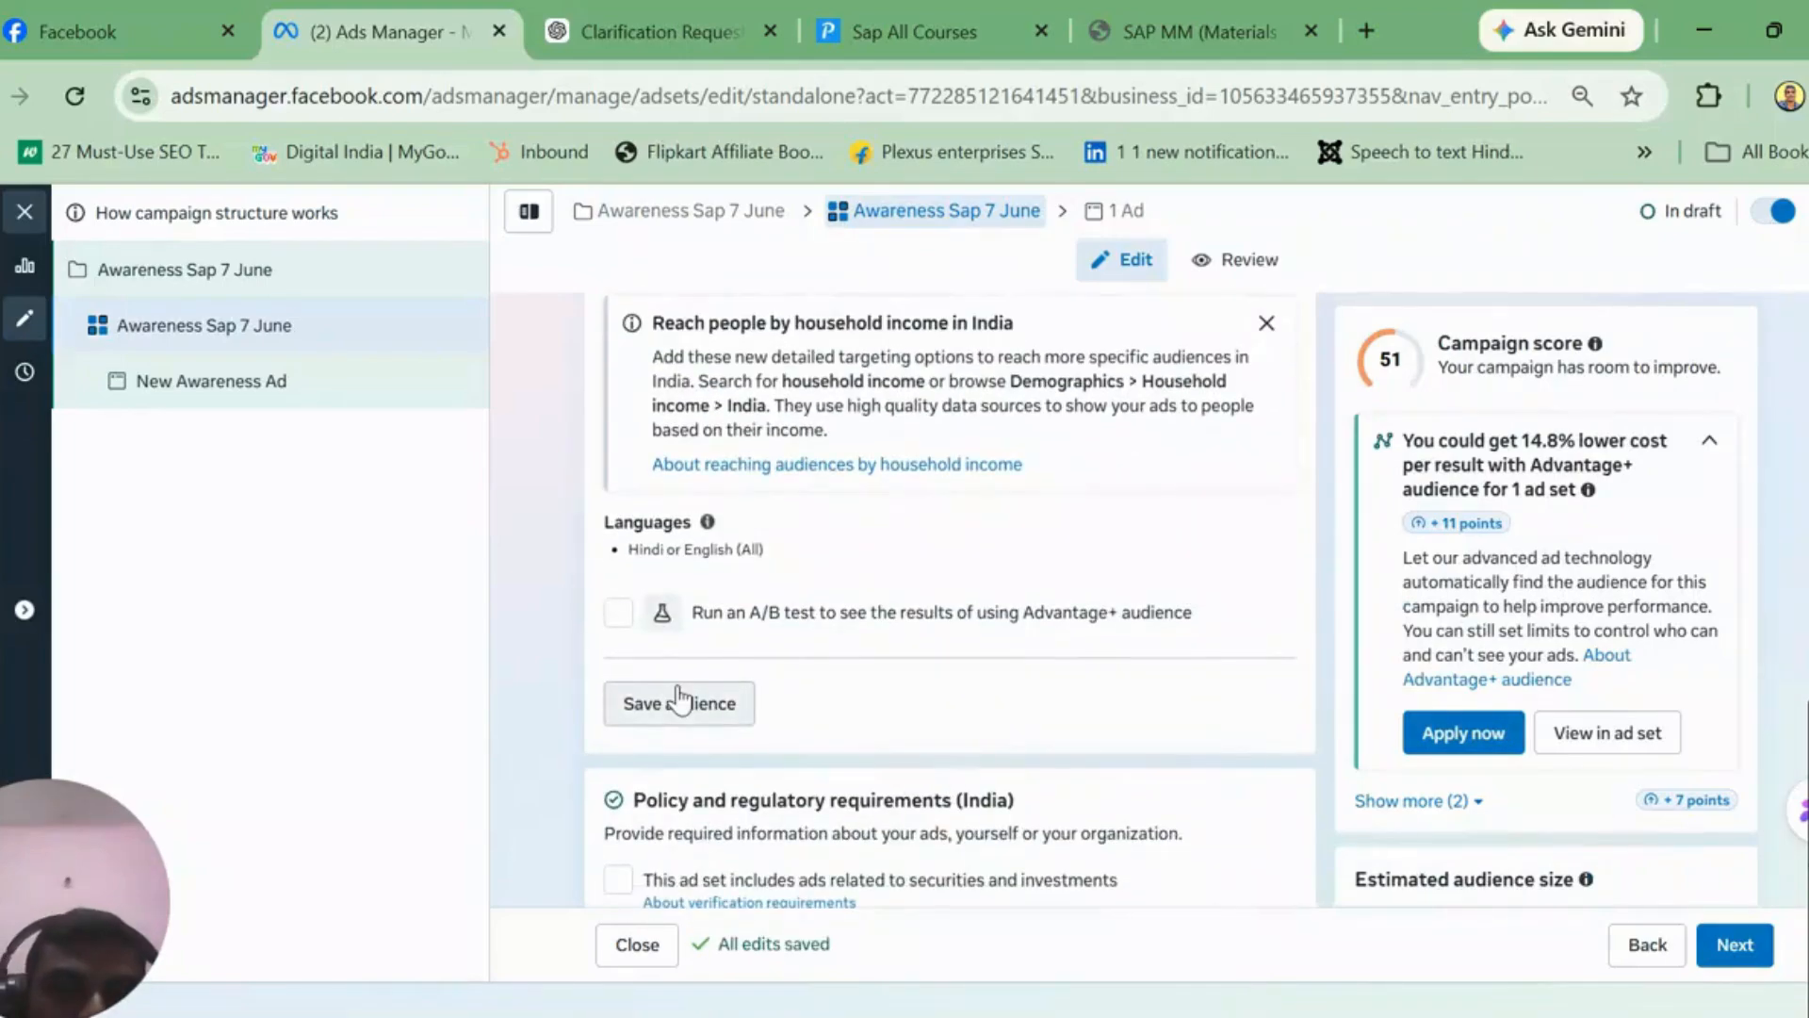
{"action": "left_click", "coordinate": [678, 702]}
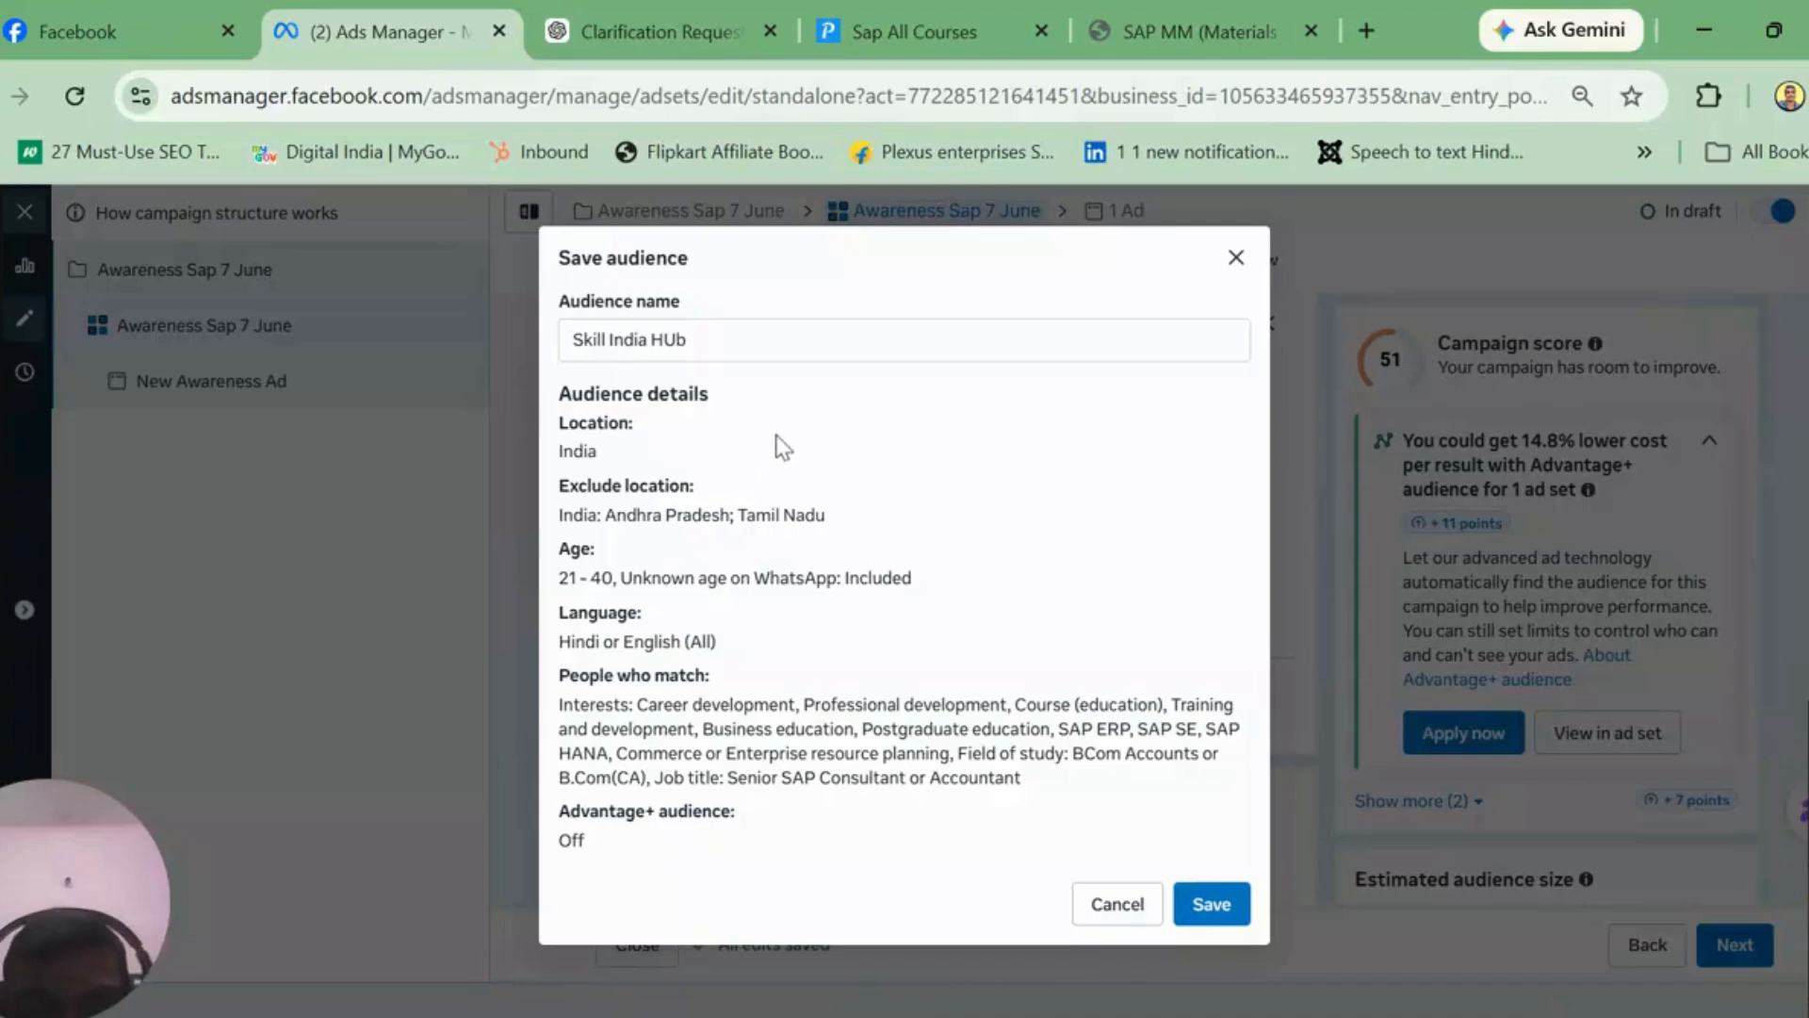
{"action": "double_click", "coordinate": [828, 347]}
{"action": "triple_click", "coordinate": [827, 346]}
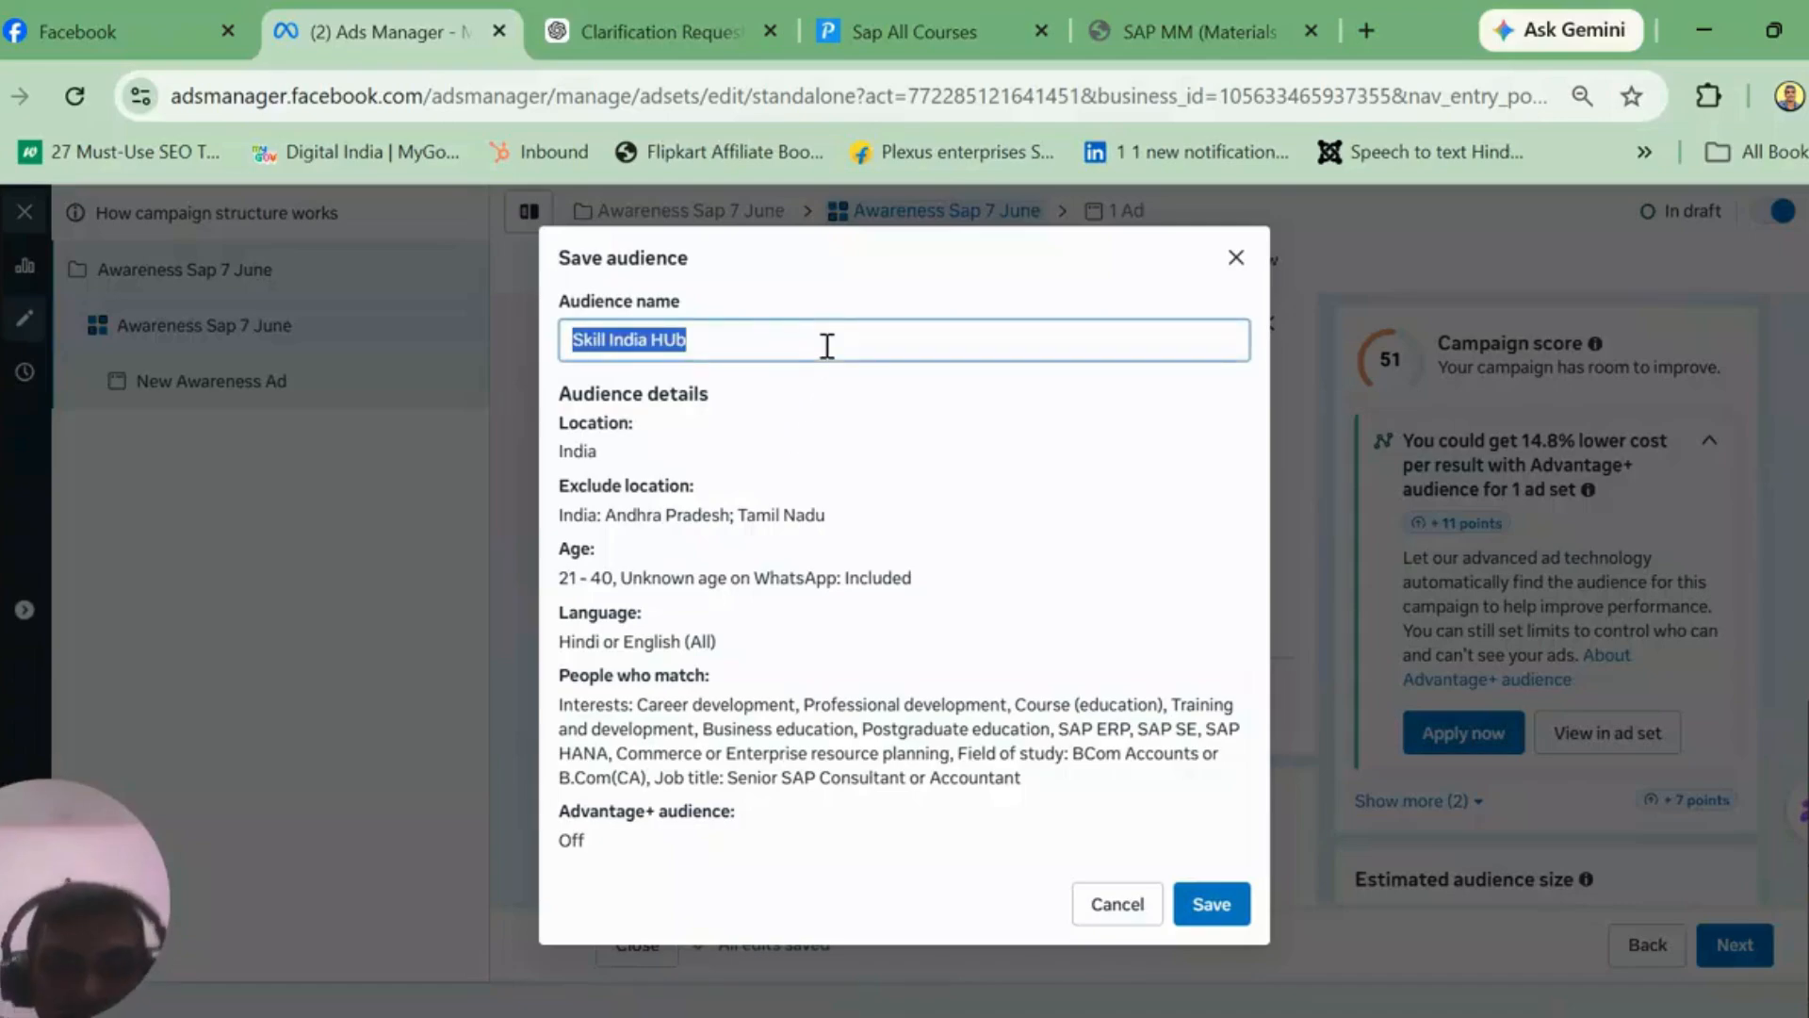
{"action": "type", "text": "Sap A"}
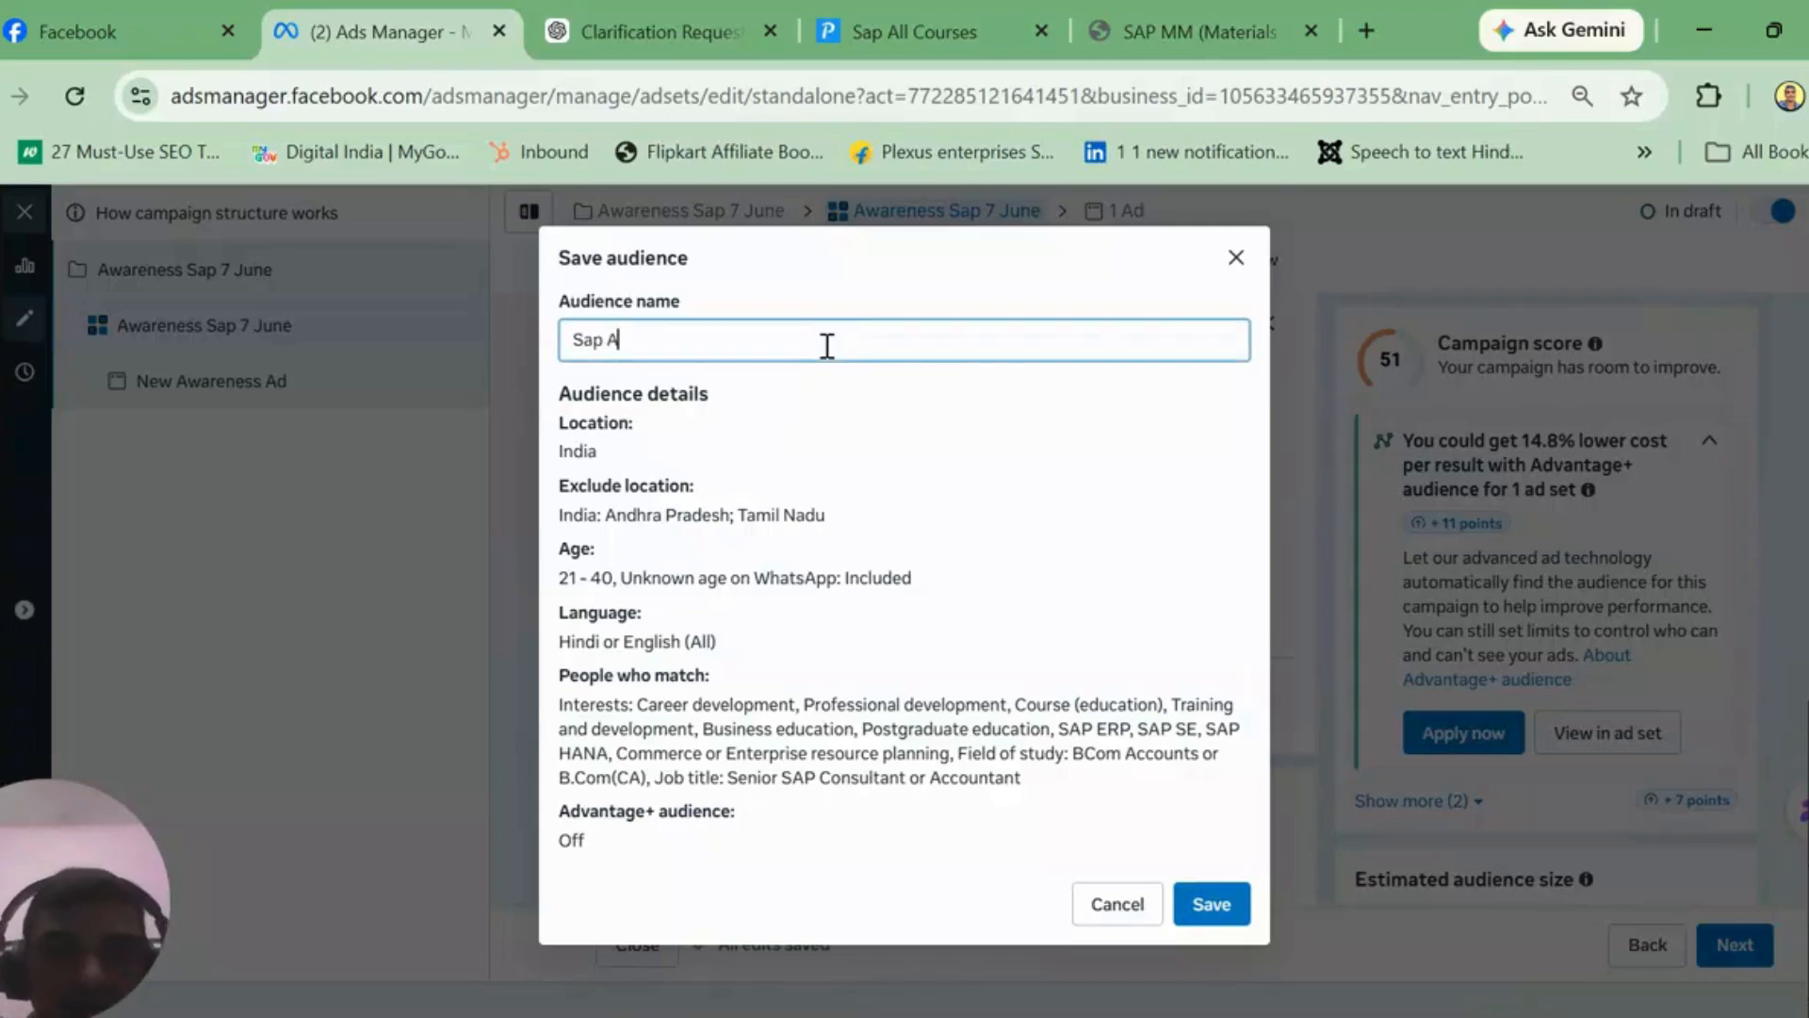
{"action": "type", "text": "udience"}
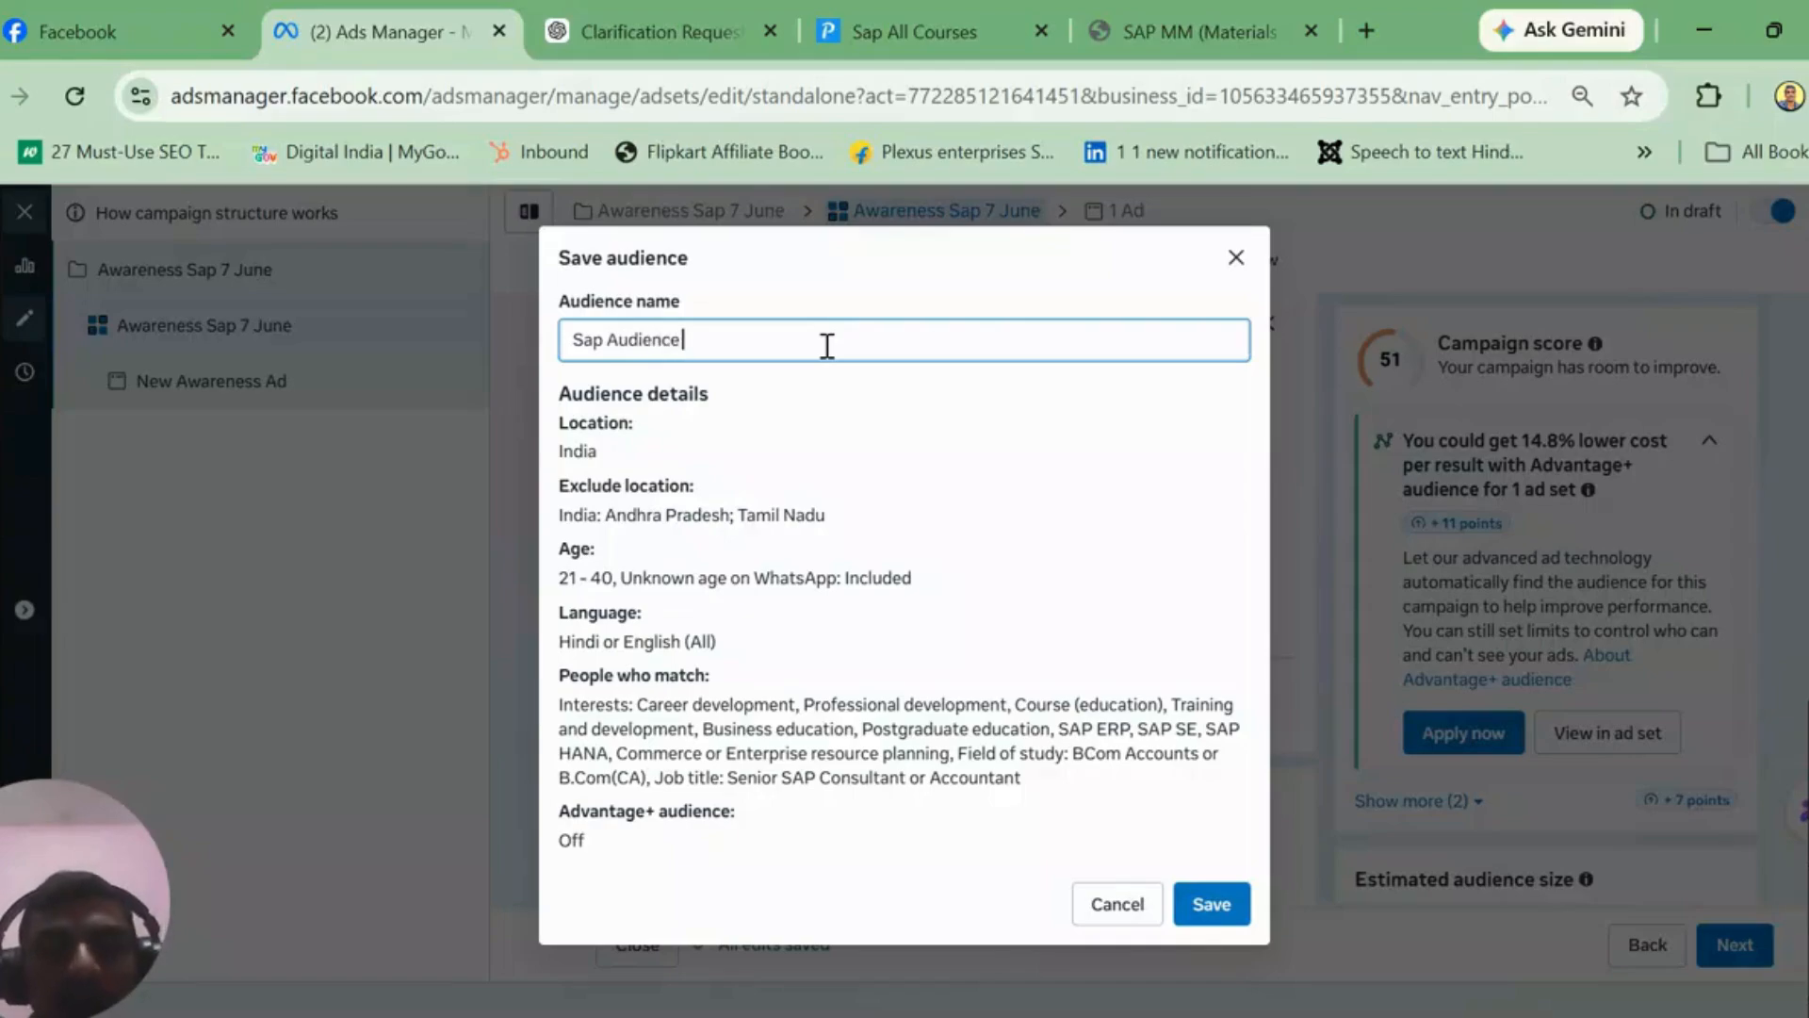
{"action": "type", "text": " 7 june"}
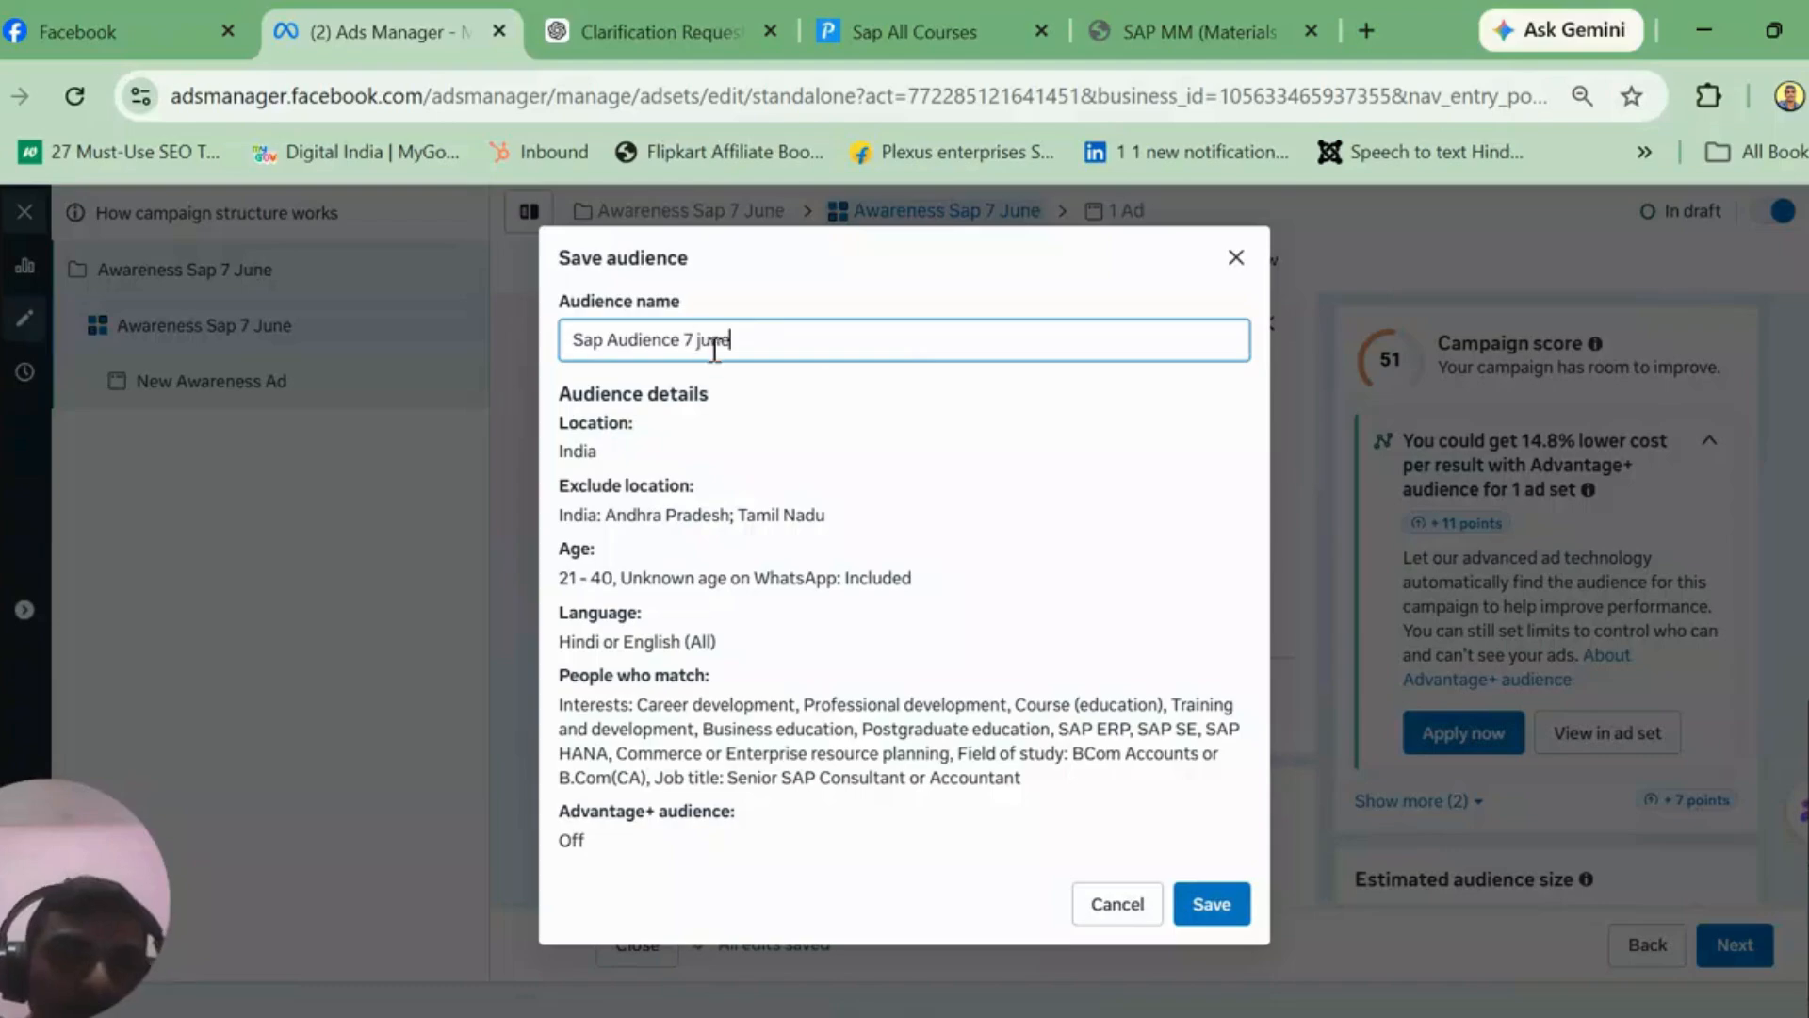
{"action": "left_click", "coordinate": [1218, 905]}
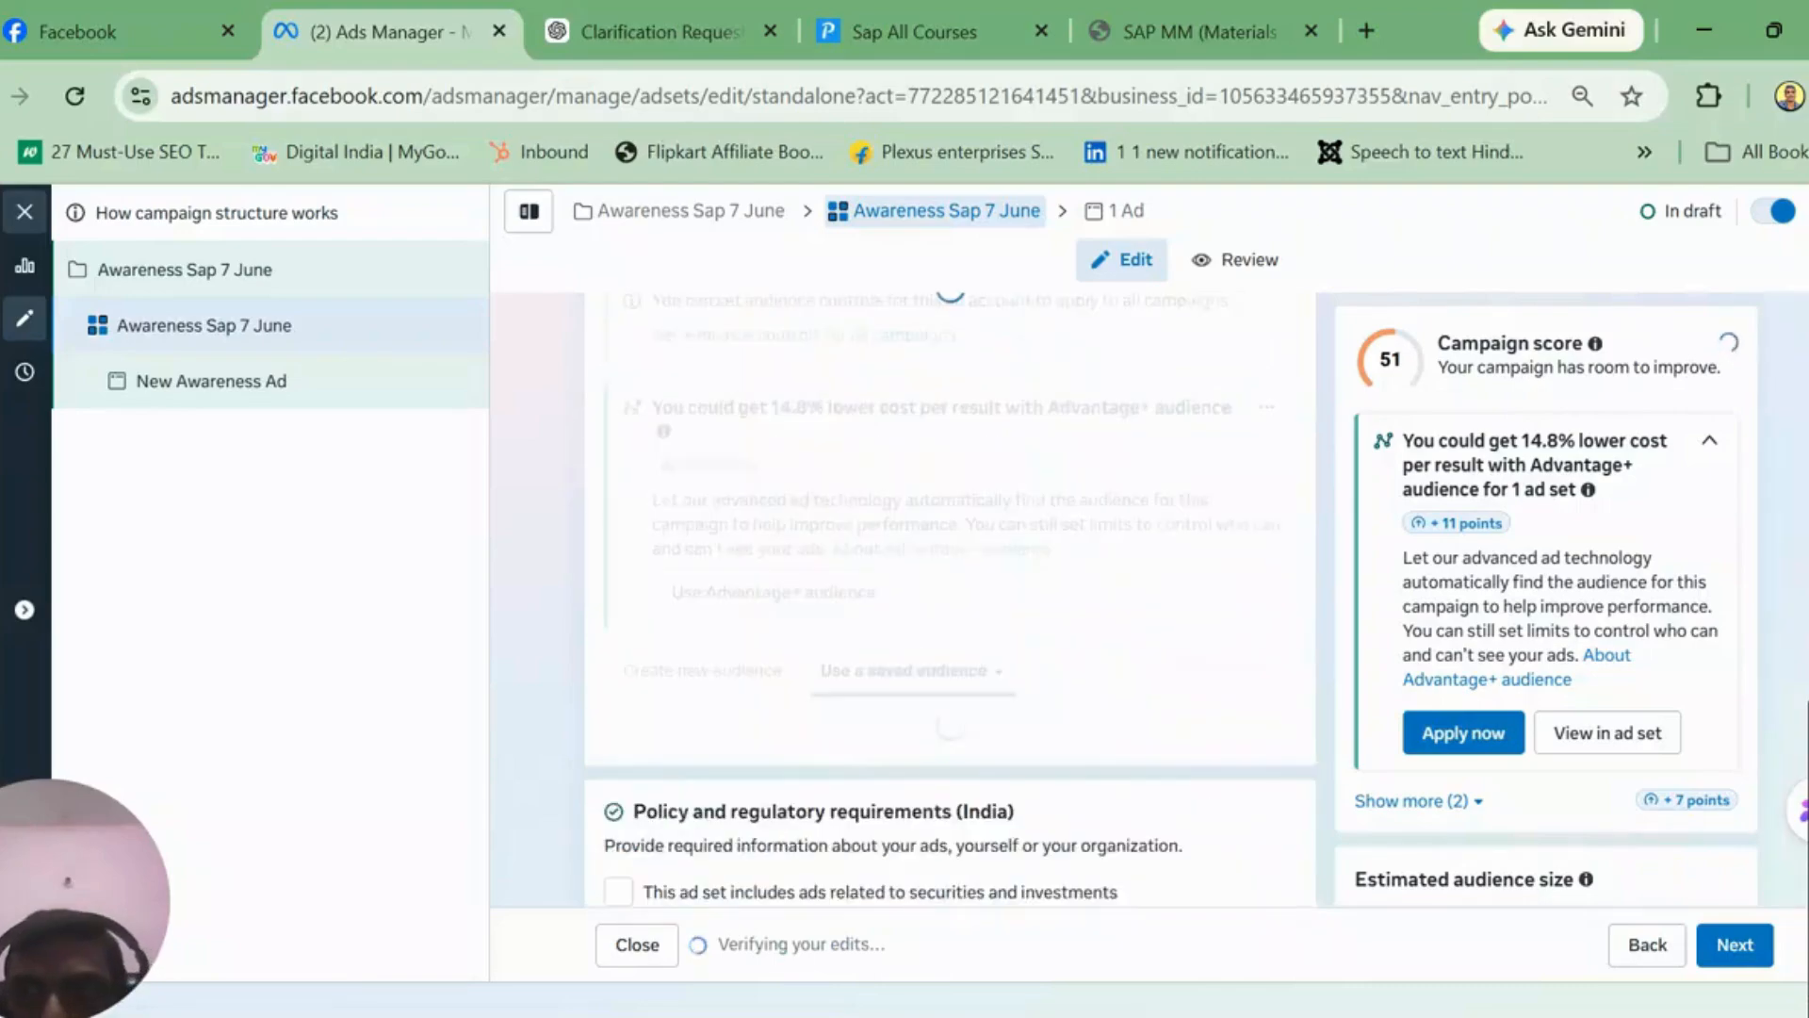
Step: Review the saved audience's details and the India policy declaration about securities and investments ads
{"action": "scroll", "coordinate": [942, 603], "scroll_direction": "up", "scroll_amount": 3}
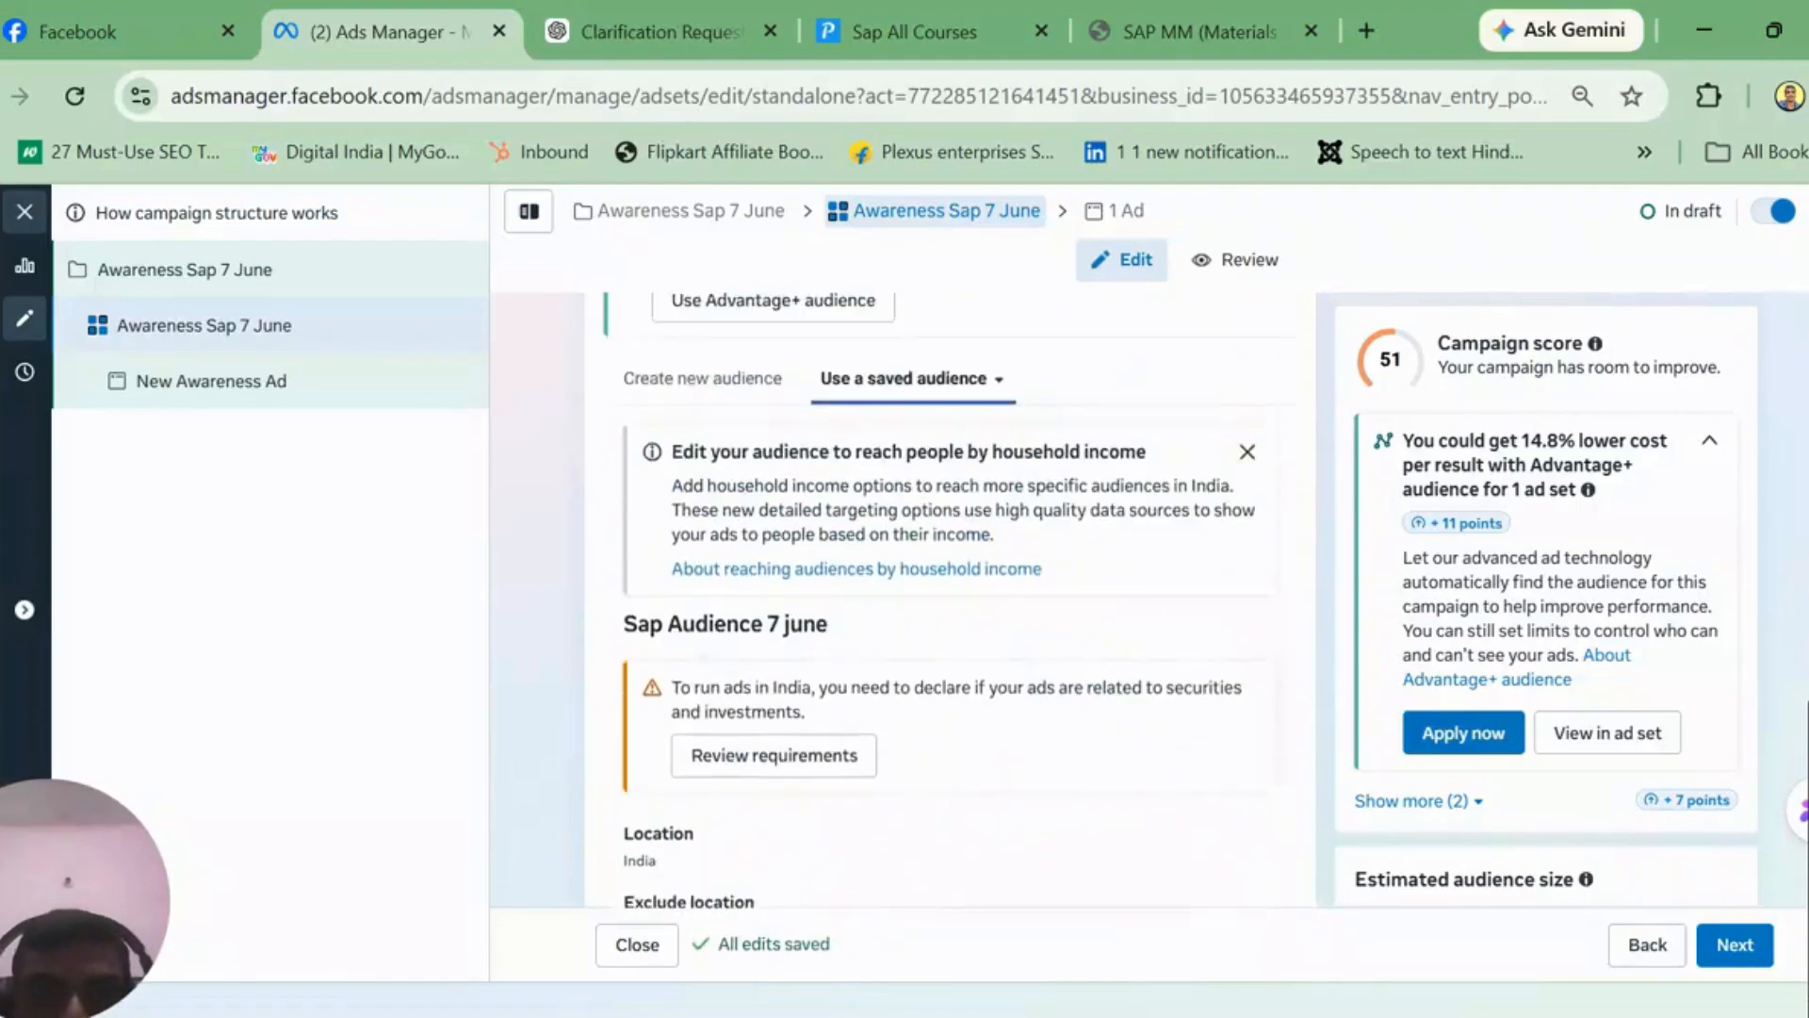
{"action": "scroll", "coordinate": [943, 603], "scroll_direction": "down", "scroll_amount": 1}
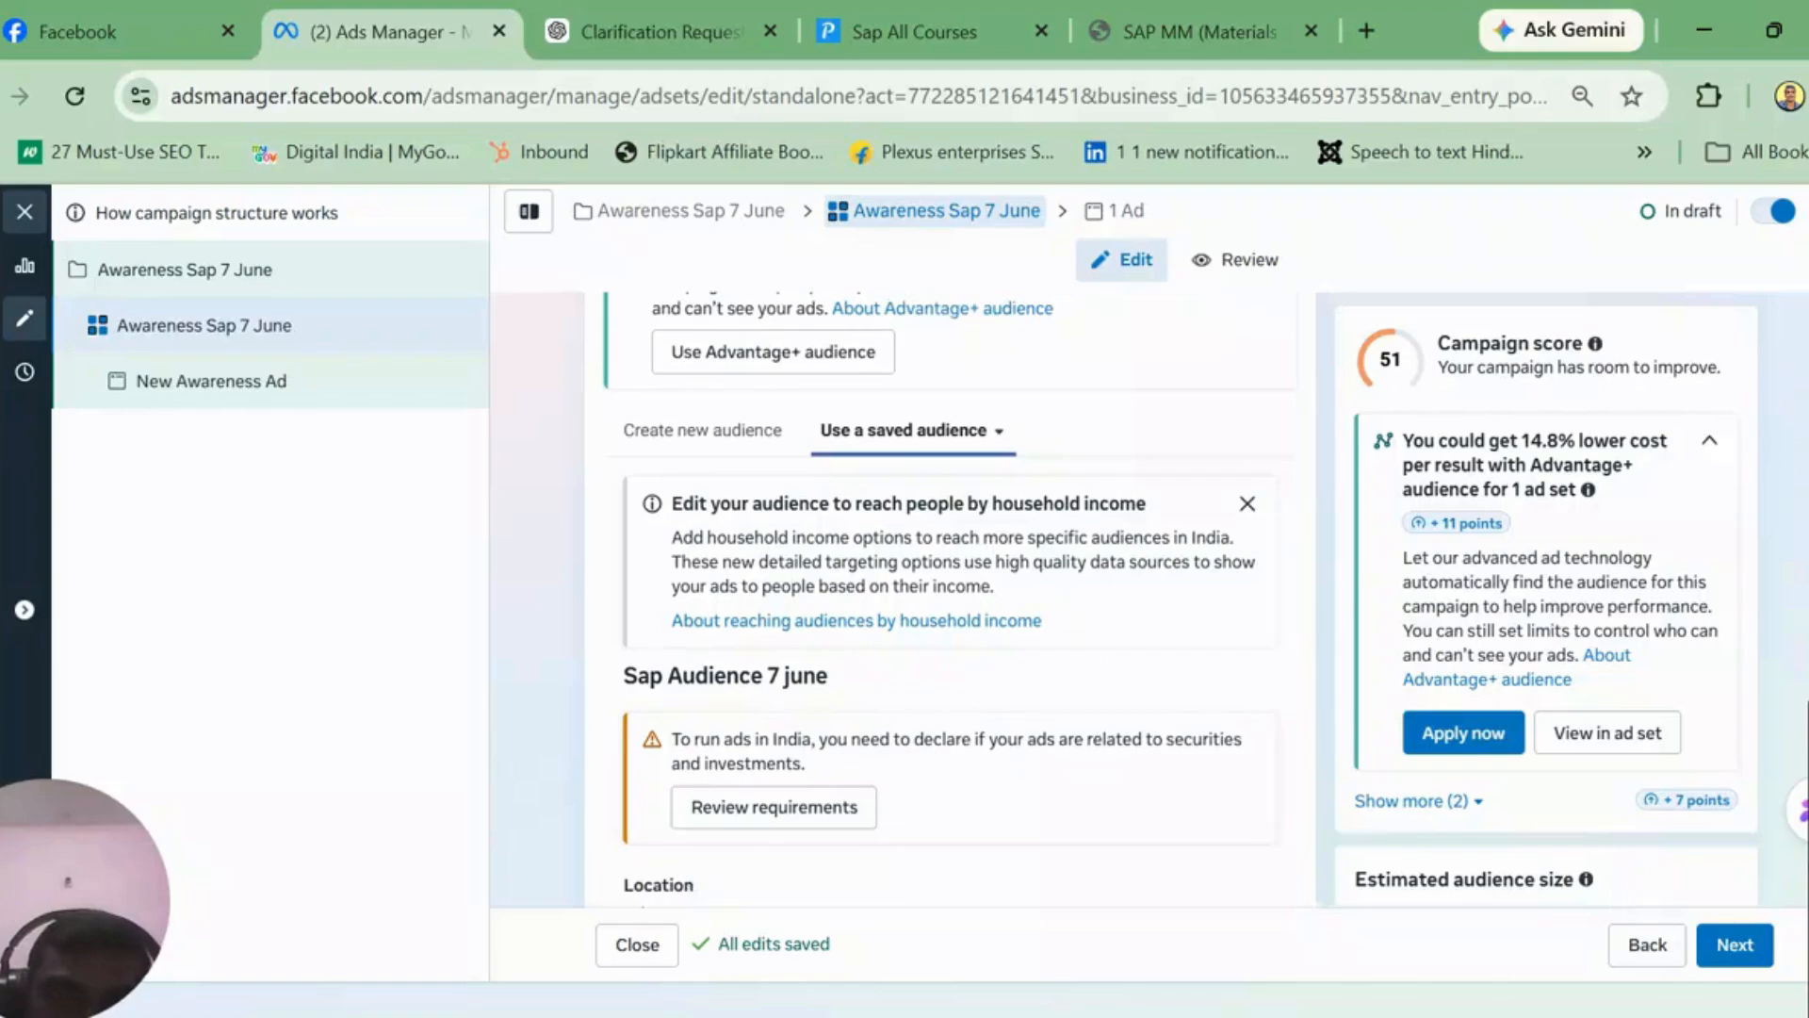
{"action": "scroll", "coordinate": [942, 603], "scroll_direction": "down", "scroll_amount": 1}
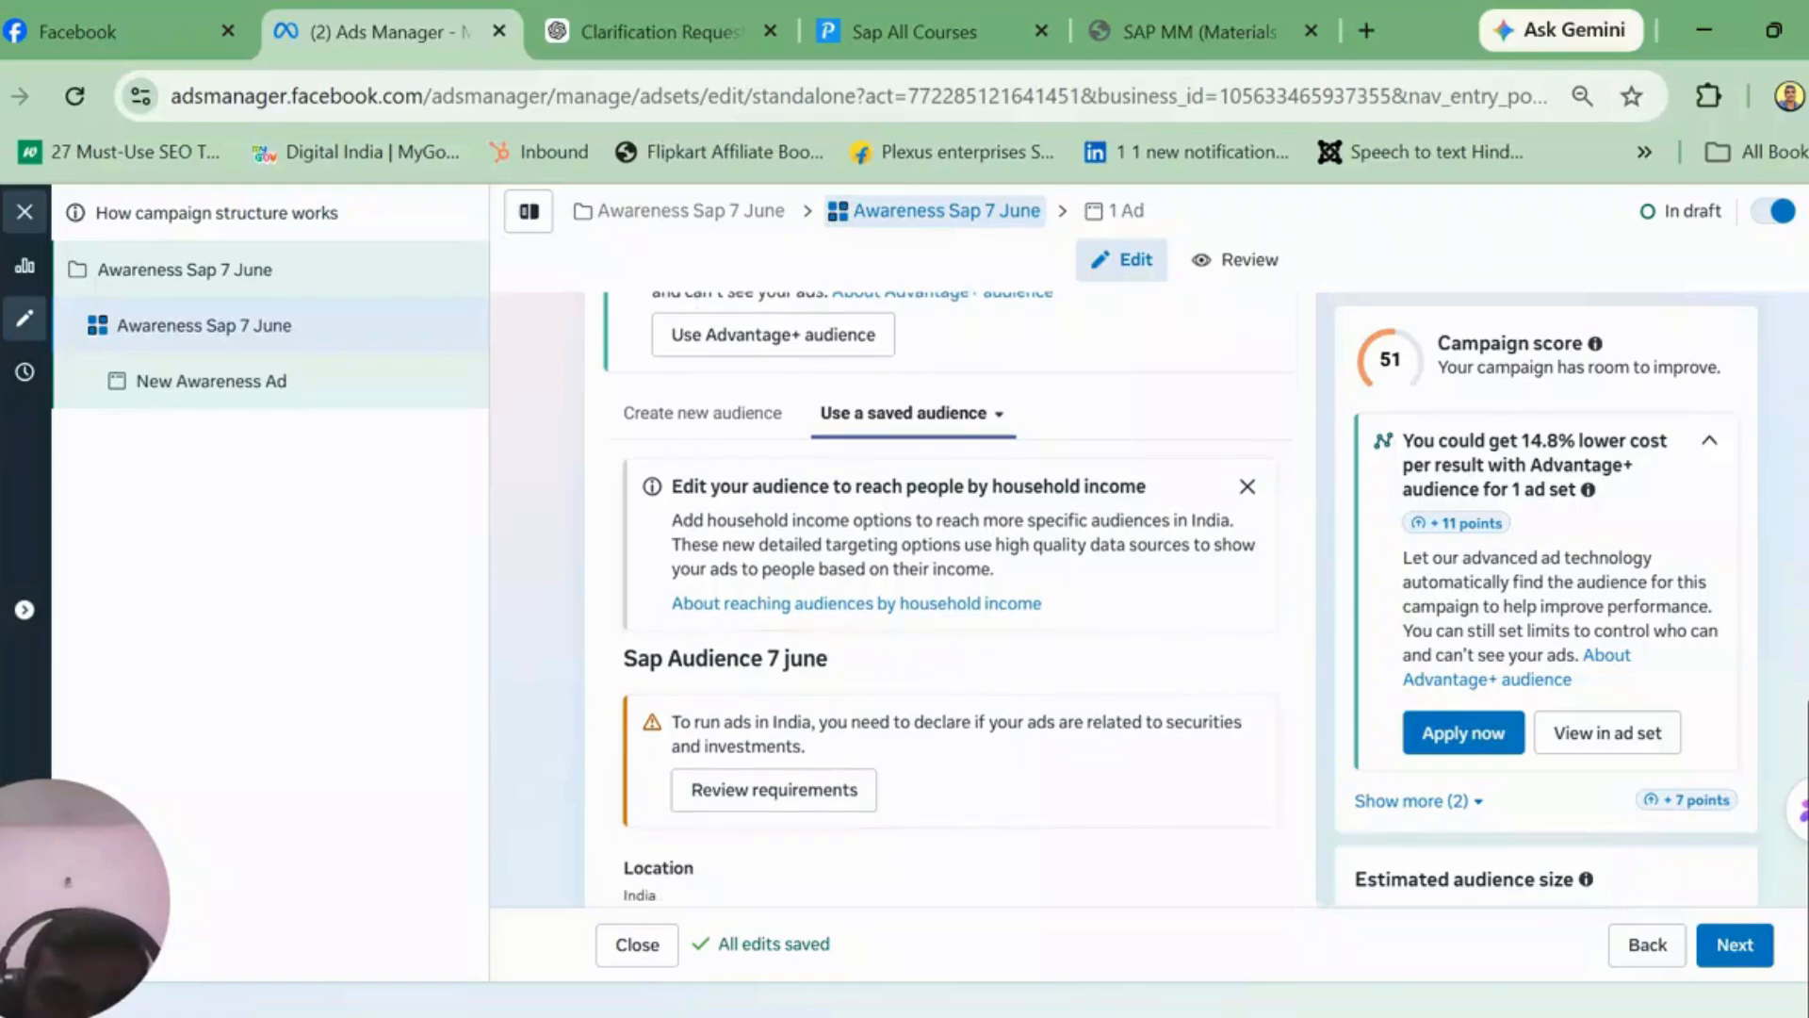
{"action": "left_click", "coordinate": [839, 792]}
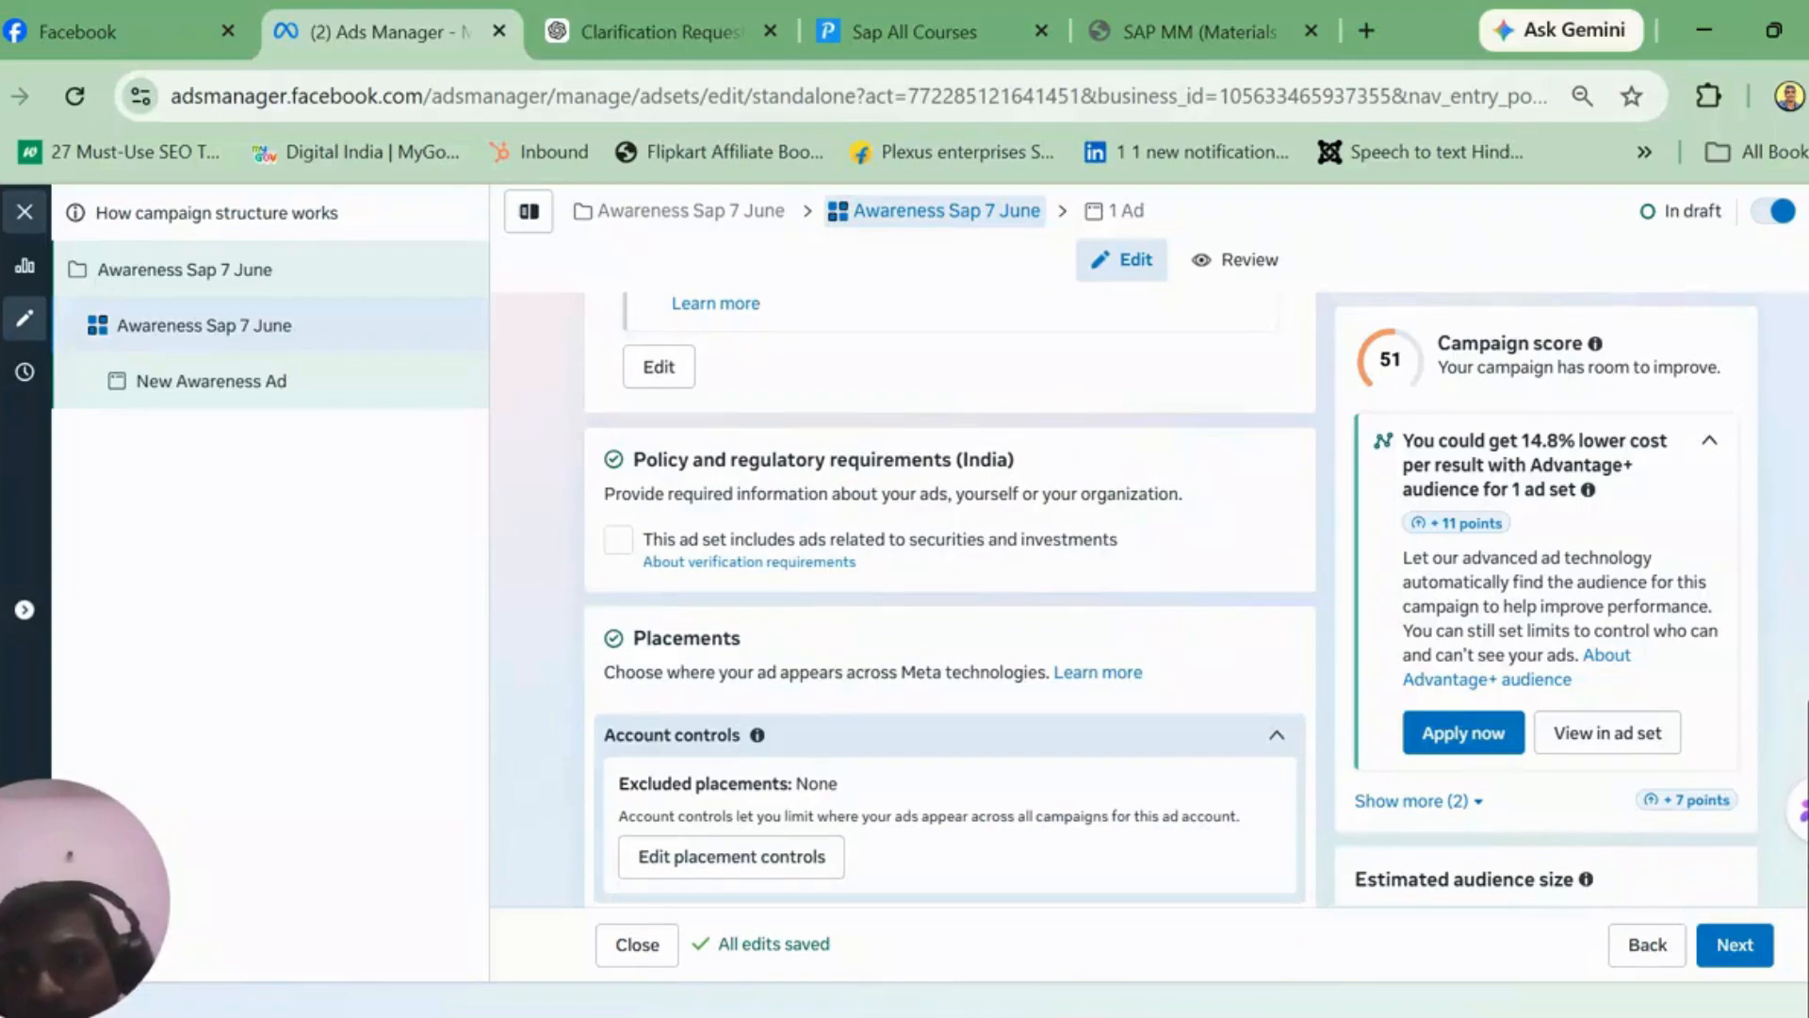
{"action": "scroll", "coordinate": [1151, 808], "scroll_direction": "up", "scroll_amount": 5}
{"action": "scroll", "coordinate": [1151, 808], "scroll_direction": "down", "scroll_amount": 1}
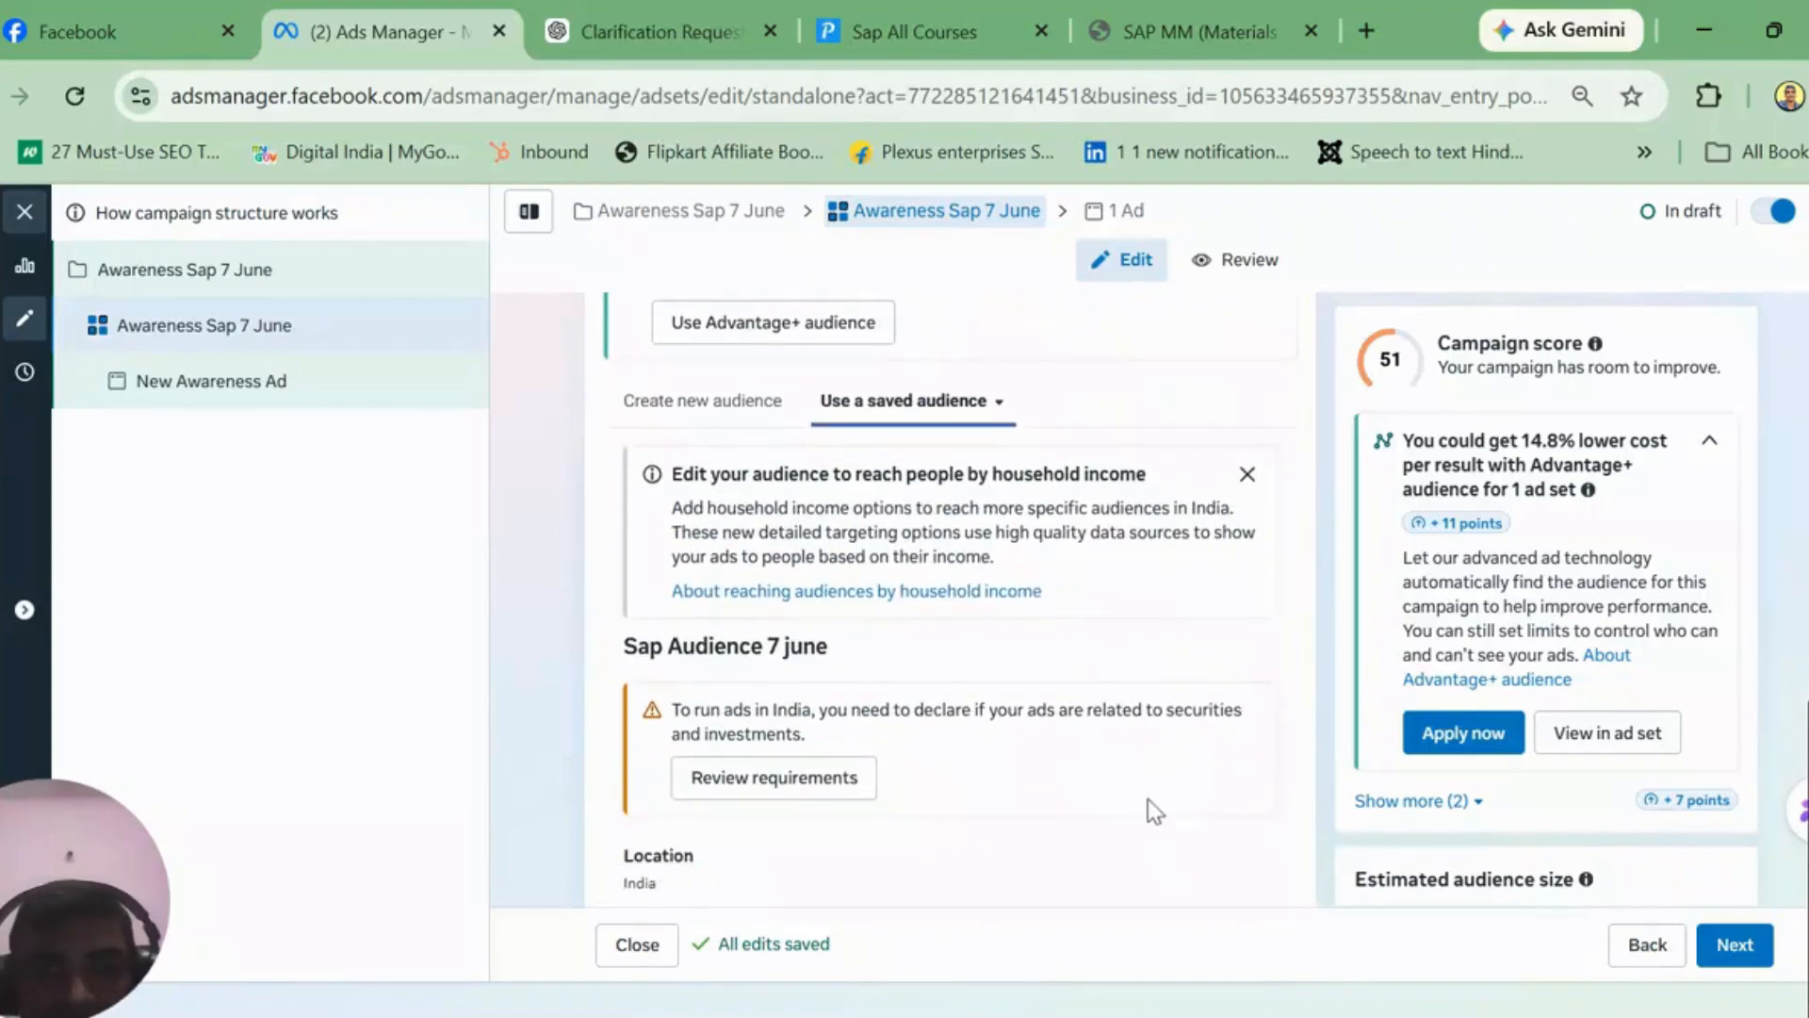
{"action": "left_click", "coordinate": [847, 780]}
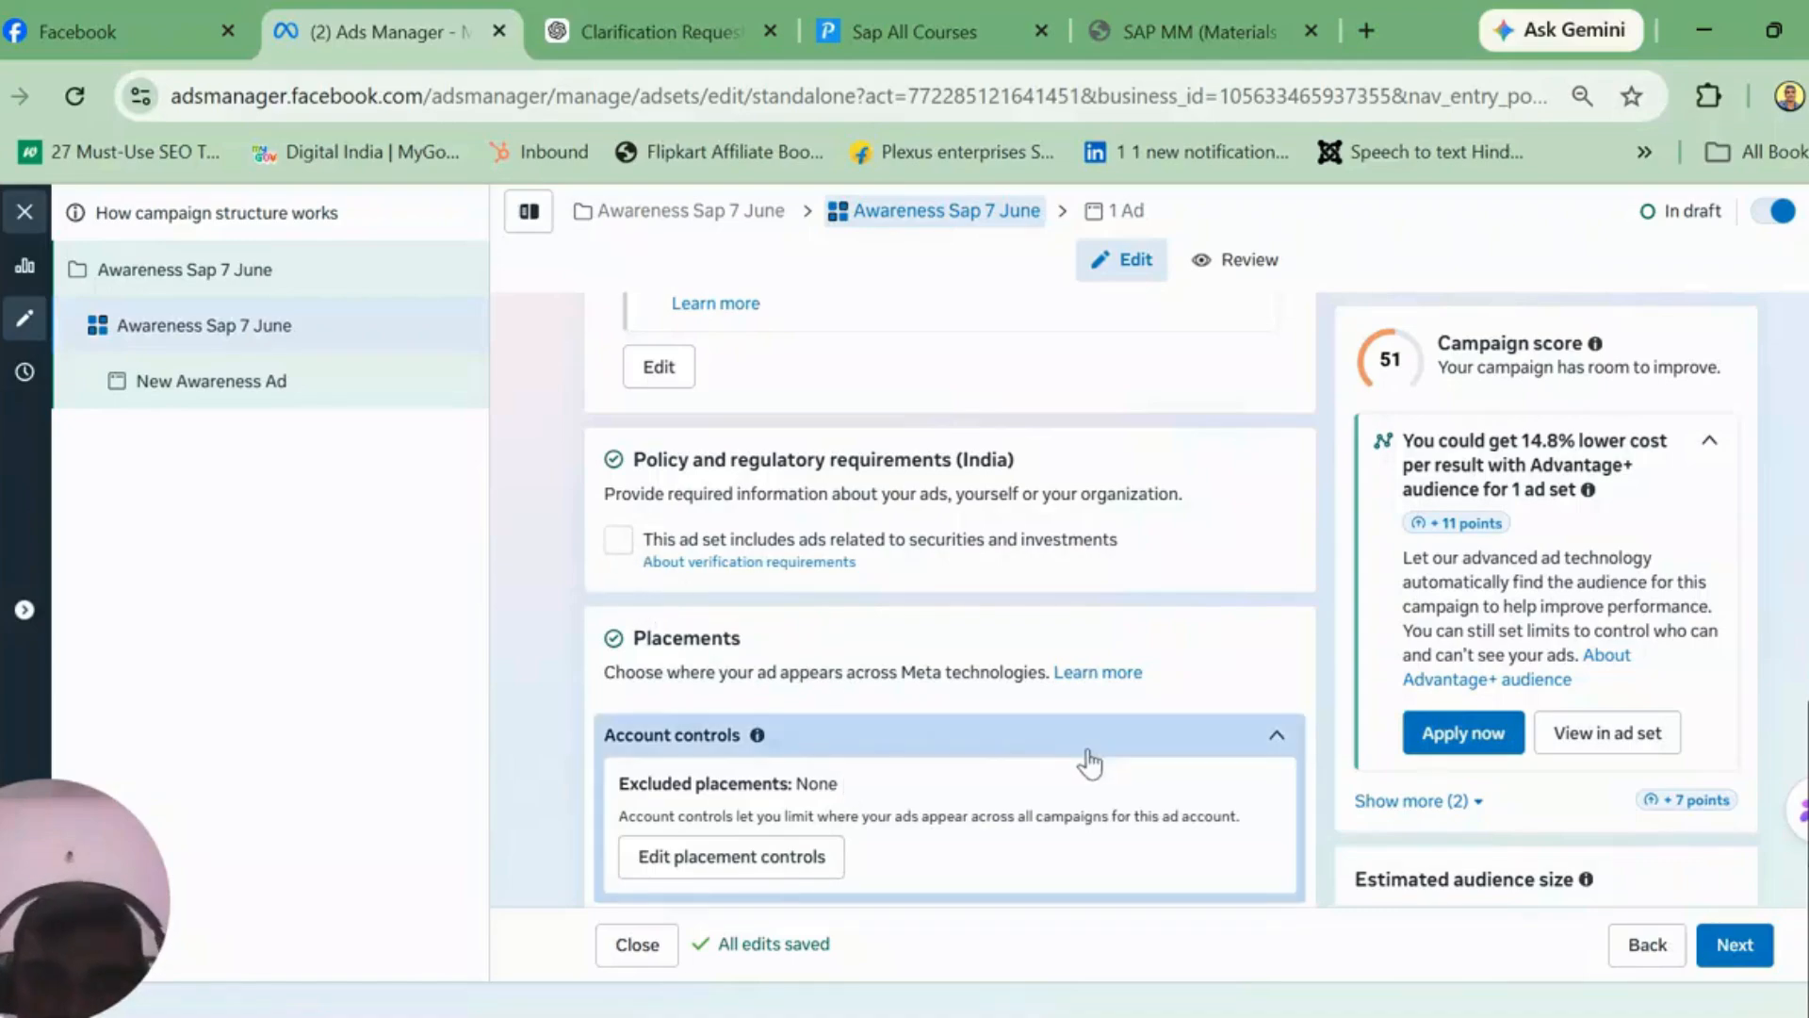
Step: Open the ad account's placement controls and their Advertising settings page, and return to the ad set's placement controls
{"action": "scroll", "coordinate": [1331, 718], "scroll_direction": "down", "scroll_amount": 2}
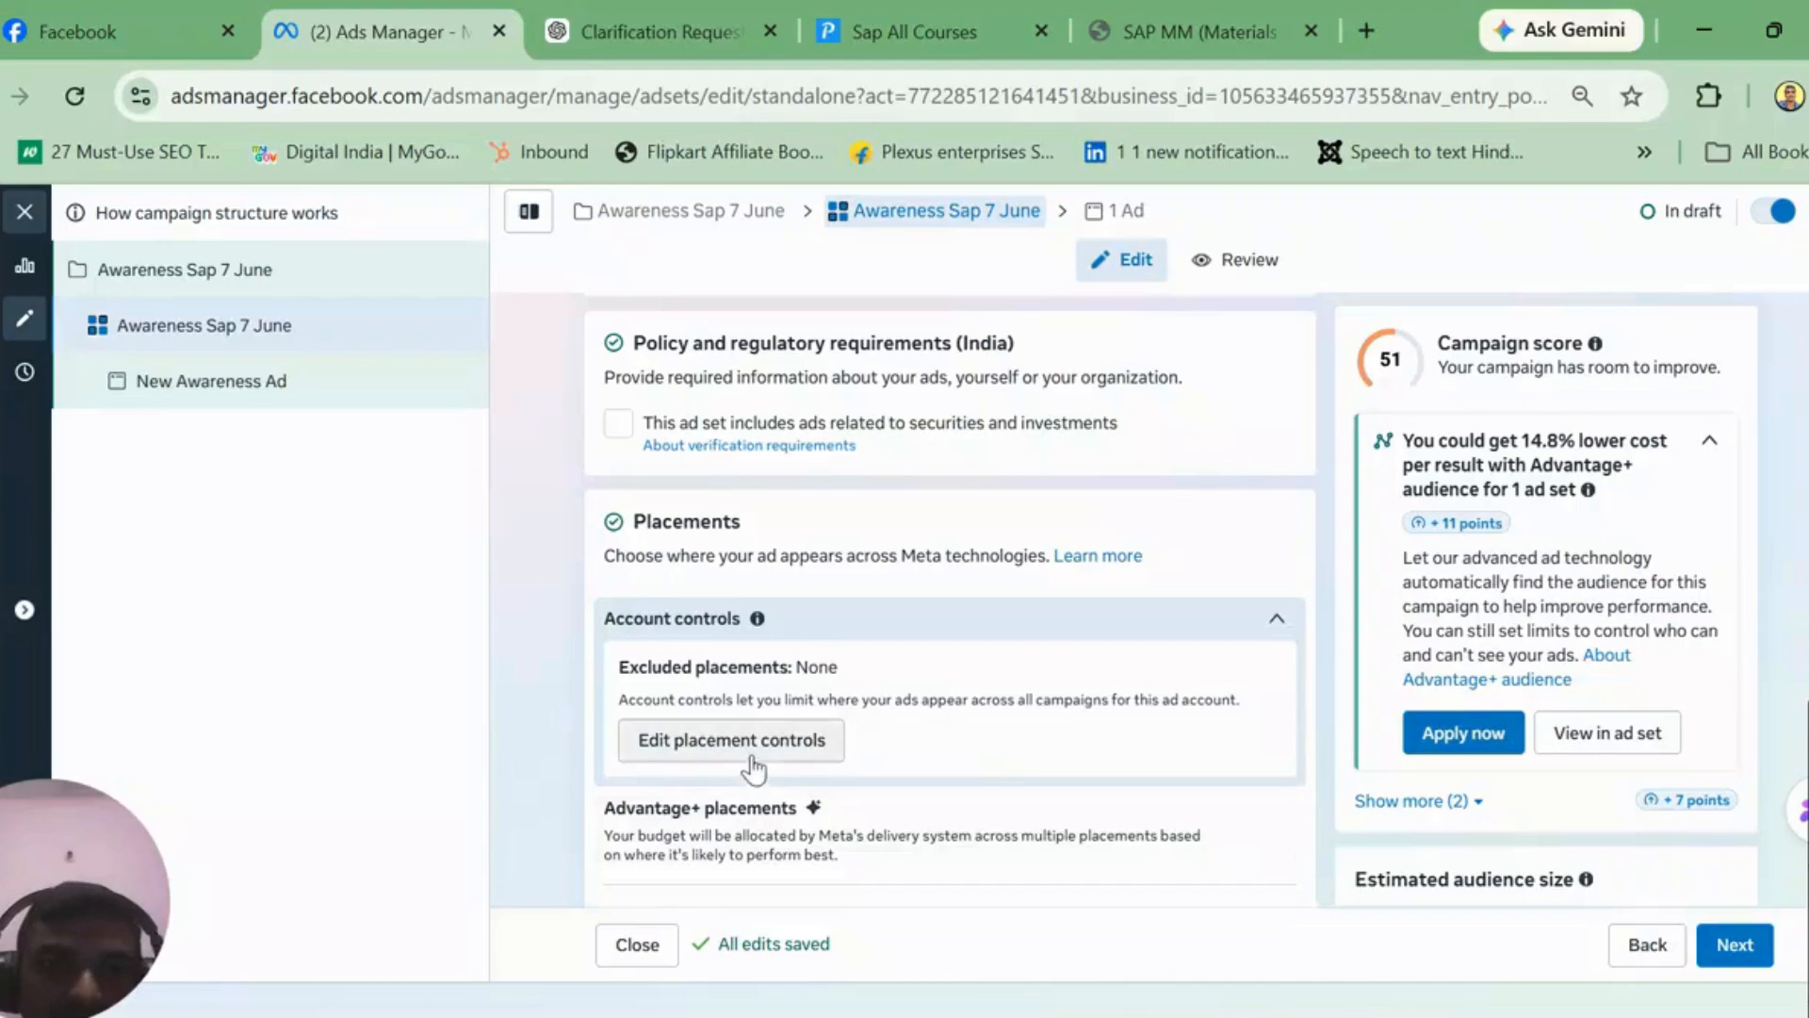
{"action": "scroll", "coordinate": [1127, 777], "scroll_direction": "down", "scroll_amount": 1}
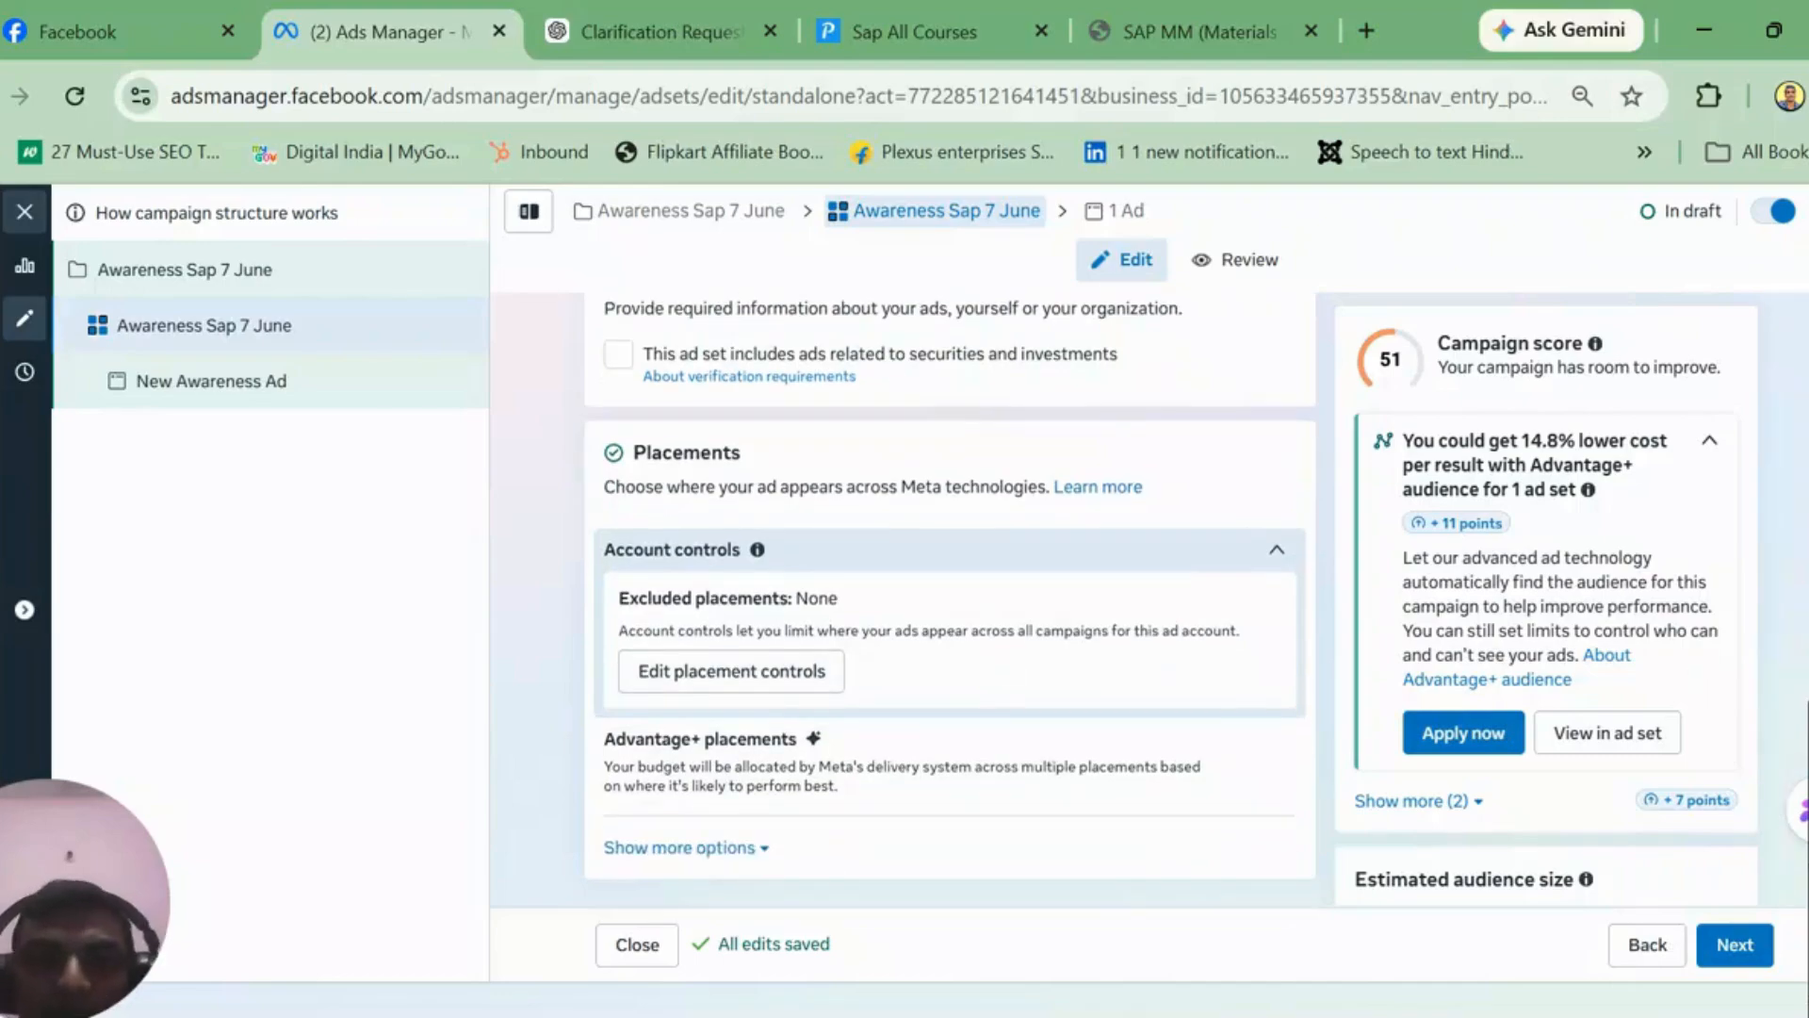
{"action": "left_click", "coordinate": [788, 676]}
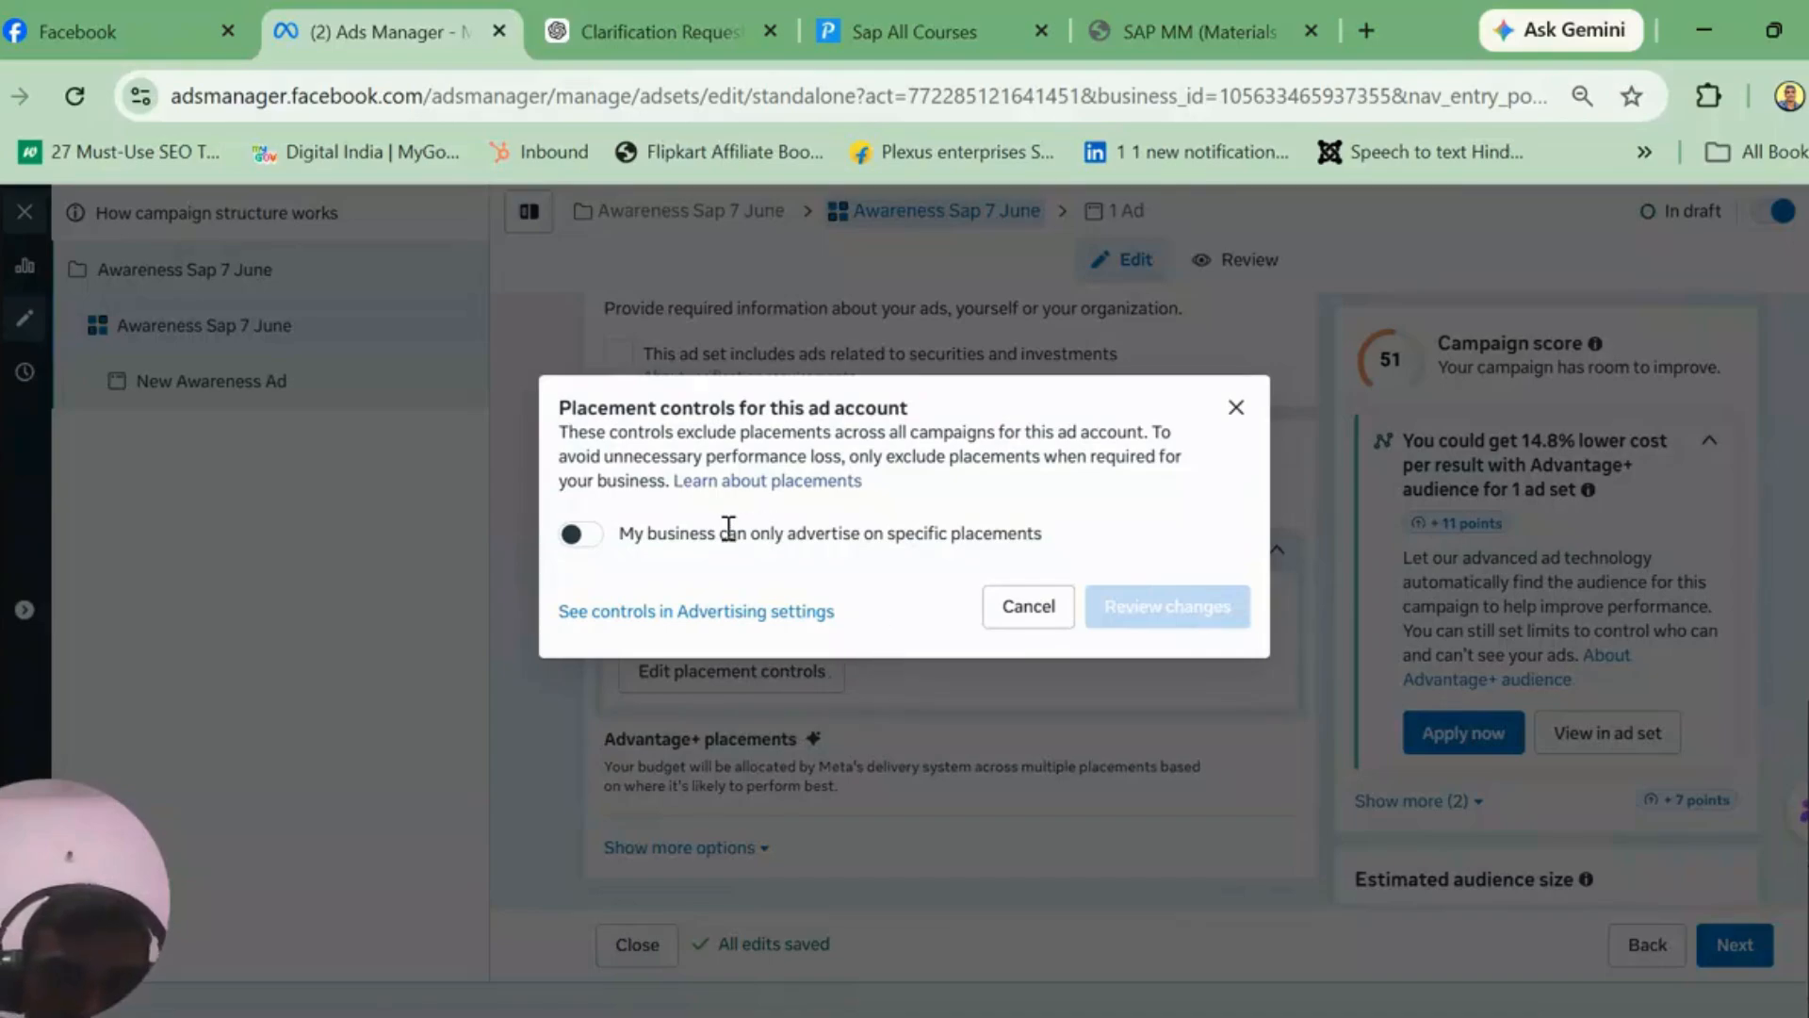
{"action": "left_click", "coordinate": [744, 618]}
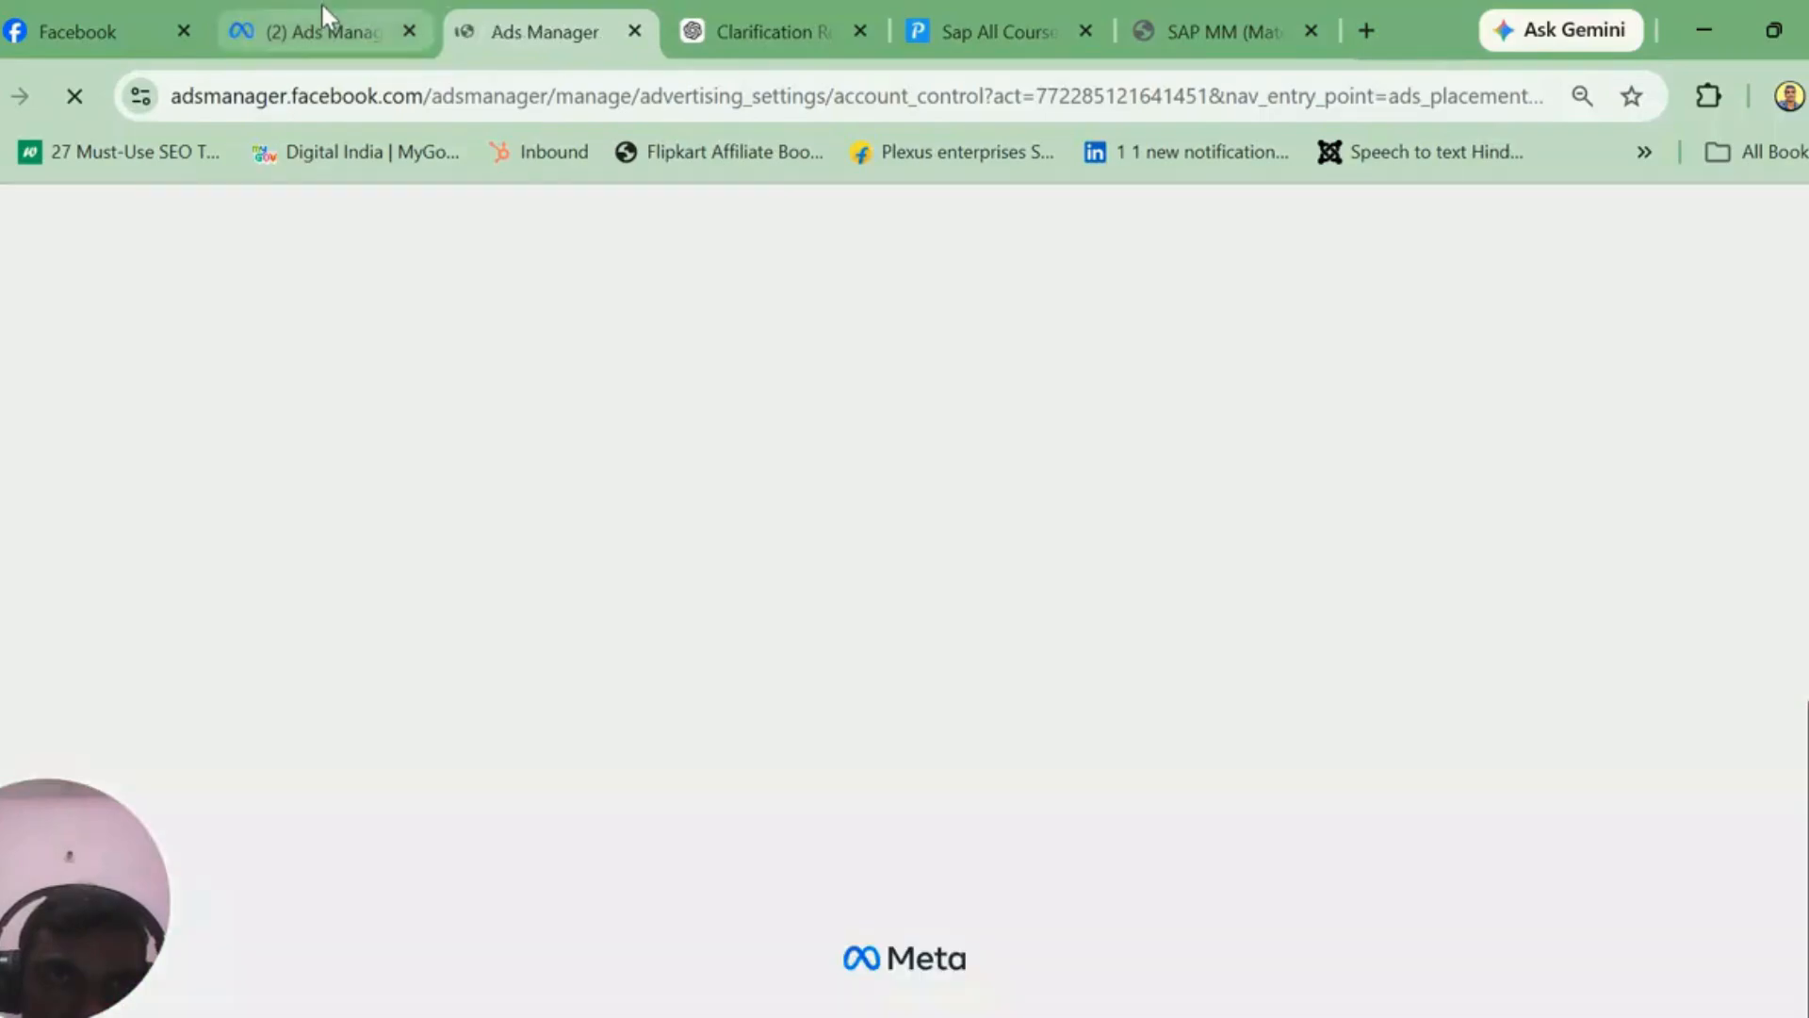
{"action": "left_click", "coordinate": [321, 29]}
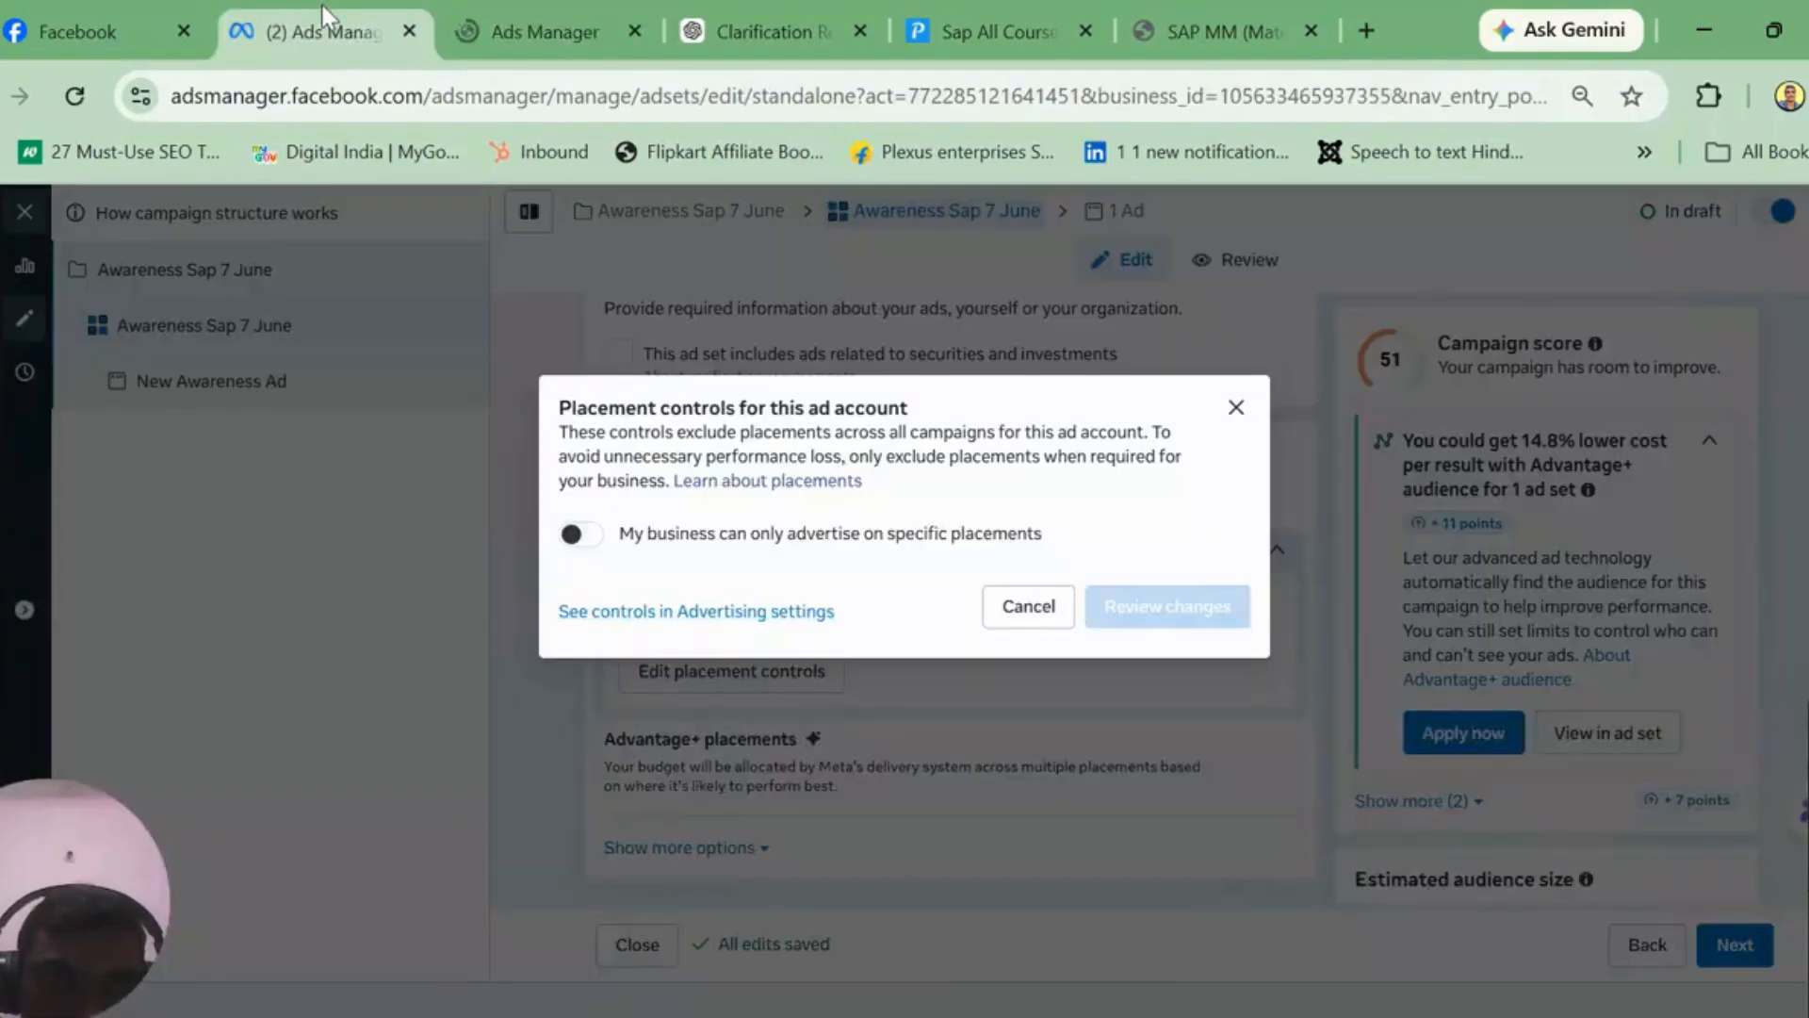
Step: Inspect the excludable placements under Apps and sites and Feeds, leave the specific-placements restriction off and close the controls
{"action": "left_click", "coordinate": [590, 541]}
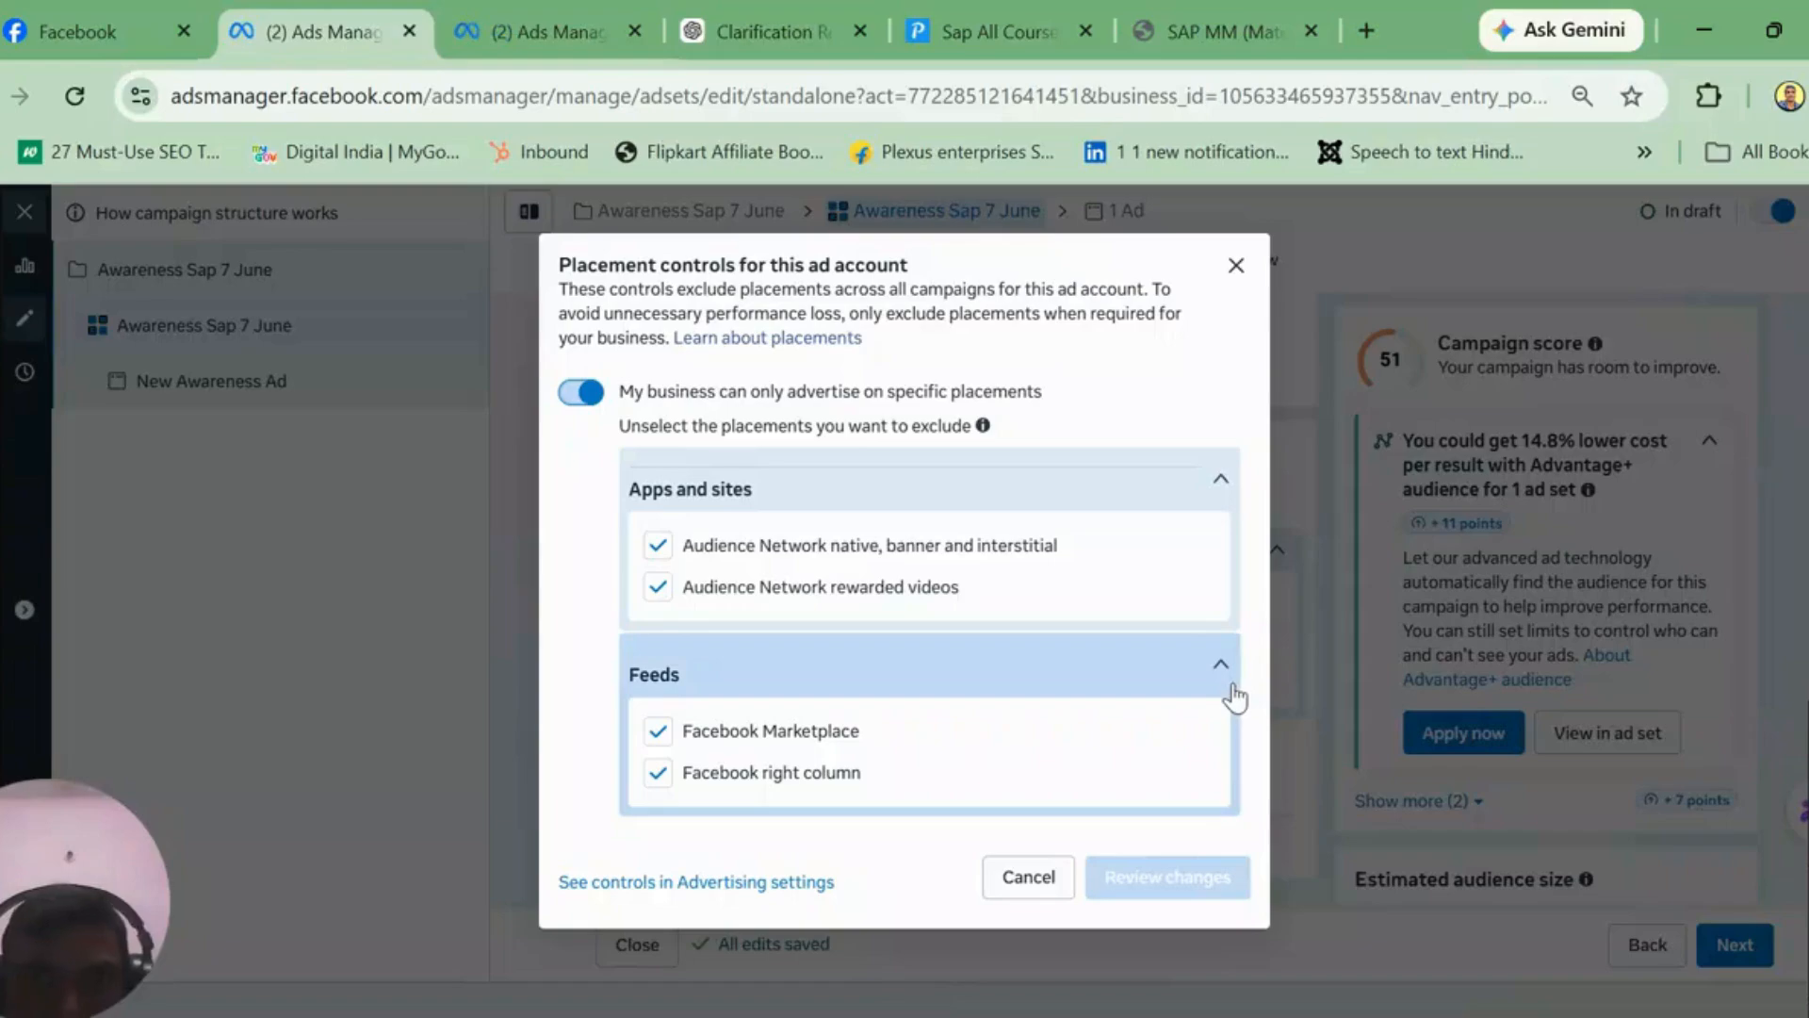
{"action": "left_click", "coordinate": [1222, 483]}
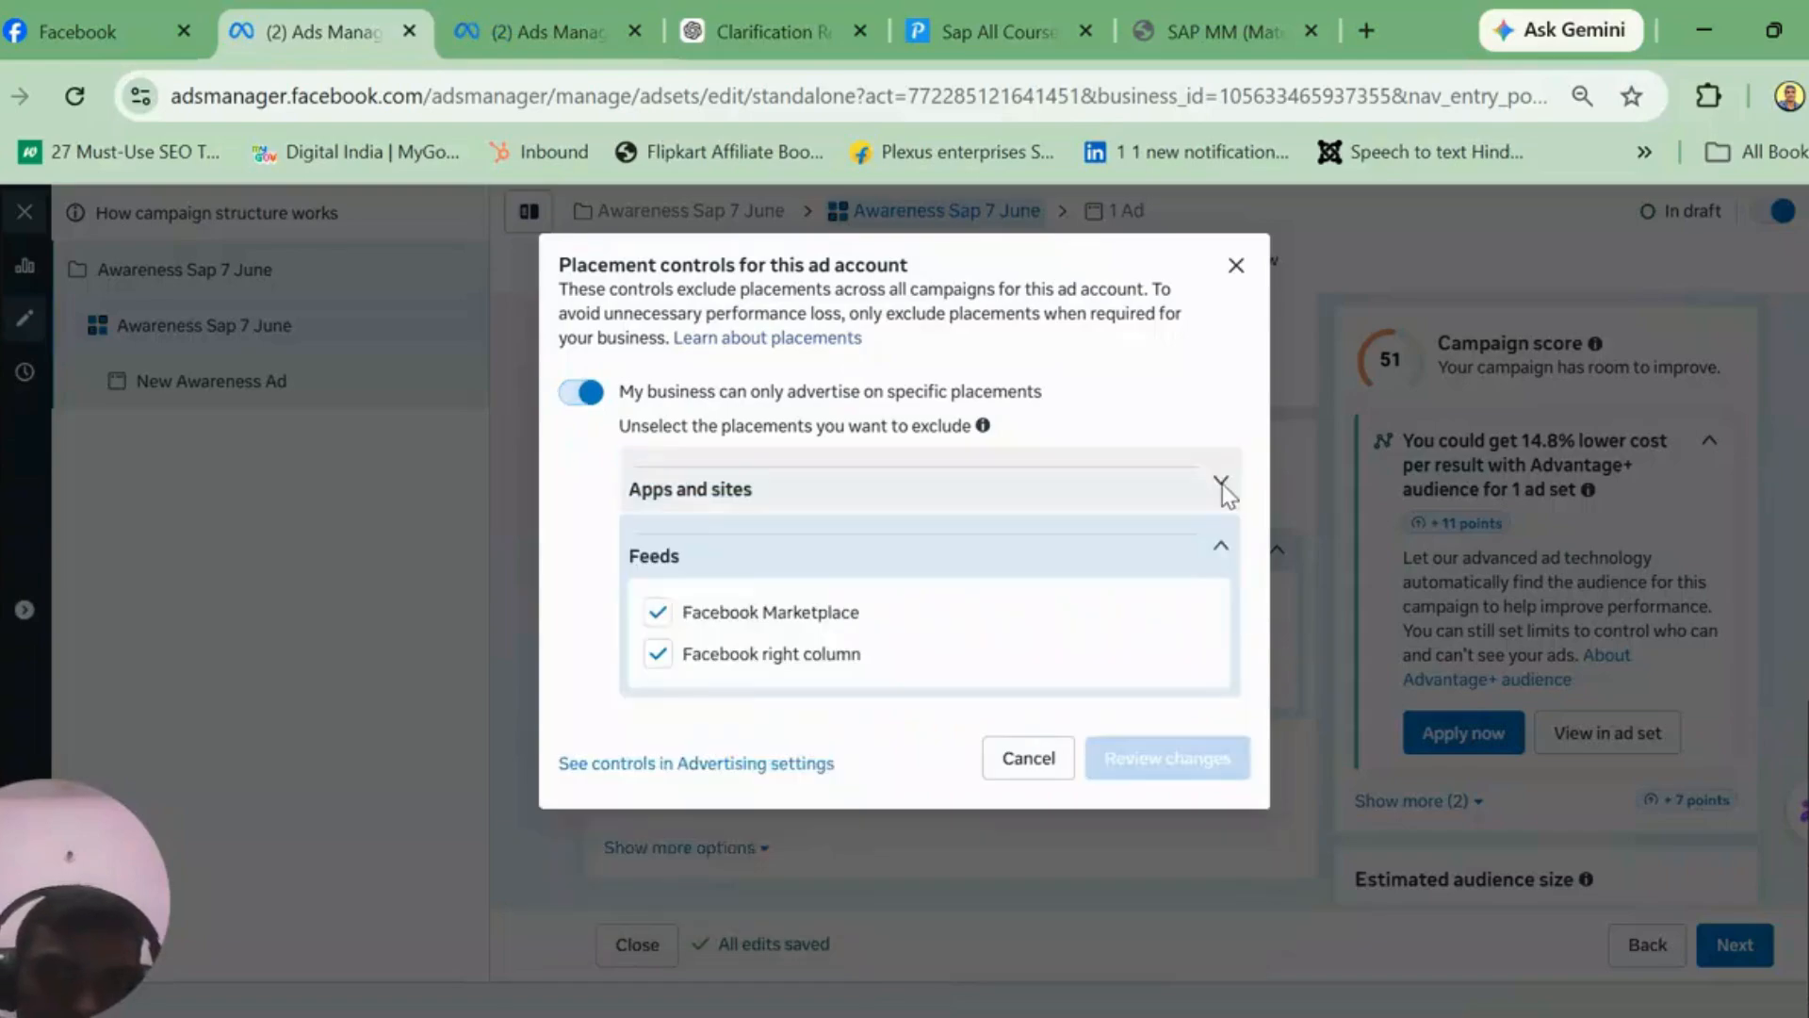
{"action": "left_click", "coordinate": [1222, 524]}
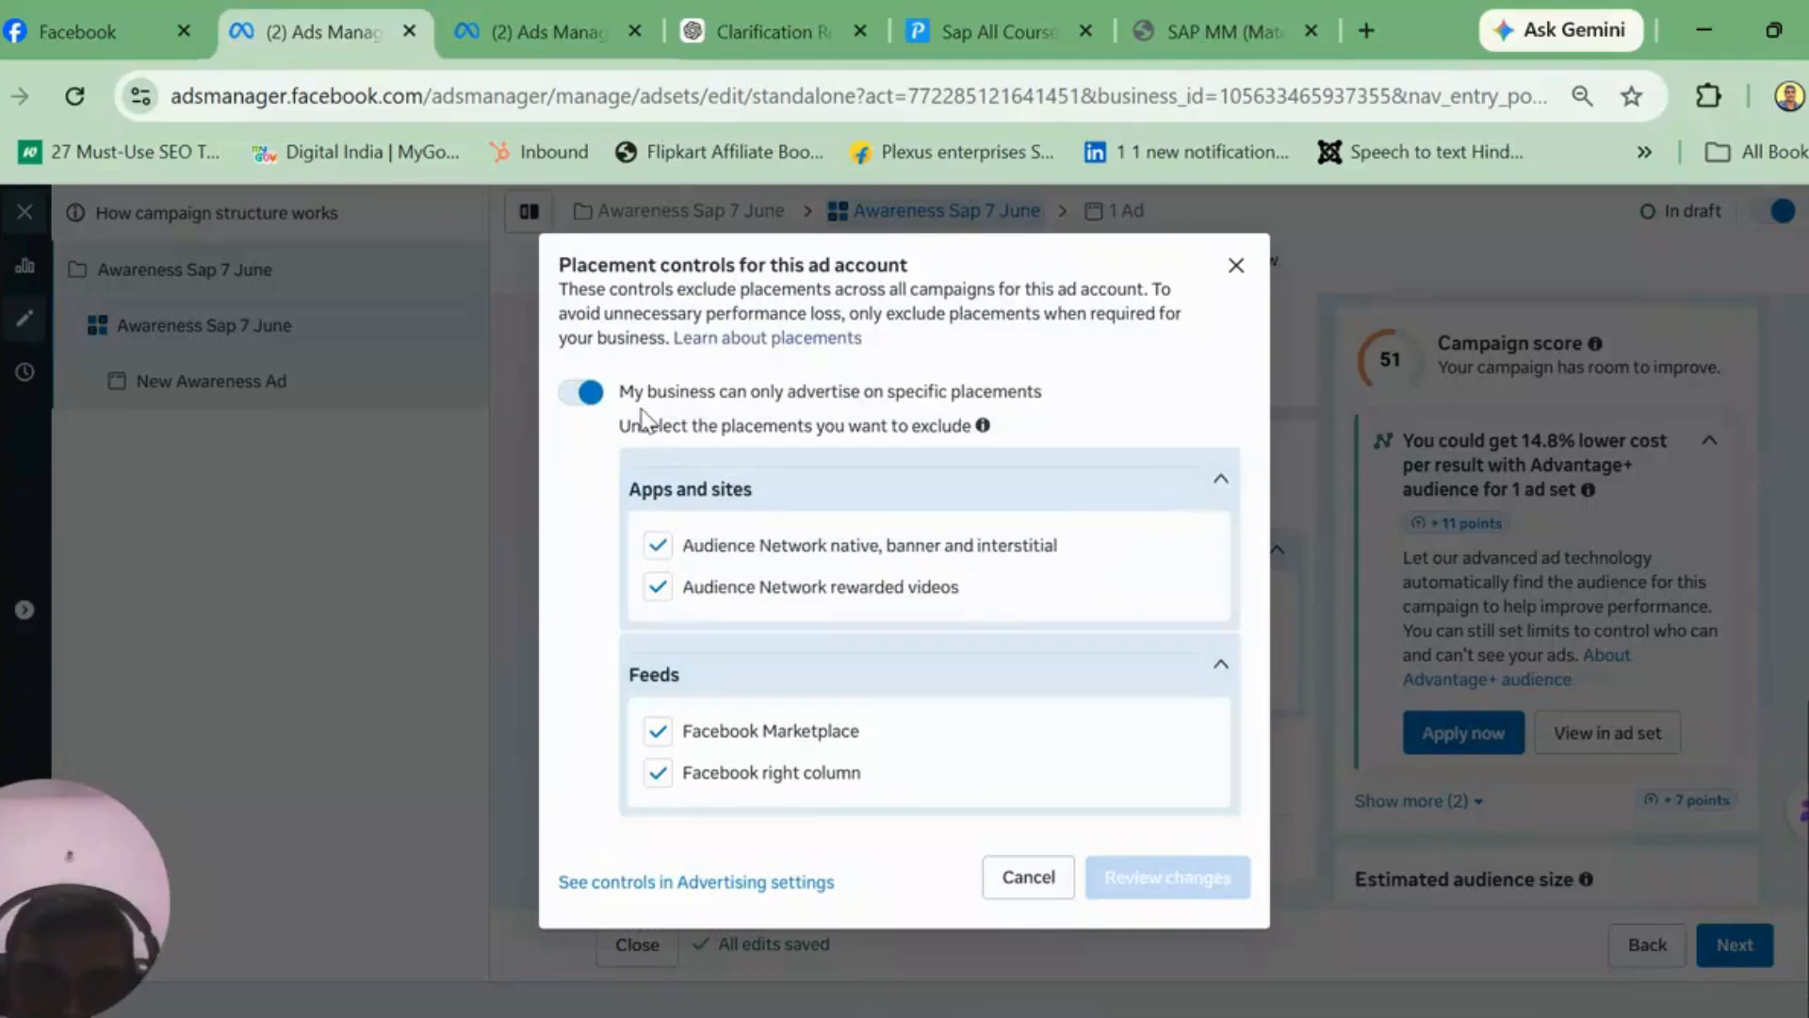
{"action": "left_click", "coordinate": [581, 404]}
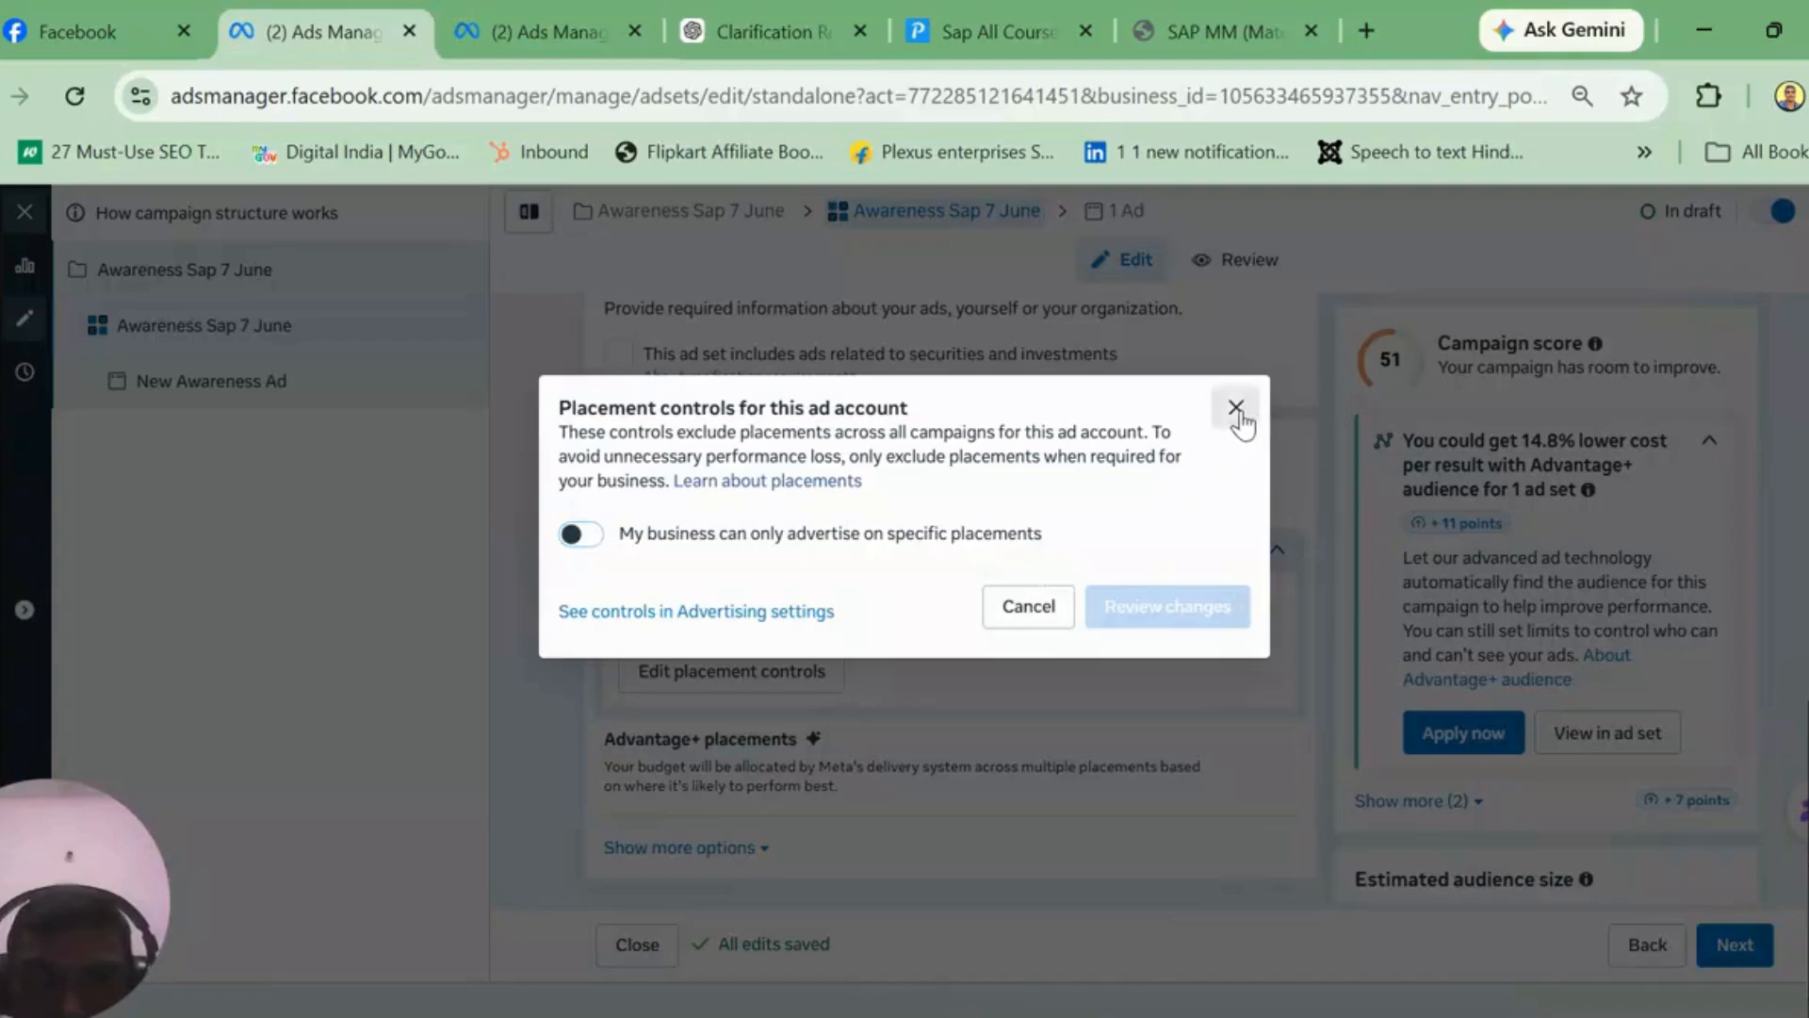
{"action": "left_click", "coordinate": [1235, 407]}
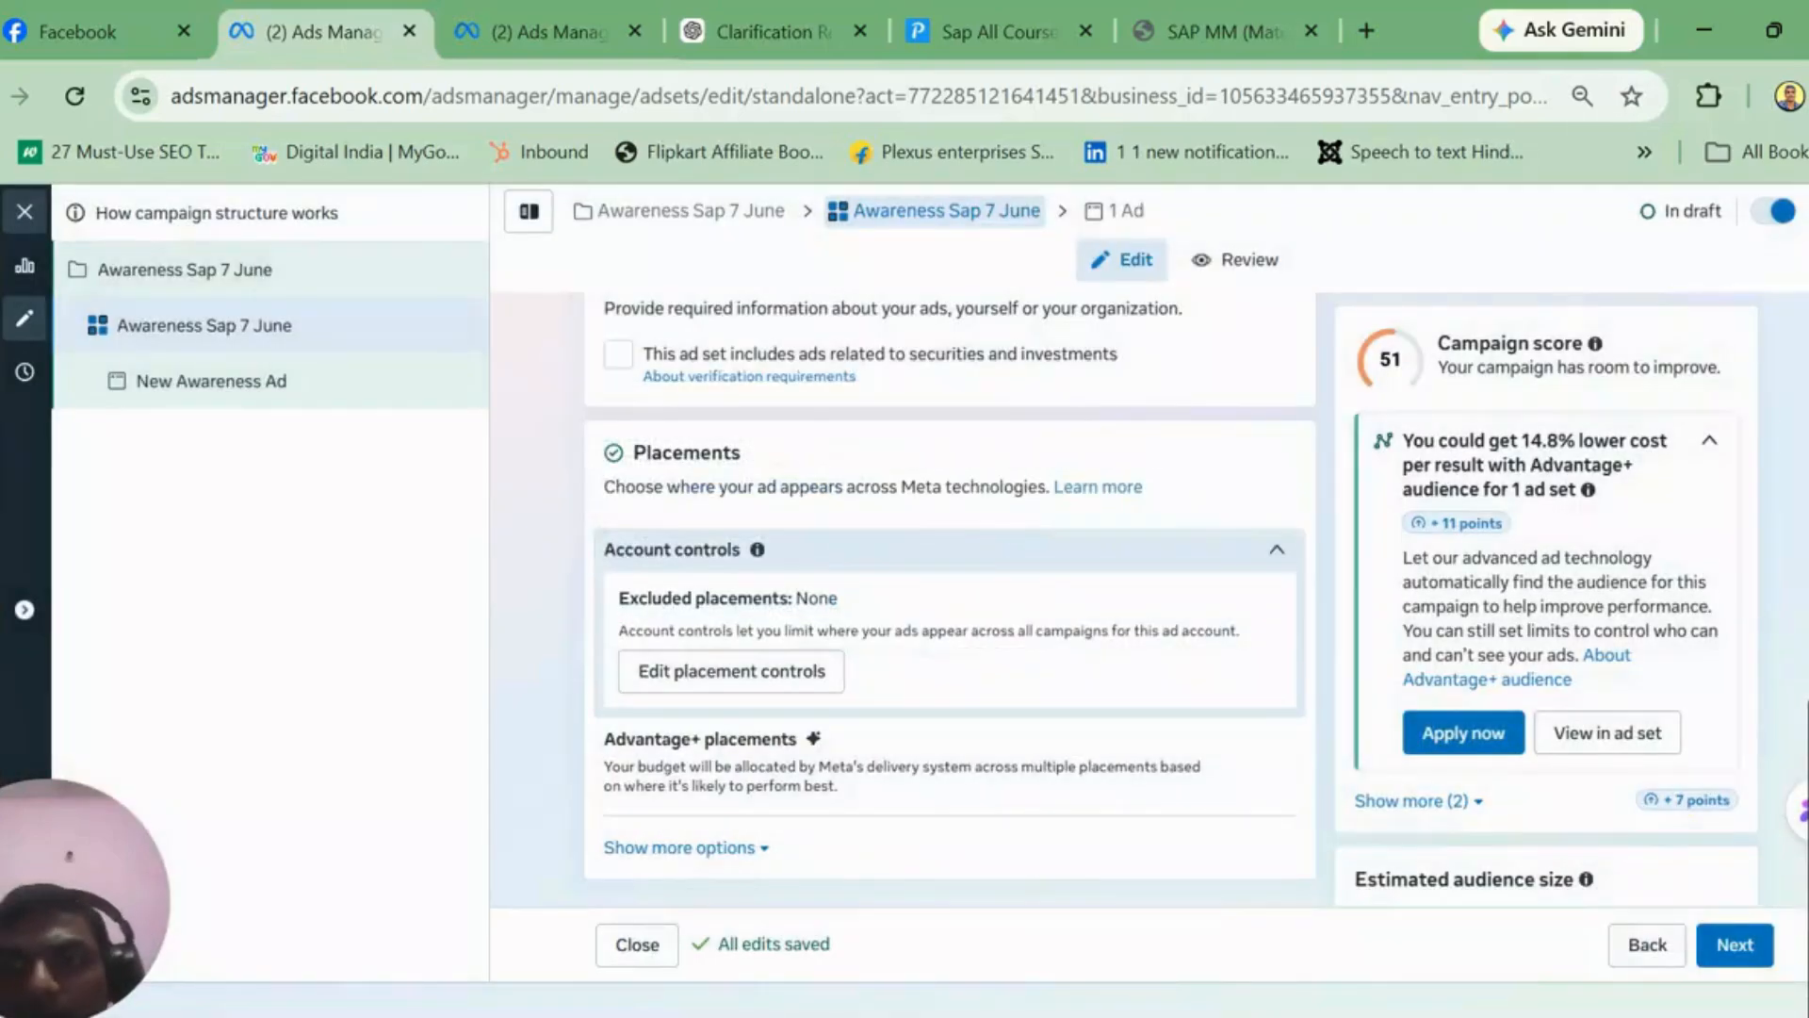
Step: Examine the additional placement options for brand safety, inventory filters and exclusions, and recheck the account's placement controls without changing them
{"action": "scroll", "coordinate": [950, 598], "scroll_direction": "up", "scroll_amount": 1}
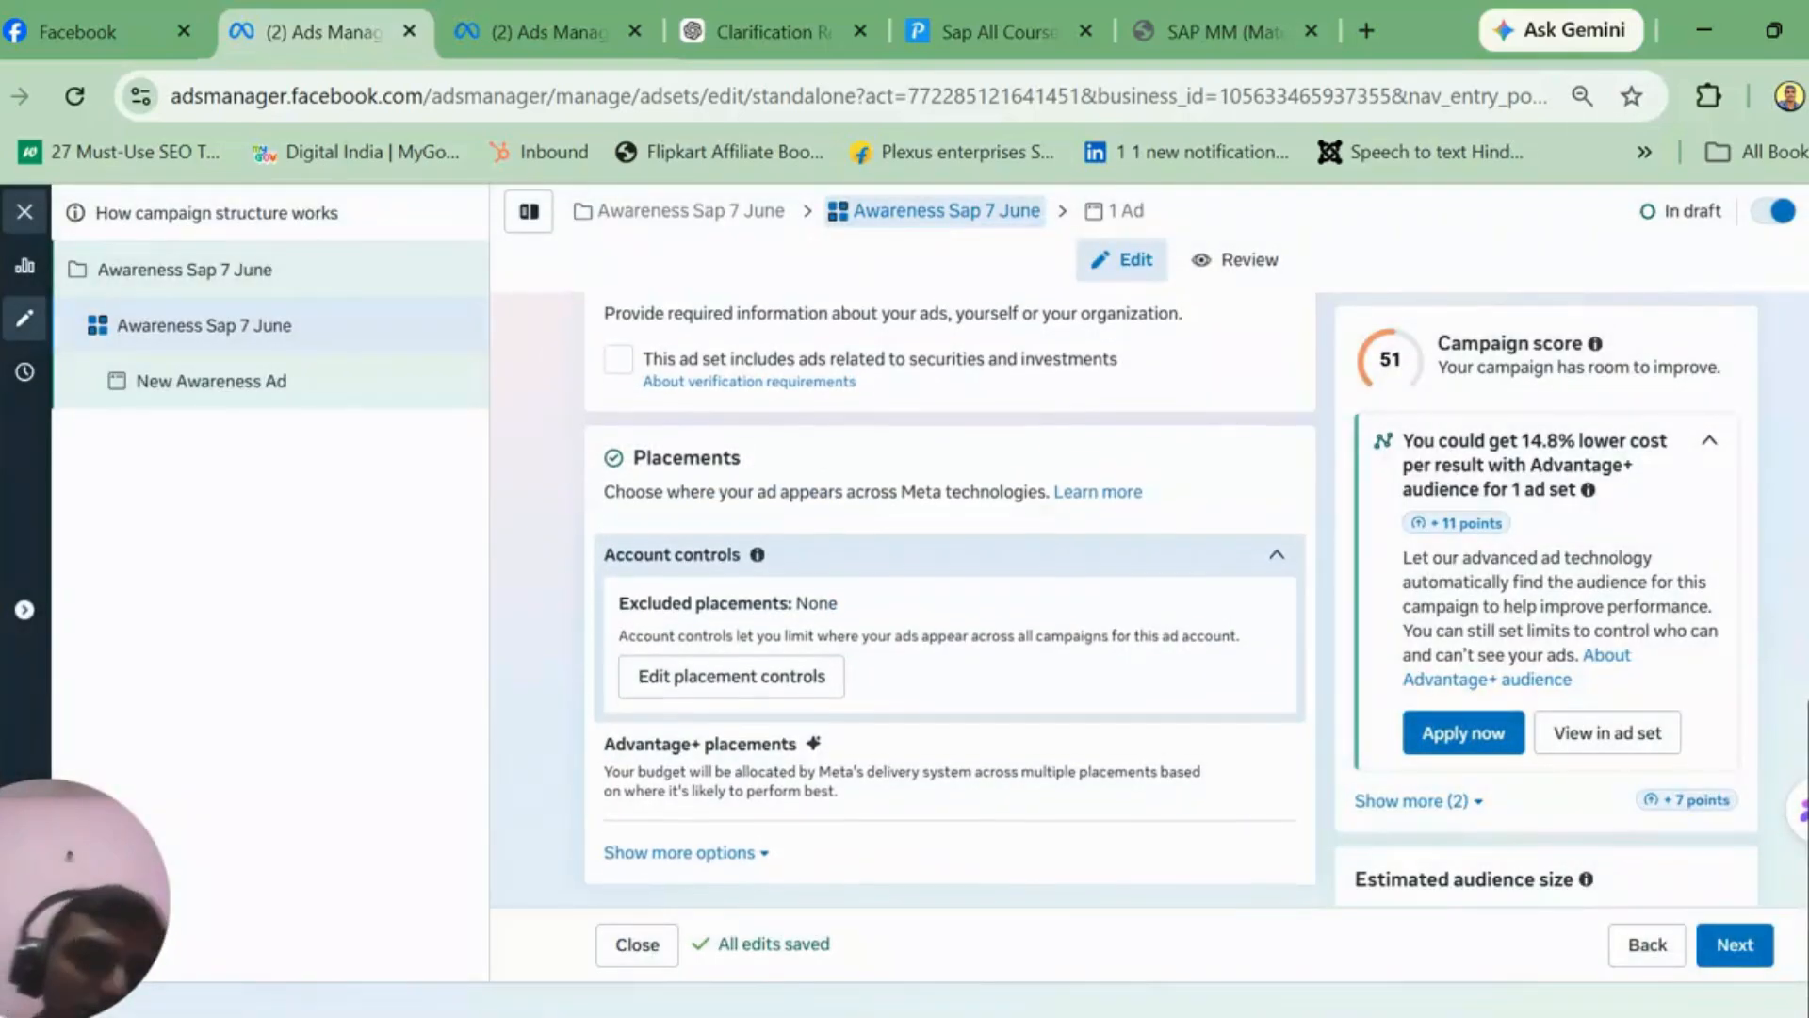
{"action": "scroll", "coordinate": [950, 599], "scroll_direction": "down", "scroll_amount": 1}
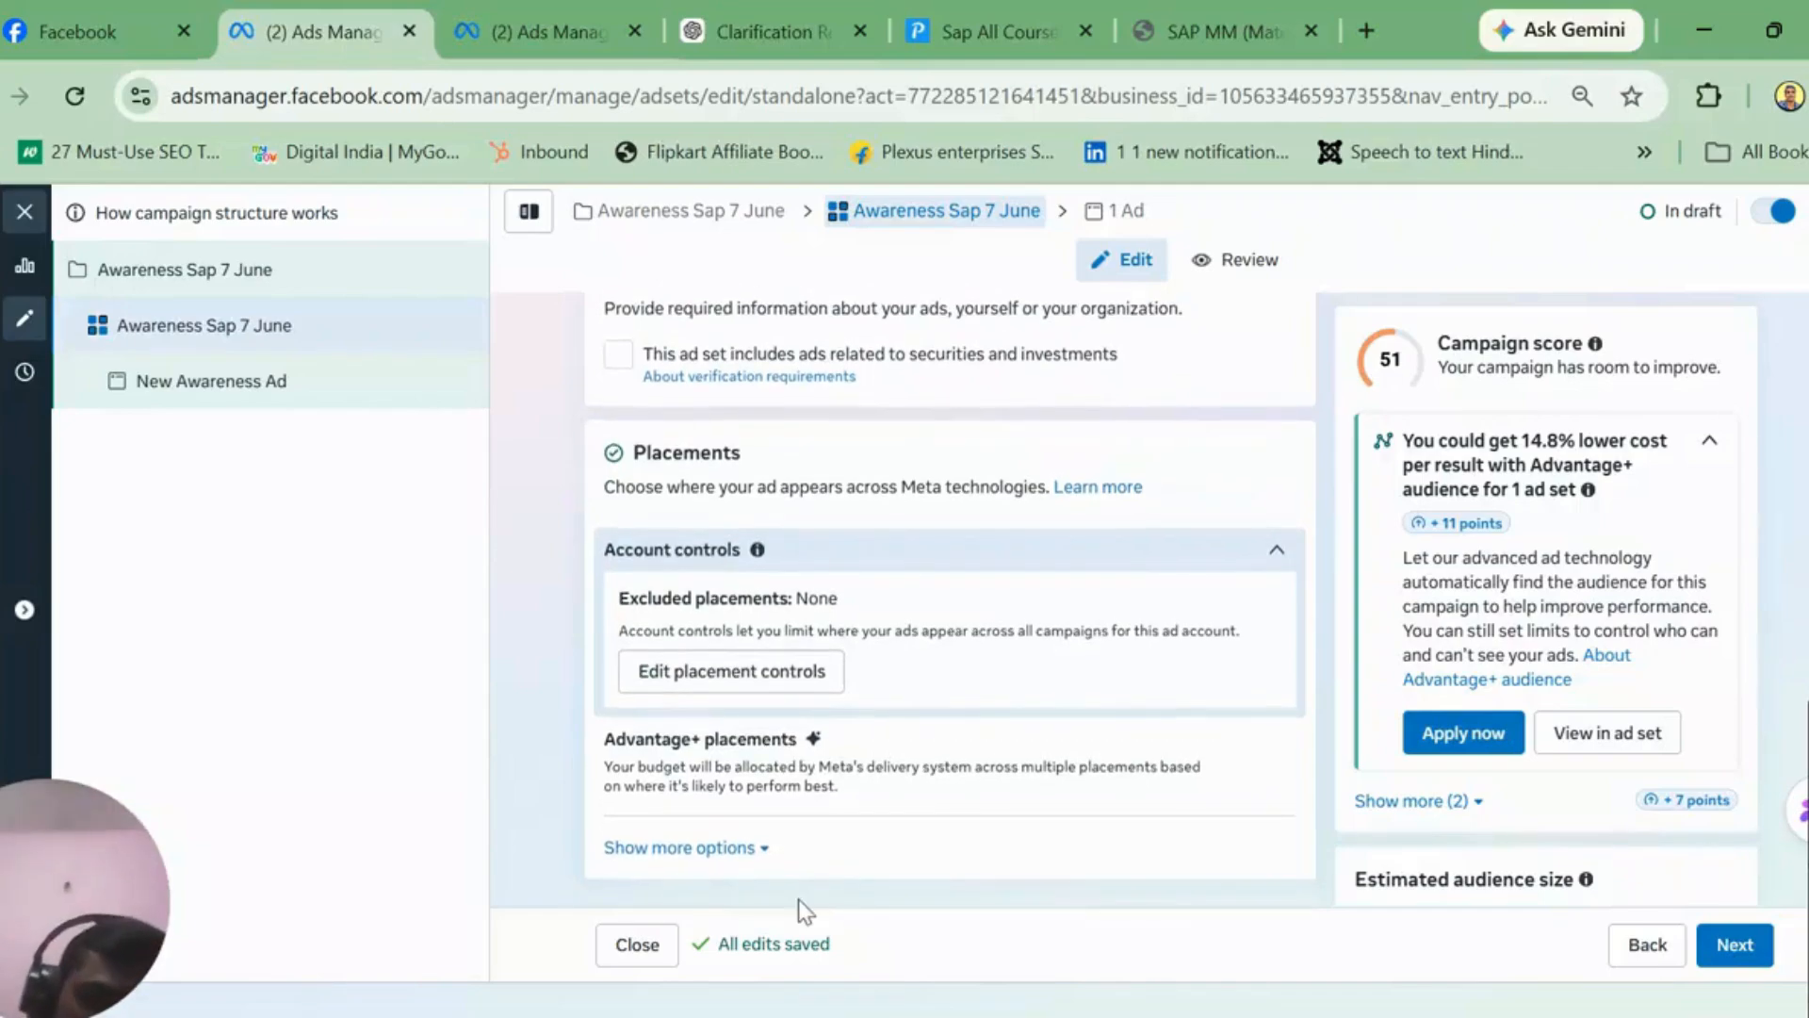
{"action": "left_click", "coordinate": [759, 851]}
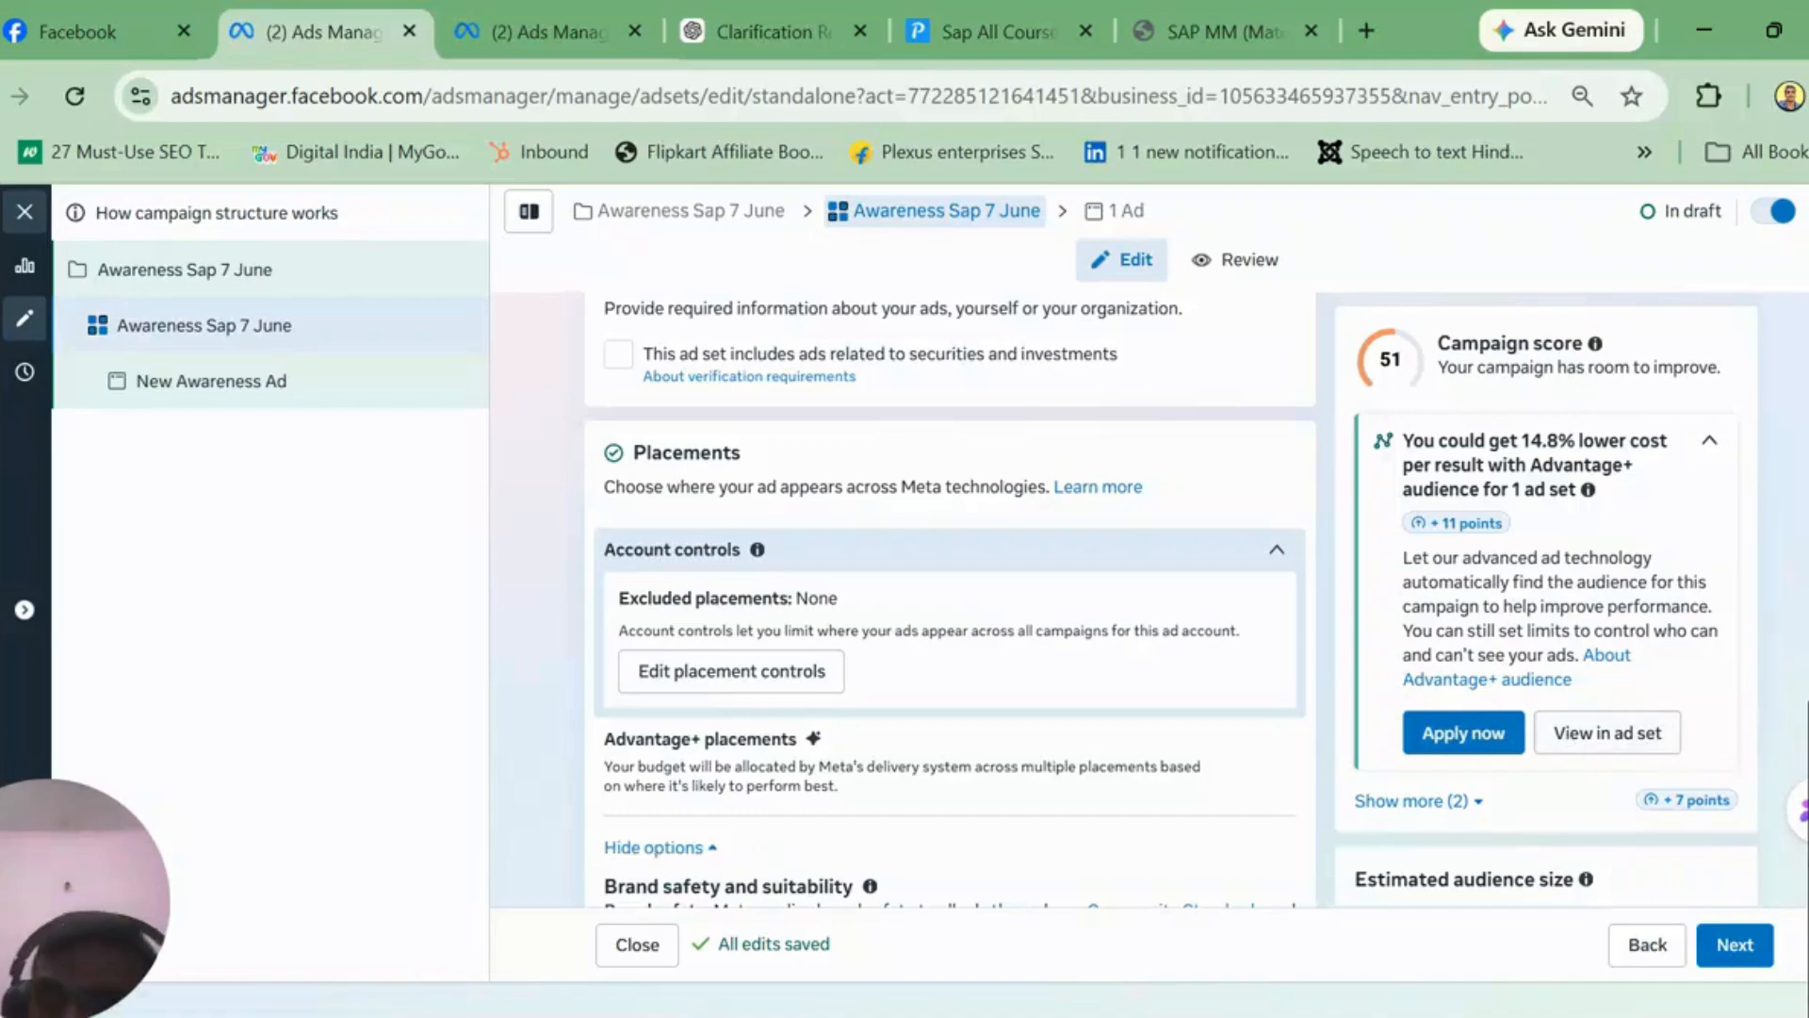
{"action": "scroll", "coordinate": [950, 591], "scroll_direction": "down", "scroll_amount": 6}
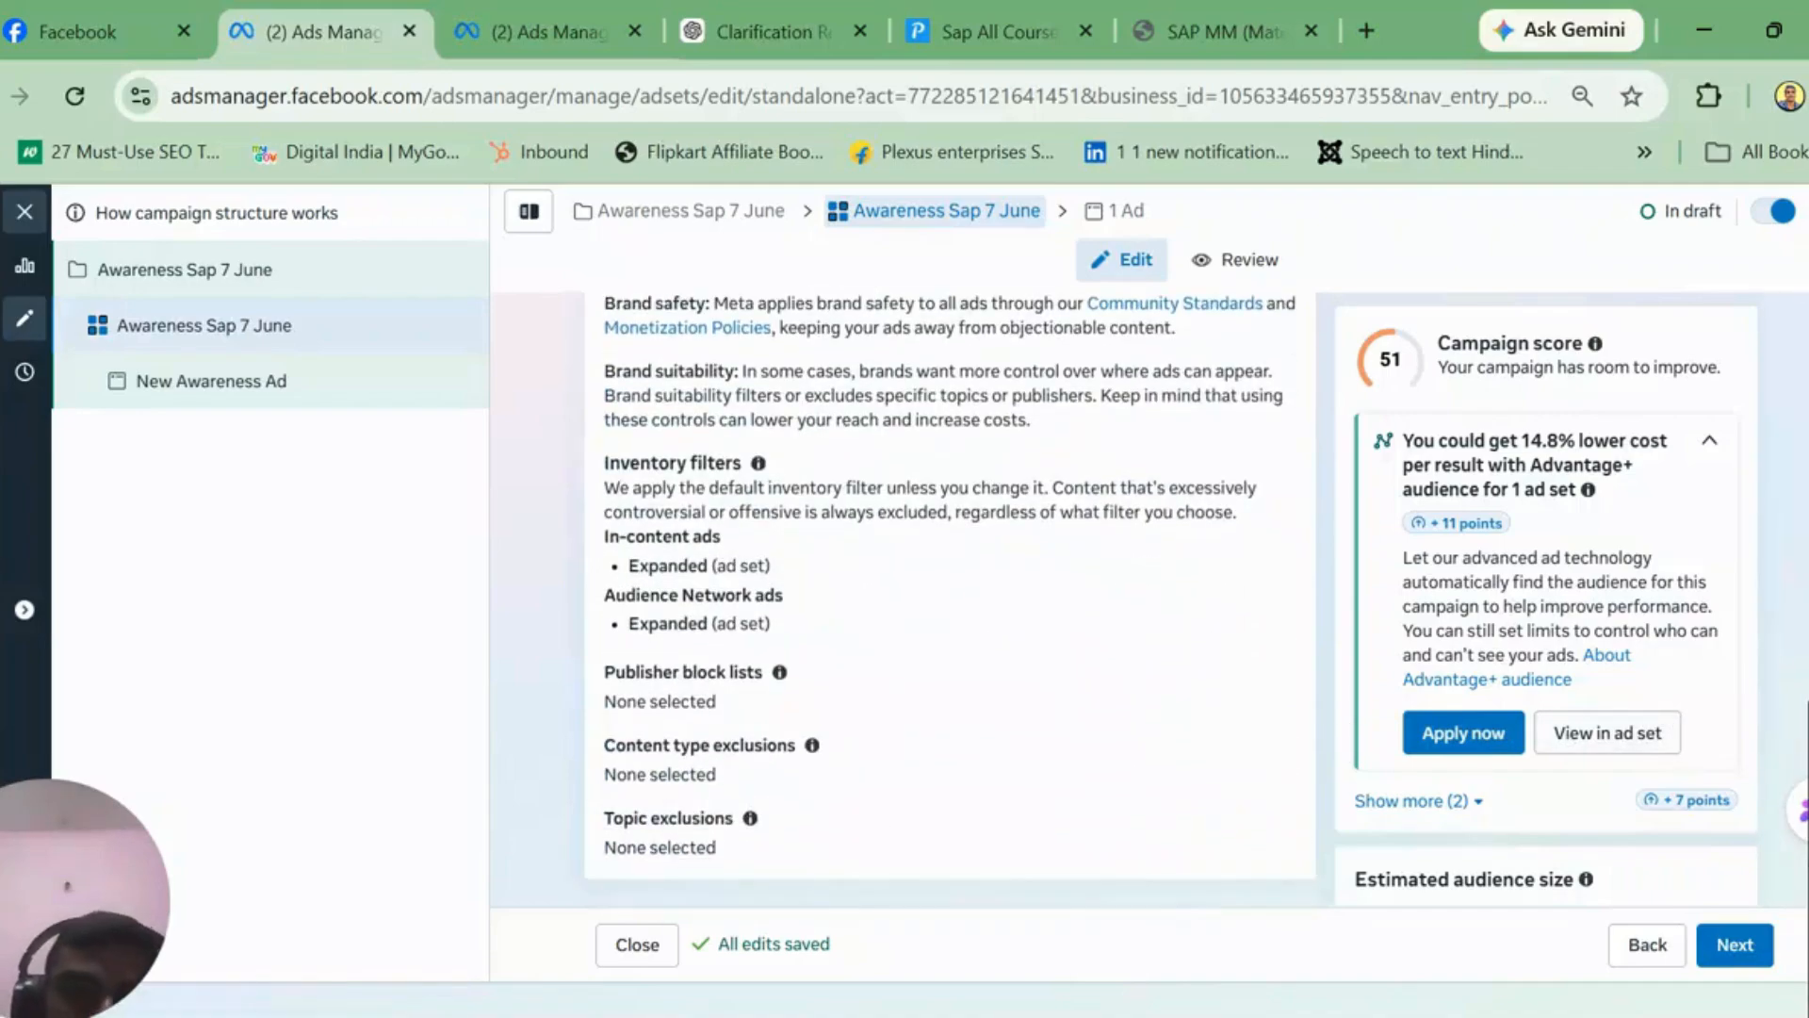
{"action": "scroll", "coordinate": [950, 594], "scroll_direction": "up", "scroll_amount": 6}
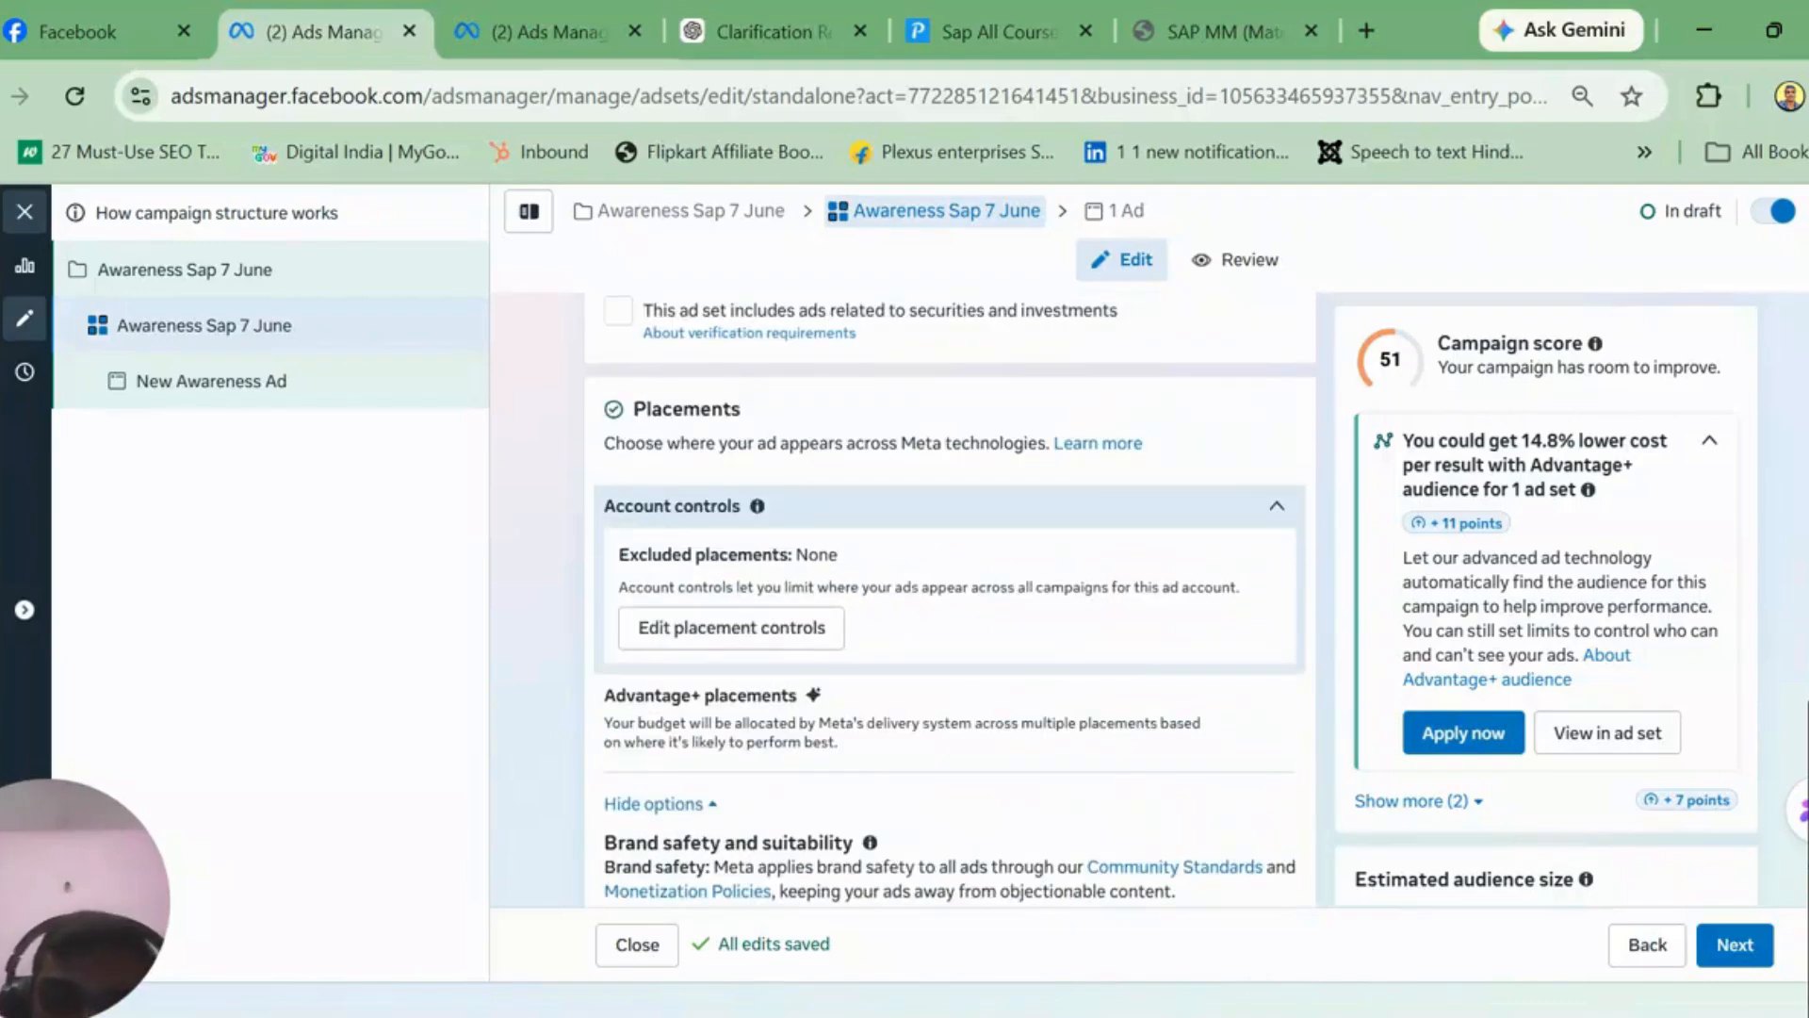
{"action": "scroll", "coordinate": [950, 603], "scroll_direction": "up", "scroll_amount": 1}
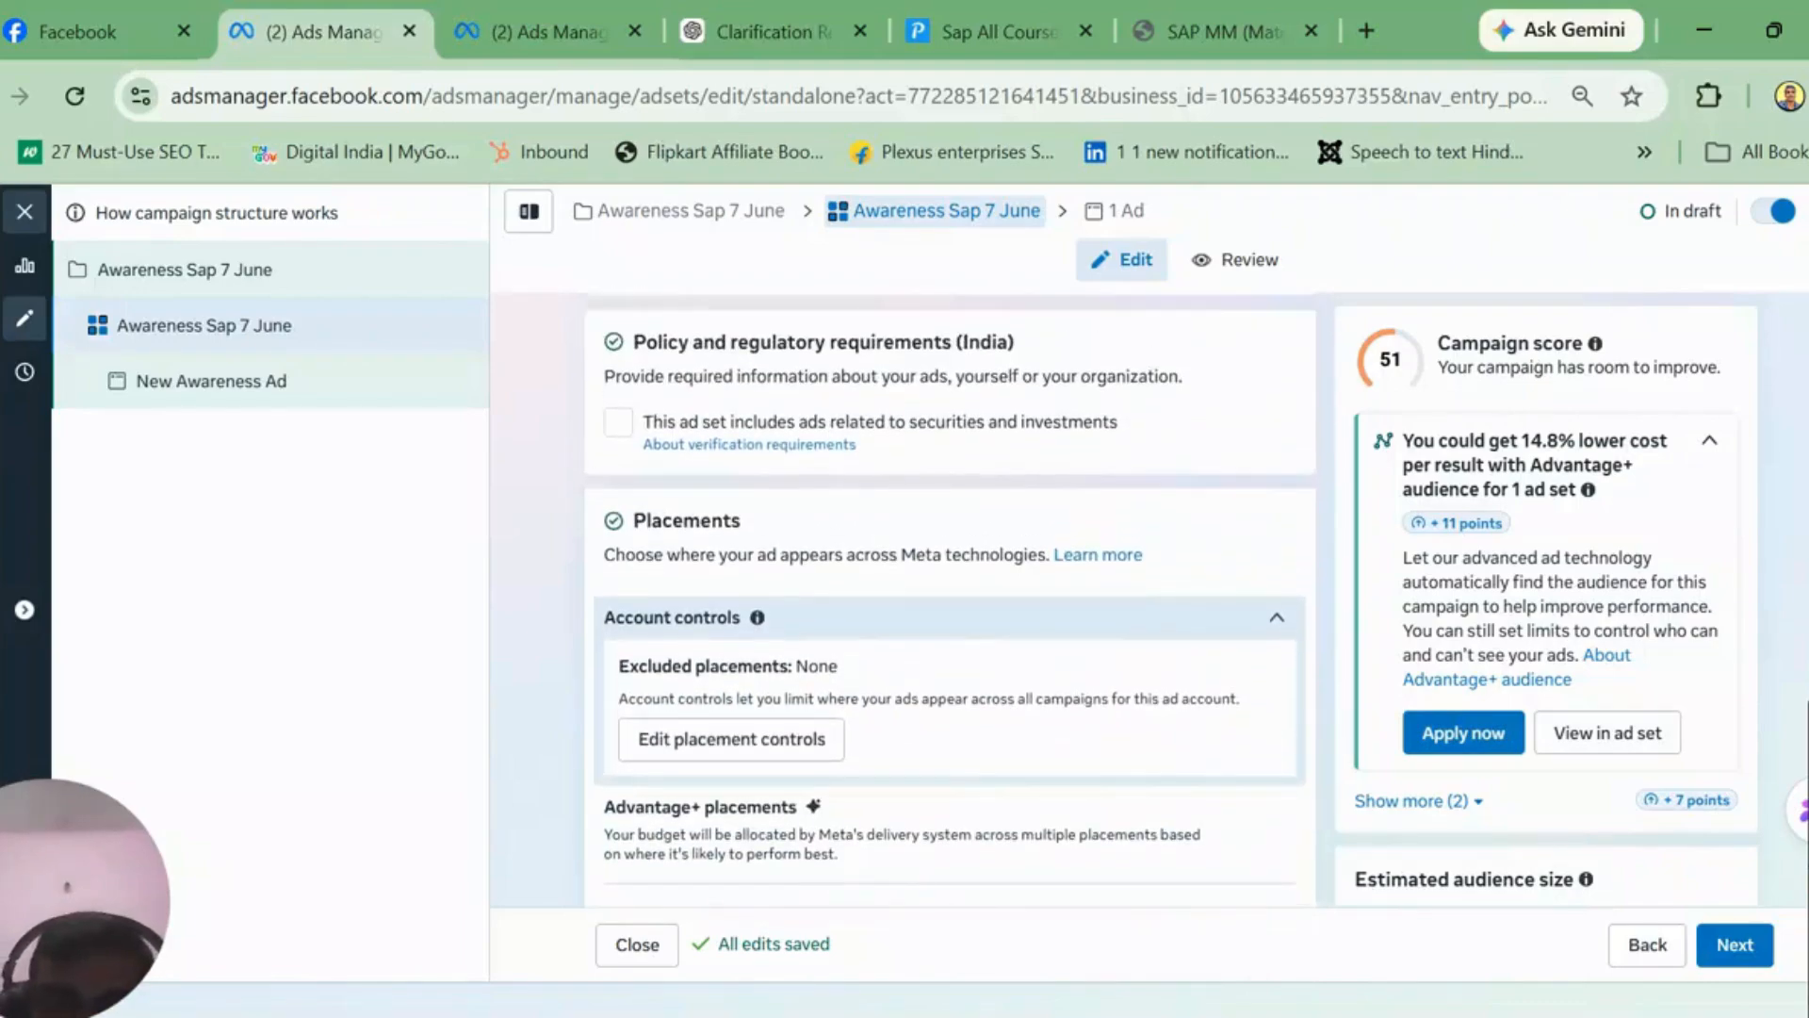
{"action": "left_click", "coordinate": [784, 744]}
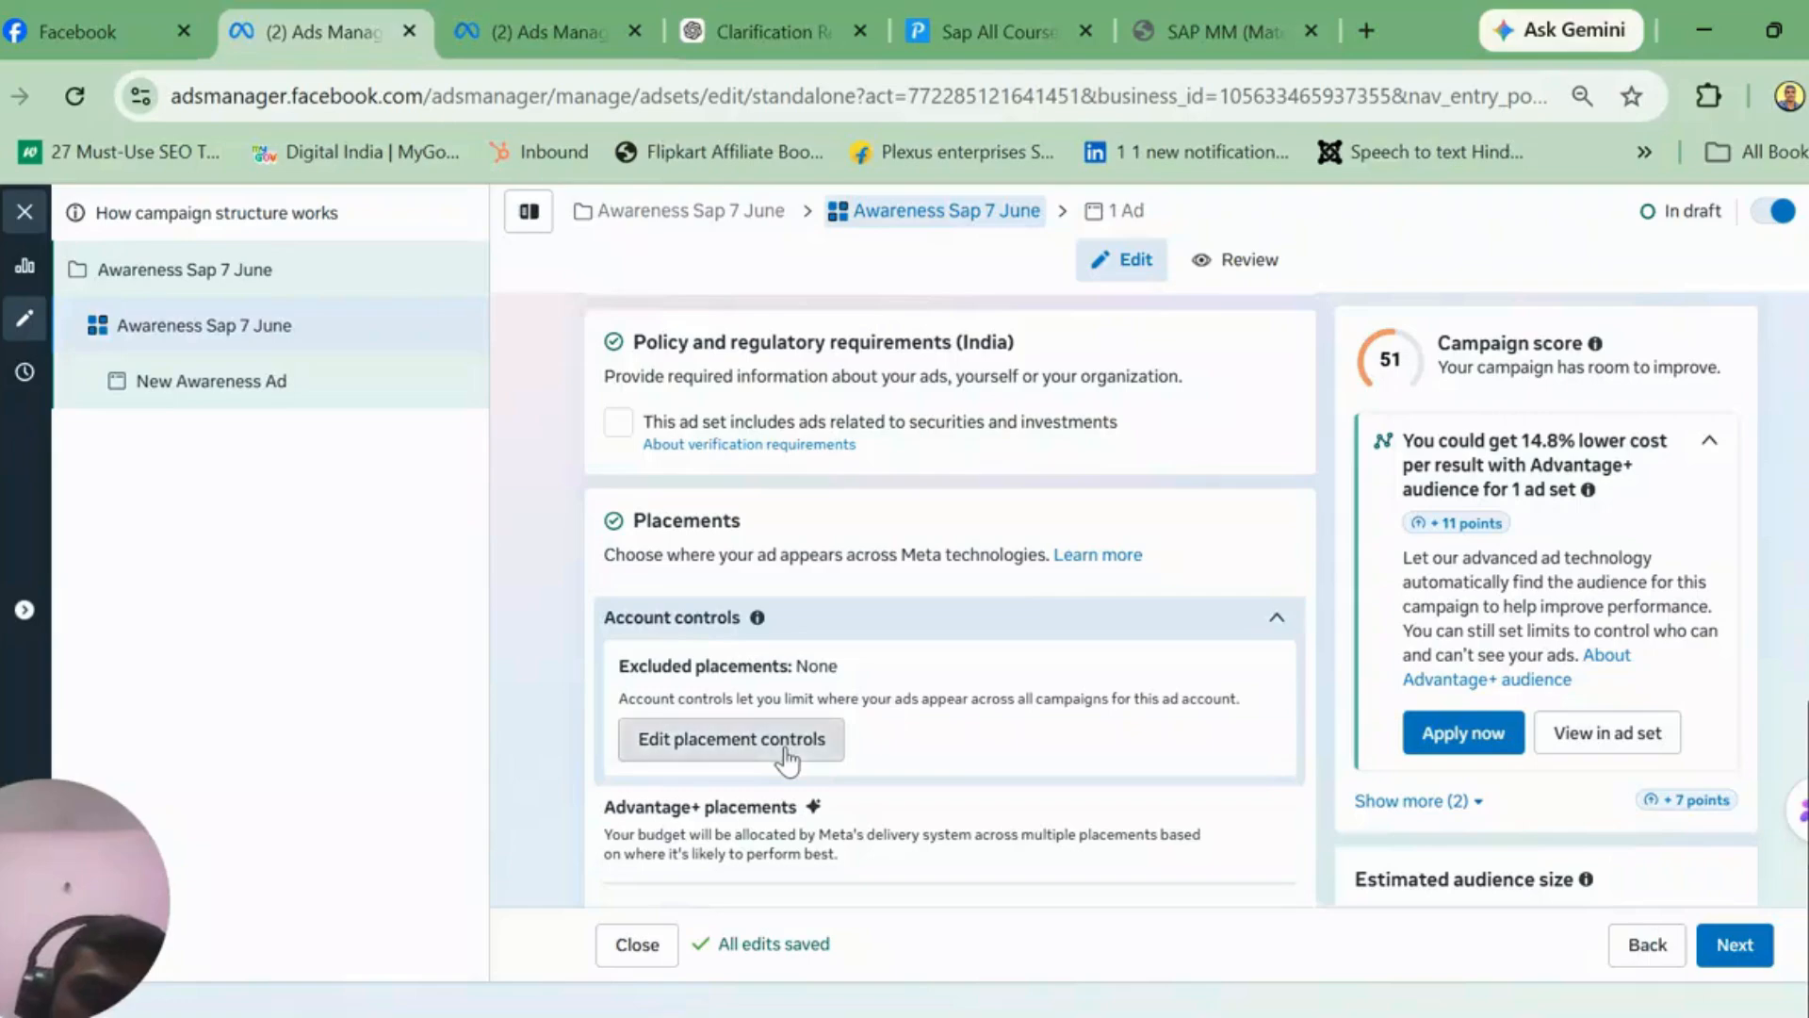
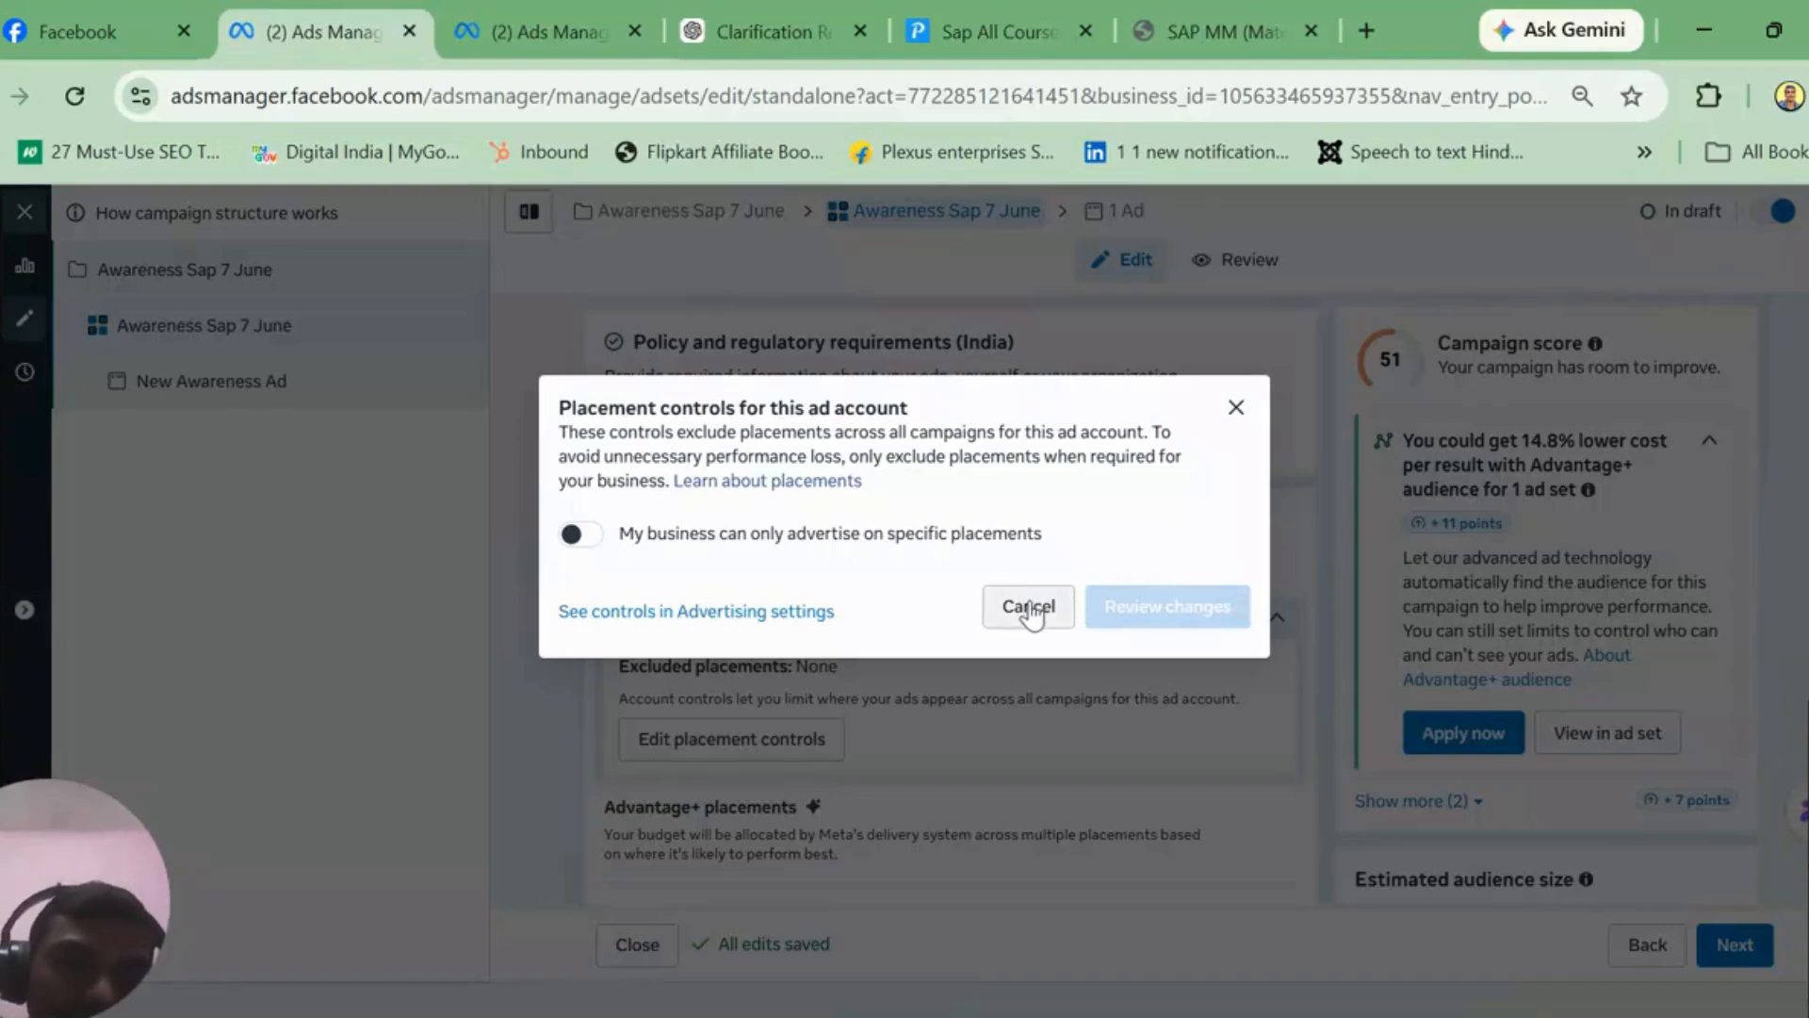
{"action": "left_click", "coordinate": [1030, 608]}
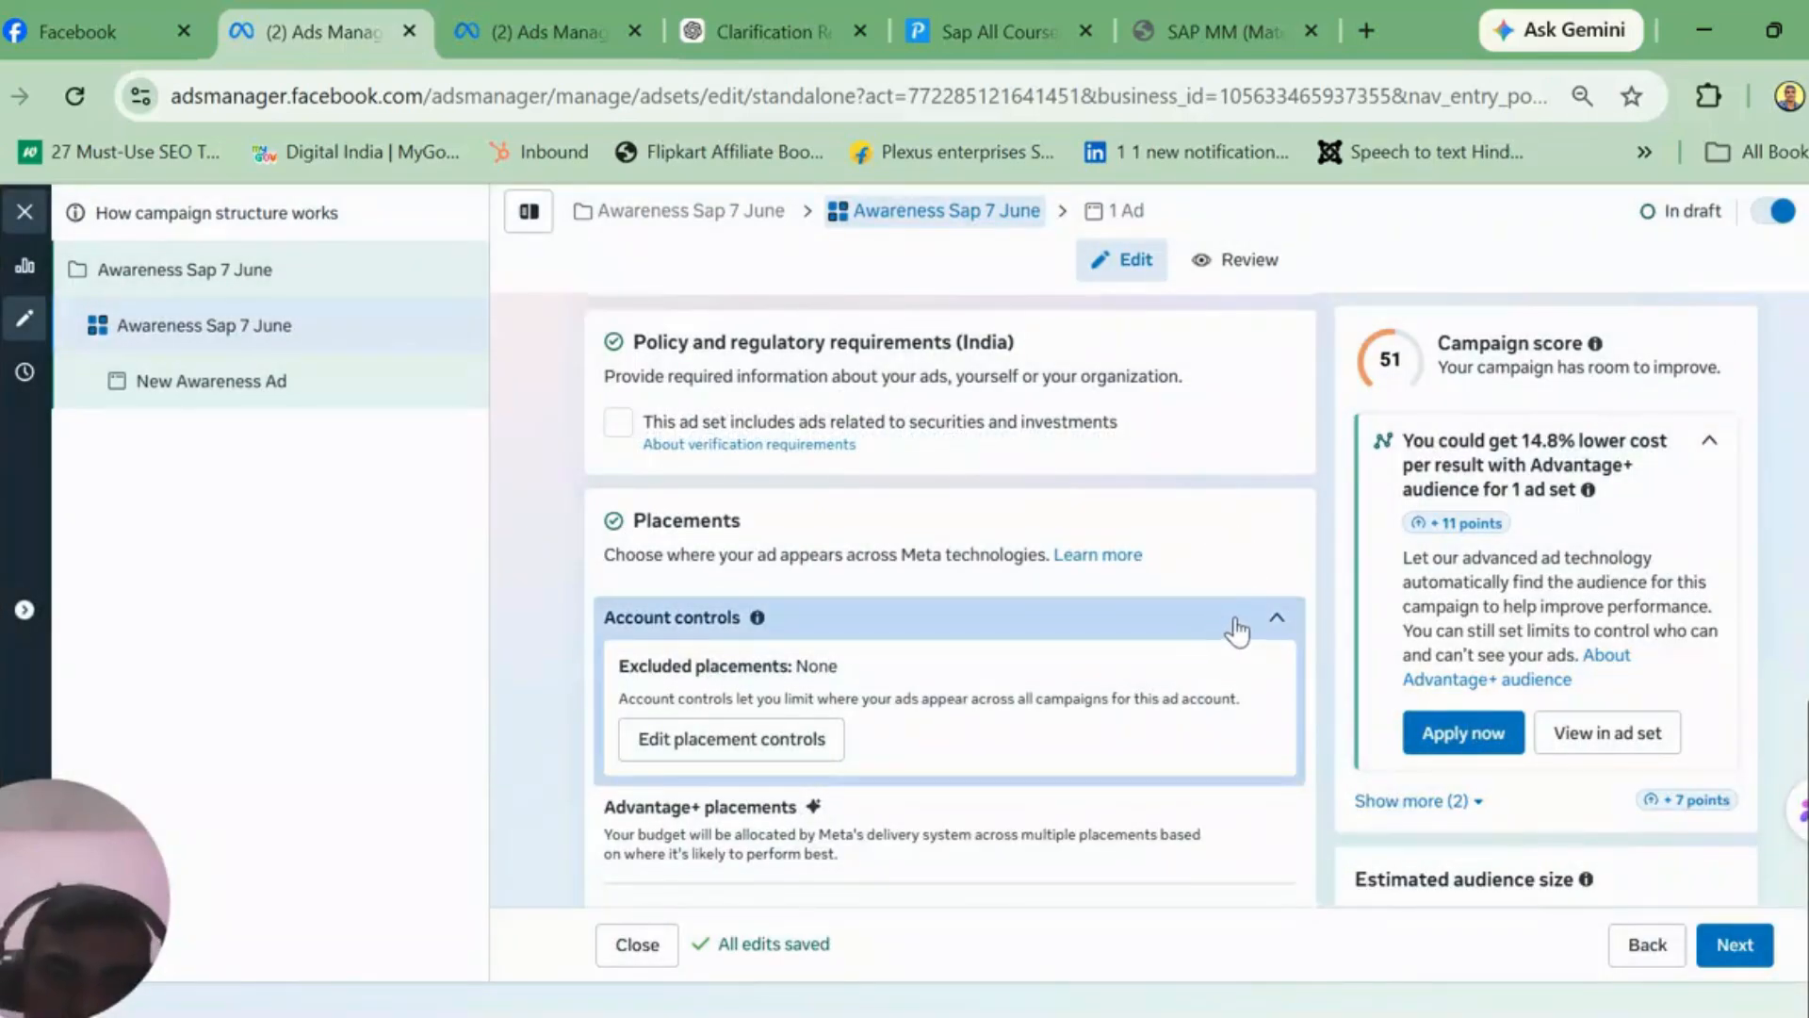
Step: Review the whole ad set, from performance goal and frequency cap through budget, schedule and saved audience to placements
{"action": "scroll", "coordinate": [949, 600], "scroll_direction": "down", "scroll_amount": 7}
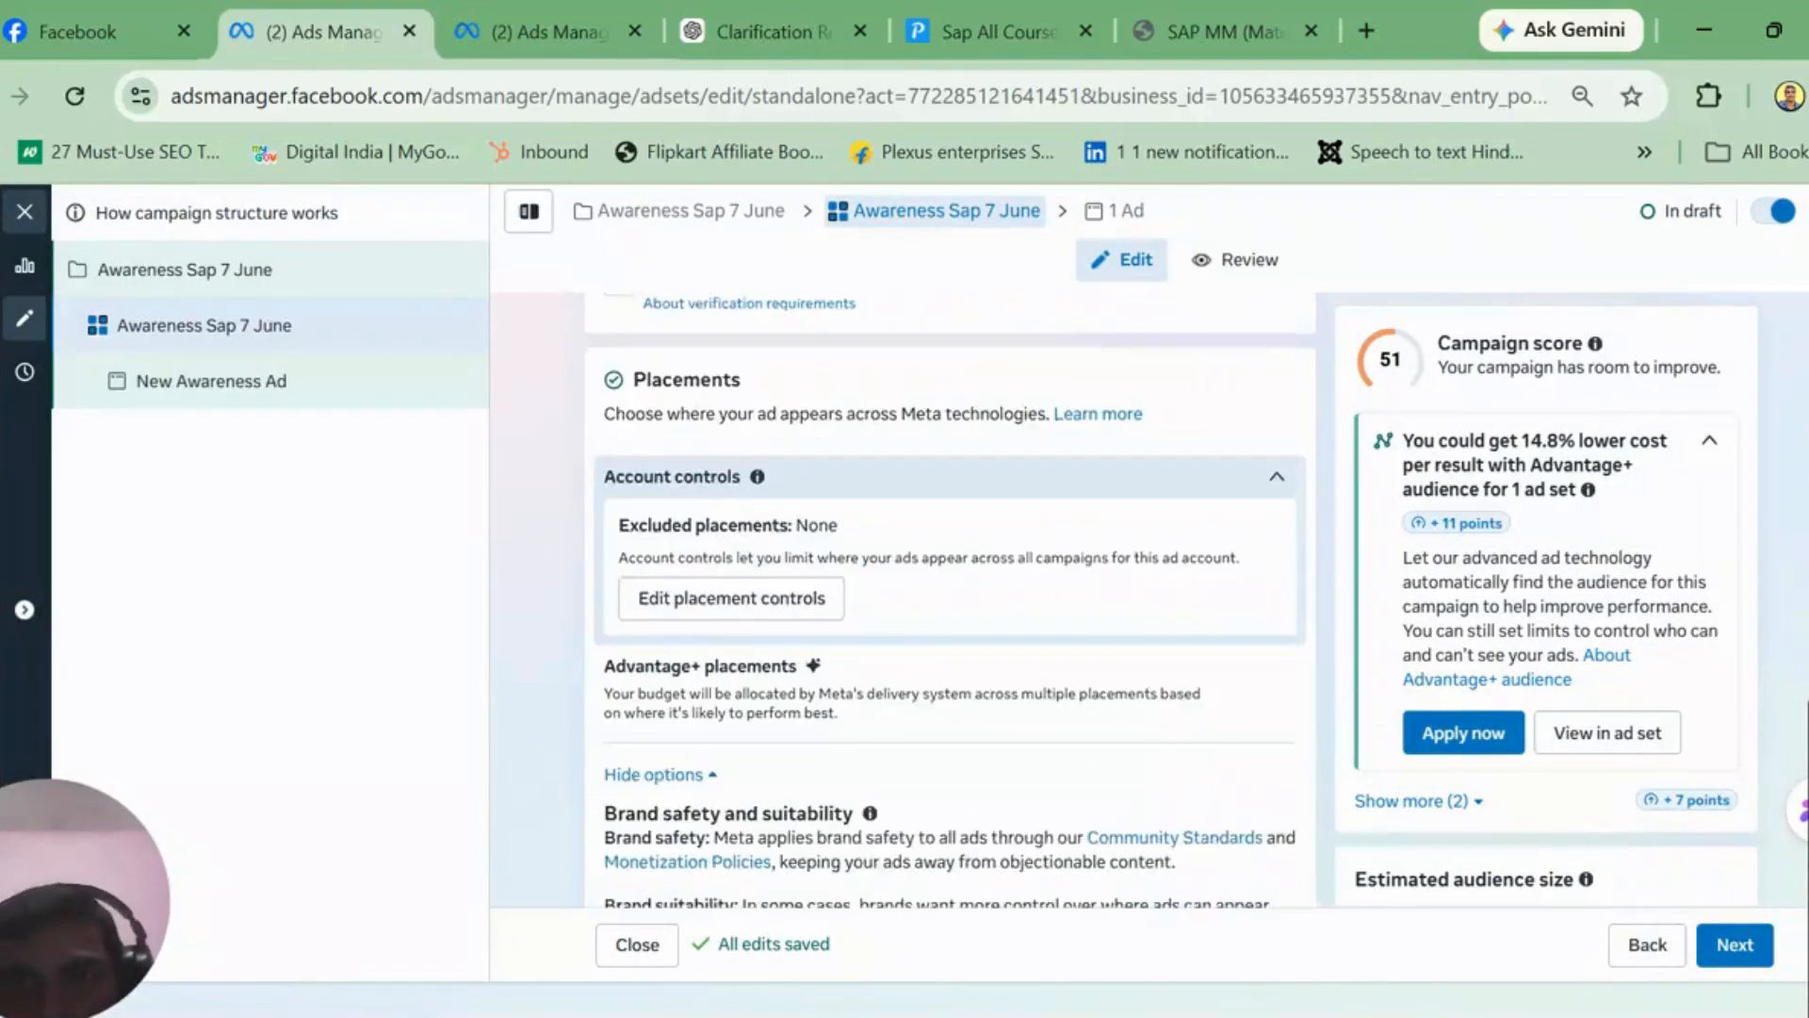
{"action": "scroll", "coordinate": [950, 599], "scroll_direction": "up", "scroll_amount": 15}
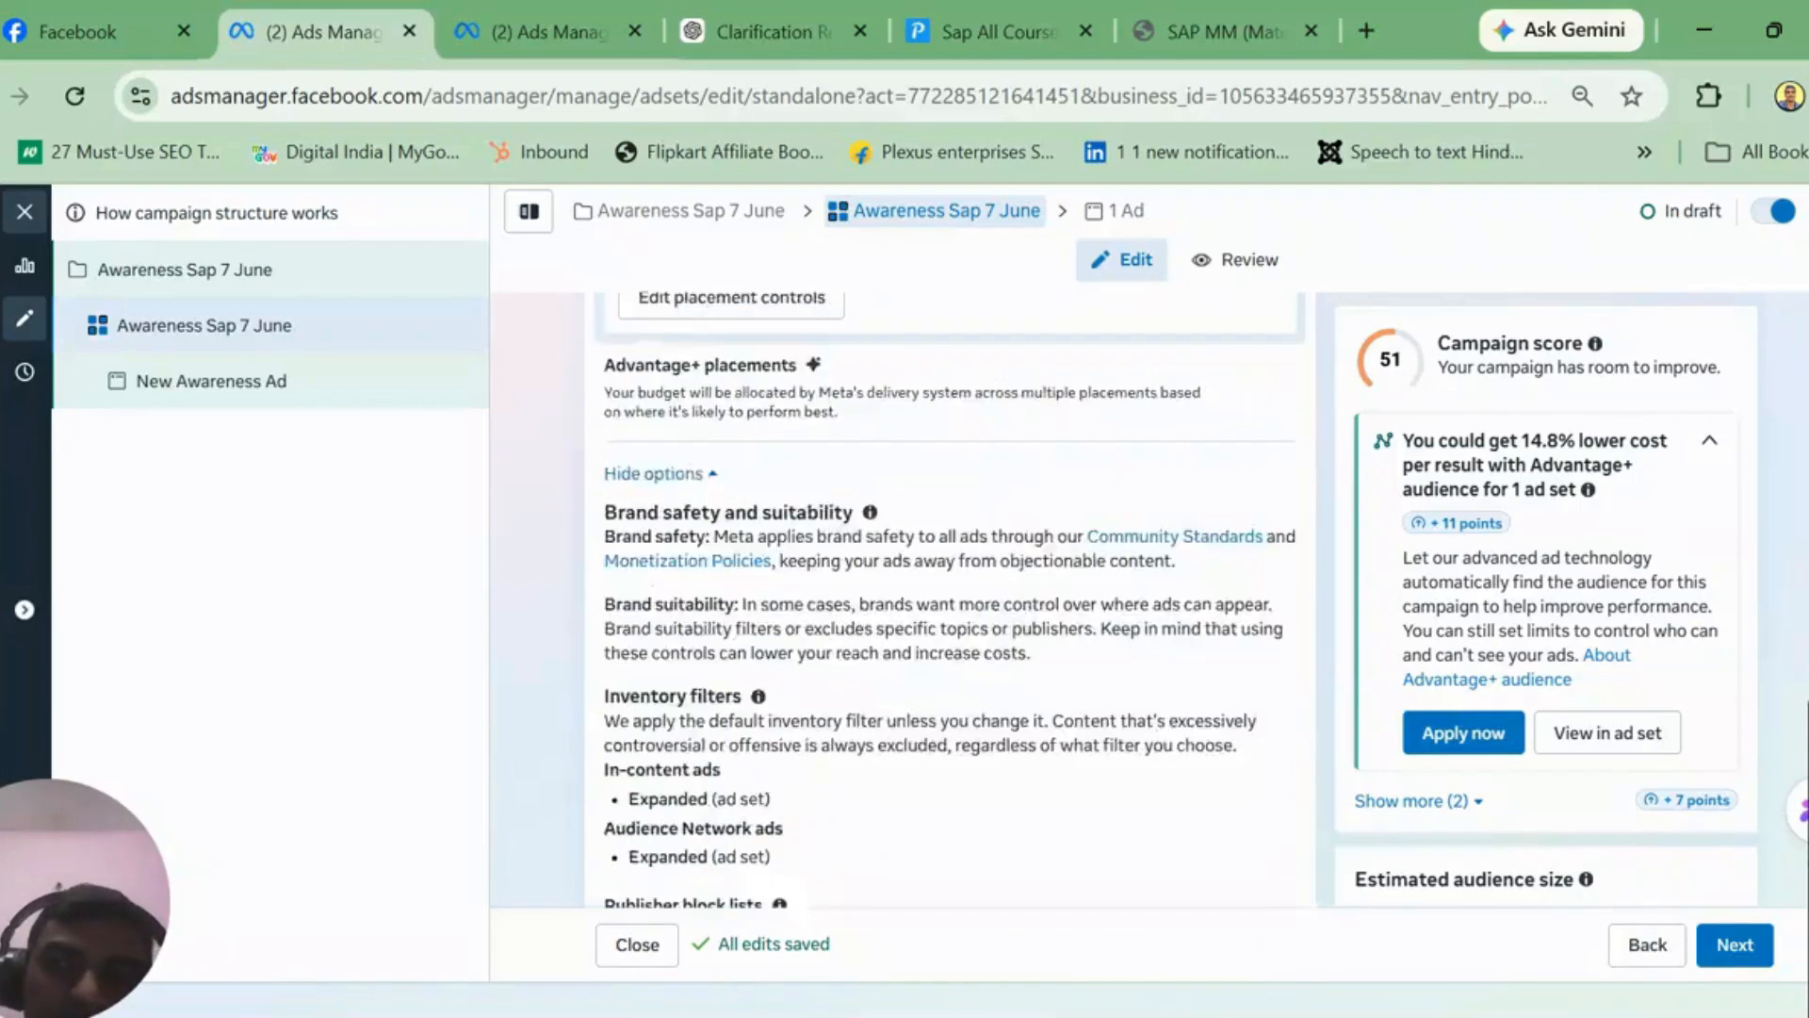
{"action": "left_click", "coordinate": [950, 479]}
{"action": "scroll", "coordinate": [950, 599], "scroll_direction": "down", "scroll_amount": 1}
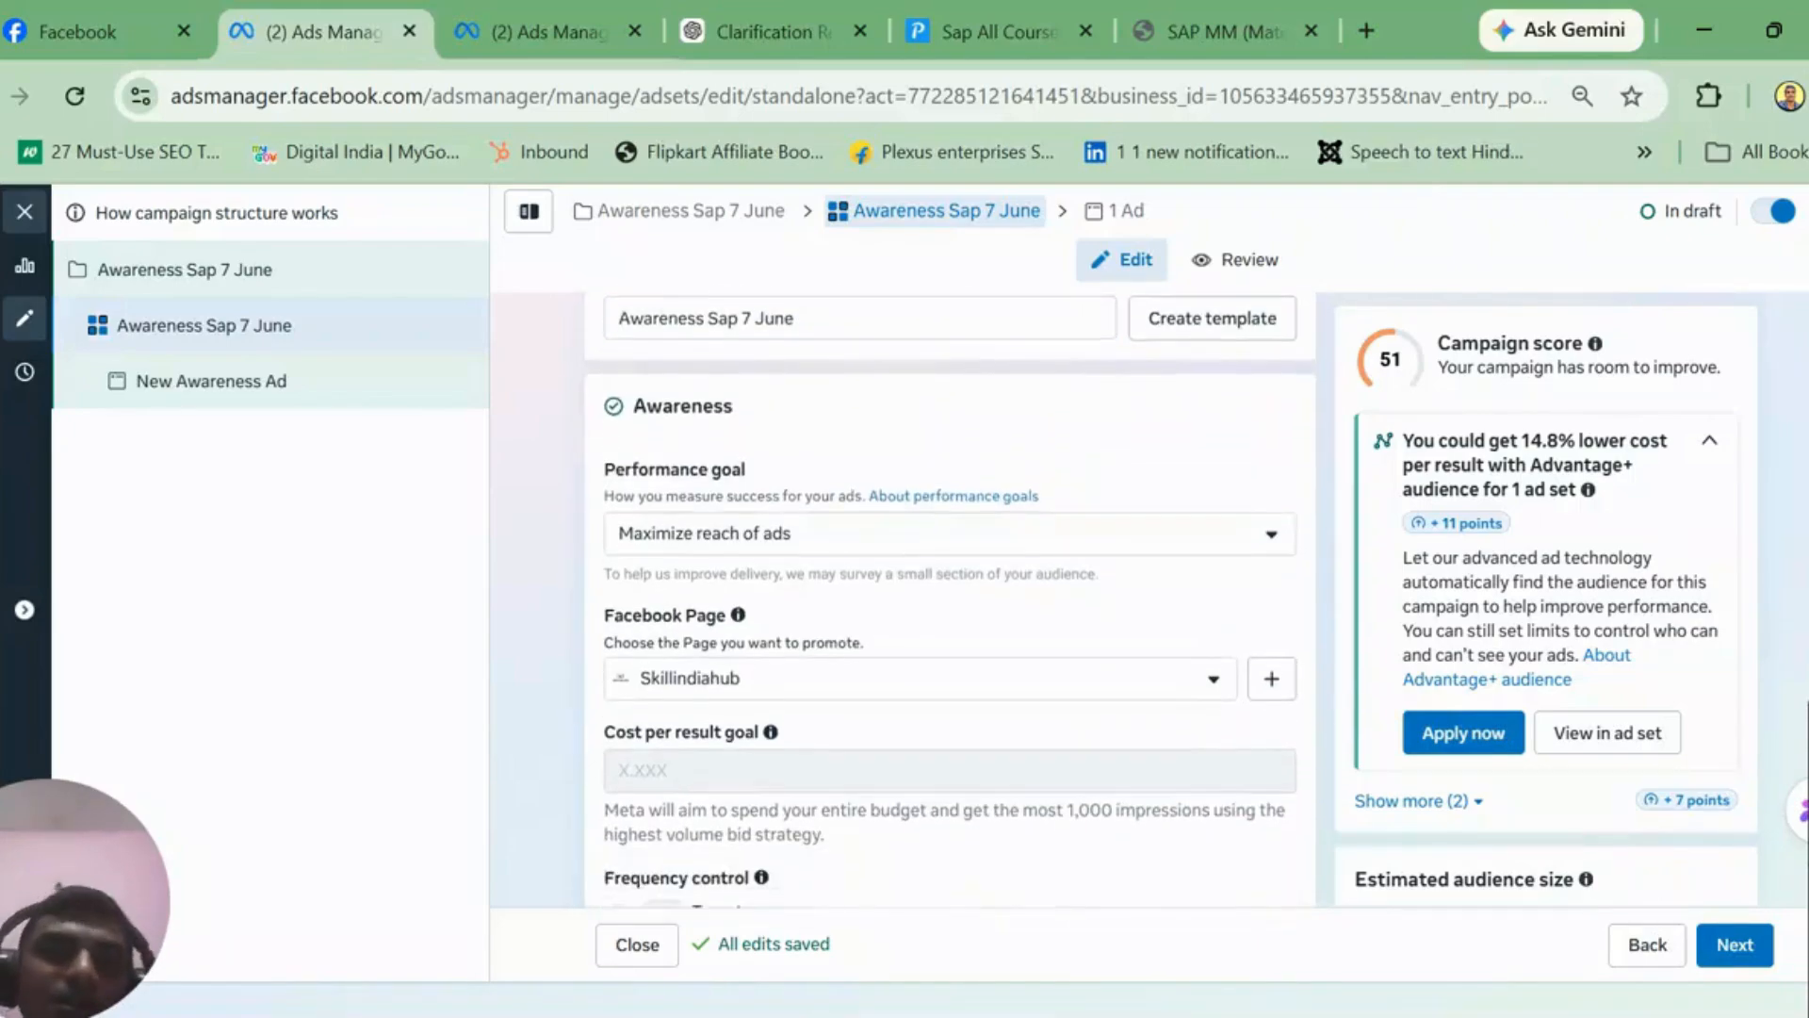
{"action": "scroll", "coordinate": [949, 600], "scroll_direction": "up", "scroll_amount": 1}
{"action": "scroll", "coordinate": [950, 599], "scroll_direction": "down", "scroll_amount": 5}
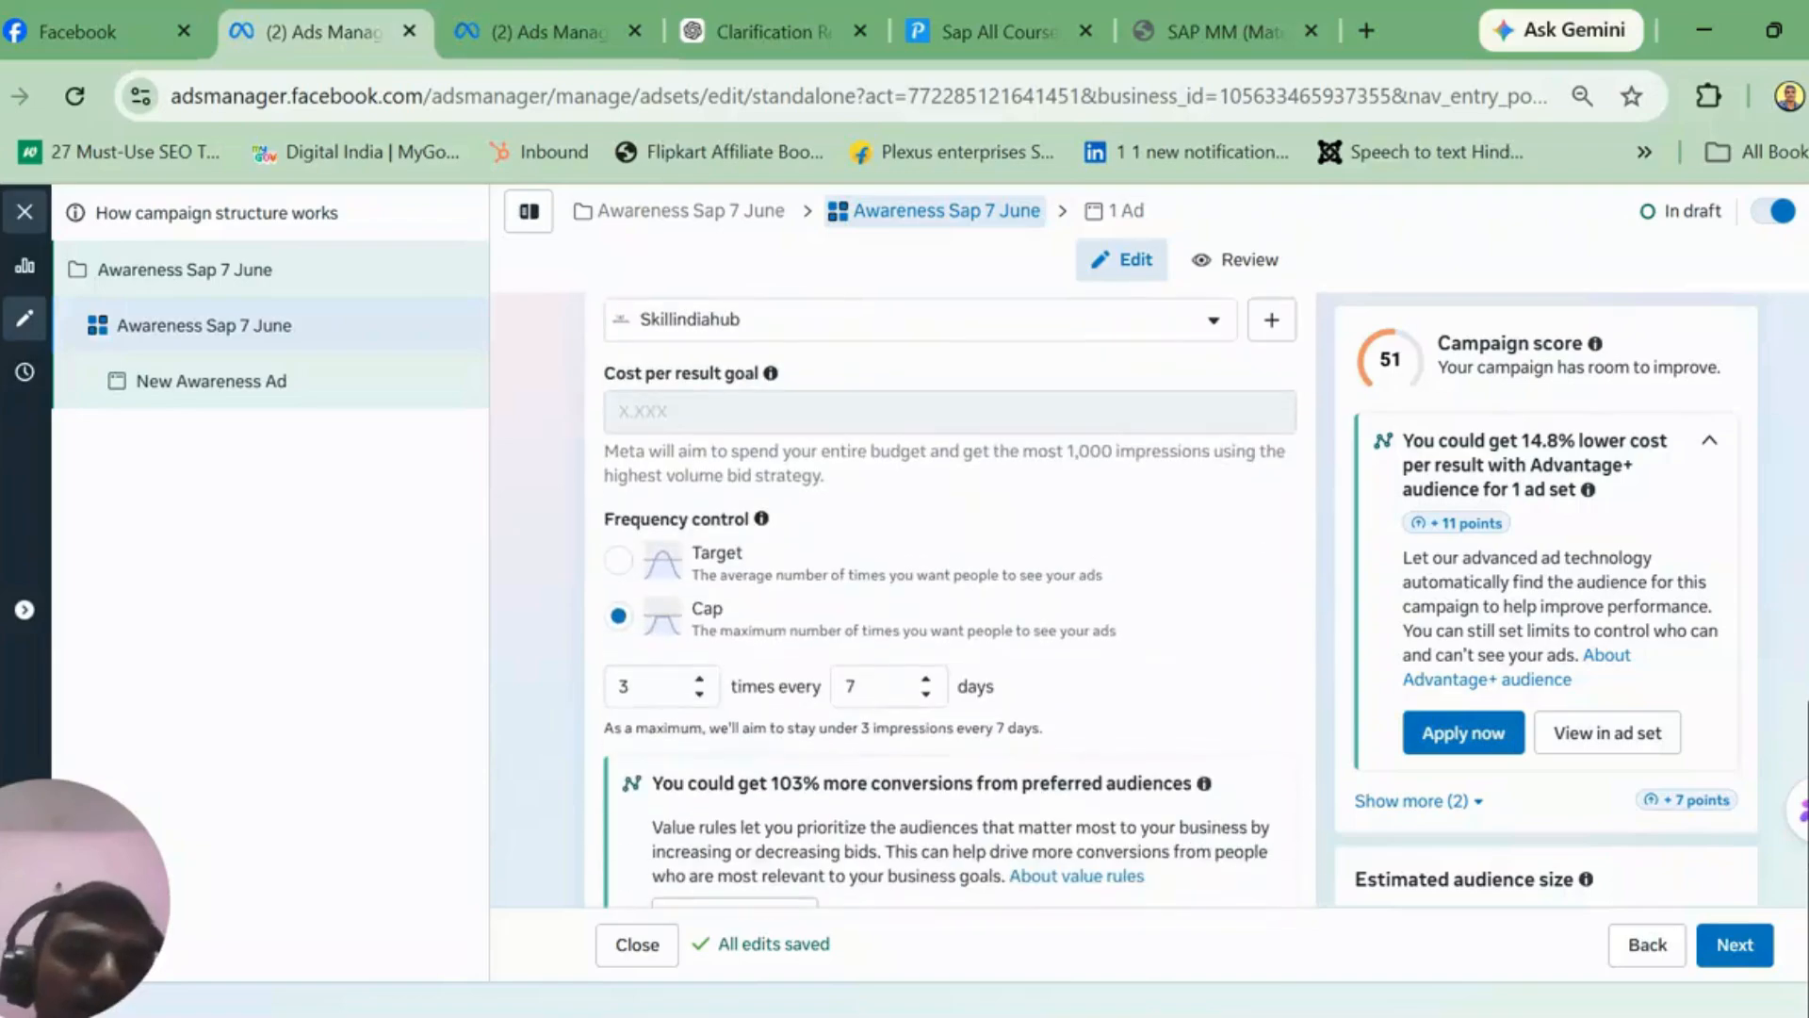
{"action": "scroll", "coordinate": [949, 600], "scroll_direction": "up", "scroll_amount": 2}
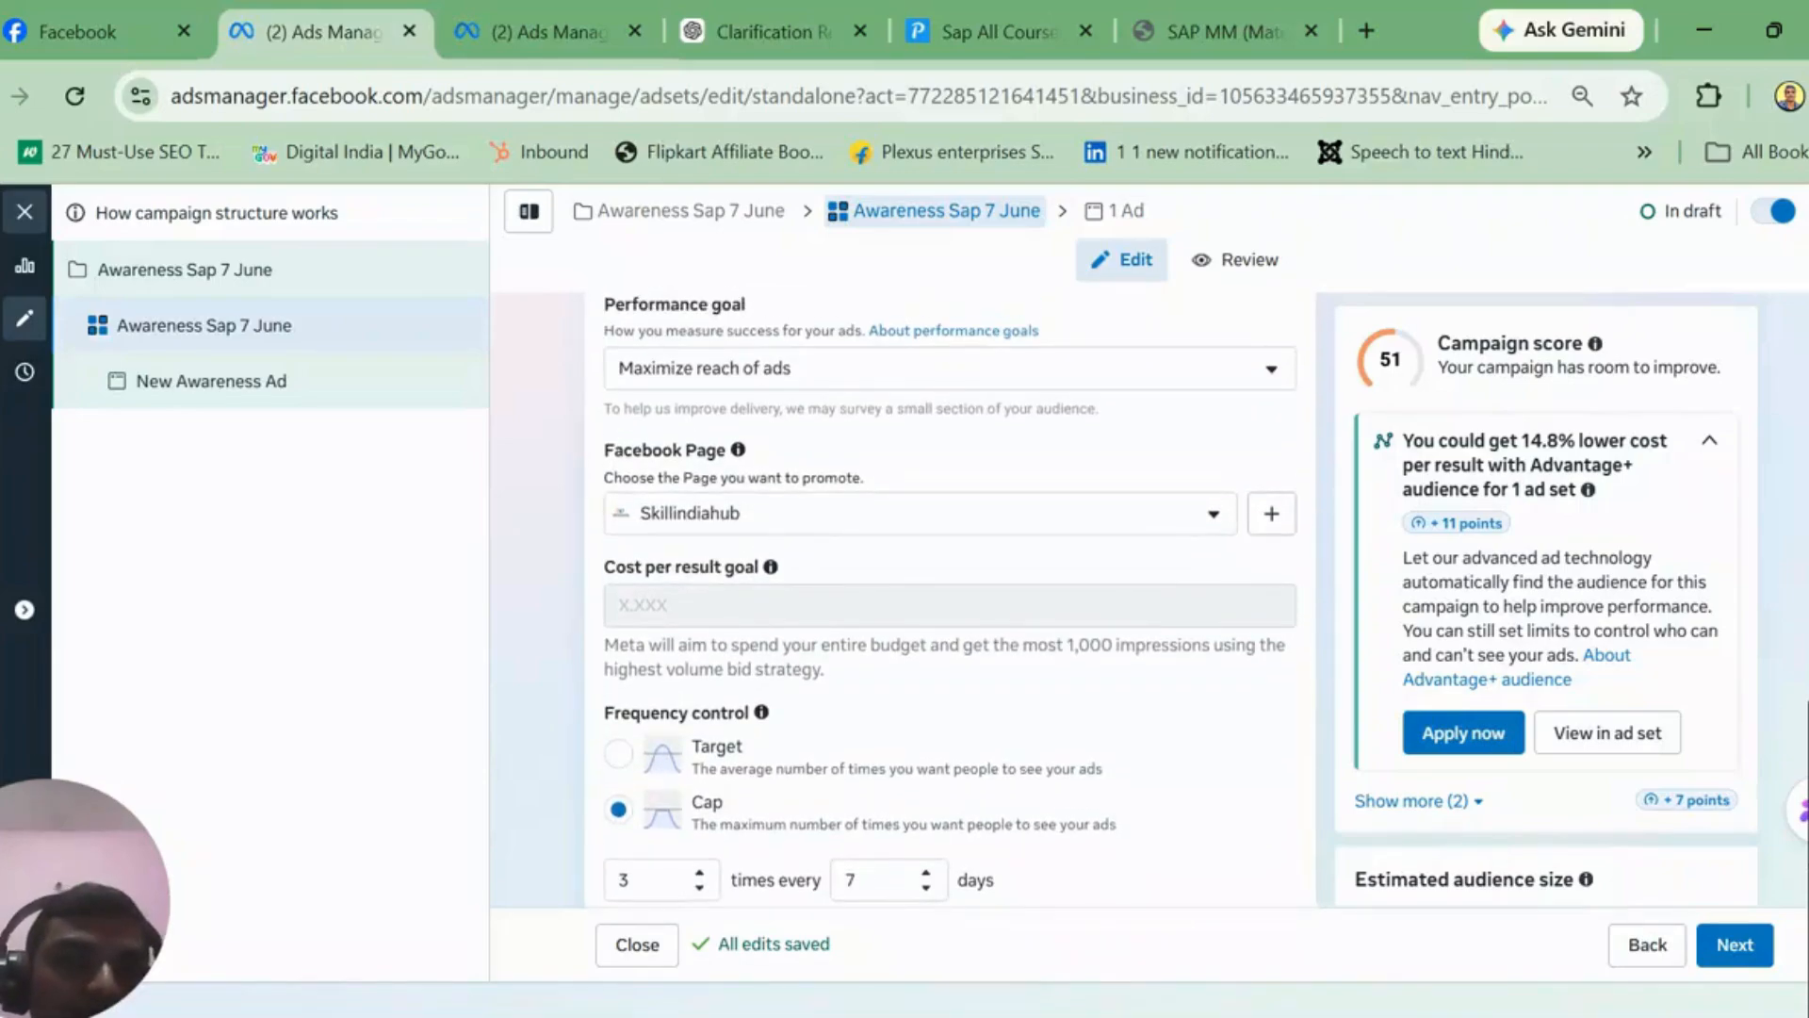
{"action": "scroll", "coordinate": [950, 599], "scroll_direction": "down", "scroll_amount": 6}
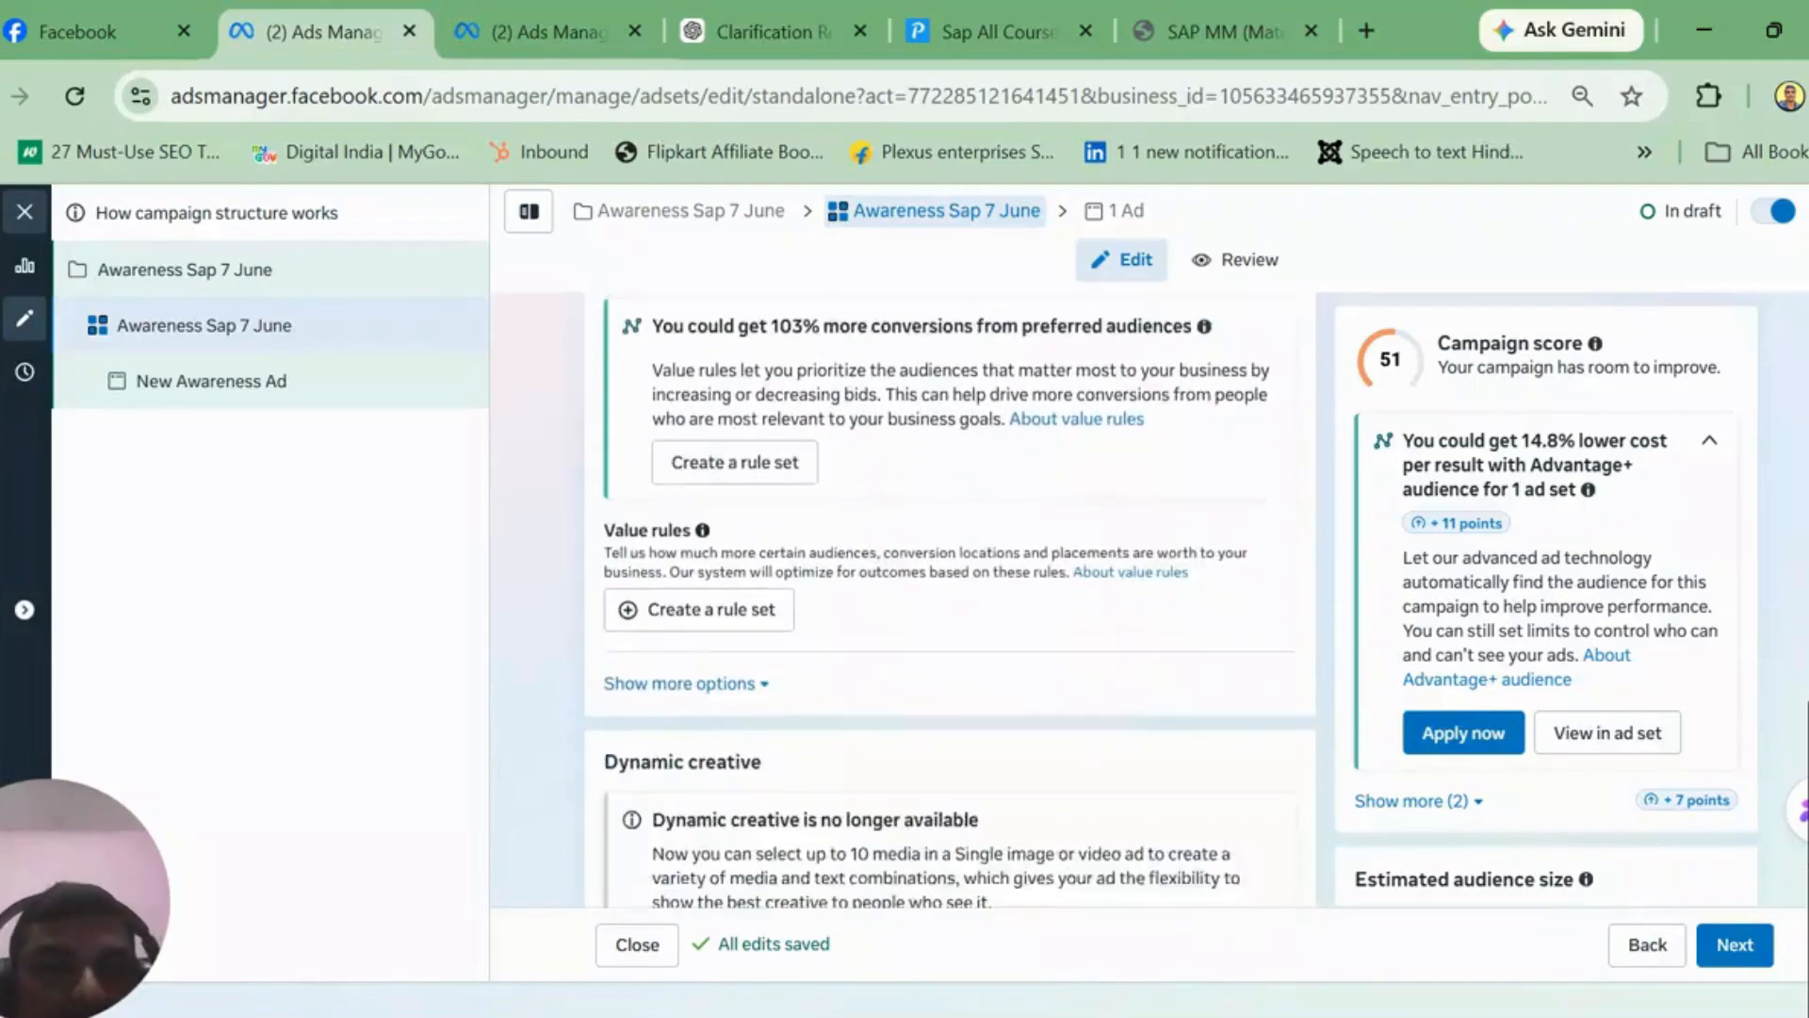
{"action": "scroll", "coordinate": [950, 599], "scroll_direction": "down", "scroll_amount": 5}
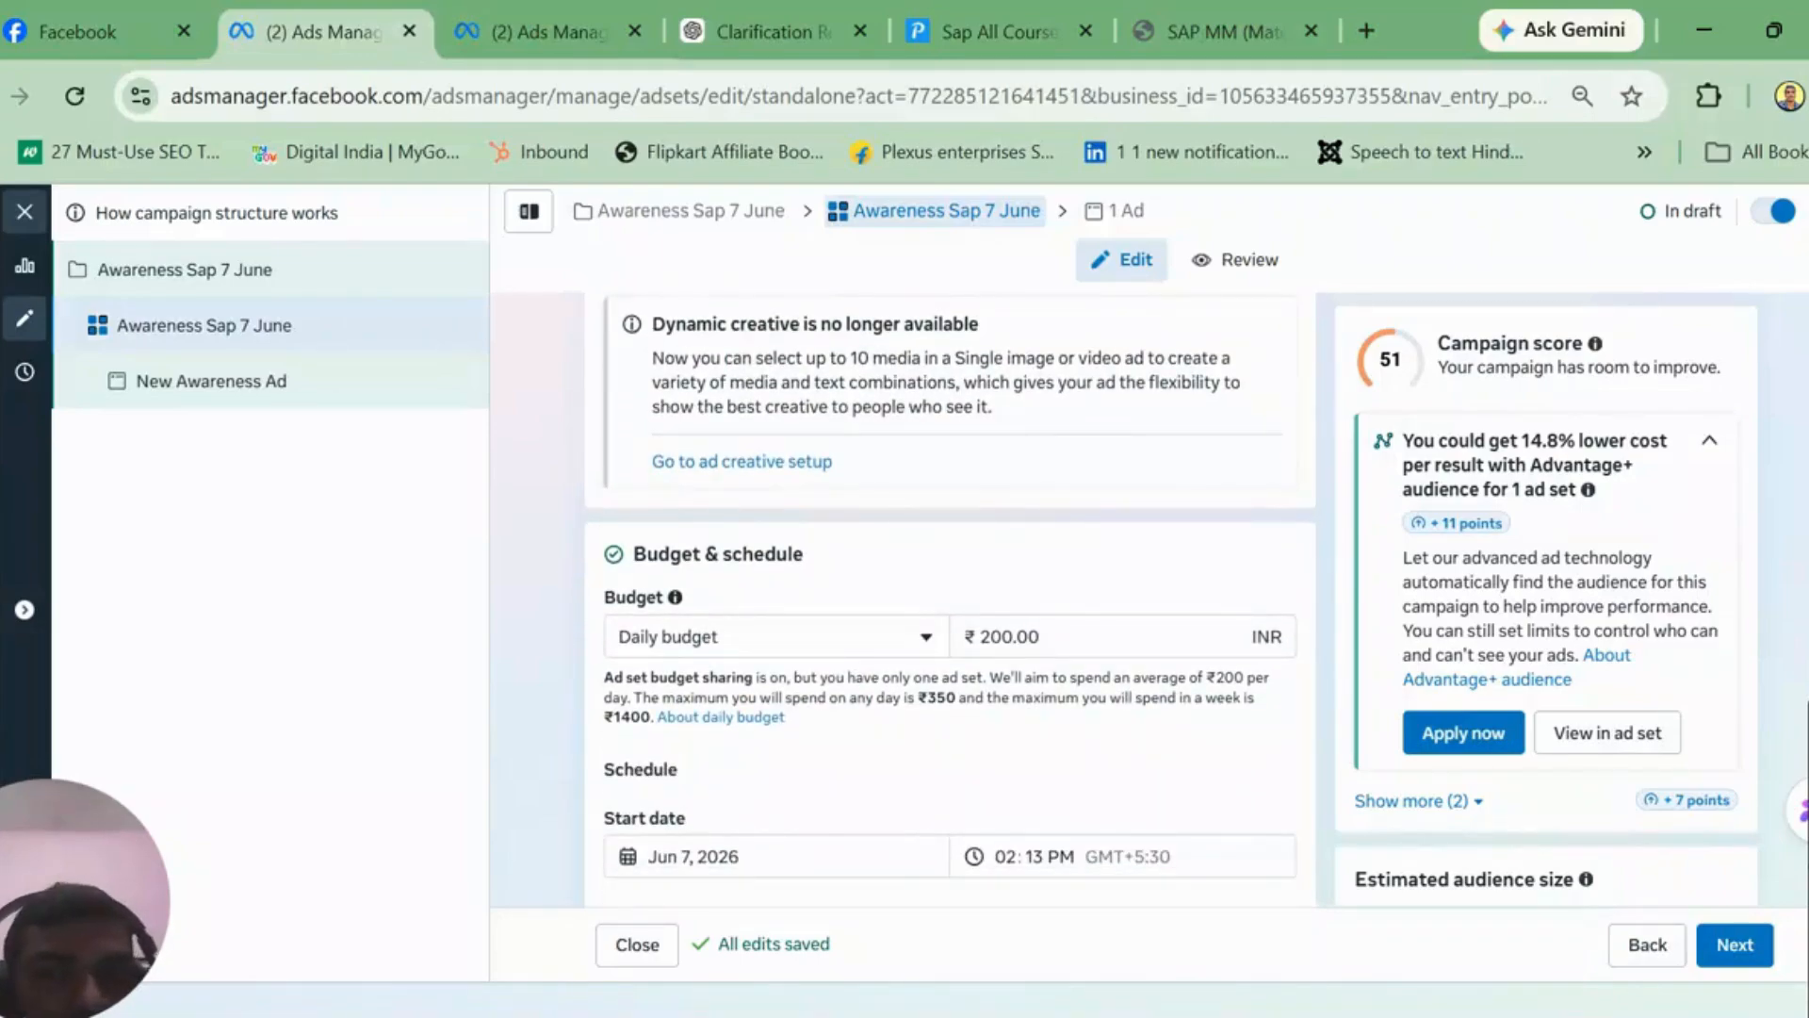
{"action": "scroll", "coordinate": [949, 599], "scroll_direction": "down", "scroll_amount": 4}
{"action": "scroll", "coordinate": [950, 599], "scroll_direction": "down", "scroll_amount": 7}
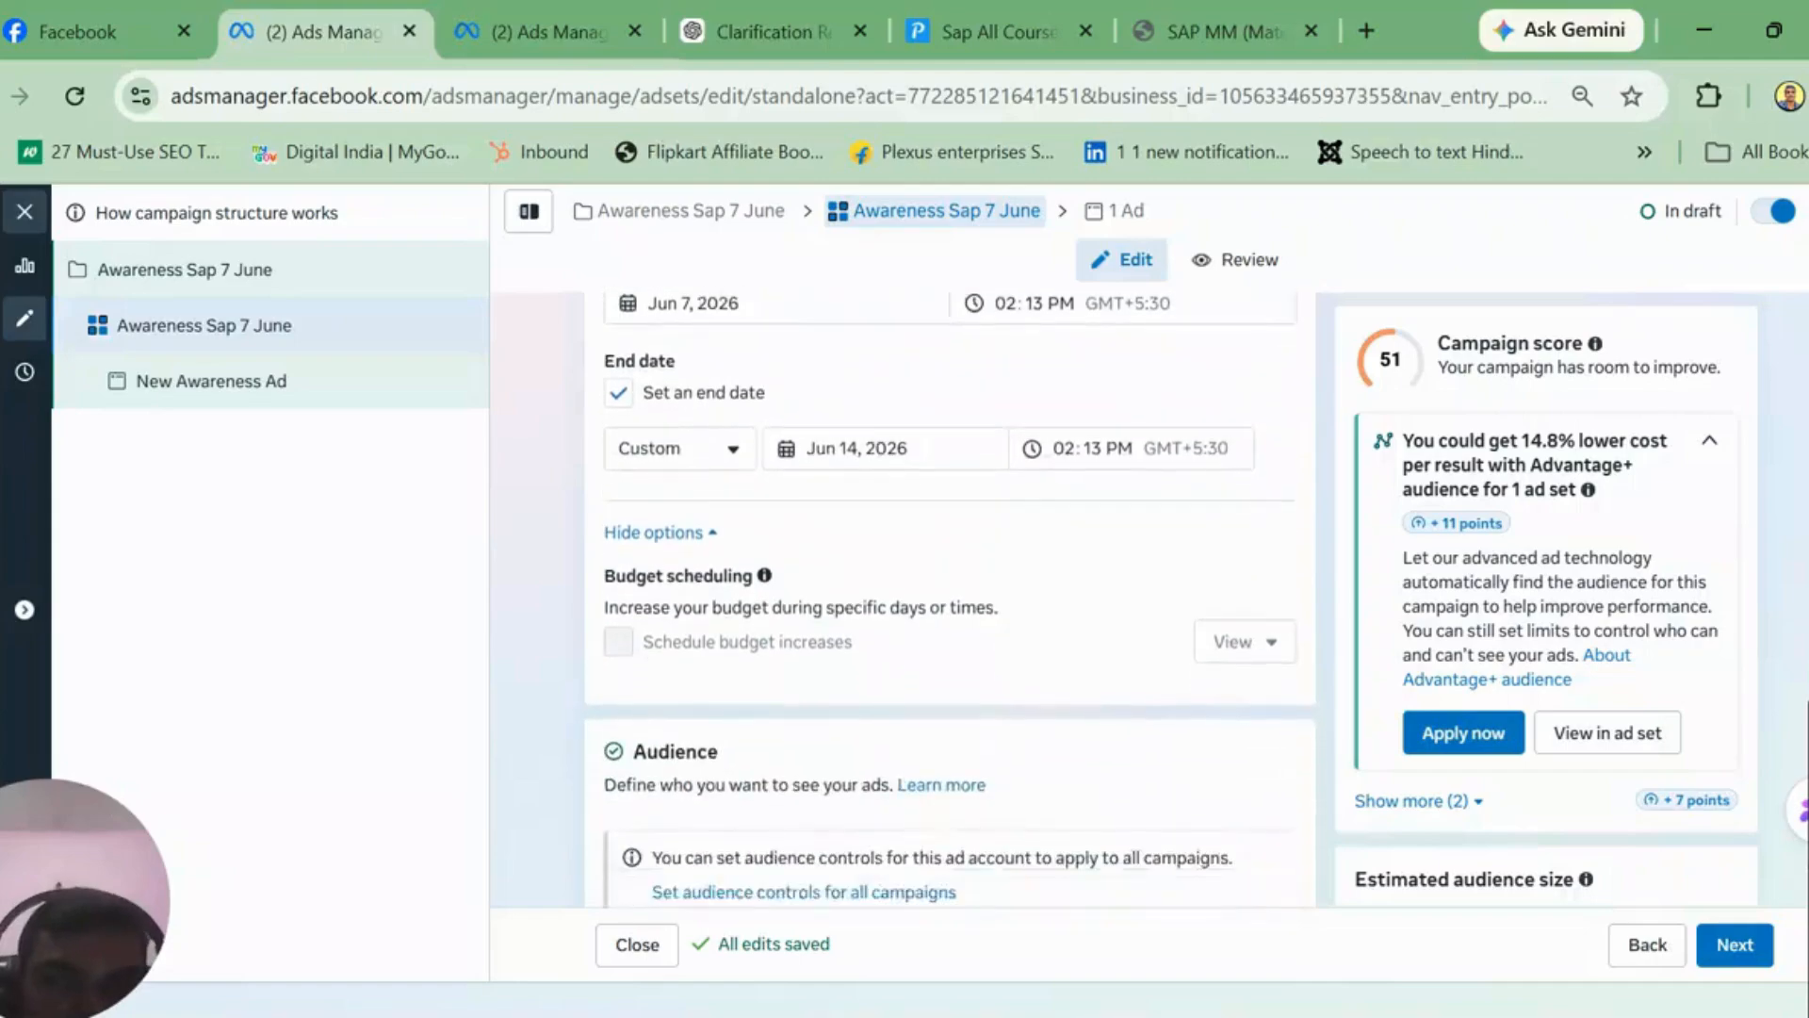
{"action": "scroll", "coordinate": [939, 600], "scroll_direction": "down", "scroll_amount": 10}
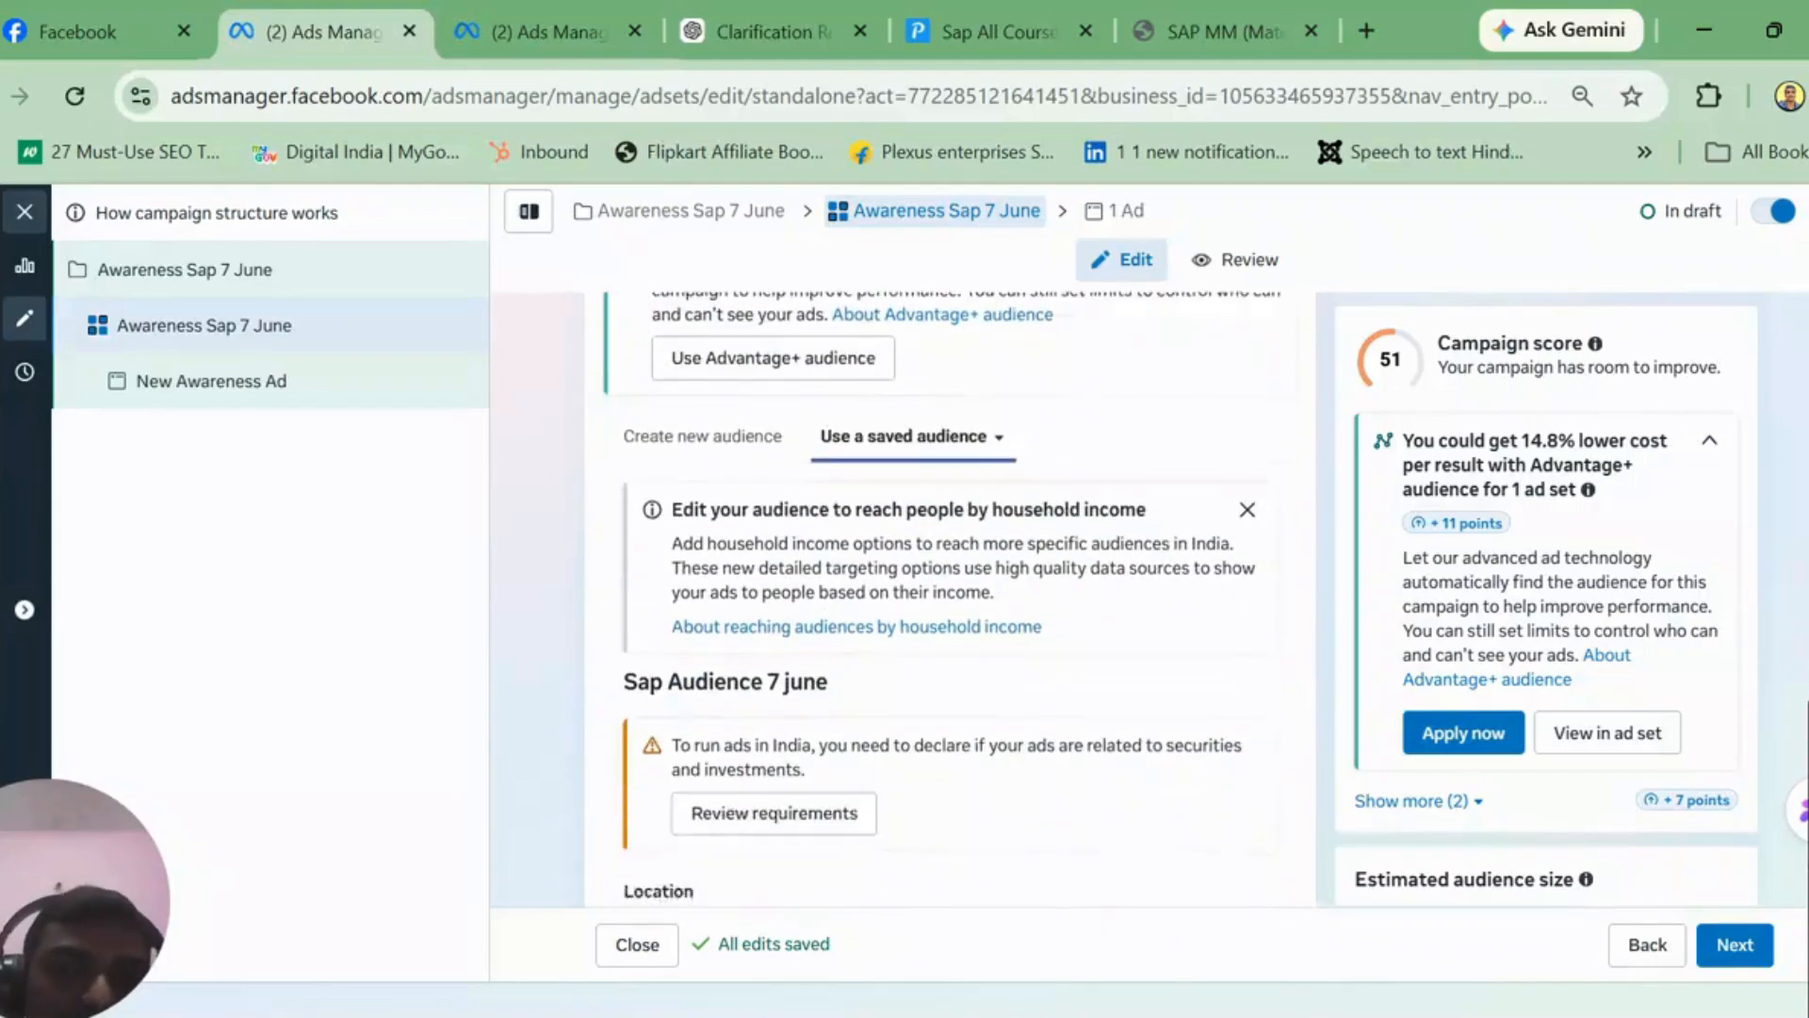
{"action": "scroll", "coordinate": [945, 601], "scroll_direction": "up", "scroll_amount": 3}
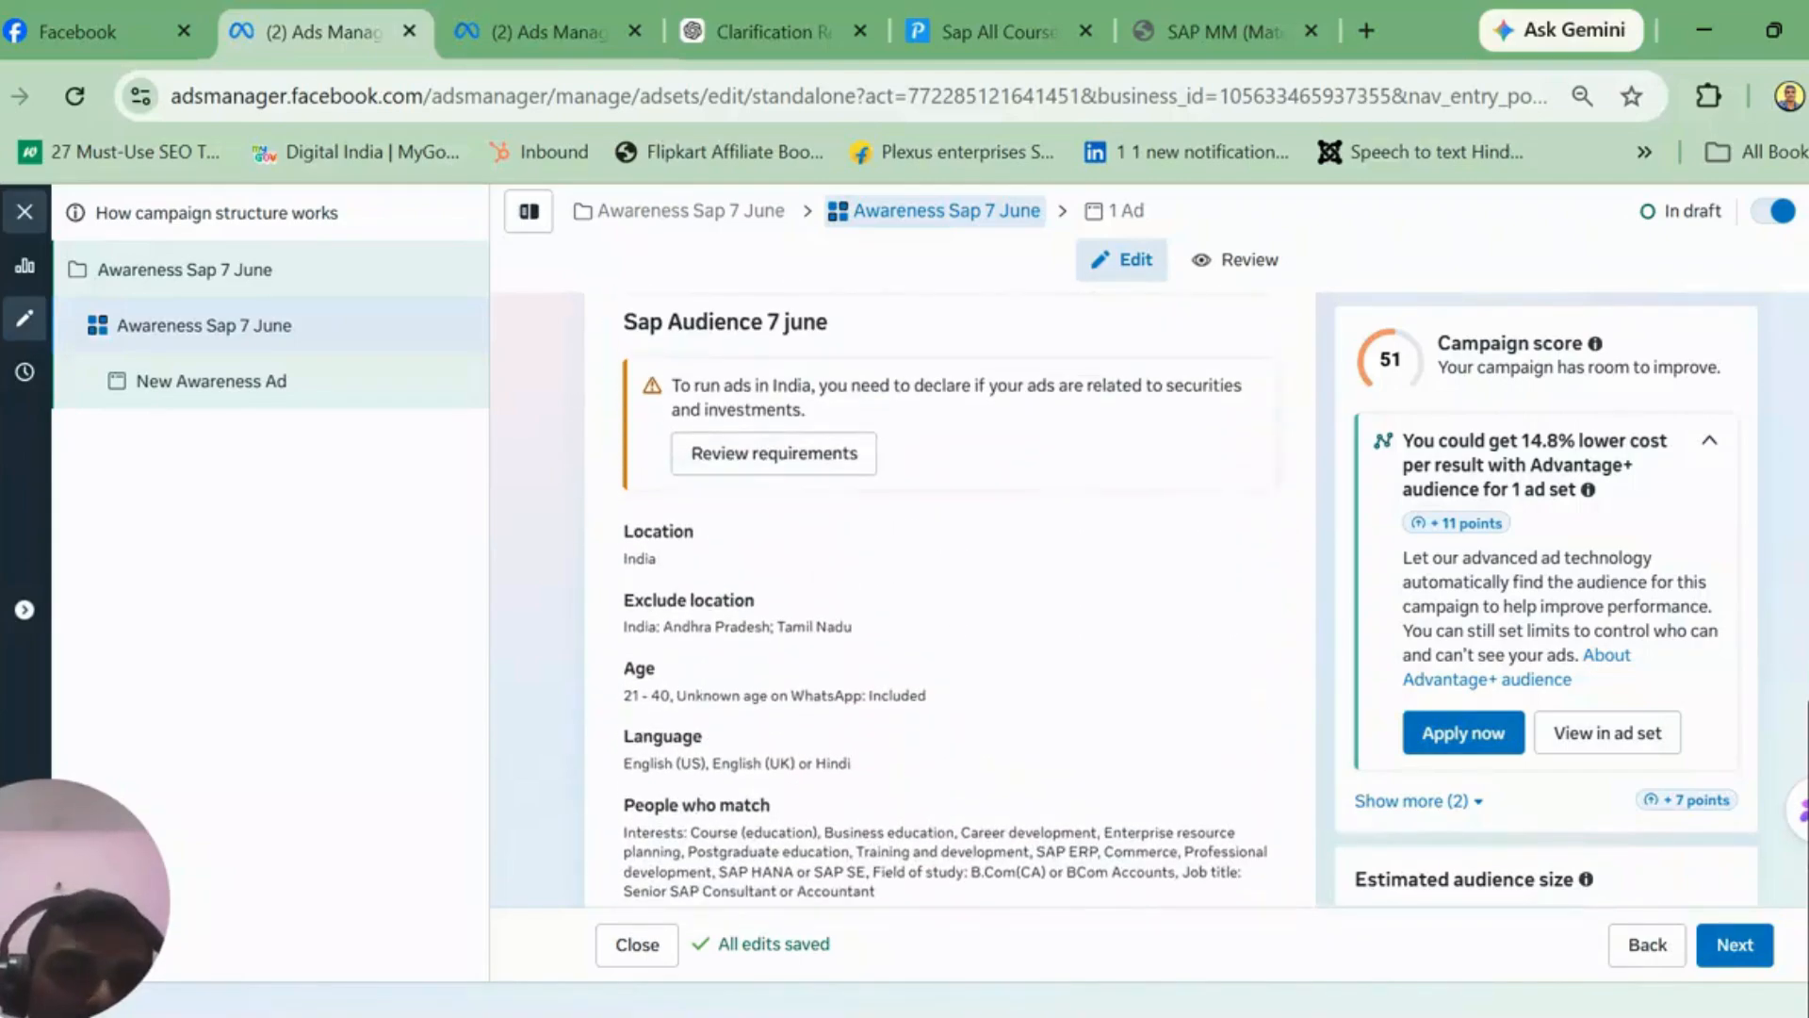
{"action": "scroll", "coordinate": [949, 600], "scroll_direction": "down", "scroll_amount": 10}
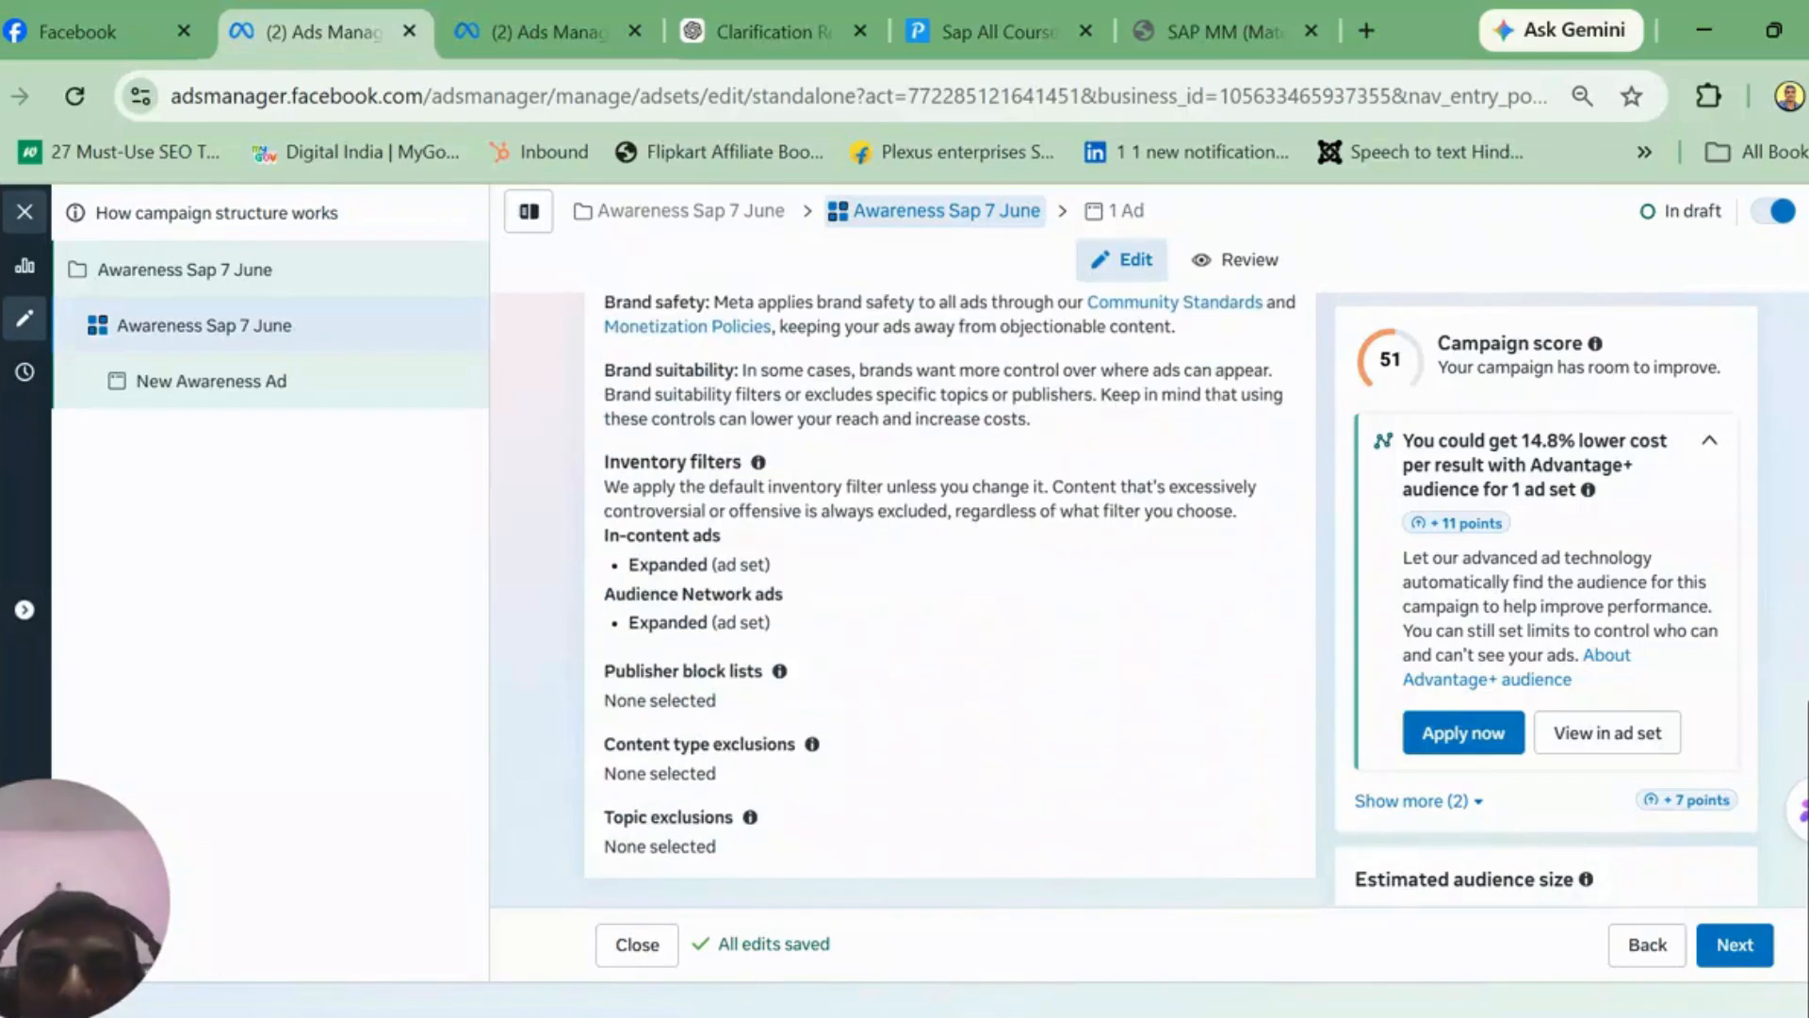
Step: Proceed from the ad set to its ad and rename the ad as "Awareness Sap 7 June"
{"action": "left_click", "coordinate": [1739, 947]}
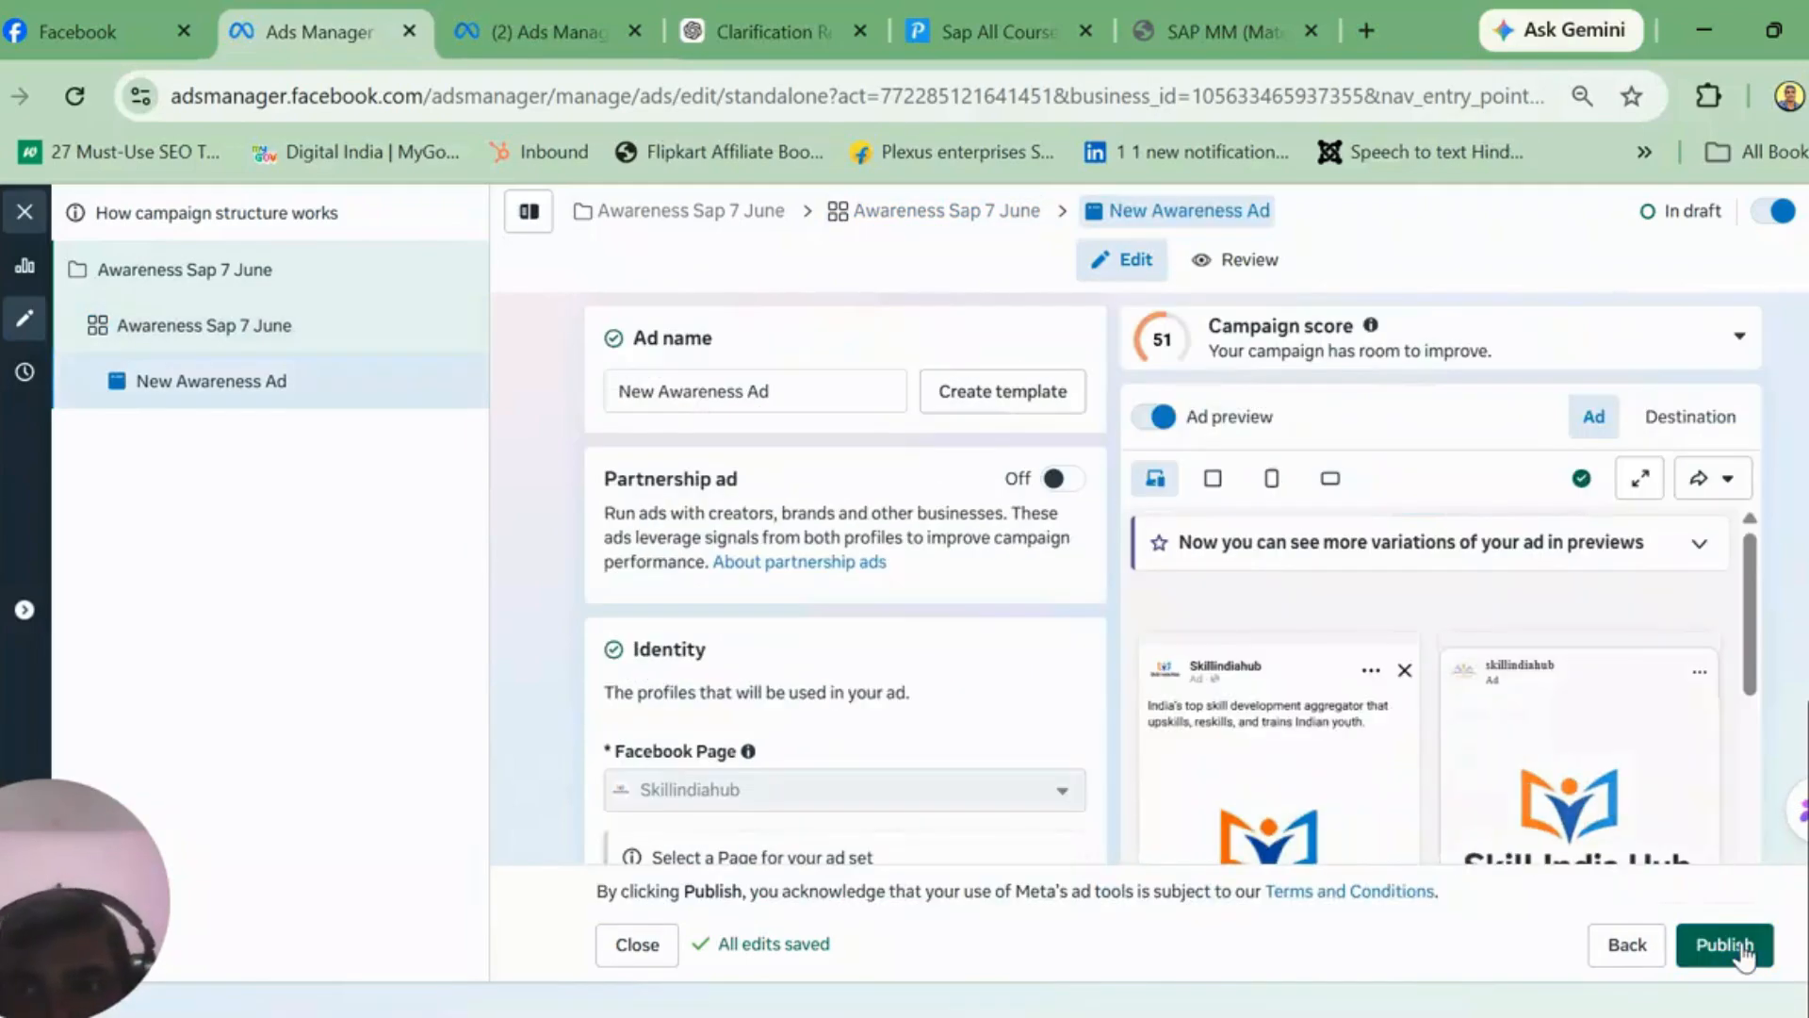
{"action": "left_click", "coordinate": [780, 388]}
{"action": "key", "text": "ctrl+a"}
{"action": "type", "text": "Awareness Sap 7 June"}
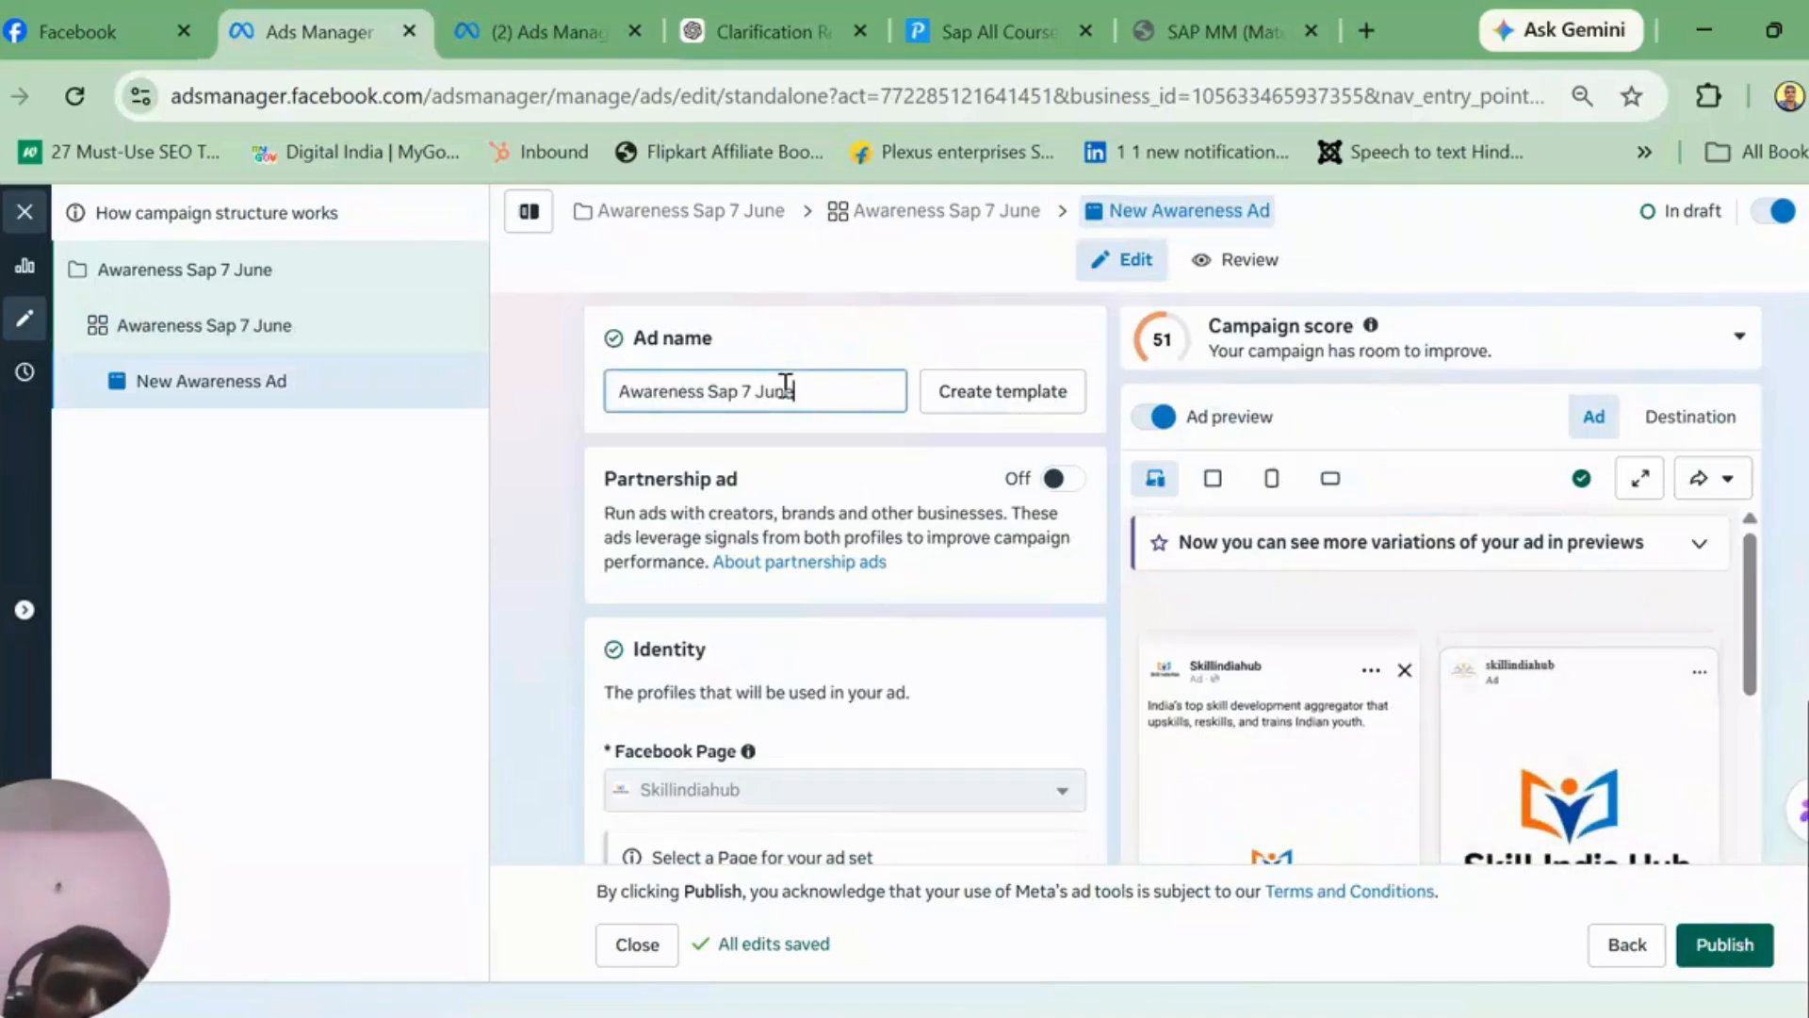
{"action": "left_click", "coordinate": [876, 448]}
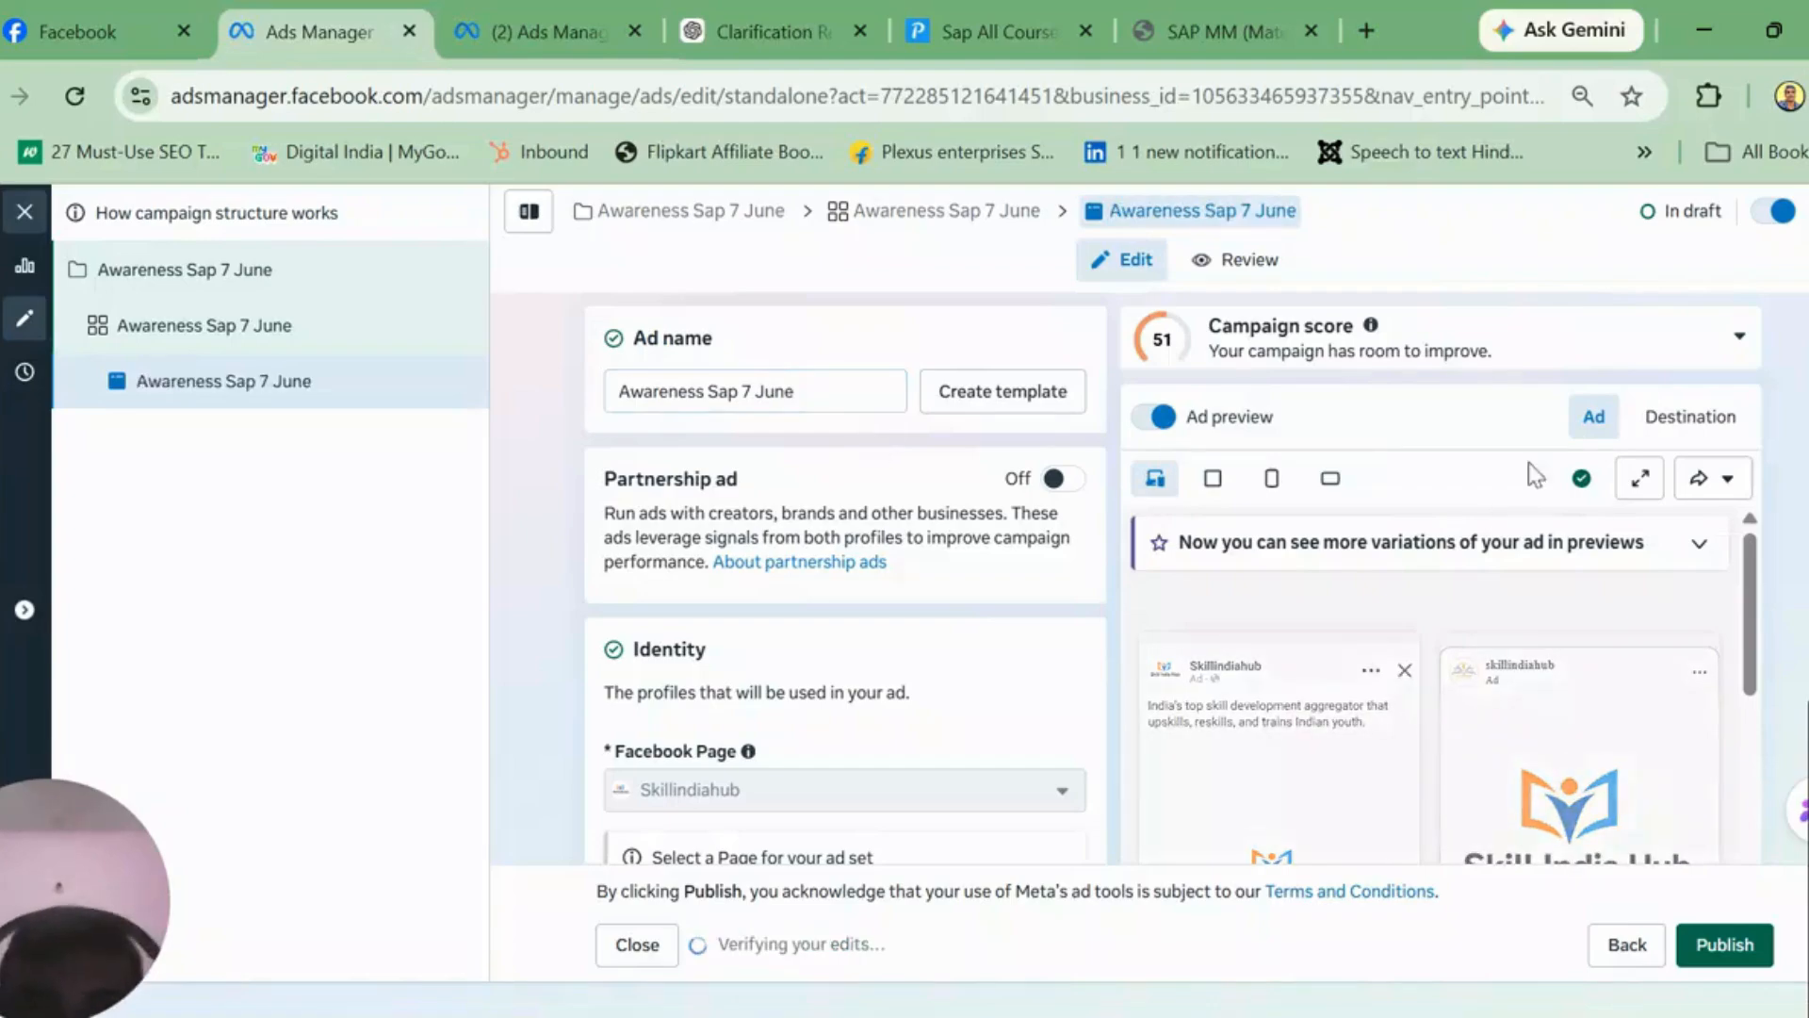
Step: Examine the ad's partnership setting, Facebook, Instagram, Threads and WhatsApp identity fields, and the Ad setup section
{"action": "scroll", "coordinate": [1089, 573], "scroll_direction": "down", "scroll_amount": 4}
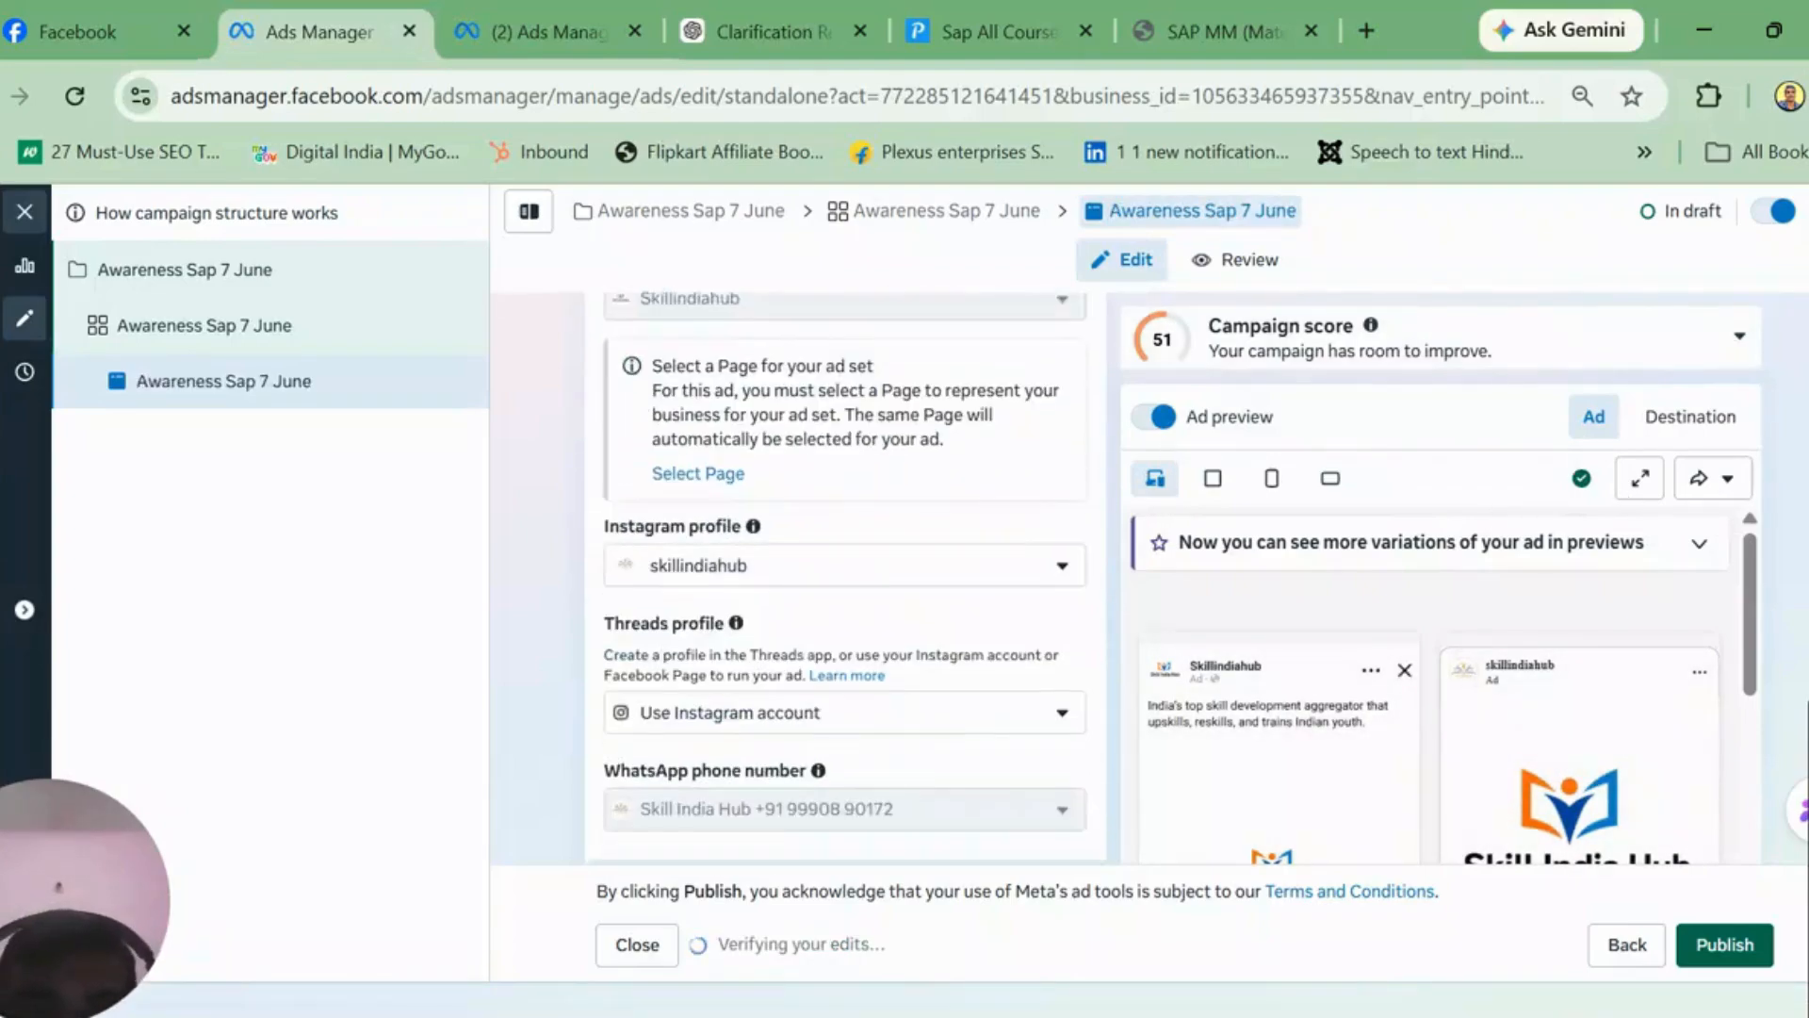
{"action": "scroll", "coordinate": [1089, 573], "scroll_direction": "up", "scroll_amount": 1}
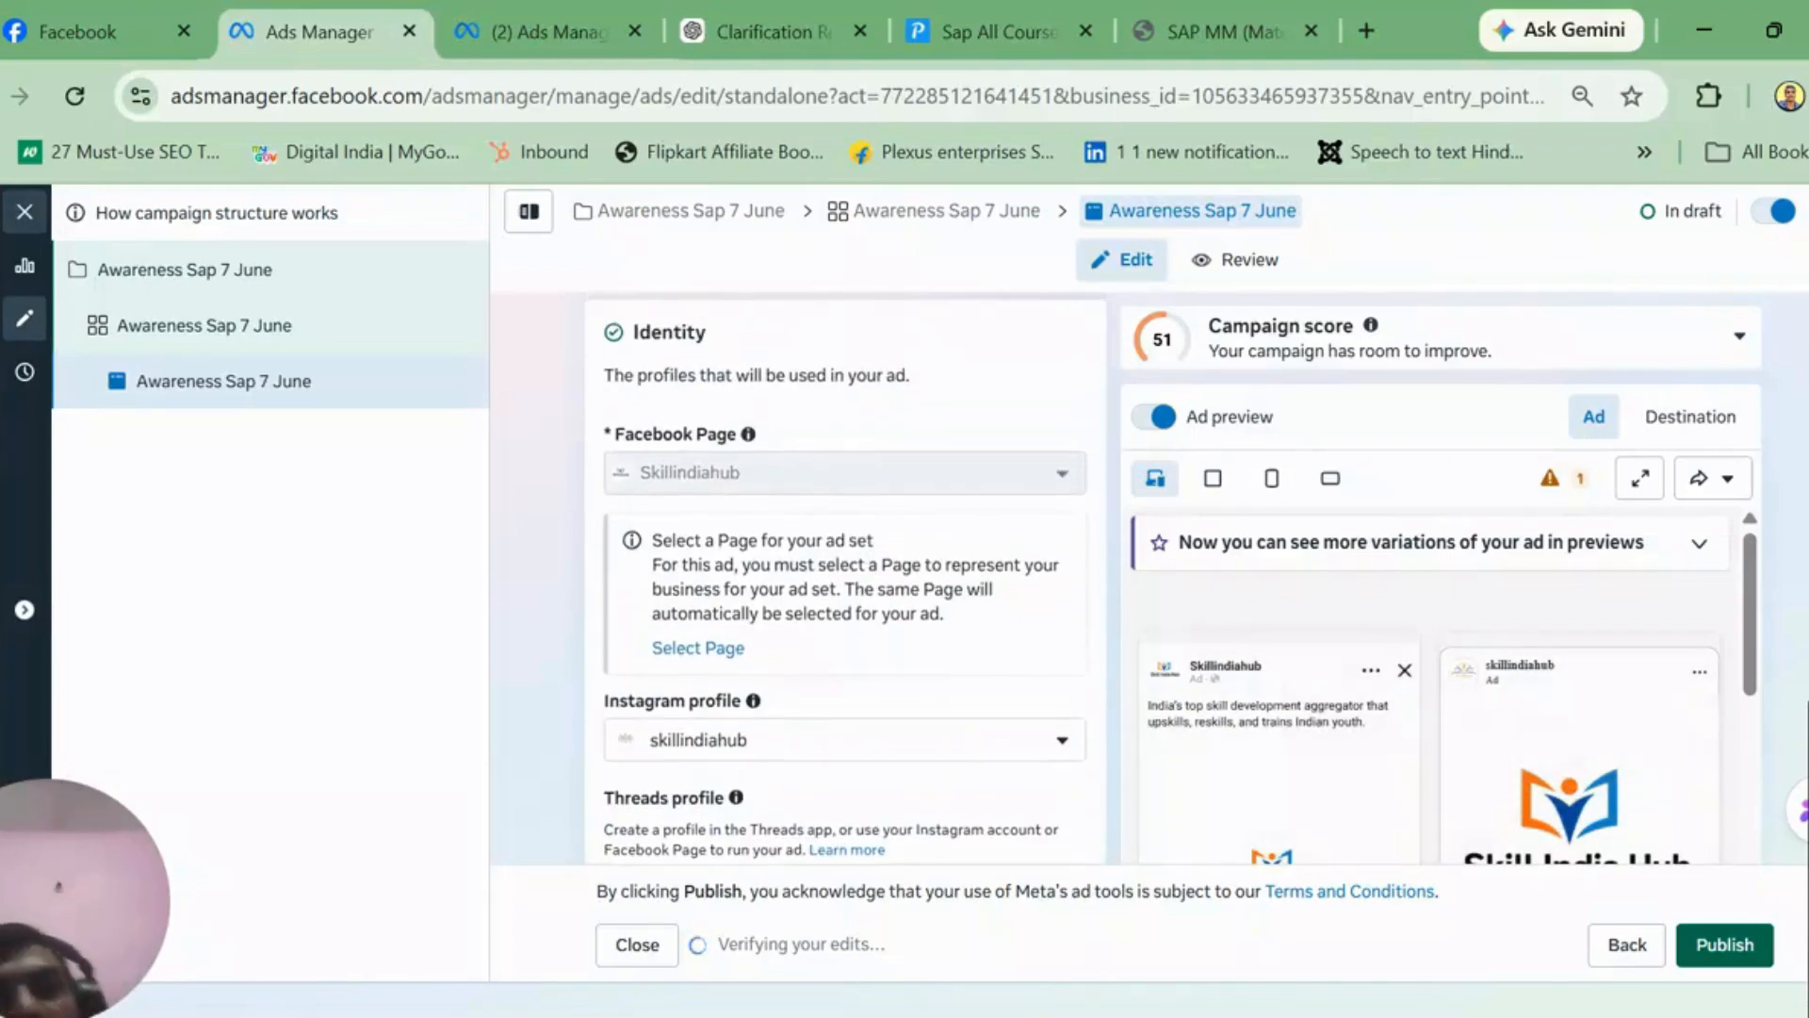
{"action": "scroll", "coordinate": [1090, 573], "scroll_direction": "down", "scroll_amount": 3}
{"action": "scroll", "coordinate": [1089, 573], "scroll_direction": "up", "scroll_amount": 3}
{"action": "scroll", "coordinate": [638, 761], "scroll_direction": "up", "scroll_amount": 1}
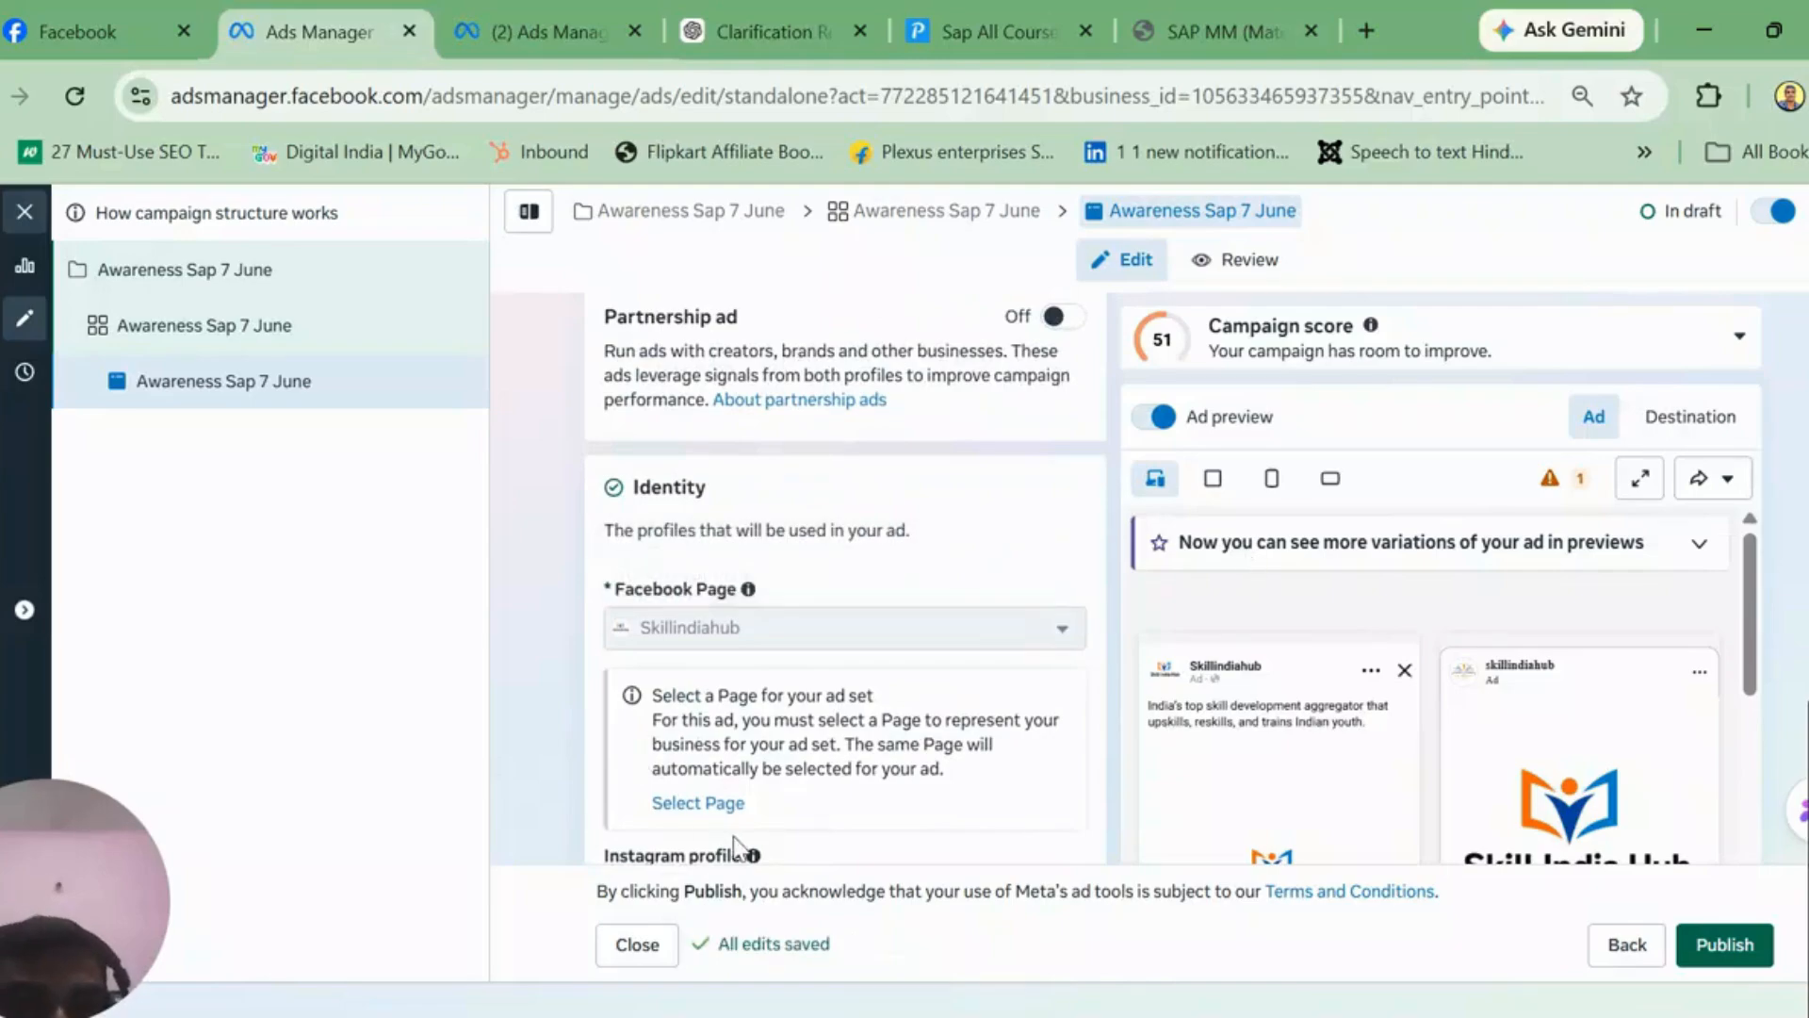
{"action": "mouse_move", "coordinate": [1644, 667]}
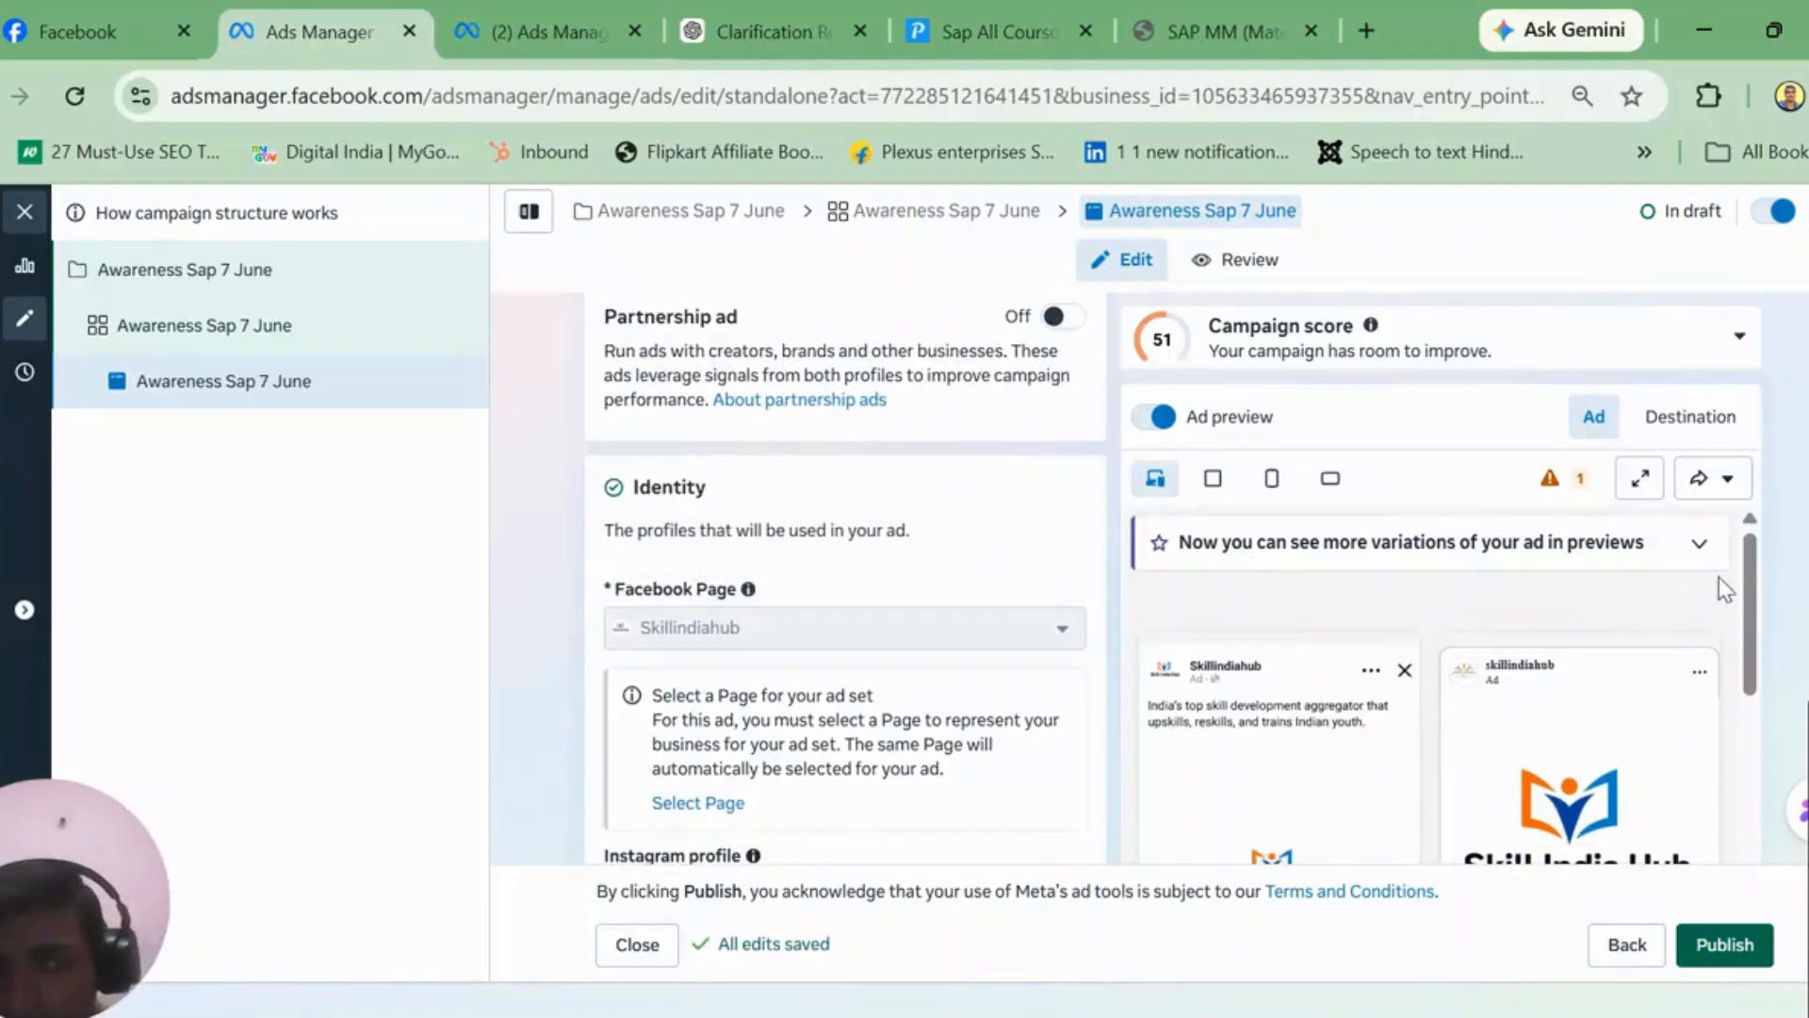
{"action": "scroll", "coordinate": [846, 575], "scroll_direction": "up", "scroll_amount": 2}
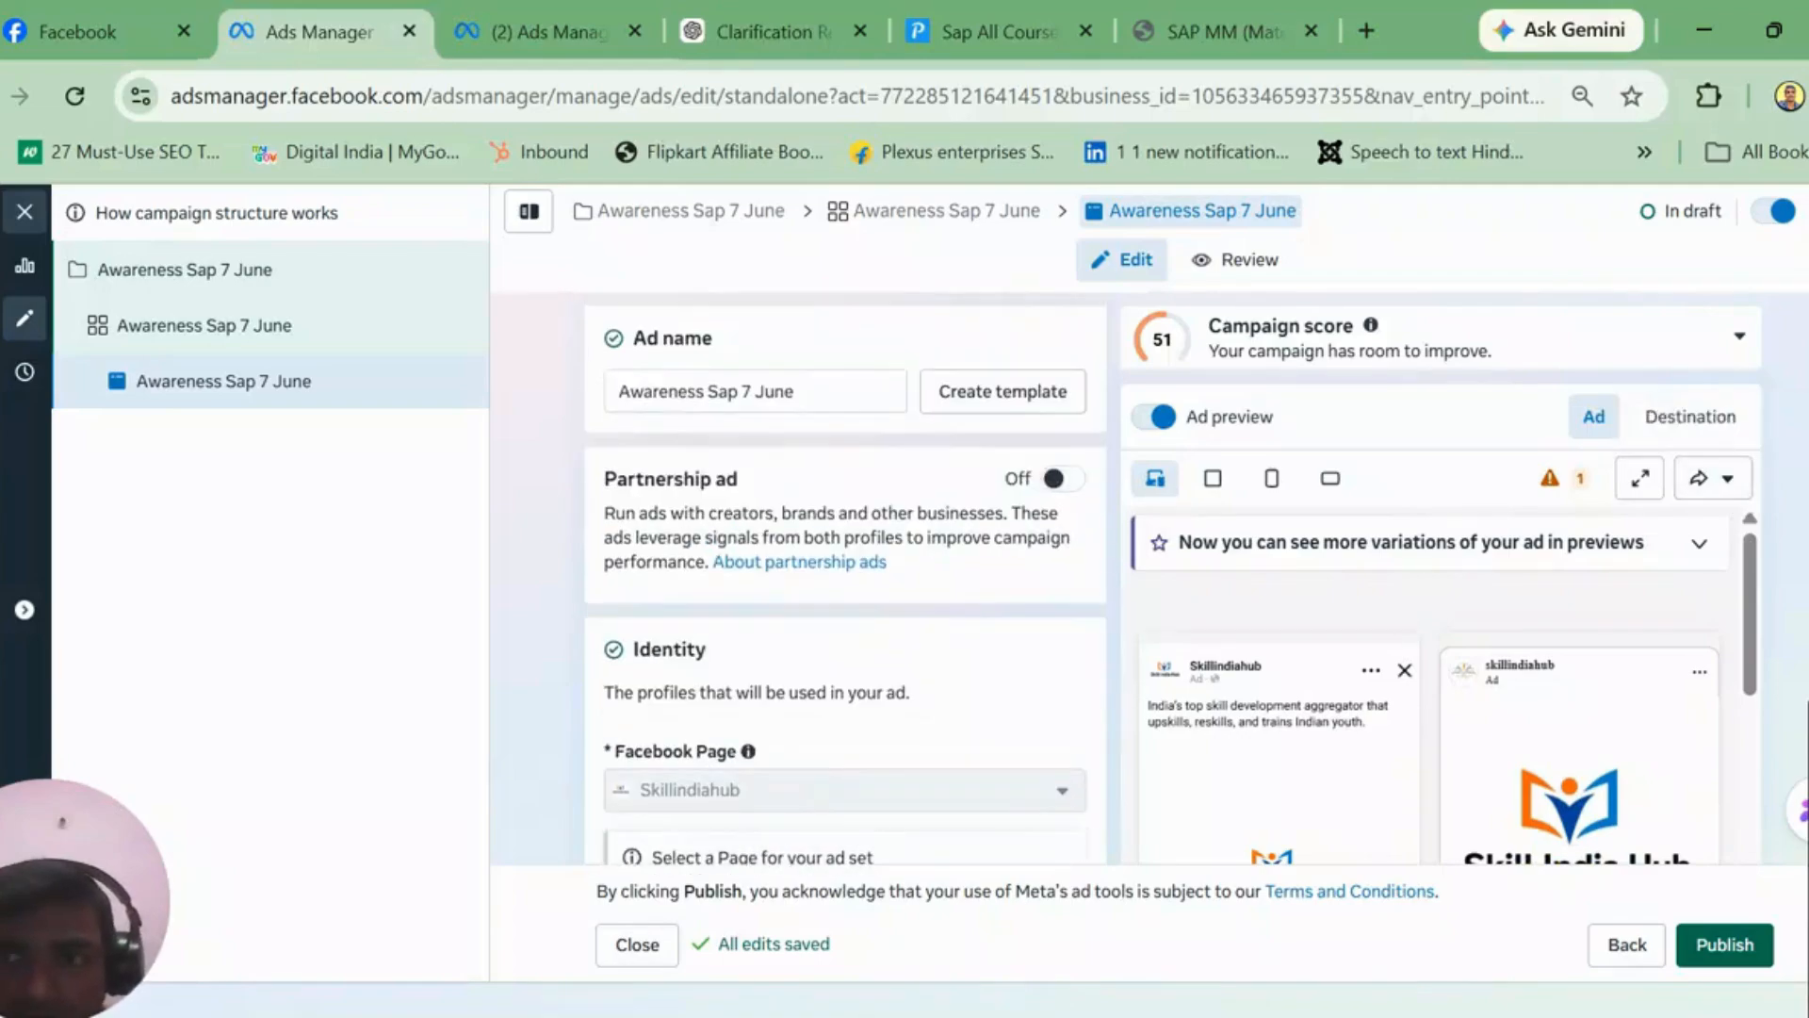
{"action": "scroll", "coordinate": [846, 575], "scroll_direction": "down", "scroll_amount": 7}
{"action": "scroll", "coordinate": [846, 575], "scroll_direction": "down", "scroll_amount": 2}
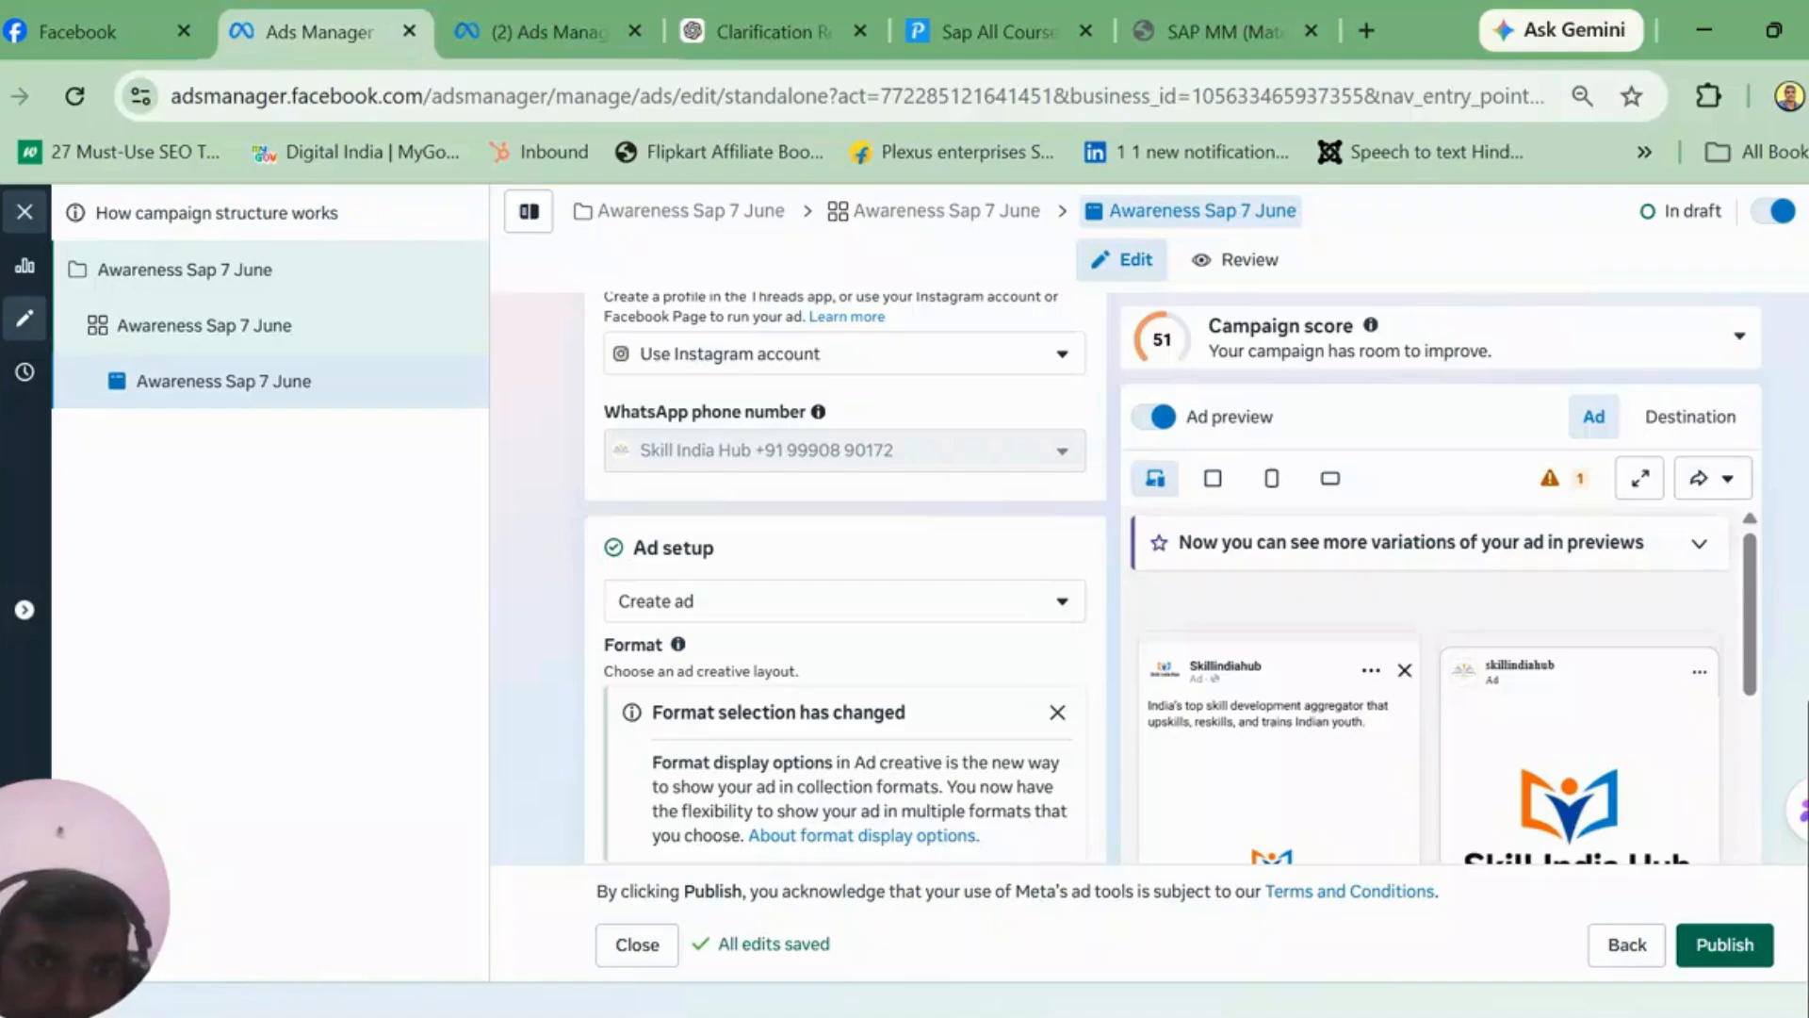
{"action": "scroll", "coordinate": [847, 574], "scroll_direction": "up", "scroll_amount": 4}
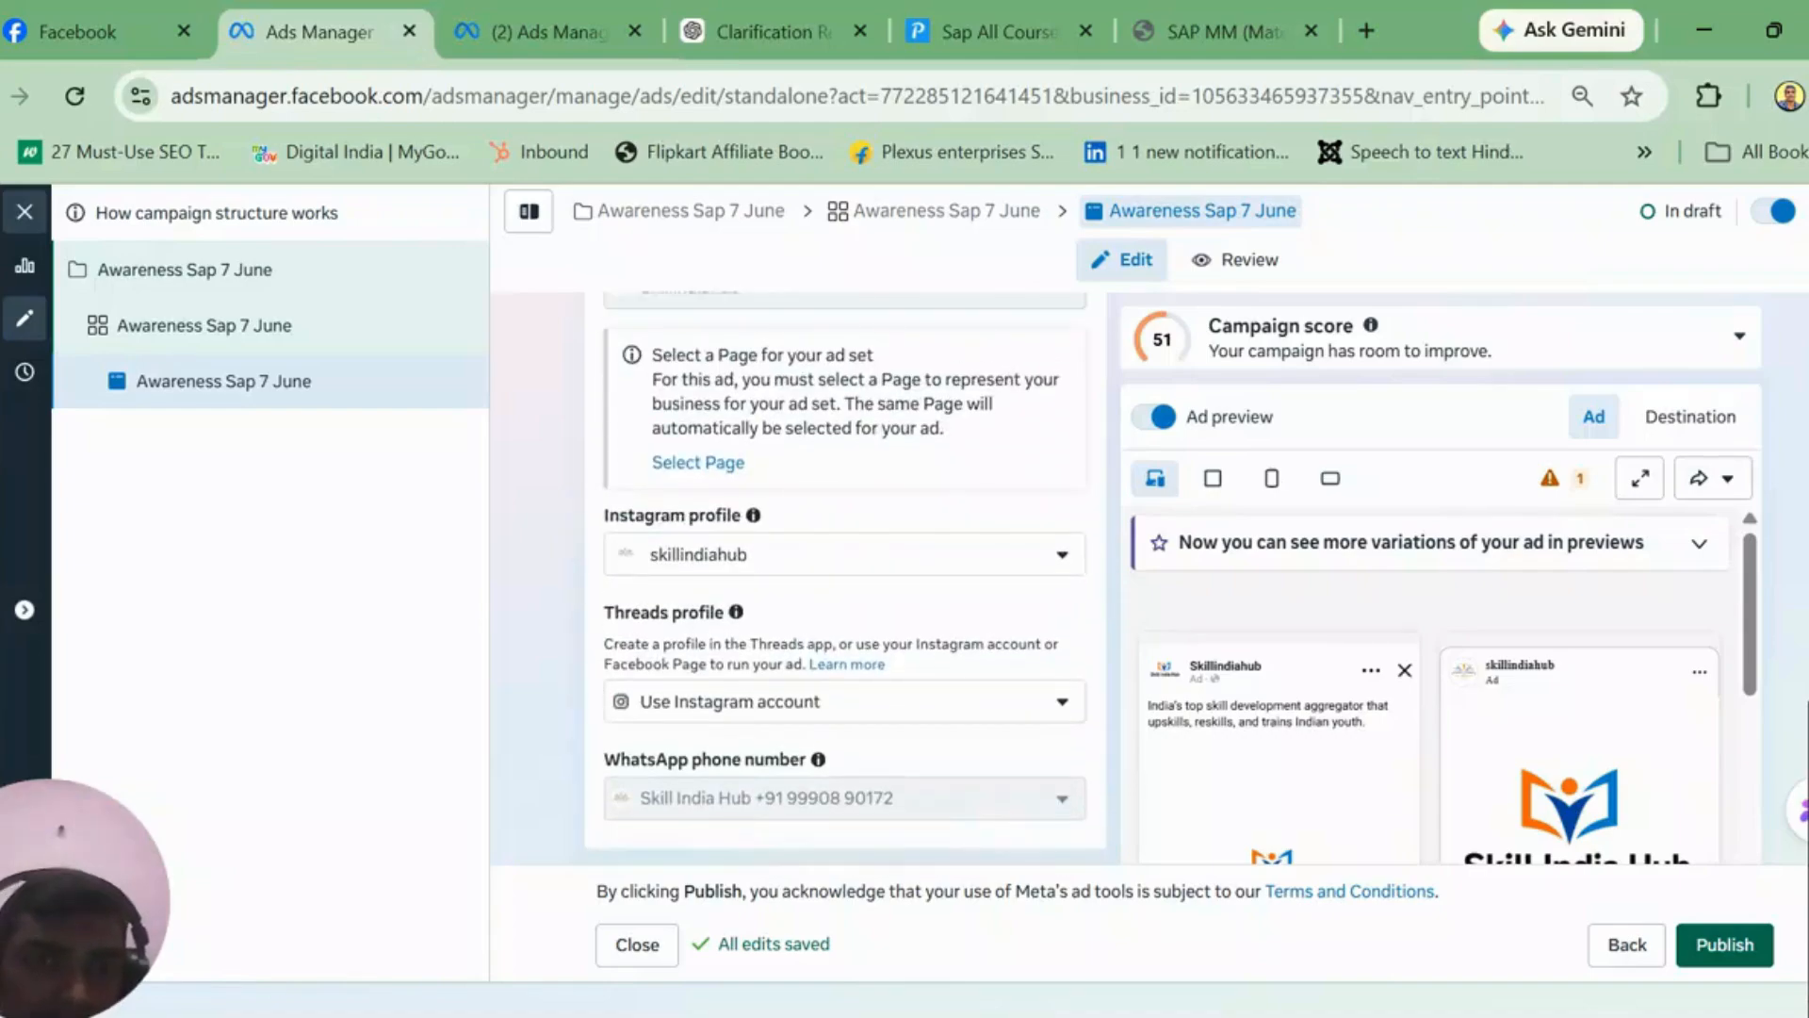
{"action": "scroll", "coordinate": [846, 575], "scroll_direction": "up", "scroll_amount": 3}
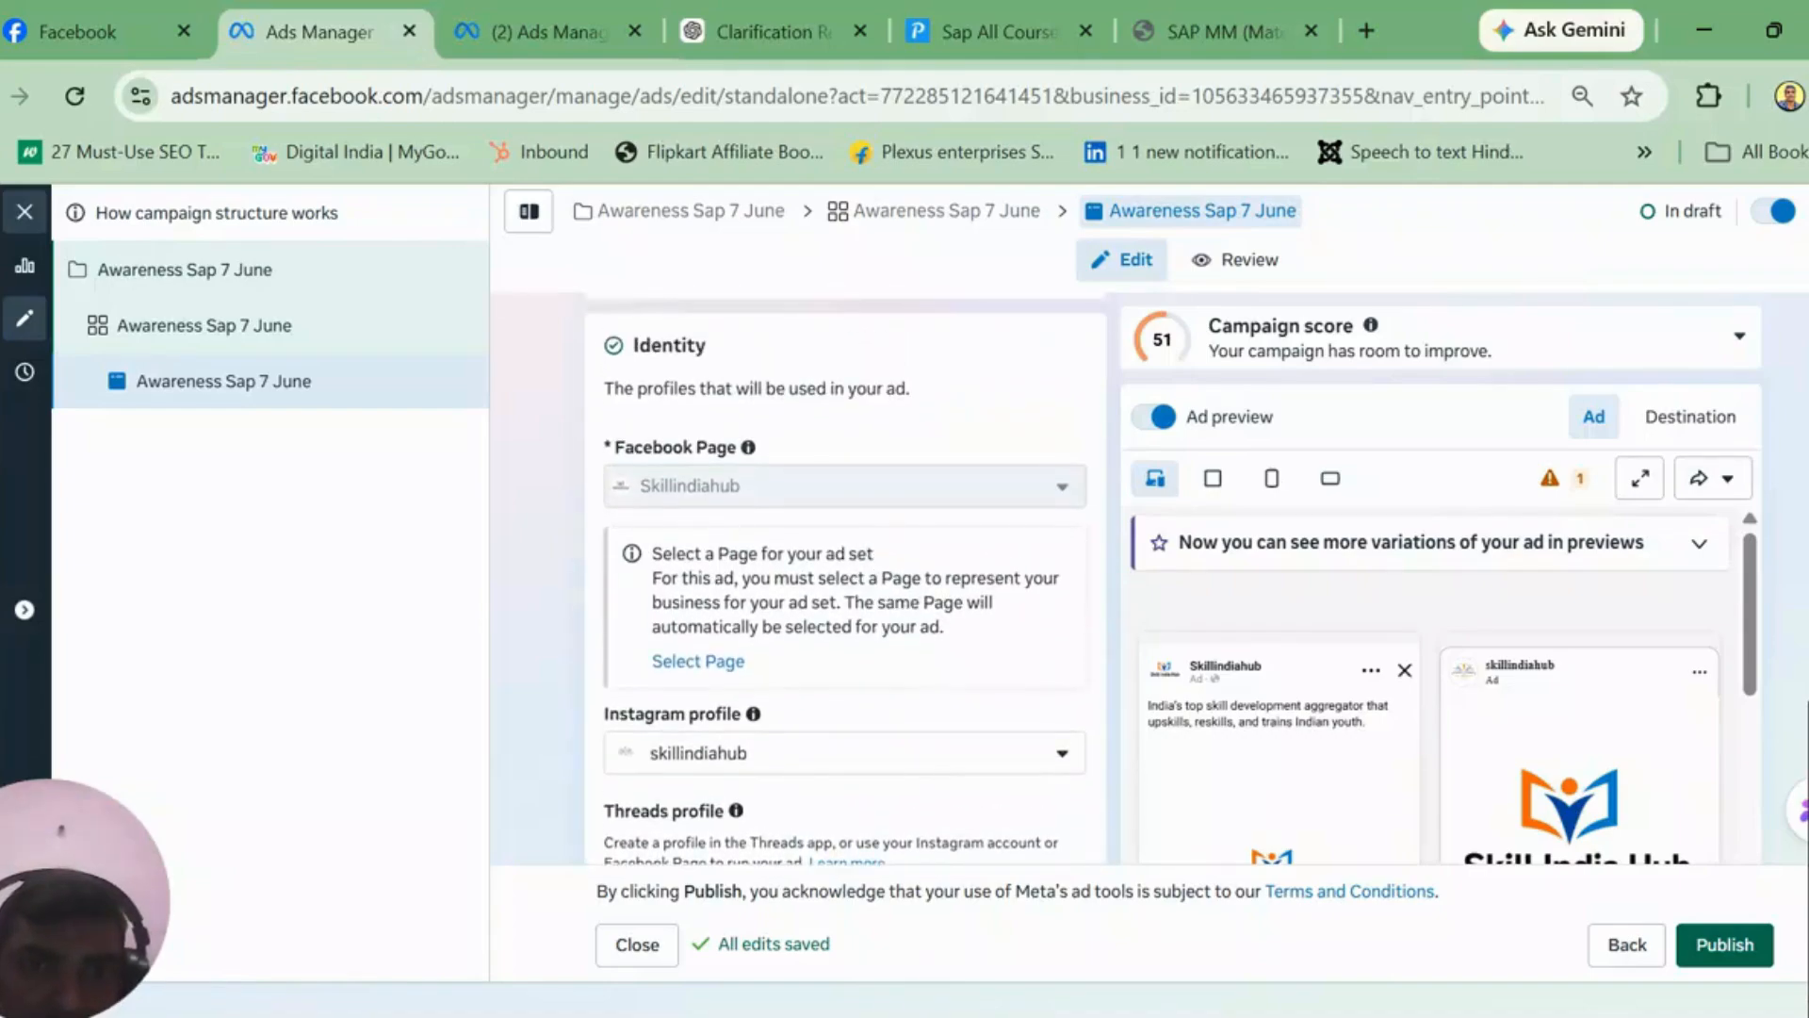
{"action": "scroll", "coordinate": [846, 575], "scroll_direction": "down", "scroll_amount": 10}
{"action": "scroll", "coordinate": [846, 575], "scroll_direction": "up", "scroll_amount": 1}
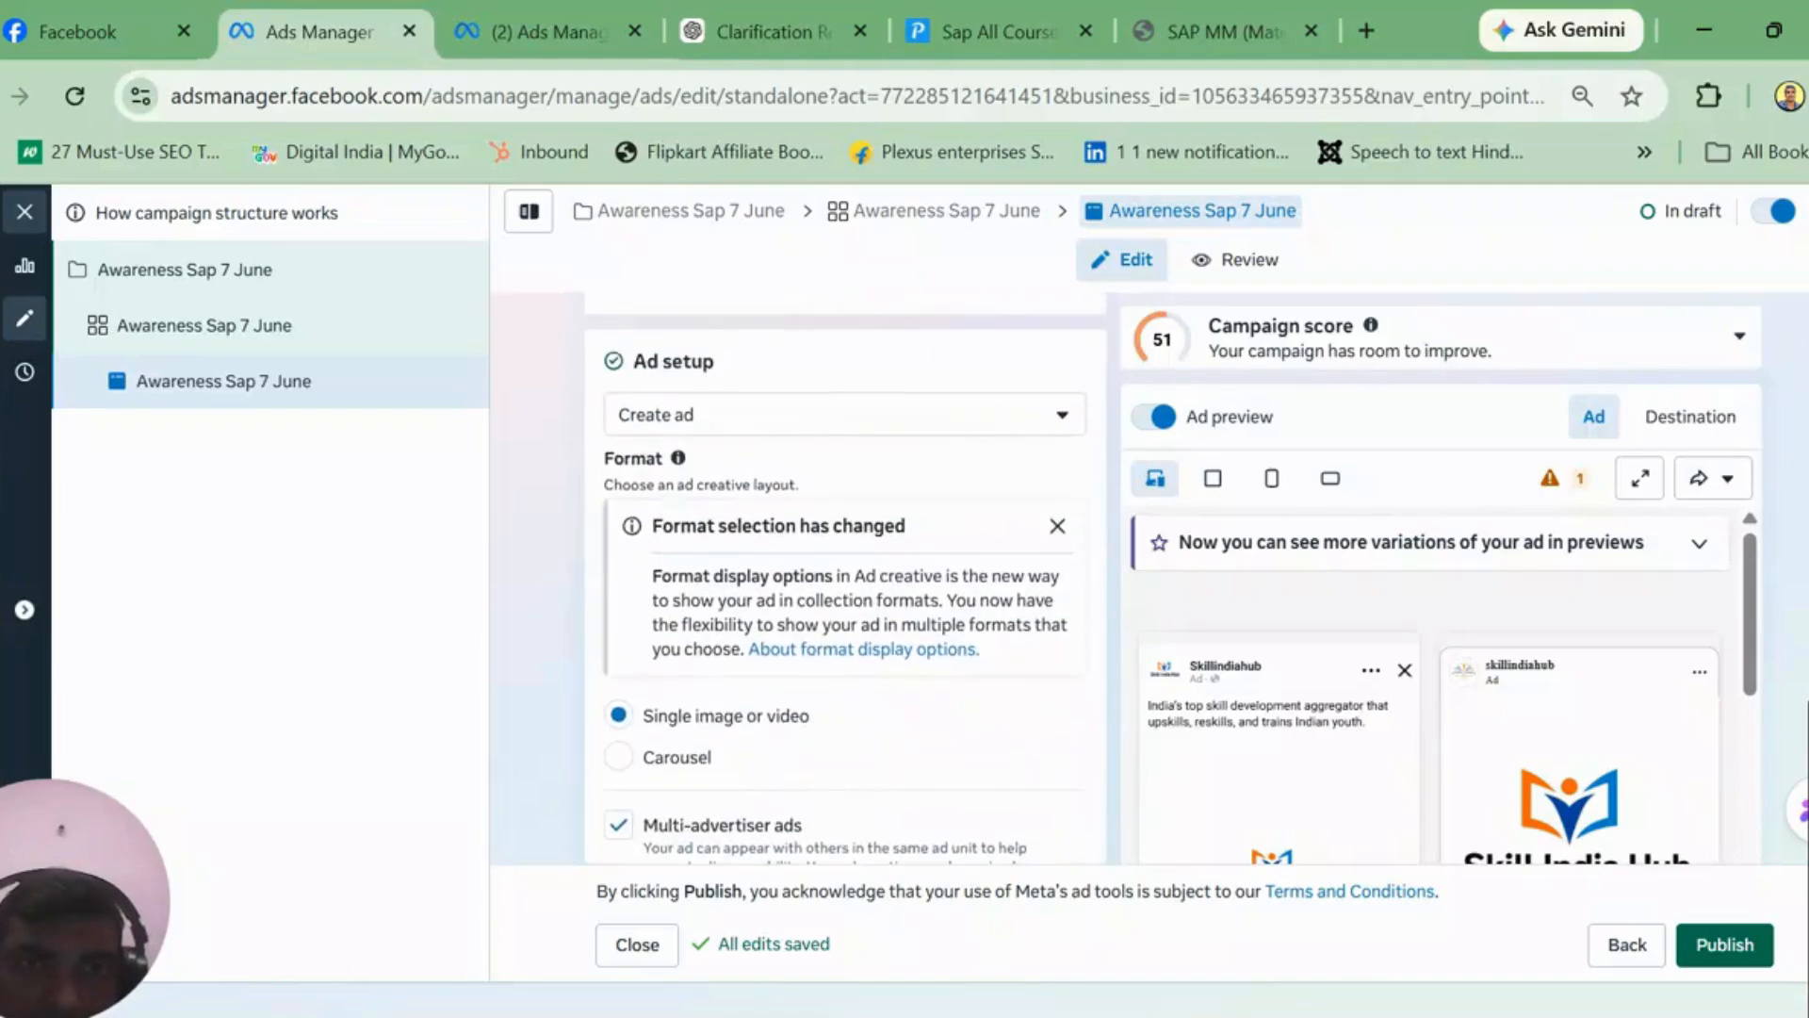
Step: Change the ad setup from creating a new ad to using an existing post
{"action": "left_click", "coordinate": [1060, 431]}
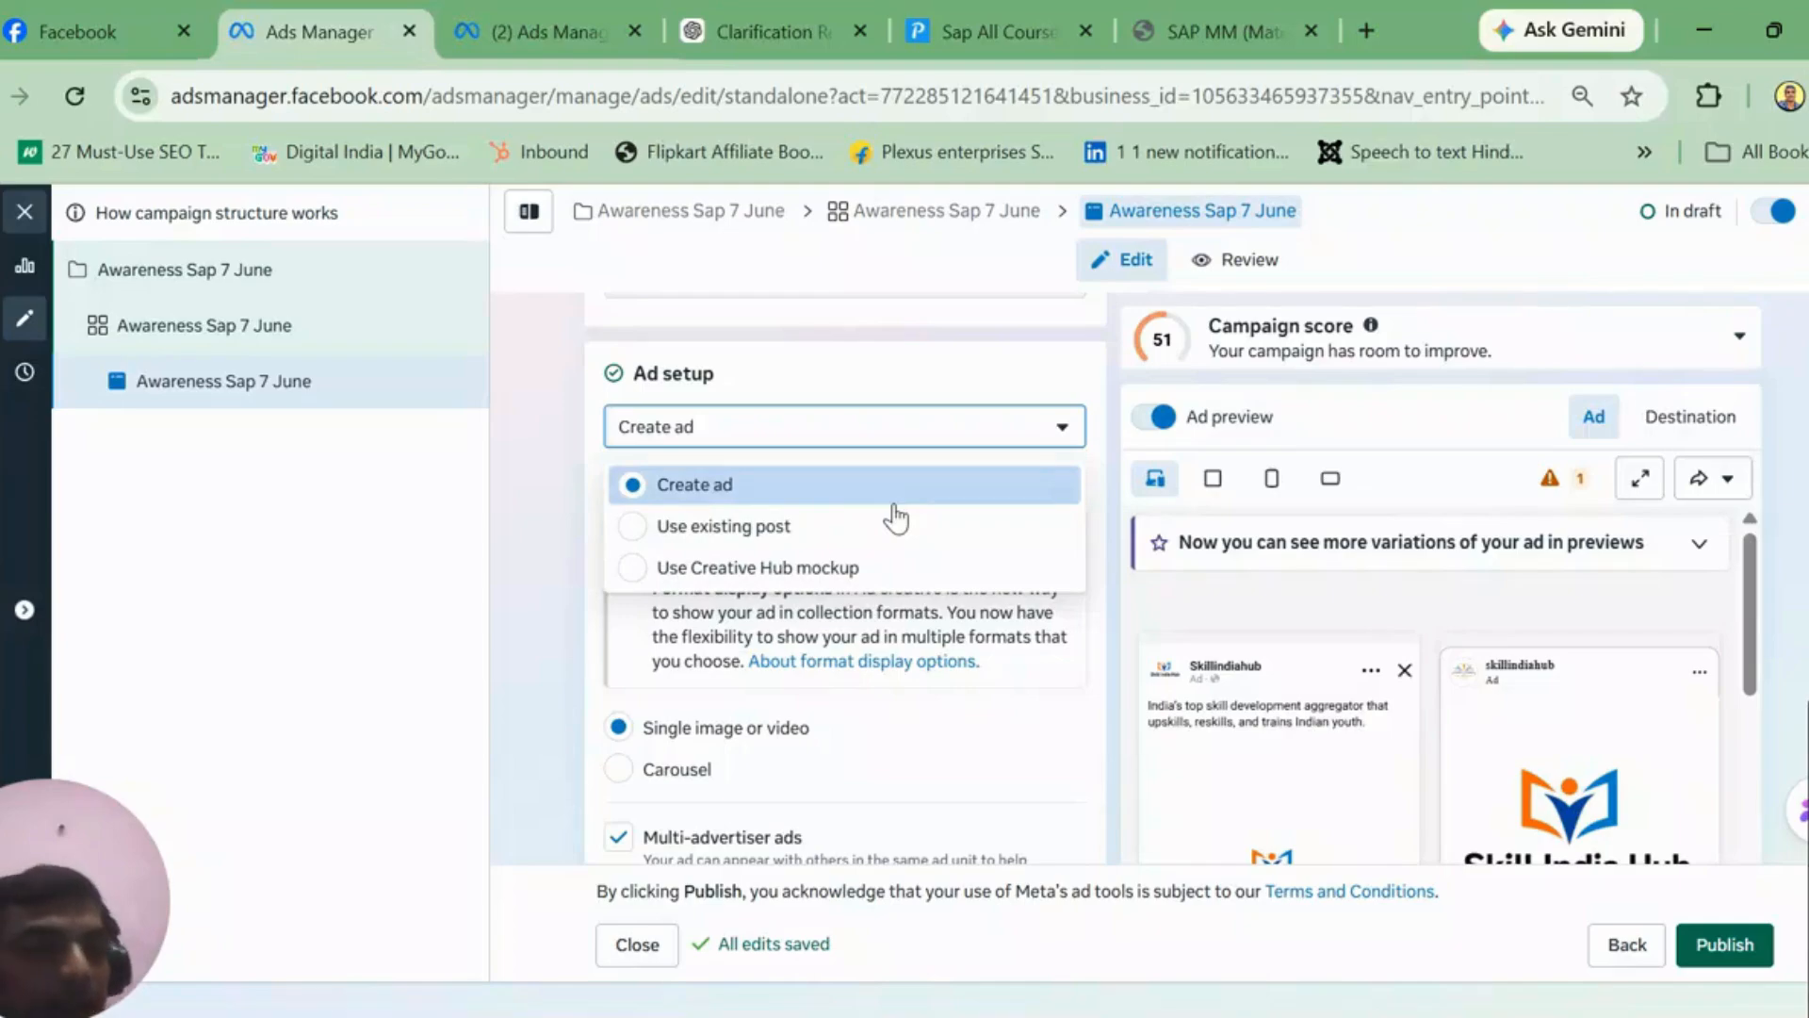
{"action": "left_click", "coordinate": [832, 530]}
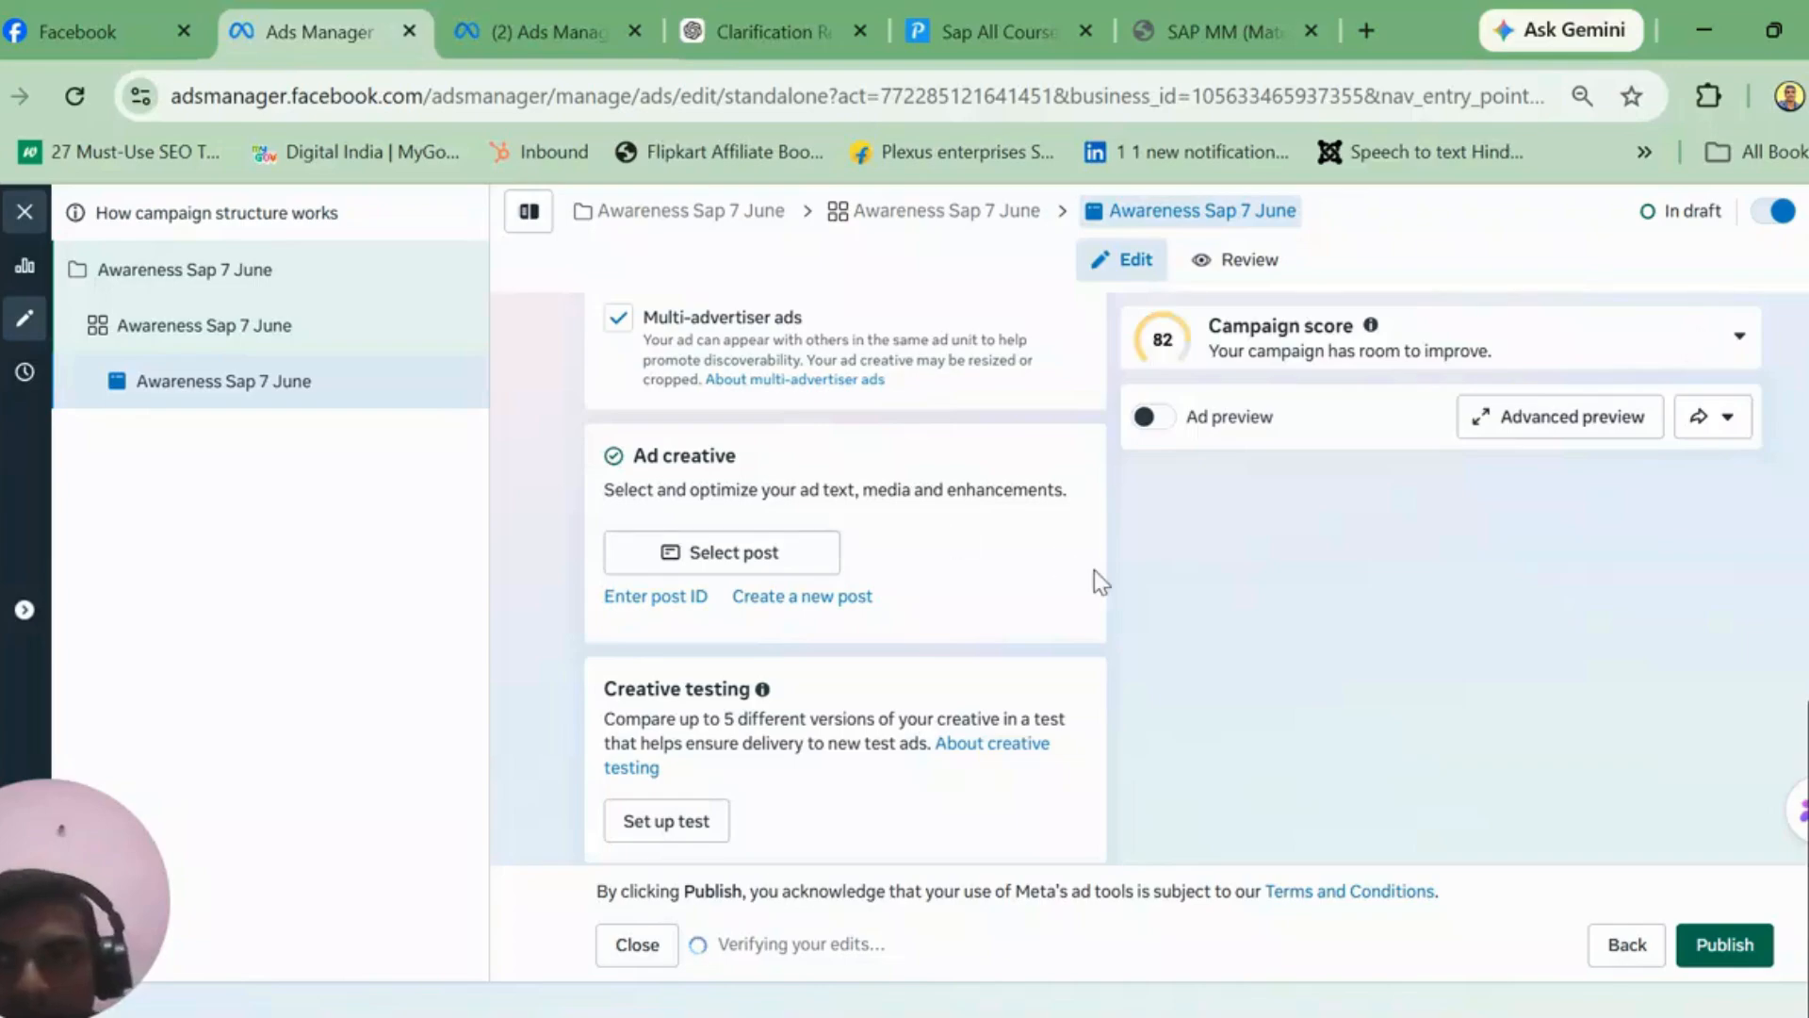
Step: Review the ad's name, partnership setting, identity profiles and Ad setup section with the existing-post option in use
{"action": "scroll", "coordinate": [846, 622], "scroll_direction": "up", "scroll_amount": 7}
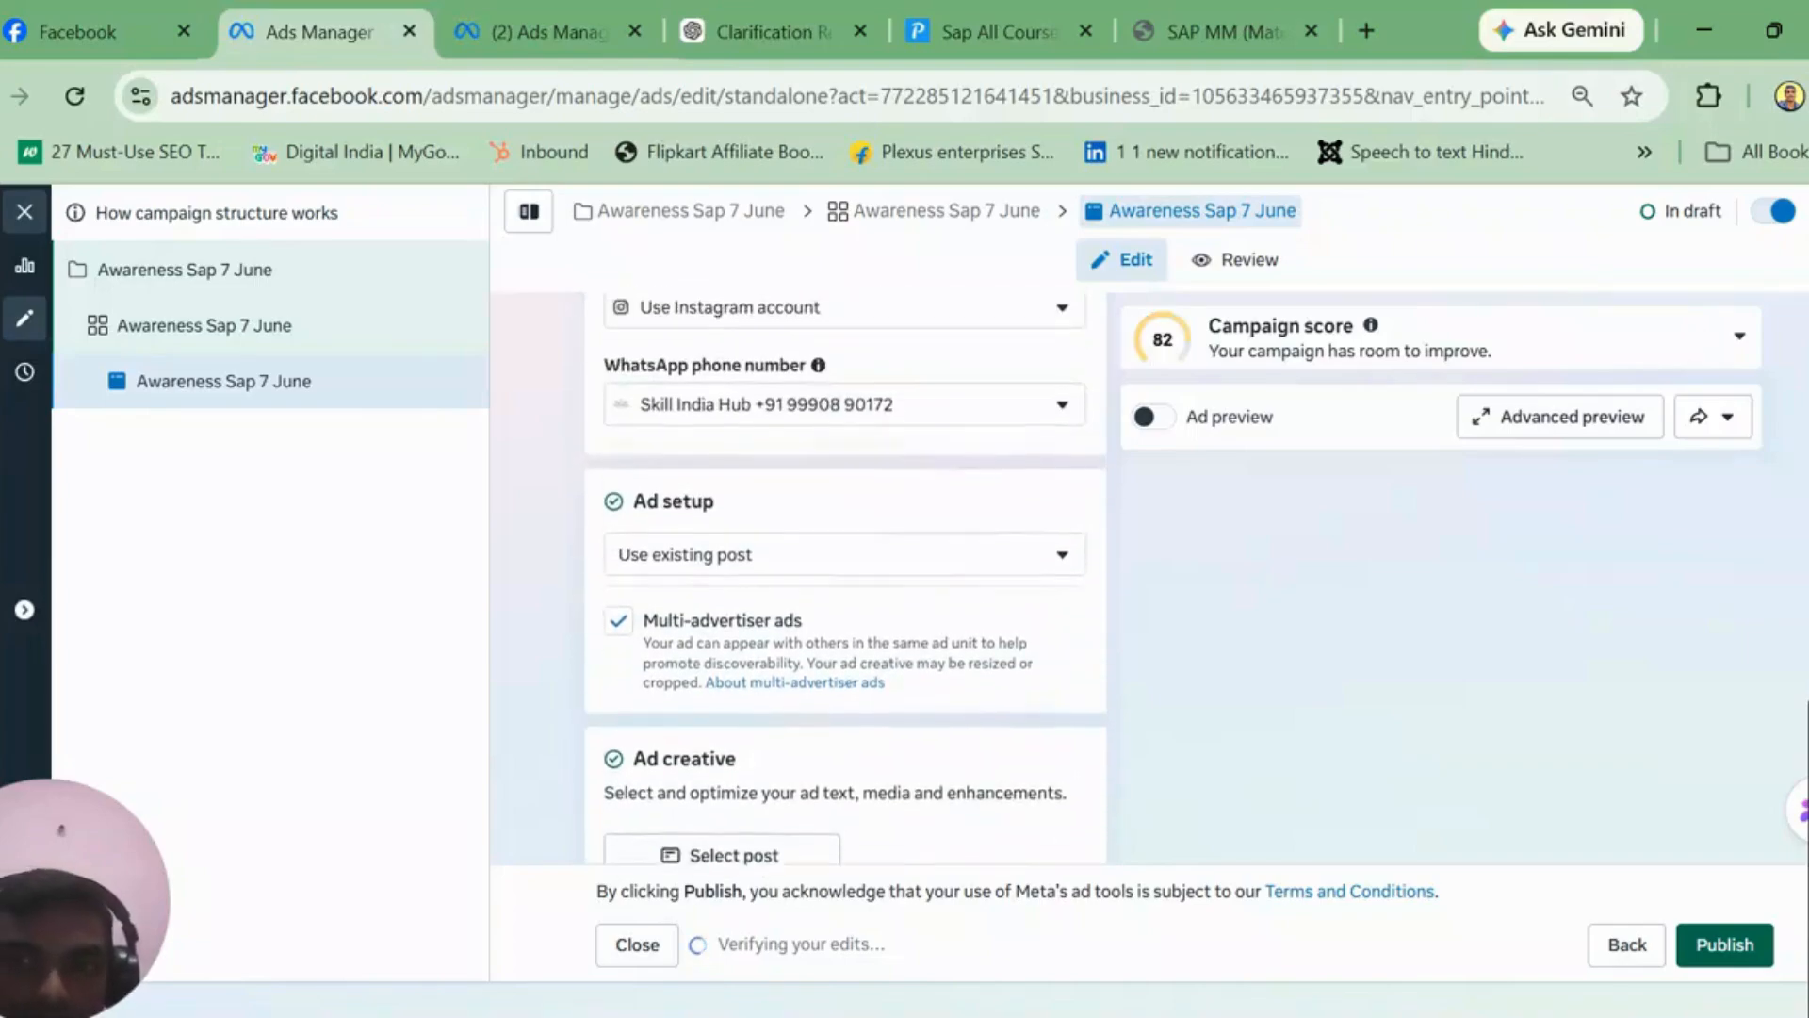
{"action": "scroll", "coordinate": [846, 574], "scroll_direction": "up", "scroll_amount": 4}
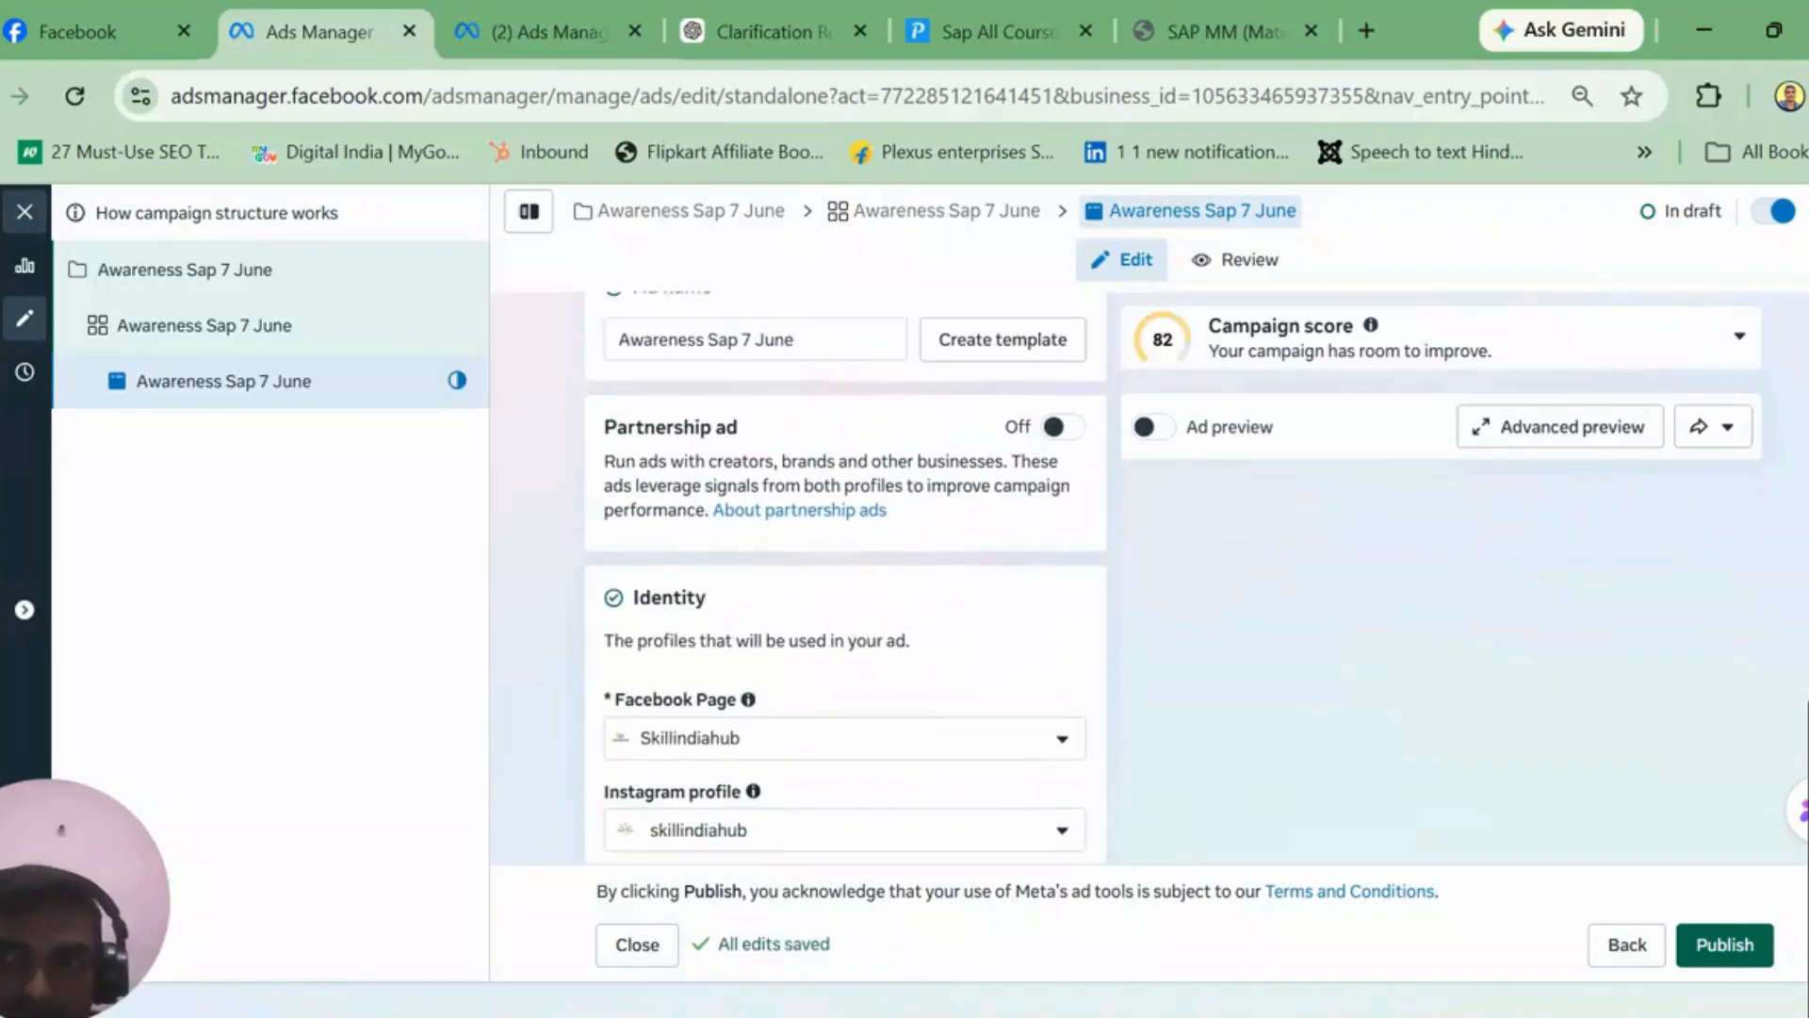
{"action": "scroll", "coordinate": [846, 575], "scroll_direction": "up", "scroll_amount": 1}
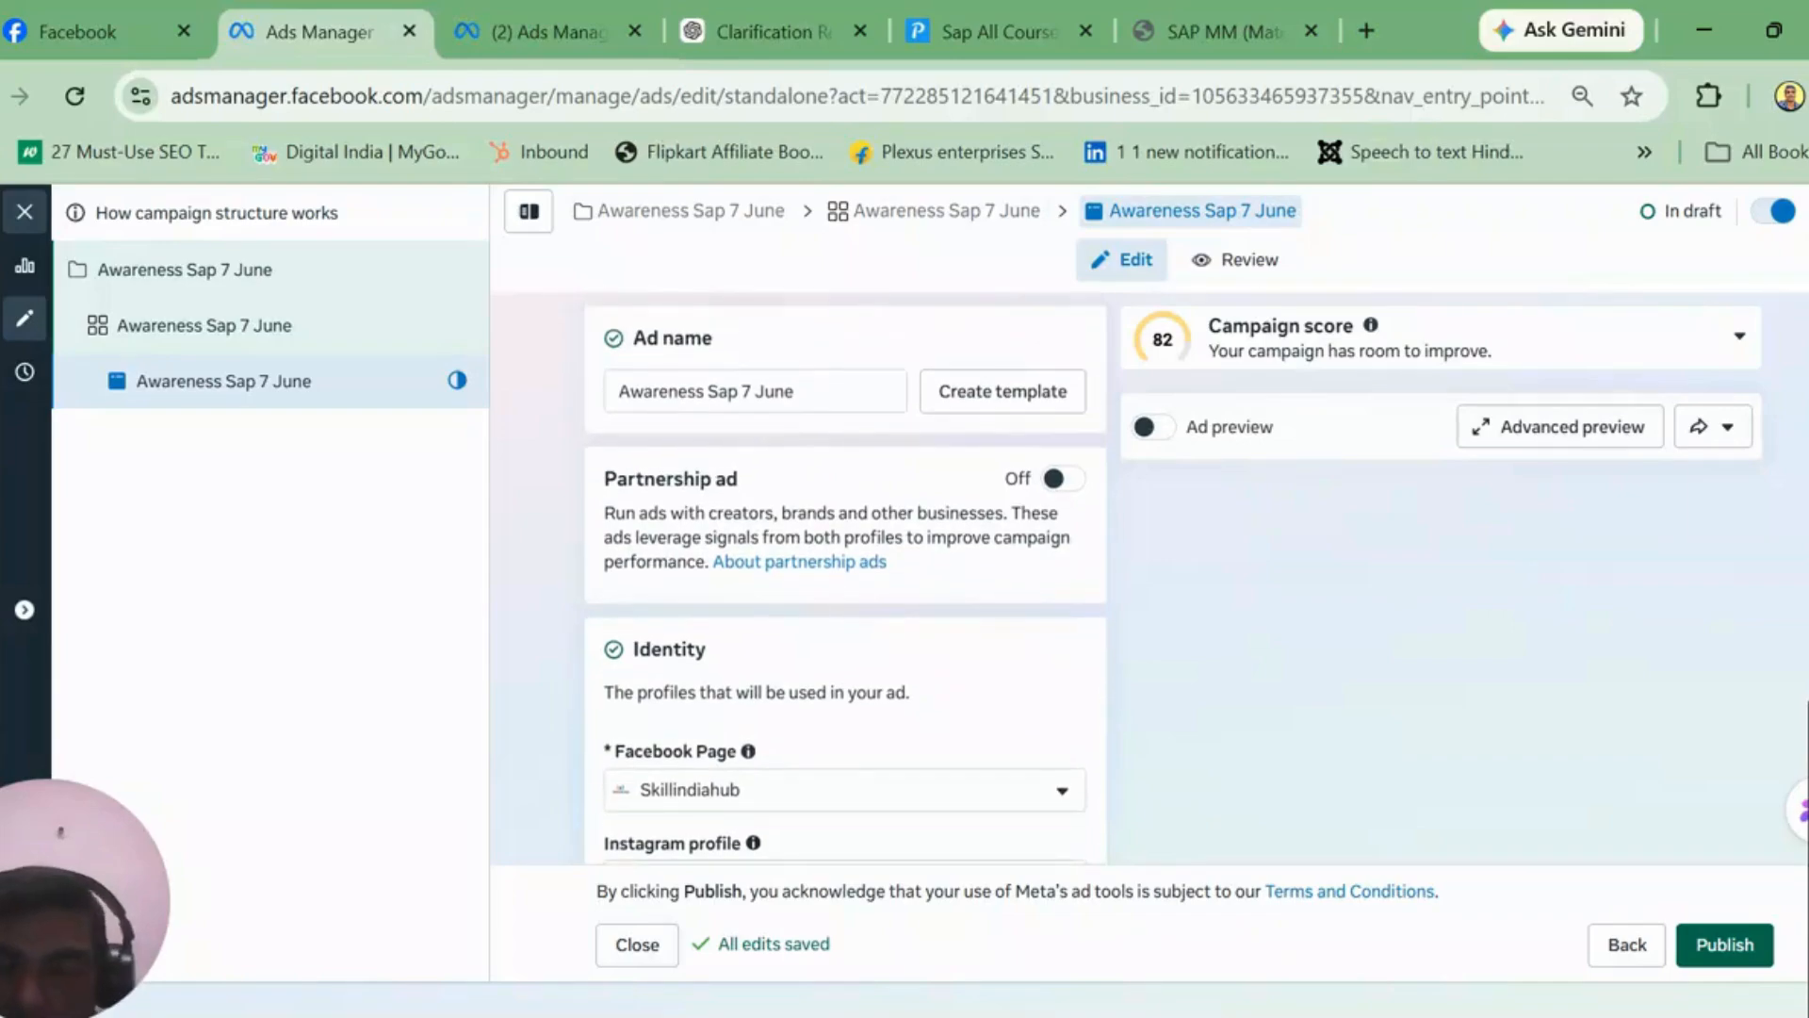
{"action": "scroll", "coordinate": [846, 575], "scroll_direction": "down", "scroll_amount": 2}
{"action": "scroll", "coordinate": [846, 575], "scroll_direction": "down", "scroll_amount": 1}
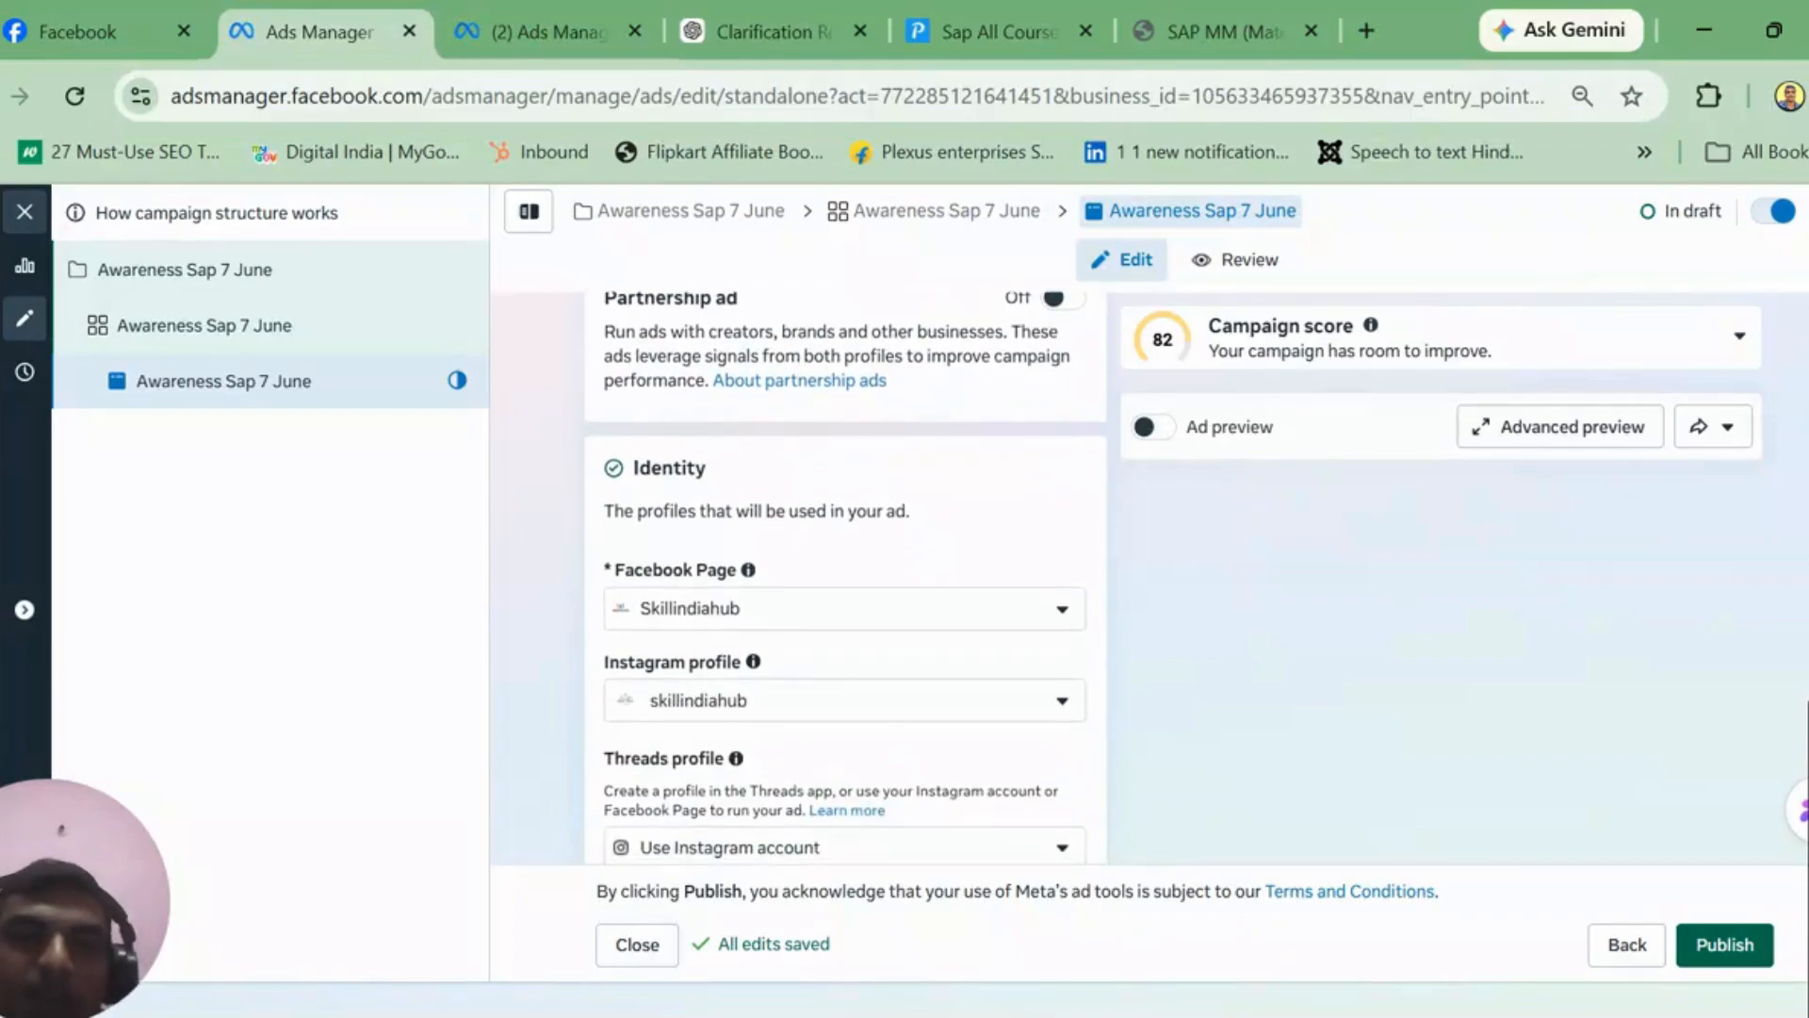
{"action": "scroll", "coordinate": [846, 575], "scroll_direction": "up", "scroll_amount": 1}
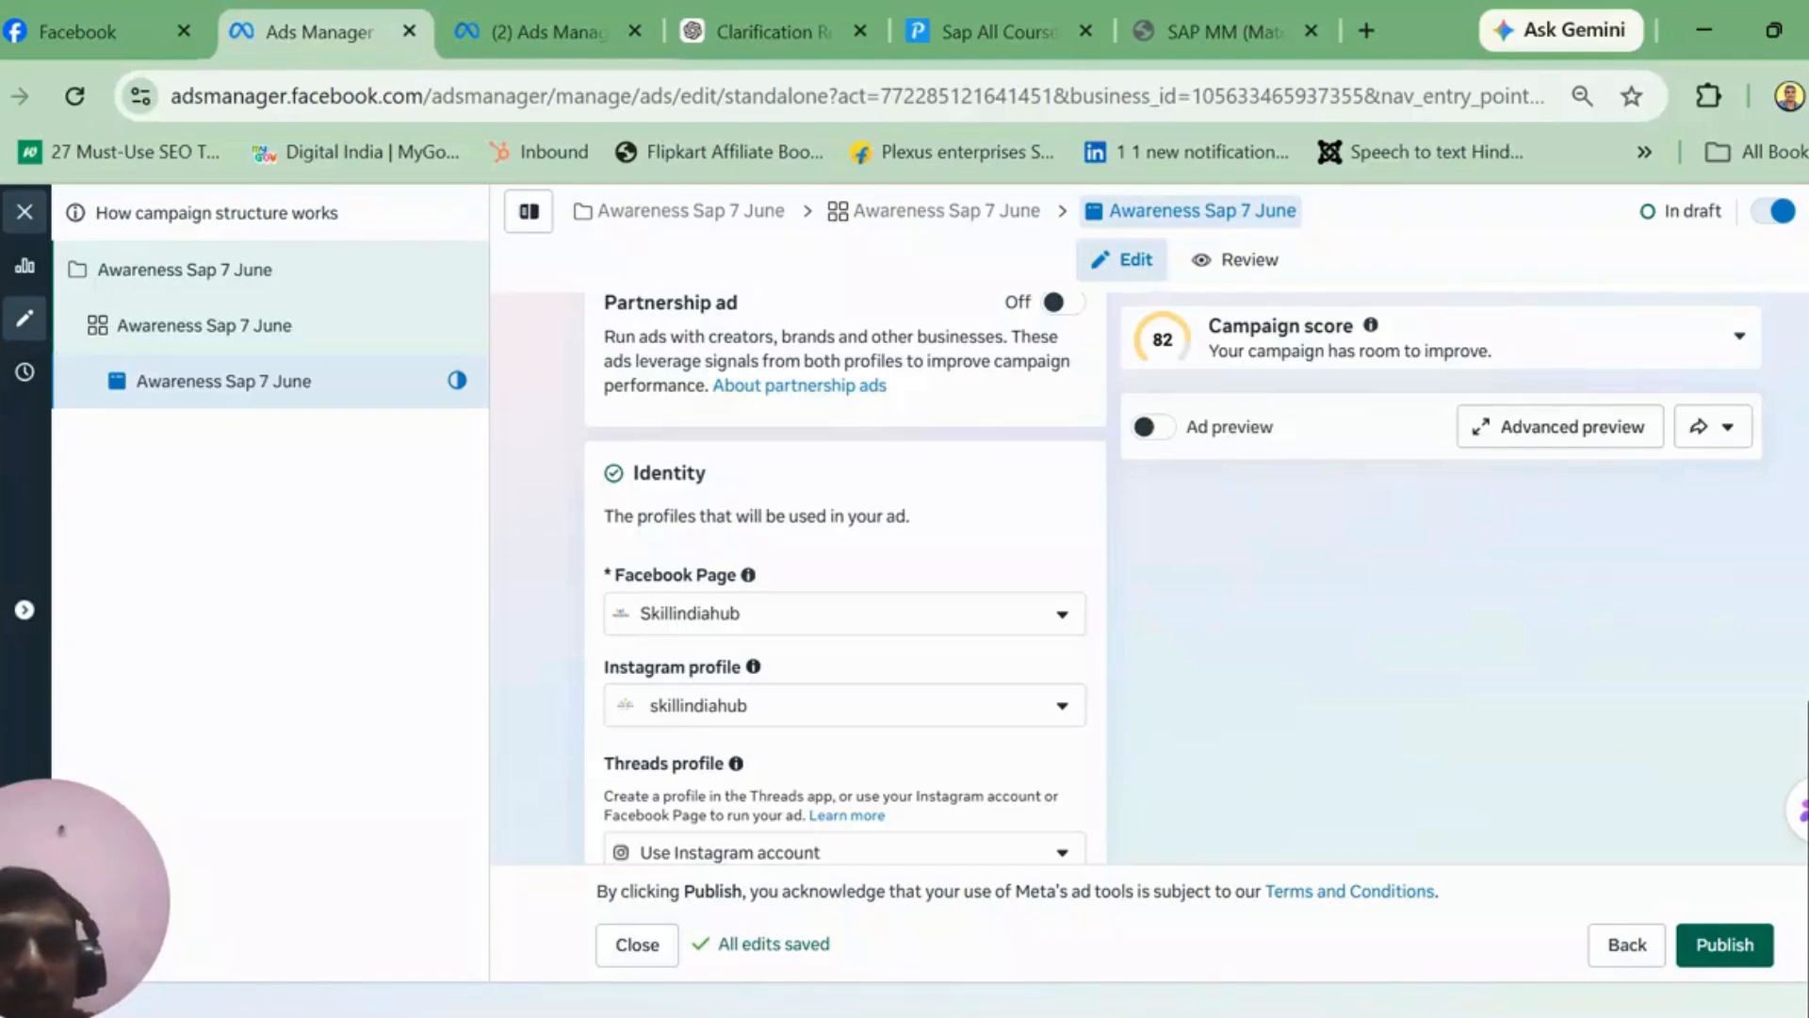
{"action": "scroll", "coordinate": [846, 575], "scroll_direction": "up", "scroll_amount": 2}
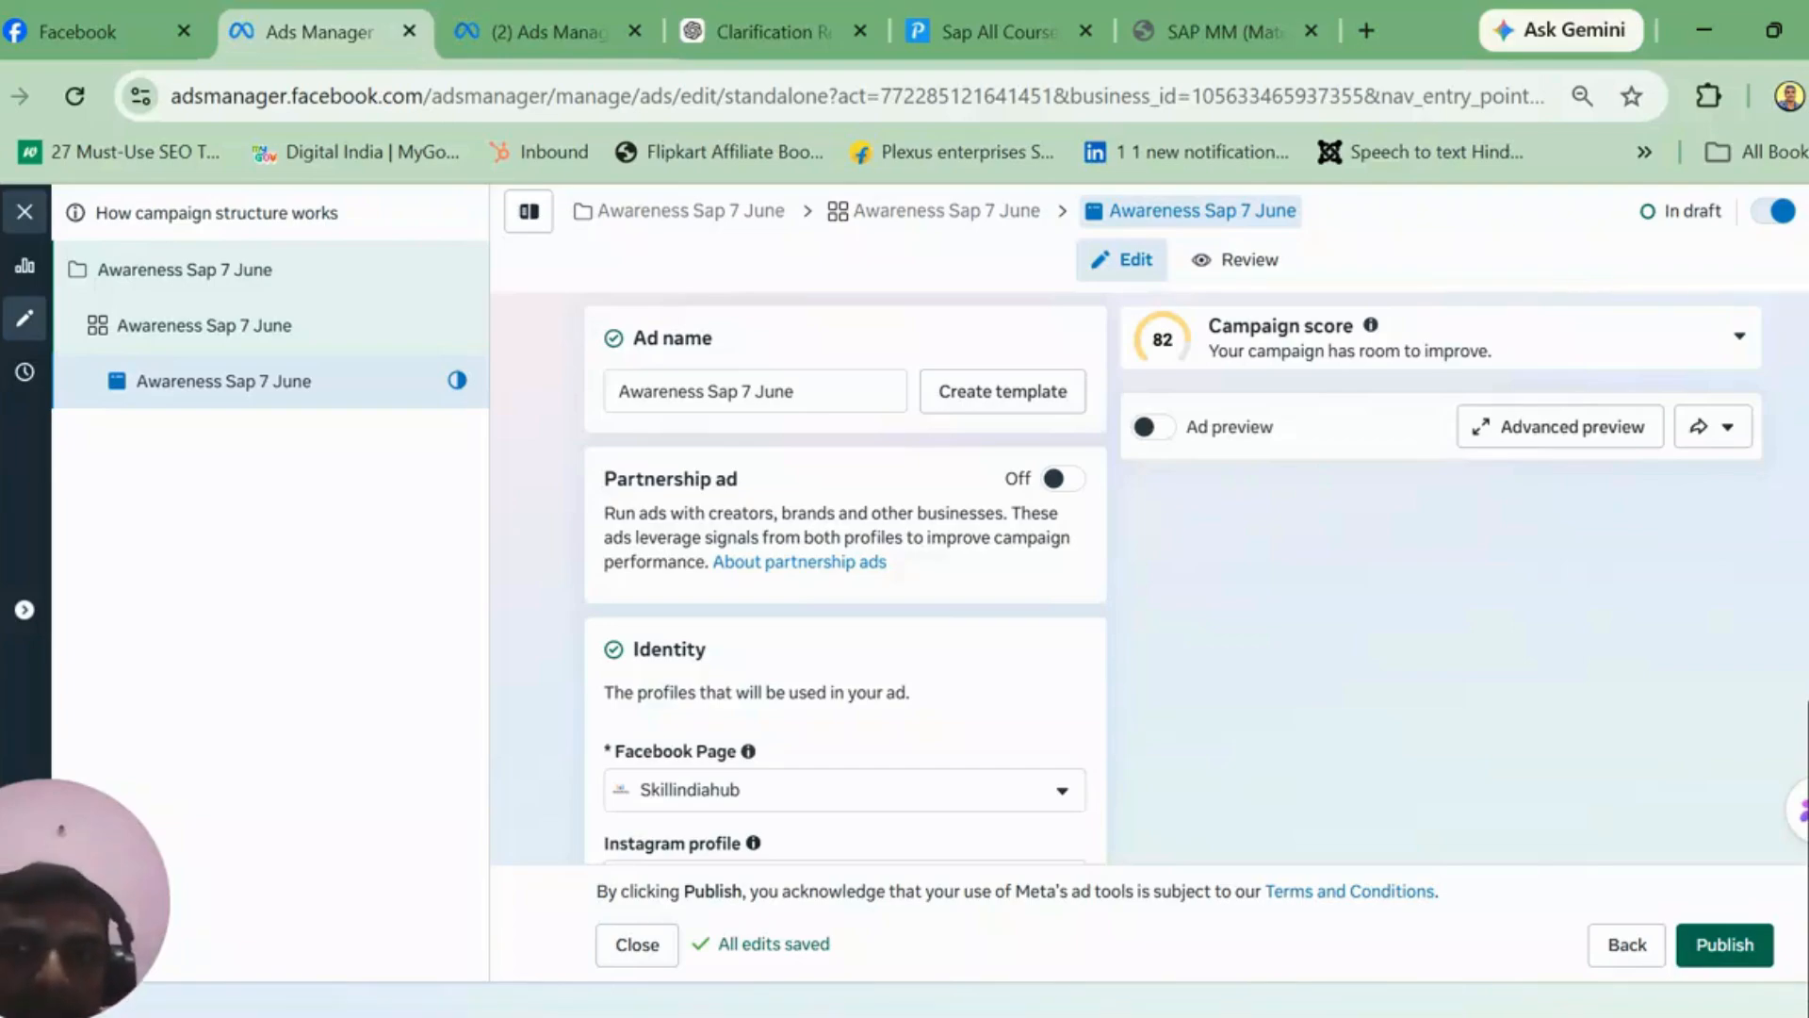
{"action": "scroll", "coordinate": [845, 580], "scroll_direction": "down", "scroll_amount": 5}
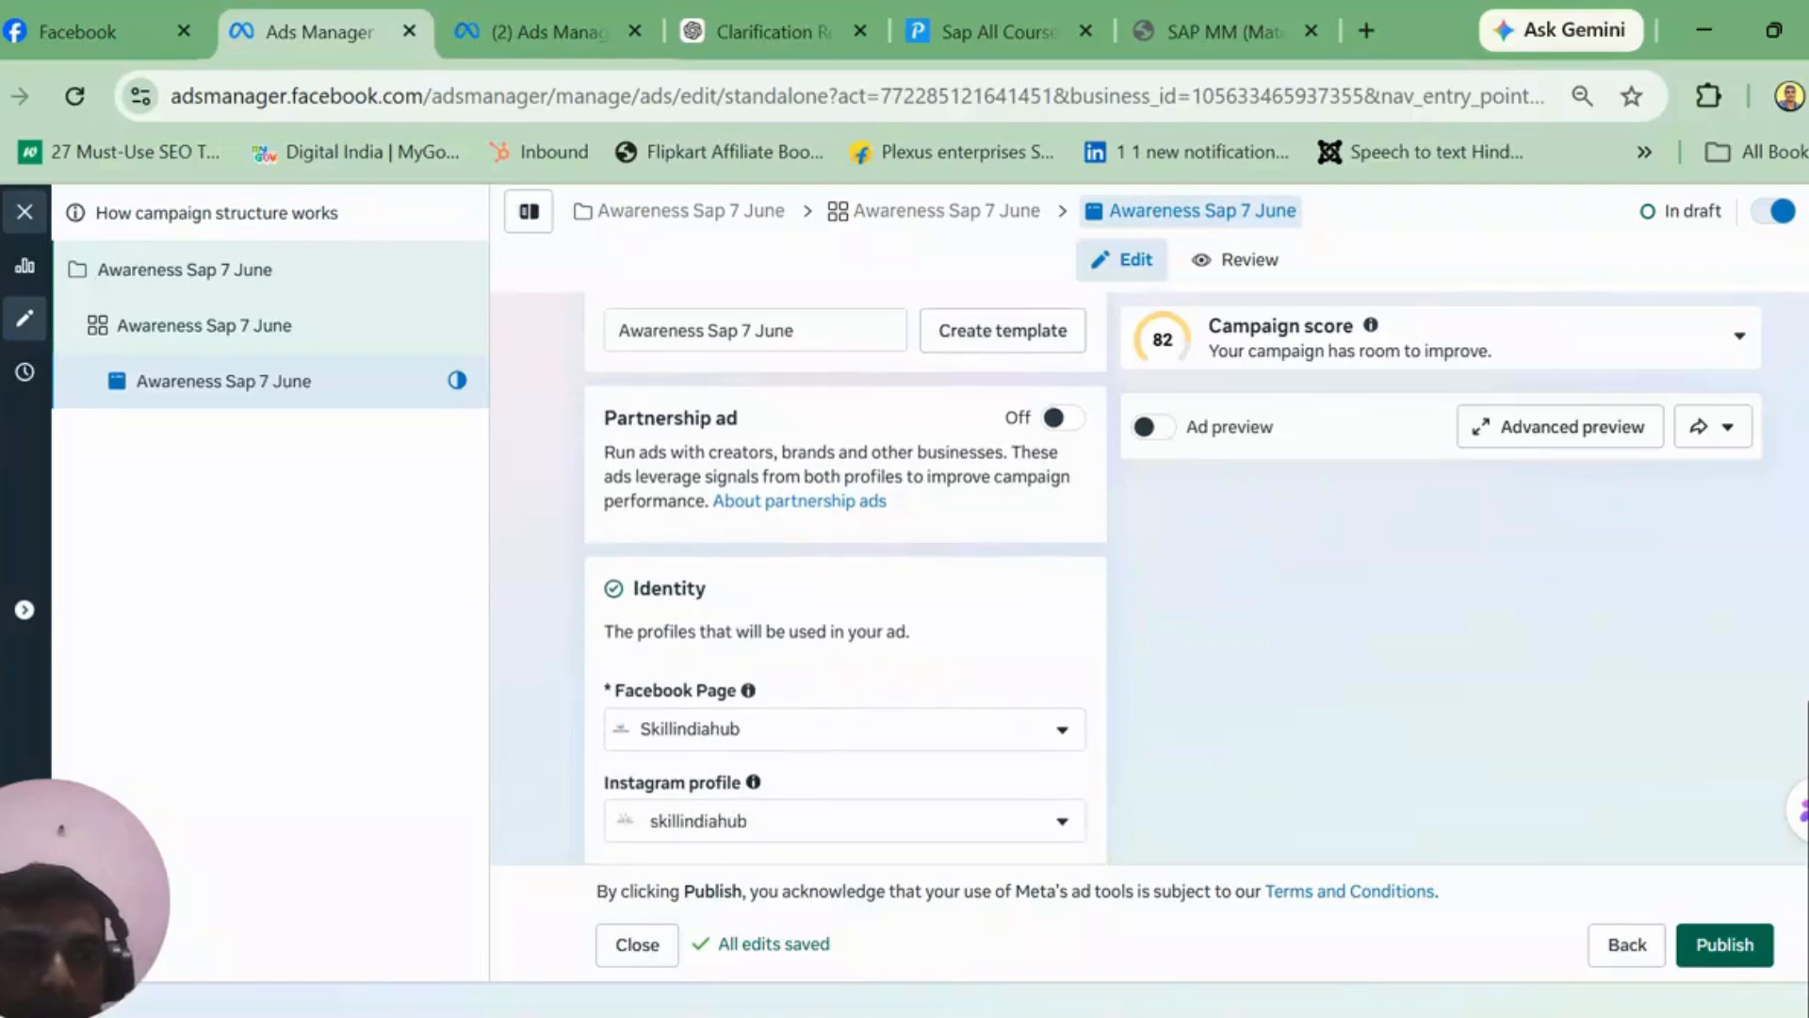
{"action": "scroll", "coordinate": [845, 579], "scroll_direction": "down", "scroll_amount": 2}
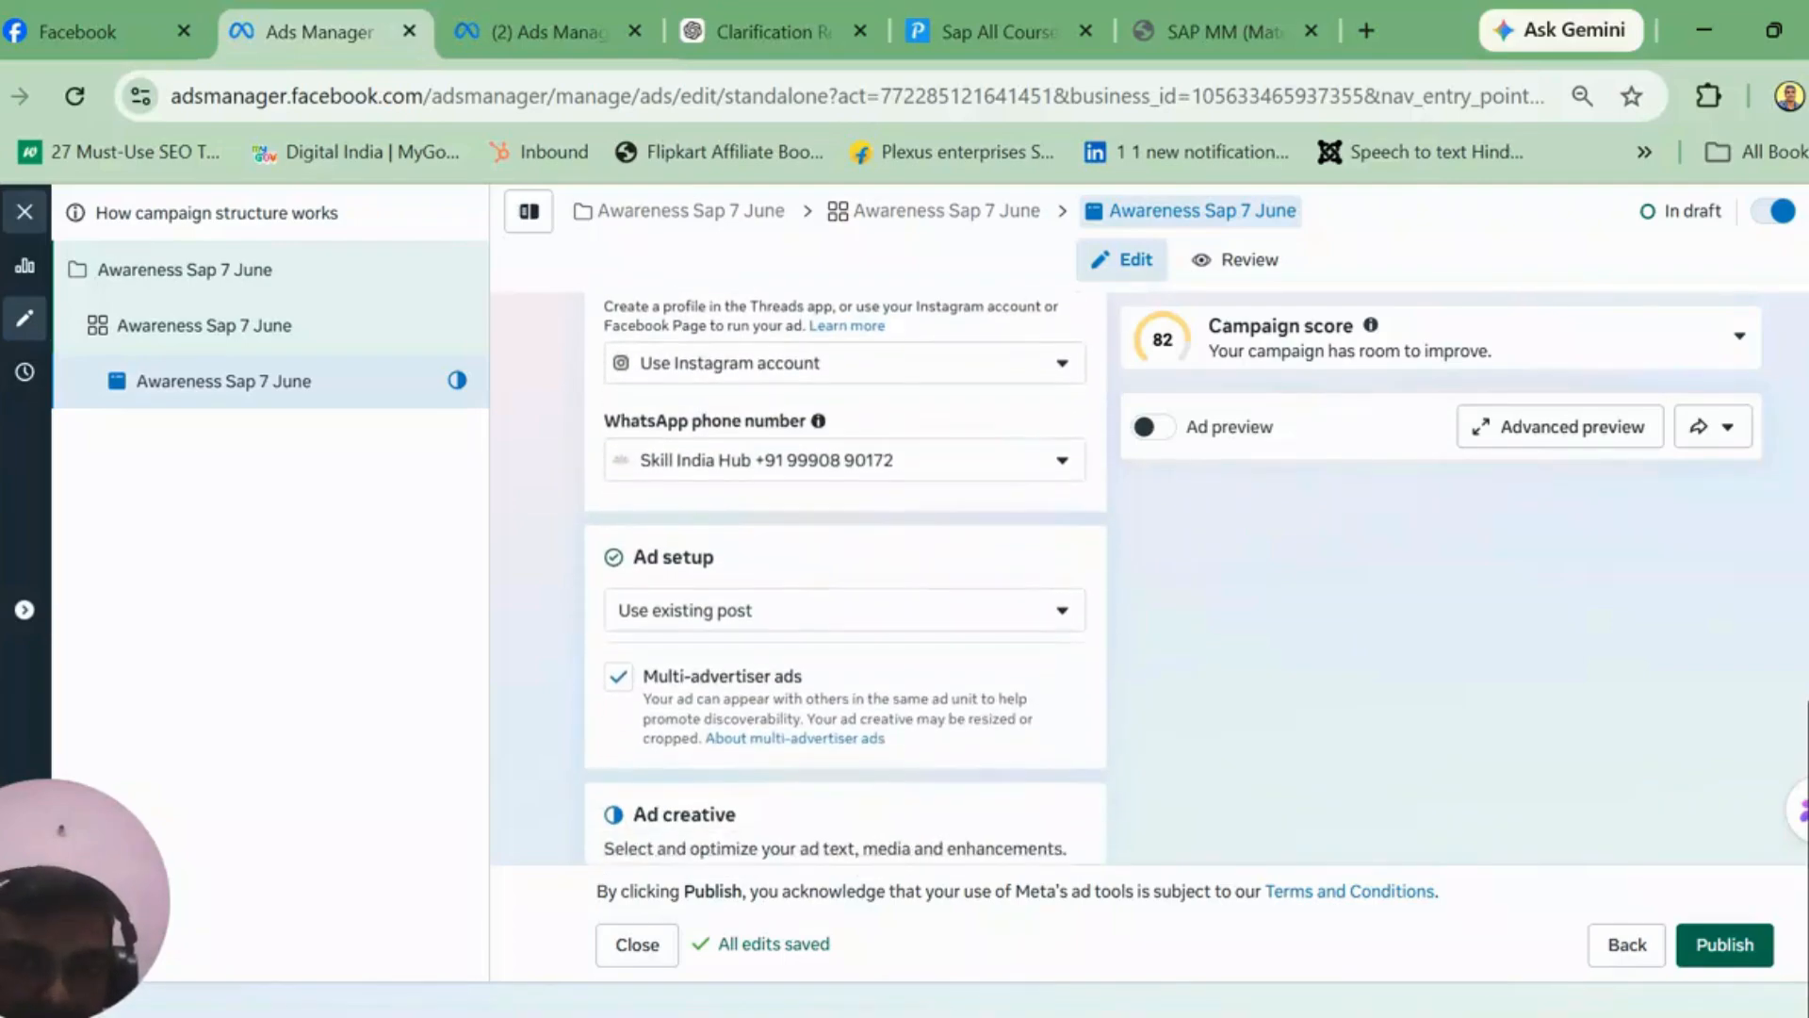
Step: Turn on the ad preview and choose the Facebook post beginning "People are paying ₹30,000 – ₹50,000" as the ad creative
{"action": "scroll", "coordinate": [845, 580], "scroll_direction": "up", "scroll_amount": 6}
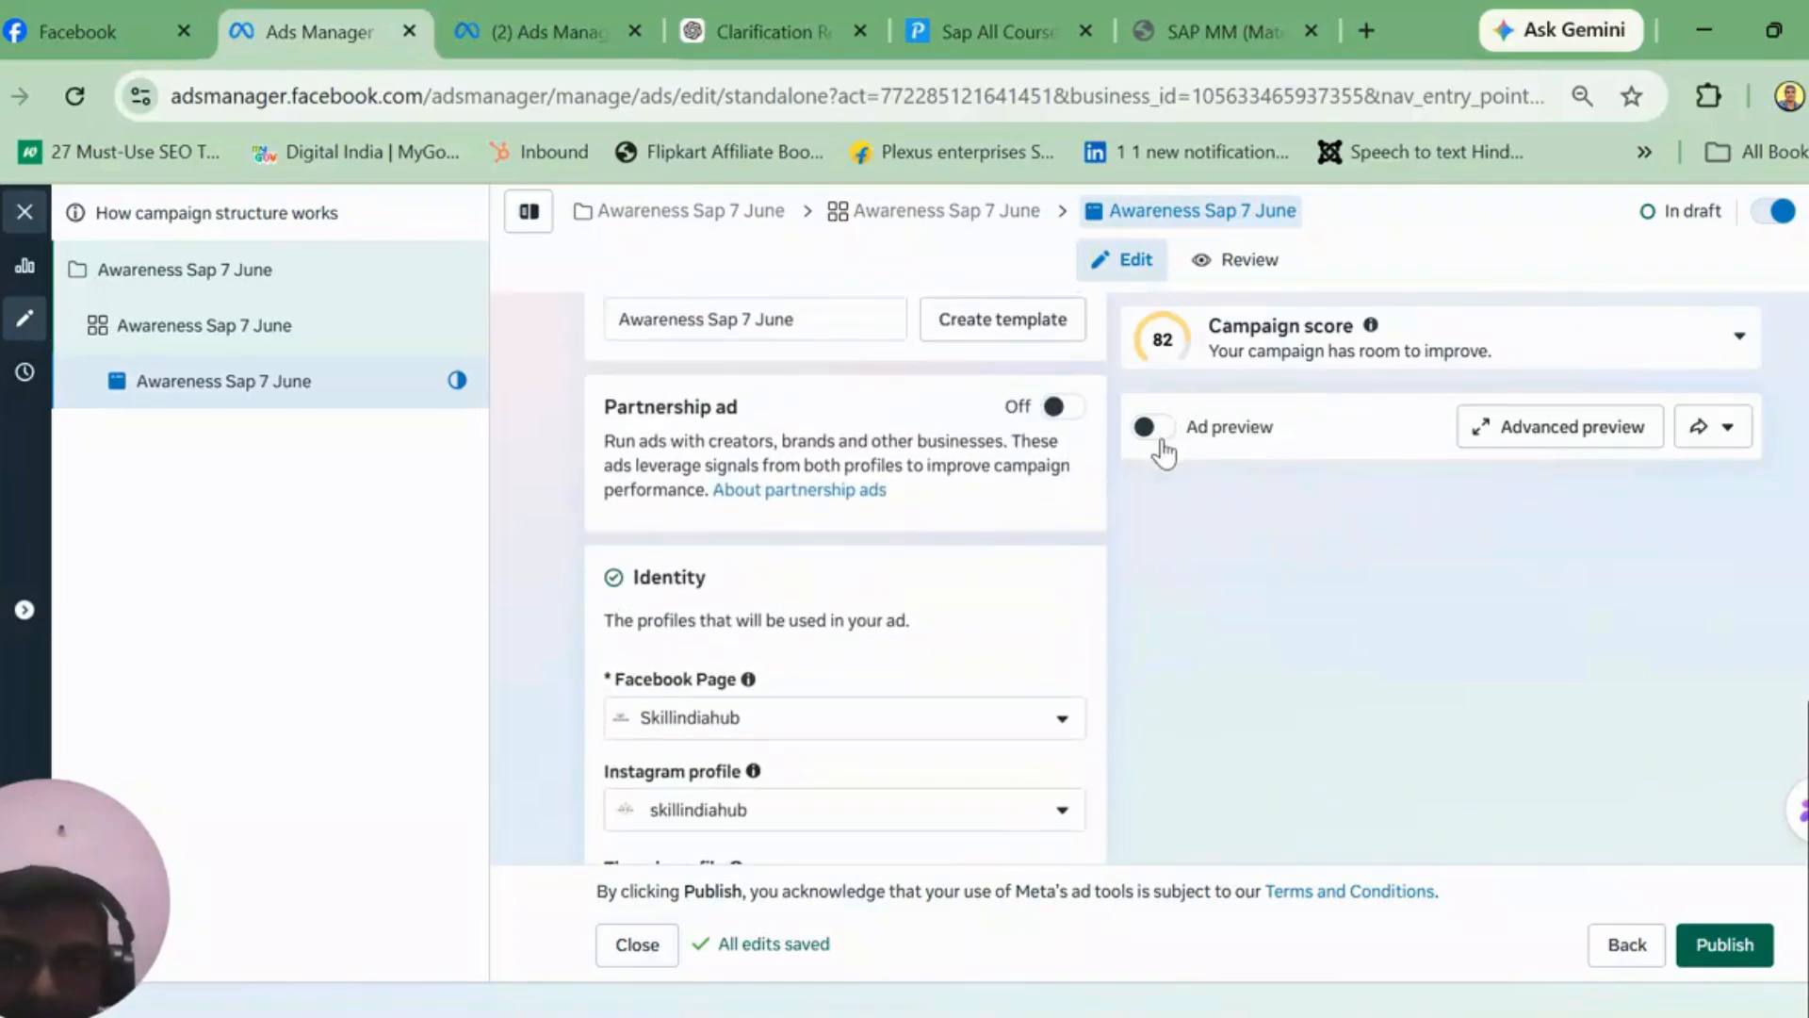
{"action": "left_click", "coordinate": [1157, 432]}
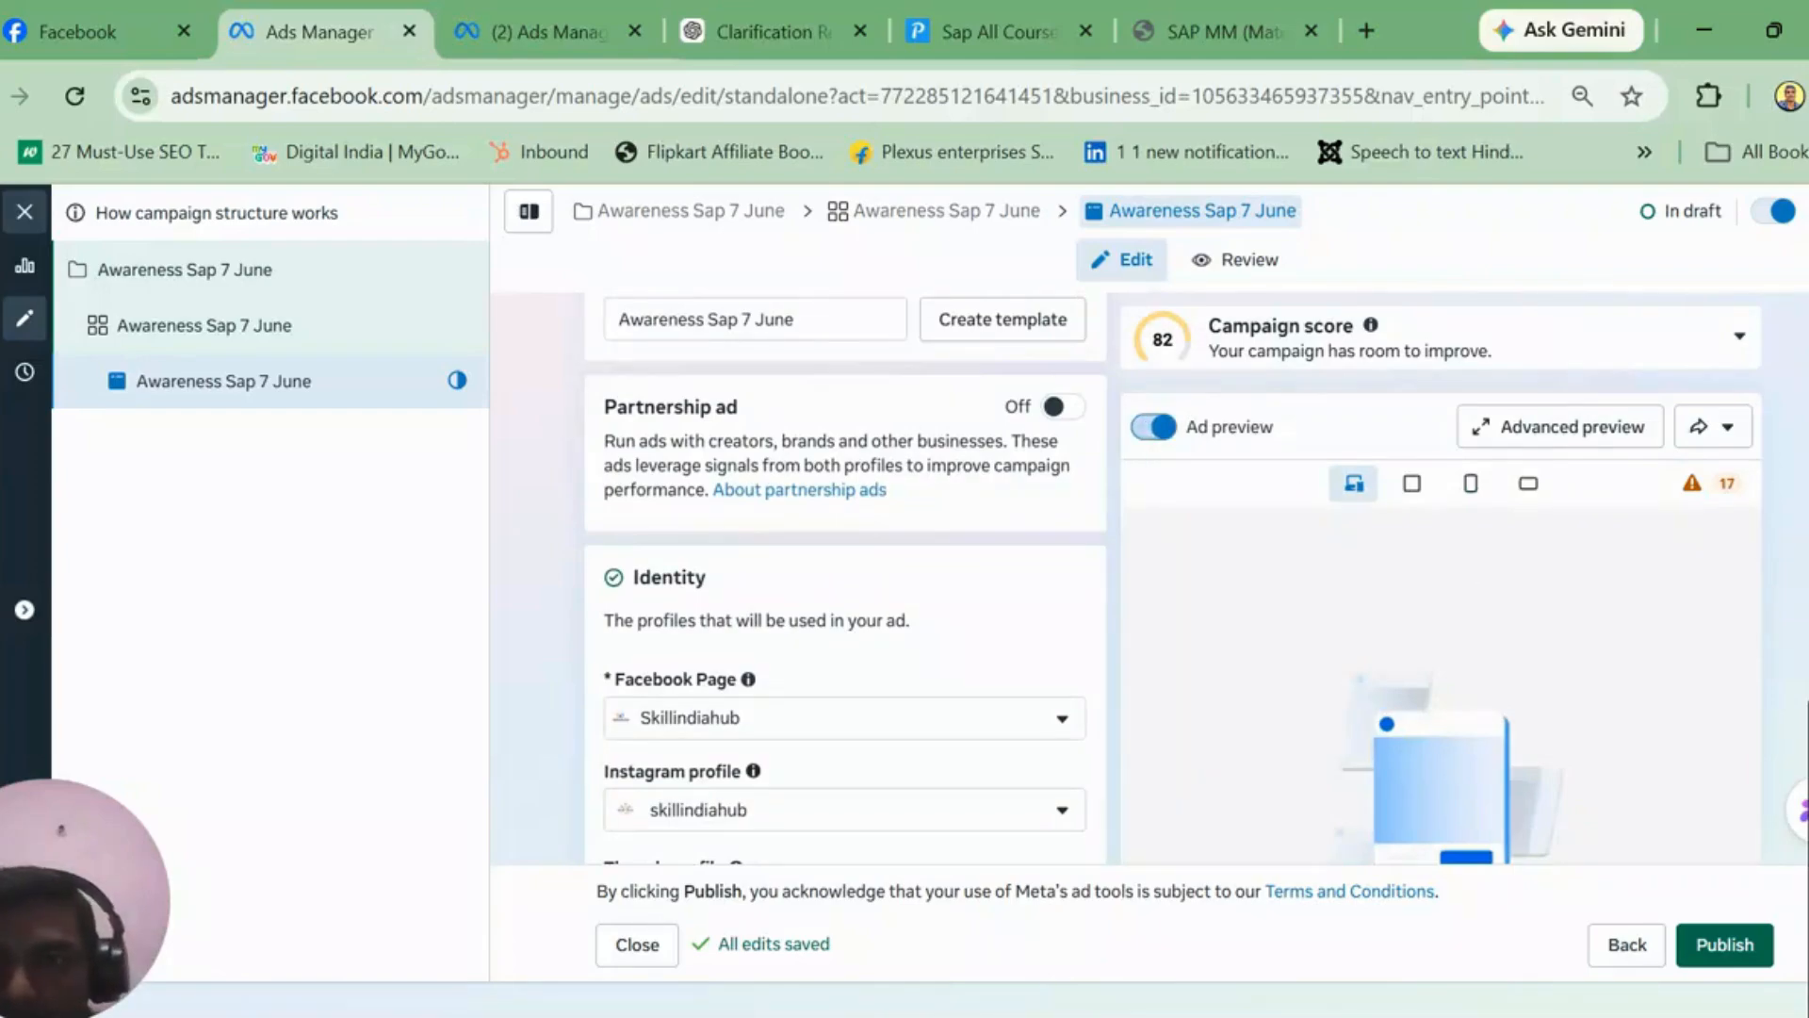
{"action": "scroll", "coordinate": [845, 579], "scroll_direction": "up", "scroll_amount": 1}
{"action": "scroll", "coordinate": [845, 579], "scroll_direction": "down", "scroll_amount": 9}
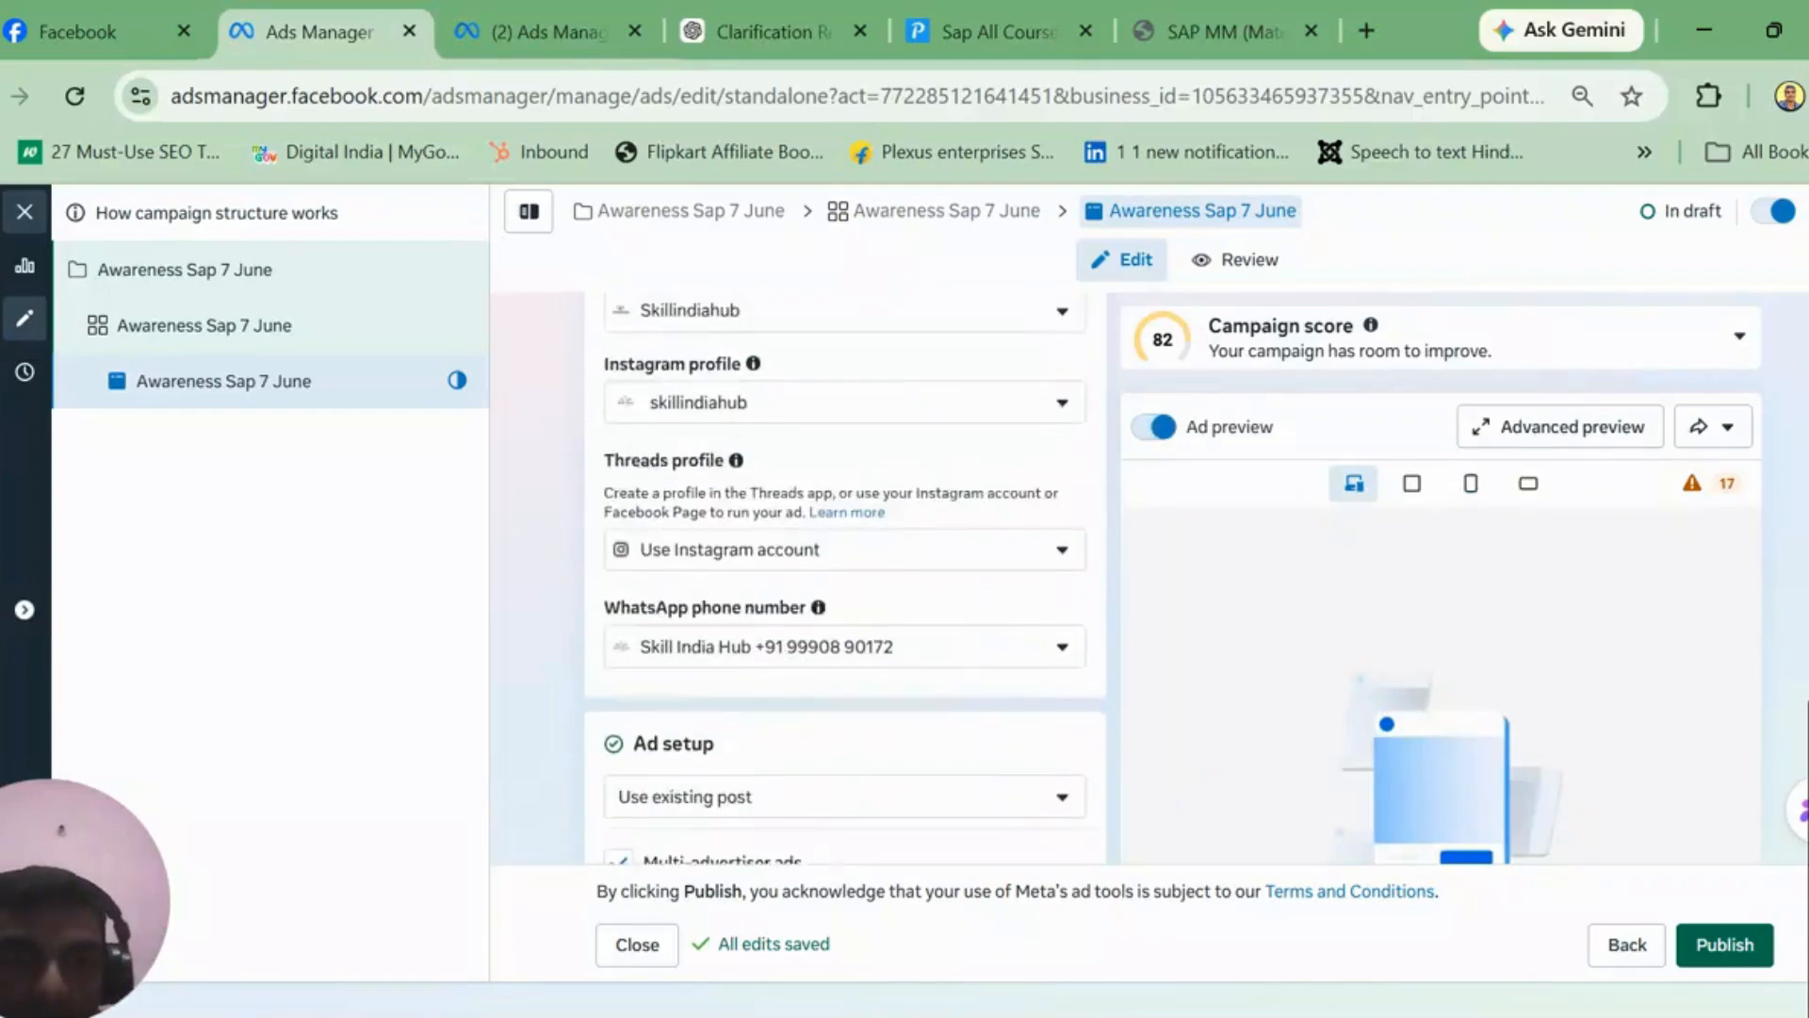
{"action": "scroll", "coordinate": [994, 589], "scroll_direction": "down", "scroll_amount": 3}
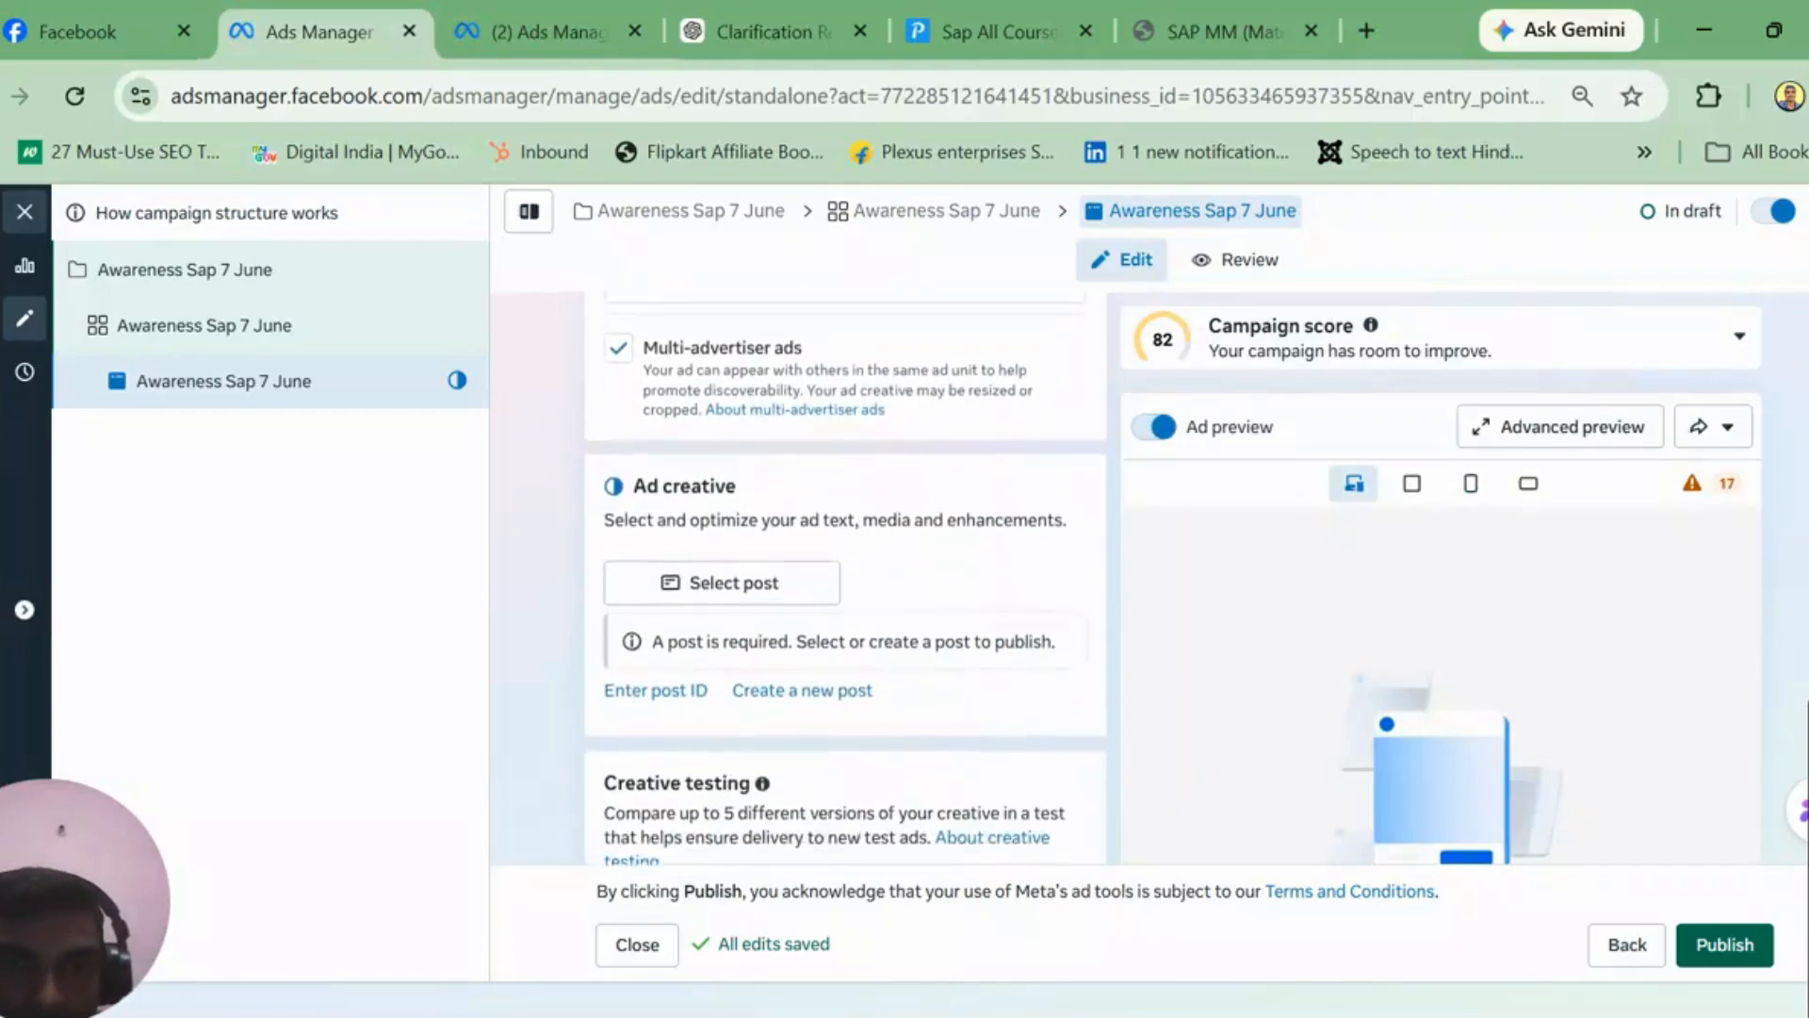
{"action": "scroll", "coordinate": [994, 588], "scroll_direction": "up", "scroll_amount": 2}
{"action": "left_click", "coordinate": [784, 731]}
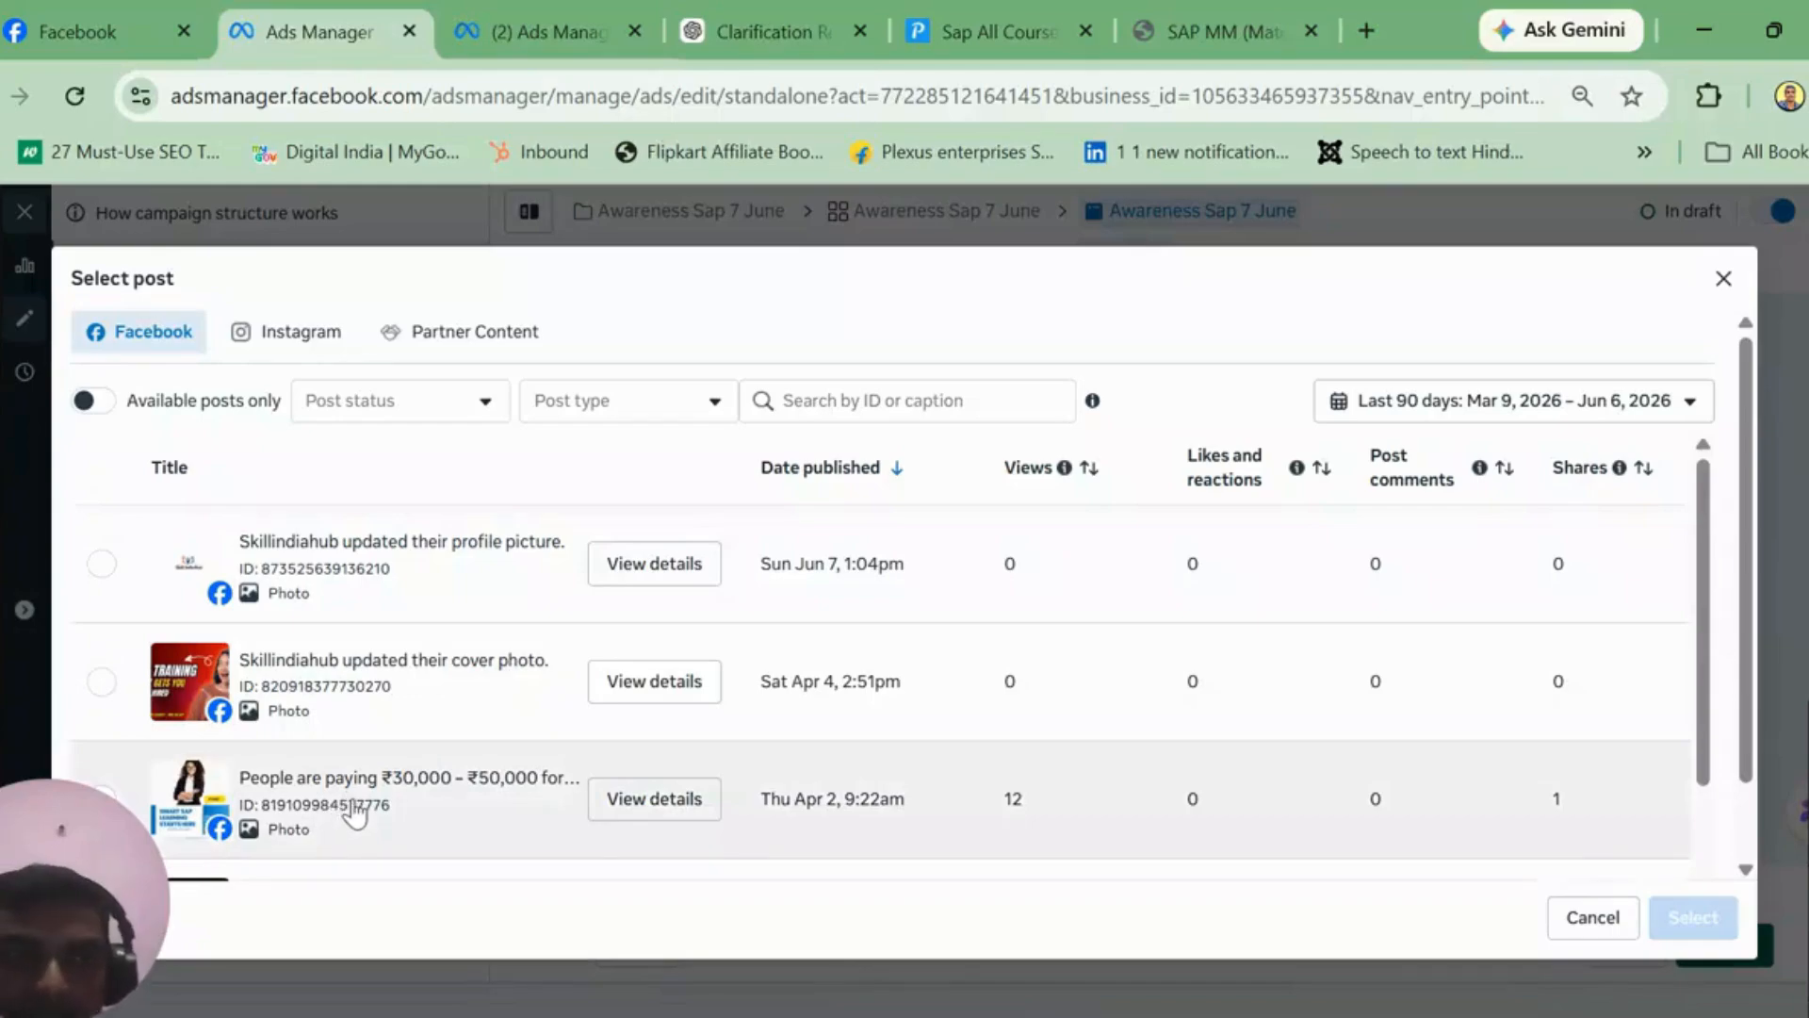
{"action": "left_click", "coordinate": [354, 813]}
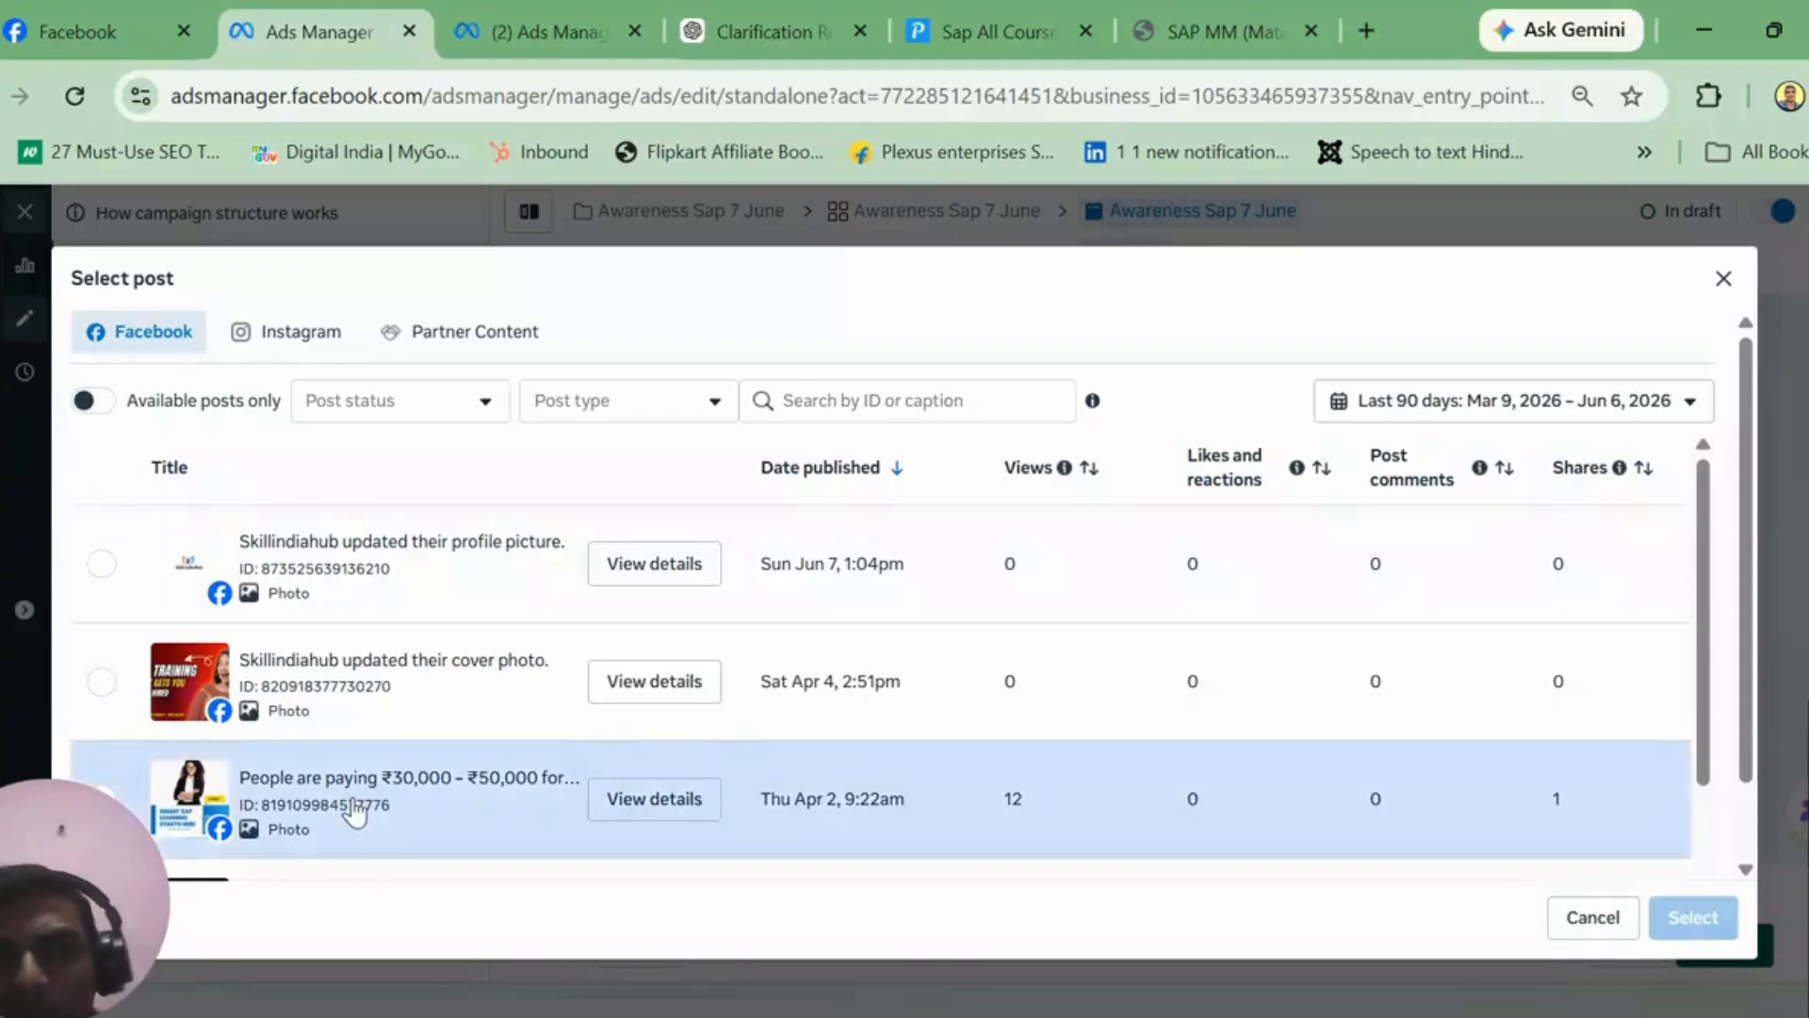
{"action": "left_click", "coordinate": [1658, 935]}
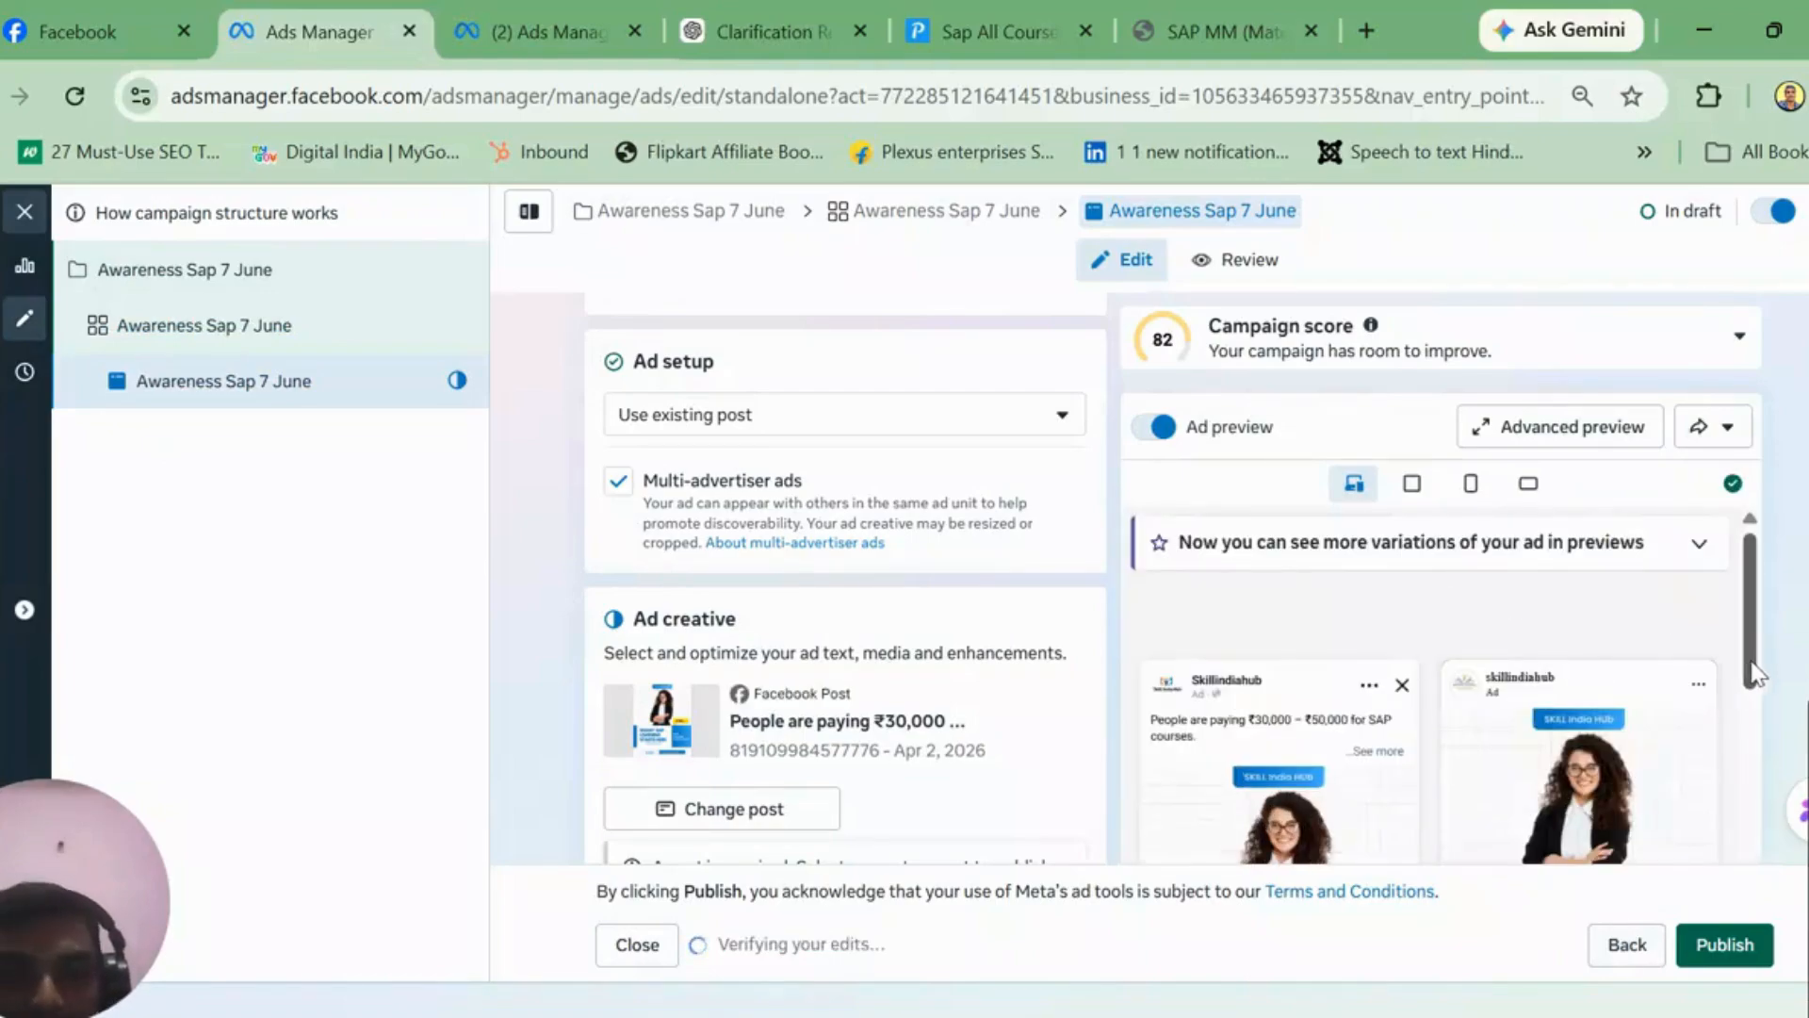
{"action": "left_click_drag", "start_coordinate": [1750, 674], "coordinate": [1761, 614]}
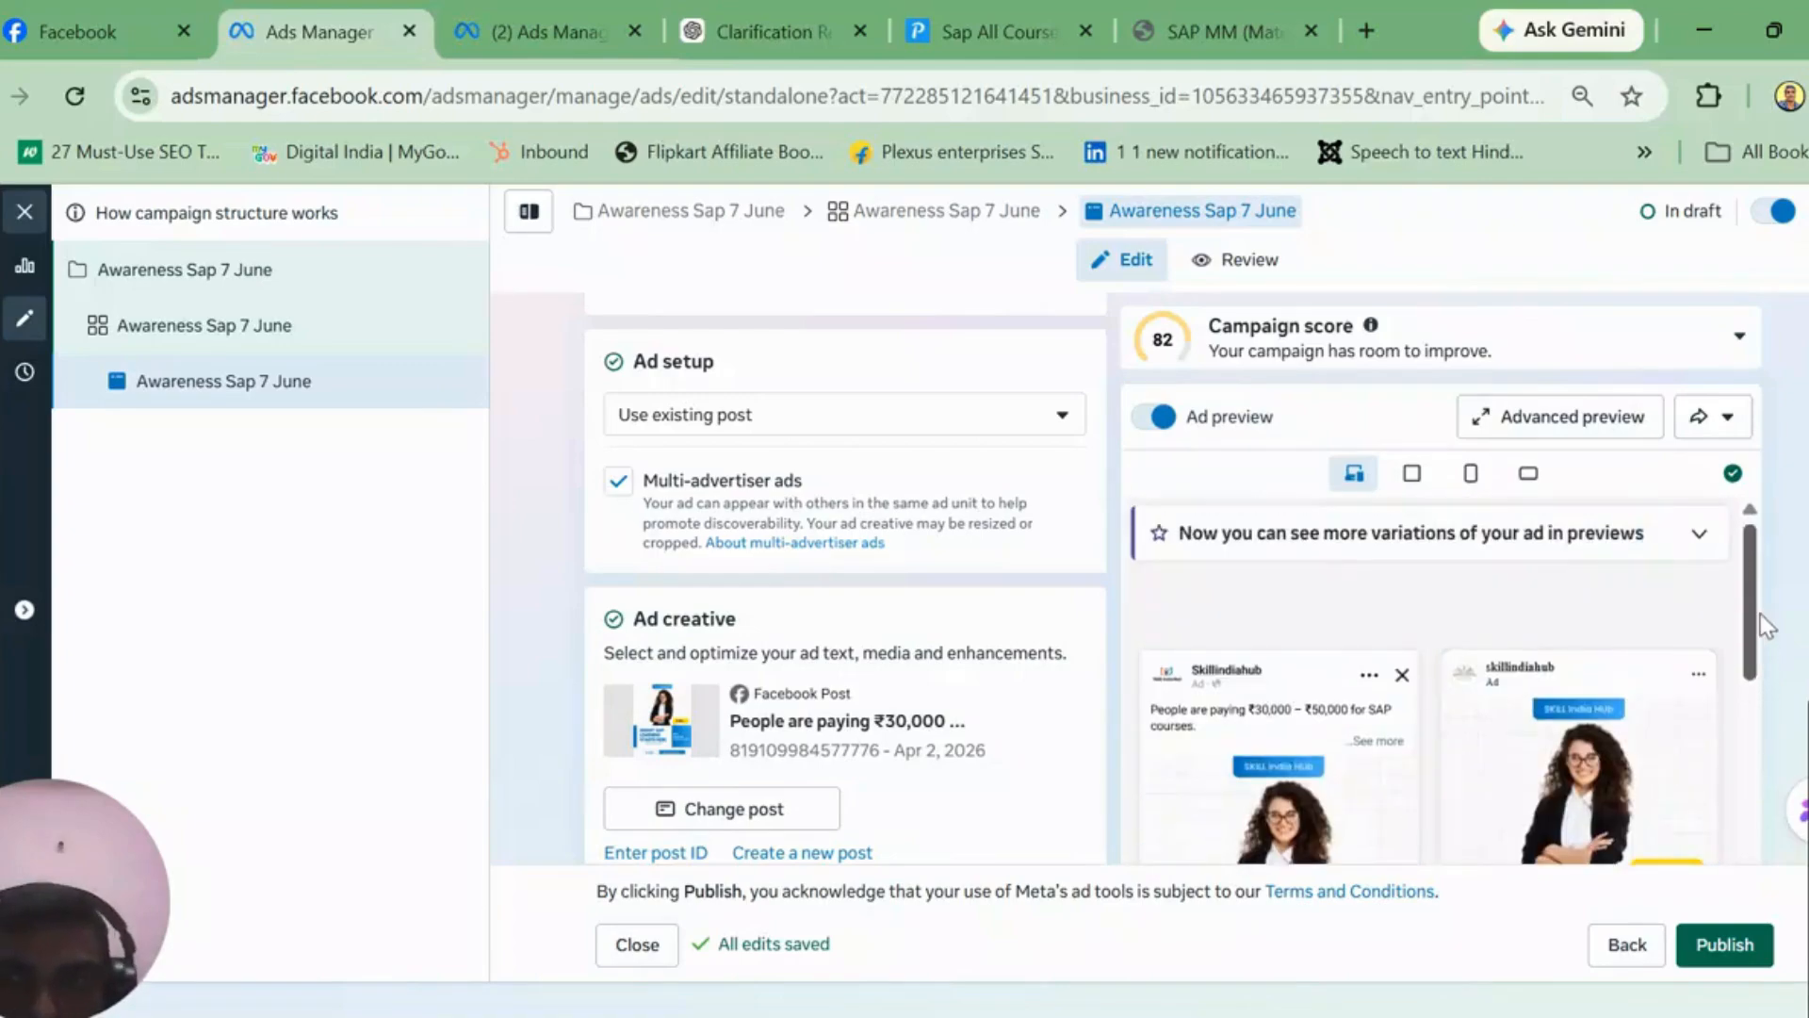
Step: Check which Creative Hub mockups can be used for the ad and leave without choosing one
{"action": "left_click", "coordinate": [1058, 430]}
{"action": "left_click", "coordinate": [872, 557]}
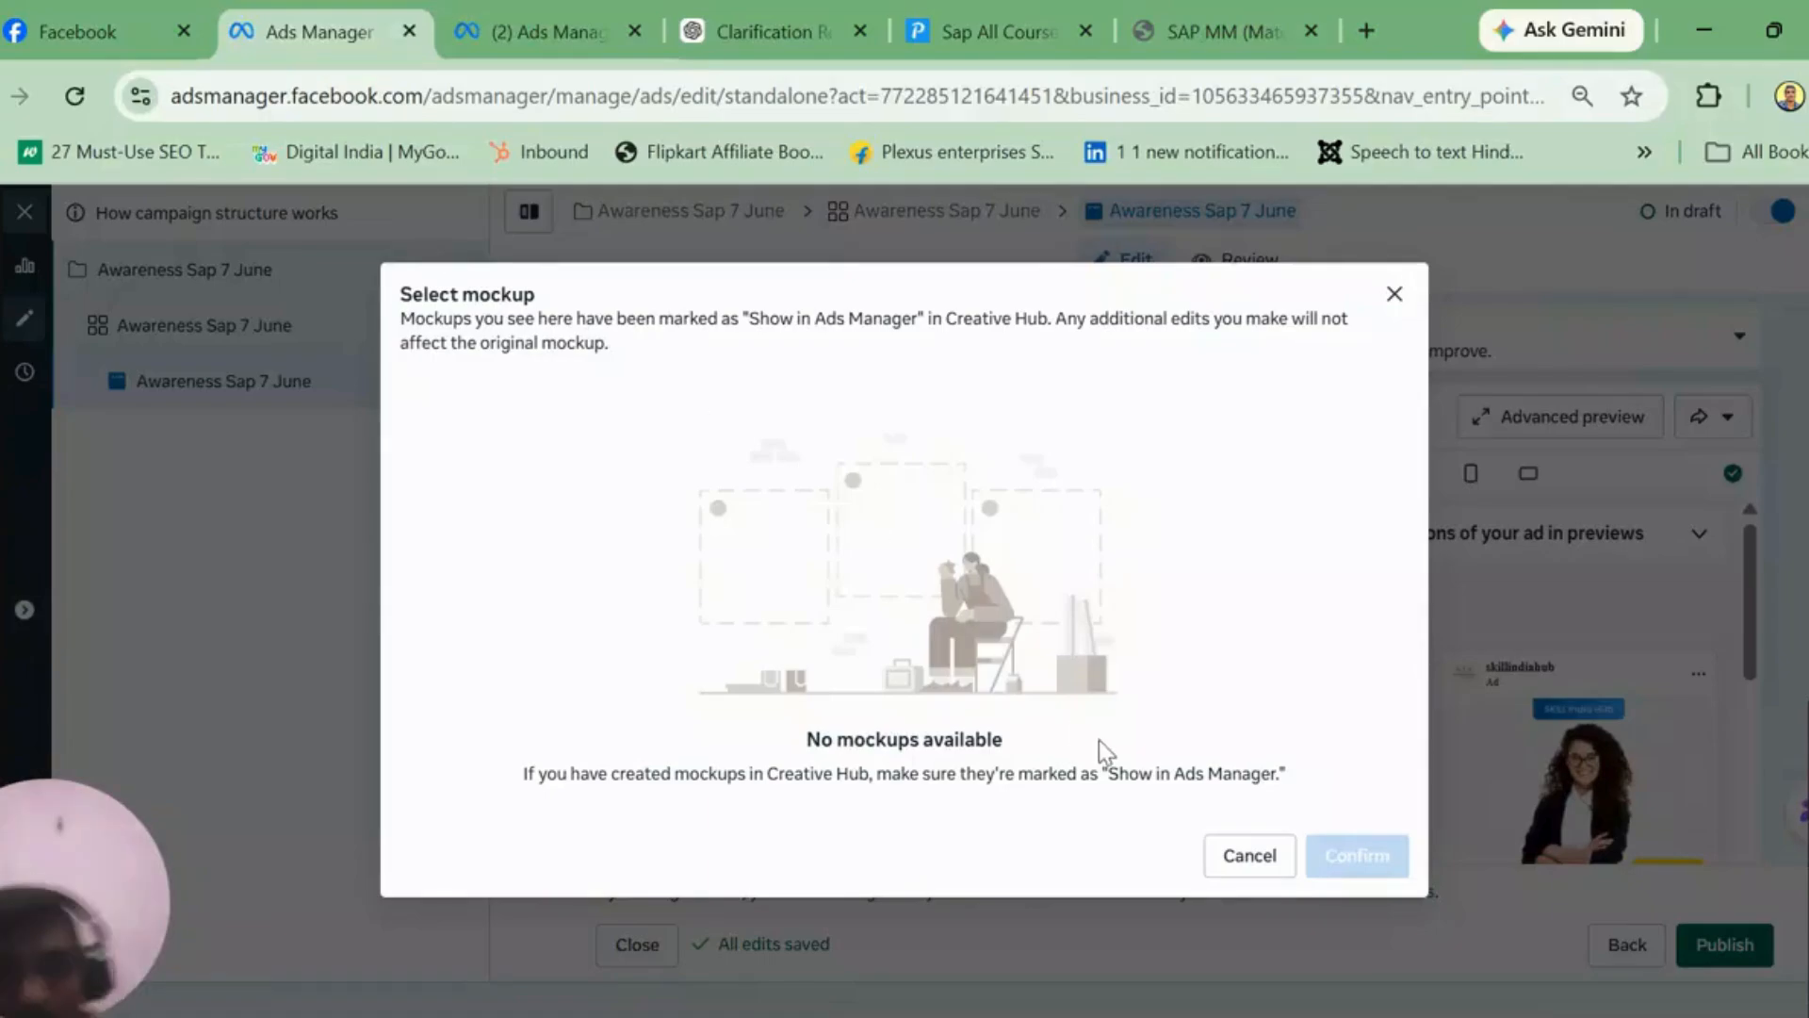
{"action": "left_click", "coordinate": [1229, 854]}
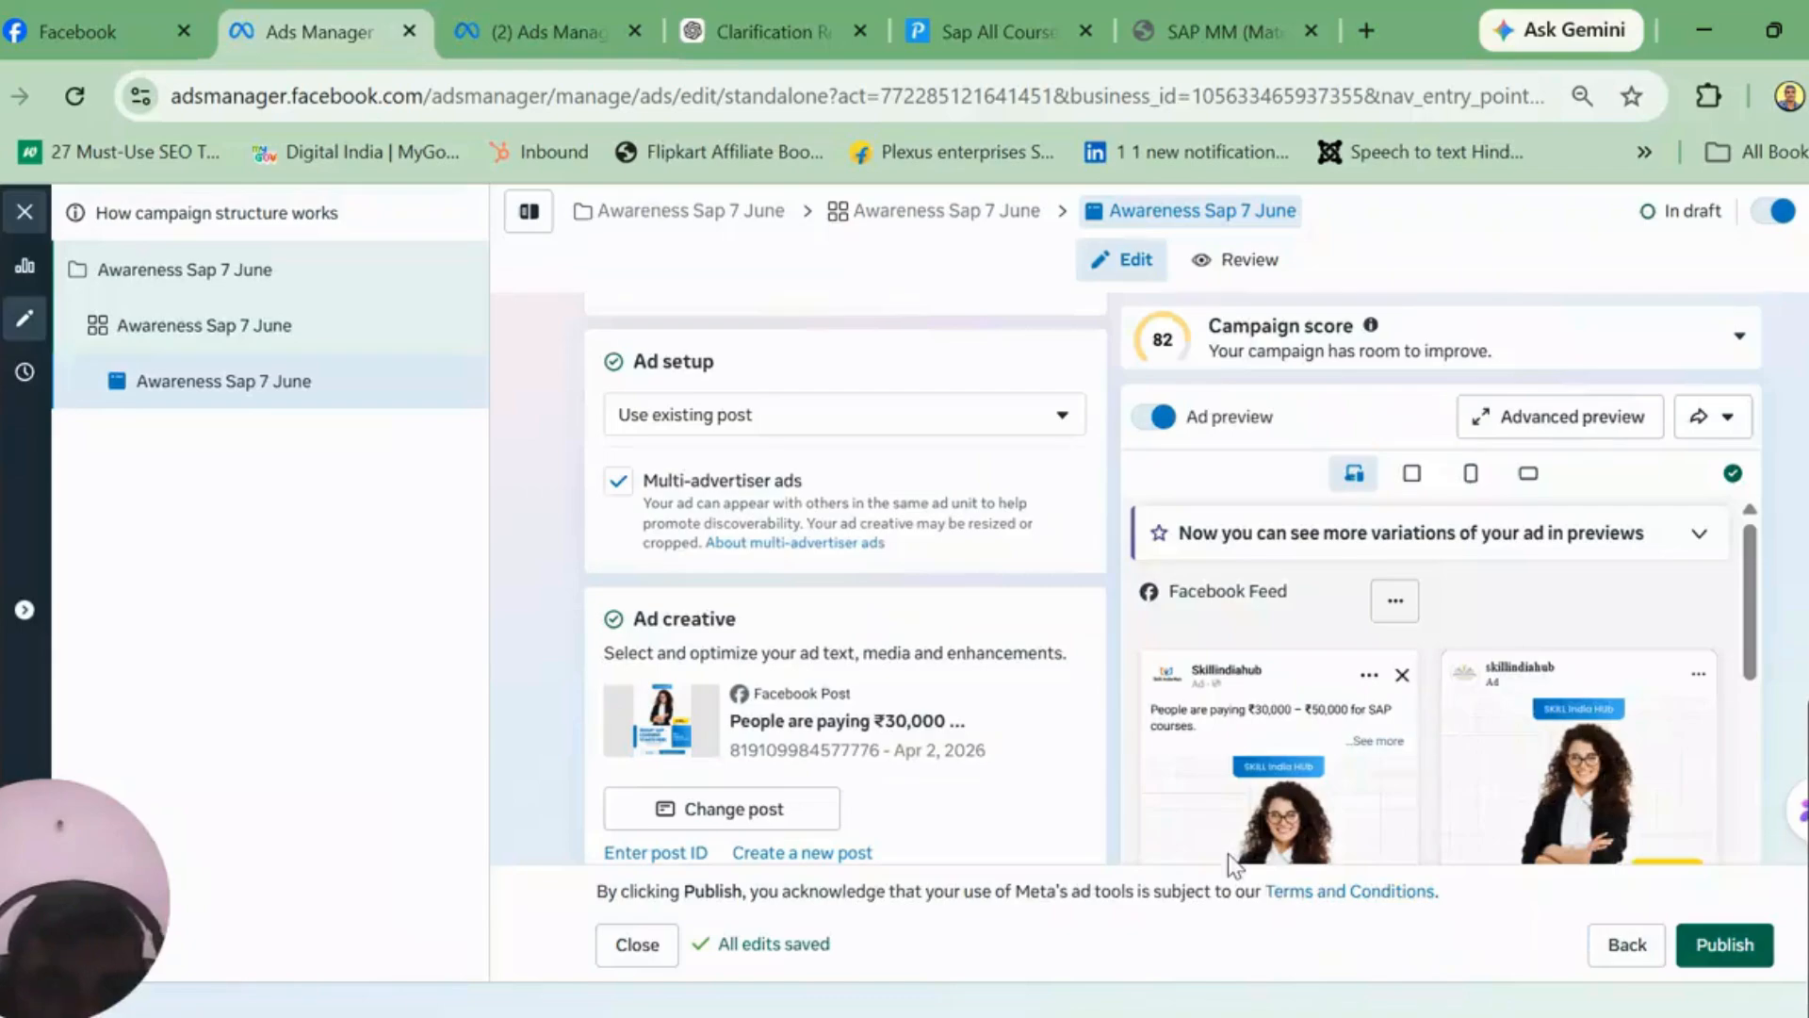
Step: Set the ad setup back to Create ad
{"action": "left_click", "coordinate": [1032, 414]}
{"action": "left_click", "coordinate": [827, 464]}
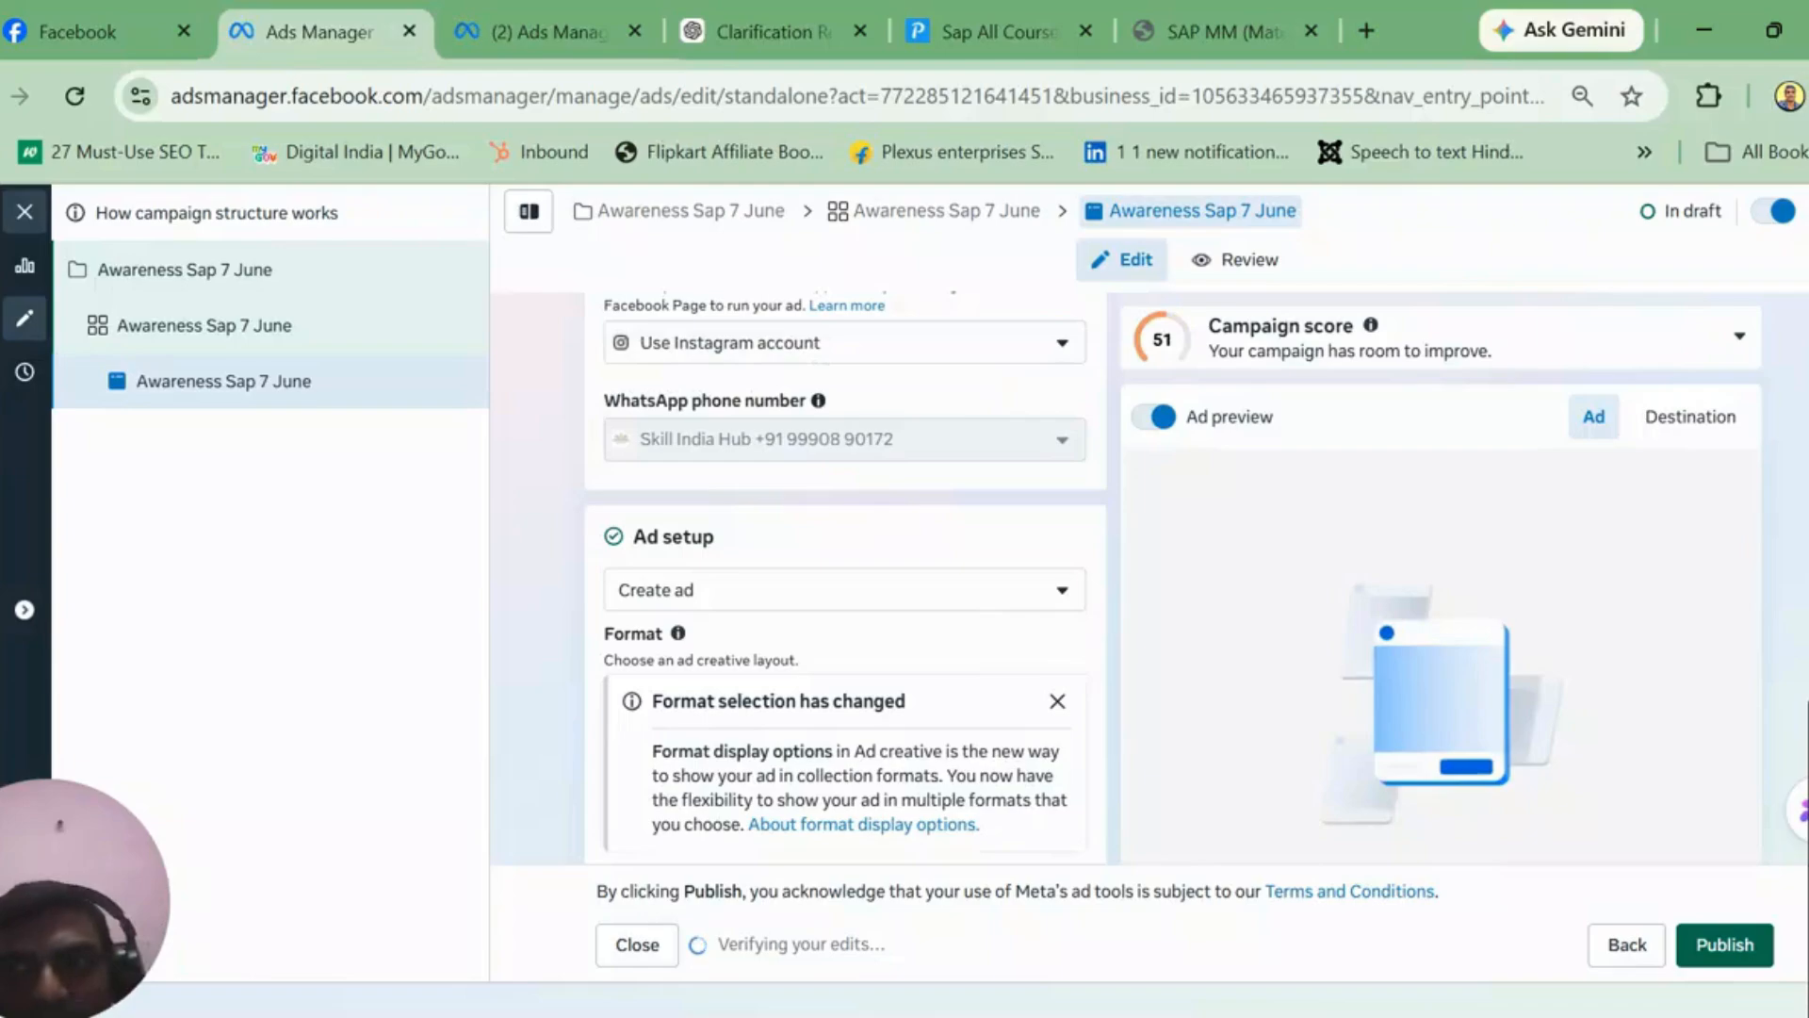
Step: Dismiss the notice about the changed format selection and set the ad format to Carousel
{"action": "scroll", "coordinate": [1072, 631], "scroll_direction": "down", "scroll_amount": 2}
{"action": "scroll", "coordinate": [846, 603], "scroll_direction": "down", "scroll_amount": 1}
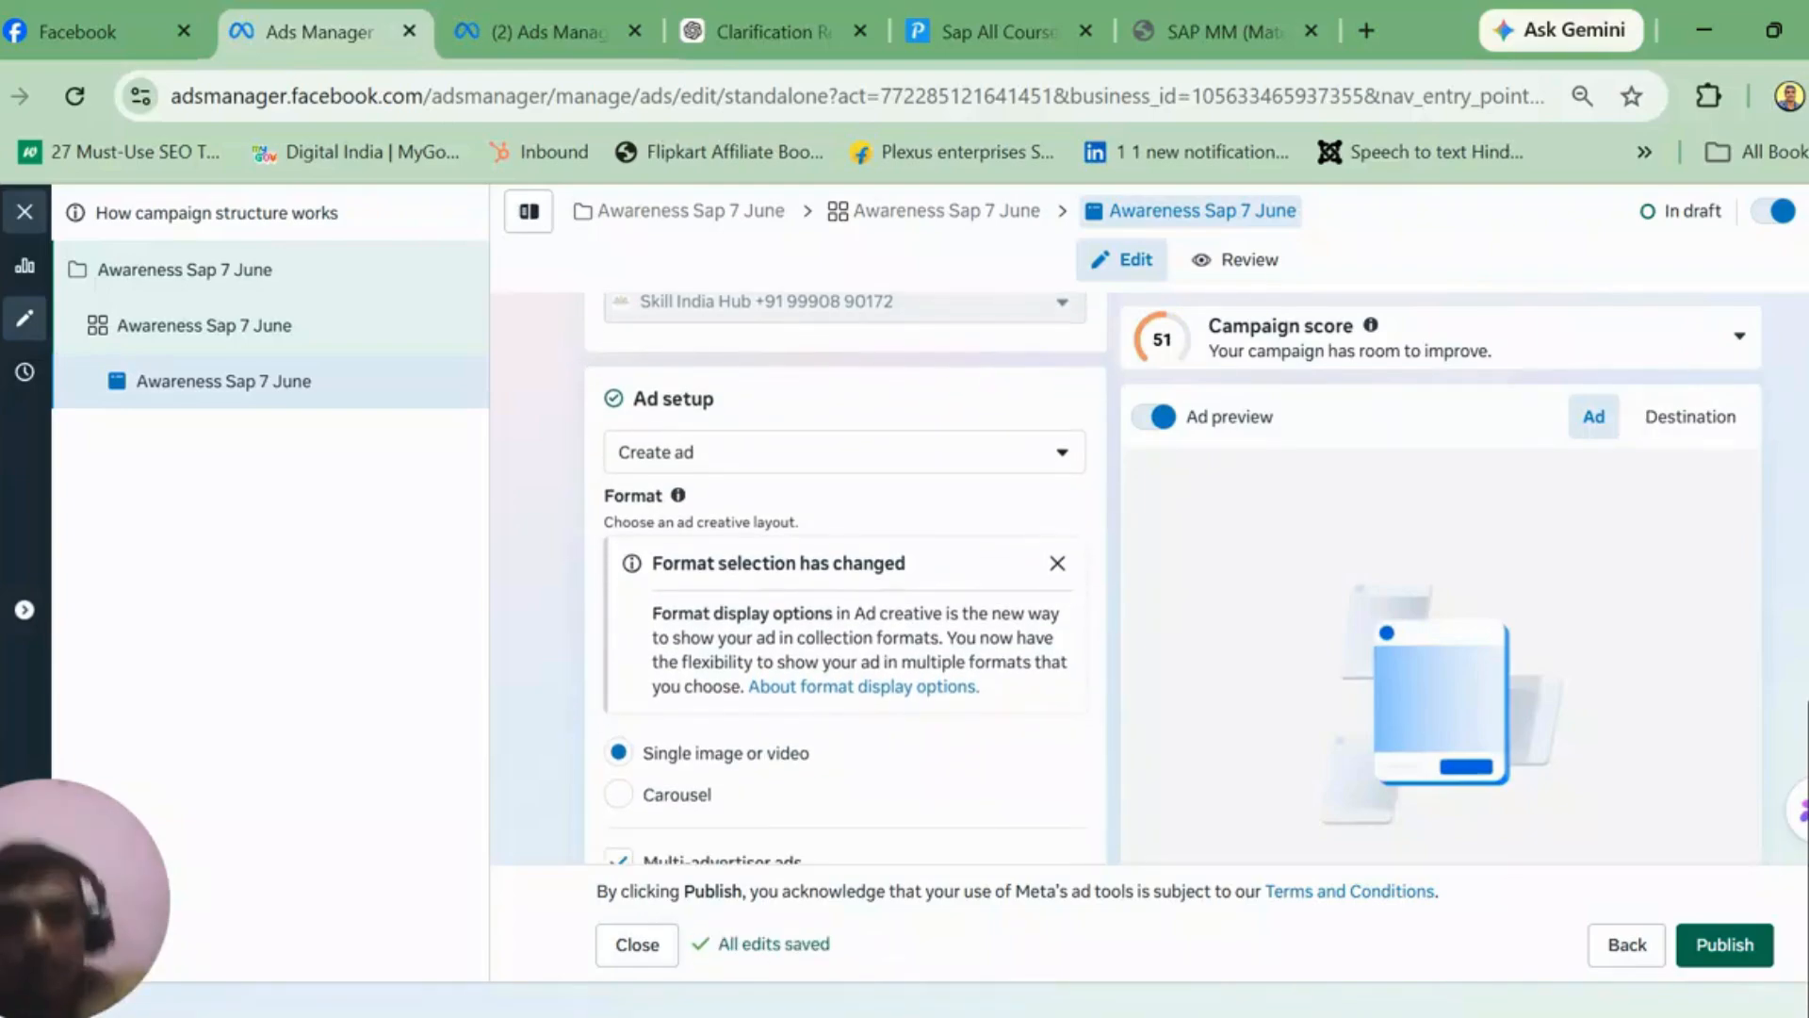
{"action": "scroll", "coordinate": [845, 577], "scroll_direction": "up", "scroll_amount": 1}
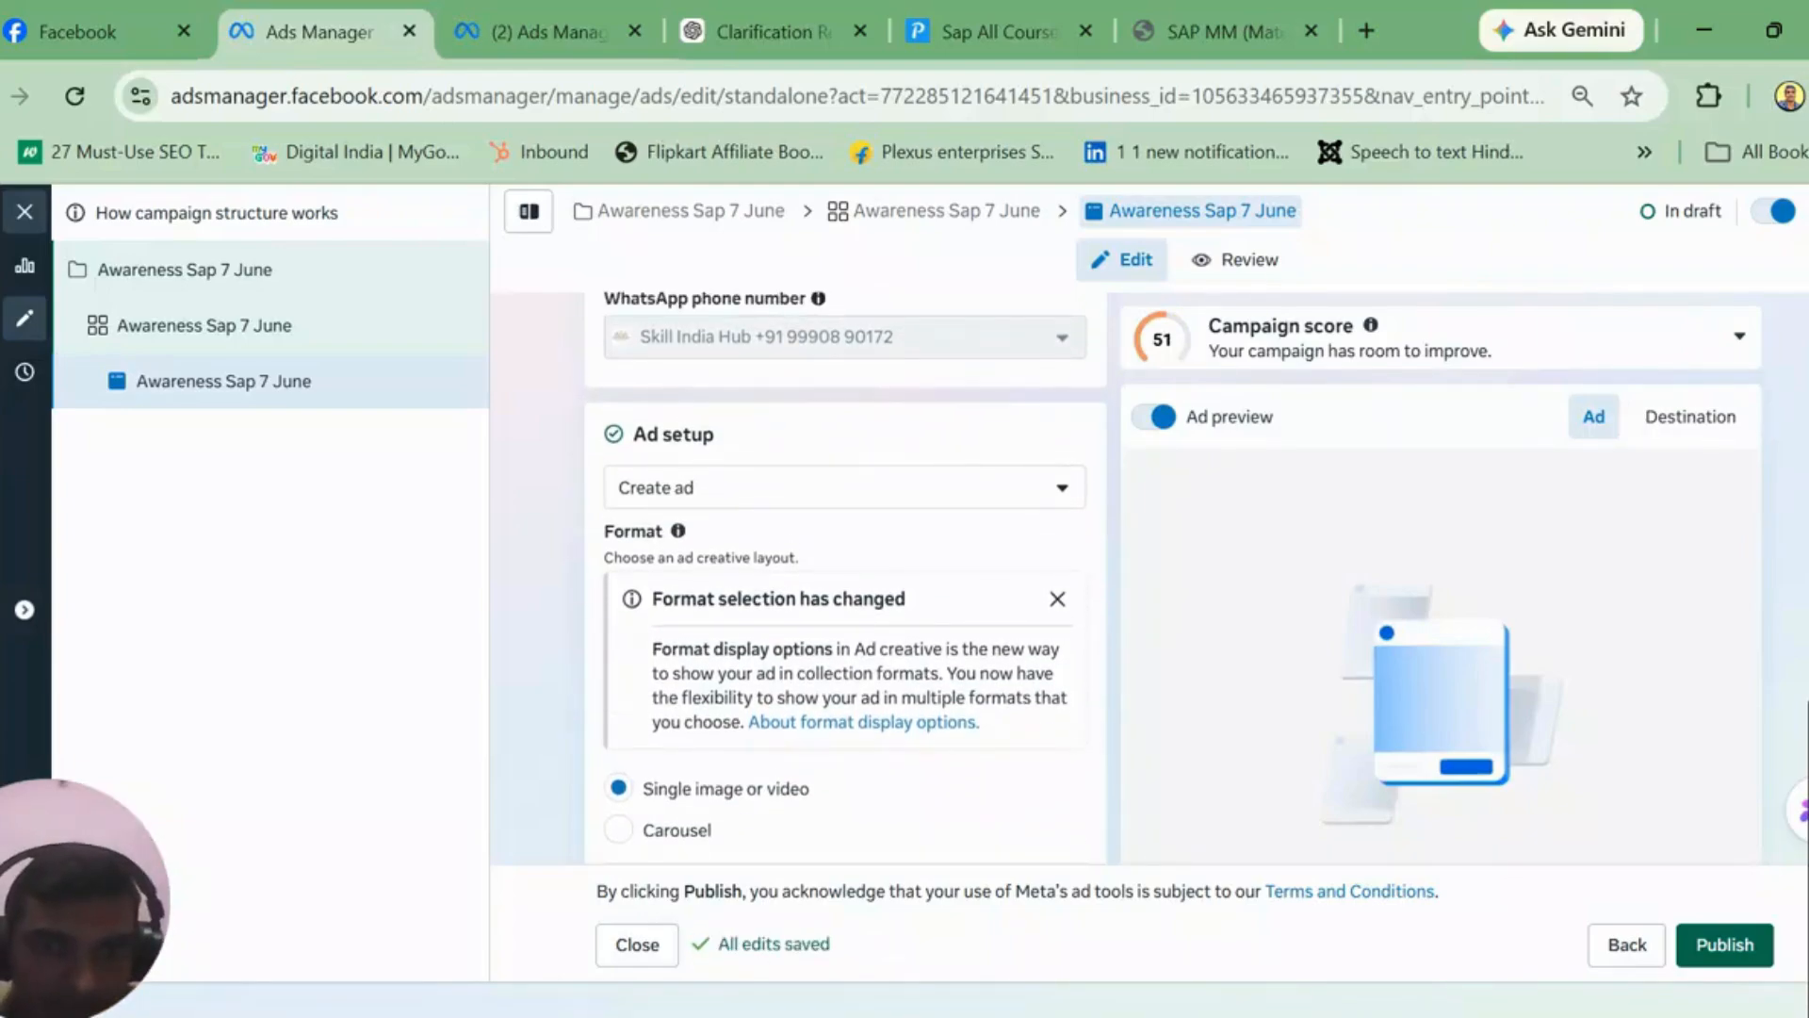
{"action": "scroll", "coordinate": [846, 577], "scroll_direction": "down", "scroll_amount": 1}
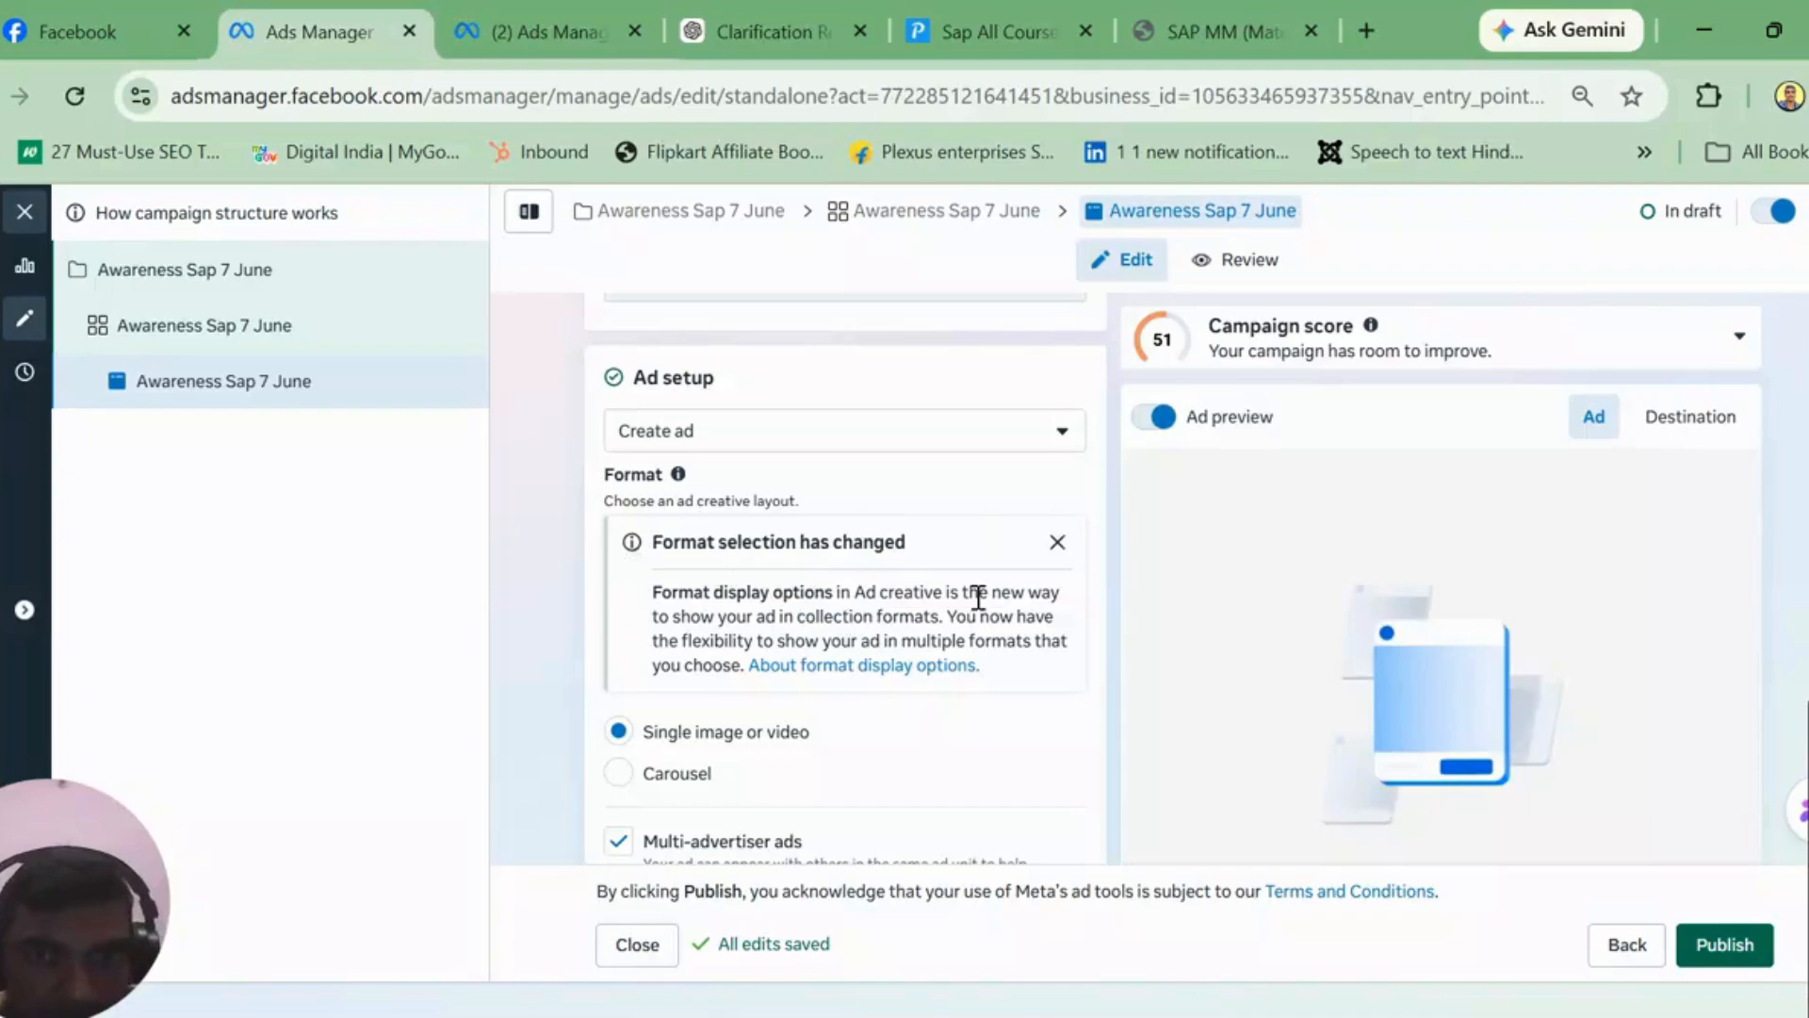
{"action": "left_click", "coordinate": [1057, 542]}
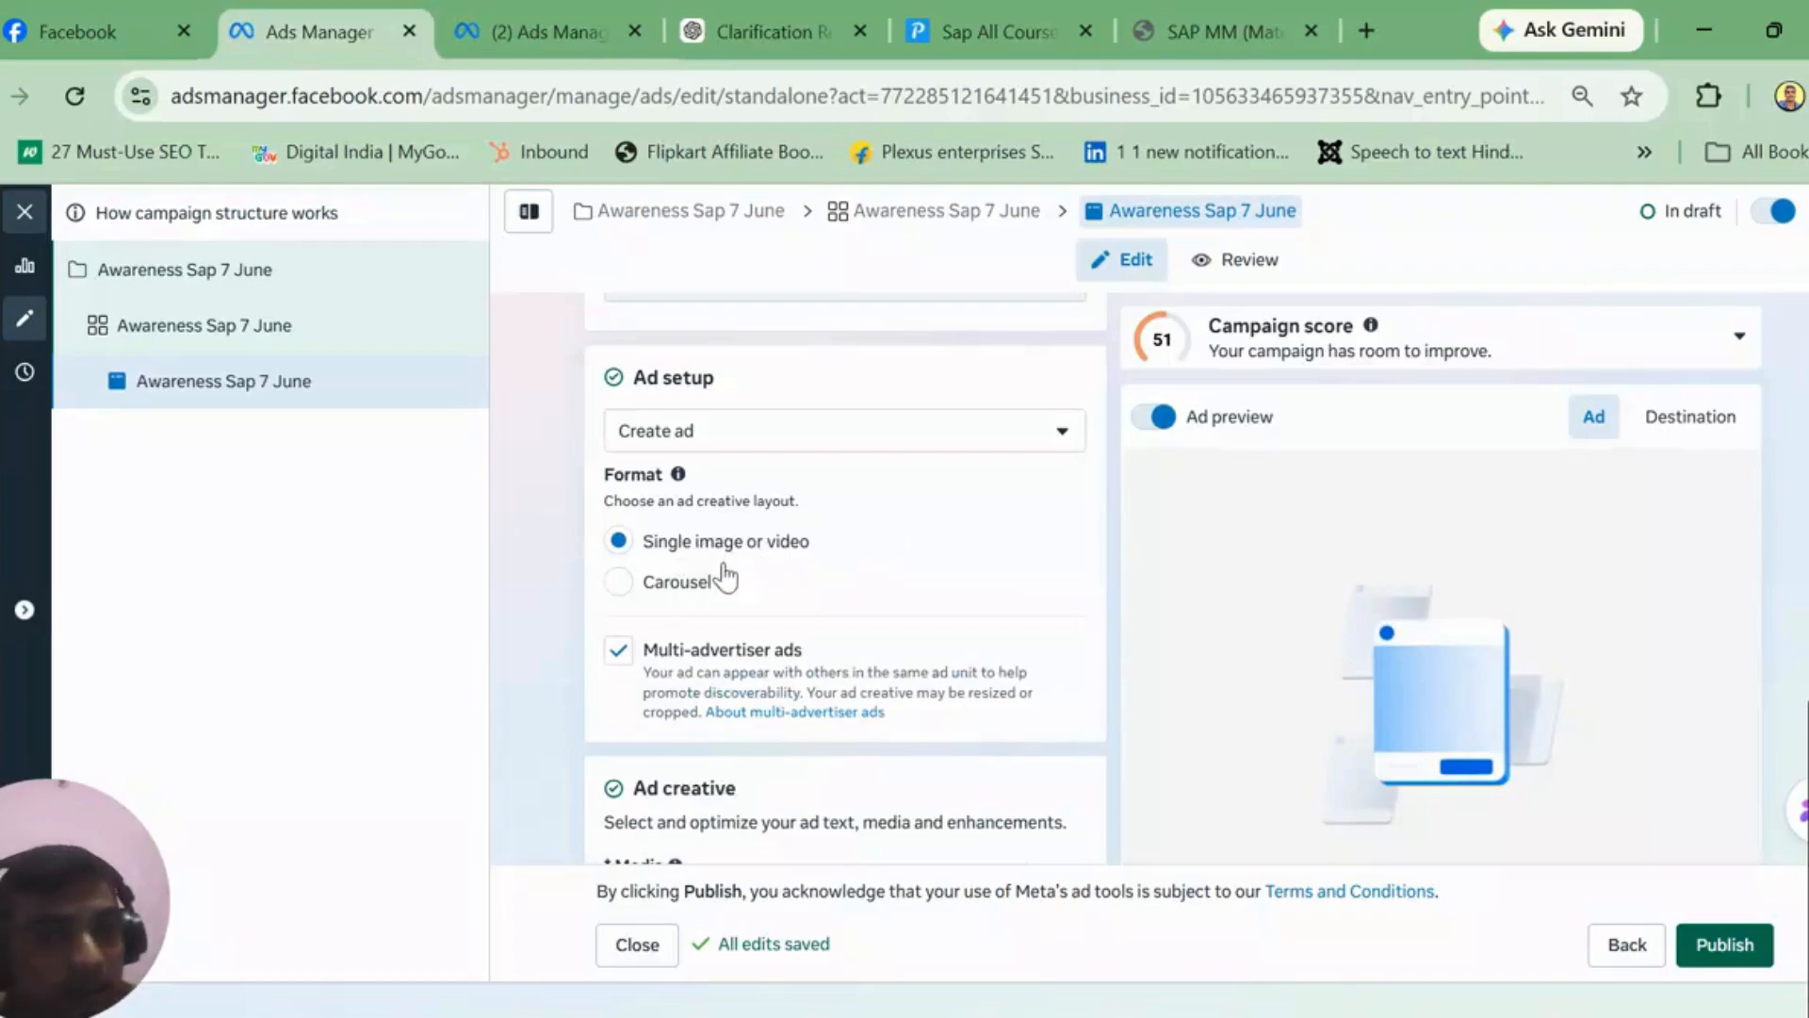
{"action": "left_click", "coordinate": [618, 582]}
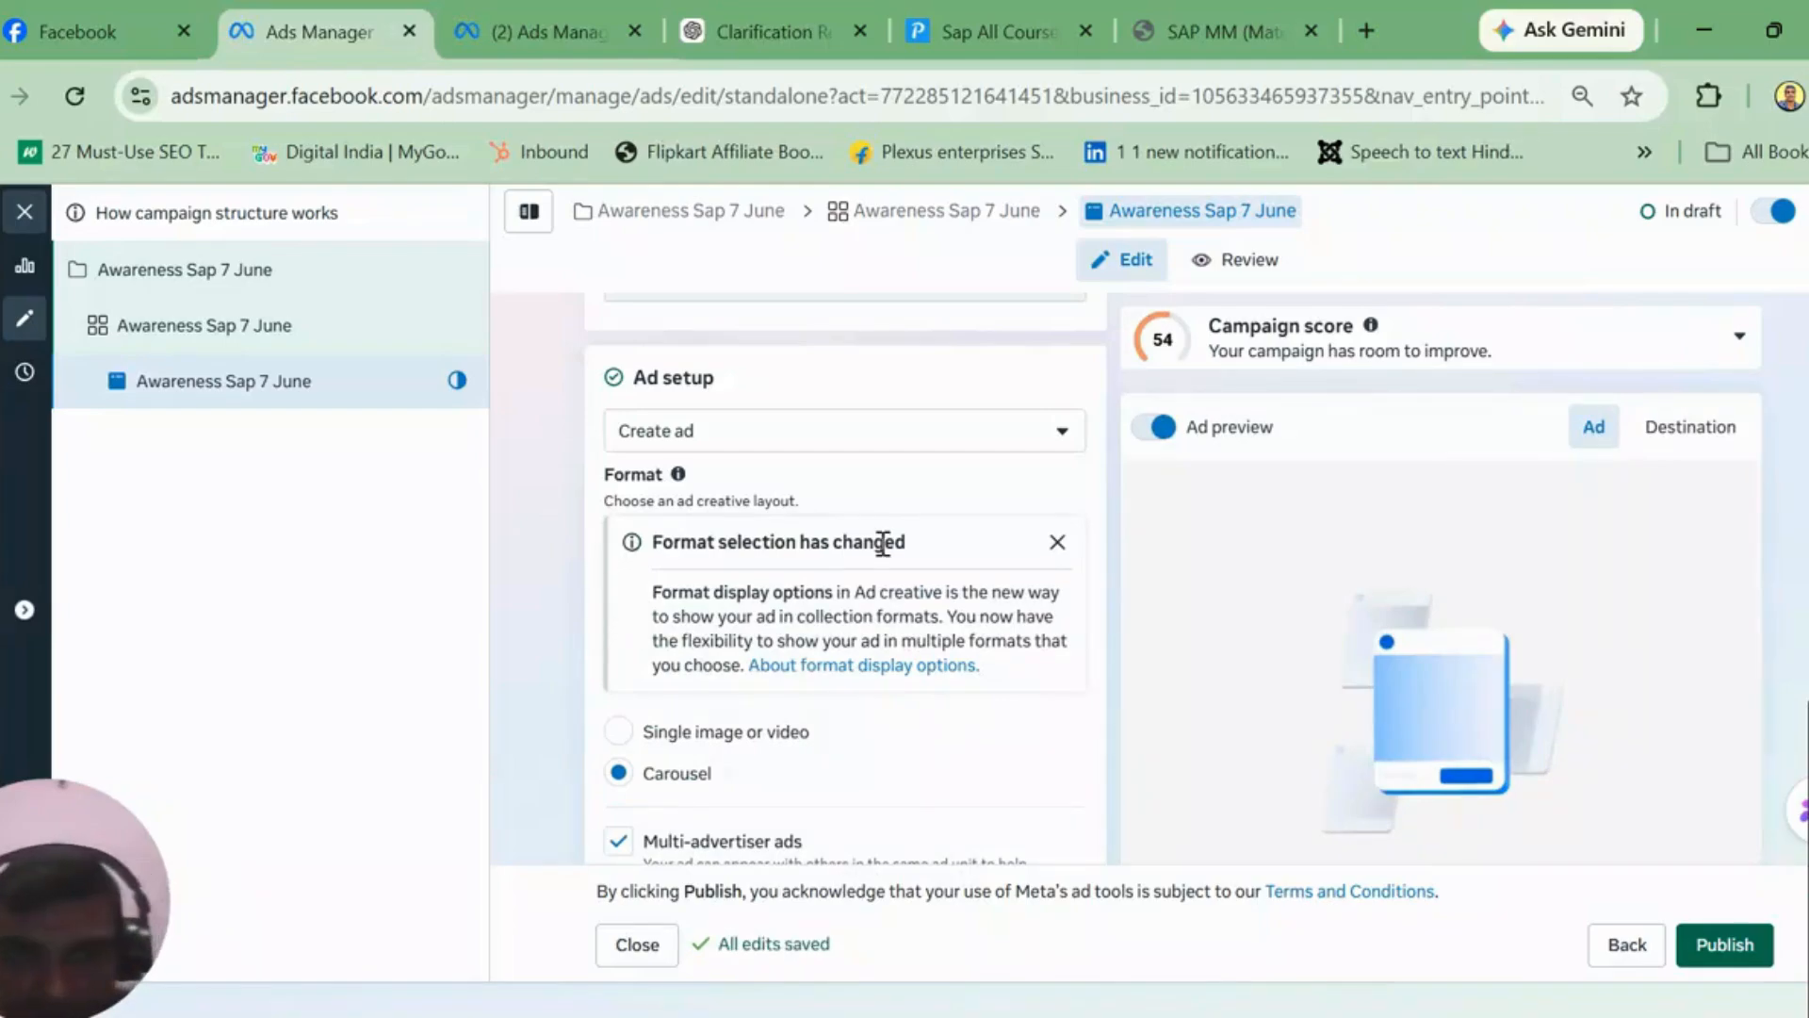
Step: Set the ad format to Single image or video, and turn multi-advertiser ads off and on again
{"action": "left_click", "coordinate": [620, 732]}
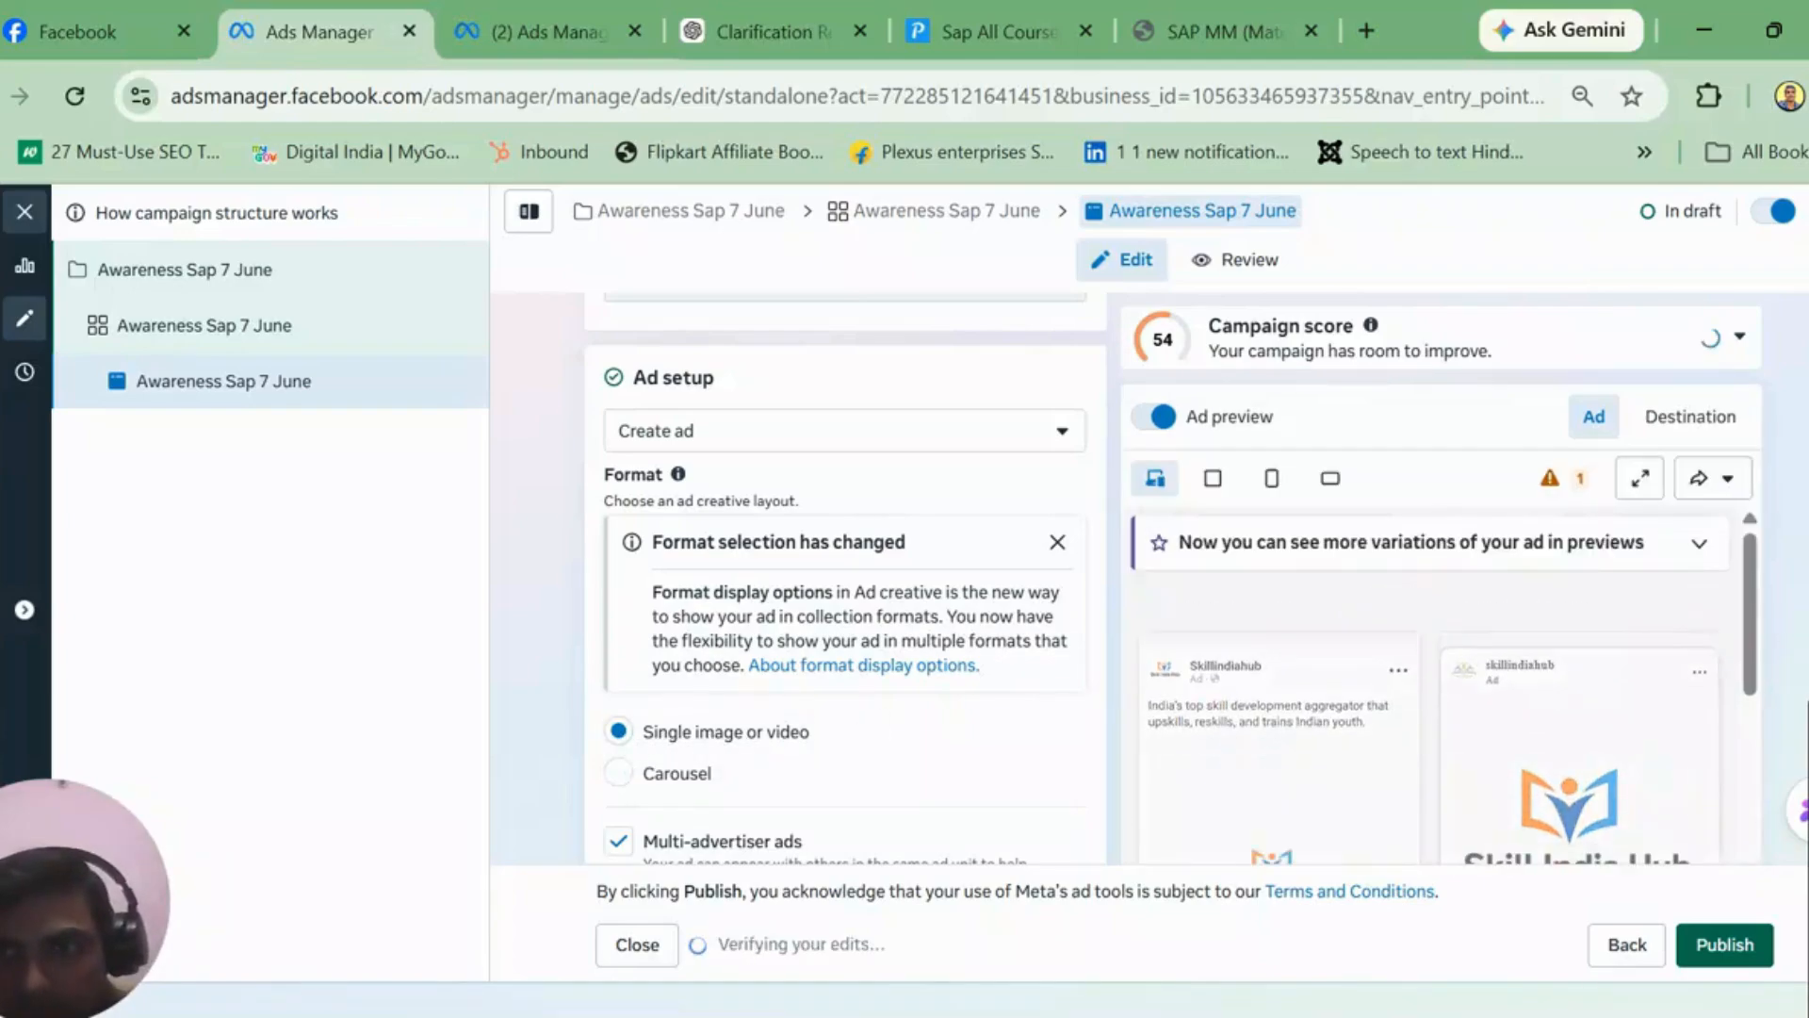
{"action": "scroll", "coordinate": [620, 733], "scroll_direction": "down", "scroll_amount": 7}
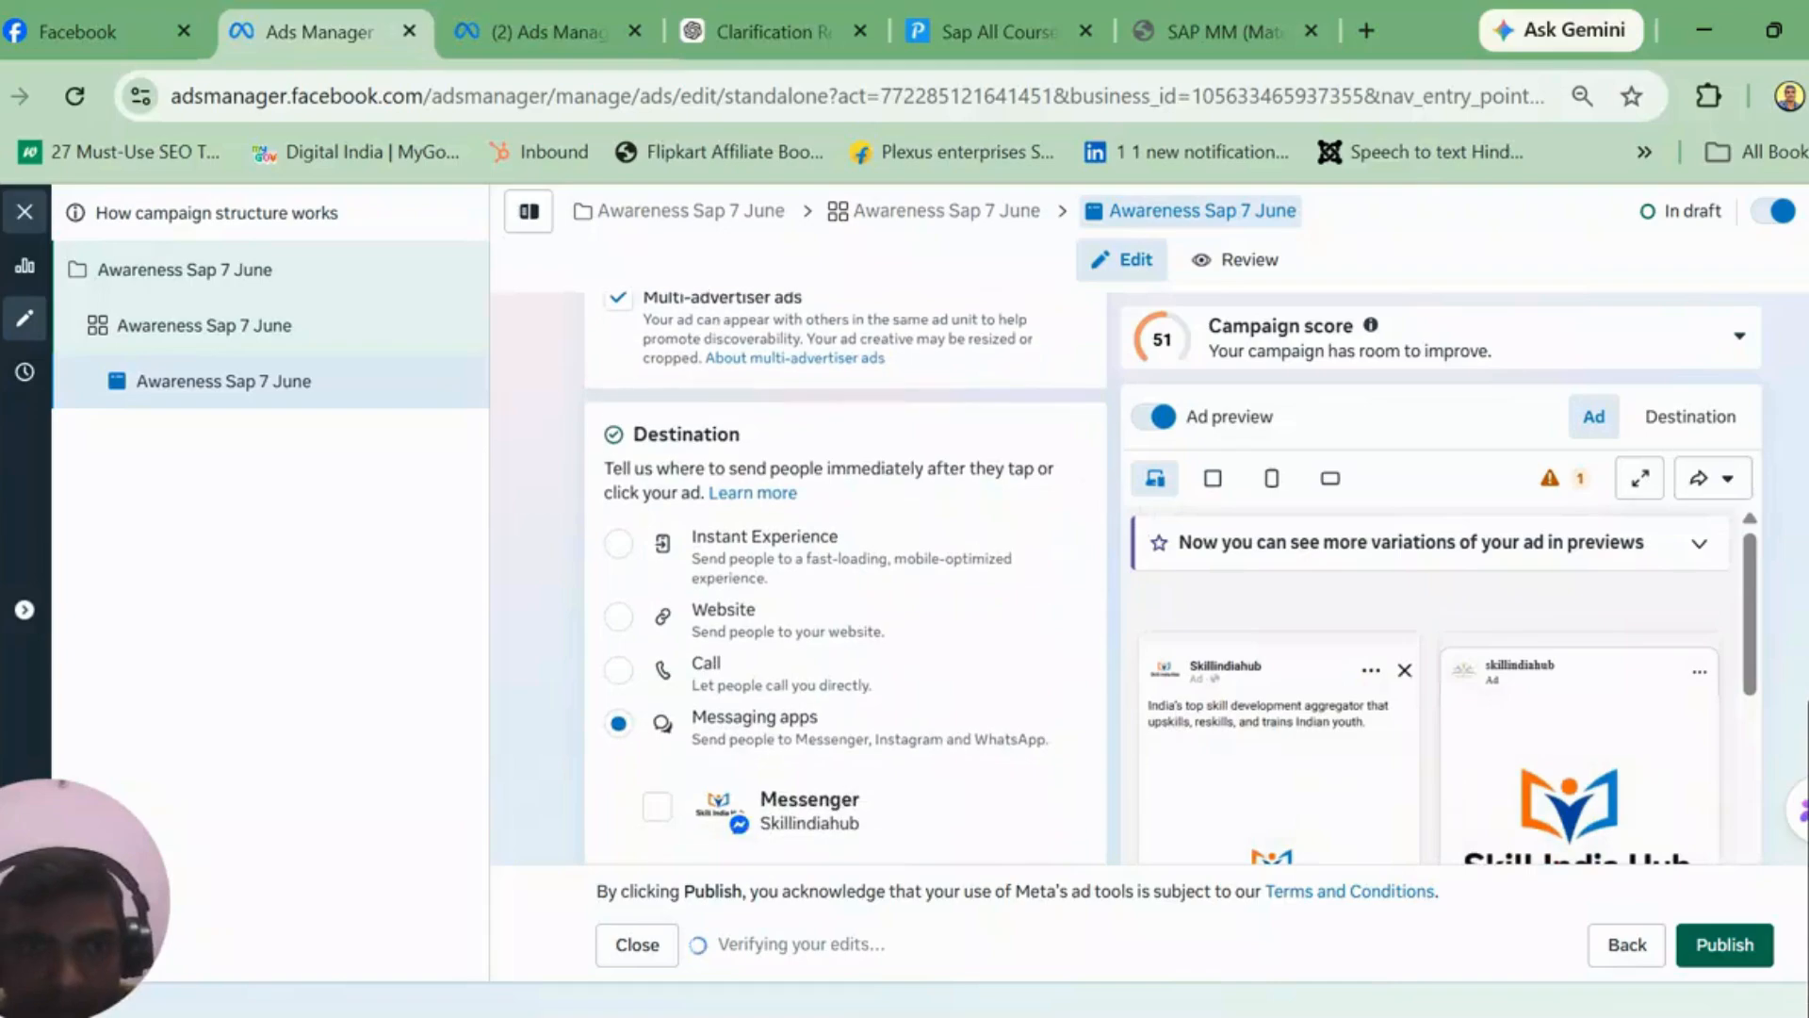
{"action": "scroll", "coordinate": [846, 579], "scroll_direction": "up", "scroll_amount": 1}
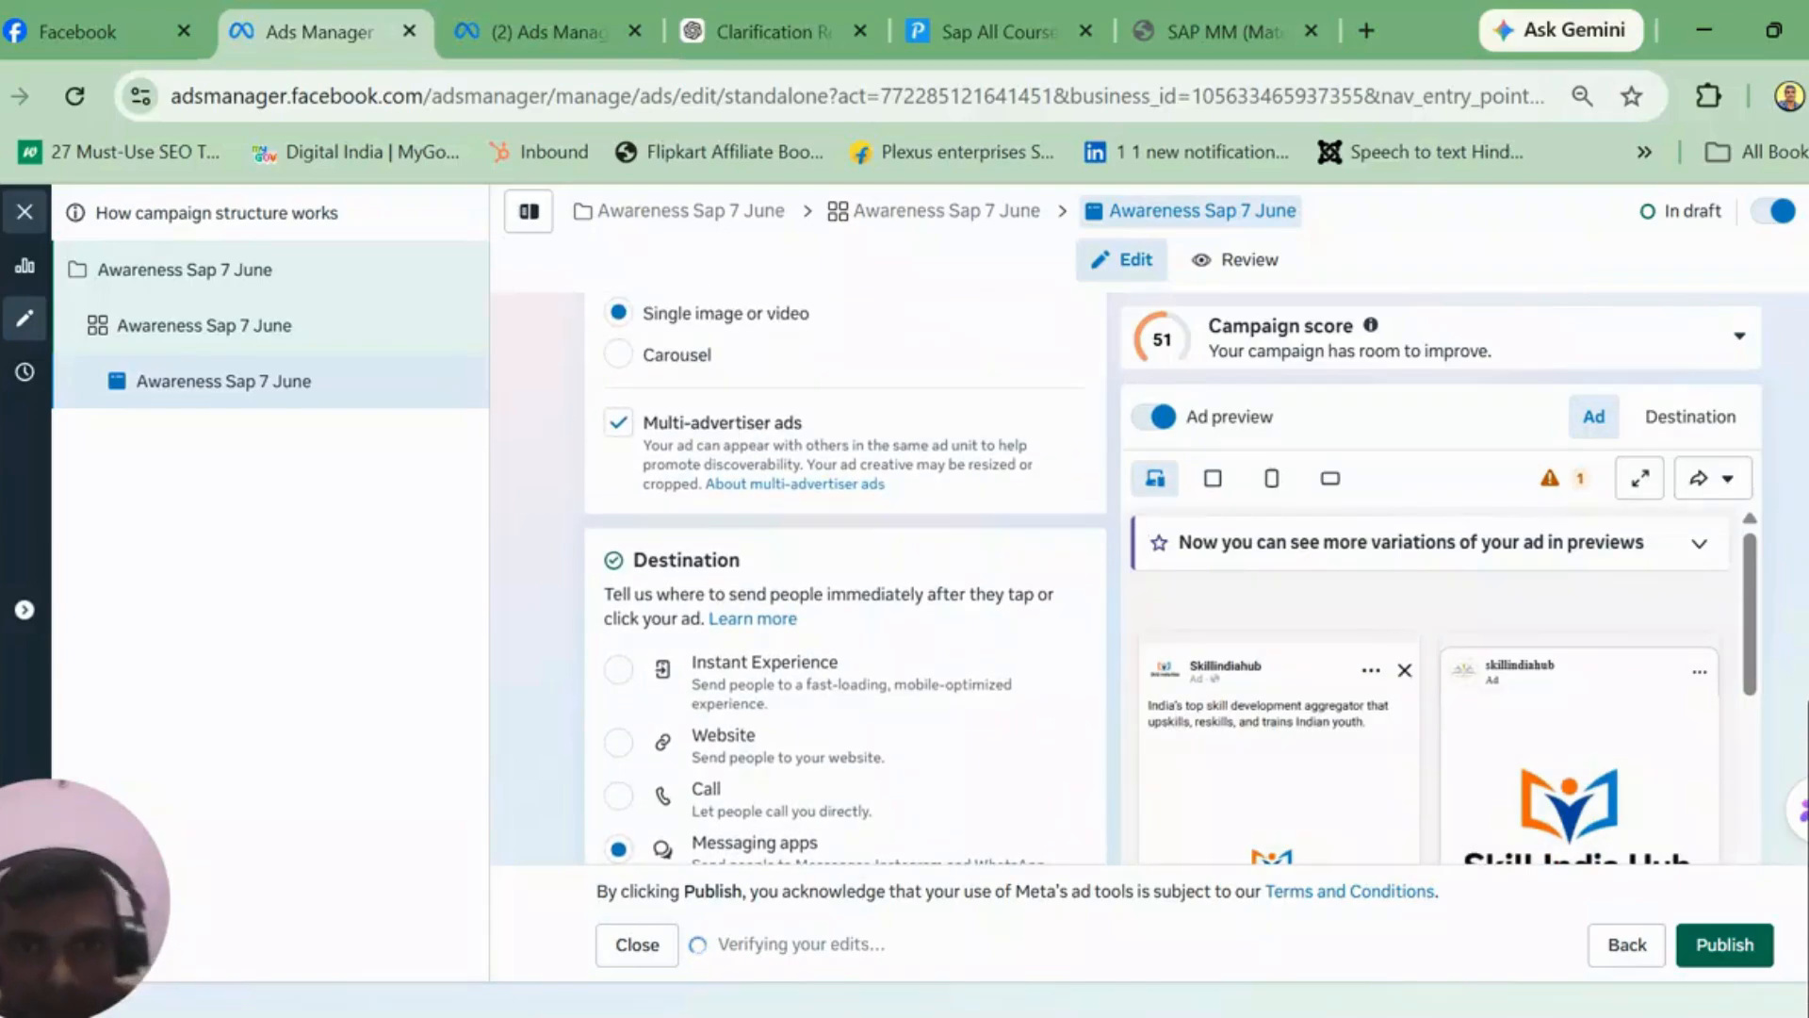
{"action": "scroll", "coordinate": [846, 580], "scroll_direction": "down", "scroll_amount": 1}
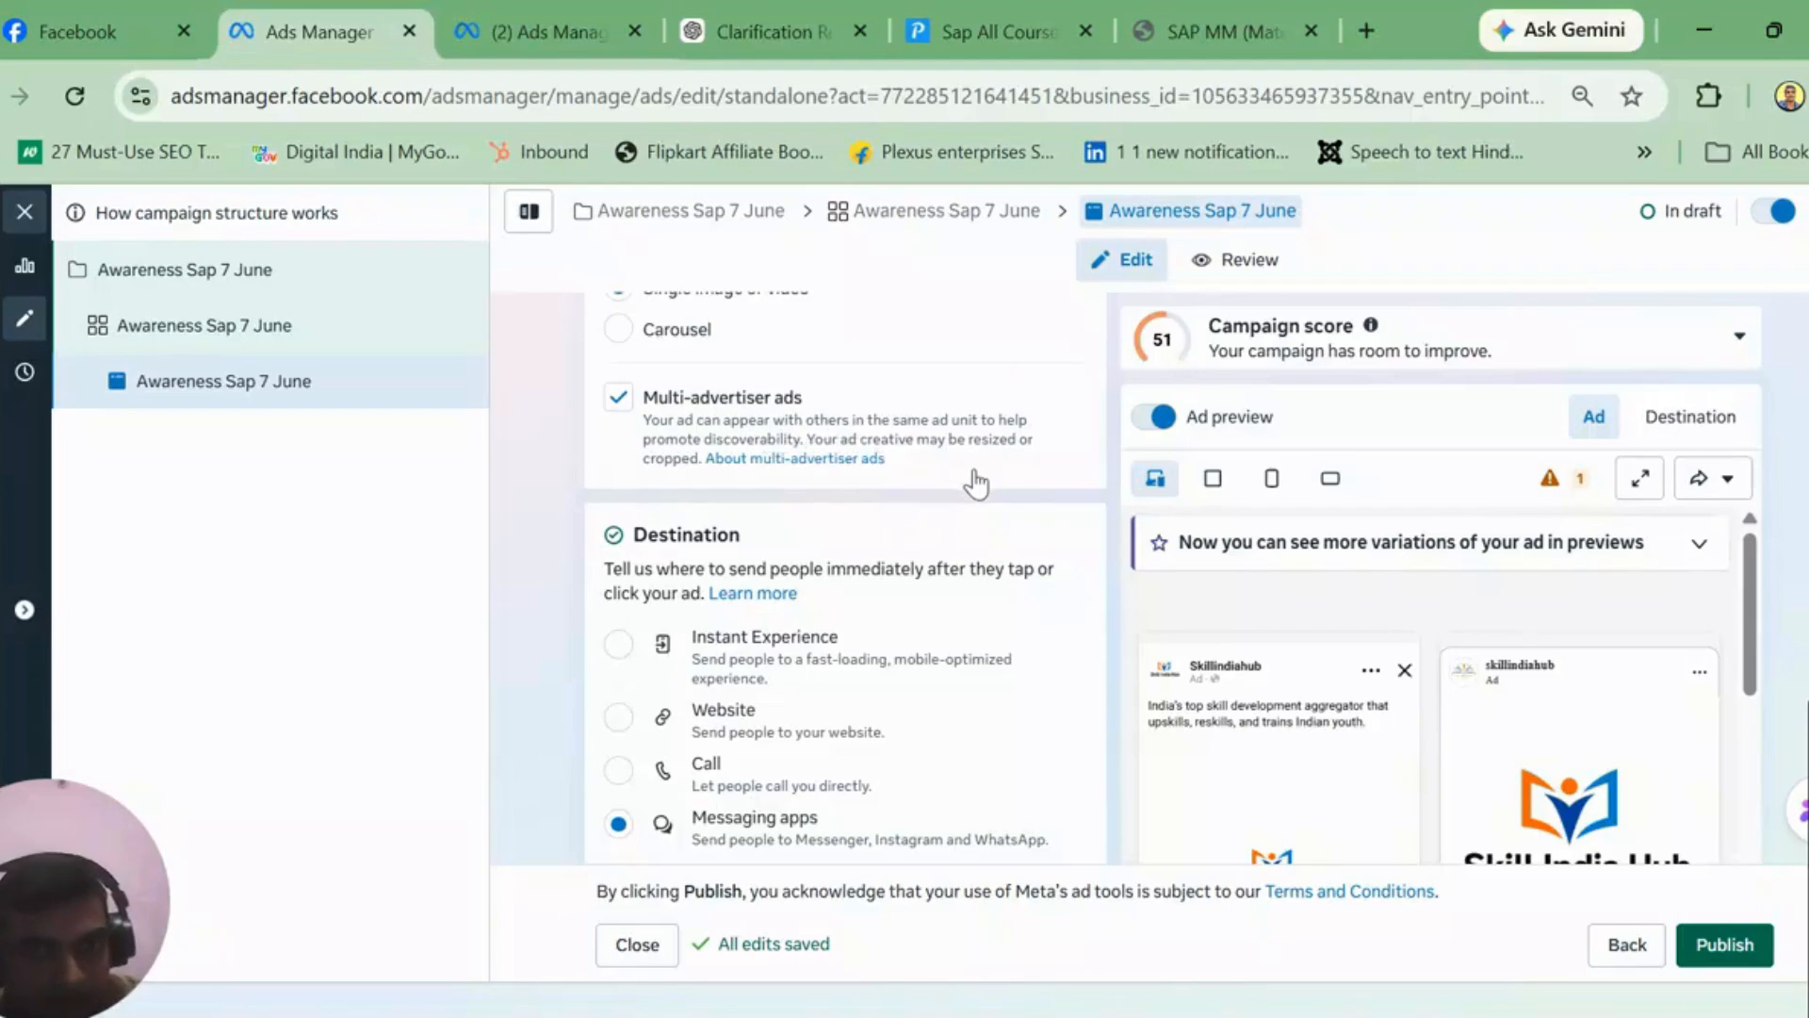
{"action": "left_click", "coordinate": [622, 398]}
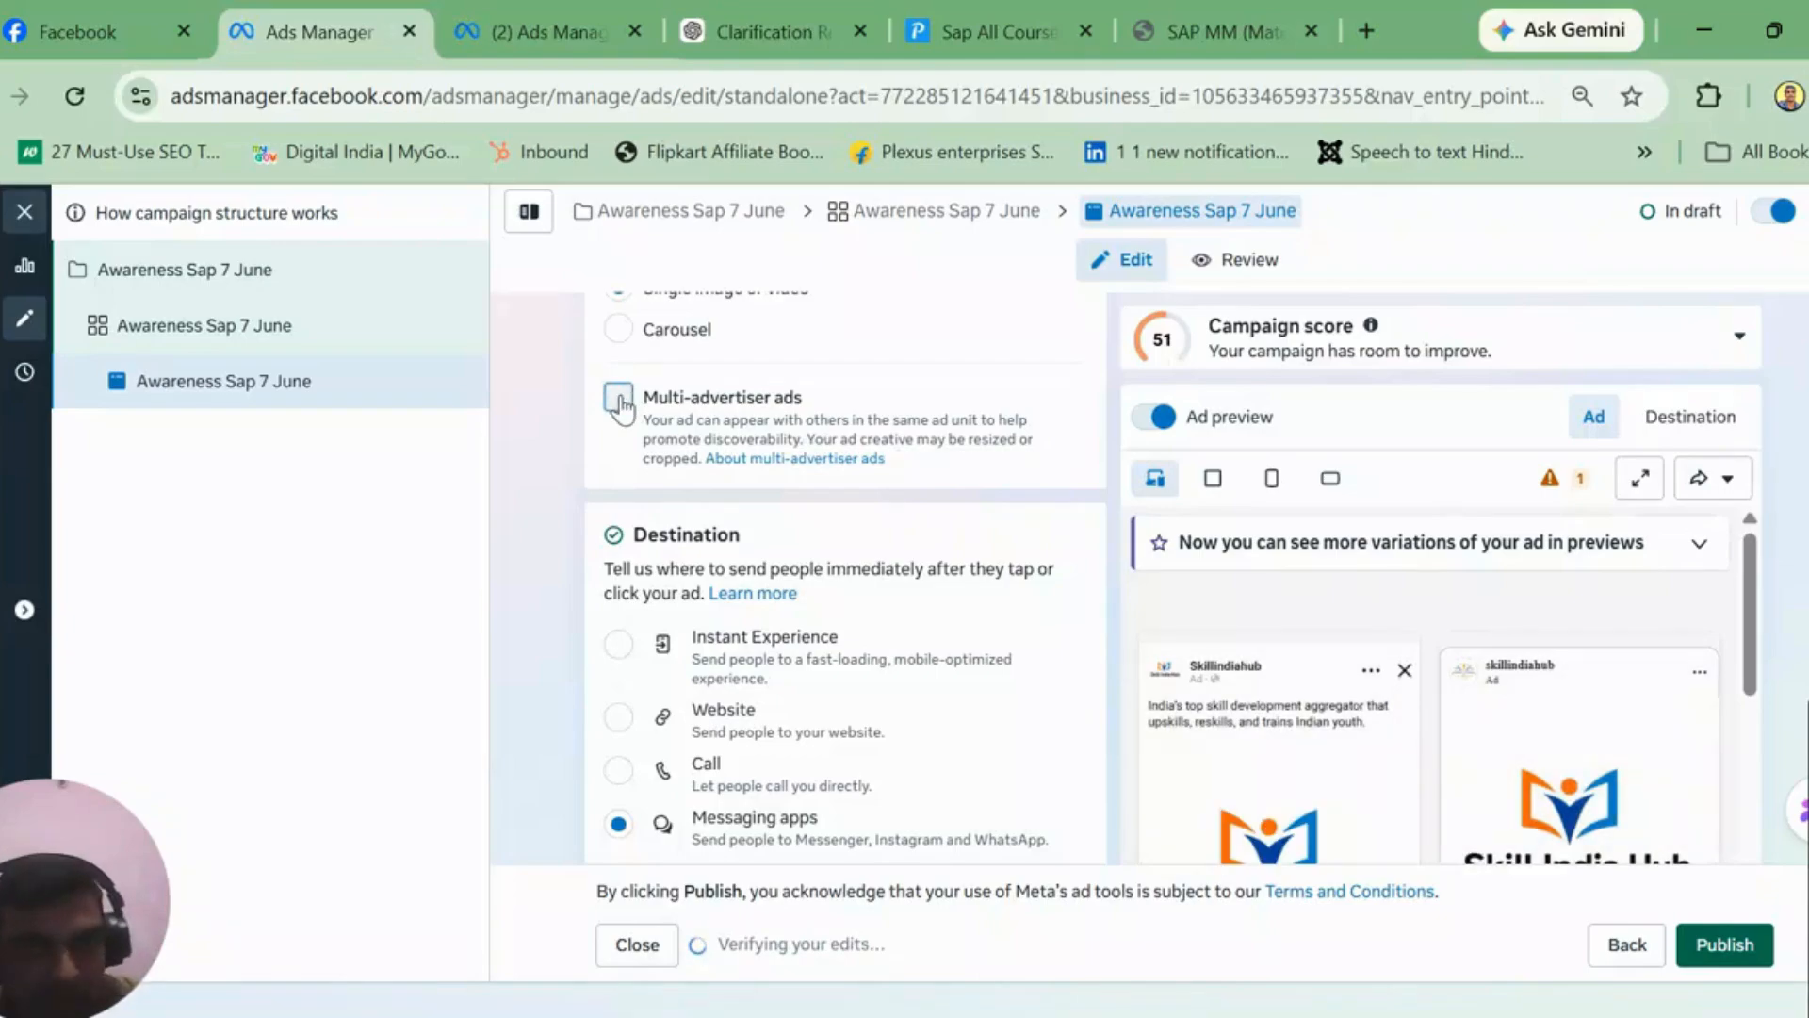
{"action": "left_click", "coordinate": [619, 399]}
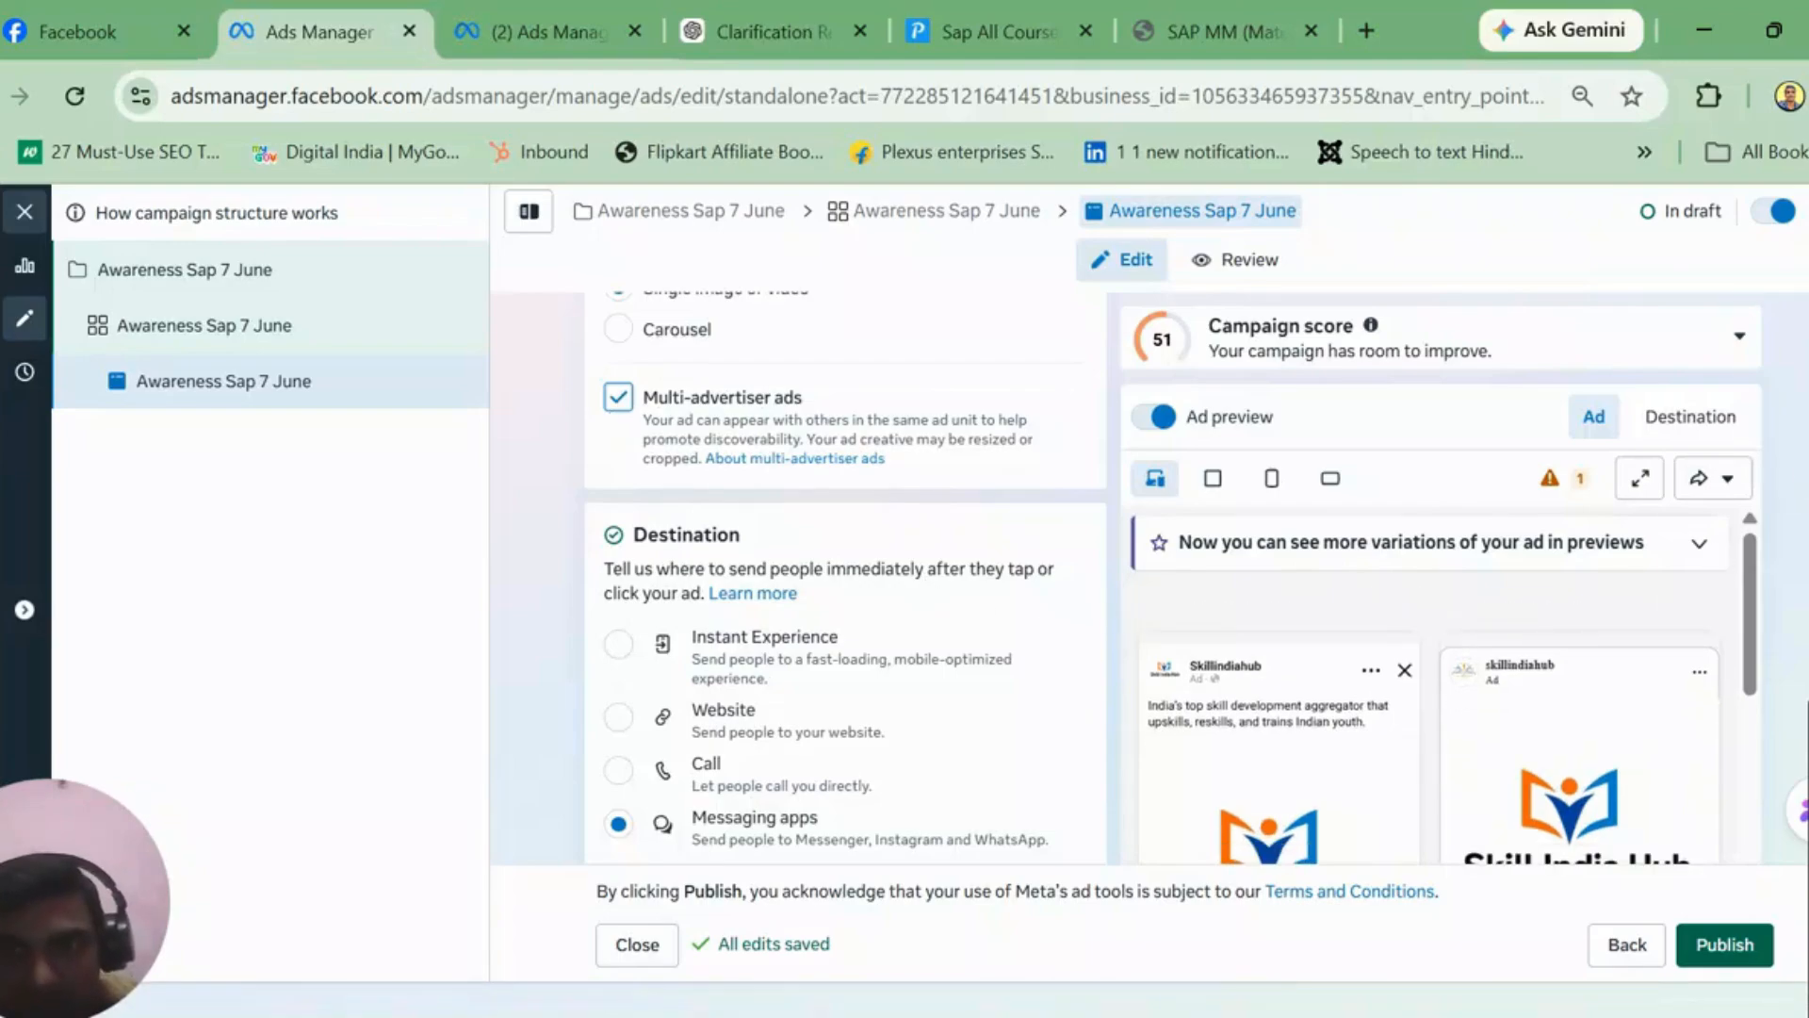
Step: Look through the ad's destination options, then copy the web address of the open Sap 2026 course page
{"action": "scroll", "coordinate": [848, 585], "scroll_direction": "down", "scroll_amount": 10}
{"action": "scroll", "coordinate": [848, 584], "scroll_direction": "up", "scroll_amount": 3}
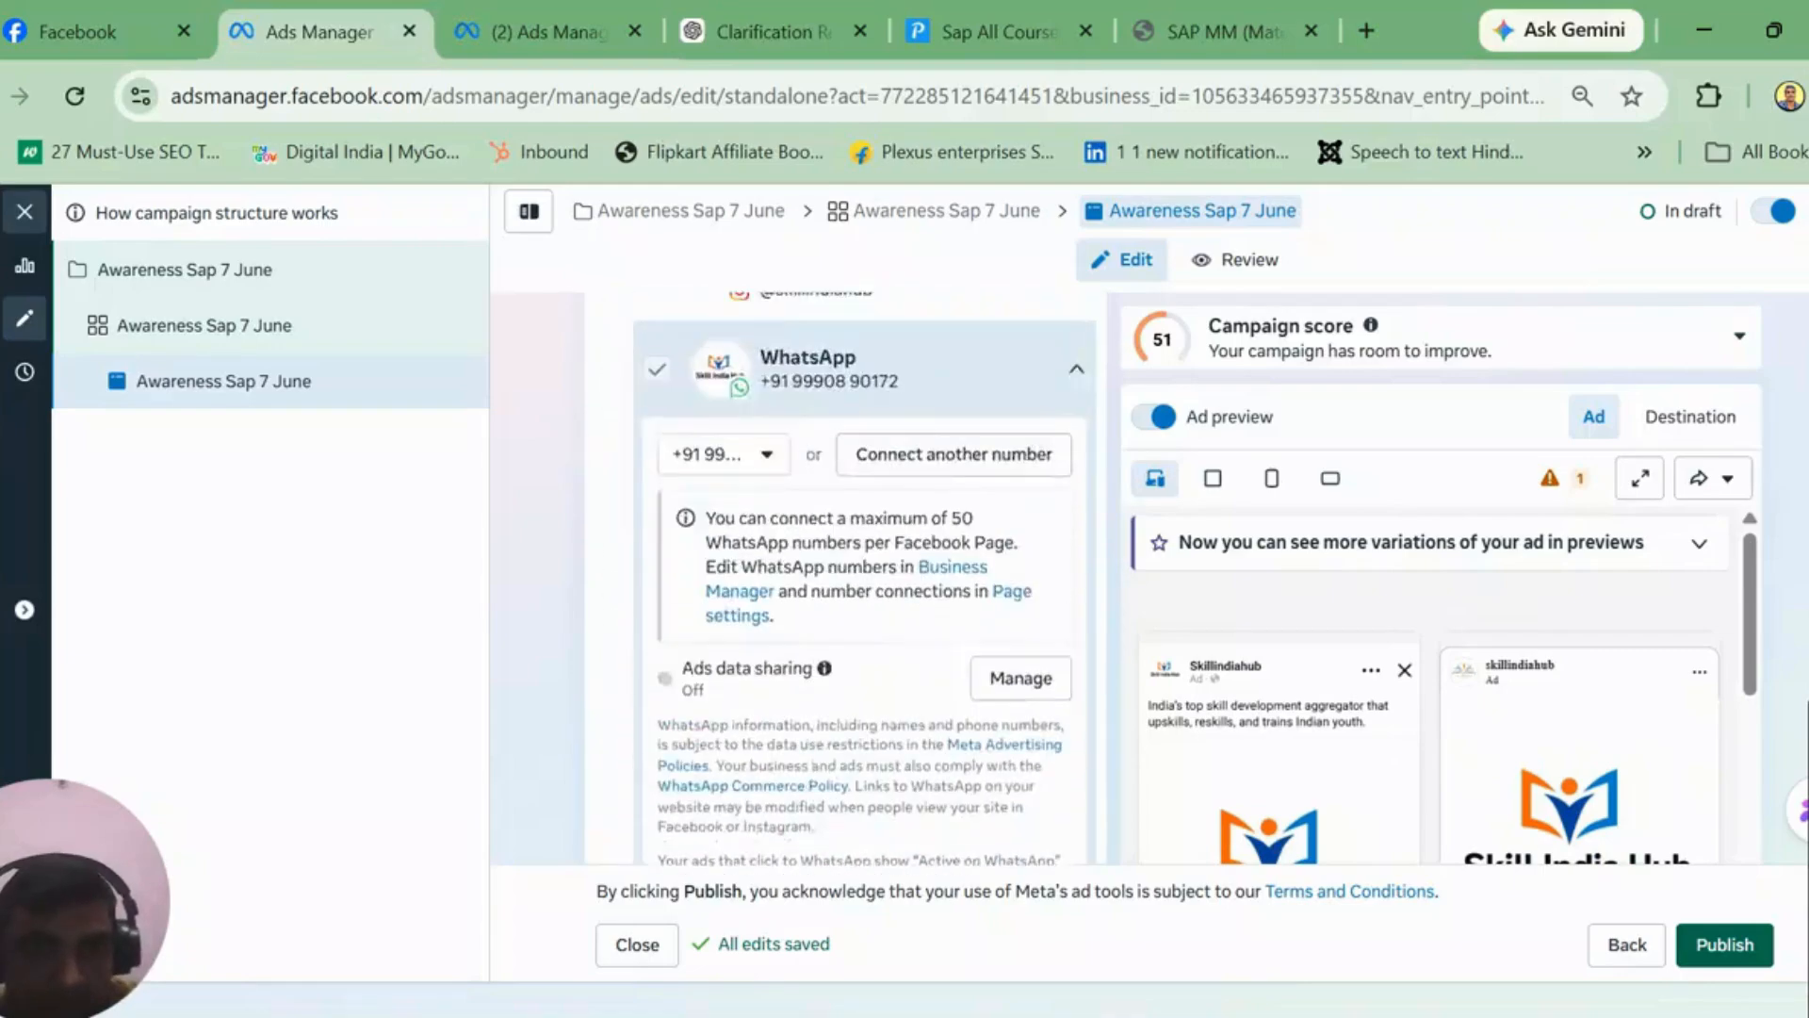
{"action": "scroll", "coordinate": [848, 584], "scroll_direction": "up", "scroll_amount": 4}
{"action": "scroll", "coordinate": [848, 584], "scroll_direction": "up", "scroll_amount": 2}
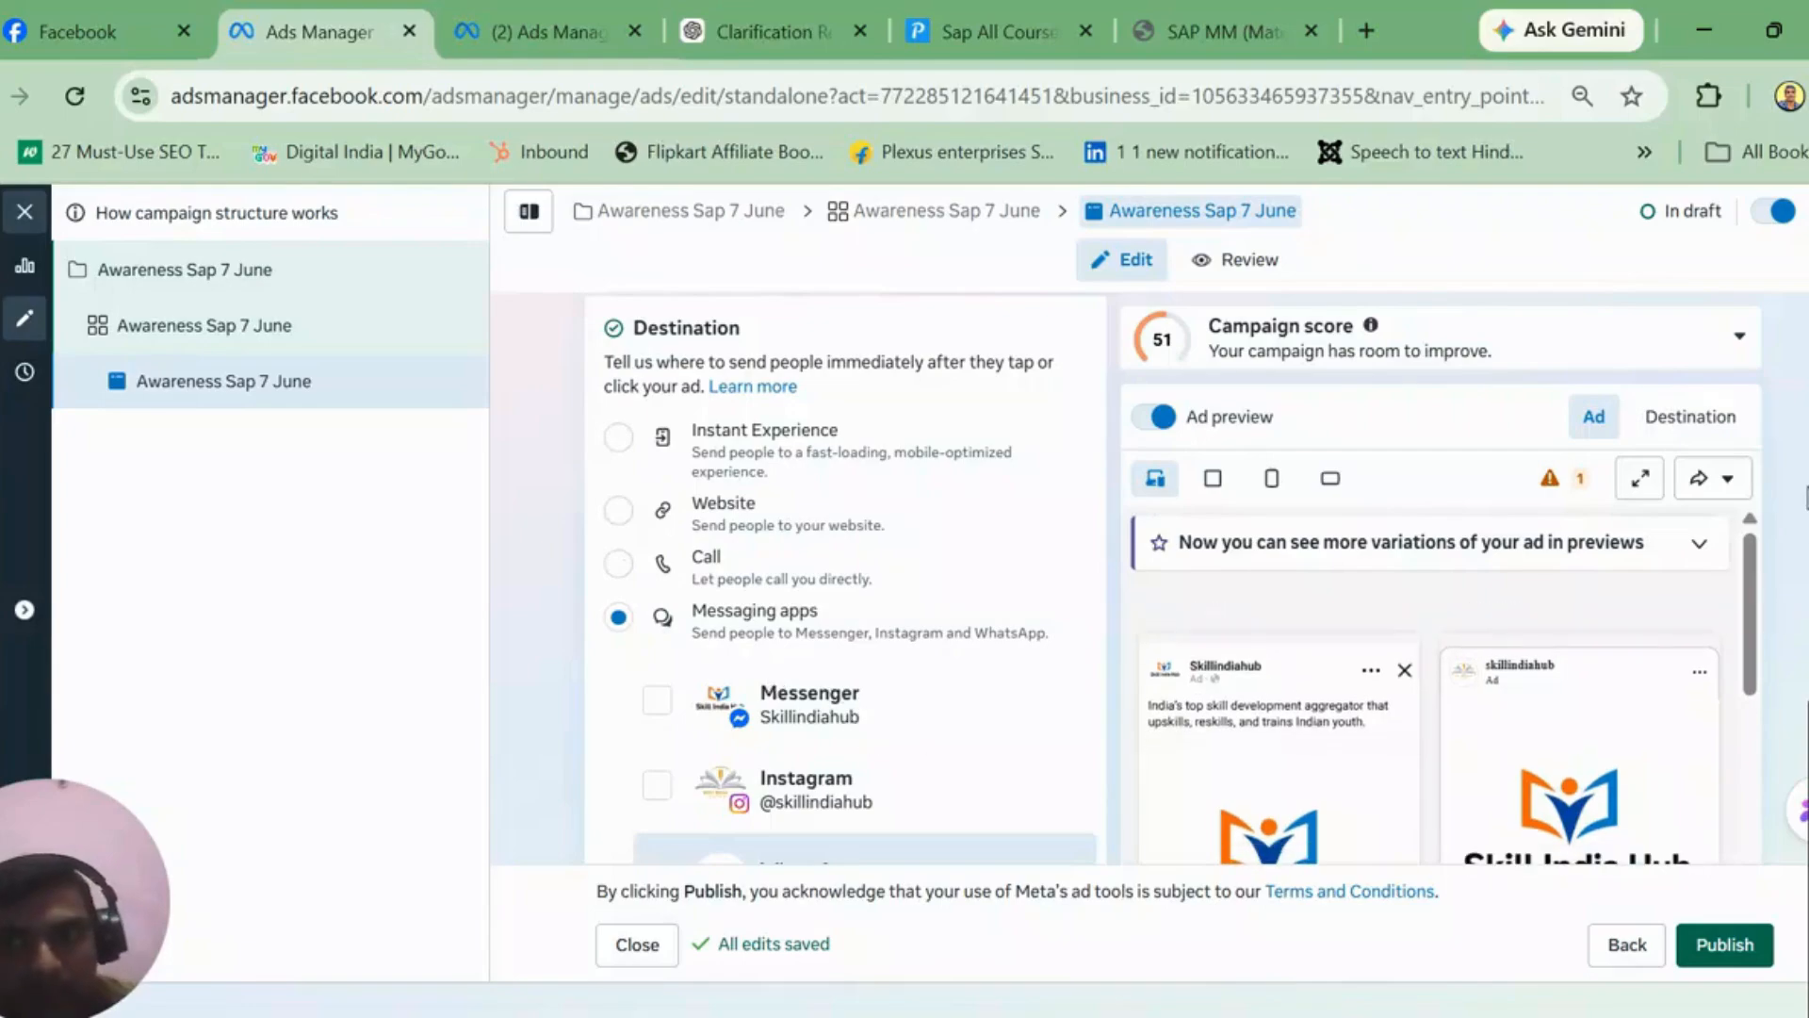
{"action": "scroll", "coordinate": [846, 577], "scroll_direction": "down", "scroll_amount": 6}
{"action": "scroll", "coordinate": [846, 576], "scroll_direction": "up", "scroll_amount": 8}
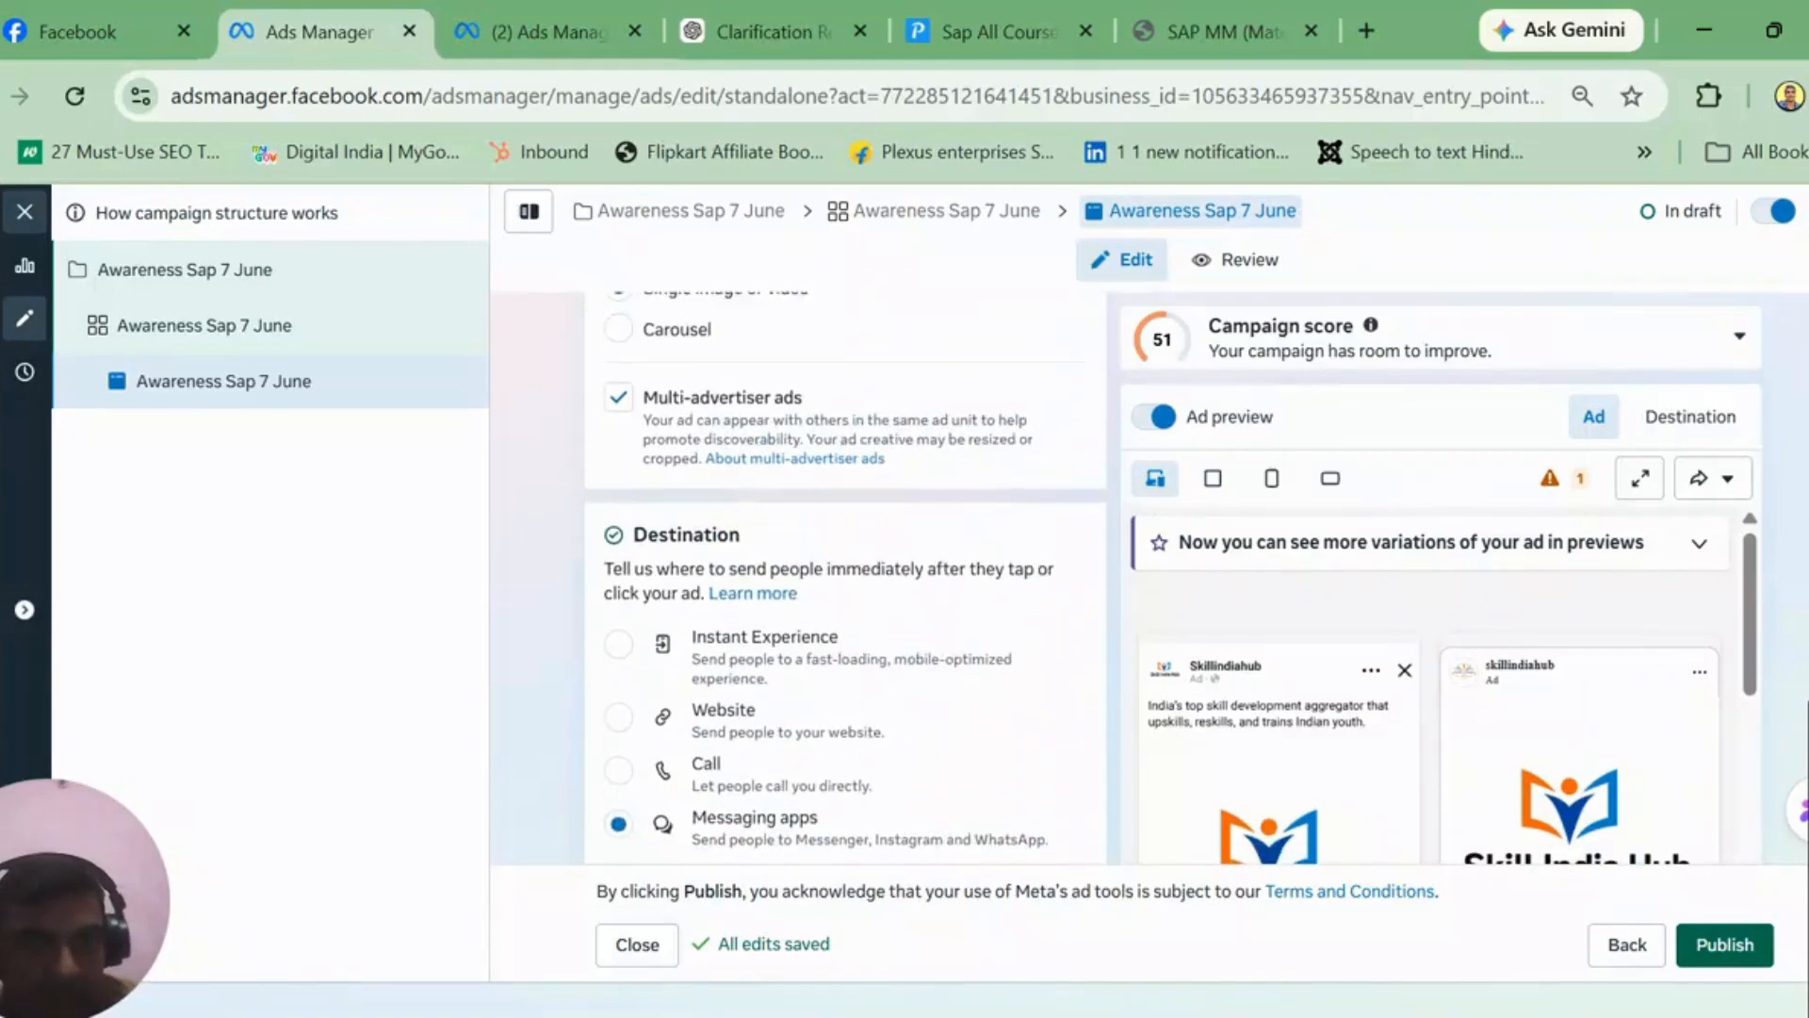
{"action": "left_click", "coordinate": [1035, 5]}
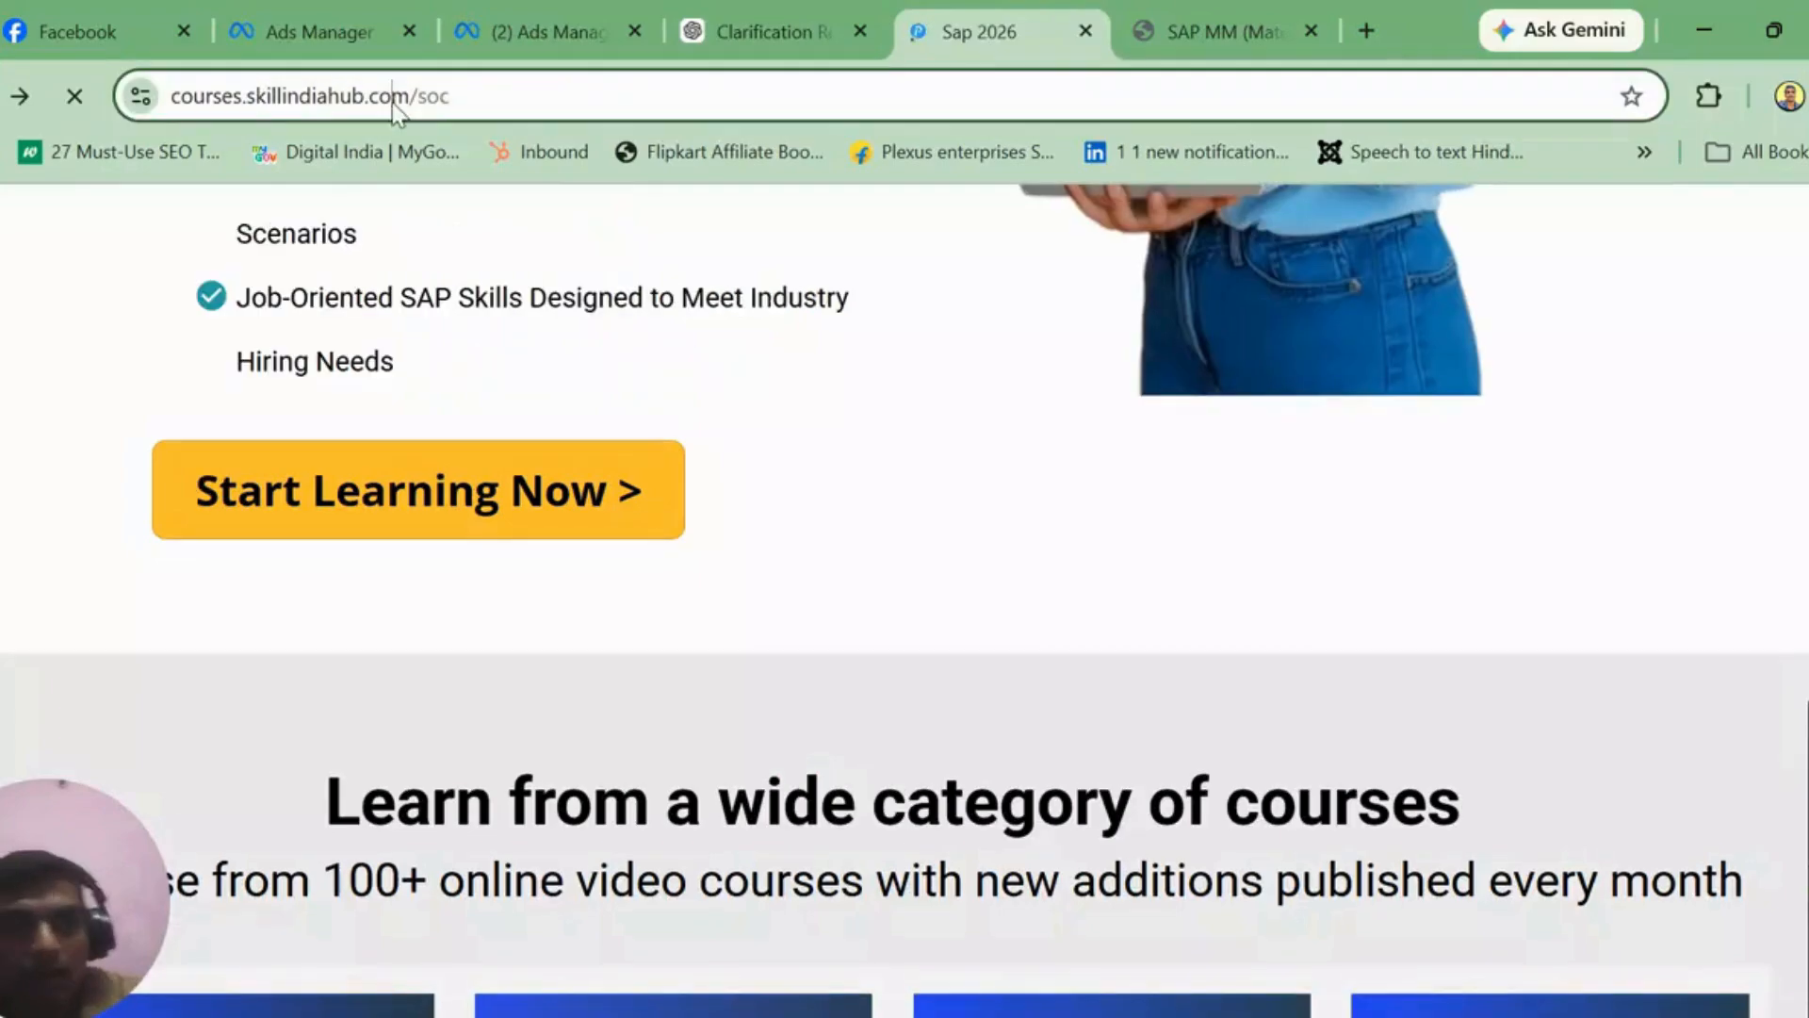
{"action": "left_click", "coordinate": [393, 103]}
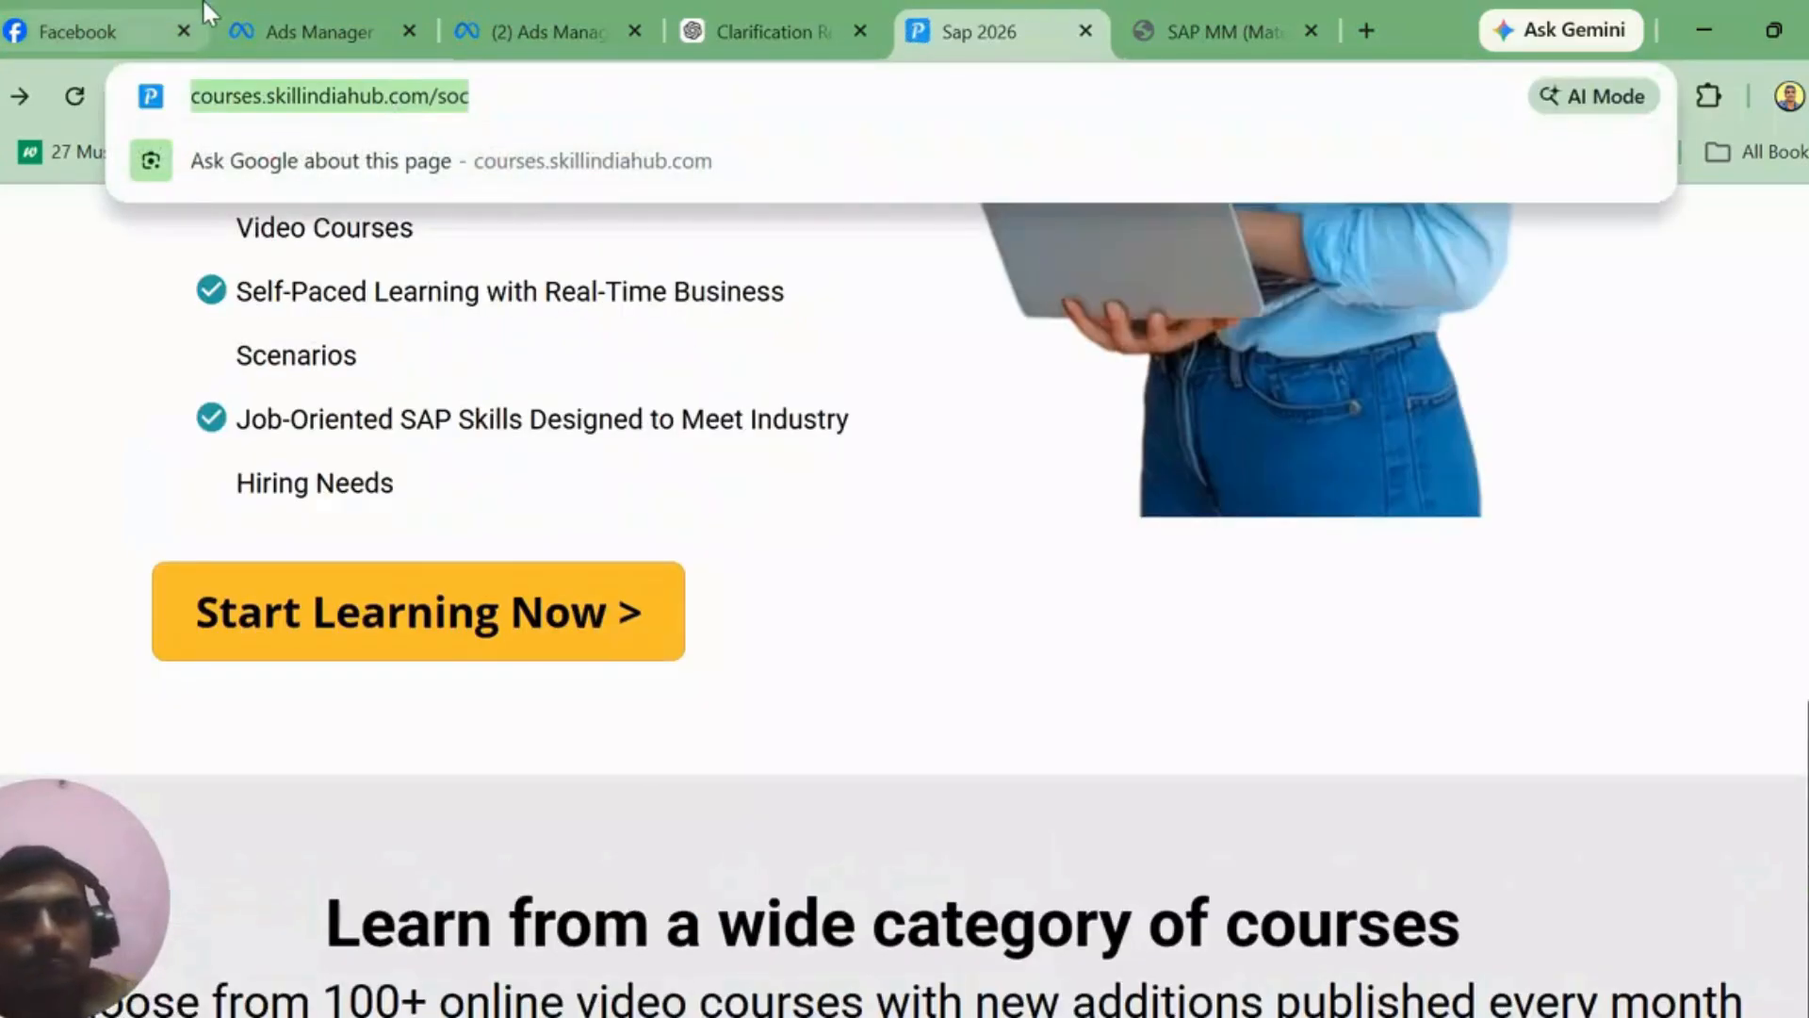
{"action": "left_click", "coordinate": [302, 13]}
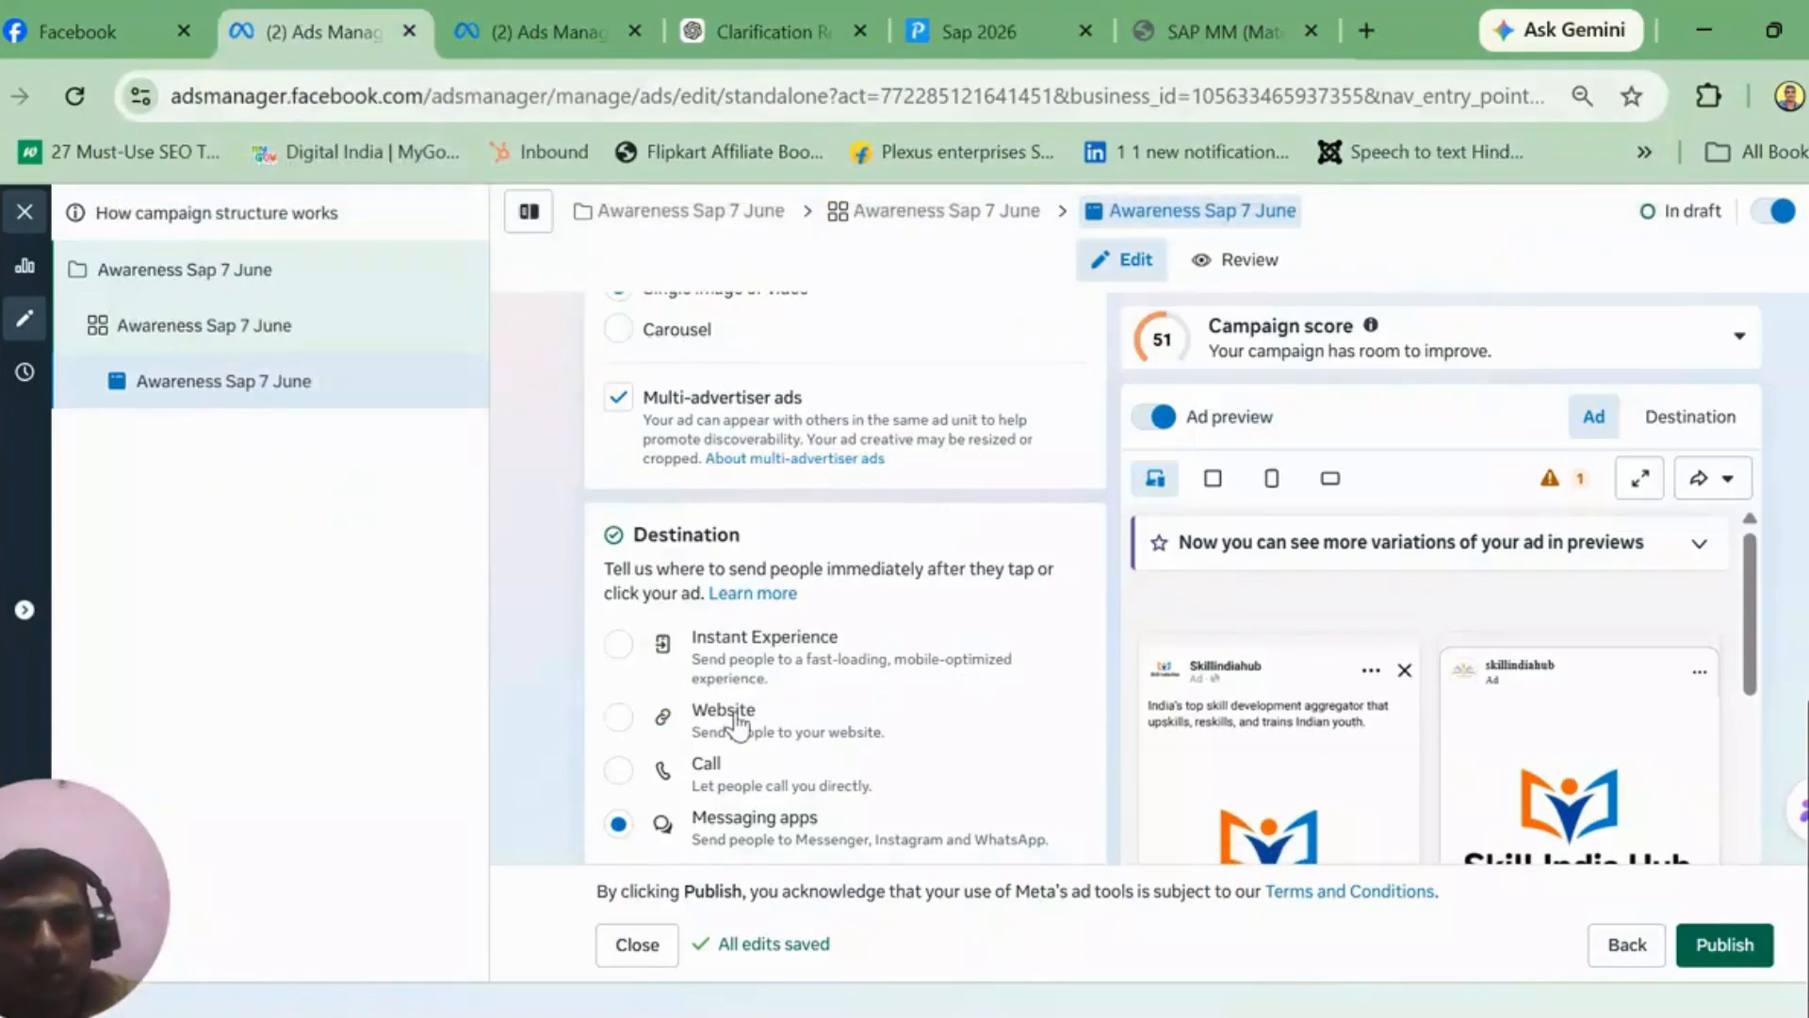
{"action": "left_click", "coordinate": [617, 718]}
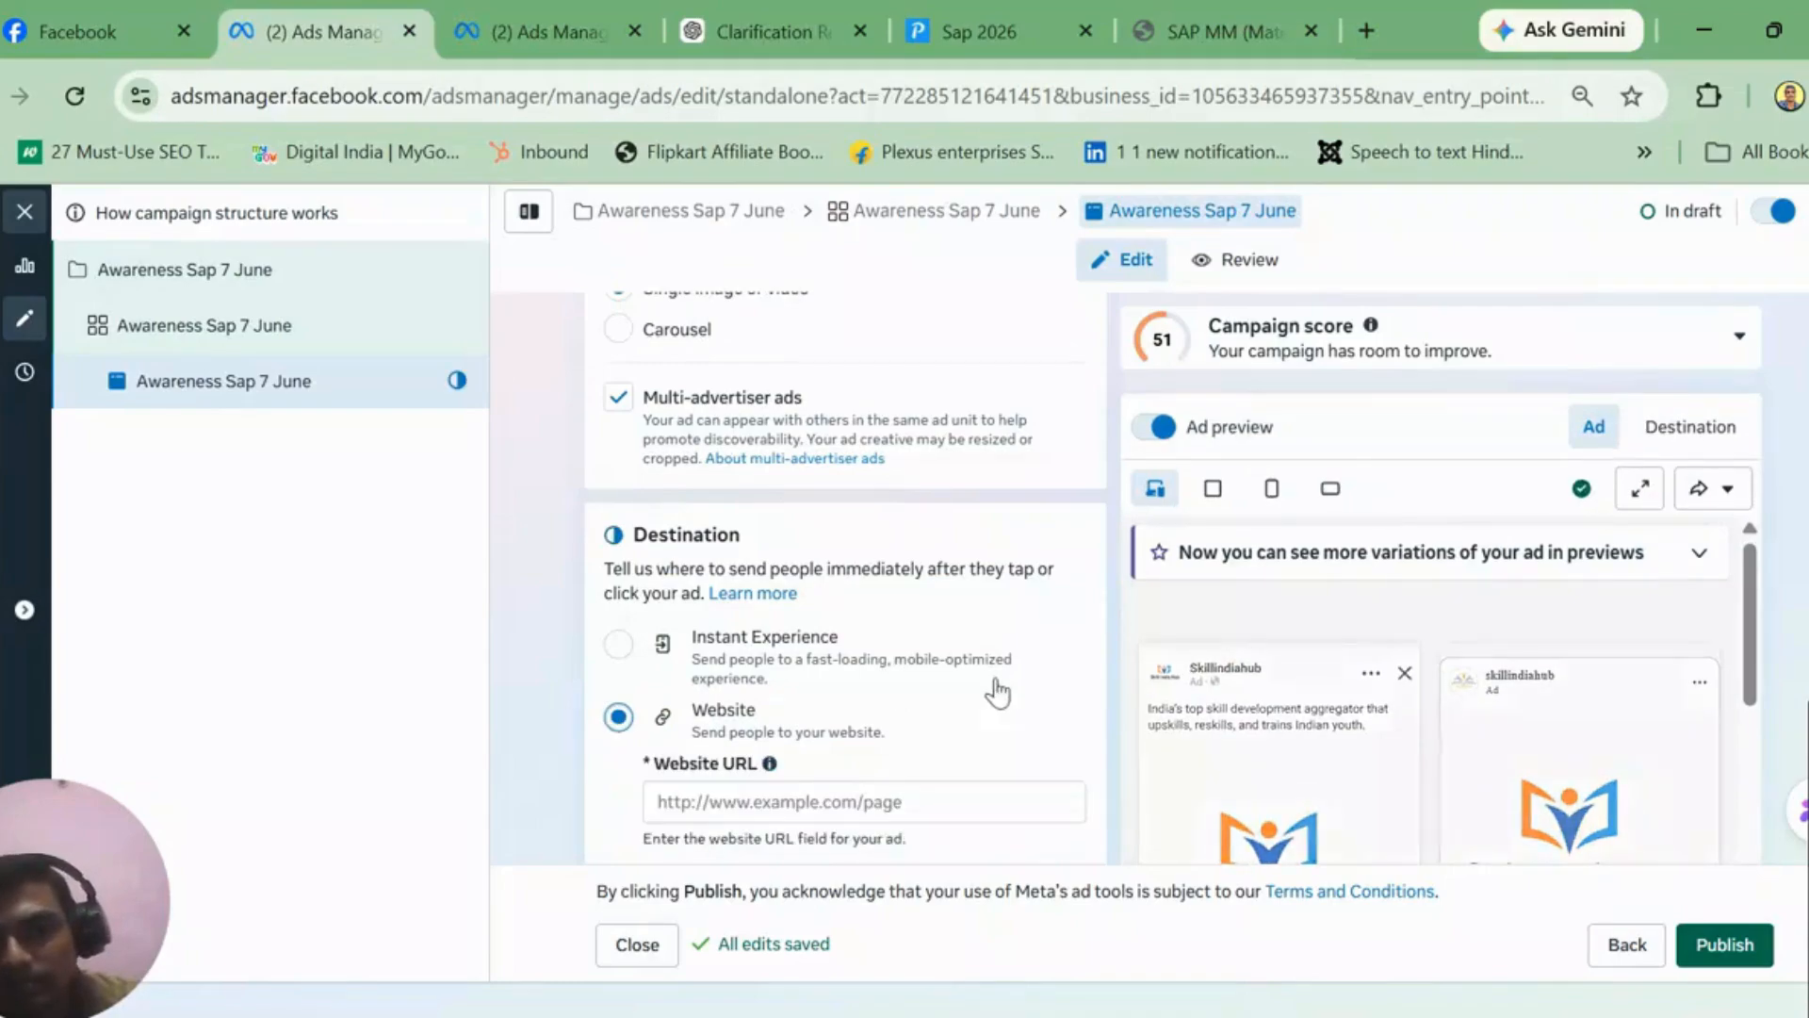
{"action": "left_click", "coordinate": [946, 802]}
{"action": "type", "text": "https://courses.skillindiahub.com/so"}
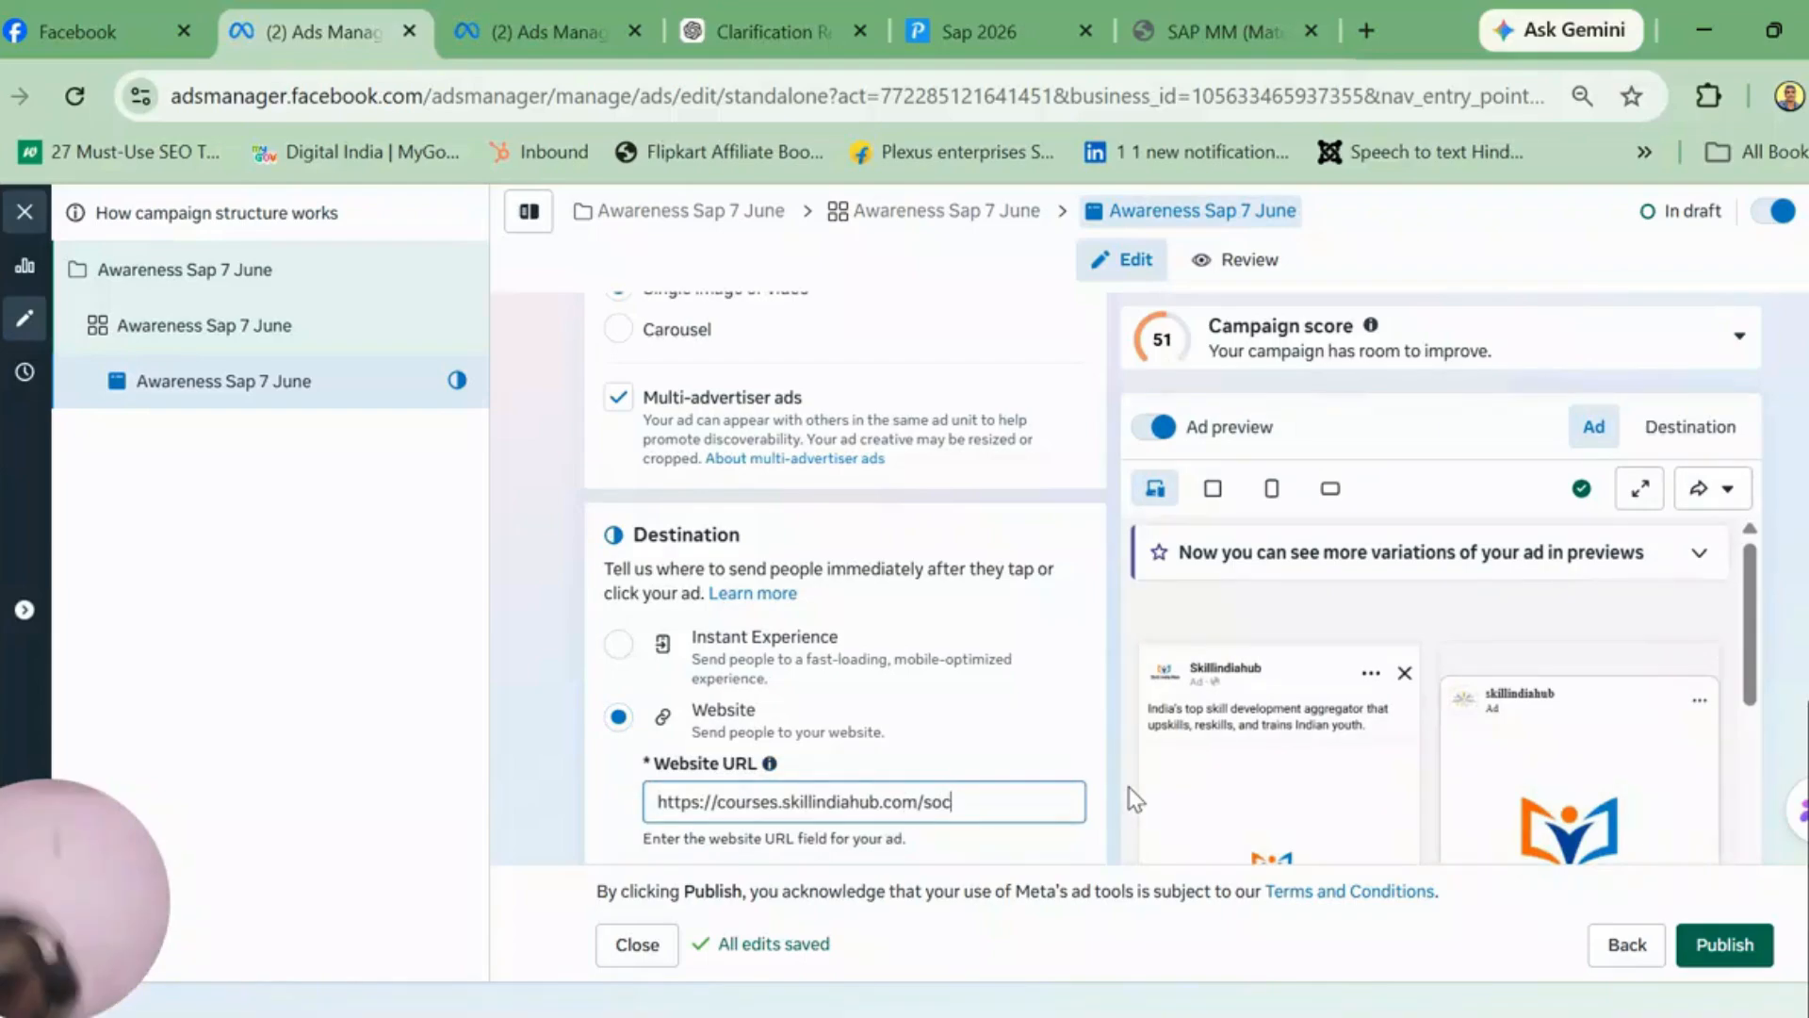
Step: Check which mobile apps can be linked to the website destination and leave without choosing one
{"action": "scroll", "coordinate": [846, 575], "scroll_direction": "down", "scroll_amount": 5}
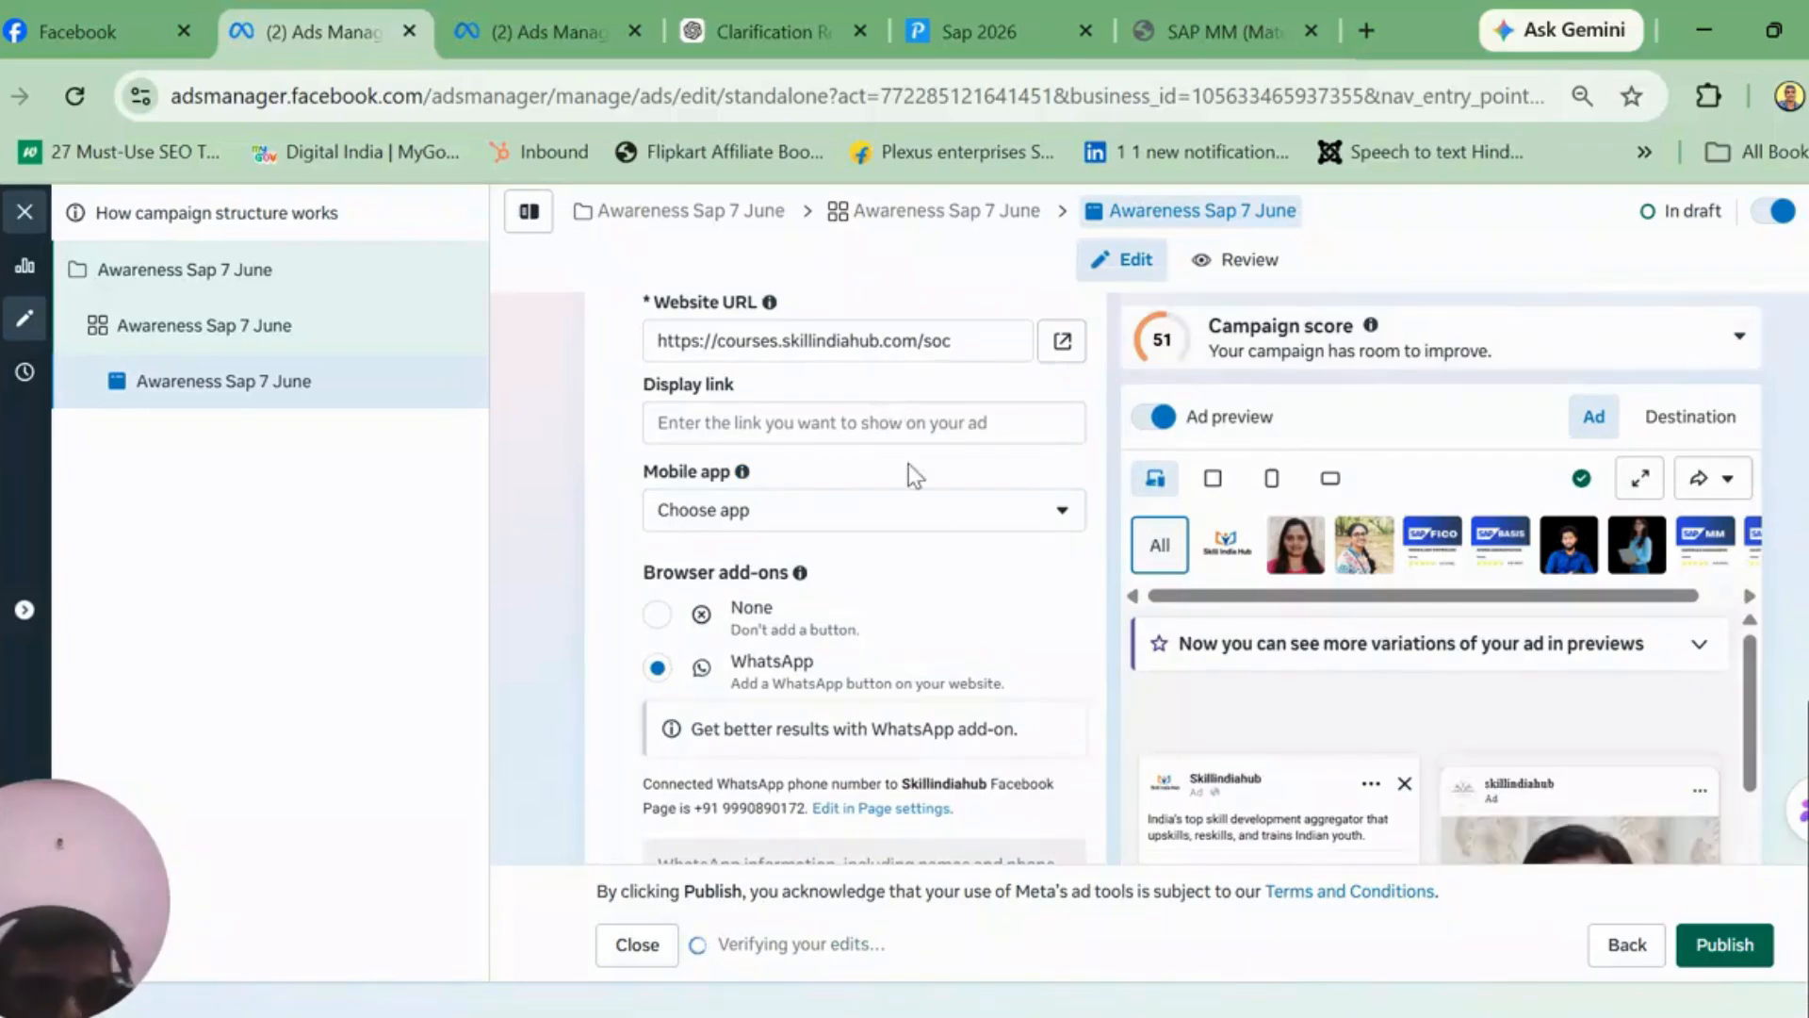
{"action": "left_click", "coordinate": [949, 516]}
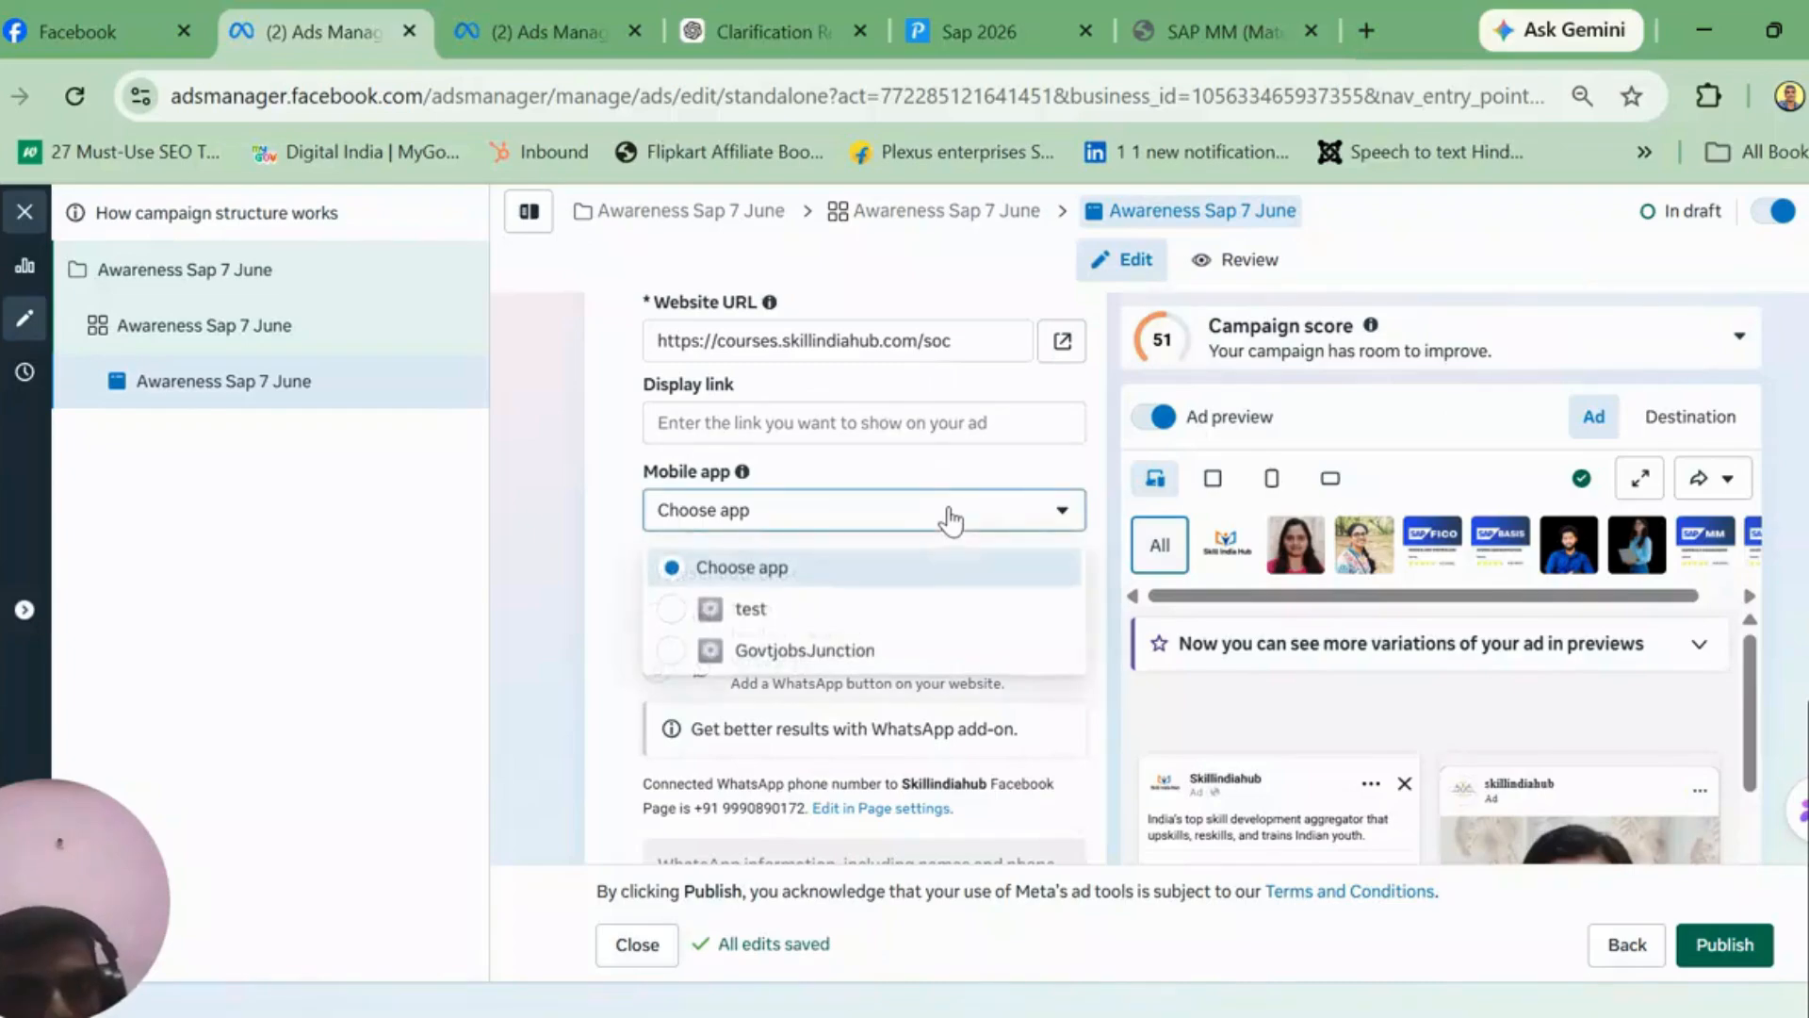
{"action": "left_click", "coordinate": [949, 517]}
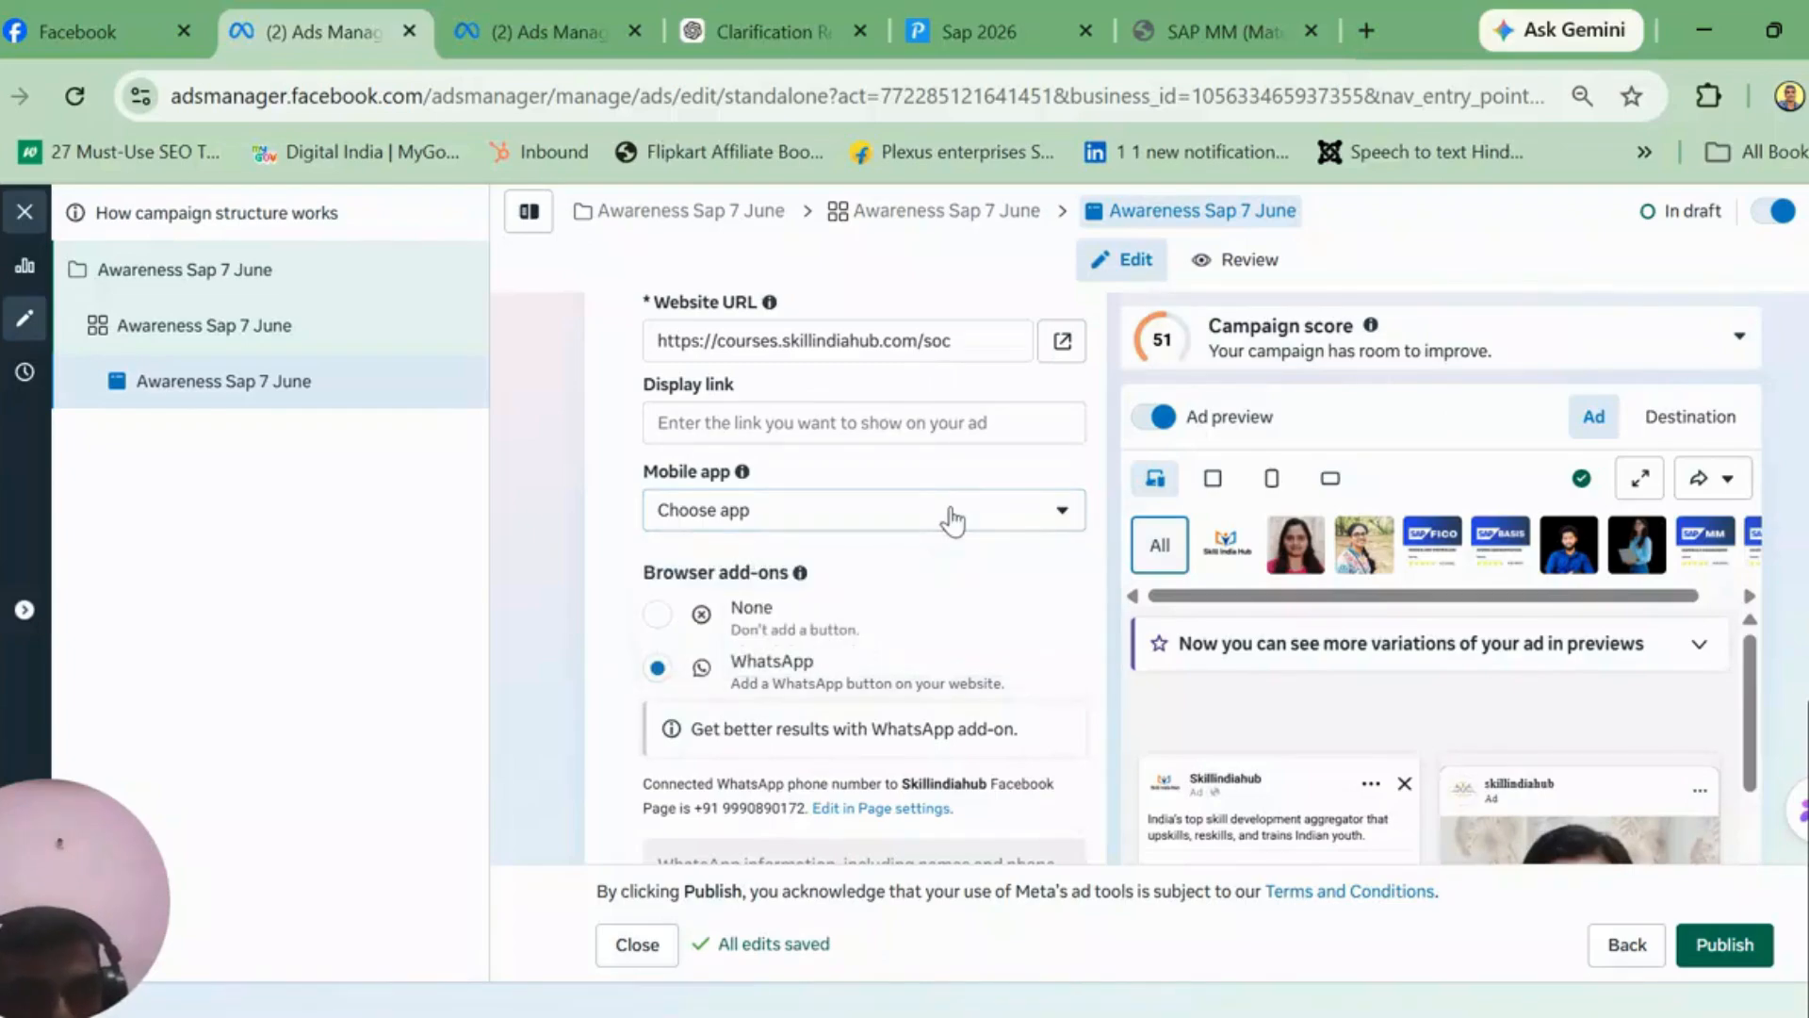
{"action": "left_click", "coordinate": [1025, 517]}
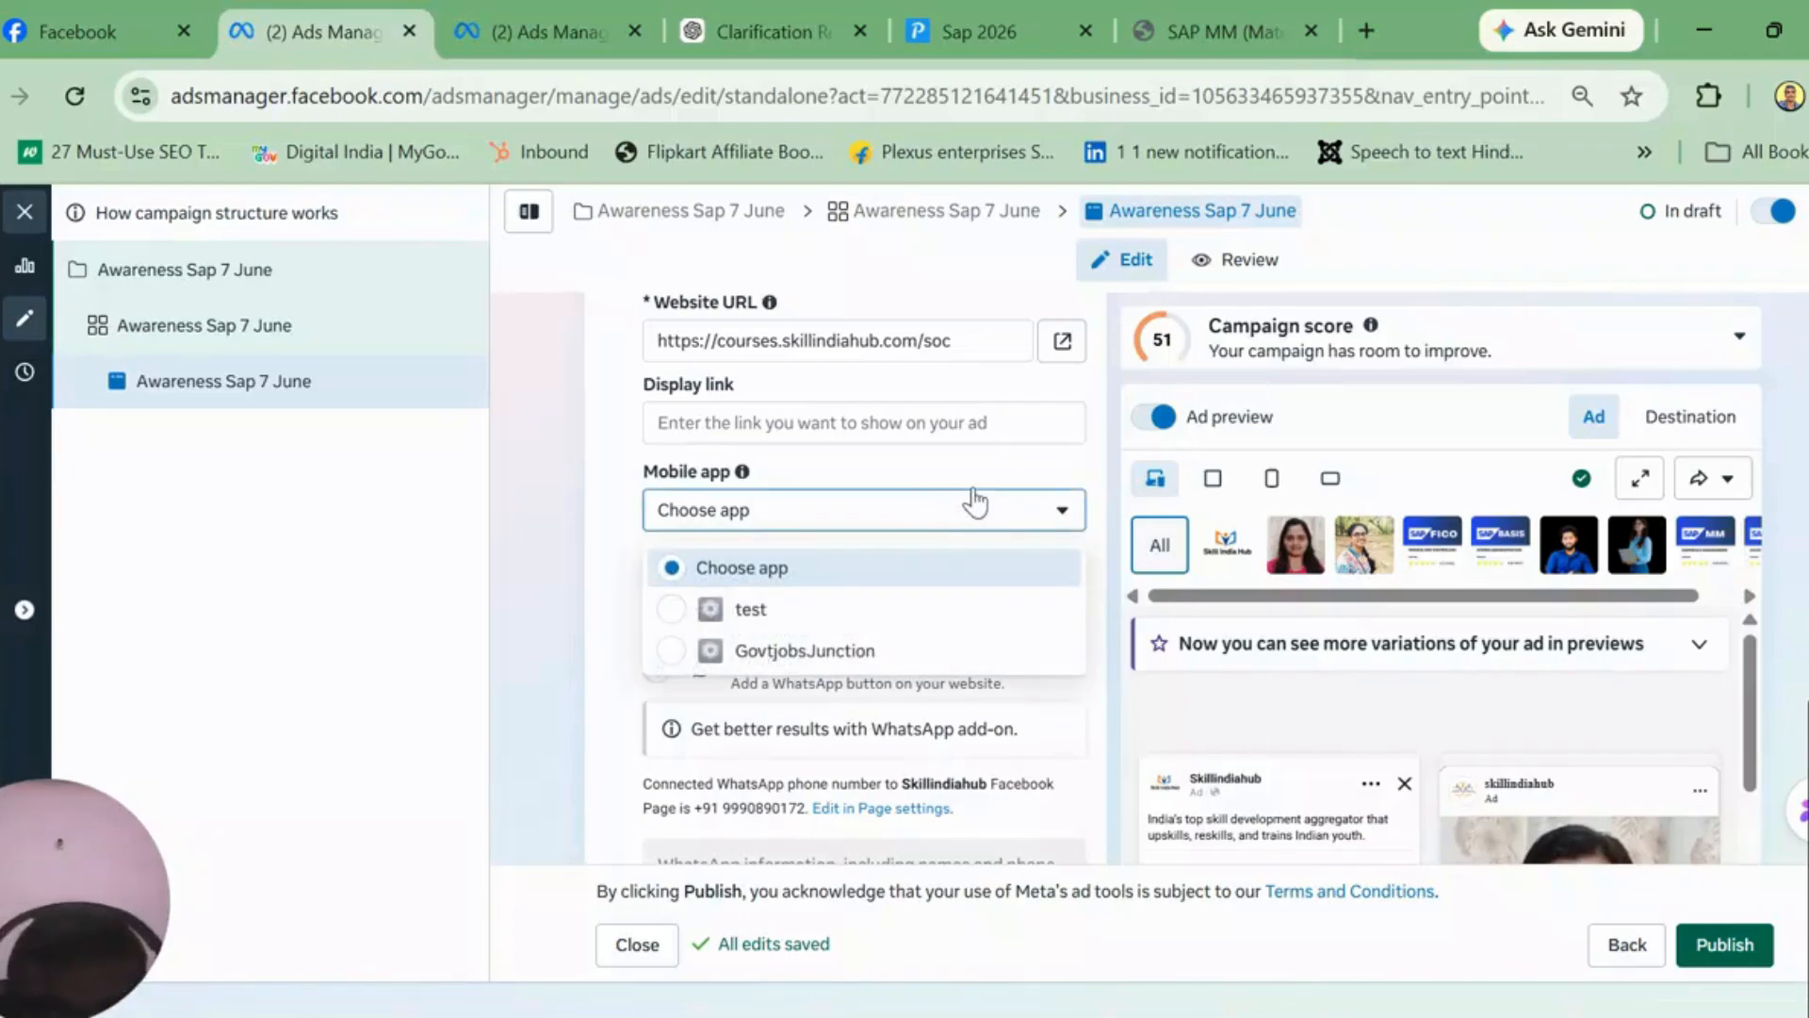
{"action": "left_click", "coordinate": [1010, 483]}
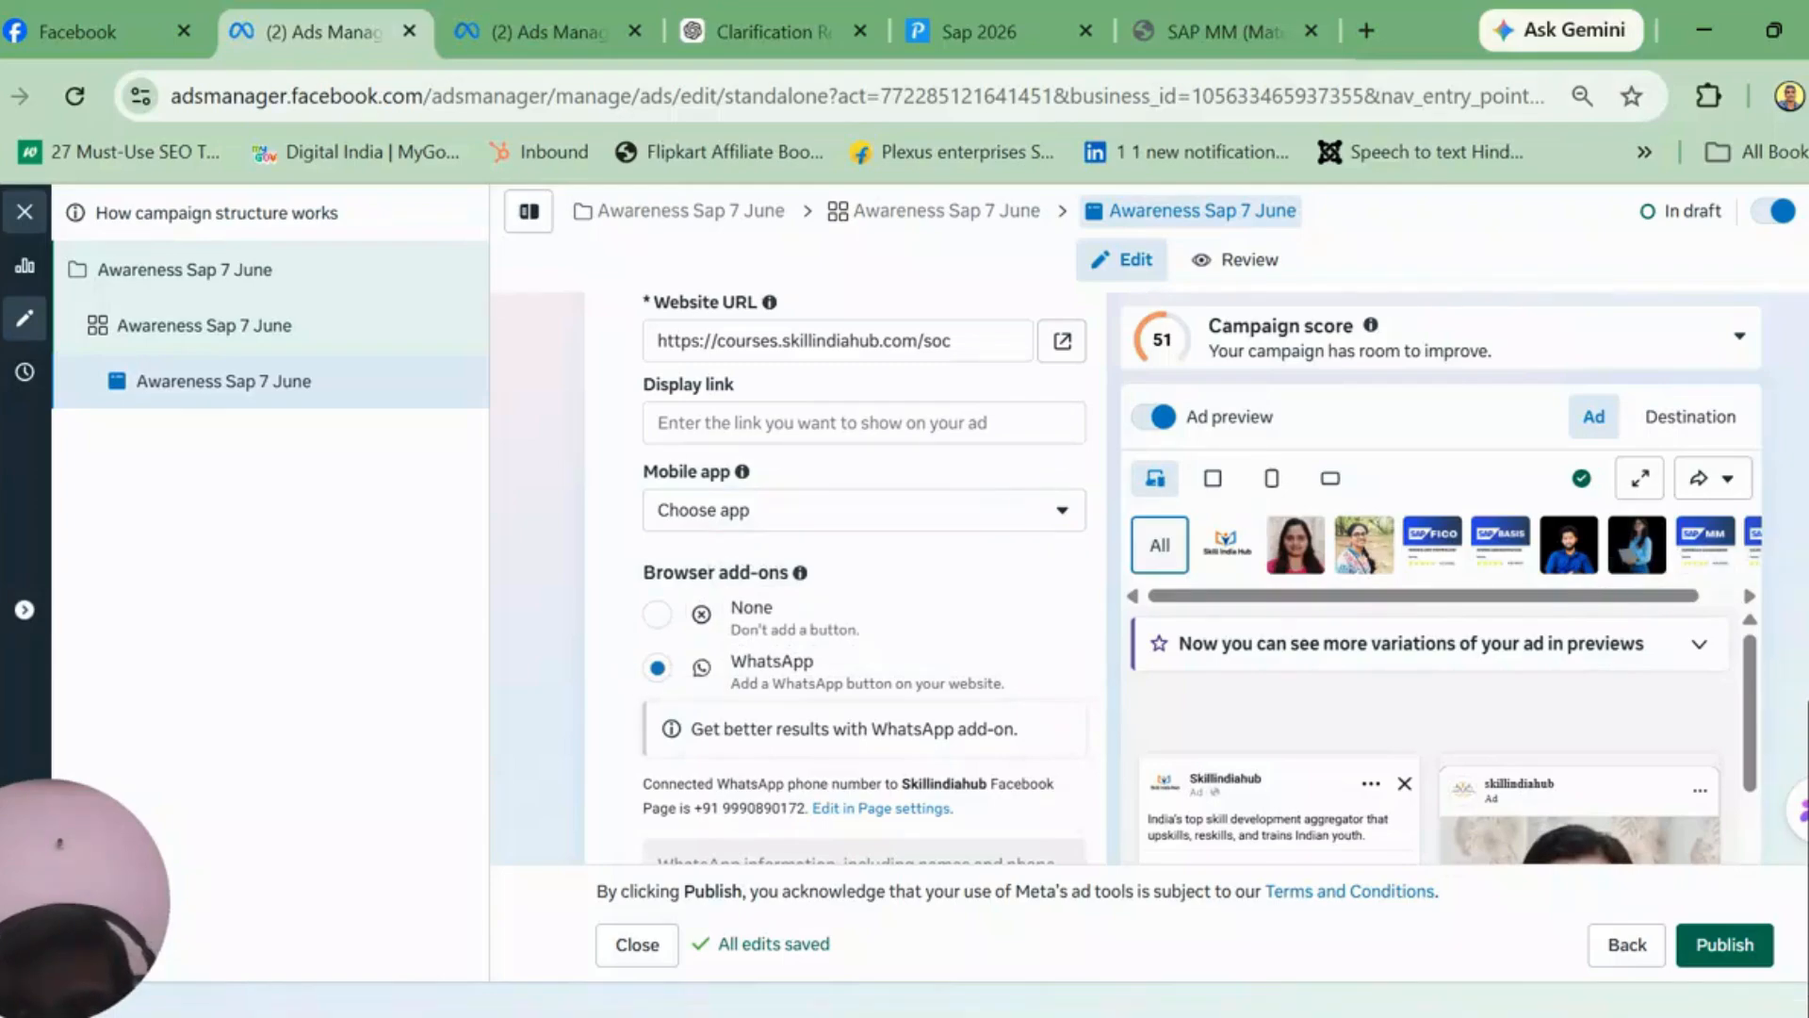
Step: Set the website destination's browser add-ons to None
{"action": "scroll", "coordinate": [864, 577], "scroll_direction": "down", "scroll_amount": 2}
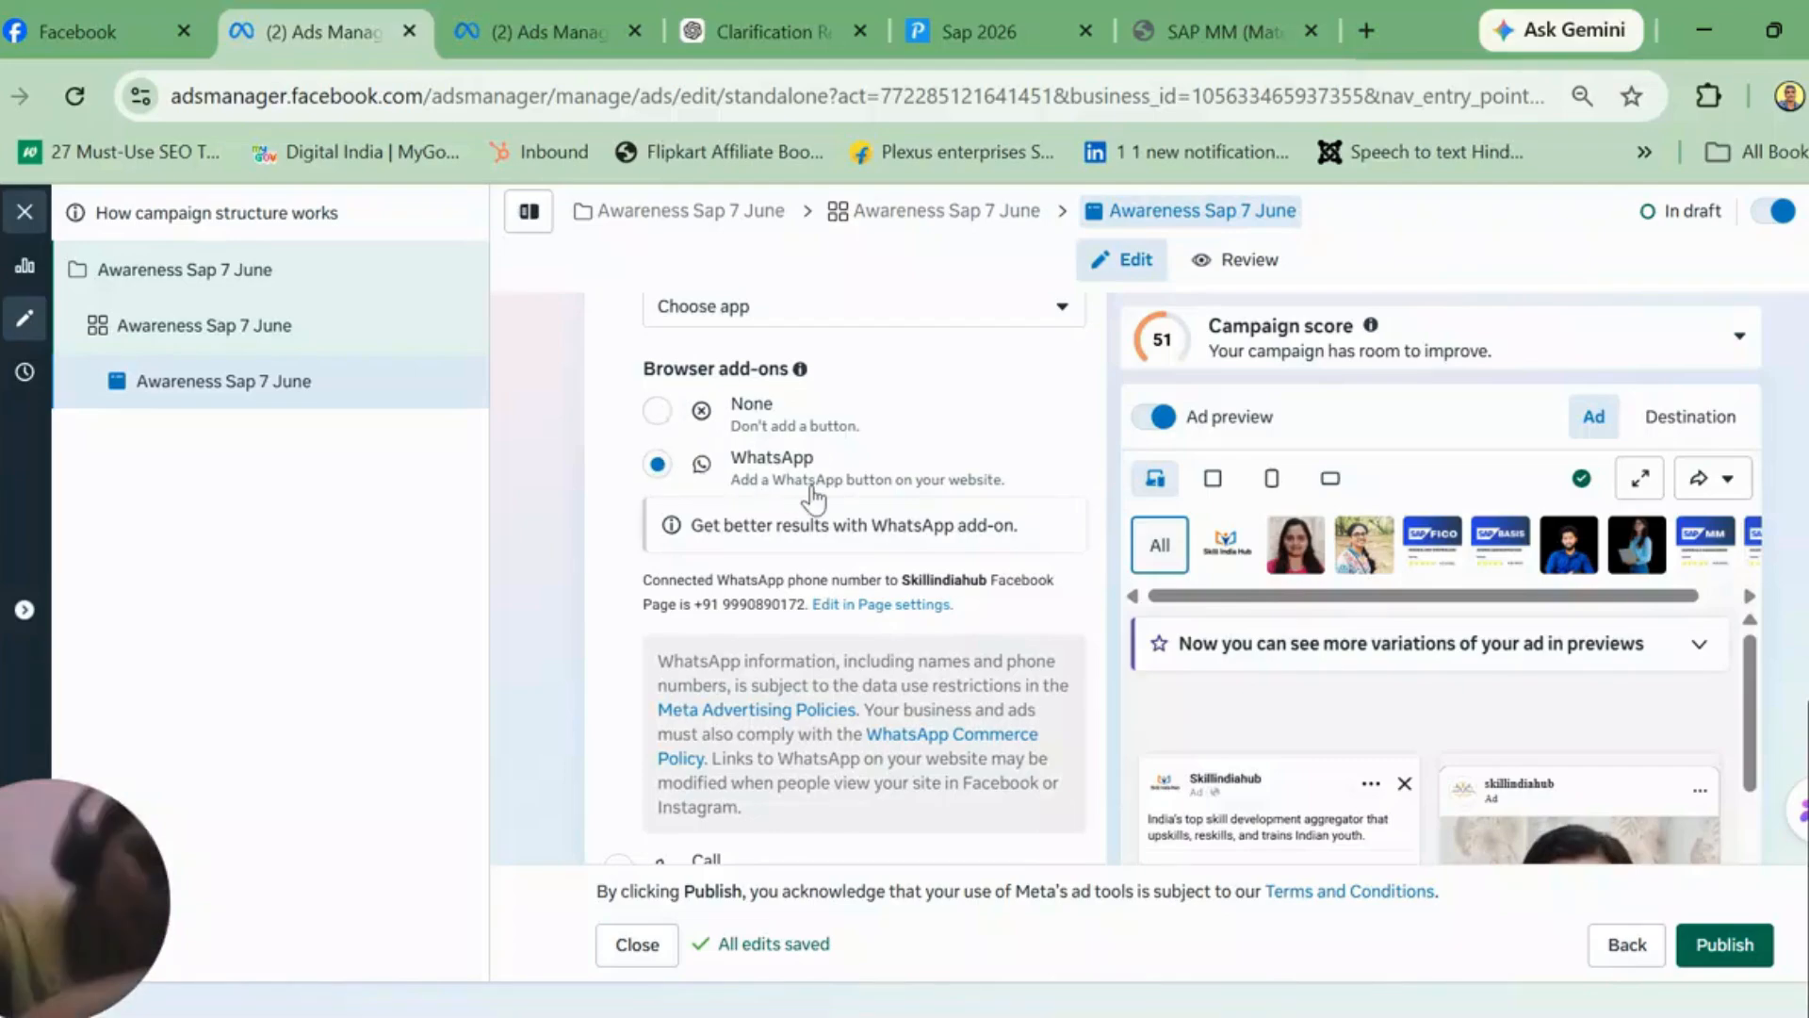
{"action": "left_click", "coordinate": [658, 411]}
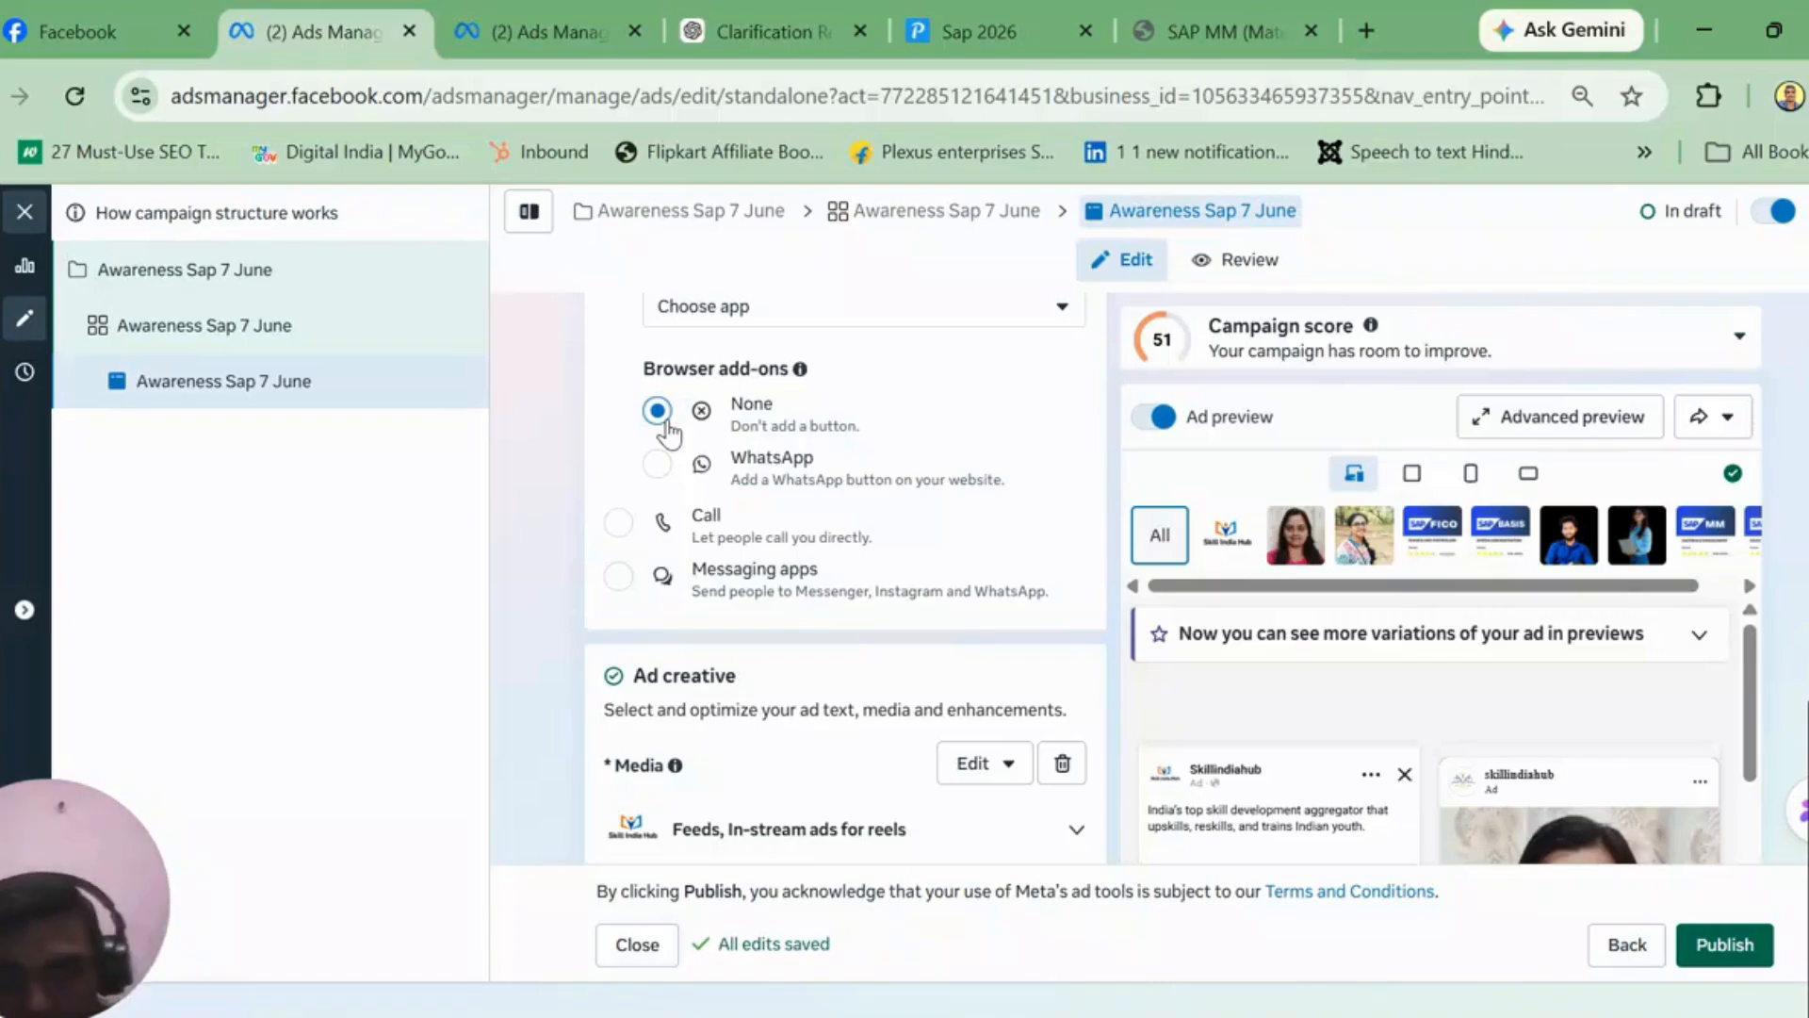
{"action": "scroll", "coordinate": [845, 577], "scroll_direction": "up", "scroll_amount": 6}
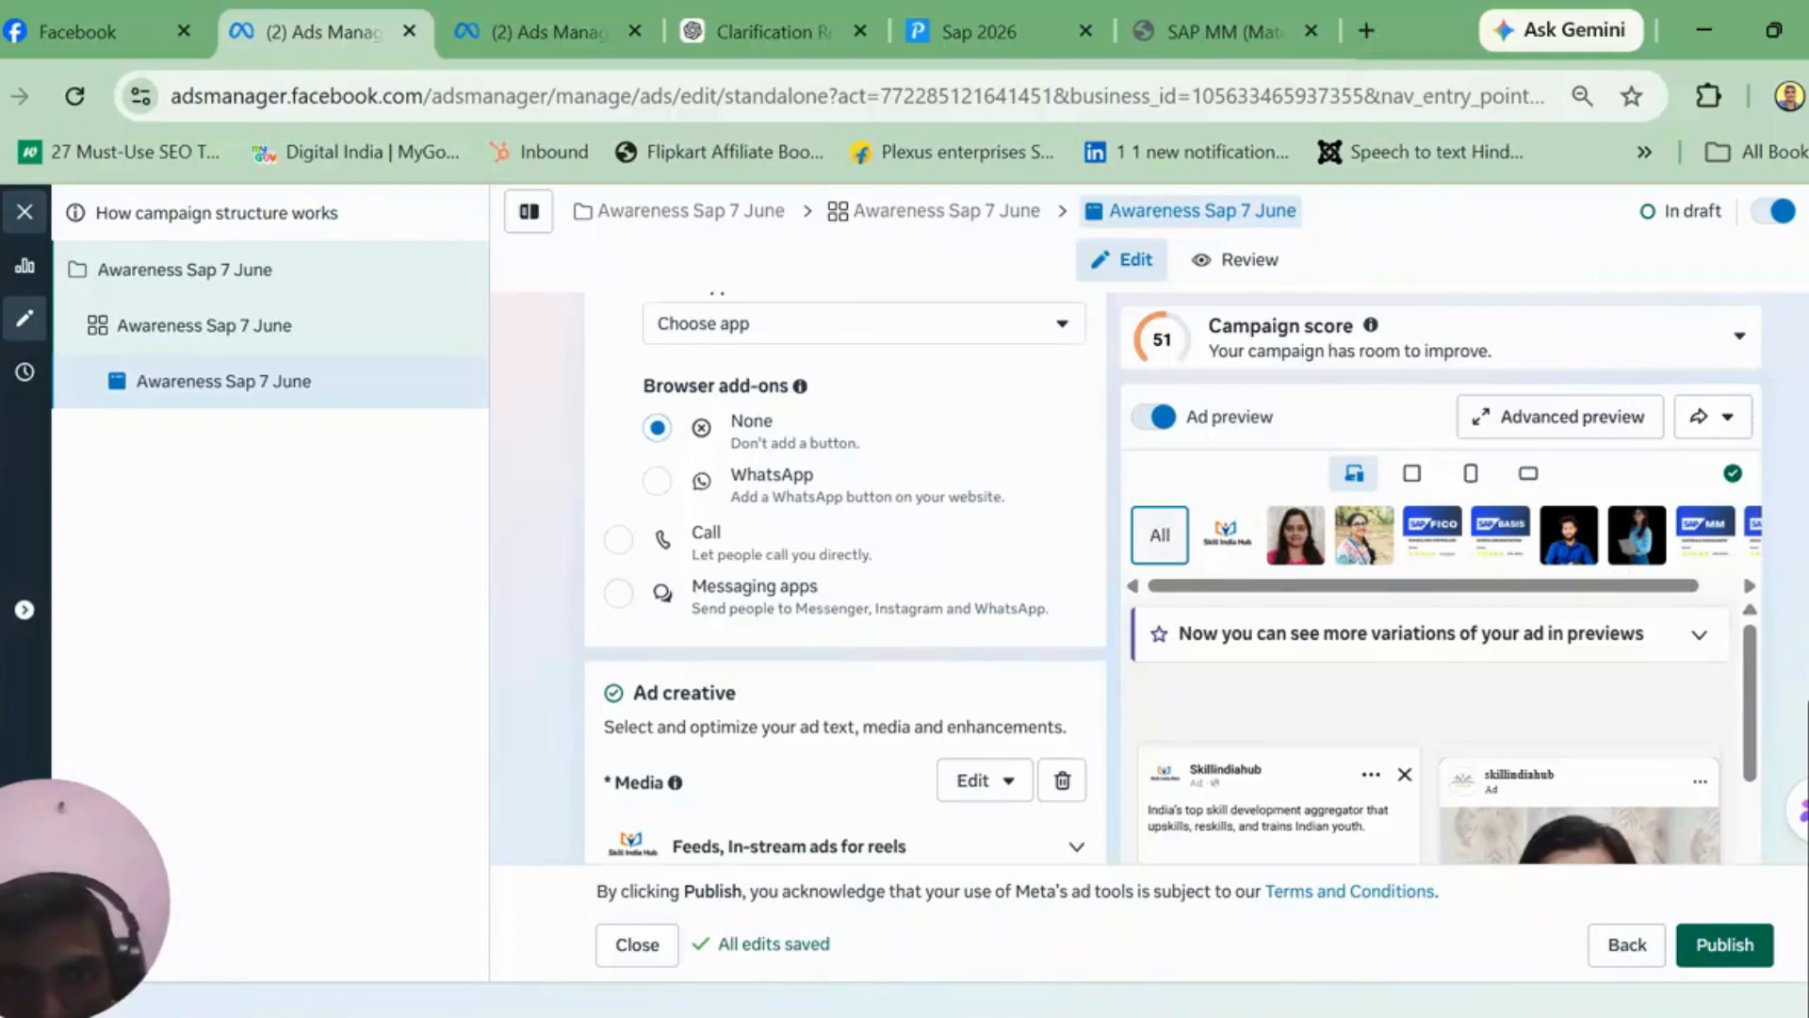
{"action": "scroll", "coordinate": [846, 577], "scroll_direction": "down", "scroll_amount": 1}
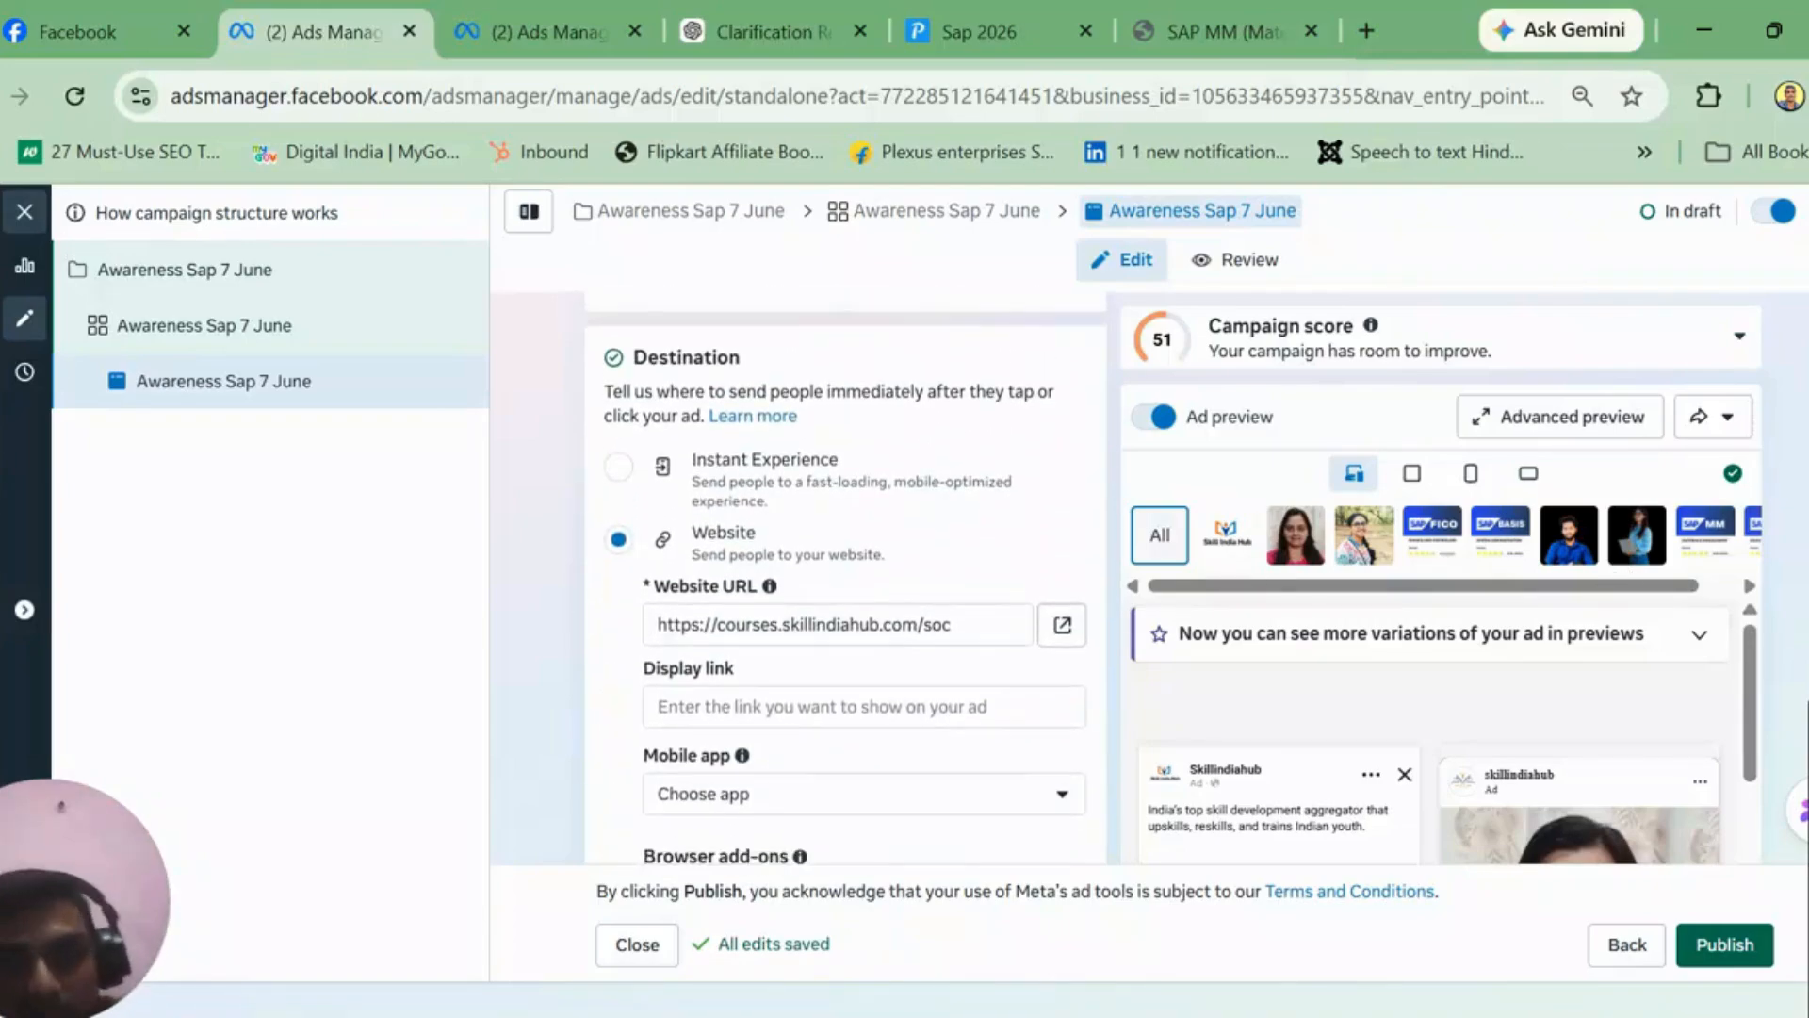
Step: Open the ad creative's media for editing and check the Downloads folder for an upload without choosing a file
{"action": "scroll", "coordinate": [845, 584], "scroll_direction": "down", "scroll_amount": 5}
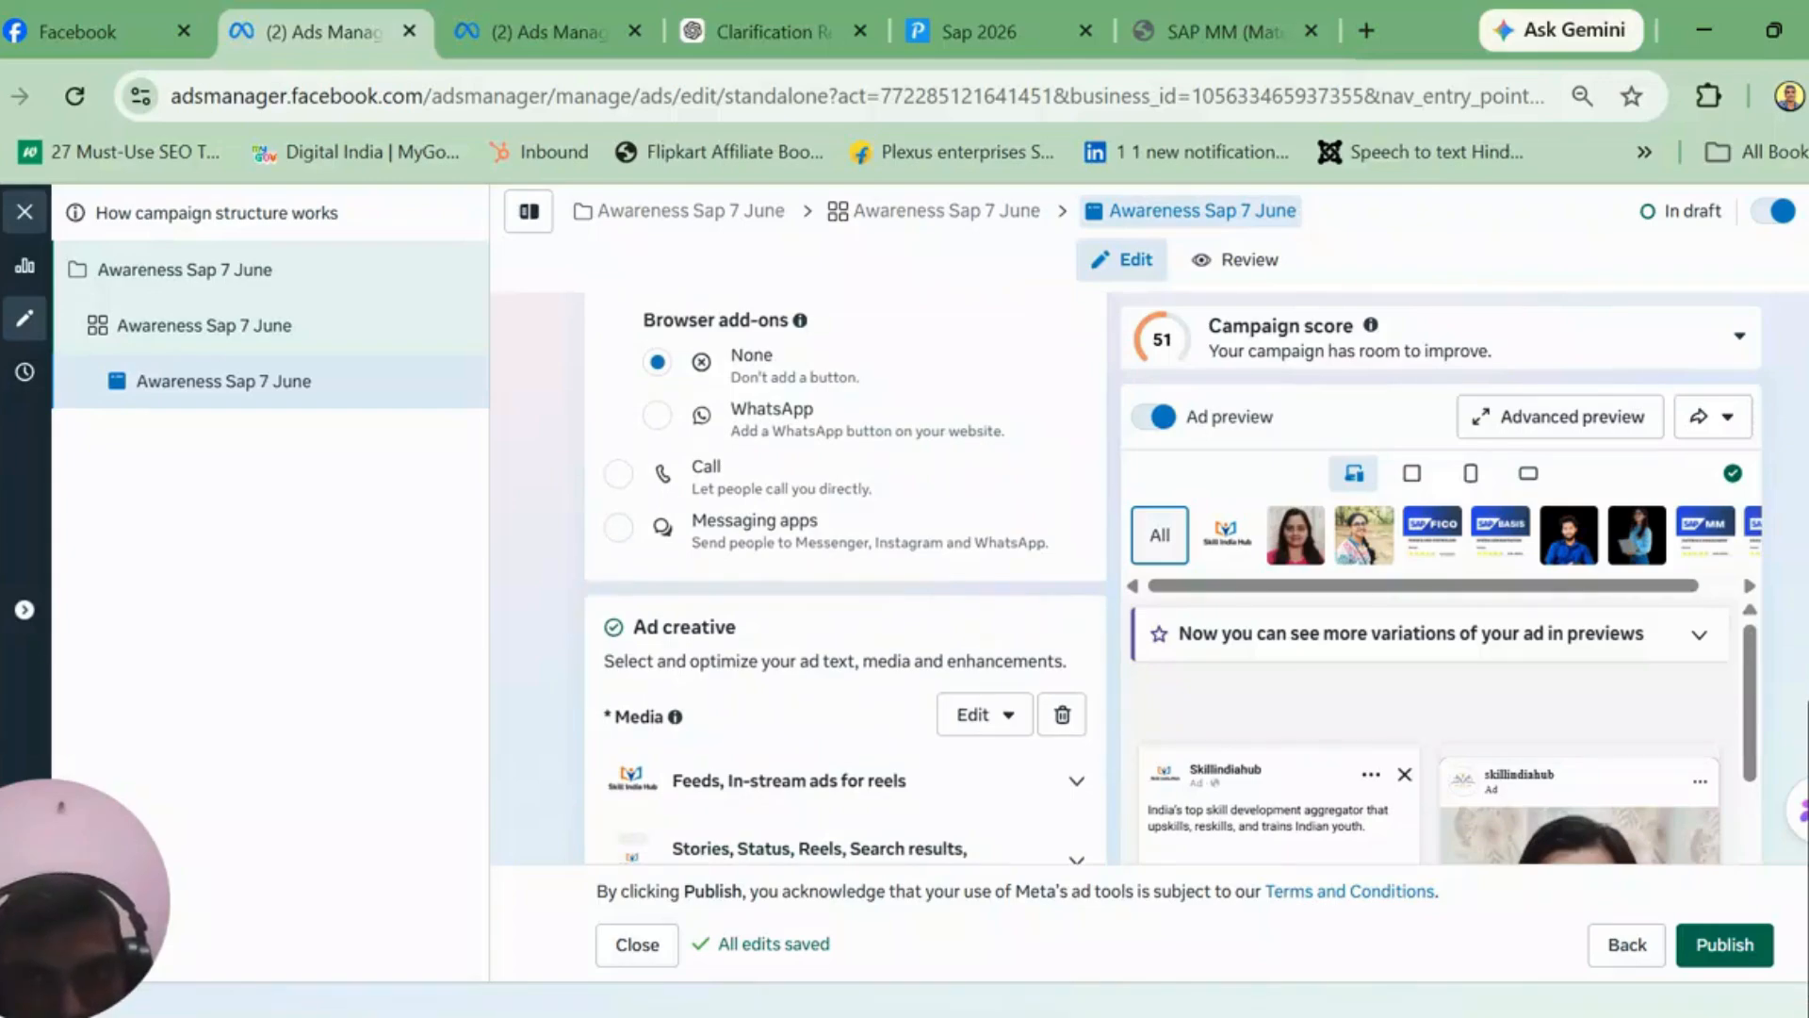
{"action": "scroll", "coordinate": [846, 577], "scroll_direction": "down", "scroll_amount": 4}
{"action": "scroll", "coordinate": [845, 577], "scroll_direction": "up", "scroll_amount": 2}
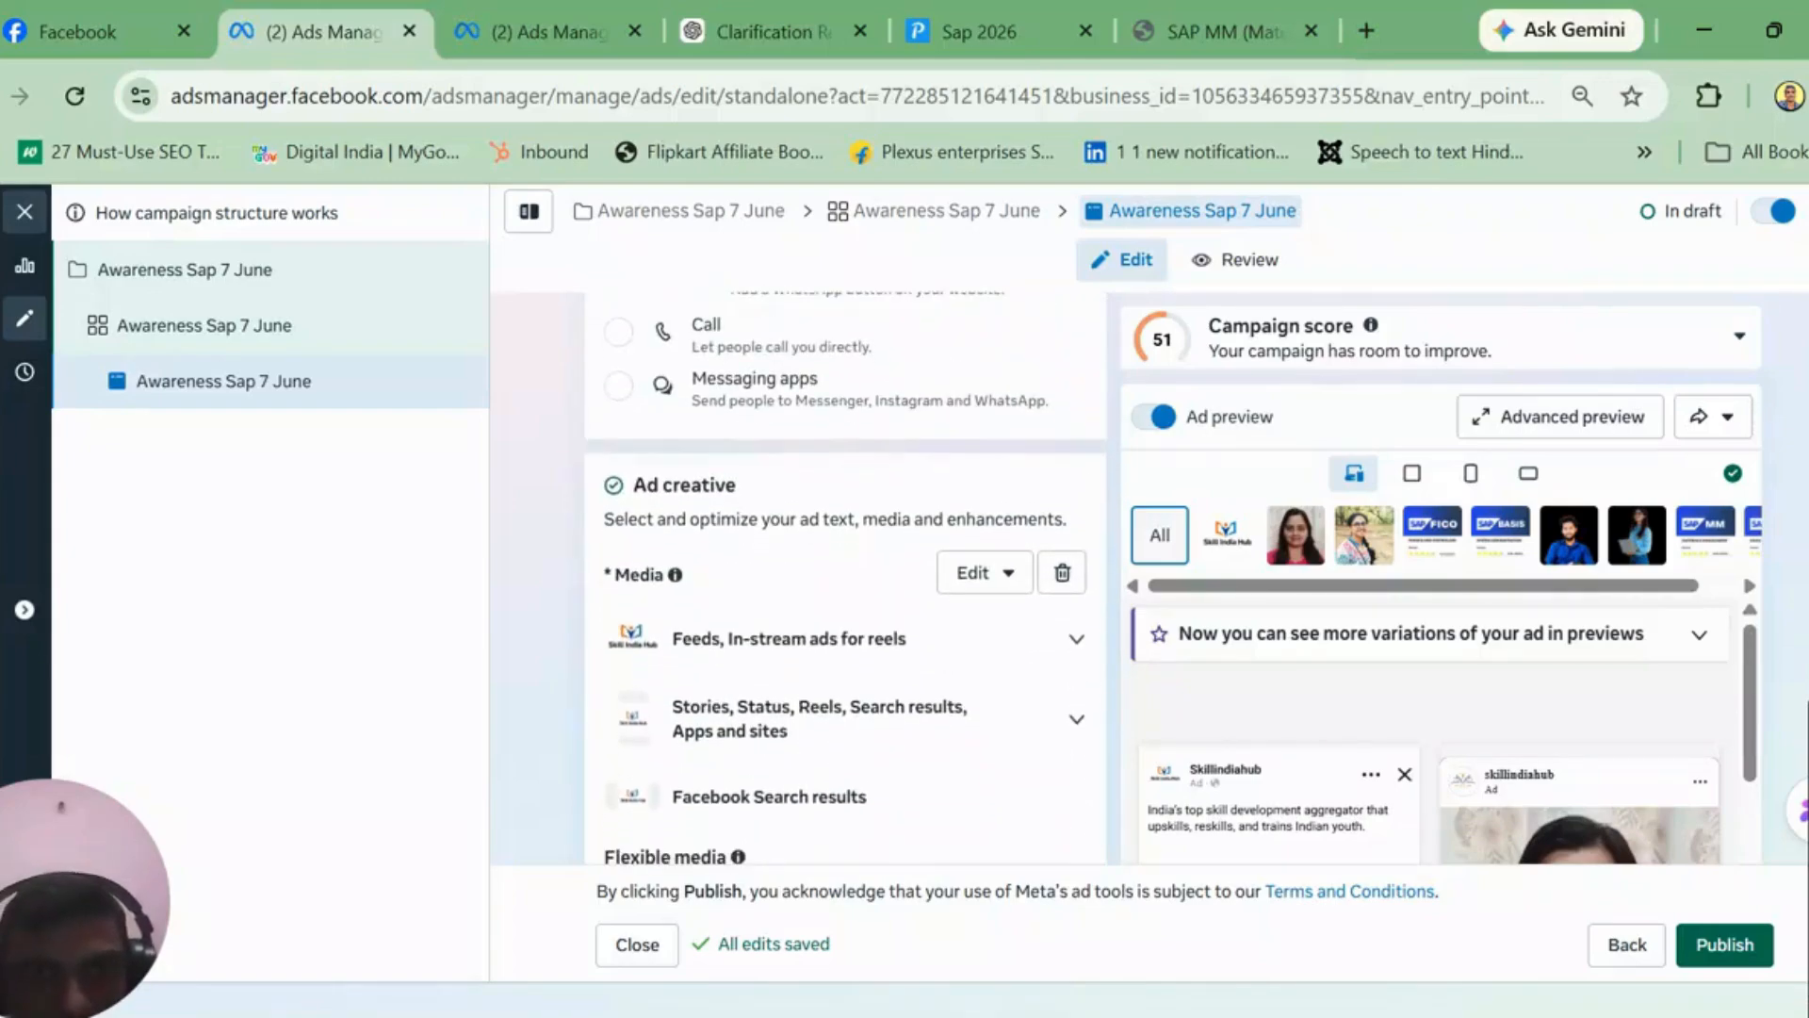
{"action": "scroll", "coordinate": [845, 577], "scroll_direction": "down", "scroll_amount": 2}
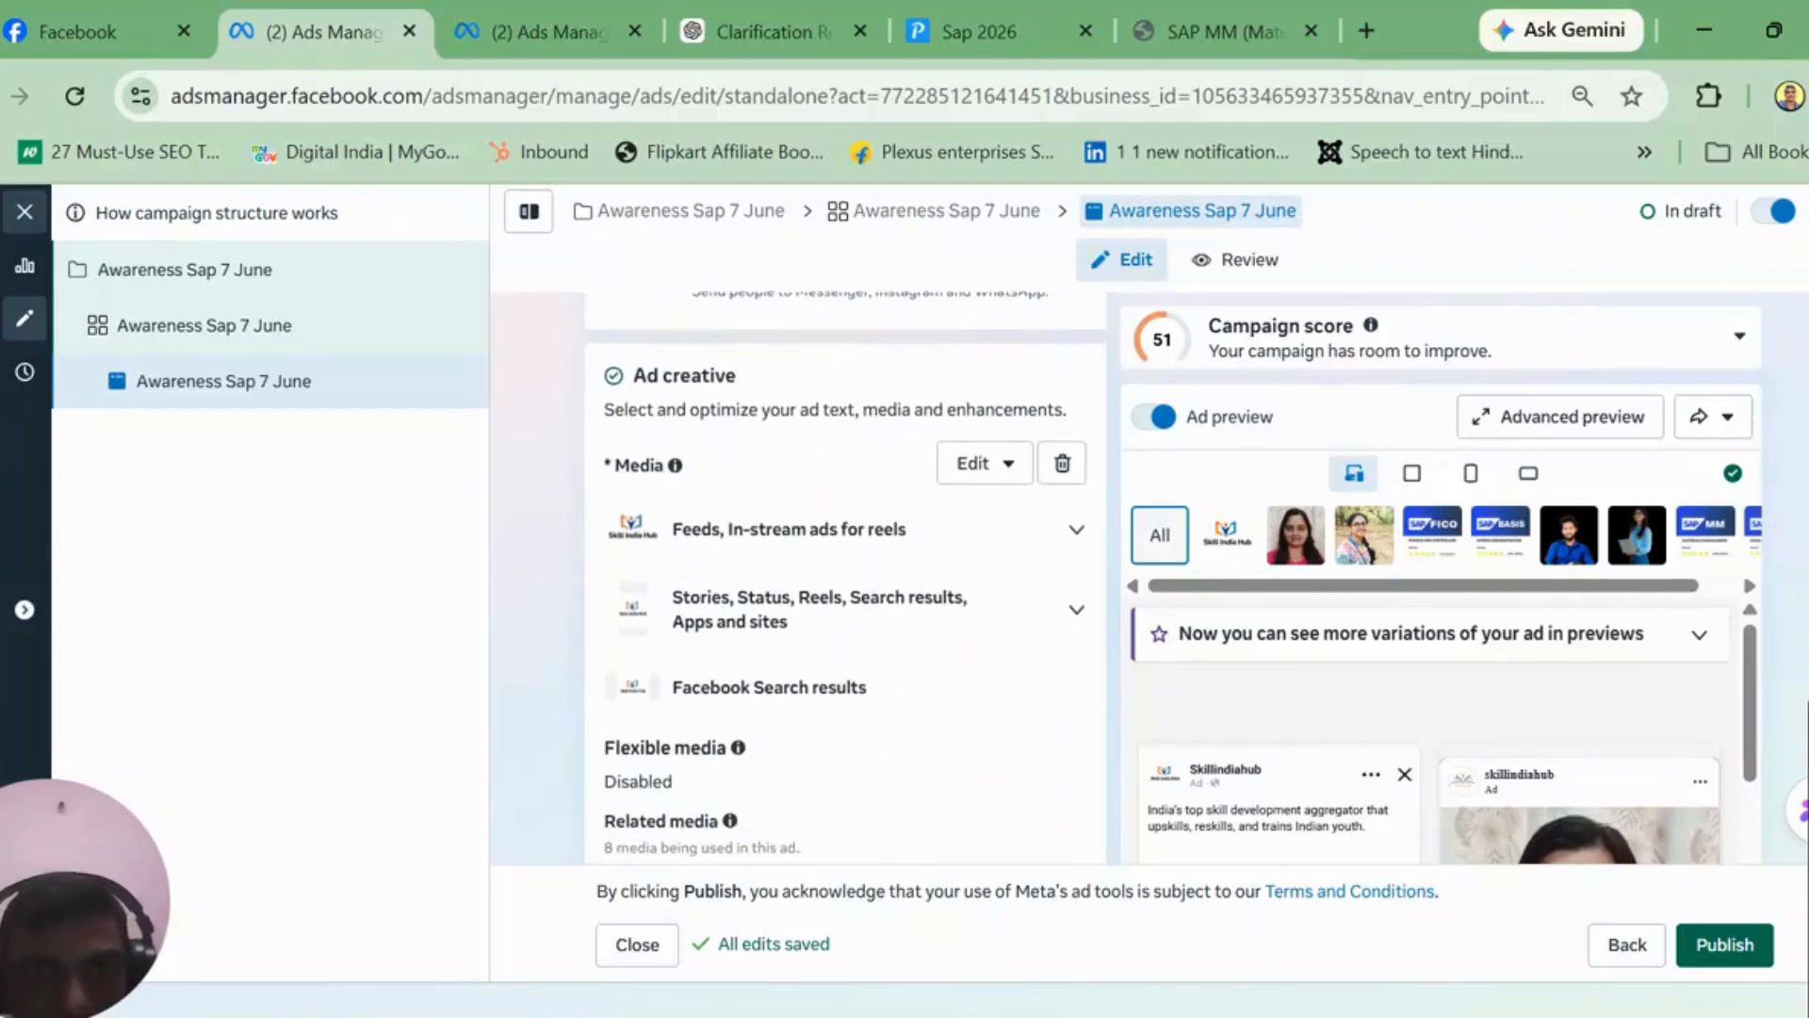
{"action": "left_click", "coordinate": [1002, 477]}
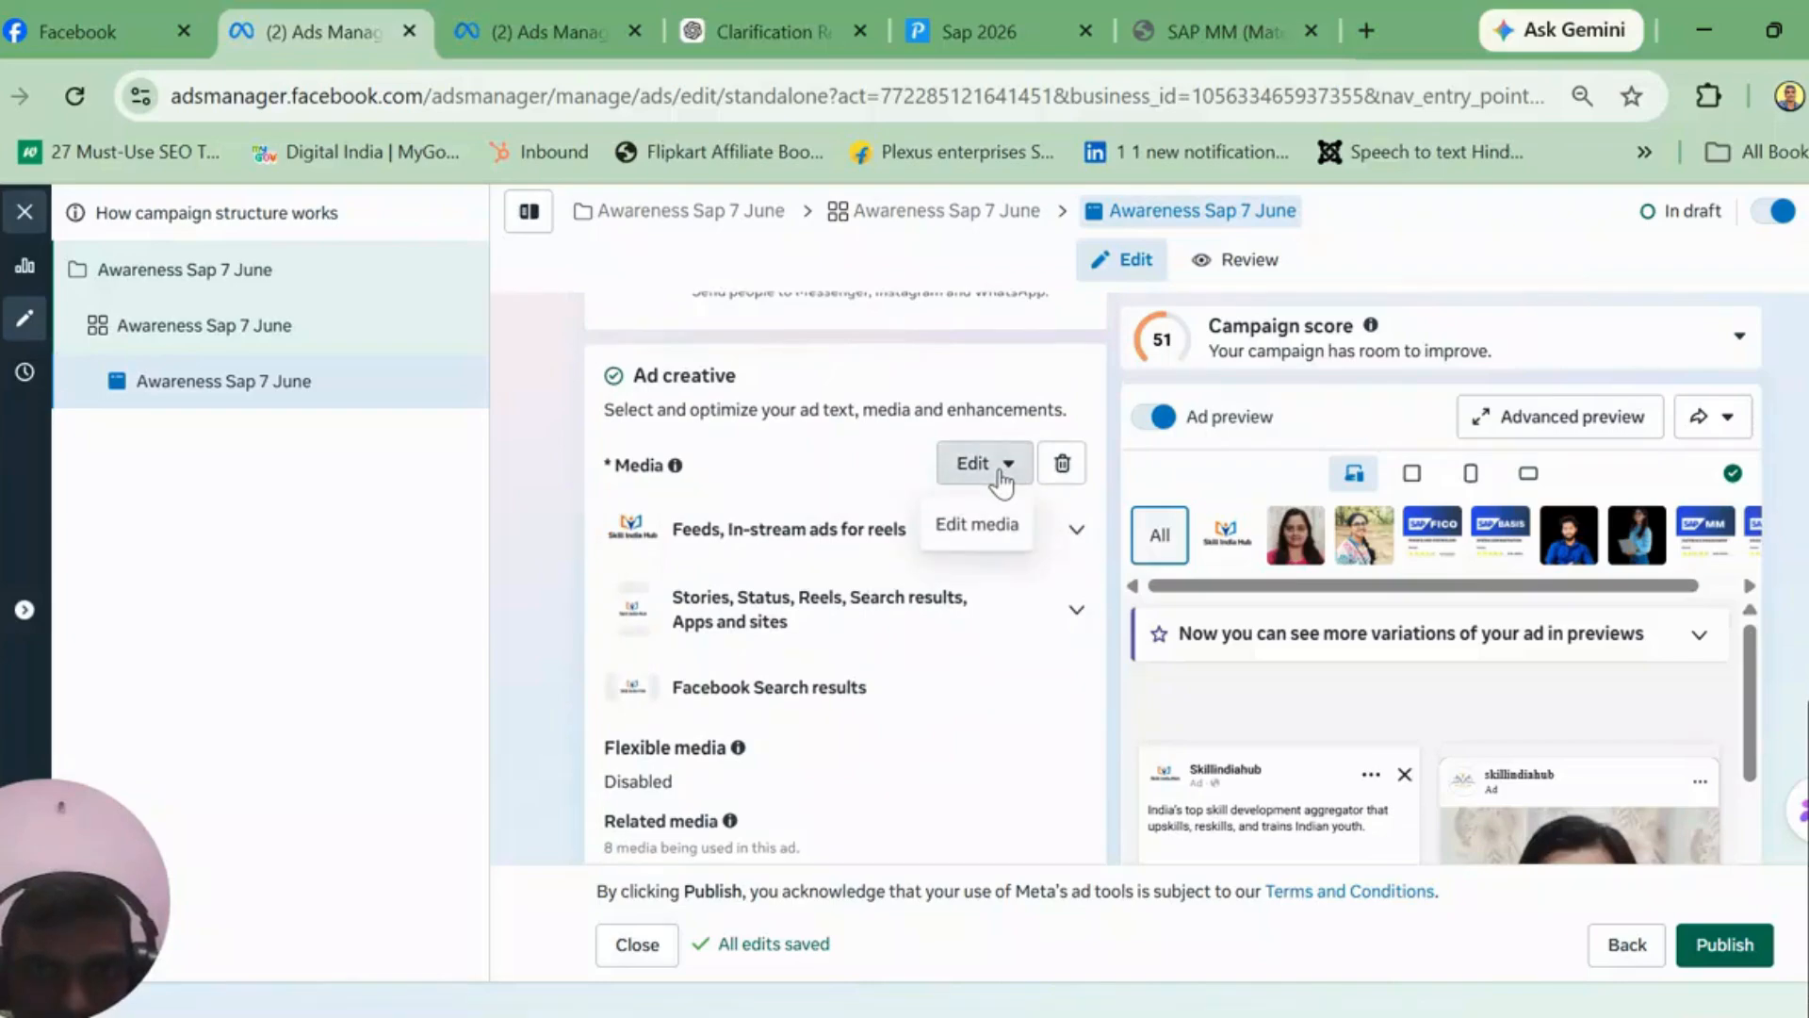
{"action": "left_click", "coordinate": [976, 524]}
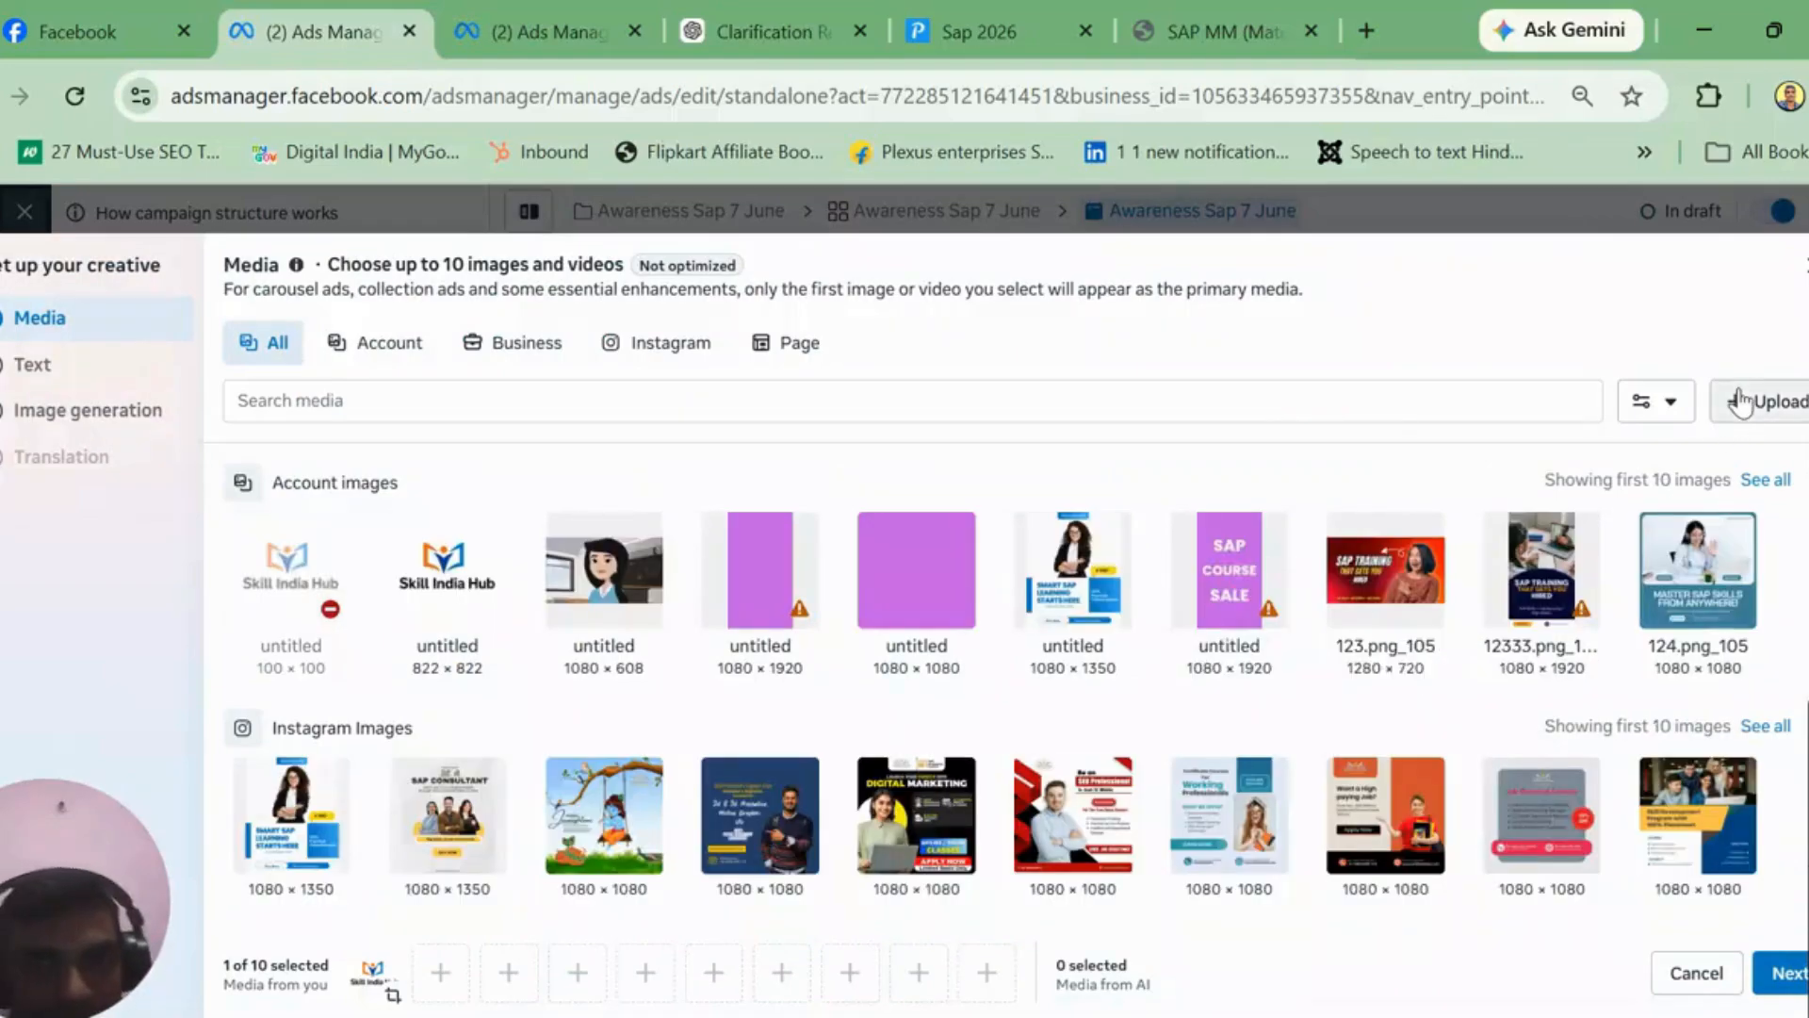
{"action": "left_click", "coordinate": [1740, 403]}
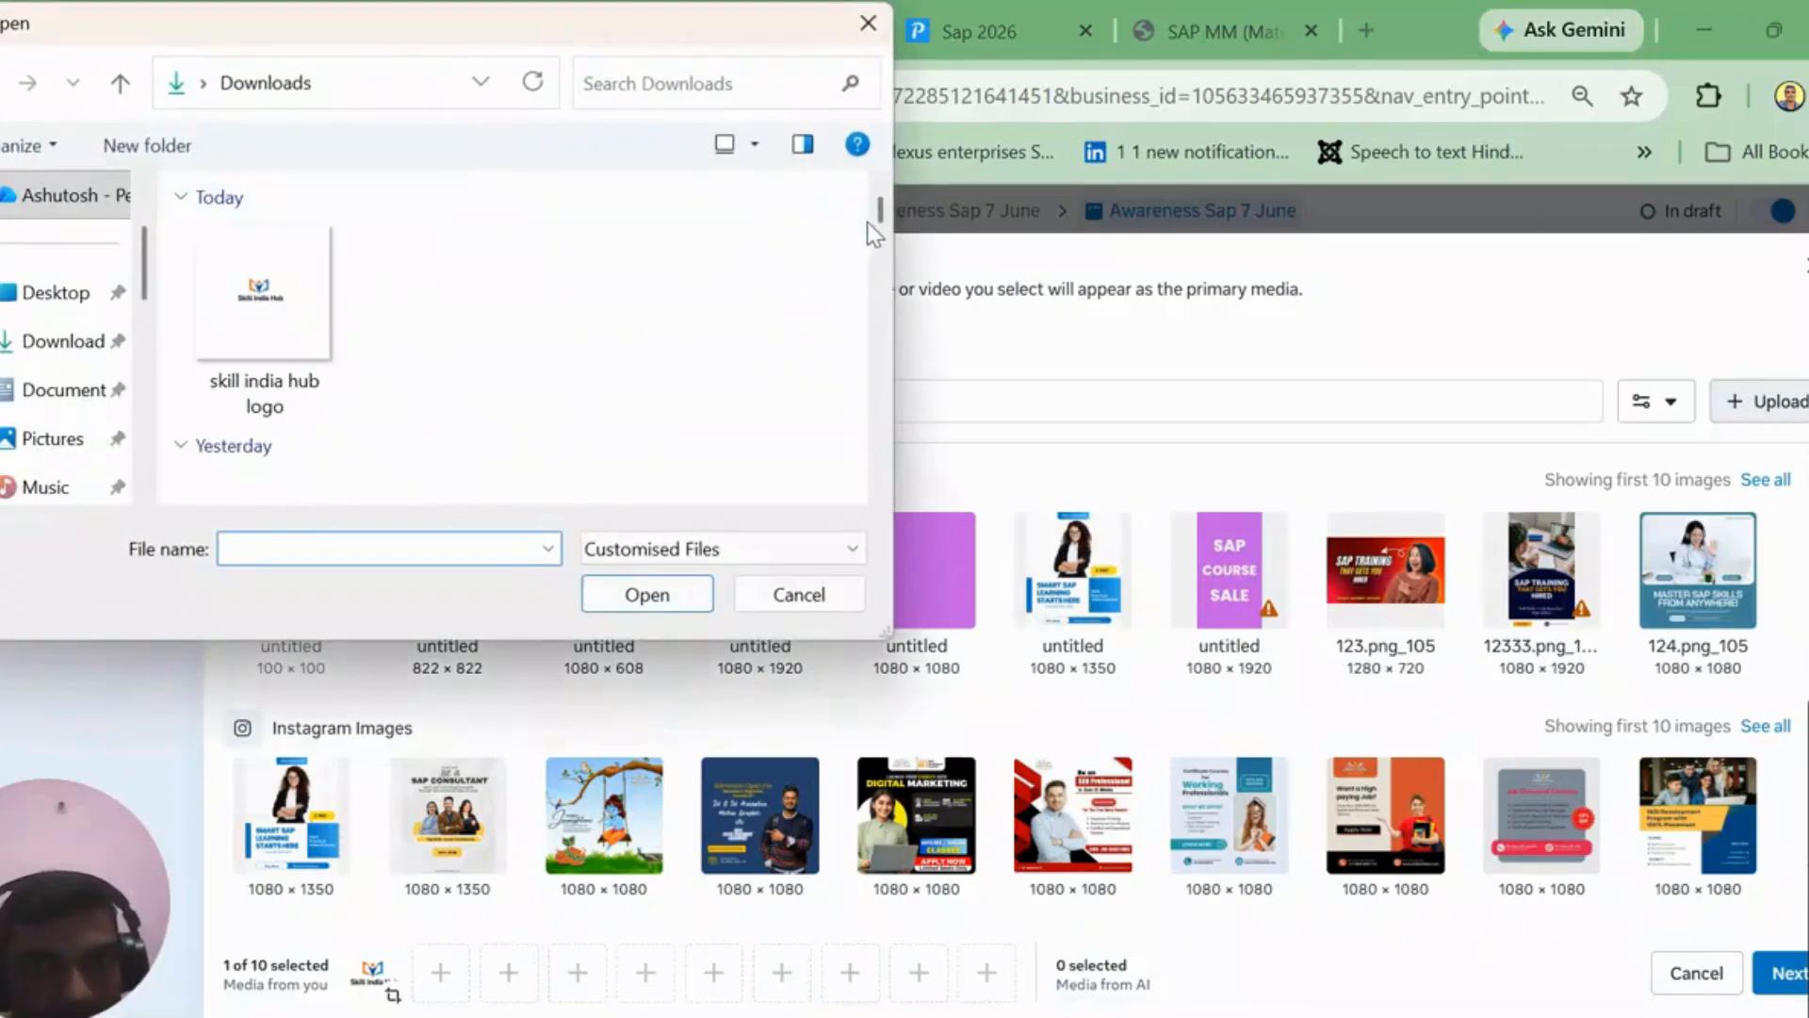
{"action": "left_click", "coordinate": [868, 22]}
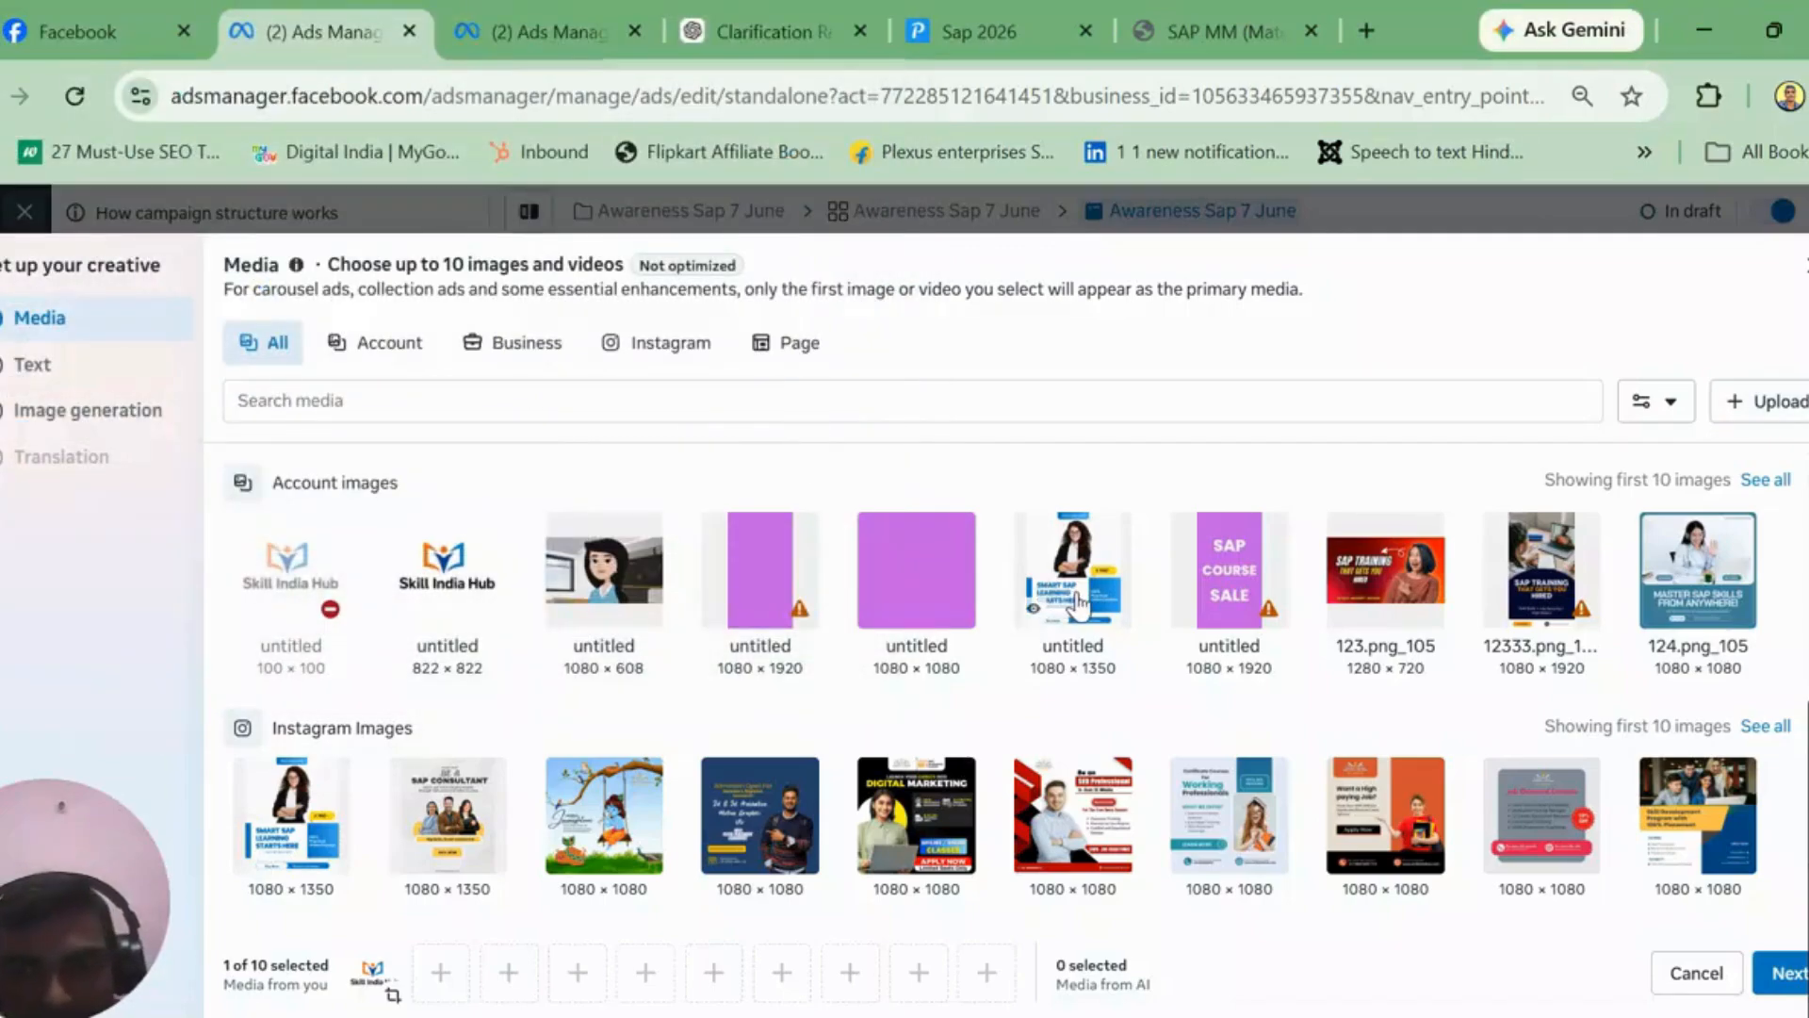
Step: Replace the Skill India Hub logo with the 1080 × 1350 "Smart SAP Learning Starts Here" account image and finish the creative setup
{"action": "left_click", "coordinate": [1077, 604]}
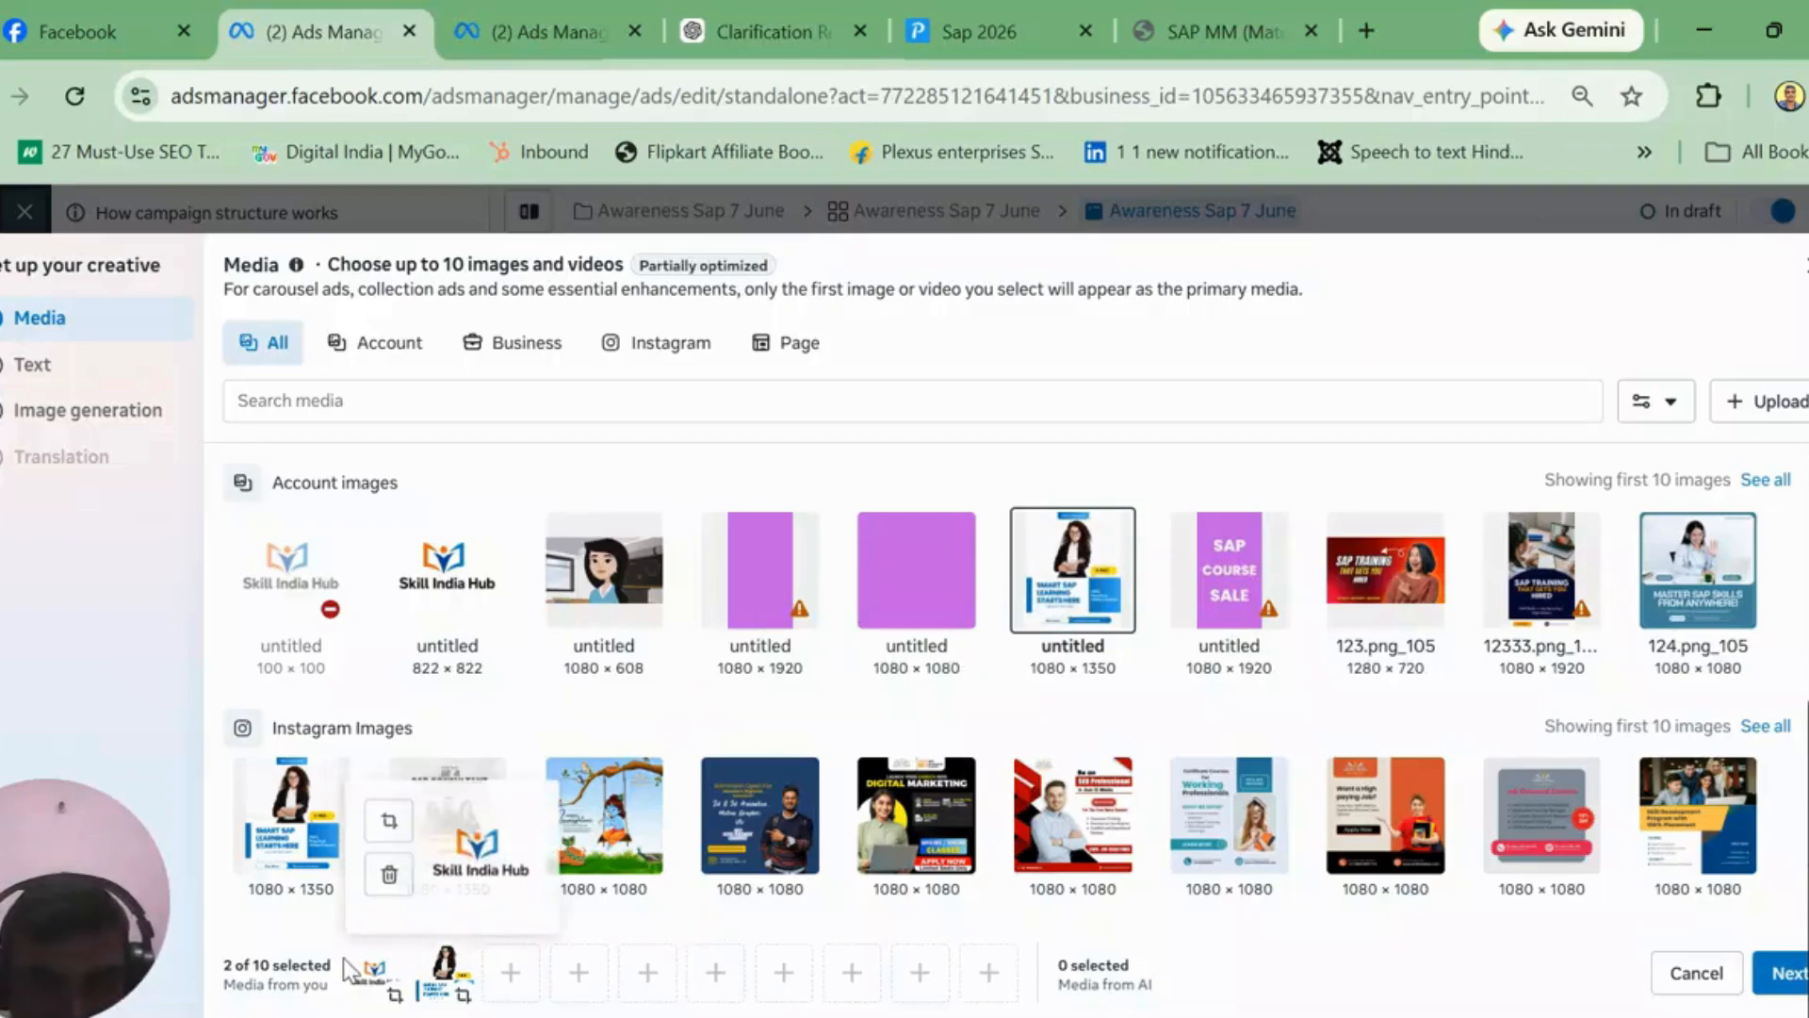
{"action": "mouse_move", "coordinate": [388, 961]}
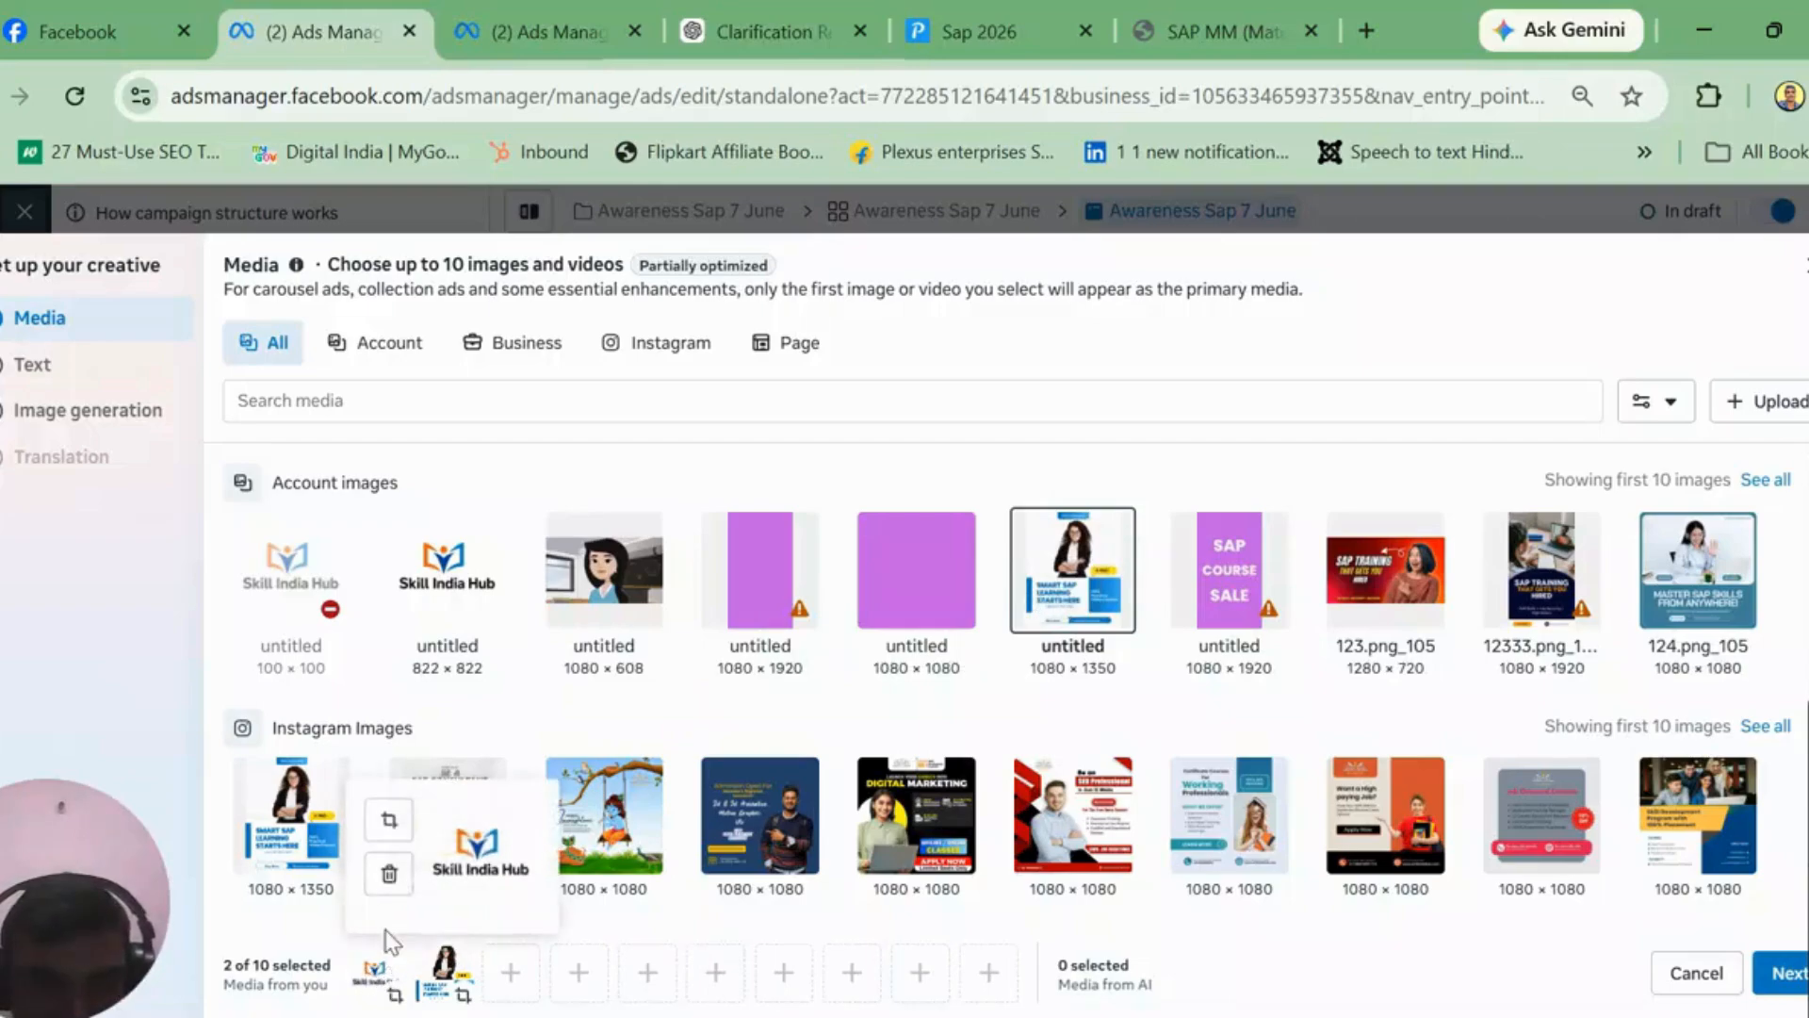
{"action": "left_click", "coordinate": [386, 874]}
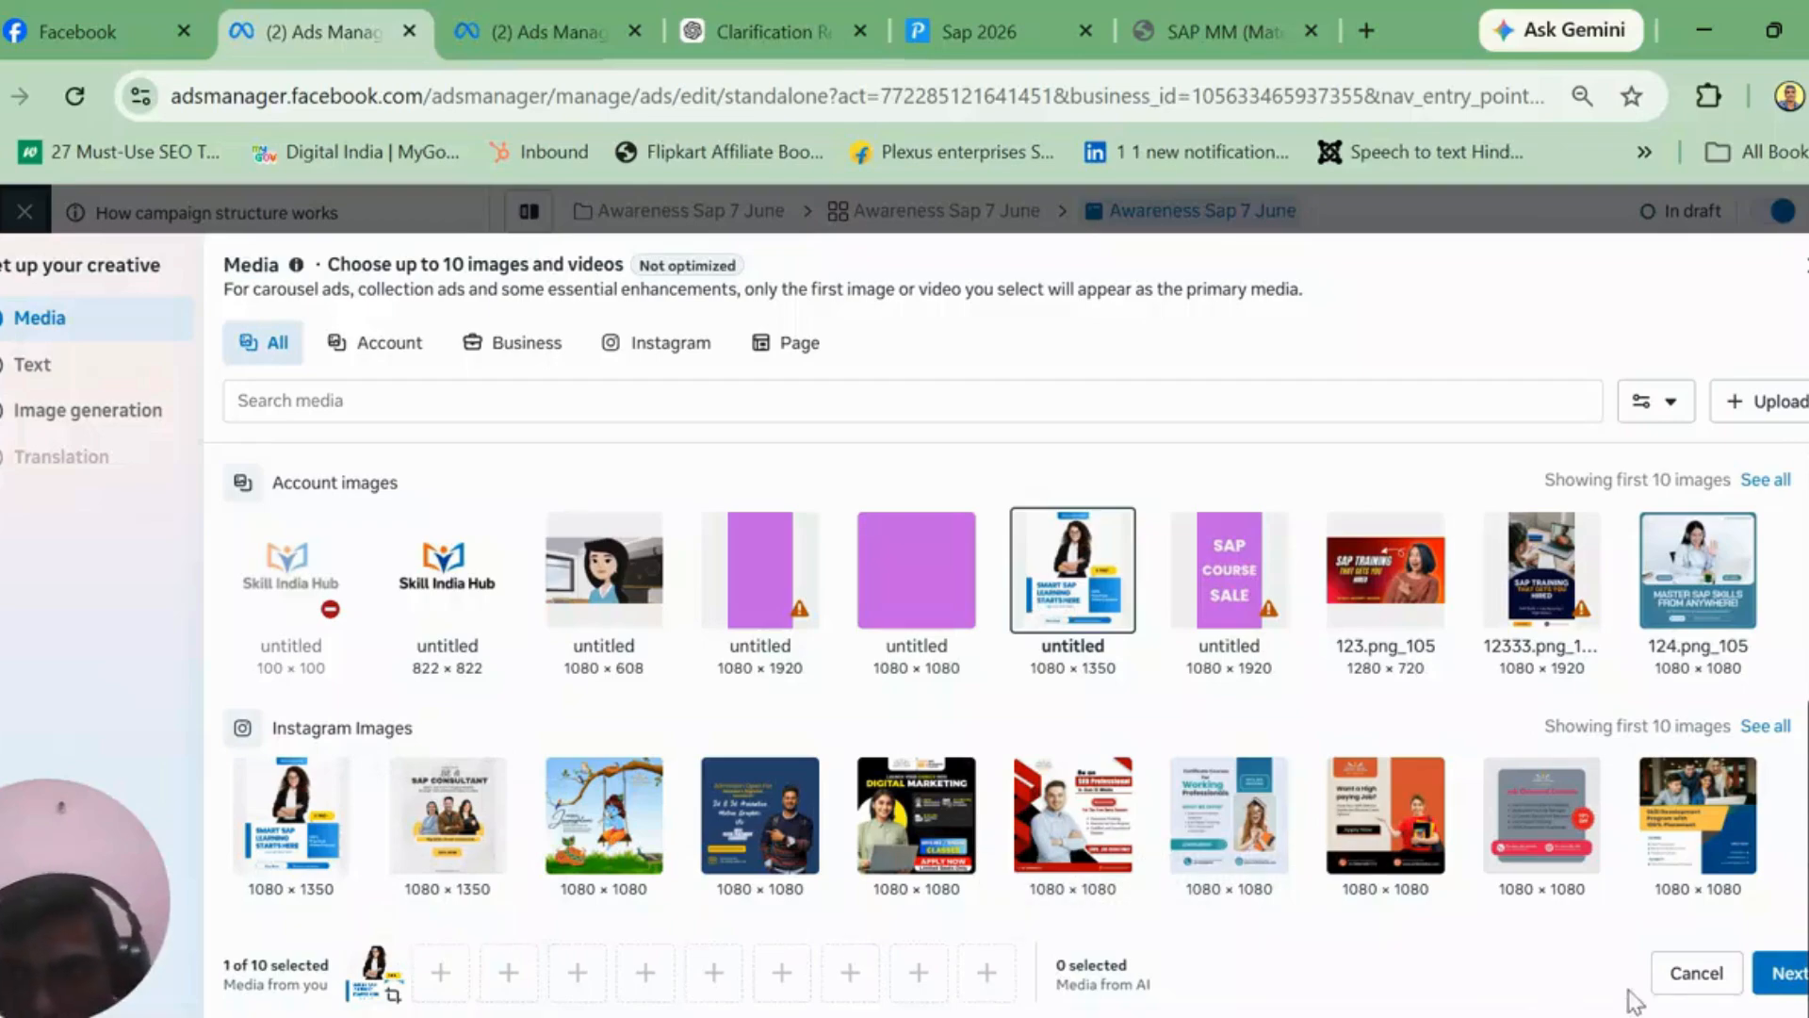
{"action": "left_click", "coordinate": [1788, 978]}
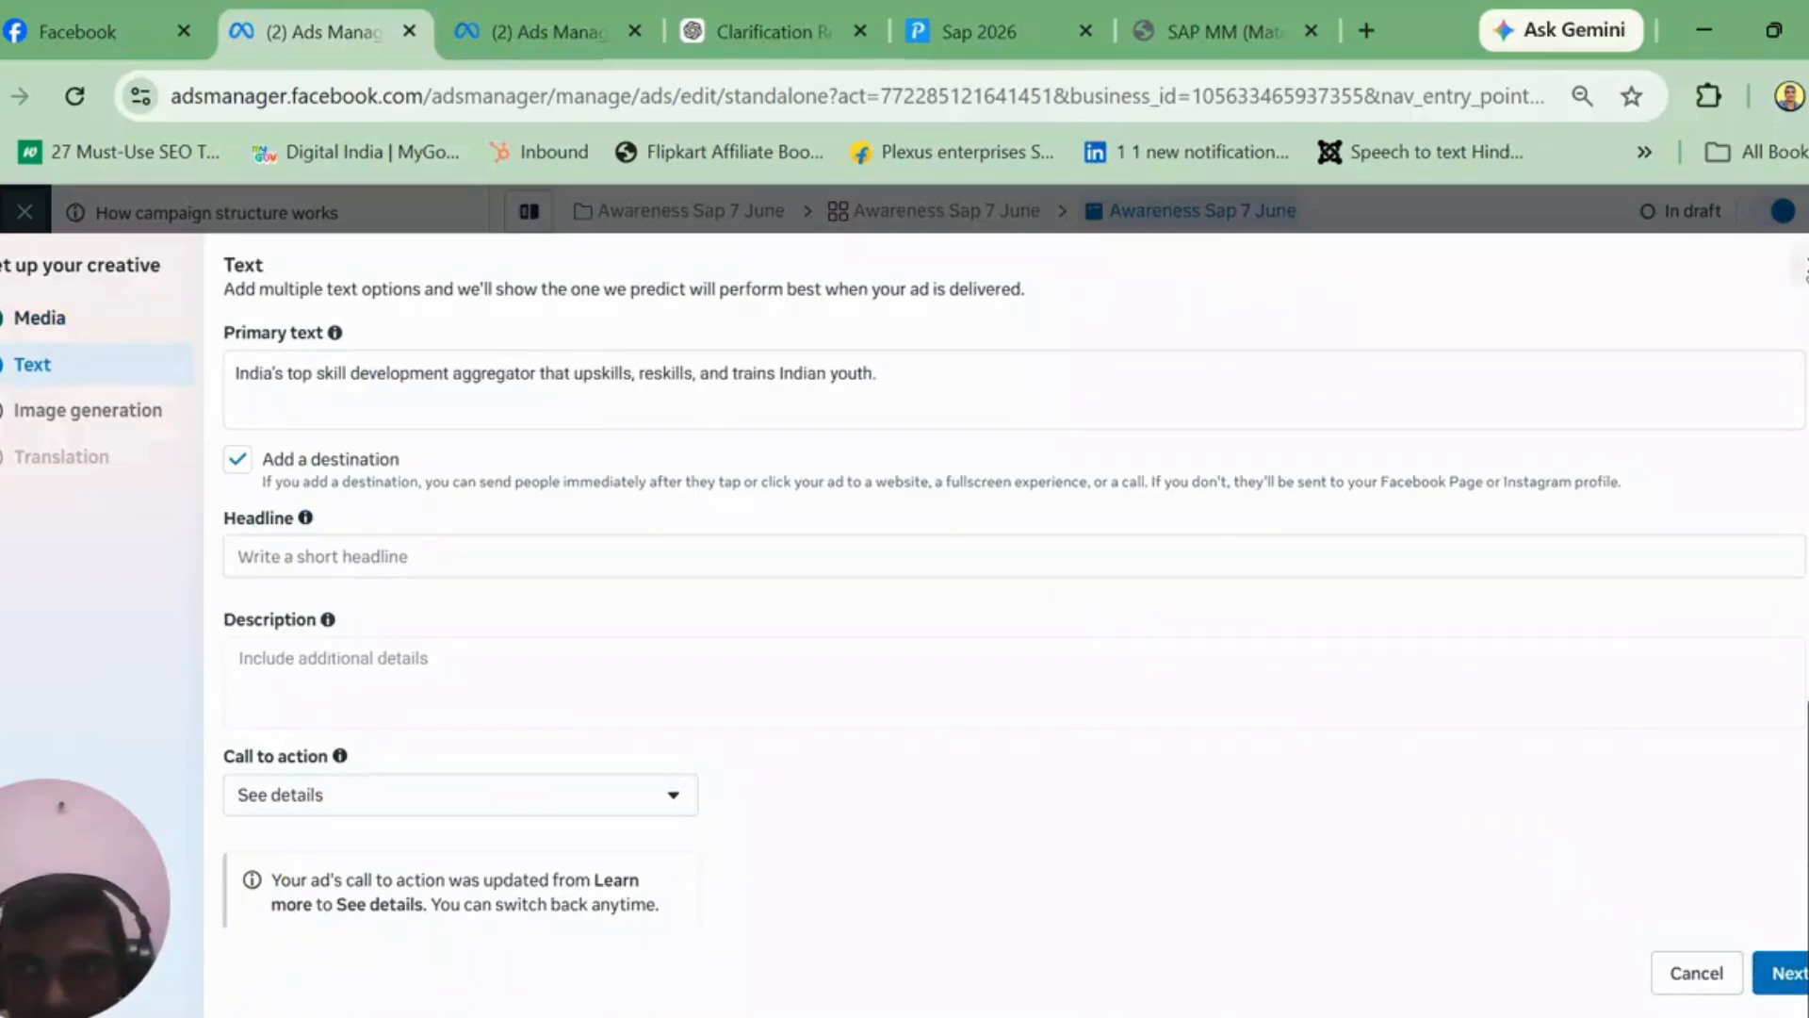
{"action": "left_click", "coordinate": [1779, 972]}
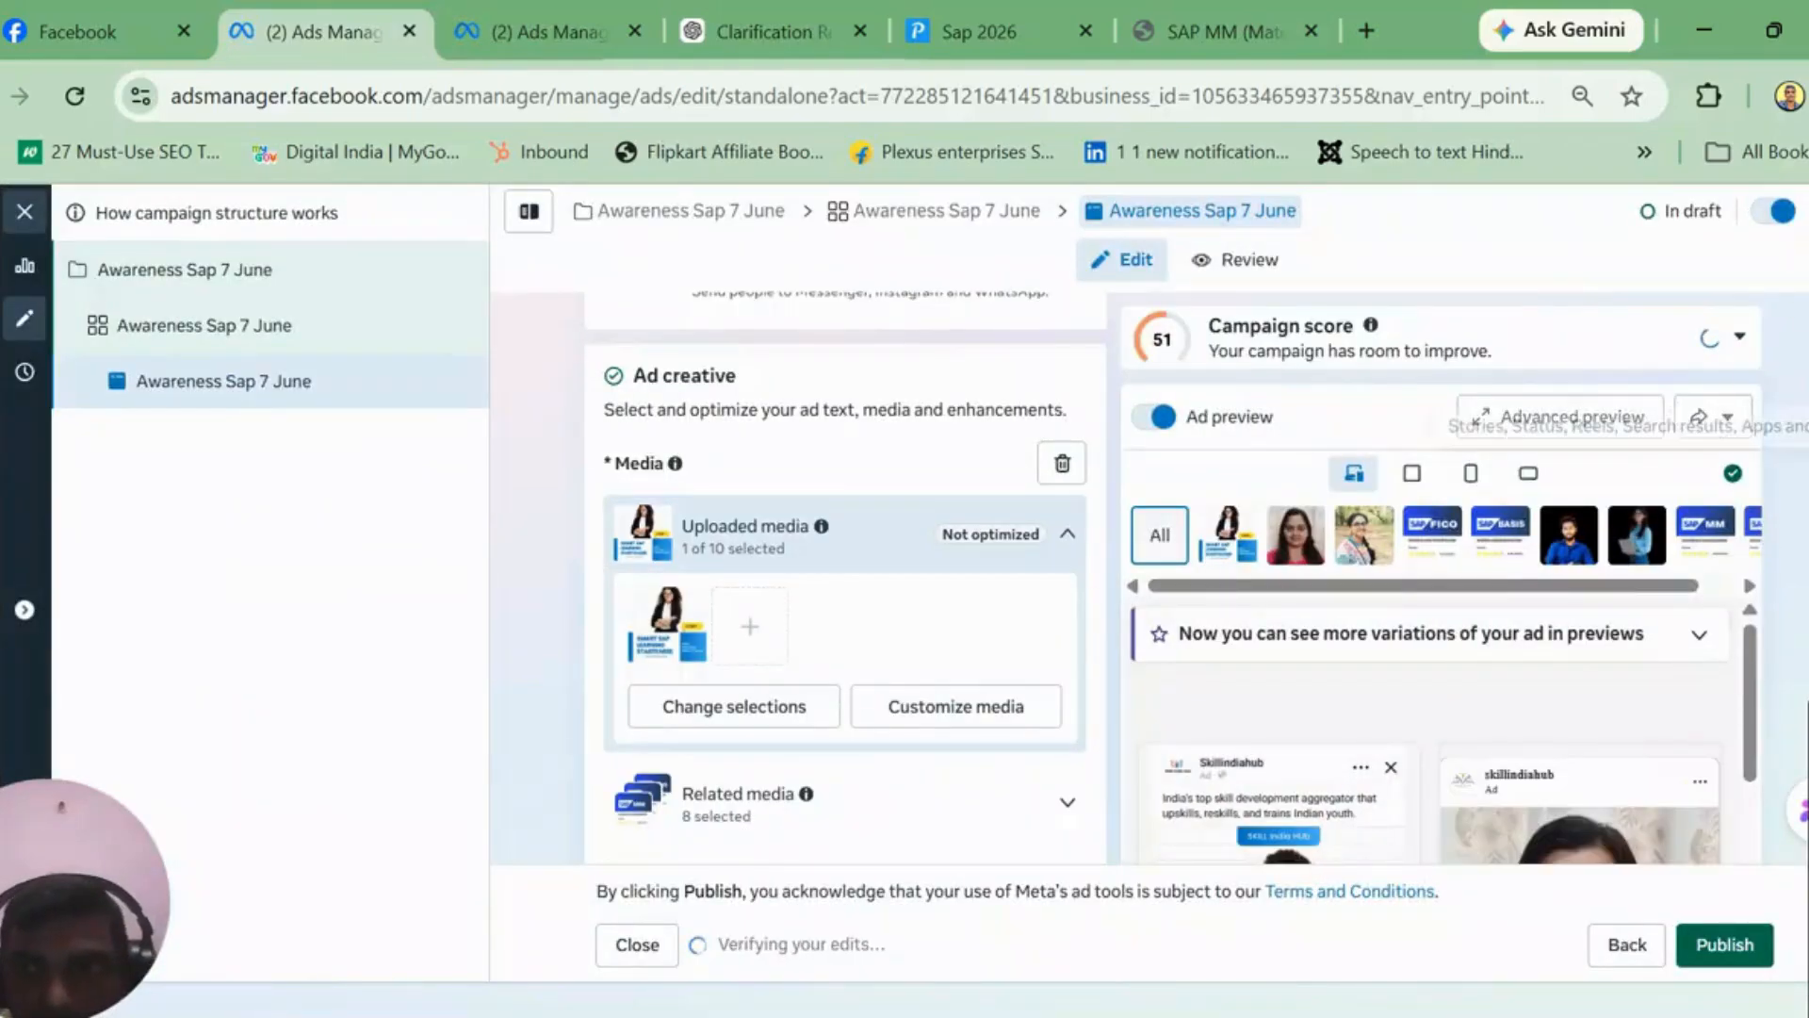
Step: Review the ad's format, multi-advertiser, website destination and uploaded media settings
{"action": "scroll", "coordinate": [845, 579], "scroll_direction": "up", "scroll_amount": 4}
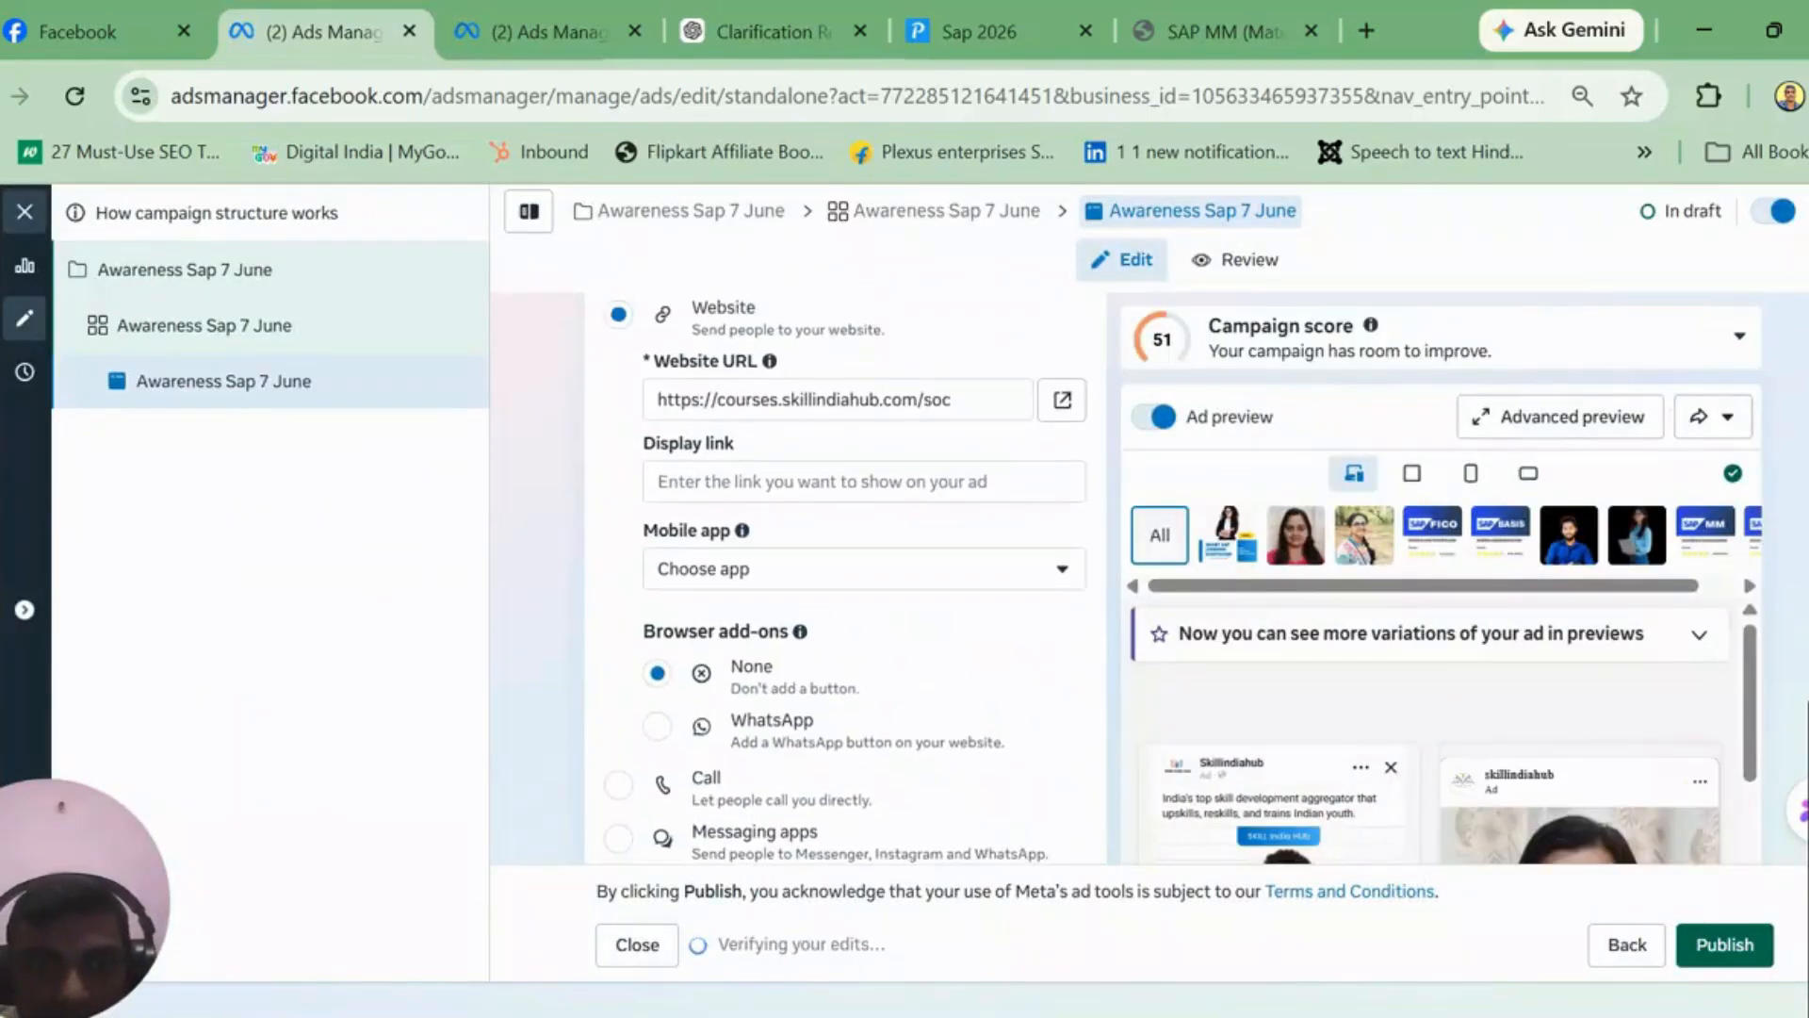
{"action": "scroll", "coordinate": [845, 578], "scroll_direction": "up", "scroll_amount": 10}
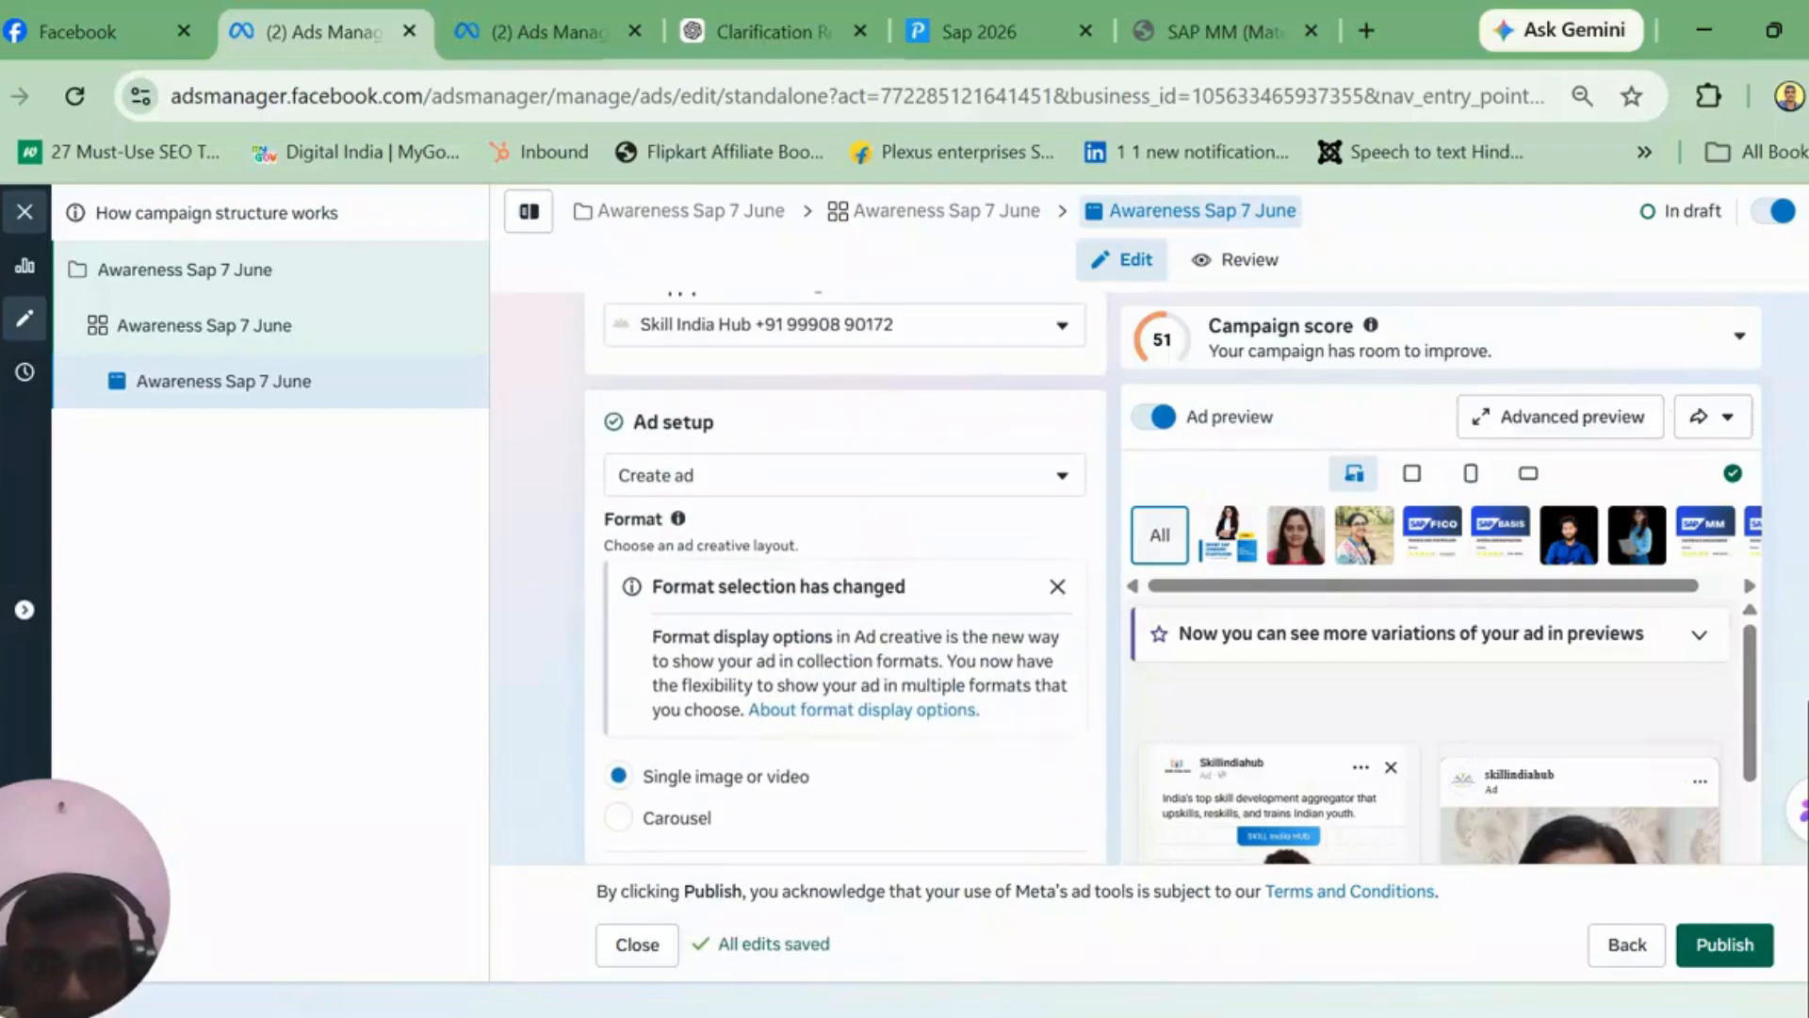
{"action": "scroll", "coordinate": [844, 579], "scroll_direction": "up", "scroll_amount": 4}
{"action": "scroll", "coordinate": [844, 578], "scroll_direction": "down", "scroll_amount": 5}
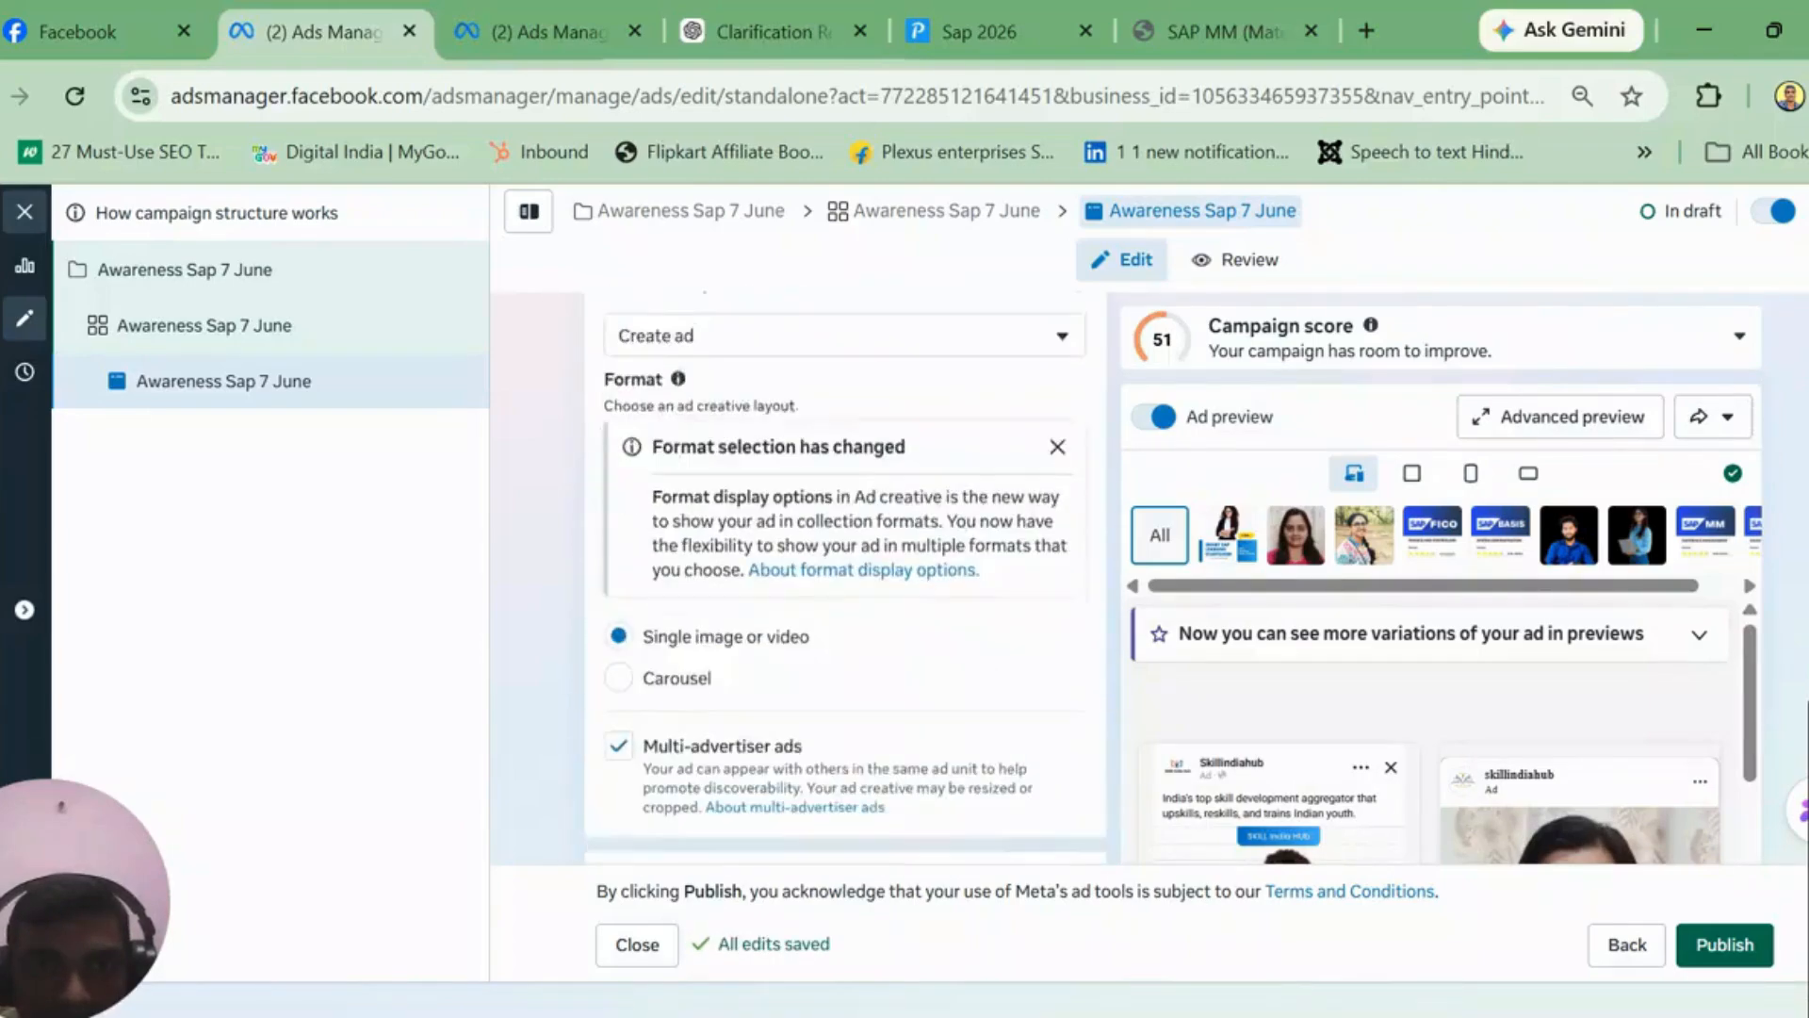
{"action": "scroll", "coordinate": [844, 578], "scroll_direction": "down", "scroll_amount": 3}
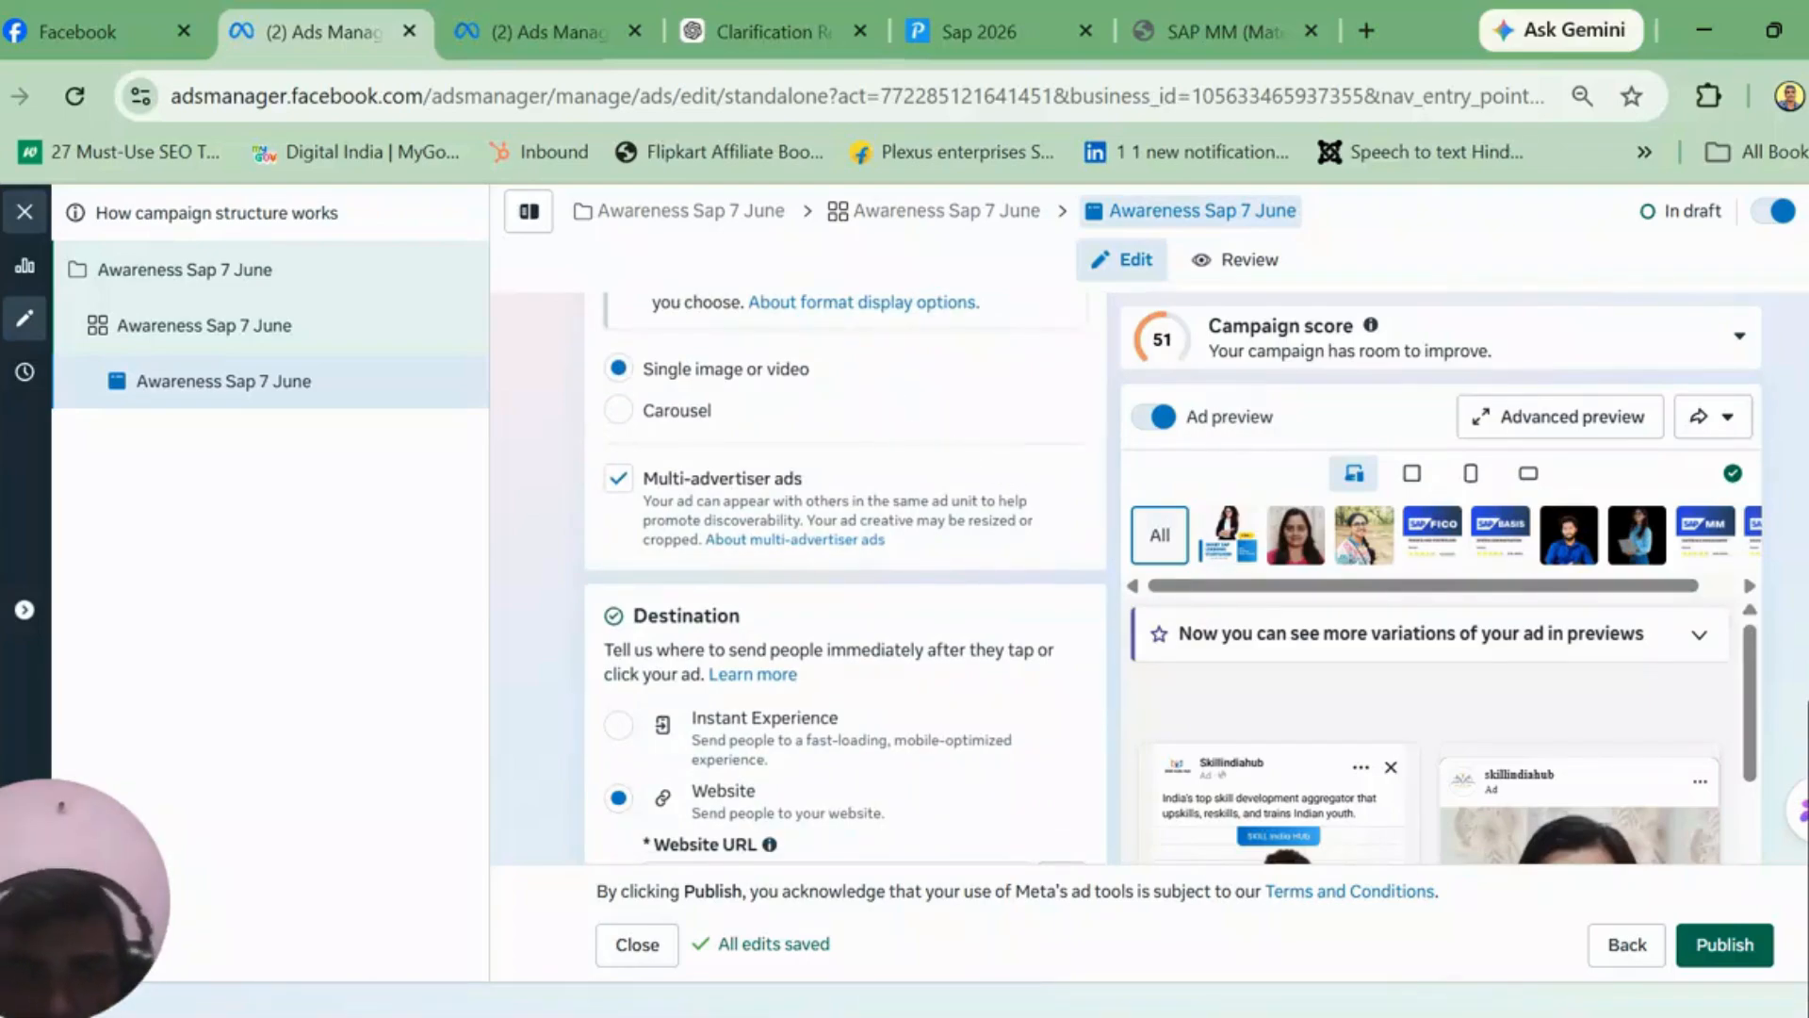
{"action": "scroll", "coordinate": [844, 579], "scroll_direction": "down", "scroll_amount": 10}
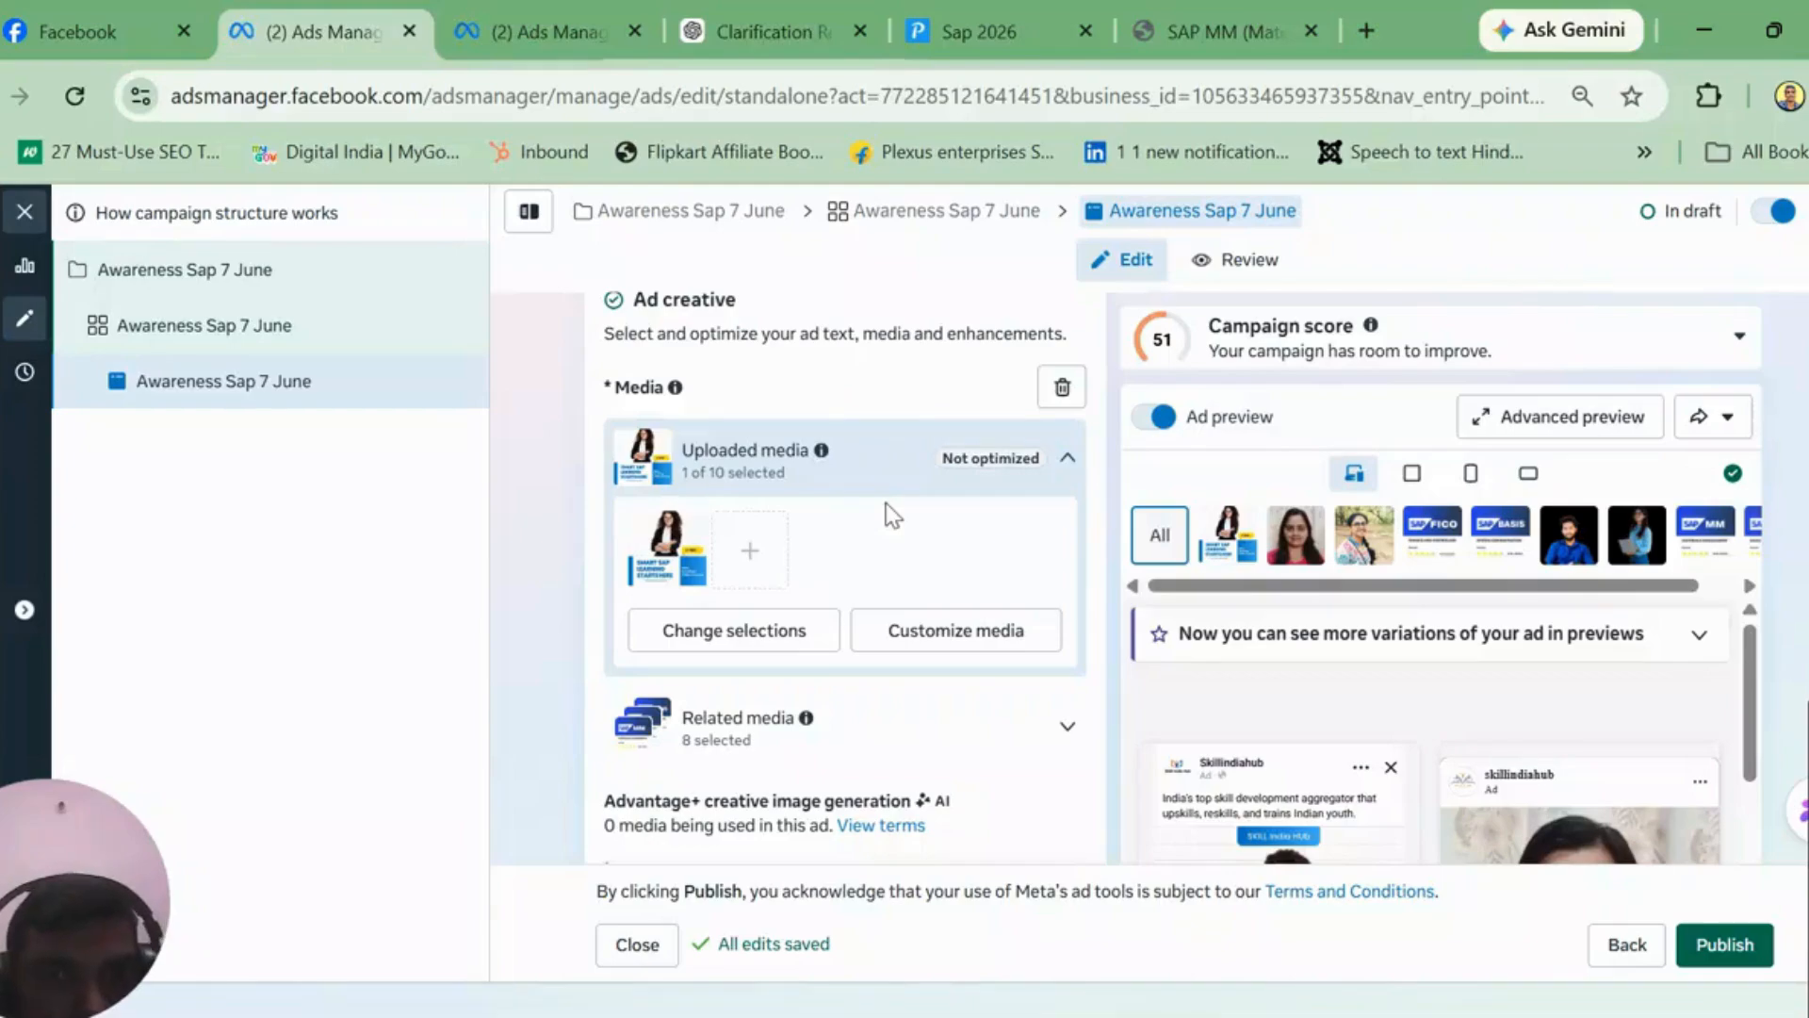
{"action": "mouse_move", "coordinate": [651, 551]}
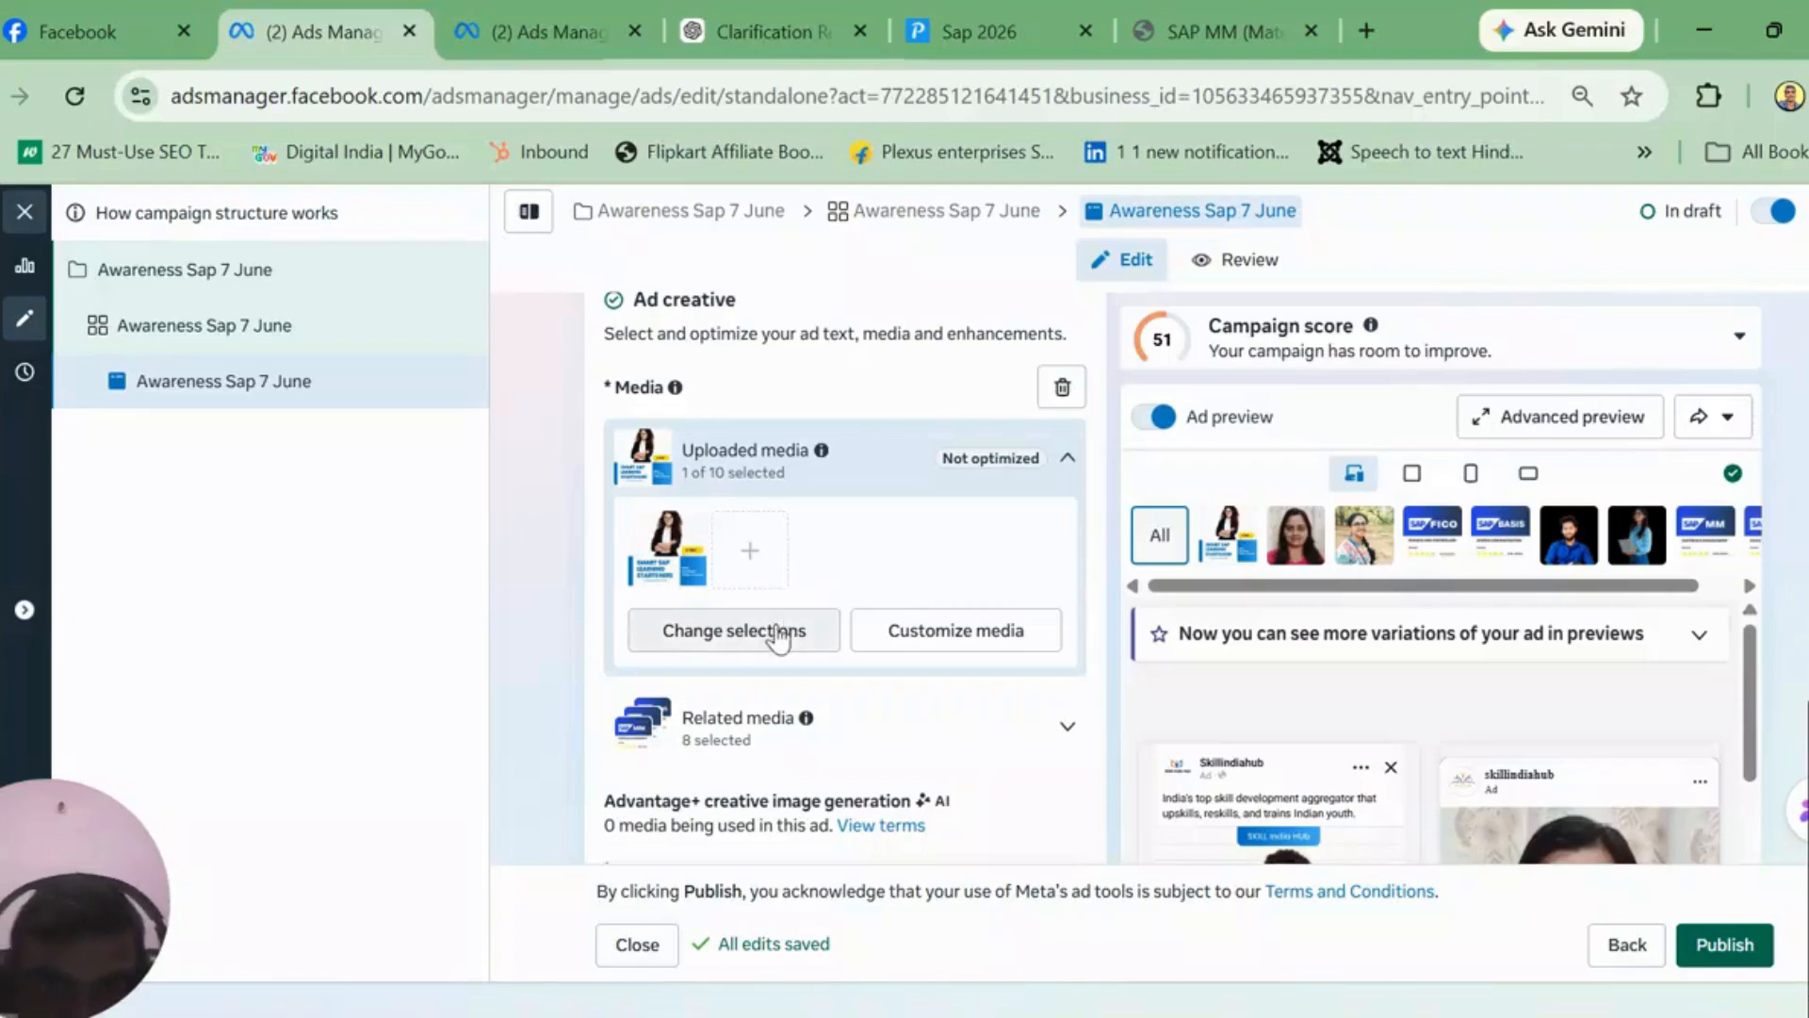
Step: Open the uploaded image's media customization and examine its previews across the Facebook and Instagram placements
{"action": "left_click", "coordinate": [935, 630]}
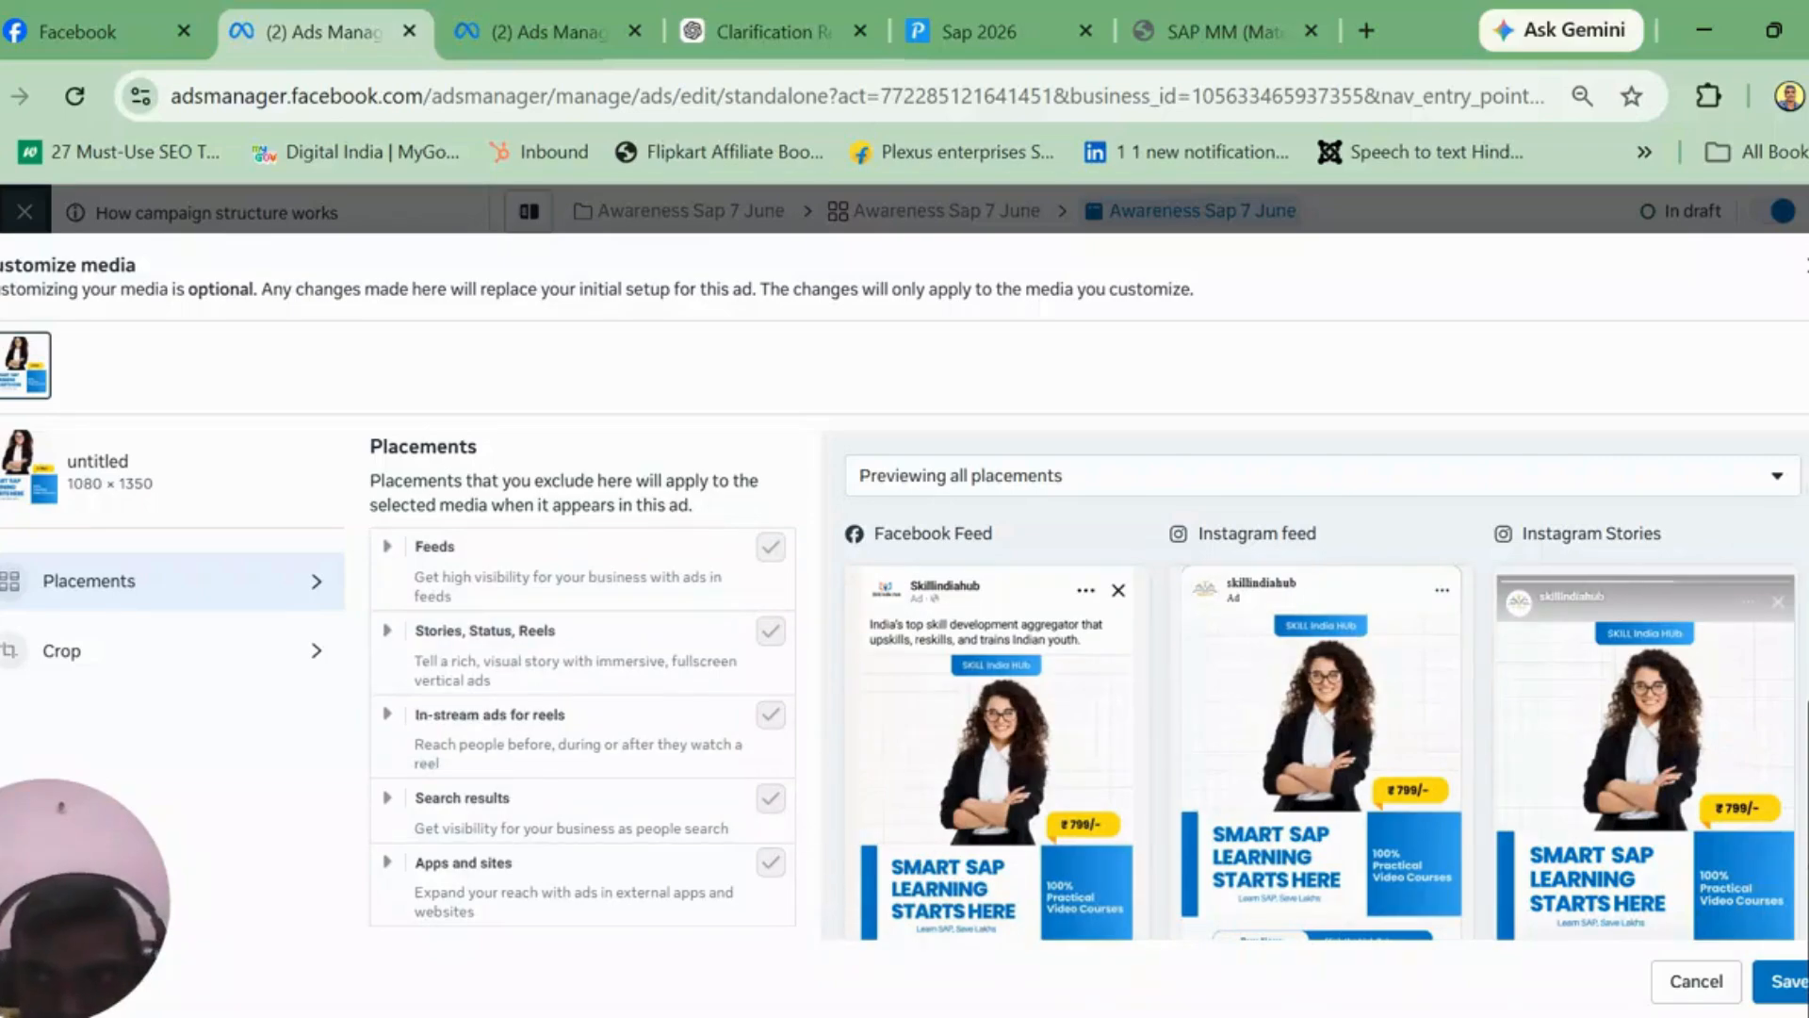
{"action": "scroll", "coordinate": [1644, 613], "scroll_direction": "down", "scroll_amount": 5}
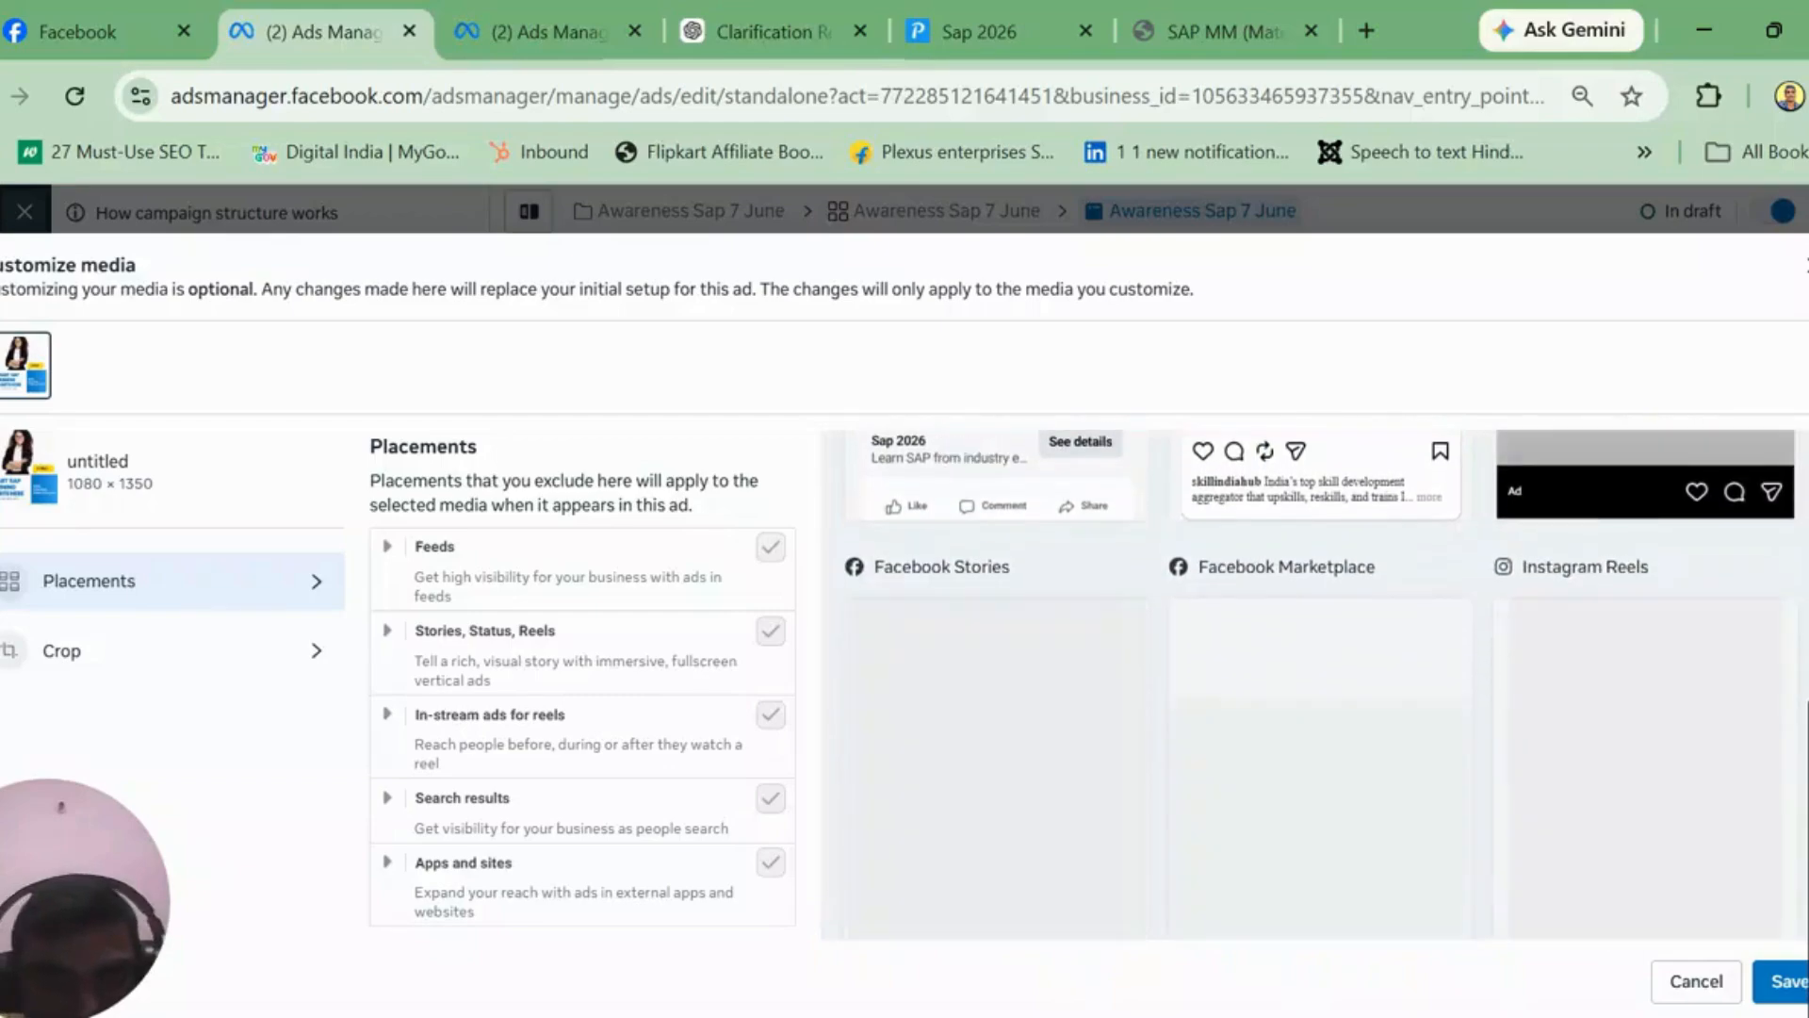
{"action": "scroll", "coordinate": [1644, 612], "scroll_direction": "up", "scroll_amount": 5}
{"action": "scroll", "coordinate": [1644, 613], "scroll_direction": "down", "scroll_amount": 7}
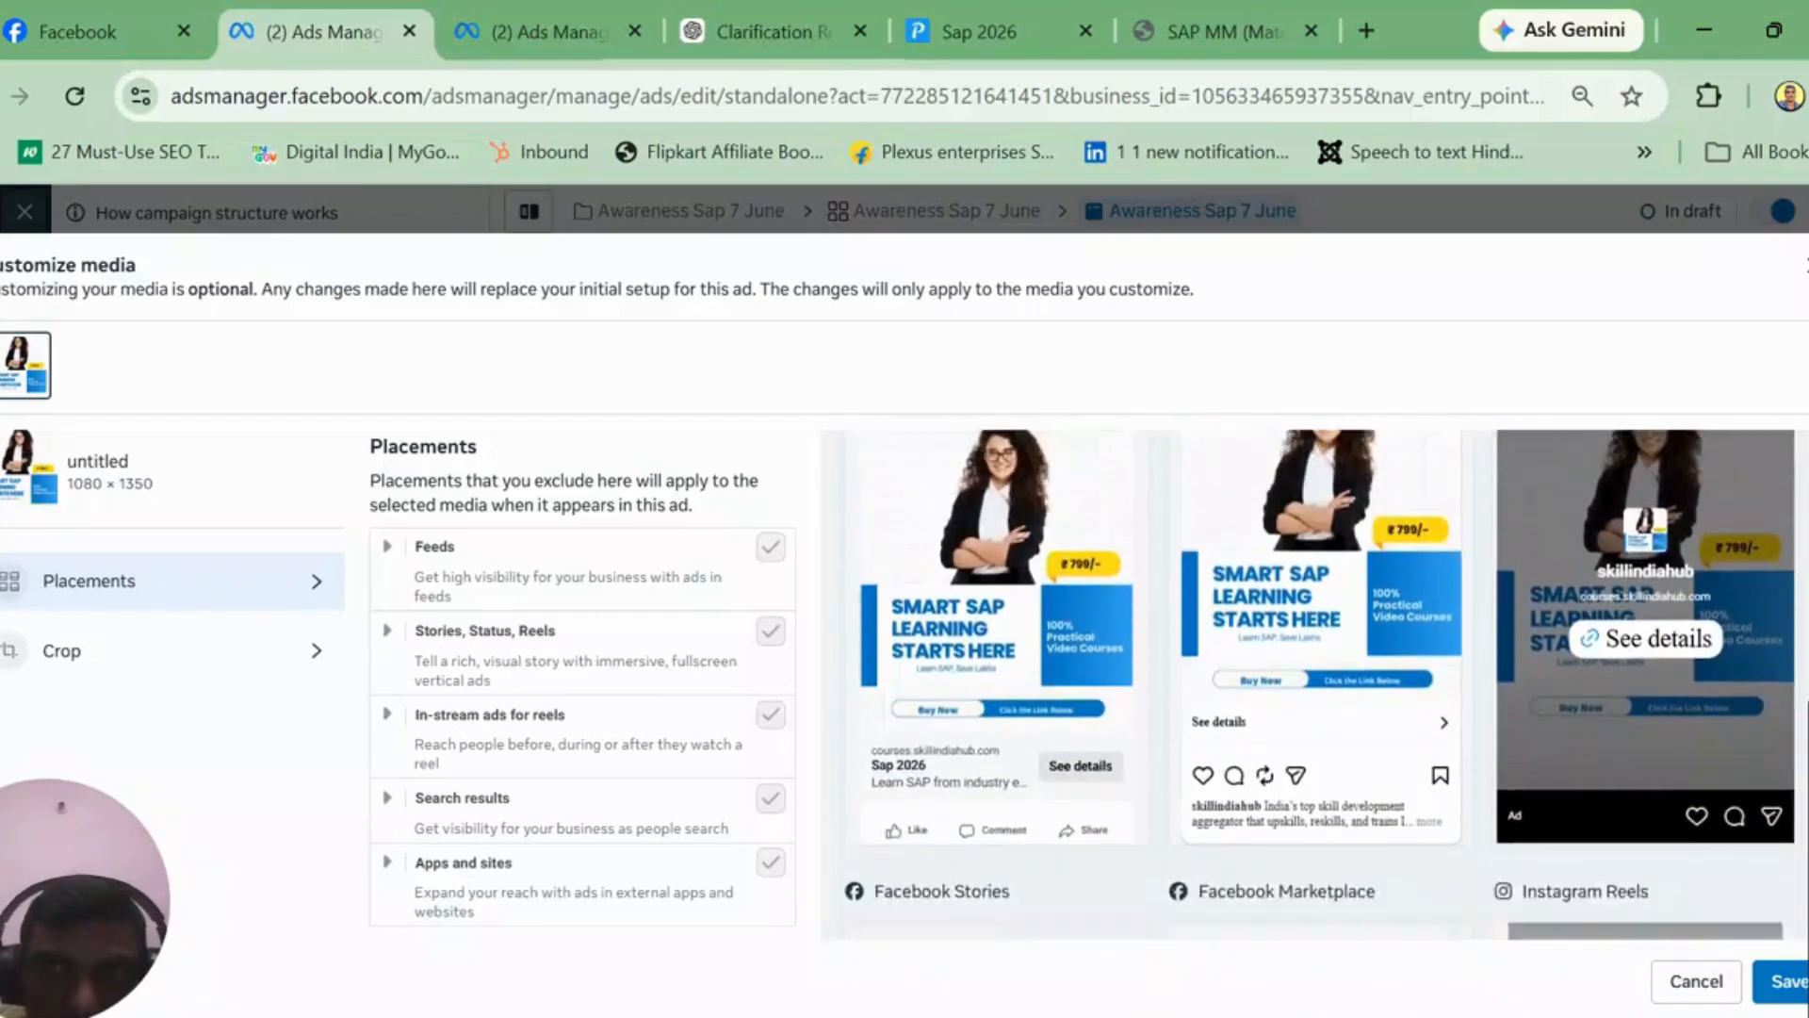
{"action": "scroll", "coordinate": [1320, 684], "scroll_direction": "up", "scroll_amount": 5}
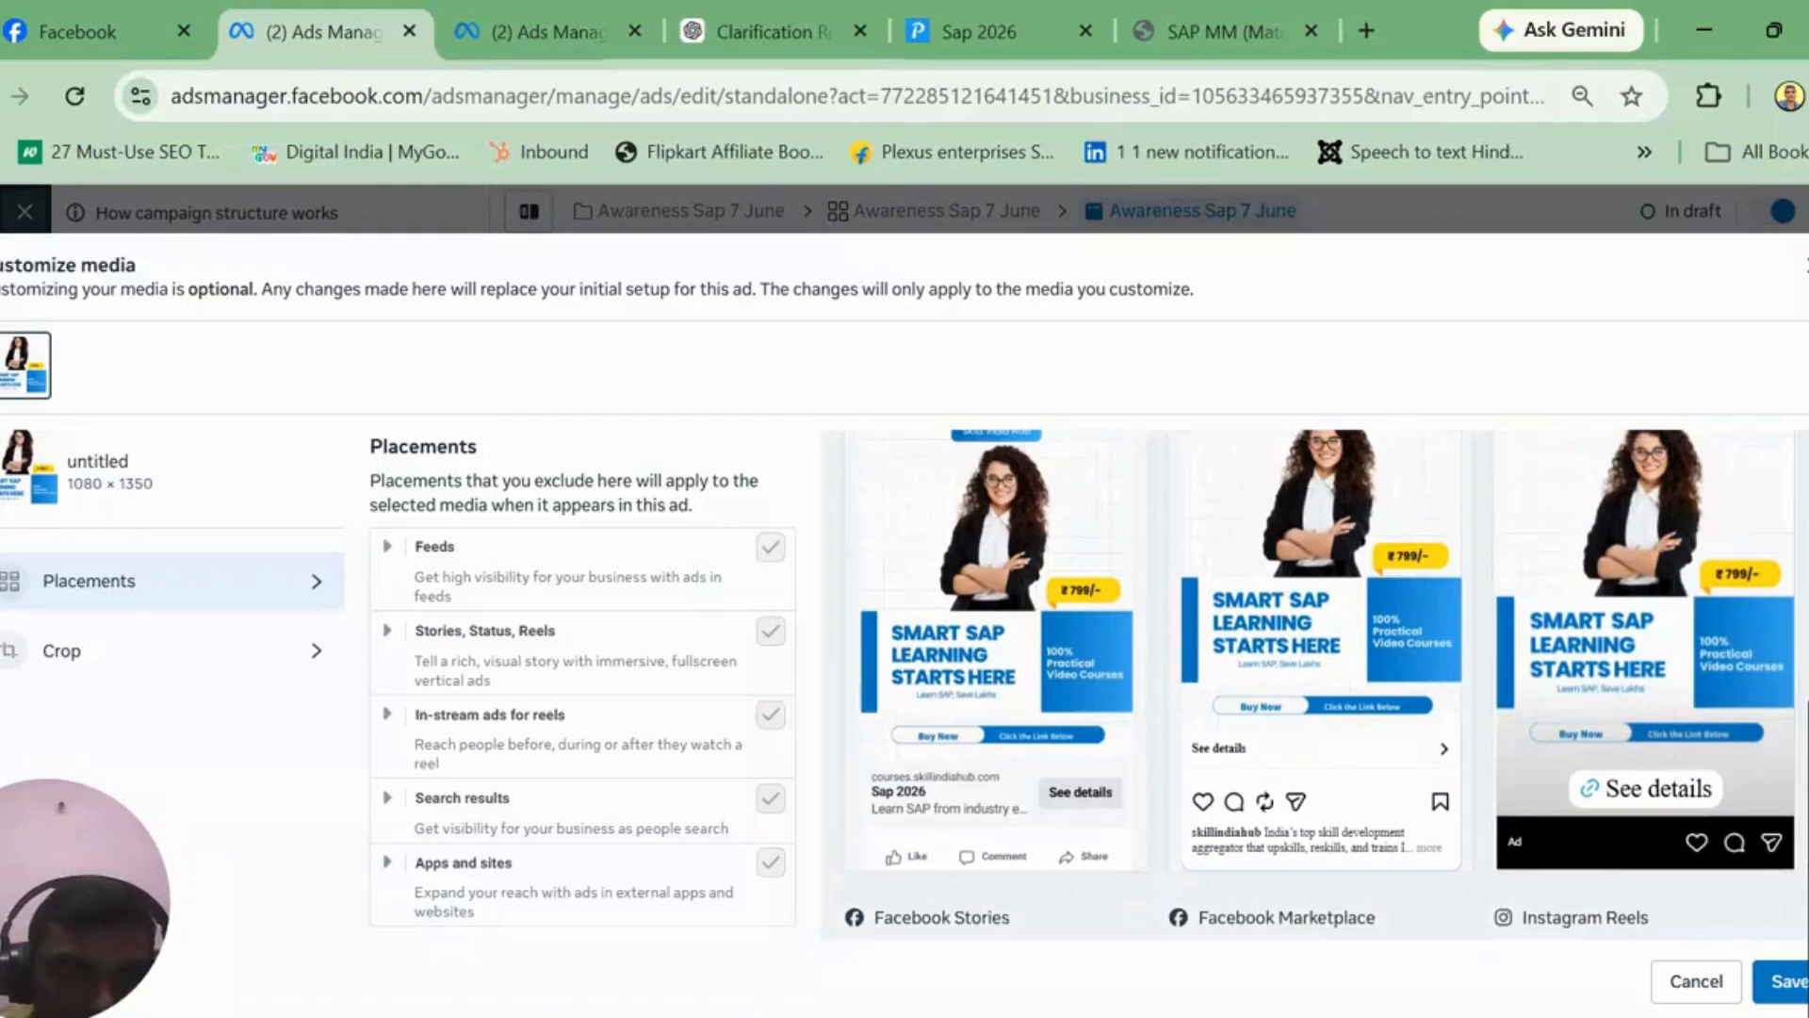
Step: Check the image's square, vertical and horizontal crops and save the media customization with all three crops at Original
{"action": "left_click", "coordinate": [260, 654]}
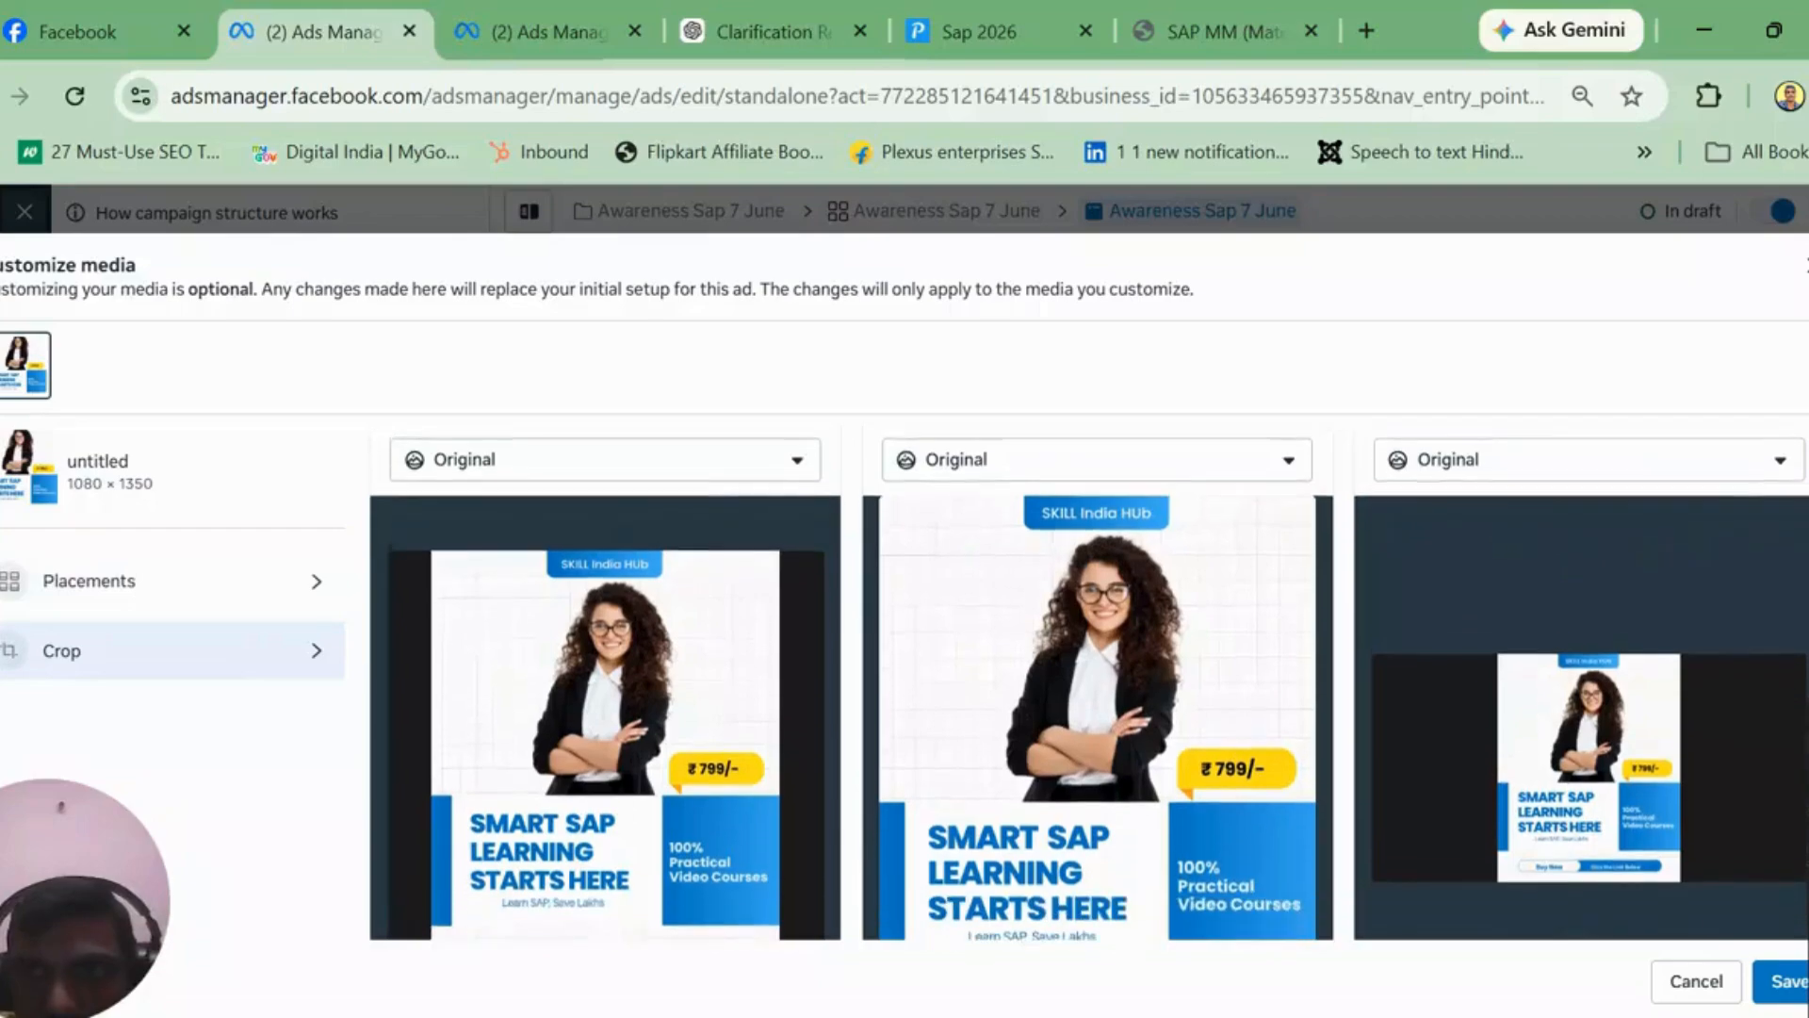
{"action": "scroll", "coordinate": [1088, 683], "scroll_direction": "down", "scroll_amount": 2}
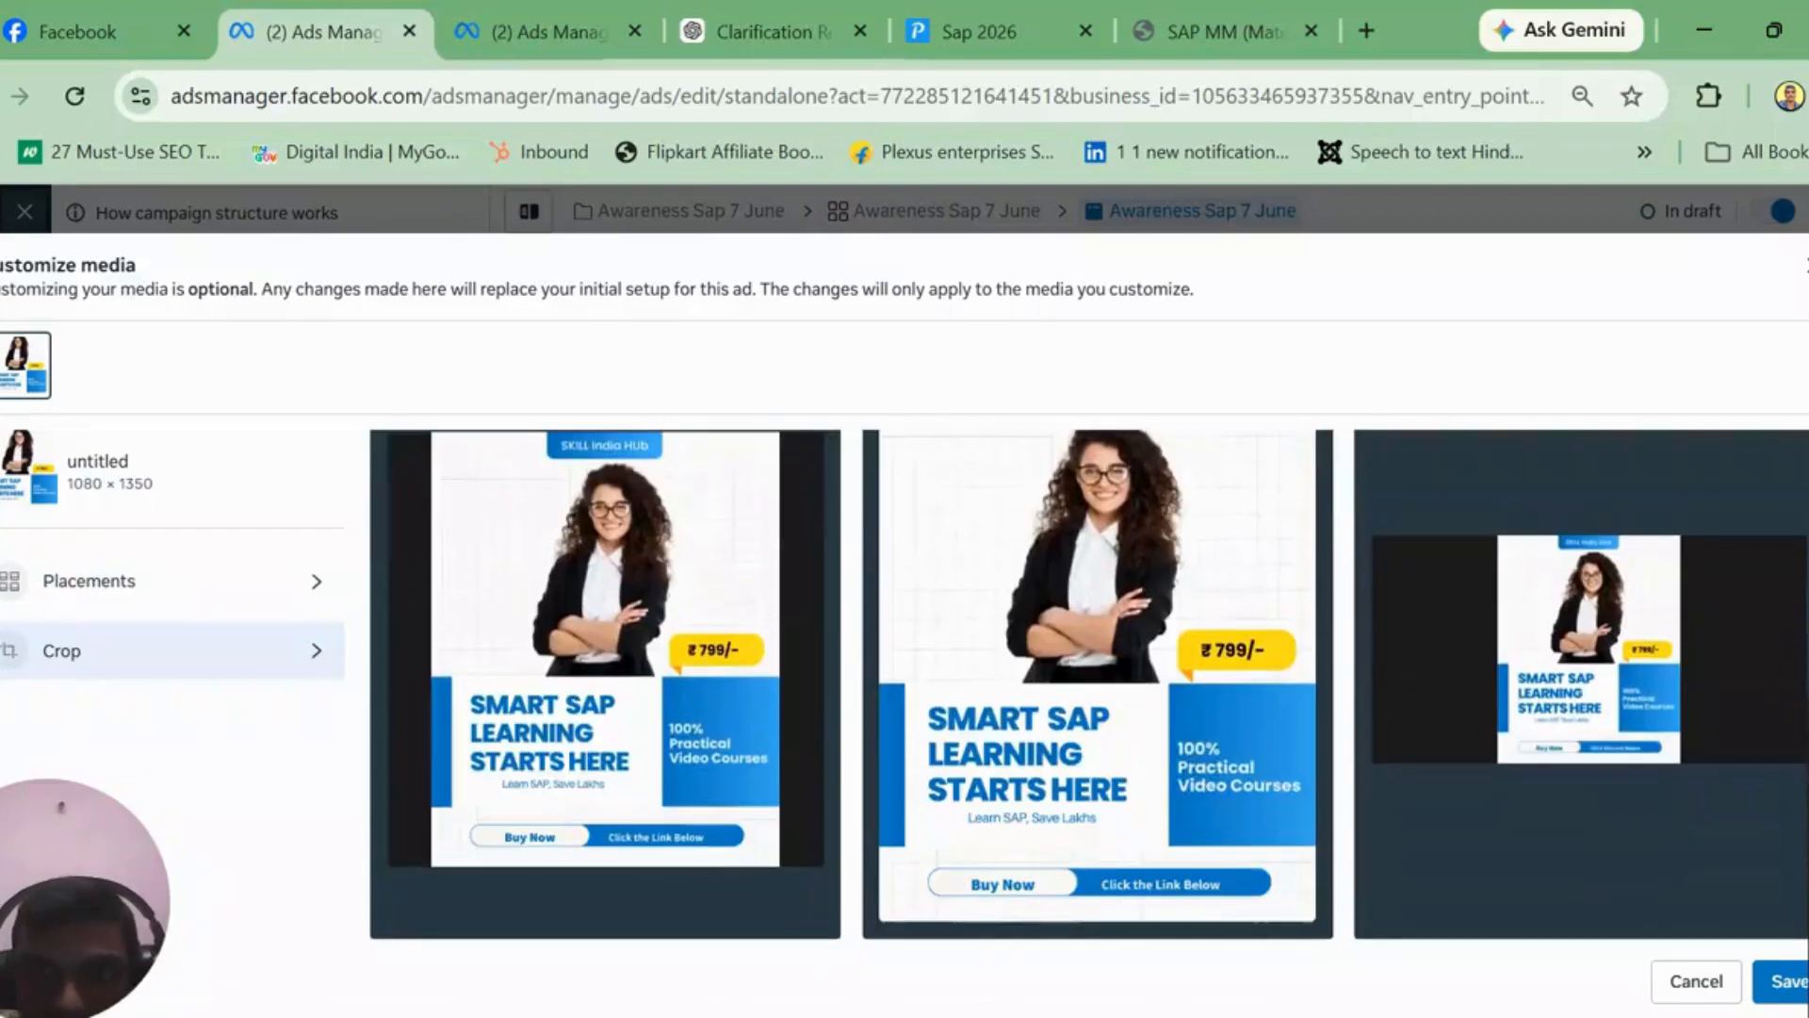
{"action": "scroll", "coordinate": [1088, 683], "scroll_direction": "up", "scroll_amount": 1}
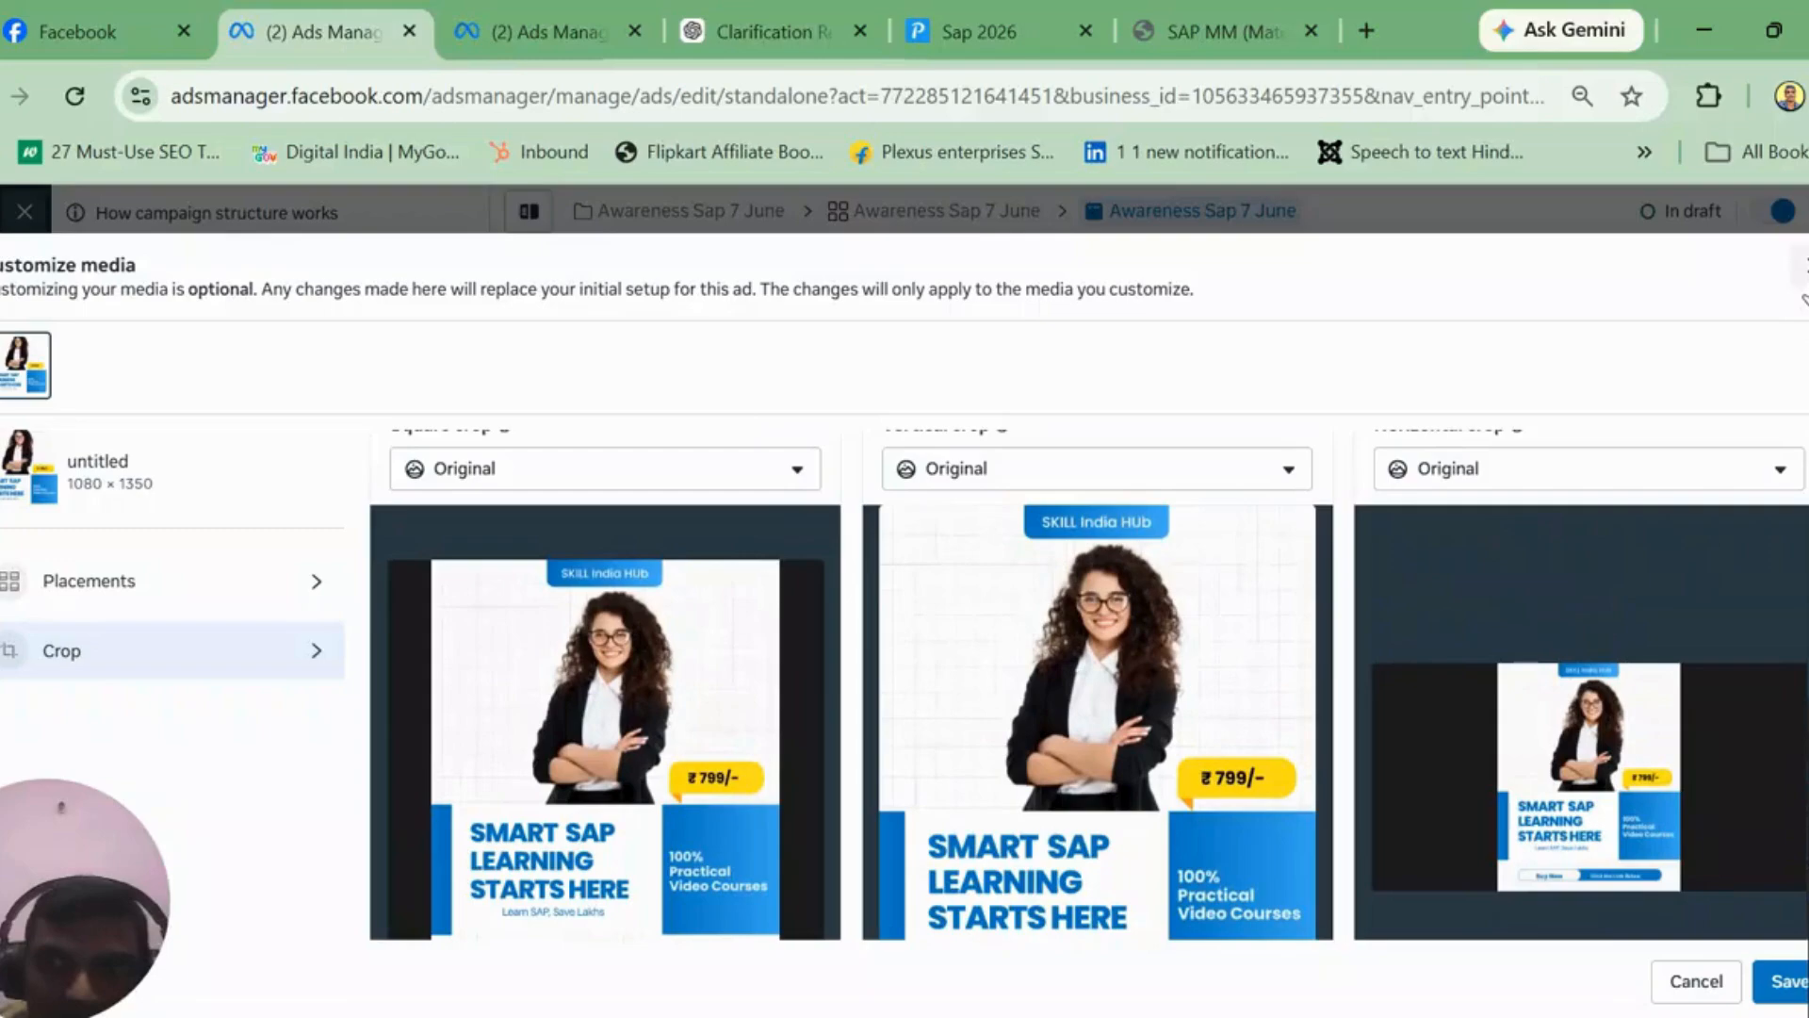
{"action": "left_click", "coordinate": [1785, 981]}
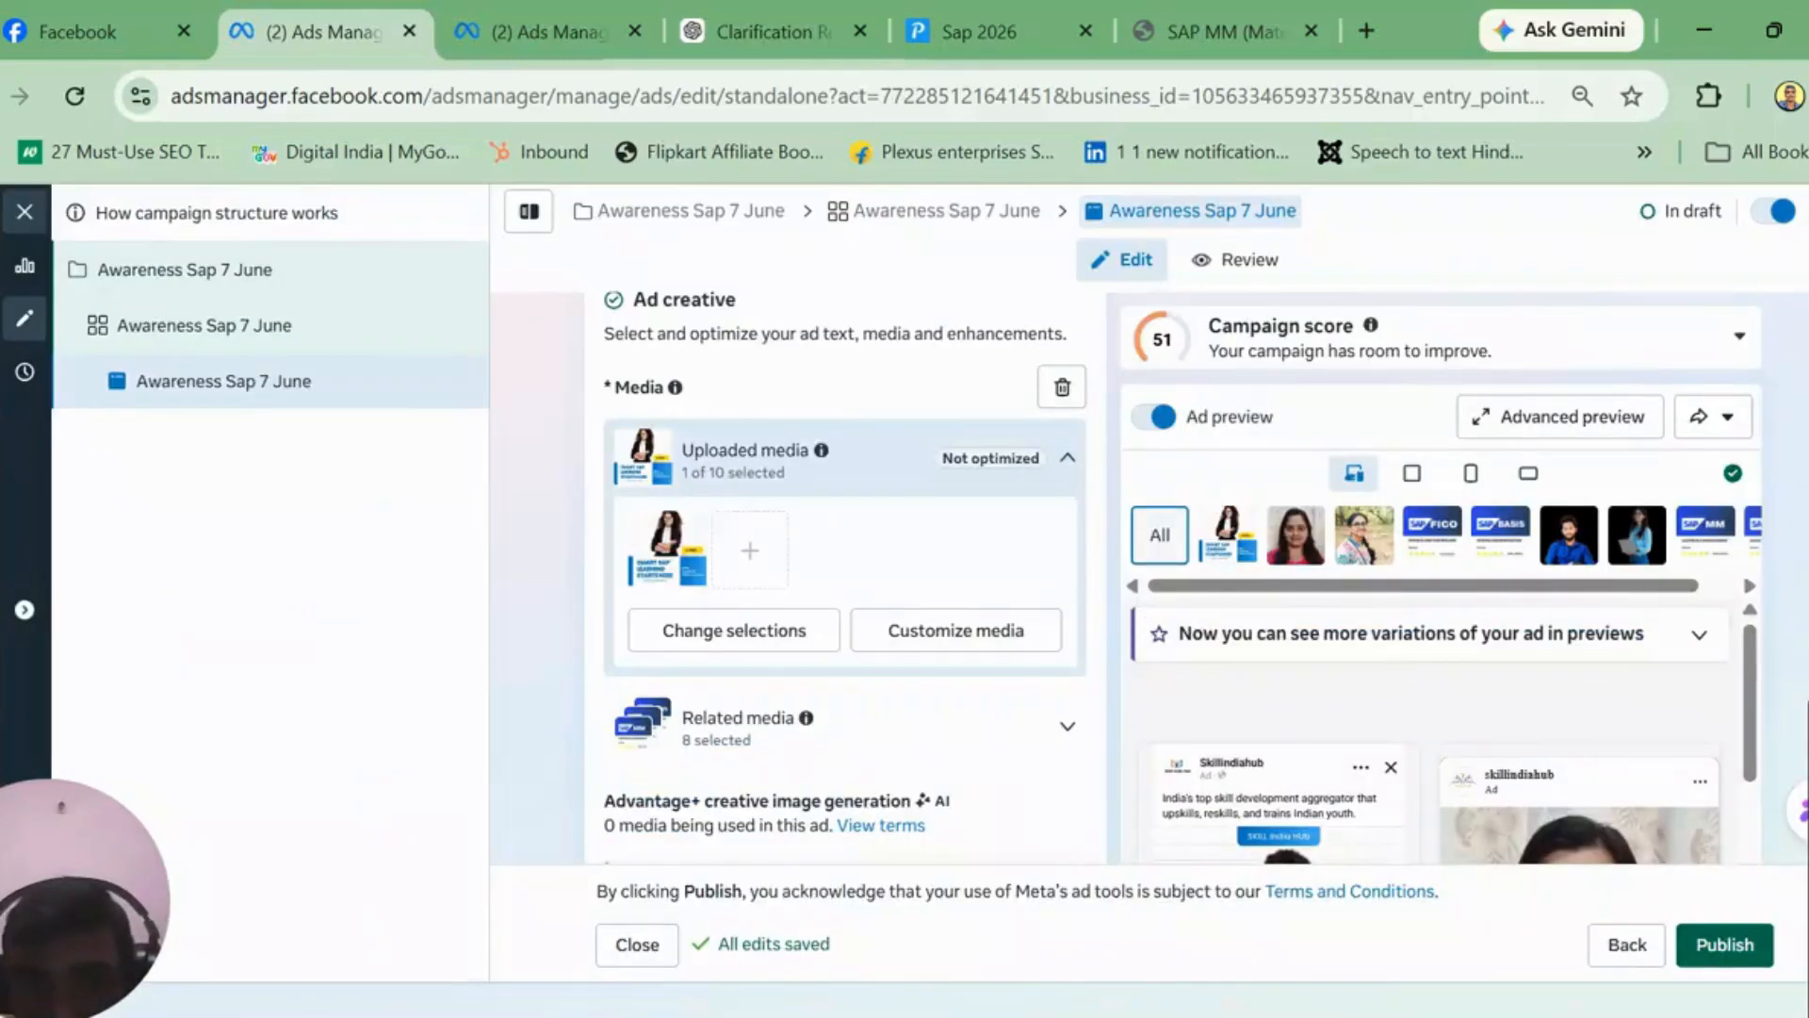
Step: Inspect the related media and its ad previews, and remove all related media from the ad creative
{"action": "scroll", "coordinate": [845, 577], "scroll_direction": "down", "scroll_amount": 2}
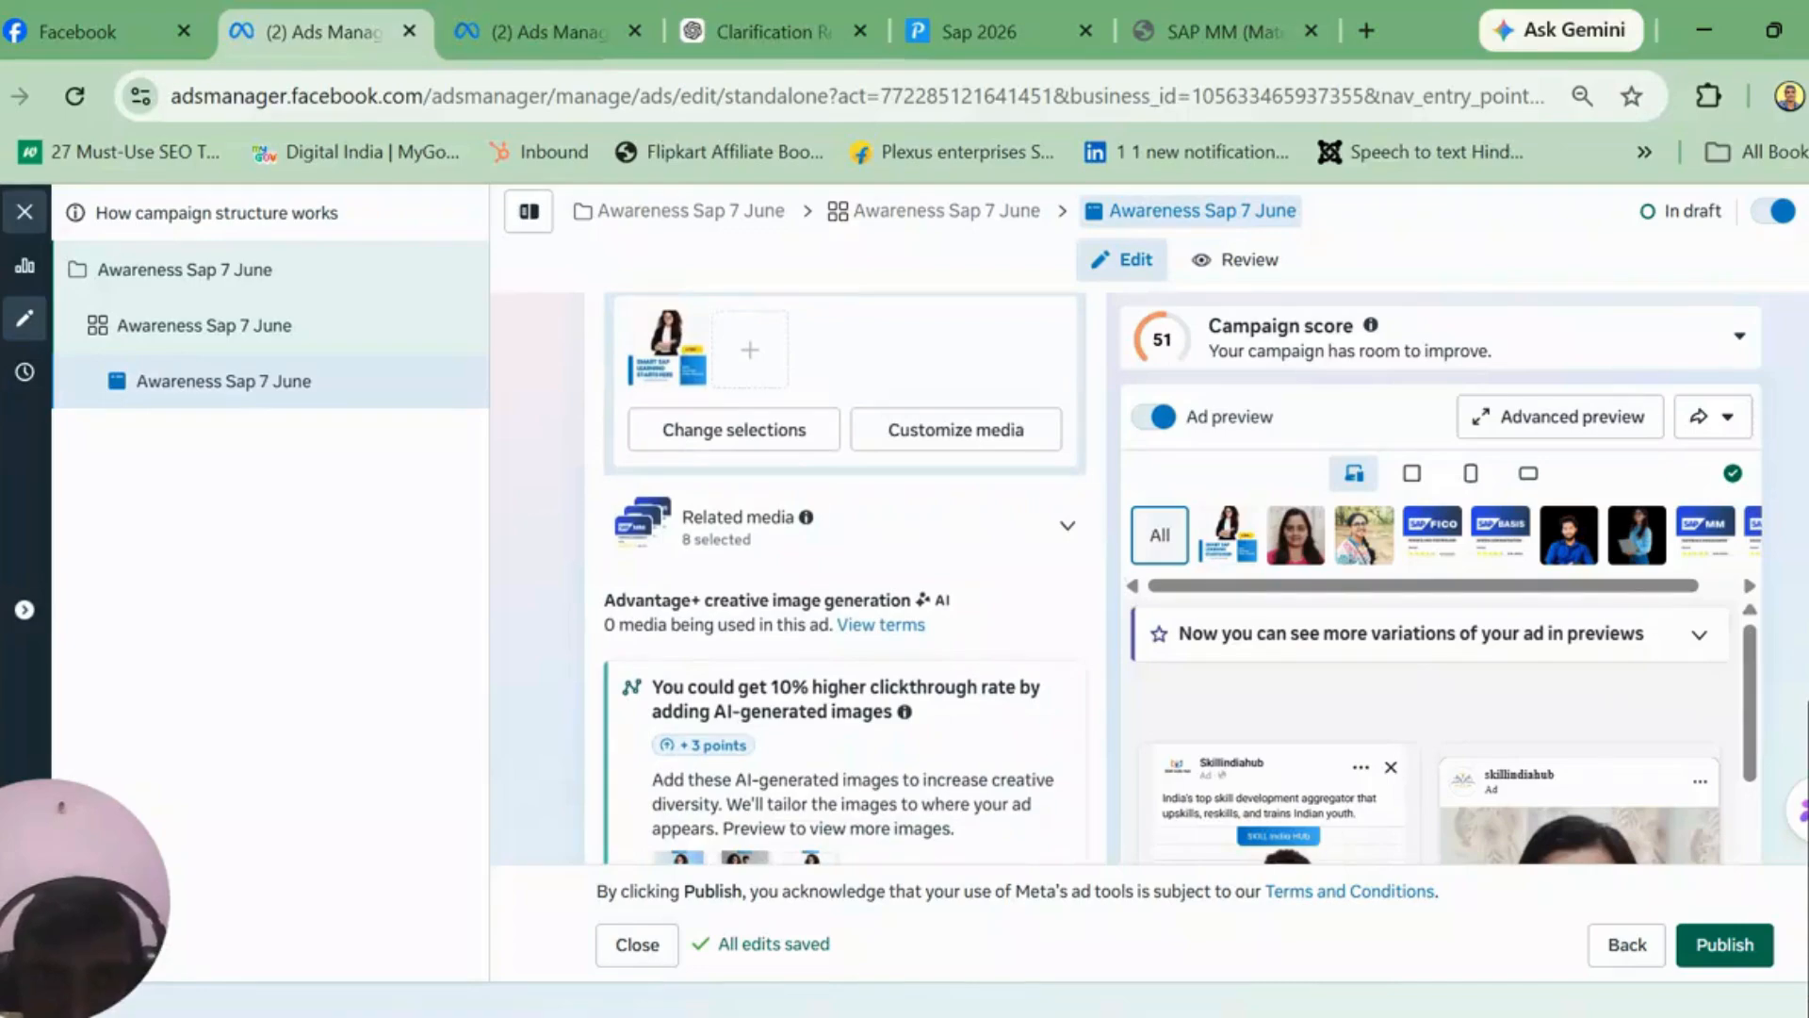
{"action": "left_click", "coordinate": [1065, 525]}
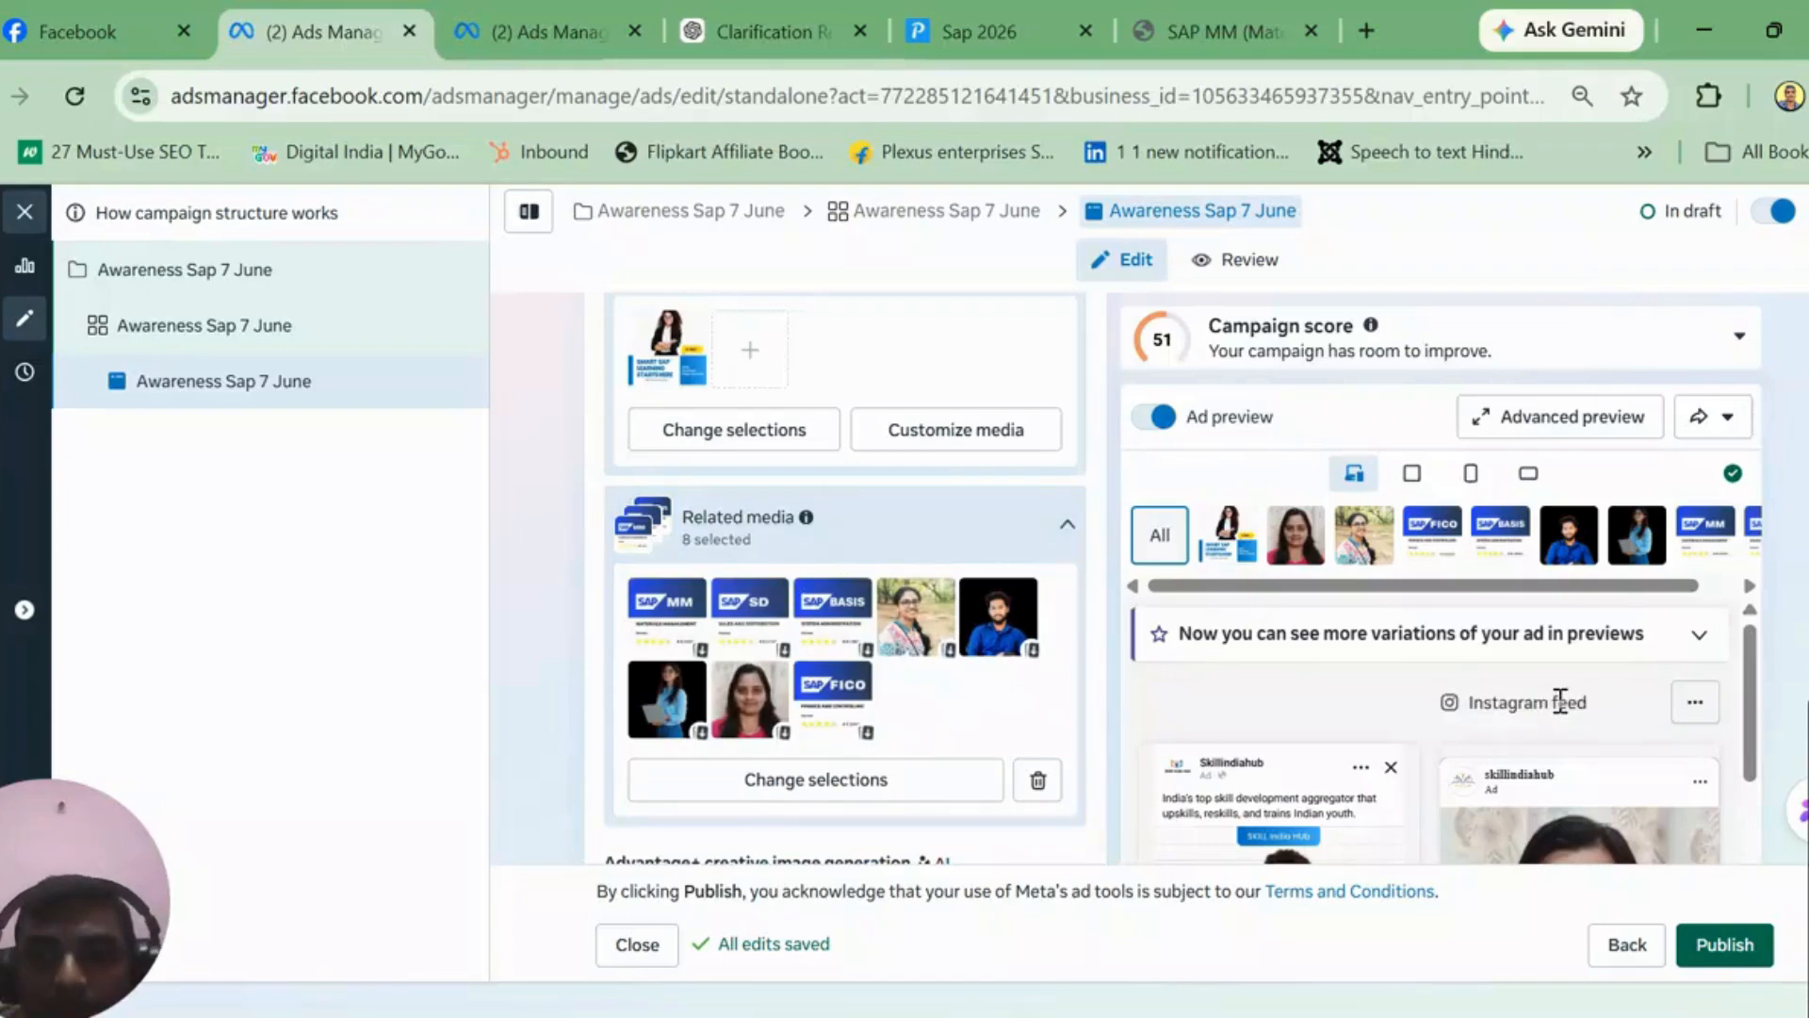
{"action": "left_click_drag", "start_coordinate": [1752, 730], "coordinate": [1752, 773]}
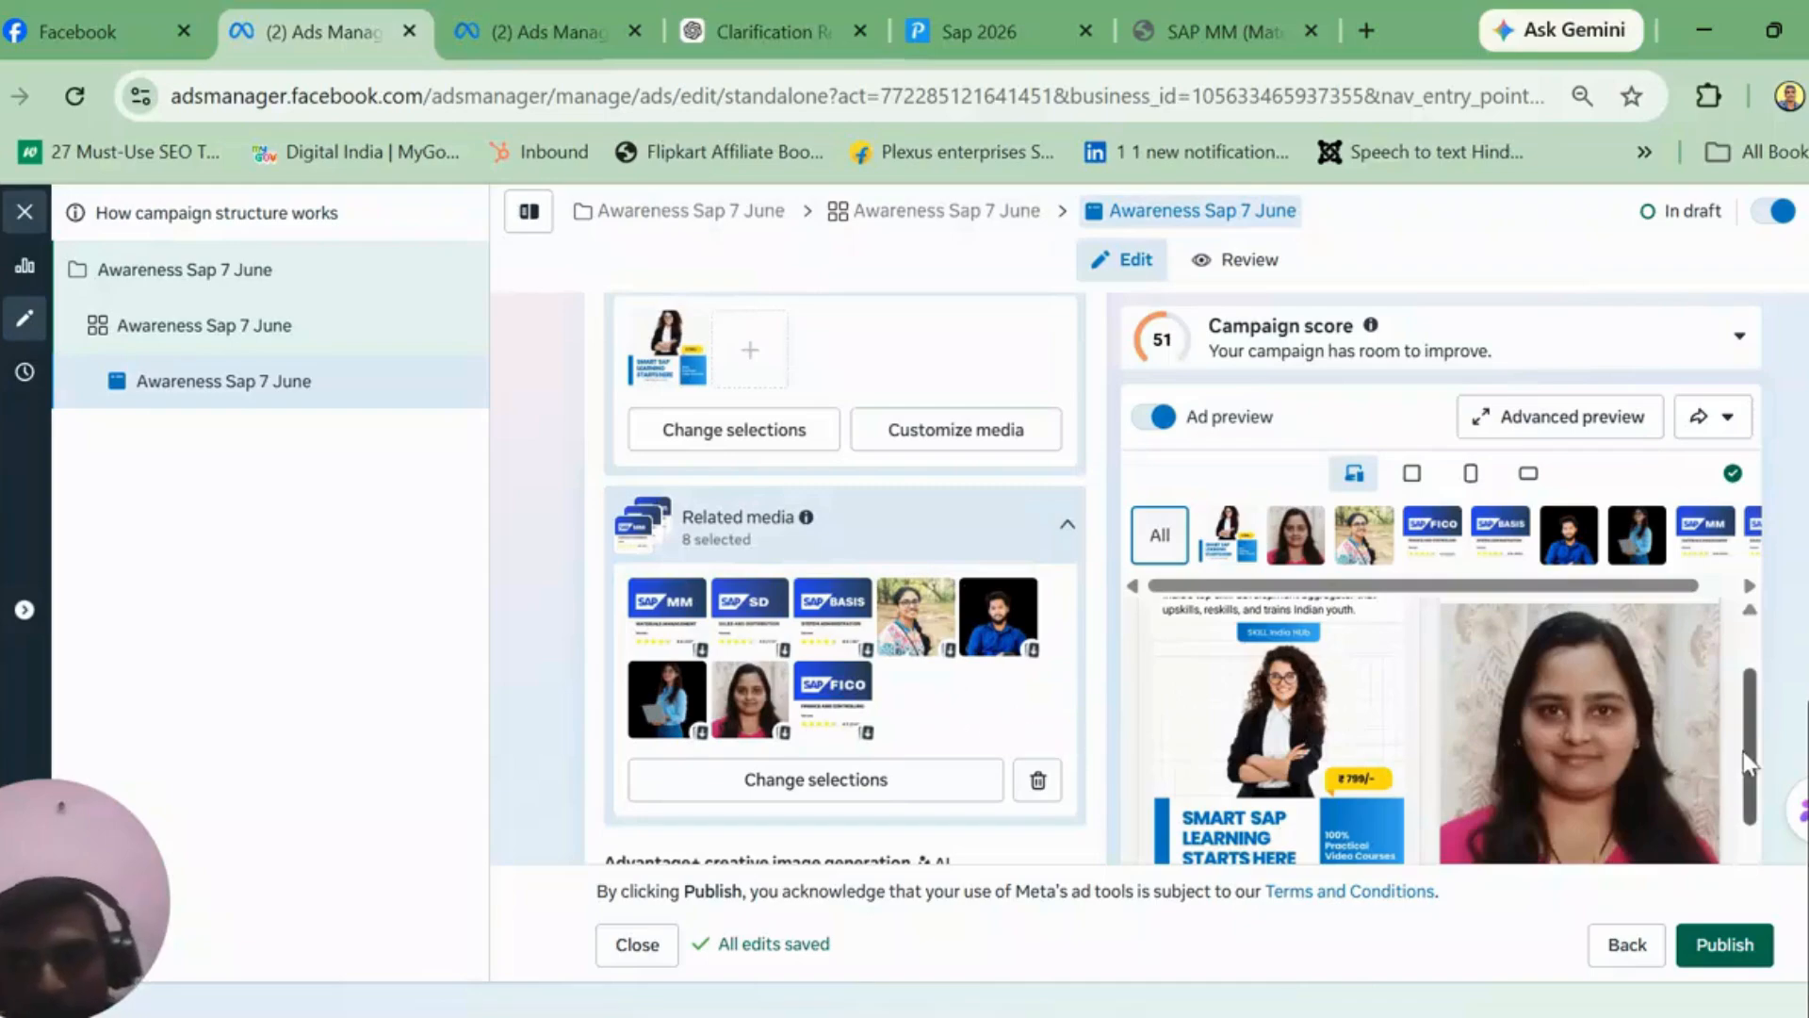
{"action": "mouse_move", "coordinate": [1759, 780]}
{"action": "left_mouse_down"}
{"action": "mouse_move", "coordinate": [1759, 725]}
{"action": "mouse_move", "coordinate": [1761, 805]}
{"action": "mouse_move", "coordinate": [1757, 781]}
{"action": "left_mouse_up"}
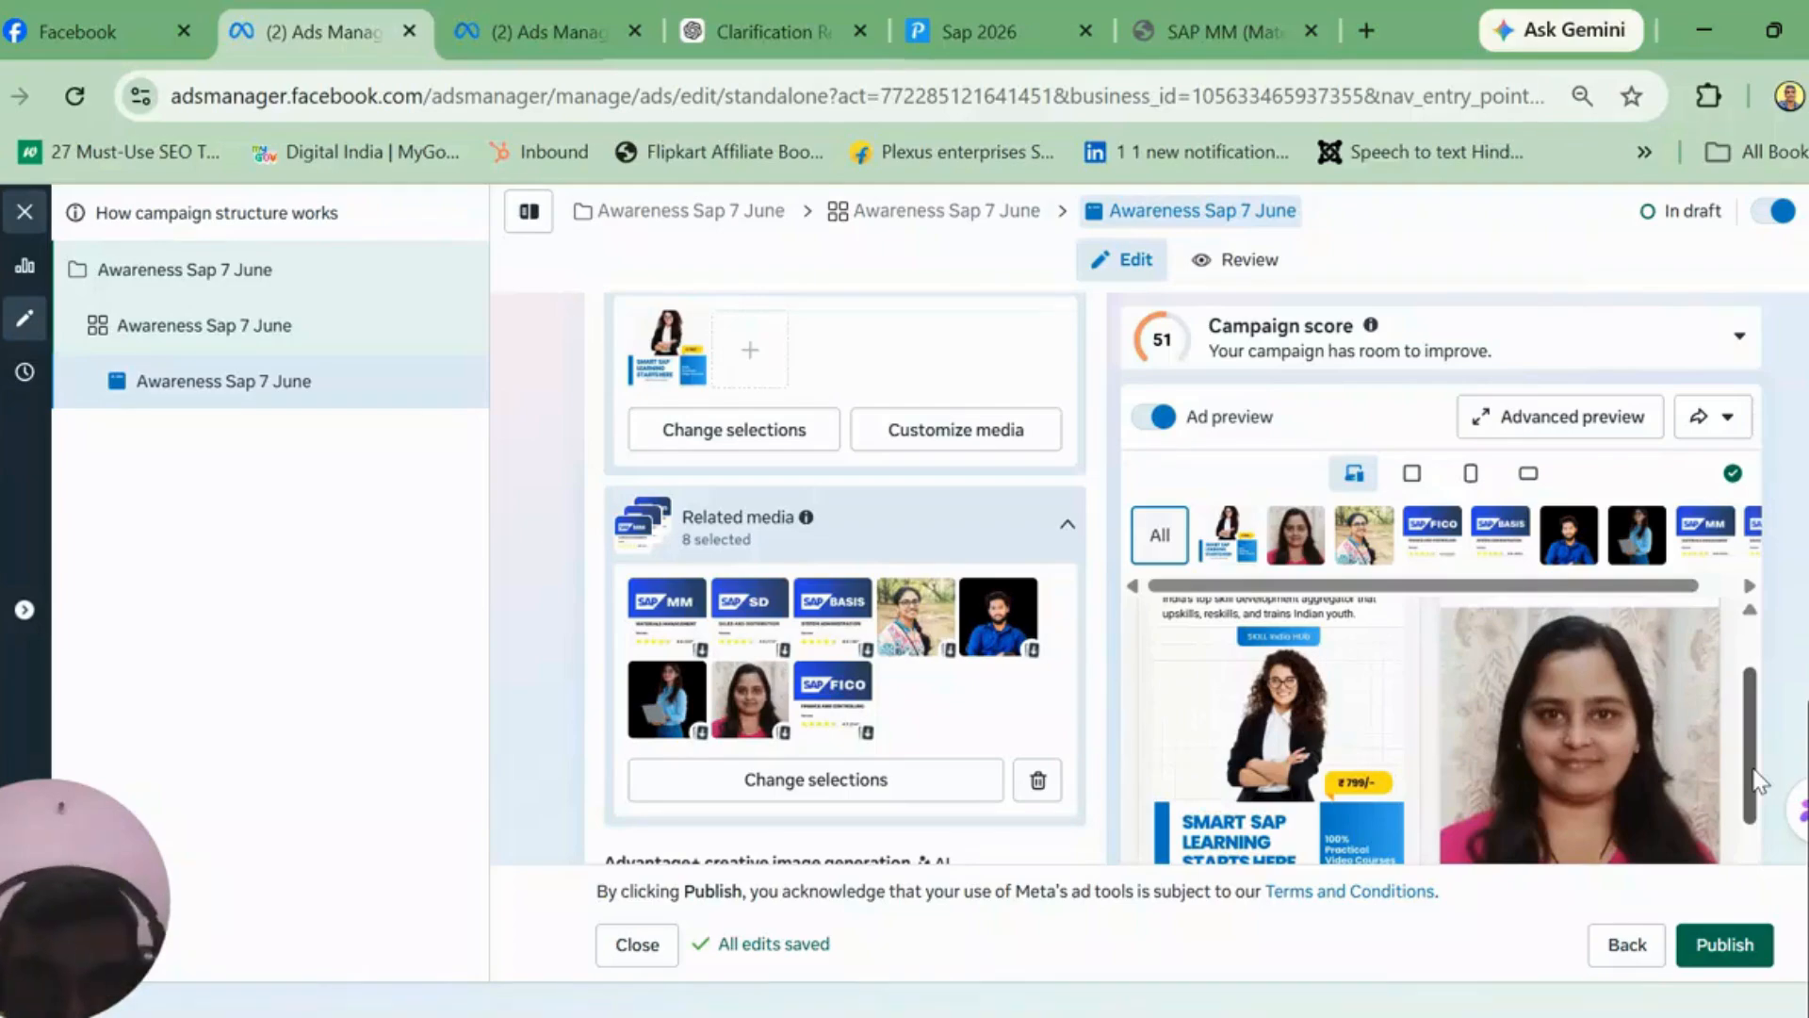
{"action": "mouse_move", "coordinate": [841, 616]}
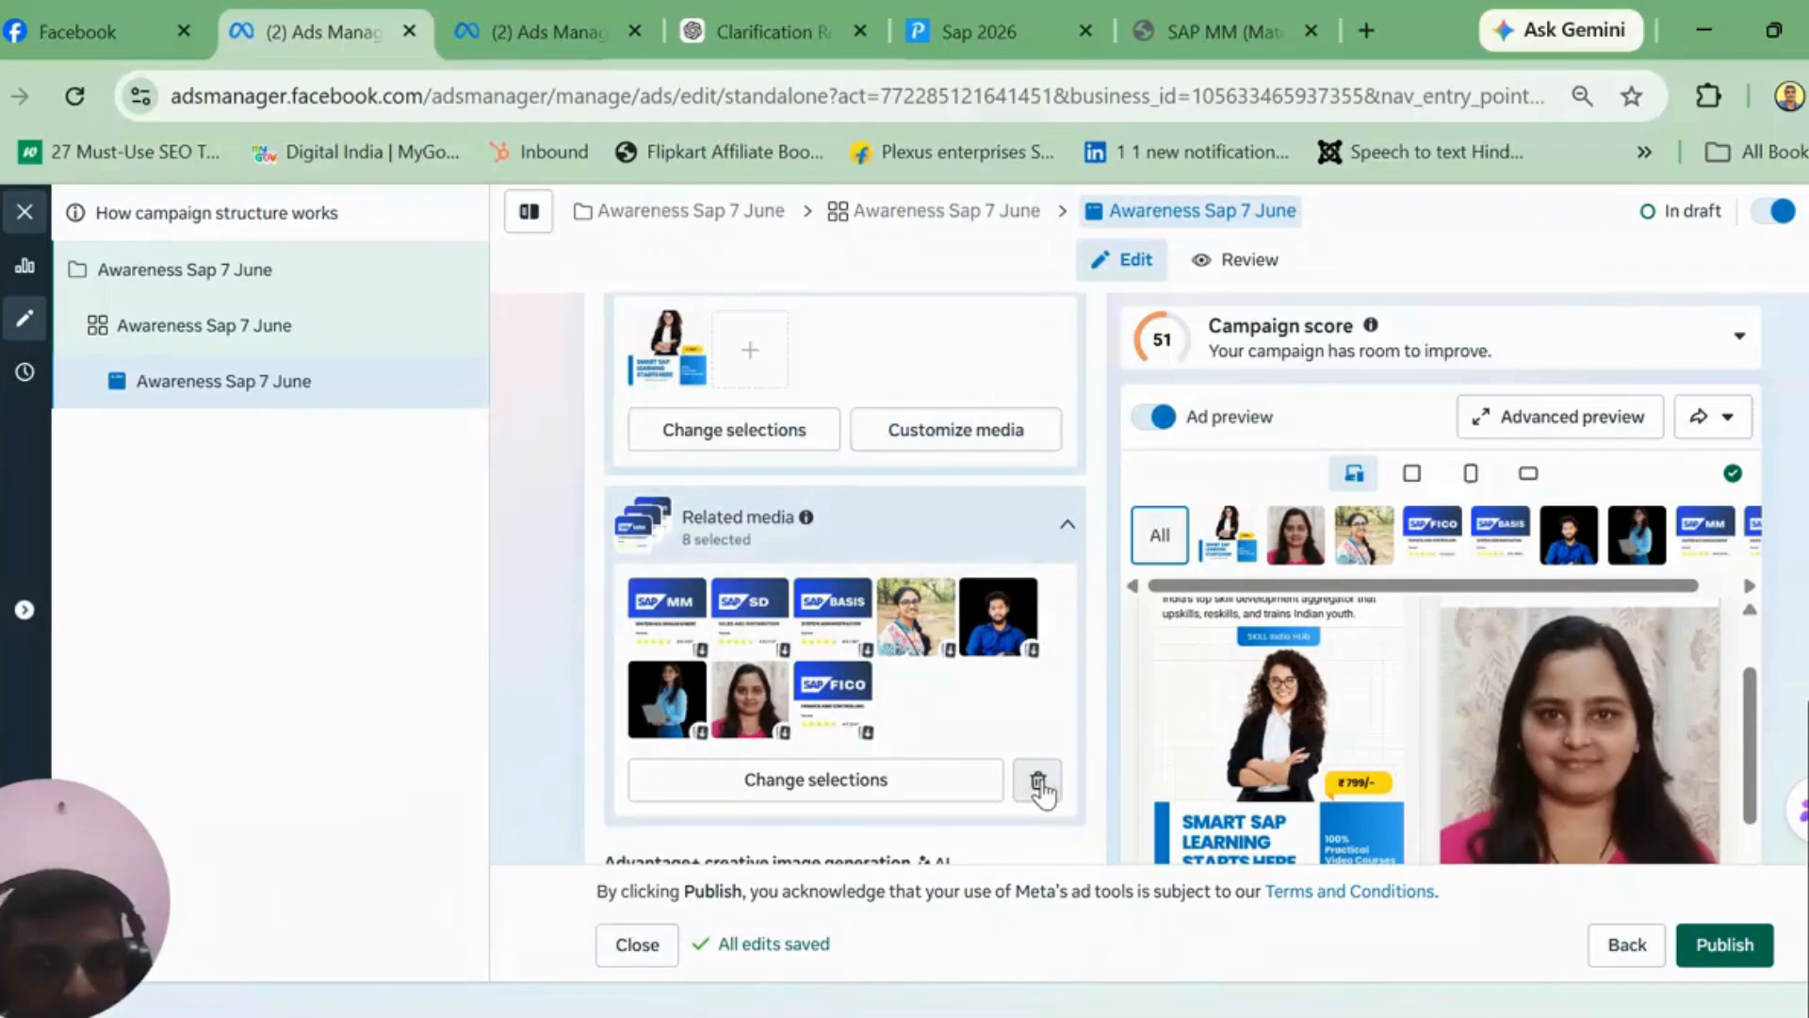
{"action": "left_click", "coordinate": [1037, 783]}
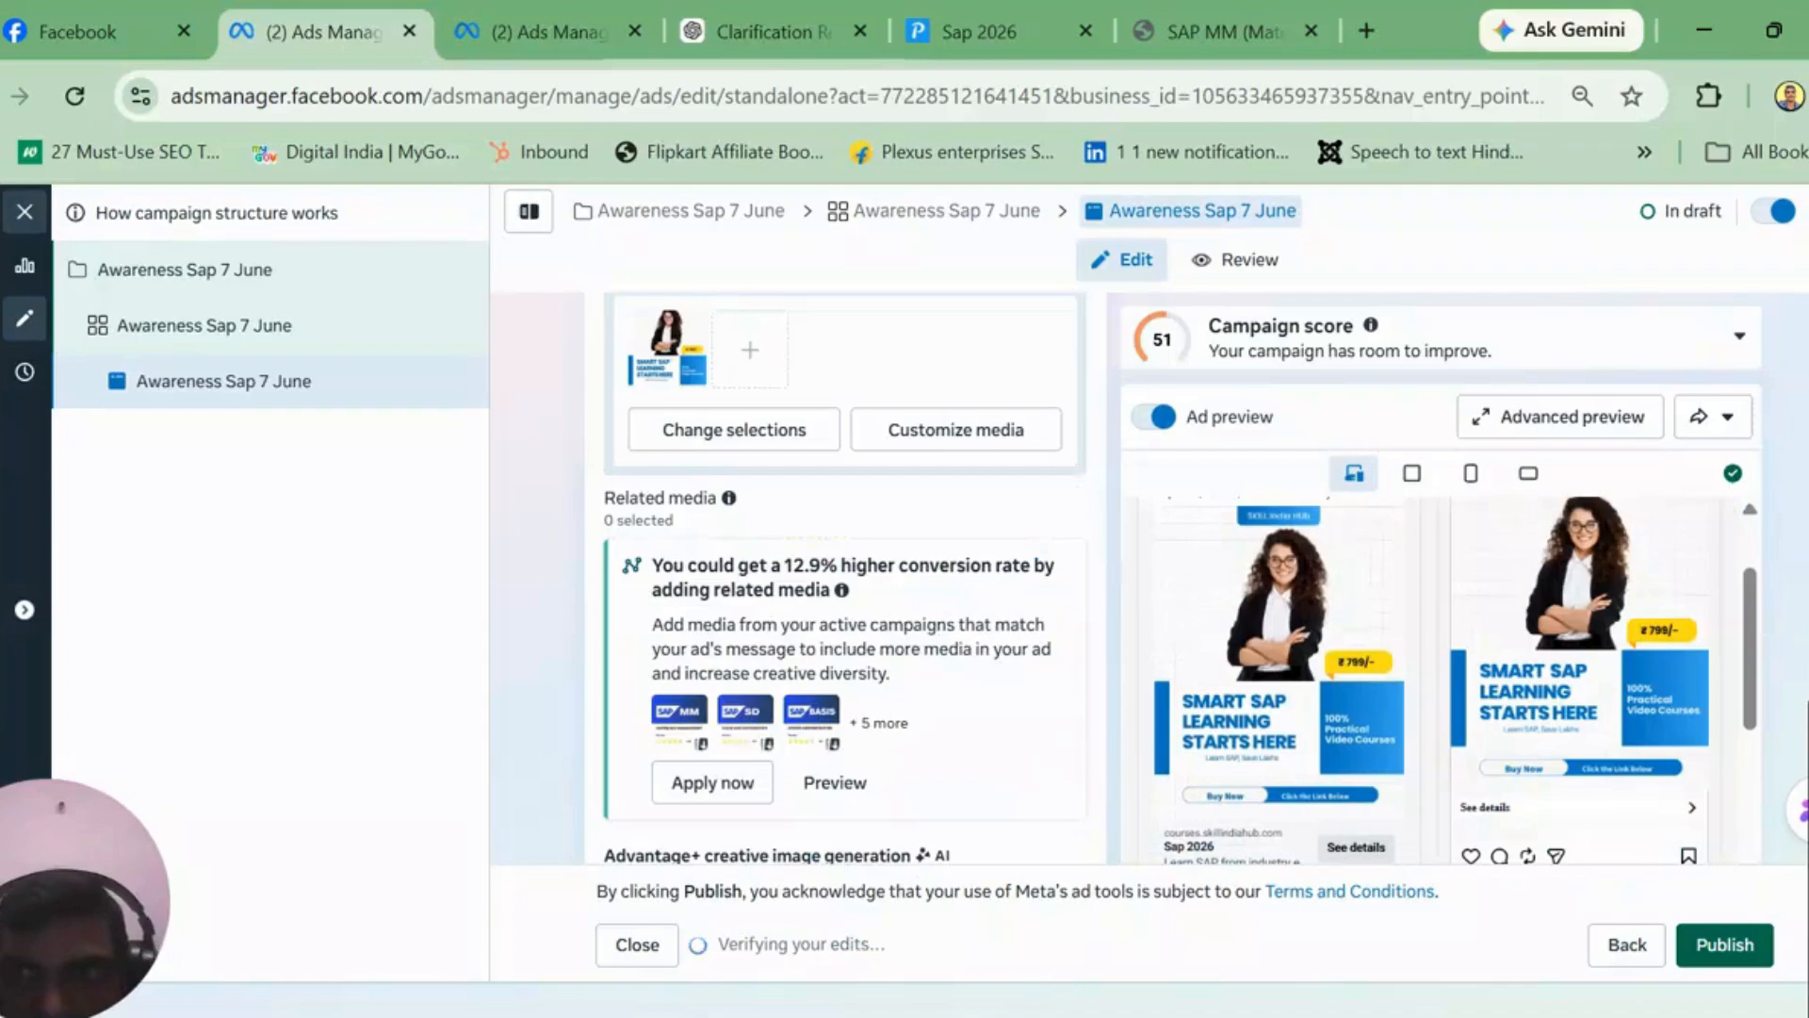
Step: Review the creative's media recommendations, AI-generated image suggestions, music option, primary text, headline and description fields
{"action": "scroll", "coordinate": [844, 576], "scroll_direction": "up", "scroll_amount": 2}
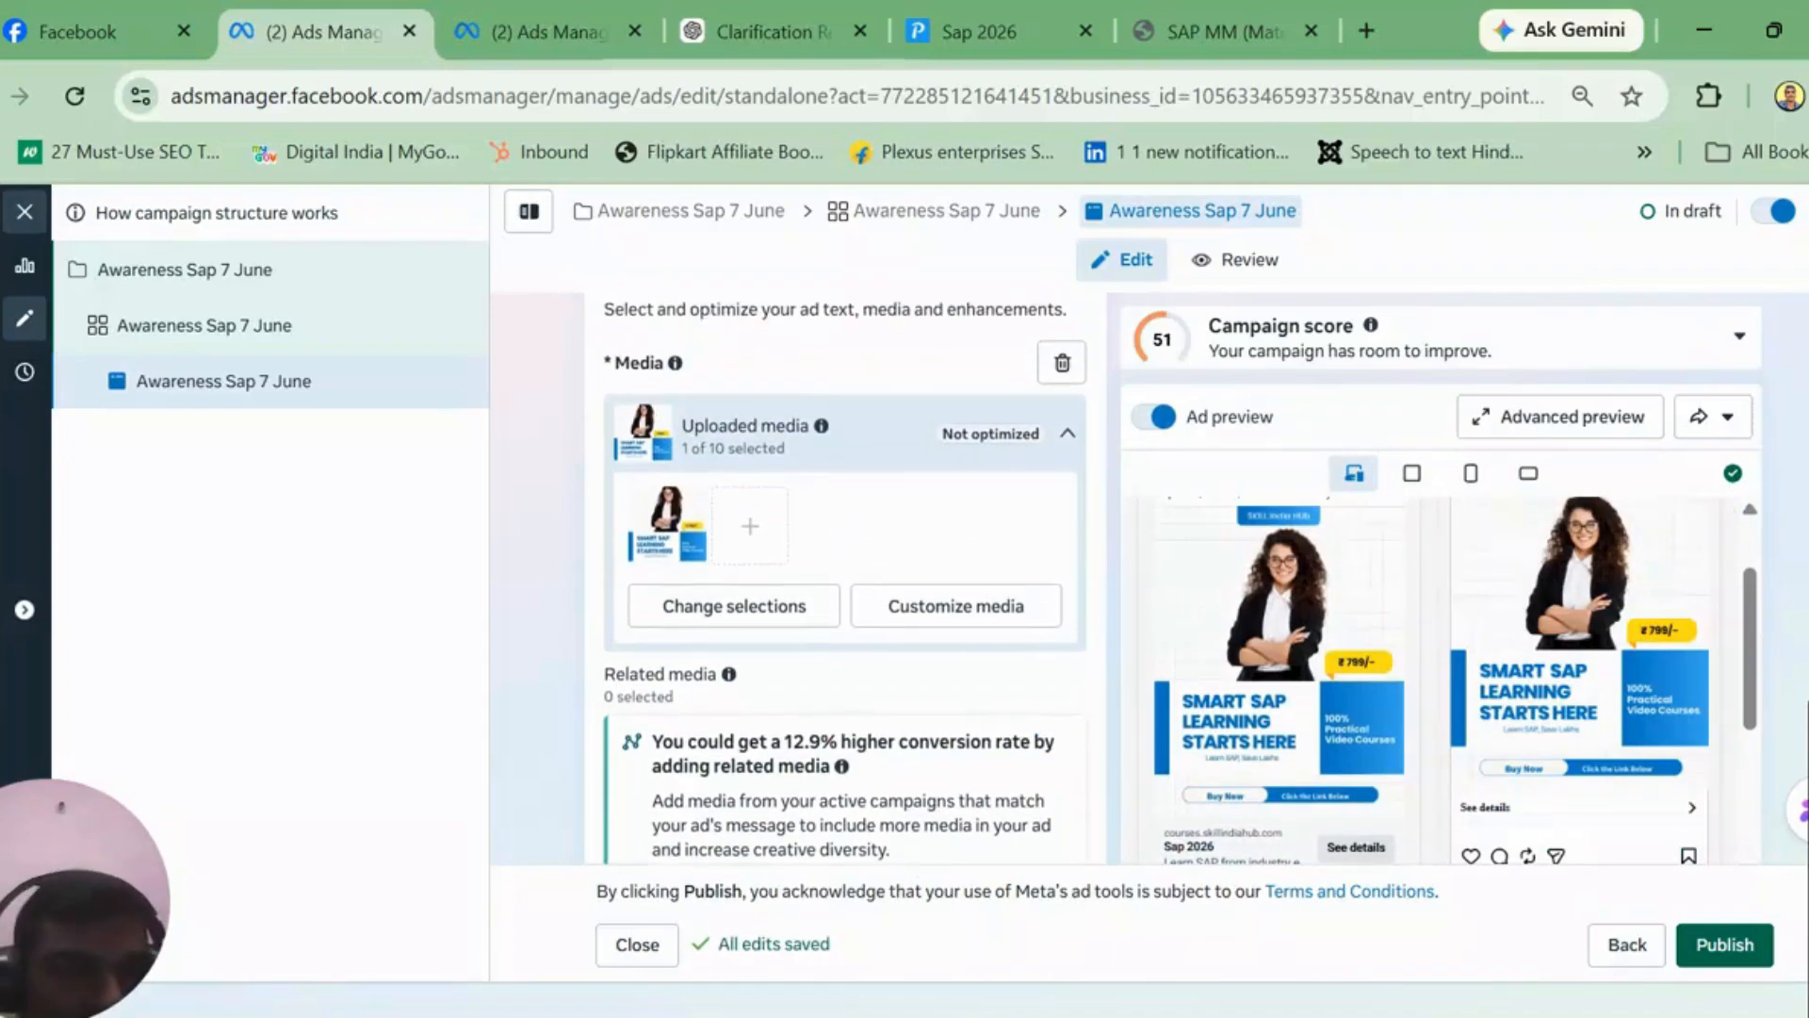
{"action": "scroll", "coordinate": [844, 577], "scroll_direction": "down", "scroll_amount": 3}
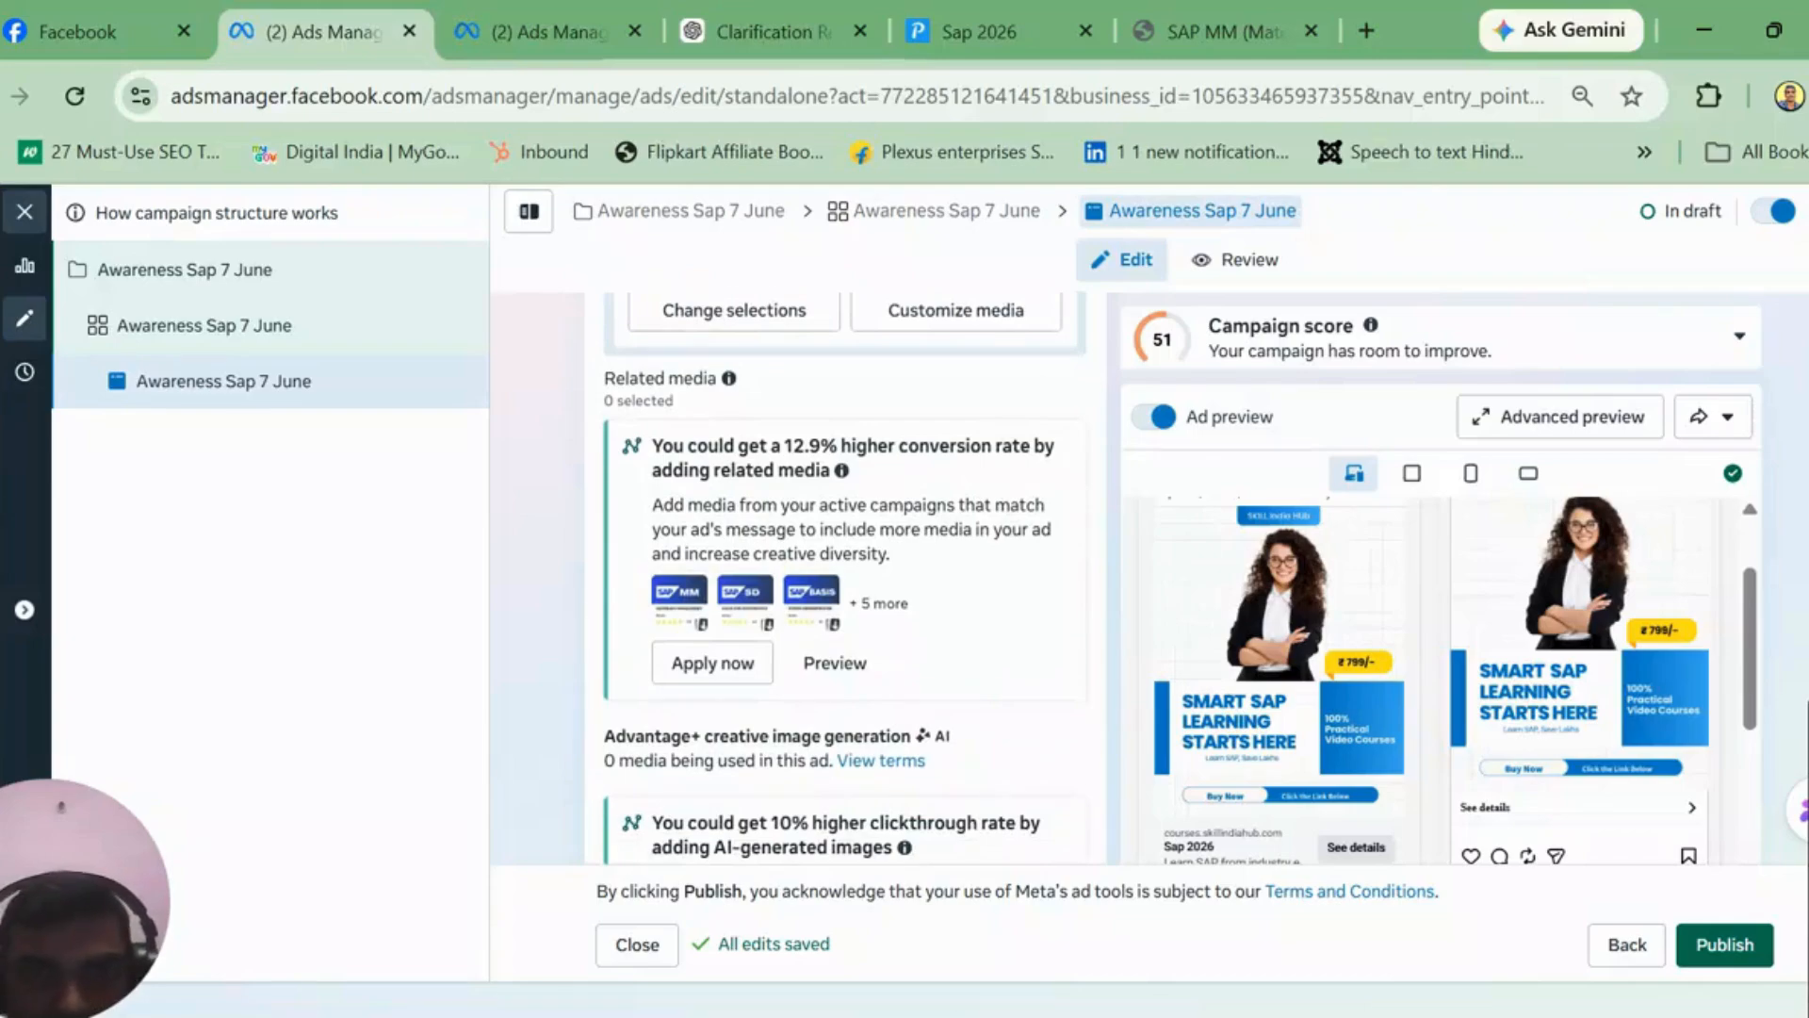
{"action": "scroll", "coordinate": [844, 576], "scroll_direction": "down", "scroll_amount": 1}
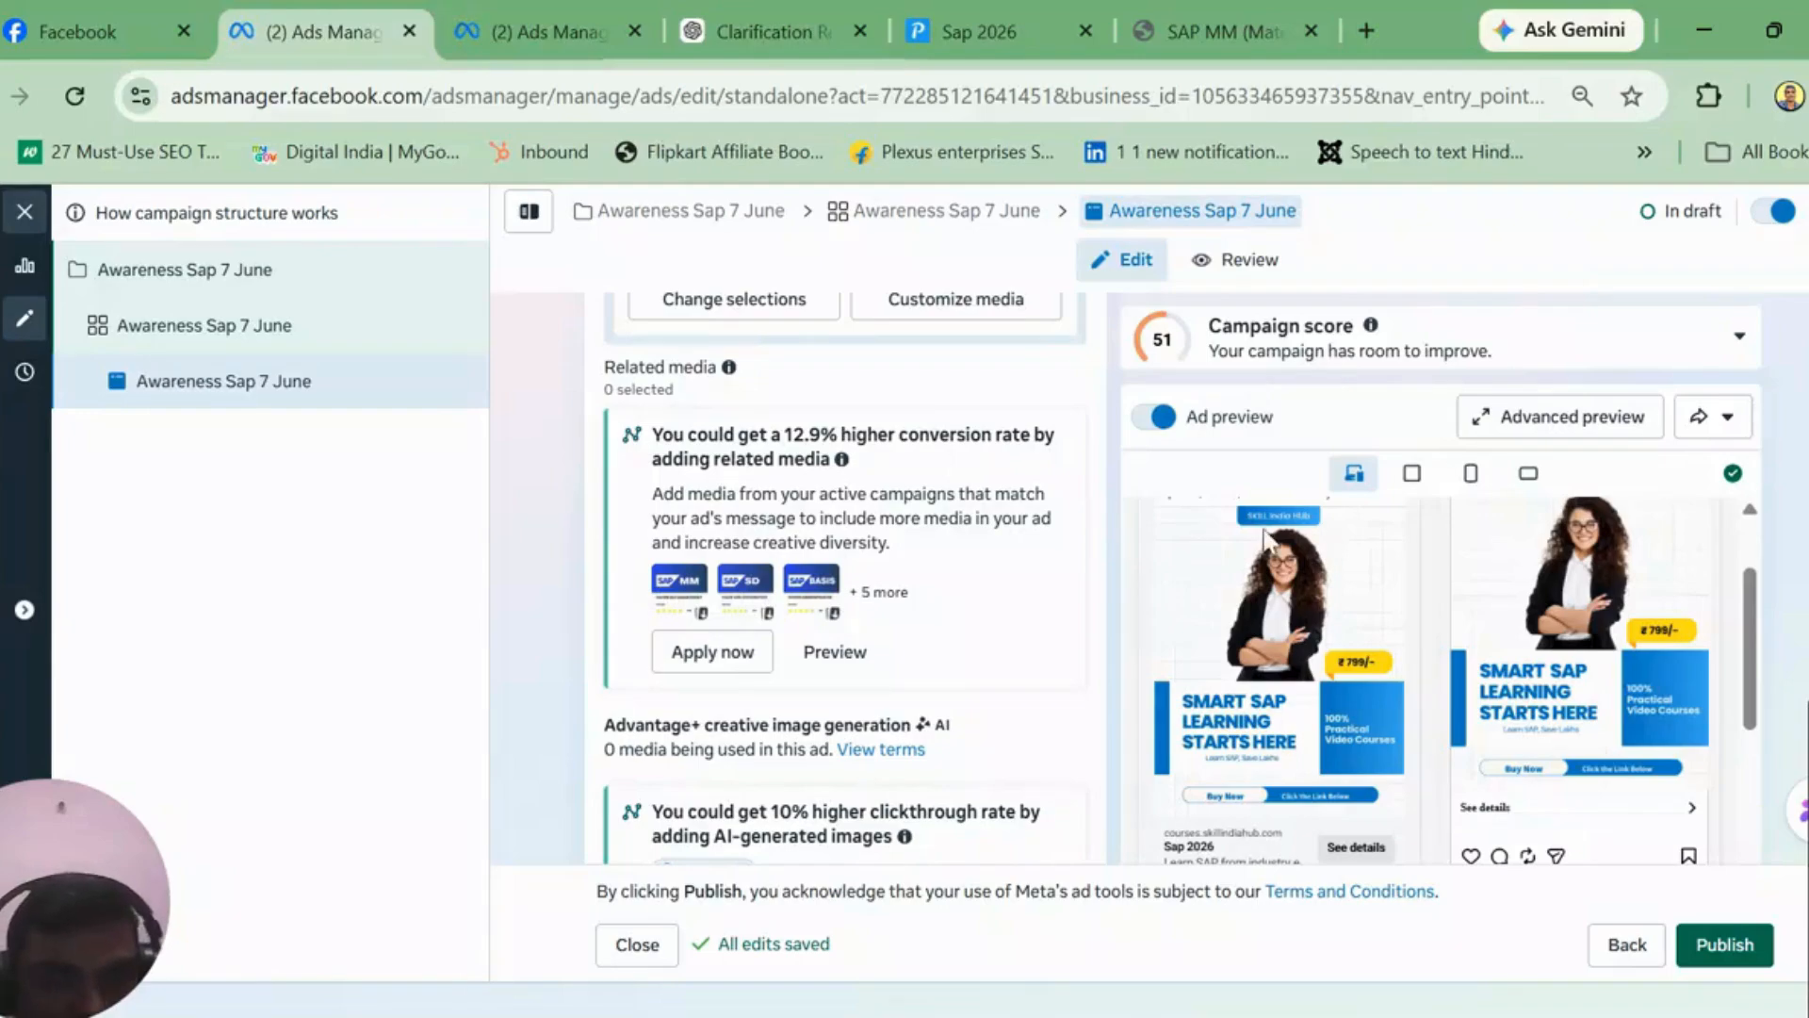
{"action": "scroll", "coordinate": [843, 578], "scroll_direction": "down", "scroll_amount": 4}
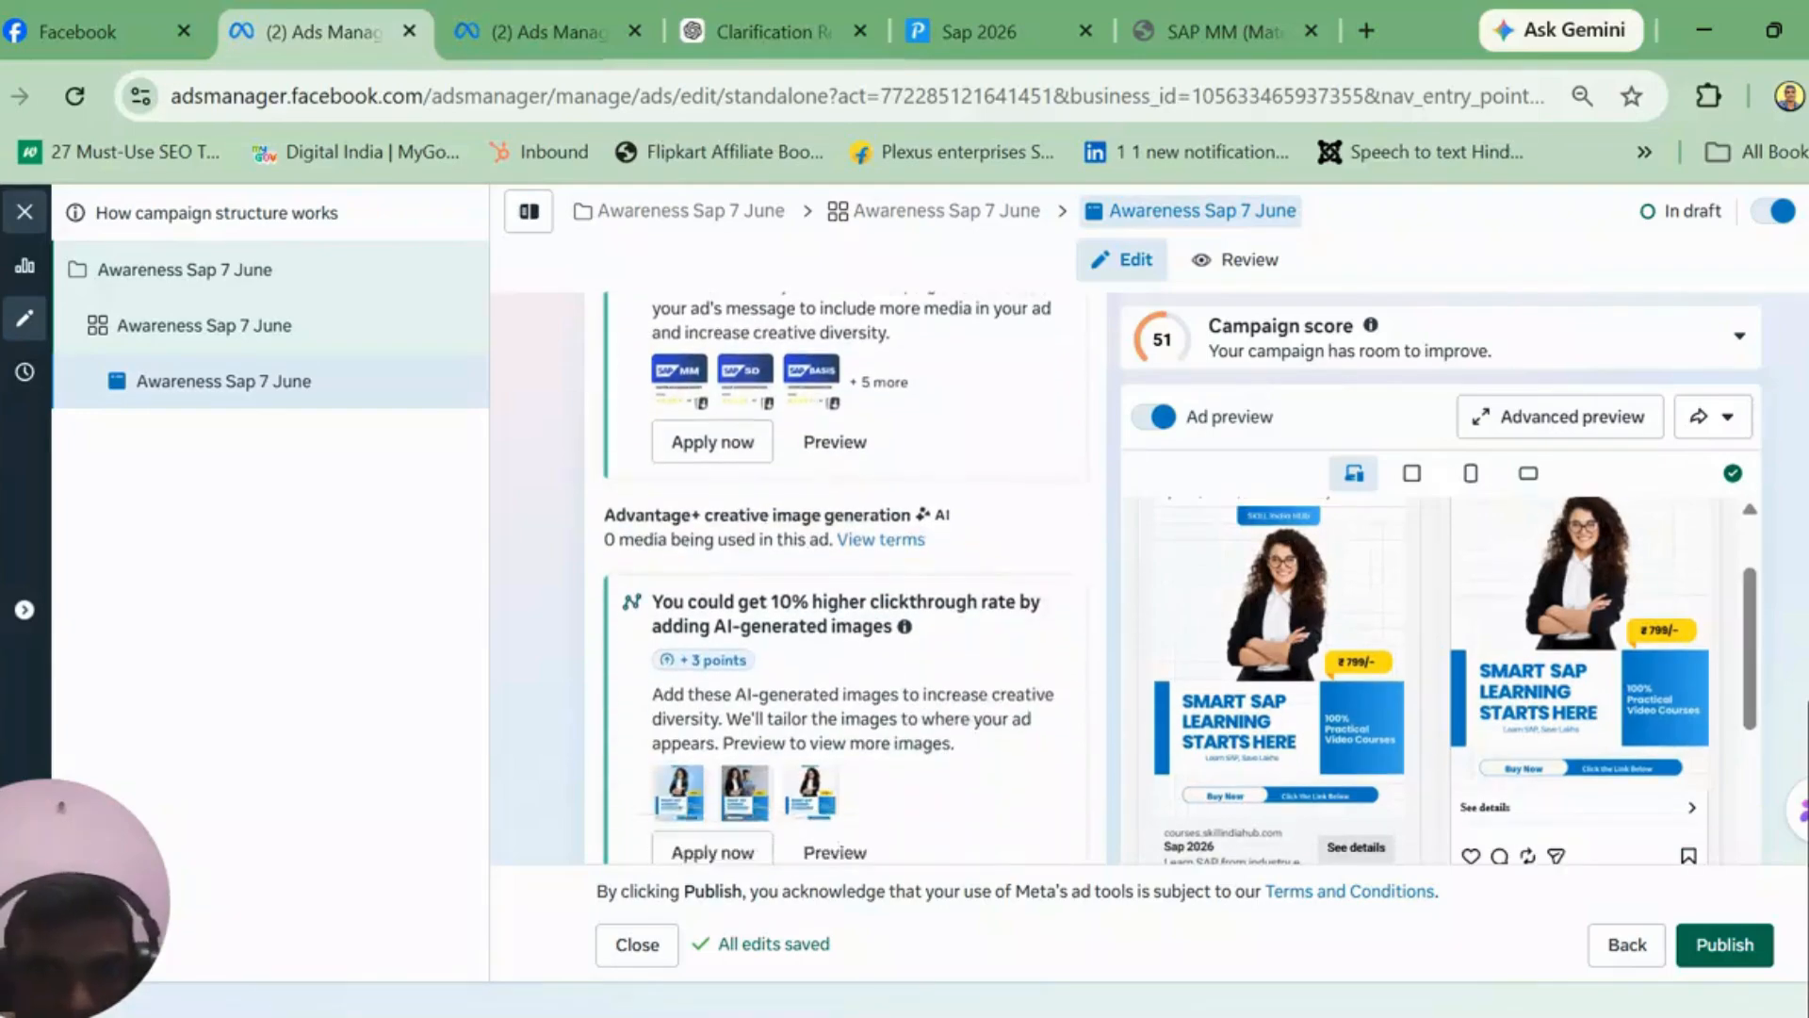
{"action": "scroll", "coordinate": [844, 577], "scroll_direction": "down", "scroll_amount": 3}
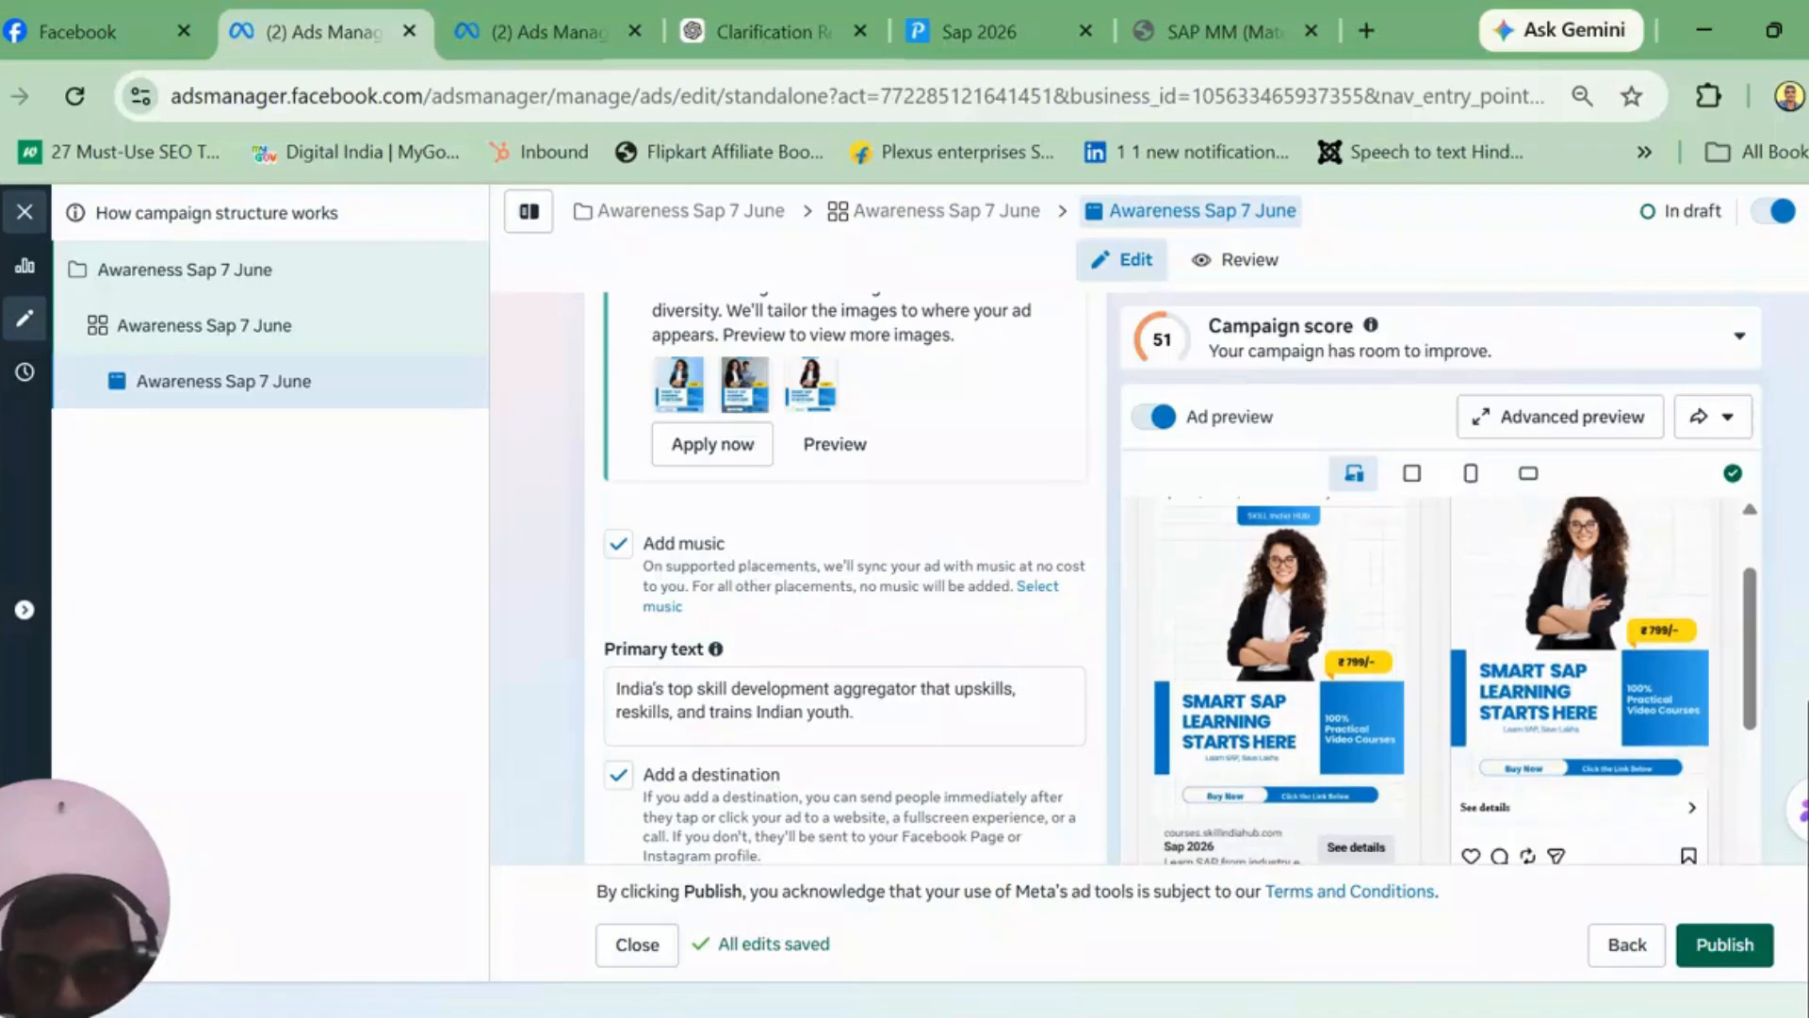
{"action": "scroll", "coordinate": [845, 577], "scroll_direction": "down", "scroll_amount": 2}
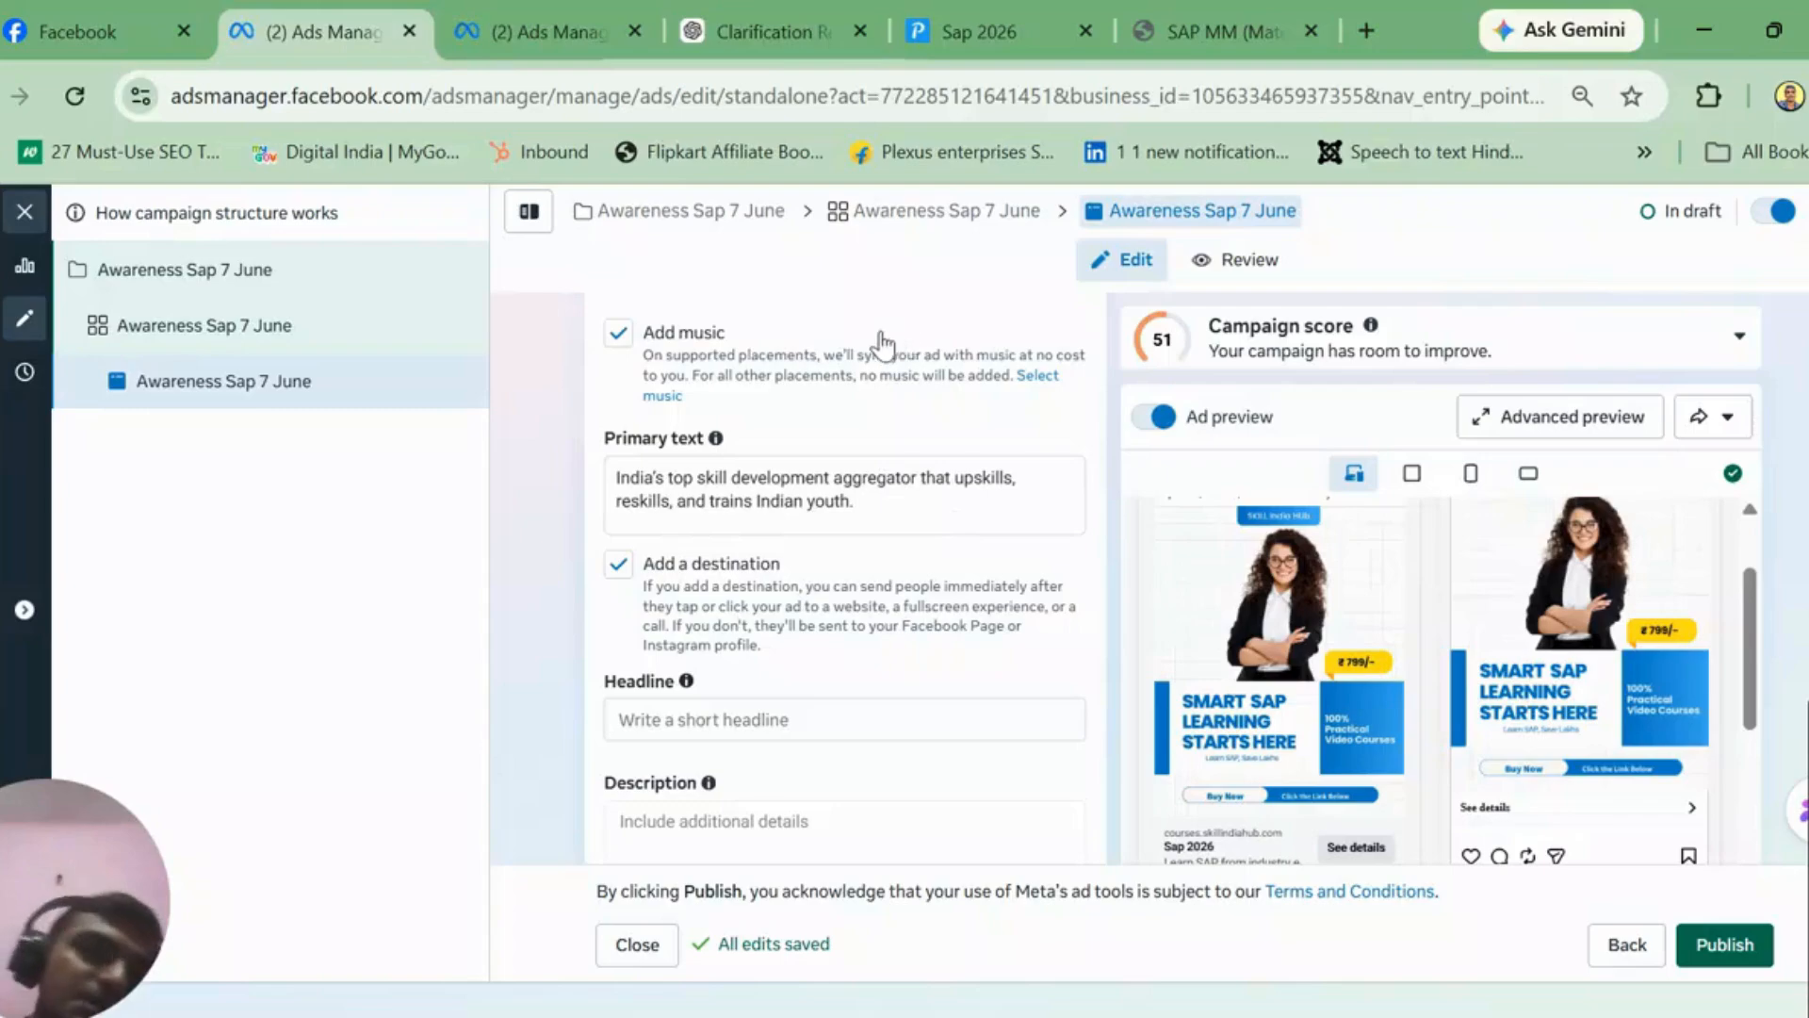
Step: Switch to ChatGPT and open the Skill India Hub project ready for a new chat
{"action": "left_click", "coordinate": [786, 38]}
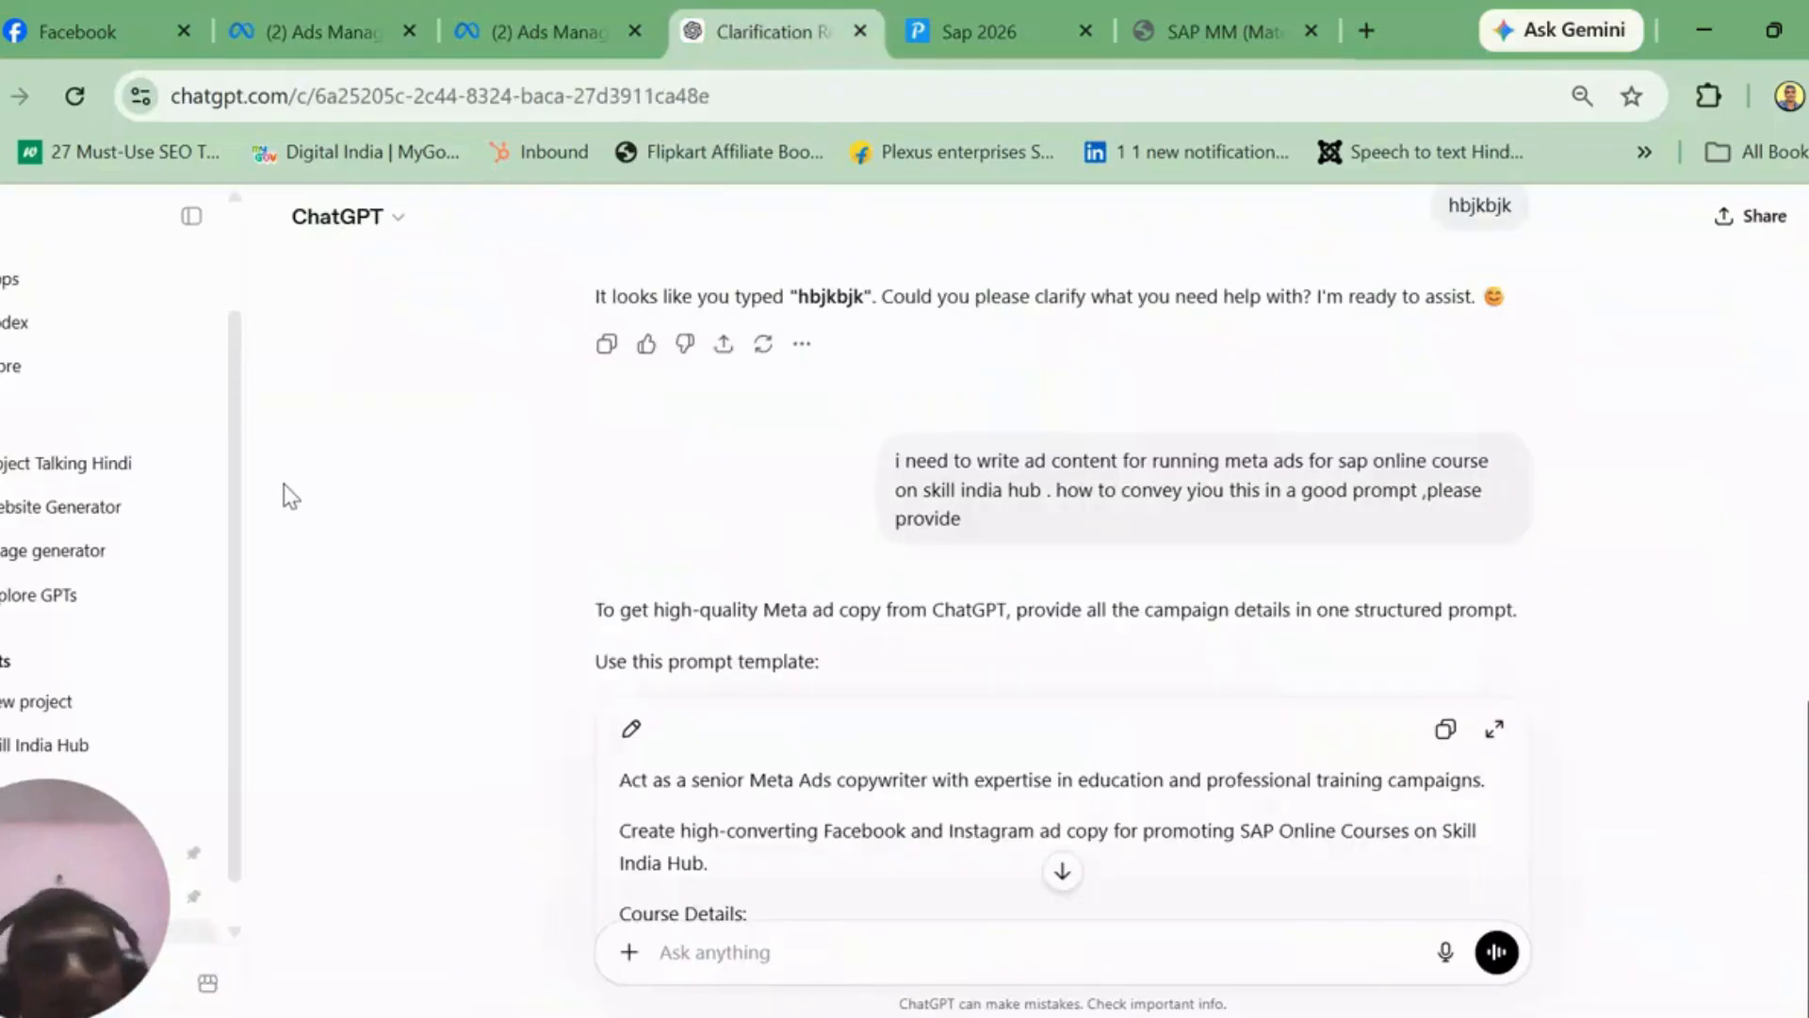
{"action": "left_click", "coordinate": [32, 743]}
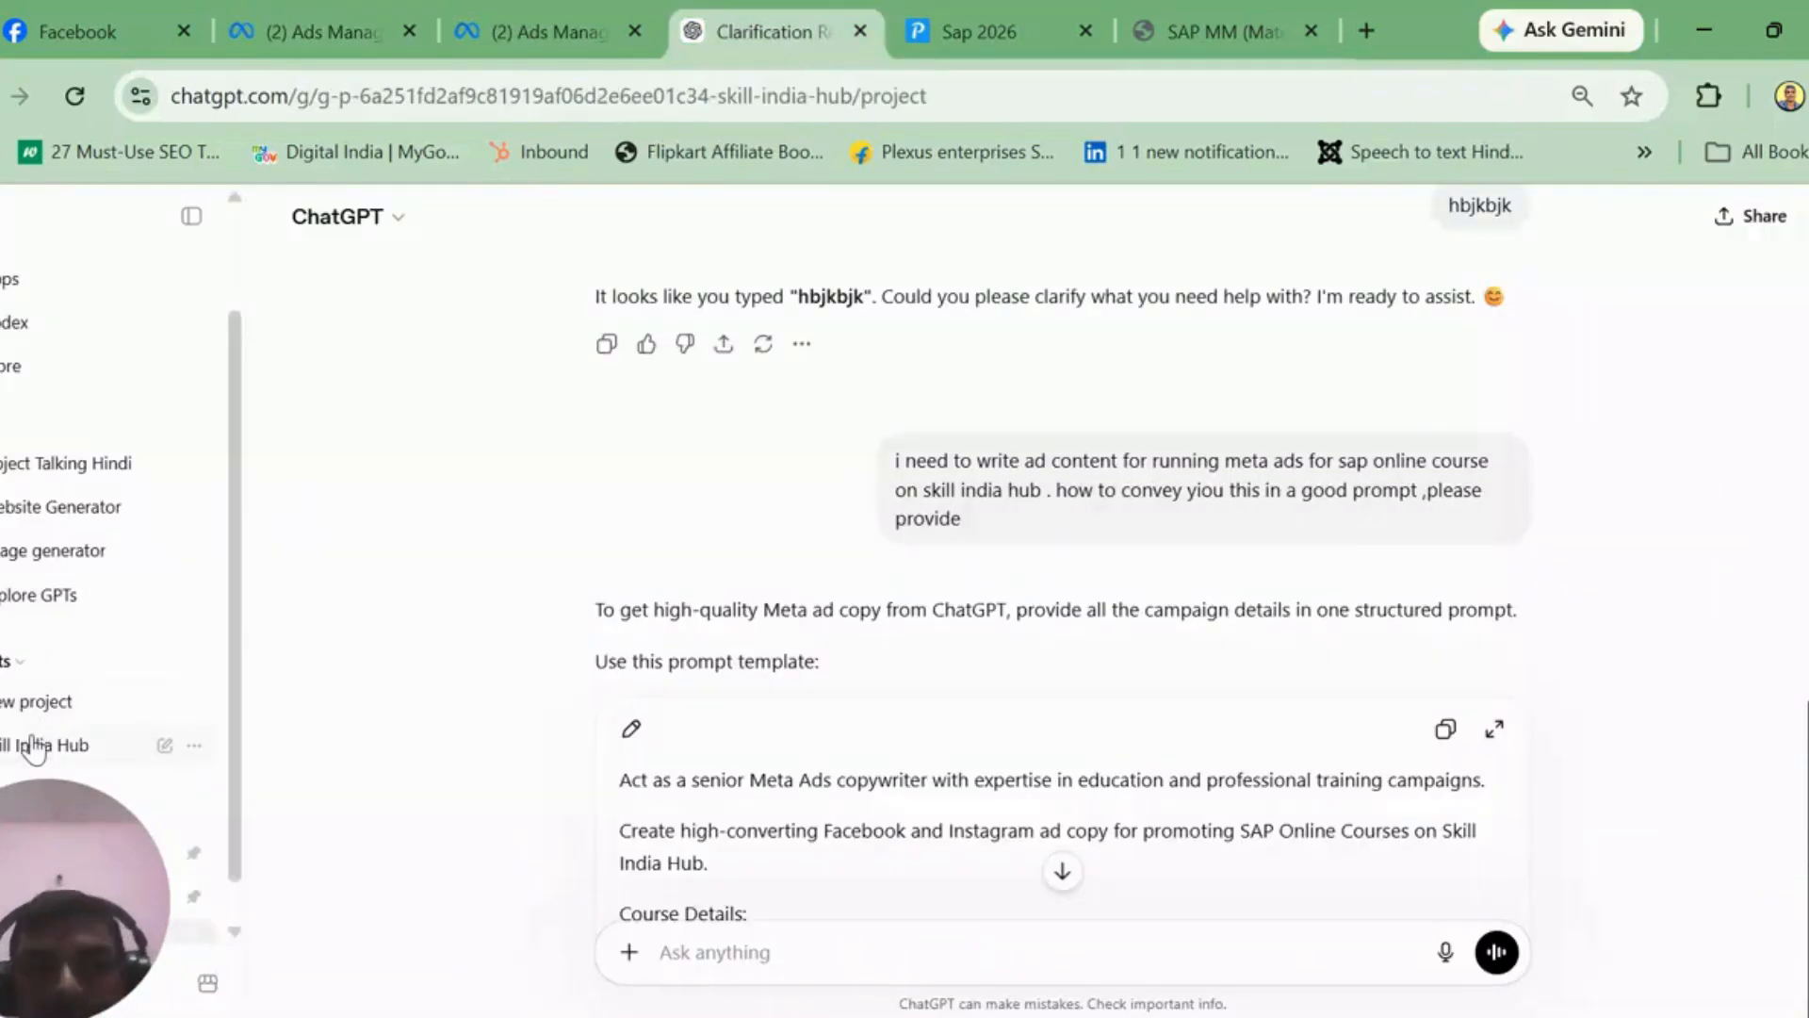
{"action": "left_click", "coordinate": [874, 472]}
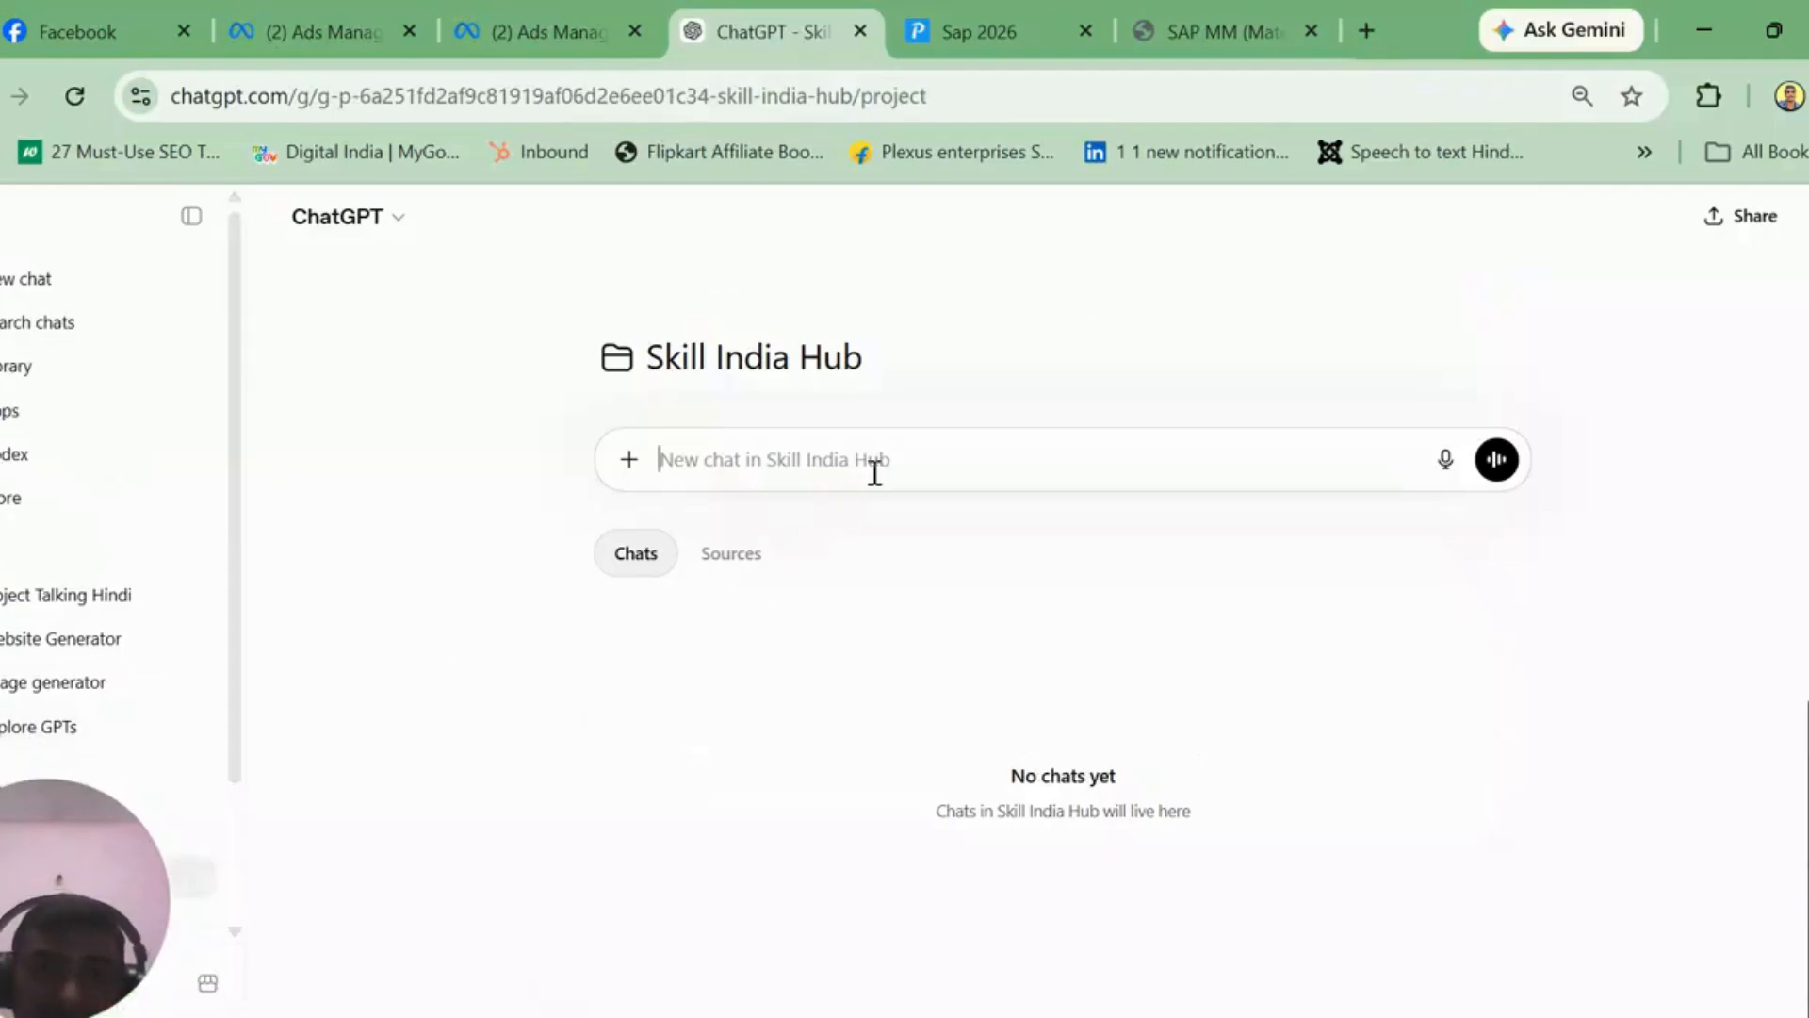
Step: Begin the new chat's prompt with "i want to run meta ad for Sap course(fico, mm, sd)"
{"action": "type", "text": "i"}
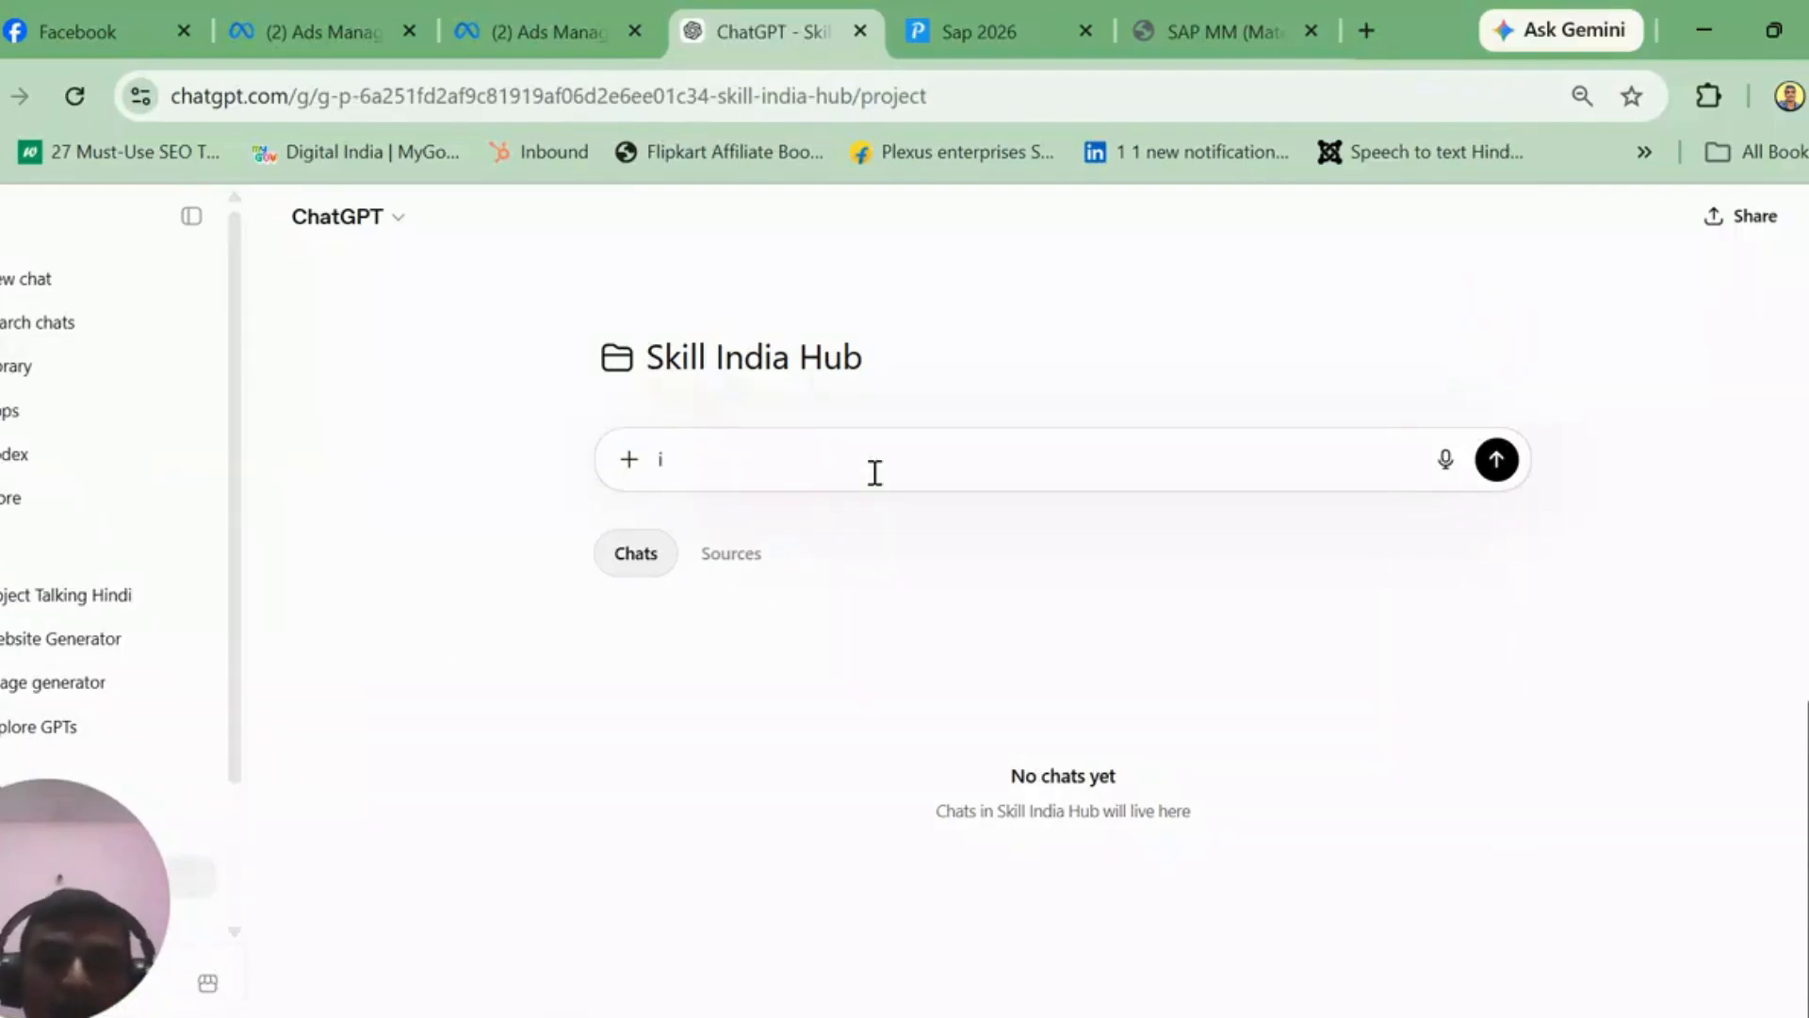
{"action": "key", "text": "BackSpace"}
{"action": "type", "text": "i am"}
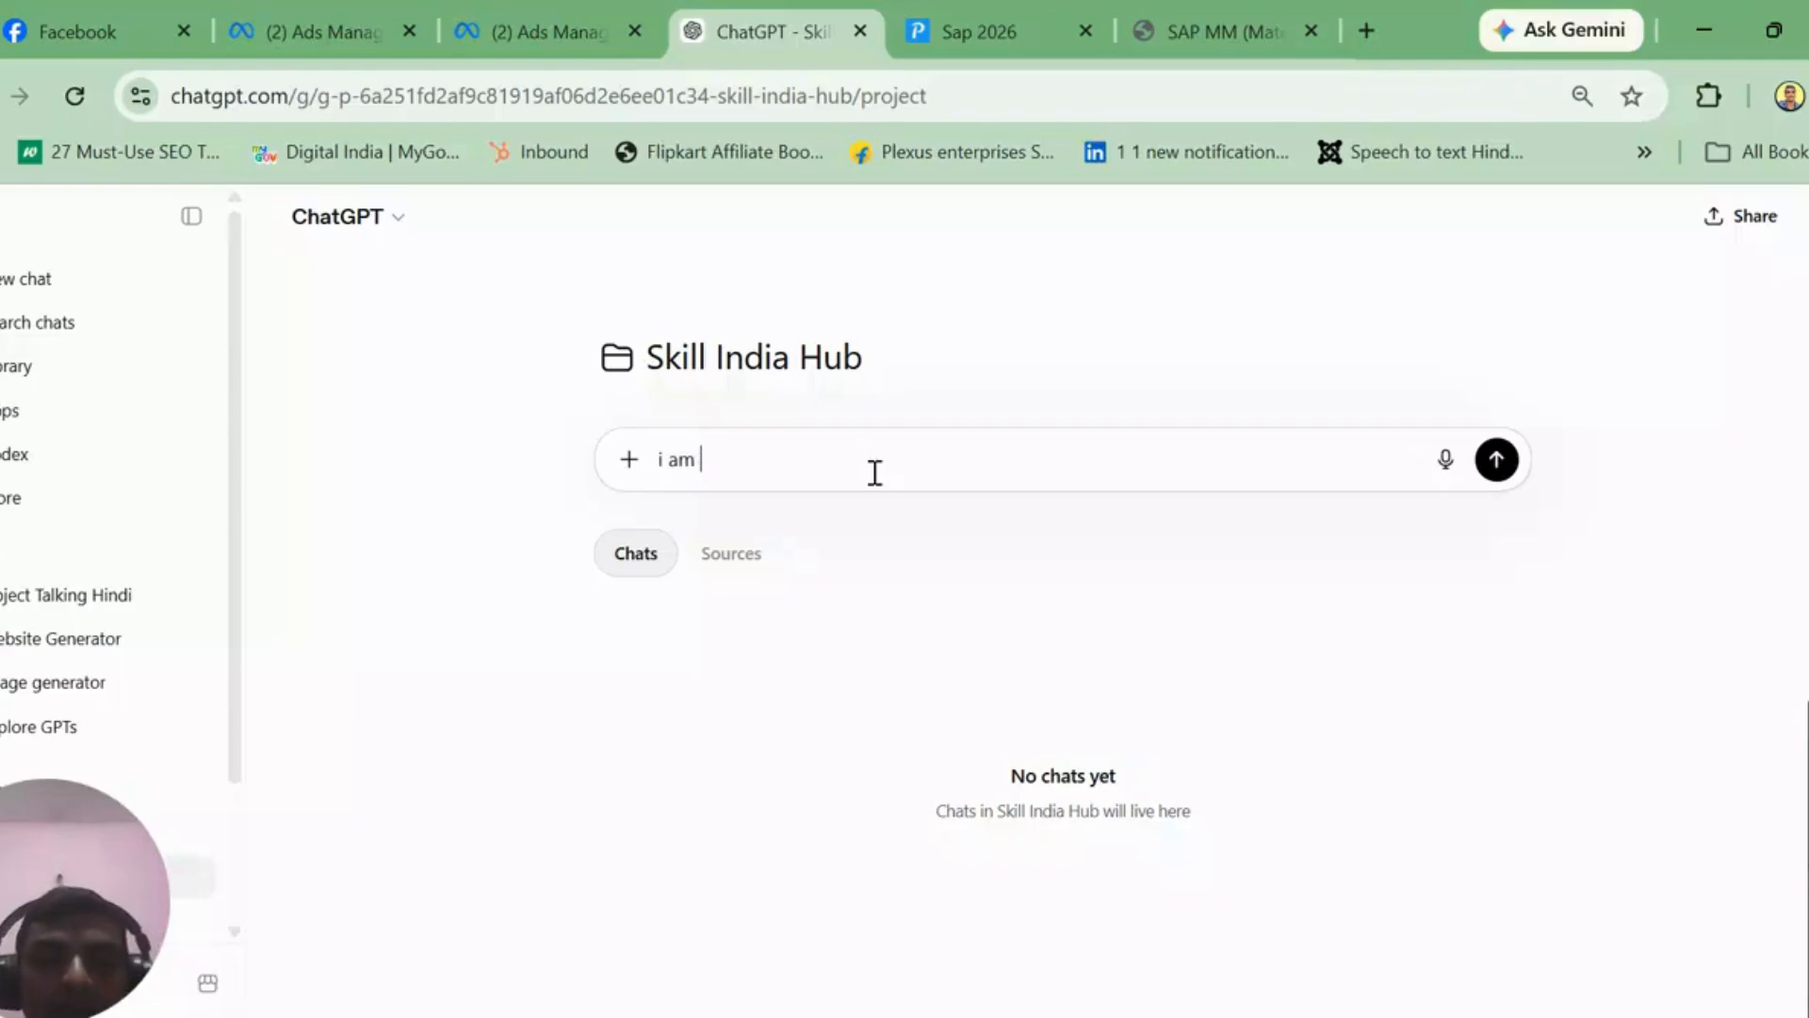
{"action": "key", "text": "BackSpace"}
{"action": "key", "text": "BackSpace"}
{"action": "key", "text": "BackSpace"}
{"action": "key", "text": "BackSpace"}
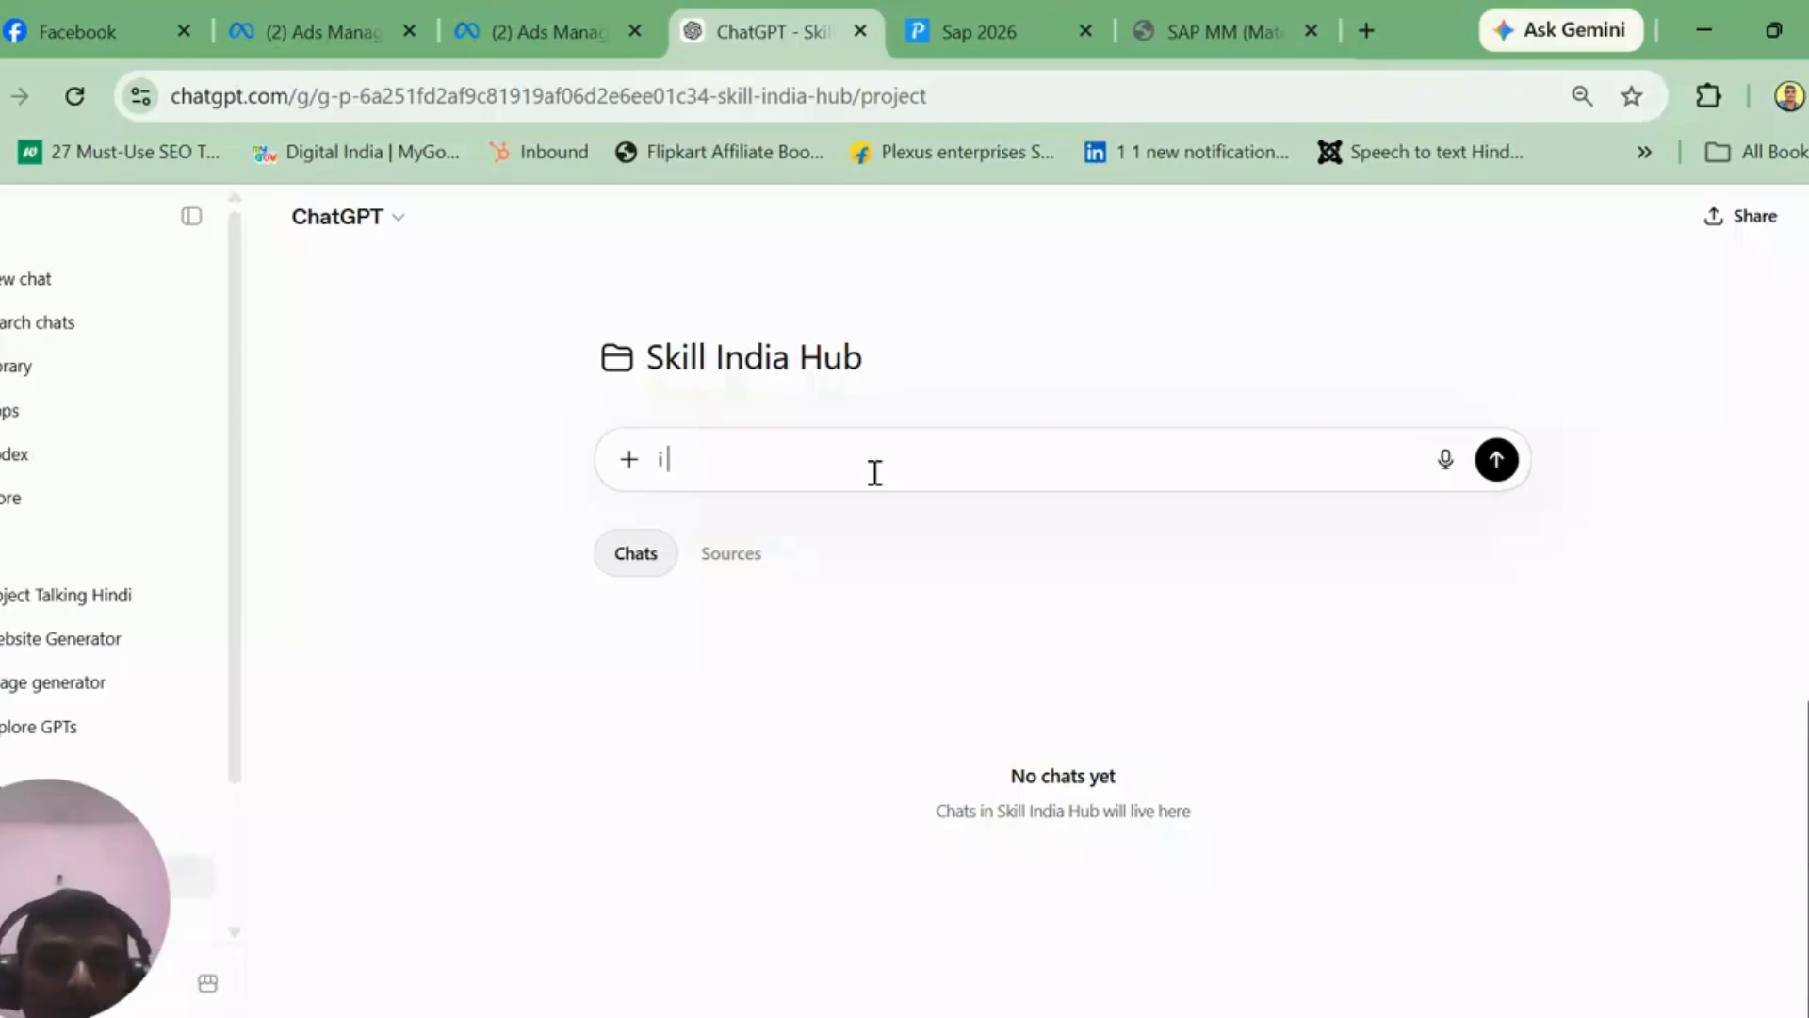
{"action": "type", "text": "want to r"}
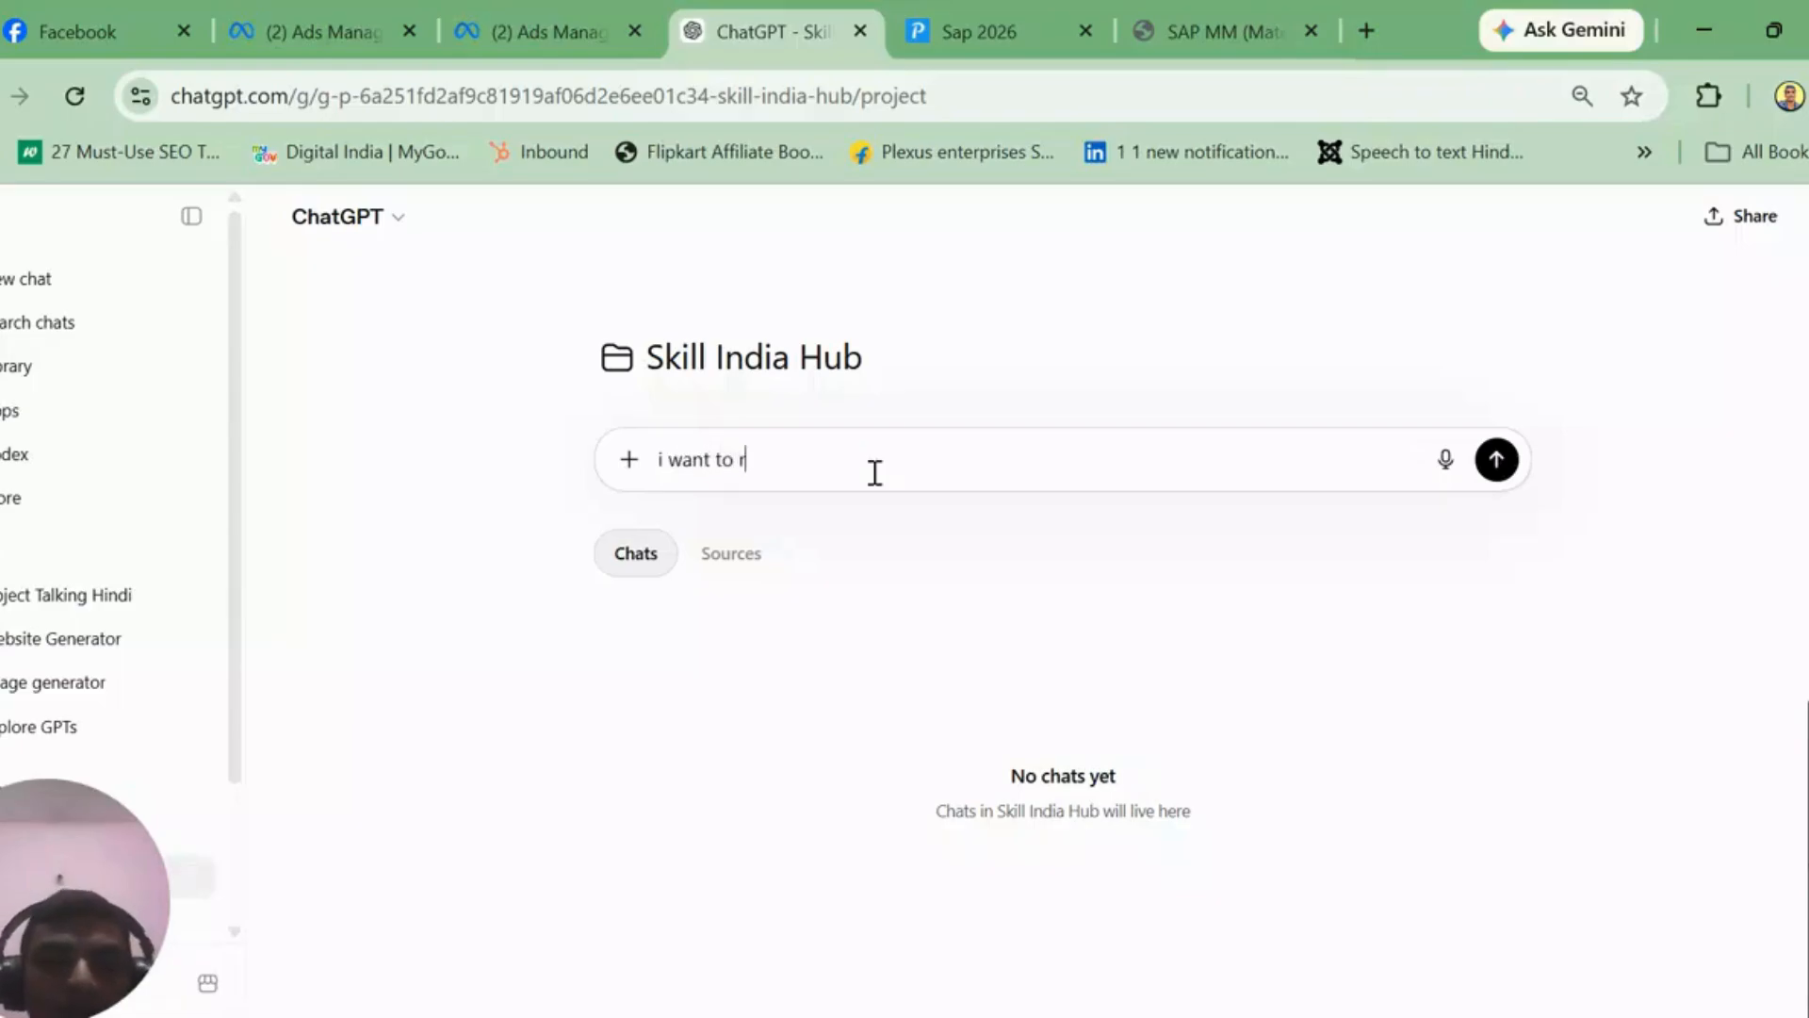
{"action": "type", "text": "un "}
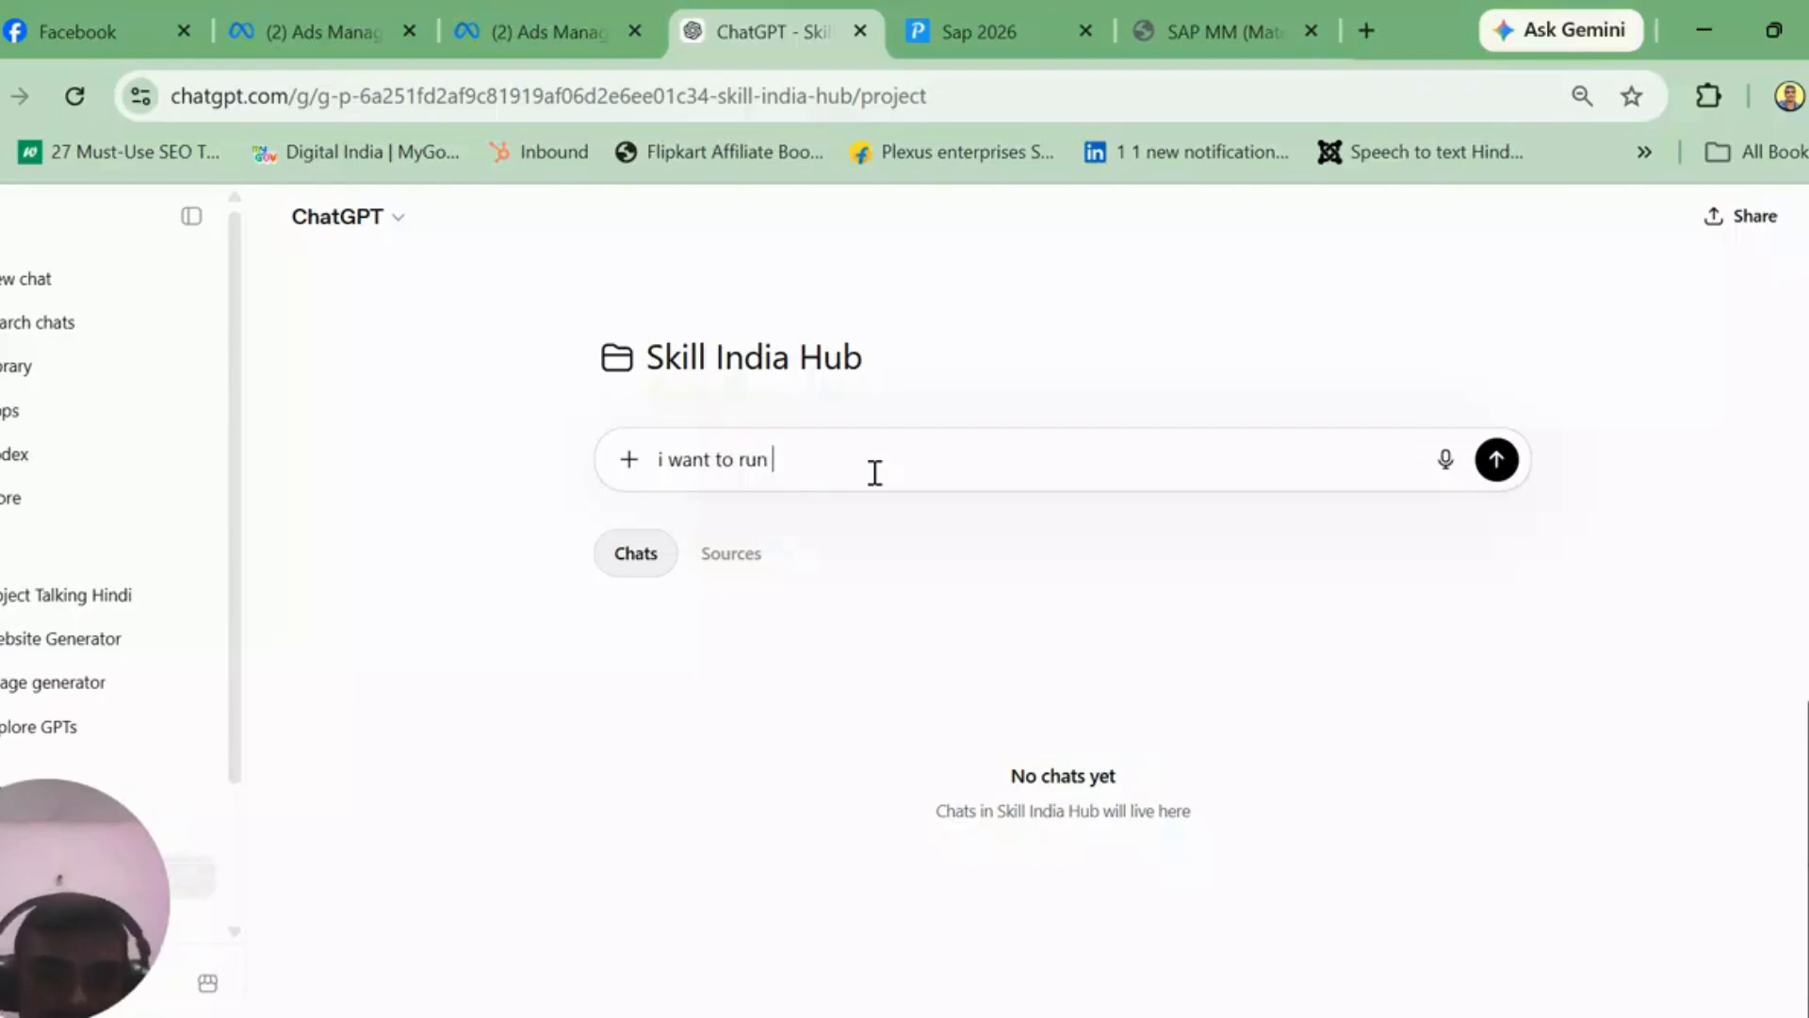
{"action": "type", "text": "meta ad"}
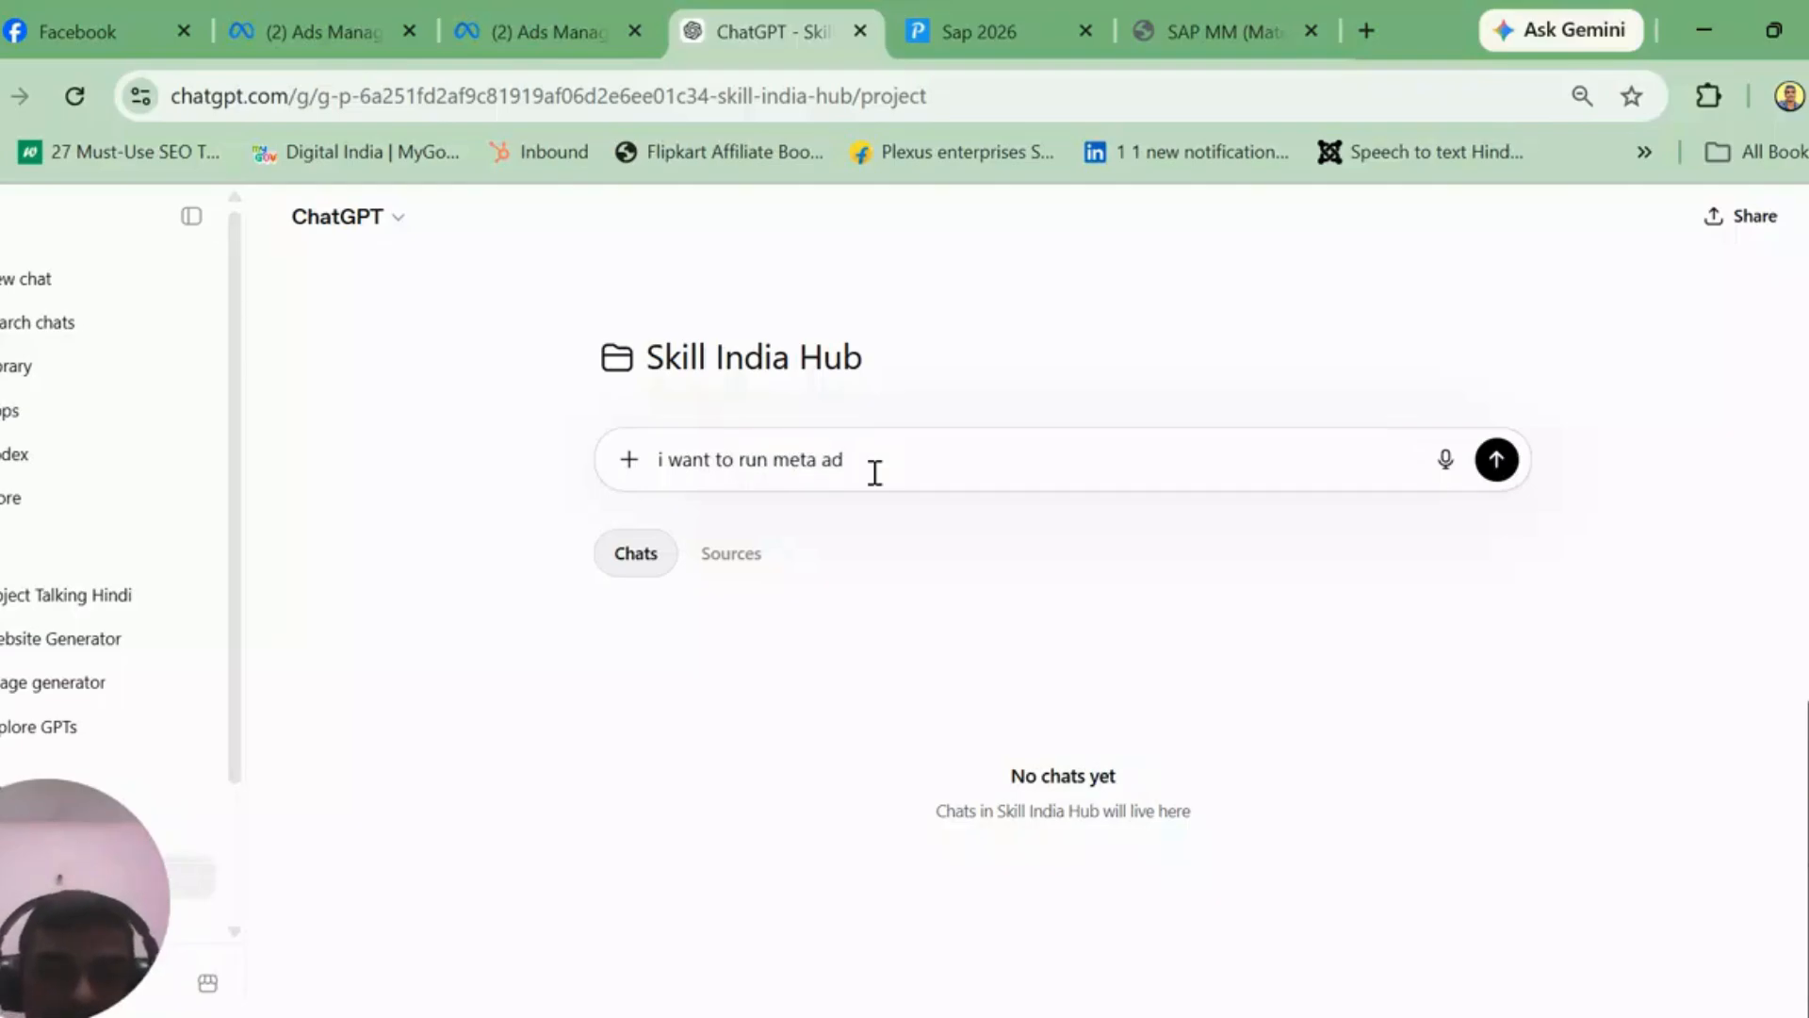
{"action": "type", "text": " for"}
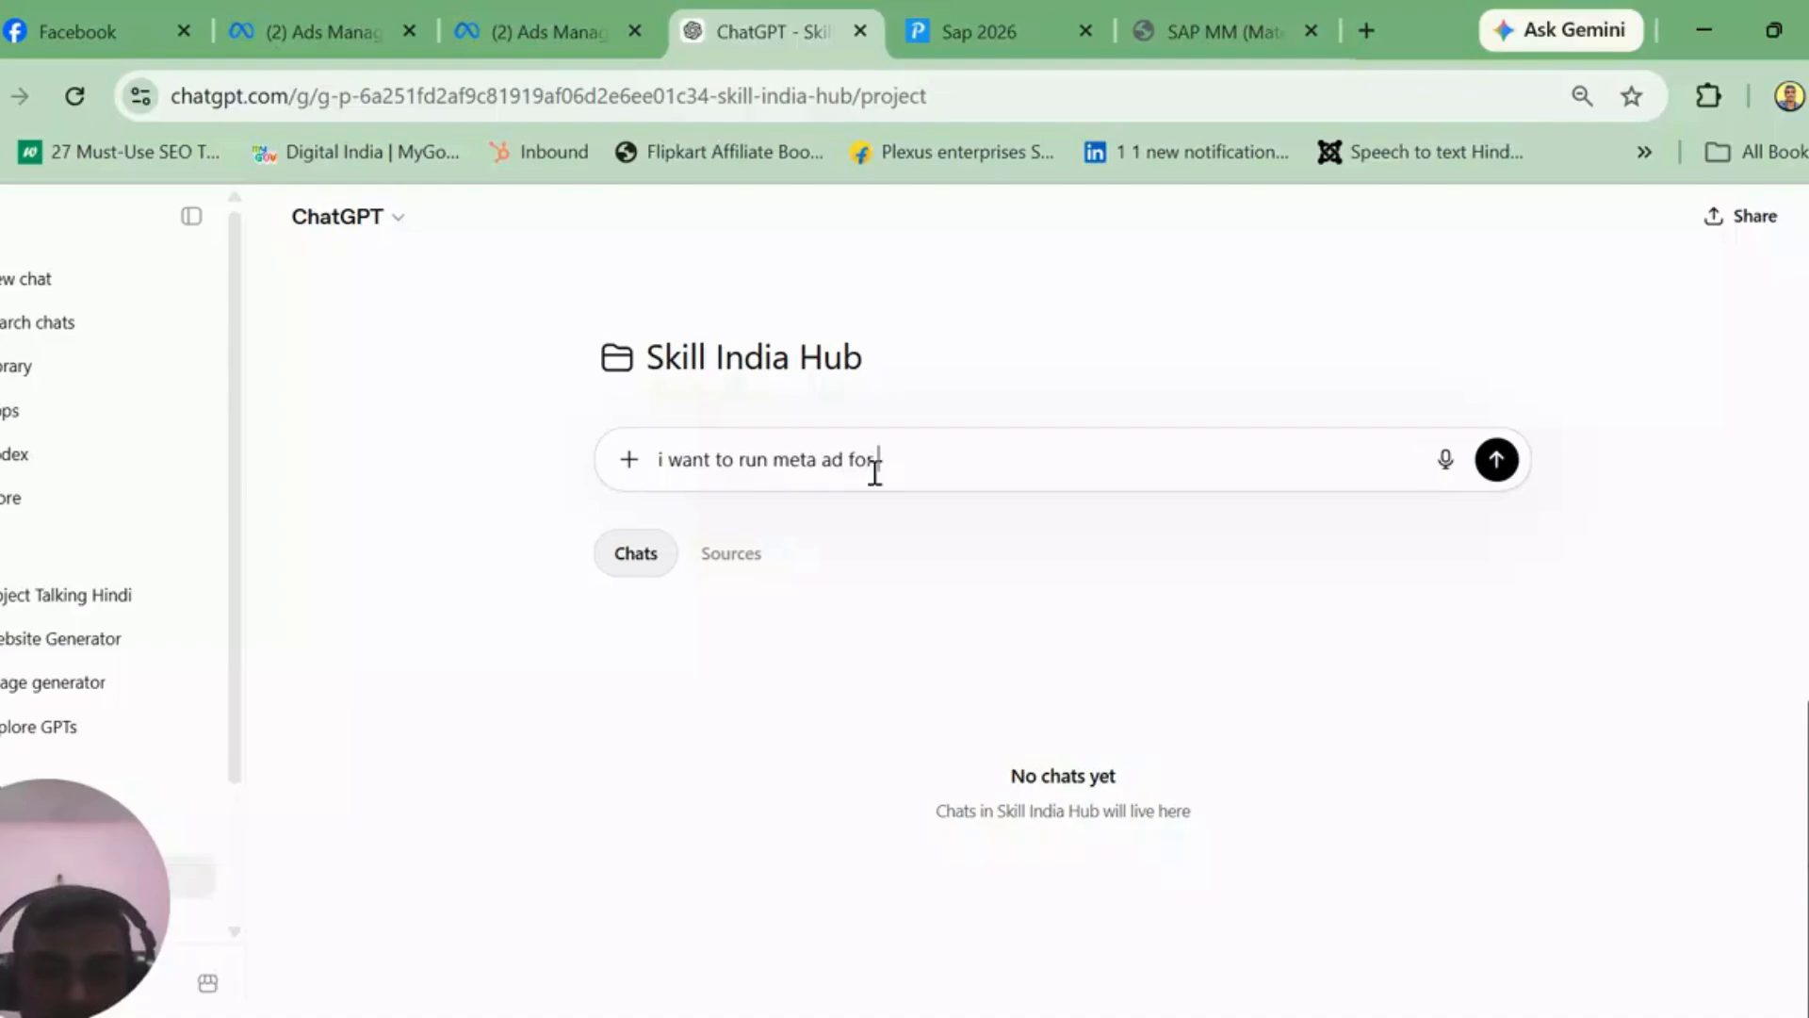
{"action": "type", "text": " Sap co"}
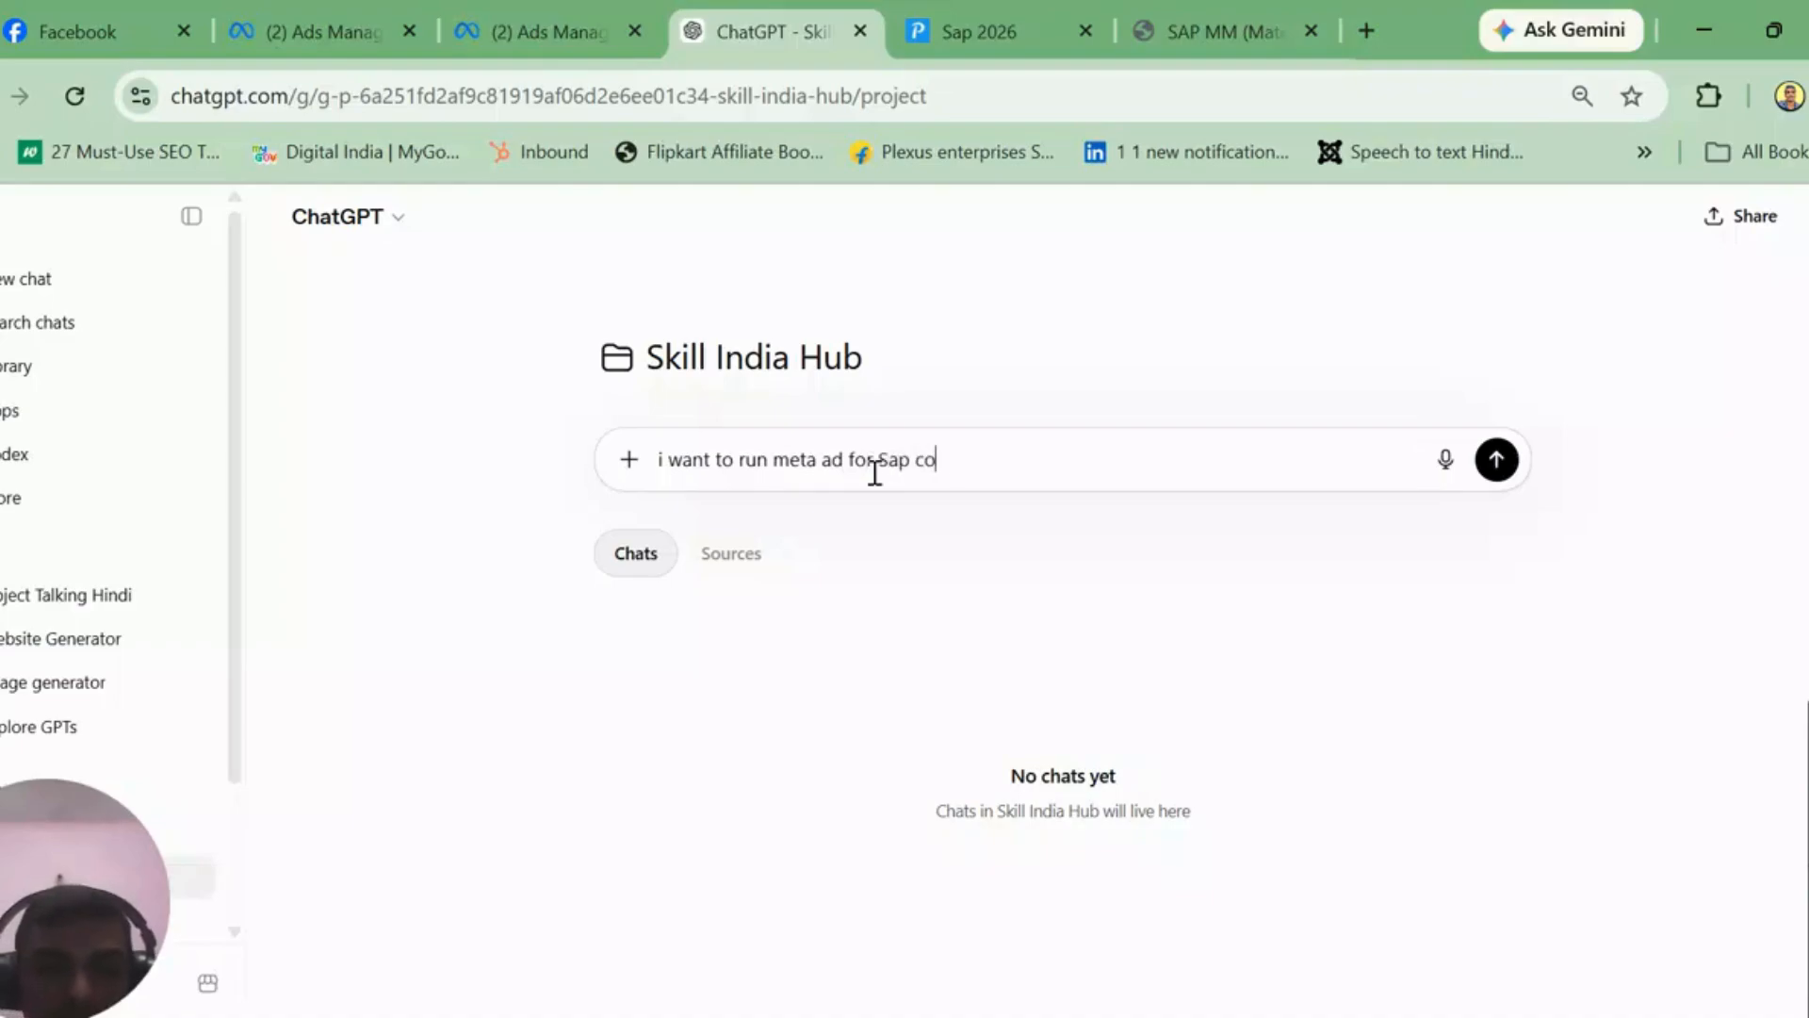
{"action": "type", "text": "urse"}
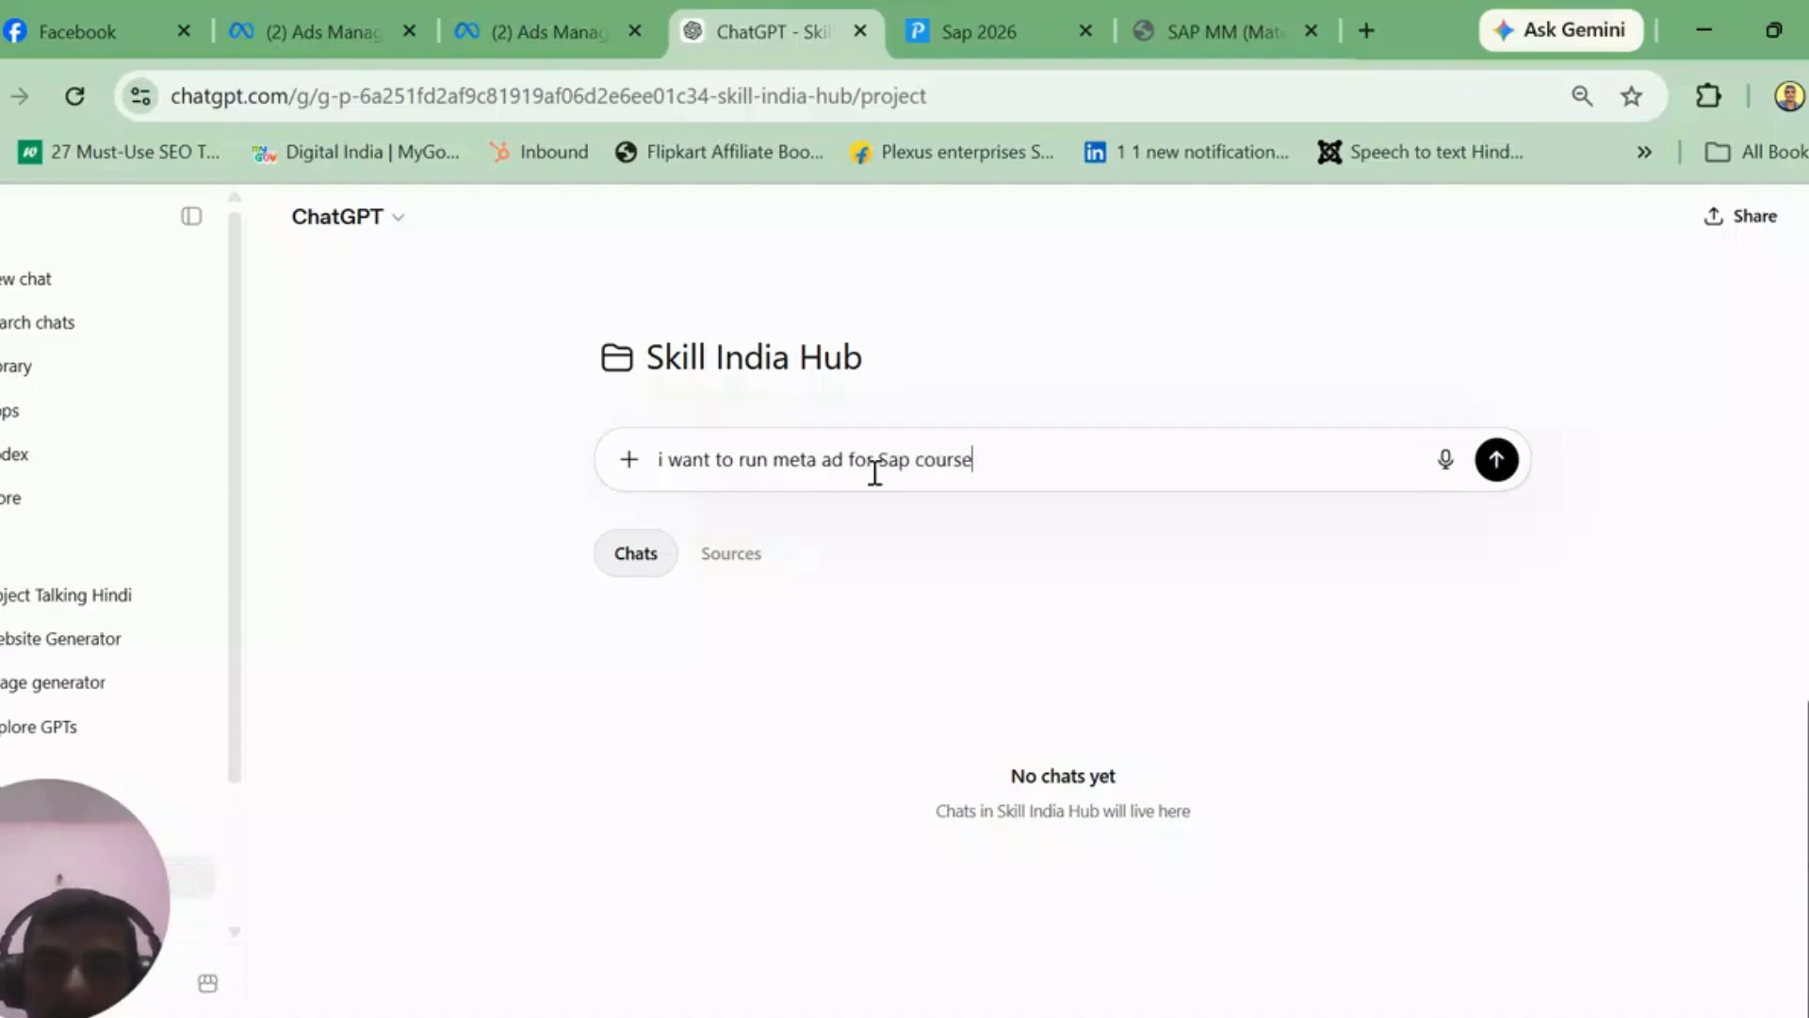
{"action": "type", "text": "()"}
{"action": "key", "text": "Left"}
{"action": "type", "text": "fico,"}
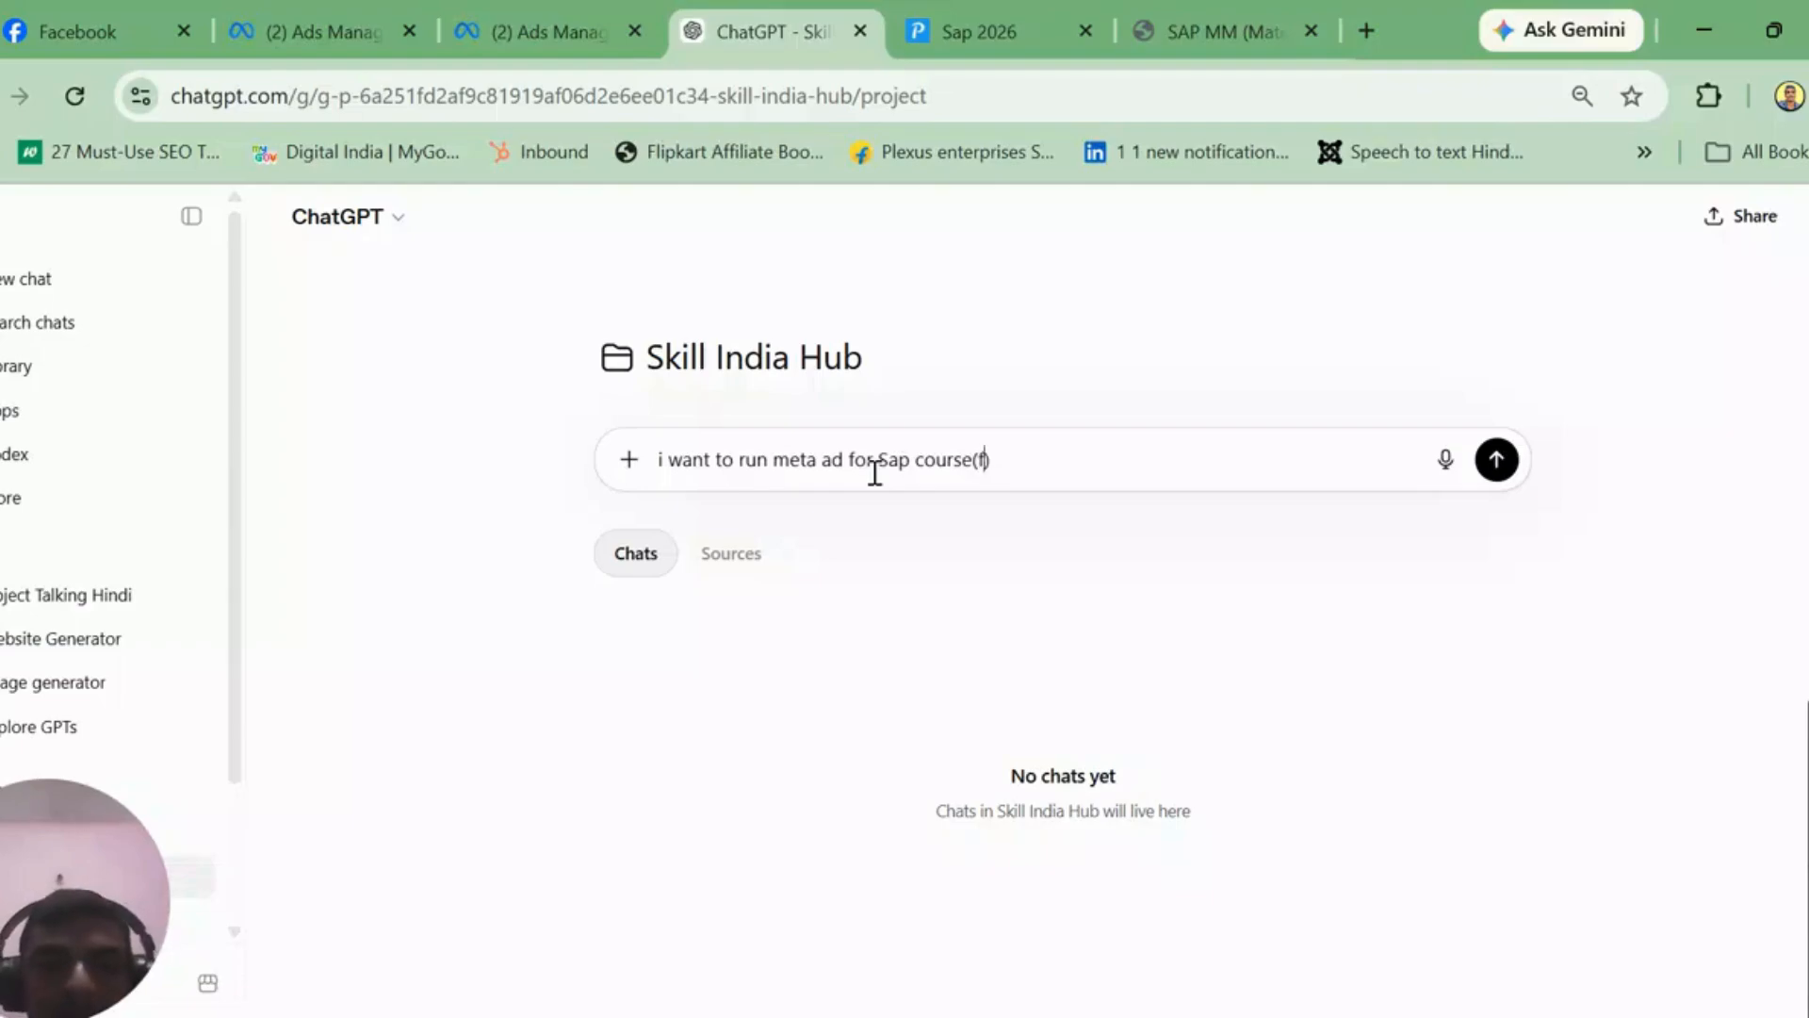
{"action": "type", "text": " mm, sd"}
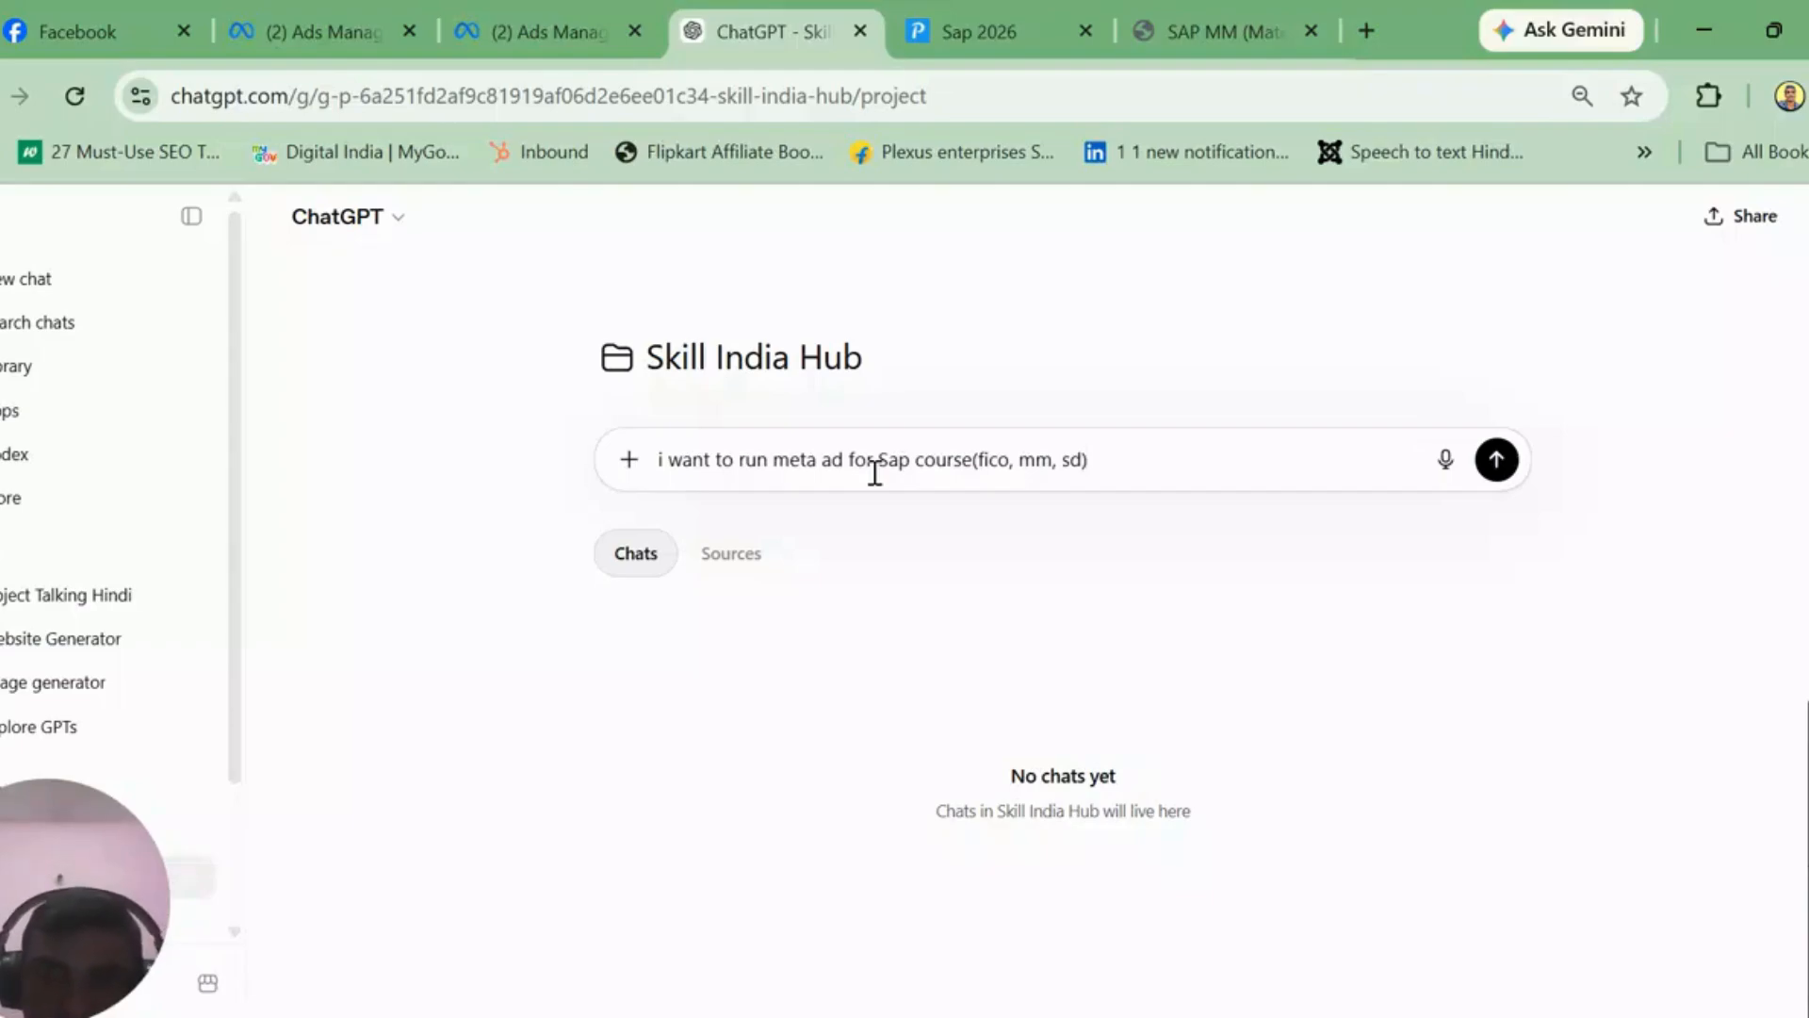
Step: Continue the prompt with "please provide me a good ad contnet for new admissions"
{"action": "type", "text": "please "}
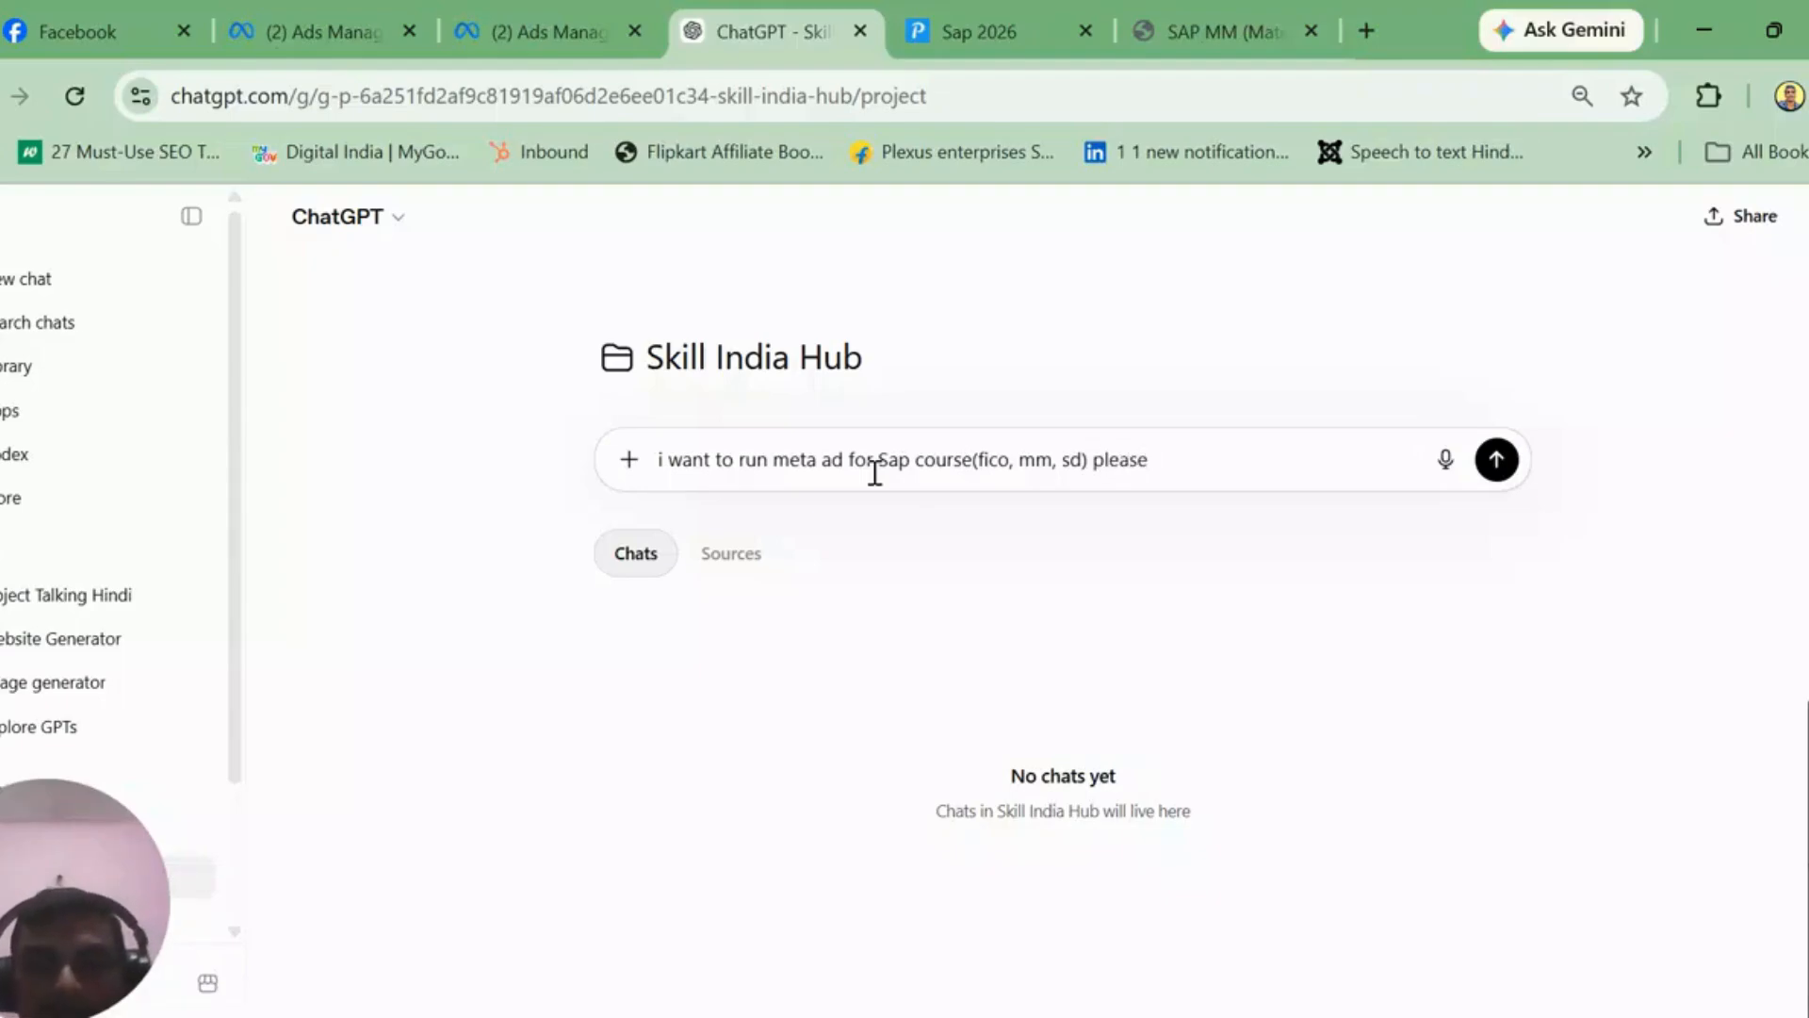
{"action": "type", "text": "prof"}
{"action": "key", "text": "BackSpace"}
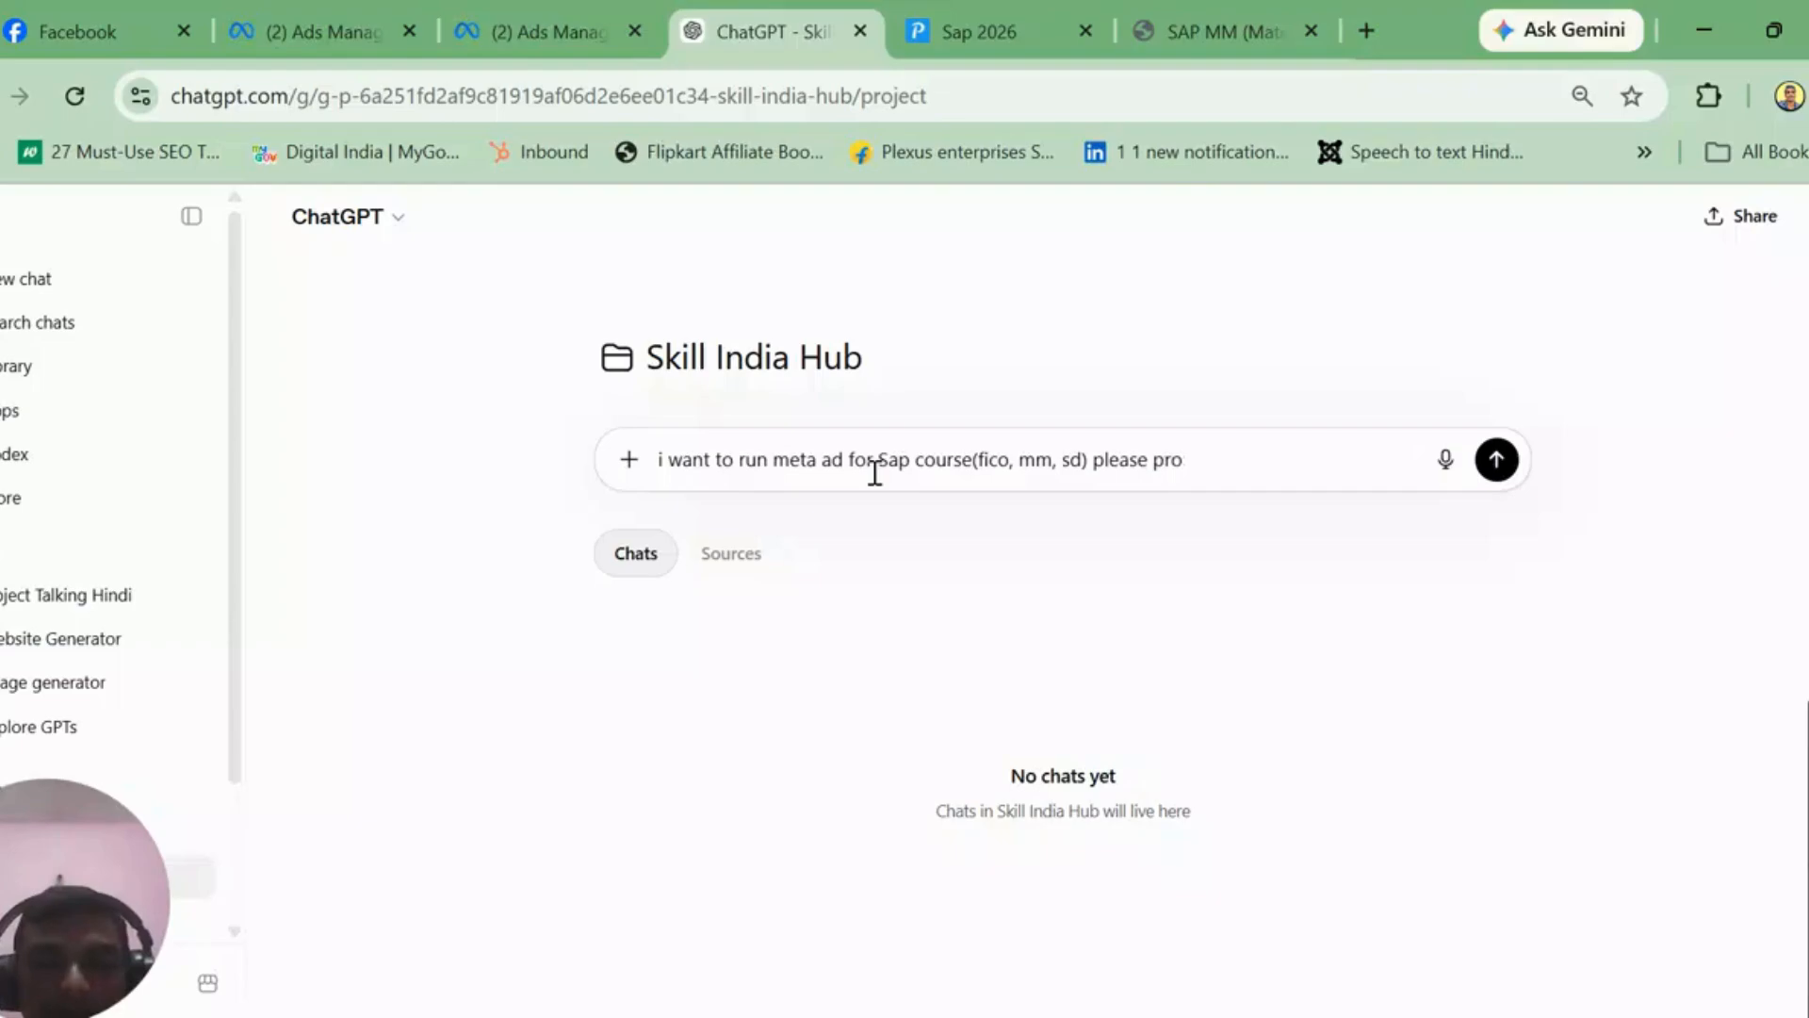
{"action": "type", "text": "vide me "}
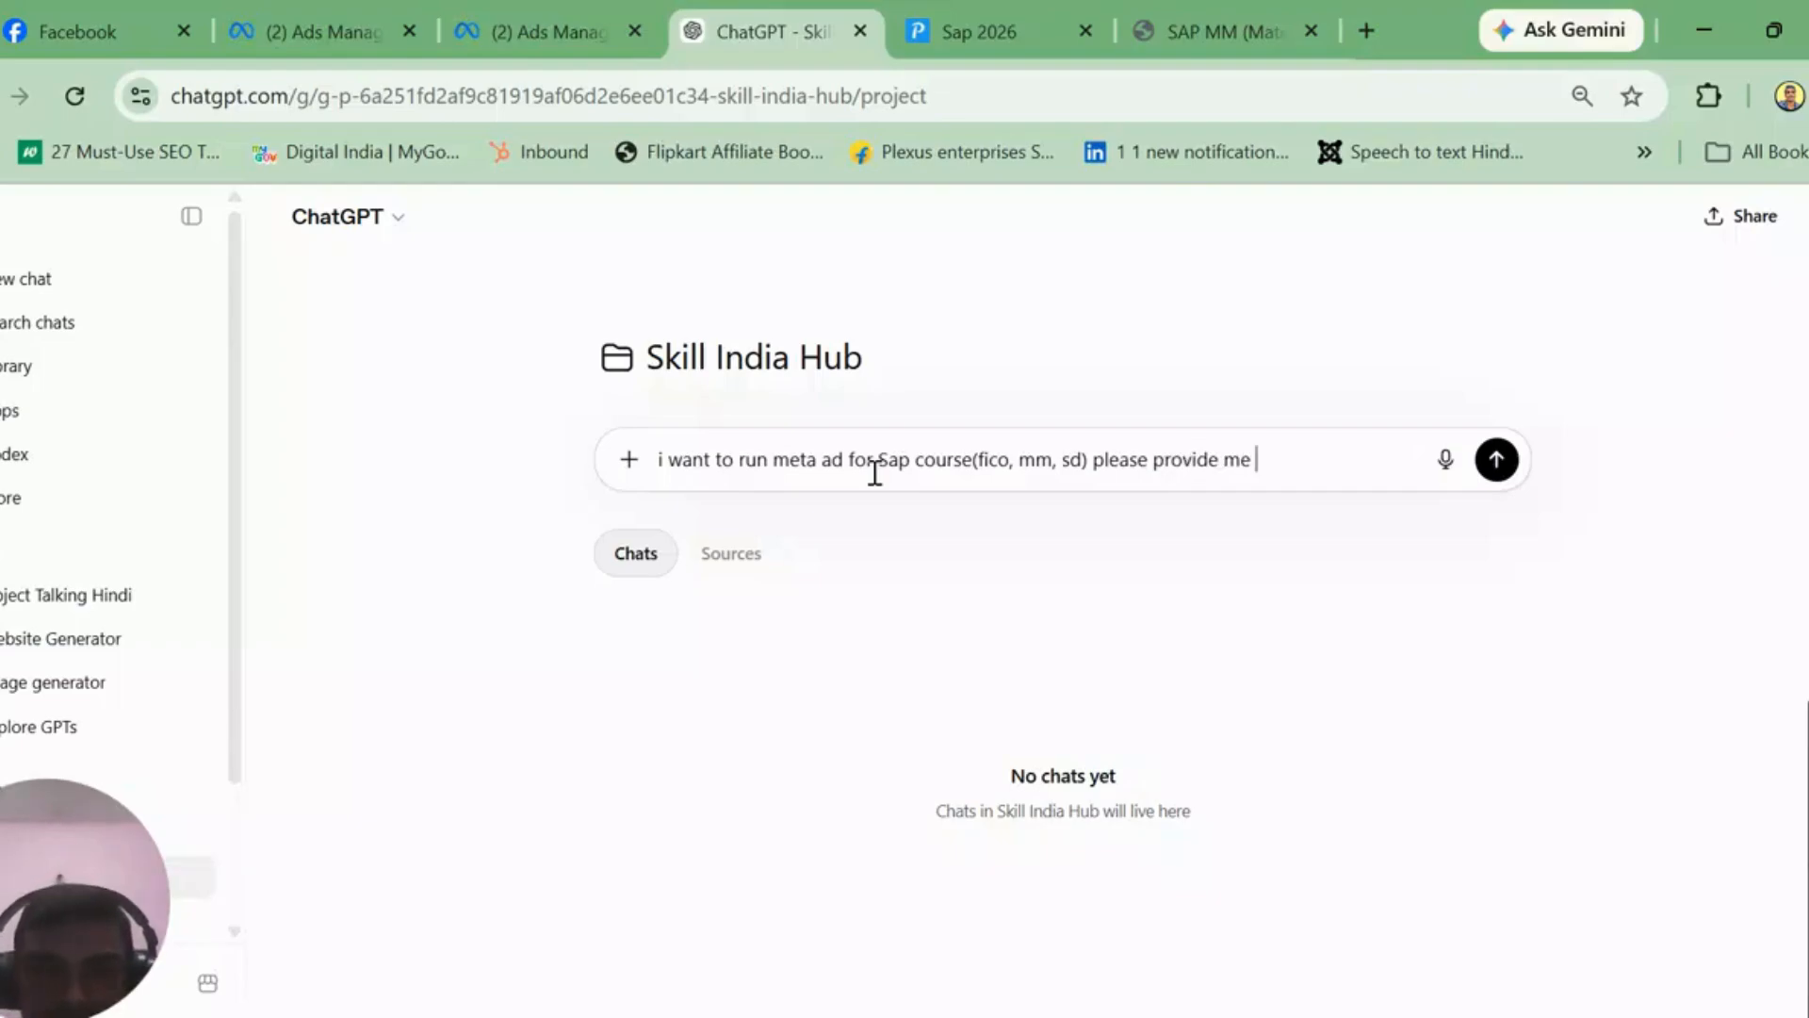
{"action": "type", "text": "a goog"}
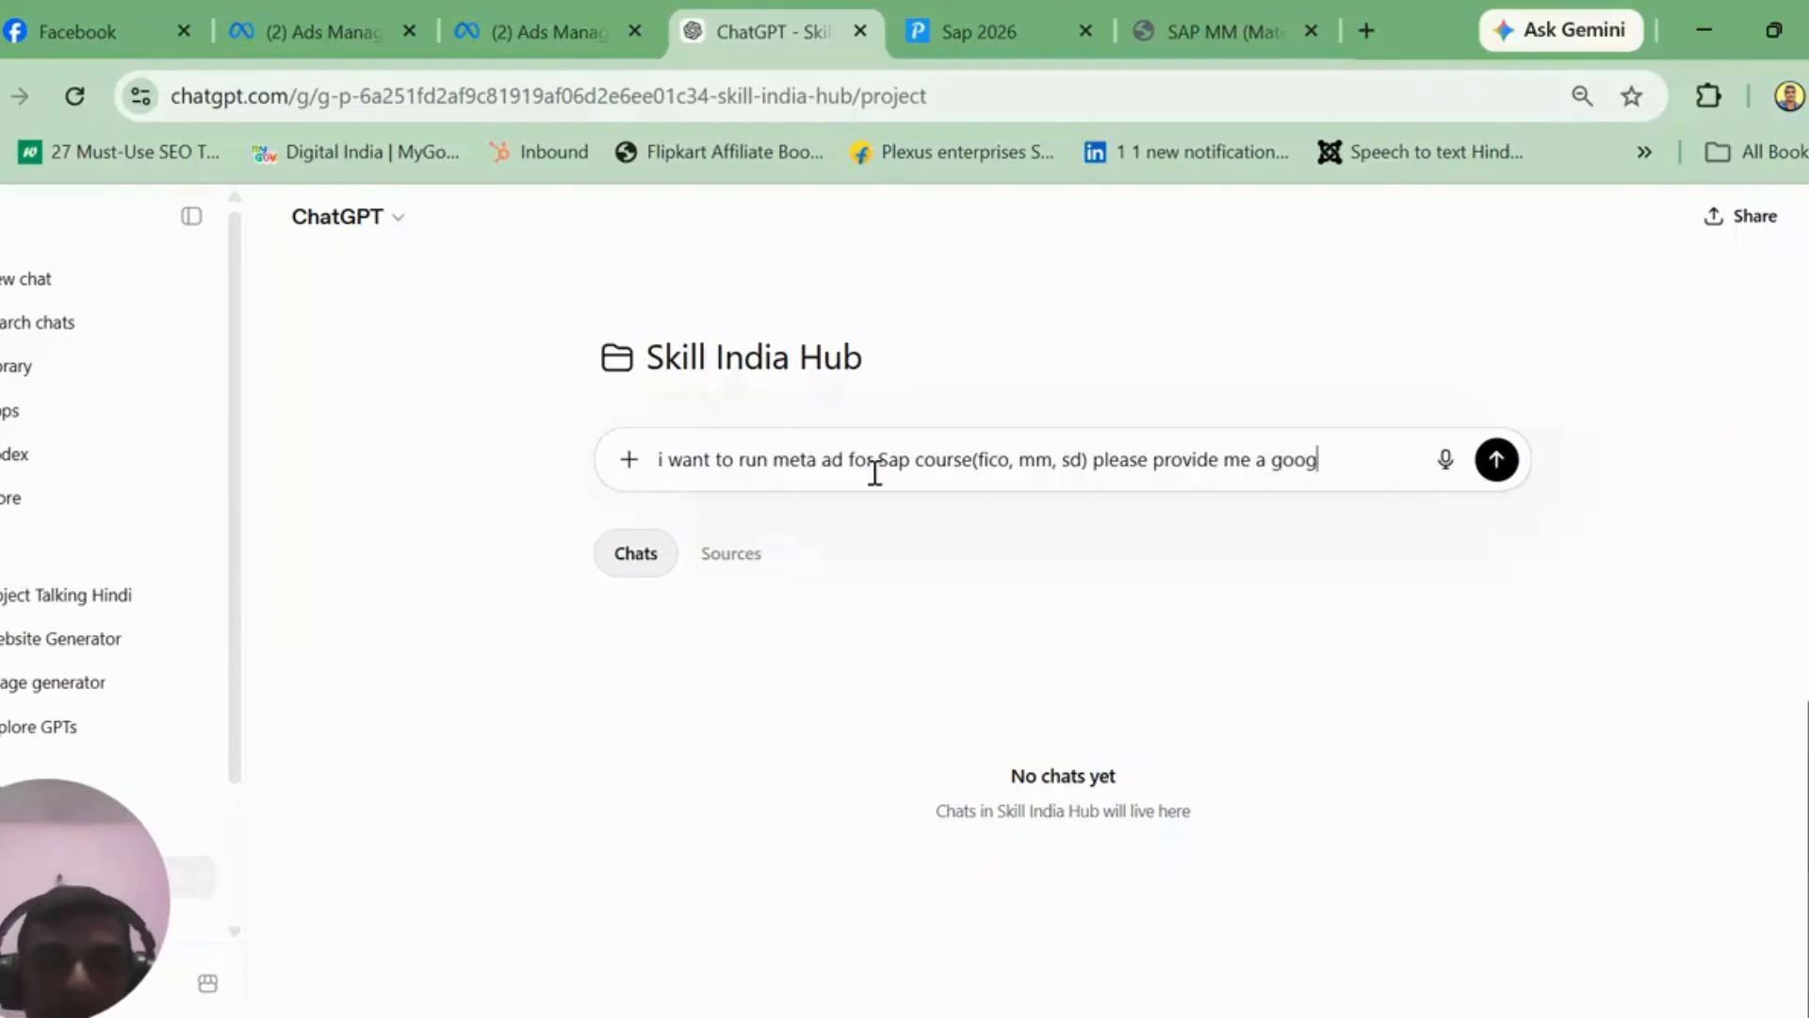
{"action": "key", "text": "BackSpace"}
{"action": "type", "text": "d"}
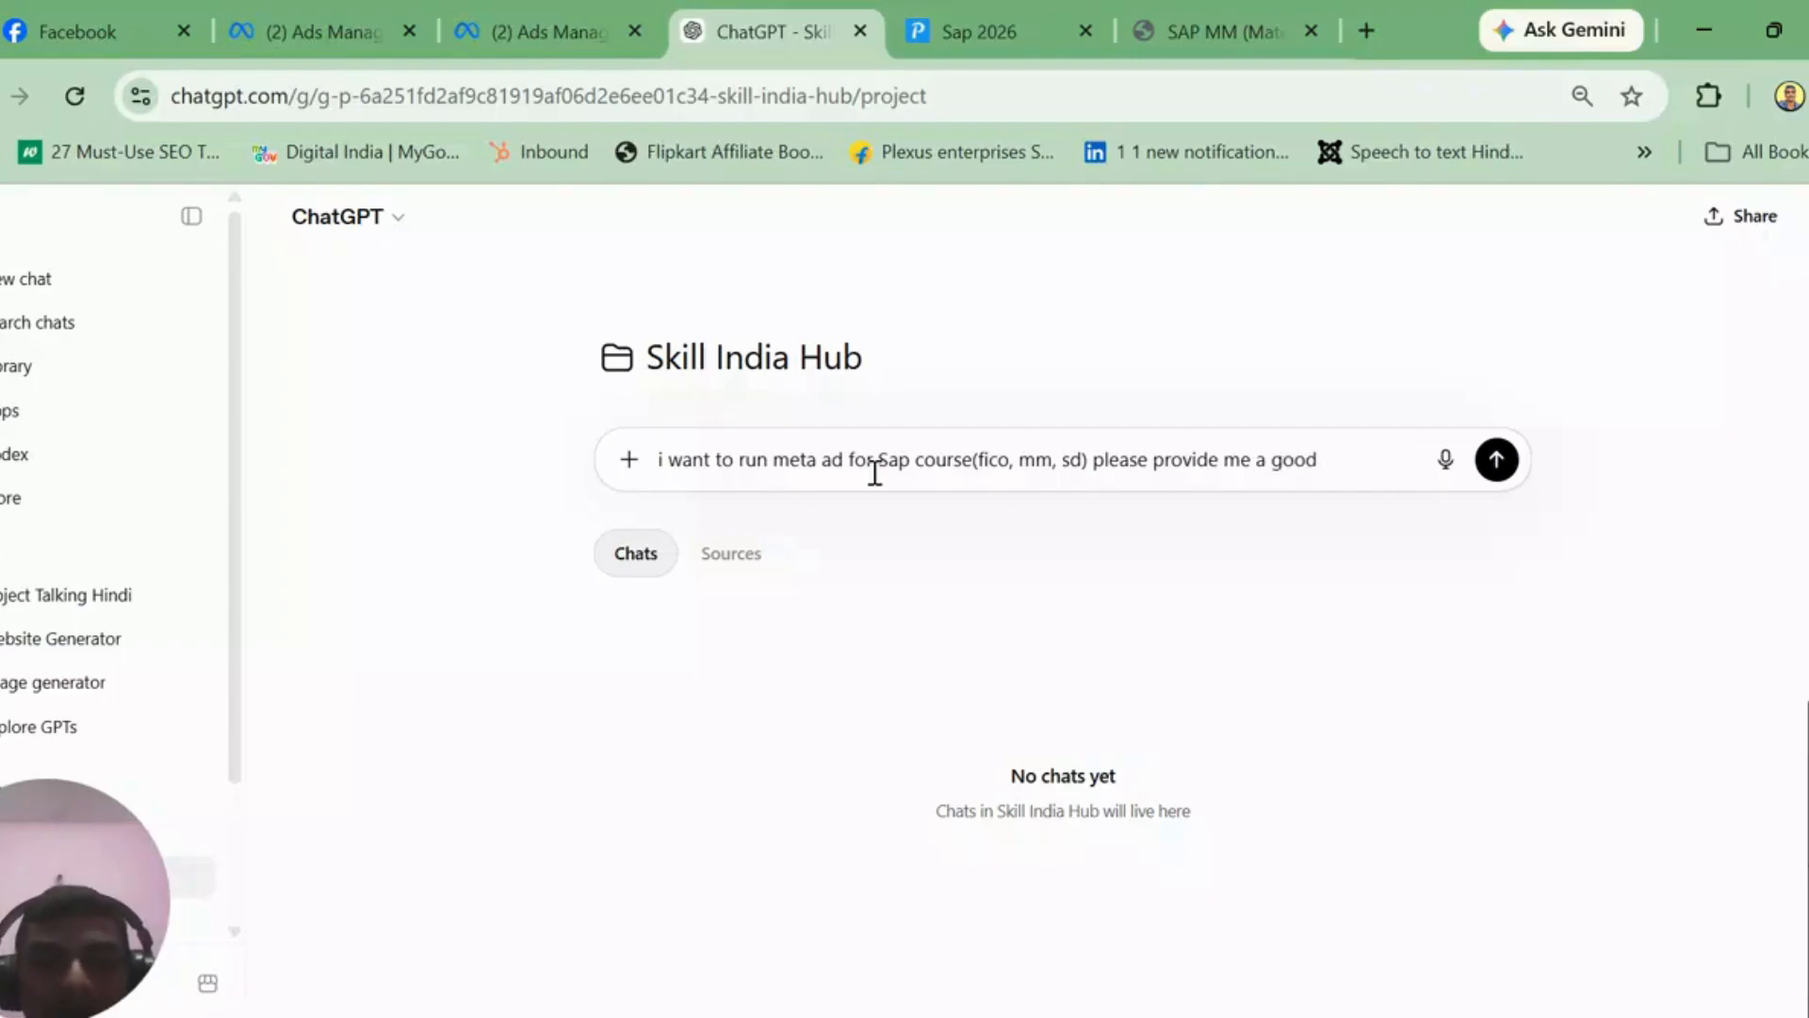
{"action": "type", "text": " ad contnet"}
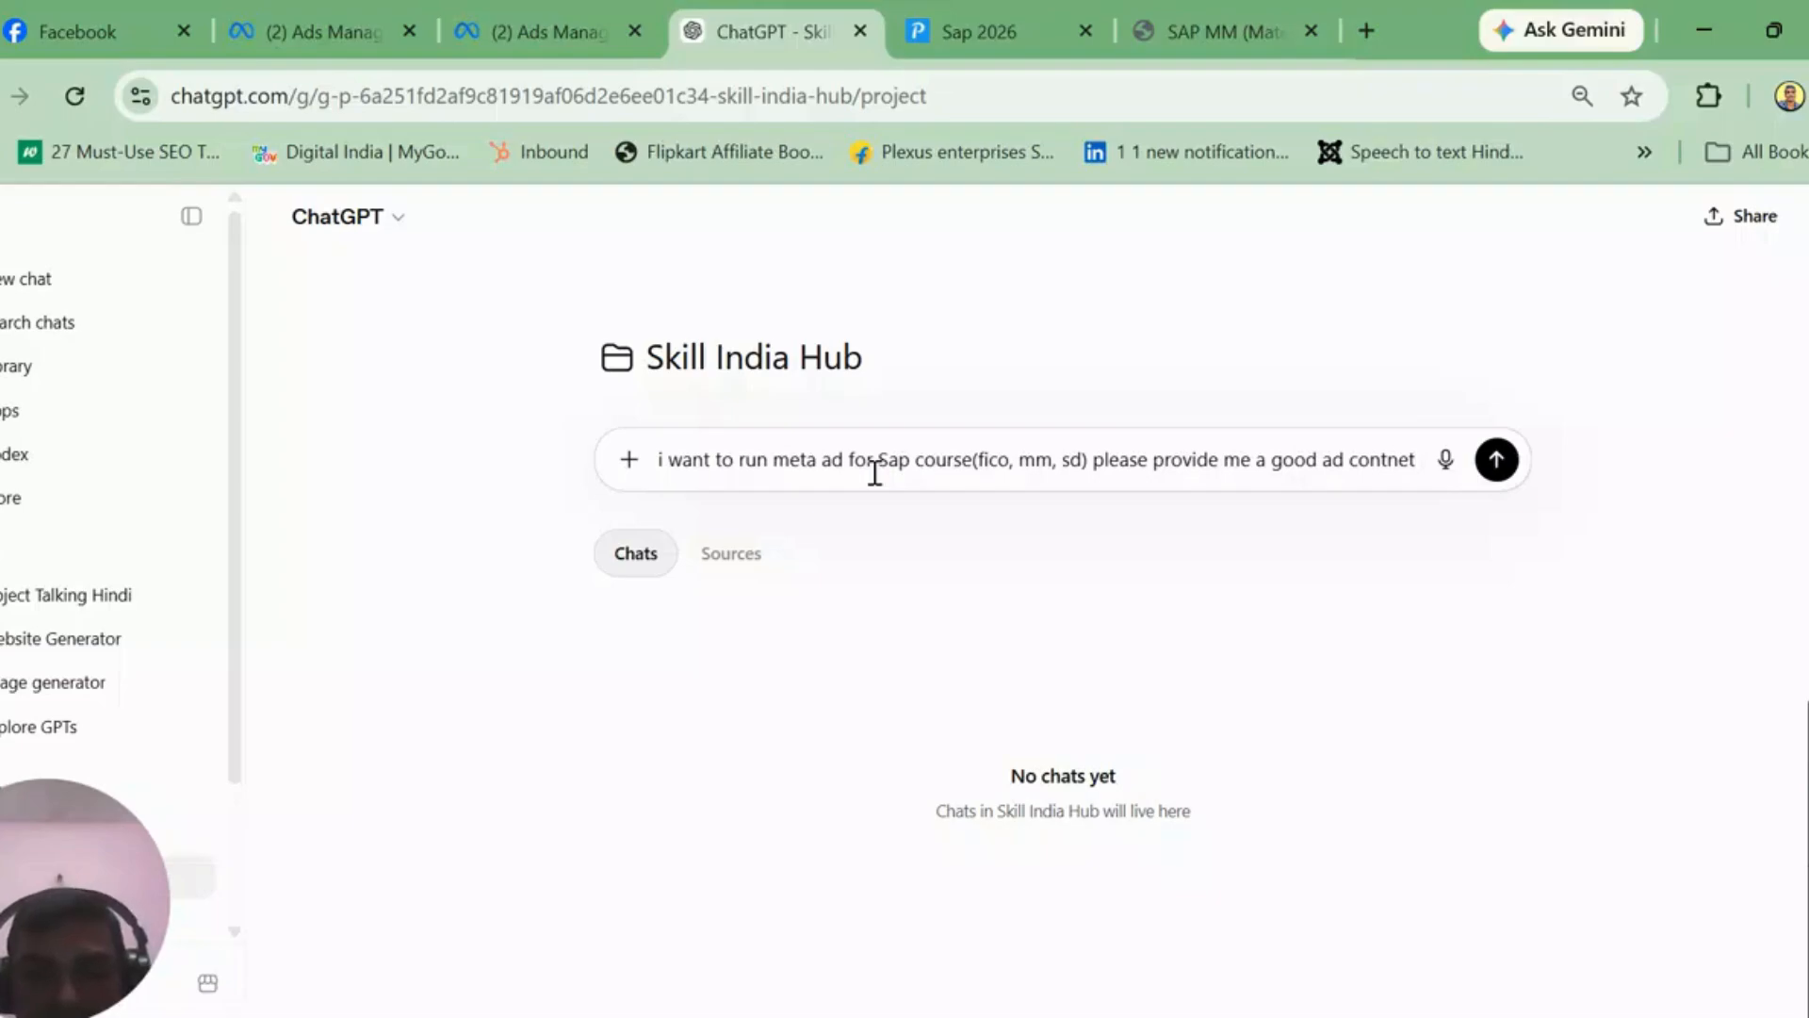
{"action": "type", "text": "for "}
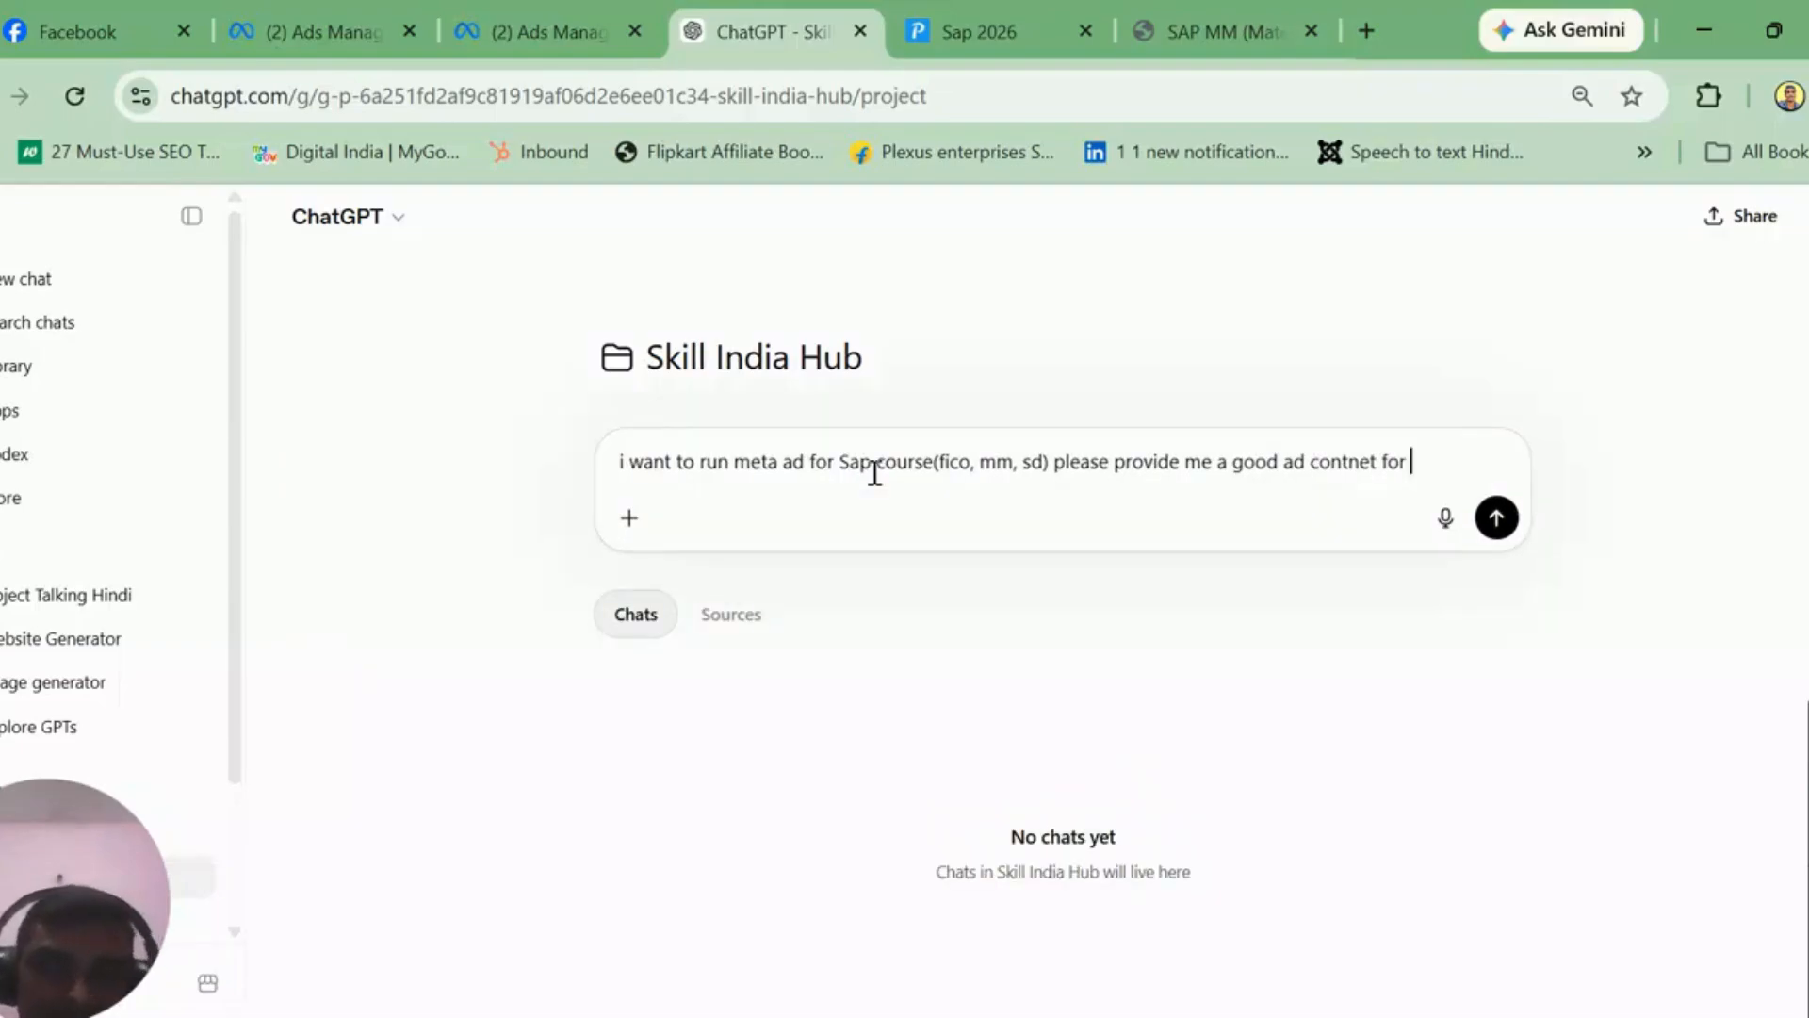
{"action": "type", "text": "new ad"}
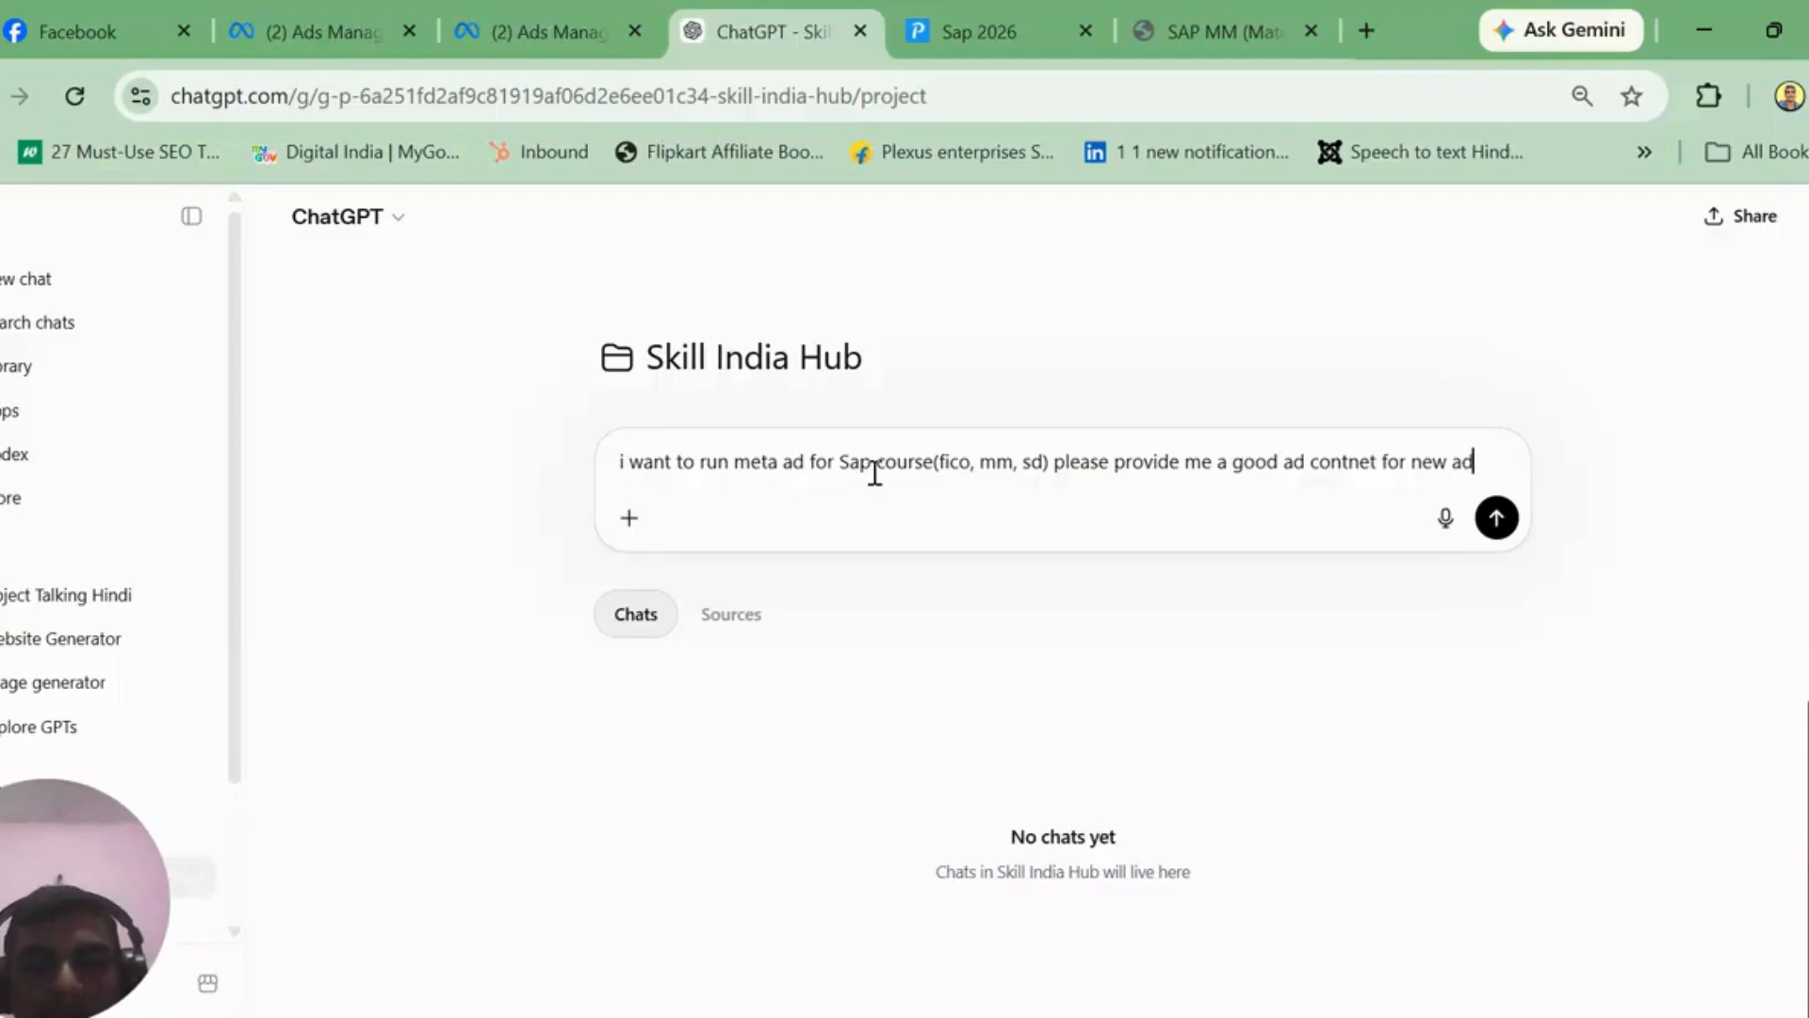
{"action": "type", "text": "missions"}
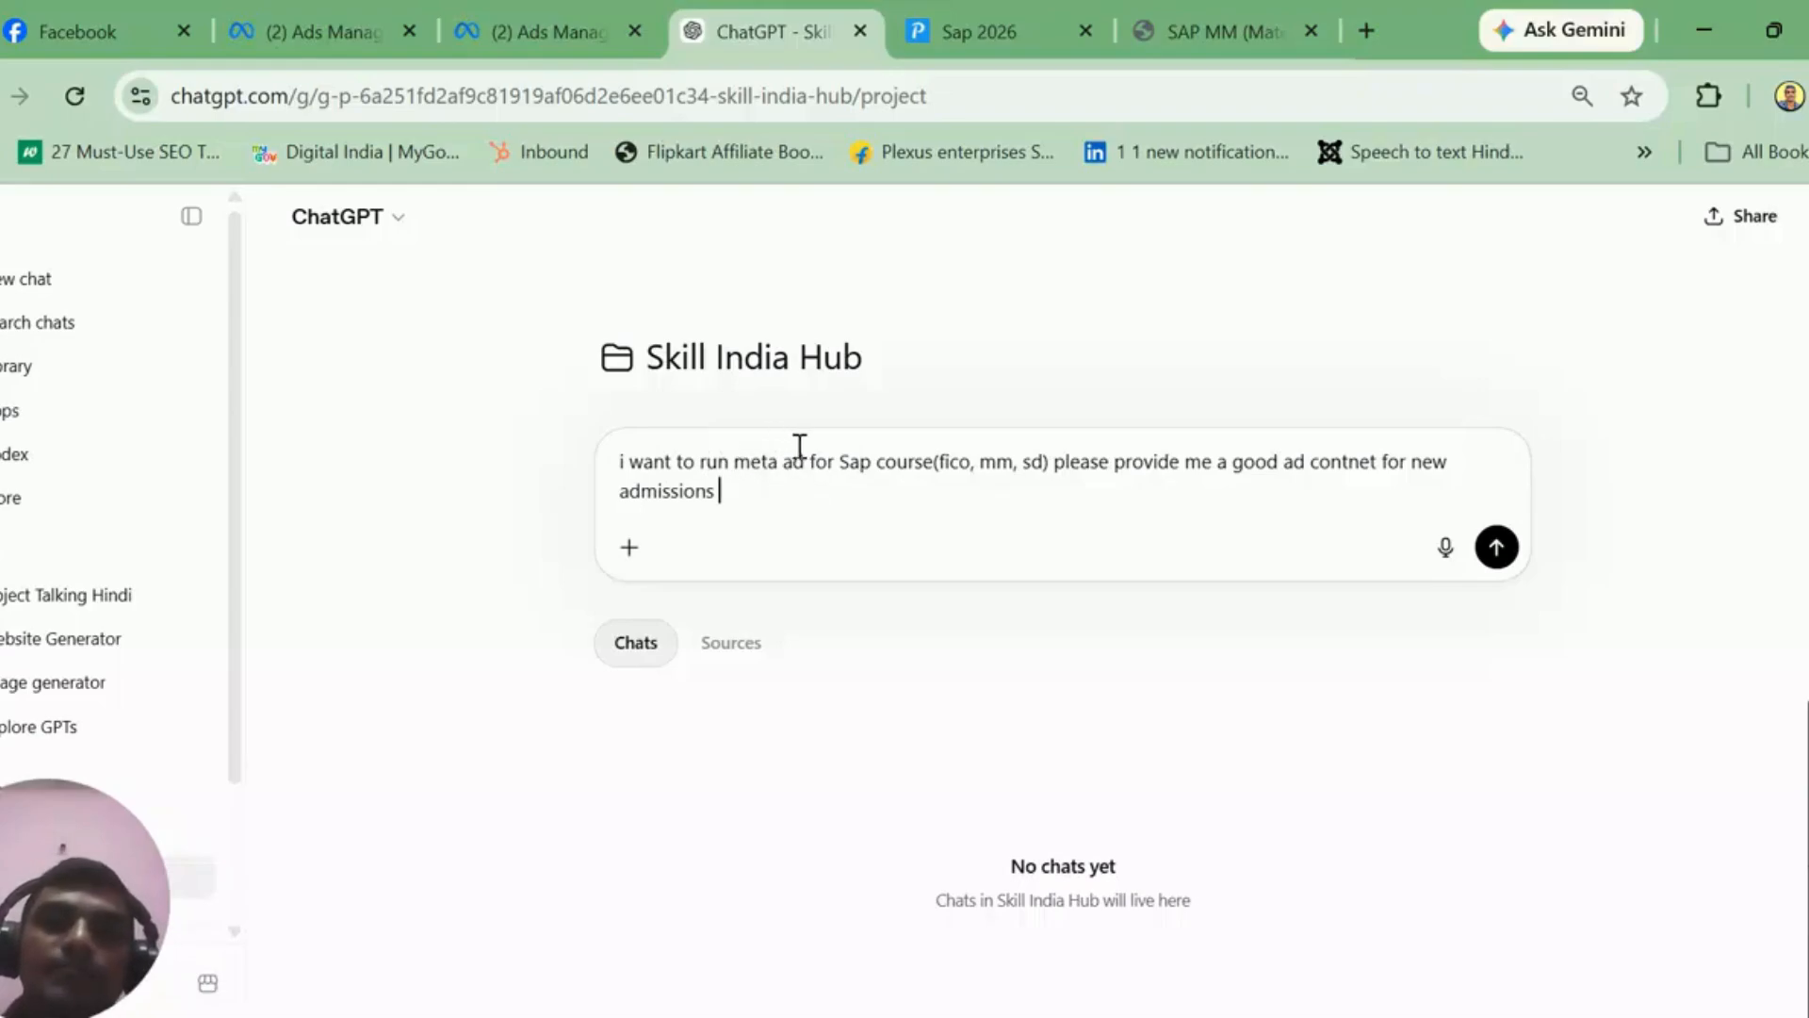
Step: Insert "(Awareness)" before "meta ad" in the prompt and send it
{"action": "left_click", "coordinate": [734, 462]}
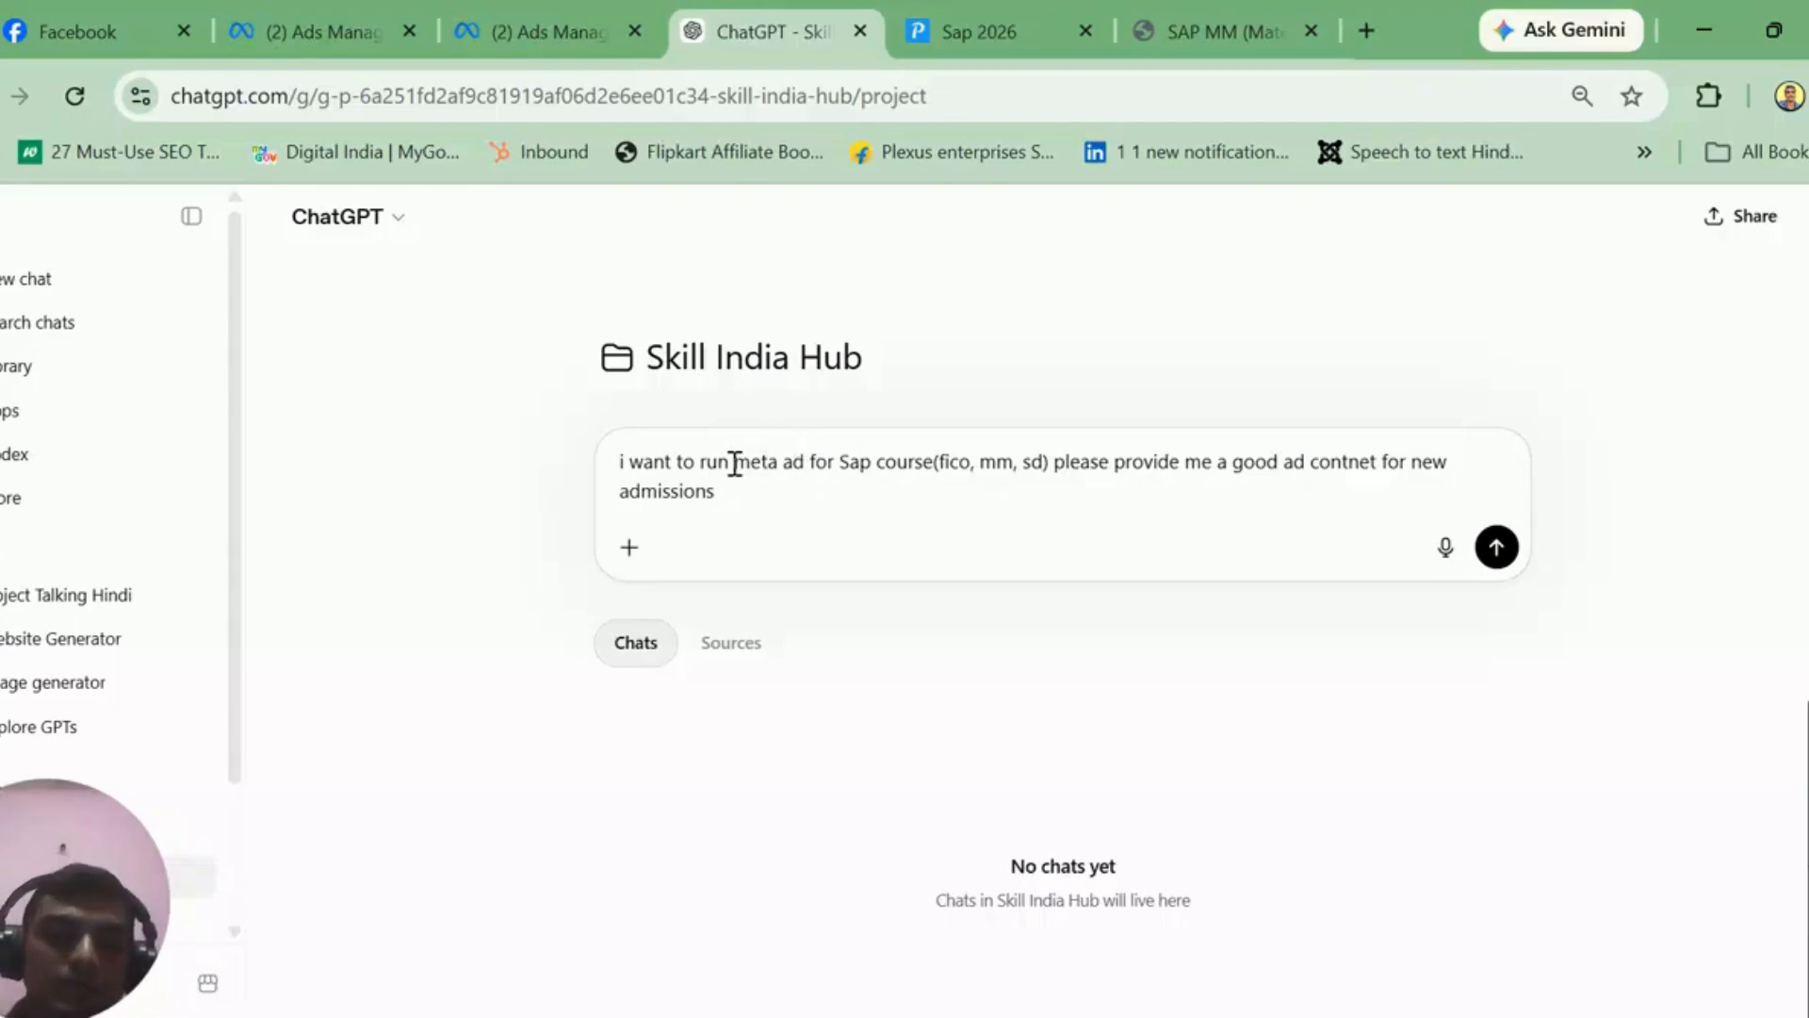
{"action": "type", "text": "Awaren"}
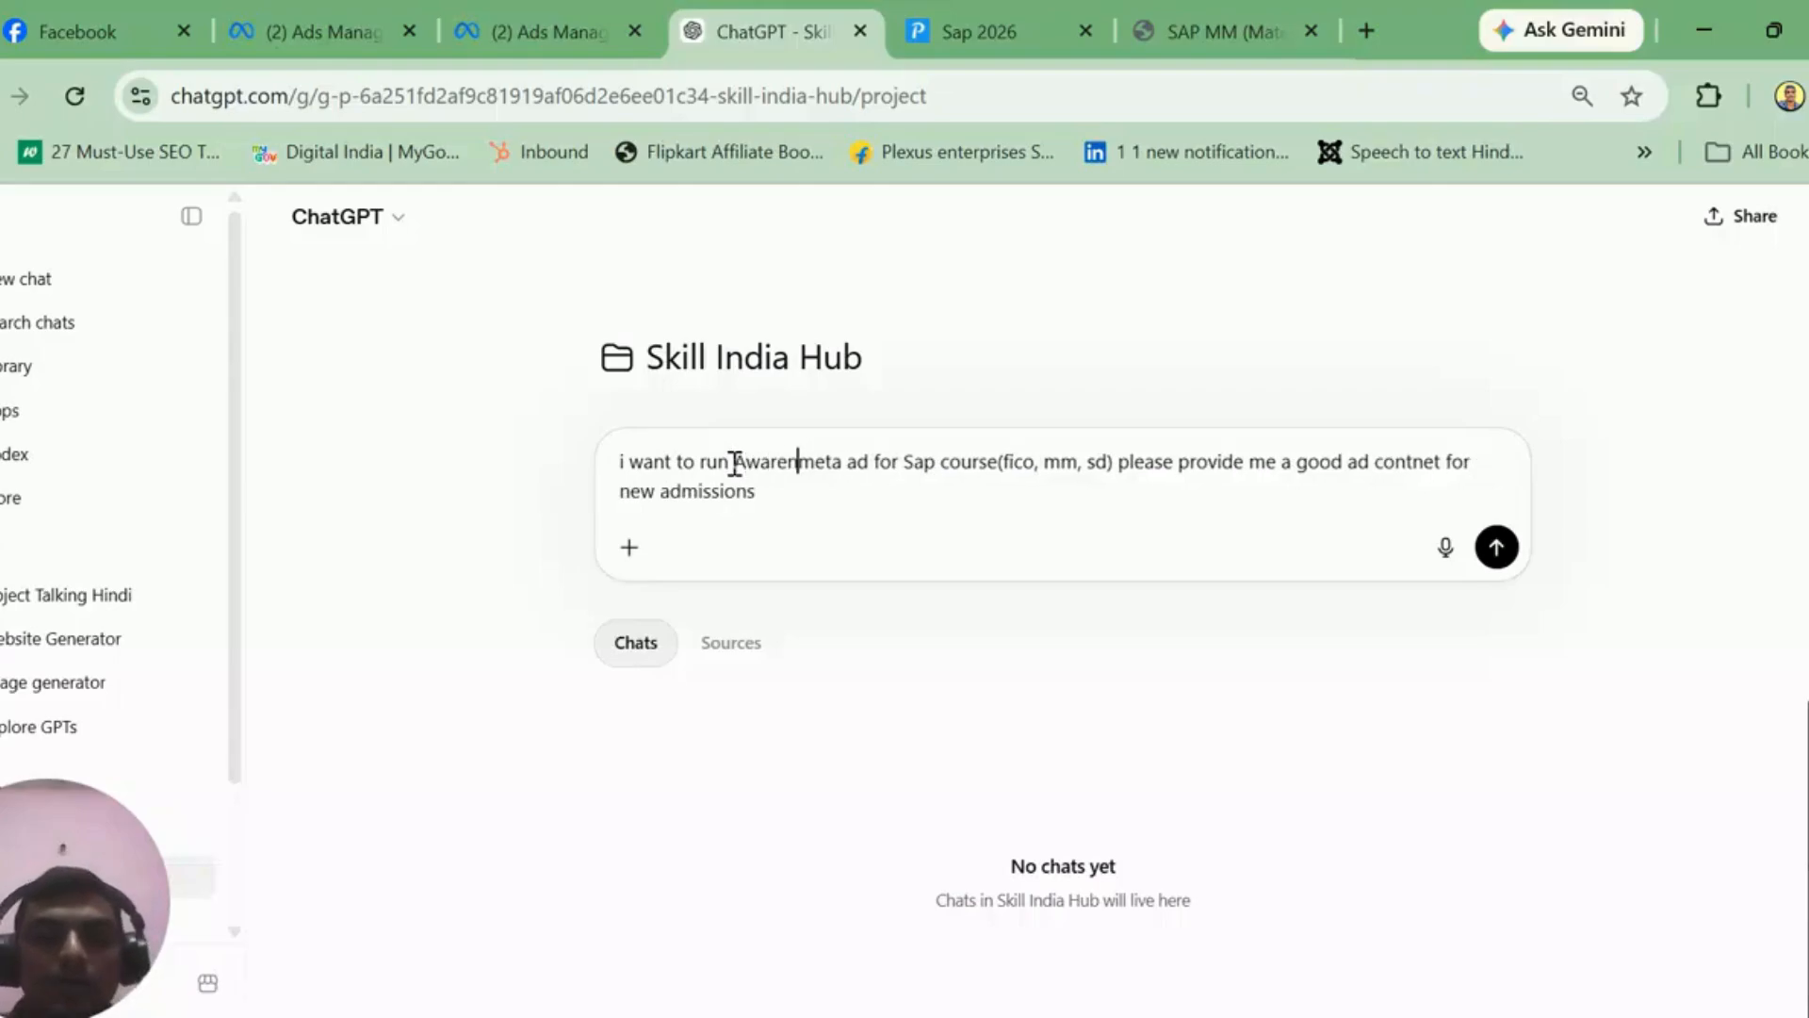
{"action": "type", "text": "ess"}
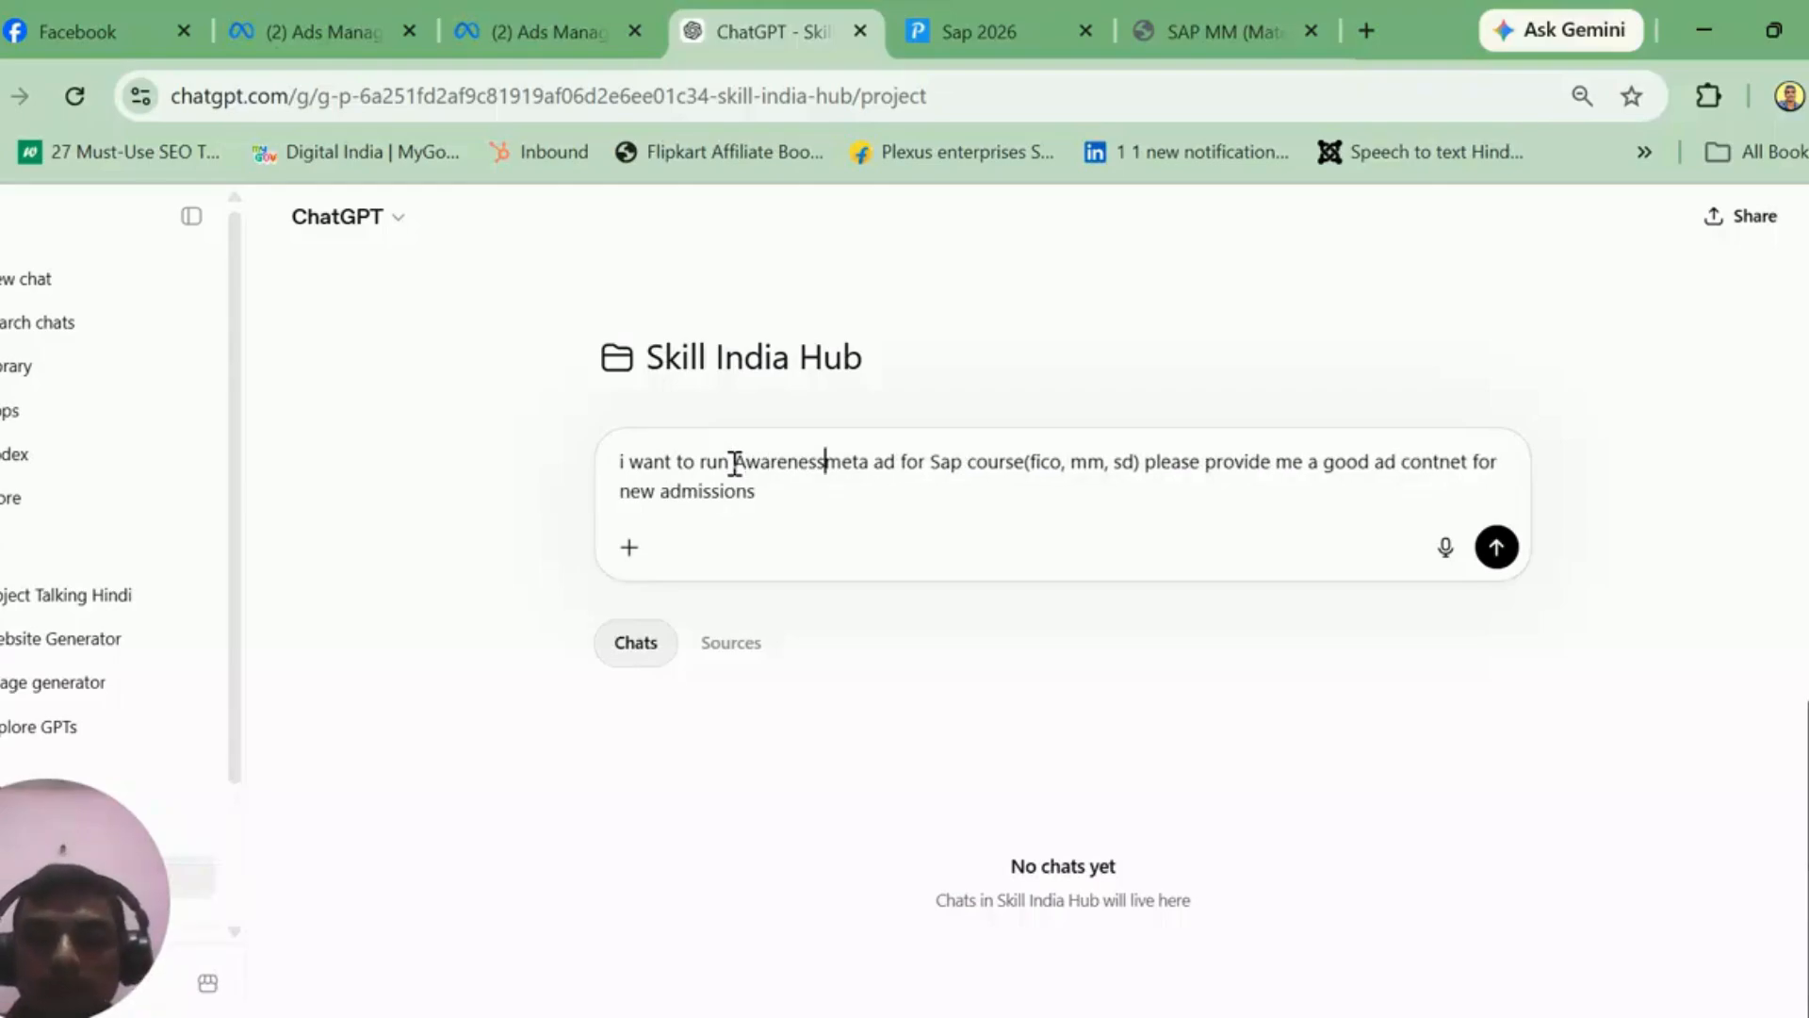
{"action": "type", "text": ")"}
{"action": "key", "text": "Left"}
{"action": "key", "text": "Left"}
{"action": "key", "text": "Left"}
{"action": "key", "text": "Left"}
{"action": "key", "text": "Left"}
{"action": "key", "text": "Left"}
{"action": "key", "text": "Left"}
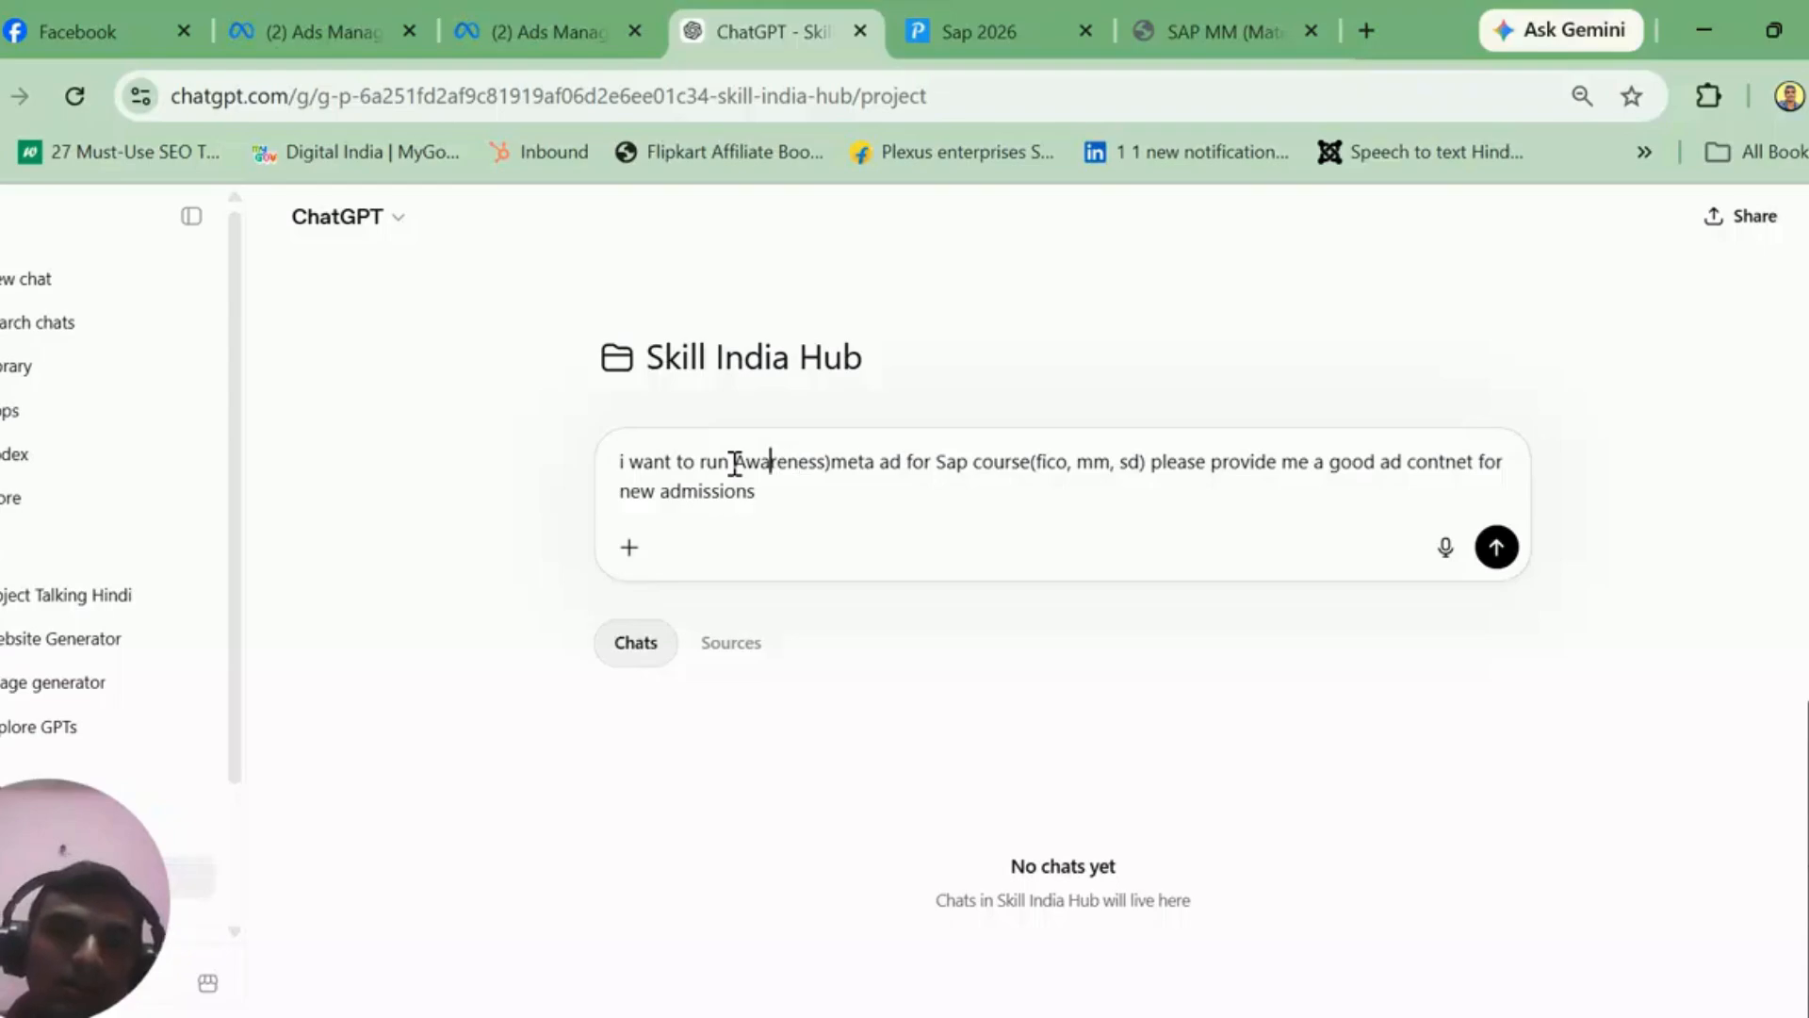
{"action": "key", "text": "Left"}
{"action": "key", "text": "Left"}
{"action": "key", "text": "Left"}
{"action": "type", "text": "("}
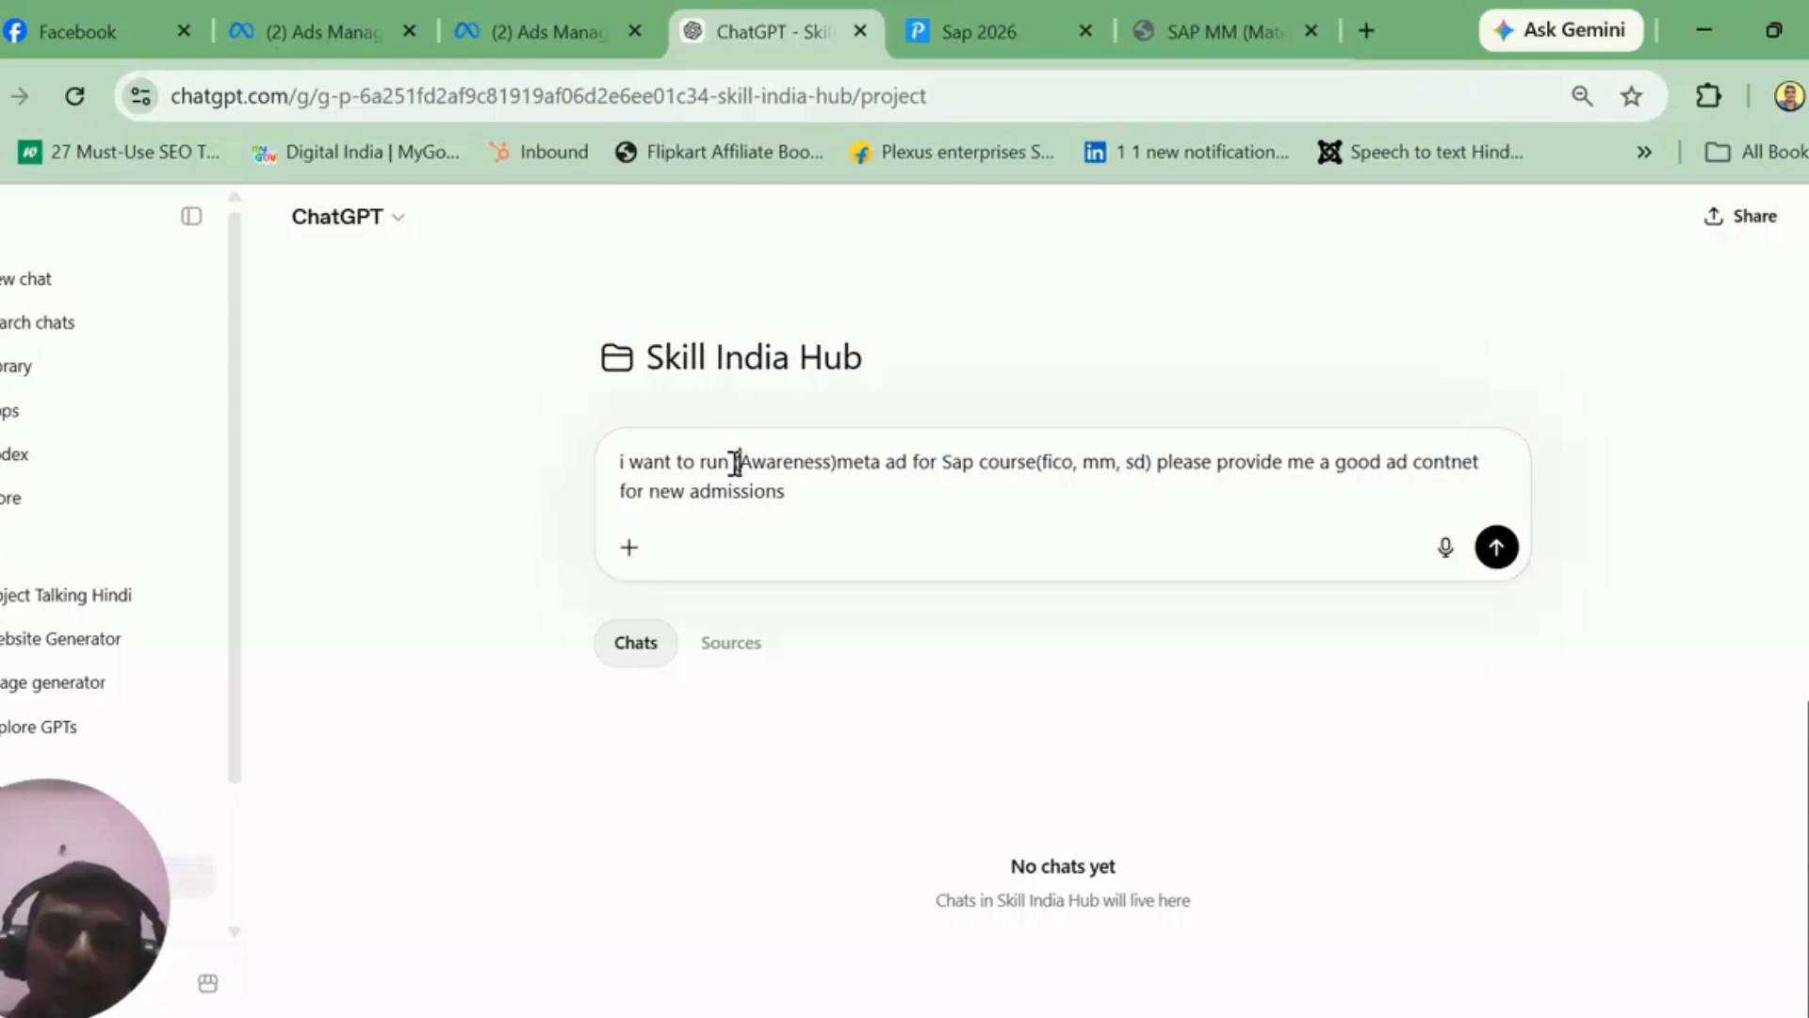
{"action": "key", "text": "BackSpace"}
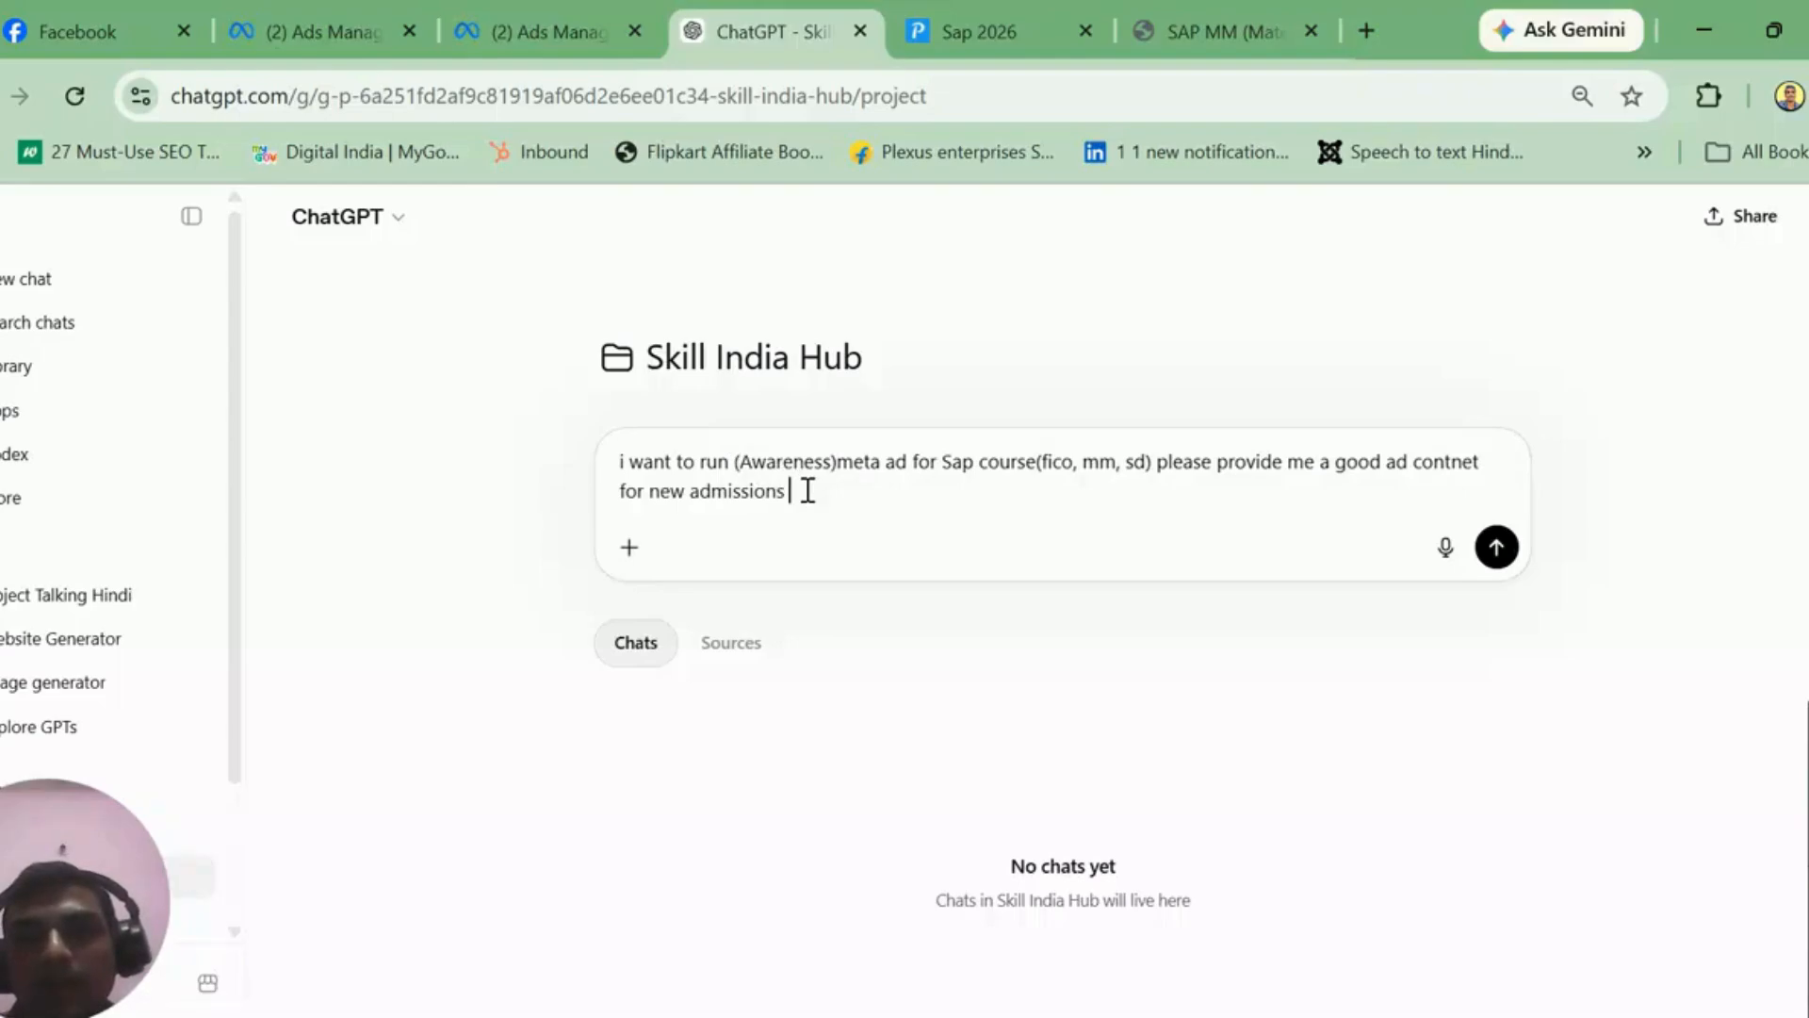
{"action": "key", "text": "Return"}
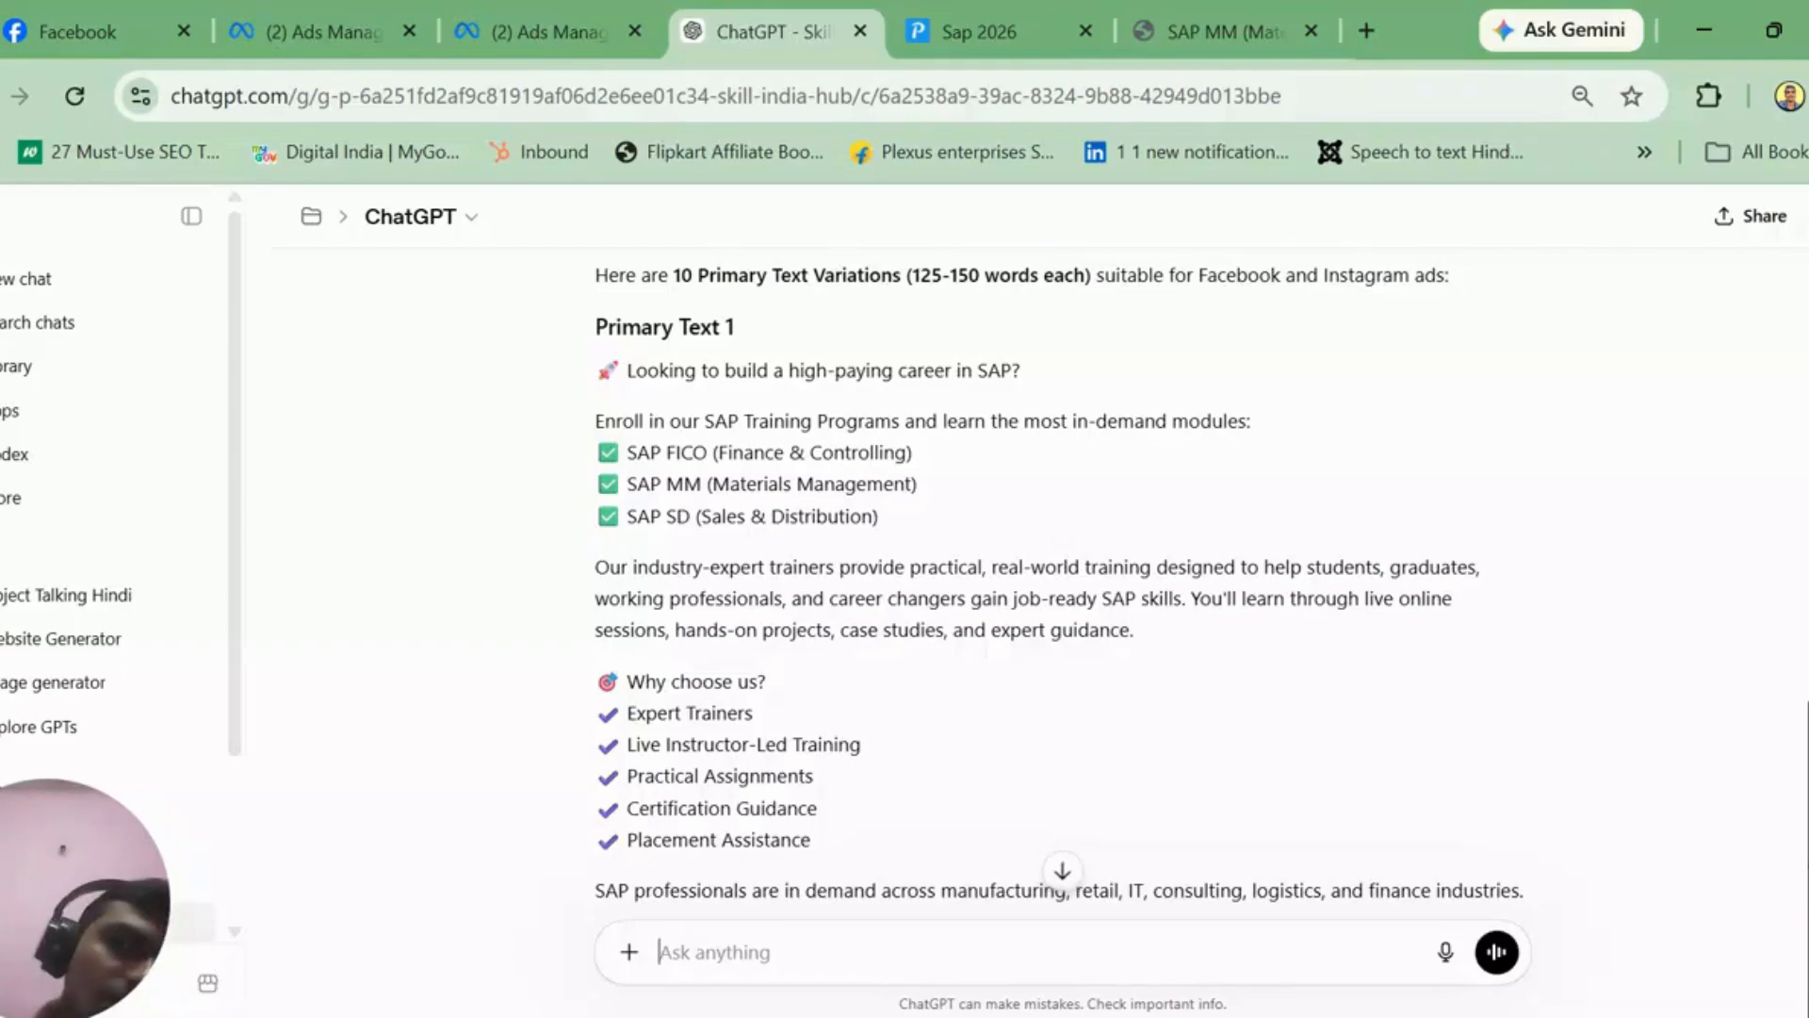
Step: Review the sent prompt's wording and read the Primary Text 1 variation in the reply
{"action": "scroll", "coordinate": [1063, 584], "scroll_direction": "up", "scroll_amount": 3}
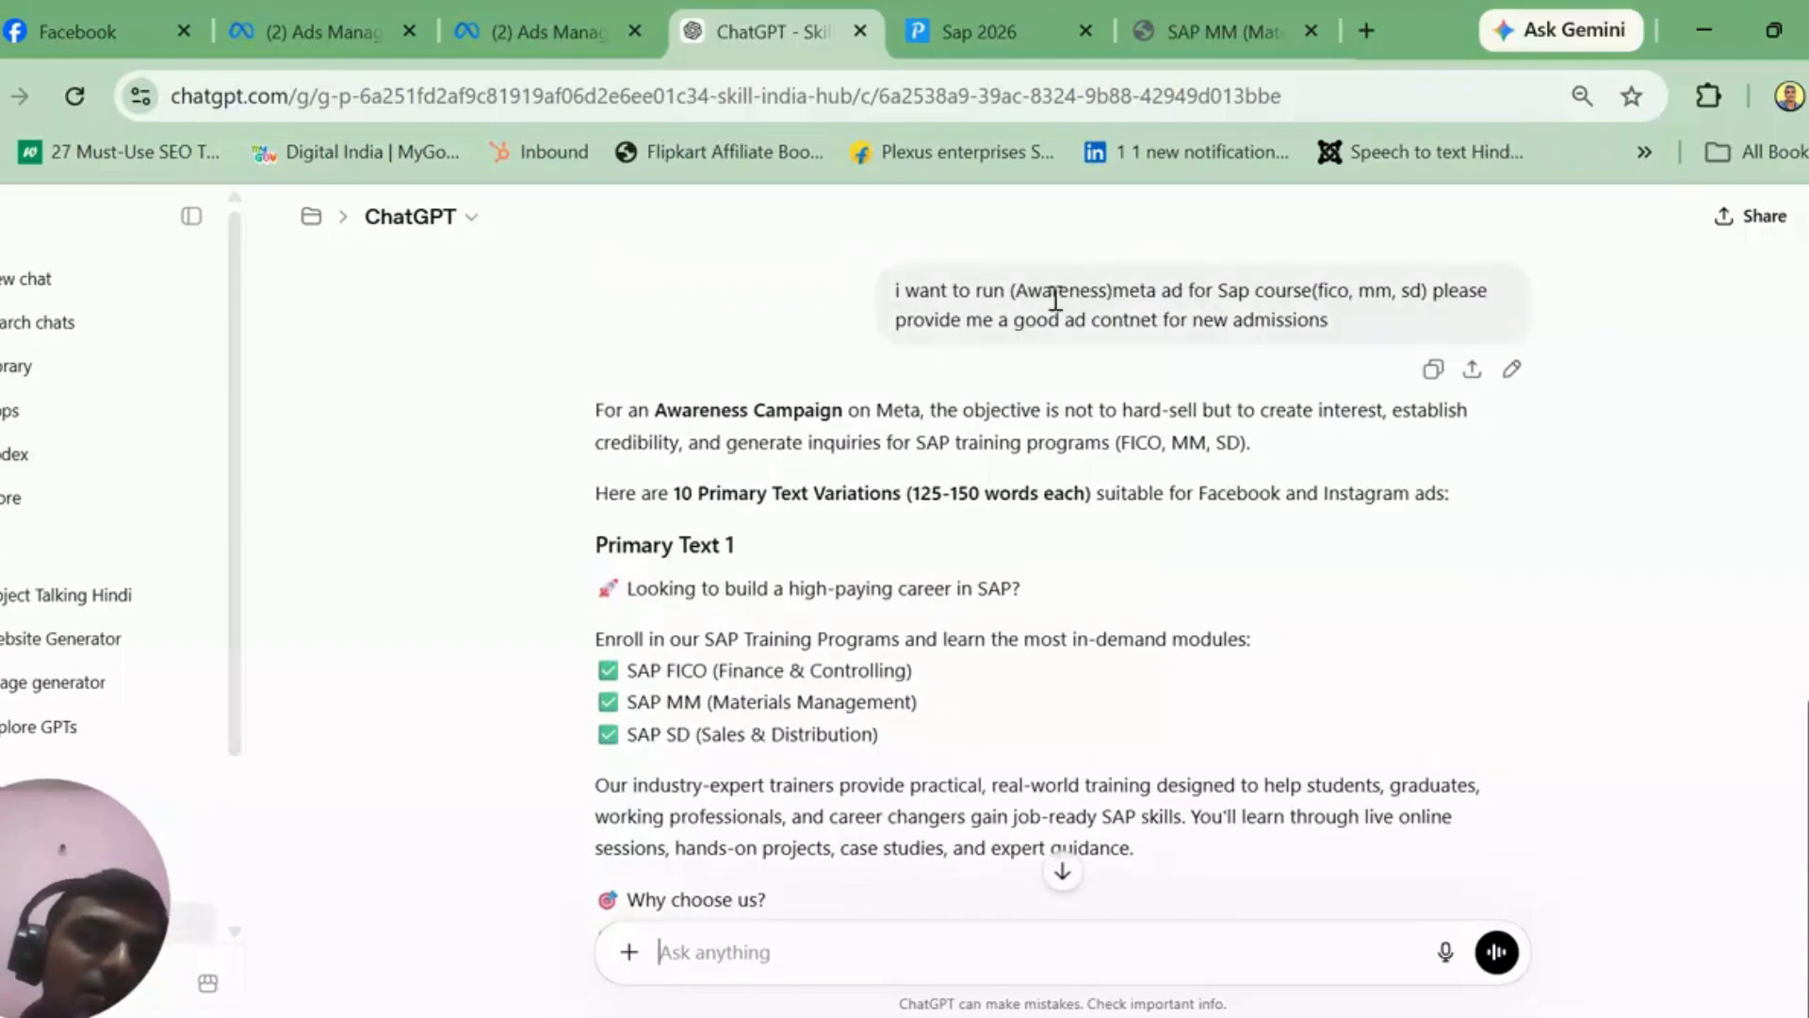
{"action": "left_click_drag", "start_coordinate": [1016, 301], "coordinate": [1425, 280]}
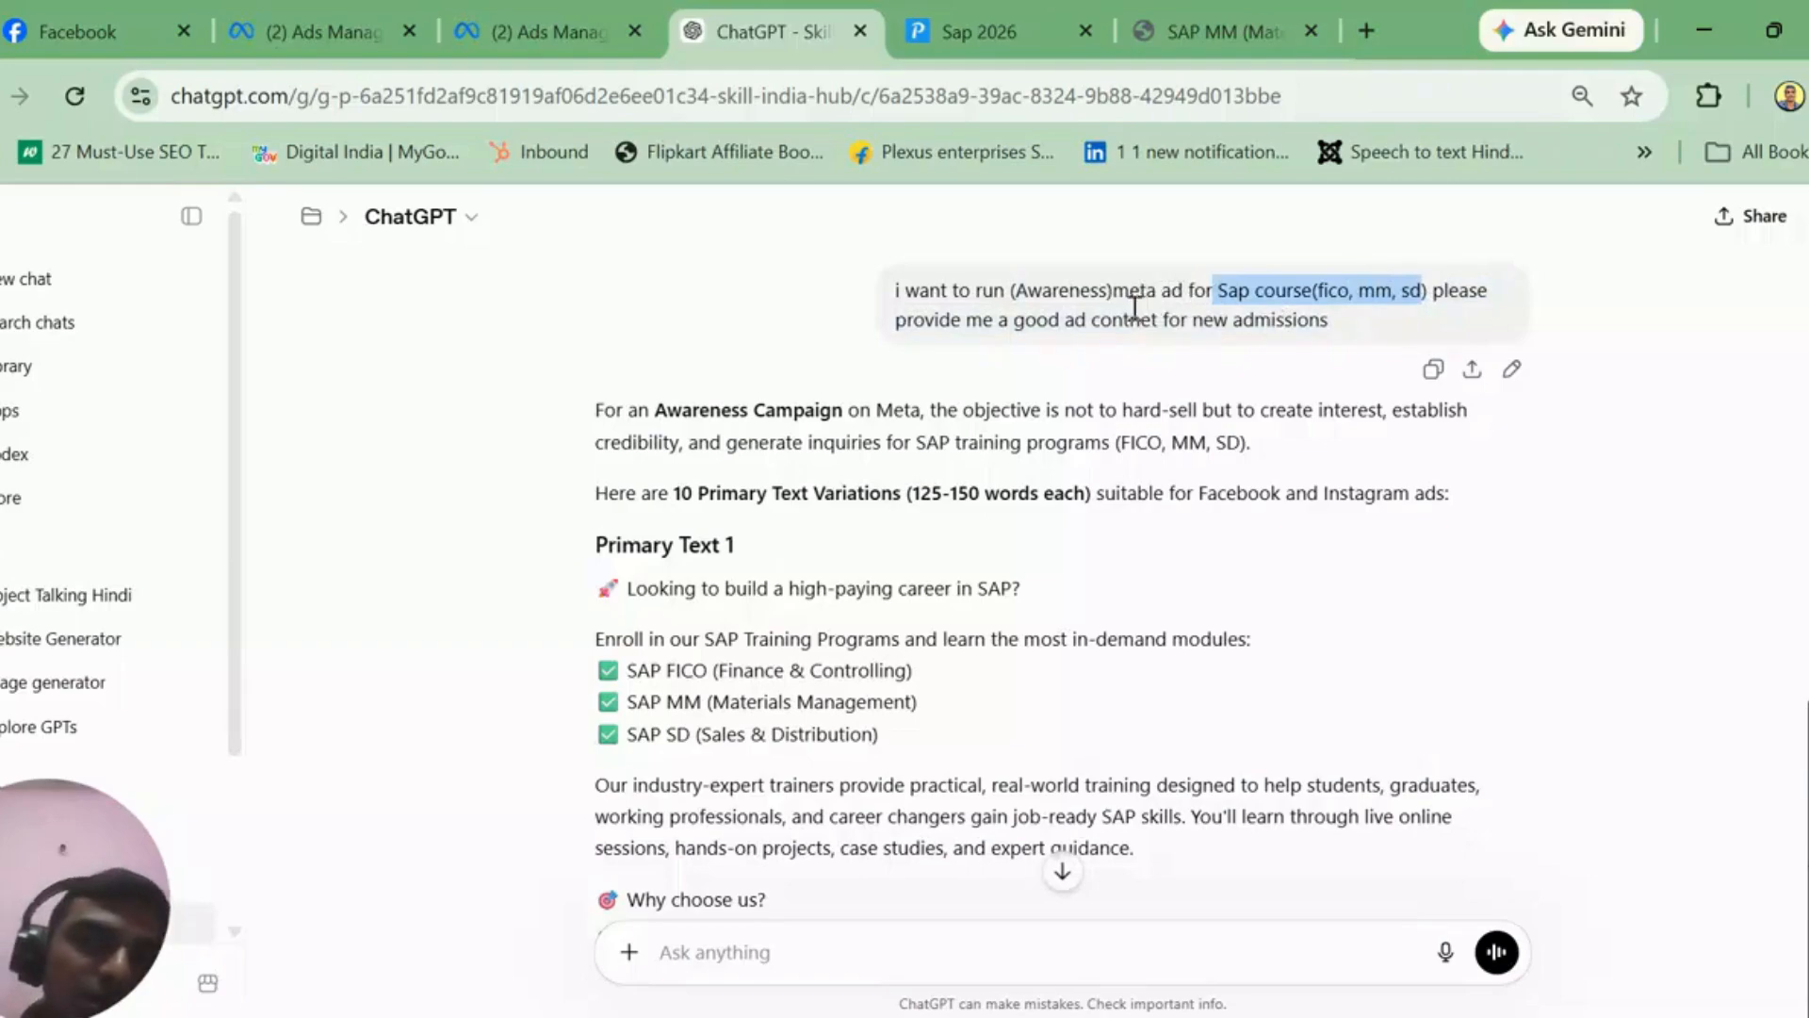
{"action": "left_click_drag", "start_coordinate": [1089, 319], "coordinate": [1161, 322]}
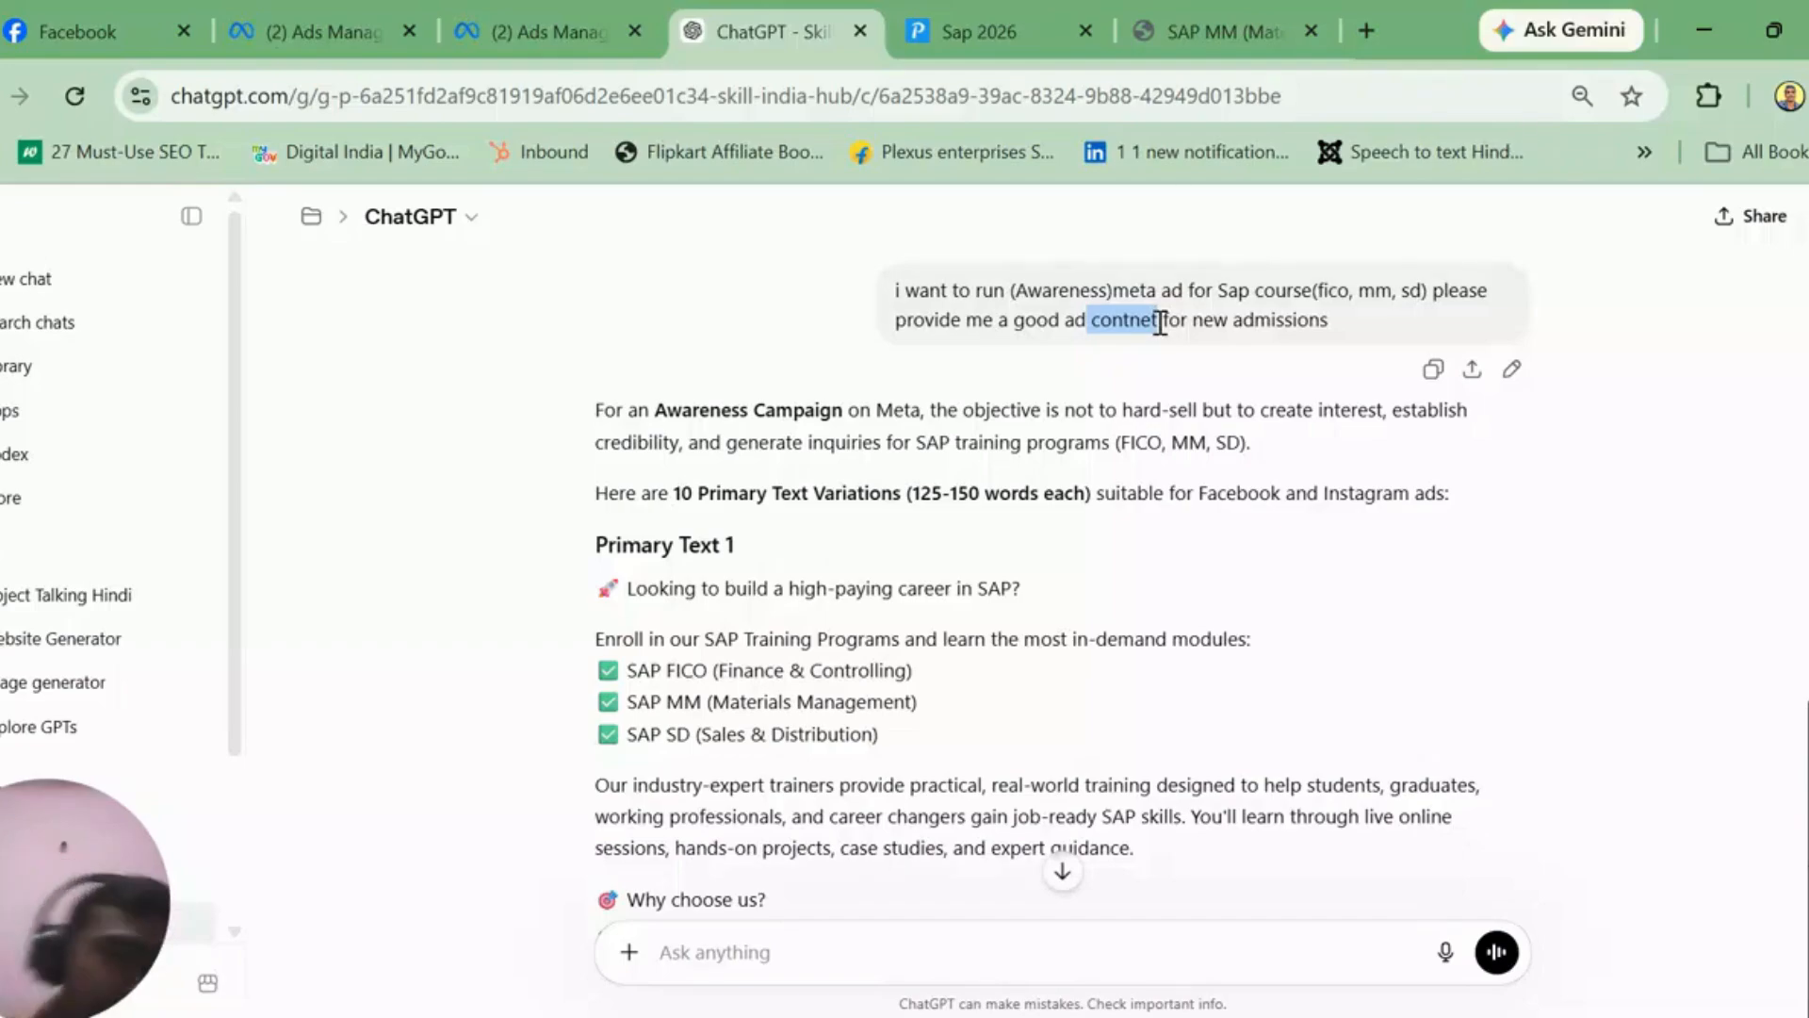
{"action": "left_click", "coordinate": [630, 589]}
{"action": "left_click_drag", "start_coordinate": [629, 589], "coordinate": [981, 719]}
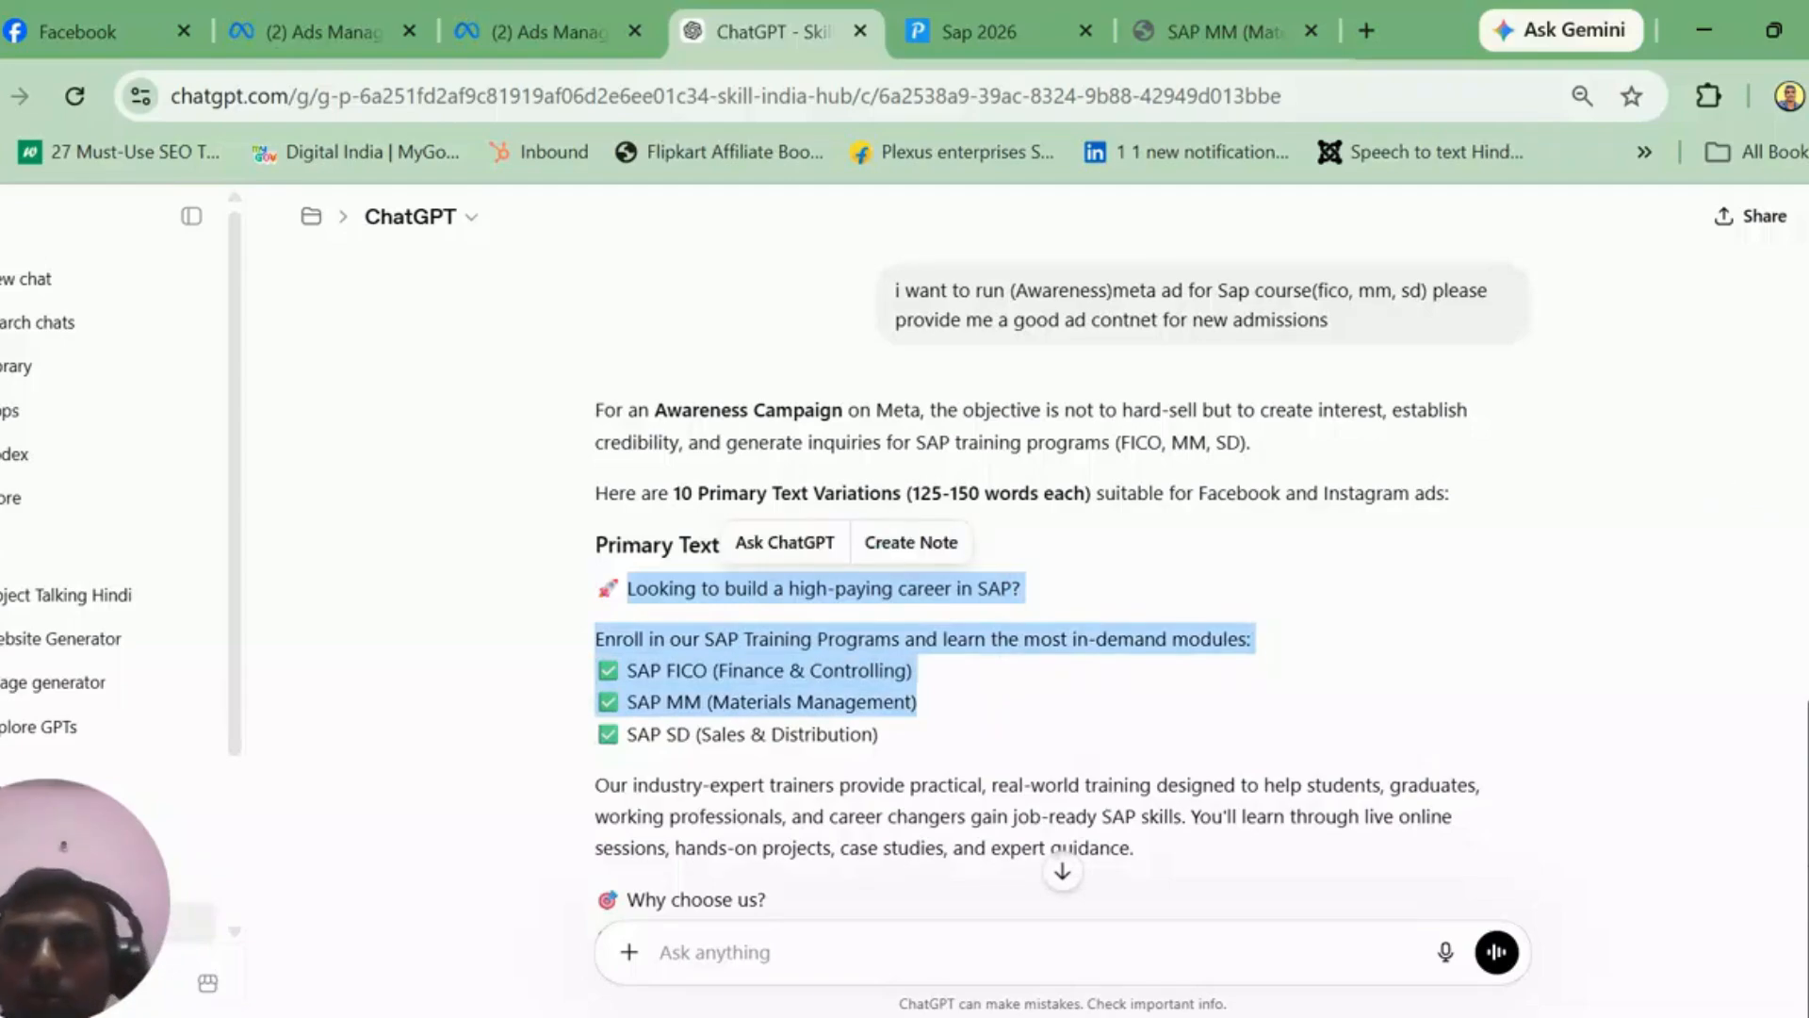
{"action": "scroll", "coordinate": [1060, 593], "scroll_direction": "down", "scroll_amount": 3}
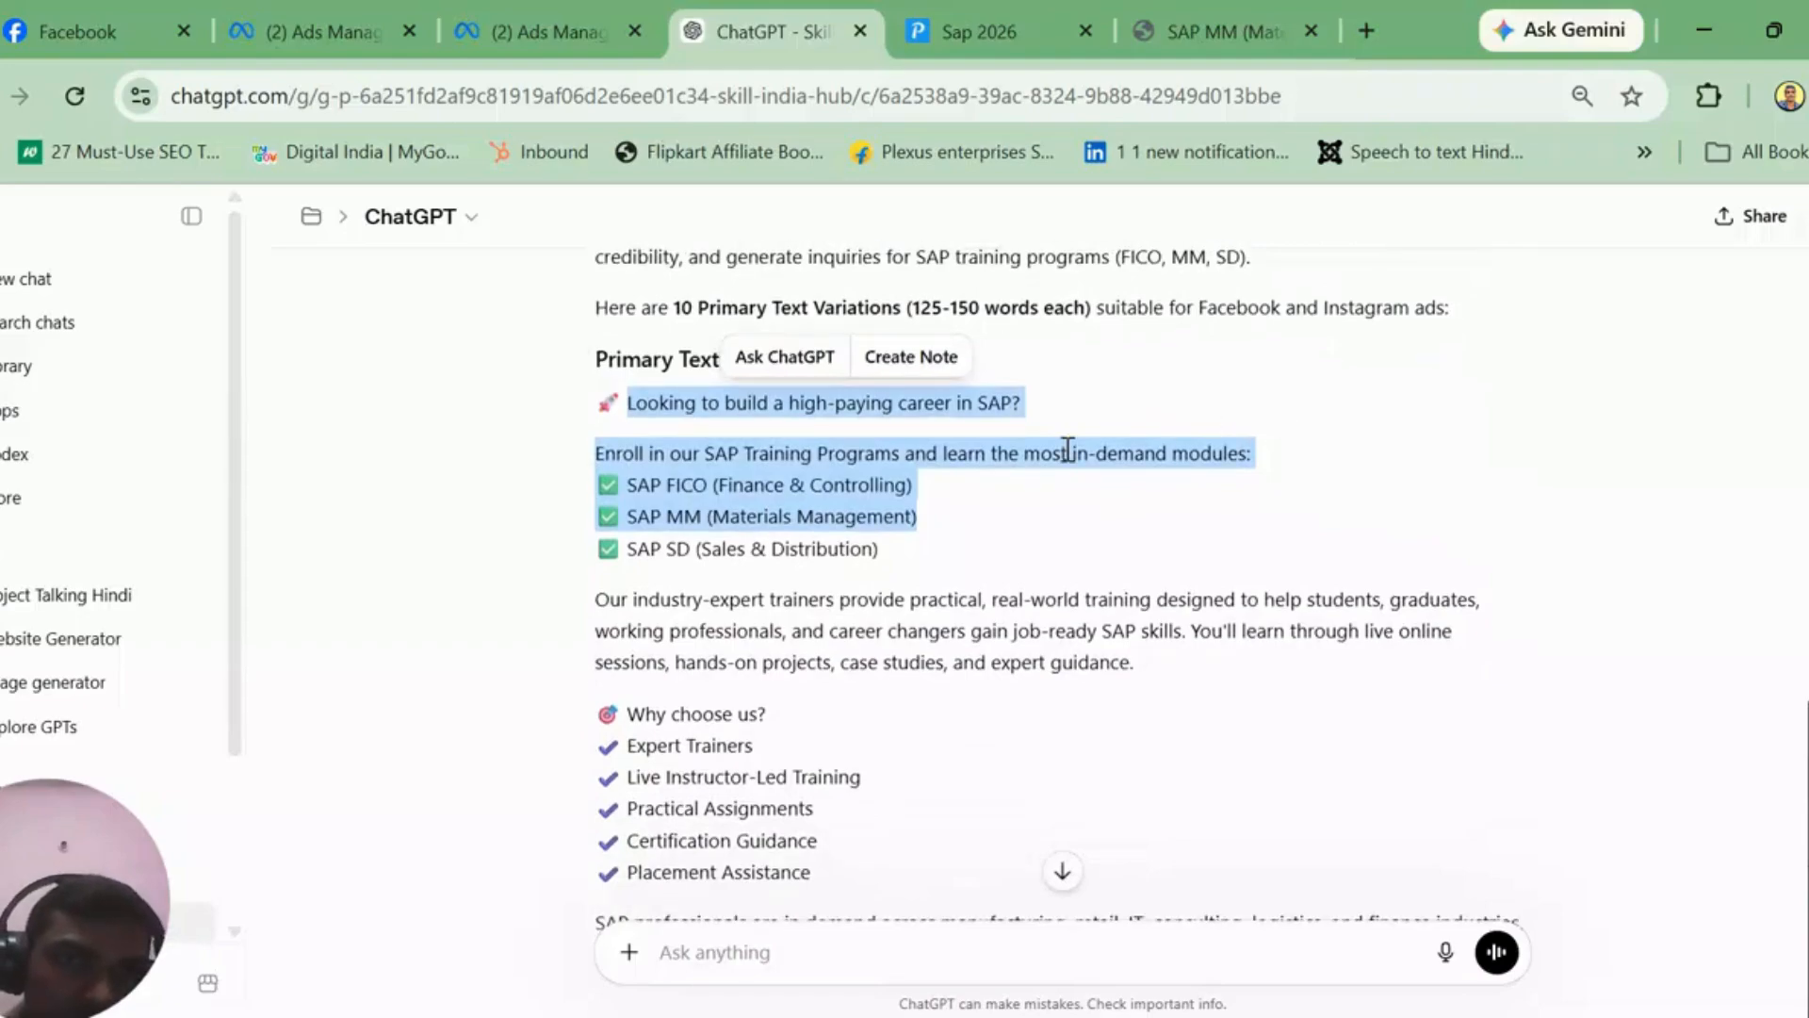
Step: Look over the first ad text variations and copy the whole Primary Text 1, from its opening question to "start your SAP career journey."
{"action": "left_click", "coordinate": [912, 547]}
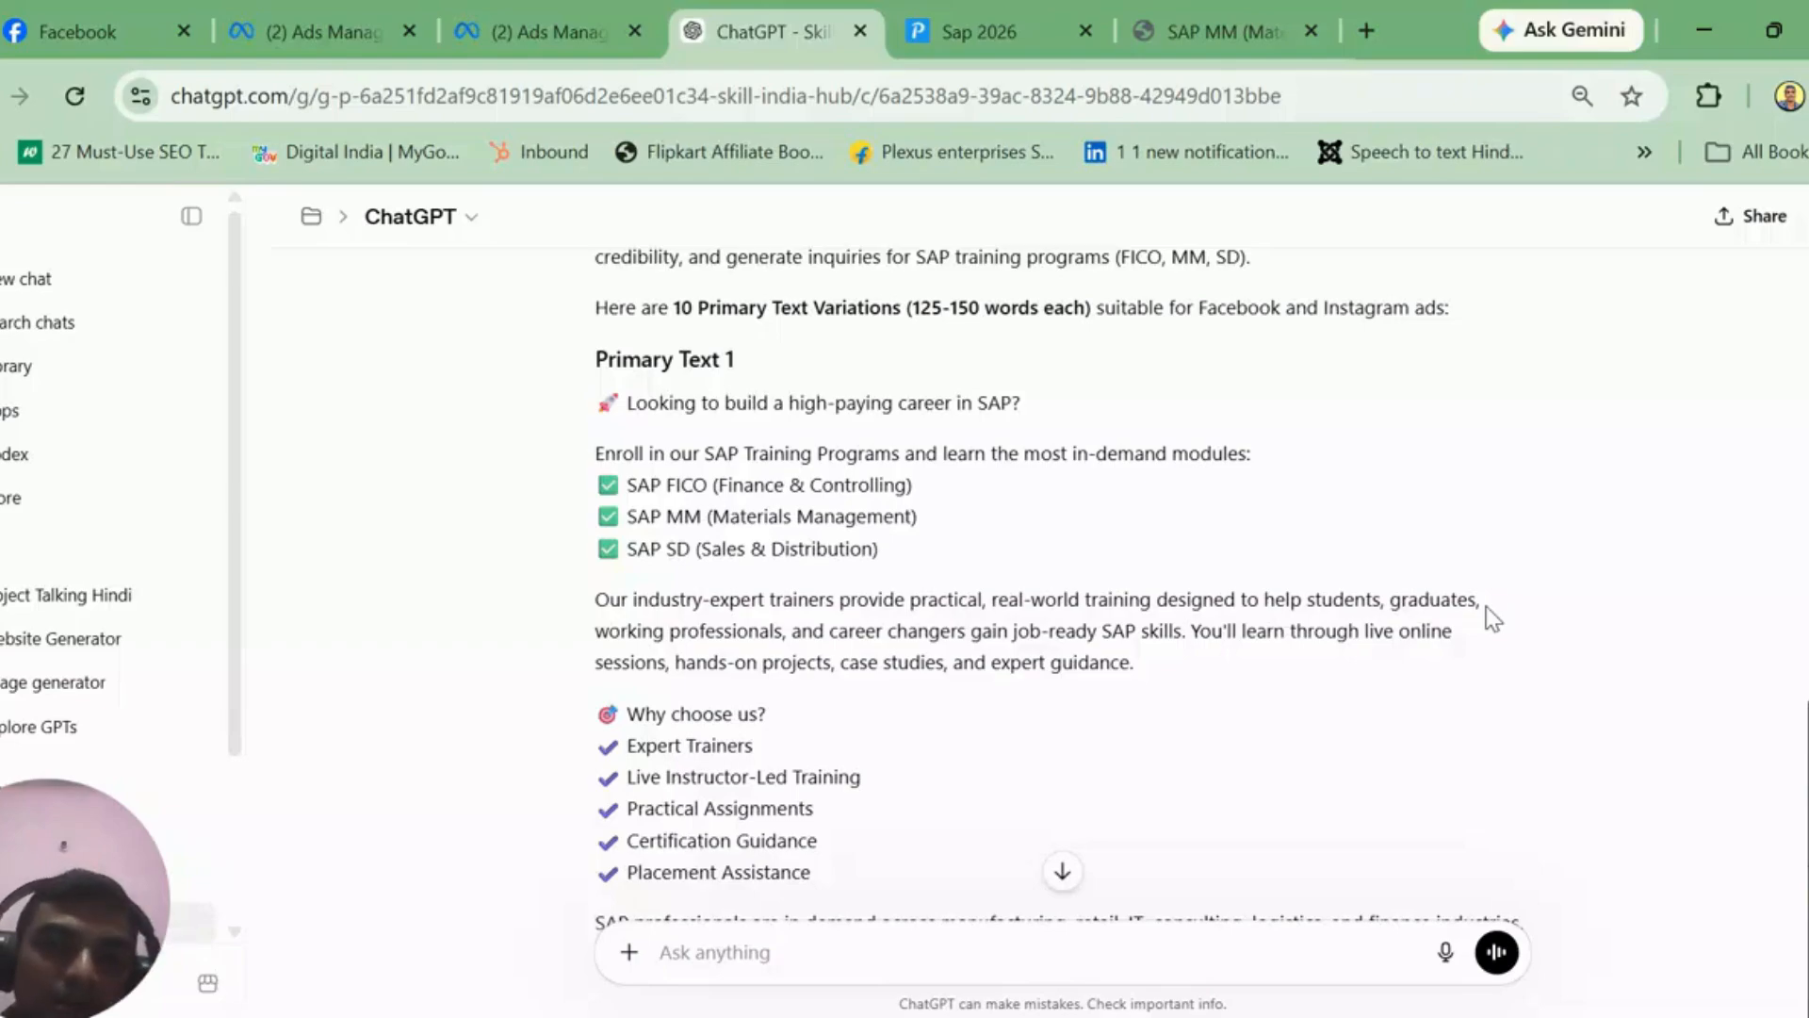
{"action": "scroll", "coordinate": [1058, 590], "scroll_direction": "down", "scroll_amount": 6}
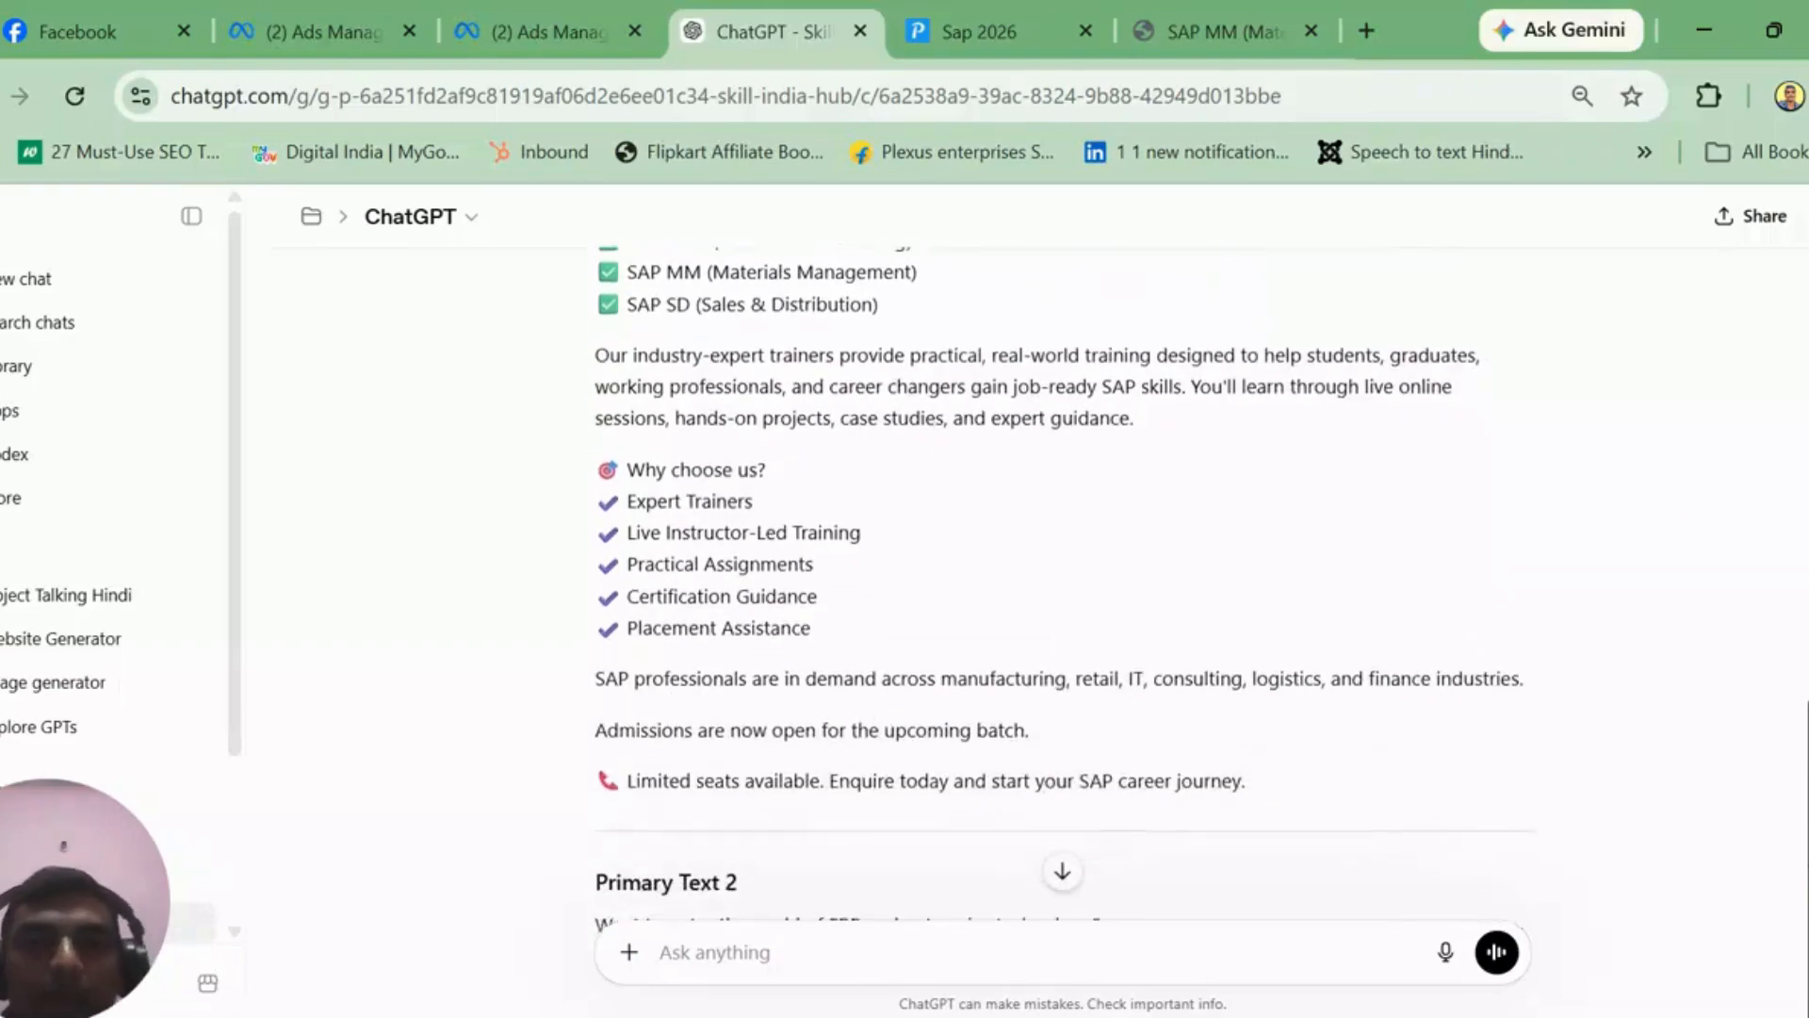
{"action": "scroll", "coordinate": [1062, 589], "scroll_direction": "down", "scroll_amount": 6}
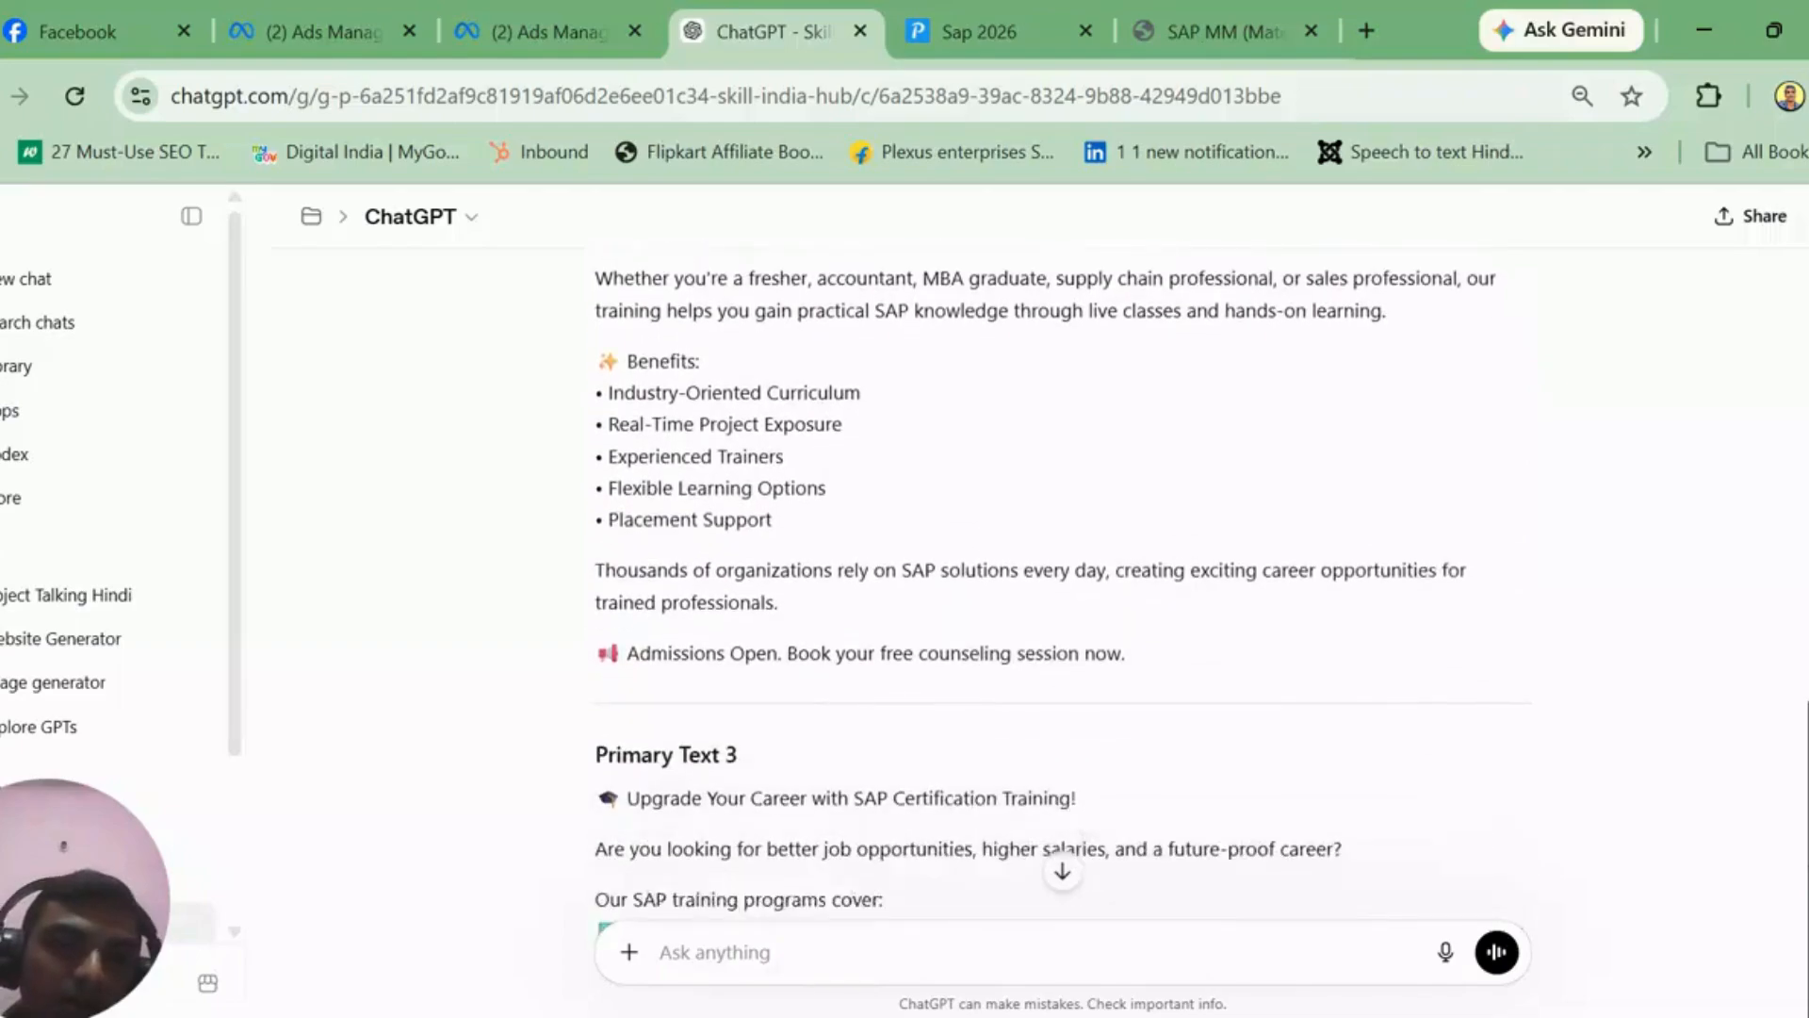
{"action": "scroll", "coordinate": [1061, 589], "scroll_direction": "up", "scroll_amount": 8}
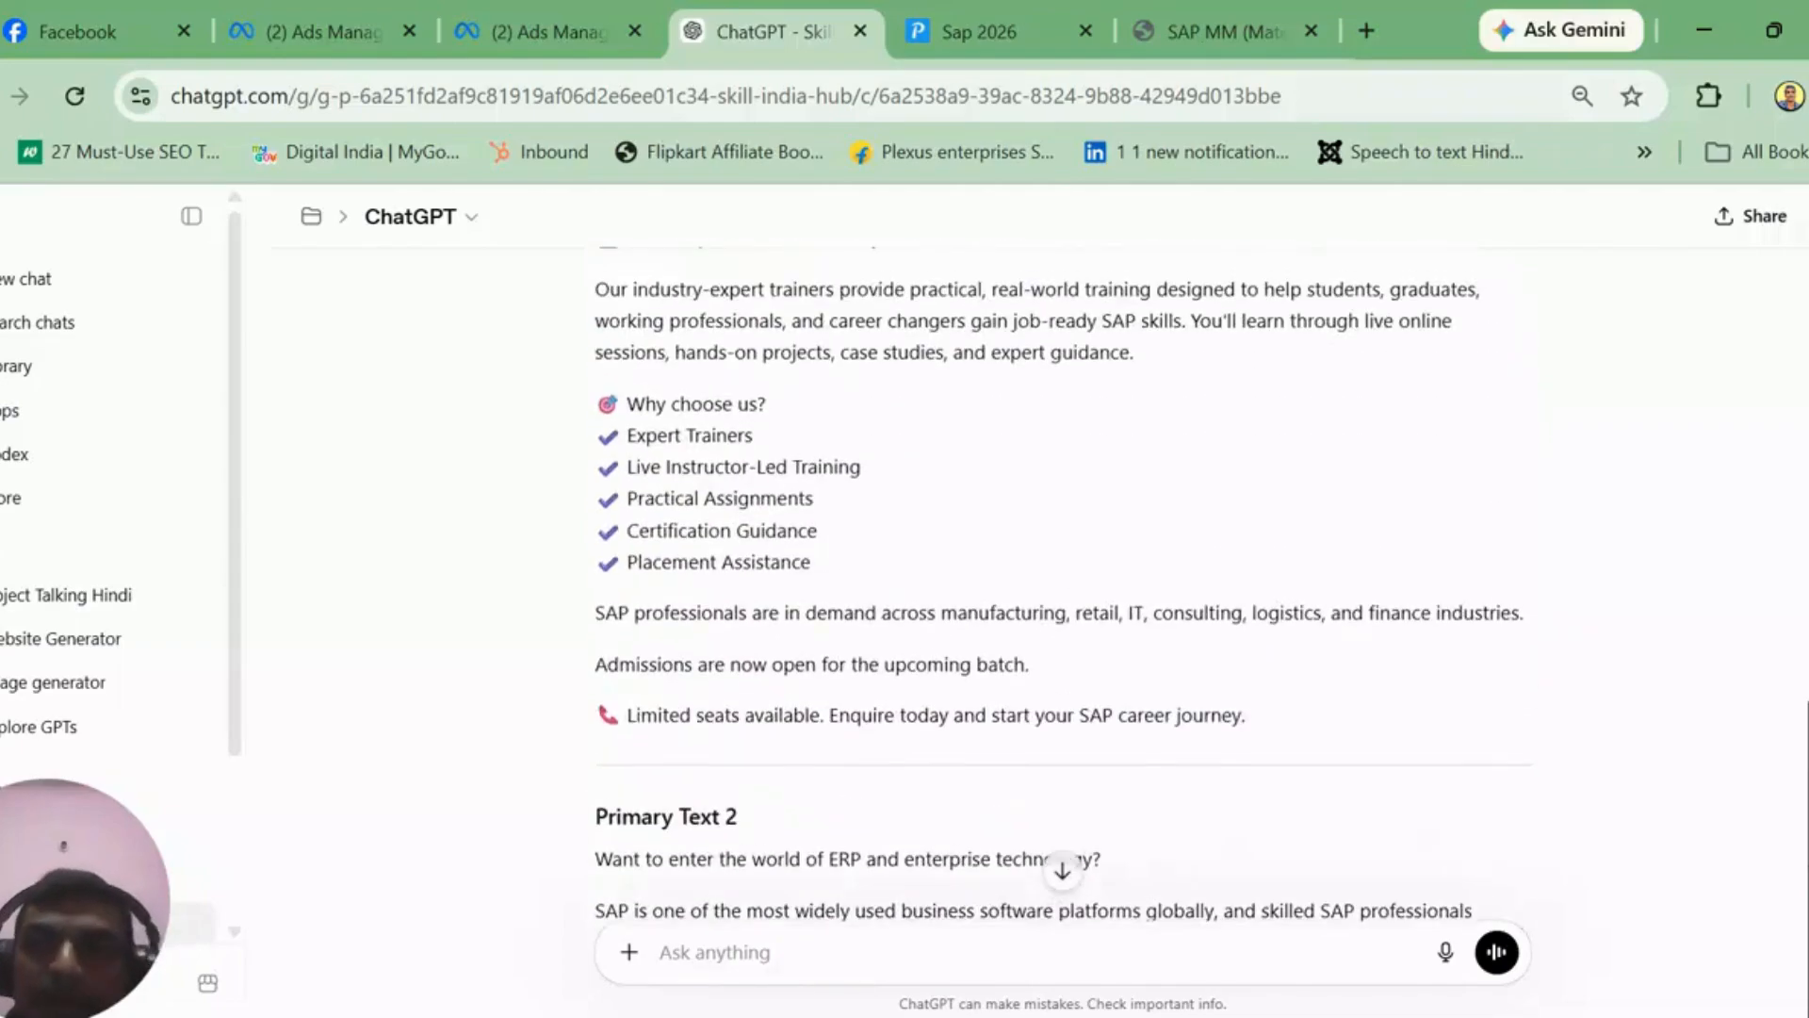
{"action": "scroll", "coordinate": [1061, 589], "scroll_direction": "up", "scroll_amount": 1}
{"action": "scroll", "coordinate": [1061, 589], "scroll_direction": "down", "scroll_amount": 1}
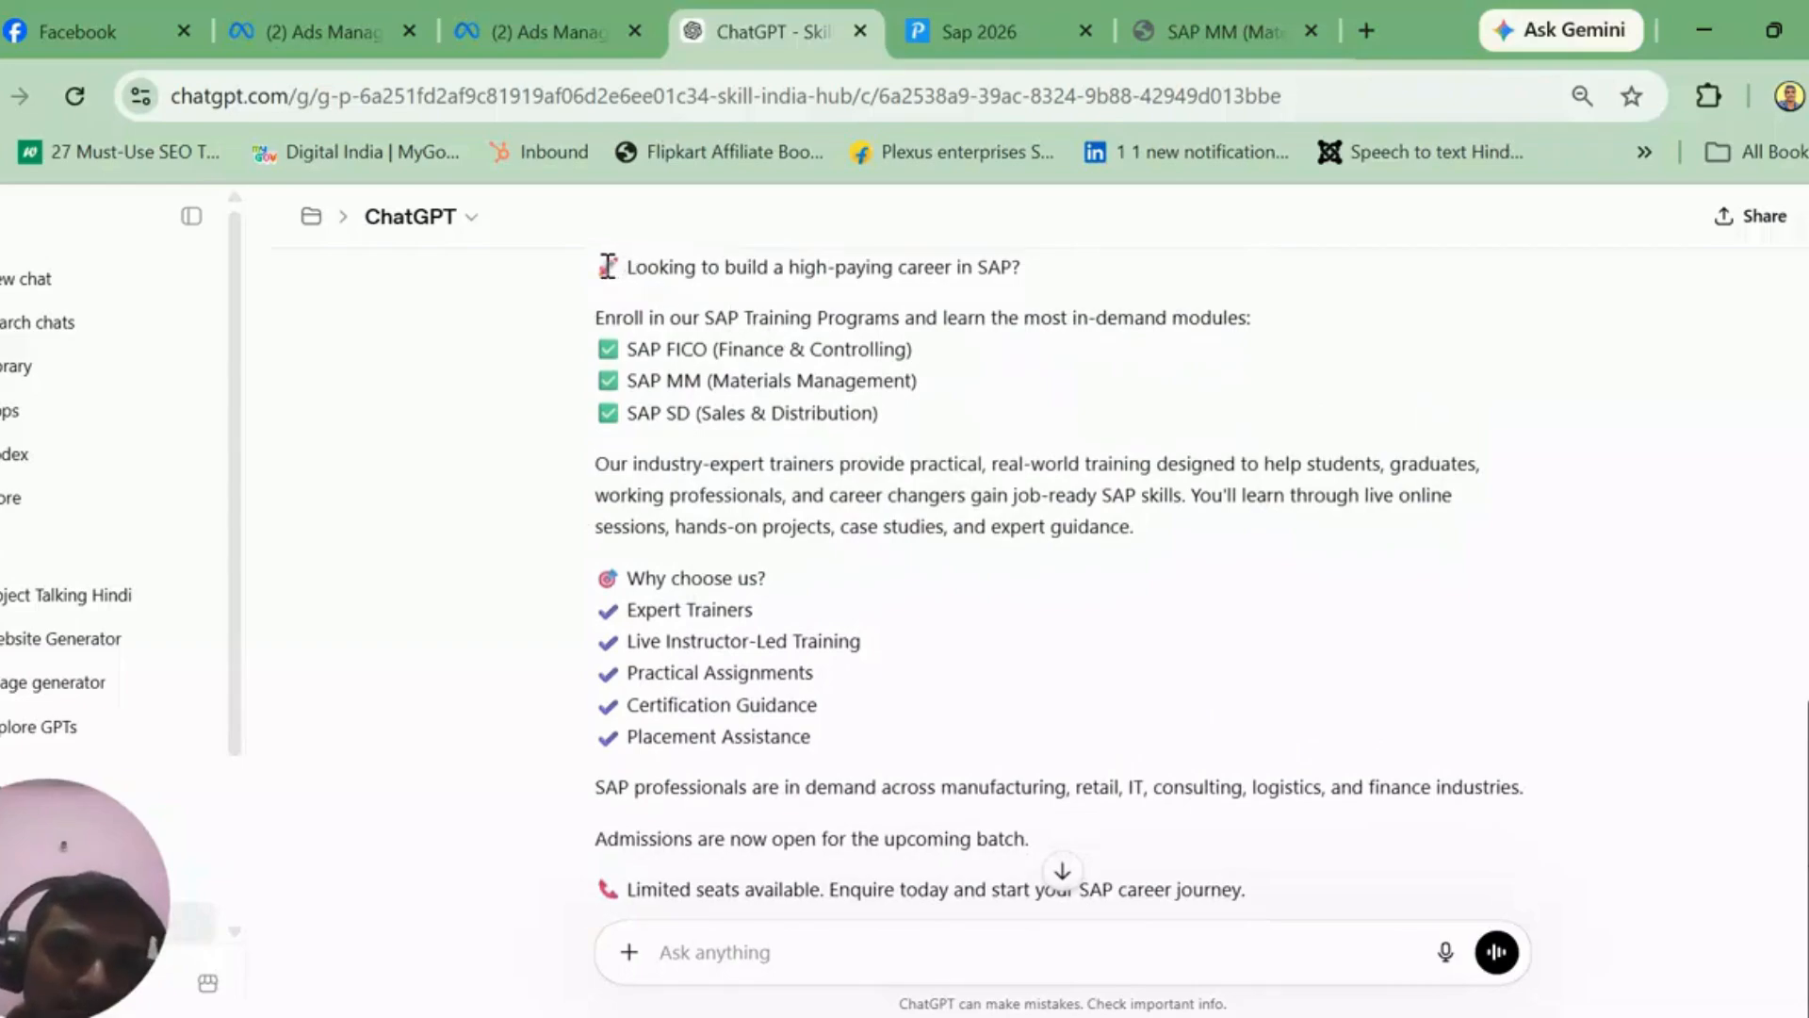
{"action": "left_click_drag", "start_coordinate": [595, 264], "coordinate": [1269, 886]}
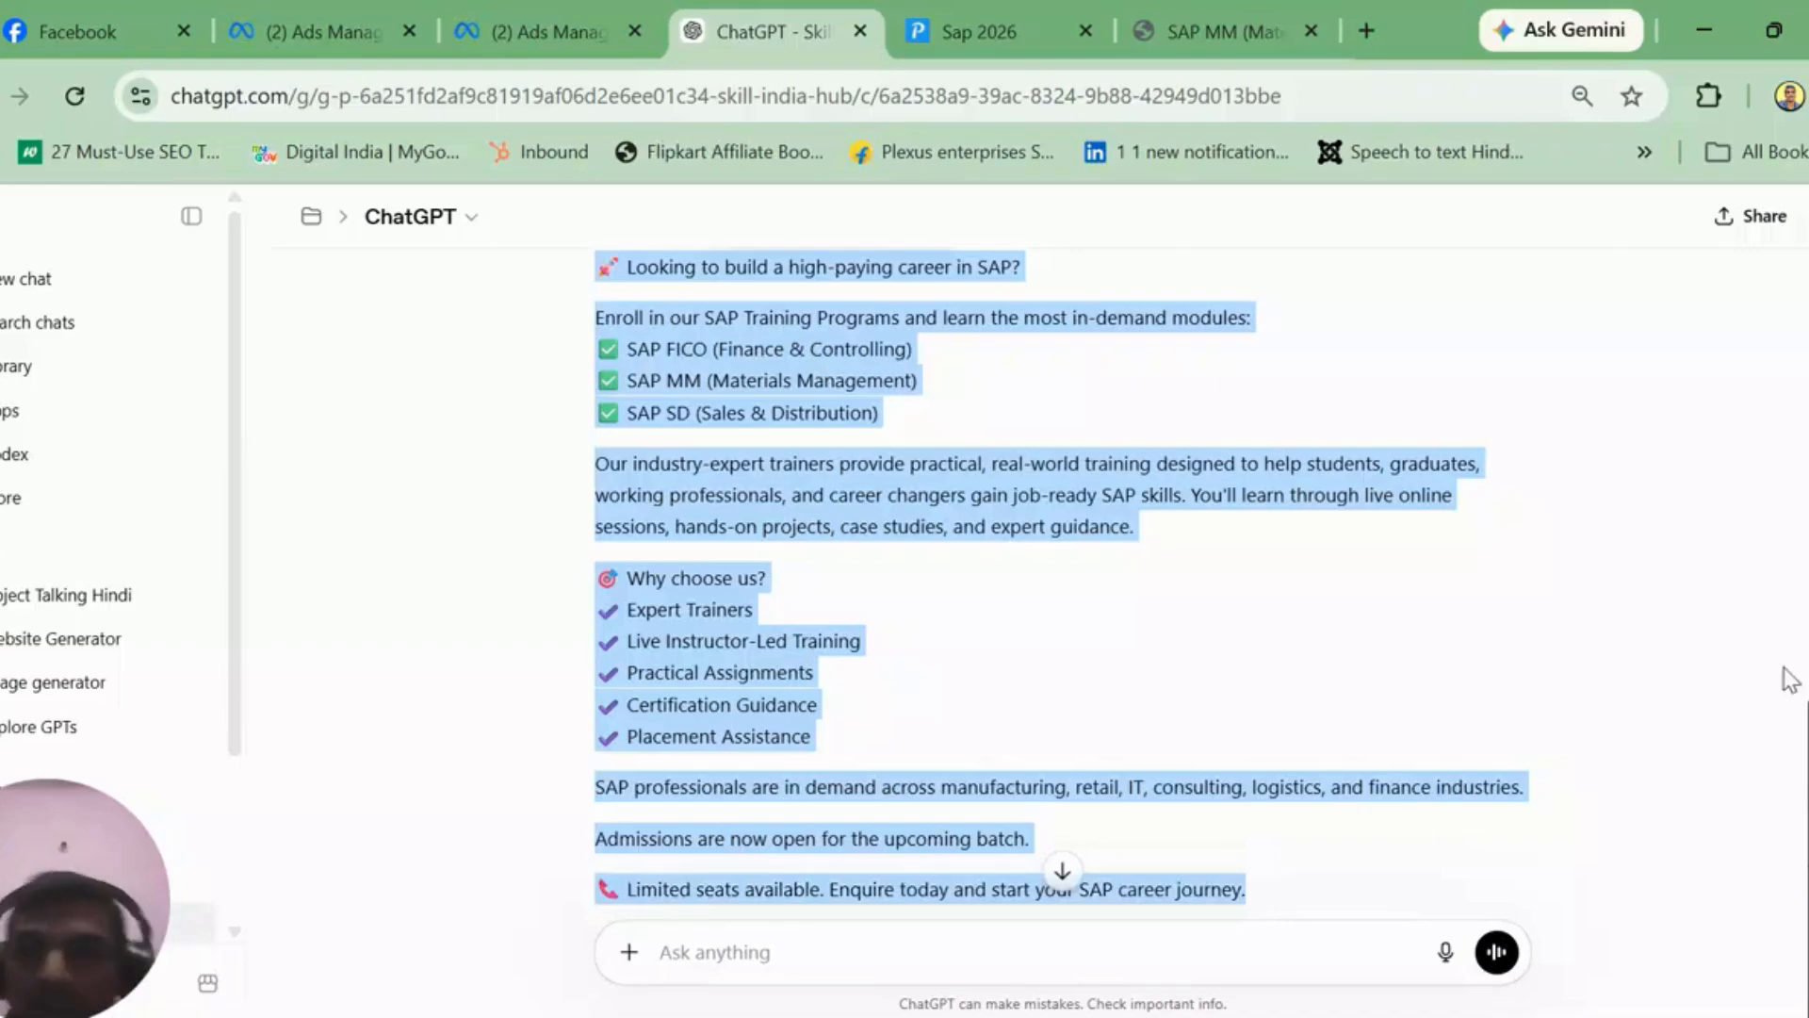
{"action": "scroll", "coordinate": [1061, 565], "scroll_direction": "down", "scroll_amount": 3}
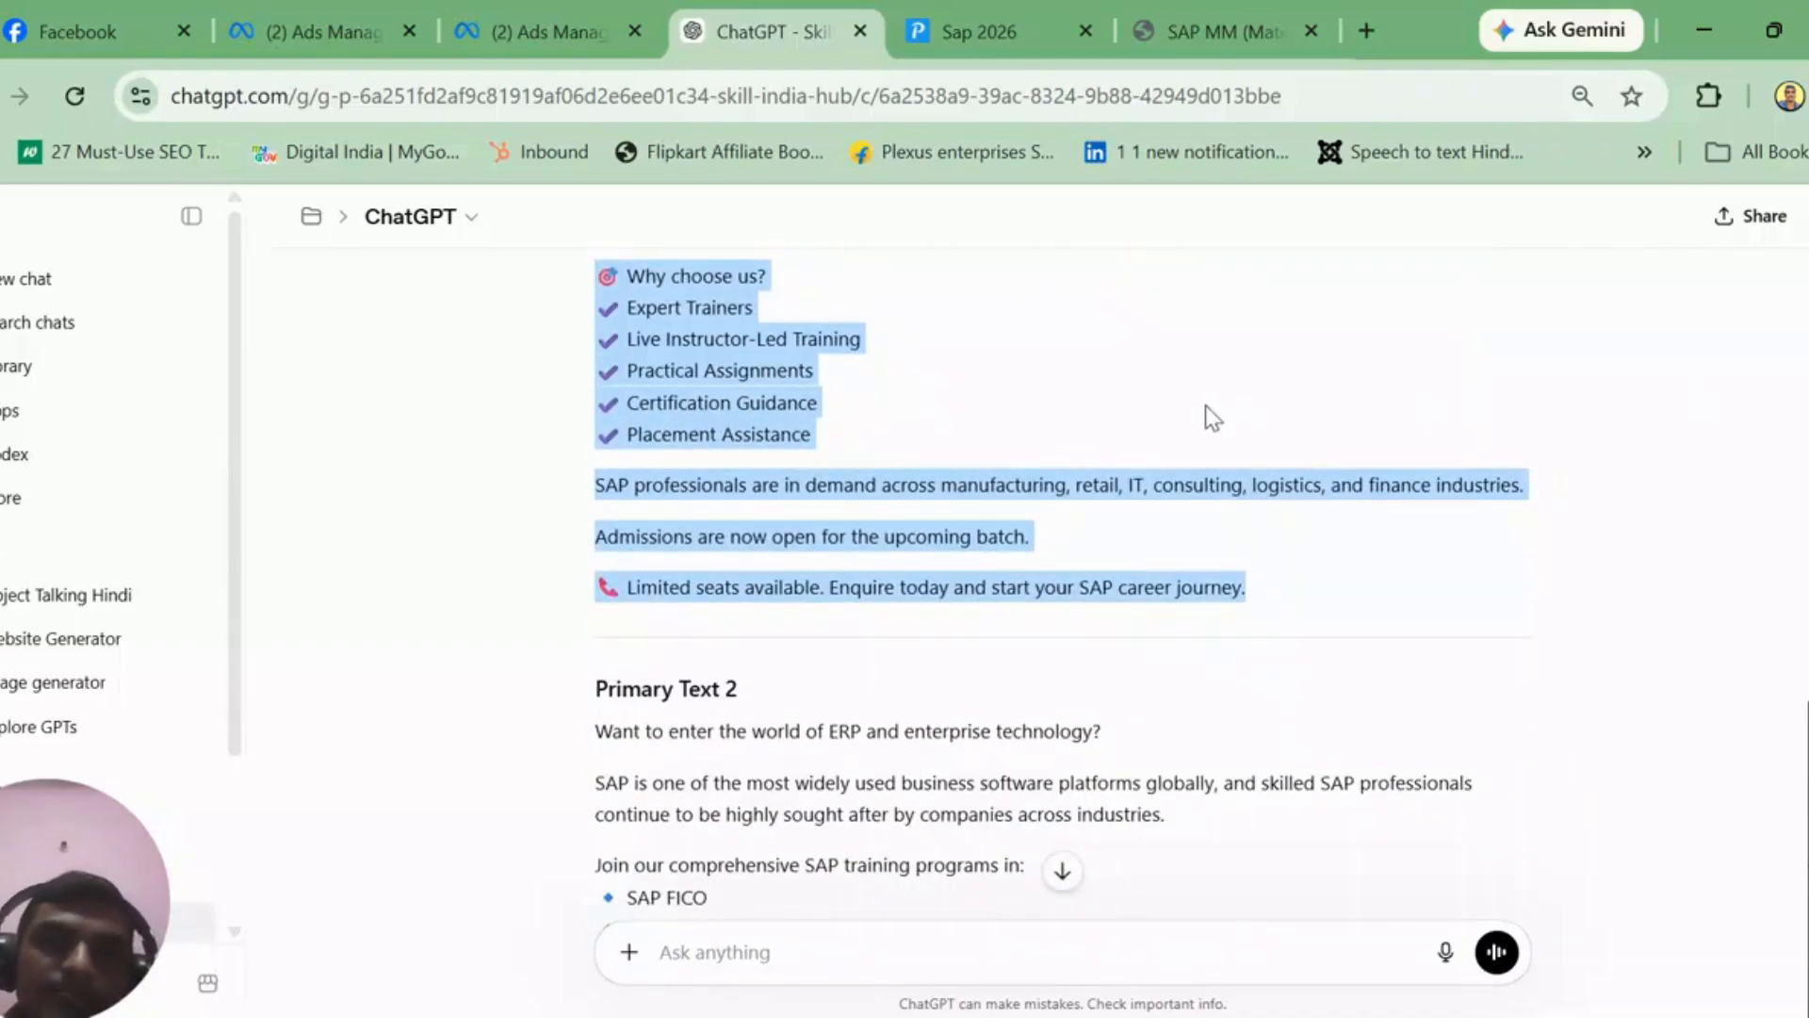
Step: Switch to the "Awareness Sap 7 June" ad in Ads Manager and replace its primary text with the copied Primary Text 1
{"action": "left_click", "coordinate": [523, 2]}
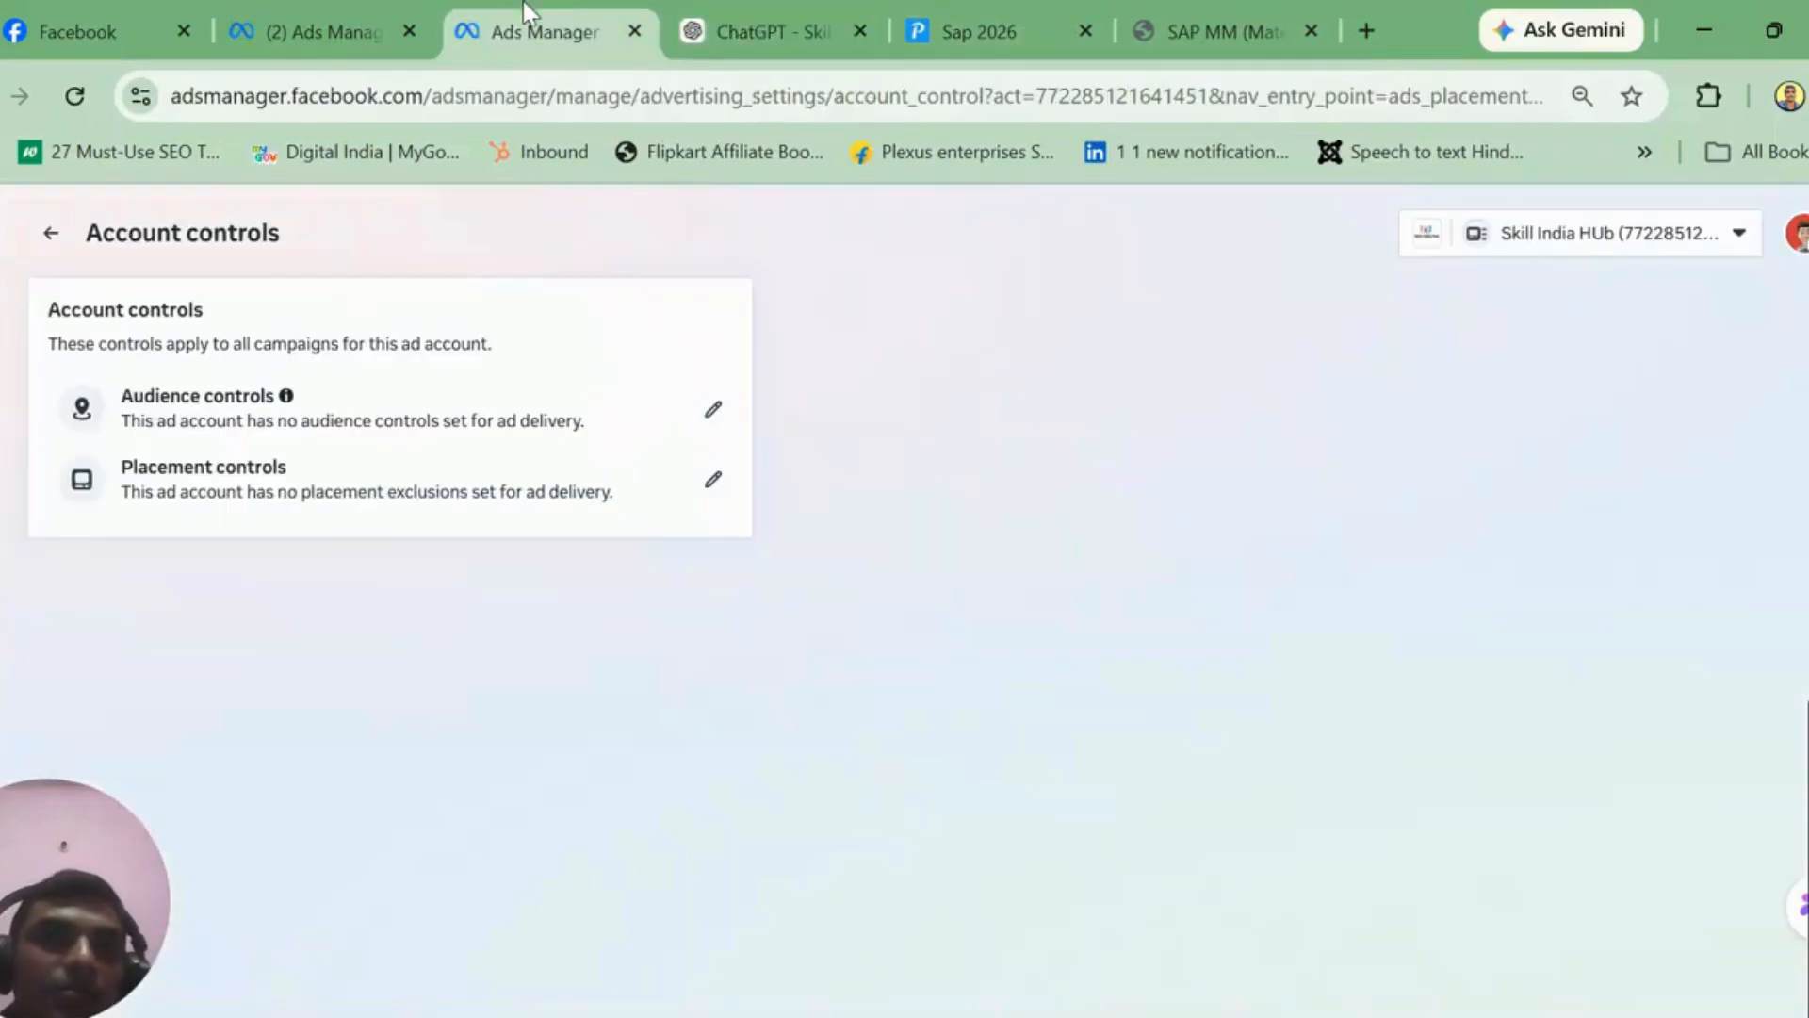
{"action": "left_click", "coordinate": [311, 31]}
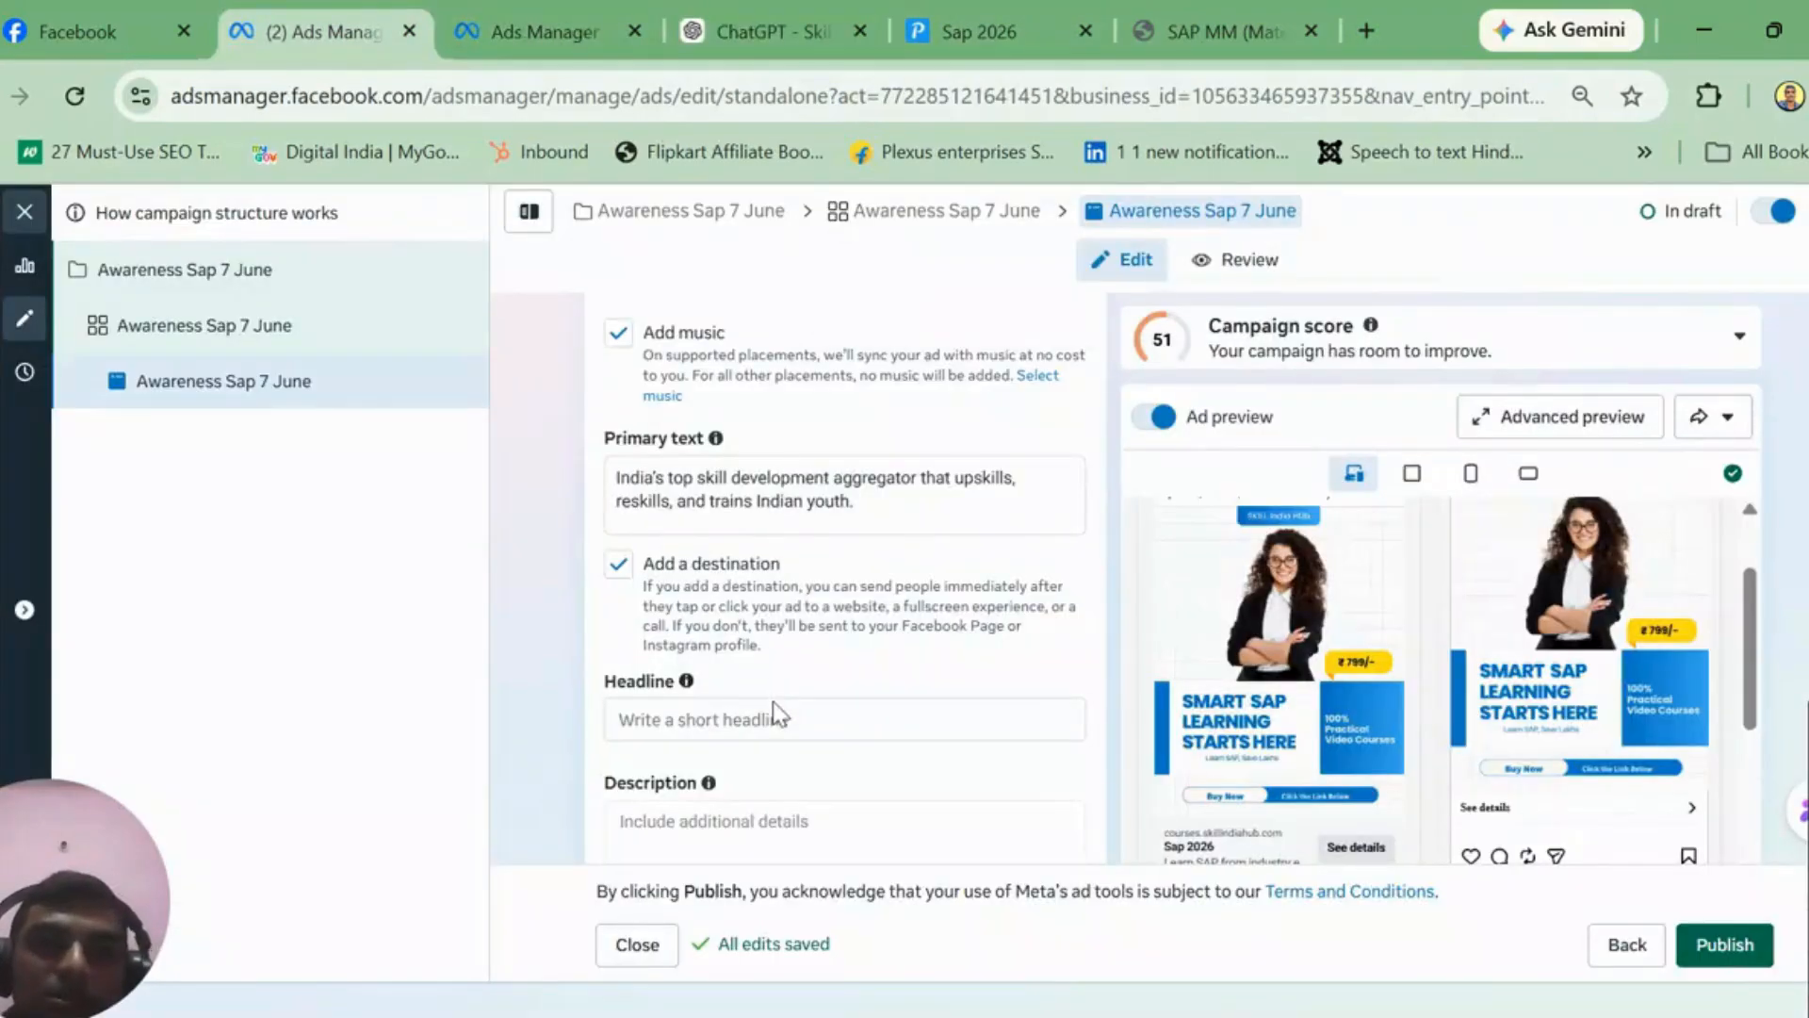
{"action": "left_click", "coordinate": [821, 521]}
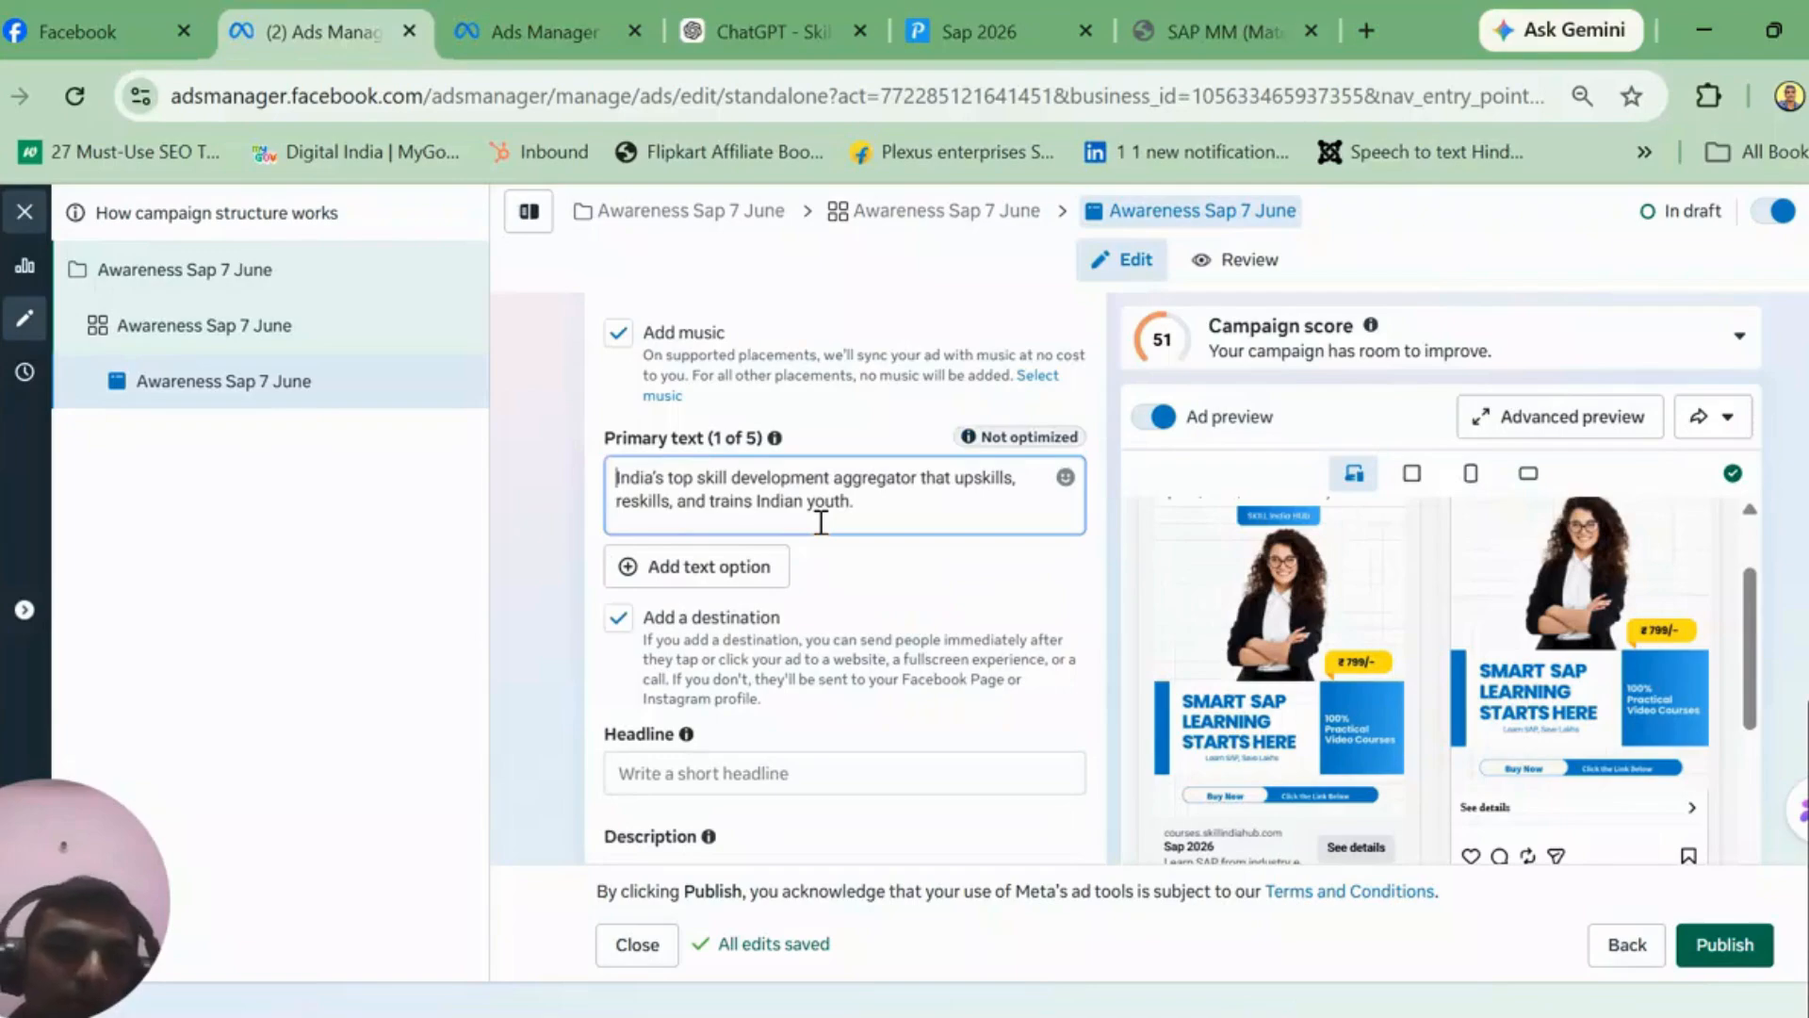
{"action": "key", "text": "ctrl+a"}
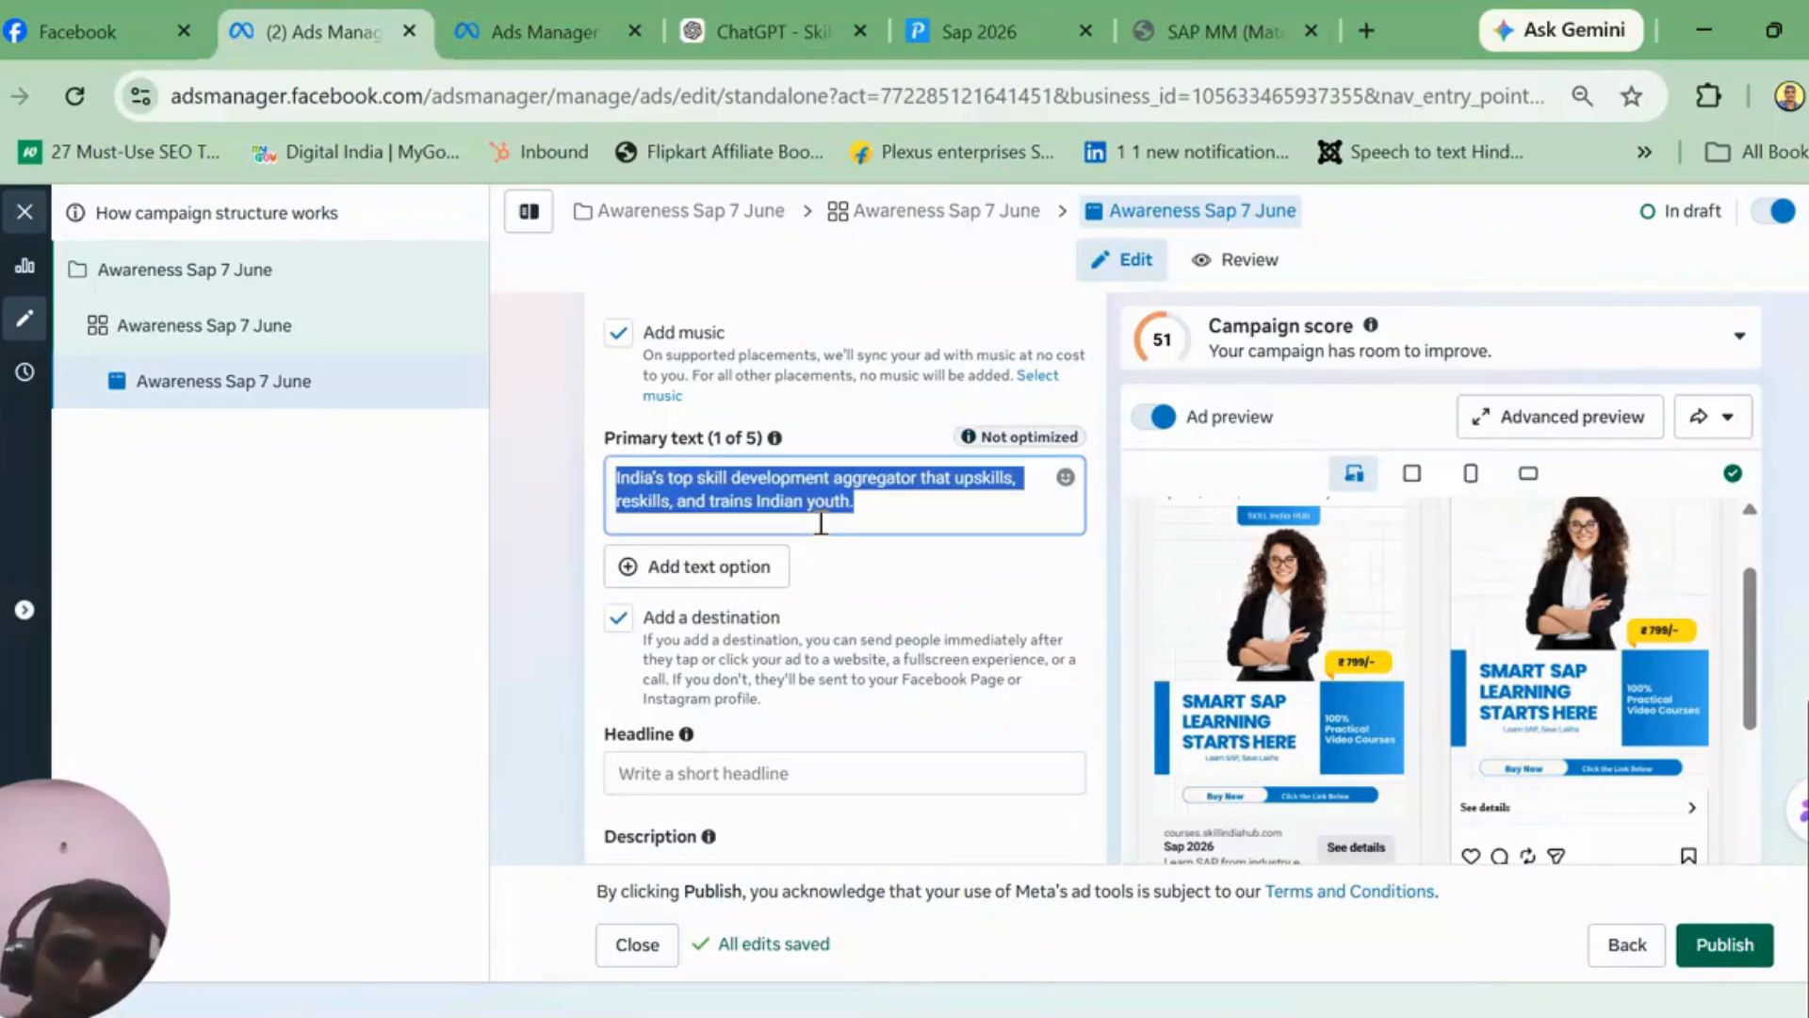
{"action": "key", "text": "BackSpace"}
{"action": "key", "text": "ctrl+v"}
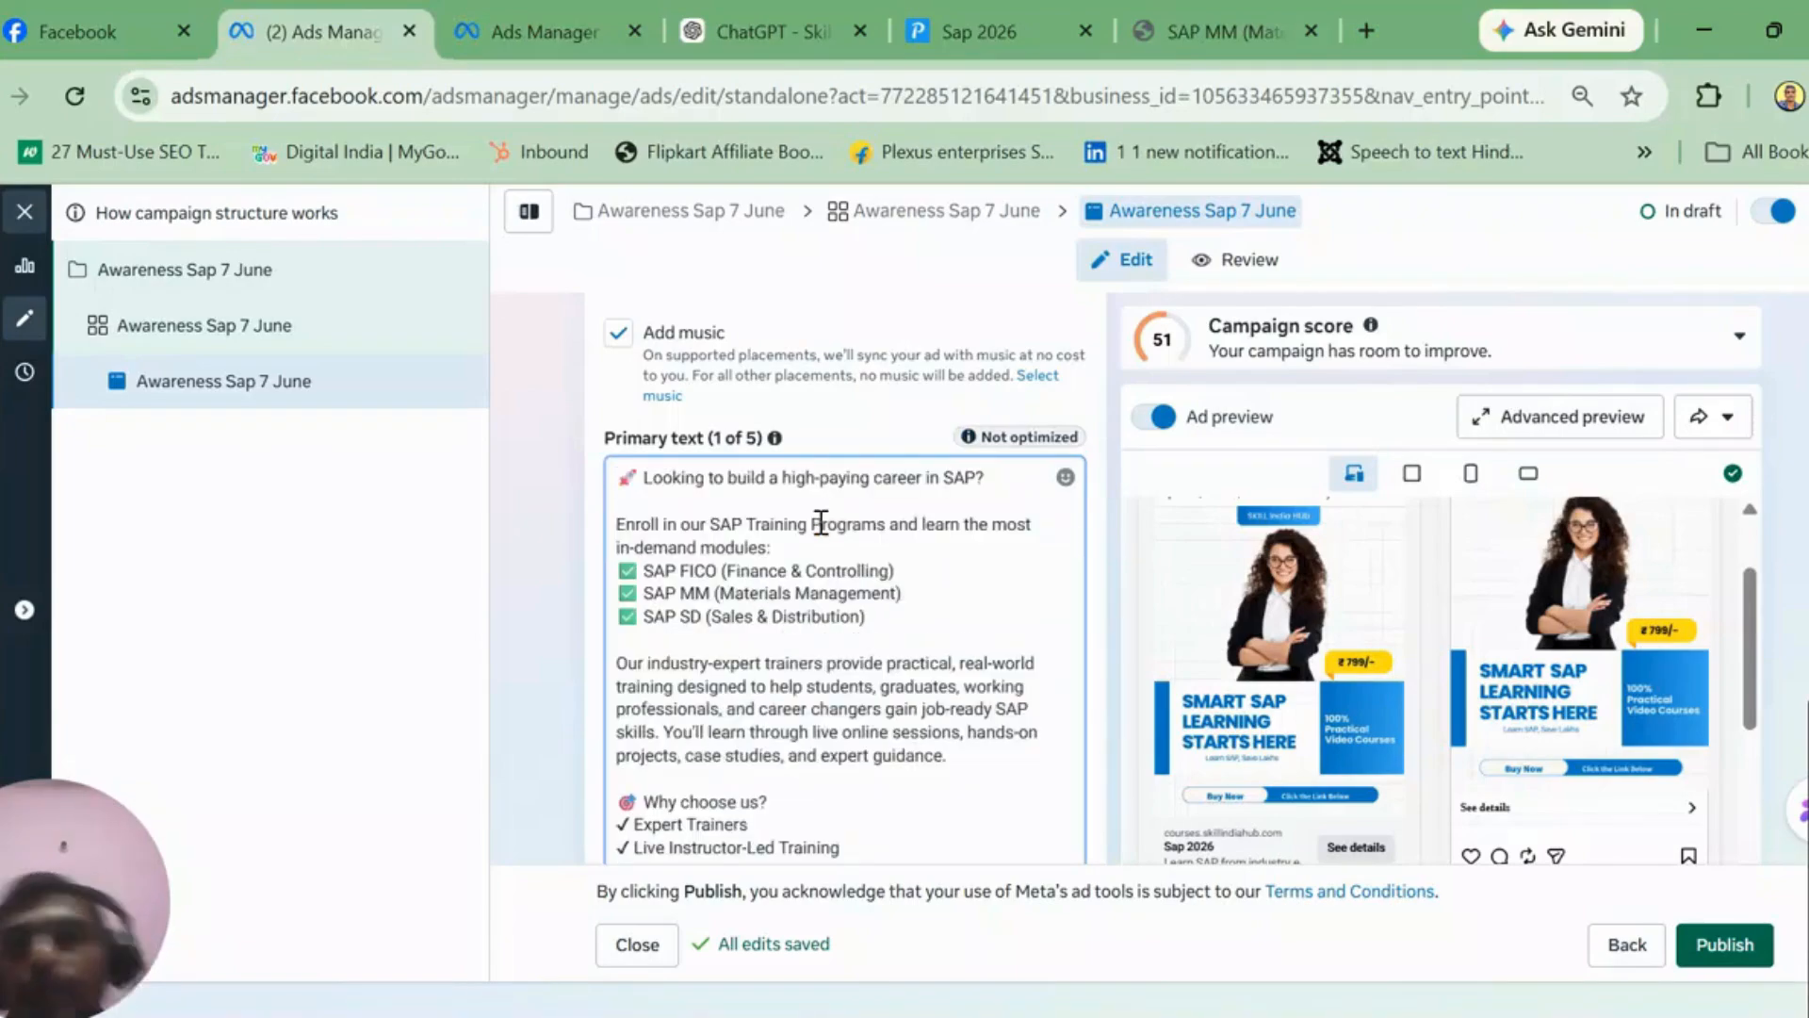
Step: Read through the ad's pasted primary text from the opening question to the closing admissions line
{"action": "left_click", "coordinate": [884, 547]}
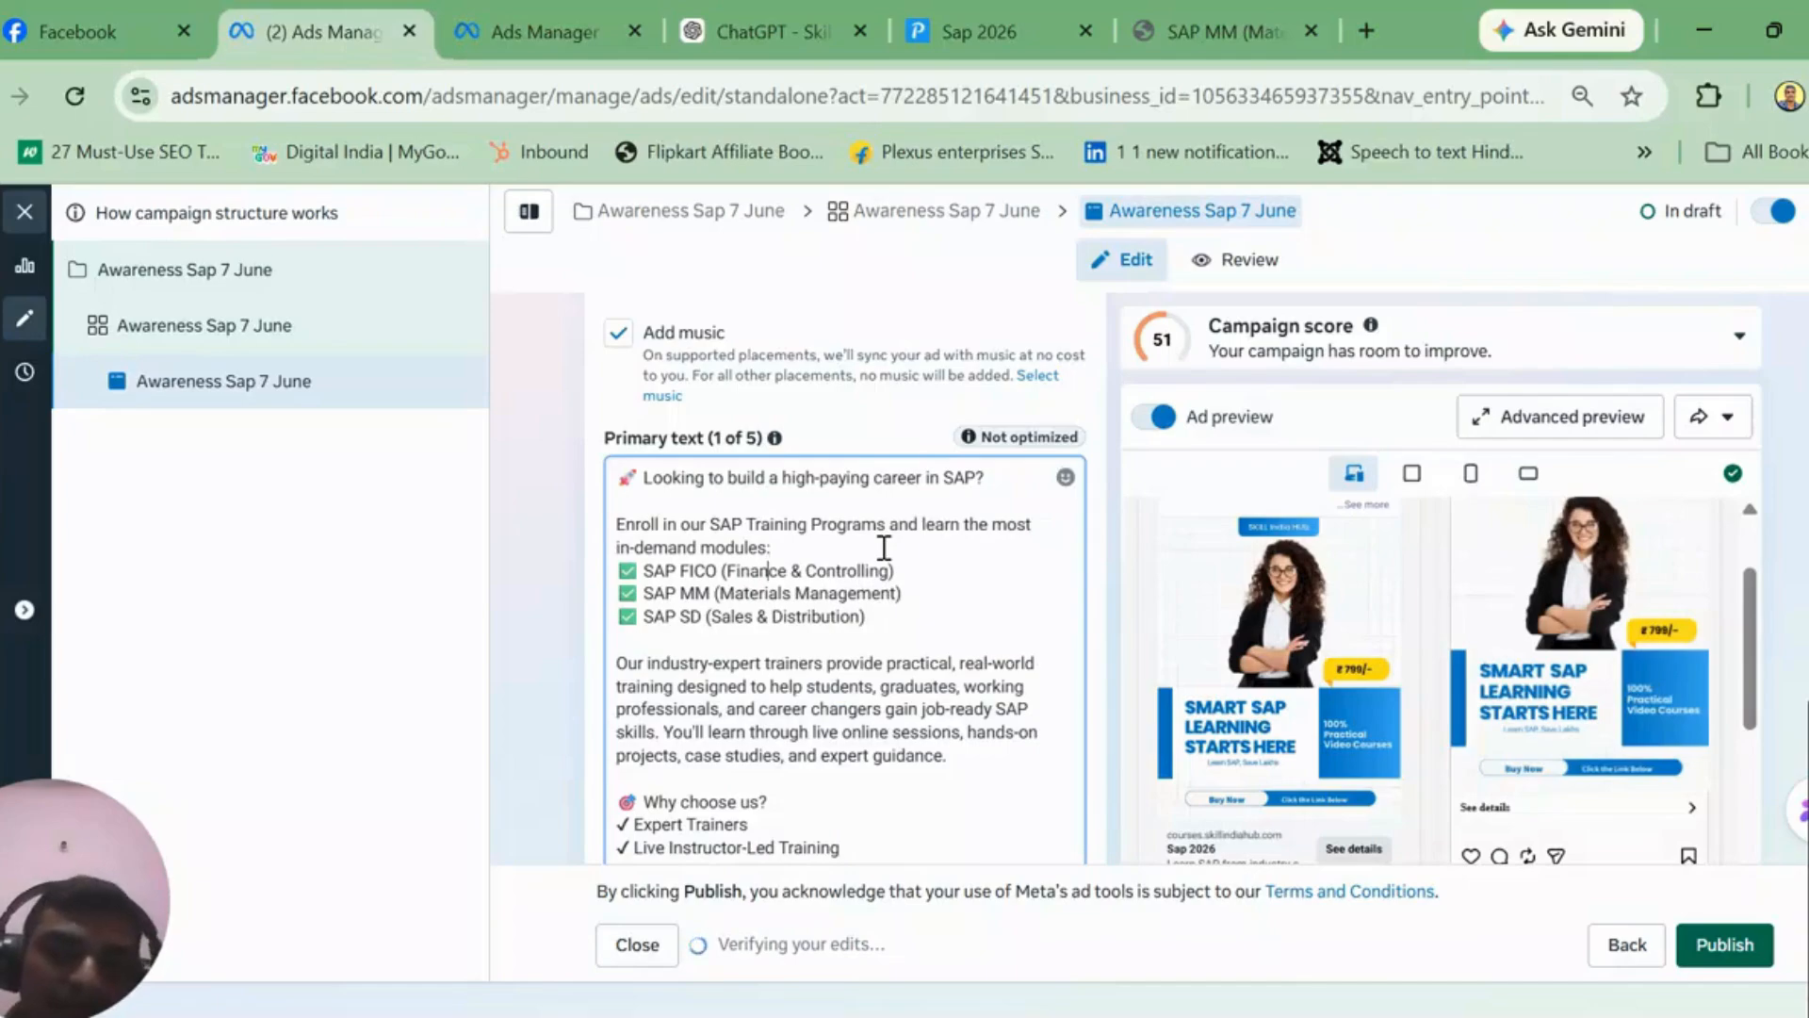
{"action": "key", "text": "Down"}
{"action": "key", "text": "Down"}
{"action": "key", "text": "Down"}
{"action": "key", "text": "Down"}
{"action": "key", "text": "Down"}
{"action": "key", "text": "Down"}
{"action": "key", "text": "Down"}
{"action": "key", "text": "Down"}
{"action": "key", "text": "Down"}
{"action": "key", "text": "Down"}
{"action": "key", "text": "Down"}
{"action": "key", "text": "Down"}
{"action": "key", "text": "Down"}
{"action": "key", "text": "Down"}
{"action": "key", "text": "Down"}
{"action": "key", "text": "Down"}
{"action": "key", "text": "Down"}
{"action": "key", "text": "Down"}
{"action": "key", "text": "Down"}
{"action": "key", "text": "Down"}
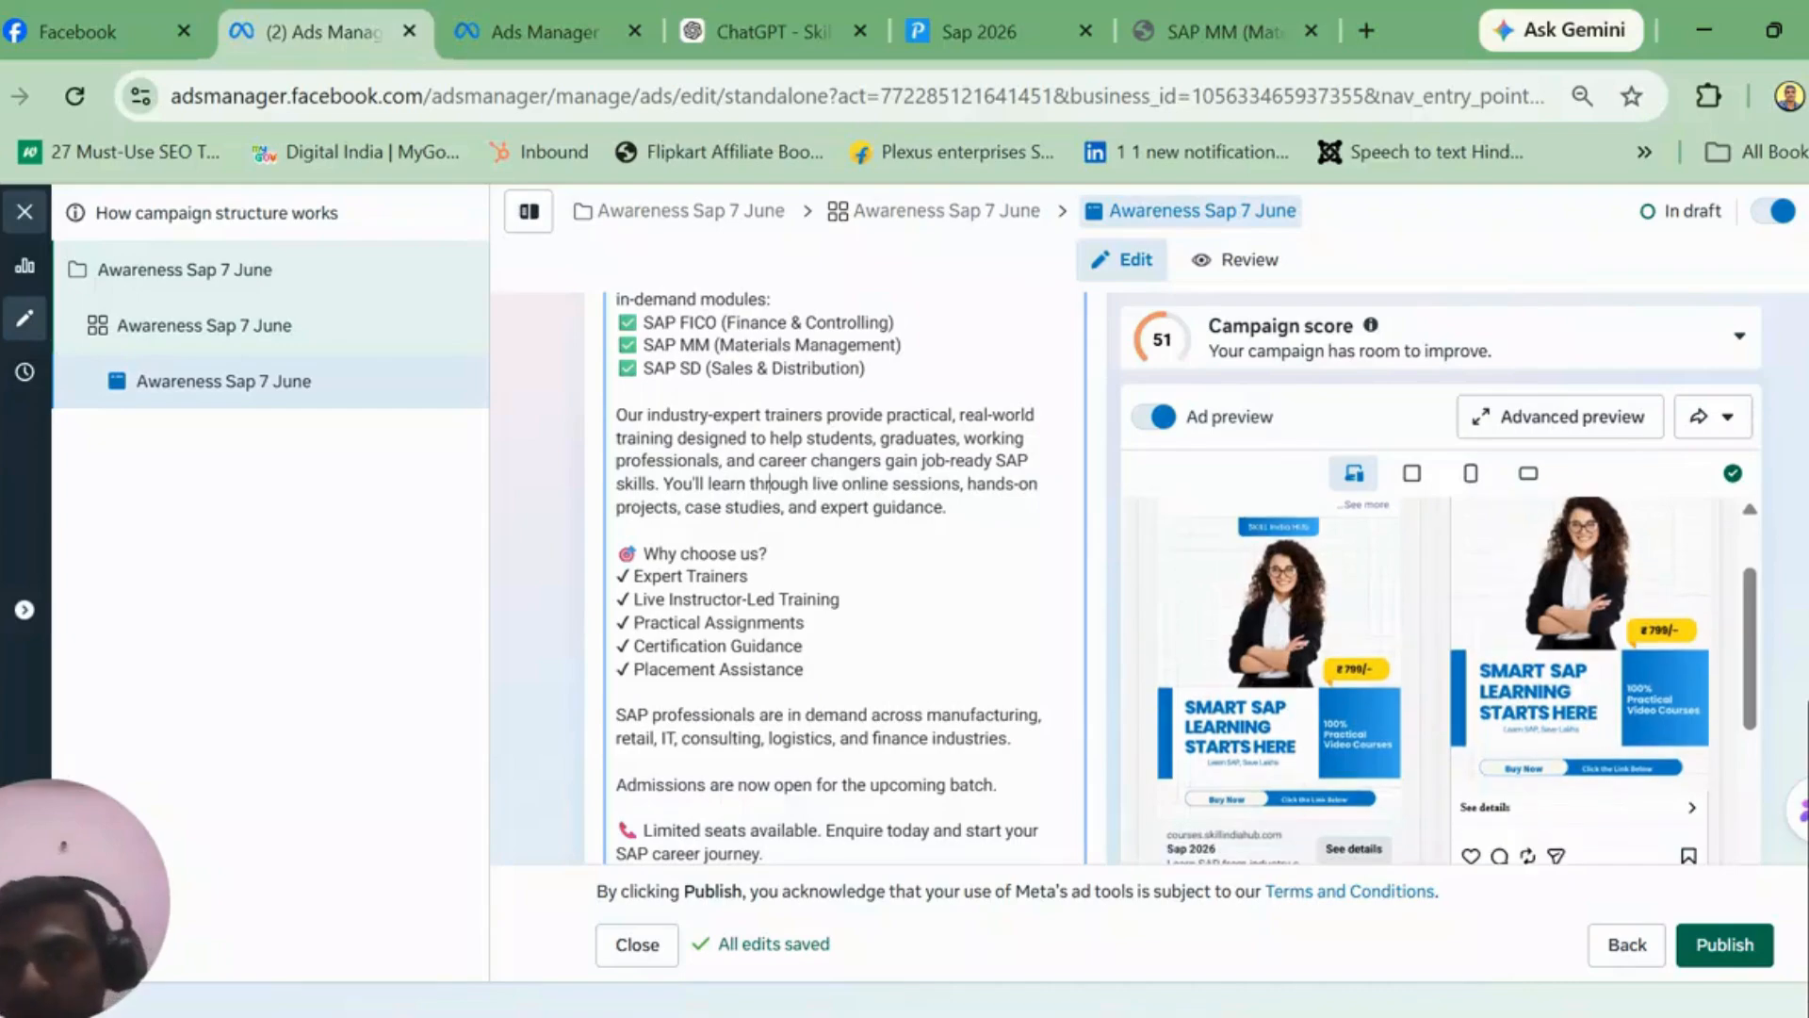
{"action": "scroll", "coordinate": [845, 579], "scroll_direction": "up", "scroll_amount": 3}
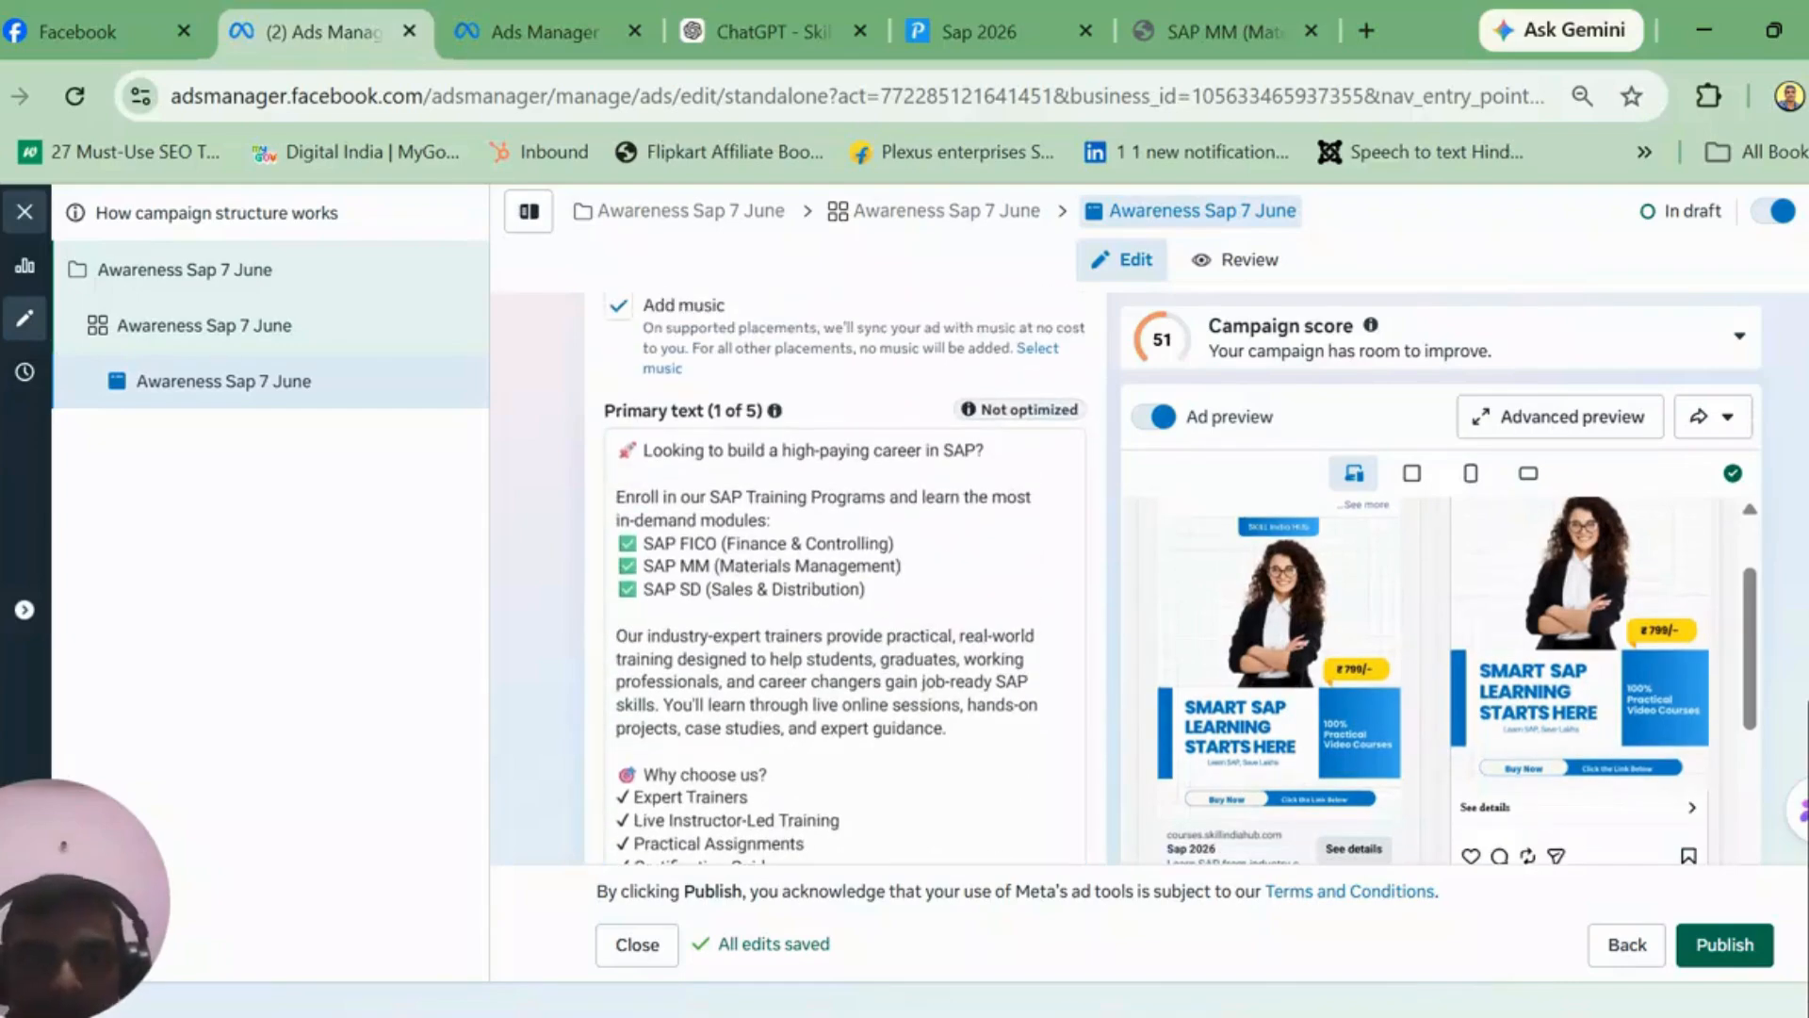
{"action": "scroll", "coordinate": [845, 578], "scroll_direction": "down", "scroll_amount": 1}
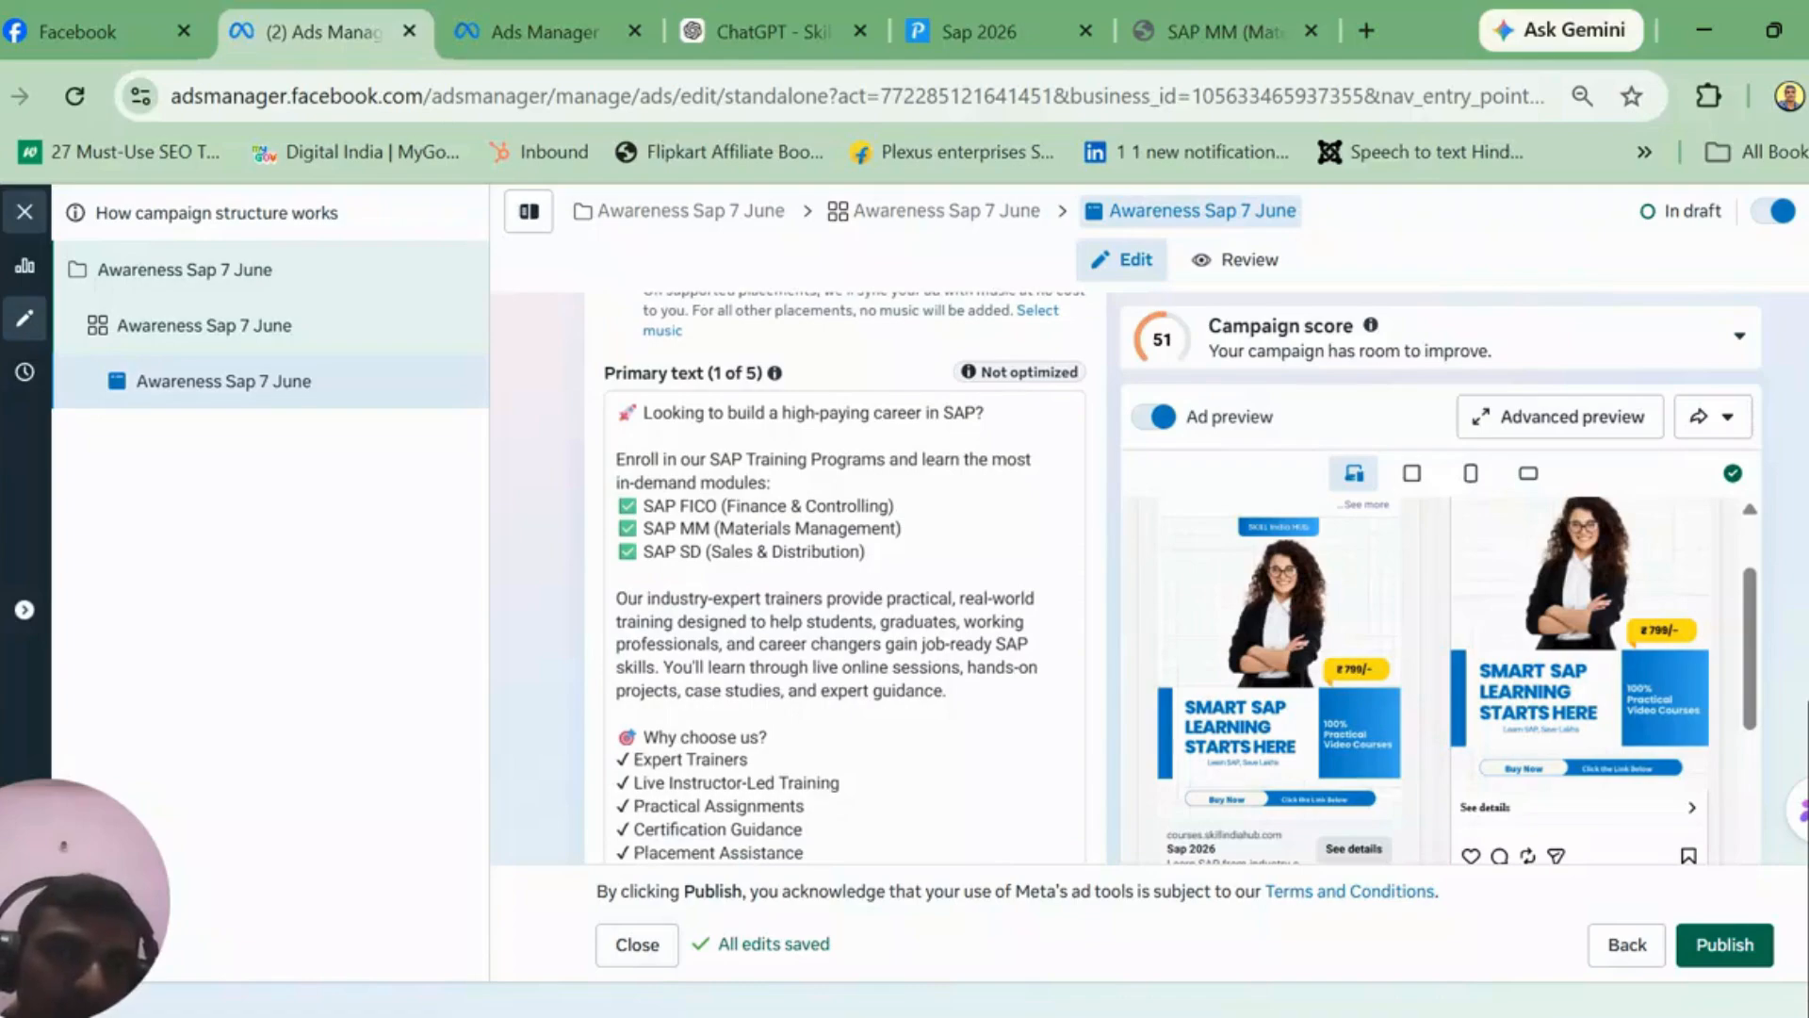
{"action": "scroll", "coordinate": [845, 578], "scroll_direction": "down", "scroll_amount": 1}
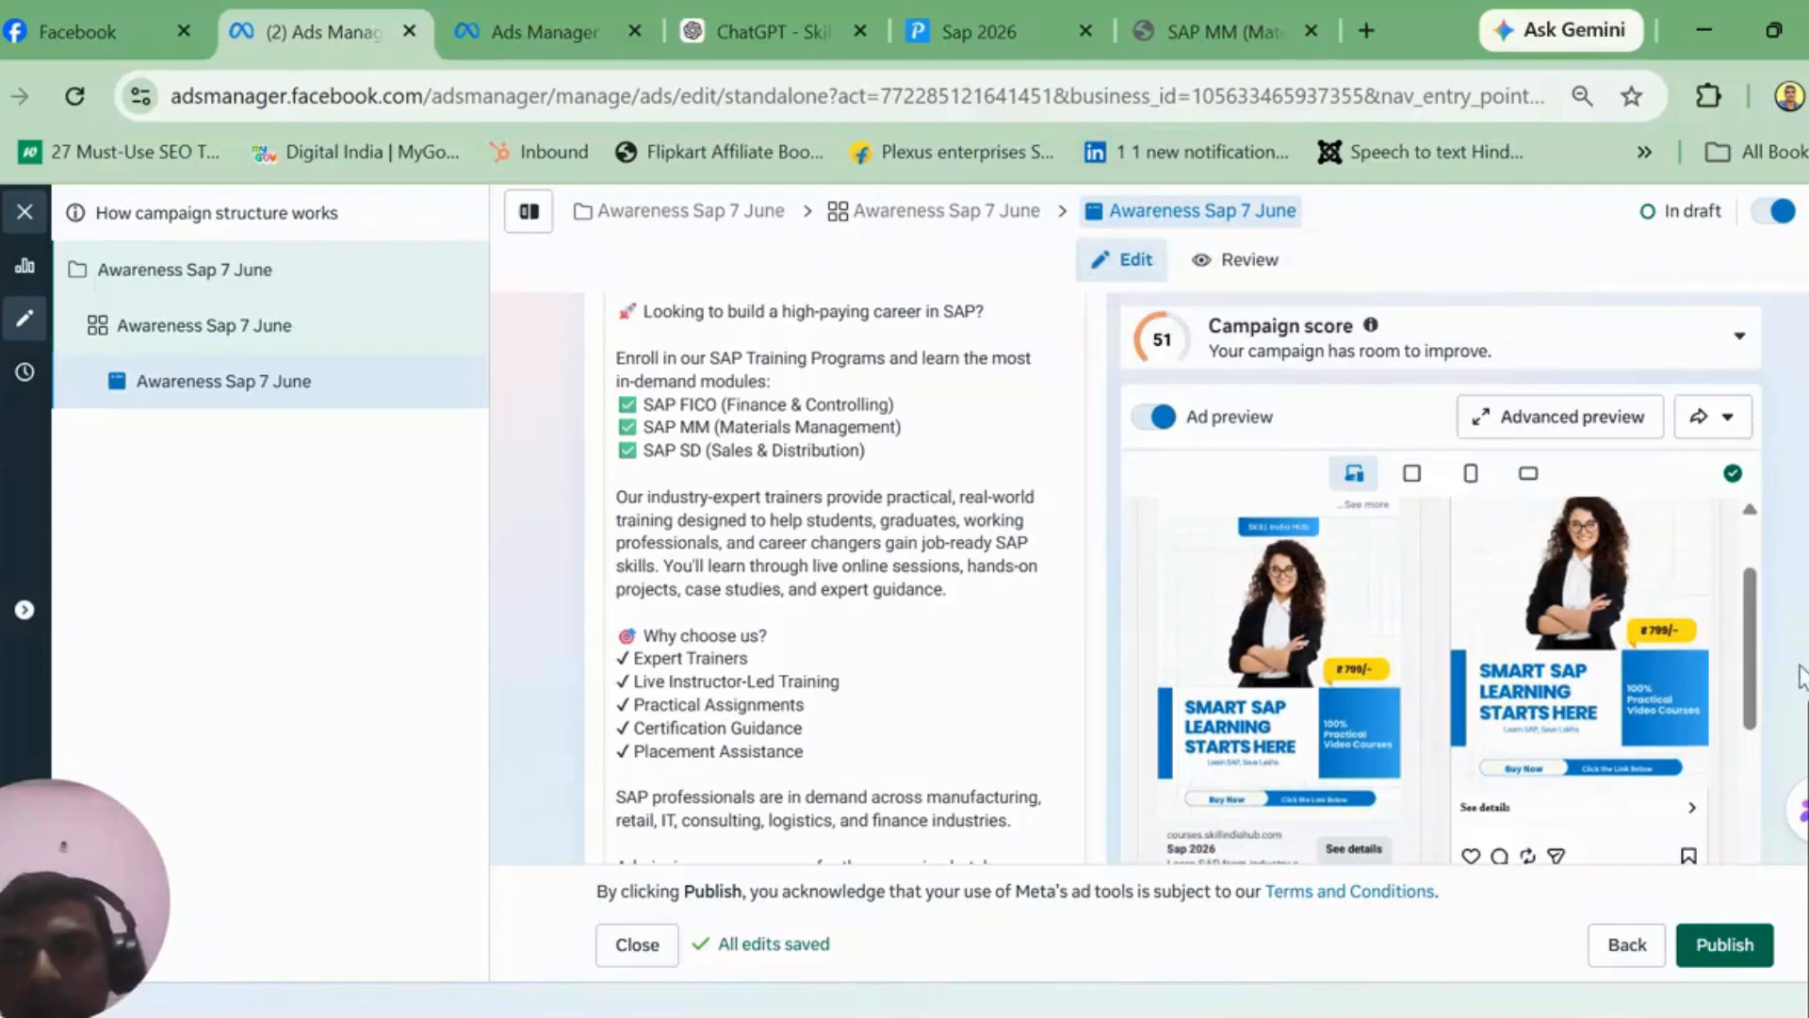
{"action": "scroll", "coordinate": [829, 565], "scroll_direction": "up", "scroll_amount": 4}
{"action": "scroll", "coordinate": [830, 566], "scroll_direction": "down", "scroll_amount": 5}
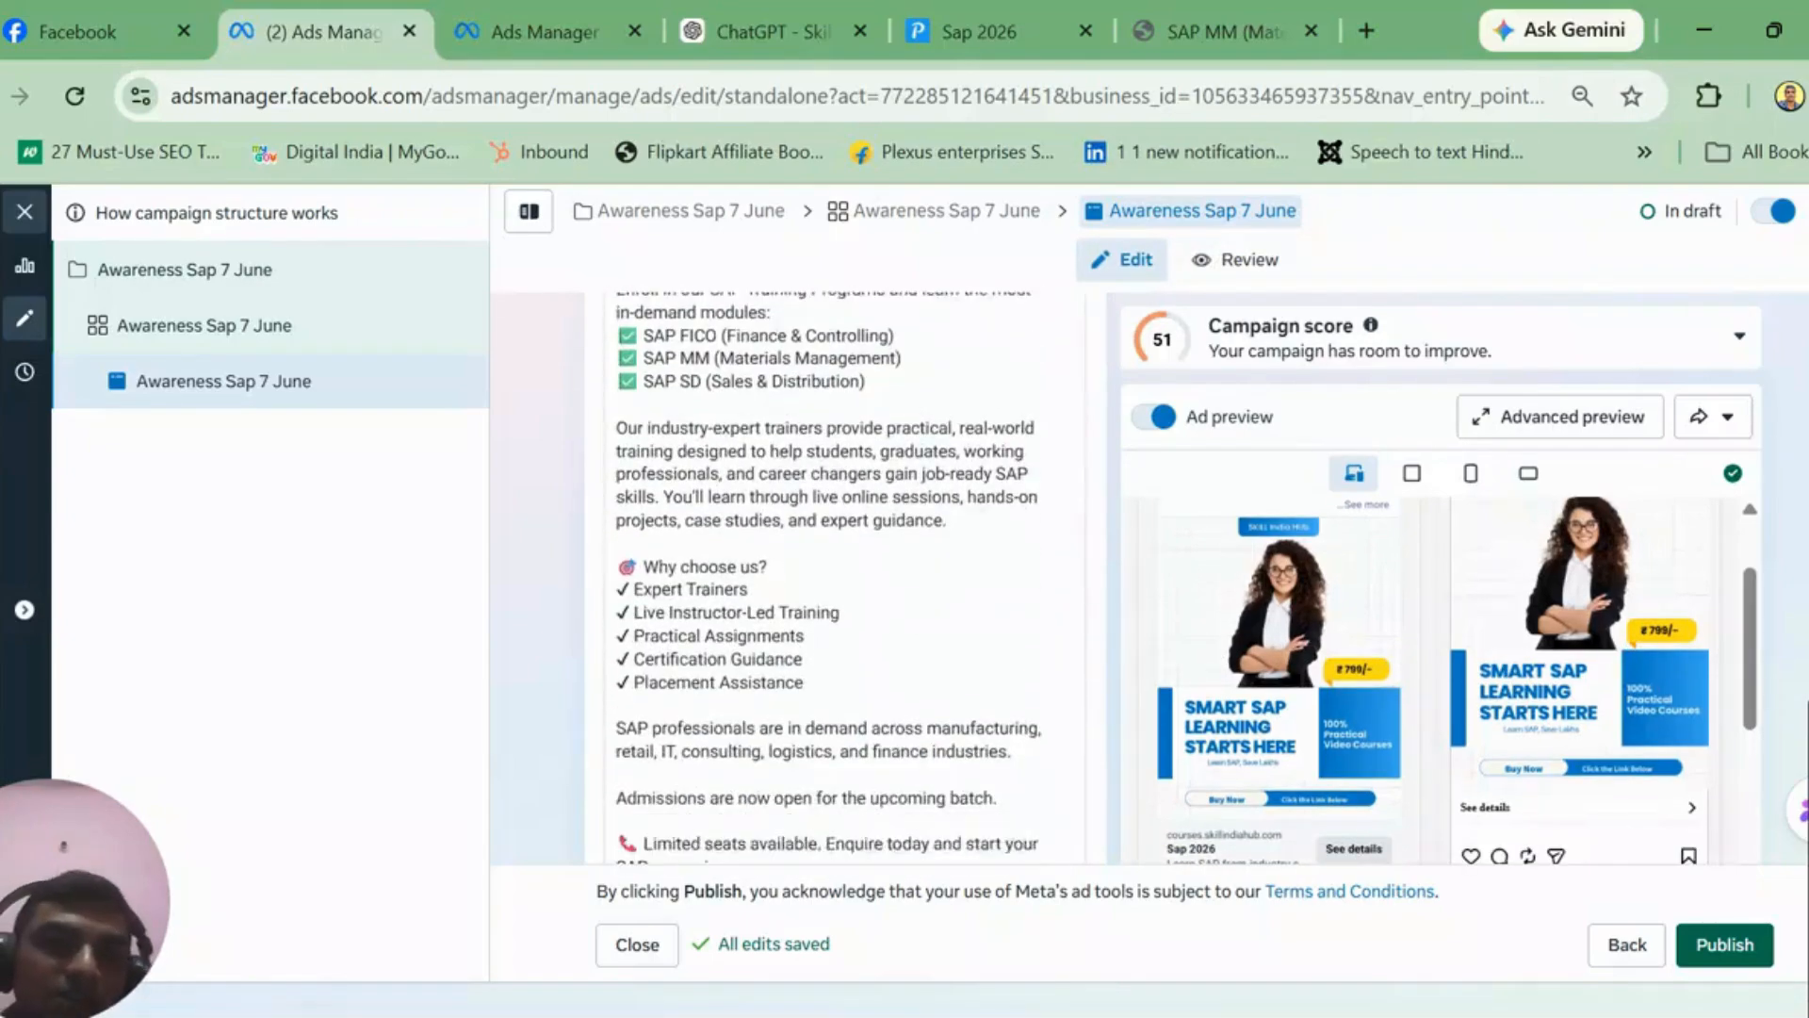
{"action": "scroll", "coordinate": [844, 574], "scroll_direction": "down", "scroll_amount": 2}
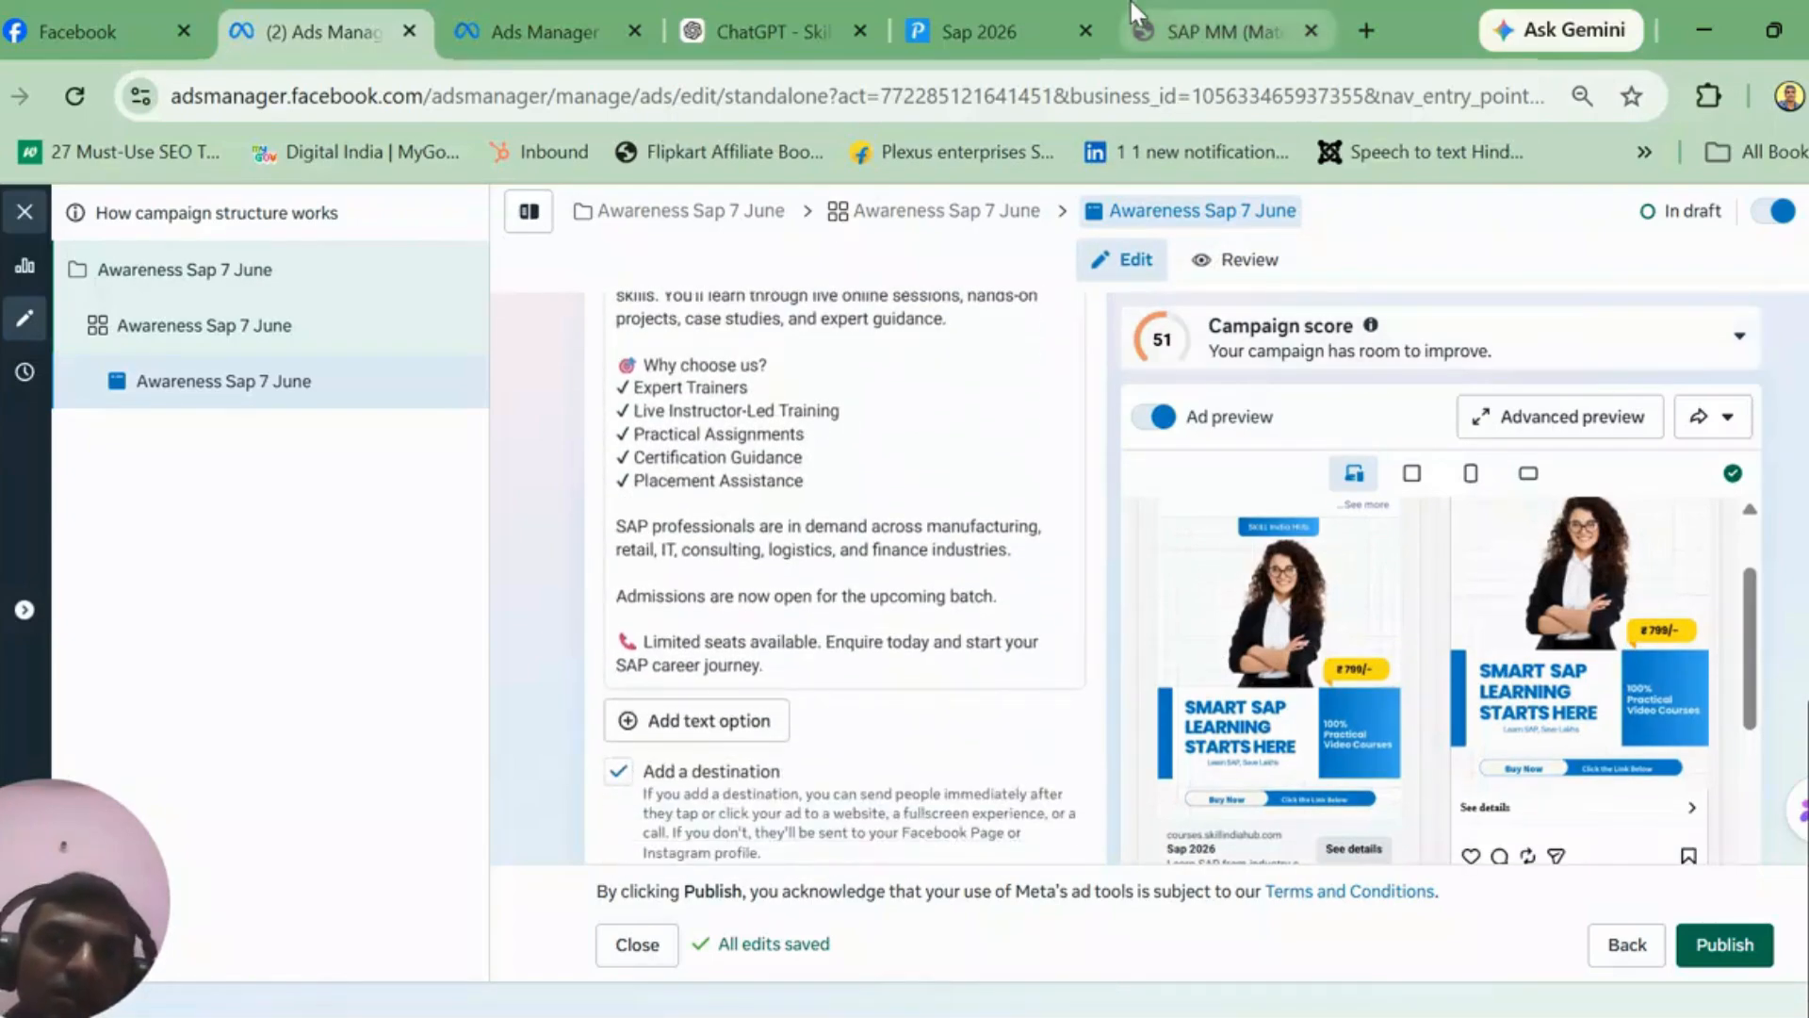
Step: Switch back to ChatGPT and copy the Primary Text 2 variation through "Book your free counseling session now."
{"action": "left_click", "coordinate": [732, 3]}
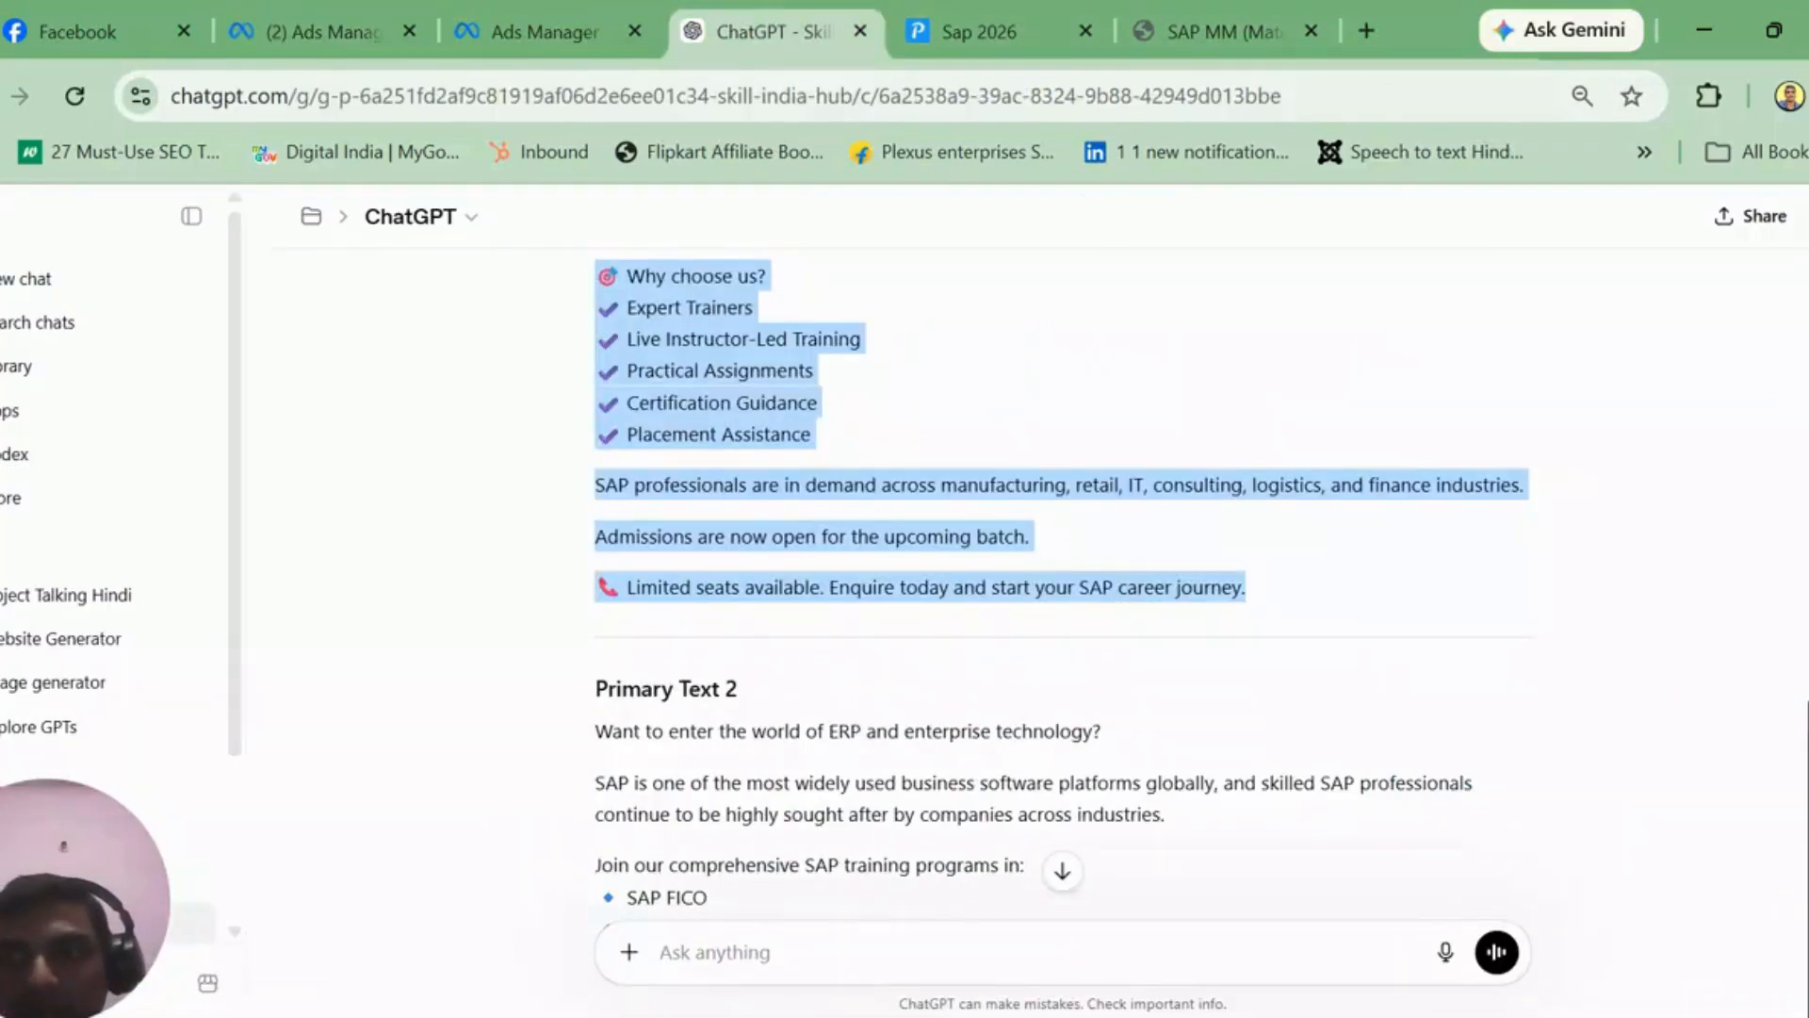
{"action": "scroll", "coordinate": [1781, 380], "scroll_direction": "down", "scroll_amount": 5}
{"action": "scroll", "coordinate": [1780, 379], "scroll_direction": "up", "scroll_amount": 2}
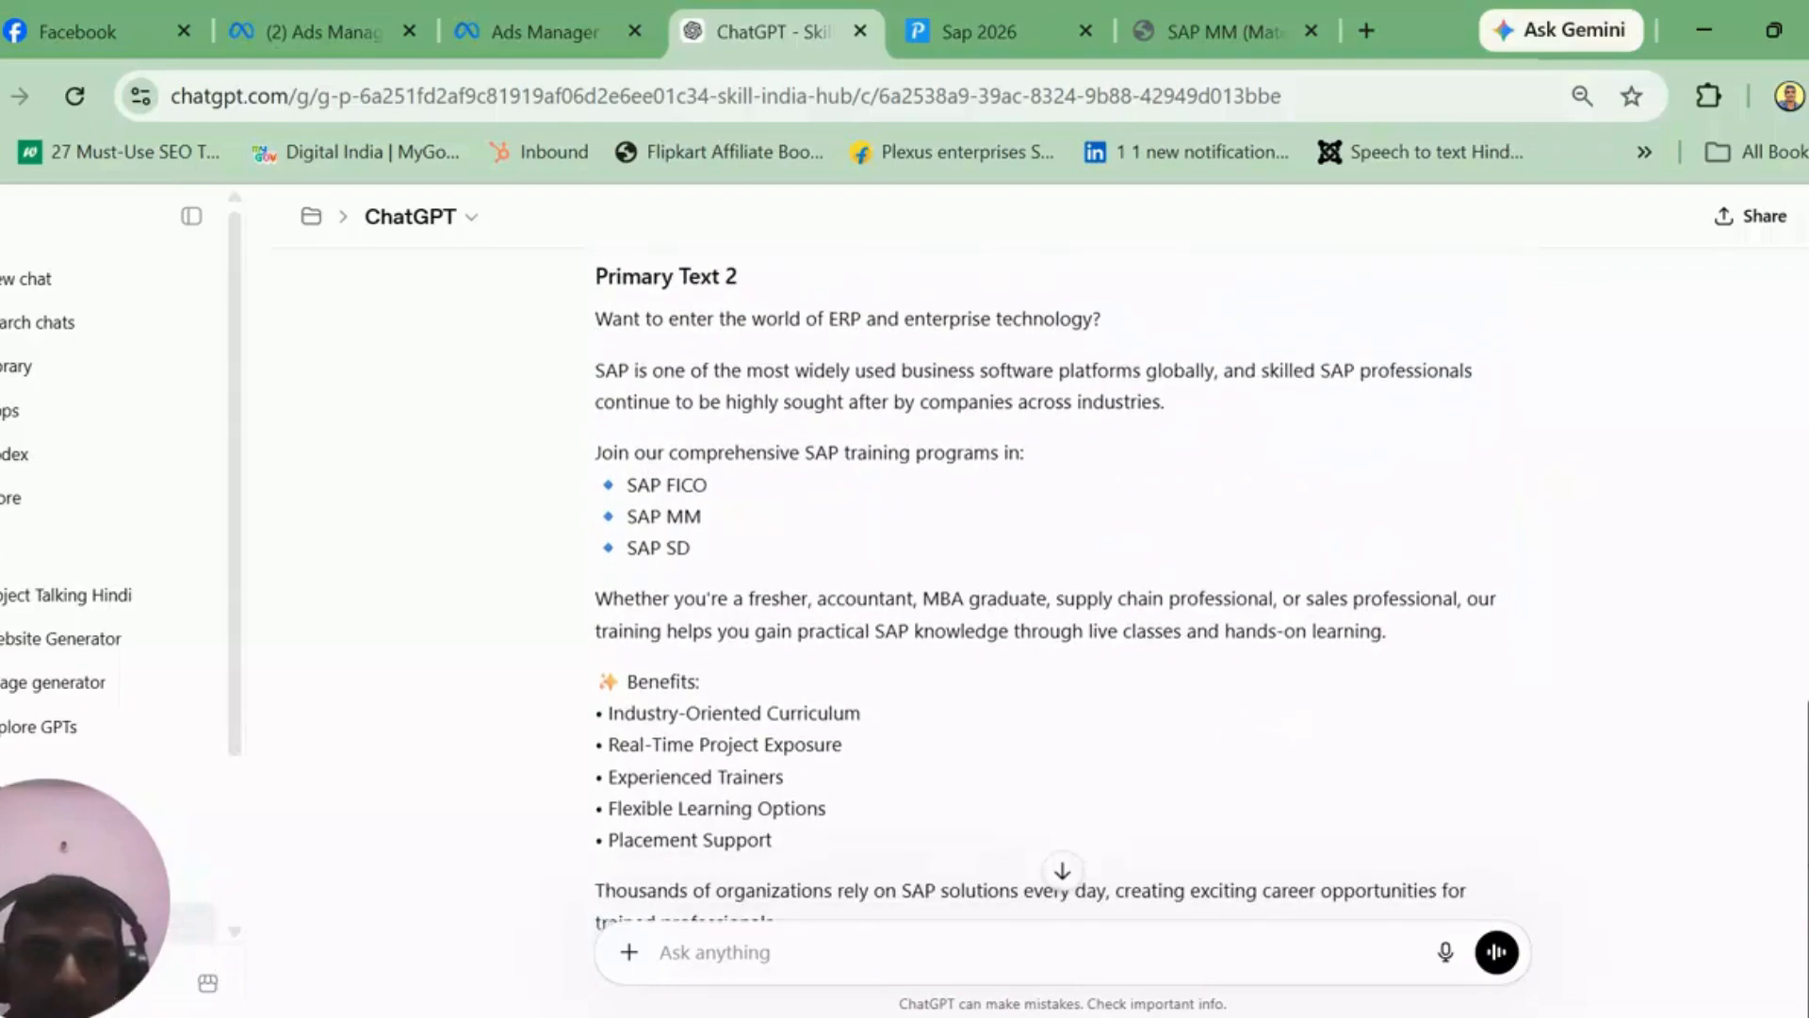
{"action": "scroll", "coordinate": [1063, 591], "scroll_direction": "down", "scroll_amount": 2}
{"action": "scroll", "coordinate": [740, 290], "scroll_direction": "up", "scroll_amount": 2}
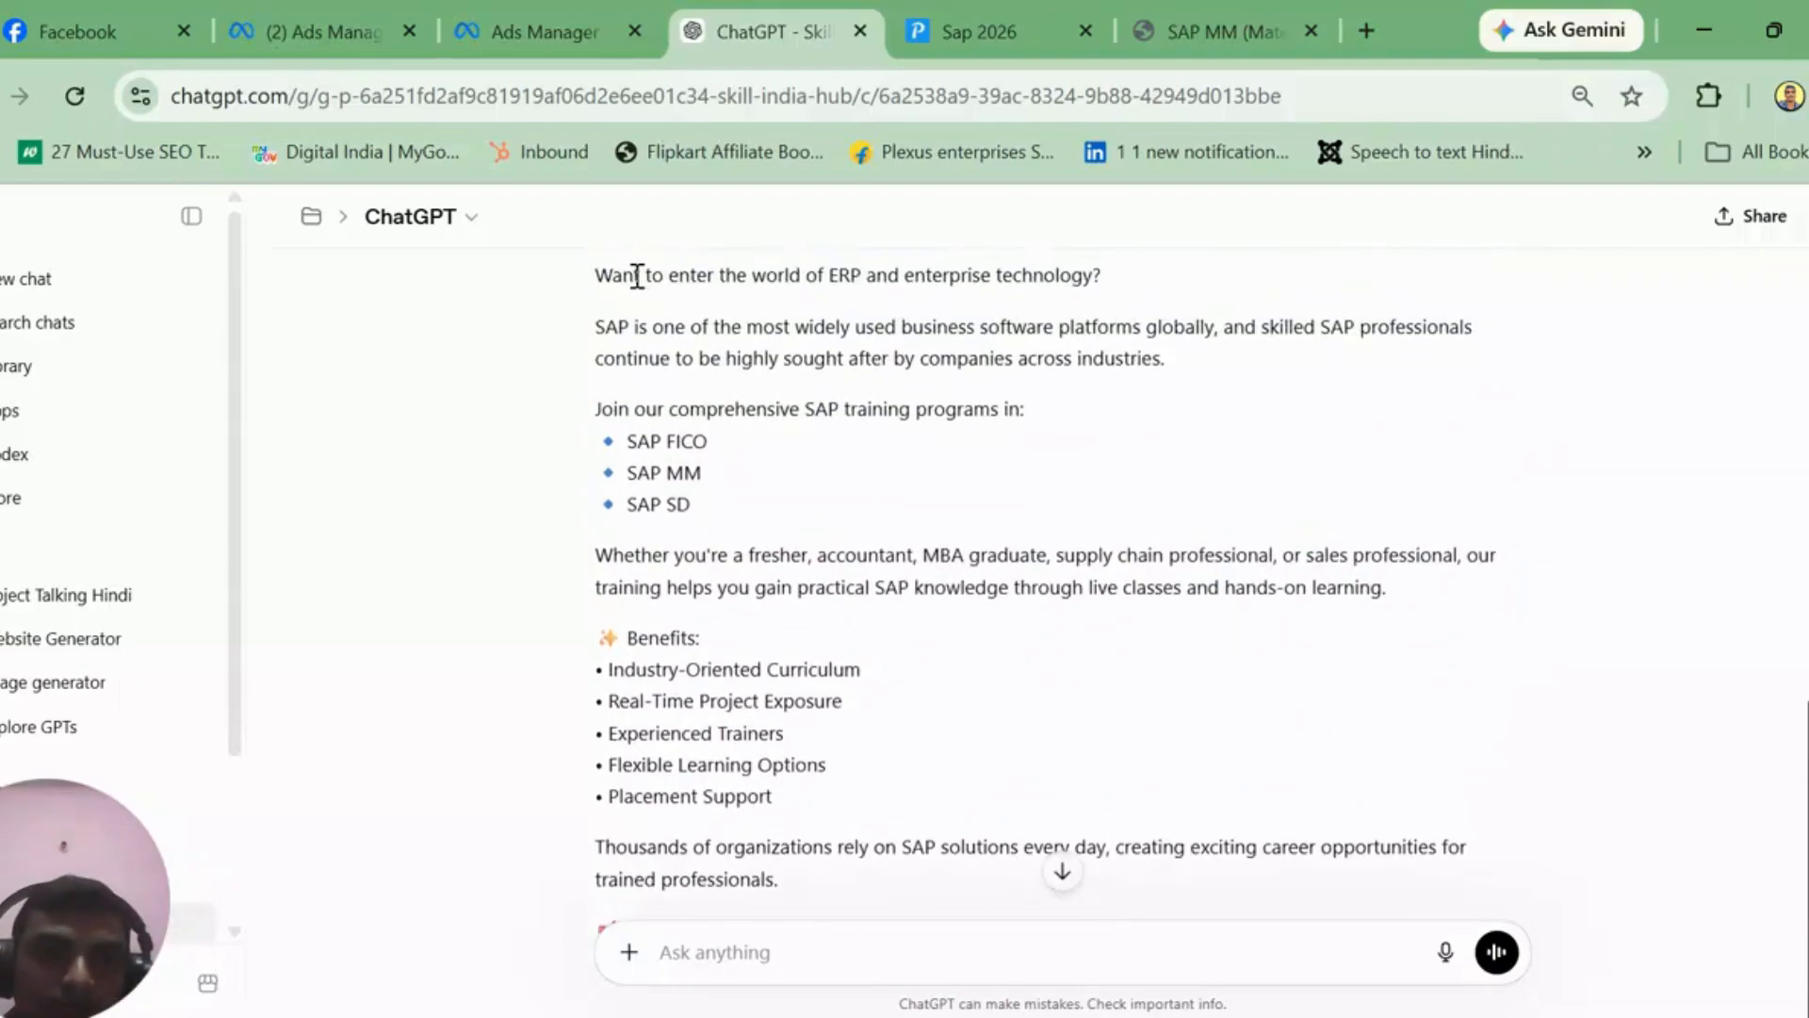
{"action": "left_click_drag", "start_coordinate": [637, 303], "coordinate": [1167, 938]}
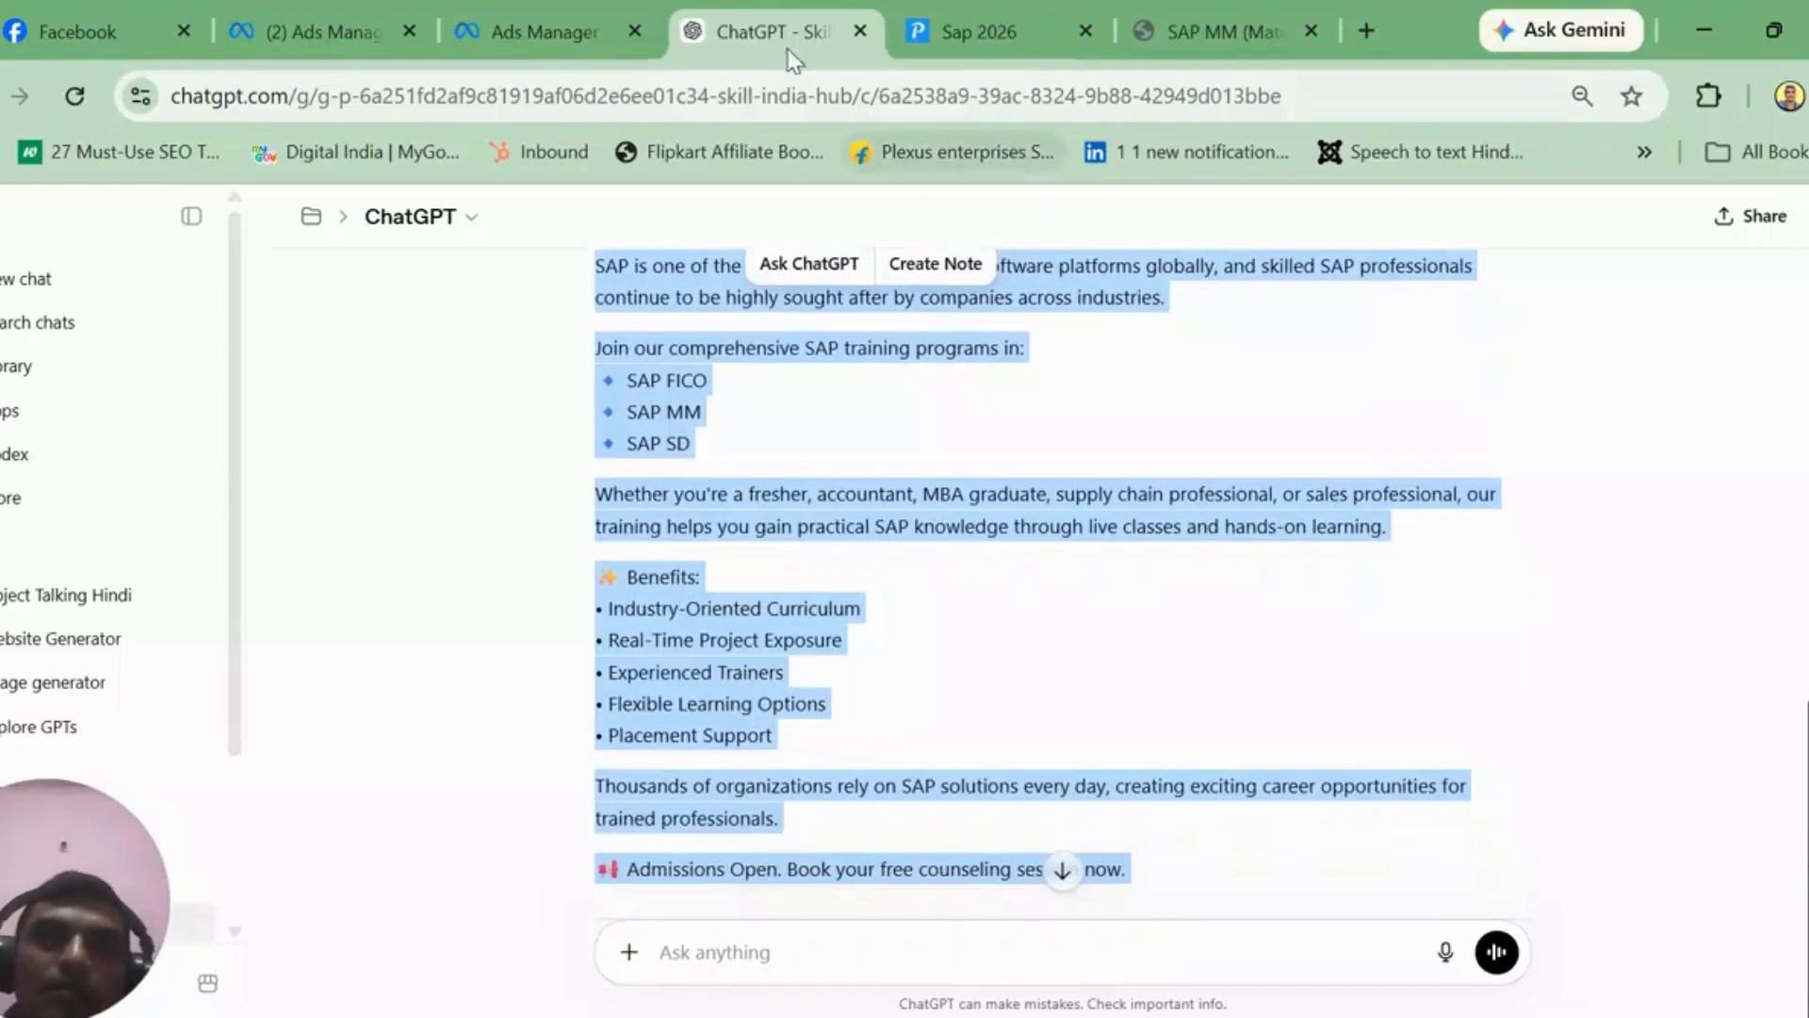
Step: Close the Account controls page and add a second primary text option to the Ads Manager ad, filled with the copied ChatGPT text
{"action": "left_click", "coordinate": [522, 2]}
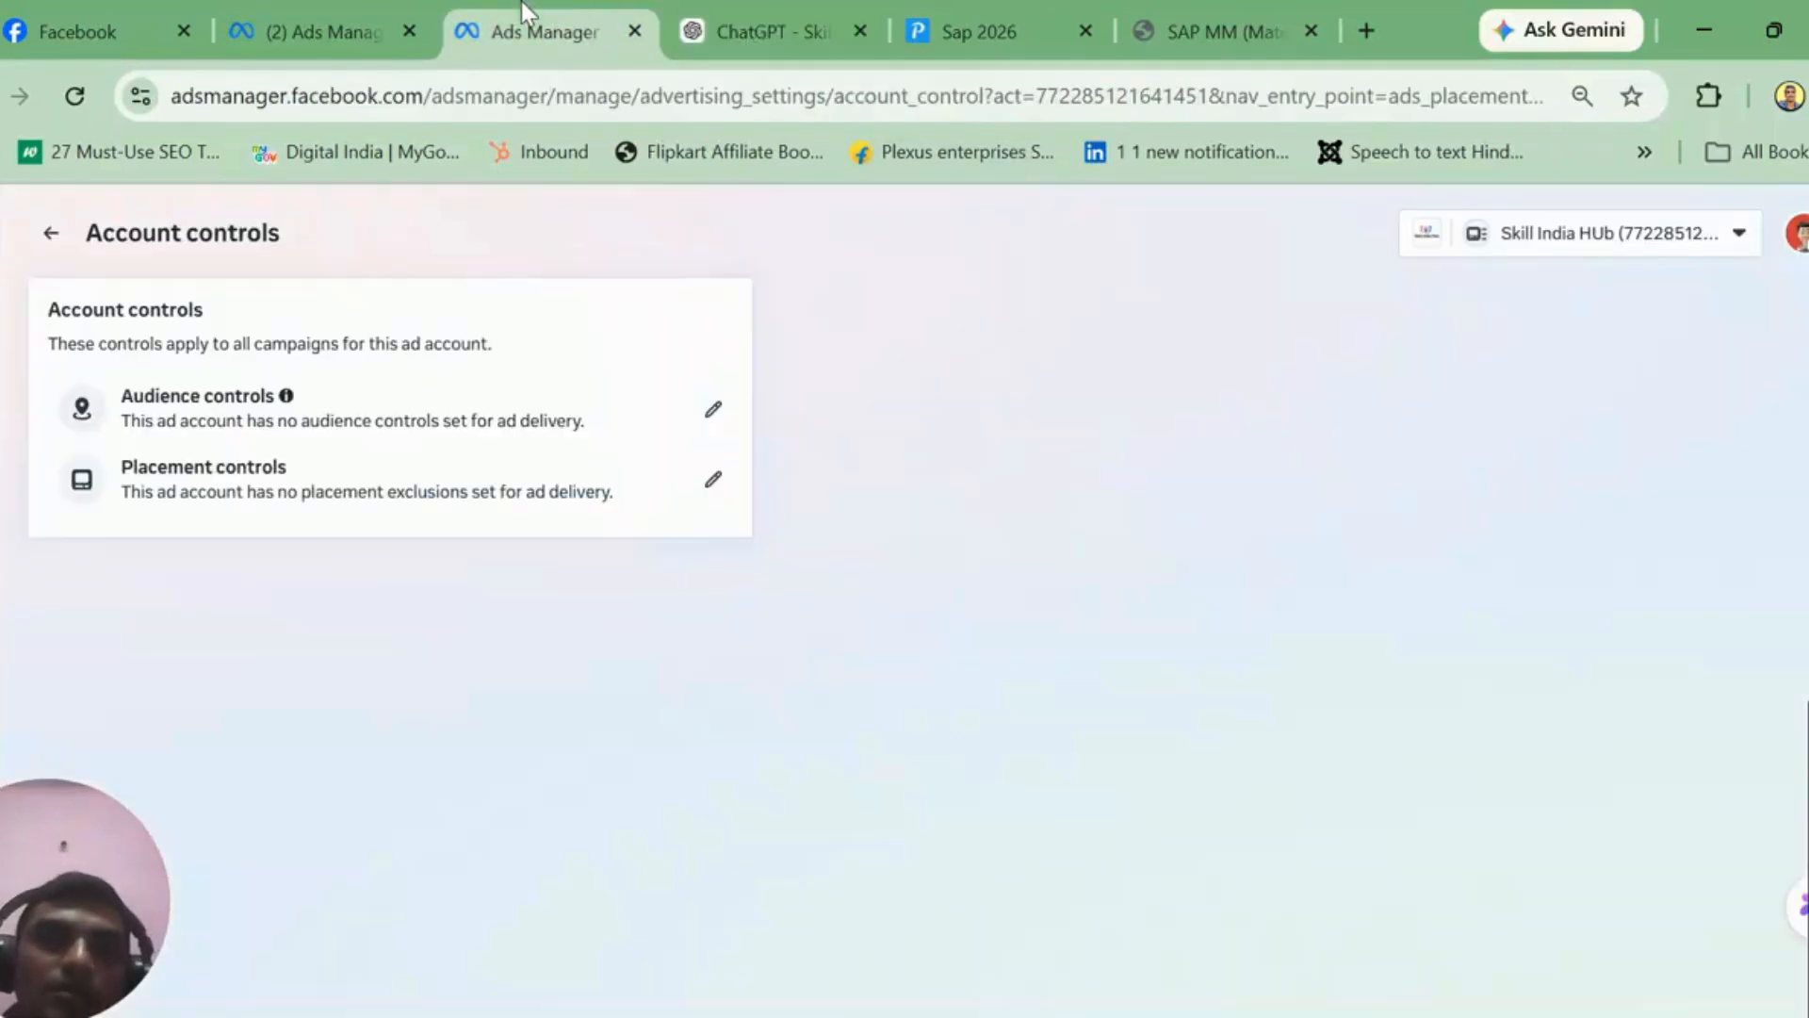
{"action": "left_click", "coordinate": [634, 31]}
{"action": "left_click", "coordinate": [388, 2]}
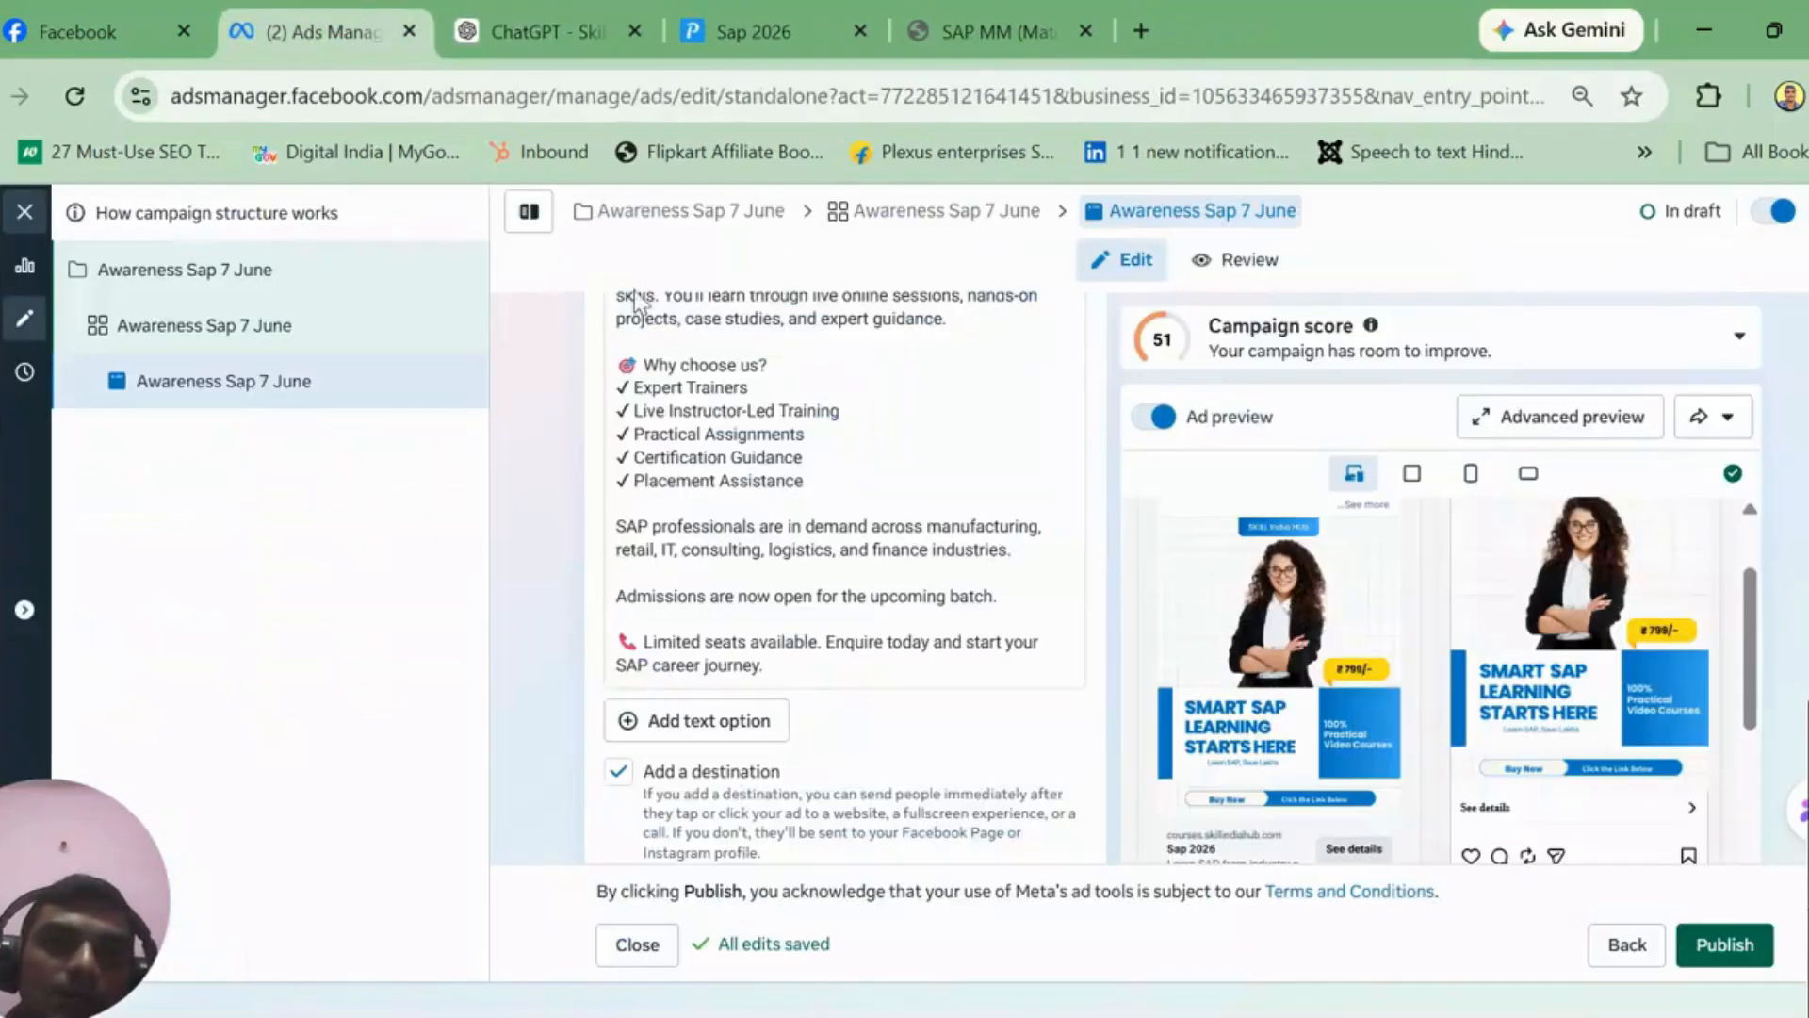
{"action": "left_click", "coordinate": [708, 721]}
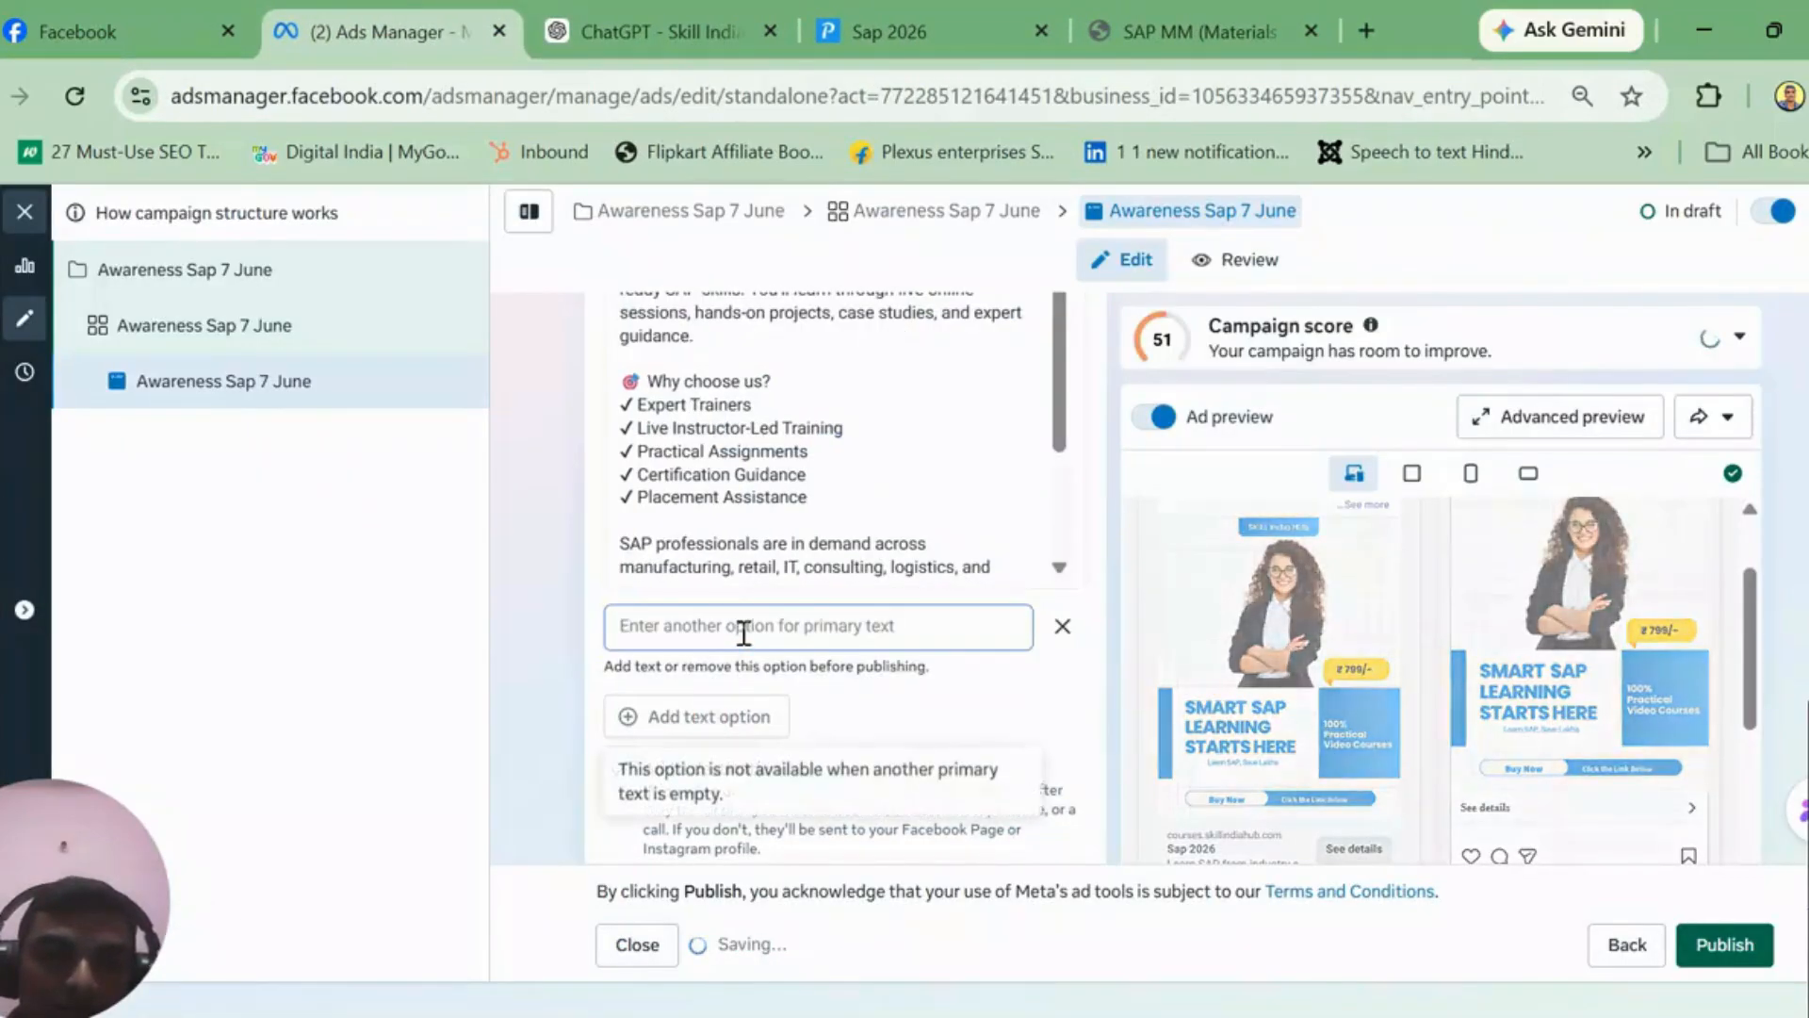
{"action": "left_click", "coordinate": [743, 628]}
{"action": "key", "text": "ctrl+v"}
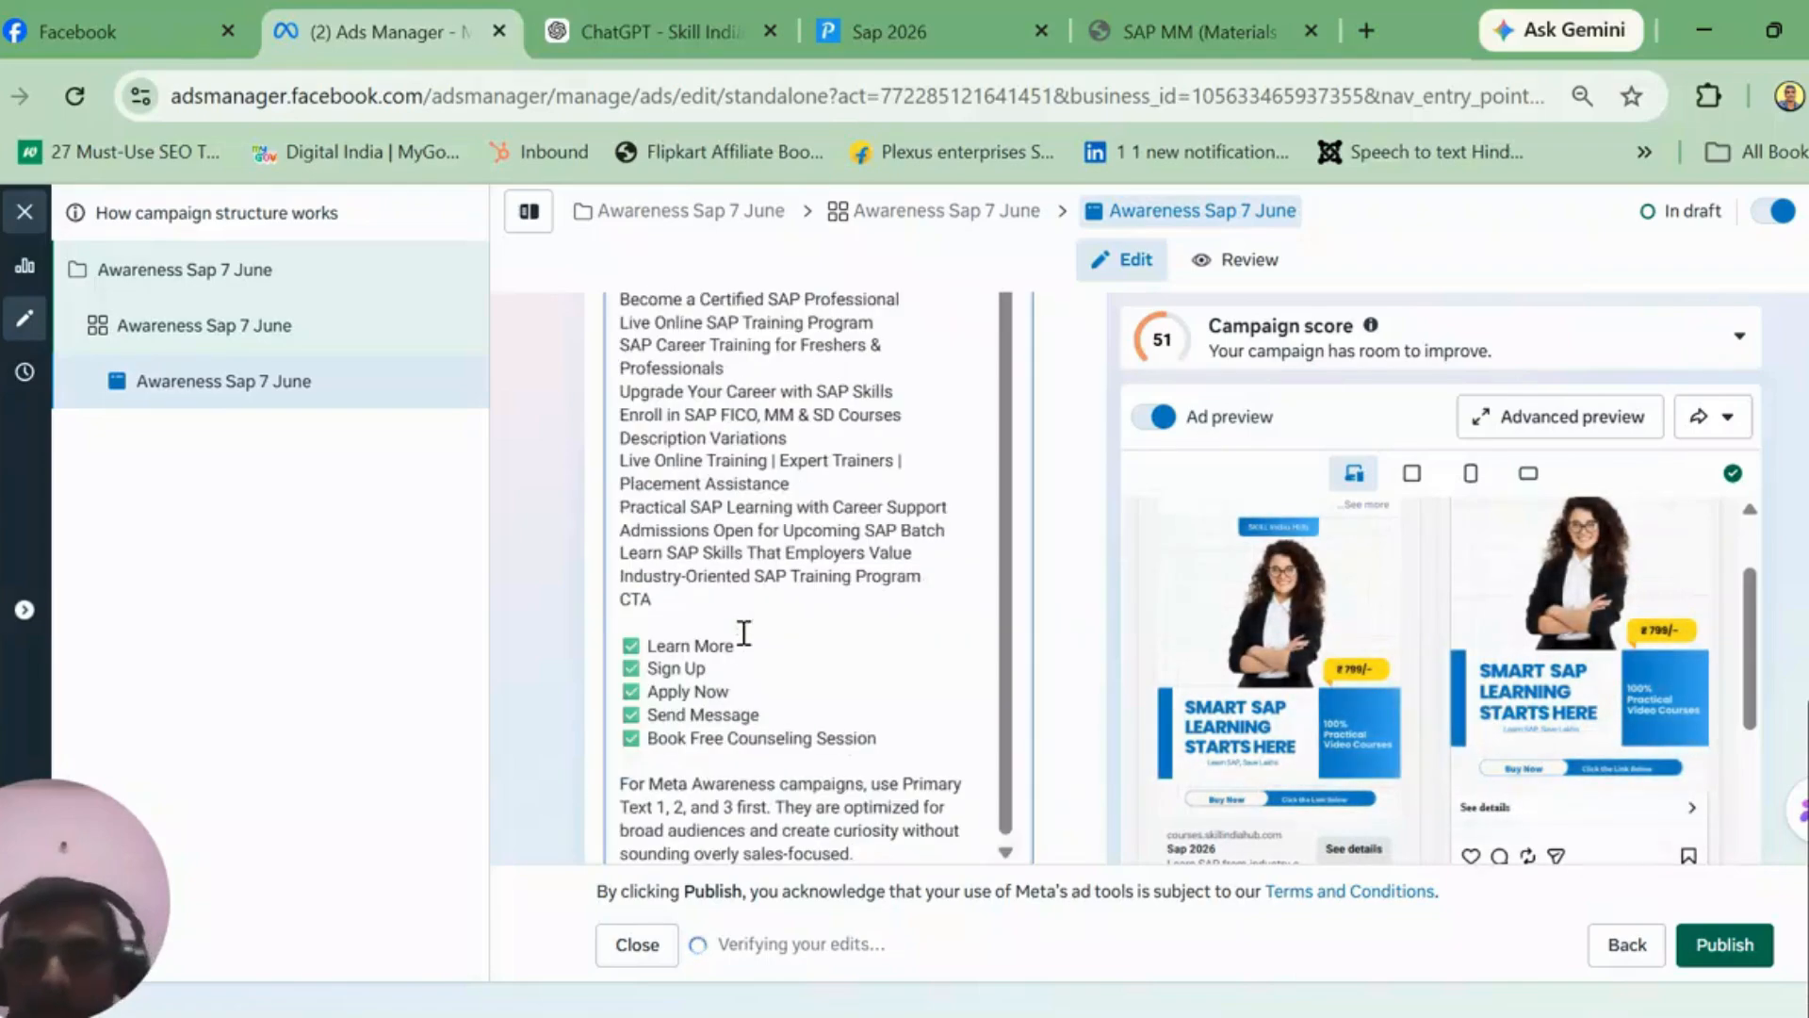
{"action": "left_click", "coordinate": [1104, 639]}
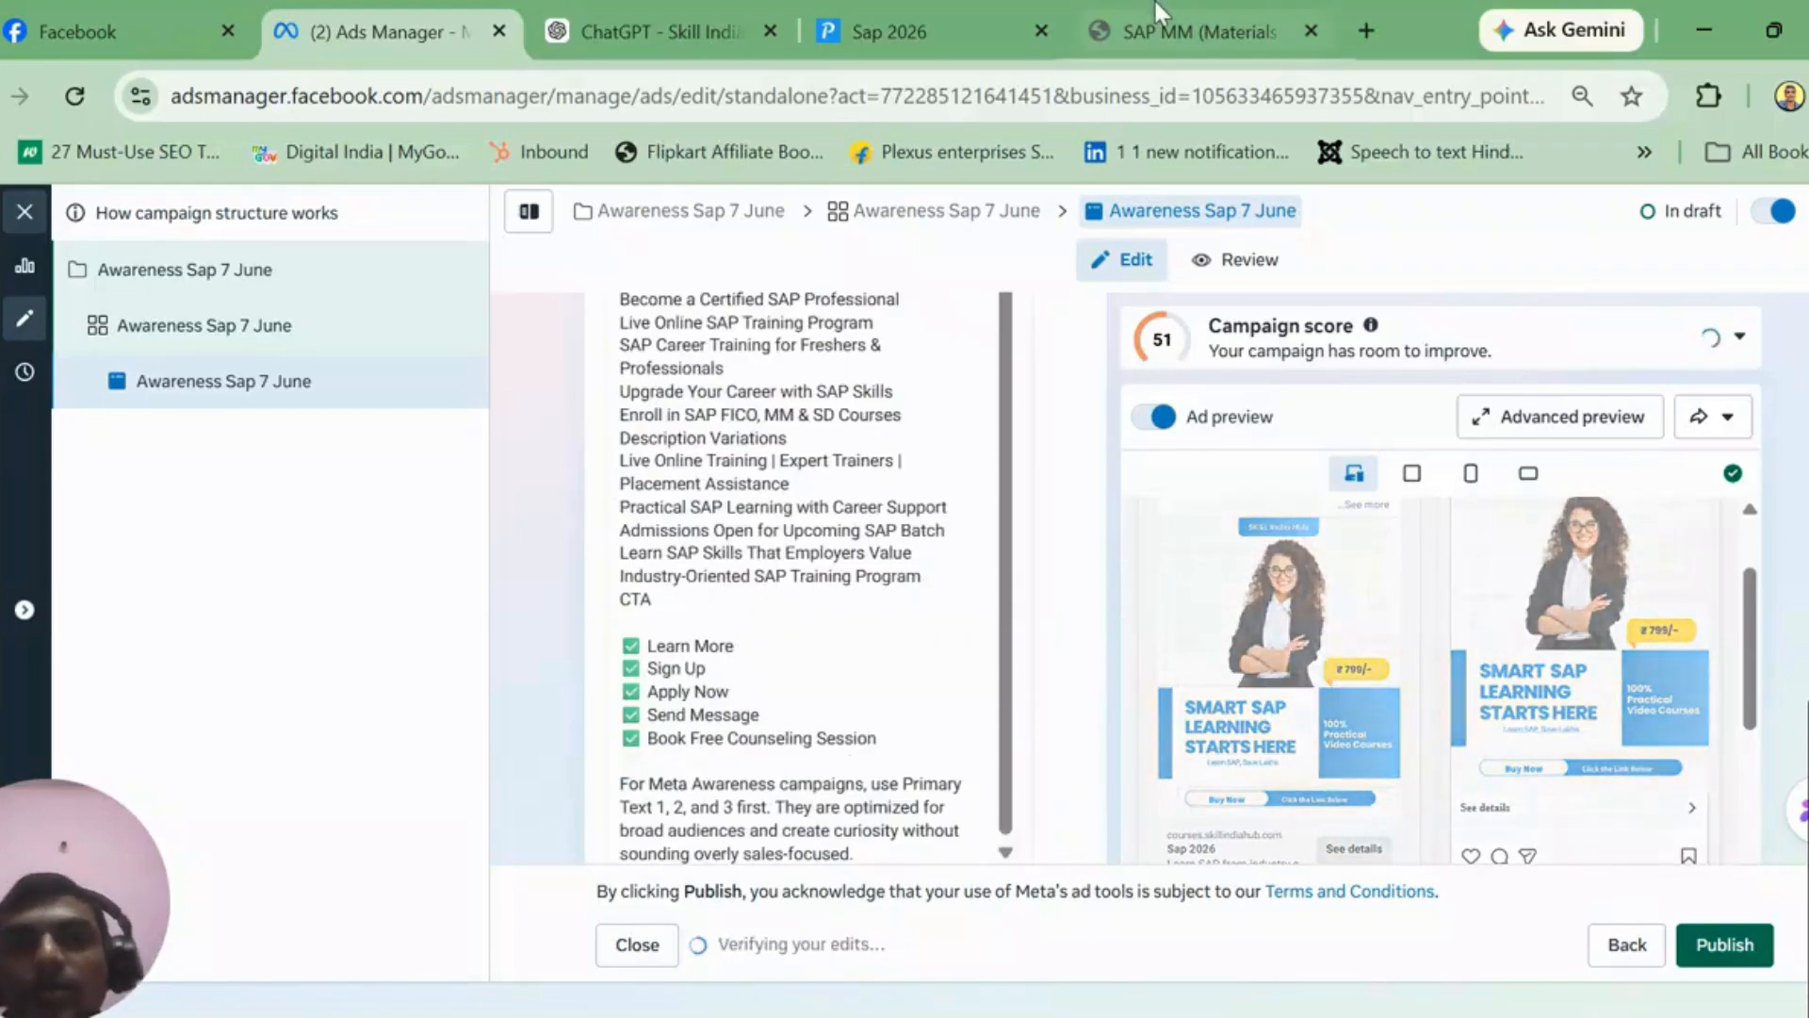
Step: Return to the ChatGPT conversation and write the follow-up prompt "2 shorter version please" without sending it
{"action": "left_click", "coordinate": [914, 2]}
{"action": "left_click", "coordinate": [642, 2]}
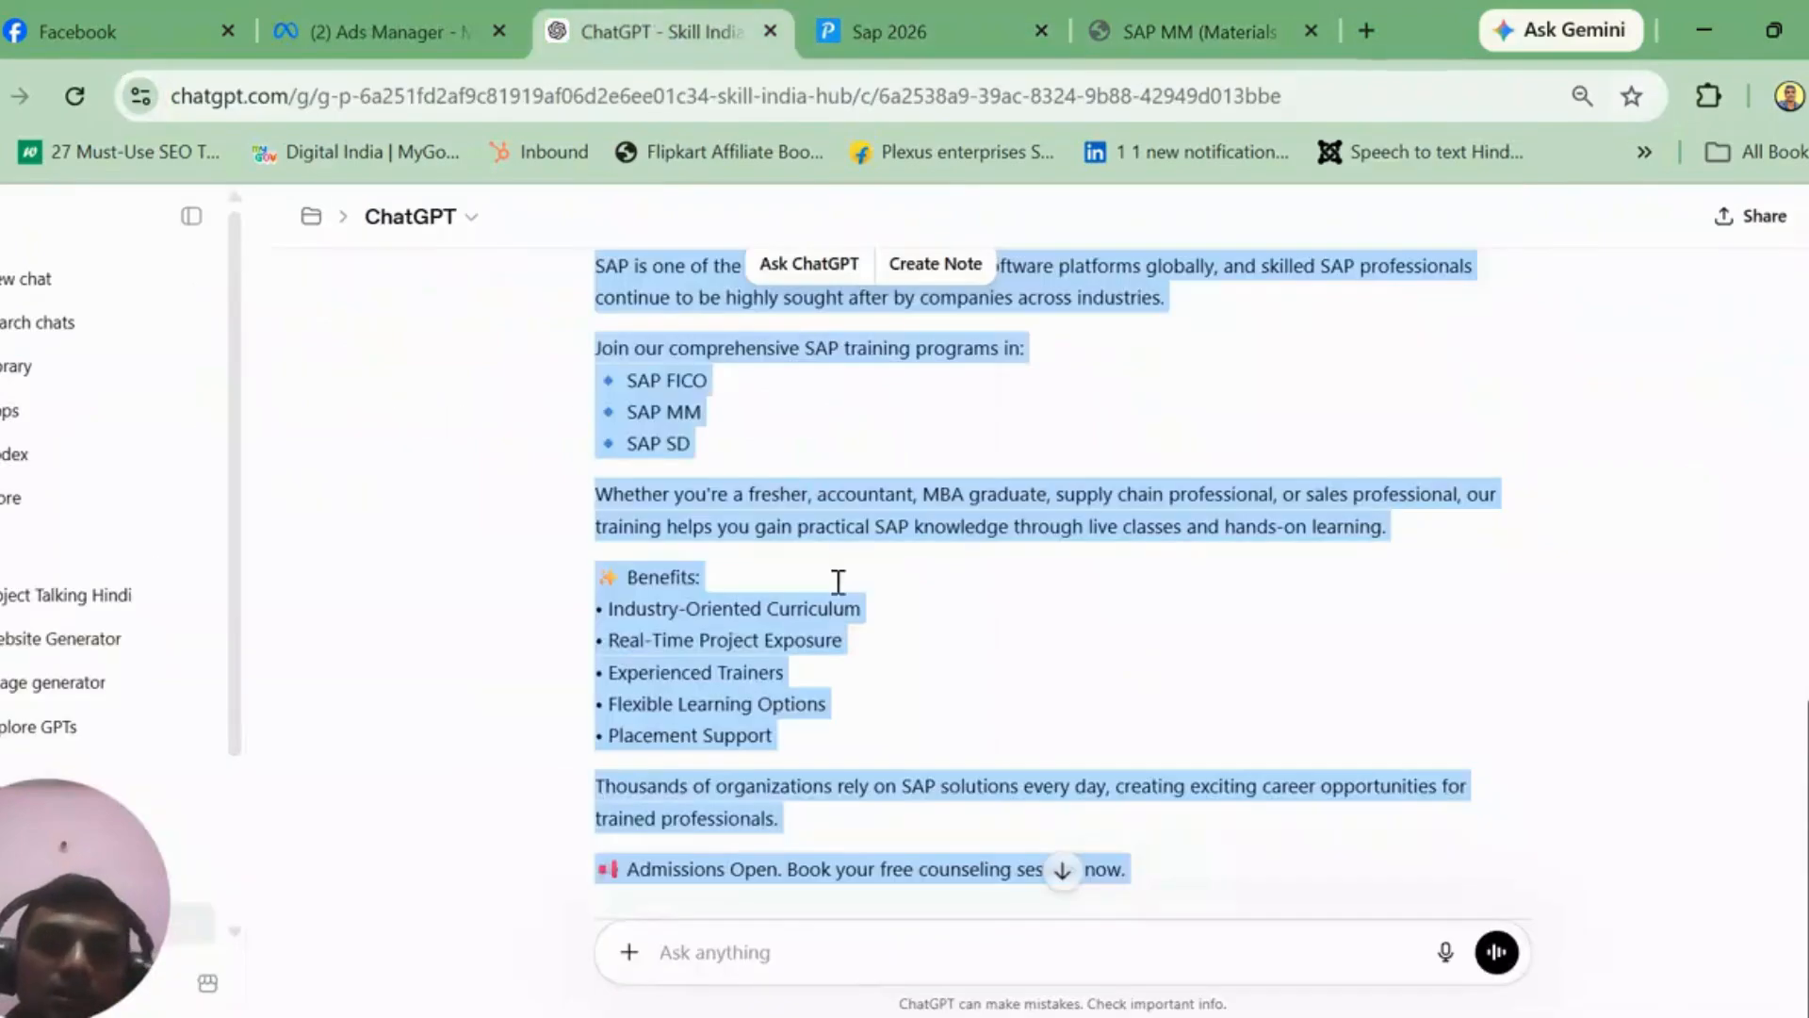
{"action": "left_click", "coordinate": [889, 943]}
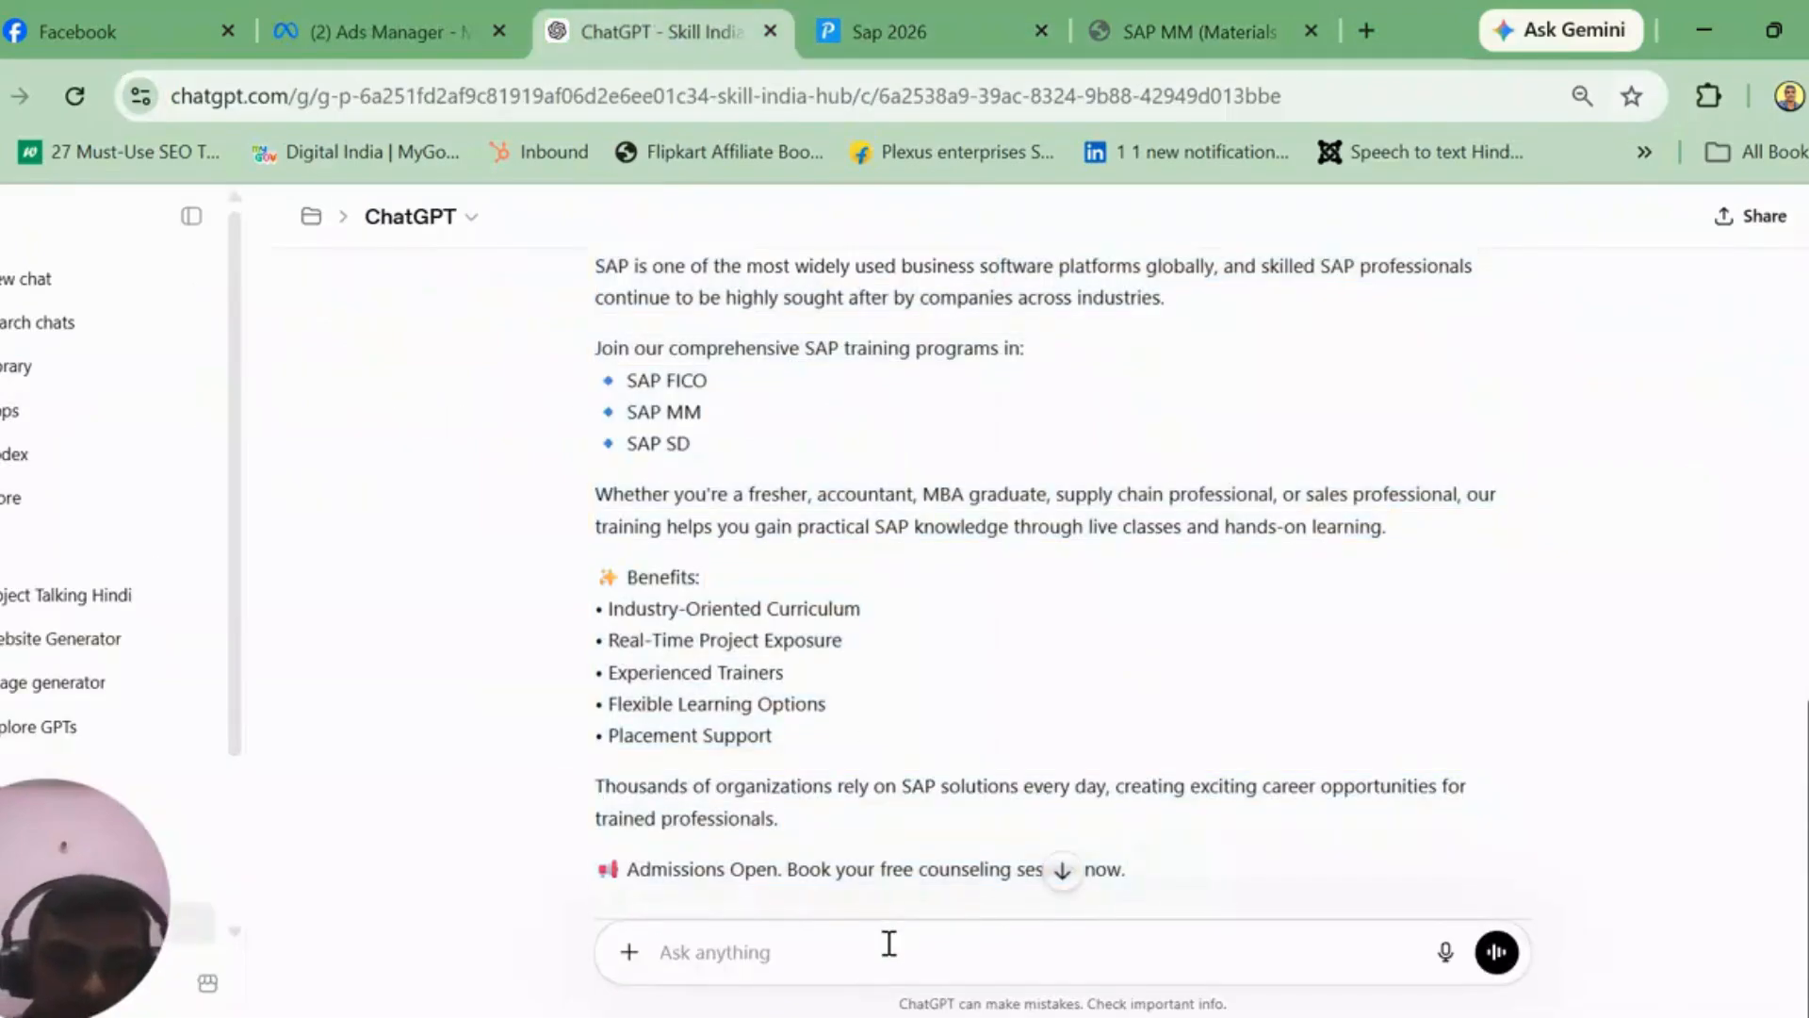
{"action": "type", "text": "2 sh"}
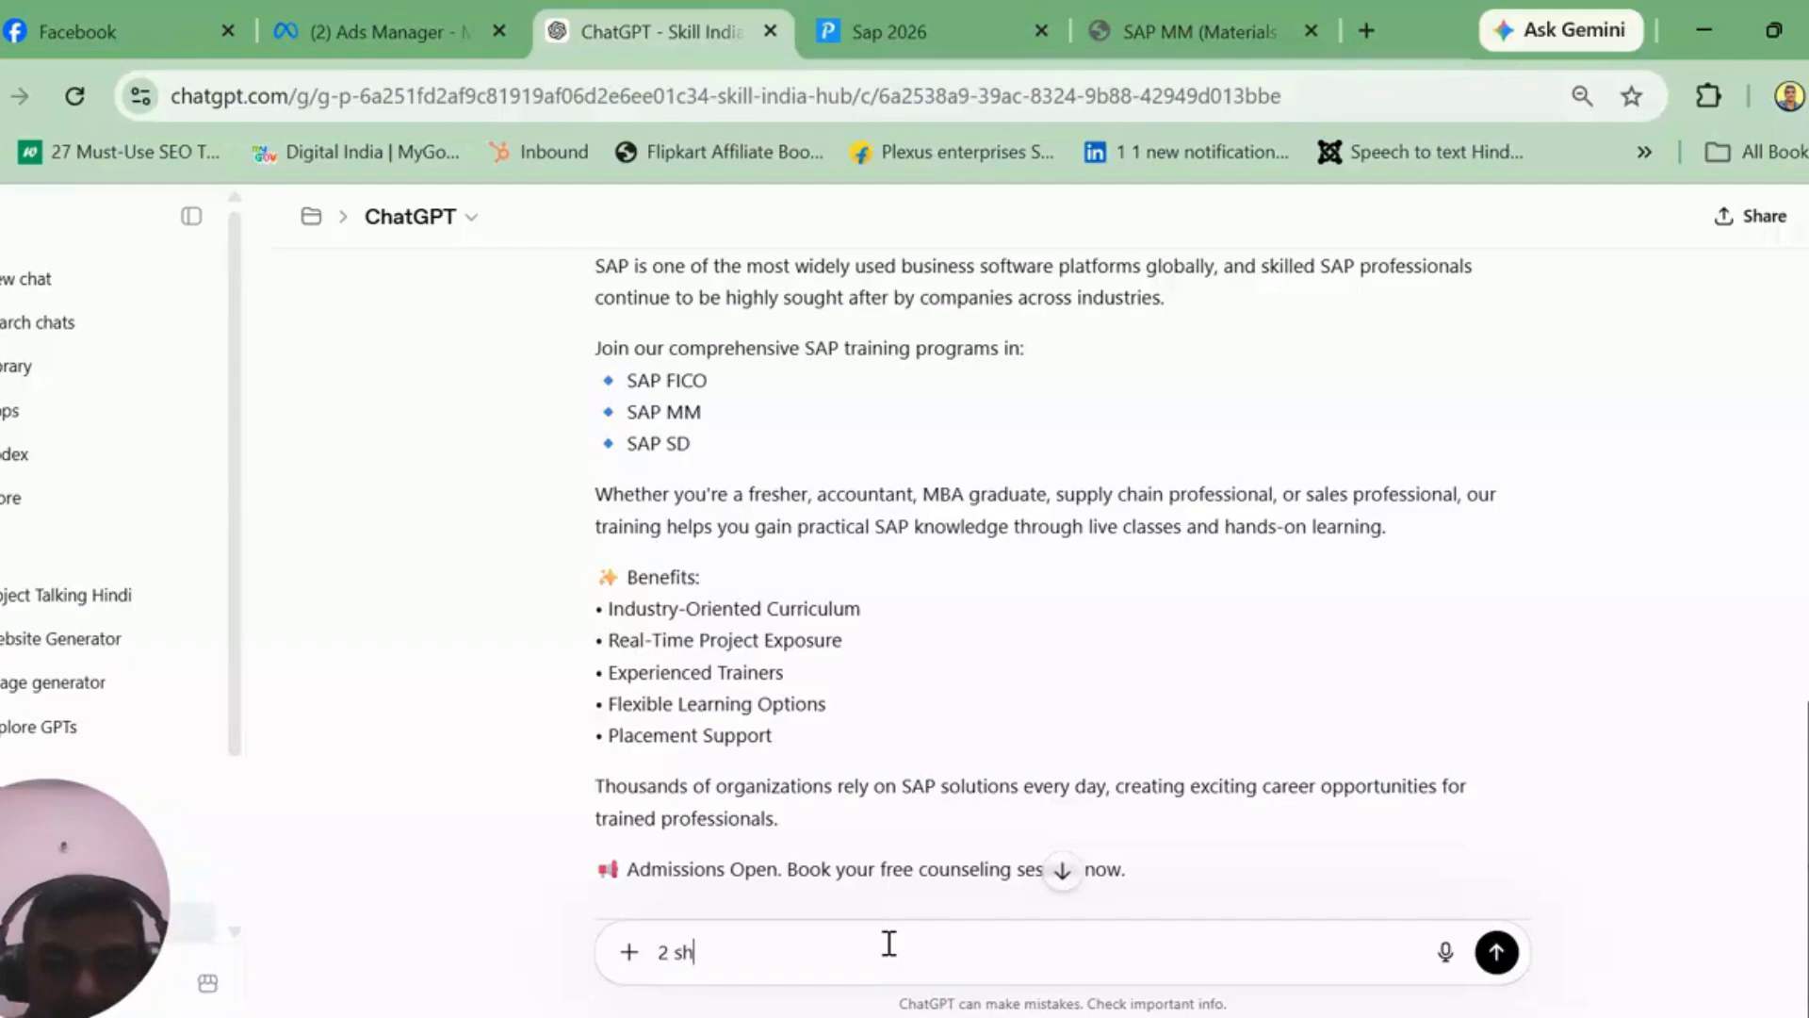
{"action": "type", "text": "orters"}
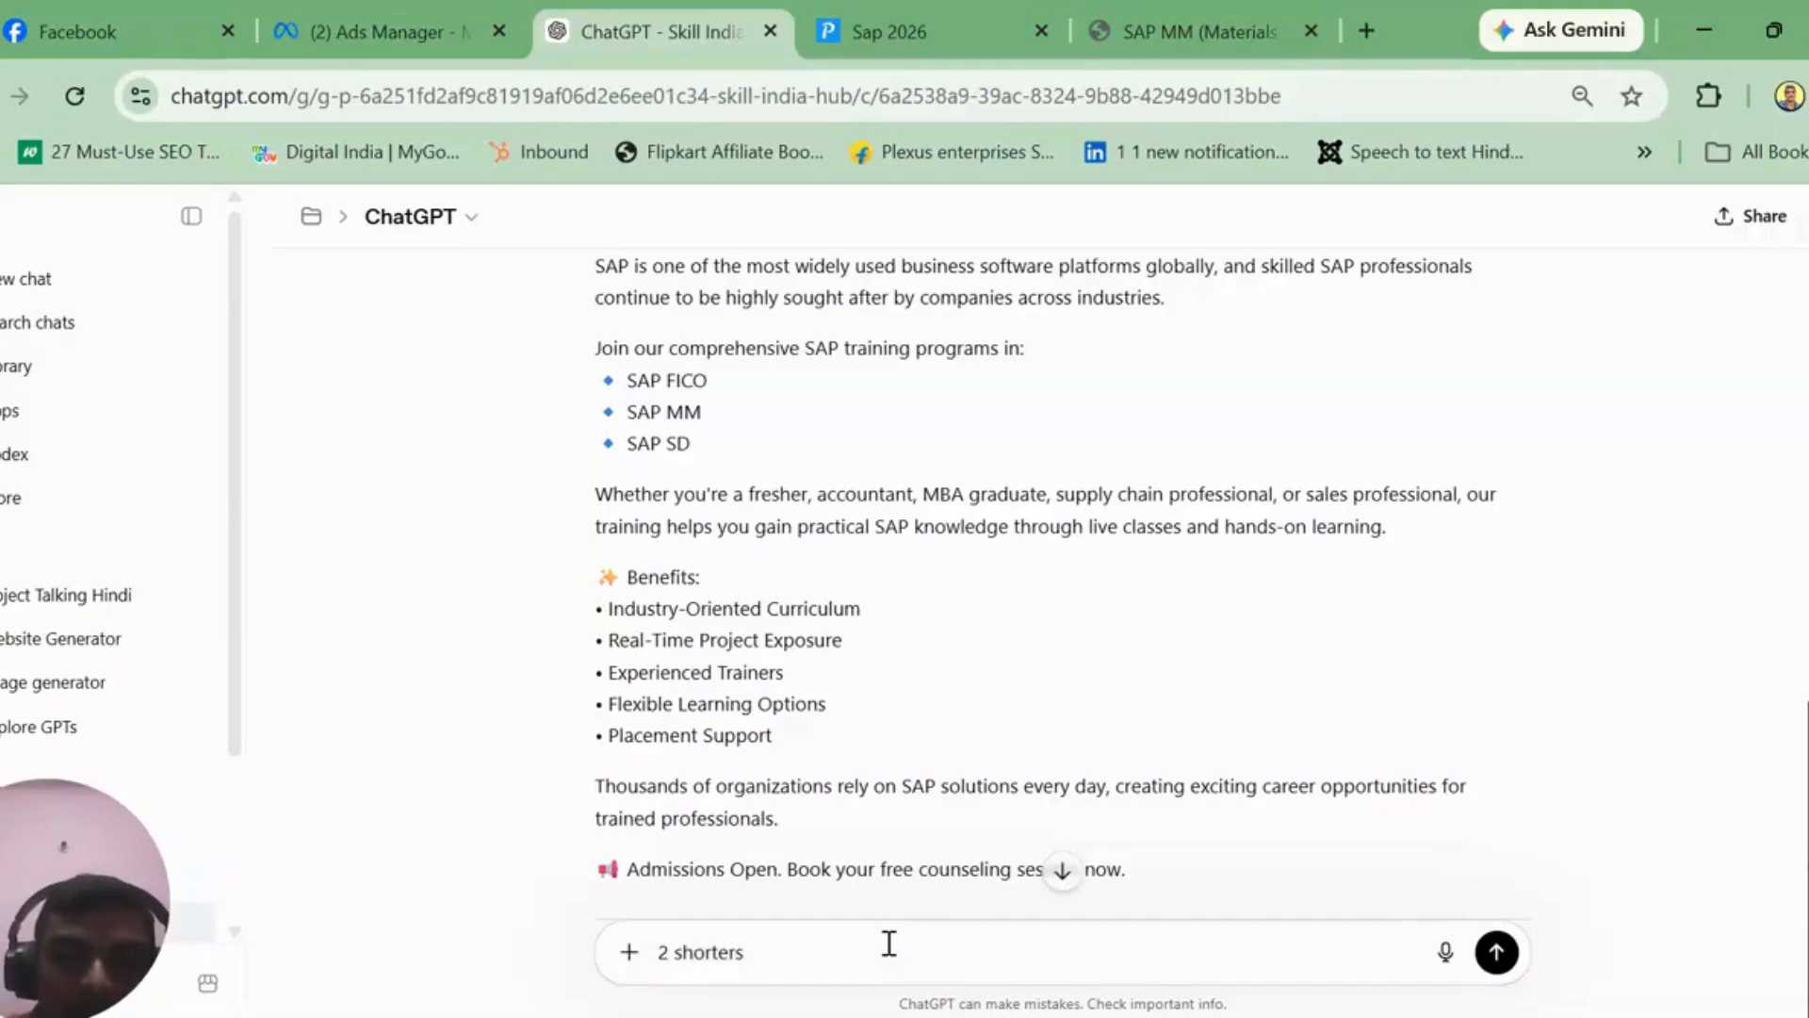
{"action": "key", "text": "BackSpace"}
{"action": "type", "text": "vers"}
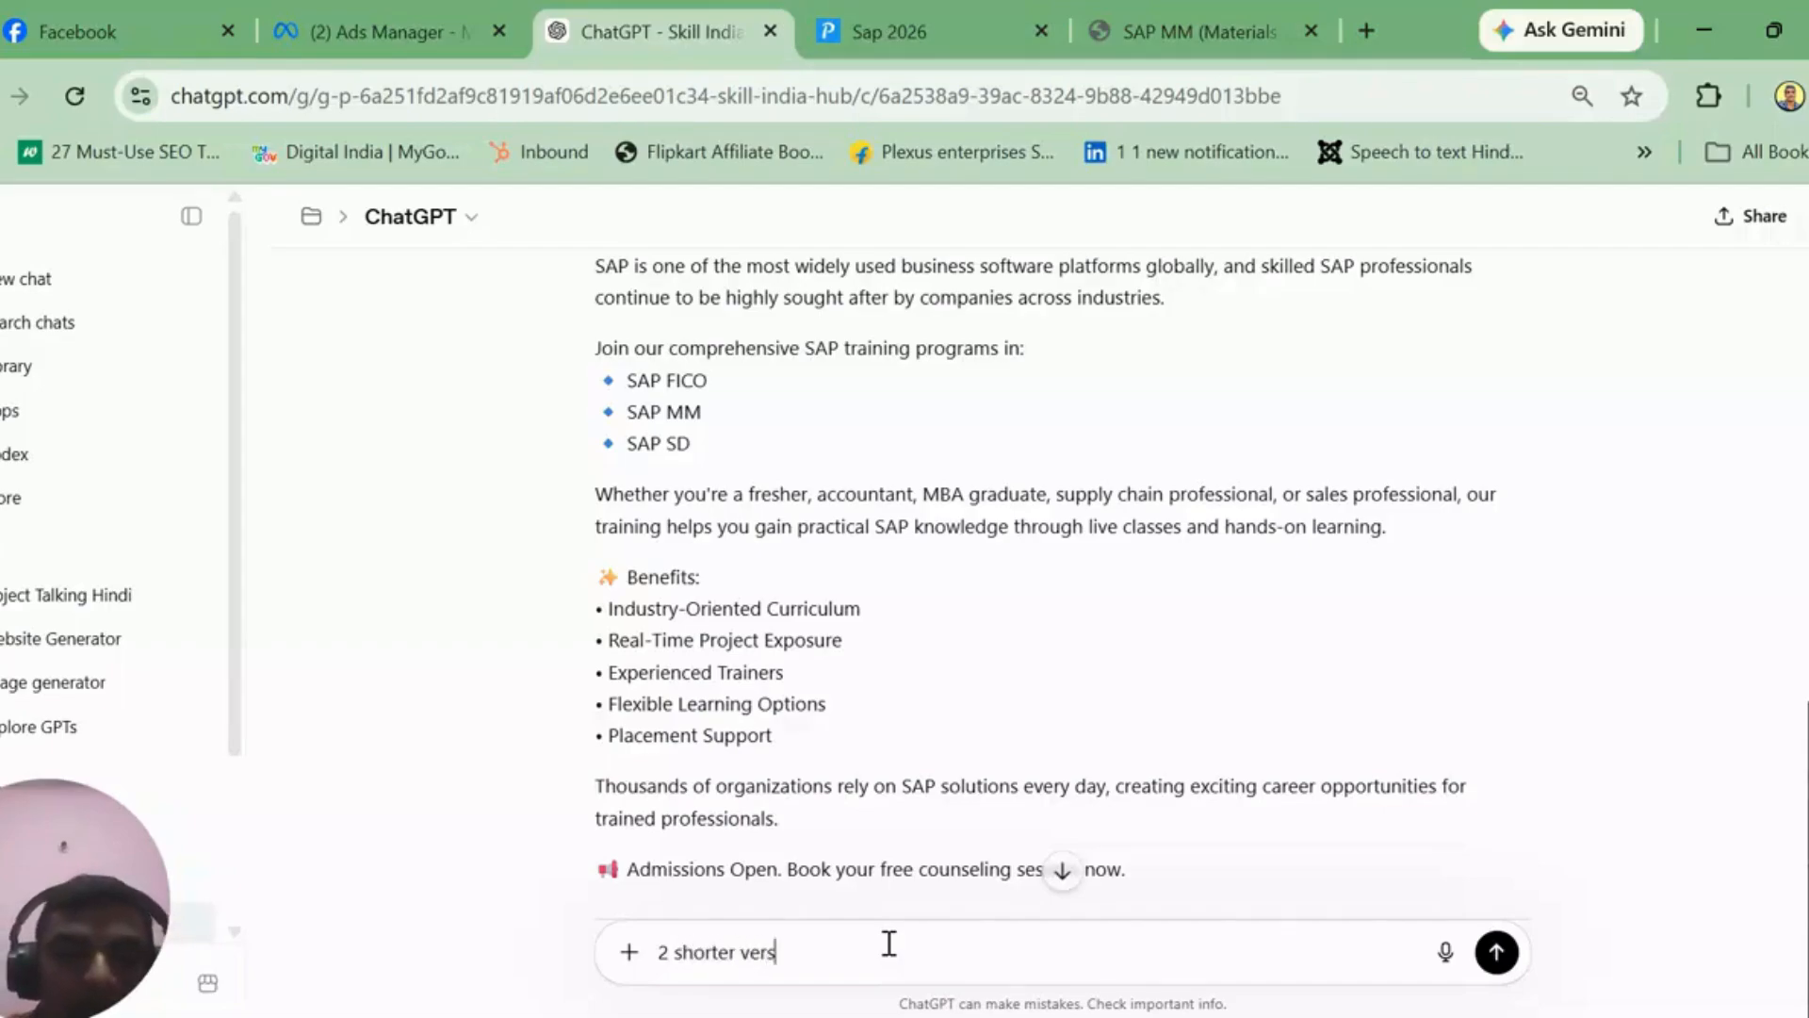
{"action": "type", "text": "ion please"}
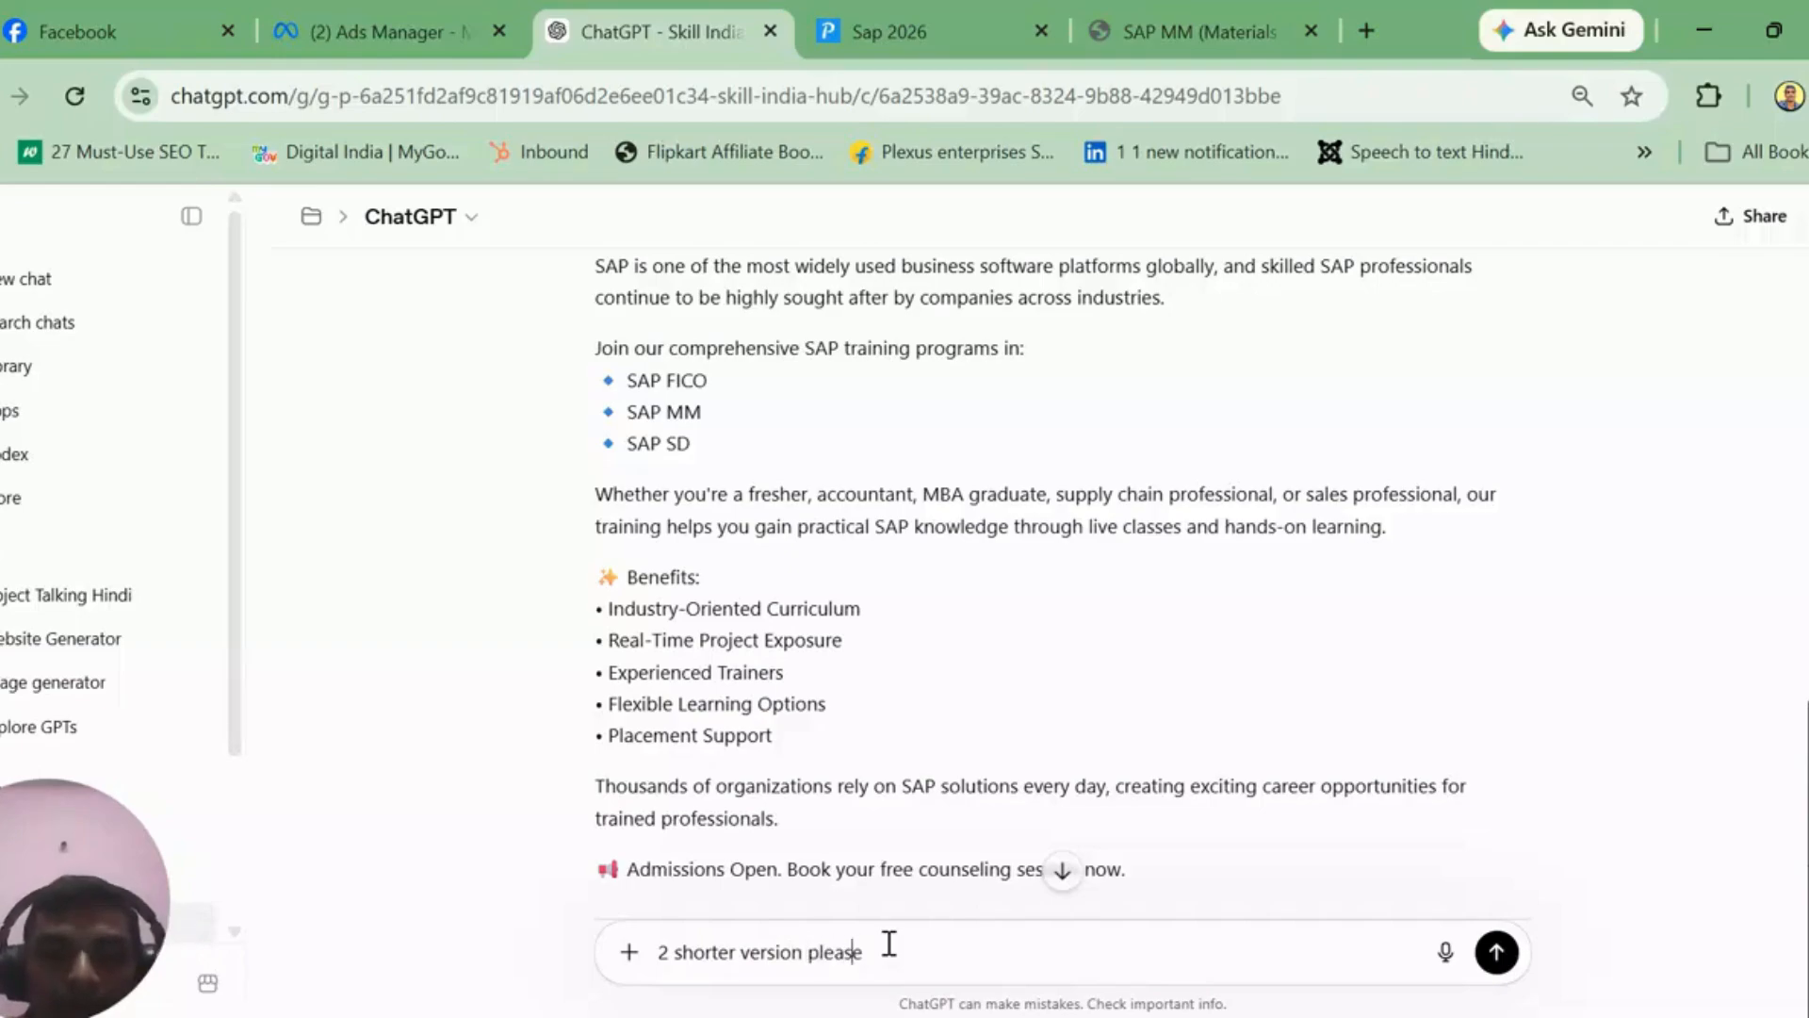
Step: Reword the pending ChatGPT prompt to "give 2 shorter version please" and send it
{"action": "key", "text": "ctrl+Left"}
{"action": "key", "text": "ctrl+Left"}
{"action": "key", "text": "ctrl+Left"}
{"action": "key", "text": "ctrl+Left"}
{"action": "type", "text": "giv"}
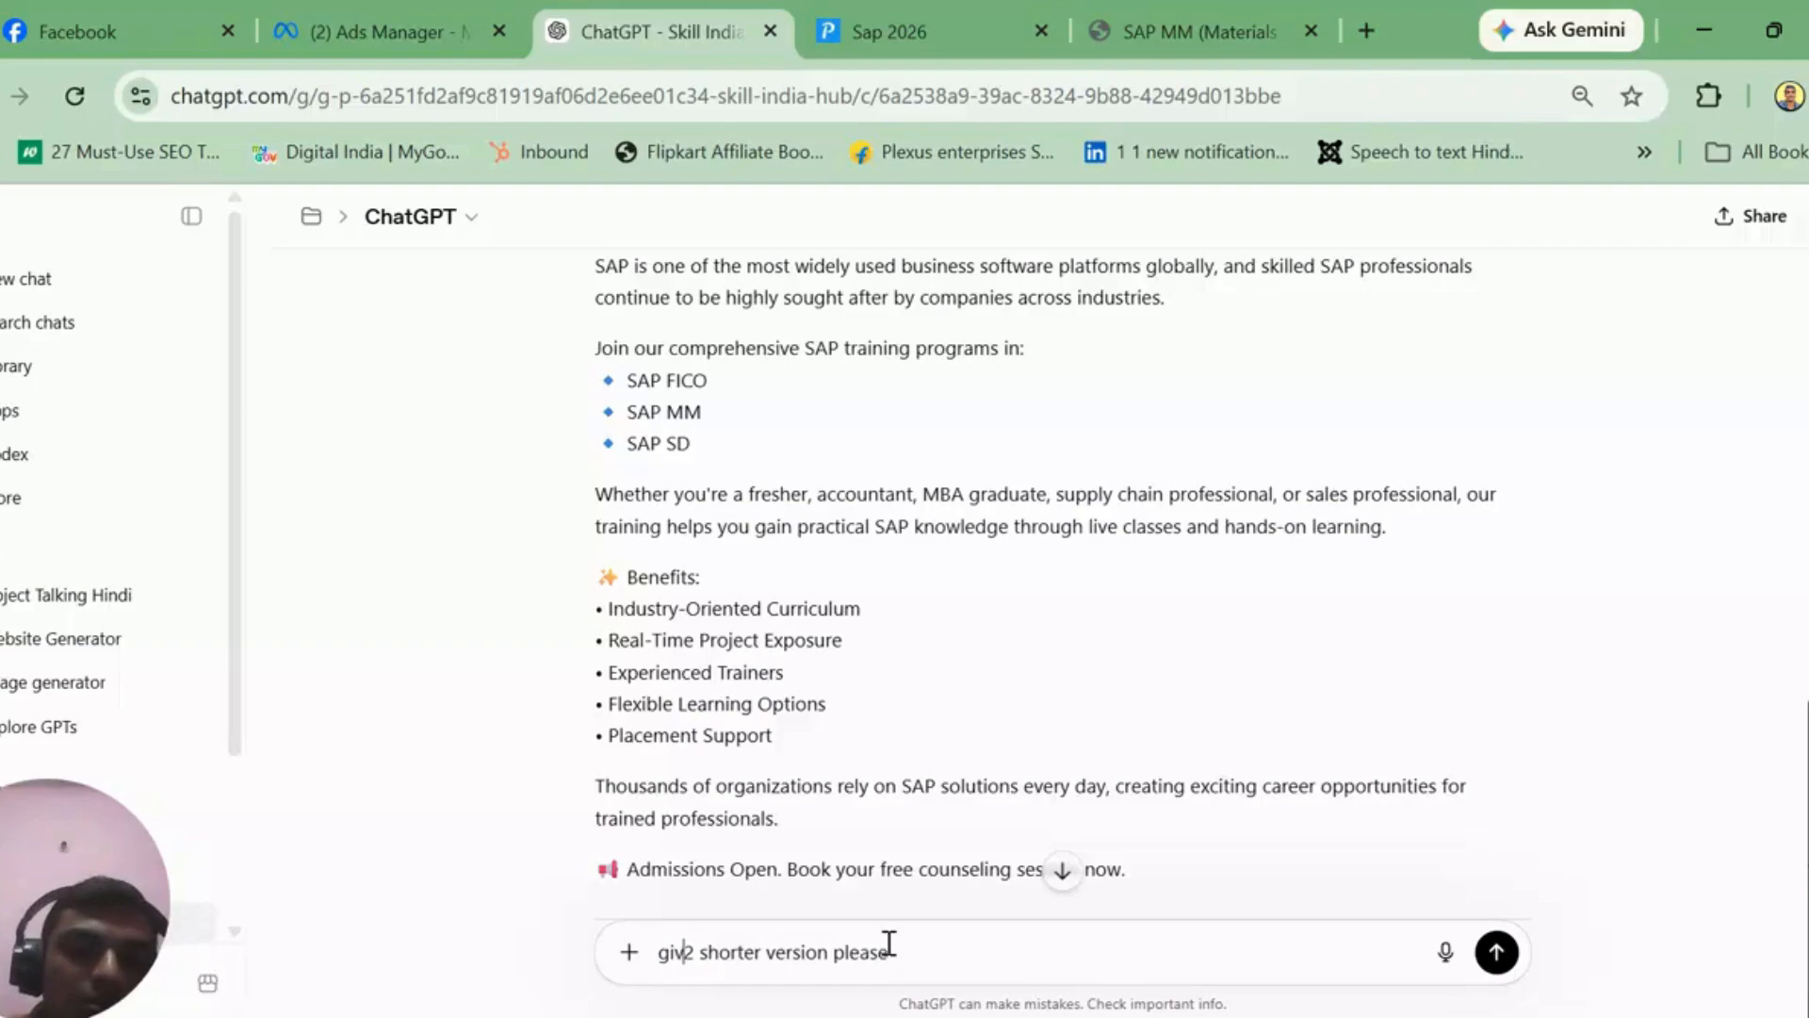
{"action": "type", "text": "e"}
{"action": "key", "text": "Return"}
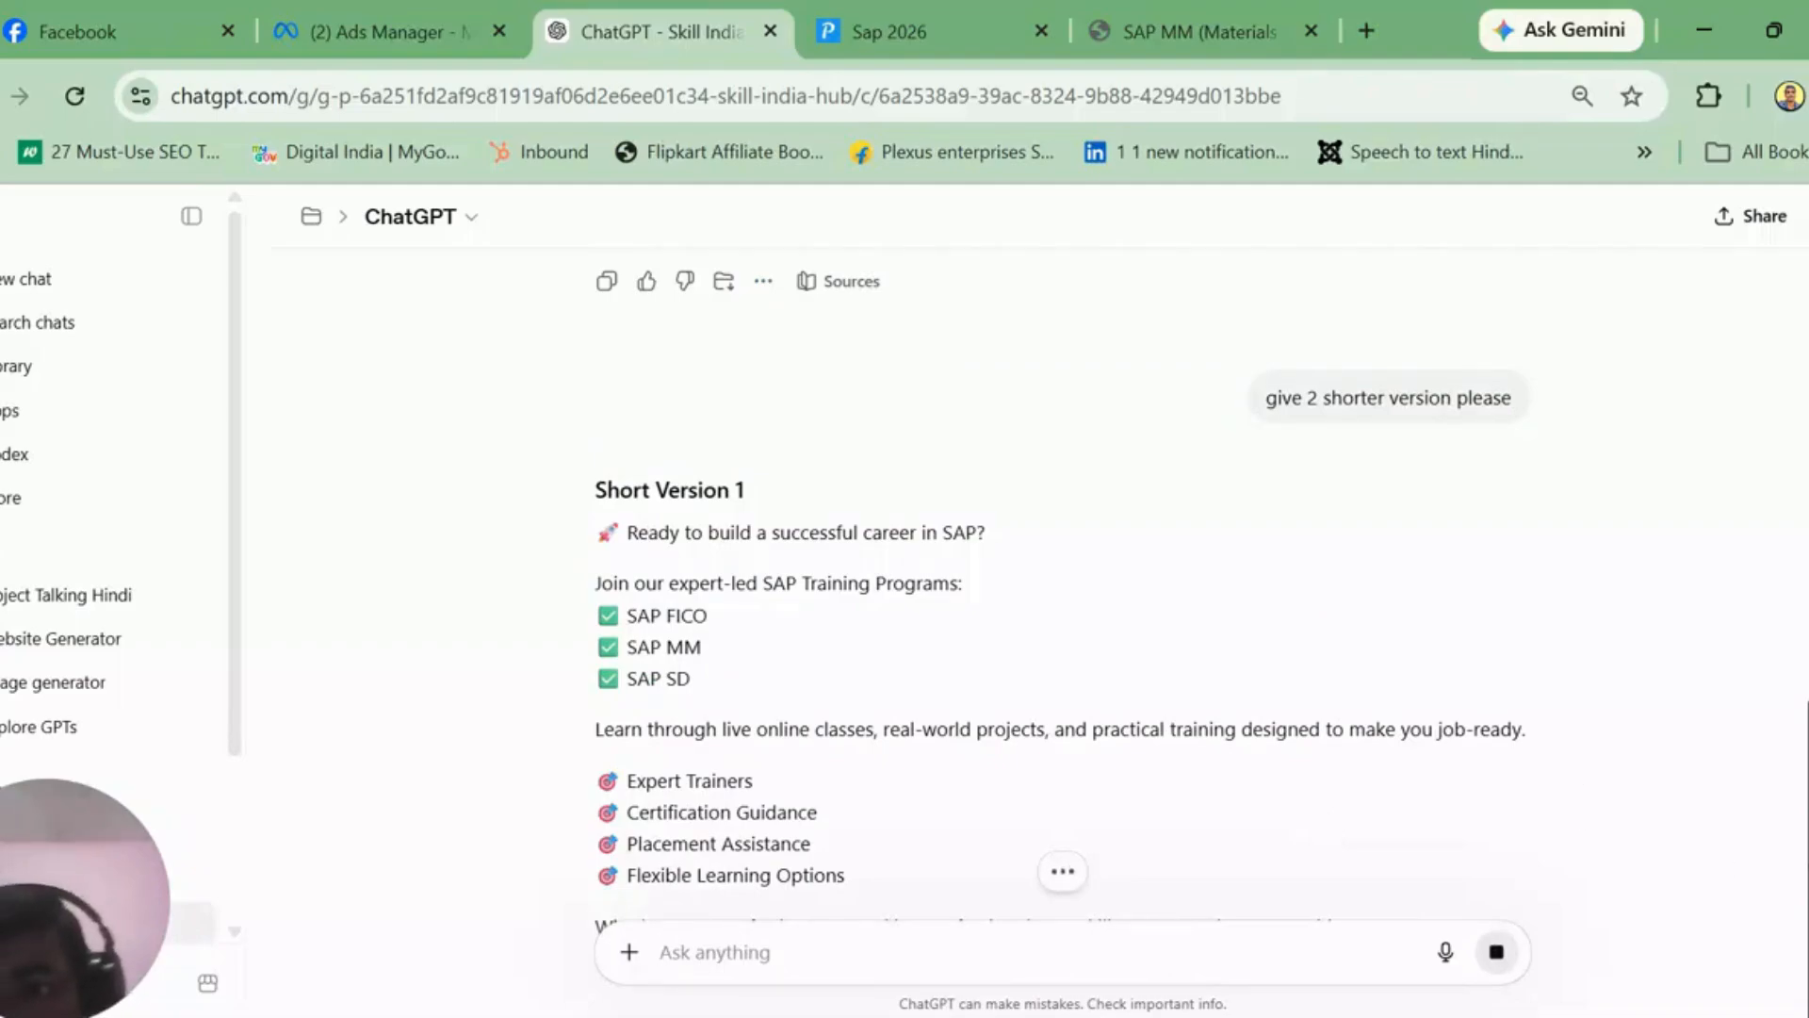
Step: Copy the full Short Version 1 text from ChatGPT and add it to the Ads Manager ad as a third primary text option
{"action": "scroll", "coordinate": [744, 412], "scroll_direction": "up", "scroll_amount": 2}
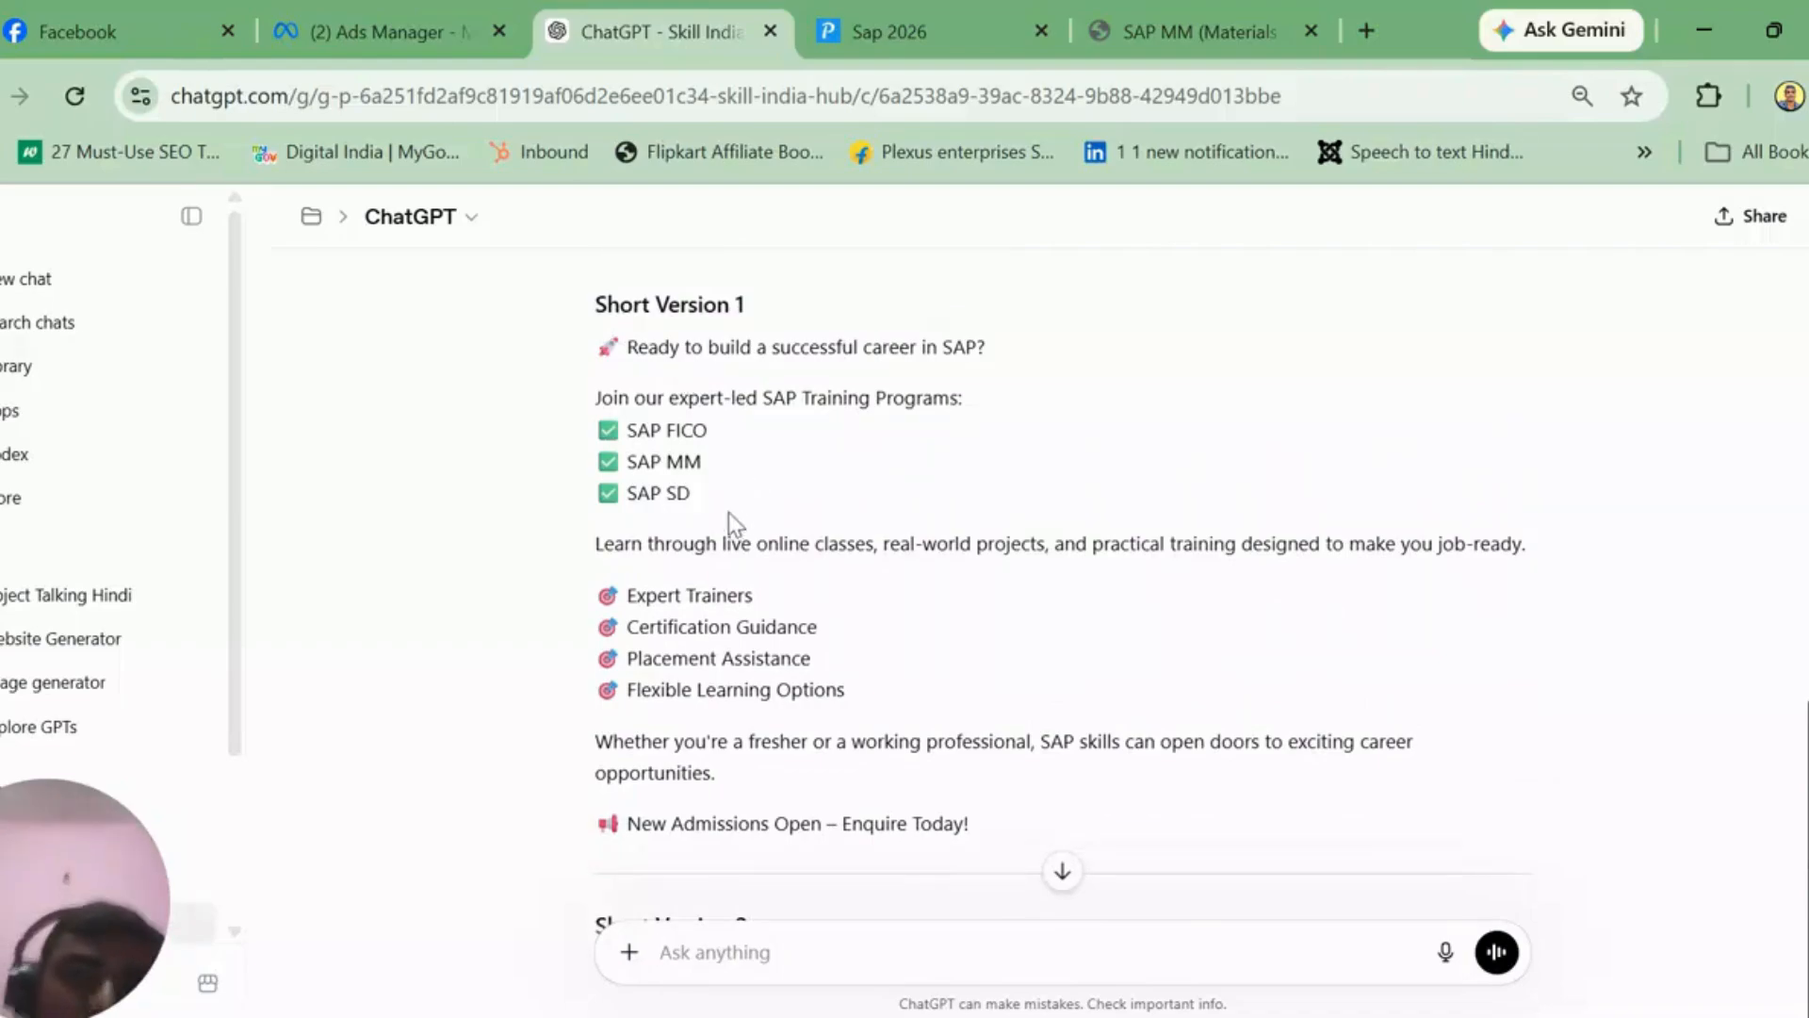
{"action": "left_click_drag", "start_coordinate": [604, 347], "coordinate": [1016, 831]}
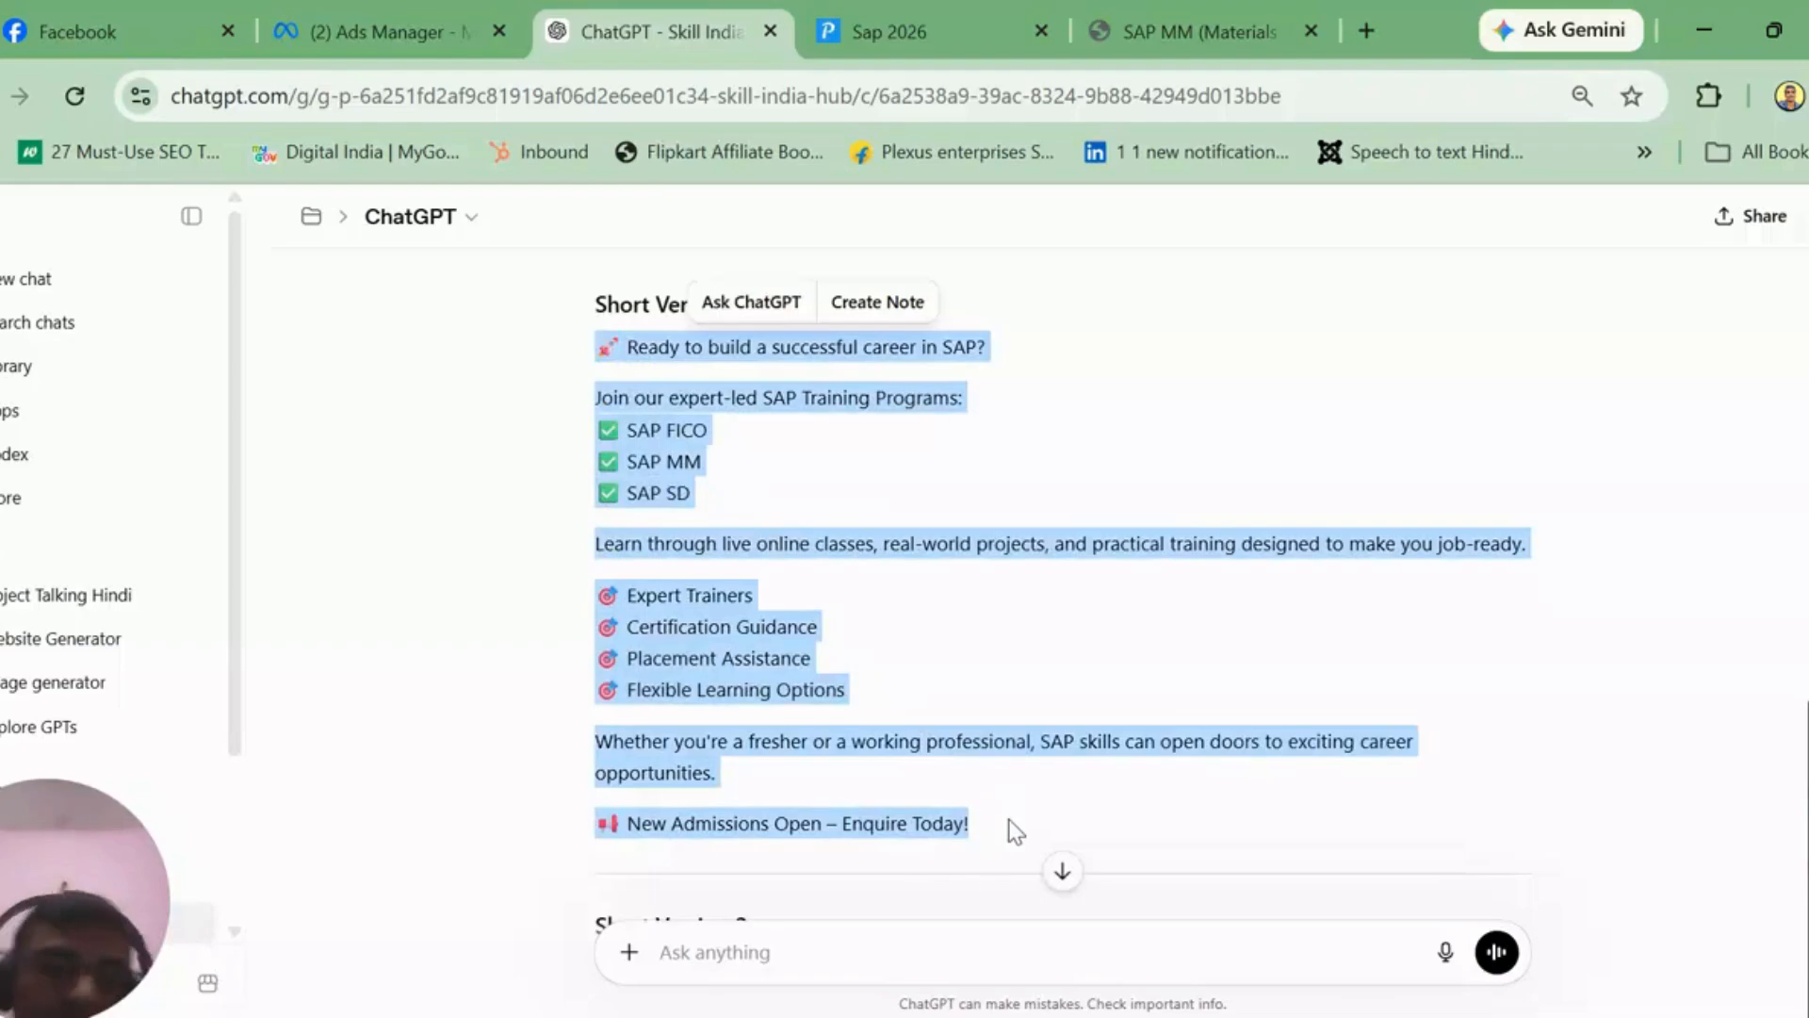
{"action": "left_click", "coordinate": [433, 5]}
{"action": "scroll", "coordinate": [1708, 511], "scroll_direction": "down", "scroll_amount": 1}
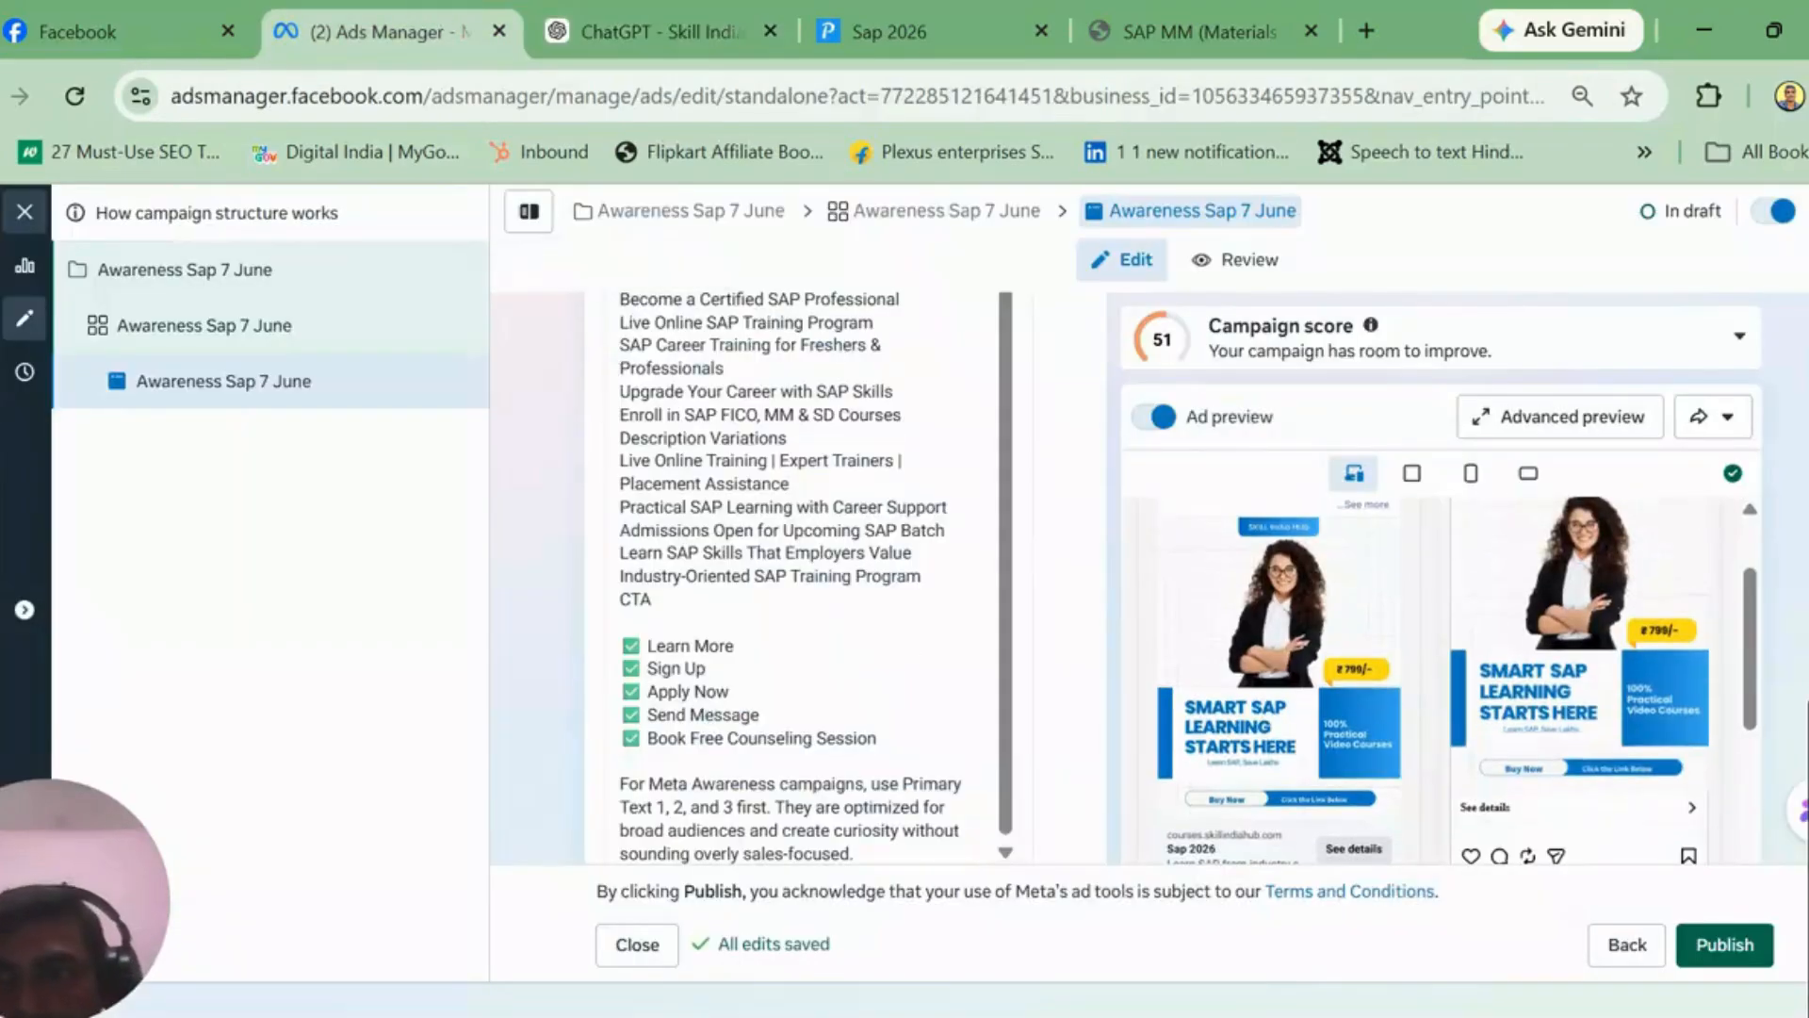
{"action": "scroll", "coordinate": [949, 525], "scroll_direction": "down", "scroll_amount": 5}
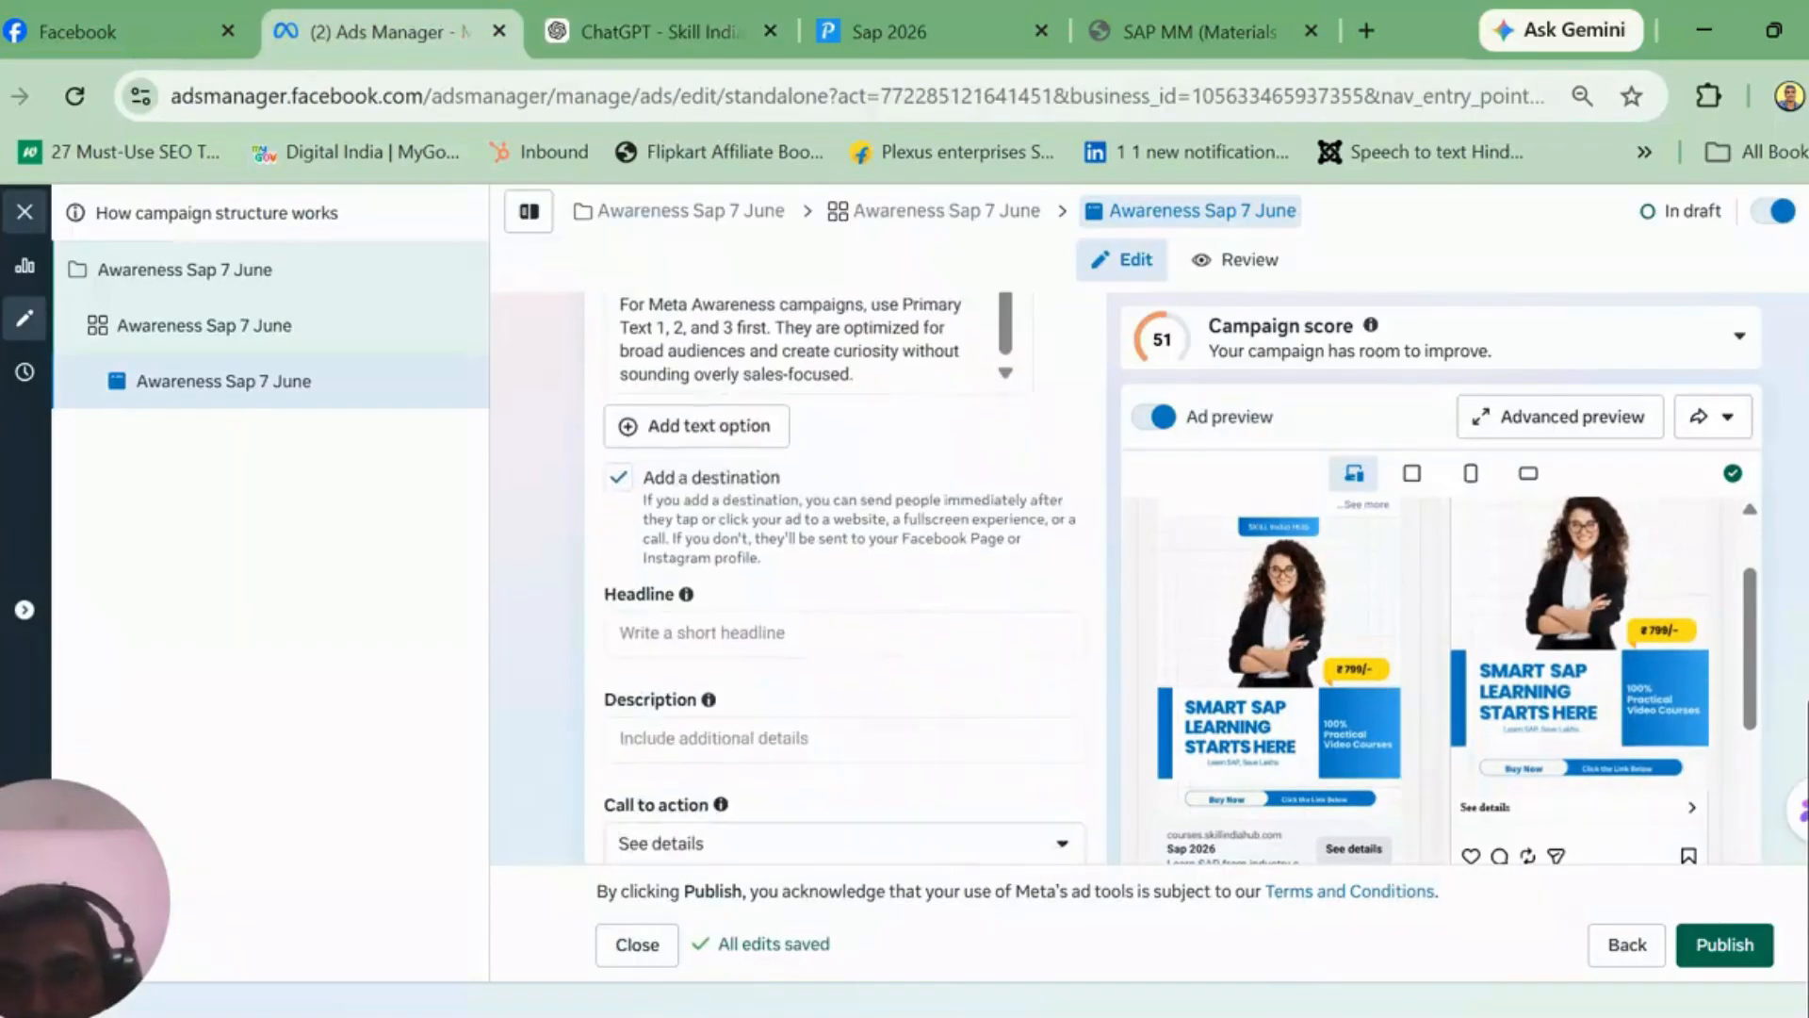
{"action": "left_click", "coordinate": [753, 414]}
{"action": "left_click", "coordinate": [745, 412]}
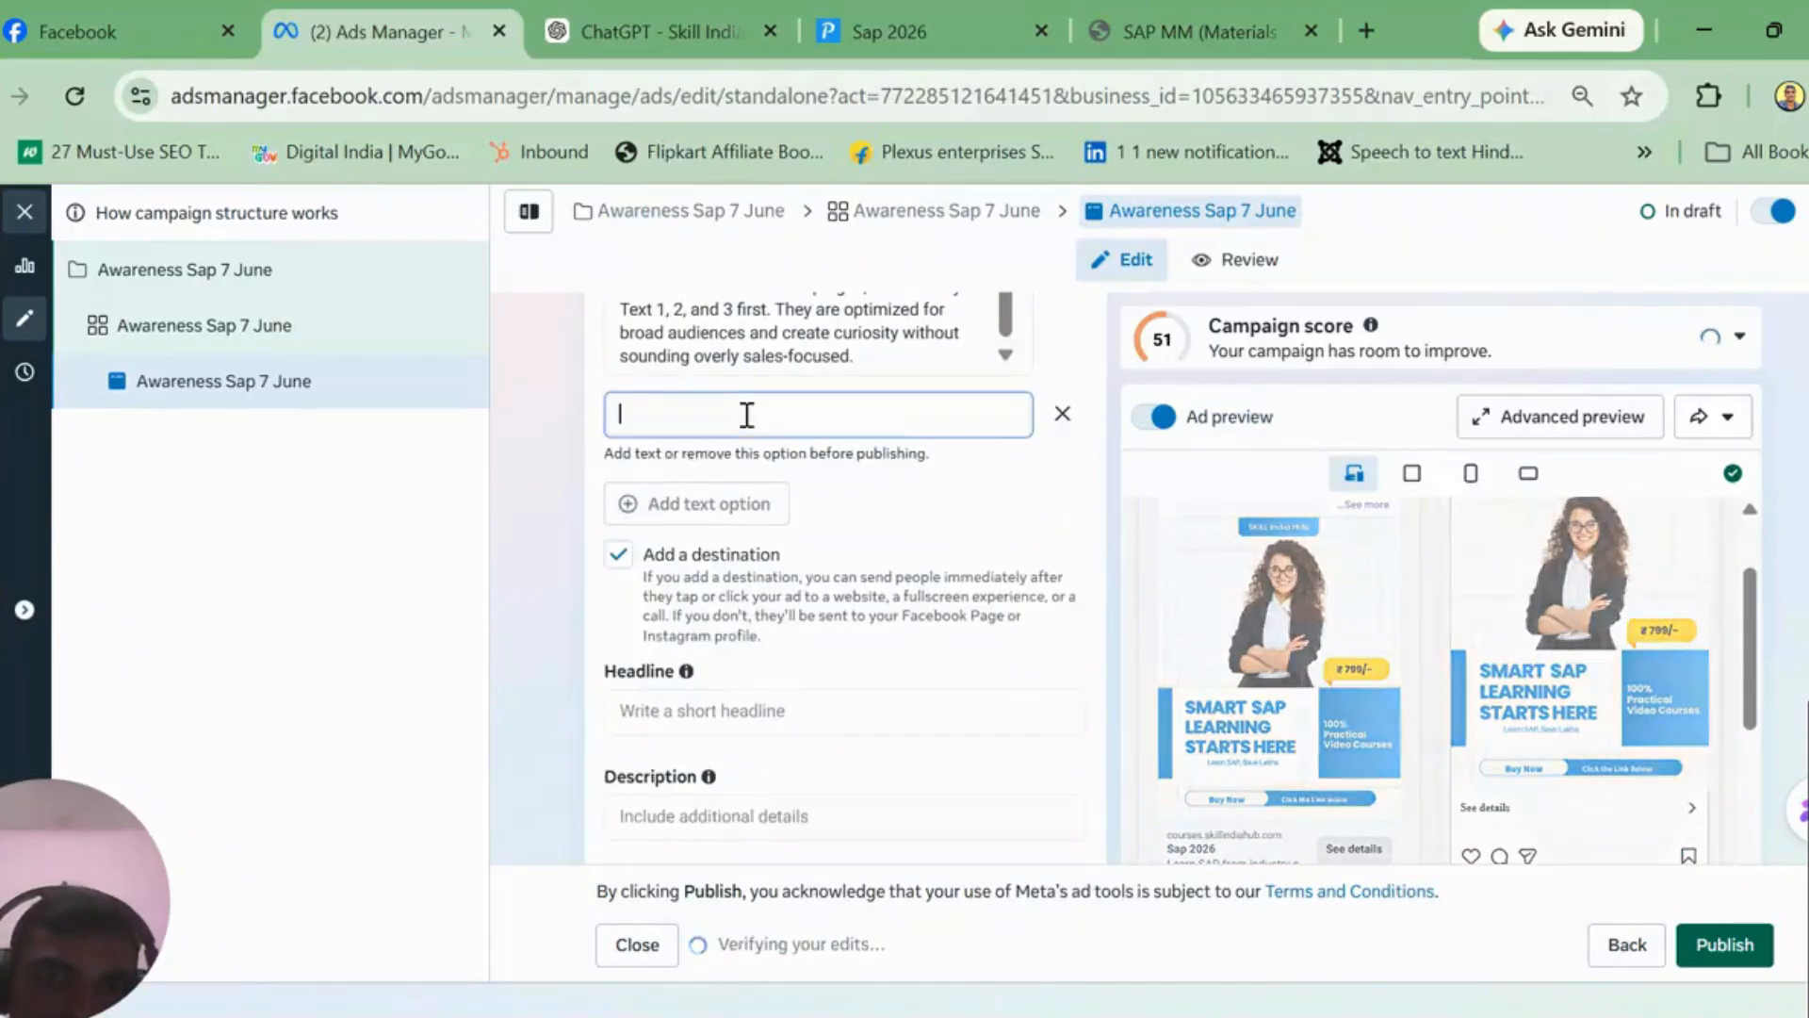
{"action": "key", "text": "ctrl+v"}
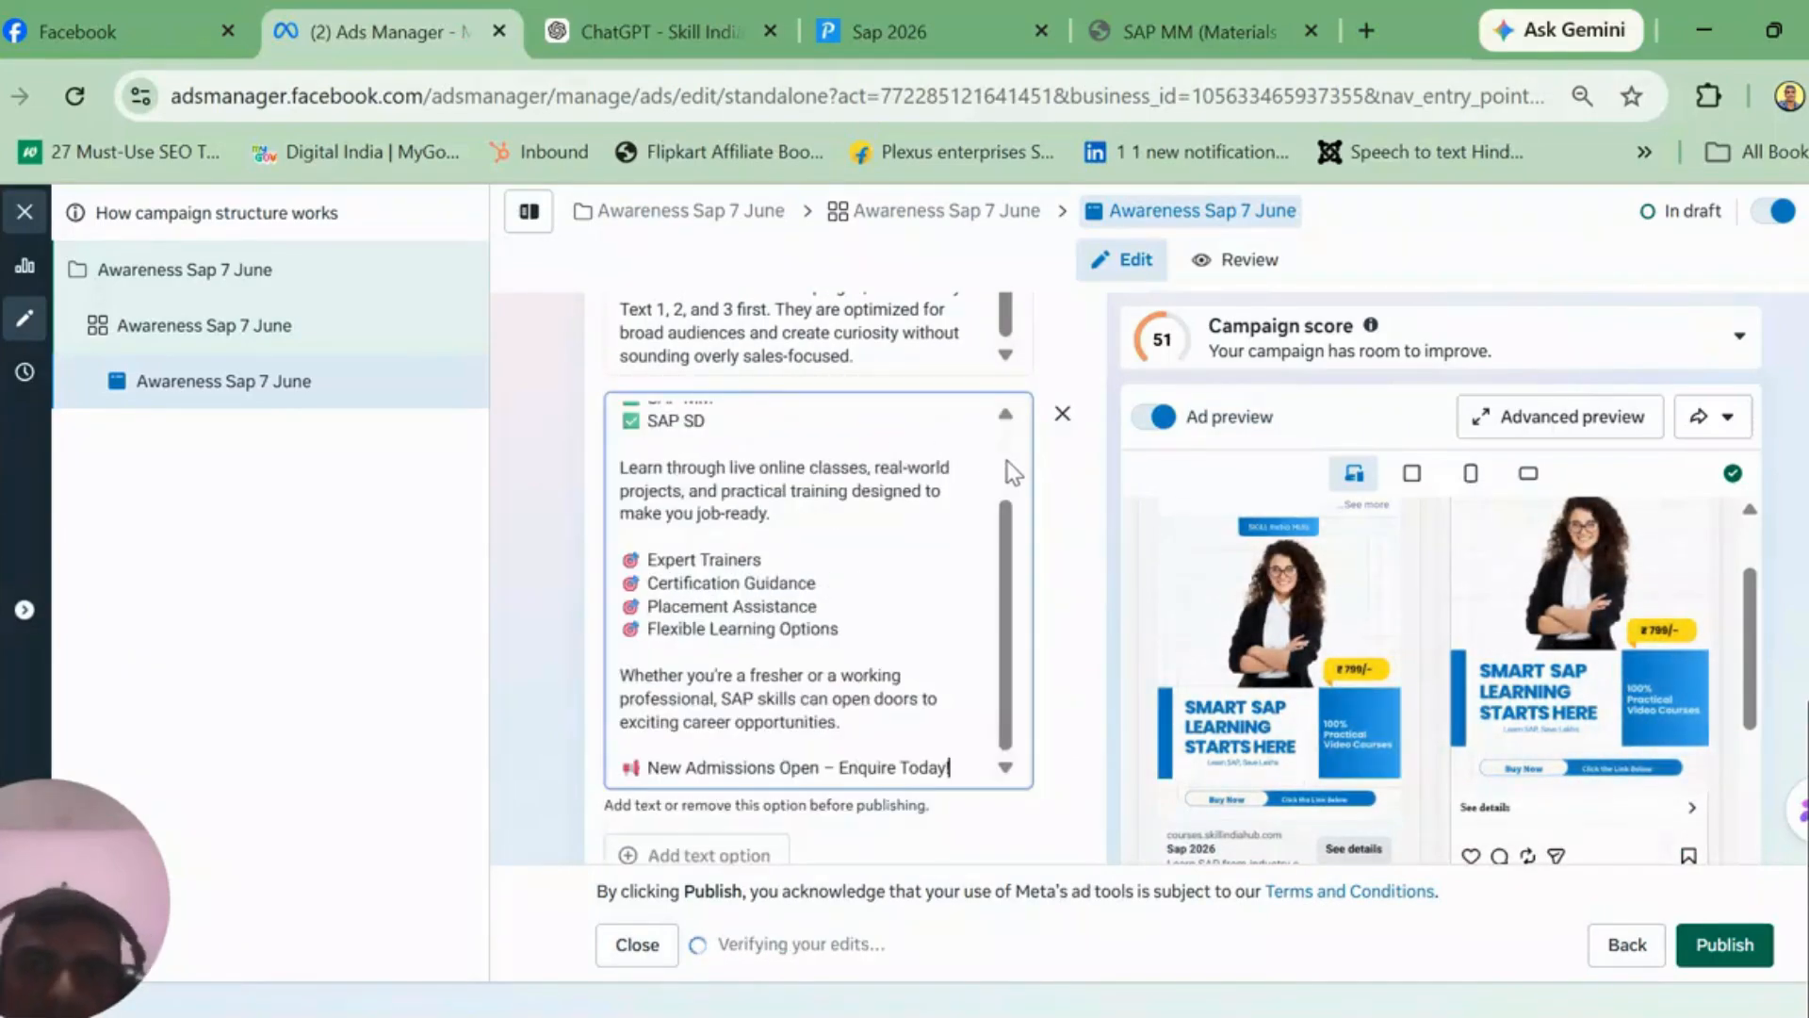
Step: Review the newly added primary text, the headline, description and call to action fields, and the ad preview
{"action": "scroll", "coordinate": [1005, 467], "scroll_direction": "up", "scroll_amount": 3}
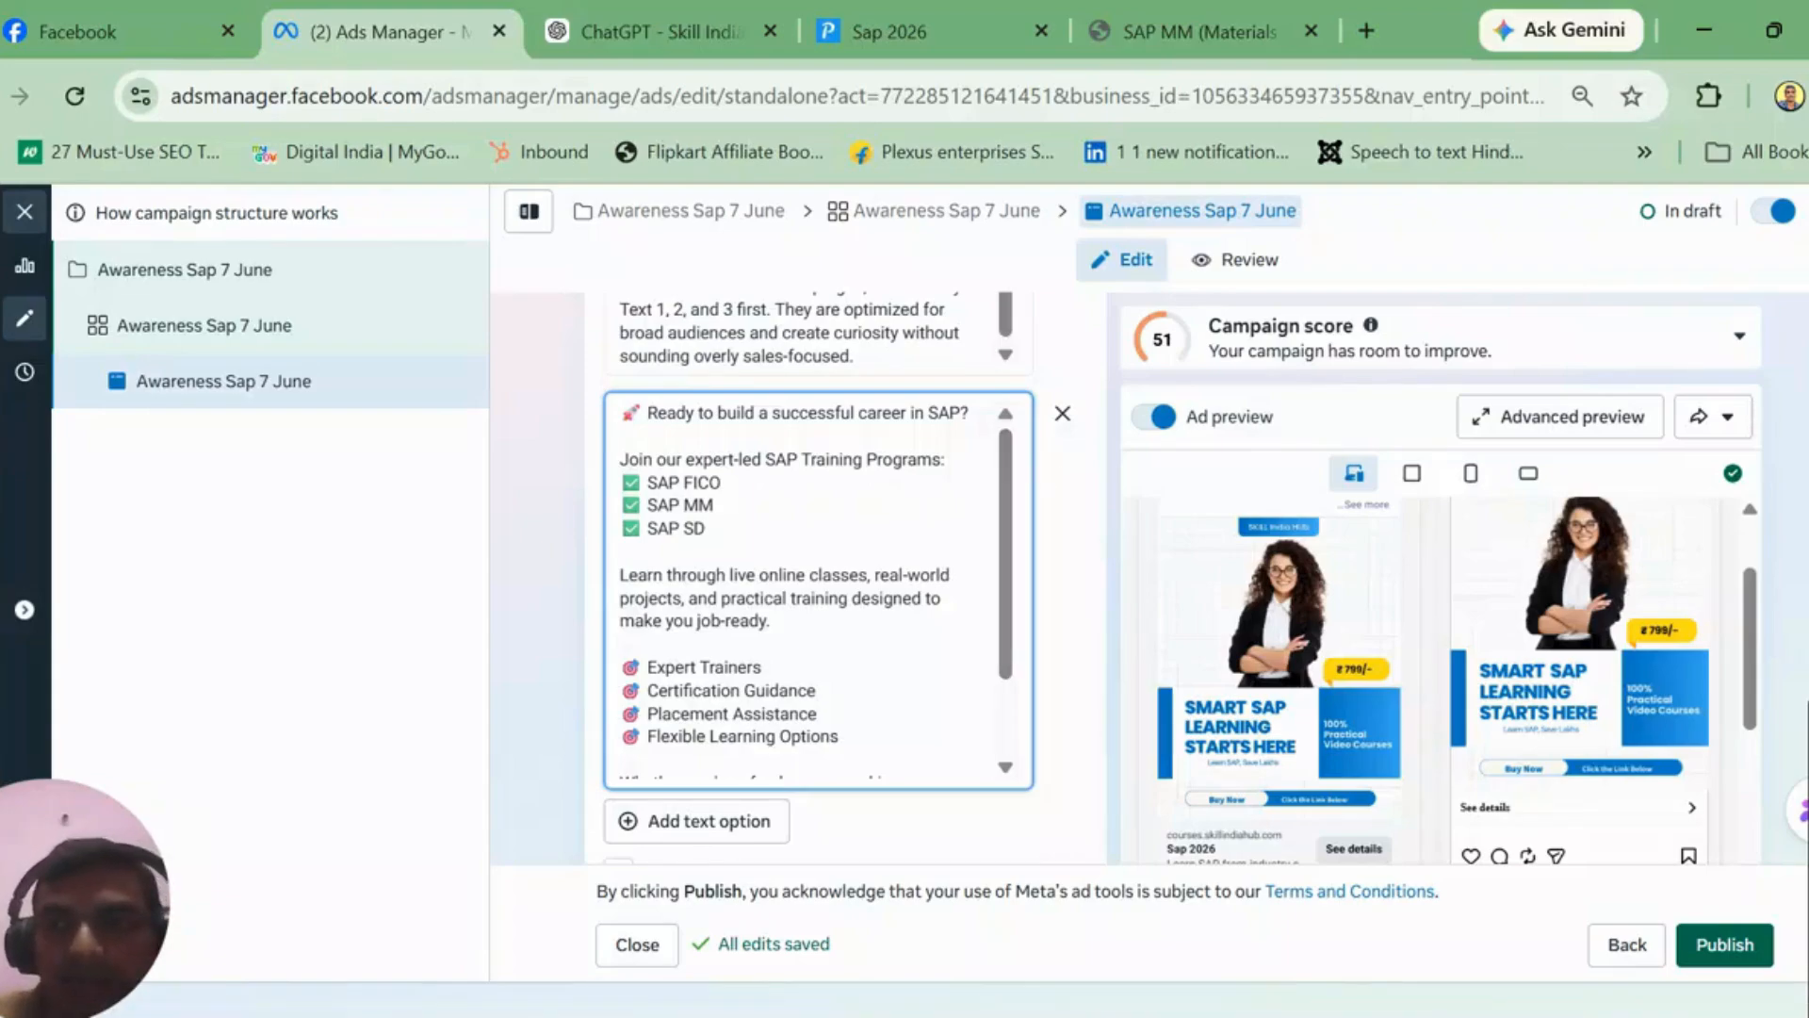
{"action": "scroll", "coordinate": [837, 578], "scroll_direction": "down", "scroll_amount": 4}
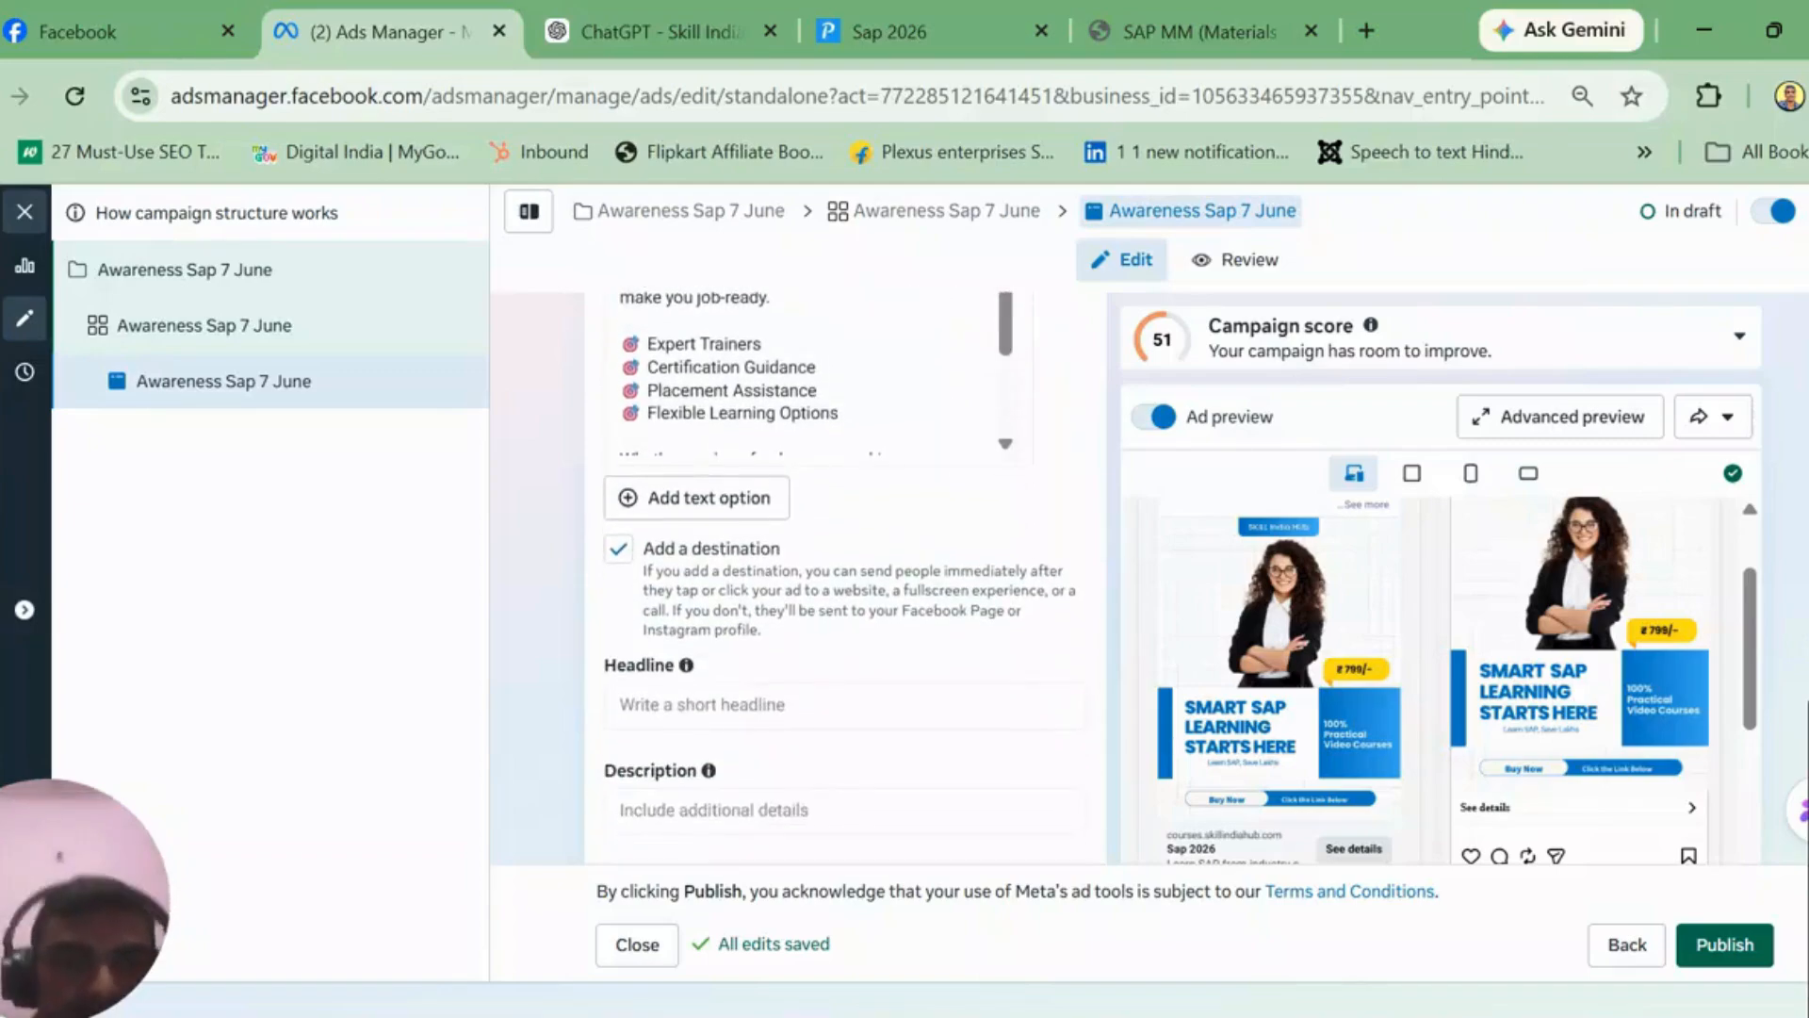
{"action": "scroll", "coordinate": [837, 578], "scroll_direction": "down", "scroll_amount": 1}
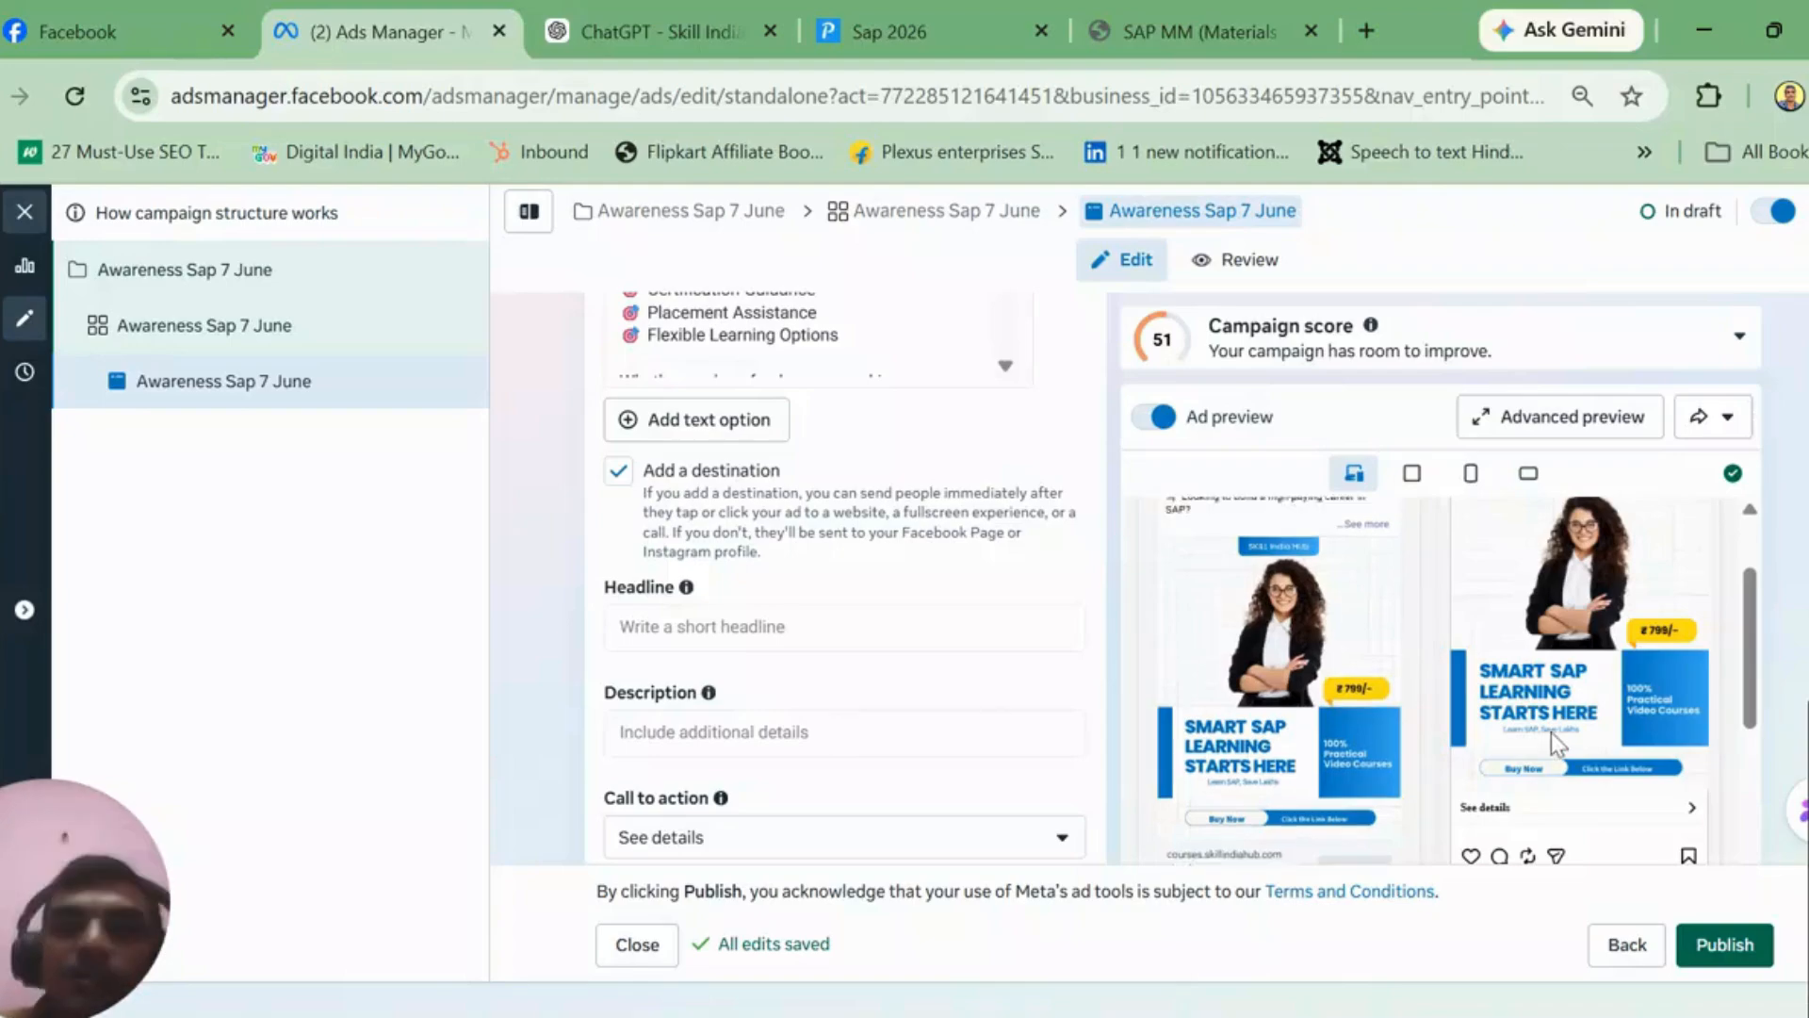
{"action": "scroll", "coordinate": [846, 575], "scroll_direction": "down", "scroll_amount": 3}
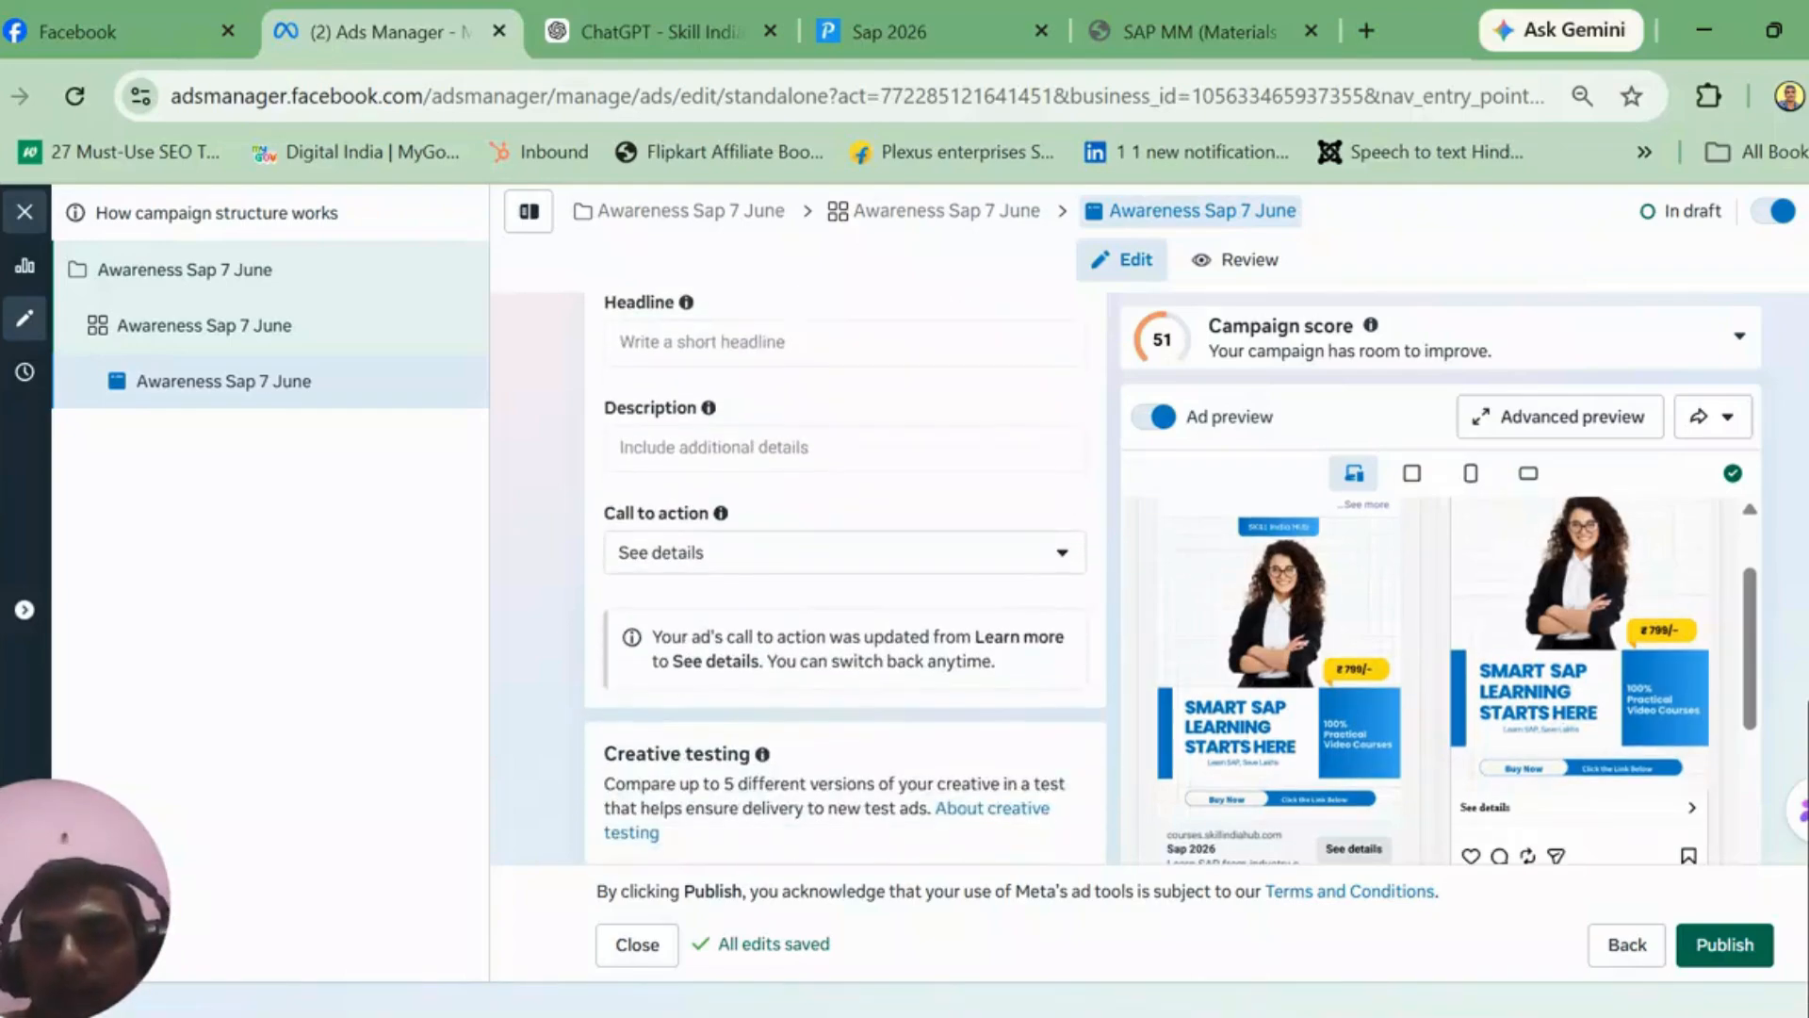
{"action": "left_click_drag", "start_coordinate": [1736, 680], "coordinate": [1774, 533]}
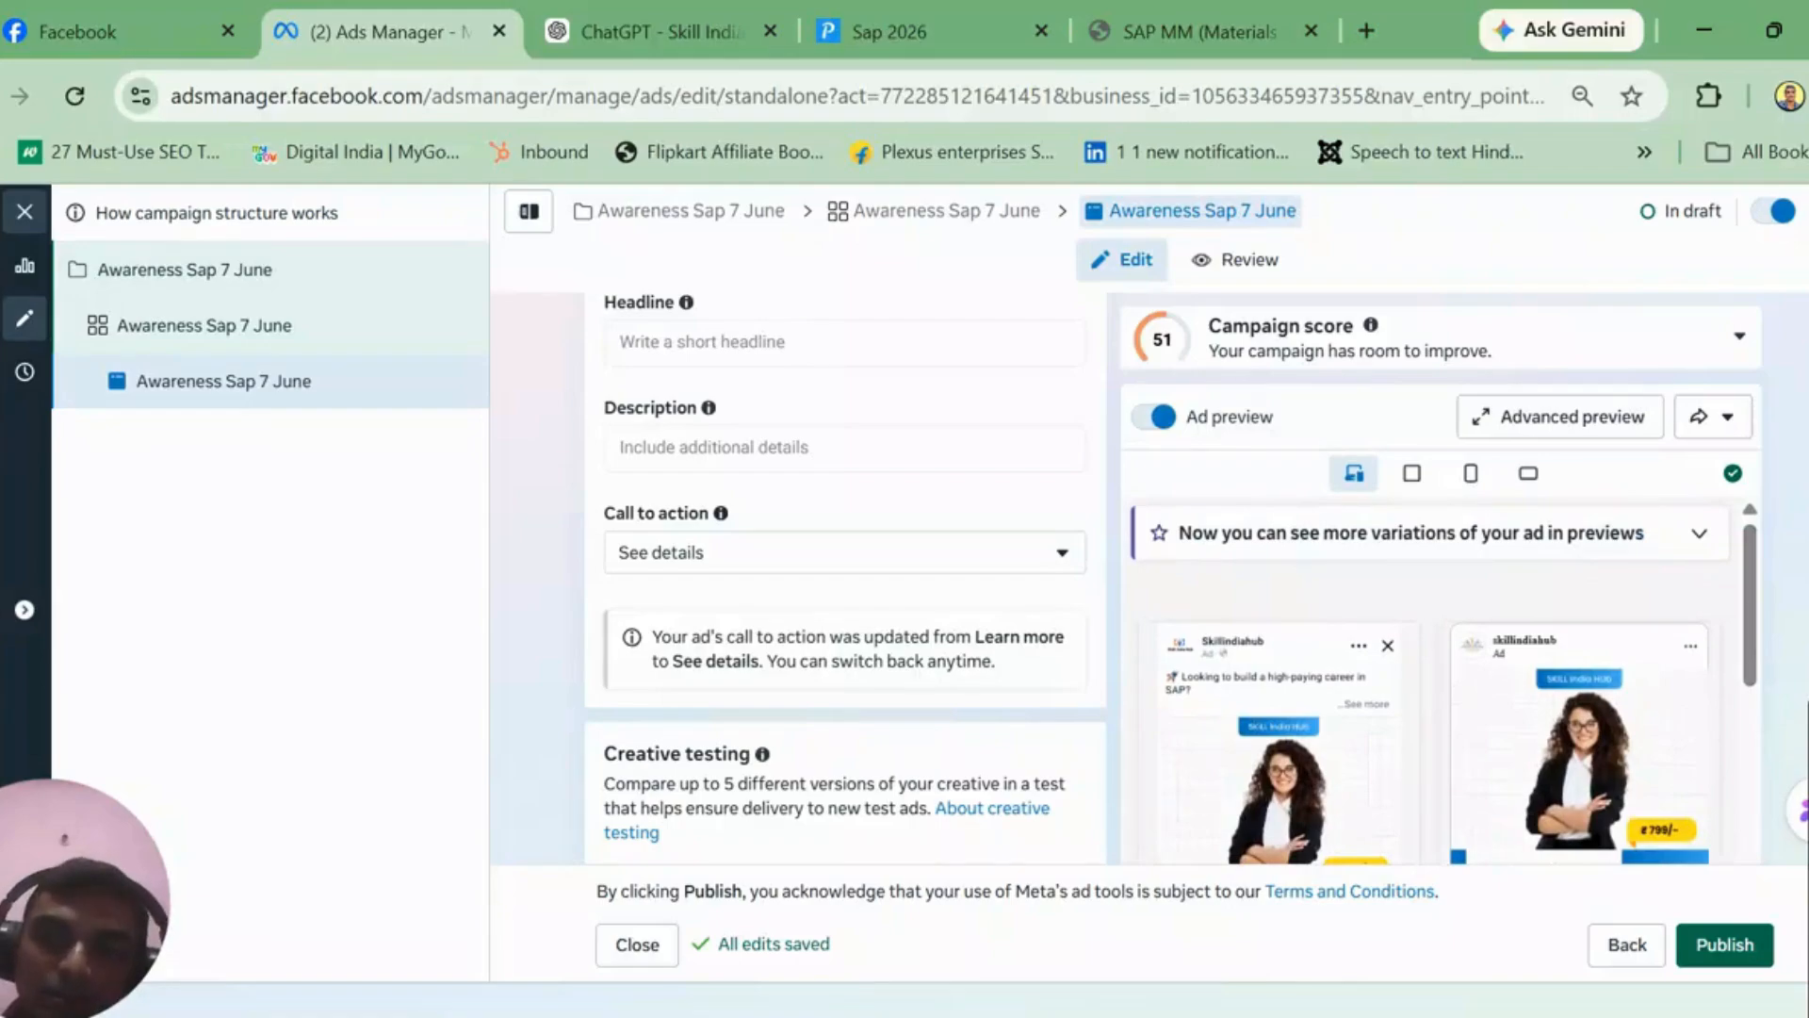
{"action": "scroll", "coordinate": [845, 575], "scroll_direction": "up", "scroll_amount": 5}
{"action": "scroll", "coordinate": [846, 575], "scroll_direction": "down", "scroll_amount": 5}
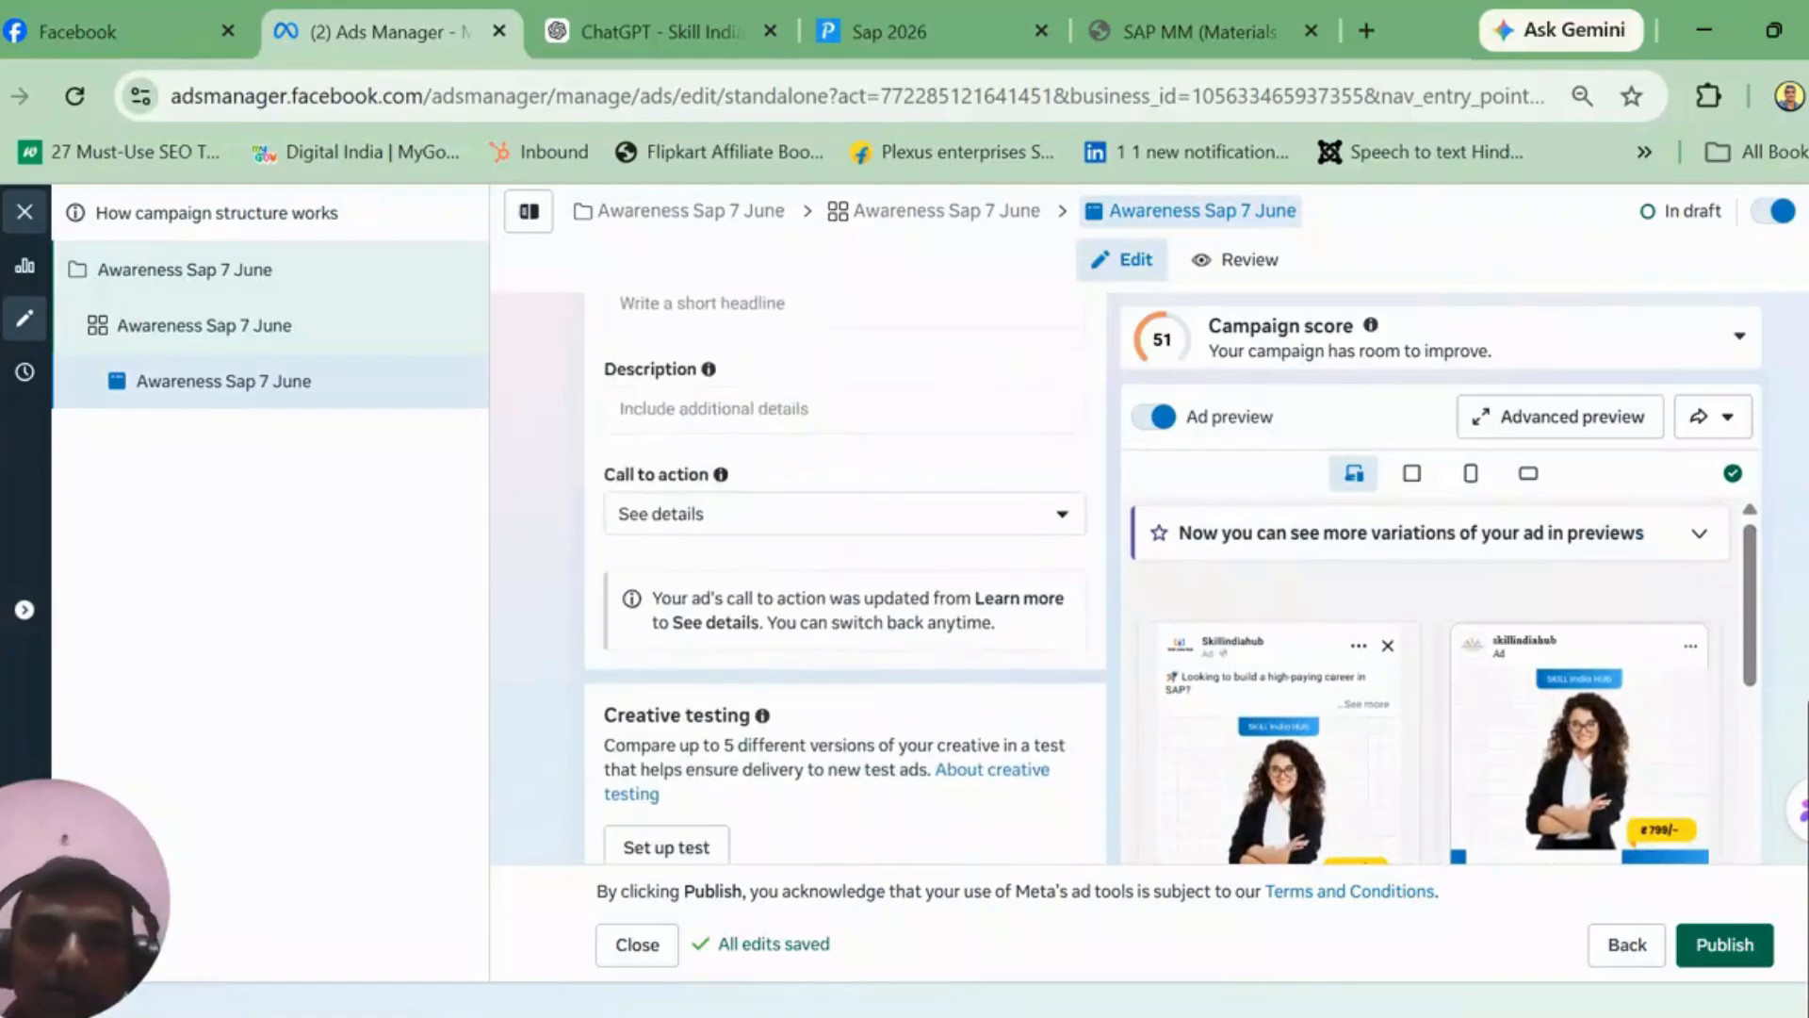
{"action": "scroll", "coordinate": [846, 575], "scroll_direction": "up", "scroll_amount": 5}
{"action": "scroll", "coordinate": [846, 575], "scroll_direction": "down", "scroll_amount": 1}
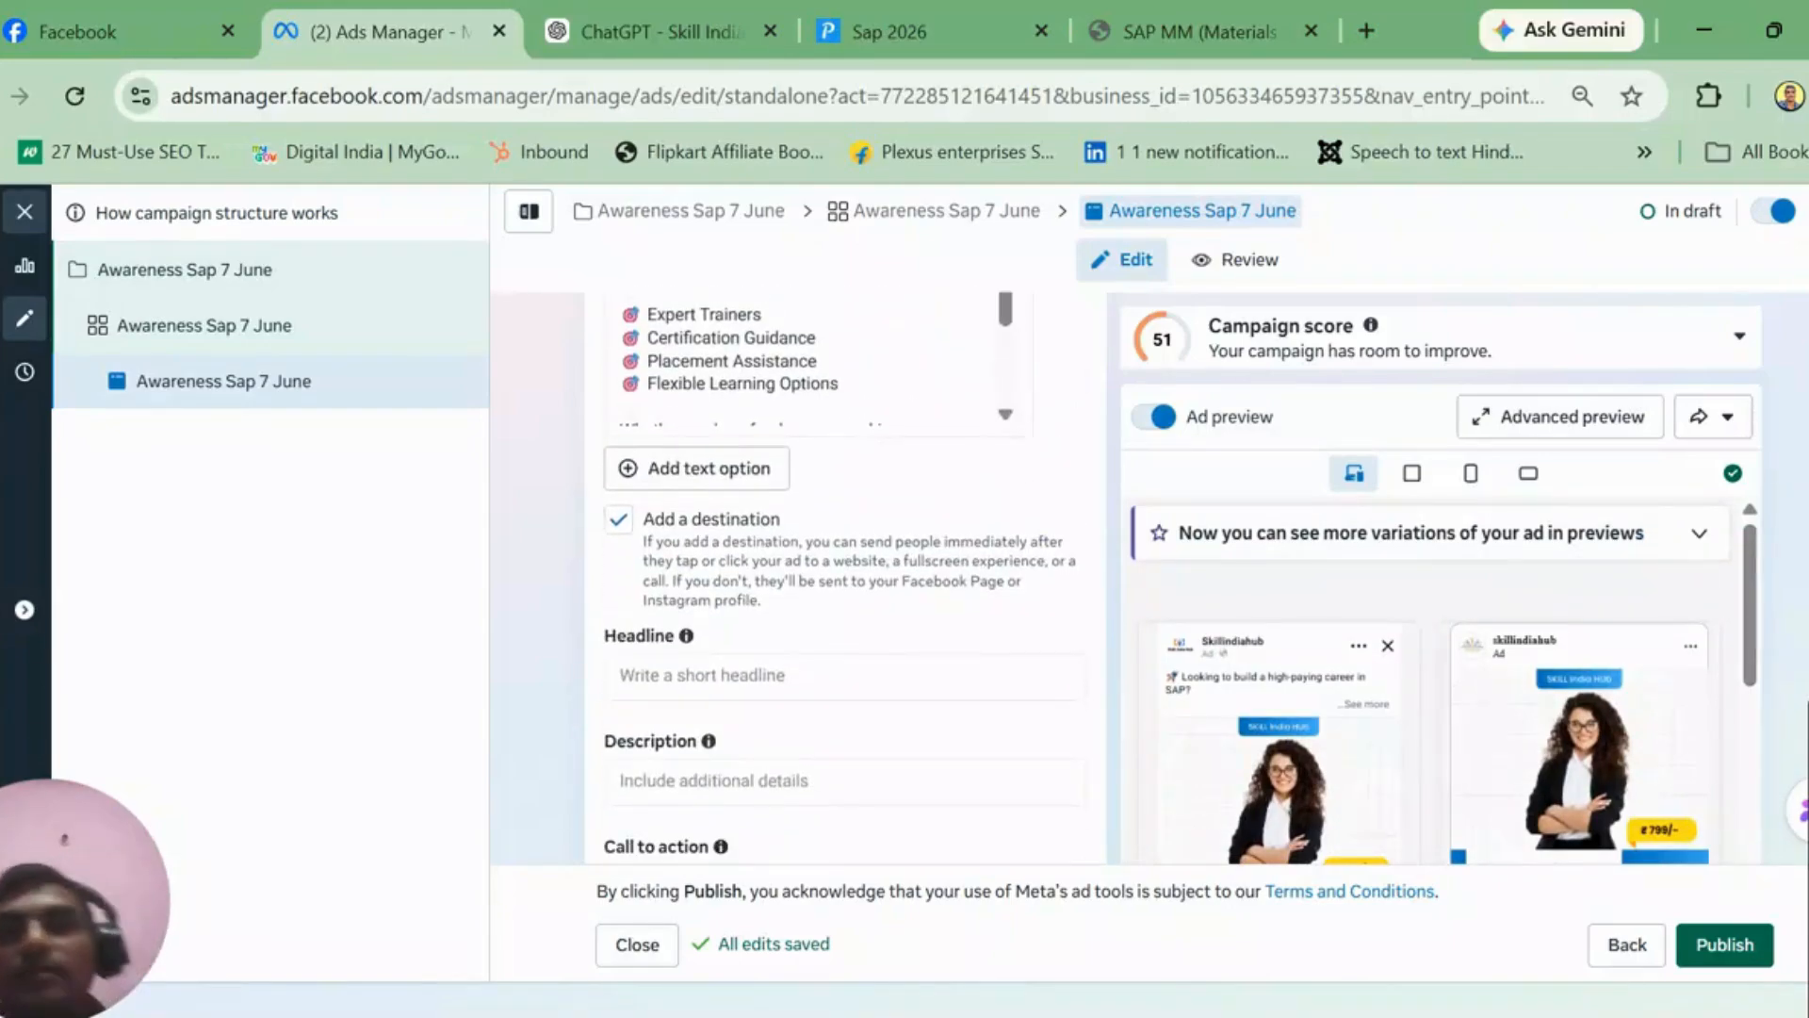
Step: Return to the ChatGPT conversation and send the prompt "give 3 shorter headlines"
{"action": "left_click", "coordinate": [1274, 17]}
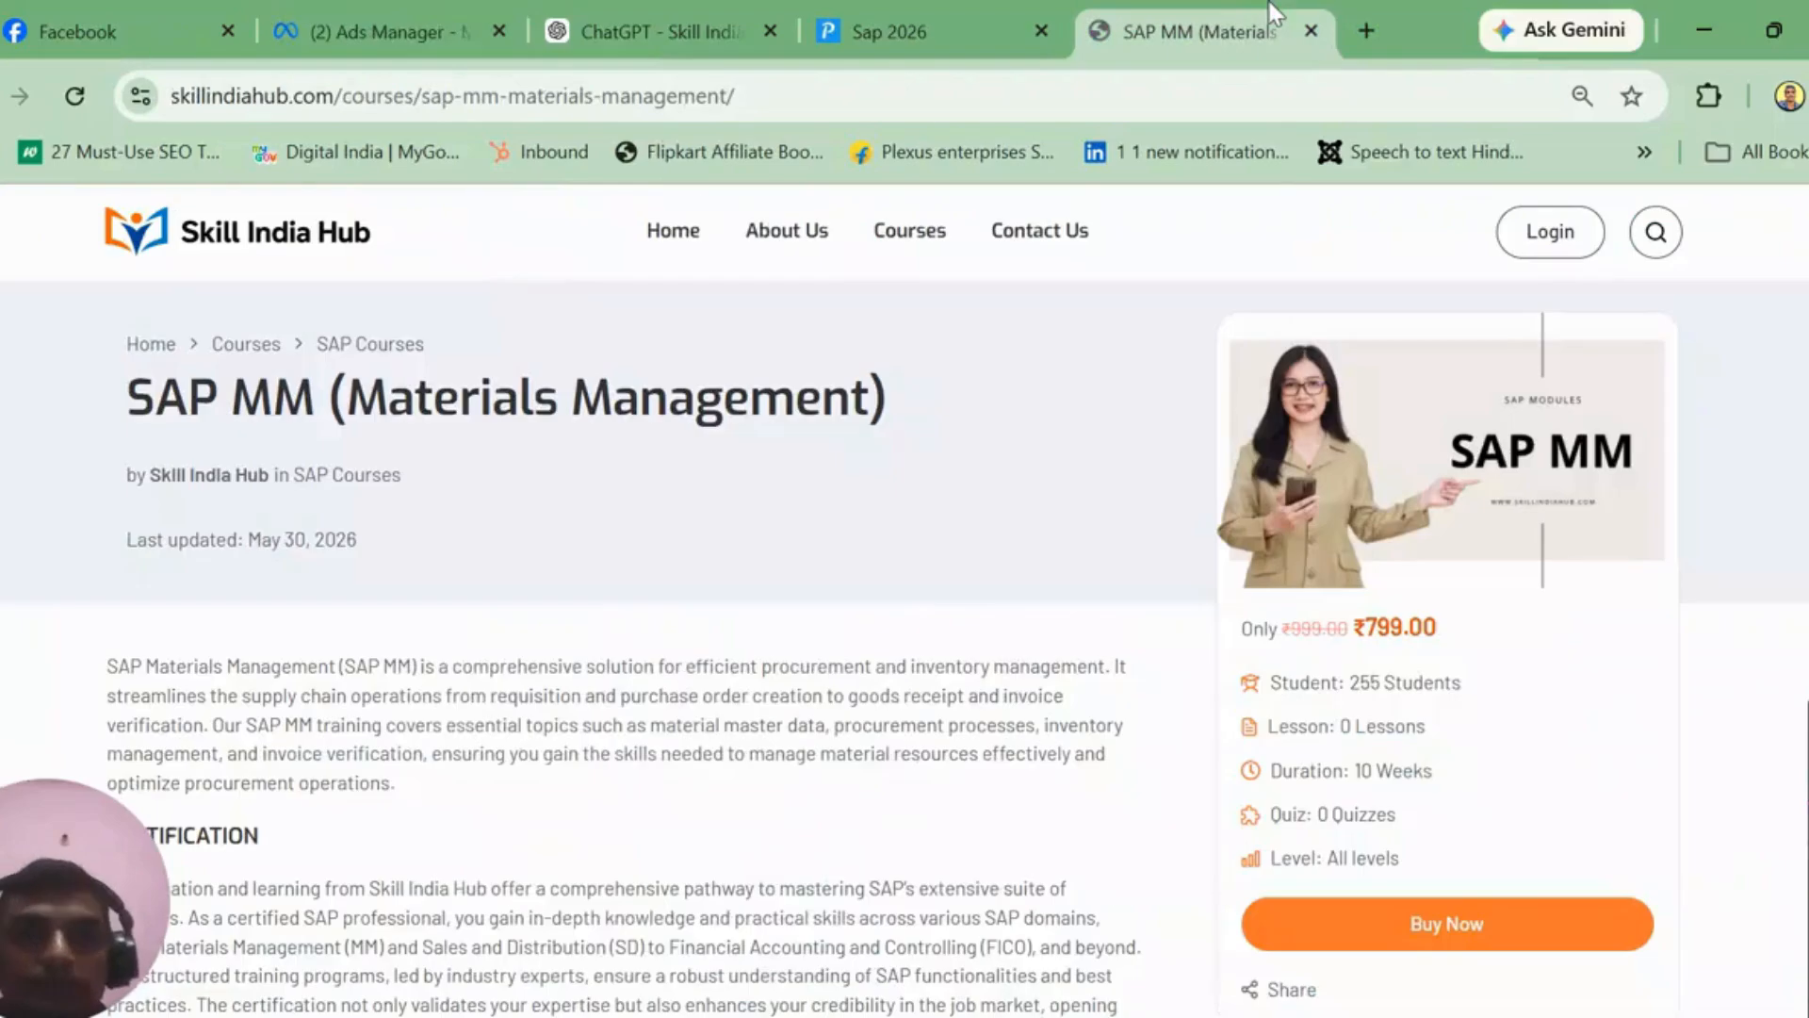
{"action": "left_click", "coordinate": [706, 3]}
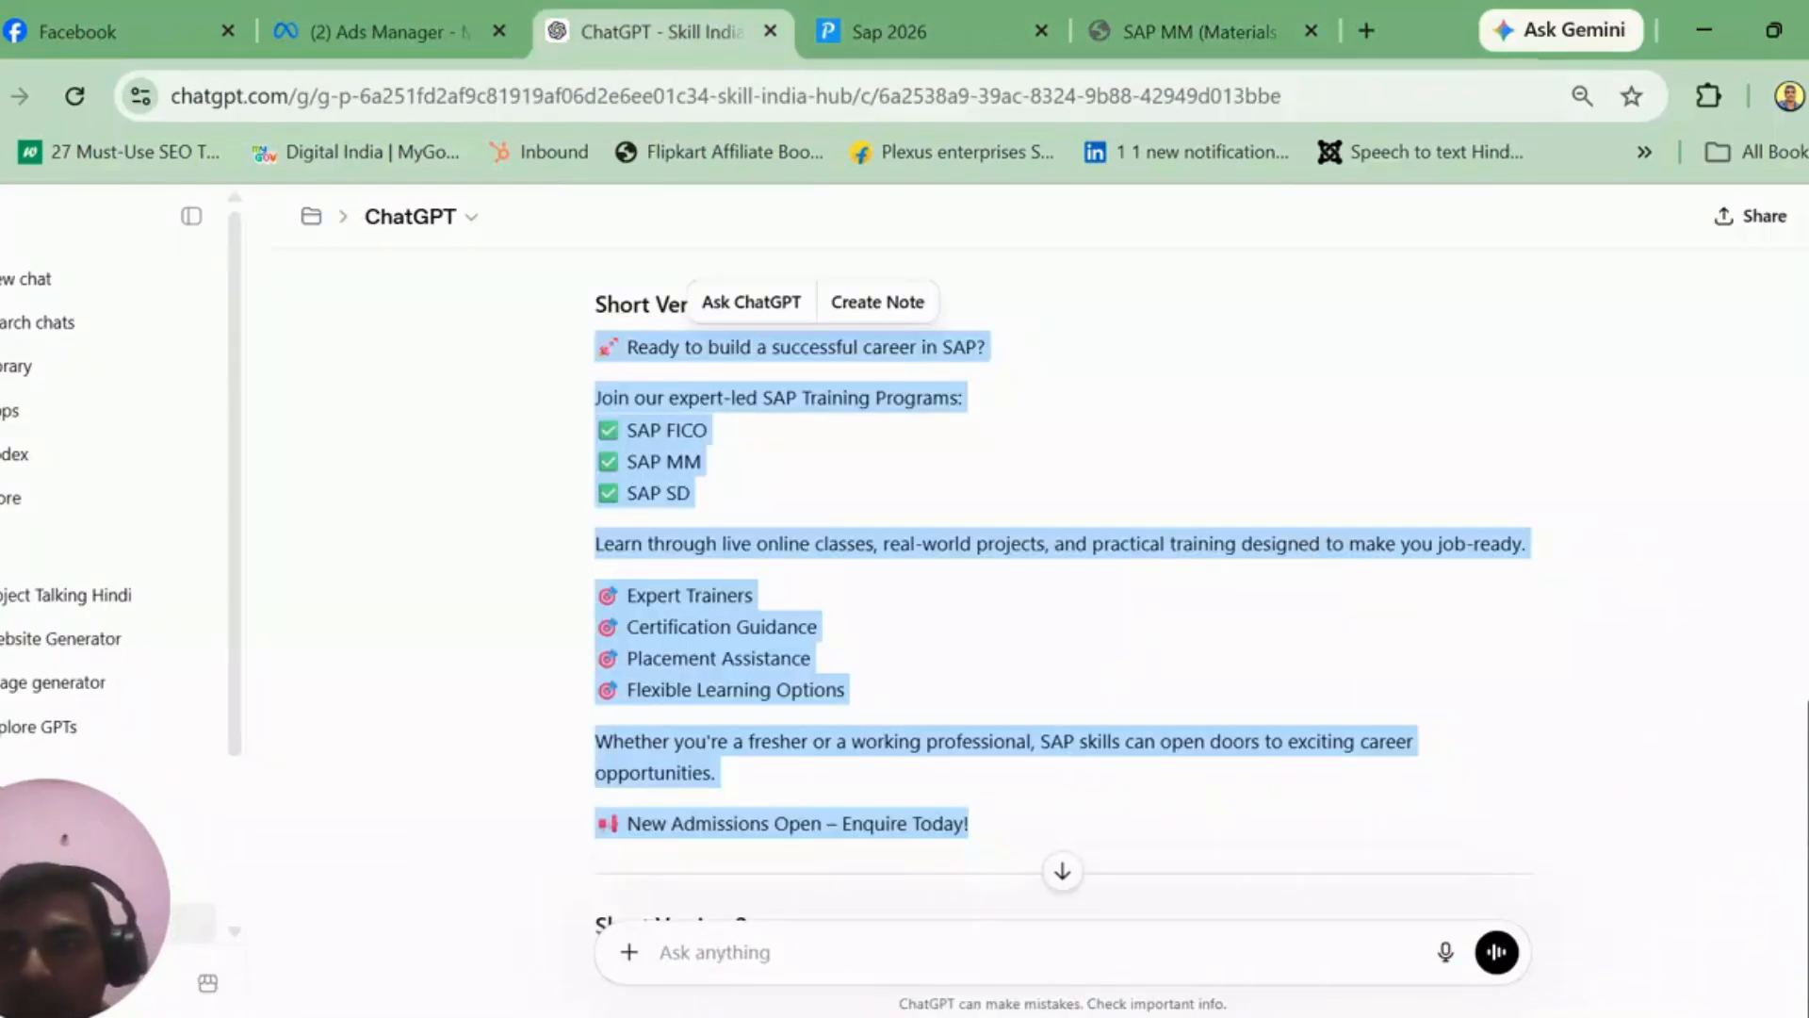
{"action": "scroll", "coordinate": [1062, 565], "scroll_direction": "down", "scroll_amount": 7}
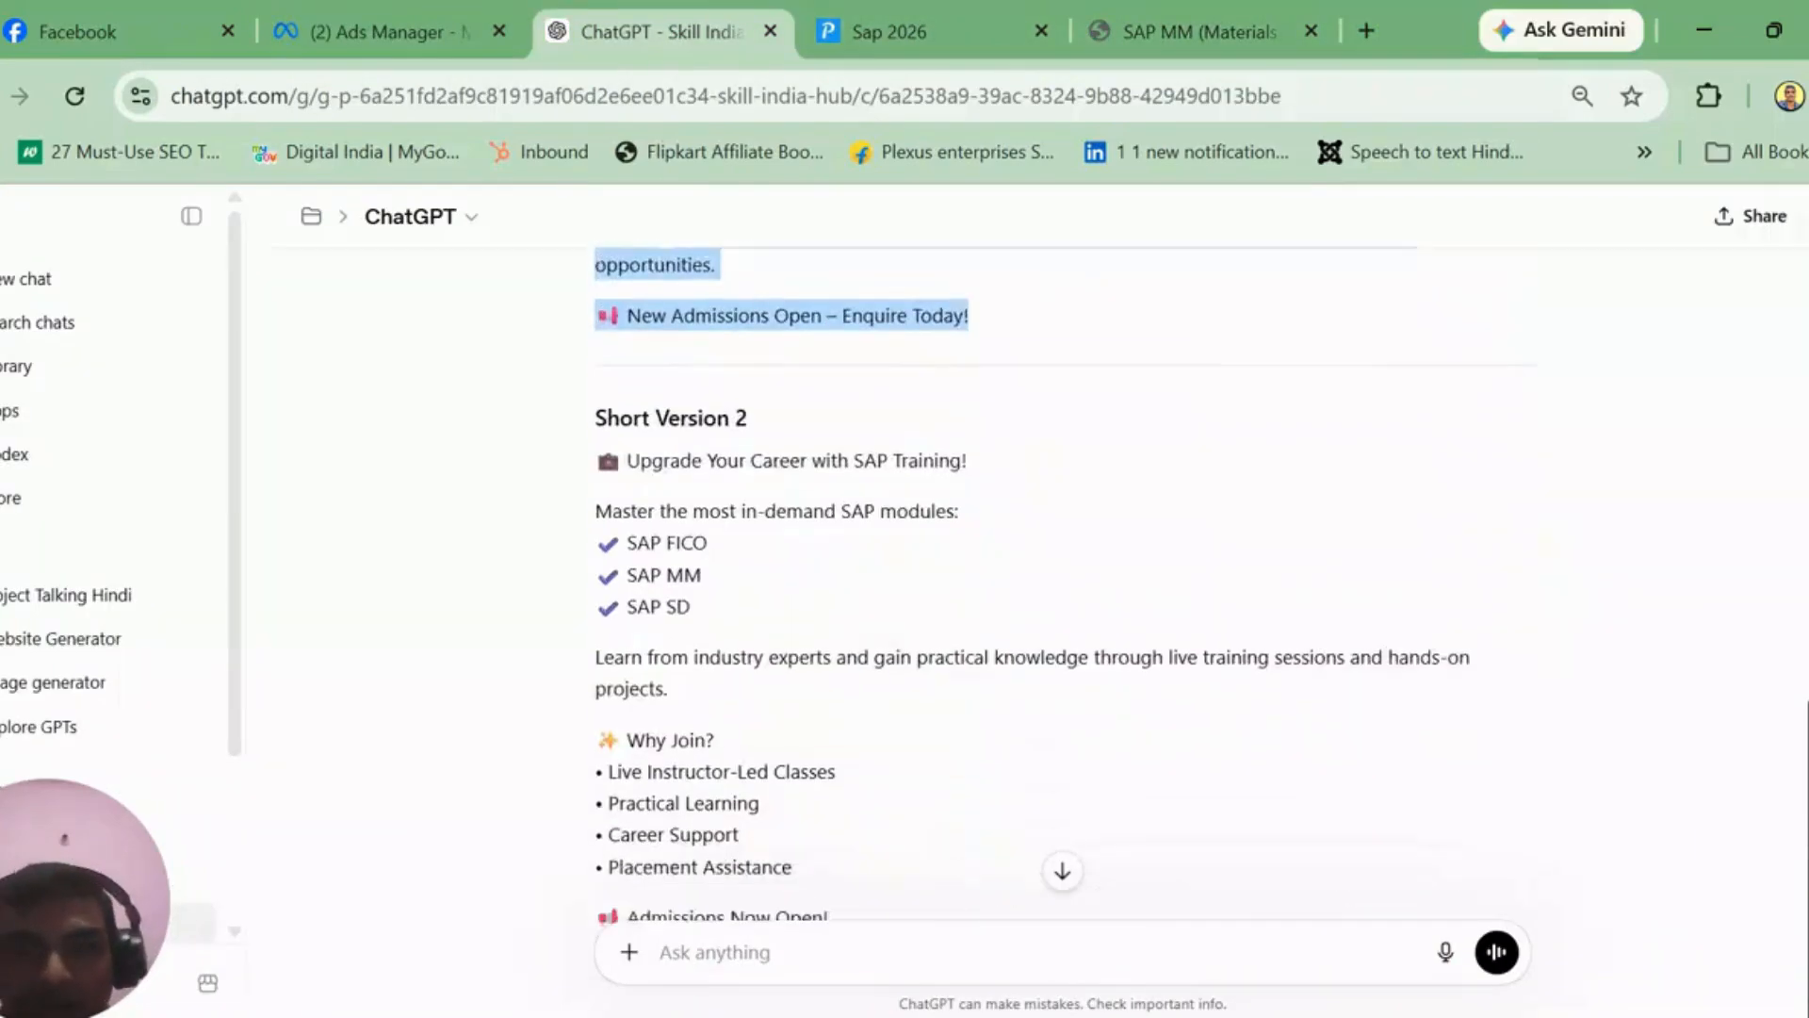
{"action": "left_click", "coordinate": [1167, 951]}
{"action": "type", "text": "give 2"}
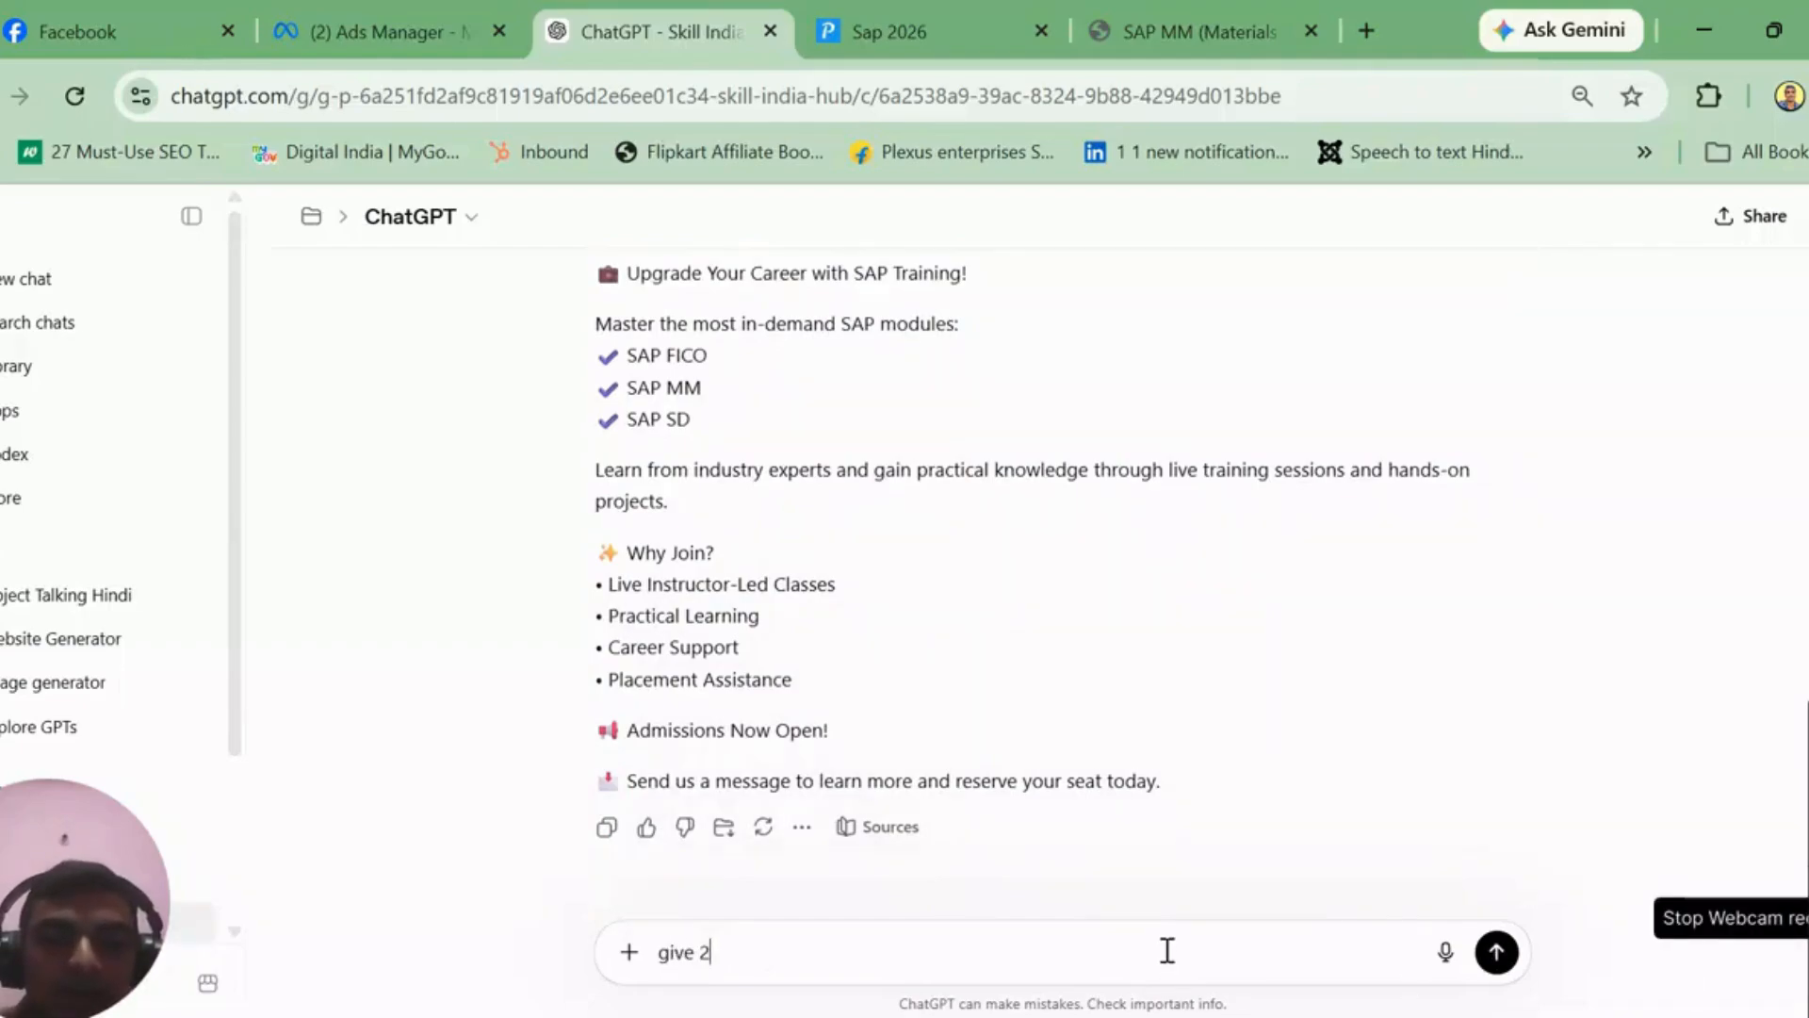
{"action": "key", "text": "BackSpace"}
{"action": "type", "text": "3 h3"}
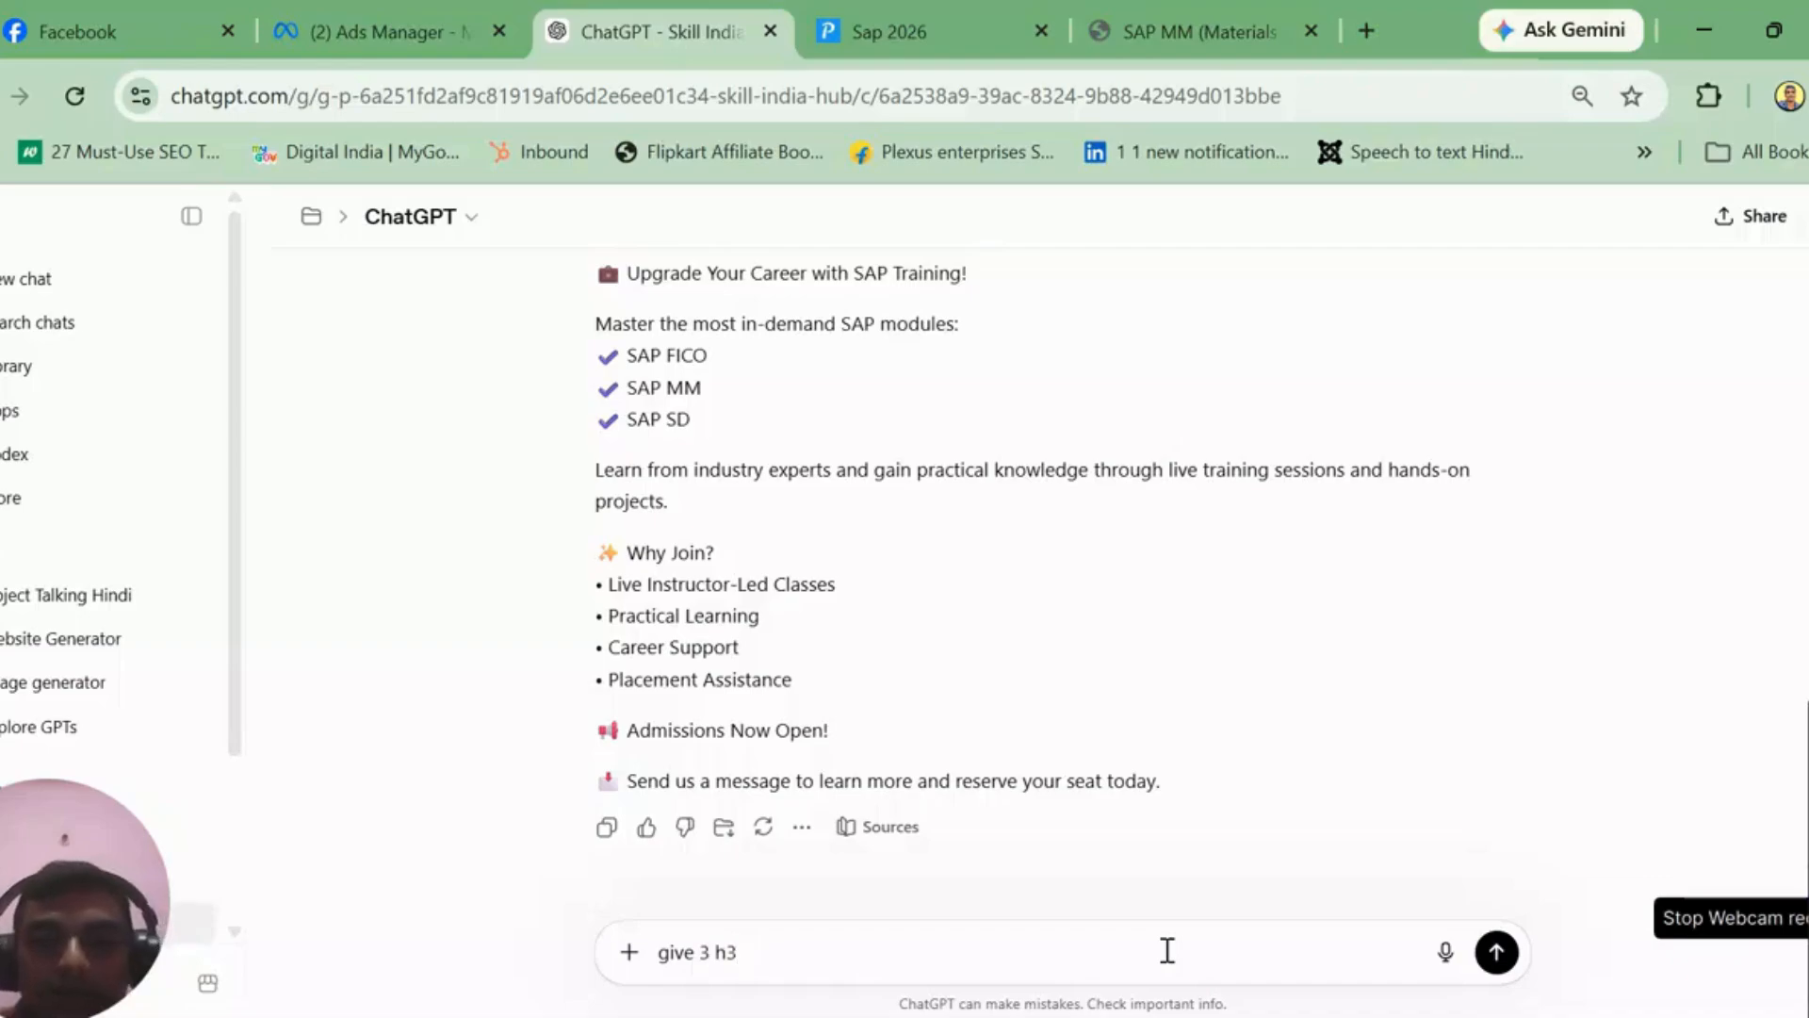
{"action": "key", "text": "BackSpace"}
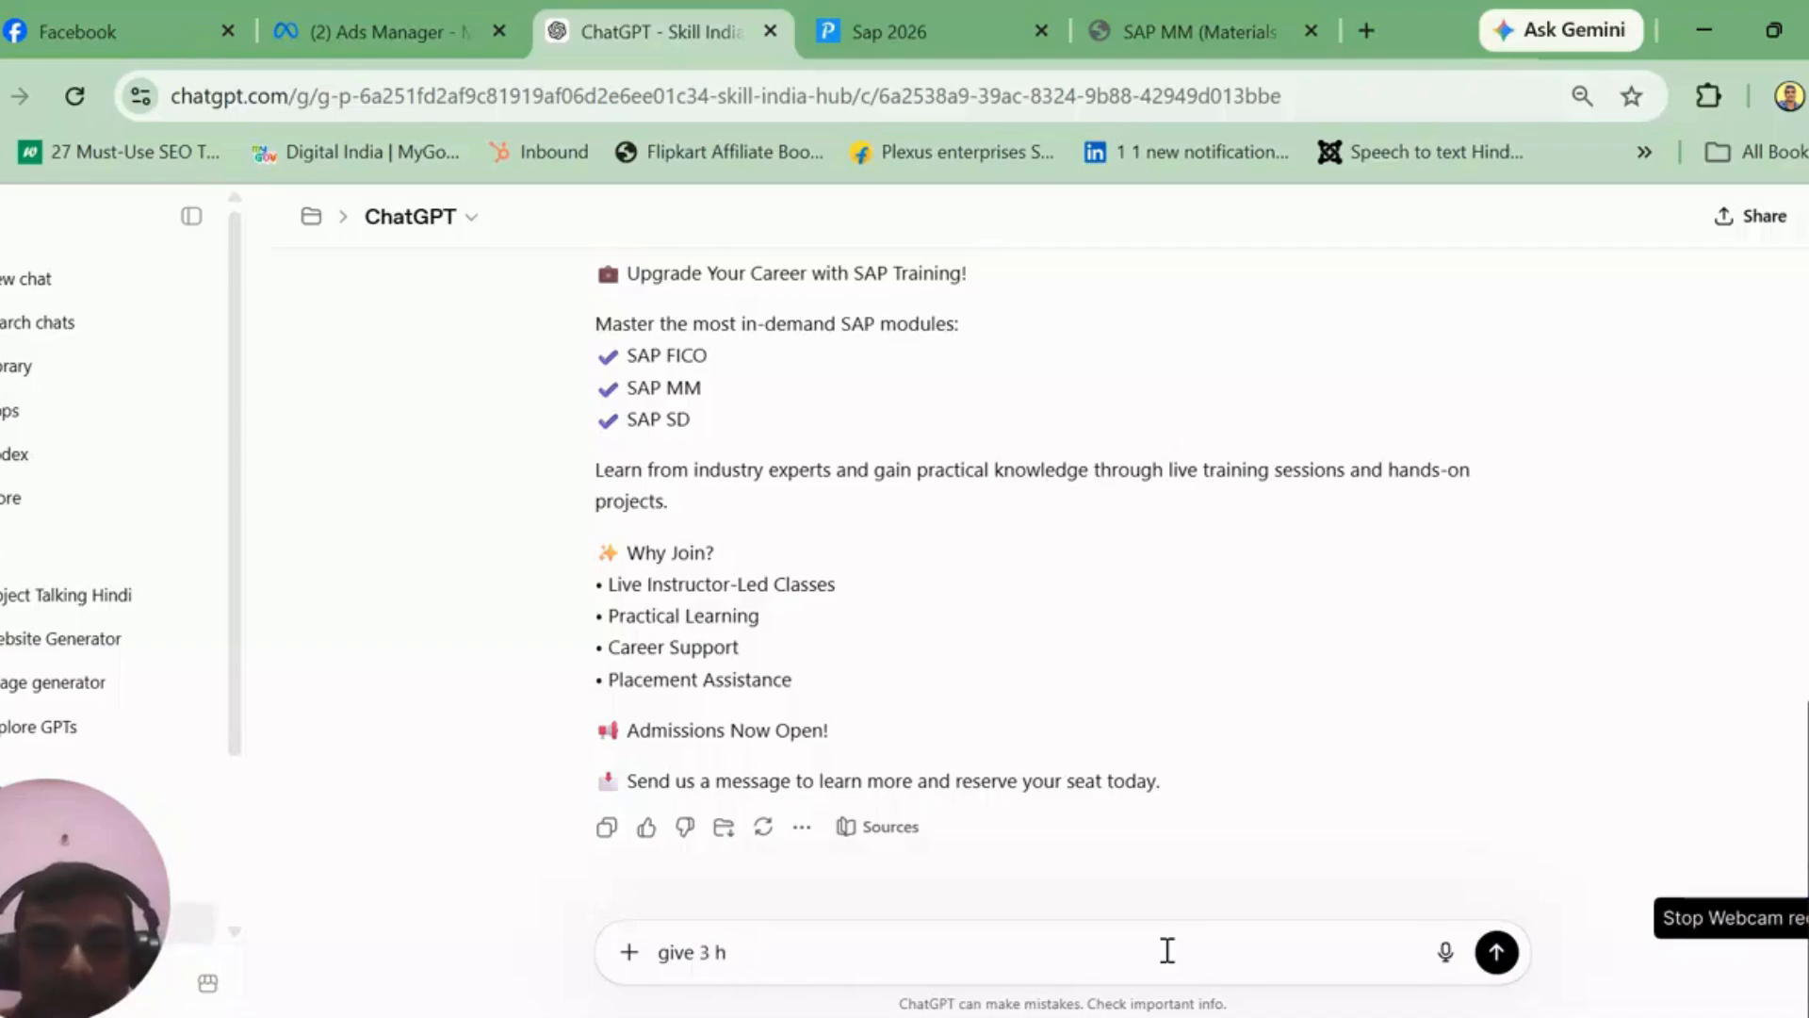
{"action": "type", "text": "ealine"}
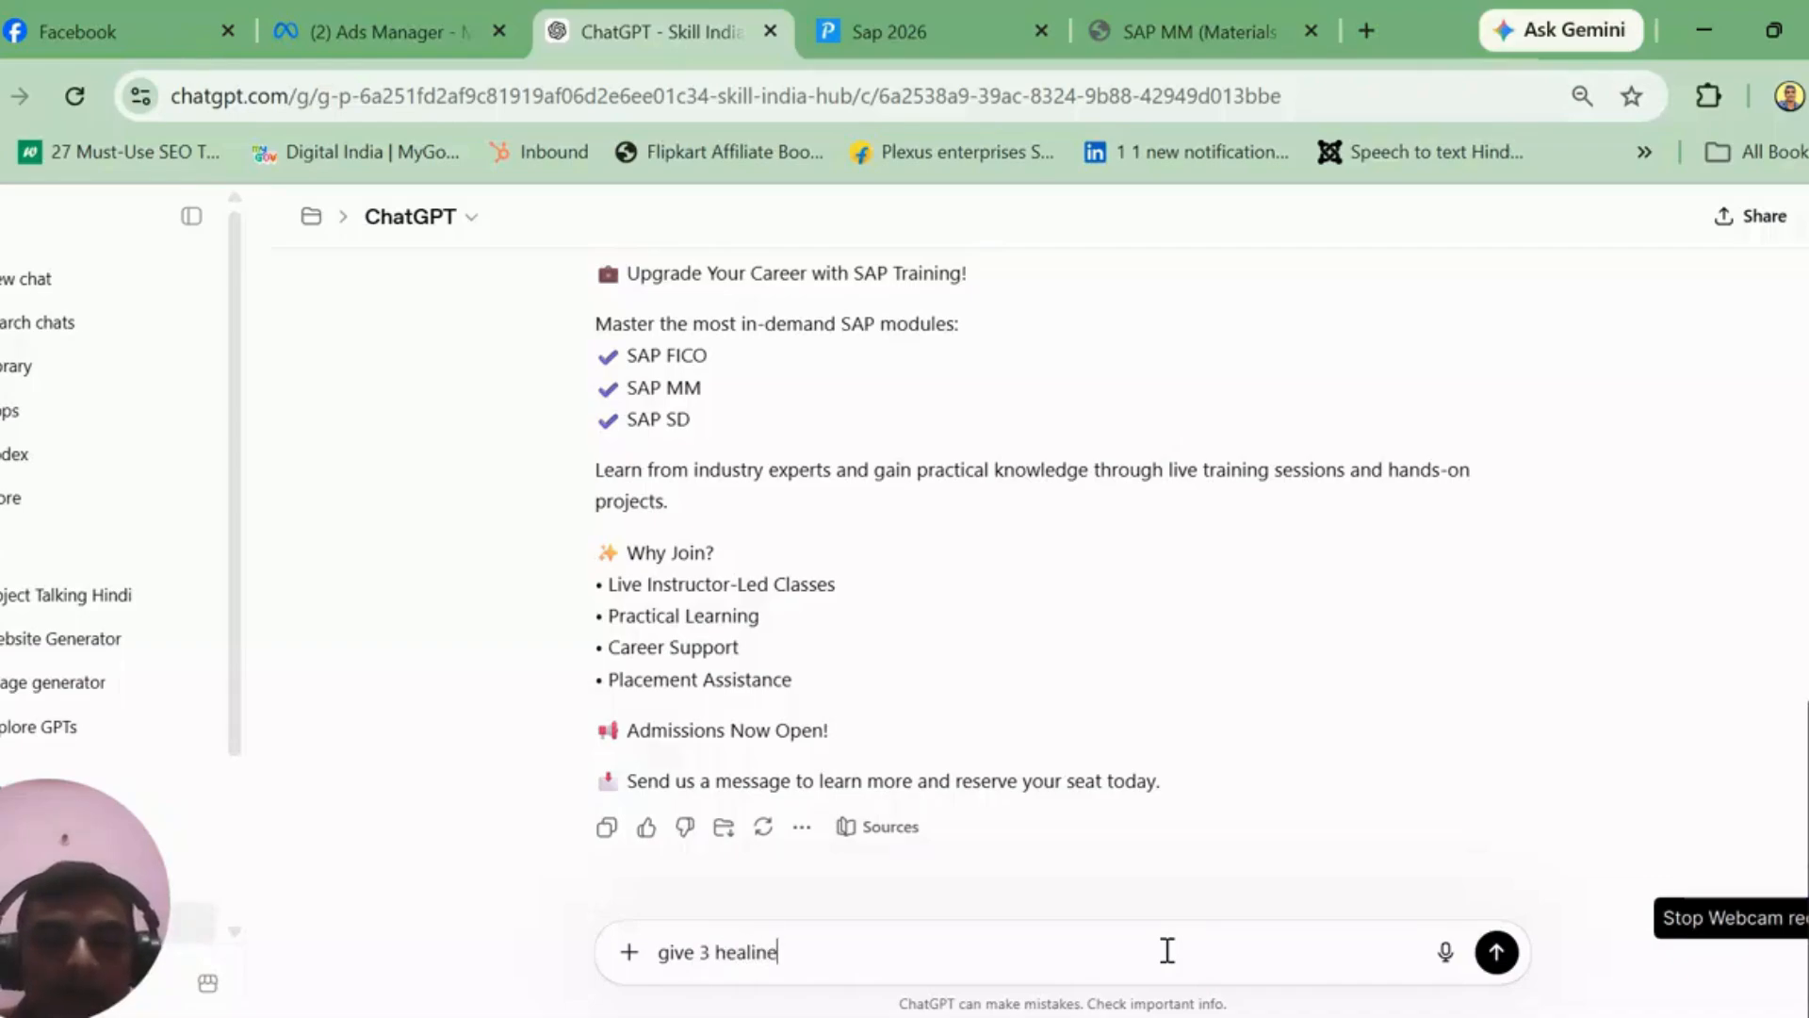
{"action": "type", "text": "s"}
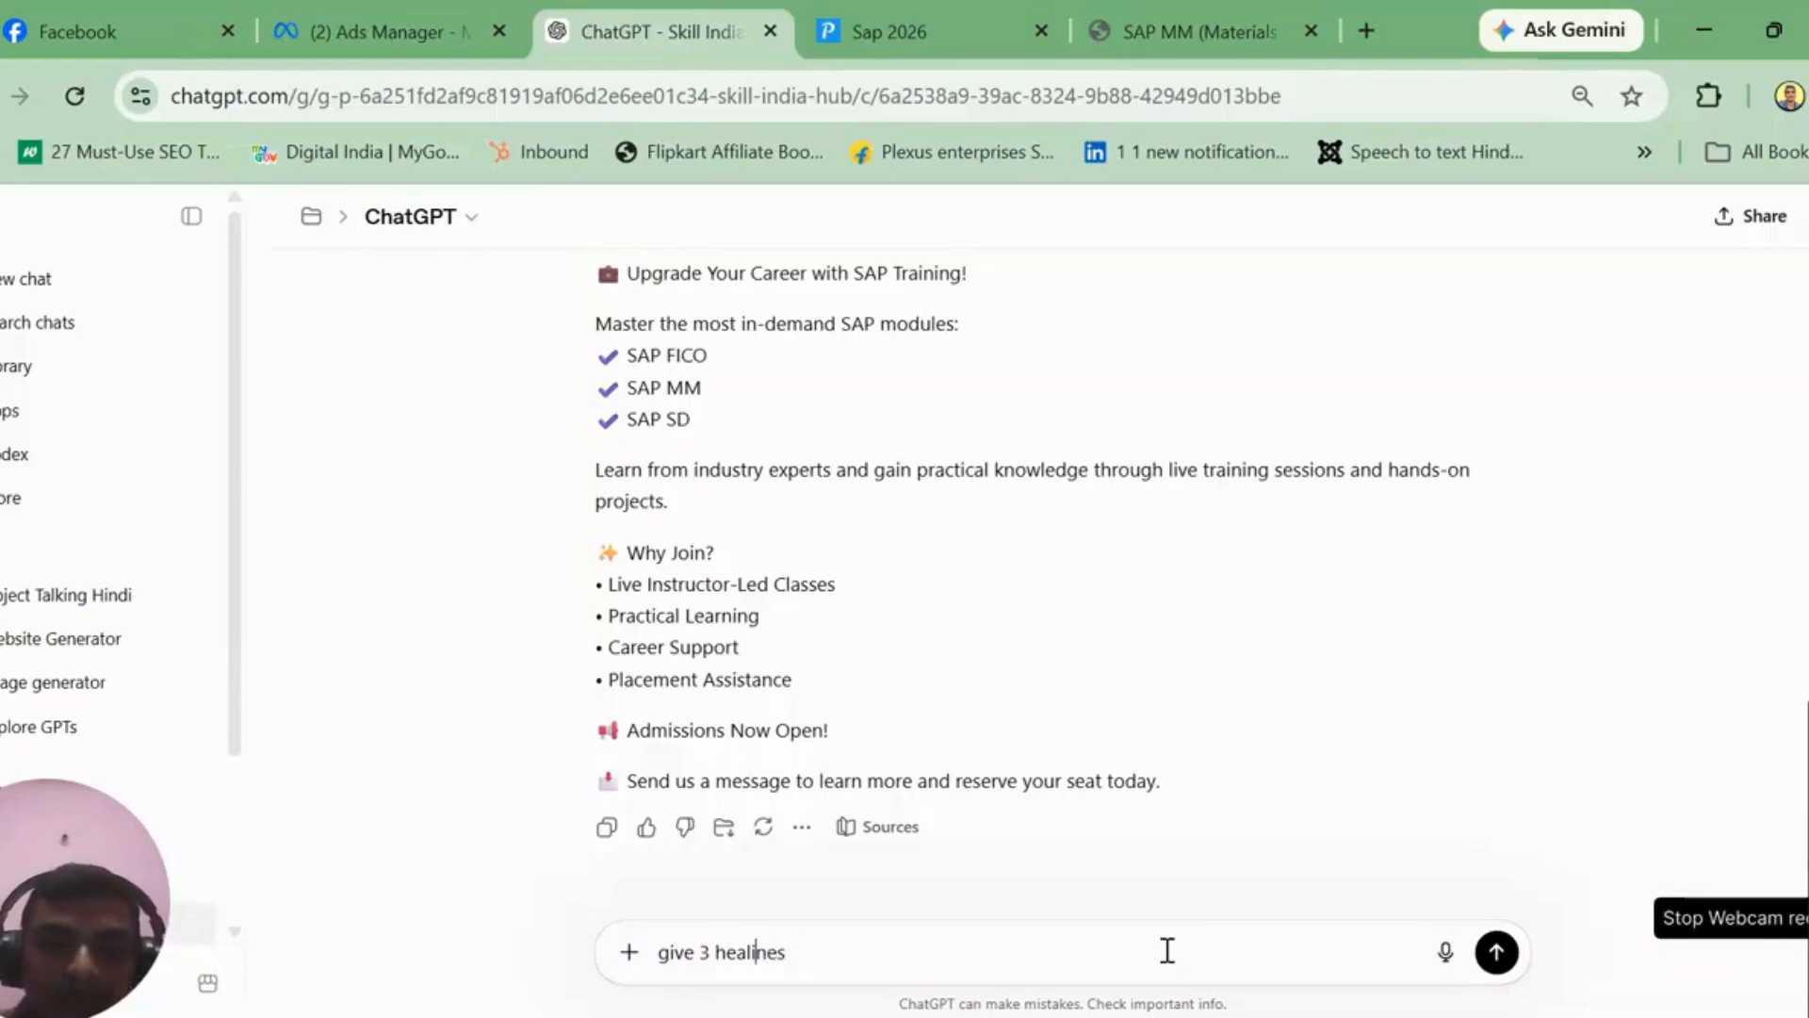
{"action": "type", "text": "d"}
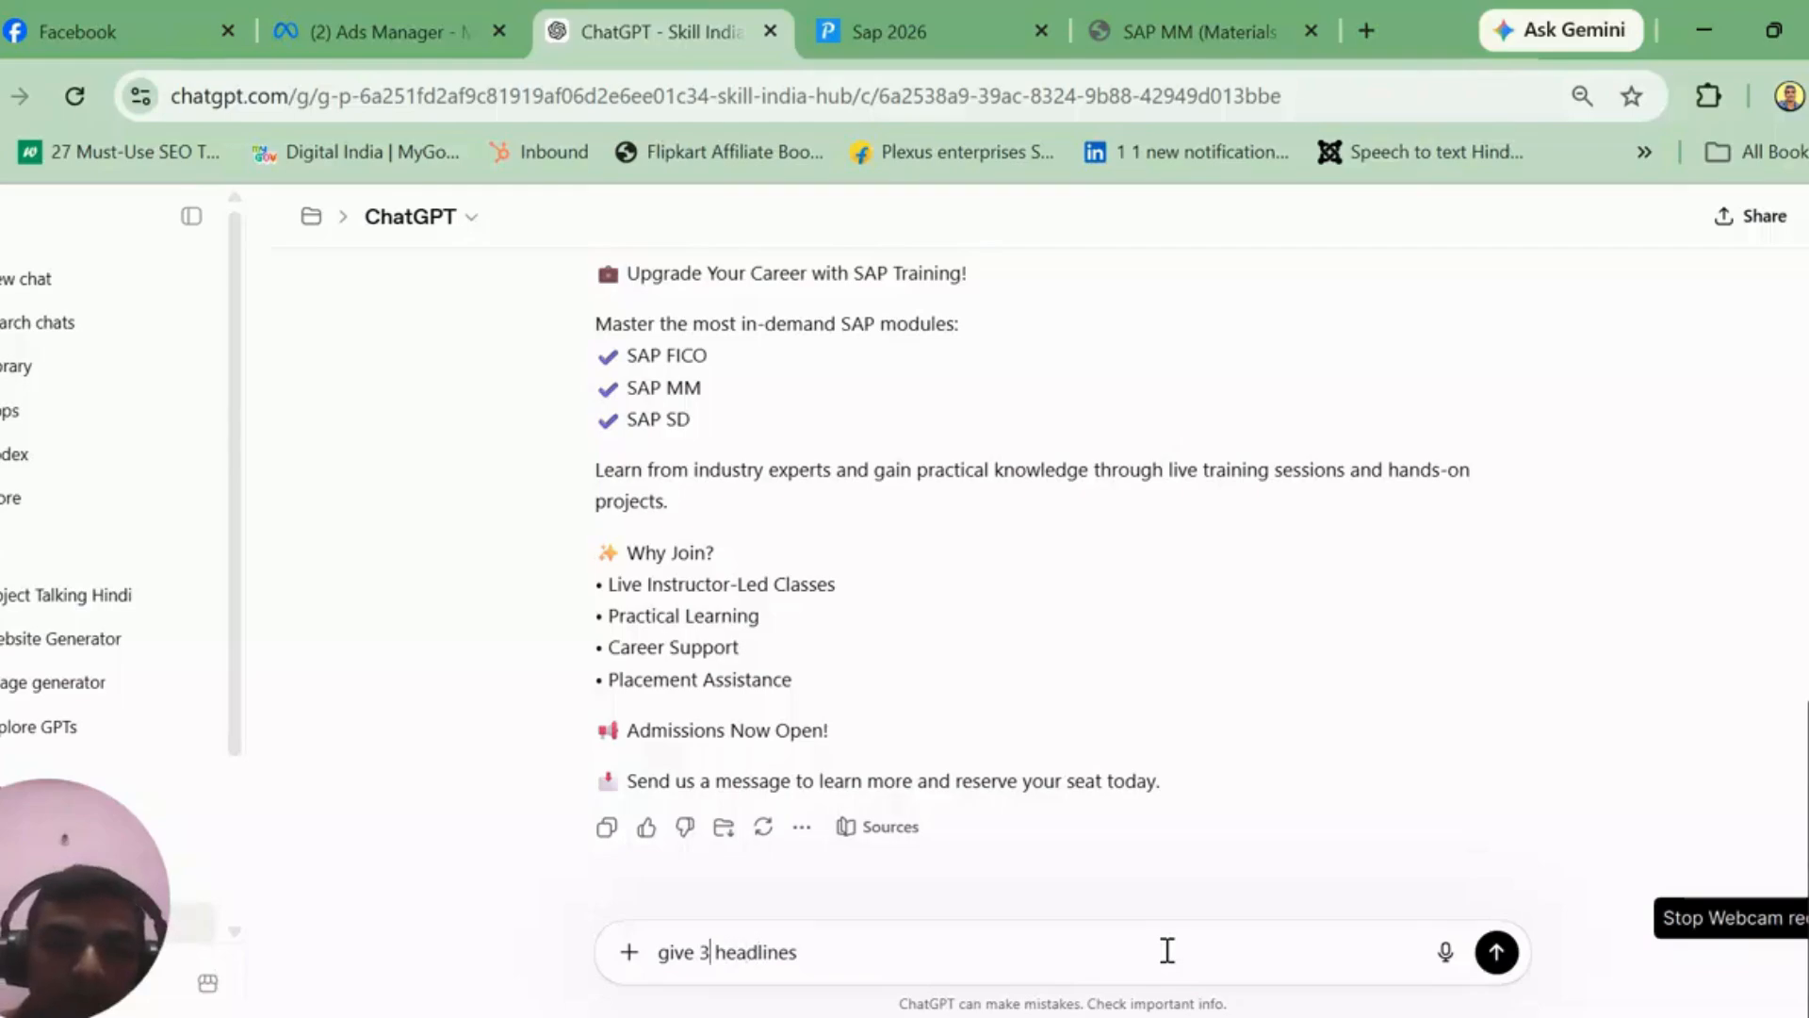
{"action": "type", "text": " shorter"}
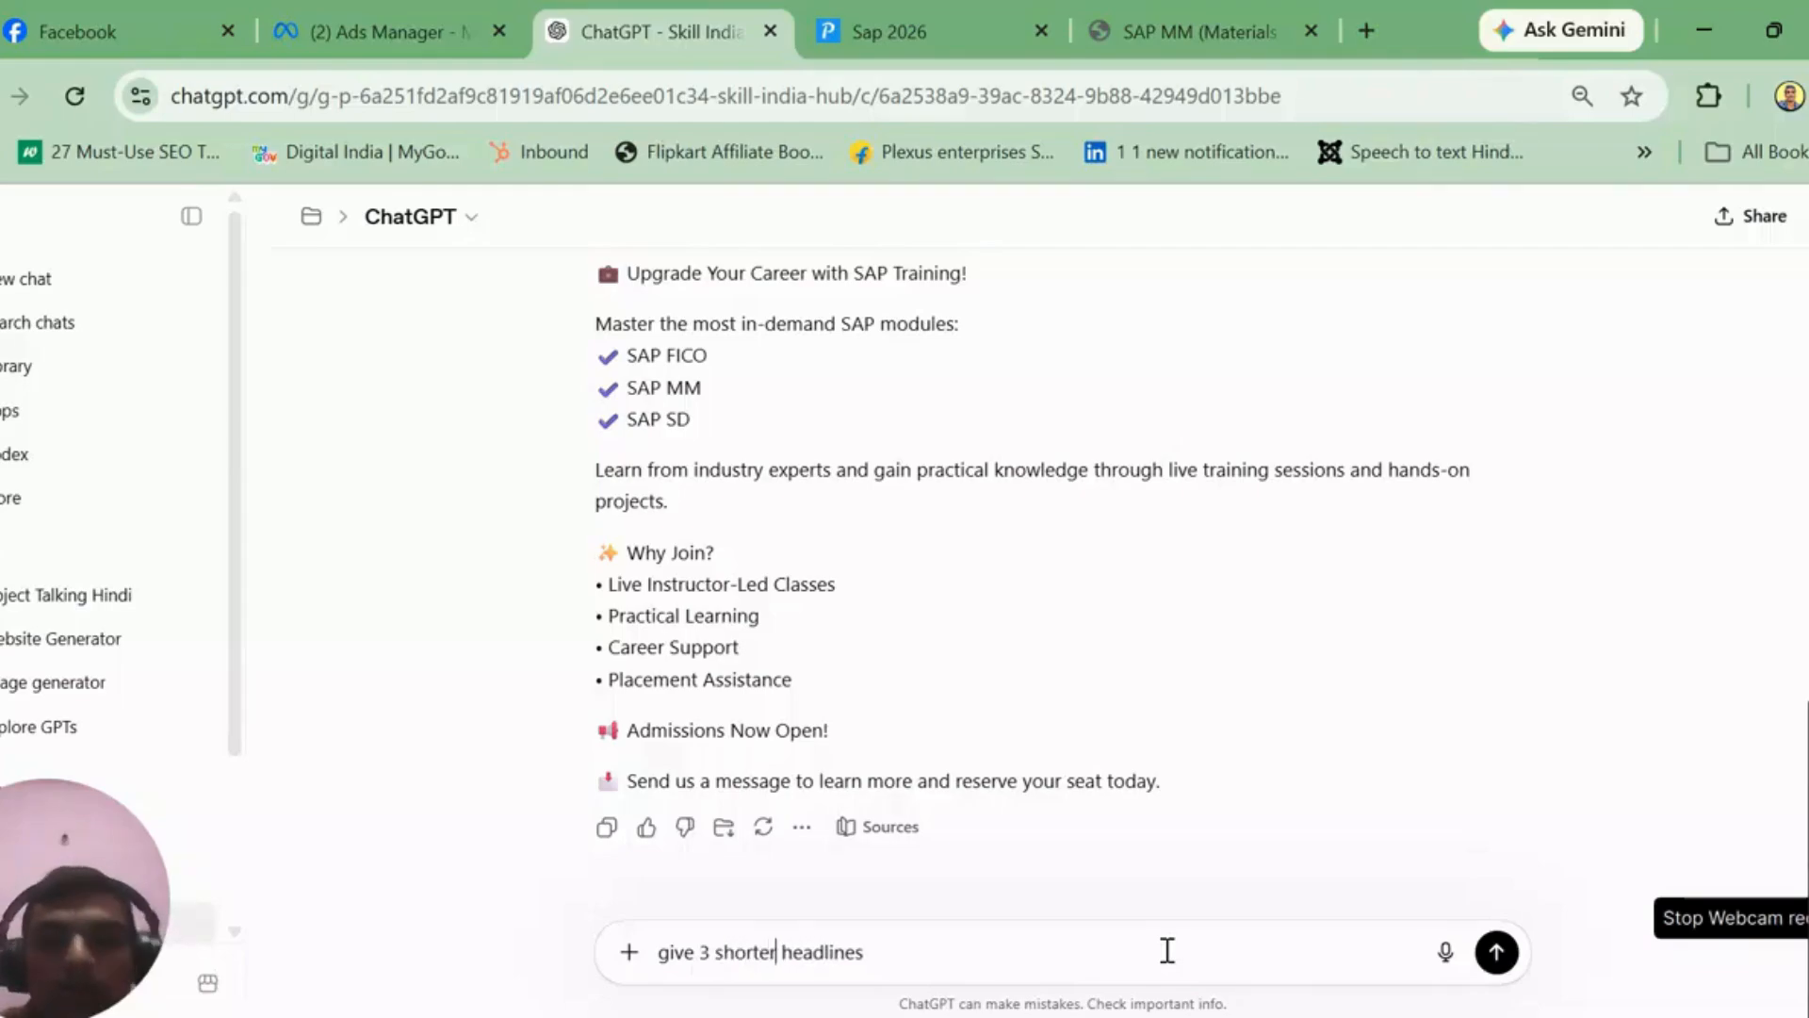
{"action": "key", "text": "Return"}
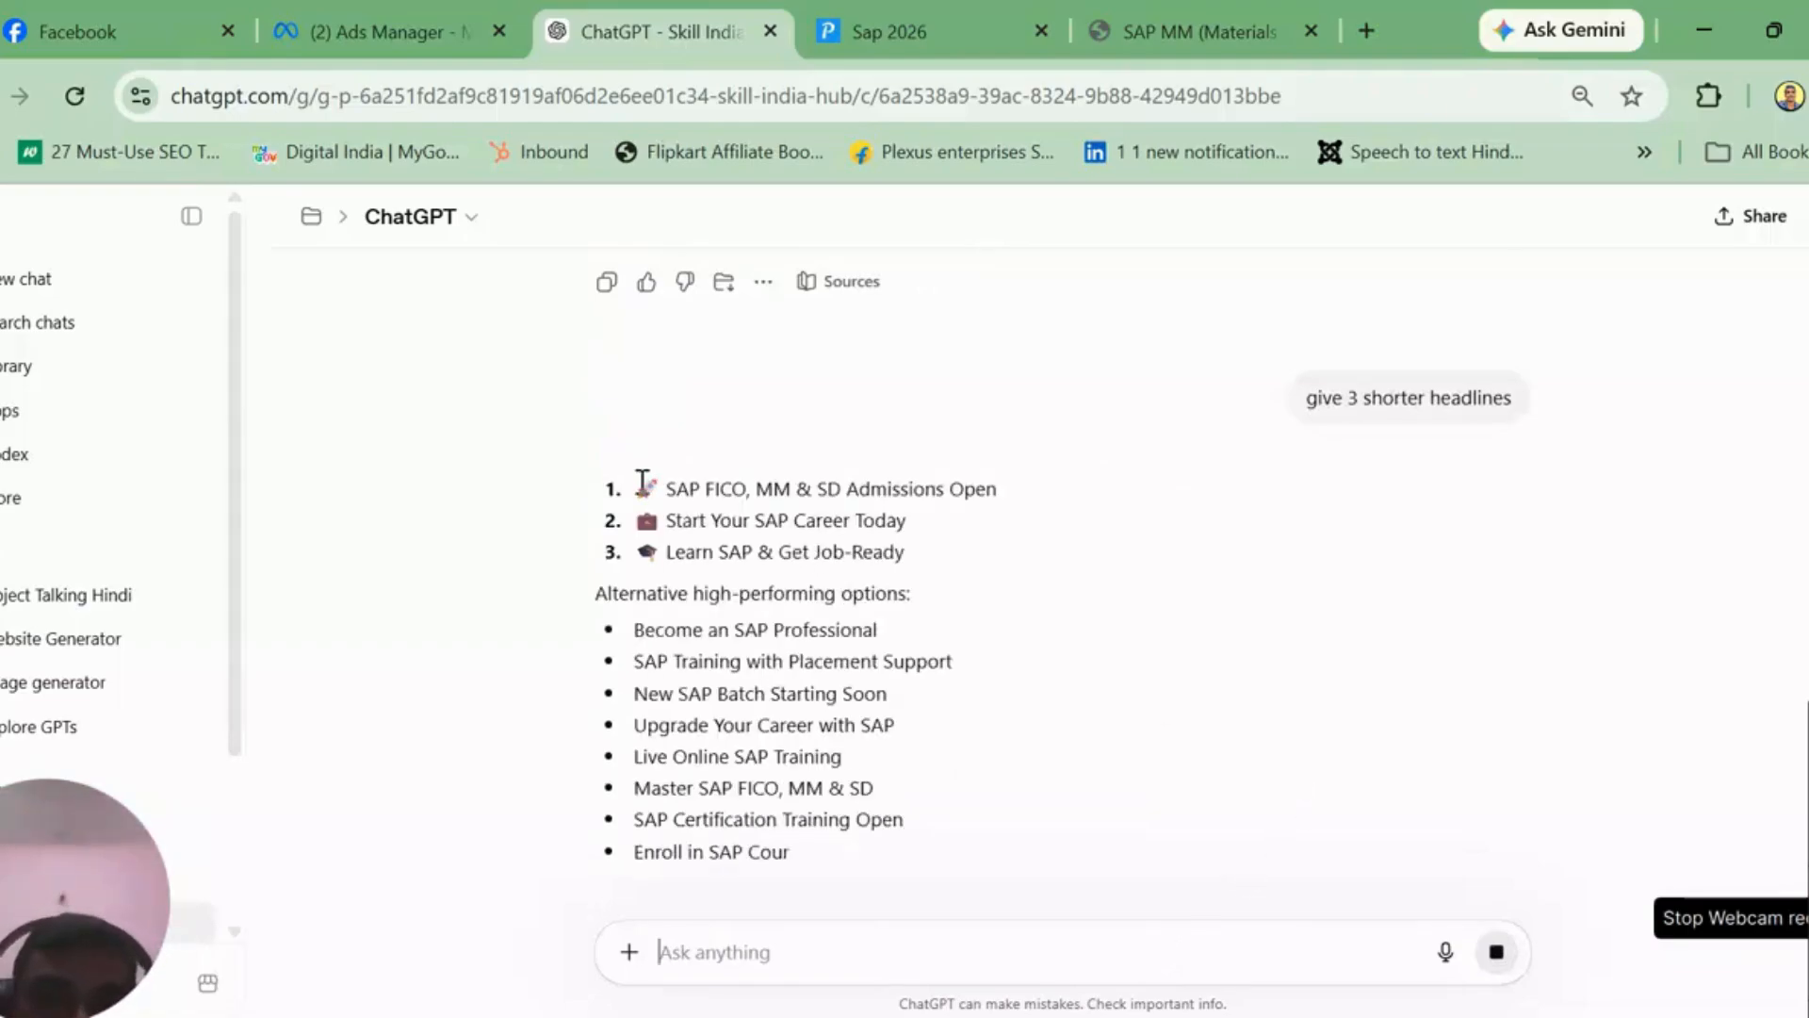
Step: Copy ChatGPT's first headline, "SAP FICO, MM & SD Admissions Open" with its rocket emoji, into the ad's headline and check it in the preview
{"action": "left_click_drag", "start_coordinate": [638, 482], "coordinate": [1049, 505]}
{"action": "key", "text": "ctrl+c"}
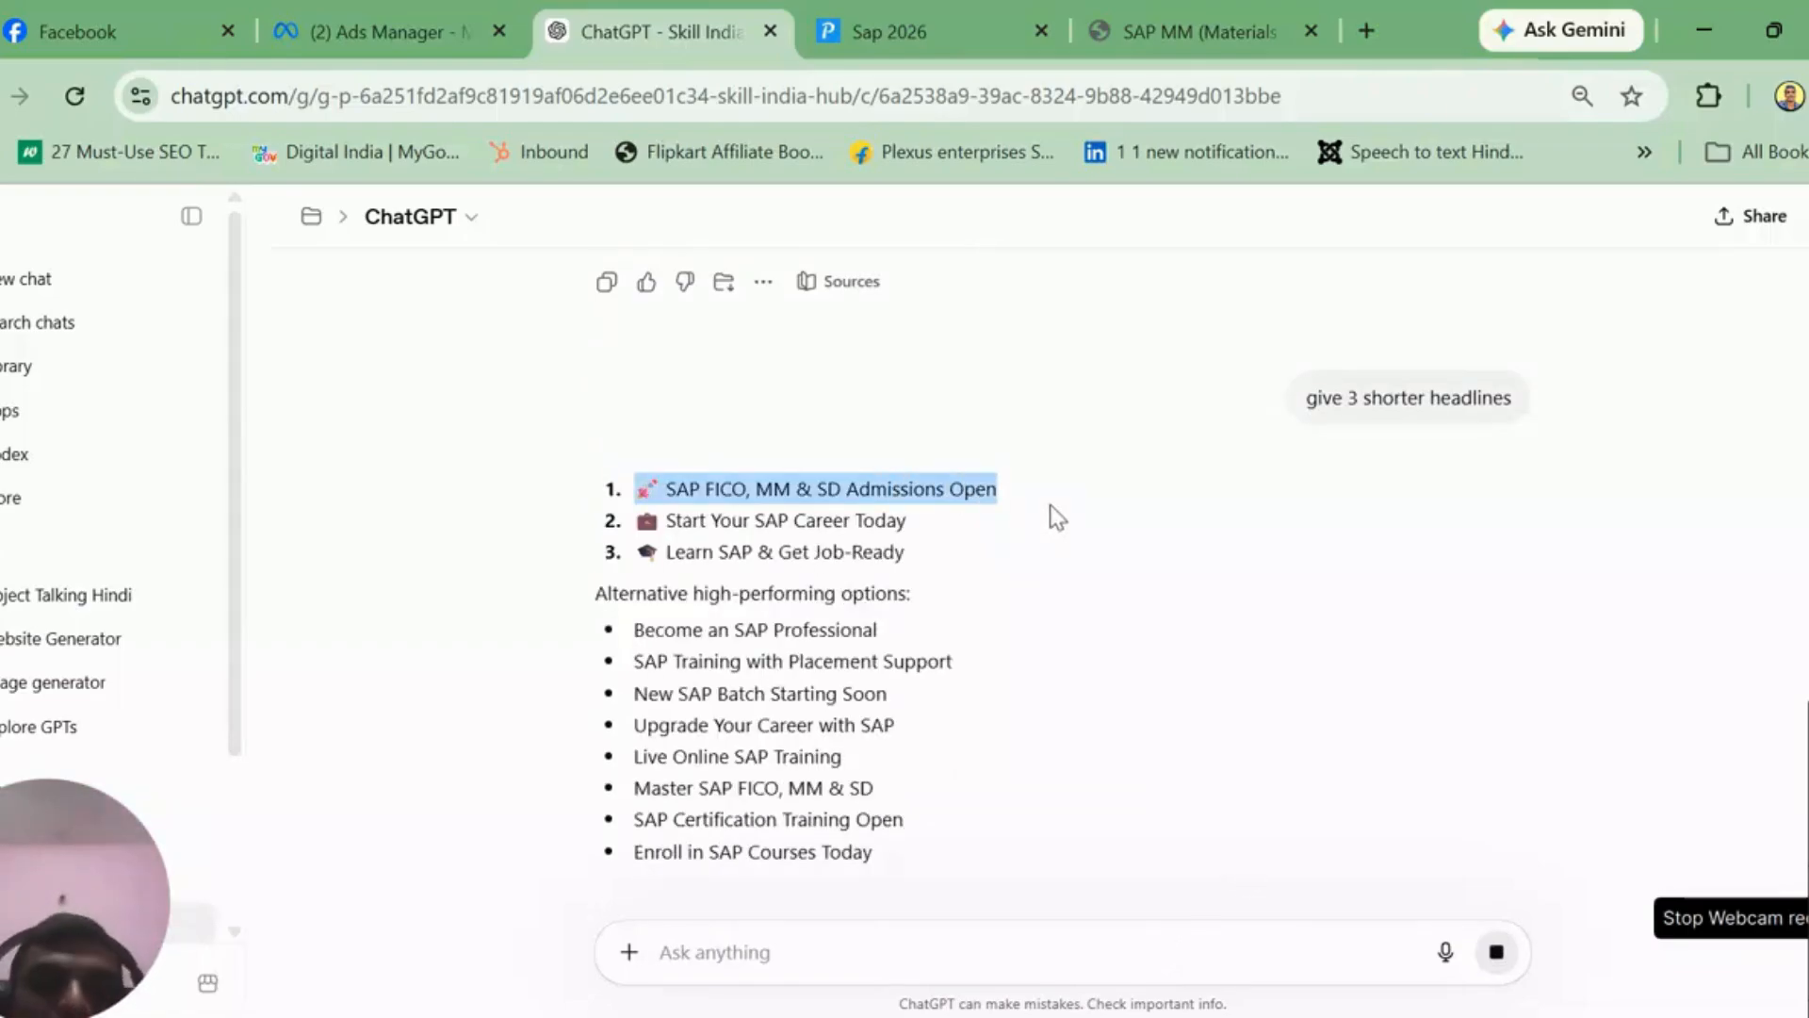
{"action": "left_click", "coordinate": [418, 4]}
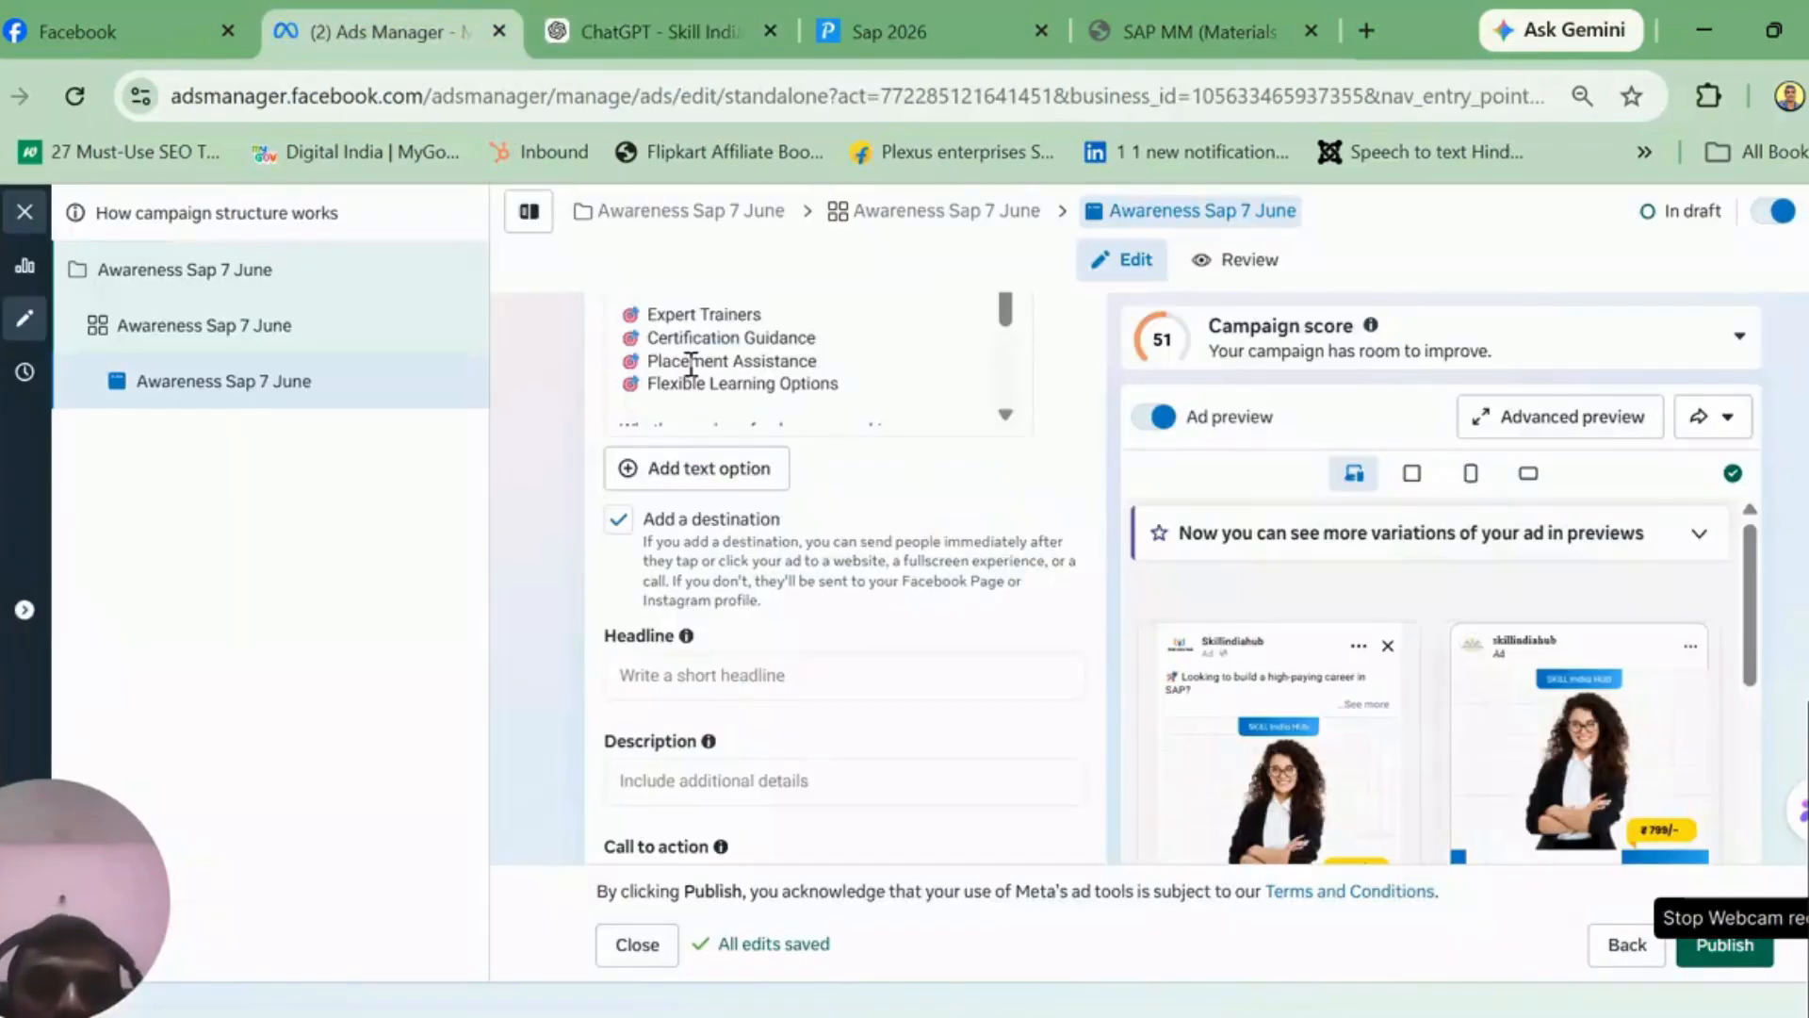
{"action": "left_click", "coordinate": [707, 675]}
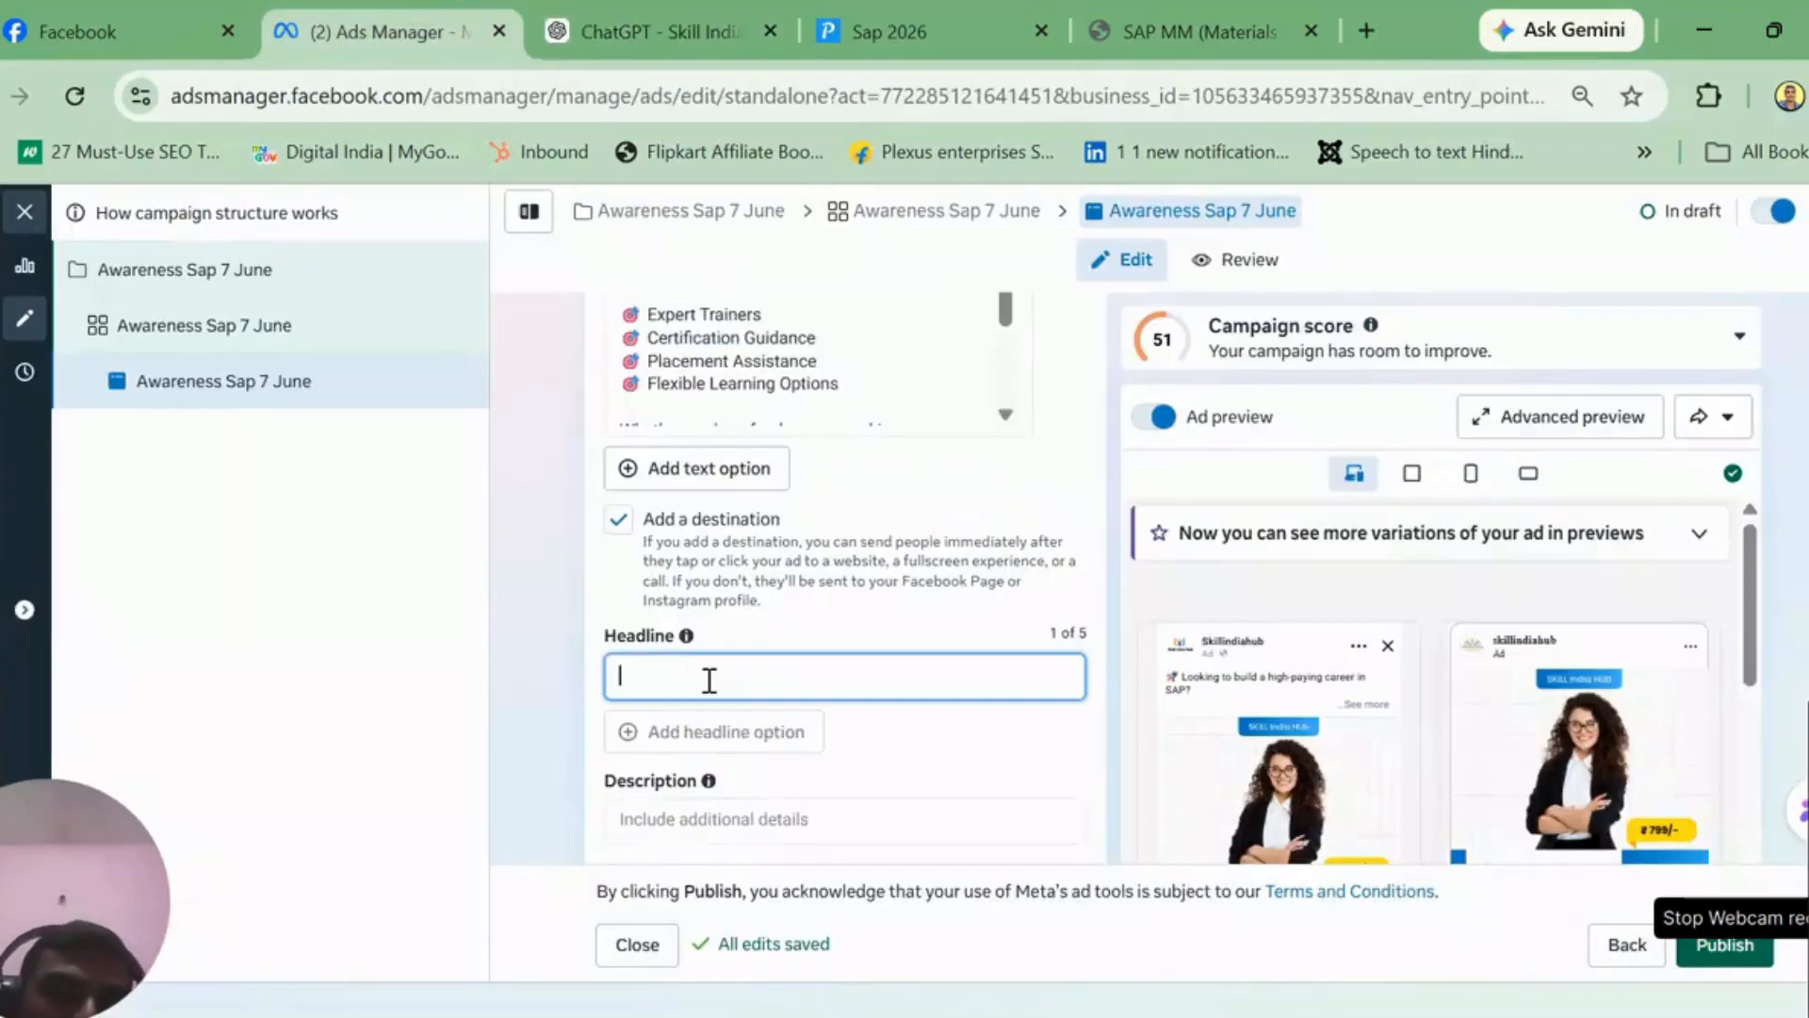
{"action": "key", "text": "ctrl+v"}
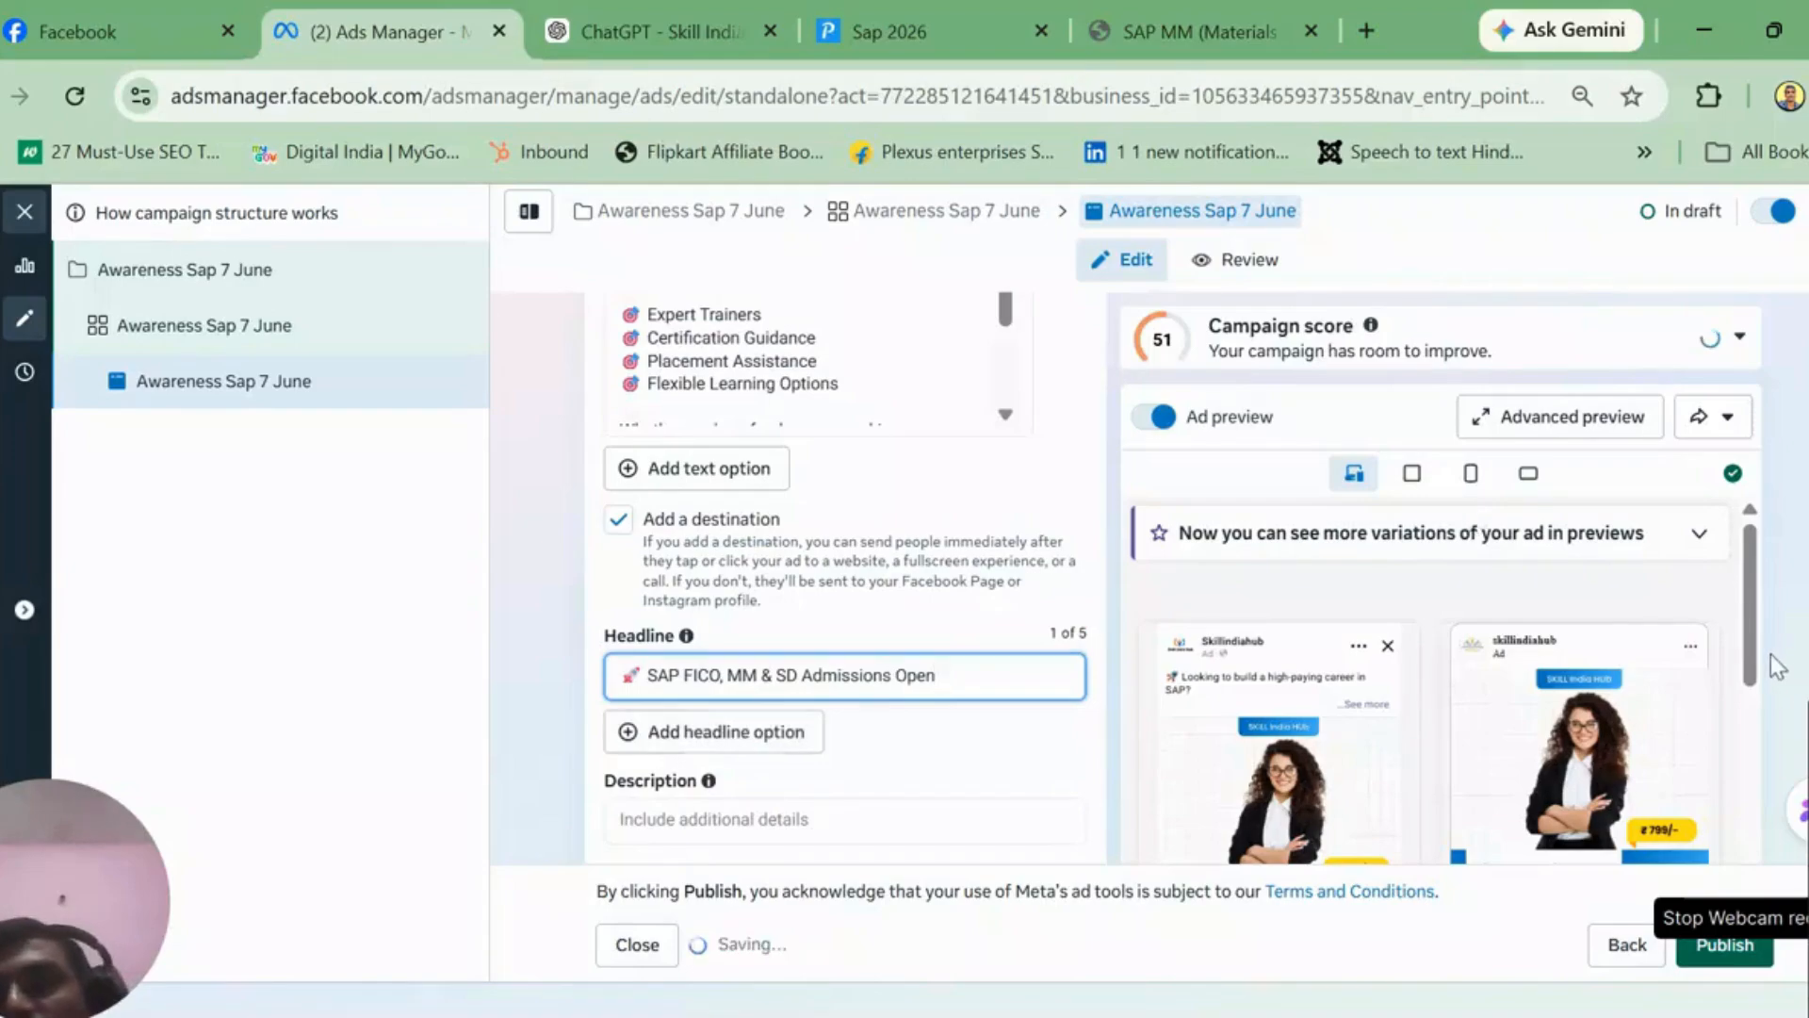
{"action": "left_click_drag", "start_coordinate": [1753, 674], "coordinate": [1770, 794]}
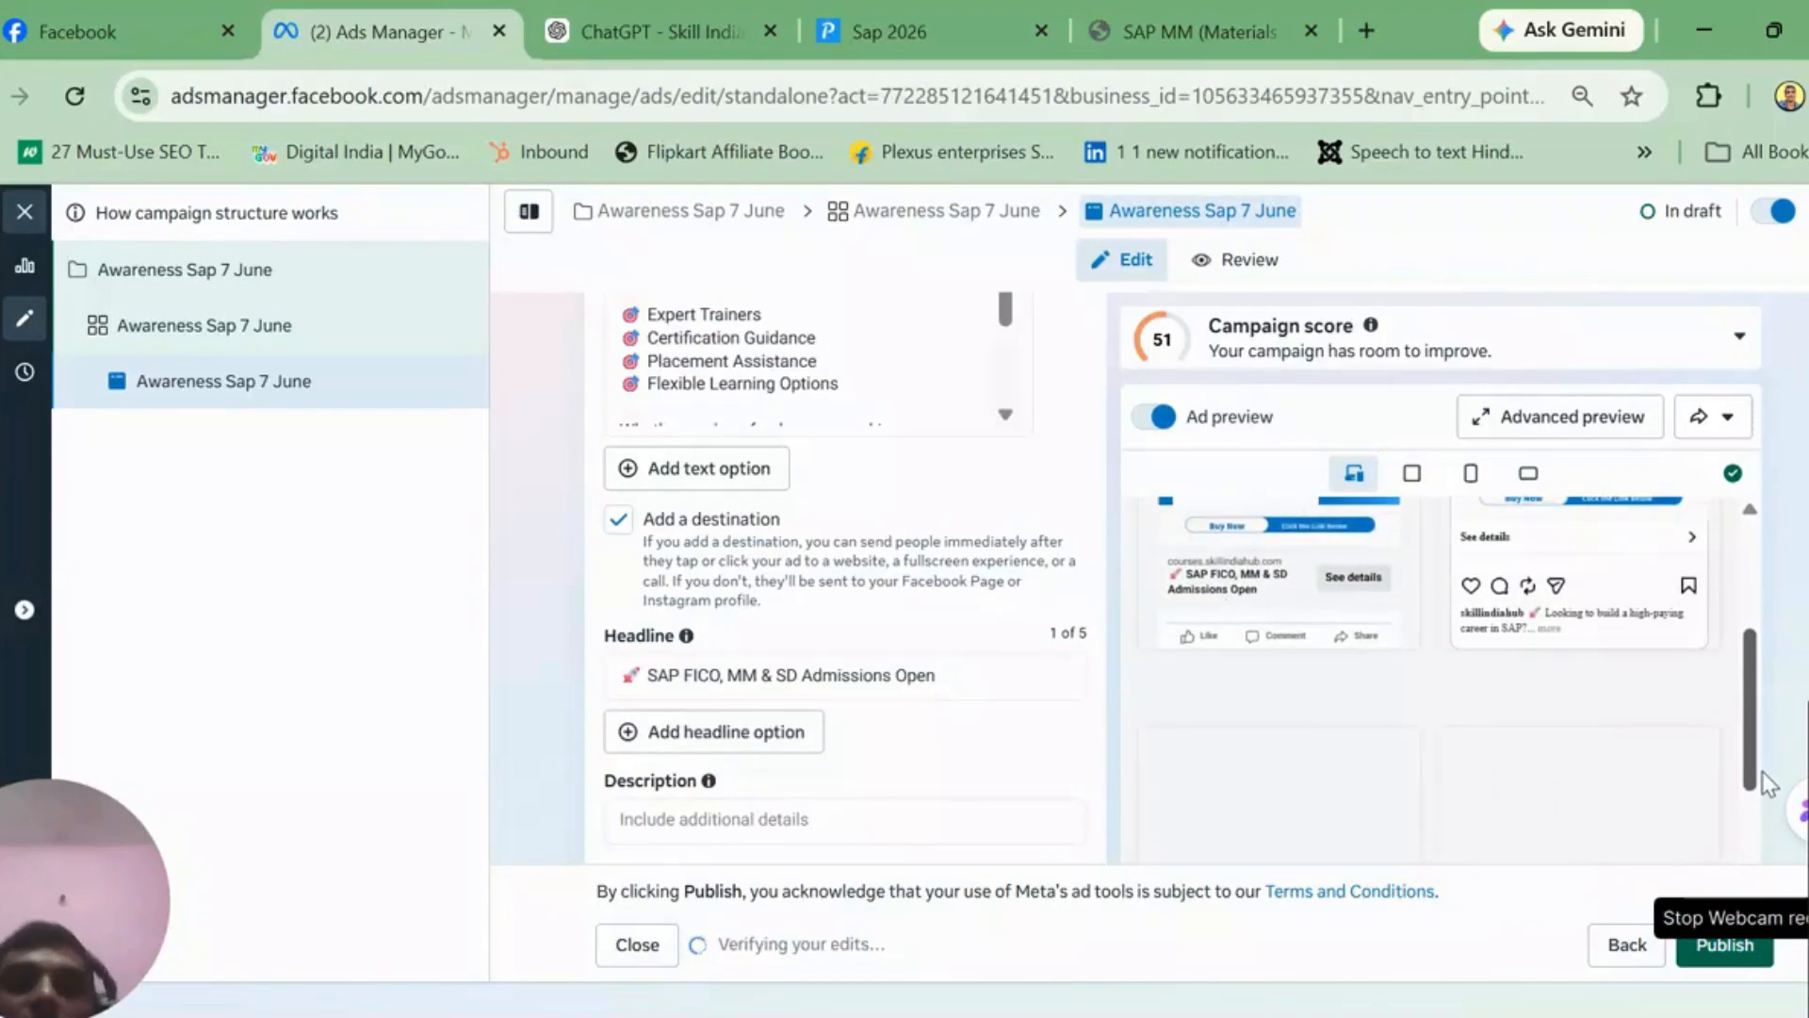
Step: Remove the rocket emoji and the space after it from the start of the ad's headline
{"action": "left_click", "coordinate": [654, 673]}
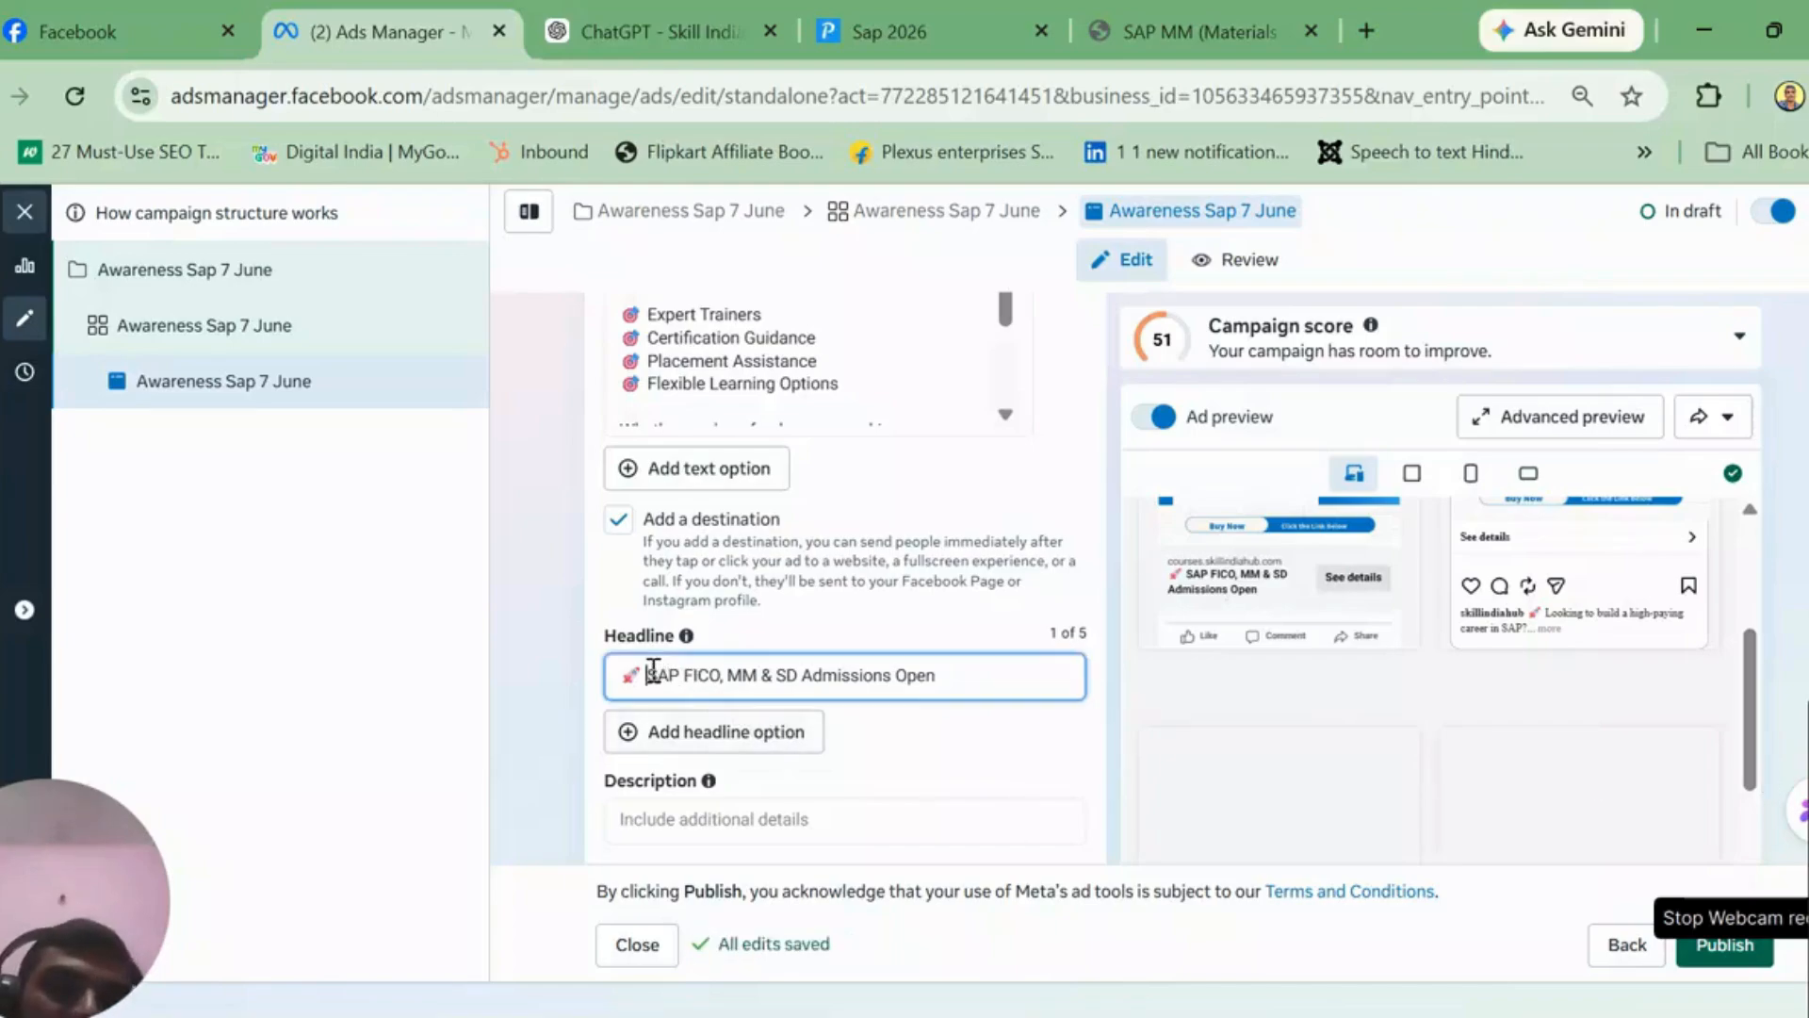
{"action": "key", "text": "BackSpace"}
{"action": "key", "text": "BackSpace"}
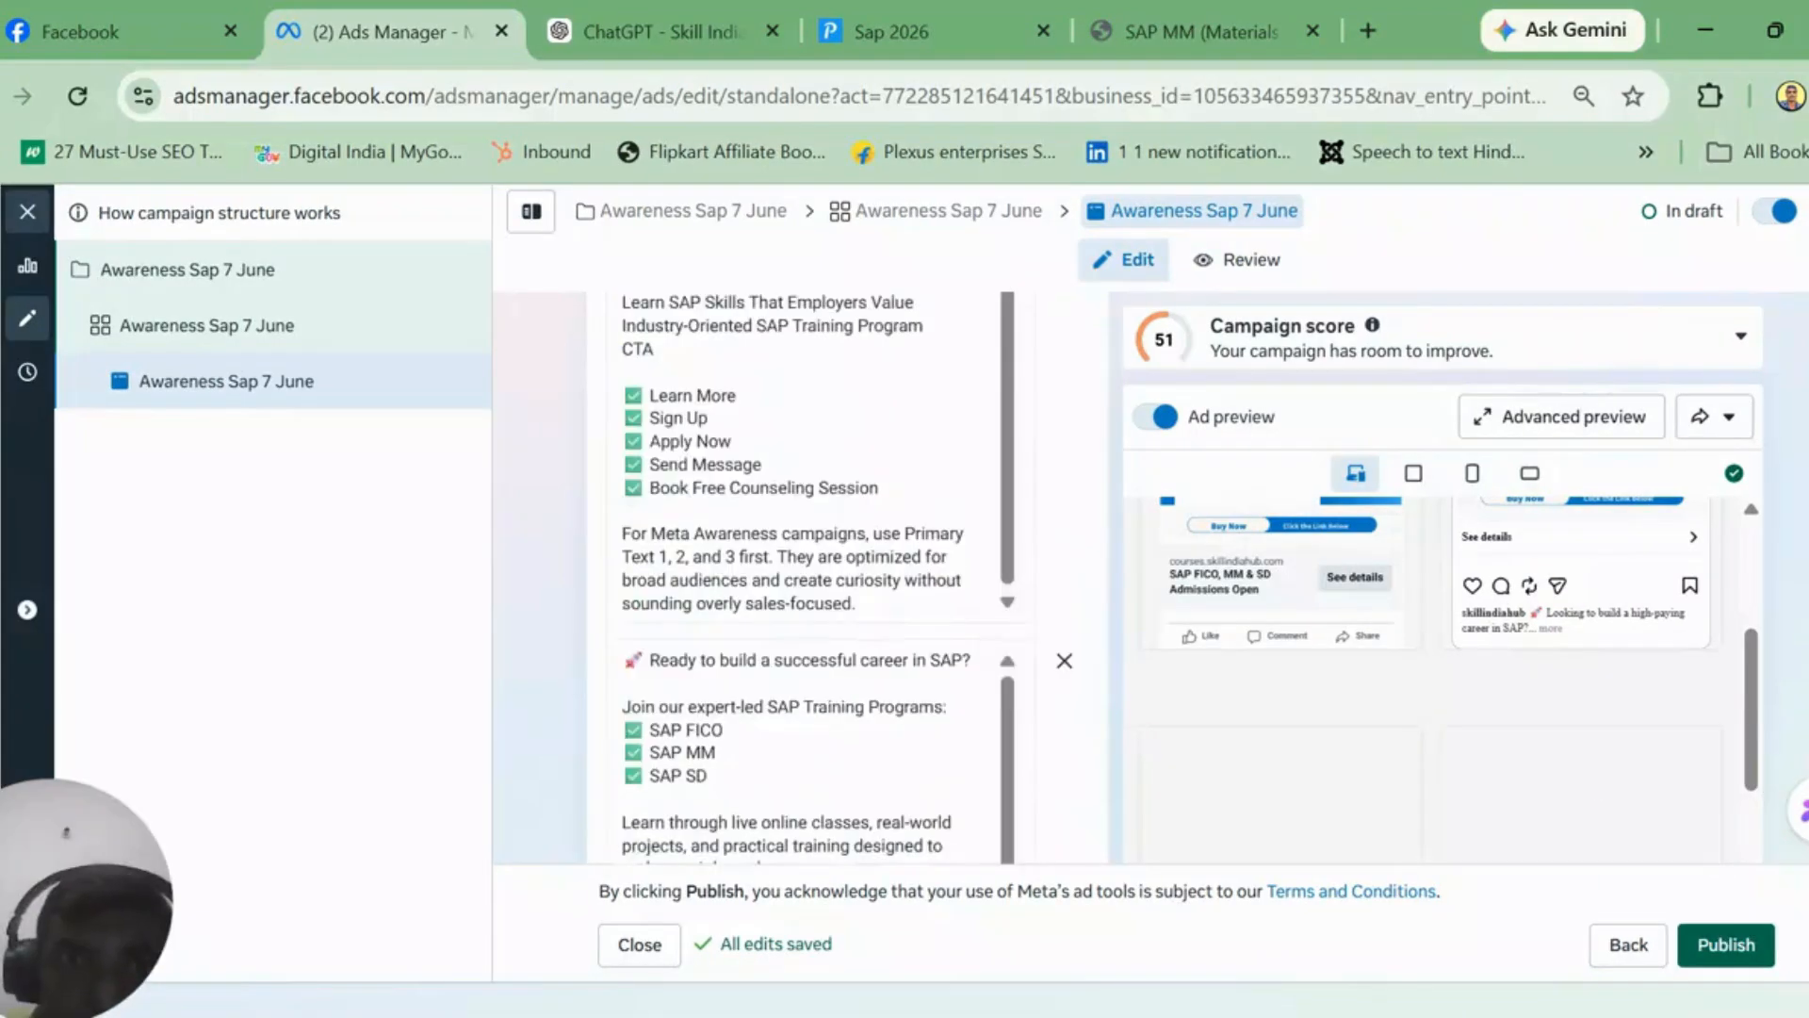
Step: Copy ChatGPT's second headline without its emoji and add "Start Your SAP Career Today" as a second headline option in the ad
{"action": "scroll", "coordinate": [846, 578], "scroll_direction": "down", "scroll_amount": 7}
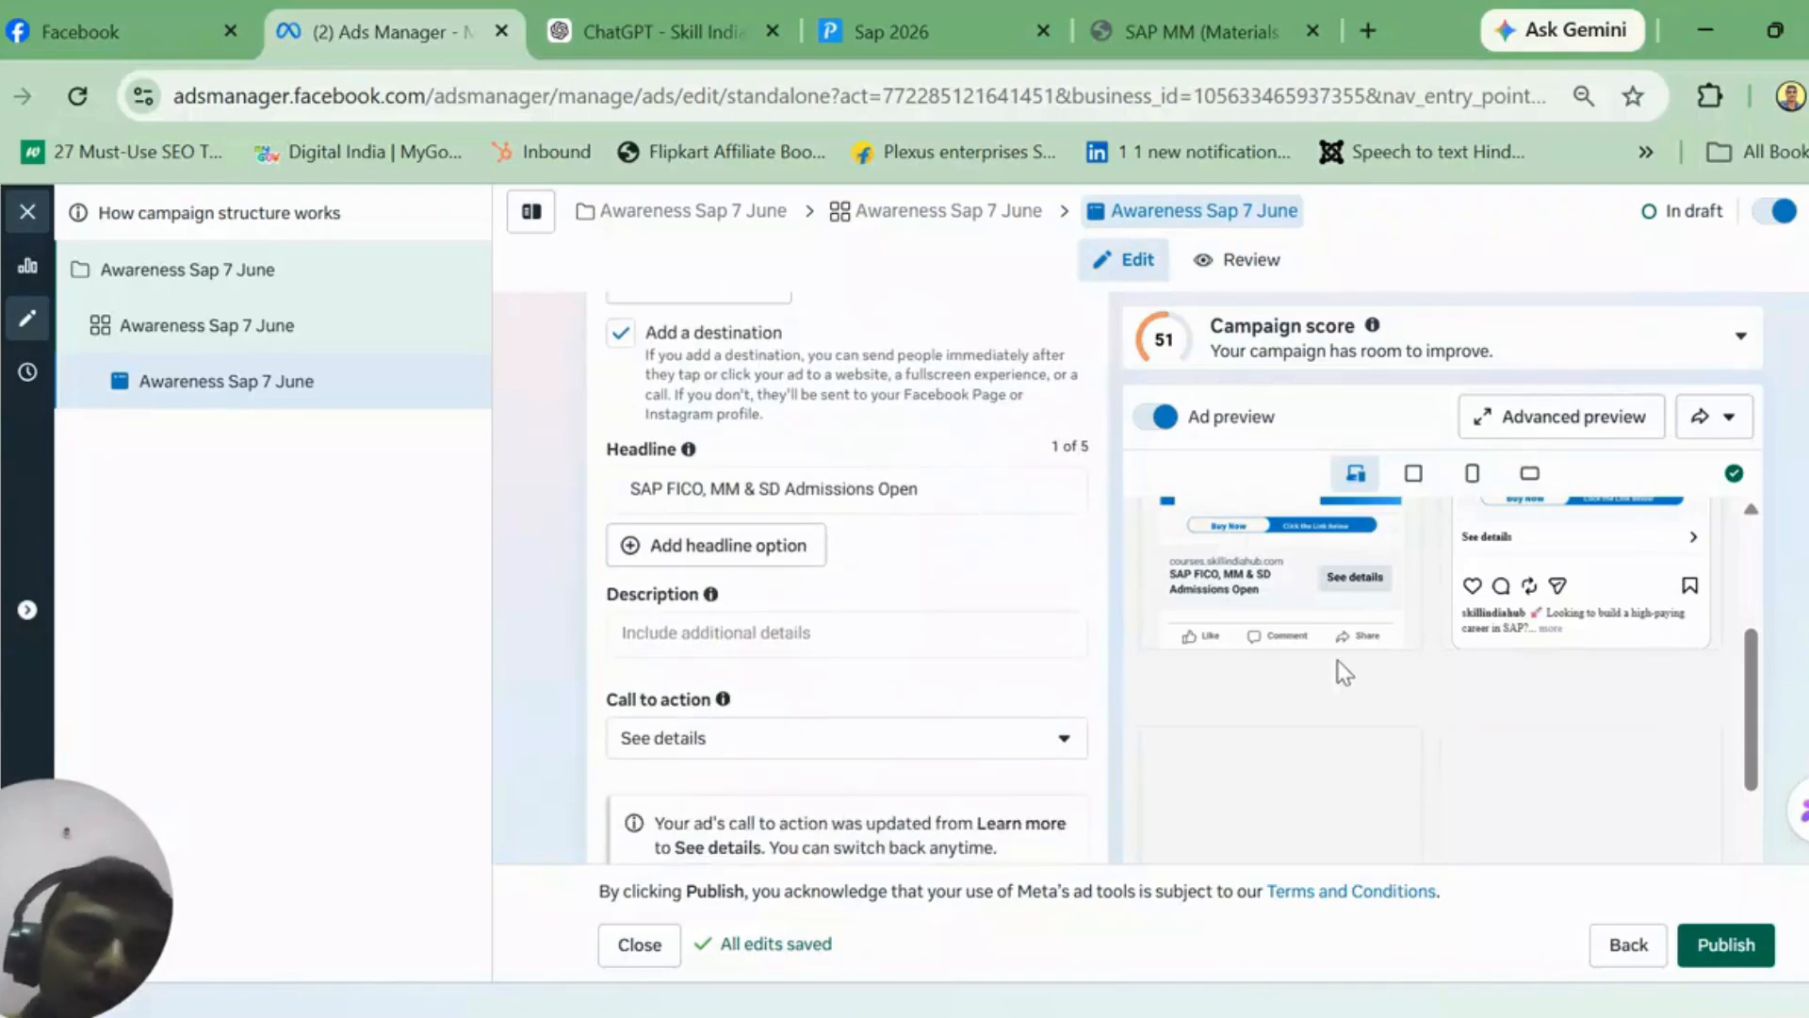
{"action": "left_click", "coordinate": [884, 2]}
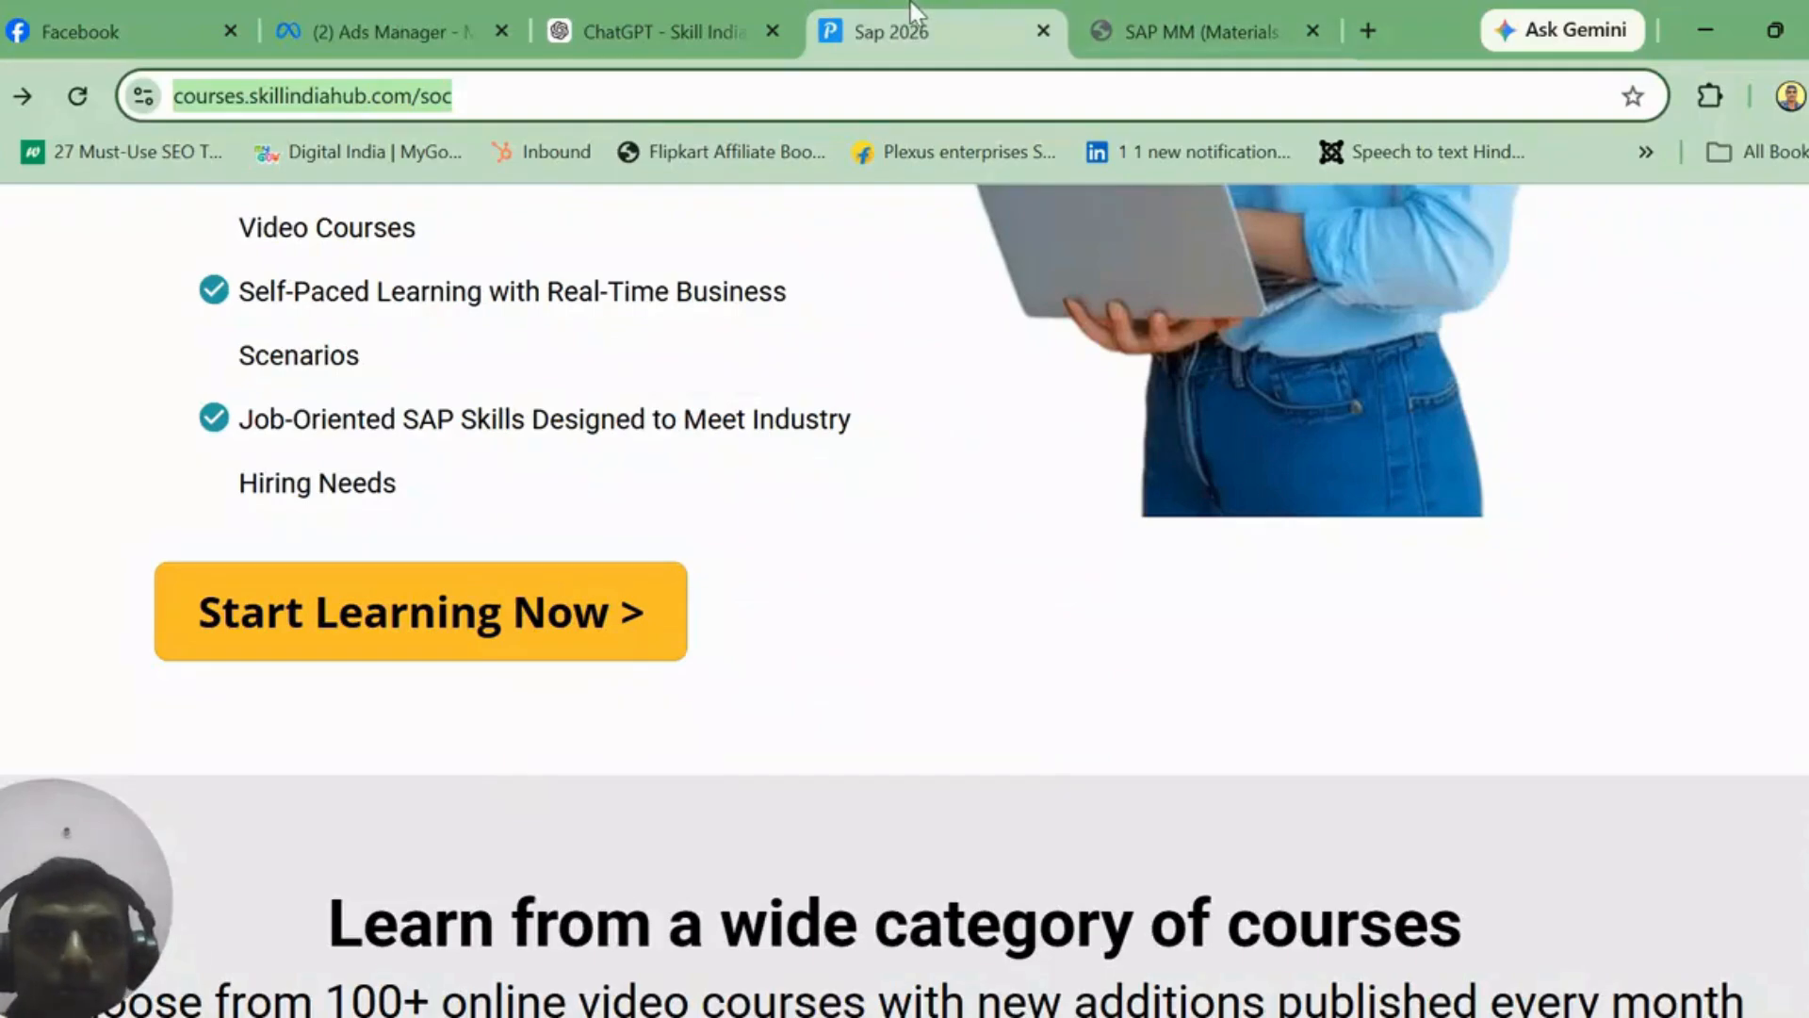
{"action": "left_click", "coordinate": [790, 17]}
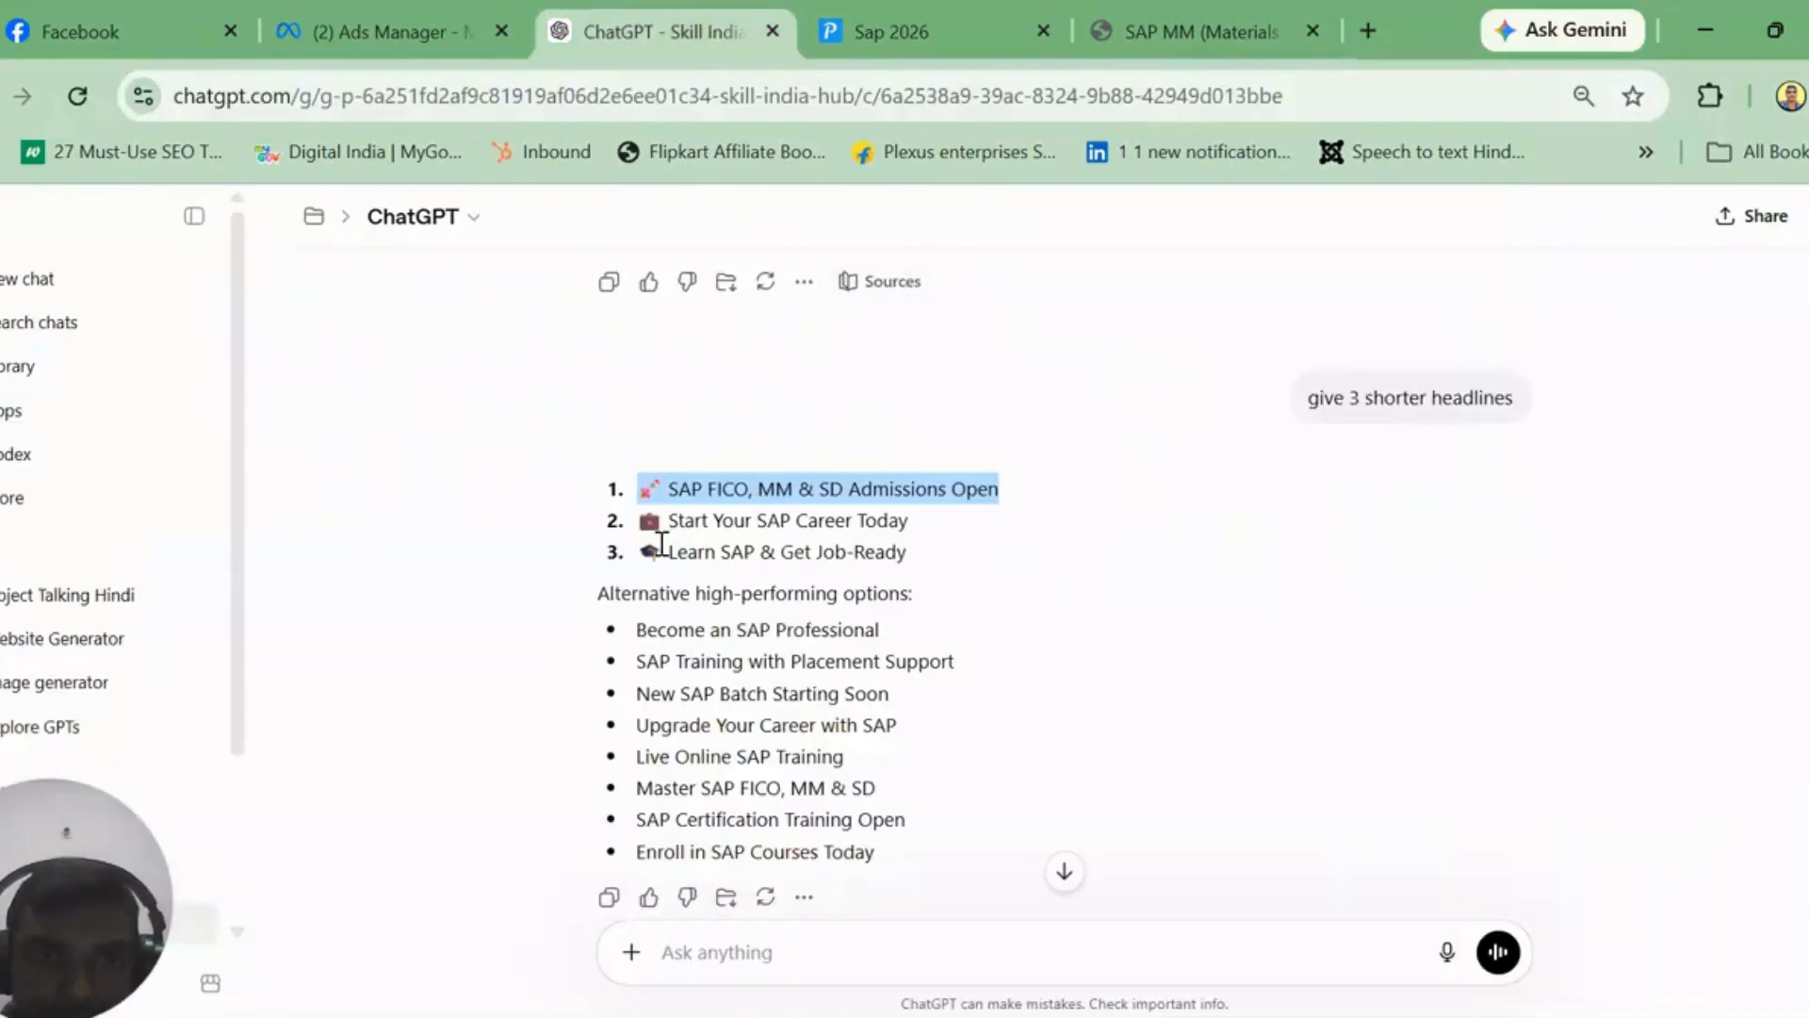
{"action": "left_click_drag", "start_coordinate": [671, 518], "coordinate": [969, 529]}
{"action": "key", "text": "ctrl+c"}
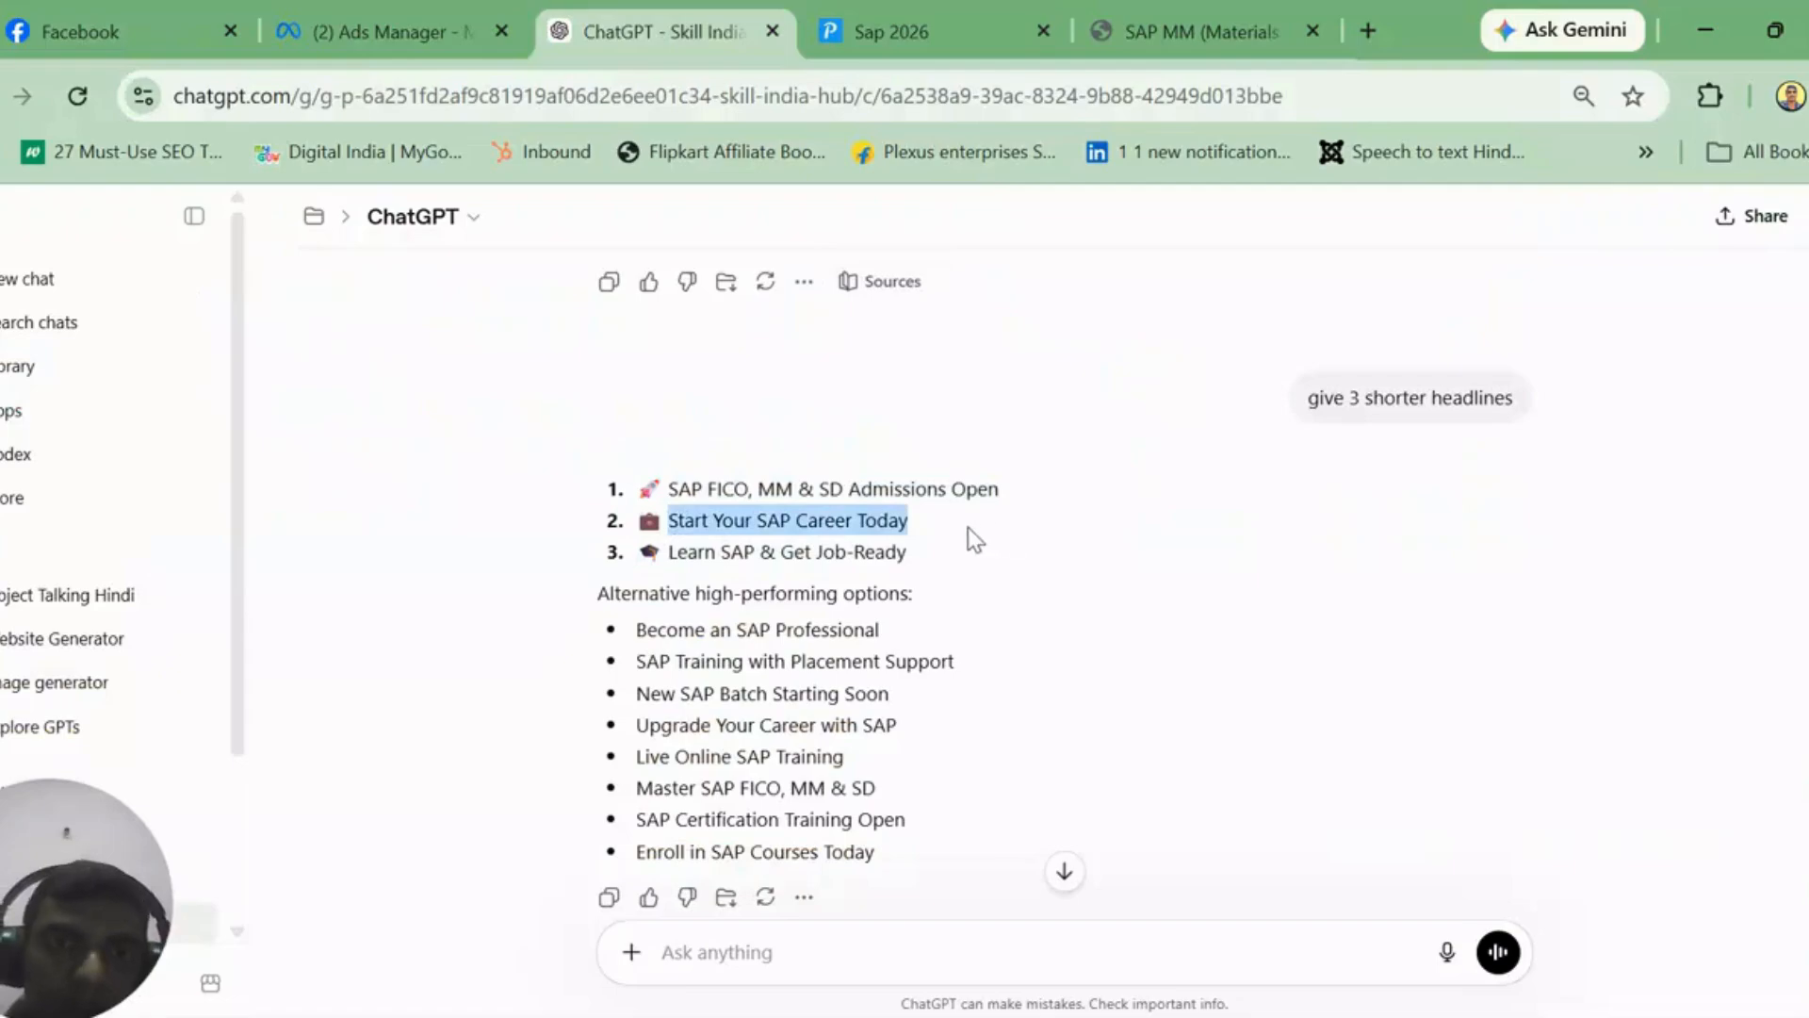
{"action": "left_click", "coordinate": [377, 31]}
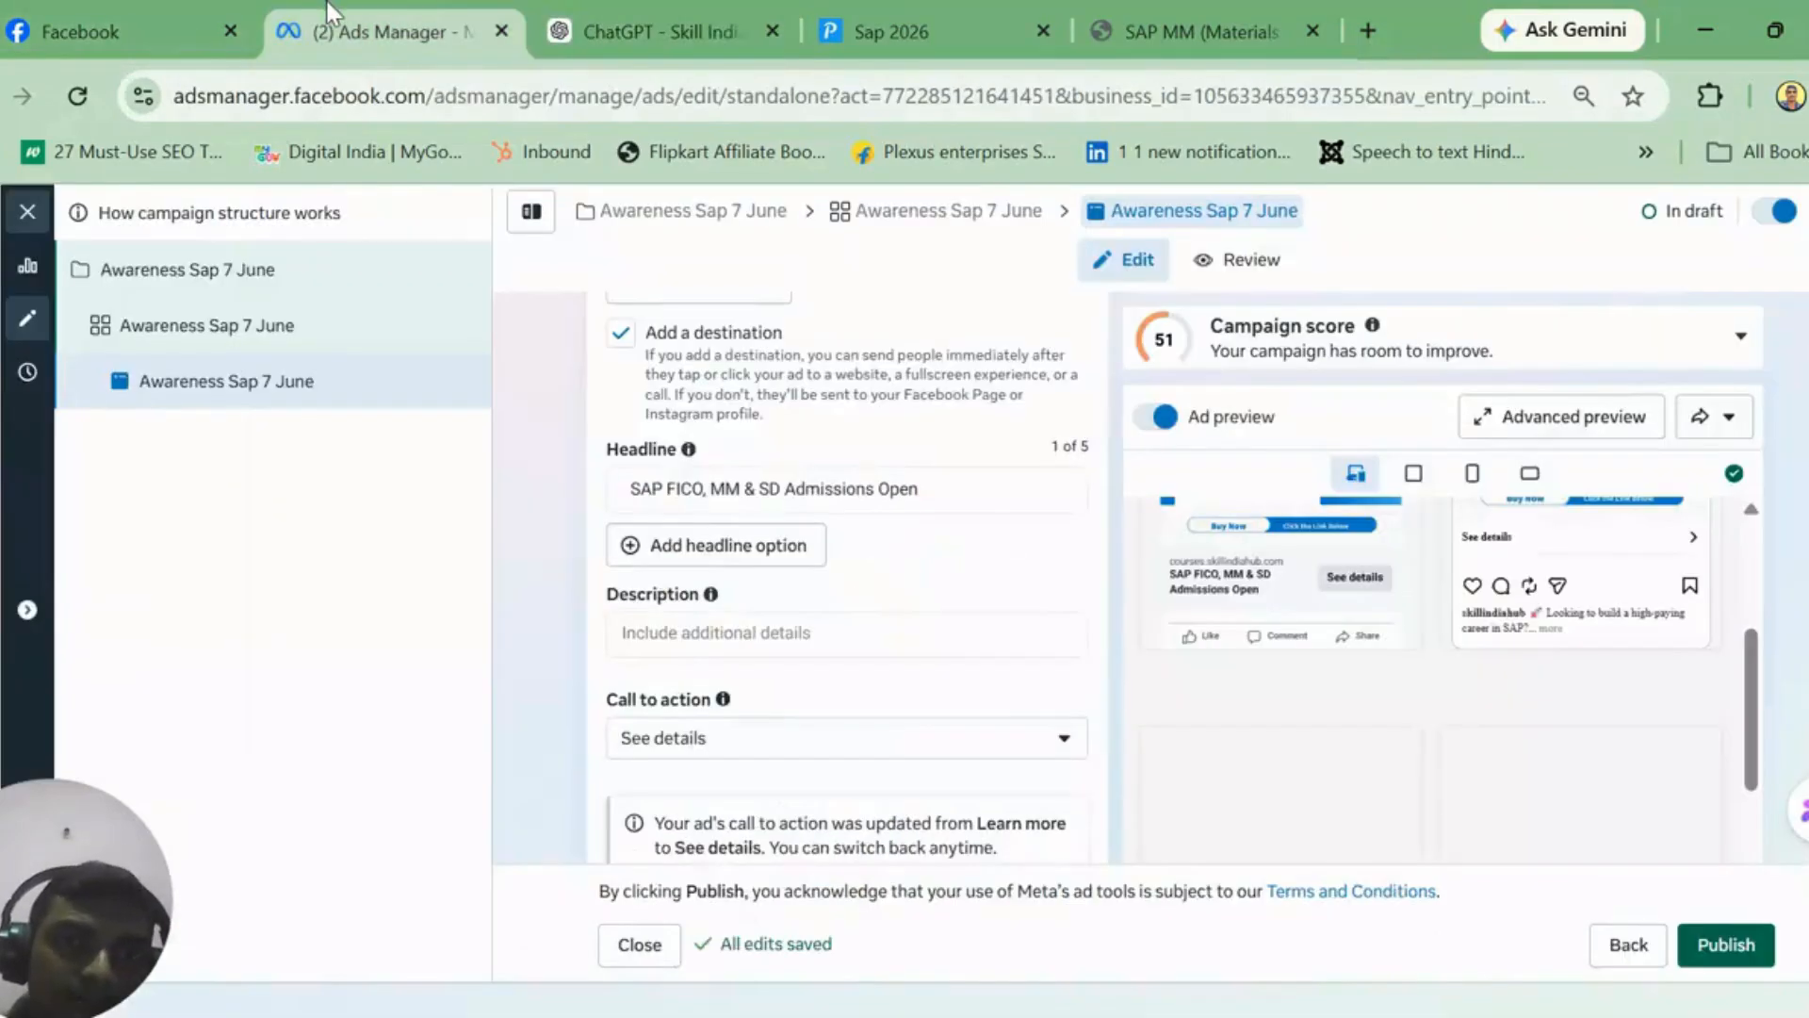
{"action": "left_click", "coordinate": [678, 552]}
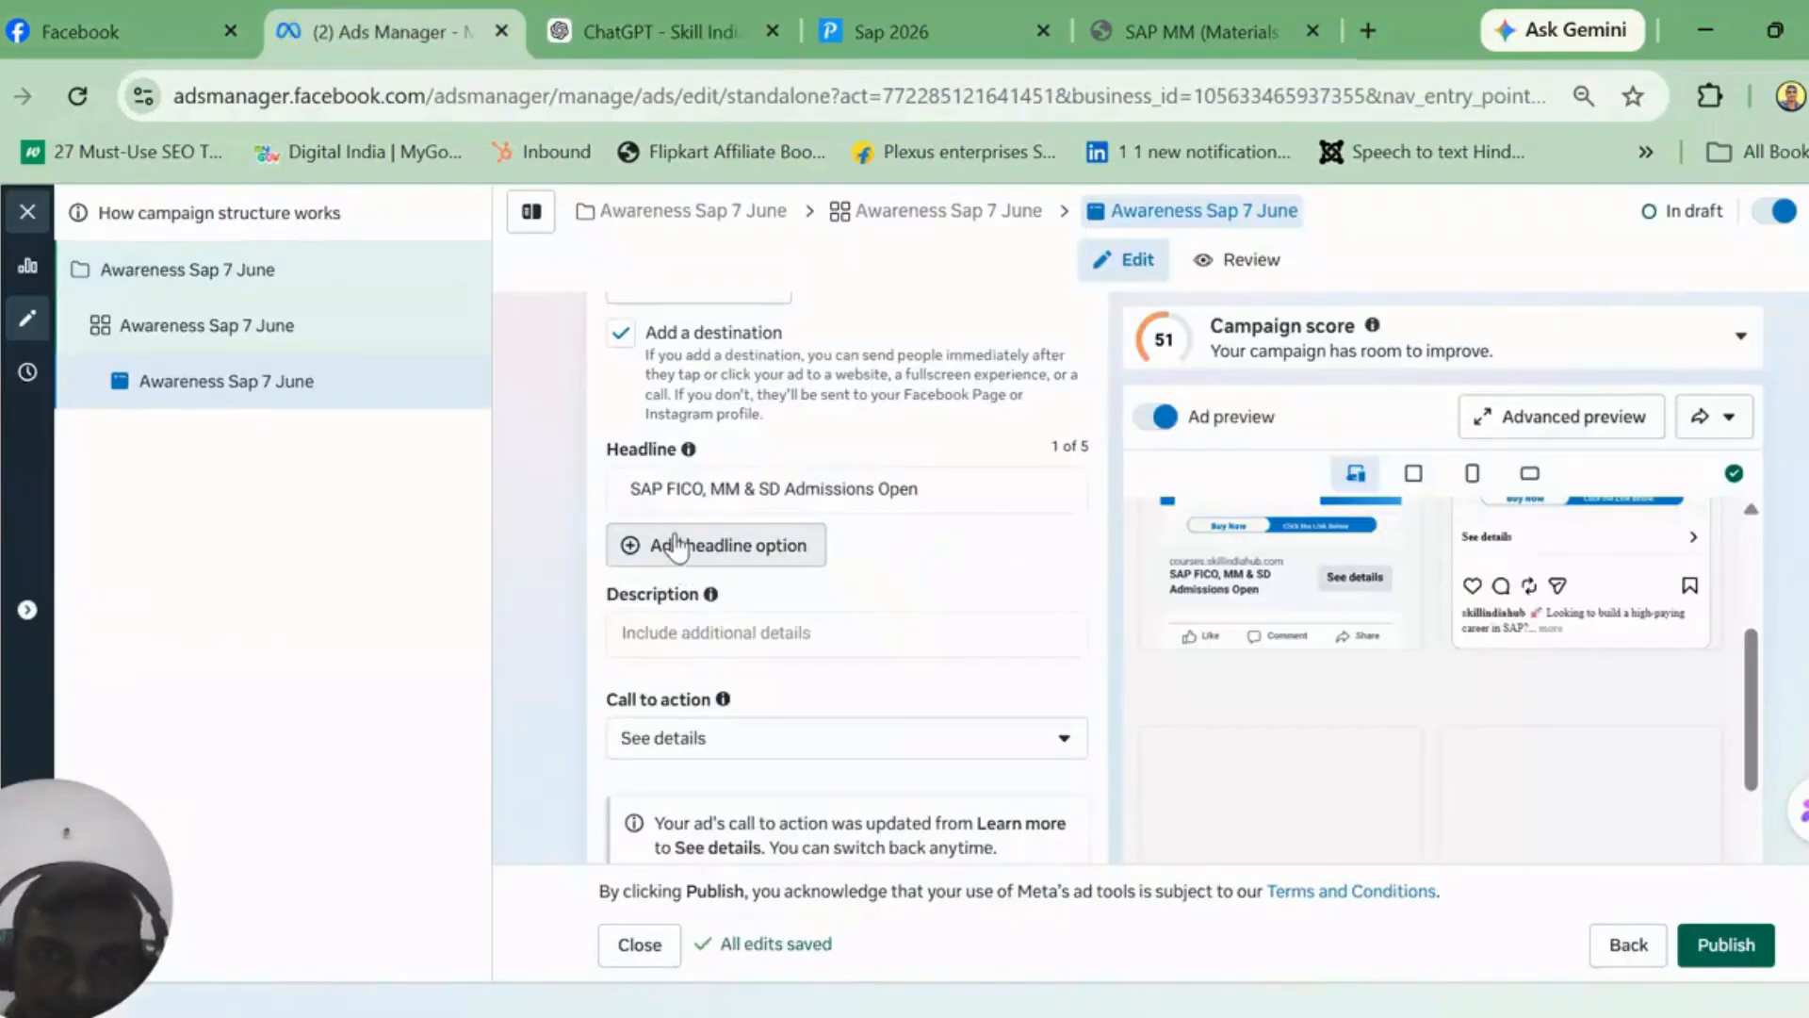
{"action": "left_click", "coordinate": [675, 545]}
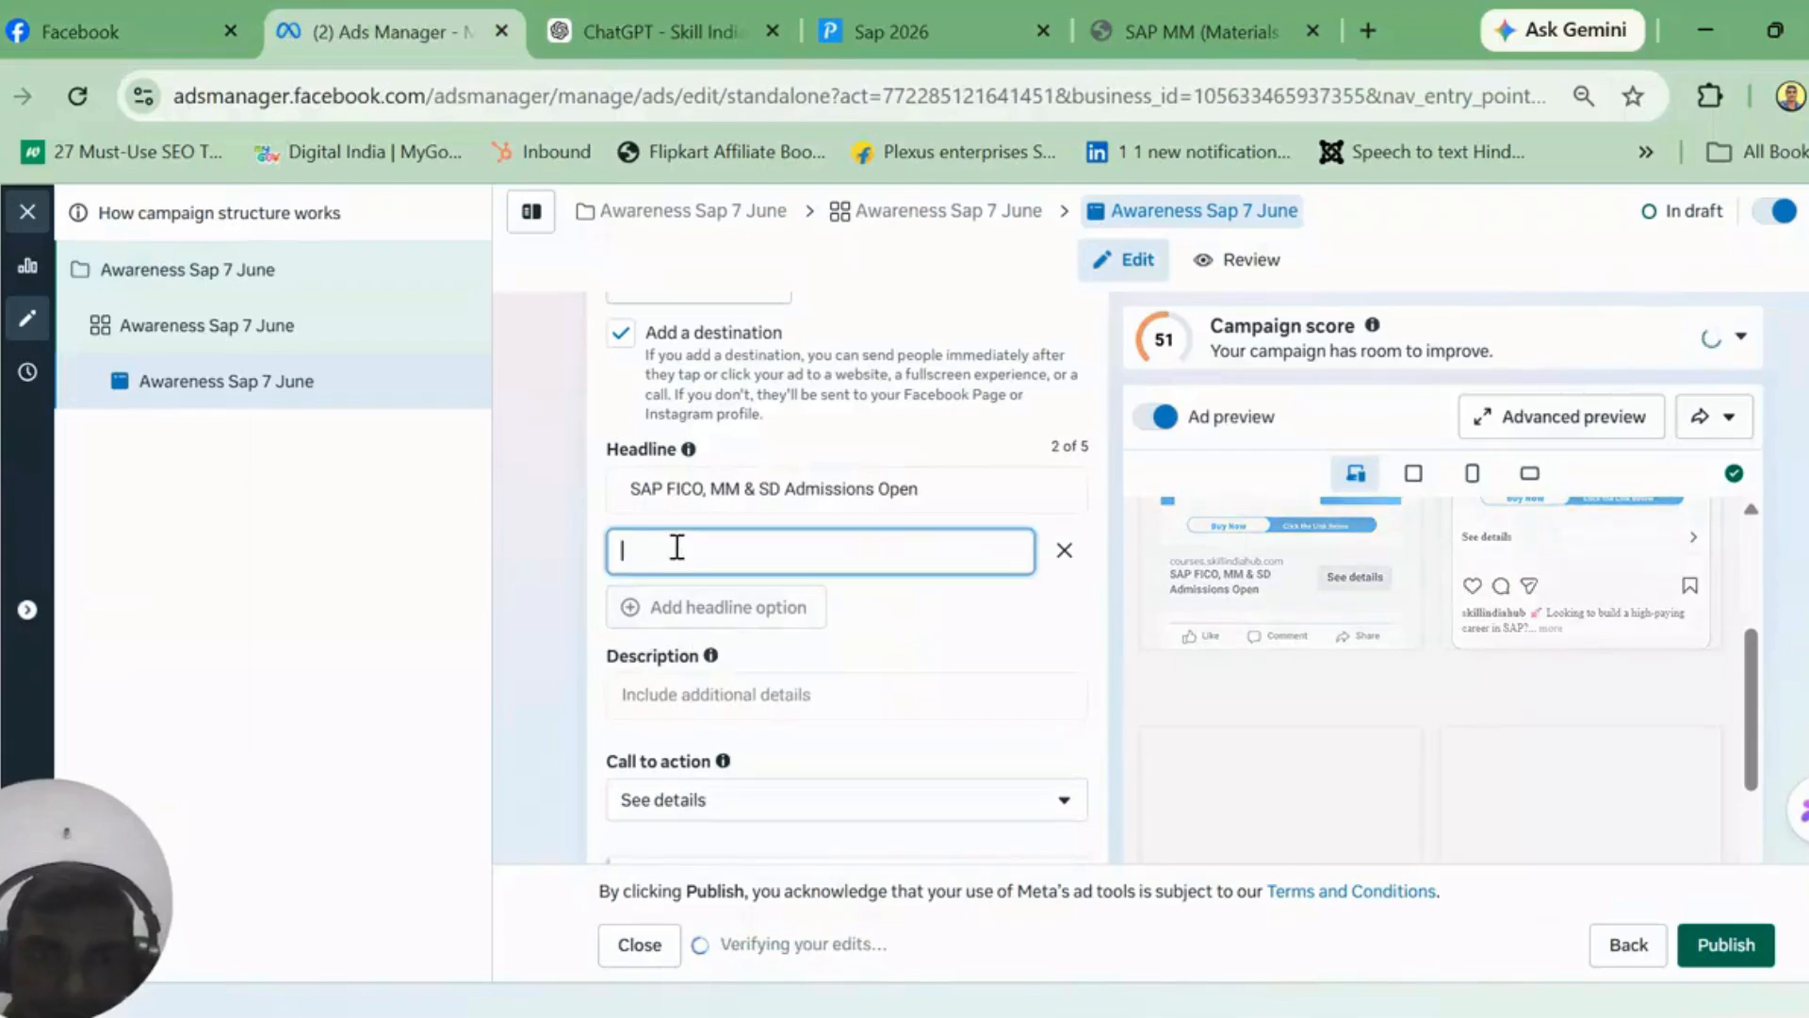
{"action": "key", "text": "ctrl+v"}
Step: Add ChatGPT's third headline, "Learn SAP & Get Job-Ready" with its graduation cap emoji, as another headline option and remove the first headline's leading space
{"action": "left_click", "coordinate": [859, 14]}
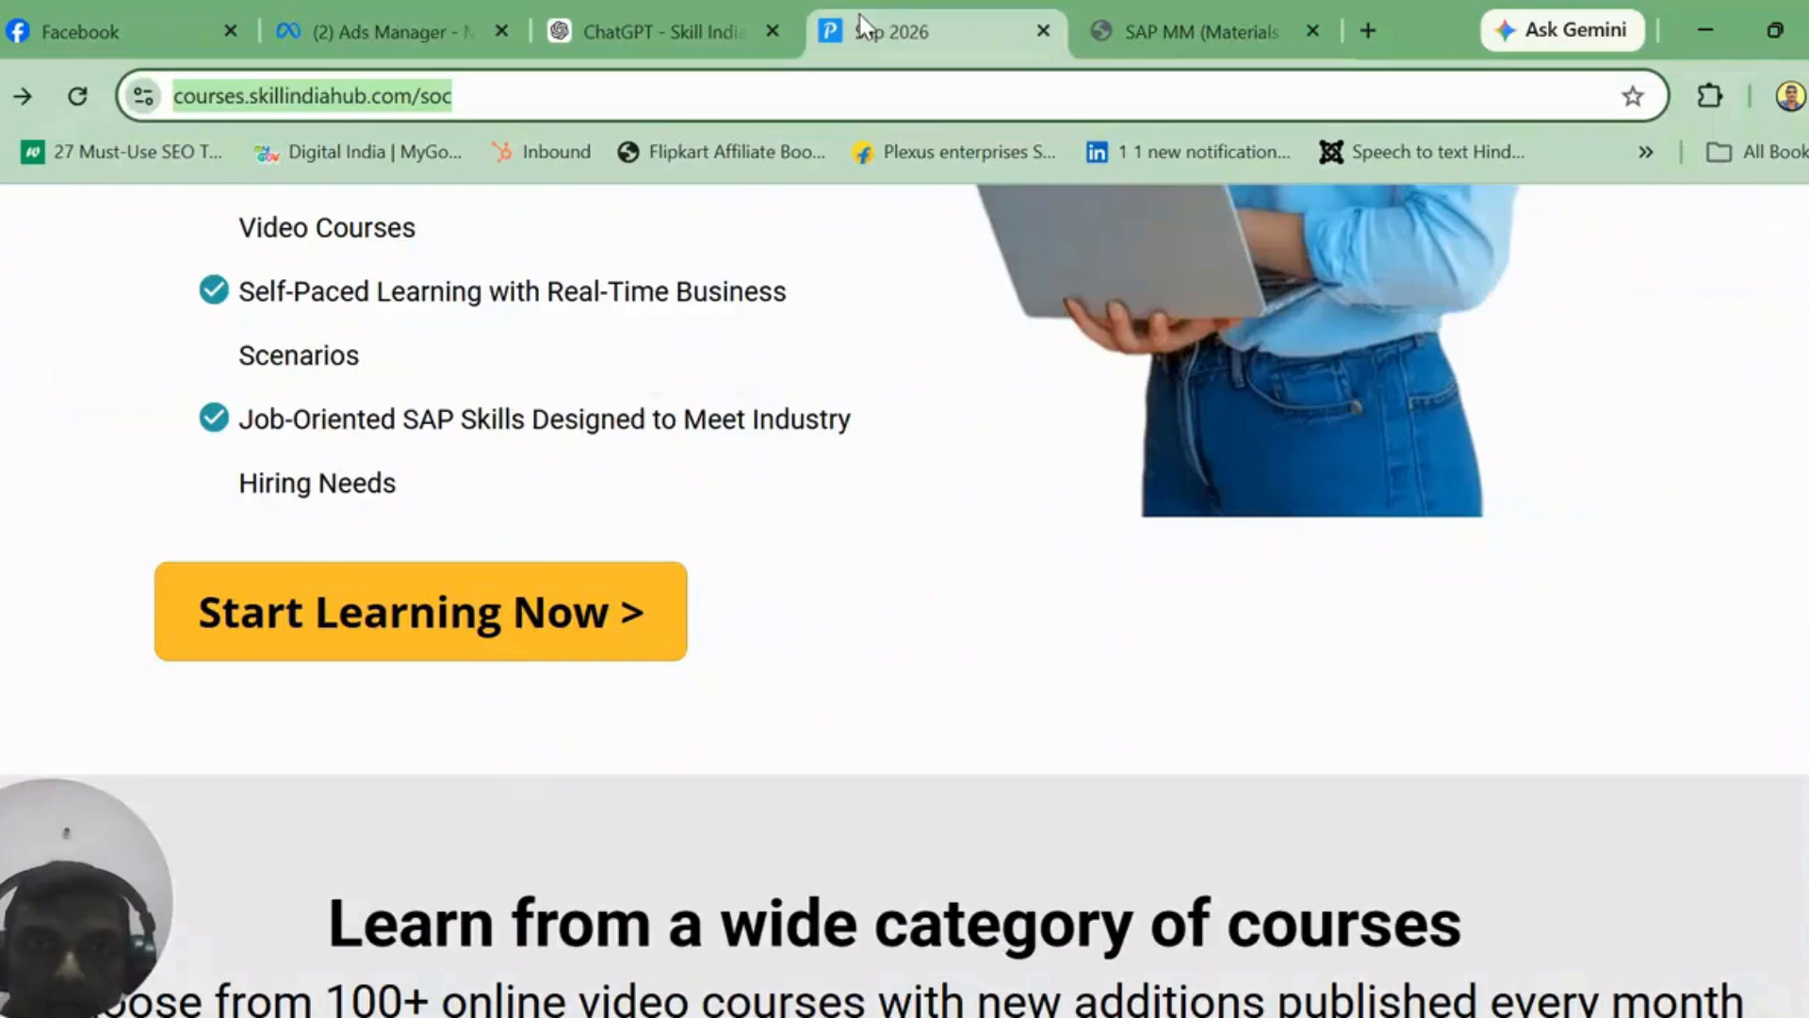
{"action": "left_click", "coordinate": [775, 2]}
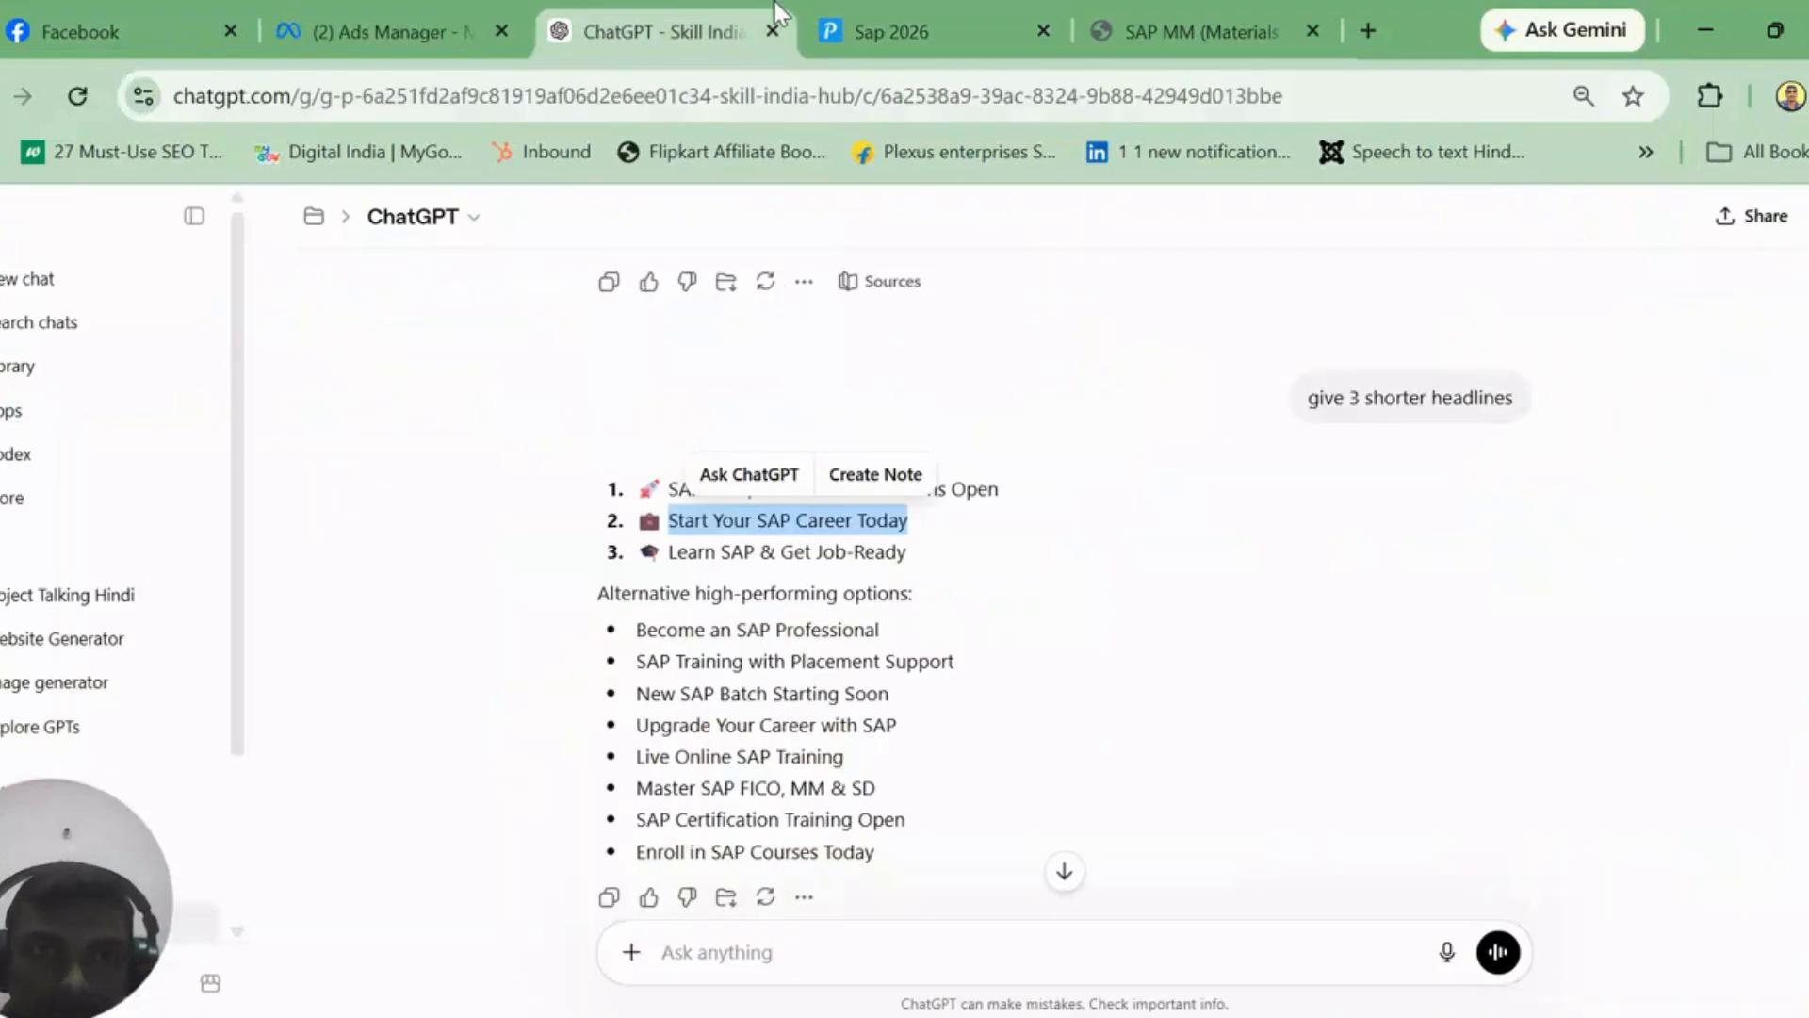
{"action": "left_click", "coordinate": [676, 554]}
{"action": "mouse_move", "coordinate": [675, 554]}
{"action": "left_mouse_down"}
{"action": "mouse_move", "coordinate": [912, 558]}
{"action": "mouse_move", "coordinate": [650, 552]}
{"action": "left_mouse_up"}
{"action": "key", "text": "ctrl+c"}
{"action": "left_click", "coordinate": [912, 560]}
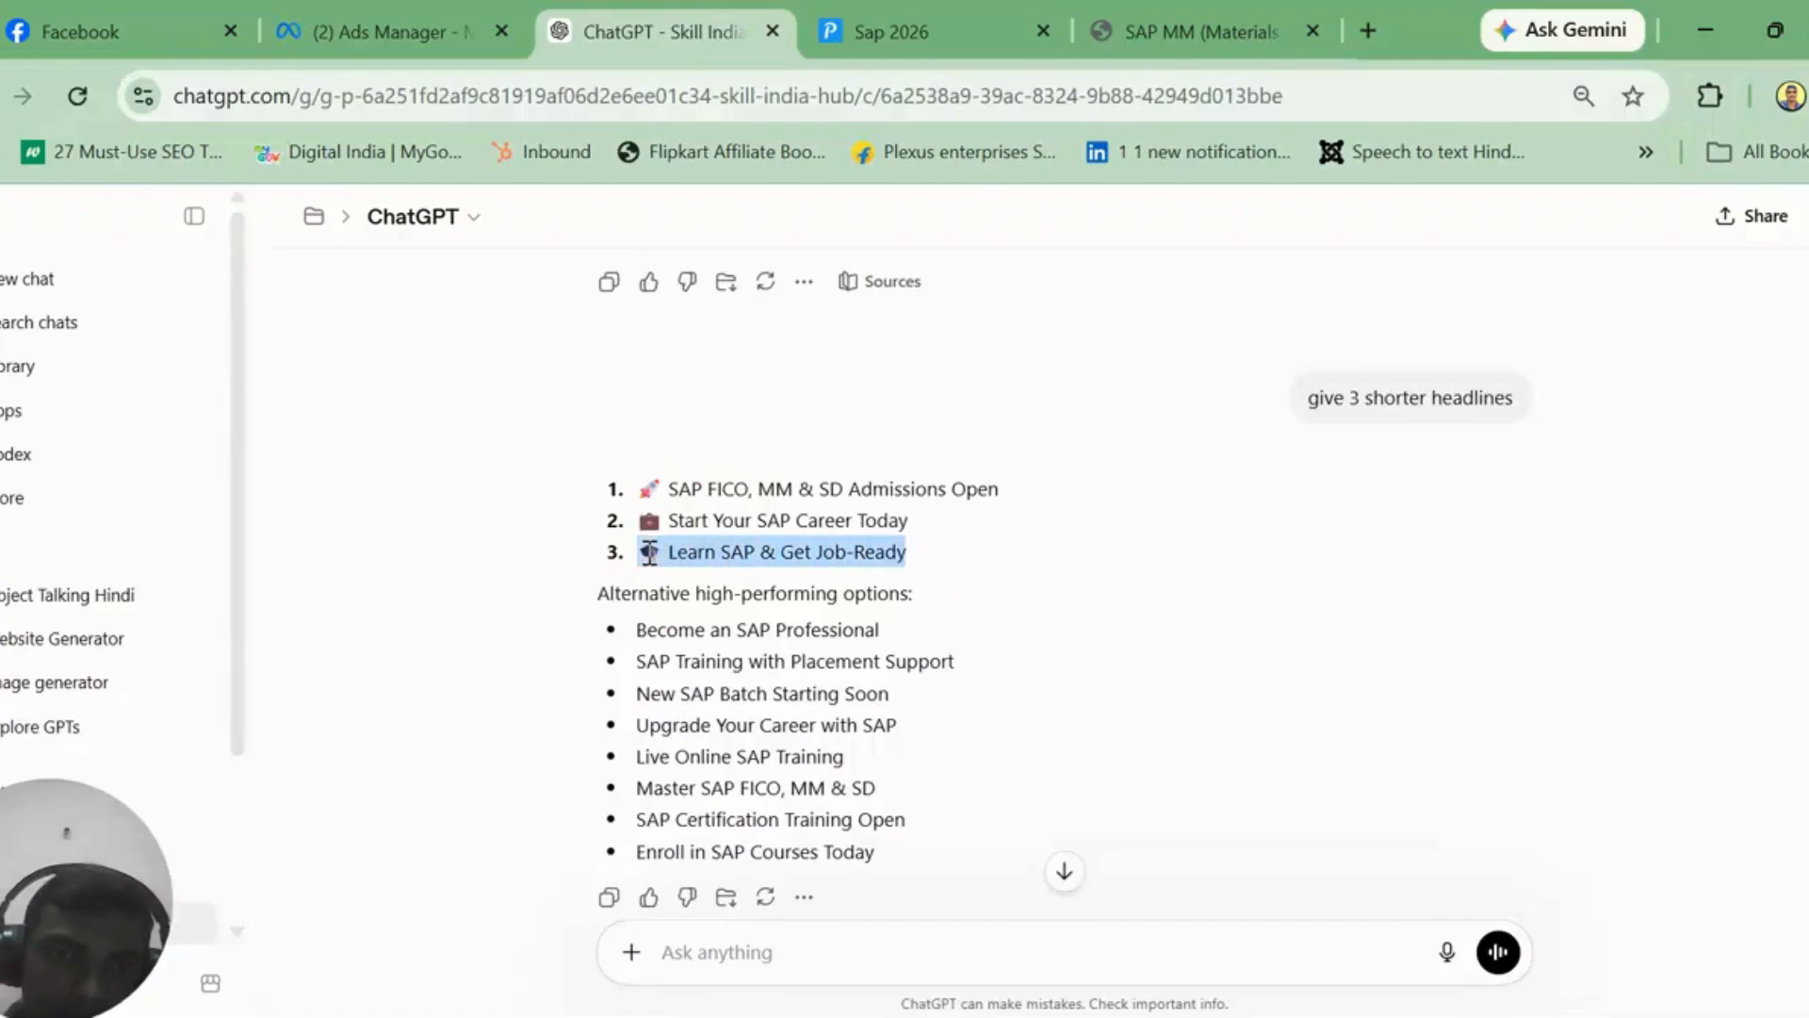
{"action": "left_click", "coordinate": [302, 4]}
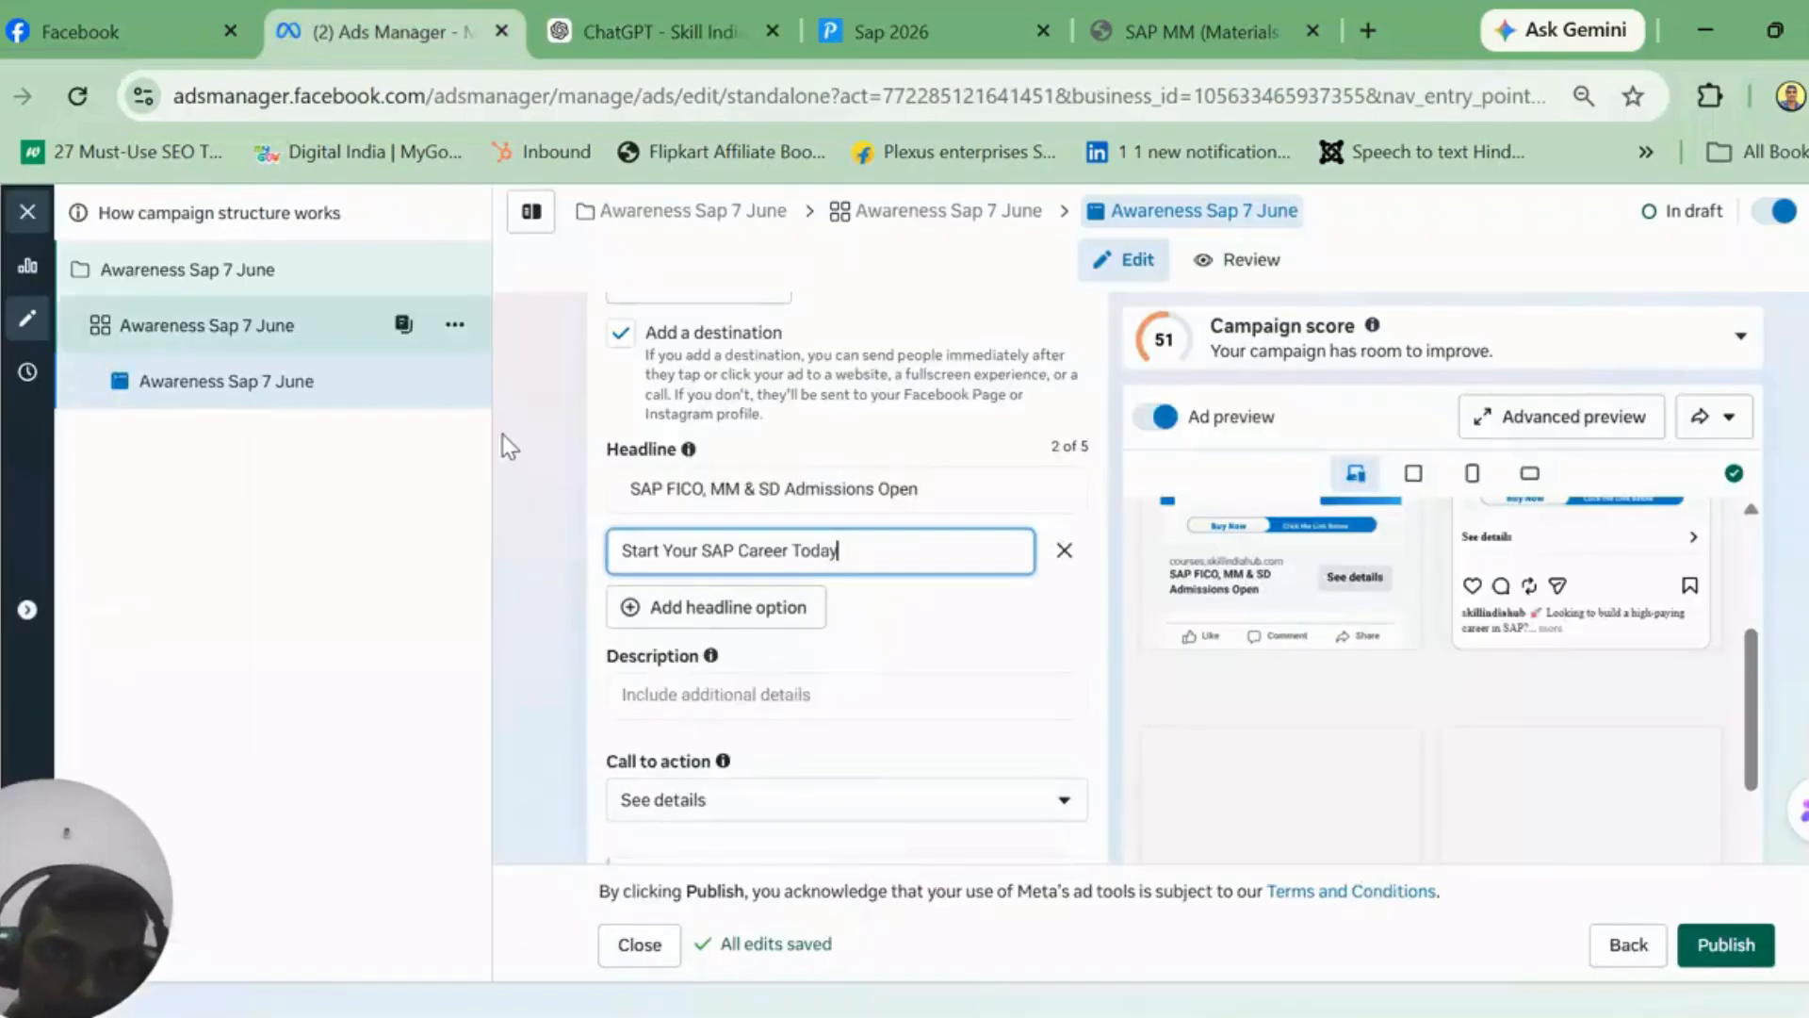
{"action": "left_click", "coordinate": [697, 606]}
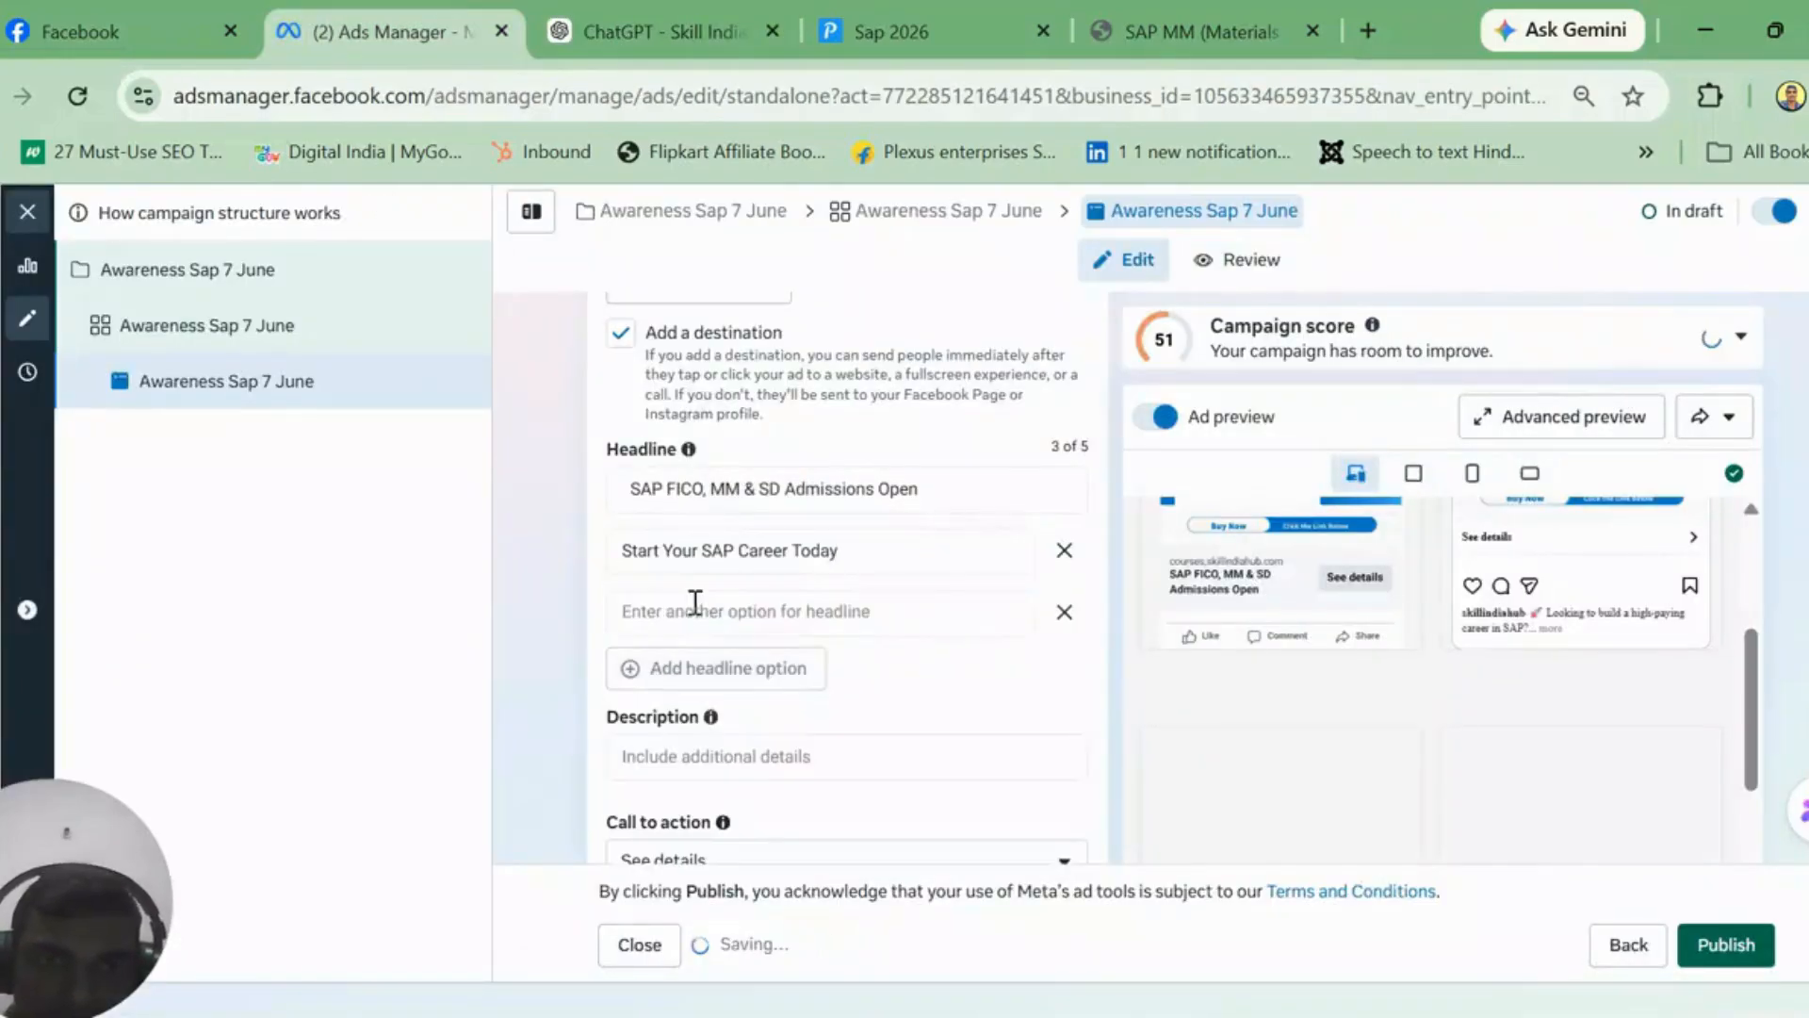
{"action": "left_click", "coordinate": [695, 610]}
{"action": "key", "text": "ctrl+v"}
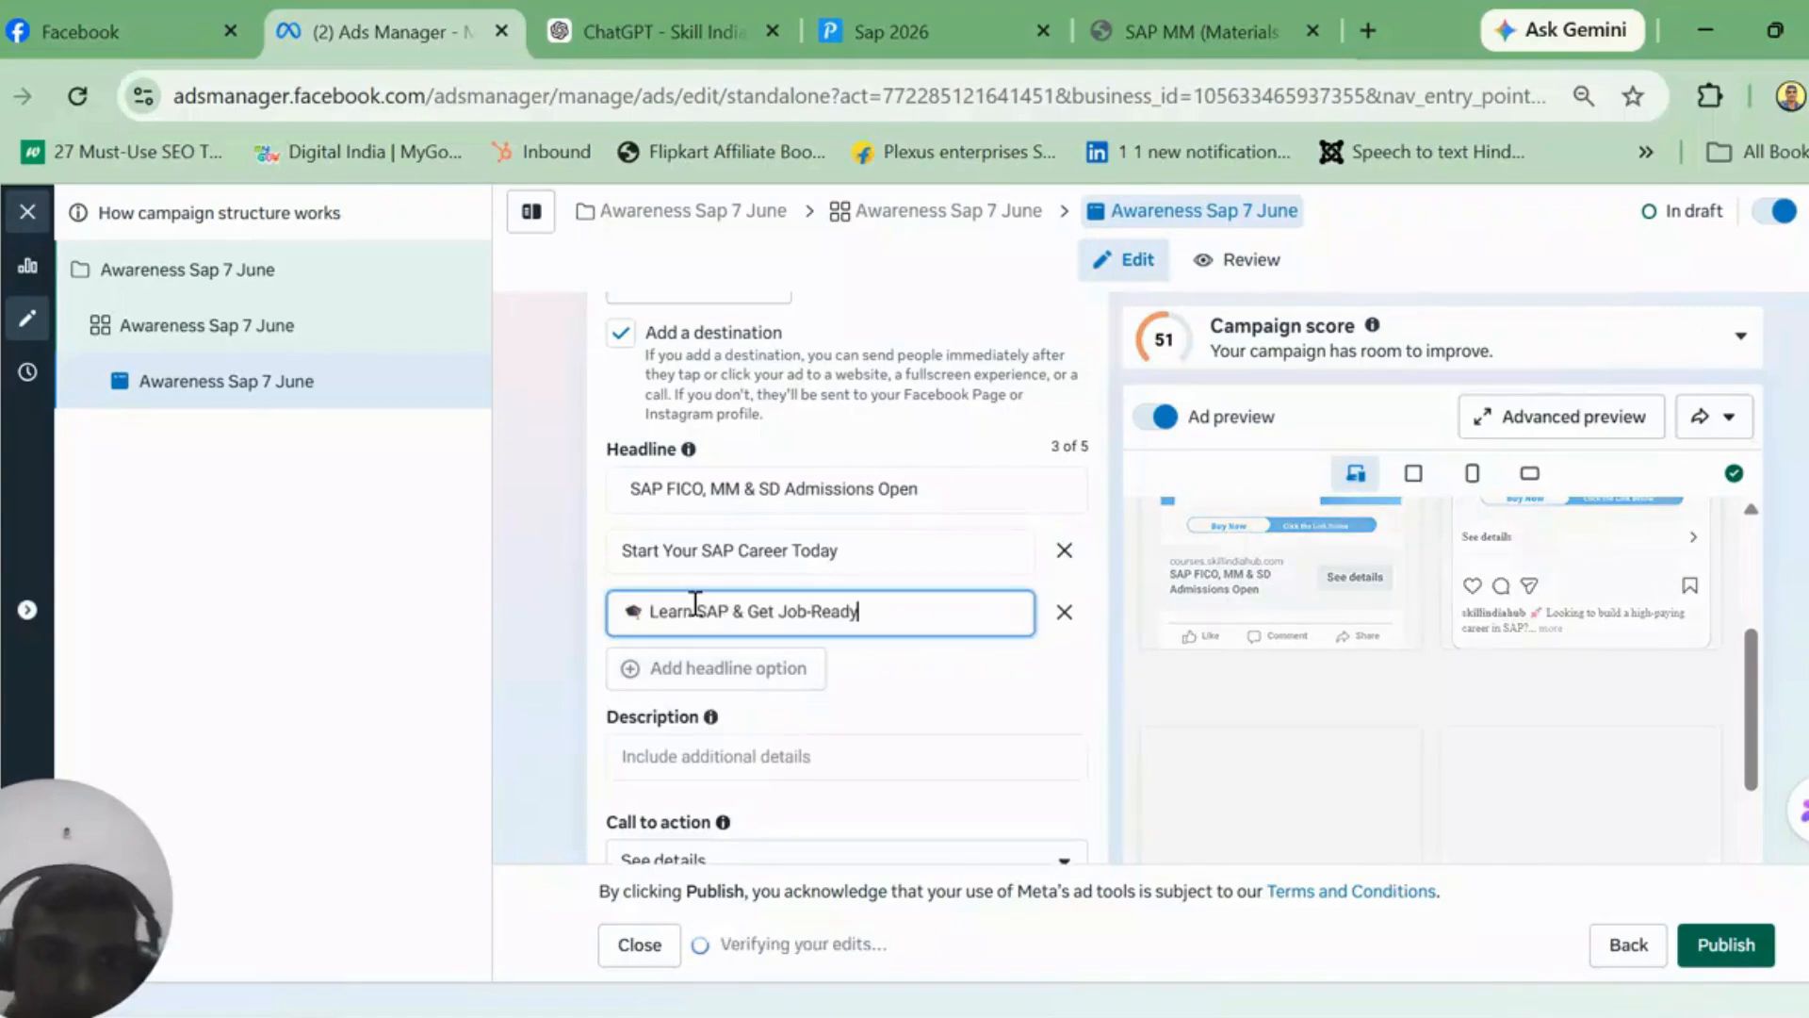
{"action": "left_click", "coordinate": [631, 488]}
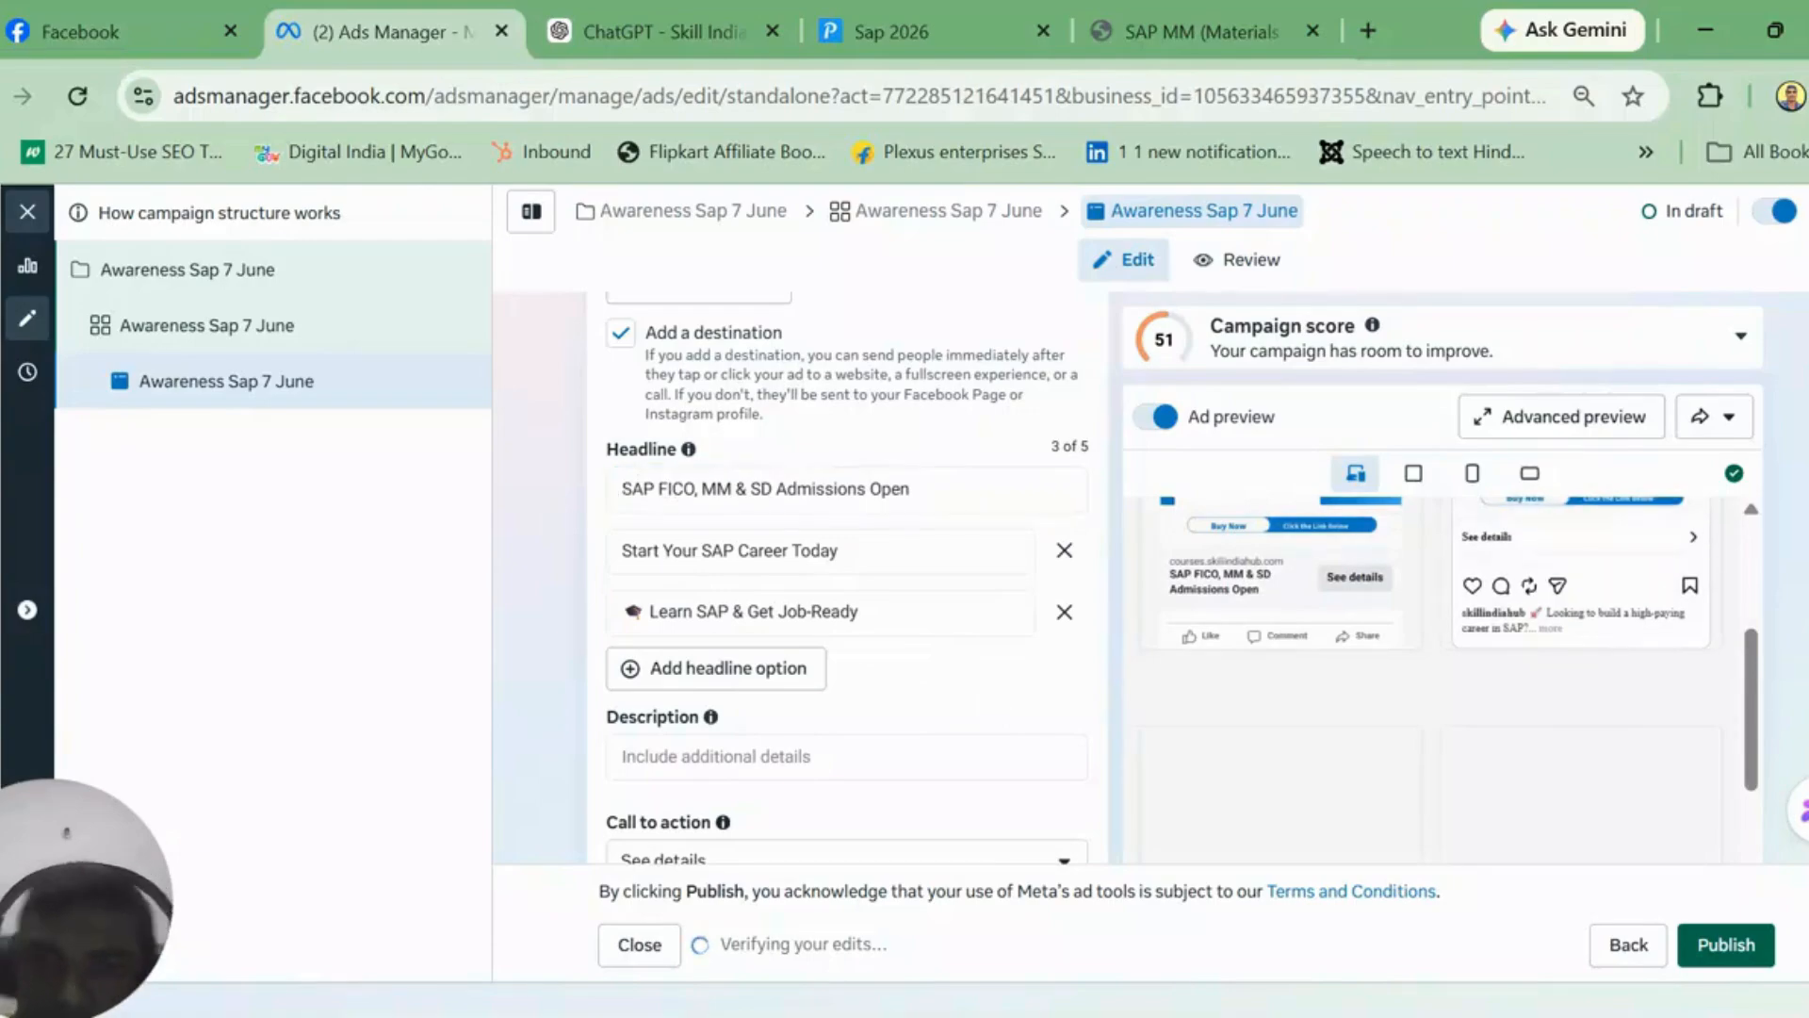
Step: Look through the ad's call to action options and set the call to action to Learn more
{"action": "scroll", "coordinate": [846, 574], "scroll_direction": "down", "scroll_amount": 2}
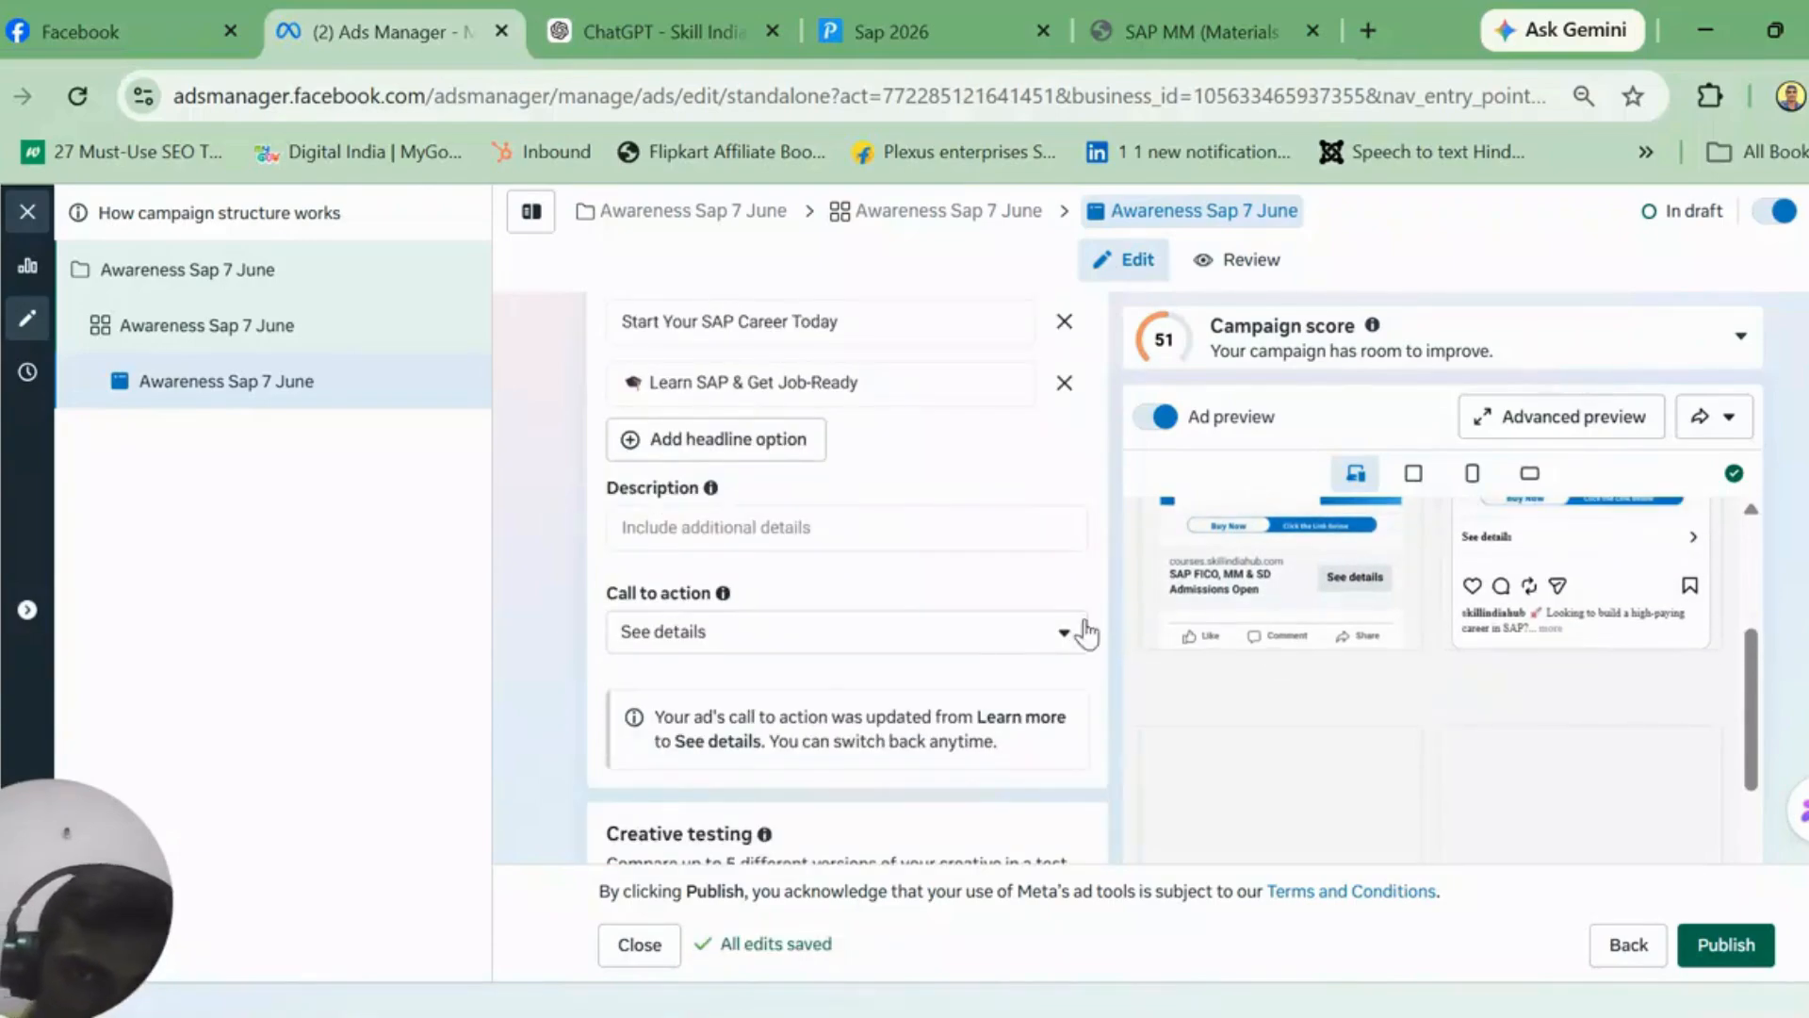
{"action": "left_click", "coordinate": [1061, 639]}
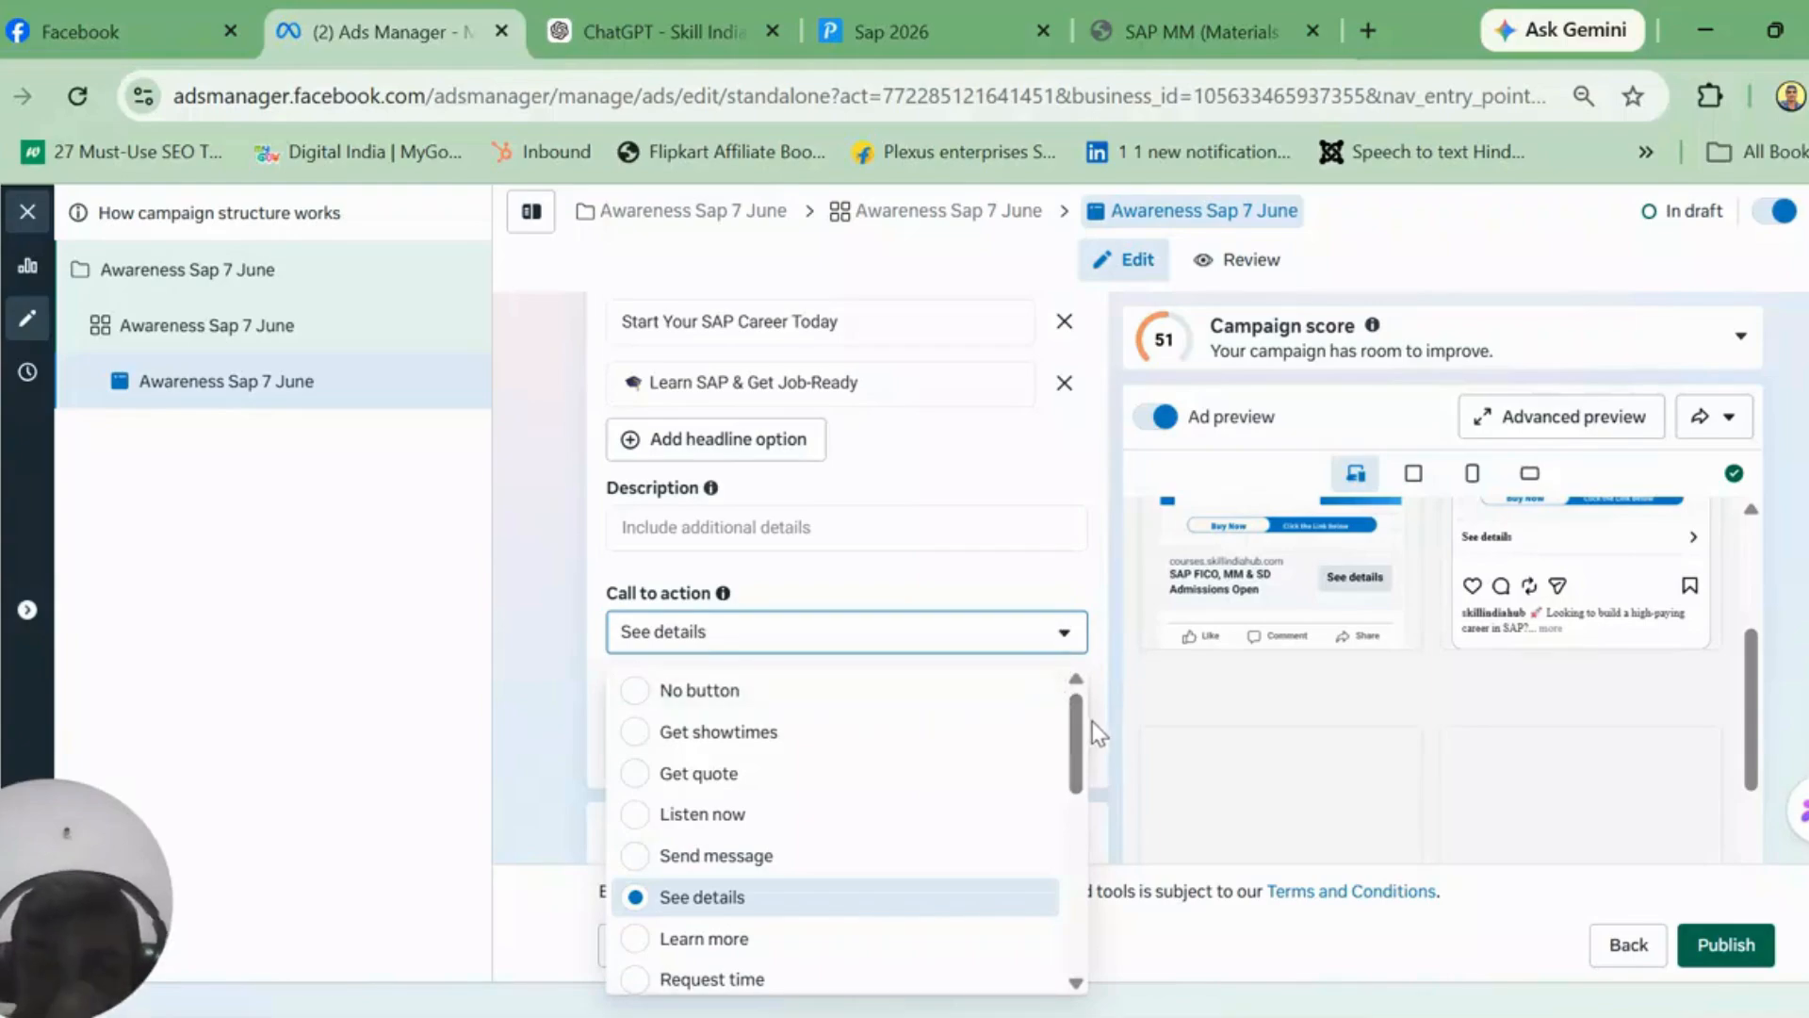
{"action": "left_click_drag", "start_coordinate": [1081, 751], "coordinate": [1070, 867]}
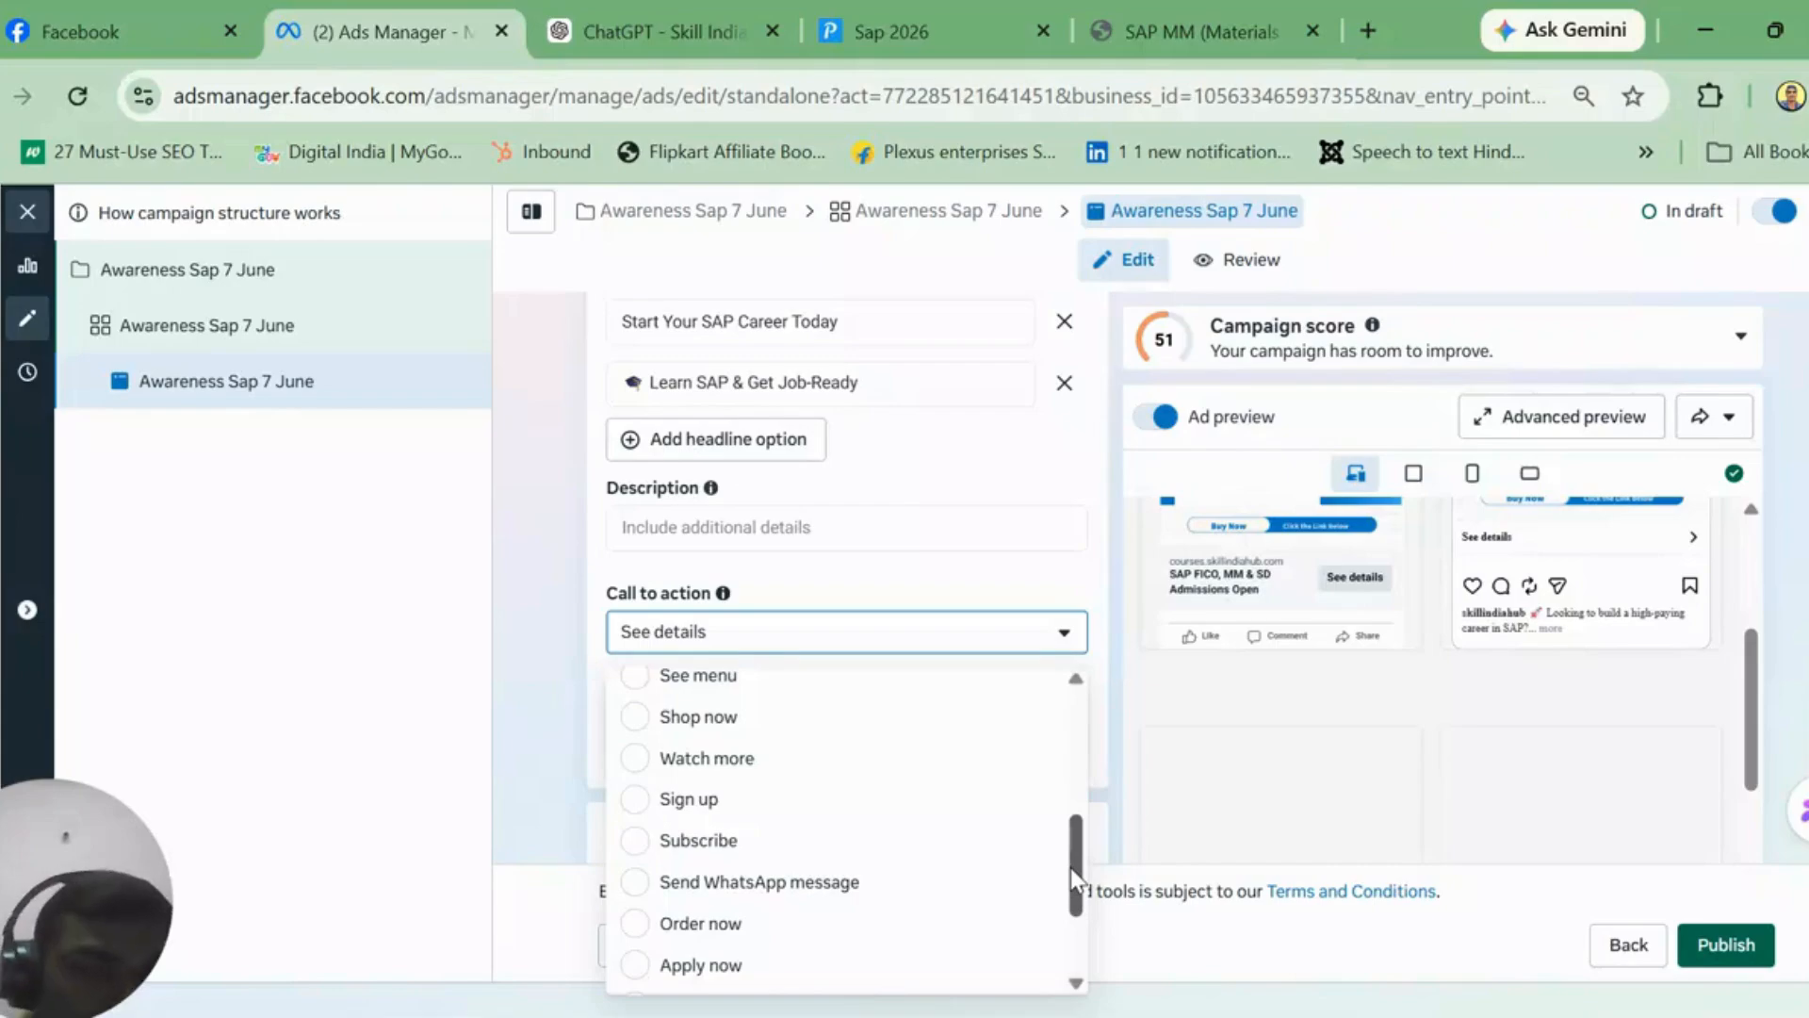
{"action": "left_click_drag", "start_coordinate": [1071, 868], "coordinate": [1075, 826]}
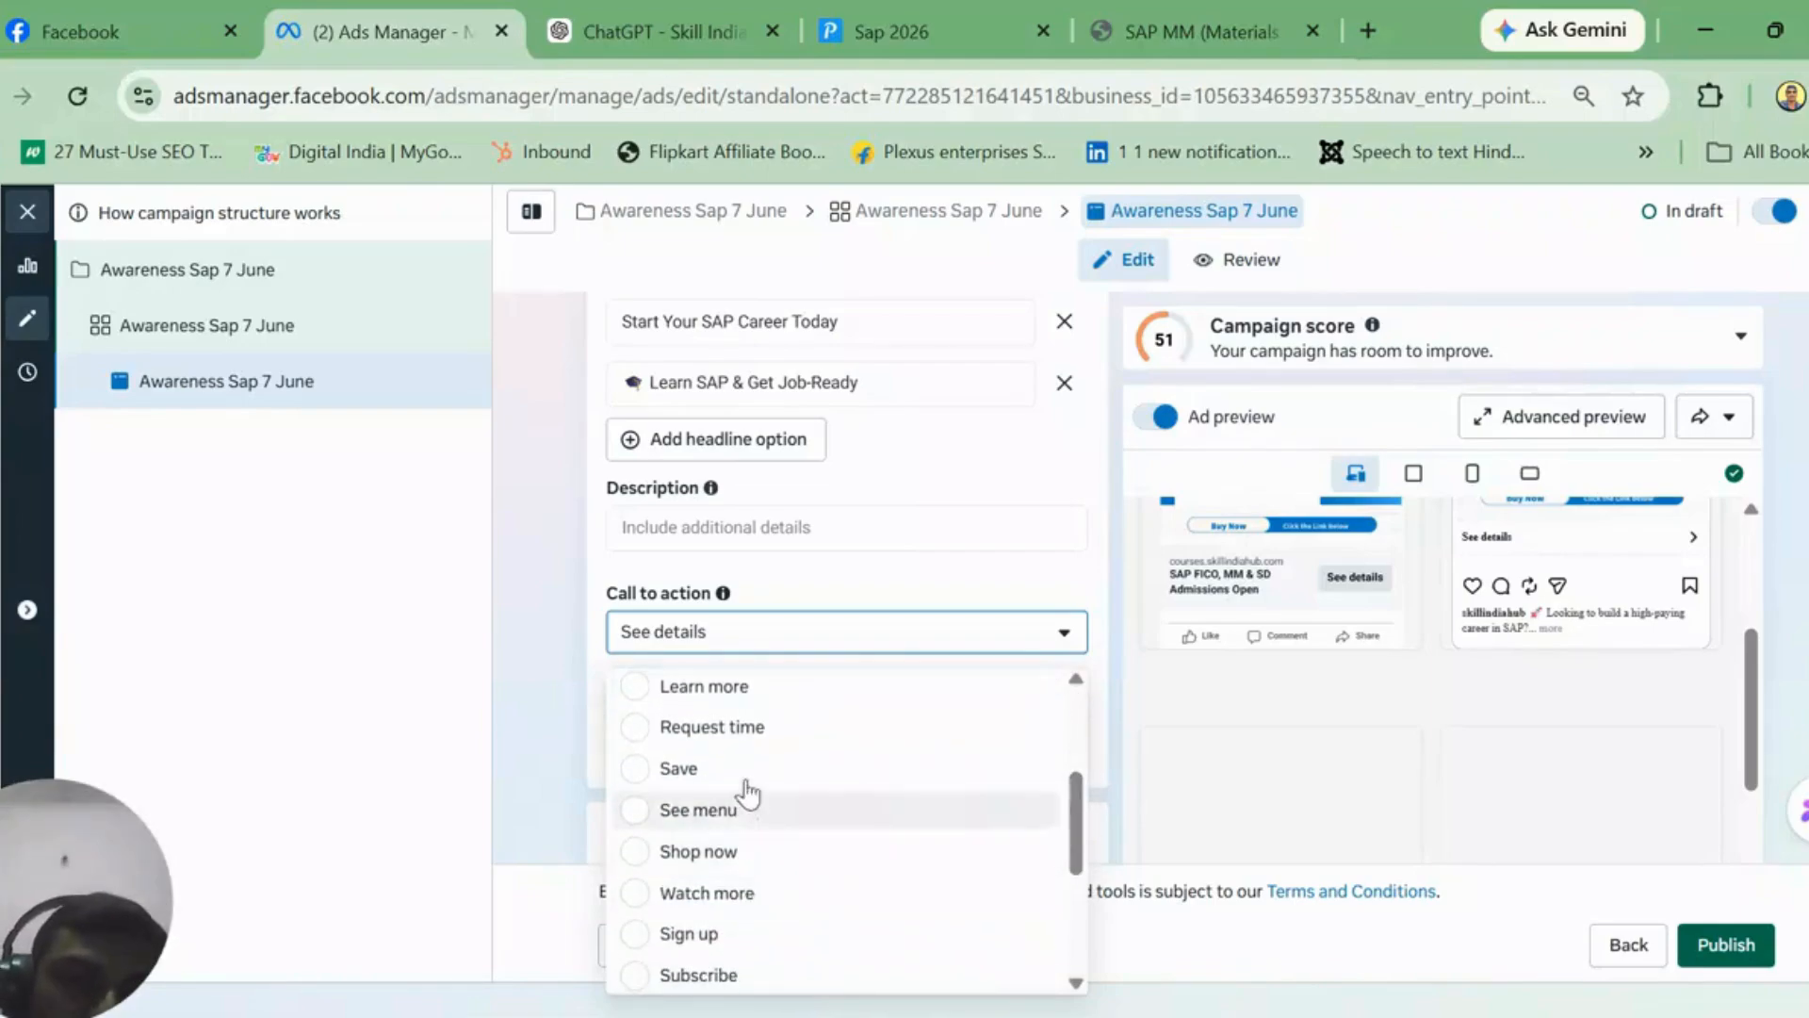
{"action": "left_click", "coordinate": [672, 686]}
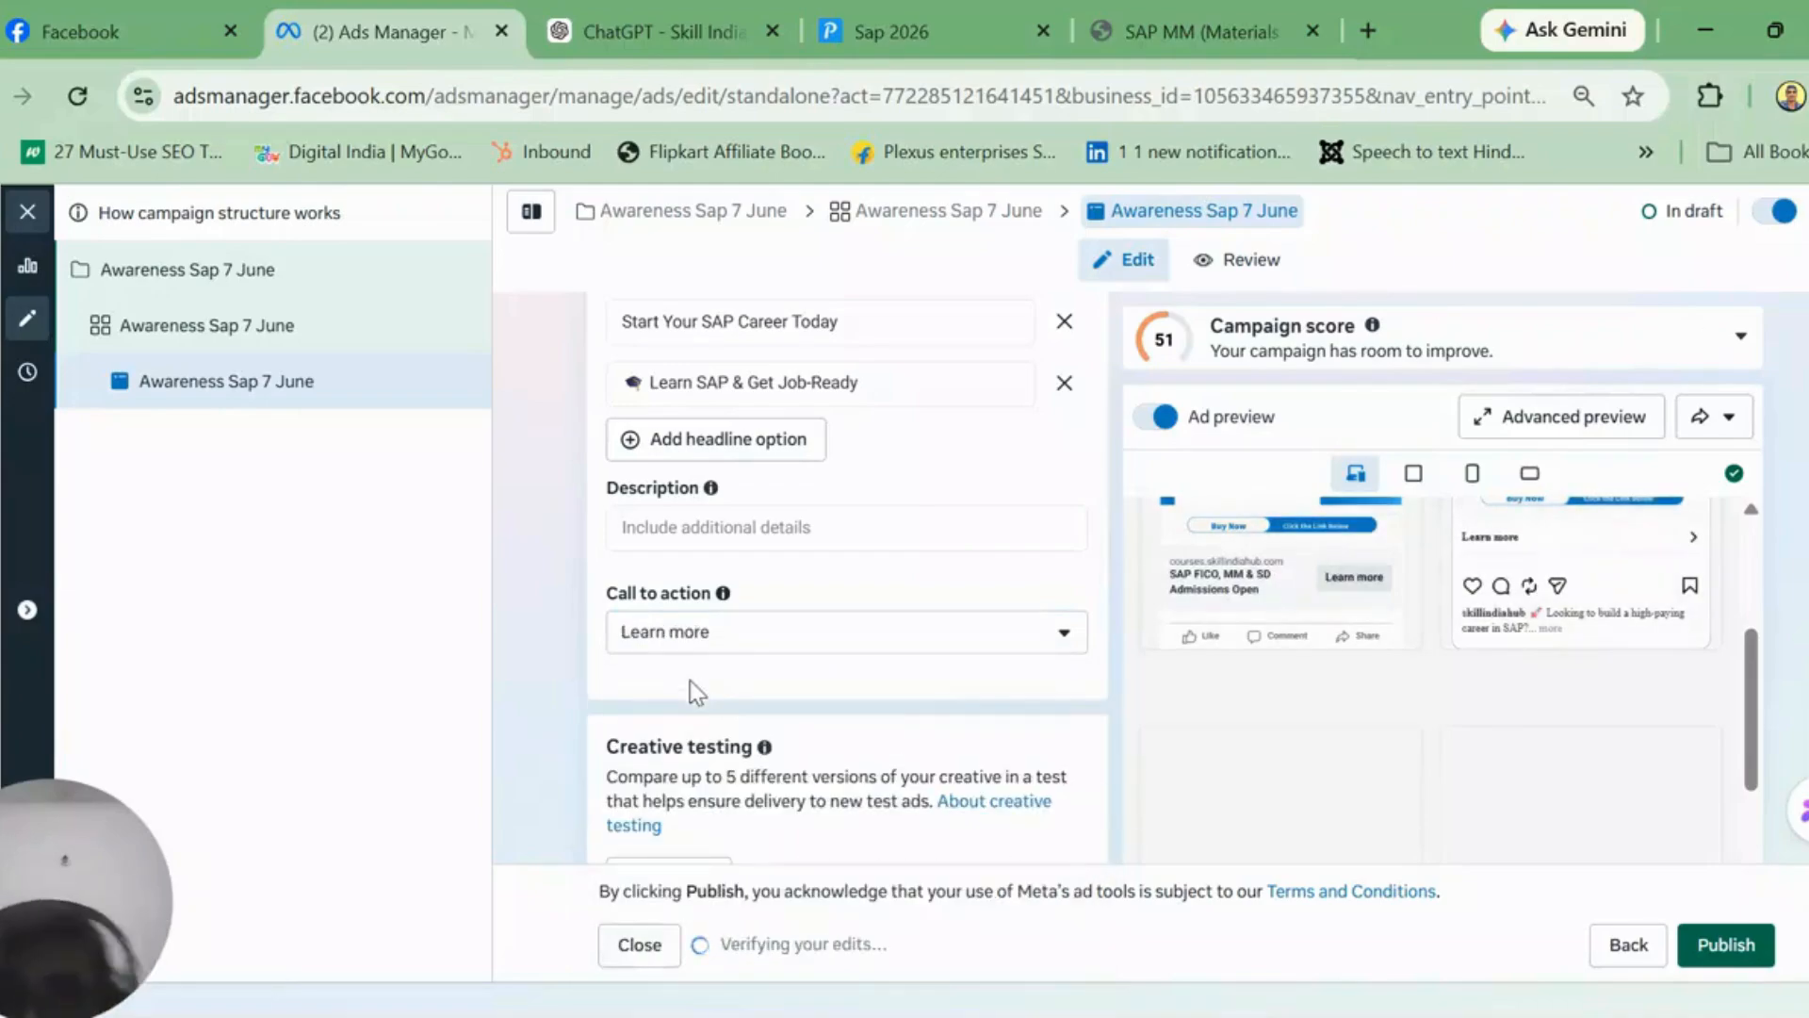
Step: Follow the Start Learning Now link on the Sap 2026 landing page to view the courses, go back and return to Ads Manager
{"action": "left_click", "coordinate": [850, 15]}
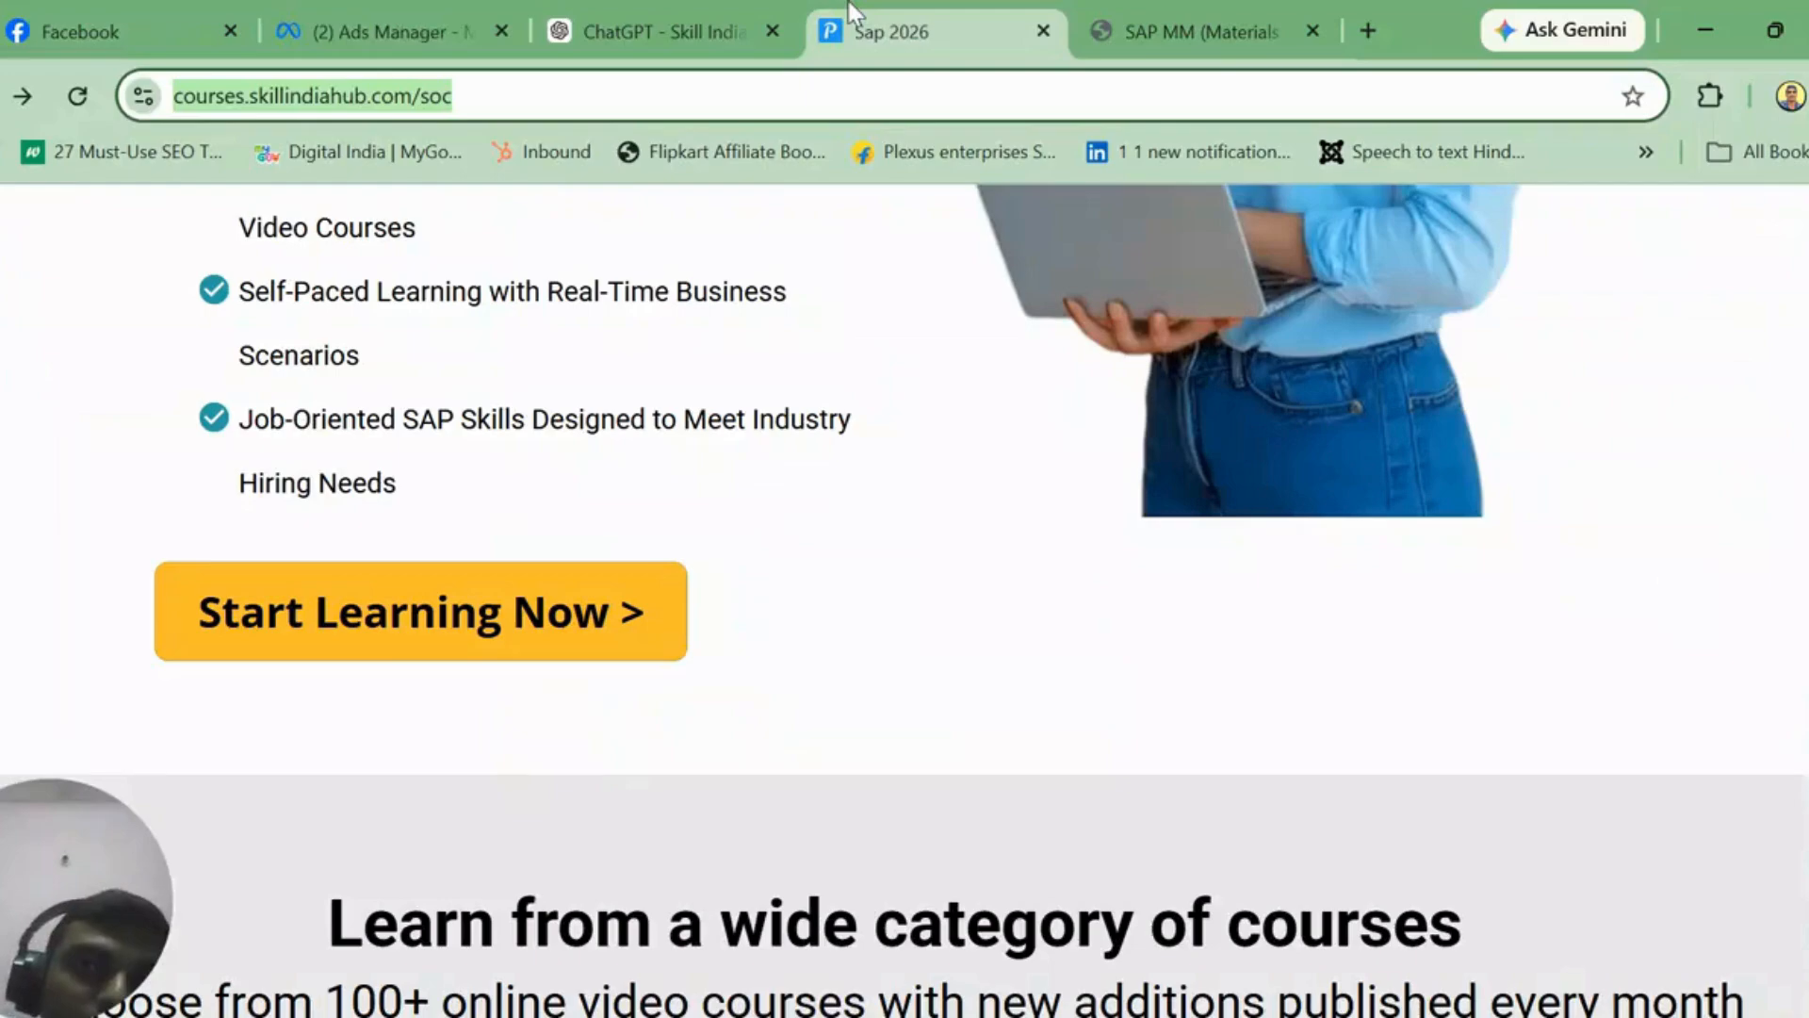
{"action": "left_click", "coordinate": [599, 619]}
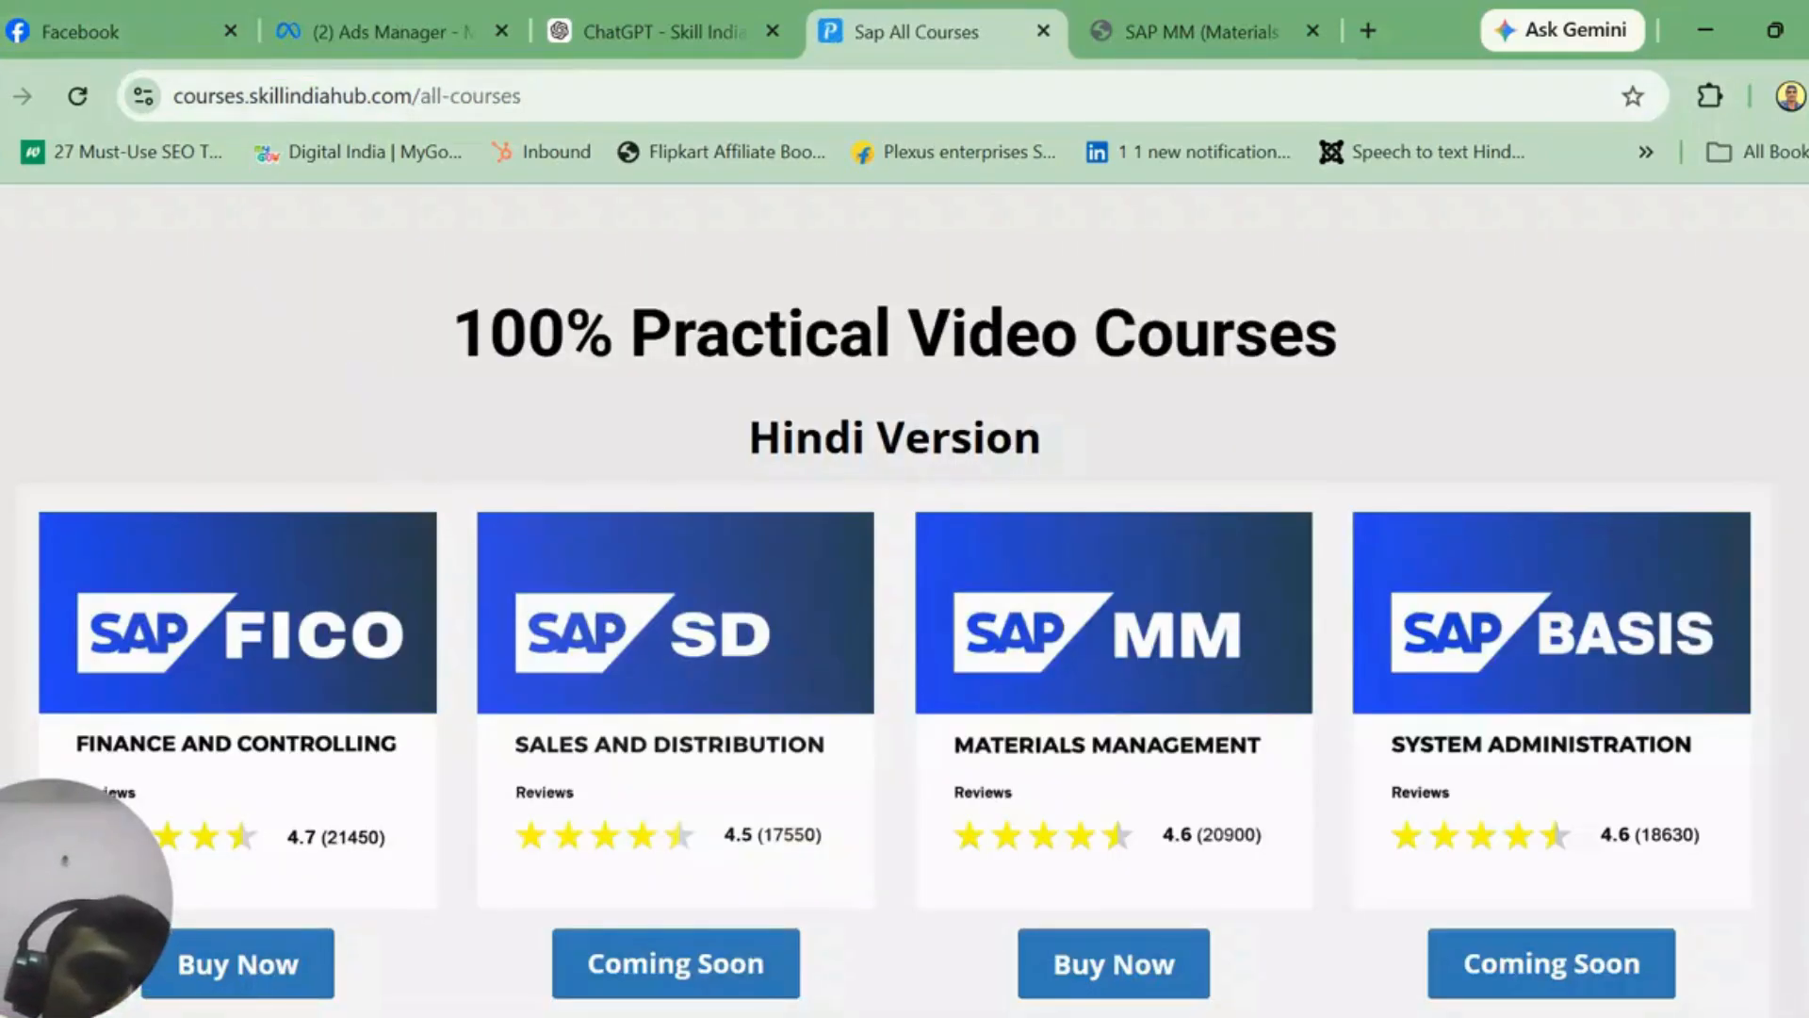
{"action": "key", "text": "alt+Left"}
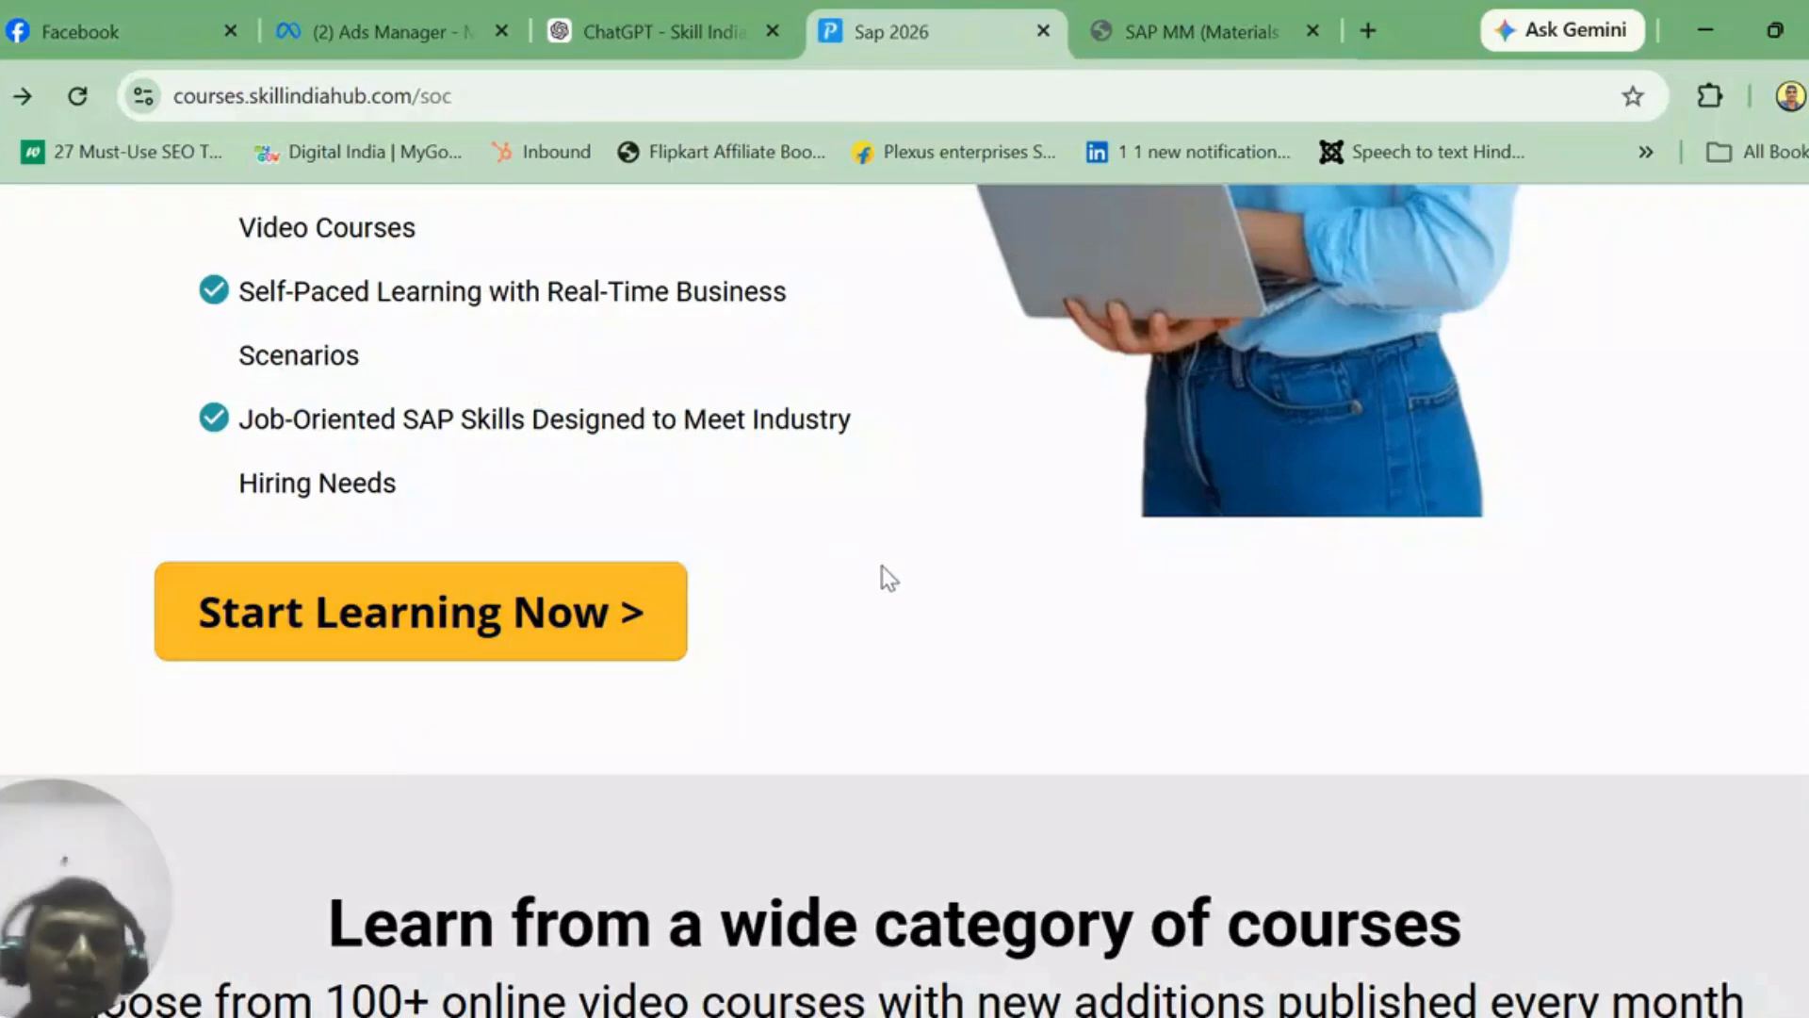
{"action": "left_click", "coordinate": [404, 11]}
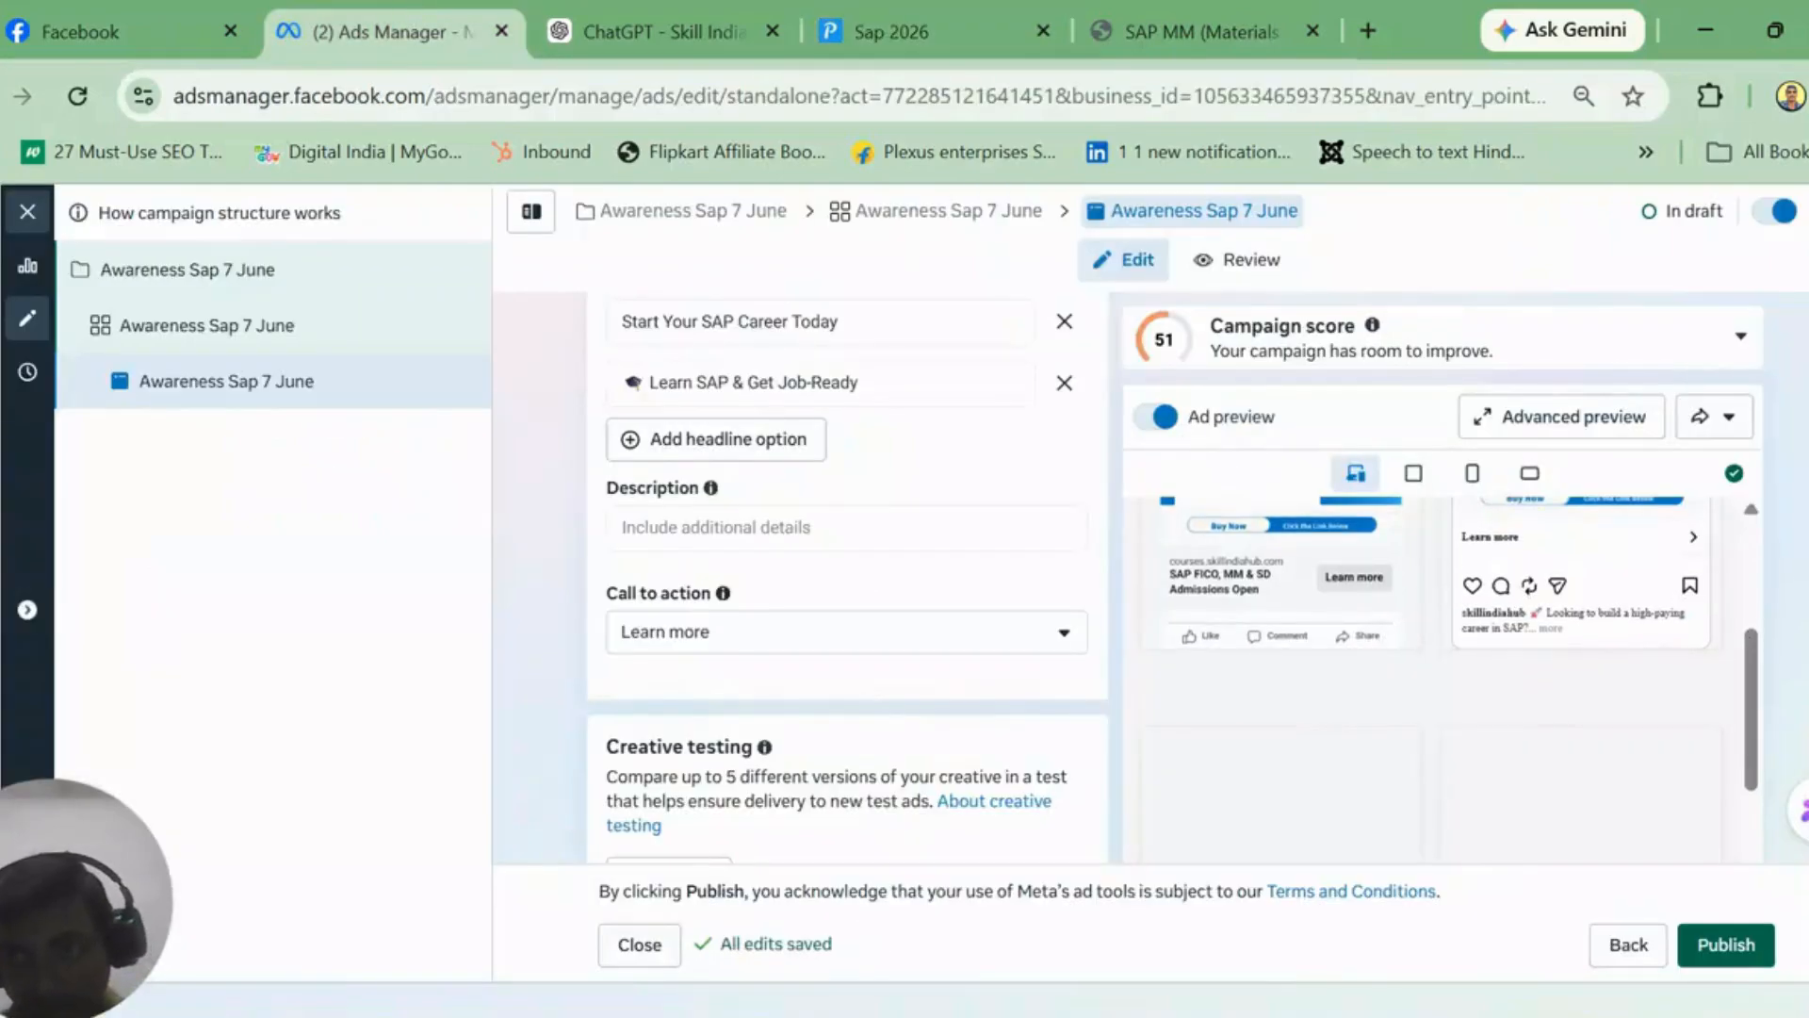
Step: Review the ad's creative testing, event details, languages and tracking sections, including website events and URL parameters, alongside the ad preview
{"action": "scroll", "coordinate": [847, 575], "scroll_direction": "down", "scroll_amount": 5}
{"action": "scroll", "coordinate": [847, 574], "scroll_direction": "down", "scroll_amount": 2}
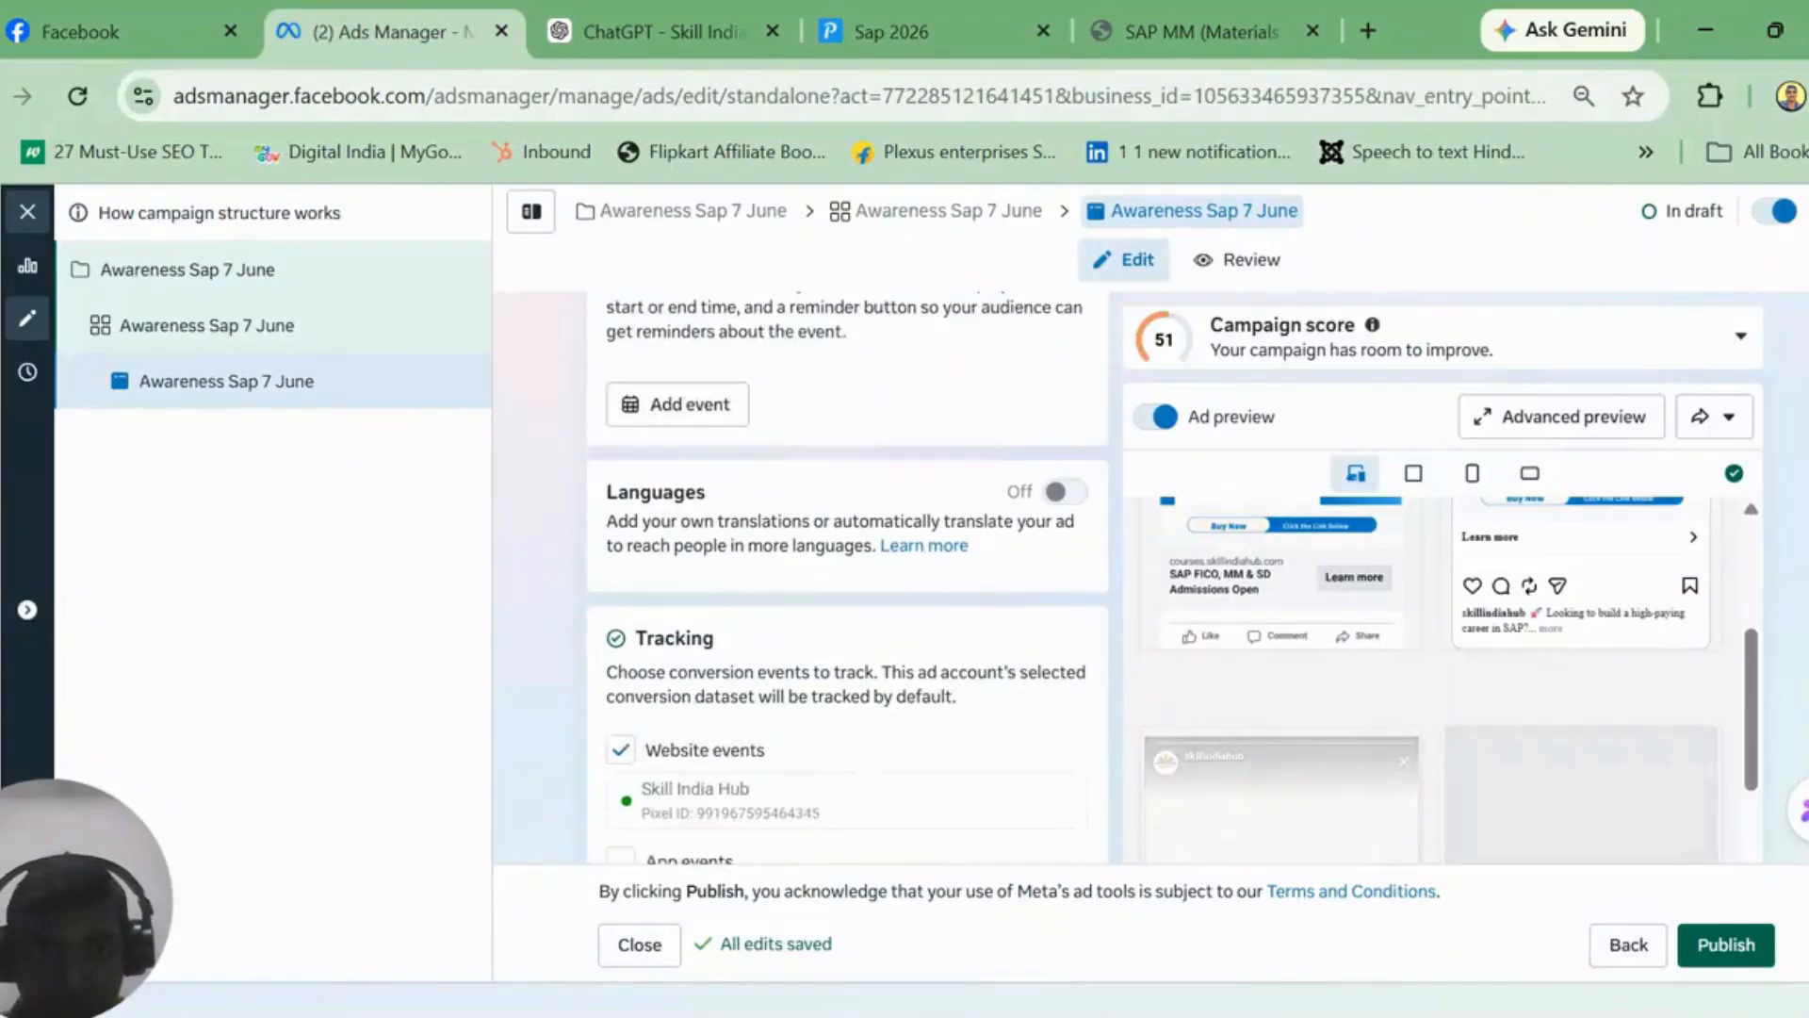
{"action": "scroll", "coordinate": [847, 574], "scroll_direction": "down", "scroll_amount": 2}
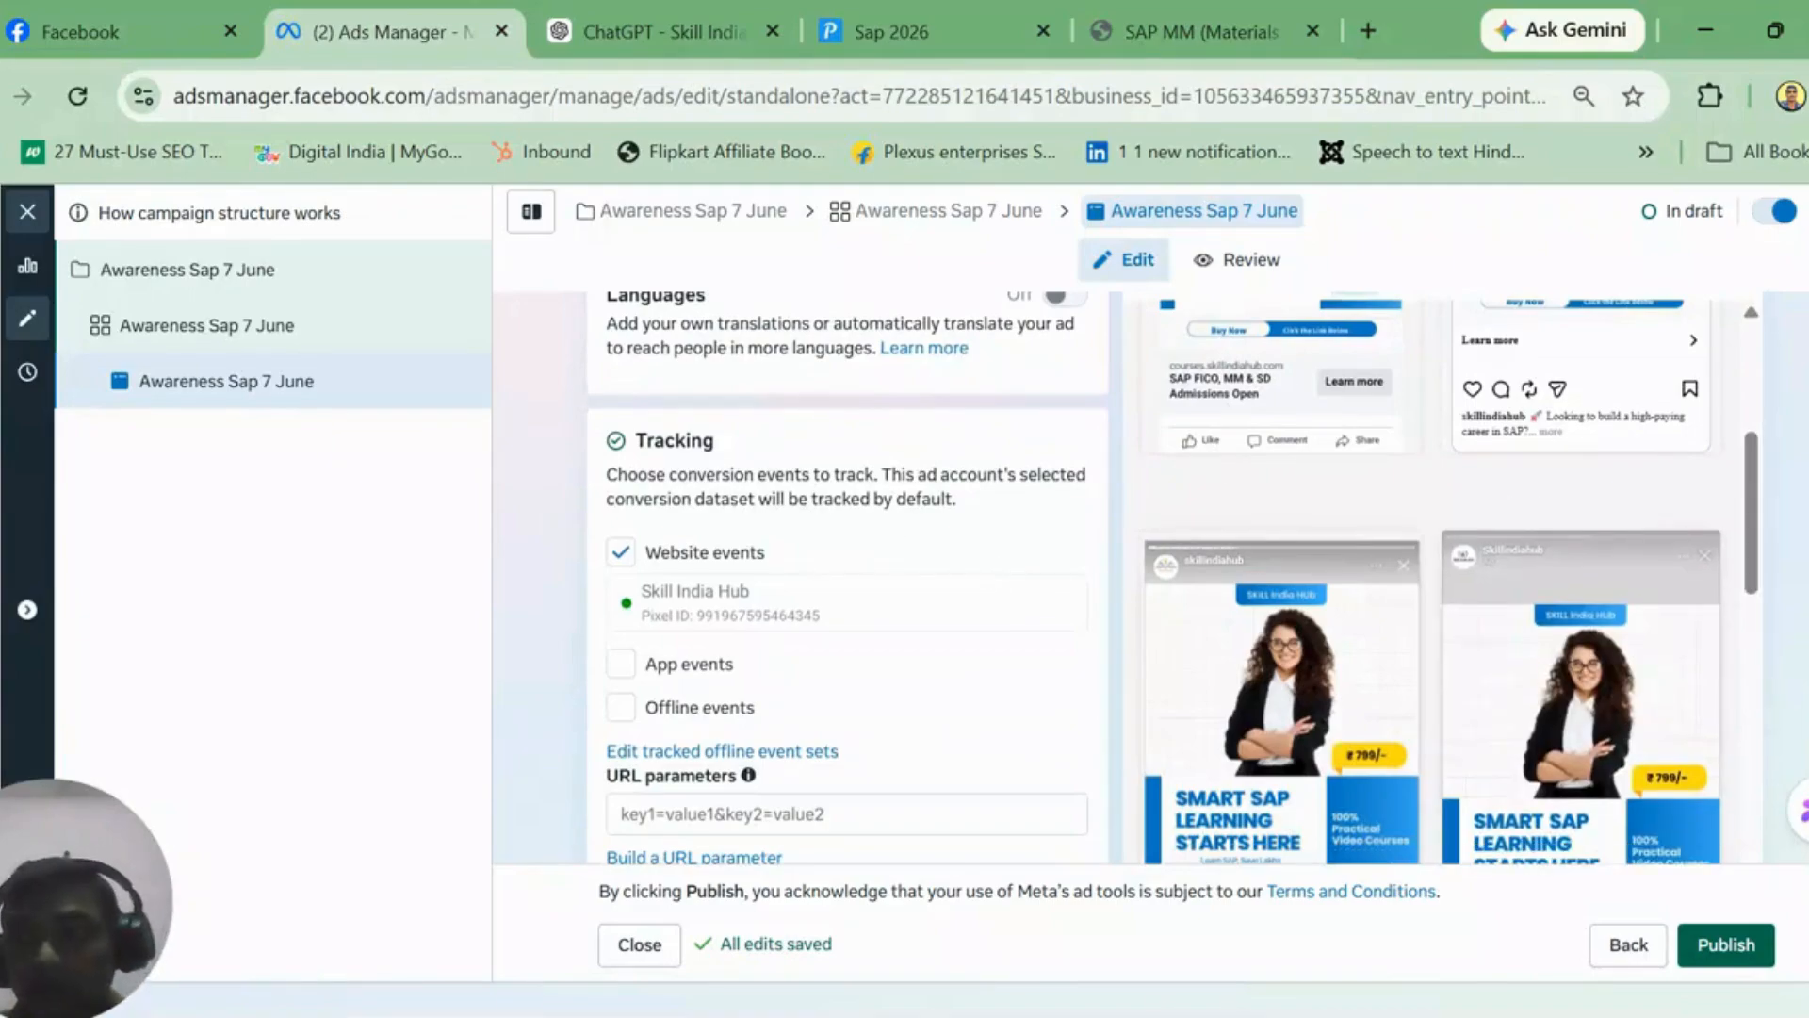
{"action": "scroll", "coordinate": [847, 575], "scroll_direction": "up", "scroll_amount": 2}
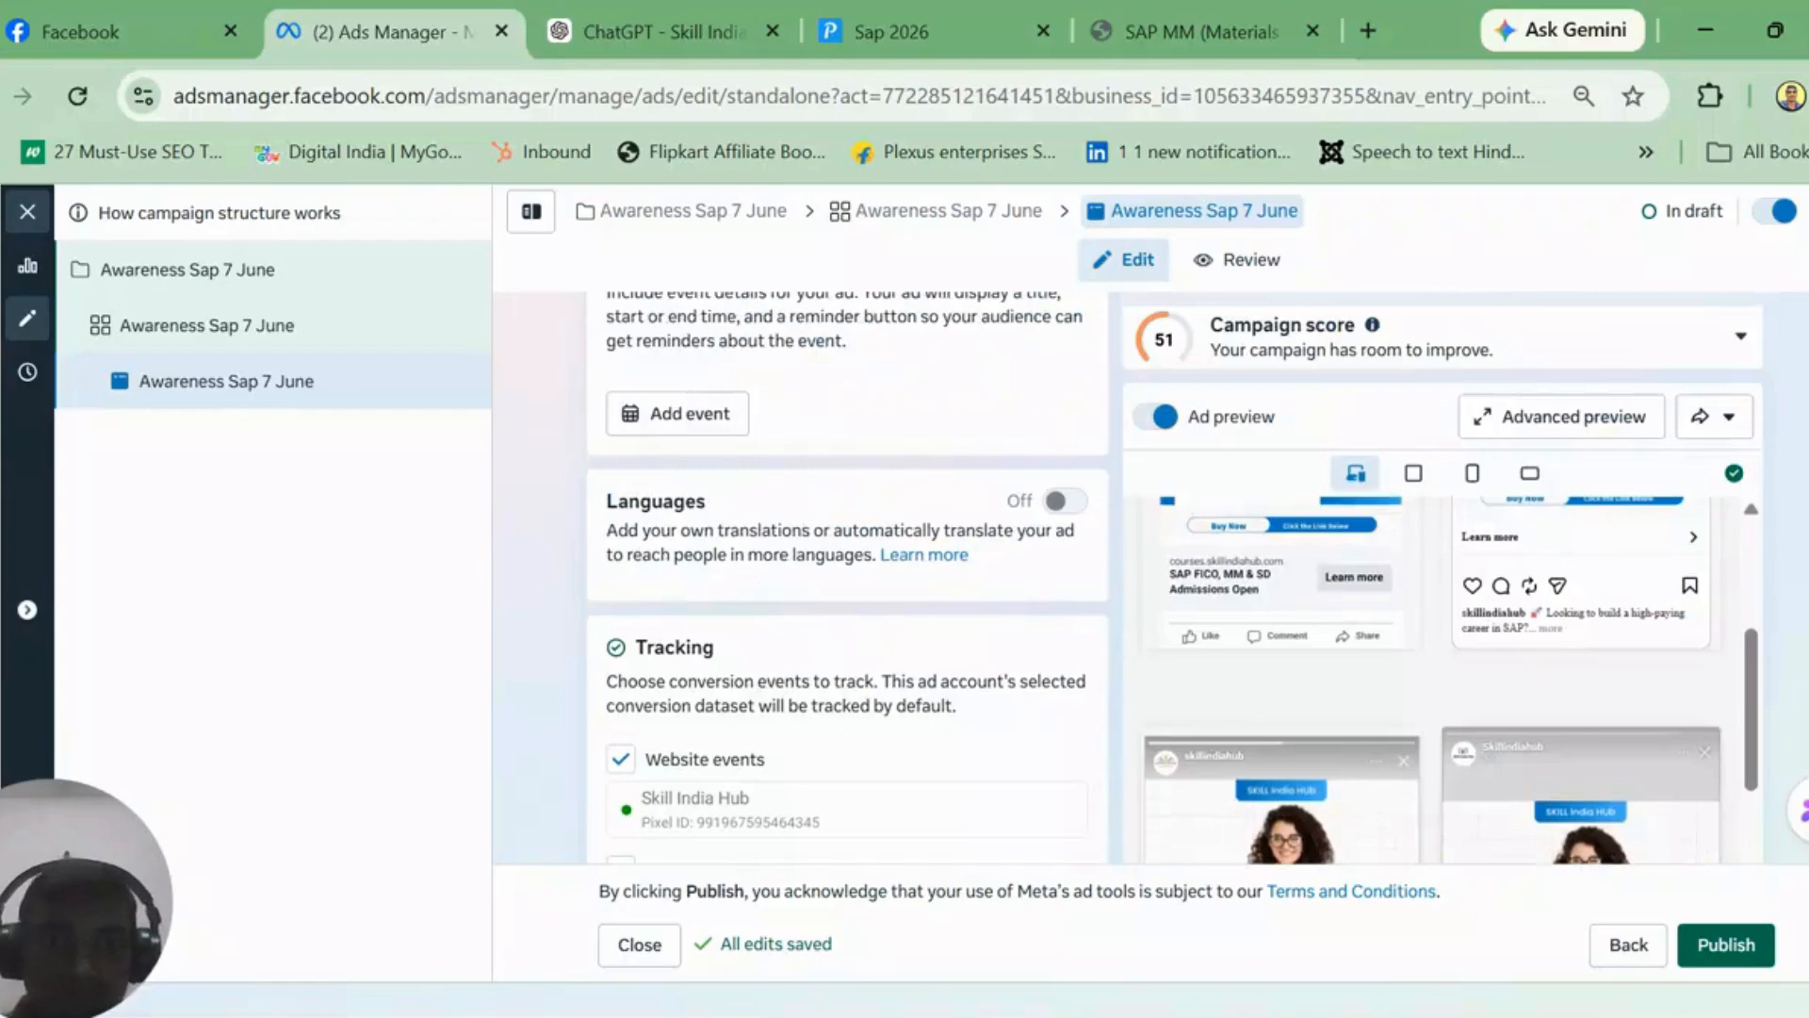
{"action": "scroll", "coordinate": [847, 575], "scroll_direction": "down", "scroll_amount": 1}
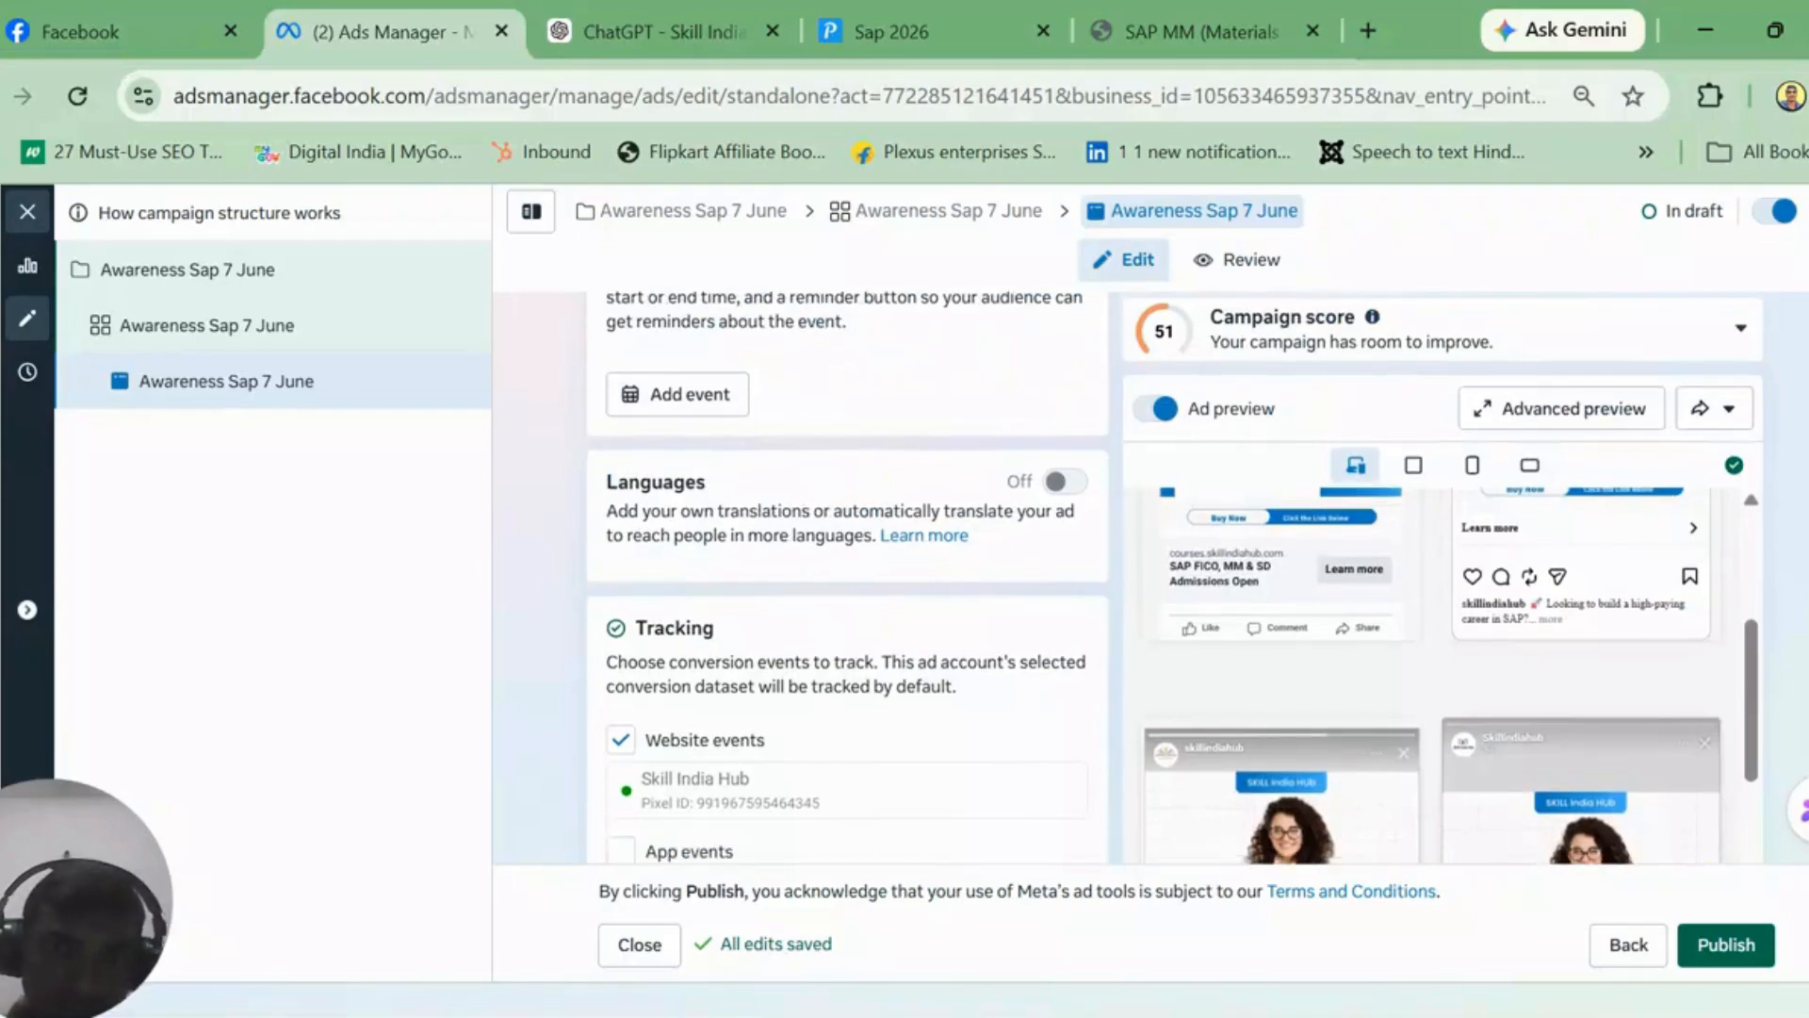
{"action": "scroll", "coordinate": [847, 574], "scroll_direction": "up", "scroll_amount": 3}
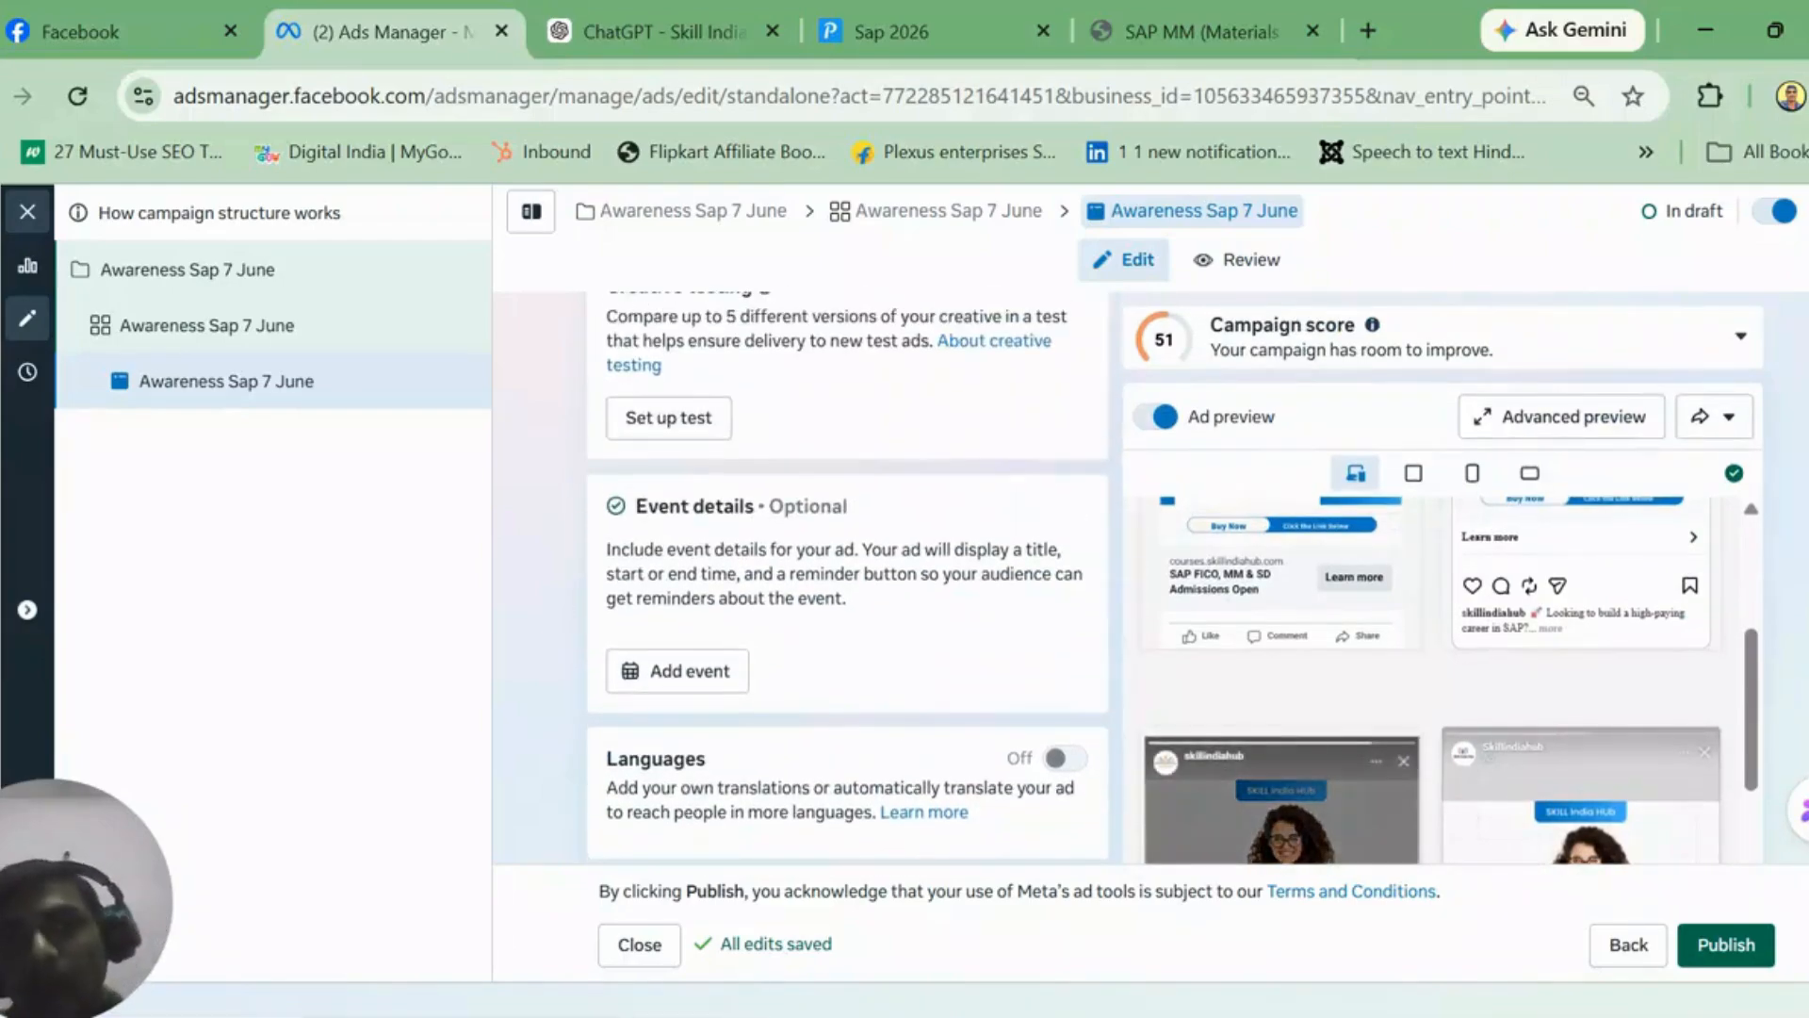
{"action": "scroll", "coordinate": [847, 575], "scroll_direction": "up", "scroll_amount": 1}
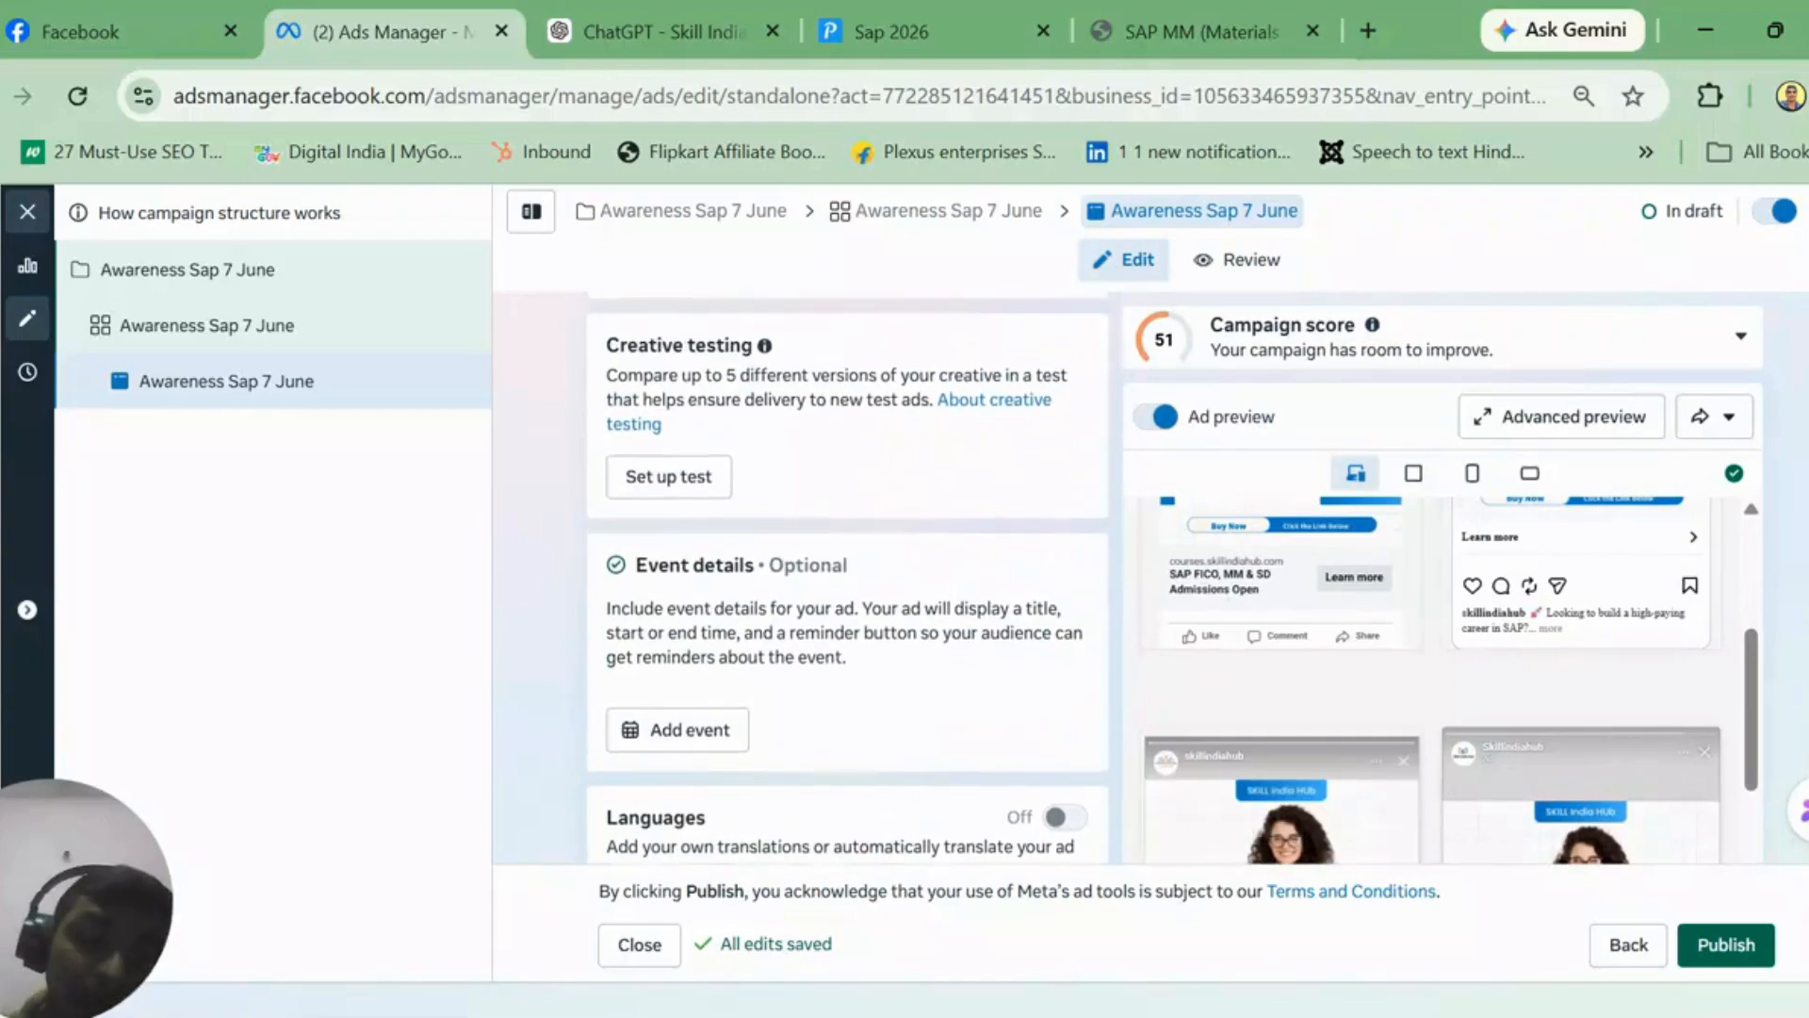
{"action": "scroll", "coordinate": [847, 575], "scroll_direction": "down", "scroll_amount": 4}
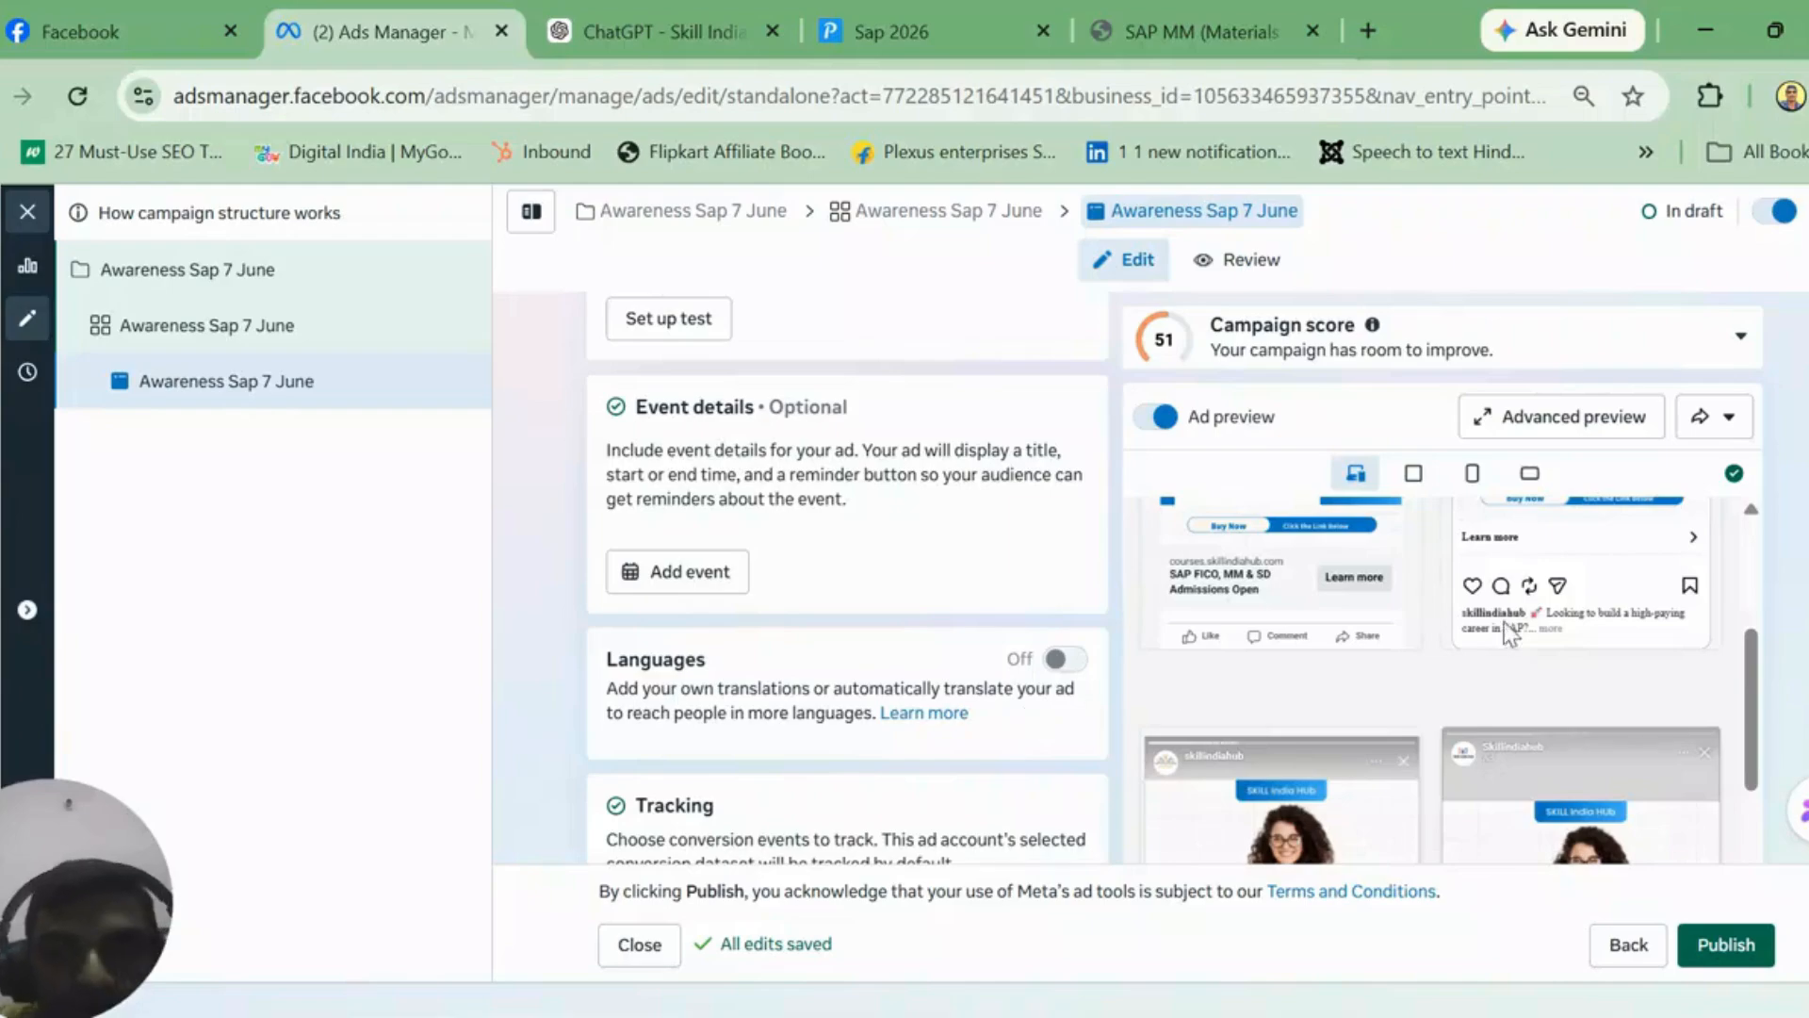
{"action": "scroll", "coordinate": [848, 566], "scroll_direction": "down", "scroll_amount": 4}
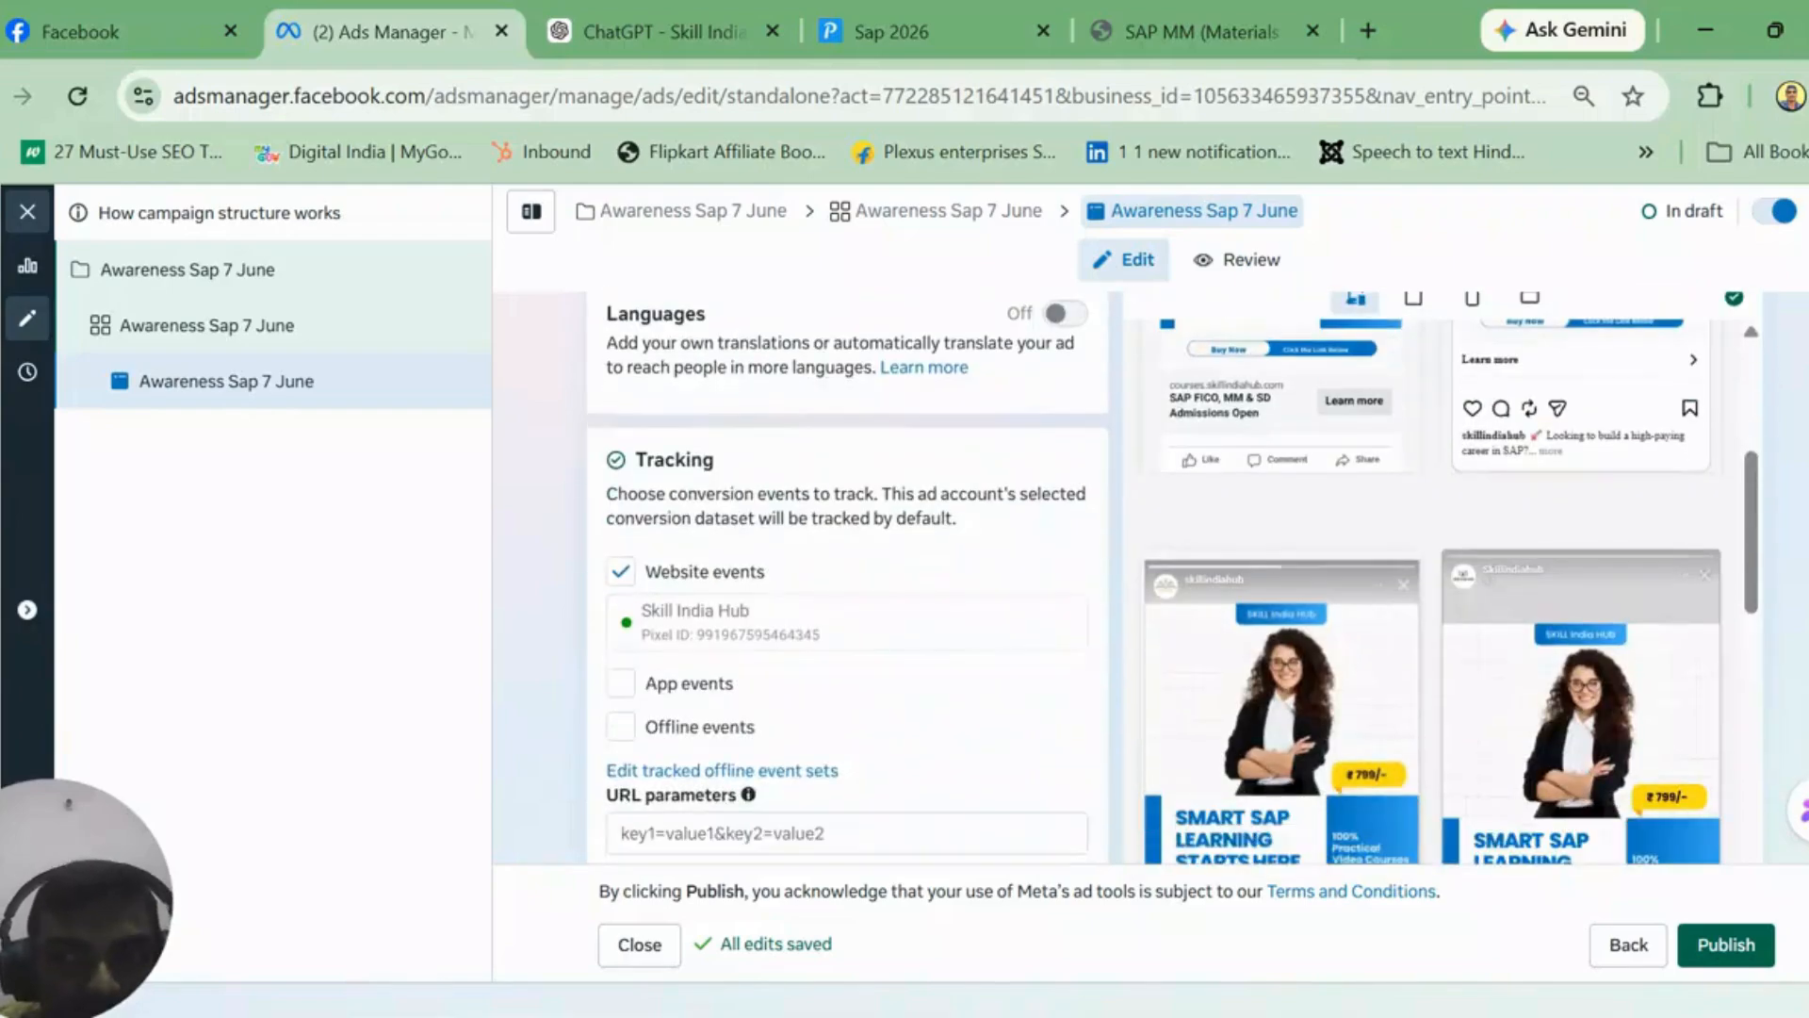
{"action": "scroll", "coordinate": [848, 565], "scroll_direction": "up", "scroll_amount": 2}
{"action": "scroll", "coordinate": [848, 566], "scroll_direction": "down", "scroll_amount": 1}
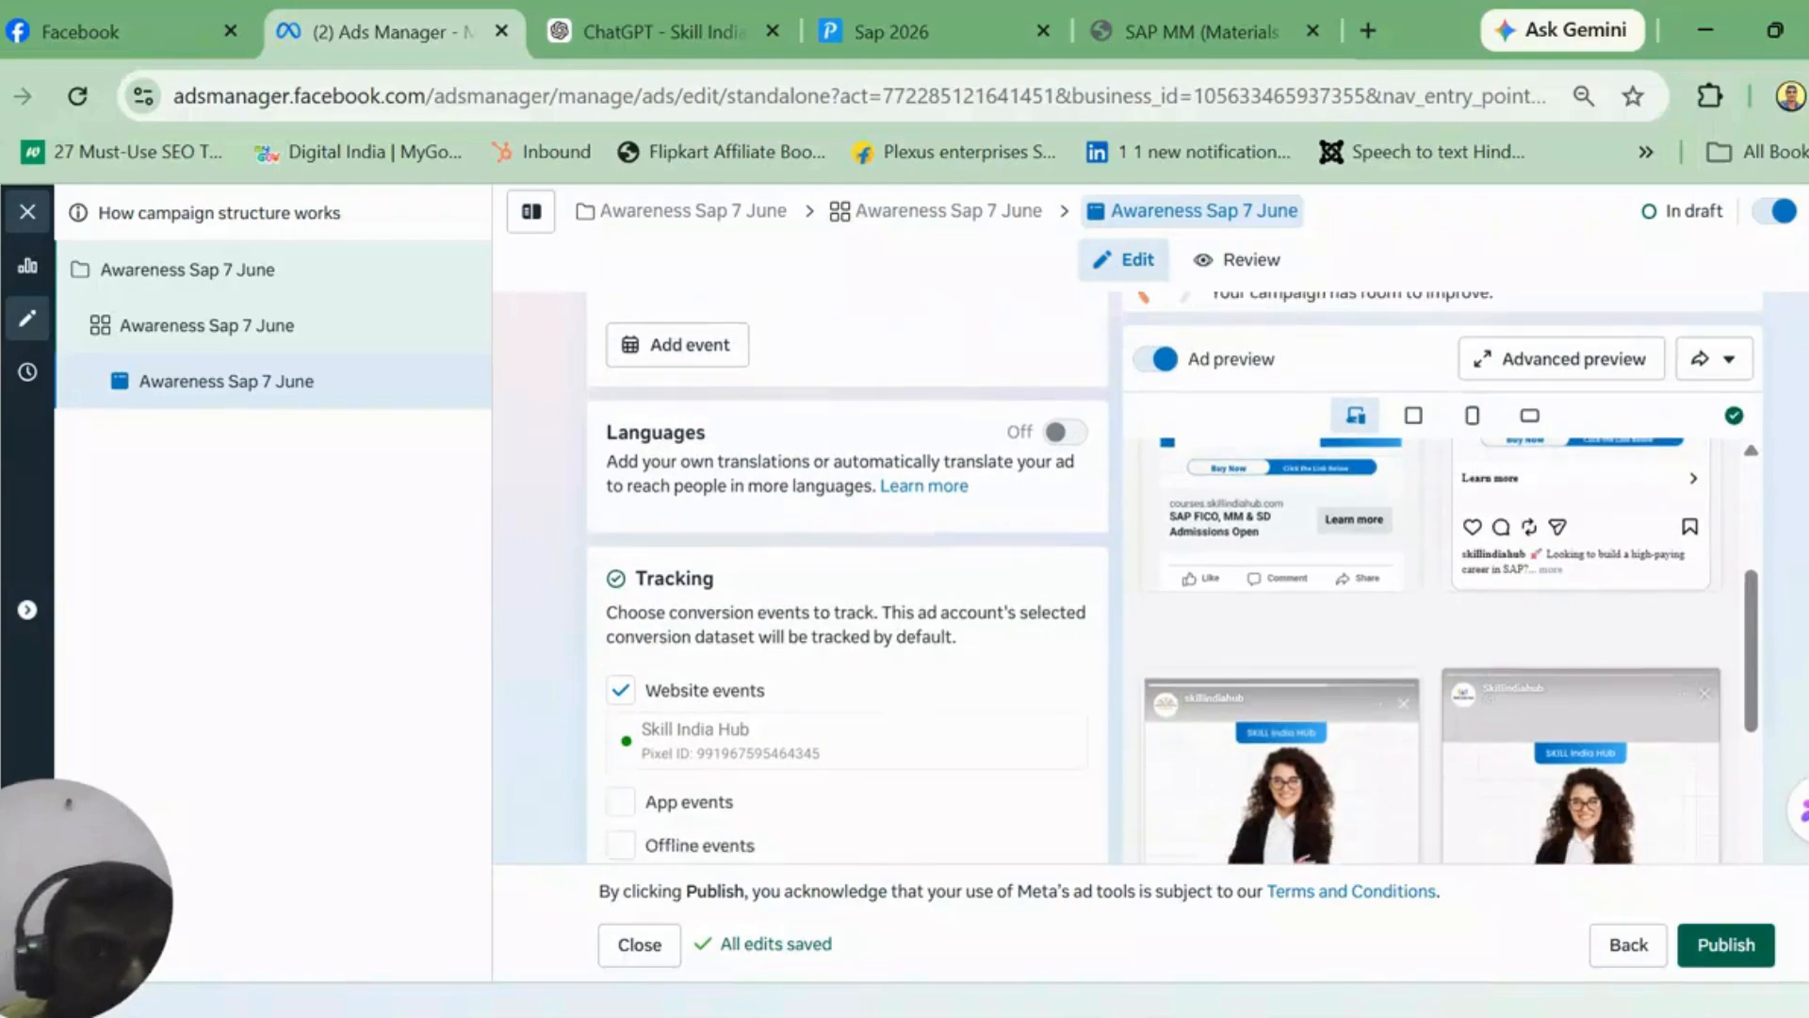
{"action": "scroll", "coordinate": [848, 565], "scroll_direction": "down", "scroll_amount": 1}
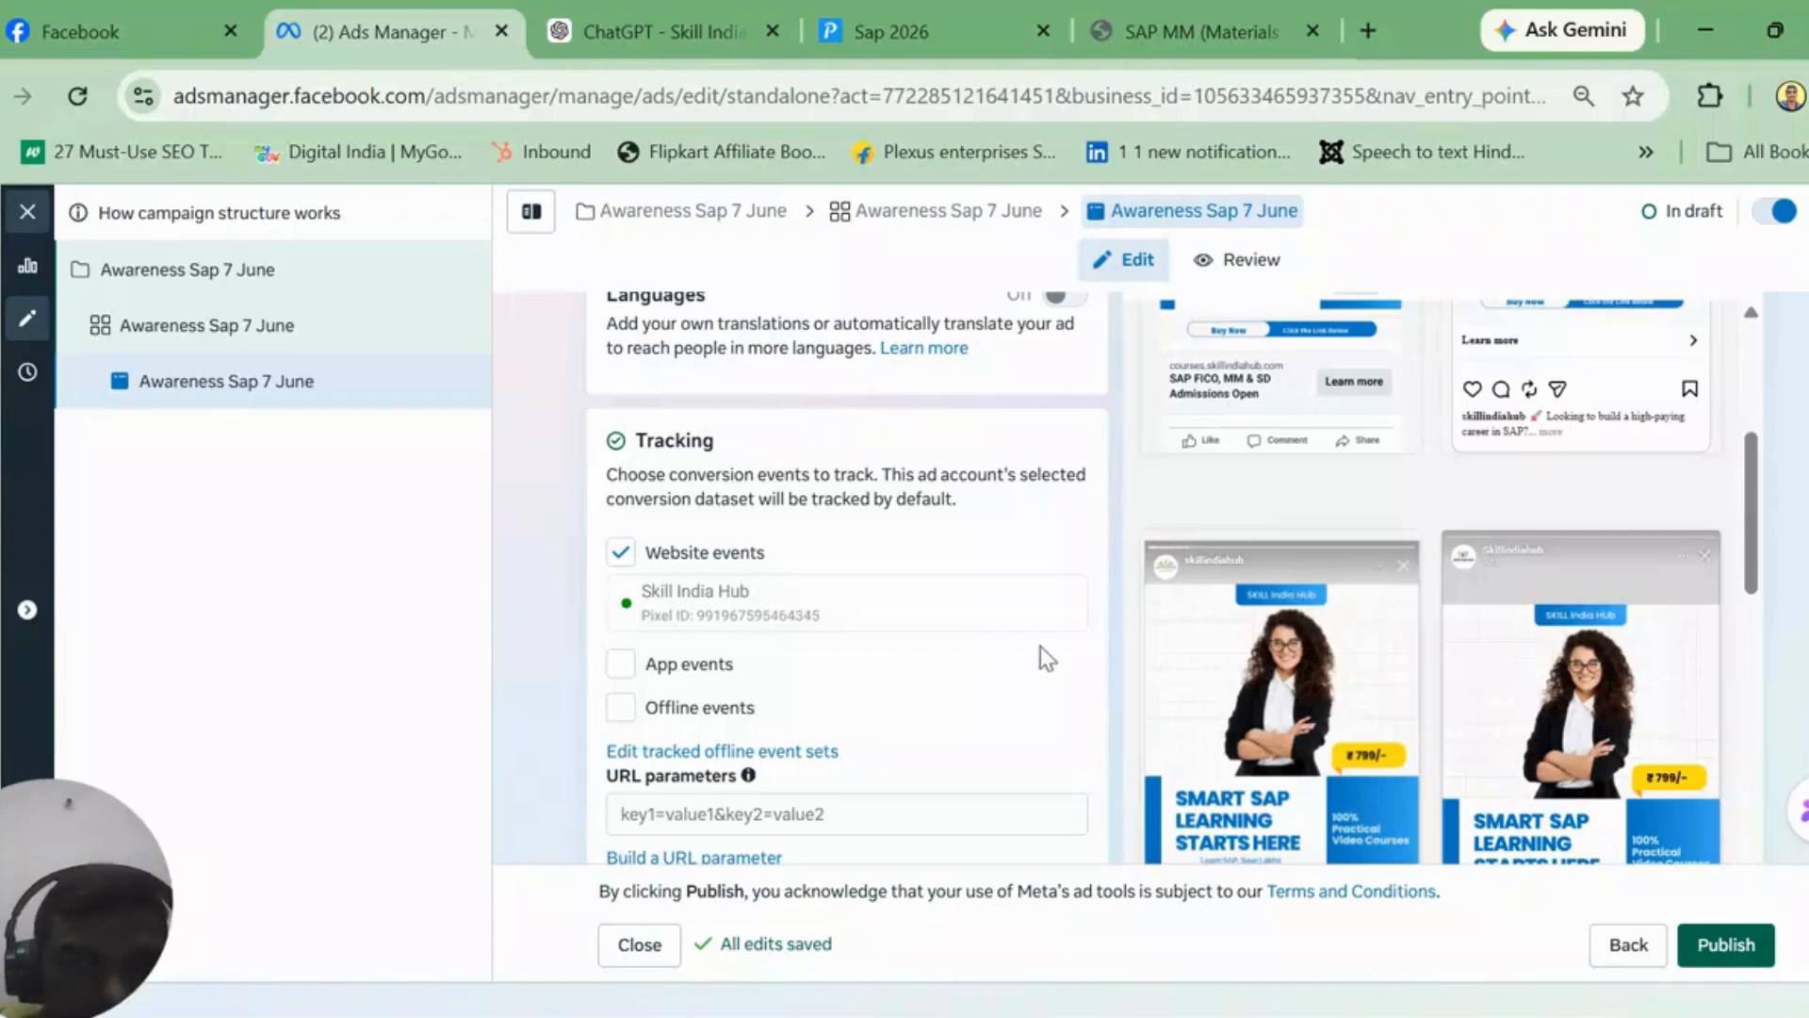
{"action": "scroll", "coordinate": [1173, 577], "scroll_direction": "down", "scroll_amount": 3}
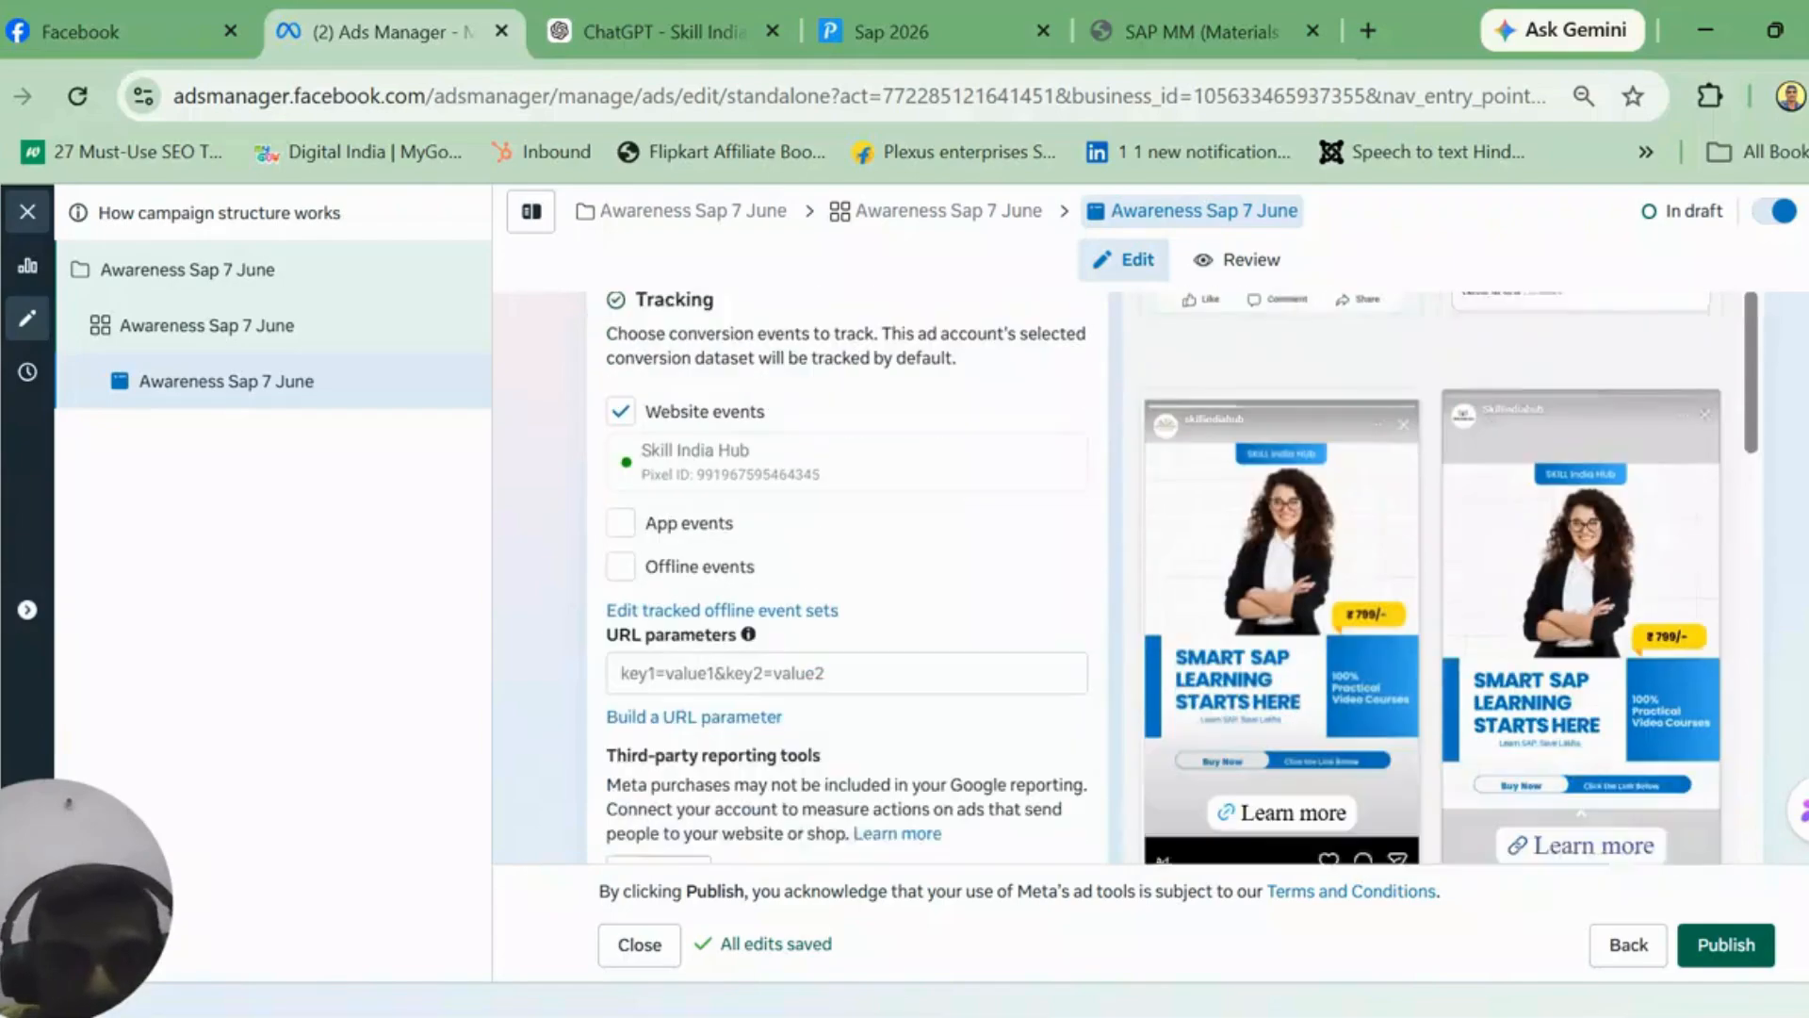
{"action": "scroll", "coordinate": [736, 665], "scroll_direction": "up", "scroll_amount": 3}
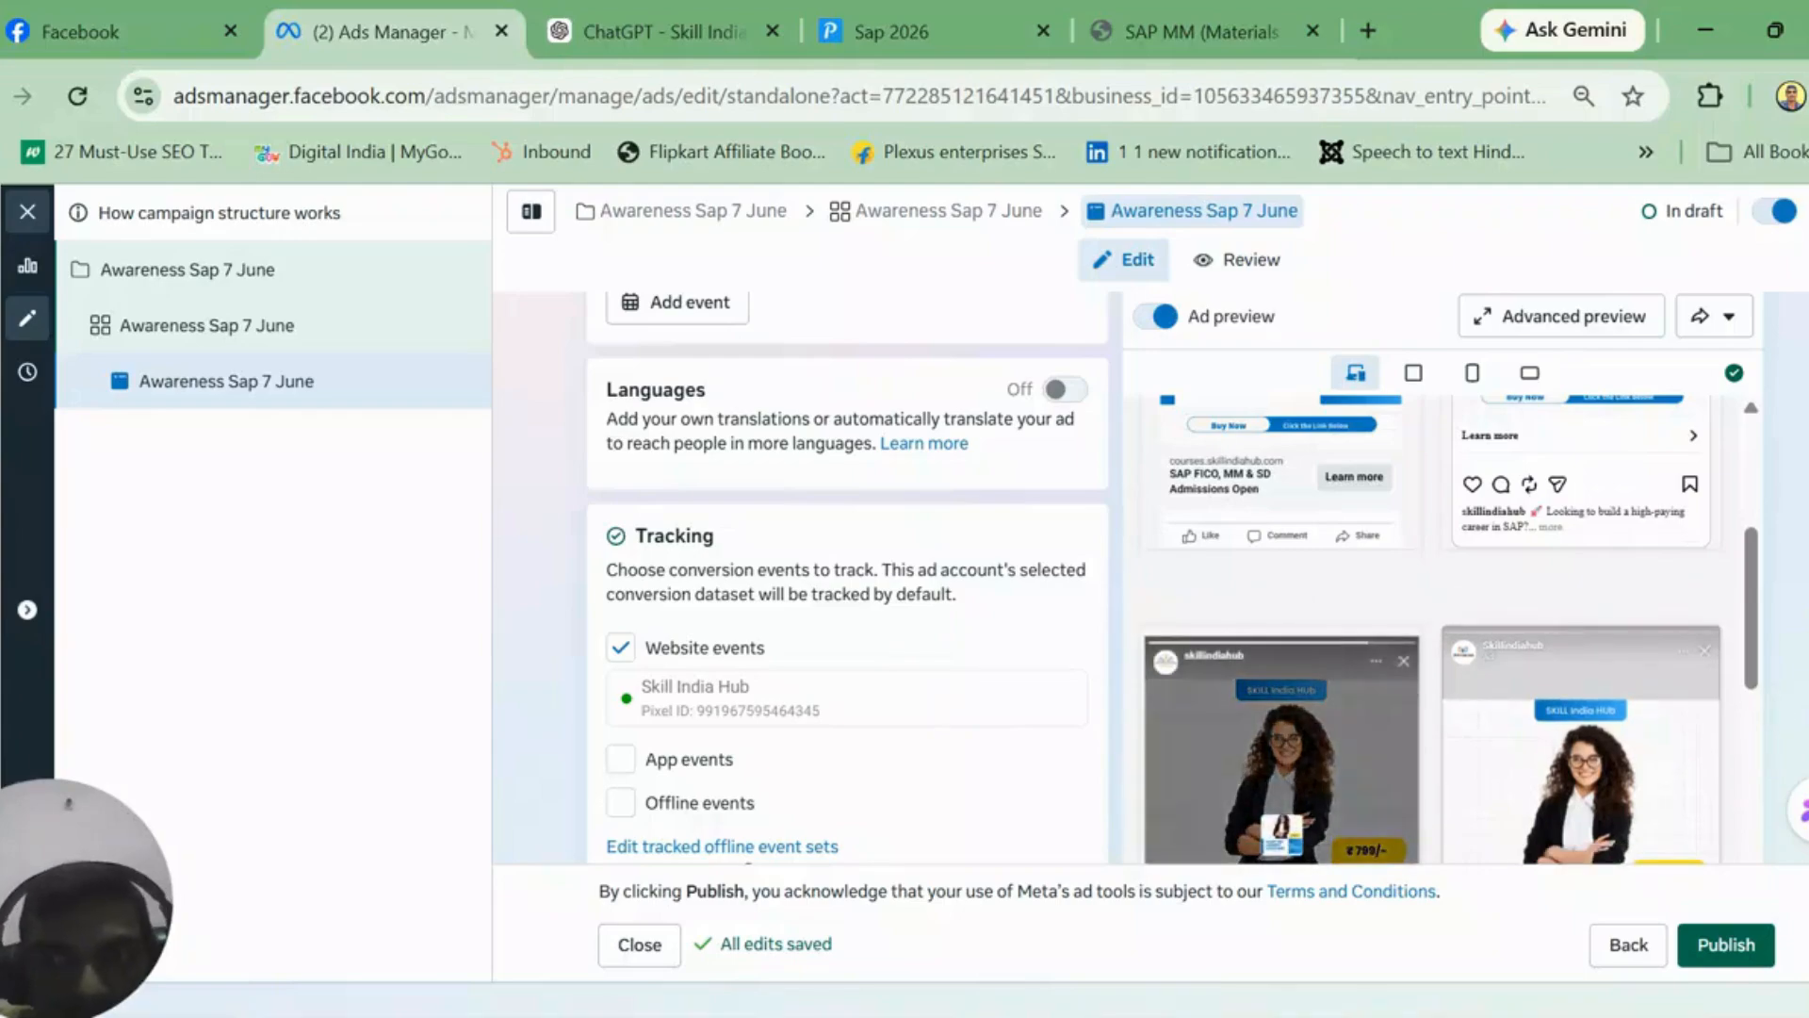
Step: Recheck the ad's settings and examine its advanced preview across the Facebook, Instagram and WhatsApp placements, closing the preview without changes
{"action": "scroll", "coordinate": [848, 574], "scroll_direction": "down", "scroll_amount": 4}
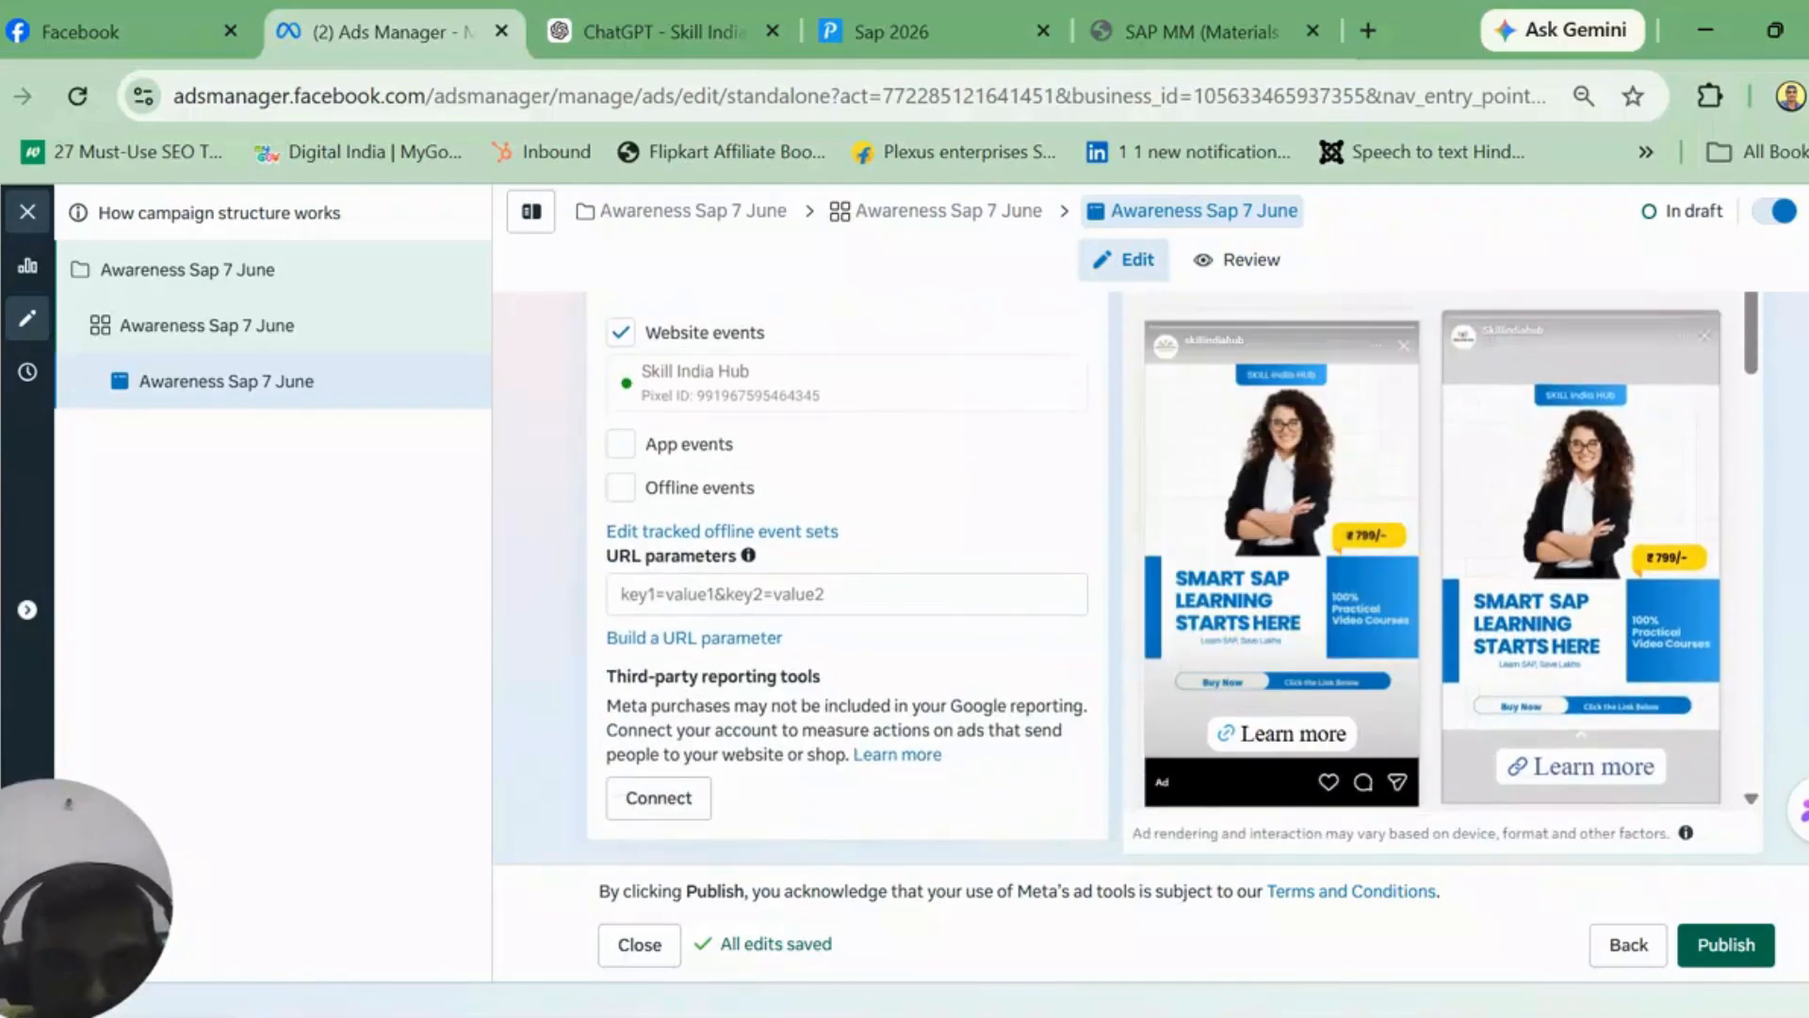
{"action": "scroll", "coordinate": [848, 574], "scroll_direction": "up", "scroll_amount": 20}
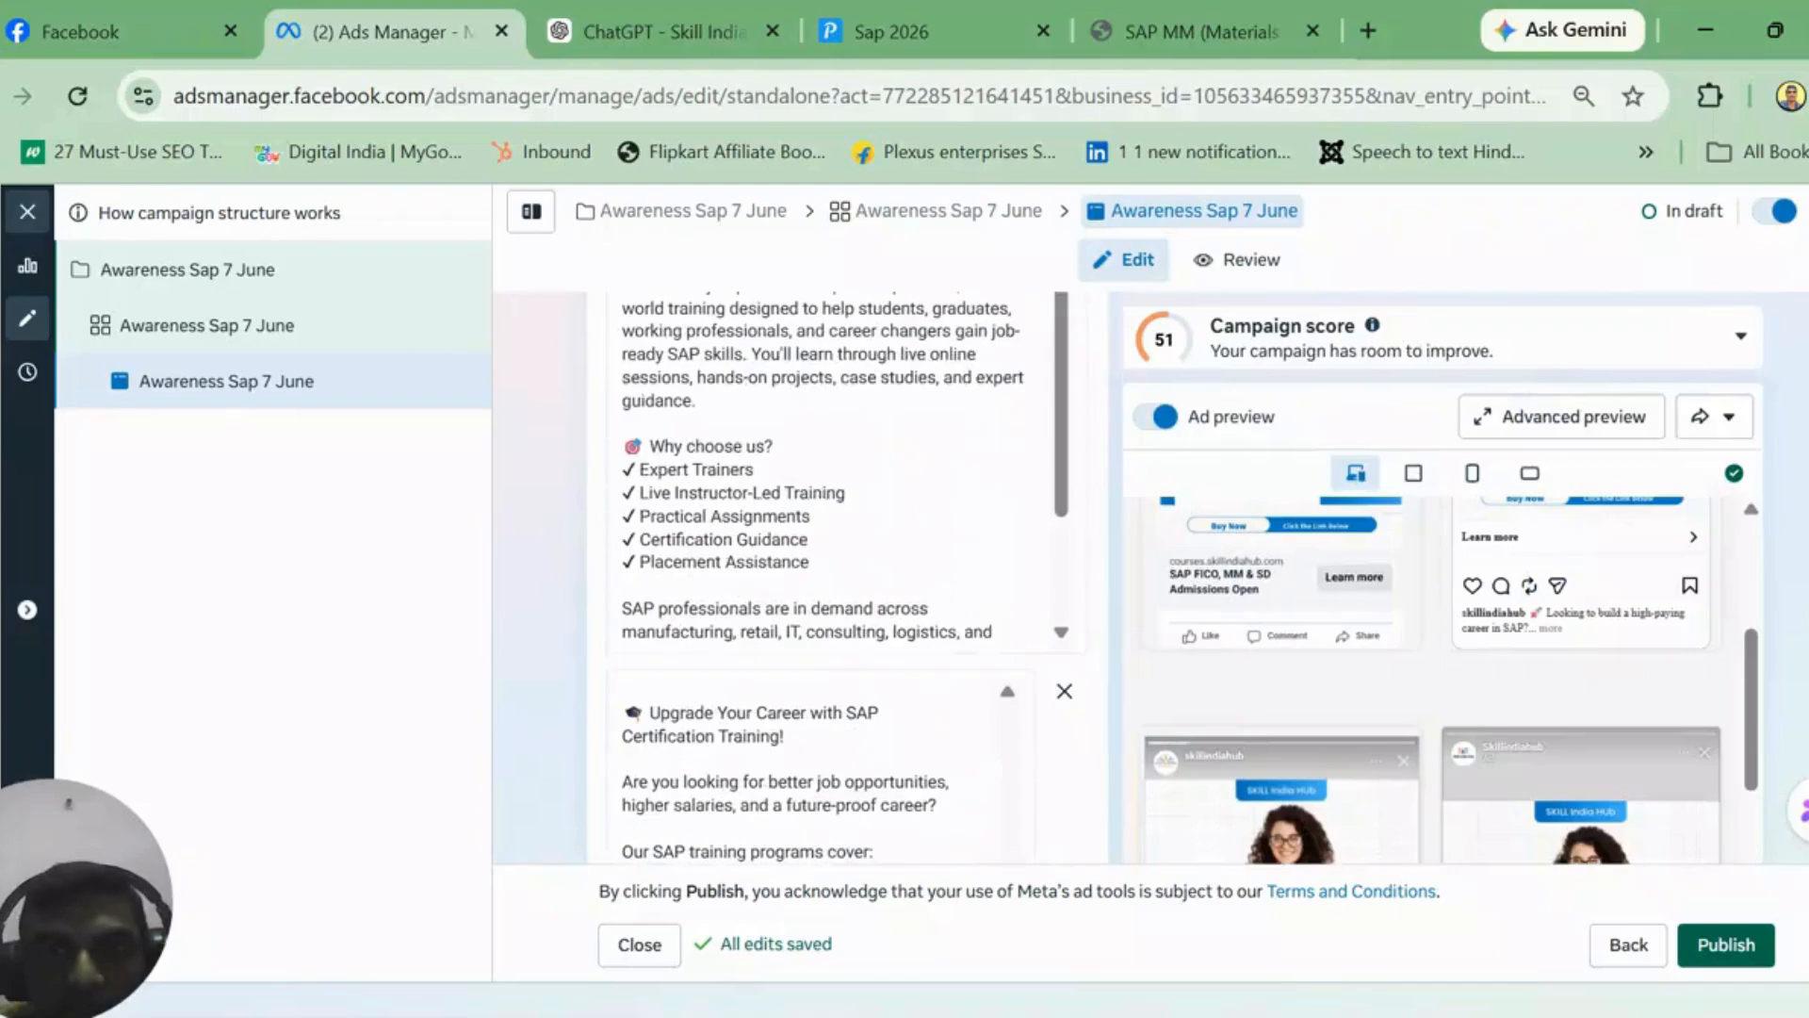
{"action": "scroll", "coordinate": [848, 574], "scroll_direction": "up", "scroll_amount": 15}
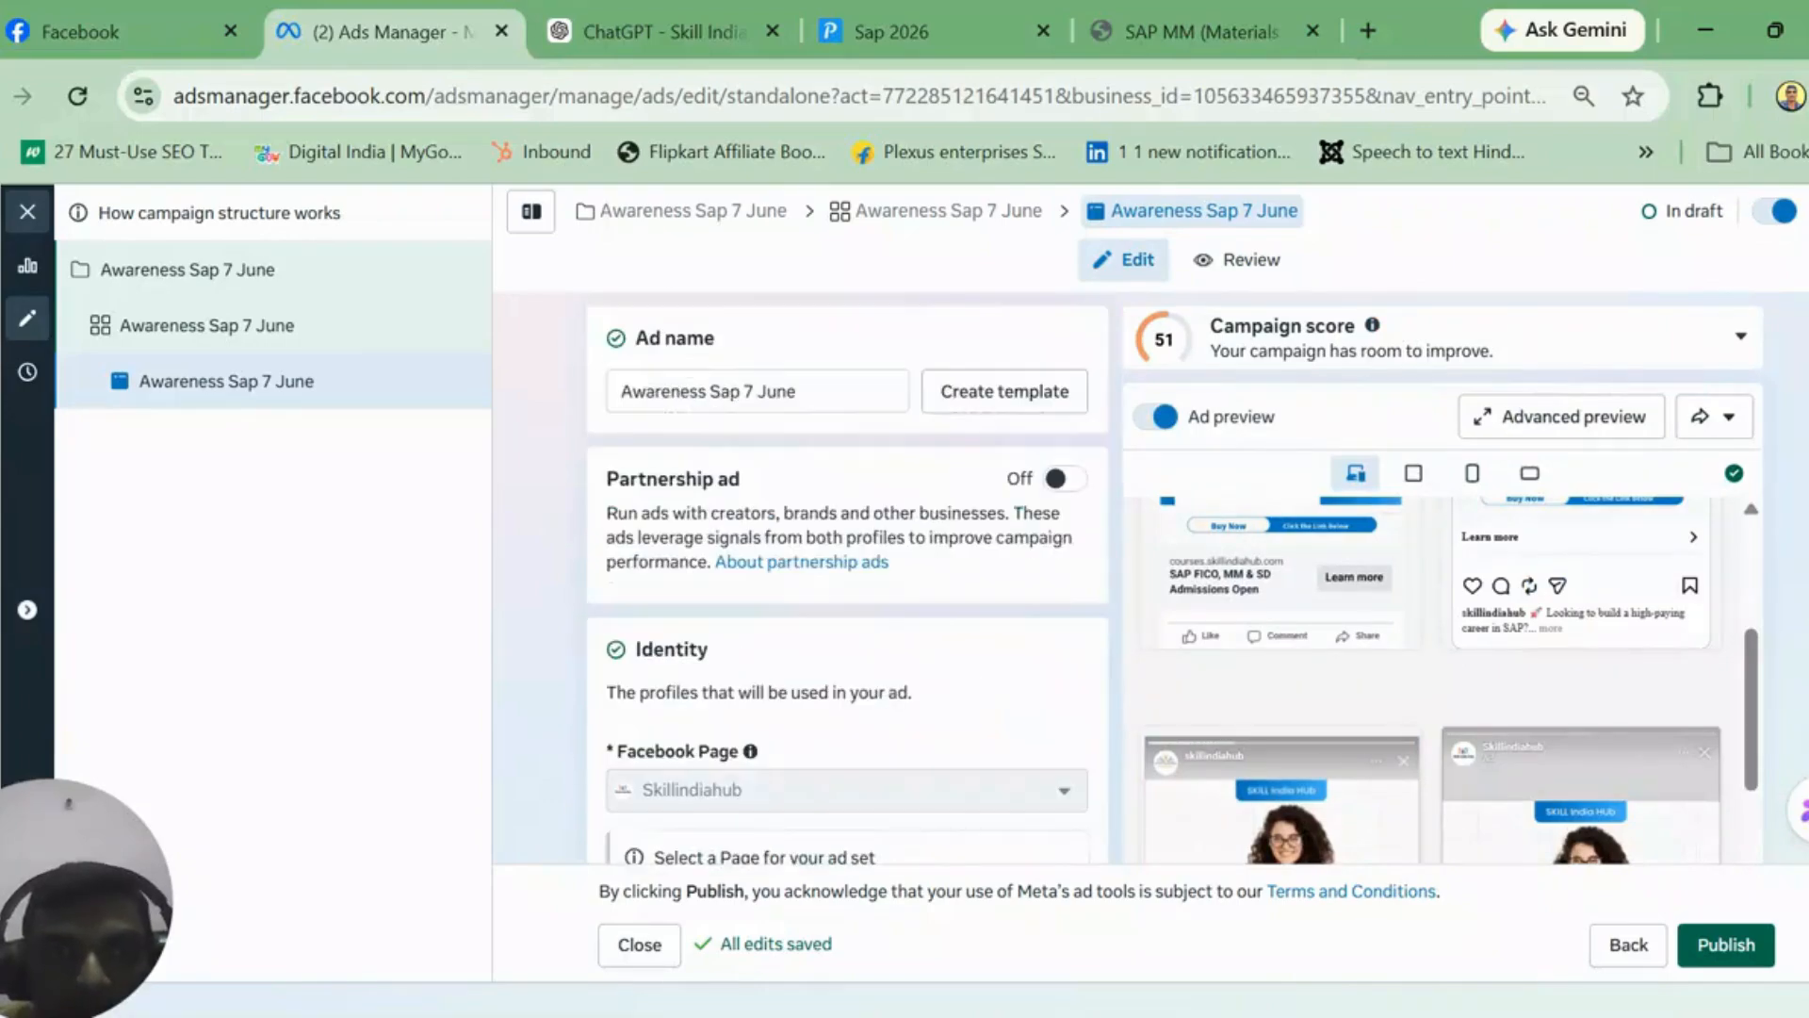
{"action": "scroll", "coordinate": [848, 580], "scroll_direction": "down", "scroll_amount": 20}
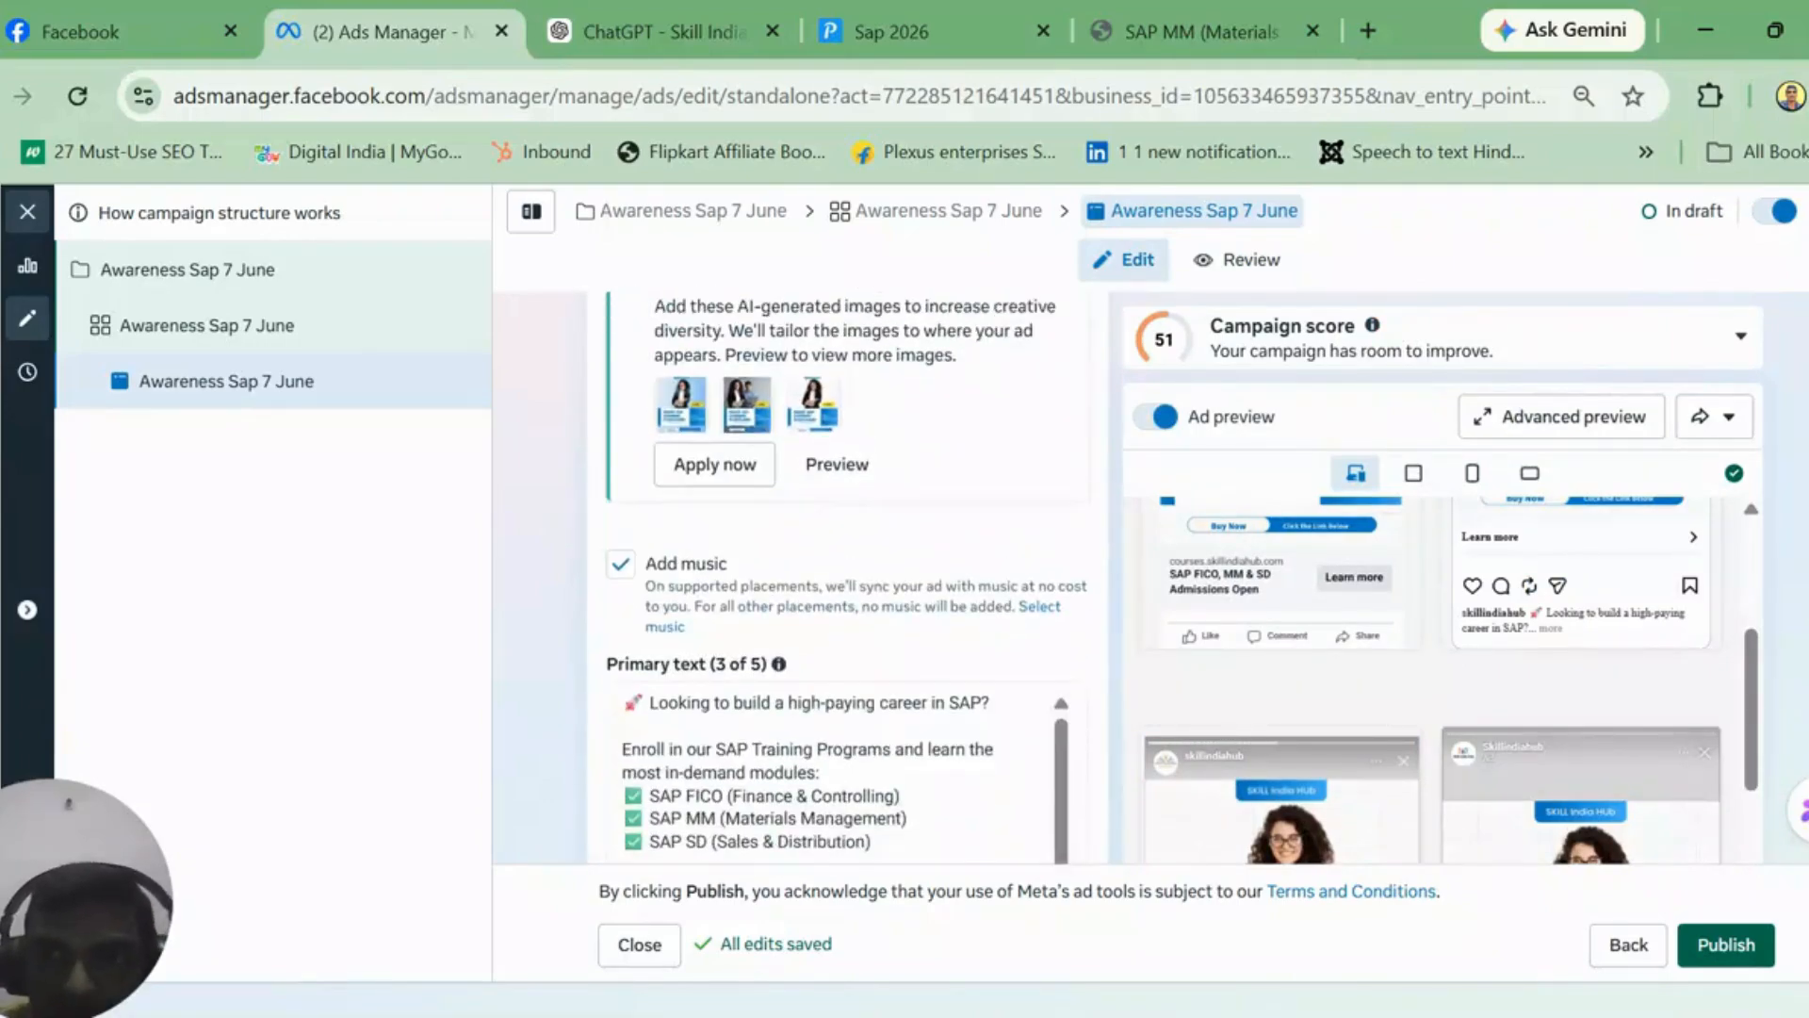
{"action": "left_click", "coordinate": [1579, 419]}
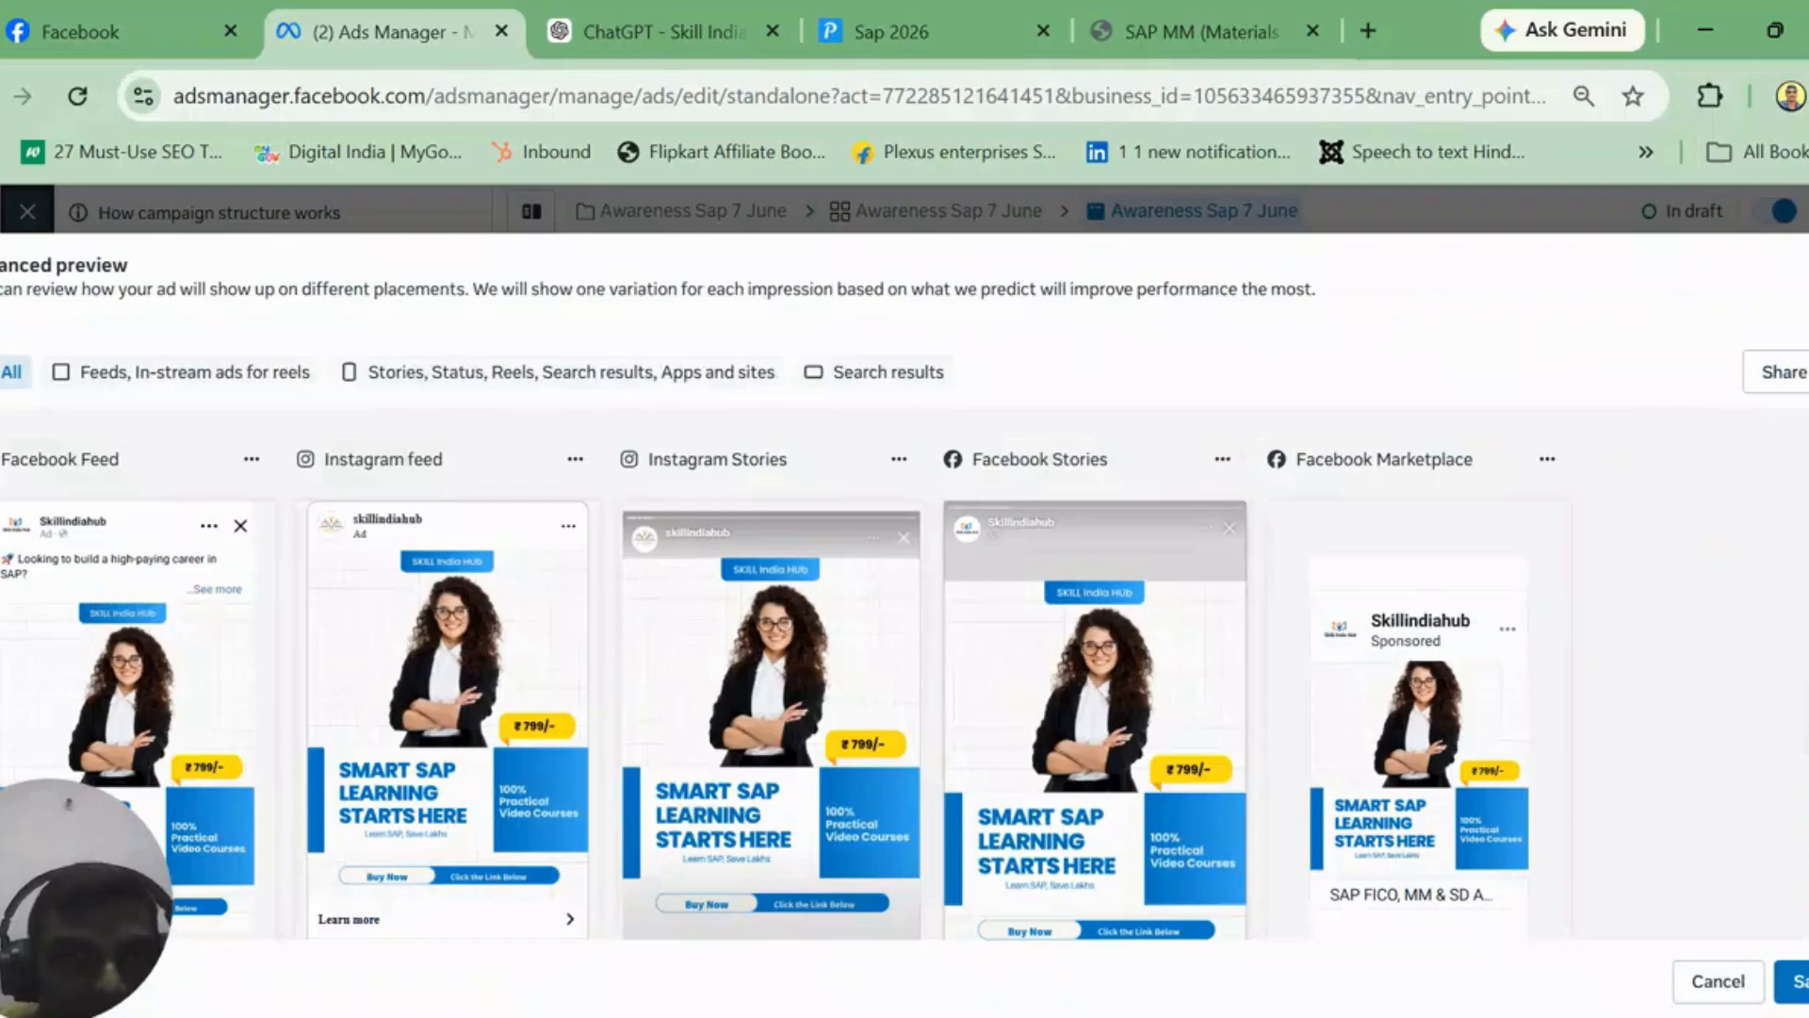
{"action": "scroll", "coordinate": [904, 675], "scroll_direction": "down", "scroll_amount": 1}
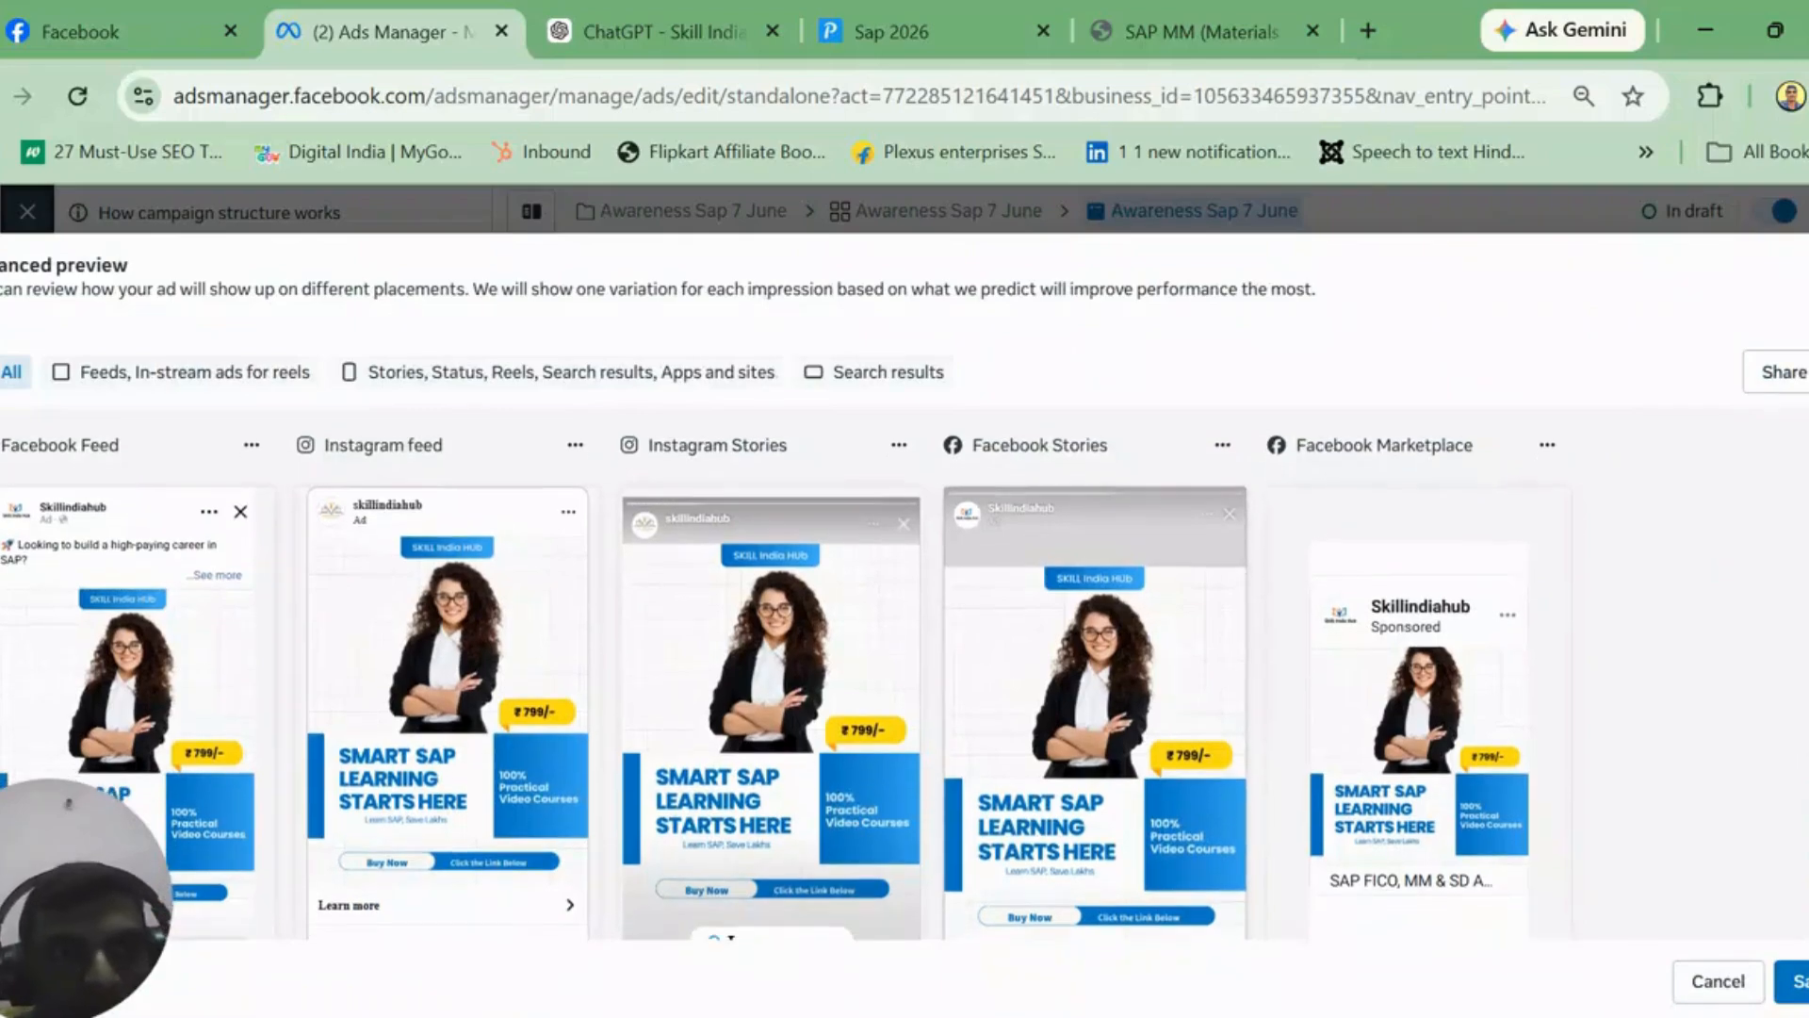
{"action": "scroll", "coordinate": [778, 674], "scroll_direction": "down", "scroll_amount": 5}
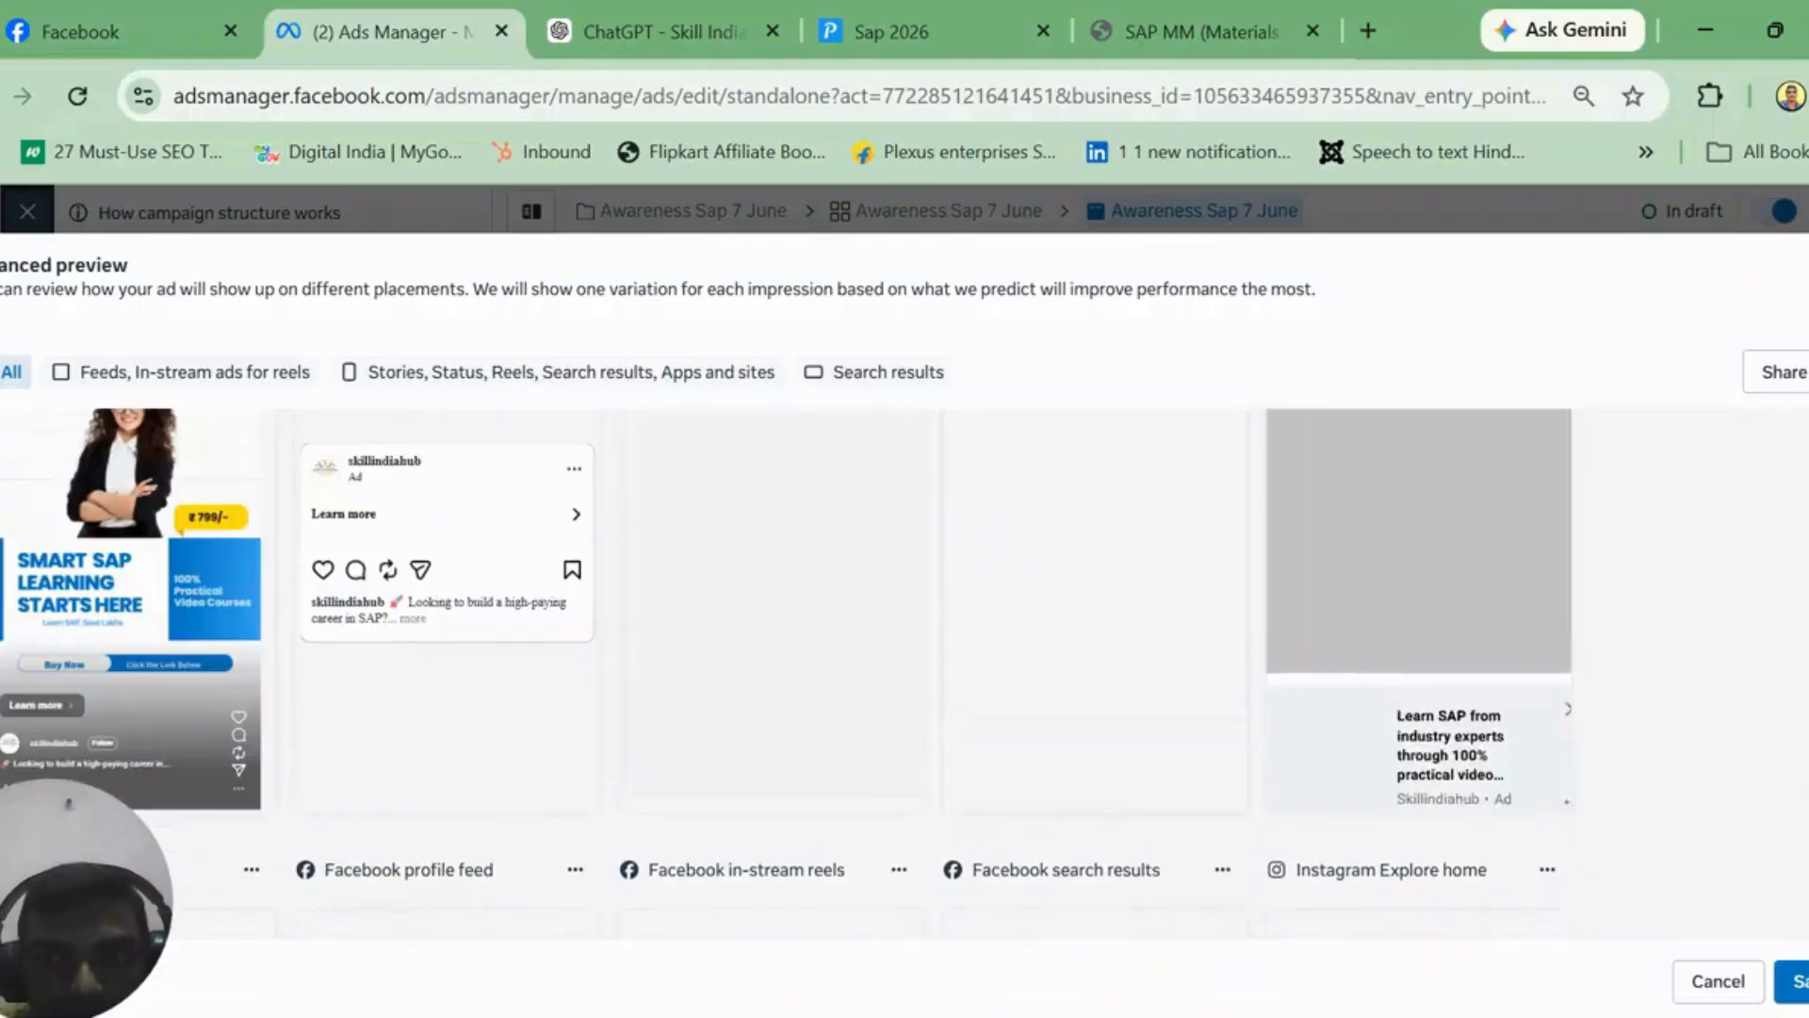
{"action": "scroll", "coordinate": [786, 650], "scroll_direction": "up", "scroll_amount": 1}
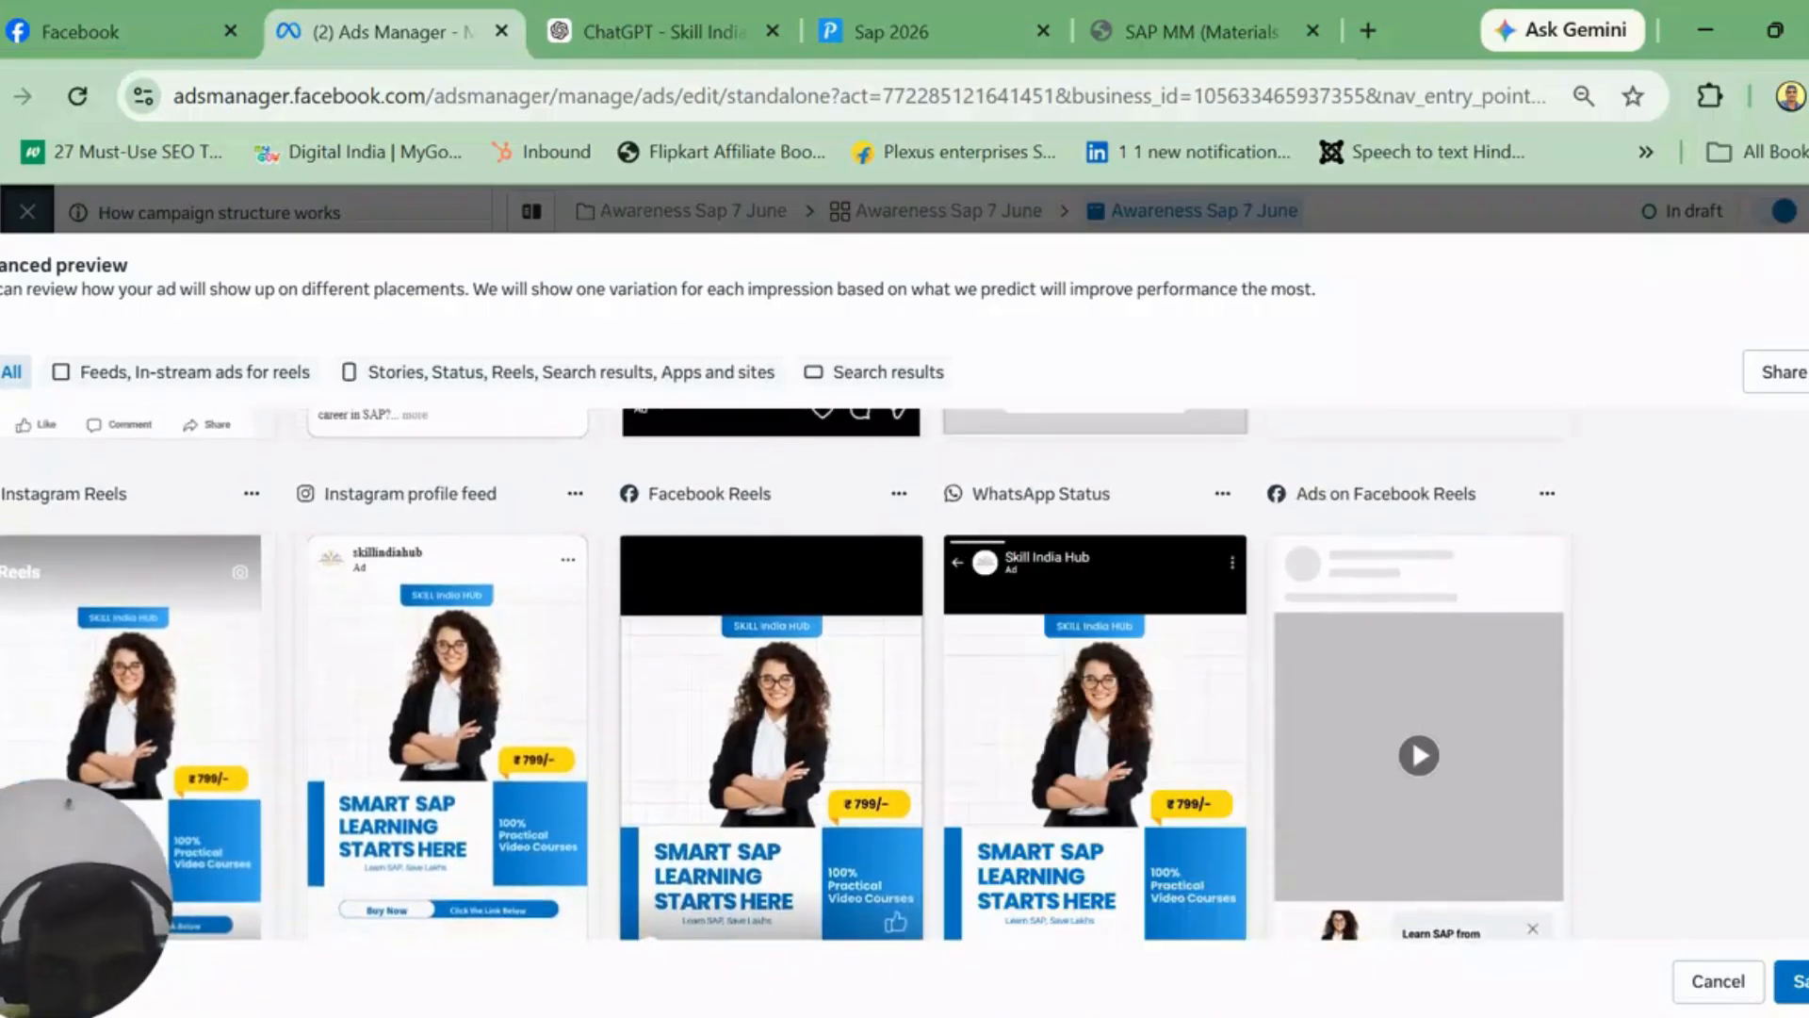
{"action": "scroll", "coordinate": [786, 650], "scroll_direction": "down", "scroll_amount": 1}
{"action": "scroll", "coordinate": [782, 675], "scroll_direction": "down", "scroll_amount": 4}
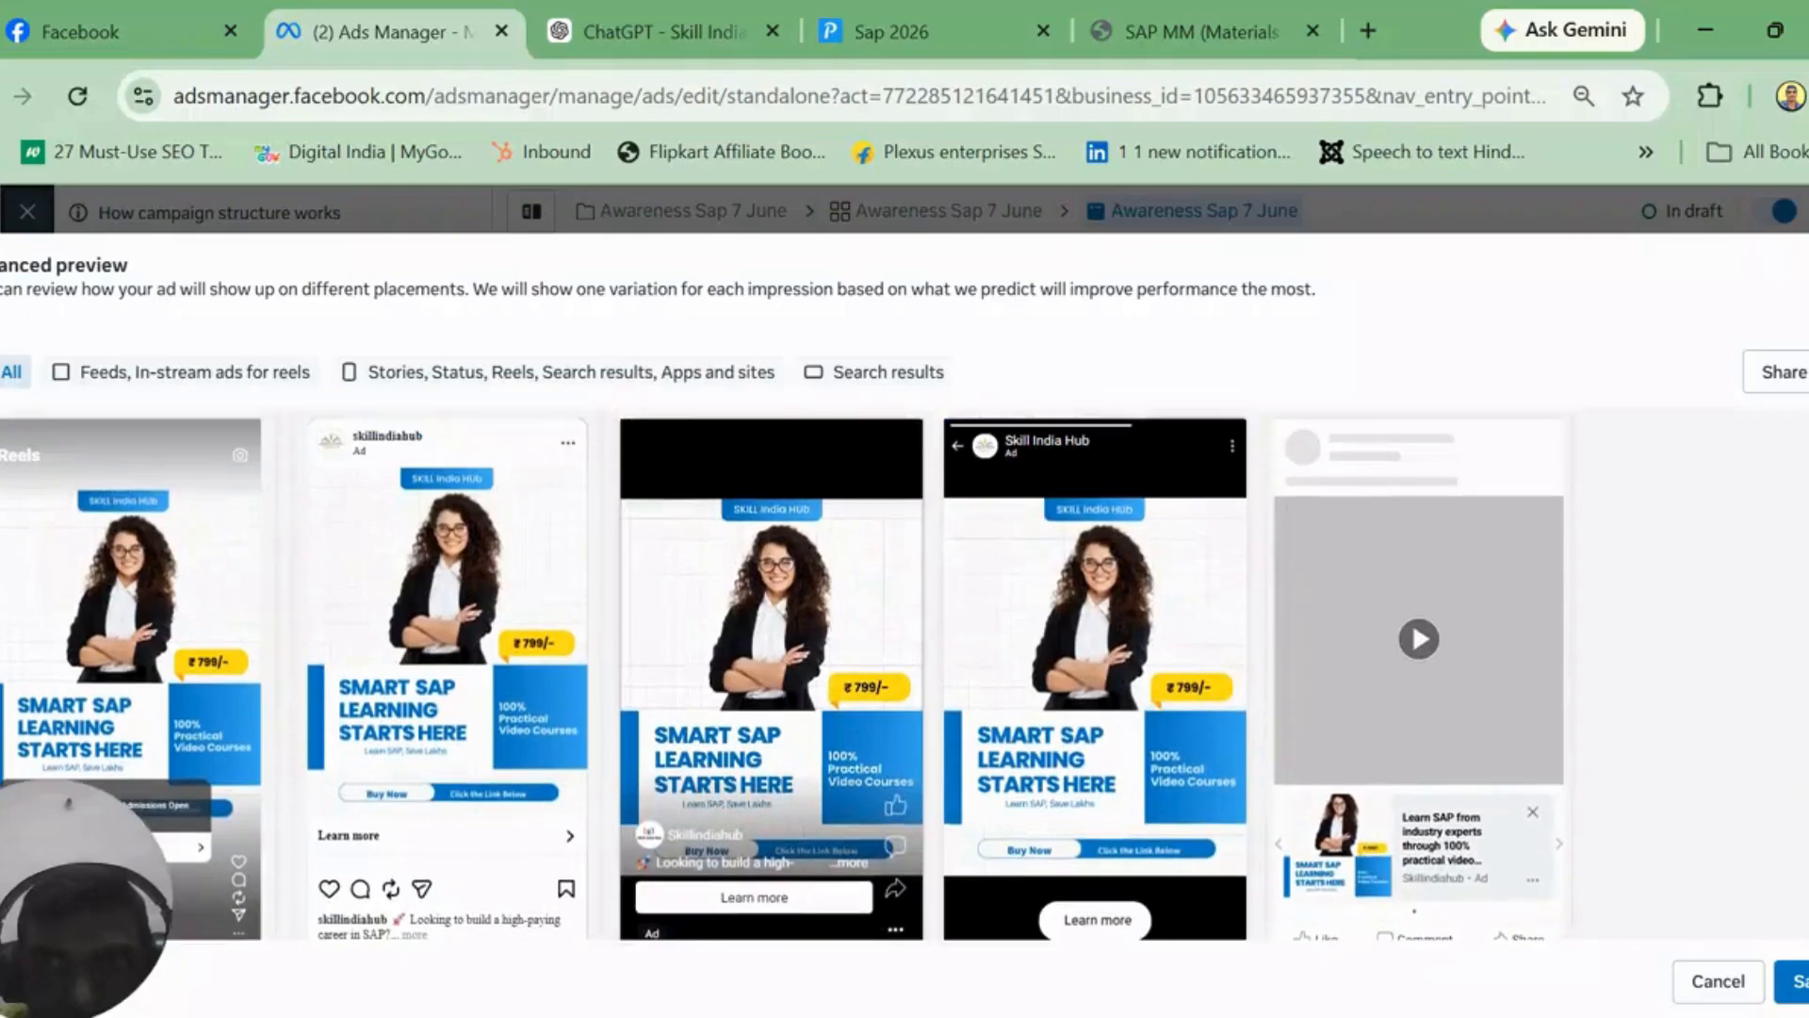
{"action": "scroll", "coordinate": [782, 674], "scroll_direction": "down", "scroll_amount": 5}
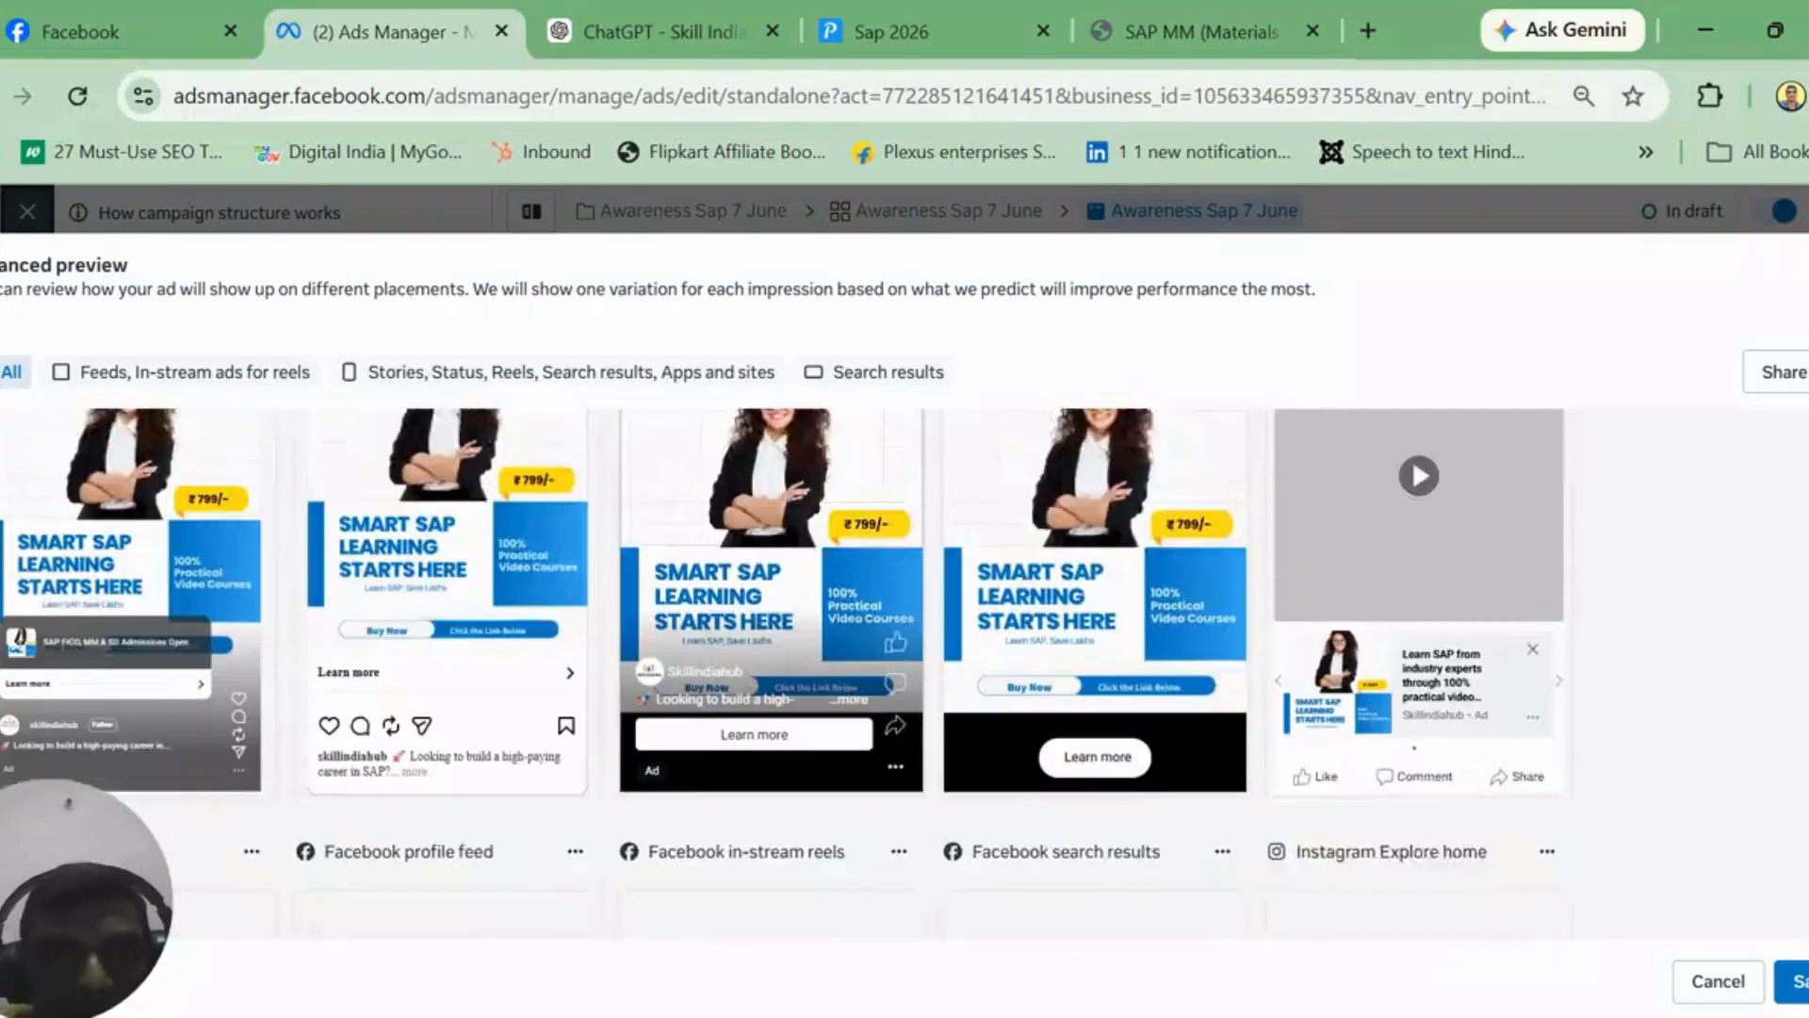
{"action": "scroll", "coordinate": [782, 675], "scroll_direction": "up", "scroll_amount": 10}
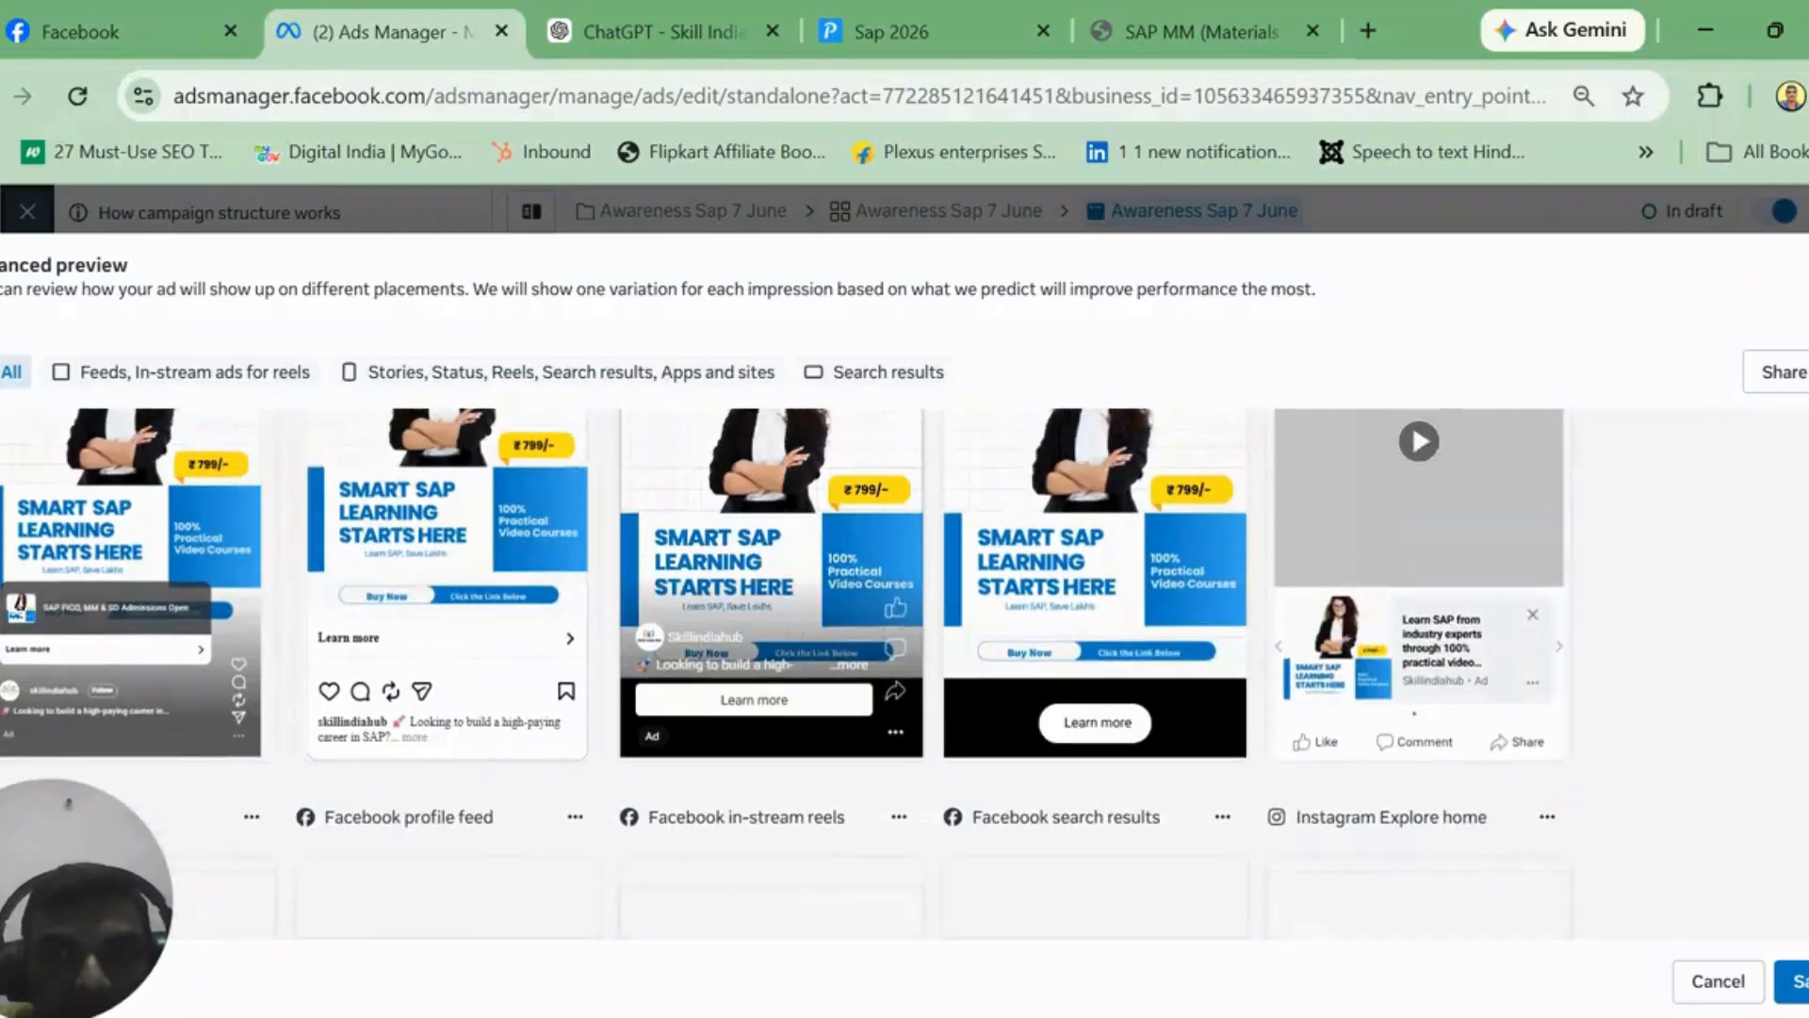
{"action": "key", "text": "Escape"}
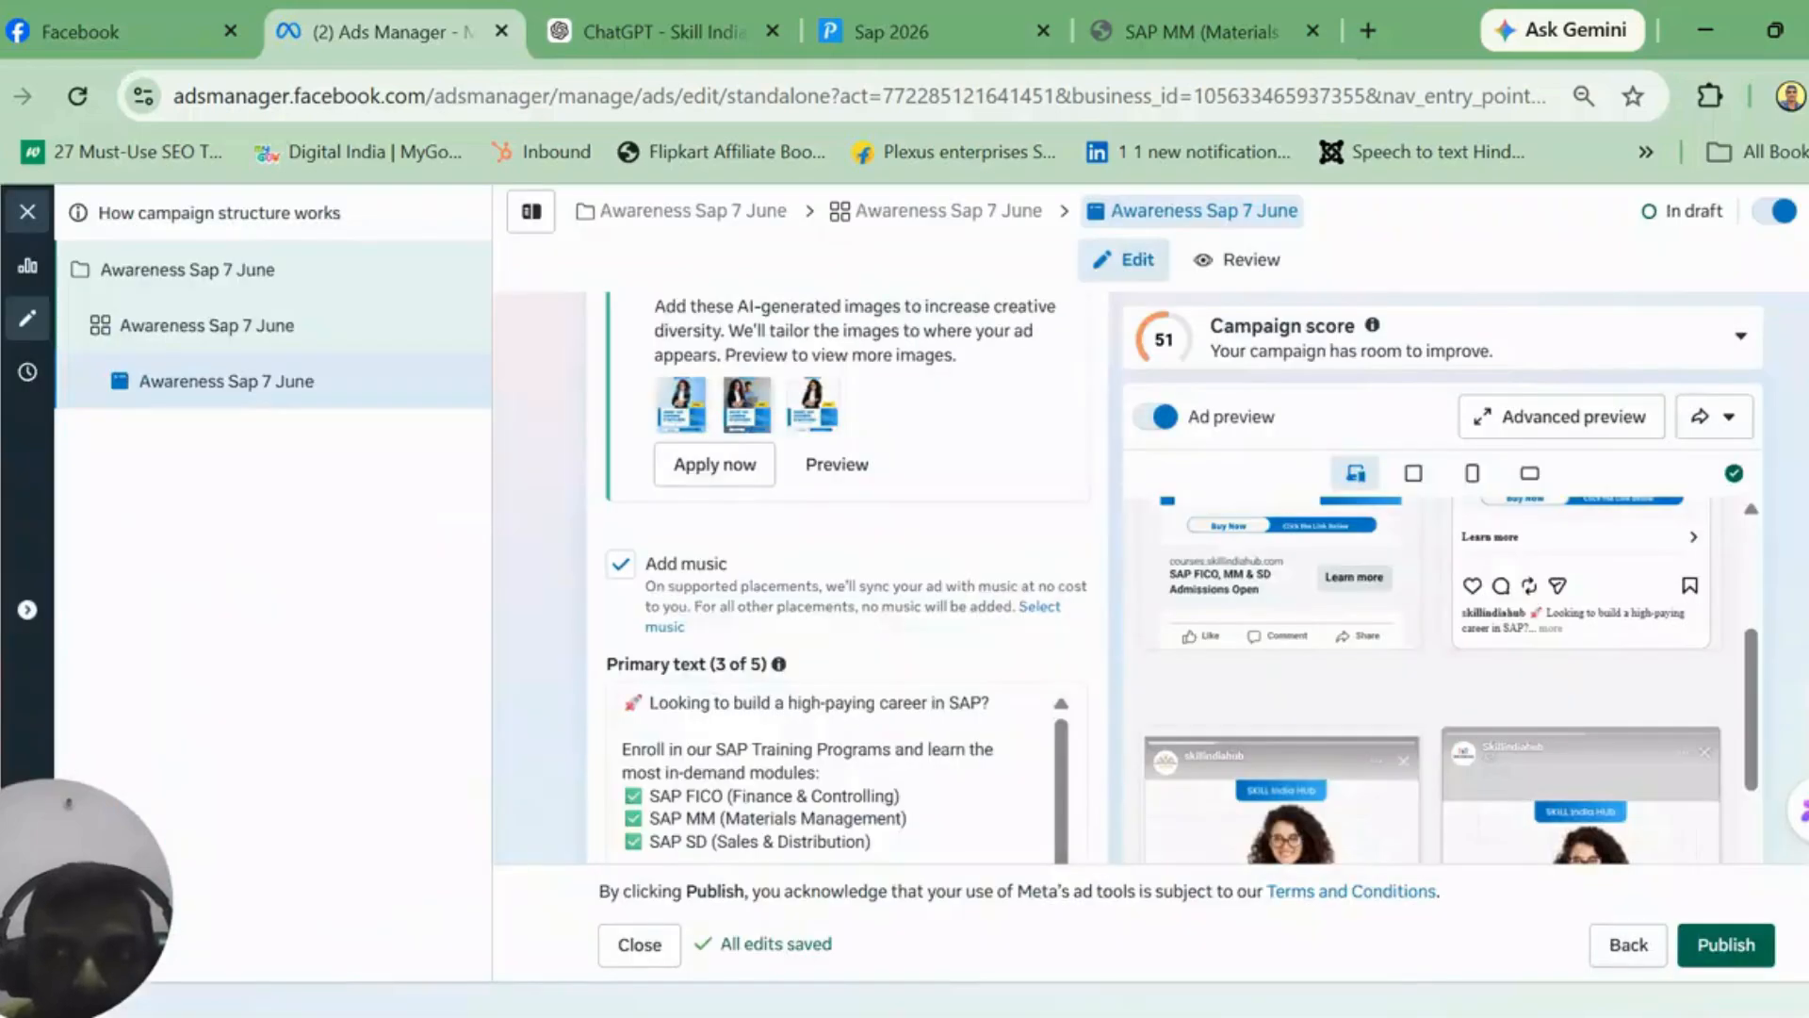
Step: Give the ad's tracking, name, texts and headlines a last check and publish the "Awareness Sap 7 June" campaign
{"action": "scroll", "coordinate": [848, 574], "scroll_direction": "down", "scroll_amount": 10}
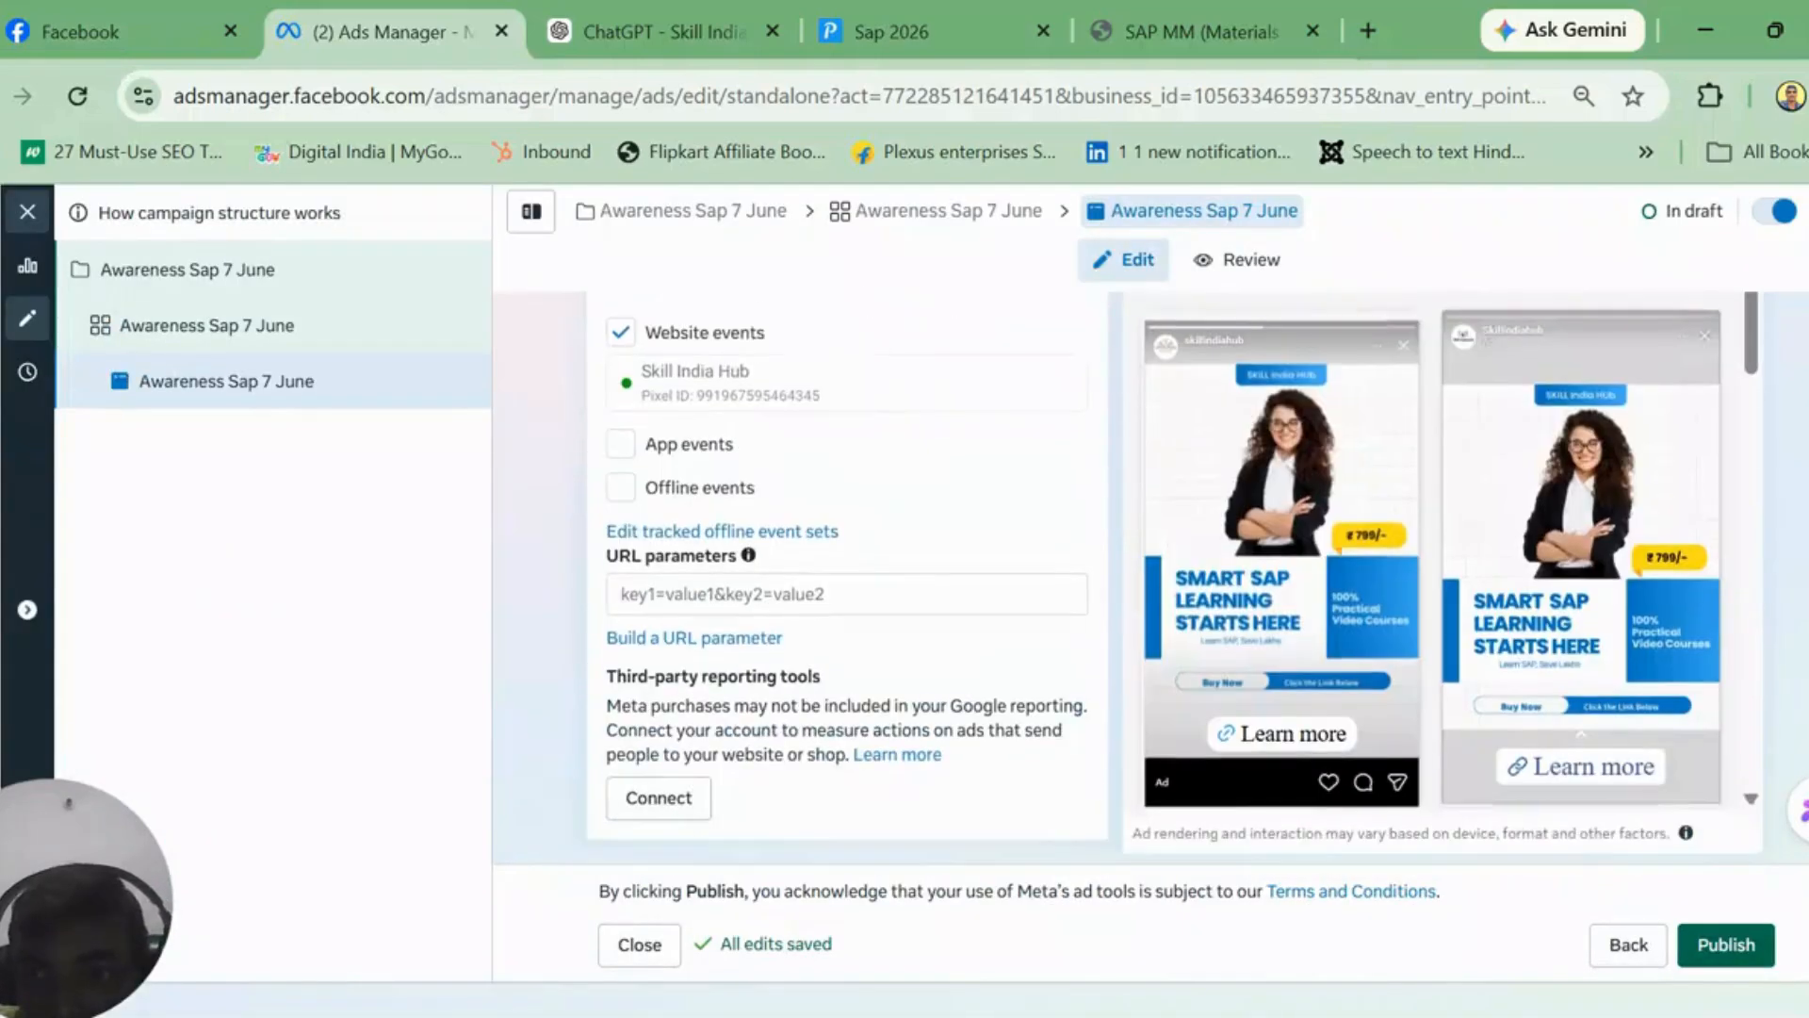
{"action": "scroll", "coordinate": [848, 576], "scroll_direction": "up", "scroll_amount": 20}
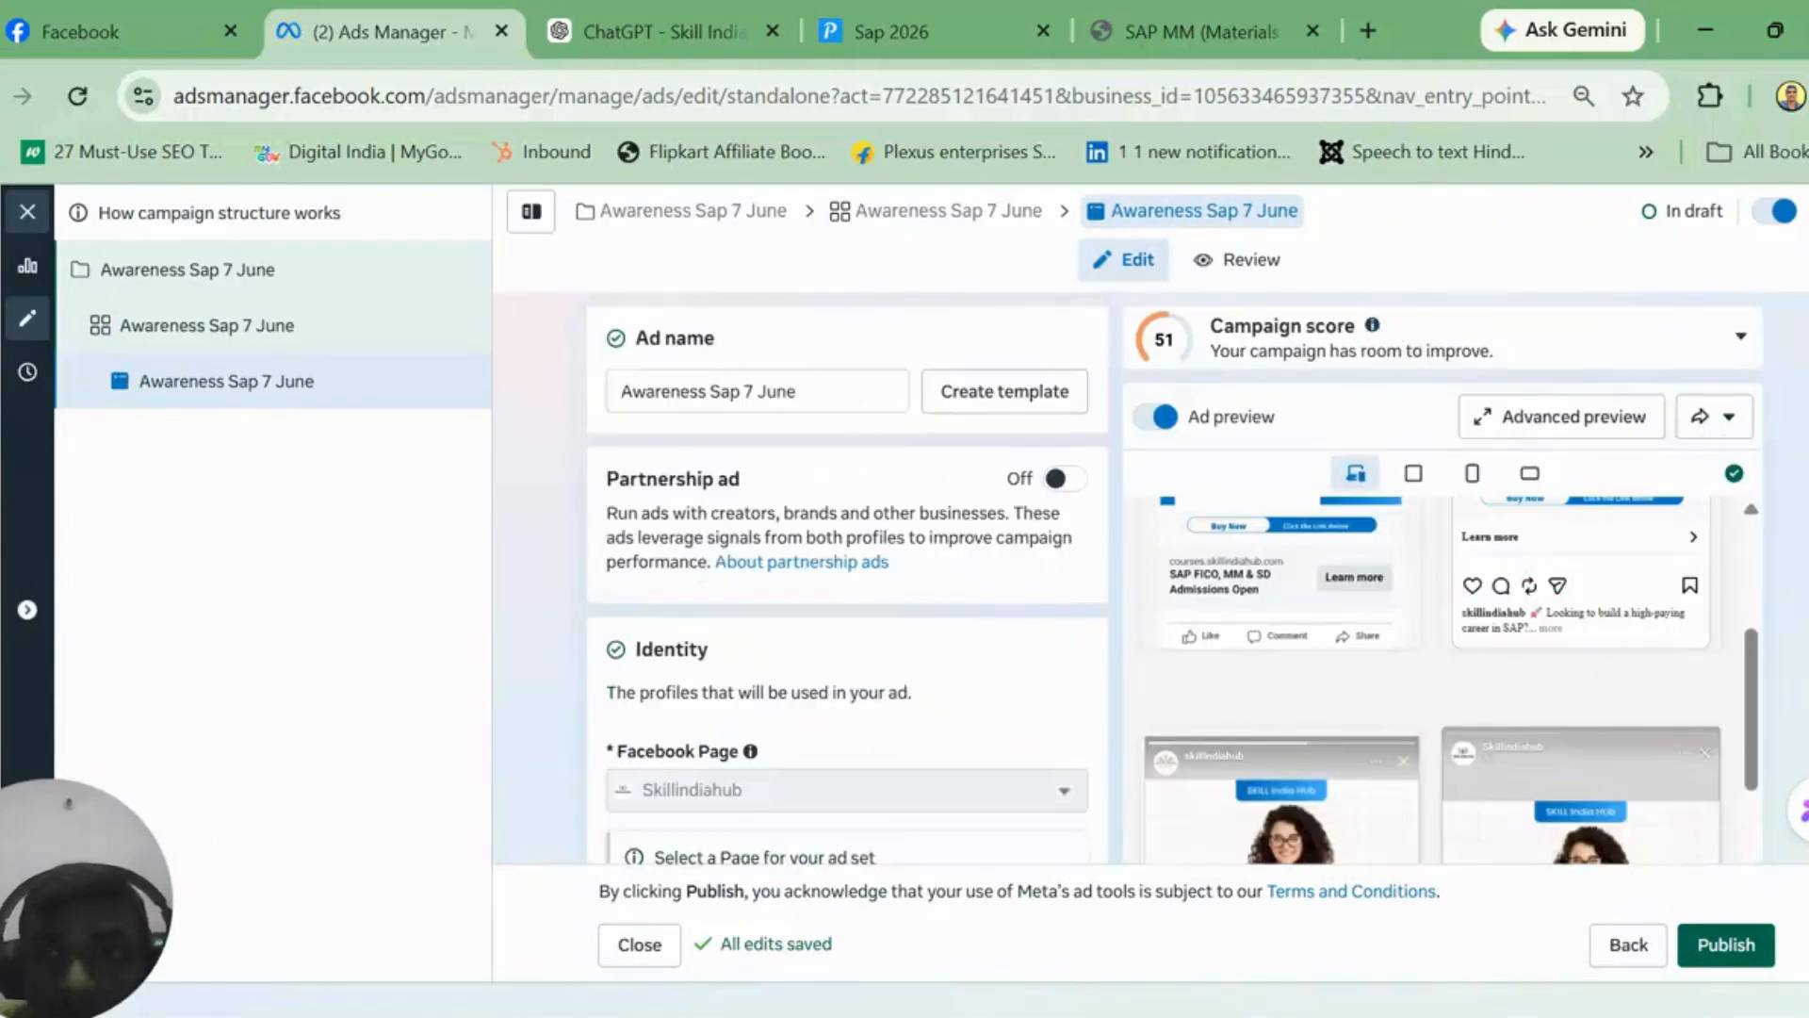
{"action": "scroll", "coordinate": [848, 576], "scroll_direction": "down", "scroll_amount": 15}
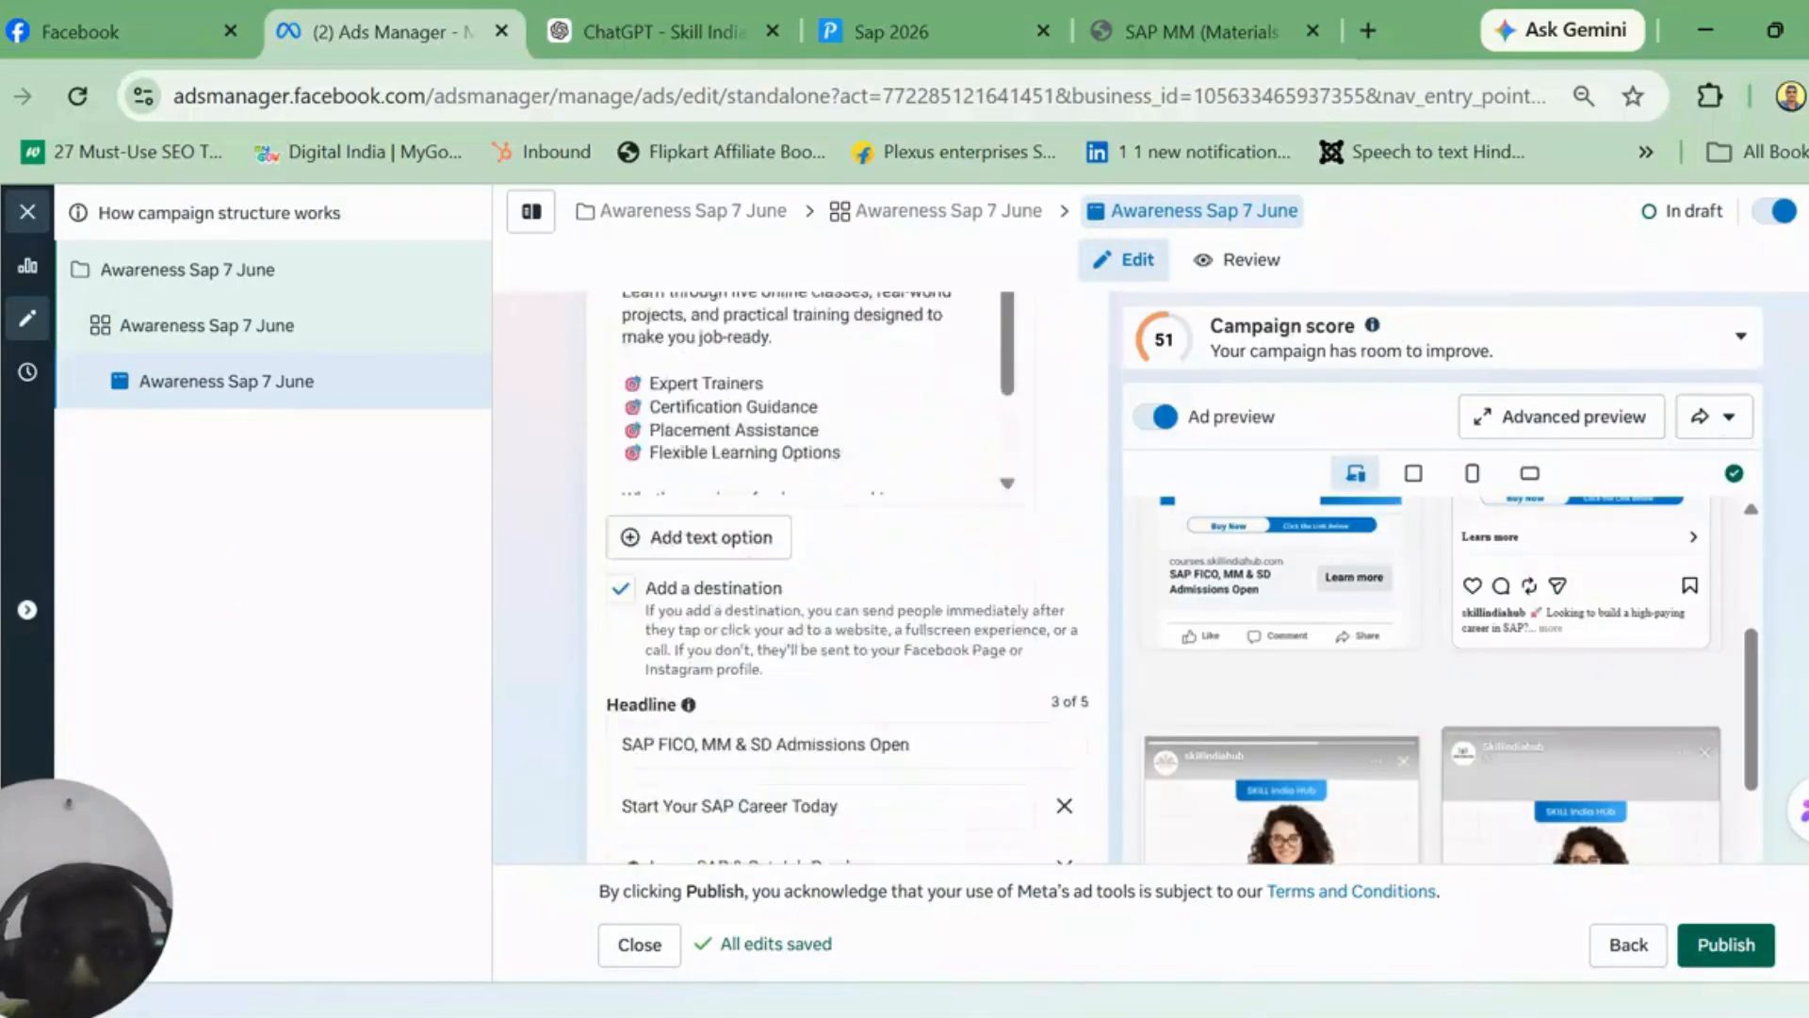
{"action": "left_click", "coordinate": [1729, 948]}
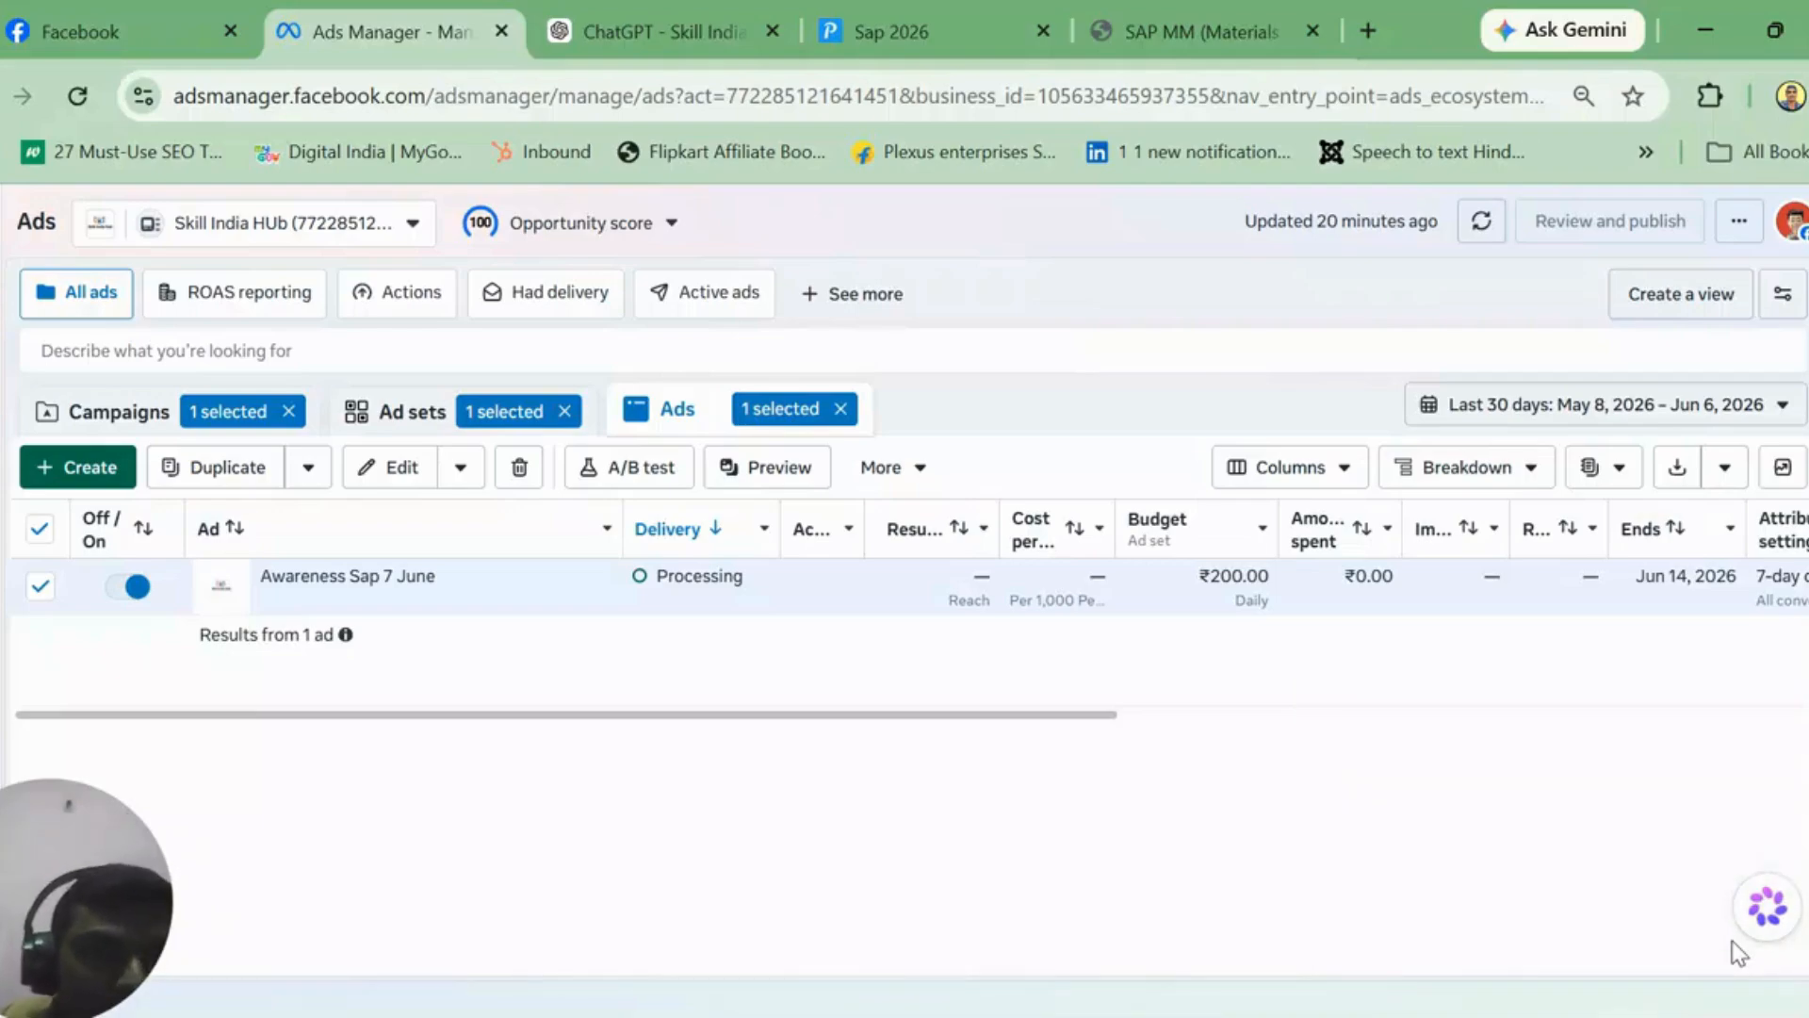
Step: Check the delivery status of "Awareness Sap 7 June" at the campaign, ad set and ad levels
{"action": "left_click", "coordinate": [106, 414]}
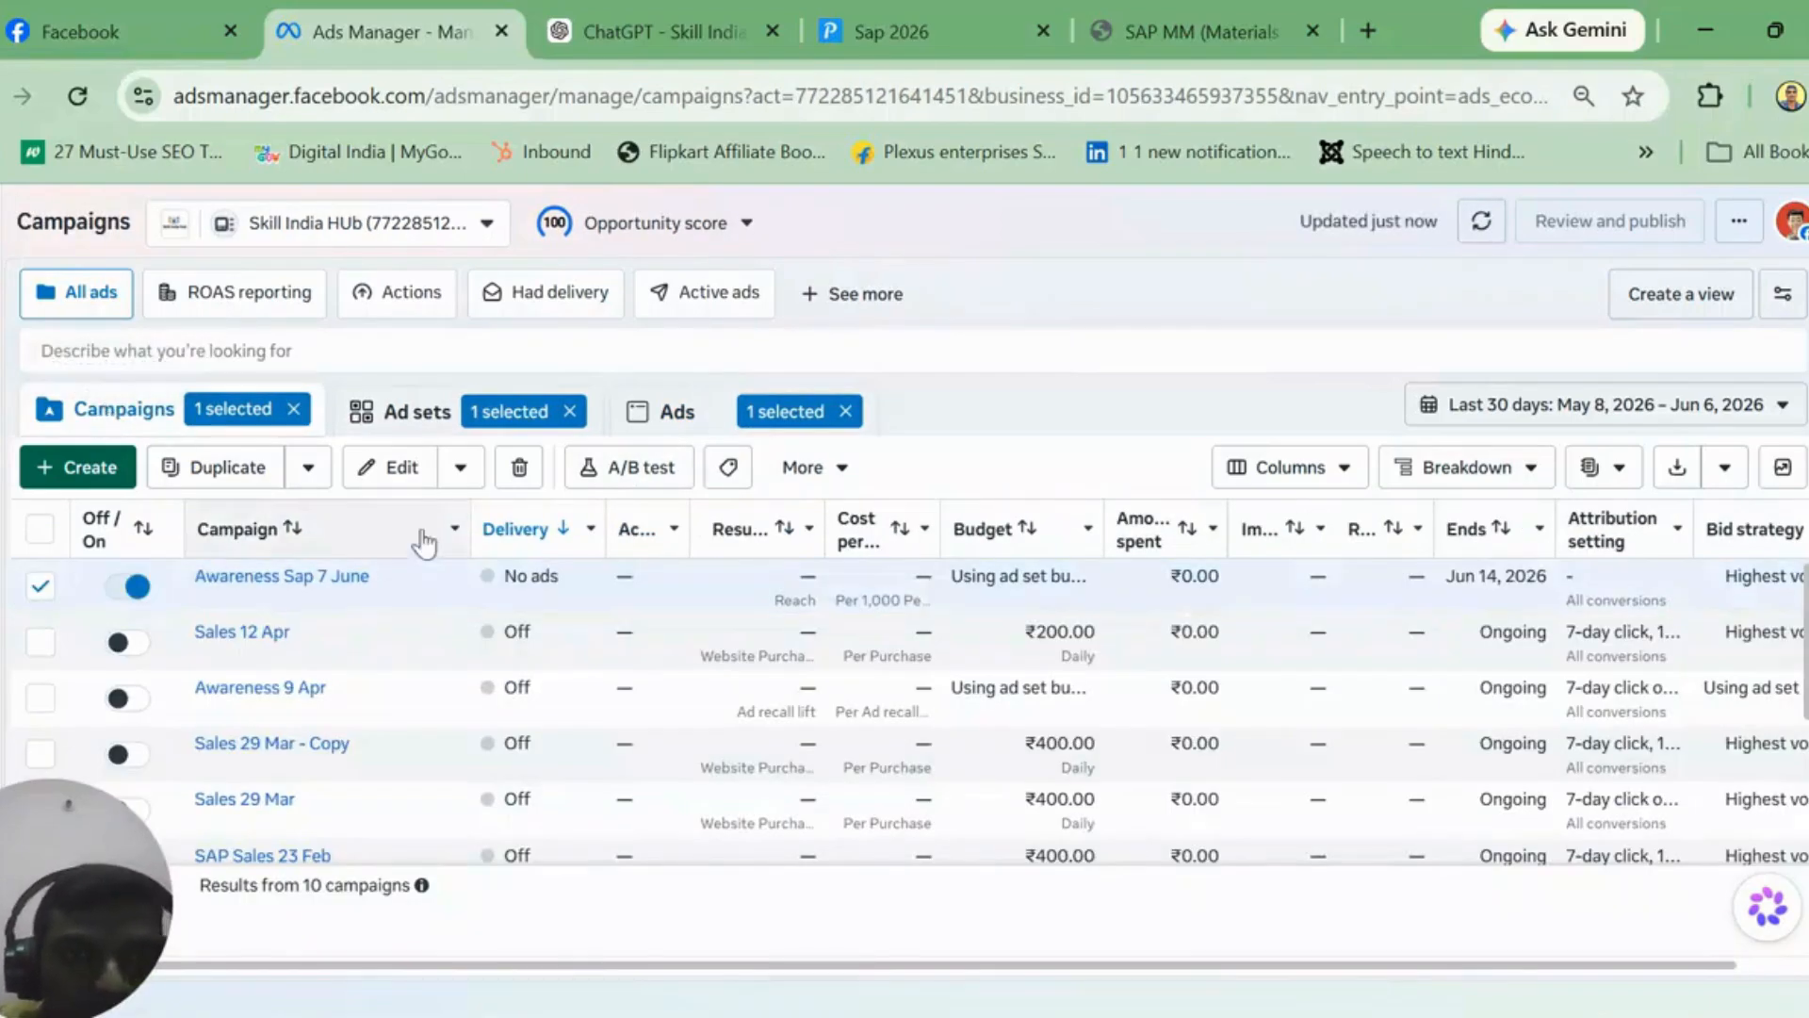
{"action": "left_click", "coordinate": [408, 429]}
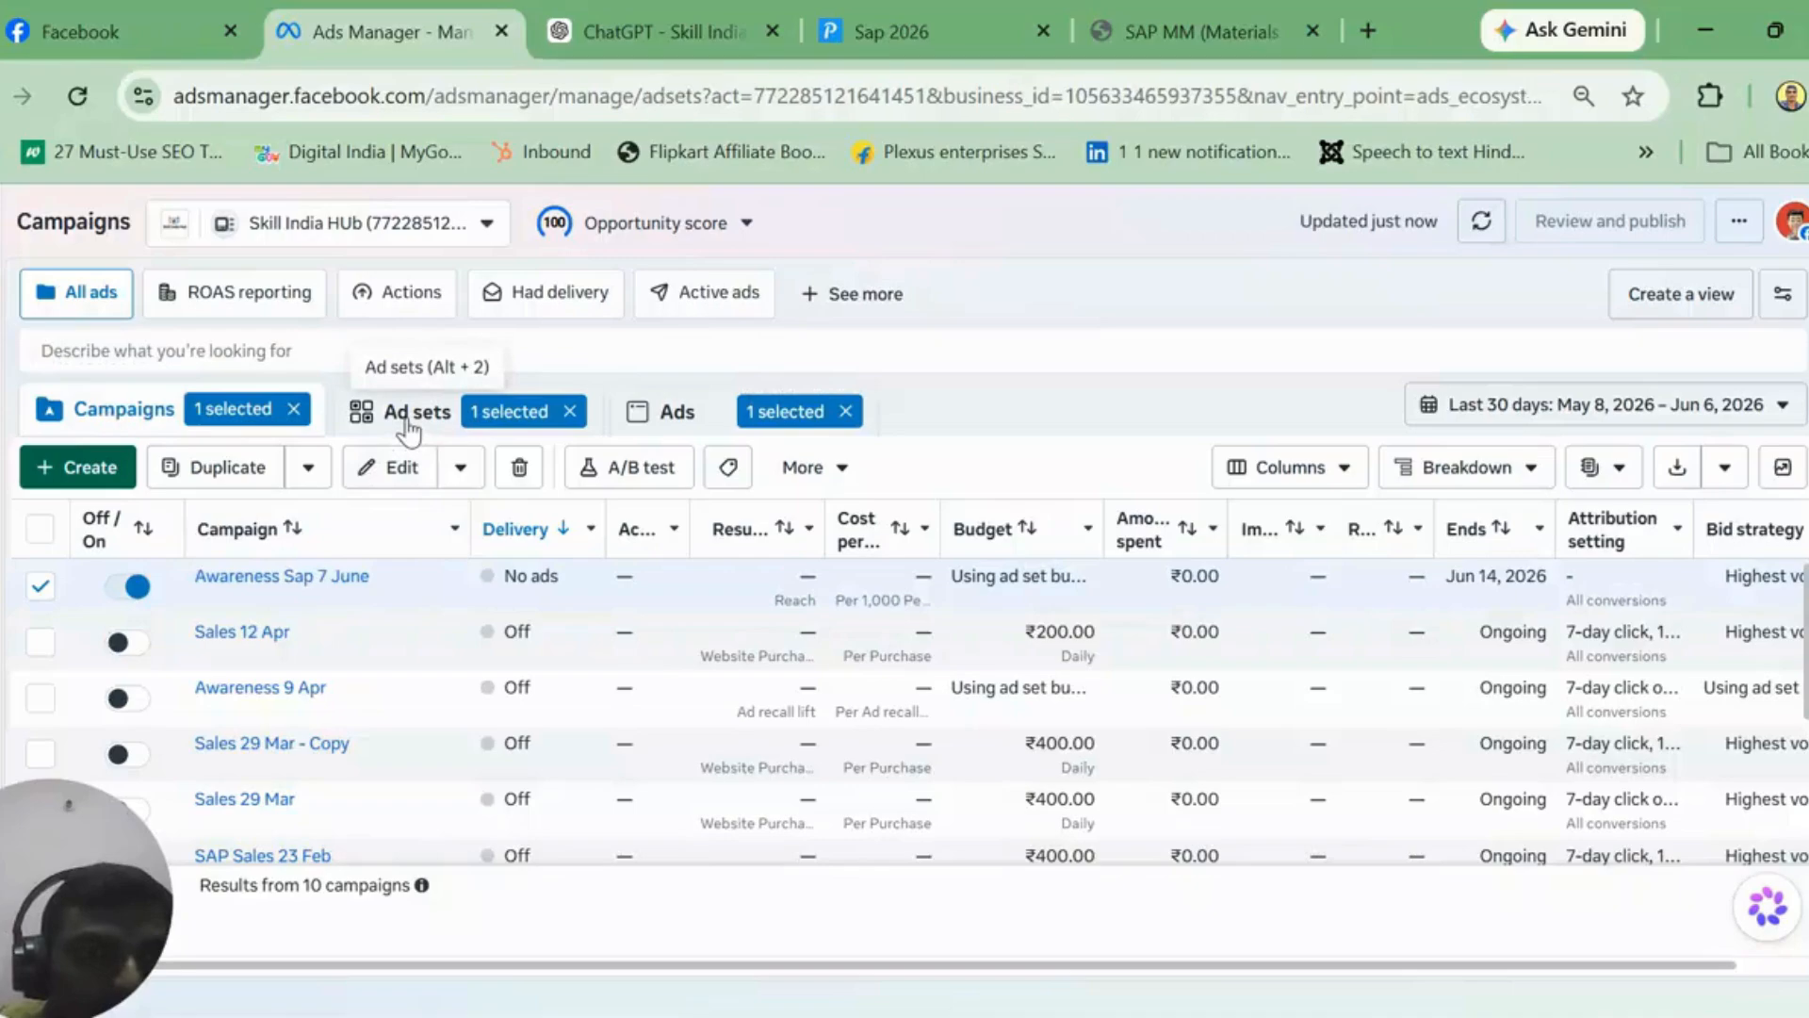
{"action": "left_click", "coordinate": [675, 411]}
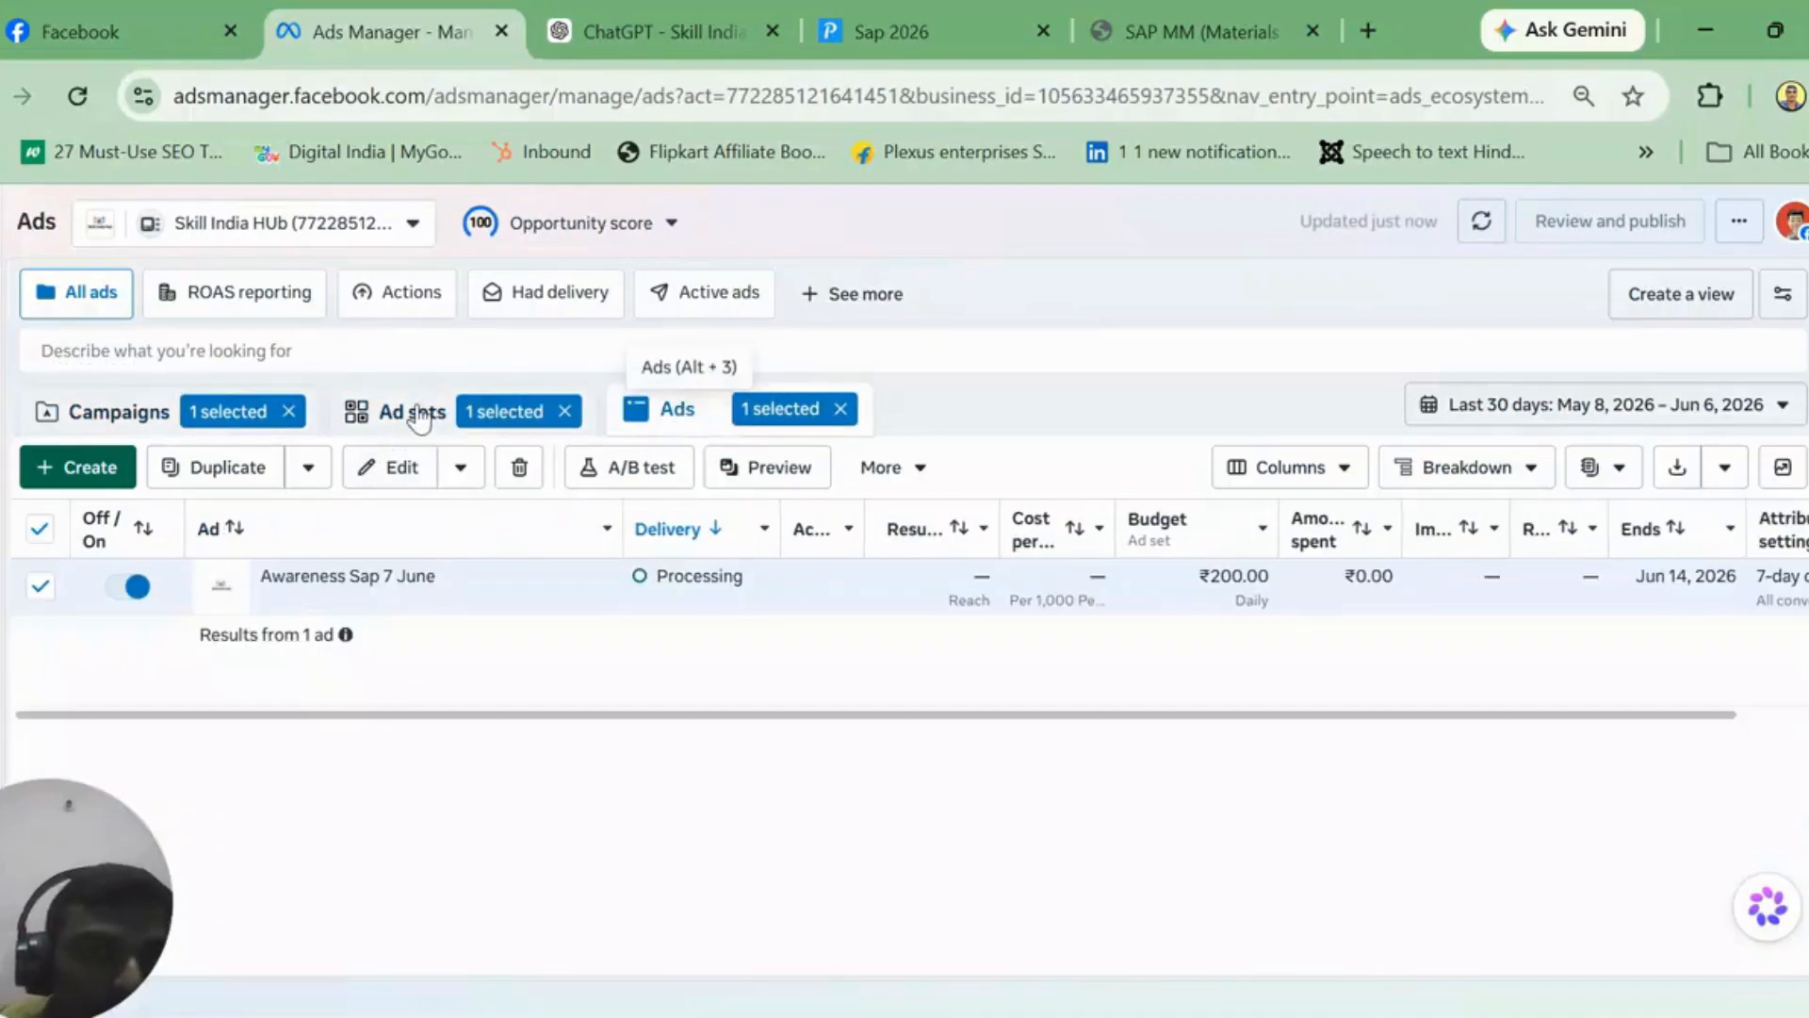
{"action": "left_click", "coordinate": [415, 415]}
{"action": "left_click", "coordinate": [129, 416]}
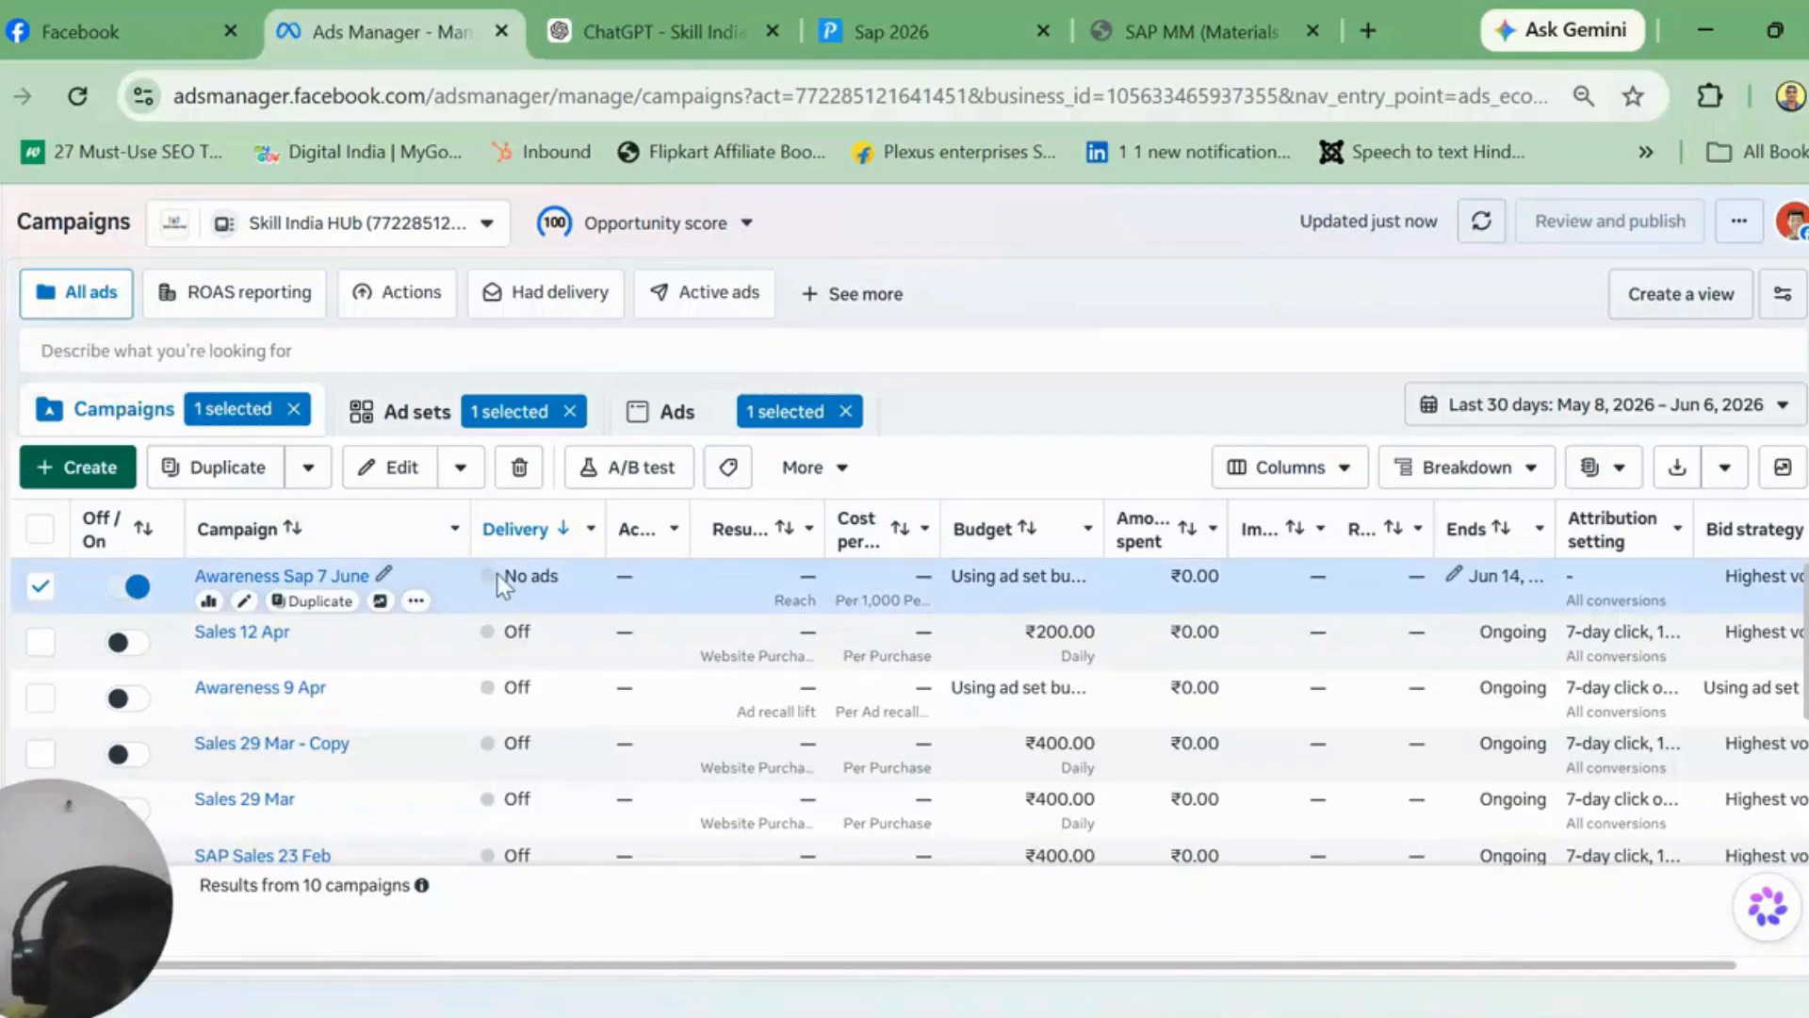
{"action": "left_click", "coordinate": [403, 415]}
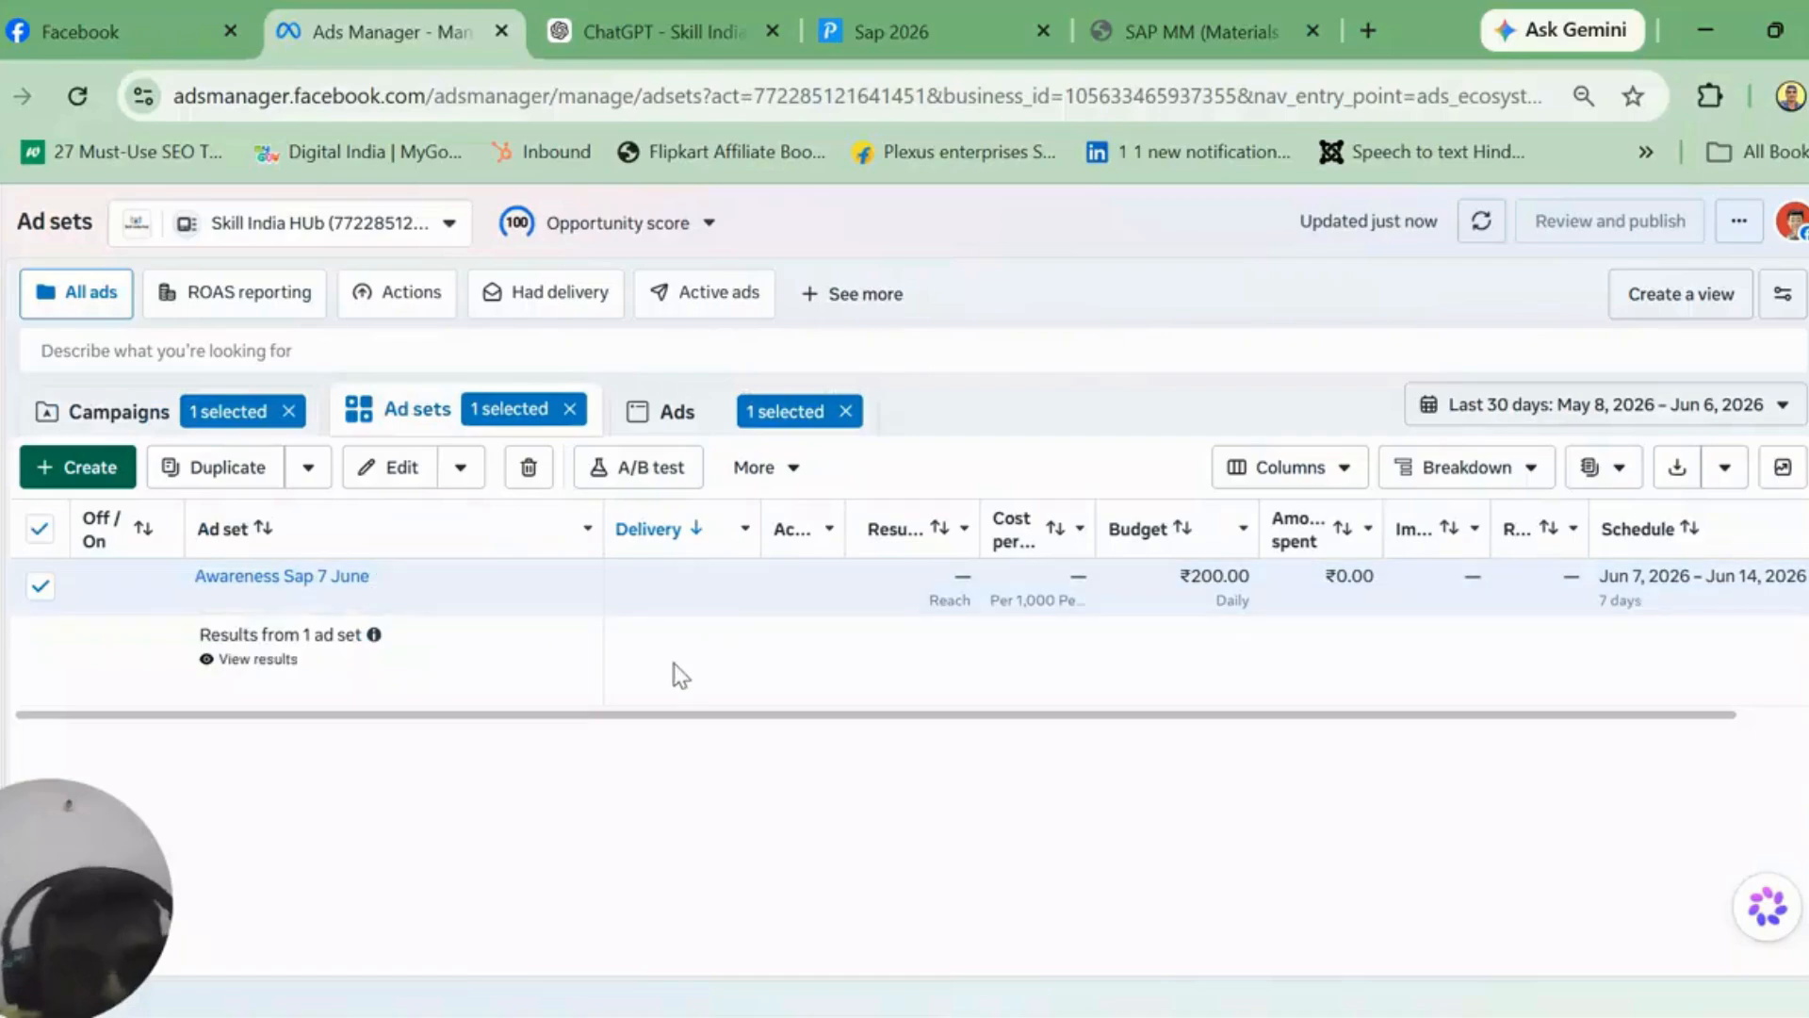
{"action": "left_click", "coordinate": [698, 423]}
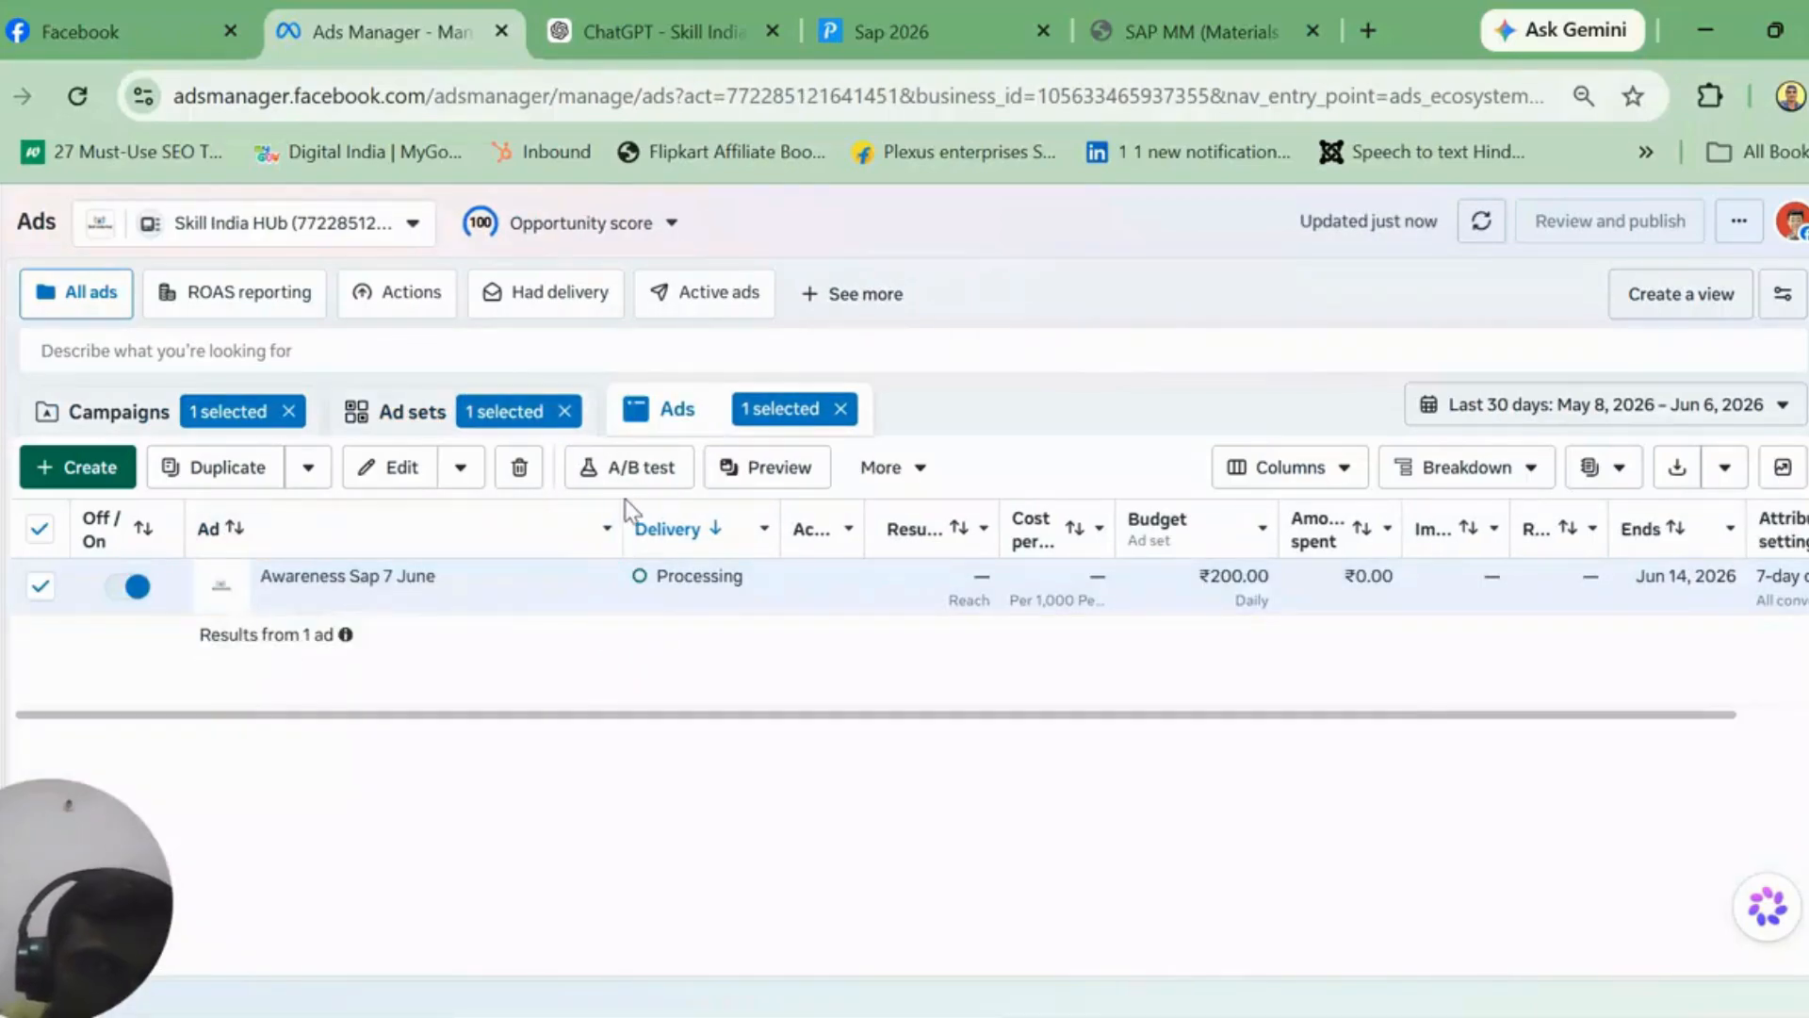
Step: Narrow the ads table's name column, read the published ad's delivery status details and return to the campaigns list
{"action": "left_click_drag", "start_coordinate": [622, 524], "coordinate": [464, 524]}
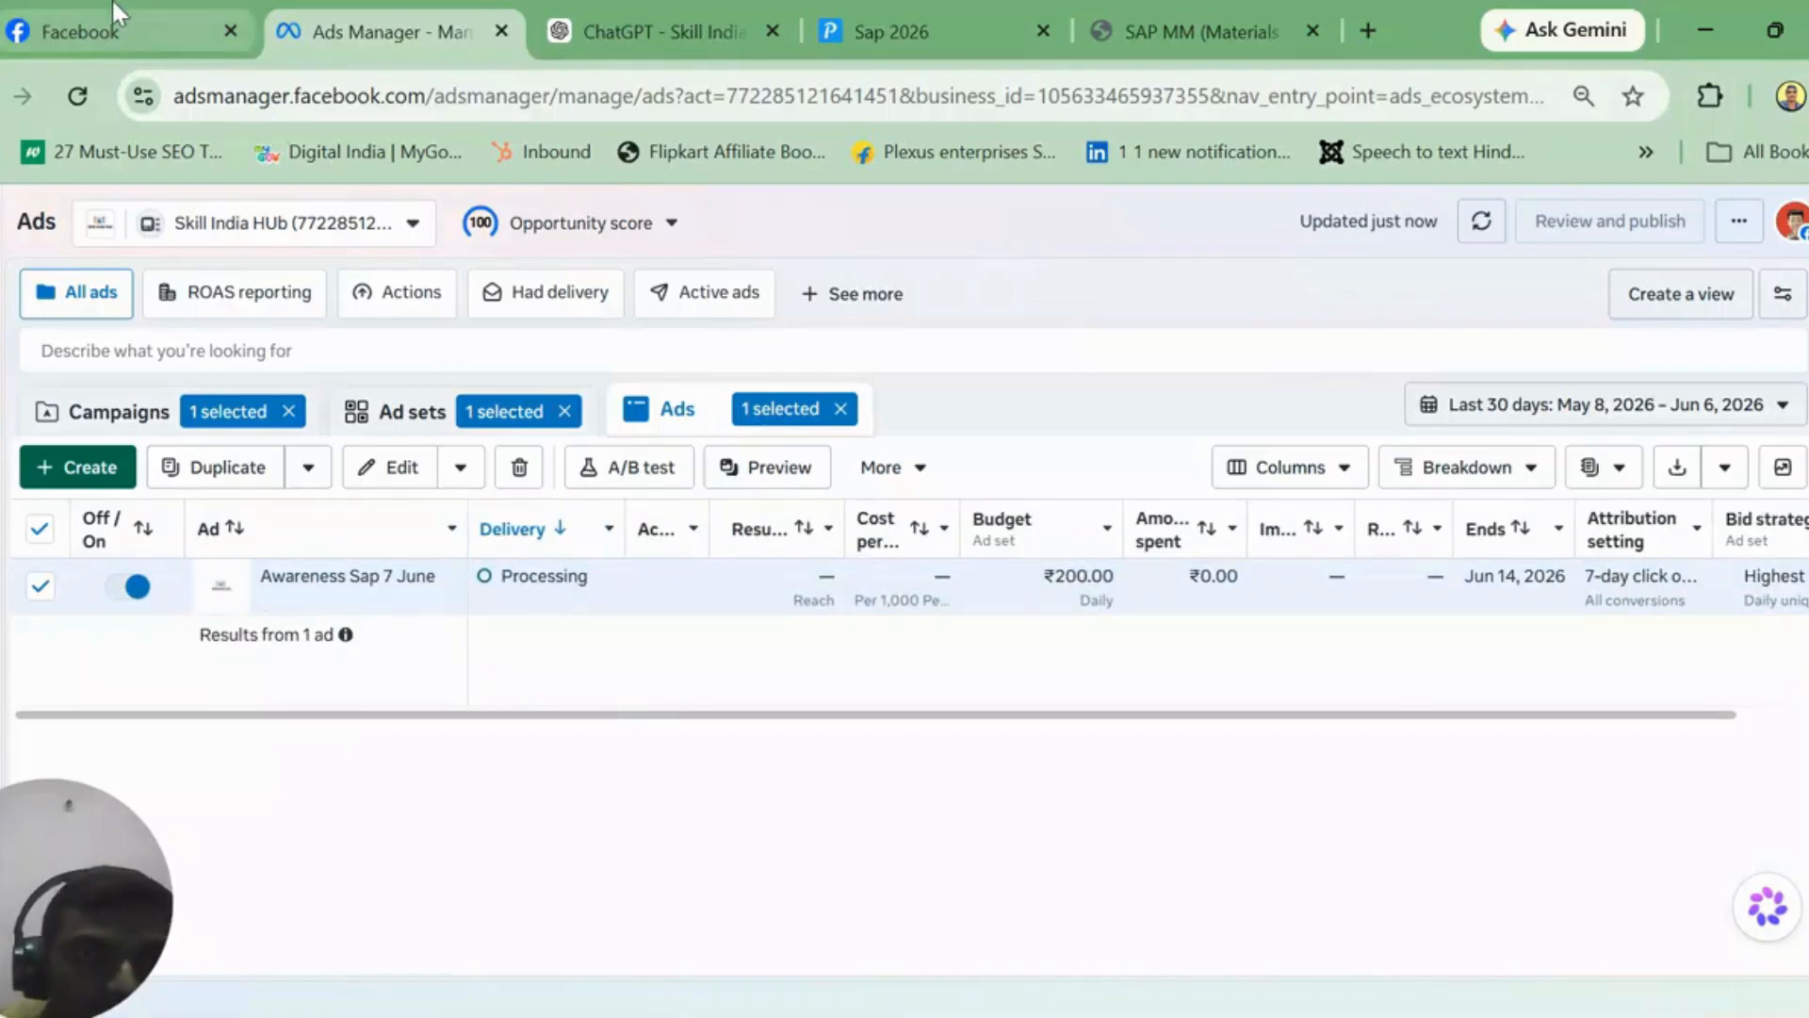
{"action": "left_click", "coordinate": [84, 19]}
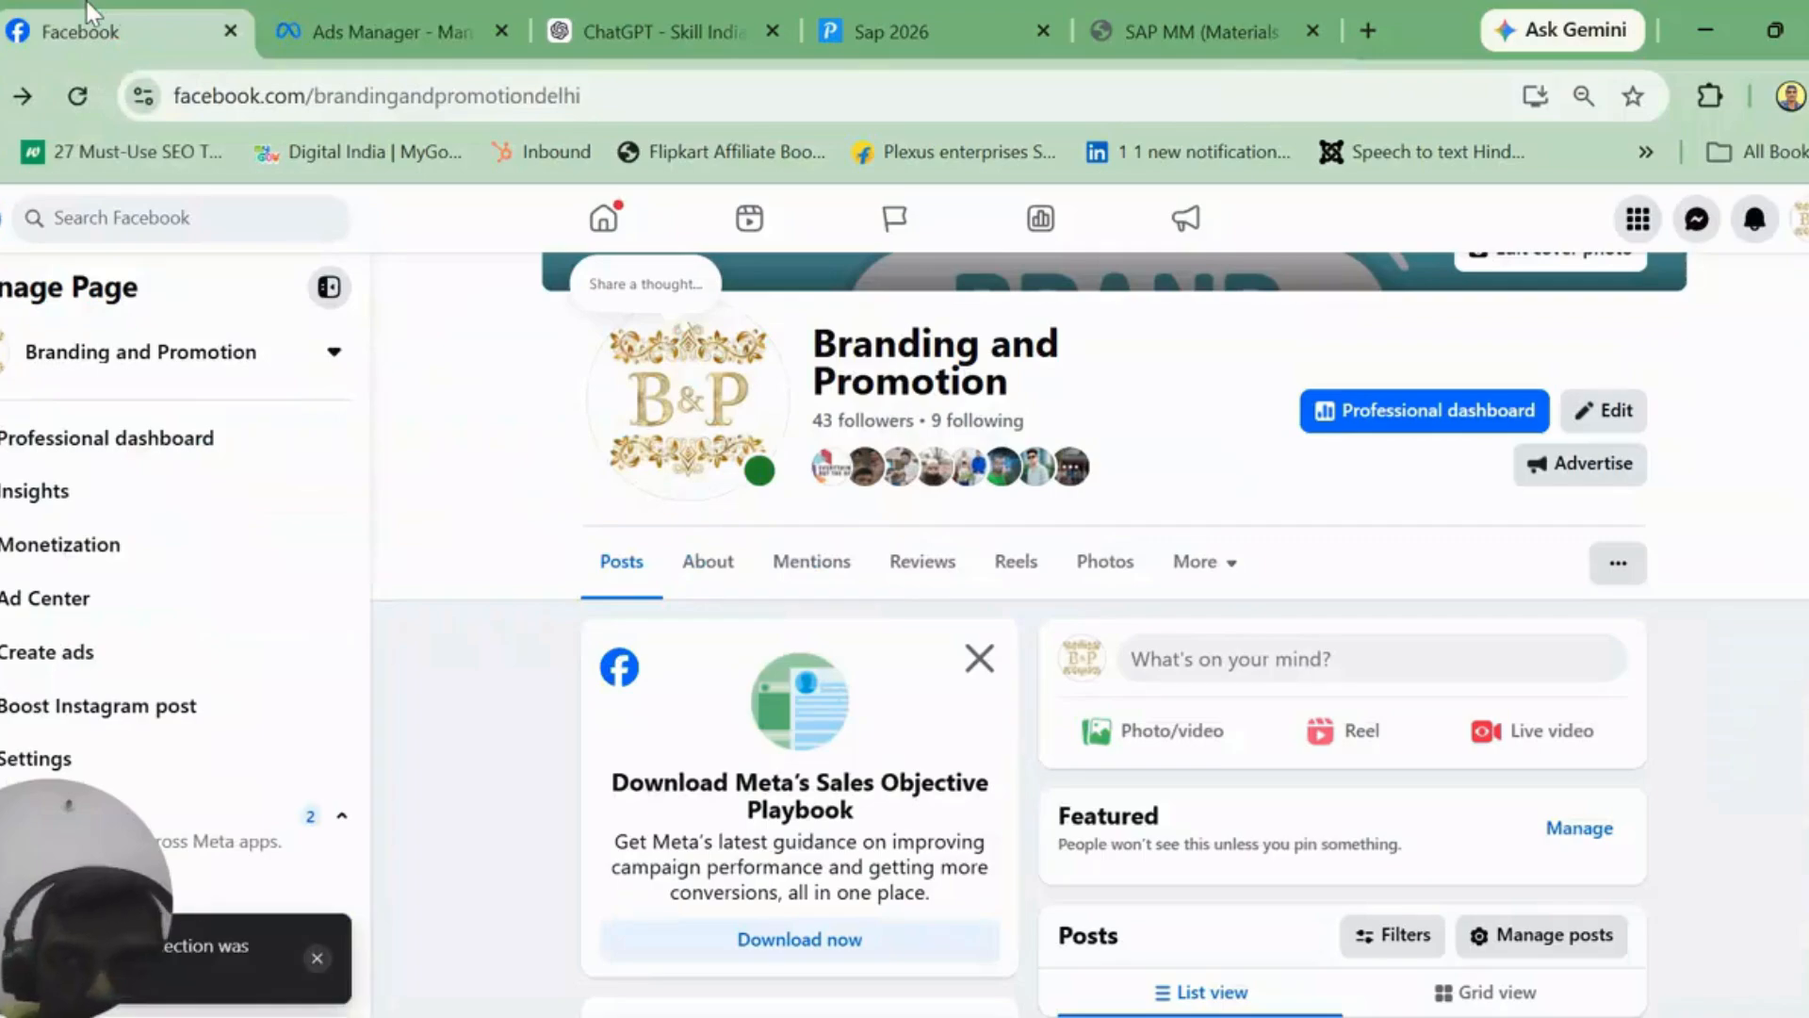
{"action": "left_click", "coordinate": [379, 13]}
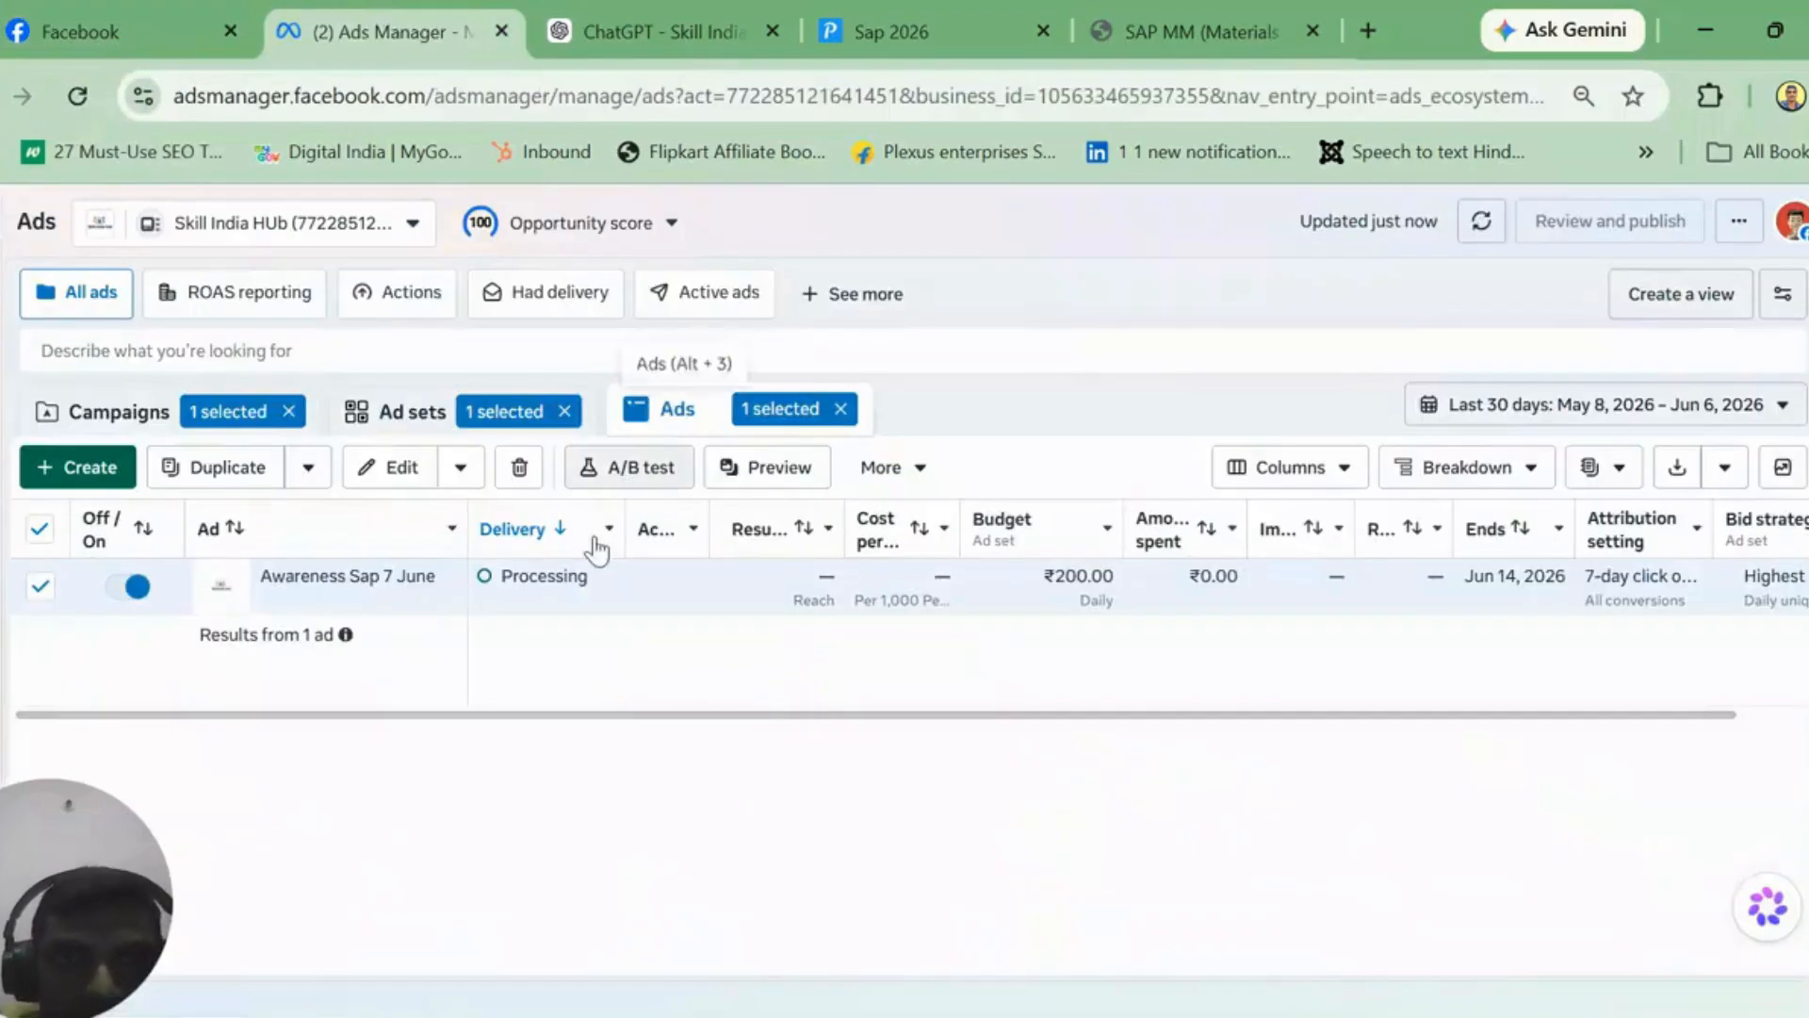
{"action": "mouse_move", "coordinate": [550, 567]}
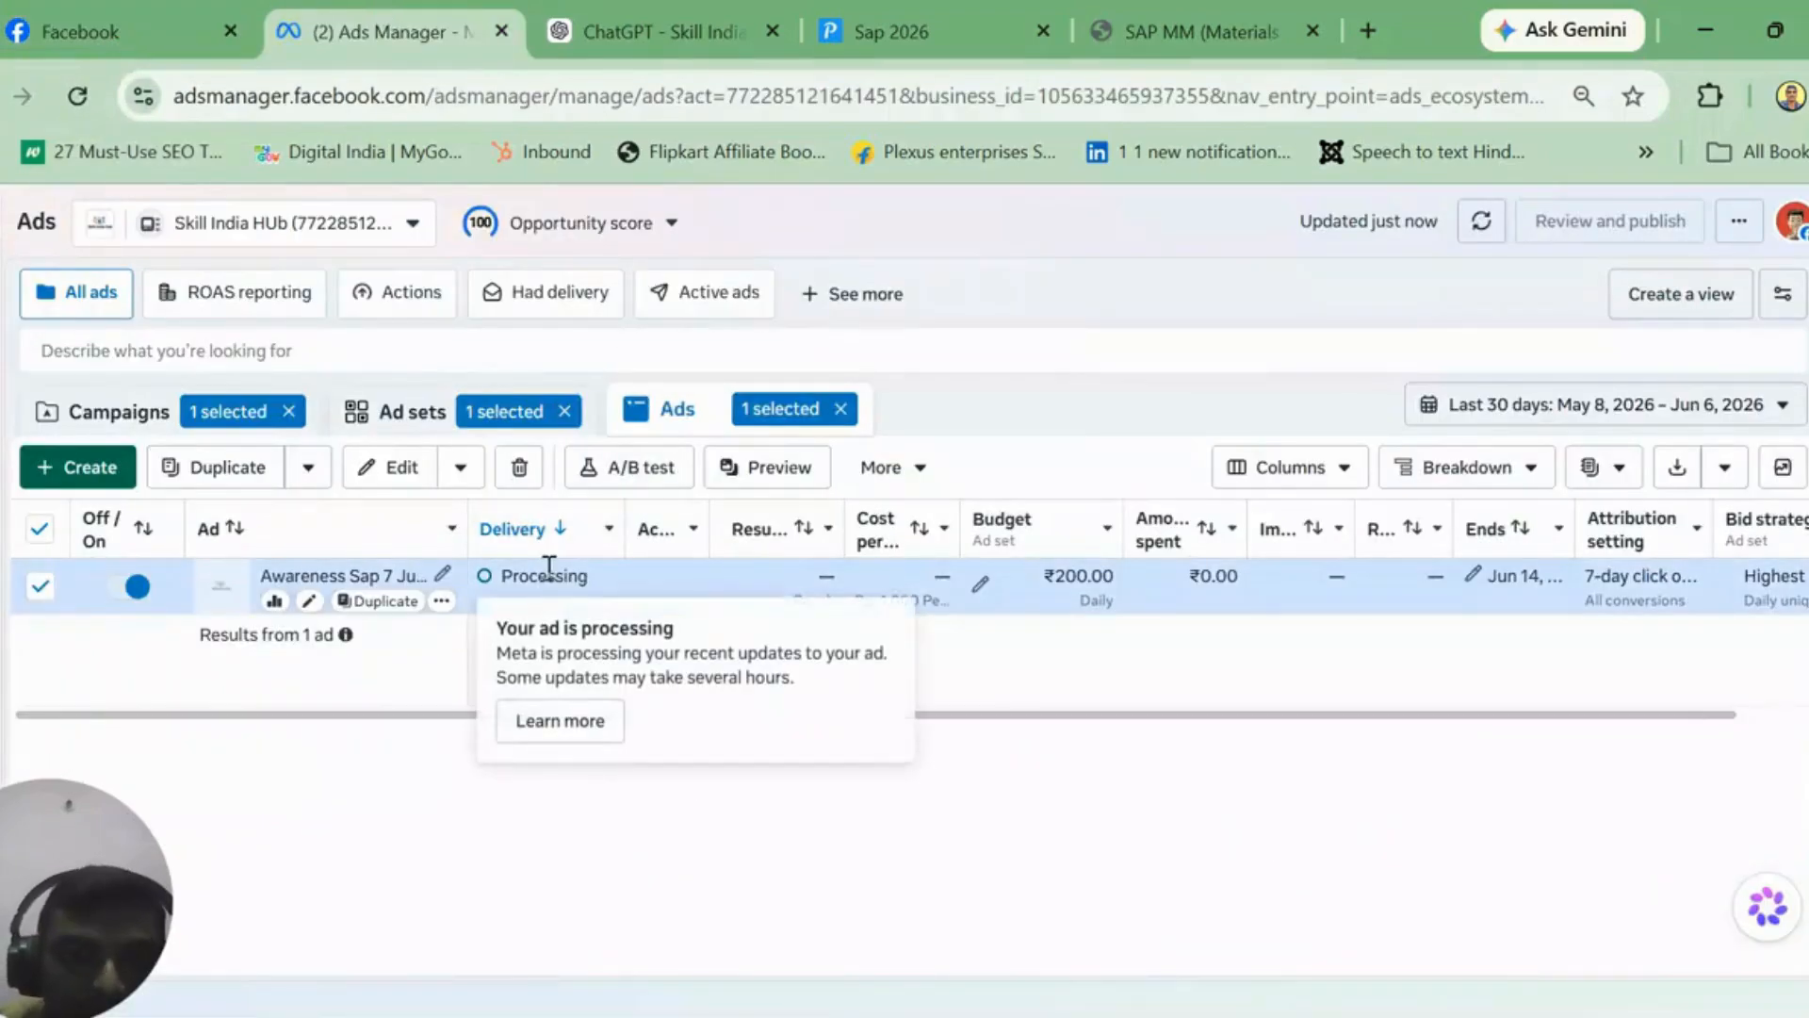
{"action": "left_click", "coordinate": [141, 412]}
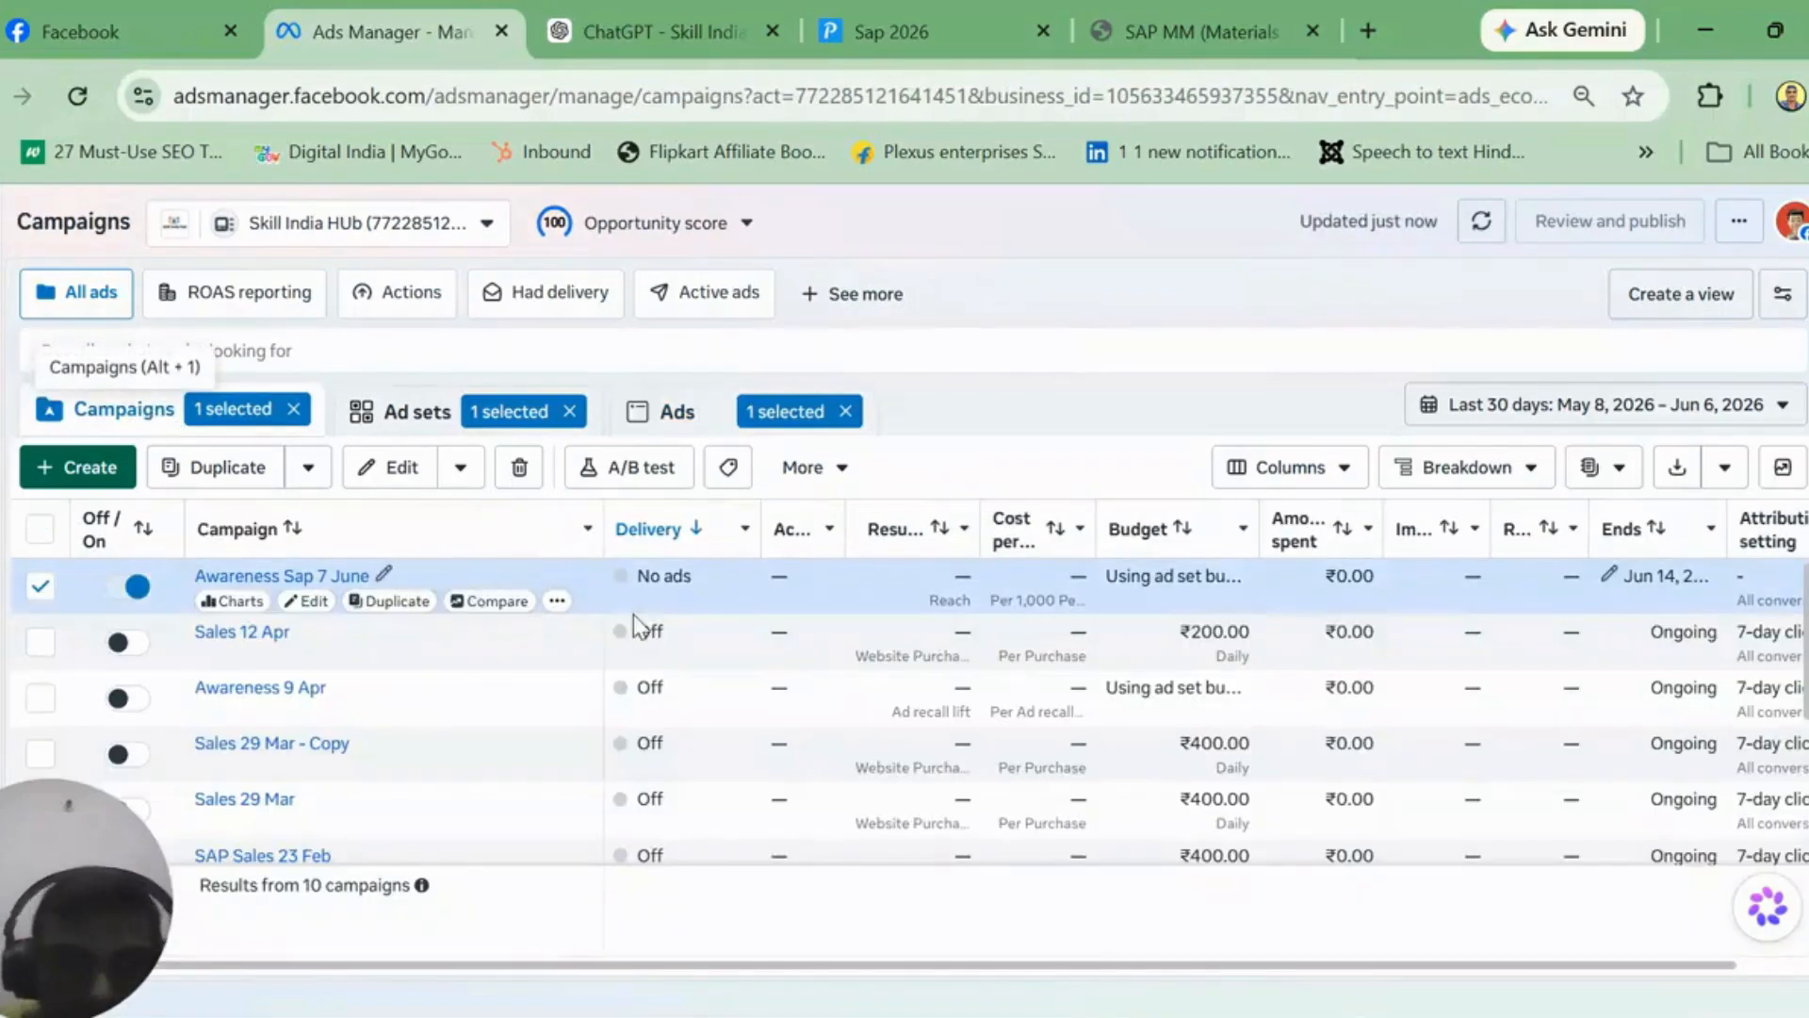